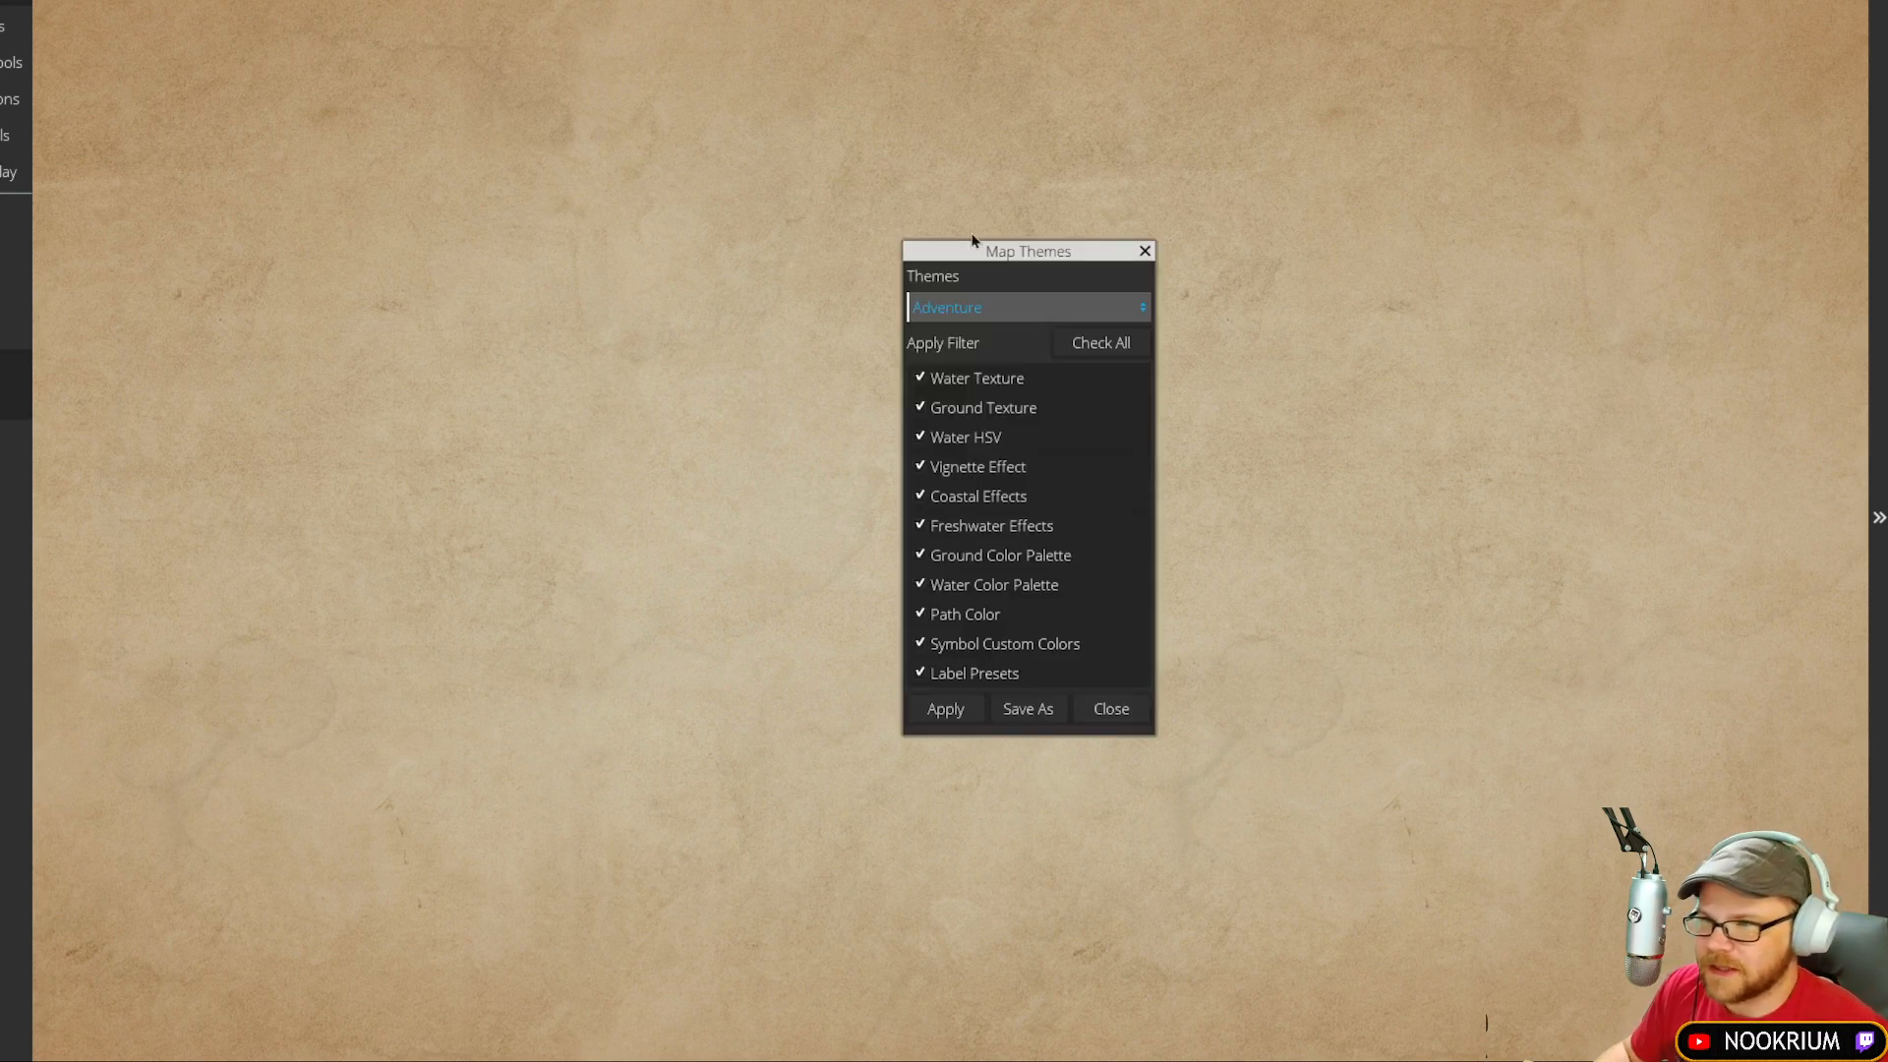
# Step: Apply the Eastward map theme with all theme filters enabled
pyautogui.click(959, 309)
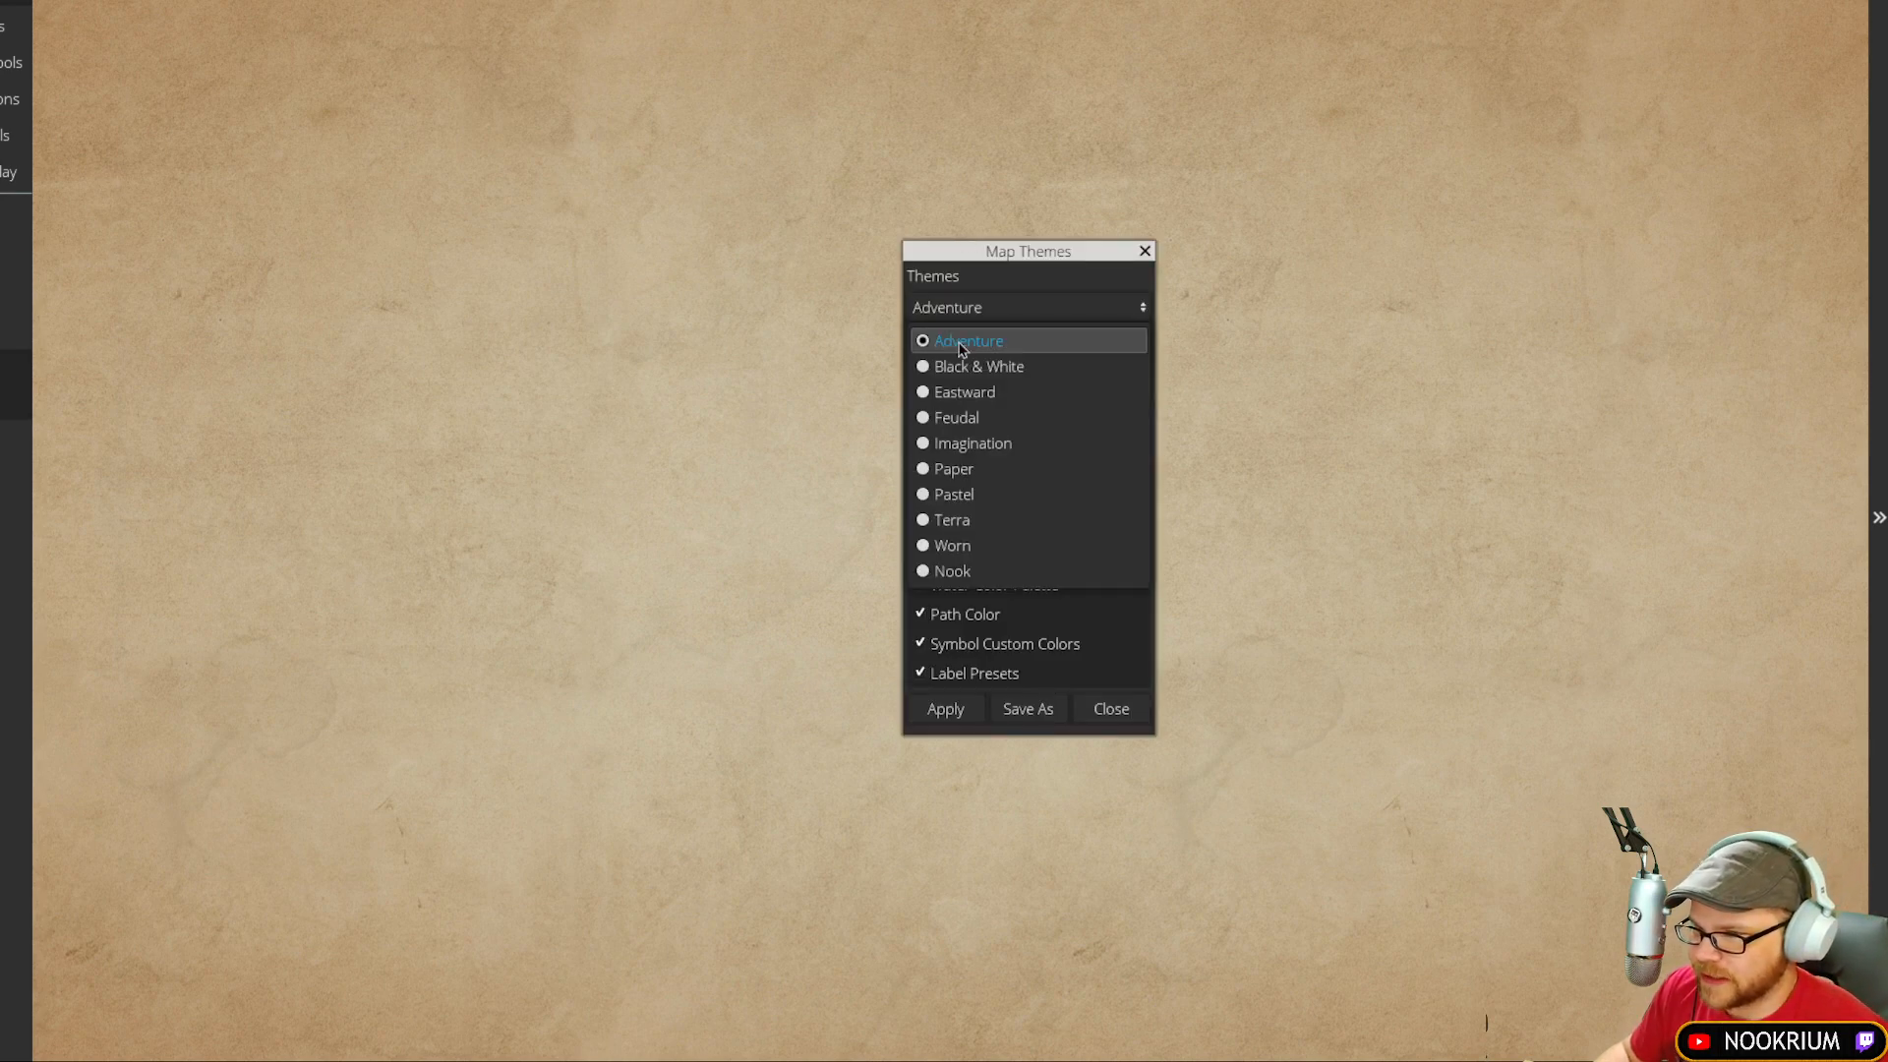
pyautogui.click(959, 393)
pyautogui.click(960, 708)
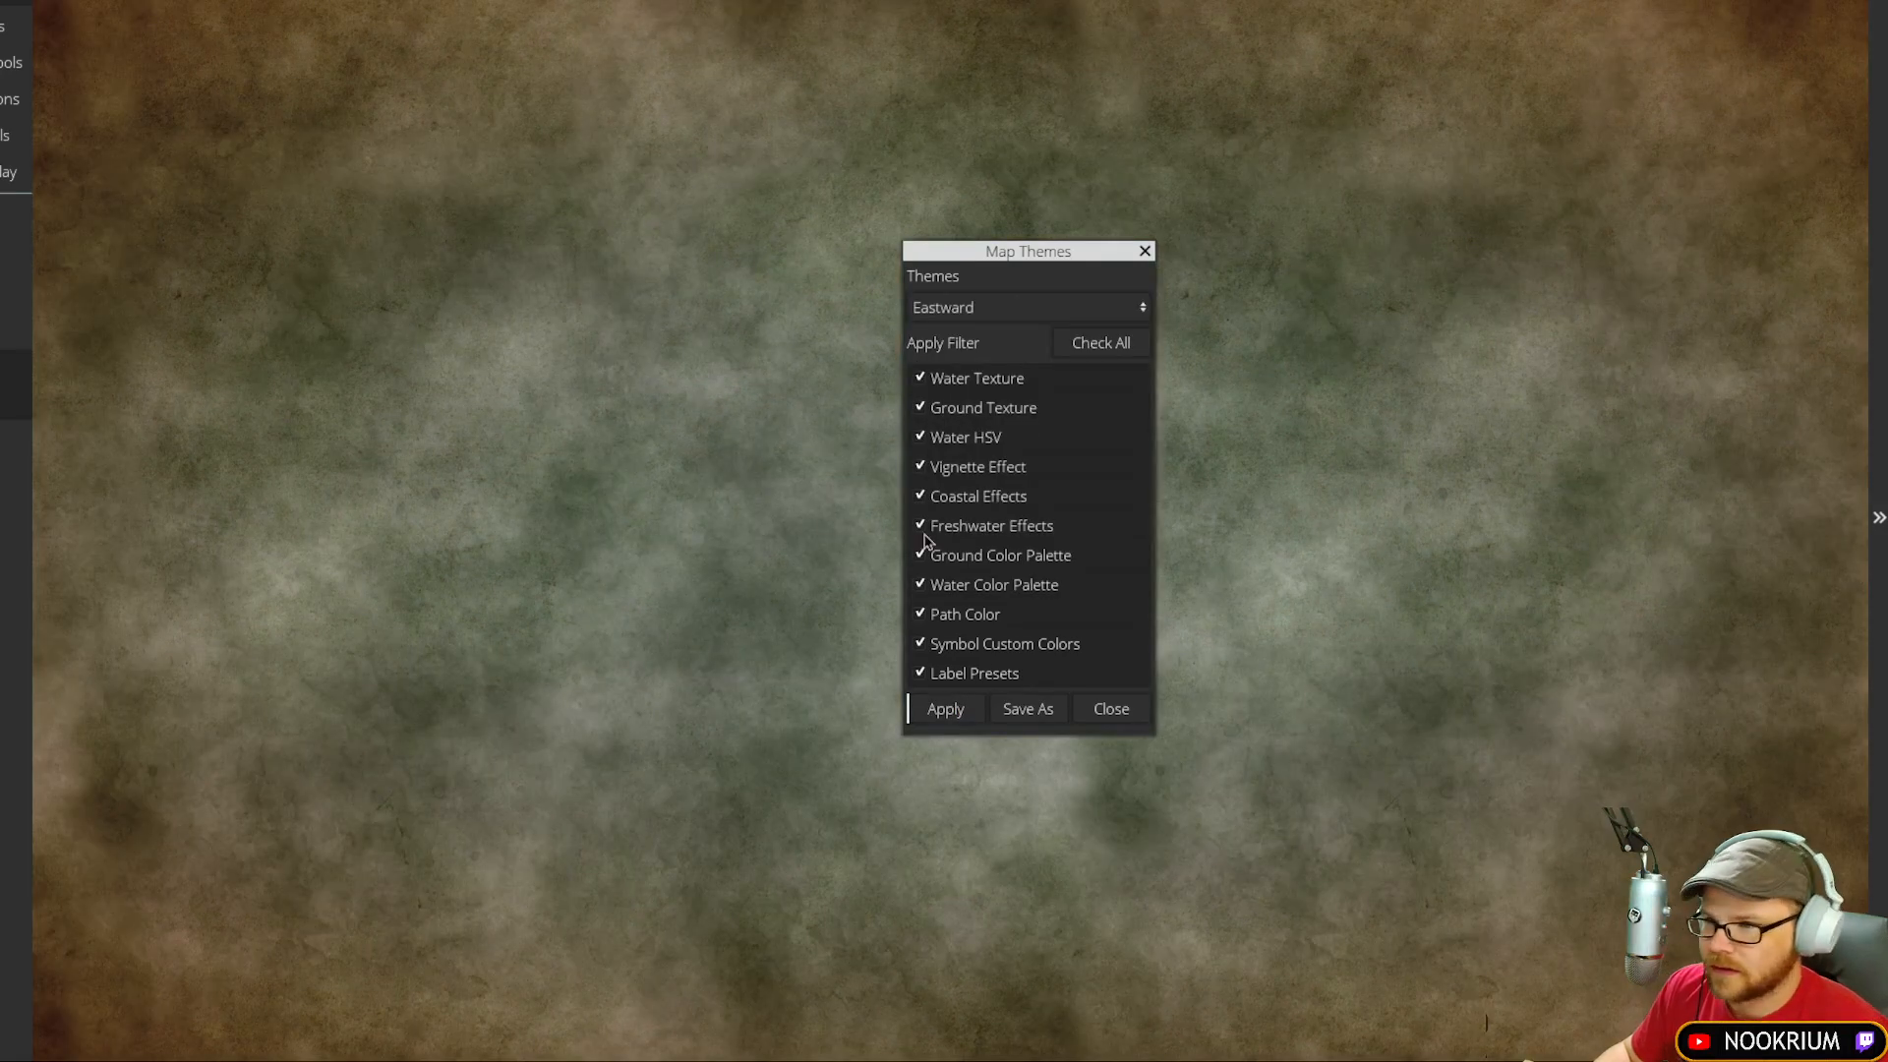
pyautogui.click(1082, 706)
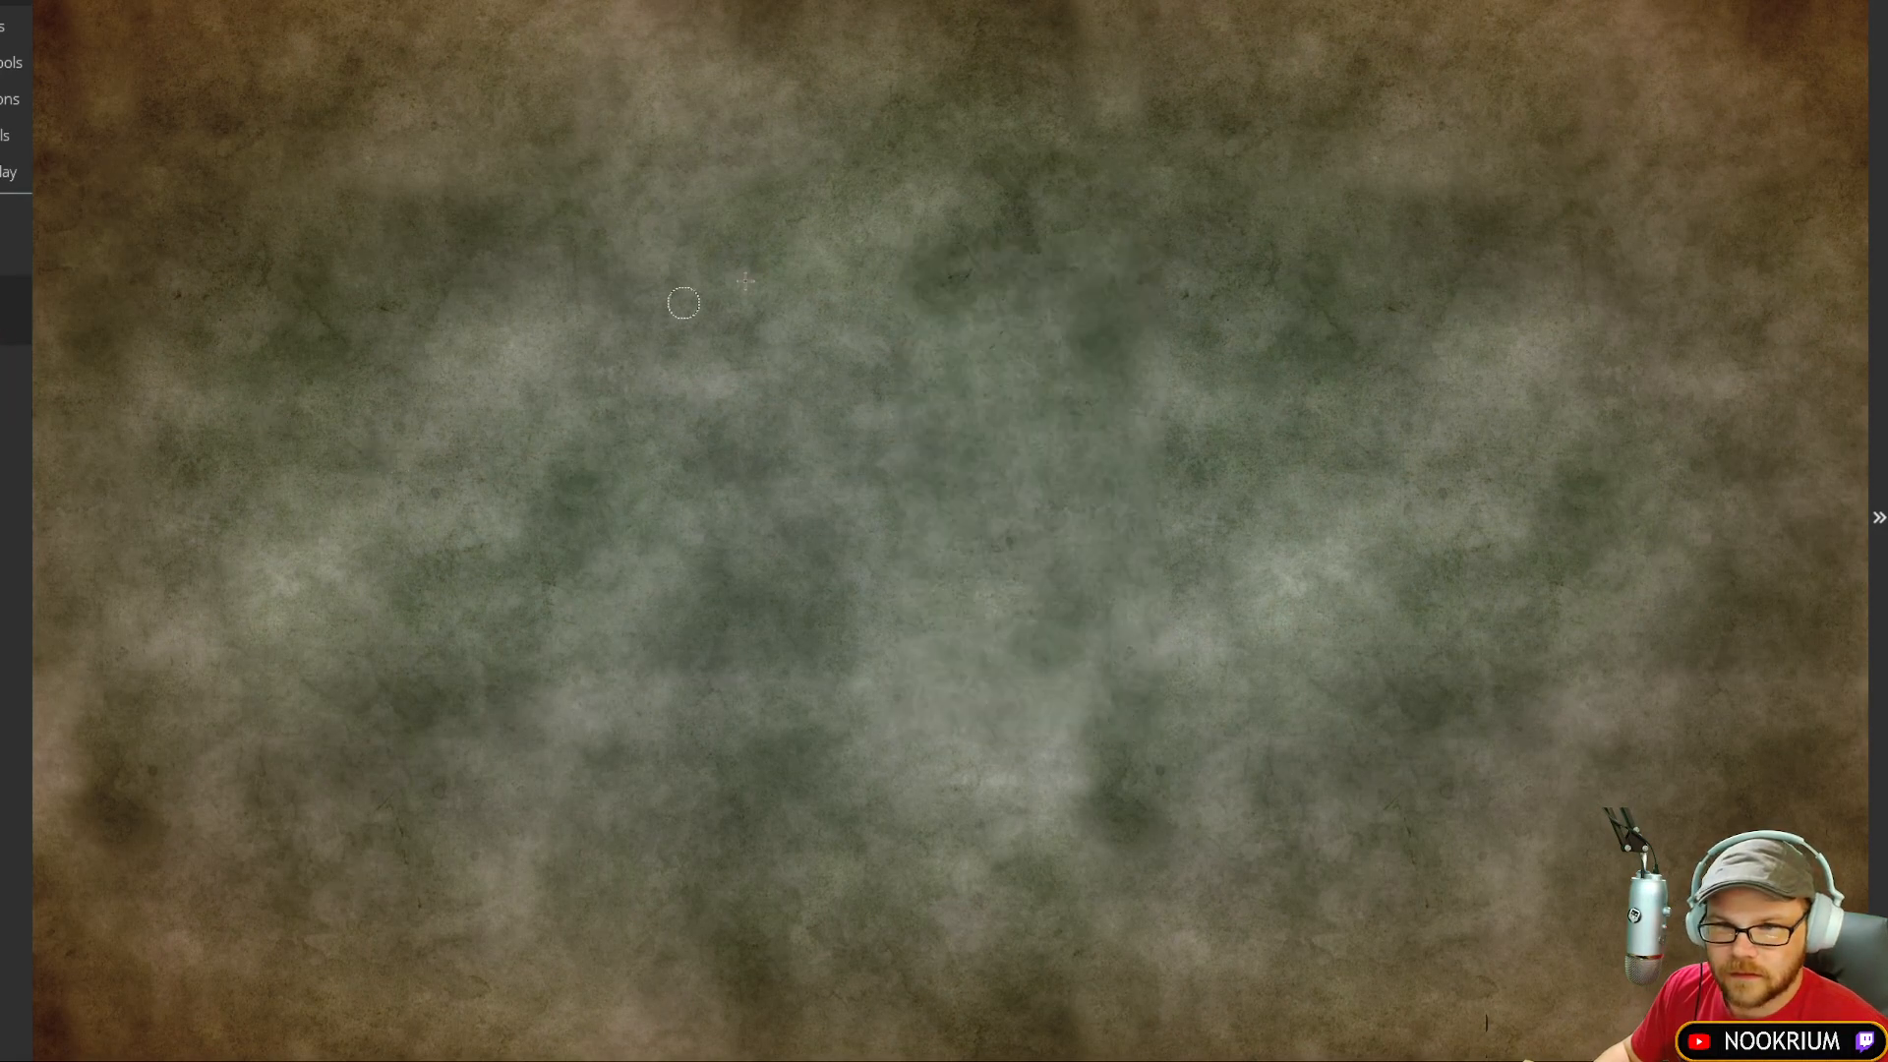
# Step: Paint a test landmass in the map's upper-left area and fill most of its interior using a larger brush
pyautogui.moveTo(764, 258)
pyautogui.mouseDown()
pyautogui.moveTo(771, 303)
pyautogui.moveTo(621, 375)
pyautogui.mouseUp()
pyautogui.scroll(2, 715, 354)
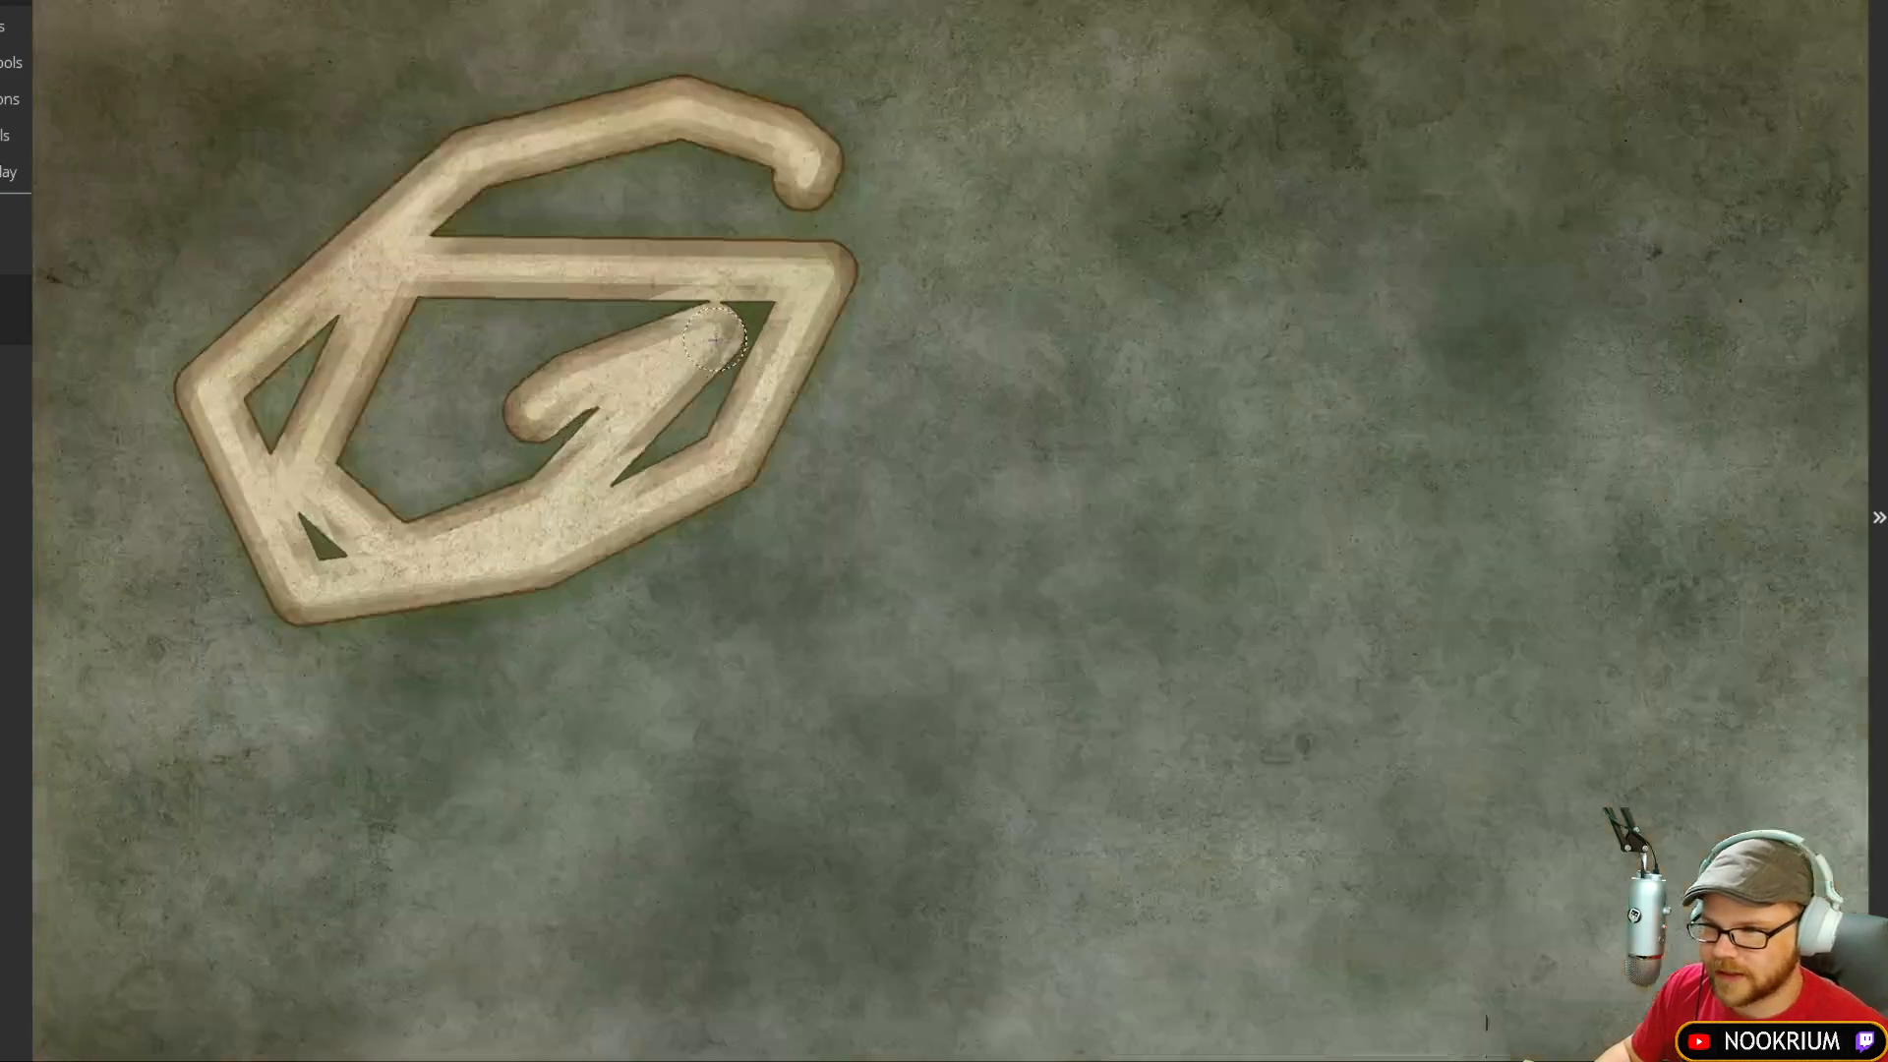
pyautogui.press(']')
pyautogui.press(']')
pyautogui.press(']')
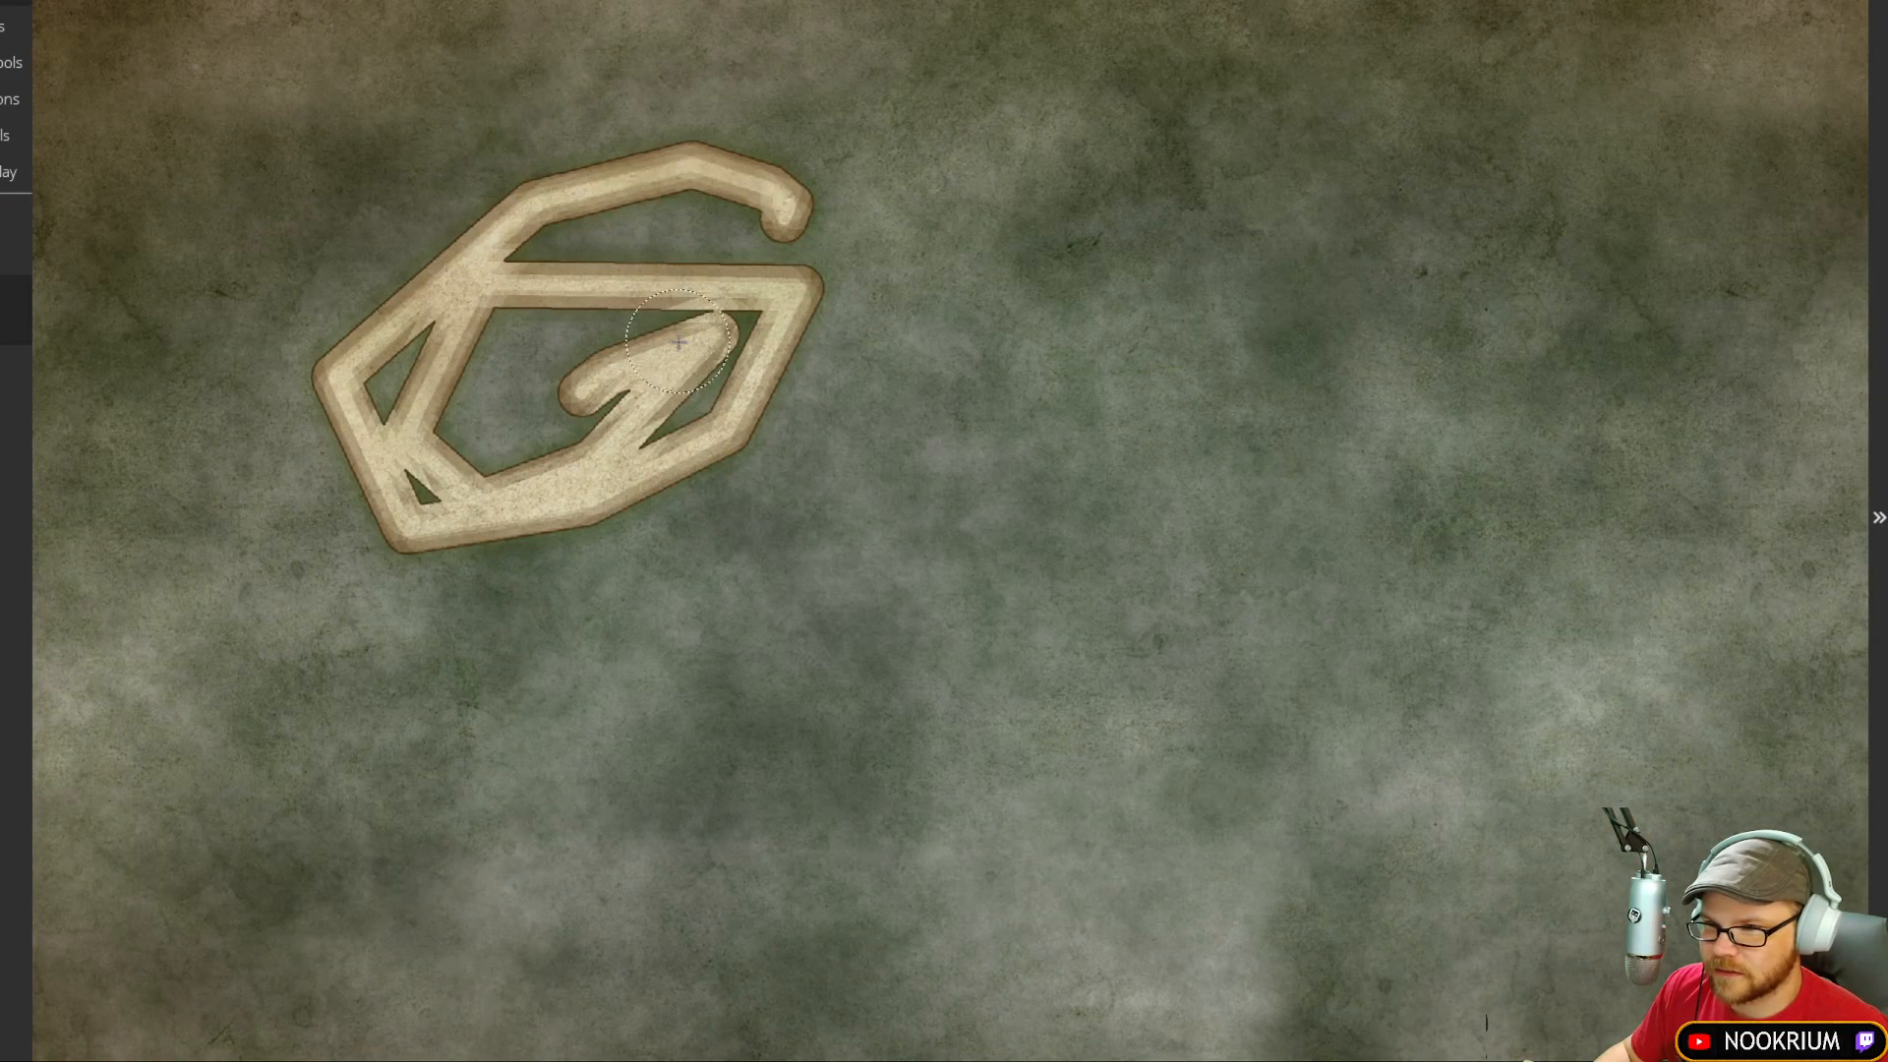
pyautogui.moveTo(704, 192); pyautogui.dragTo(448, 422)
pyautogui.scroll(-2, 812, 475)
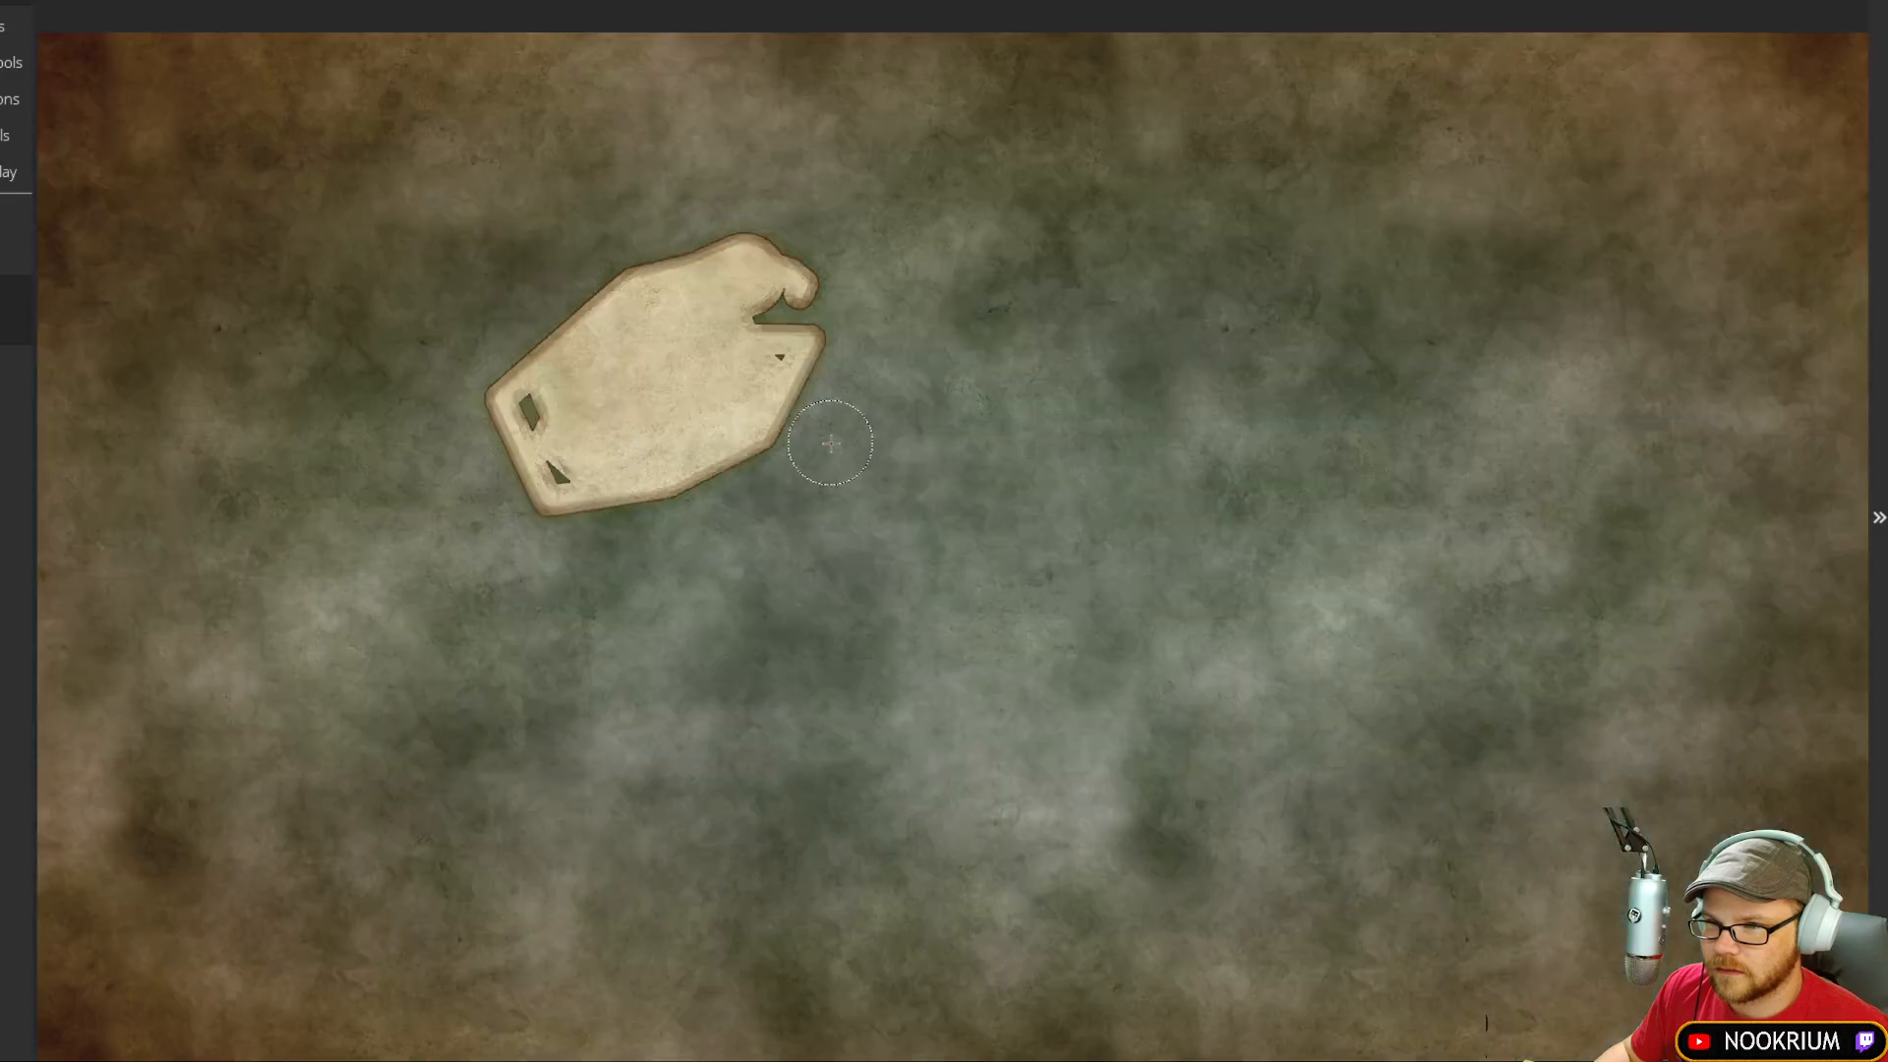
pyautogui.scroll(1, 813, 475)
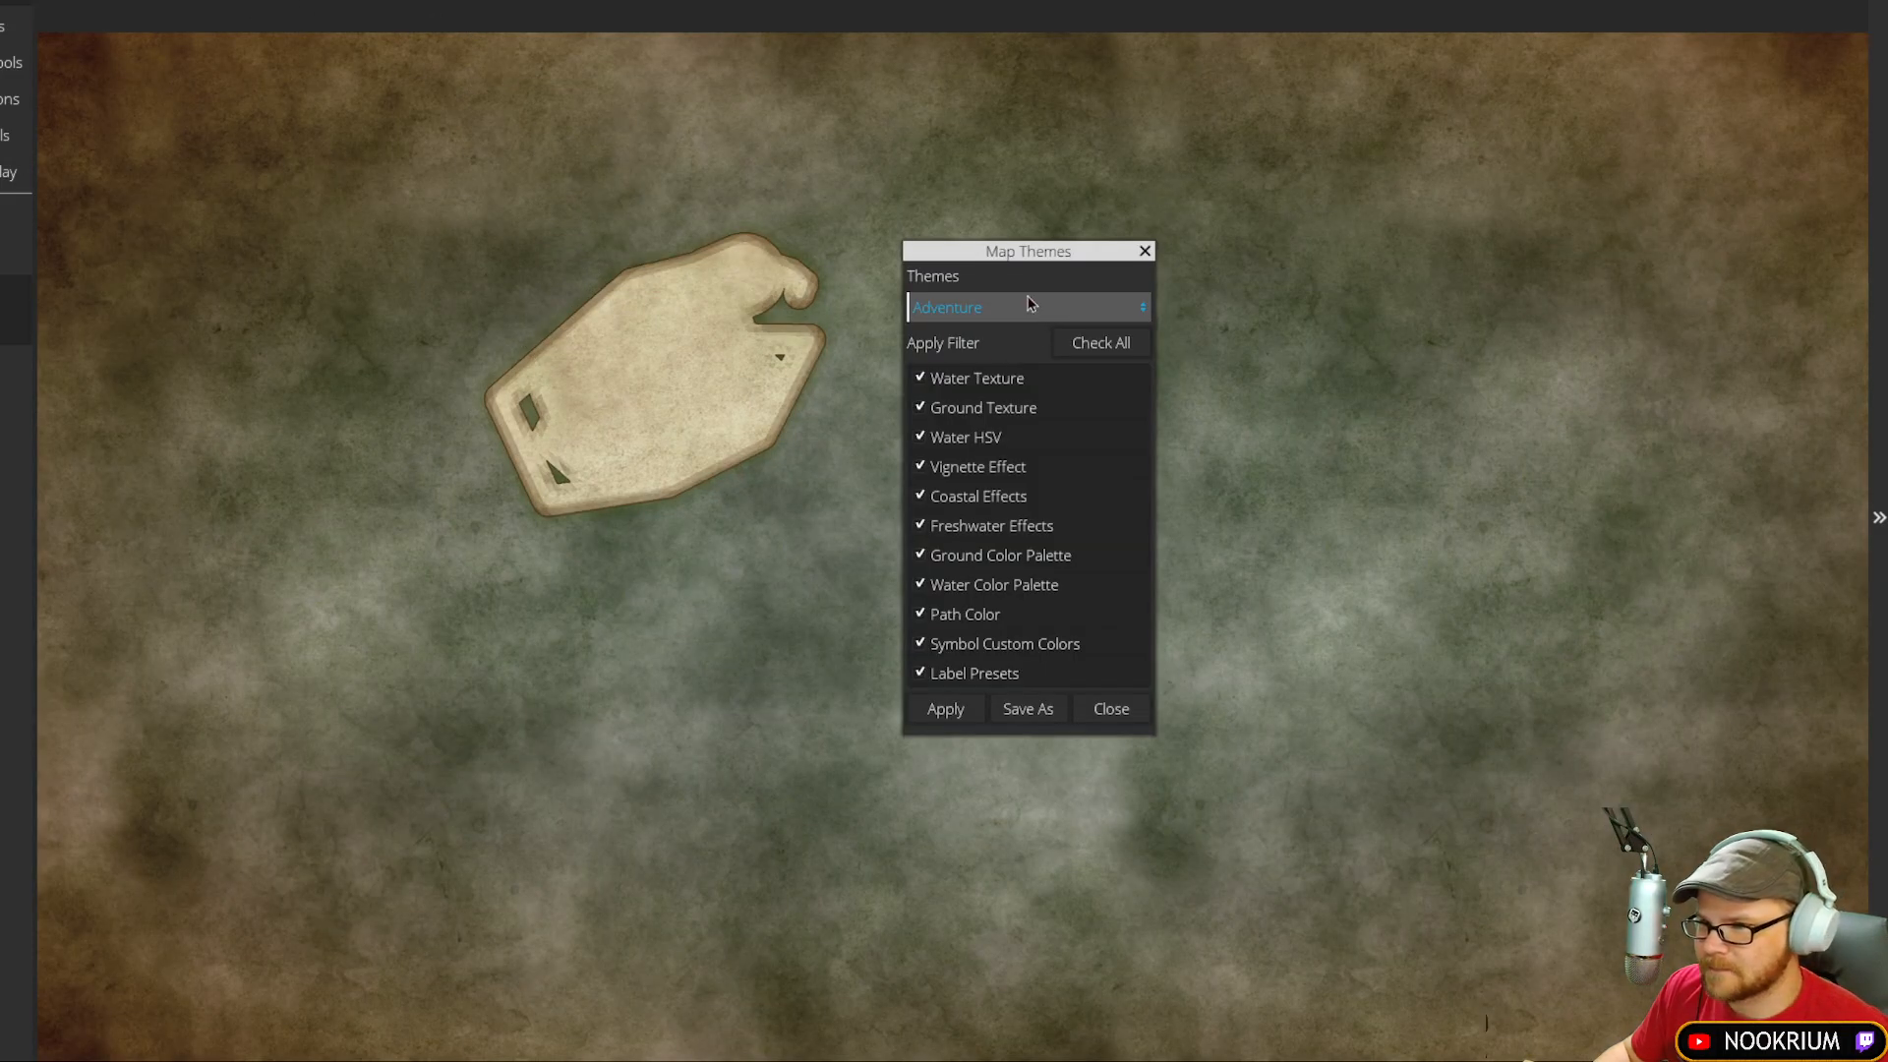
# Step: Try out the Imagination theme on the test landmass, and reapply the Eastward theme for comparison
pyautogui.click(1031, 307)
pyautogui.click(972, 443)
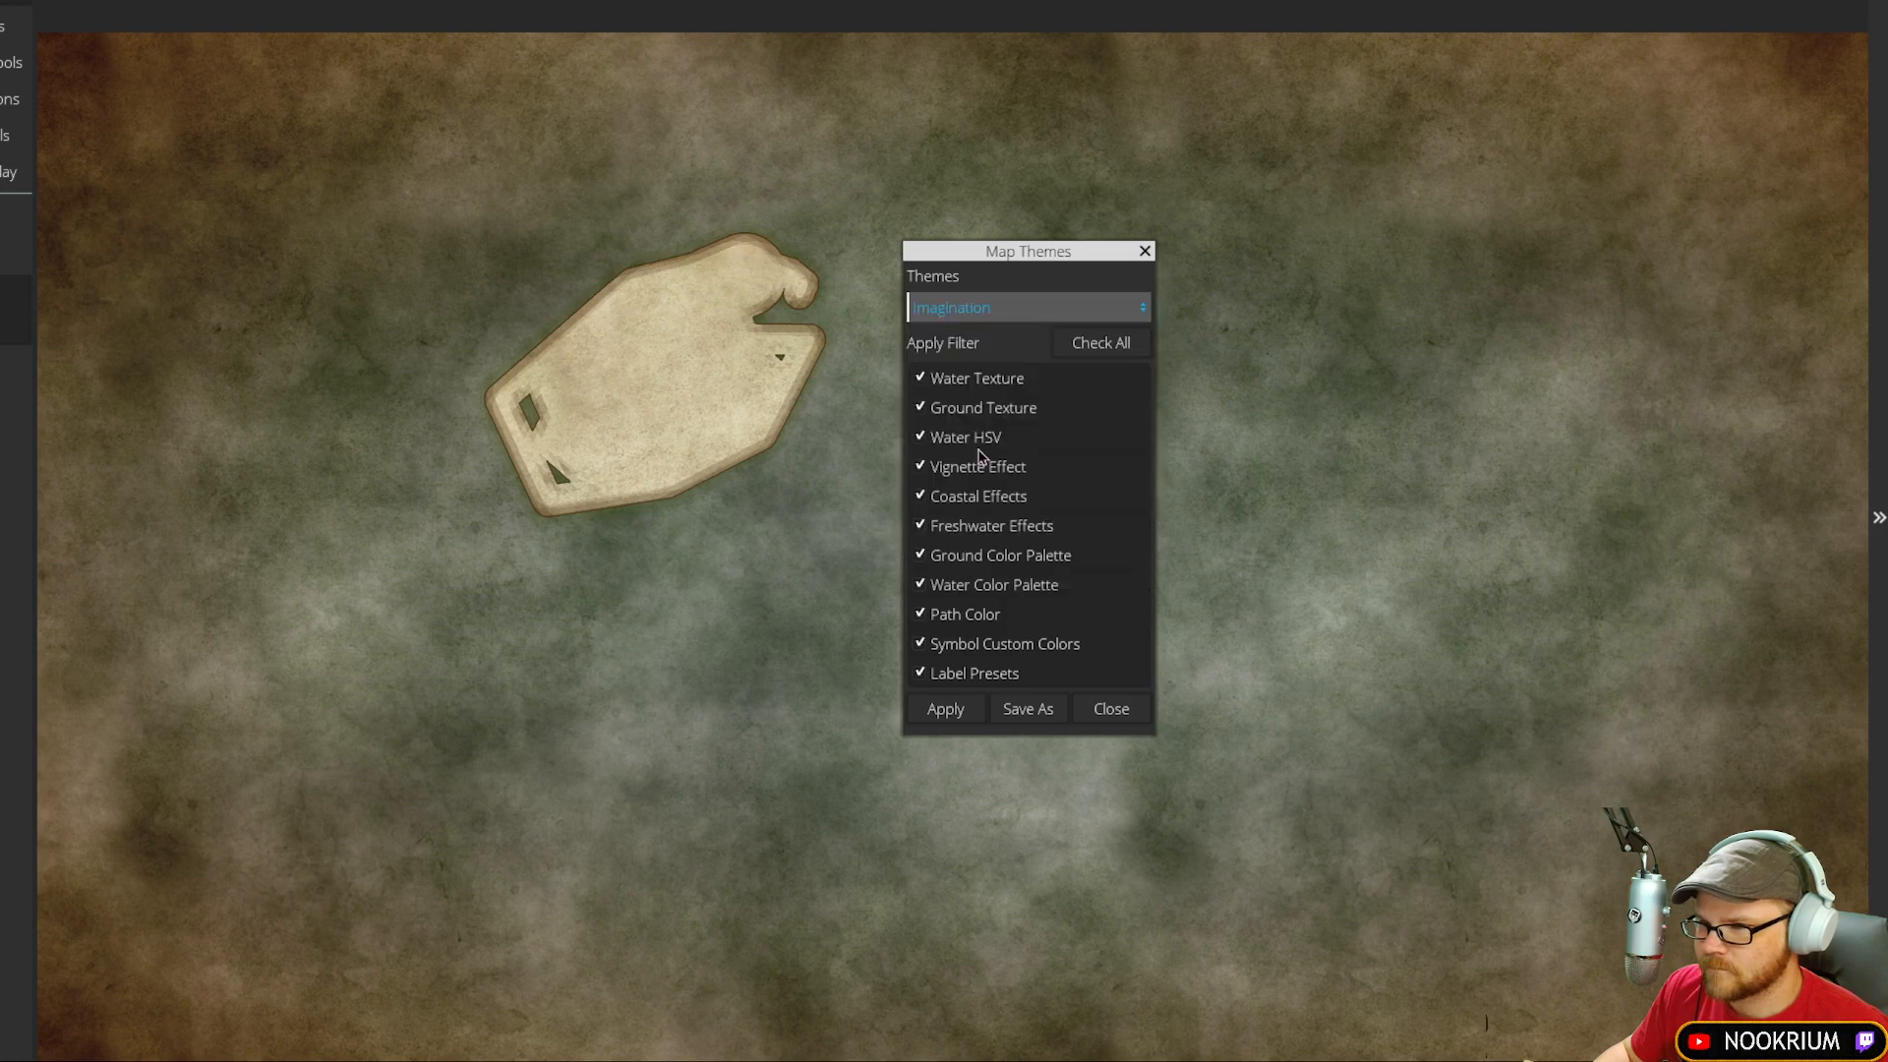
pyautogui.click(959, 709)
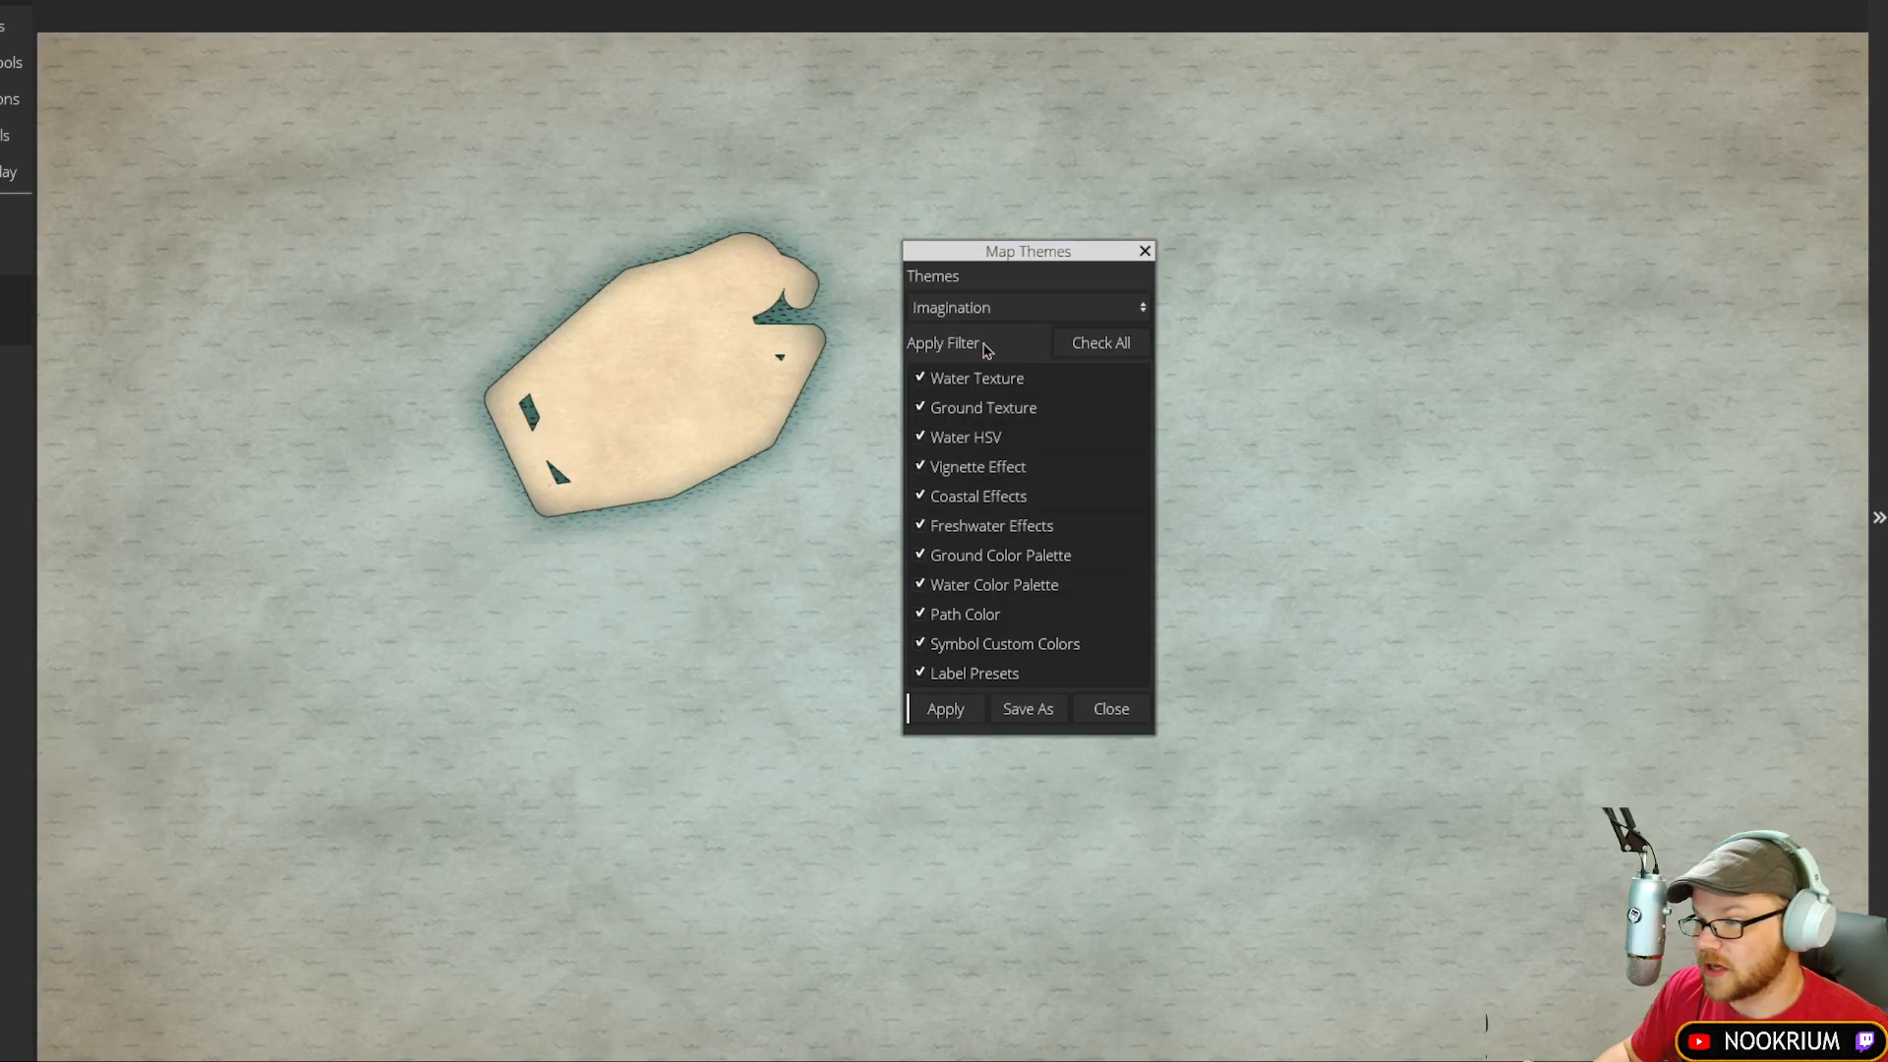
pyautogui.click(991, 308)
pyautogui.click(969, 392)
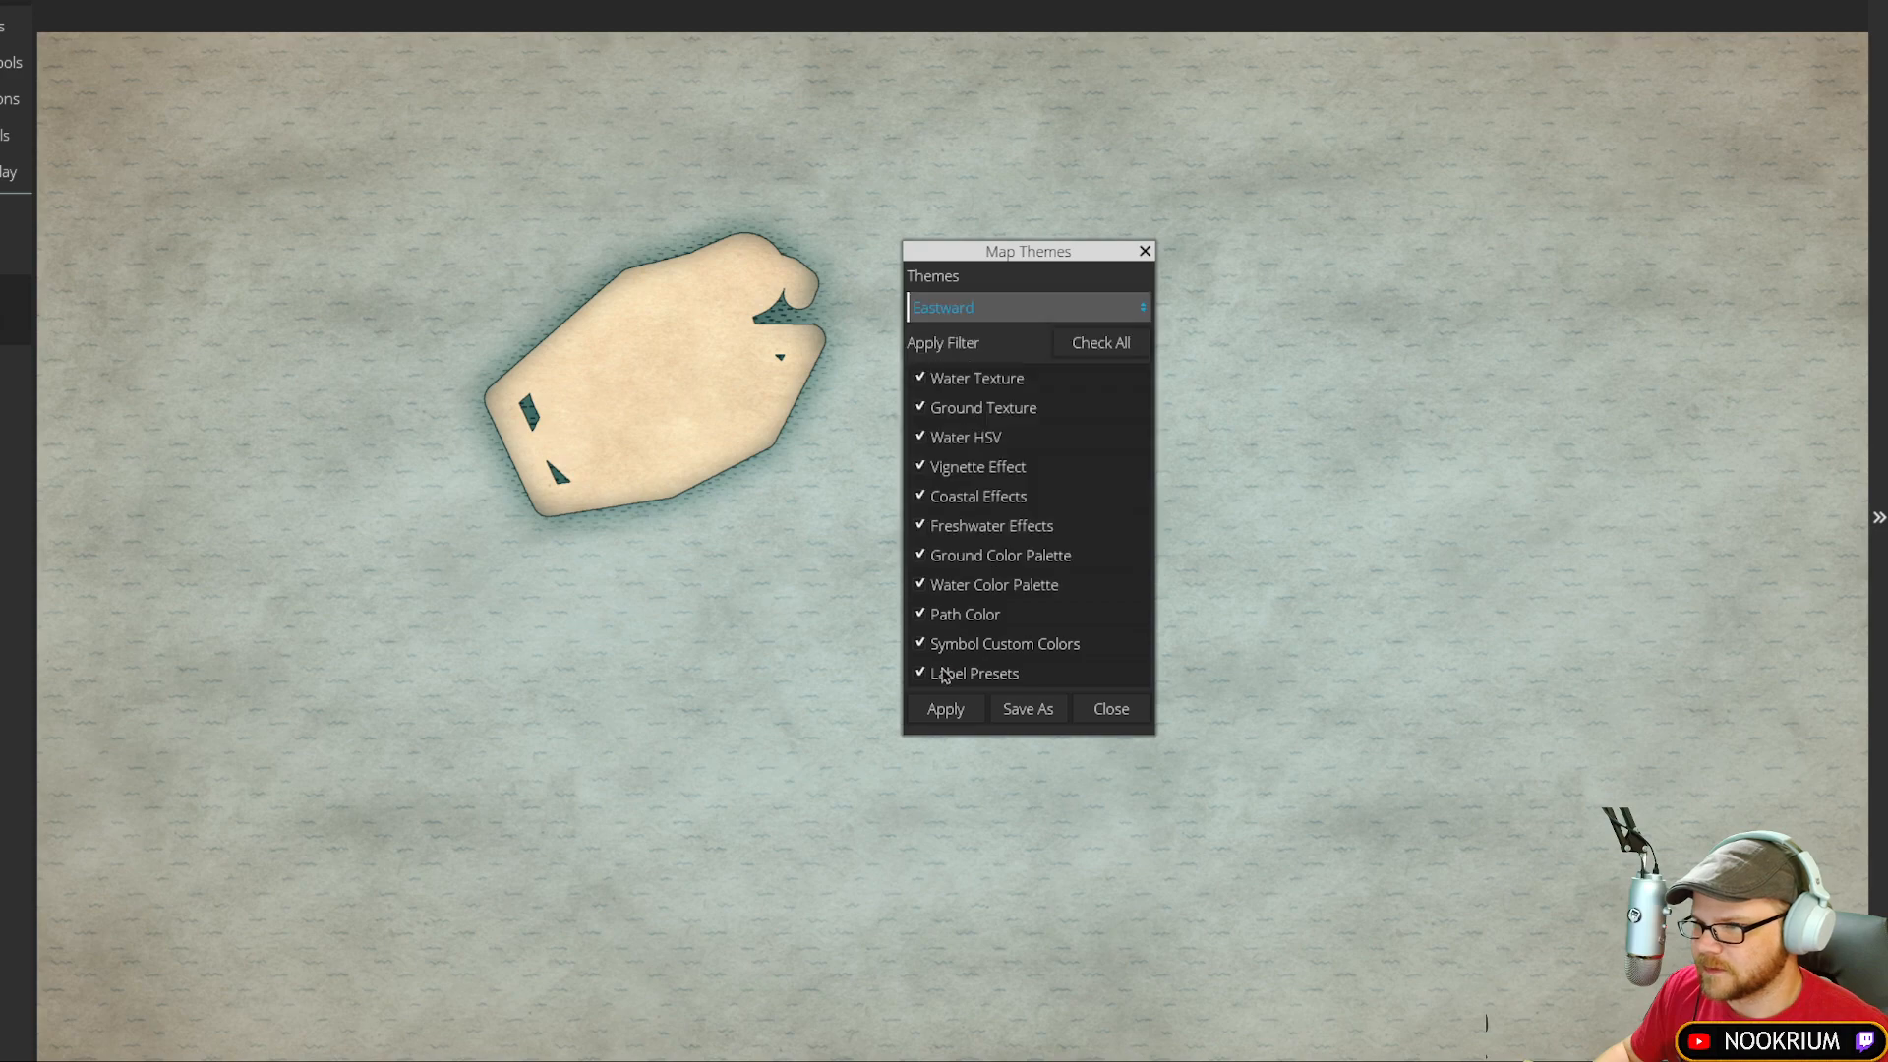
pyautogui.click(946, 708)
# Step: Try the Adventure theme on the map, followed by the Worn theme
pyautogui.click(968, 307)
pyautogui.click(962, 344)
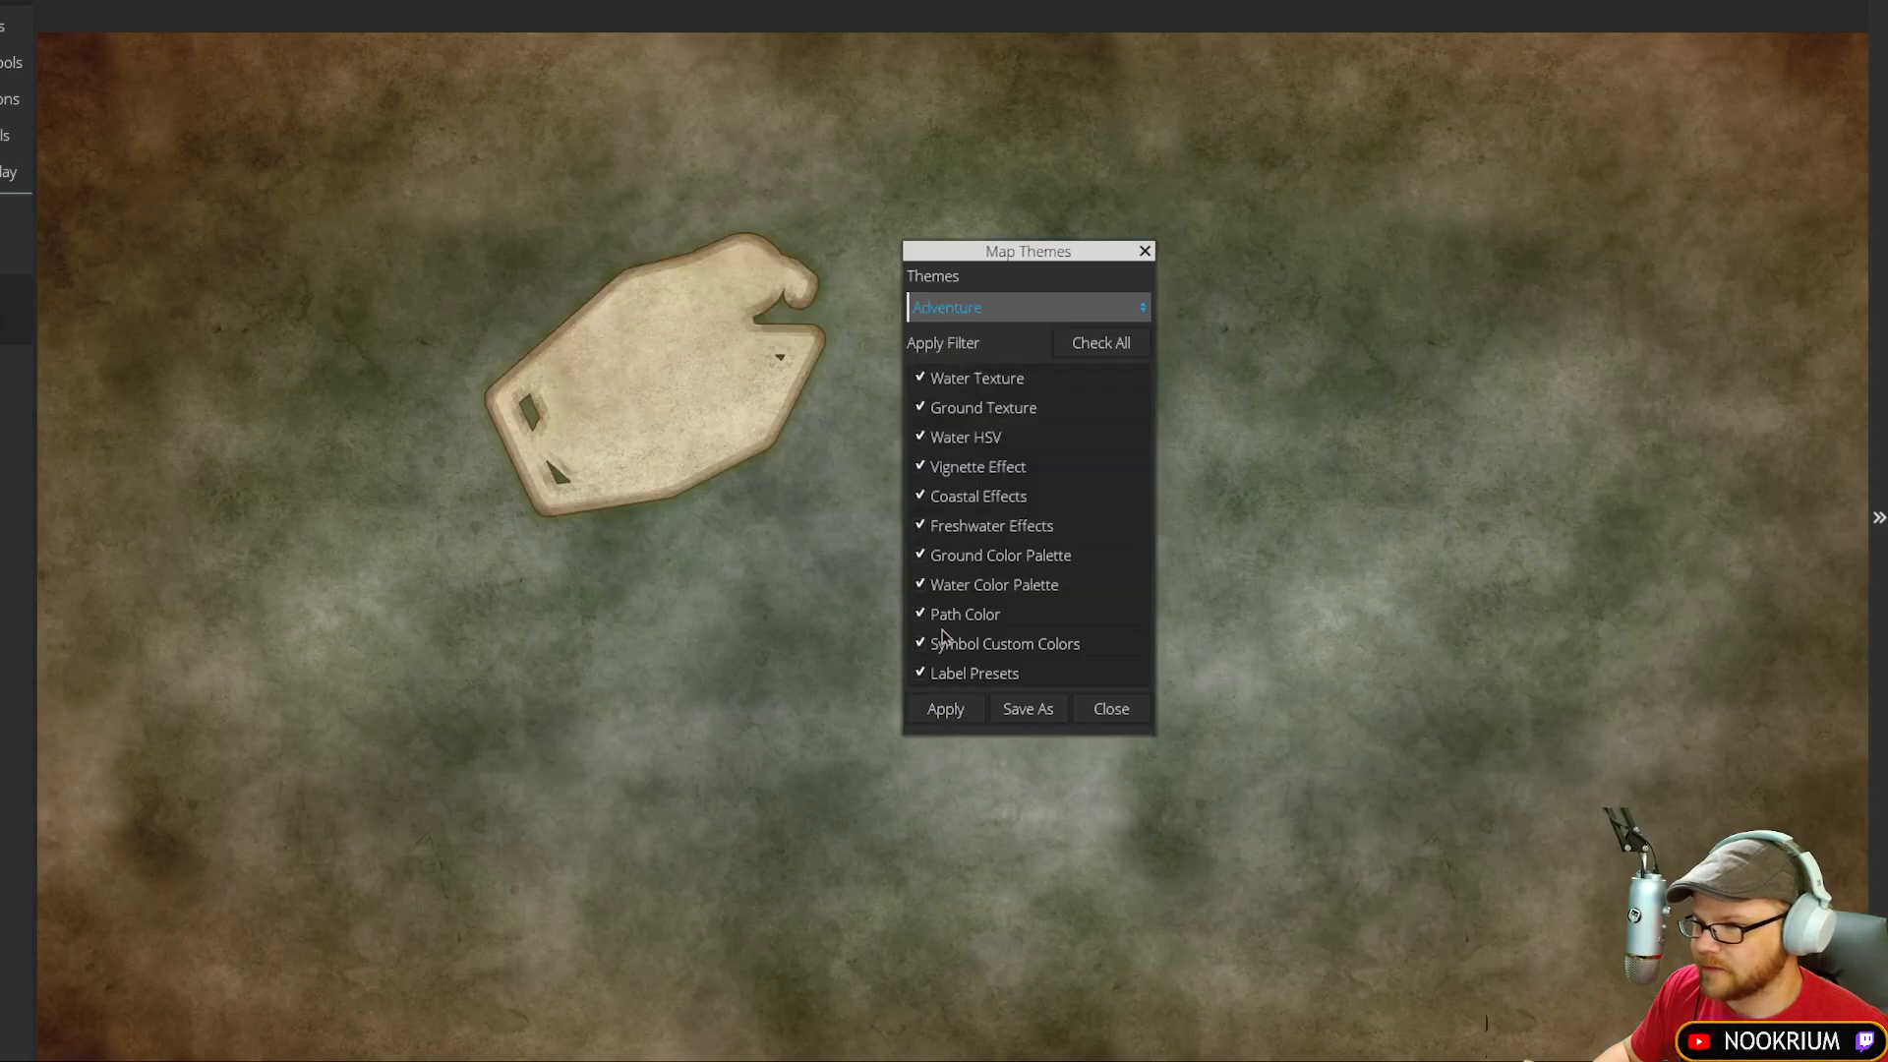
pyautogui.click(946, 709)
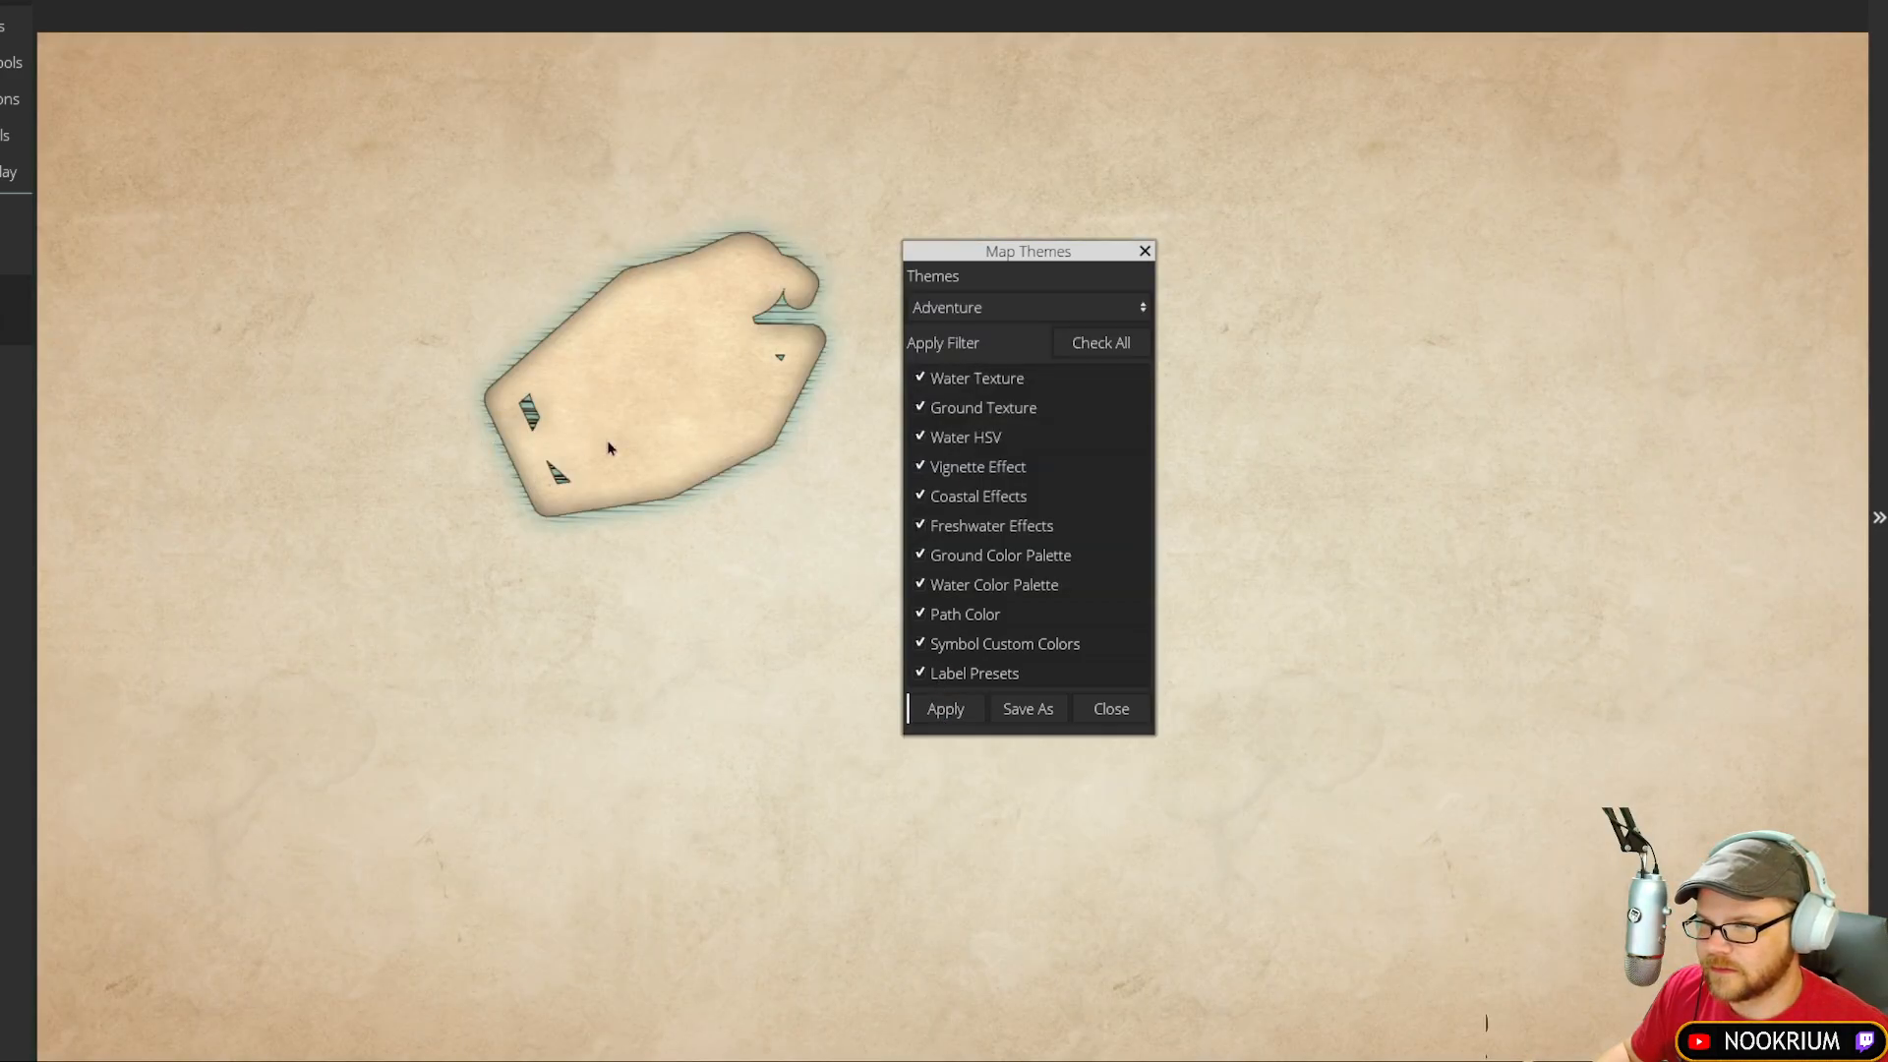
pyautogui.click(1005, 313)
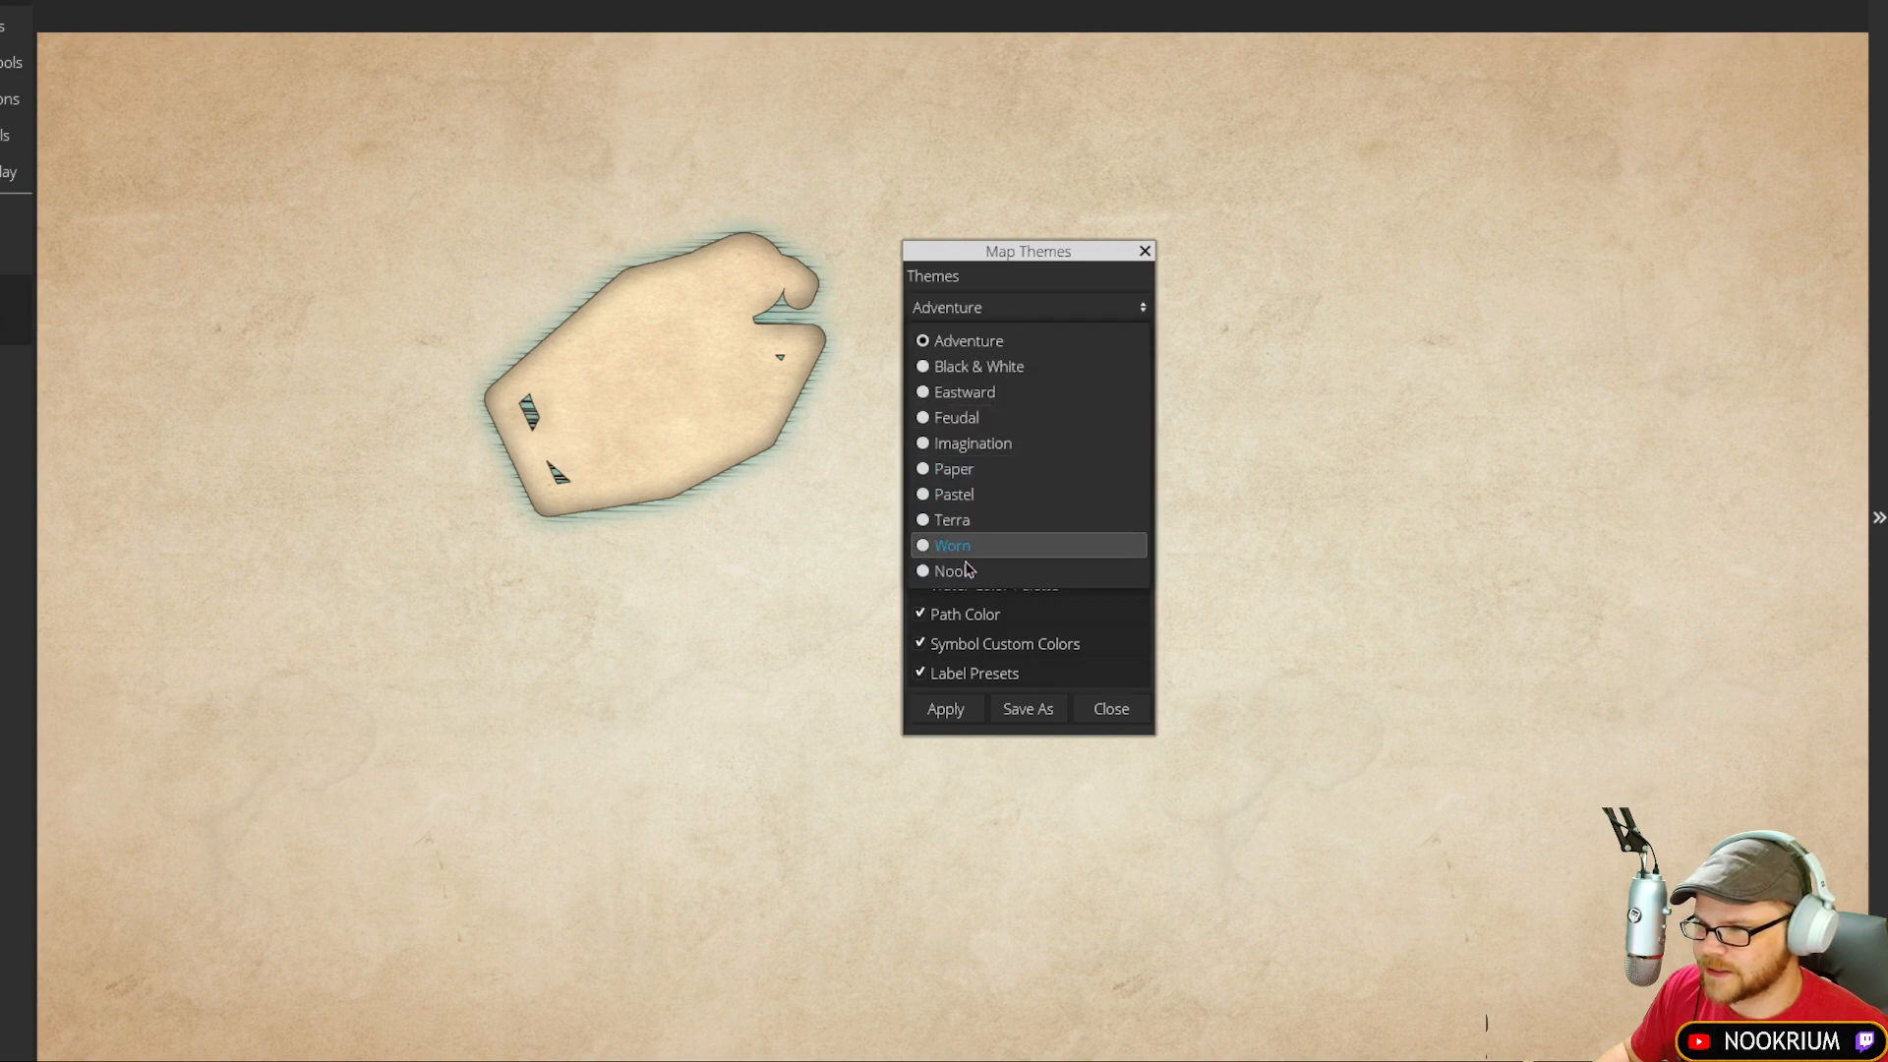
pyautogui.click(952, 546)
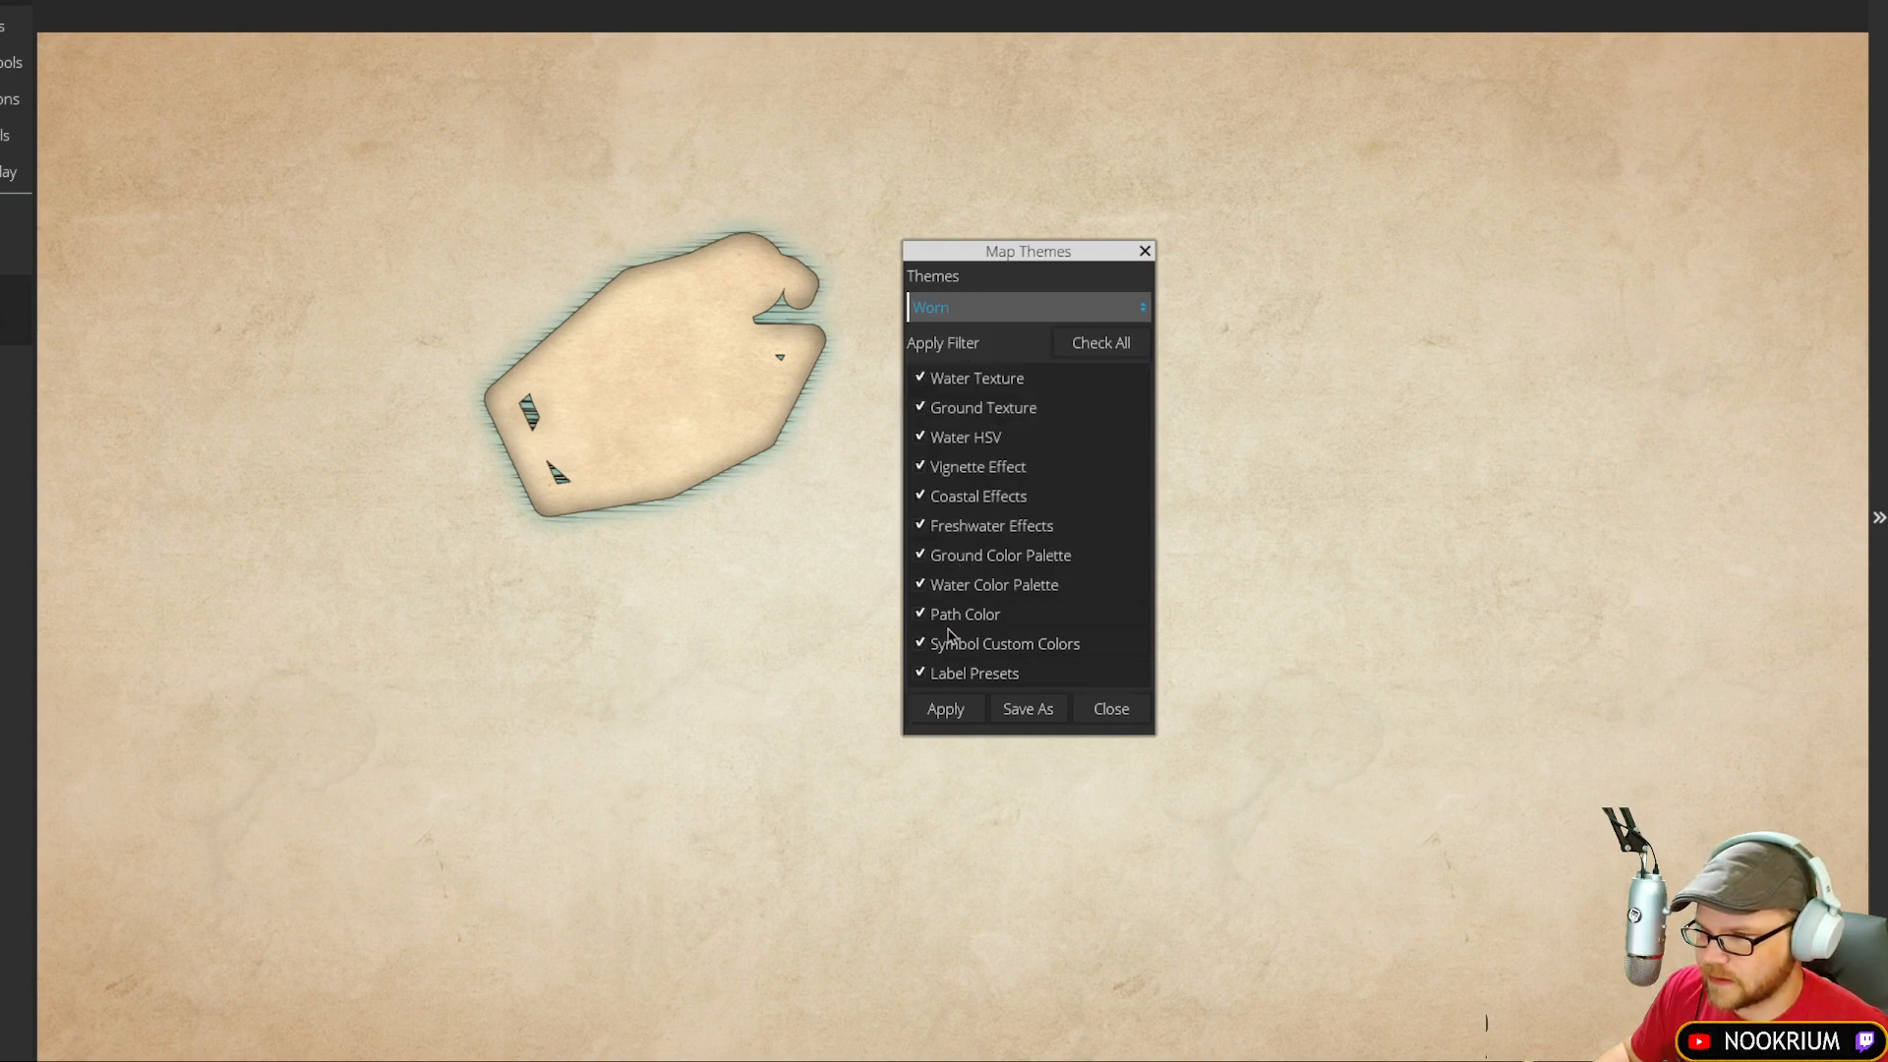
pyautogui.click(947, 709)
# Step: Apply the custom Nook theme to the map with all filters enabled and close the theme settings
pyautogui.click(1003, 305)
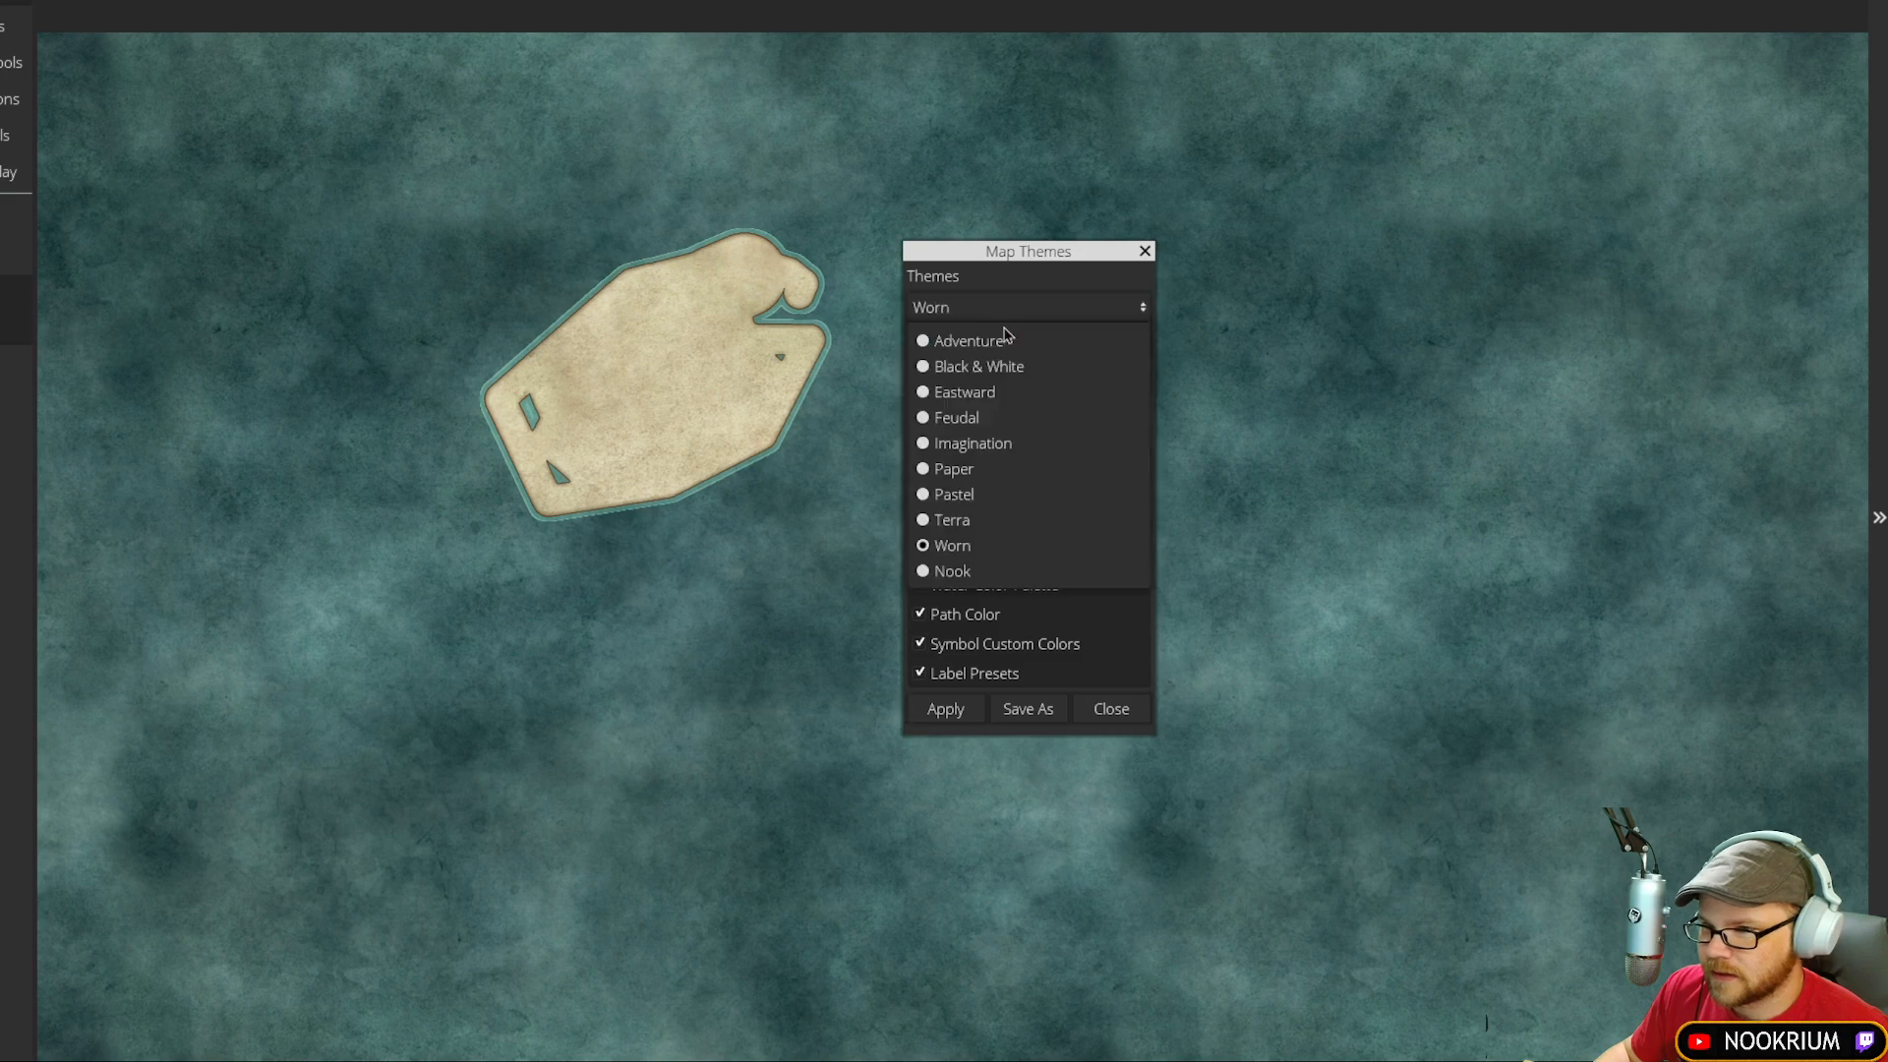
pyautogui.click(964, 575)
pyautogui.click(940, 709)
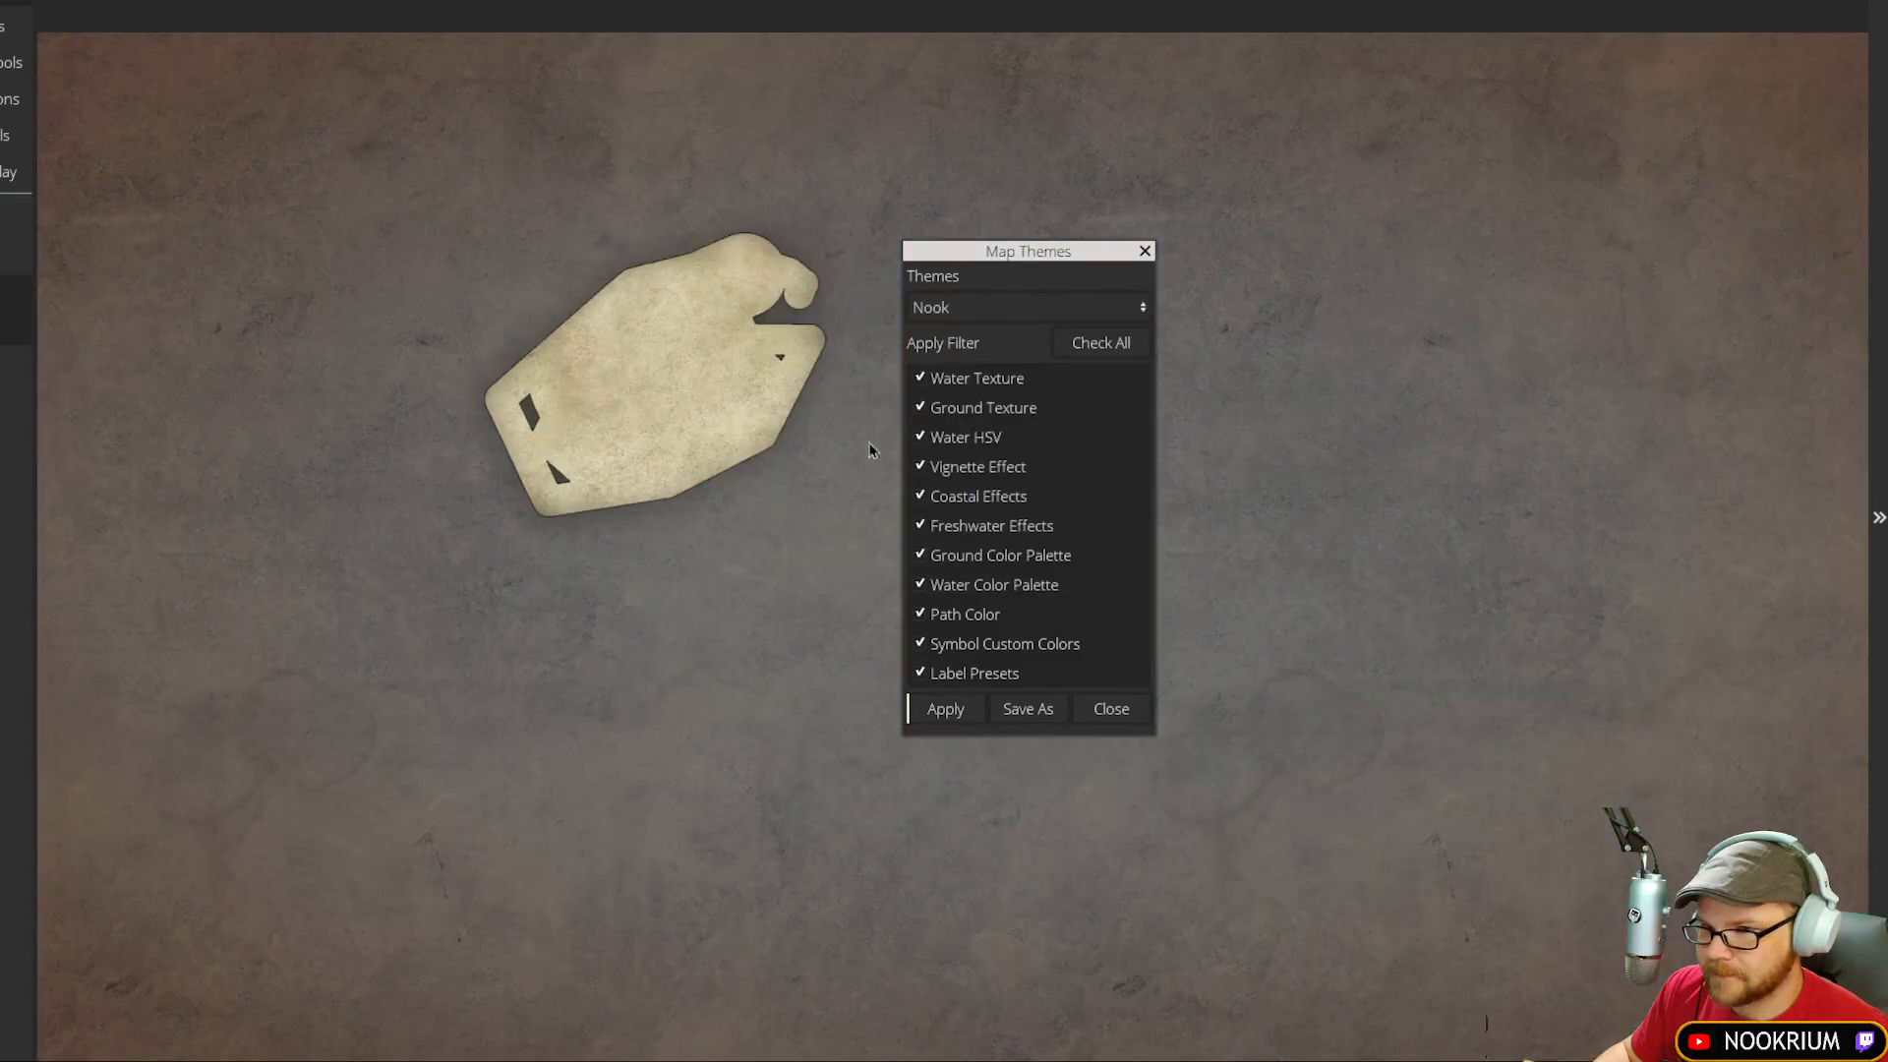
pyautogui.click(919, 307)
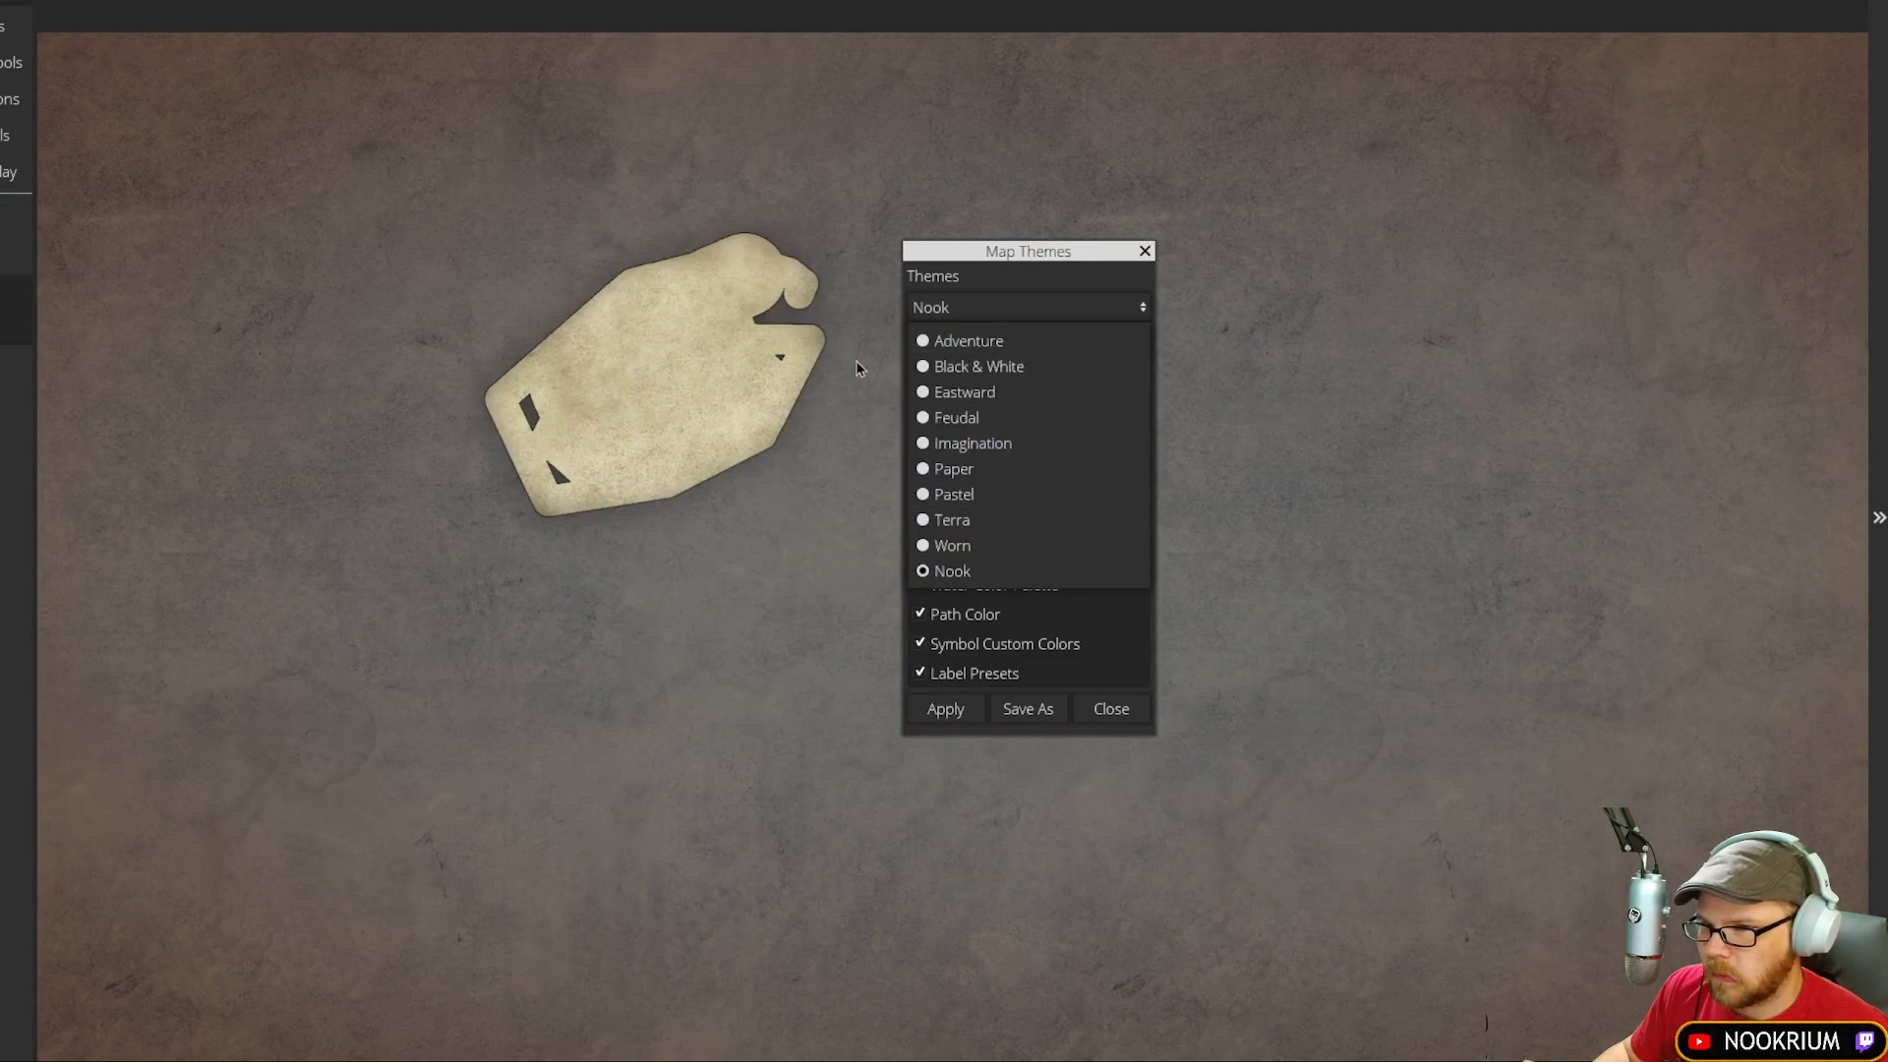
pyautogui.click(1116, 707)
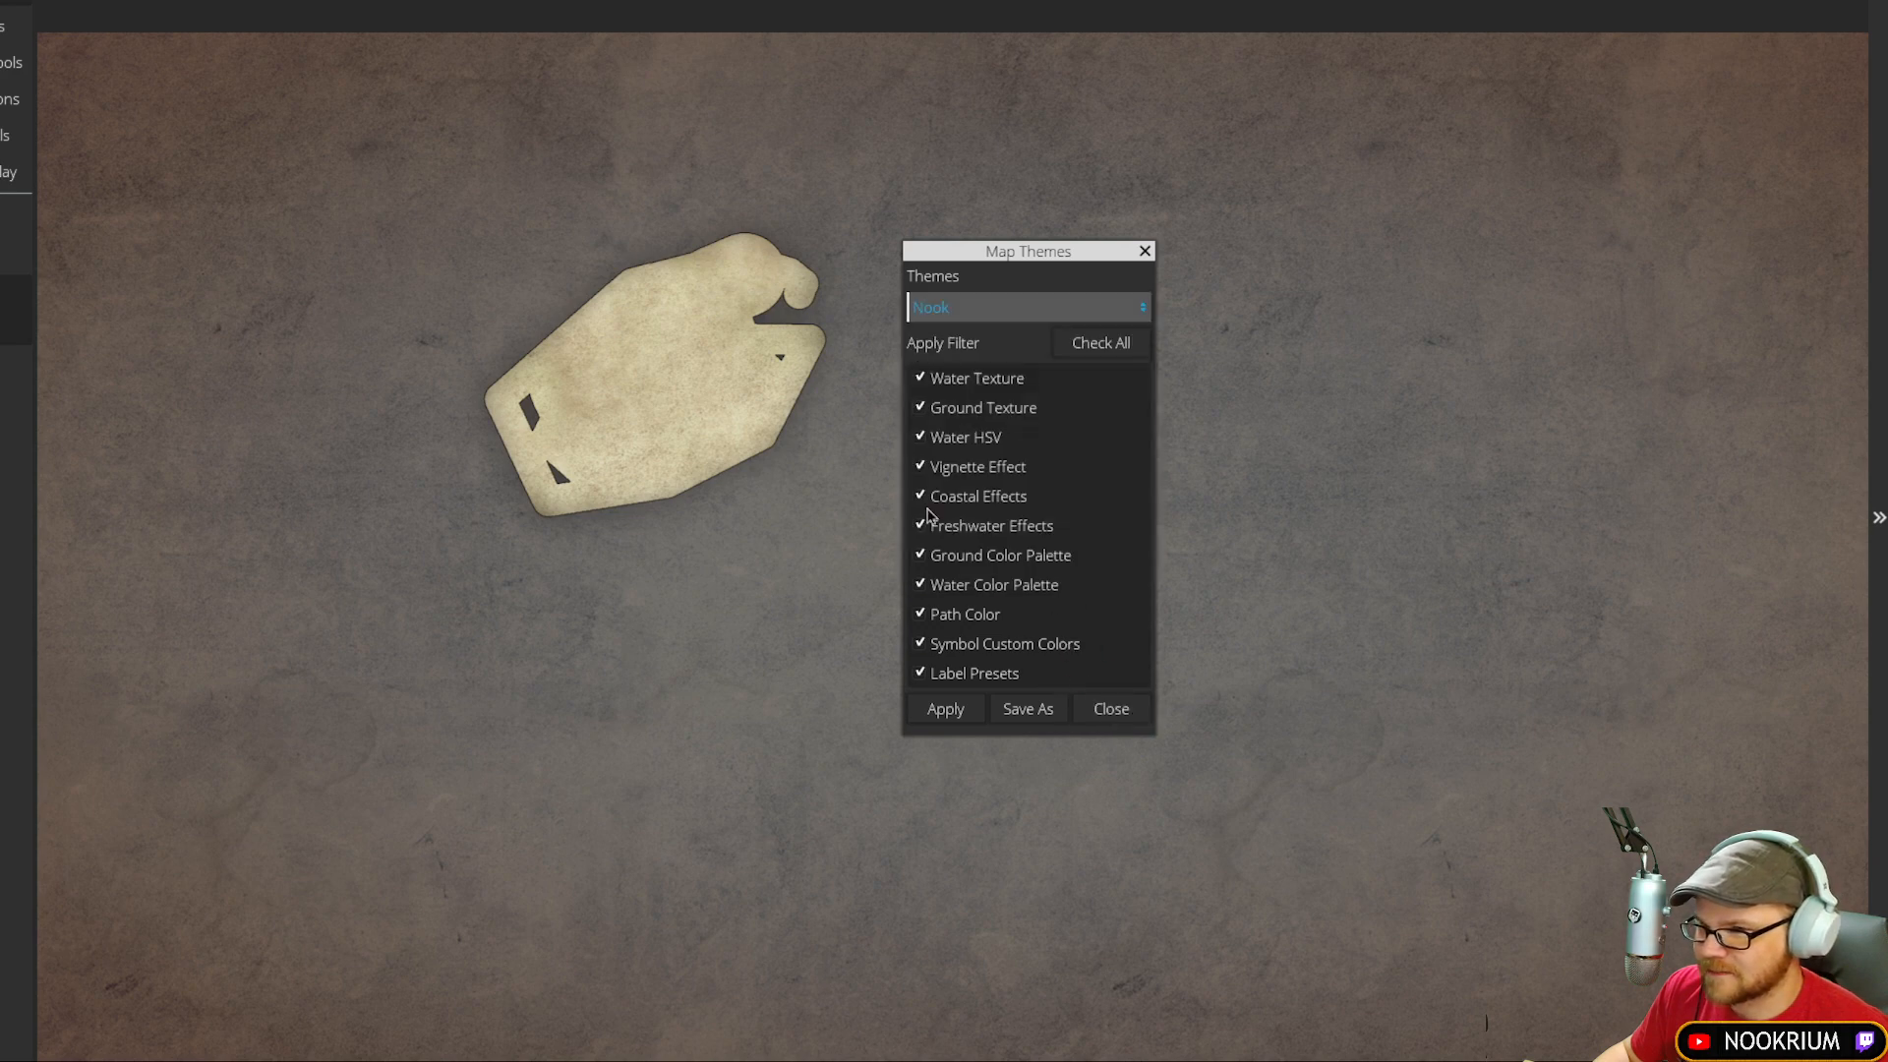
pyautogui.click(1145, 253)
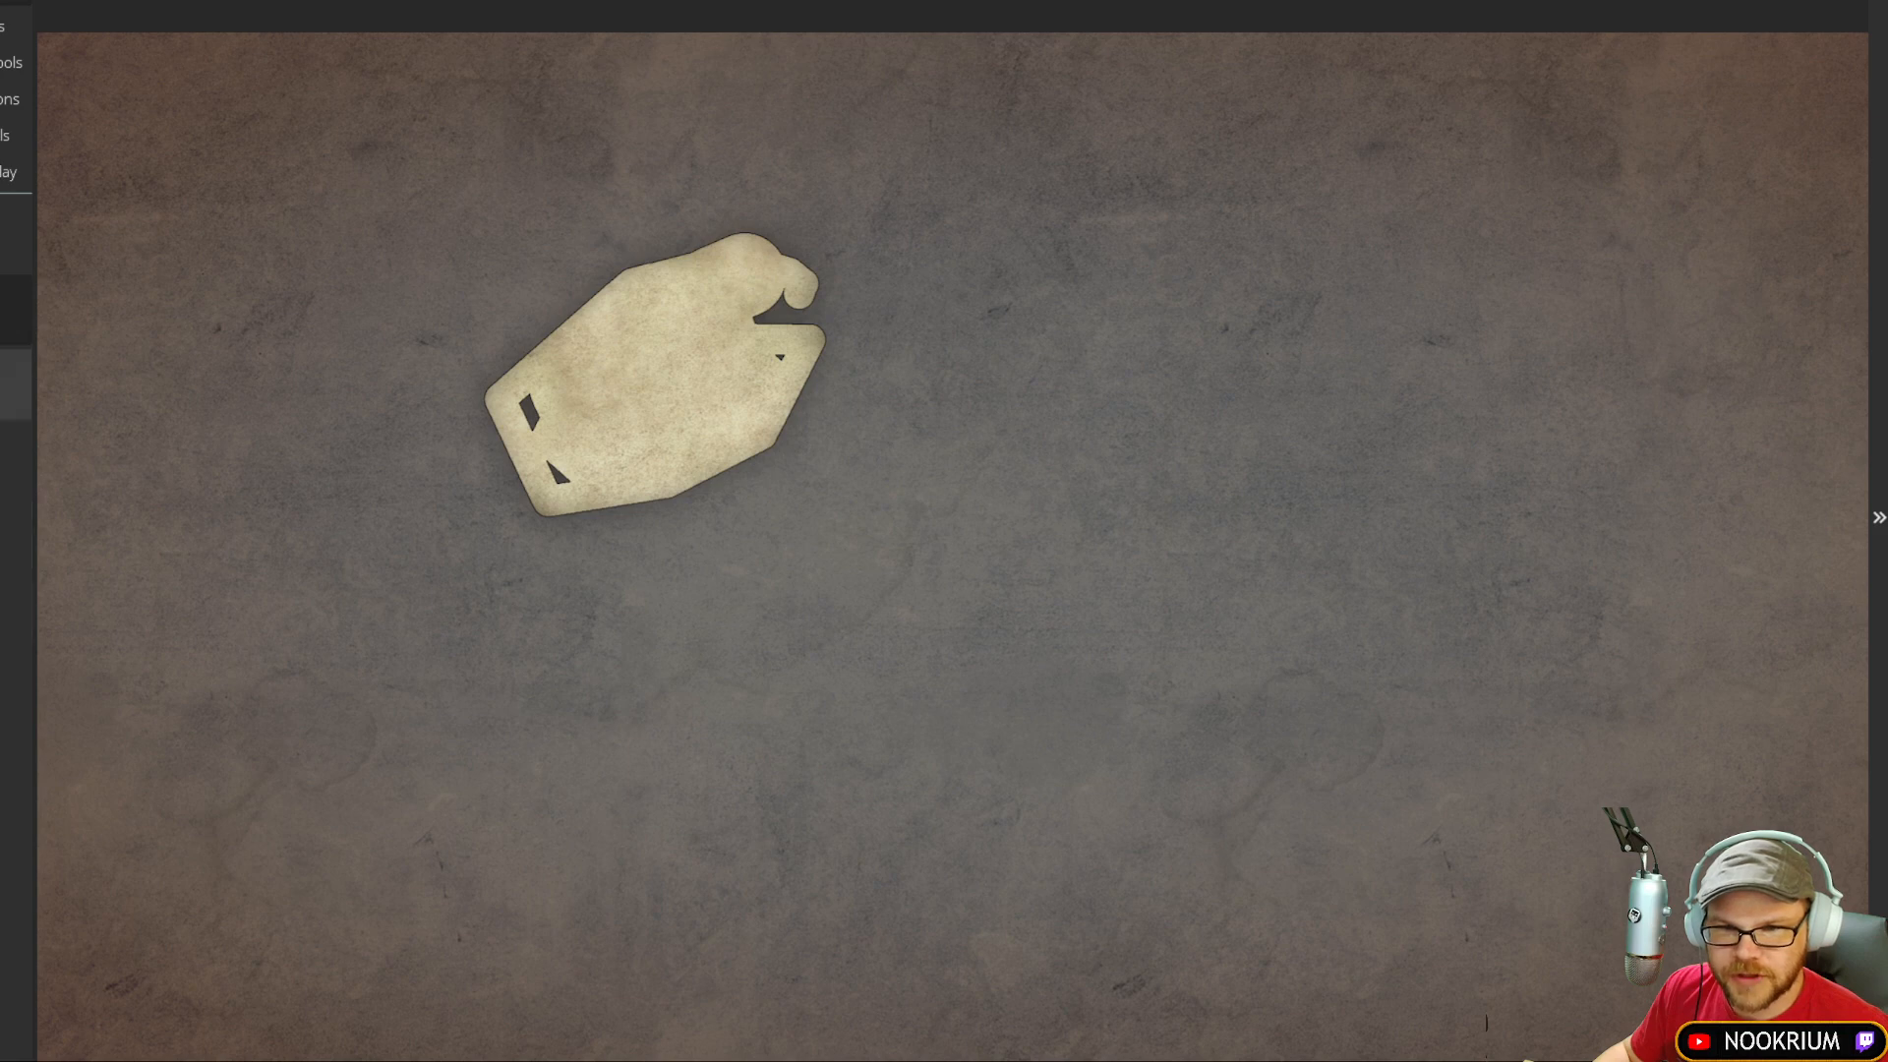
# Step: Erase the test landmass from the map
pyautogui.click(16, 384)
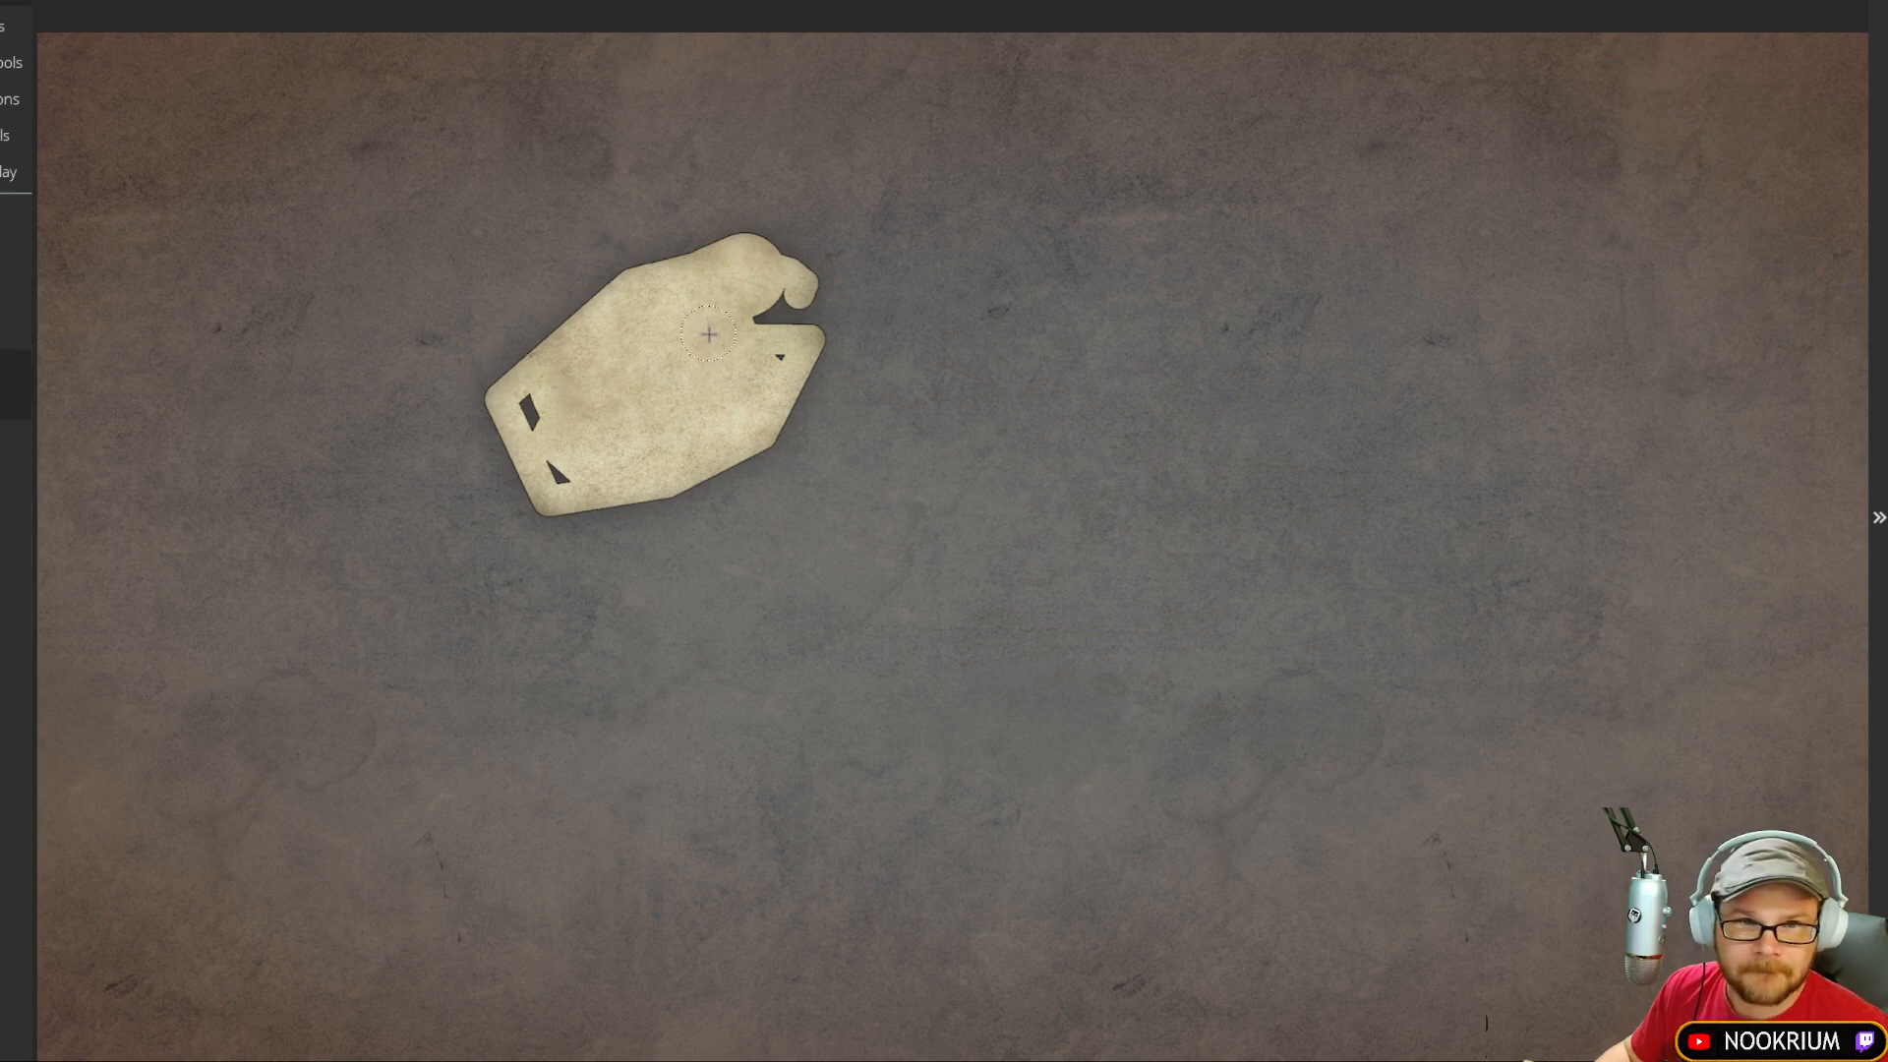
pyautogui.moveTo(709, 335)
pyautogui.mouseDown()
pyautogui.moveTo(791, 263)
pyautogui.moveTo(620, 265)
pyautogui.moveTo(581, 400)
pyautogui.moveTo(479, 540)
pyautogui.moveTo(851, 387)
pyautogui.mouseUp()
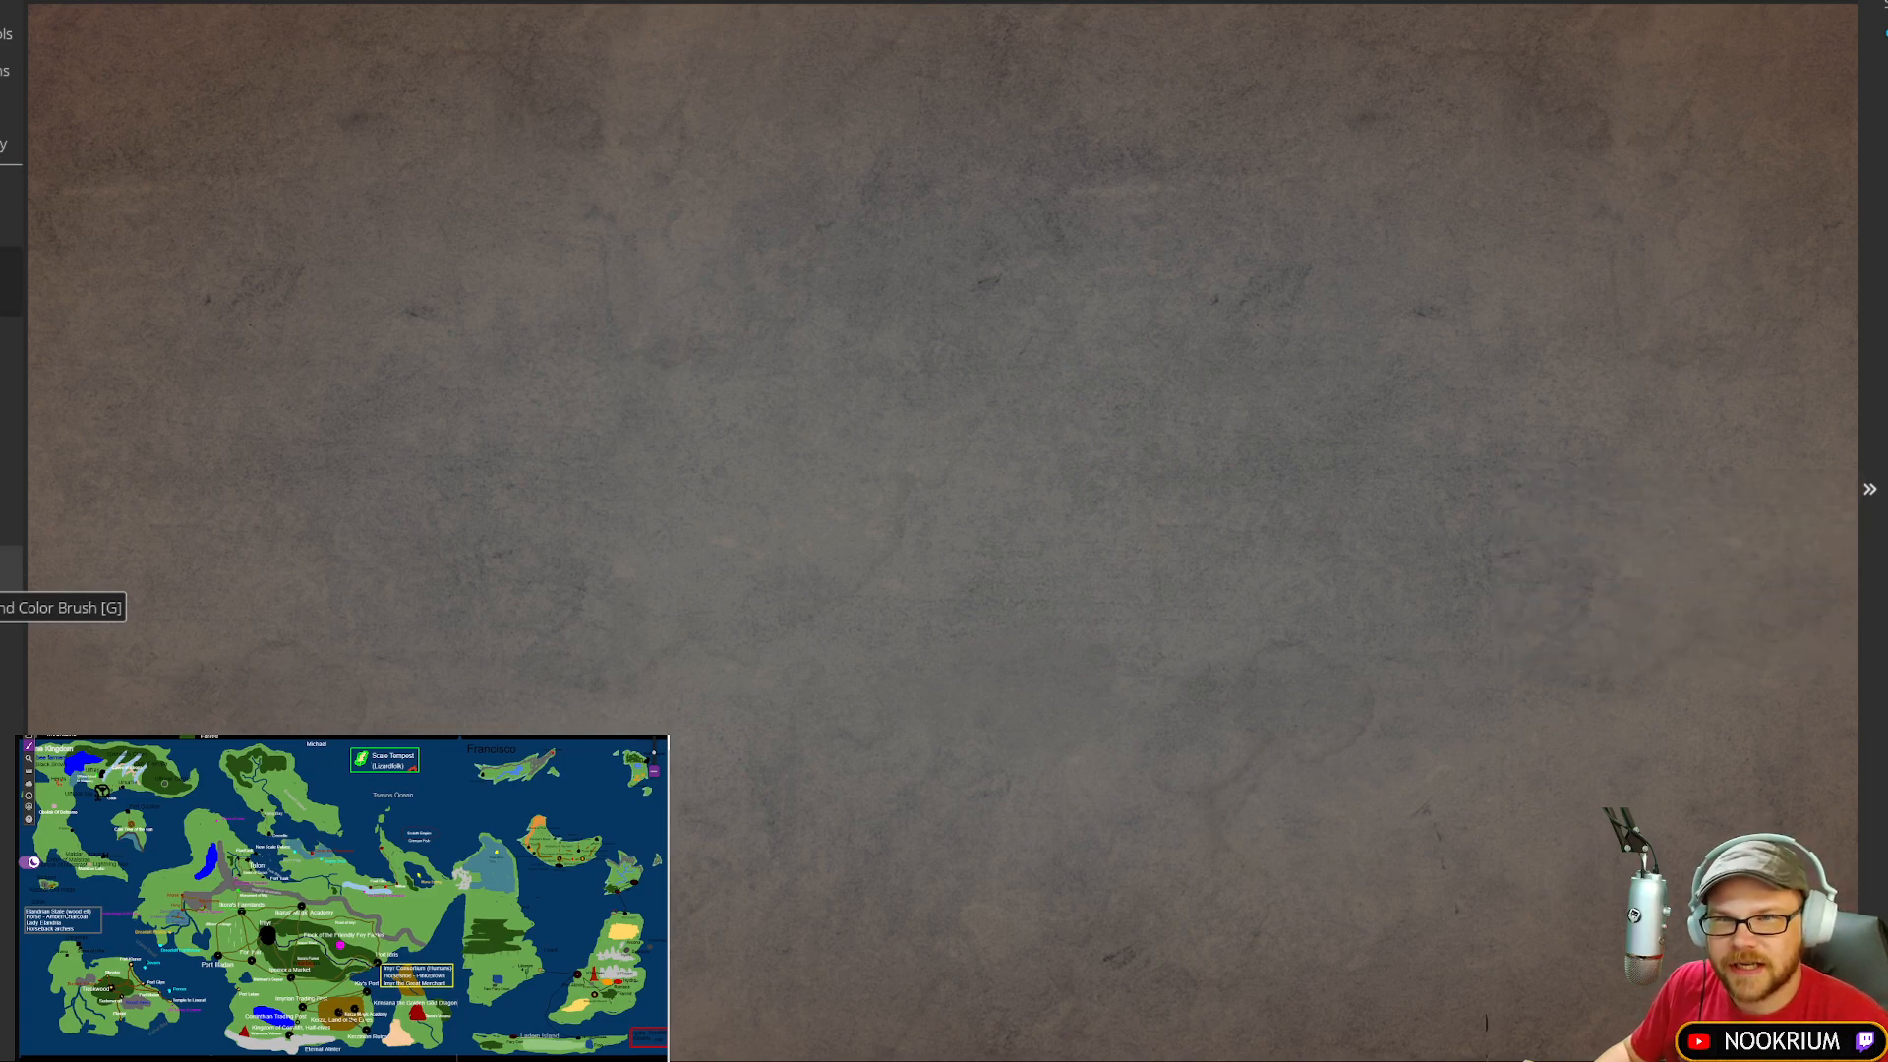
# Step: Try to generate the landmass from the reference map image, and undo the result
pyautogui.click(4, 568)
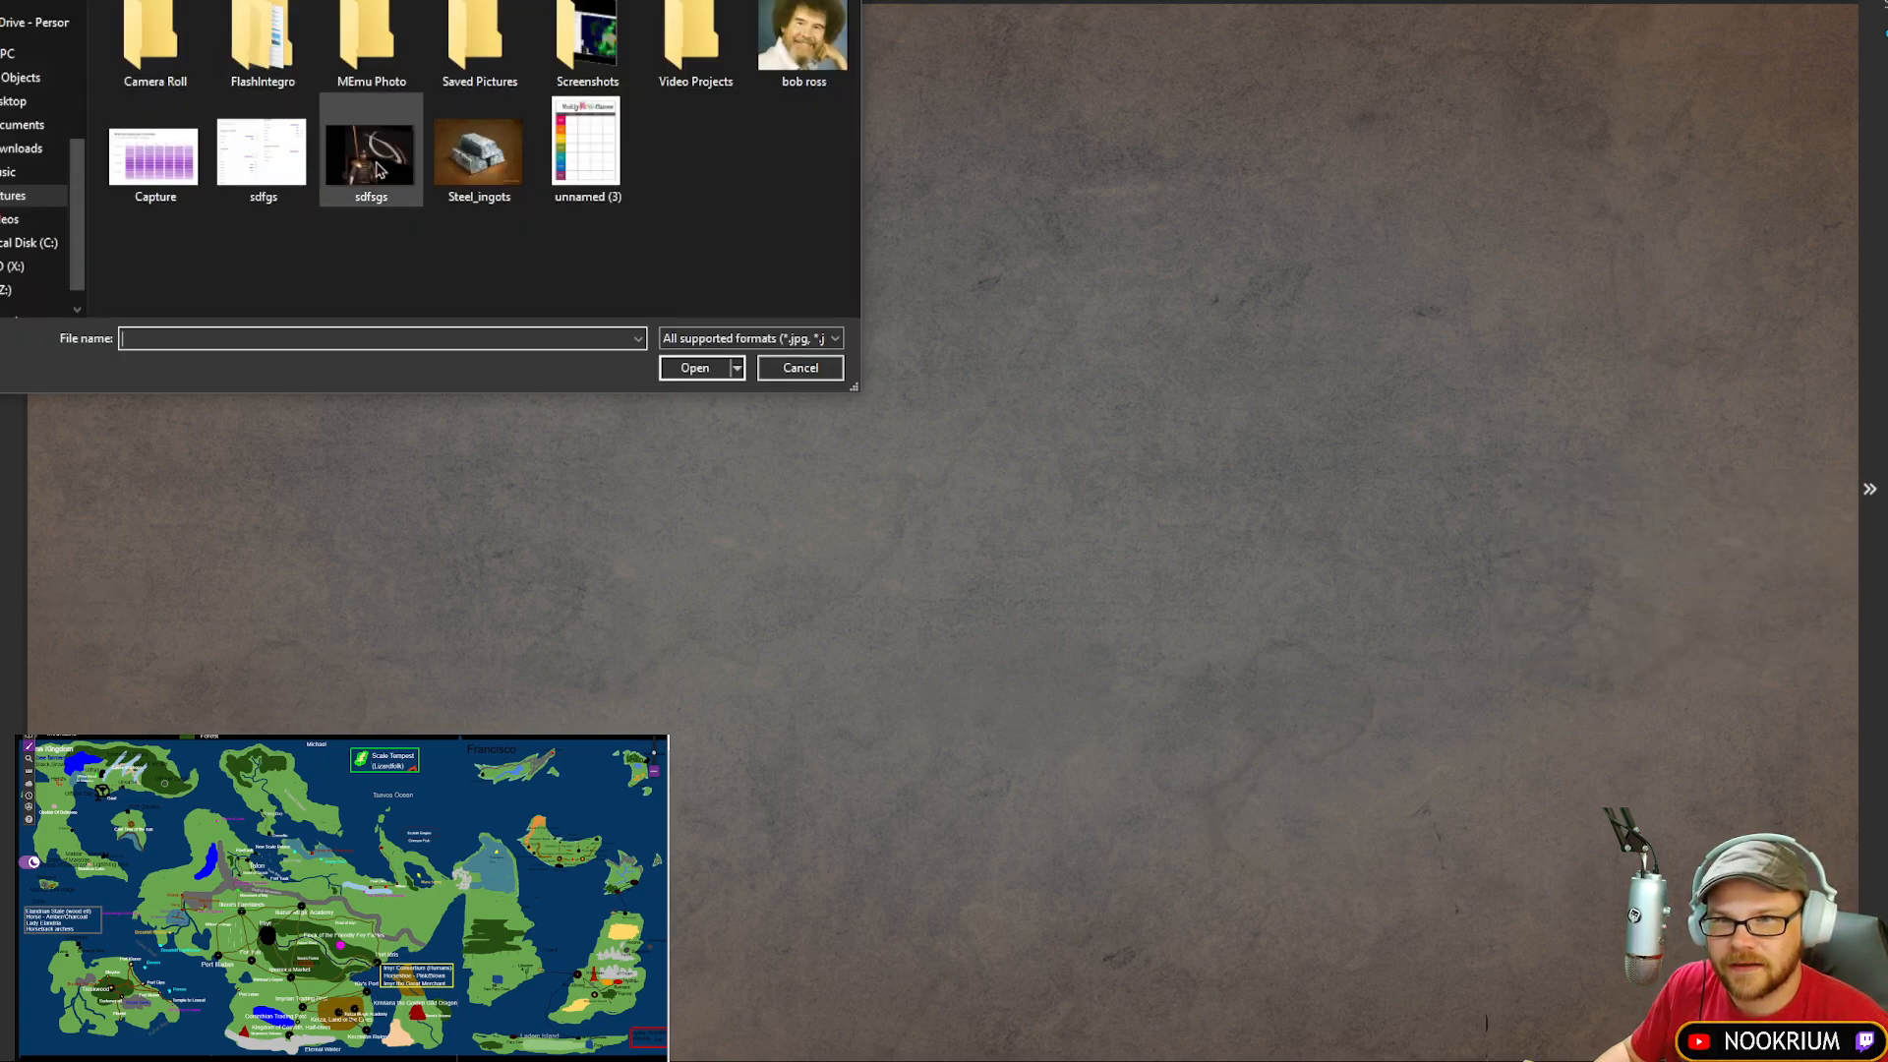
pyautogui.moveTo(633, 0); pyautogui.dragTo(0, 118)
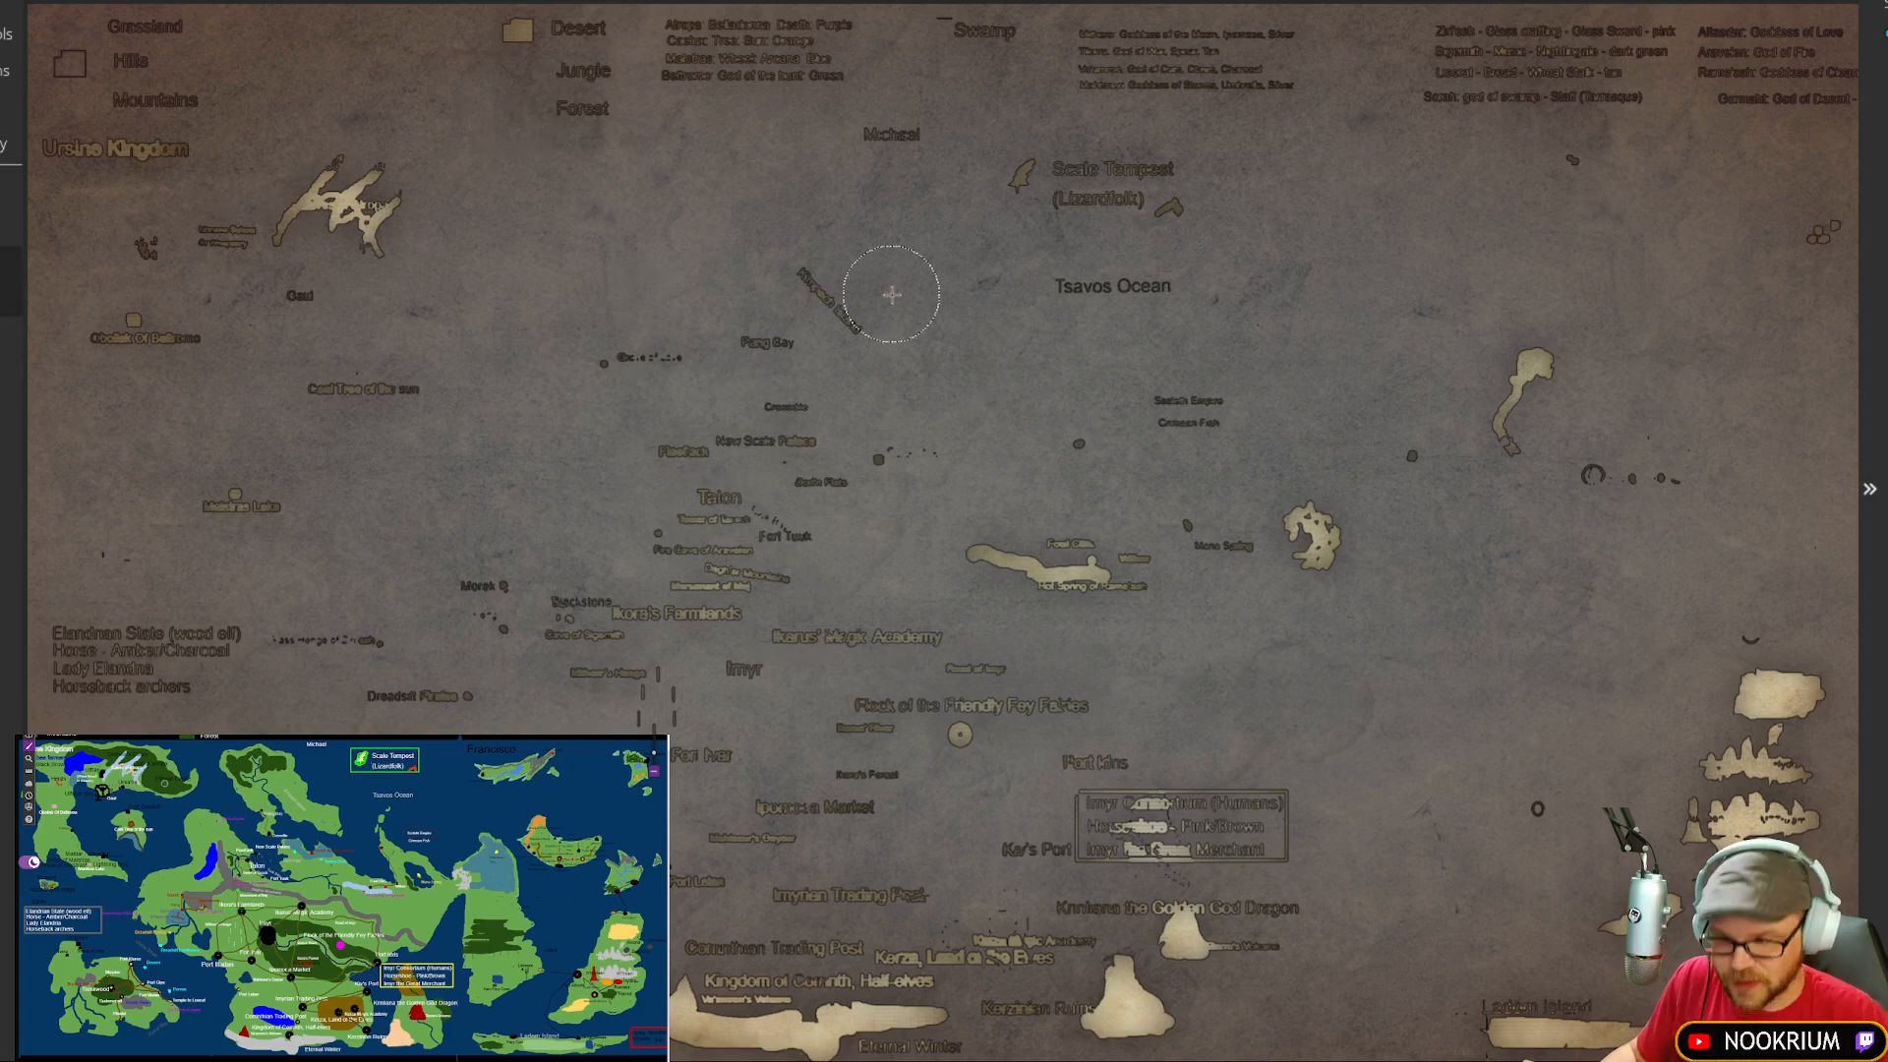
pyautogui.hotkey('ctrl', 'z')
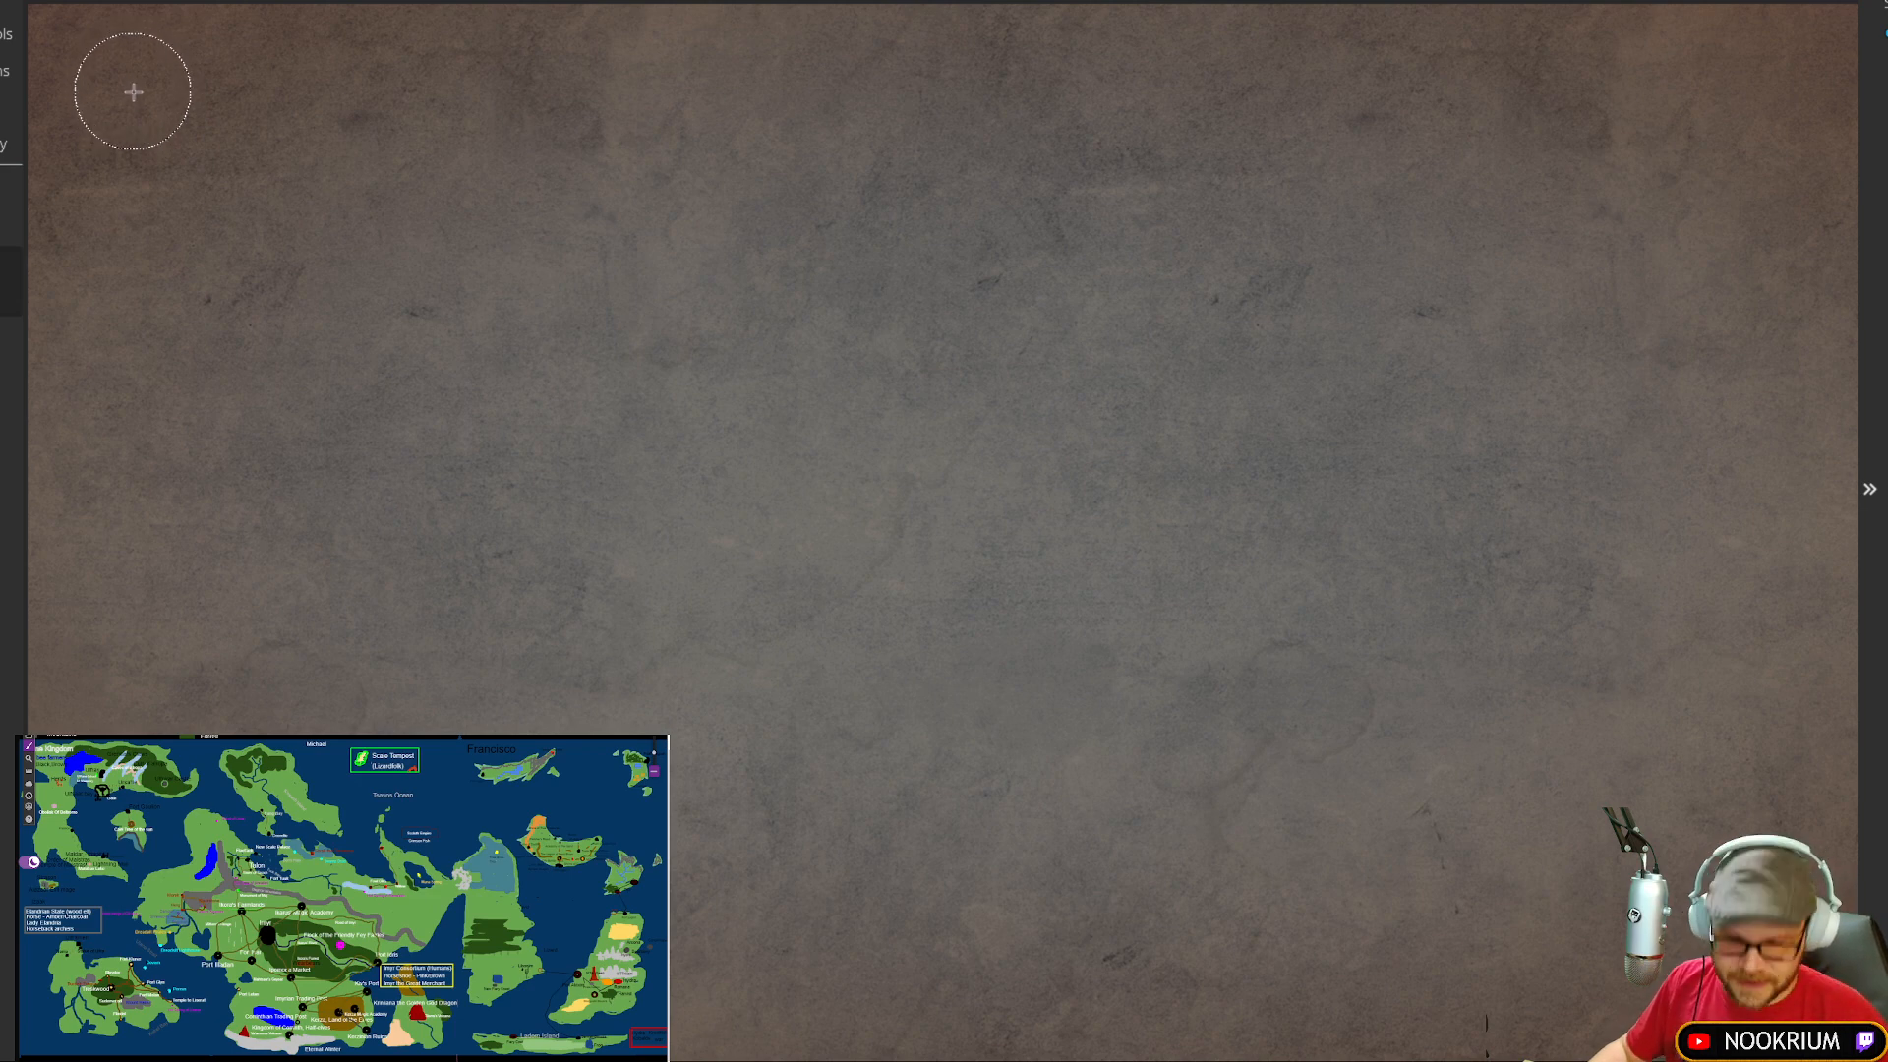
# Step: Paint the rough shape of the northwestern landmass with a smaller brush, including its northern arm and southeastern arm, following the reference map
pyautogui.press('[')
pyautogui.press('[')
pyautogui.press('[')
pyautogui.press('[')
pyautogui.press('[')
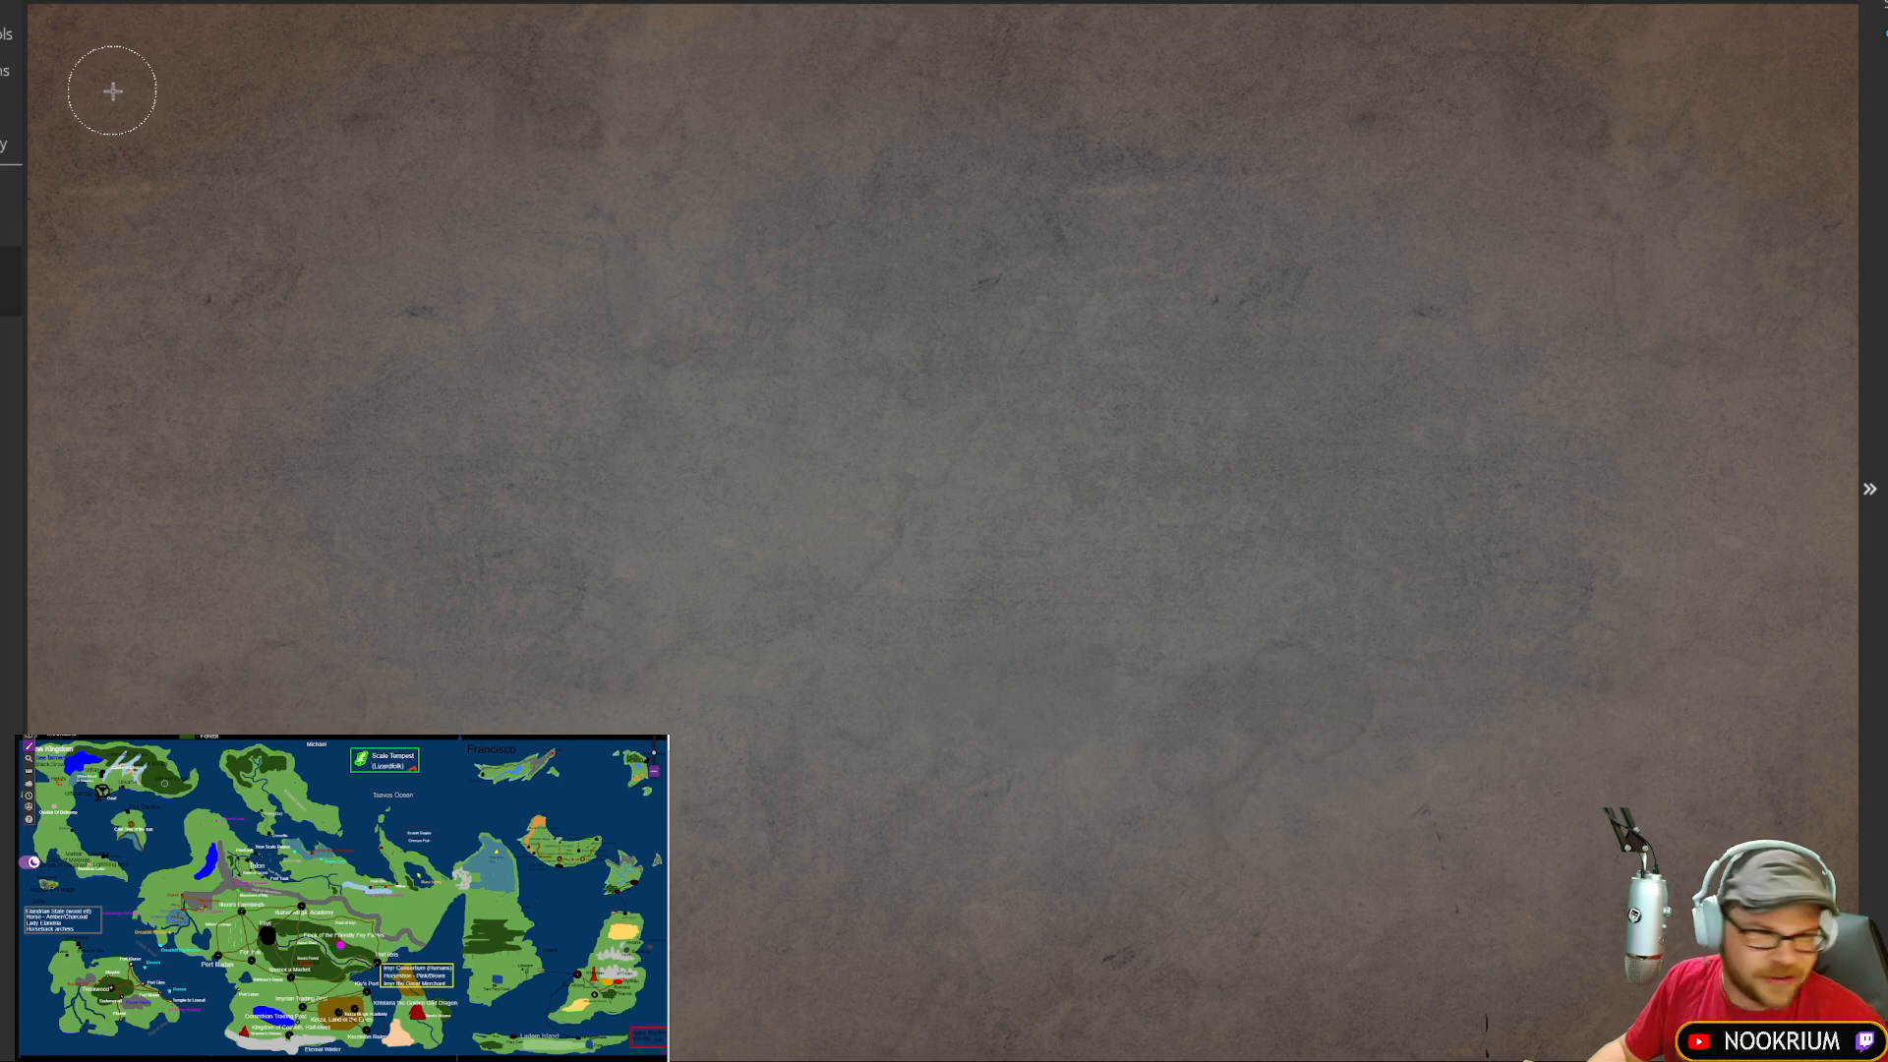
pyautogui.moveTo(108, 85)
pyautogui.mouseDown()
pyautogui.moveTo(162, 143)
pyautogui.moveTo(135, 215)
pyautogui.moveTo(129, 352)
pyautogui.mouseUp()
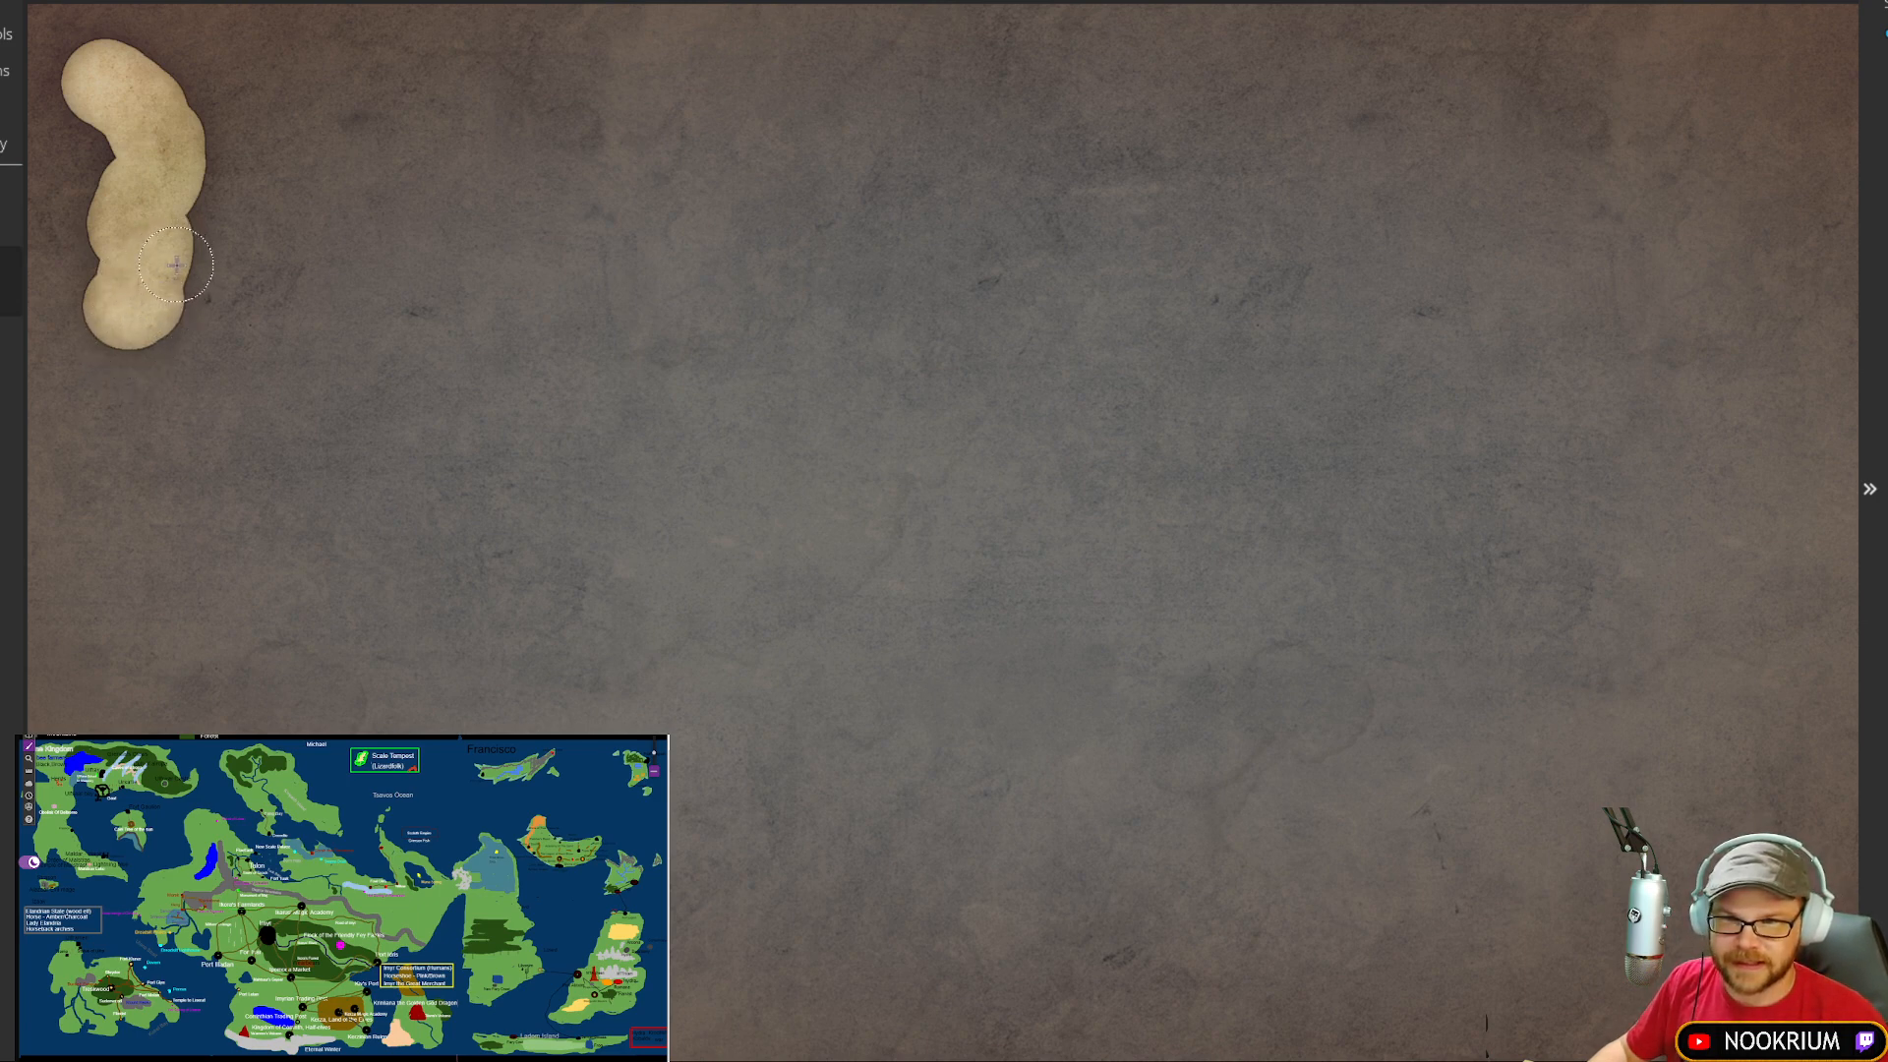
pyautogui.moveTo(195, 266)
pyautogui.mouseDown()
pyautogui.moveTo(284, 363)
pyautogui.moveTo(370, 383)
pyautogui.moveTo(177, 261)
pyautogui.moveTo(196, 197)
pyautogui.mouseUp()
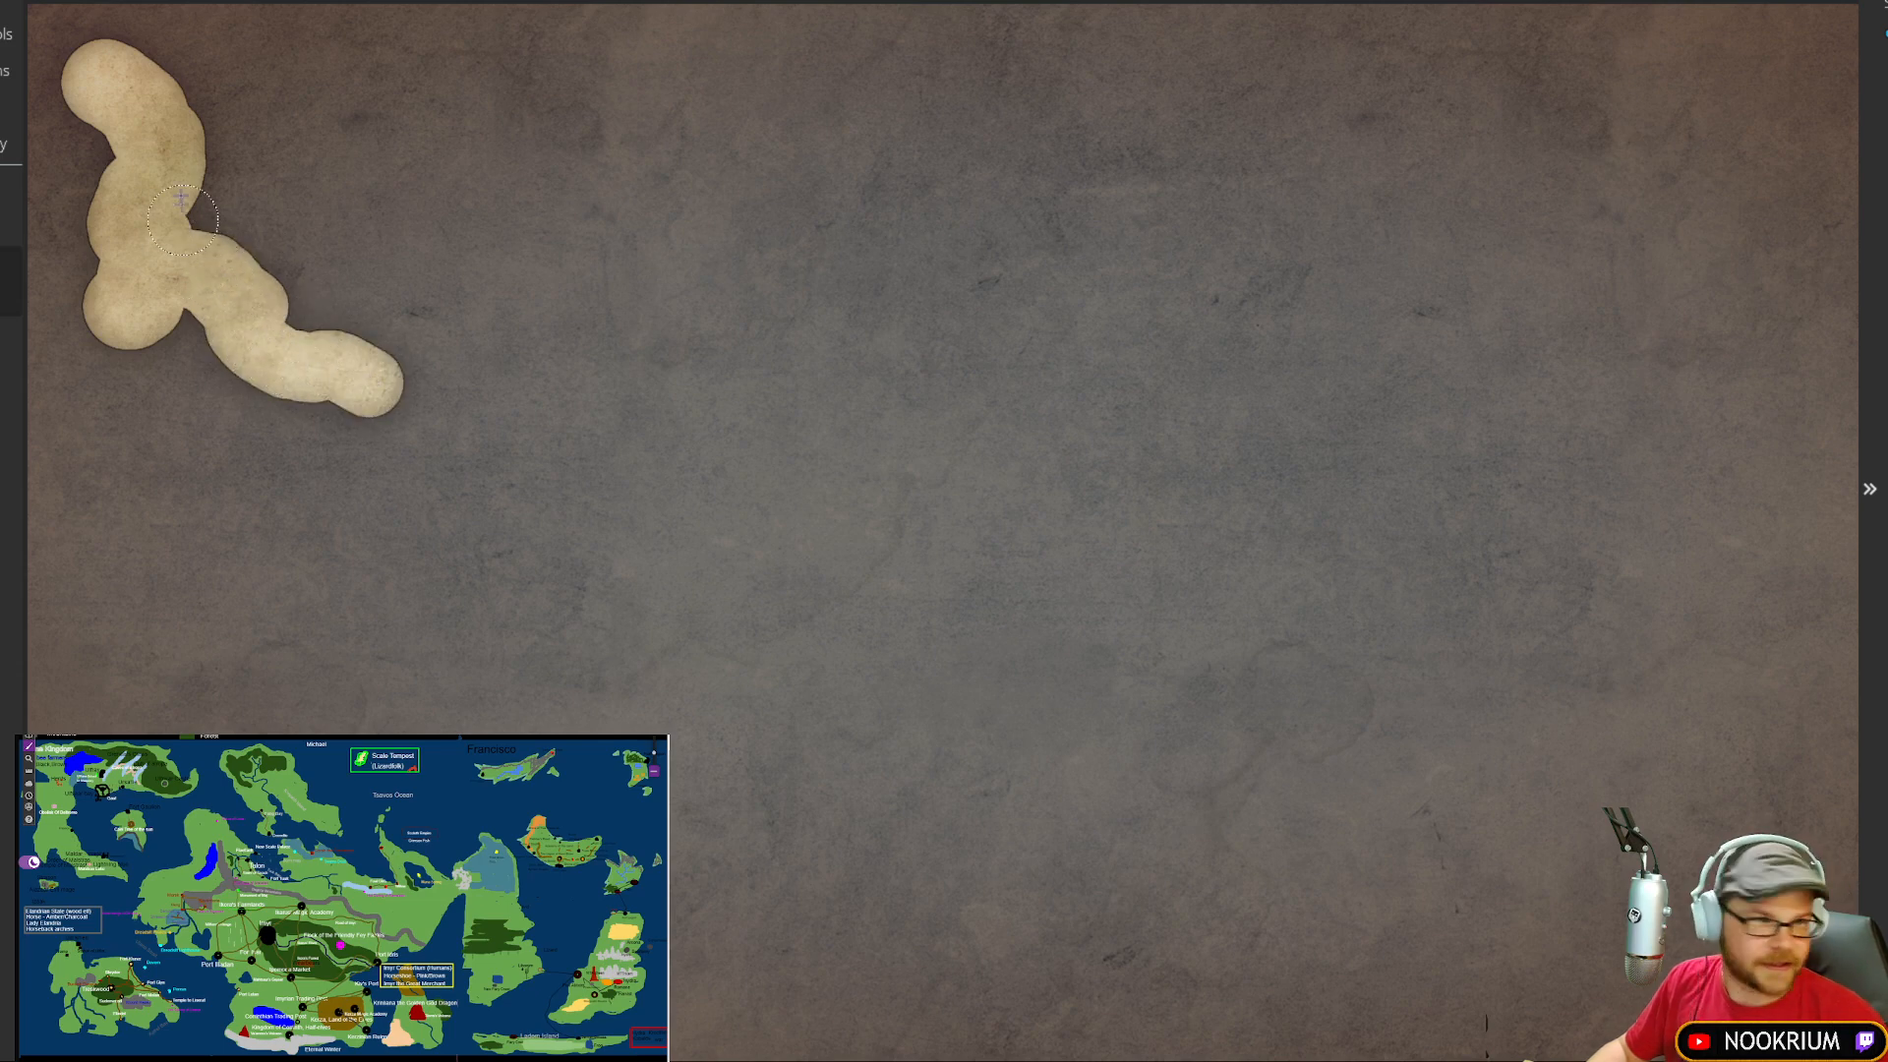
pyautogui.moveTo(157, 103)
pyautogui.mouseDown()
pyautogui.moveTo(167, 79)
pyautogui.moveTo(138, 94)
pyautogui.moveTo(133, 74)
pyautogui.moveTo(367, 86)
pyautogui.moveTo(295, 44)
pyautogui.moveTo(236, 50)
pyautogui.moveTo(368, 92)
pyautogui.moveTo(462, 79)
pyautogui.moveTo(277, 100)
pyautogui.moveTo(236, 130)
pyautogui.moveTo(222, 113)
pyautogui.moveTo(271, 133)
pyautogui.moveTo(282, 115)
pyautogui.moveTo(319, 152)
pyautogui.moveTo(369, 143)
pyautogui.moveTo(481, 72)
pyautogui.moveTo(481, 102)
pyautogui.moveTo(487, 72)
pyautogui.moveTo(484, 129)
pyautogui.moveTo(531, 148)
pyautogui.moveTo(439, 142)
pyautogui.moveTo(575, 159)
pyautogui.moveTo(539, 167)
pyautogui.moveTo(605, 113)
pyautogui.mouseUp()
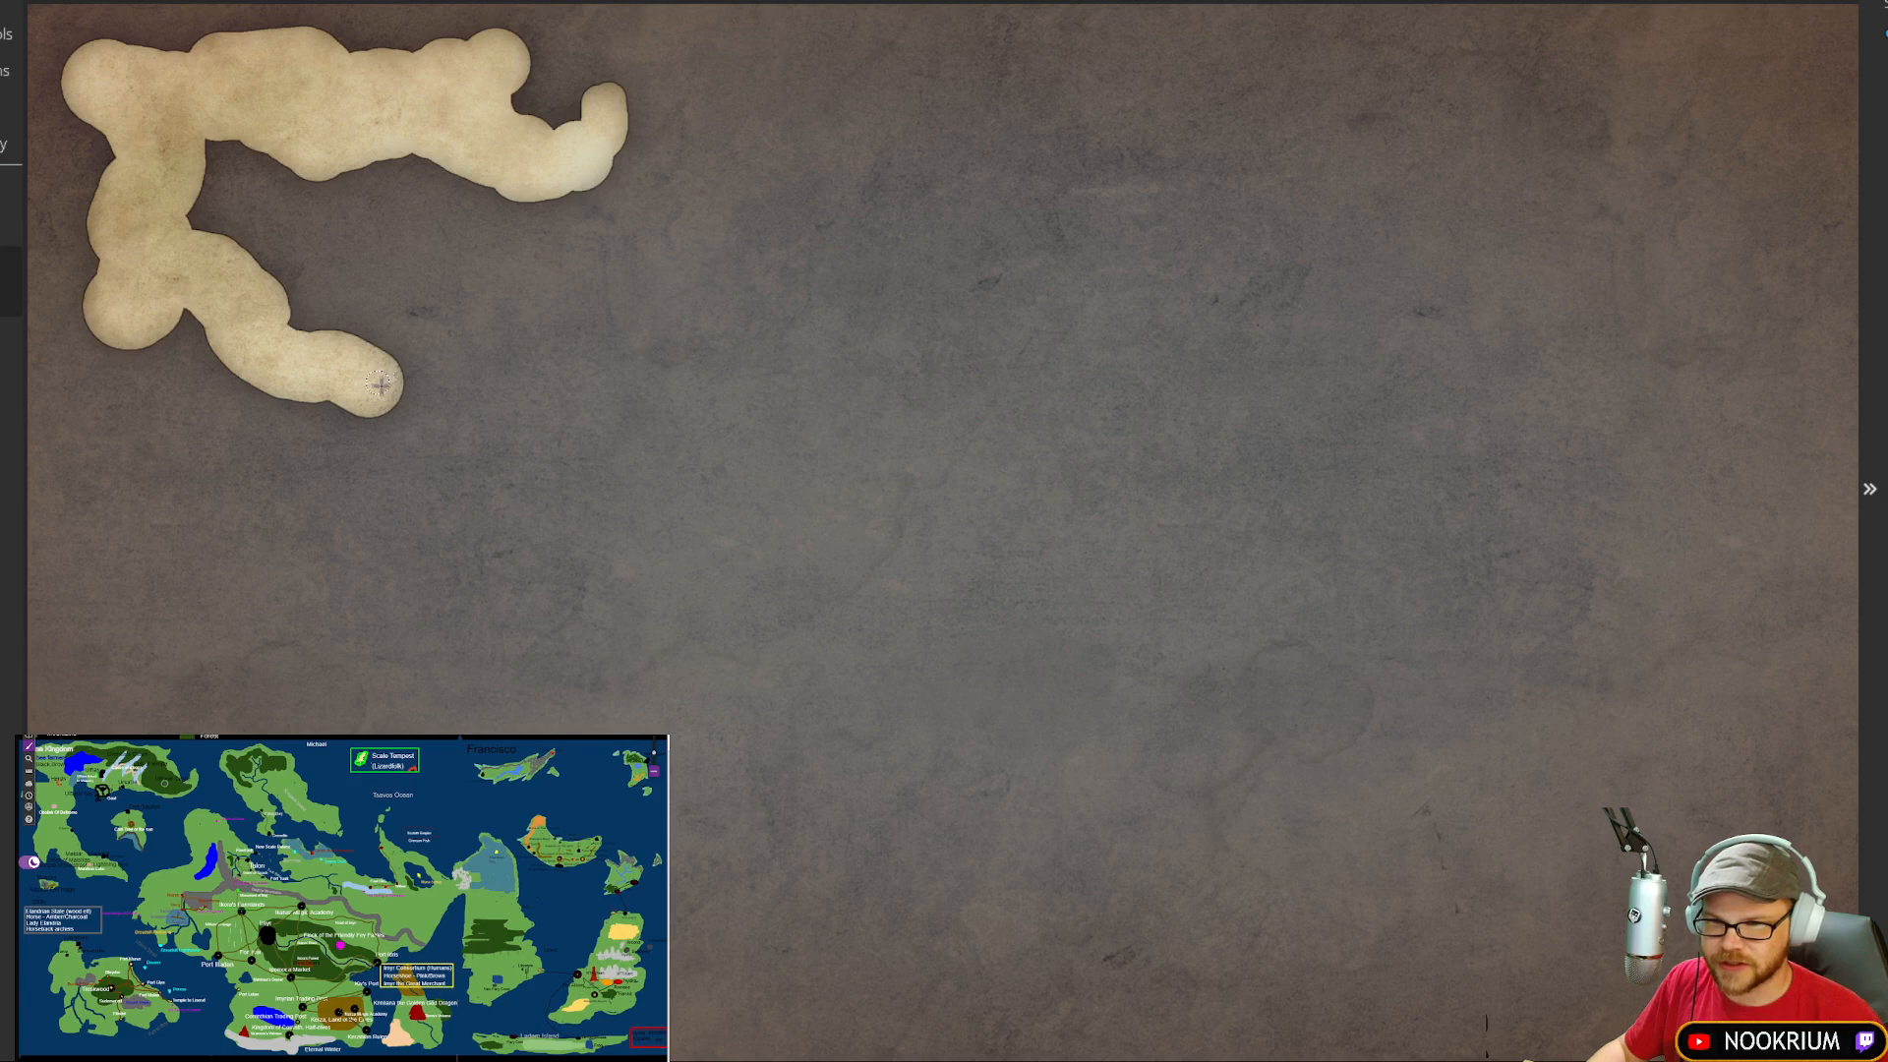
# Step: Add irregular coastline detail along the northwestern landmass's southern tip, western shore, inner bay and northern edge with a small brush
pyautogui.moveTo(379, 384); pyautogui.dragTo(411, 428)
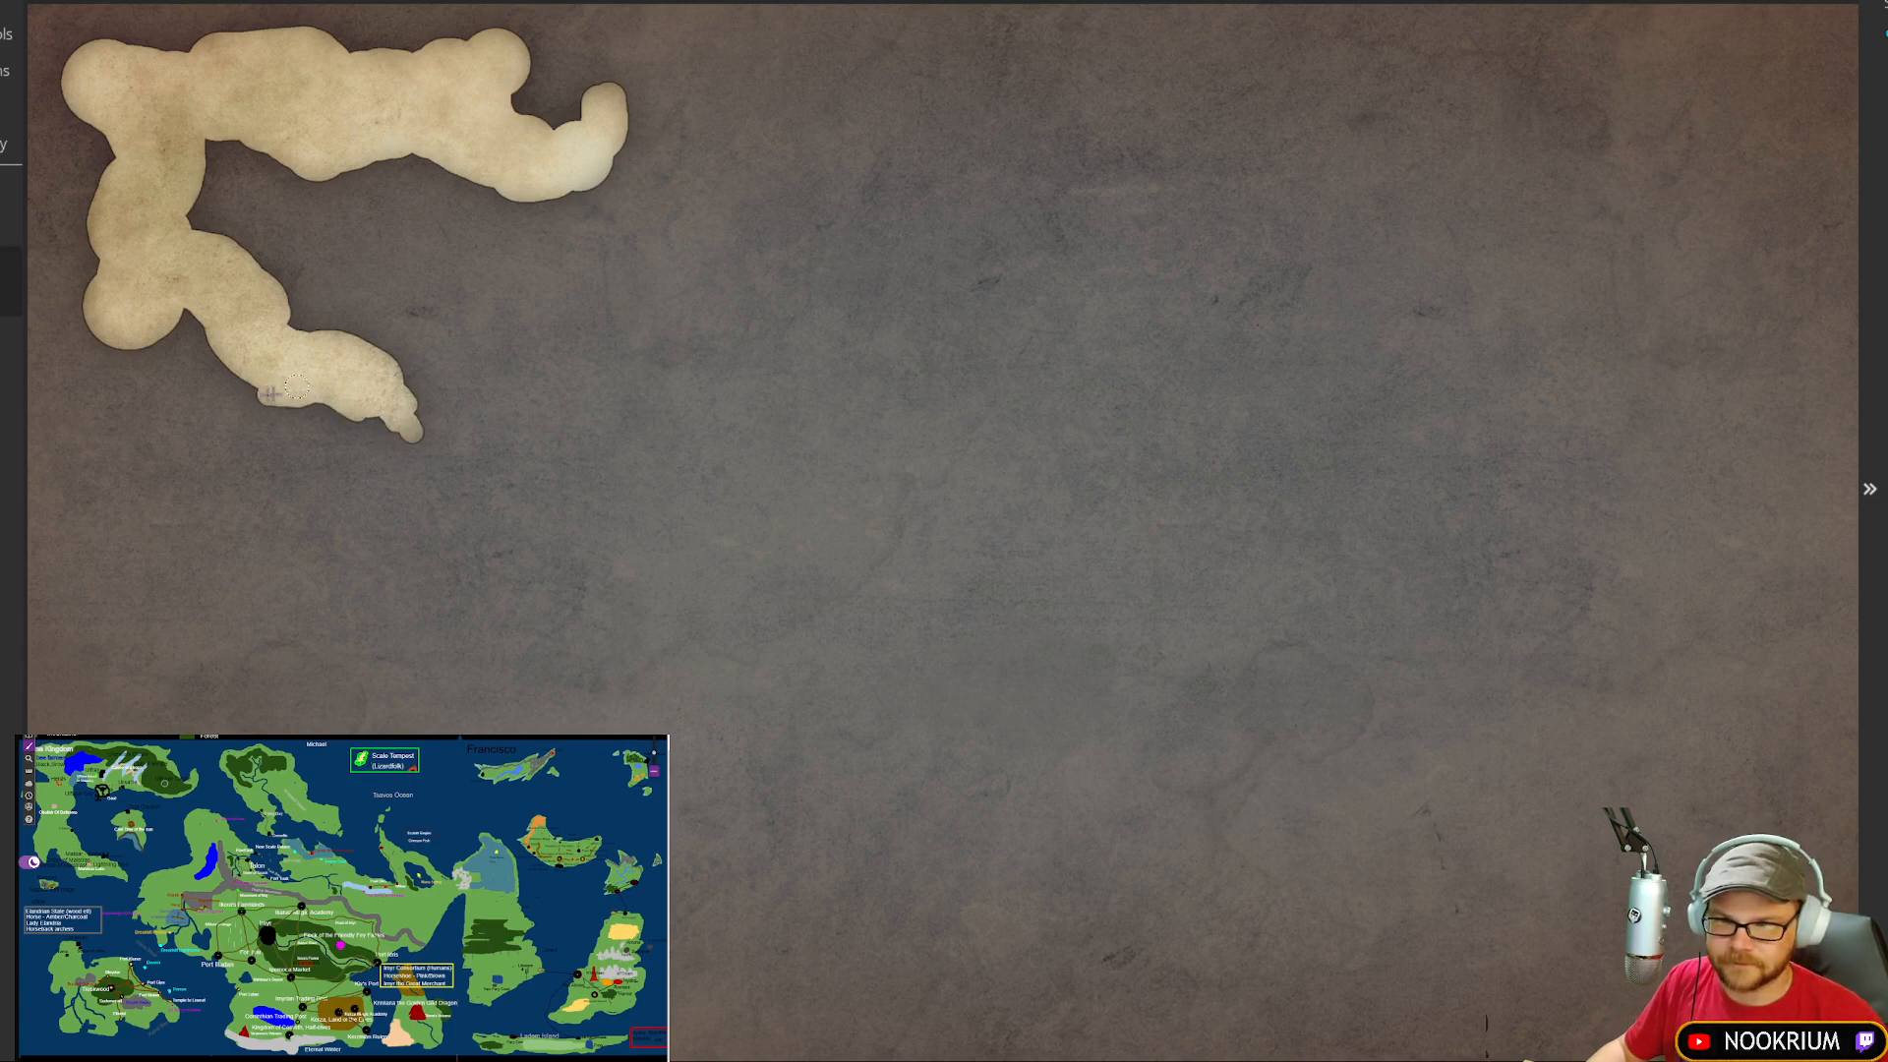
pyautogui.moveTo(239, 385)
pyautogui.mouseDown()
pyautogui.moveTo(194, 310)
pyautogui.moveTo(135, 339)
pyautogui.moveTo(99, 328)
pyautogui.moveTo(120, 363)
pyautogui.moveTo(93, 323)
pyautogui.moveTo(104, 274)
pyautogui.mouseUp()
pyautogui.moveTo(111, 204)
pyautogui.mouseDown()
pyautogui.moveTo(107, 113)
pyautogui.moveTo(112, 152)
pyautogui.moveTo(159, 119)
pyautogui.moveTo(190, 122)
pyautogui.moveTo(199, 152)
pyautogui.moveTo(234, 135)
pyautogui.moveTo(301, 149)
pyautogui.moveTo(262, 194)
pyautogui.moveTo(363, 159)
pyautogui.moveTo(299, 164)
pyautogui.mouseUp()
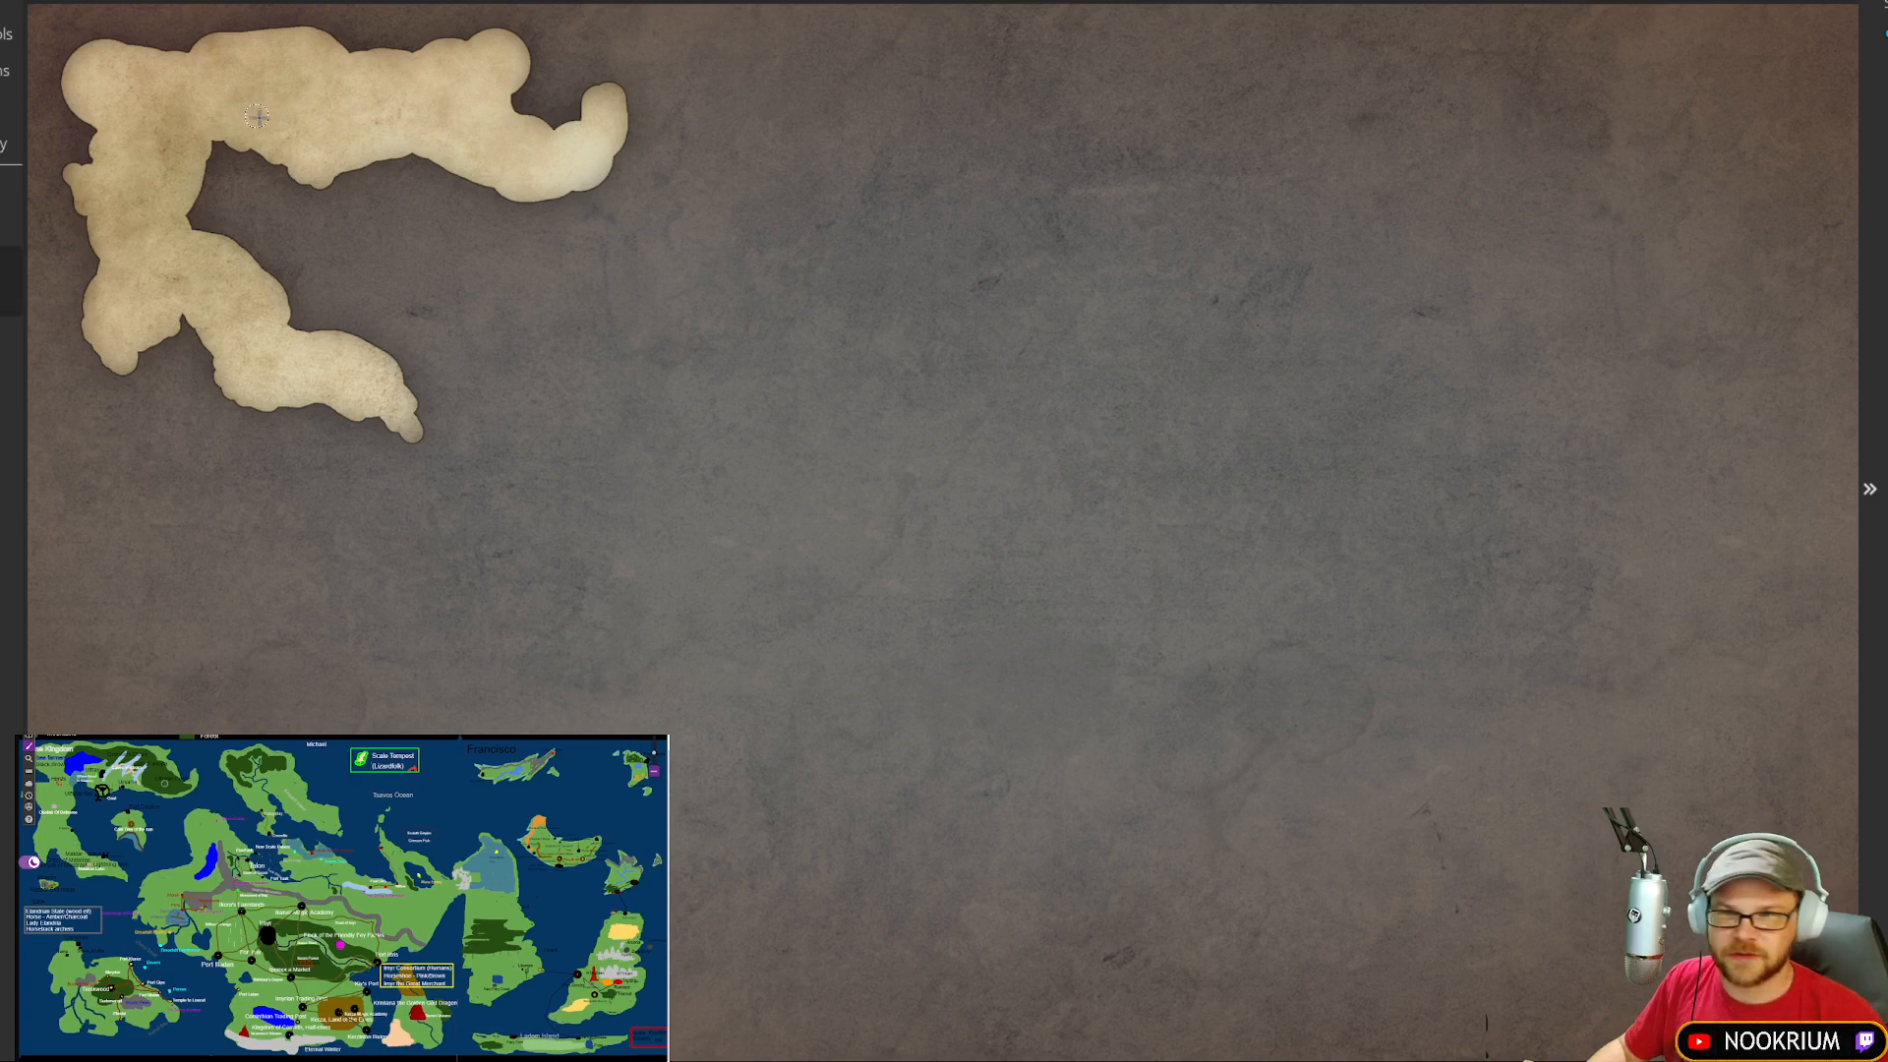
pyautogui.moveTo(256, 71)
pyautogui.mouseDown()
pyautogui.moveTo(272, 33)
pyautogui.moveTo(250, 34)
pyautogui.moveTo(293, 61)
pyautogui.moveTo(529, 41)
pyautogui.mouseUp()
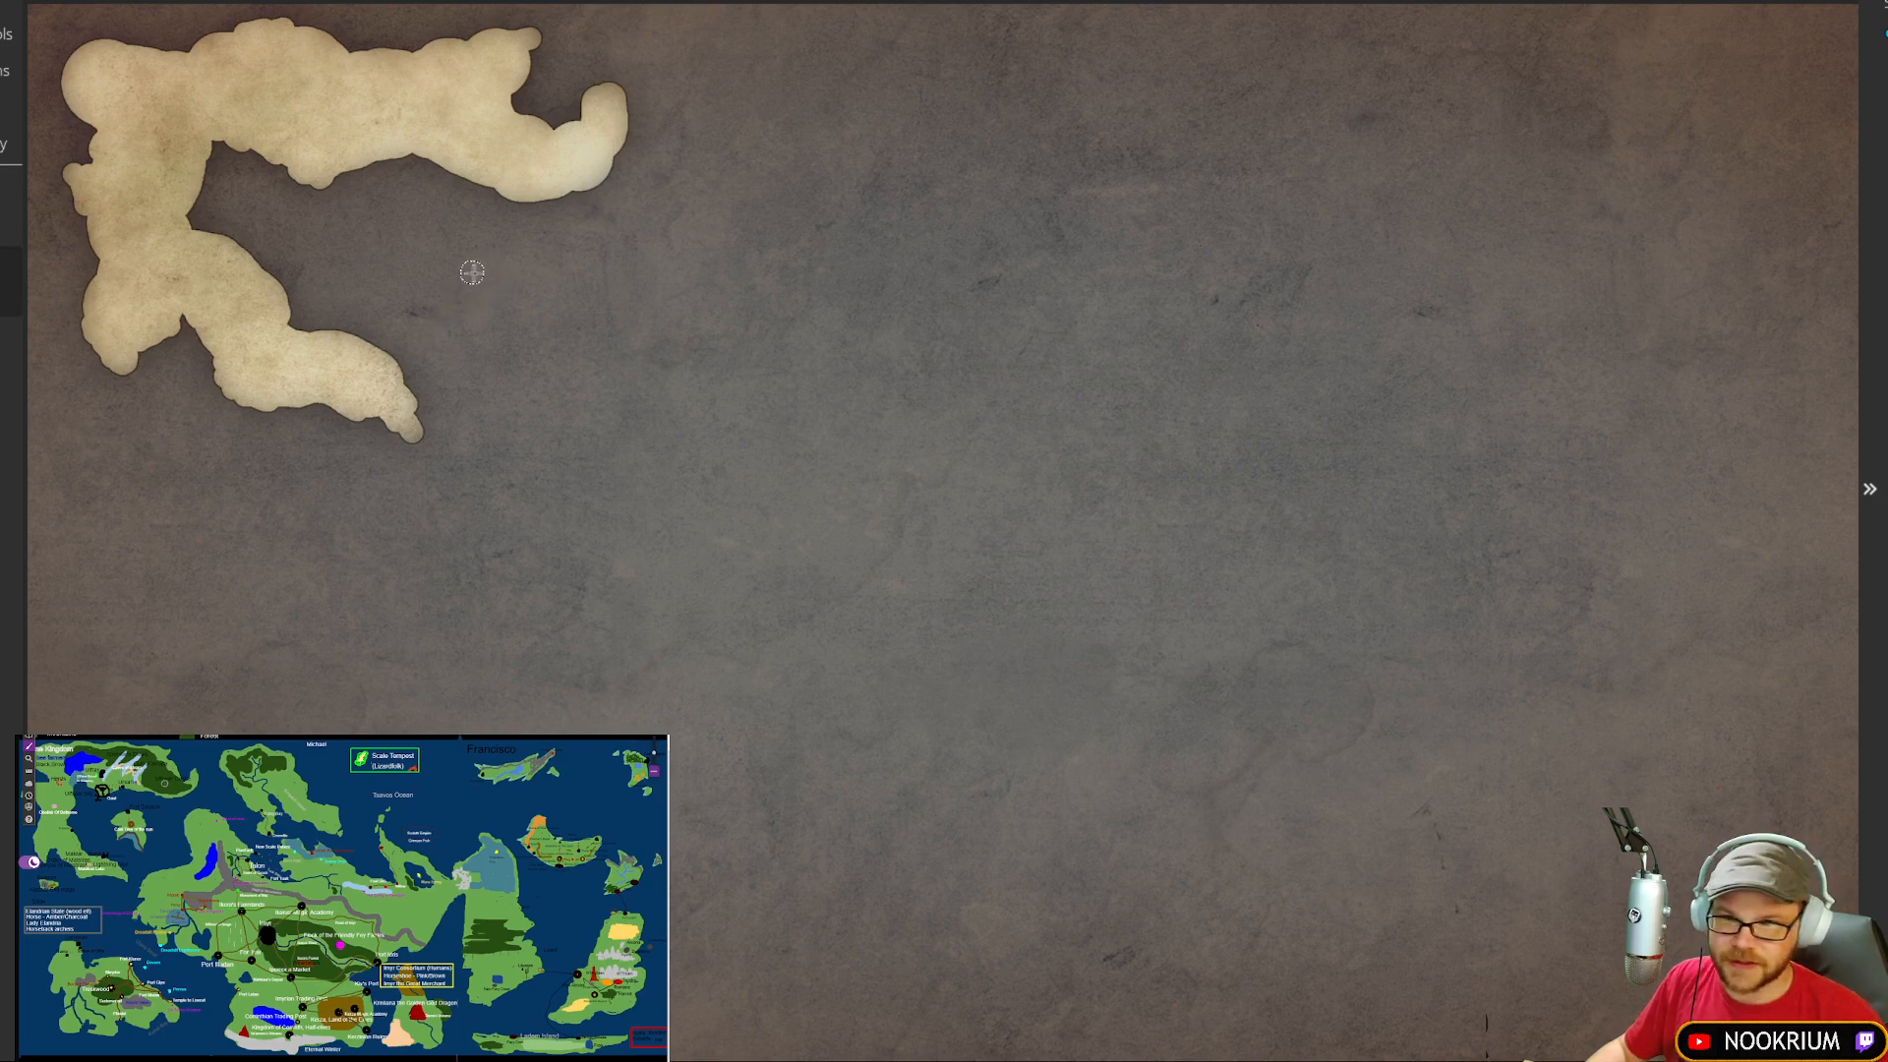
# Step: Paint a small island east of the northwestern landmass's southern arm and trim its eastern, southern and western edges
pyautogui.moveTo(472, 273)
pyautogui.mouseDown()
pyautogui.moveTo(555, 255)
pyautogui.moveTo(550, 375)
pyautogui.moveTo(438, 301)
pyautogui.moveTo(460, 279)
pyautogui.moveTo(480, 277)
pyautogui.moveTo(484, 301)
pyautogui.moveTo(536, 286)
pyautogui.moveTo(472, 299)
pyautogui.moveTo(529, 289)
pyautogui.moveTo(517, 331)
pyautogui.moveTo(536, 345)
pyautogui.moveTo(538, 291)
pyautogui.moveTo(520, 384)
pyautogui.mouseUp()
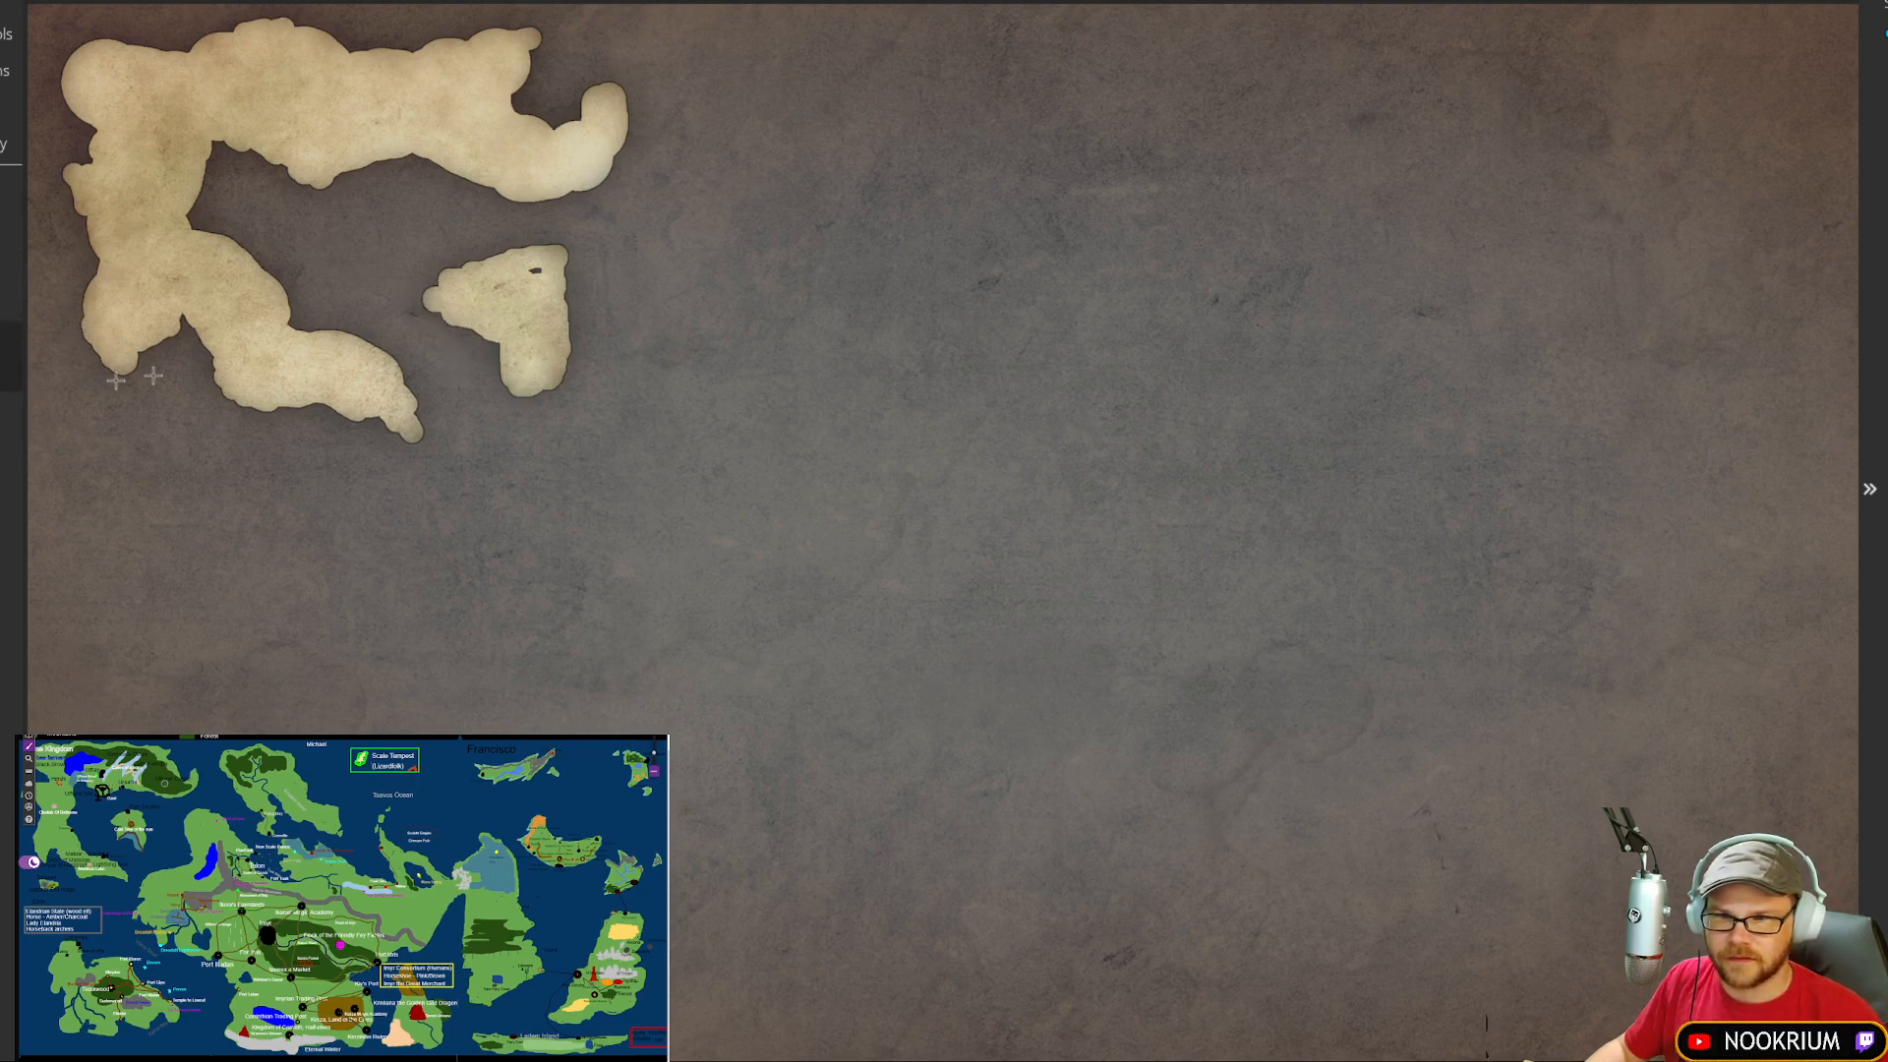
pyautogui.moveTo(599, 358)
pyautogui.mouseDown()
pyautogui.moveTo(533, 405)
pyautogui.moveTo(577, 396)
pyautogui.moveTo(624, 327)
pyautogui.moveTo(598, 320)
pyautogui.moveTo(594, 283)
pyautogui.moveTo(600, 326)
pyautogui.moveTo(594, 259)
pyautogui.mouseUp()
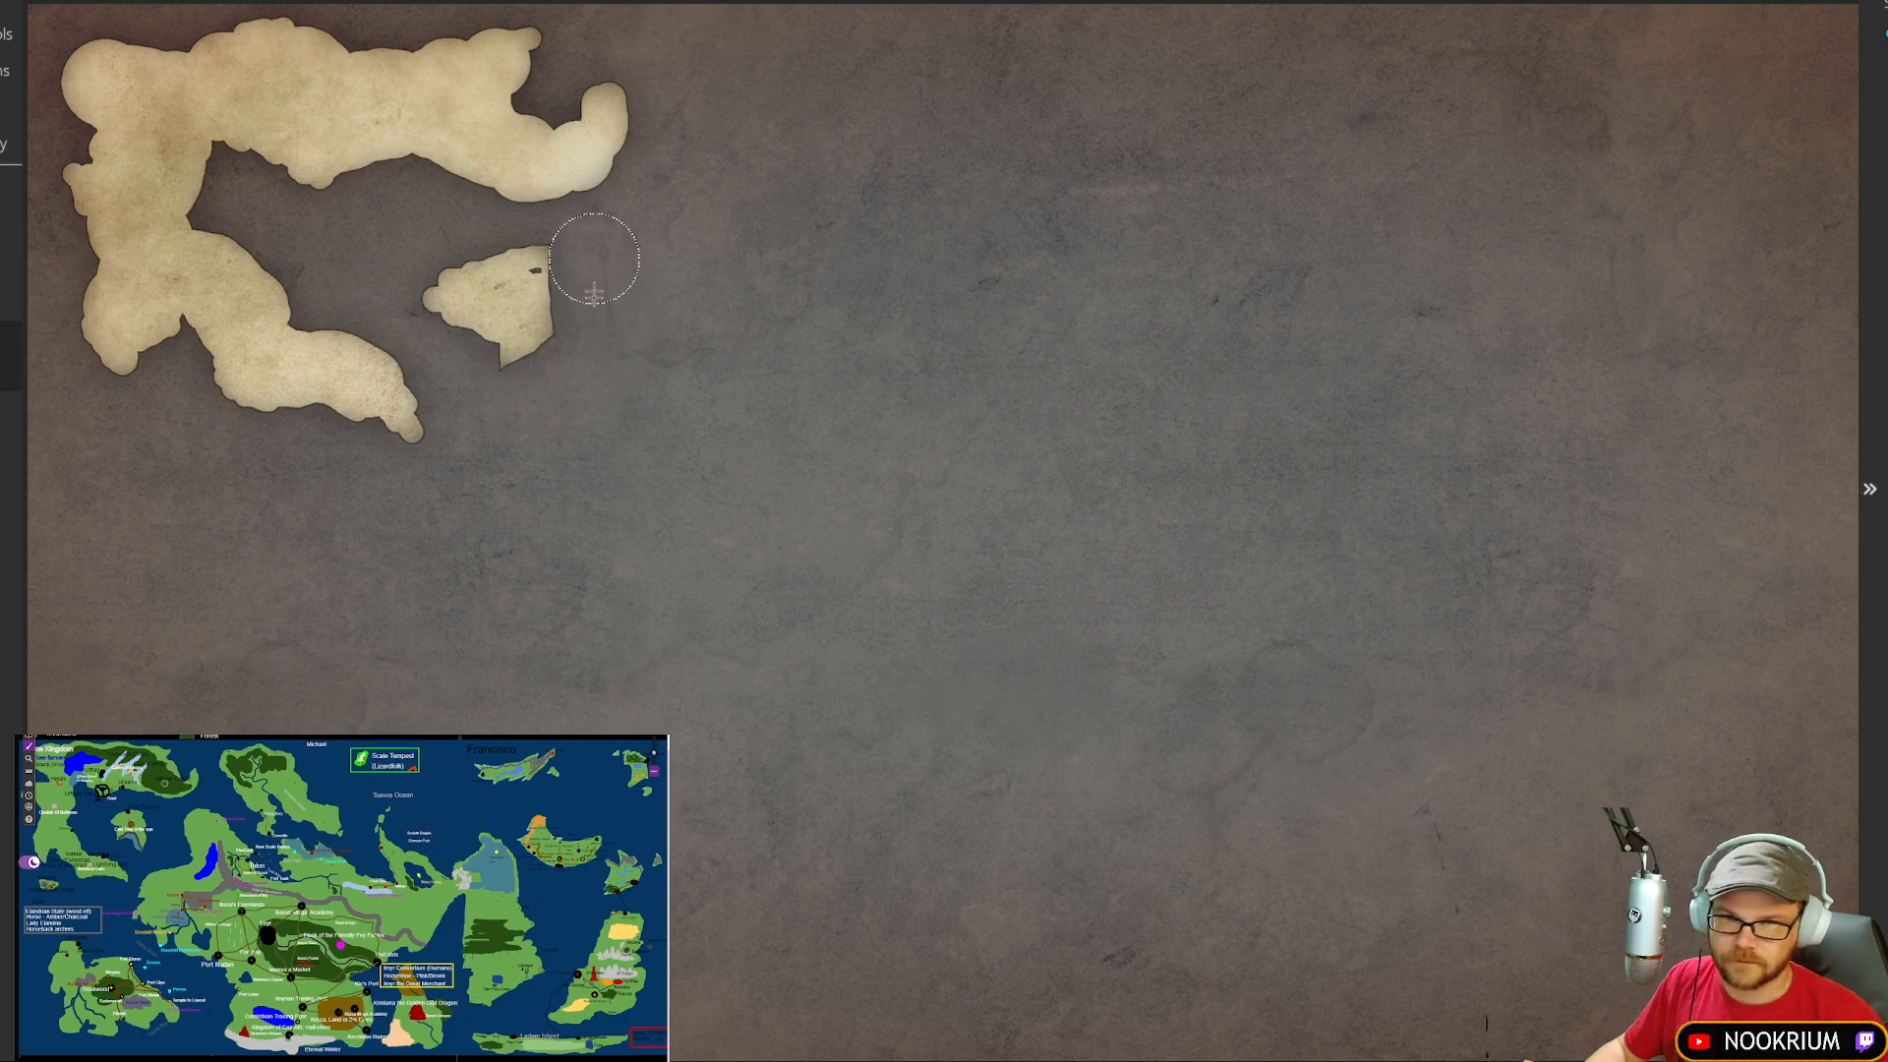
pyautogui.click(412, 290)
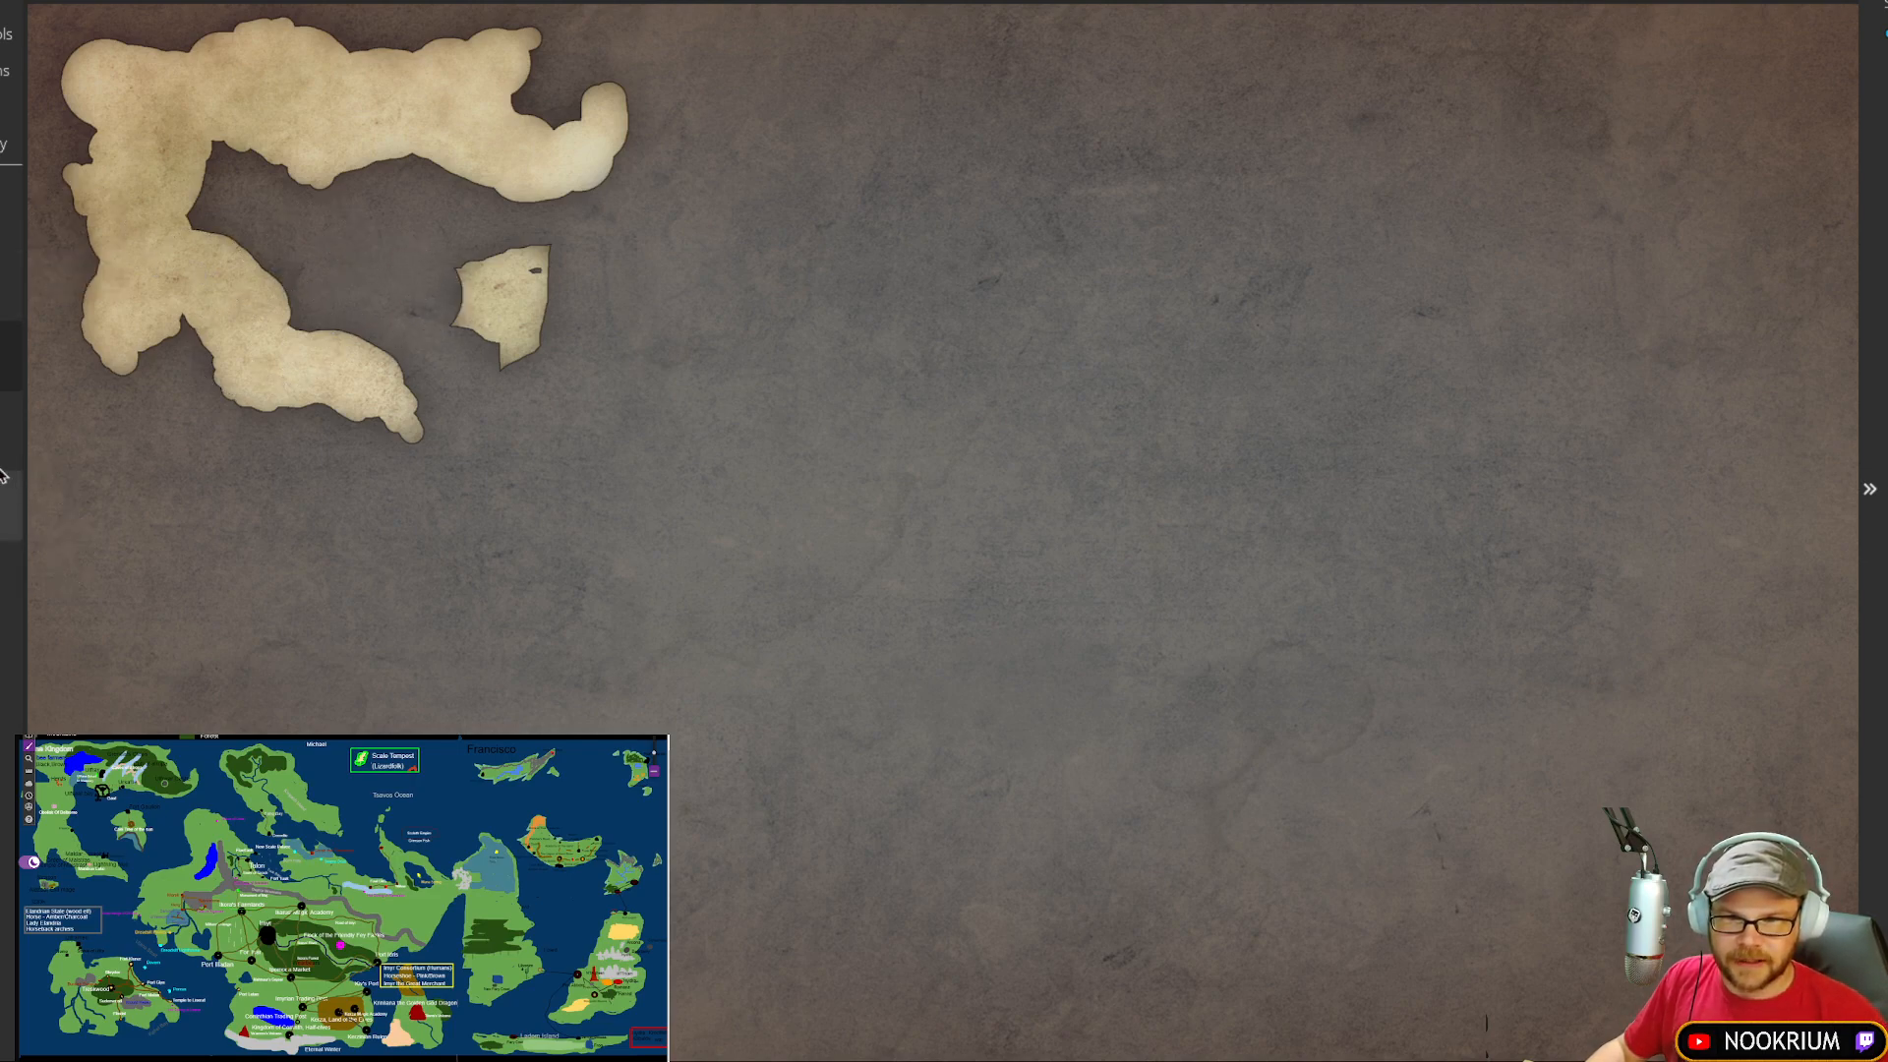
pyautogui.click(6, 435)
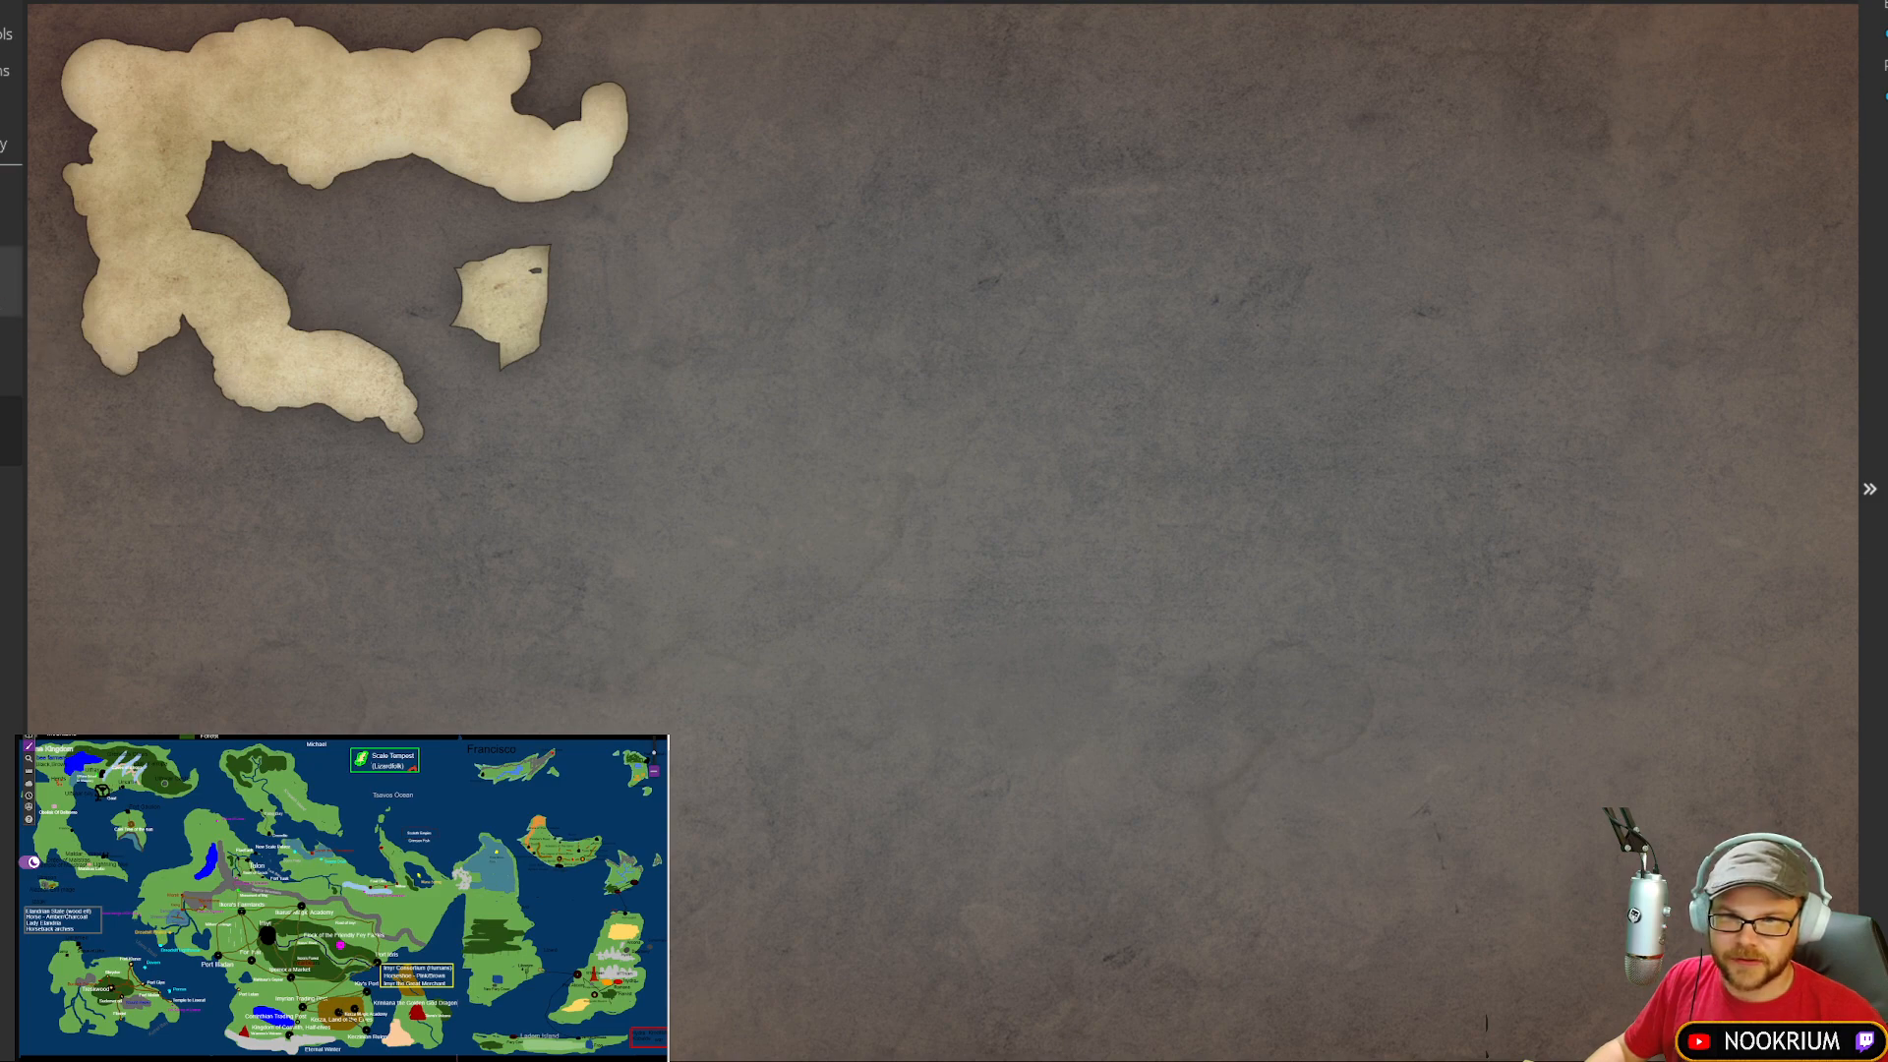
# Step: Paint a small elongated island south of the northwestern landmass's southwestern tip with a smaller brush
pyautogui.click(7, 281)
pyautogui.scroll(6, 671, 211)
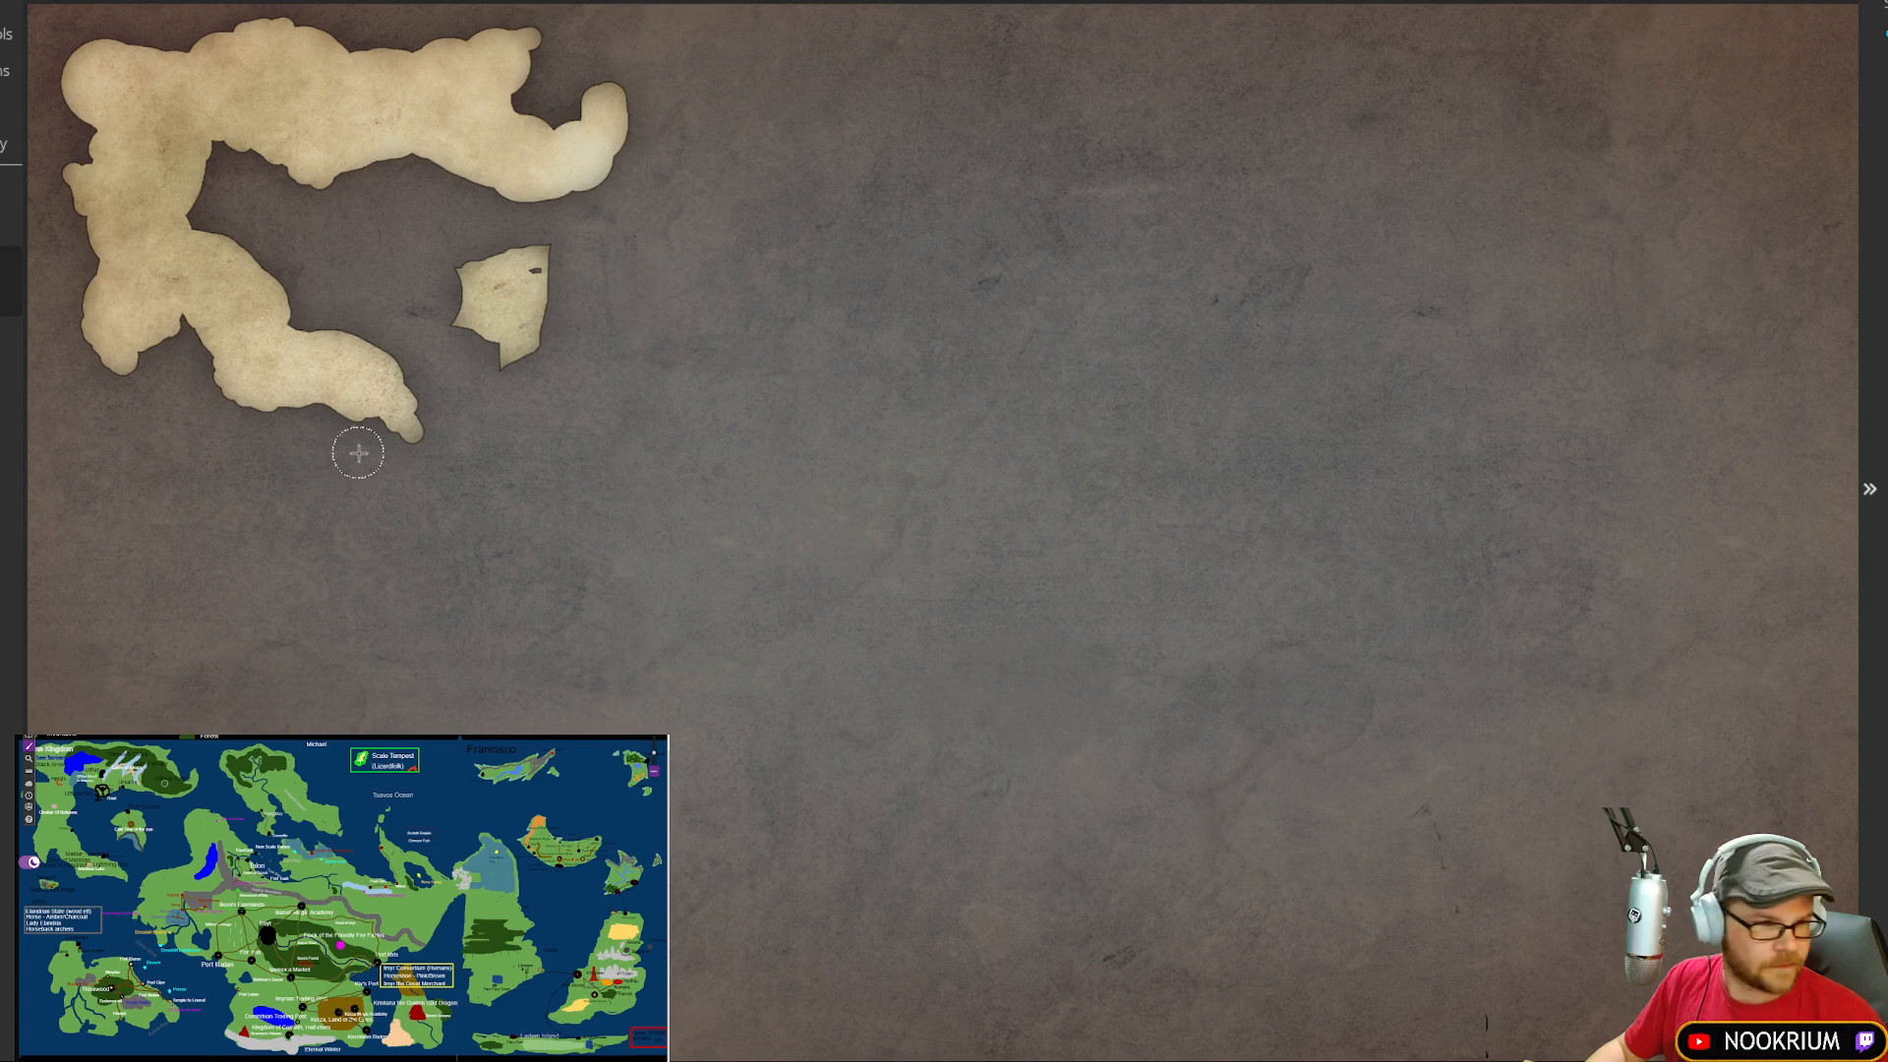
pyautogui.scroll(-4, 358, 451)
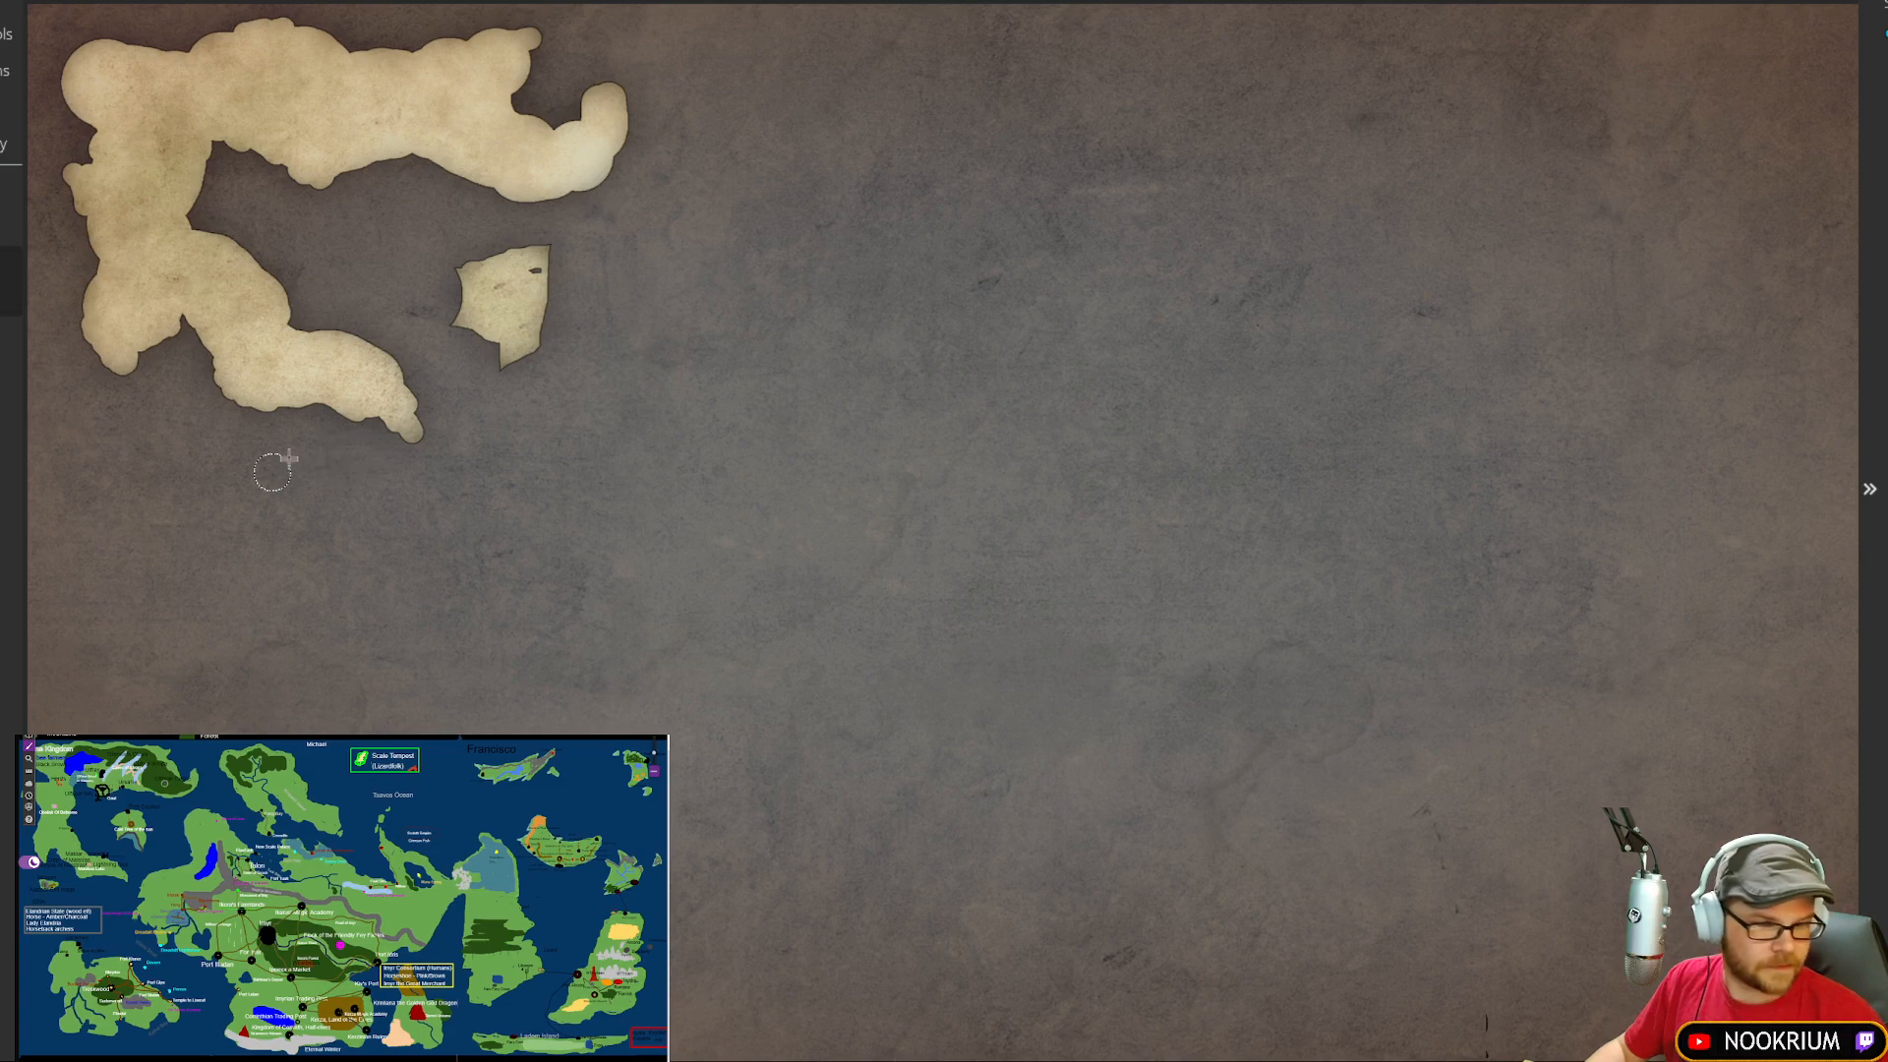
pyautogui.click(91, 455)
pyautogui.moveTo(91, 454); pyautogui.dragTo(144, 463)
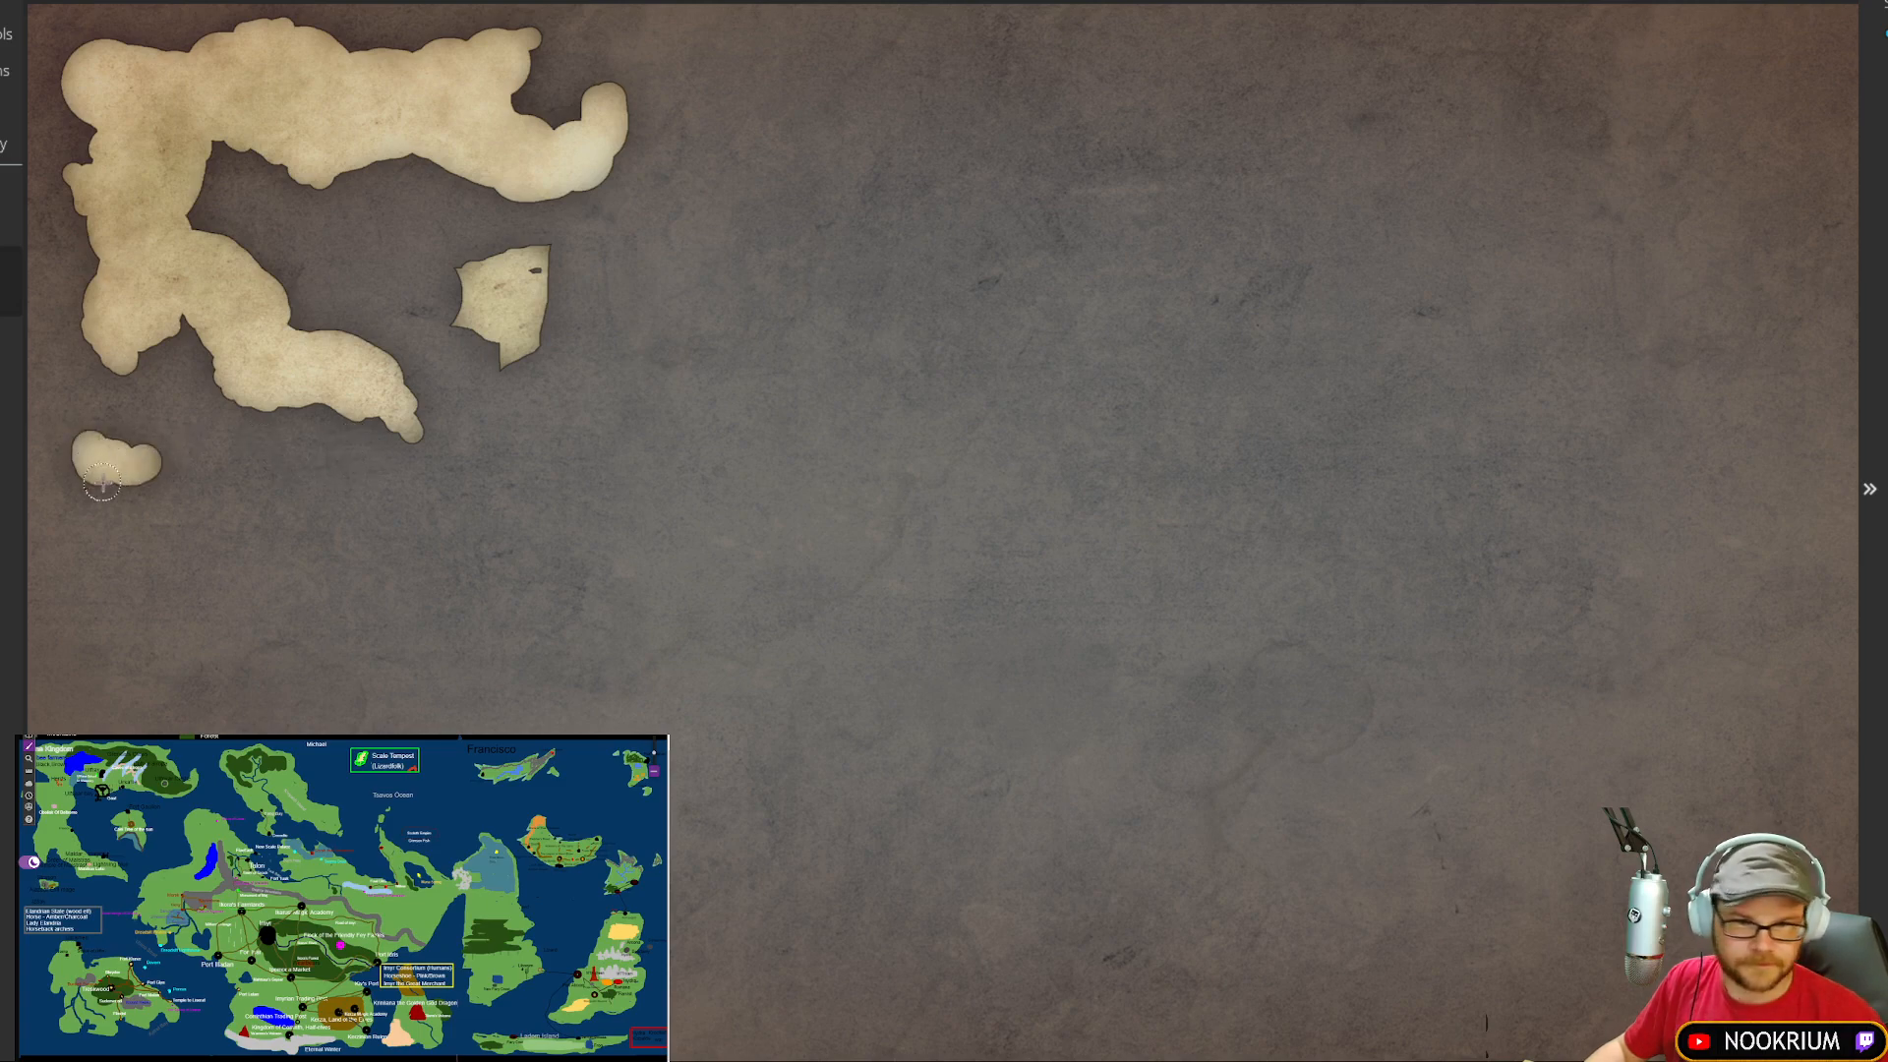
# Step: Paint the northern part of the southwestern landmass with two rounded headlands separated by an inlet, following the reference map
pyautogui.click(181, 665)
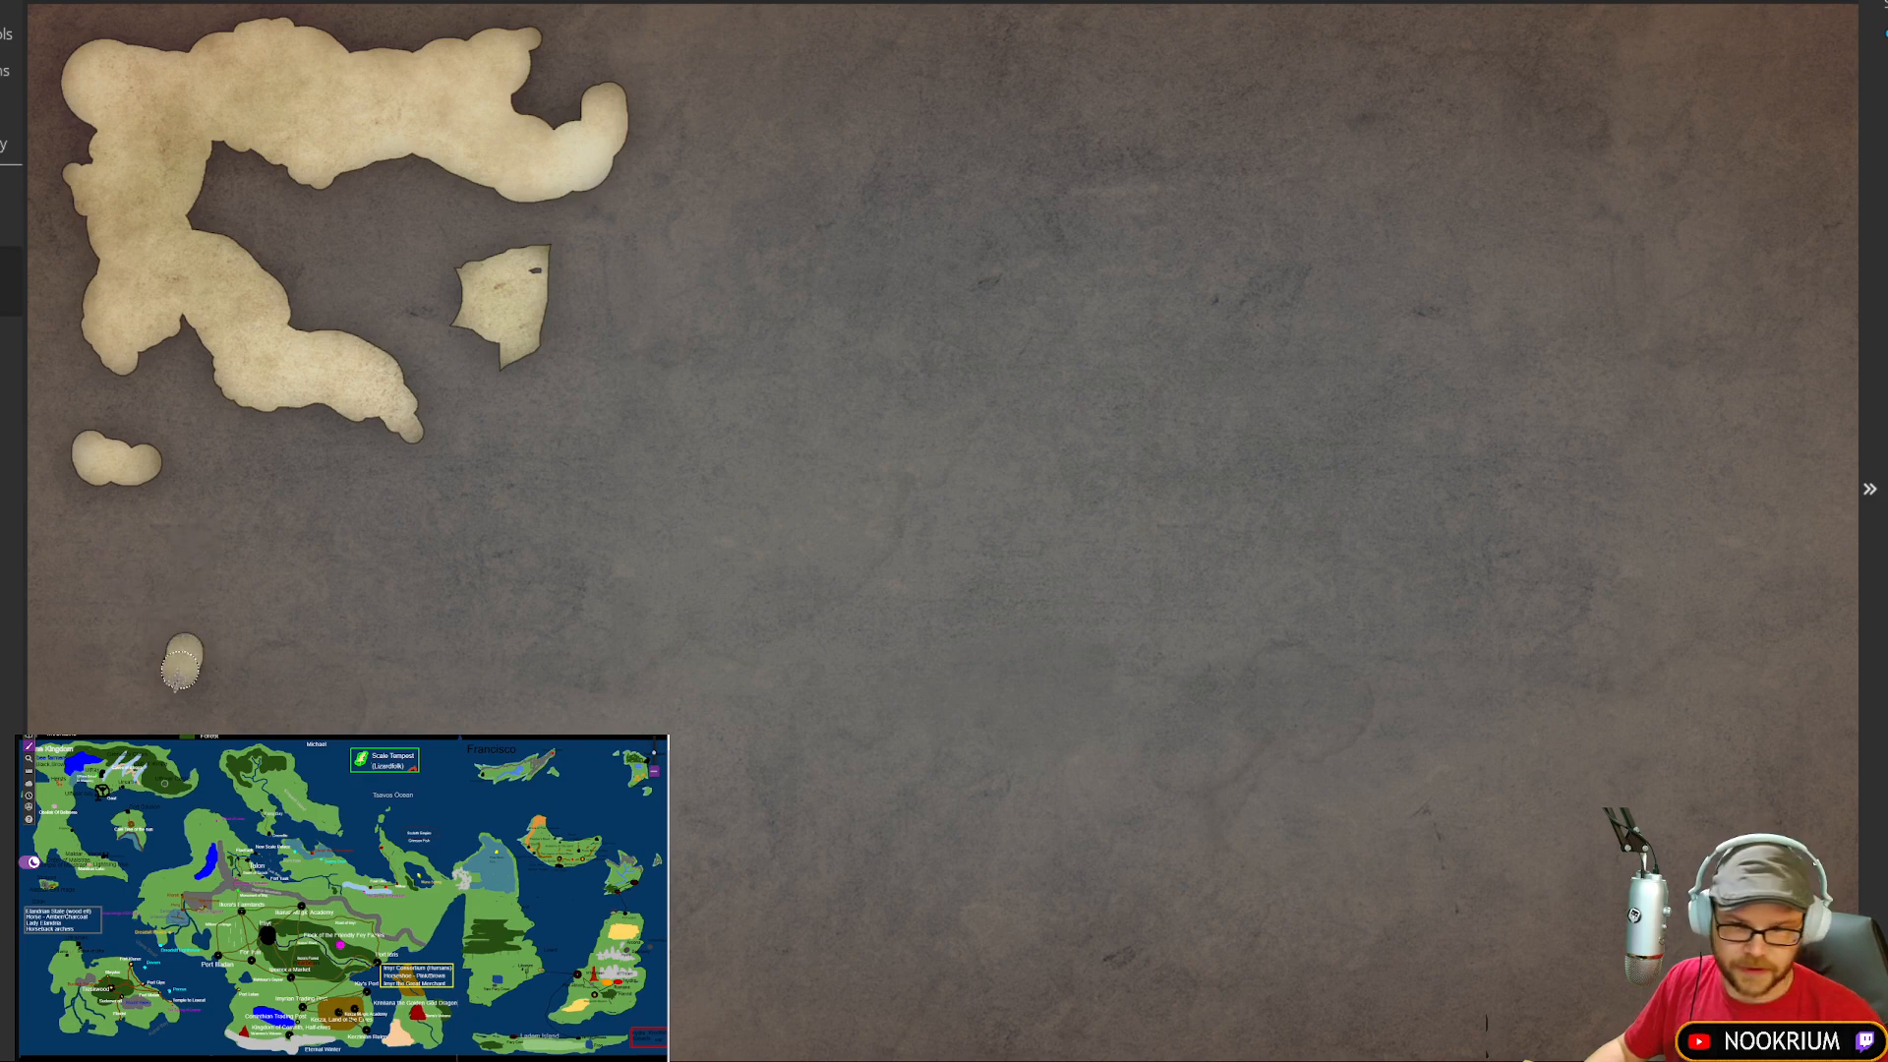
pyautogui.moveTo(181, 665)
pyautogui.mouseDown()
pyautogui.moveTo(145, 726)
pyautogui.moveTo(179, 746)
pyautogui.mouseUp()
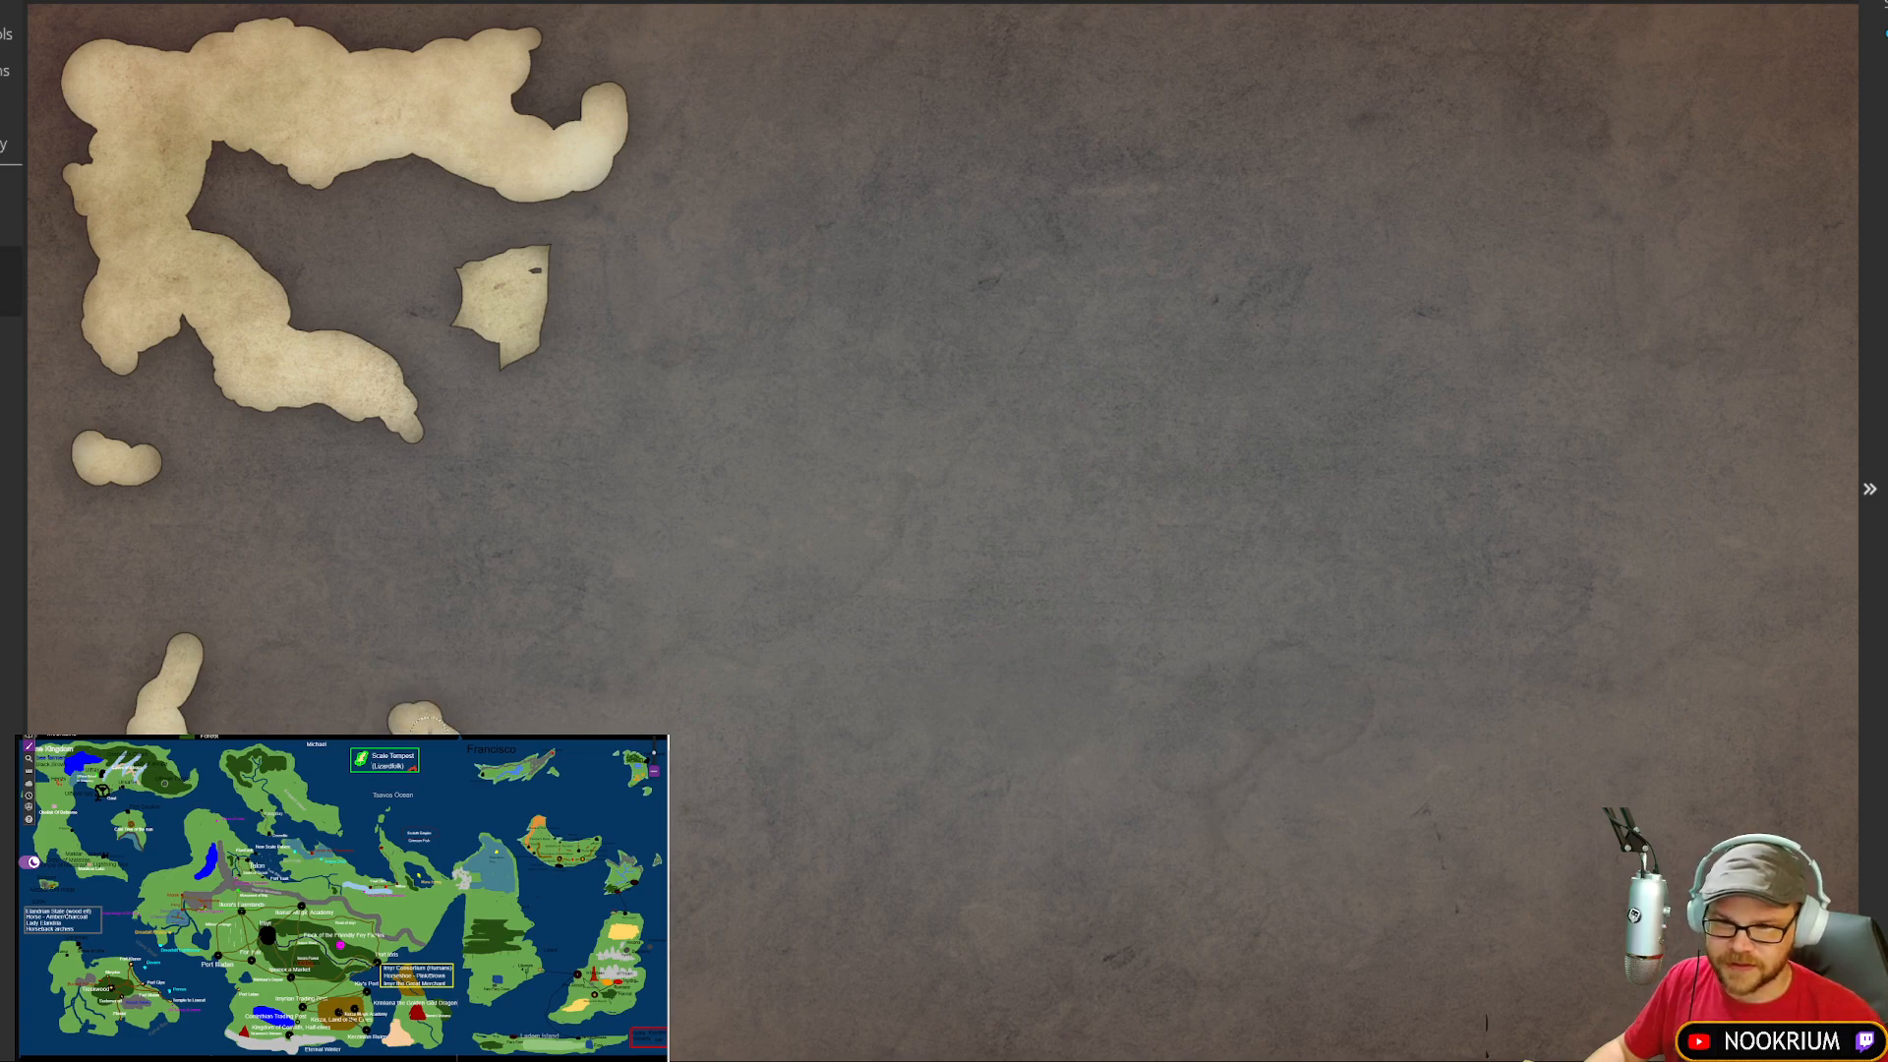
pyautogui.moveTo(403, 721)
pyautogui.mouseDown()
pyautogui.moveTo(382, 691)
pyautogui.moveTo(398, 693)
pyautogui.moveTo(303, 702)
pyautogui.mouseUp()
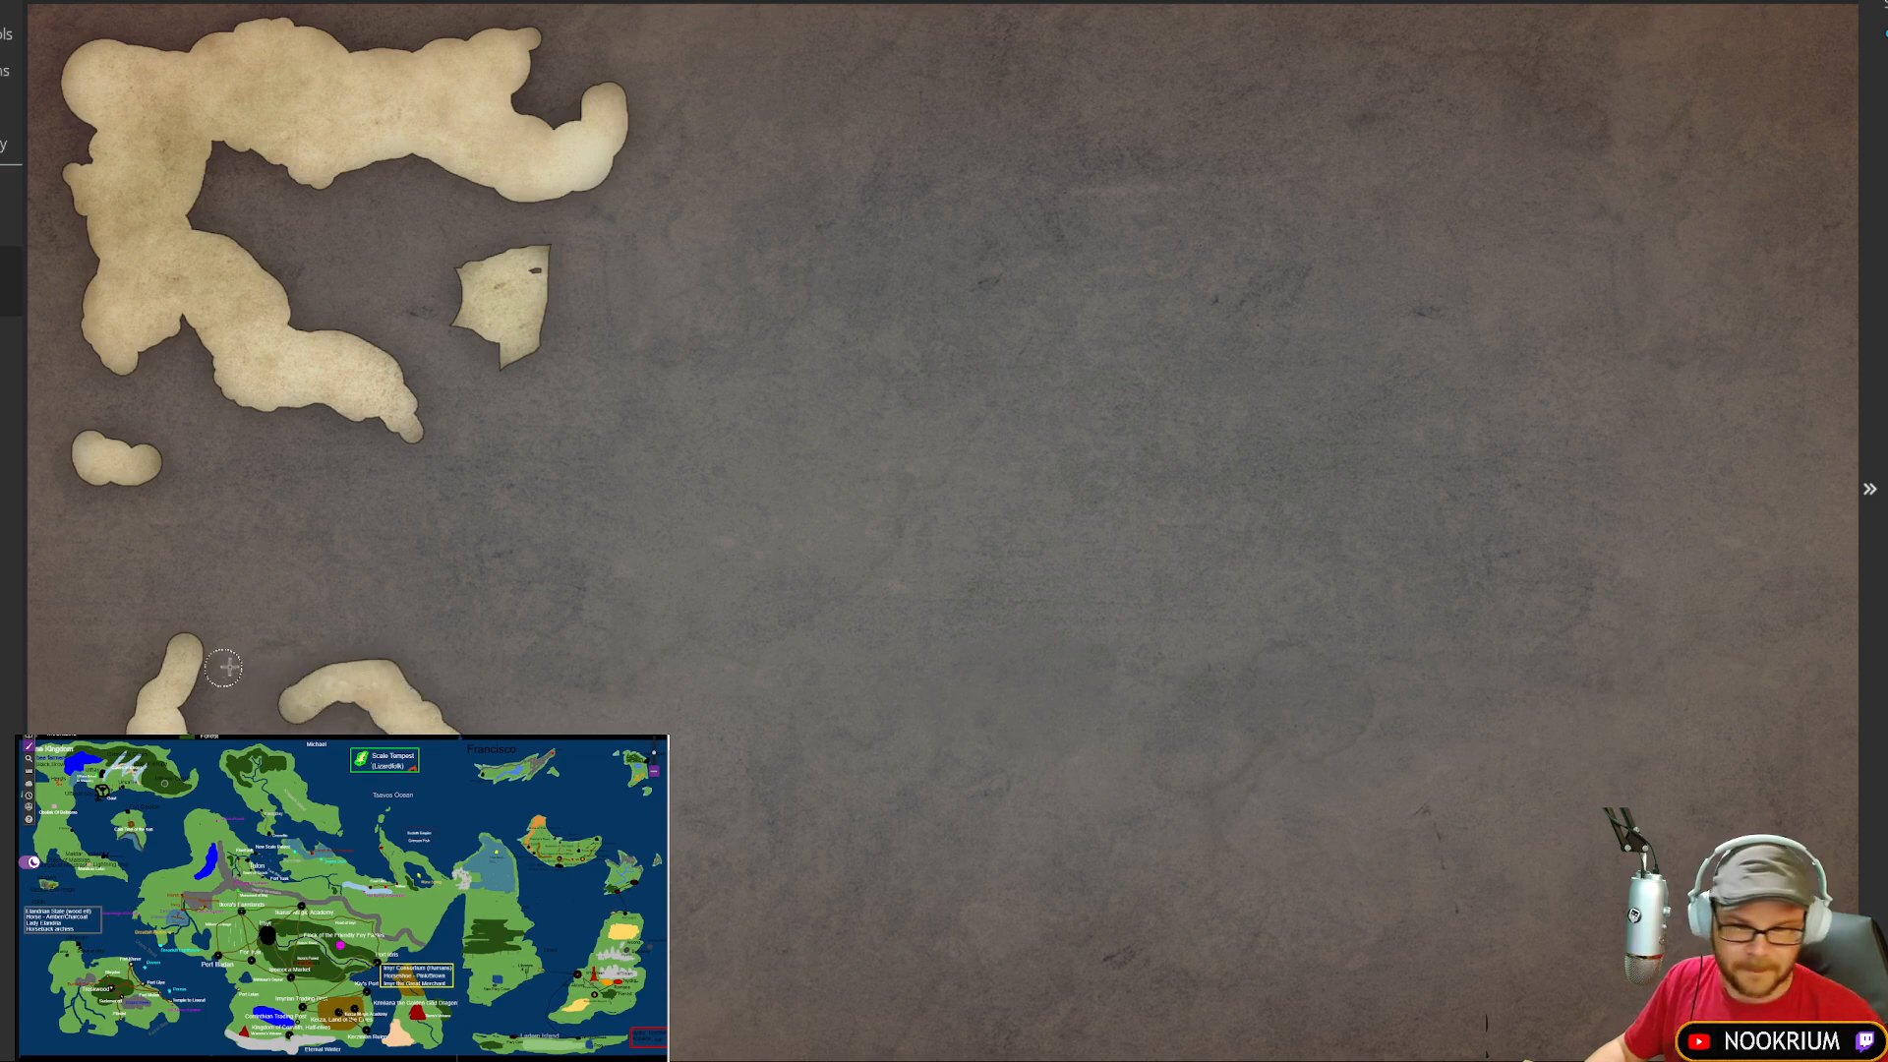
pyautogui.moveTo(198, 645)
pyautogui.mouseDown()
pyautogui.moveTo(227, 720)
pyautogui.moveTo(306, 731)
pyautogui.moveTo(197, 716)
pyautogui.mouseUp()
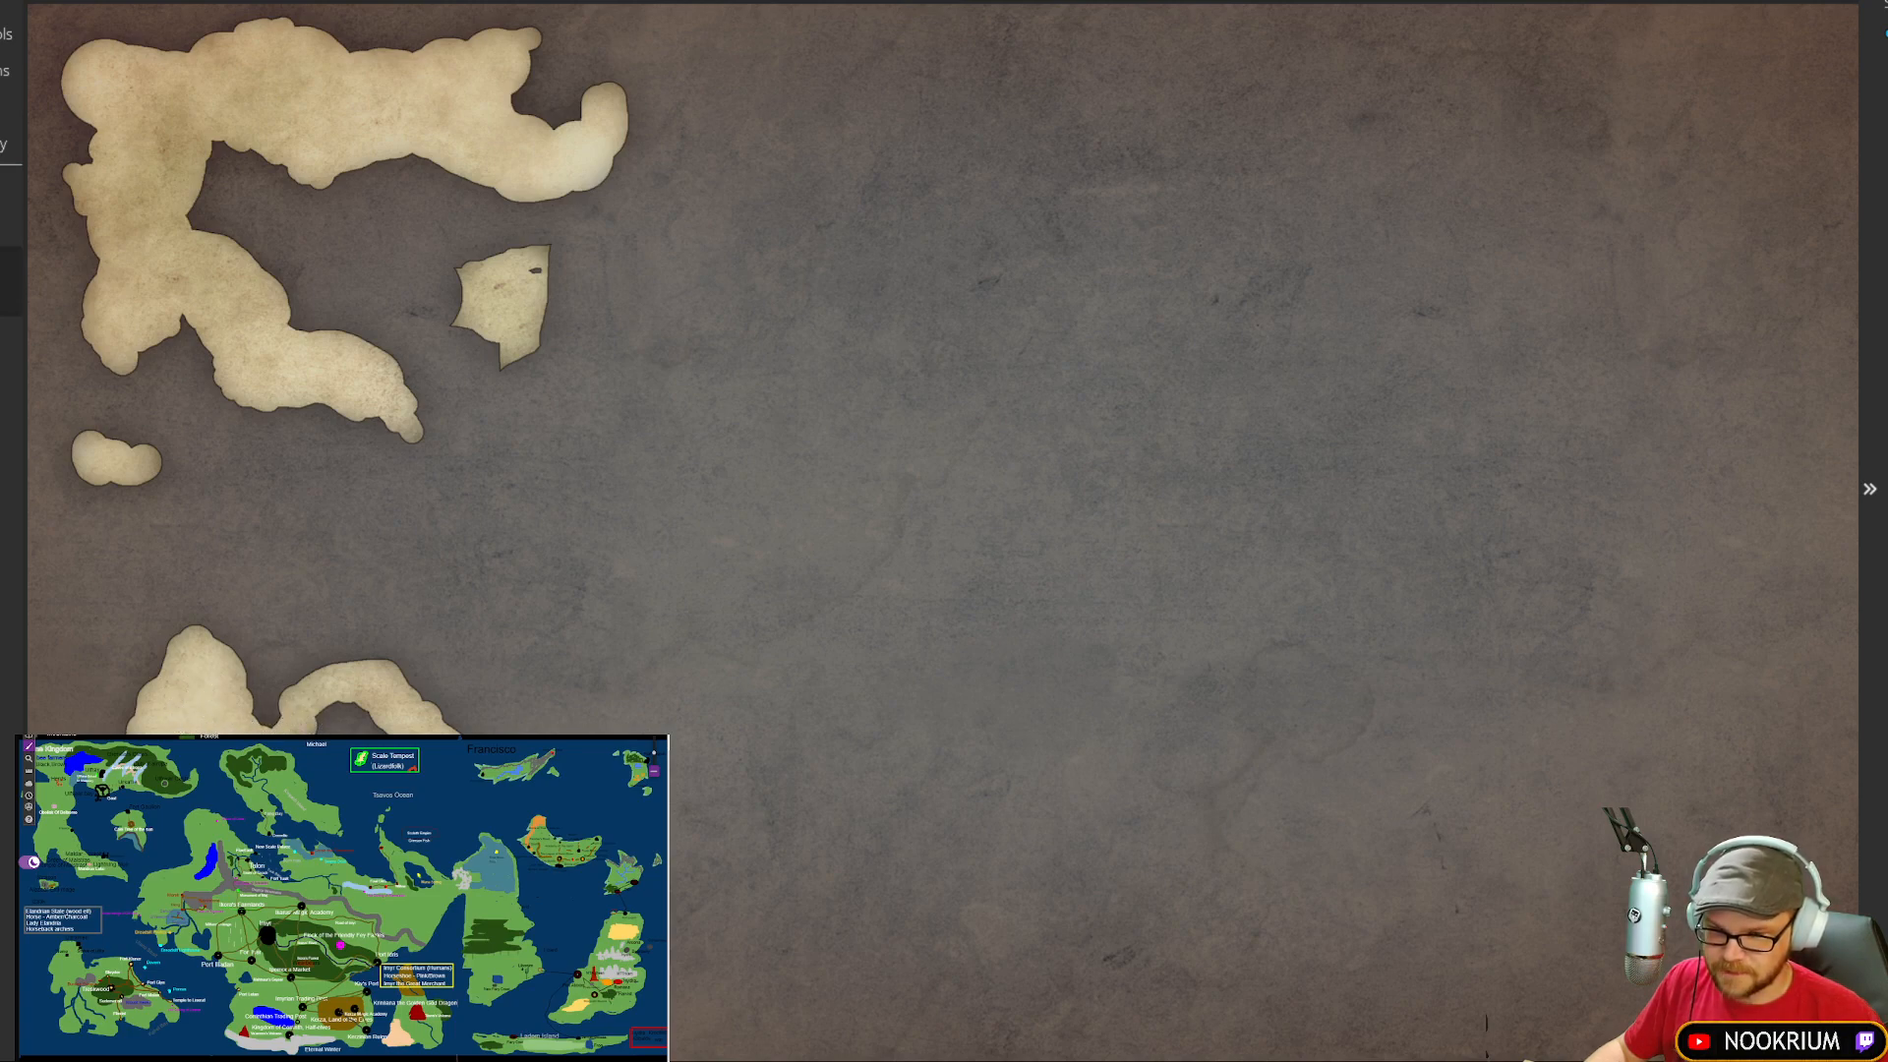
pyautogui.moveTo(334, 725); pyautogui.dragTo(340, 709)
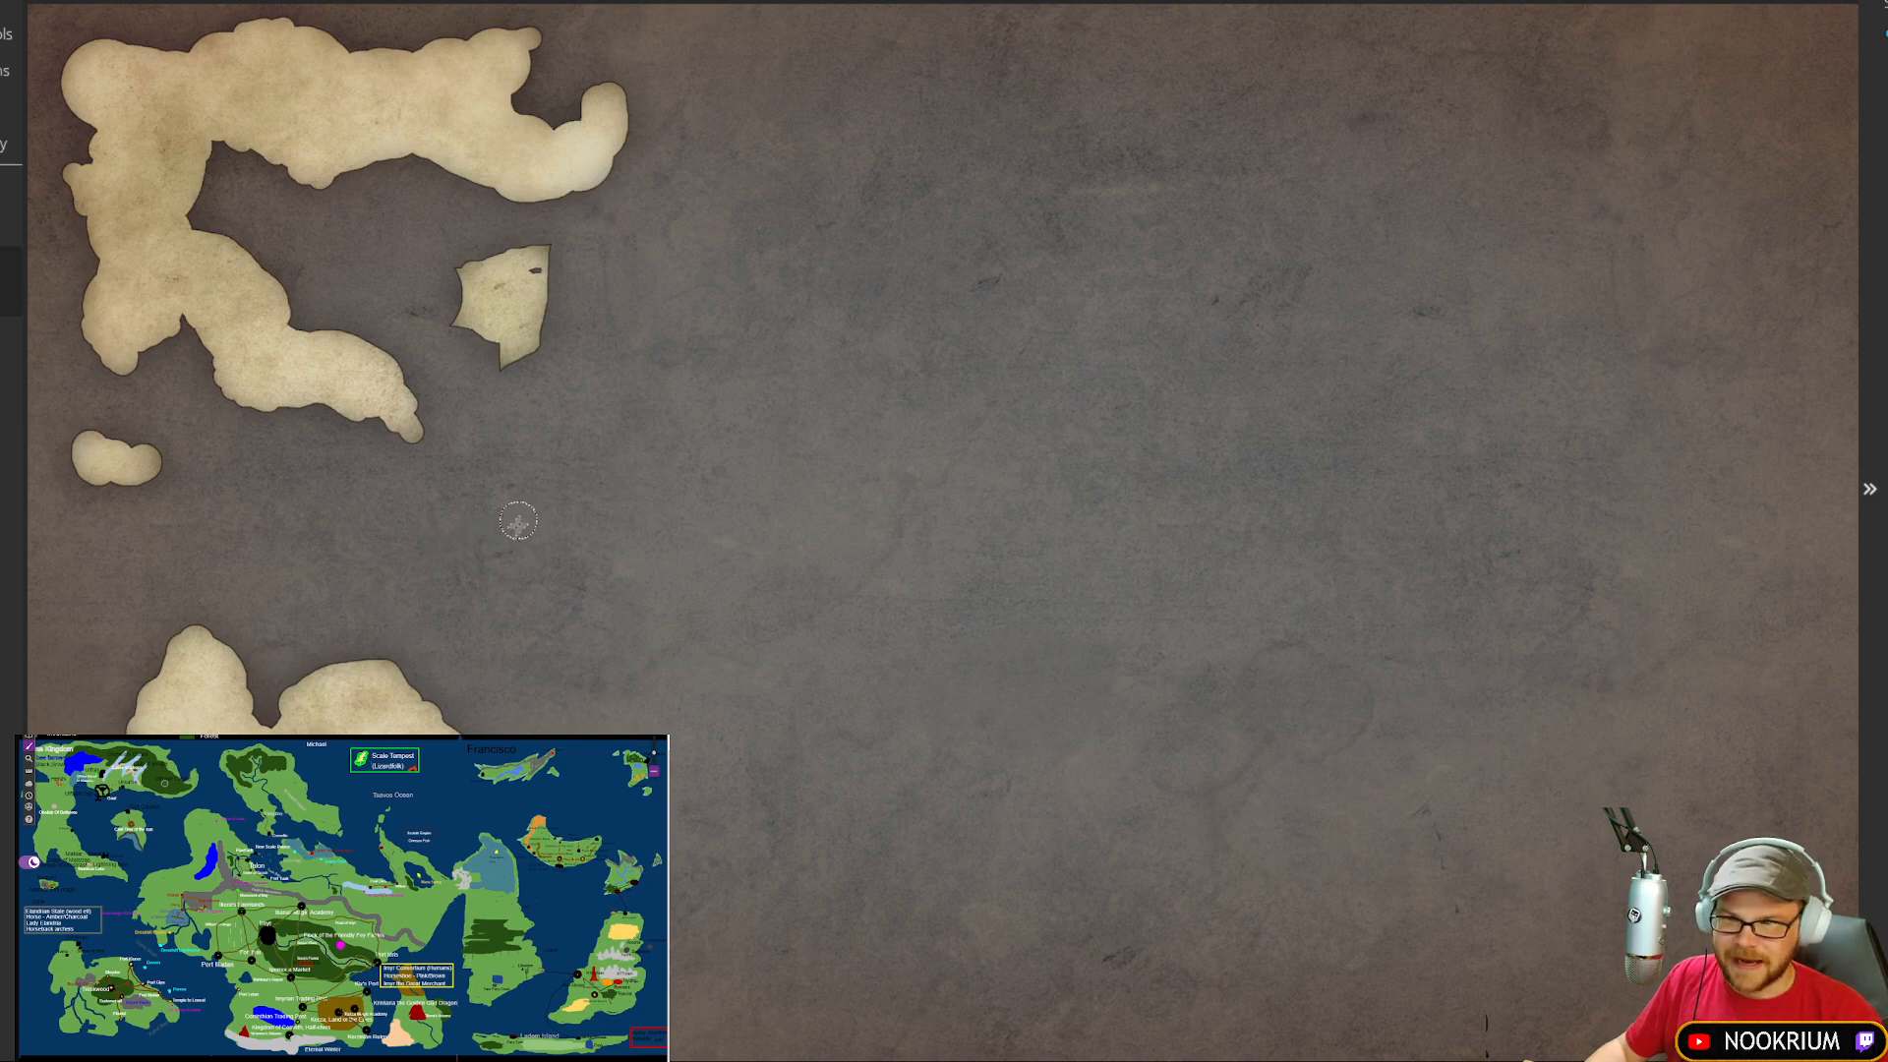
# Step: Outline the central continent's northern coast and erase it back to the stretch along the northwestern peninsula's western shore
pyautogui.moveTo(485, 496)
pyautogui.mouseDown()
pyautogui.moveTo(526, 451)
pyautogui.moveTo(737, 426)
pyautogui.moveTo(745, 384)
pyautogui.moveTo(687, 282)
pyautogui.moveTo(727, 259)
pyautogui.moveTo(861, 346)
pyautogui.moveTo(739, 279)
pyautogui.moveTo(711, 322)
pyautogui.moveTo(742, 391)
pyautogui.mouseUp()
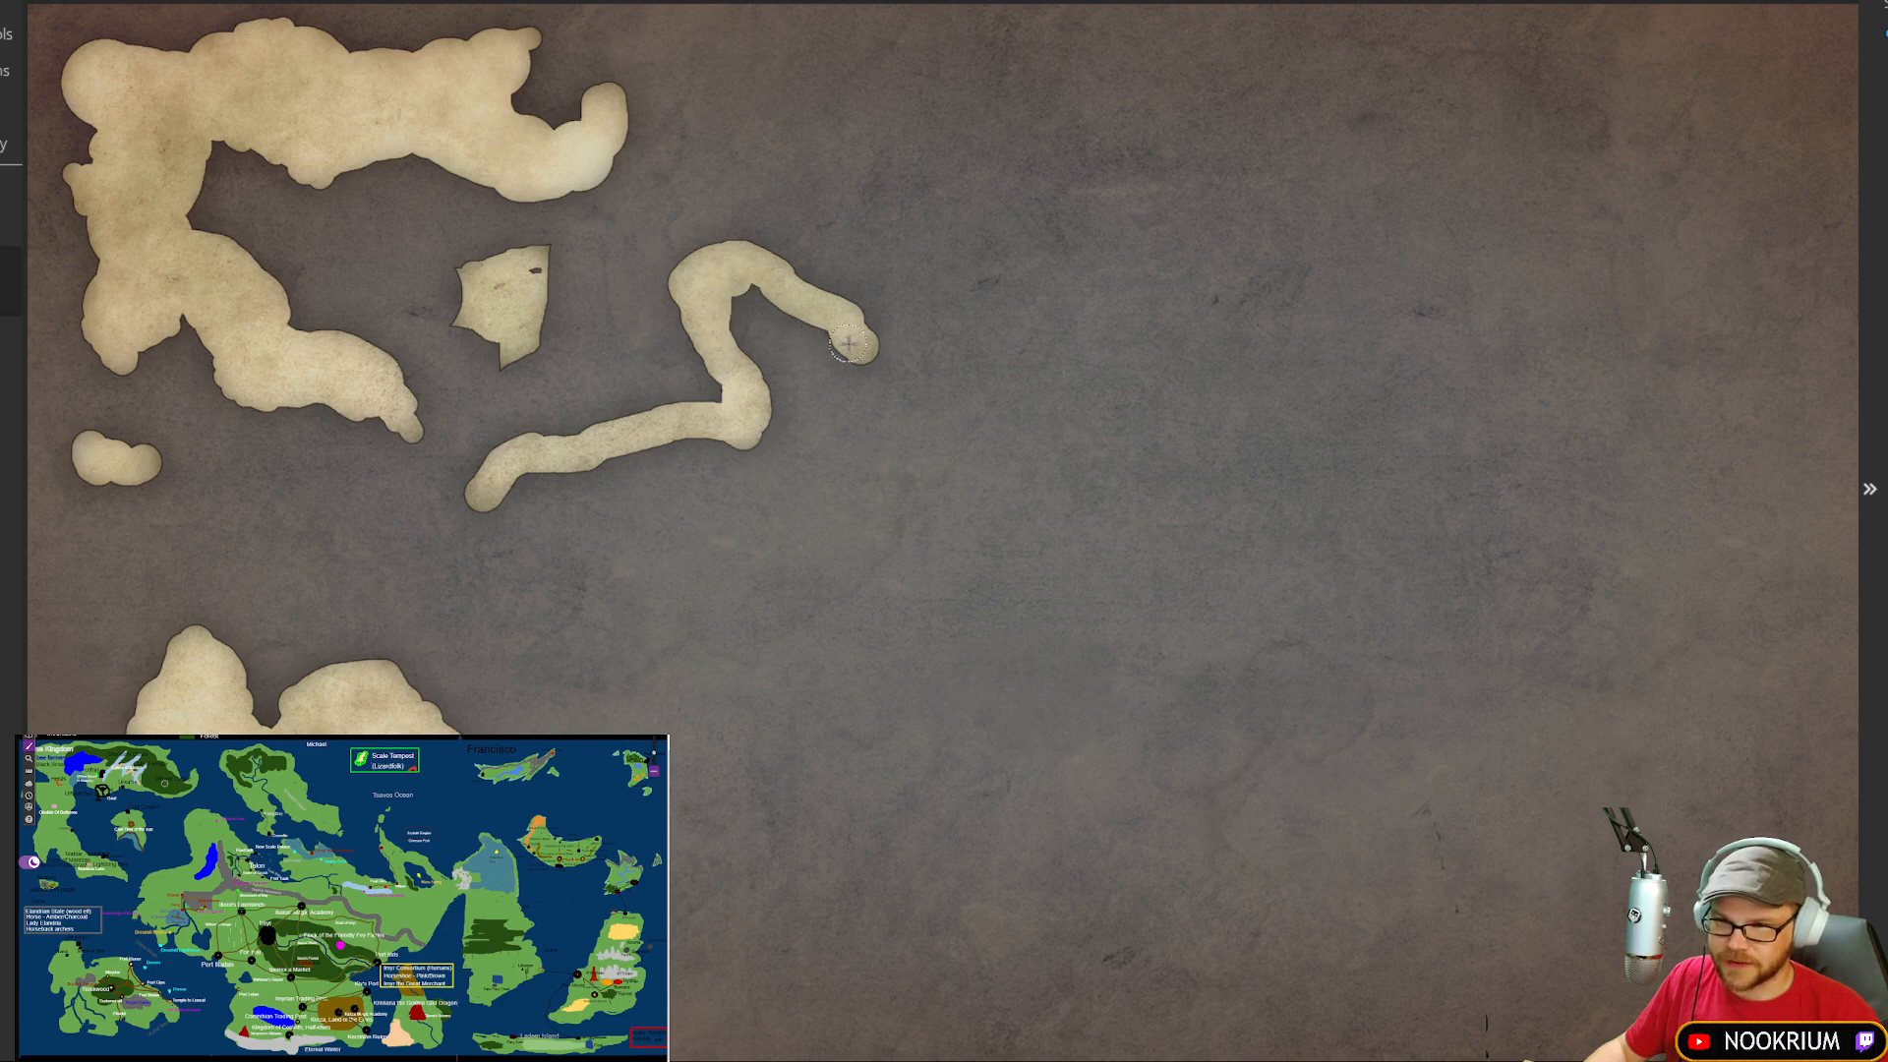
pyautogui.moveTo(864, 356)
pyautogui.mouseDown()
pyautogui.moveTo(893, 456)
pyautogui.moveTo(1038, 476)
pyautogui.moveTo(1081, 448)
pyautogui.moveTo(1009, 367)
pyautogui.moveTo(1044, 310)
pyautogui.moveTo(1012, 282)
pyautogui.moveTo(1100, 253)
pyautogui.moveTo(1154, 322)
pyautogui.mouseUp()
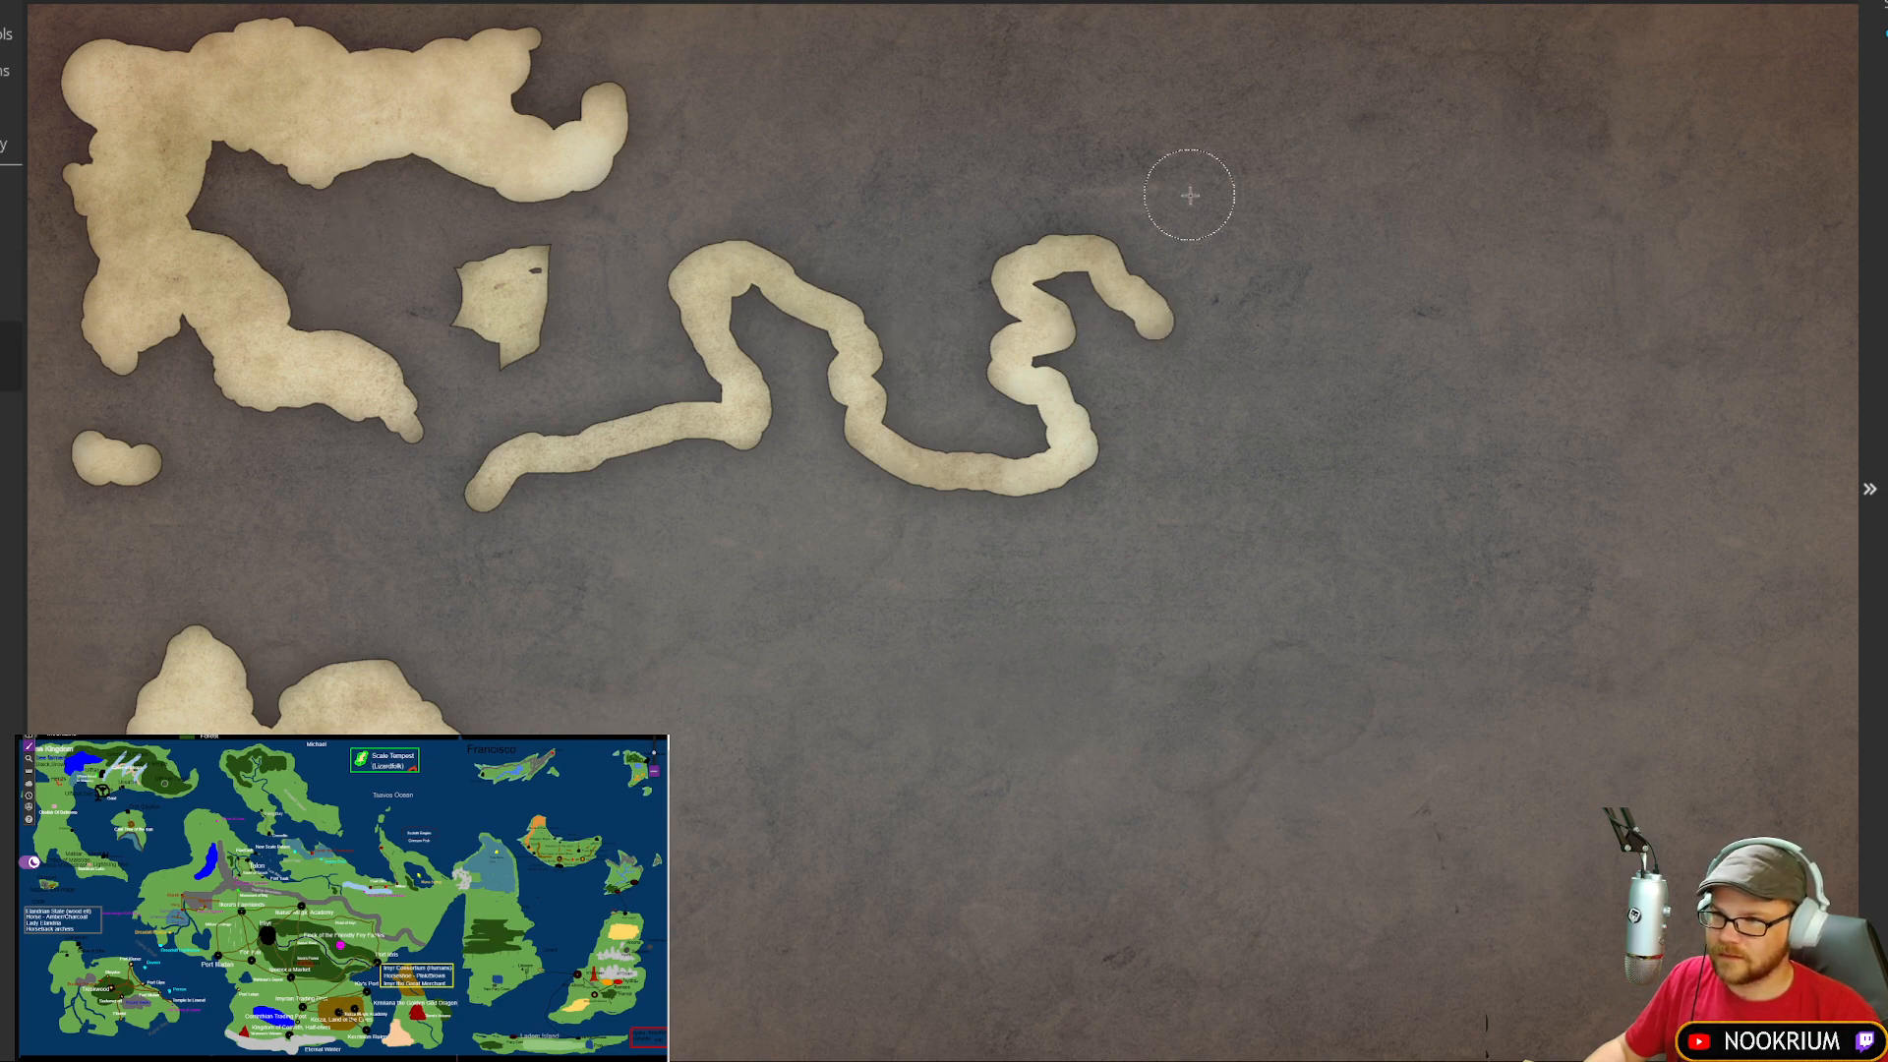
pyautogui.moveTo(944, 244)
pyautogui.mouseDown()
pyautogui.moveTo(1235, 293)
pyautogui.moveTo(1023, 313)
pyautogui.moveTo(872, 219)
pyautogui.mouseUp()
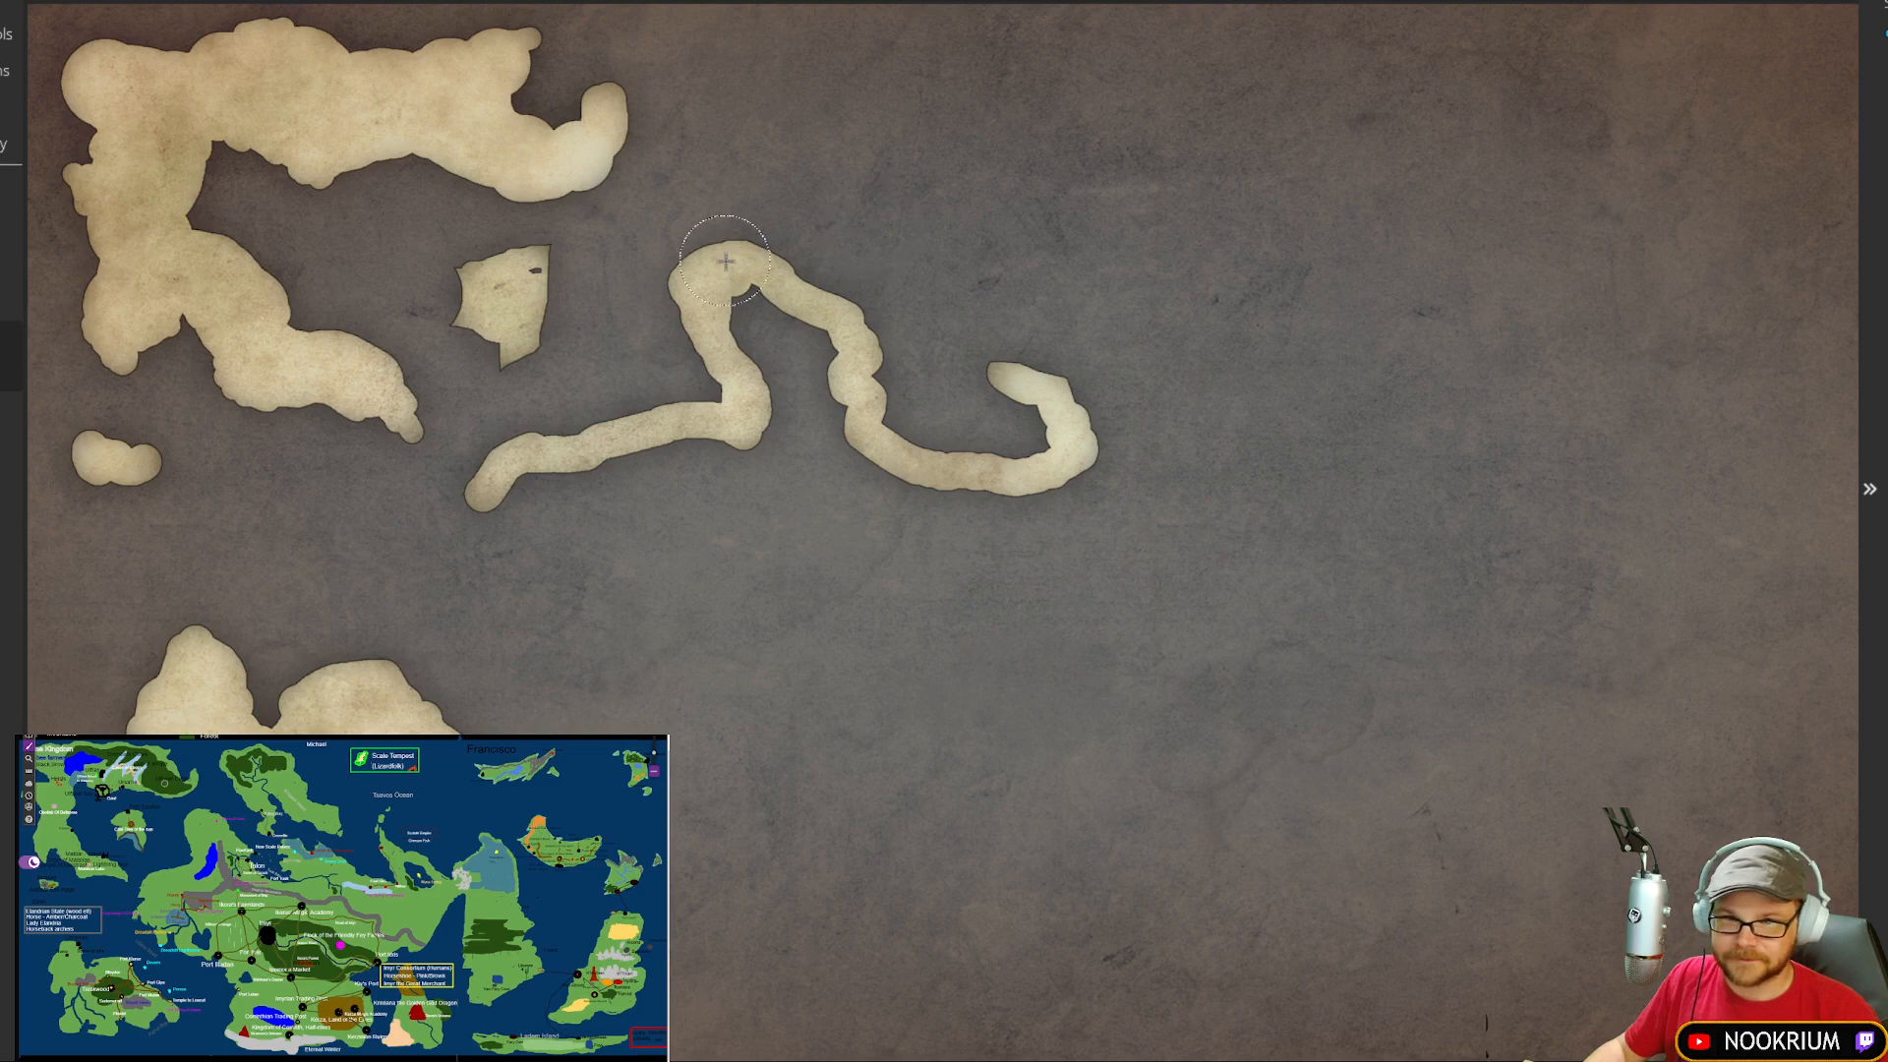
pyautogui.click(10, 283)
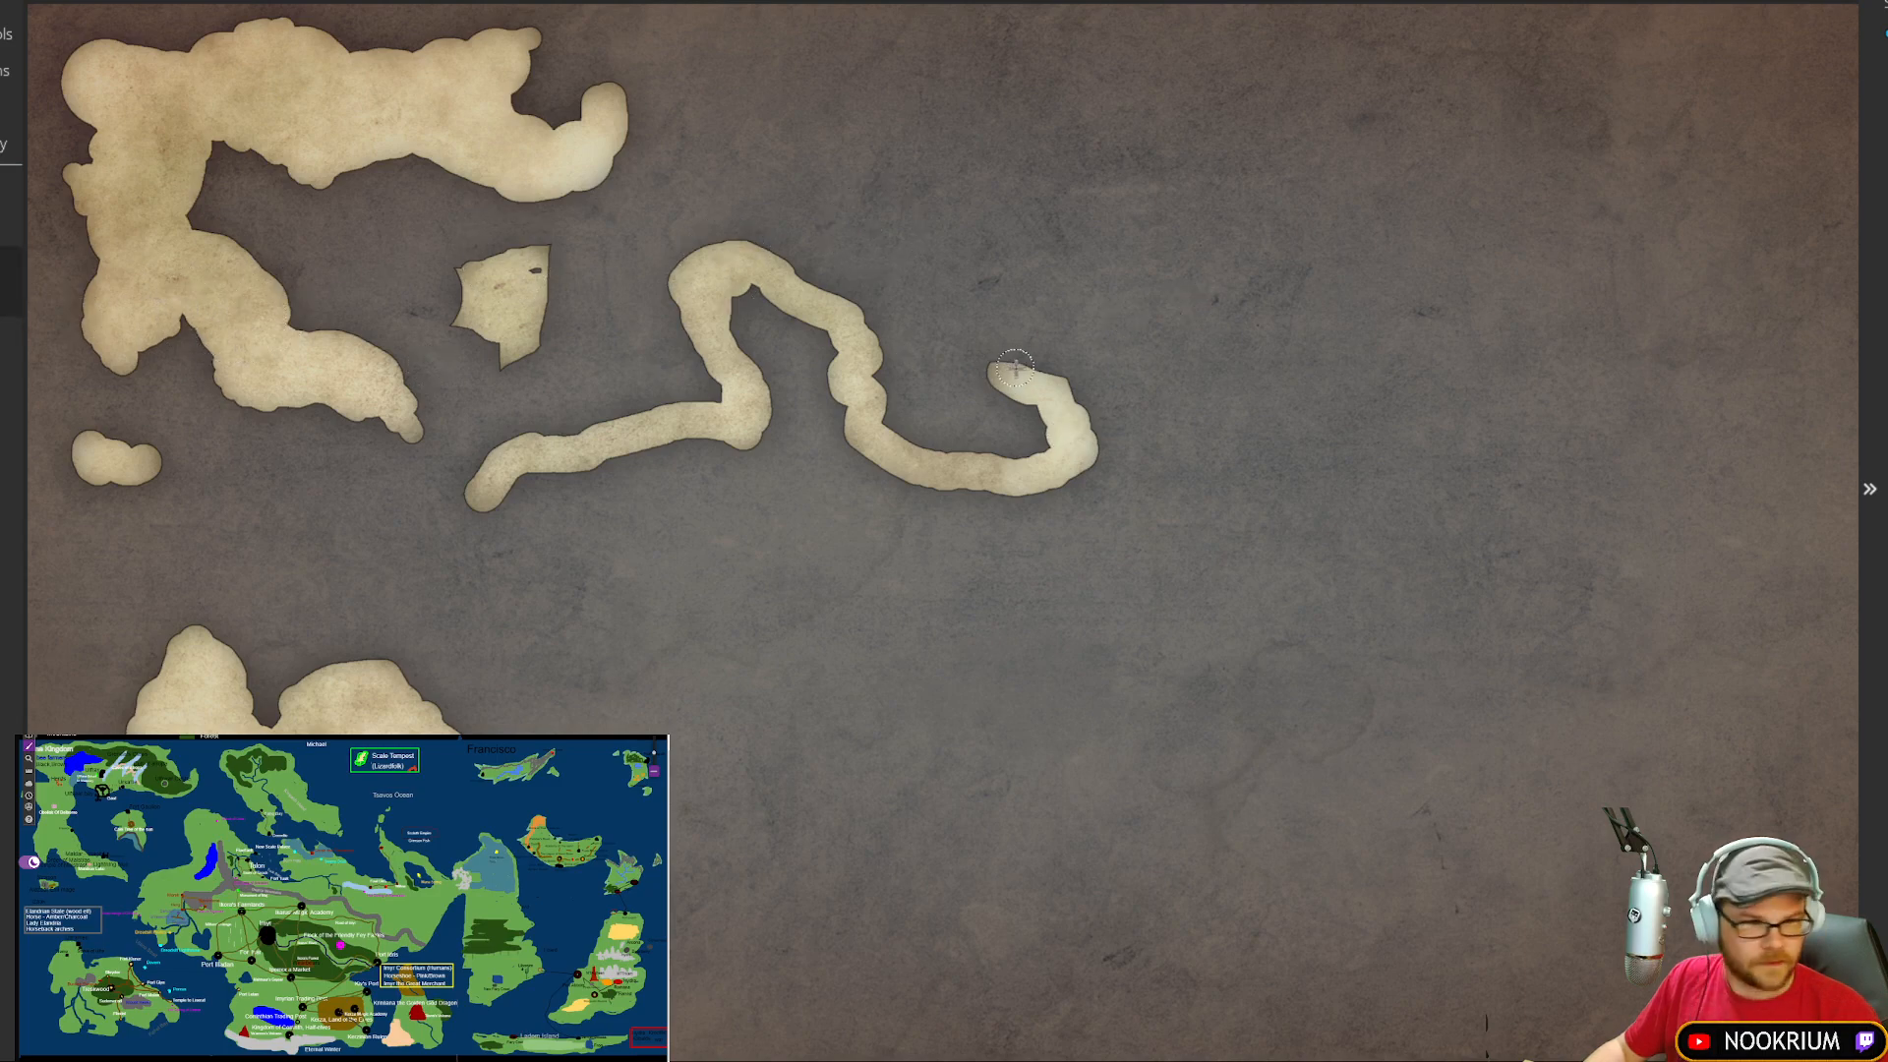
pyautogui.moveTo(1026, 369)
pyautogui.mouseDown()
pyautogui.moveTo(1101, 349)
pyautogui.moveTo(1122, 420)
pyautogui.moveTo(1188, 427)
pyautogui.moveTo(1227, 360)
pyautogui.moveTo(1197, 393)
pyautogui.moveTo(1259, 347)
pyautogui.moveTo(1237, 389)
pyautogui.moveTo(1336, 480)
pyautogui.mouseUp()
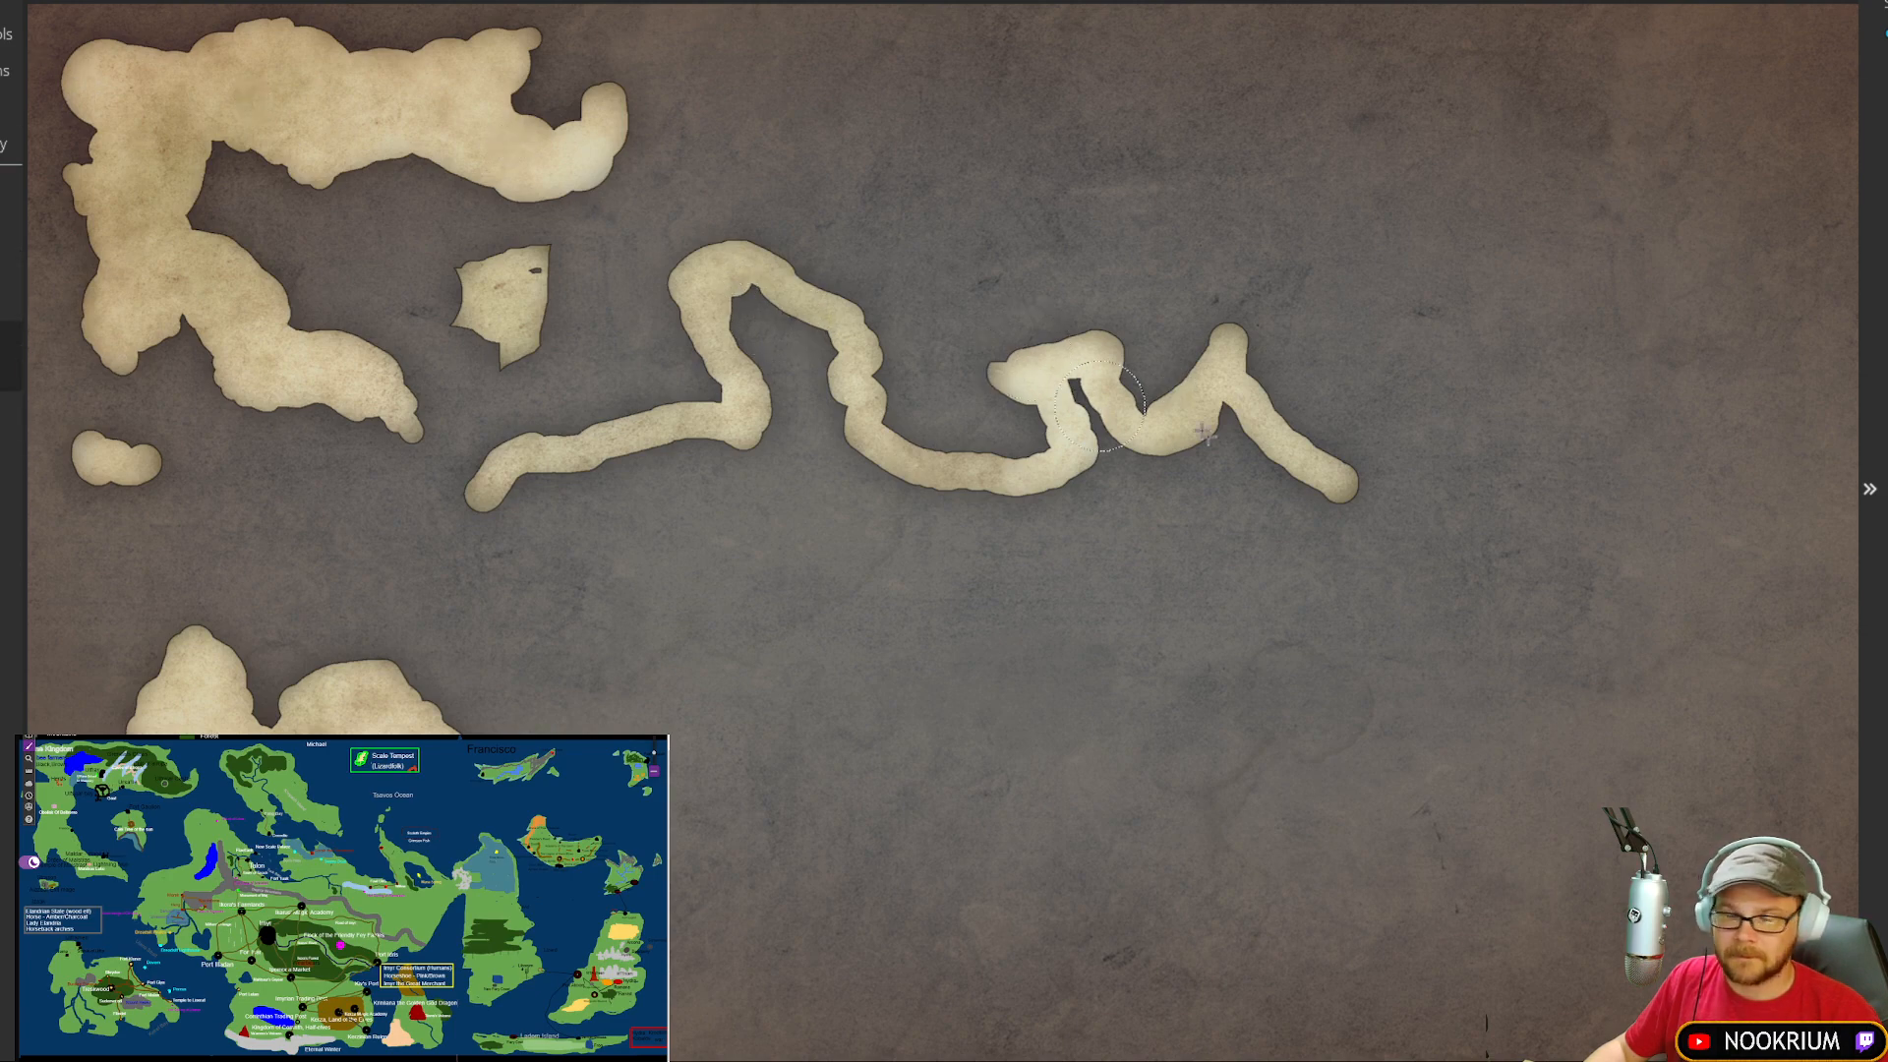
pyautogui.moveTo(1340, 502)
pyautogui.mouseDown()
pyautogui.moveTo(1319, 439)
pyautogui.moveTo(1260, 375)
pyautogui.mouseUp()
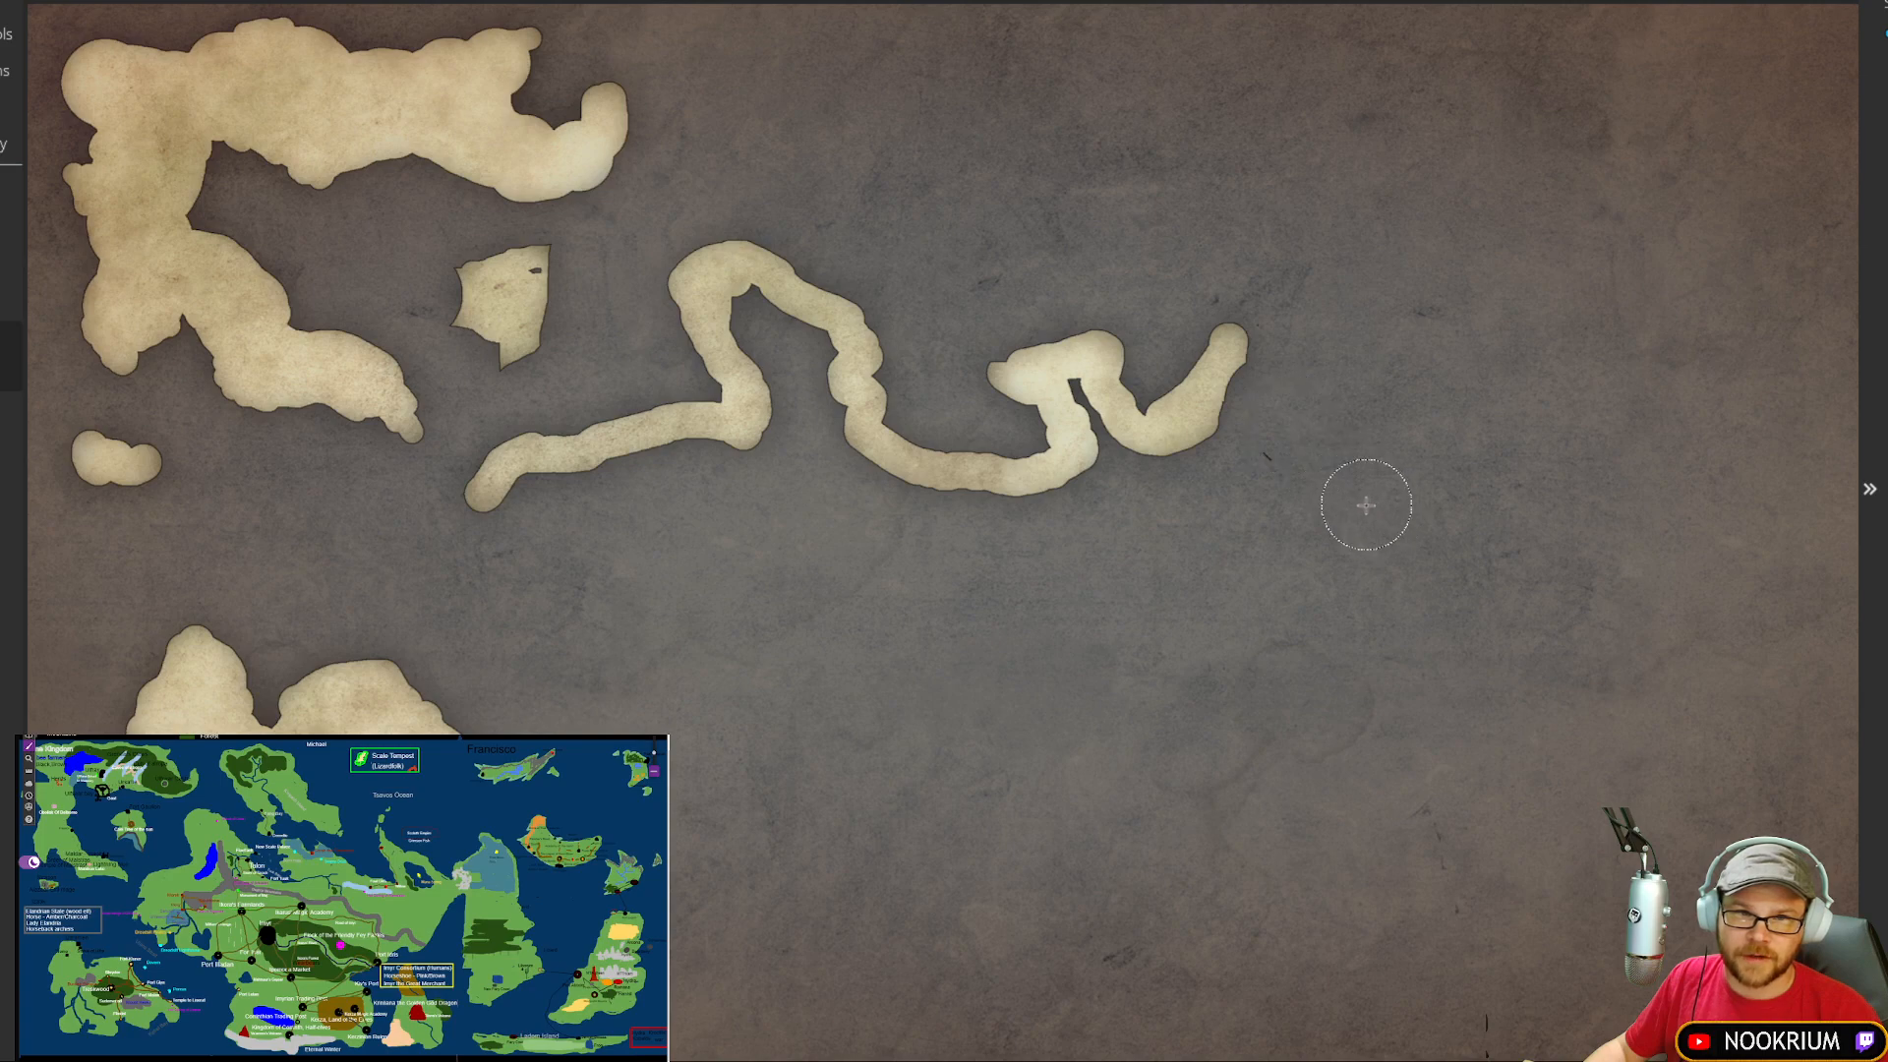
pyautogui.moveTo(1390, 519)
pyautogui.mouseDown()
pyautogui.moveTo(1262, 418)
pyautogui.moveTo(1191, 280)
pyautogui.moveTo(1128, 503)
pyautogui.moveTo(1151, 348)
pyautogui.moveTo(1198, 381)
pyautogui.moveTo(1205, 410)
pyautogui.moveTo(1050, 342)
pyautogui.moveTo(1031, 362)
pyautogui.moveTo(1067, 456)
pyautogui.moveTo(1042, 505)
pyautogui.mouseUp()
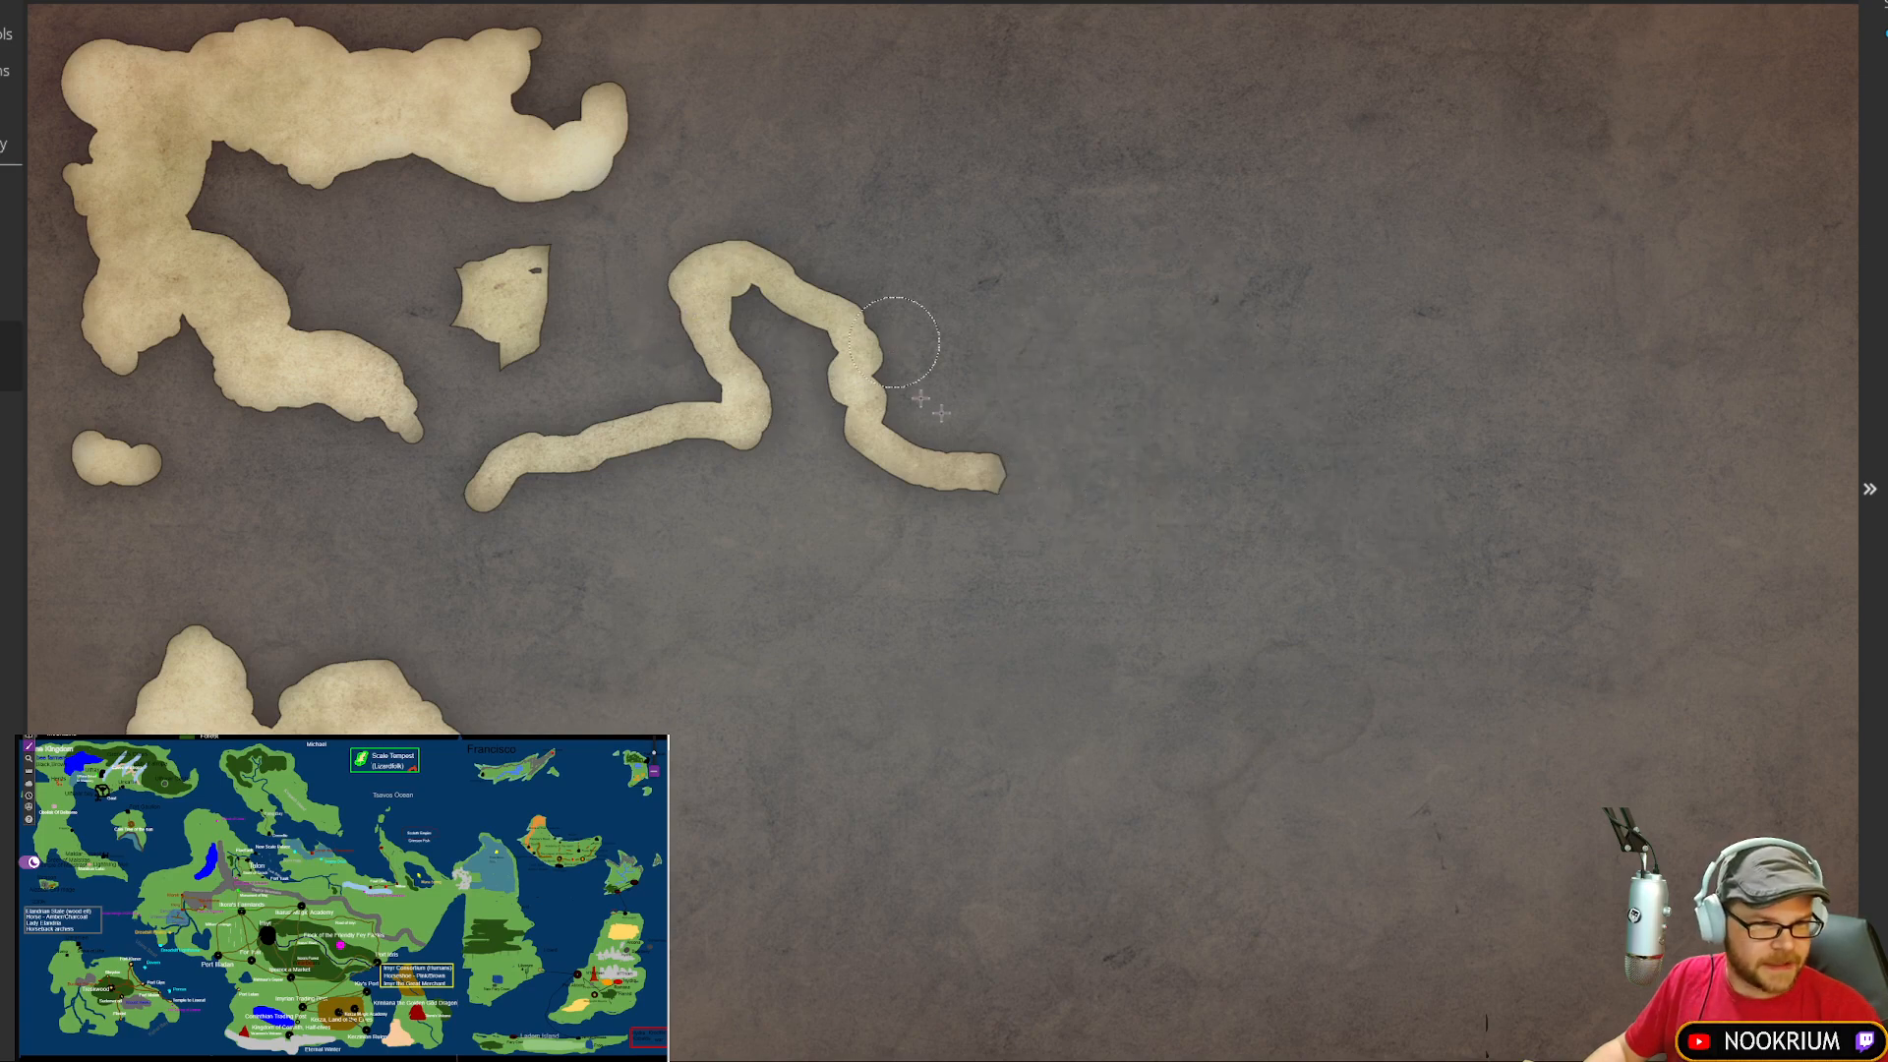
pyautogui.moveTo(895, 341)
pyautogui.mouseDown()
pyautogui.moveTo(980, 447)
pyautogui.moveTo(858, 432)
pyautogui.moveTo(819, 398)
pyautogui.moveTo(866, 411)
pyautogui.moveTo(855, 359)
pyautogui.moveTo(746, 244)
pyautogui.moveTo(787, 366)
pyautogui.moveTo(491, 454)
pyautogui.mouseUp()
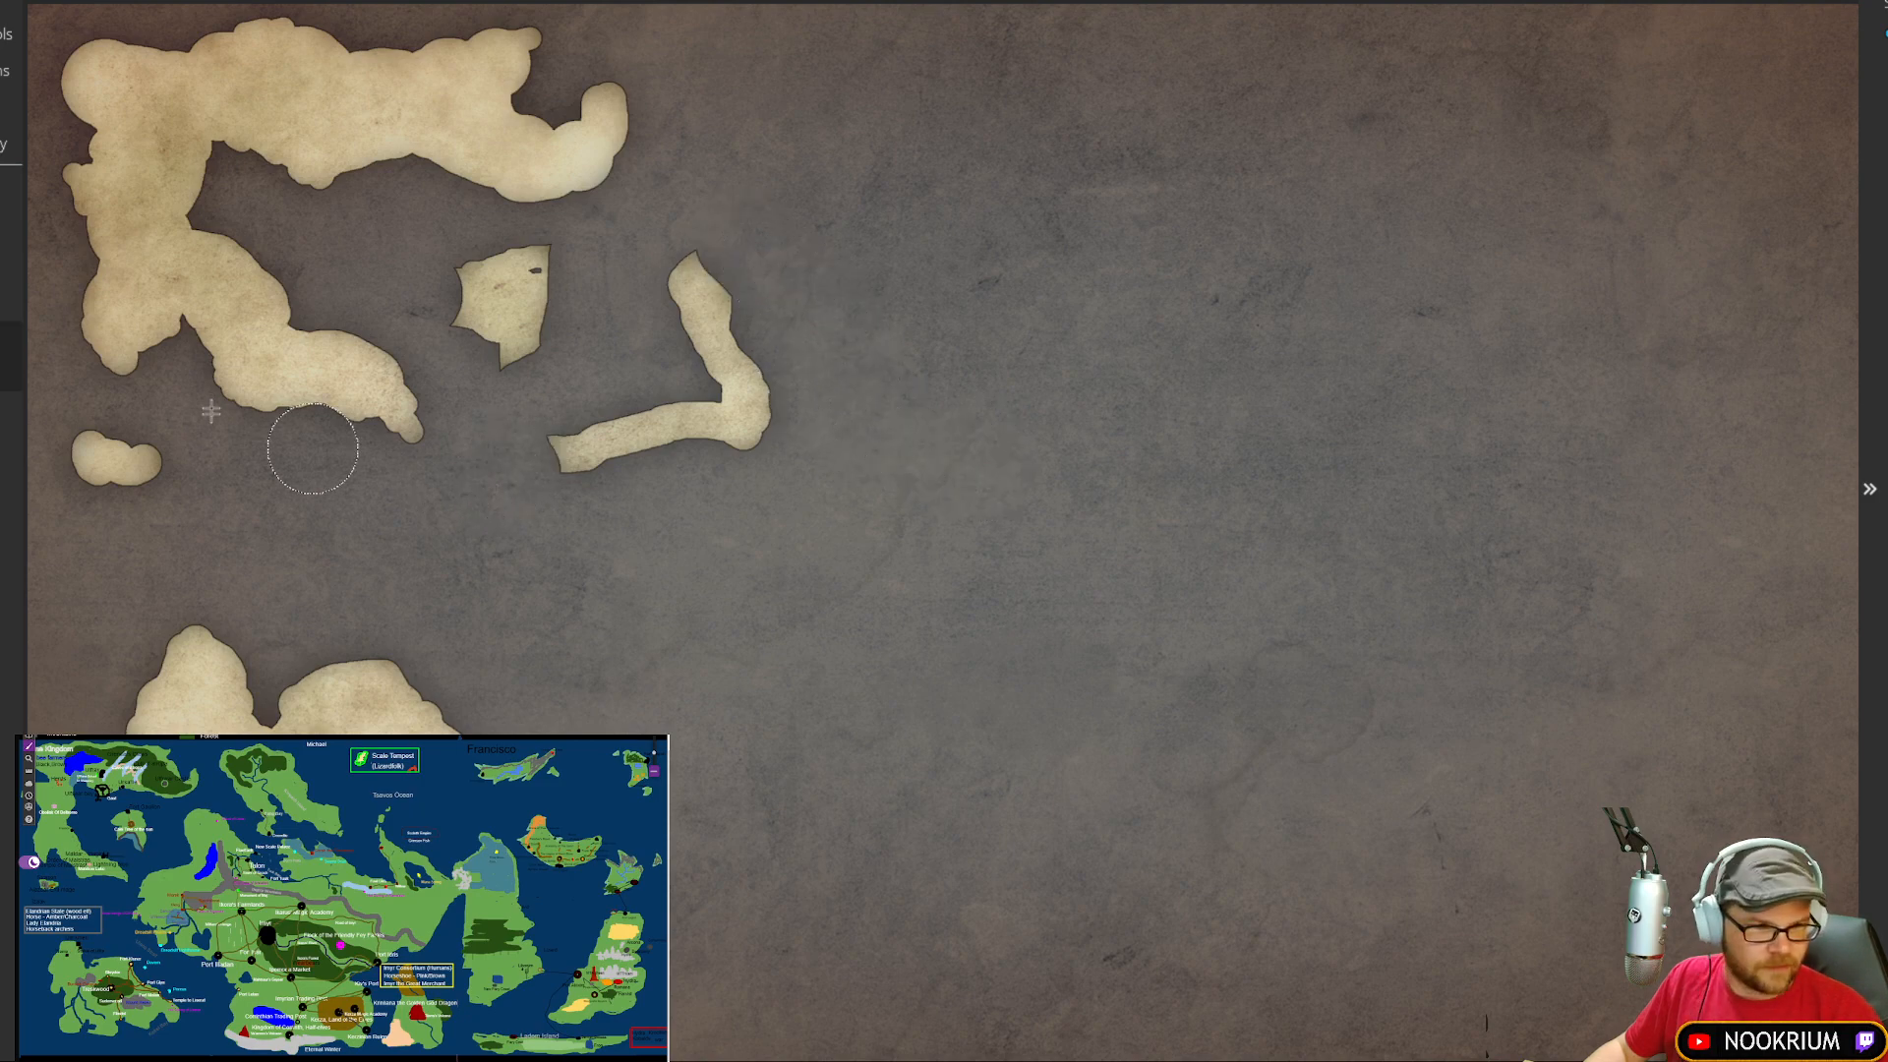
# Step: Repaint the northwestern peninsula's outline, extend the western coast southward, and erase the new coastline's southern end
pyautogui.click(6, 295)
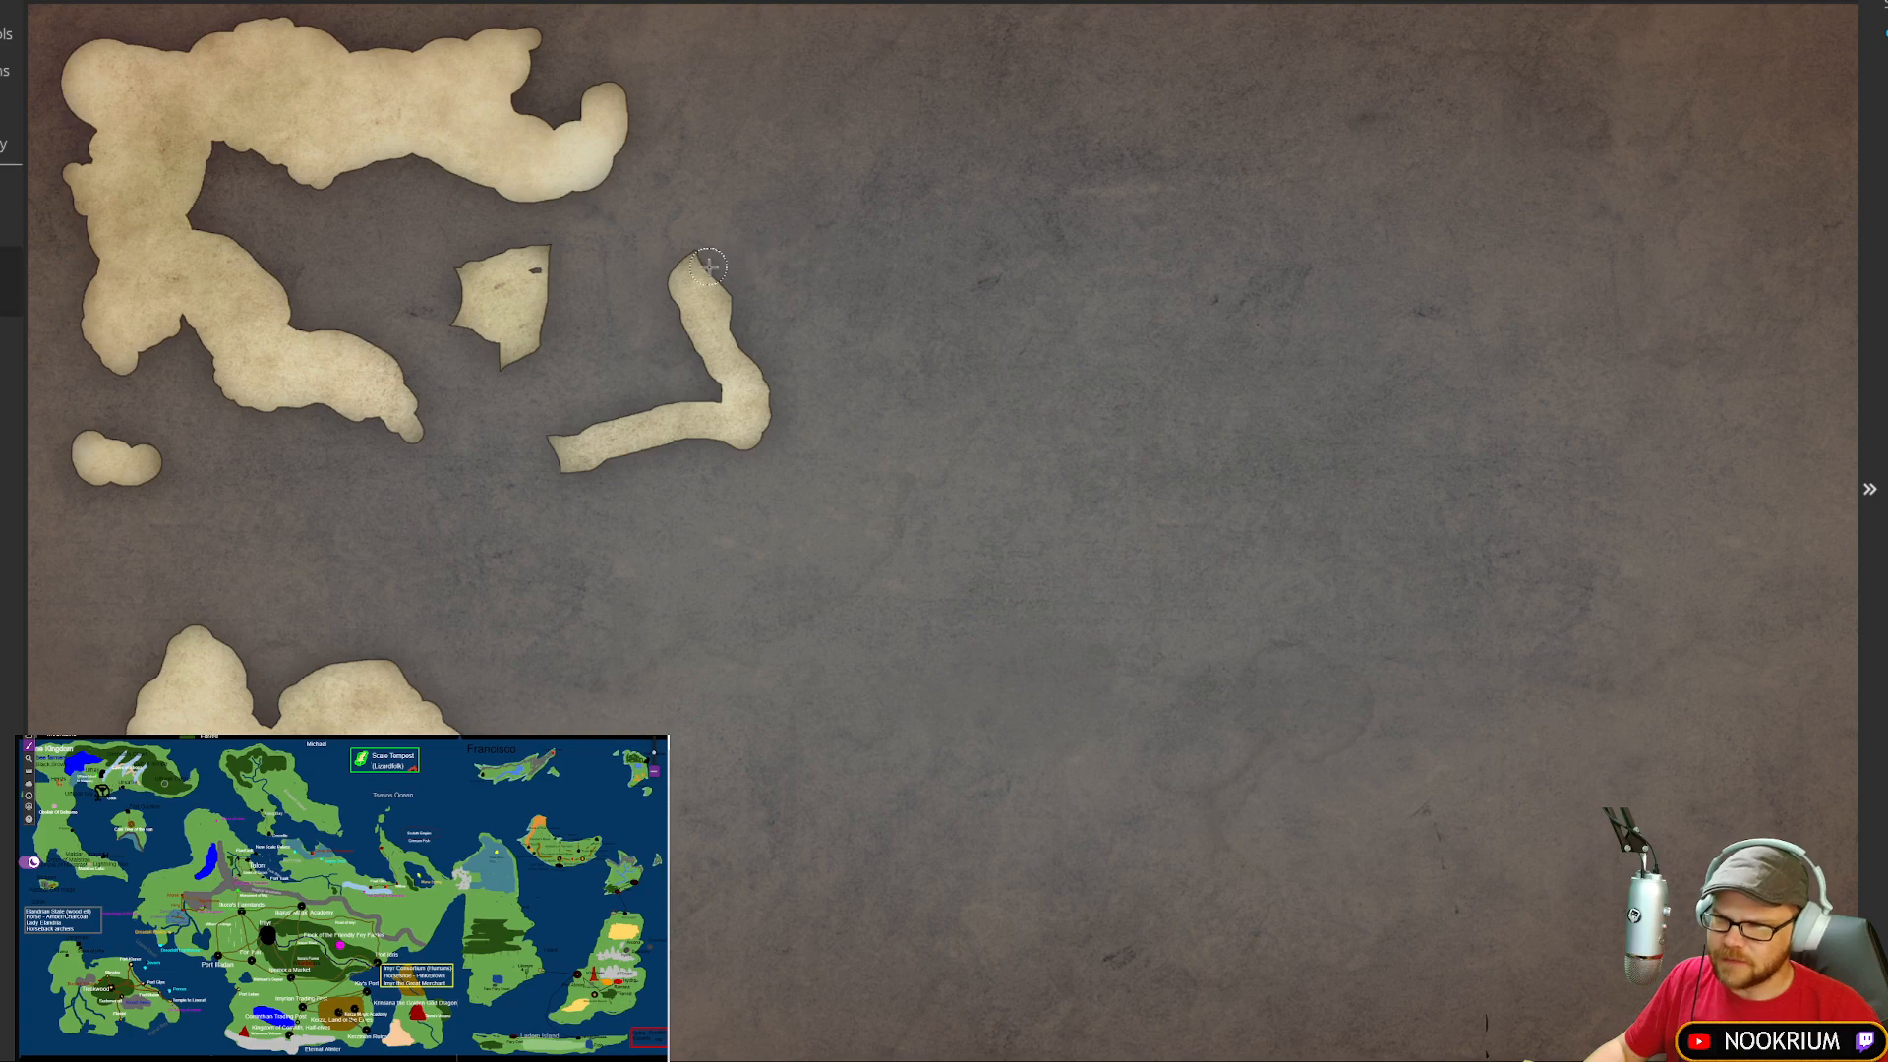
pyautogui.moveTo(708, 264)
pyautogui.mouseDown()
pyautogui.moveTo(764, 264)
pyautogui.moveTo(839, 346)
pyautogui.moveTo(825, 377)
pyautogui.moveTo(848, 434)
pyautogui.moveTo(935, 460)
pyautogui.moveTo(890, 454)
pyautogui.mouseUp()
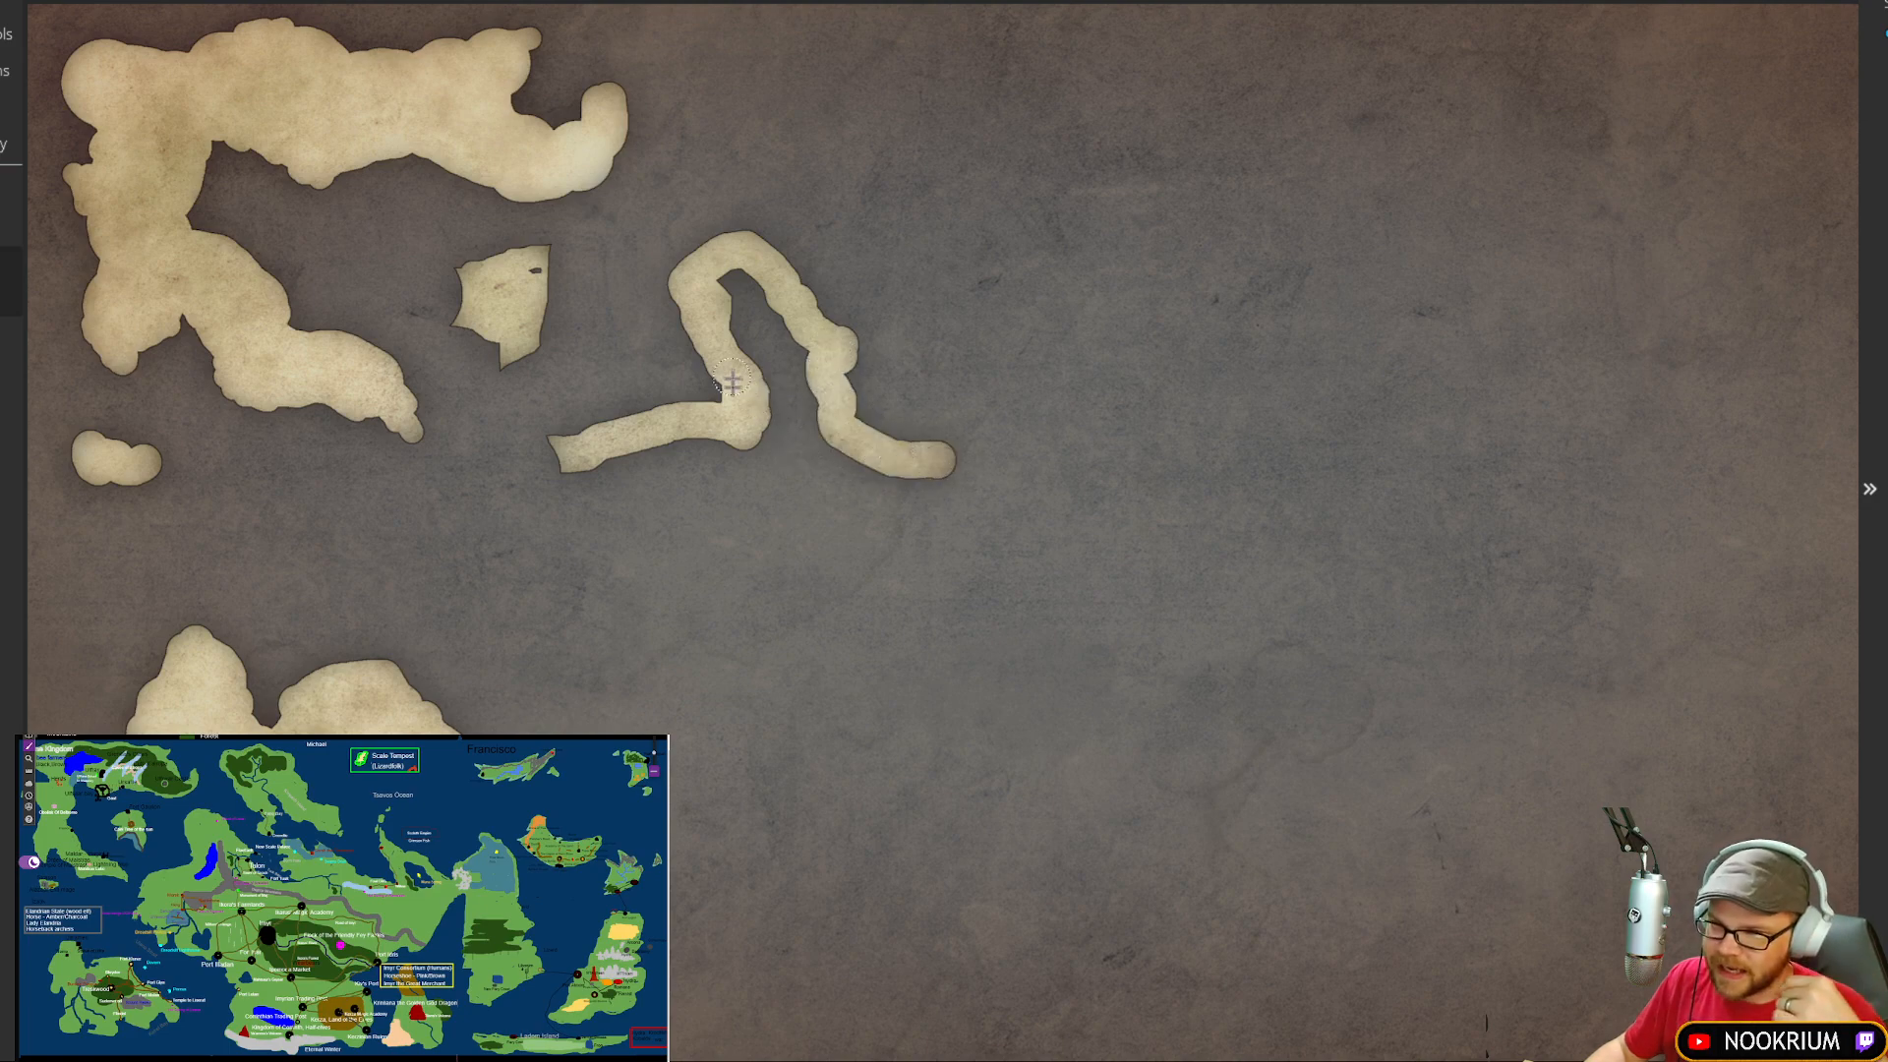
pyautogui.moveTo(569, 465)
pyautogui.mouseDown()
pyautogui.moveTo(564, 502)
pyautogui.moveTo(654, 556)
pyautogui.moveTo(667, 596)
pyautogui.moveTo(704, 544)
pyautogui.moveTo(751, 565)
pyautogui.moveTo(749, 600)
pyautogui.mouseUp()
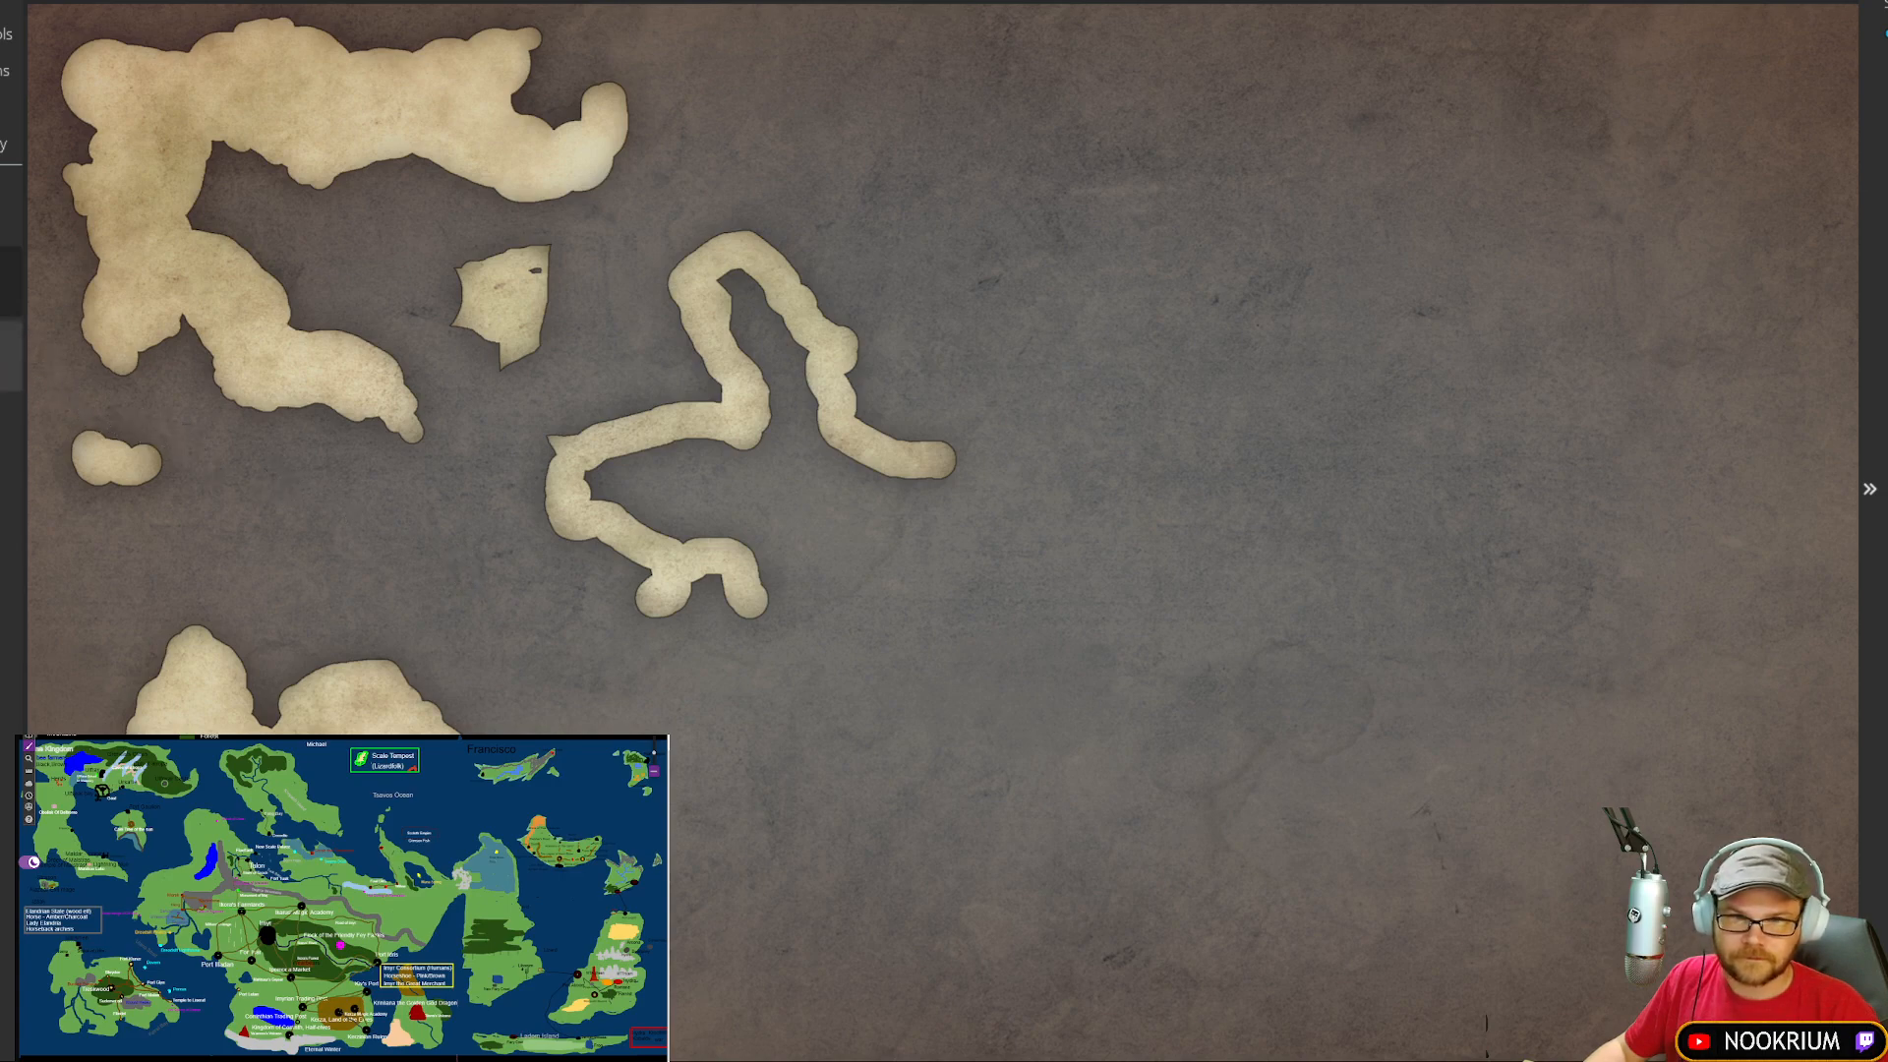
pyautogui.click(11, 356)
pyautogui.moveTo(753, 584)
pyautogui.mouseDown()
pyautogui.moveTo(674, 611)
pyautogui.moveTo(682, 557)
pyautogui.moveTo(650, 564)
pyautogui.mouseUp()
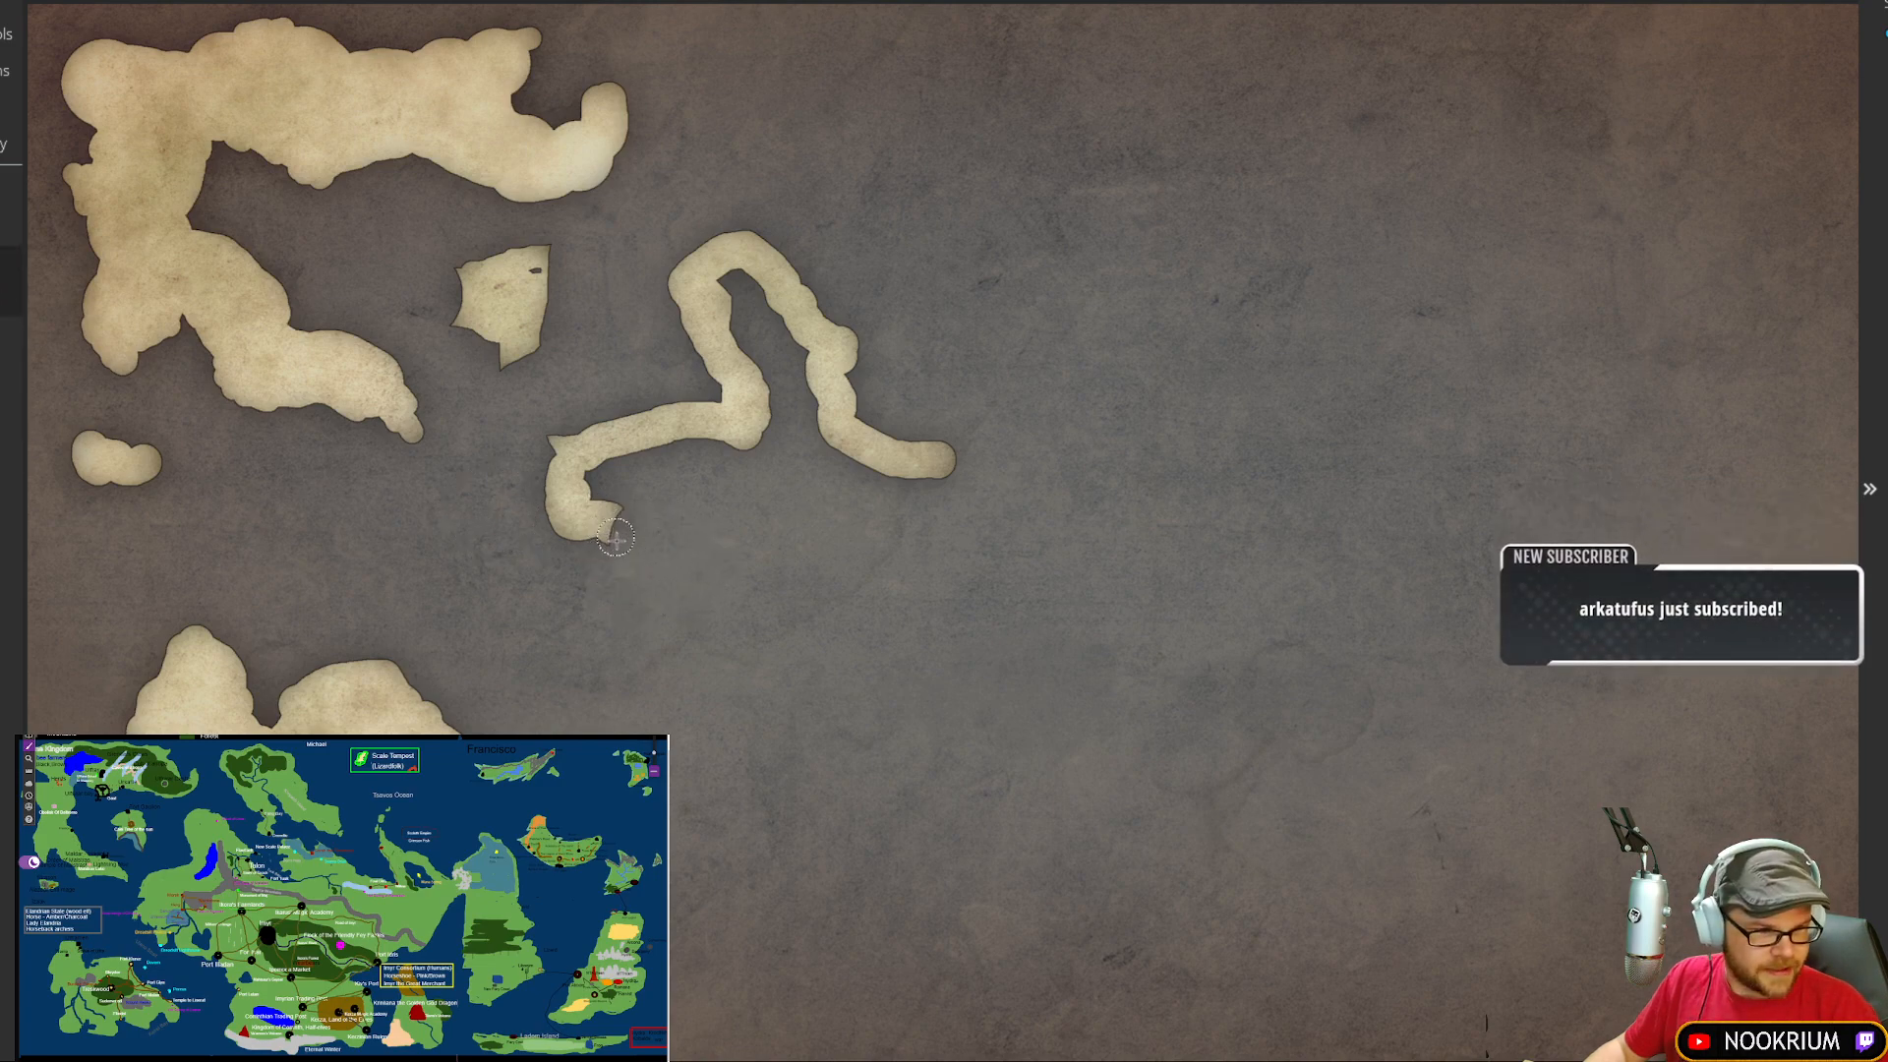
# Step: Trace the central continent's southern, eastern and northern coasts, including the large eastern arm, and close the outline at the northwestern peninsula
pyautogui.moveTo(626, 554)
pyautogui.mouseDown()
pyautogui.moveTo(624, 596)
pyautogui.moveTo(629, 538)
pyautogui.moveTo(650, 578)
pyautogui.moveTo(700, 578)
pyautogui.moveTo(700, 618)
pyautogui.moveTo(655, 563)
pyautogui.moveTo(717, 637)
pyautogui.moveTo(793, 646)
pyautogui.moveTo(778, 659)
pyautogui.moveTo(845, 702)
pyautogui.moveTo(821, 808)
pyautogui.moveTo(842, 882)
pyautogui.moveTo(807, 917)
pyautogui.moveTo(830, 968)
pyautogui.moveTo(1083, 998)
pyautogui.moveTo(1145, 960)
pyautogui.moveTo(1229, 961)
pyautogui.moveTo(1251, 930)
pyautogui.moveTo(1204, 722)
pyautogui.moveTo(1109, 685)
pyautogui.moveTo(1126, 638)
pyautogui.moveTo(1192, 624)
pyautogui.moveTo(1327, 531)
pyautogui.moveTo(1399, 397)
pyautogui.moveTo(1431, 636)
pyautogui.moveTo(1506, 724)
pyautogui.moveTo(1491, 780)
pyautogui.moveTo(1575, 736)
pyautogui.moveTo(1622, 669)
pyautogui.moveTo(1472, 386)
pyautogui.mouseUp()
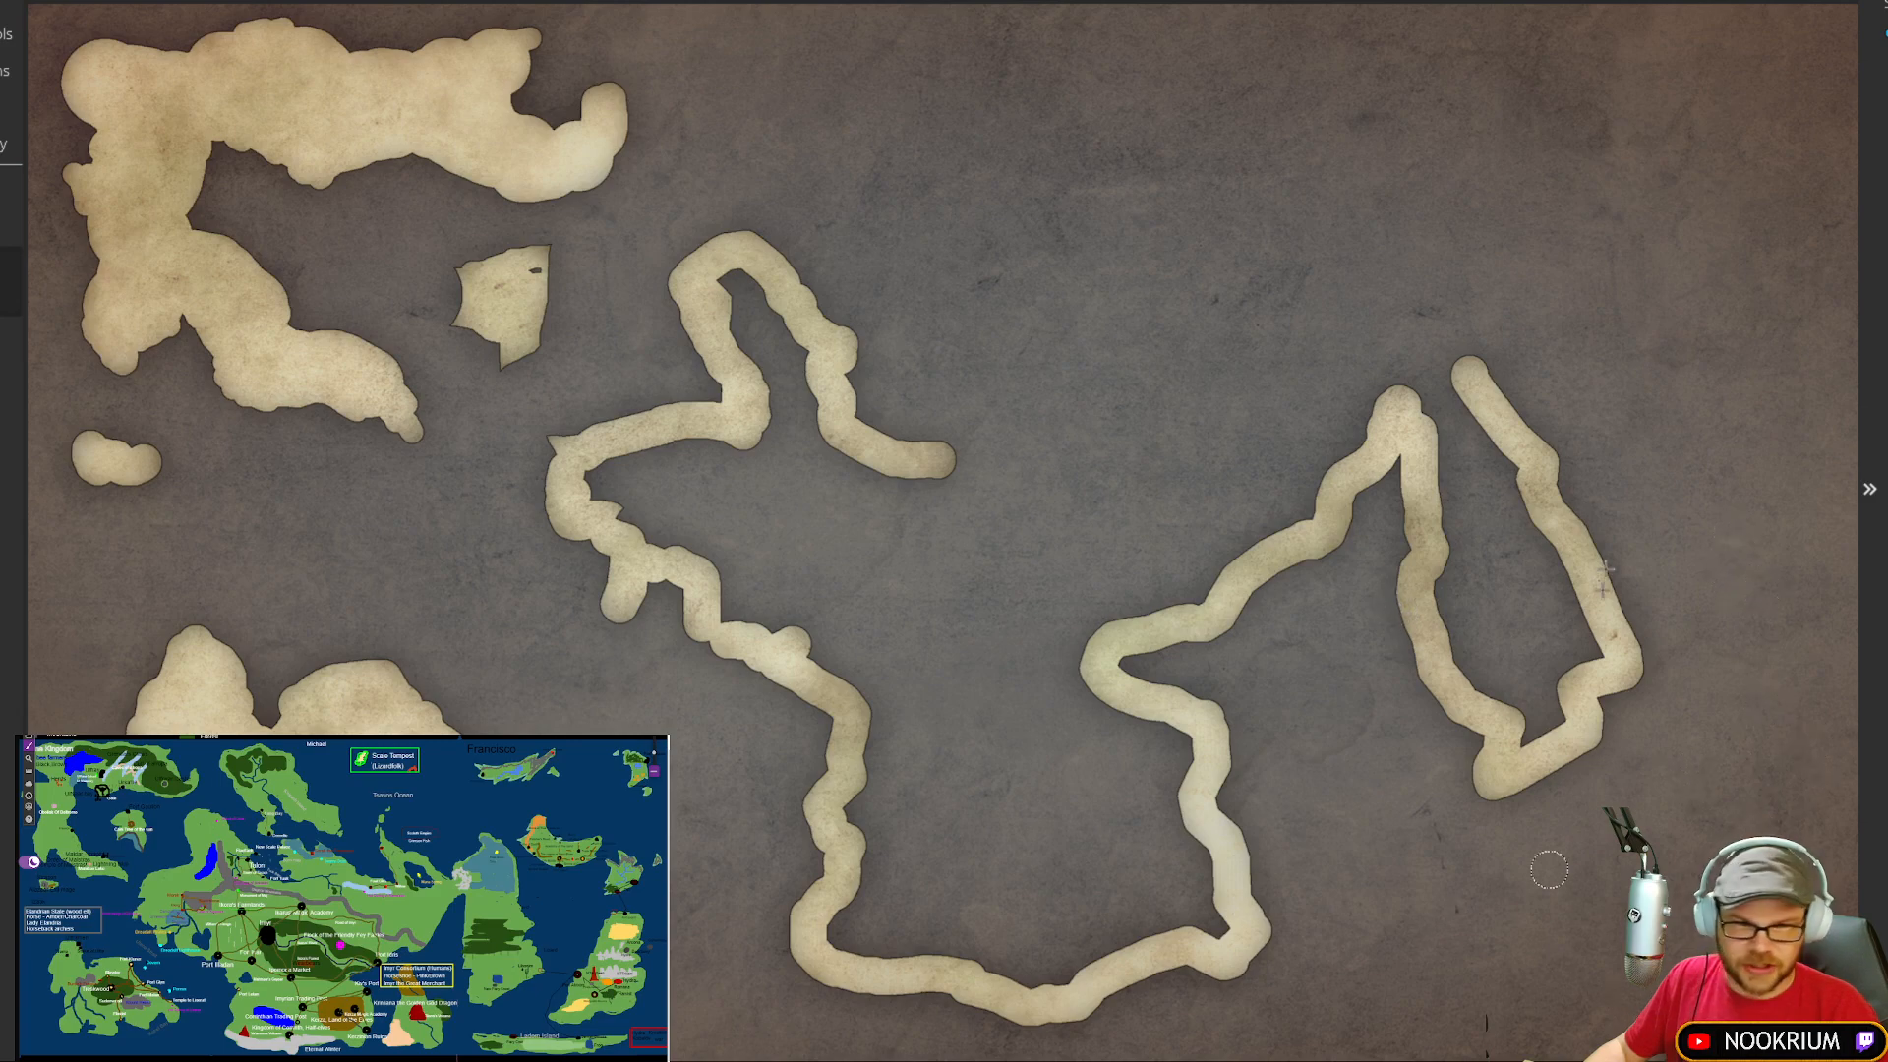
pyautogui.moveTo(1460, 376)
pyautogui.mouseDown()
pyautogui.moveTo(1414, 284)
pyautogui.moveTo(1361, 246)
pyautogui.moveTo(1363, 372)
pyautogui.moveTo(1331, 426)
pyautogui.moveTo(1269, 452)
pyautogui.moveTo(1271, 474)
pyautogui.moveTo(1372, 388)
pyautogui.moveTo(1355, 418)
pyautogui.moveTo(1252, 473)
pyautogui.moveTo(1072, 329)
pyautogui.mouseUp()
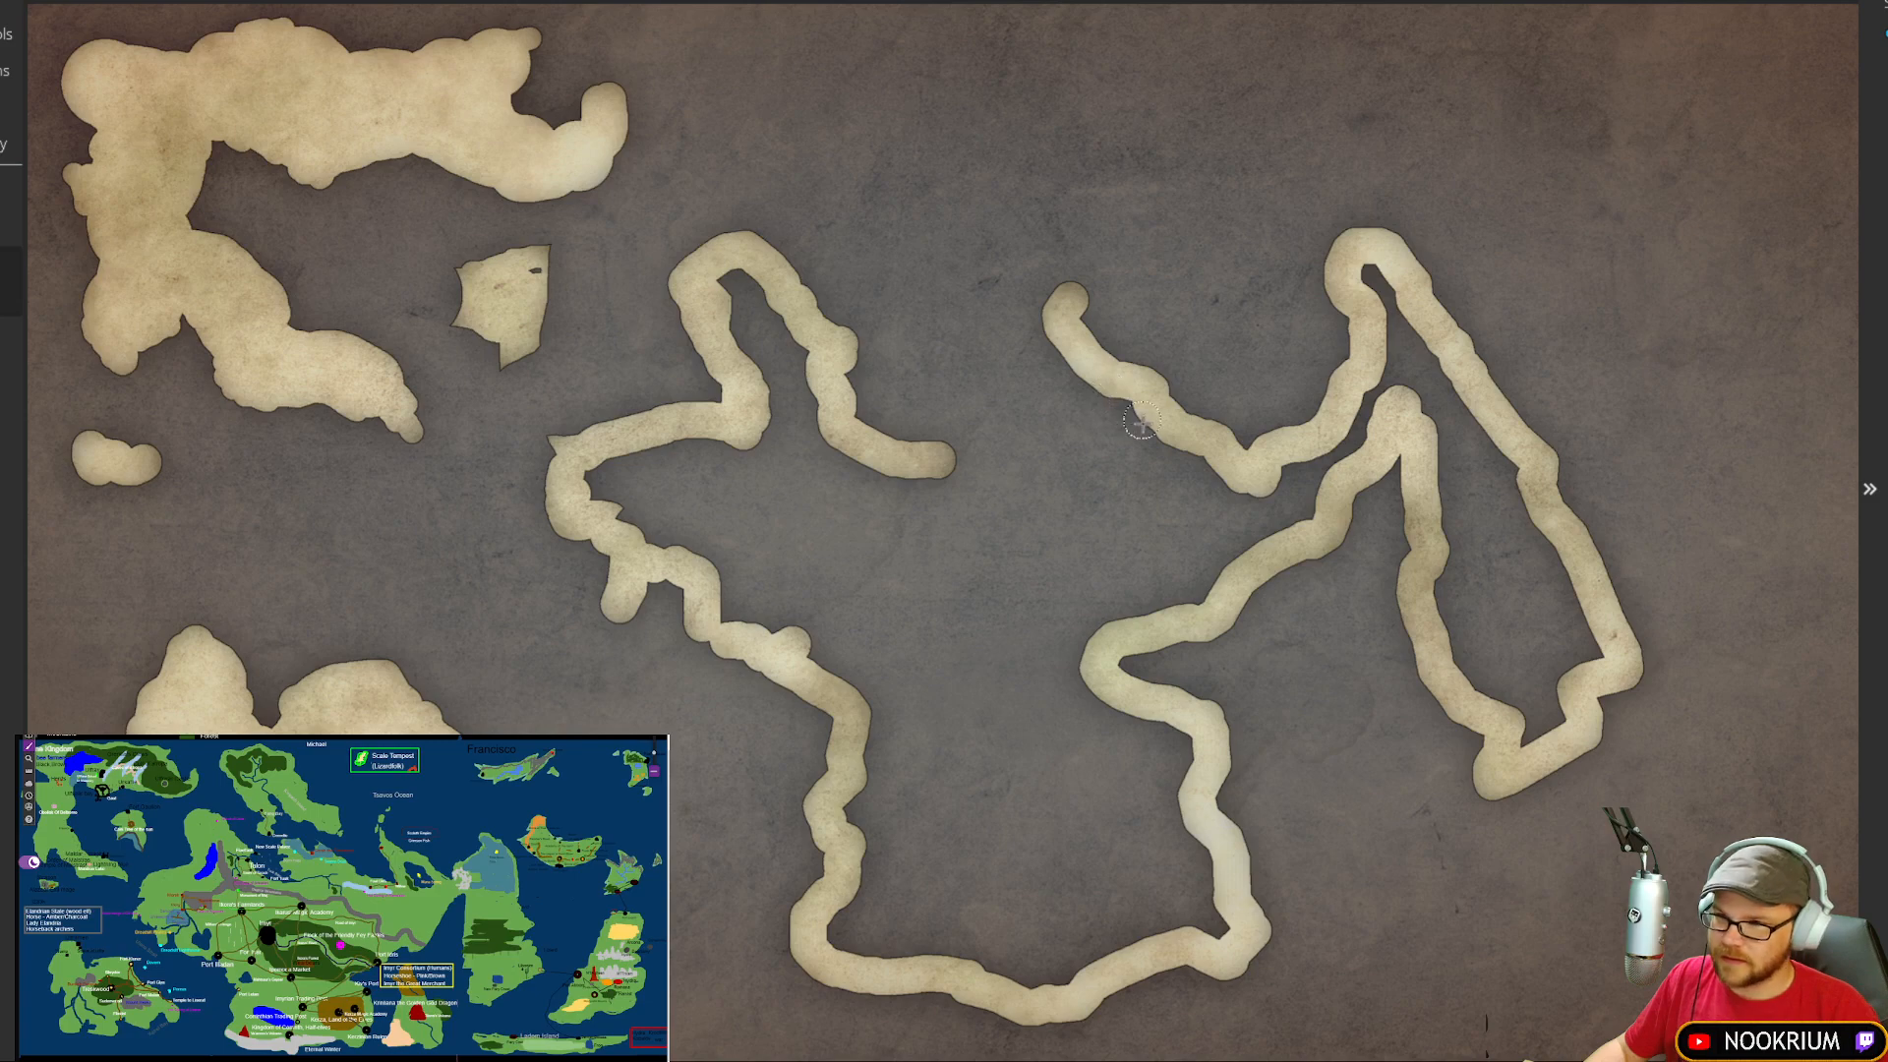
pyautogui.moveTo(1114, 403)
pyautogui.mouseDown()
pyautogui.moveTo(1121, 480)
pyautogui.moveTo(1101, 497)
pyautogui.moveTo(1030, 436)
pyautogui.moveTo(981, 334)
pyautogui.moveTo(951, 386)
pyautogui.moveTo(916, 396)
pyautogui.moveTo(915, 442)
pyautogui.moveTo(995, 413)
pyautogui.moveTo(963, 454)
pyautogui.moveTo(1011, 462)
pyautogui.moveTo(970, 365)
pyautogui.mouseUp()
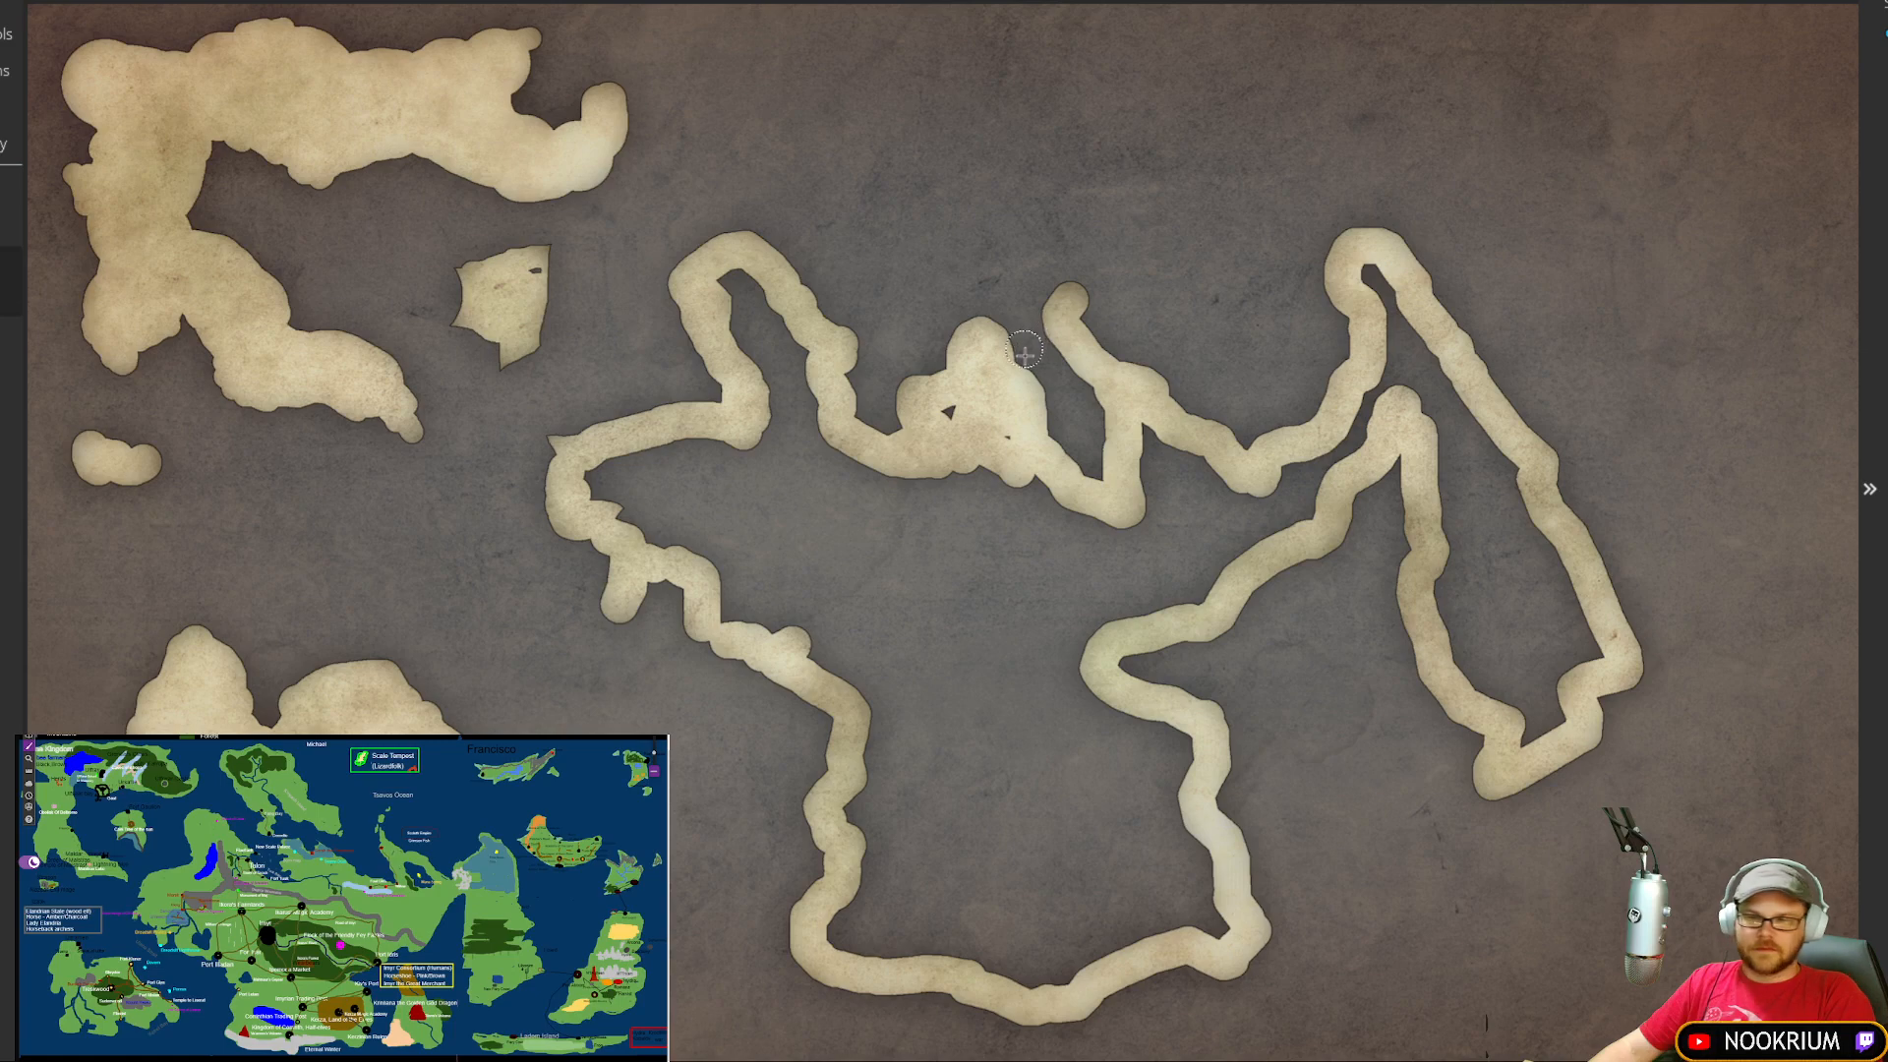
# Step: Fill in the central continent's northern headlands, northwestern peninsula and main interior with a larger brush, leaving the eastern arm hollow
pyautogui.moveTo(1025, 352)
pyautogui.mouseDown()
pyautogui.moveTo(1102, 384)
pyautogui.moveTo(1022, 393)
pyautogui.moveTo(1082, 459)
pyautogui.moveTo(1092, 529)
pyautogui.moveTo(1081, 469)
pyautogui.mouseUp()
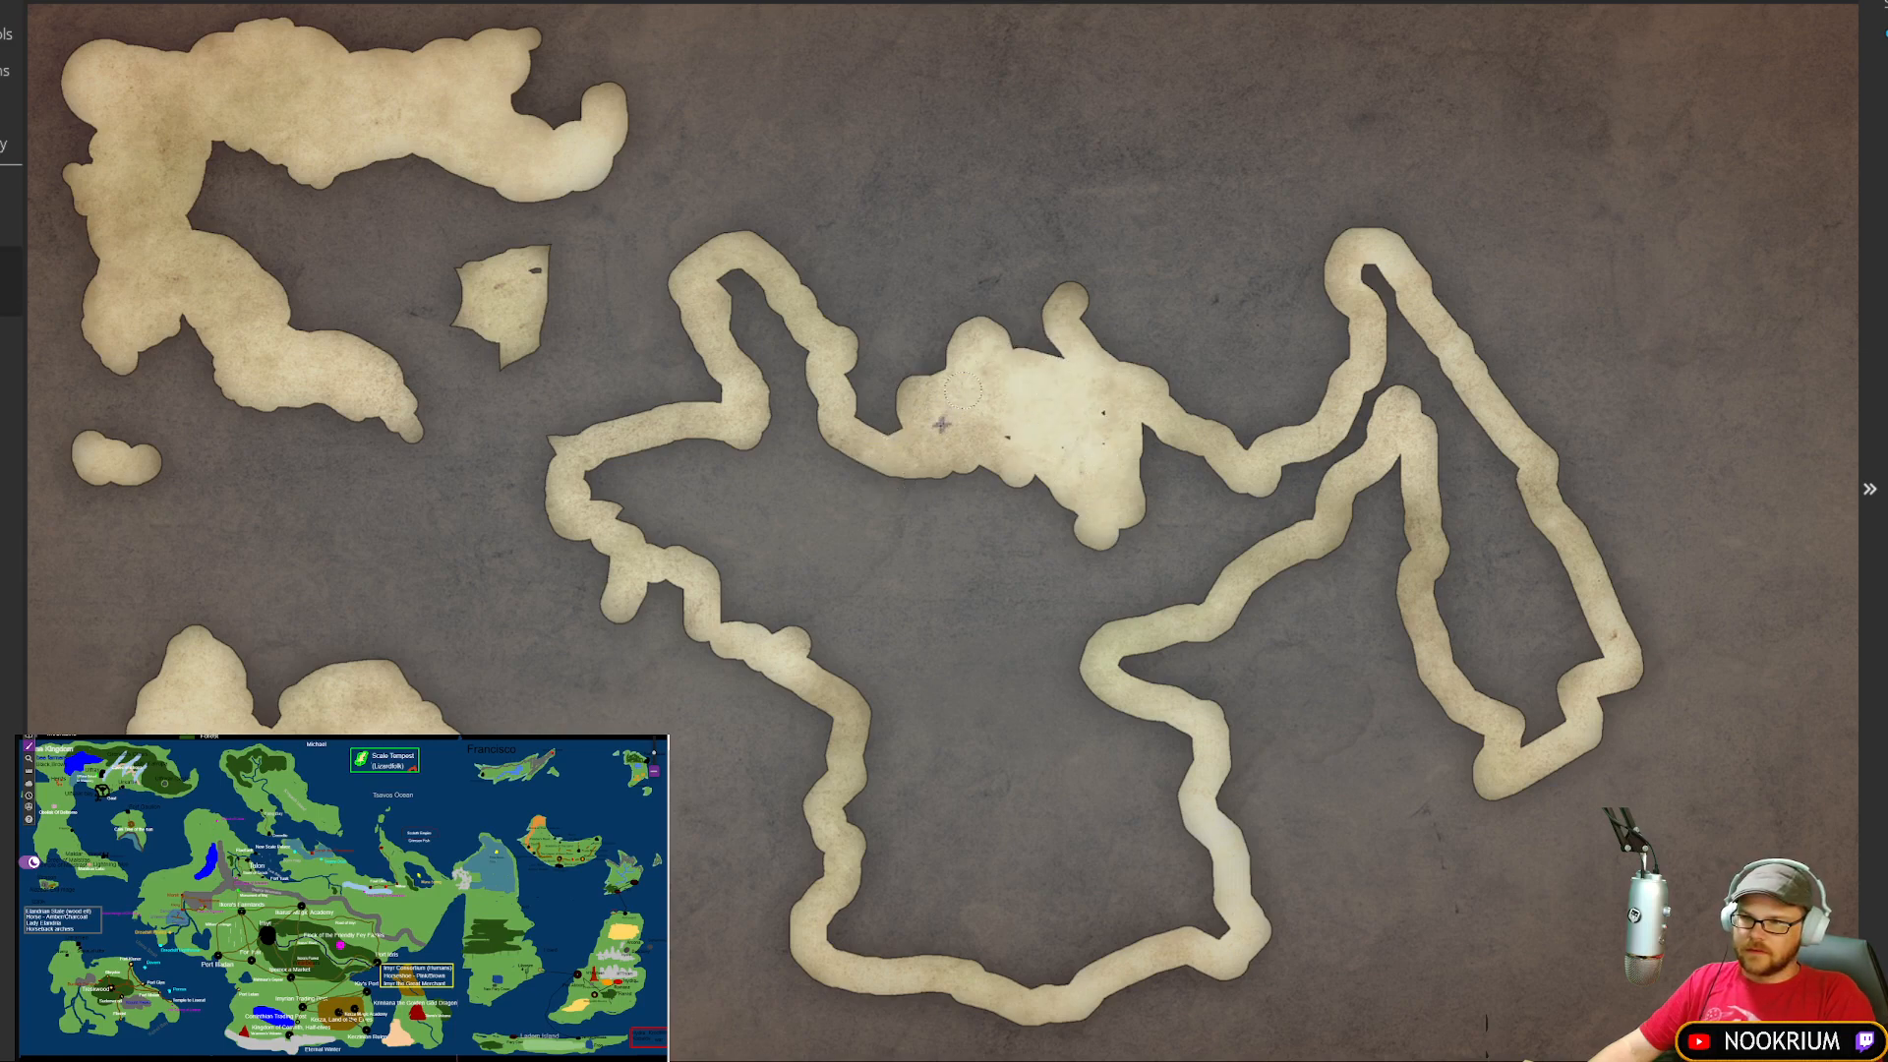
pyautogui.moveTo(812, 432)
pyautogui.mouseDown()
pyautogui.moveTo(737, 285)
pyautogui.moveTo(768, 314)
pyautogui.moveTo(793, 420)
pyautogui.moveTo(858, 468)
pyautogui.mouseUp()
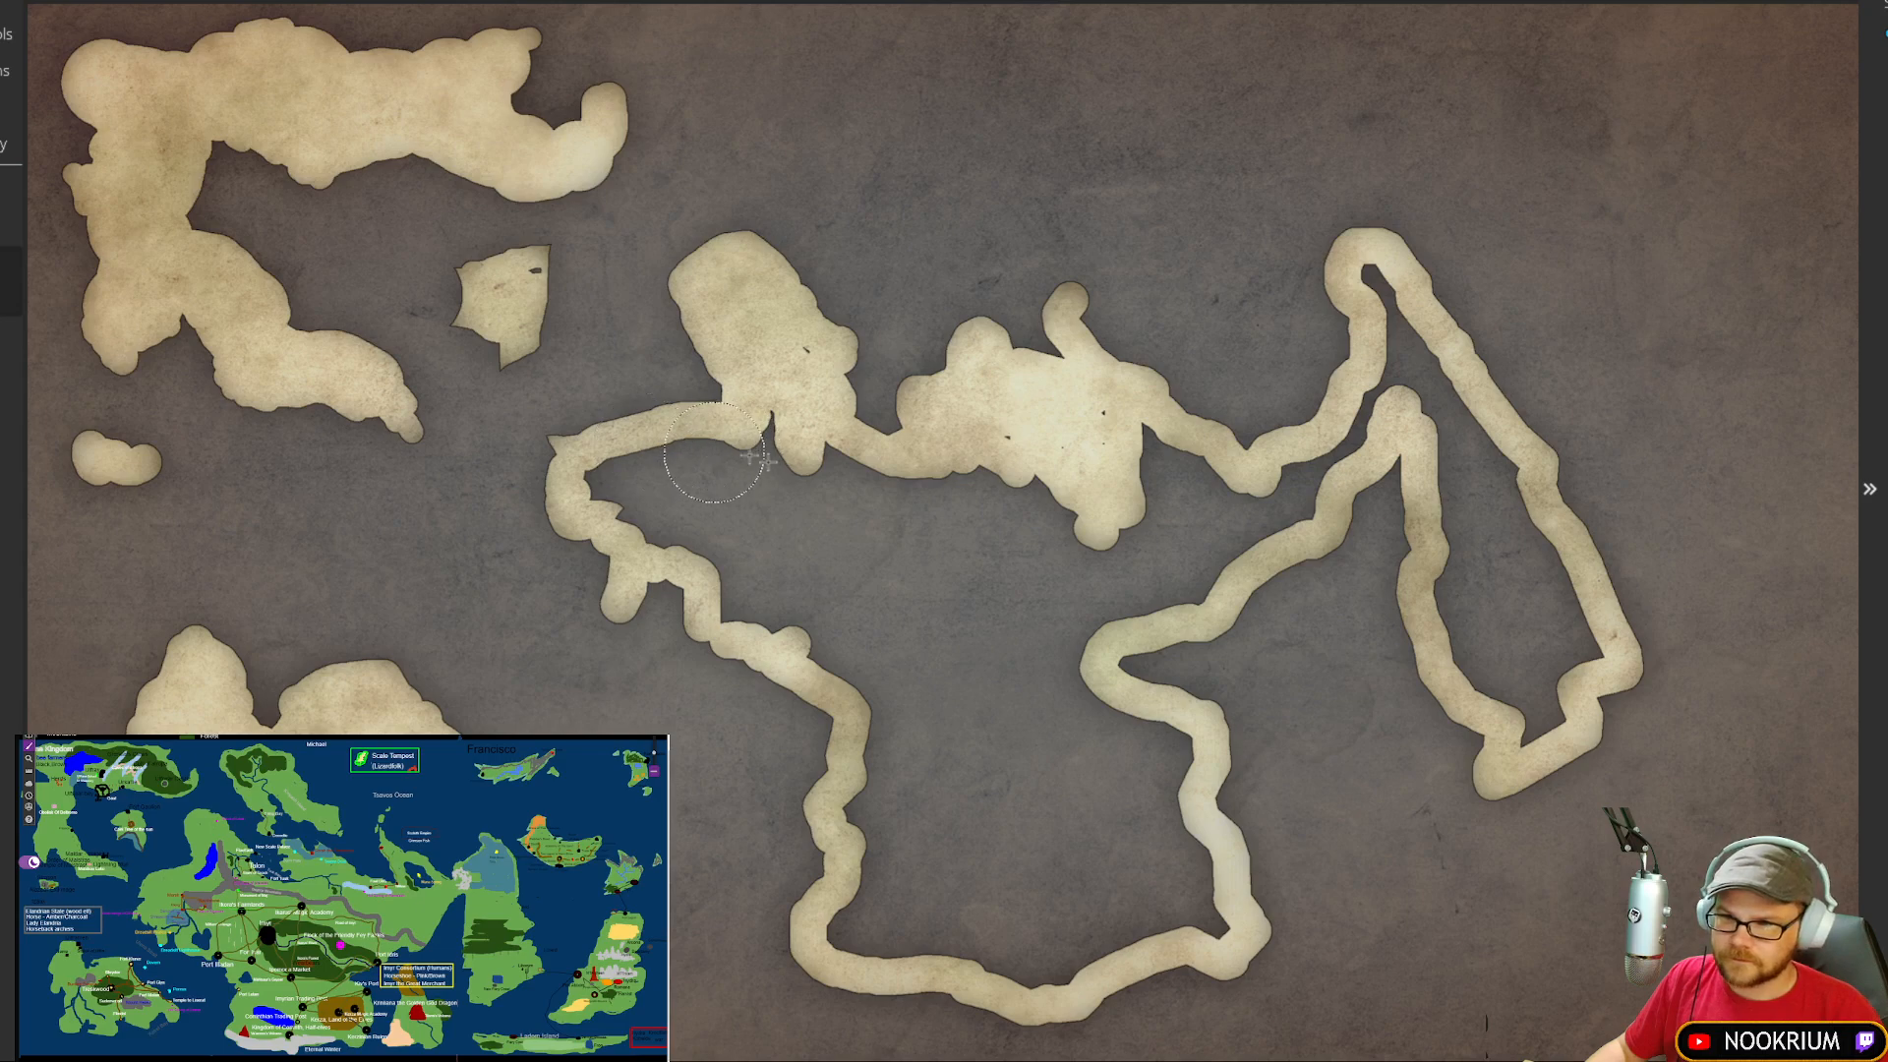
pyautogui.moveTo(738, 455)
pyautogui.mouseDown()
pyautogui.moveTo(604, 487)
pyautogui.moveTo(693, 531)
pyautogui.moveTo(760, 536)
pyautogui.moveTo(759, 589)
pyautogui.moveTo(860, 483)
pyautogui.moveTo(1179, 488)
pyautogui.moveTo(1185, 460)
pyautogui.moveTo(1115, 437)
pyautogui.moveTo(1000, 470)
pyautogui.moveTo(1266, 496)
pyautogui.moveTo(1076, 624)
pyautogui.moveTo(1204, 580)
pyautogui.mouseUp()
pyautogui.moveTo(1044, 706)
pyautogui.mouseDown()
pyautogui.moveTo(1160, 800)
pyautogui.moveTo(1193, 741)
pyautogui.moveTo(1209, 906)
pyautogui.moveTo(1002, 958)
pyautogui.moveTo(886, 915)
pyautogui.moveTo(984, 816)
pyautogui.moveTo(865, 777)
pyautogui.moveTo(796, 598)
pyautogui.moveTo(965, 687)
pyautogui.moveTo(1075, 630)
pyautogui.moveTo(1118, 895)
pyautogui.mouseUp()
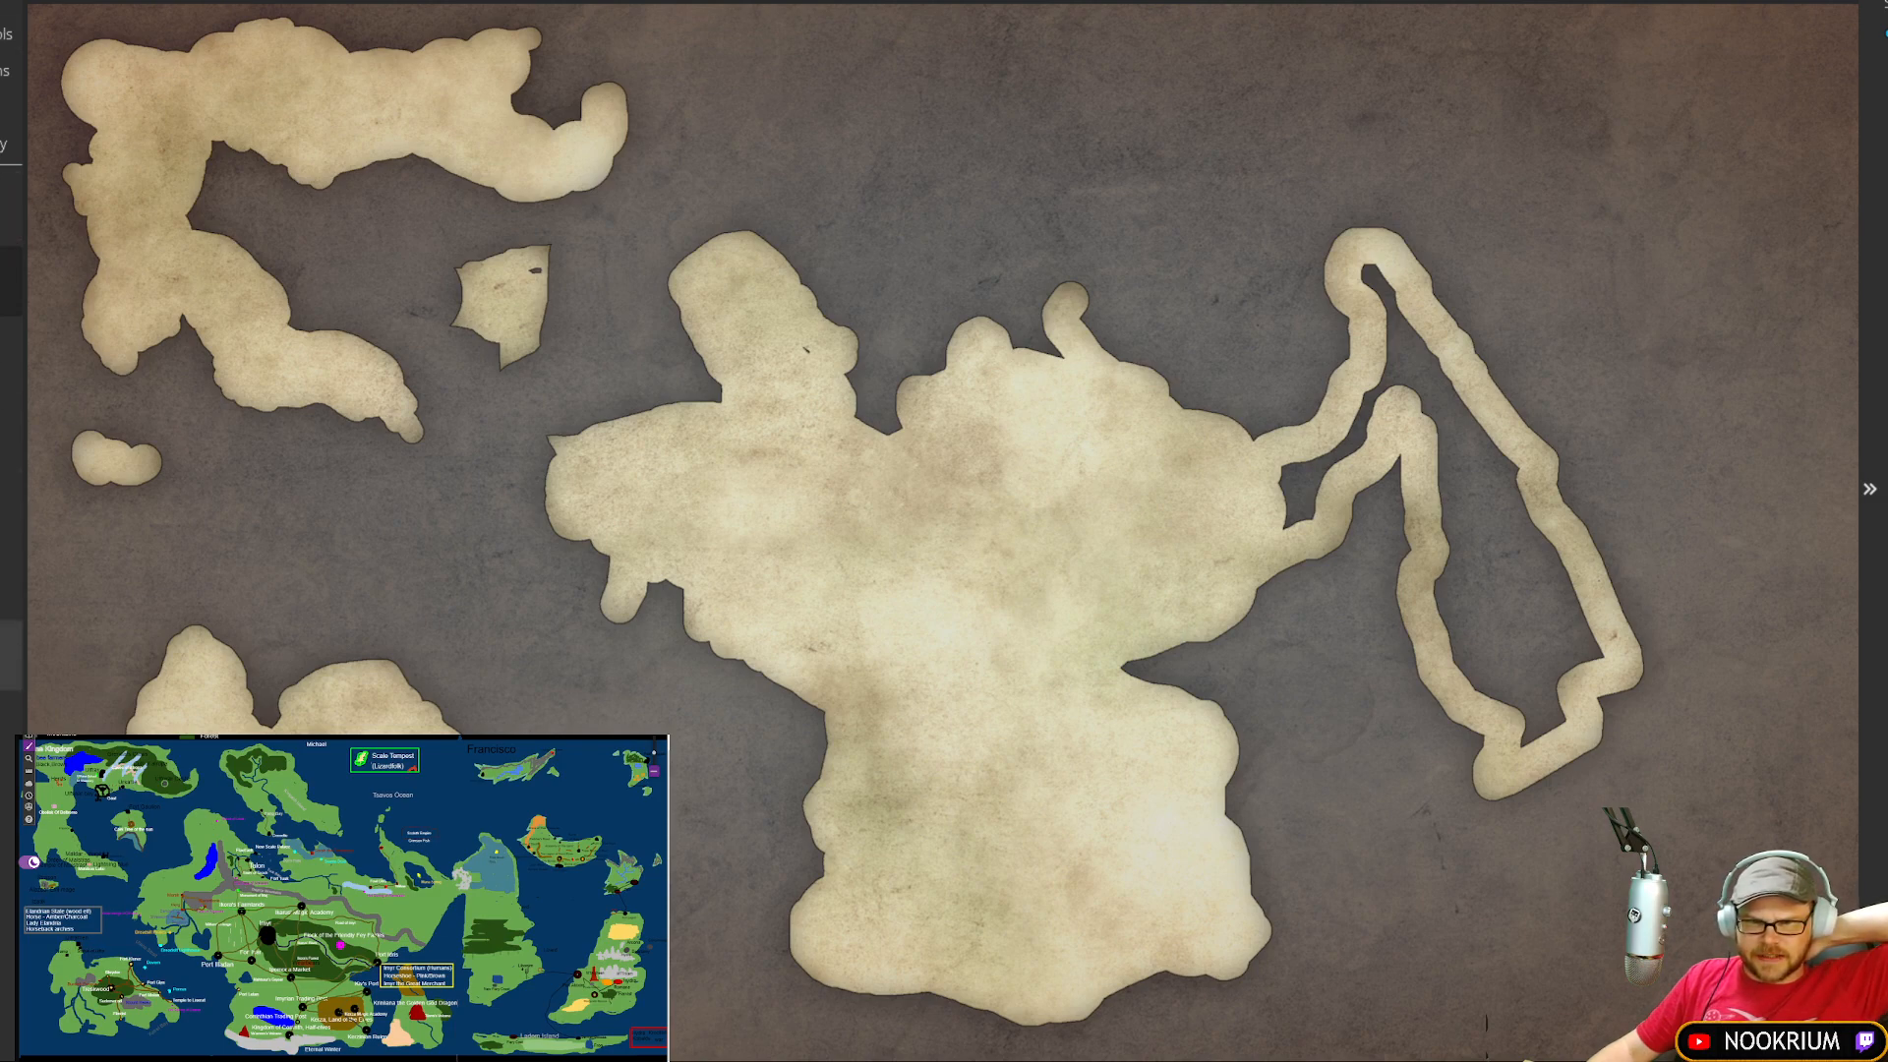
# Step: Try to enclose the whole central continent and its eastern arm in a polygonal selection
pyautogui.click(534, 421)
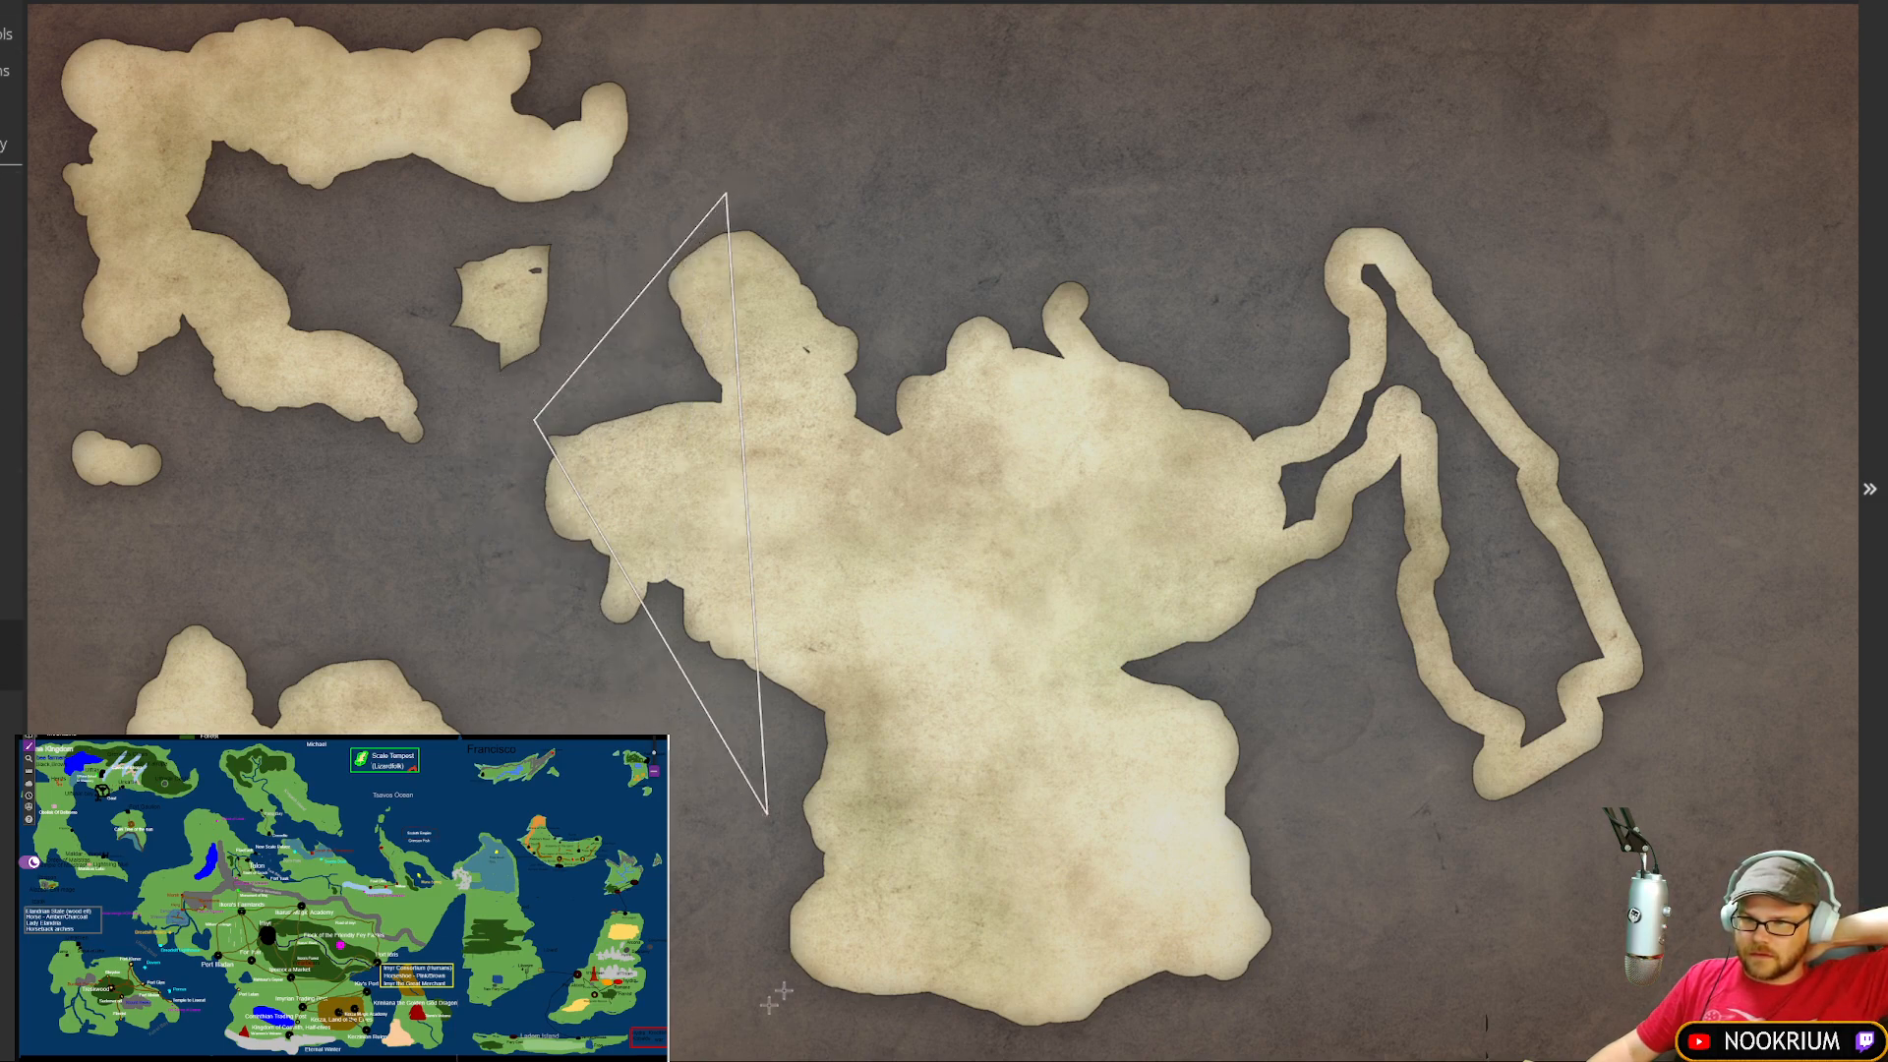
pyautogui.click(502, 655)
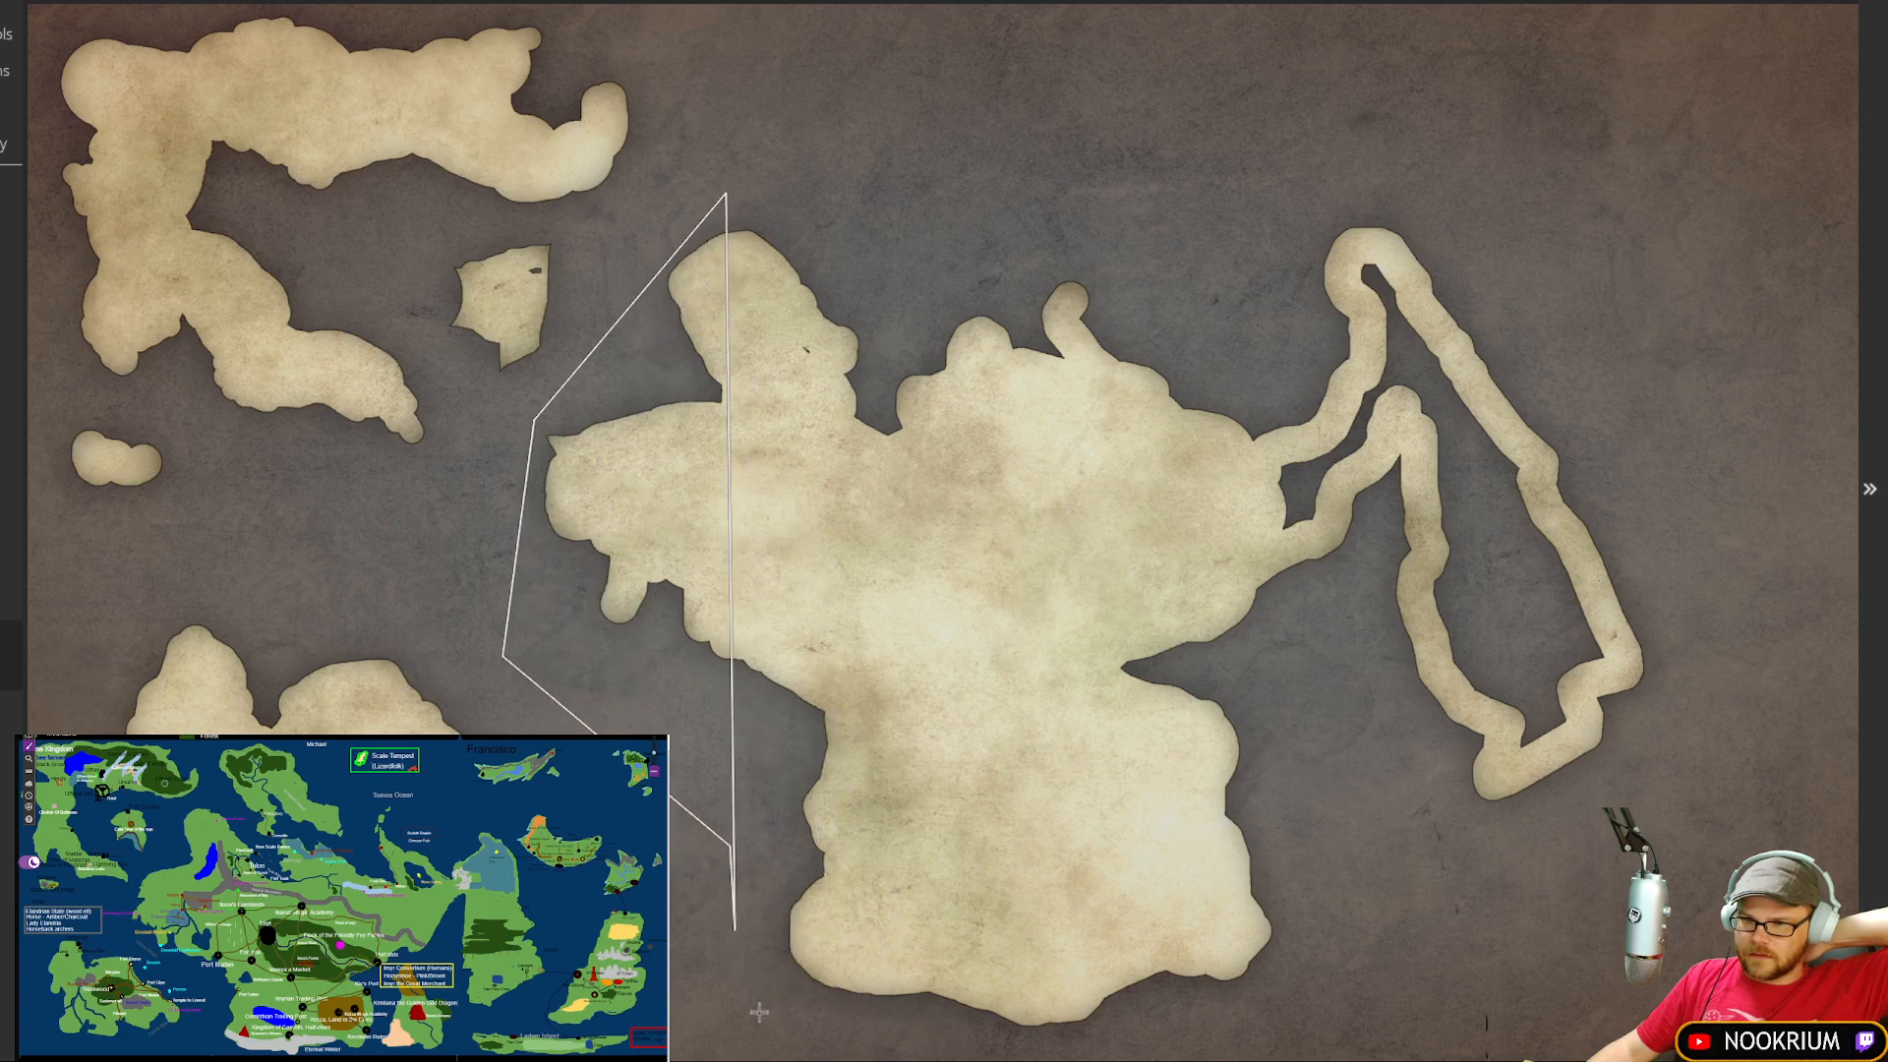
pyautogui.click(731, 844)
pyautogui.click(821, 1038)
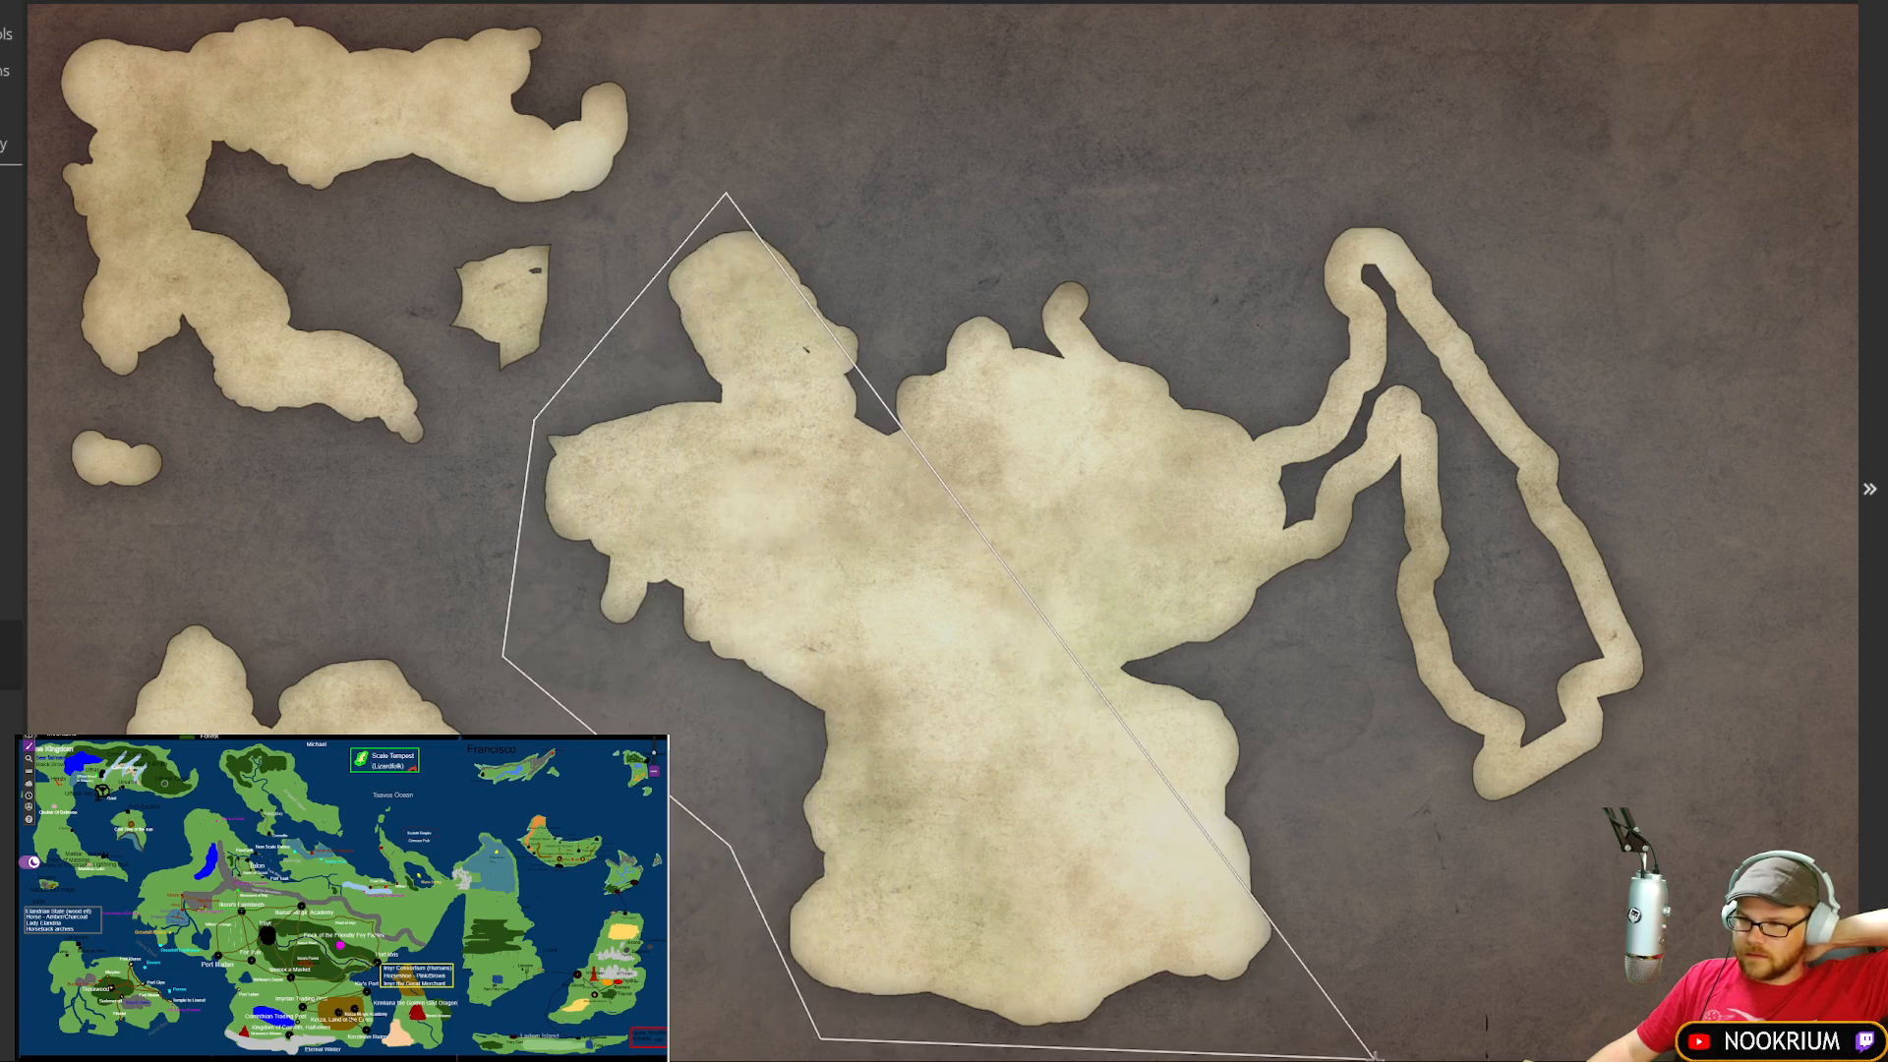
pyautogui.click(1375, 1060)
pyautogui.click(1724, 653)
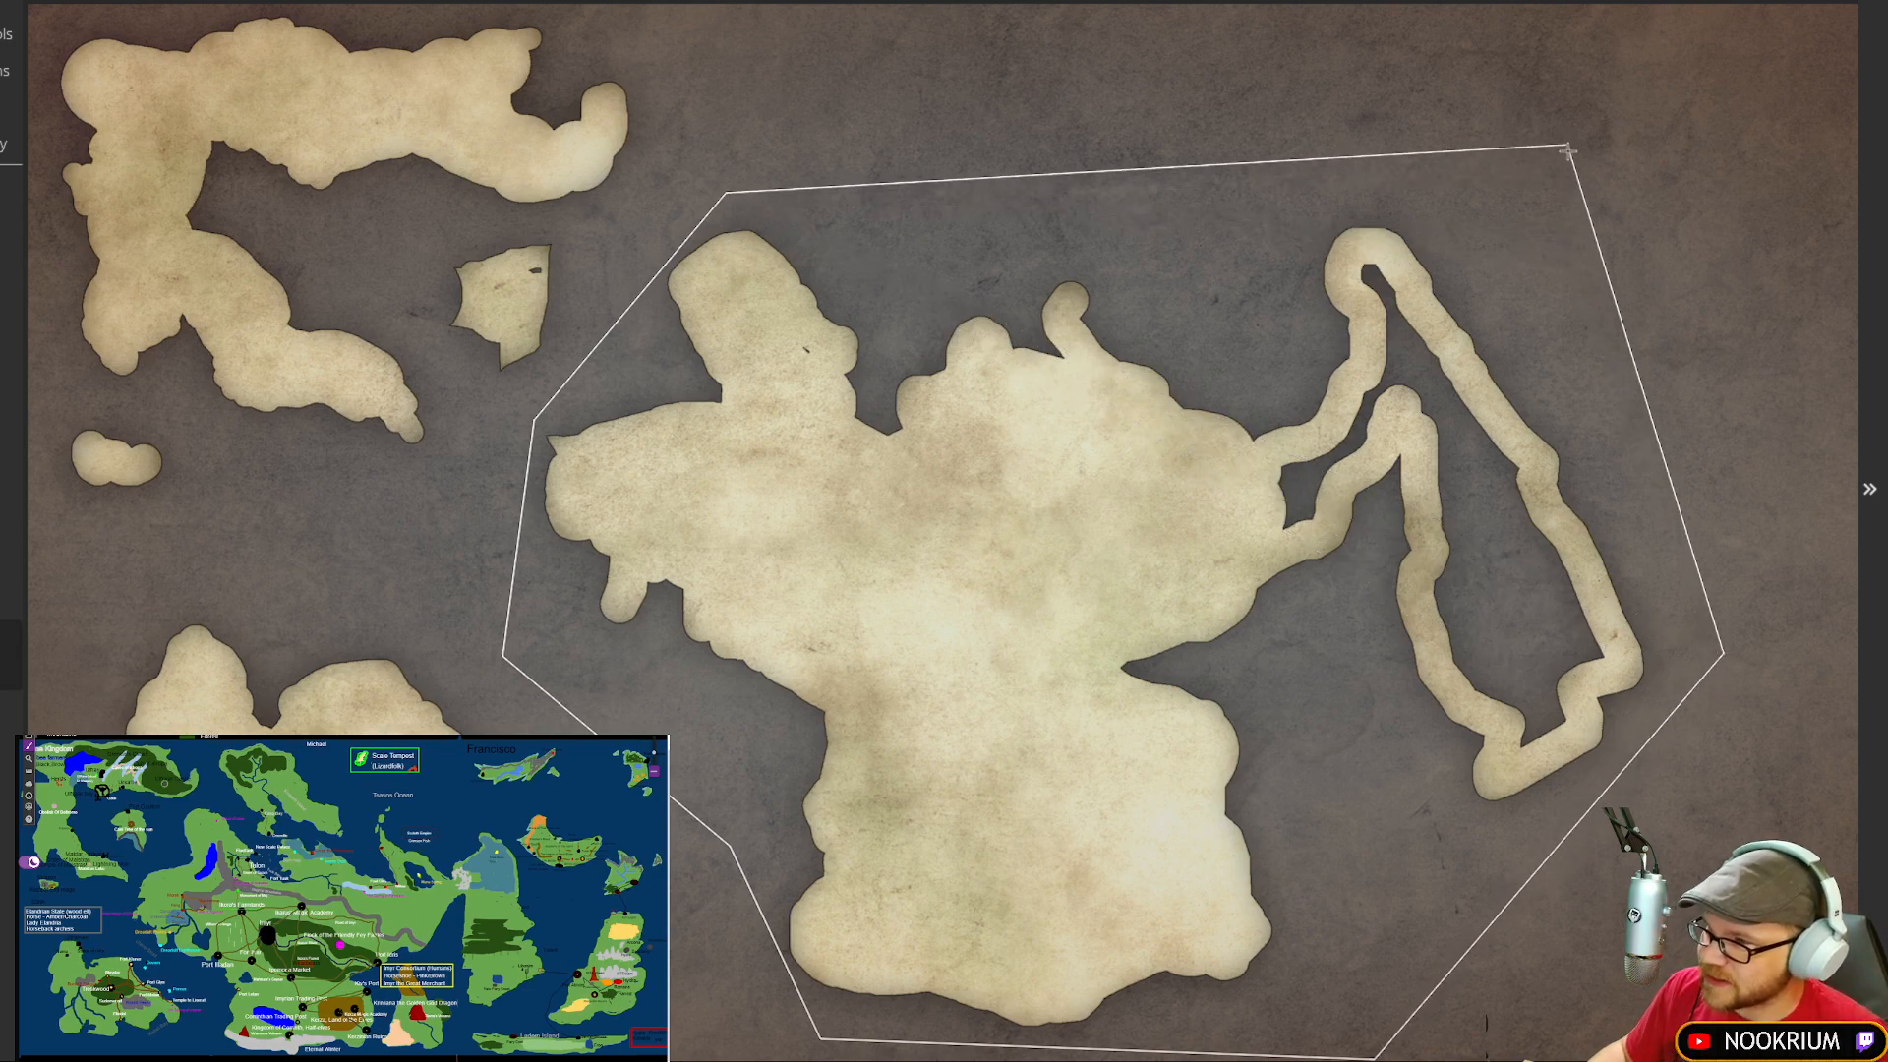
pyautogui.click(1568, 150)
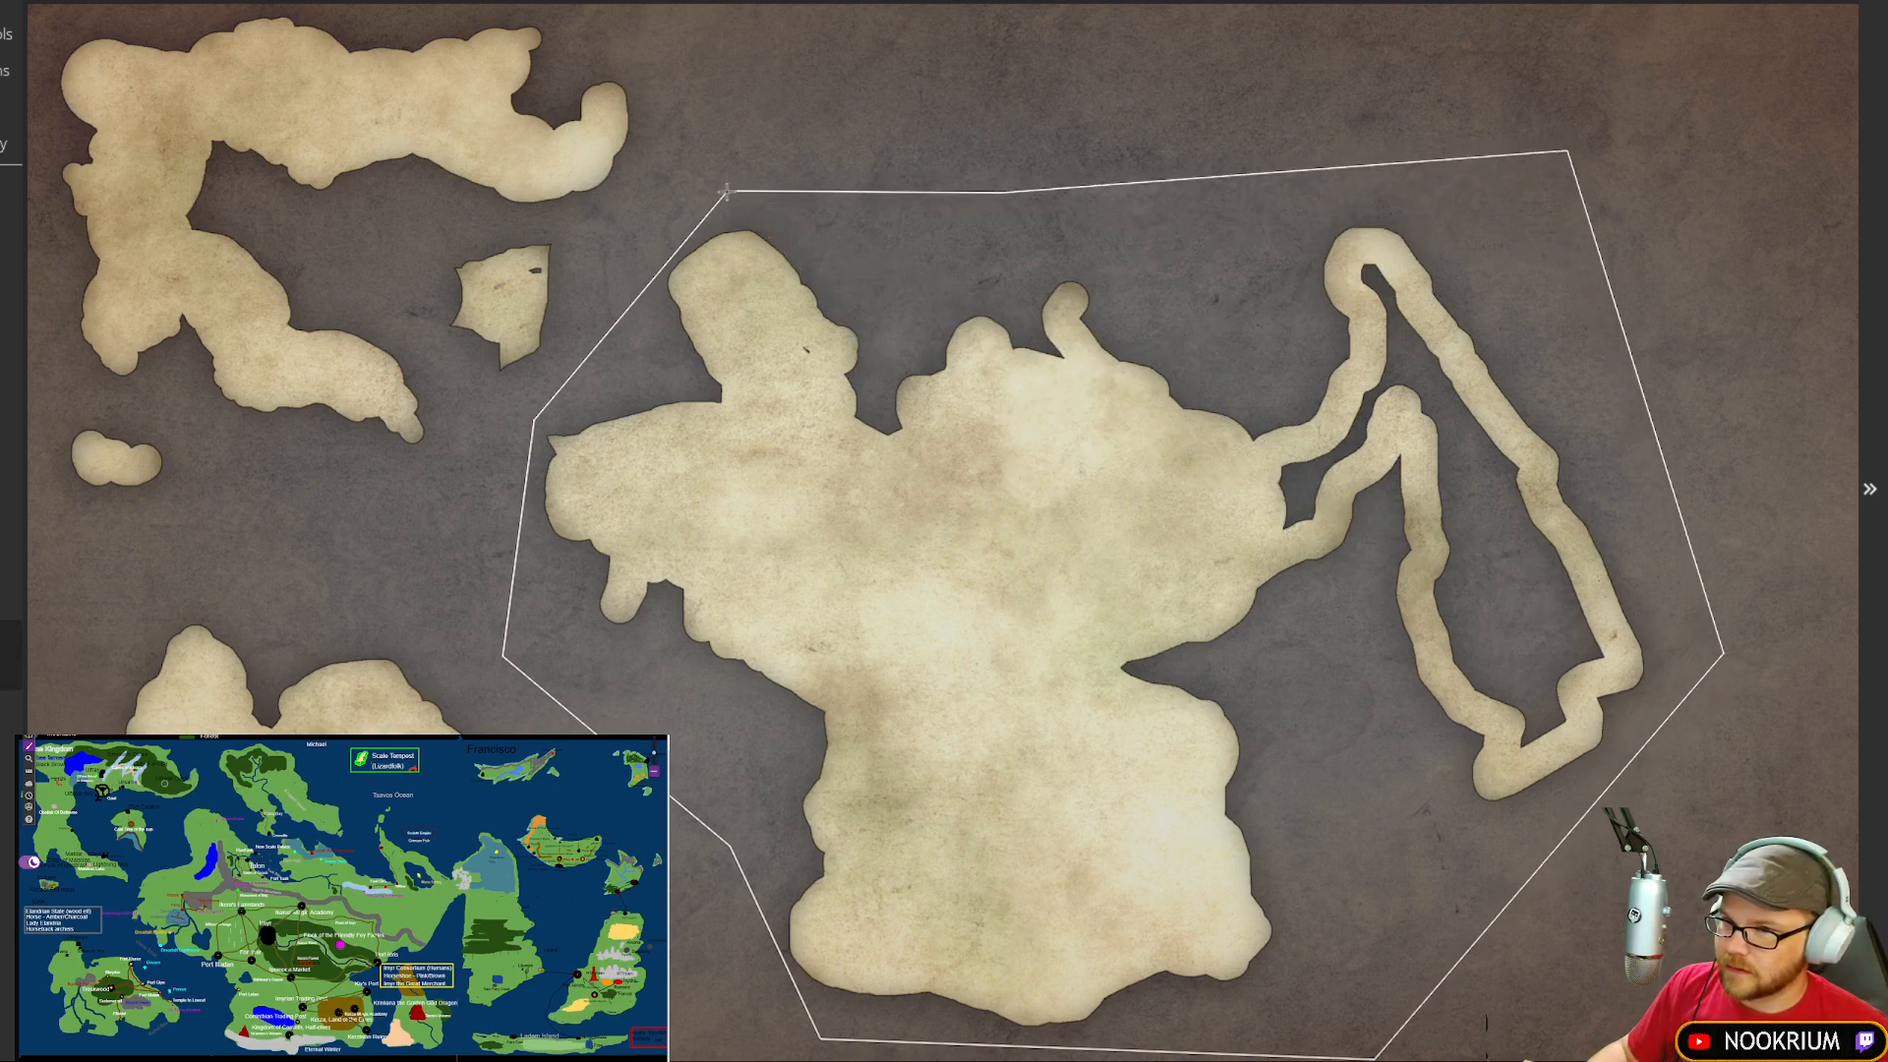
pyautogui.click(802, 141)
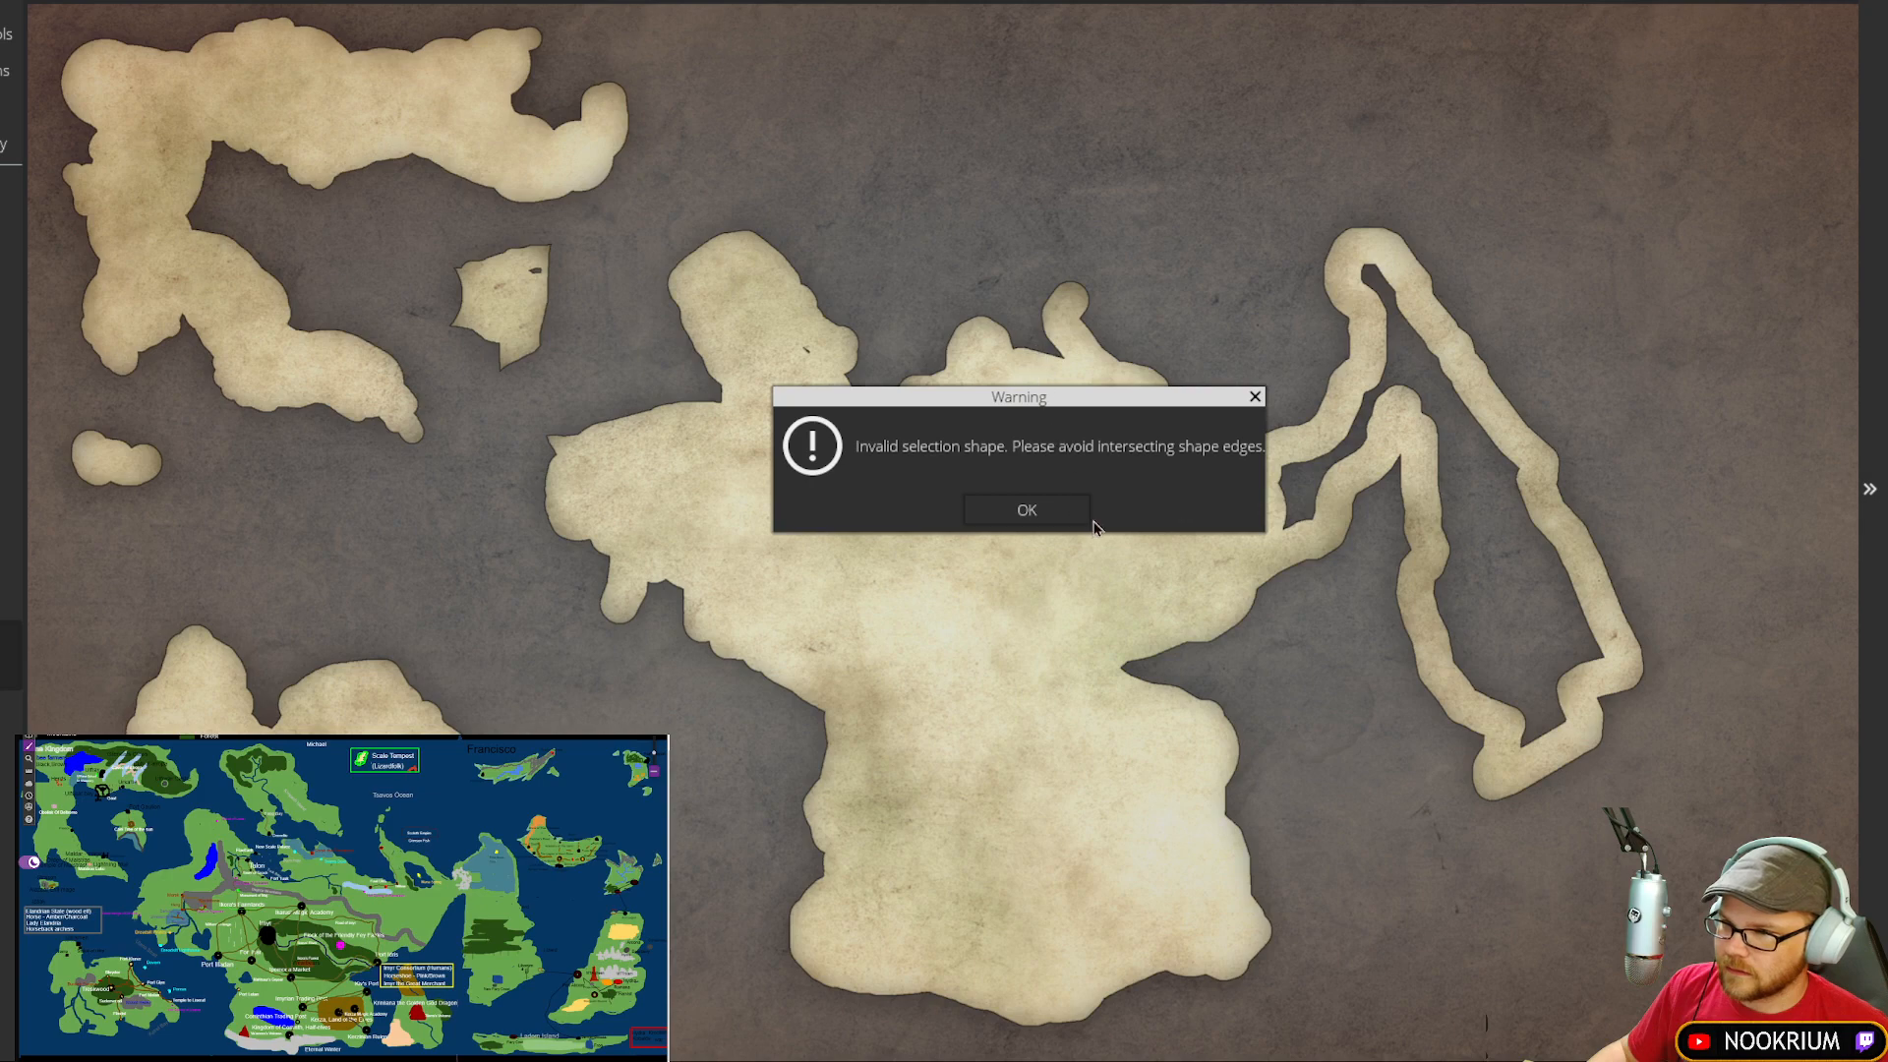
pyautogui.click(1060, 511)
# Step: Enclose the whole central continent and its eastern arm in a polygonal selection without crossing edges, and move it slightly west
pyautogui.click(690, 168)
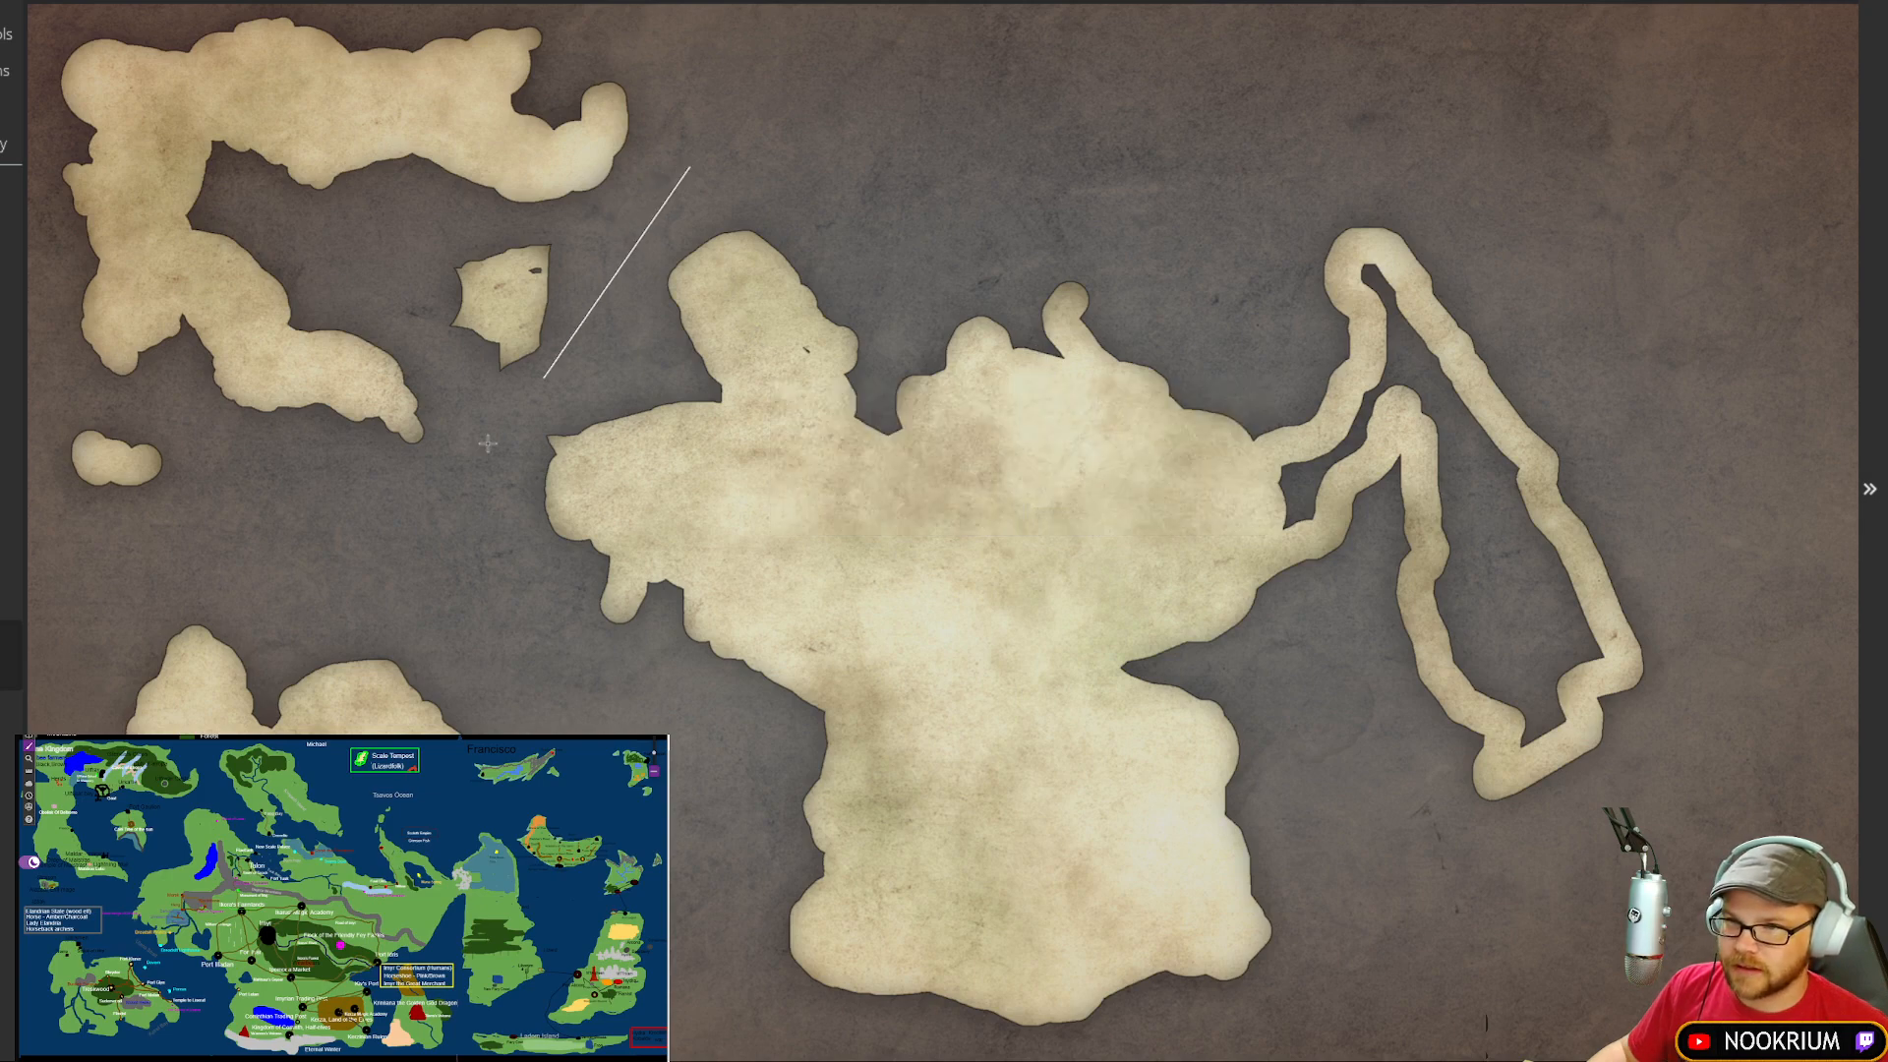
pyautogui.click(482, 482)
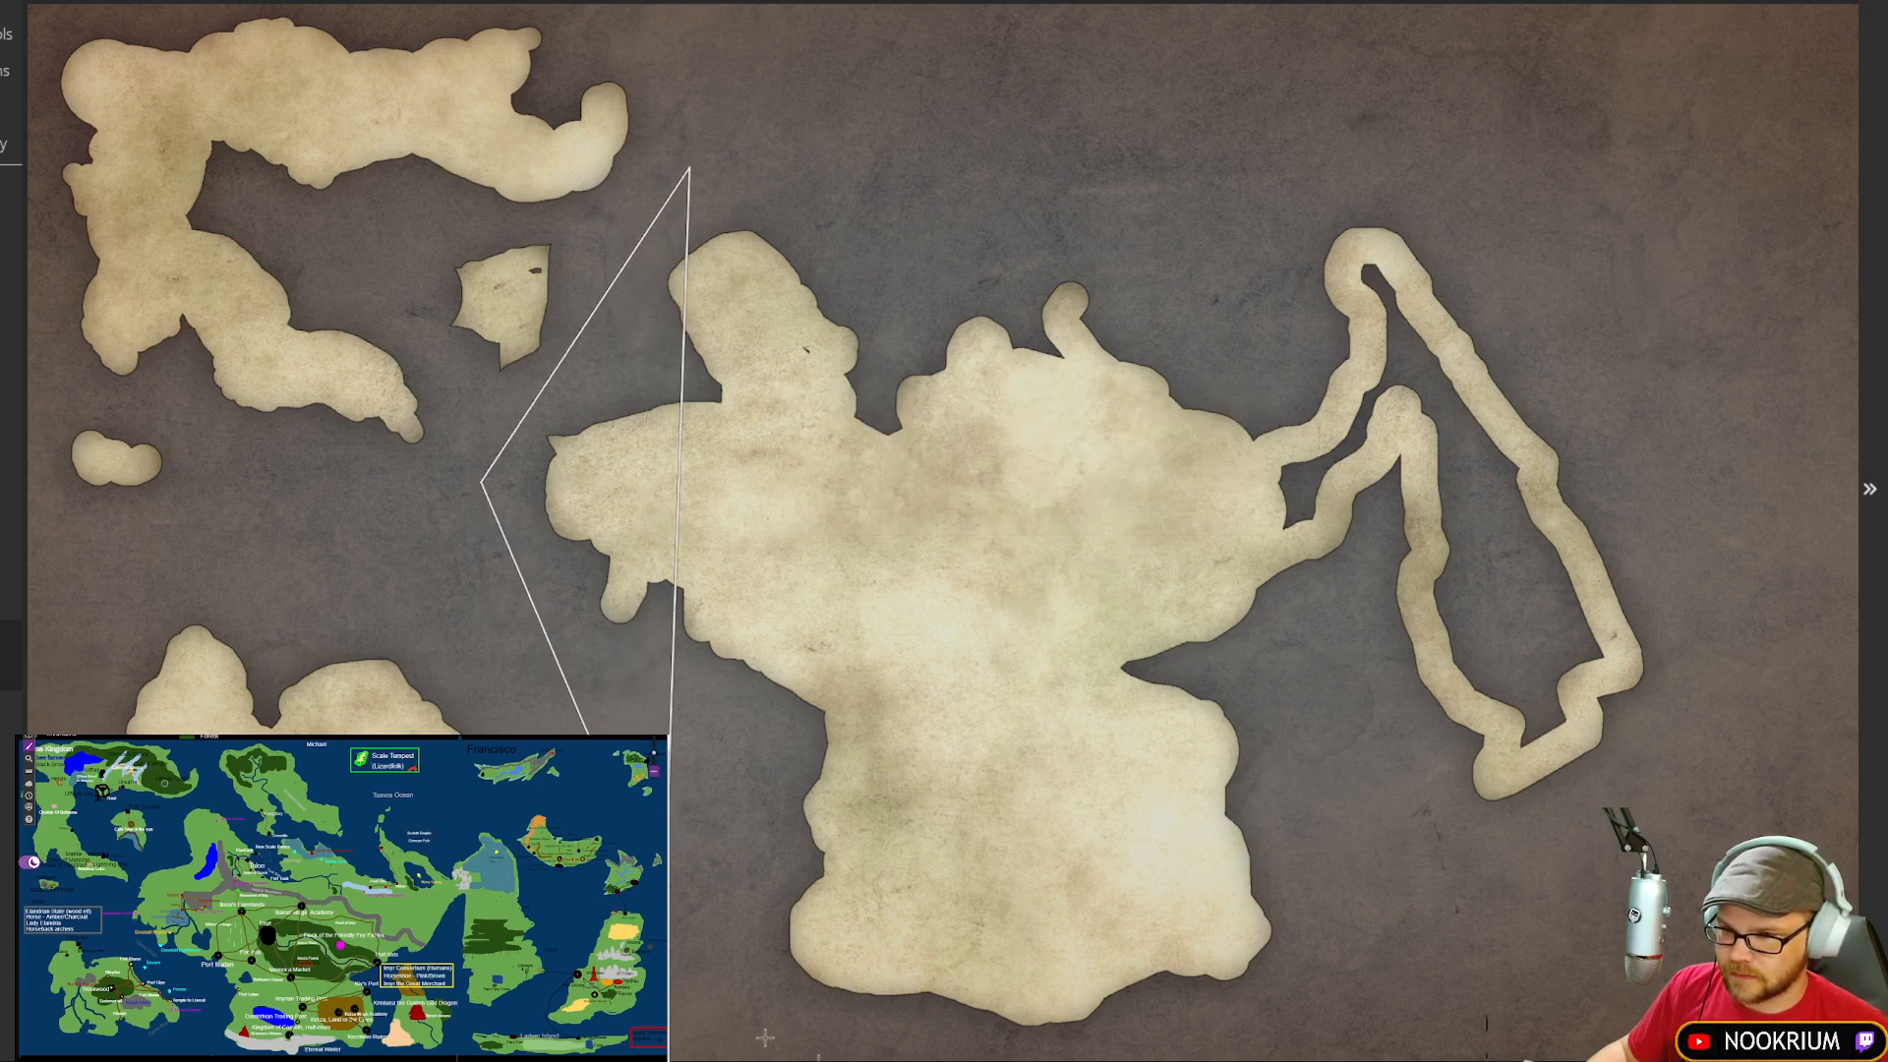
pyautogui.click(662, 911)
pyautogui.click(939, 1055)
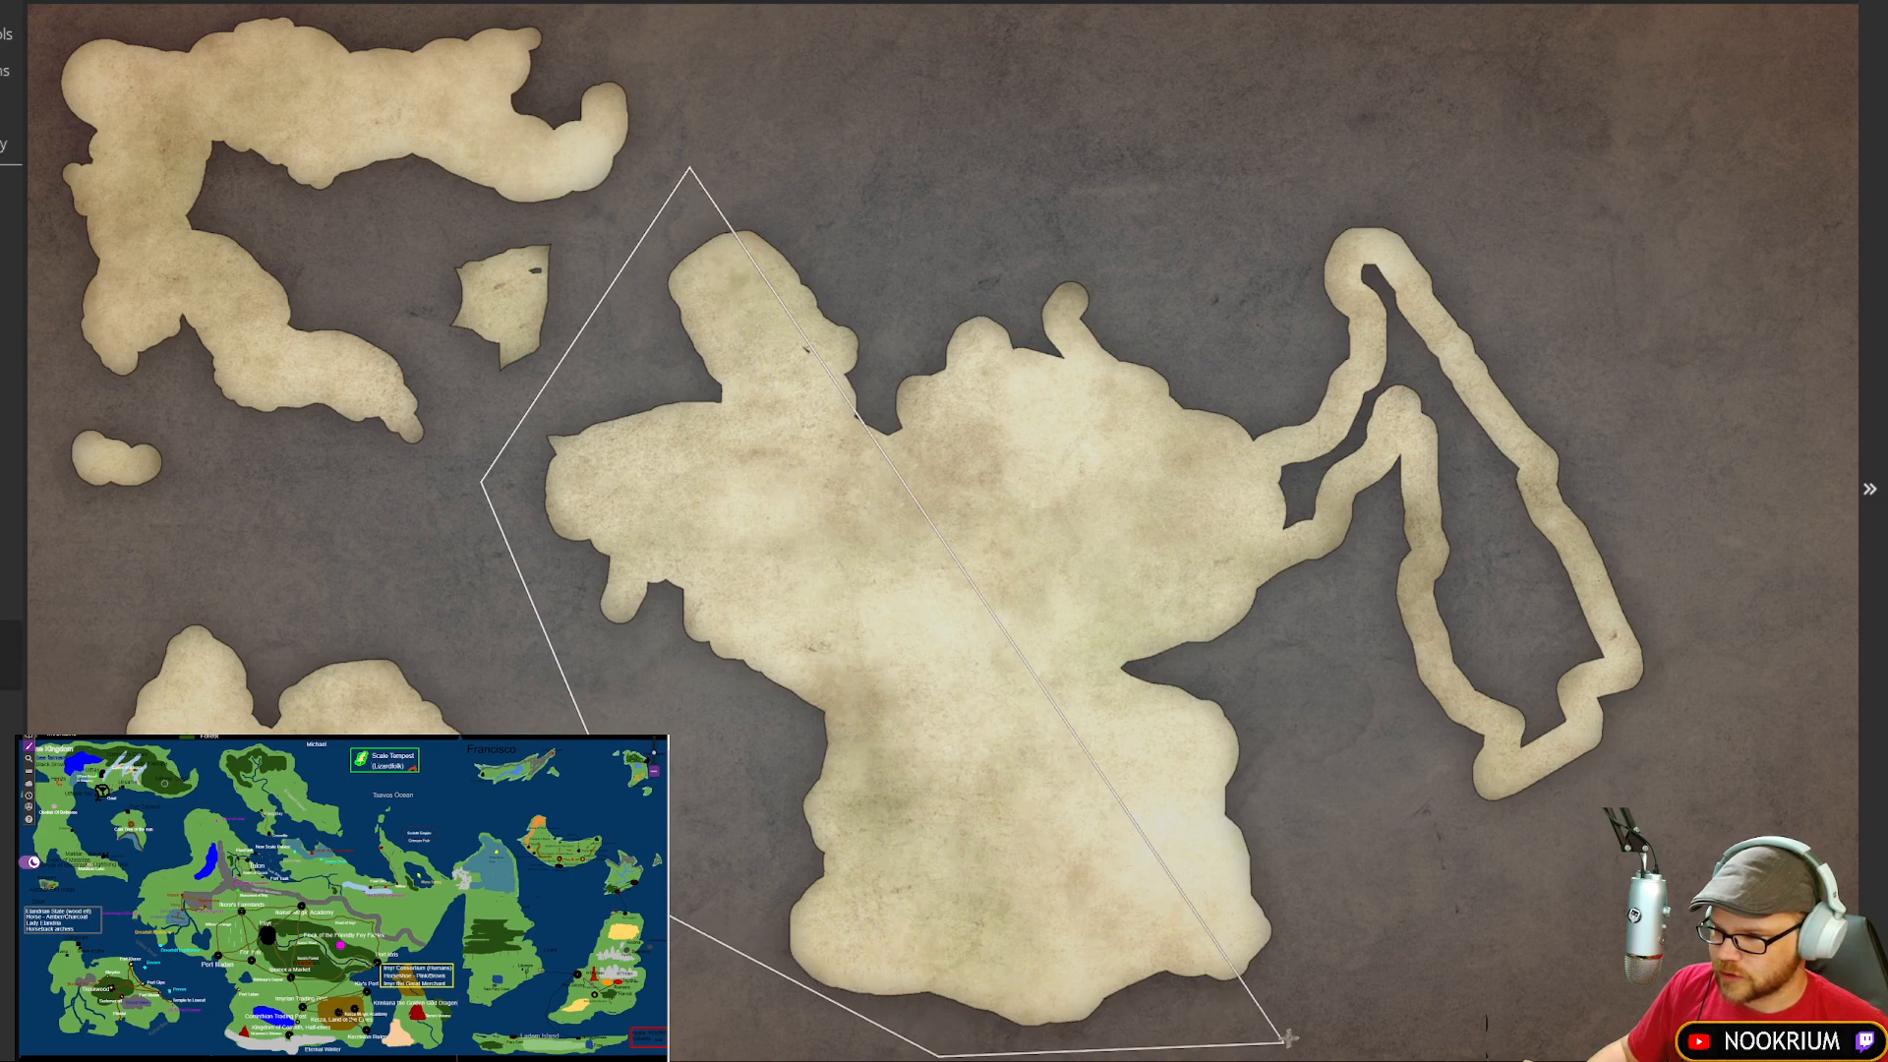
pyautogui.click(1348, 1033)
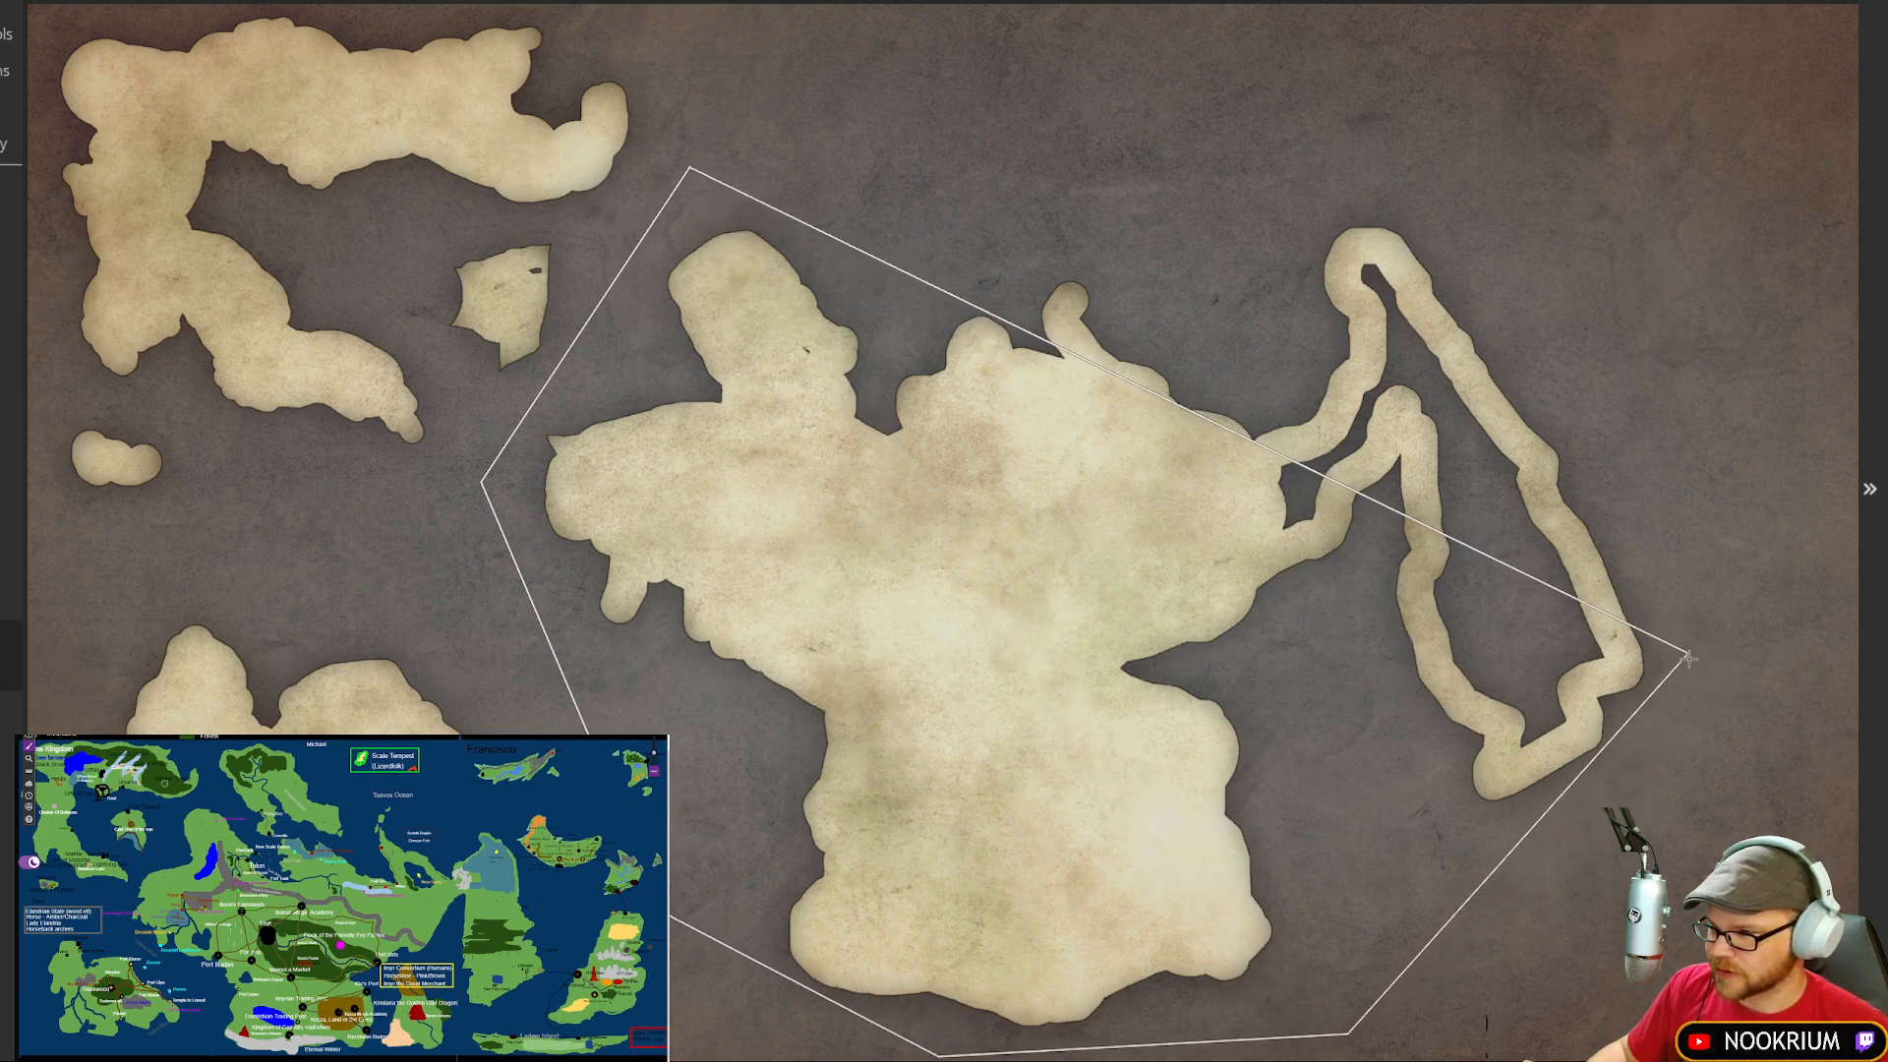
pyautogui.click(1685, 669)
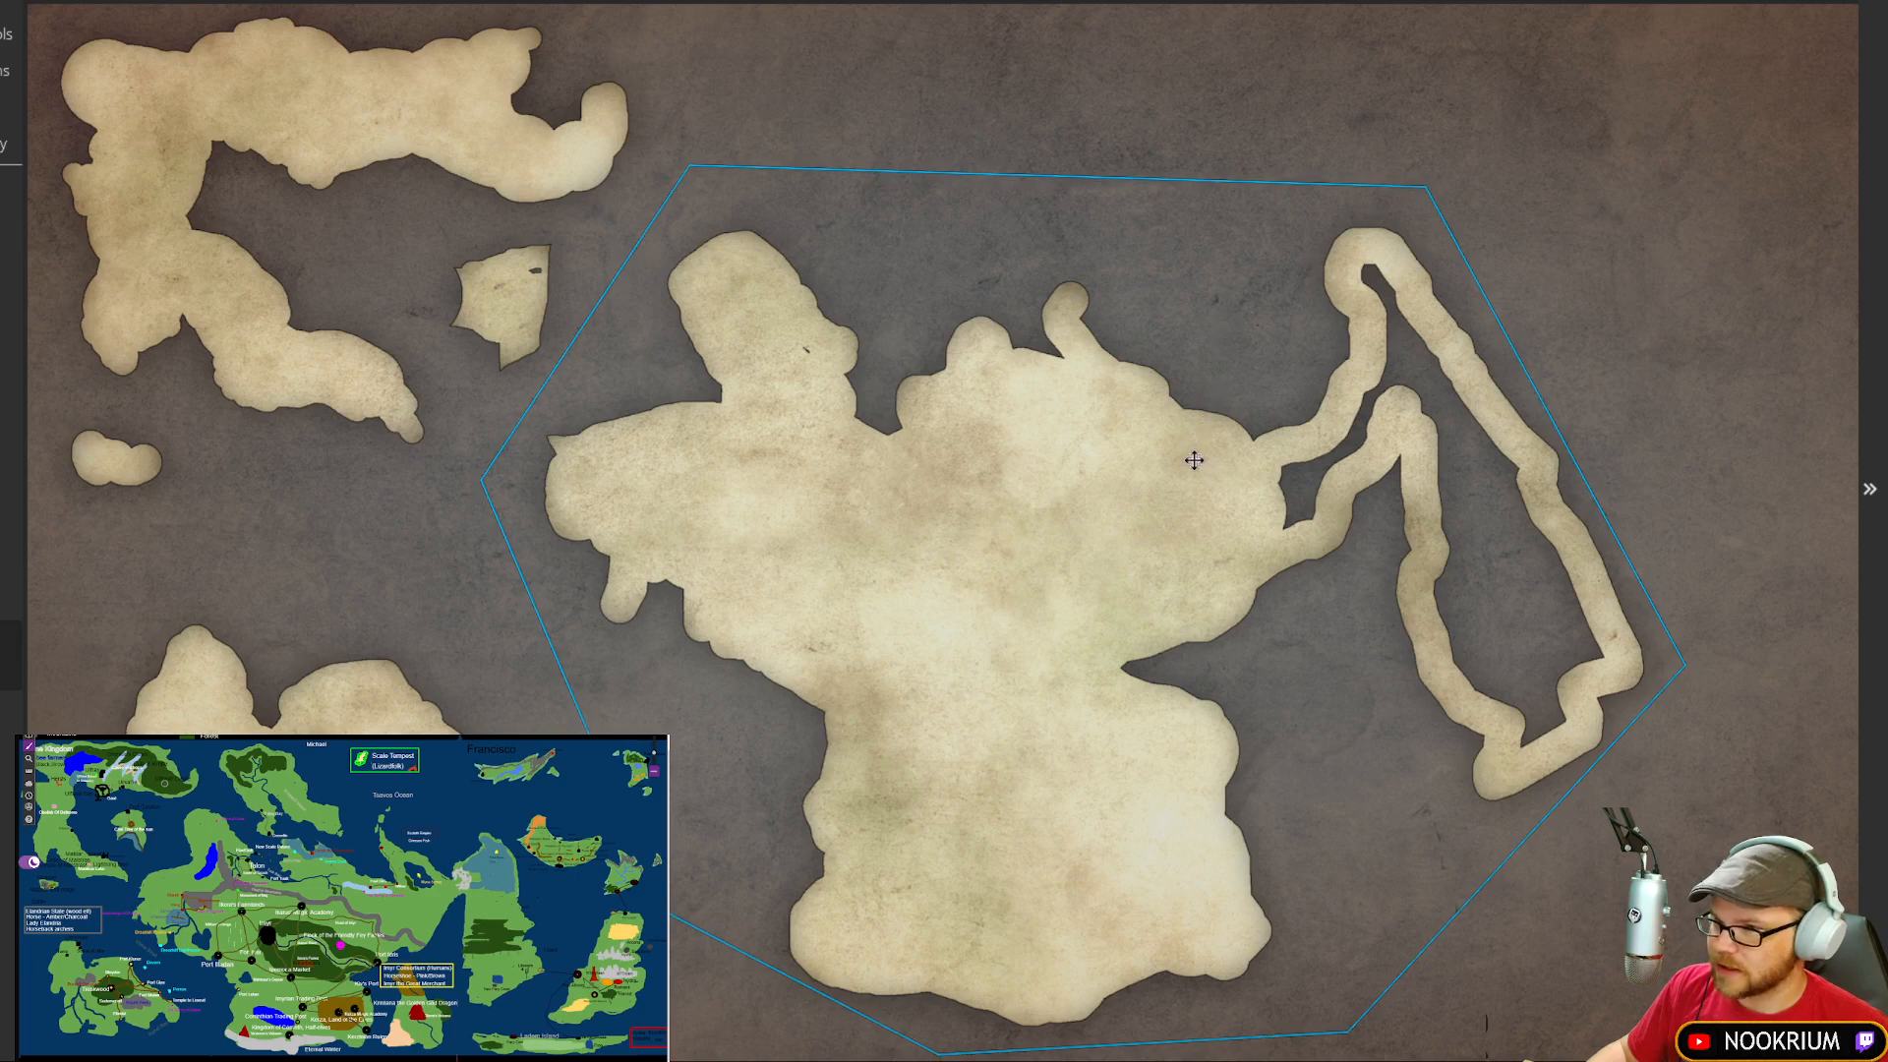
pyautogui.moveTo(1165, 458); pyautogui.dragTo(1106, 464)
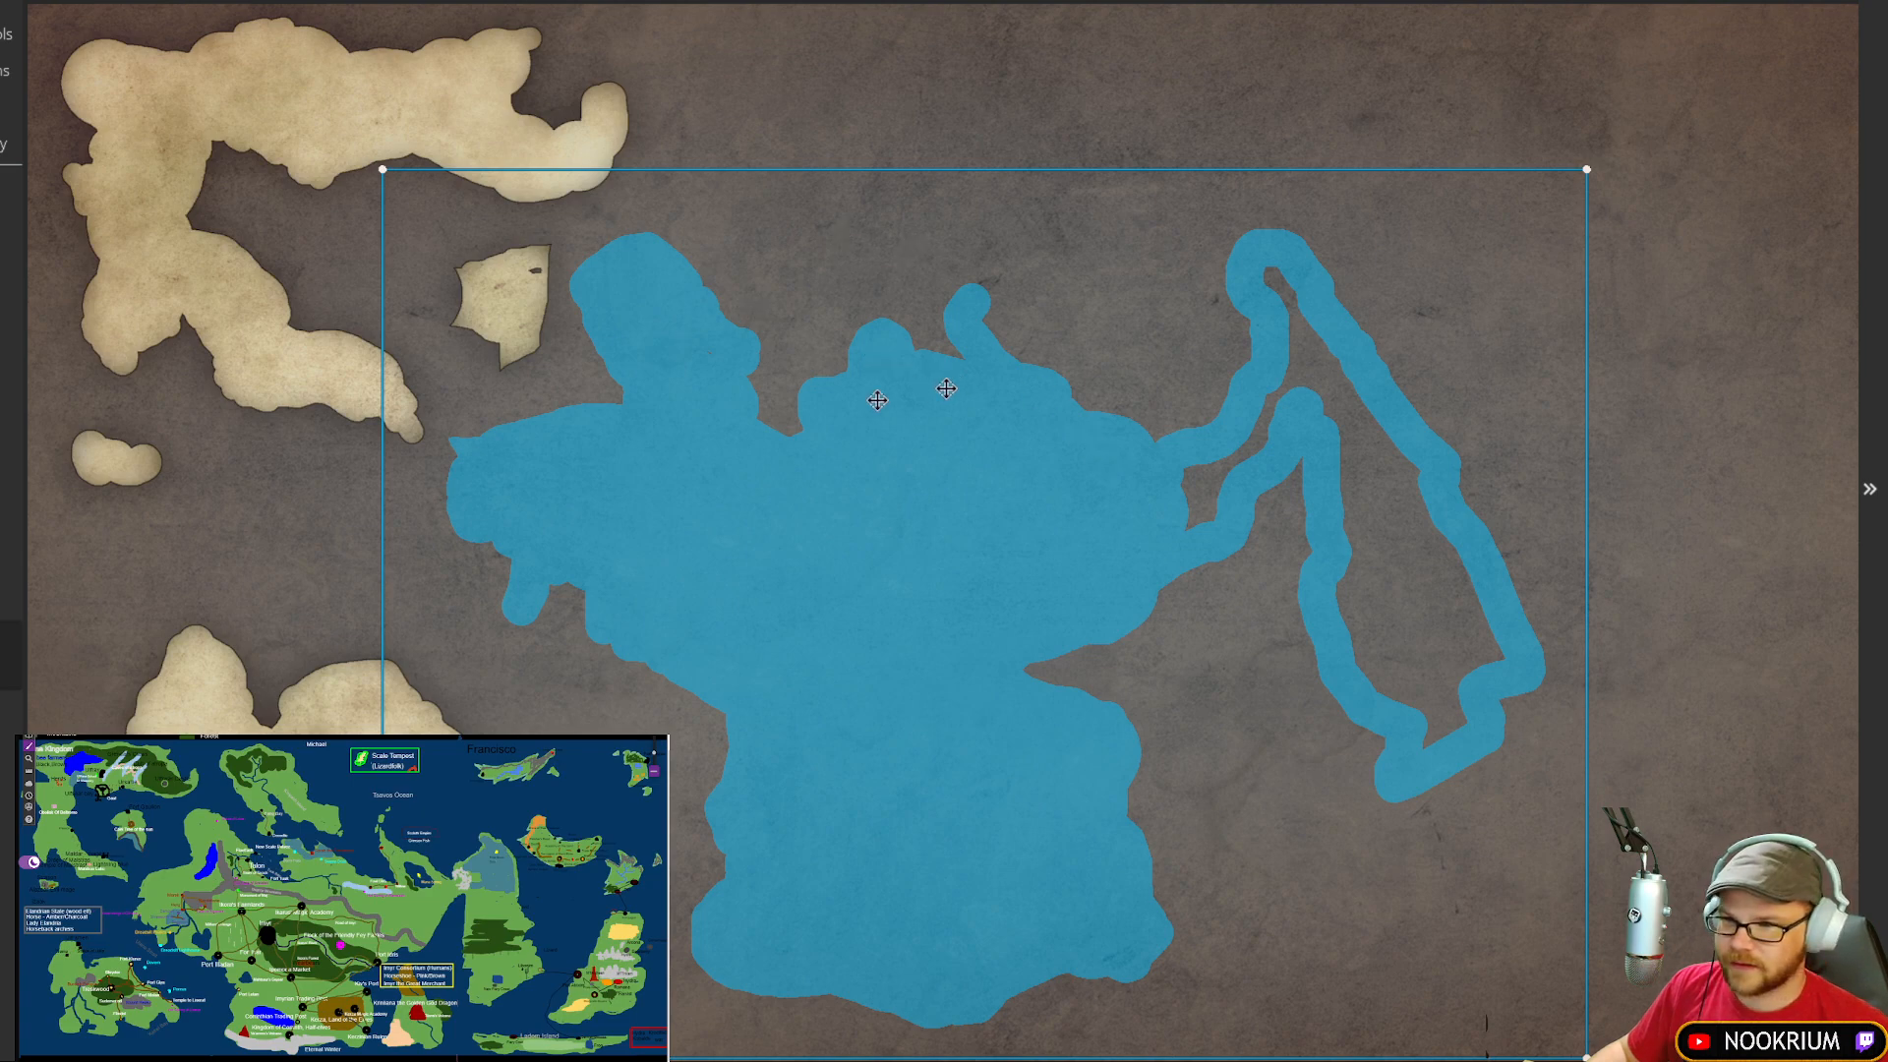
pyautogui.click(898, 31)
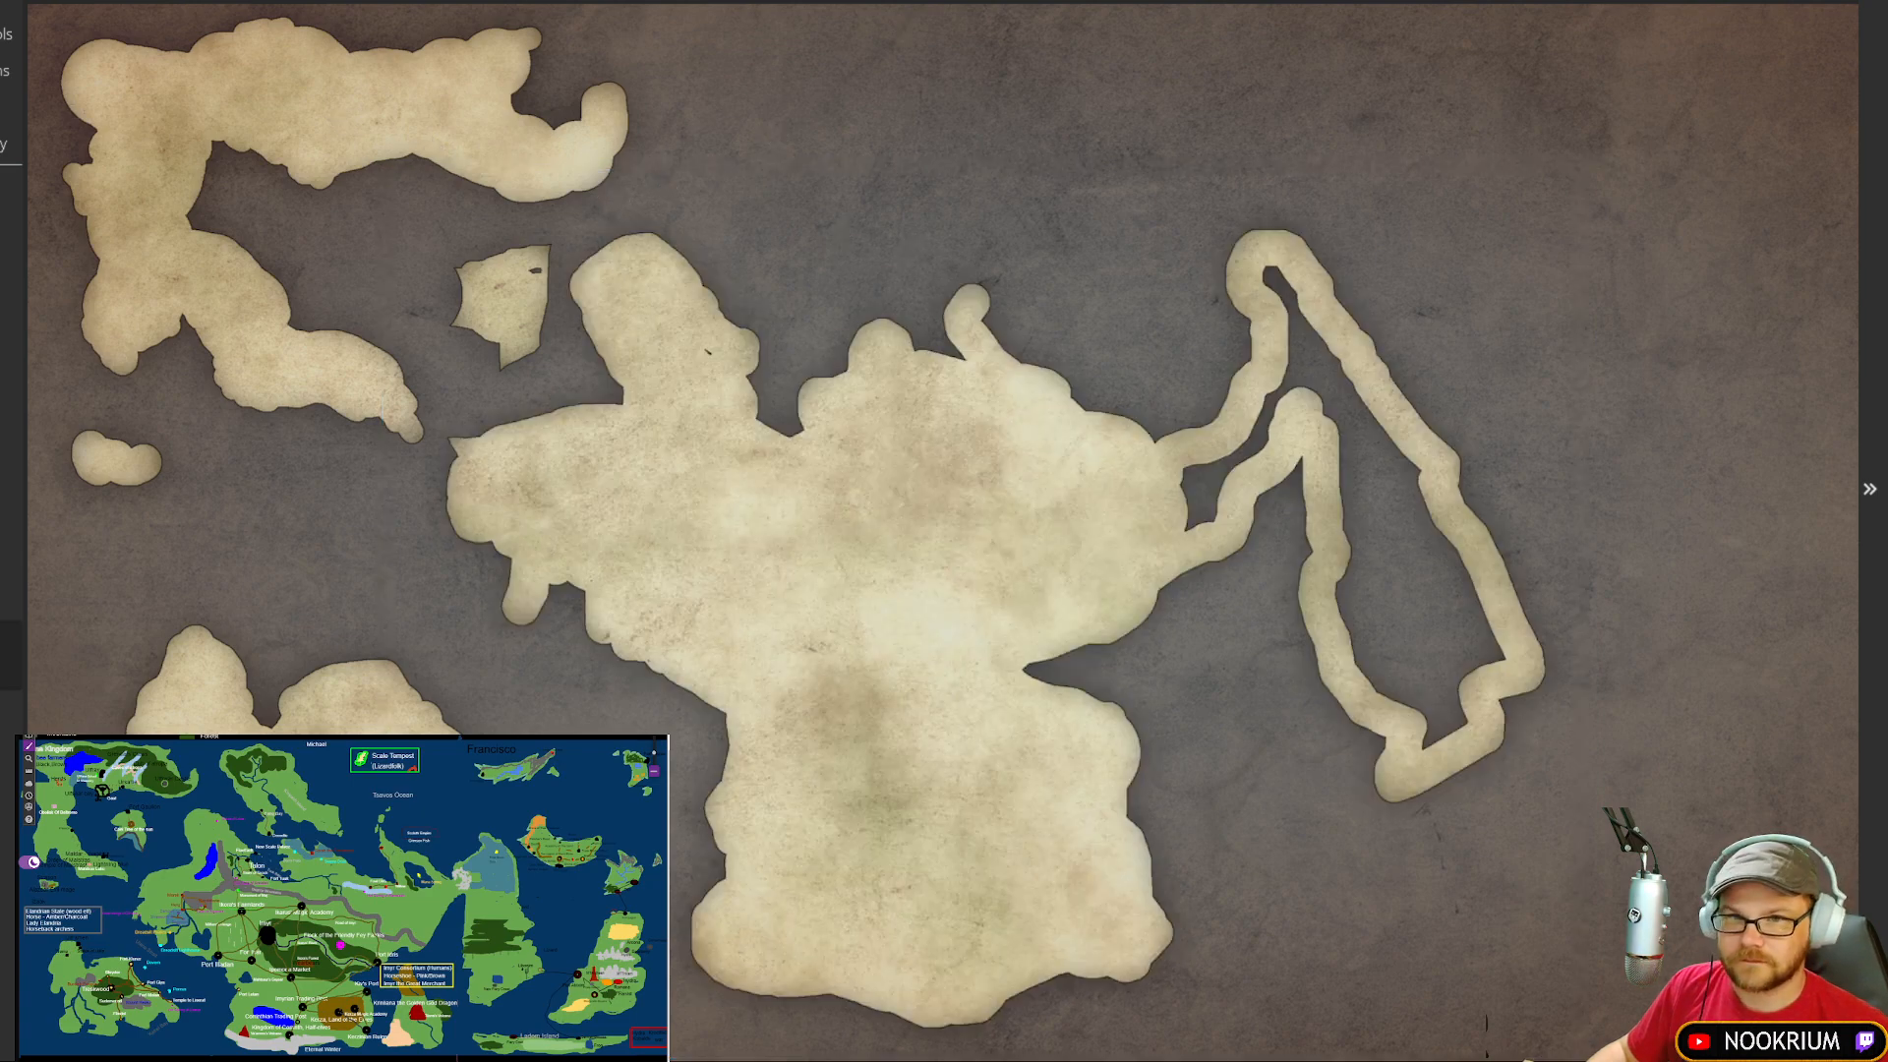
# Step: Erase the northwestern peninsula's outer edge and the facing side of the small island, and fill in the hollow eastern arm with land
pyautogui.click(8, 356)
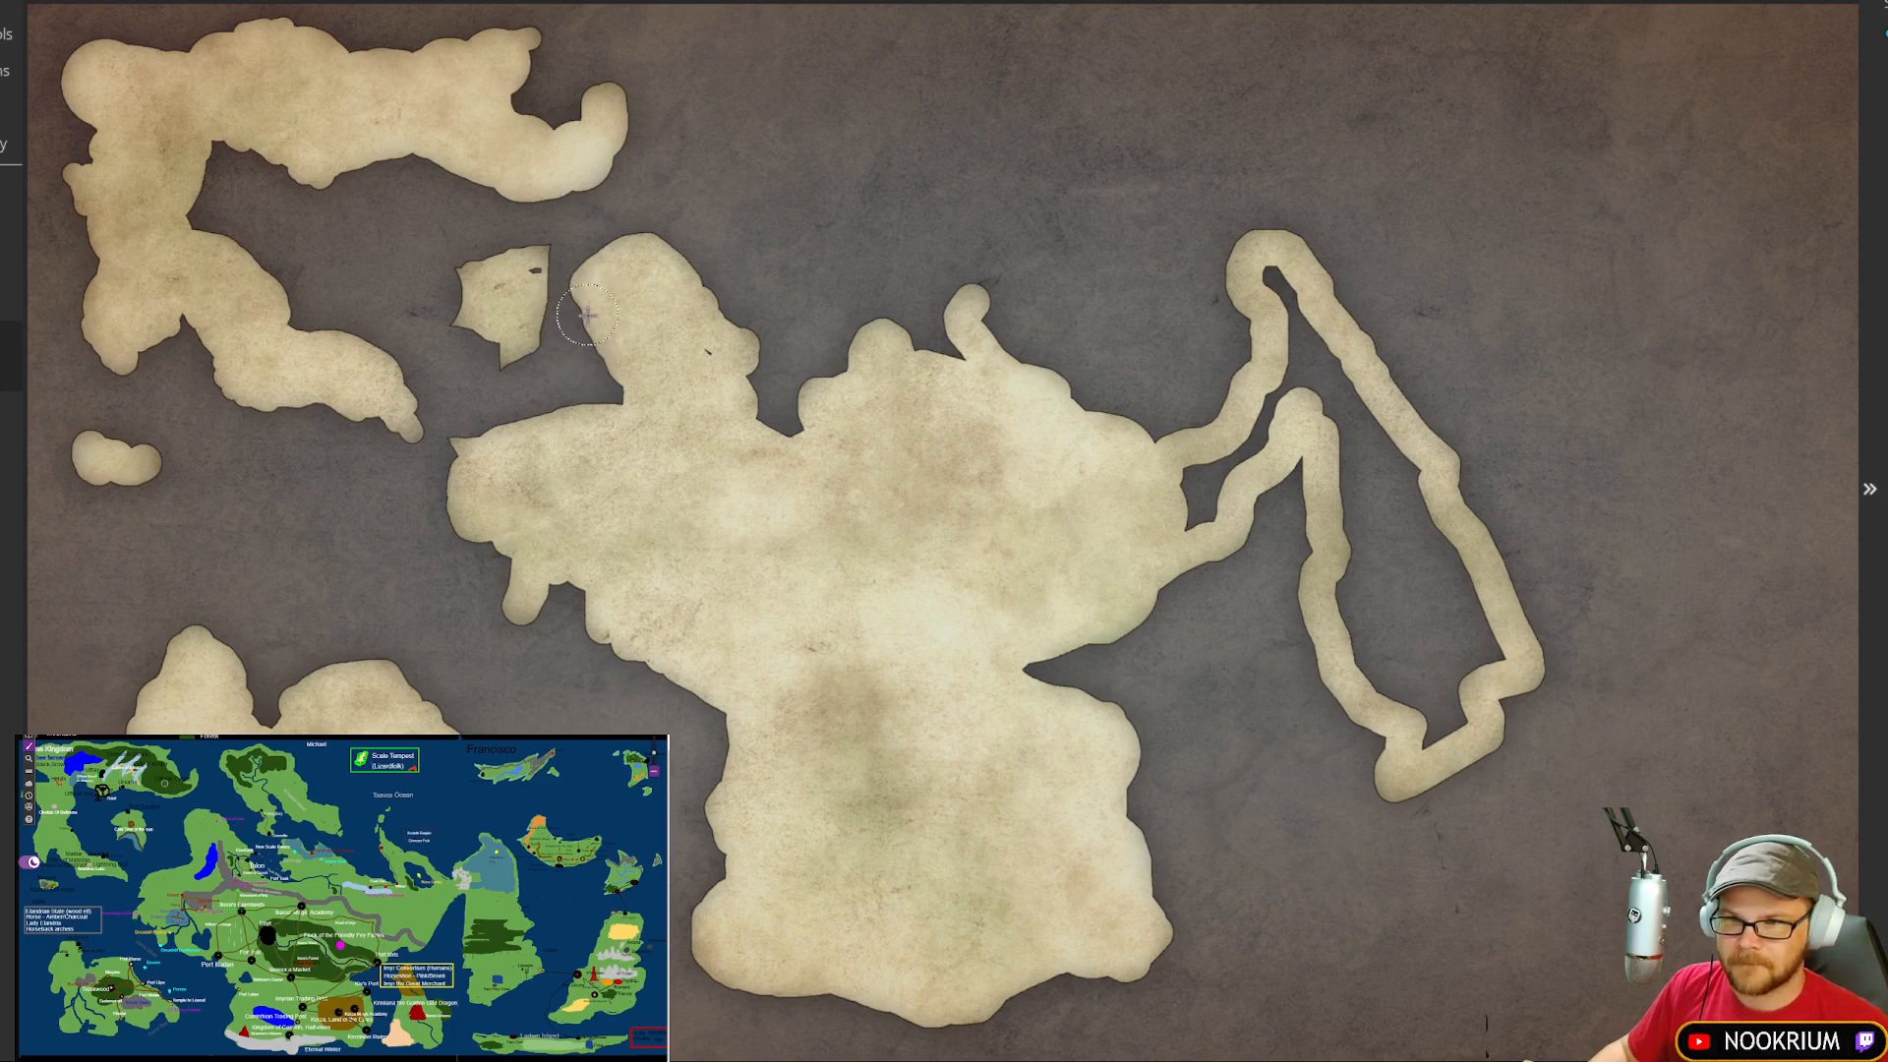
pyautogui.moveTo(588, 315)
pyautogui.mouseDown()
pyautogui.moveTo(597, 376)
pyautogui.moveTo(570, 264)
pyautogui.moveTo(640, 339)
pyautogui.moveTo(588, 240)
pyautogui.moveTo(635, 256)
pyautogui.mouseUp()
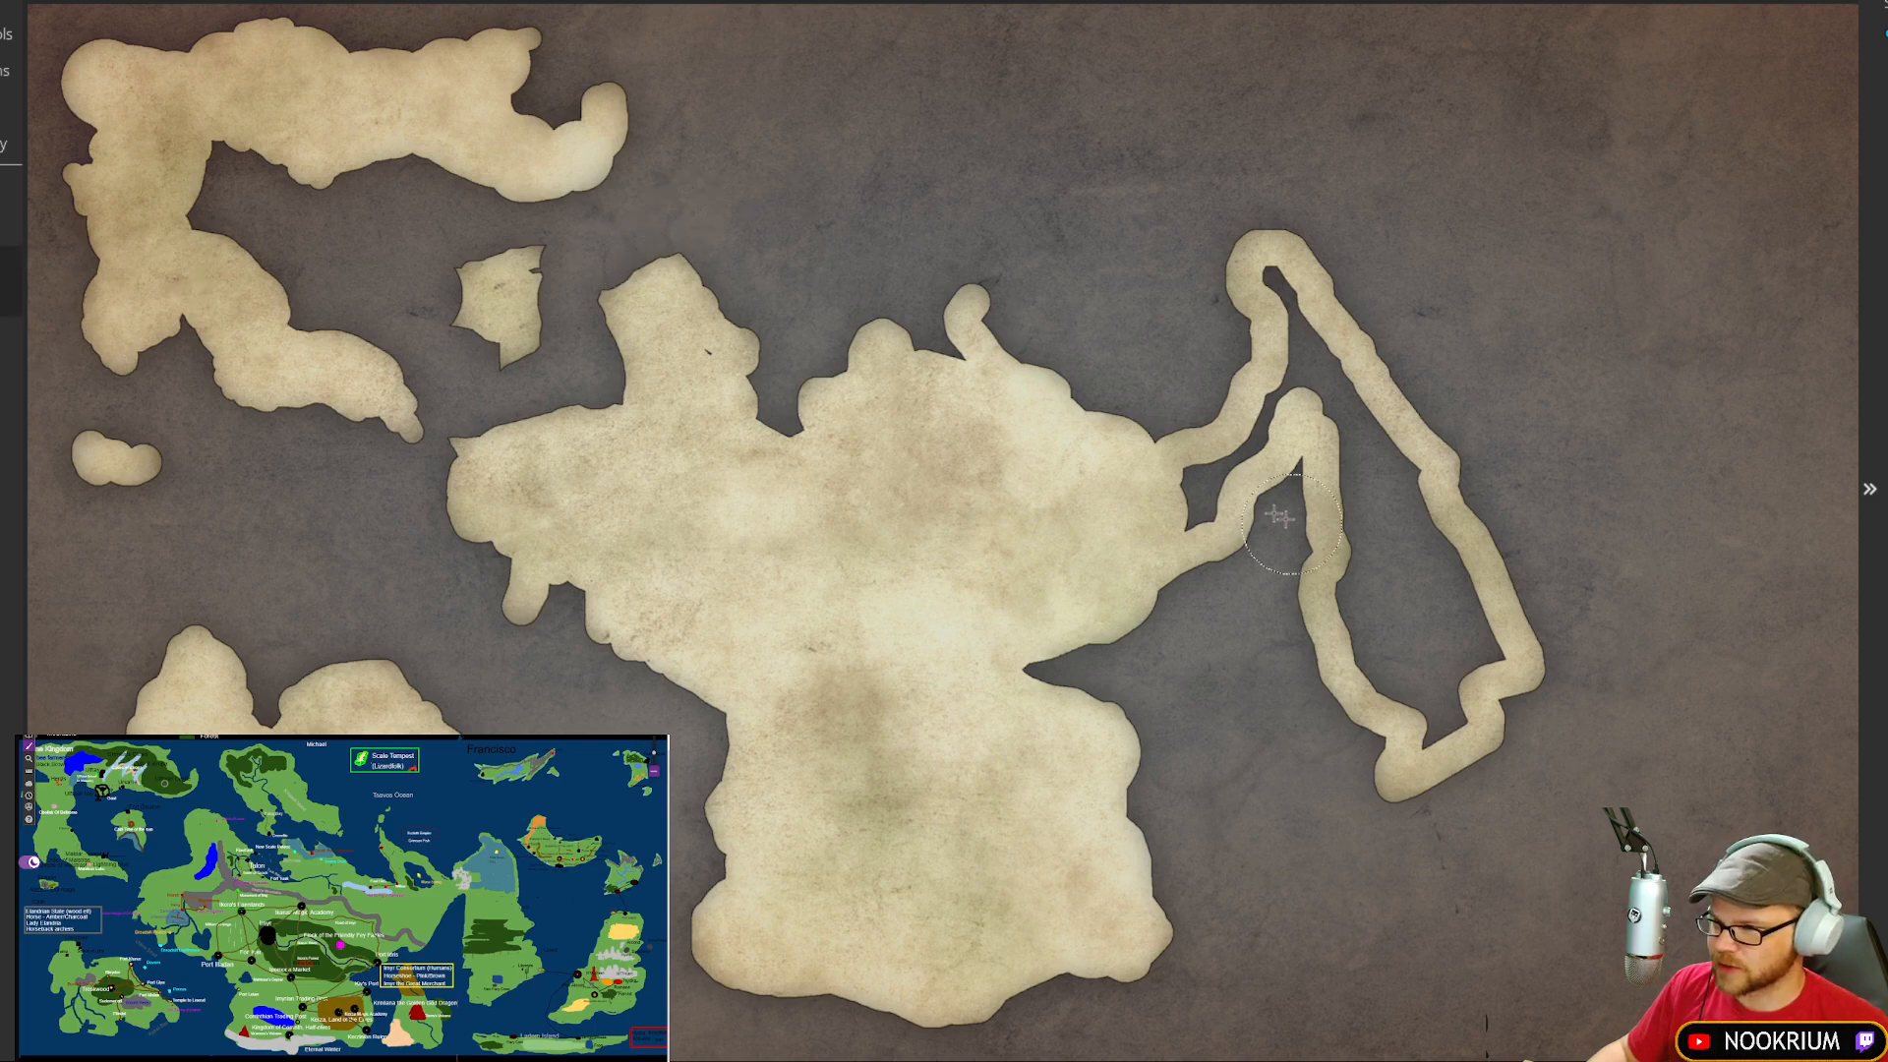
pyautogui.moveTo(1199, 508)
pyautogui.mouseDown()
pyautogui.moveTo(1326, 381)
pyautogui.moveTo(1279, 297)
pyautogui.moveTo(1293, 383)
pyautogui.moveTo(1277, 435)
pyautogui.moveTo(1347, 395)
pyautogui.moveTo(1403, 512)
pyautogui.moveTo(1393, 582)
pyautogui.moveTo(1366, 556)
pyautogui.moveTo(1402, 674)
pyautogui.moveTo(1450, 706)
pyautogui.moveTo(1475, 638)
pyautogui.moveTo(1432, 564)
pyautogui.moveTo(1396, 584)
pyautogui.moveTo(1382, 620)
pyautogui.mouseUp()
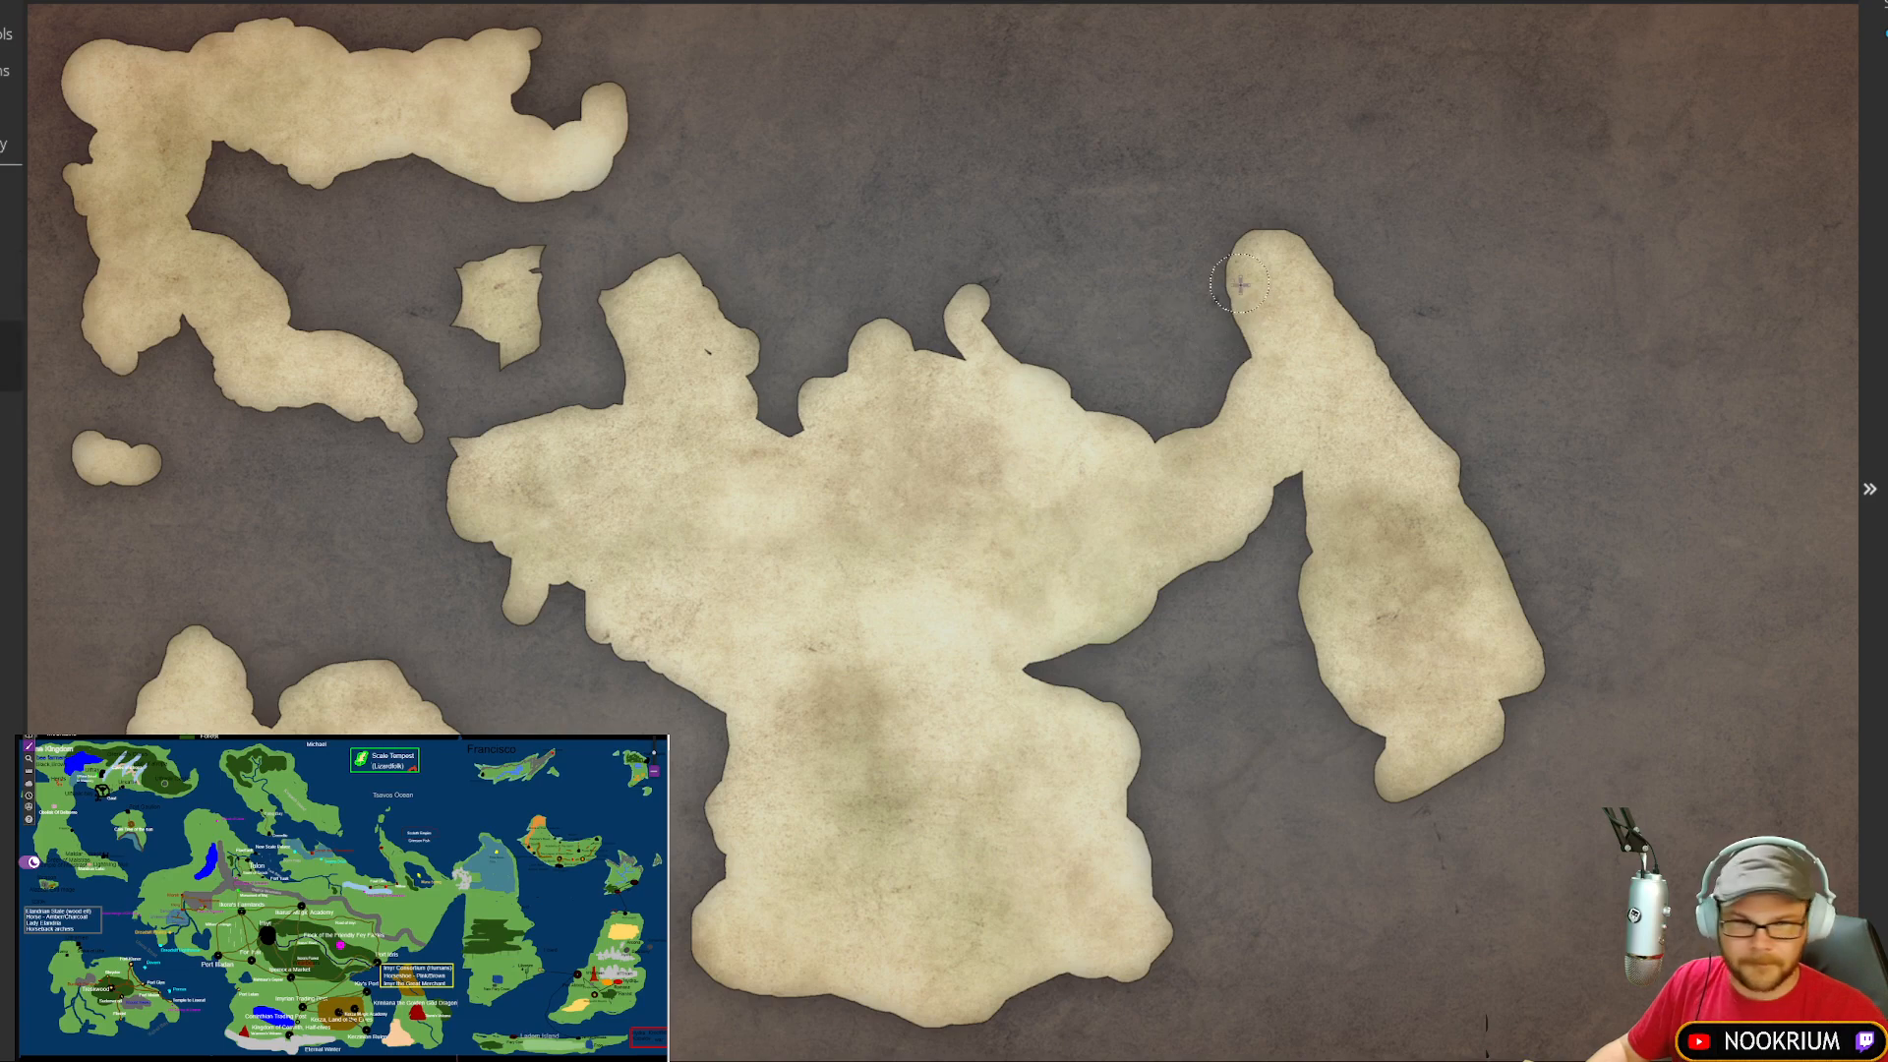
# Step: Erase land along the eastern arm's northwestern side and cut back the rounded headlands on the continent's northern coast
pyautogui.moveTo(1242, 285)
pyautogui.mouseDown()
pyautogui.moveTo(1236, 392)
pyautogui.moveTo(1289, 483)
pyautogui.moveTo(1282, 543)
pyautogui.moveTo(1288, 500)
pyautogui.moveTo(1270, 545)
pyautogui.moveTo(1250, 461)
pyautogui.moveTo(1210, 403)
pyautogui.mouseUp()
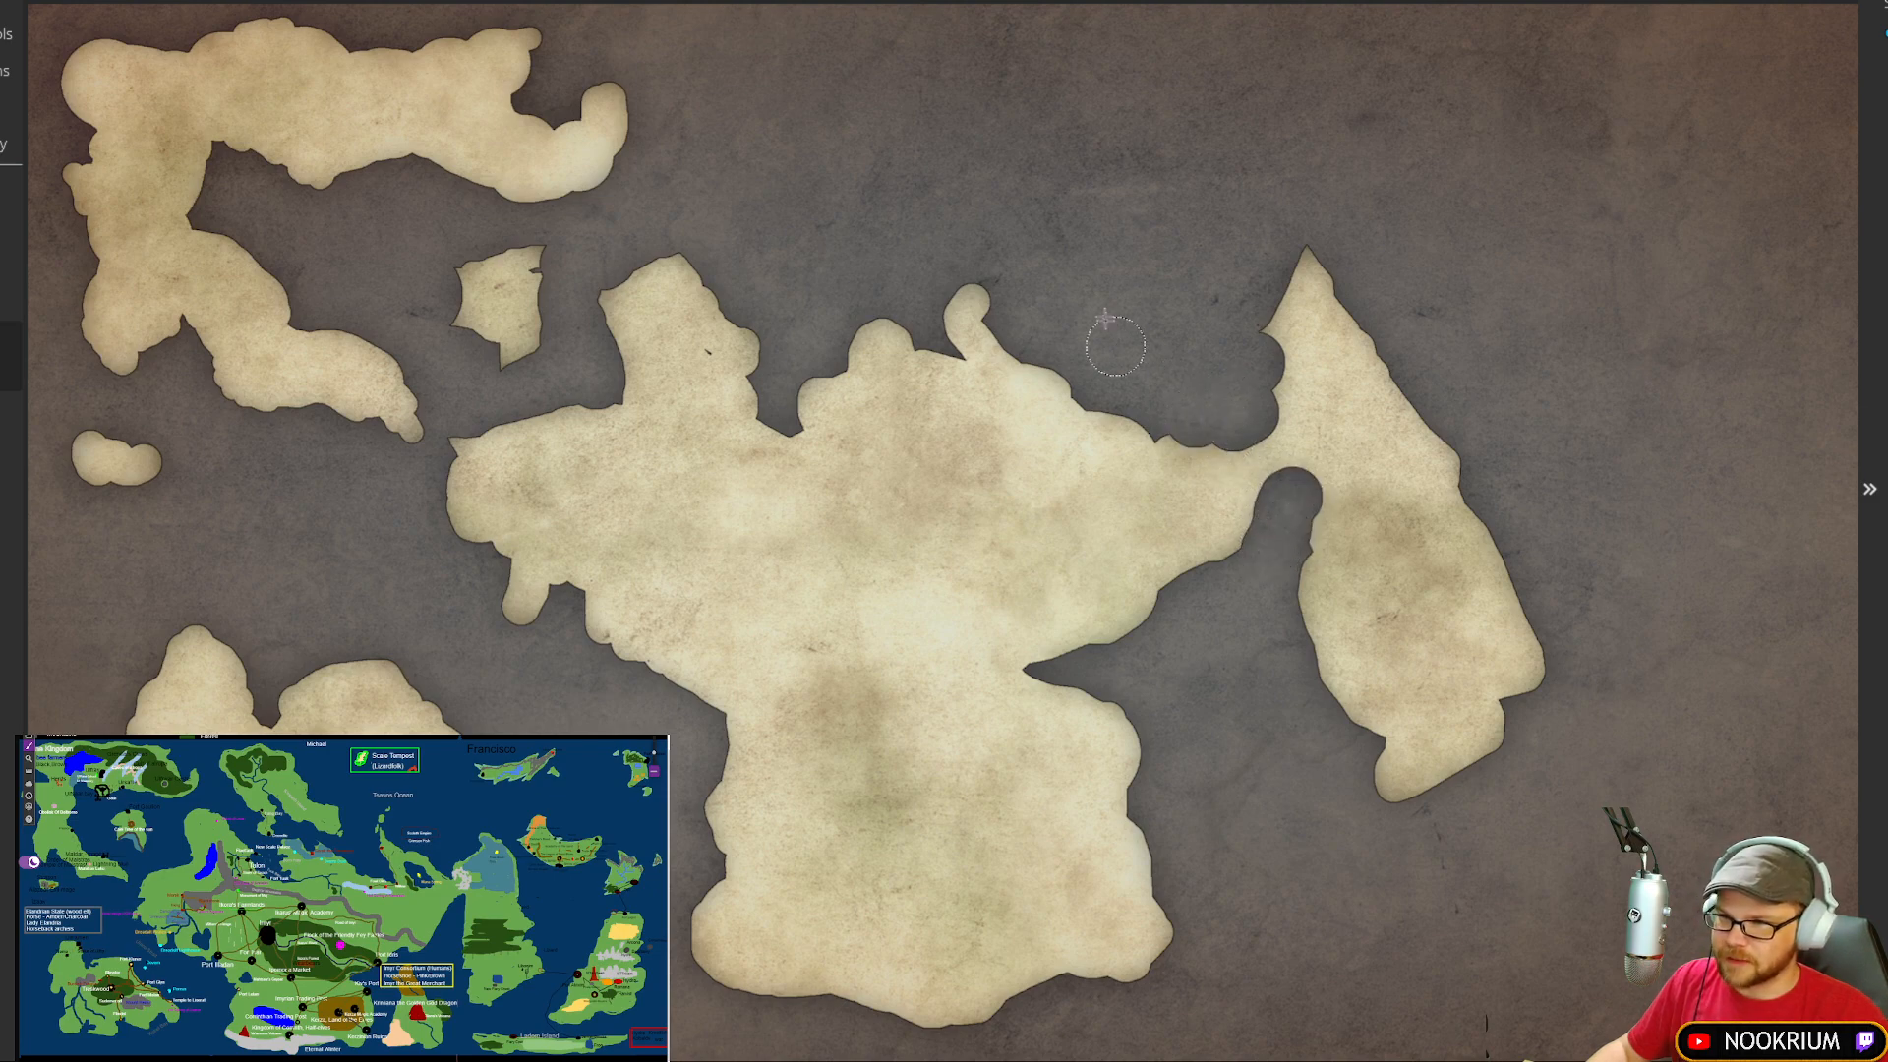
pyautogui.moveTo(972, 287)
pyautogui.mouseDown()
pyautogui.moveTo(1001, 290)
pyautogui.moveTo(993, 379)
pyautogui.moveTo(1053, 404)
pyautogui.mouseUp()
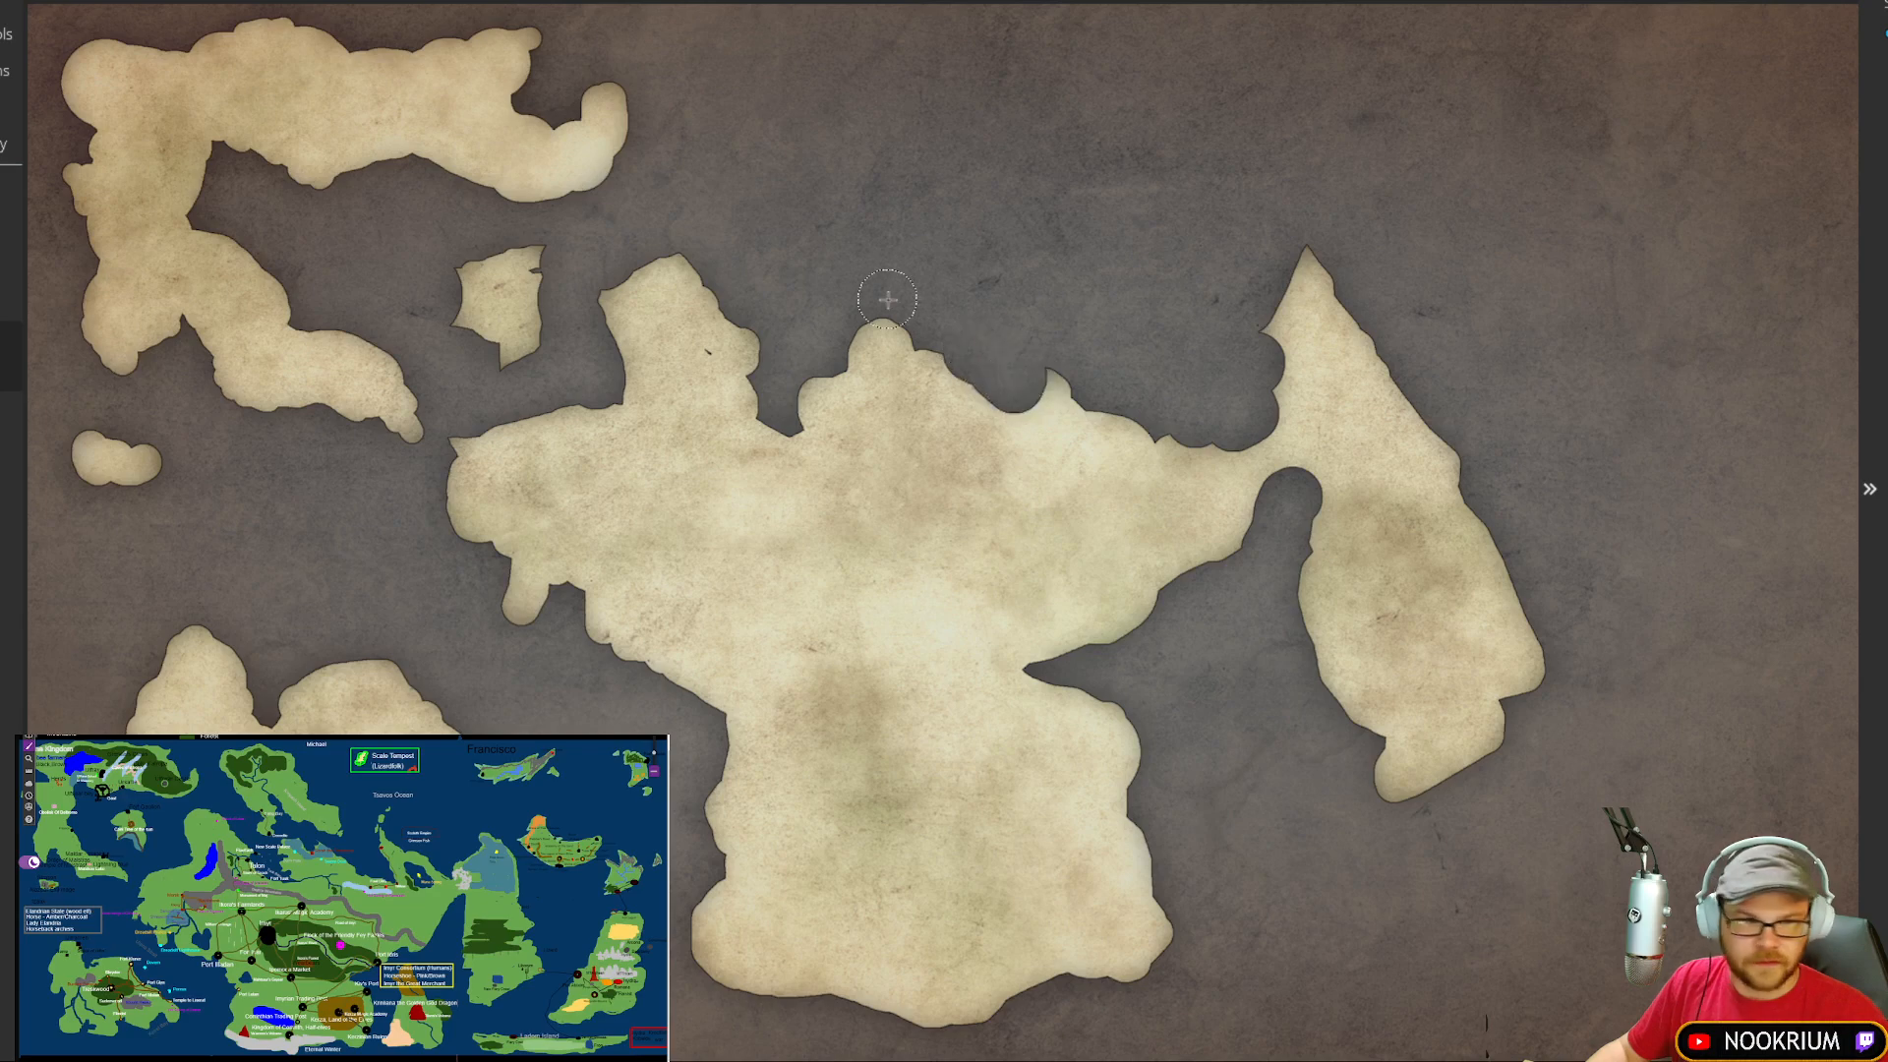
pyautogui.moveTo(884, 318)
pyautogui.mouseDown()
pyautogui.moveTo(899, 349)
pyautogui.moveTo(863, 337)
pyautogui.moveTo(906, 363)
pyautogui.mouseUp()
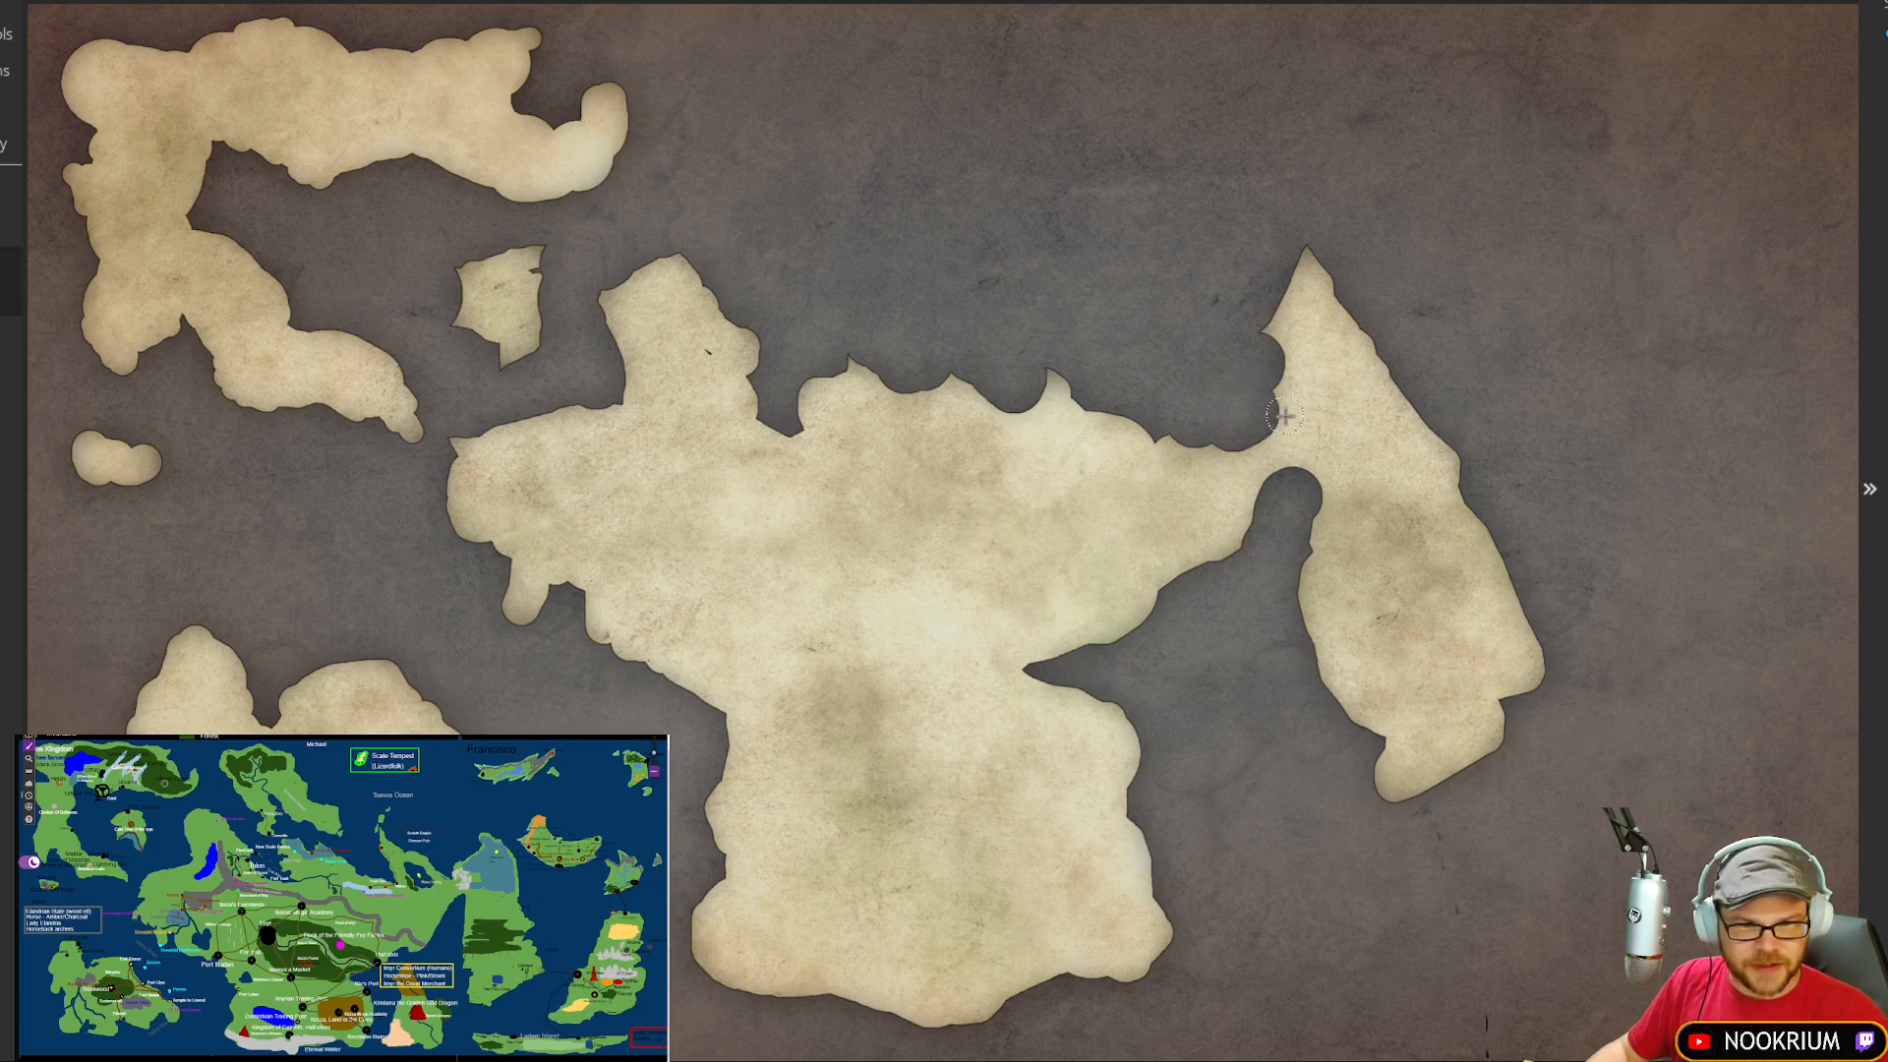
# Step: Paint a curved spit and a narrow northward peninsula with islets on the northeastern coast, and trim the eastern arm's northern and southern tips
pyautogui.moveTo(1247, 449)
pyautogui.mouseDown()
pyautogui.moveTo(1205, 422)
pyautogui.moveTo(1137, 352)
pyautogui.mouseUp()
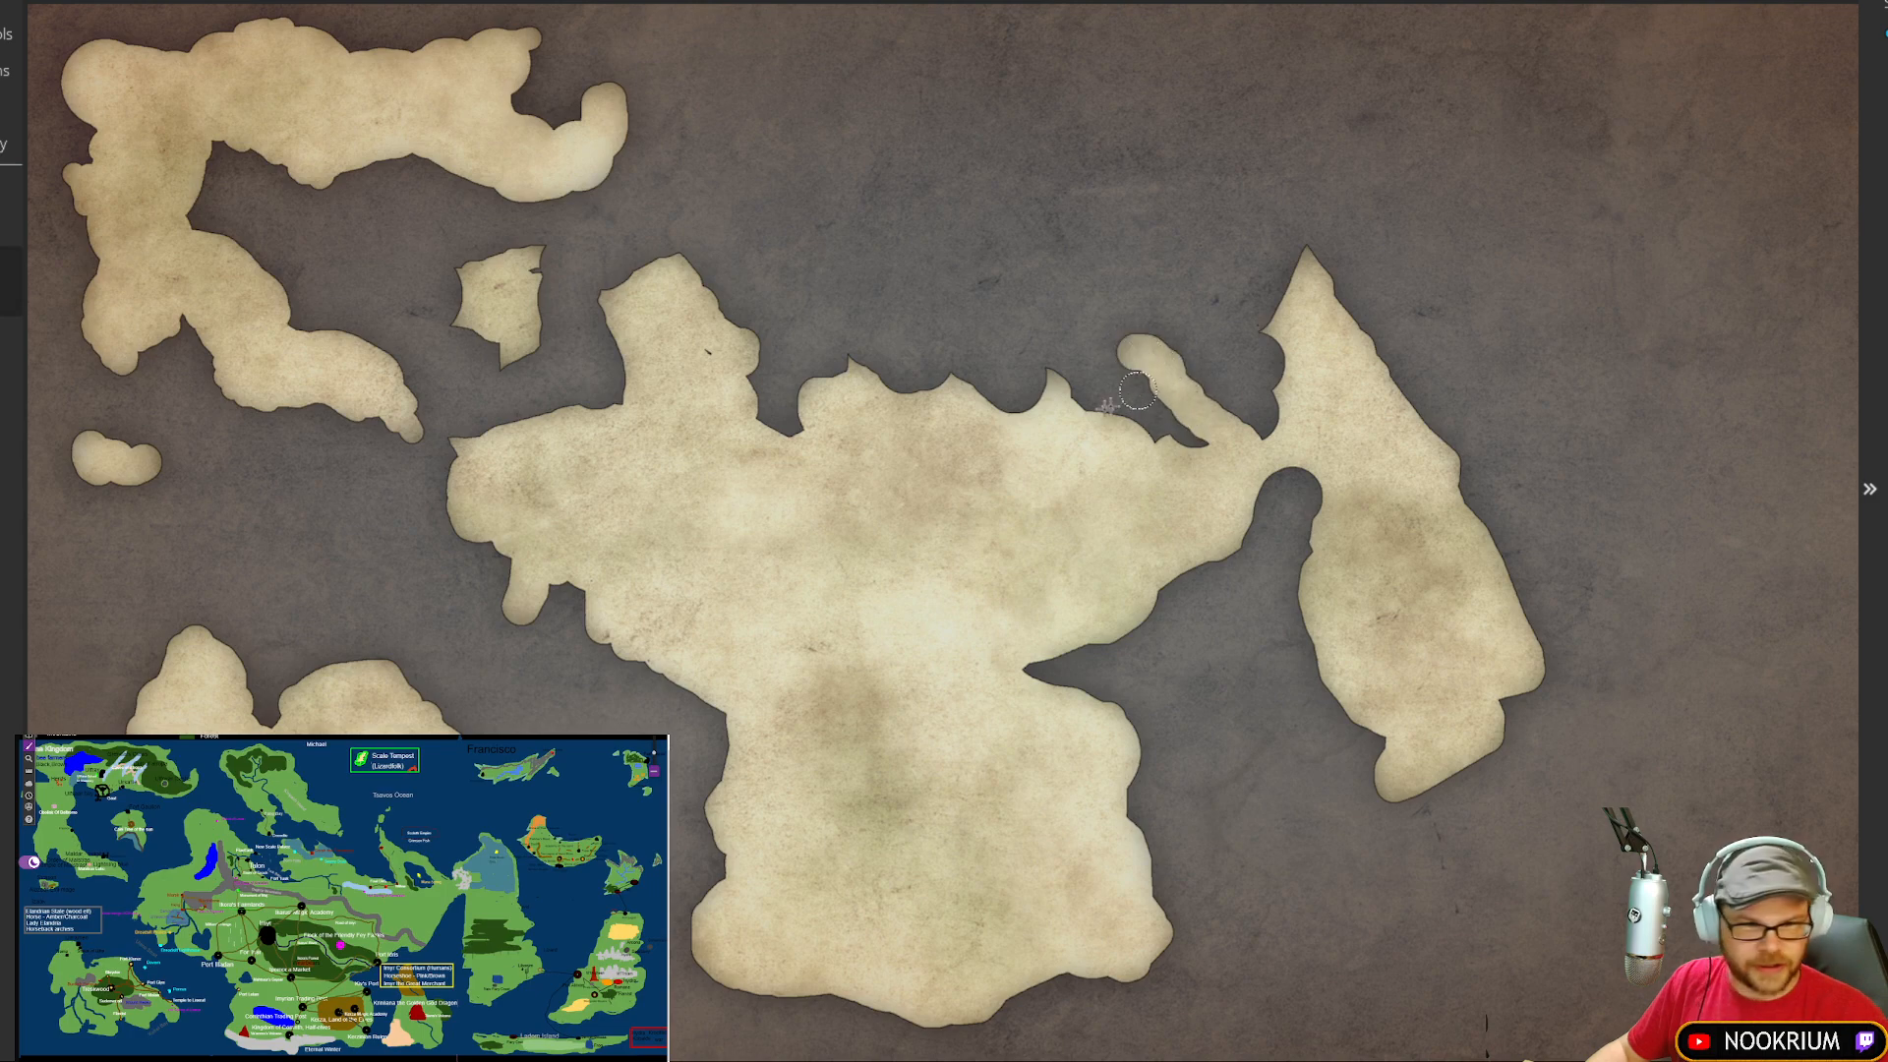
pyautogui.moveTo(1103, 420)
pyautogui.mouseDown()
pyautogui.moveTo(1073, 349)
pyautogui.moveTo(1113, 391)
pyautogui.moveTo(1103, 413)
pyautogui.moveTo(1128, 375)
pyautogui.moveTo(1069, 306)
pyautogui.moveTo(1067, 232)
pyautogui.mouseUp()
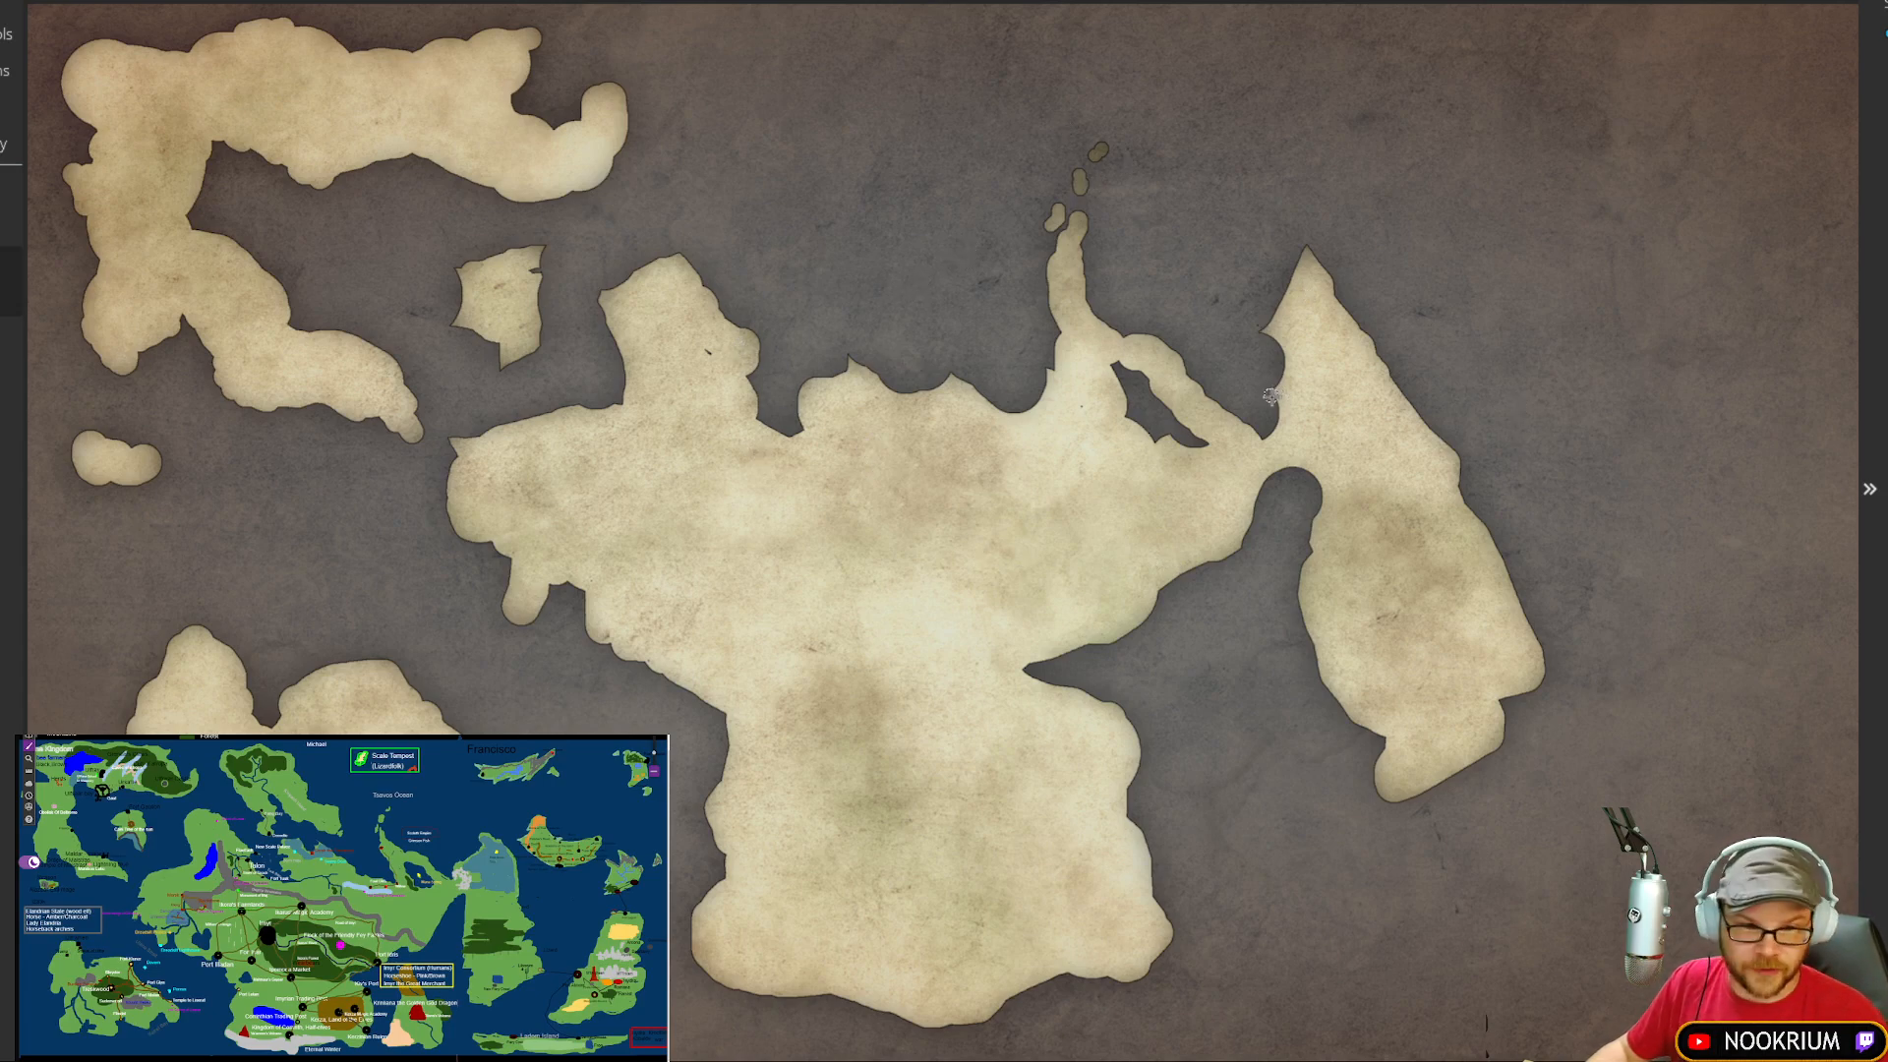
pyautogui.moveTo(1283, 417); pyautogui.dragTo(1270, 414)
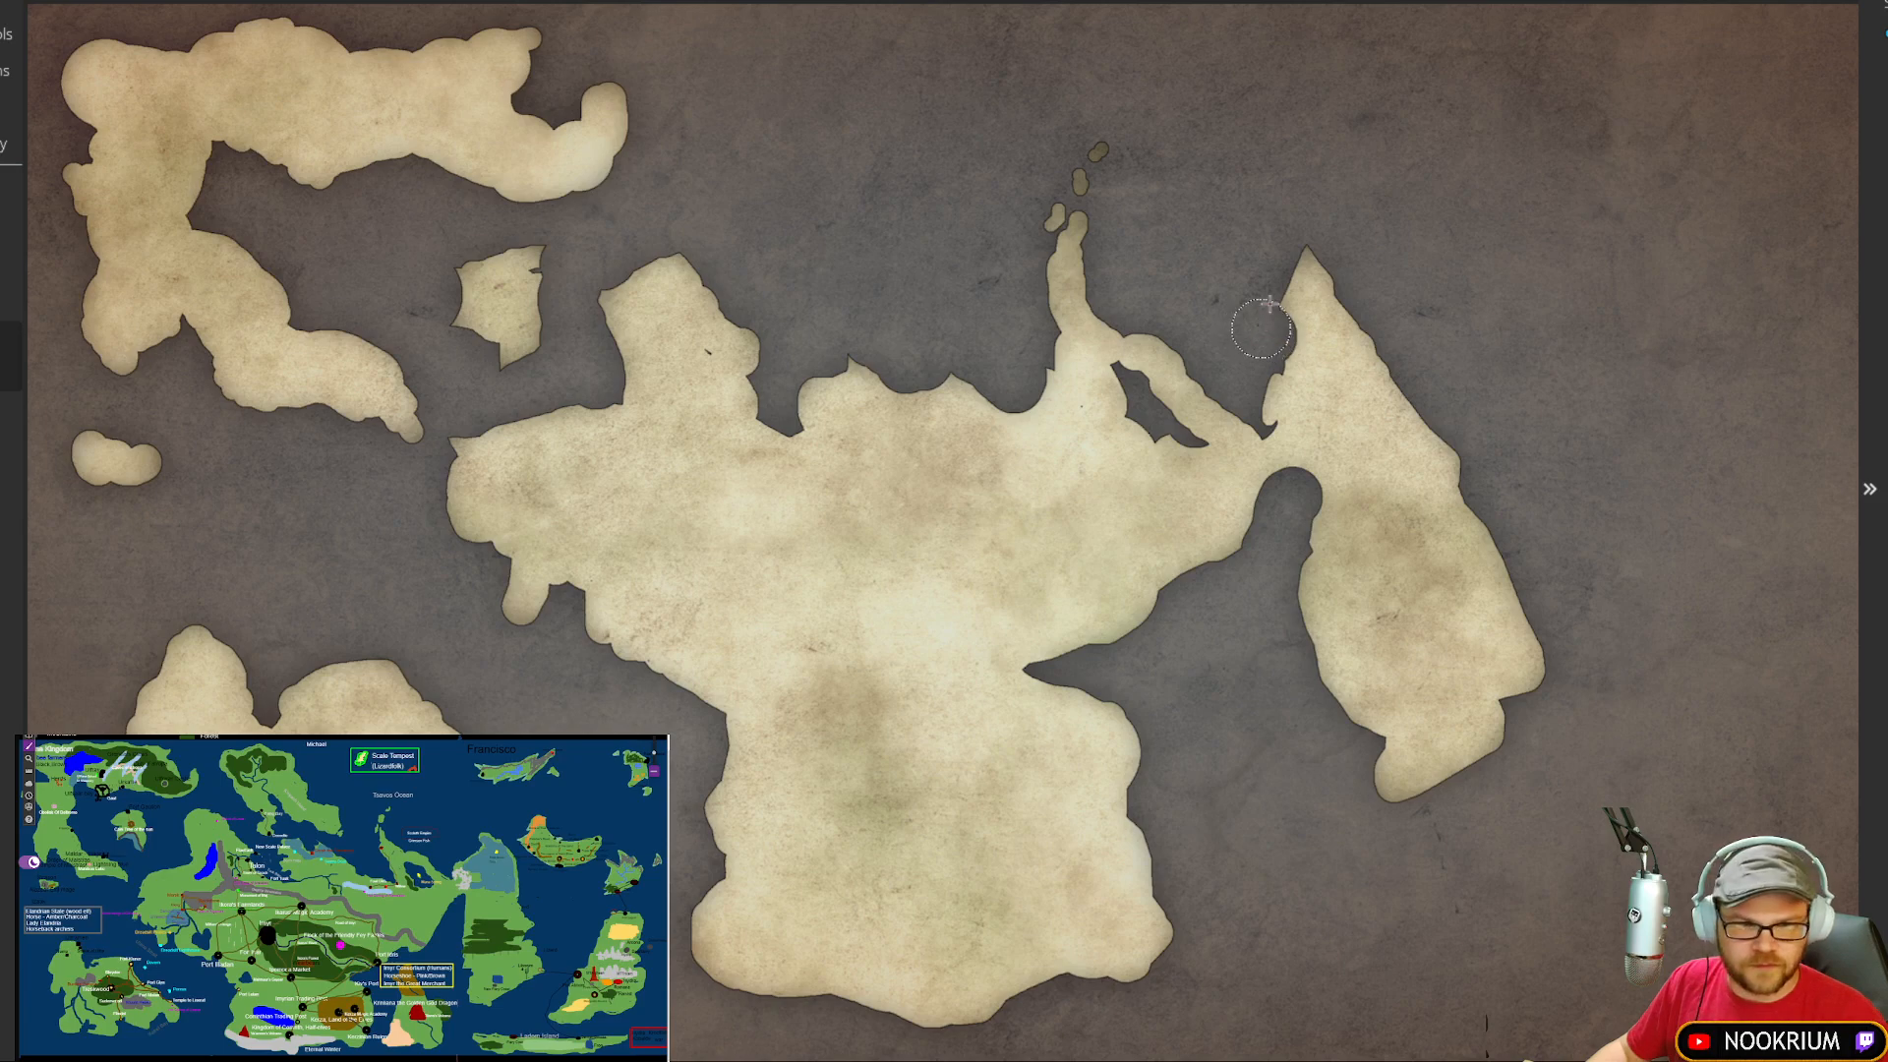
pyautogui.moveTo(1319, 267)
pyautogui.mouseDown()
pyautogui.moveTo(1268, 304)
pyautogui.moveTo(1257, 373)
pyautogui.mouseUp()
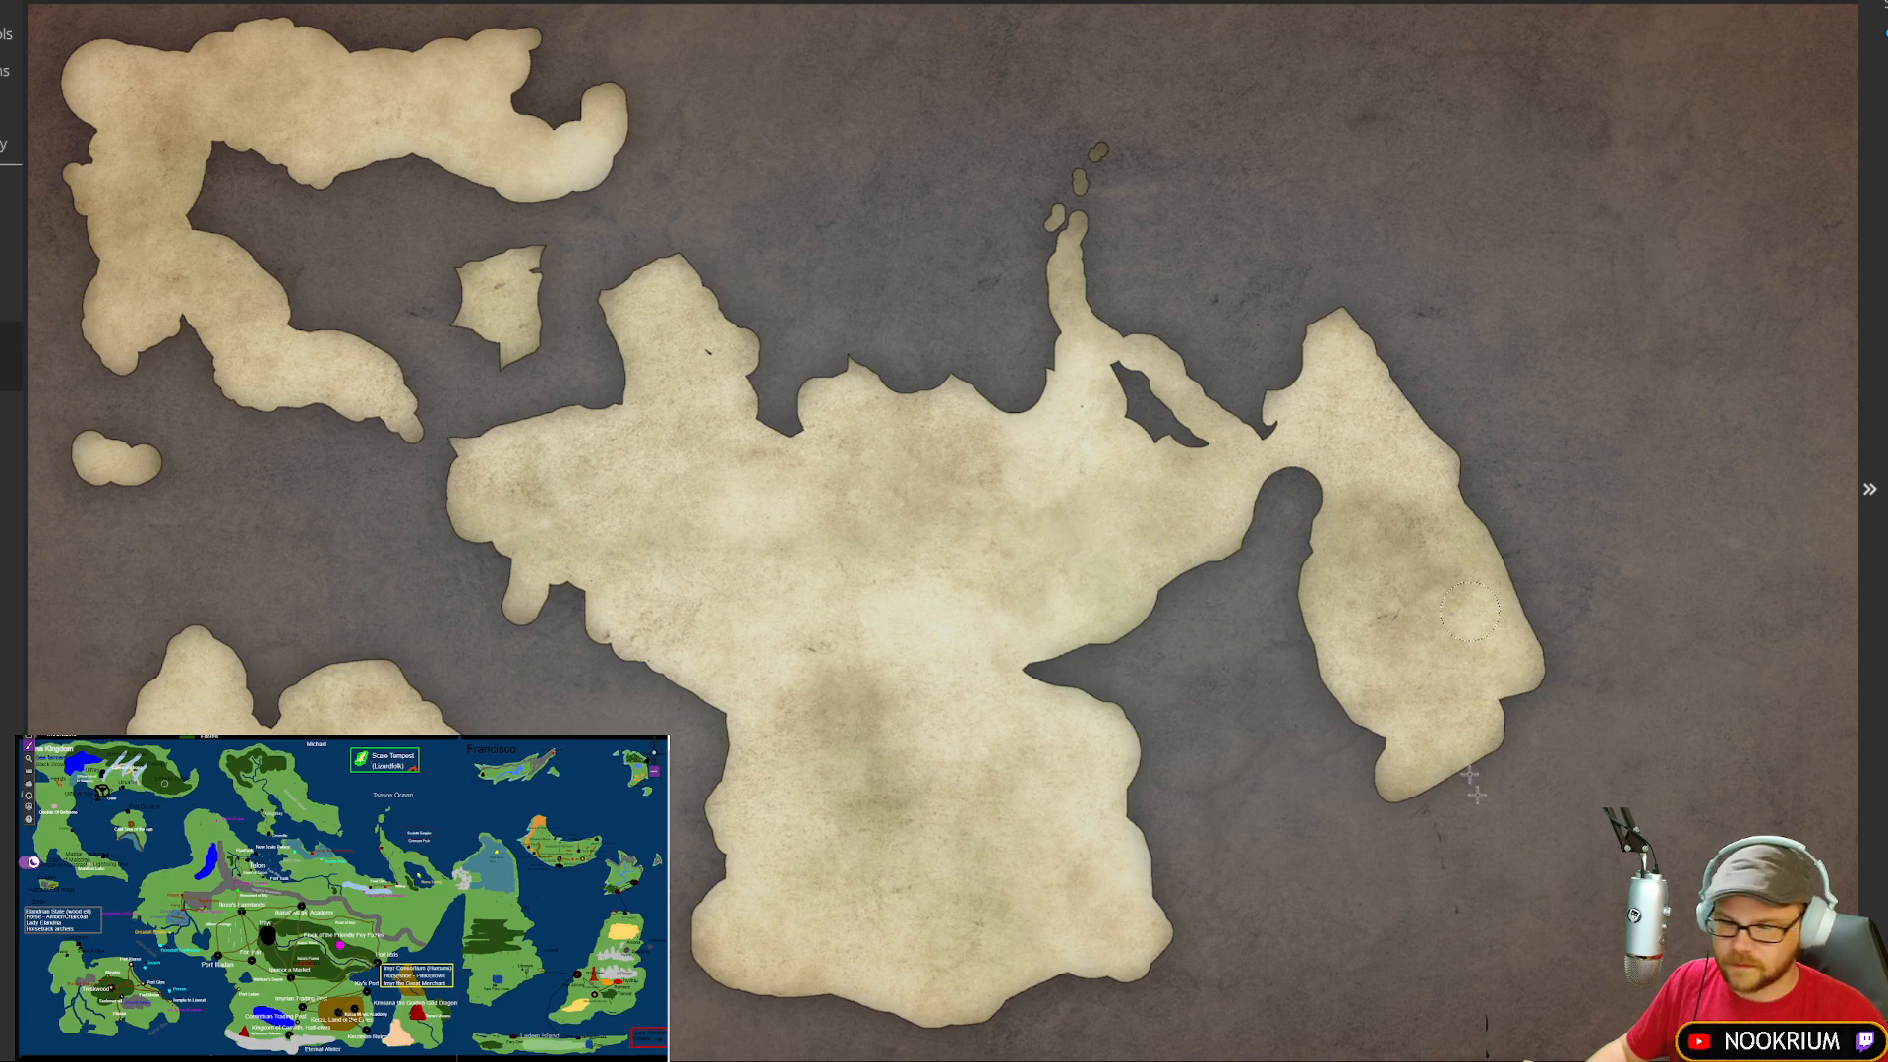
pyautogui.moveTo(1547, 751)
pyautogui.mouseDown()
pyautogui.moveTo(1419, 796)
pyautogui.moveTo(1355, 867)
pyautogui.mouseUp()
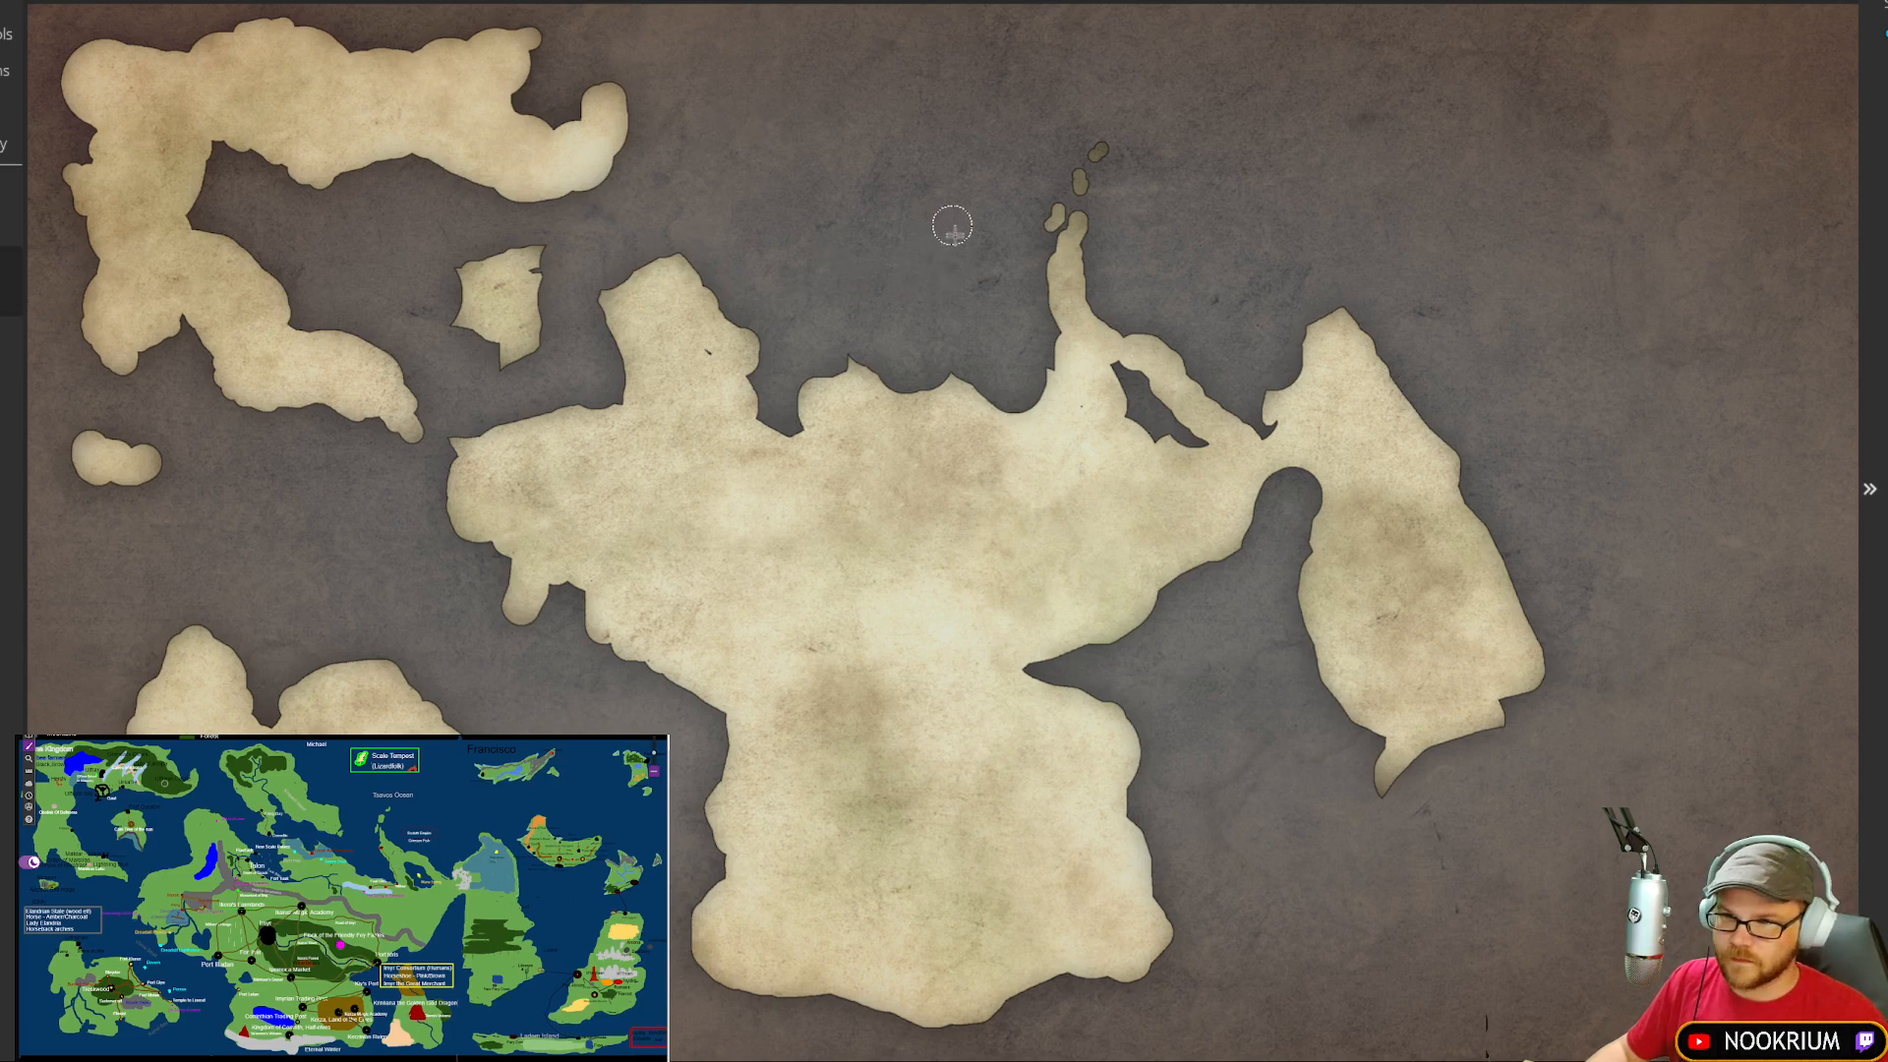
# Step: Paint a landmass with two southern prongs north of the central continent, and erase along its outer edges to narrow it
pyautogui.moveTo(932, 248)
pyautogui.mouseDown()
pyautogui.moveTo(940, 236)
pyautogui.moveTo(856, 209)
pyautogui.moveTo(767, 143)
pyautogui.mouseUp()
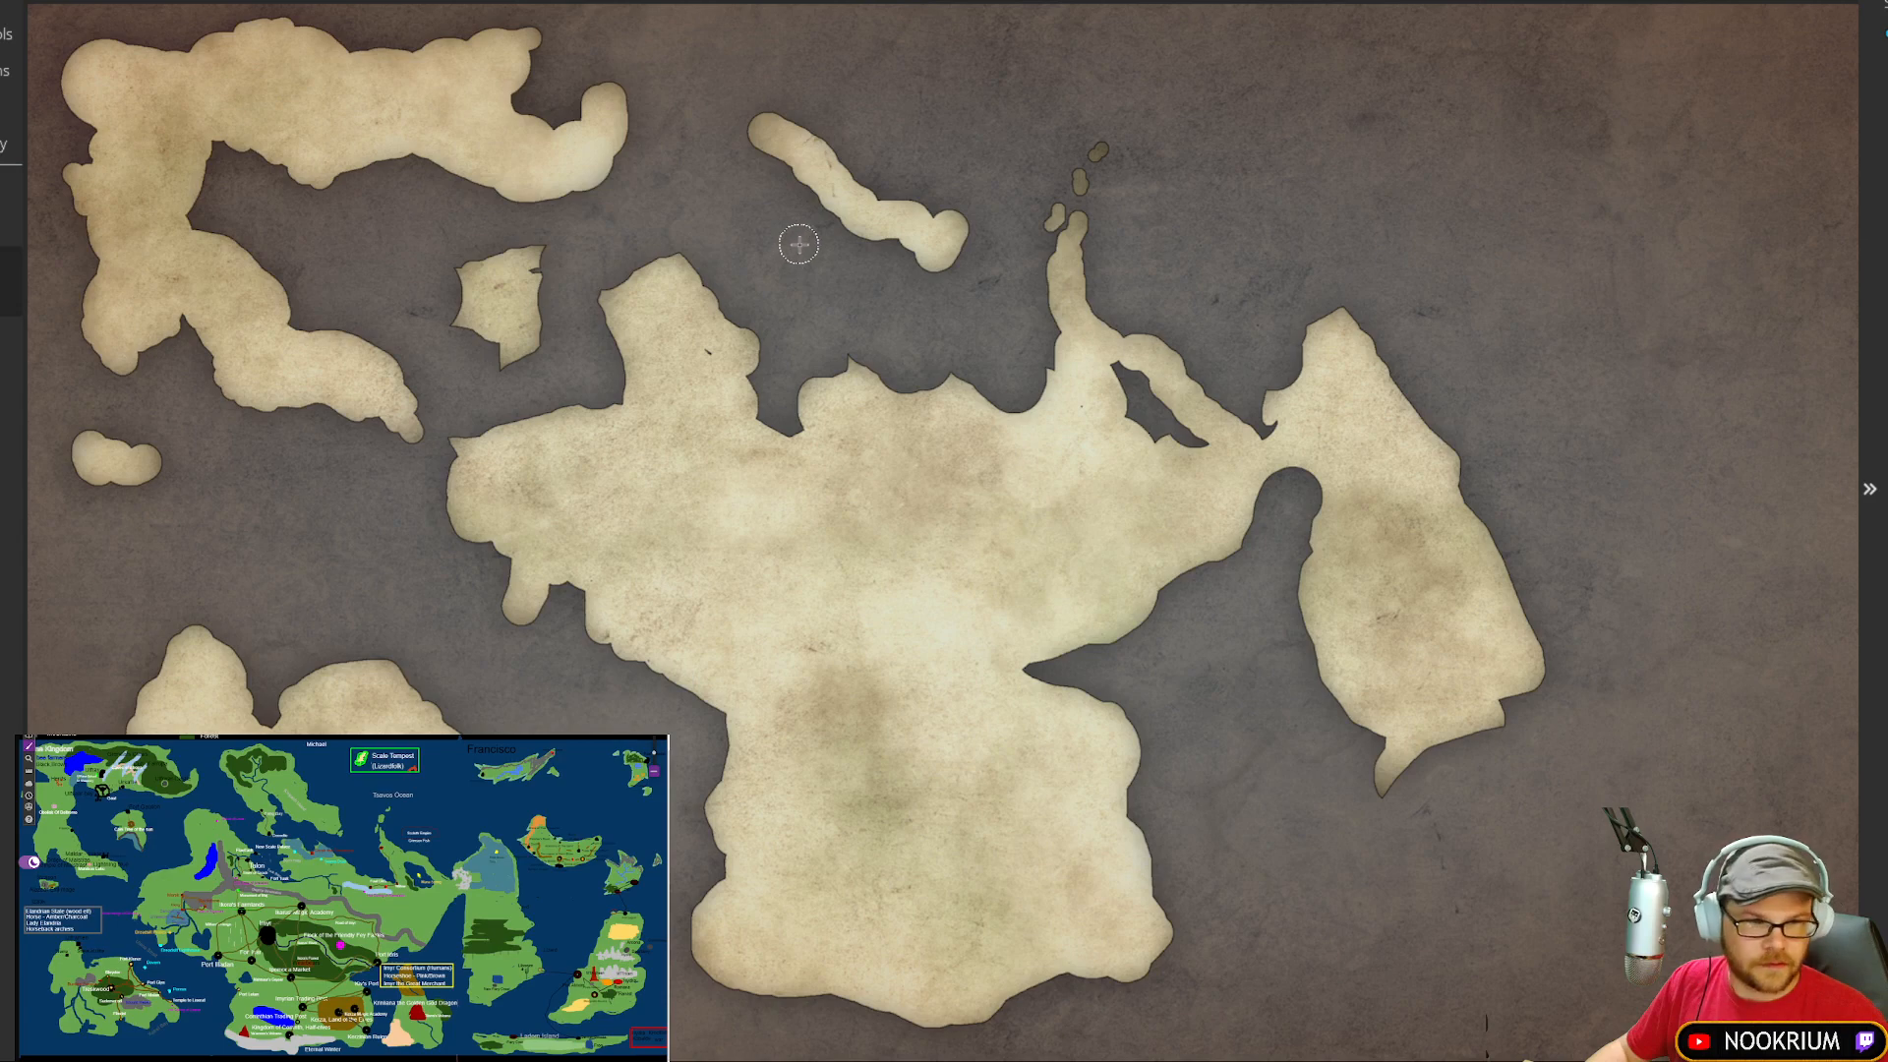
pyautogui.moveTo(792, 285); pyautogui.dragTo(777, 159)
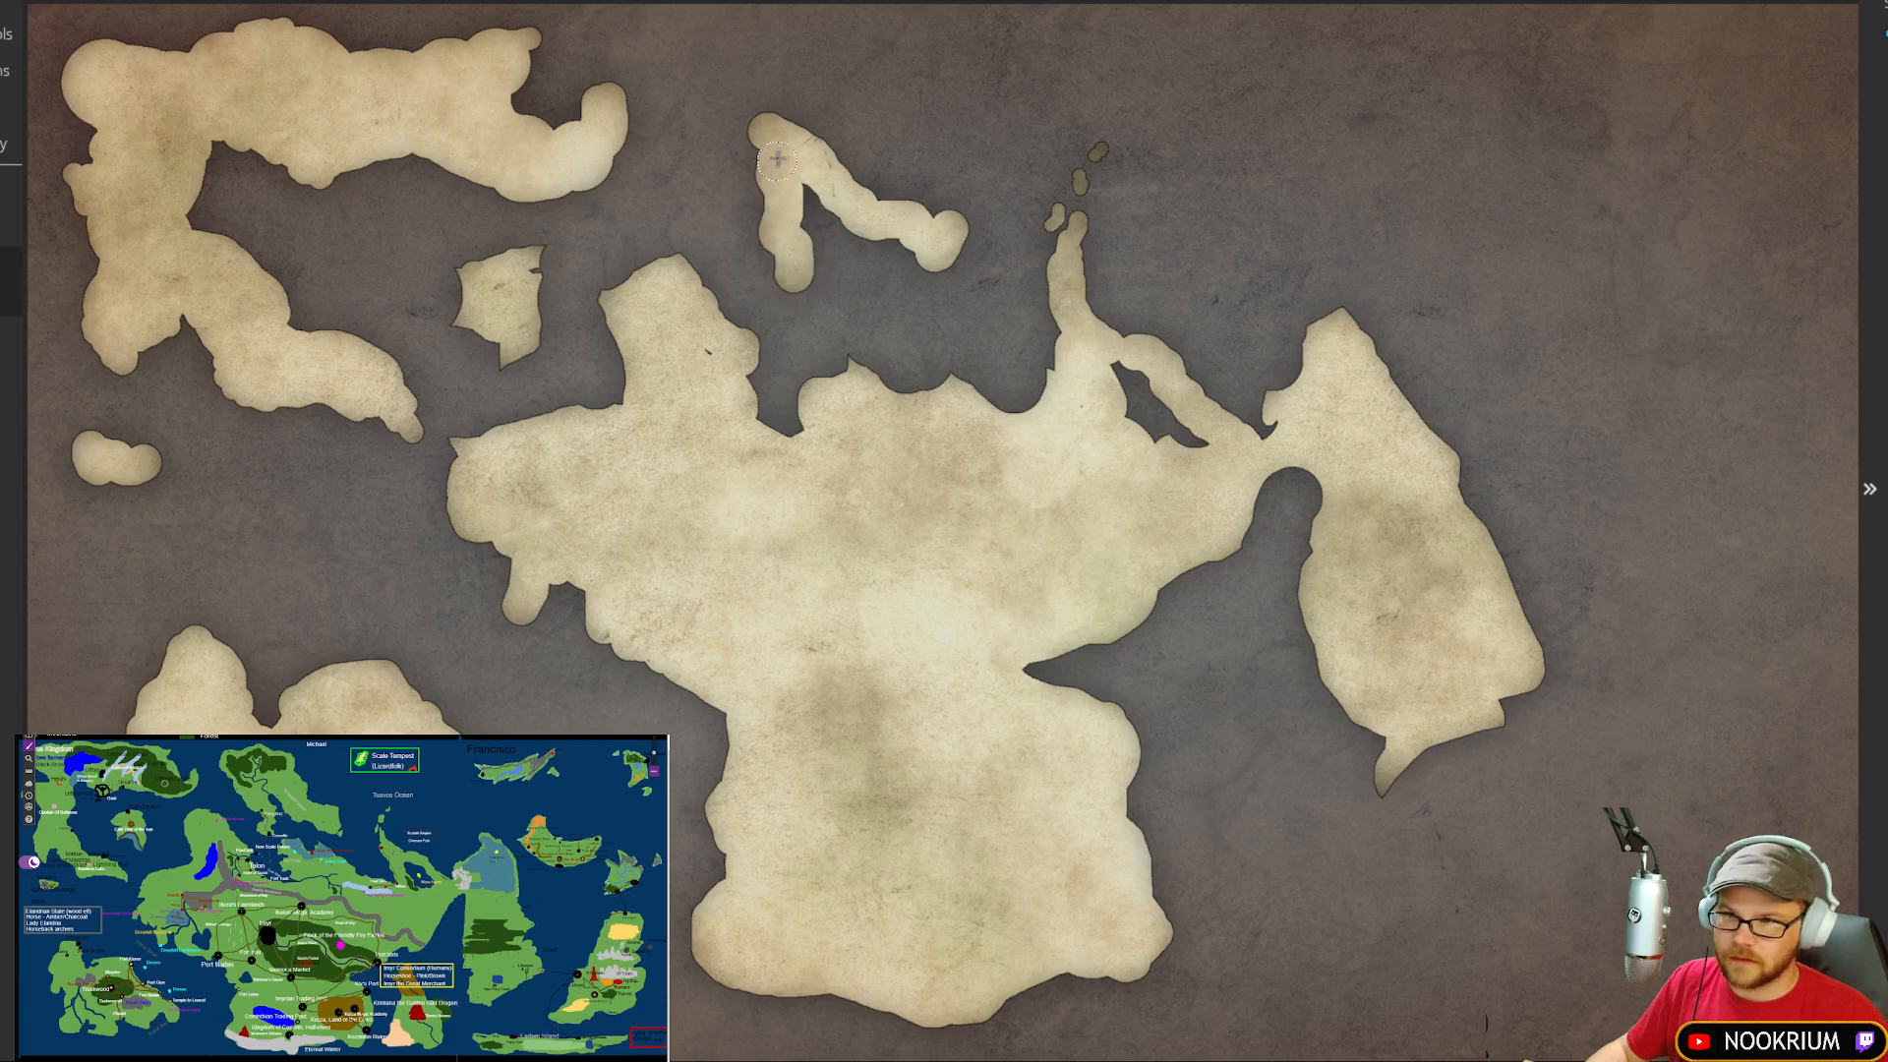
pyautogui.moveTo(784, 226)
pyautogui.mouseDown()
pyautogui.moveTo(714, 119)
pyautogui.moveTo(728, 95)
pyautogui.moveTo(728, 126)
pyautogui.moveTo(726, 95)
pyautogui.moveTo(795, 78)
pyautogui.moveTo(836, 39)
pyautogui.moveTo(871, 61)
pyautogui.moveTo(969, 41)
pyautogui.moveTo(893, 96)
pyautogui.moveTo(941, 65)
pyautogui.moveTo(911, 79)
pyautogui.moveTo(927, 135)
pyautogui.moveTo(989, 204)
pyautogui.moveTo(977, 242)
pyautogui.moveTo(947, 239)
pyautogui.moveTo(963, 221)
pyautogui.moveTo(833, 118)
pyautogui.moveTo(839, 78)
pyautogui.moveTo(758, 100)
pyautogui.moveTo(822, 76)
pyautogui.moveTo(888, 94)
pyautogui.moveTo(780, 119)
pyautogui.moveTo(780, 139)
pyautogui.moveTo(920, 203)
pyautogui.moveTo(889, 139)
pyautogui.mouseUp()
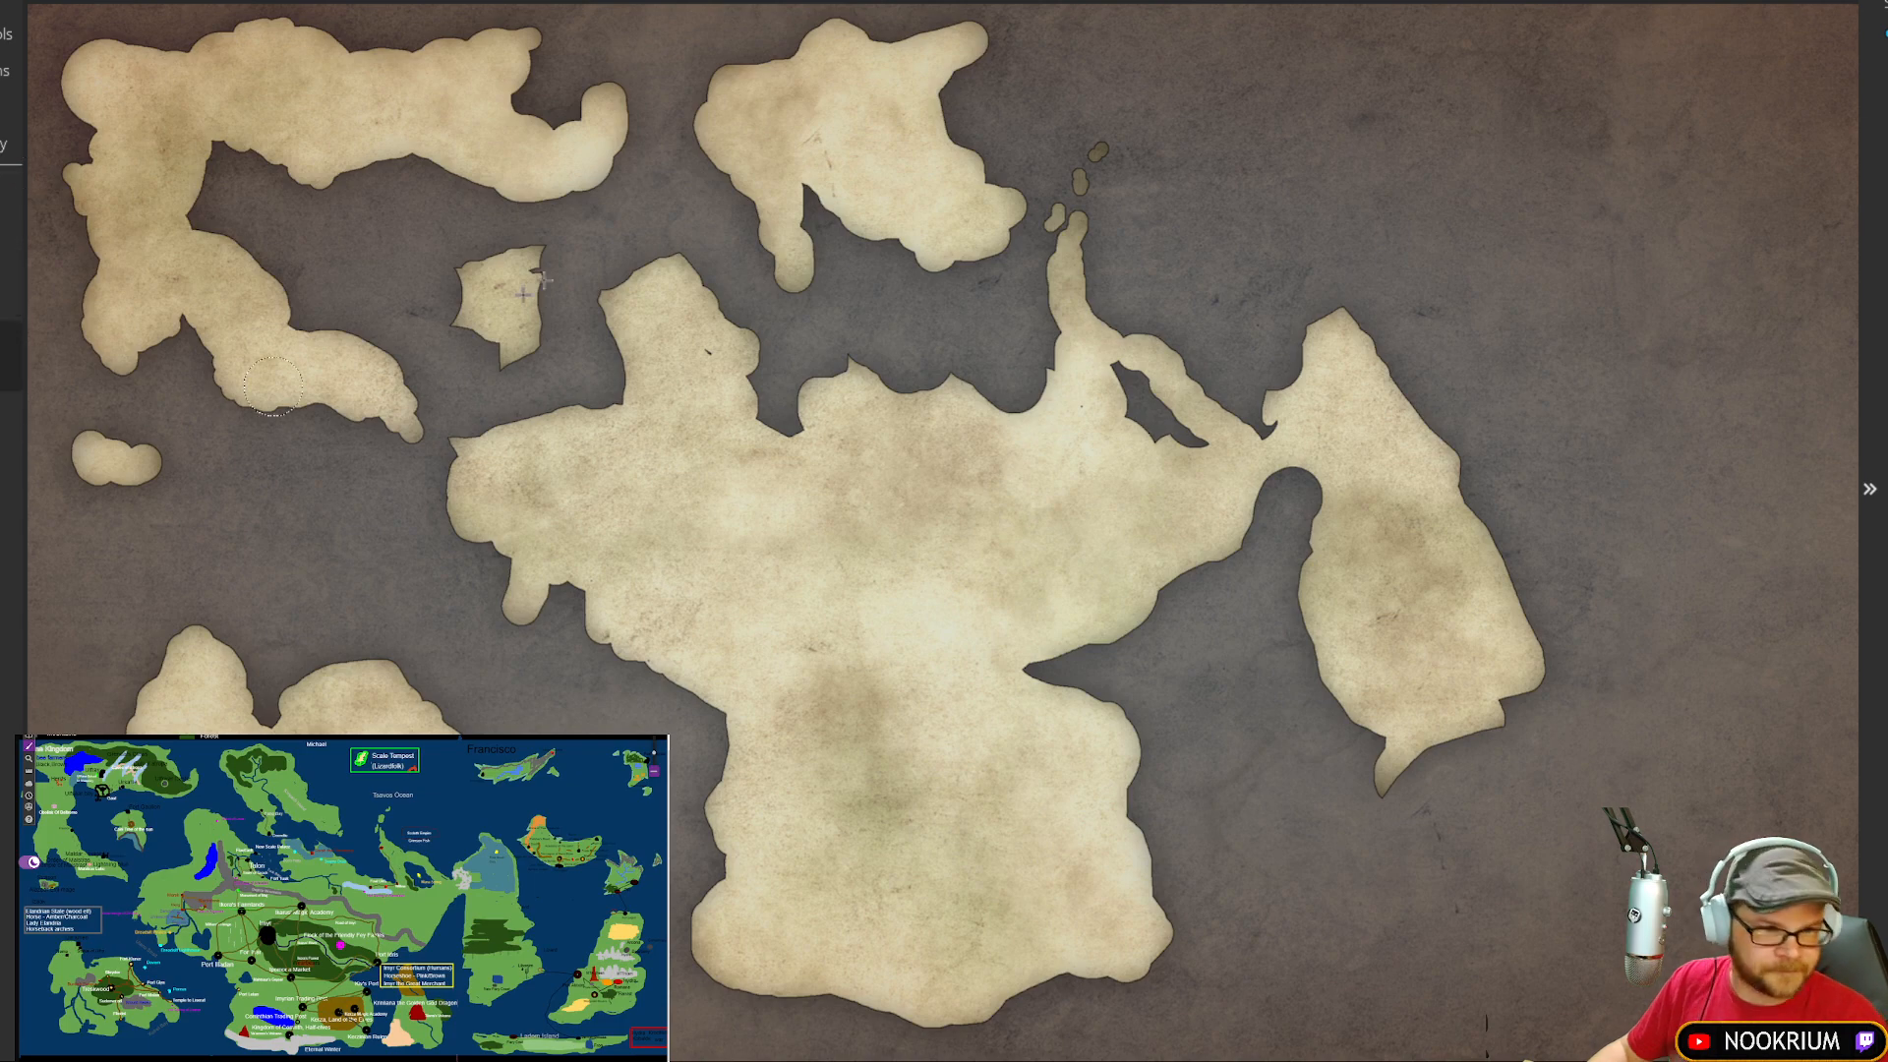
pyautogui.moveTo(1043, 192)
pyautogui.mouseDown()
pyautogui.moveTo(1013, 255)
pyautogui.moveTo(1004, 140)
pyautogui.moveTo(974, 174)
pyautogui.moveTo(976, 218)
pyautogui.moveTo(1004, 234)
pyautogui.moveTo(999, 290)
pyautogui.moveTo(994, 181)
pyautogui.moveTo(948, 156)
pyautogui.moveTo(964, 146)
pyautogui.moveTo(940, 131)
pyautogui.moveTo(947, 78)
pyautogui.moveTo(901, 42)
pyautogui.moveTo(1010, 31)
pyautogui.moveTo(905, 99)
pyautogui.mouseUp()
pyautogui.moveTo(860, 9)
pyautogui.mouseDown()
pyautogui.moveTo(756, 59)
pyautogui.moveTo(691, 103)
pyautogui.moveTo(664, 78)
pyautogui.moveTo(751, 242)
pyautogui.moveTo(870, 238)
pyautogui.mouseUp()
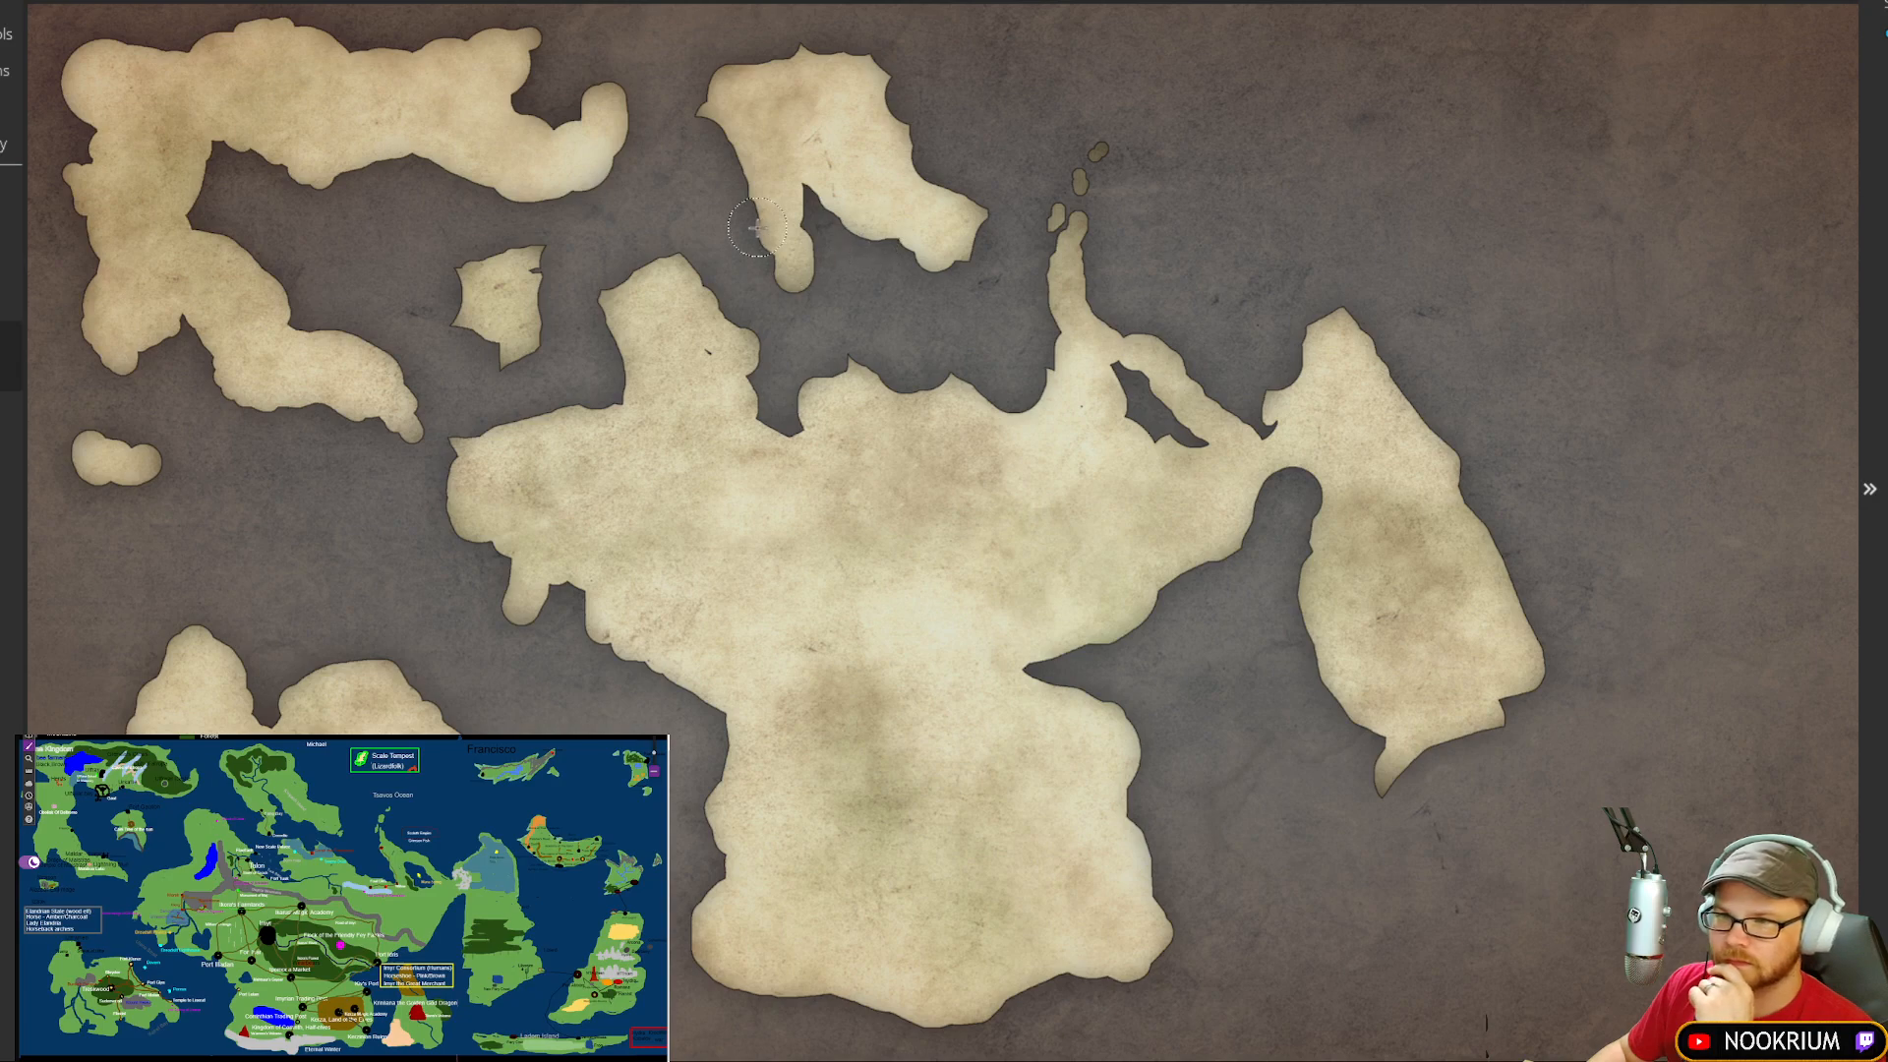
pyautogui.moveTo(757, 227)
pyautogui.mouseDown()
pyautogui.moveTo(787, 257)
pyautogui.moveTo(831, 252)
pyautogui.mouseUp()
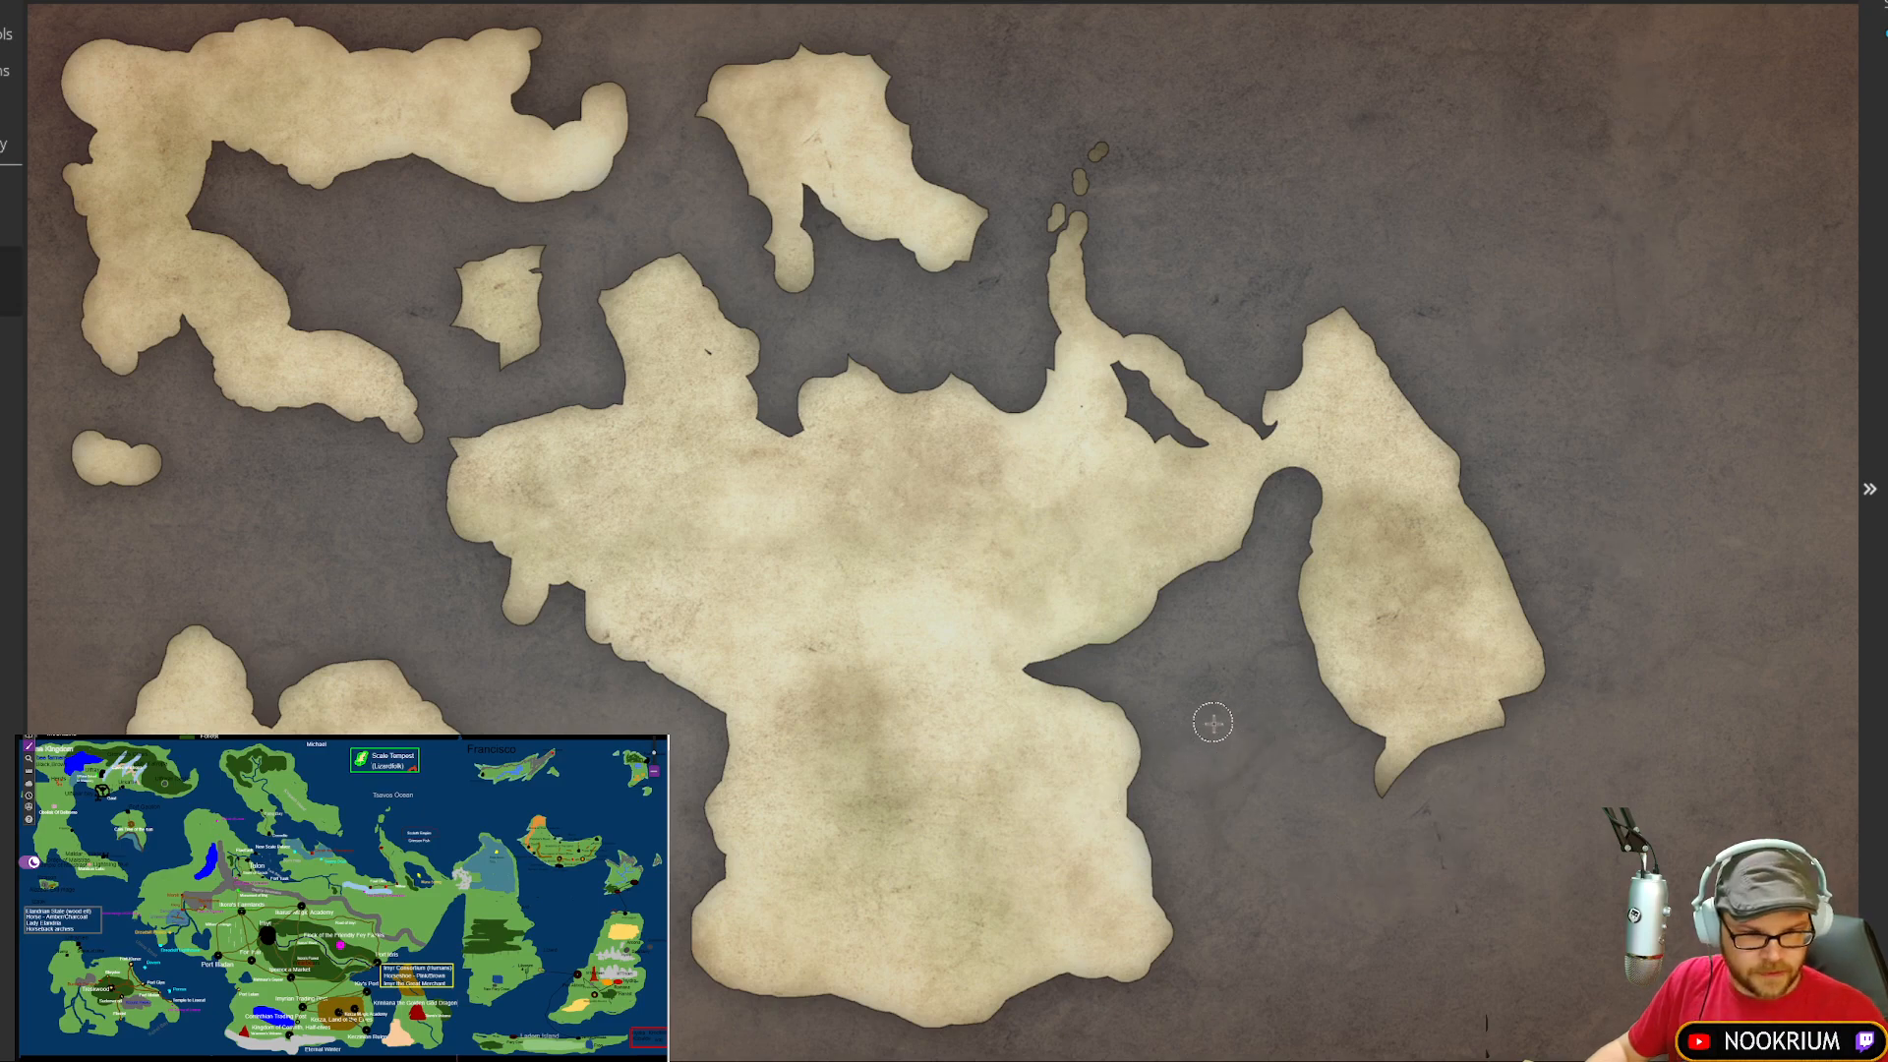
# Step: Paint a tall island southeast of the central continent, a strip of land in the southeastern corner and a large landmass along the eastern edge
pyautogui.moveTo(1225, 725)
pyautogui.mouseDown()
pyautogui.moveTo(1245, 771)
pyautogui.moveTo(1244, 895)
pyautogui.moveTo(1215, 971)
pyautogui.moveTo(1334, 936)
pyautogui.moveTo(1360, 907)
pyautogui.moveTo(1314, 854)
pyautogui.moveTo(1345, 837)
pyautogui.moveTo(1327, 796)
pyautogui.moveTo(1315, 811)
pyautogui.moveTo(1245, 735)
pyautogui.moveTo(1271, 853)
pyautogui.moveTo(1294, 830)
pyautogui.moveTo(1272, 793)
pyautogui.moveTo(1286, 924)
pyautogui.mouseUp()
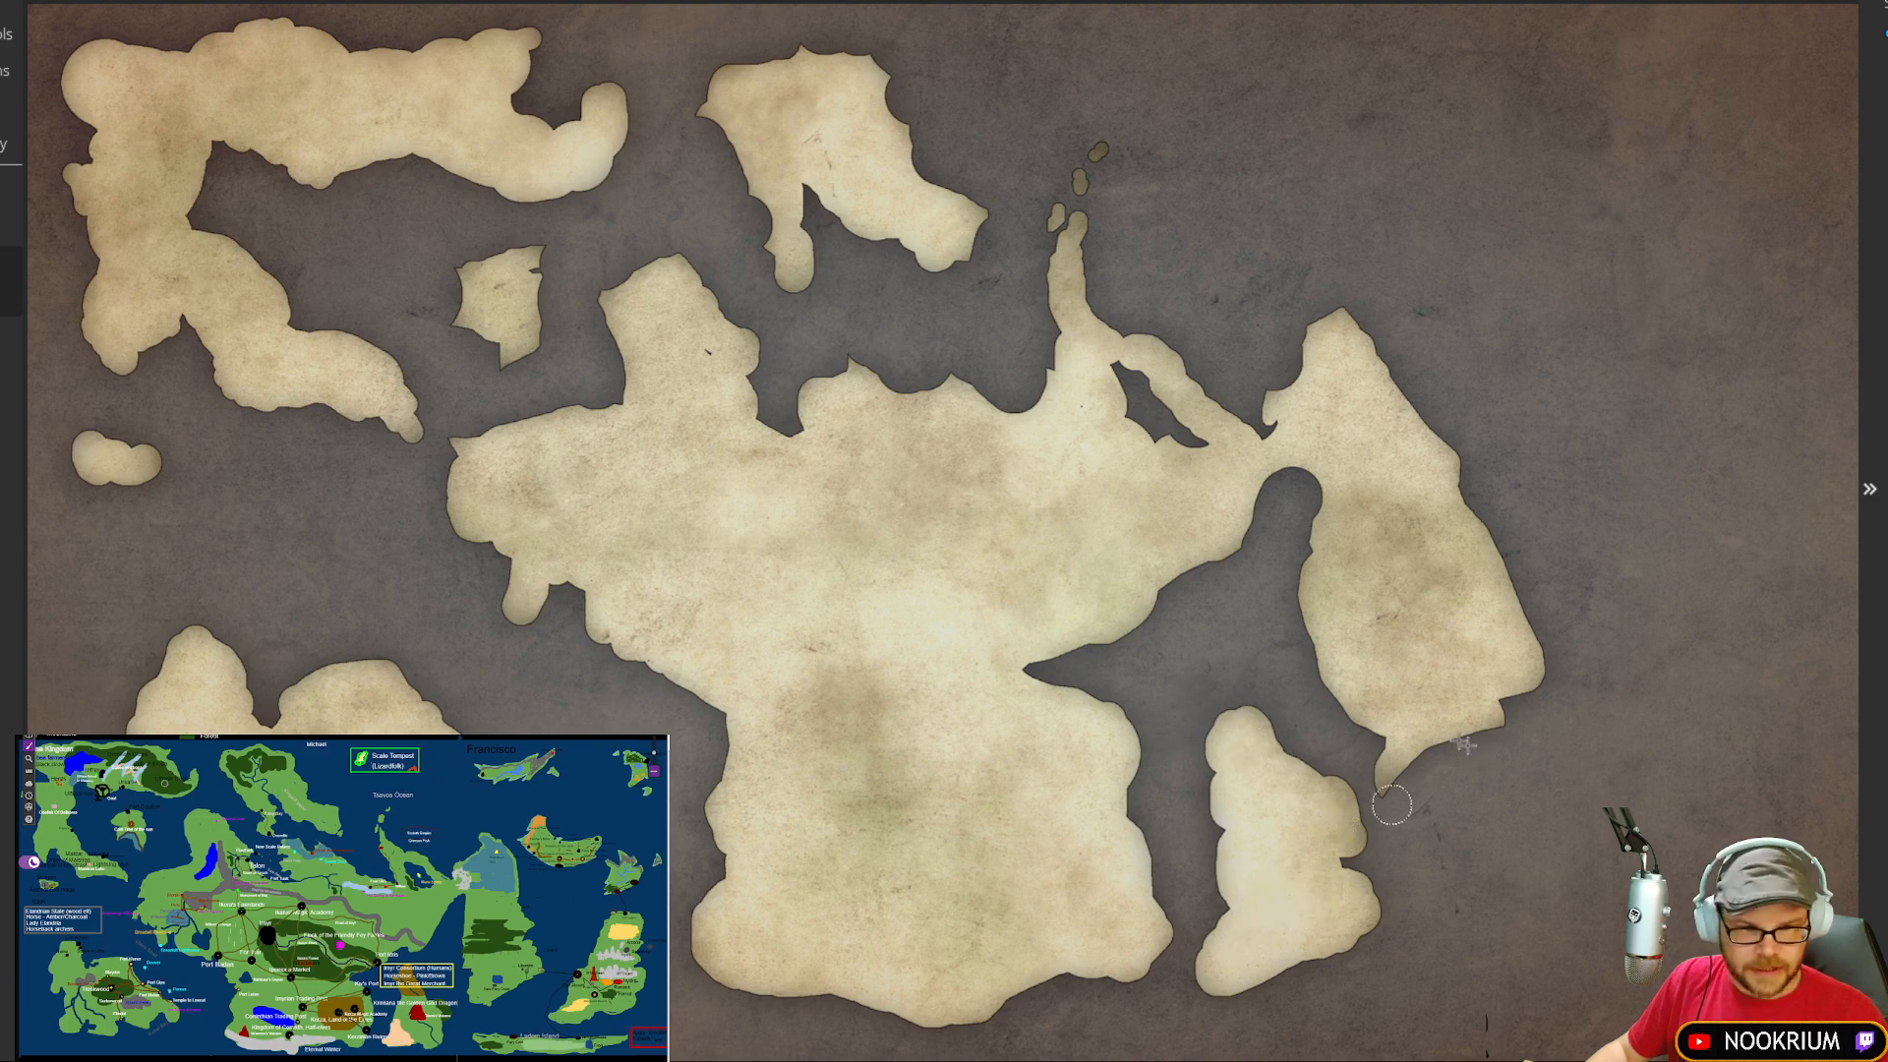
pyautogui.click(1506, 961)
pyautogui.moveTo(1505, 961)
pyautogui.mouseDown()
pyautogui.moveTo(1634, 1000)
pyautogui.moveTo(1520, 990)
pyautogui.mouseUp()
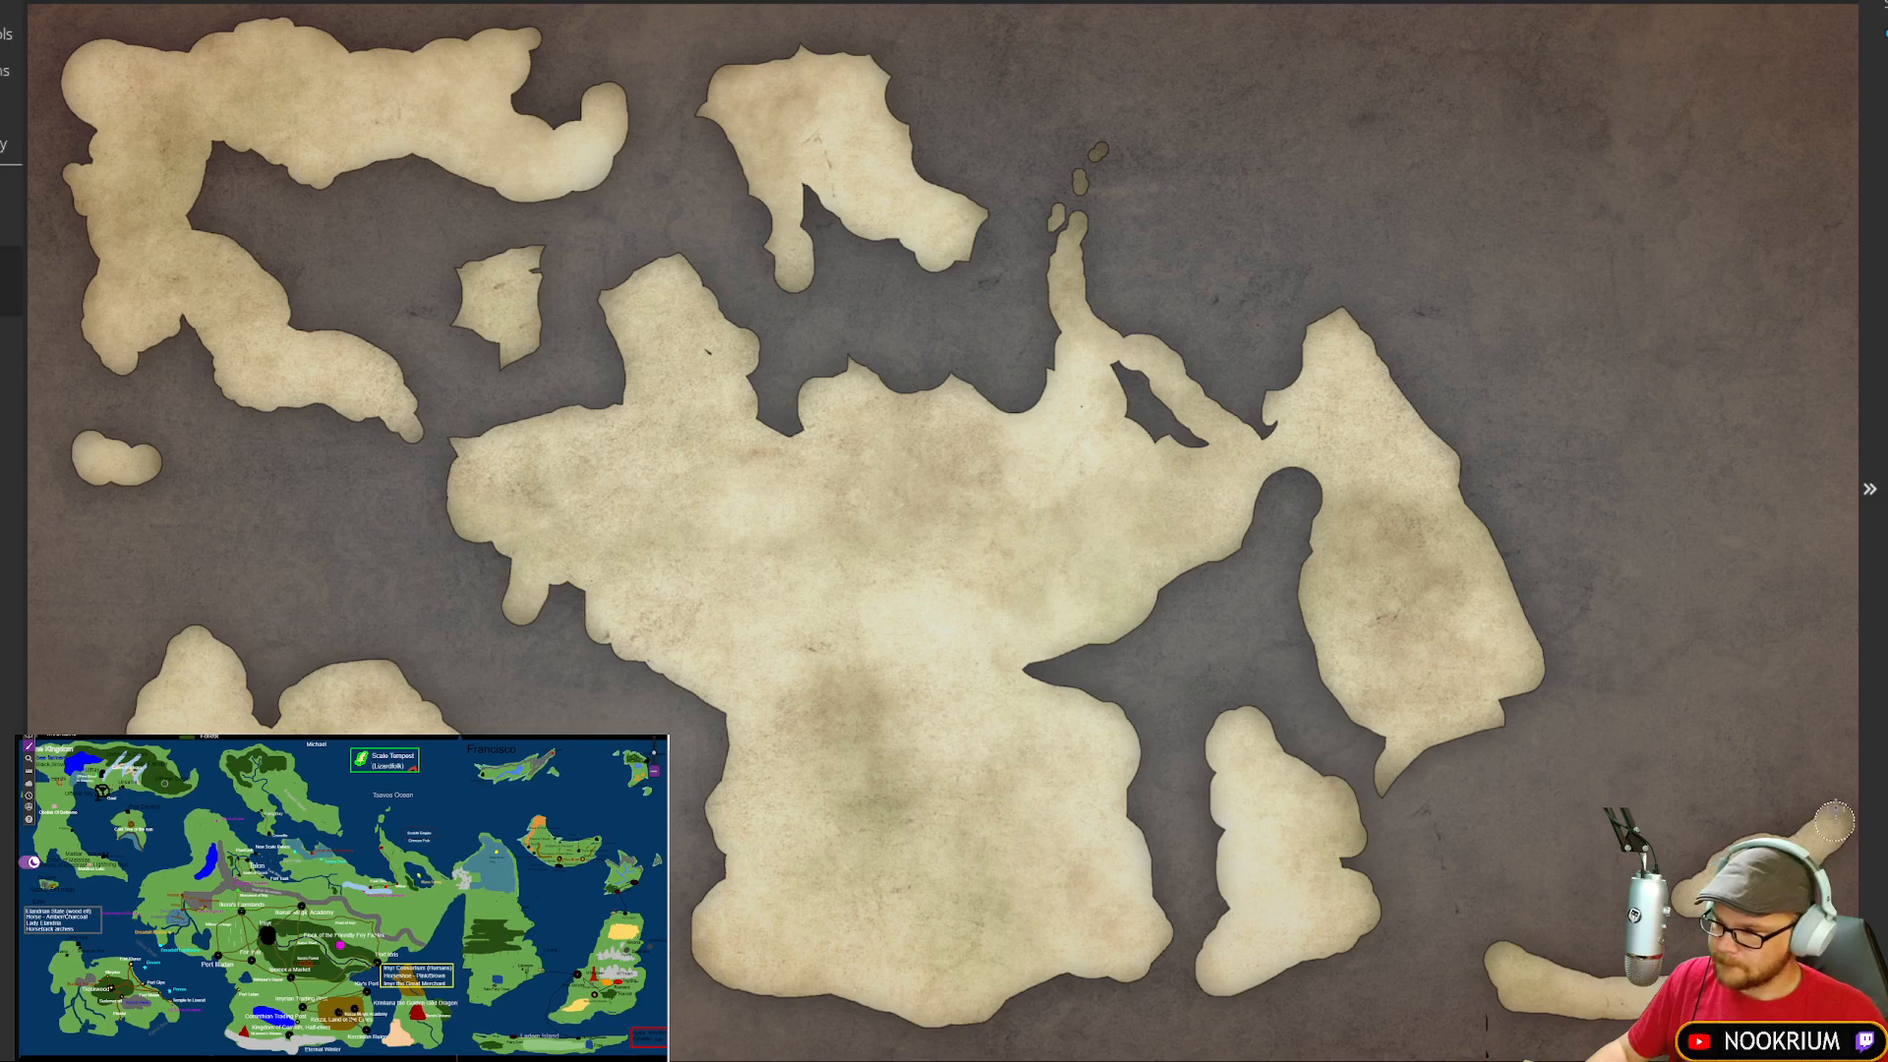
pyautogui.moveTo(1837, 772)
pyautogui.mouseDown()
pyautogui.moveTo(1809, 745)
pyautogui.moveTo(1813, 571)
pyautogui.moveTo(1776, 572)
pyautogui.moveTo(1706, 629)
pyautogui.moveTo(1677, 885)
pyautogui.moveTo(1773, 602)
pyautogui.moveTo(1726, 690)
pyautogui.moveTo(1744, 645)
pyautogui.mouseUp()
pyautogui.moveTo(1779, 723); pyautogui.dragTo(1778, 657)
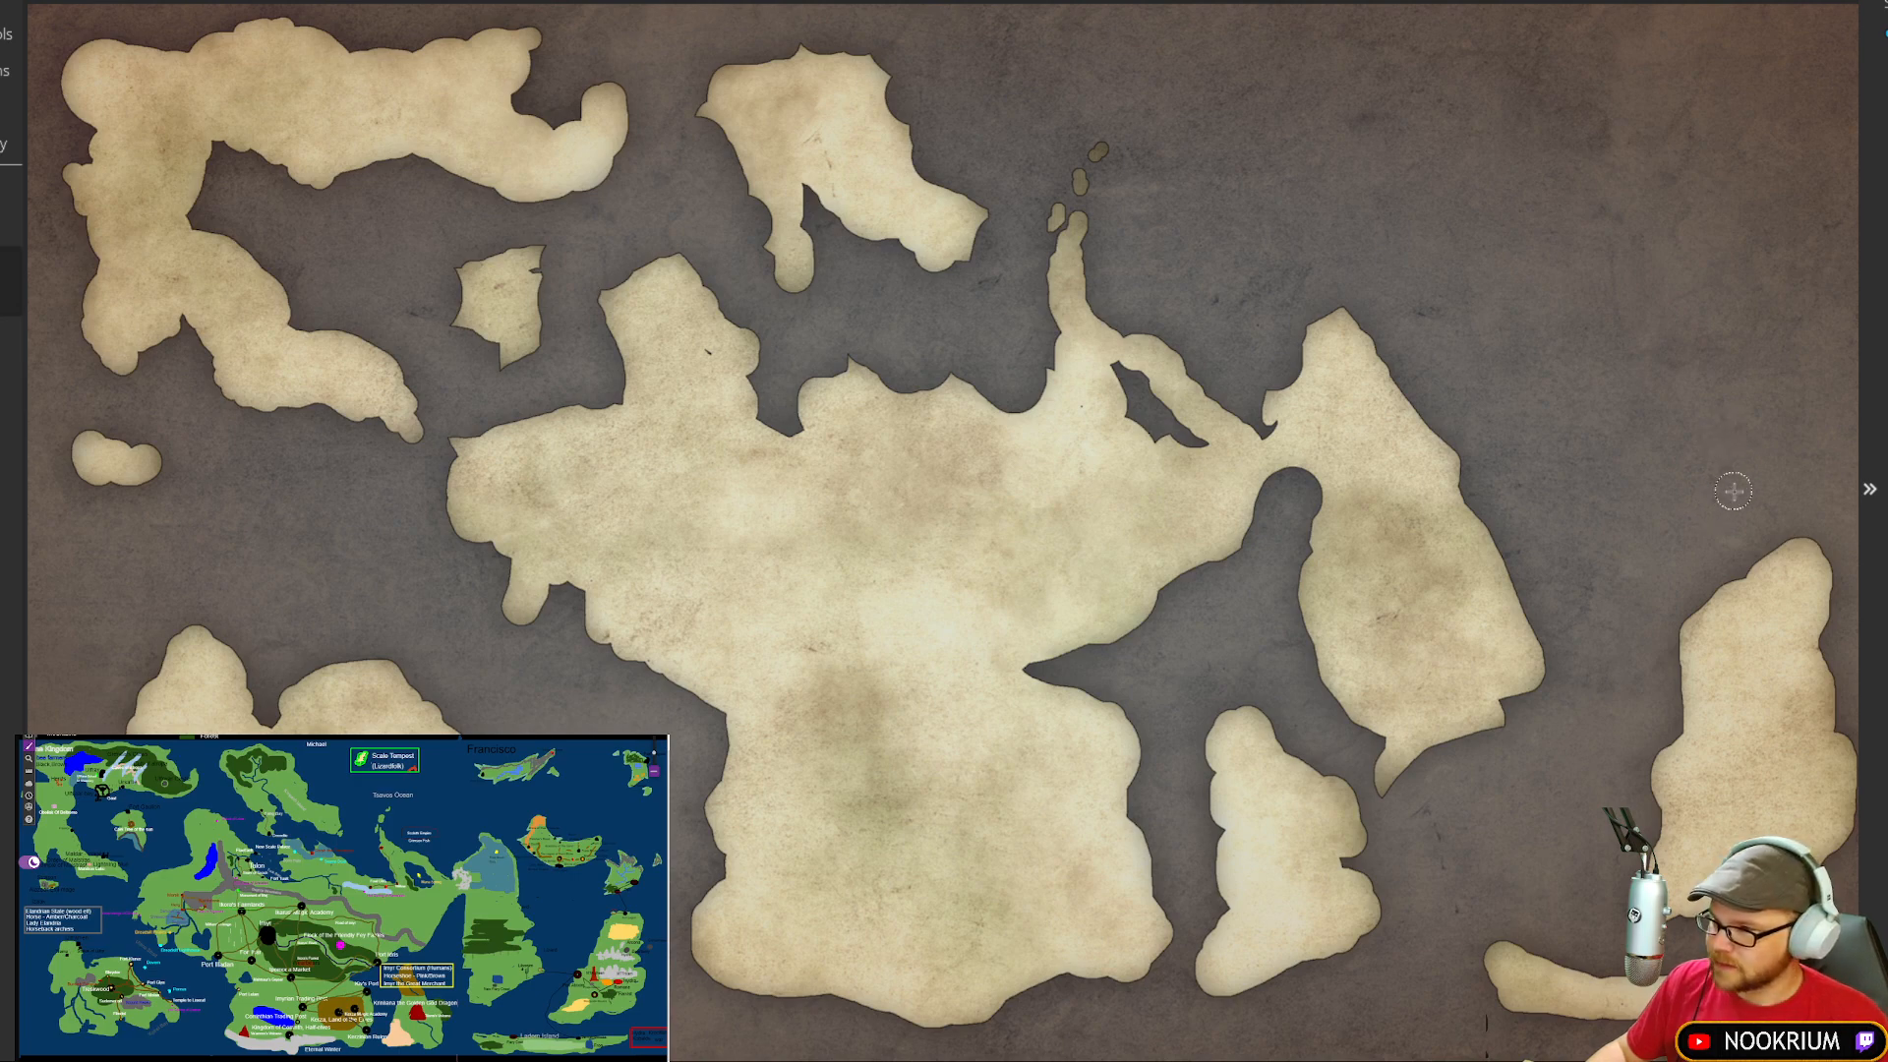
# Step: Paint a rounded island with an islet above the eastern landmass, and a crescent-shaped island northeast of the eastern arm
pyautogui.moveTo(1721, 480)
pyautogui.mouseDown()
pyautogui.moveTo(1795, 433)
pyautogui.moveTo(1763, 357)
pyautogui.moveTo(1755, 418)
pyautogui.moveTo(1716, 386)
pyautogui.moveTo(1717, 467)
pyautogui.moveTo(1747, 443)
pyautogui.mouseUp()
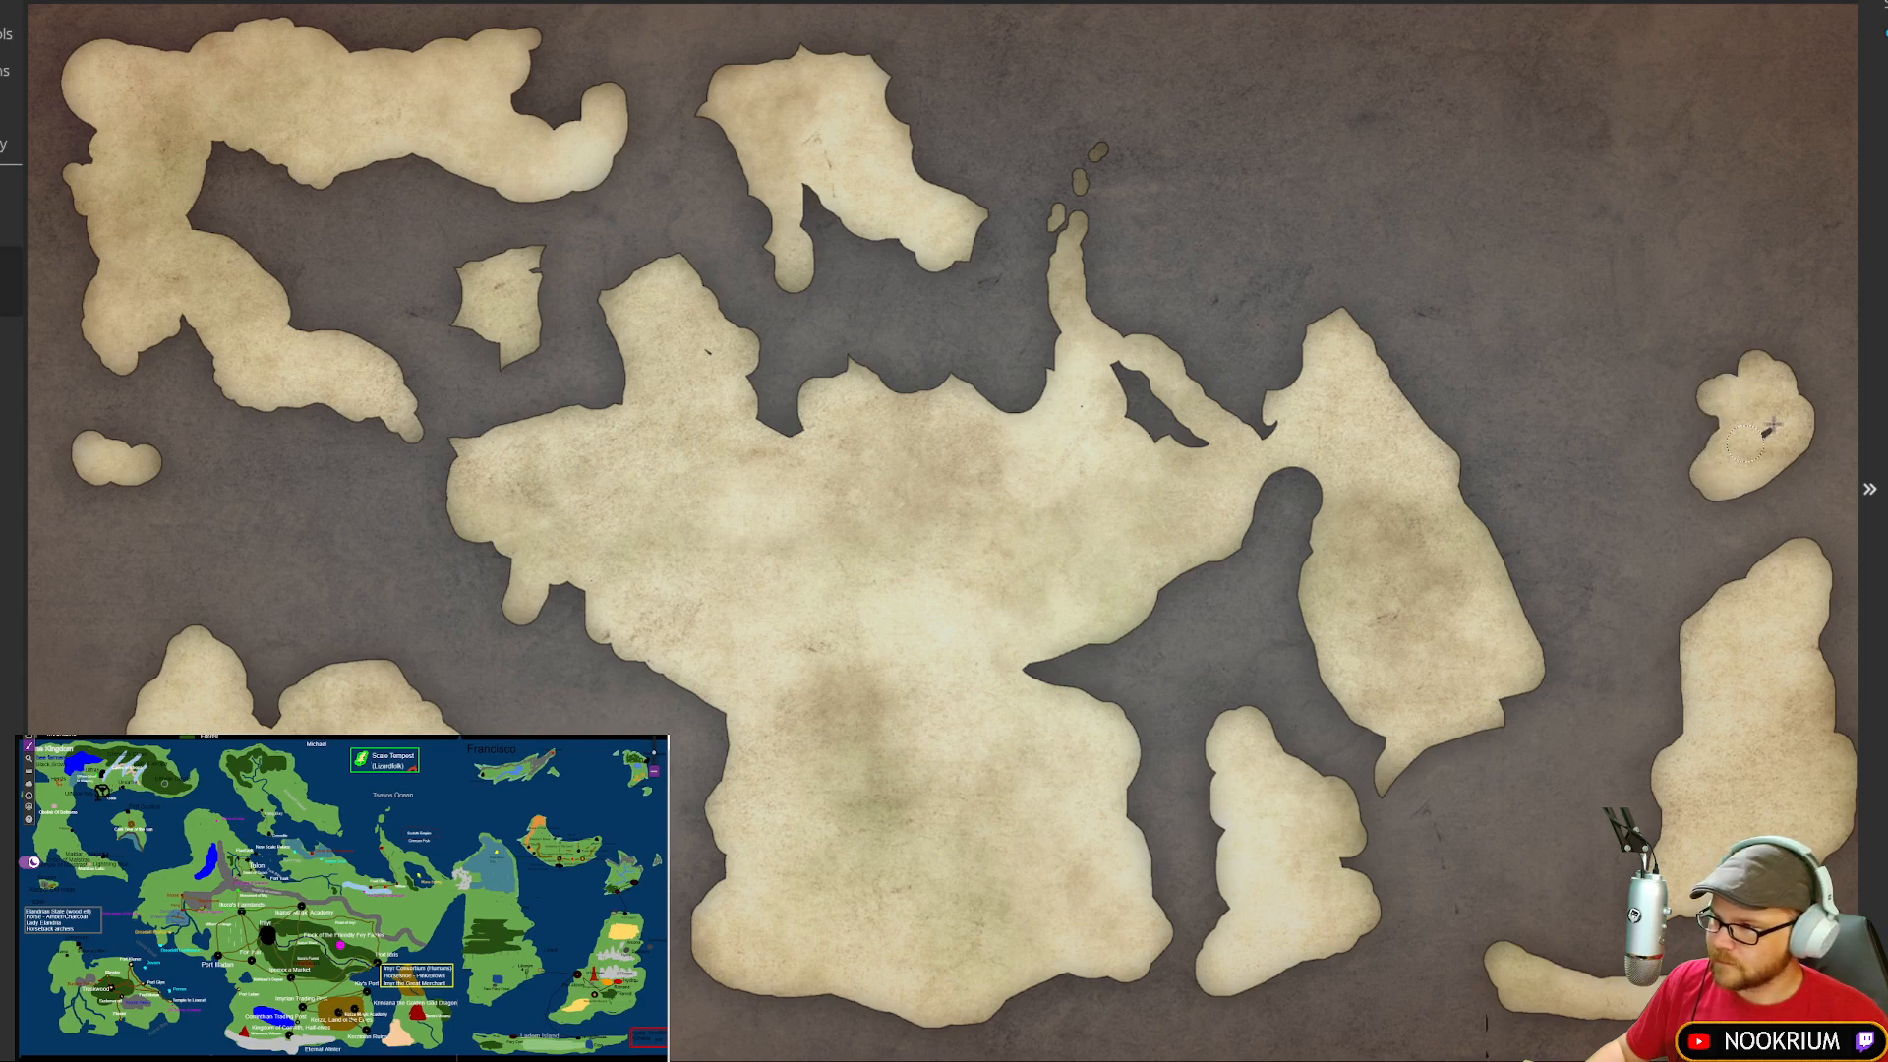
pyautogui.click(1831, 349)
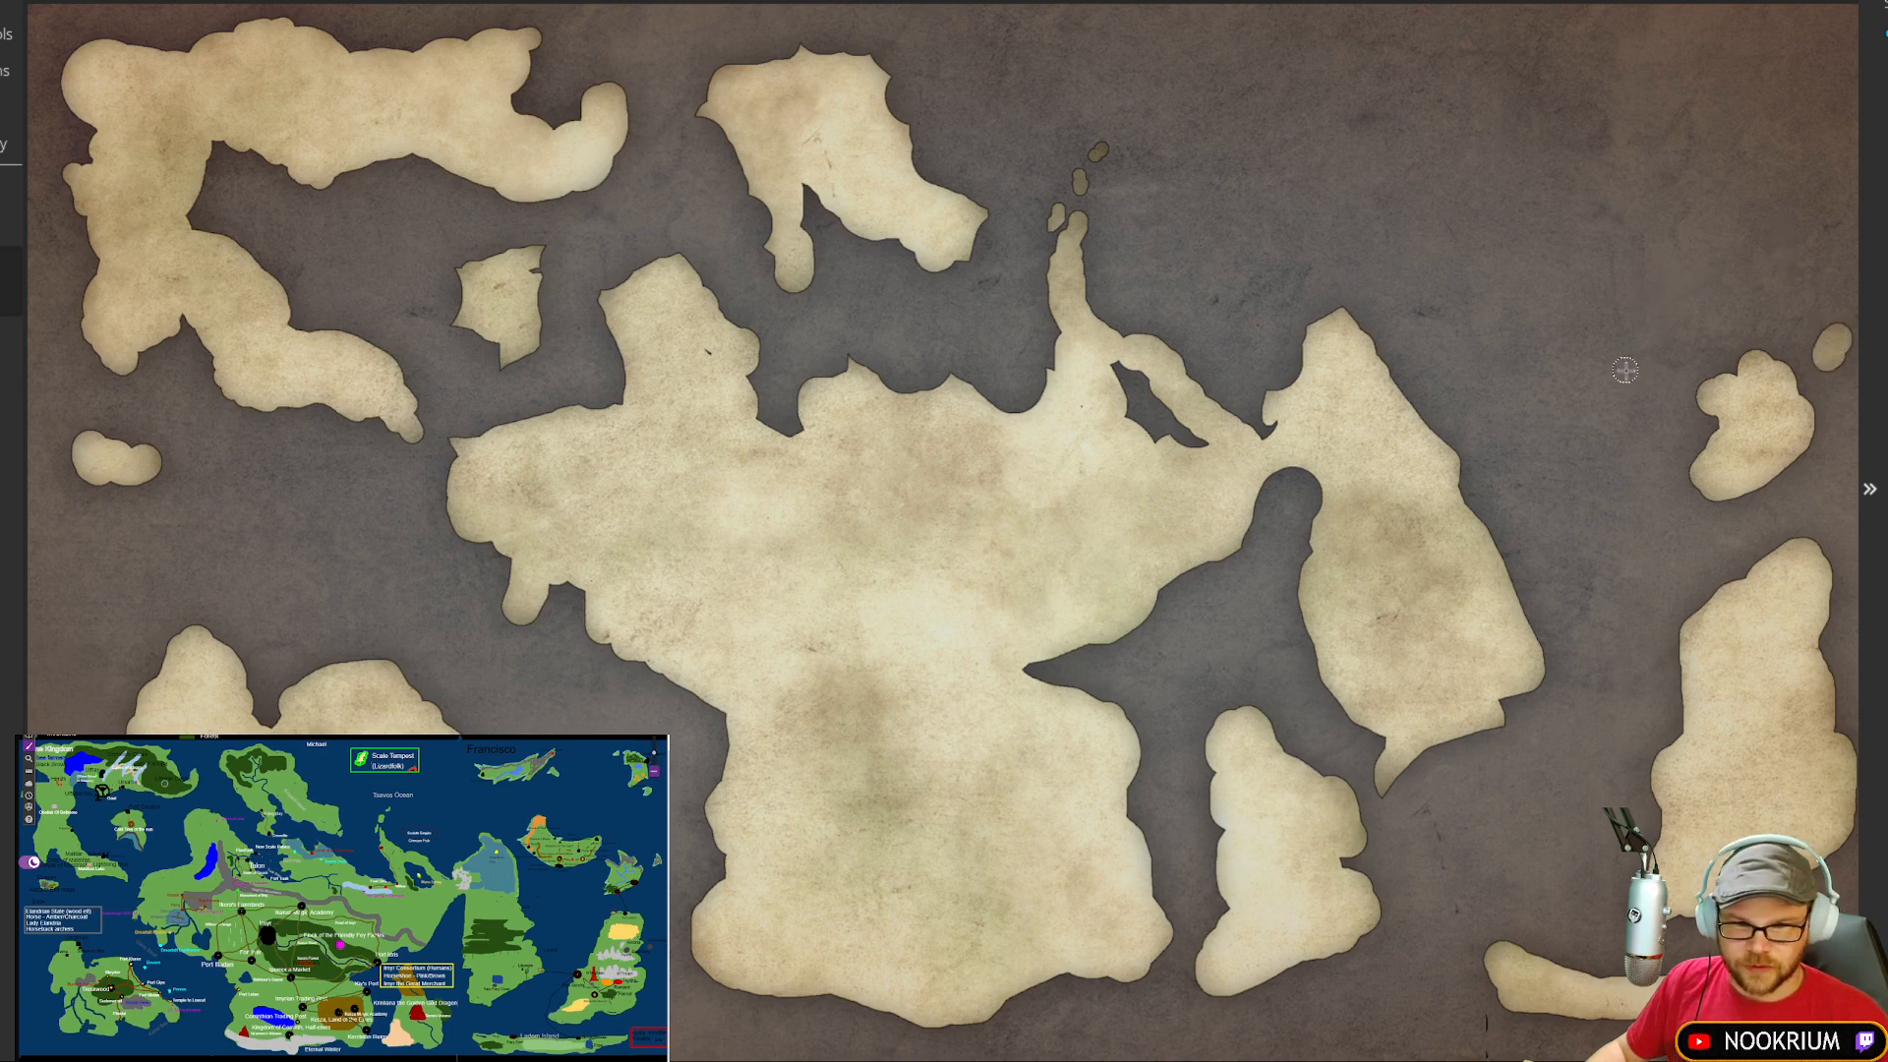
pyautogui.moveTo(1631, 381)
pyautogui.mouseDown()
pyautogui.moveTo(1538, 382)
pyautogui.moveTo(1416, 296)
pyautogui.moveTo(1468, 292)
pyautogui.mouseUp()
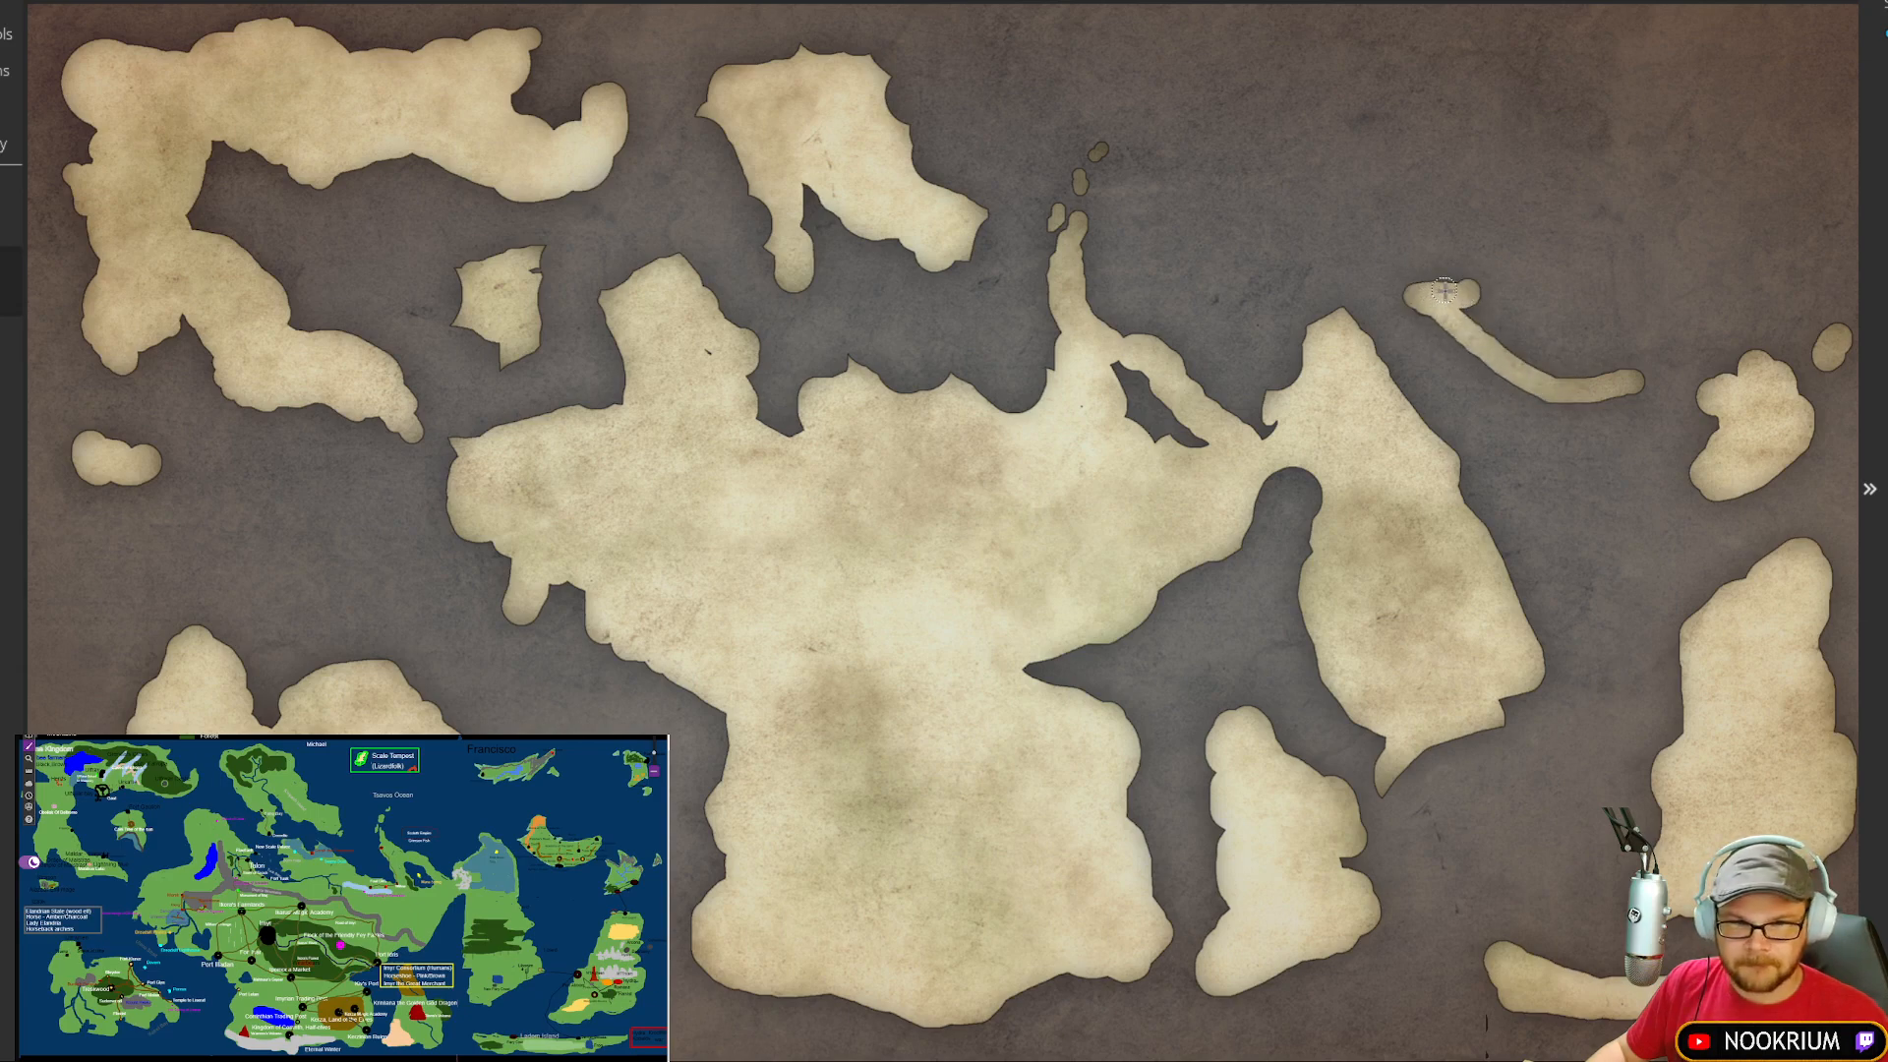
pyautogui.moveTo(1461, 286)
pyautogui.mouseDown()
pyautogui.moveTo(1505, 245)
pyautogui.moveTo(1563, 308)
pyautogui.moveTo(1654, 290)
pyautogui.moveTo(1623, 373)
pyautogui.moveTo(1566, 372)
pyautogui.moveTo(1465, 321)
pyautogui.moveTo(1504, 285)
pyautogui.moveTo(1587, 343)
pyautogui.moveTo(1613, 326)
pyautogui.moveTo(1541, 356)
pyautogui.mouseUp()
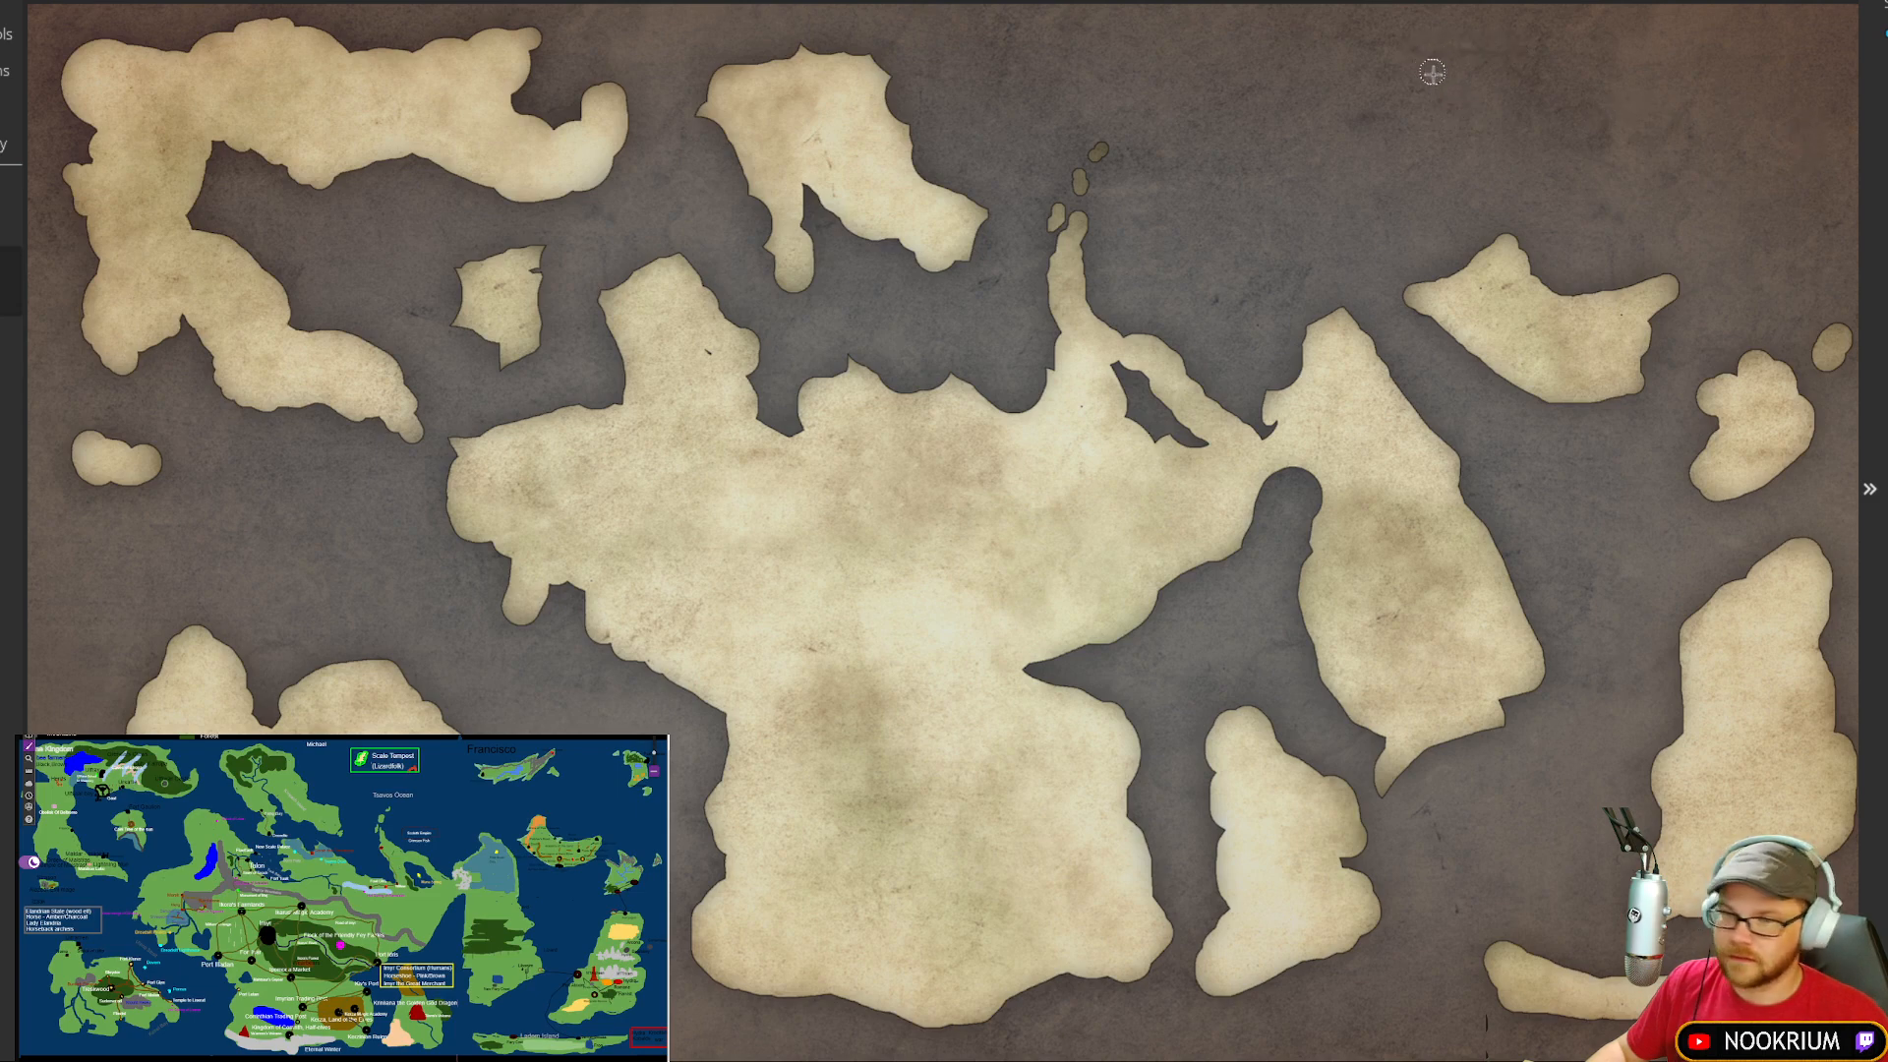
# Step: Paint a slanted elongated island with an islet near the northern edge, and a cluster of small islands in the northeastern corner
pyautogui.moveTo(1433, 74)
pyautogui.mouseDown()
pyautogui.moveTo(1593, 19)
pyautogui.moveTo(1505, 86)
pyautogui.moveTo(1514, 64)
pyautogui.moveTo(1400, 92)
pyautogui.mouseUp()
pyautogui.moveTo(1624, 65); pyautogui.dragTo(1634, 89)
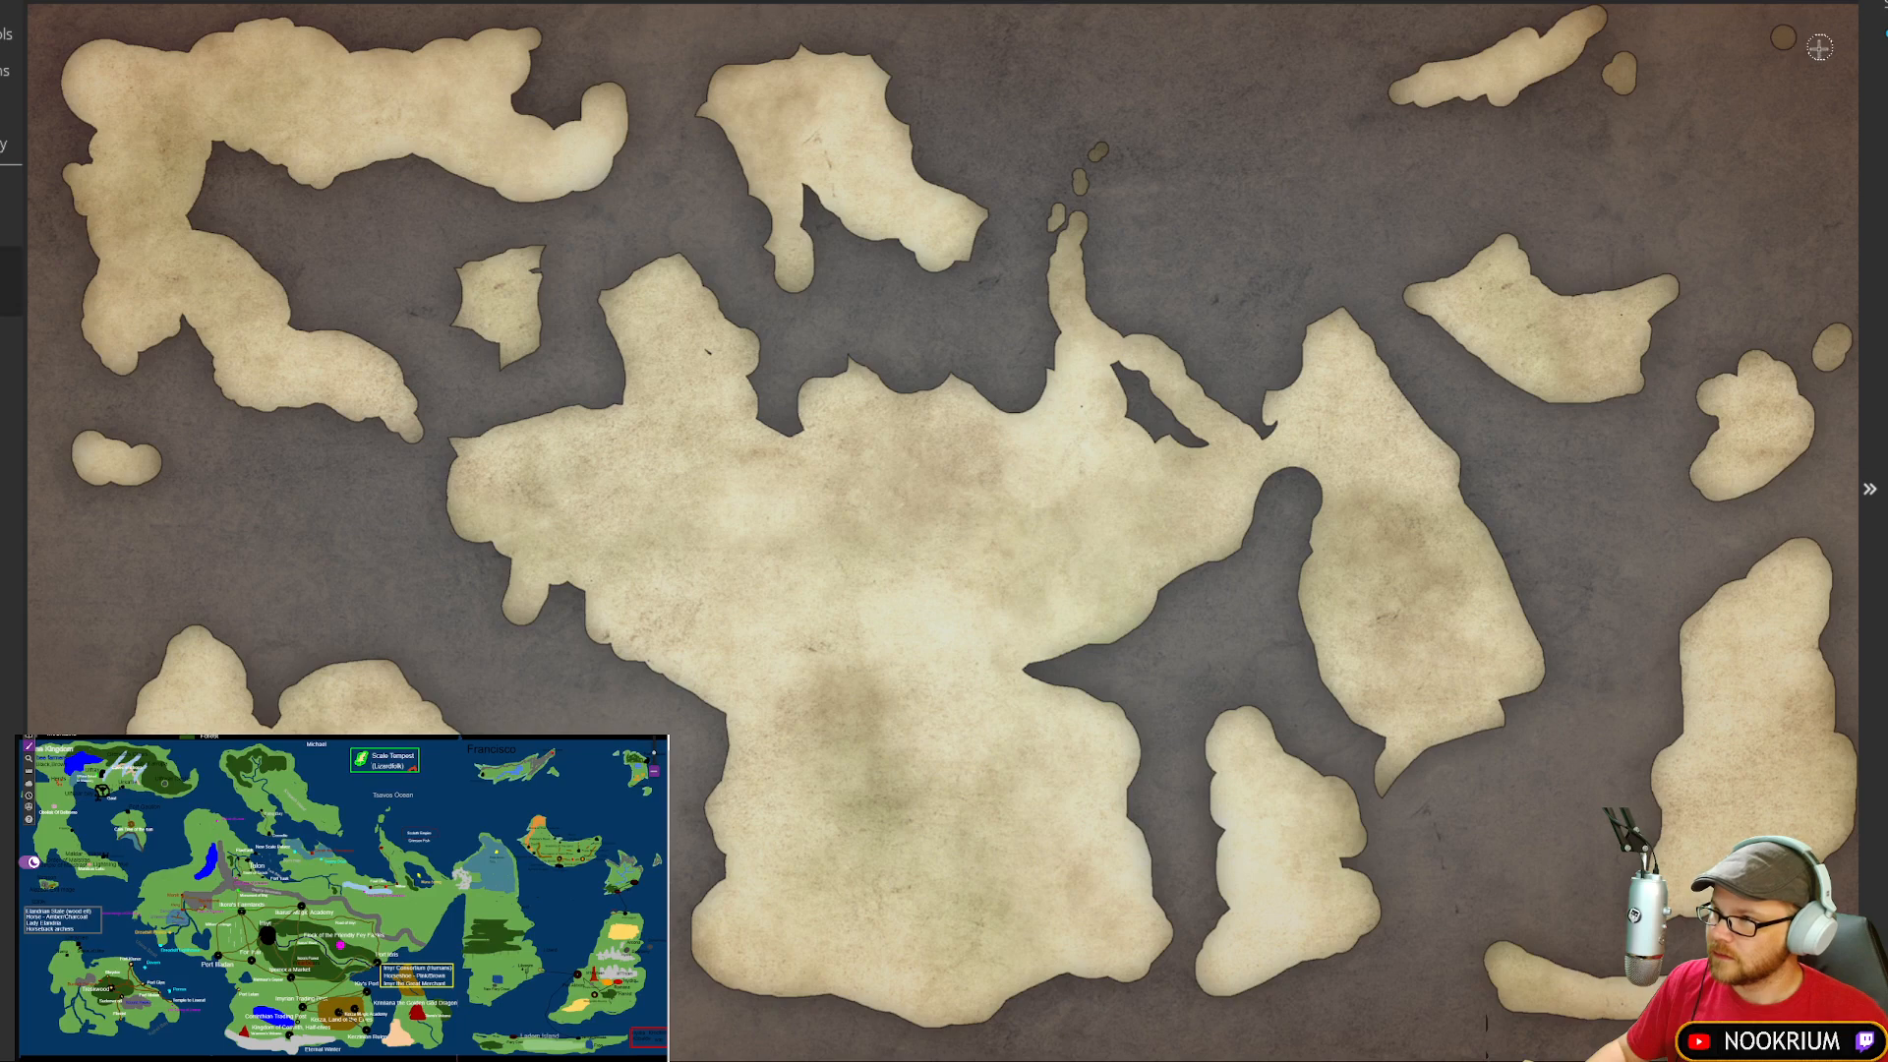
pyautogui.moveTo(1820, 51)
pyautogui.mouseDown()
pyautogui.moveTo(1787, 126)
pyautogui.moveTo(1808, 69)
pyautogui.mouseUp()
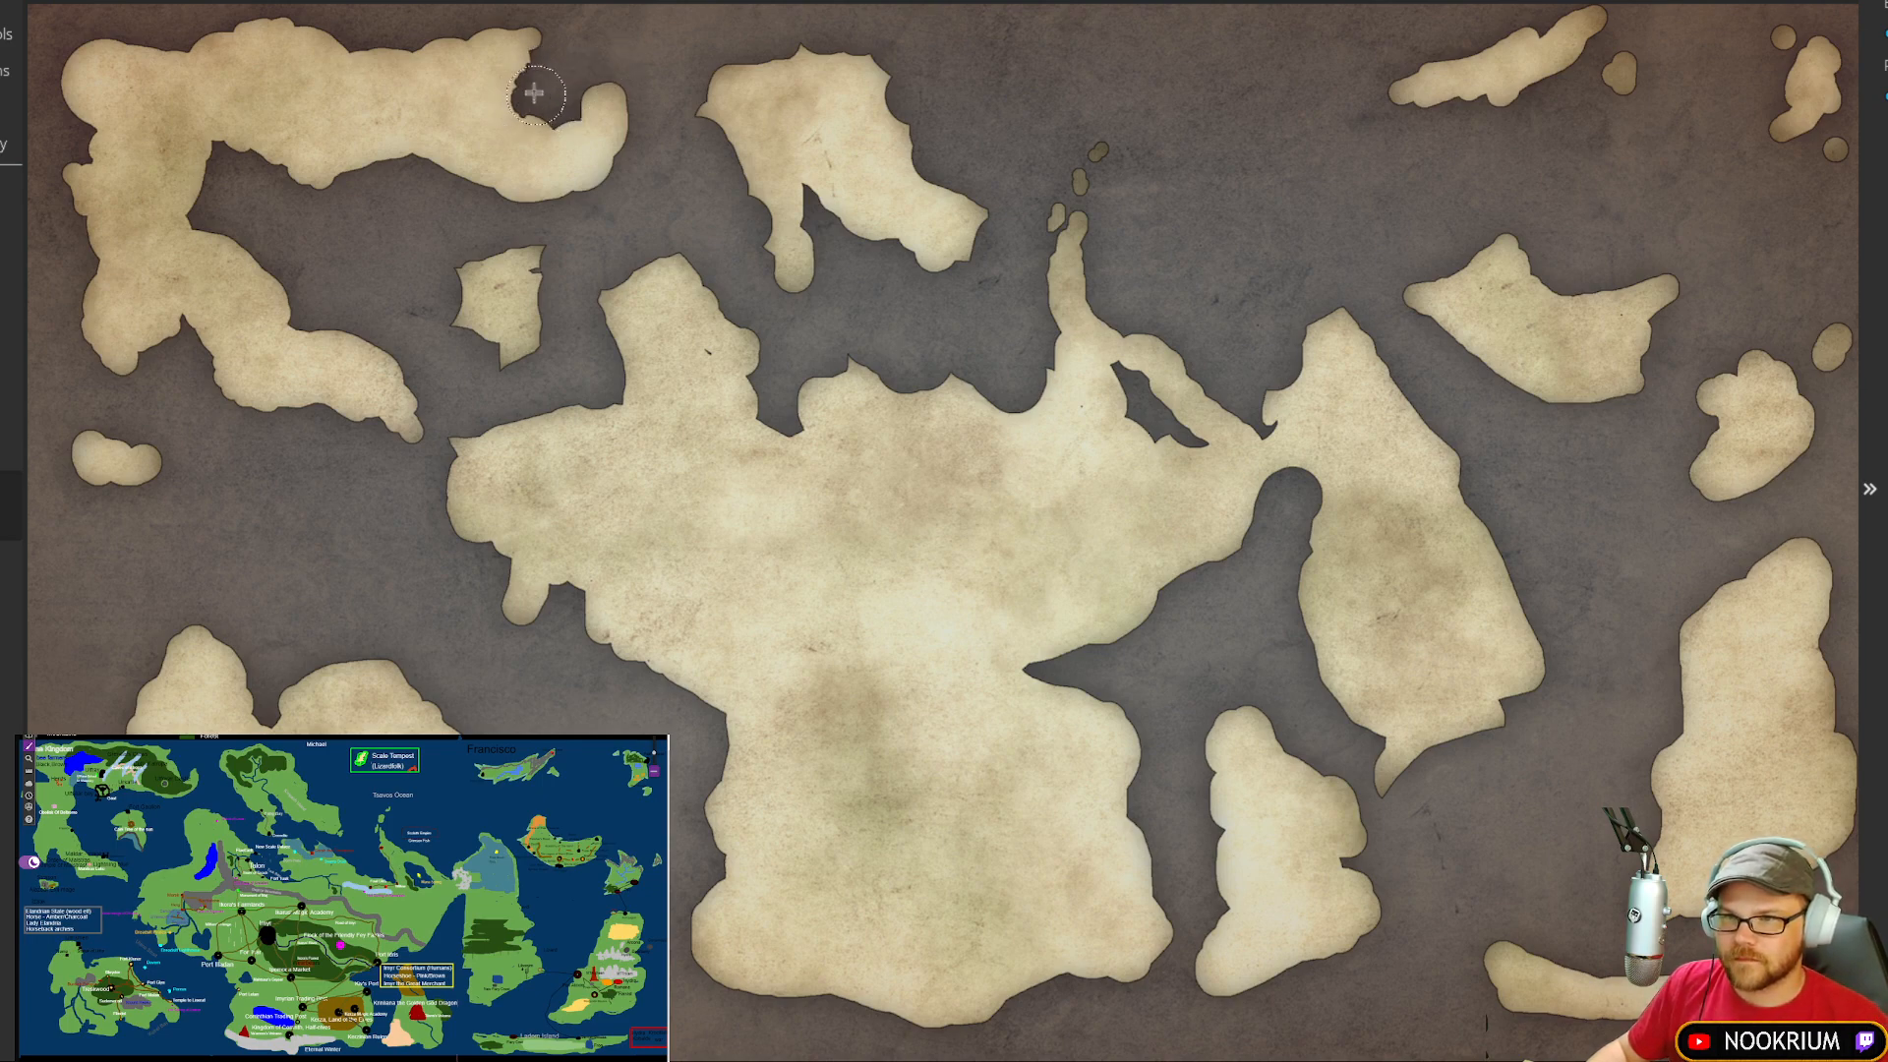
# Step: Erase ragged edges along the coastlines of the northwestern landmass, the two small western islands and the northern side of the southwestern landmass
pyautogui.moveTo(538, 113)
pyautogui.mouseDown()
pyautogui.moveTo(531, 99)
pyautogui.moveTo(565, 103)
pyautogui.moveTo(555, 123)
pyautogui.moveTo(622, 81)
pyautogui.moveTo(614, 145)
pyautogui.mouseUp()
pyautogui.moveTo(590, 75)
pyautogui.mouseDown()
pyautogui.moveTo(599, 151)
pyautogui.moveTo(629, 152)
pyautogui.moveTo(599, 200)
pyautogui.moveTo(620, 181)
pyautogui.moveTo(542, 207)
pyautogui.moveTo(604, 192)
pyautogui.moveTo(497, 194)
pyautogui.moveTo(518, 202)
pyautogui.moveTo(448, 177)
pyautogui.mouseUp()
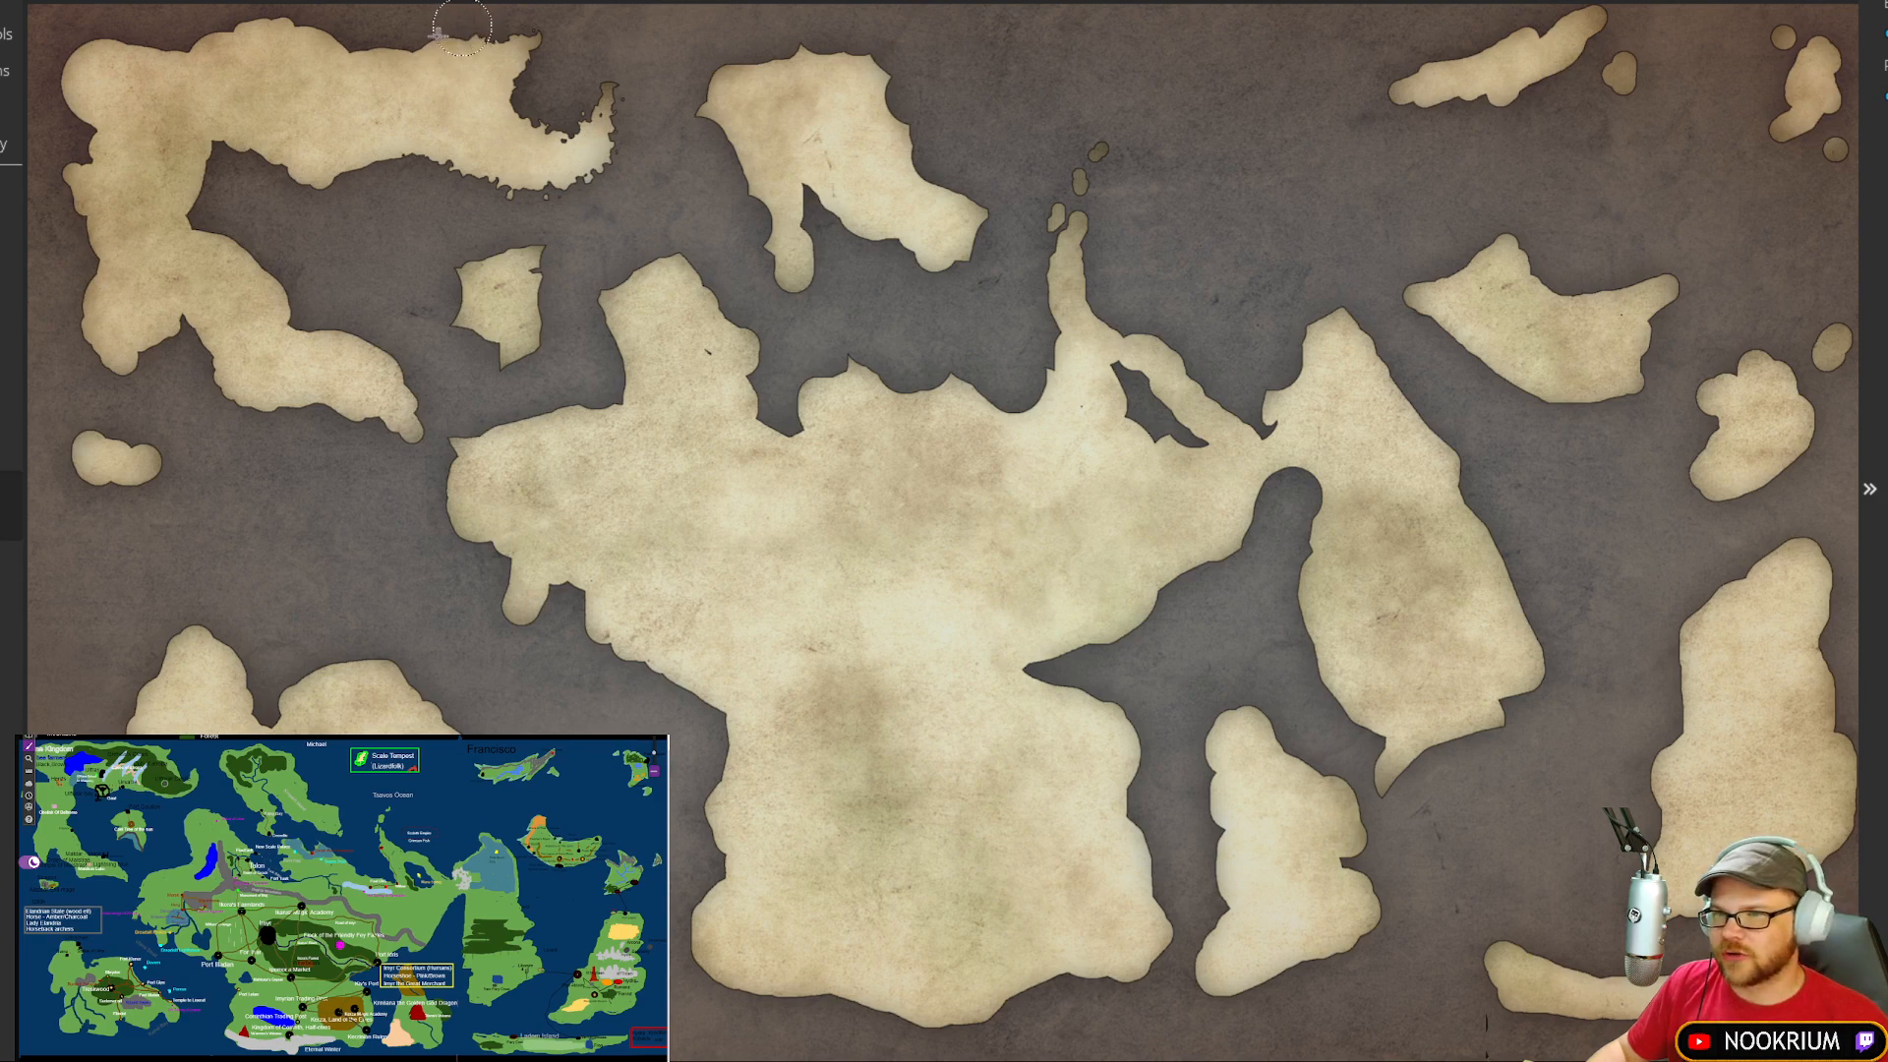
pyautogui.moveTo(408, 40)
pyautogui.mouseDown()
pyautogui.moveTo(218, 17)
pyautogui.moveTo(312, 20)
pyautogui.moveTo(150, 27)
pyautogui.mouseUp()
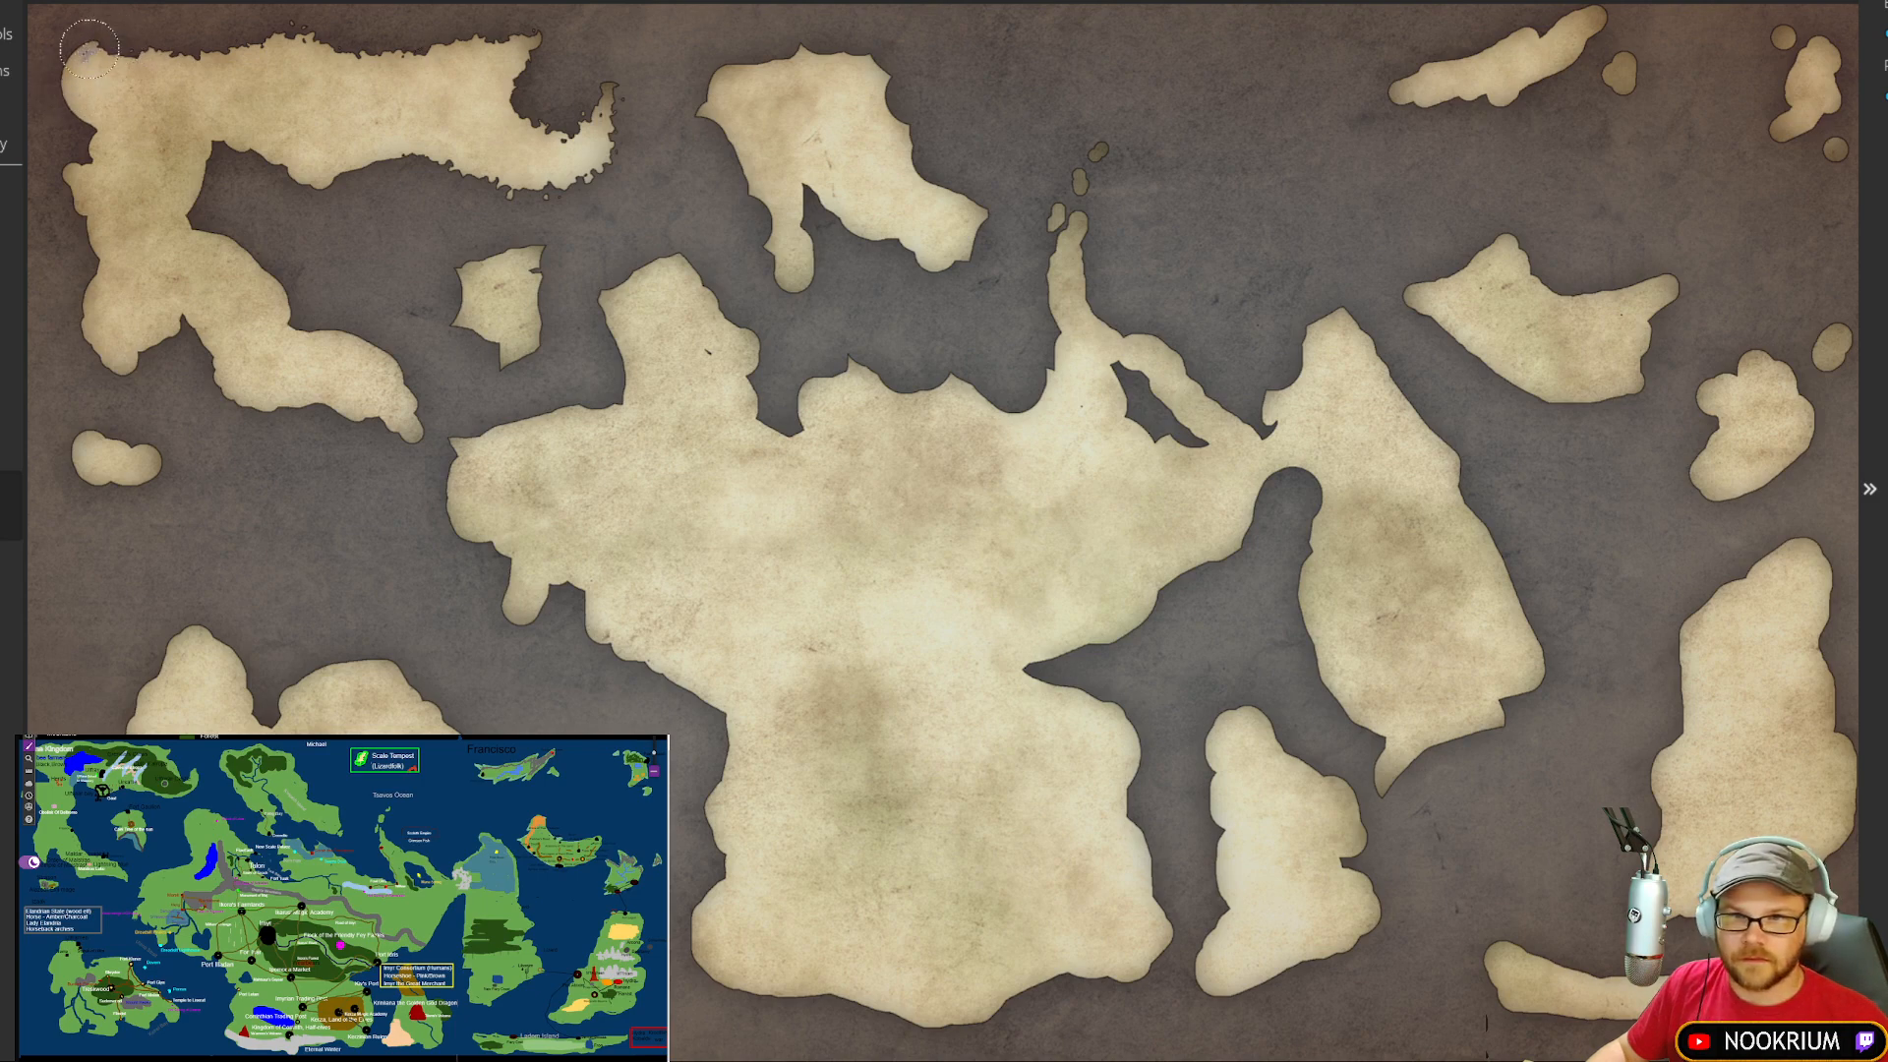
pyautogui.moveTo(89, 49)
pyautogui.mouseDown()
pyautogui.moveTo(72, 127)
pyautogui.moveTo(72, 65)
pyautogui.moveTo(95, 104)
pyautogui.moveTo(86, 140)
pyautogui.moveTo(134, 157)
pyautogui.moveTo(126, 141)
pyautogui.moveTo(102, 170)
pyautogui.moveTo(59, 159)
pyautogui.moveTo(85, 230)
pyautogui.moveTo(53, 173)
pyautogui.moveTo(120, 232)
pyautogui.moveTo(90, 252)
pyautogui.moveTo(111, 267)
pyautogui.moveTo(94, 234)
pyautogui.moveTo(71, 336)
pyautogui.moveTo(94, 289)
pyautogui.moveTo(89, 347)
pyautogui.moveTo(144, 363)
pyautogui.moveTo(147, 326)
pyautogui.moveTo(124, 379)
pyautogui.moveTo(152, 354)
pyautogui.moveTo(131, 368)
pyautogui.moveTo(161, 374)
pyautogui.moveTo(160, 321)
pyautogui.moveTo(260, 413)
pyautogui.moveTo(398, 433)
pyautogui.moveTo(358, 413)
pyautogui.moveTo(418, 408)
pyautogui.moveTo(404, 379)
pyautogui.moveTo(295, 322)
pyautogui.moveTo(254, 245)
pyautogui.moveTo(182, 225)
pyautogui.mouseUp()
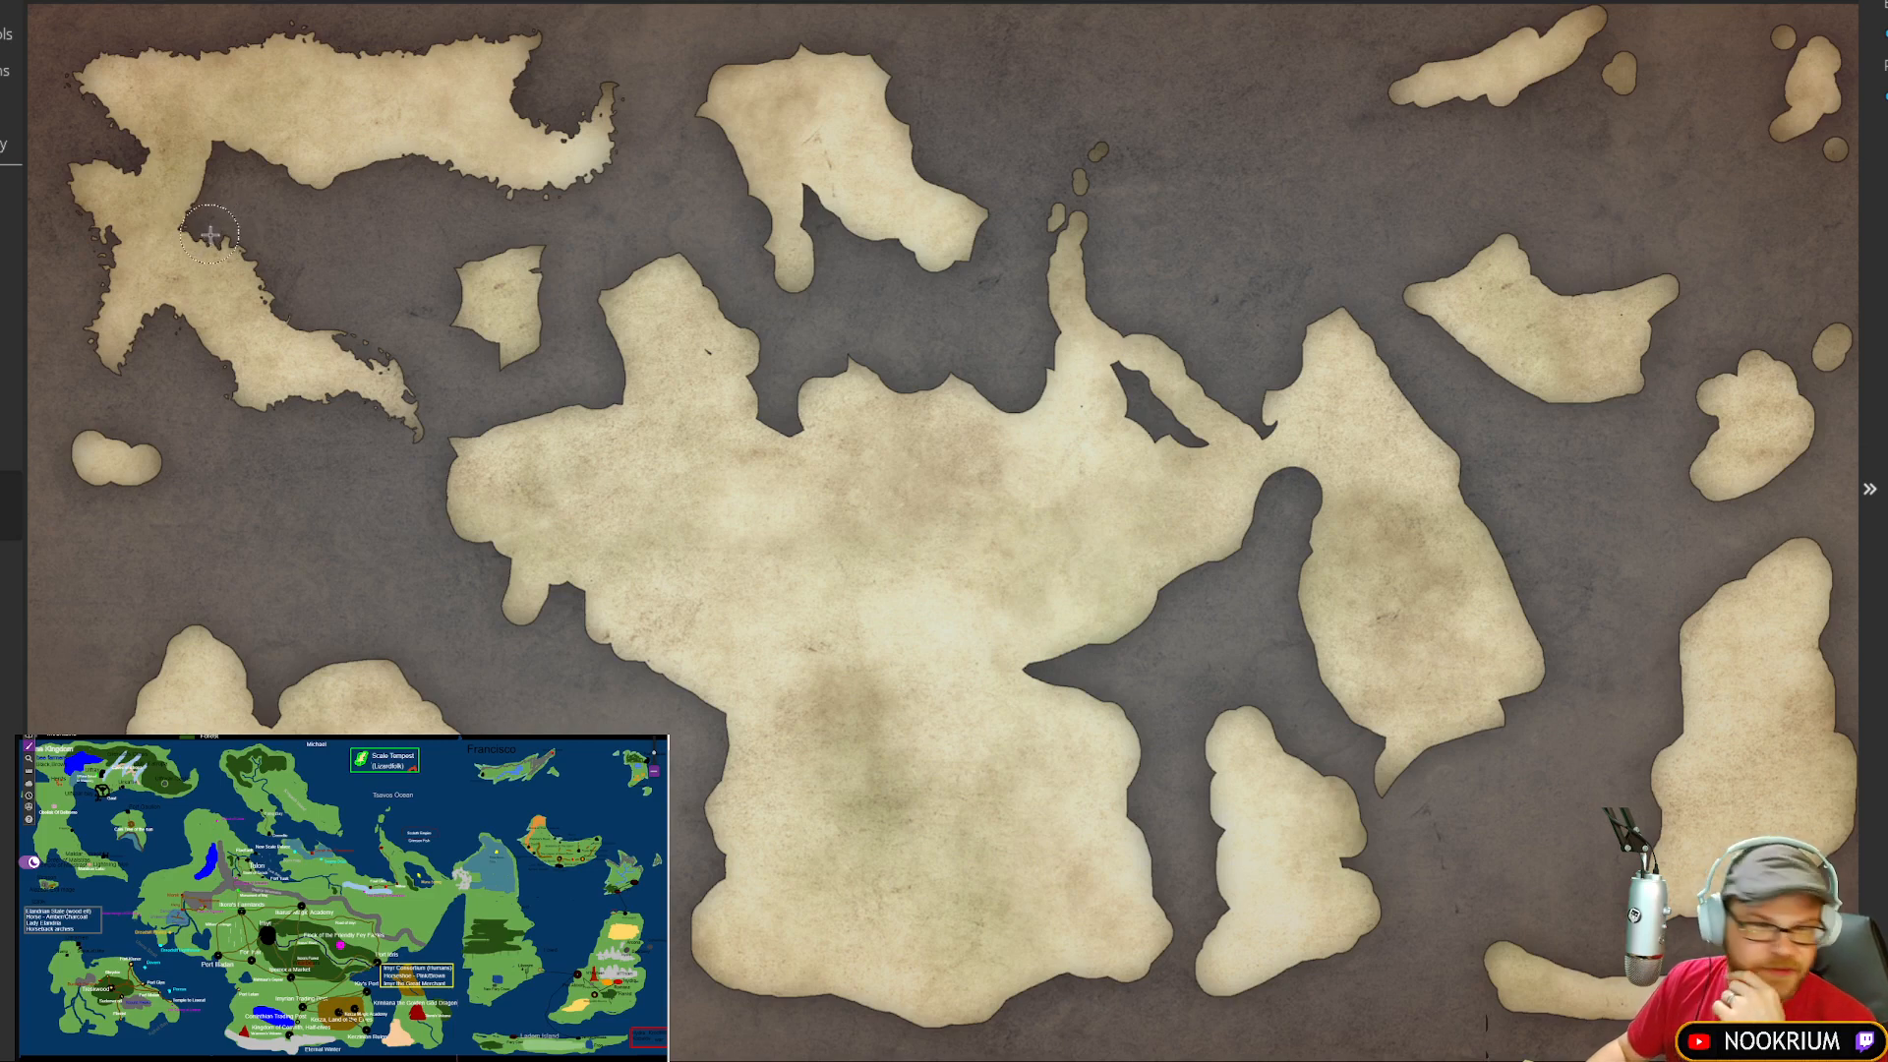
pyautogui.moveTo(210, 234)
pyautogui.mouseDown()
pyautogui.moveTo(219, 137)
pyautogui.moveTo(300, 187)
pyautogui.moveTo(366, 177)
pyautogui.moveTo(341, 184)
pyautogui.mouseUp()
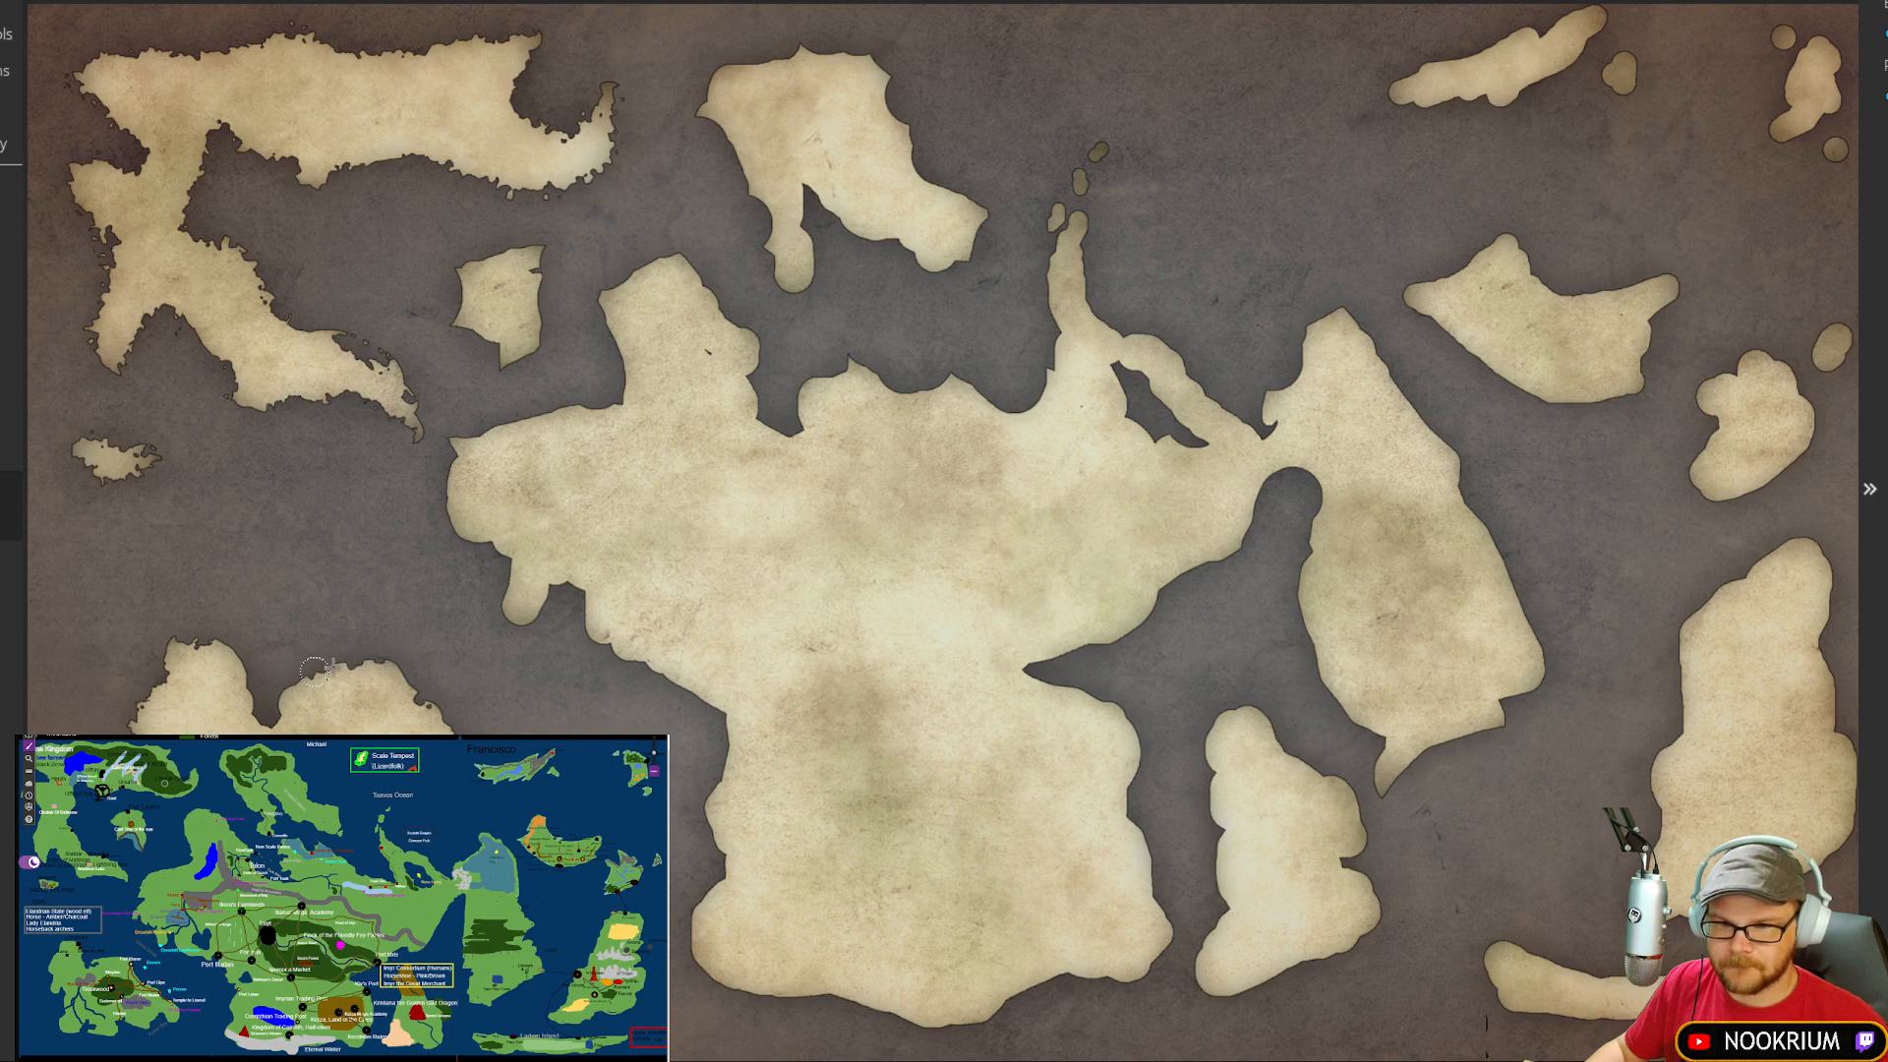
pyautogui.scroll(5, 405, 558)
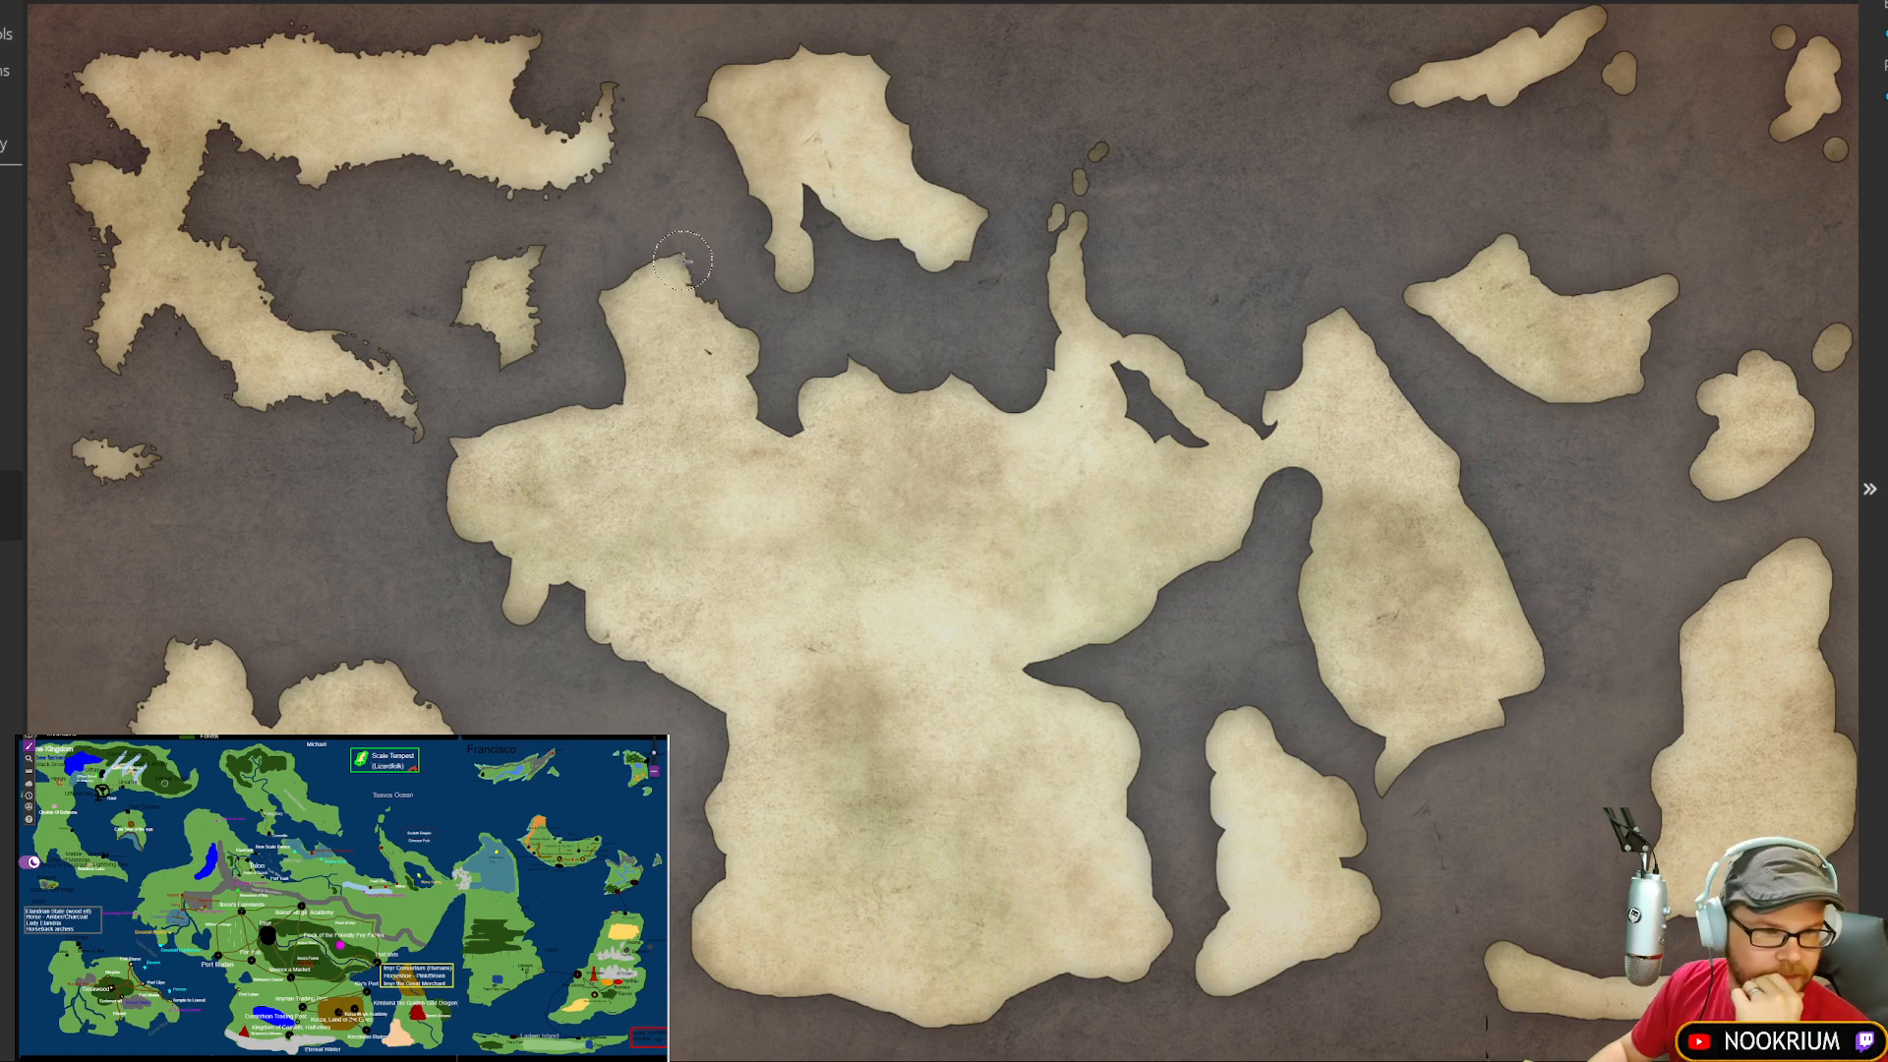
# Step: Roughen the central continent's northern coast, carving a jagged bay beside the northwestern peninsula and ragged edges around the thin northern peninsula and its inlet
pyautogui.moveTo(682, 260)
pyautogui.mouseDown()
pyautogui.moveTo(755, 309)
pyautogui.moveTo(745, 327)
pyautogui.moveTo(769, 336)
pyautogui.moveTo(736, 378)
pyautogui.moveTo(757, 379)
pyautogui.moveTo(720, 373)
pyautogui.moveTo(738, 398)
pyautogui.moveTo(766, 380)
pyautogui.moveTo(767, 411)
pyautogui.moveTo(829, 445)
pyautogui.moveTo(786, 439)
pyautogui.moveTo(873, 491)
pyautogui.moveTo(915, 486)
pyautogui.moveTo(794, 445)
pyautogui.mouseUp()
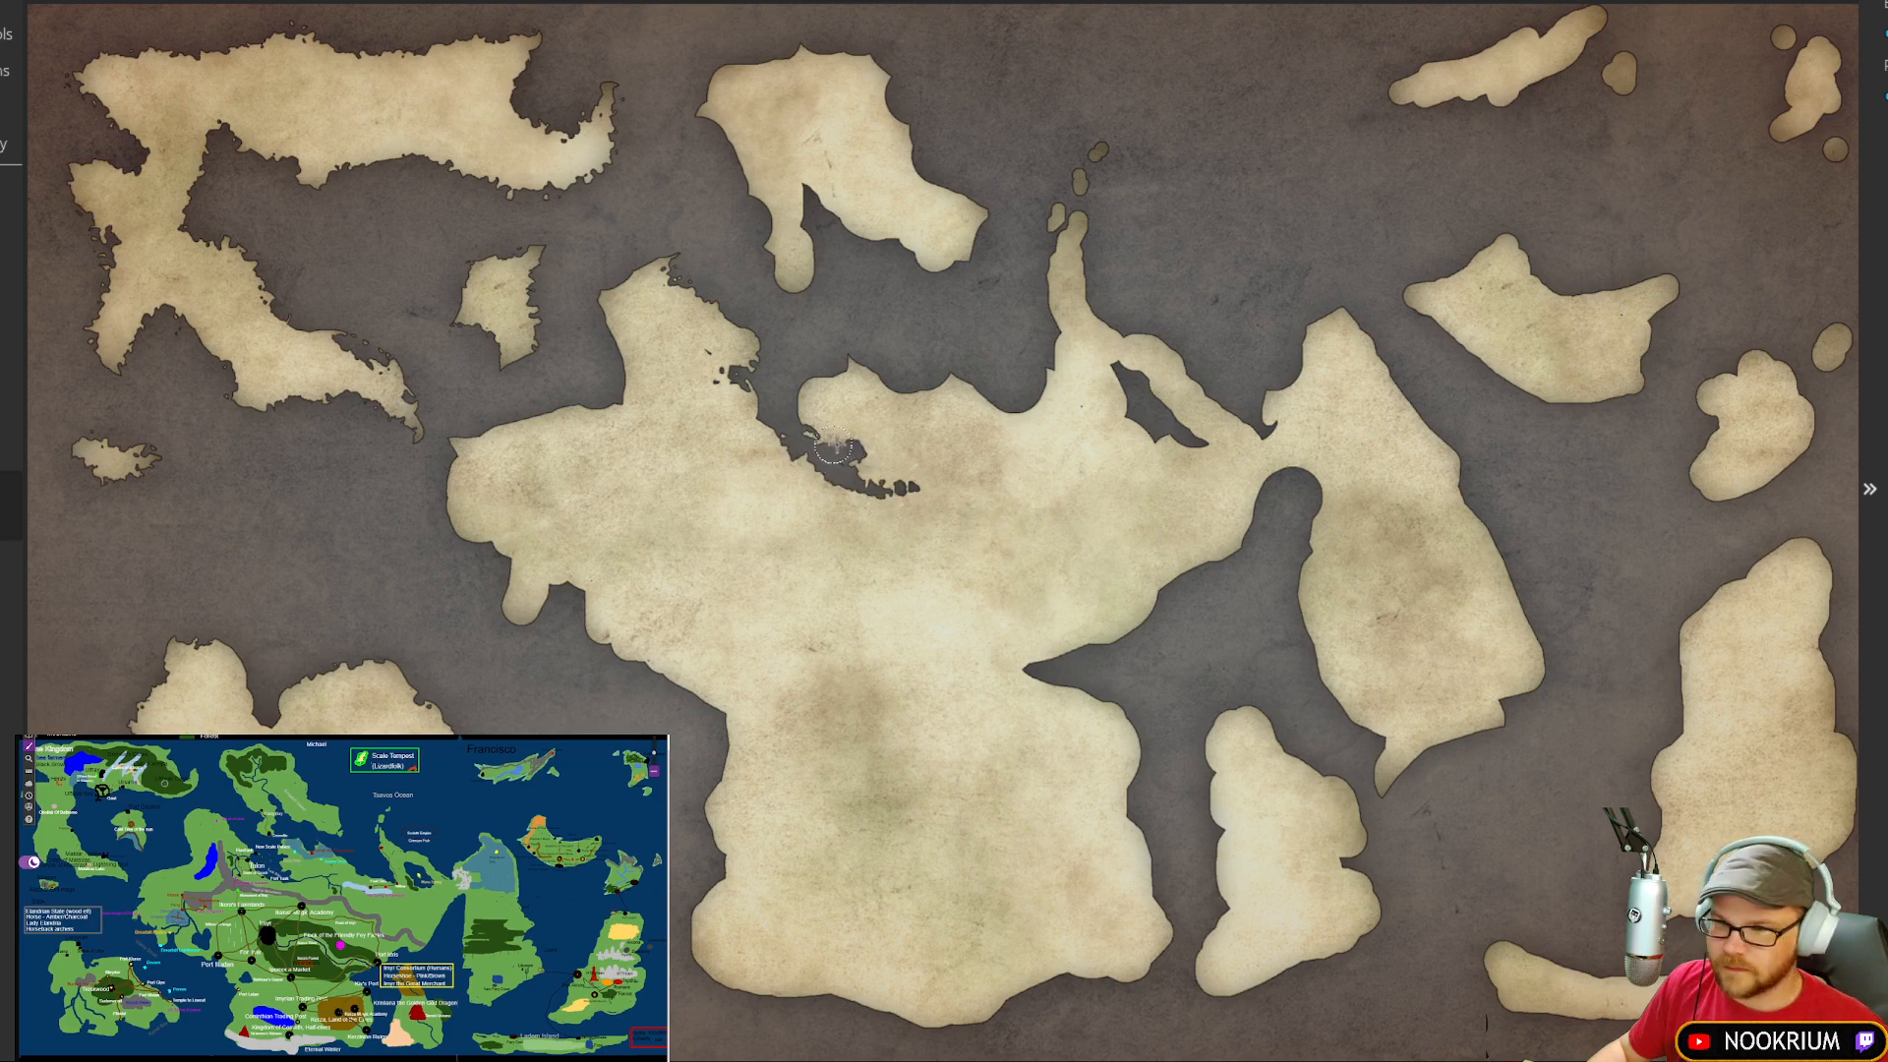
pyautogui.moveTo(833, 446)
pyautogui.mouseDown()
pyautogui.moveTo(790, 386)
pyautogui.moveTo(810, 401)
pyautogui.moveTo(821, 366)
pyautogui.moveTo(794, 440)
pyautogui.moveTo(768, 405)
pyautogui.moveTo(784, 436)
pyautogui.mouseUp()
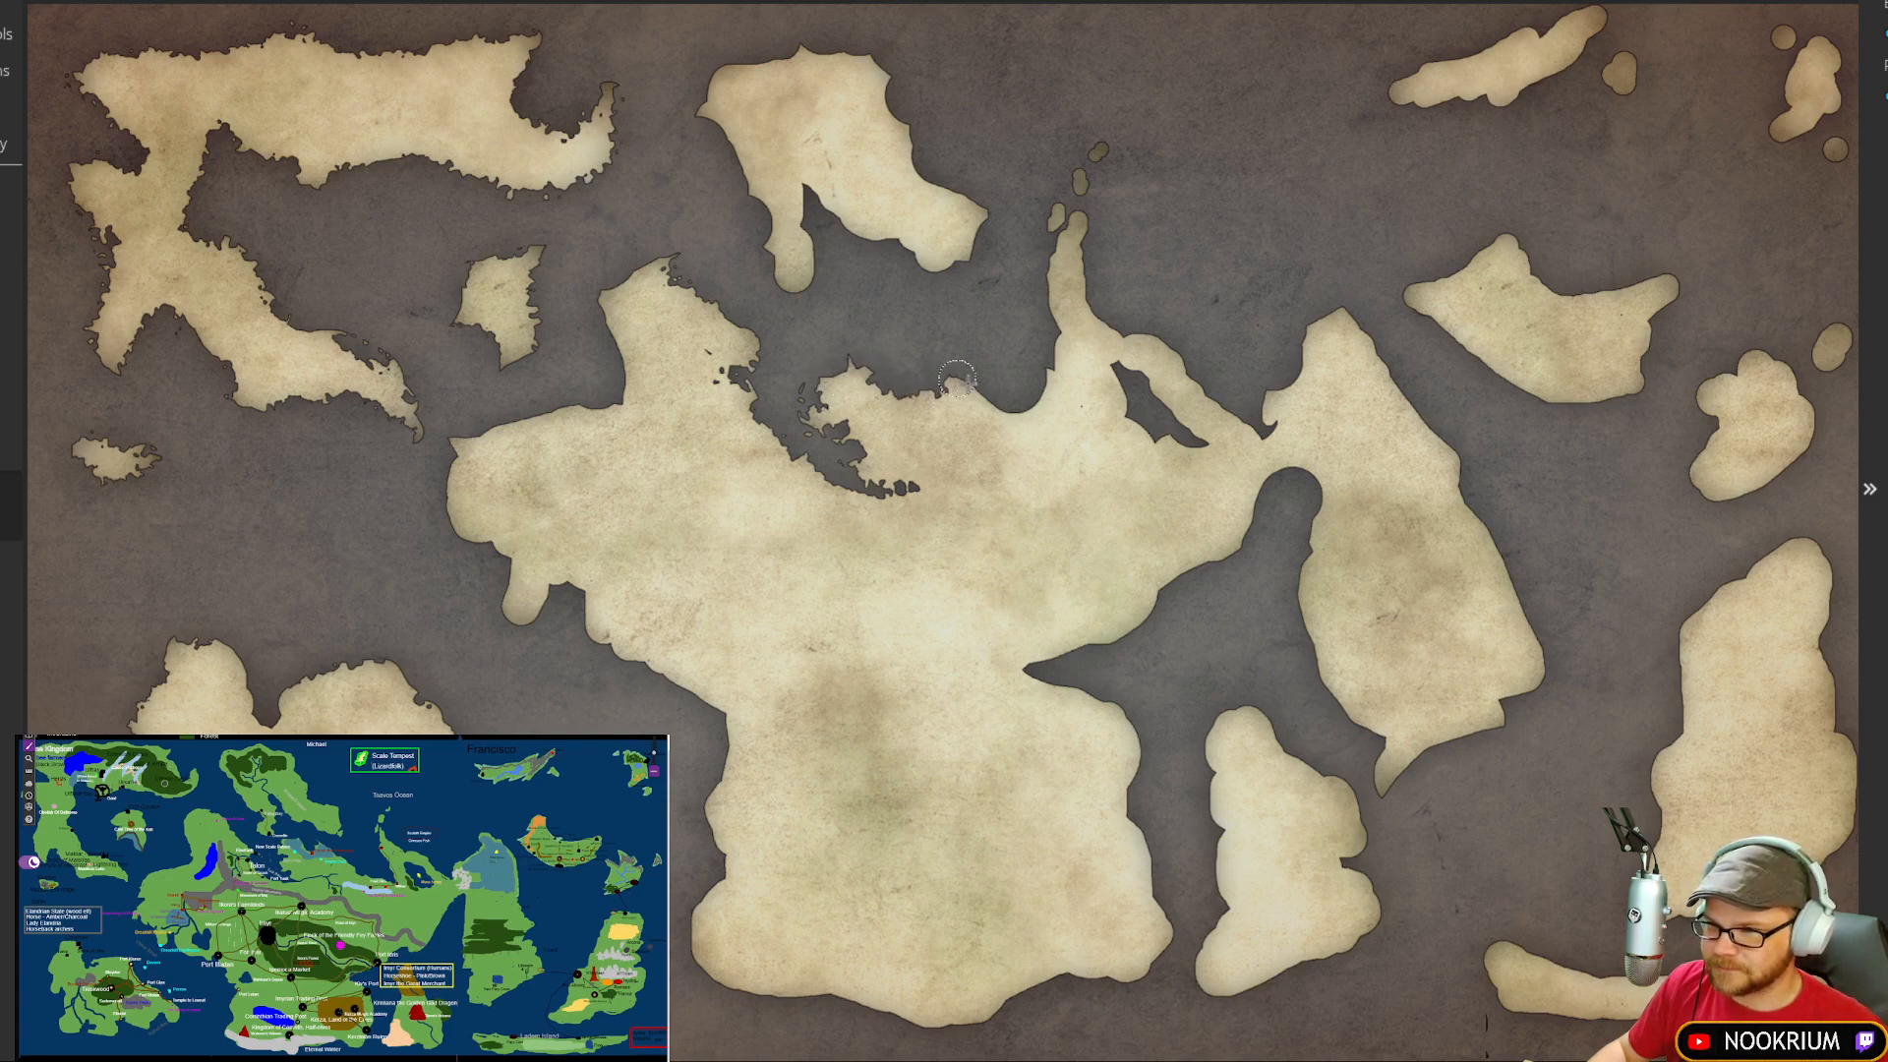
pyautogui.moveTo(968, 383)
pyautogui.mouseDown()
pyautogui.moveTo(995, 413)
pyautogui.moveTo(977, 397)
pyautogui.mouseUp()
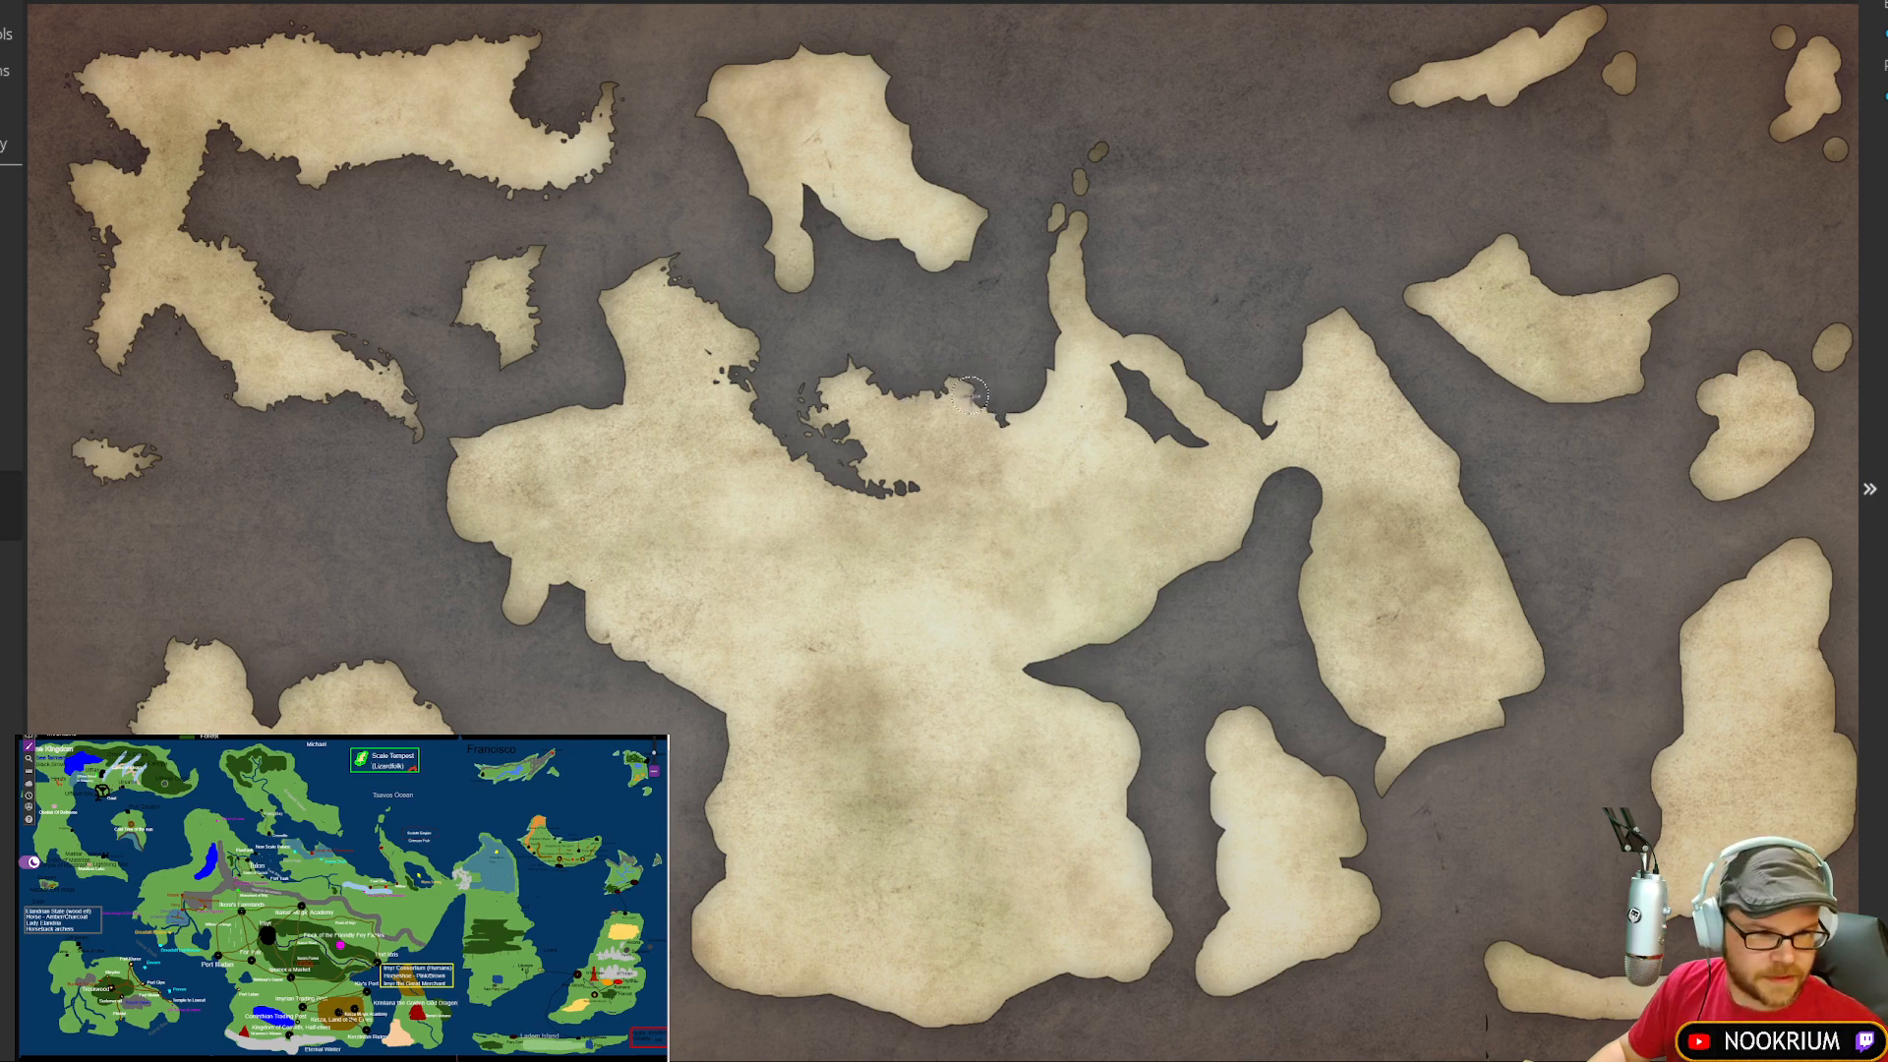
pyautogui.moveTo(969, 395)
pyautogui.mouseDown()
pyautogui.moveTo(1067, 432)
pyautogui.moveTo(1048, 383)
pyautogui.moveTo(1033, 413)
pyautogui.moveTo(1061, 413)
pyautogui.moveTo(1047, 394)
pyautogui.moveTo(1035, 423)
pyautogui.mouseUp()
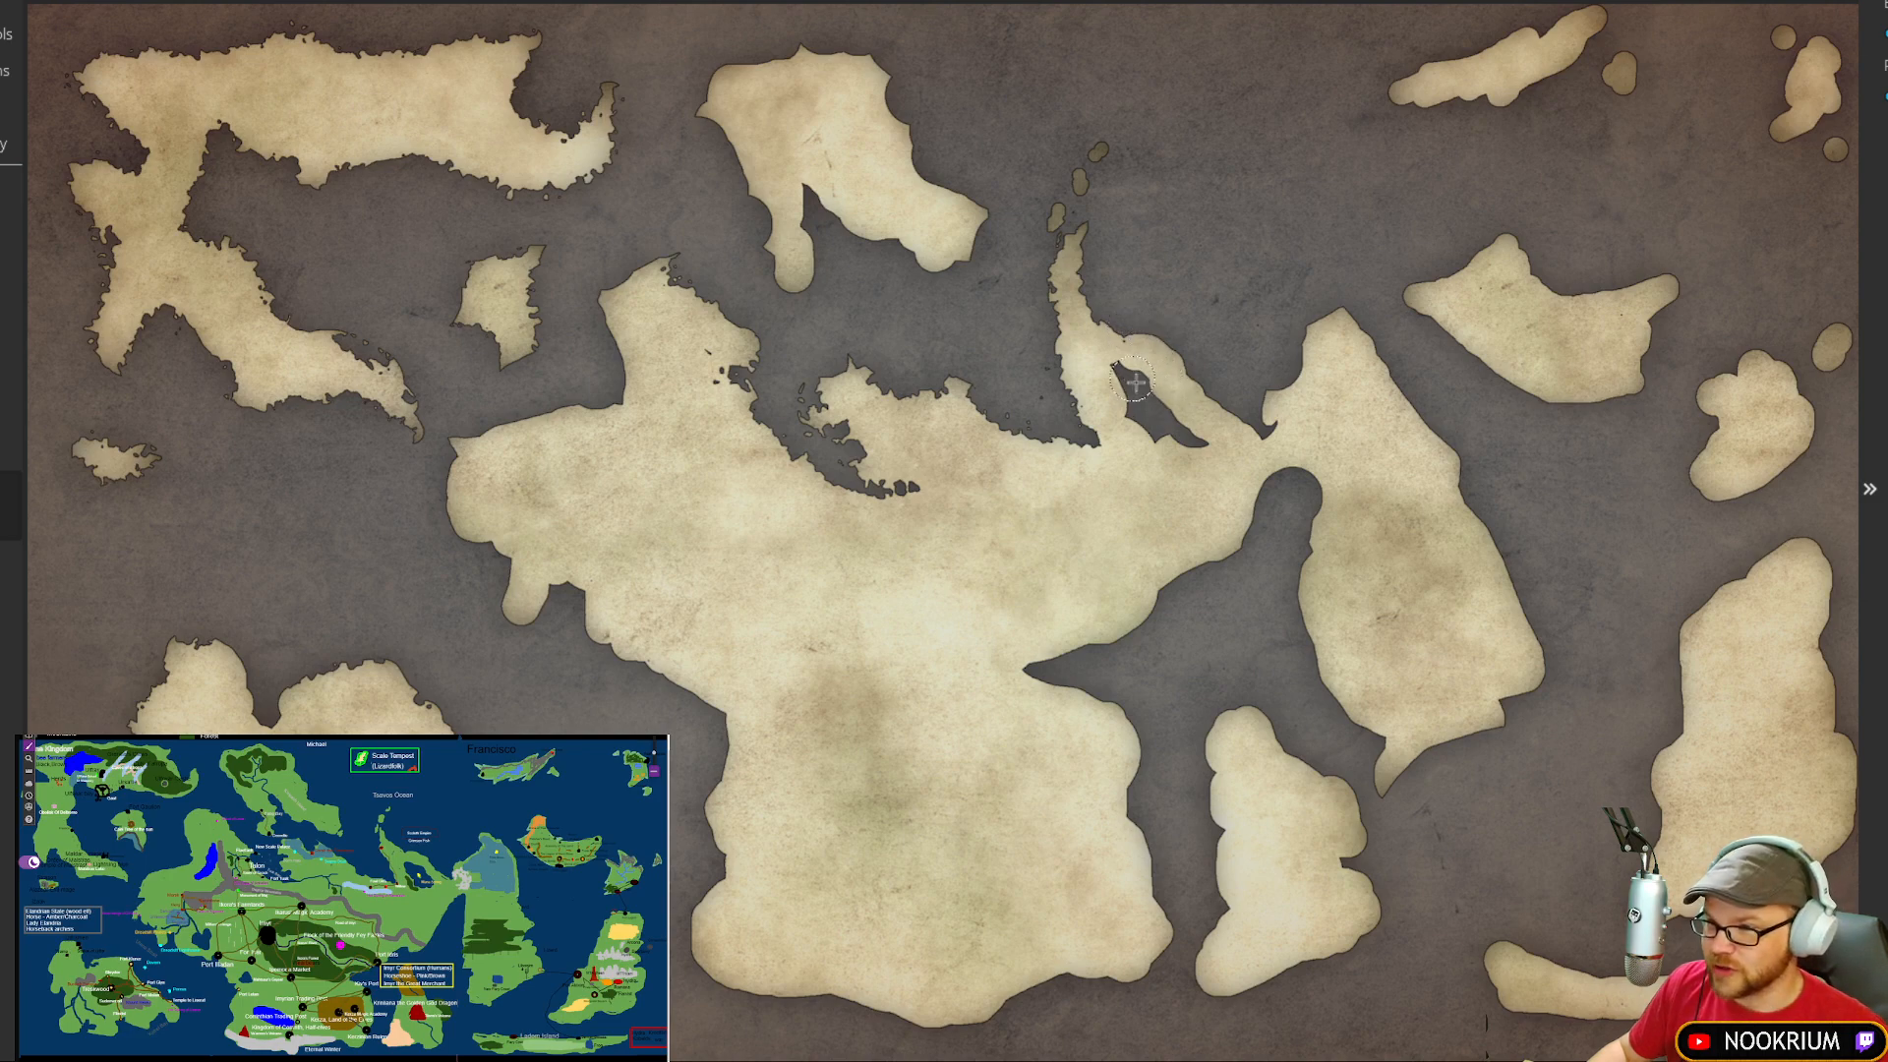
pyautogui.moveTo(1123, 374)
pyautogui.mouseDown()
pyautogui.moveTo(1155, 437)
pyautogui.moveTo(1200, 447)
pyautogui.moveTo(1134, 382)
pyautogui.moveTo(1160, 407)
pyautogui.moveTo(1125, 370)
pyautogui.mouseUp()
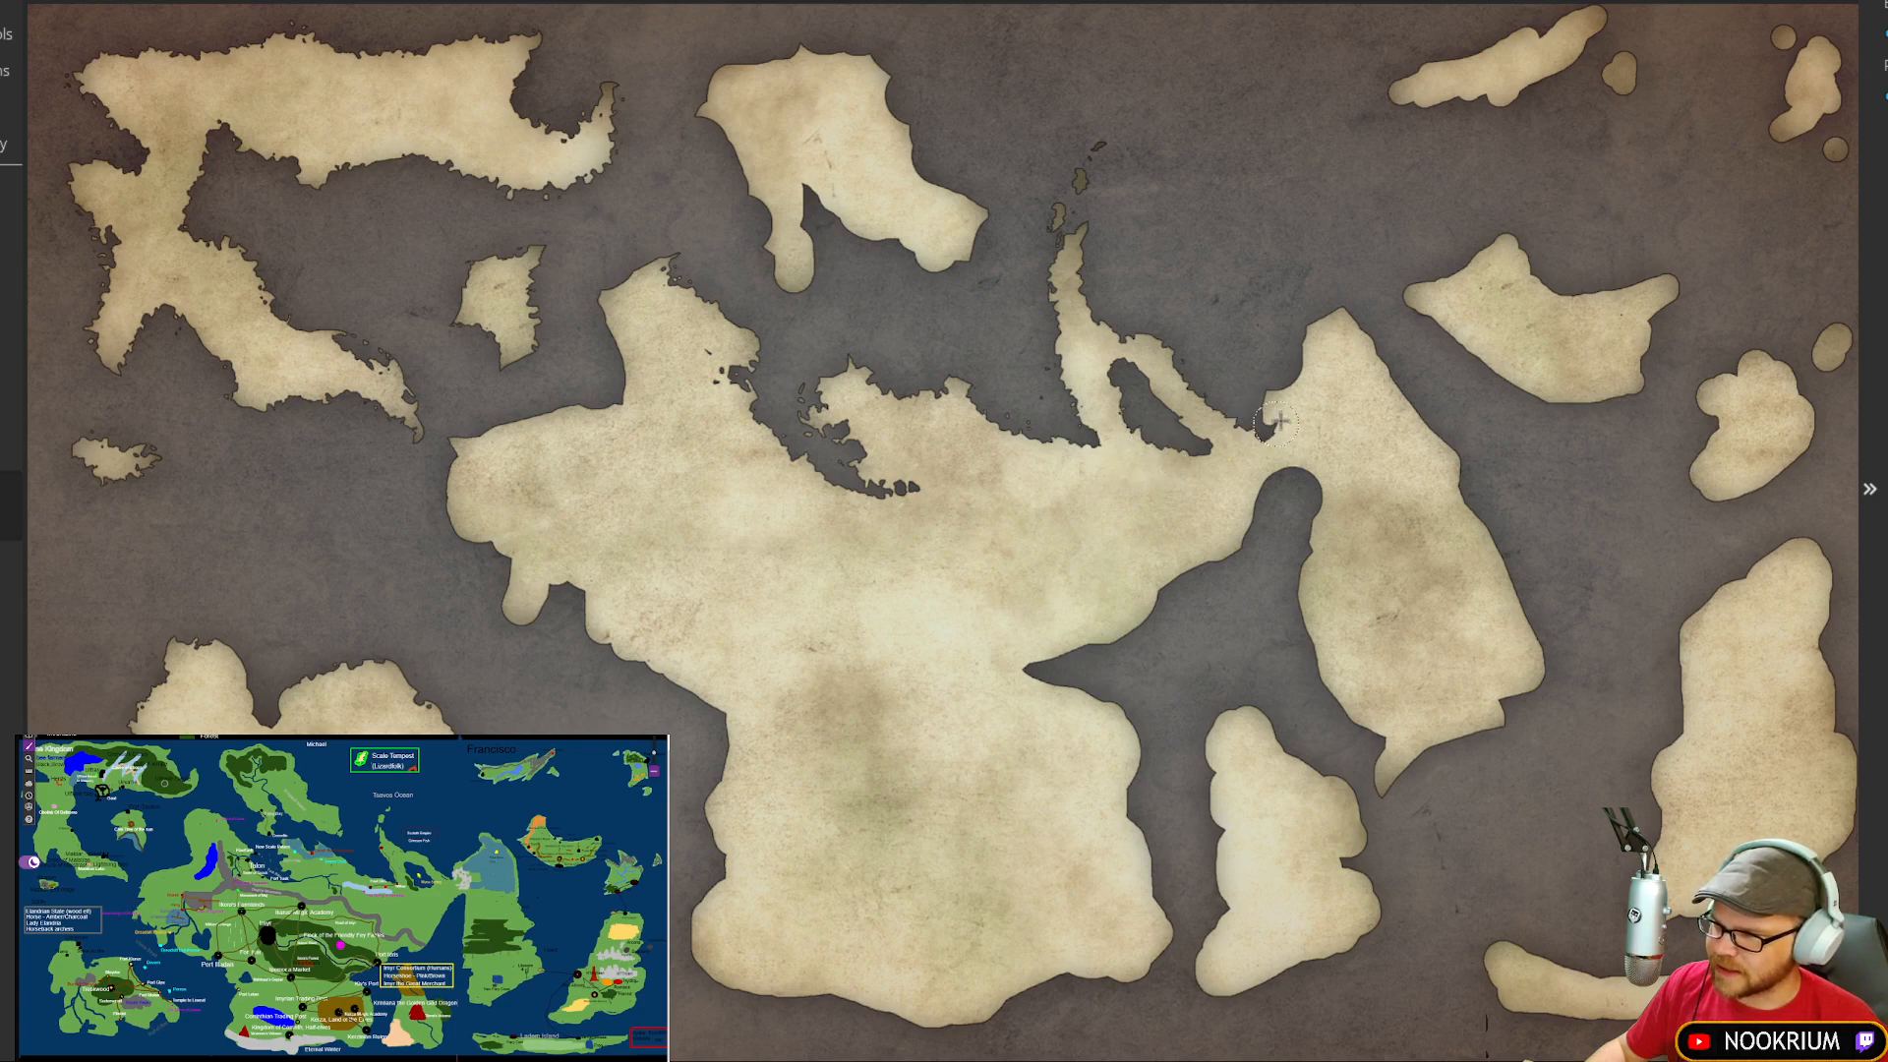
# Step: Roughen the northern and eastern coasts of the central continent's eastern arm down to its southern tip
pyautogui.moveTo(1280, 422); pyautogui.dragTo(1282, 423)
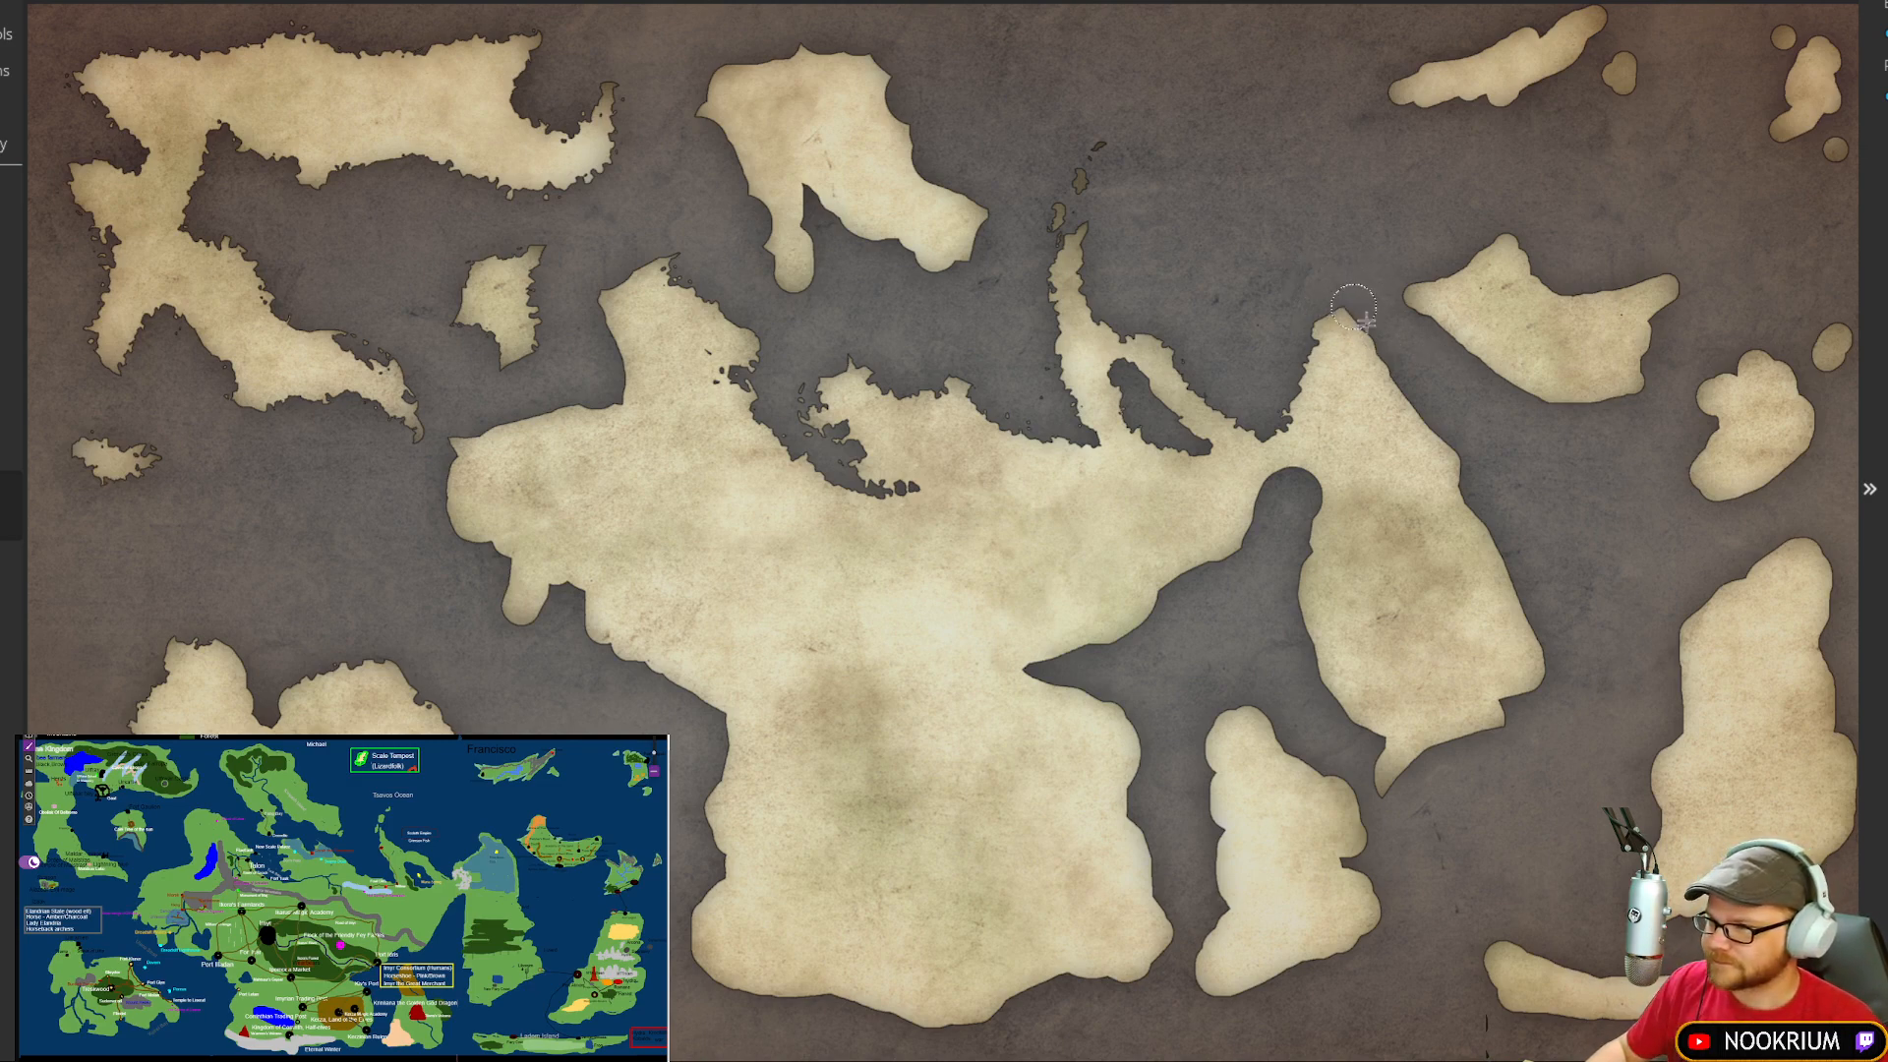
pyautogui.moveTo(1369, 341)
pyautogui.mouseDown()
pyautogui.moveTo(1350, 317)
pyautogui.moveTo(1452, 459)
pyautogui.moveTo(1401, 373)
pyautogui.mouseUp()
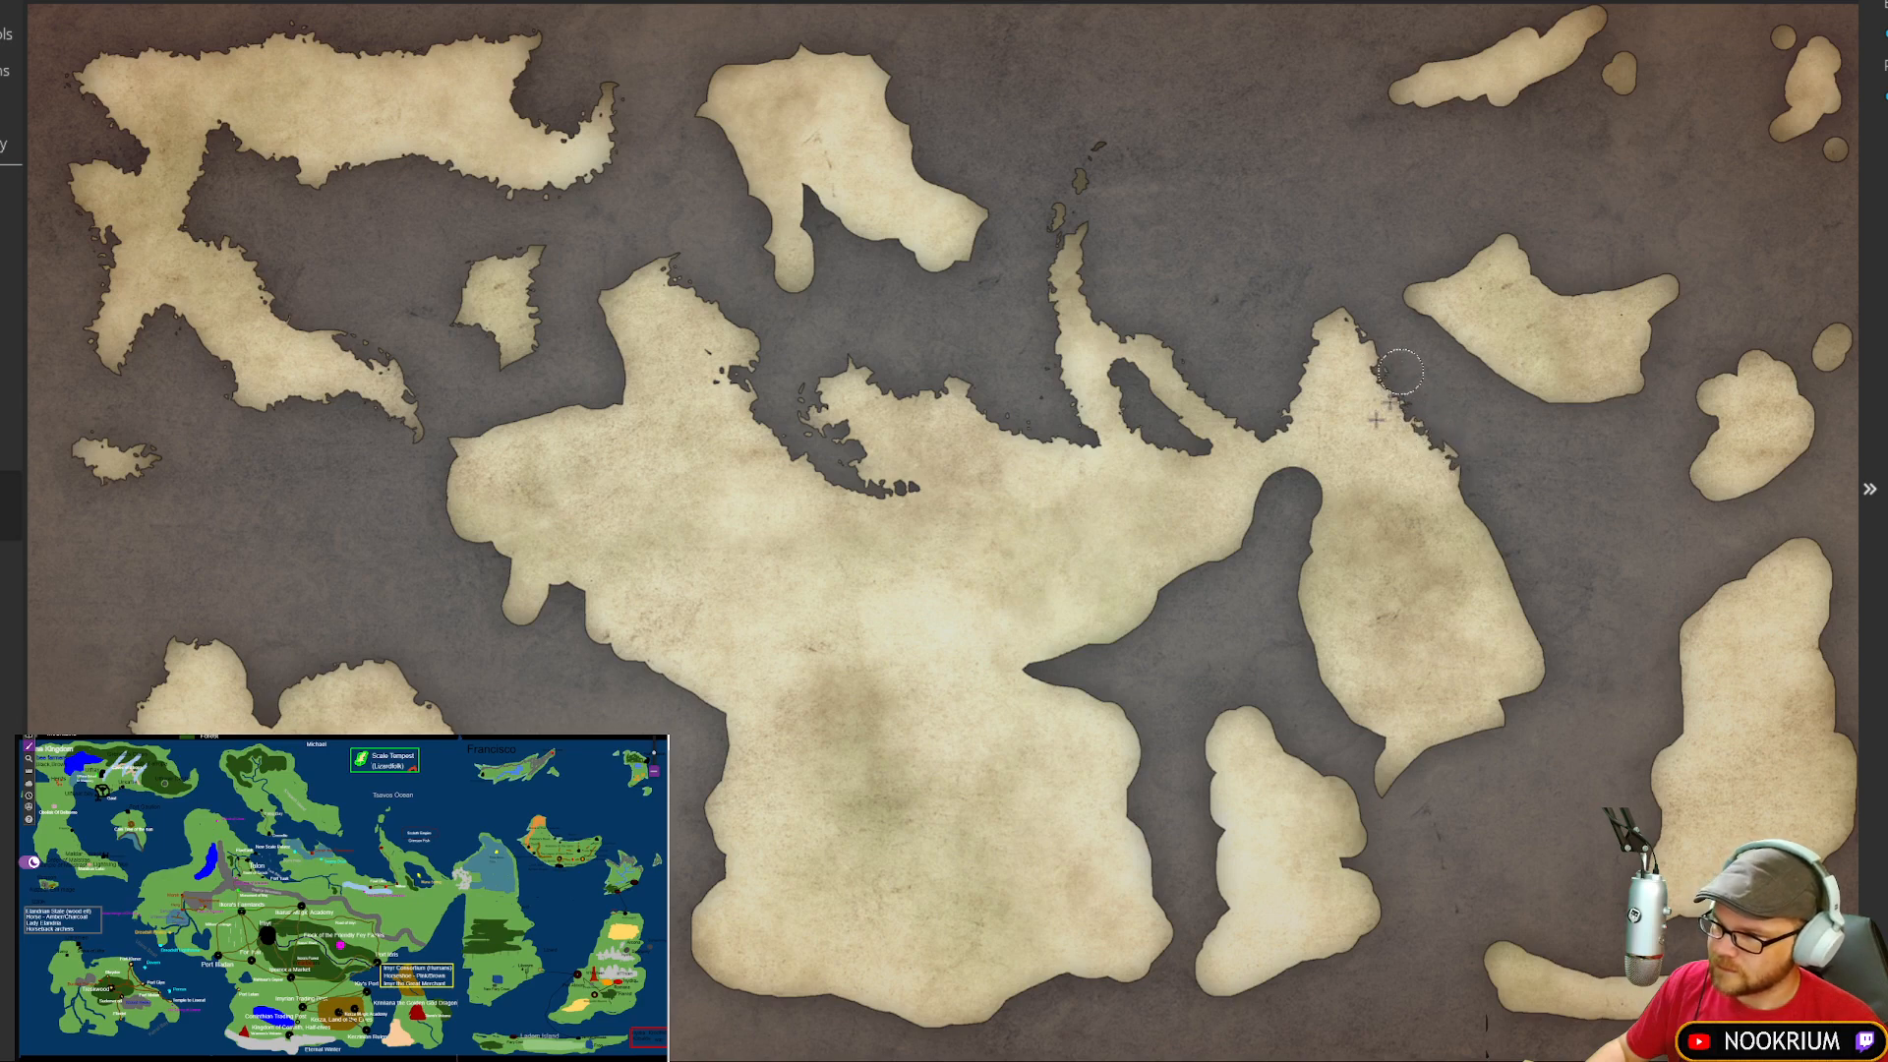
pyautogui.moveTo(1441, 467)
pyautogui.mouseDown()
pyautogui.moveTo(1481, 550)
pyautogui.moveTo(1498, 549)
pyautogui.moveTo(1491, 578)
pyautogui.moveTo(1469, 504)
pyautogui.moveTo(1563, 674)
pyautogui.moveTo(1501, 720)
pyautogui.moveTo(1544, 632)
pyautogui.moveTo(1505, 716)
pyautogui.moveTo(1485, 704)
pyautogui.moveTo(1507, 710)
pyautogui.moveTo(1377, 792)
pyautogui.moveTo(1374, 711)
pyautogui.moveTo(1392, 745)
pyautogui.moveTo(1334, 701)
pyautogui.moveTo(1381, 716)
pyautogui.mouseUp()
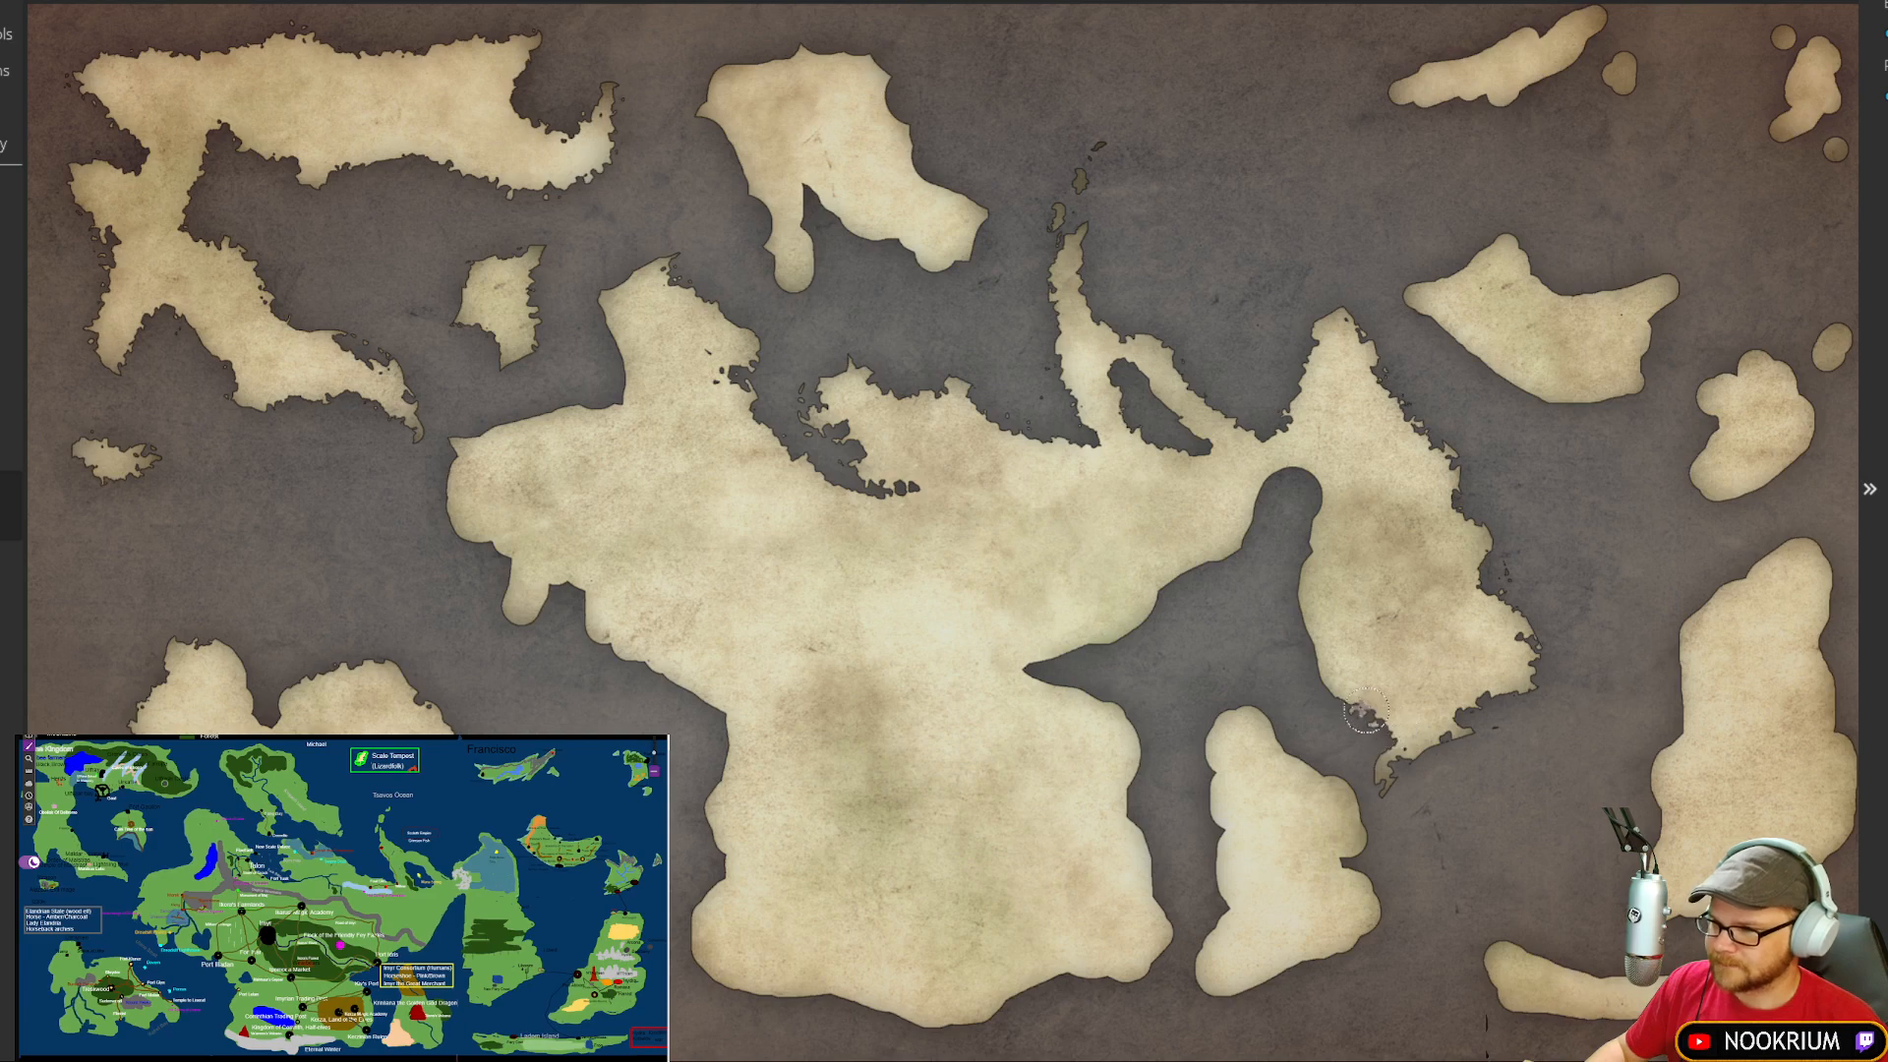
# Step: Roughen the eastern arm's inner coast and the central continent's southern and western coasts, deepening the eastern gulf and cutting a notch in the southwestern shore
pyautogui.moveTo(1316, 665)
pyautogui.mouseDown()
pyautogui.moveTo(1322, 464)
pyautogui.moveTo(1254, 507)
pyautogui.moveTo(1291, 464)
pyautogui.moveTo(1239, 533)
pyautogui.moveTo(1272, 494)
pyautogui.moveTo(1241, 555)
pyautogui.moveTo(1340, 444)
pyautogui.moveTo(1251, 529)
pyautogui.moveTo(1280, 523)
pyautogui.moveTo(1155, 593)
pyautogui.moveTo(1206, 566)
pyautogui.moveTo(1158, 581)
pyautogui.moveTo(1189, 567)
pyautogui.moveTo(1165, 584)
pyautogui.moveTo(1189, 604)
pyautogui.moveTo(1211, 541)
pyautogui.moveTo(1166, 603)
pyautogui.moveTo(1216, 586)
pyautogui.moveTo(1135, 644)
pyautogui.moveTo(1156, 609)
pyautogui.moveTo(1127, 630)
pyautogui.moveTo(1144, 620)
pyautogui.moveTo(1110, 615)
pyautogui.moveTo(1109, 648)
pyautogui.moveTo(1059, 663)
pyautogui.mouseUp()
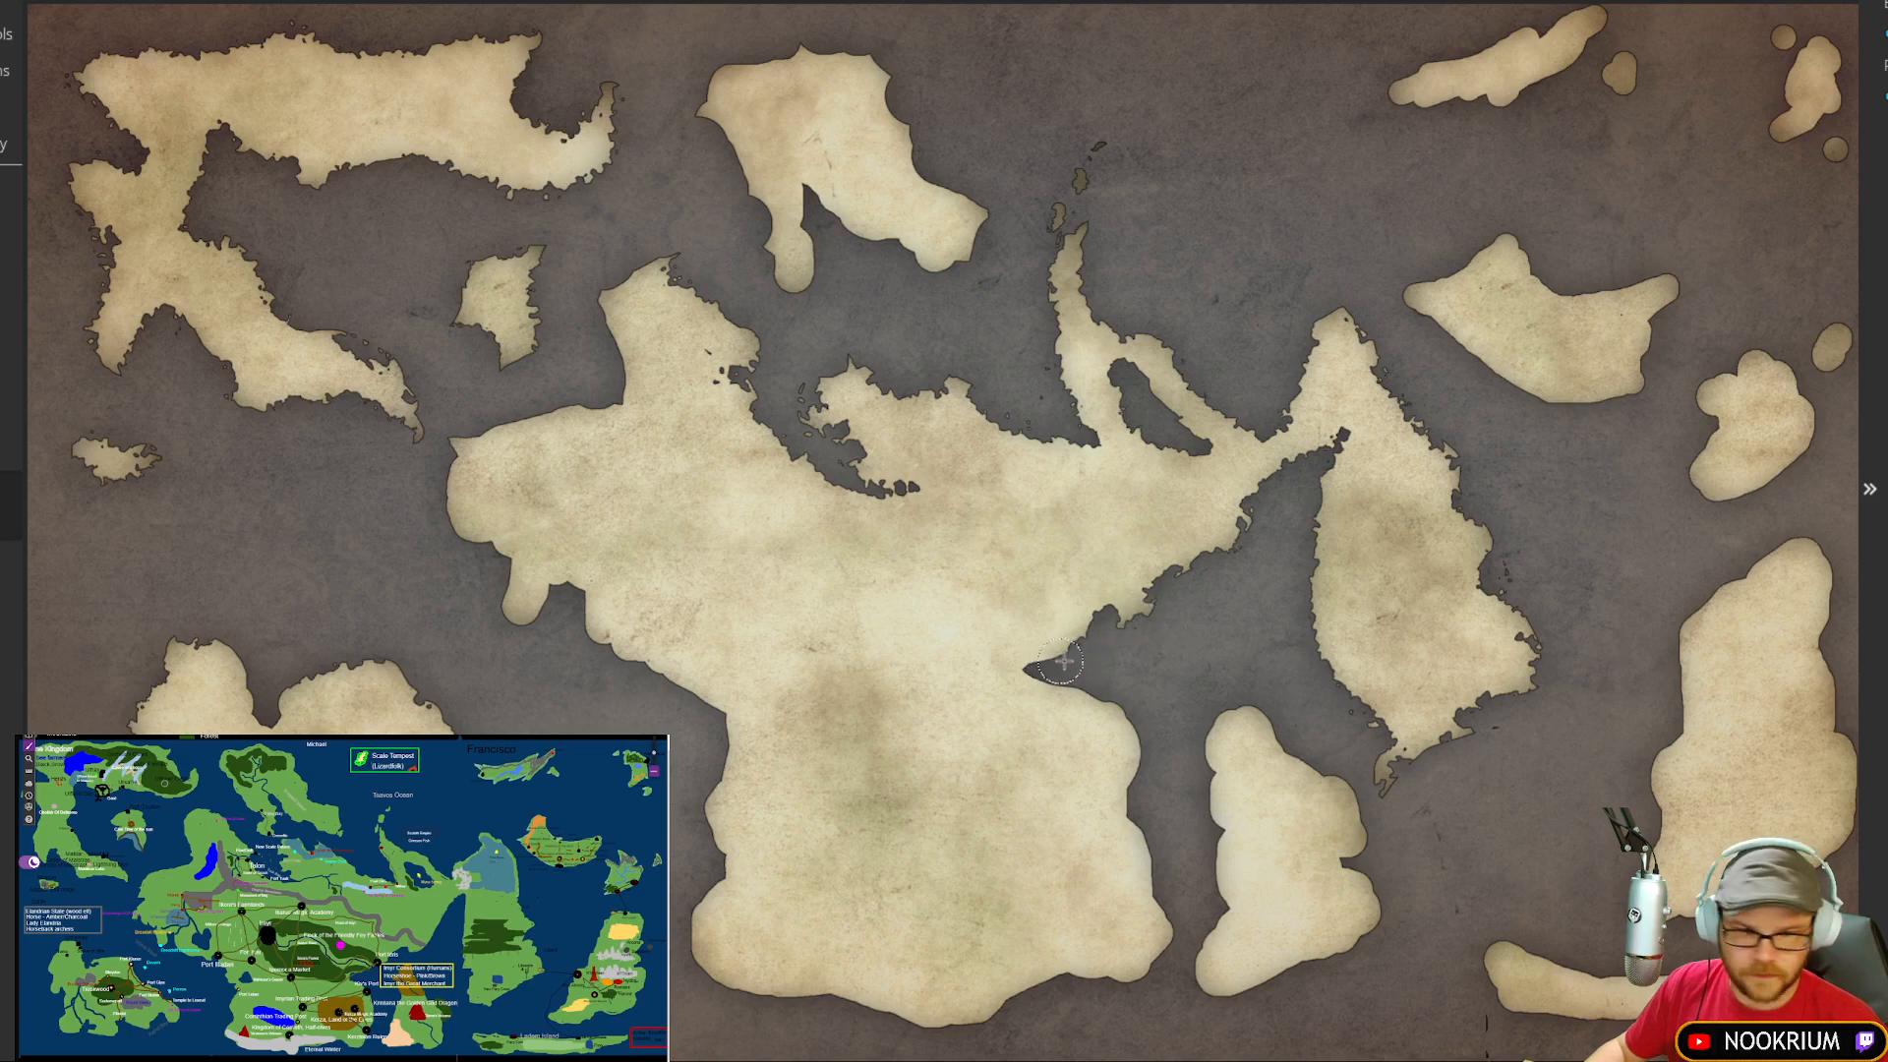
pyautogui.moveTo(1035, 683); pyautogui.dragTo(1072, 683)
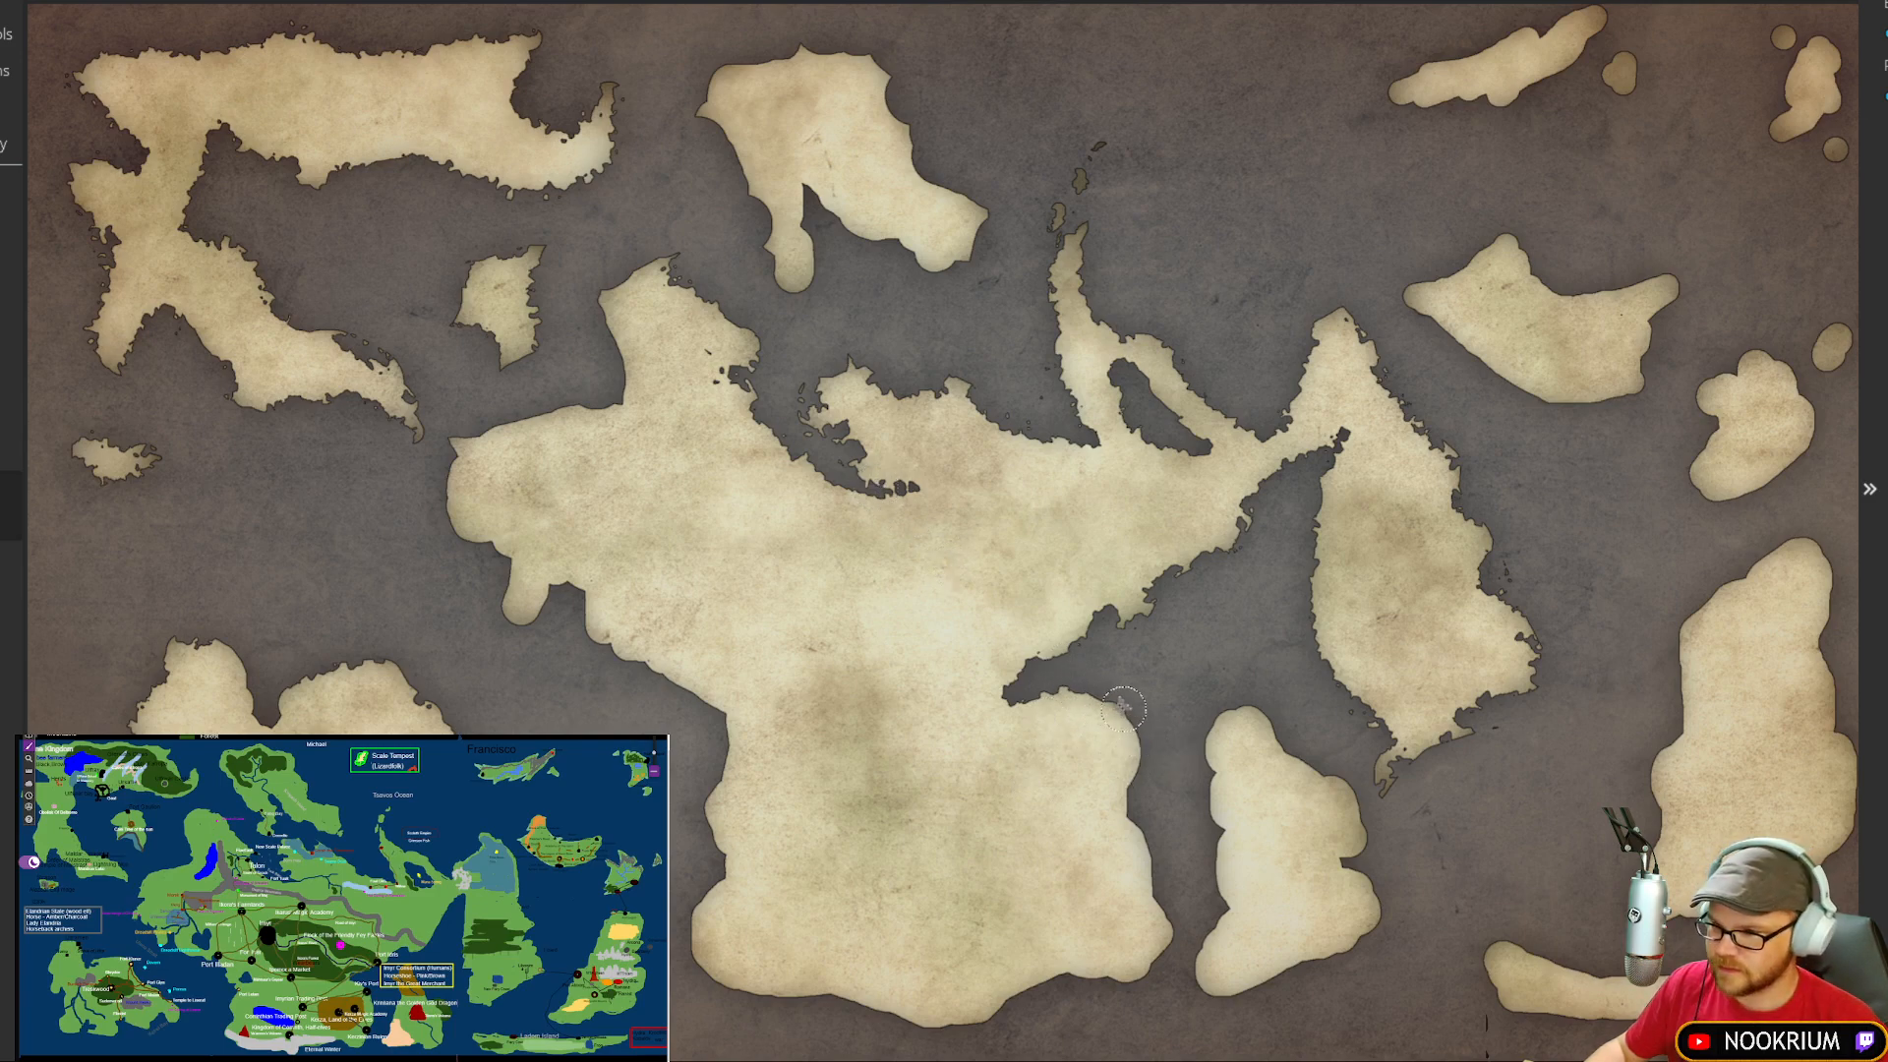
pyautogui.moveTo(1145, 758)
pyautogui.mouseDown()
pyautogui.moveTo(1132, 804)
pyautogui.moveTo(1134, 738)
pyautogui.moveTo(1161, 966)
pyautogui.moveTo(1174, 910)
pyautogui.moveTo(1146, 977)
pyautogui.moveTo(1164, 926)
pyautogui.moveTo(1135, 981)
pyautogui.moveTo(1049, 975)
pyautogui.moveTo(926, 1028)
pyautogui.moveTo(818, 1000)
pyautogui.moveTo(856, 994)
pyautogui.moveTo(737, 989)
pyautogui.moveTo(713, 979)
pyautogui.moveTo(759, 990)
pyautogui.moveTo(699, 958)
pyautogui.moveTo(690, 925)
pyautogui.moveTo(696, 942)
pyautogui.moveTo(727, 871)
pyautogui.moveTo(707, 810)
pyautogui.moveTo(723, 824)
pyautogui.moveTo(730, 726)
pyautogui.moveTo(688, 690)
pyautogui.moveTo(728, 700)
pyautogui.moveTo(572, 627)
pyautogui.moveTo(574, 581)
pyautogui.moveTo(594, 606)
pyautogui.moveTo(583, 582)
pyautogui.moveTo(523, 608)
pyautogui.moveTo(553, 595)
pyautogui.moveTo(493, 579)
pyautogui.moveTo(509, 553)
pyautogui.moveTo(441, 506)
pyautogui.mouseUp()
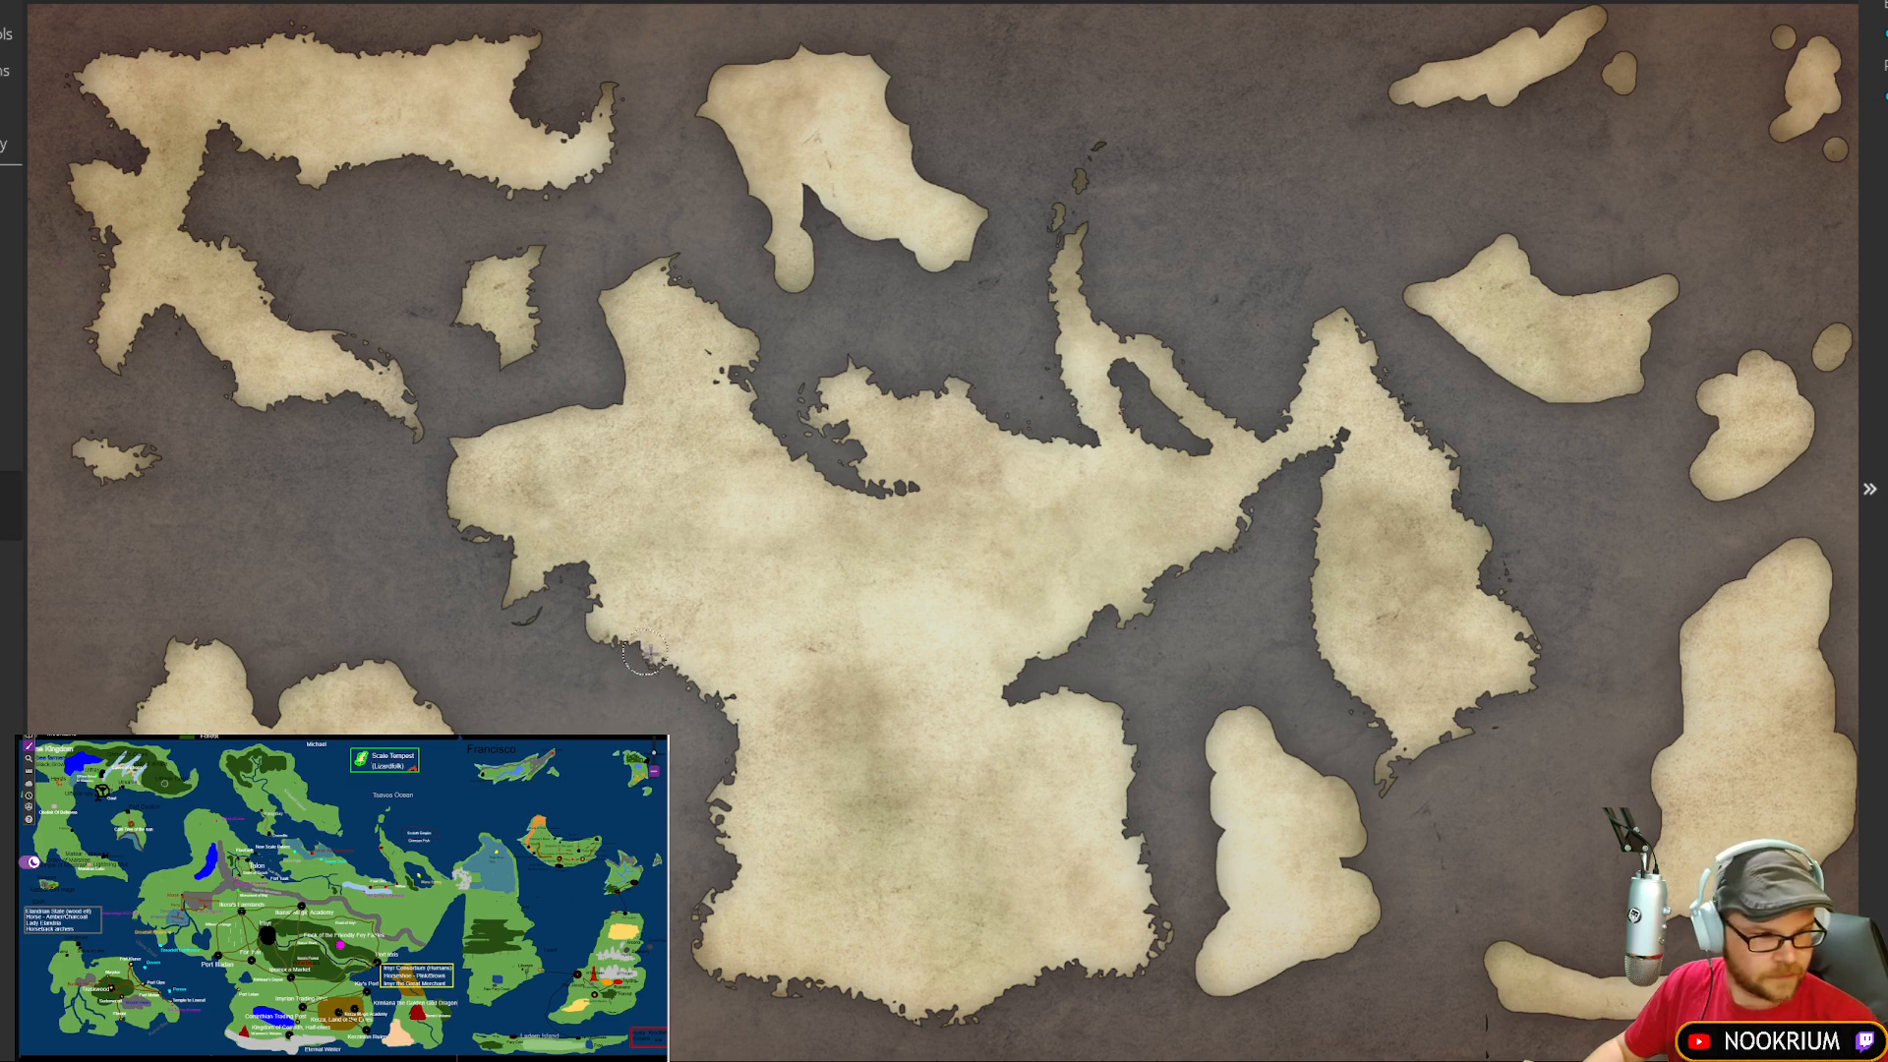
pyautogui.moveTo(702, 652)
pyautogui.mouseDown()
pyautogui.moveTo(686, 668)
pyautogui.moveTo(712, 636)
pyautogui.mouseUp()
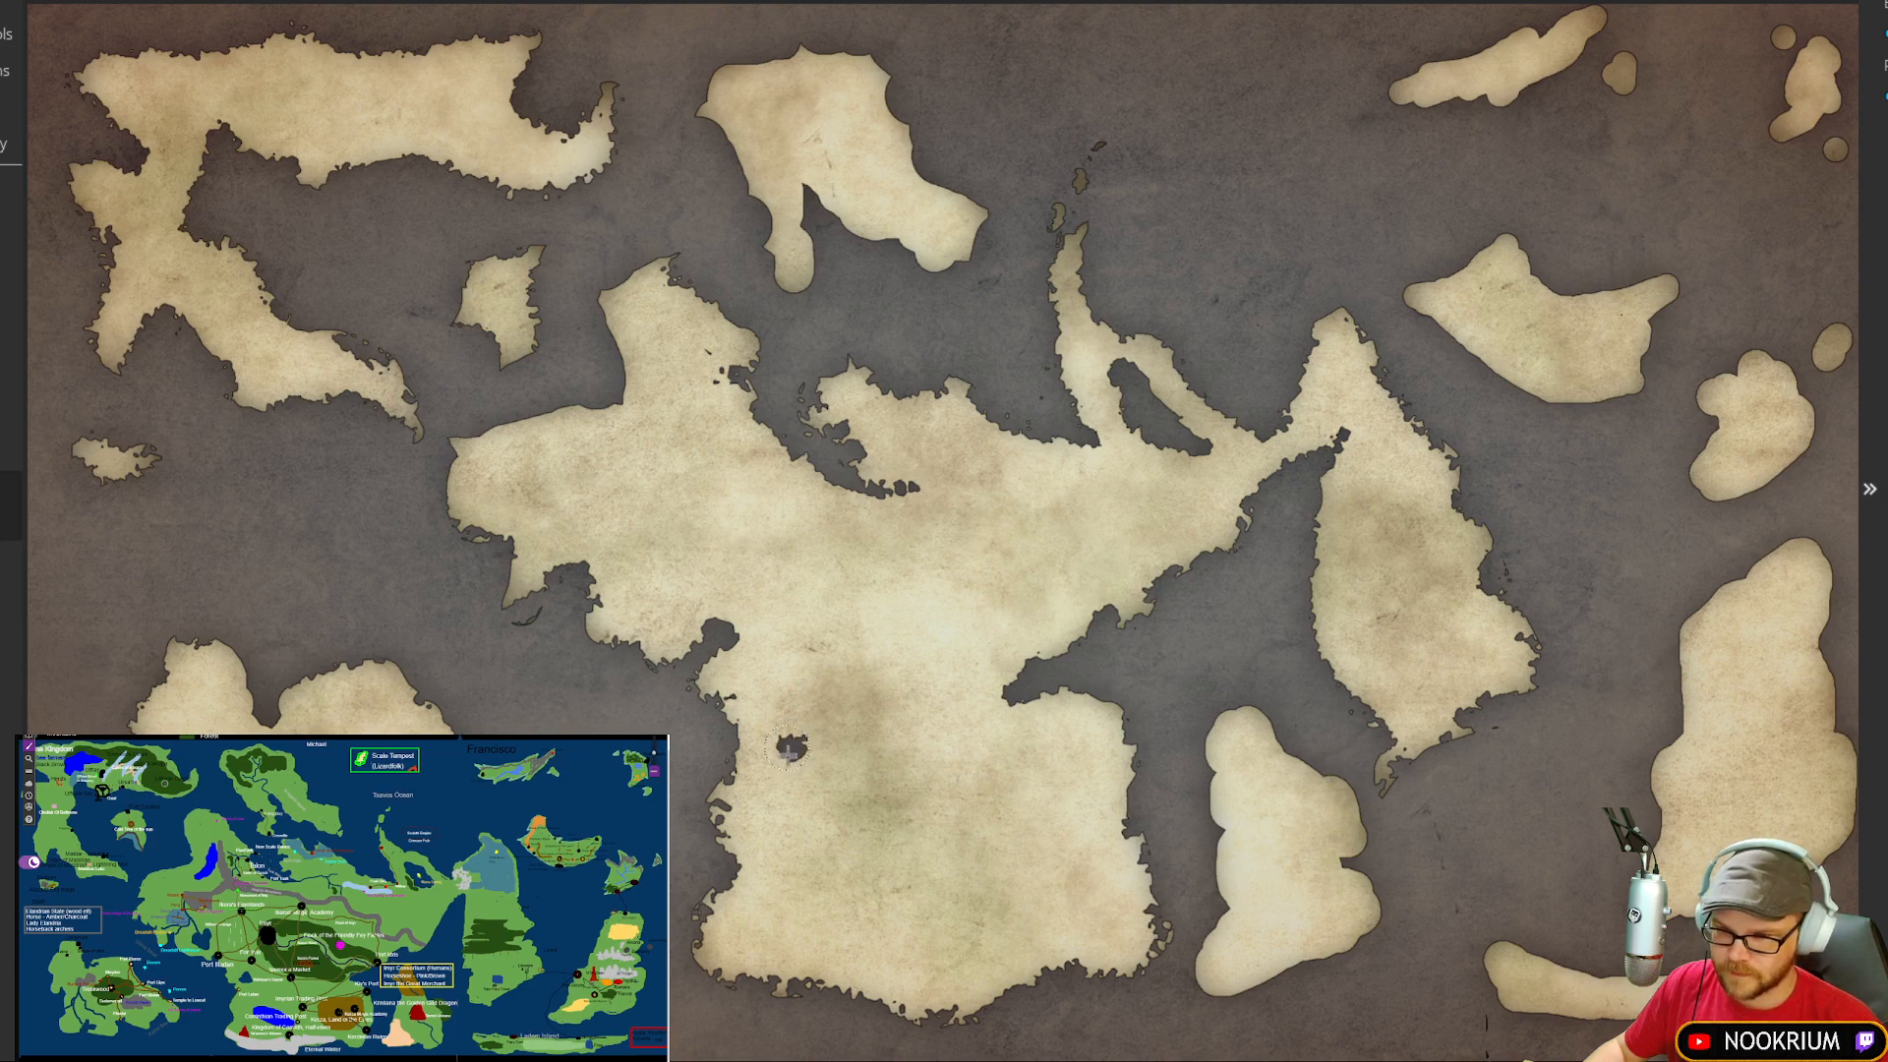
# Step: Erase three lakes in the central continent: a small round one in the southwest, an elongated southern one and a narrow northwestern one
pyautogui.moveTo(789, 750); pyautogui.dragTo(809, 759)
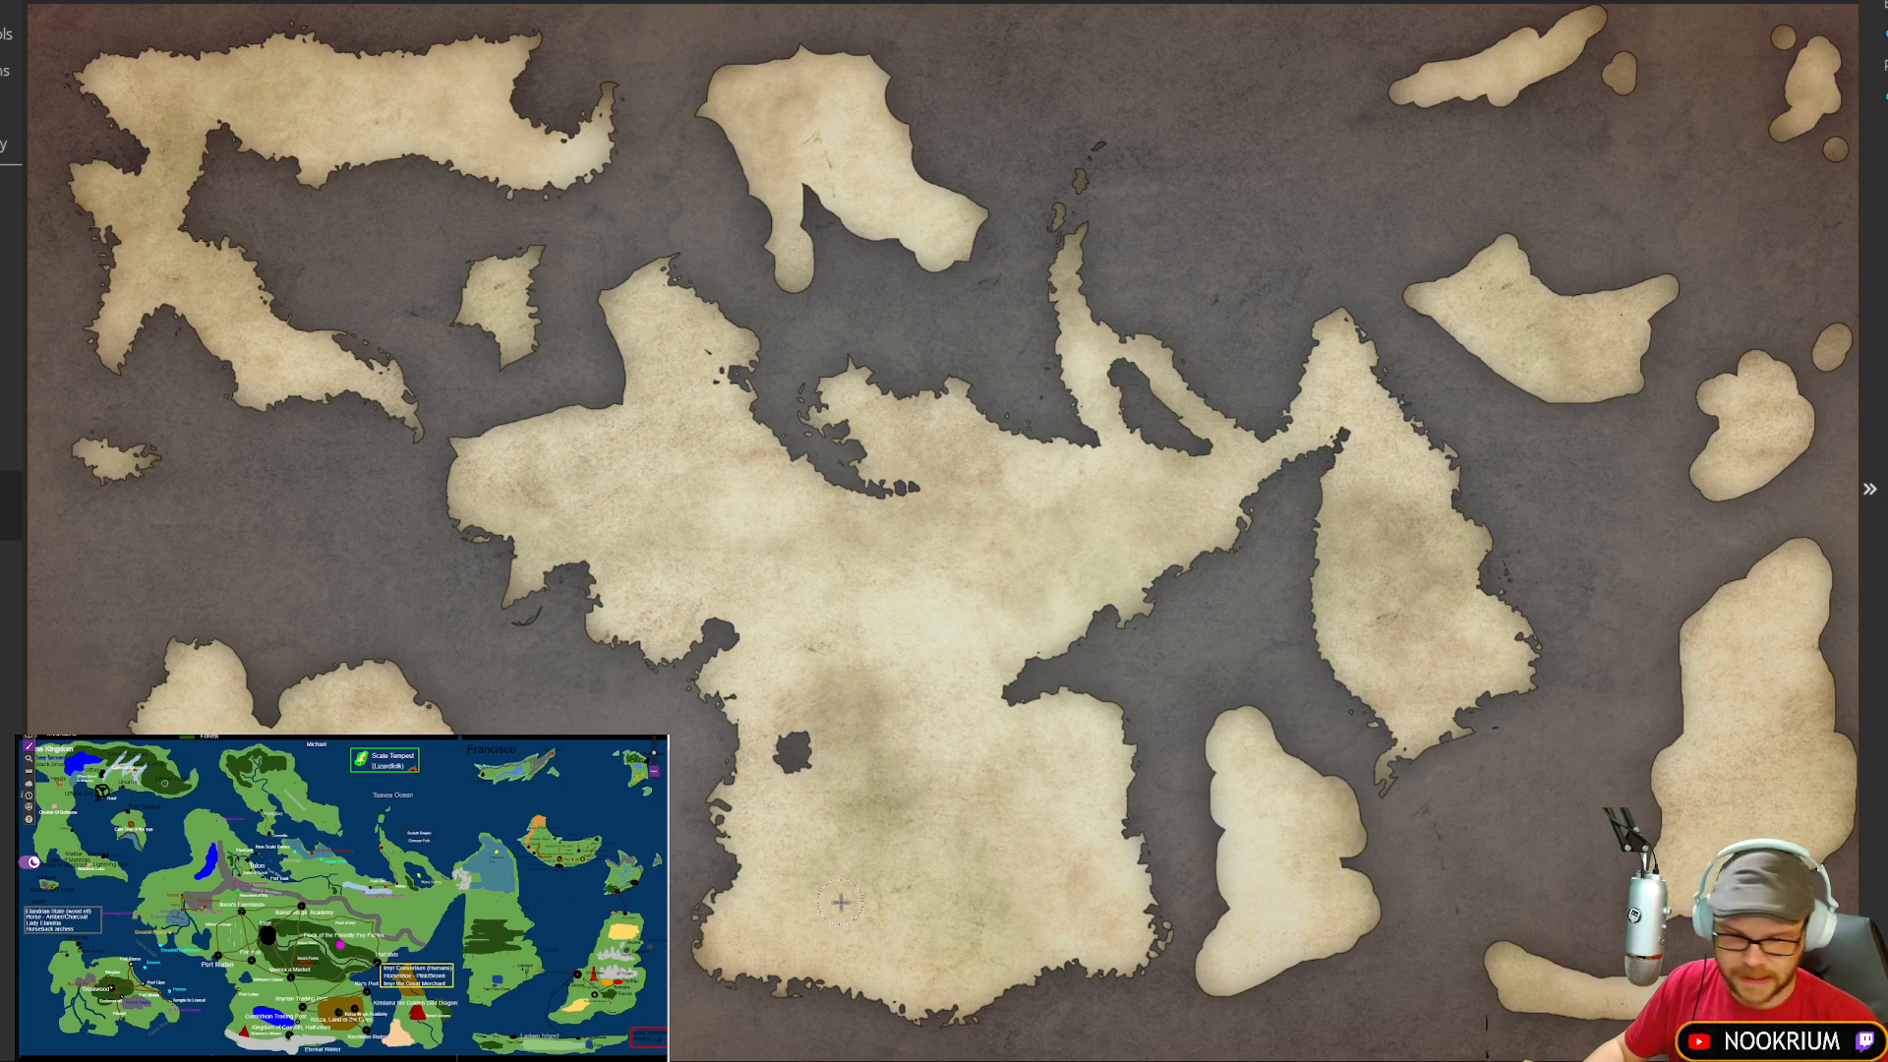
pyautogui.moveTo(944, 937)
pyautogui.mouseDown()
pyautogui.moveTo(831, 910)
pyautogui.moveTo(882, 919)
pyautogui.moveTo(838, 884)
pyautogui.moveTo(873, 917)
pyautogui.mouseUp()
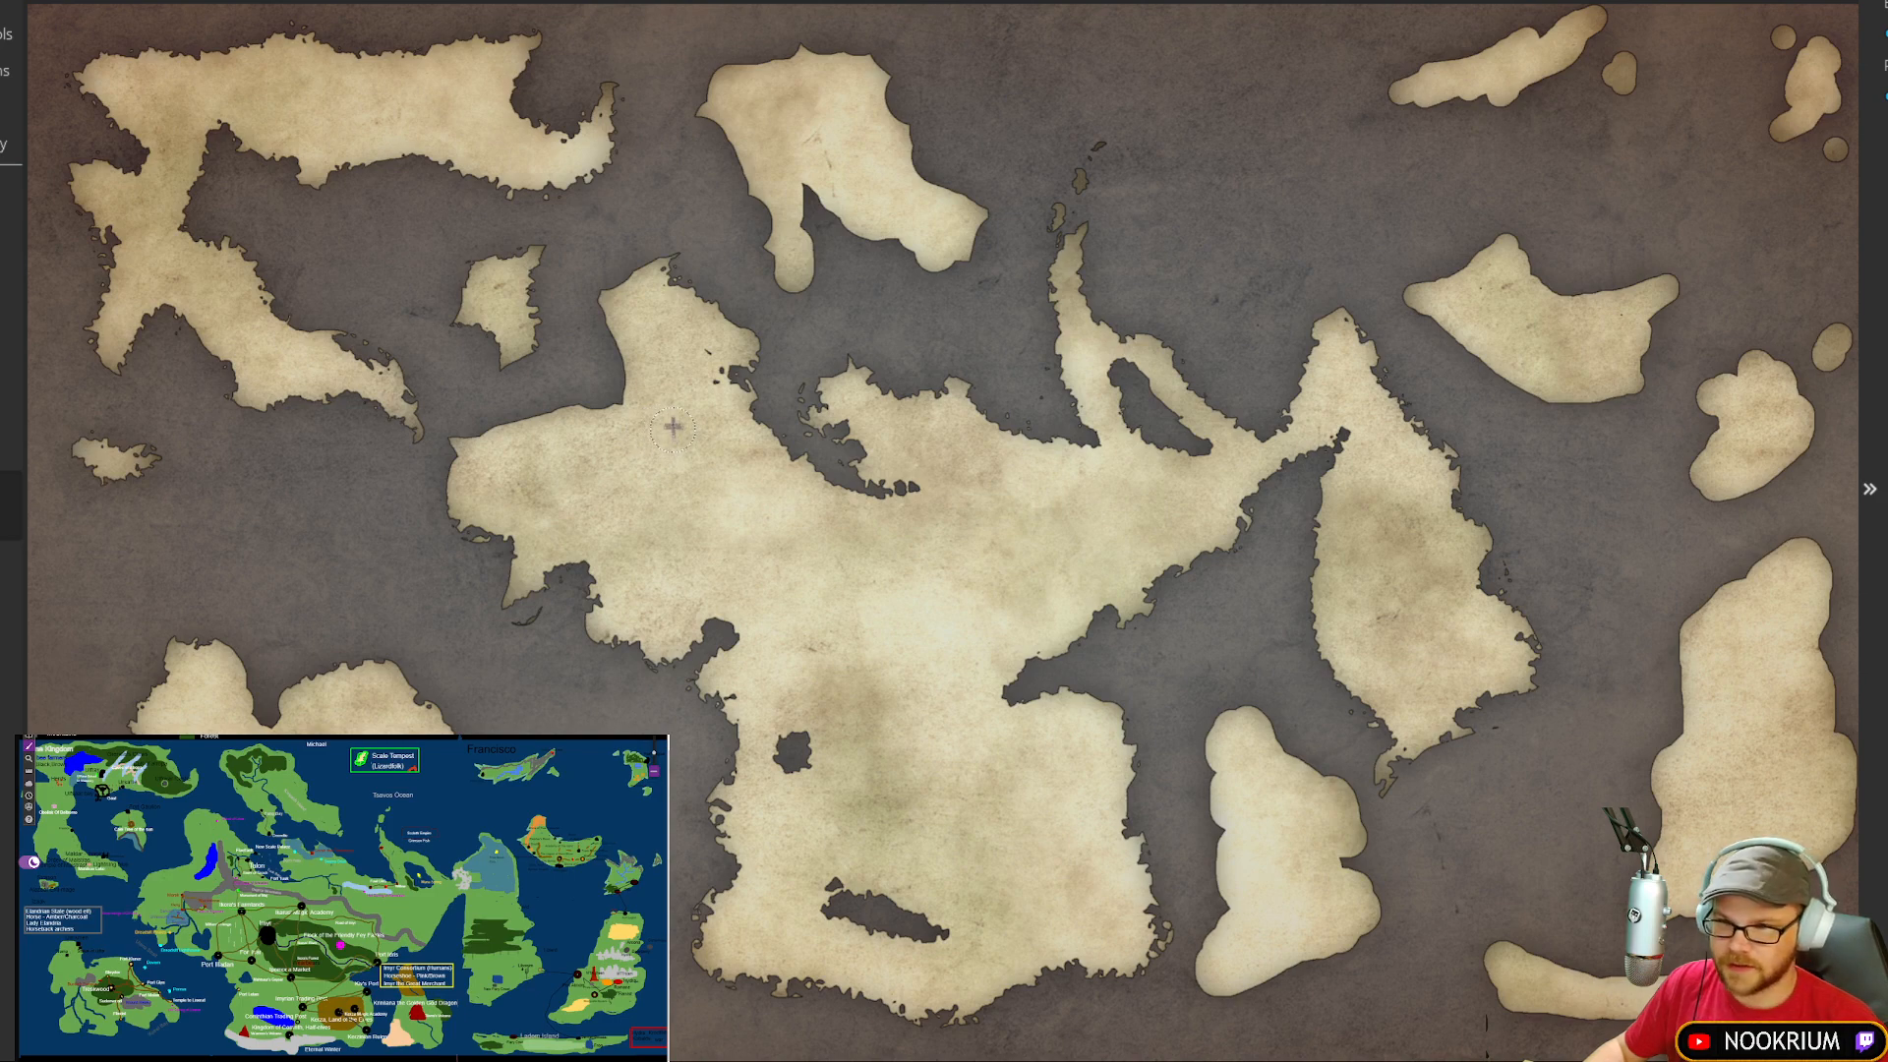
pyautogui.moveTo(649, 476)
pyautogui.mouseDown()
pyautogui.moveTo(667, 432)
pyautogui.moveTo(649, 478)
pyautogui.mouseUp()
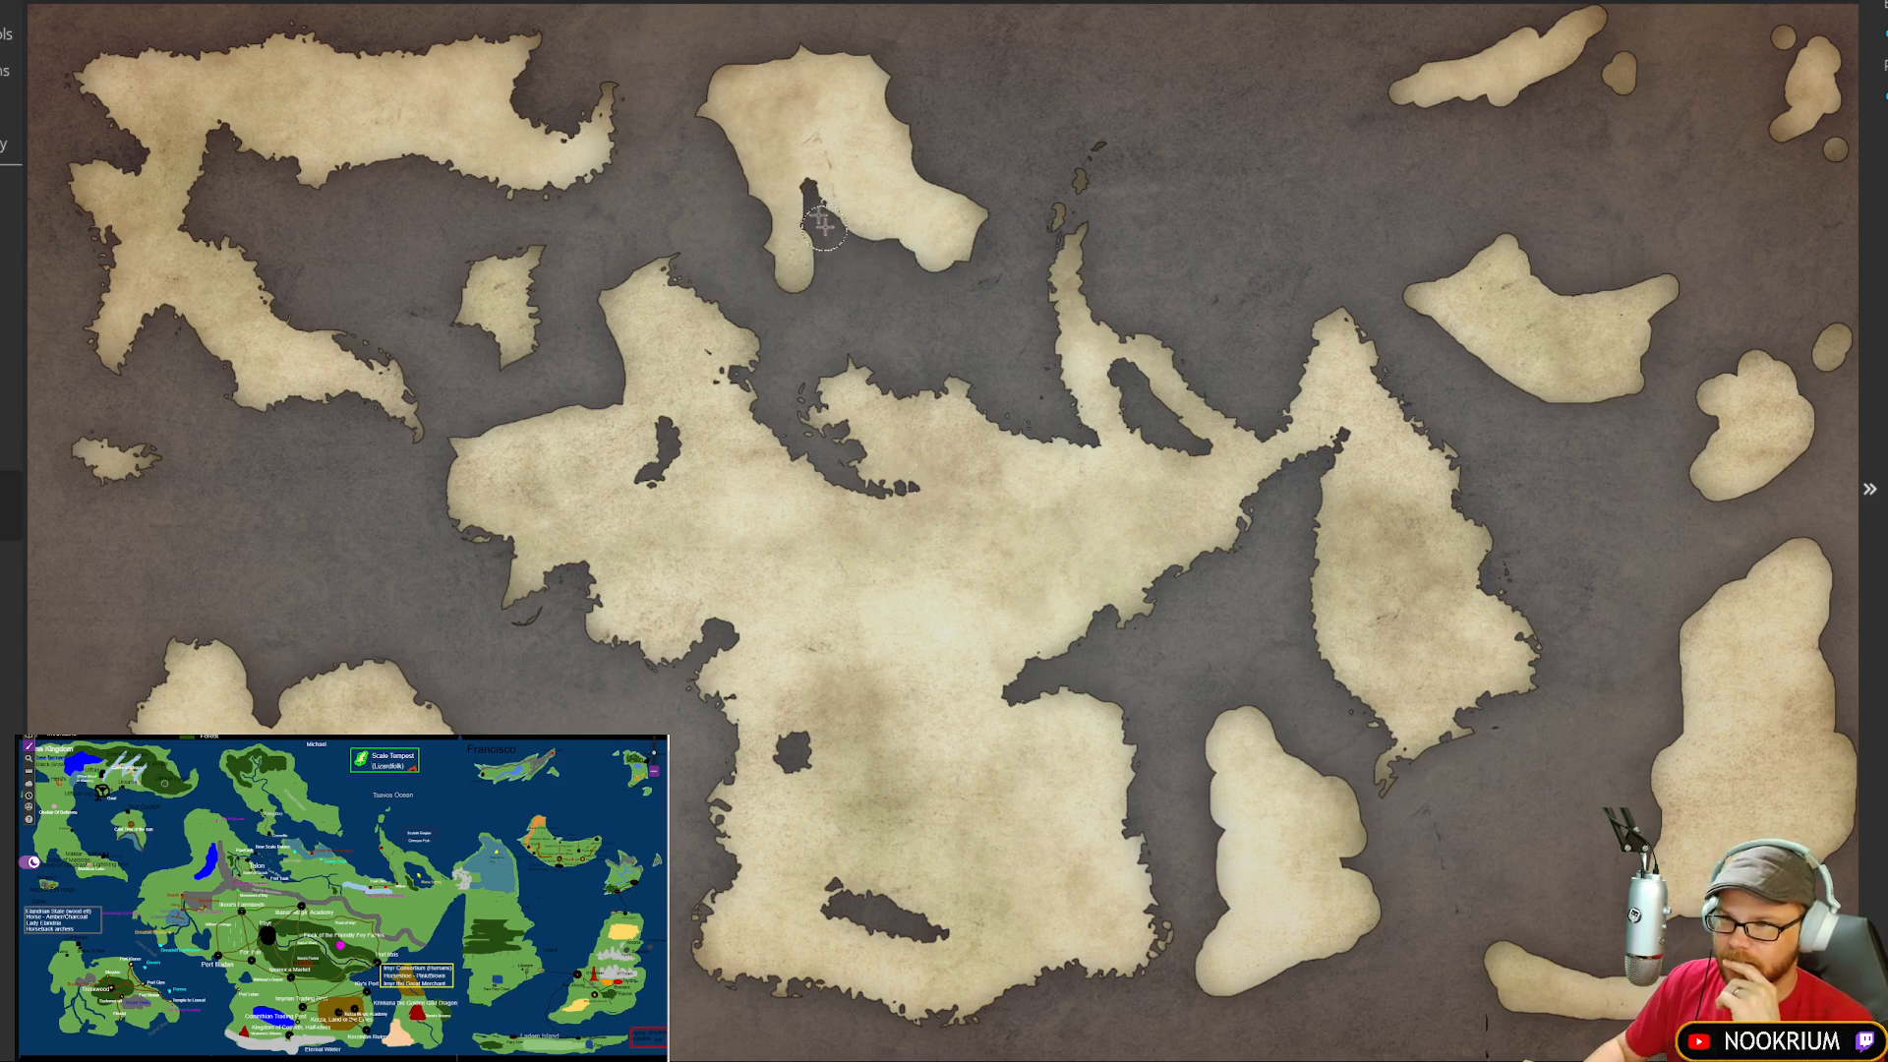
# Step: Roughen the coastlines of the two-pronged northern landmass and the tall island southeast of the central continent, narrowing both
pyautogui.moveTo(824, 226)
pyautogui.mouseDown()
pyautogui.moveTo(937, 276)
pyautogui.moveTo(1004, 247)
pyautogui.moveTo(1014, 204)
pyautogui.moveTo(970, 222)
pyautogui.moveTo(947, 188)
pyautogui.moveTo(952, 236)
pyautogui.moveTo(943, 175)
pyautogui.moveTo(944, 192)
pyautogui.moveTo(902, 115)
pyautogui.moveTo(894, 152)
pyautogui.moveTo(896, 93)
pyautogui.moveTo(849, 47)
pyautogui.moveTo(852, 73)
pyautogui.moveTo(818, 50)
pyautogui.moveTo(724, 75)
pyautogui.moveTo(697, 125)
pyautogui.moveTo(730, 175)
pyautogui.mouseUp()
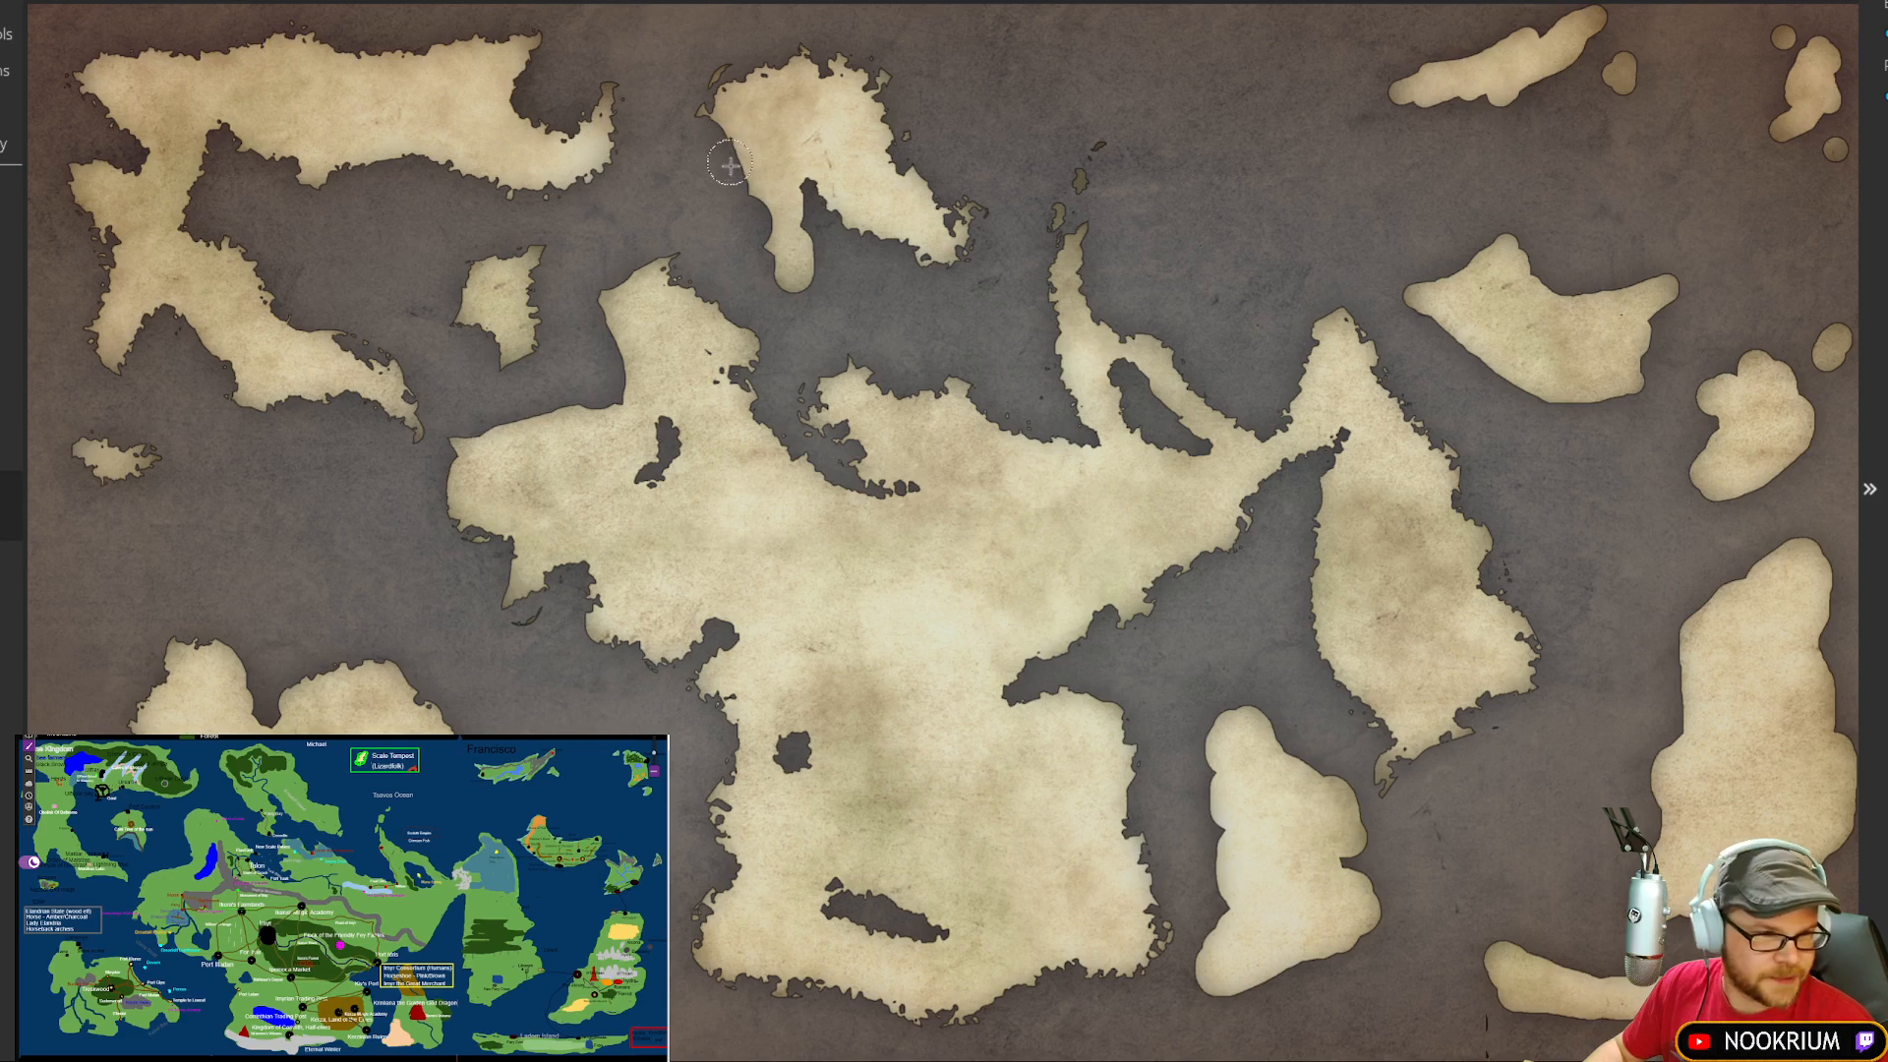
pyautogui.moveTo(740, 171)
pyautogui.mouseDown()
pyautogui.moveTo(765, 241)
pyautogui.moveTo(763, 205)
pyautogui.moveTo(763, 239)
pyautogui.moveTo(810, 174)
pyautogui.moveTo(811, 285)
pyautogui.mouseUp()
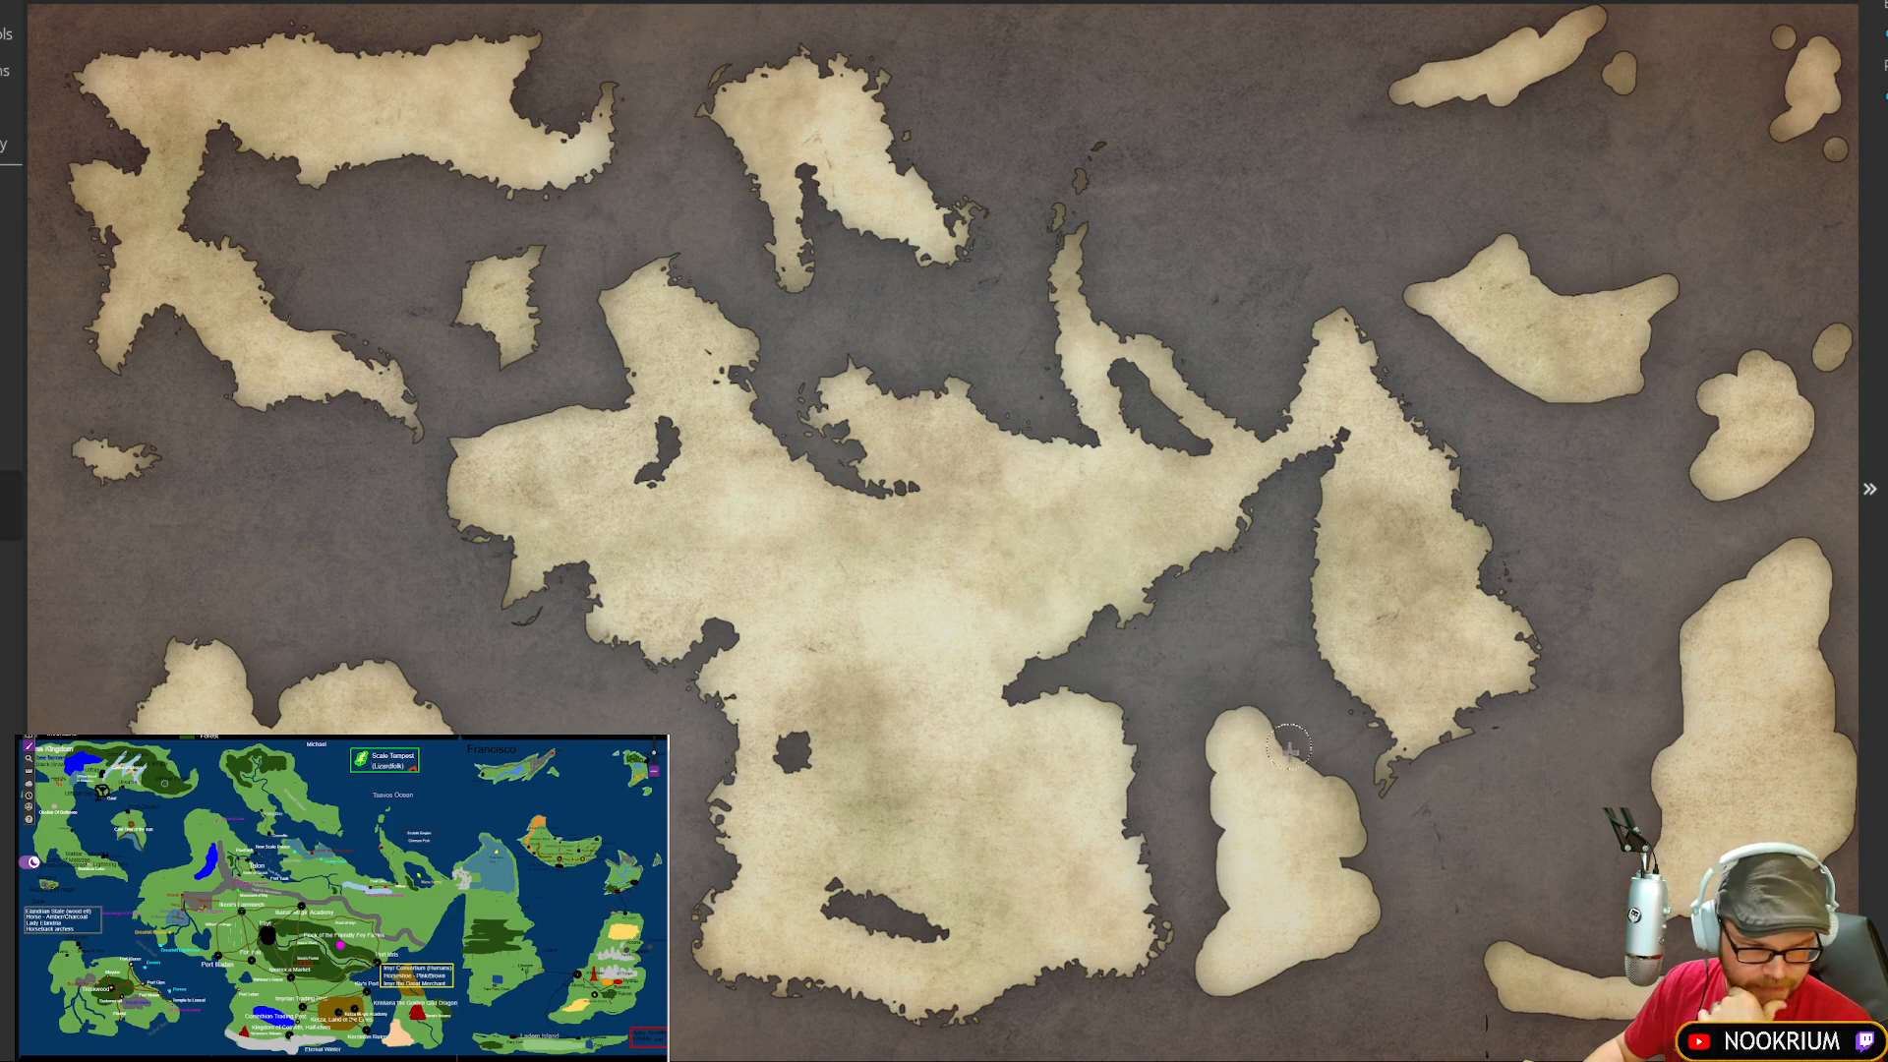
pyautogui.moveTo(1303, 784)
pyautogui.mouseDown()
pyautogui.moveTo(1244, 690)
pyautogui.moveTo(1194, 772)
pyautogui.moveTo(1212, 824)
pyautogui.moveTo(1211, 771)
pyautogui.moveTo(1224, 809)
pyautogui.moveTo(1217, 889)
pyautogui.moveTo(1237, 829)
pyautogui.moveTo(1227, 877)
pyautogui.moveTo(1212, 866)
pyautogui.moveTo(1237, 902)
pyautogui.moveTo(1203, 925)
pyautogui.moveTo(1200, 997)
pyautogui.moveTo(1262, 986)
pyautogui.moveTo(1248, 979)
pyautogui.moveTo(1279, 963)
pyautogui.moveTo(1311, 955)
pyautogui.mouseUp()
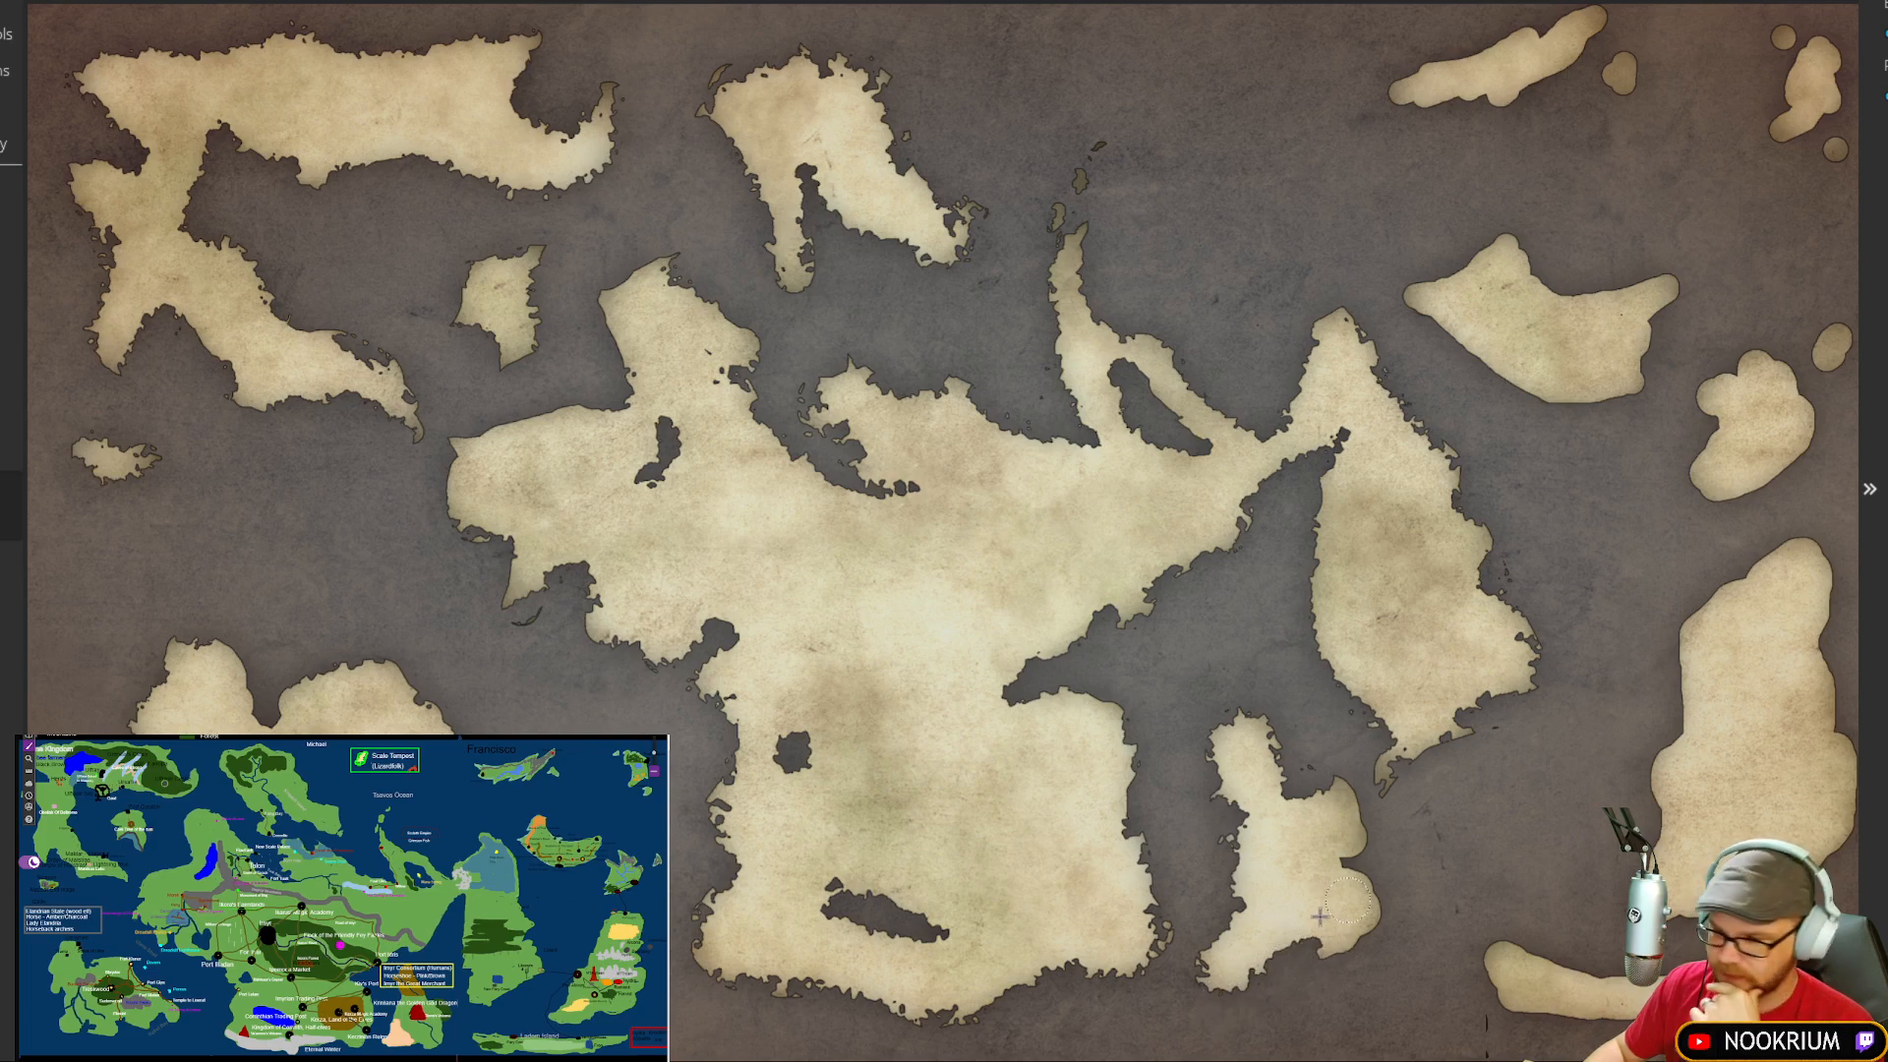
pyautogui.moveTo(1375, 896)
pyautogui.mouseDown()
pyautogui.moveTo(1365, 879)
pyautogui.moveTo(1359, 905)
pyautogui.moveTo(1347, 873)
pyautogui.moveTo(1377, 910)
pyautogui.mouseUp()
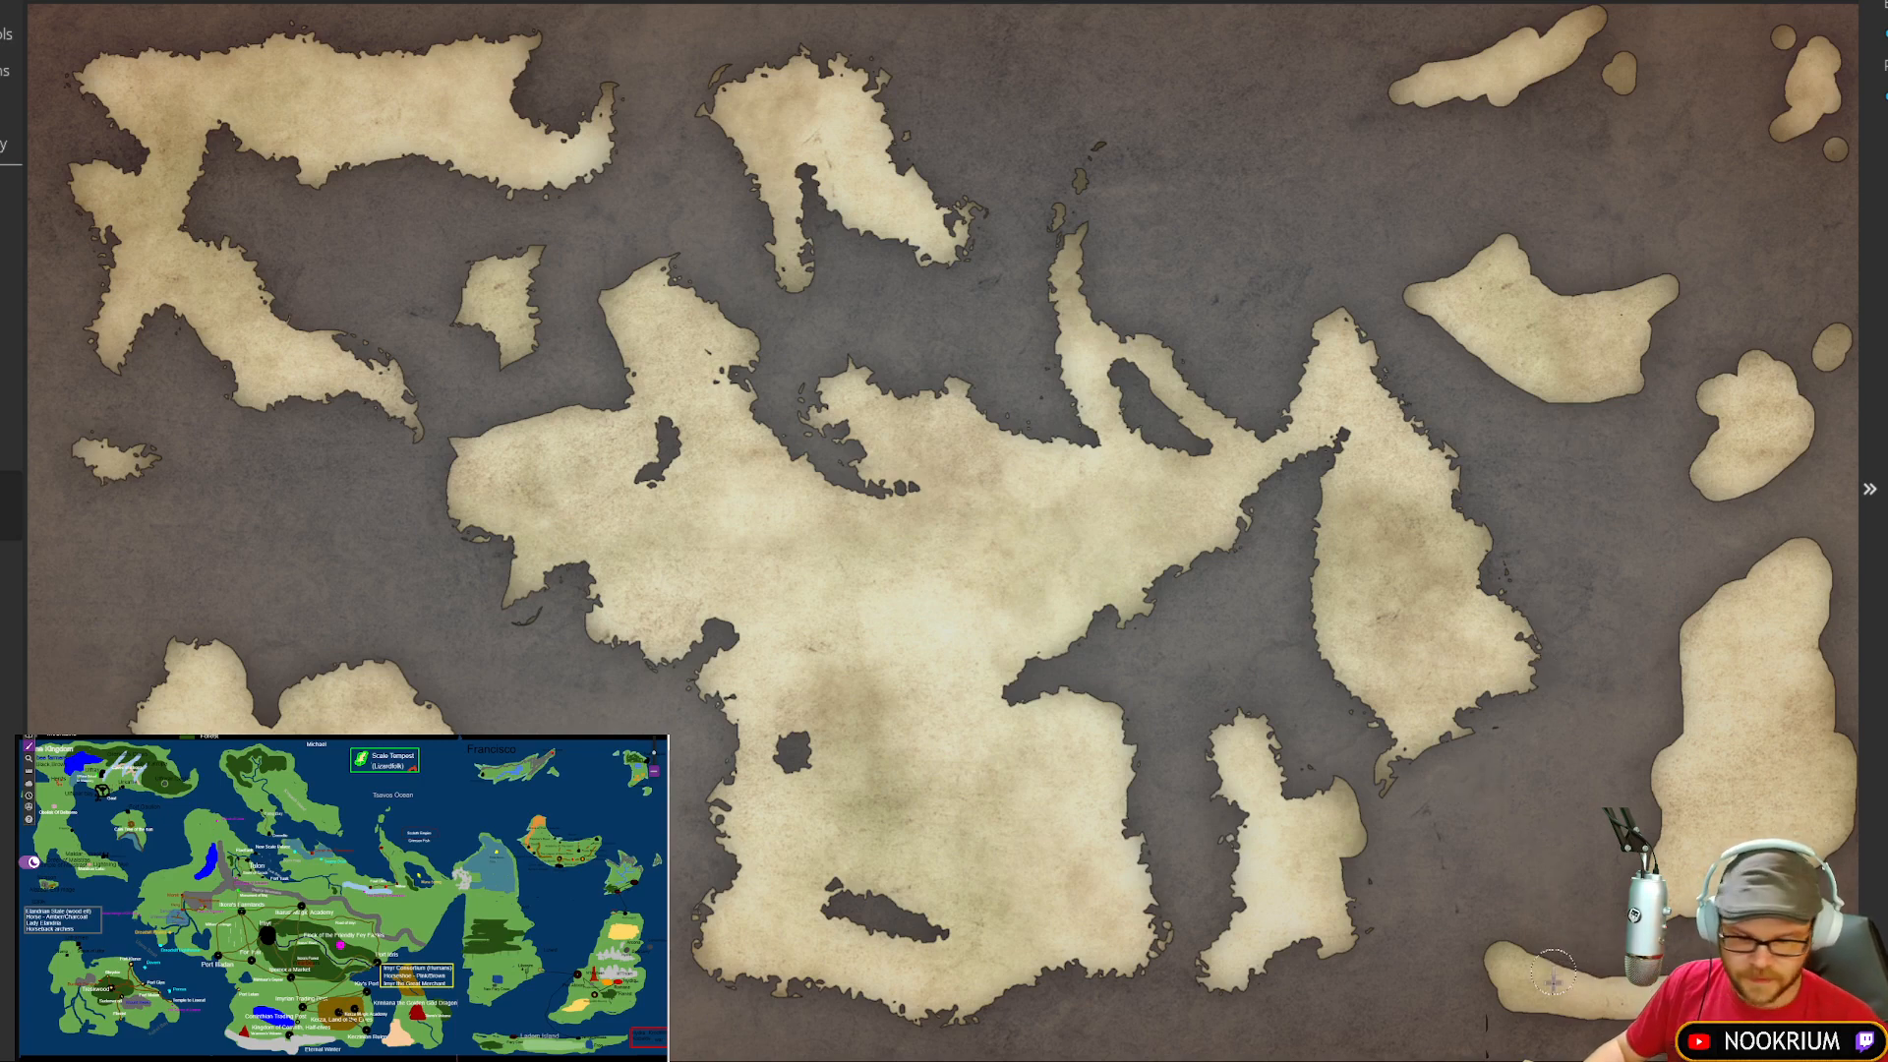
# Step: Roughen the coasts of the southeastern strip, the large eastern landmass, and the rounded island and islet above it, trimming them narrower
pyautogui.moveTo(1491, 988)
pyautogui.mouseDown()
pyautogui.moveTo(1536, 1010)
pyautogui.moveTo(1485, 992)
pyautogui.mouseUp()
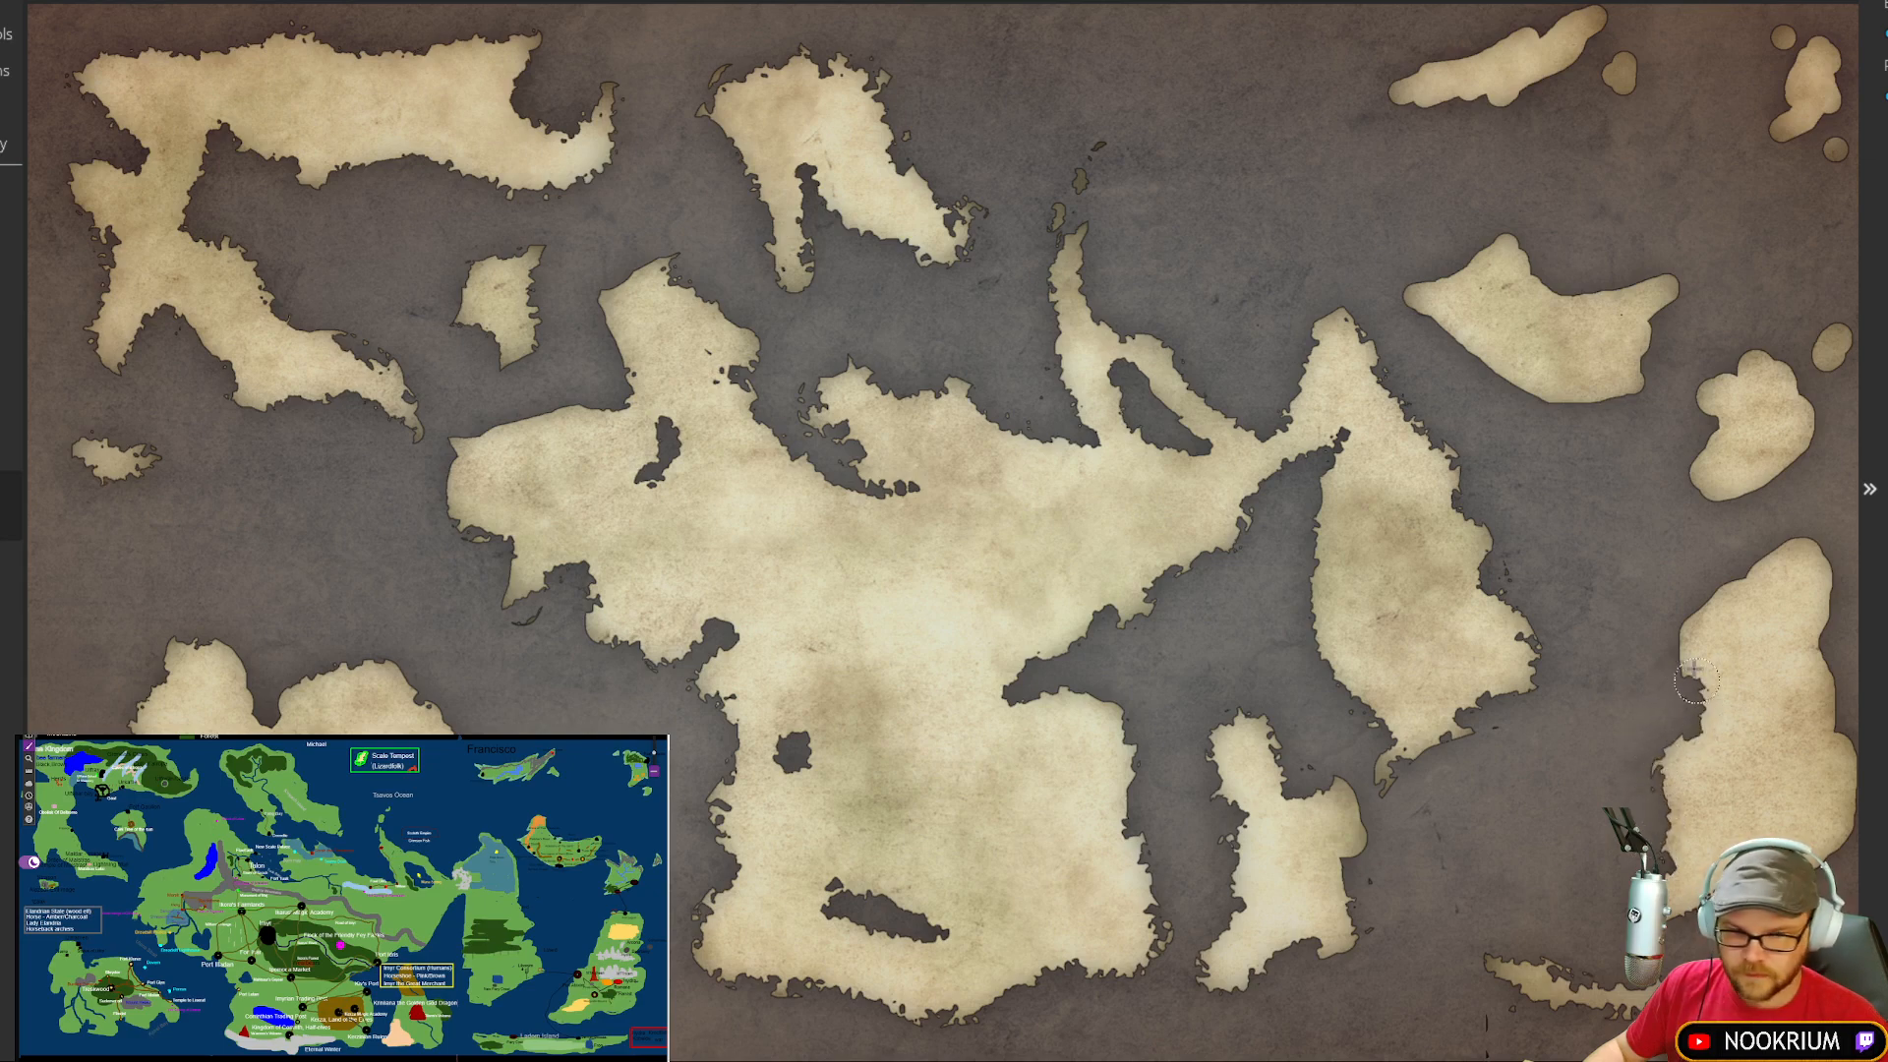
pyautogui.moveTo(1708, 642)
pyautogui.mouseDown()
pyautogui.moveTo(1724, 573)
pyautogui.moveTo(1740, 586)
pyautogui.moveTo(1723, 612)
pyautogui.moveTo(1739, 591)
pyautogui.moveTo(1704, 620)
pyautogui.moveTo(1752, 569)
pyautogui.moveTo(1739, 611)
pyautogui.moveTo(1773, 544)
pyautogui.moveTo(1823, 544)
pyautogui.moveTo(1823, 585)
pyautogui.moveTo(1794, 530)
pyautogui.moveTo(1832, 595)
pyautogui.moveTo(1823, 721)
pyautogui.mouseUp()
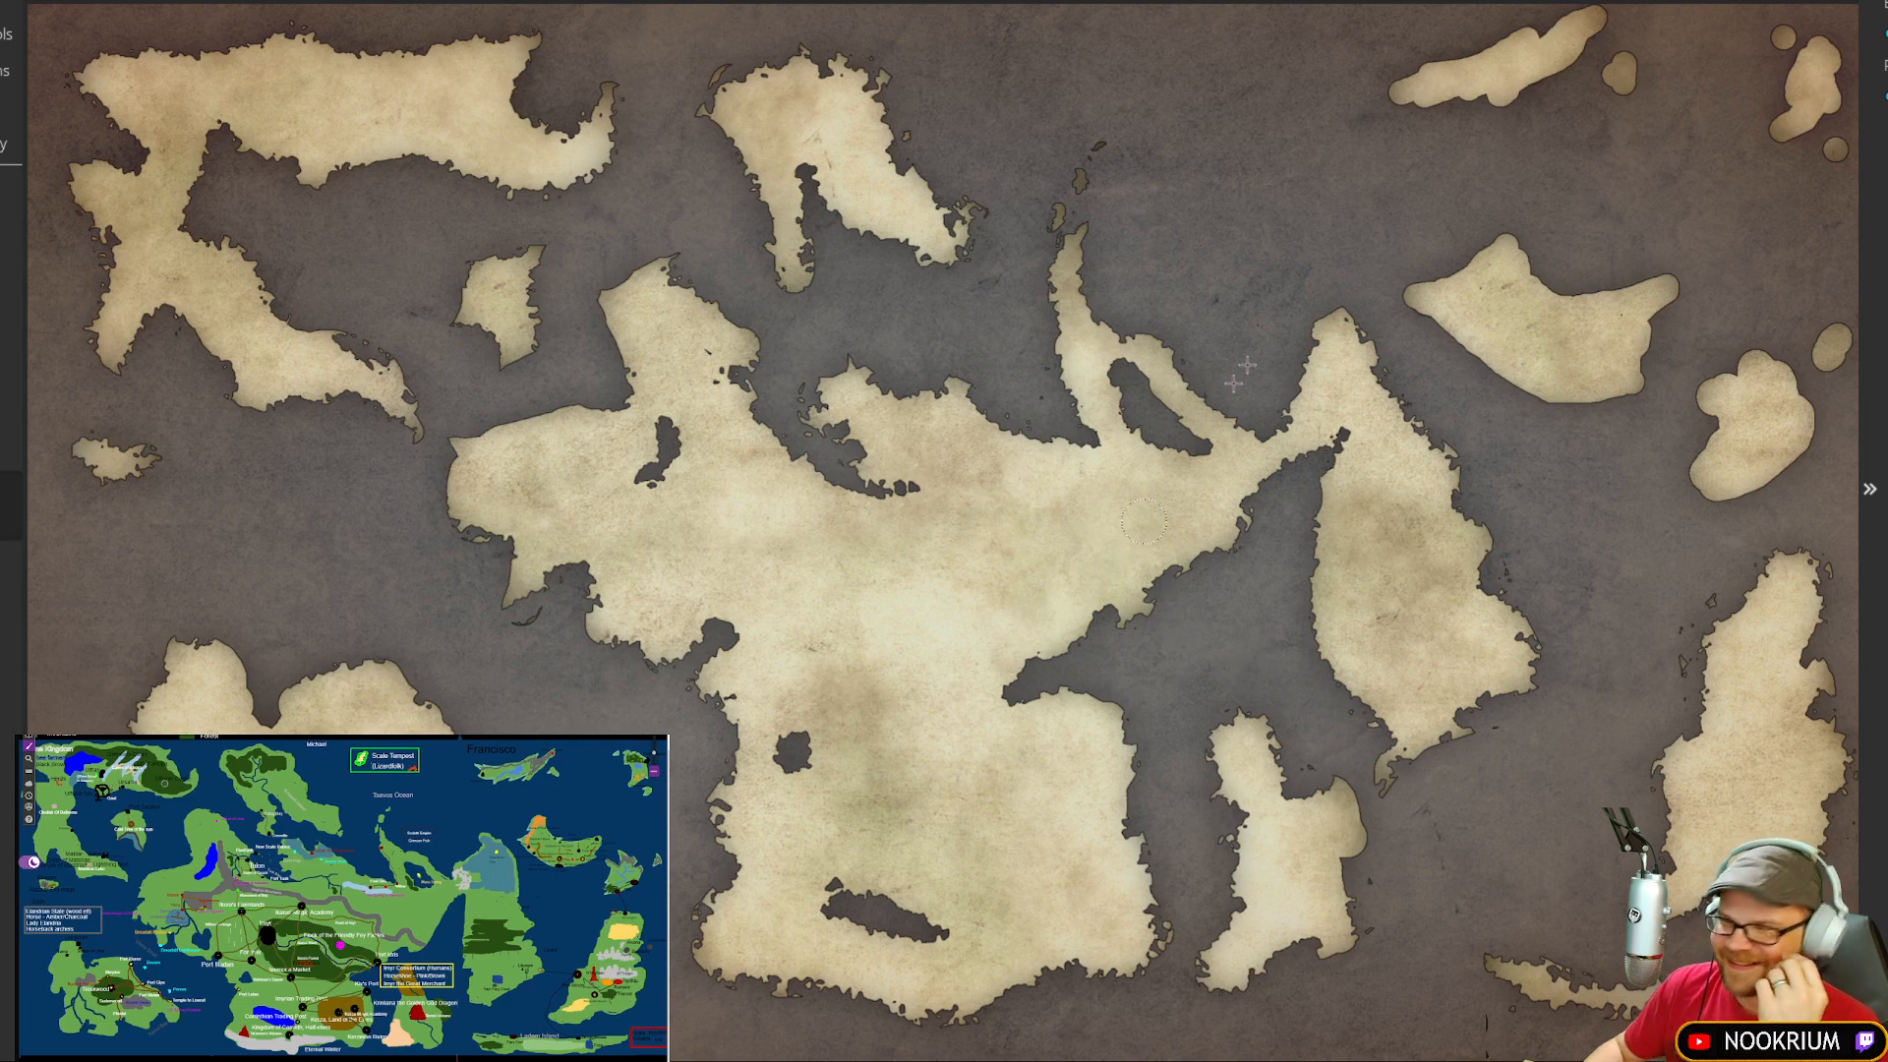
pyautogui.click(1814, 360)
pyautogui.click(1812, 356)
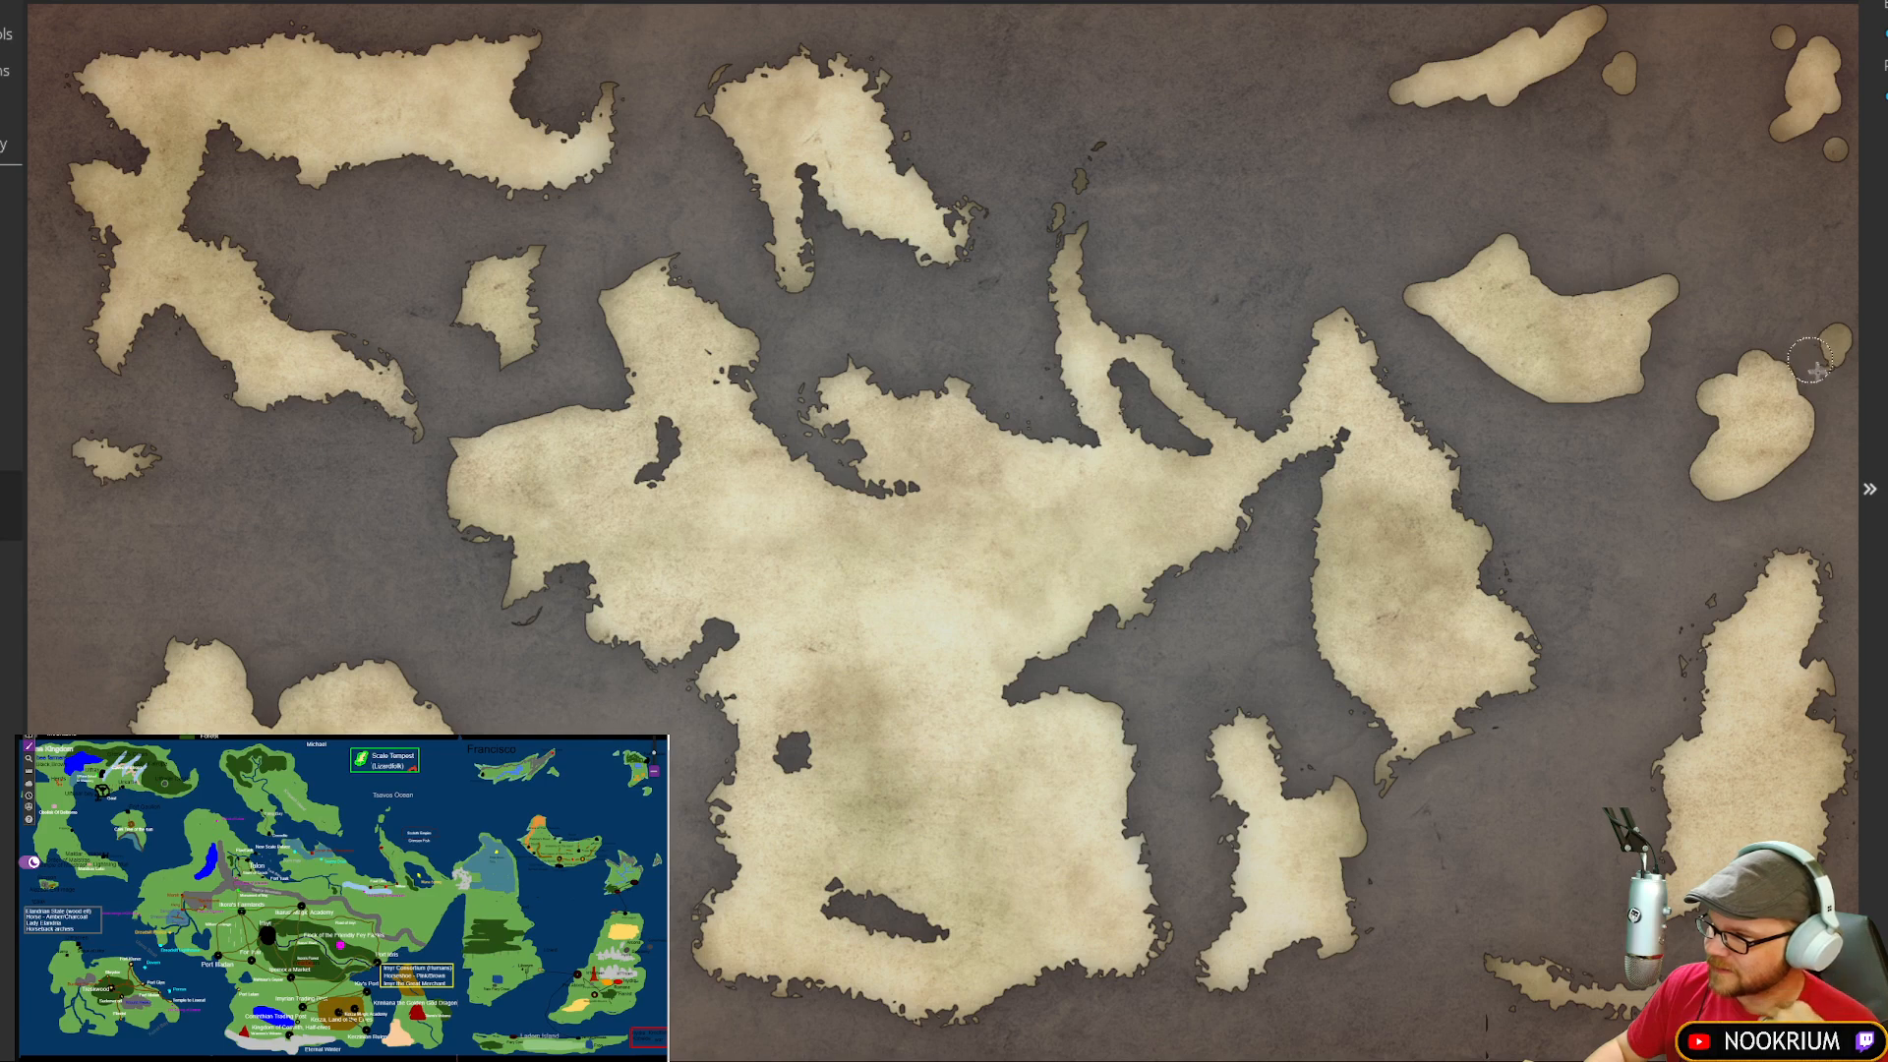
pyautogui.click(1830, 317)
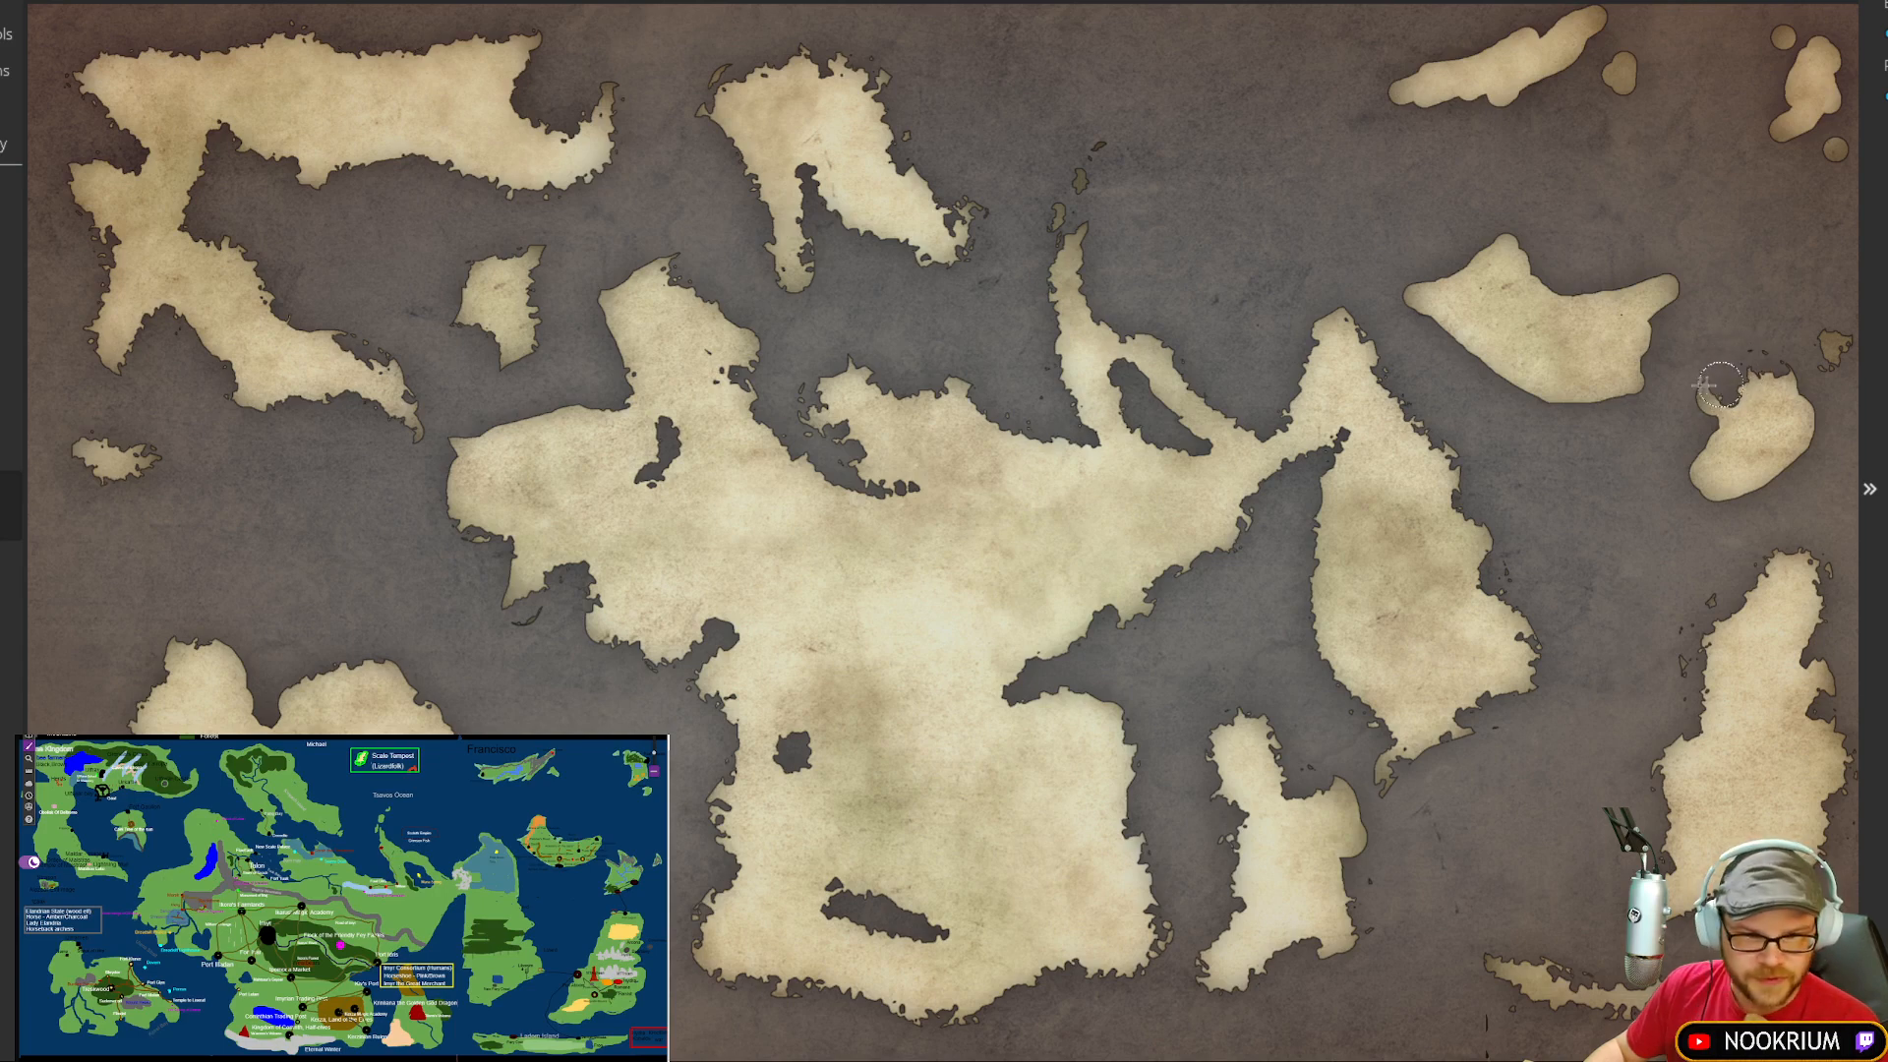
pyautogui.moveTo(1700, 427)
pyautogui.mouseDown()
pyautogui.moveTo(1714, 440)
pyautogui.moveTo(1685, 476)
pyautogui.moveTo(1723, 509)
pyautogui.moveTo(1820, 403)
pyautogui.moveTo(1788, 468)
pyautogui.moveTo(1803, 448)
pyautogui.moveTo(1817, 419)
pyautogui.moveTo(1759, 486)
pyautogui.moveTo(1759, 453)
pyautogui.moveTo(1800, 433)
pyautogui.moveTo(1792, 401)
pyautogui.mouseUp()
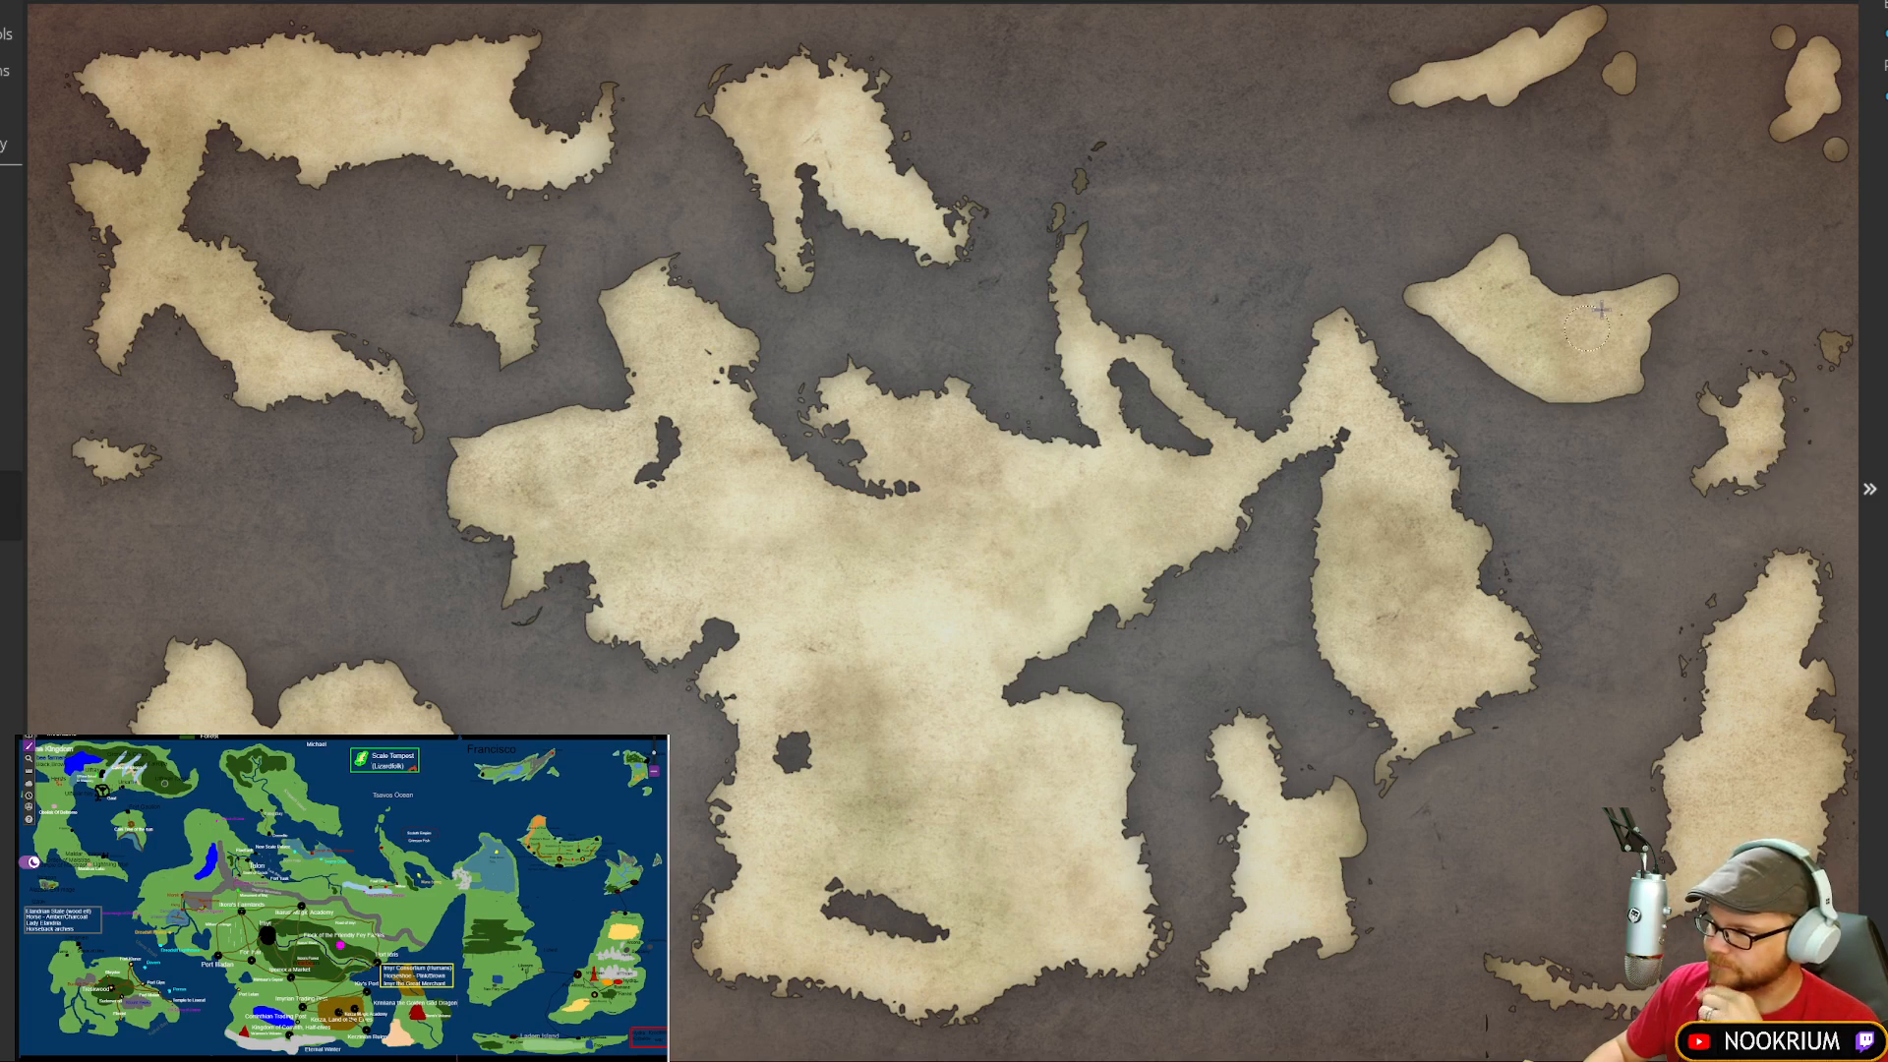
# Step: Roughen the coastlines of the crescent-shaped island, the slanted northern island with its islet, and the northeastern island cluster
pyautogui.moveTo(1650, 395)
pyautogui.mouseDown()
pyautogui.moveTo(1533, 390)
pyautogui.moveTo(1398, 292)
pyautogui.moveTo(1415, 312)
pyautogui.moveTo(1411, 269)
pyautogui.moveTo(1432, 293)
pyautogui.moveTo(1483, 262)
pyautogui.moveTo(1469, 253)
pyautogui.moveTo(1527, 240)
pyautogui.moveTo(1557, 290)
pyautogui.moveTo(1531, 296)
pyautogui.moveTo(1576, 287)
pyautogui.moveTo(1573, 308)
pyautogui.moveTo(1658, 270)
pyautogui.moveTo(1682, 280)
pyautogui.moveTo(1647, 355)
pyautogui.mouseUp()
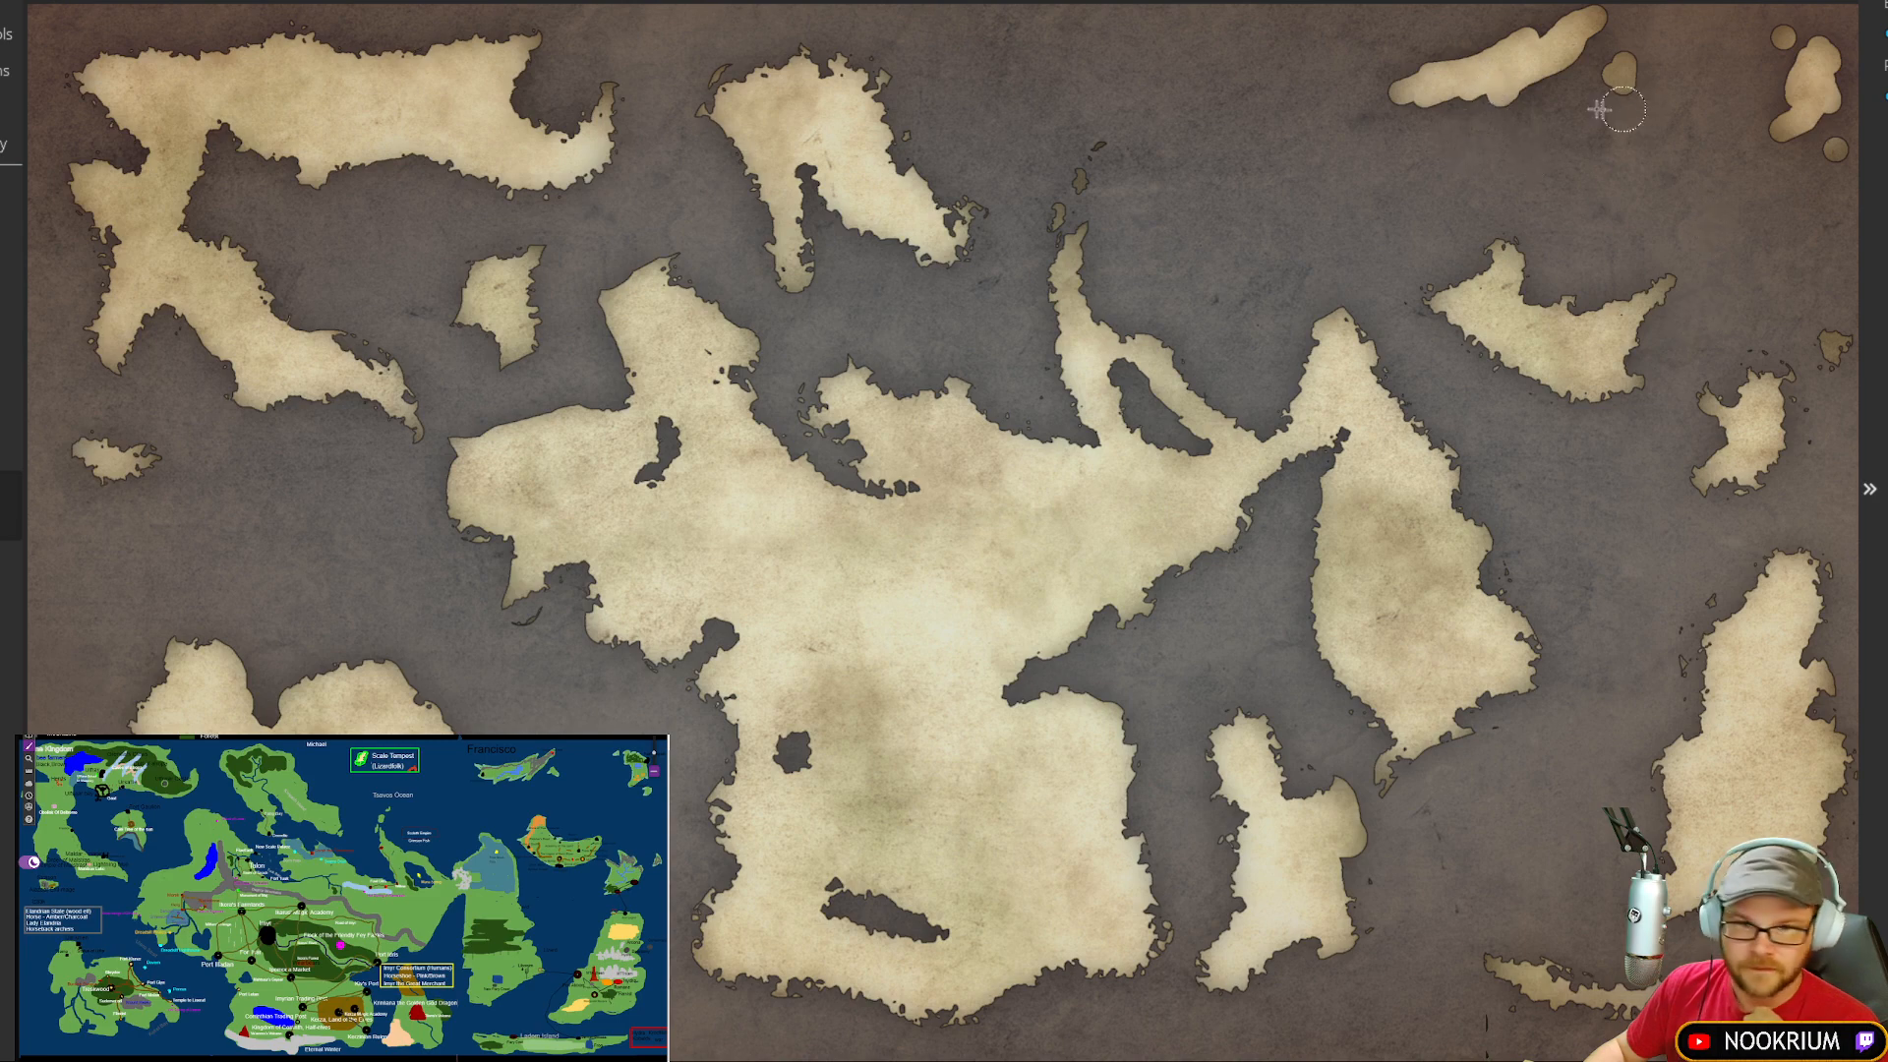
pyautogui.moveTo(1644, 82)
pyautogui.mouseDown()
pyautogui.moveTo(1626, 59)
pyautogui.moveTo(1605, 85)
pyautogui.mouseUp()
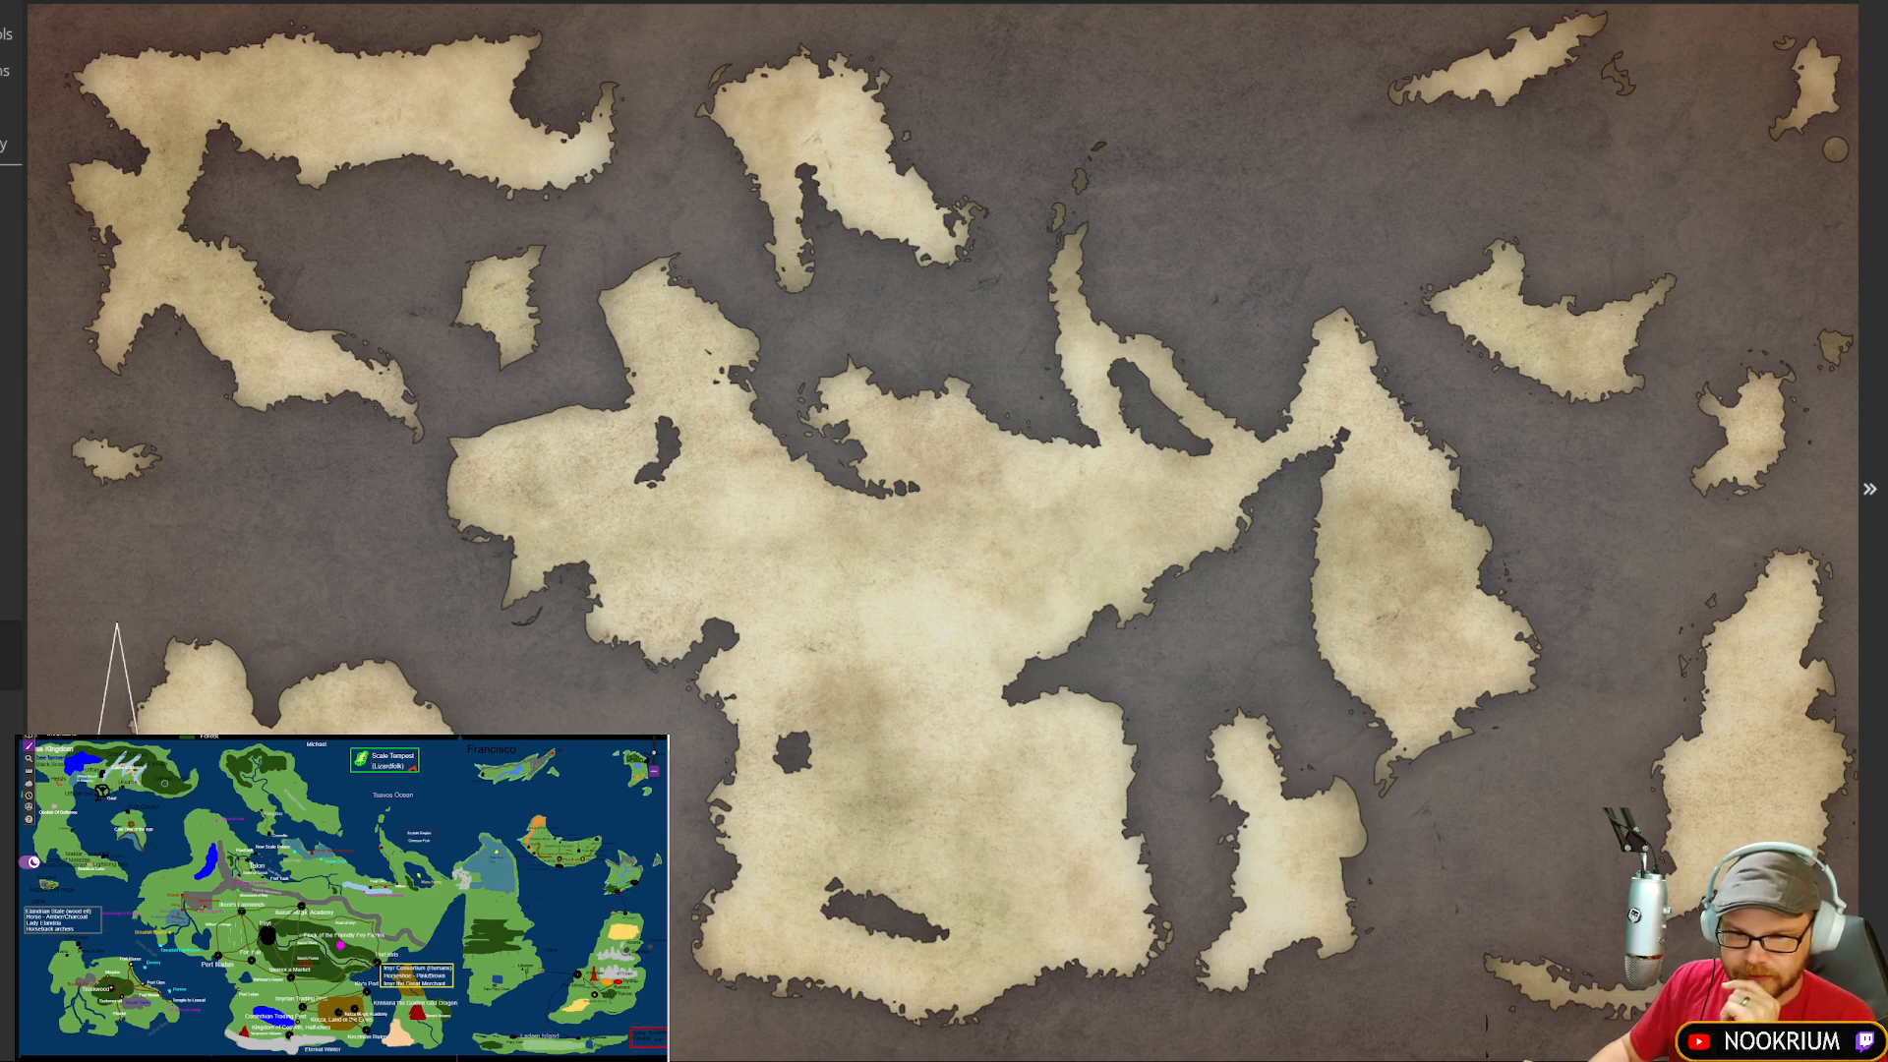
# Step: Outline the southwestern landmass with a polygon selection and move it slightly east, closer to the central continent
pyautogui.click(602, 694)
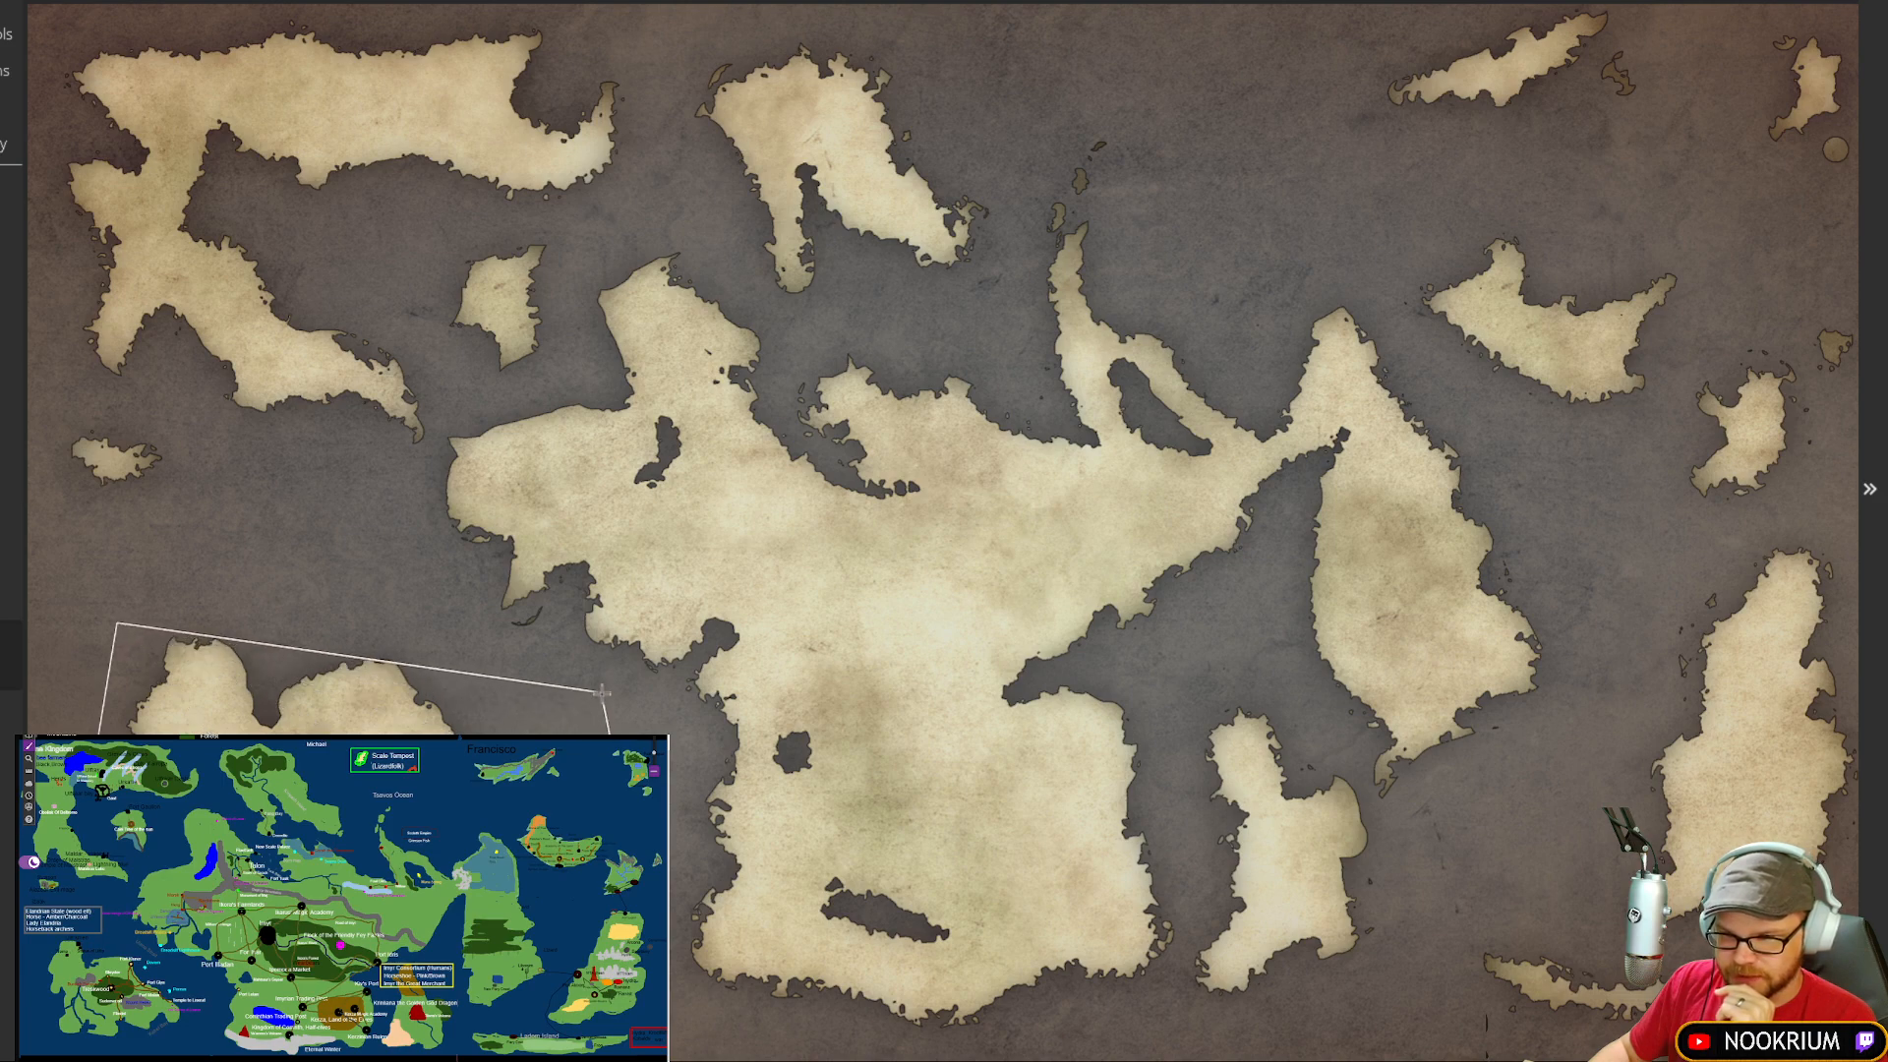
pyautogui.doubleClick(330, 581)
pyautogui.moveTo(329, 730); pyautogui.dragTo(425, 725)
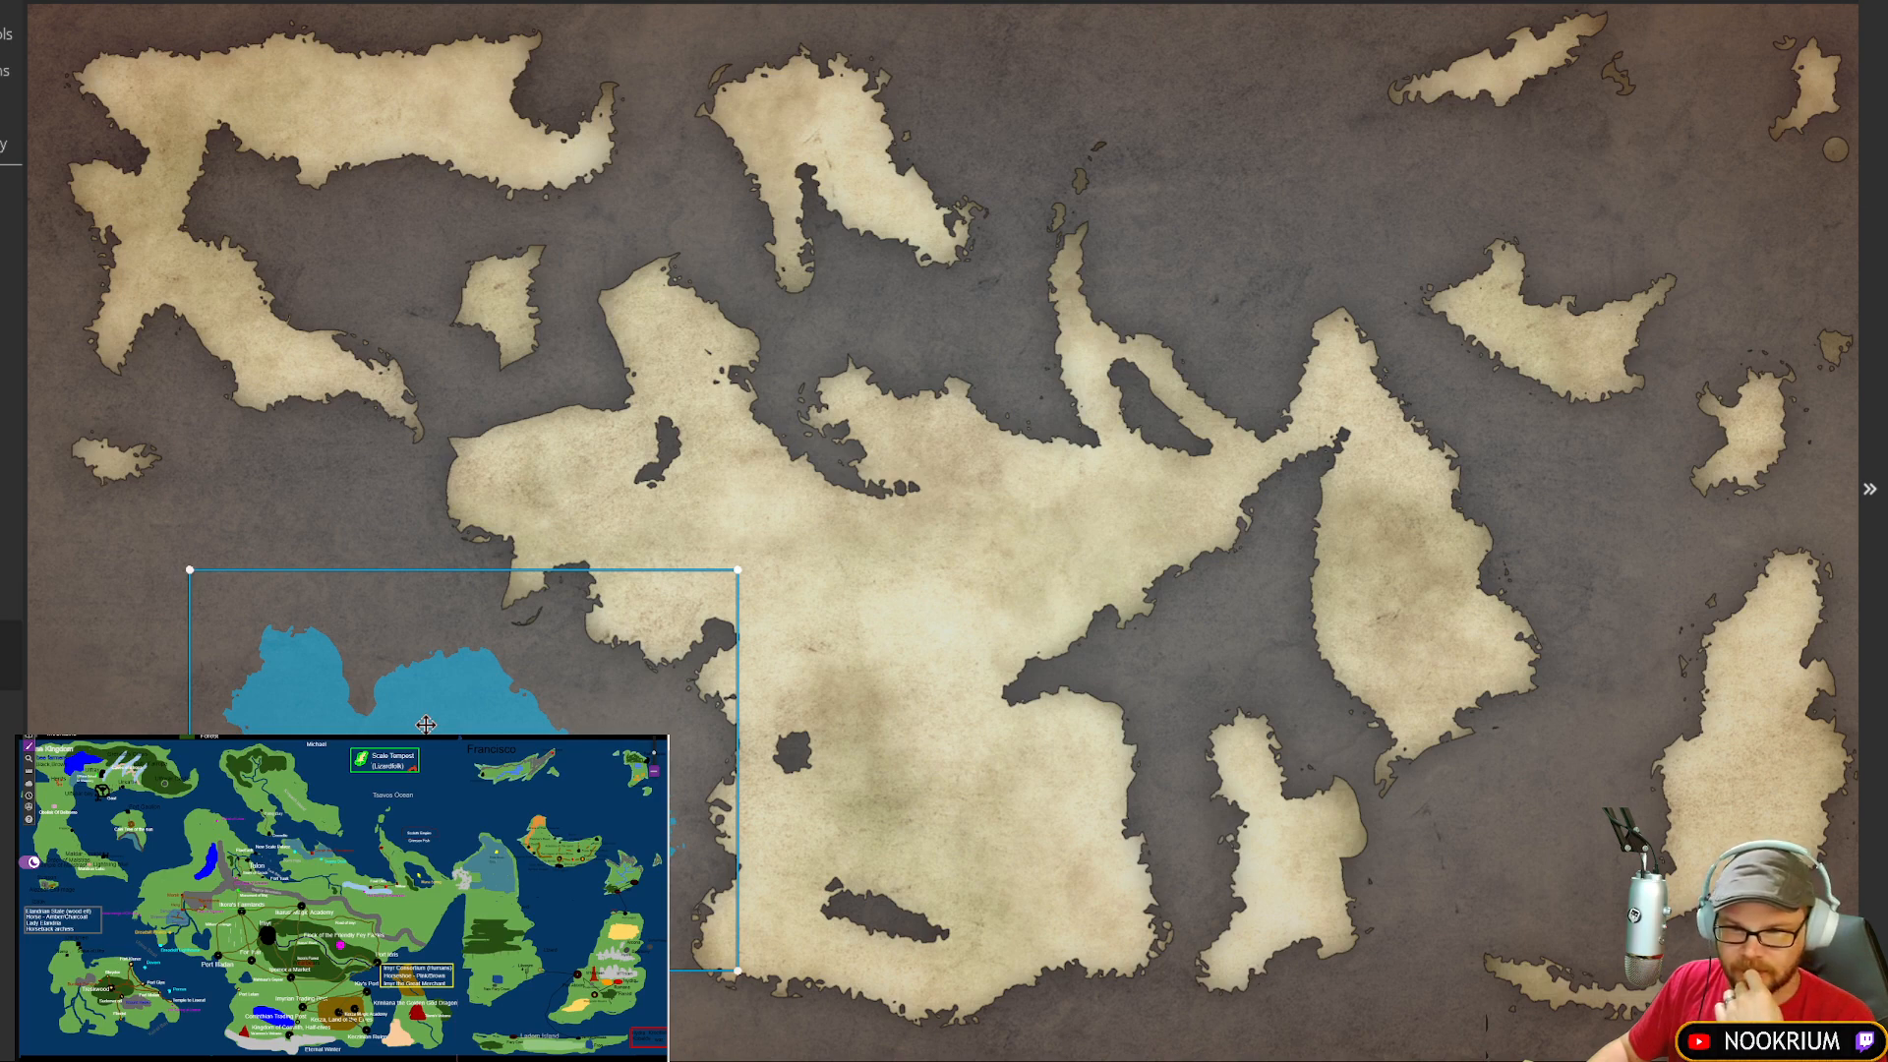
pyautogui.click(328, 498)
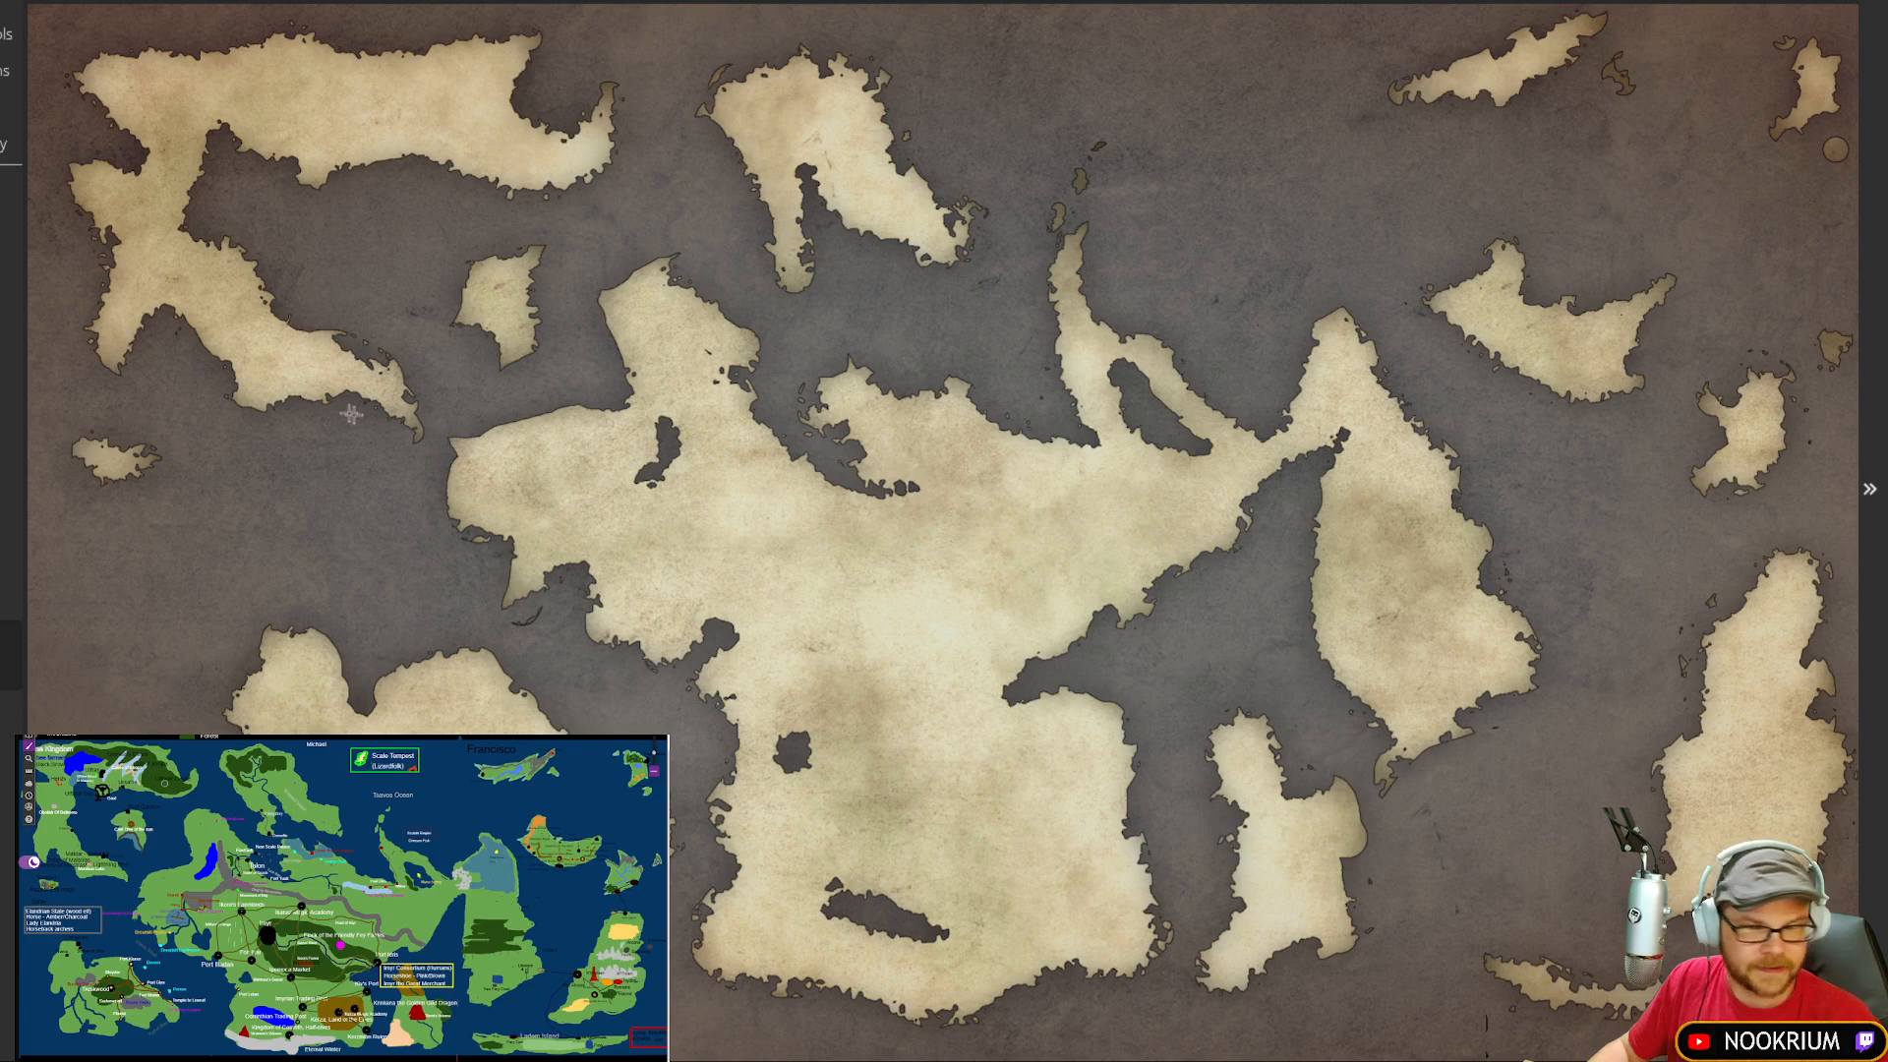
# Step: Outline the small western island with a polygon selection, move it northeast below the northwestern landmass, and rotate it slightly clockwise
pyautogui.click(54, 405)
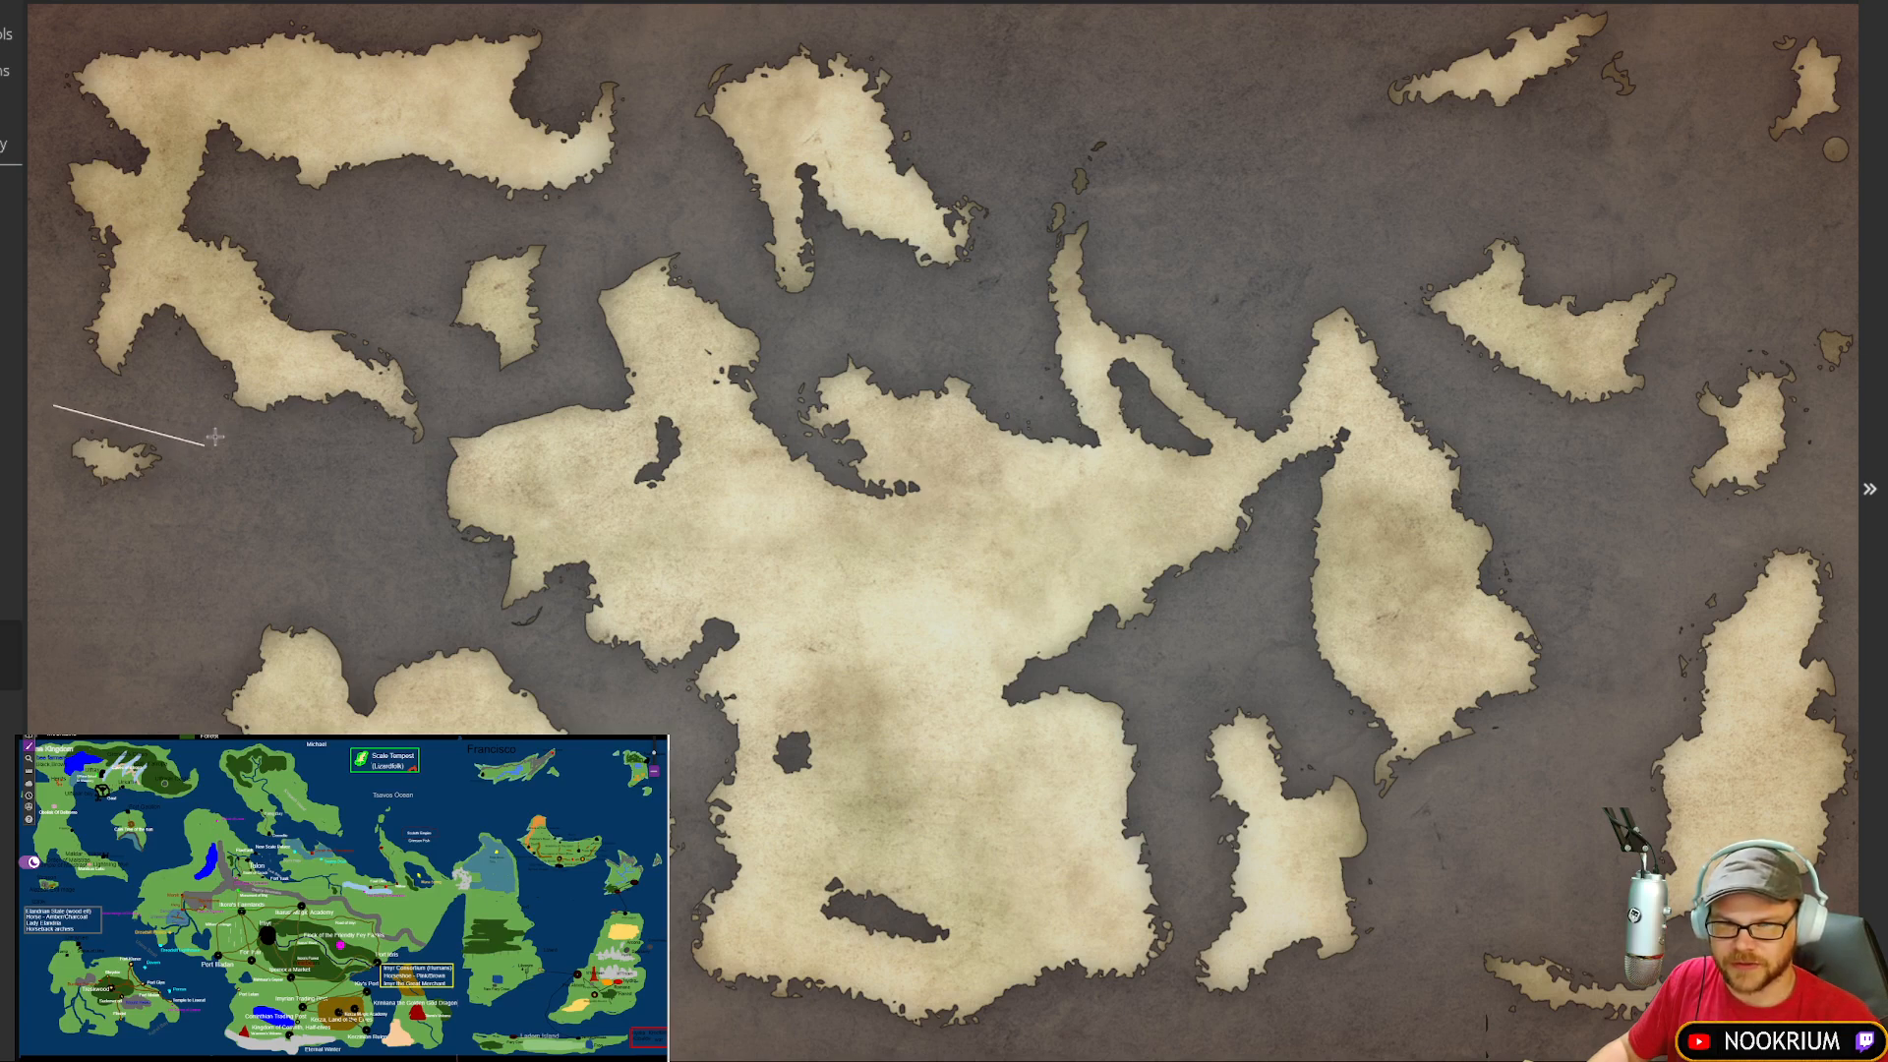
pyautogui.click(214, 437)
pyautogui.click(155, 523)
pyautogui.click(61, 518)
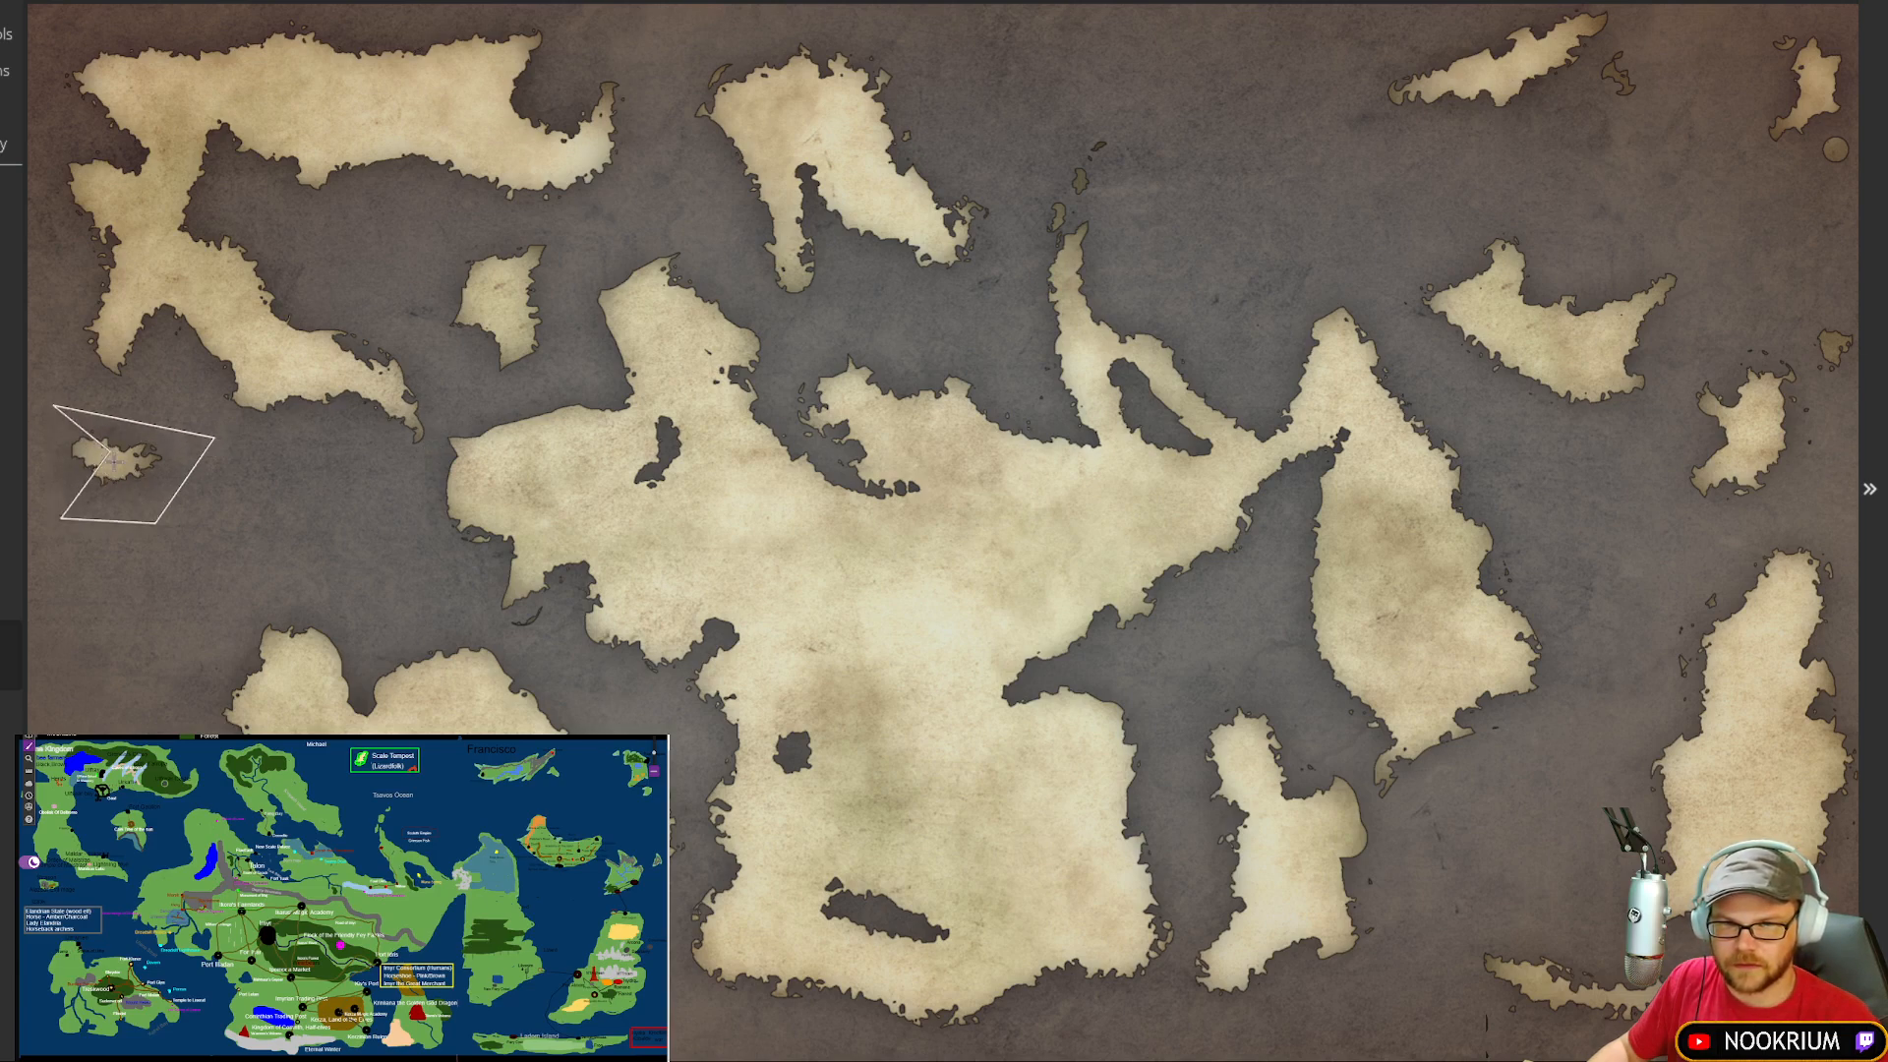
pyautogui.doubleClick(44, 448)
pyautogui.moveTo(108, 465); pyautogui.dragTo(158, 419)
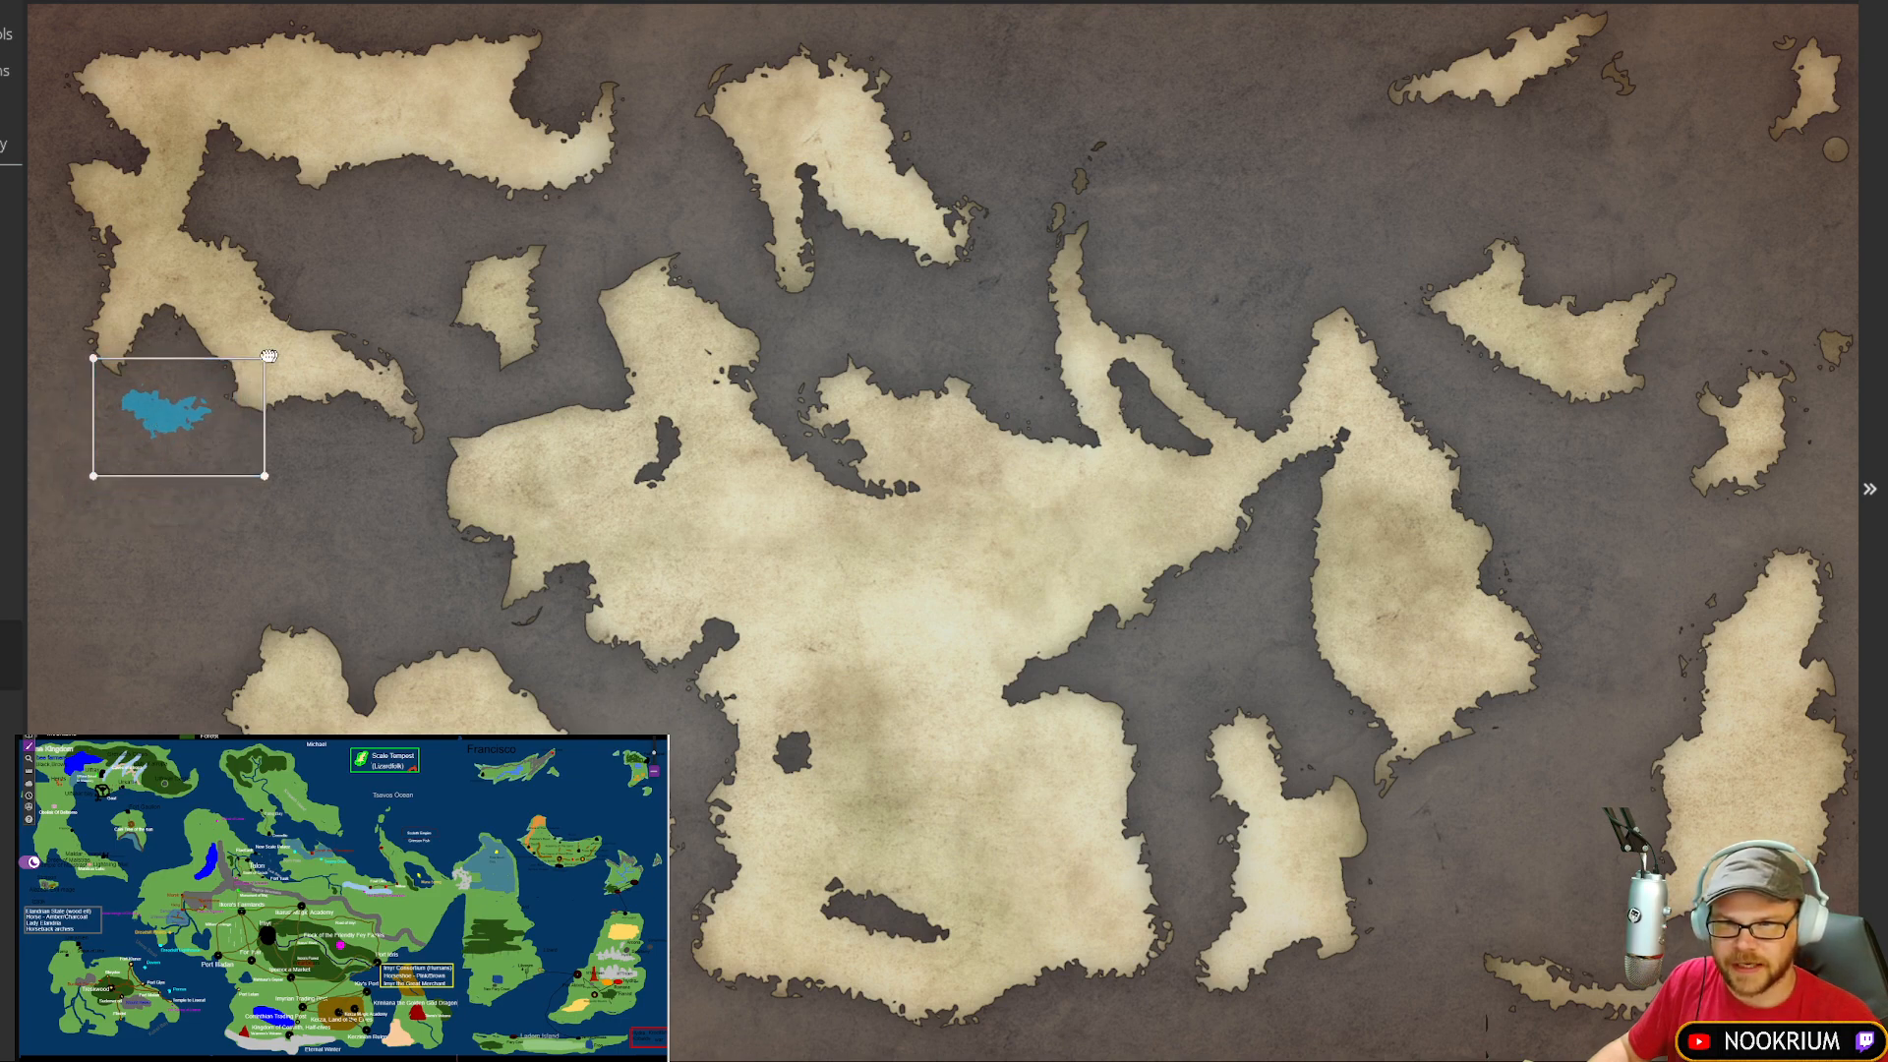
pyautogui.moveTo(264, 350); pyautogui.dragTo(276, 380)
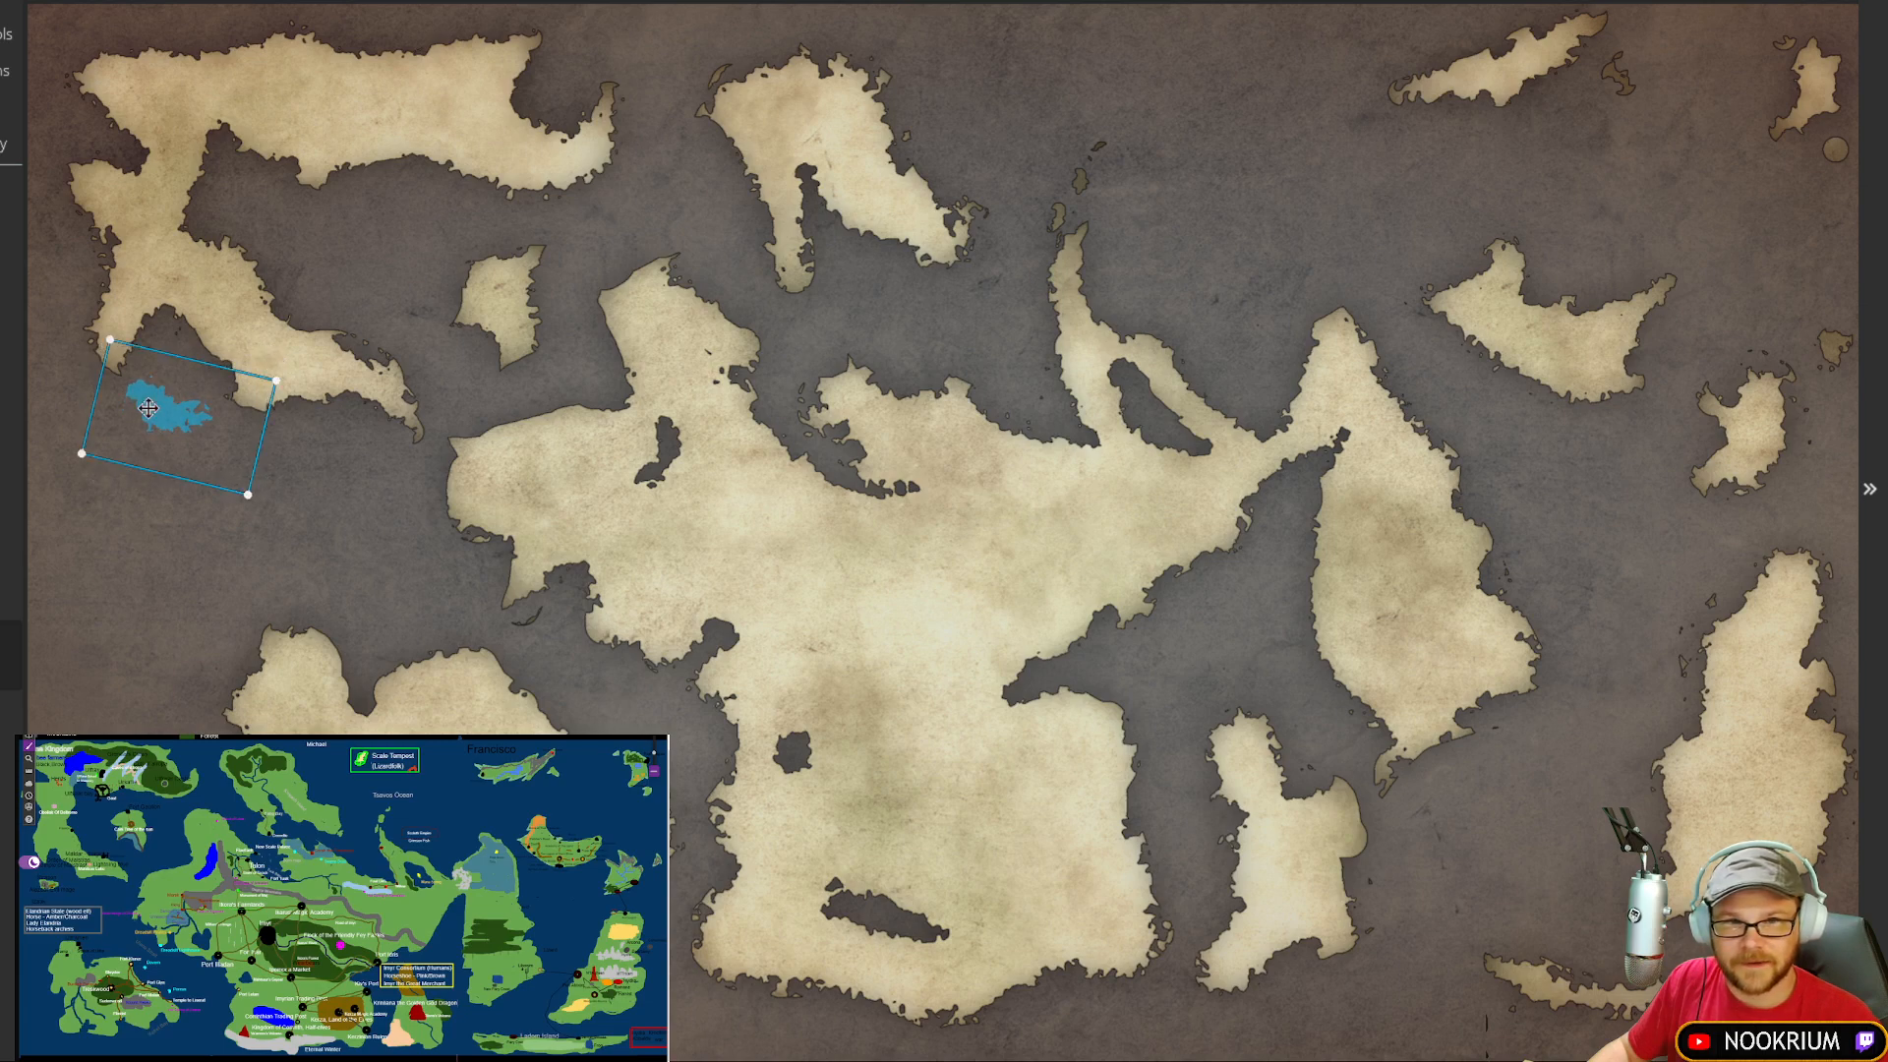
pyautogui.click(343, 491)
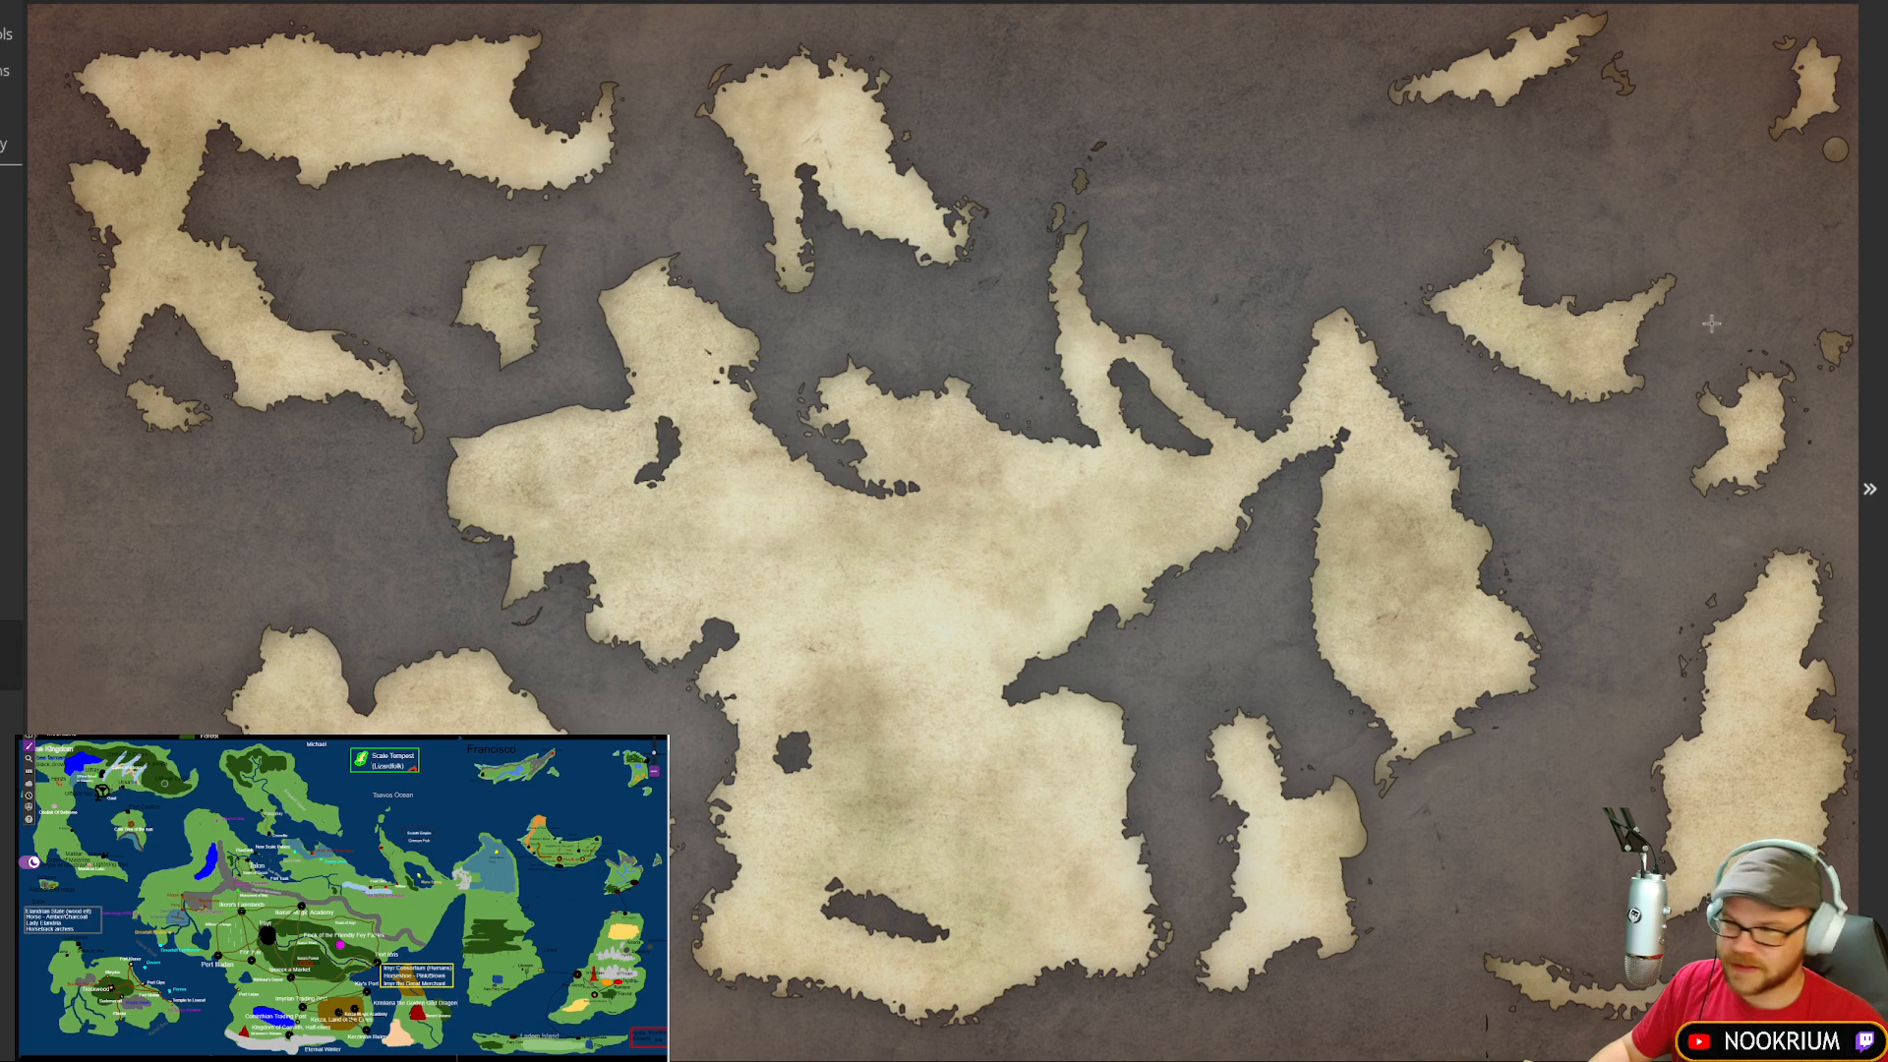
# Step: Outline the small crescent-like eastern island together with its northeastern islet and move both slightly southwest
pyautogui.moveTo(1712, 323)
pyautogui.mouseDown()
pyautogui.moveTo(1652, 455)
pyautogui.moveTo(1690, 531)
pyautogui.moveTo(1807, 529)
pyautogui.moveTo(1851, 372)
pyautogui.mouseUp()
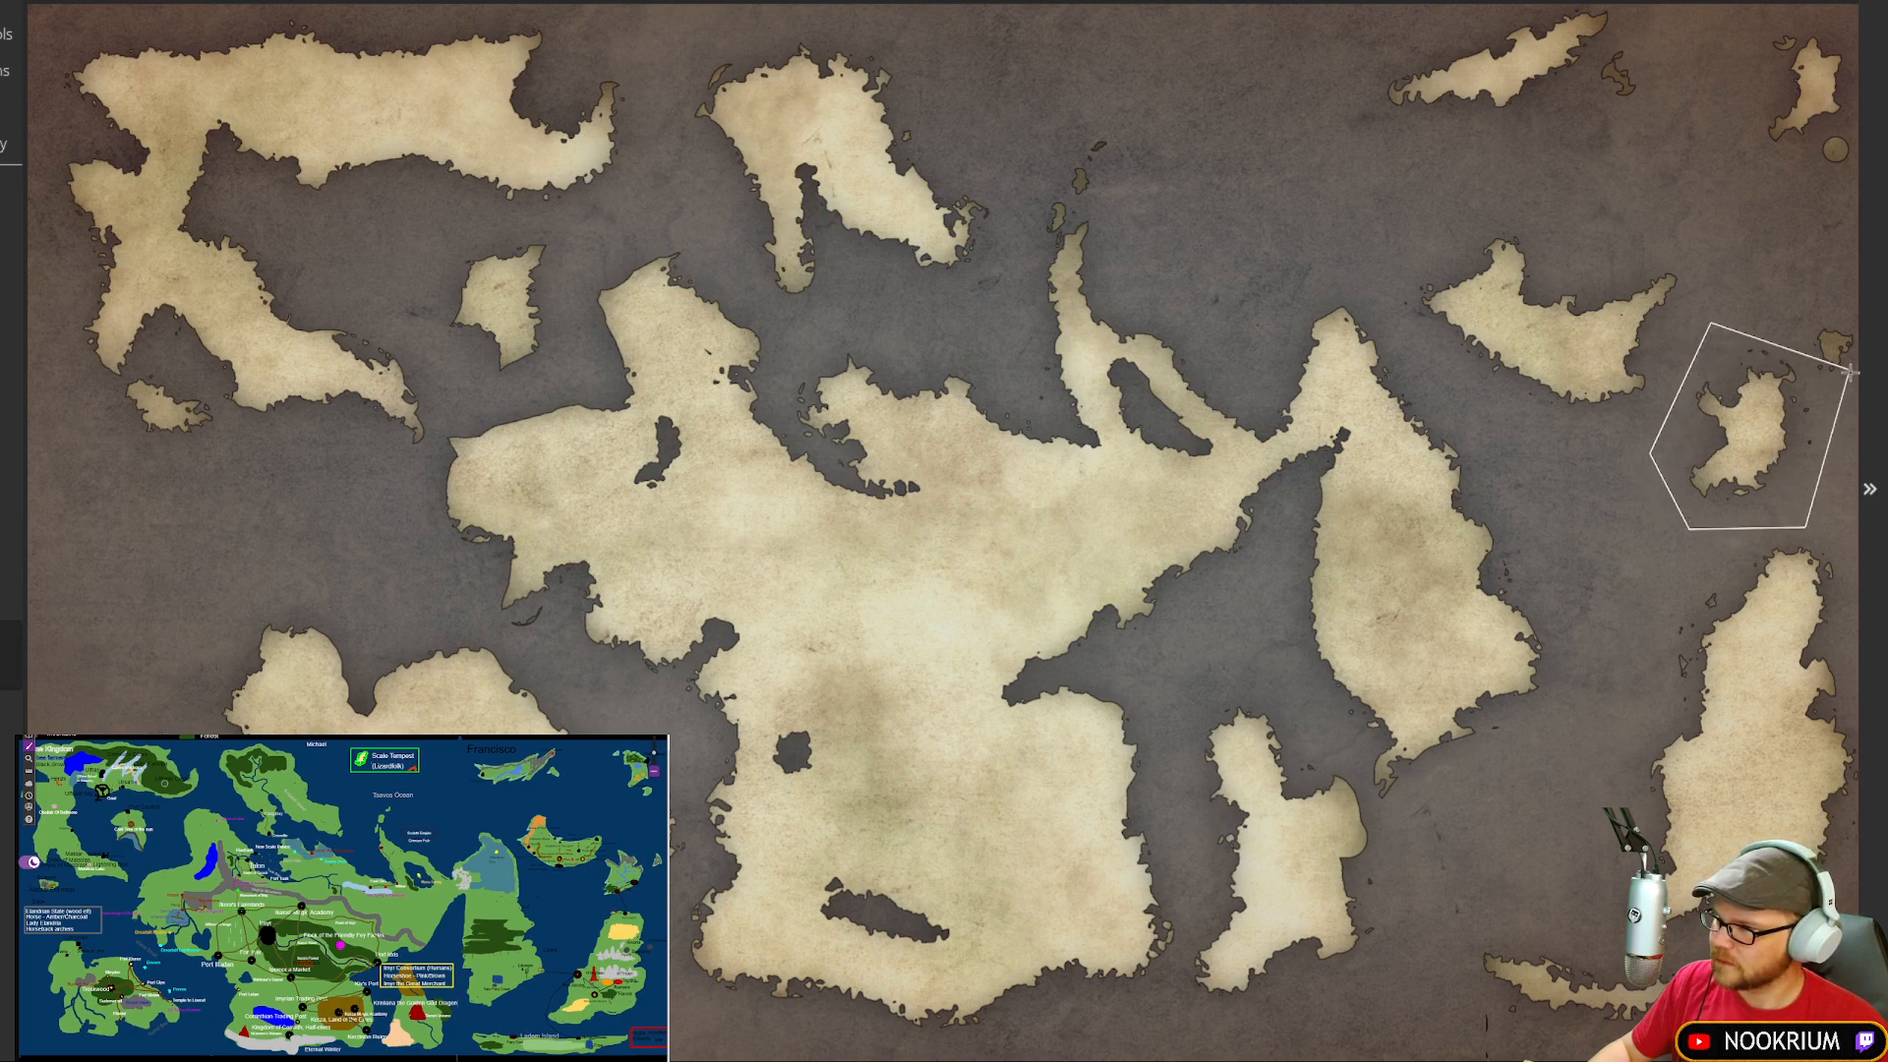
pyautogui.click(1855, 320)
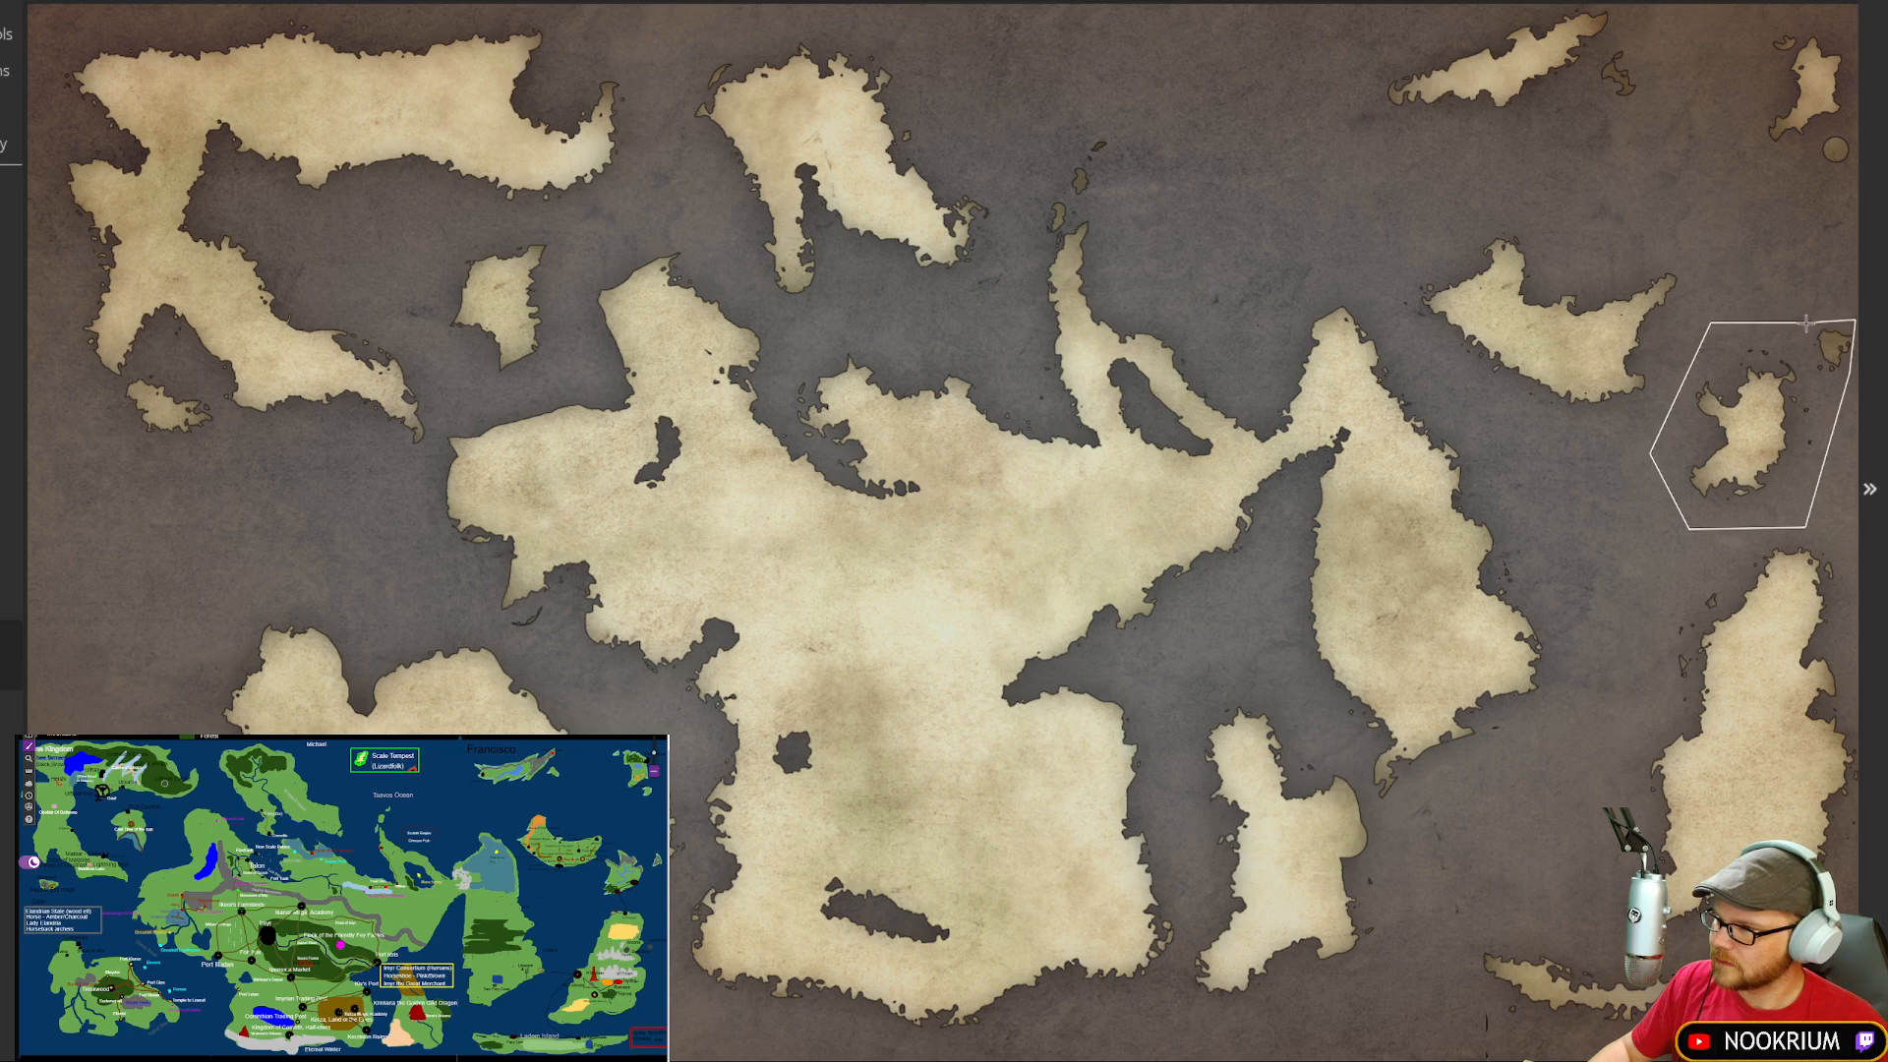
pyautogui.doubleClick(1777, 314)
pyautogui.moveTo(1772, 445)
pyautogui.mouseDown()
pyautogui.moveTo(1752, 419)
pyautogui.moveTo(1733, 472)
pyautogui.mouseUp()
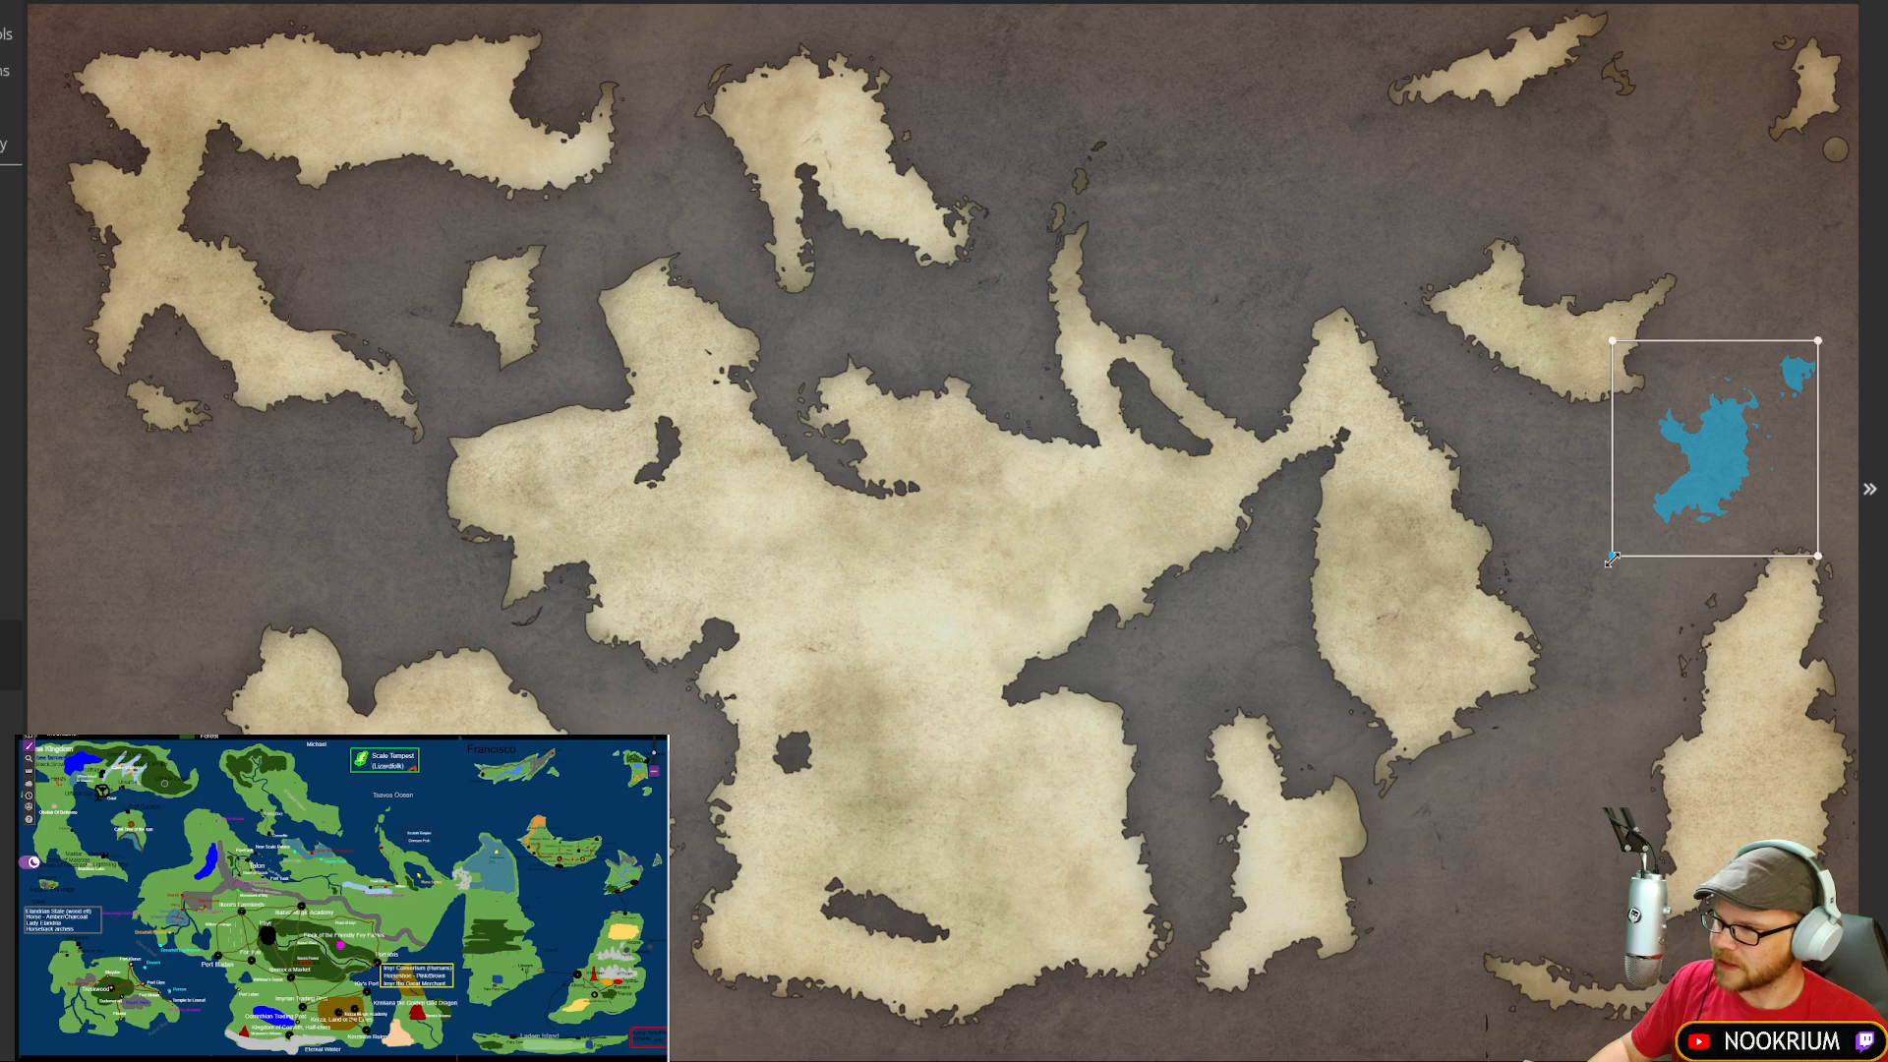
pyautogui.click(1669, 666)
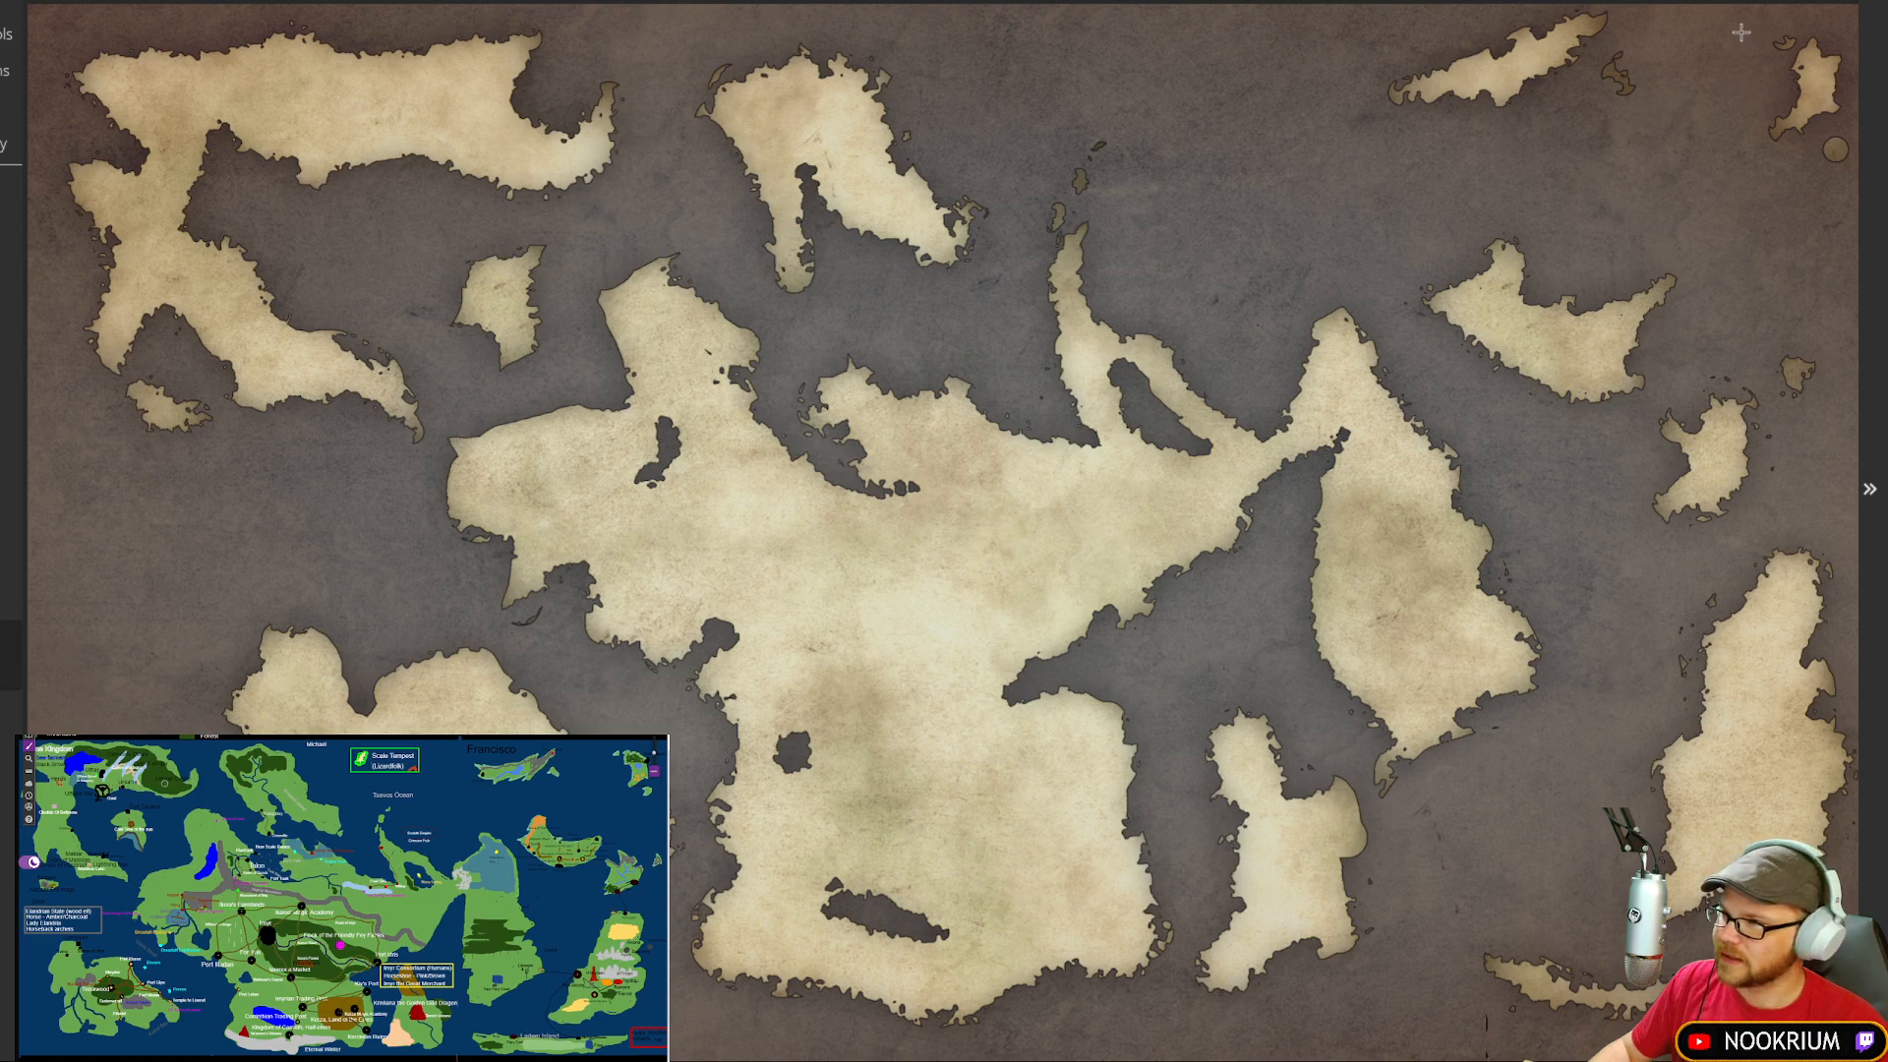
# Step: Outline the northeastern corner island cluster, shift it slightly northwest, and rotate it slightly counterclockwise
pyautogui.moveTo(1742, 33)
pyautogui.mouseDown()
pyautogui.moveTo(1850, 19)
pyautogui.moveTo(1854, 204)
pyautogui.moveTo(1748, 177)
pyautogui.moveTo(1741, 31)
pyautogui.mouseUp()
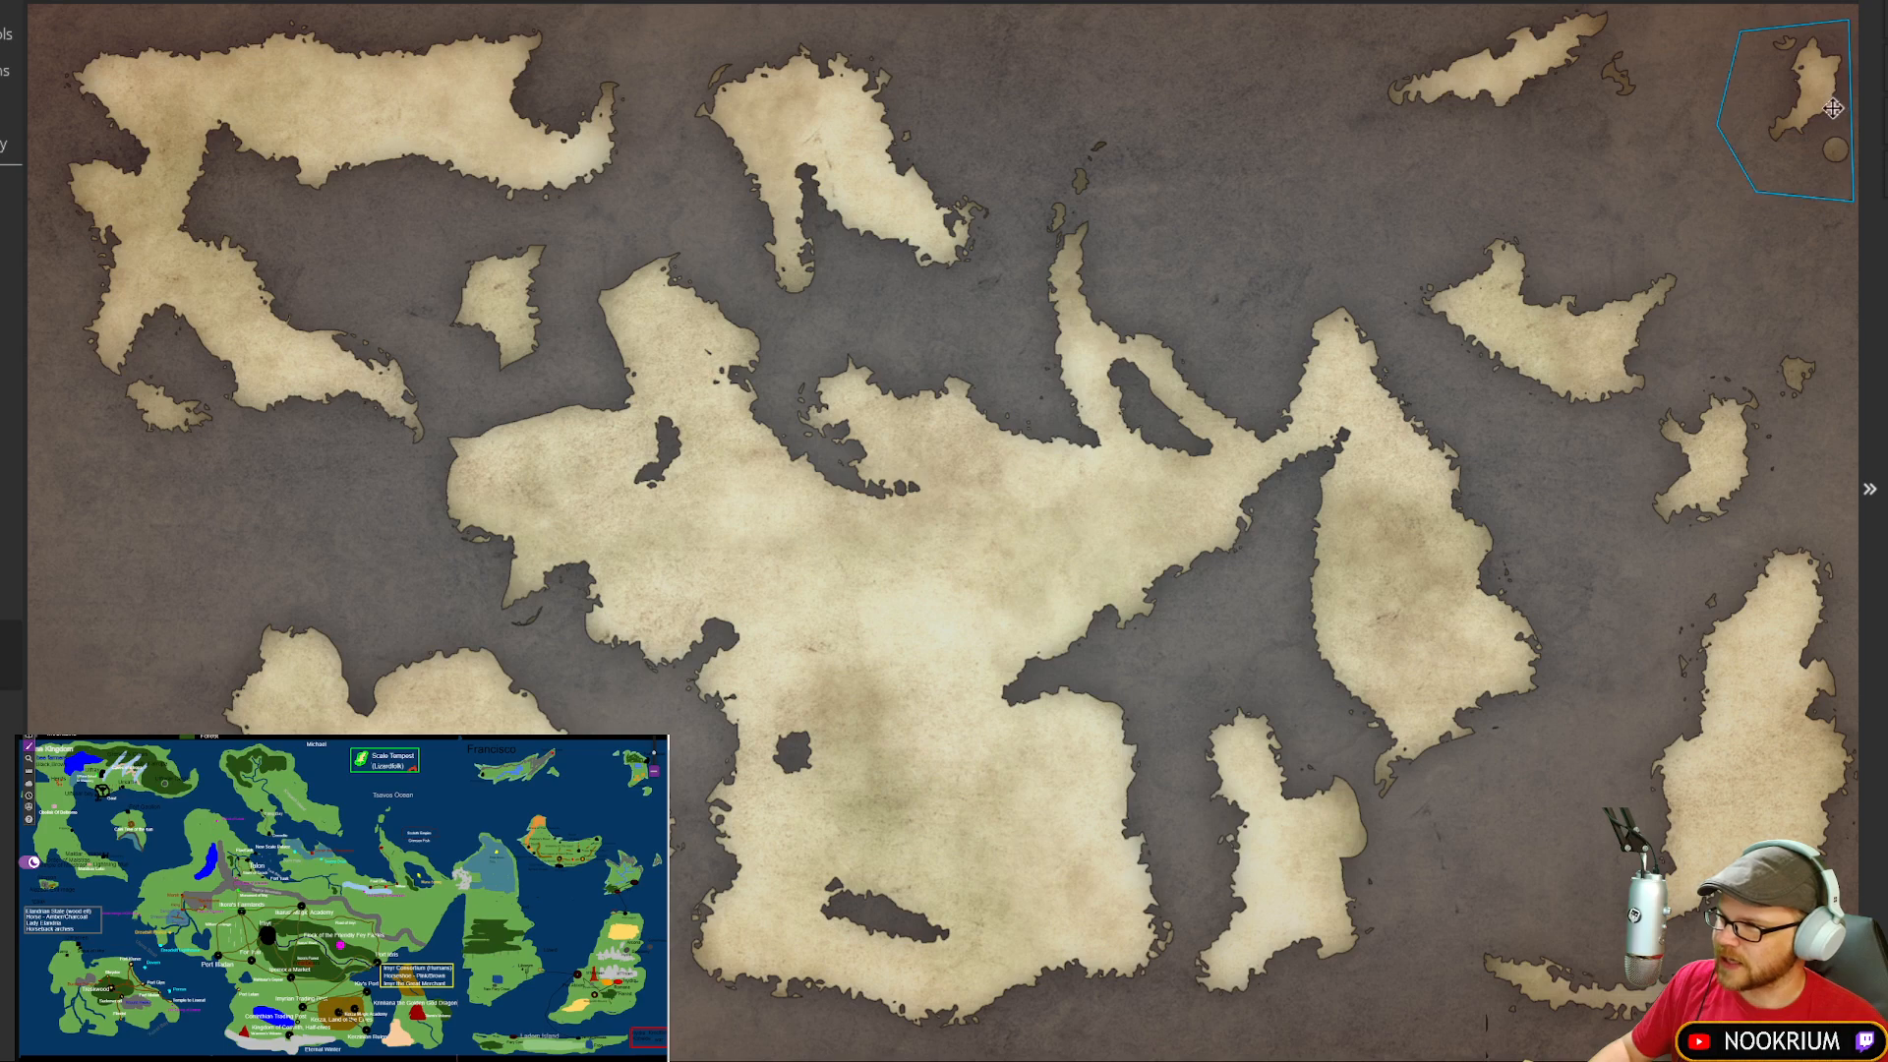
pyautogui.moveTo(1820, 110); pyautogui.dragTo(1812, 92)
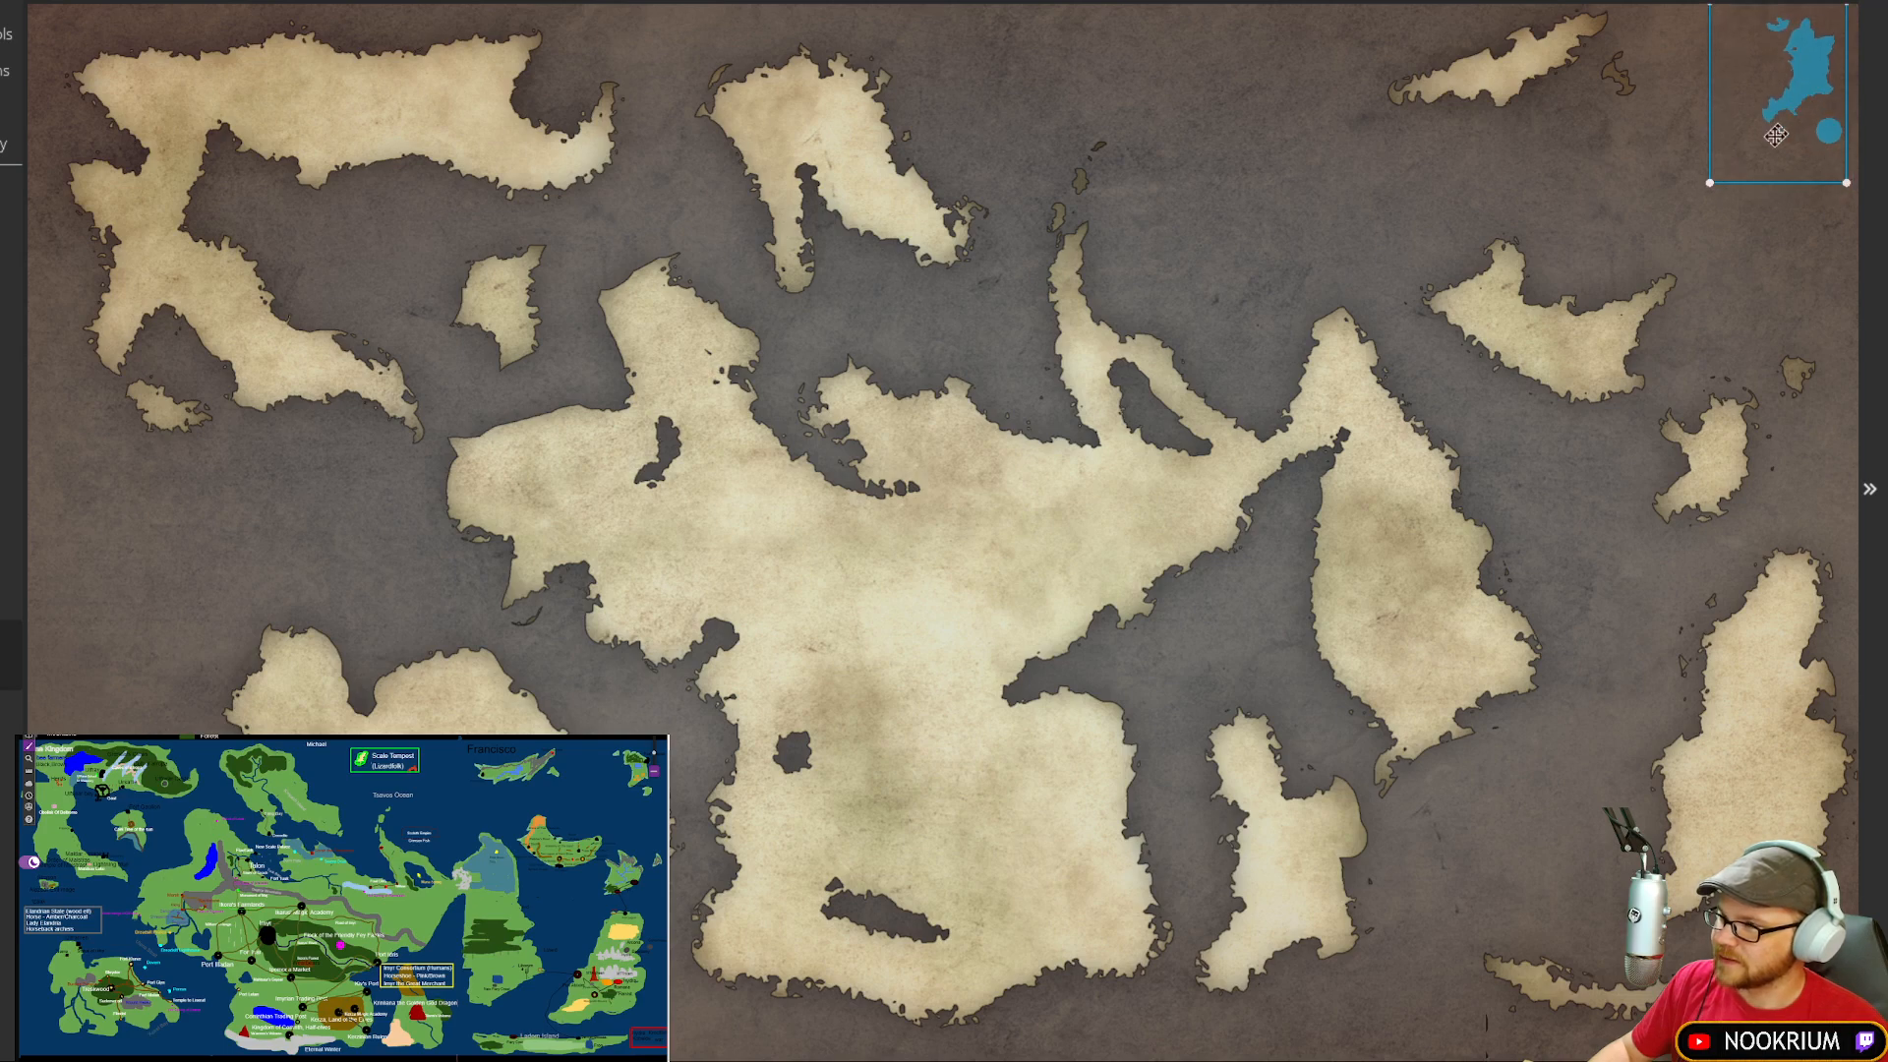
pyautogui.moveTo(1733, 185); pyautogui.dragTo(1761, 187)
pyautogui.moveTo(1774, 93); pyautogui.dragTo(1774, 88)
pyautogui.press('Return')
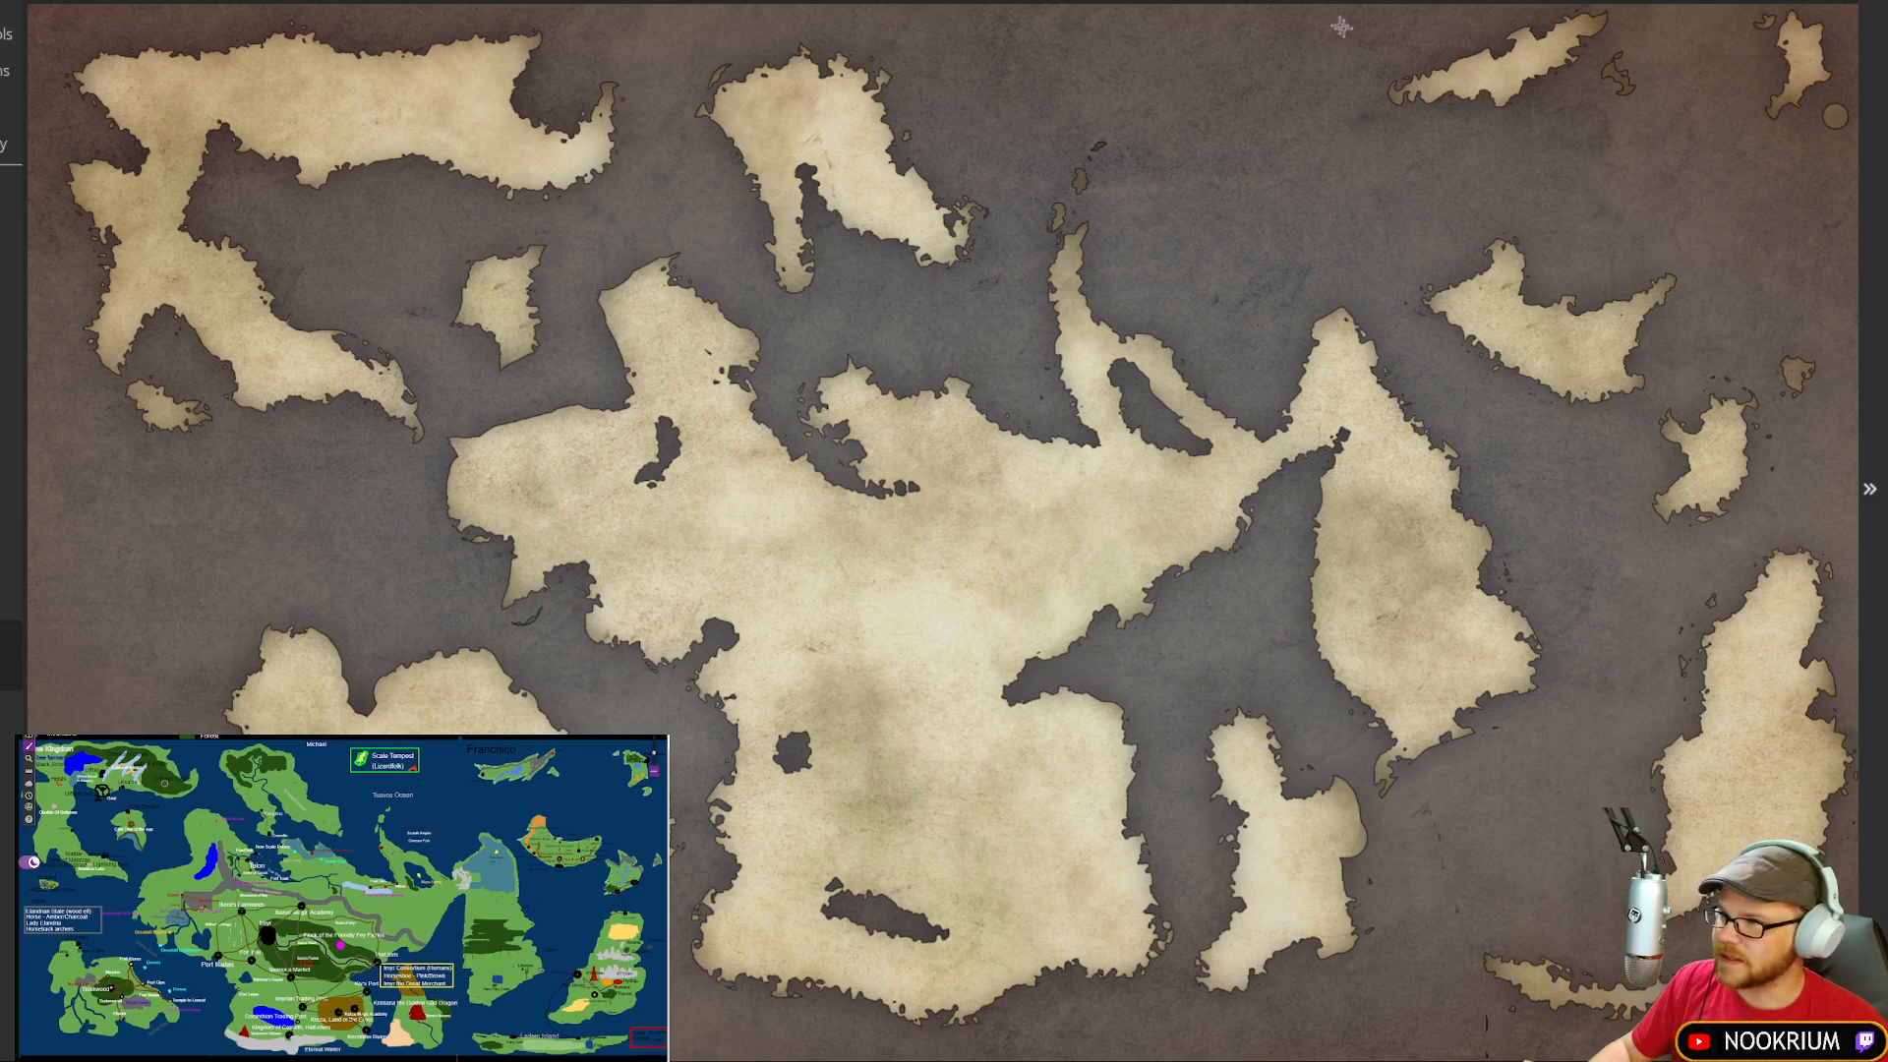
# Step: Outline the slanted northern island with its islet, move it west, and rotate it slightly counterclockwise
pyautogui.click(1315, 10)
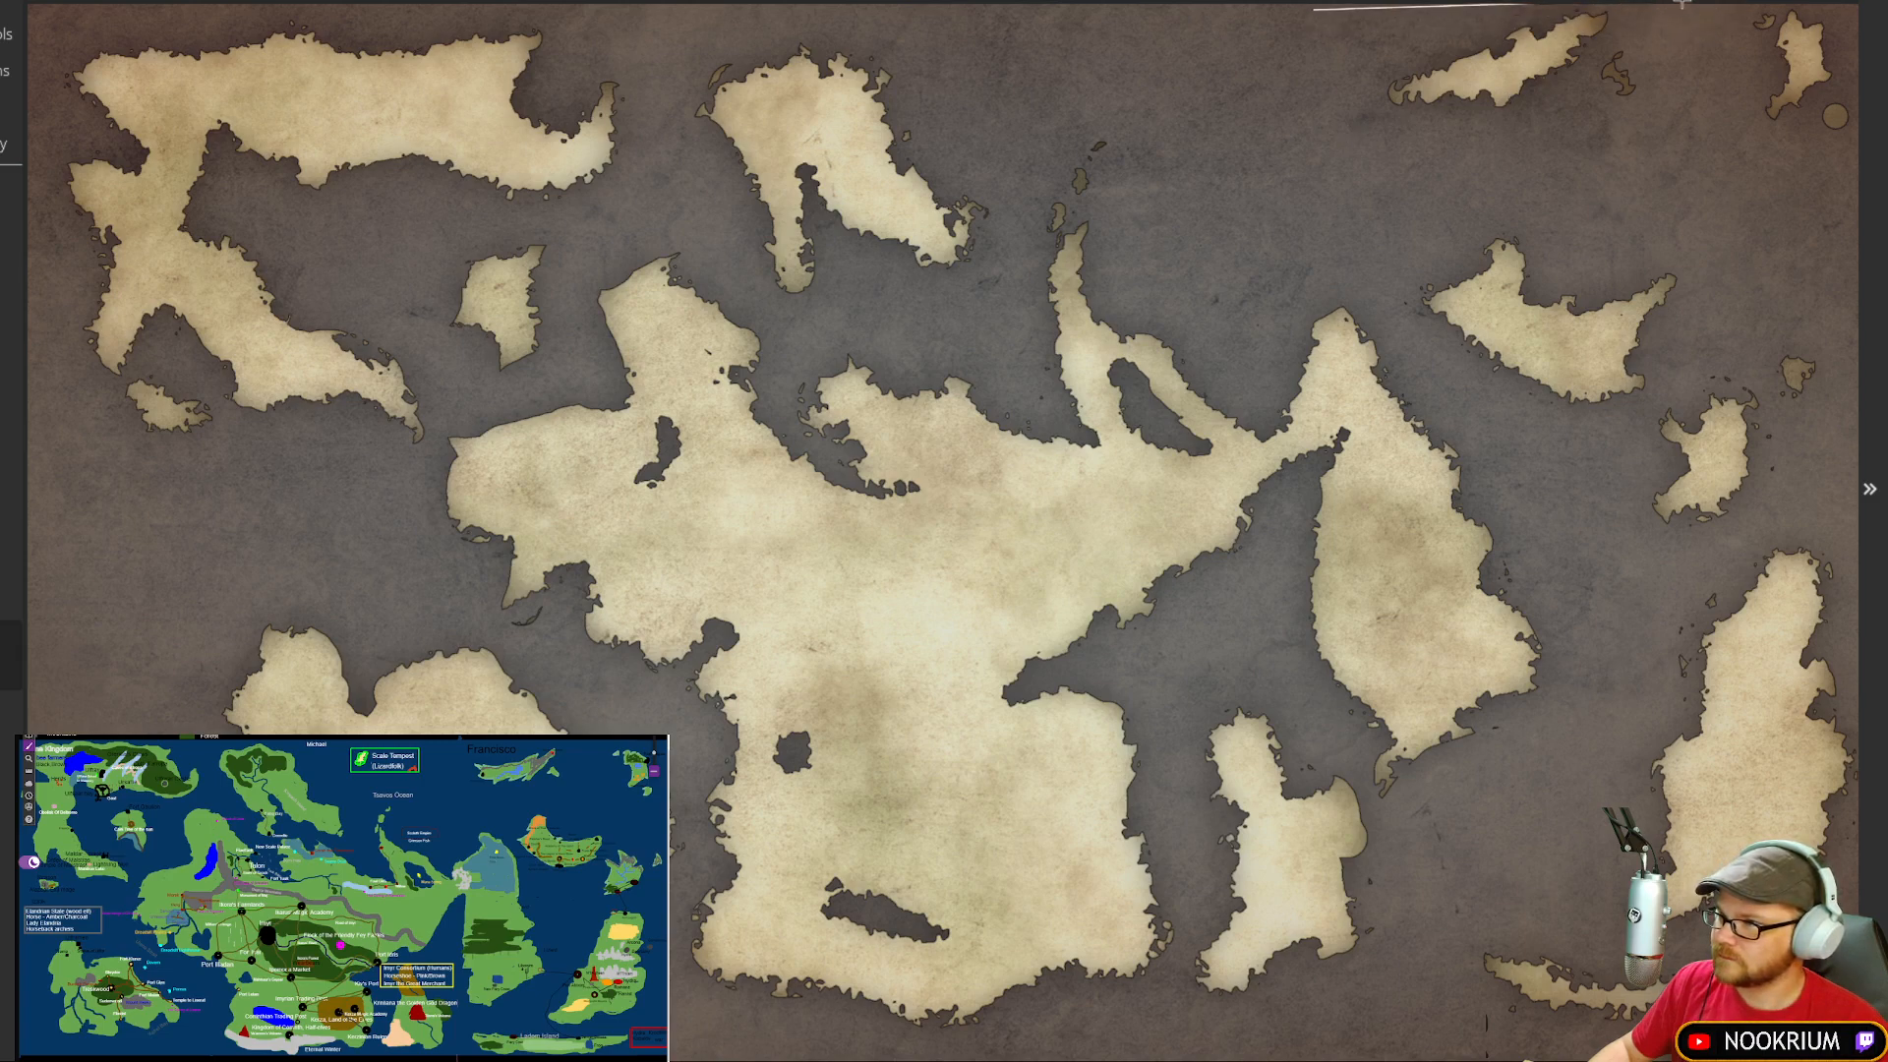
pyautogui.click(1675, 5)
pyautogui.click(1661, 126)
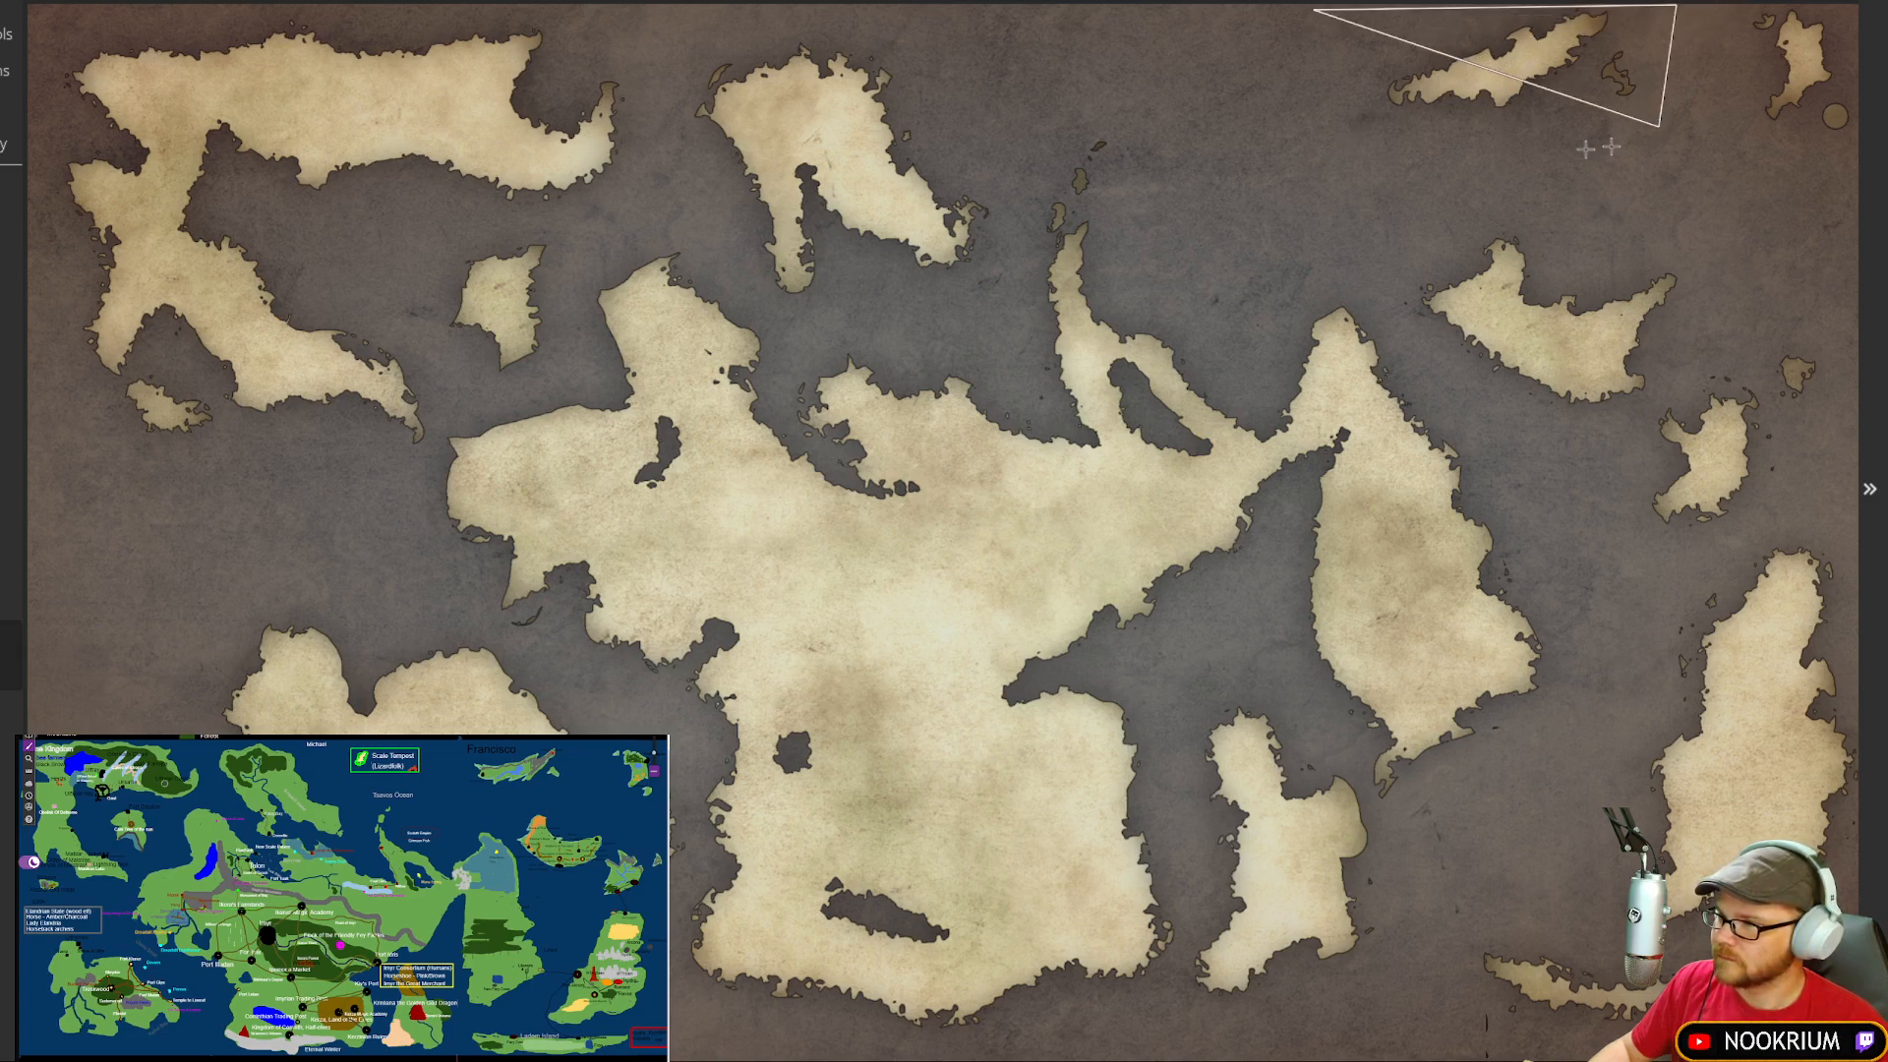
pyautogui.click(1366, 136)
pyautogui.doubleClick(1313, 96)
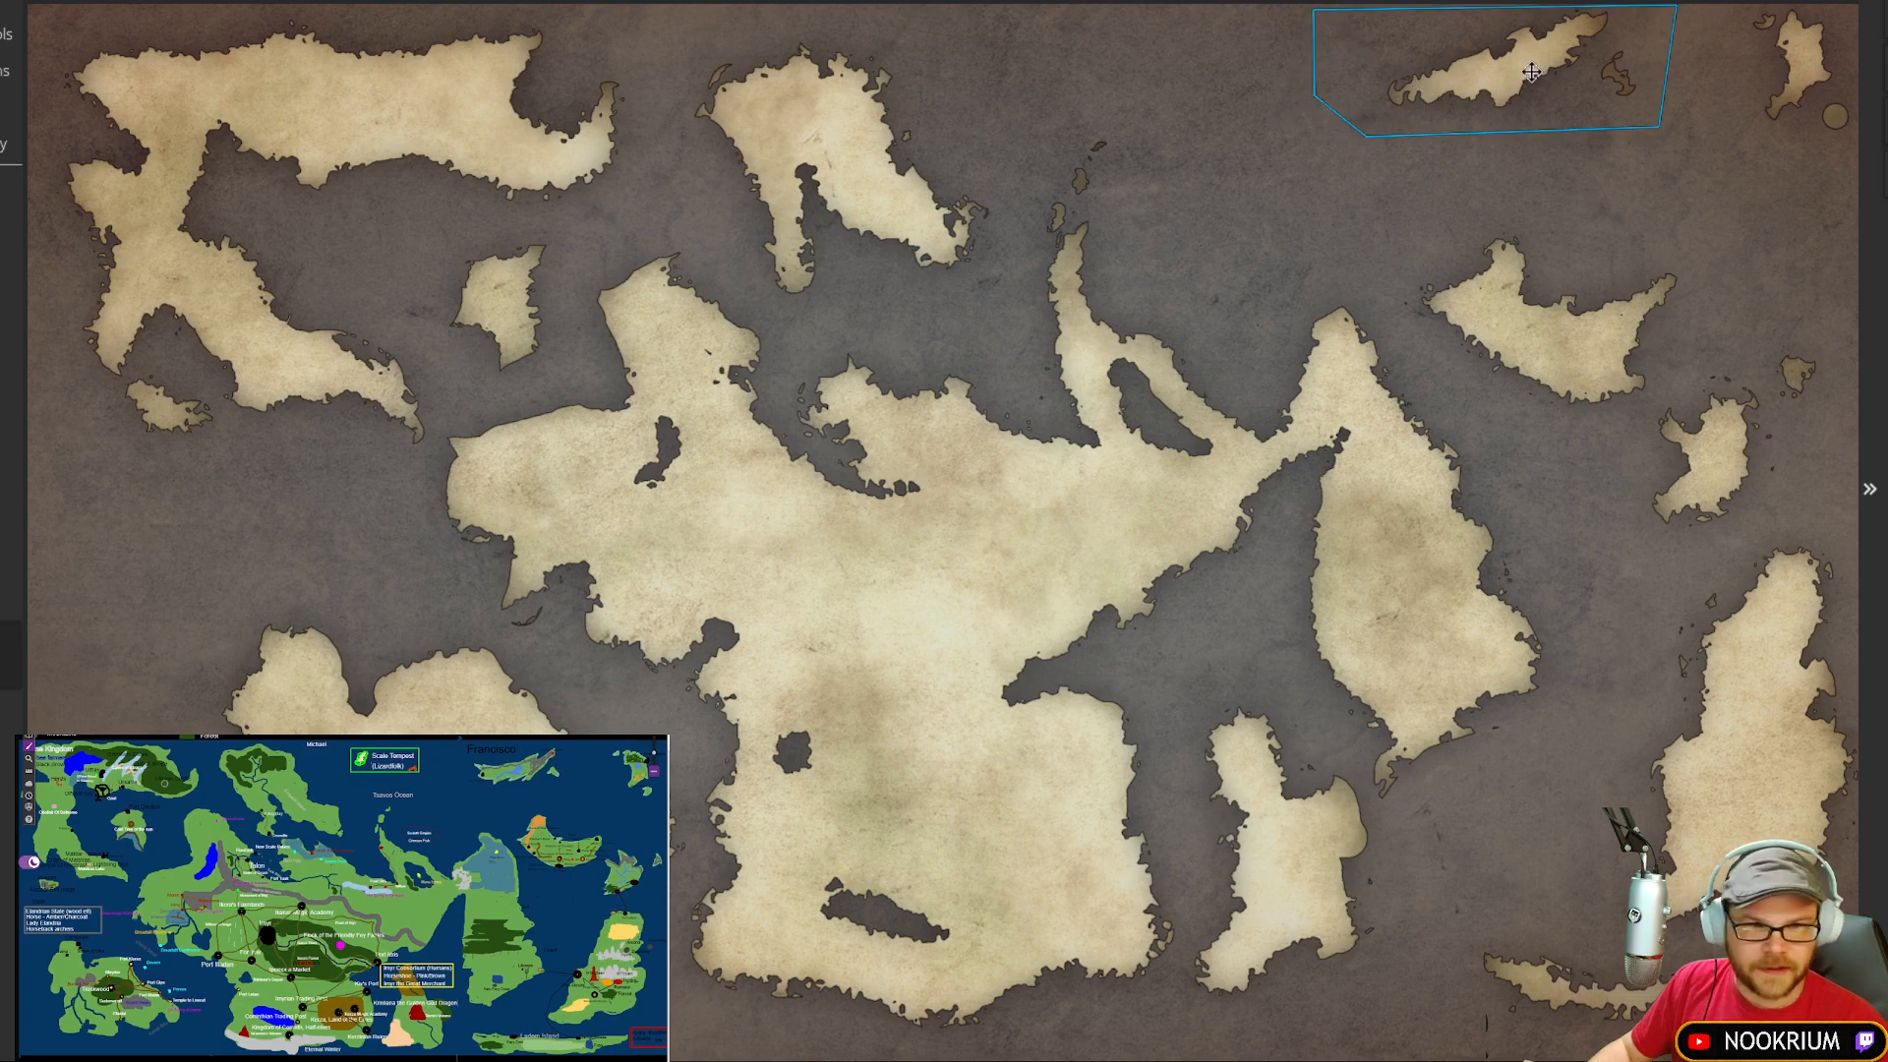
pyautogui.moveTo(1496, 73)
pyautogui.mouseDown()
pyautogui.moveTo(1444, 123)
pyautogui.moveTo(1434, 110)
pyautogui.mouseUp()
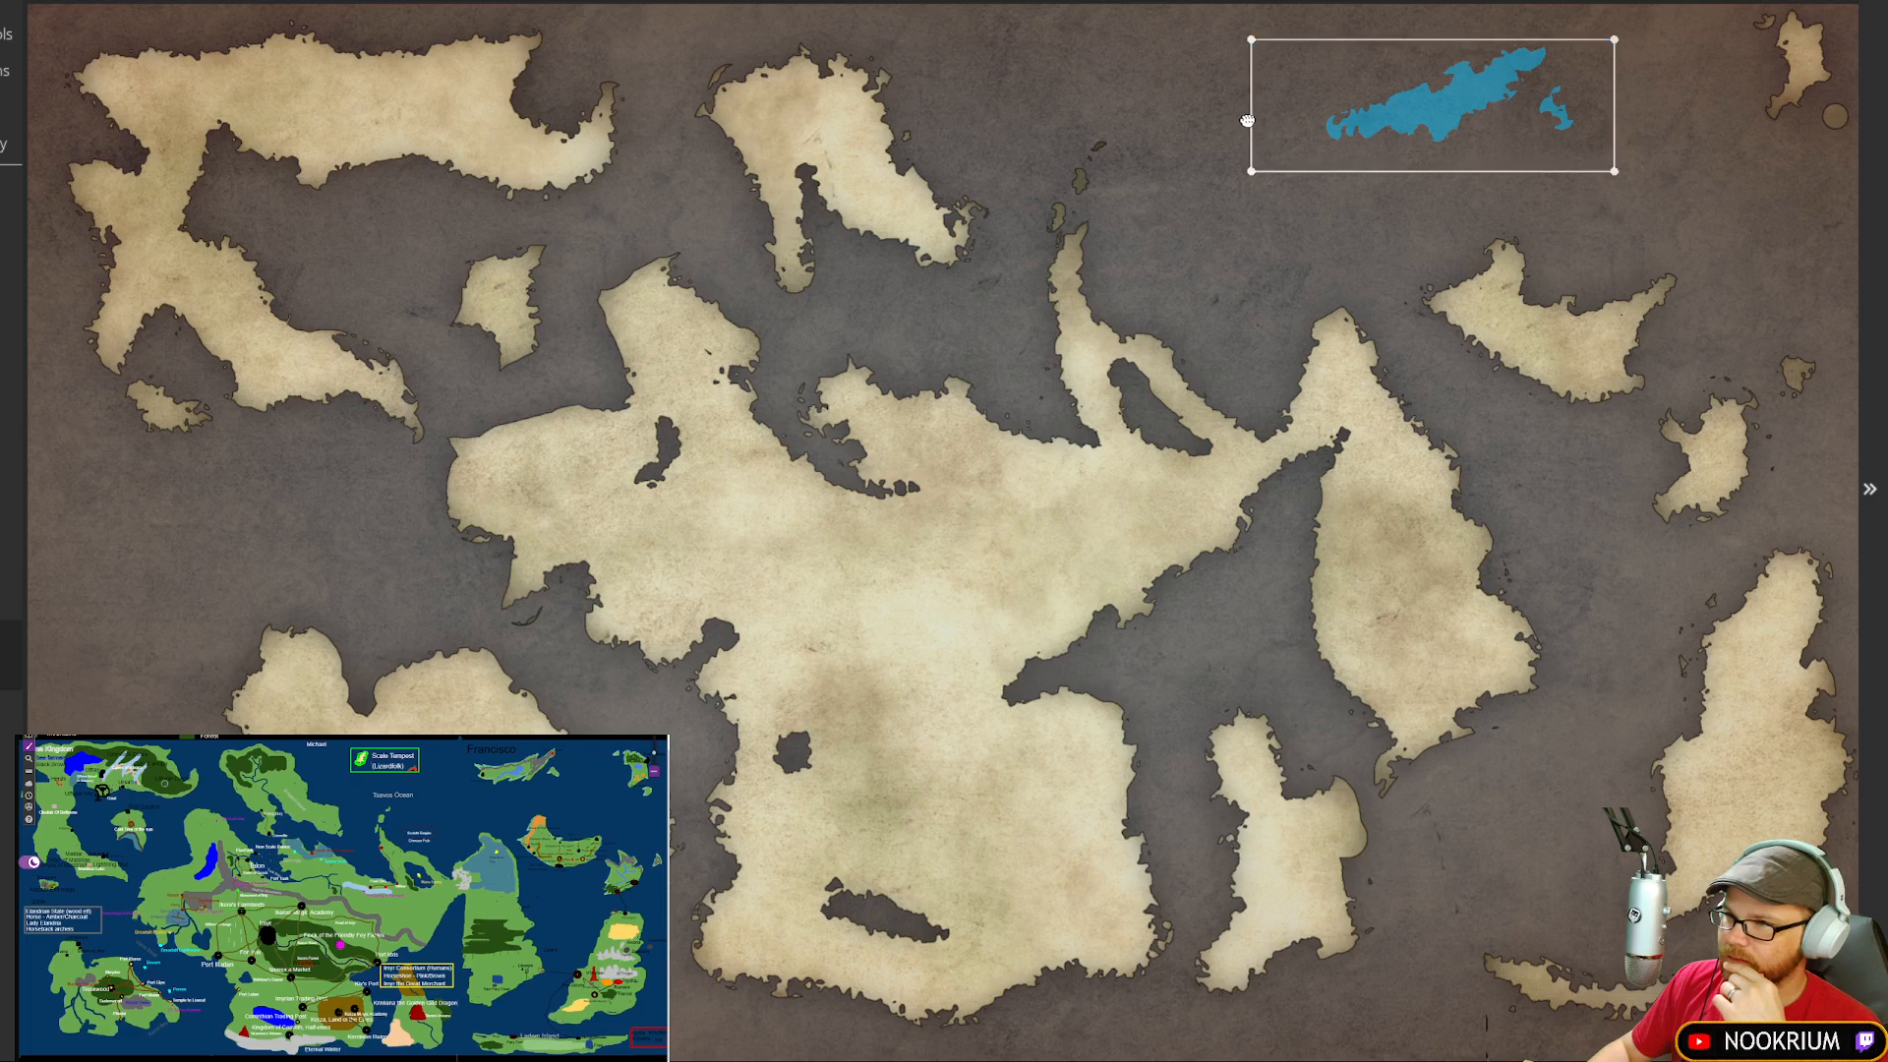
pyautogui.moveTo(1247, 120); pyautogui.dragTo(1252, 143)
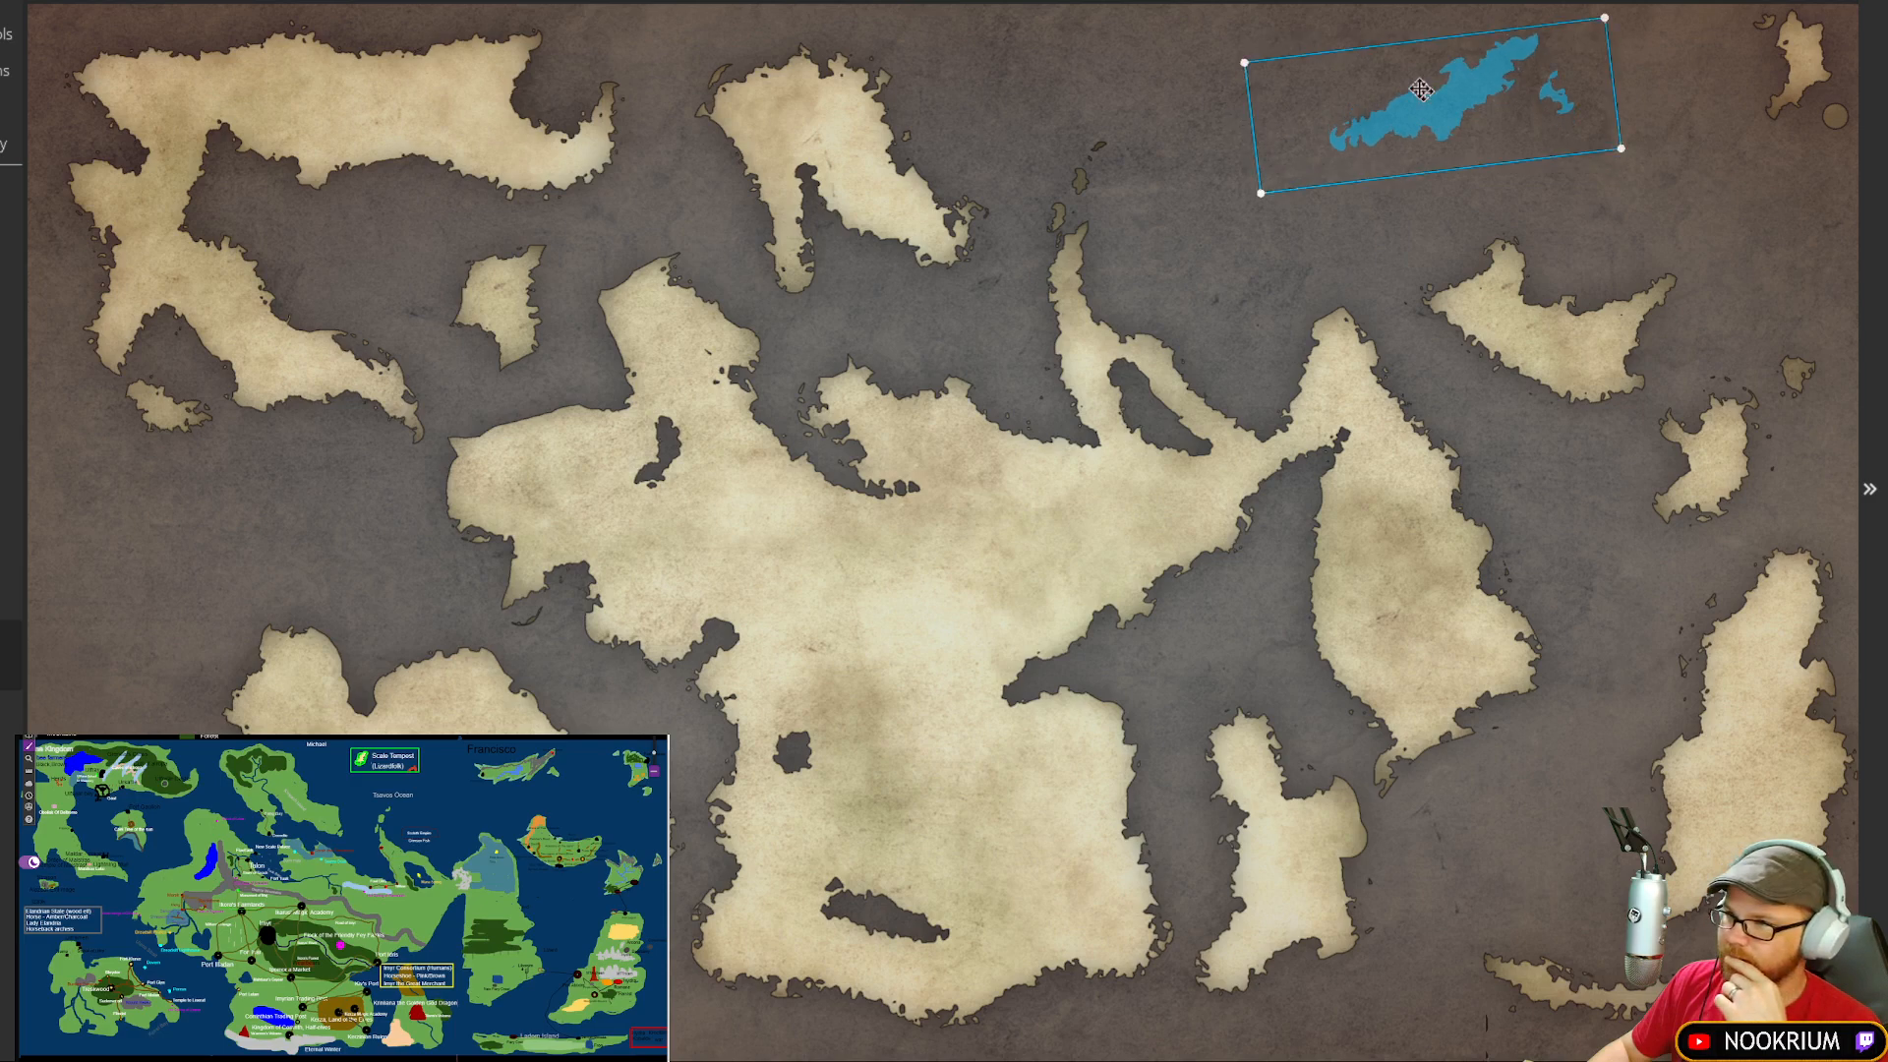
pyautogui.moveTo(1422, 92); pyautogui.dragTo(1412, 74)
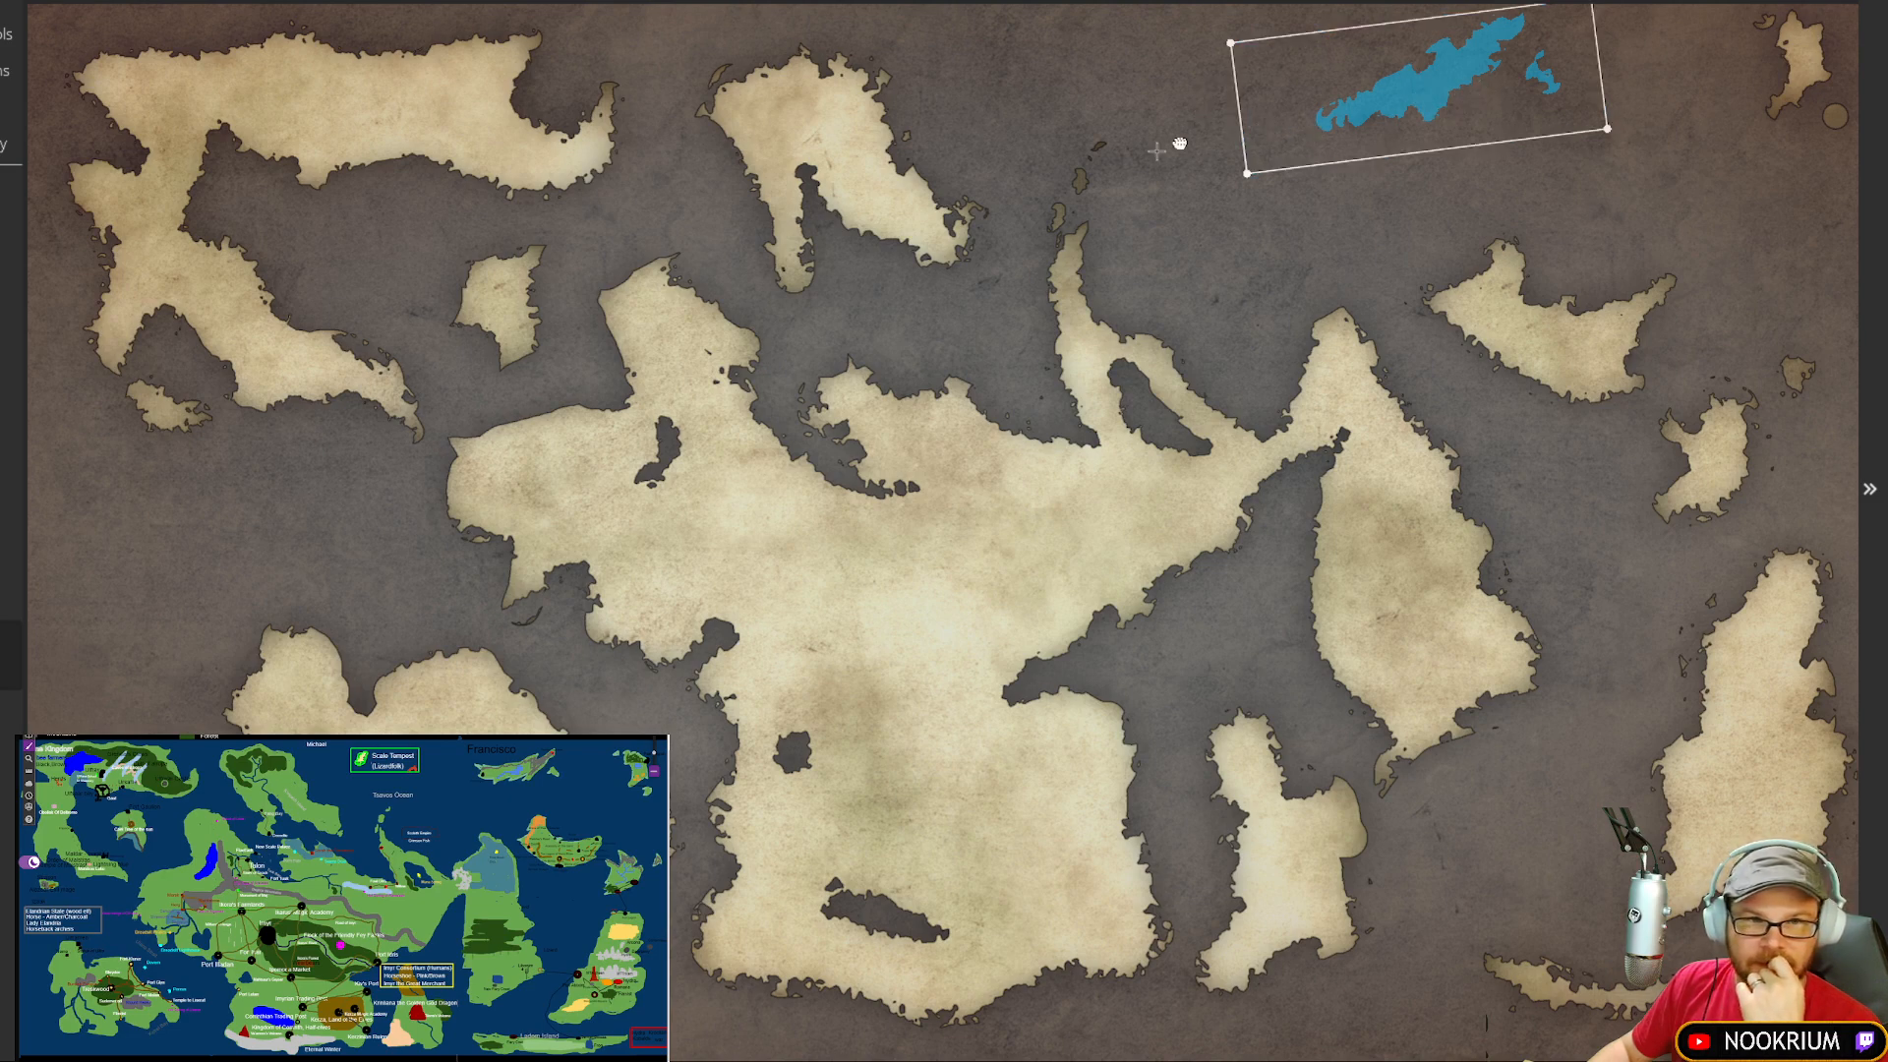
pyautogui.click(1260, 424)
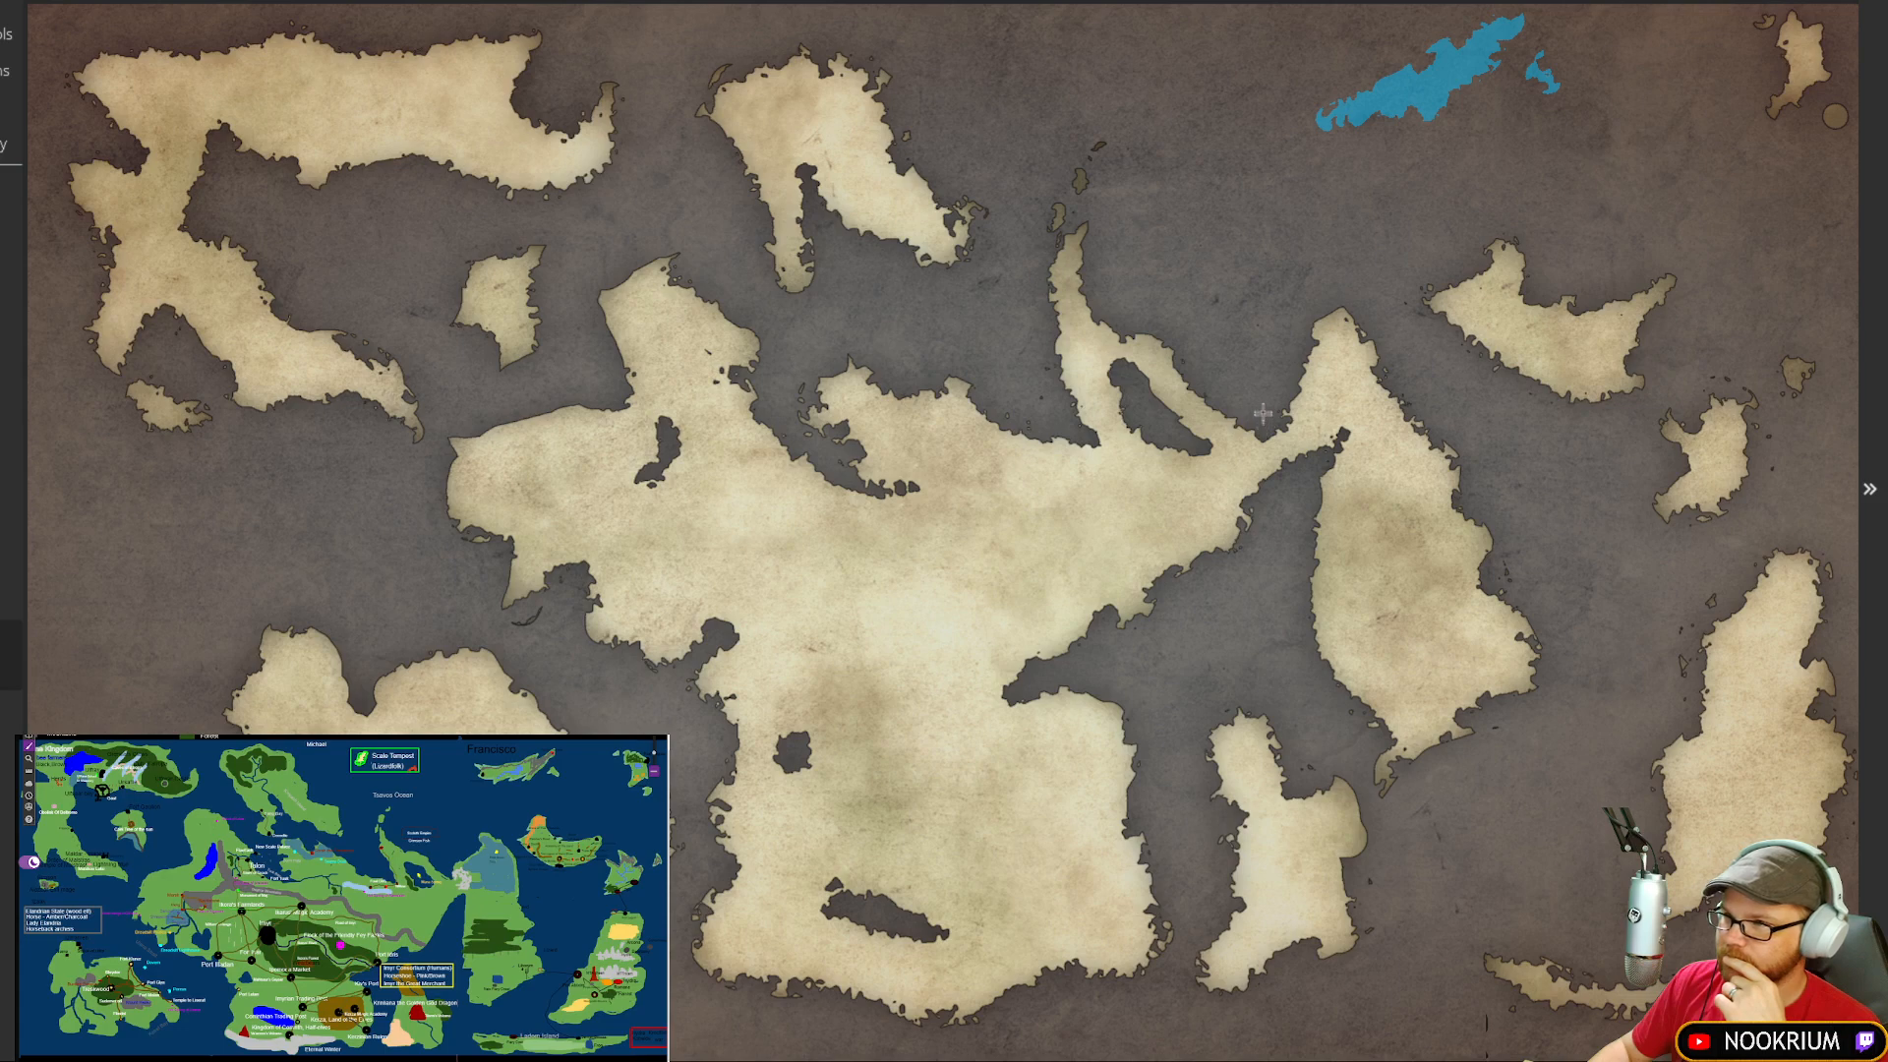
pyautogui.moveTo(1220, 282); pyautogui.dragTo(1265, 252)
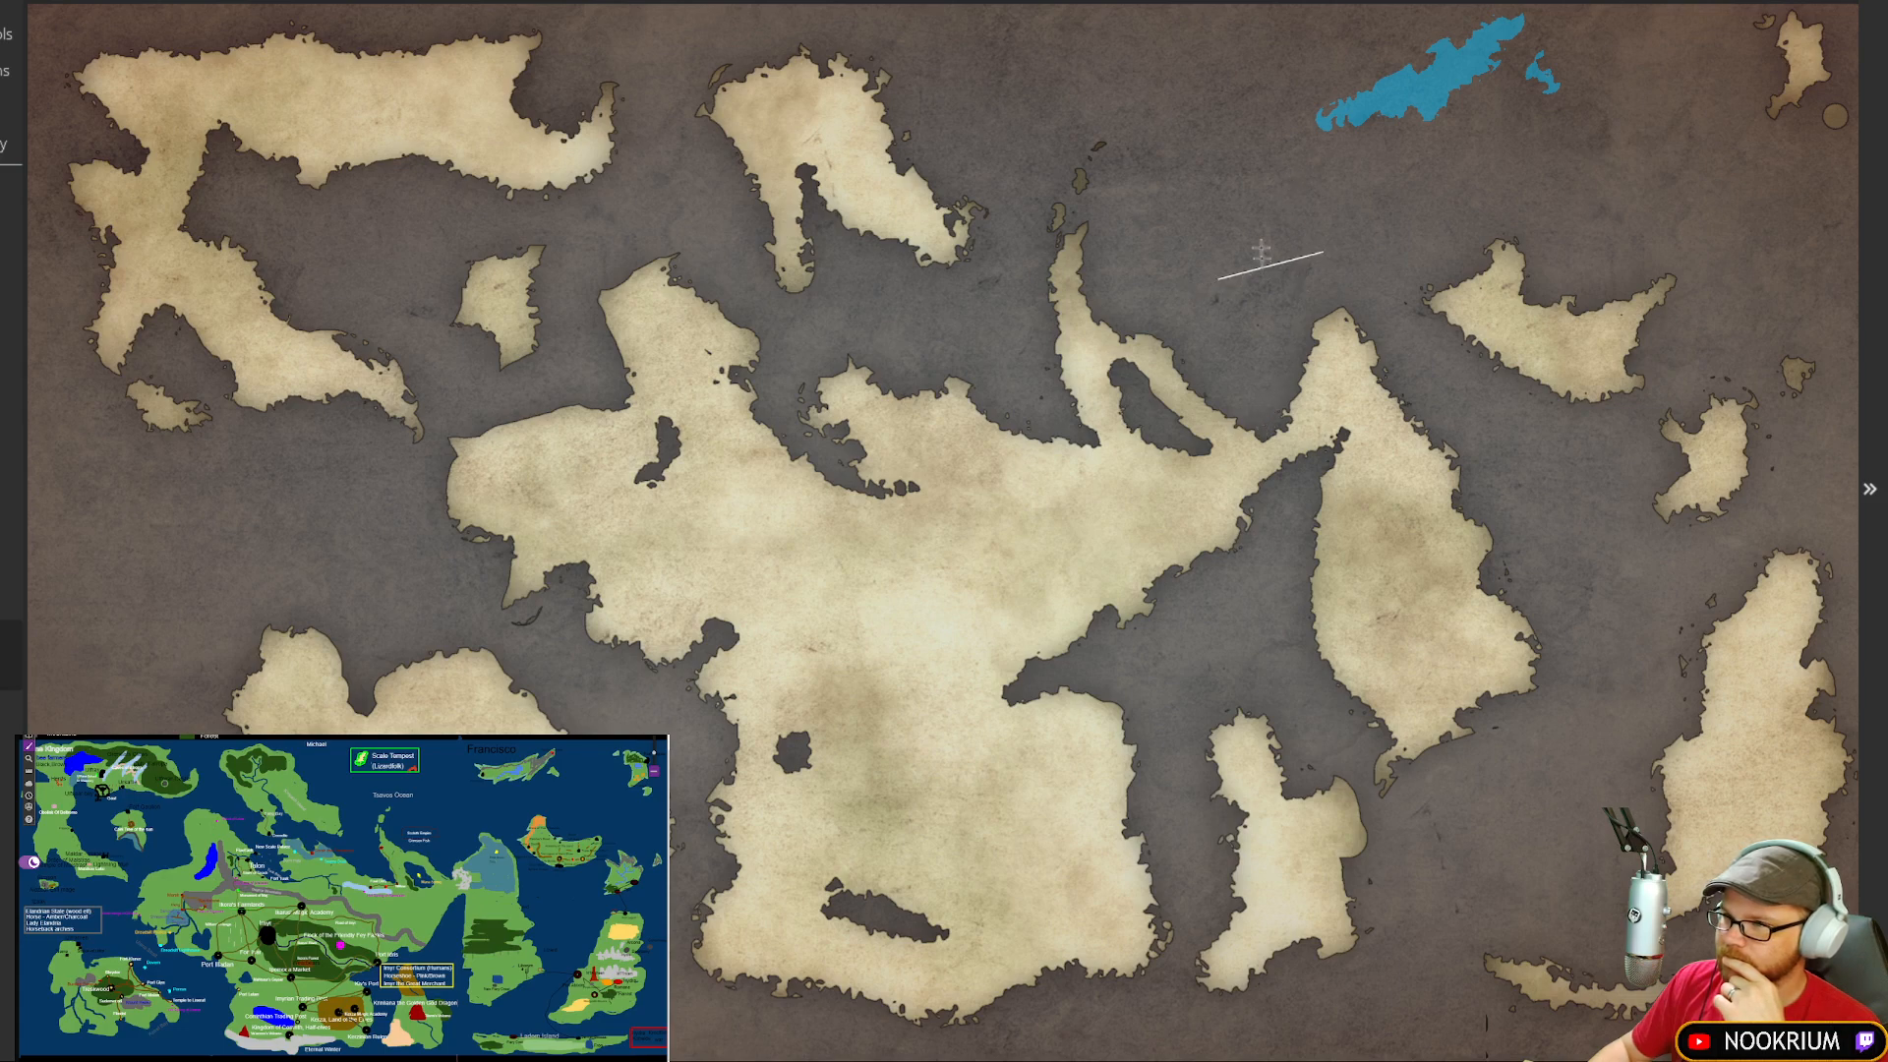
pyautogui.click(1080, 510)
pyautogui.click(1266, 212)
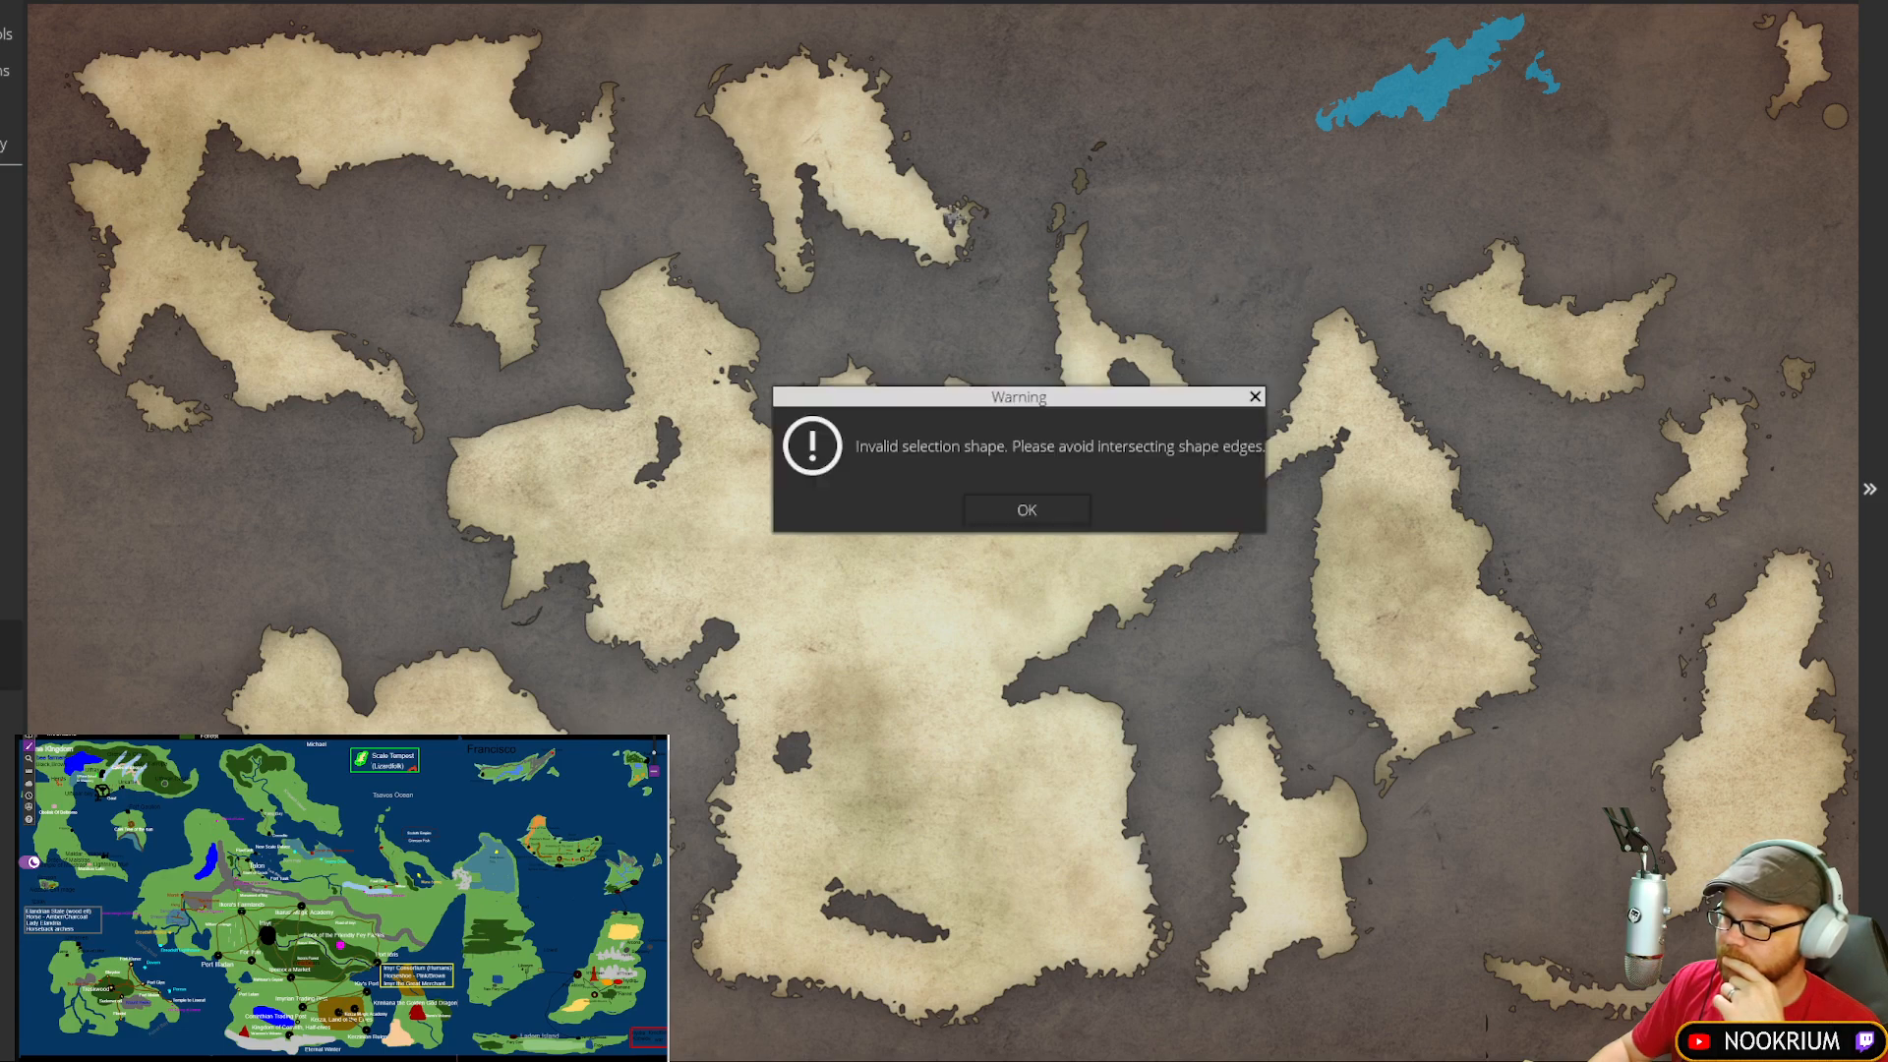
pyautogui.click(1066, 509)
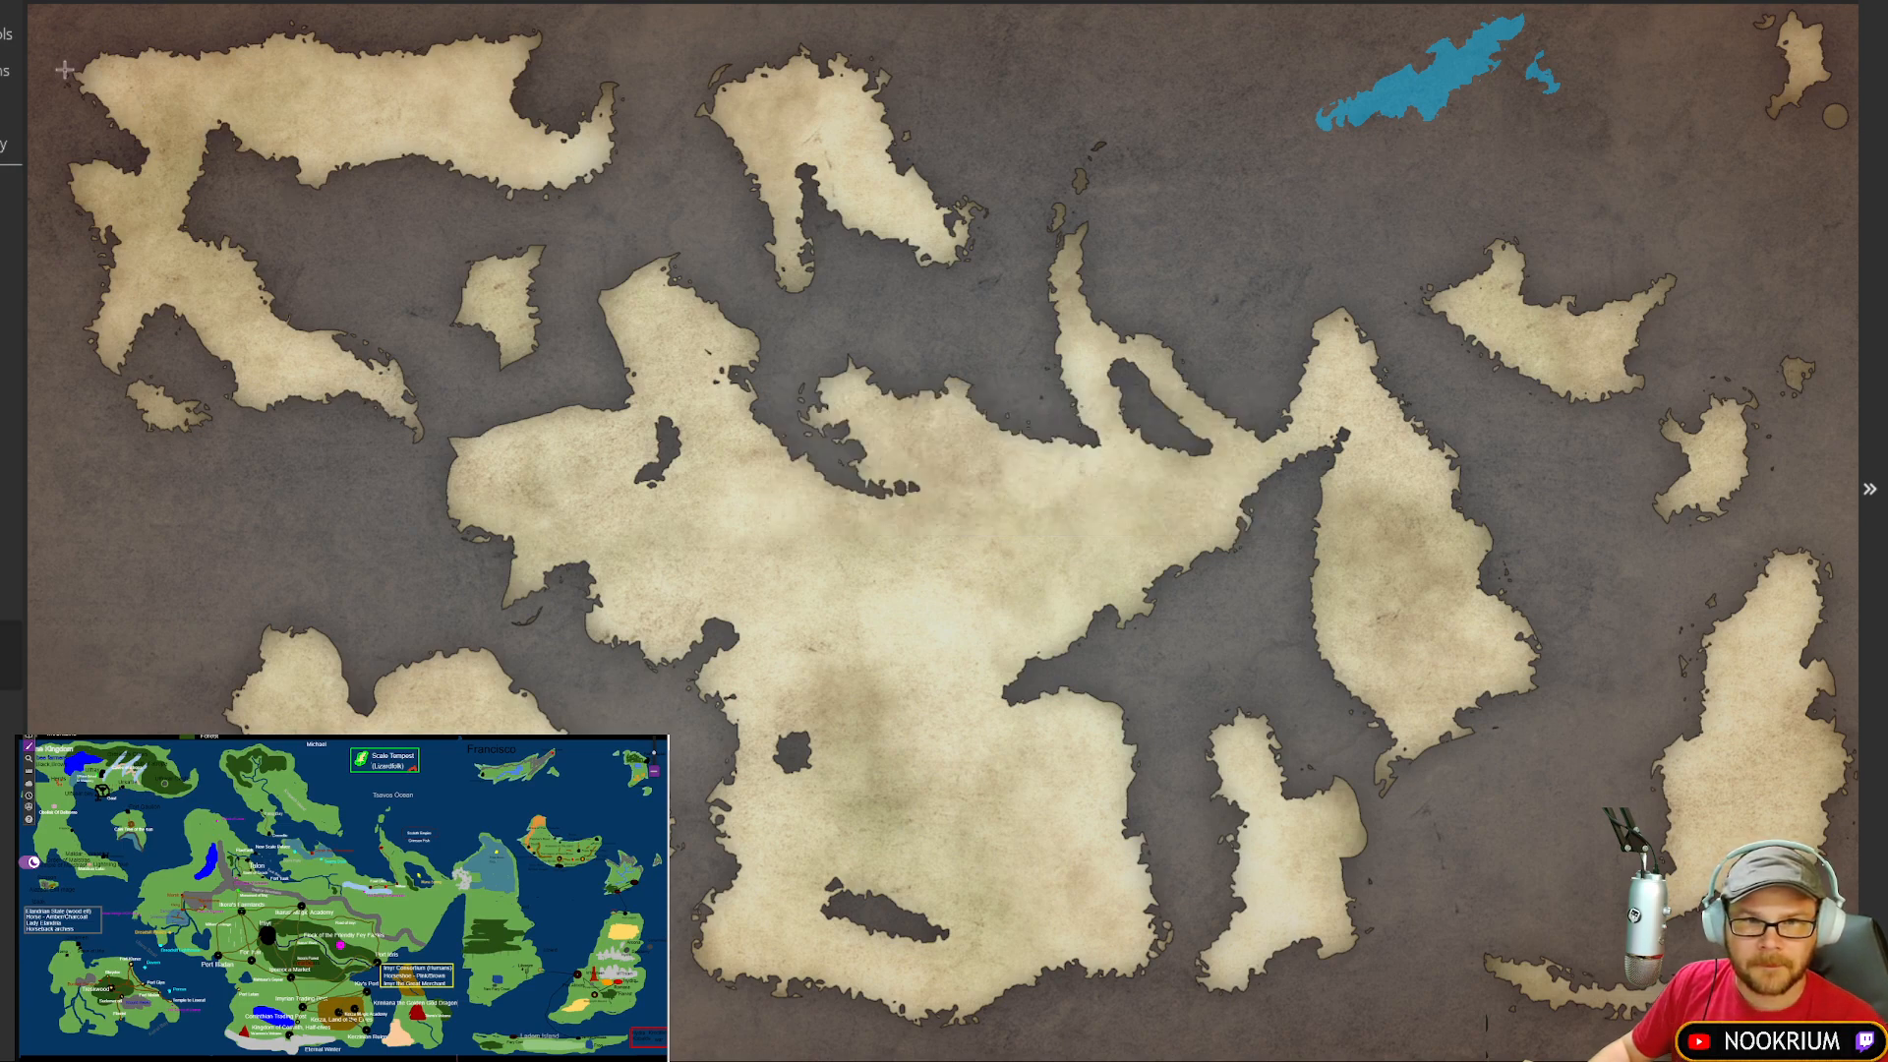
# Step: Leave the selection tool and undo the slanted northern island's relocation
pyautogui.click(9, 282)
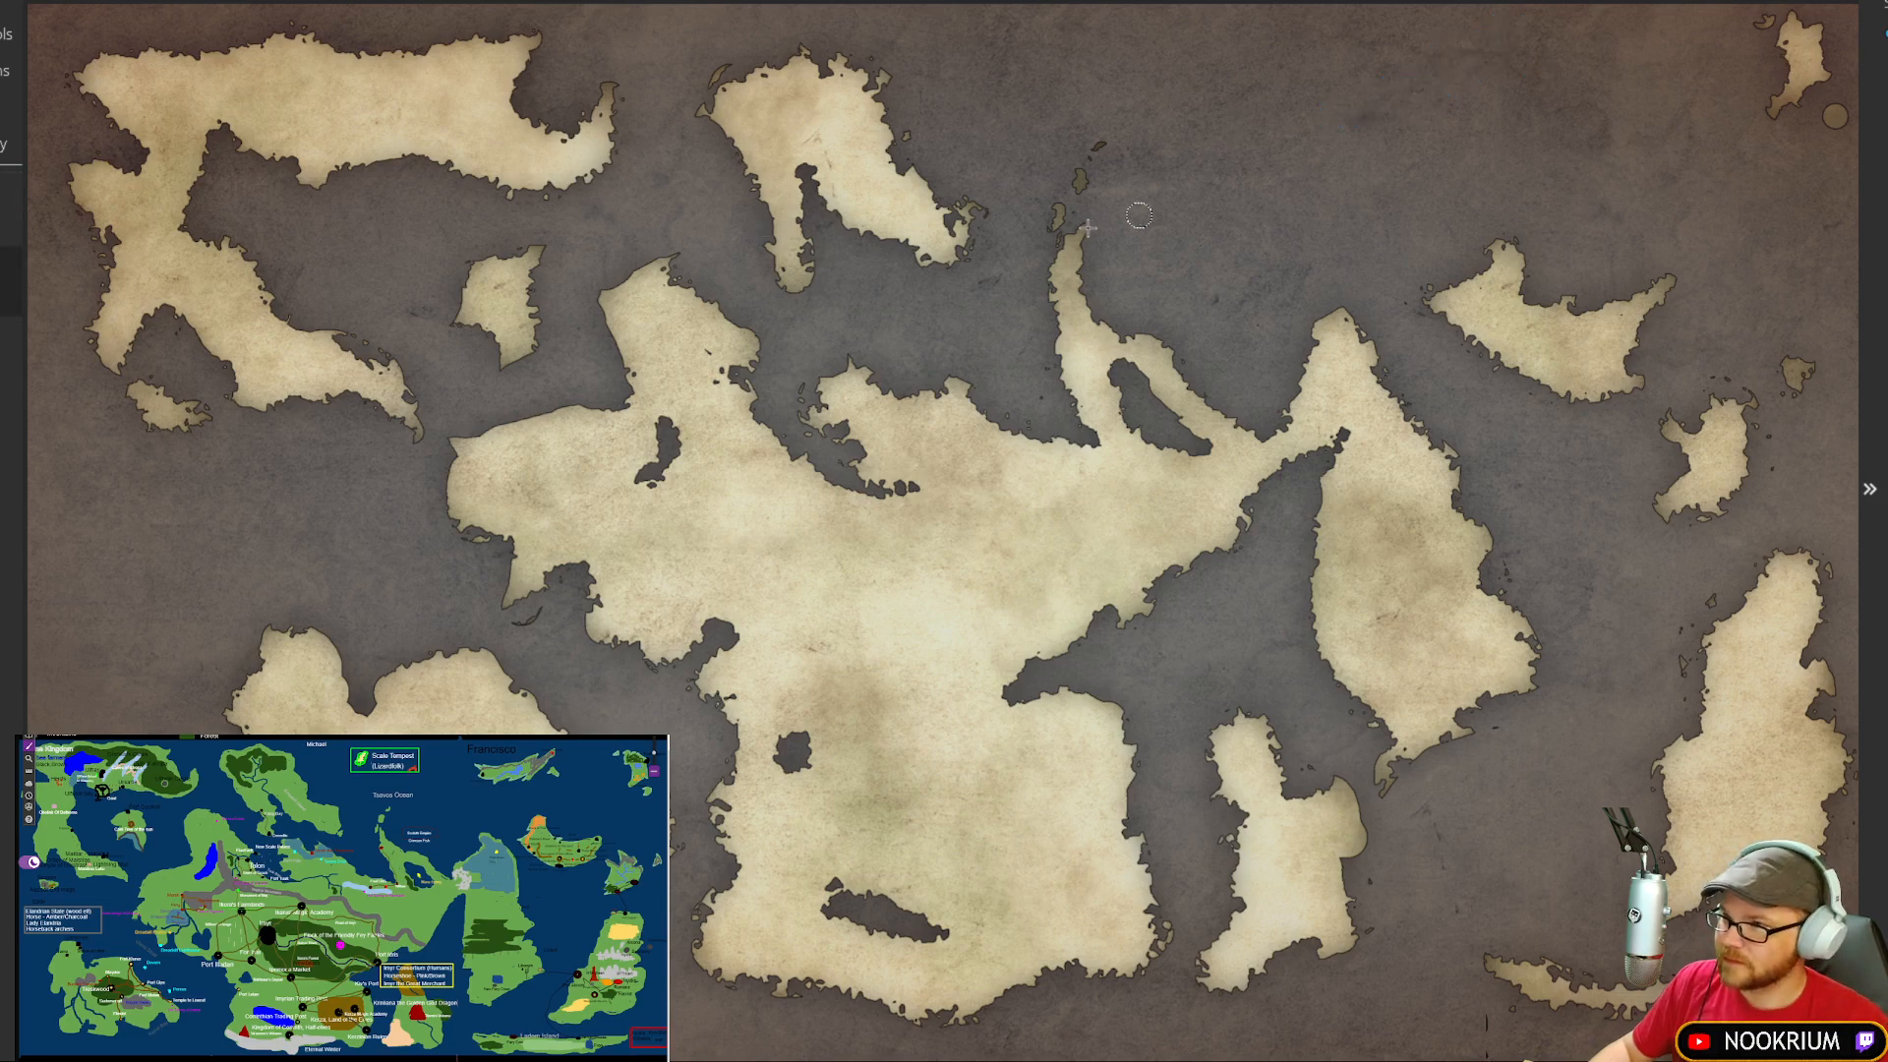
pyautogui.hotkey('ctrl', 'z')
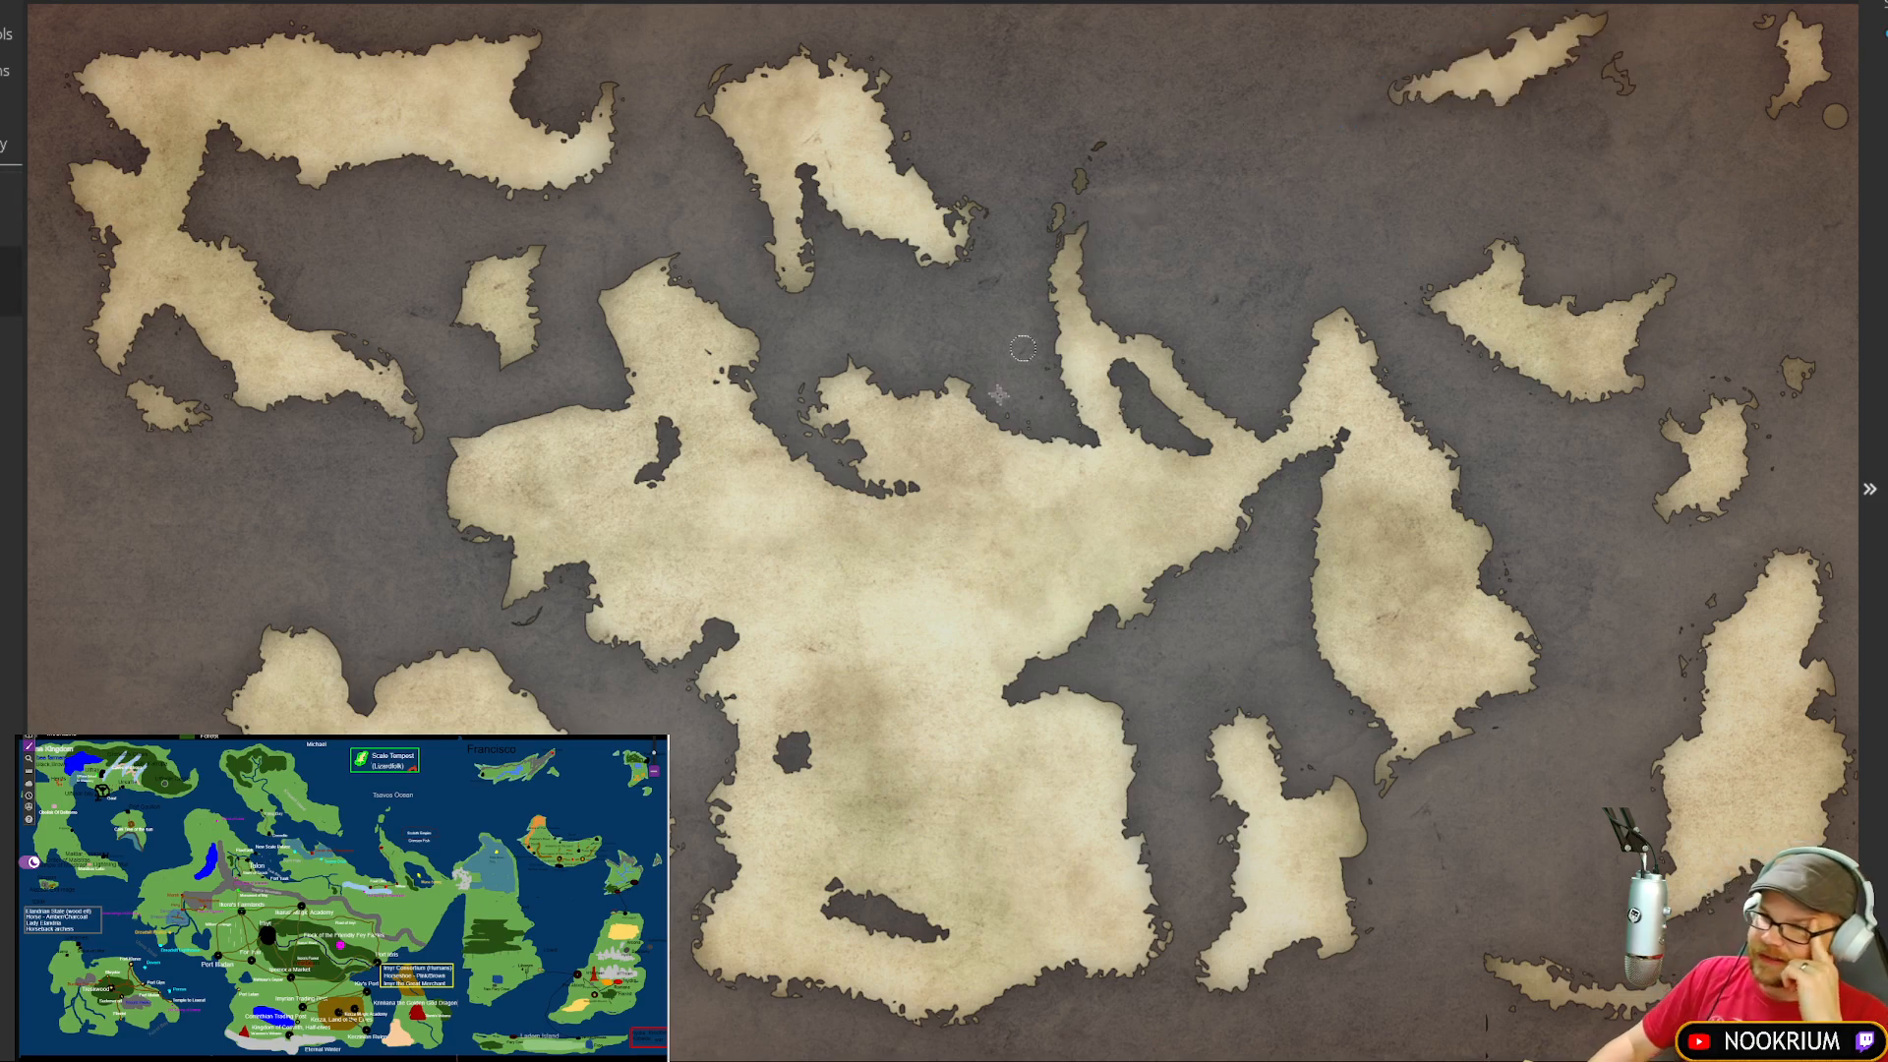
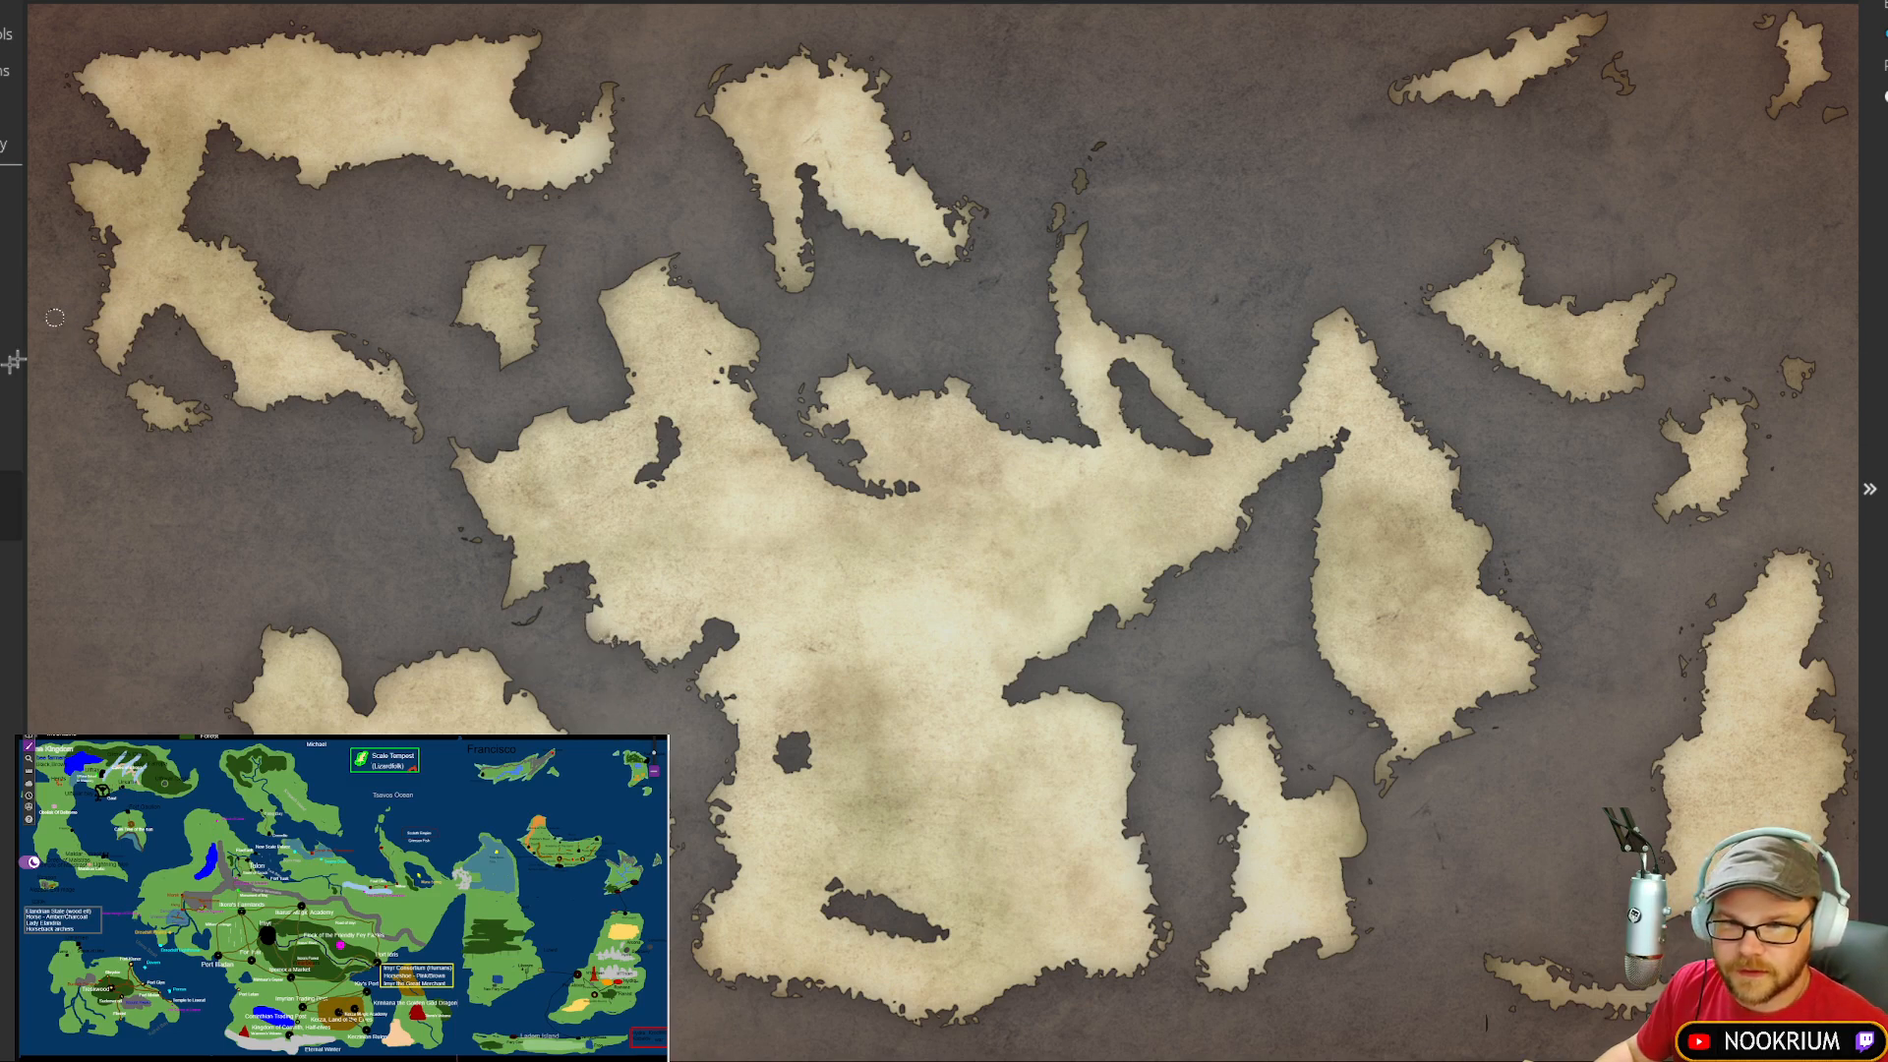
# Step: Refine the northwestern landmass's coast around its southwestern prong and narrow its neck by carving into the adjacent bay
pyautogui.click(8, 427)
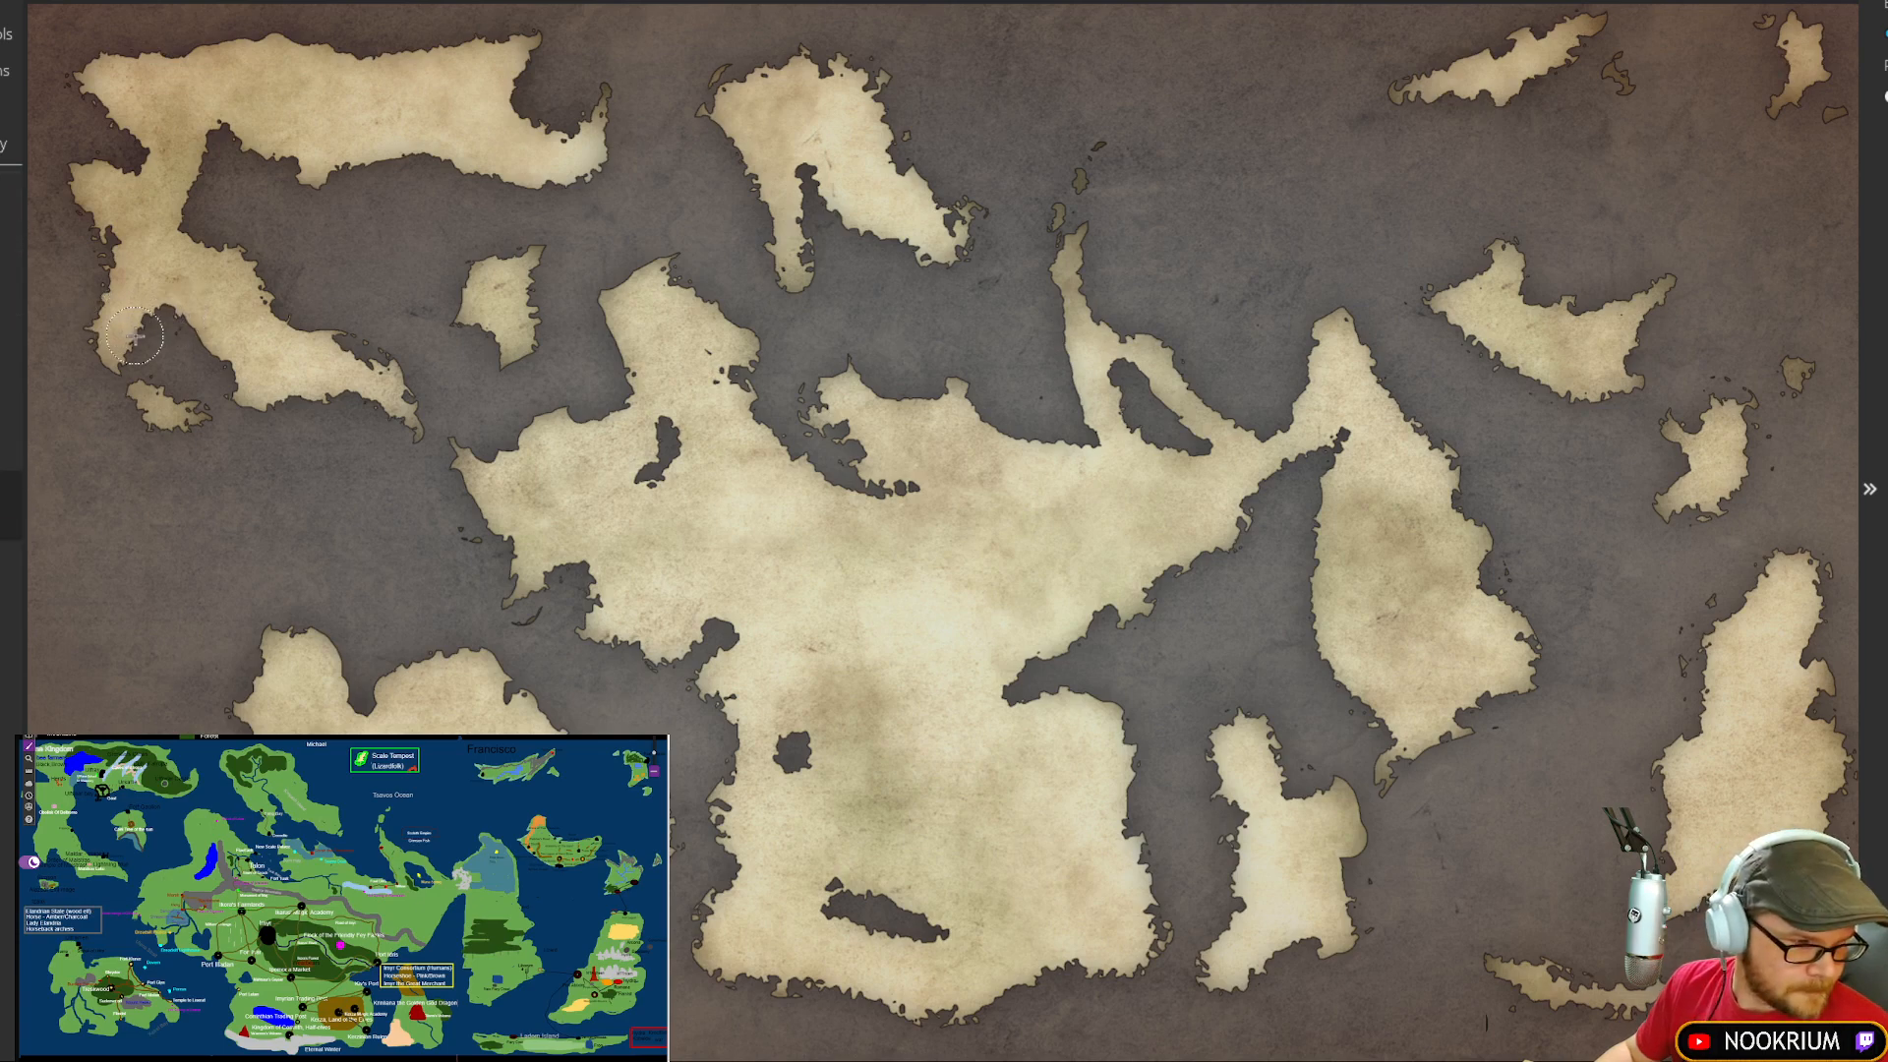
pyautogui.moveTo(148, 339); pyautogui.dragTo(158, 344)
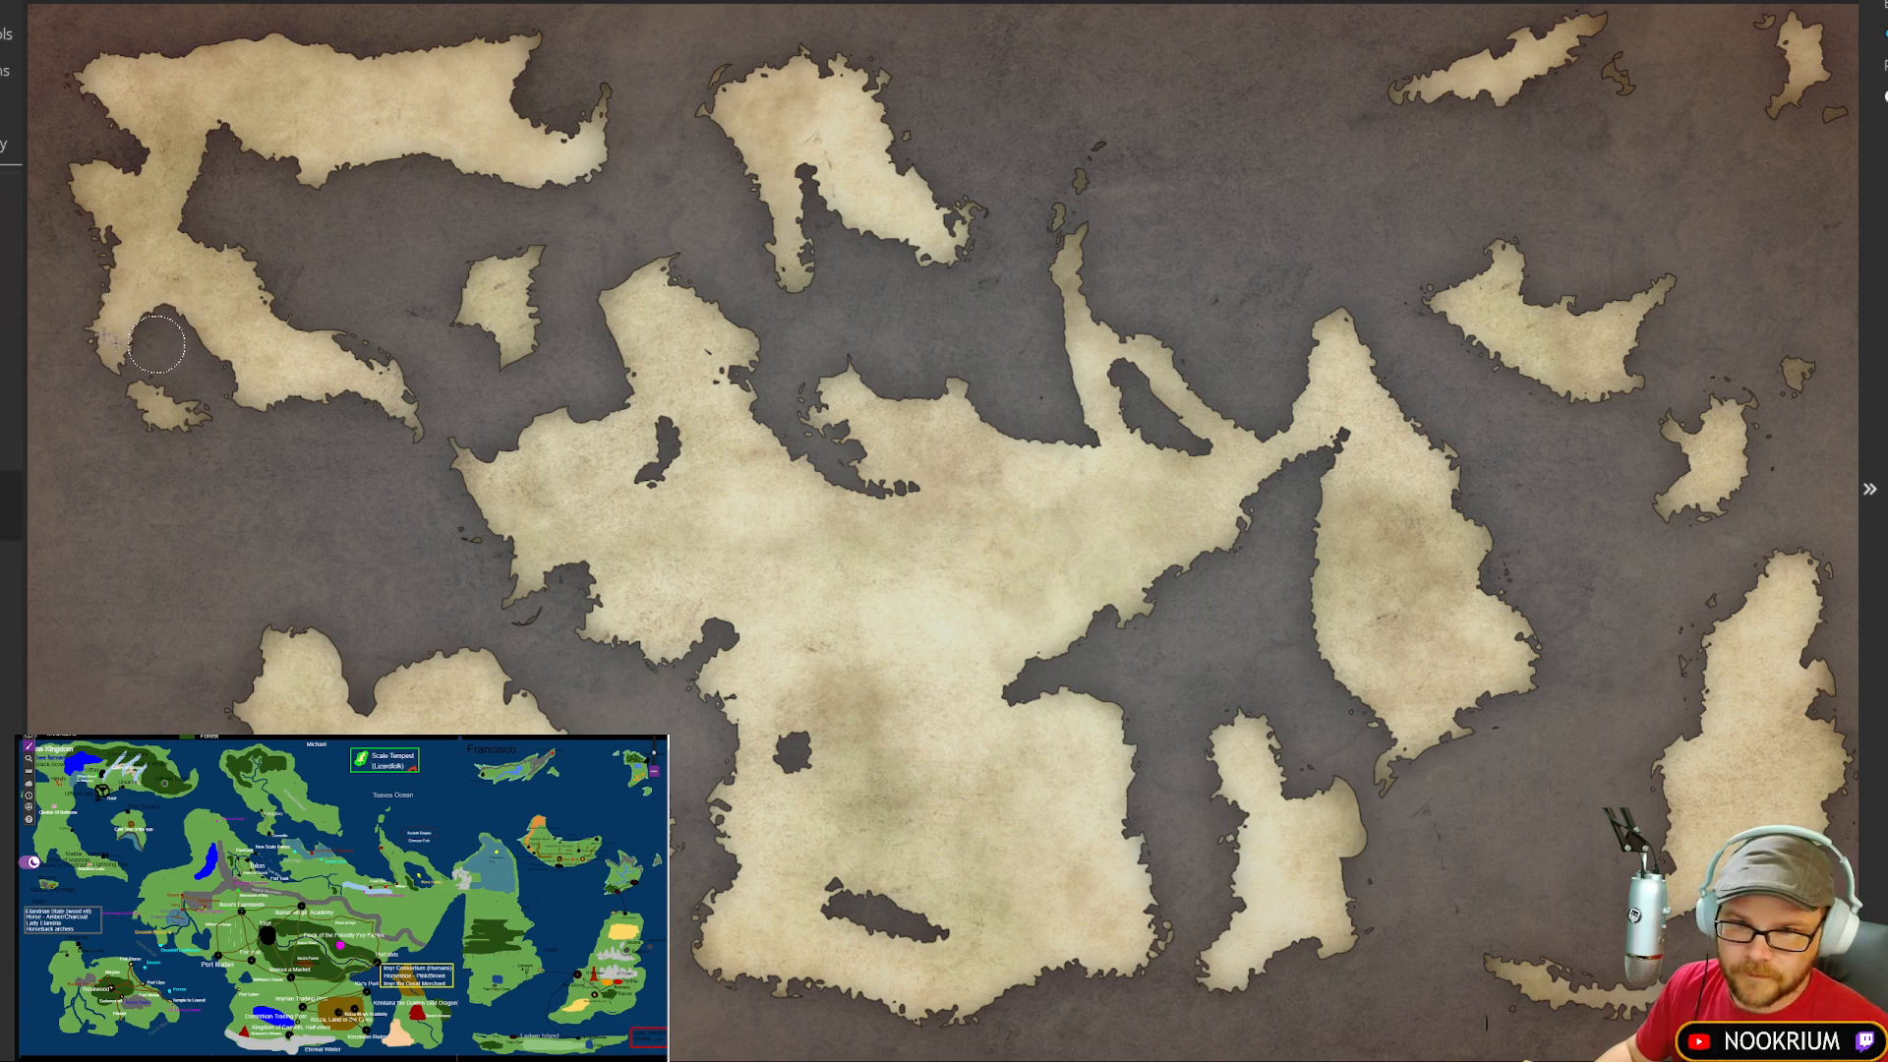
pyautogui.moveTo(90, 287)
pyautogui.mouseDown()
pyautogui.moveTo(137, 292)
pyautogui.moveTo(95, 289)
pyautogui.mouseUp()
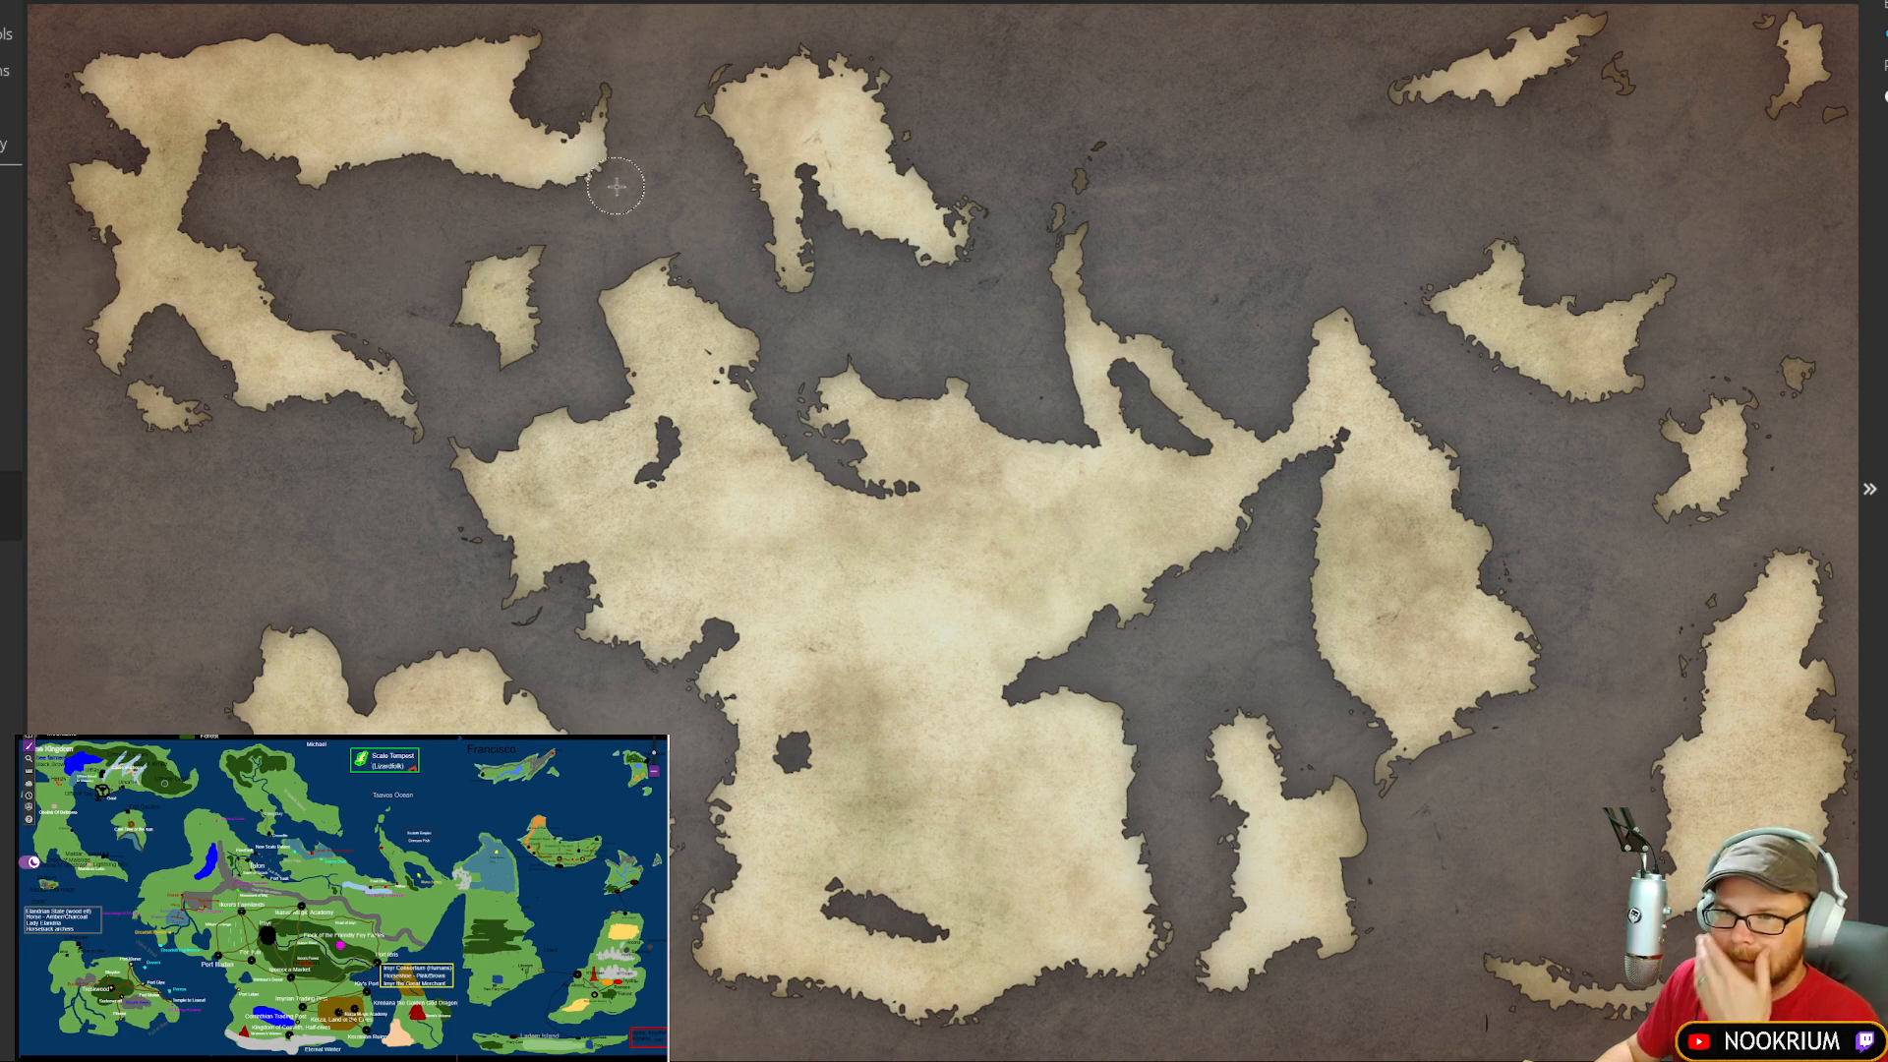
pyautogui.click(165, 187)
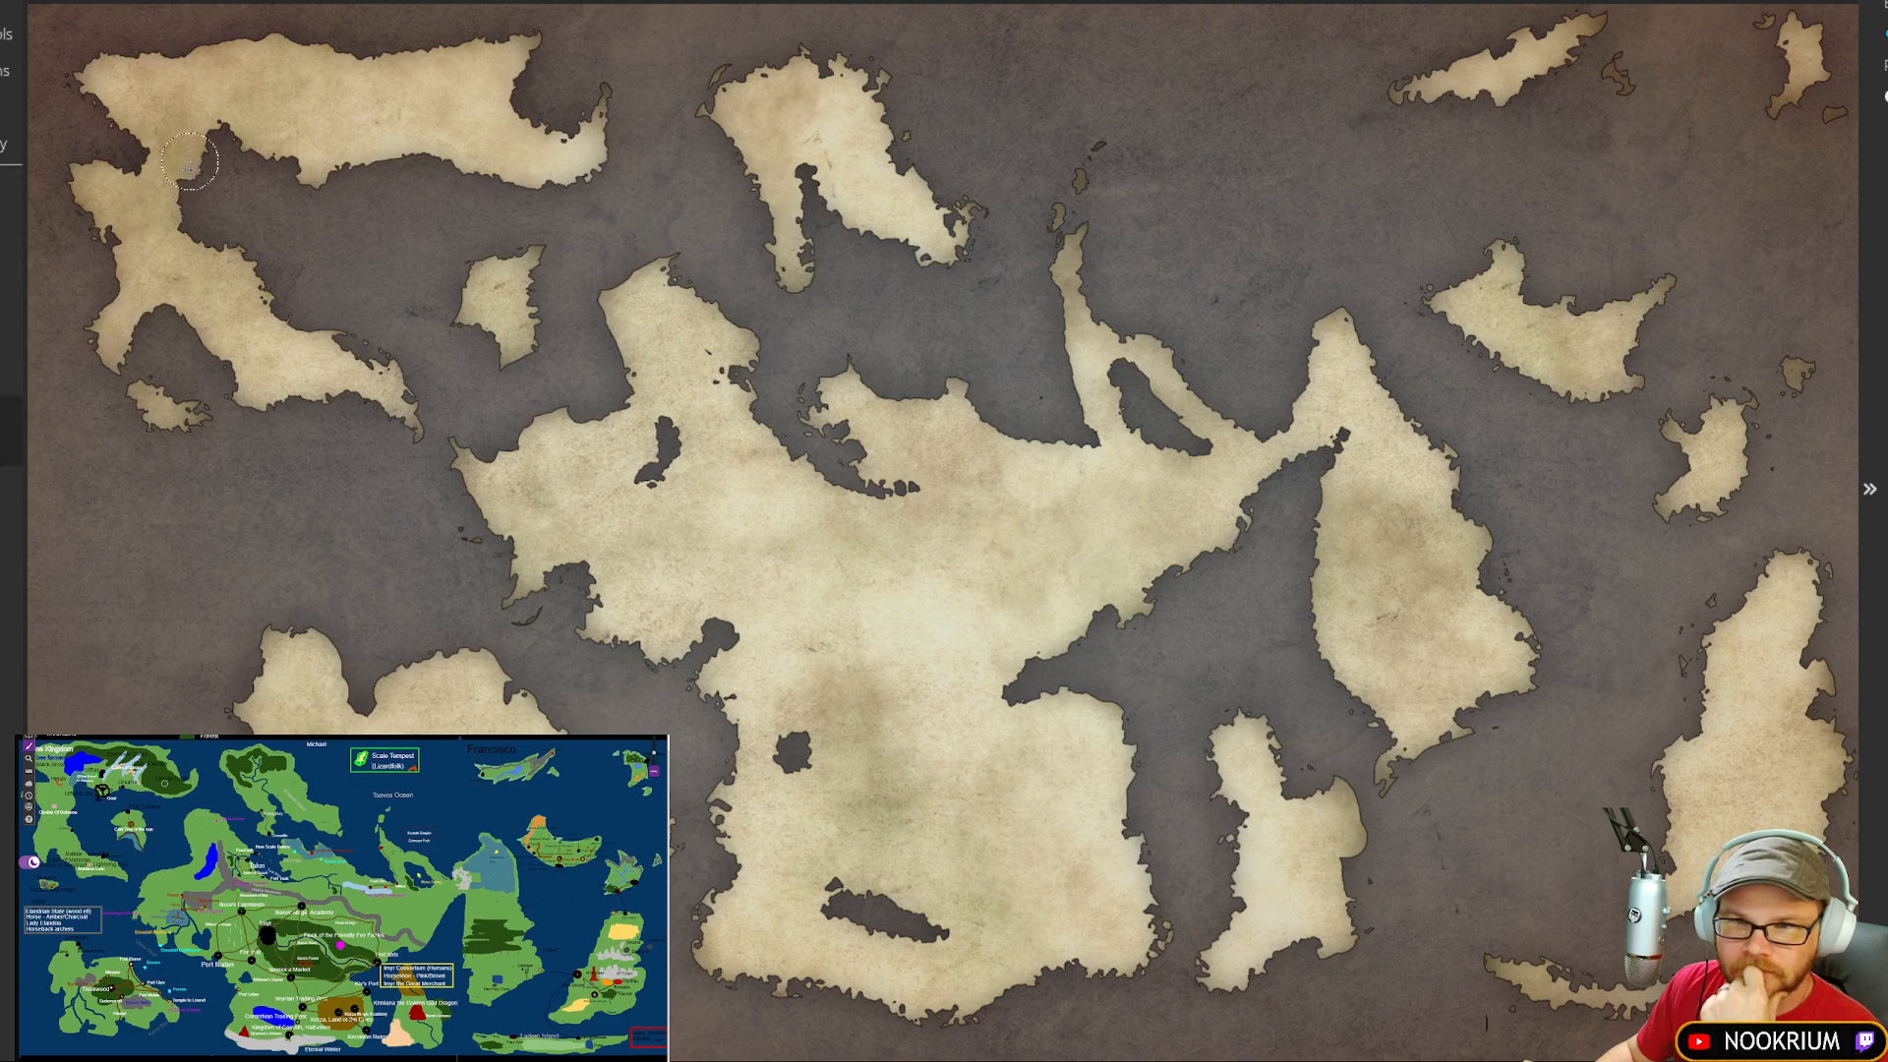
pyautogui.moveTo(190, 160); pyautogui.dragTo(193, 179)
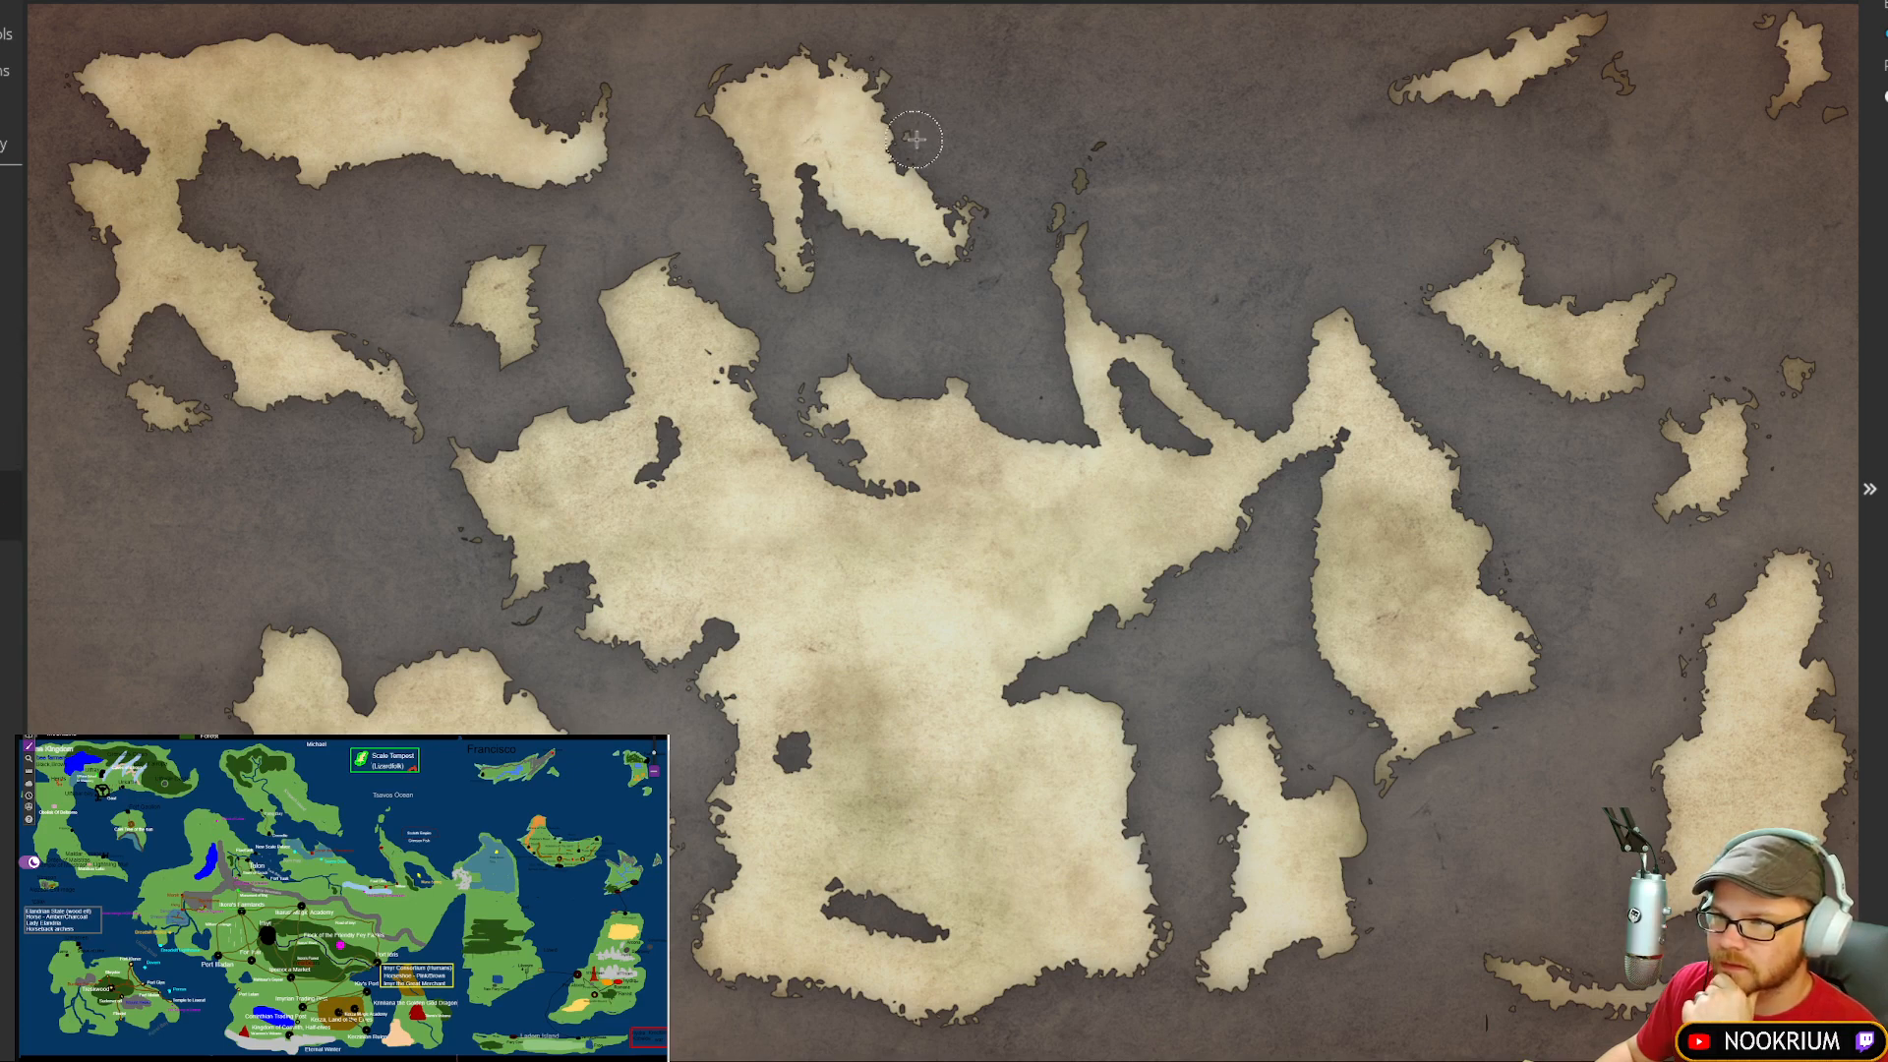
# Step: Trim the two-pronged northern landmass's eastern coast and smooth the central continent's north coast just west of the narrow peninsula
pyautogui.moveTo(915, 140)
pyautogui.mouseDown()
pyautogui.moveTo(858, 62)
pyautogui.moveTo(898, 83)
pyautogui.mouseUp()
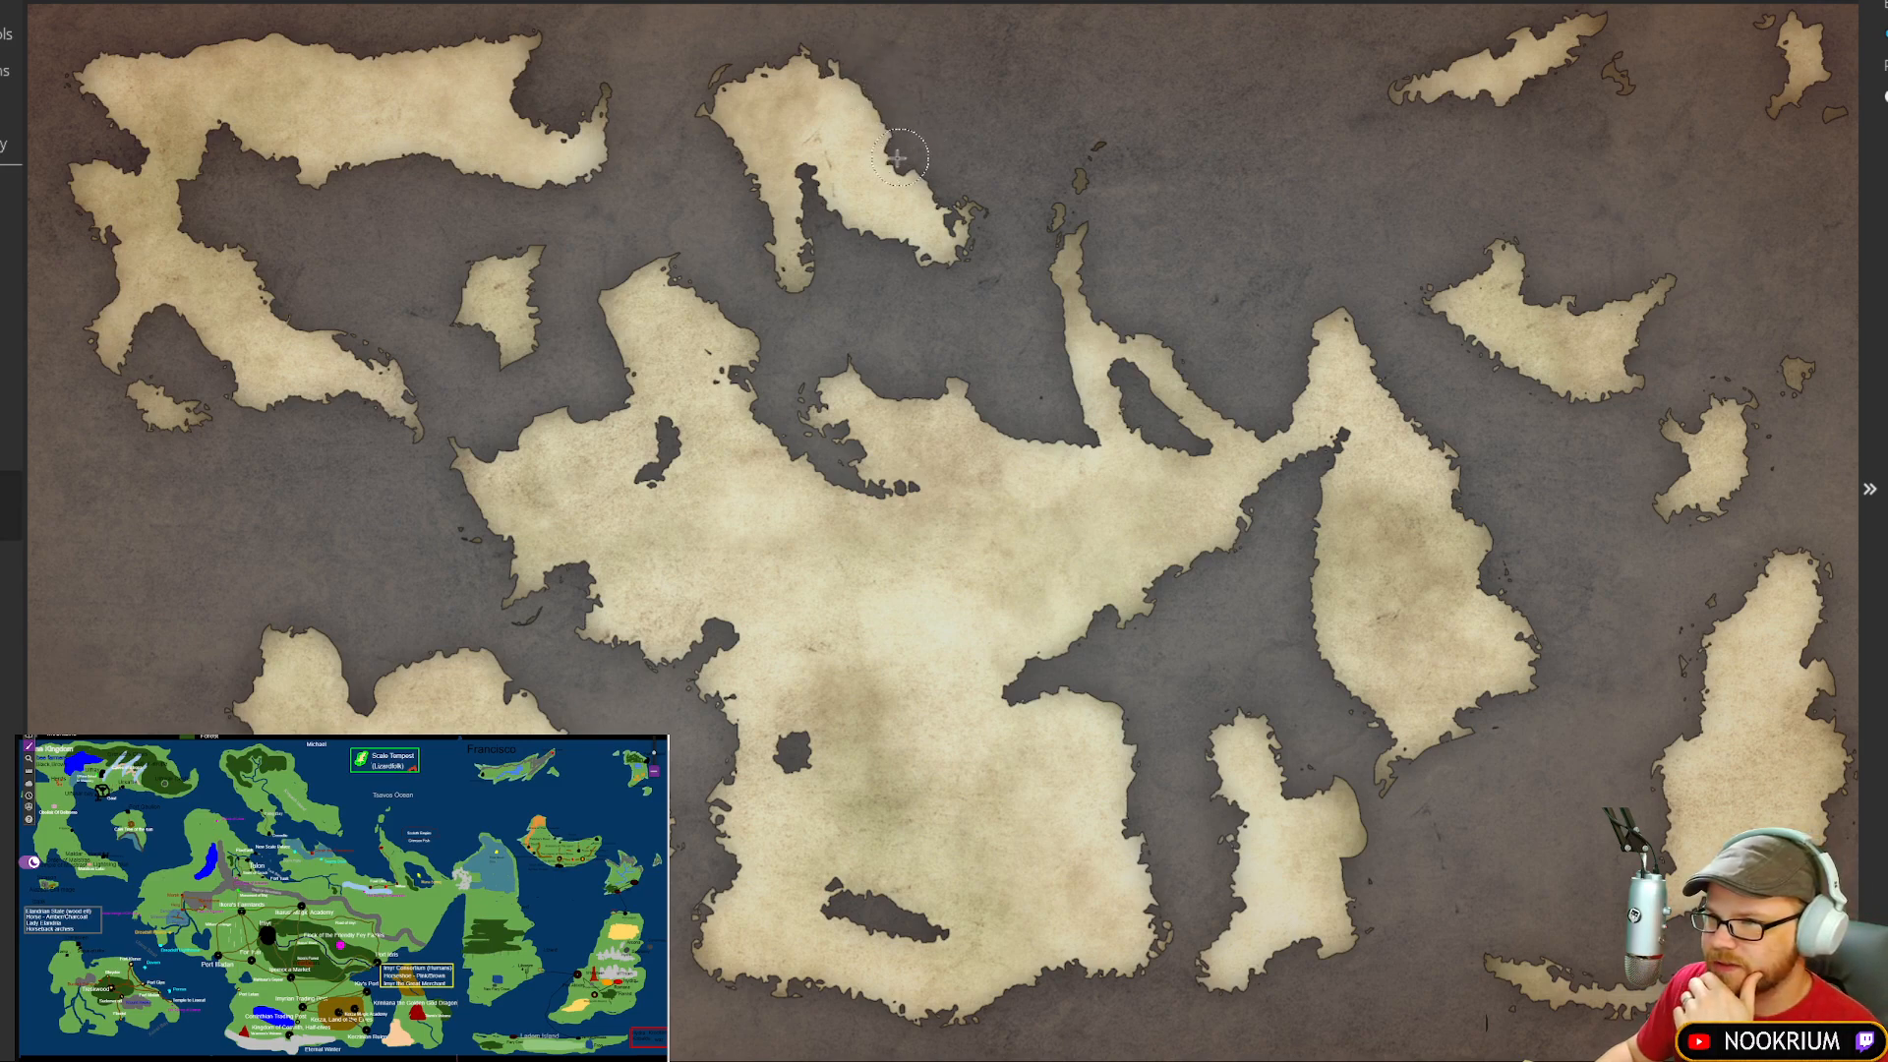
pyautogui.moveTo(899, 158); pyautogui.dragTo(960, 202)
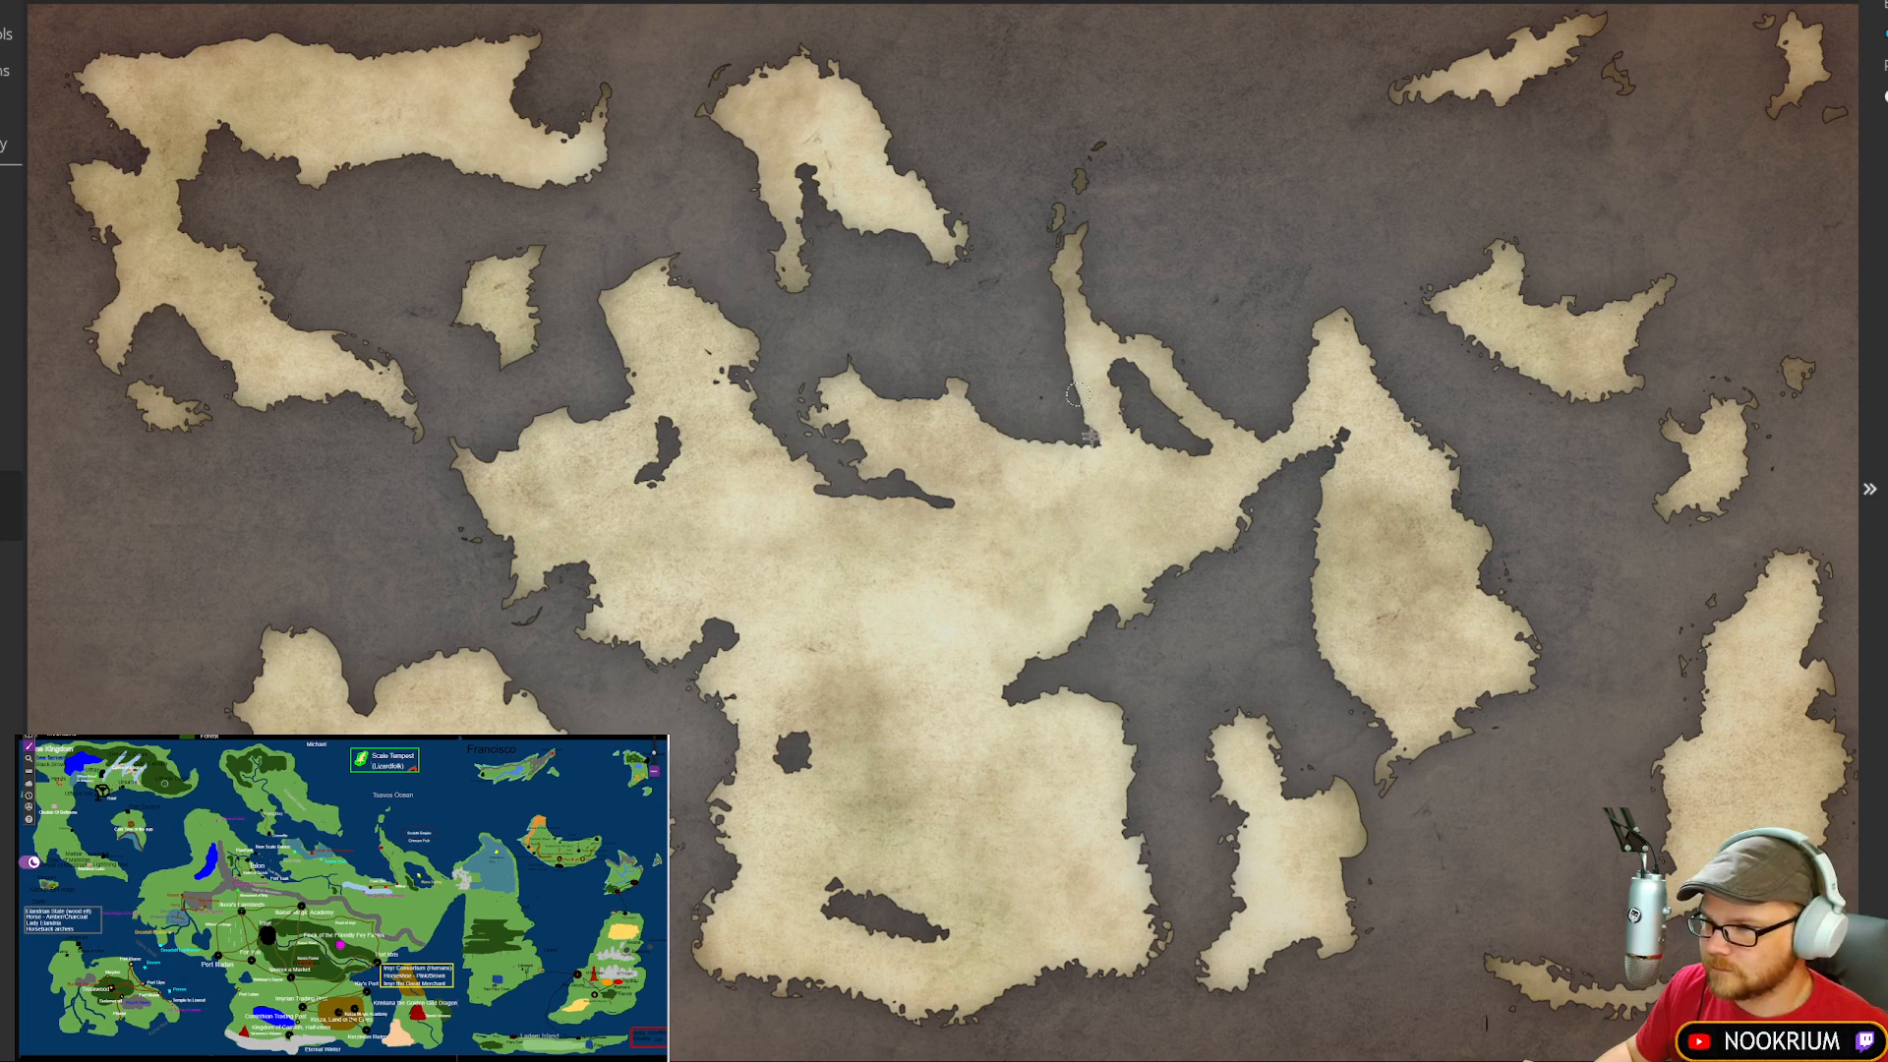
pyautogui.moveTo(1063, 443); pyautogui.dragTo(1079, 447)
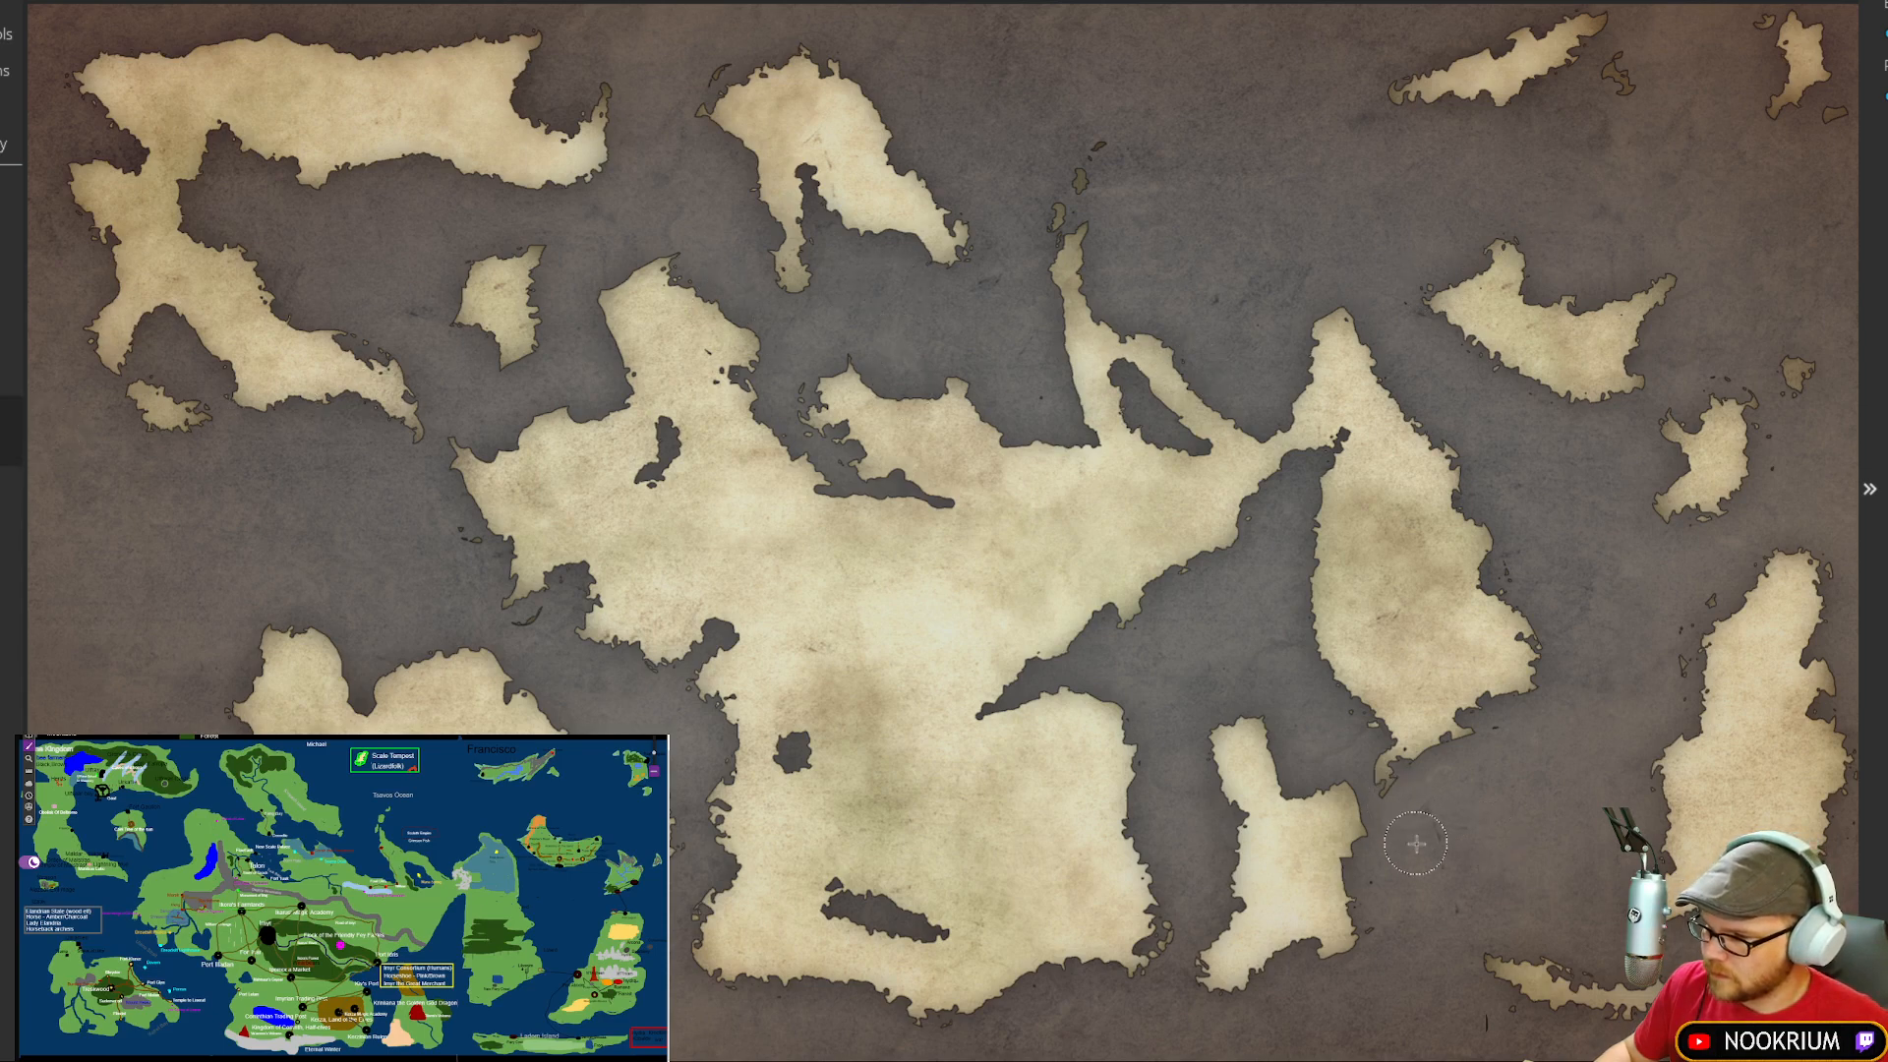
# Step: Adjust the brush size and extend a narrow point from the northern tip of the tall island southeast of the central continent
pyautogui.scroll(2, 1416, 843)
pyautogui.scroll(-2, 1416, 843)
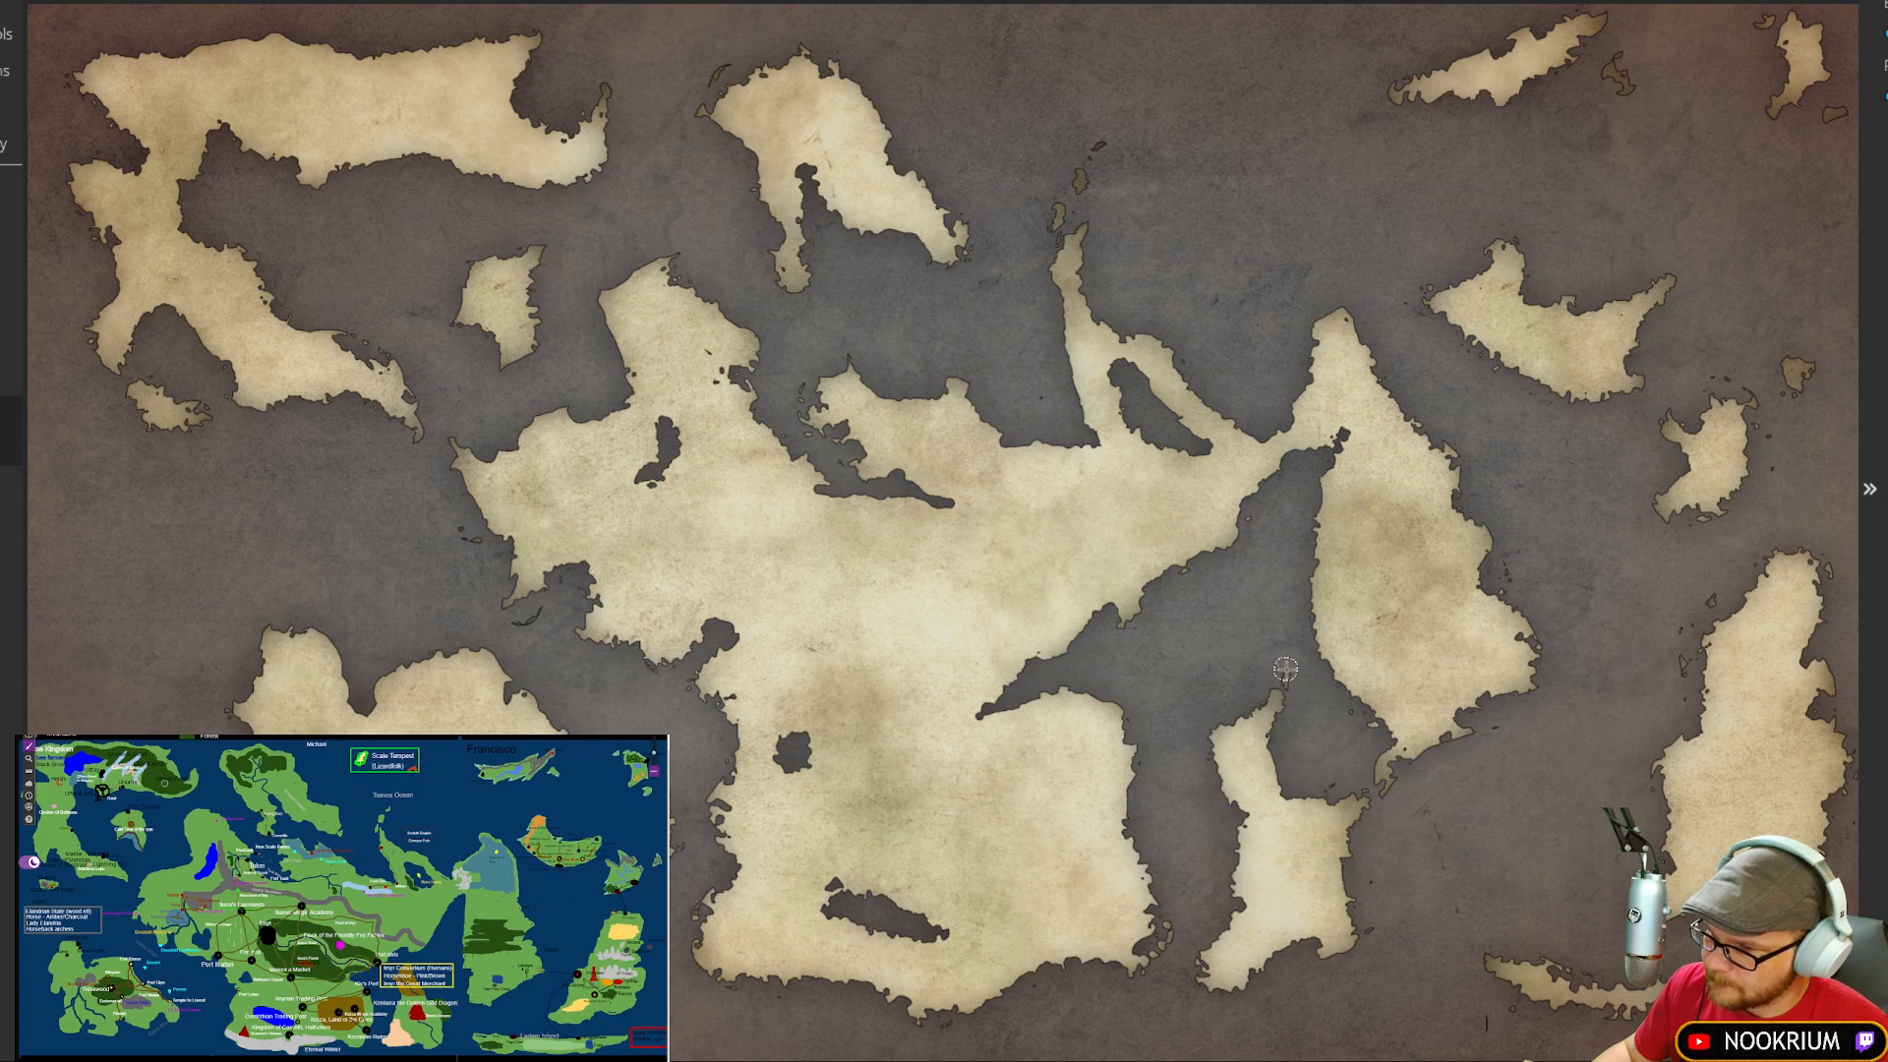
pyautogui.moveTo(1286, 669); pyautogui.dragTo(1271, 710)
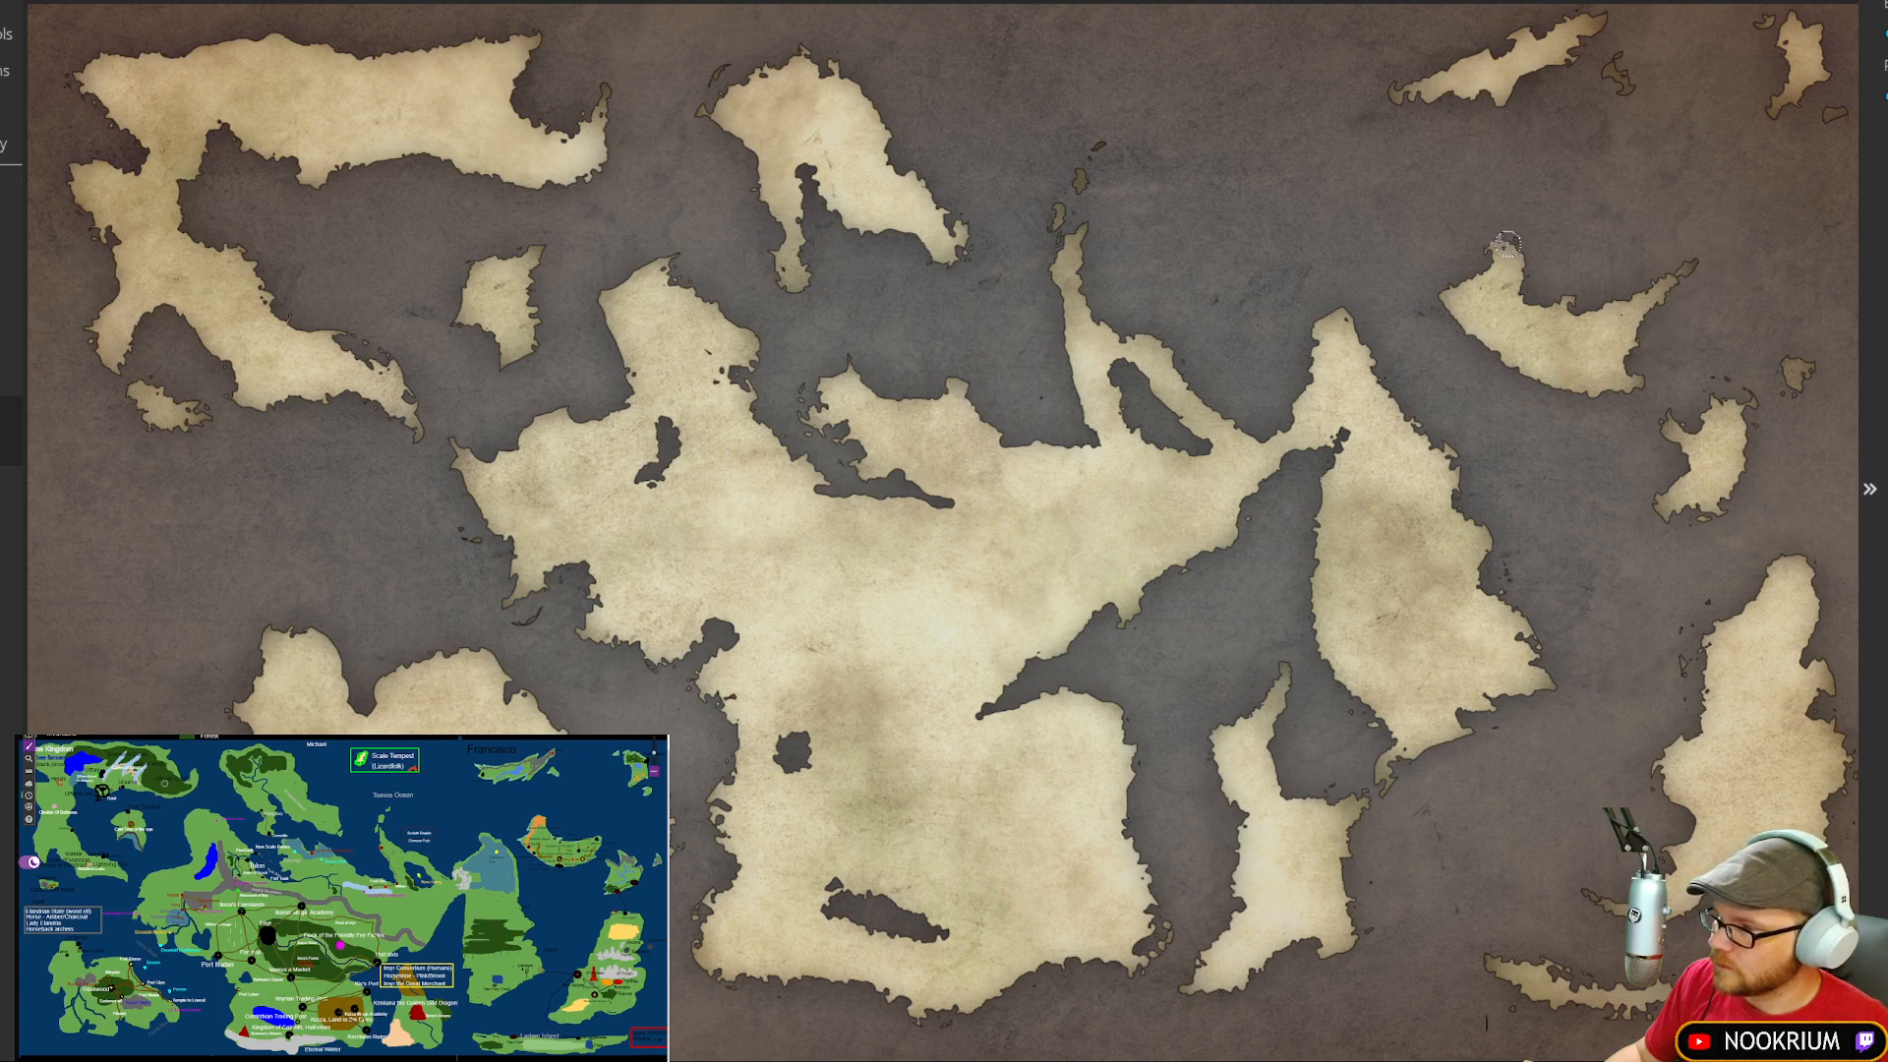
# Step: Paint small islets off the northeastern crescent island, around the northwestern landmass's eastern horn and north coast, and along the central continent's south coast
pyautogui.moveTo(1507, 244); pyautogui.dragTo(1534, 254)
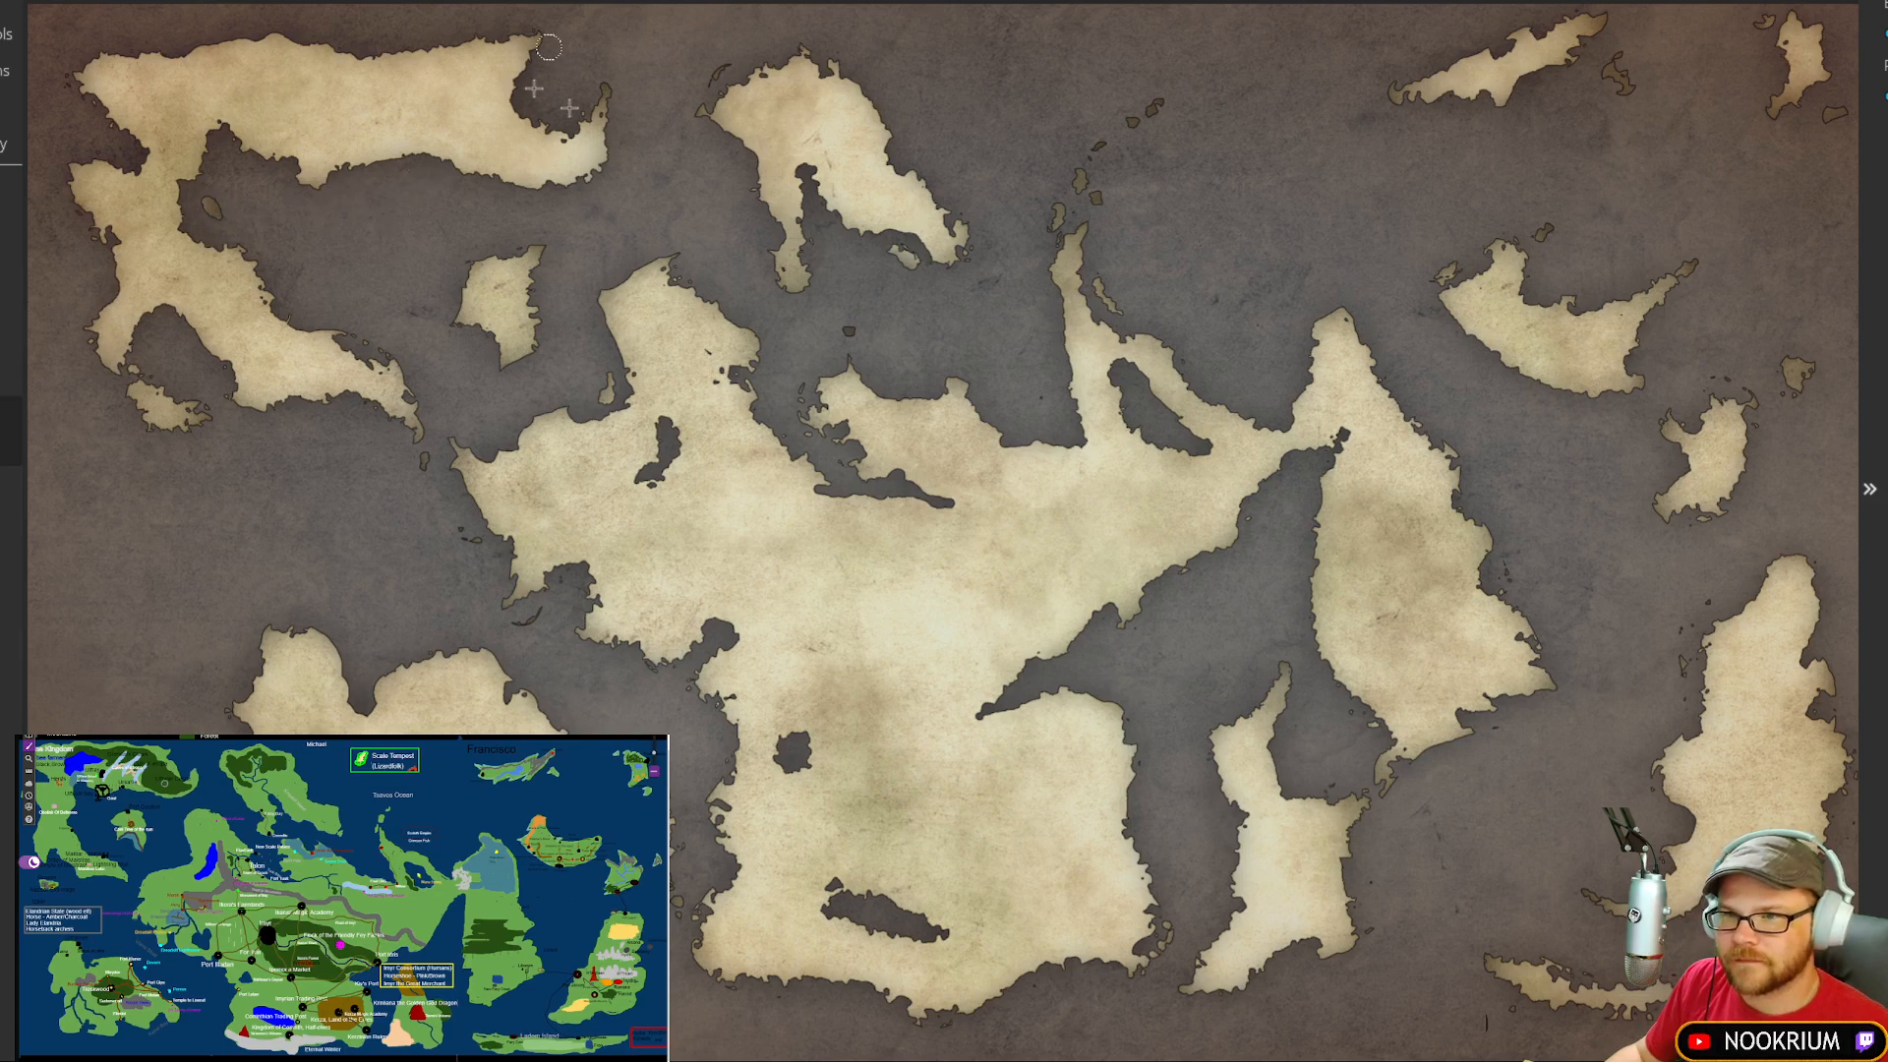
pyautogui.click(629, 50)
pyautogui.click(614, 84)
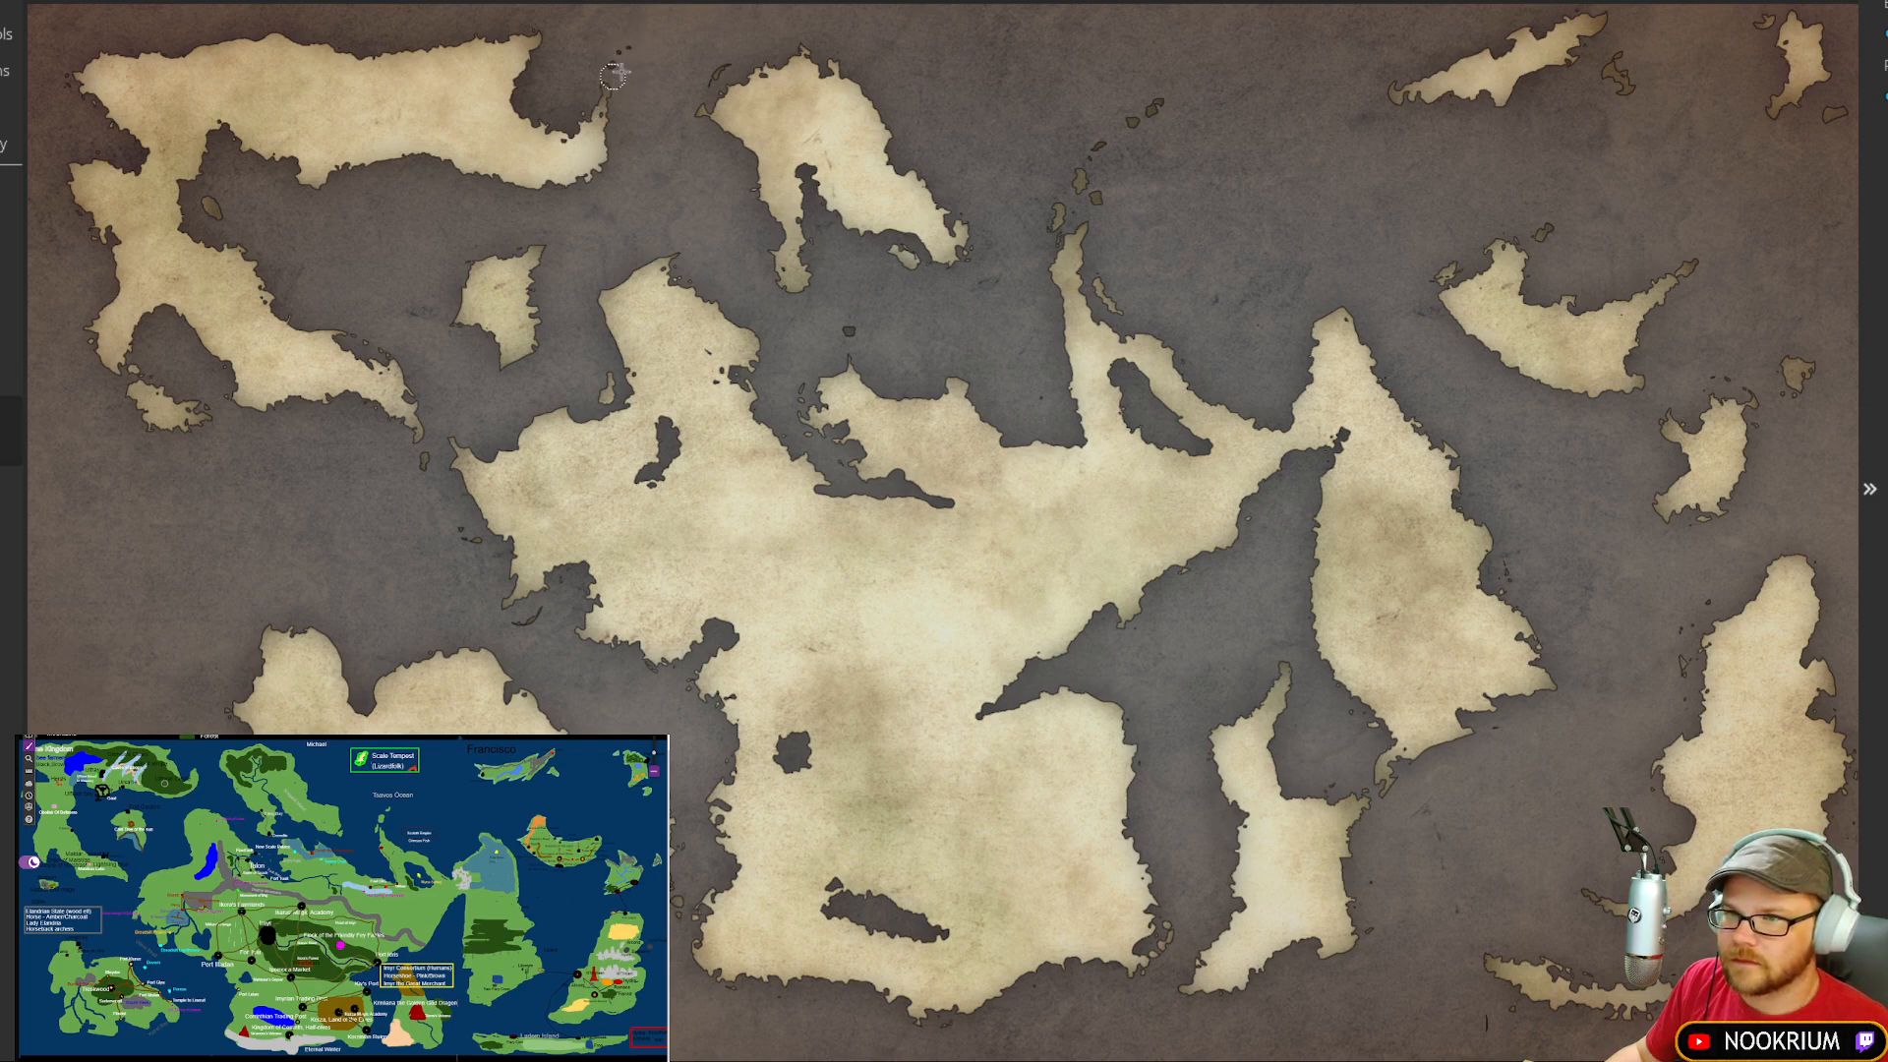
pyautogui.click(620, 76)
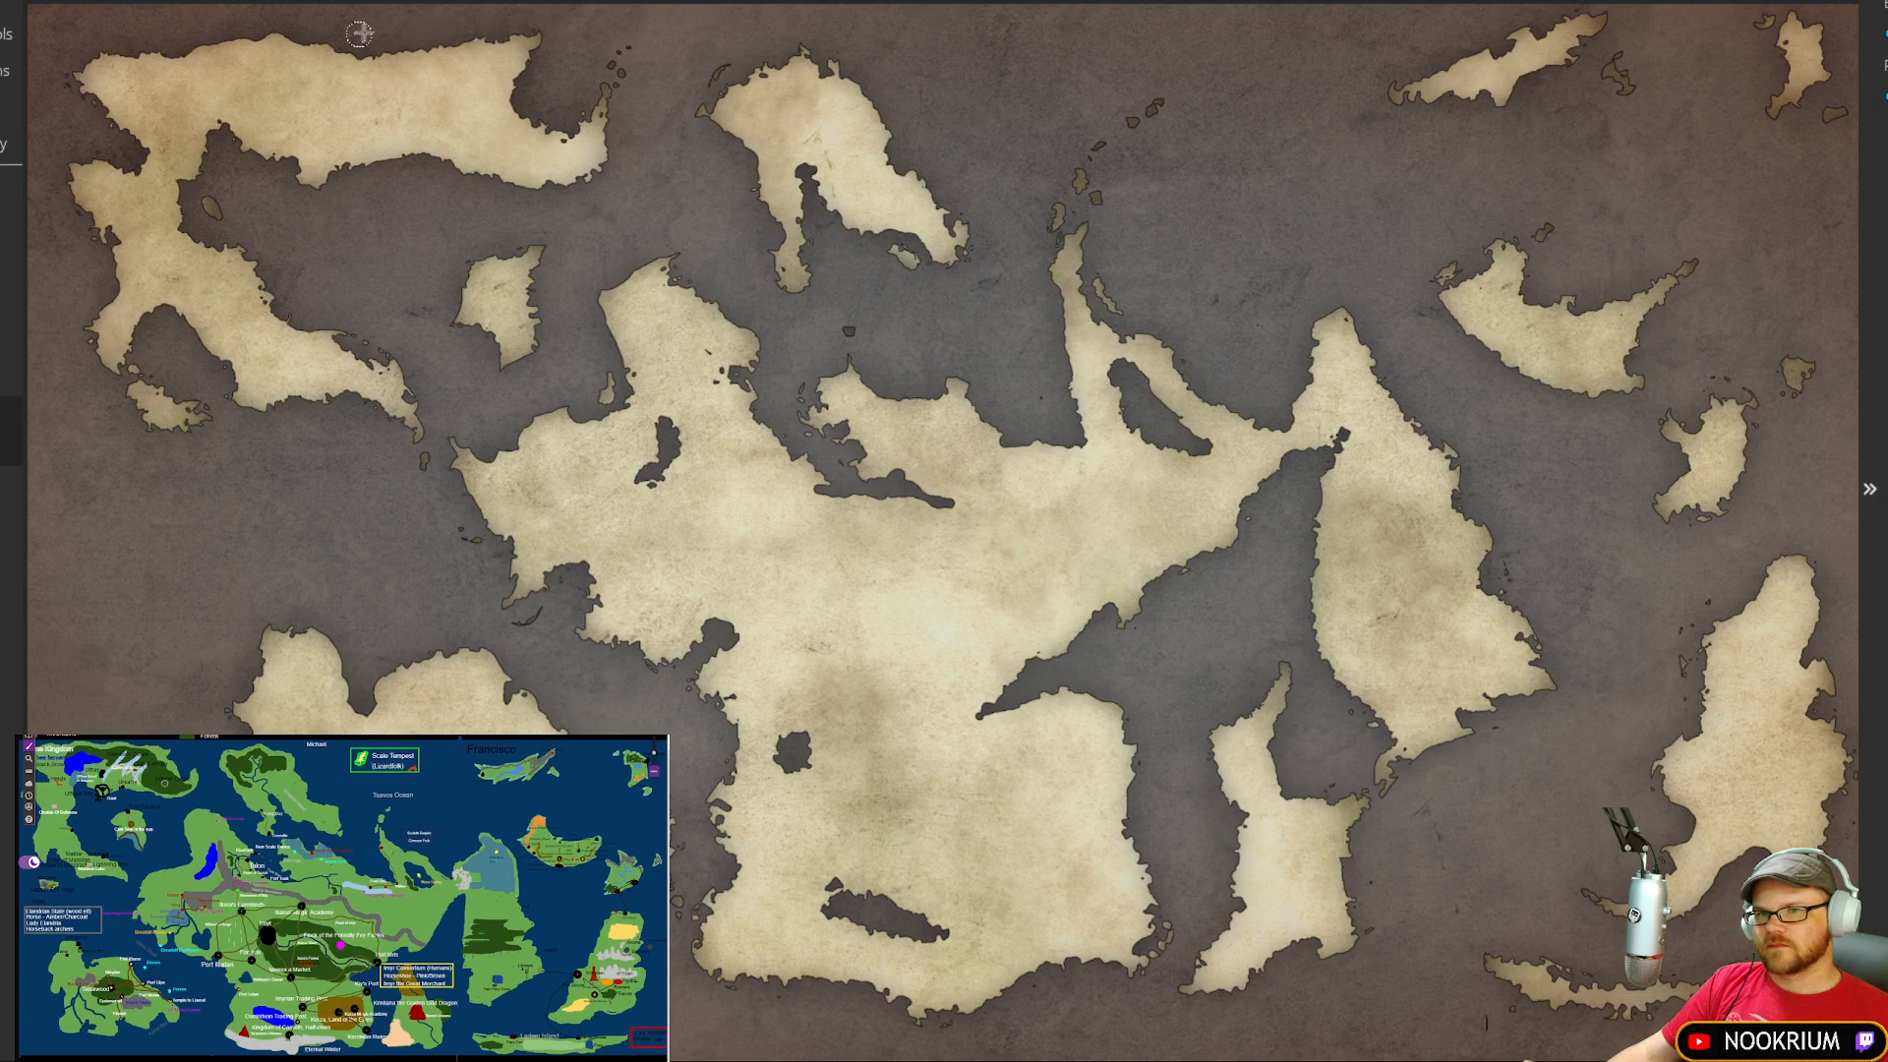
pyautogui.moveTo(398, 34)
pyautogui.mouseDown()
pyautogui.moveTo(422, 29)
pyautogui.moveTo(372, 29)
pyautogui.moveTo(427, 28)
pyautogui.moveTo(360, 36)
pyautogui.mouseUp()
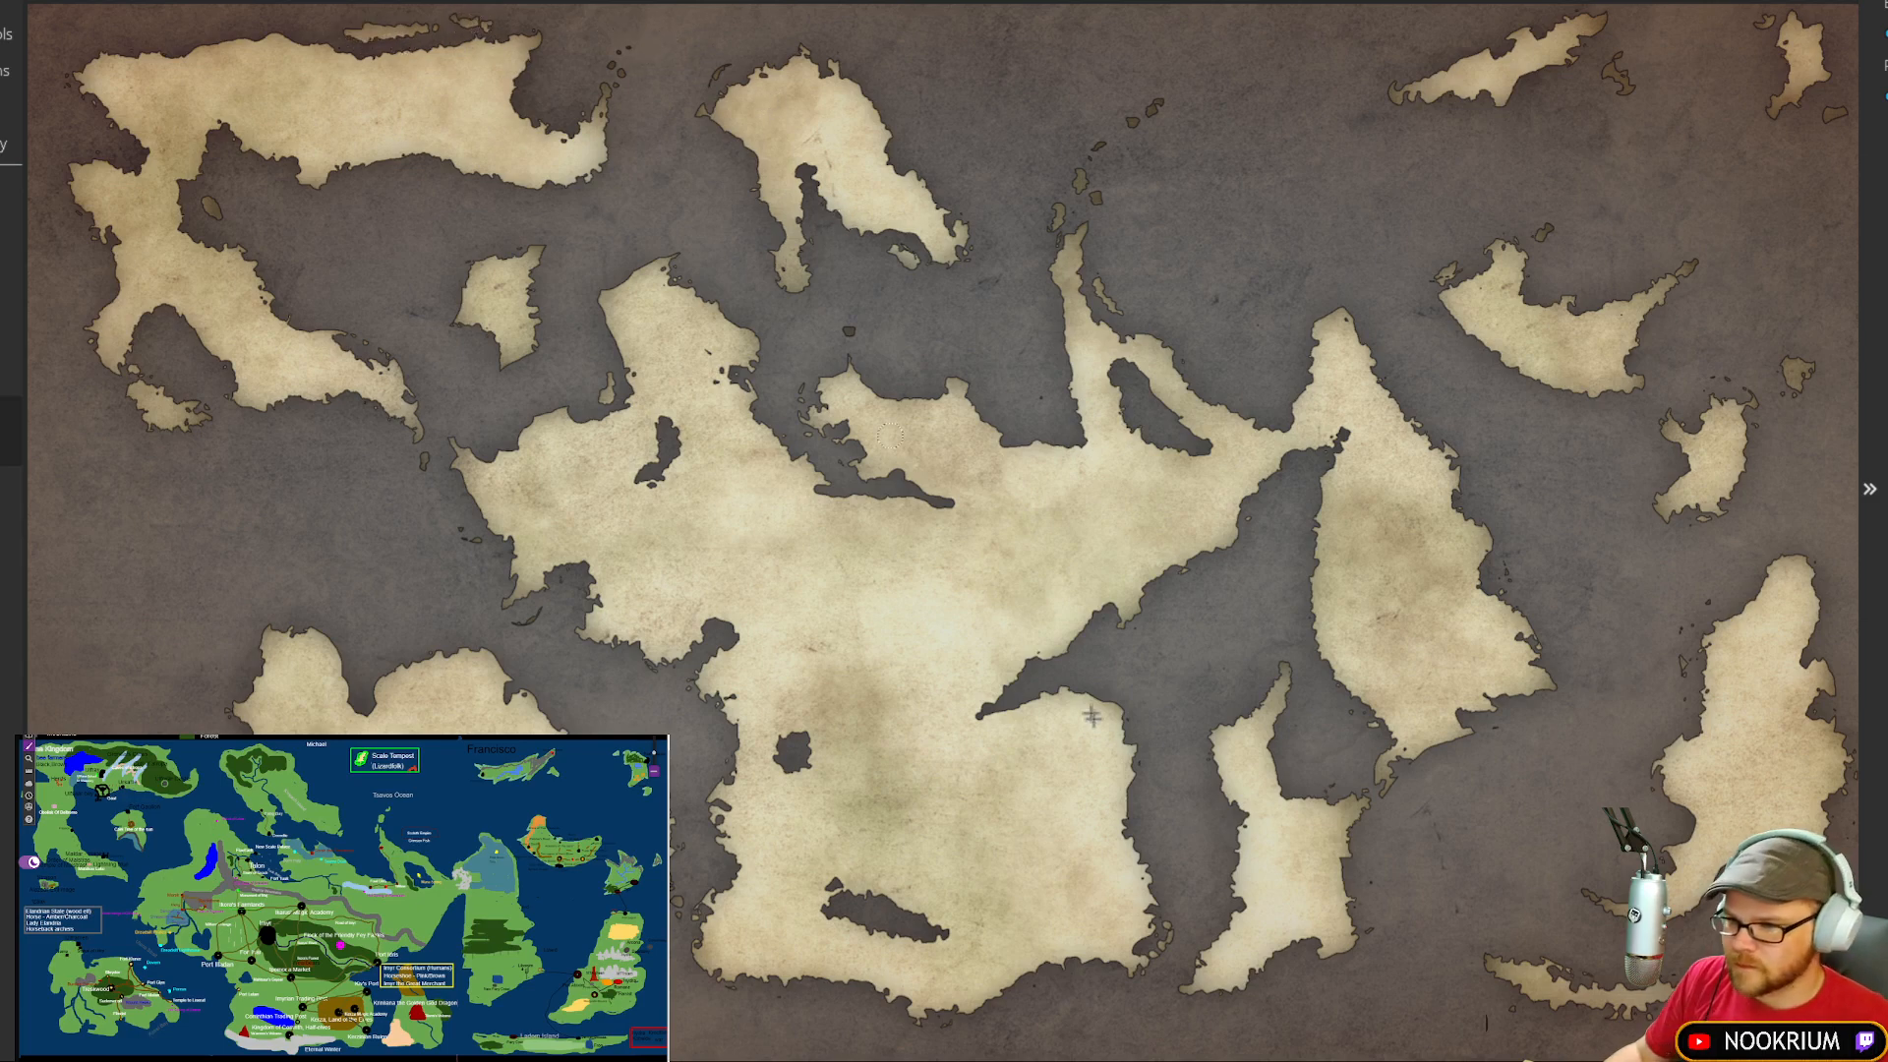
pyautogui.moveTo(841, 1001)
pyautogui.mouseDown()
pyautogui.moveTo(798, 1007)
pyautogui.moveTo(866, 1011)
pyautogui.moveTo(784, 1006)
pyautogui.mouseUp()
pyautogui.moveTo(1046, 1003)
pyautogui.mouseDown()
pyautogui.moveTo(1094, 978)
pyautogui.moveTo(994, 1021)
pyautogui.mouseUp()
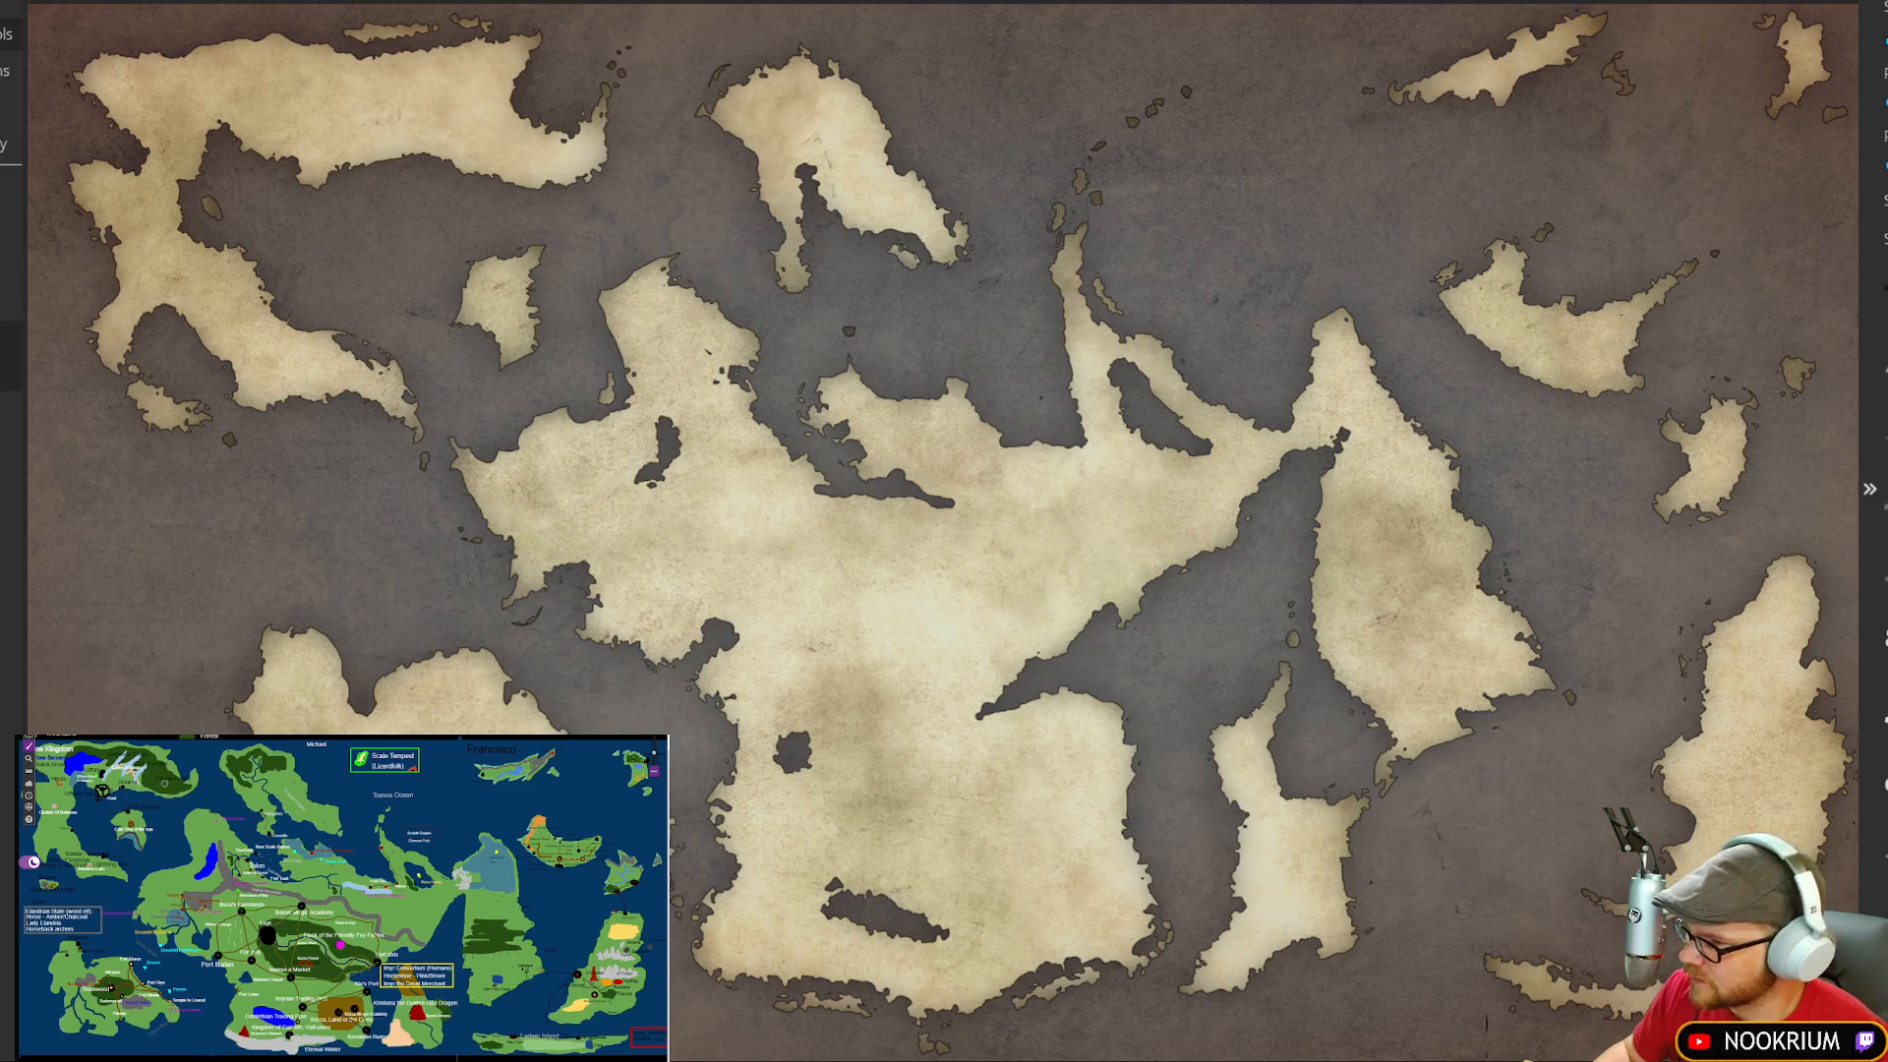
# Step: Lay a mountain range across the central continent and stack large peaks along its north-running ridge beside the western lake
pyautogui.click(807, 650)
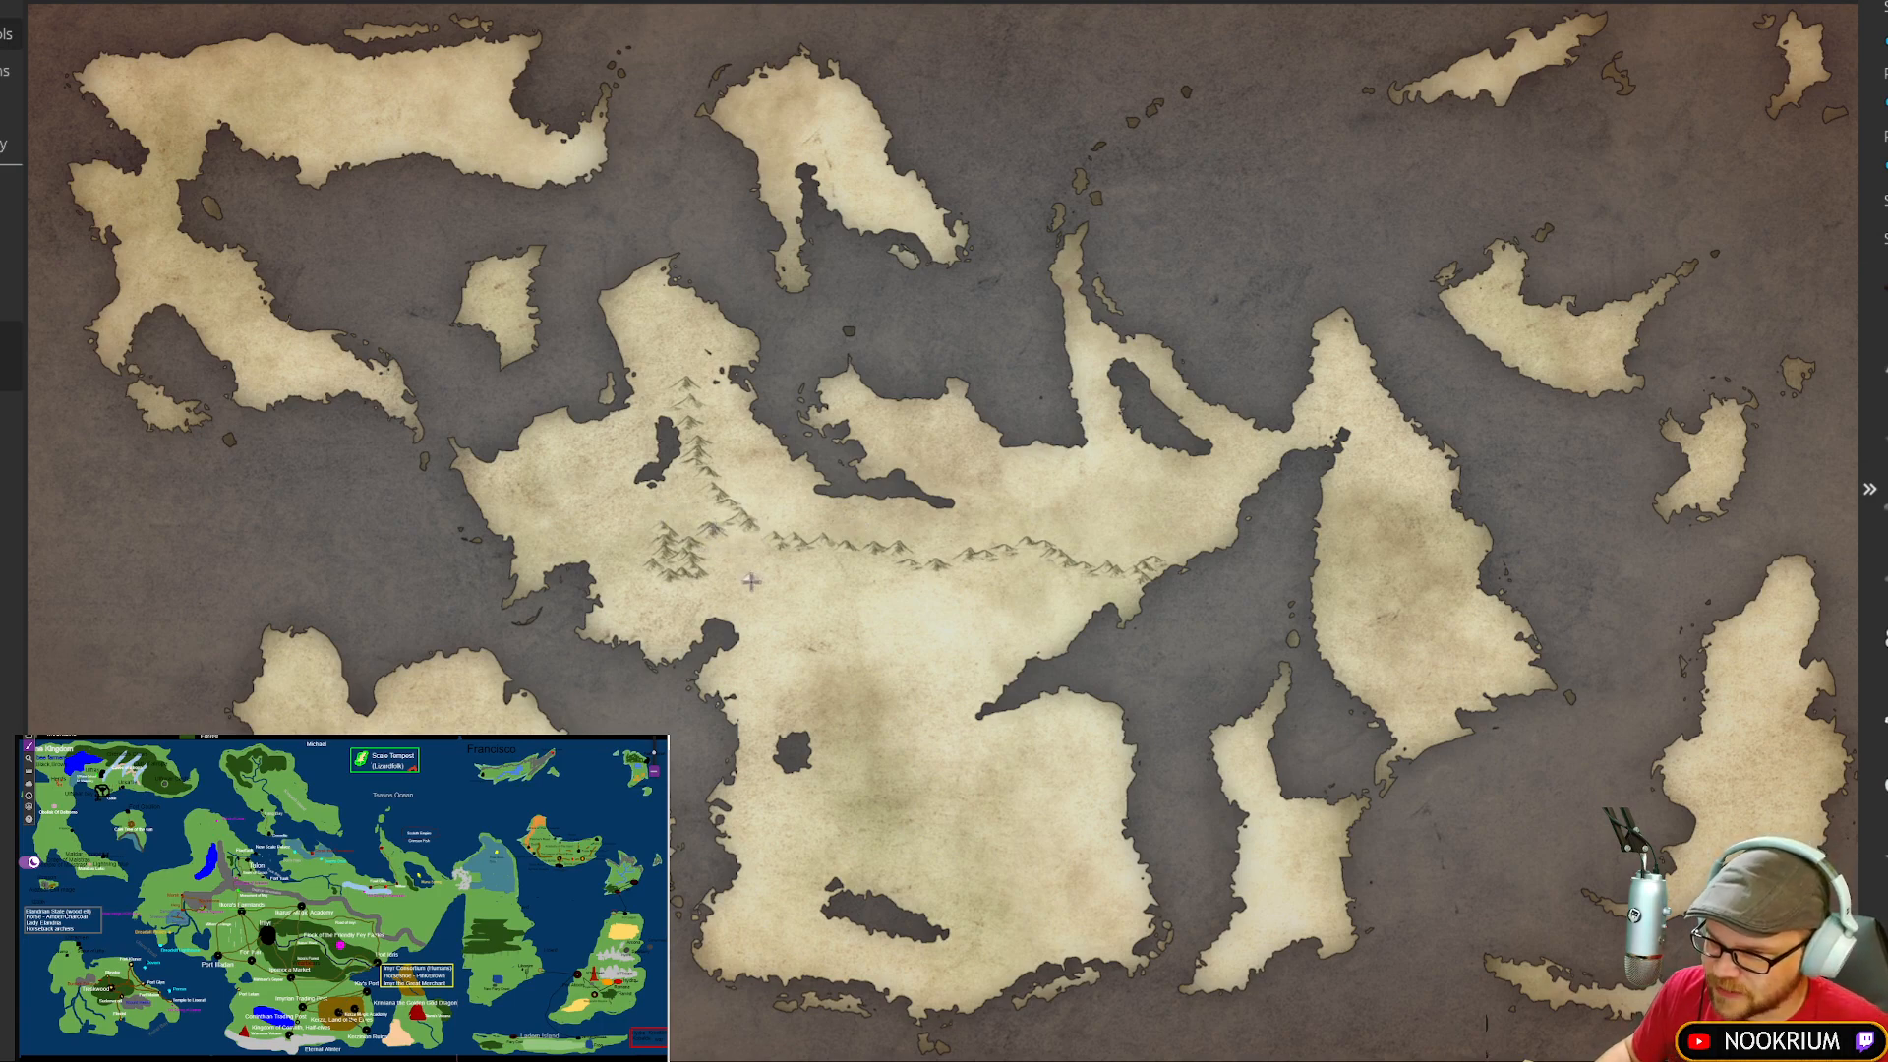
pyautogui.scroll(5, 679, 538)
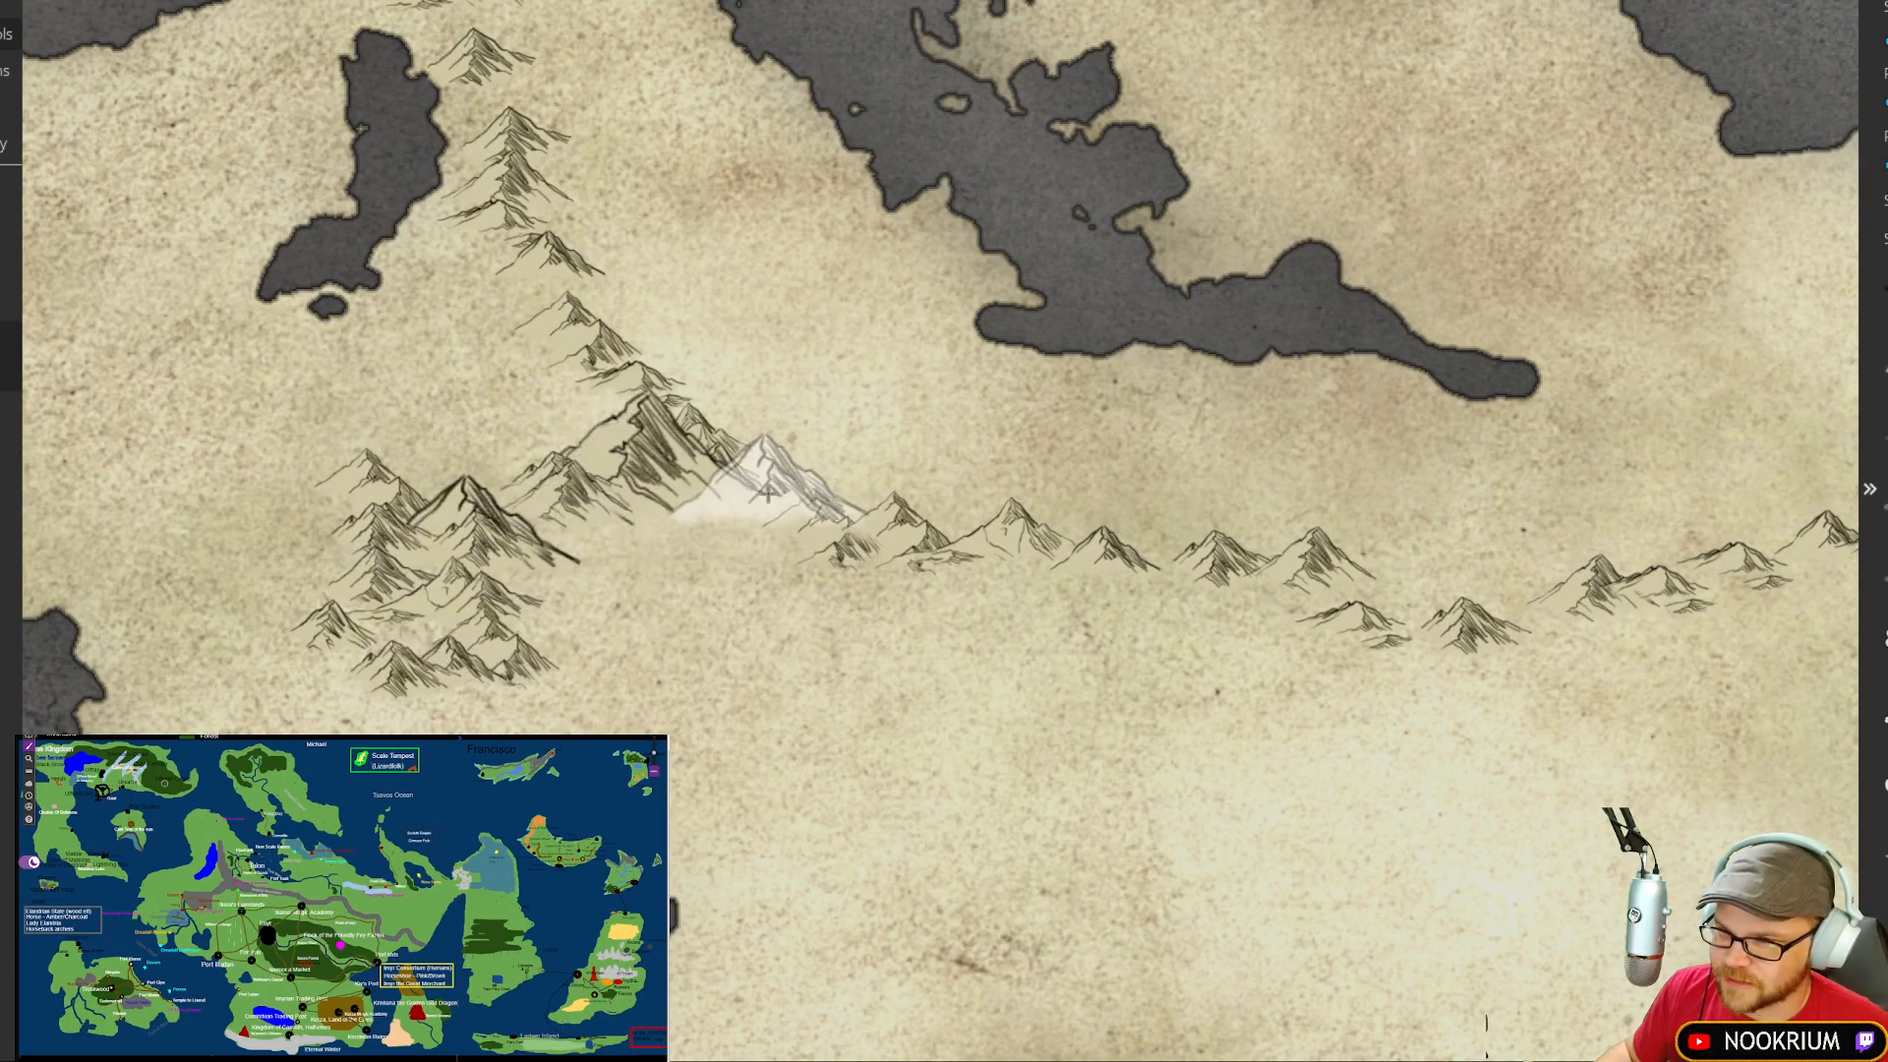
pyautogui.click(765, 482)
pyautogui.click(594, 385)
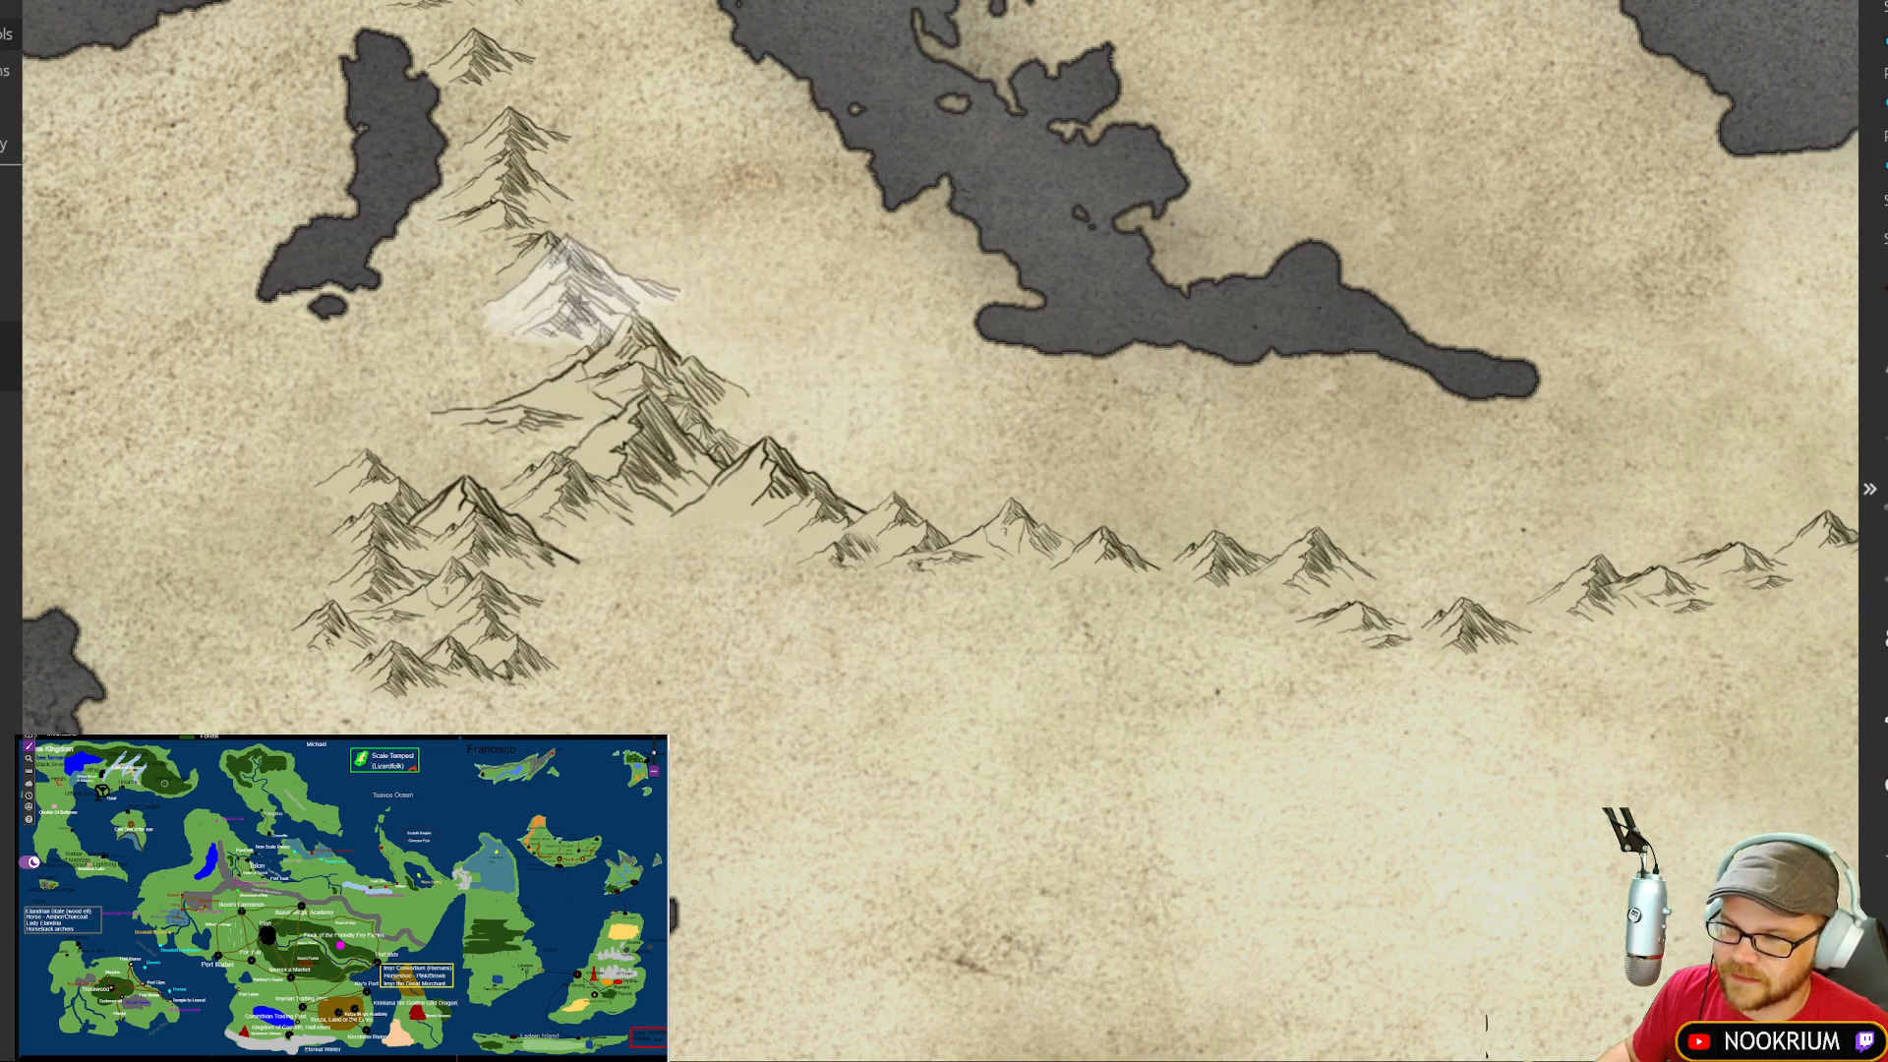
pyautogui.click(566, 295)
pyautogui.click(537, 240)
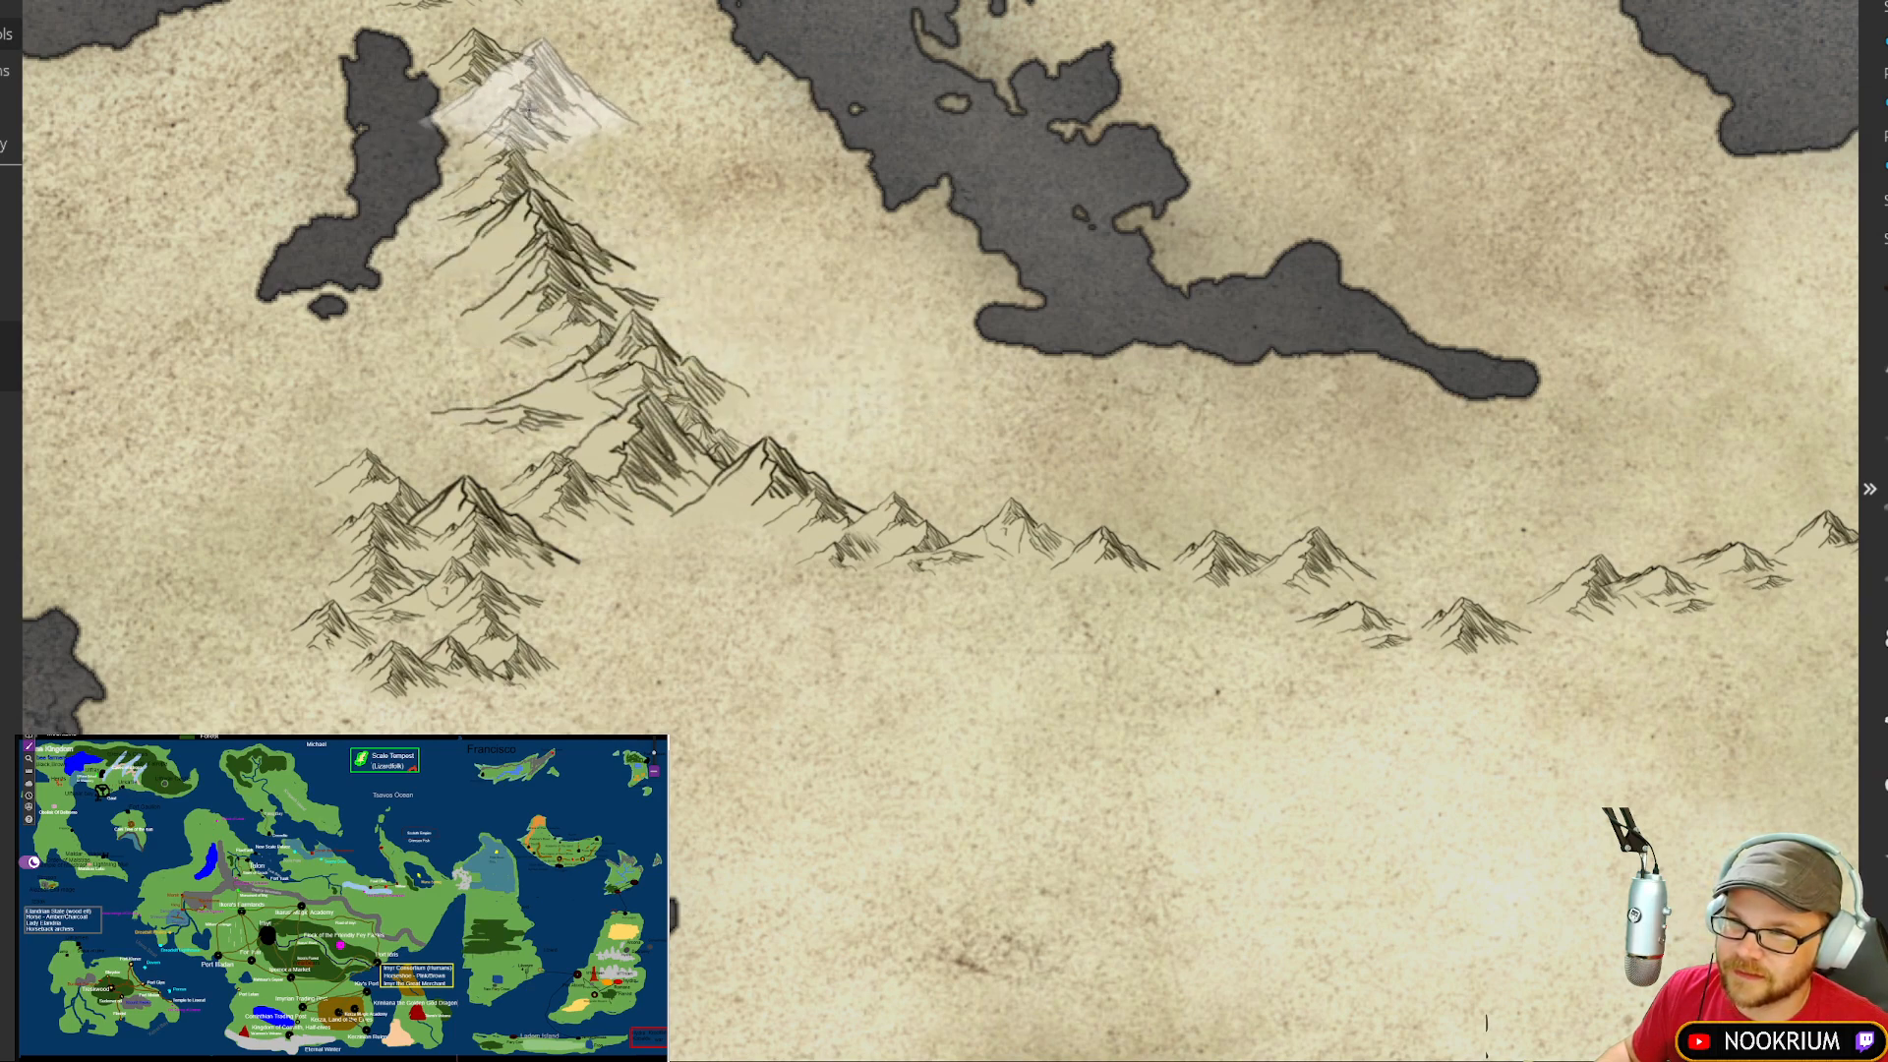
pyautogui.click(514, 98)
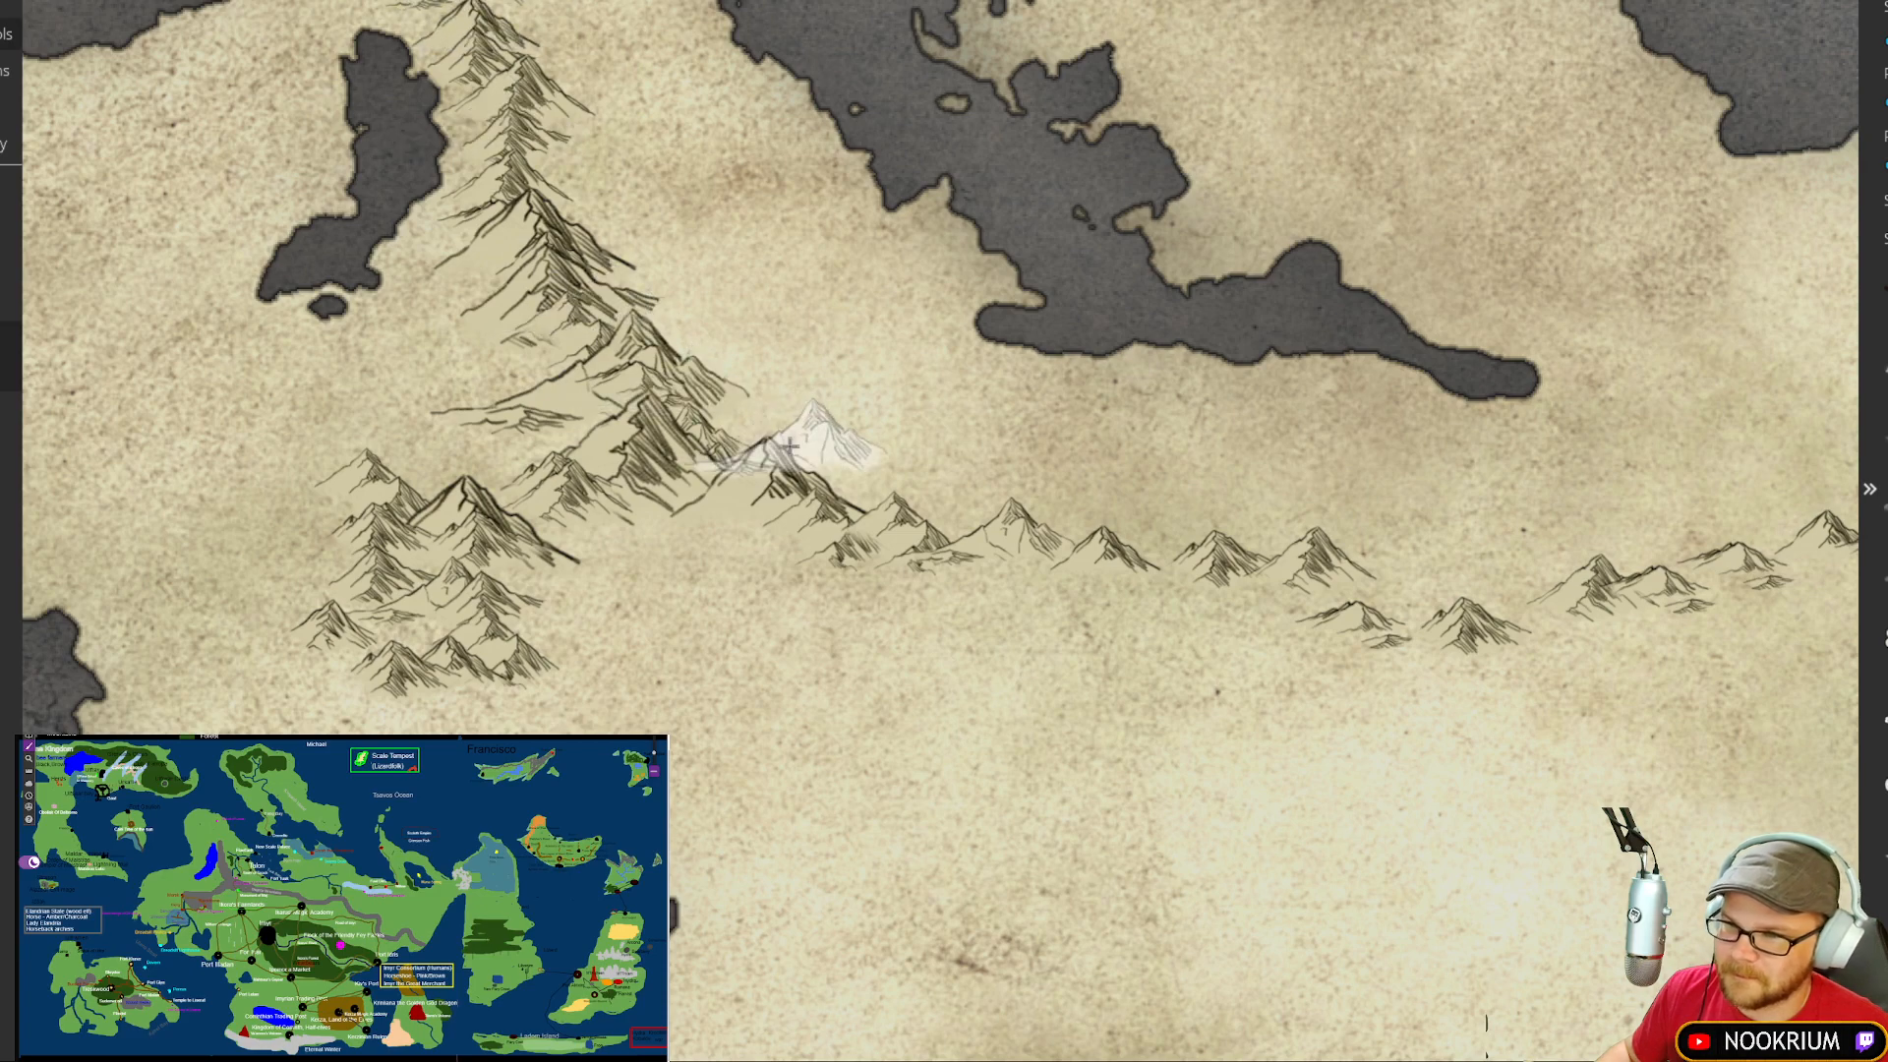
# Step: Thicken the range just east of the ridge junction with extra medium peaks above and below the existing line
pyautogui.click(791, 421)
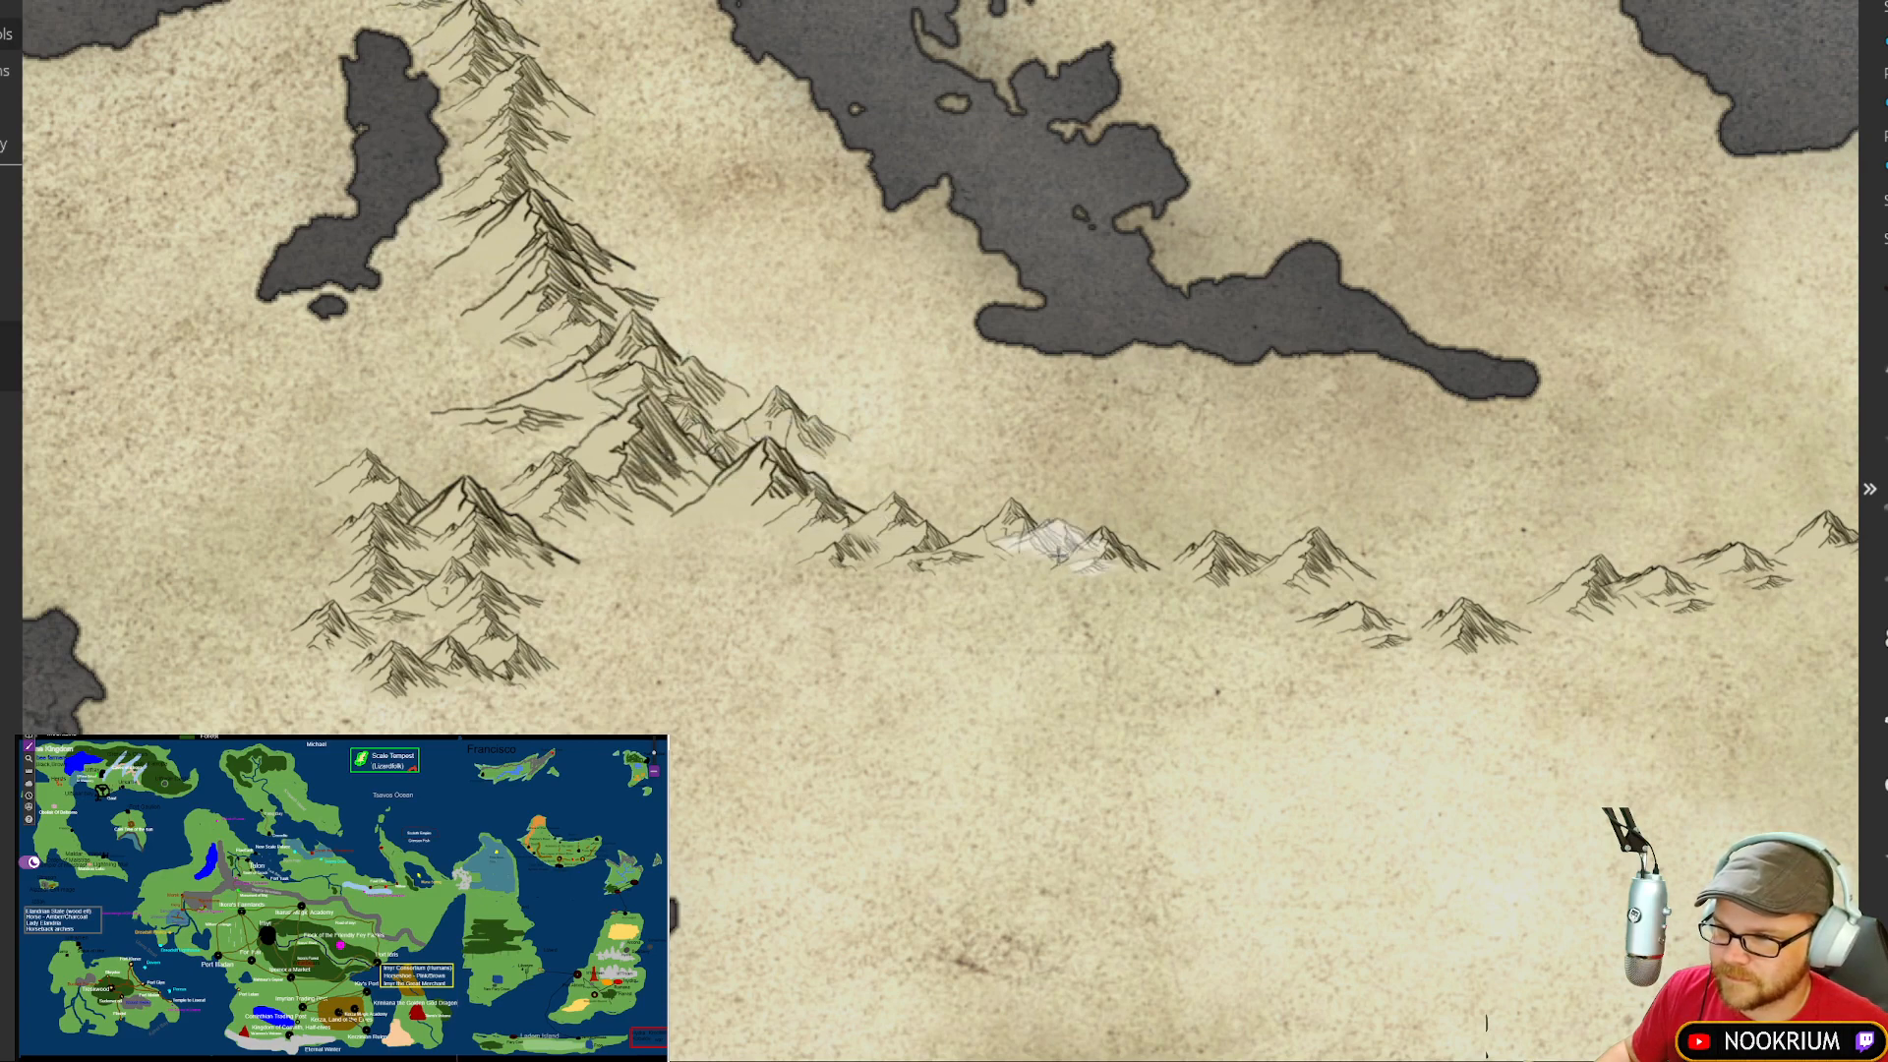
pyautogui.click(835, 578)
pyautogui.click(979, 549)
pyautogui.click(1050, 582)
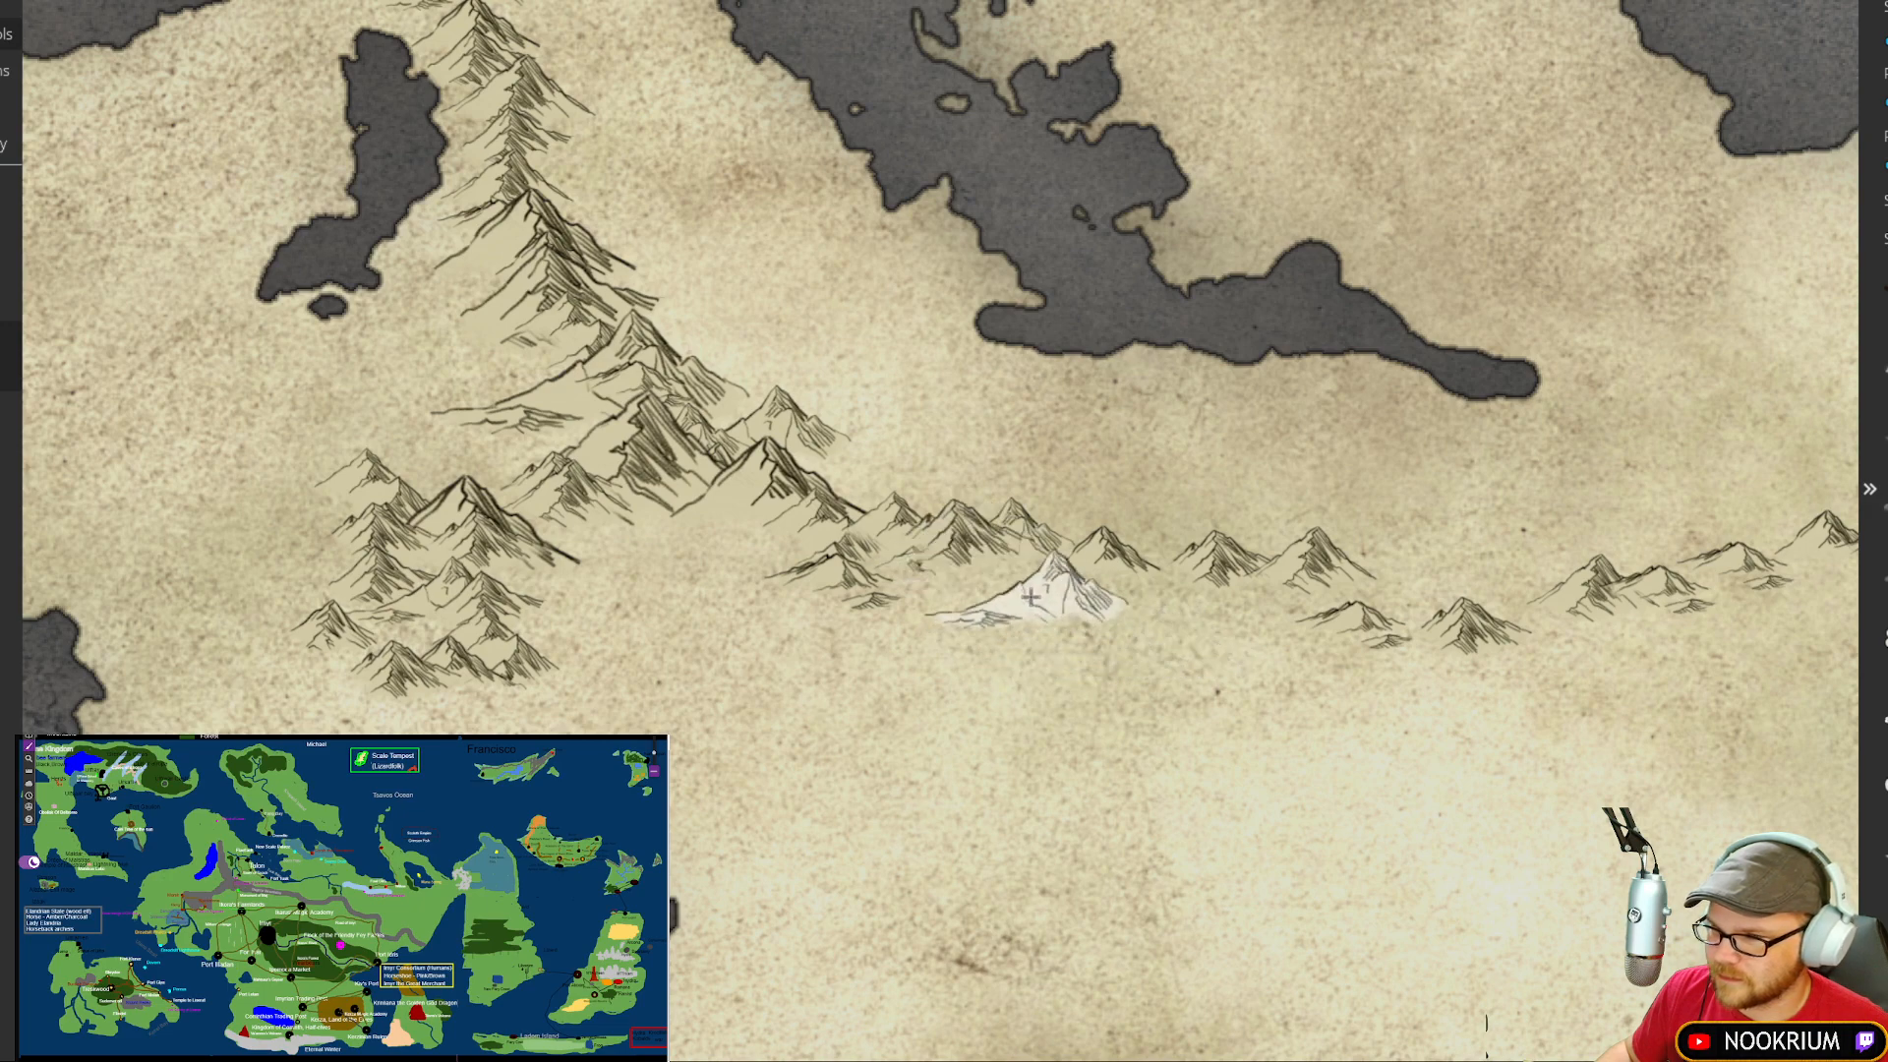
pyautogui.click(1156, 536)
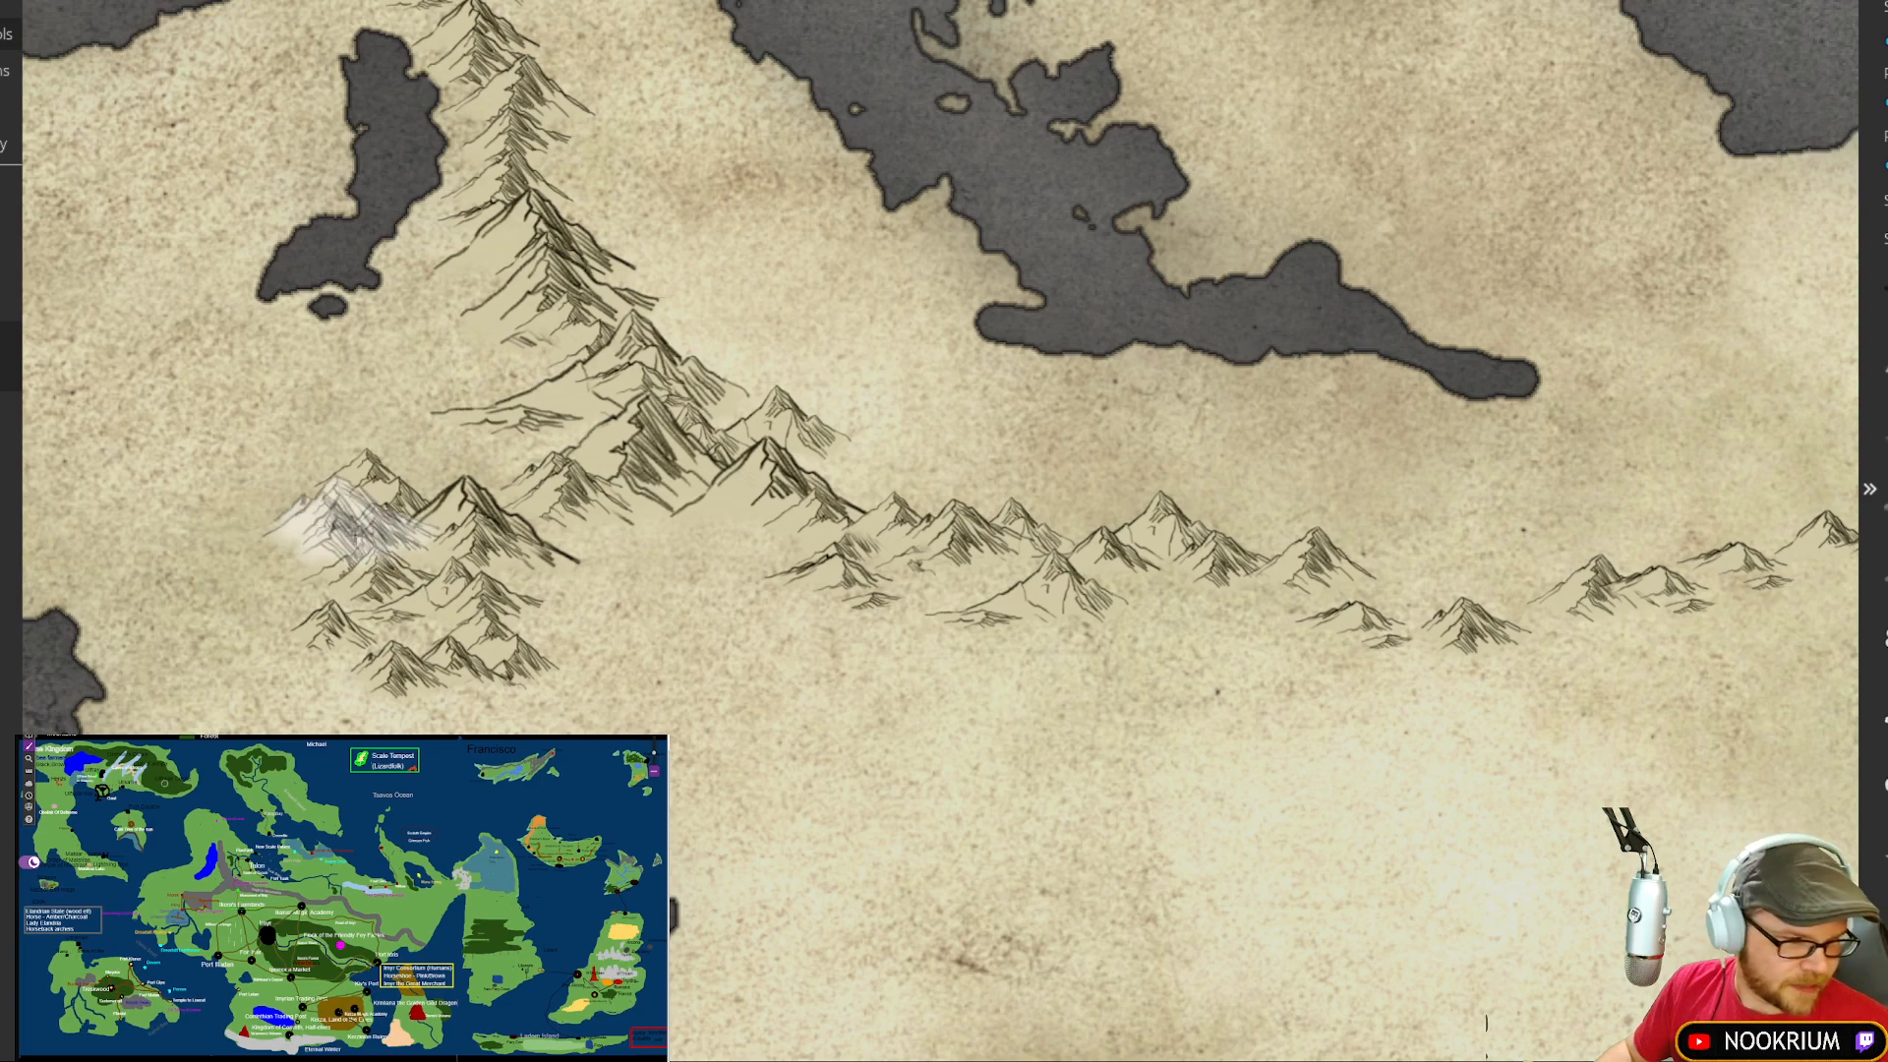
# Step: Add a large peak to the range's western spur and trail smaller peaks off its northwestern end
pyautogui.click(339, 487)
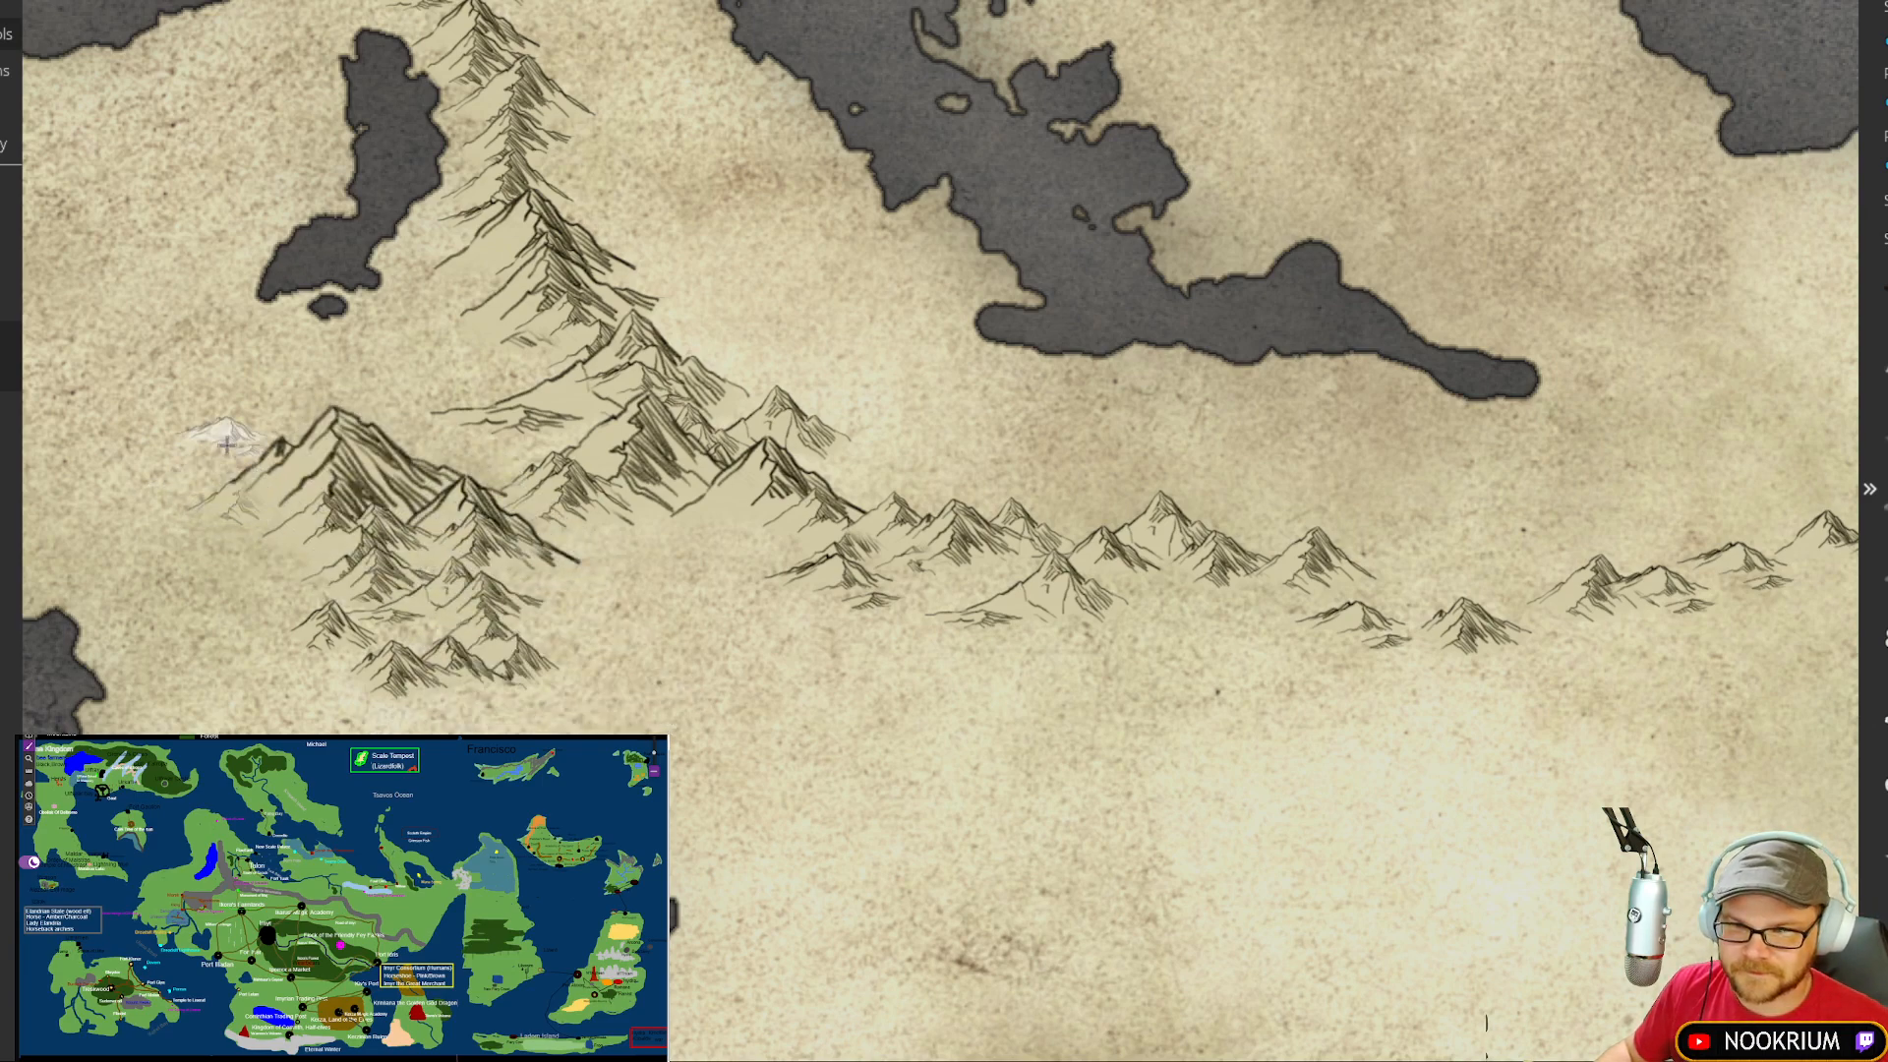
pyautogui.click(280, 447)
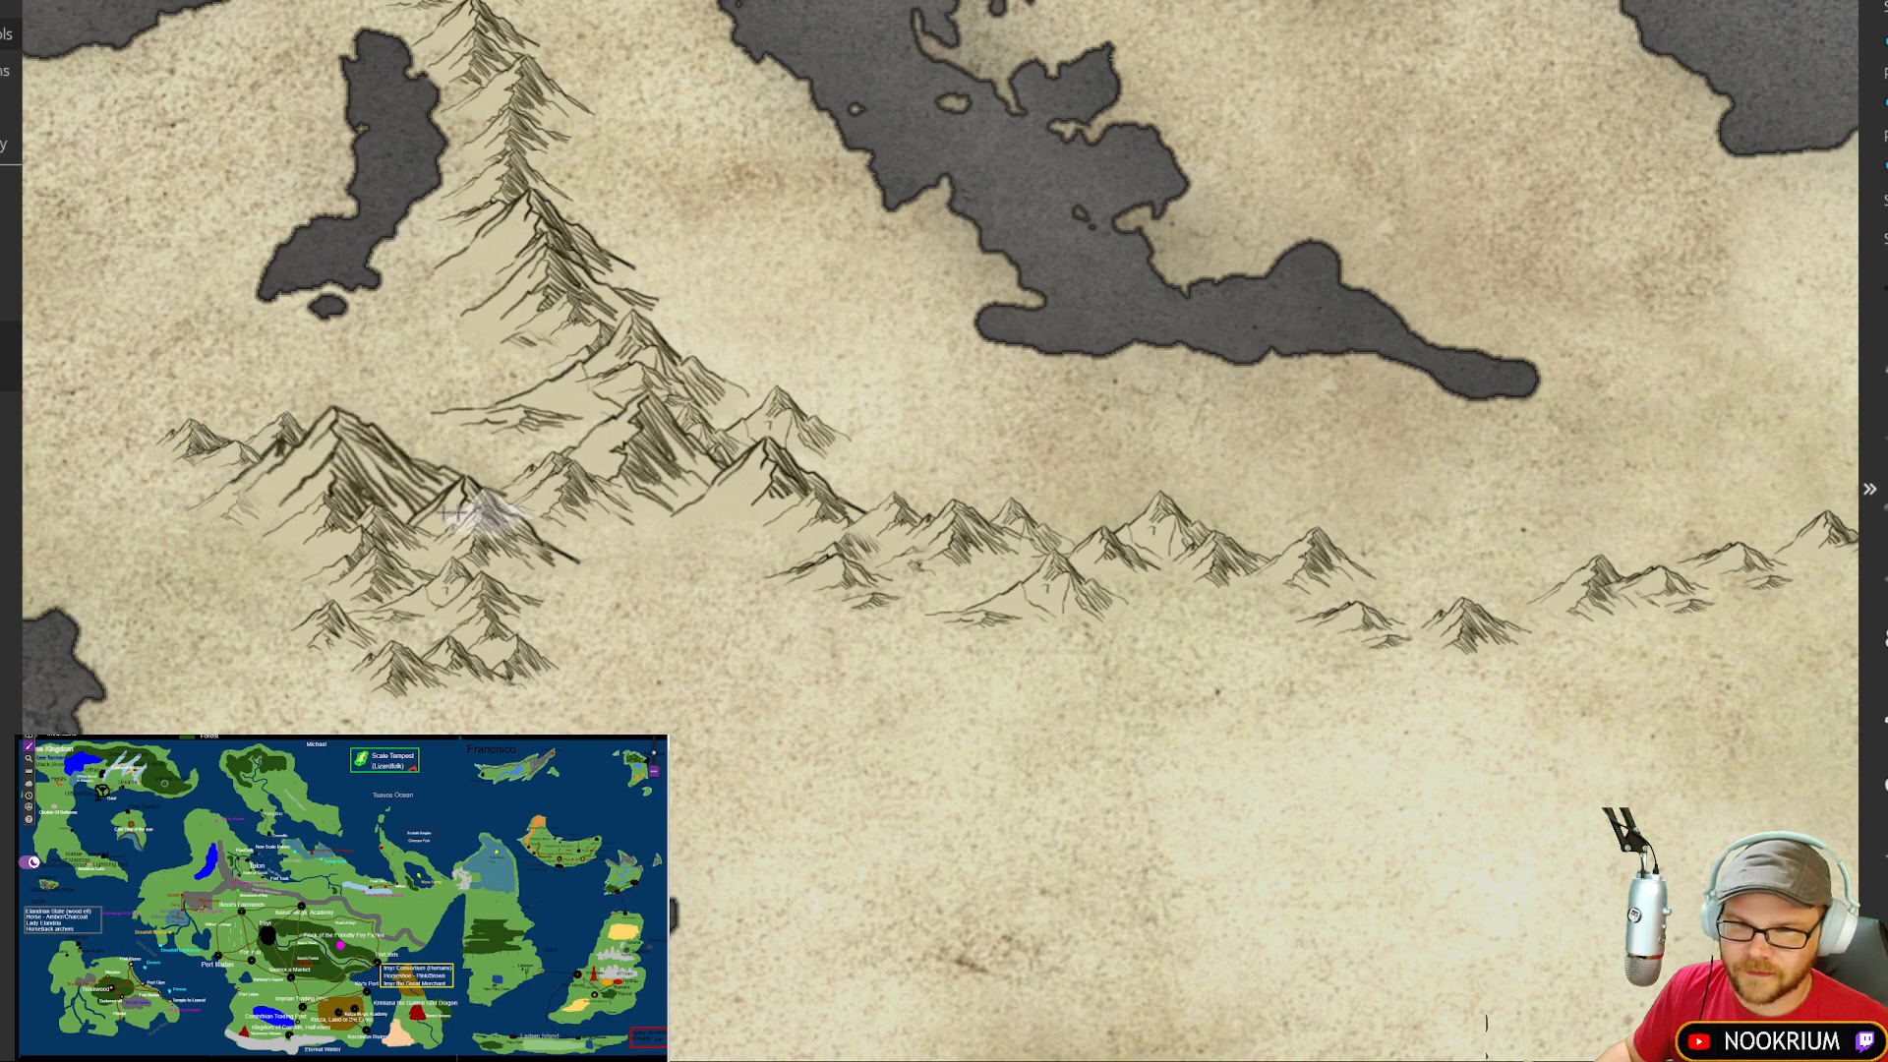
pyautogui.click(231, 438)
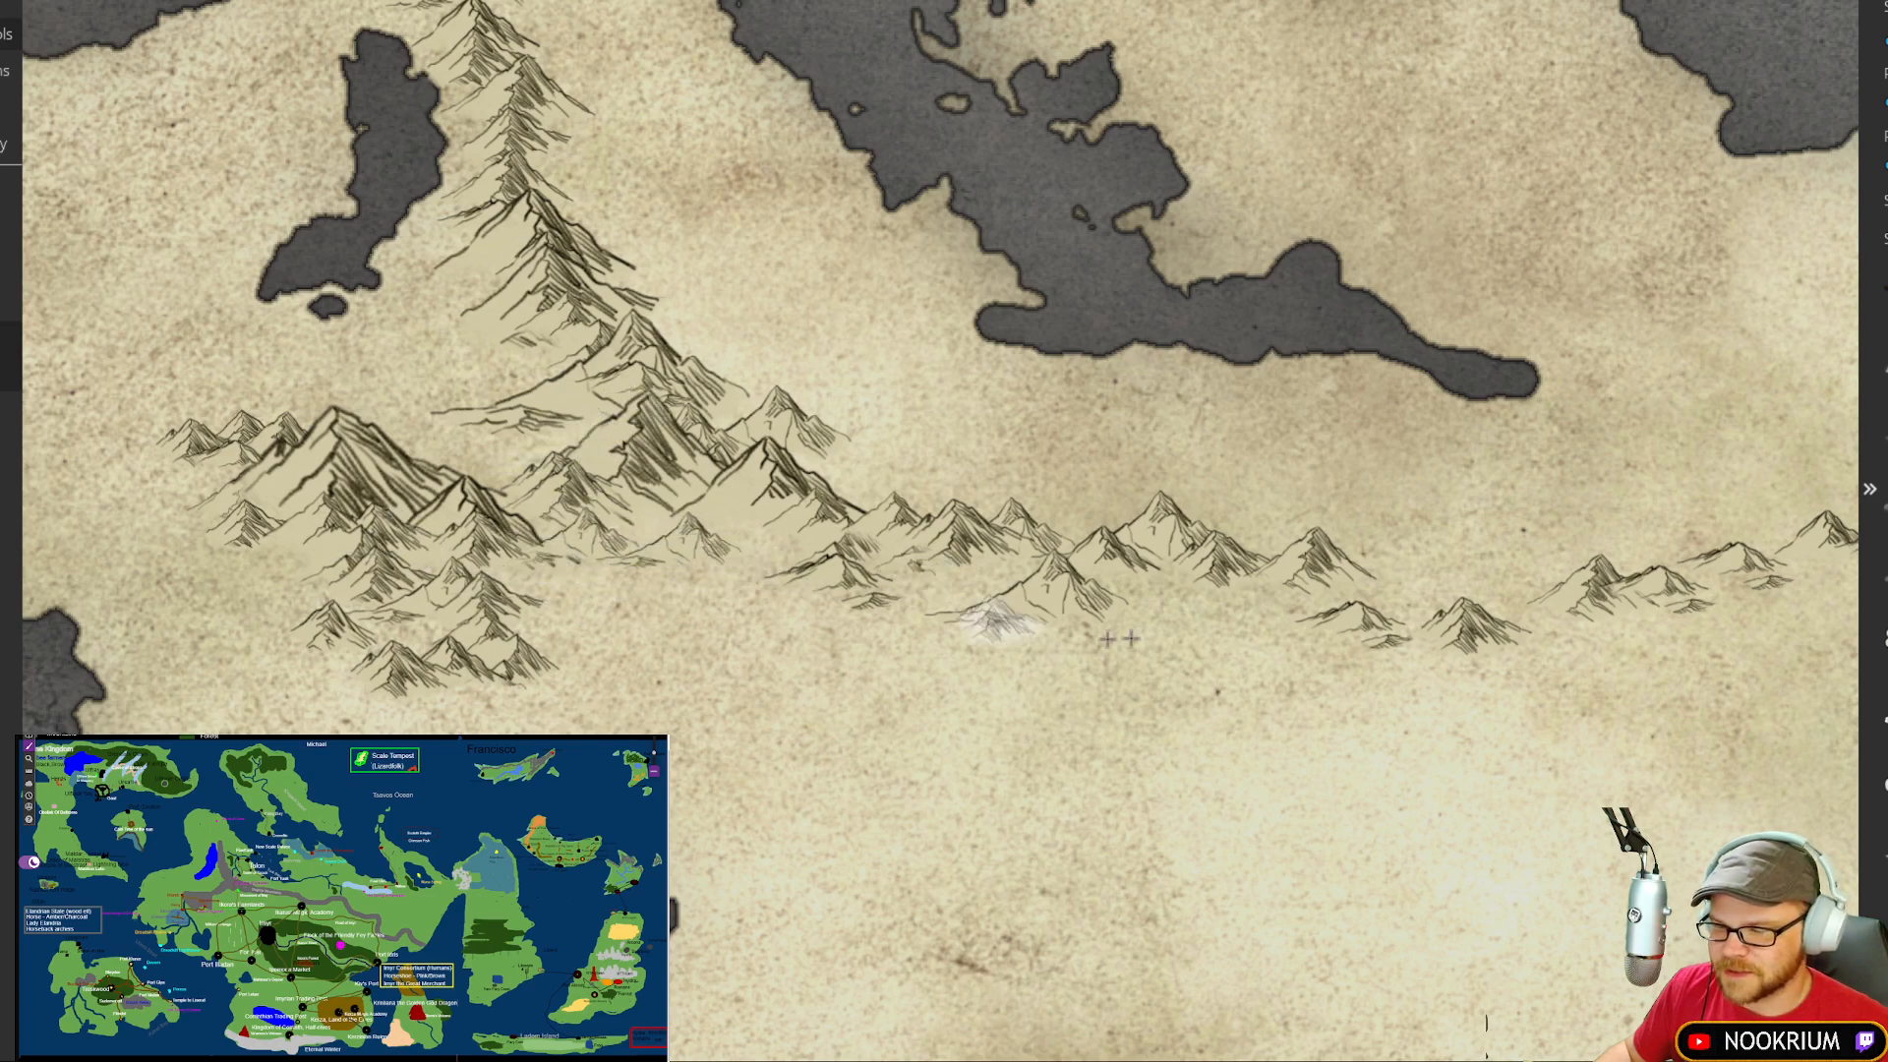
# Step: Tuck small peaks into the chain's middle stretch and beside the ridges northeast of the junction
pyautogui.click(1111, 536)
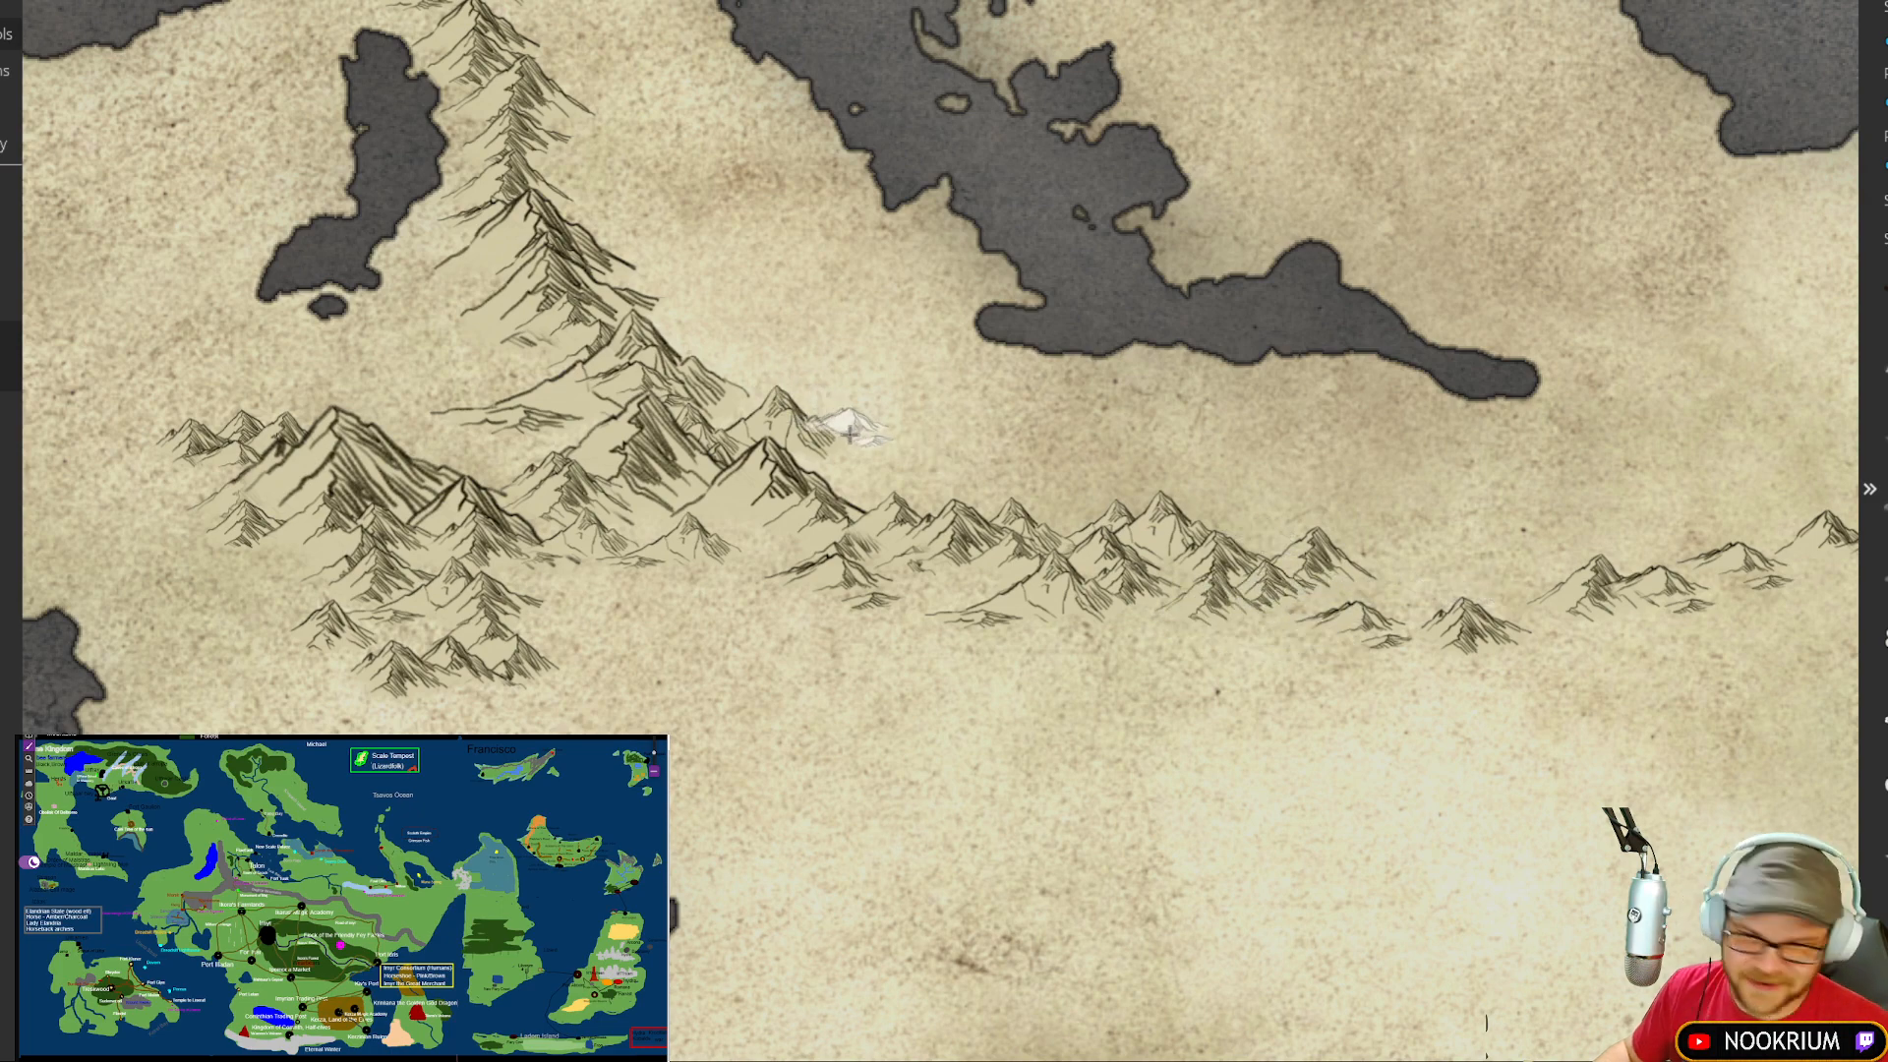
pyautogui.click(850, 427)
pyautogui.click(844, 461)
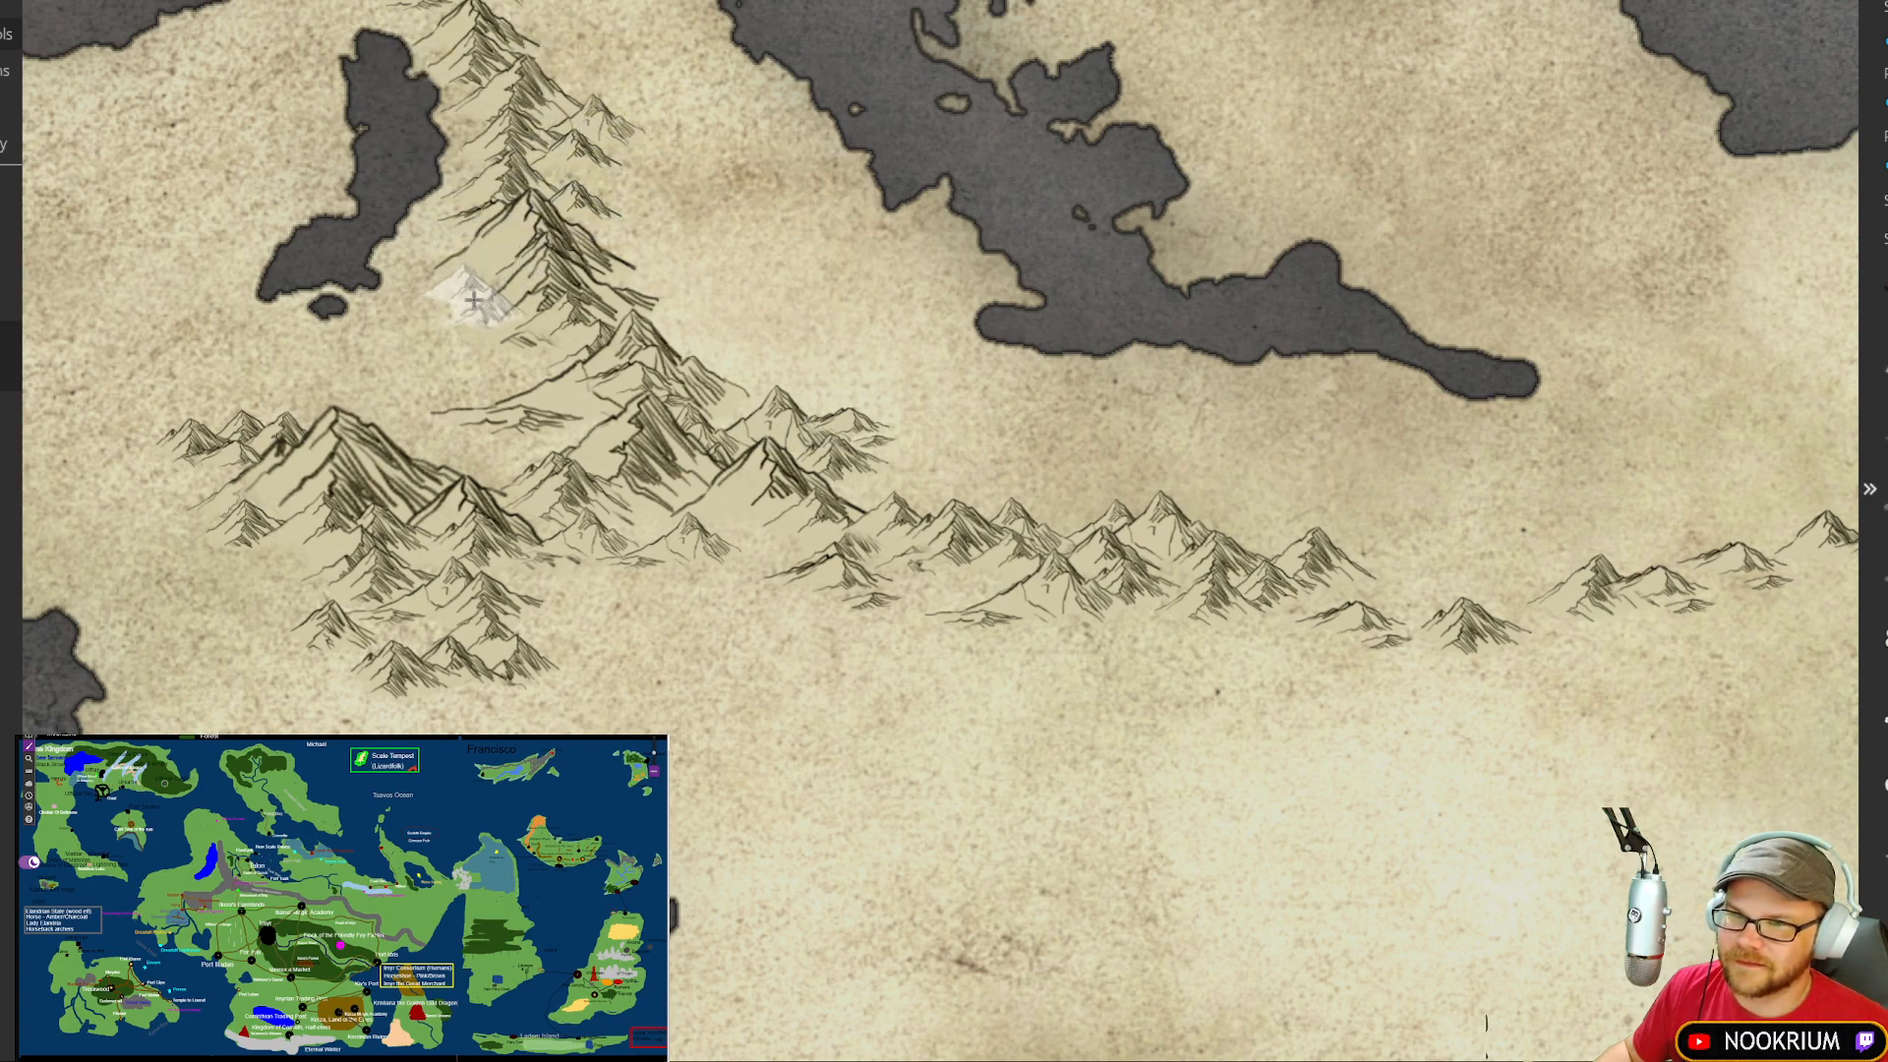
# Step: Fill the eastward chain around its southern dip with small peaks and foothills to close the gaps
pyautogui.click(1271, 618)
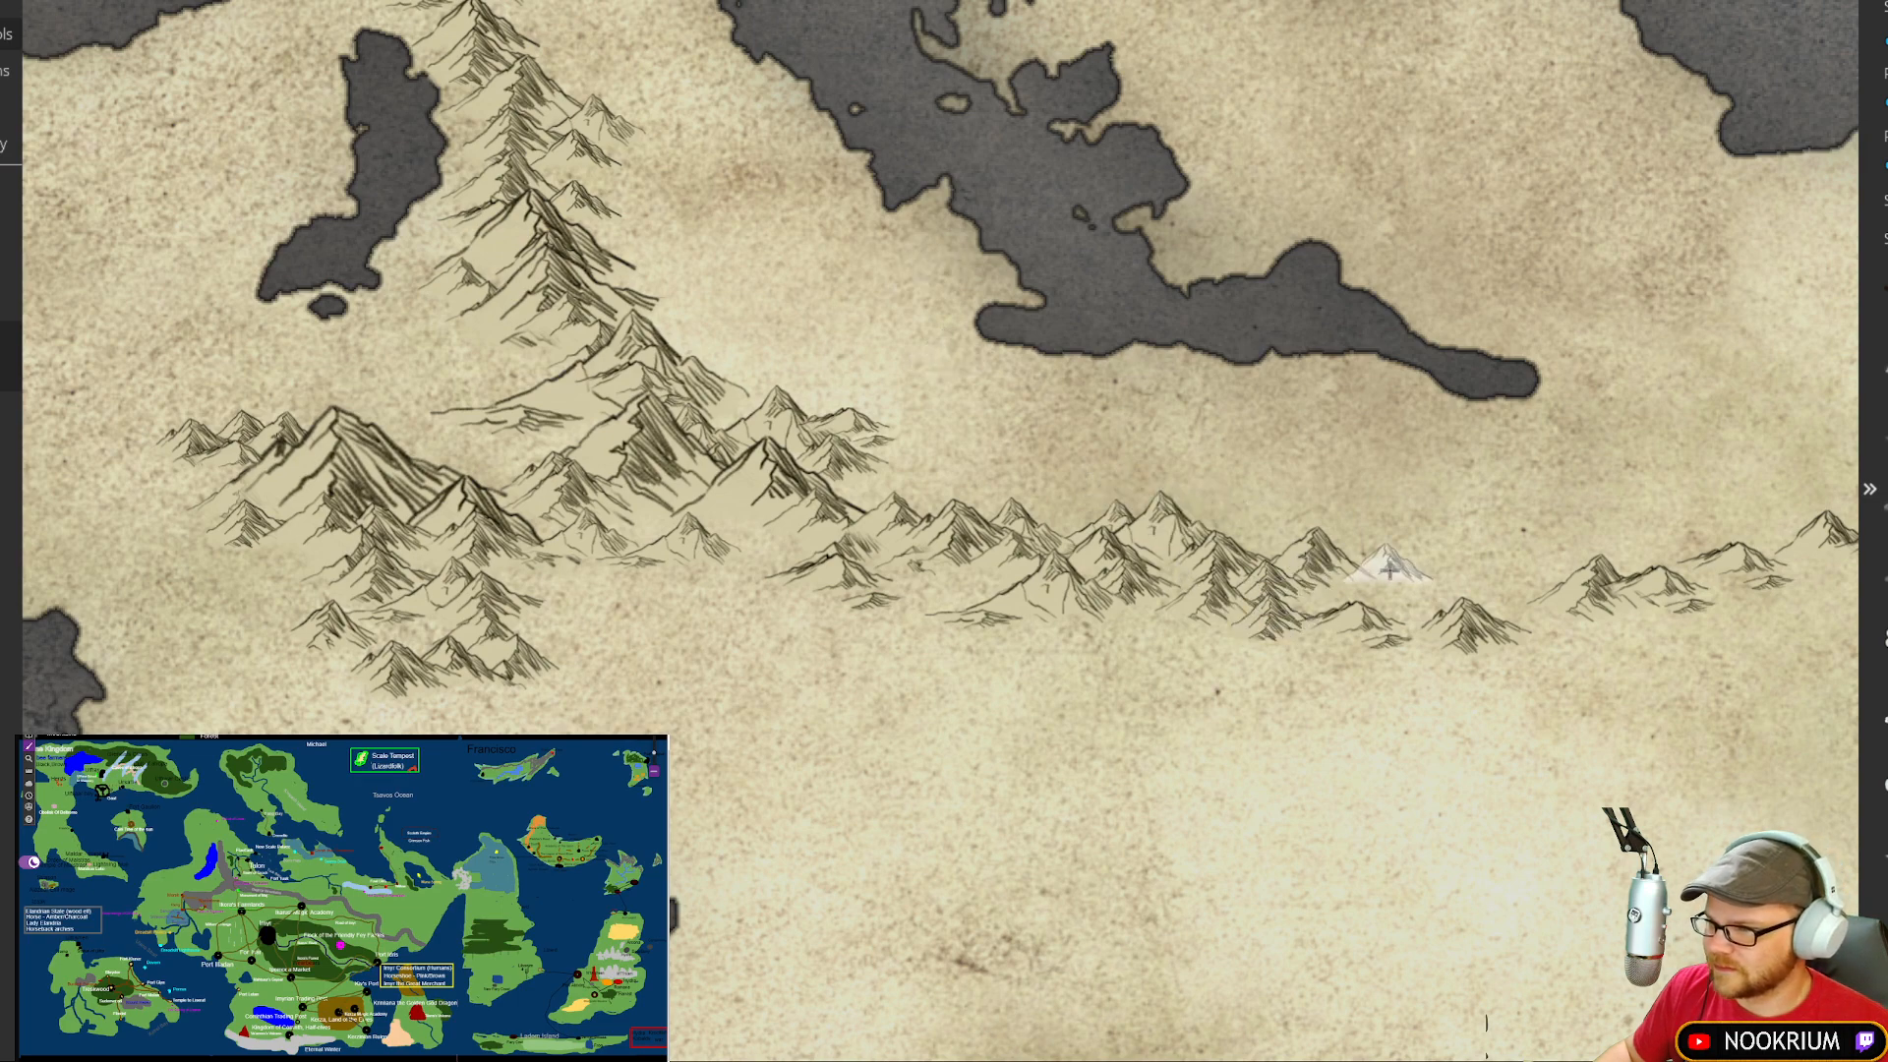
pyautogui.click(1386, 568)
pyautogui.click(1371, 606)
pyautogui.click(1475, 672)
pyautogui.click(1544, 636)
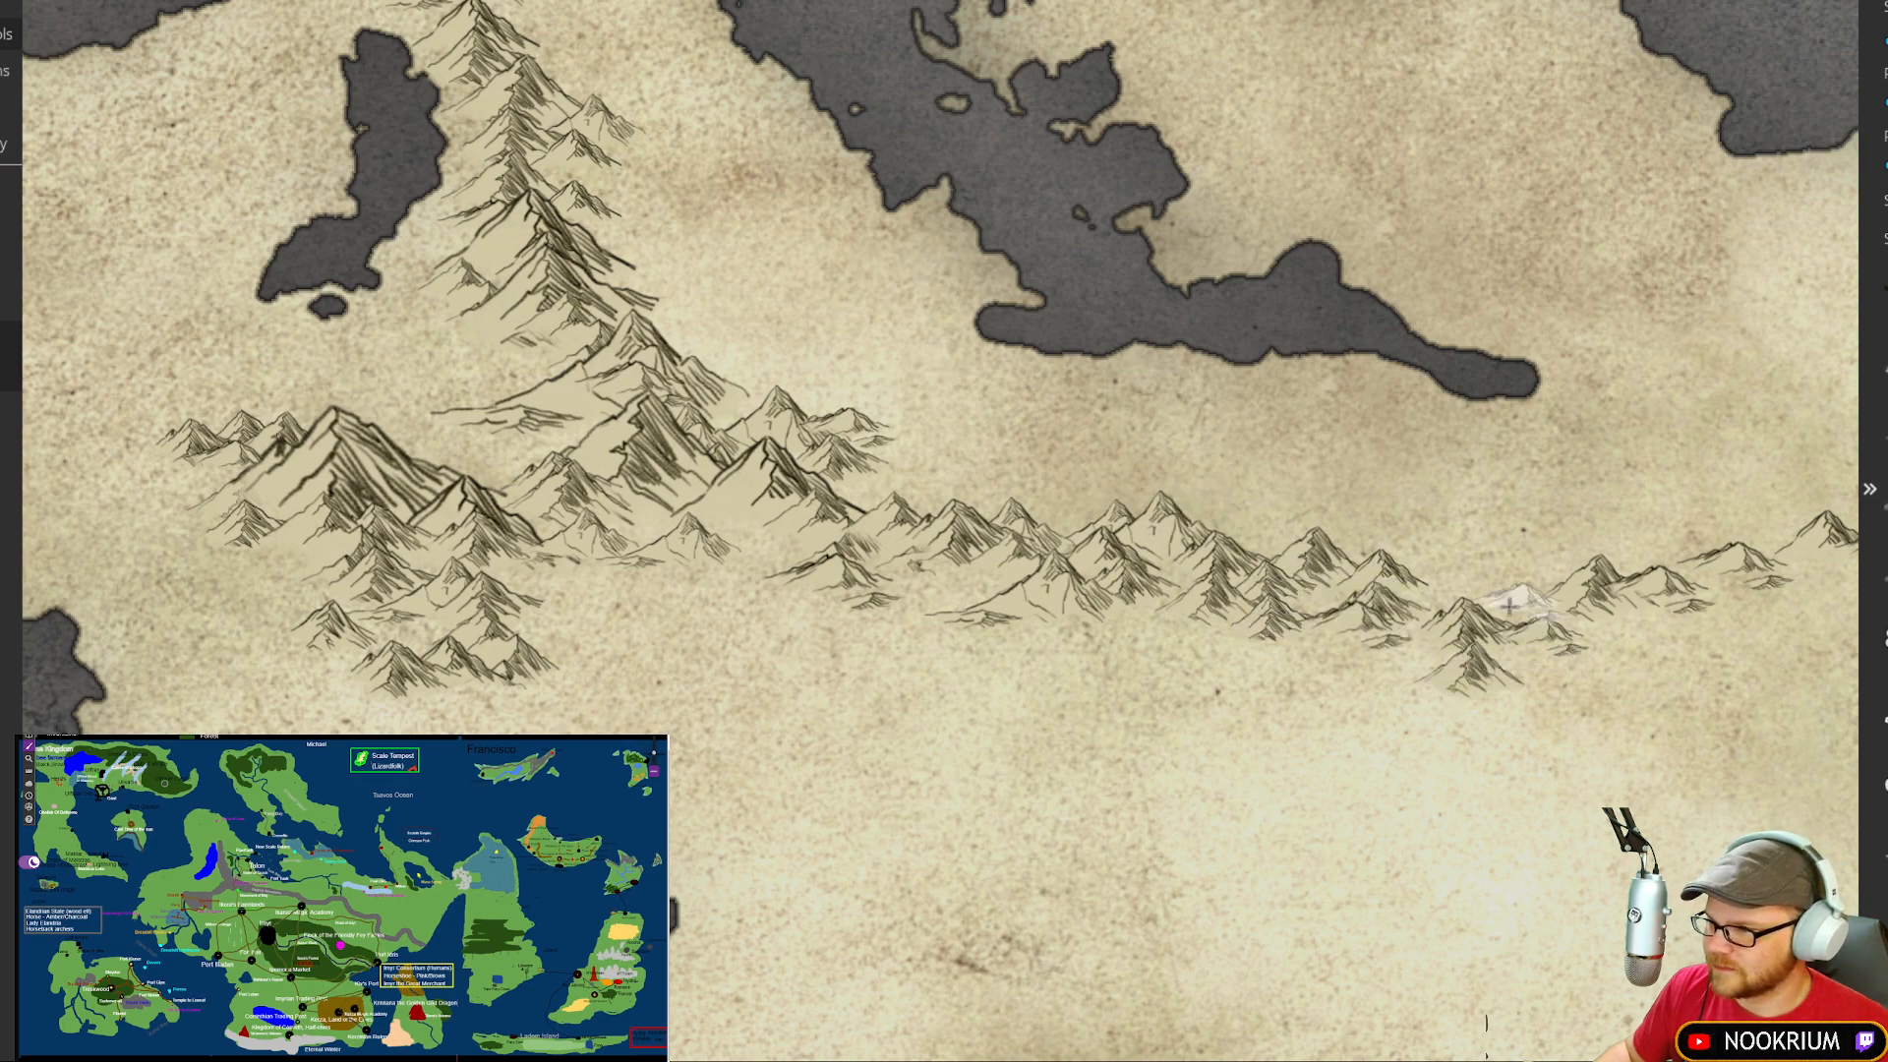
pyautogui.click(1511, 599)
pyautogui.click(1447, 617)
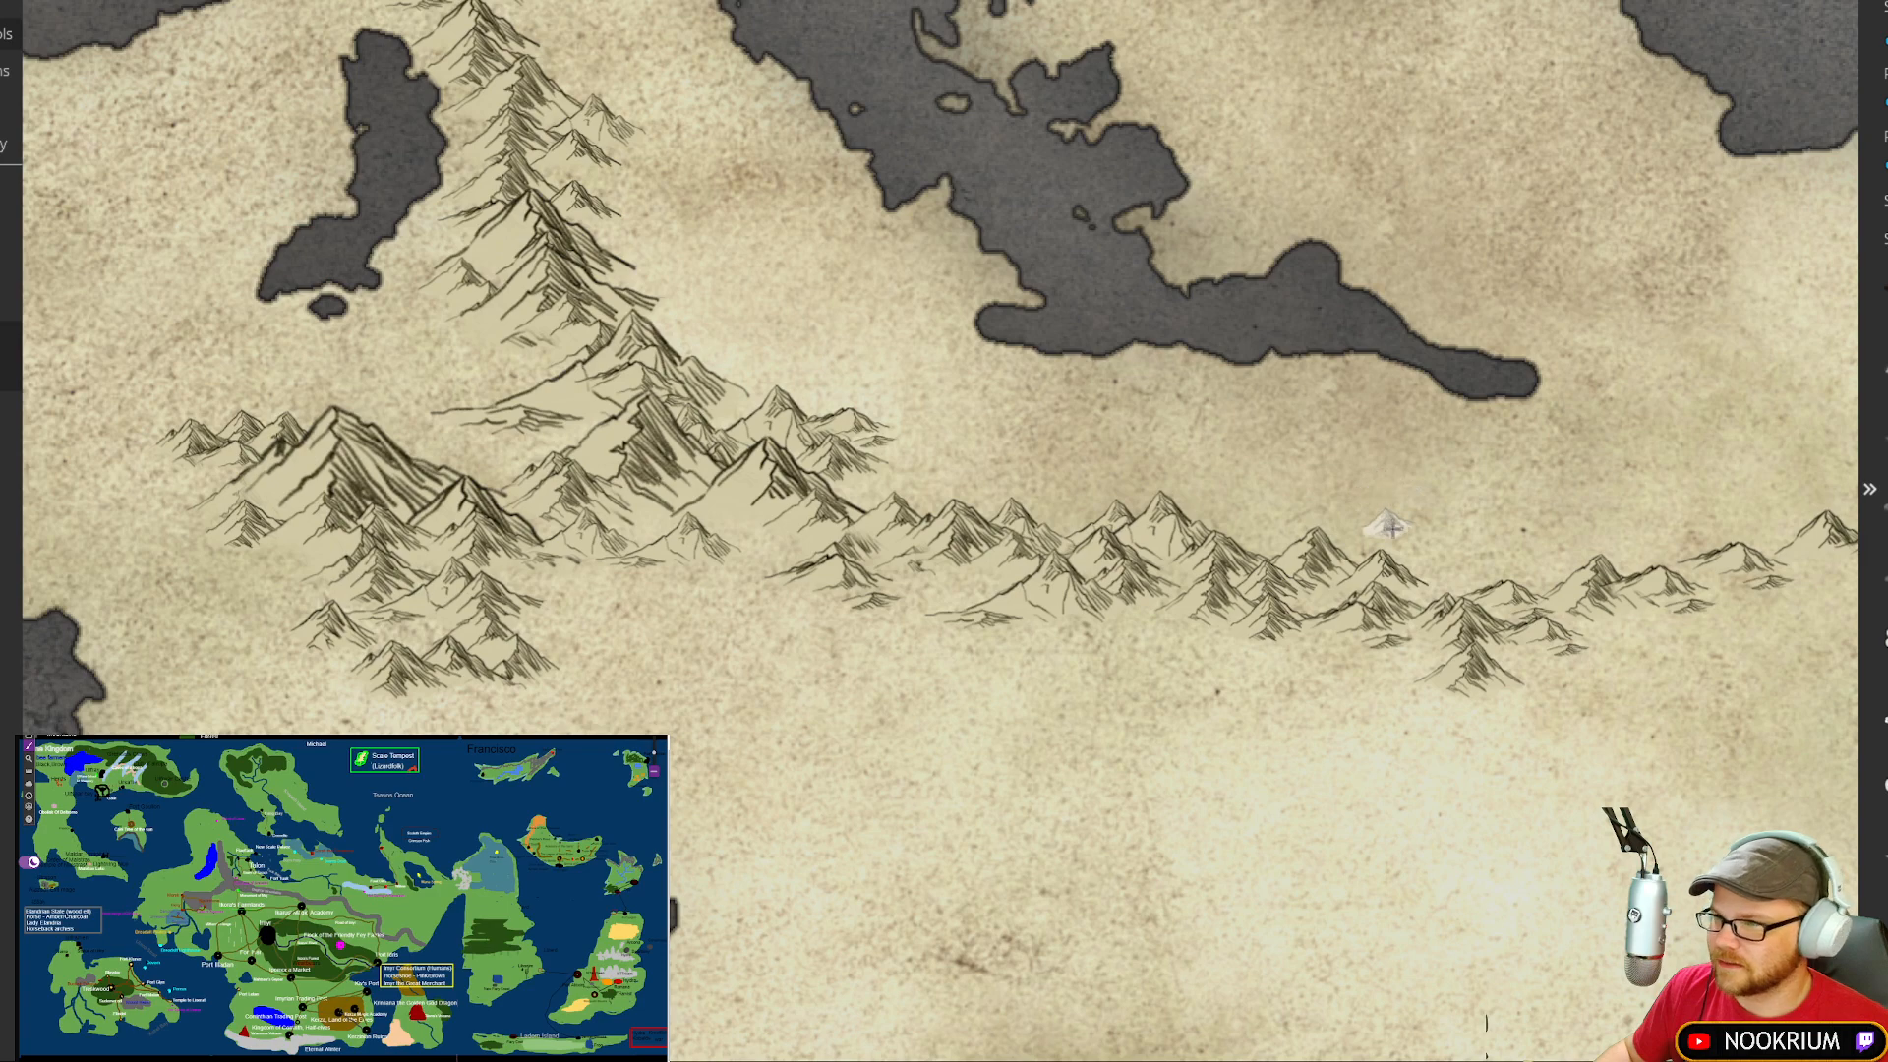
# Step: Extend the range's north-running ridge with more peaks past the lake toward the northern peninsula
pyautogui.scroll(-4, 1351, 513)
pyautogui.scroll(2, 1230, 497)
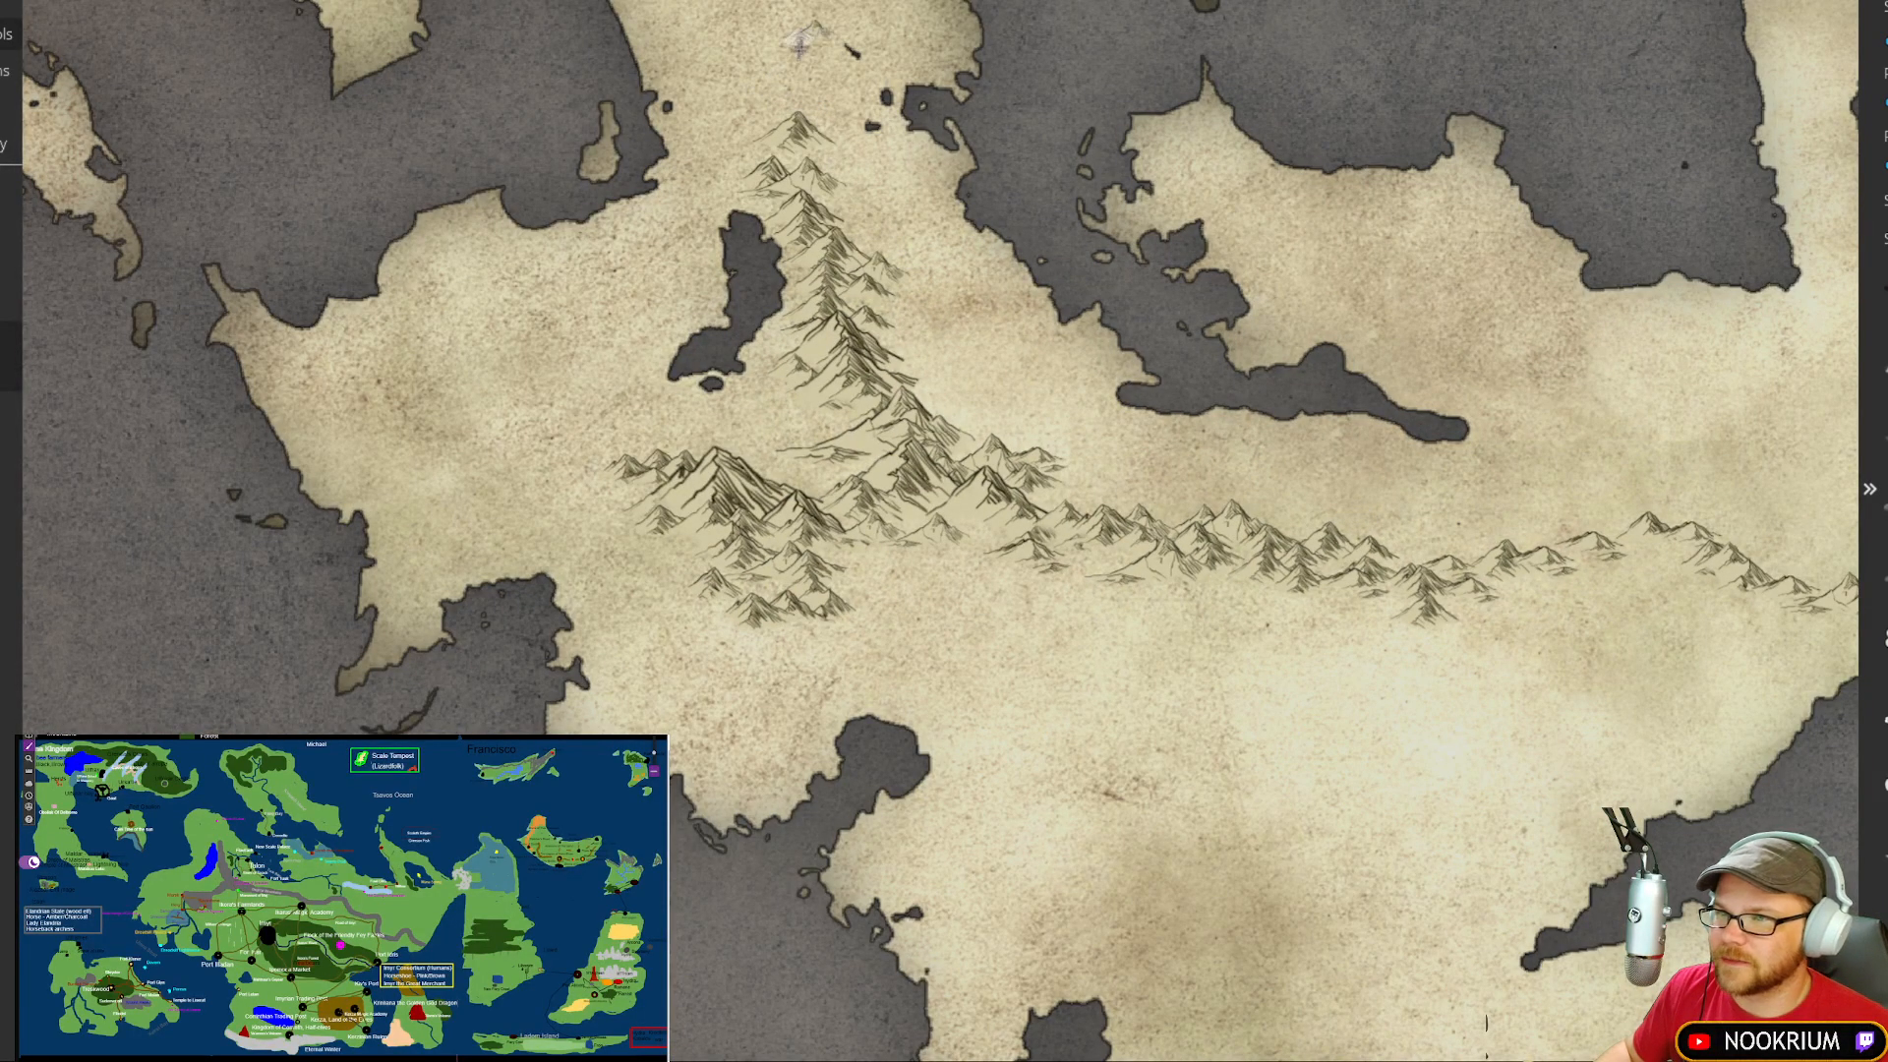
pyautogui.click(808, 111)
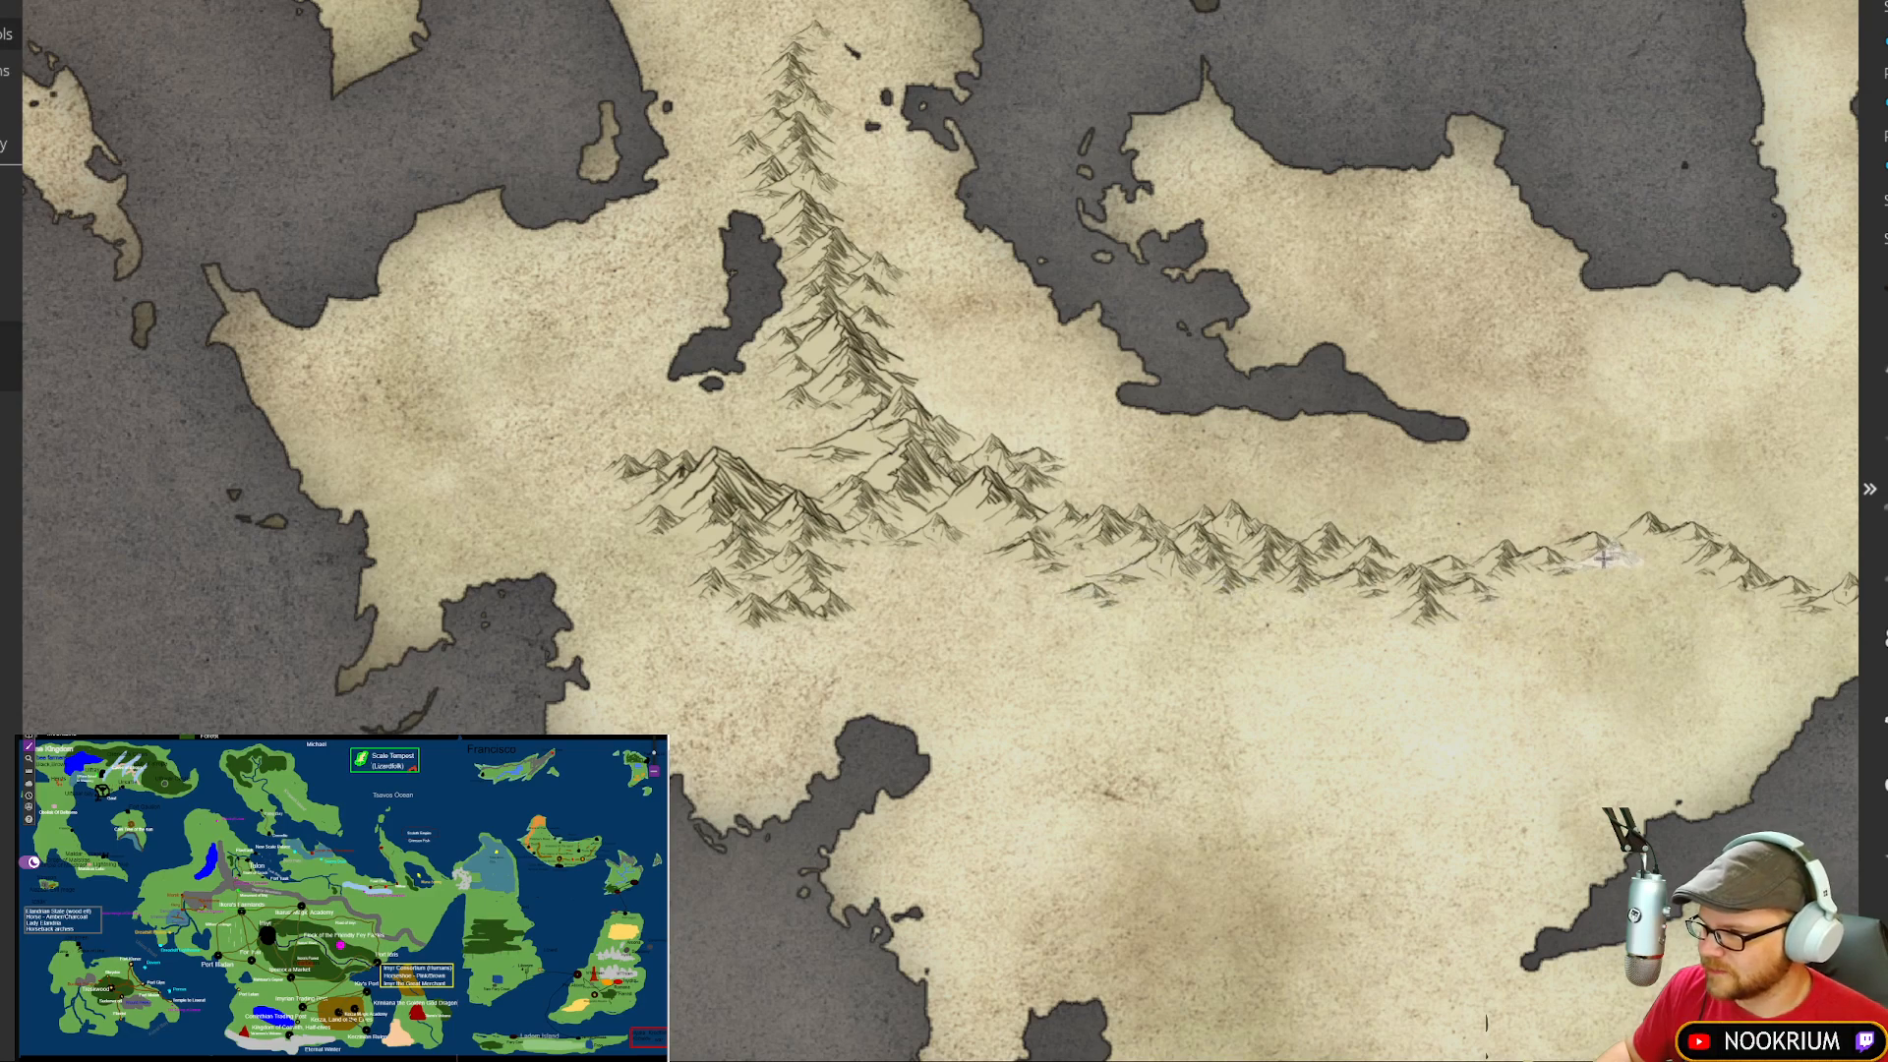
# Step: Scatter small peaks along both sides of the chain's eastern stretch to widen it
pyautogui.click(1660, 556)
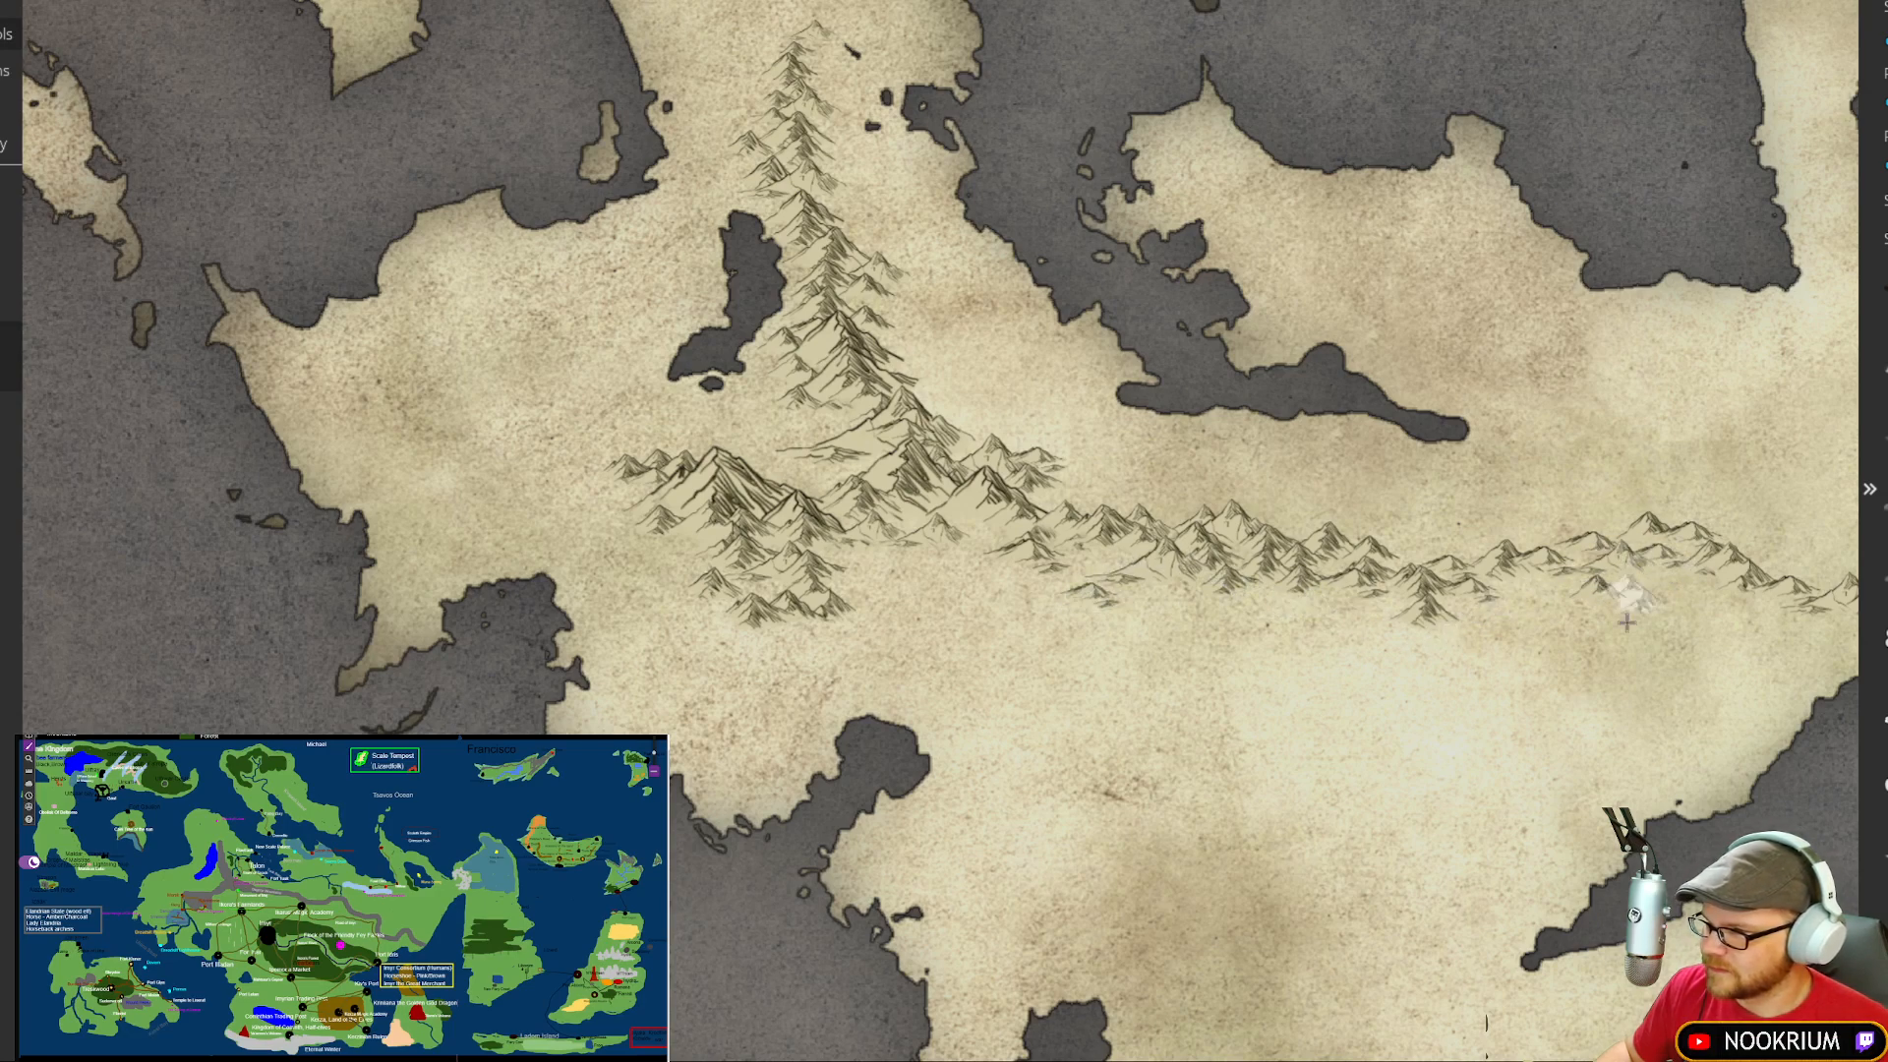
pyautogui.click(1739, 540)
pyautogui.click(1771, 558)
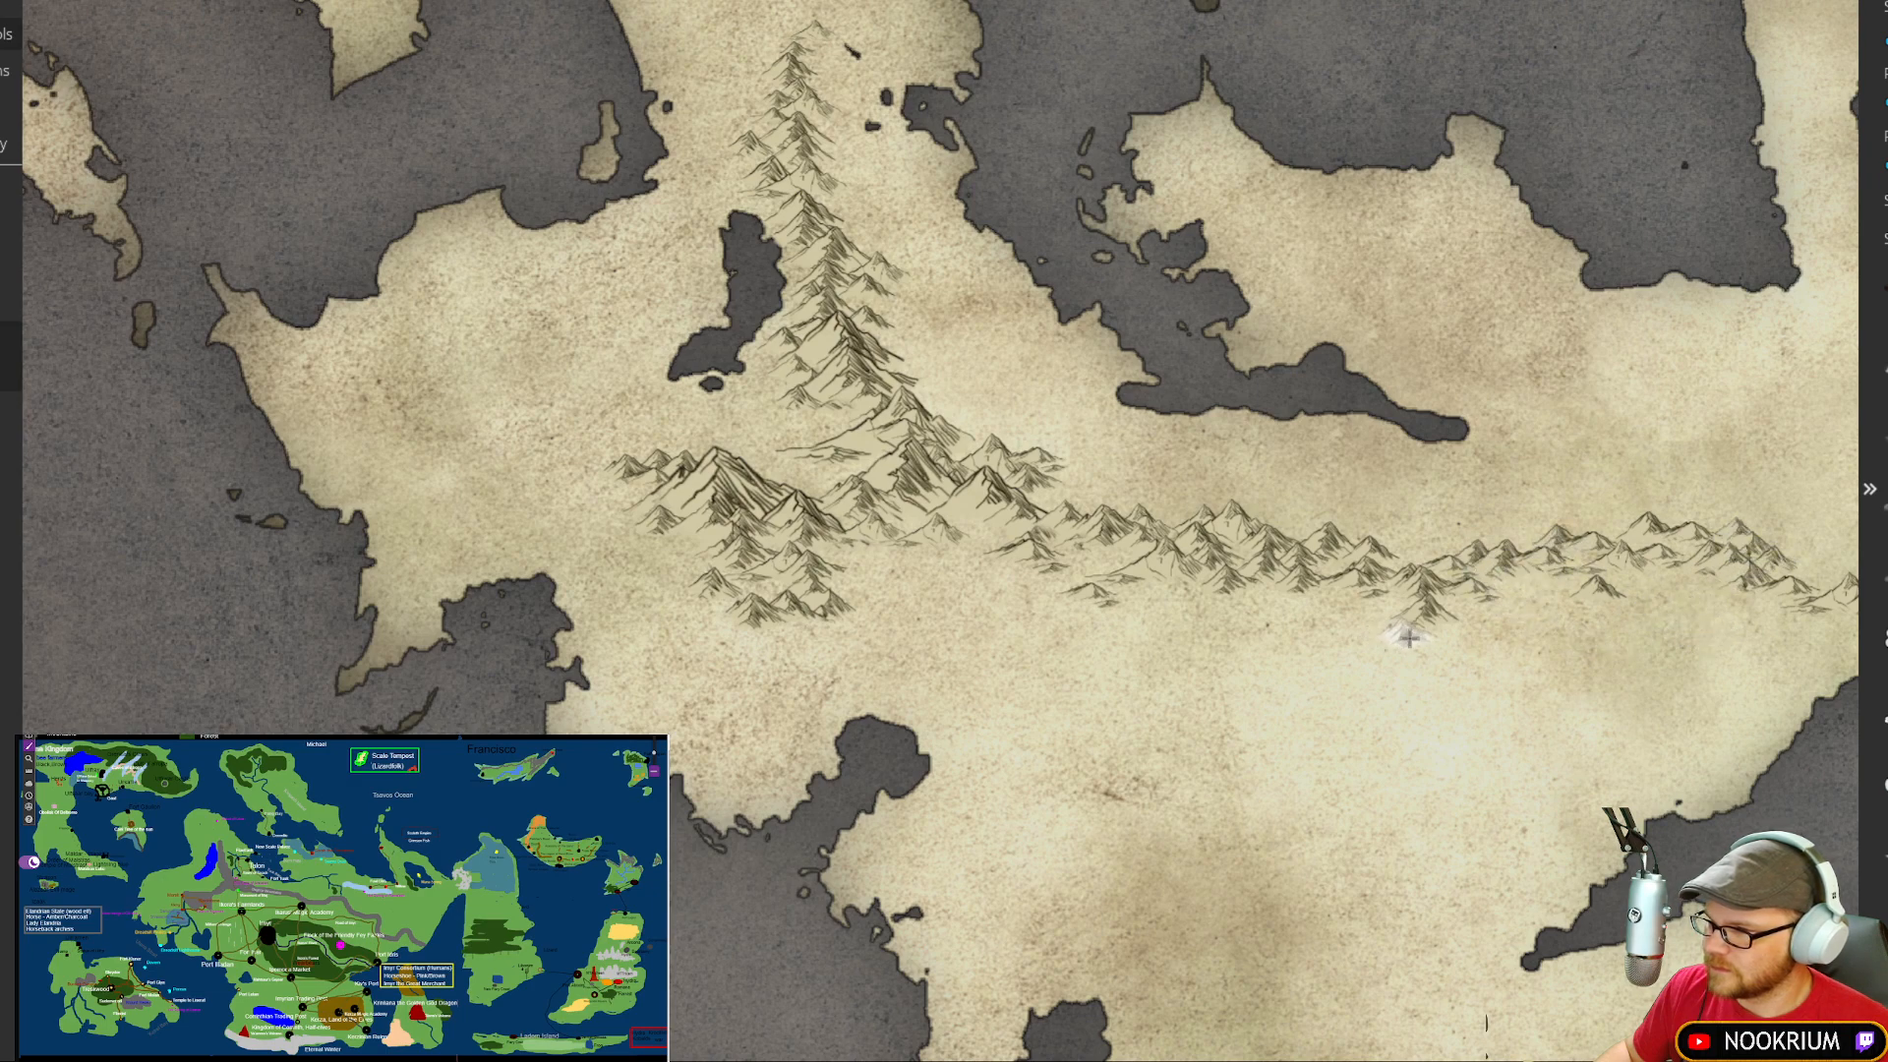
# Step: Build up the chain's eastern half with larger peaks and fill the gaps down toward the east coast
pyautogui.scroll(-1, 1539, 541)
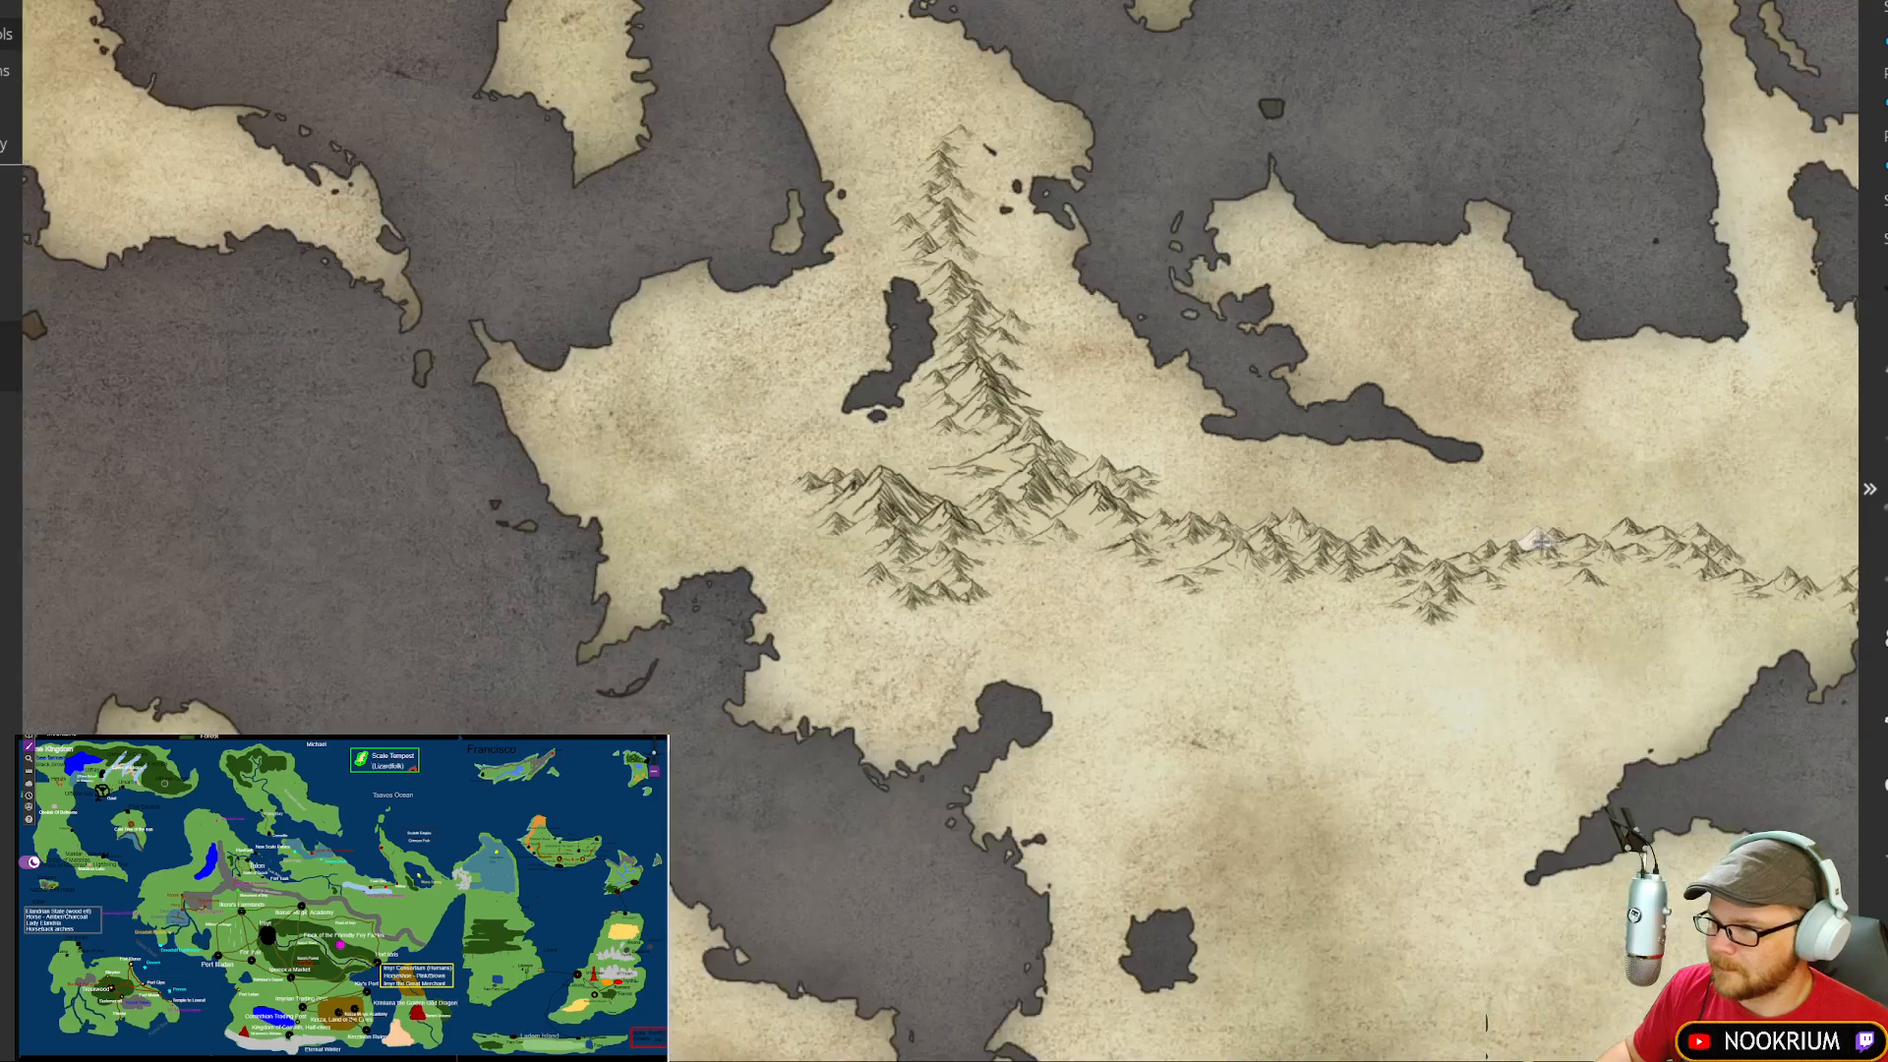
pyautogui.moveTo(1644, 640); pyautogui.dragTo(1082, 528)
pyautogui.scroll(2, 1231, 494)
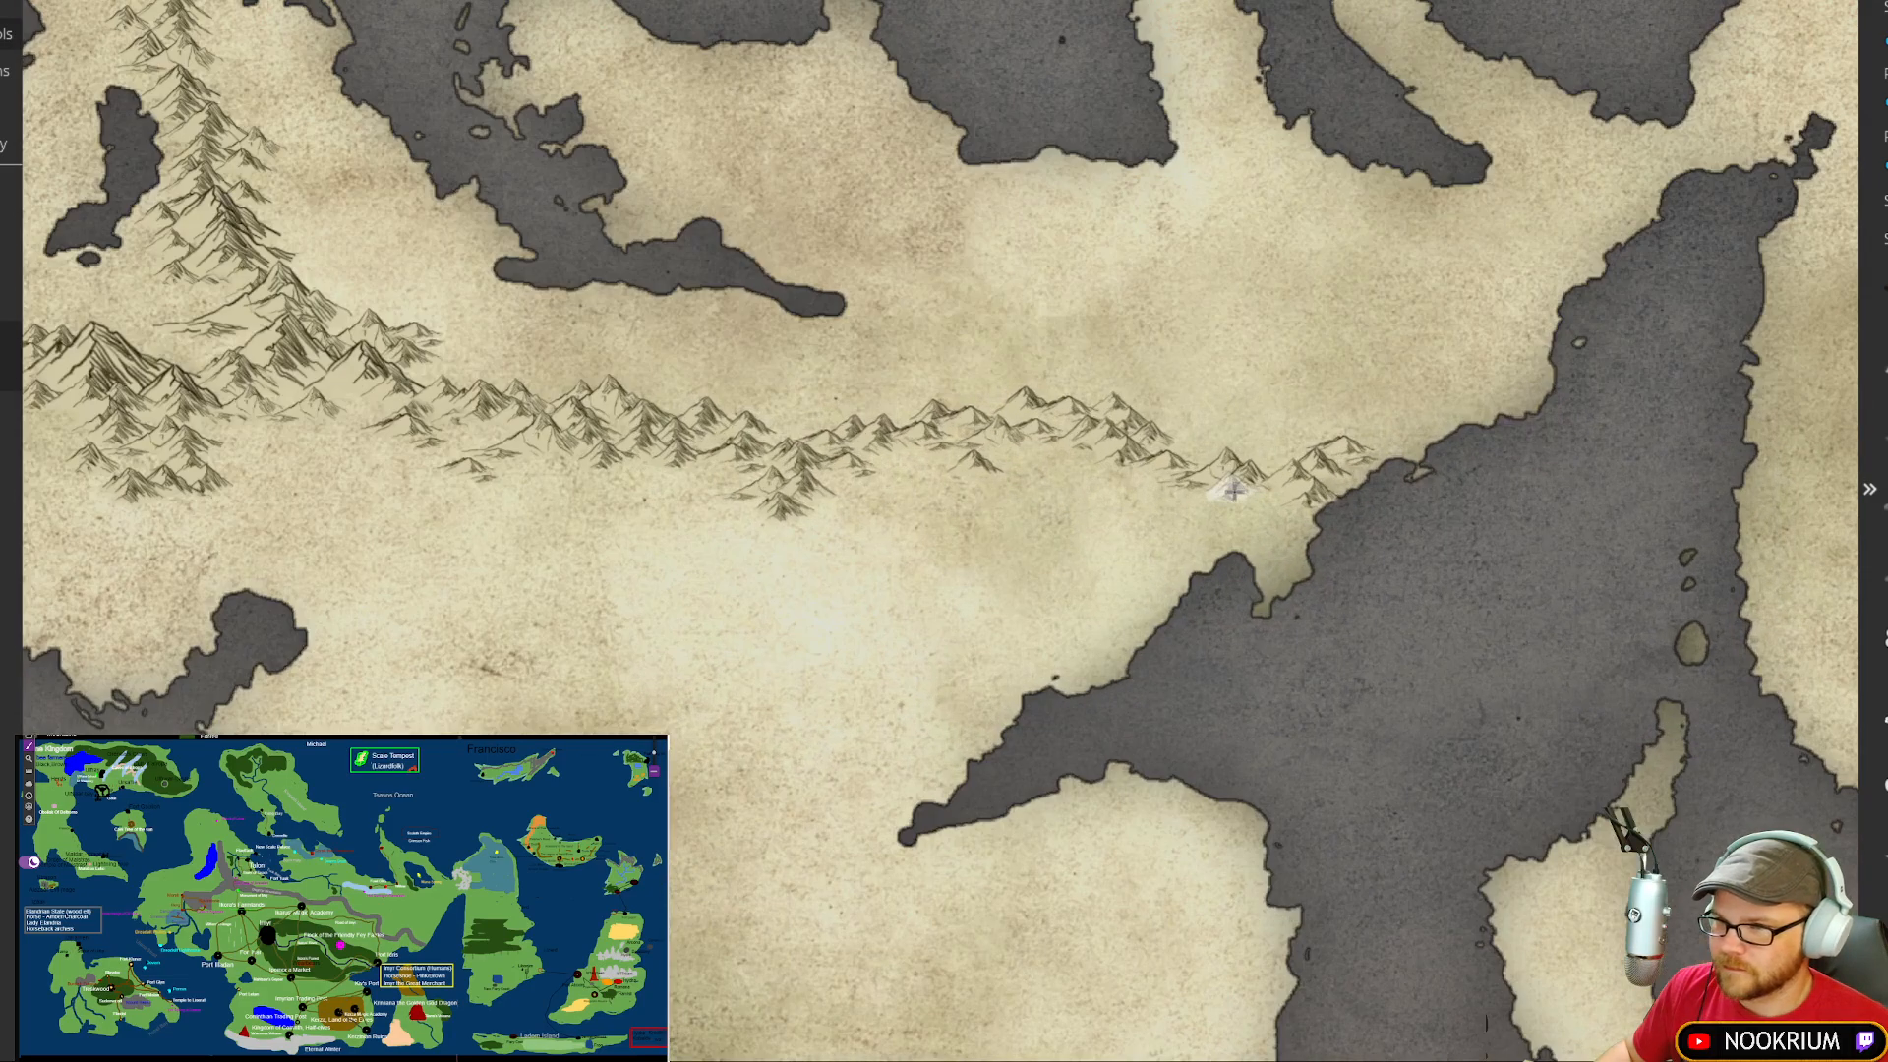
pyautogui.scroll(5, 961, 400)
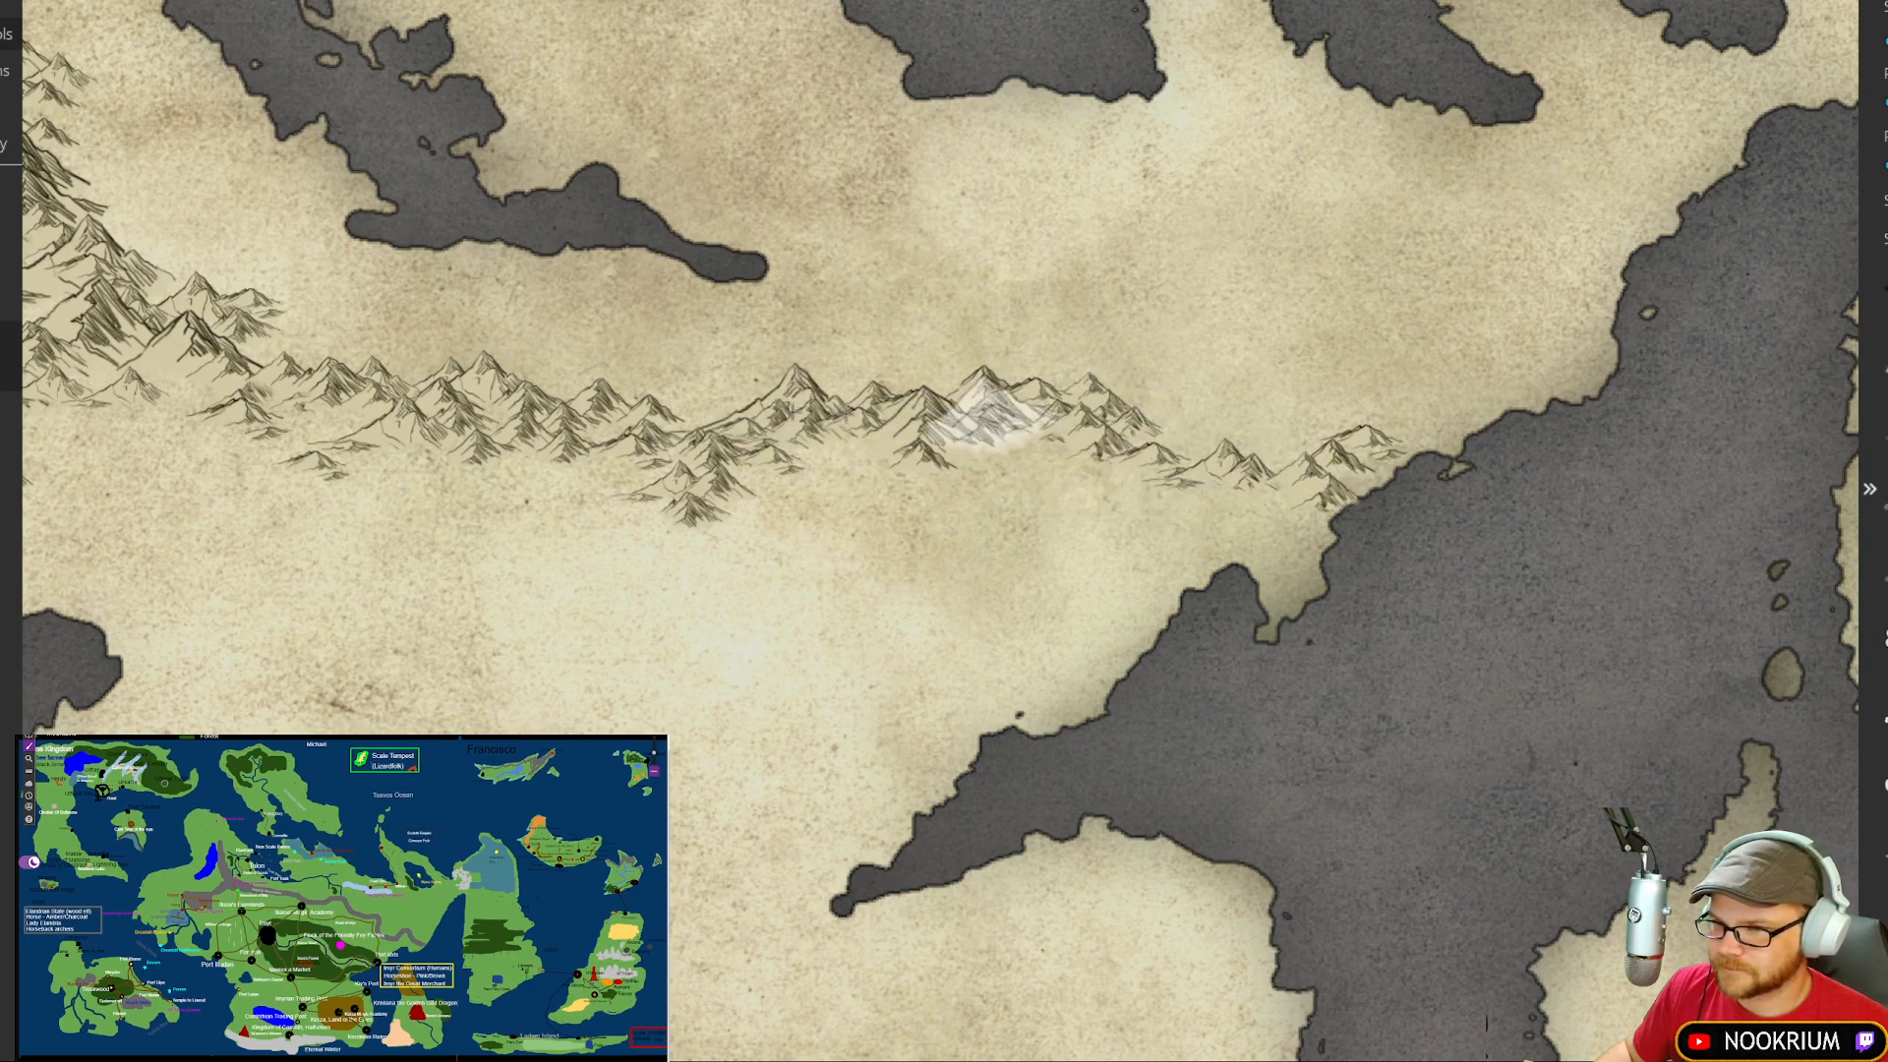
pyautogui.scroll(2, 600, 403)
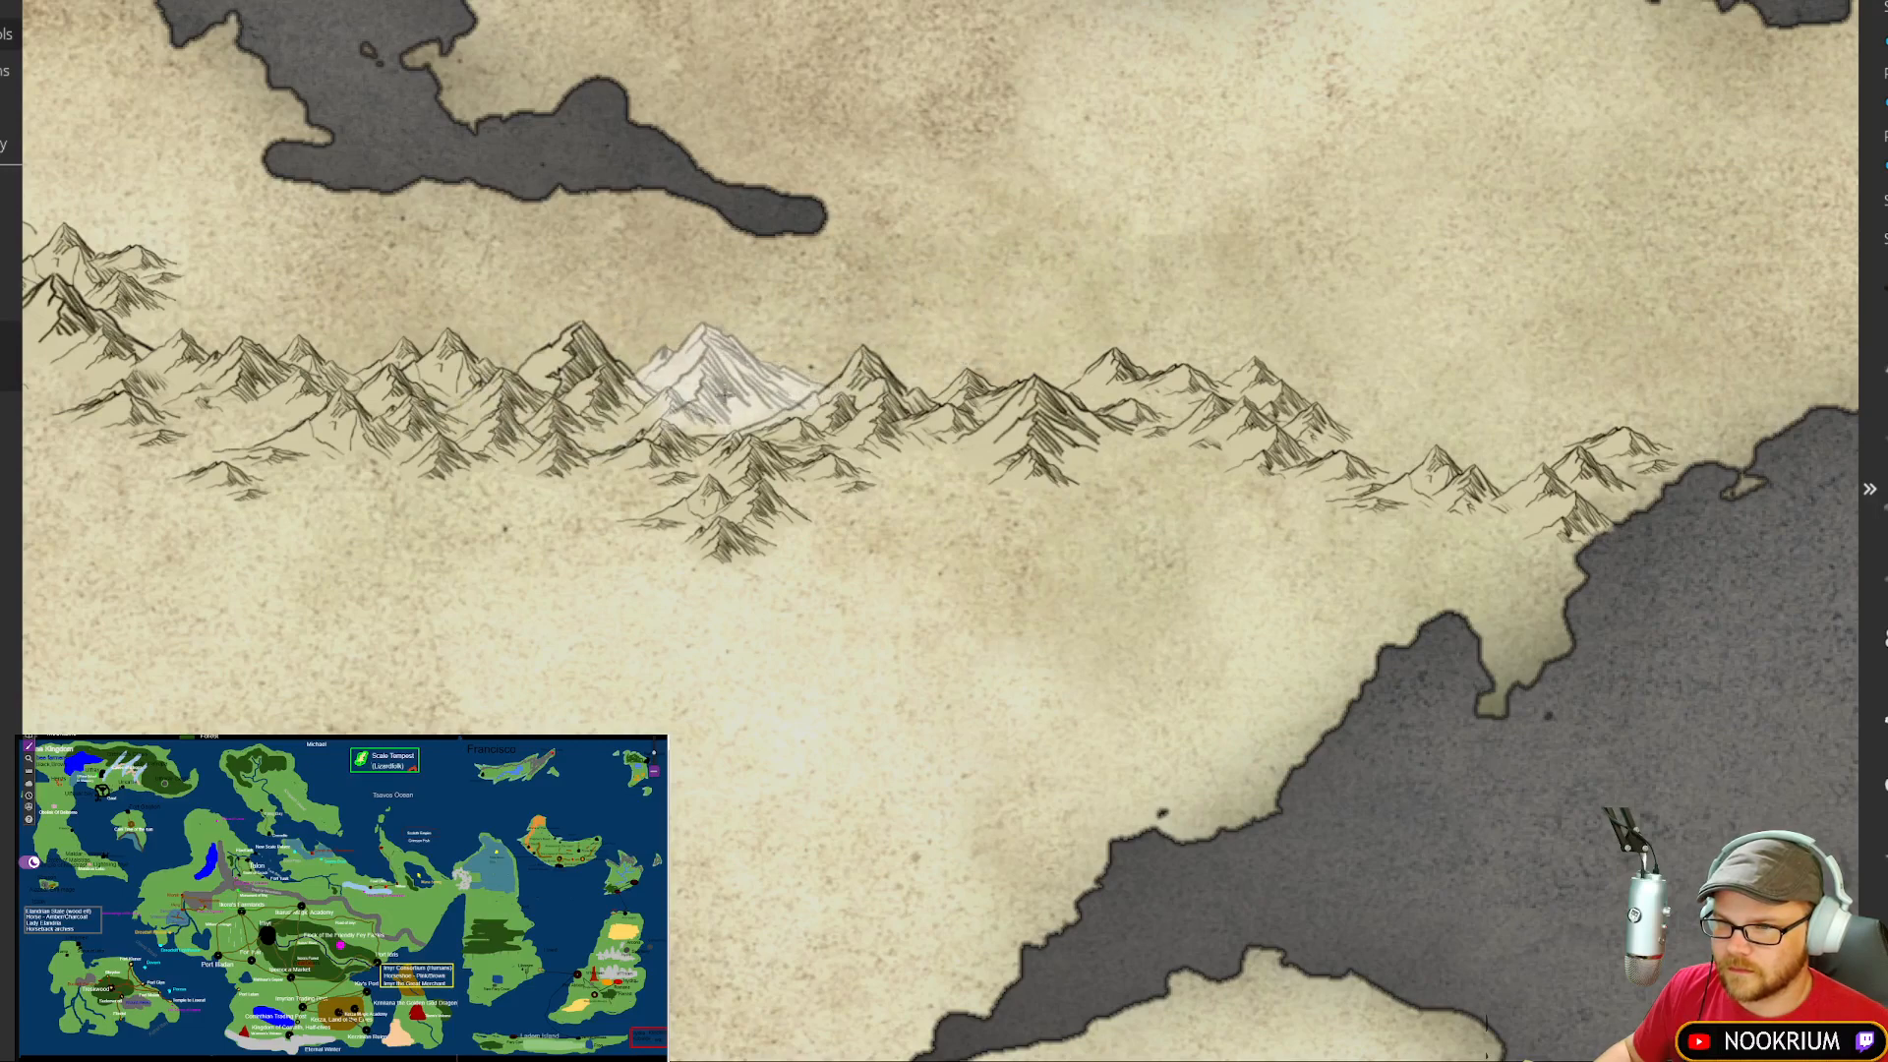
pyautogui.click(631, 350)
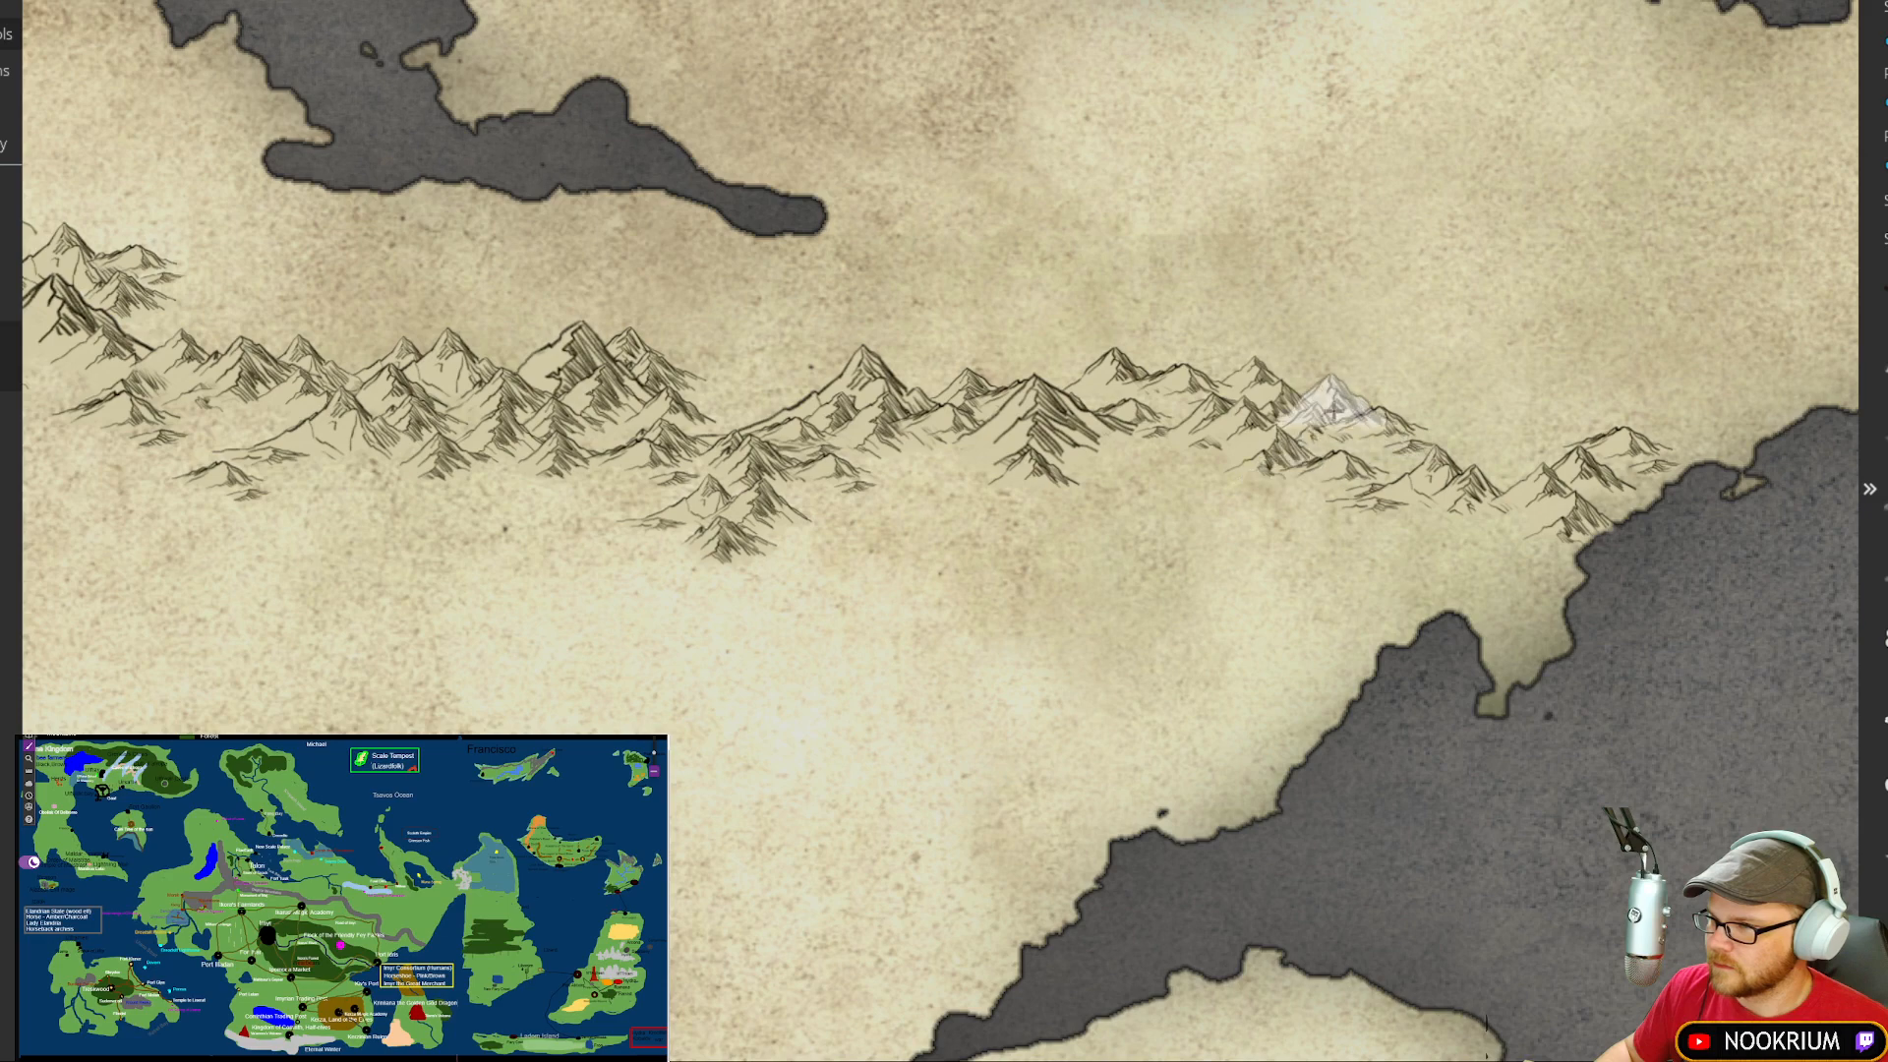
pyautogui.click(1275, 409)
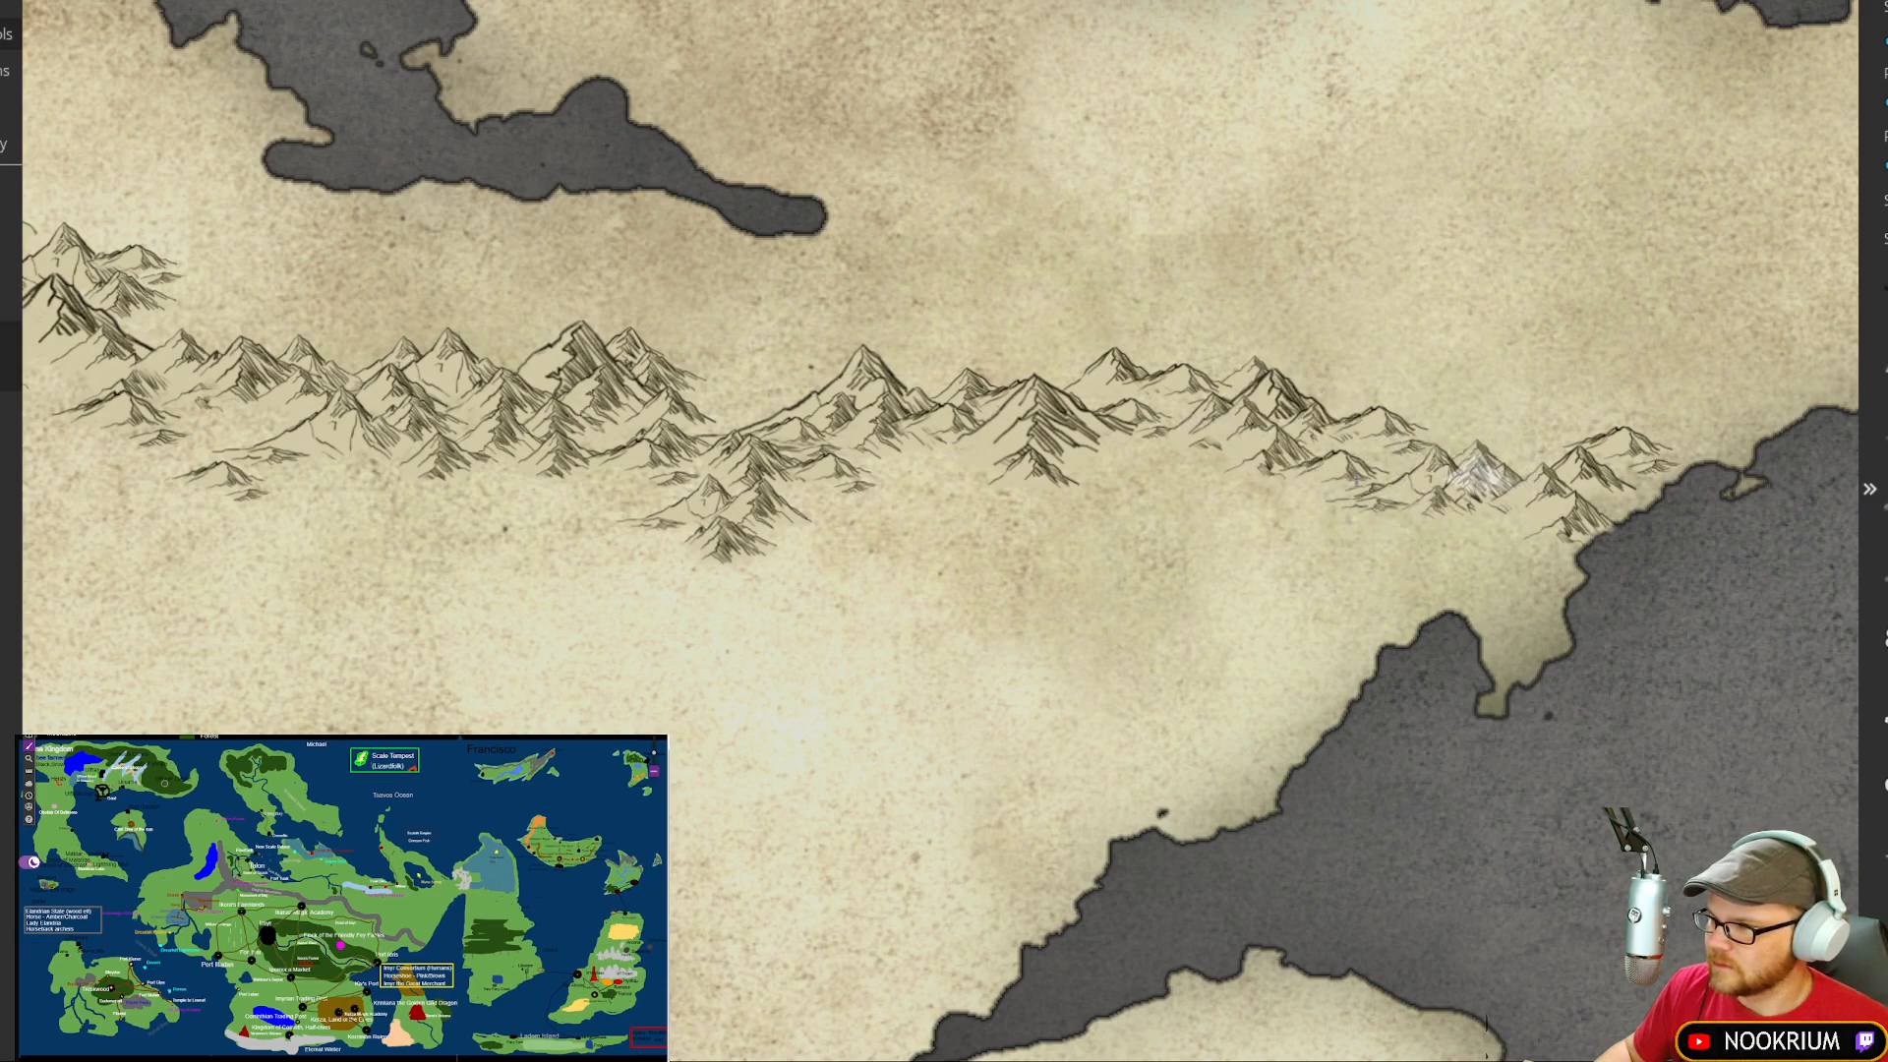
pyautogui.click(1471, 477)
# Step: Undo the last peaks by the east coast and taper the chain toward the shore with small peaks instead
pyautogui.moveTo(1087, 522); pyautogui.dragTo(779, 476)
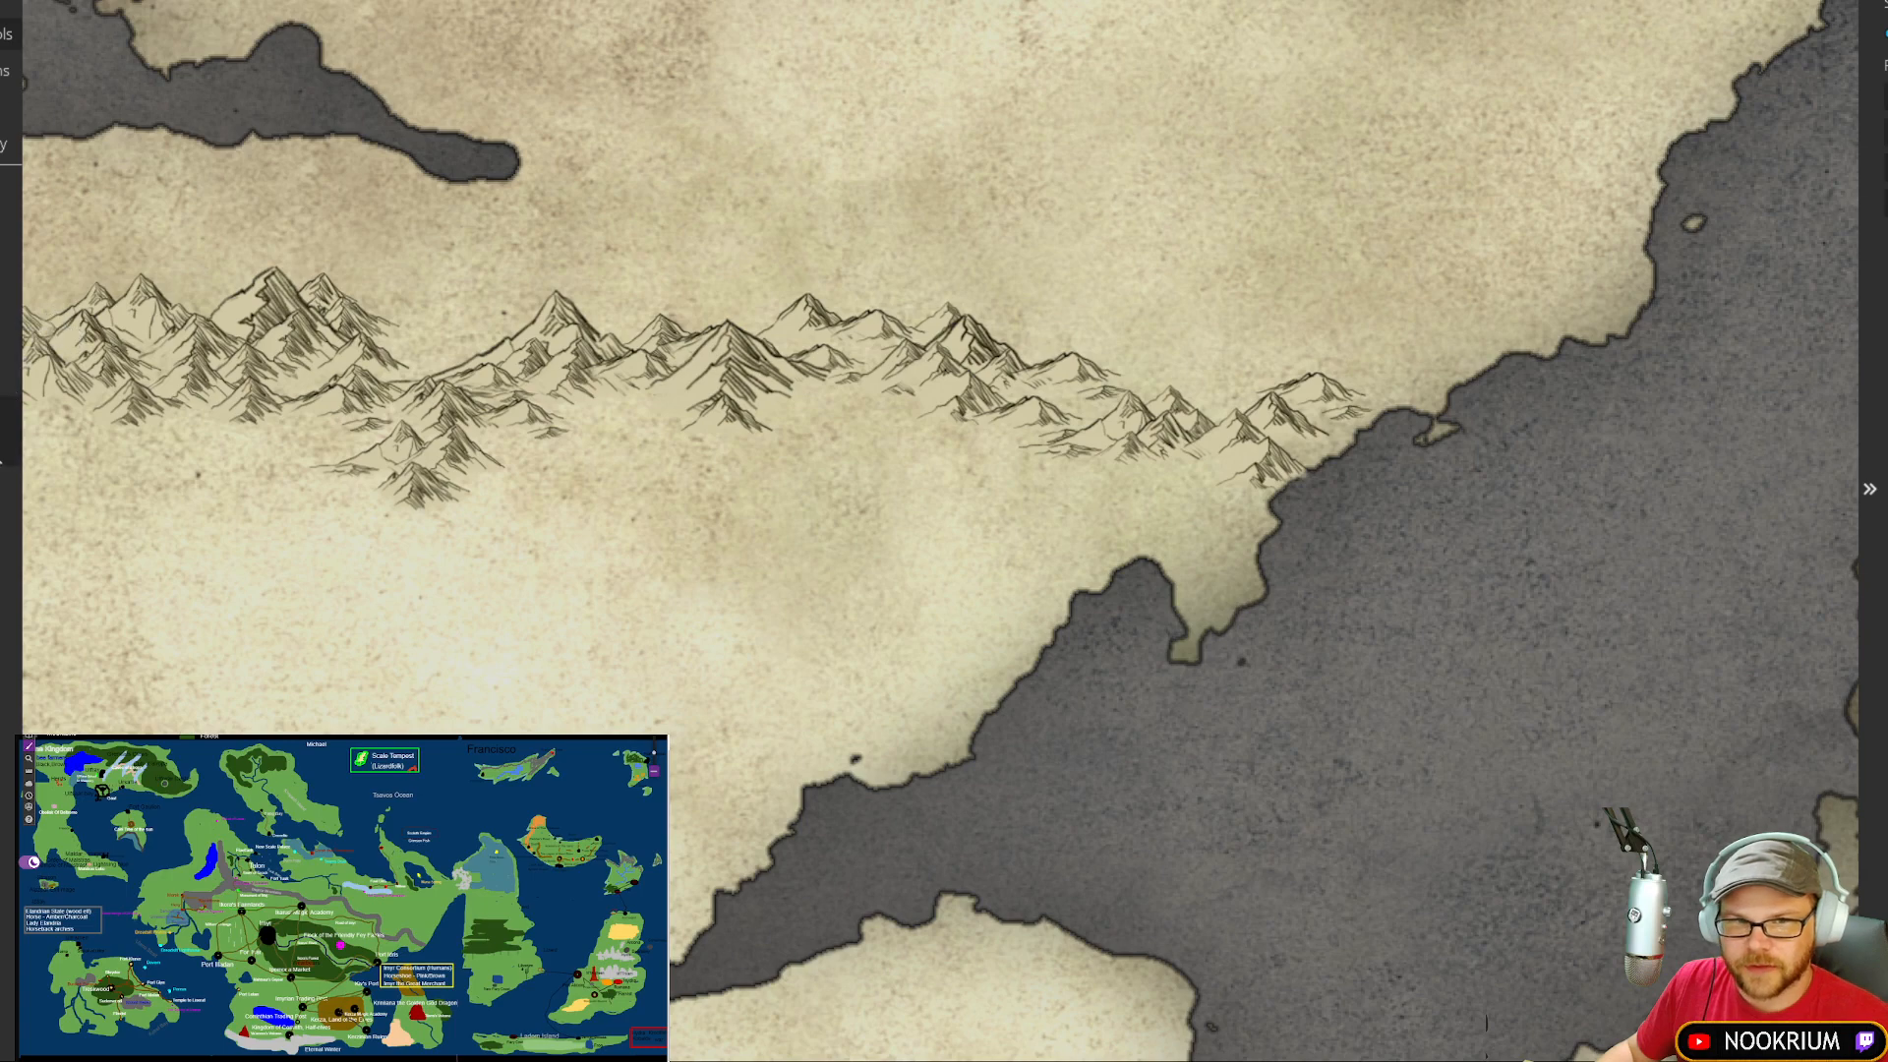
pyautogui.hotkey('ctrl', 'z')
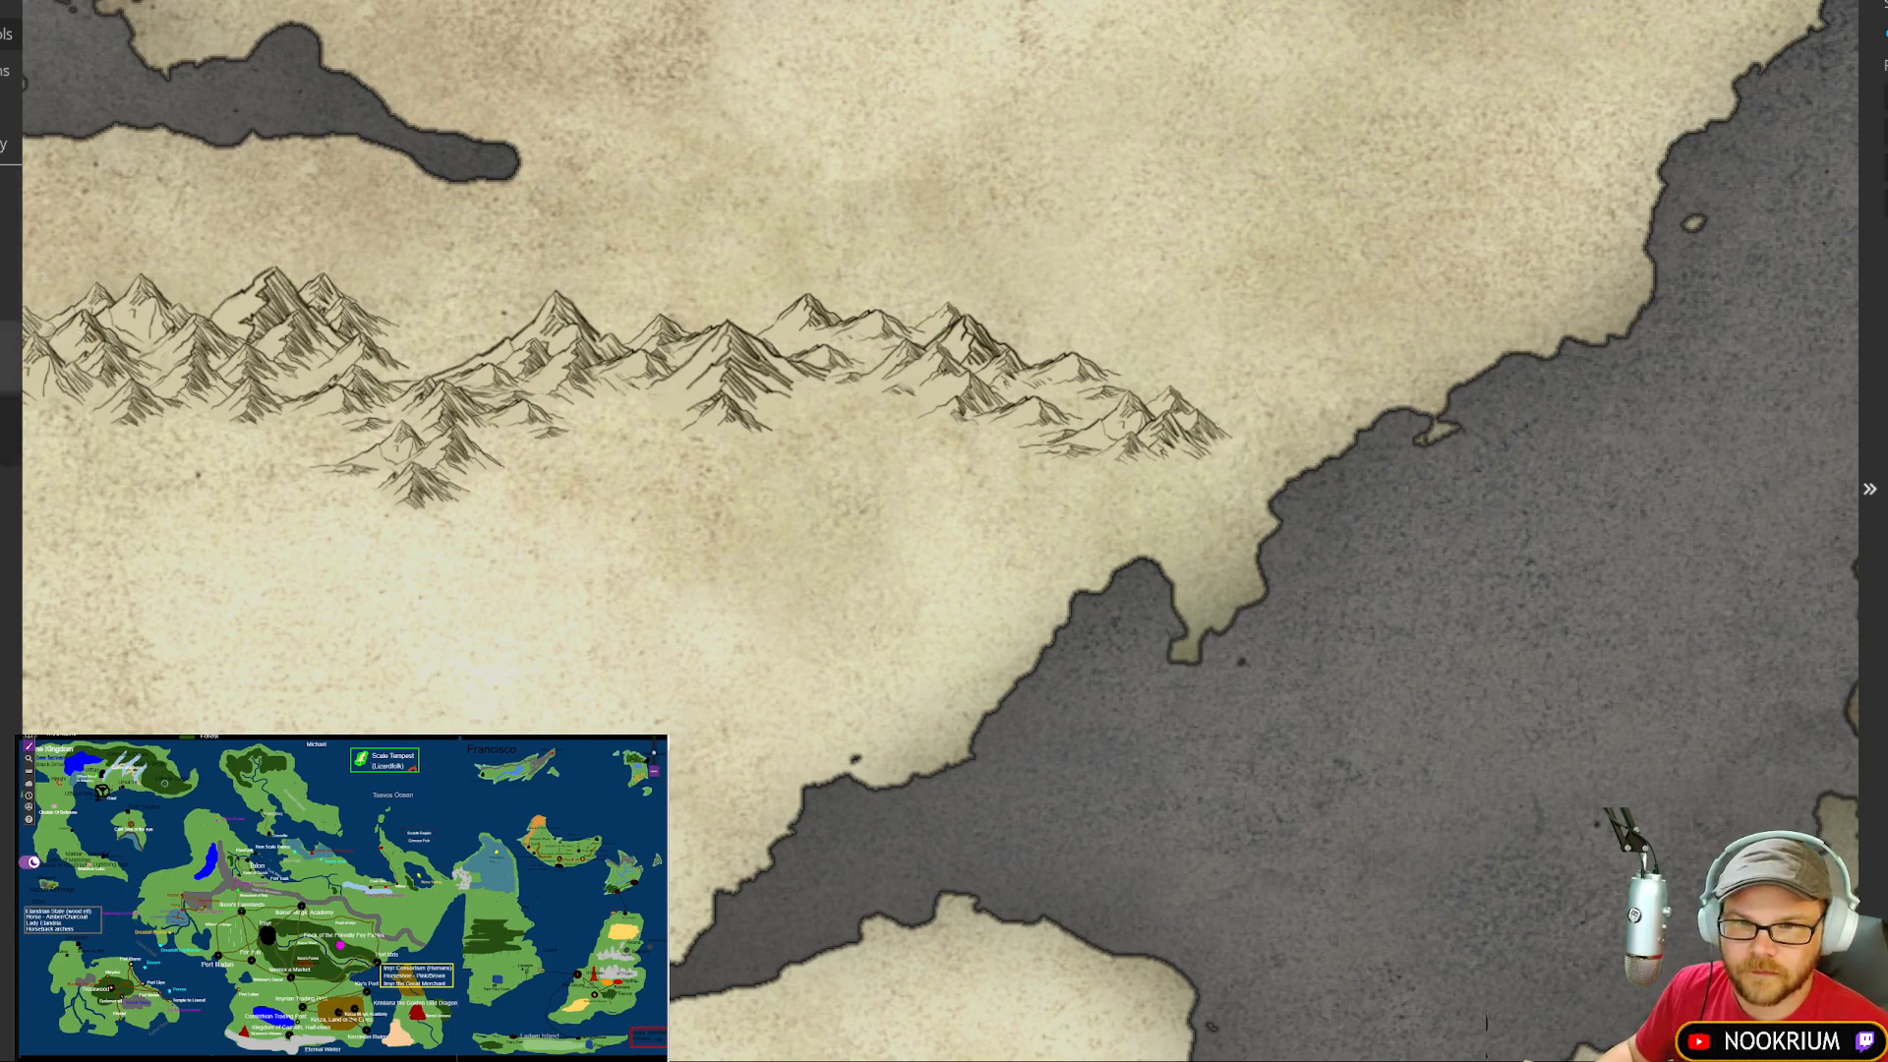
pyautogui.click(1205, 456)
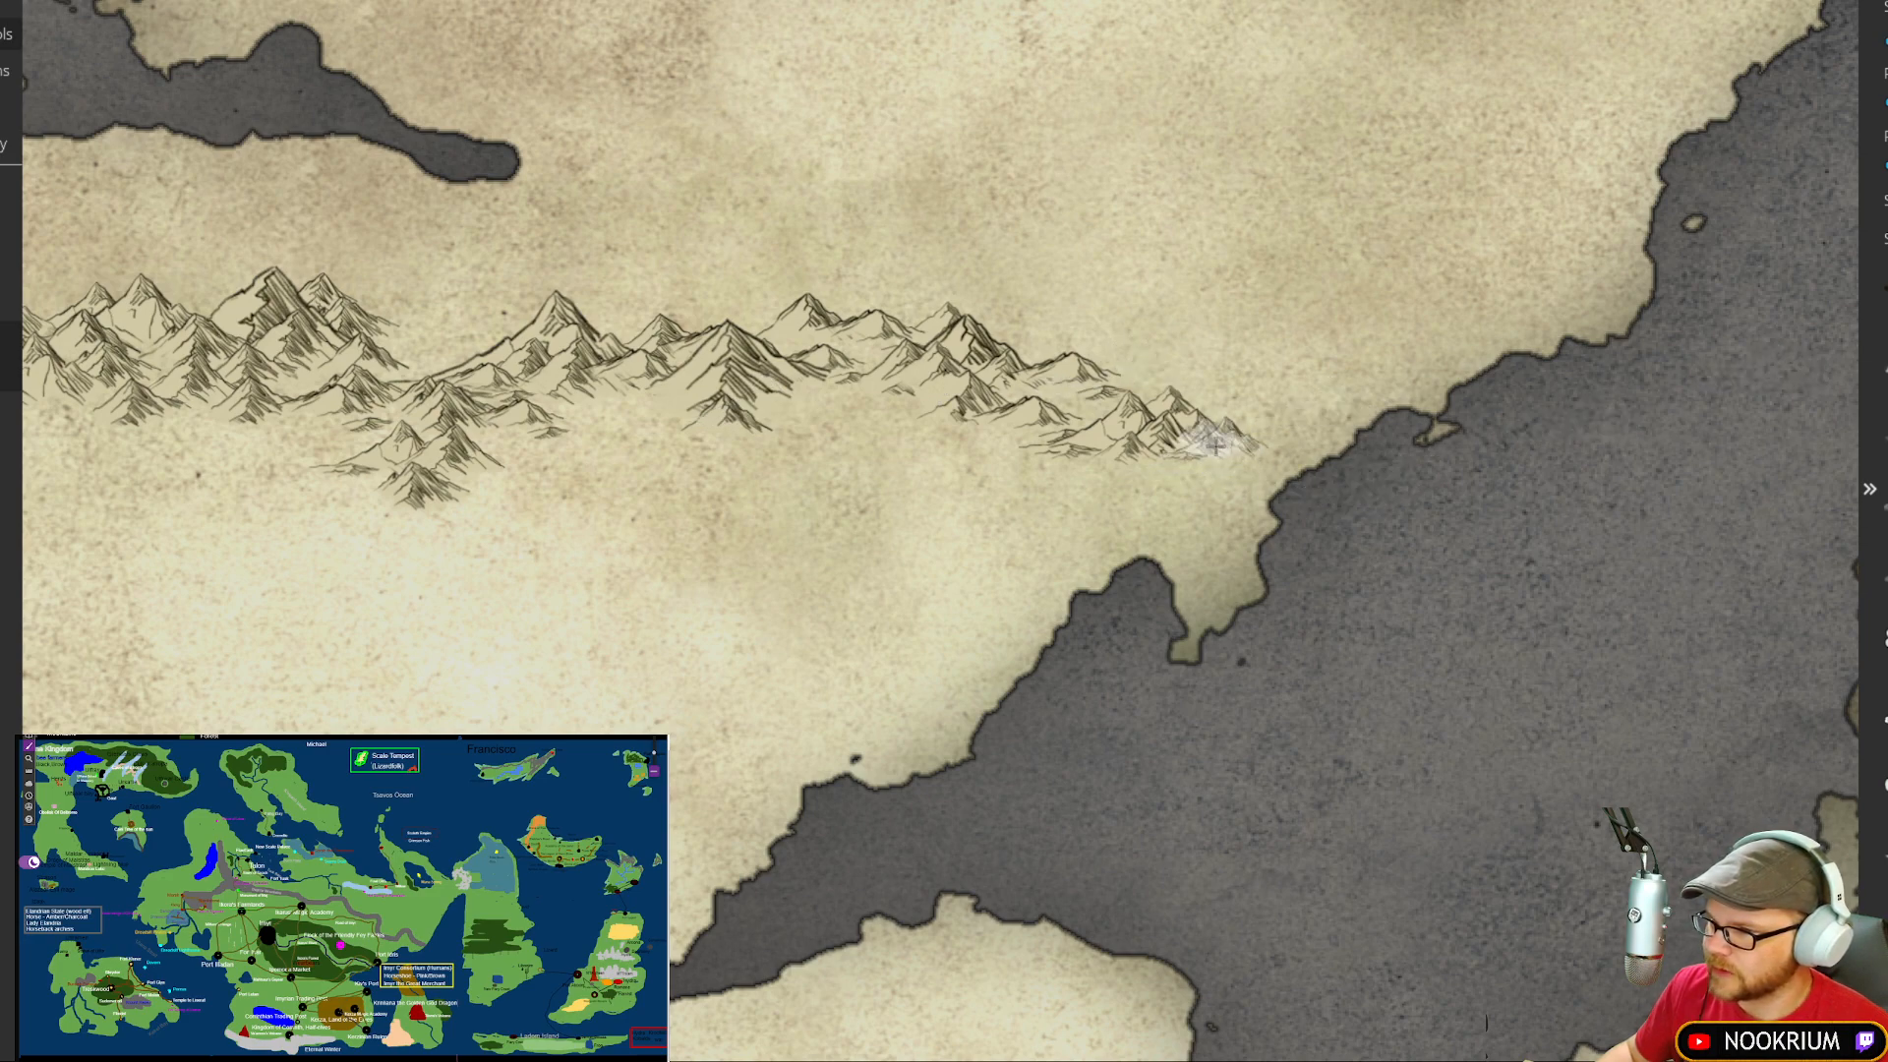
pyautogui.click(1287, 426)
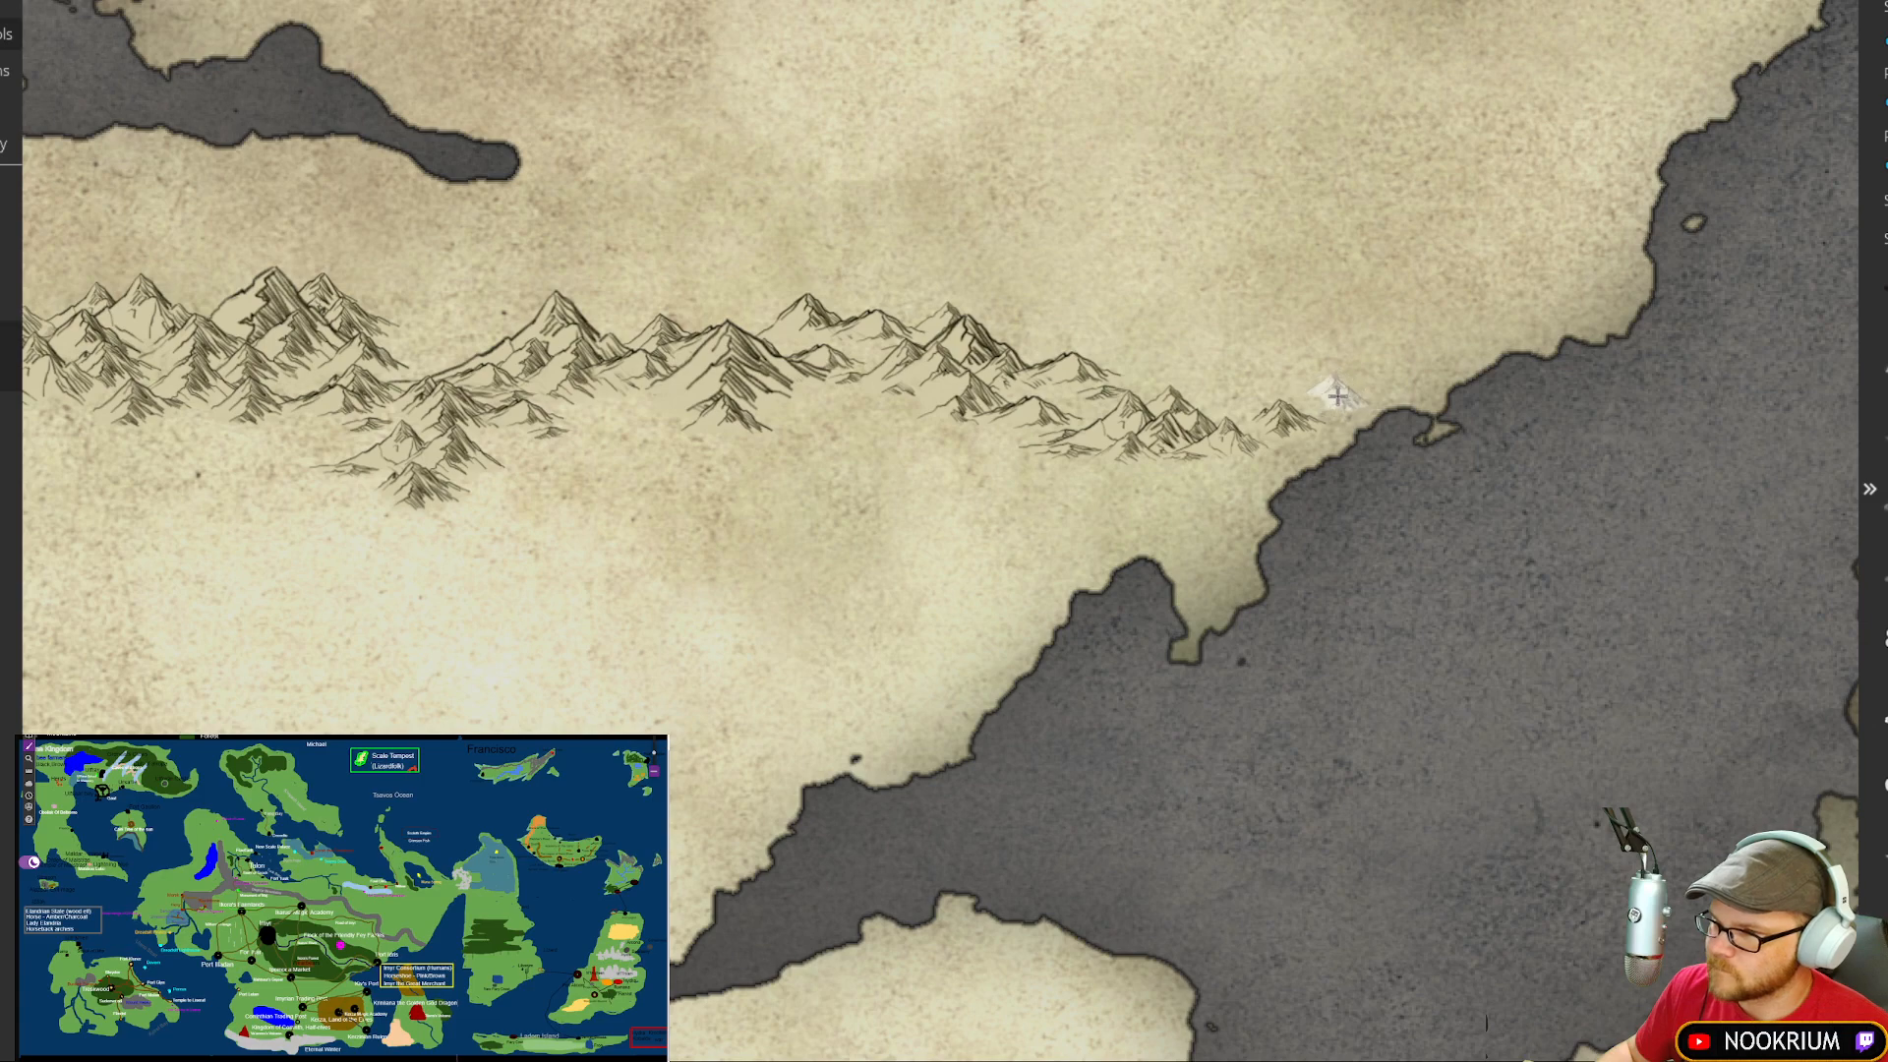
pyautogui.click(1426, 354)
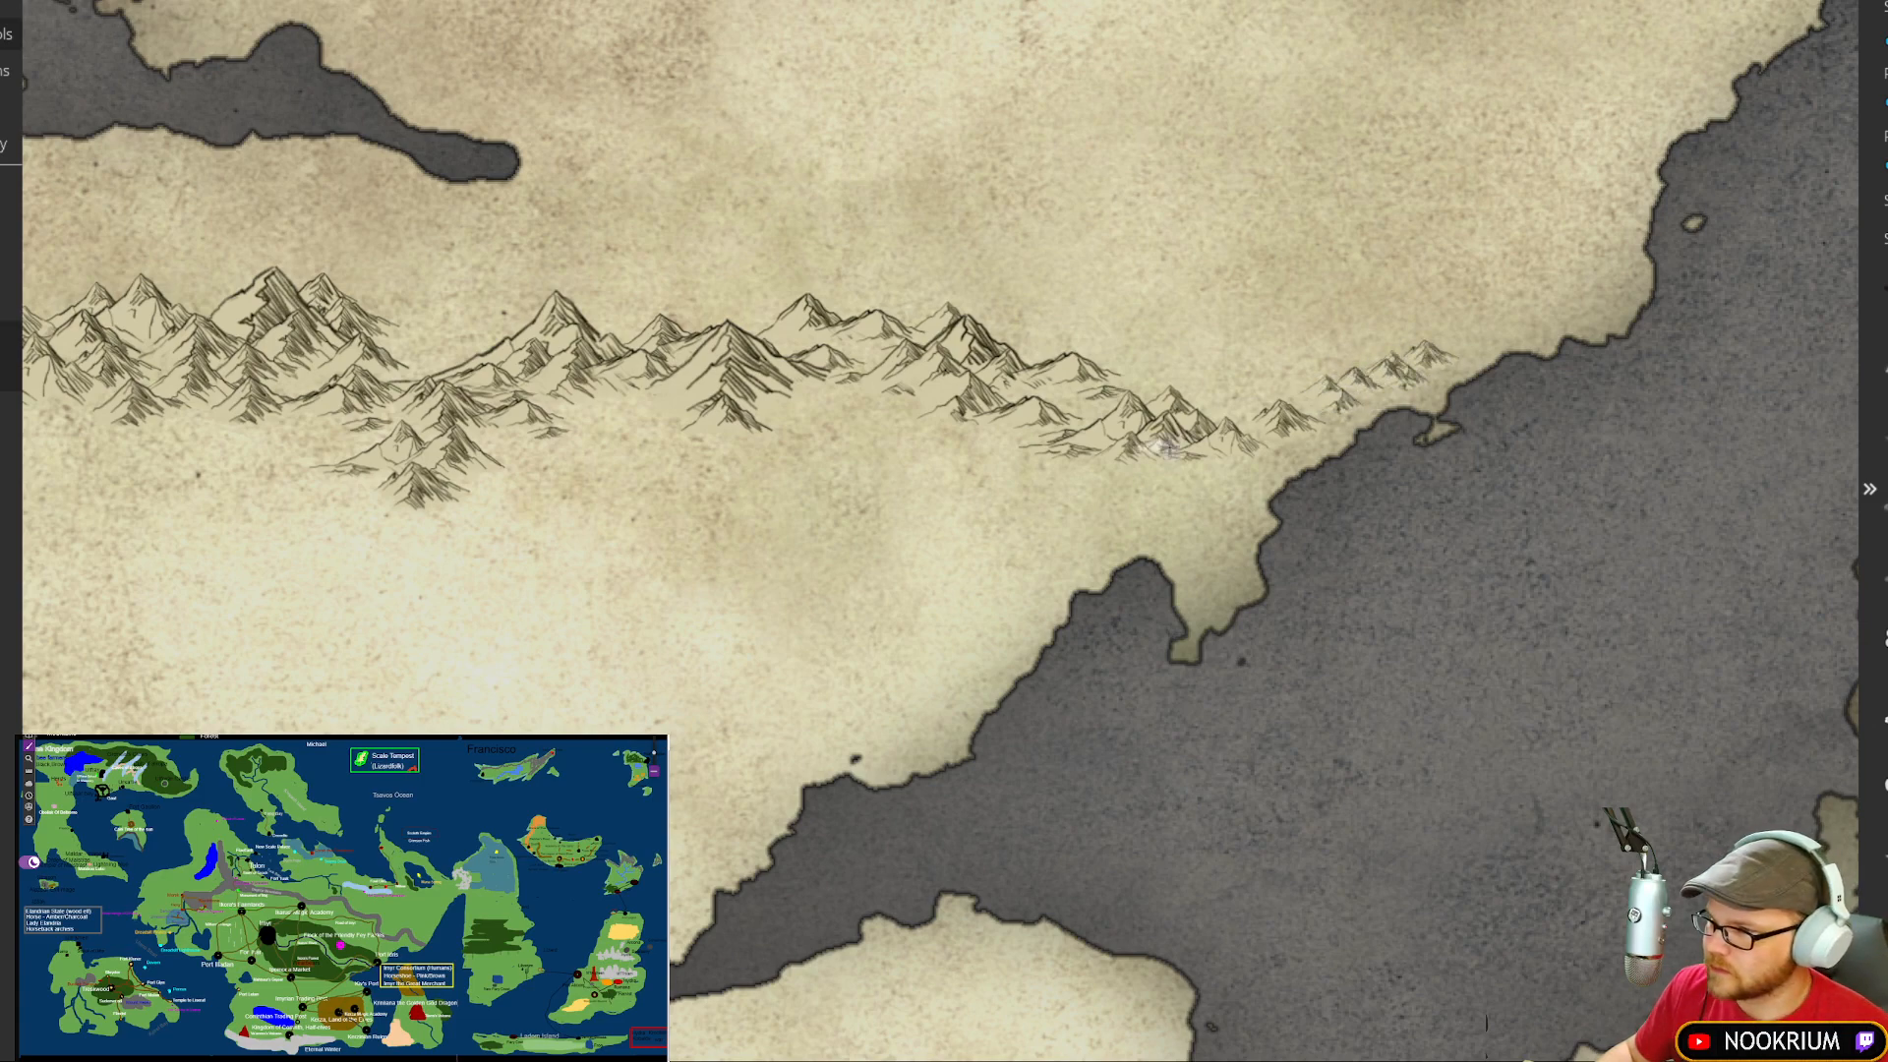
# Step: Add mid-sized peaks and foothills among the small ones at the chain's eastern end, up to the coast
pyautogui.click(1262, 399)
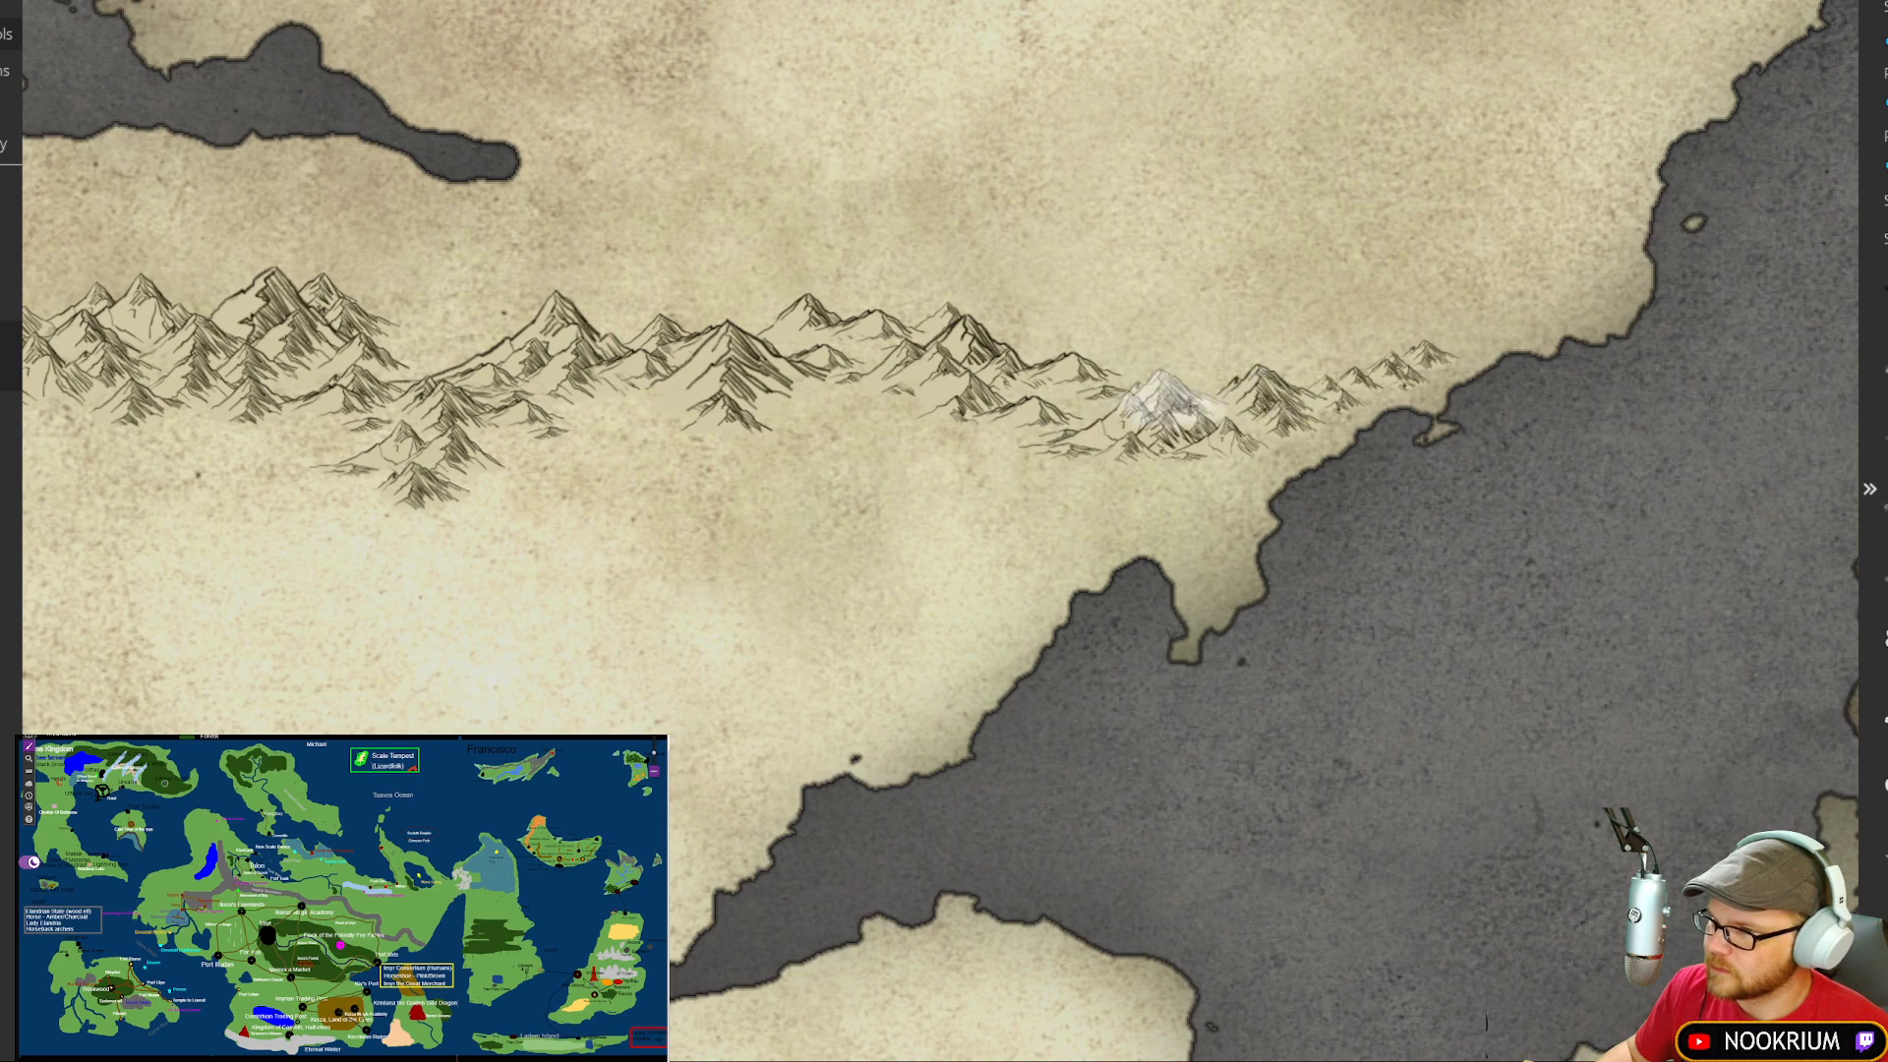
pyautogui.click(1170, 457)
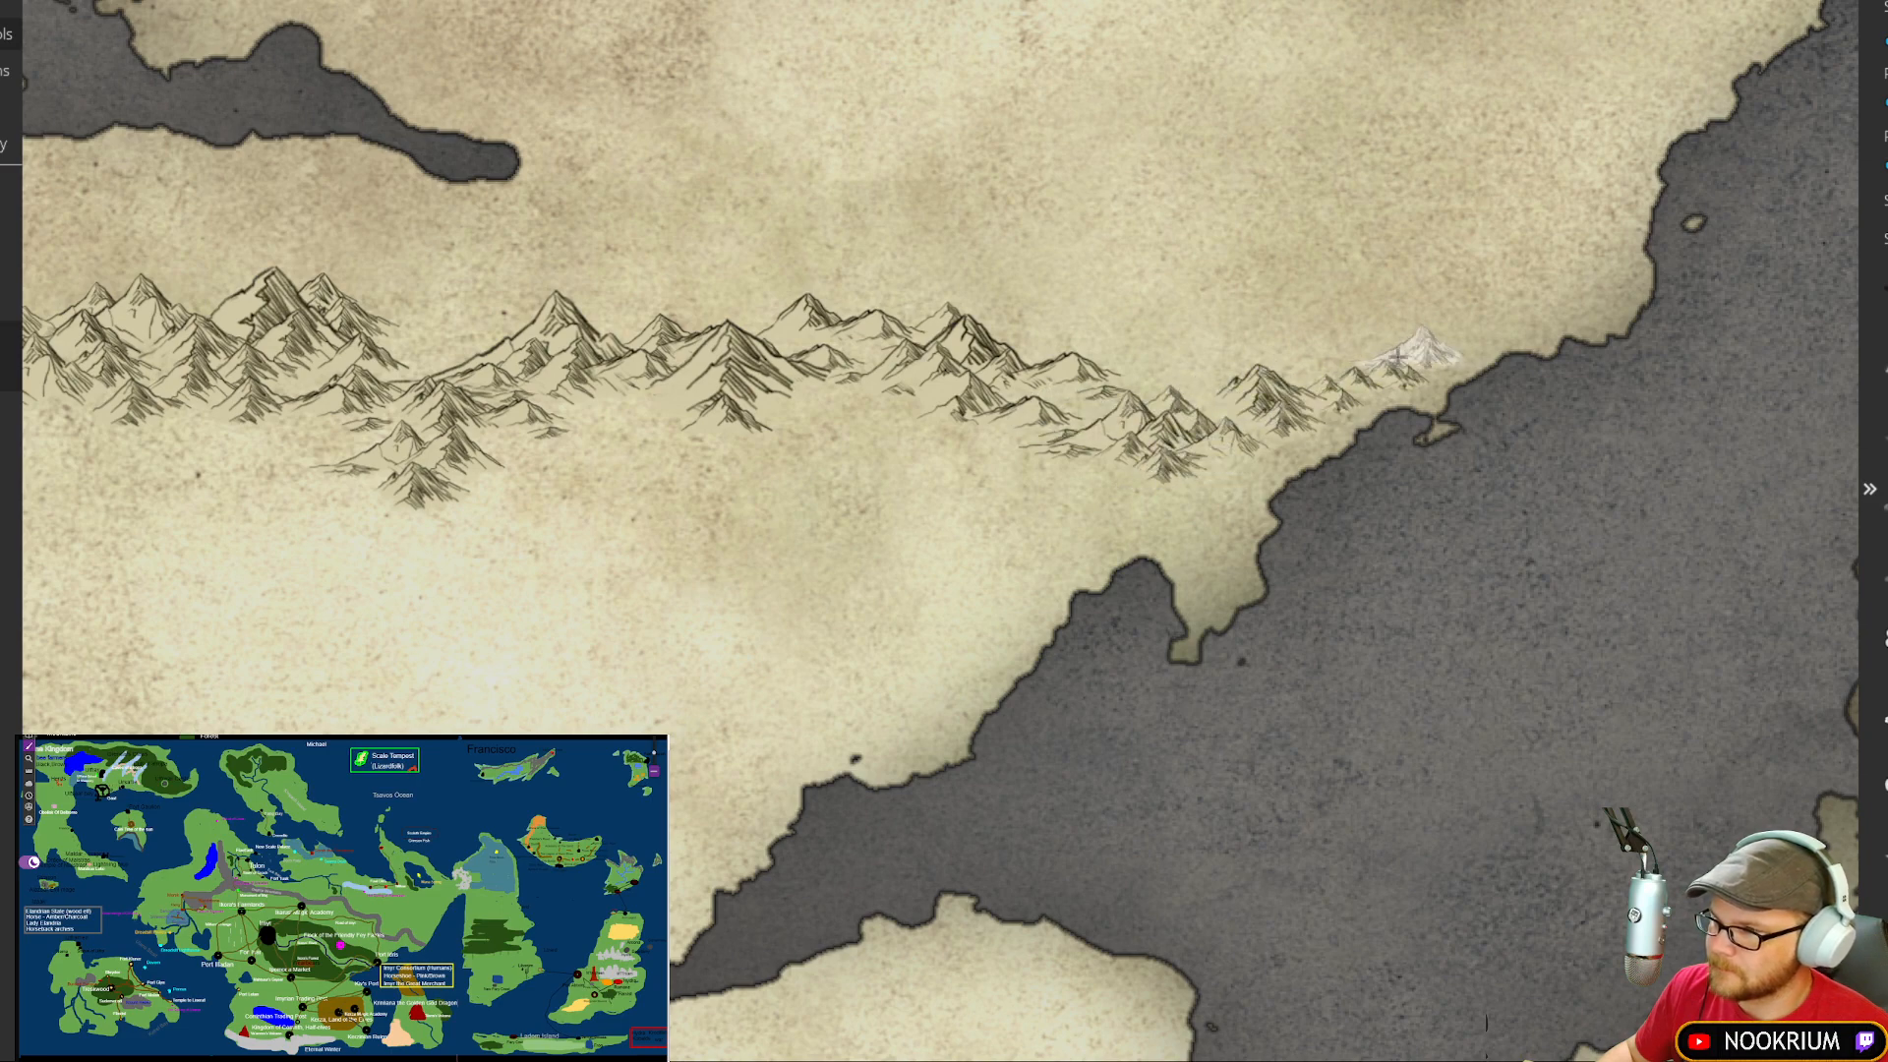
pyautogui.click(1444, 328)
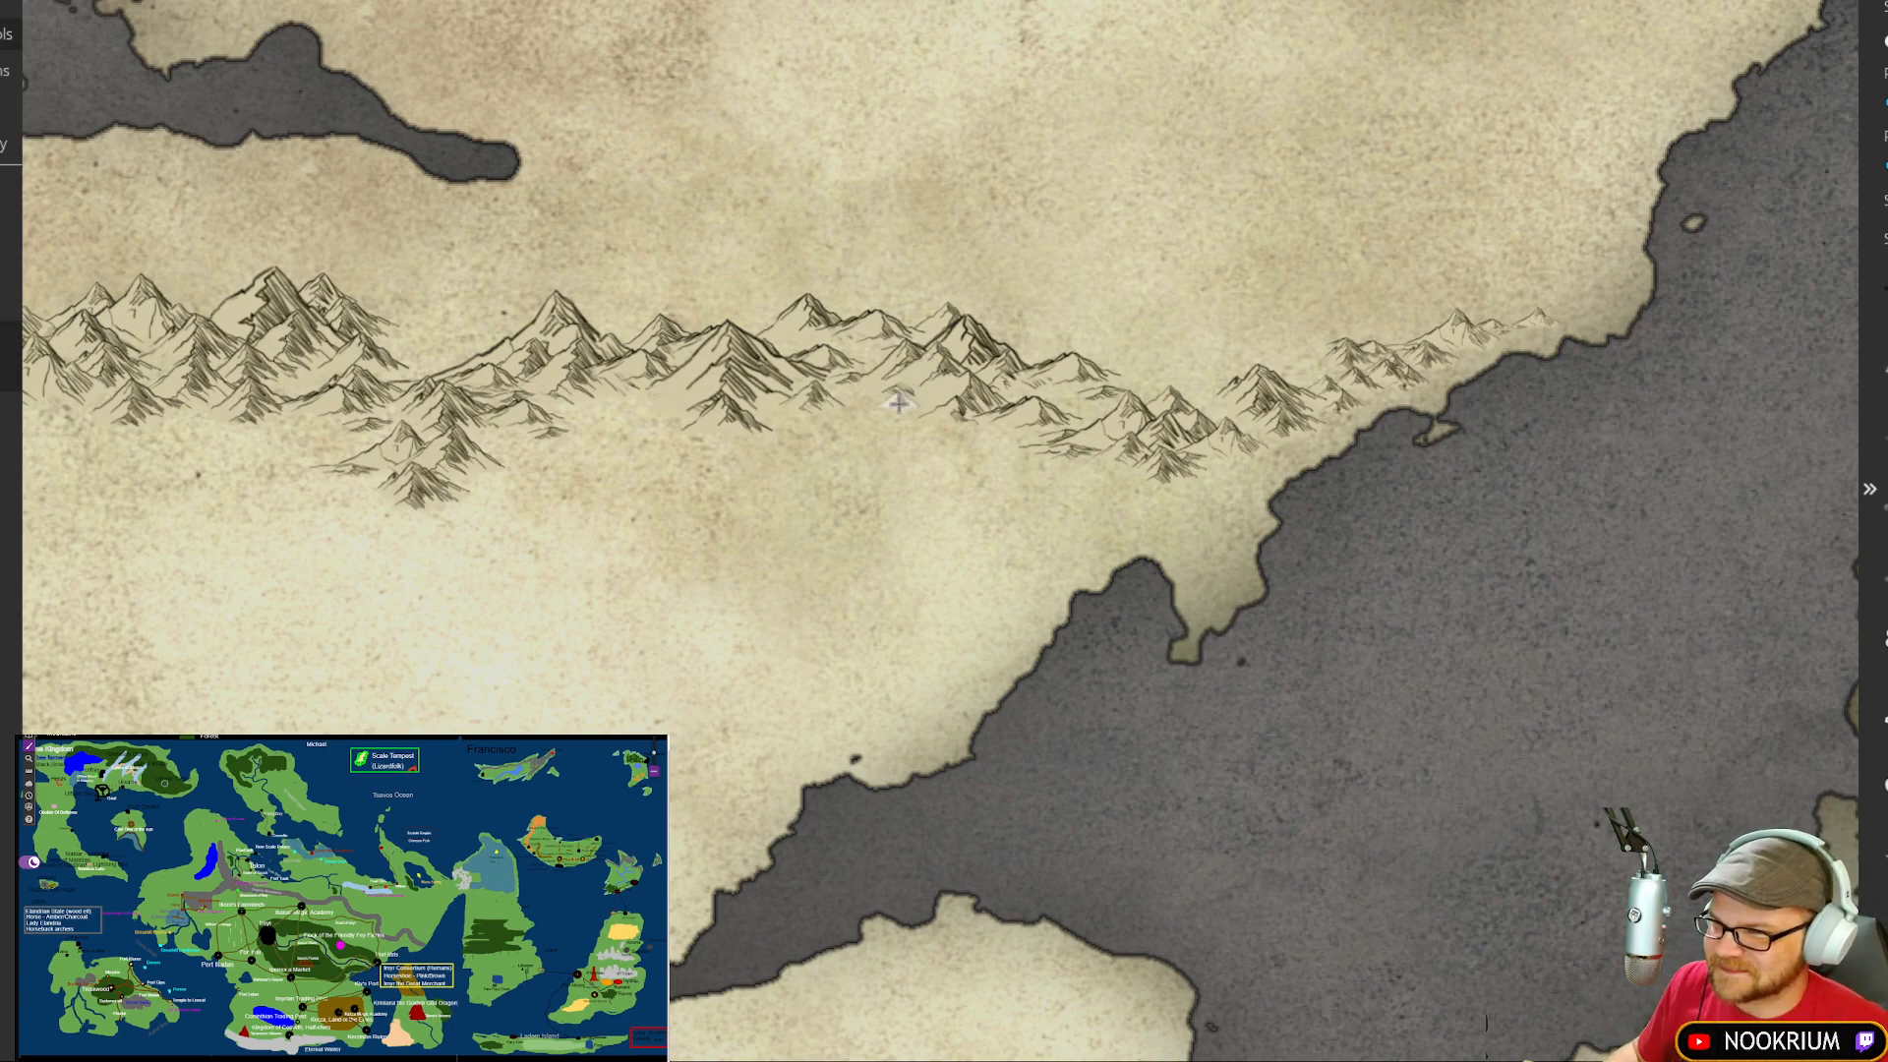
# Step: Start a mountain cluster on the isthmus joining the eastern continent, running southeast from the northern shore toward the small lake
pyautogui.scroll(-5, 889, 423)
pyautogui.moveTo(679, 501); pyautogui.dragTo(882, 540)
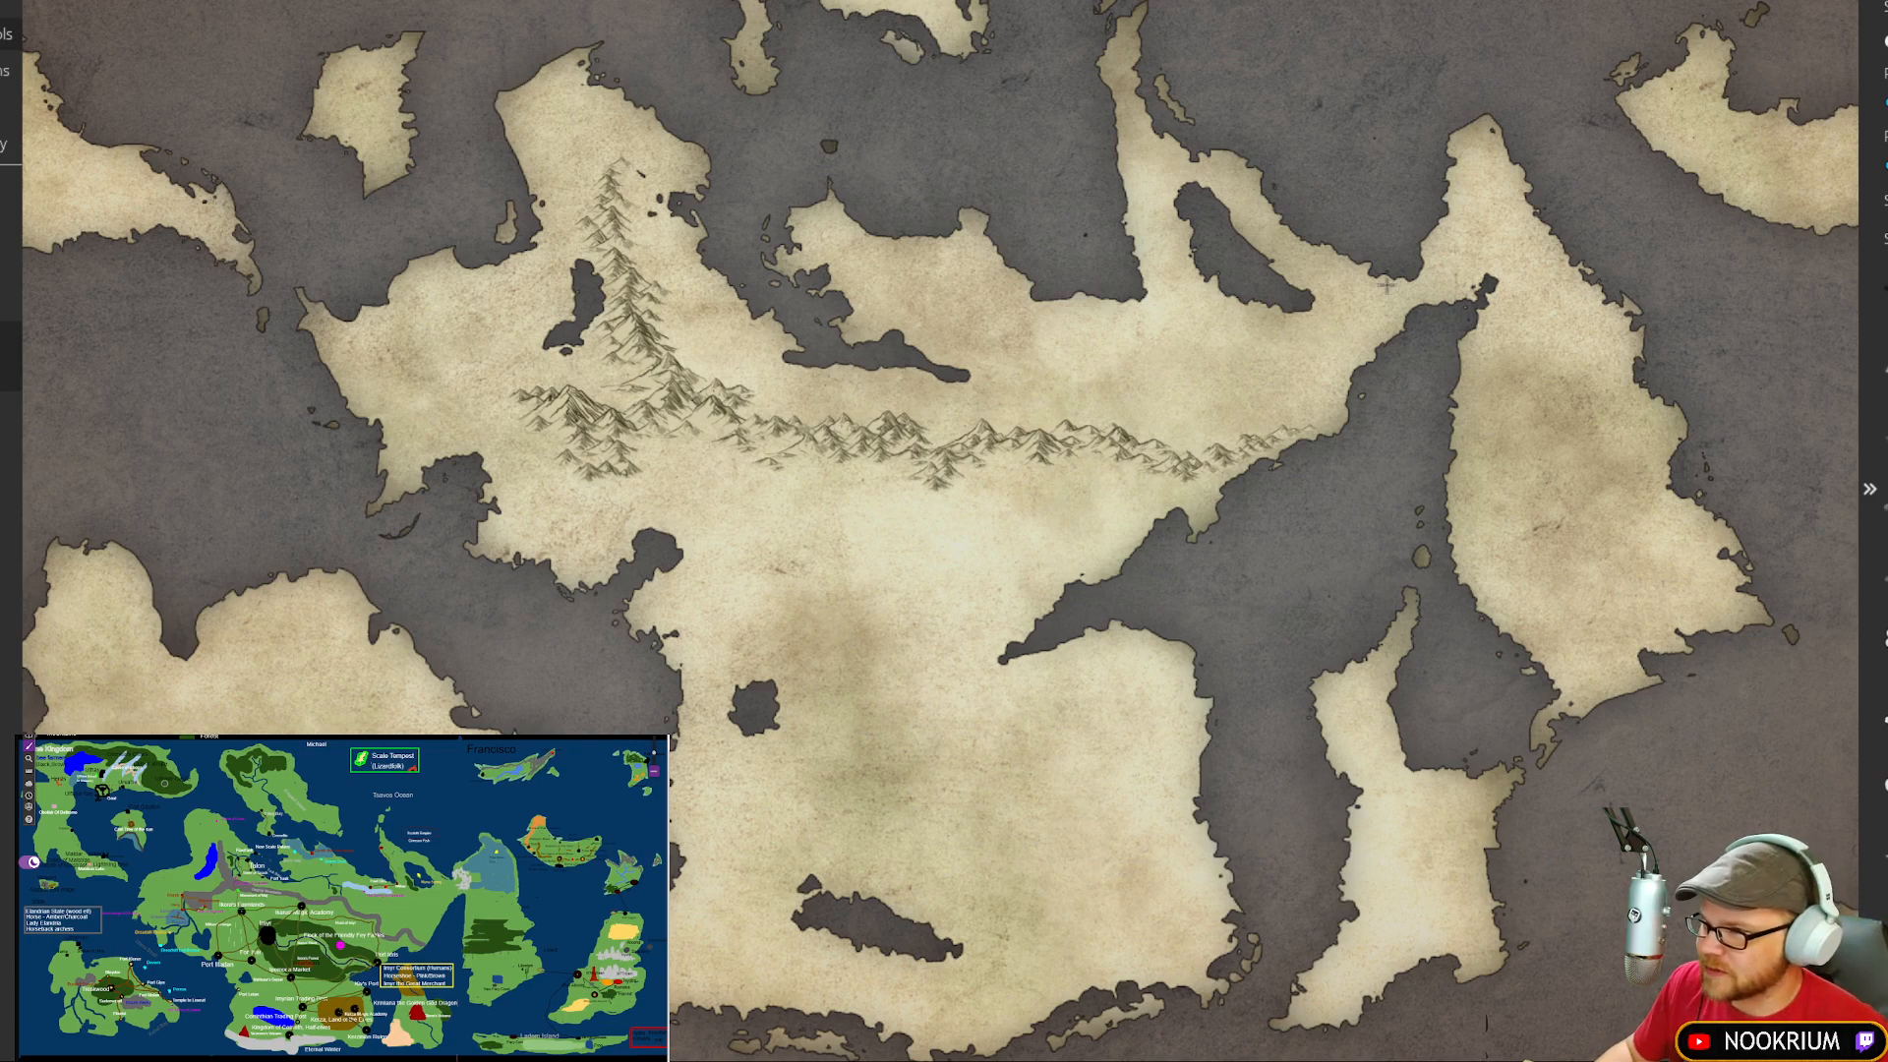
pyautogui.scroll(2, 1385, 286)
pyautogui.scroll(3, 1198, 423)
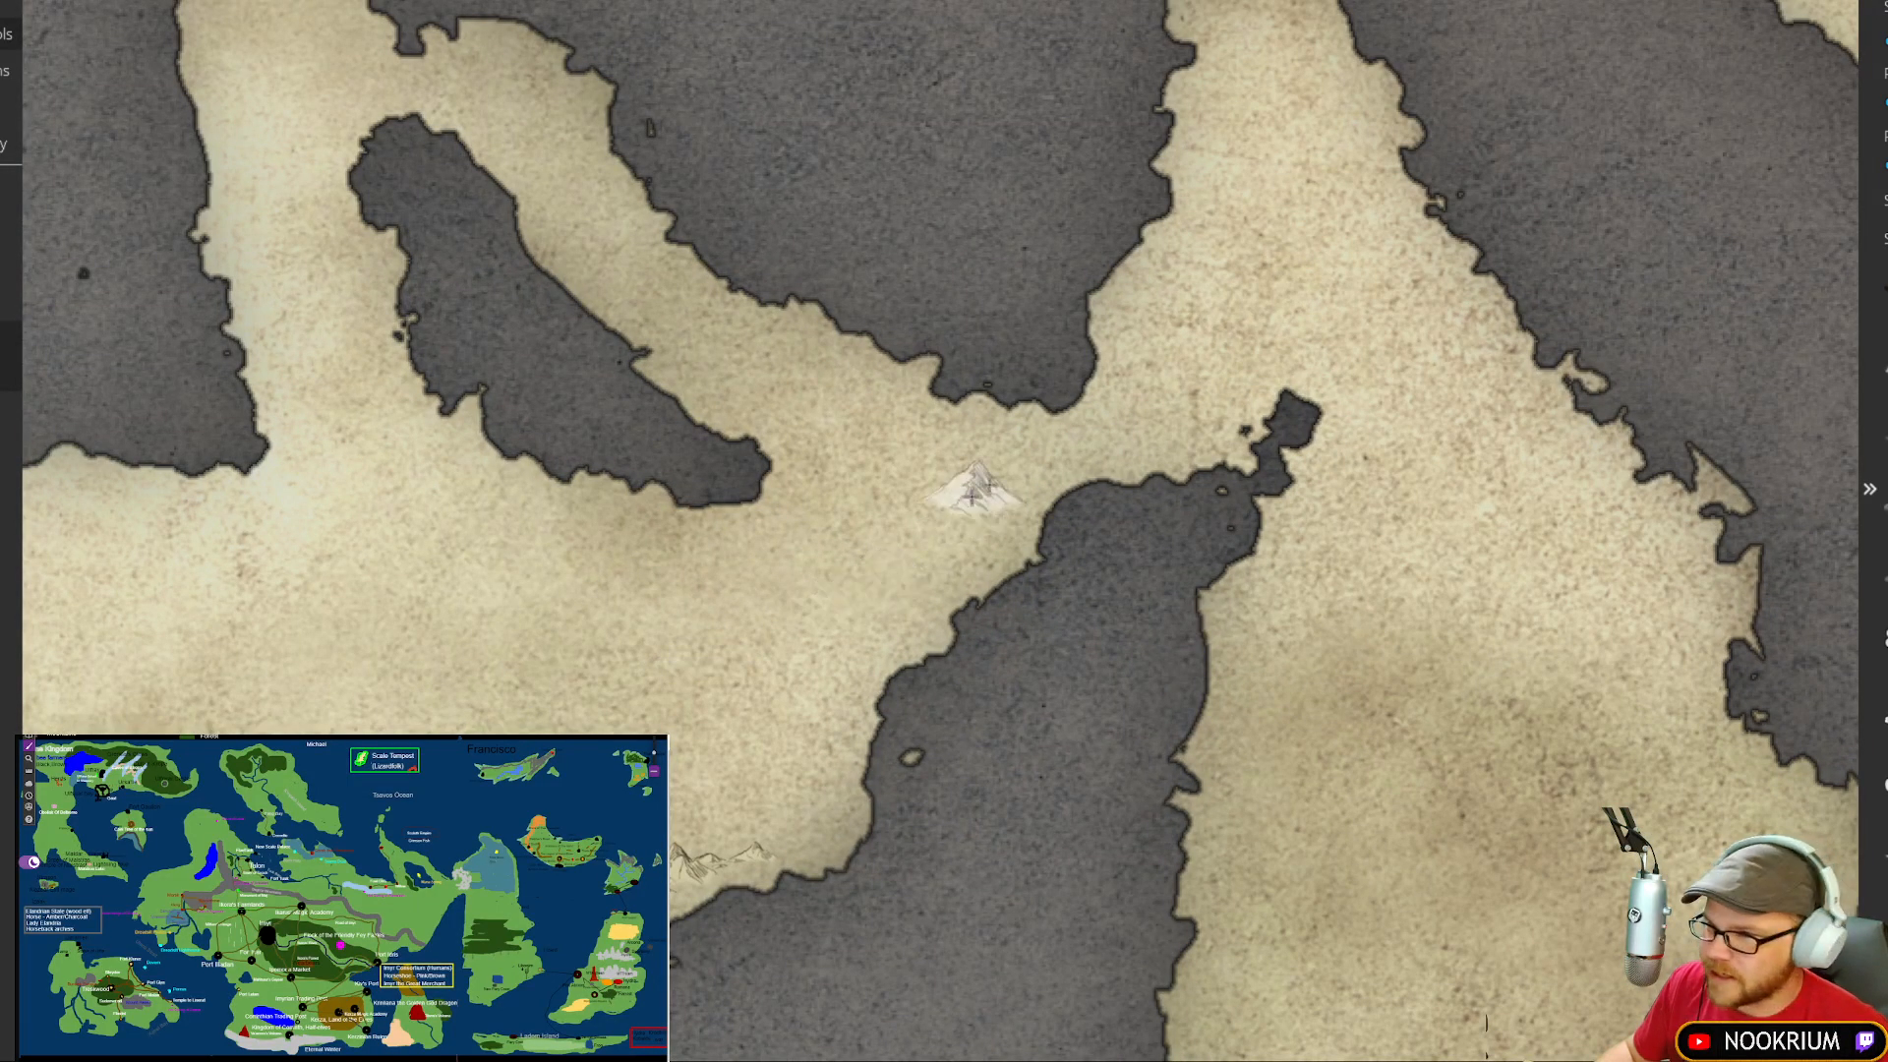
pyautogui.scroll(-1, 1144, 339)
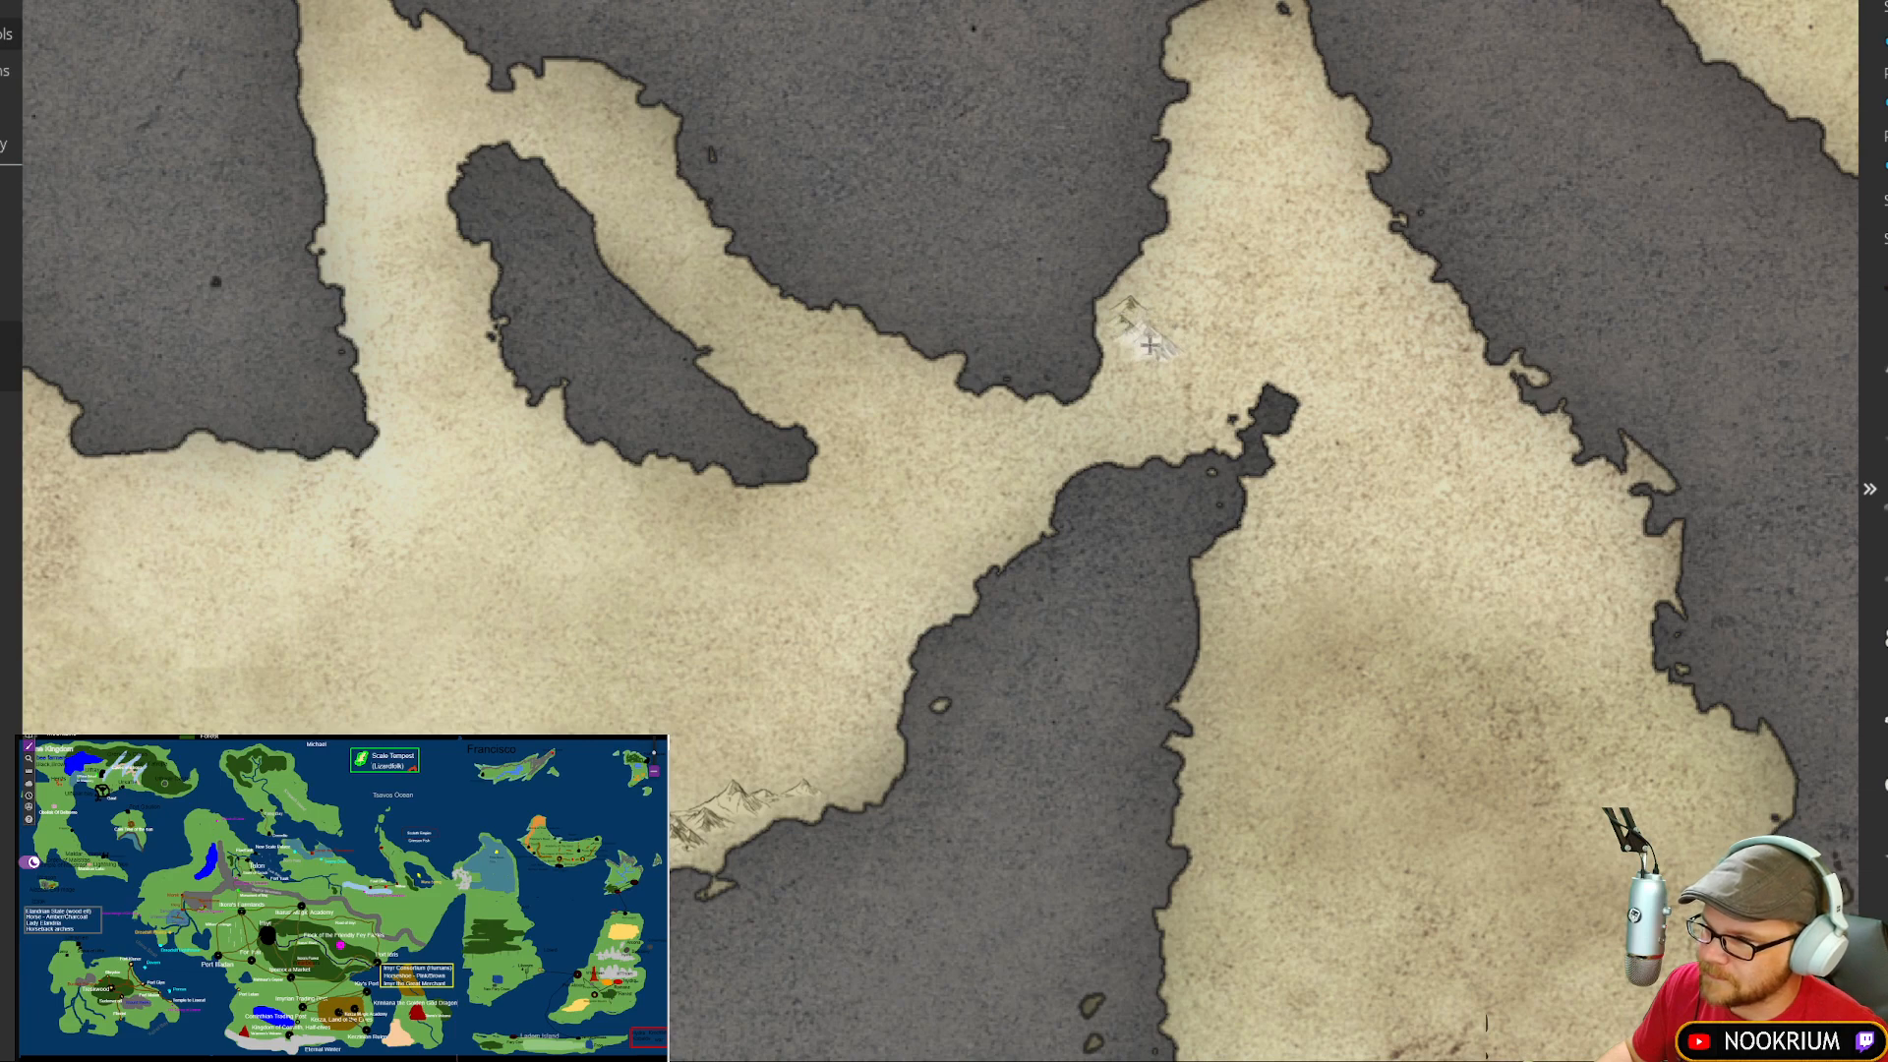
pyautogui.click(1141, 325)
pyautogui.scroll(2, 1155, 335)
pyautogui.moveTo(1207, 349)
pyautogui.mouseDown()
pyautogui.moveTo(1113, 373)
pyautogui.moveTo(1078, 421)
pyautogui.moveTo(1171, 413)
pyautogui.mouseUp()
pyautogui.click(1170, 413)
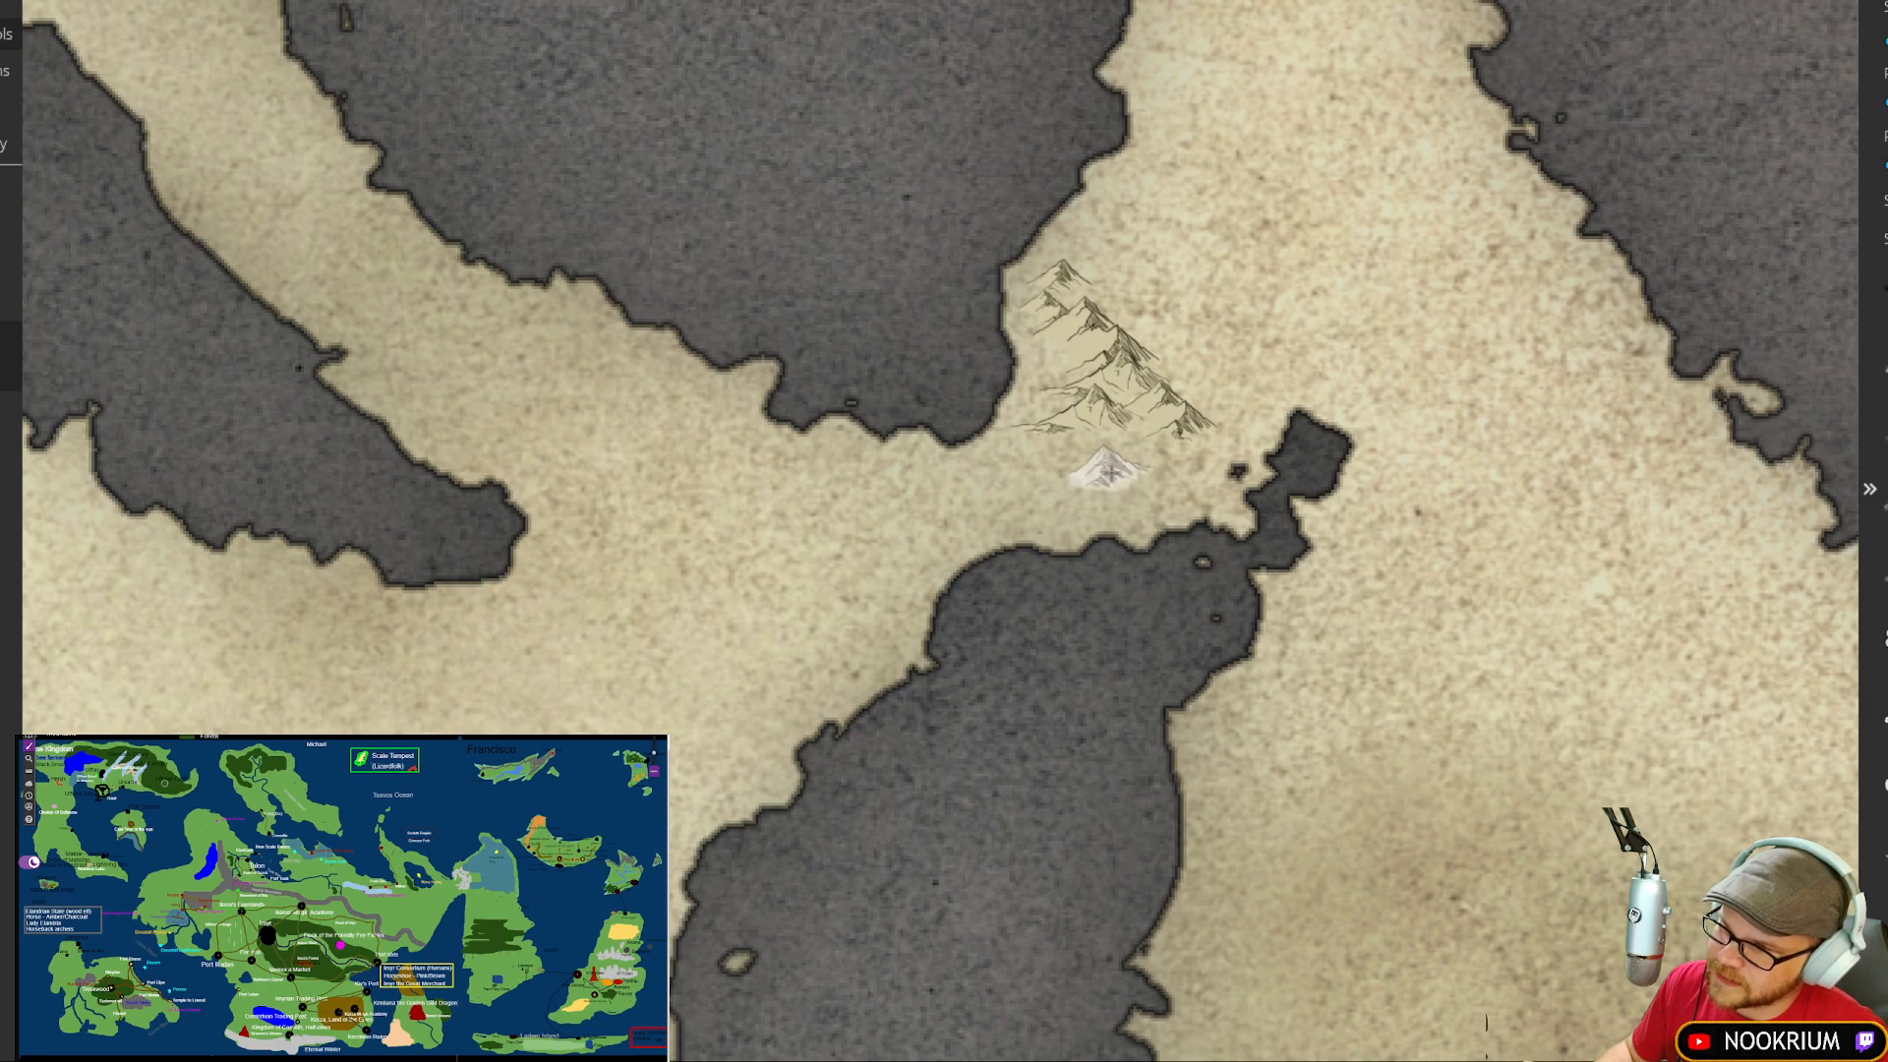
# Step: Extend the isthmus cluster southwest with small peaks along the southern shore
pyautogui.click(1108, 444)
pyautogui.click(1092, 471)
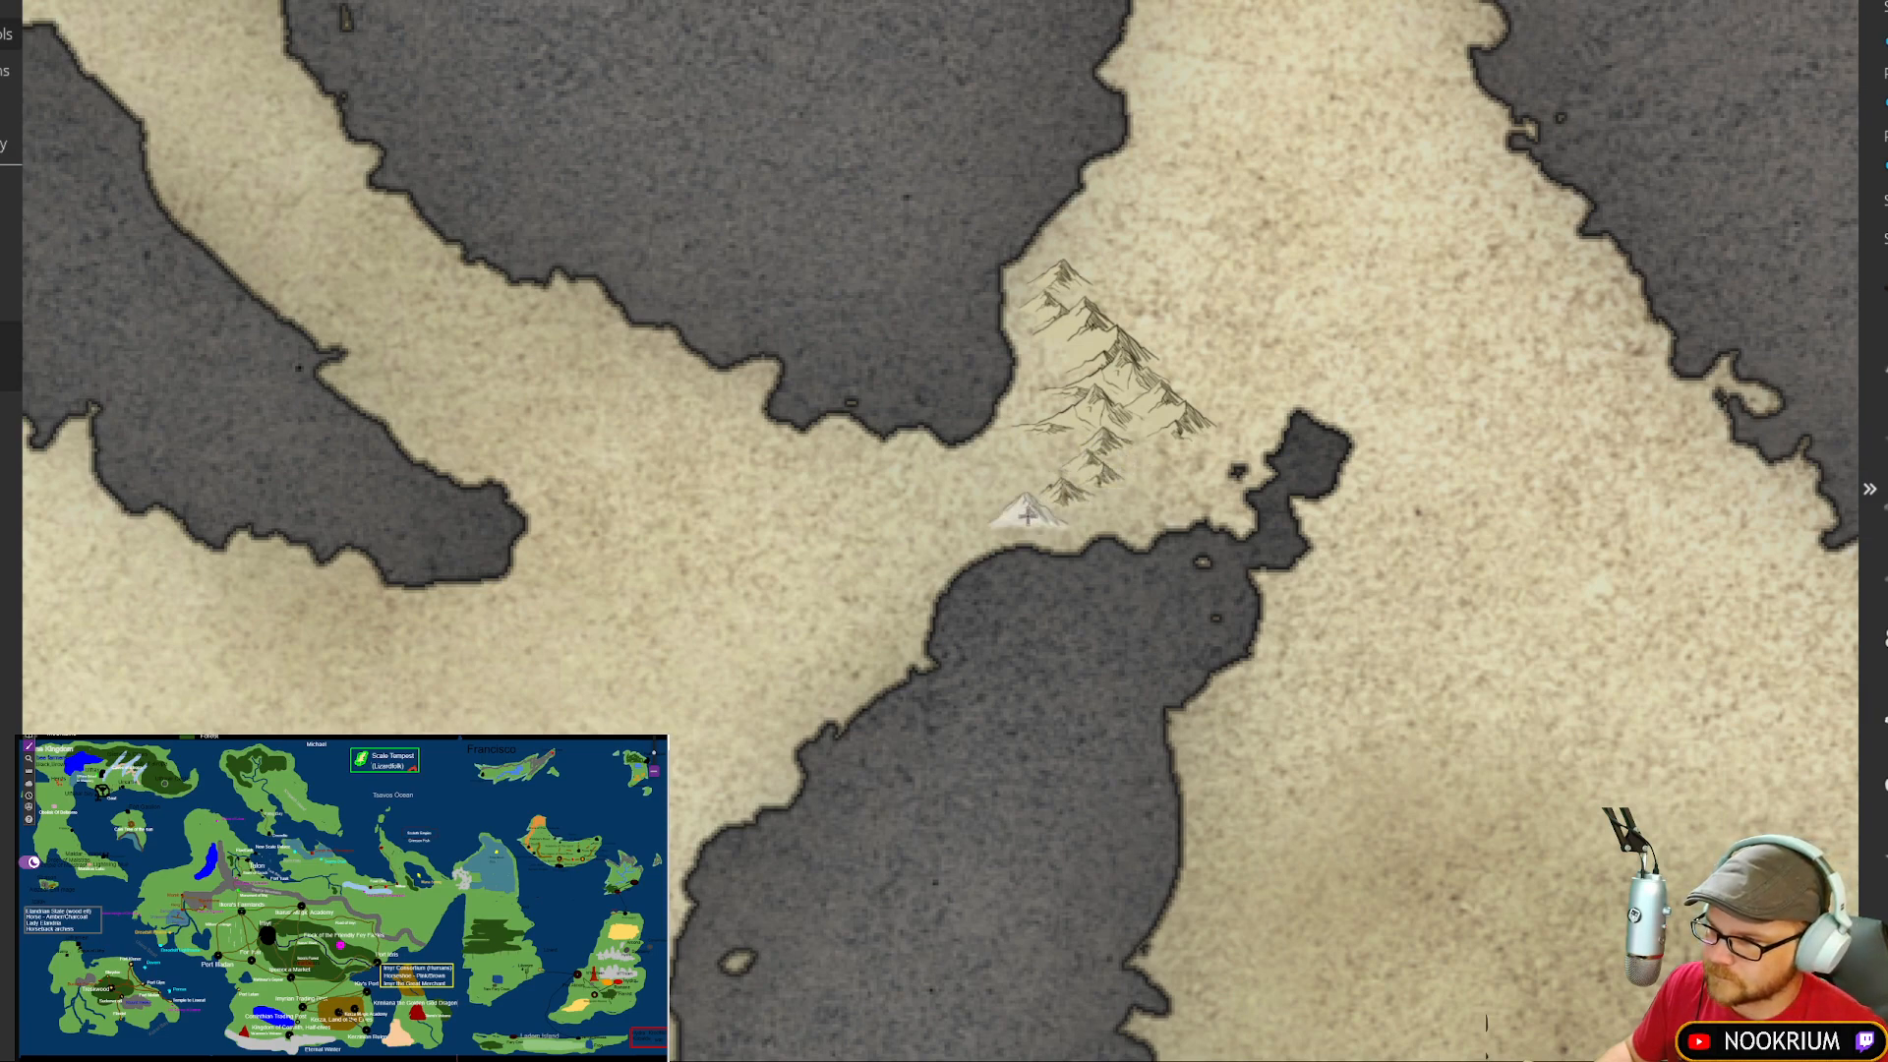
pyautogui.click(1027, 515)
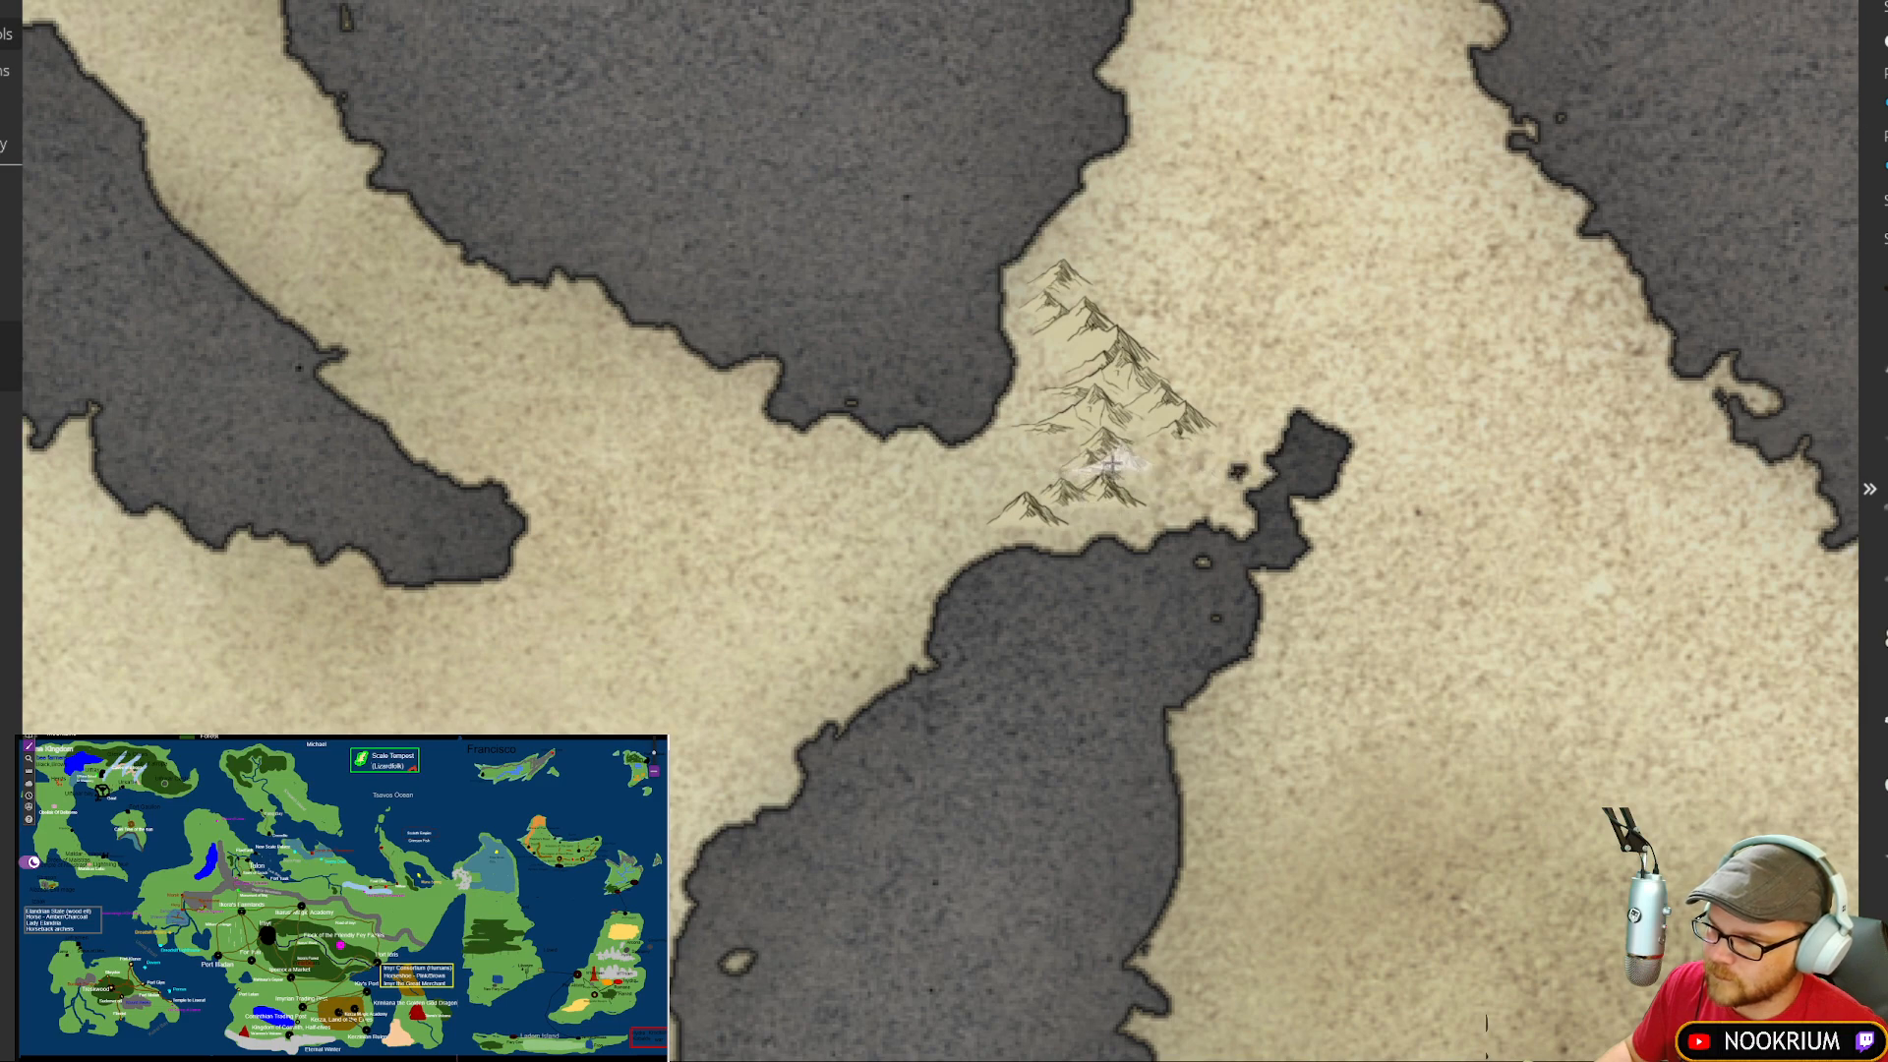
pyautogui.click(973, 531)
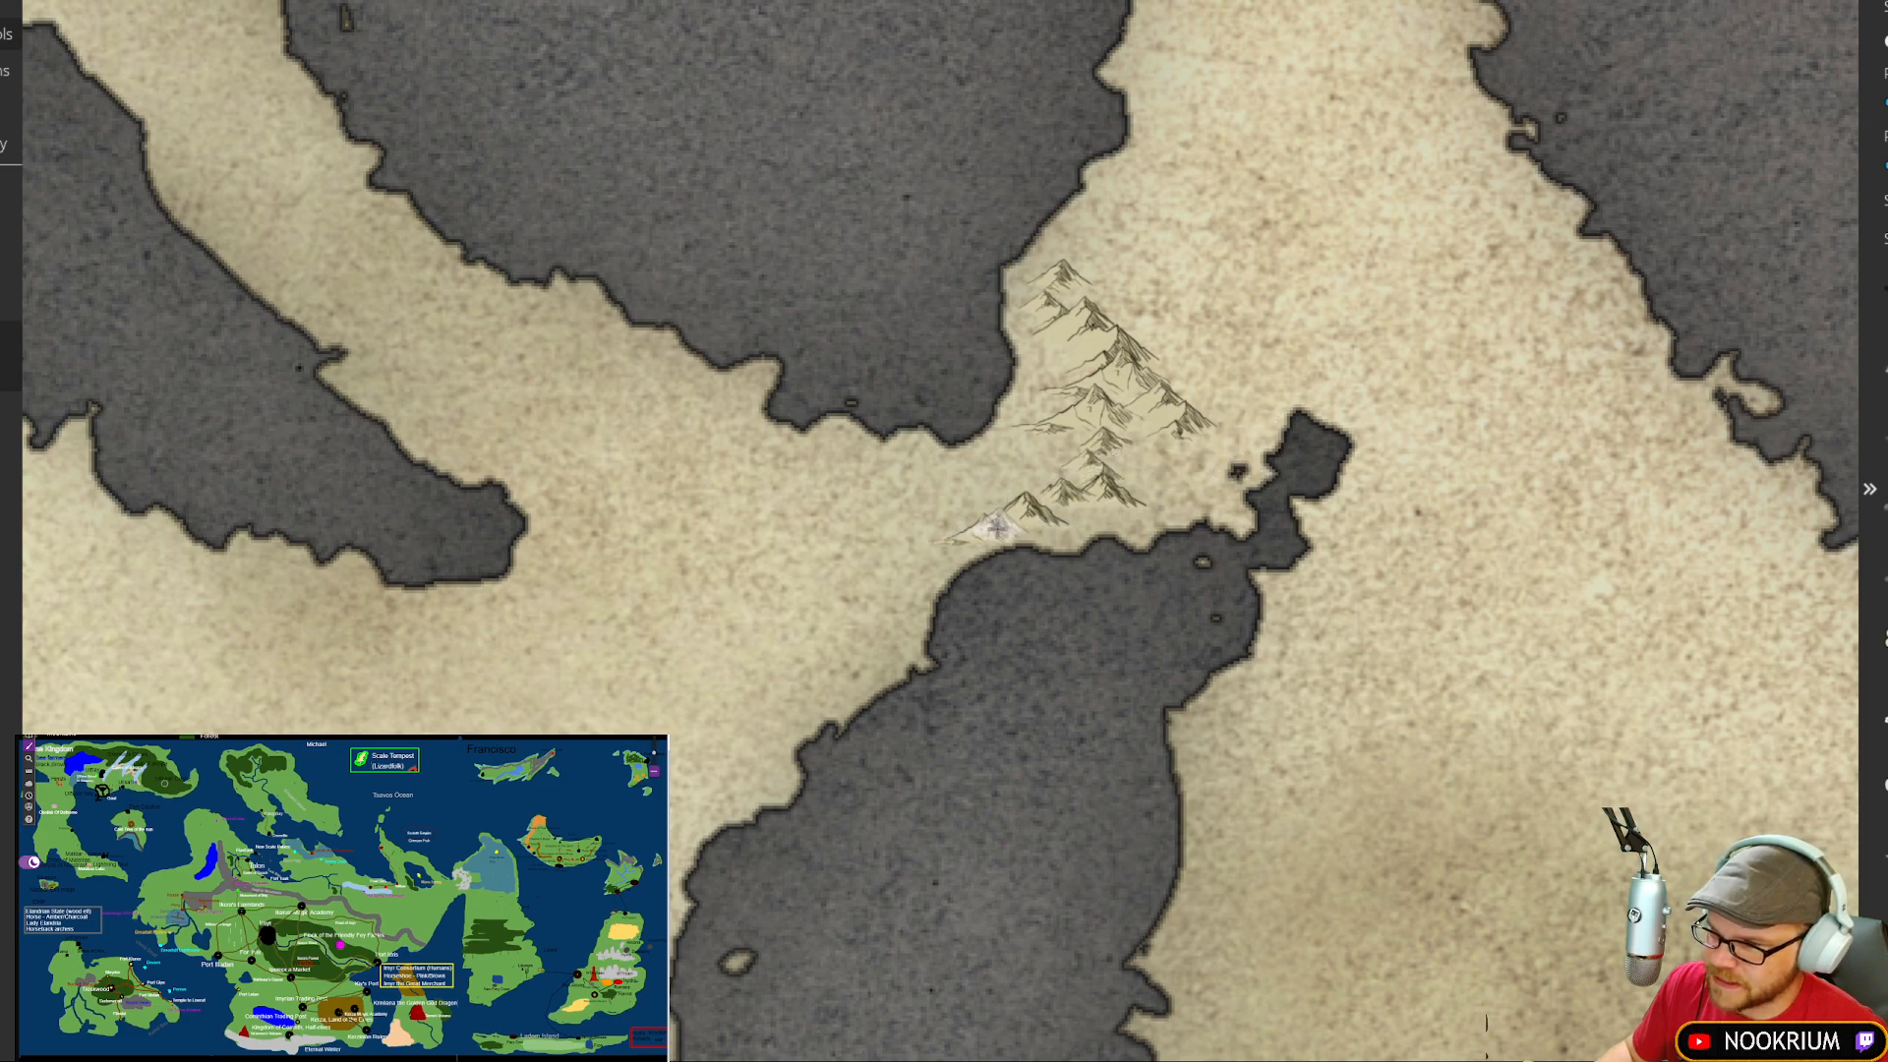
pyautogui.click(996, 528)
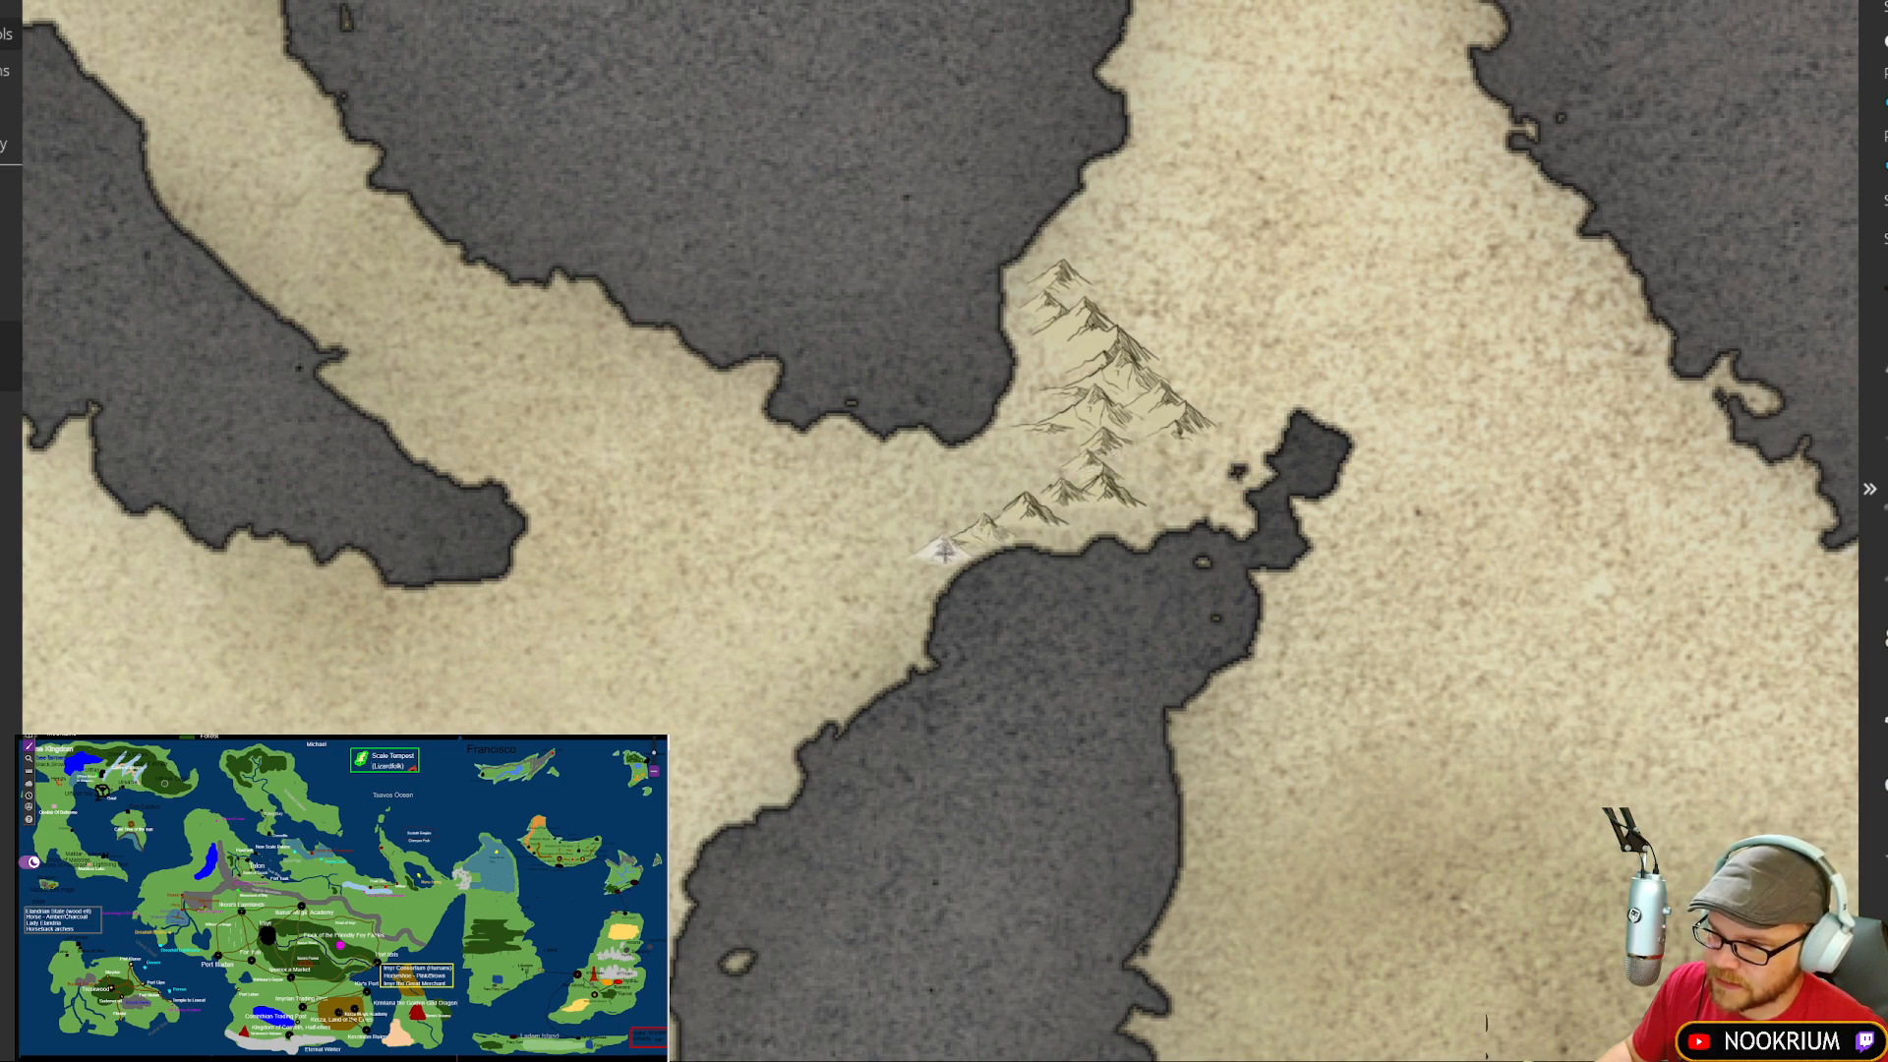
# Step: Thicken the isthmus cluster with more peaks on its northern and eastern sides
pyautogui.click(1087, 291)
pyautogui.click(1101, 269)
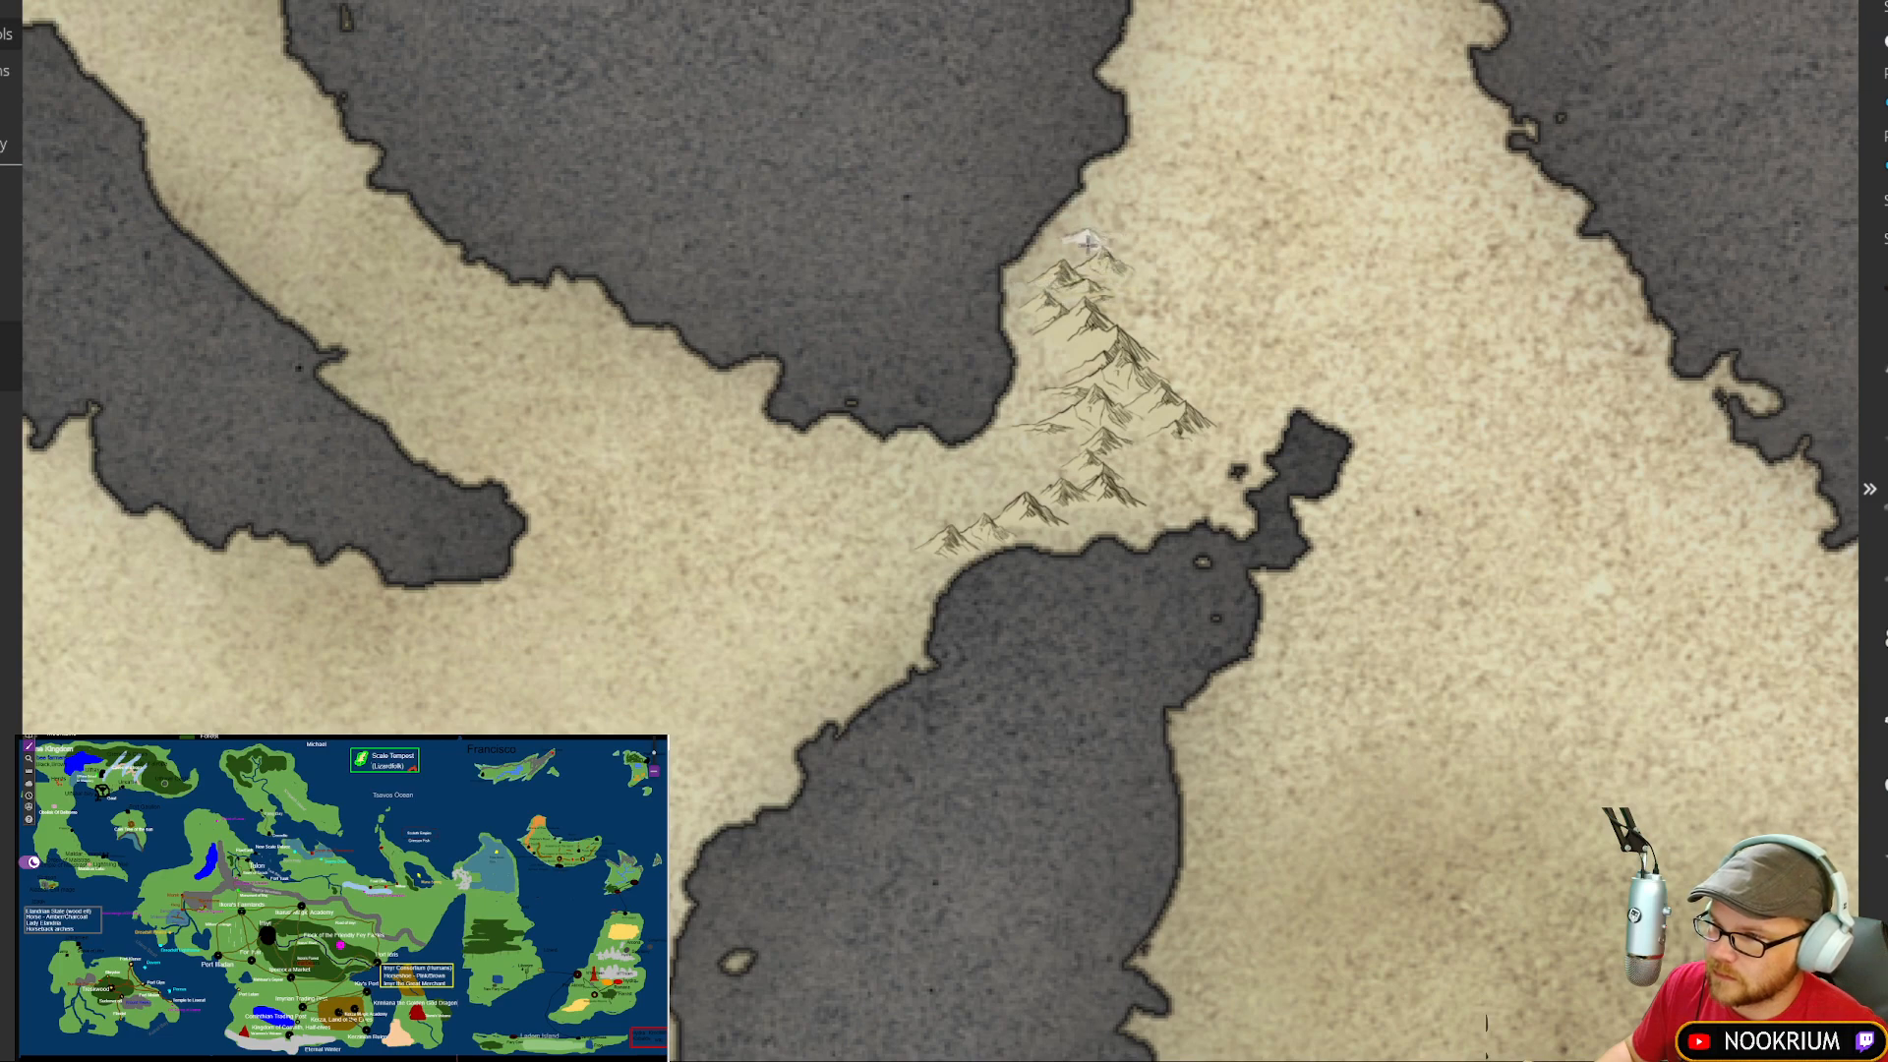
pyautogui.click(1088, 241)
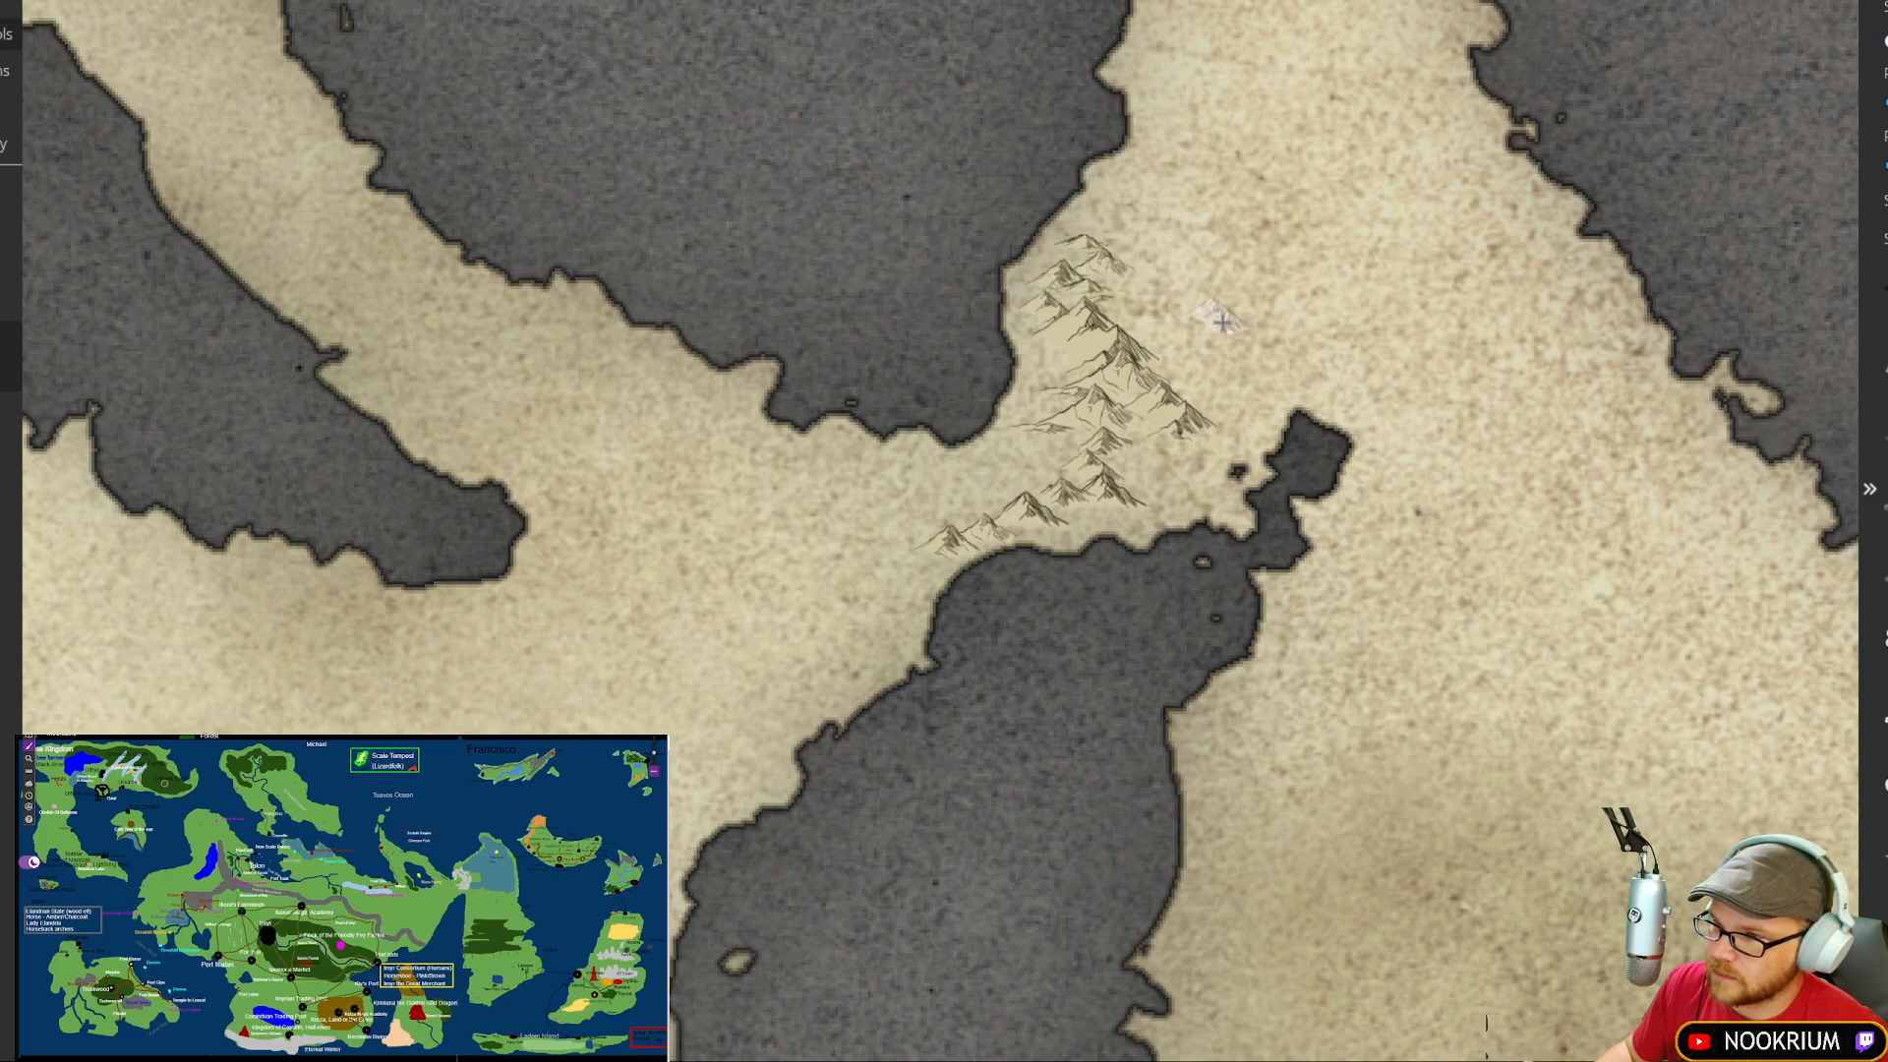
pyautogui.click(1163, 358)
pyautogui.scroll(-3, 1281, 312)
pyautogui.click(1207, 391)
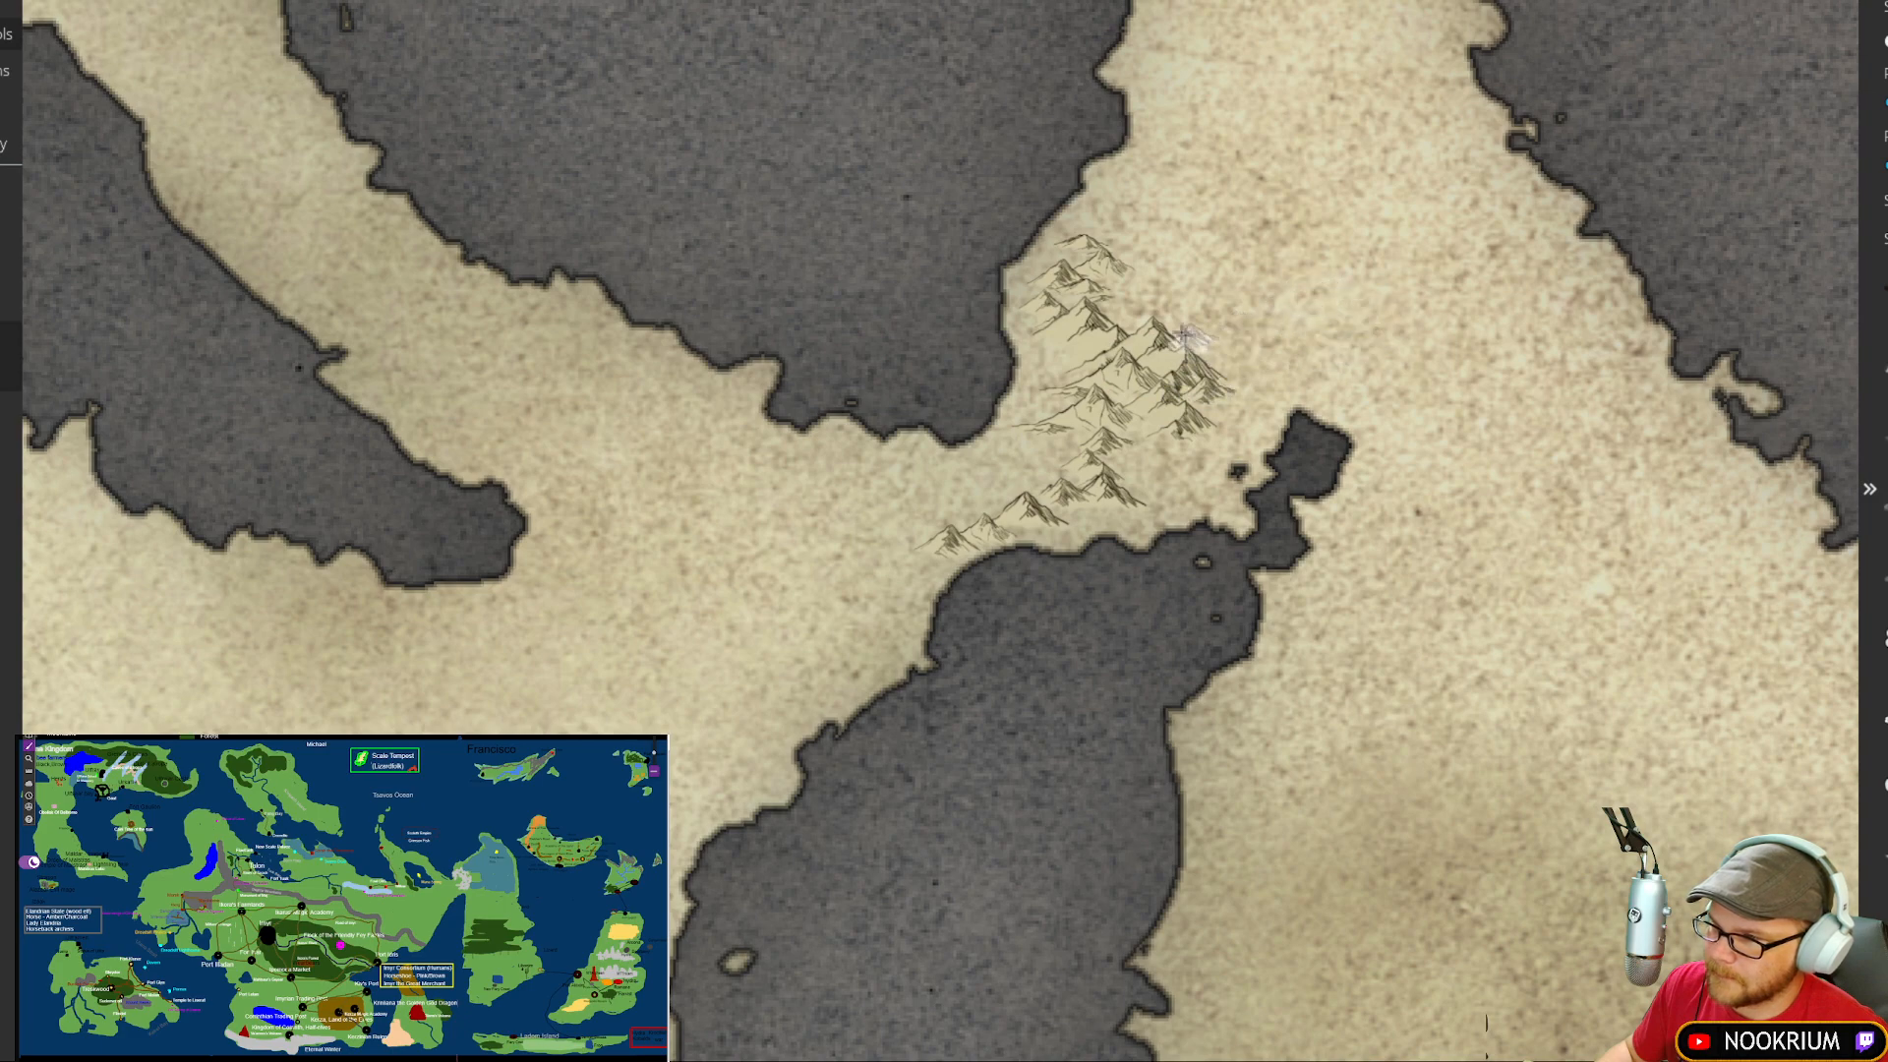
pyautogui.click(1151, 319)
pyautogui.click(1188, 317)
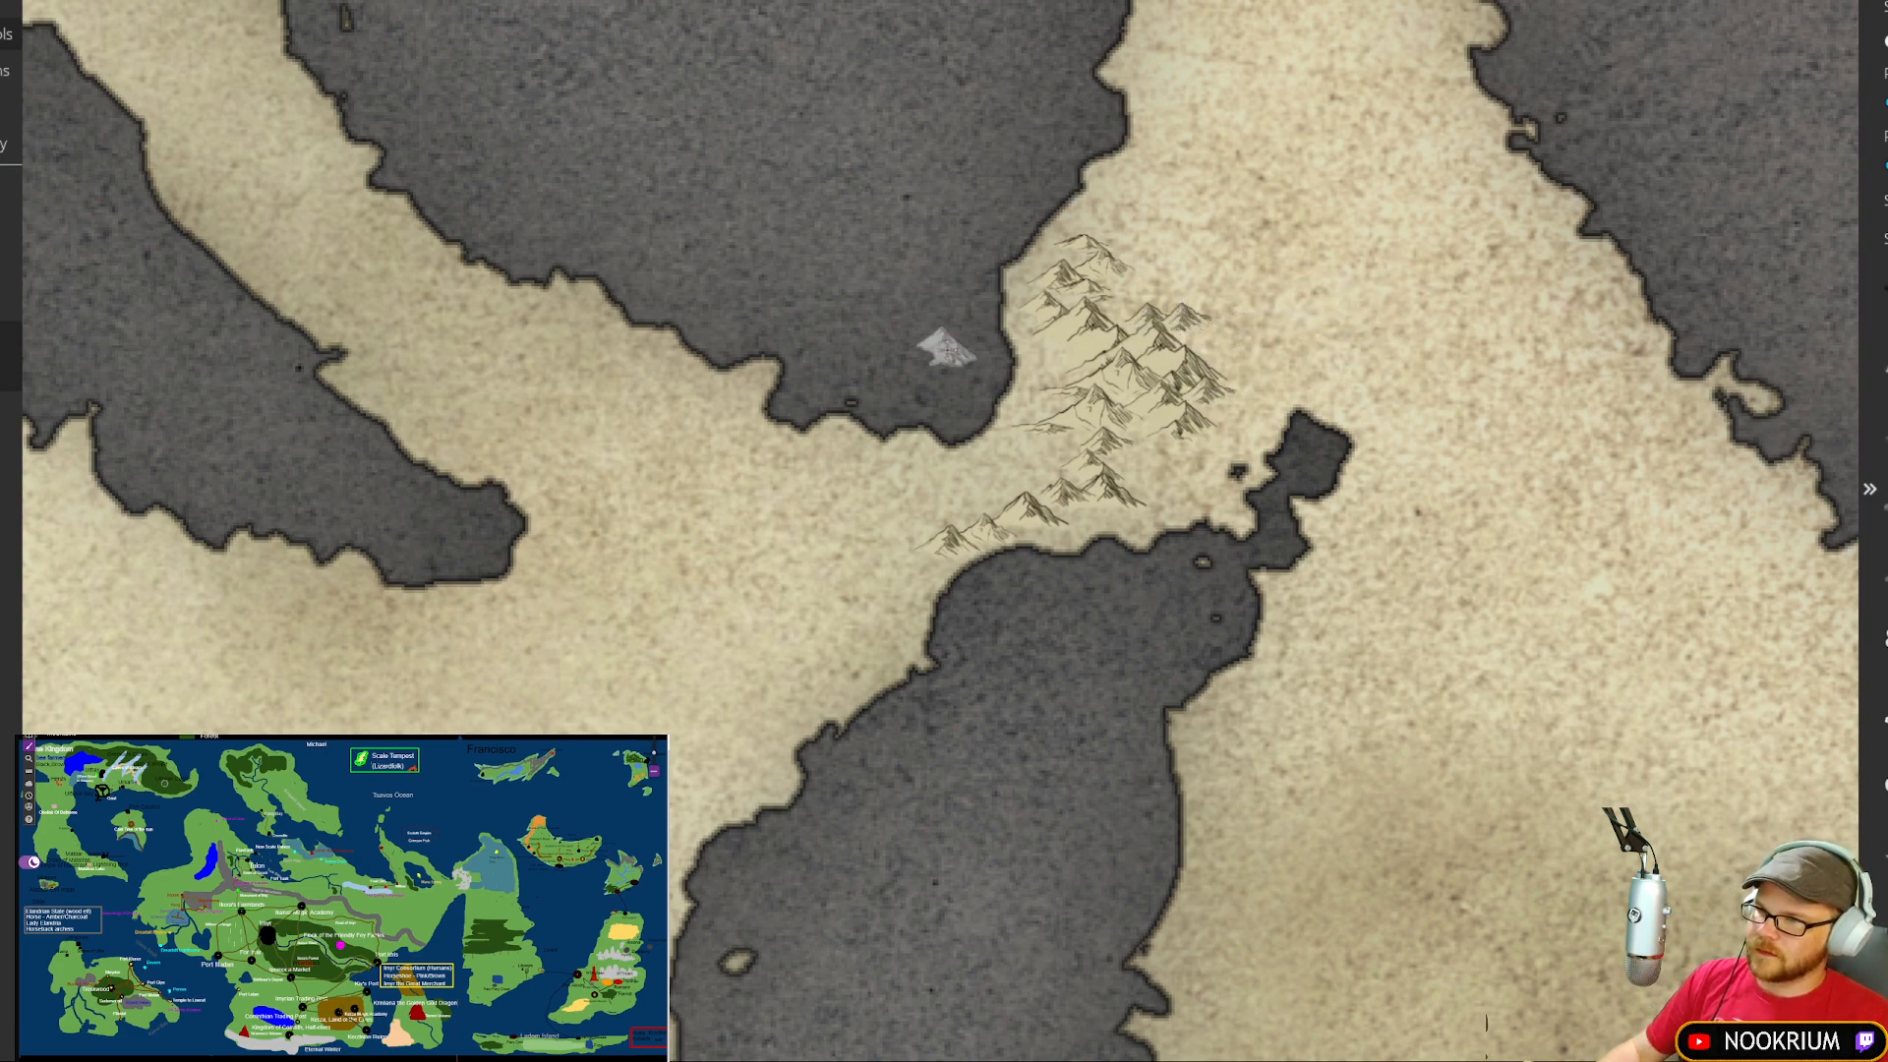
# Step: Place the first small peaks in the eastern half of the long island at the map's northern edge
pyautogui.scroll(-4, 948, 348)
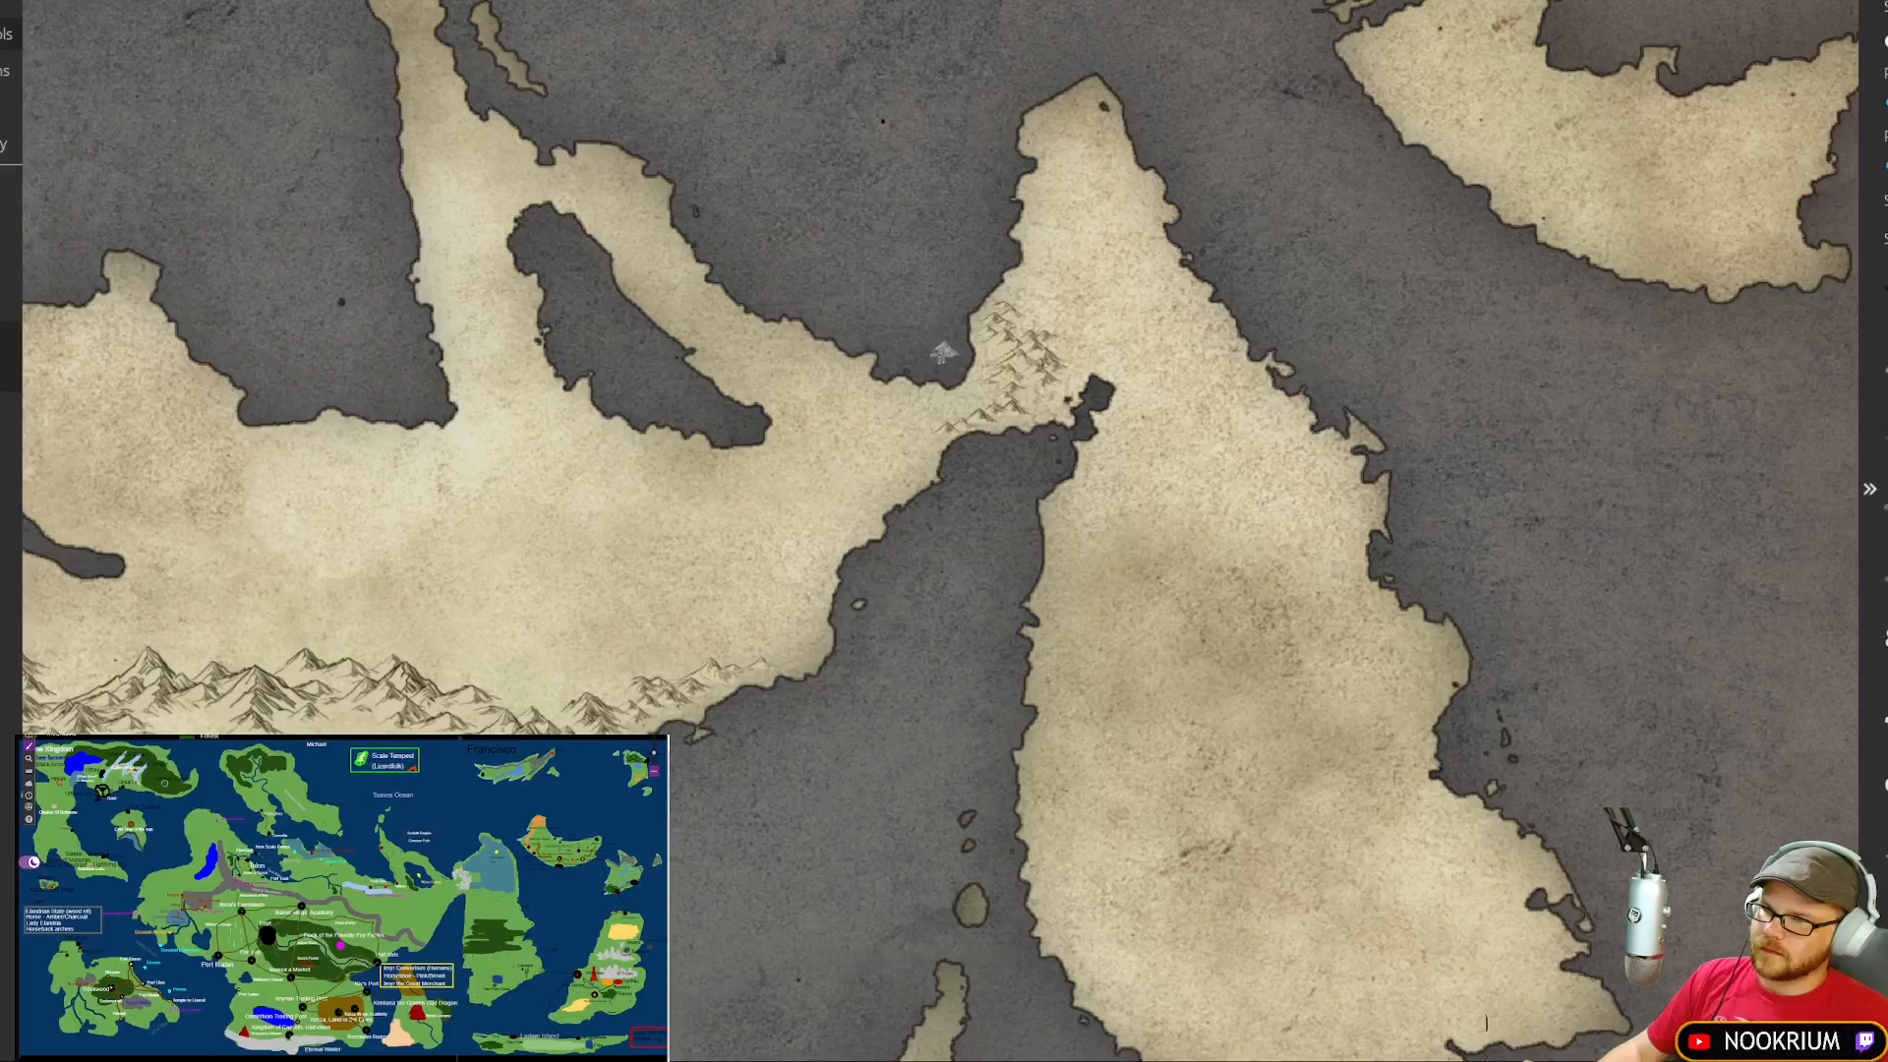
pyautogui.moveTo(777, 455); pyautogui.dragTo(1003, 369)
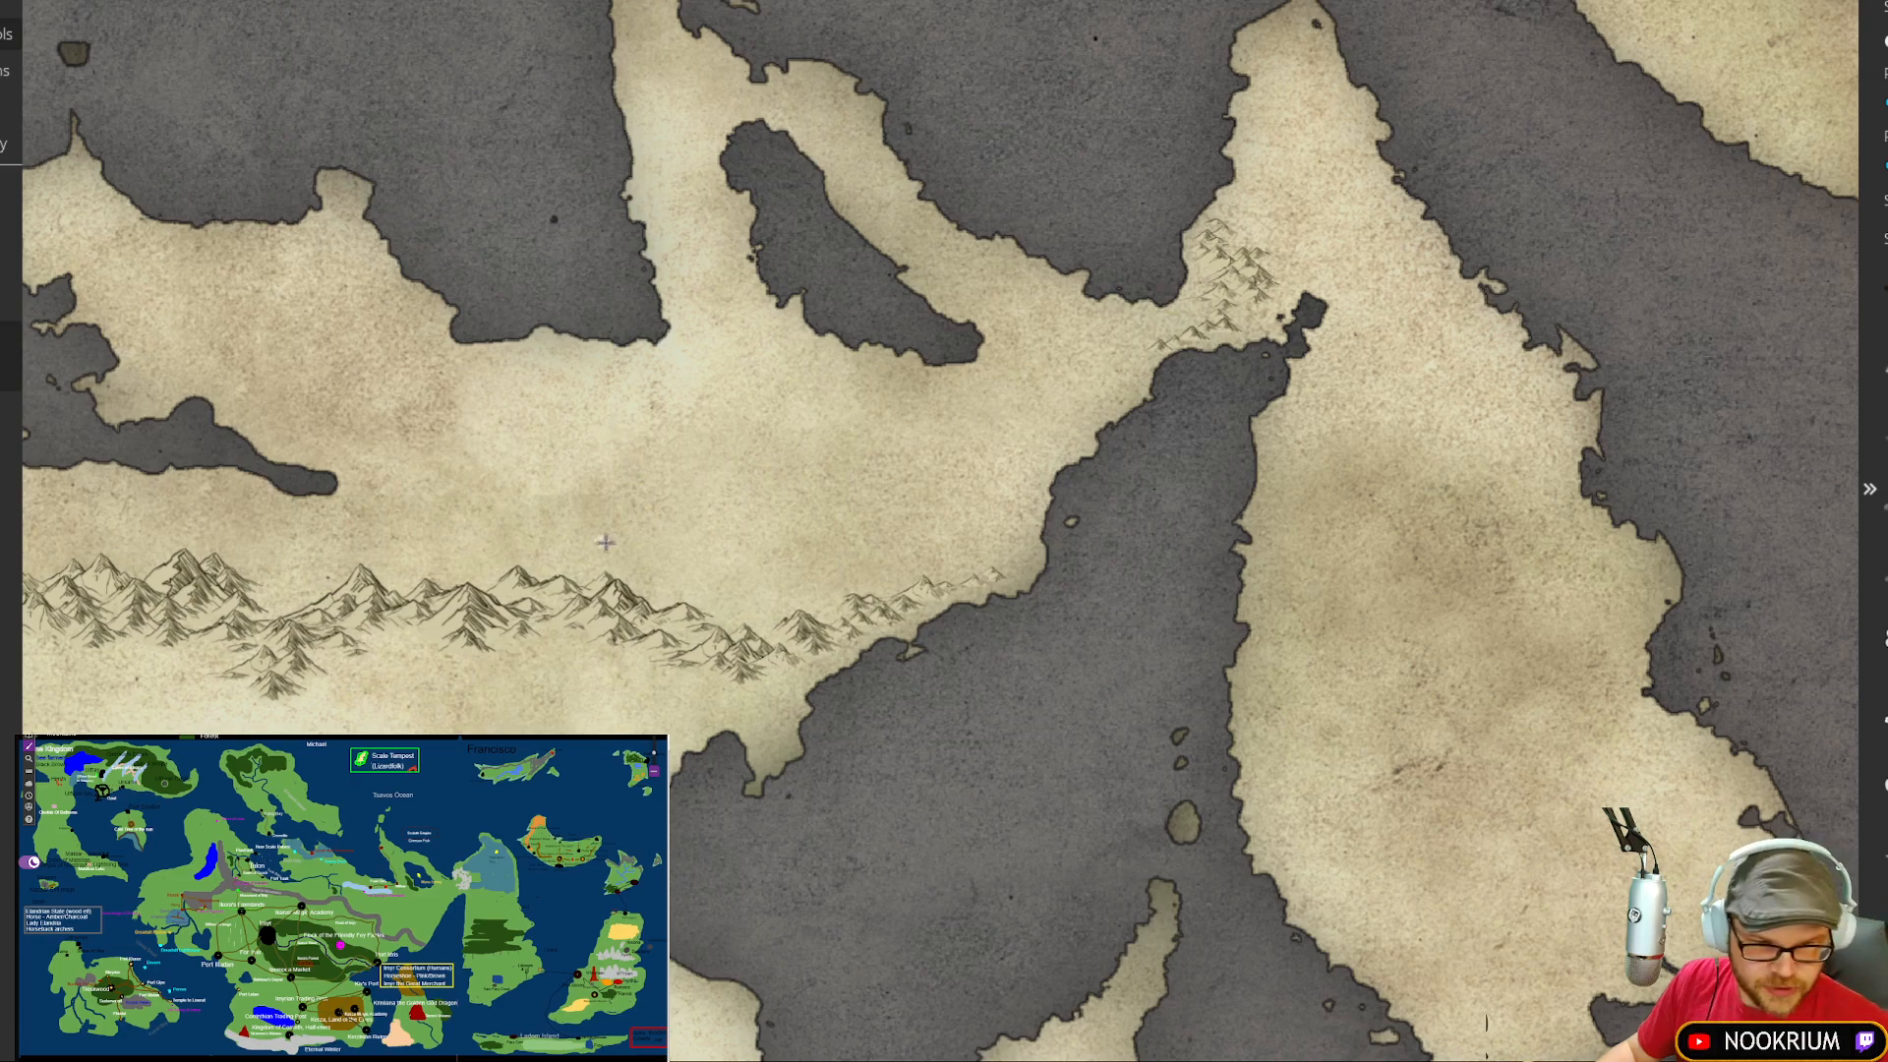
pyautogui.moveTo(1330, 129); pyautogui.dragTo(776, 476)
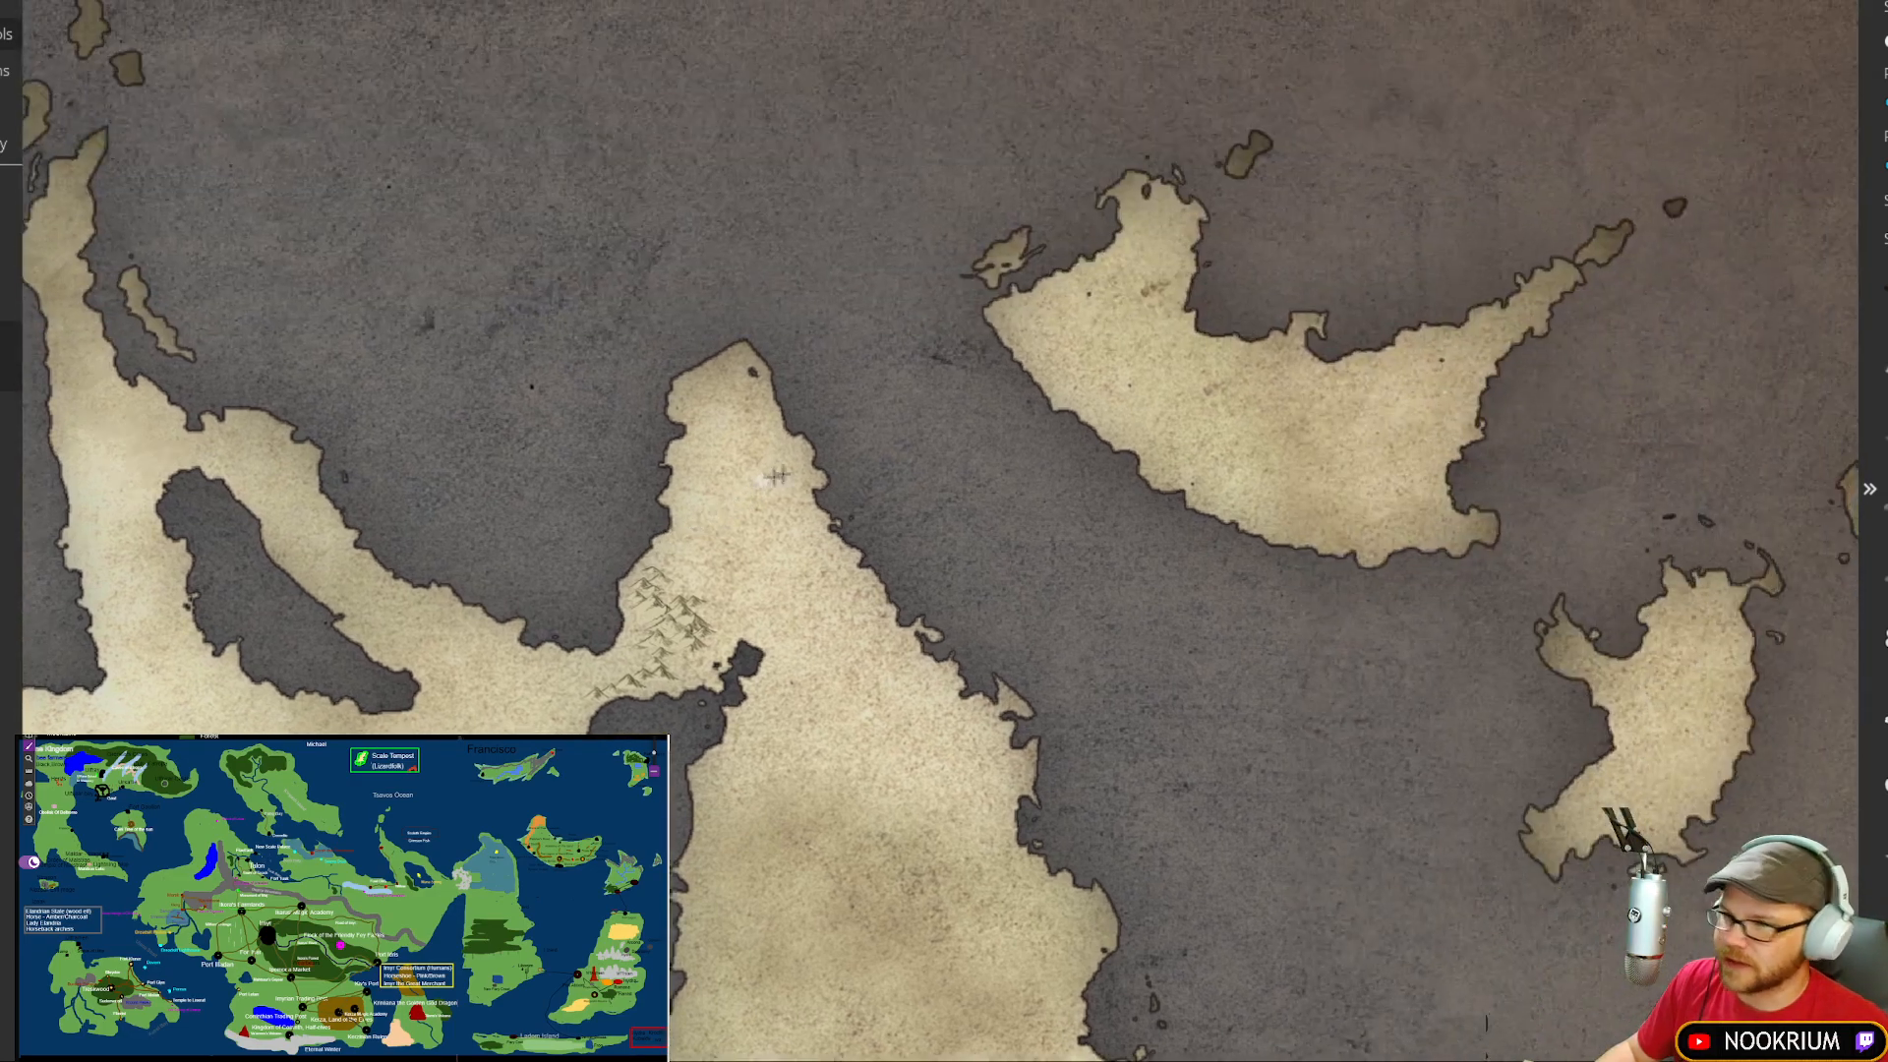
pyautogui.moveTo(1082, 270); pyautogui.dragTo(843, 598)
pyautogui.moveTo(1086, 207); pyautogui.dragTo(982, 543)
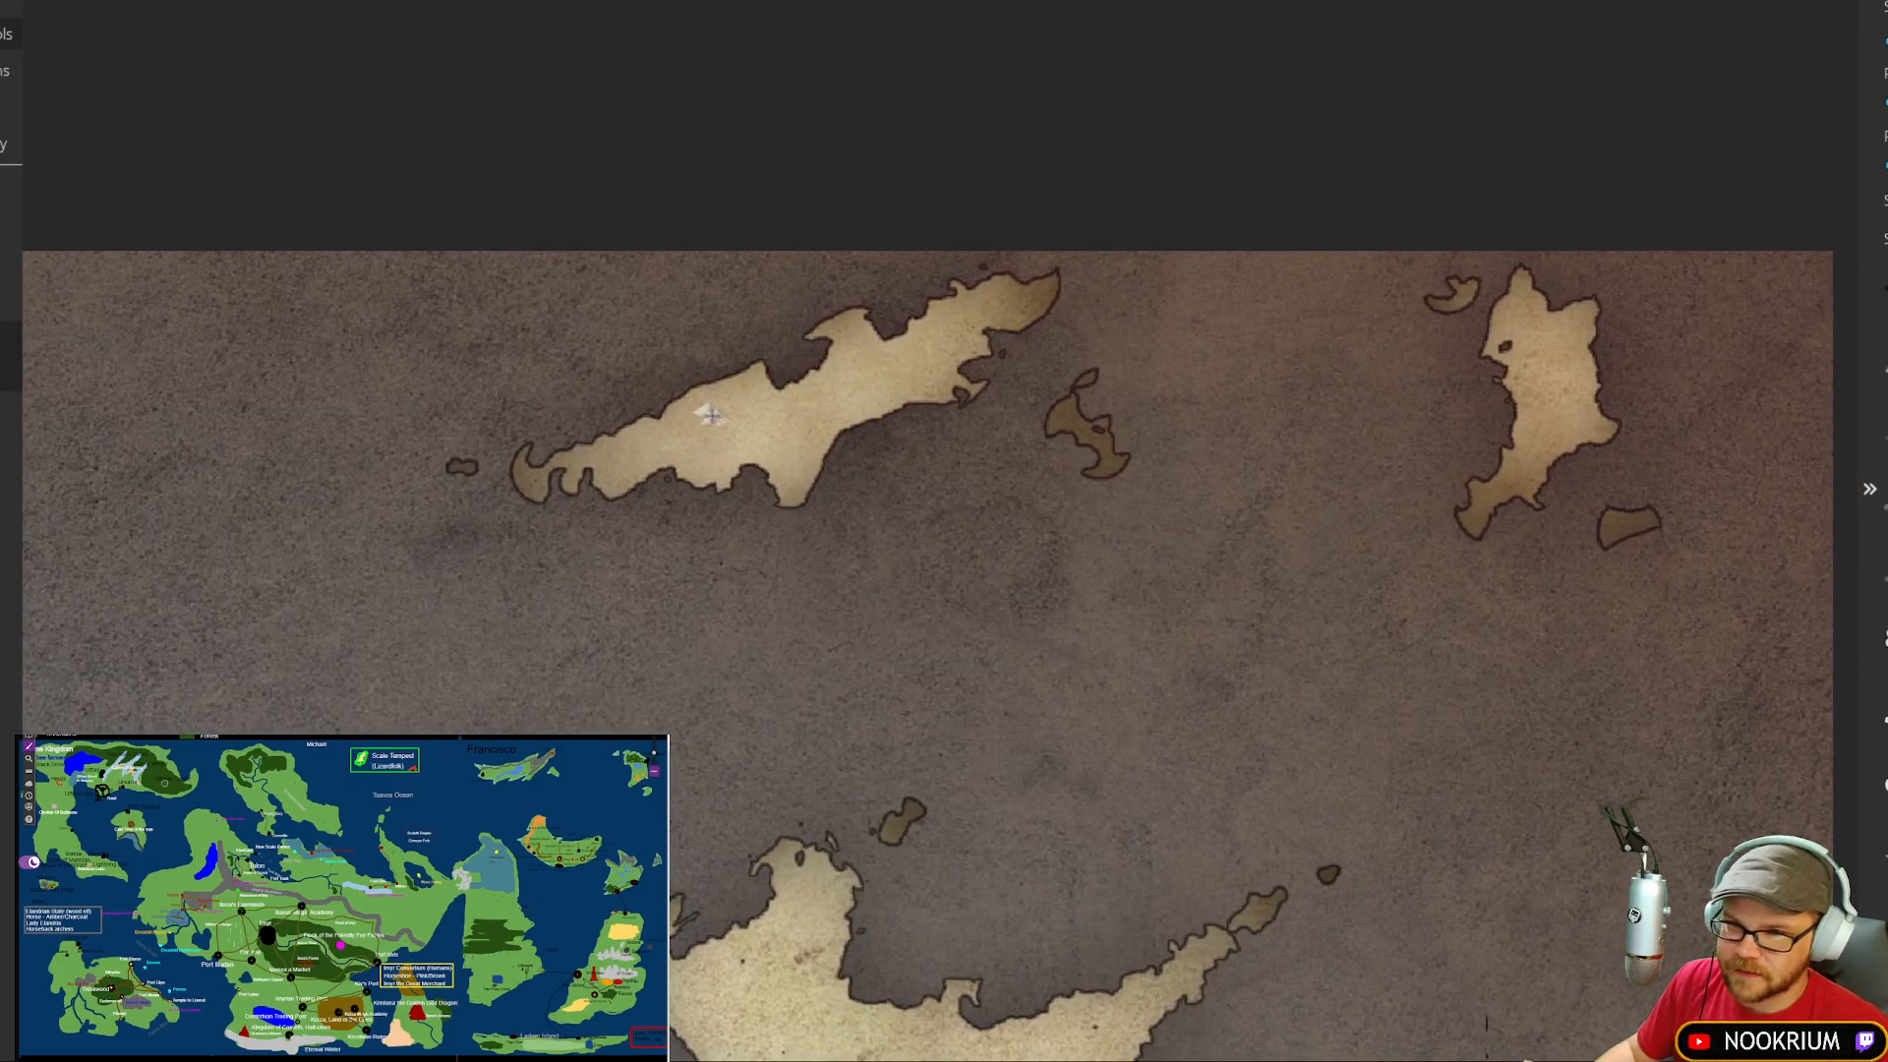
pyautogui.scroll(3, 777, 433)
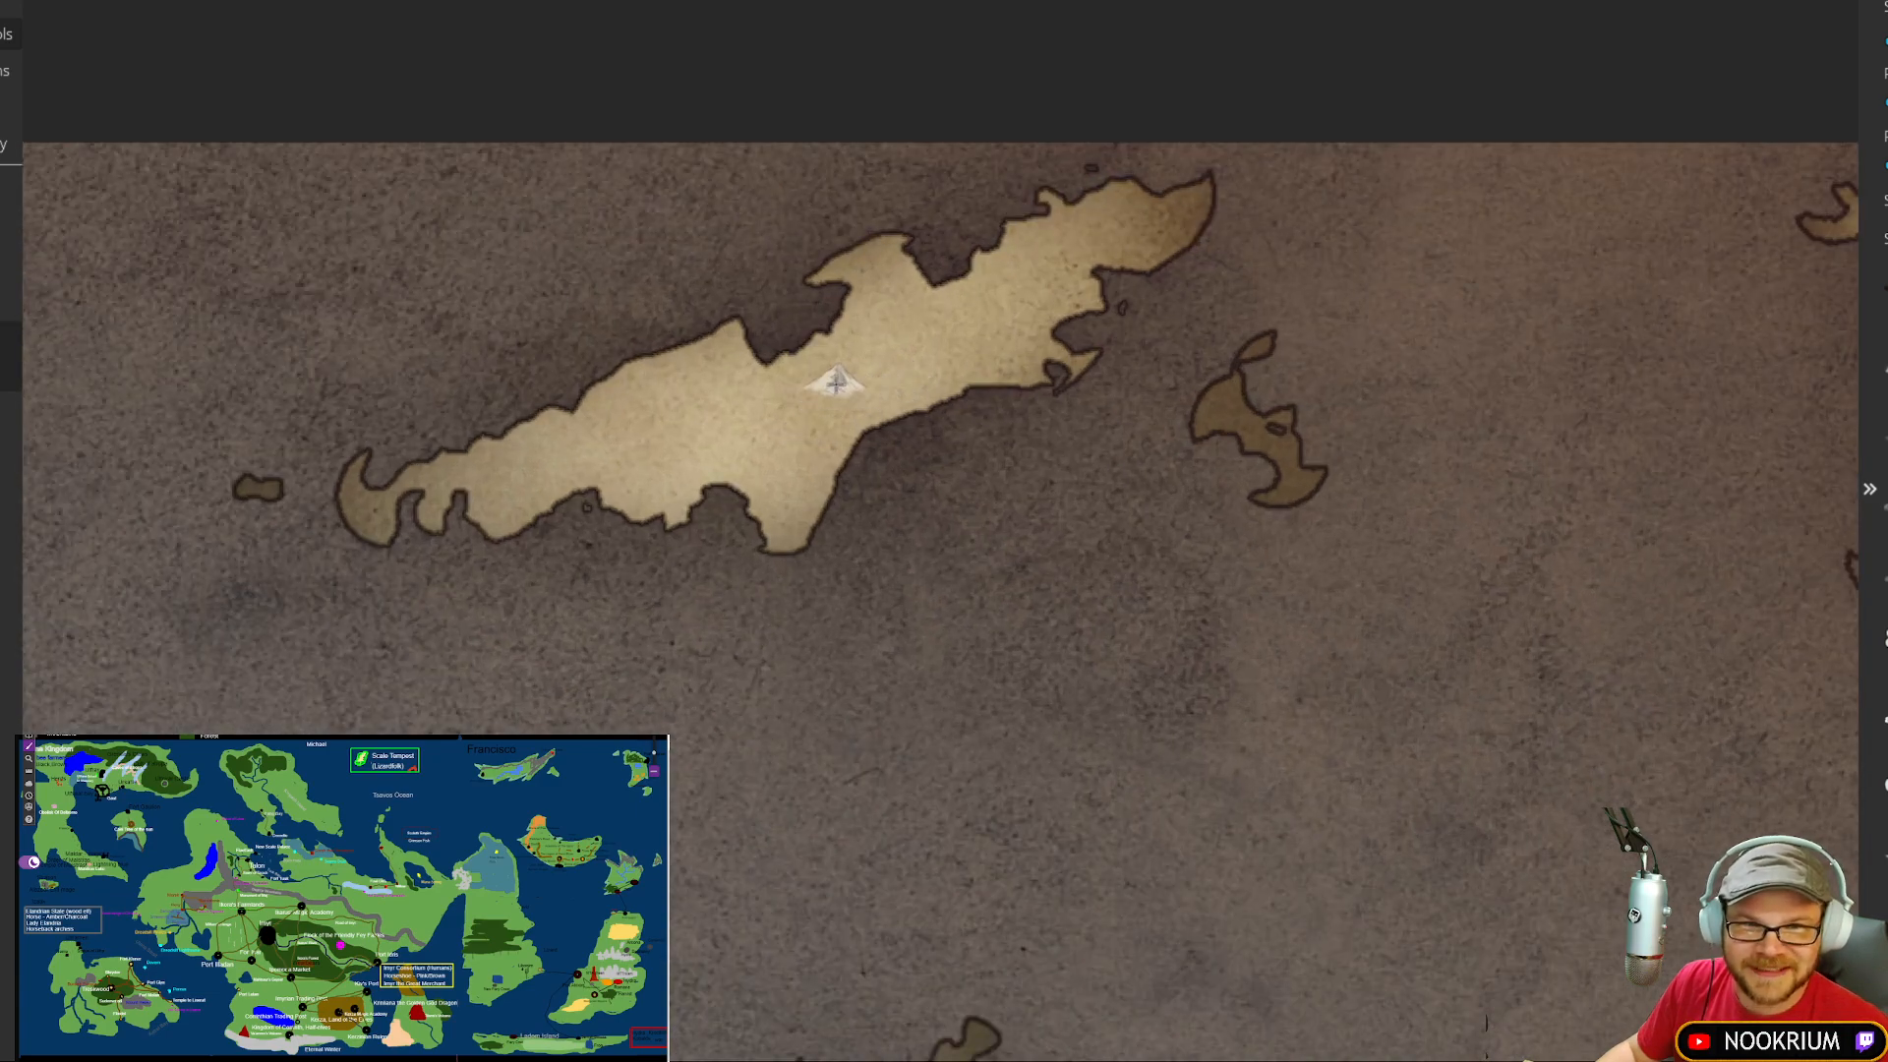
pyautogui.moveTo(832, 366); pyautogui.dragTo(810, 382)
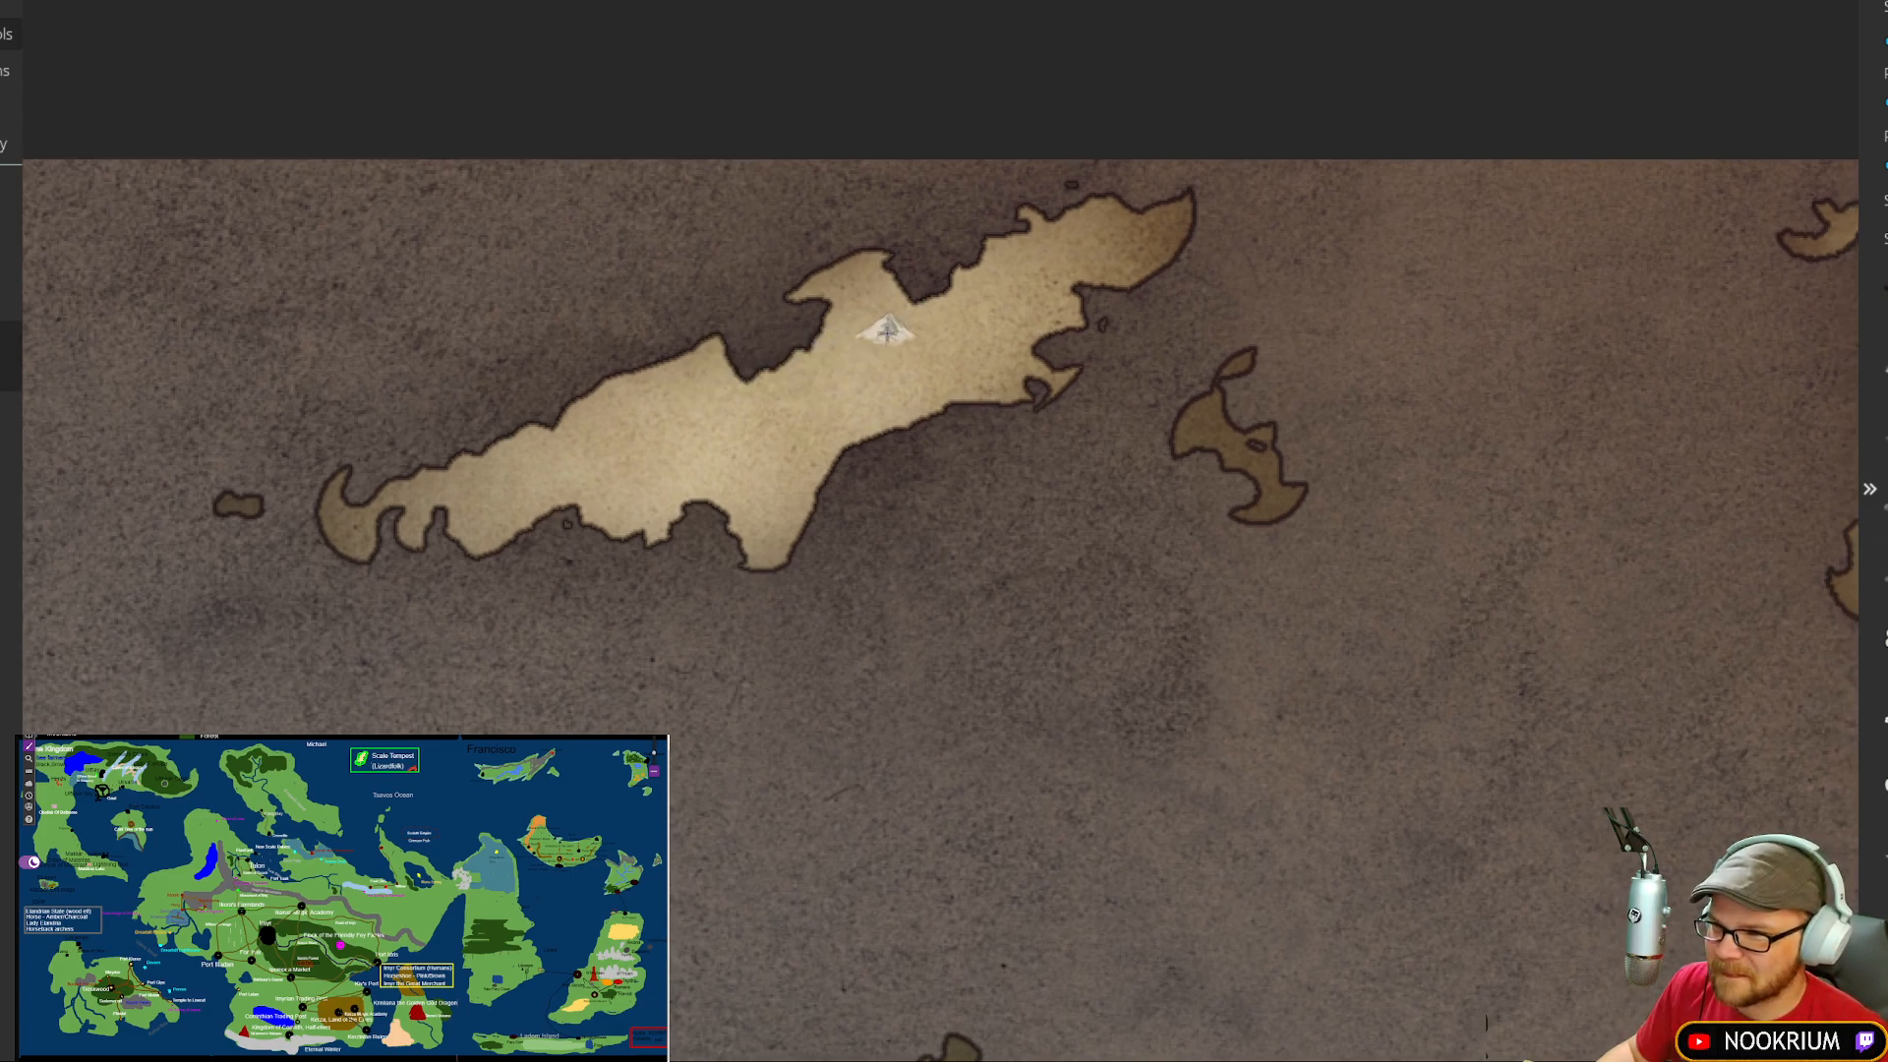
pyautogui.click(885, 333)
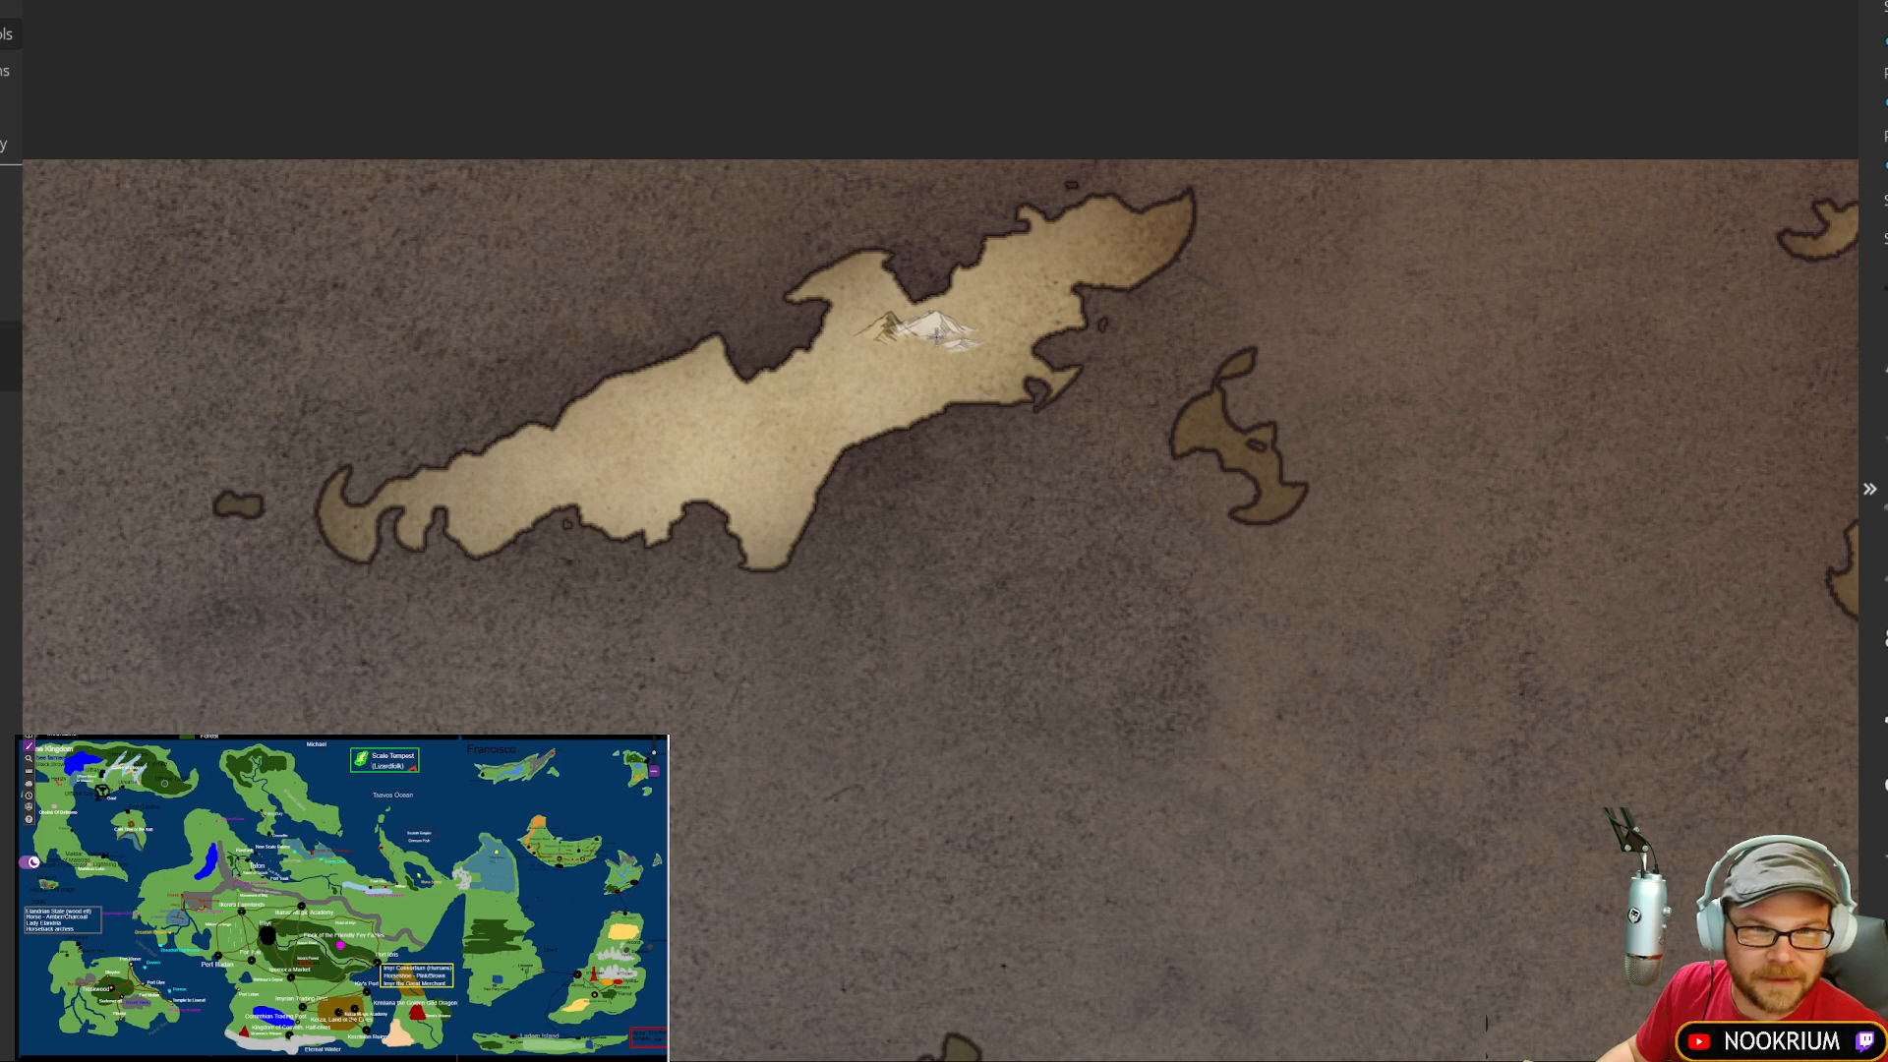
pyautogui.click(934, 333)
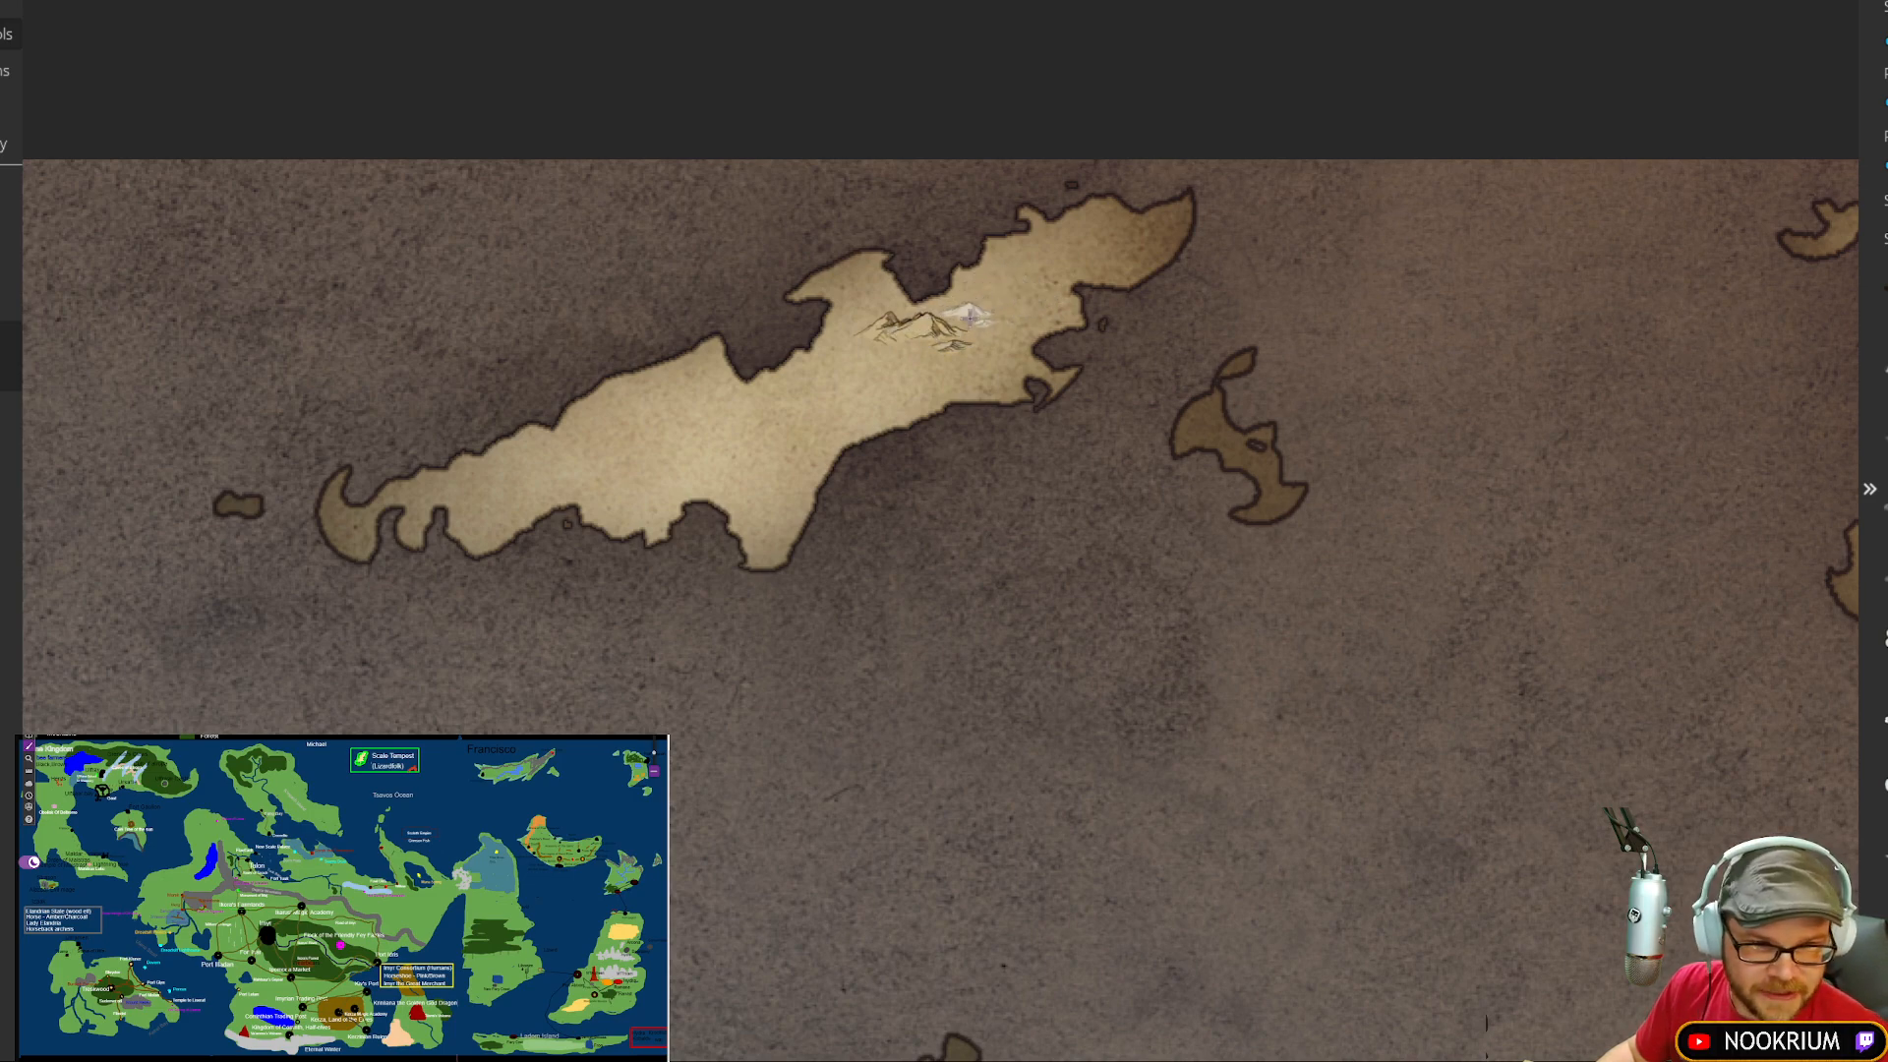
# Step: Run small peaks from the northern island's northeast tip down to its central peaks
pyautogui.click(1096, 233)
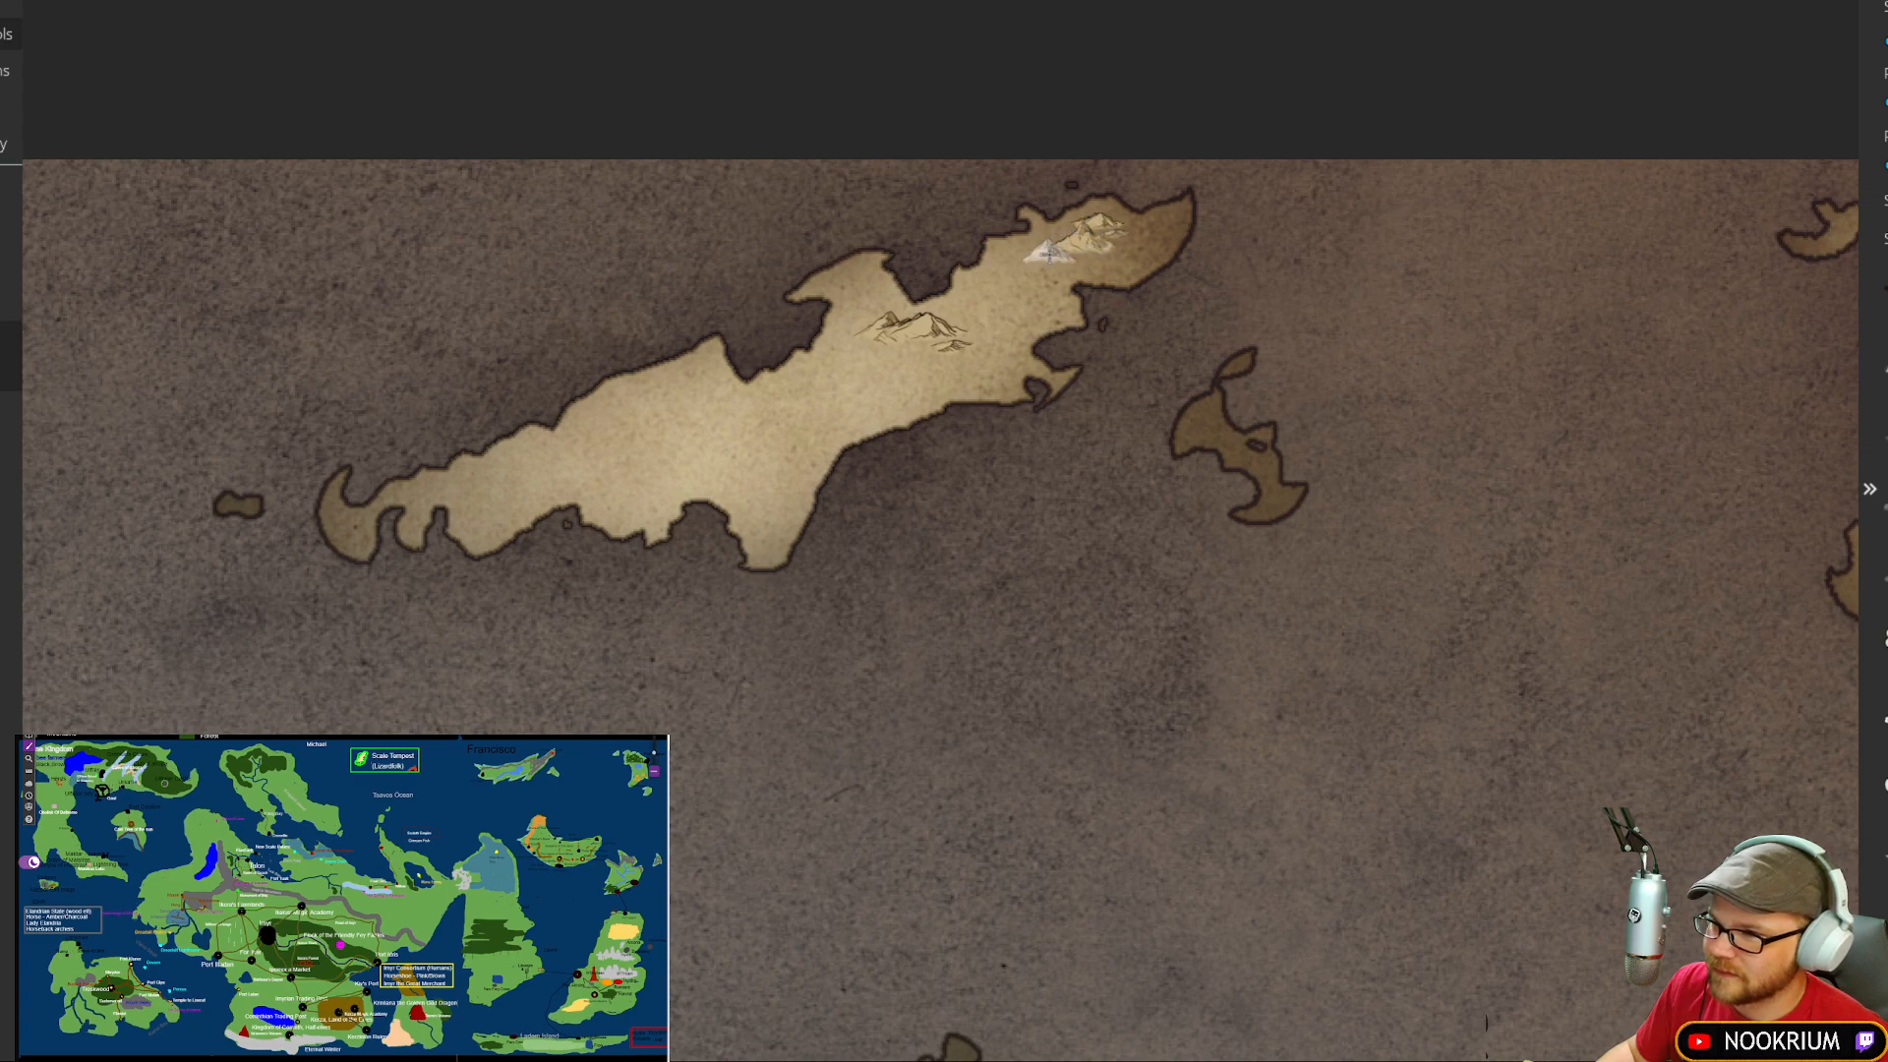
pyautogui.click(1039, 252)
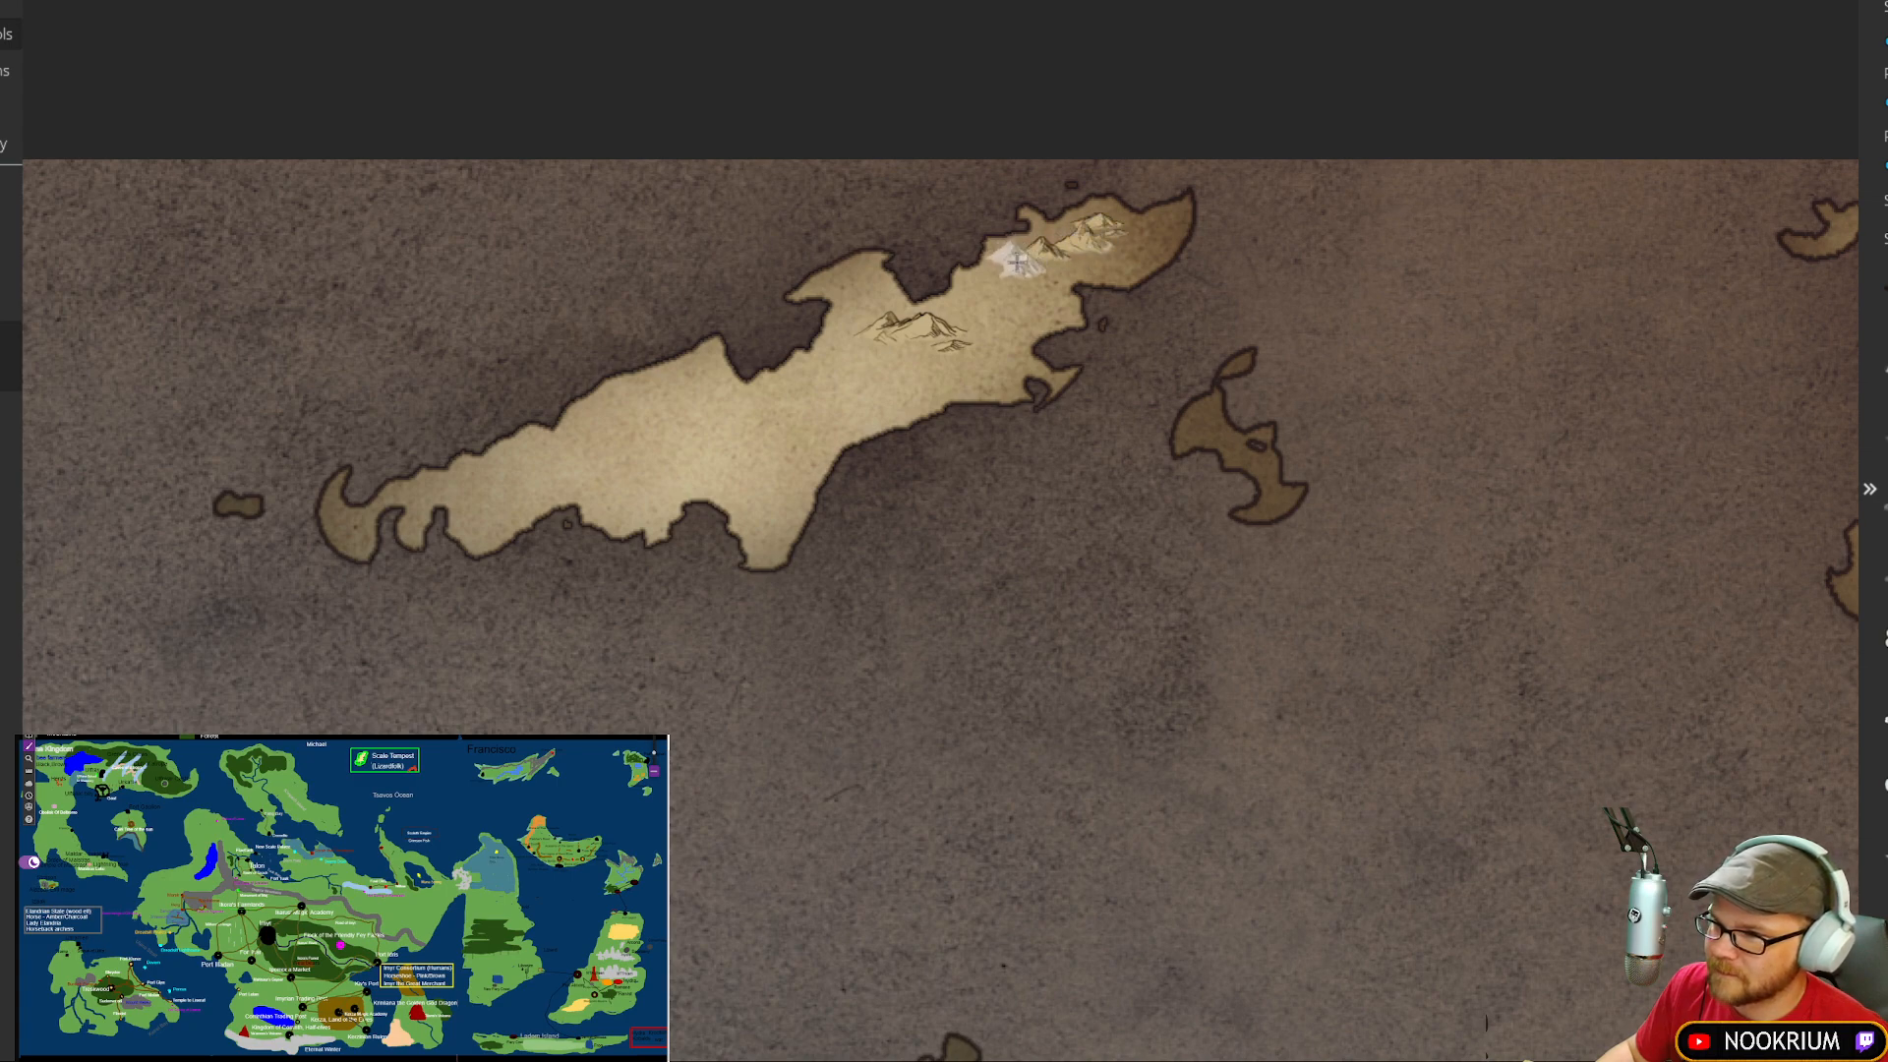
pyautogui.click(974, 303)
pyautogui.click(956, 319)
pyautogui.click(1018, 303)
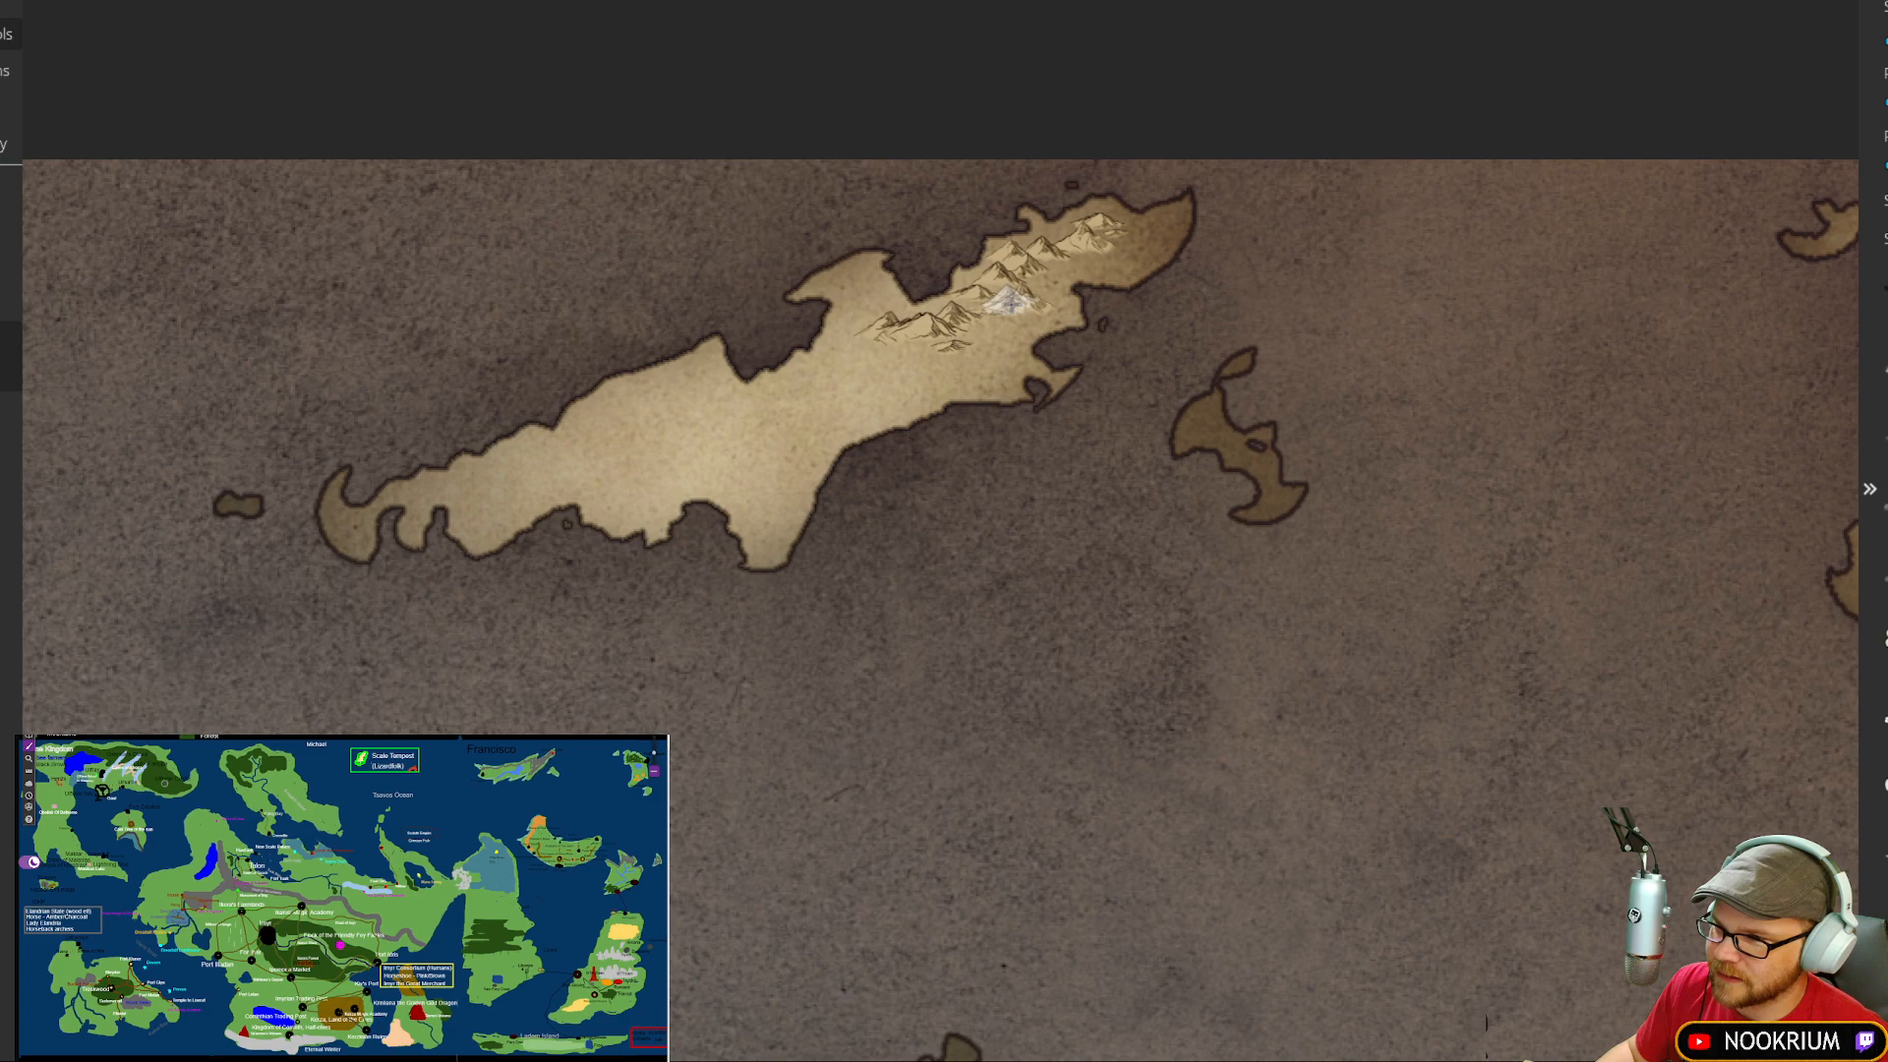
# Step: Continue the island's range southwest with peaks down to its narrow middle
pyautogui.click(868, 331)
pyautogui.click(851, 362)
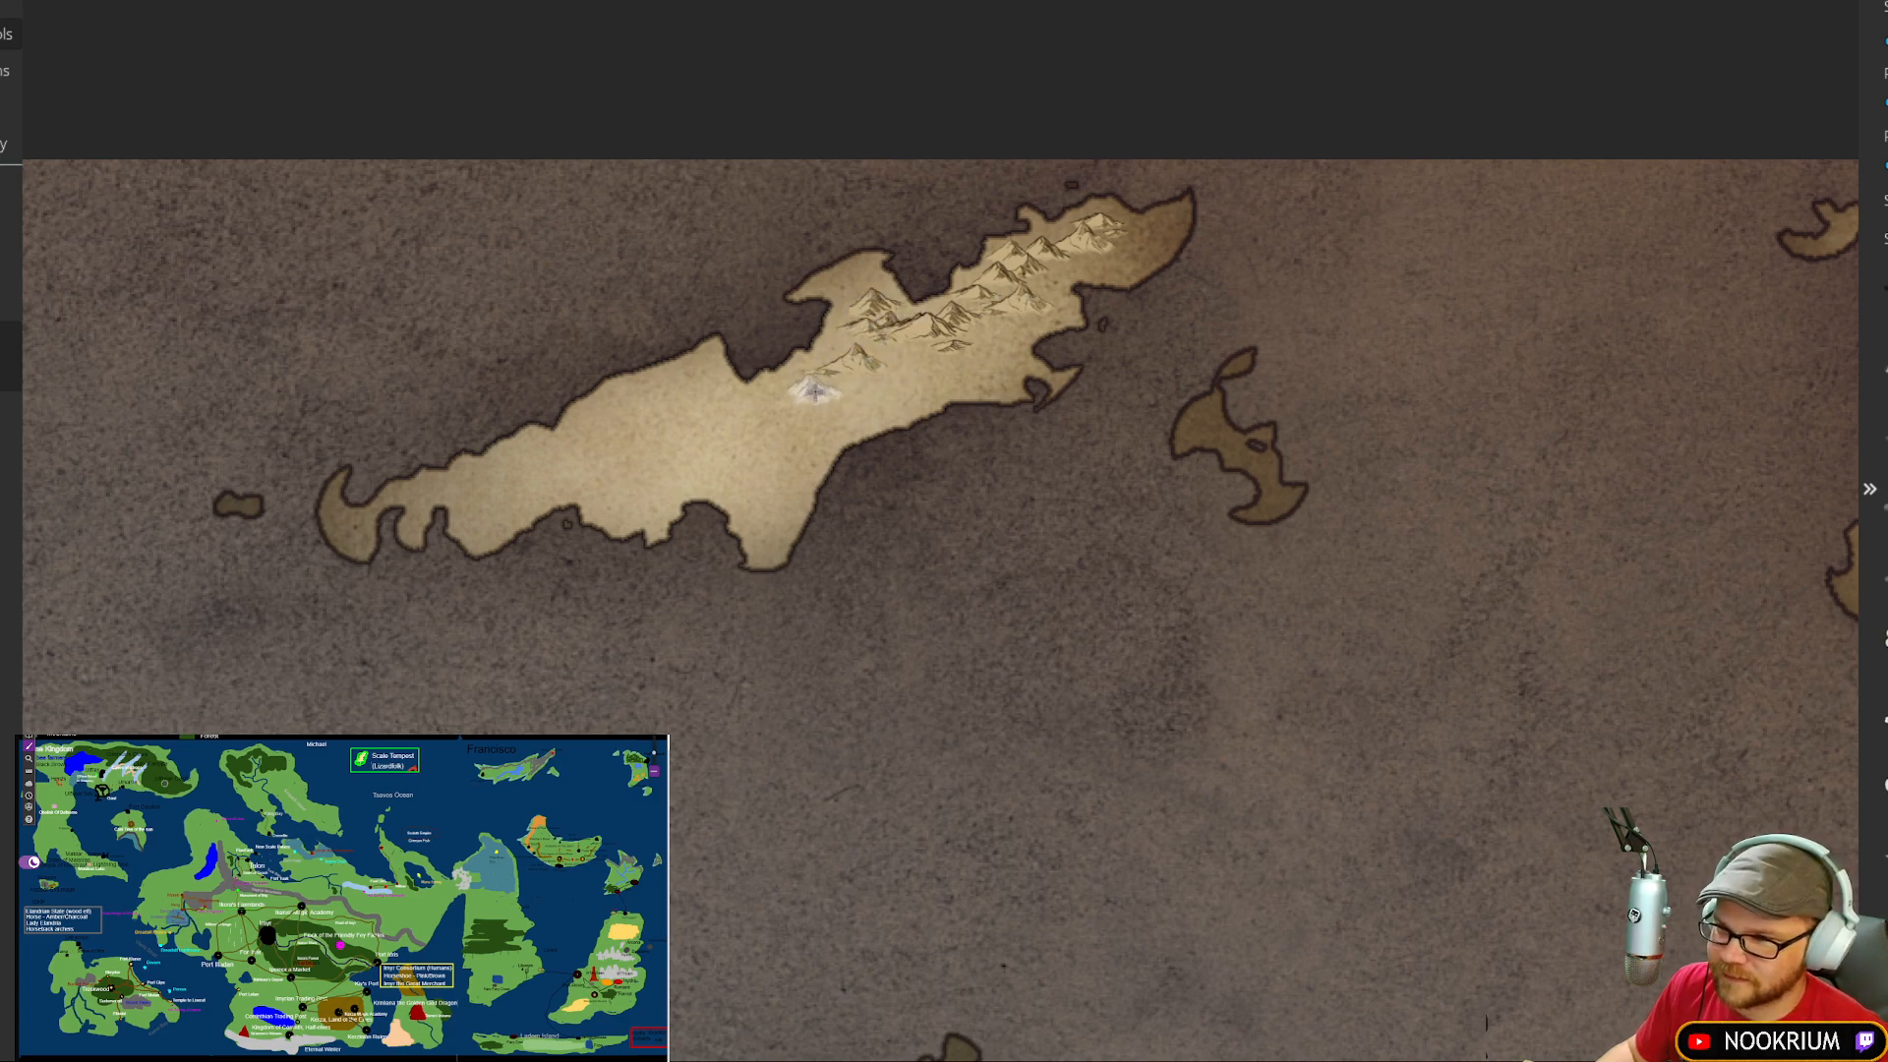
pyautogui.click(812, 377)
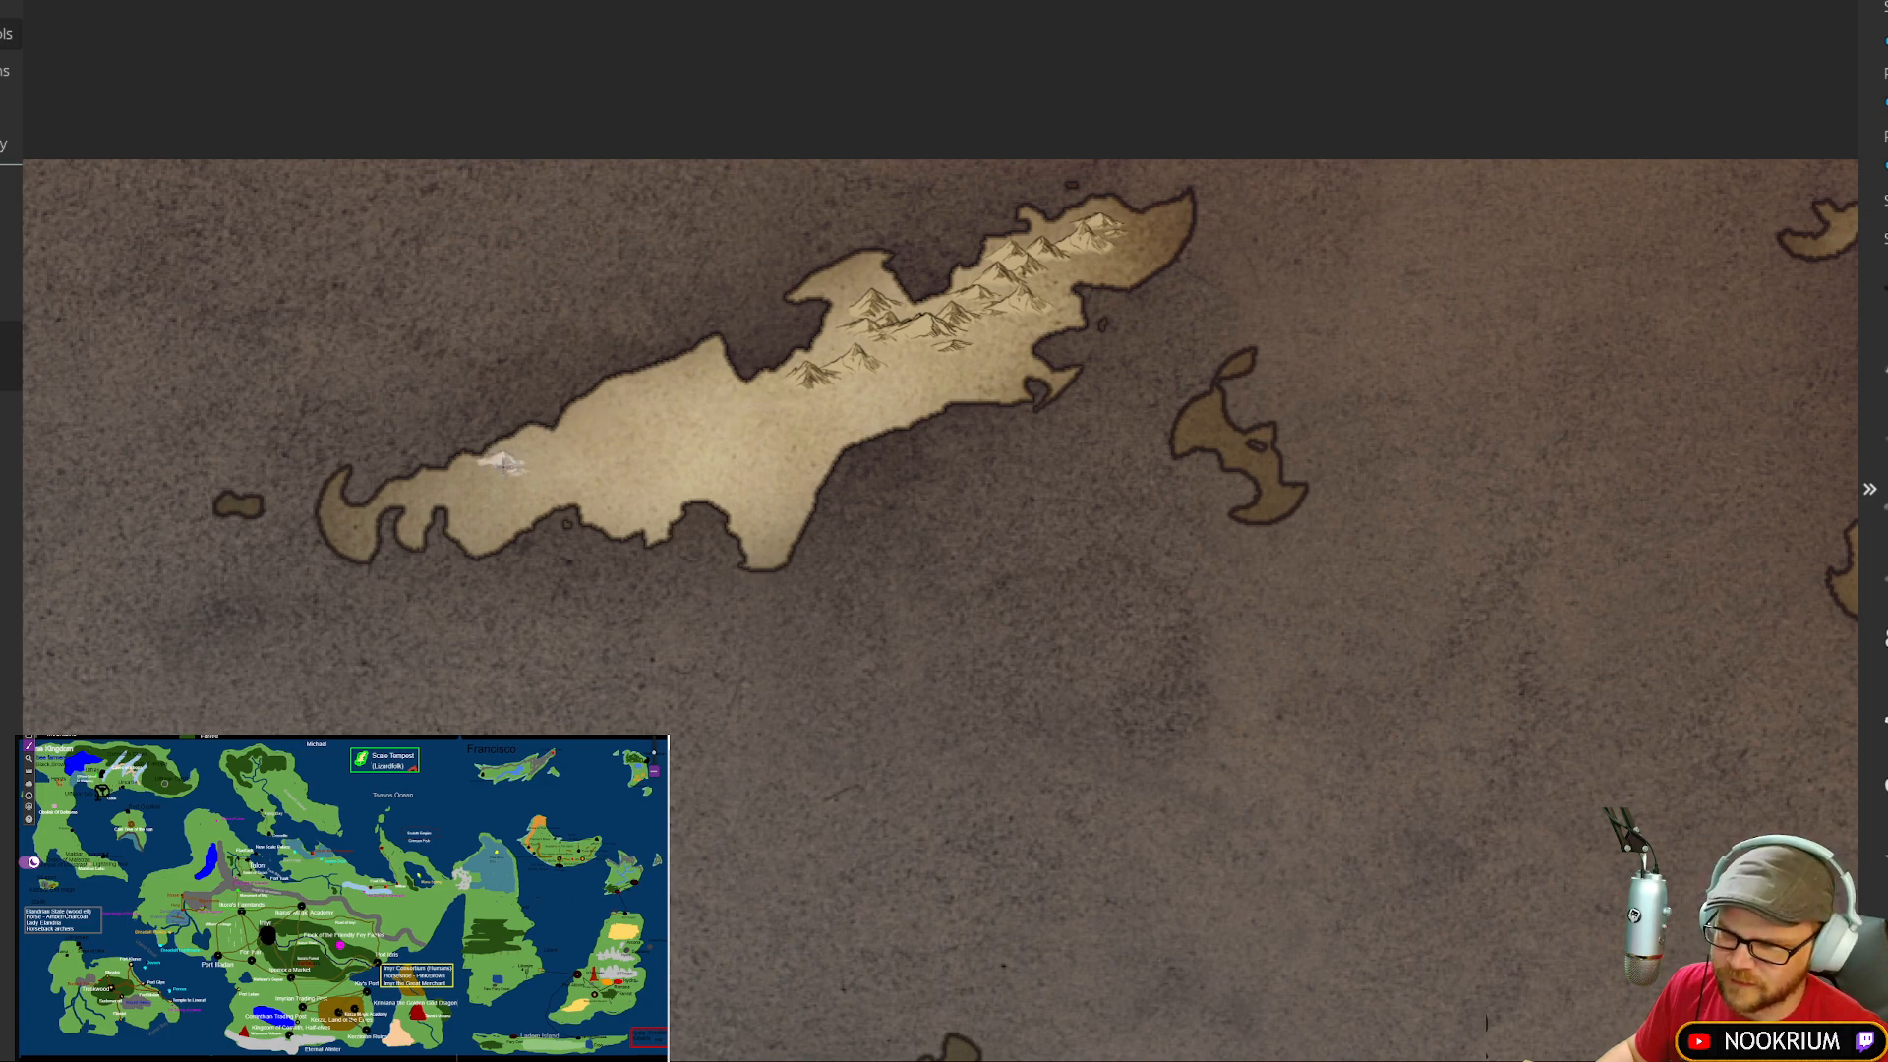
# Step: Line the northern coast of the island's western half with small peaks, linking them to the eastern range
pyautogui.click(507, 457)
pyautogui.click(549, 446)
pyautogui.click(590, 421)
pyautogui.click(644, 396)
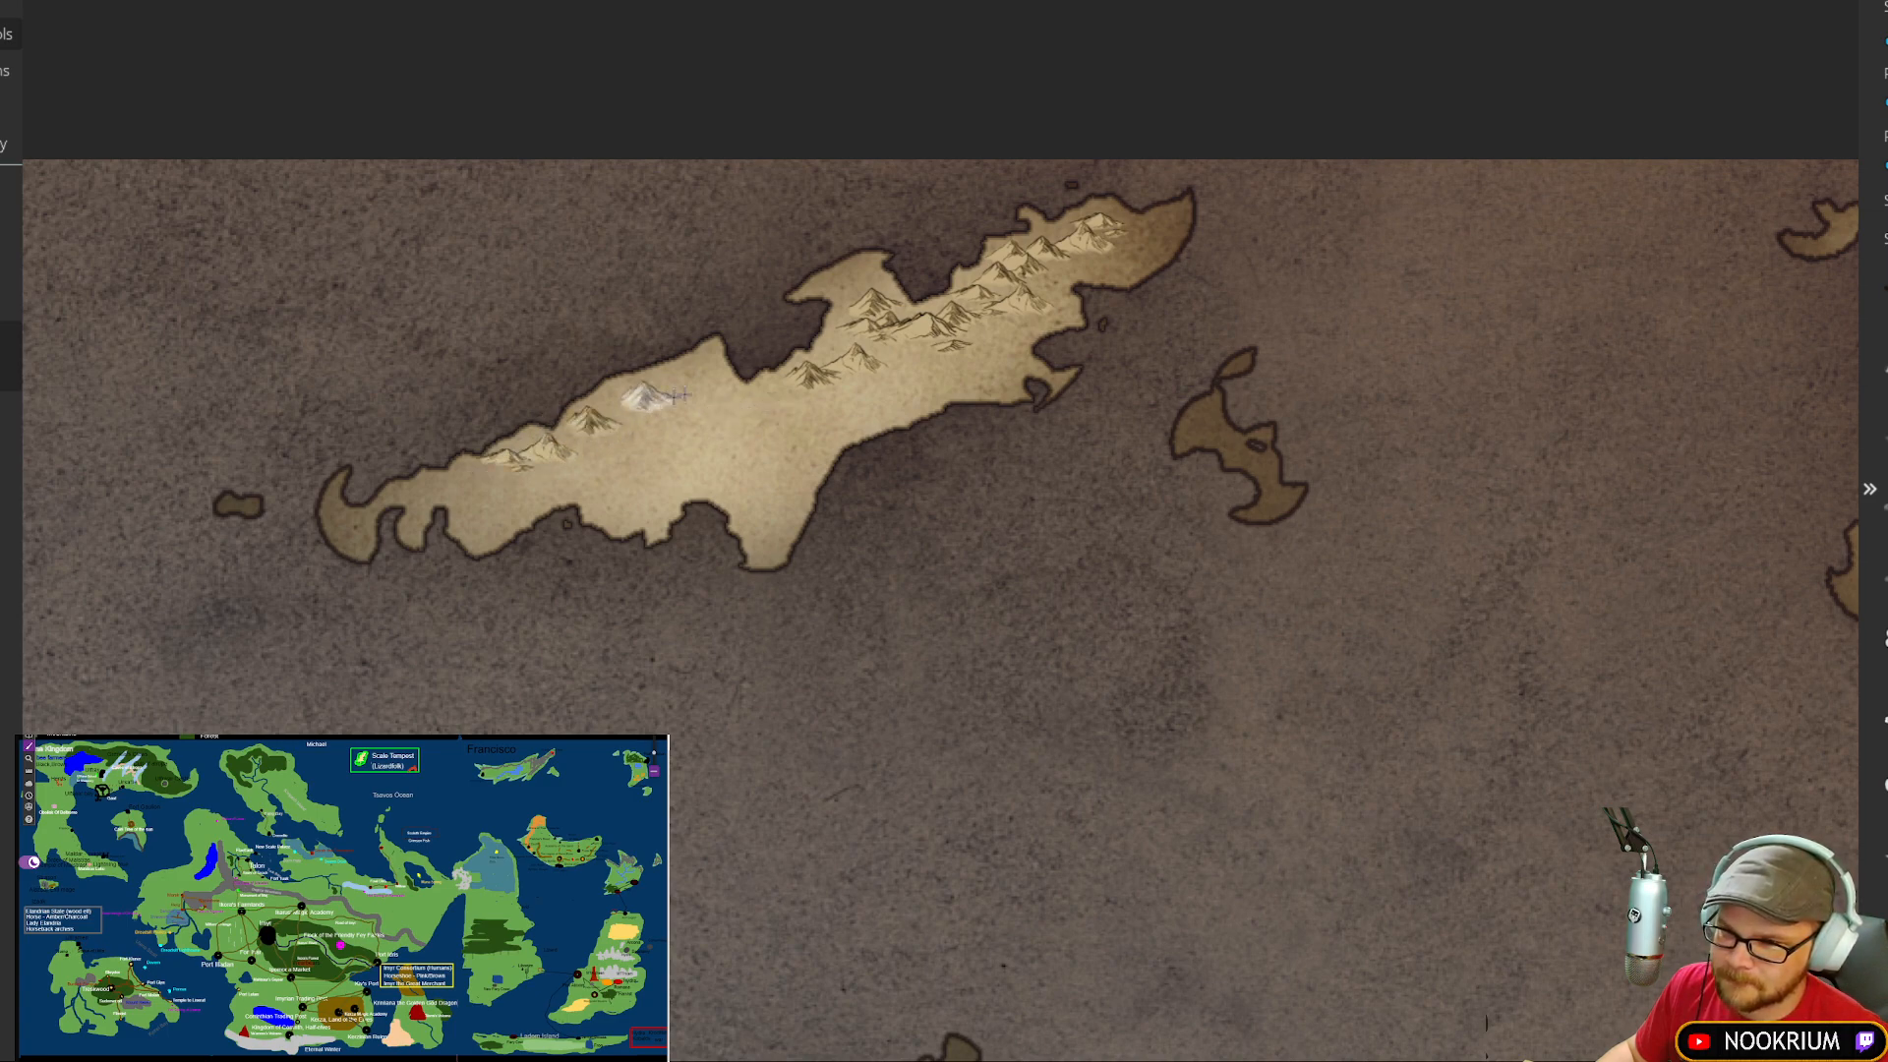
pyautogui.click(688, 384)
pyautogui.click(725, 400)
pyautogui.click(772, 396)
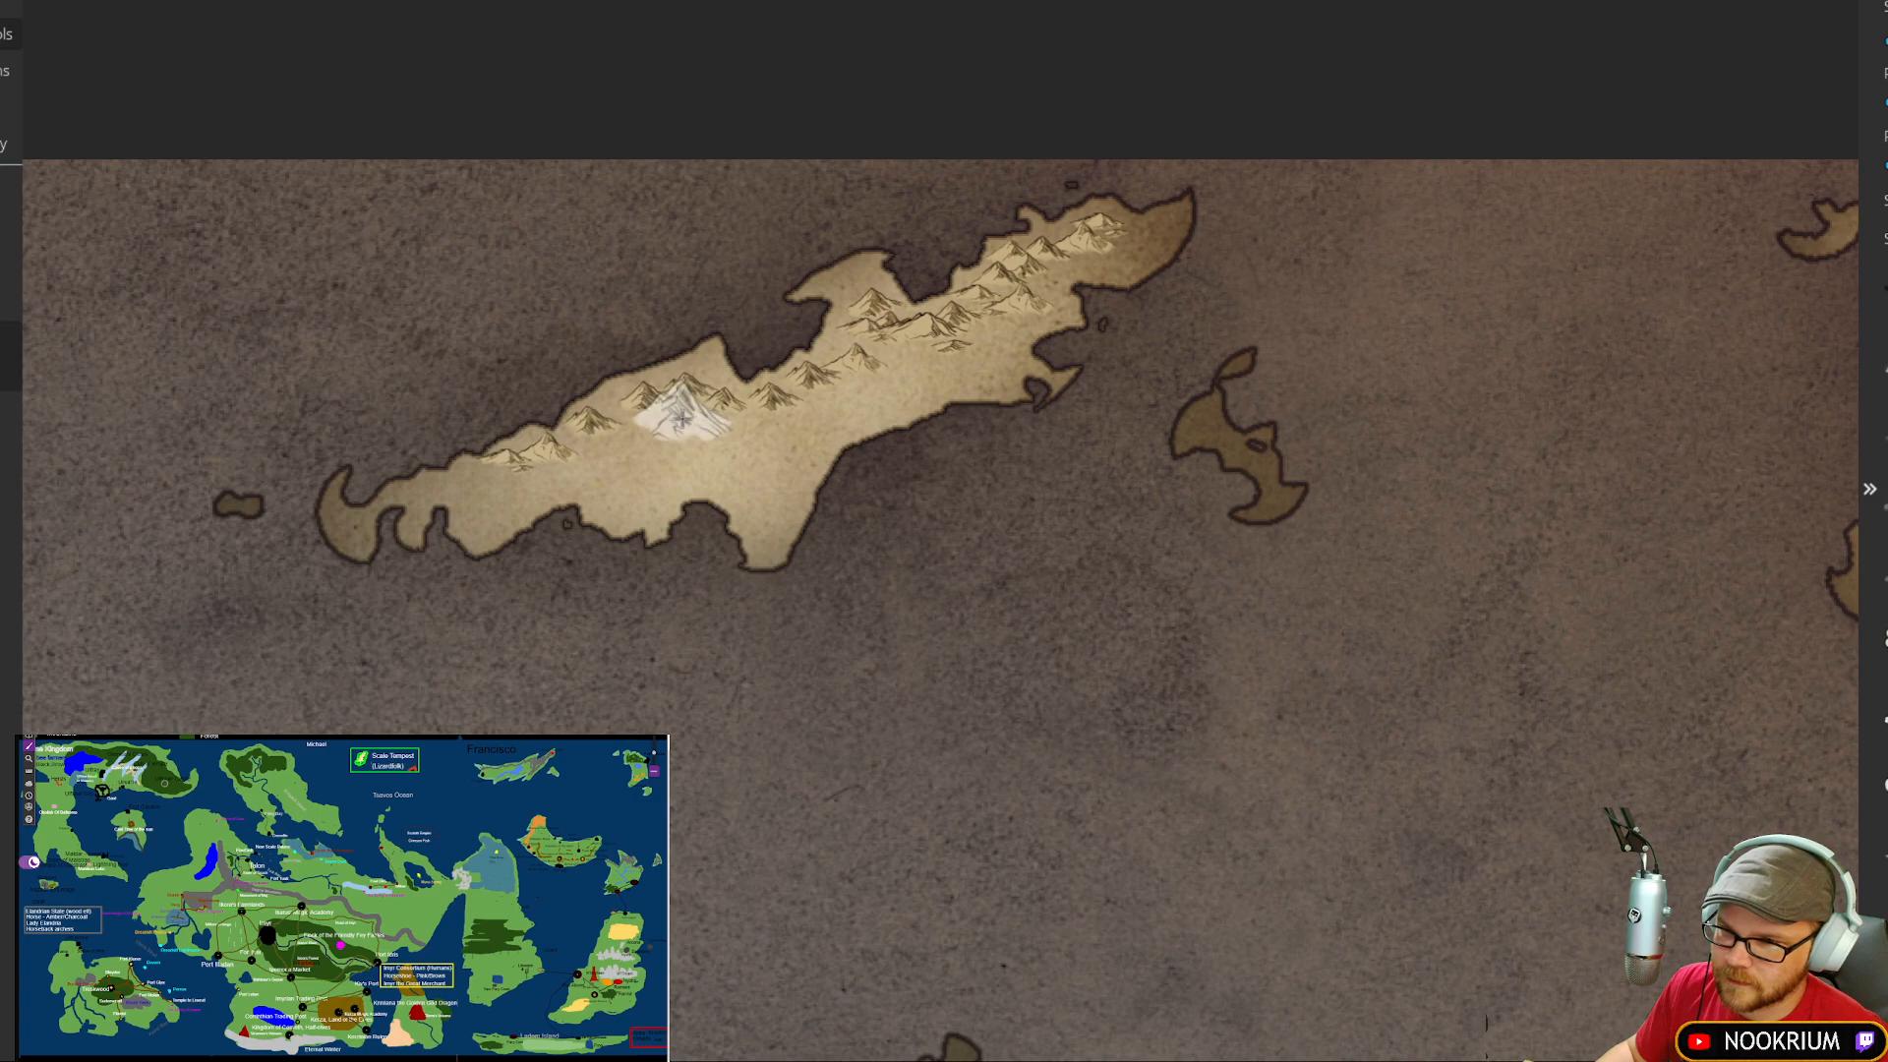
# Step: Thicken the northern island's range with larger peaks along its western half and small peaks through its middle and northeast tip
pyautogui.click(691, 409)
pyautogui.click(622, 411)
pyautogui.click(627, 446)
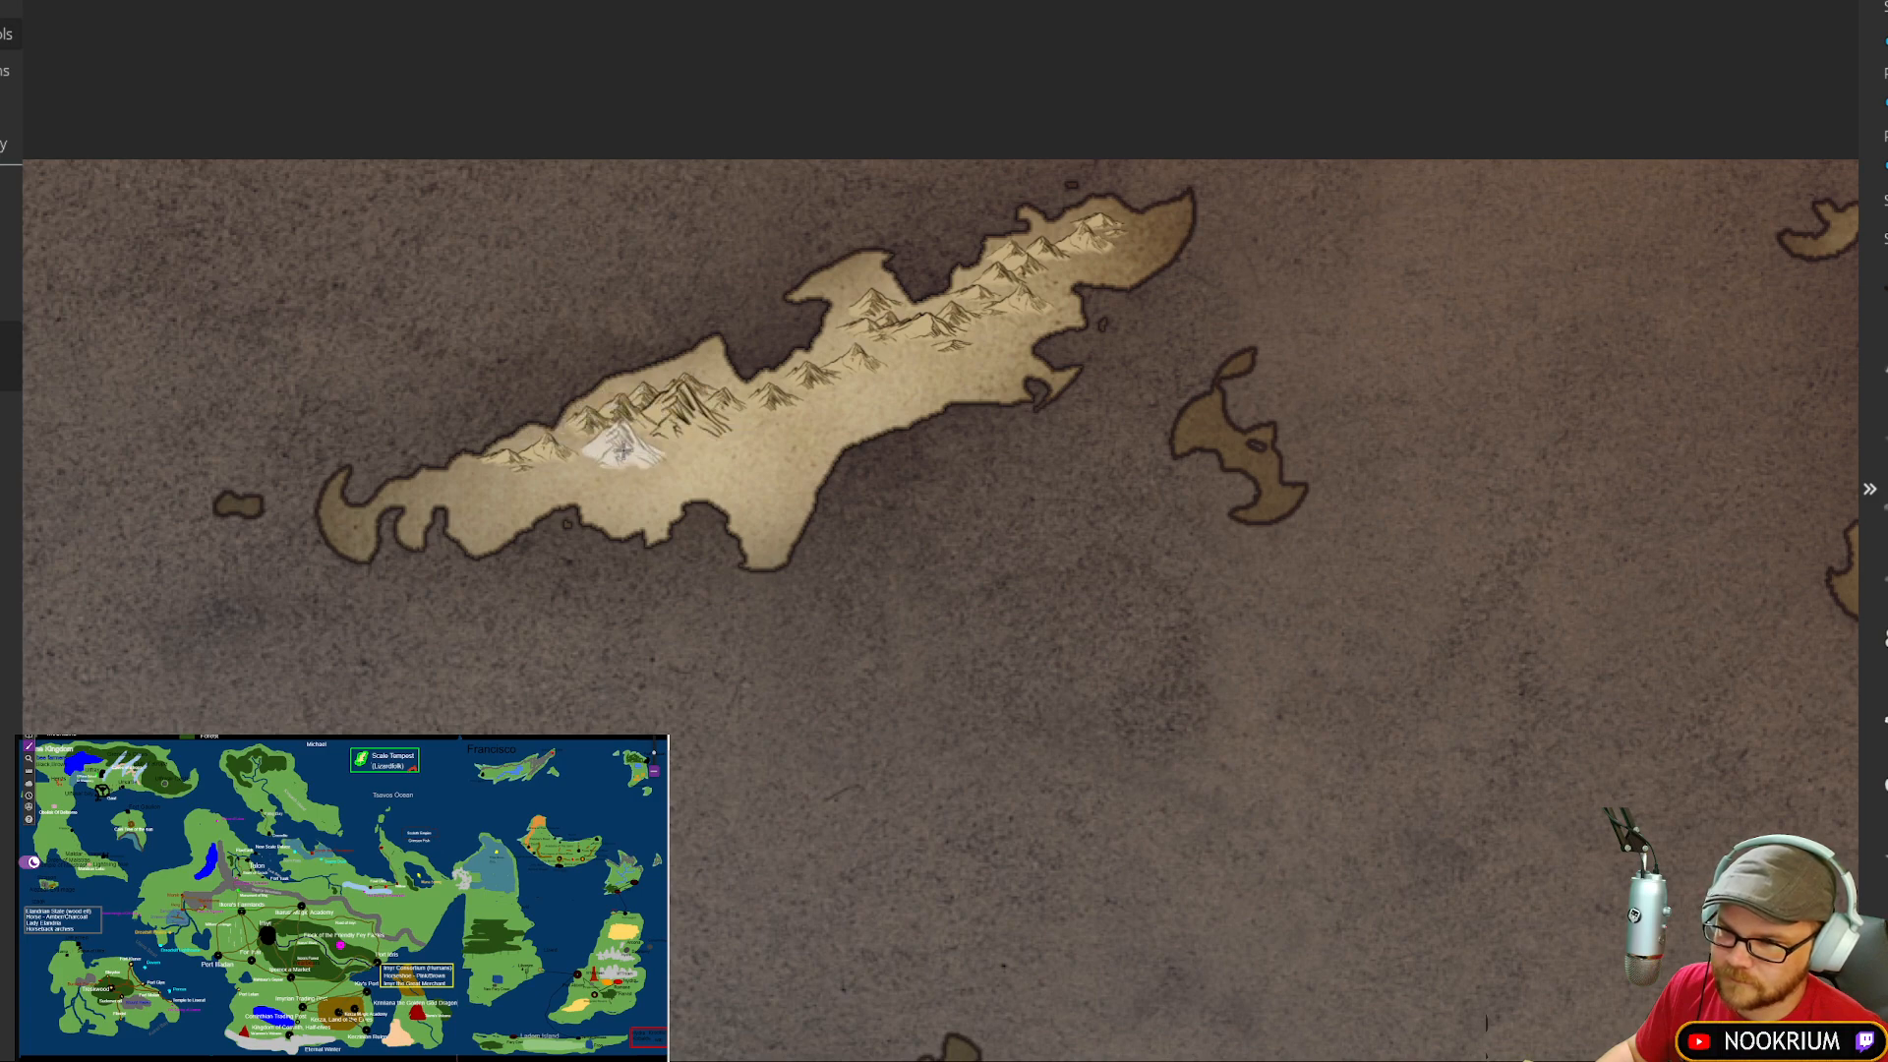
pyautogui.click(630, 442)
pyautogui.click(846, 380)
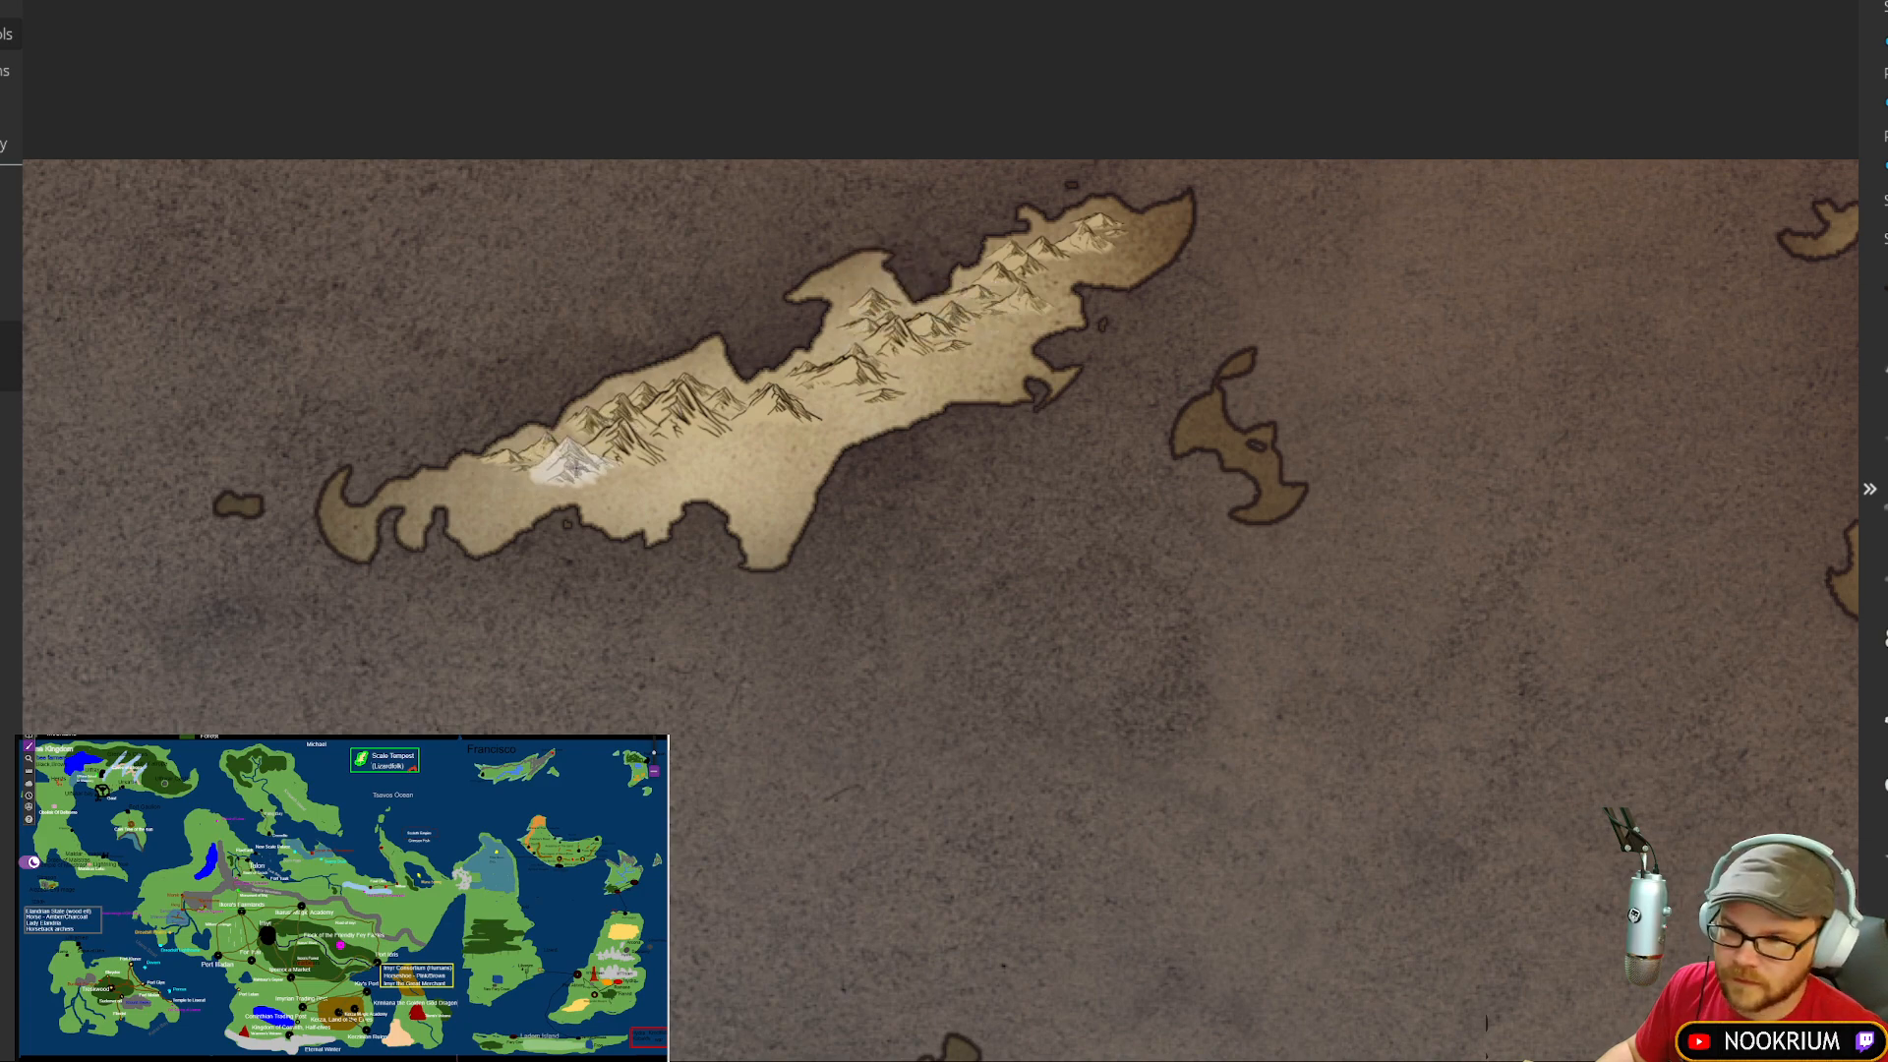
pyautogui.click(1109, 238)
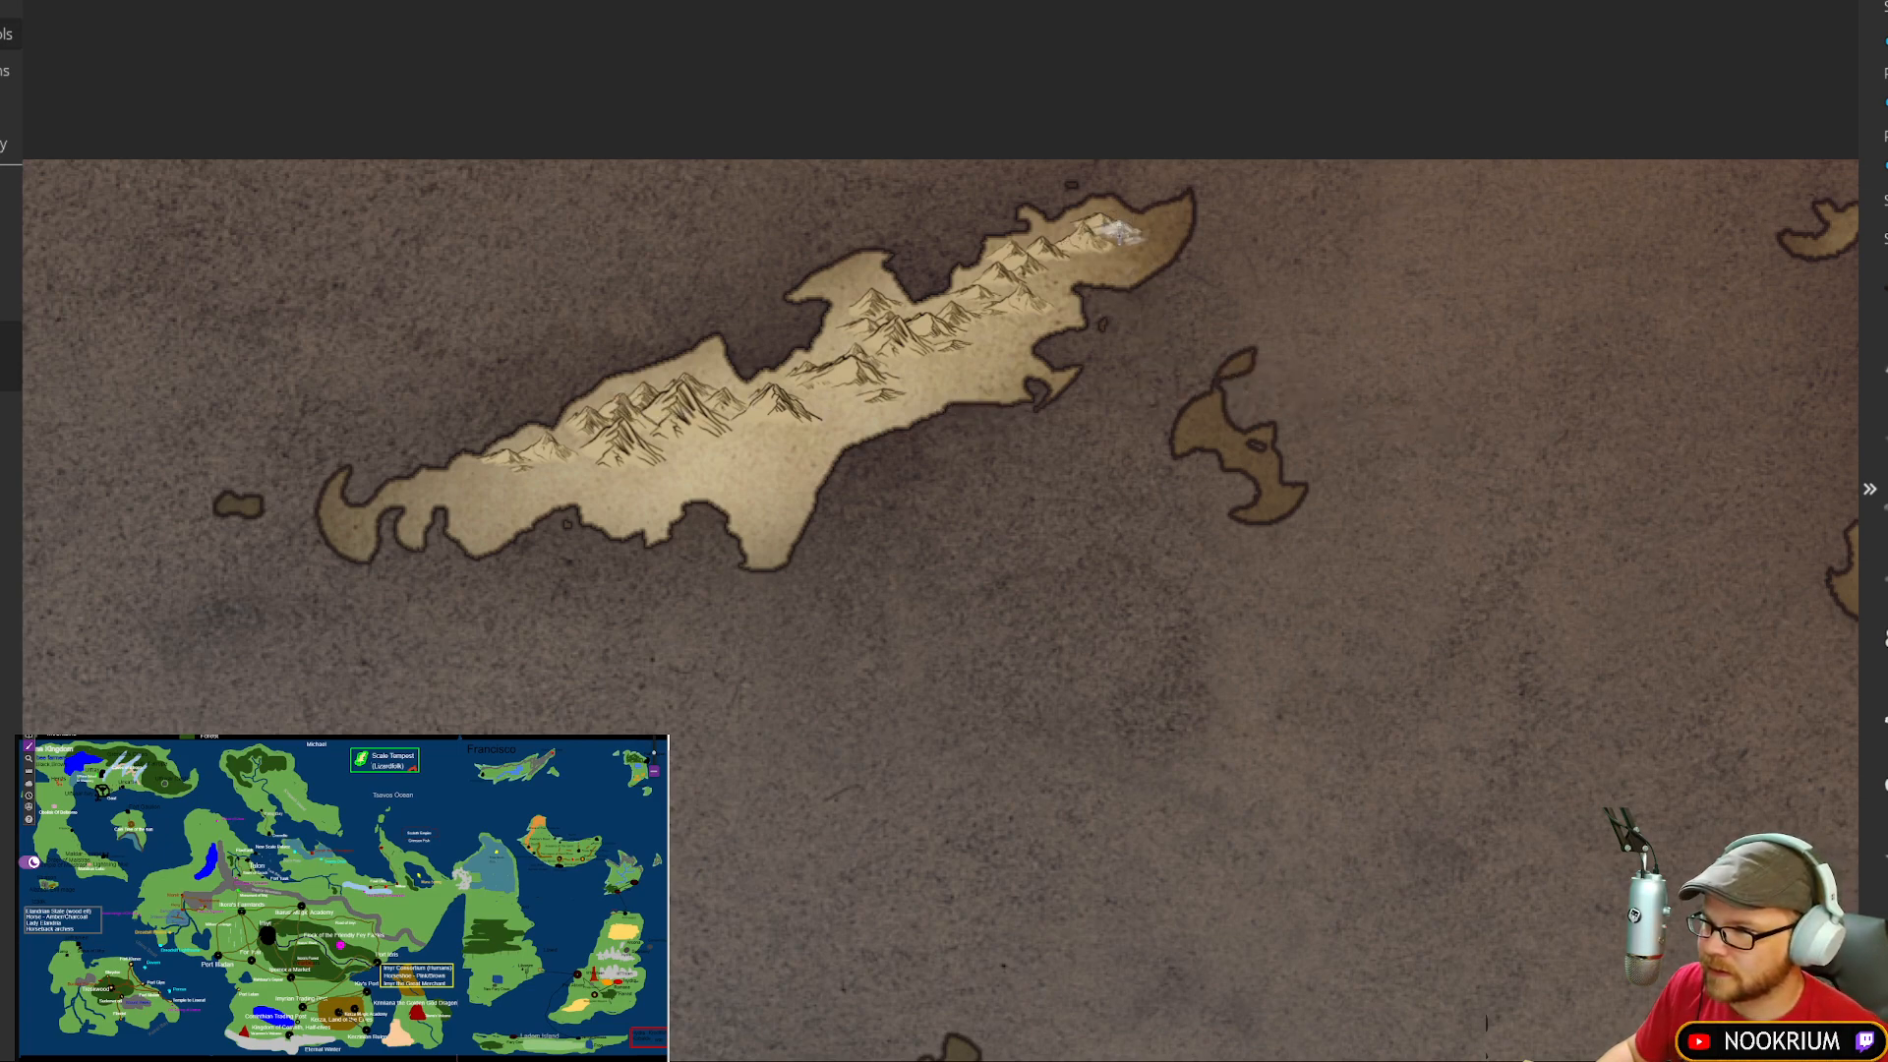
# Step: Place a cluster of peaks at the northern end of the crescent-shaped eastern island and run it down the east coast
pyautogui.moveTo(1578, 448); pyautogui.dragTo(1119, 338)
pyautogui.moveTo(1023, 557); pyautogui.dragTo(888, 300)
pyautogui.moveTo(1171, 604); pyautogui.dragTo(710, 194)
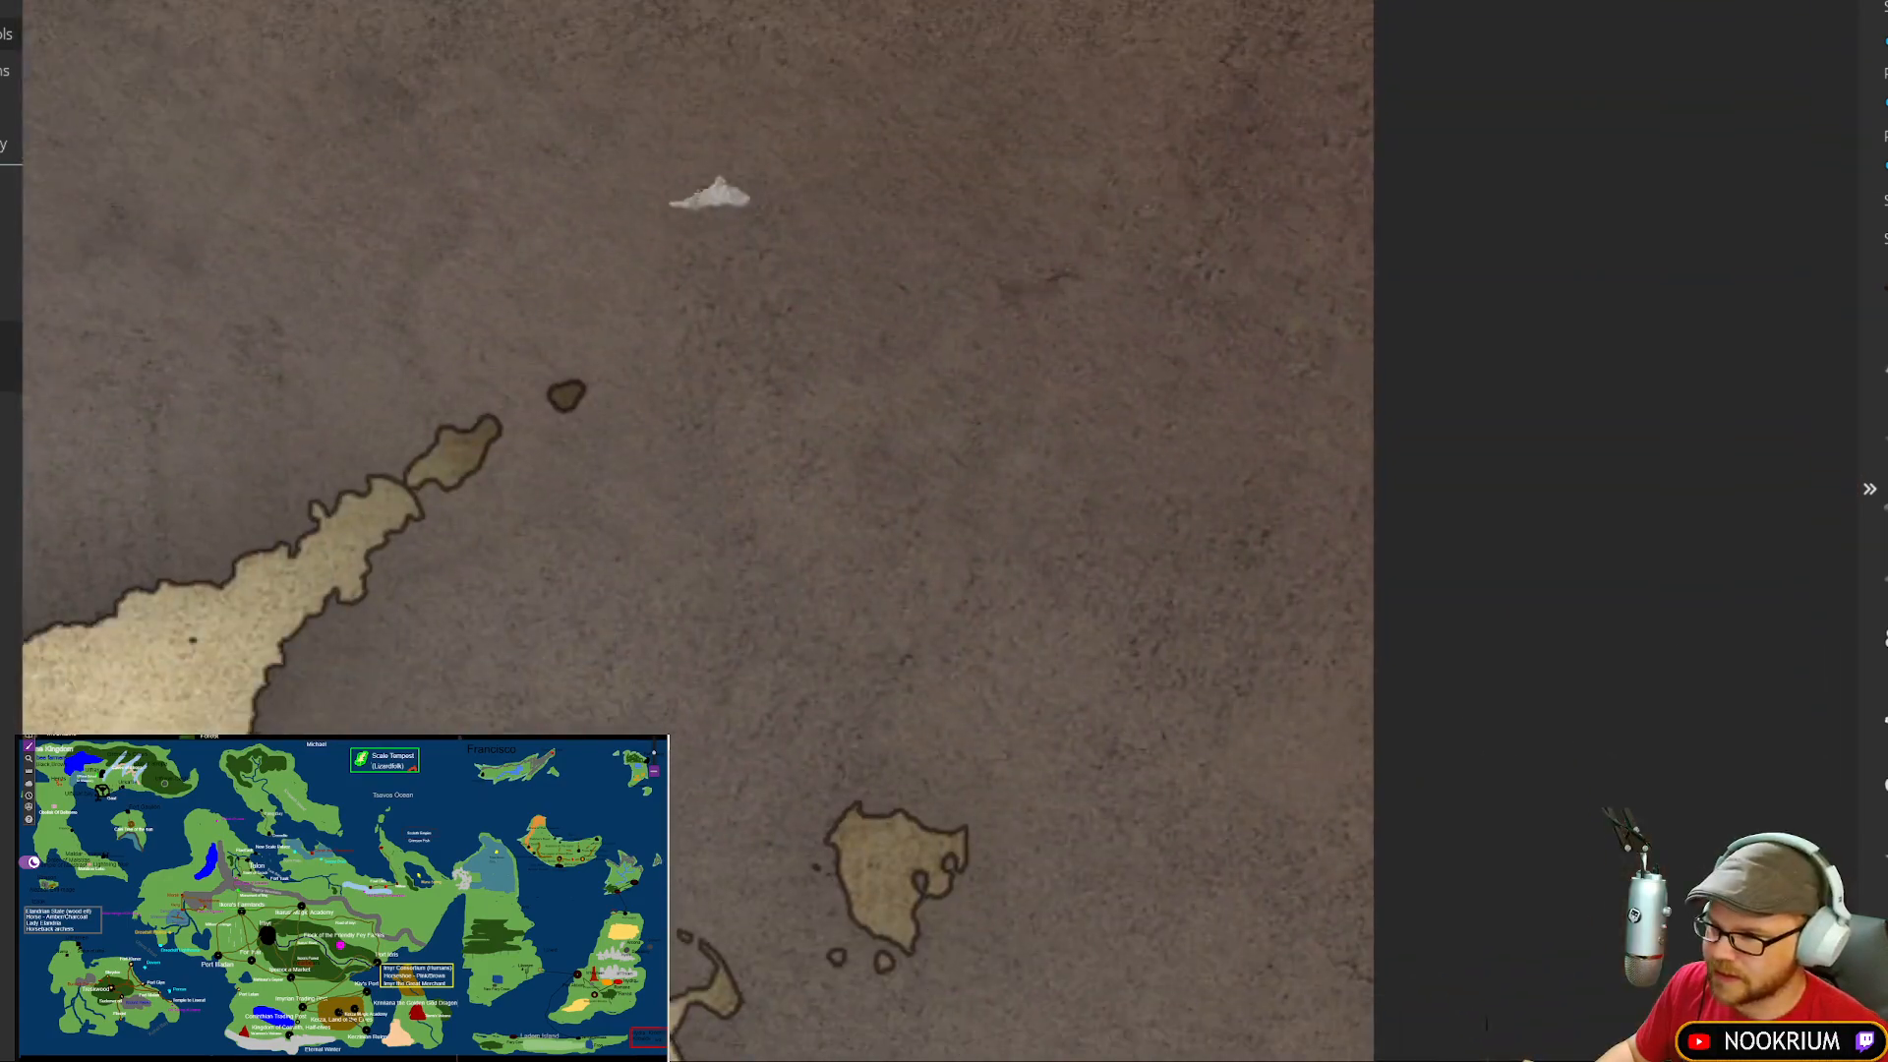
pyautogui.moveTo(799, 492); pyautogui.dragTo(1072, 8)
pyautogui.moveTo(998, 434); pyautogui.dragTo(1107, 245)
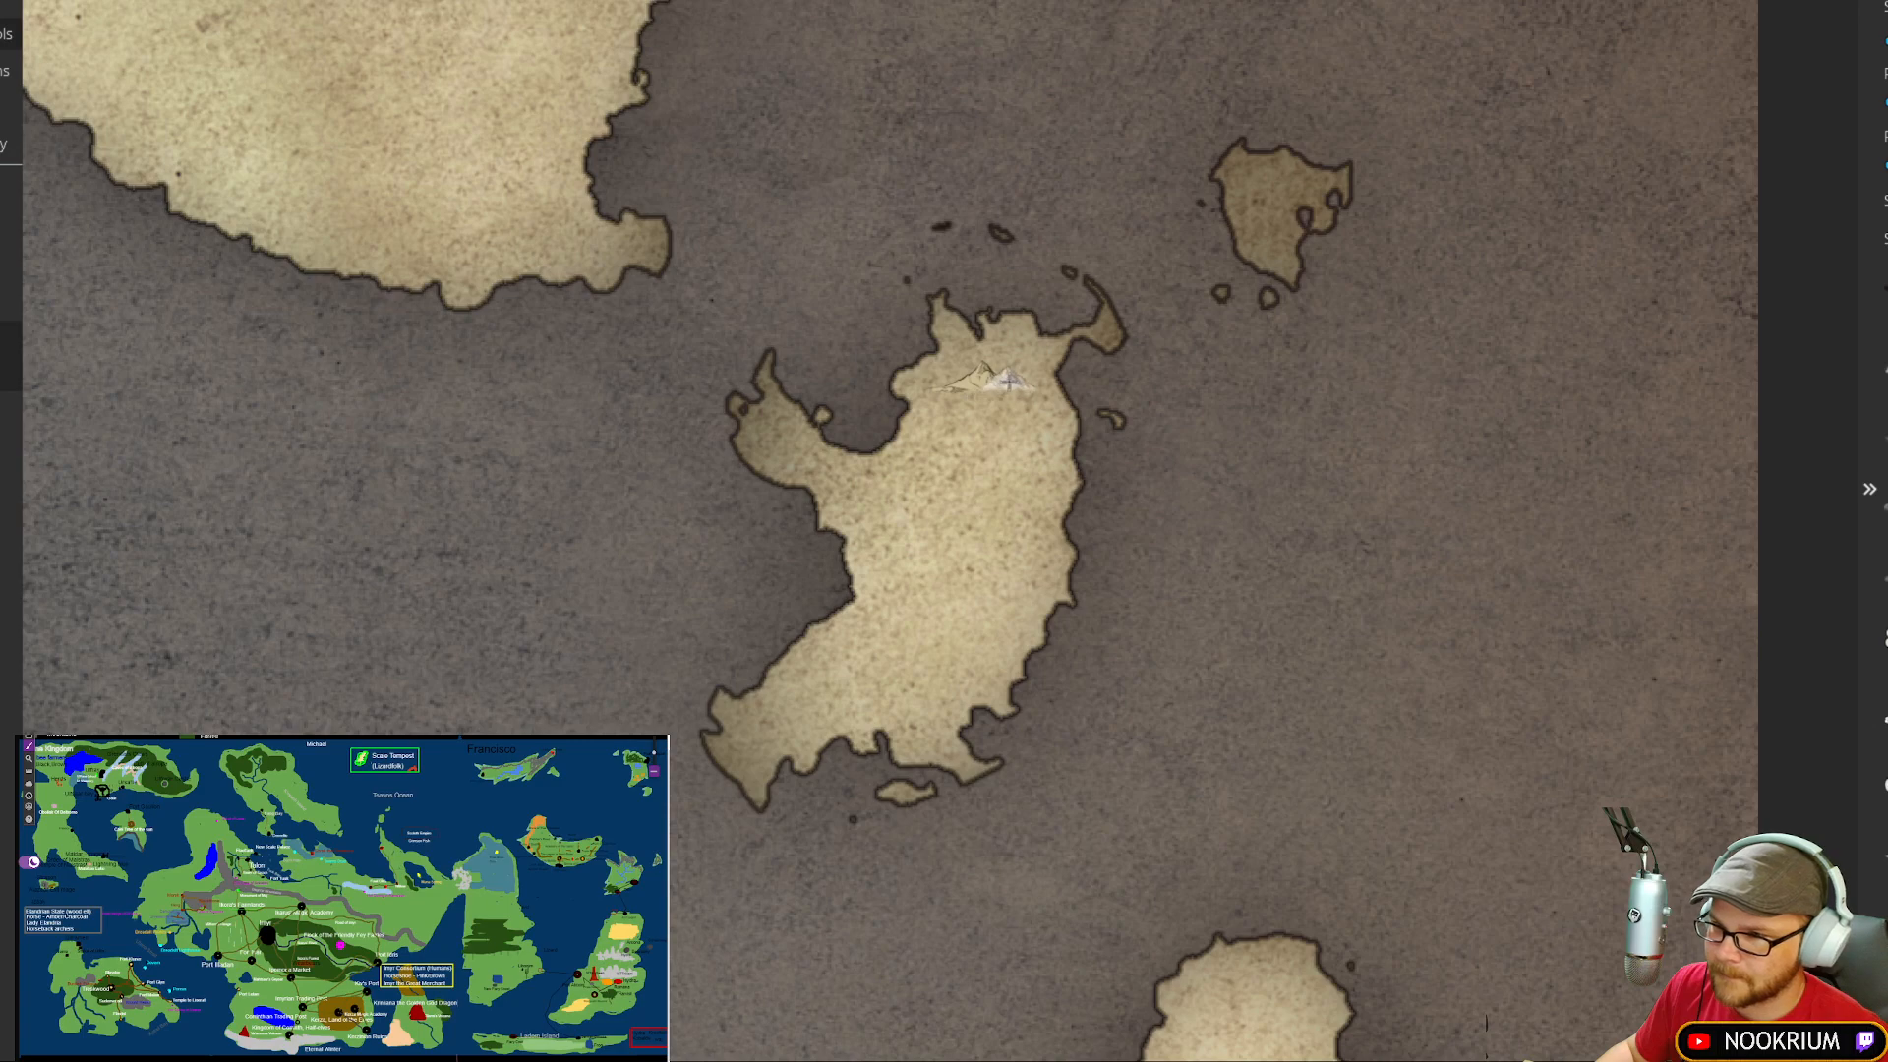
pyautogui.click(997, 395)
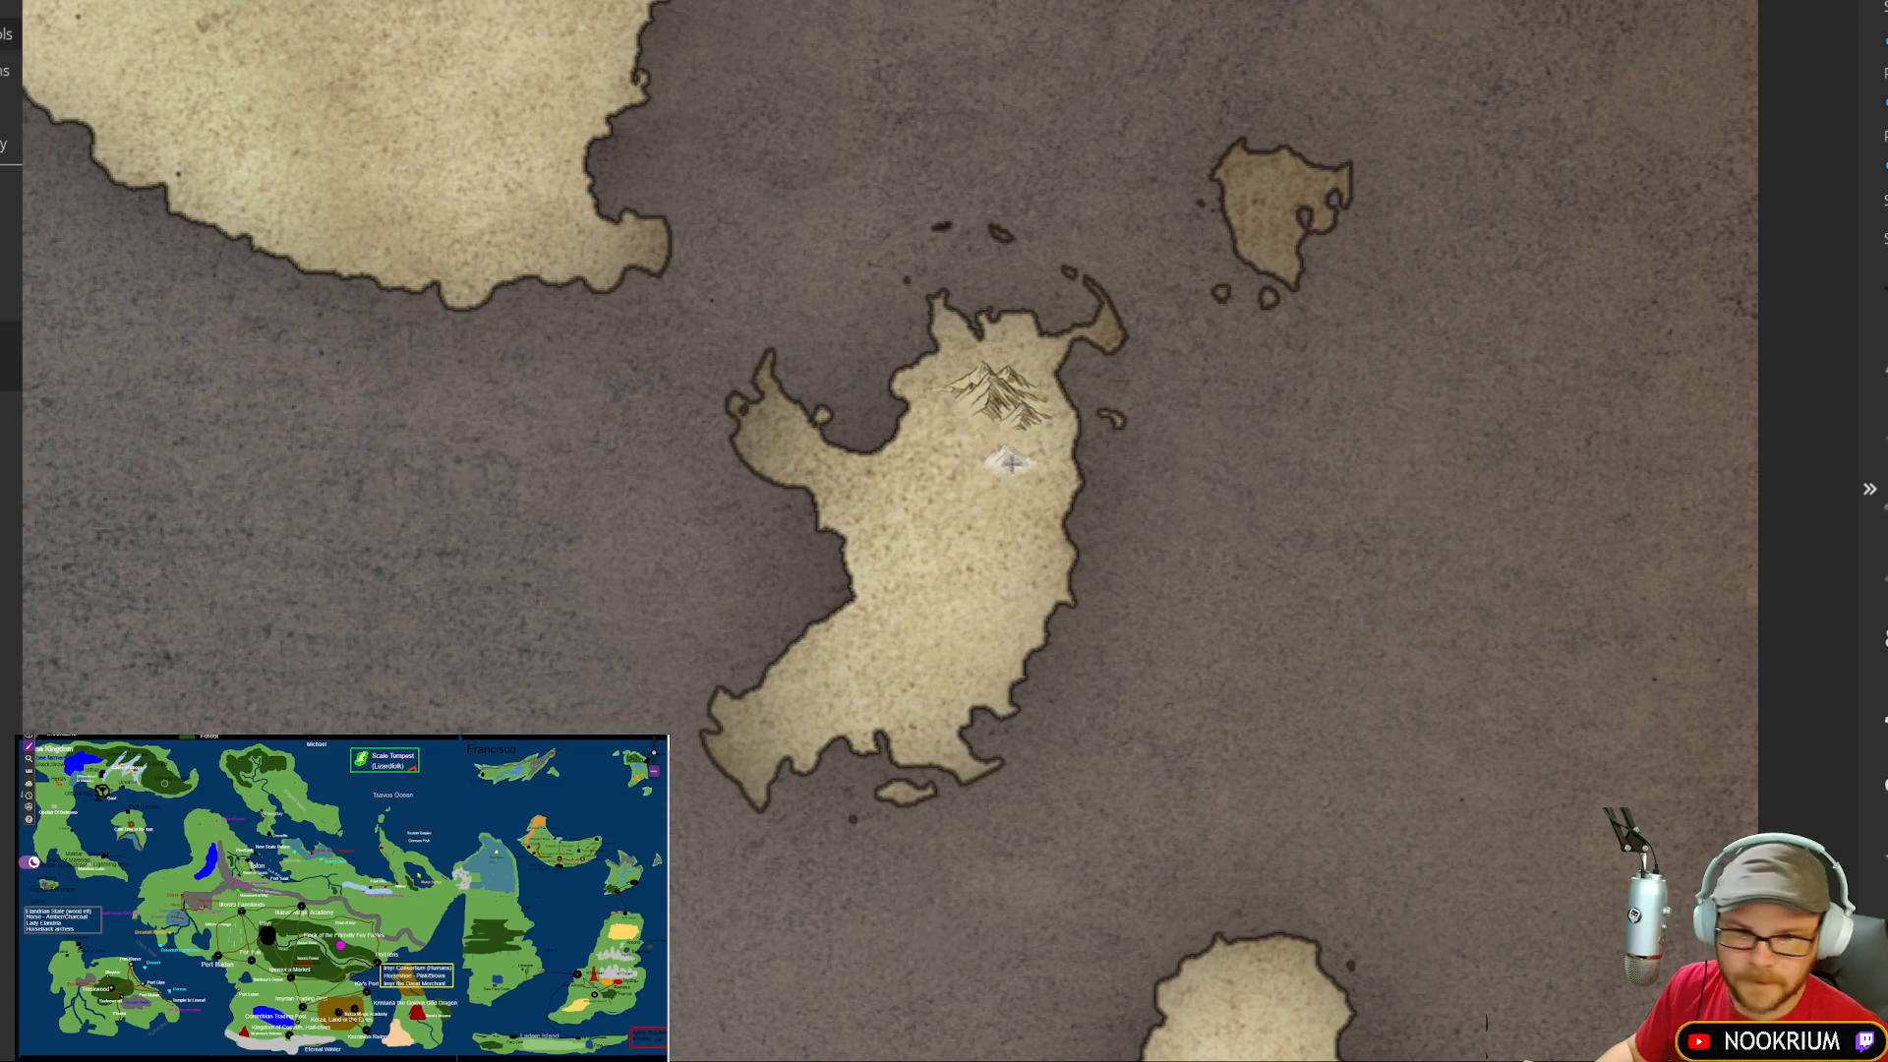
pyautogui.click(1038, 442)
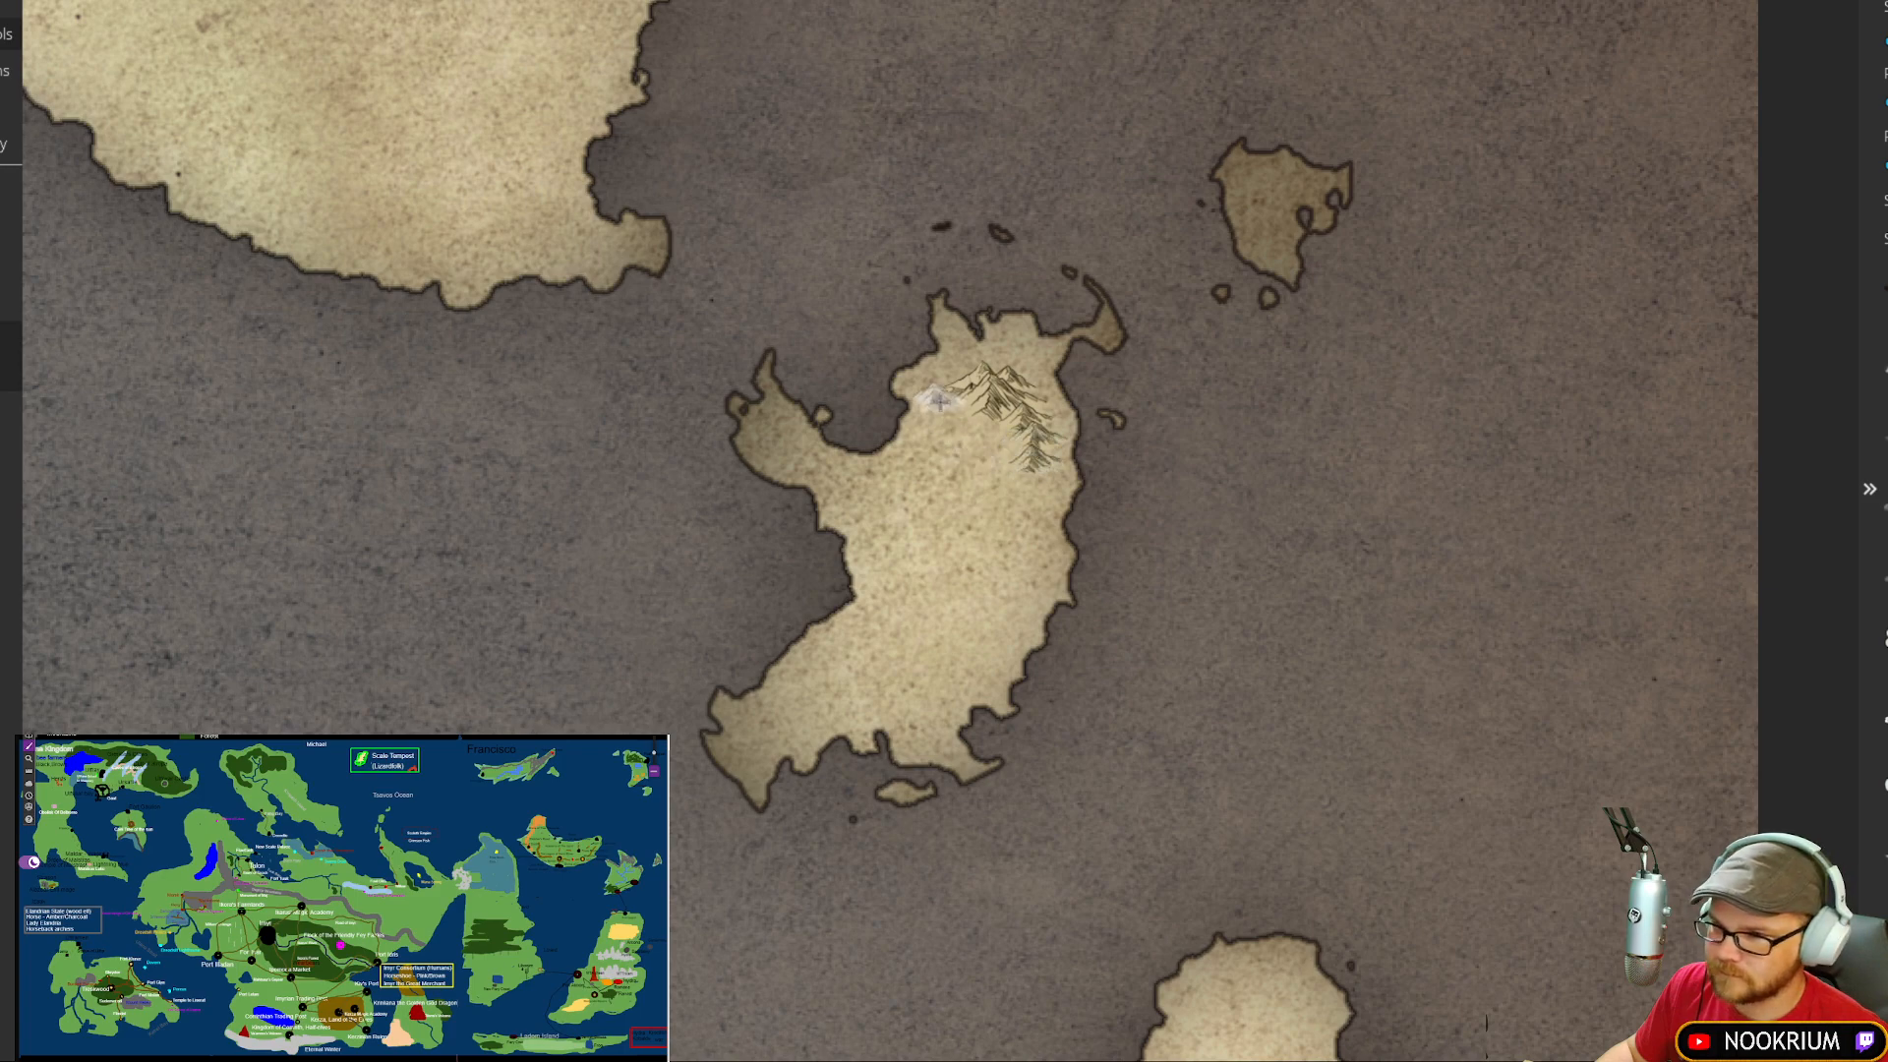
# Step: Extend the crescent island's range southwest toward its western arm and fill its northern end with more peaks
pyautogui.moveTo(834, 466)
pyautogui.mouseDown()
pyautogui.moveTo(949, 432)
pyautogui.moveTo(972, 393)
pyautogui.mouseUp()
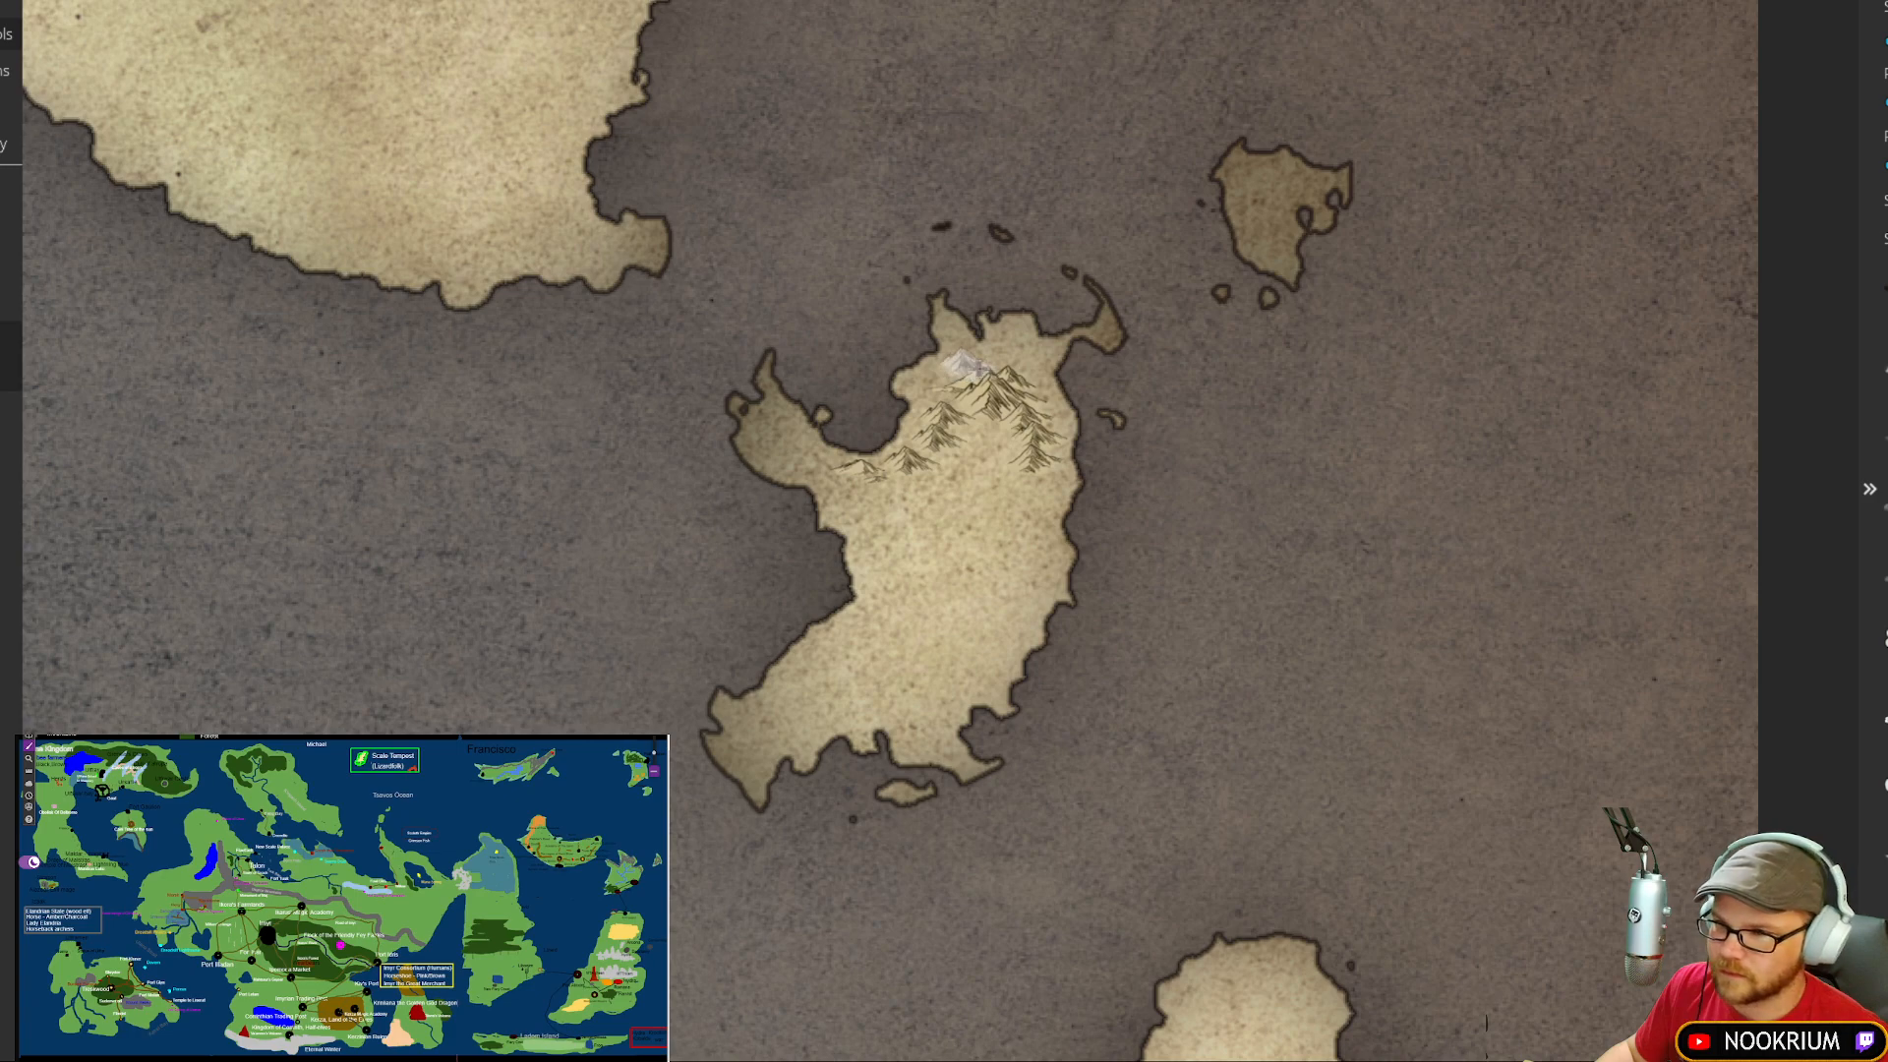
pyautogui.click(969, 365)
pyautogui.click(1017, 356)
pyautogui.click(978, 379)
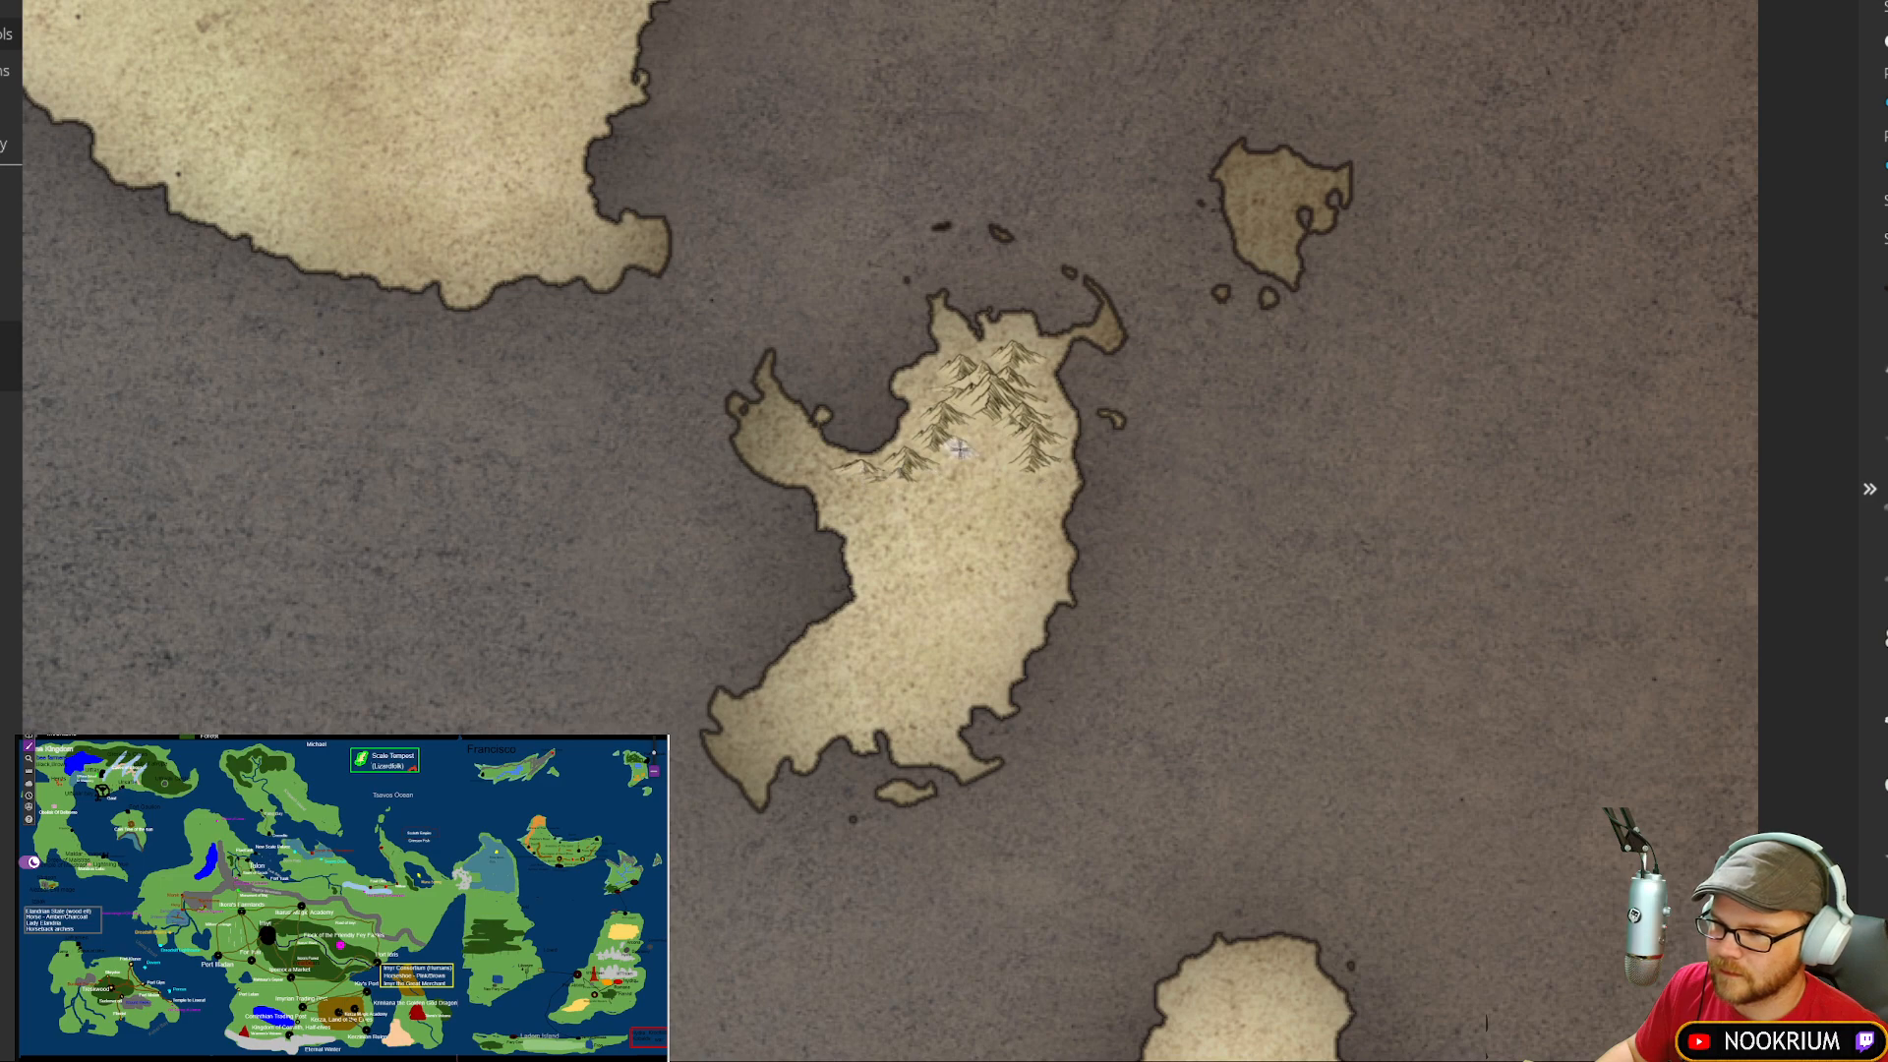
# Step: Build a diagonal mountain range across the upper part of the large southeastern landmass, from below the northeast bay to the west coast
pyautogui.scroll(-5, 744, 432)
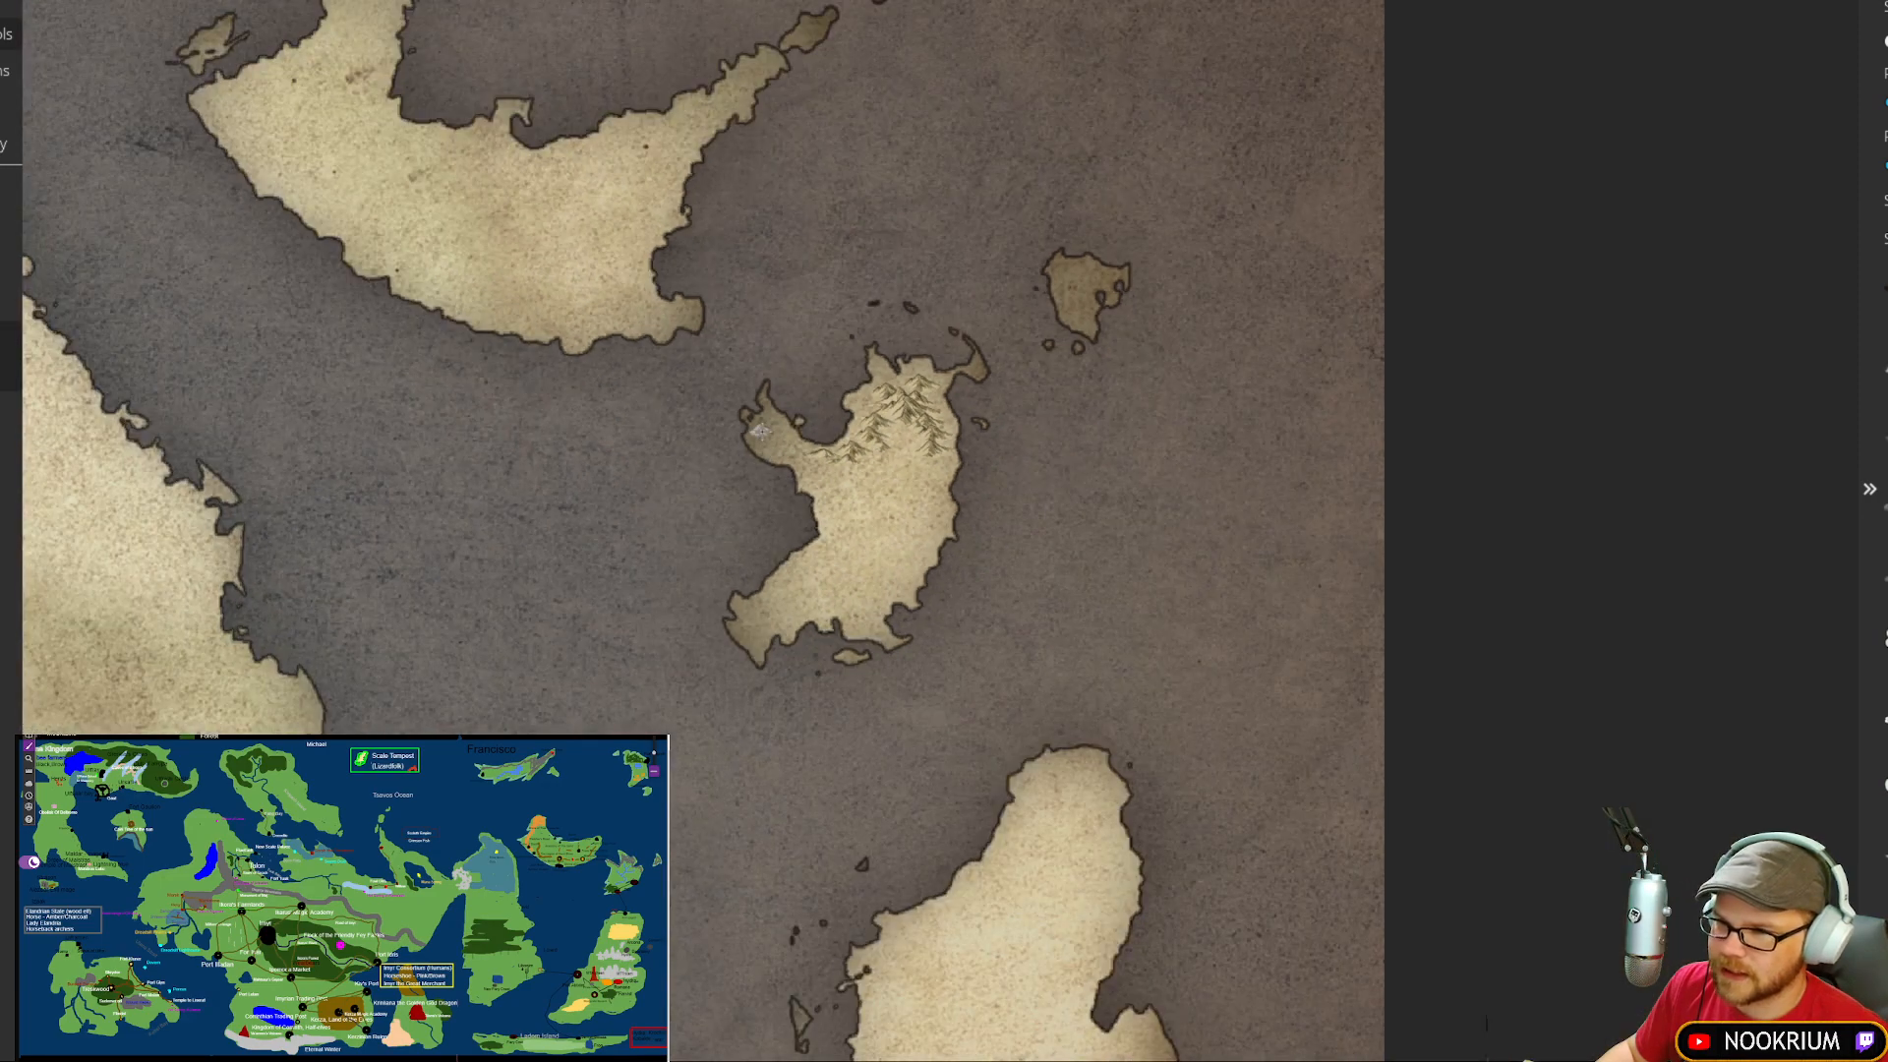
pyautogui.scroll(-5, 672, 495)
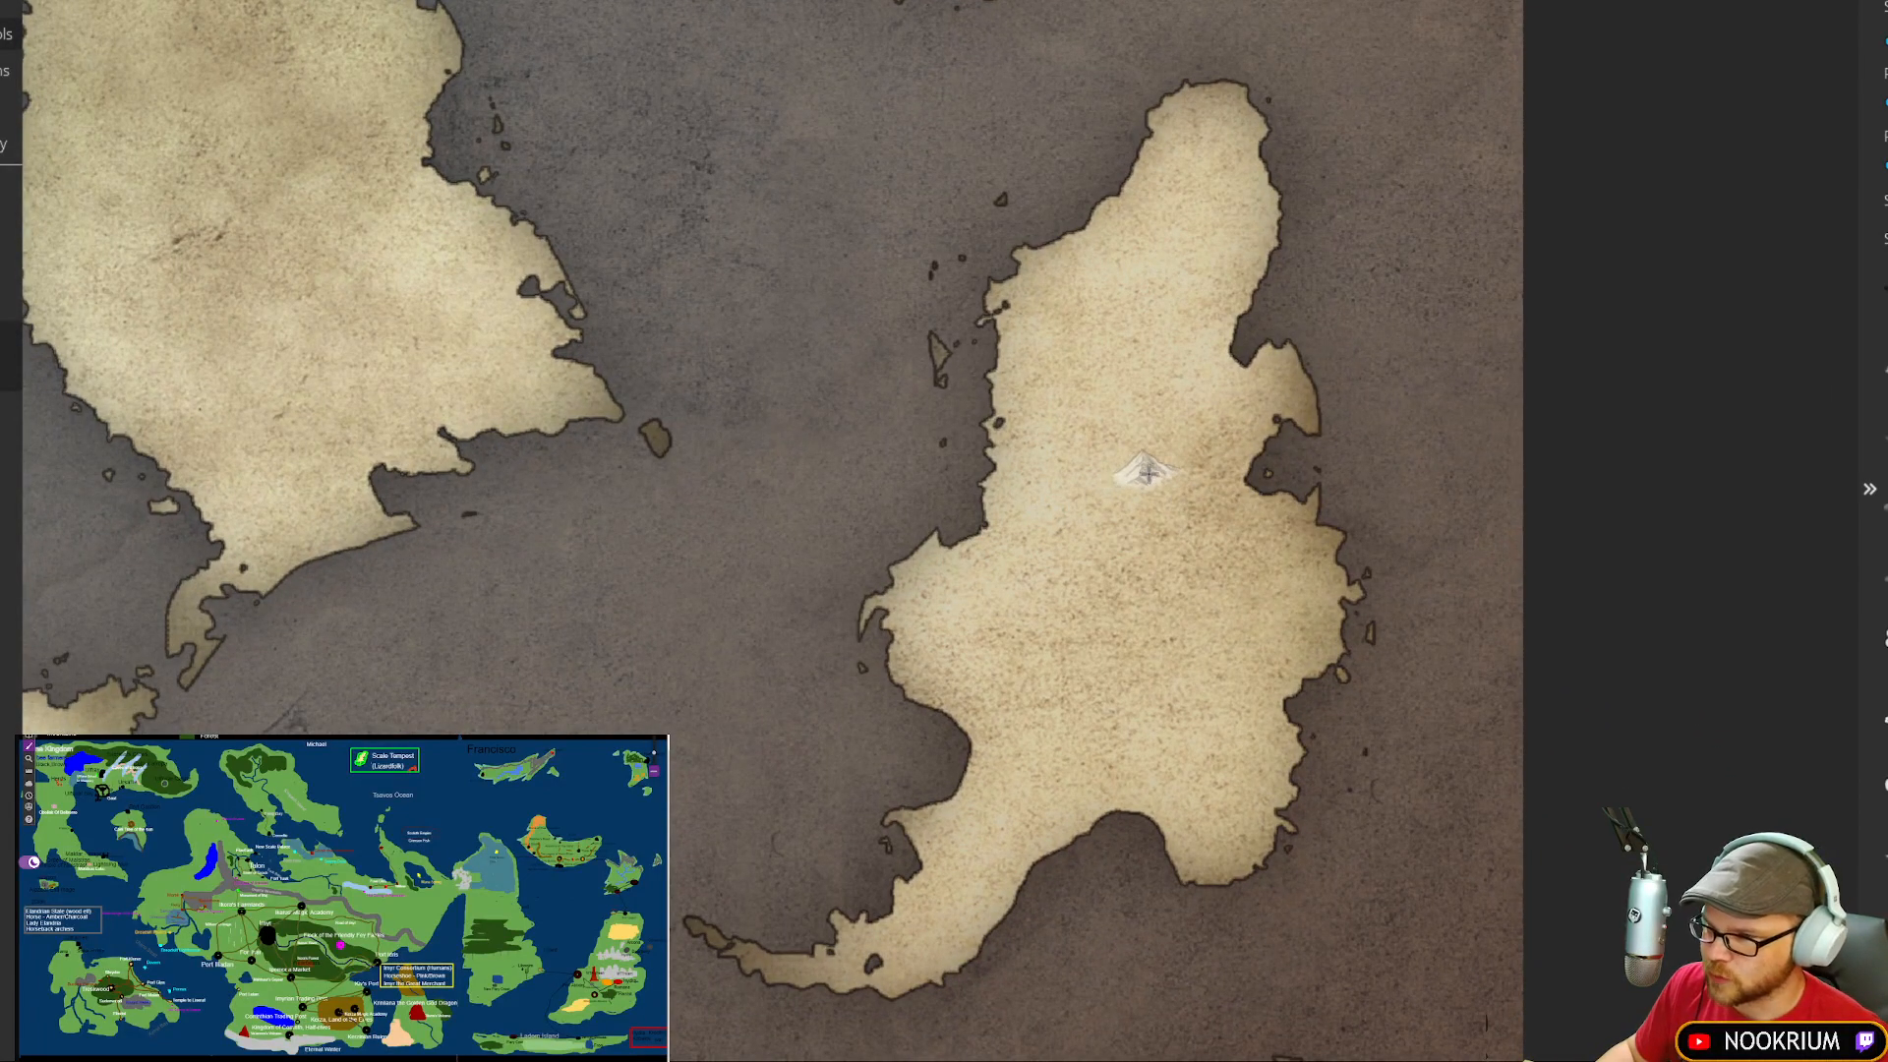
pyautogui.scroll(2, 1129, 476)
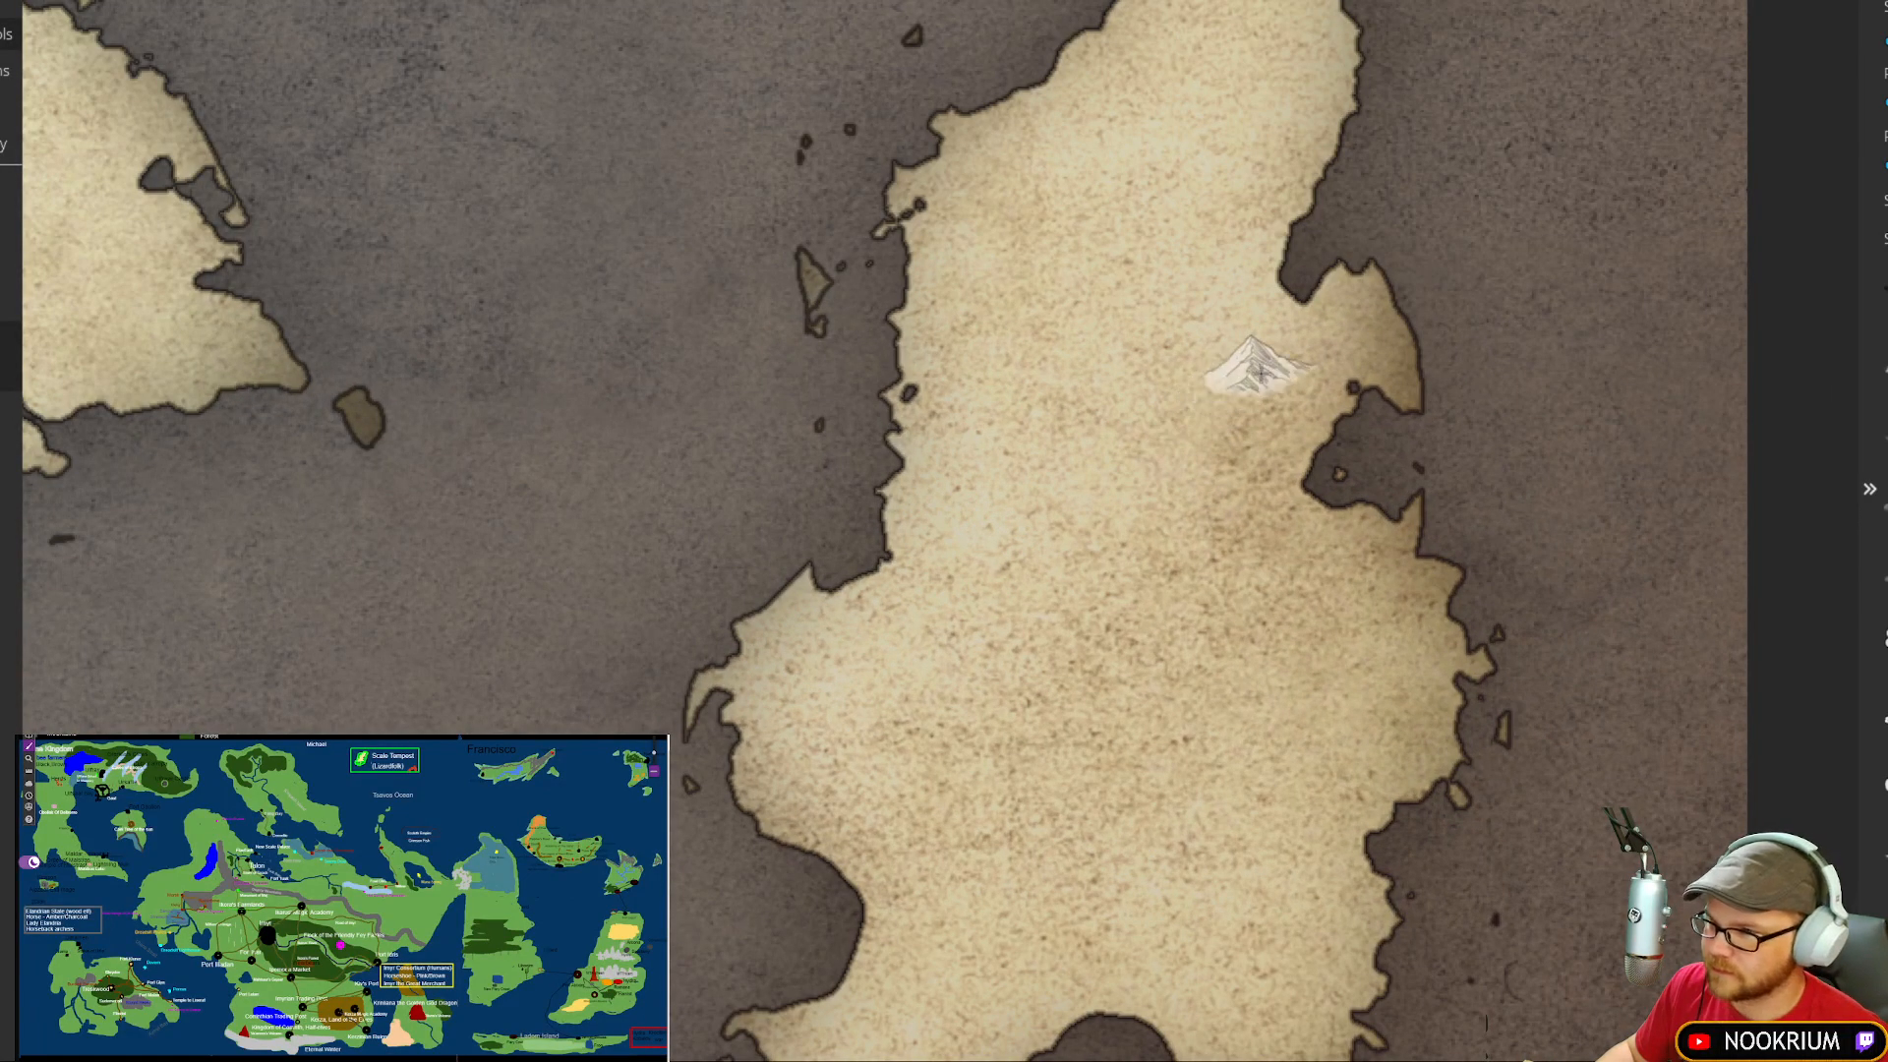
pyautogui.click(1260, 377)
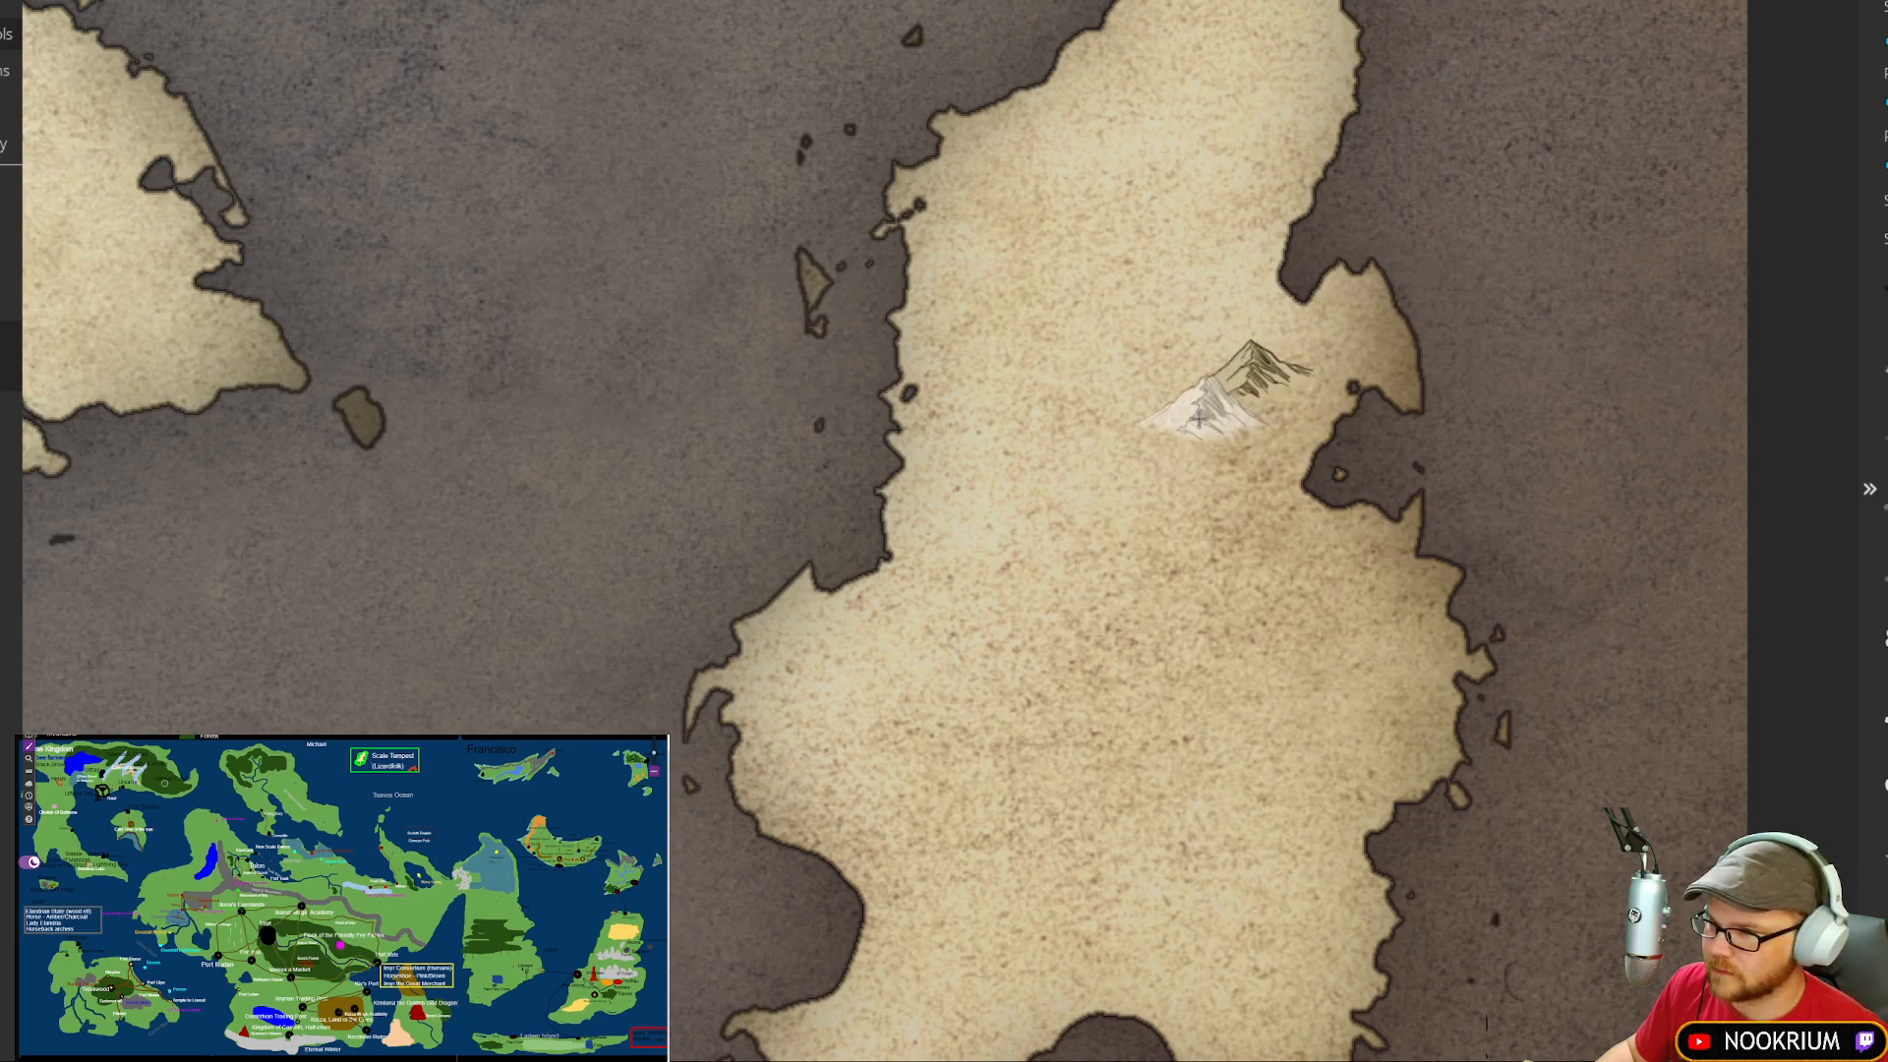
pyautogui.click(1218, 415)
pyautogui.click(1149, 425)
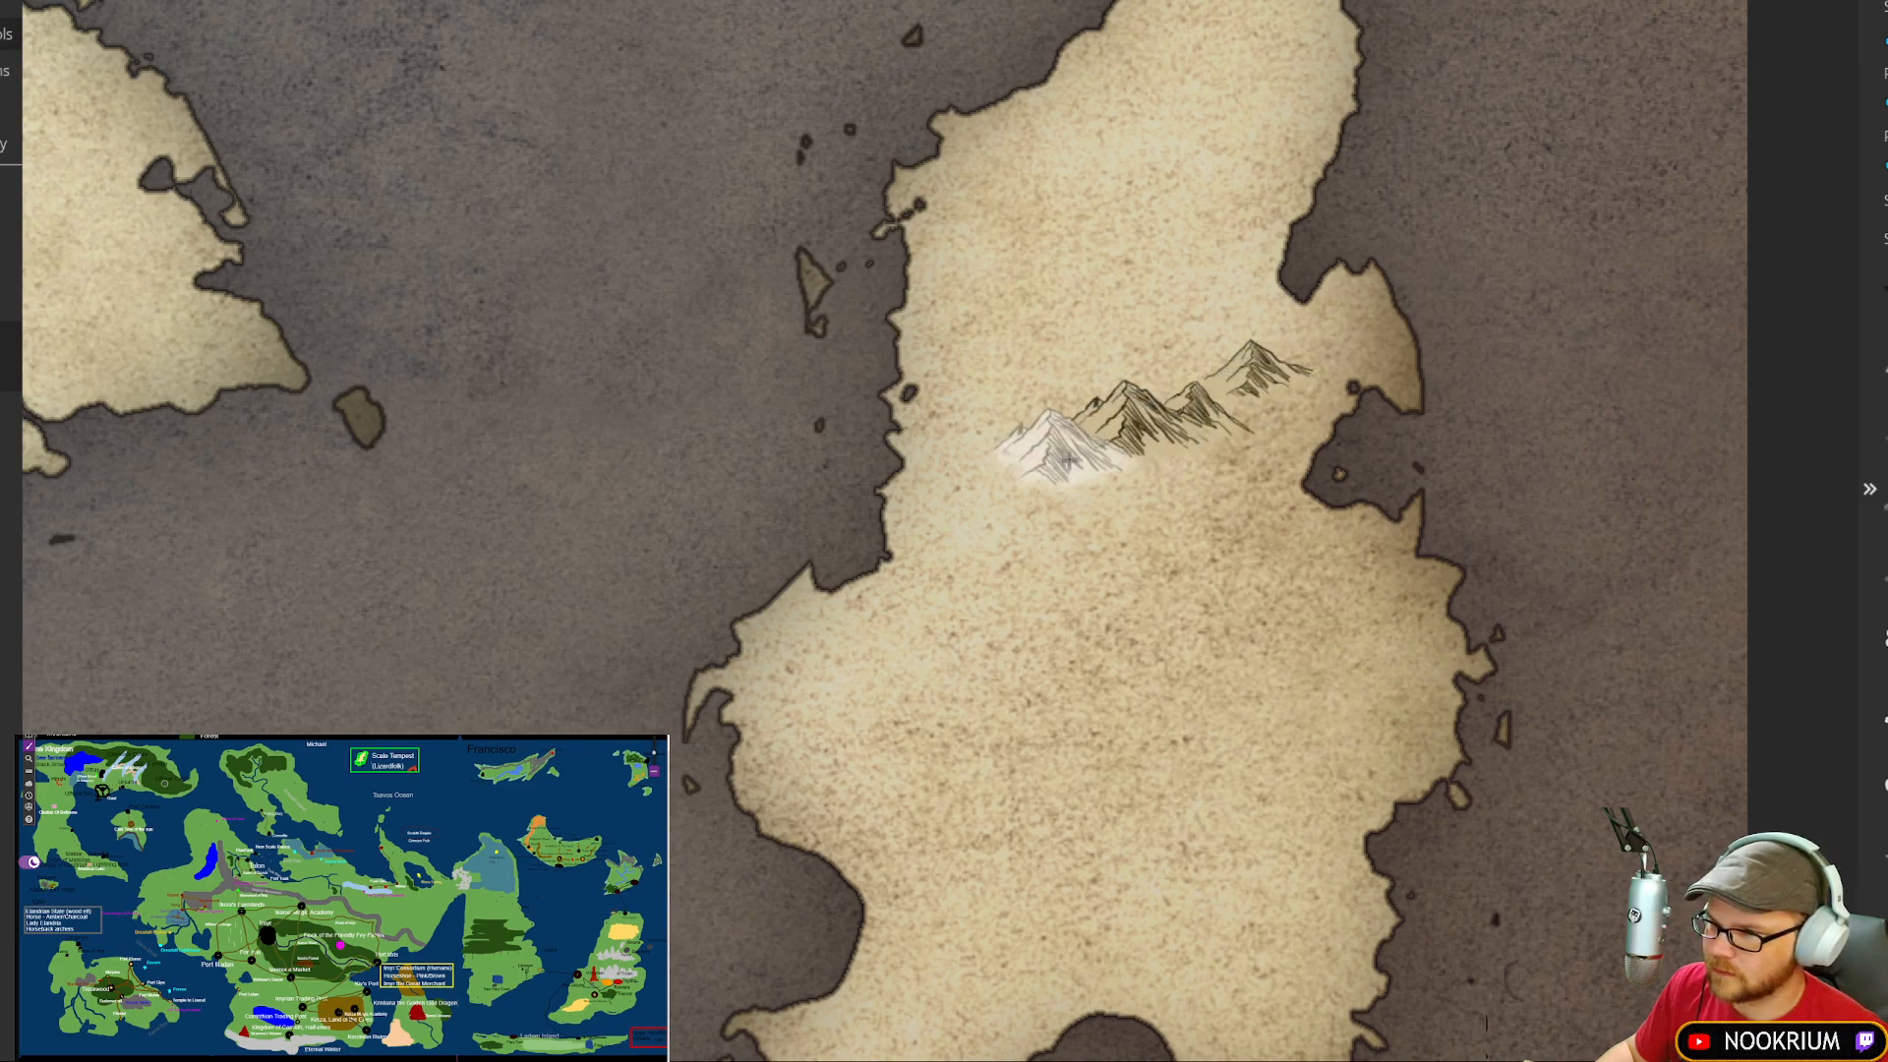
pyautogui.click(1091, 452)
pyautogui.click(999, 443)
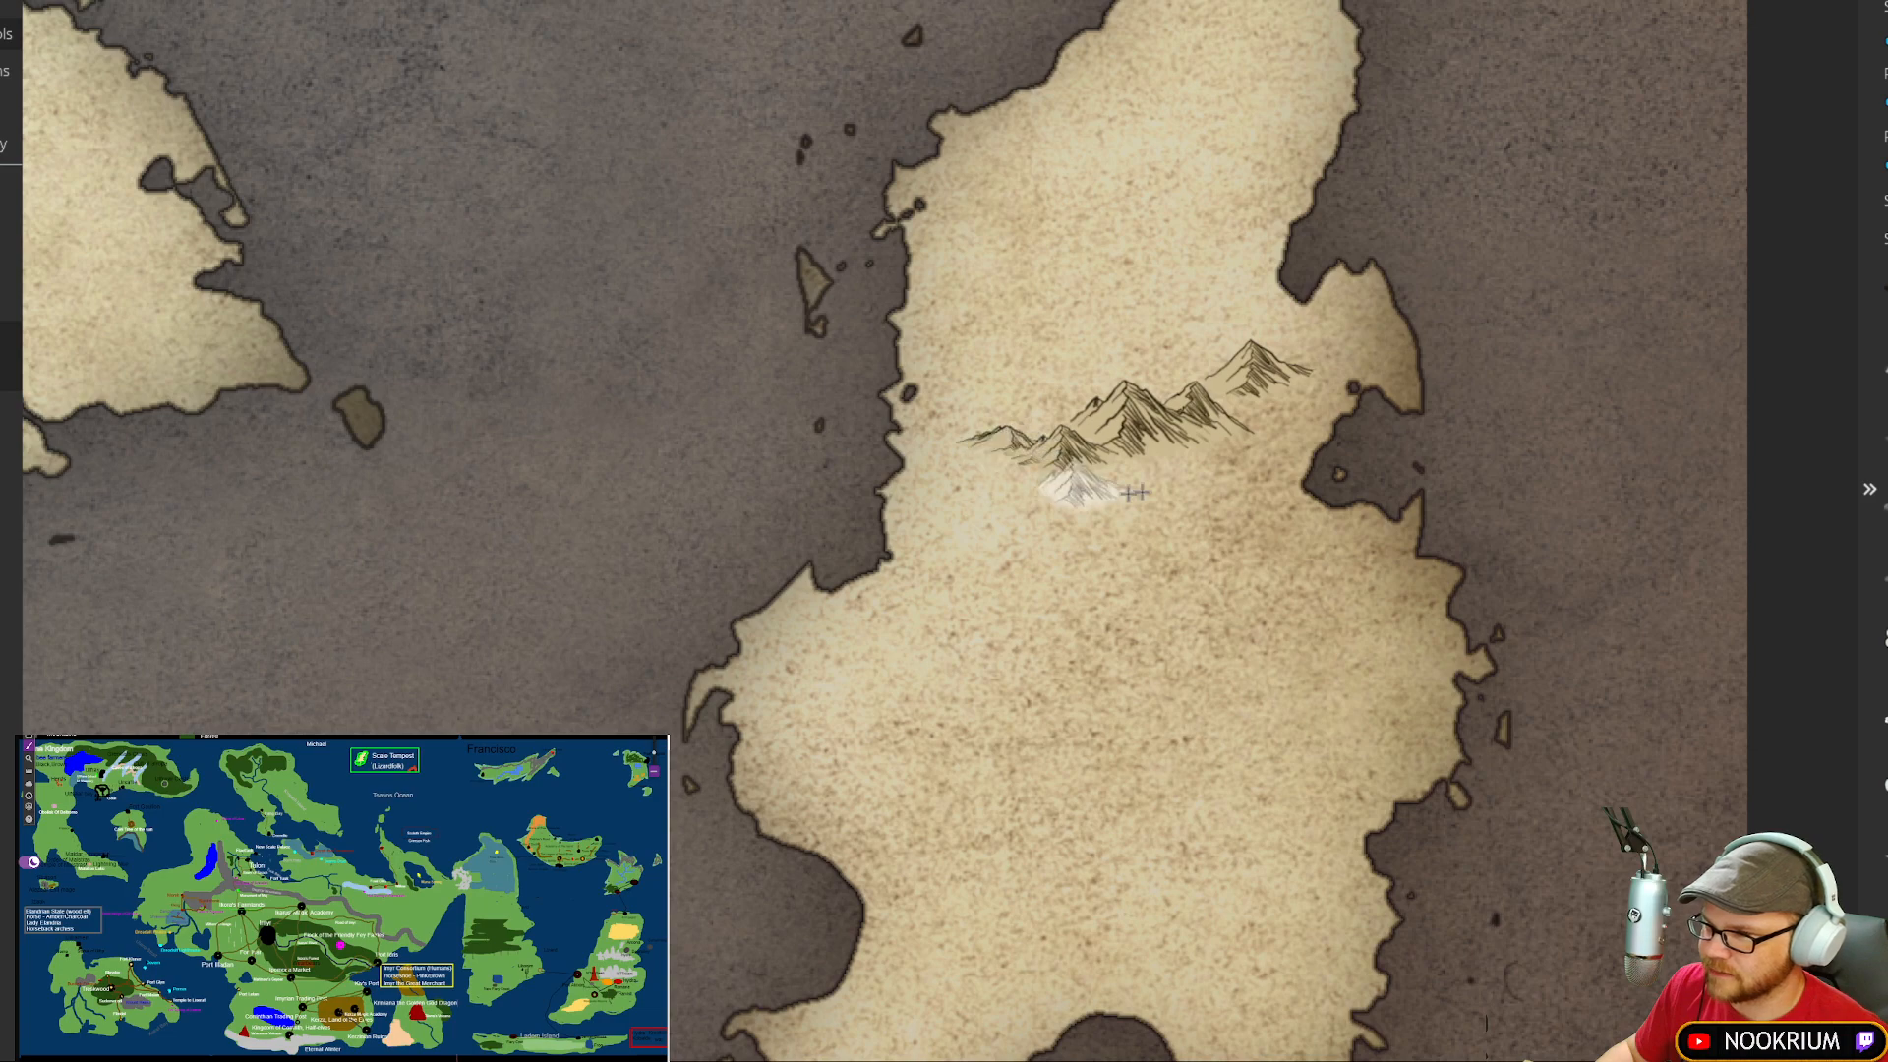
pyautogui.click(1166, 458)
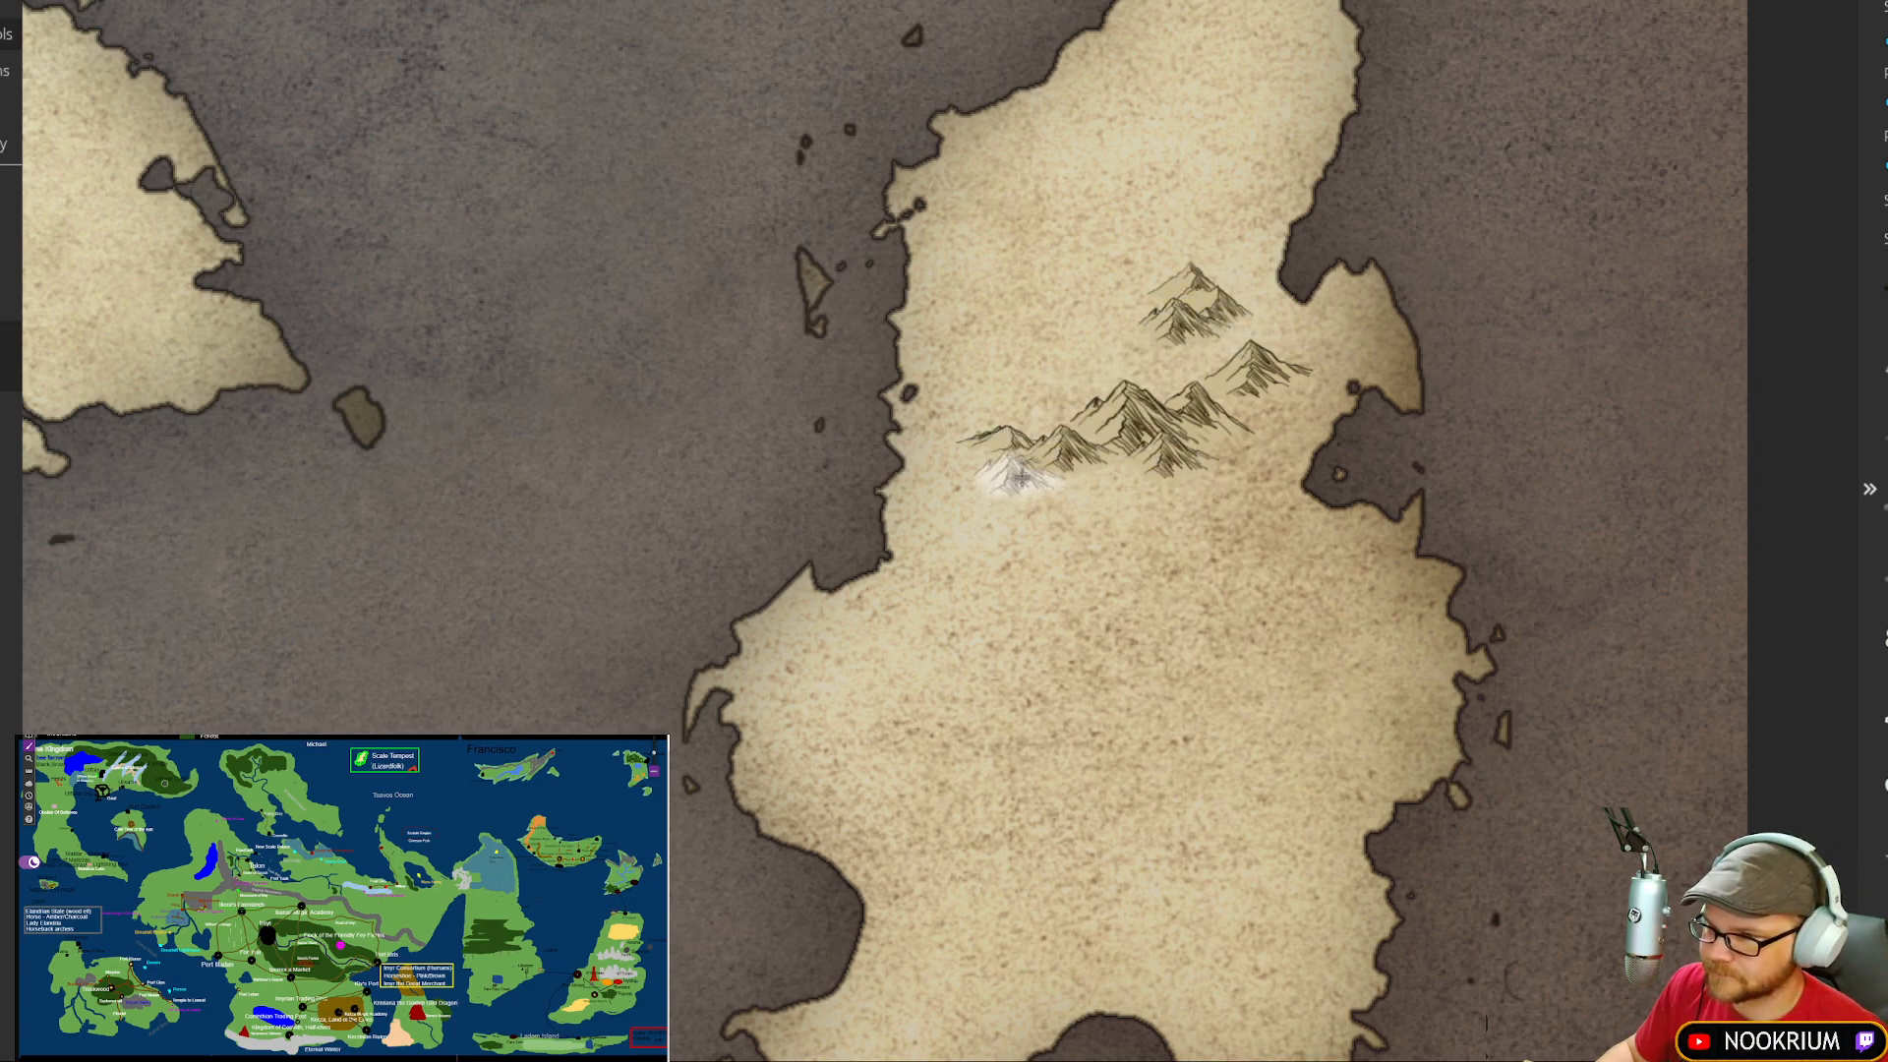
# Step: Fill out a separate cluster of peaks north of the southeastern landmass's diagonal range, near the northeast bay
pyautogui.click(1178, 324)
pyautogui.click(1141, 339)
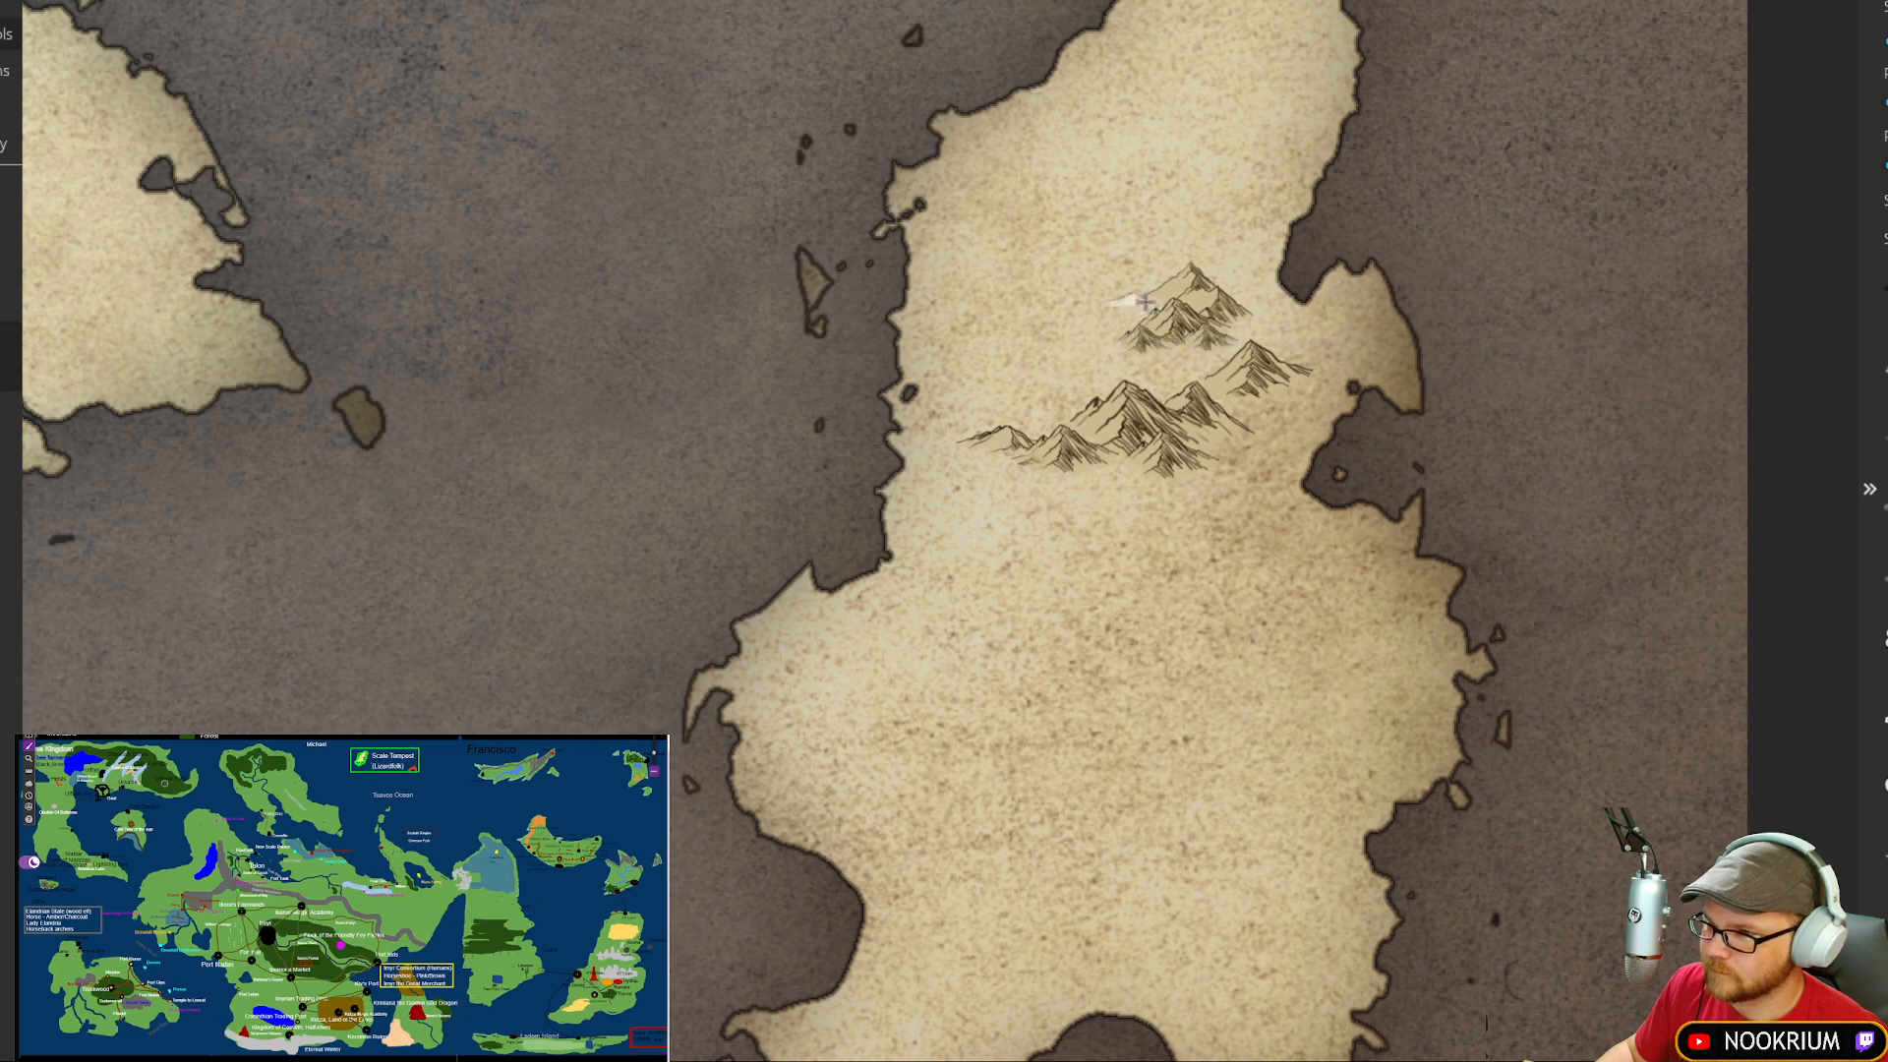
pyautogui.click(1172, 277)
pyautogui.click(1245, 299)
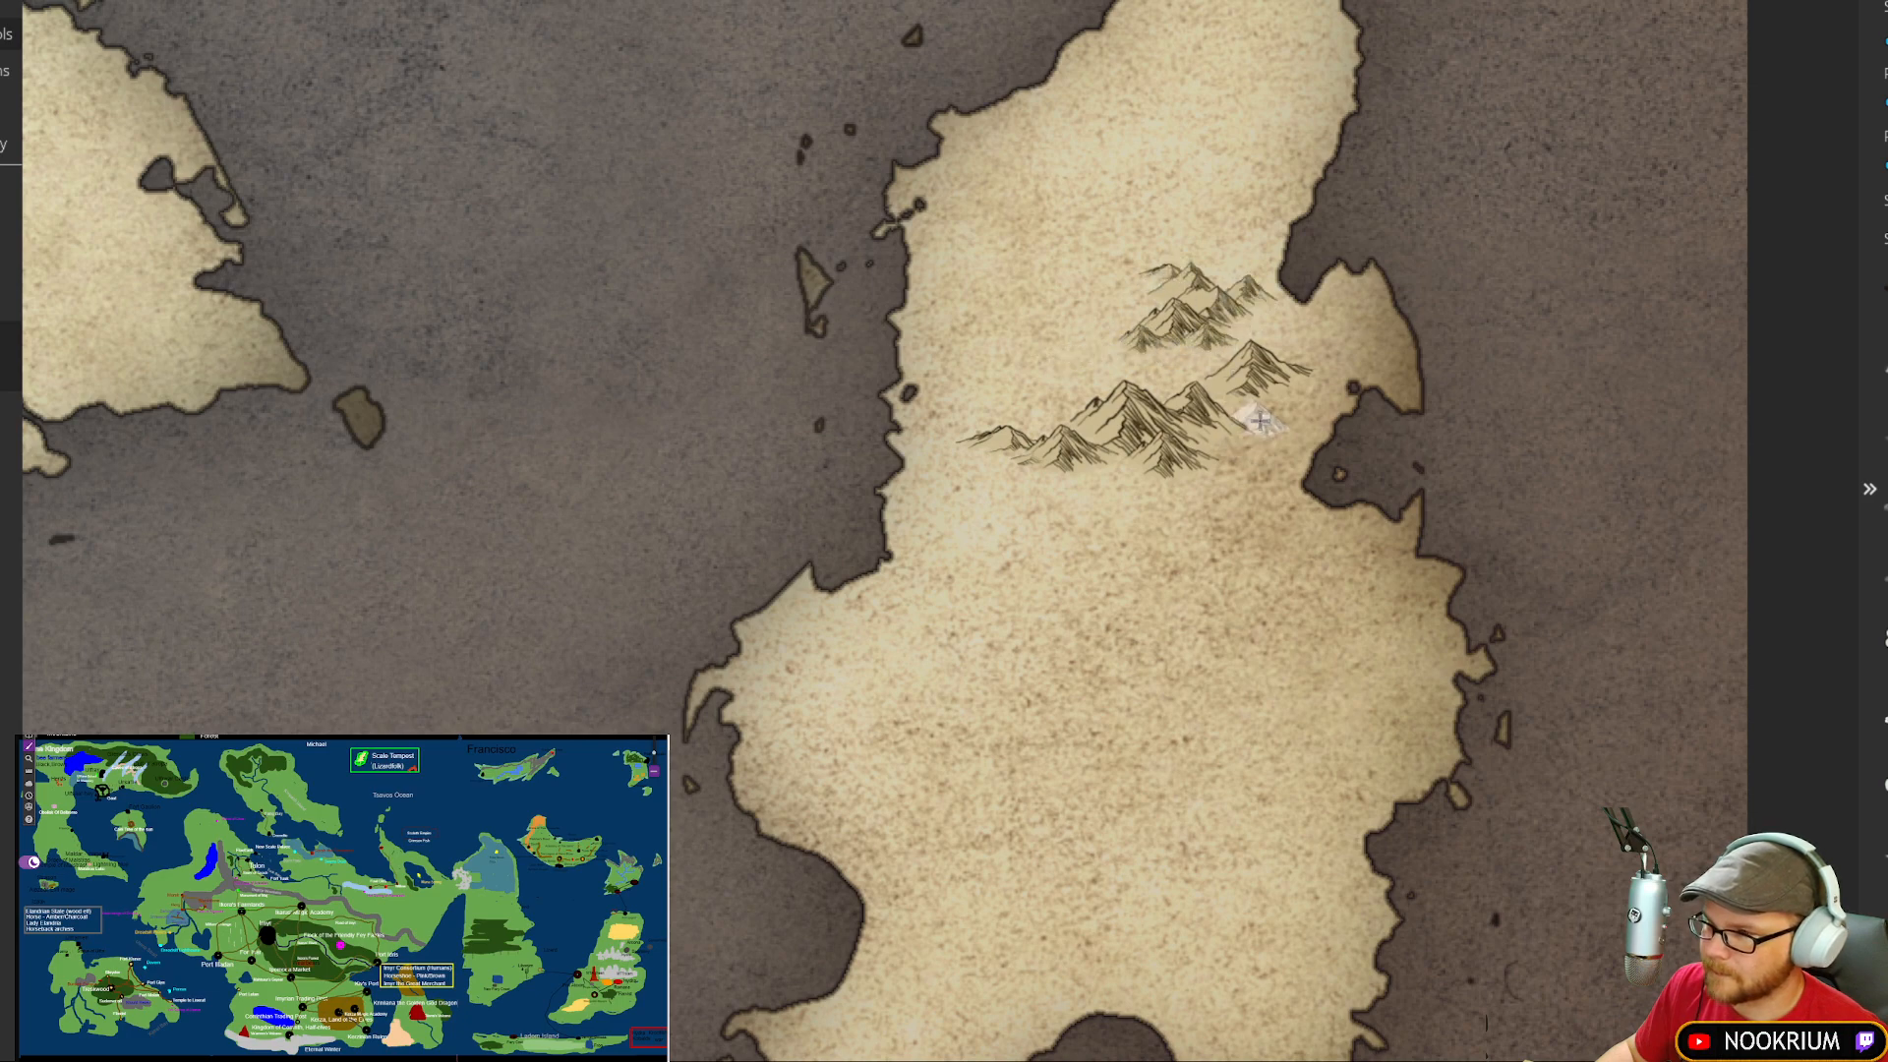
# Step: Add foothill peaks along the southern edge of the diagonal range, from its eastern end to the west coast
pyautogui.click(1252, 411)
pyautogui.click(1128, 475)
pyautogui.click(1006, 463)
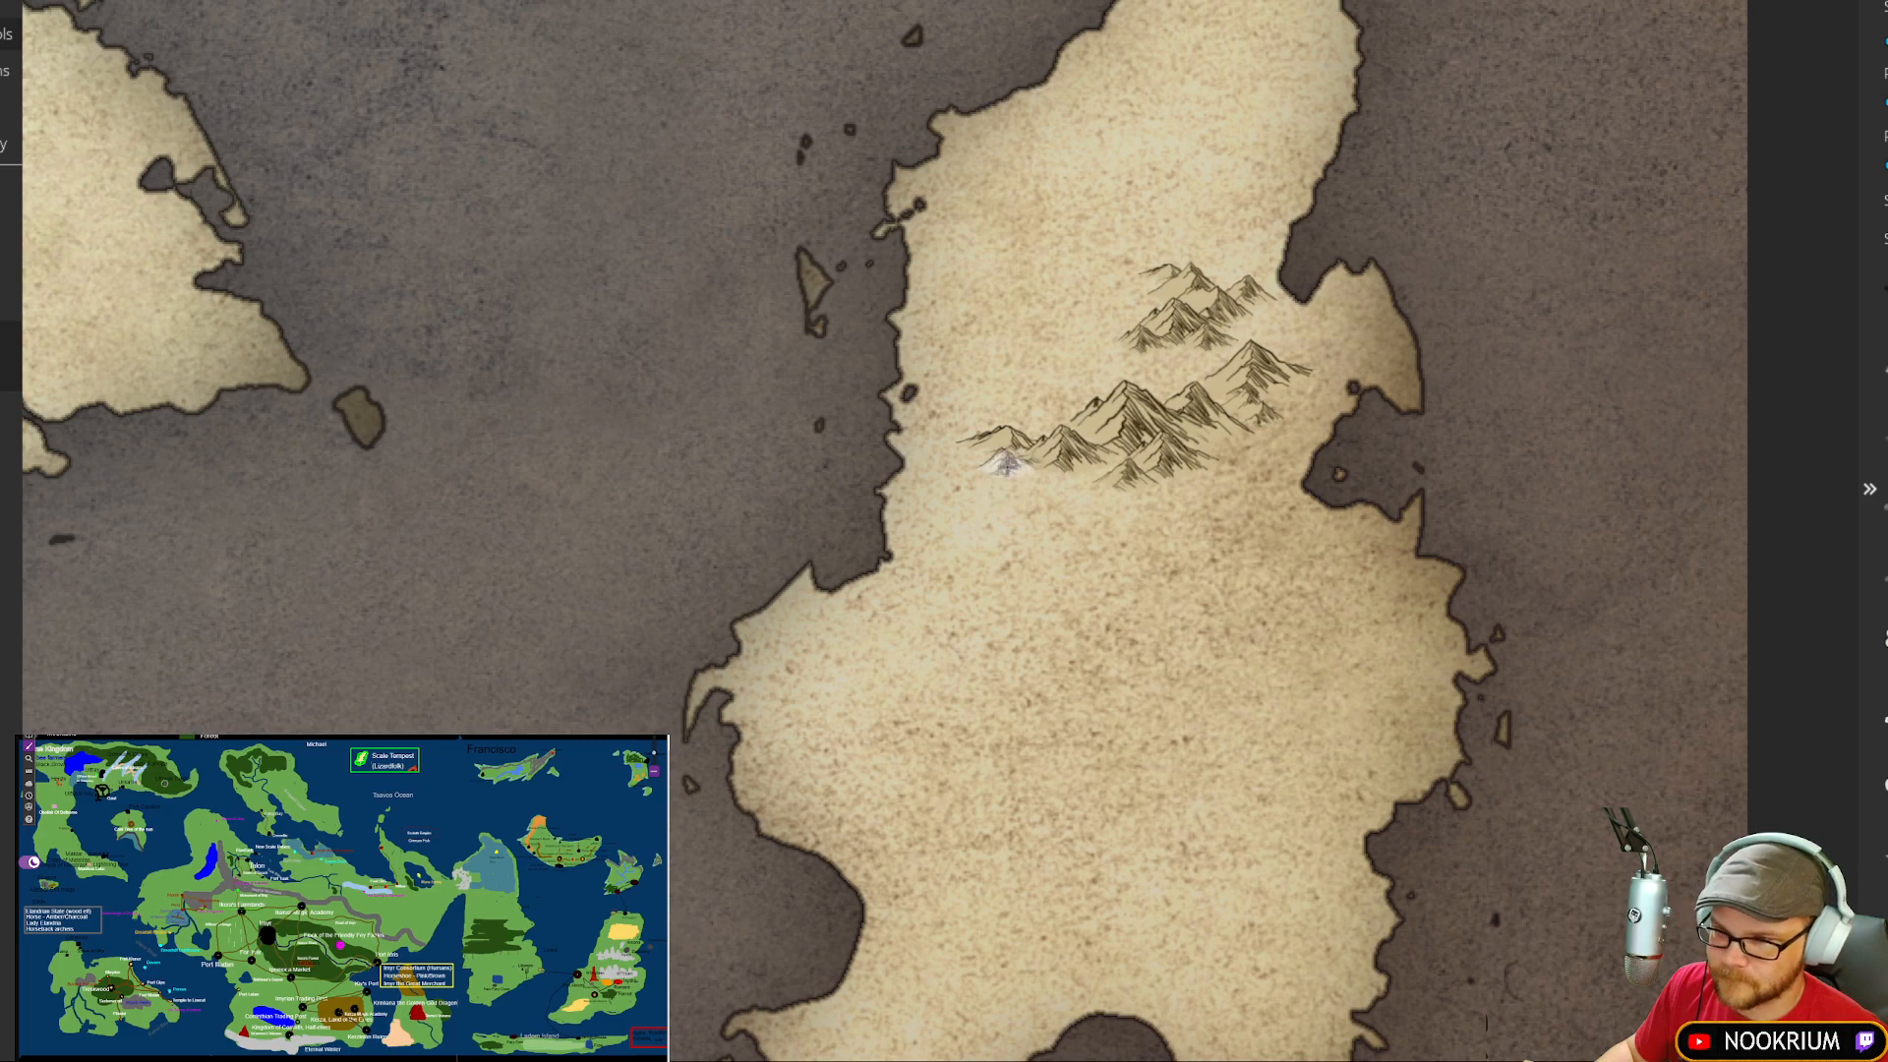
pyautogui.click(971, 479)
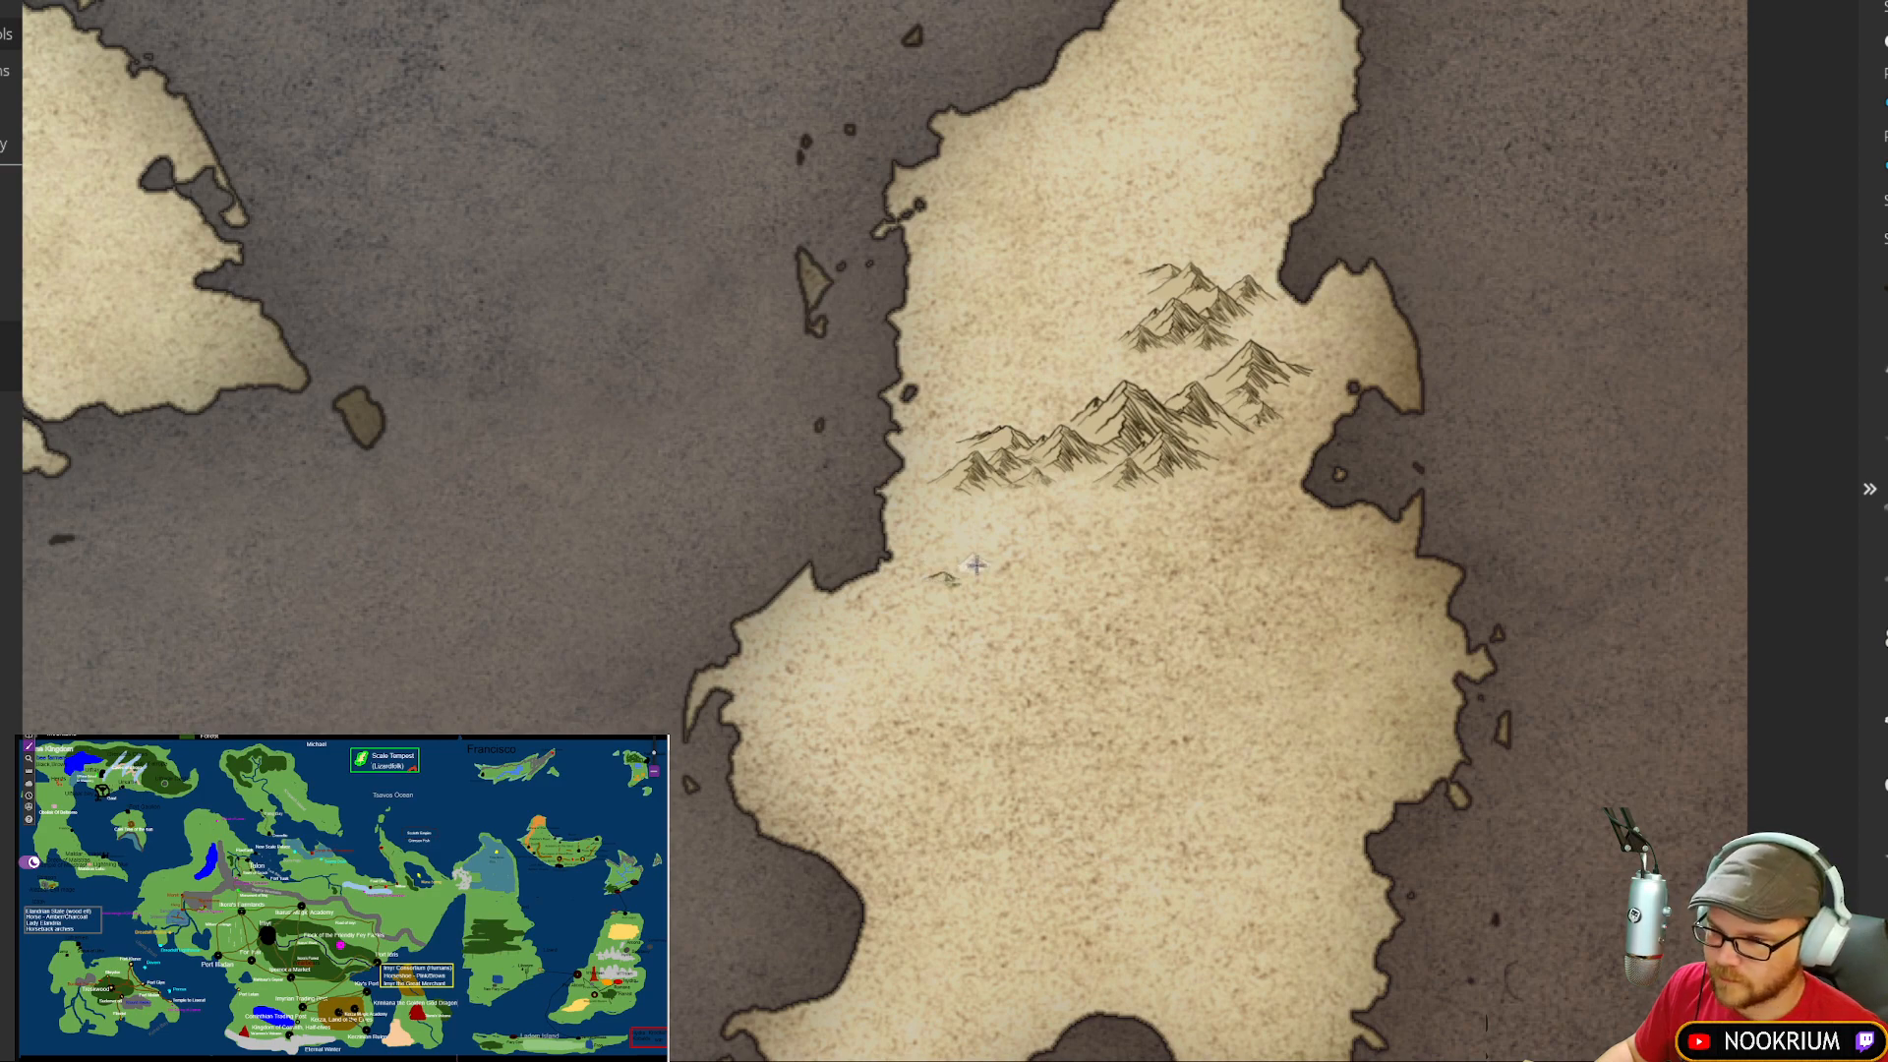
# Step: Run a second range of peaks west to east across the southeastern landmass, south of the diagonal range
pyautogui.moveTo(974, 563)
pyautogui.mouseDown()
pyautogui.moveTo(1072, 589)
pyautogui.moveTo(1122, 566)
pyautogui.moveTo(1192, 588)
pyautogui.moveTo(1257, 539)
pyautogui.moveTo(1301, 563)
pyautogui.moveTo(1219, 554)
pyautogui.moveTo(1104, 589)
pyautogui.moveTo(1132, 596)
pyautogui.moveTo(1028, 615)
pyautogui.mouseUp()
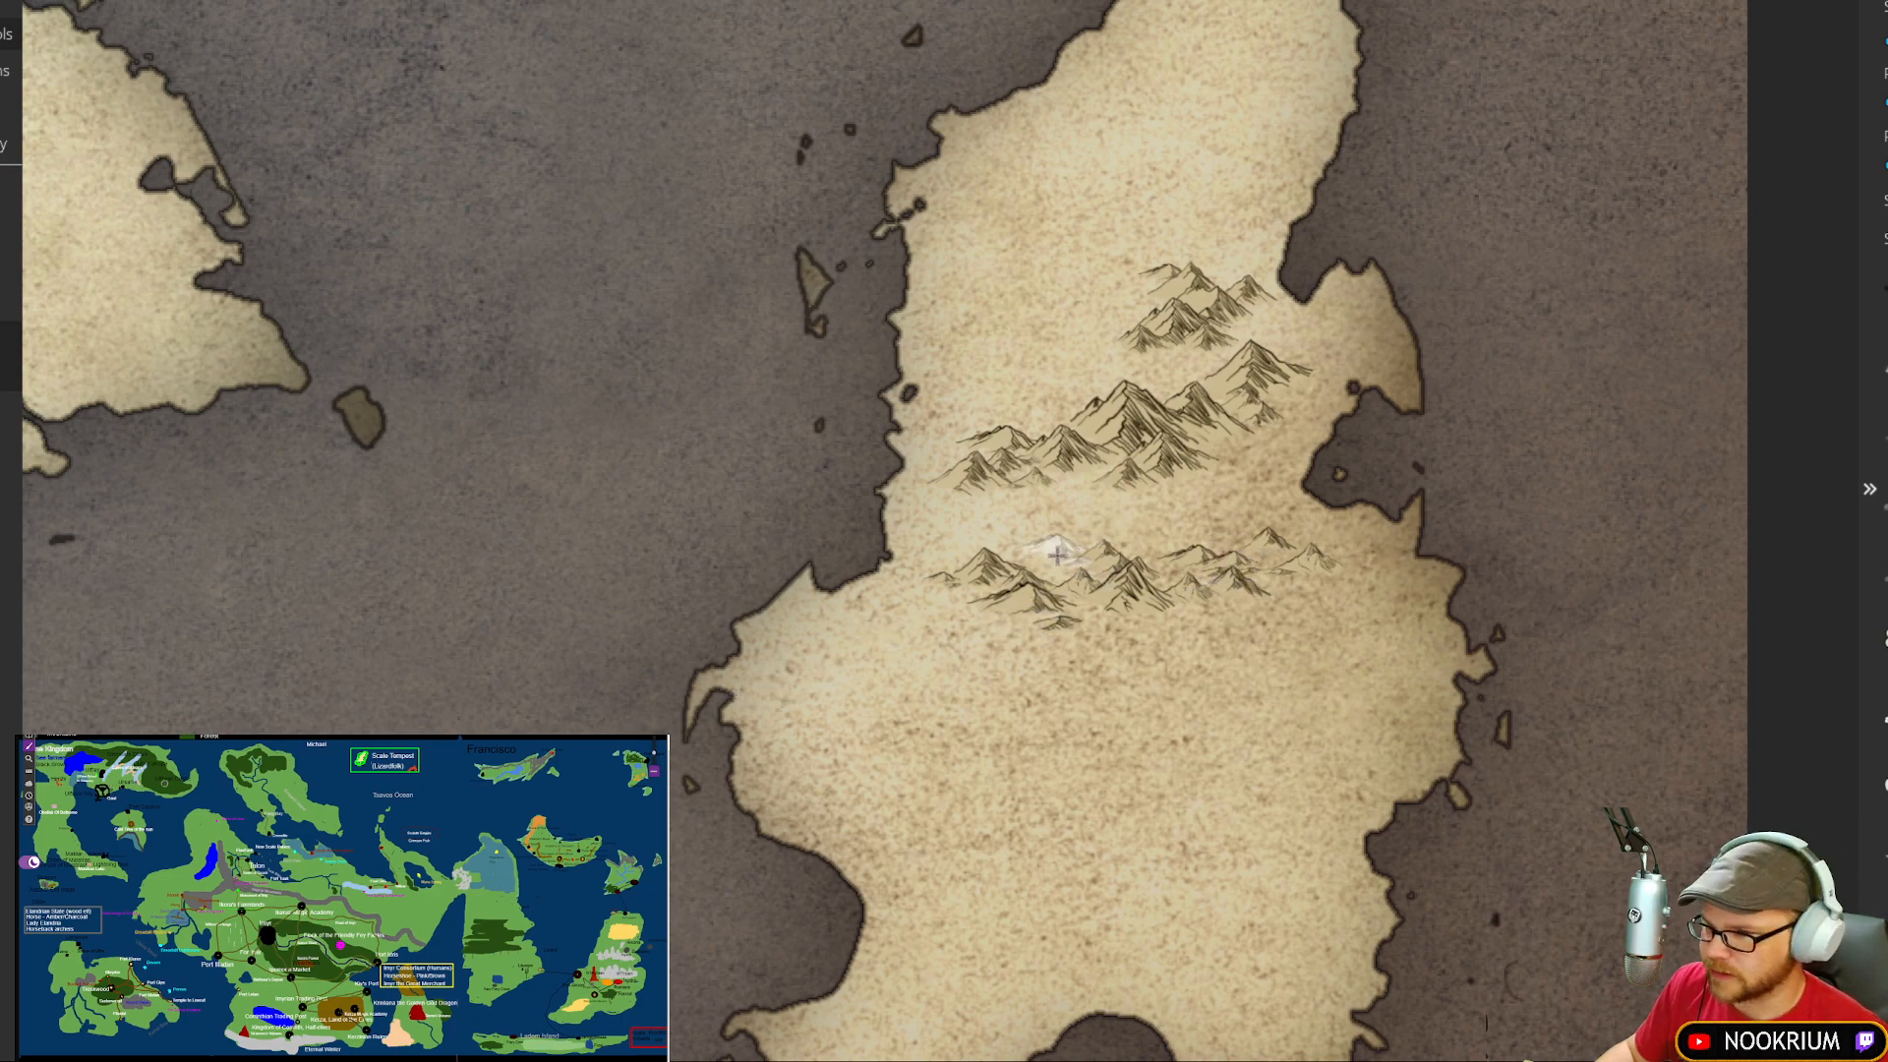
pyautogui.click(1312, 590)
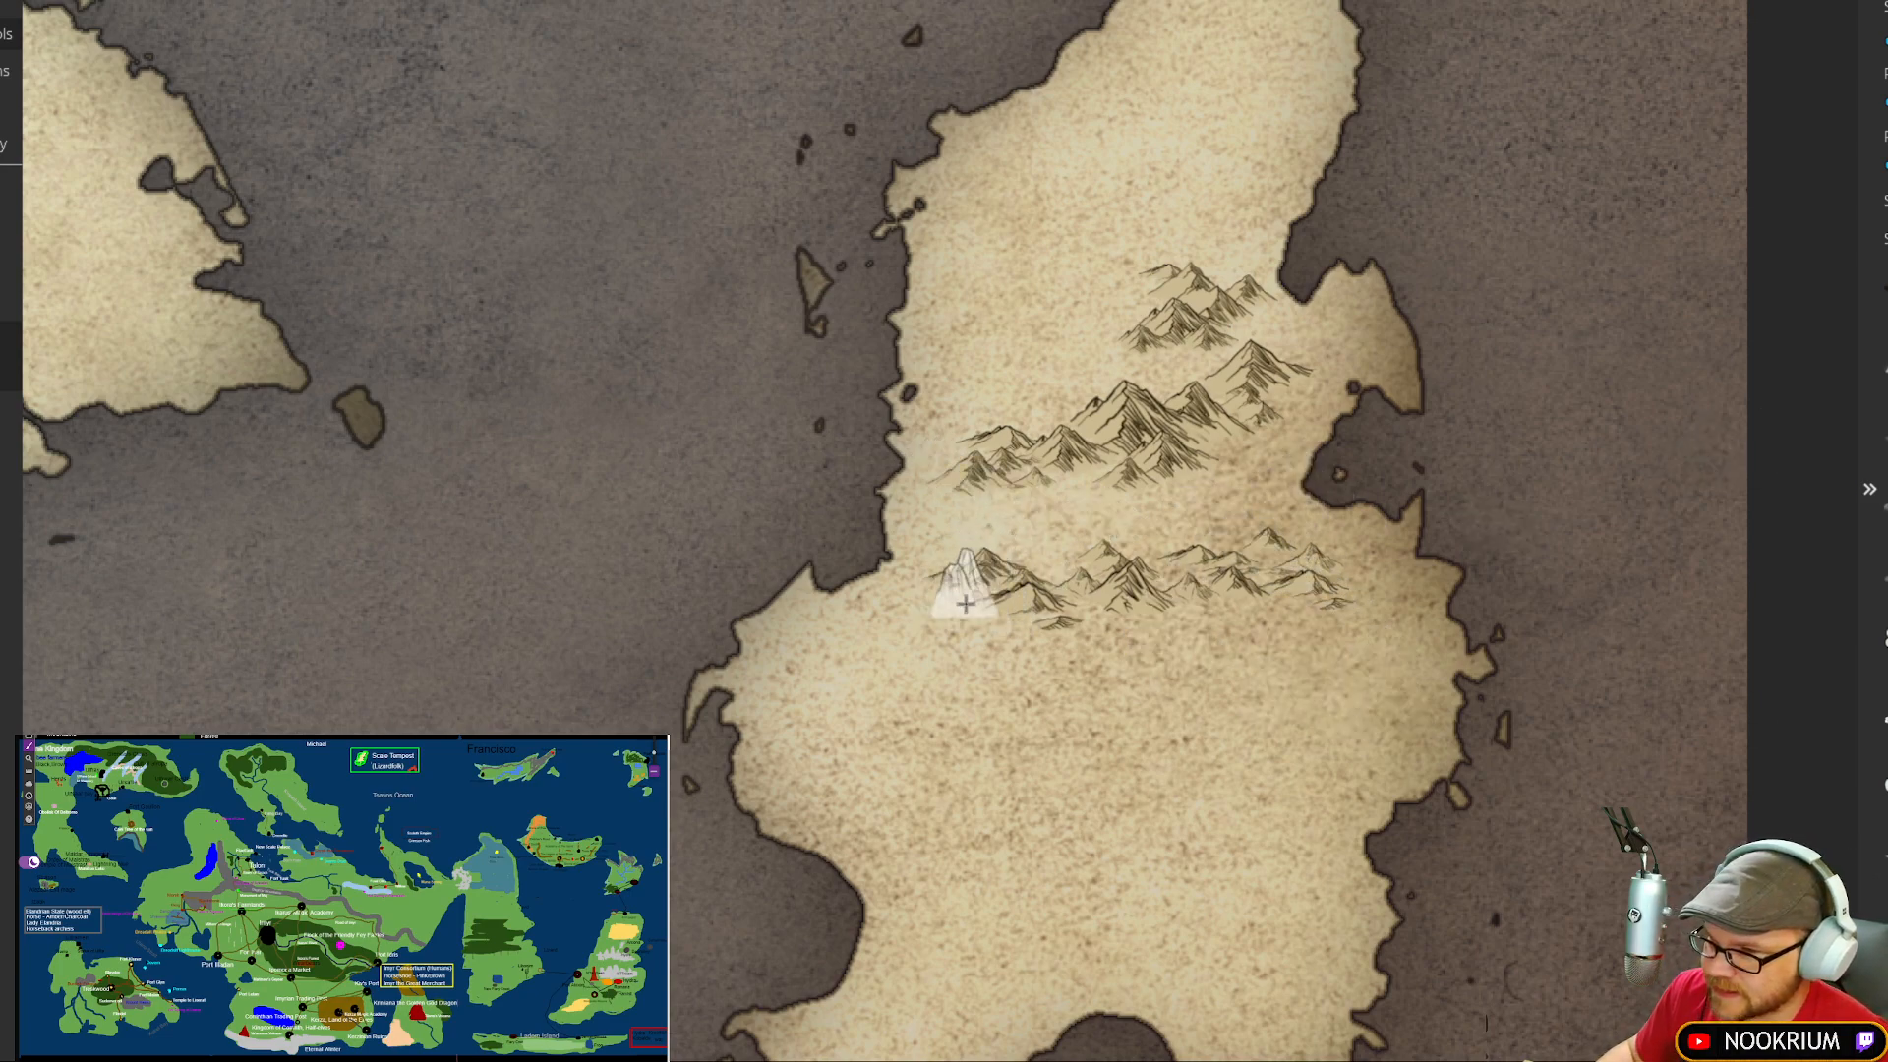
# Step: Place a volcano at the western end of the southern range and top it with smoke clouds
pyautogui.scroll(-2, 966, 612)
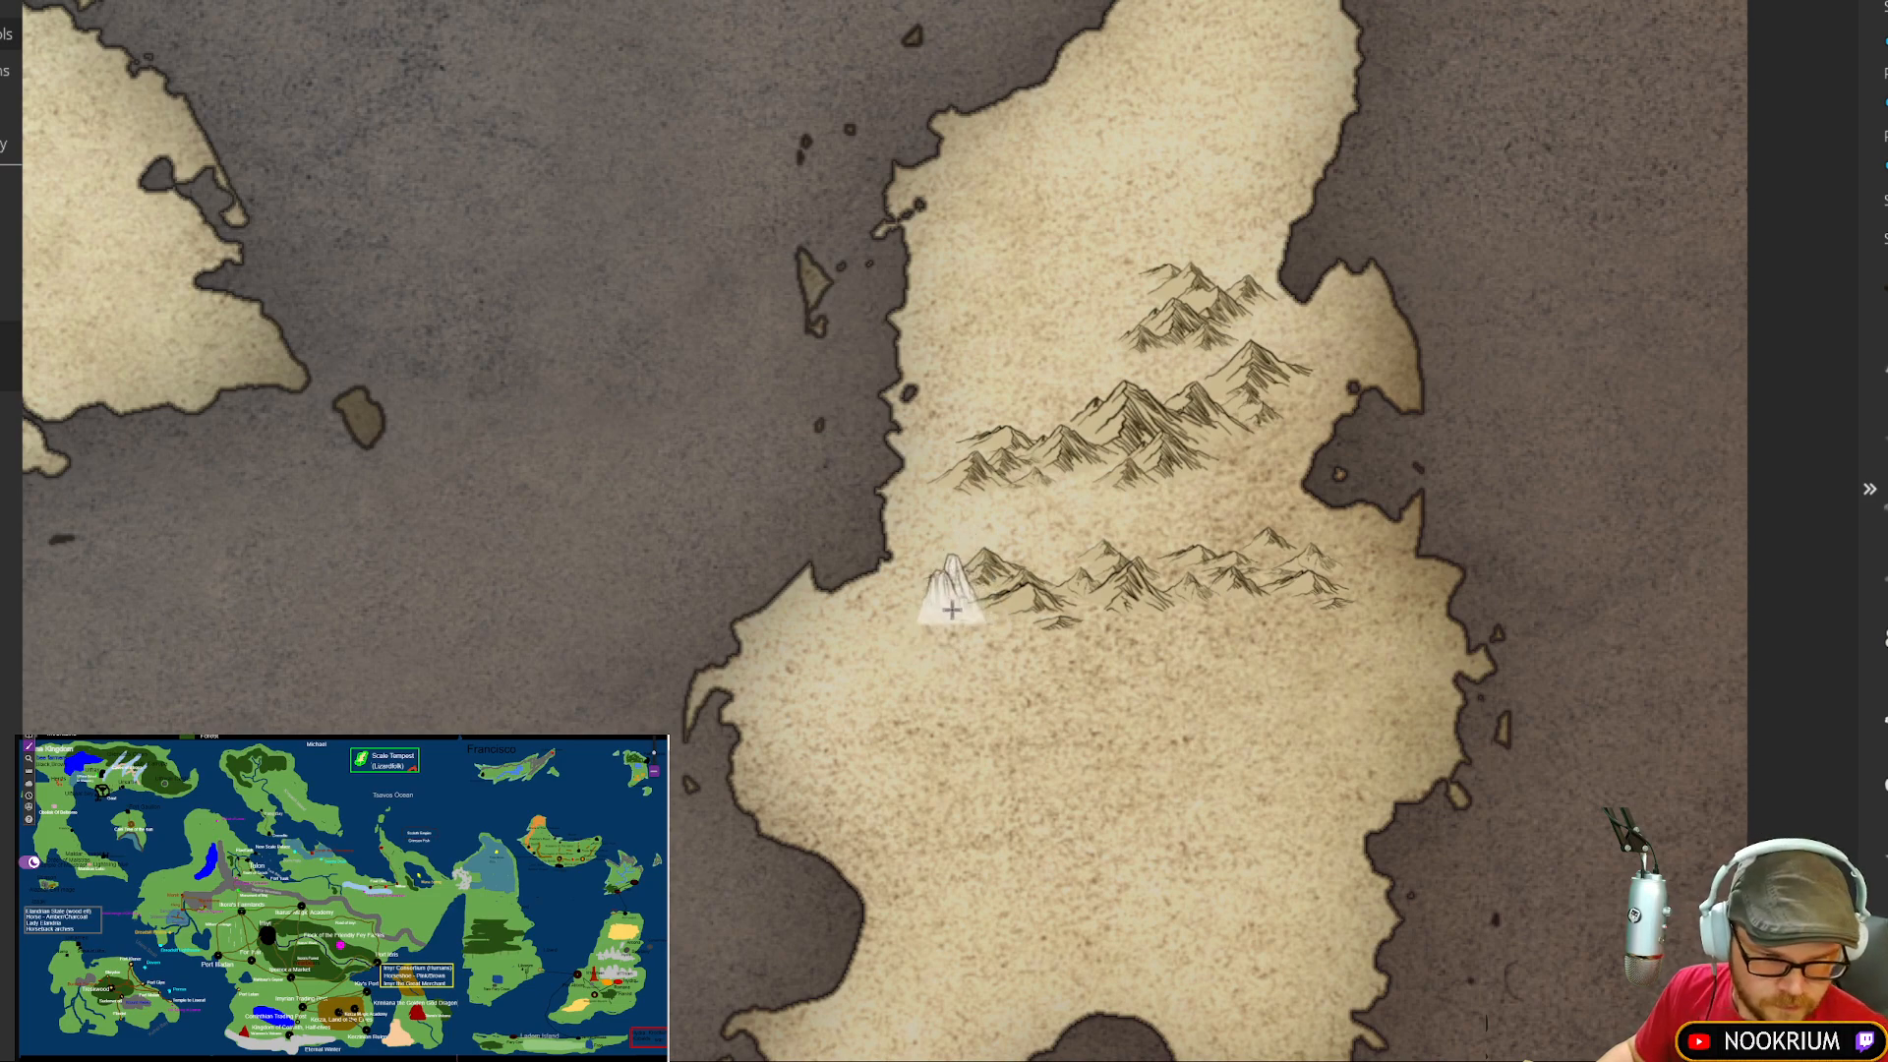
pyautogui.click(942, 614)
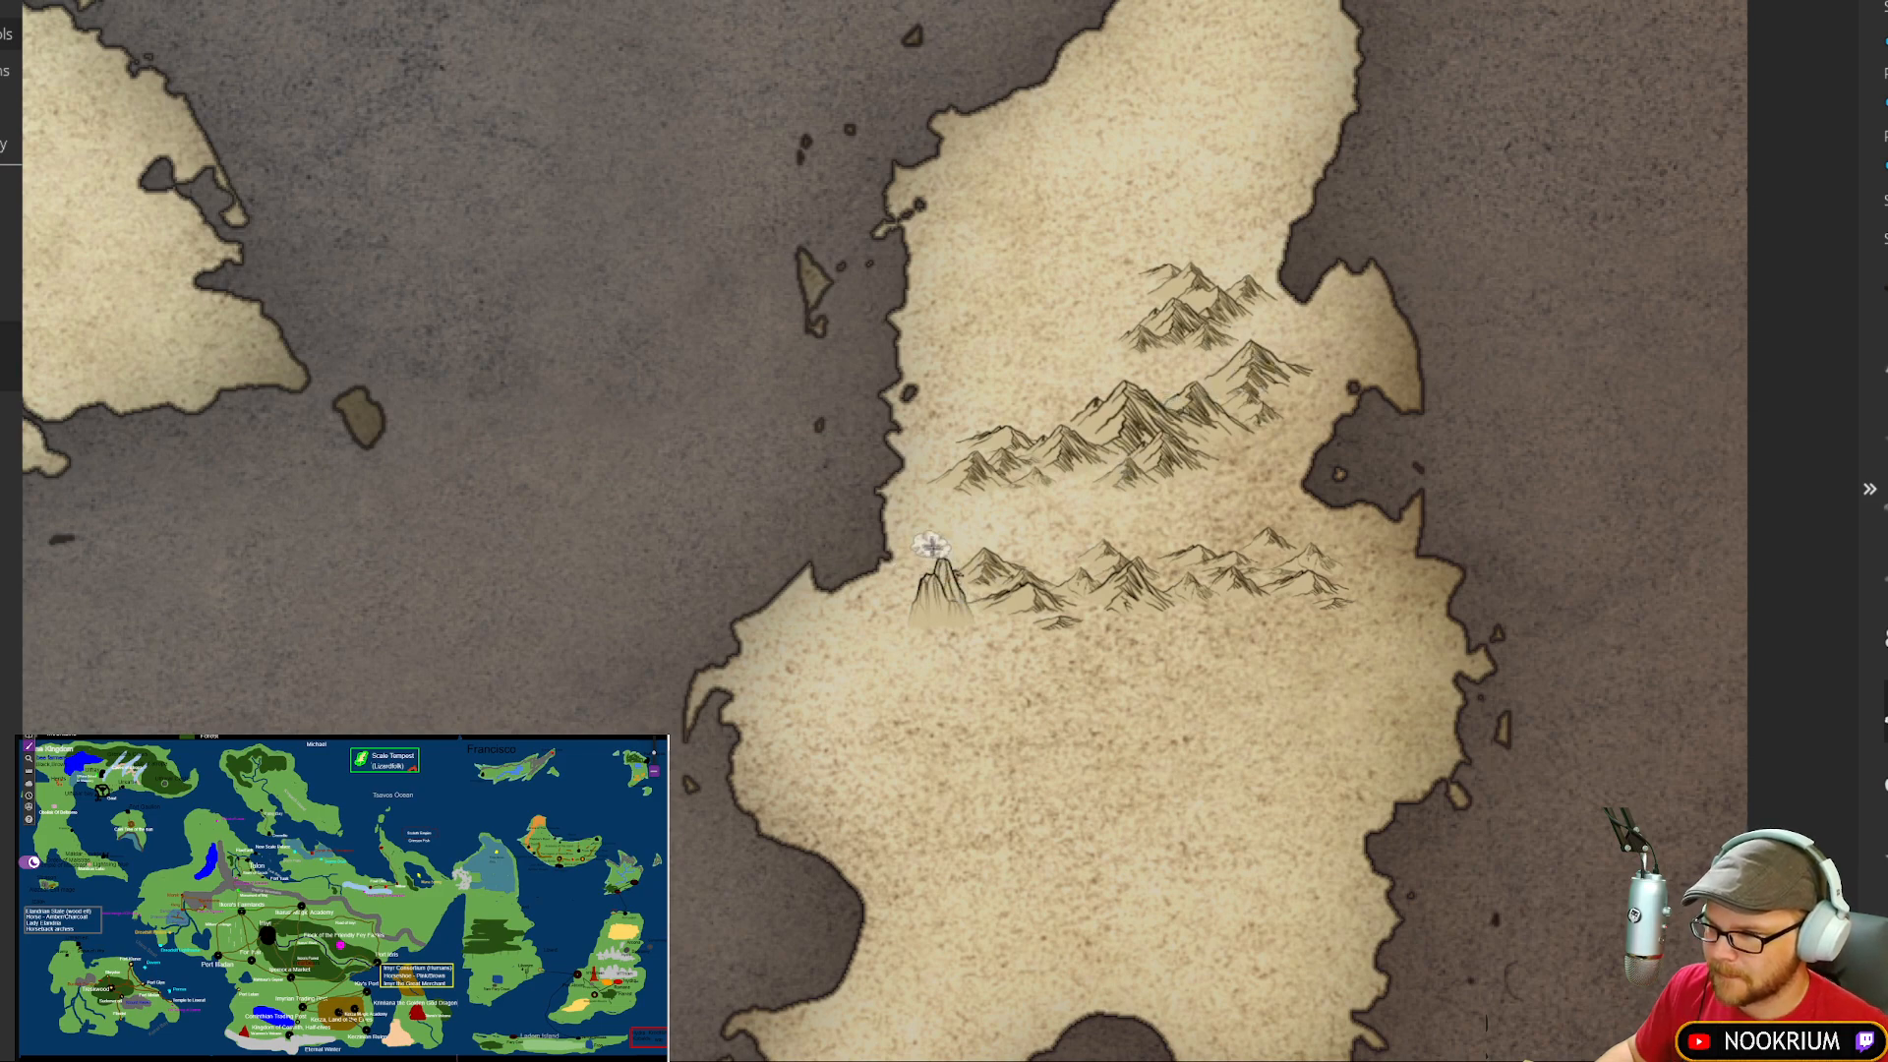
pyautogui.click(942, 548)
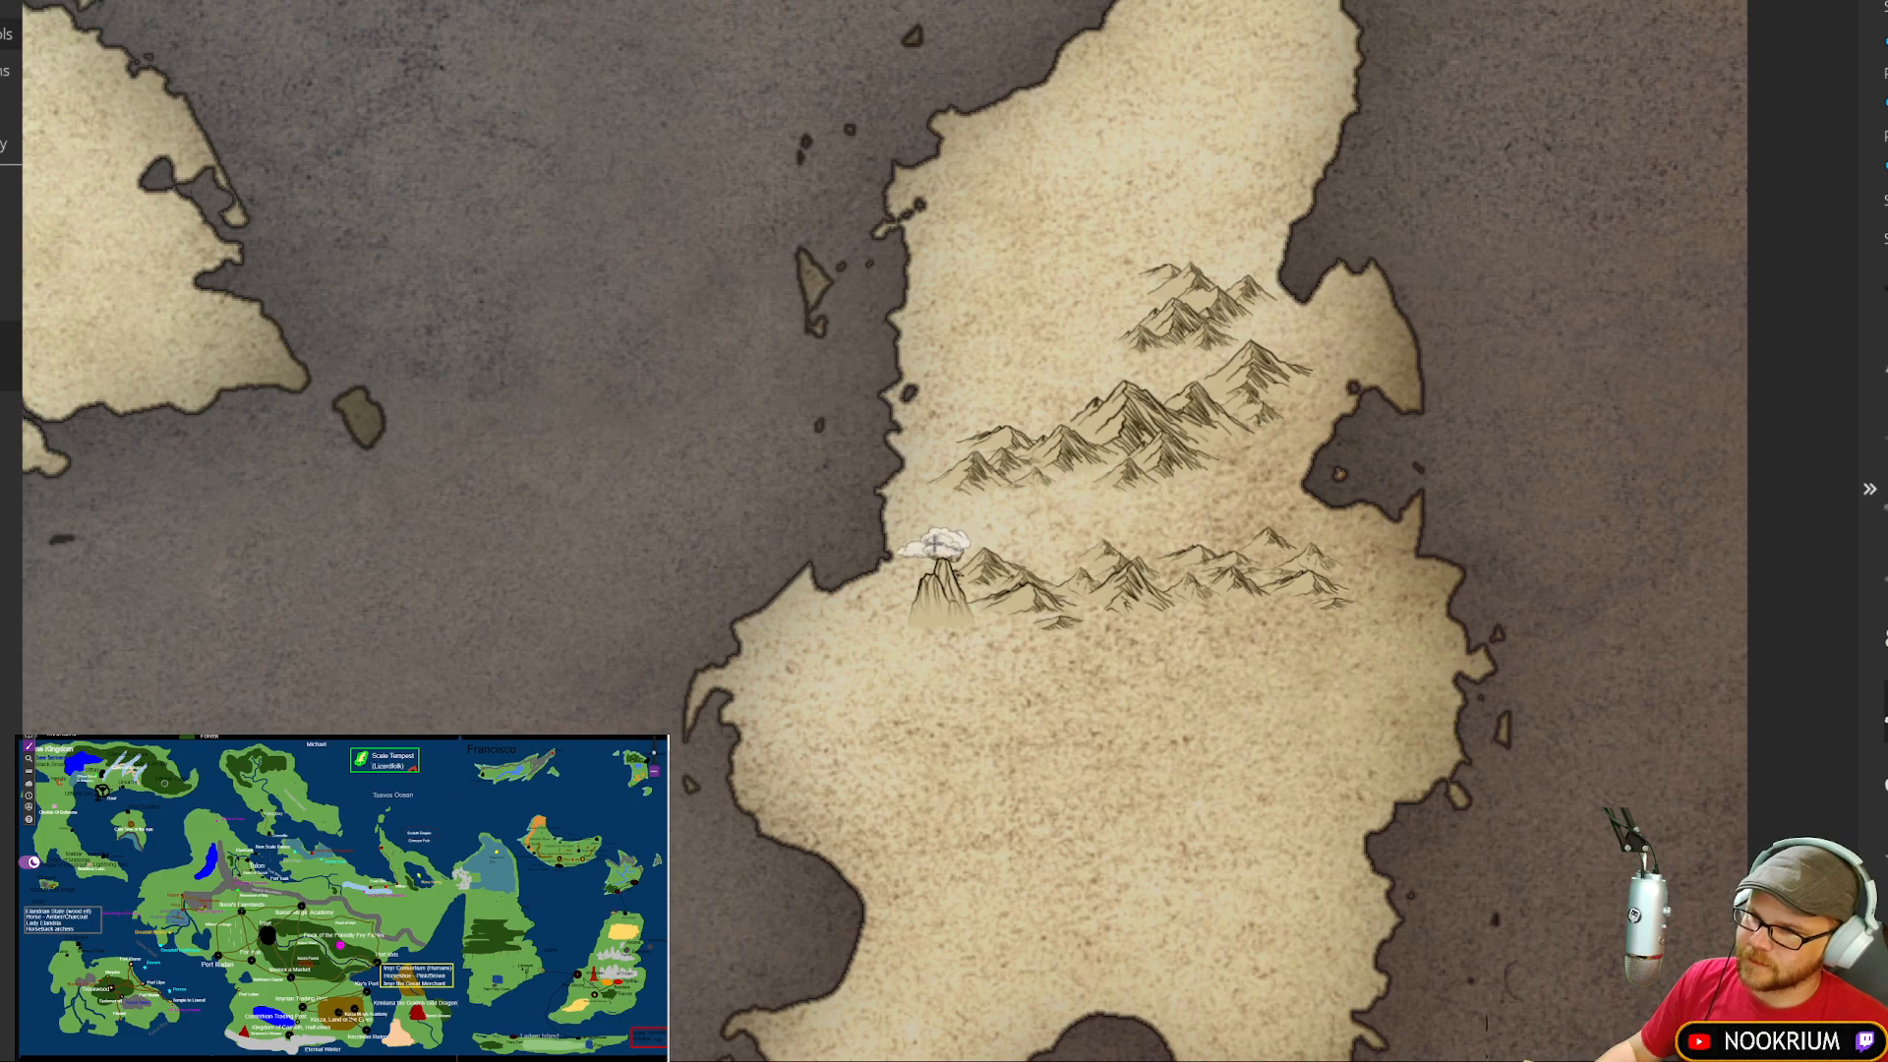
pyautogui.click(920, 549)
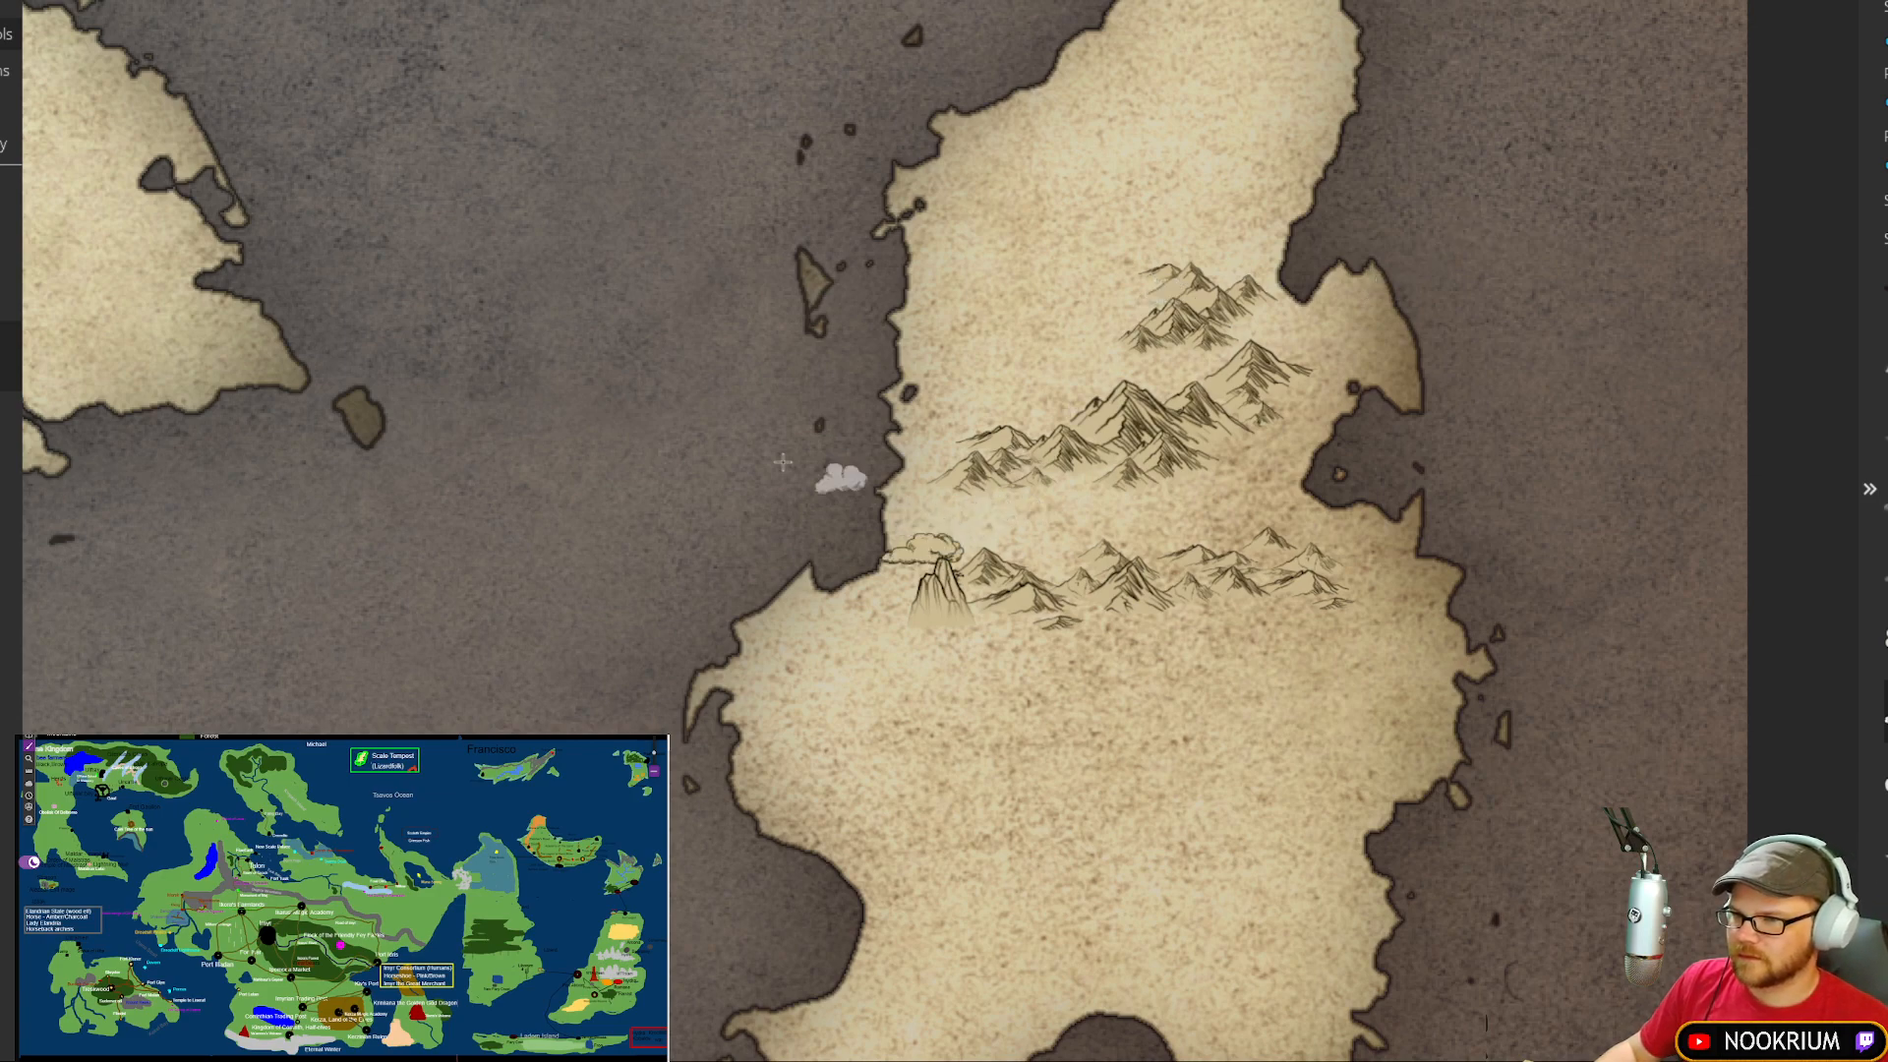
# Step: Surround the volcano's base with small peaks and fill the gaps in both ranges with more small peaks
pyautogui.moveTo(717, 424); pyautogui.dragTo(1066, 366)
pyautogui.scroll(-5, 836, 419)
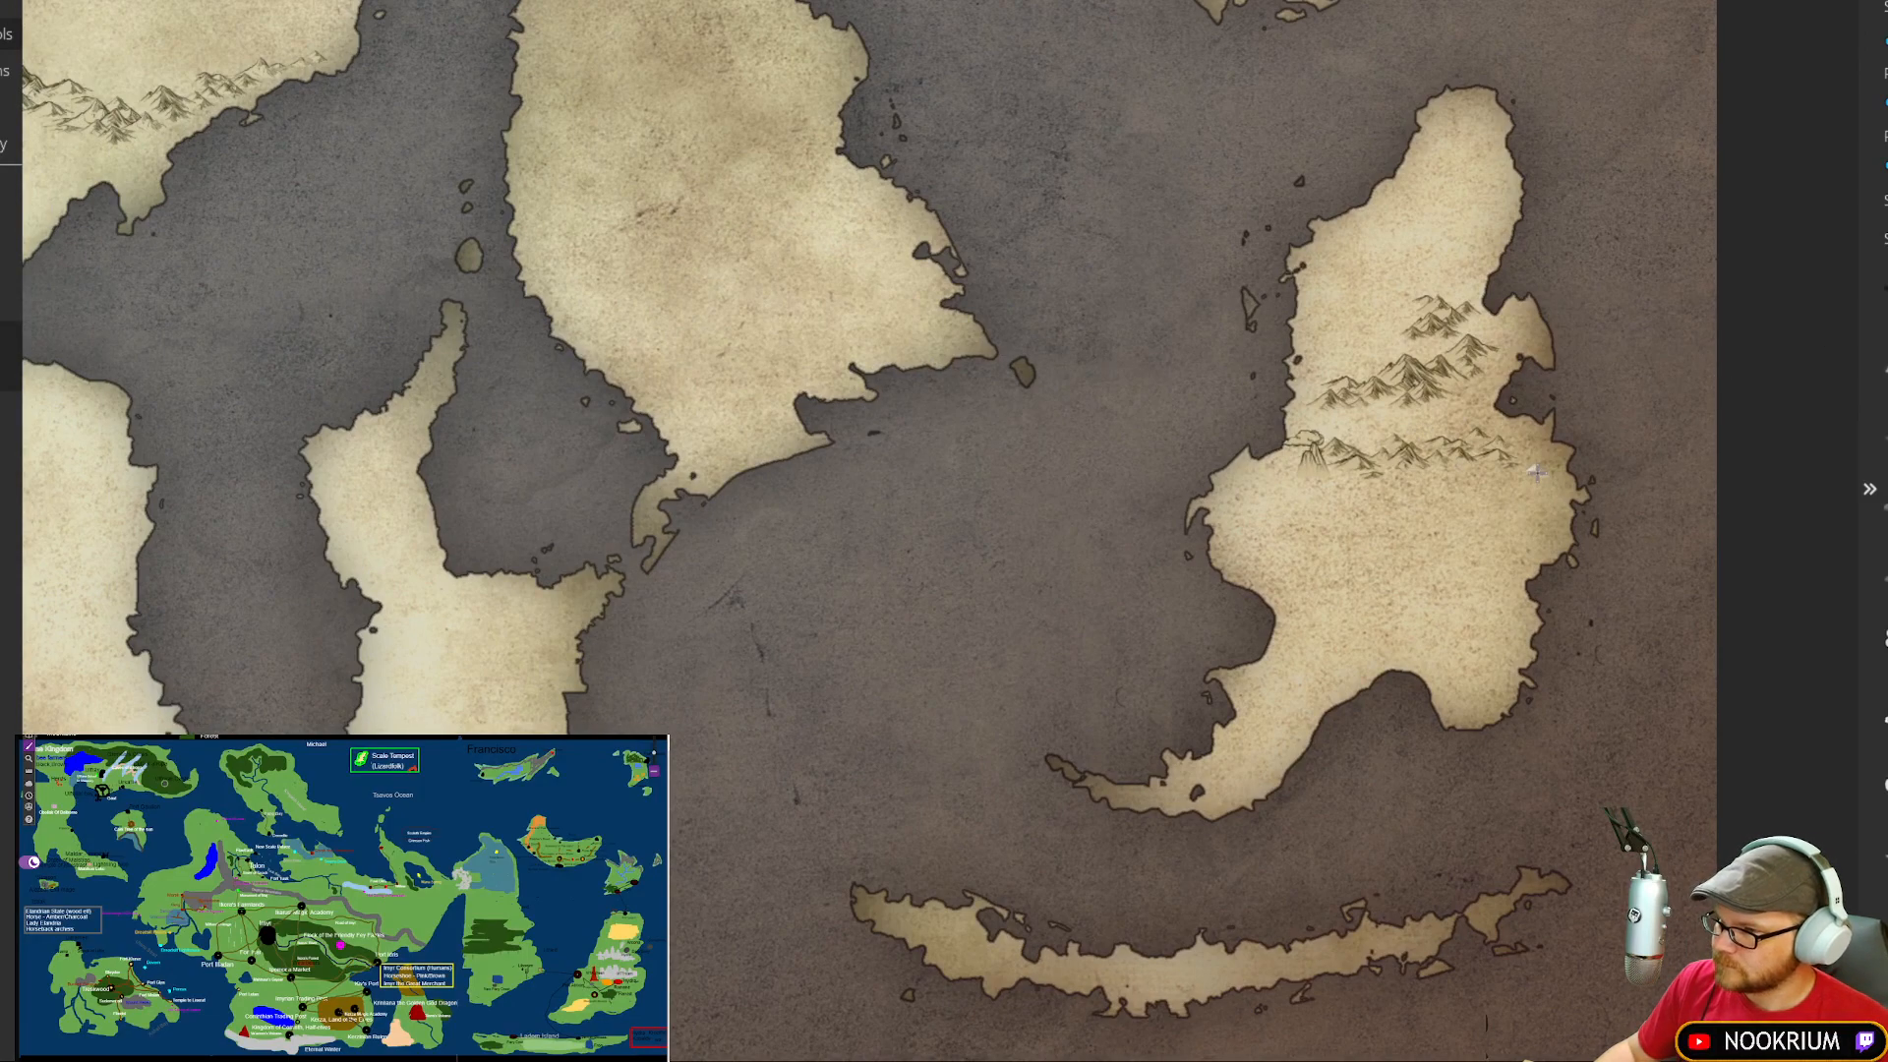
pyautogui.scroll(5, 1583, 467)
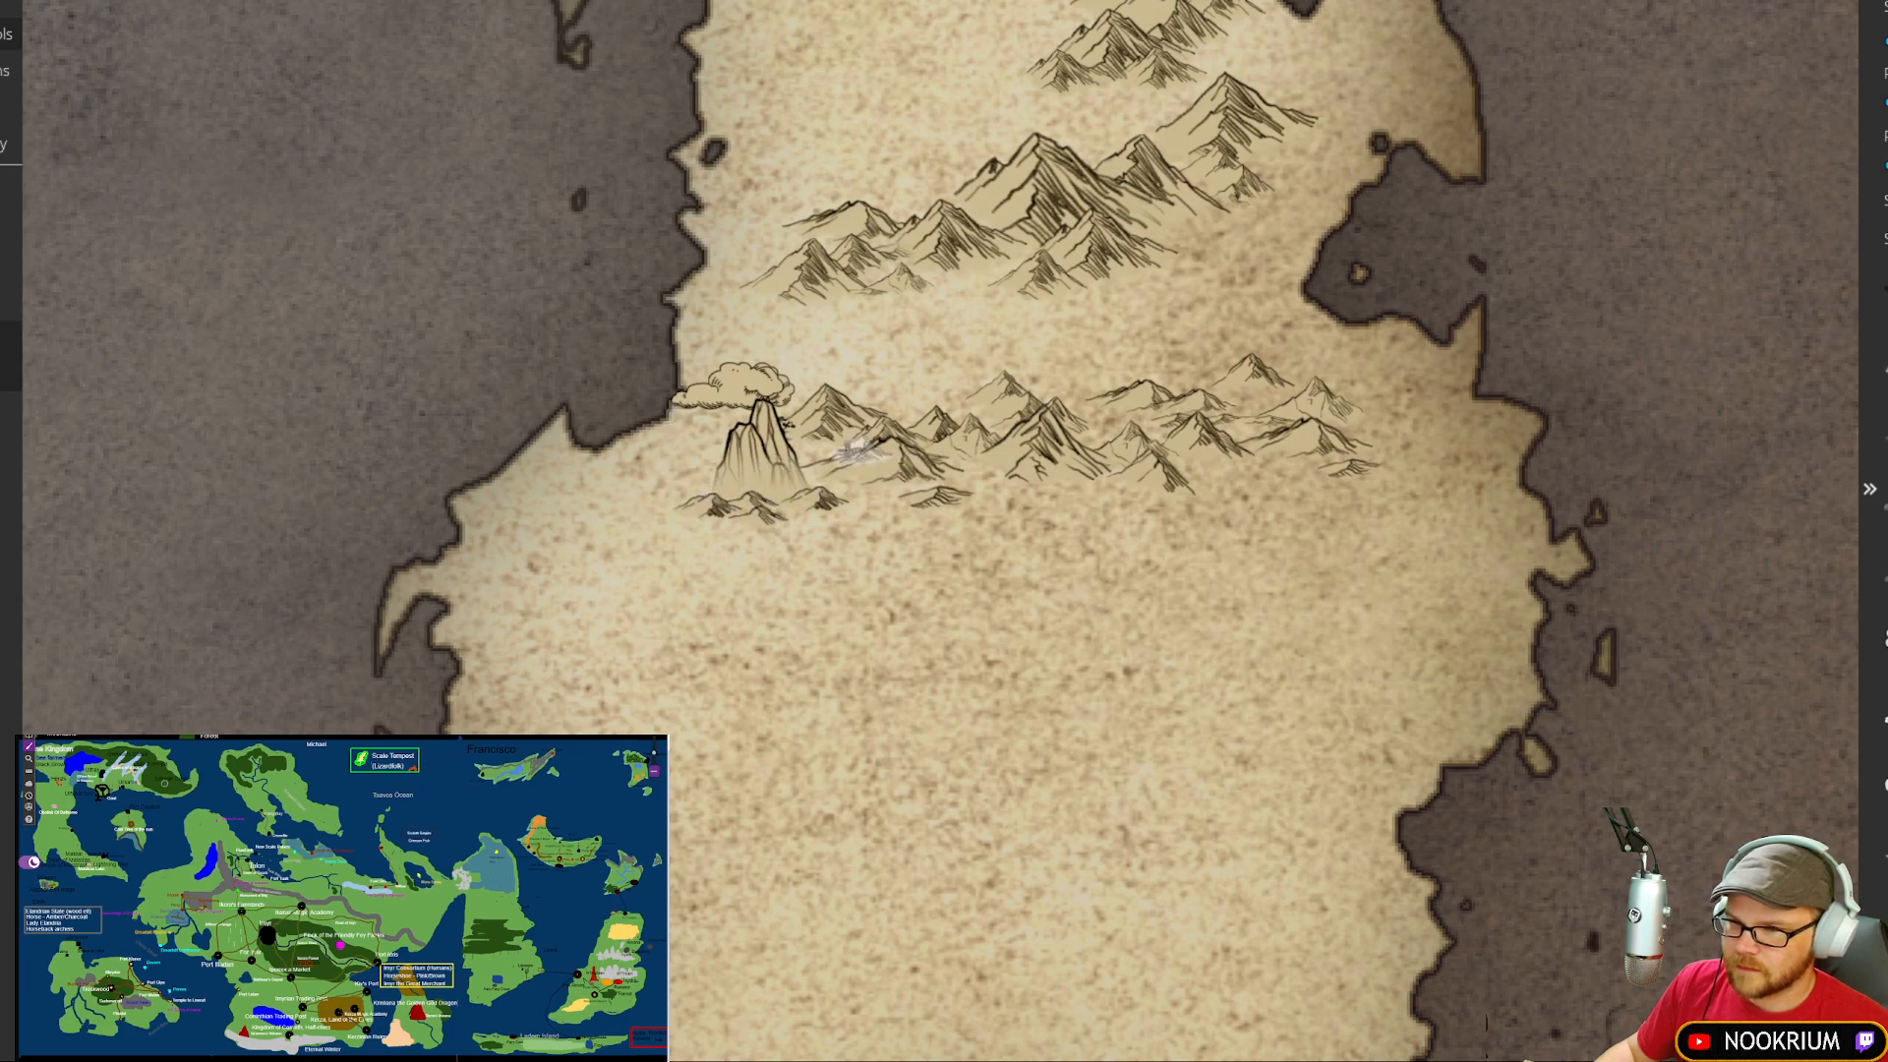
pyautogui.click(703, 475)
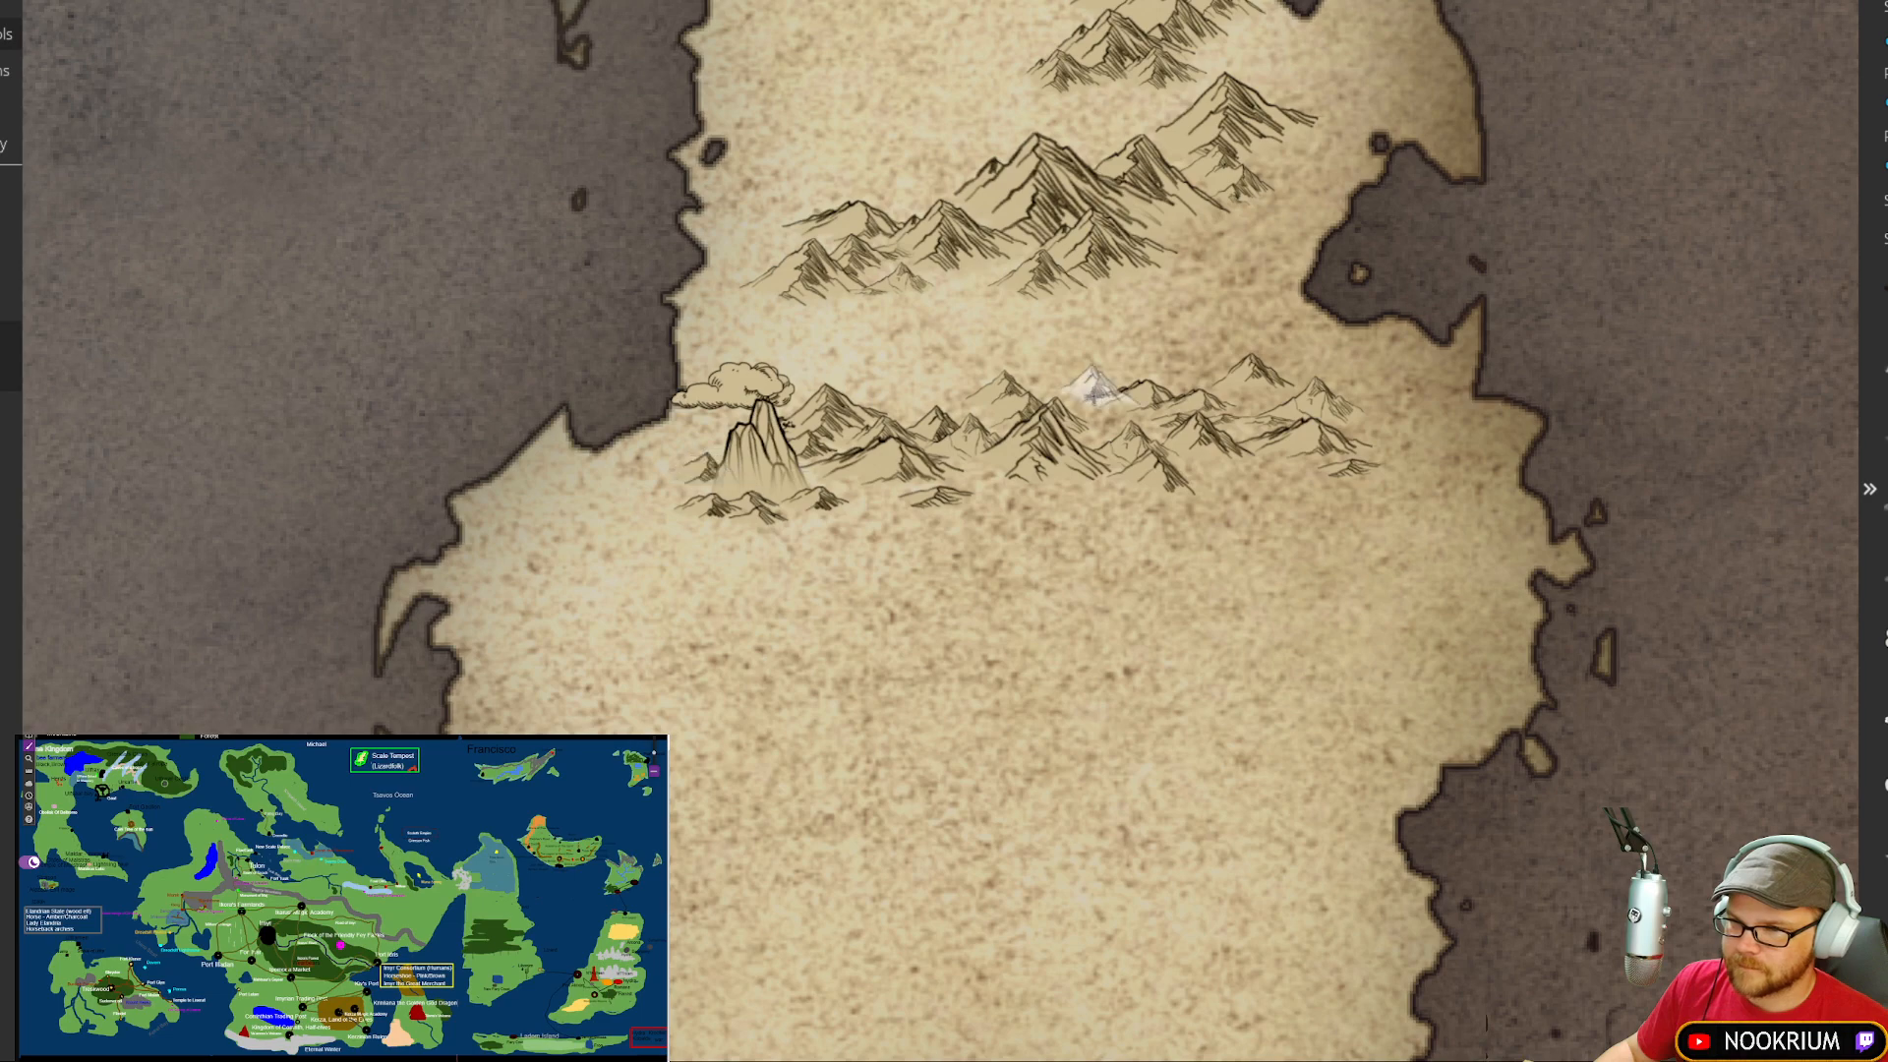
pyautogui.moveTo(1087, 362); pyautogui.dragTo(1003, 497)
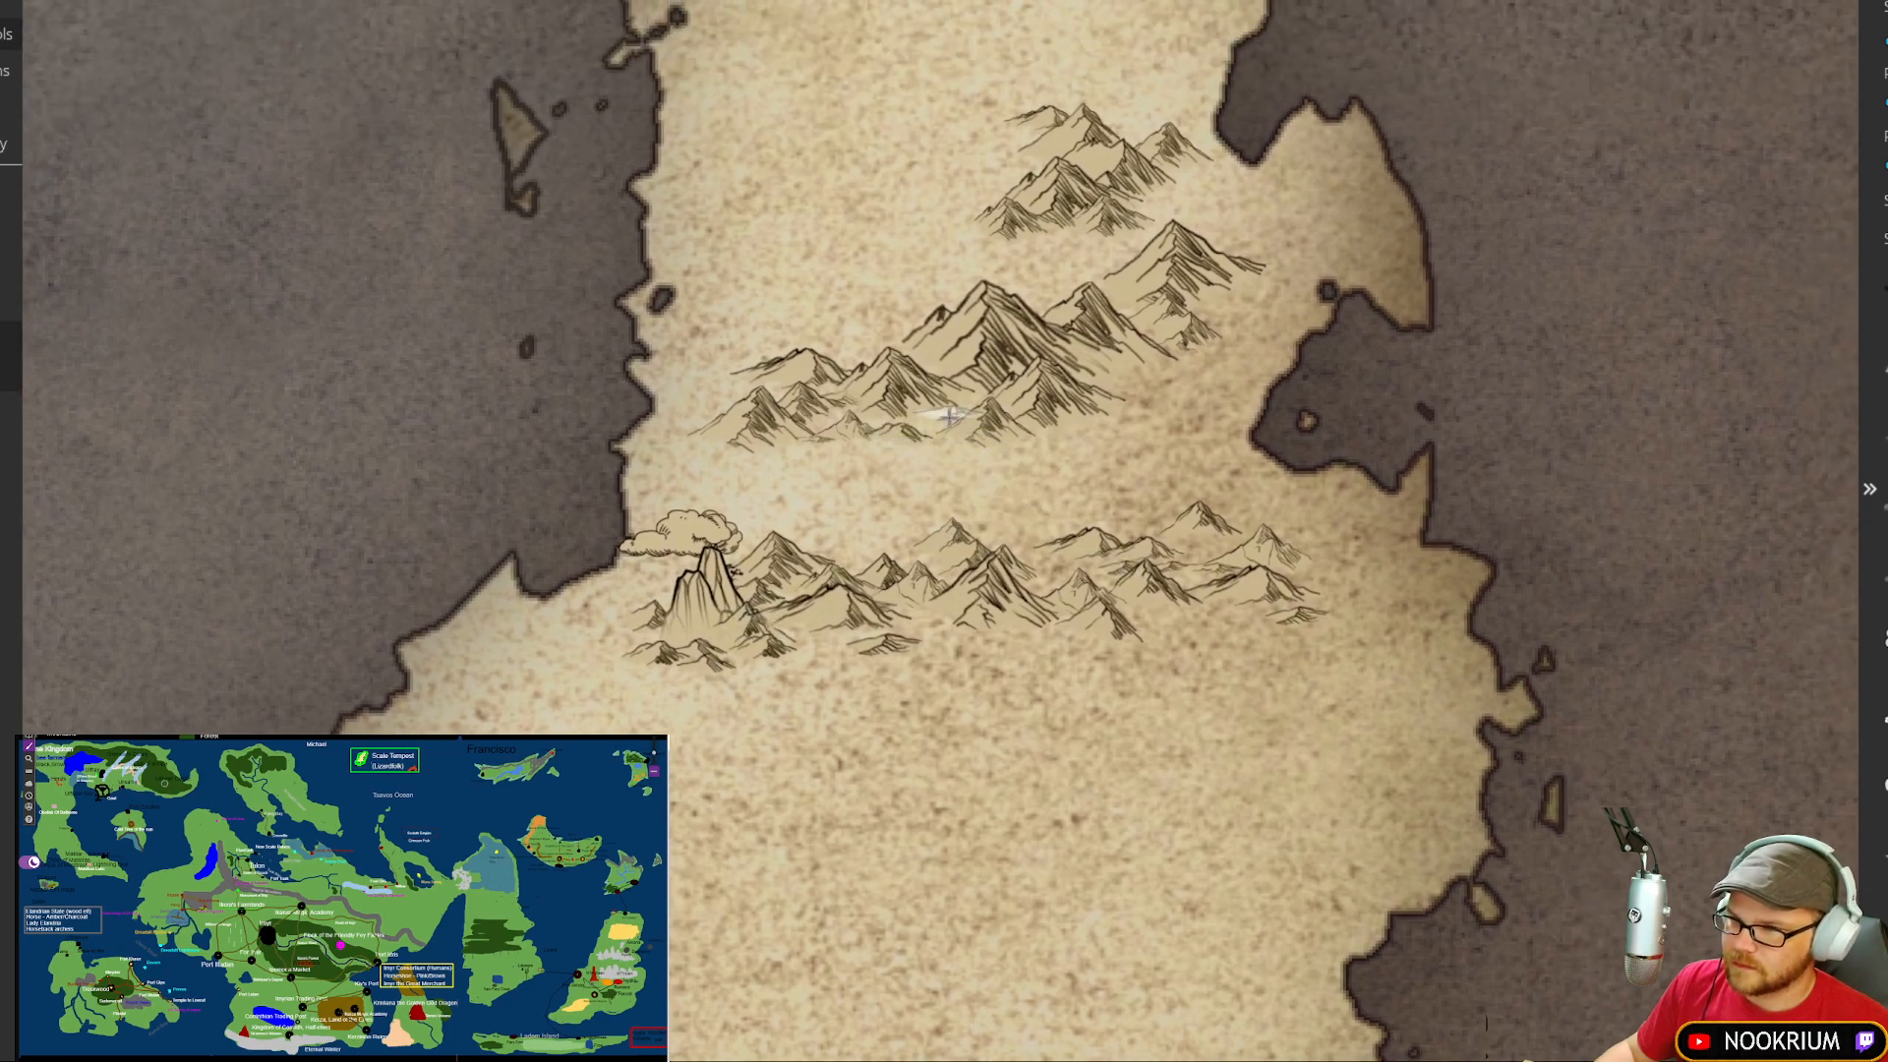
pyautogui.click(1143, 393)
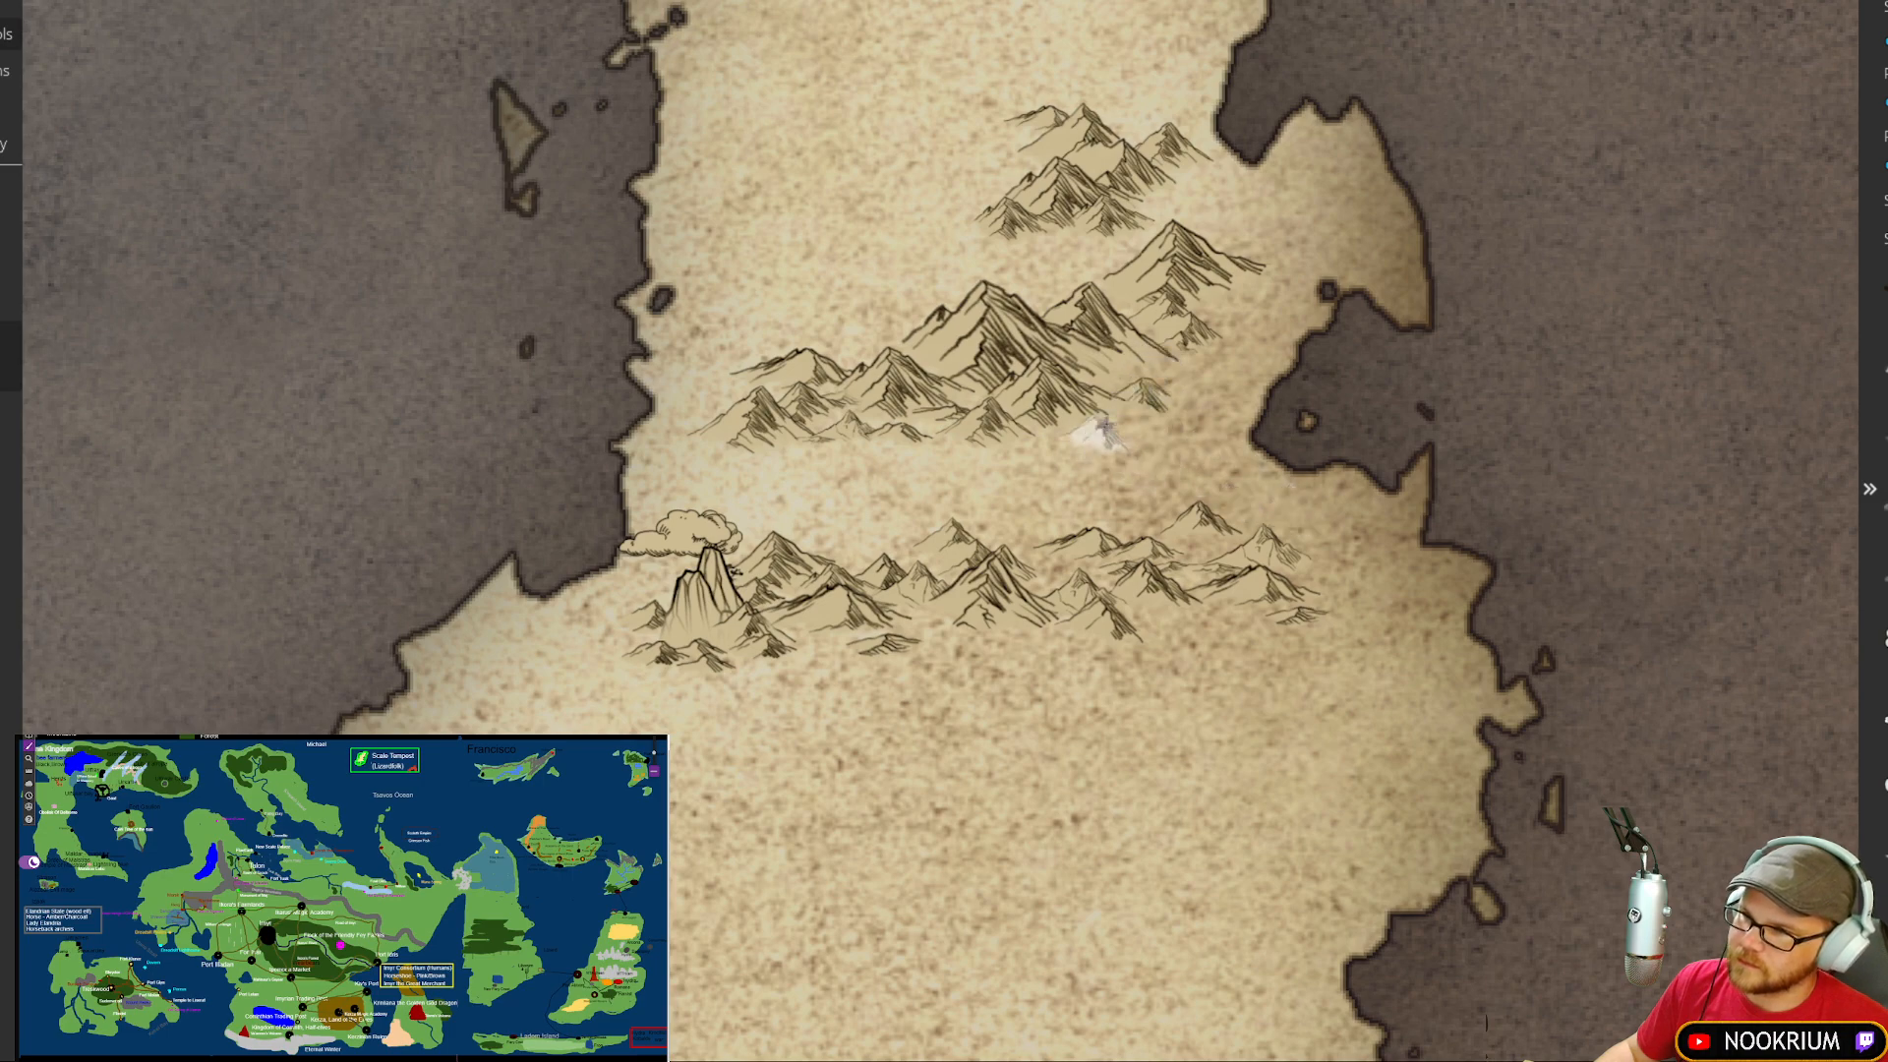
pyautogui.scroll(-2, 993, 374)
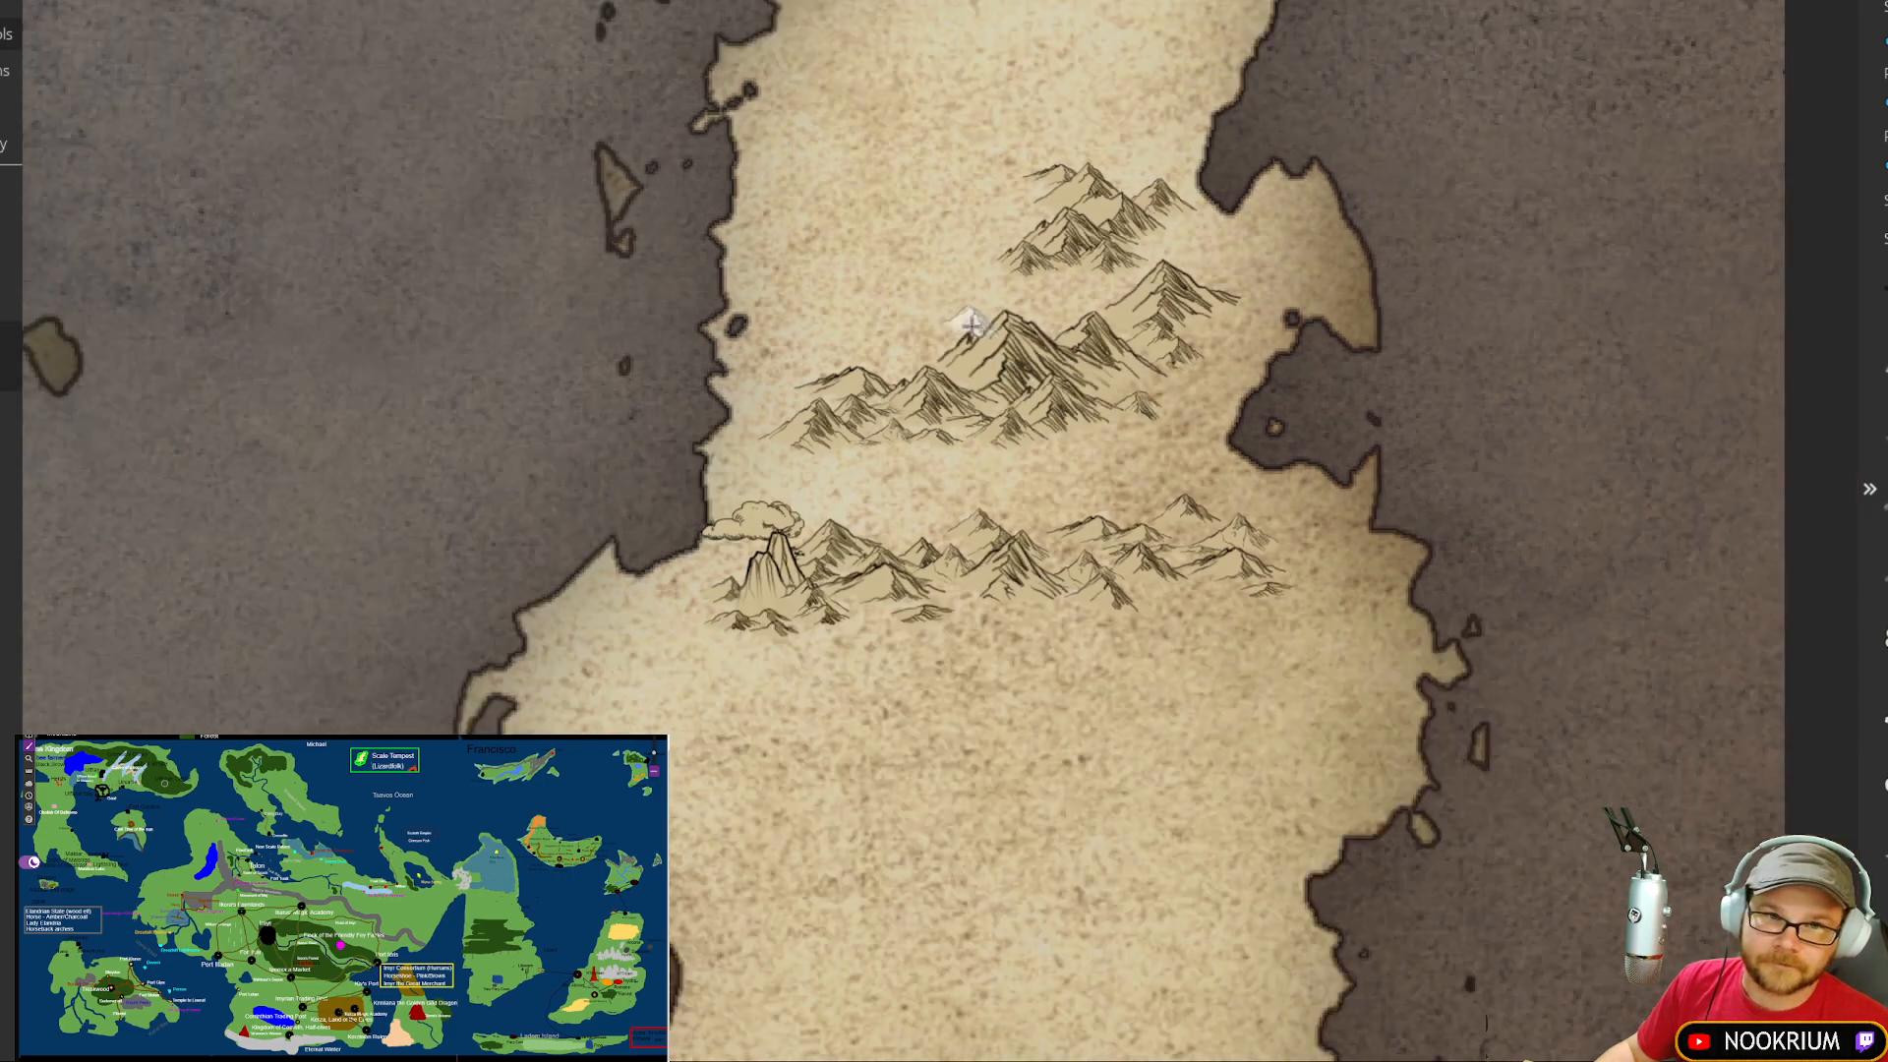
pyautogui.scroll(-2, 972, 325)
pyautogui.moveTo(789, 349); pyautogui.dragTo(932, 317)
pyautogui.scroll(-1, 934, 317)
pyautogui.moveTo(700, 346); pyautogui.dragTo(844, 327)
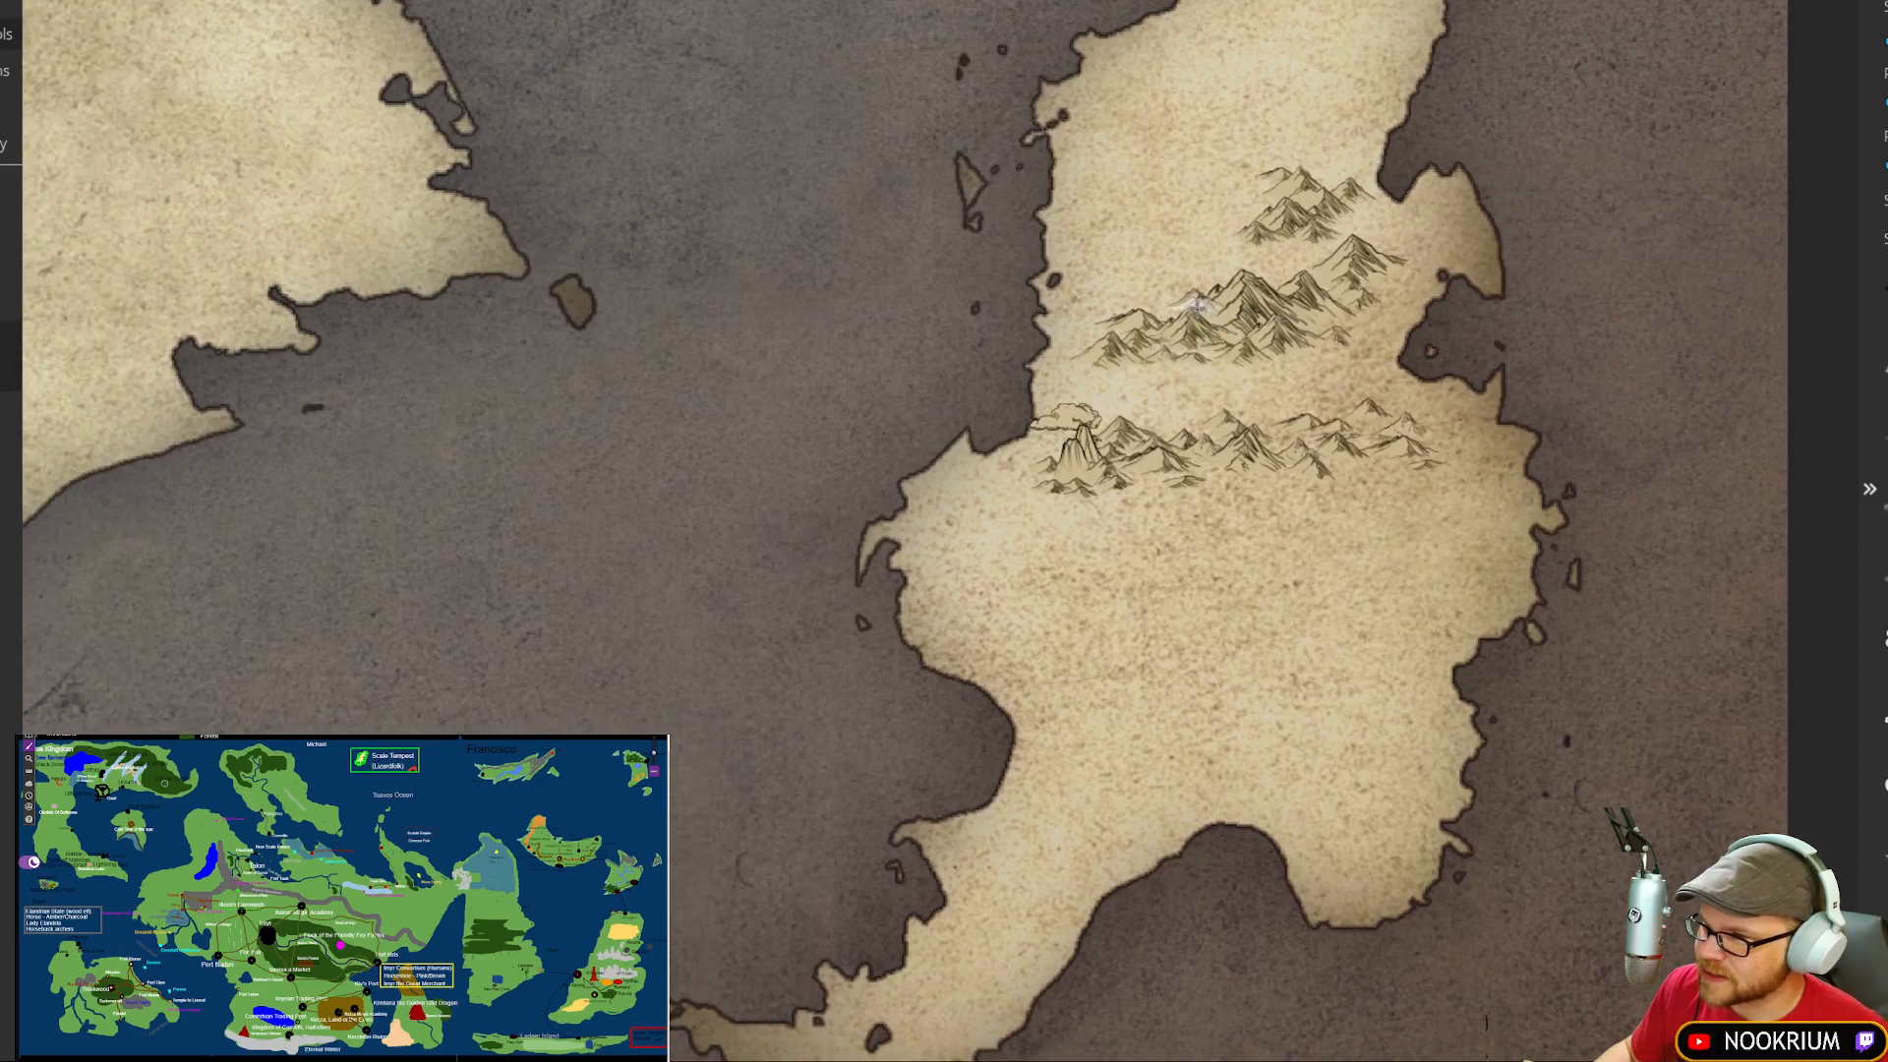
pyautogui.moveTo(1304, 295); pyautogui.dragTo(1176, 371)
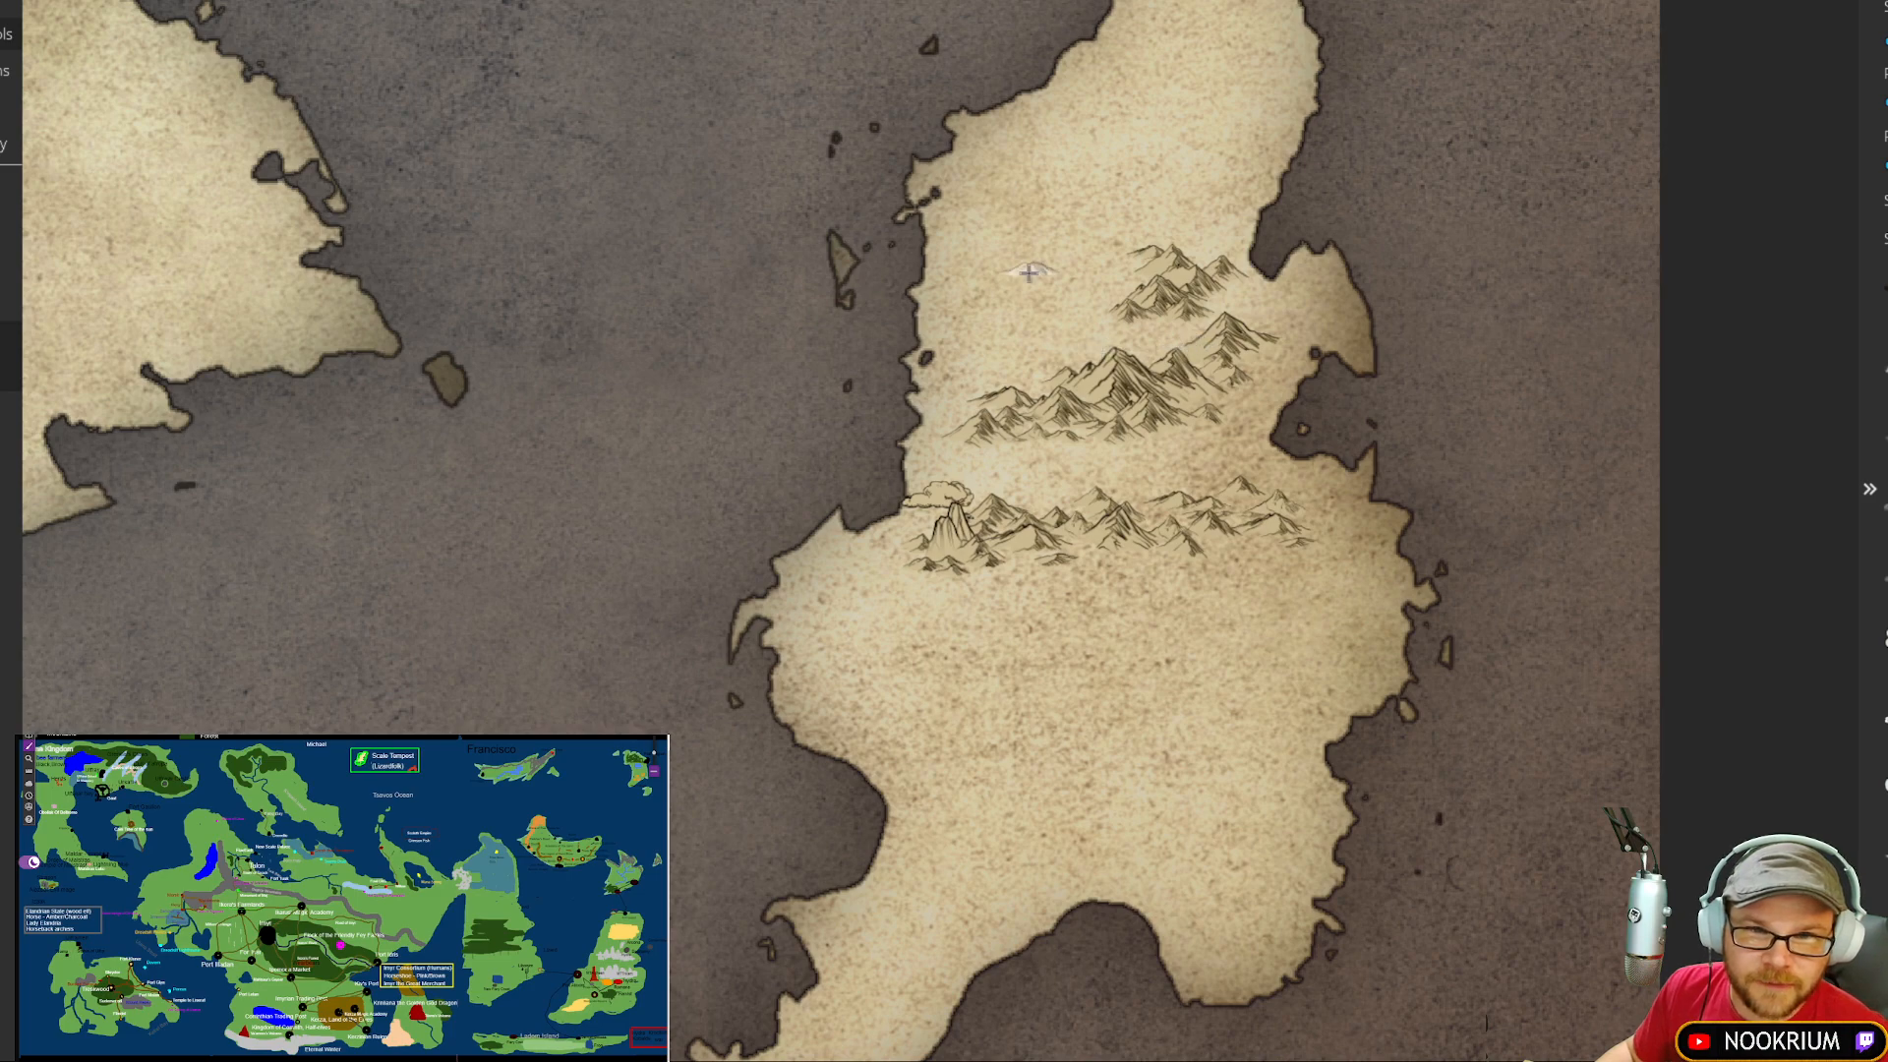
pyautogui.scroll(4, 980, 234)
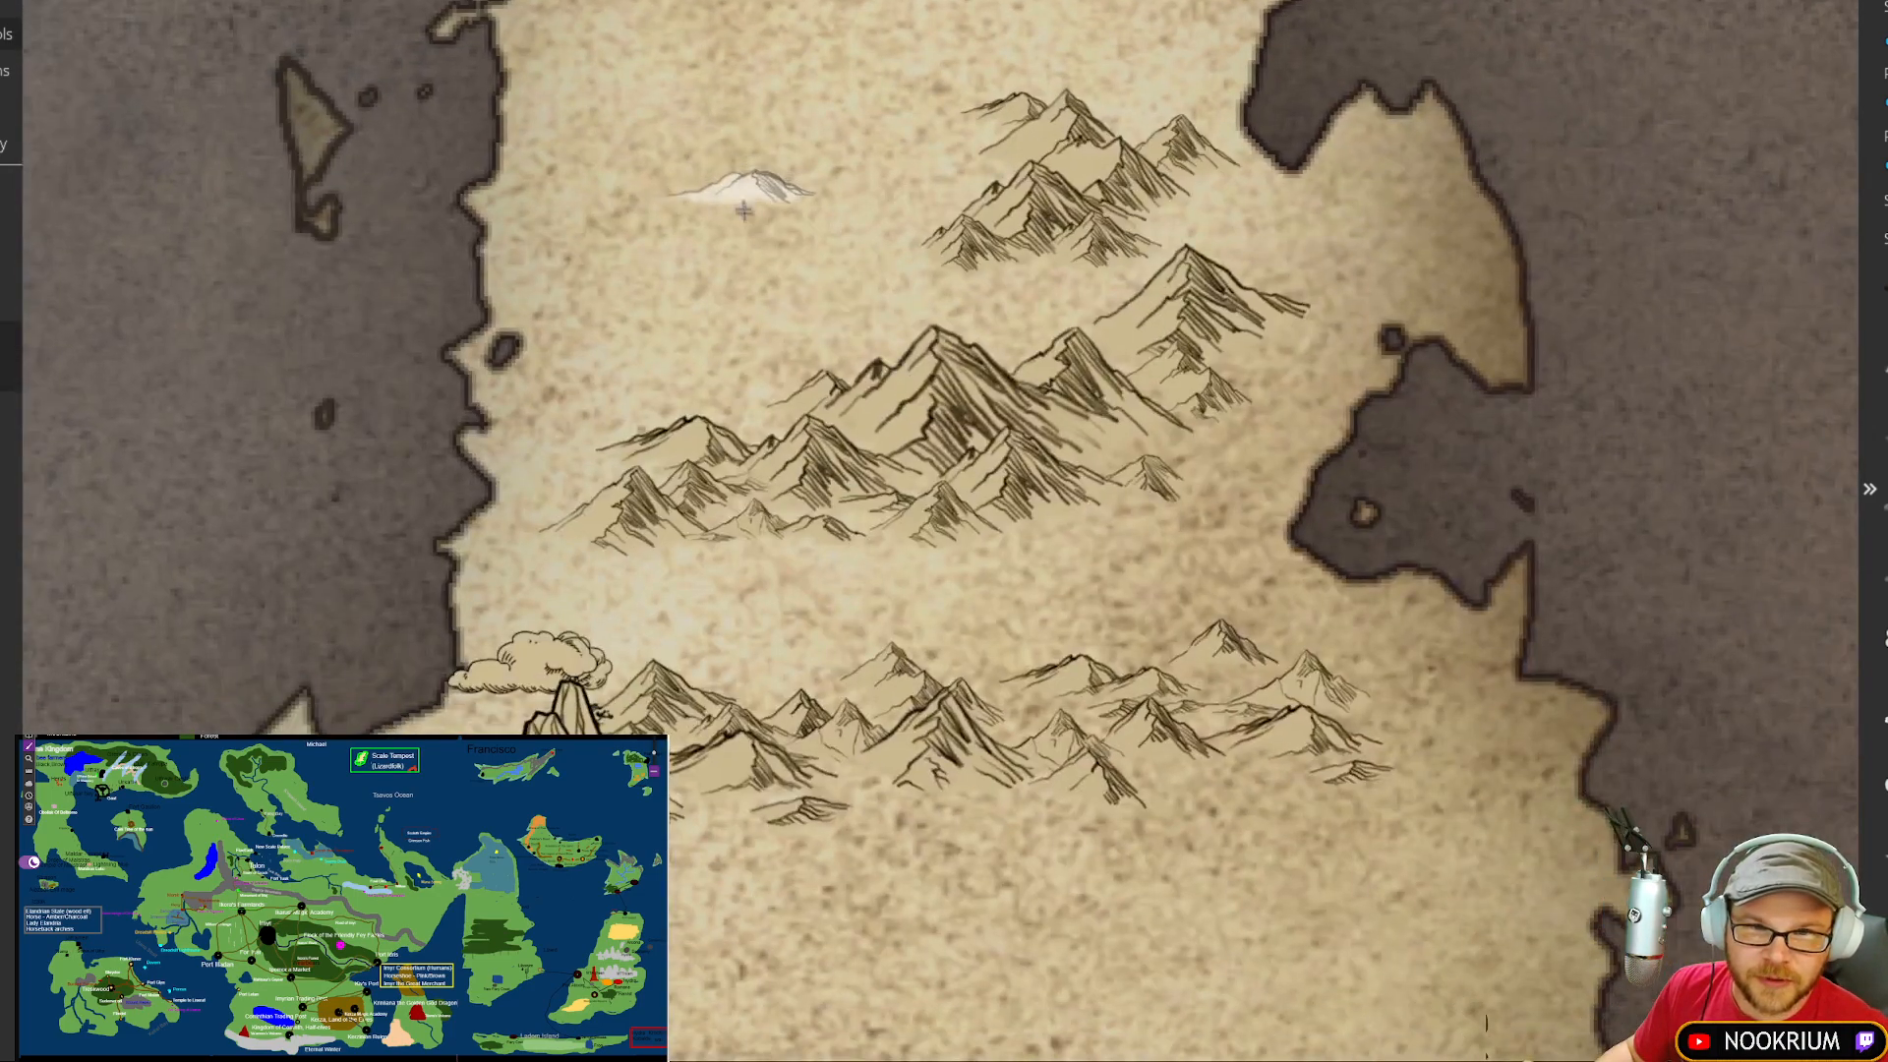
# Step: Fill out the diagonal range on the southeastern landmass with small peaks at its northeastern end and along its northwestern edge
pyautogui.moveTo(800, 244); pyautogui.dragTo(712, 196)
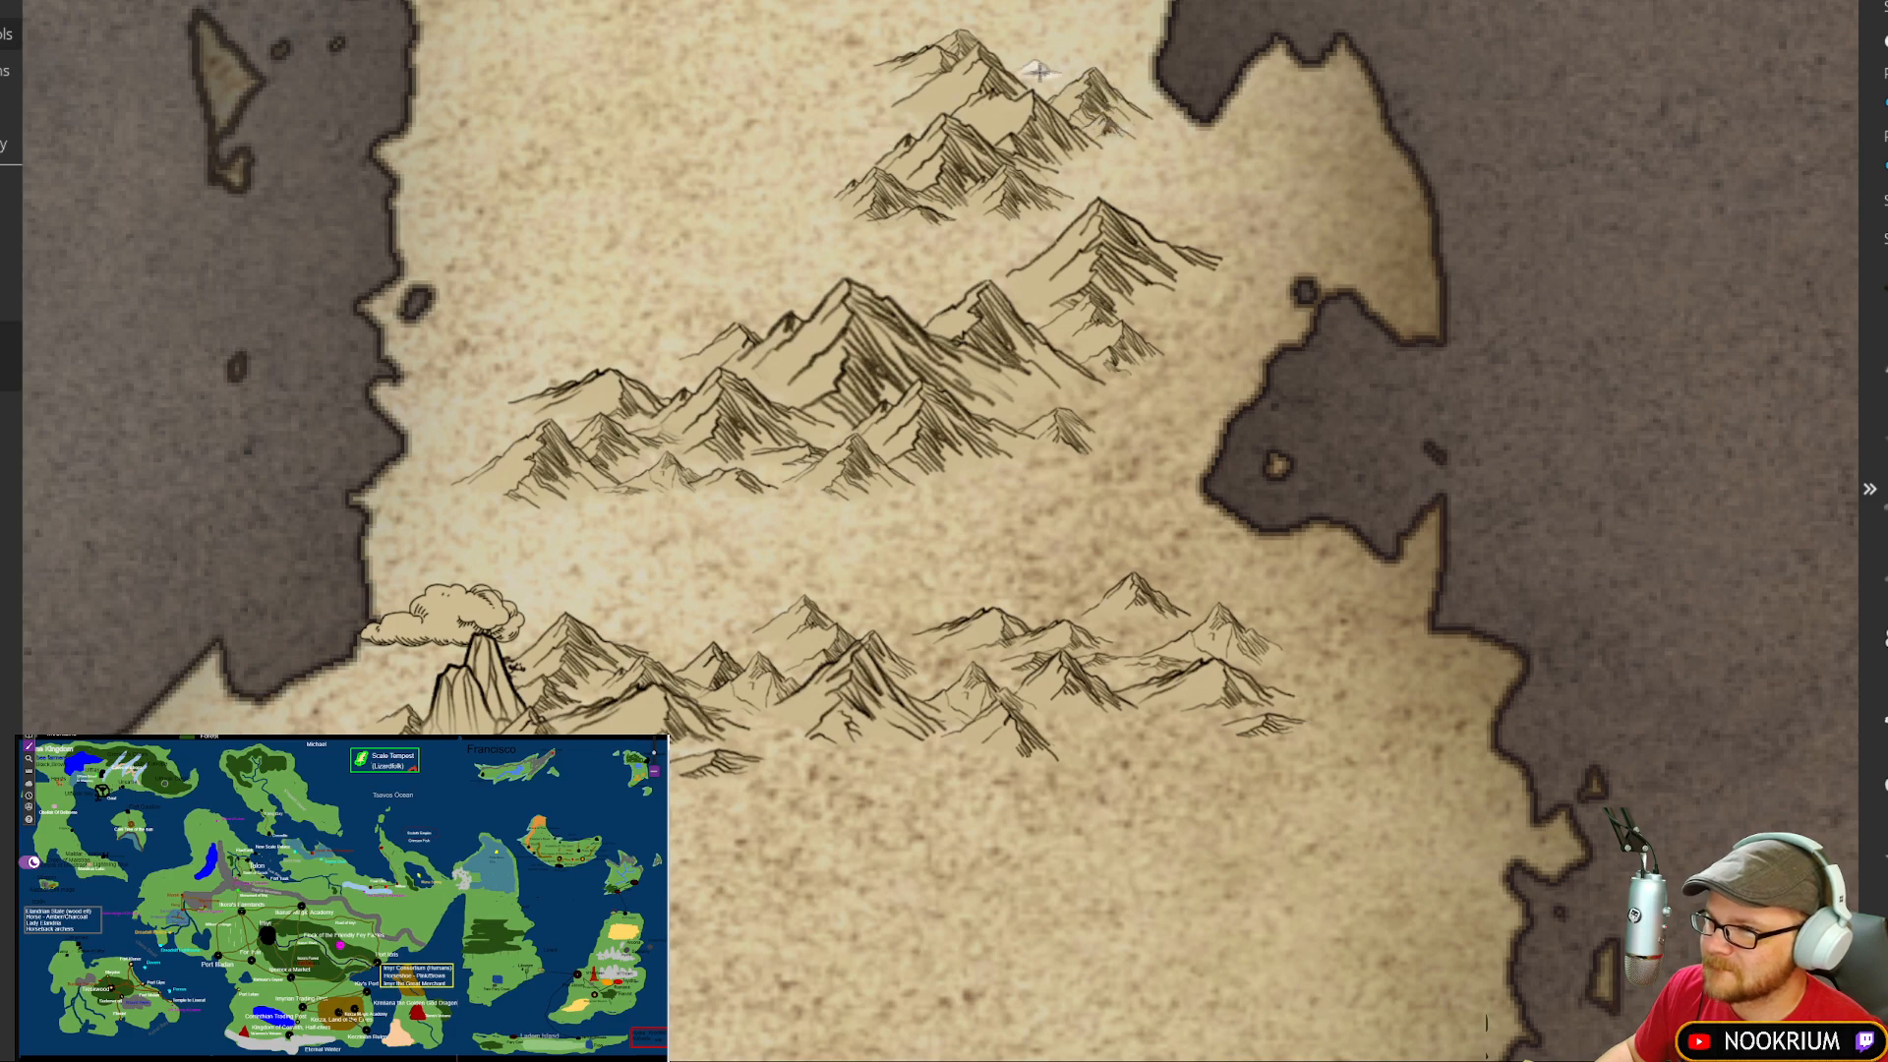
pyautogui.click(1180, 236)
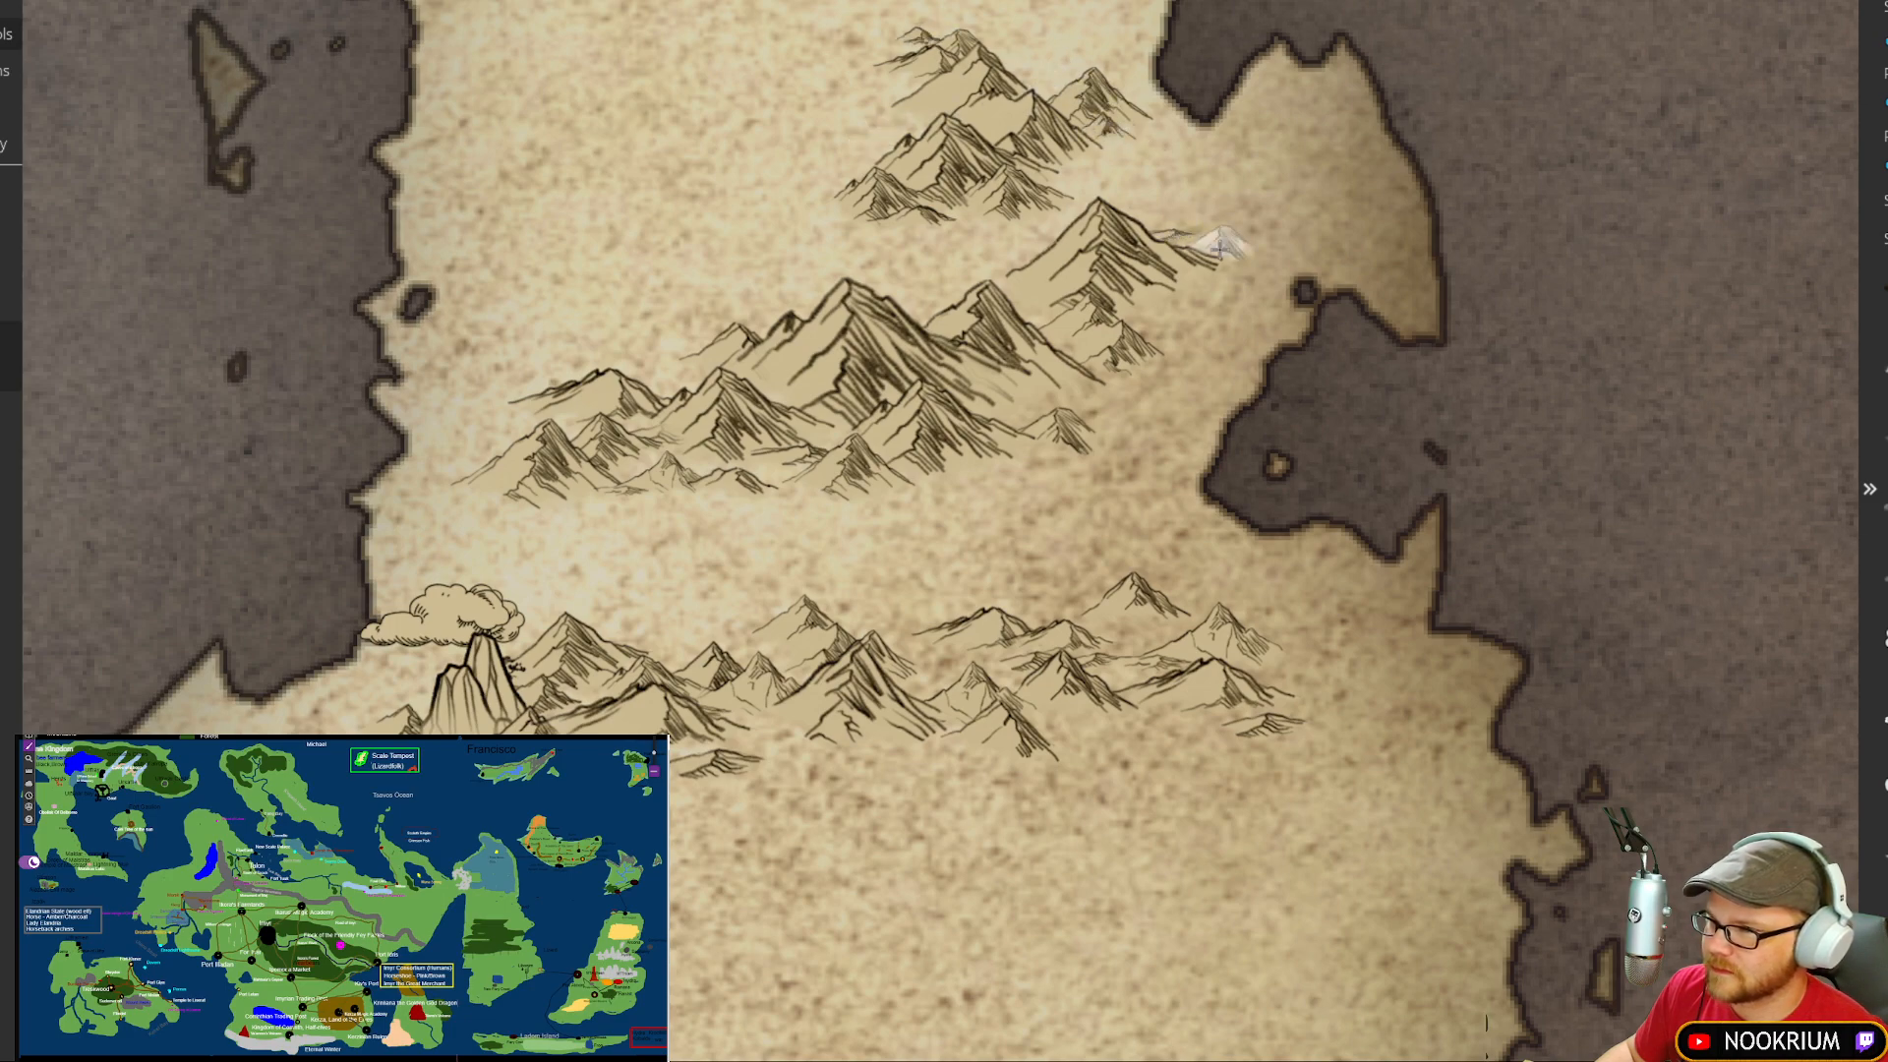
pyautogui.click(1240, 224)
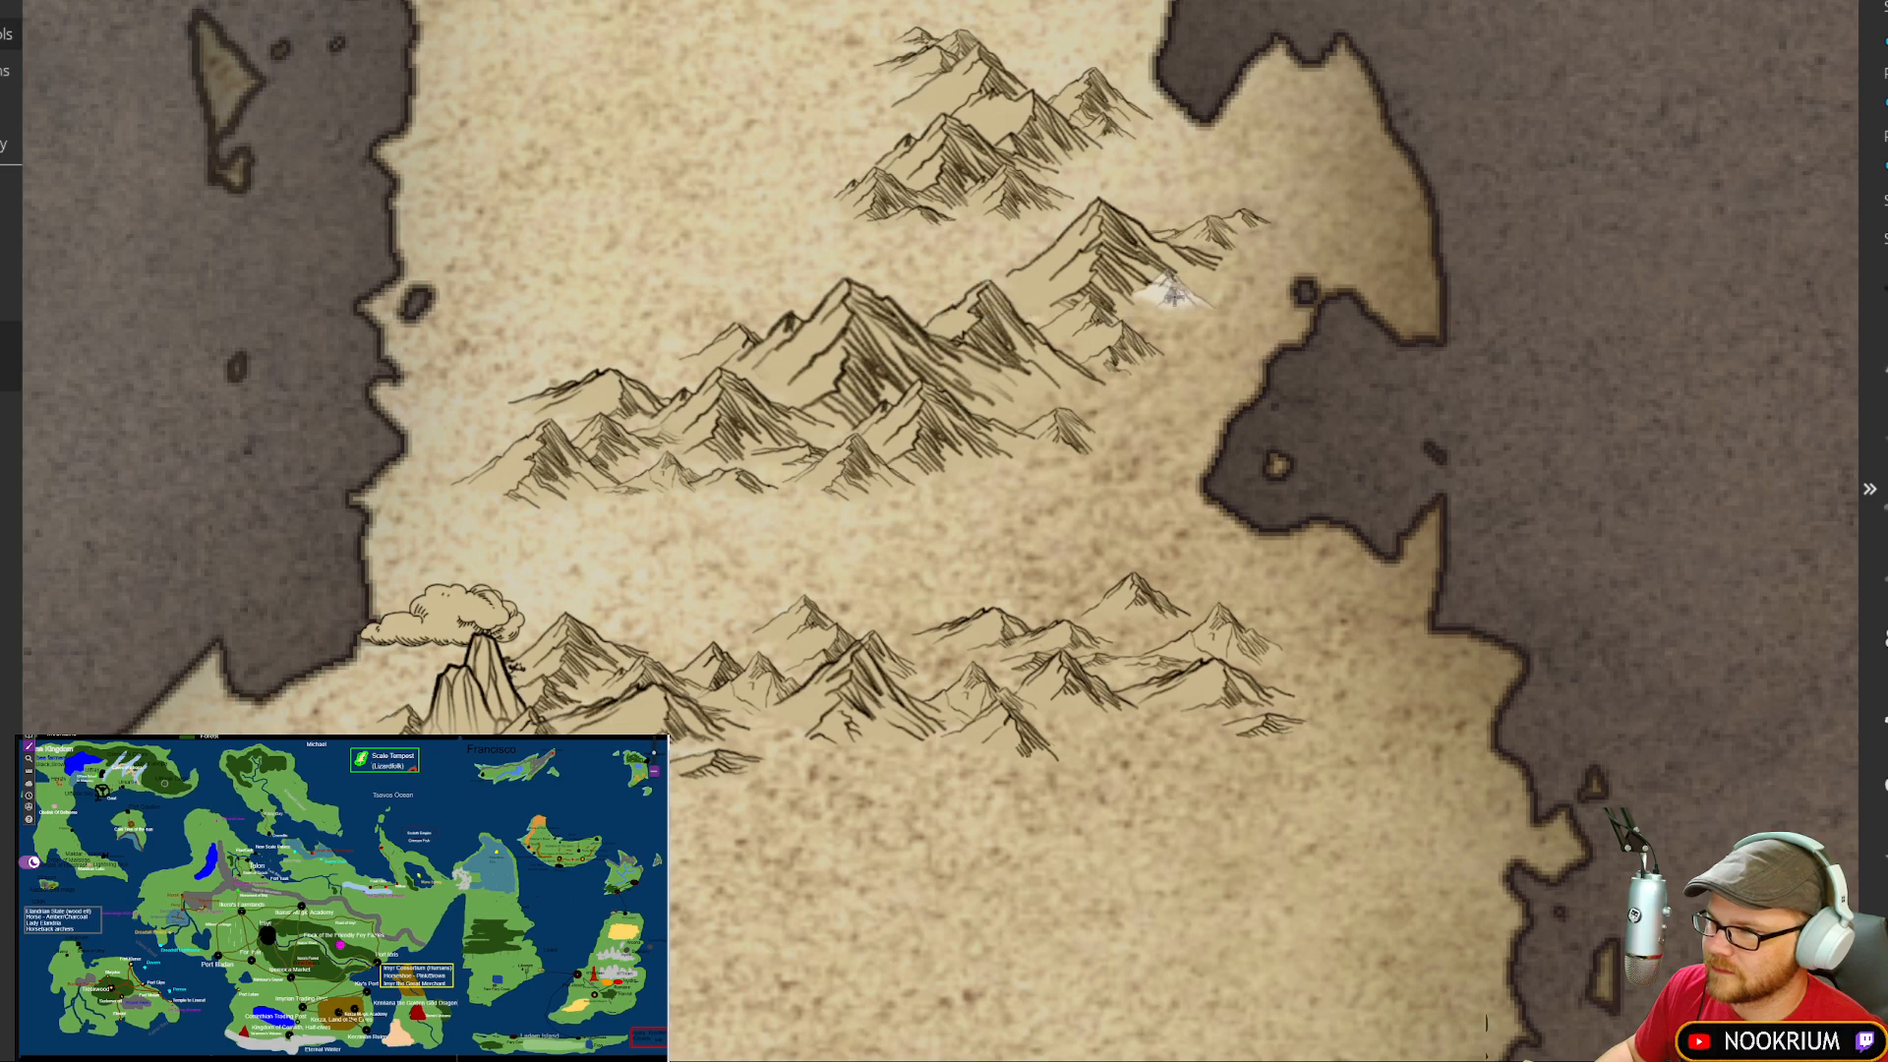
pyautogui.click(1006, 276)
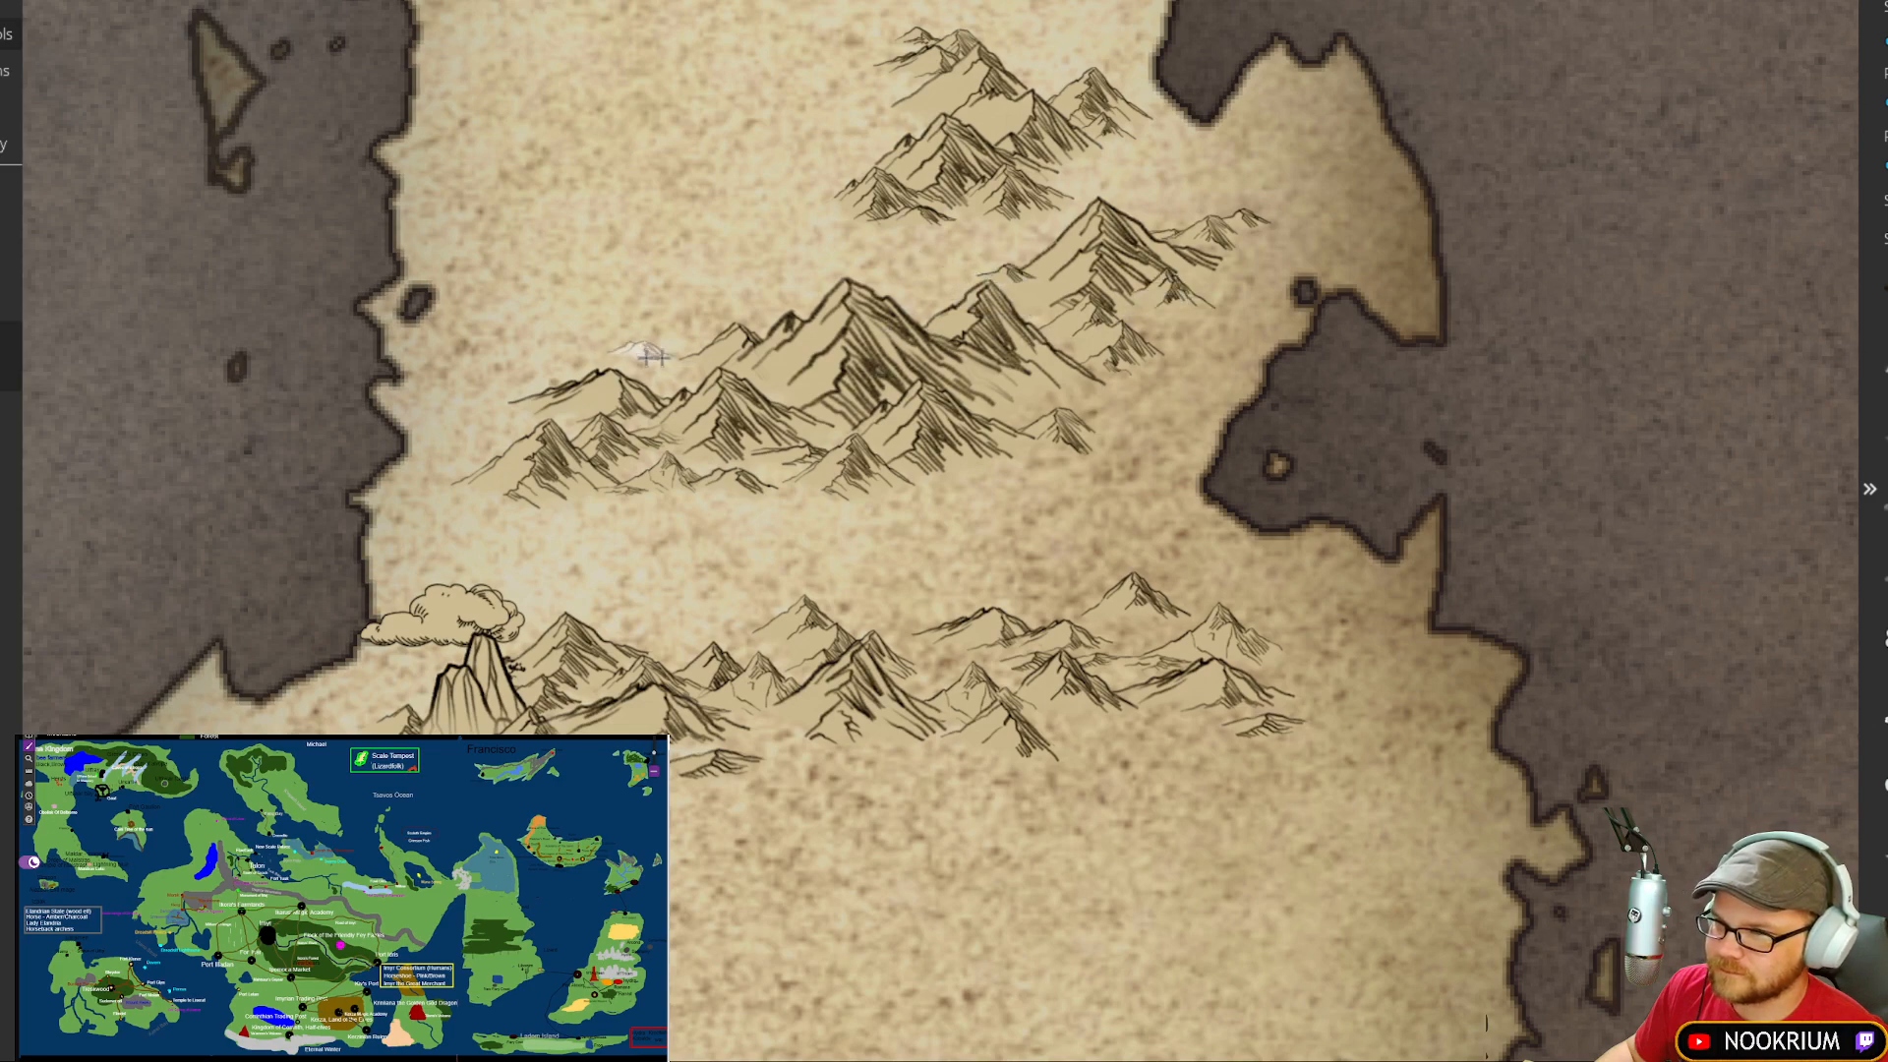
pyautogui.click(675, 352)
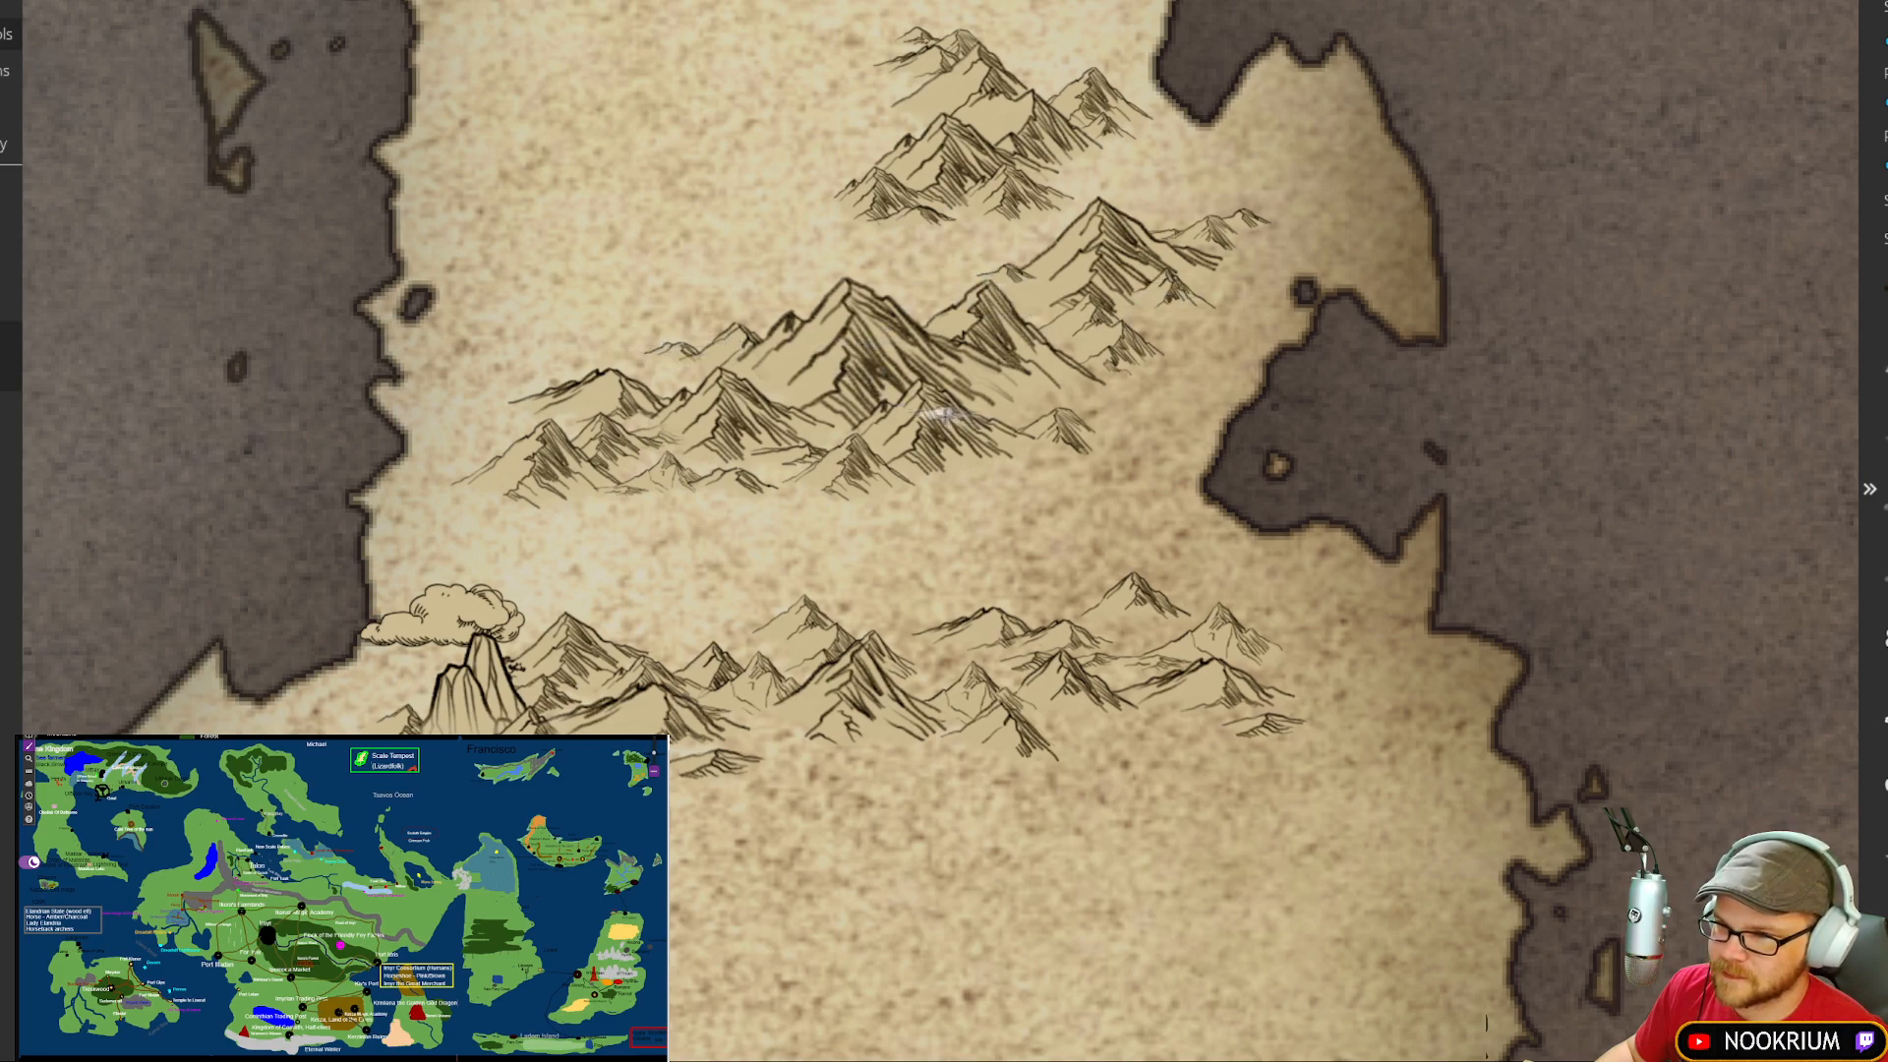
# Step: Start a mountain range in the eastern part of the southwestern continent with two small peaks and larger peaks west of them
pyautogui.scroll(-8, 757, 497)
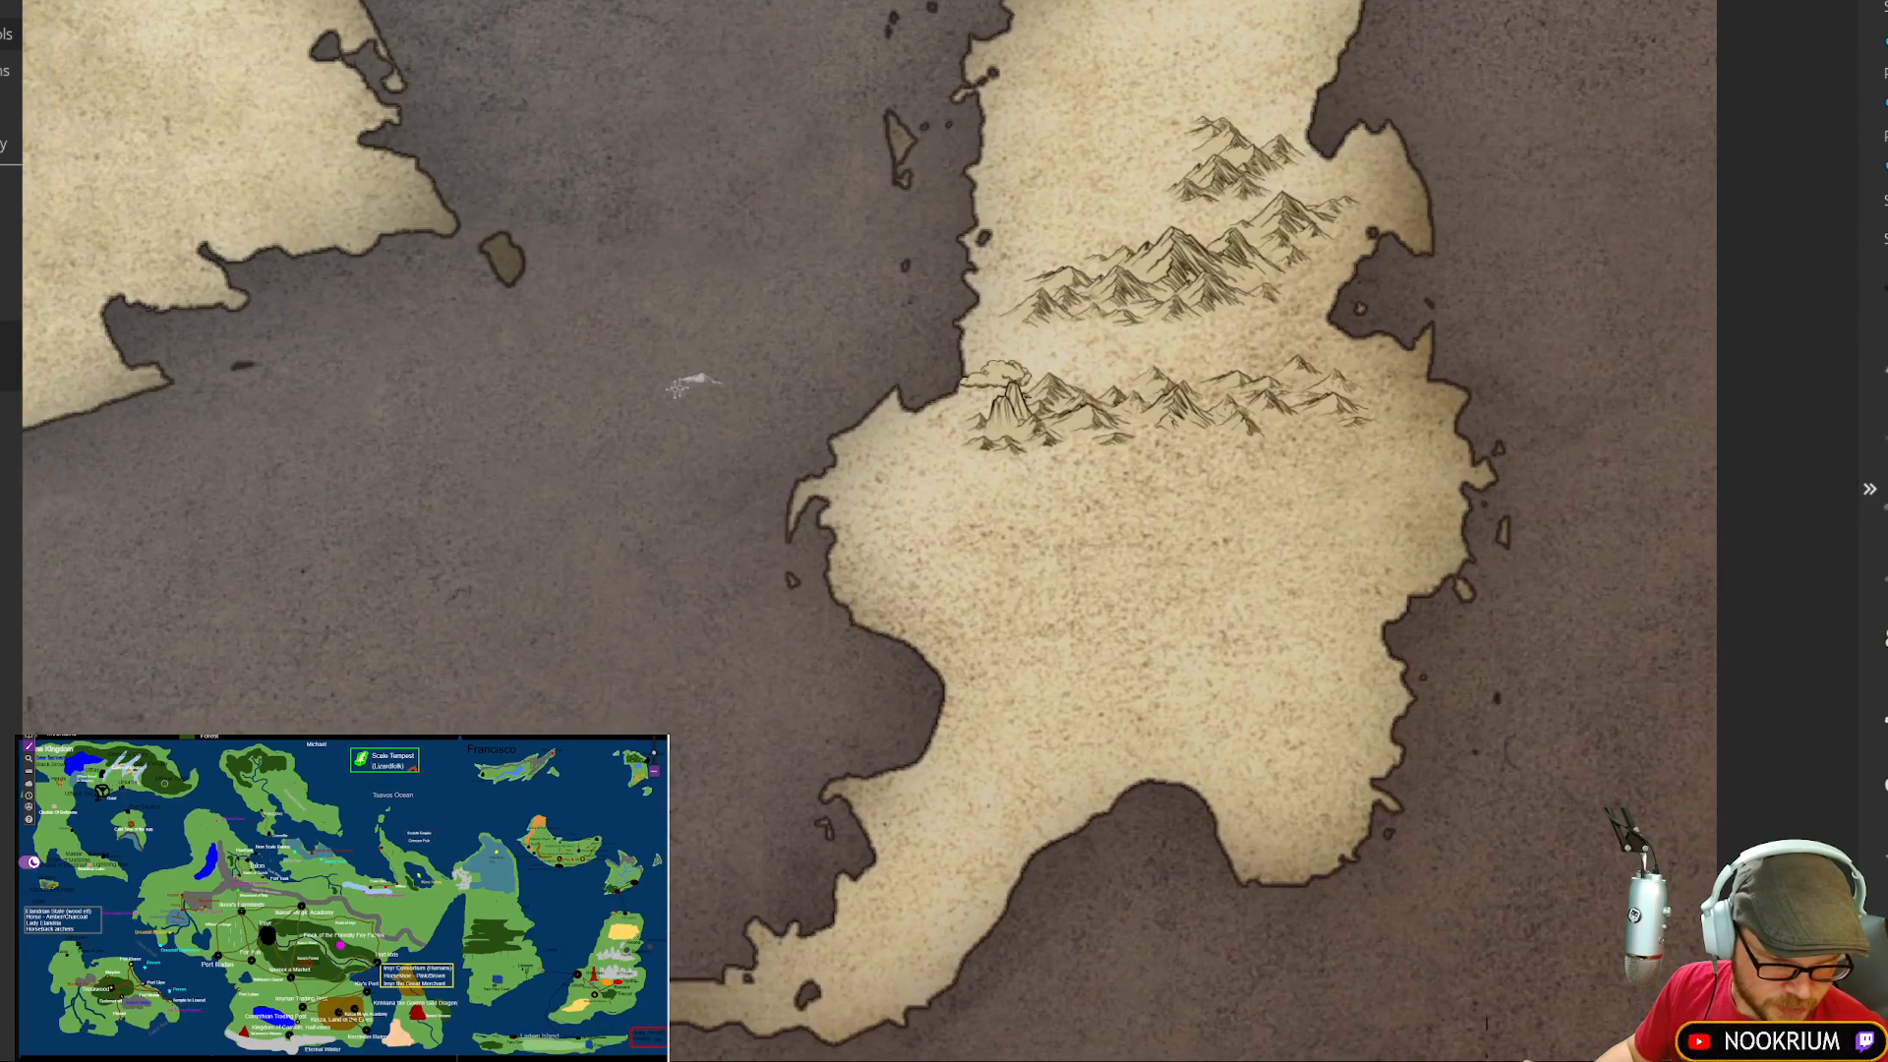
pyautogui.moveTo(600, 434); pyautogui.dragTo(730, 396)
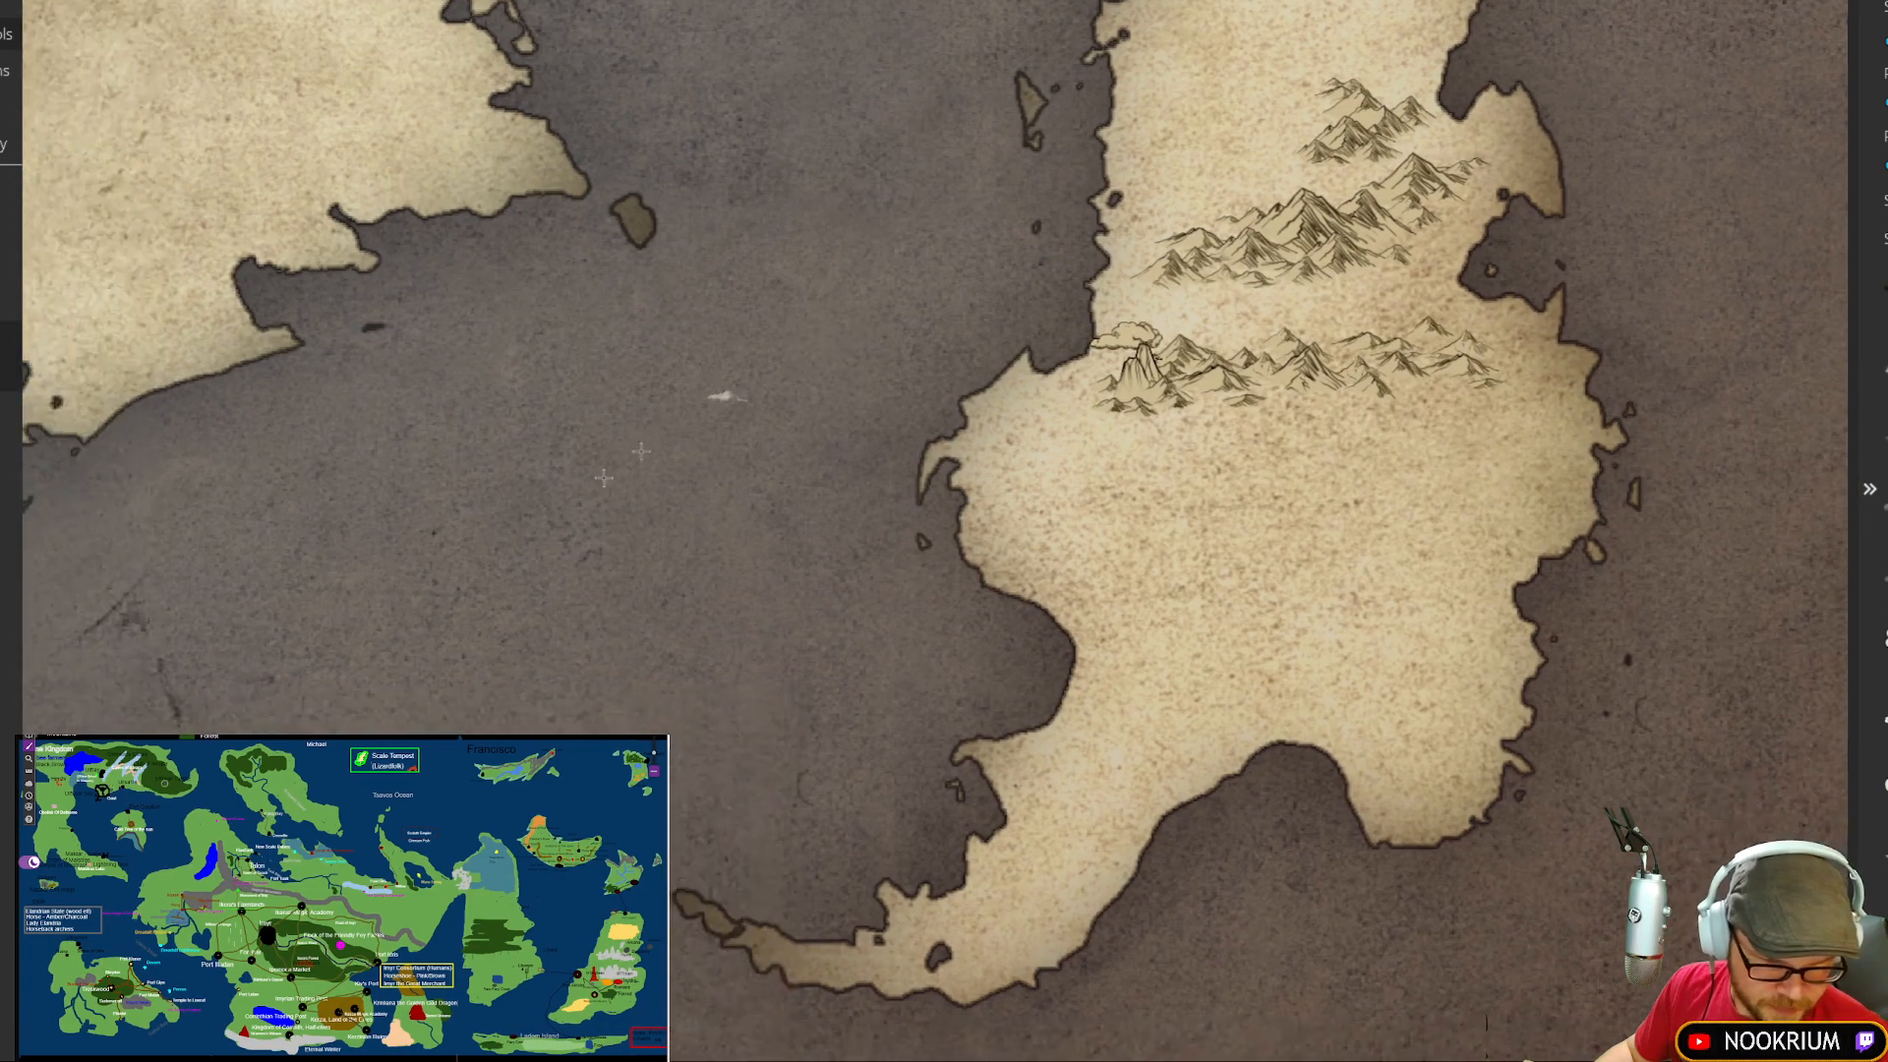
pyautogui.moveTo(444, 671); pyautogui.dragTo(697, 287)
pyautogui.moveTo(535, 562); pyautogui.dragTo(496, 450)
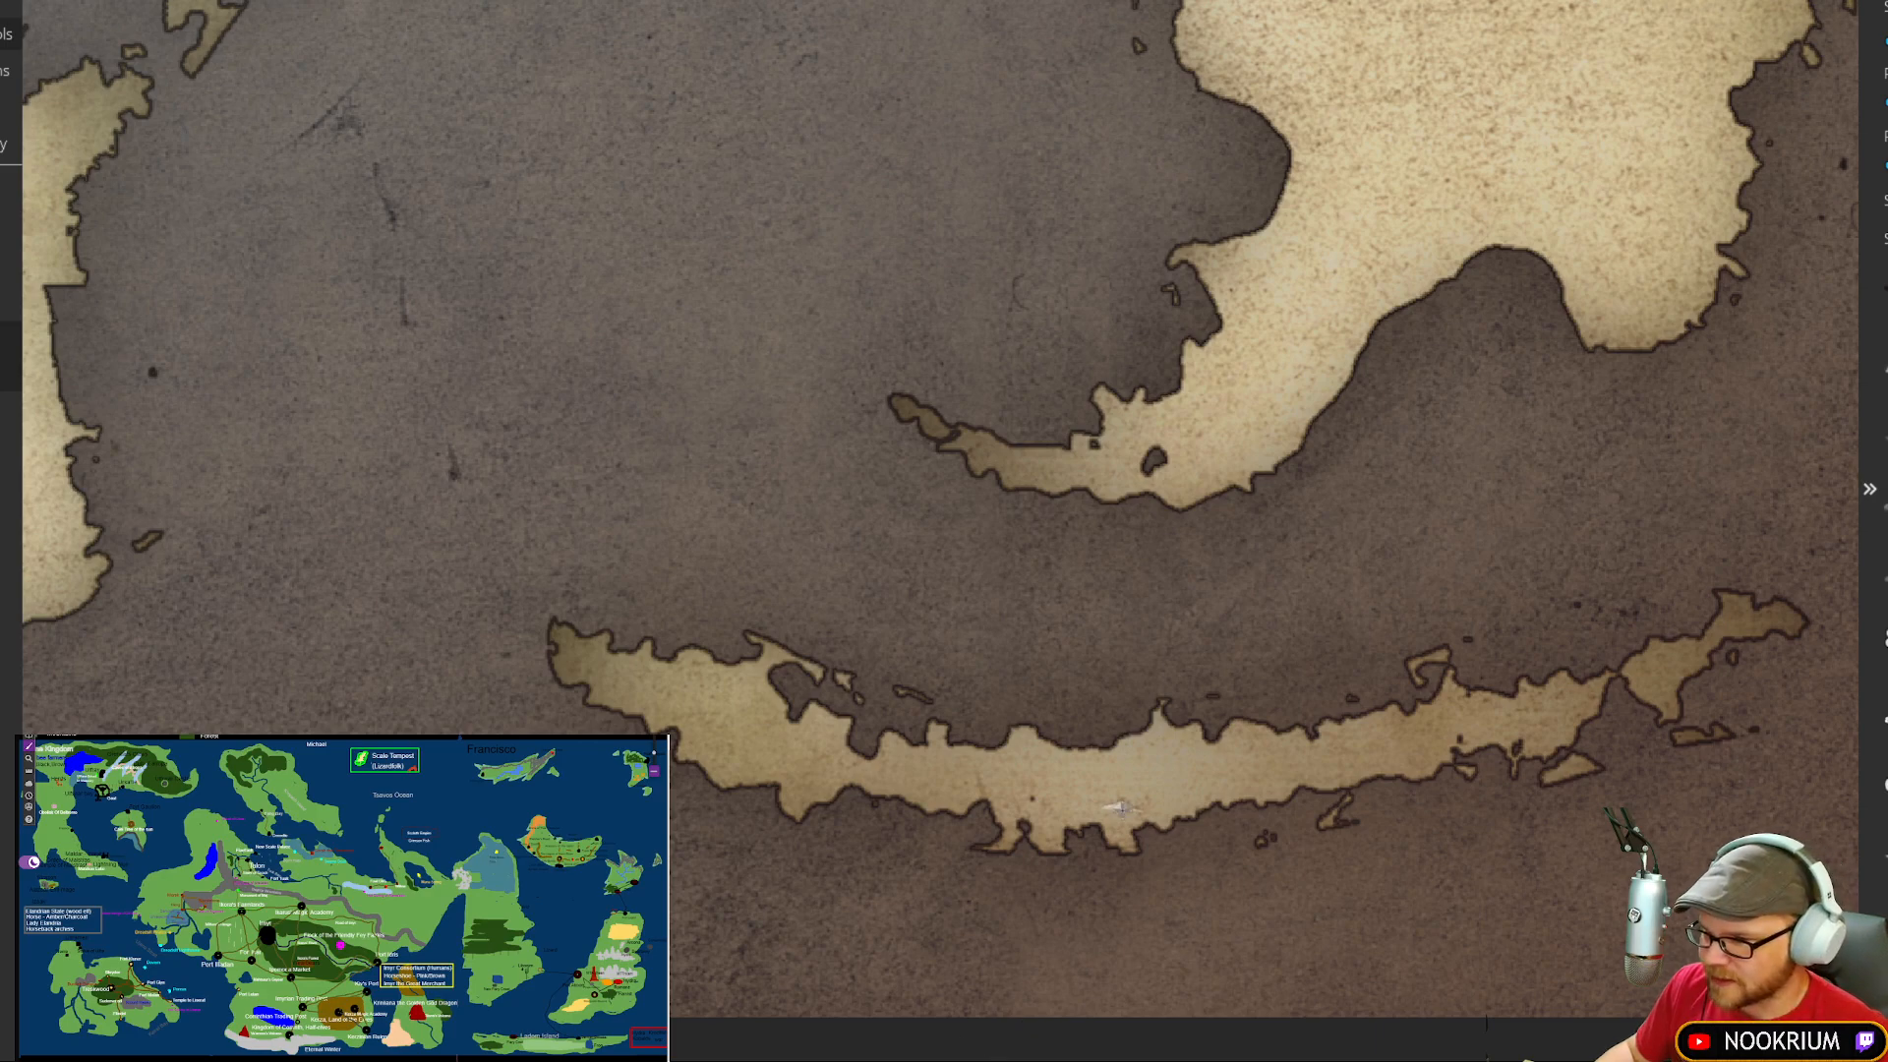
pyautogui.moveTo(499, 406); pyautogui.dragTo(1382, 520)
pyautogui.moveTo(665, 379); pyautogui.dragTo(859, 440)
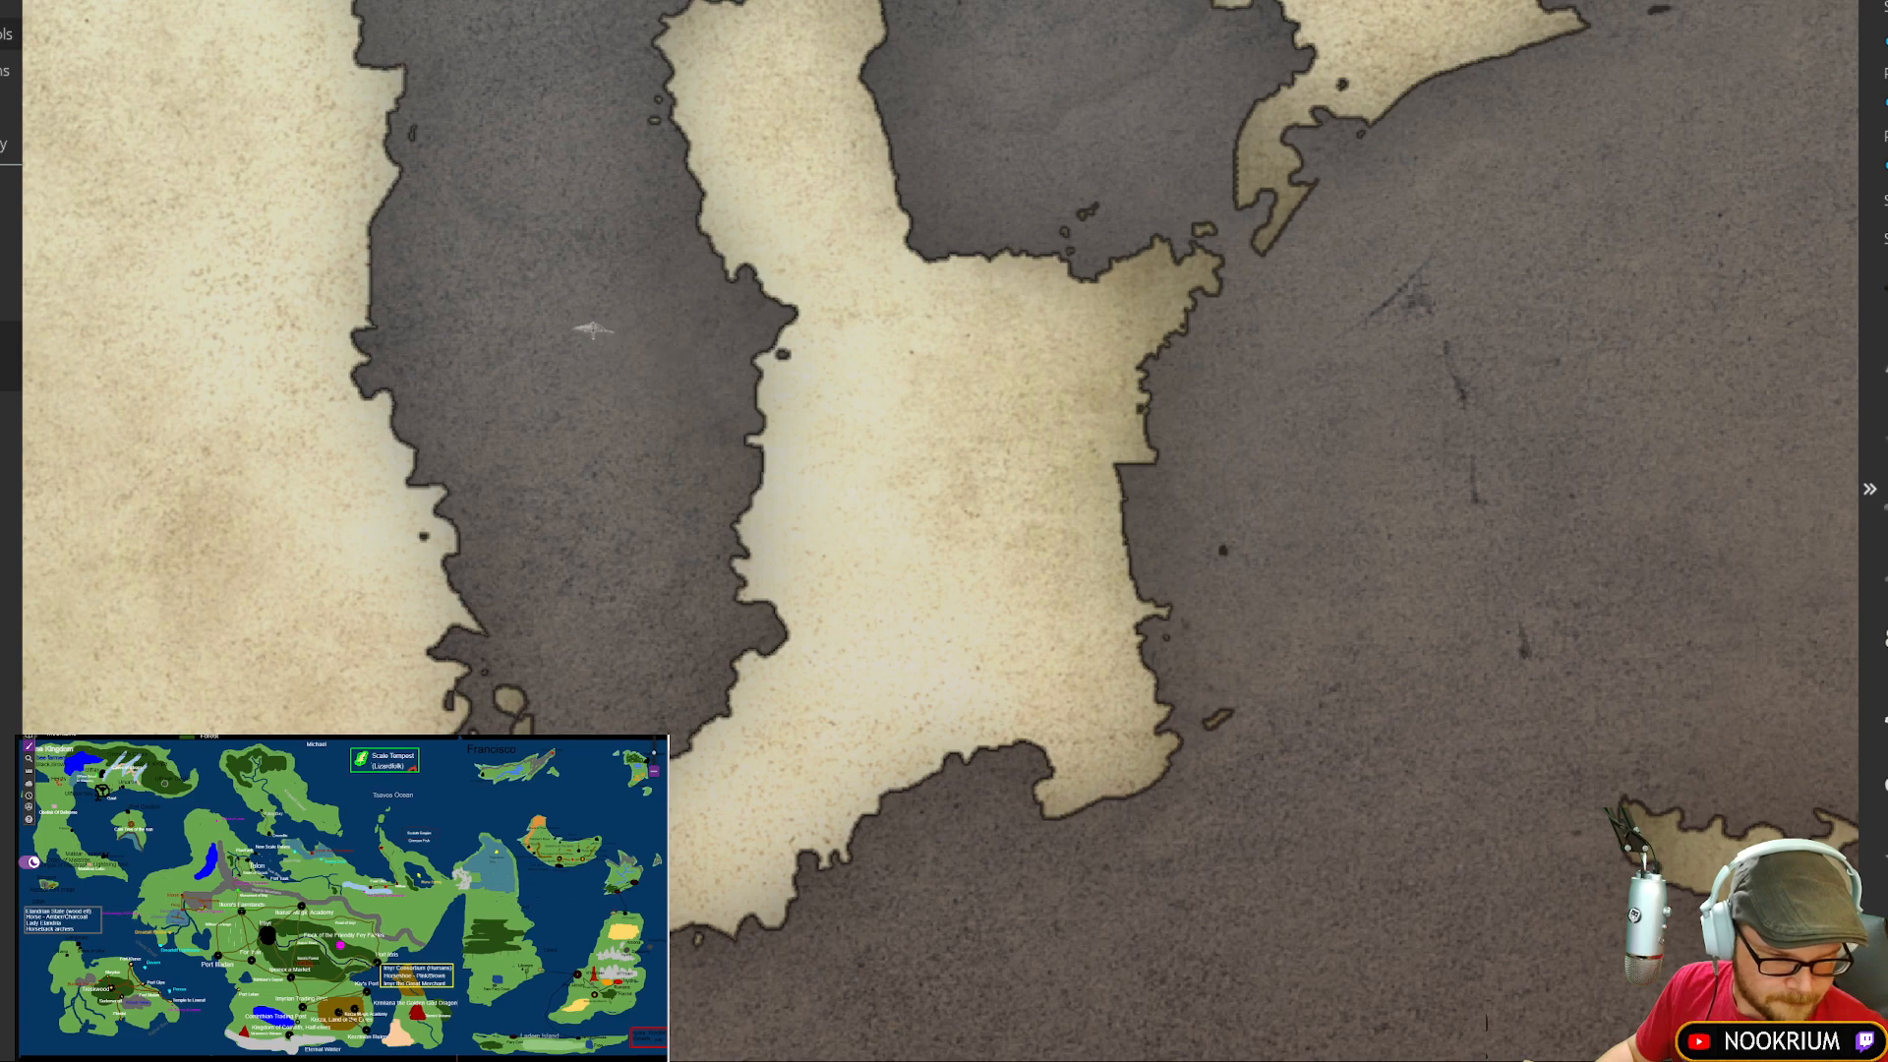
pyautogui.moveTo(593, 330); pyautogui.dragTo(701, 348)
pyautogui.moveTo(540, 328); pyautogui.dragTo(704, 368)
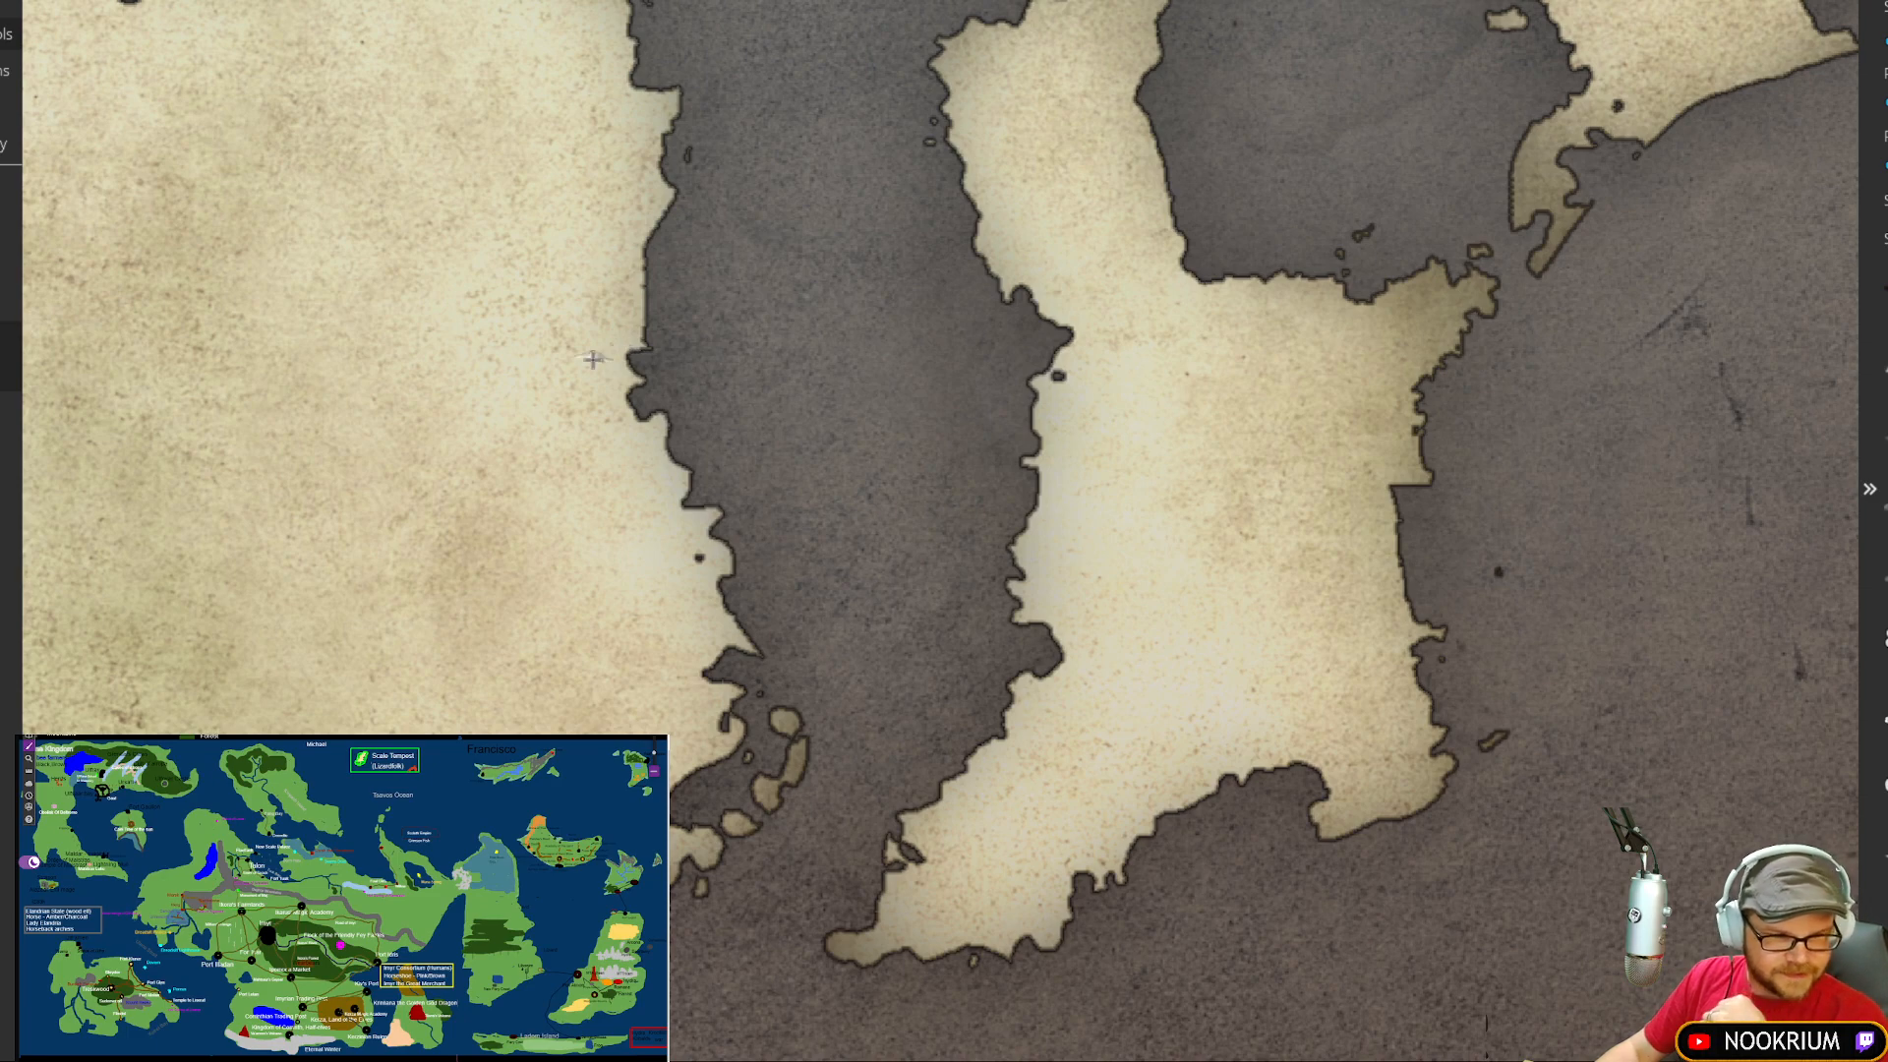
pyautogui.moveTo(341, 354); pyautogui.dragTo(809, 347)
pyautogui.moveTo(507, 378); pyautogui.dragTo(947, 499)
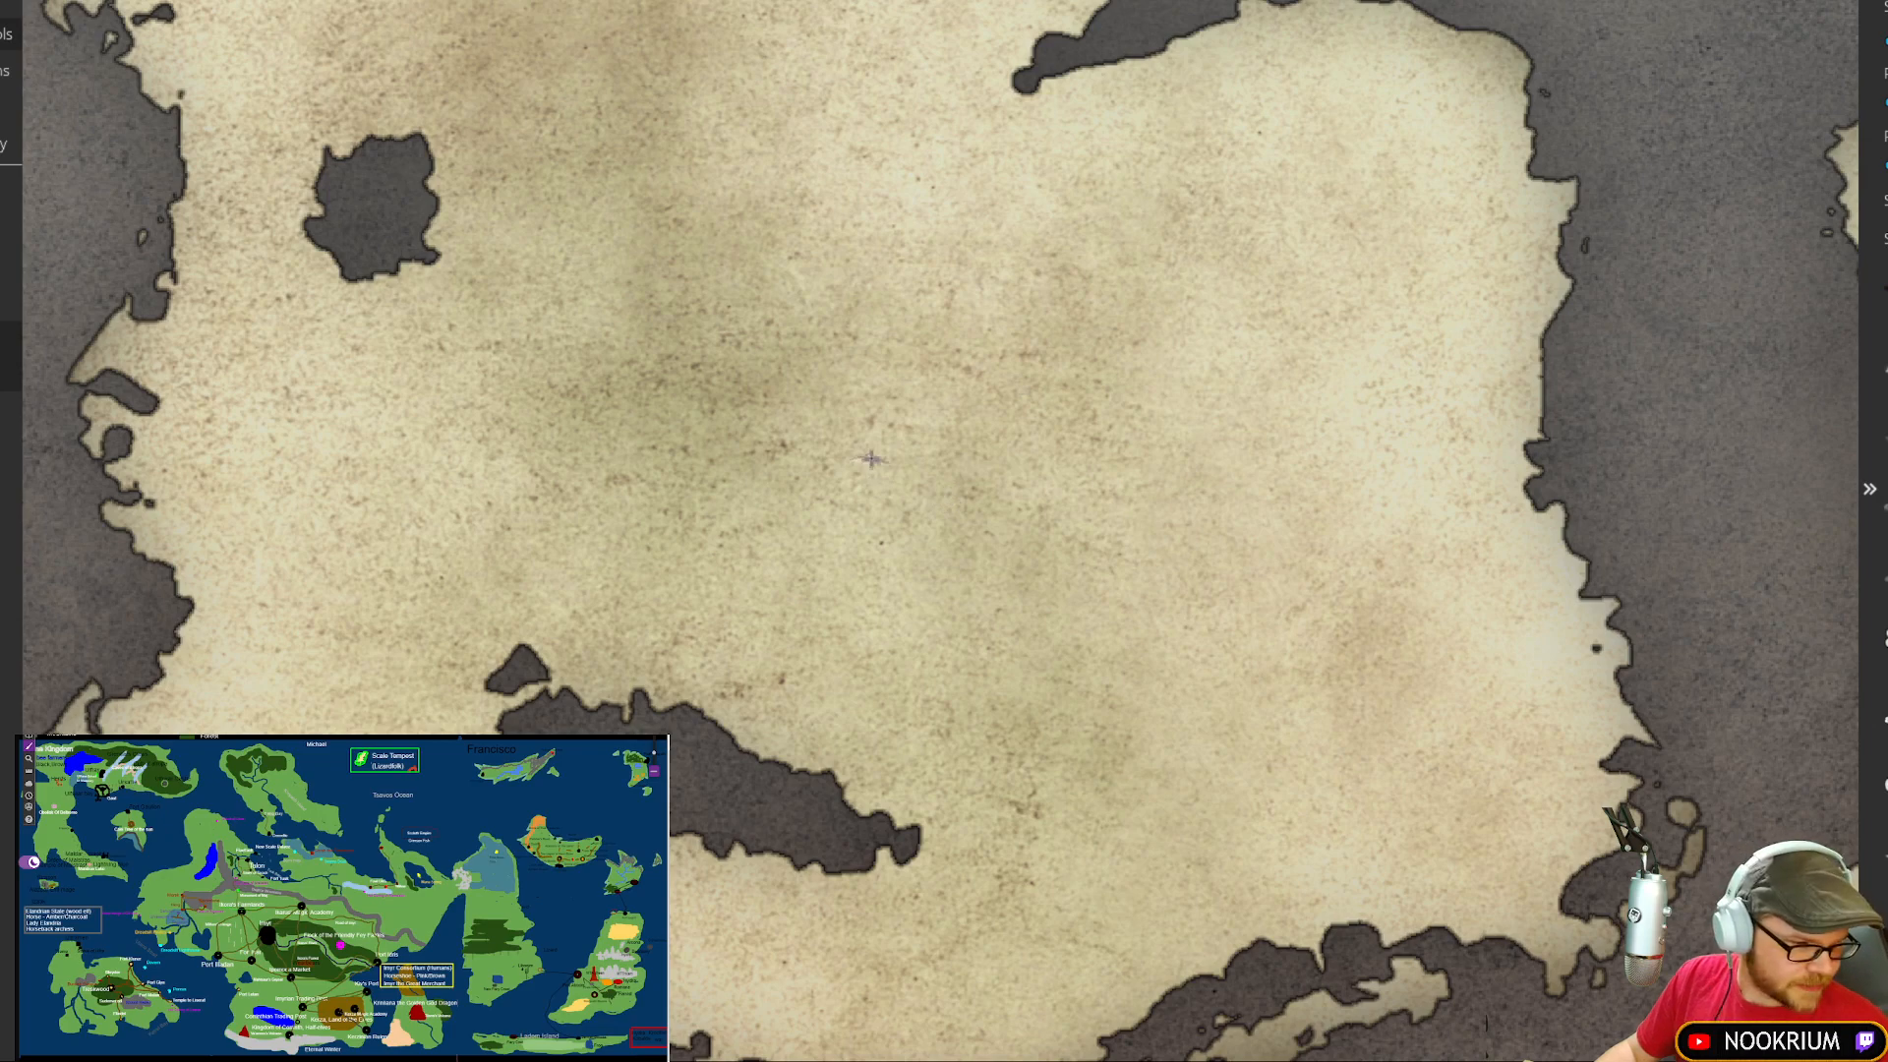
pyautogui.scroll(-3, 872, 458)
pyautogui.moveTo(678, 428); pyautogui.dragTo(1326, 396)
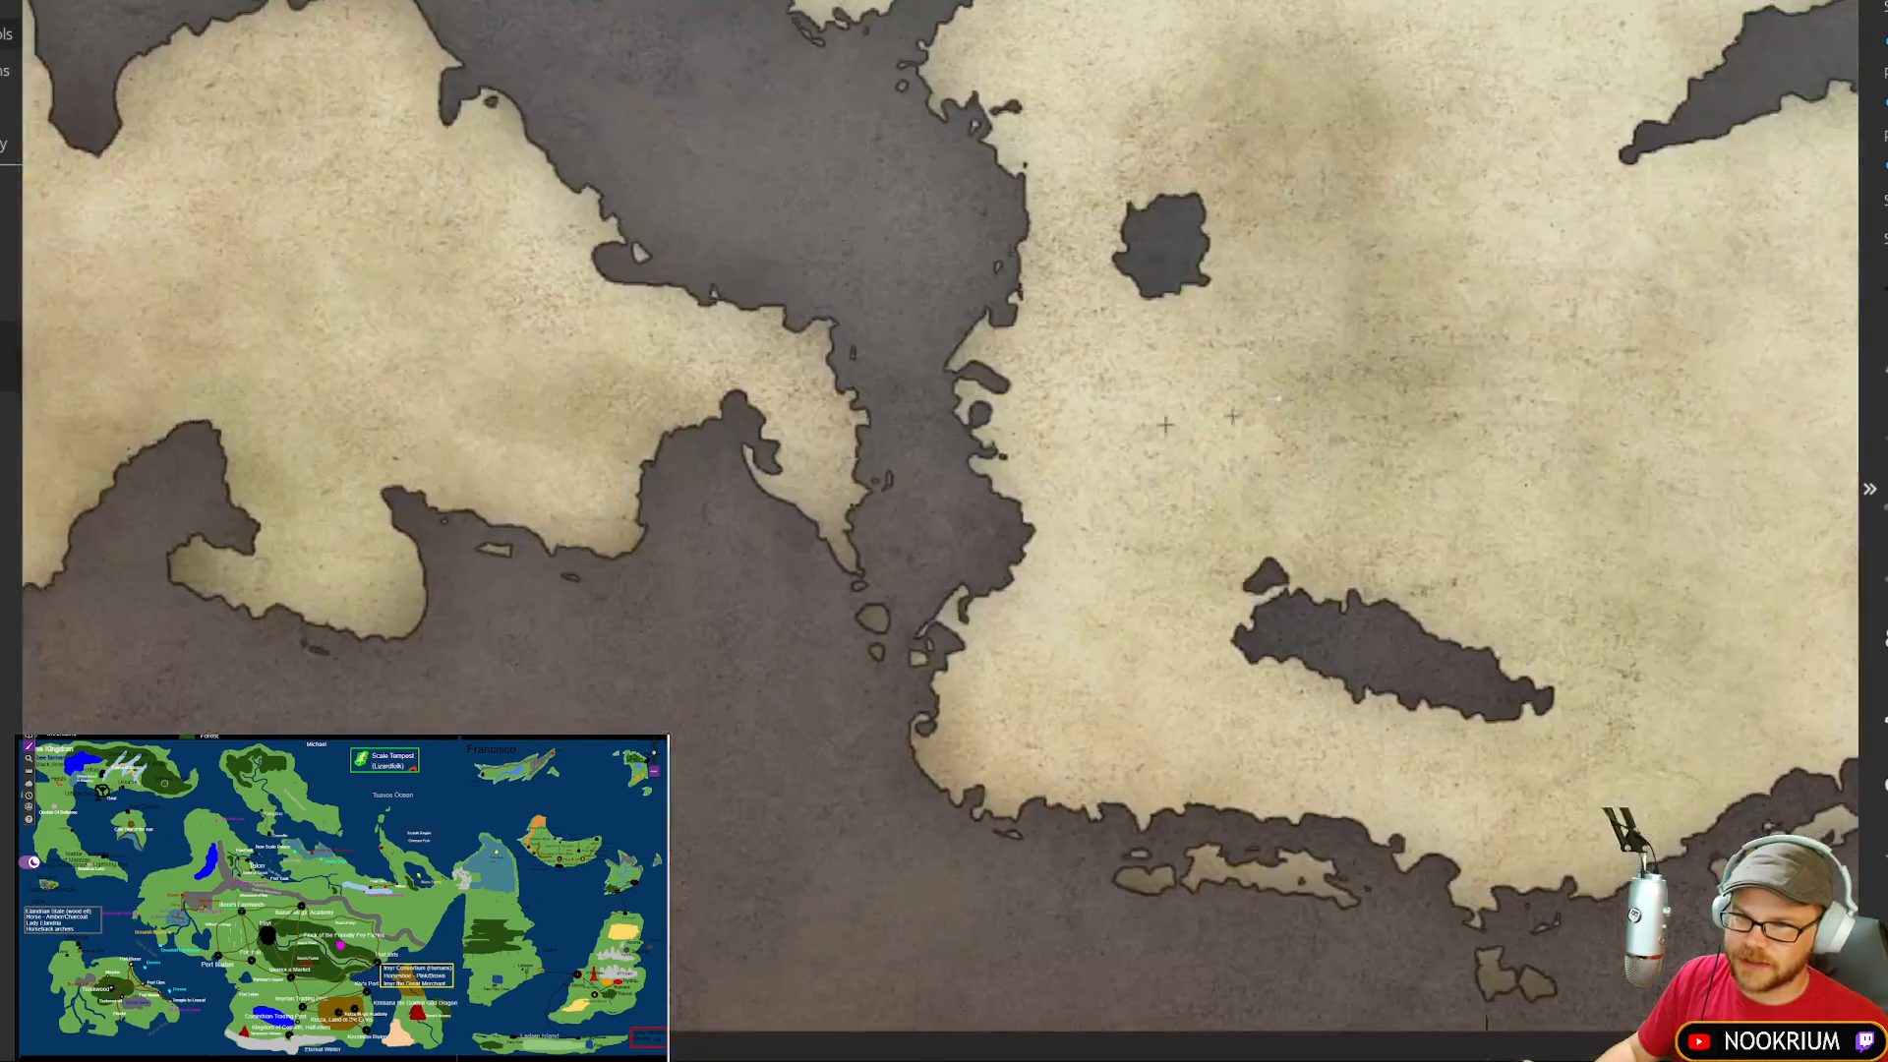
pyautogui.moveTo(574, 382); pyautogui.dragTo(1184, 393)
pyautogui.moveTo(815, 329); pyautogui.dragTo(760, 491)
pyautogui.scroll(1, 760, 491)
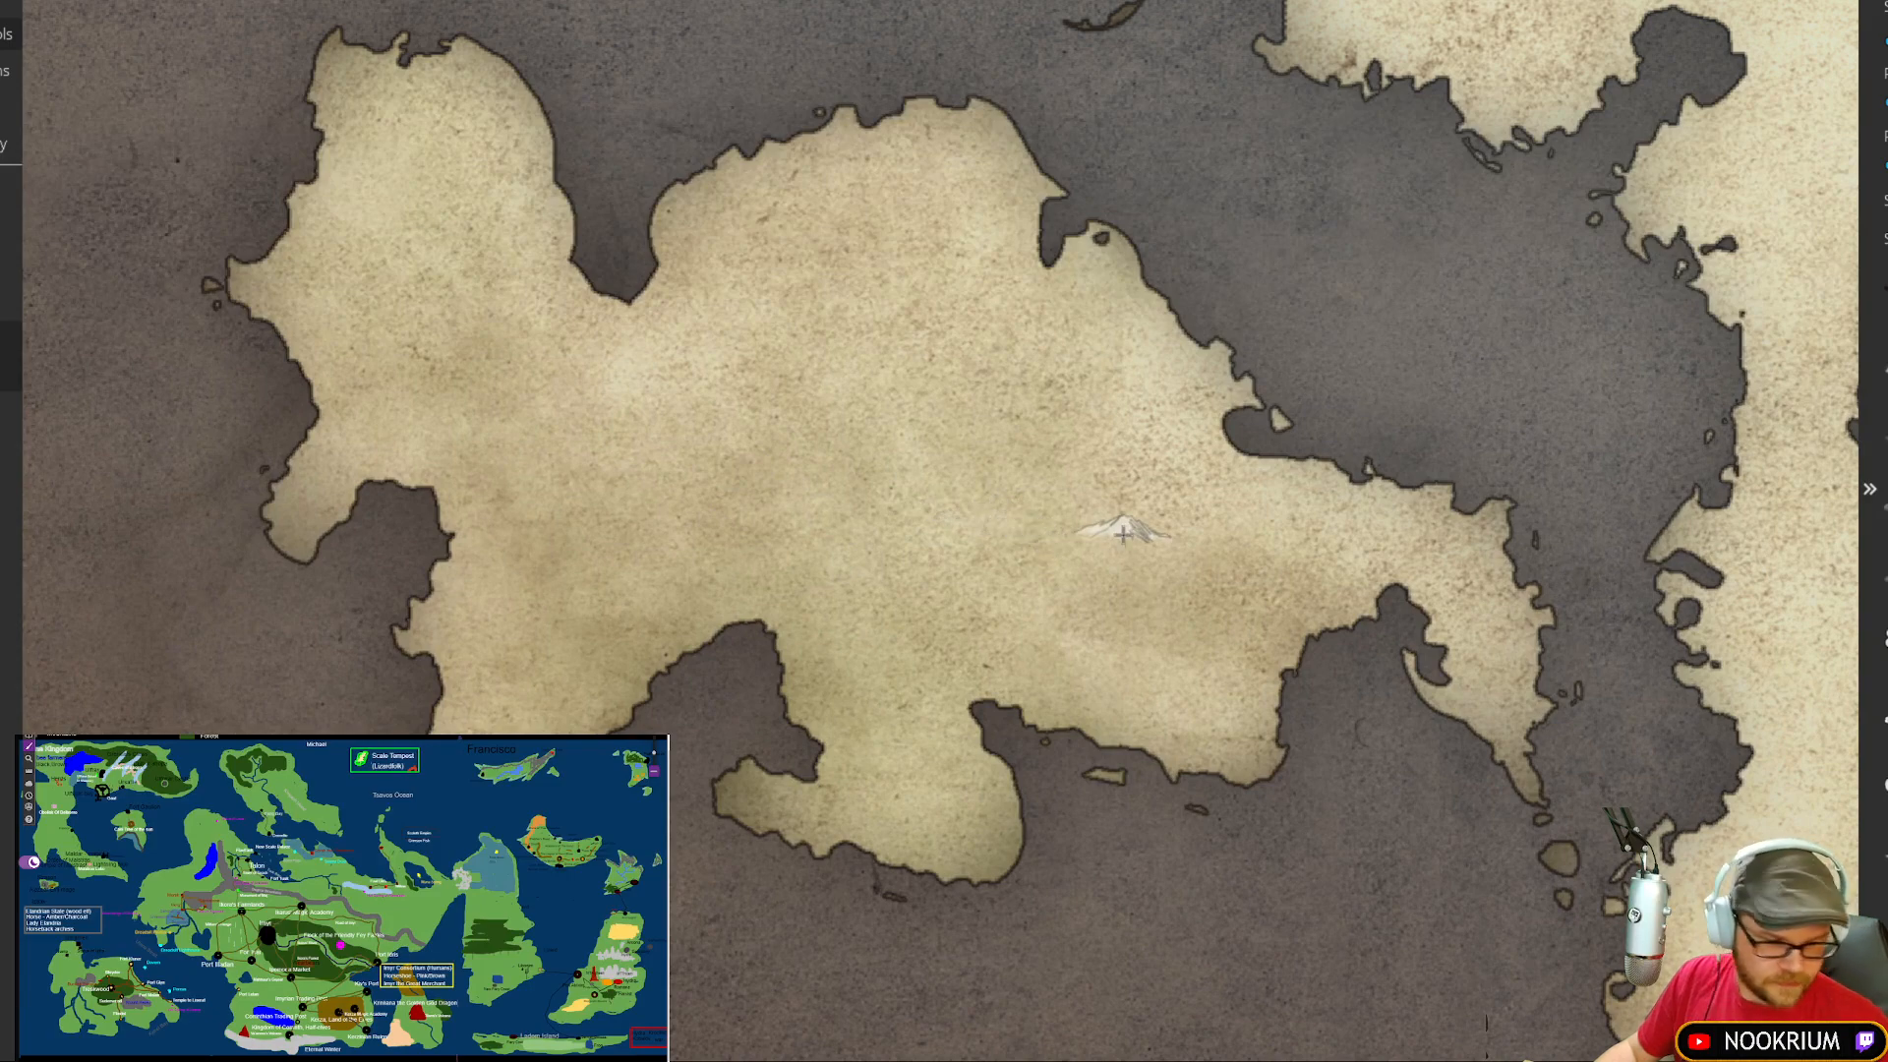
pyautogui.click(1198, 526)
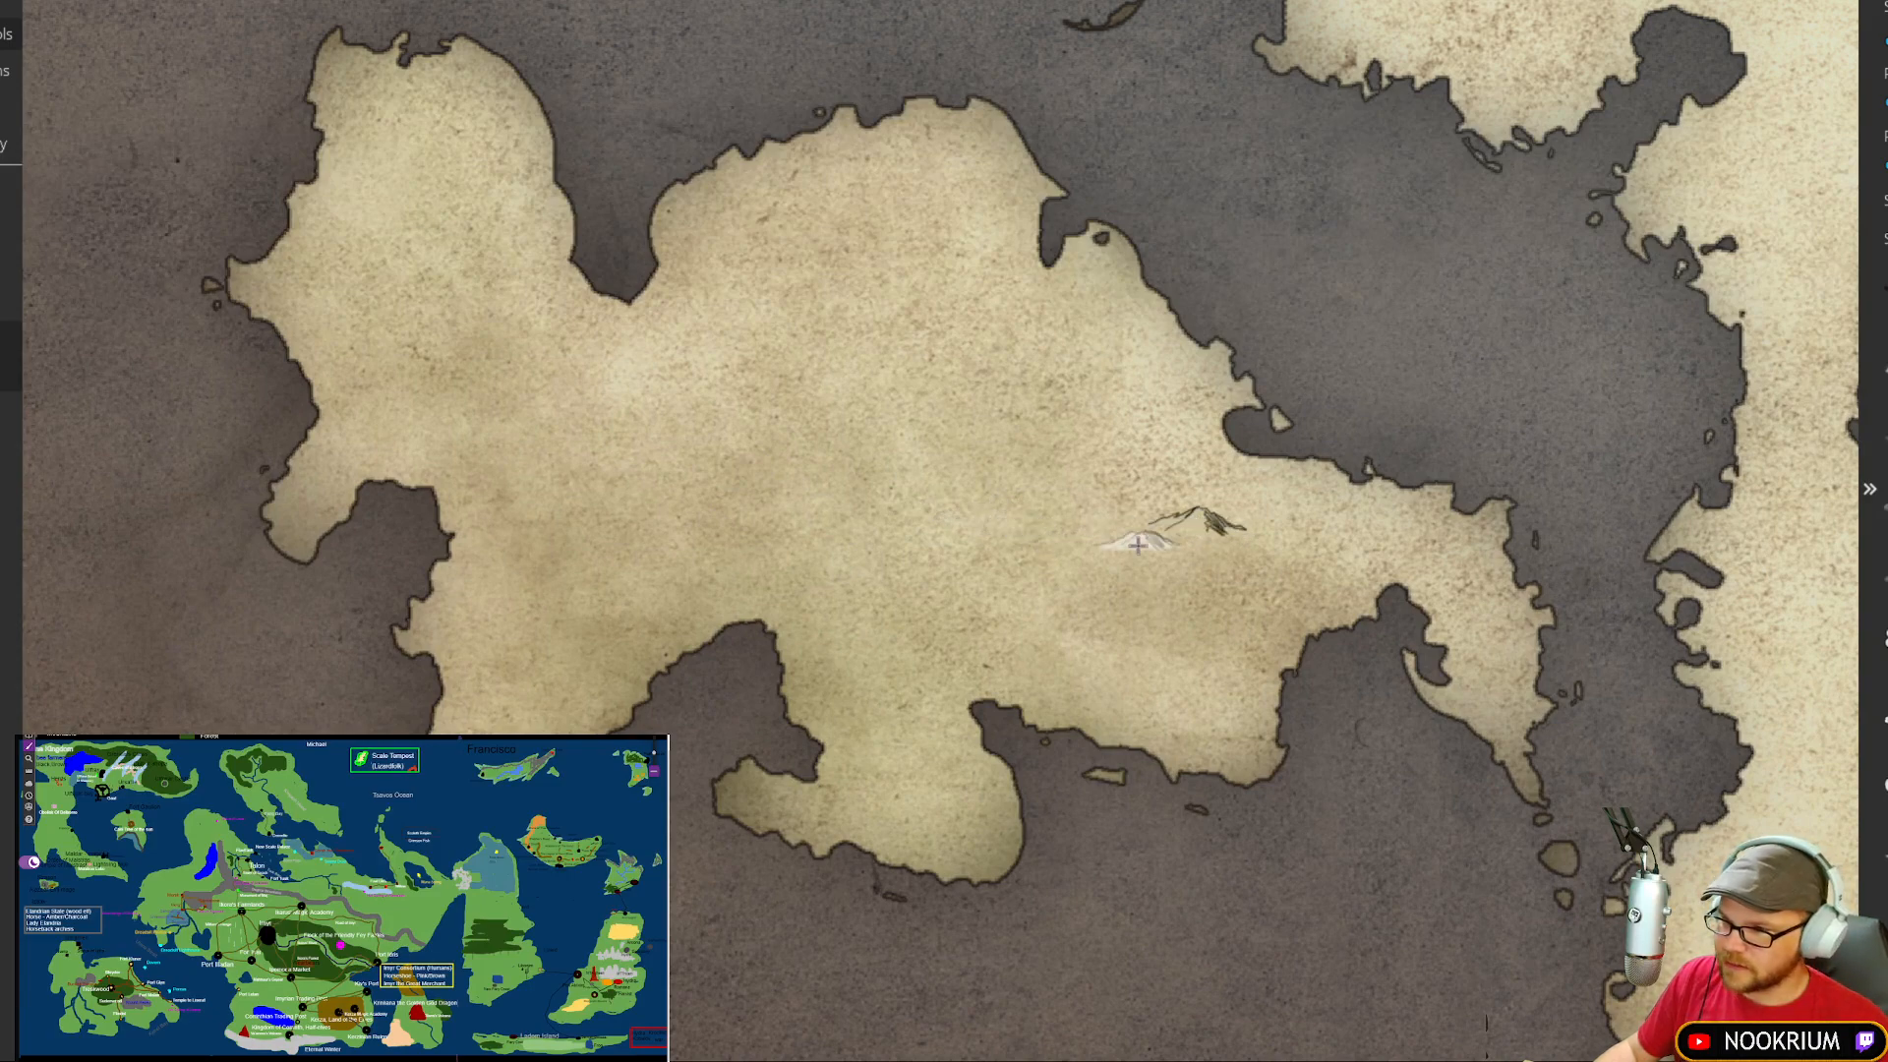
pyautogui.scroll(3, 1077, 546)
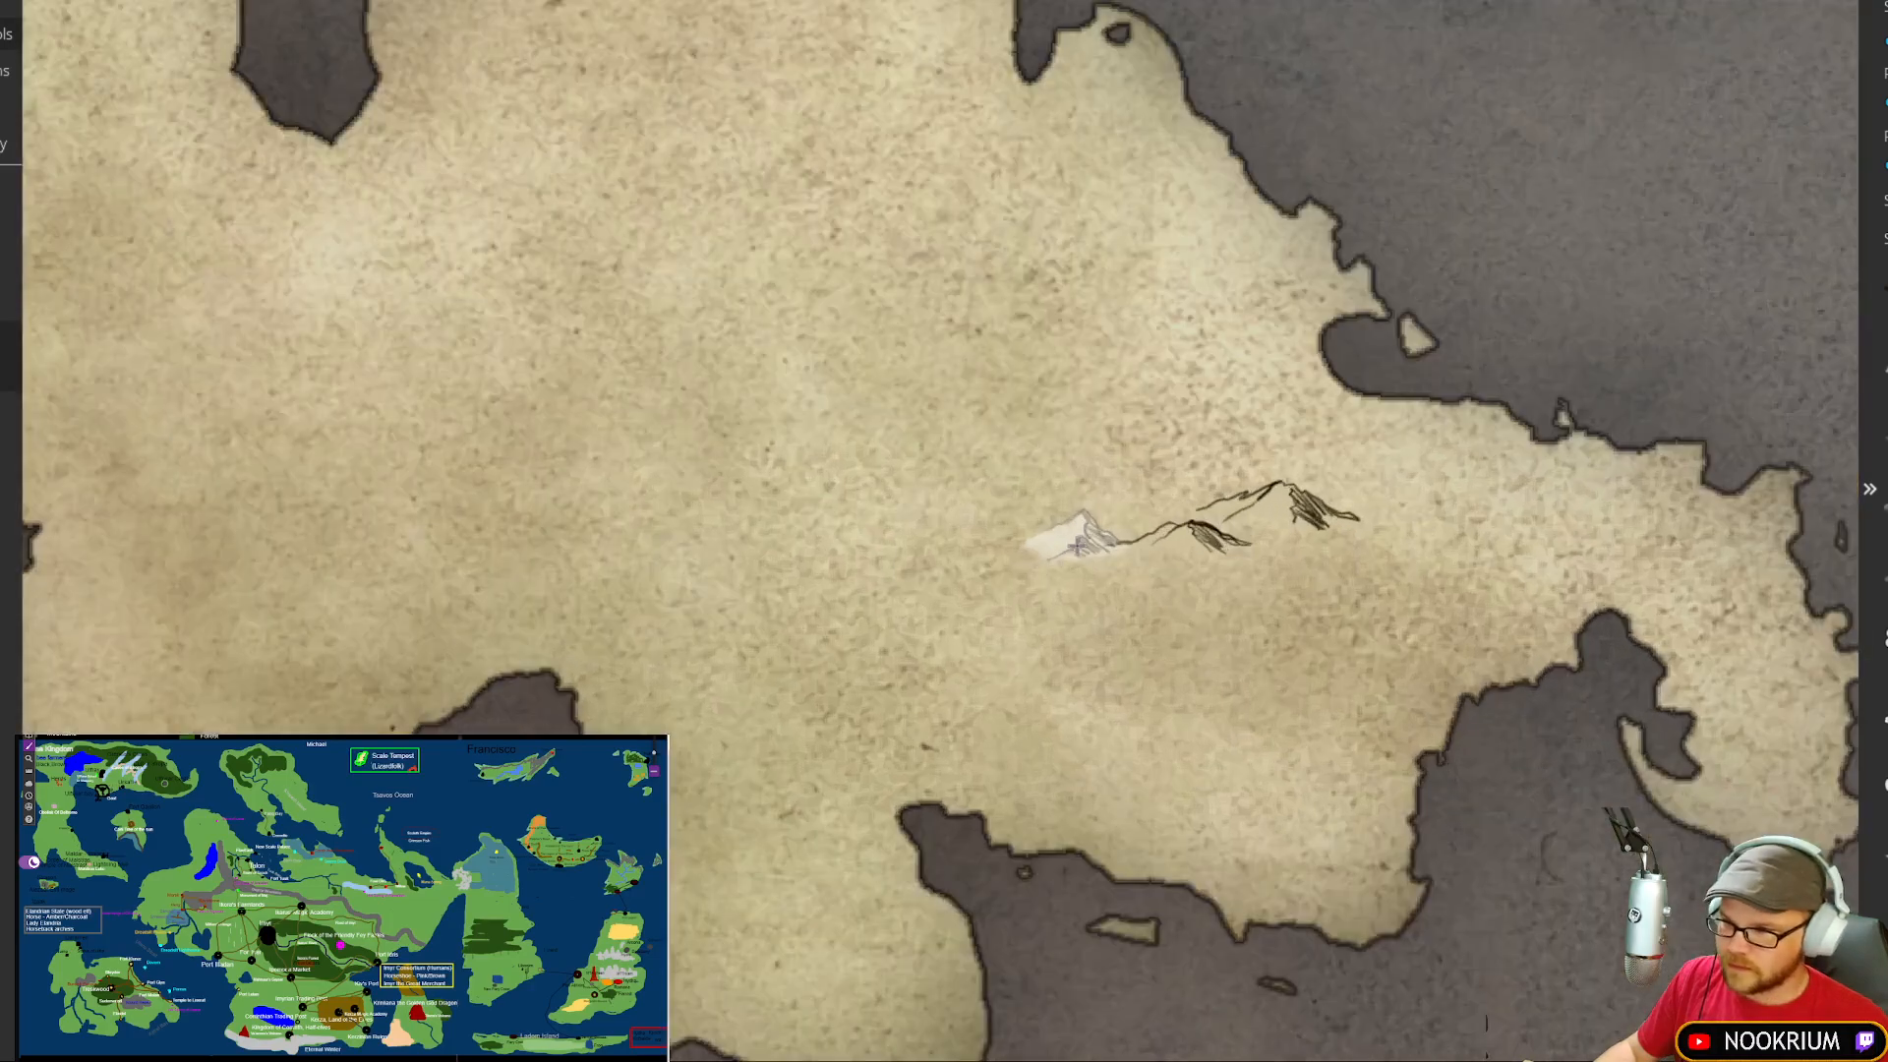
pyautogui.scroll(8, 1078, 545)
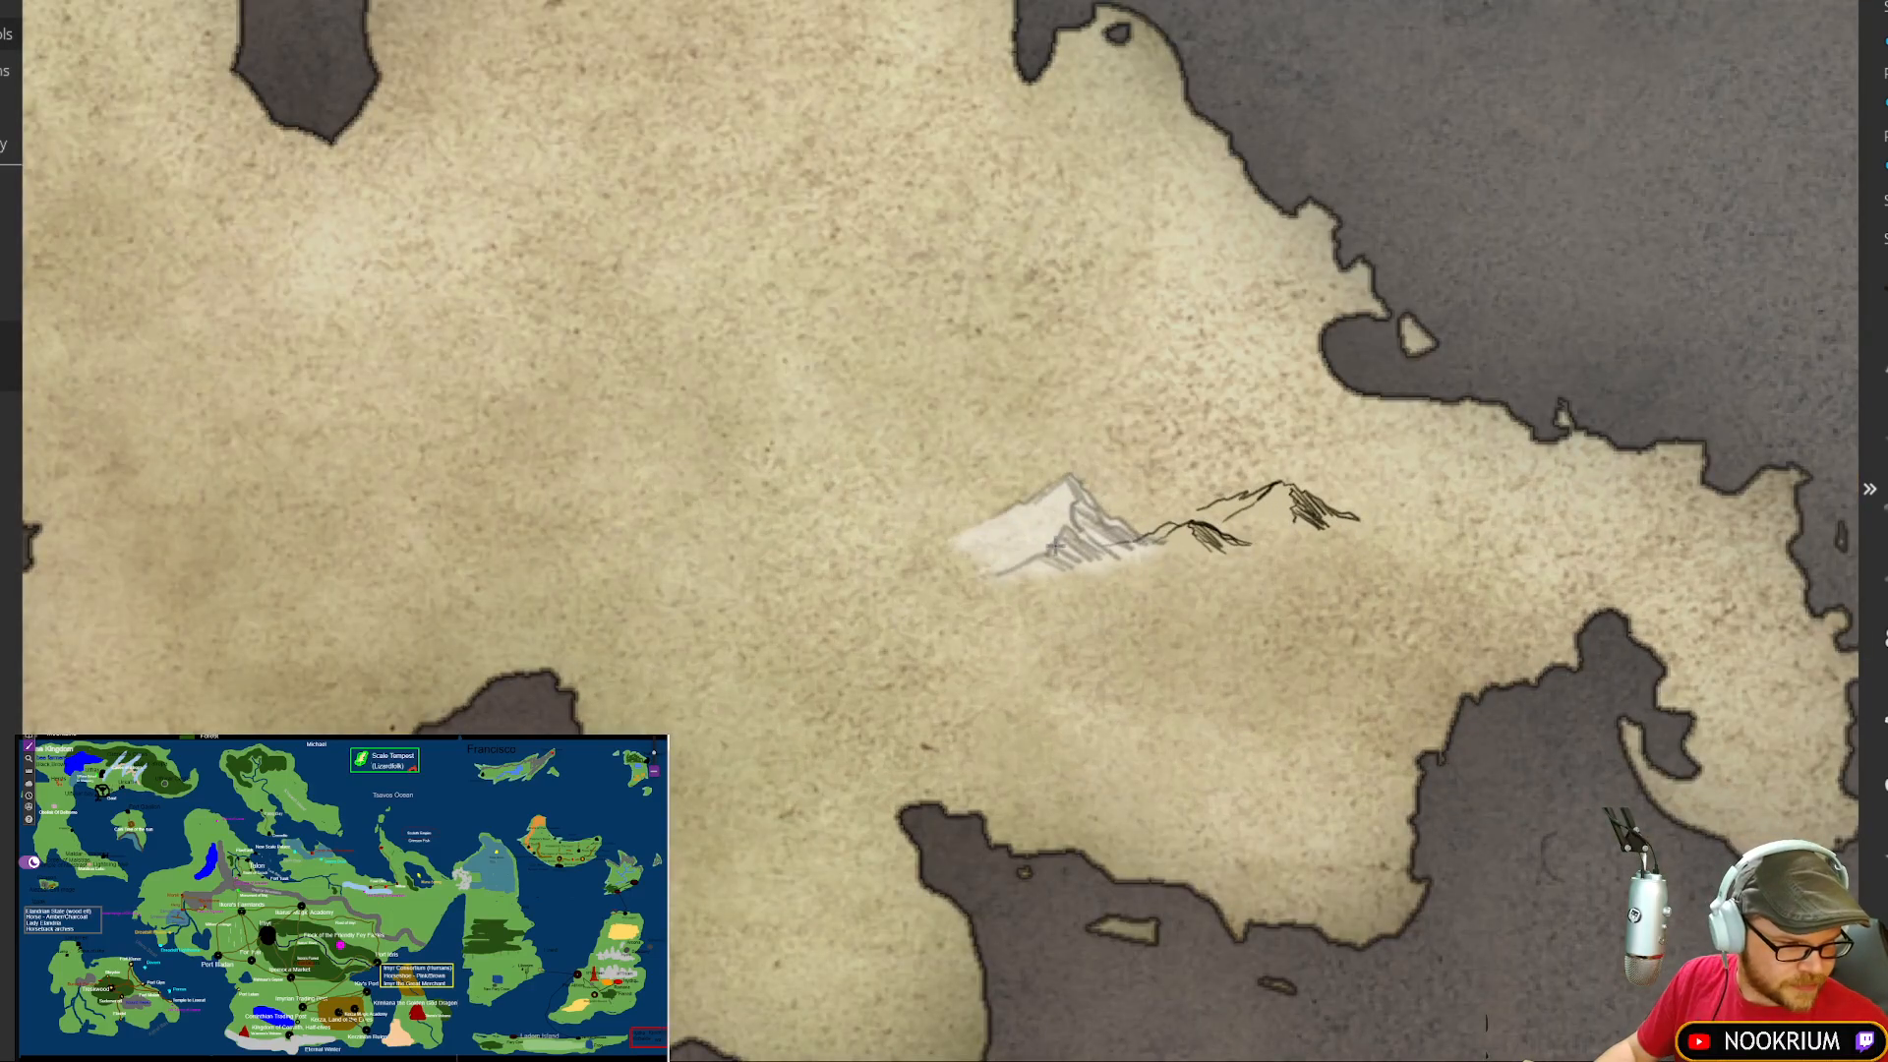
pyautogui.click(1033, 536)
pyautogui.scroll(-5, 1014, 594)
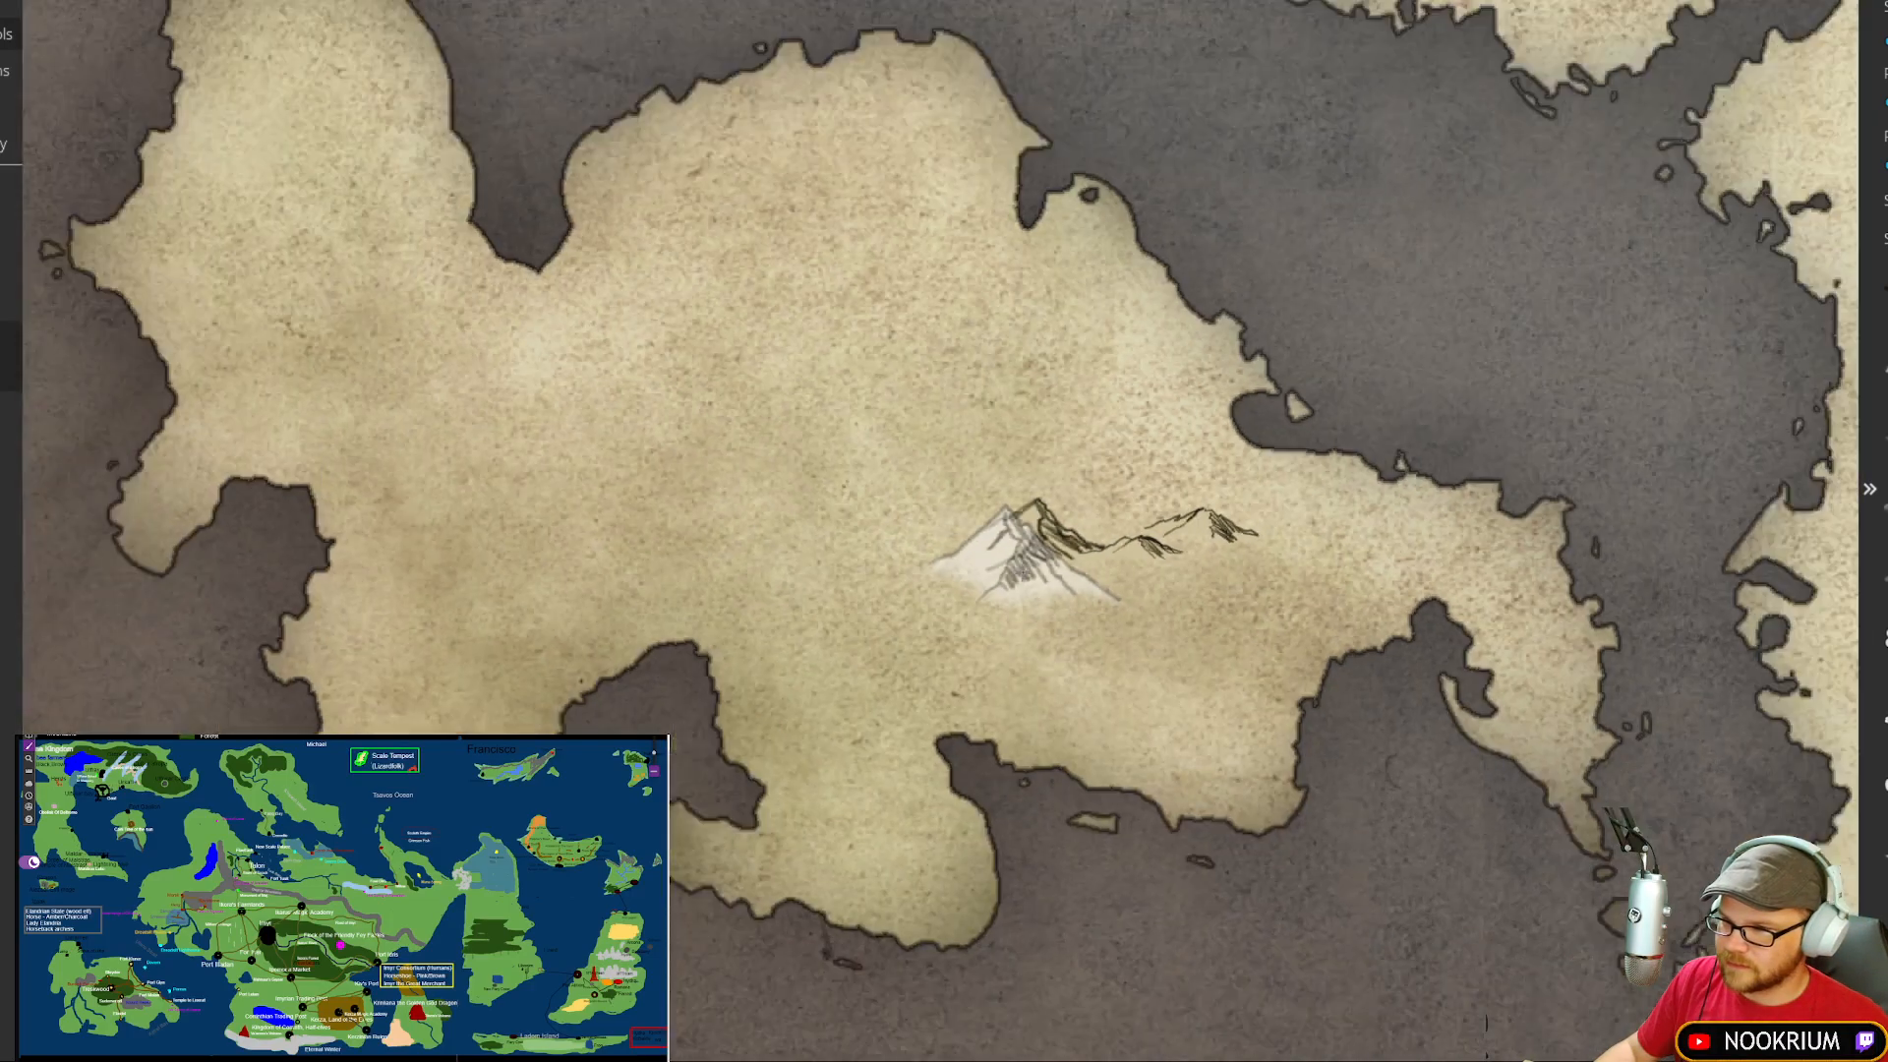
pyautogui.scroll(6, 1008, 520)
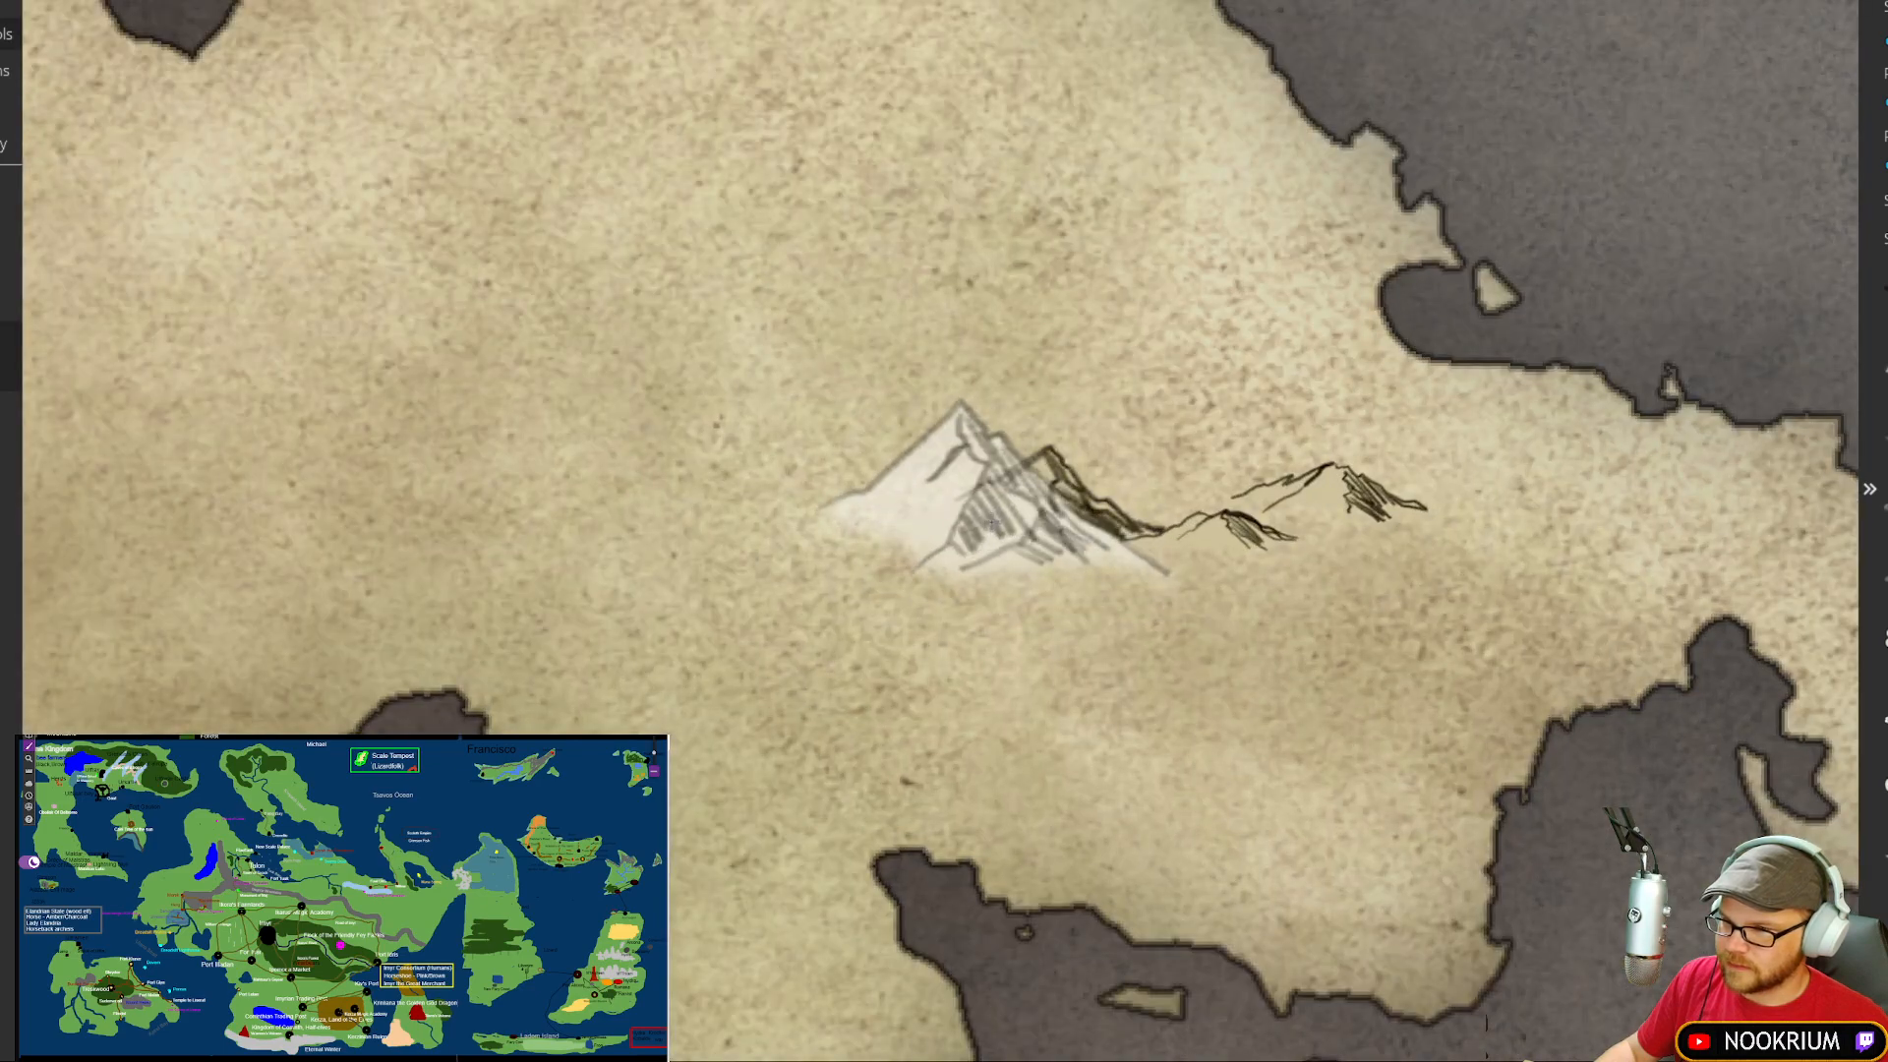
pyautogui.click(993, 507)
# Step: Add foothill peaks around the western and southern base of the large peak on the southwestern continent
pyautogui.scroll(-3, 1136, 546)
pyautogui.scroll(3, 1131, 551)
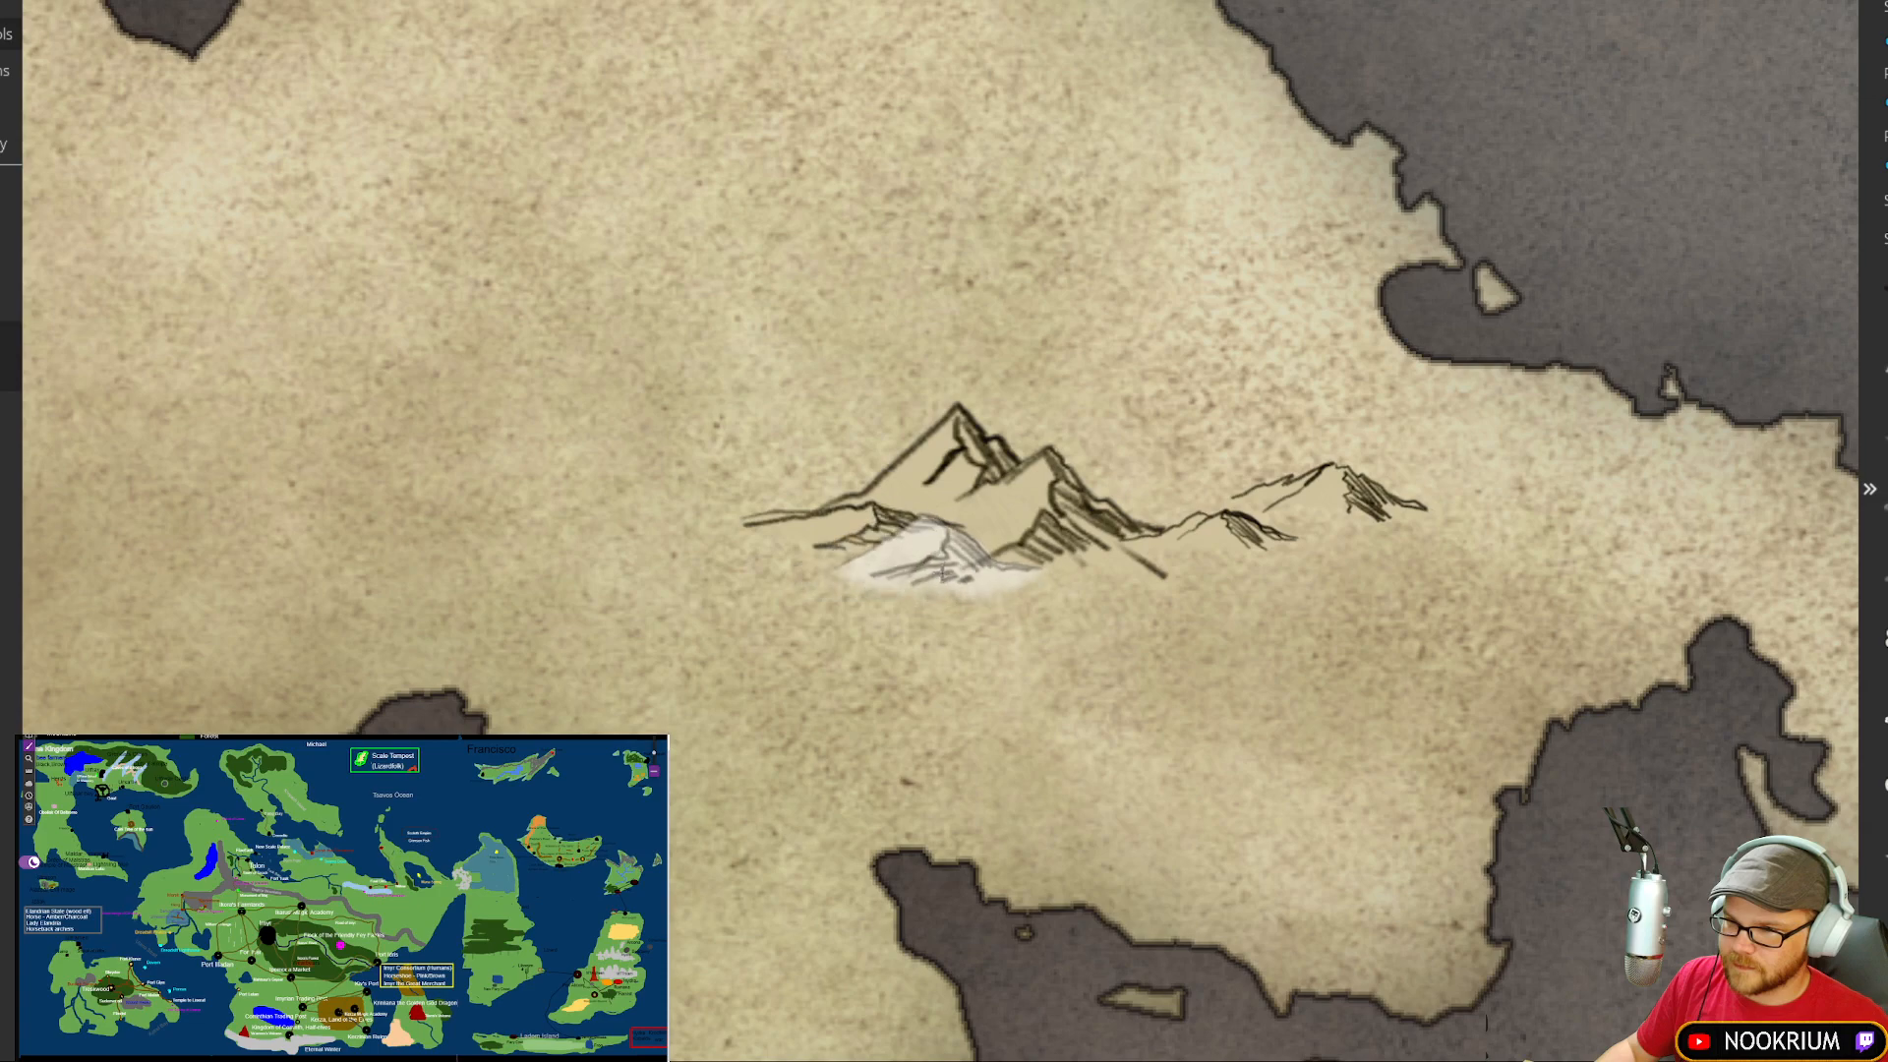
pyautogui.click(912, 556)
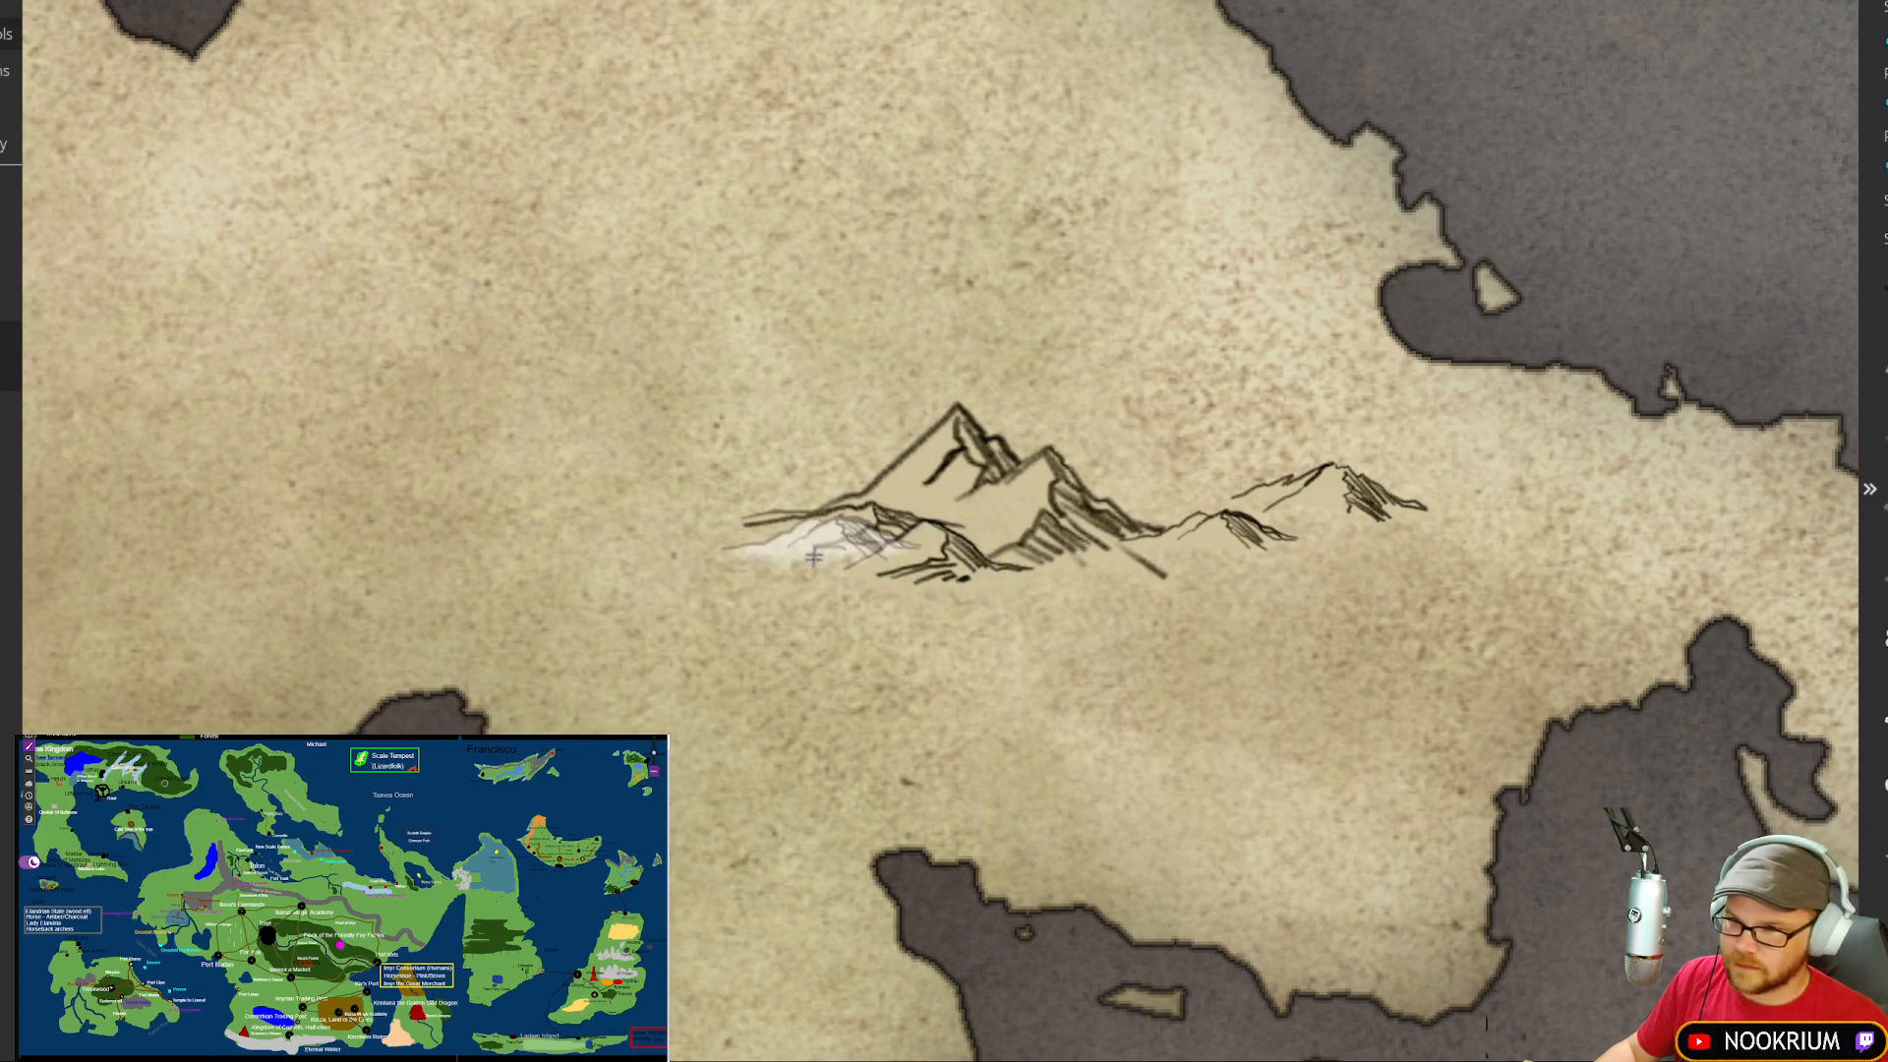
pyautogui.click(823, 581)
pyautogui.click(774, 608)
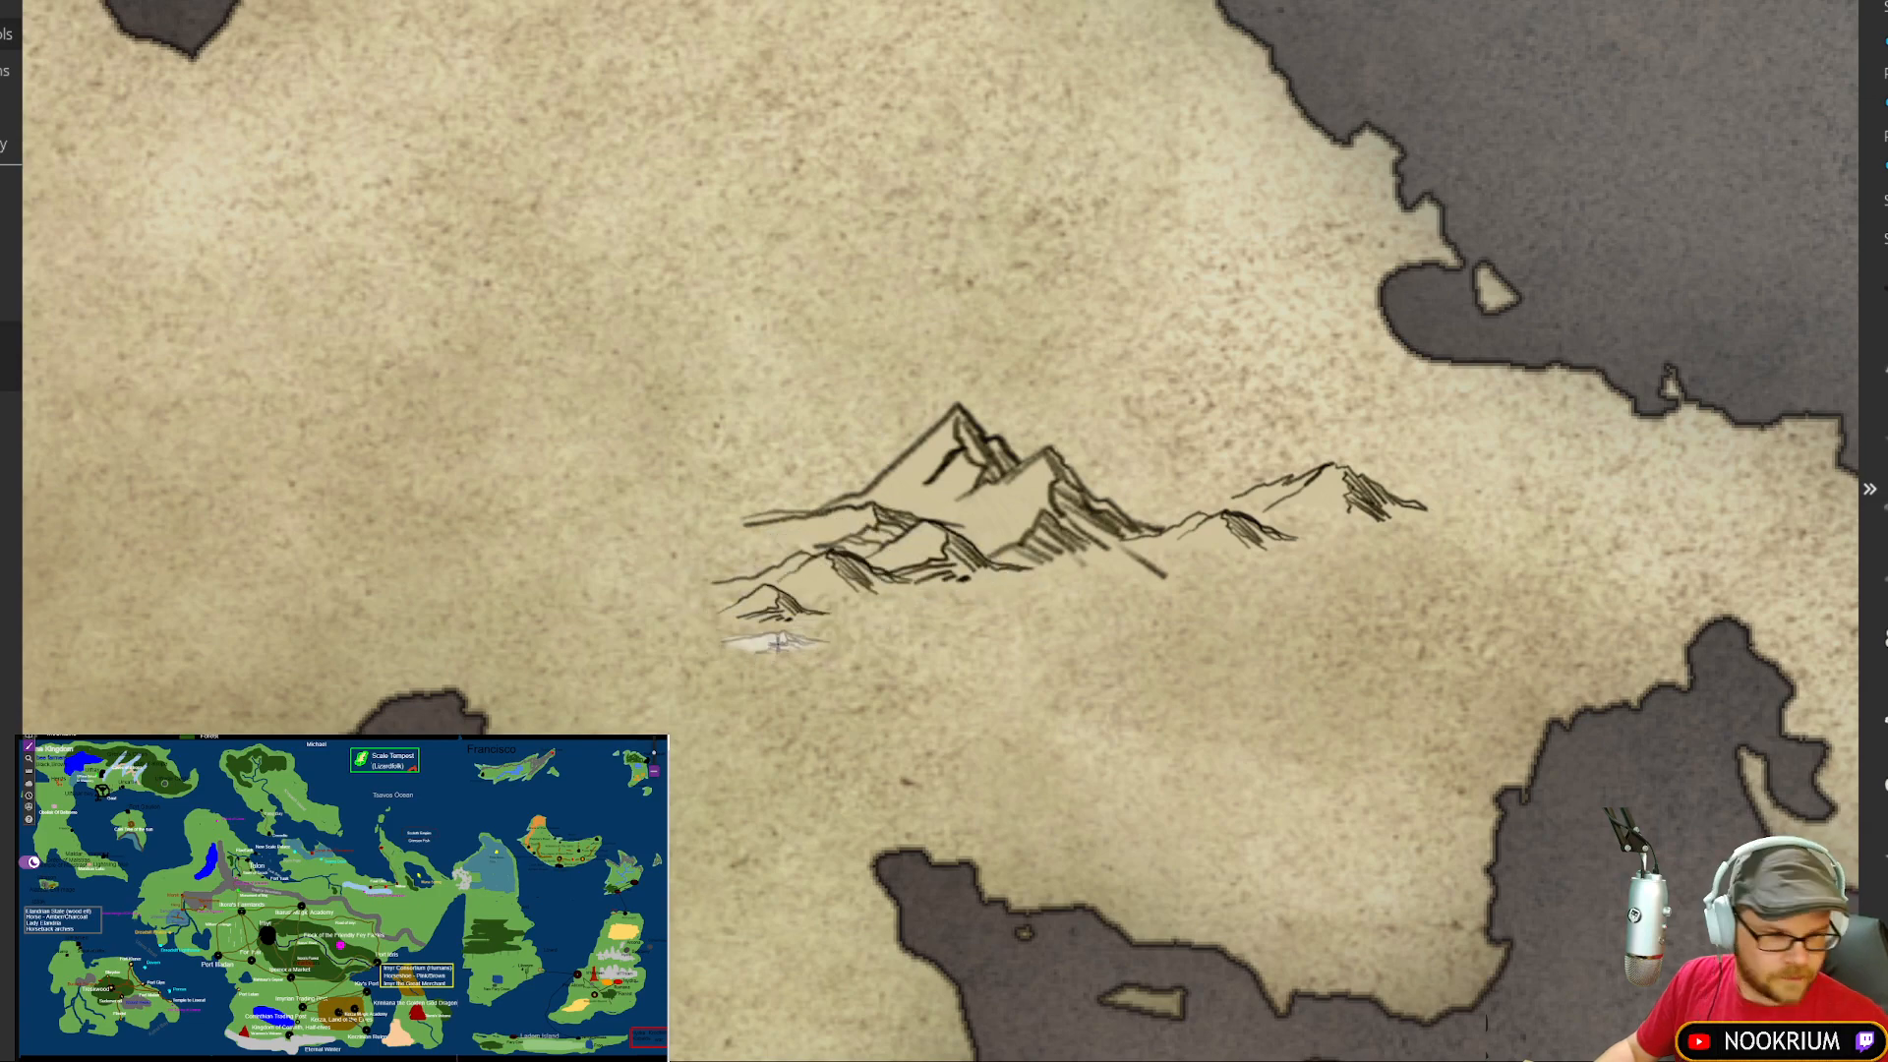
pyautogui.click(900, 617)
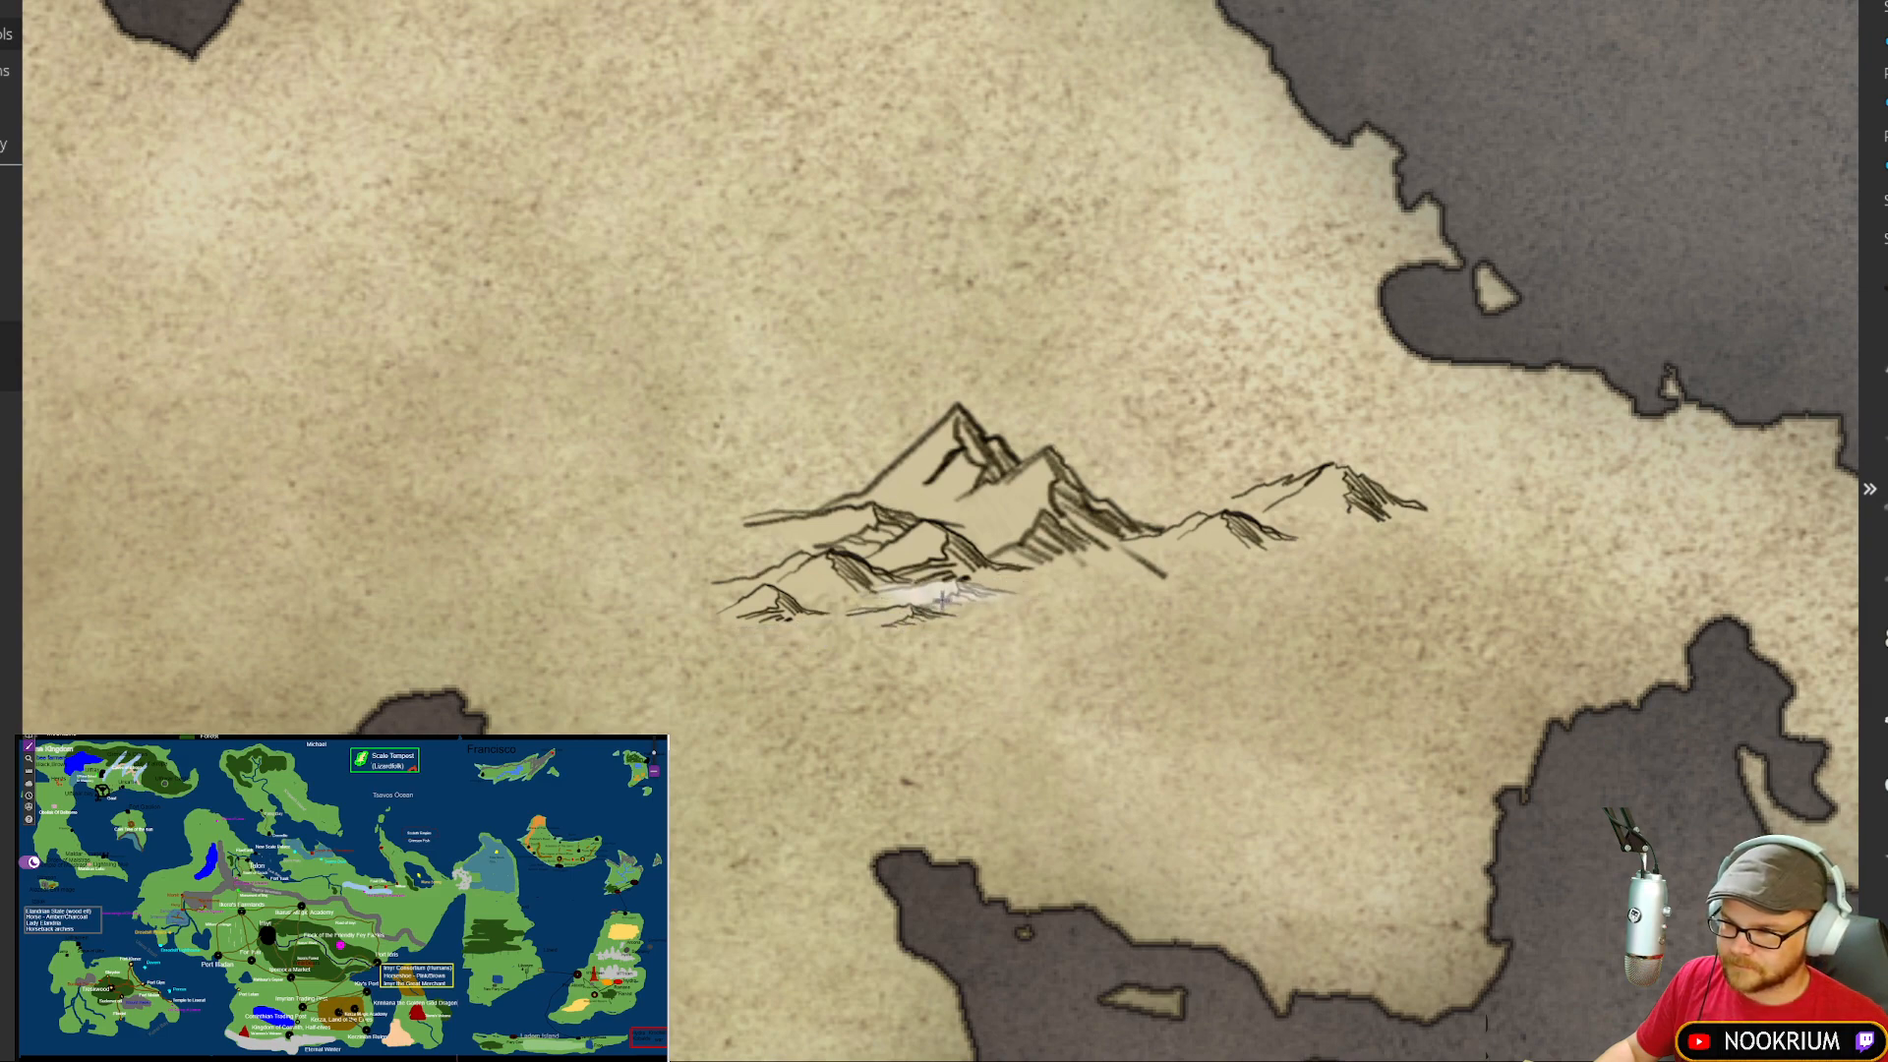
pyautogui.click(1053, 570)
# Step: Fill in smaller peaks behind the large summit and to its east, and extend the foothills along the range's southern and western edges
pyautogui.click(1136, 495)
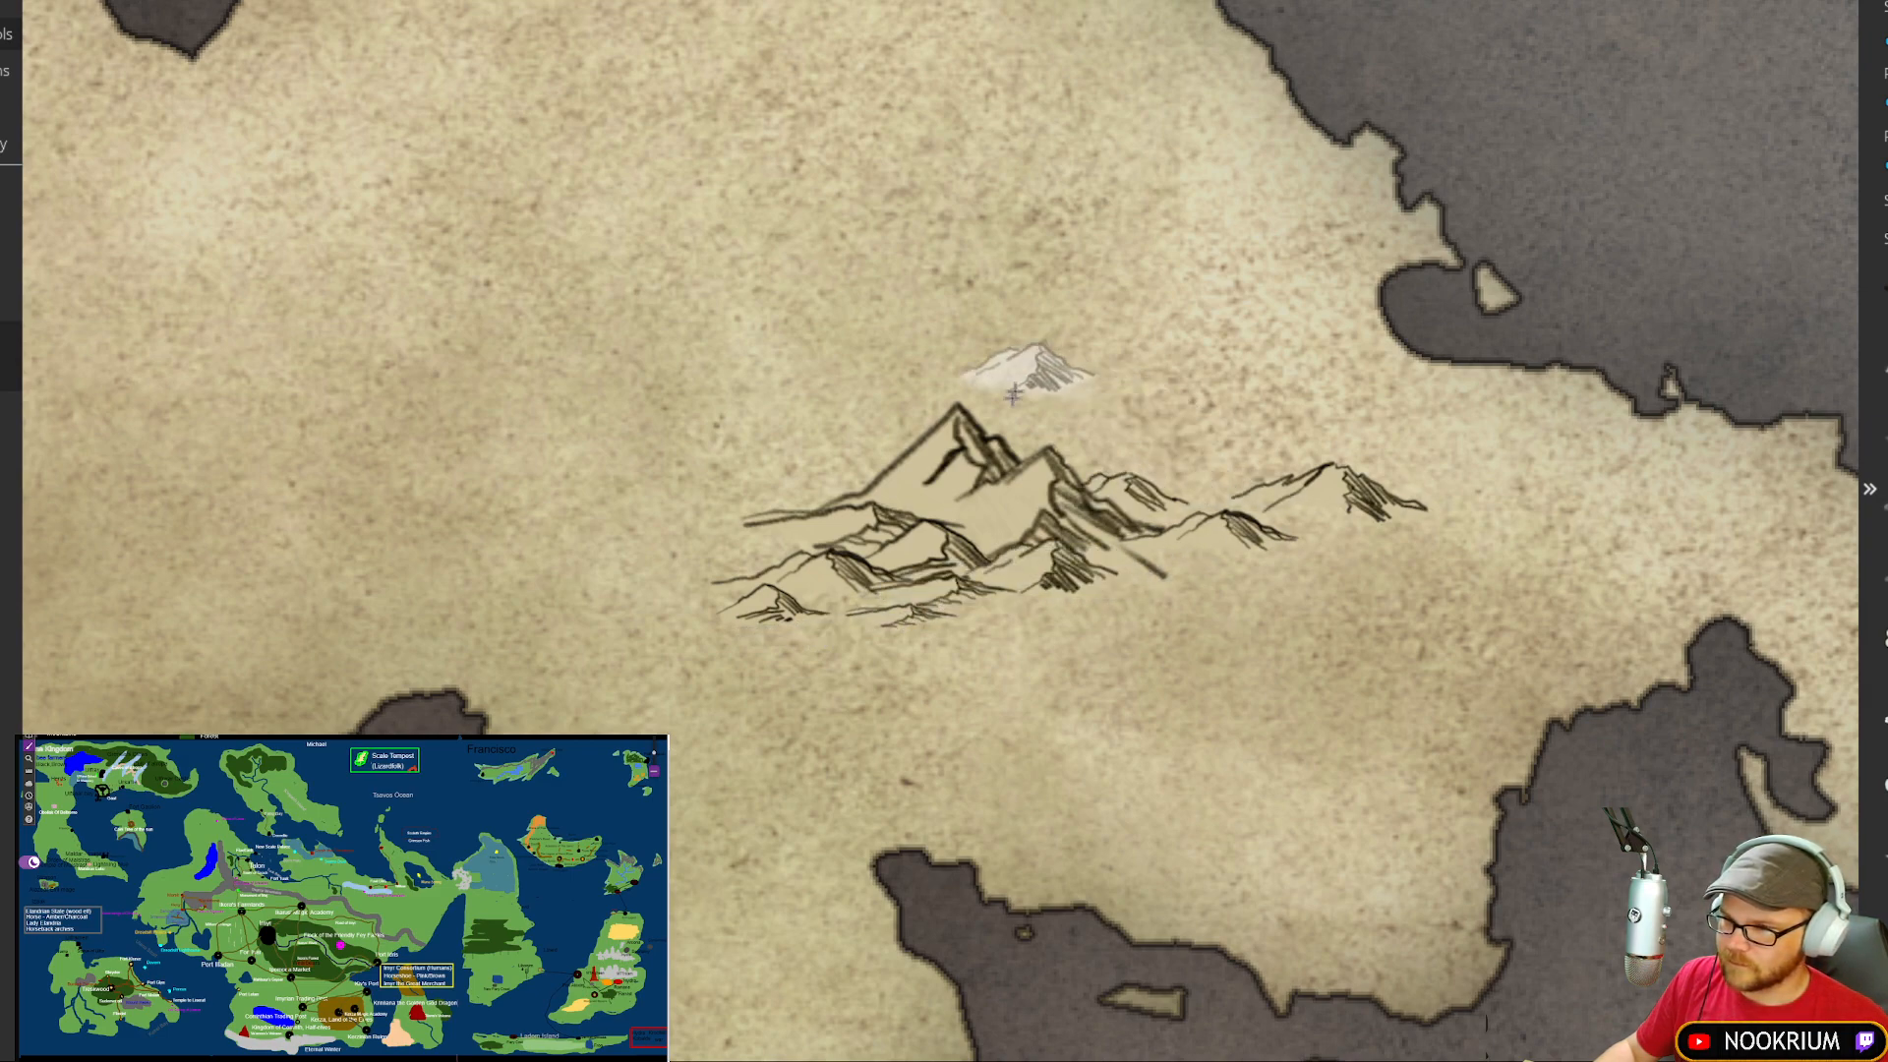
pyautogui.click(1050, 450)
pyautogui.click(816, 482)
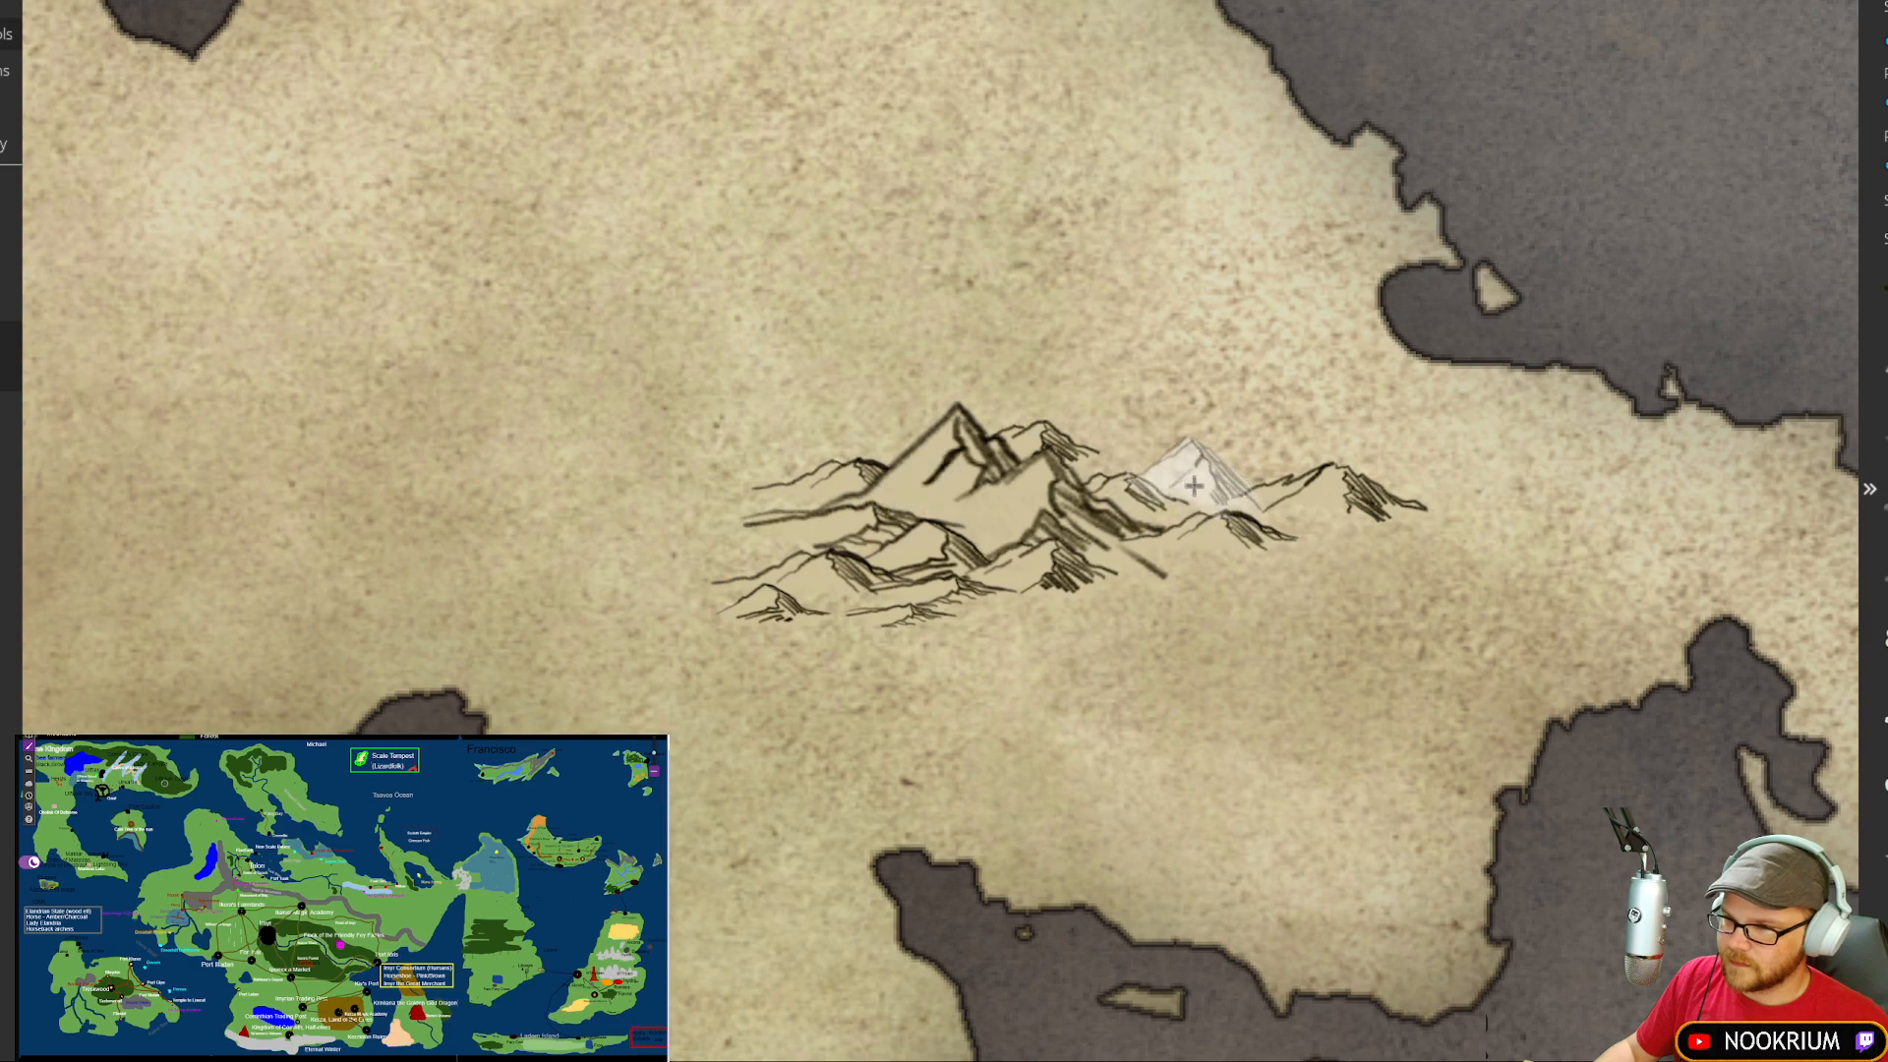
pyautogui.click(1202, 514)
pyautogui.click(1198, 621)
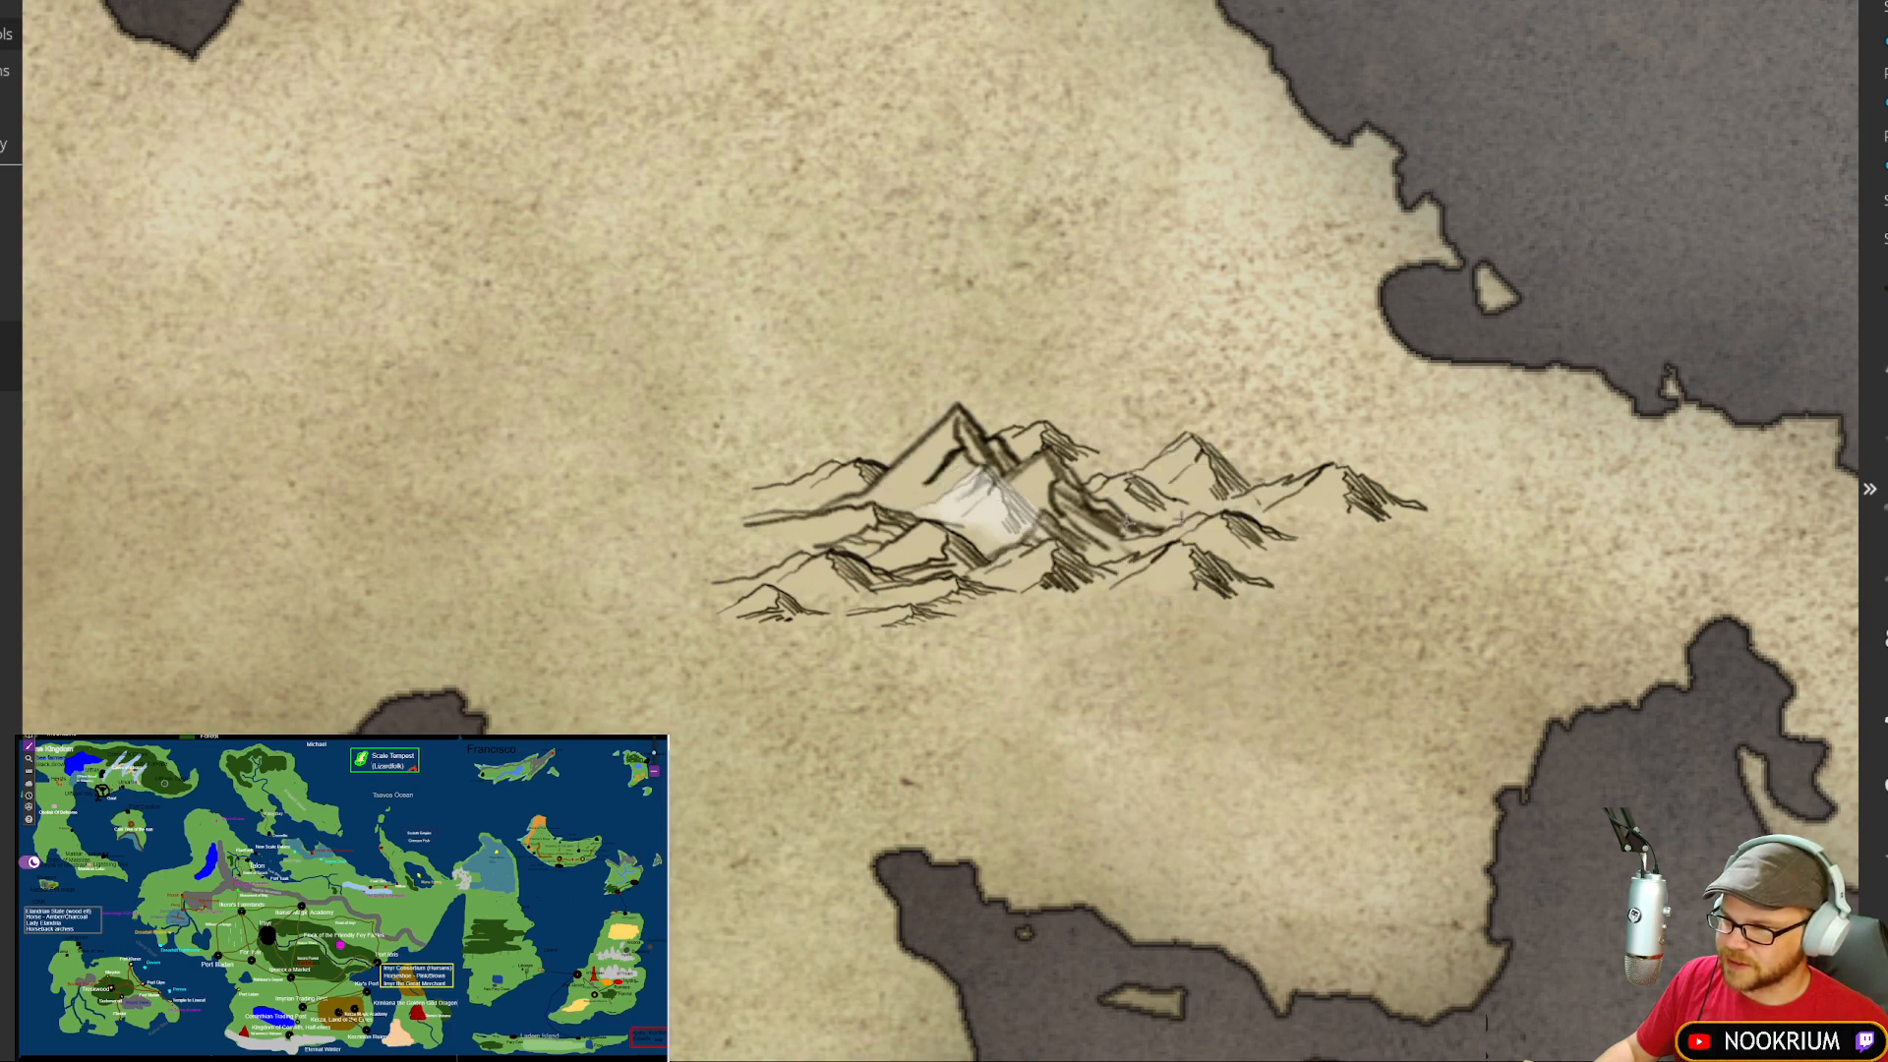
pyautogui.click(1093, 632)
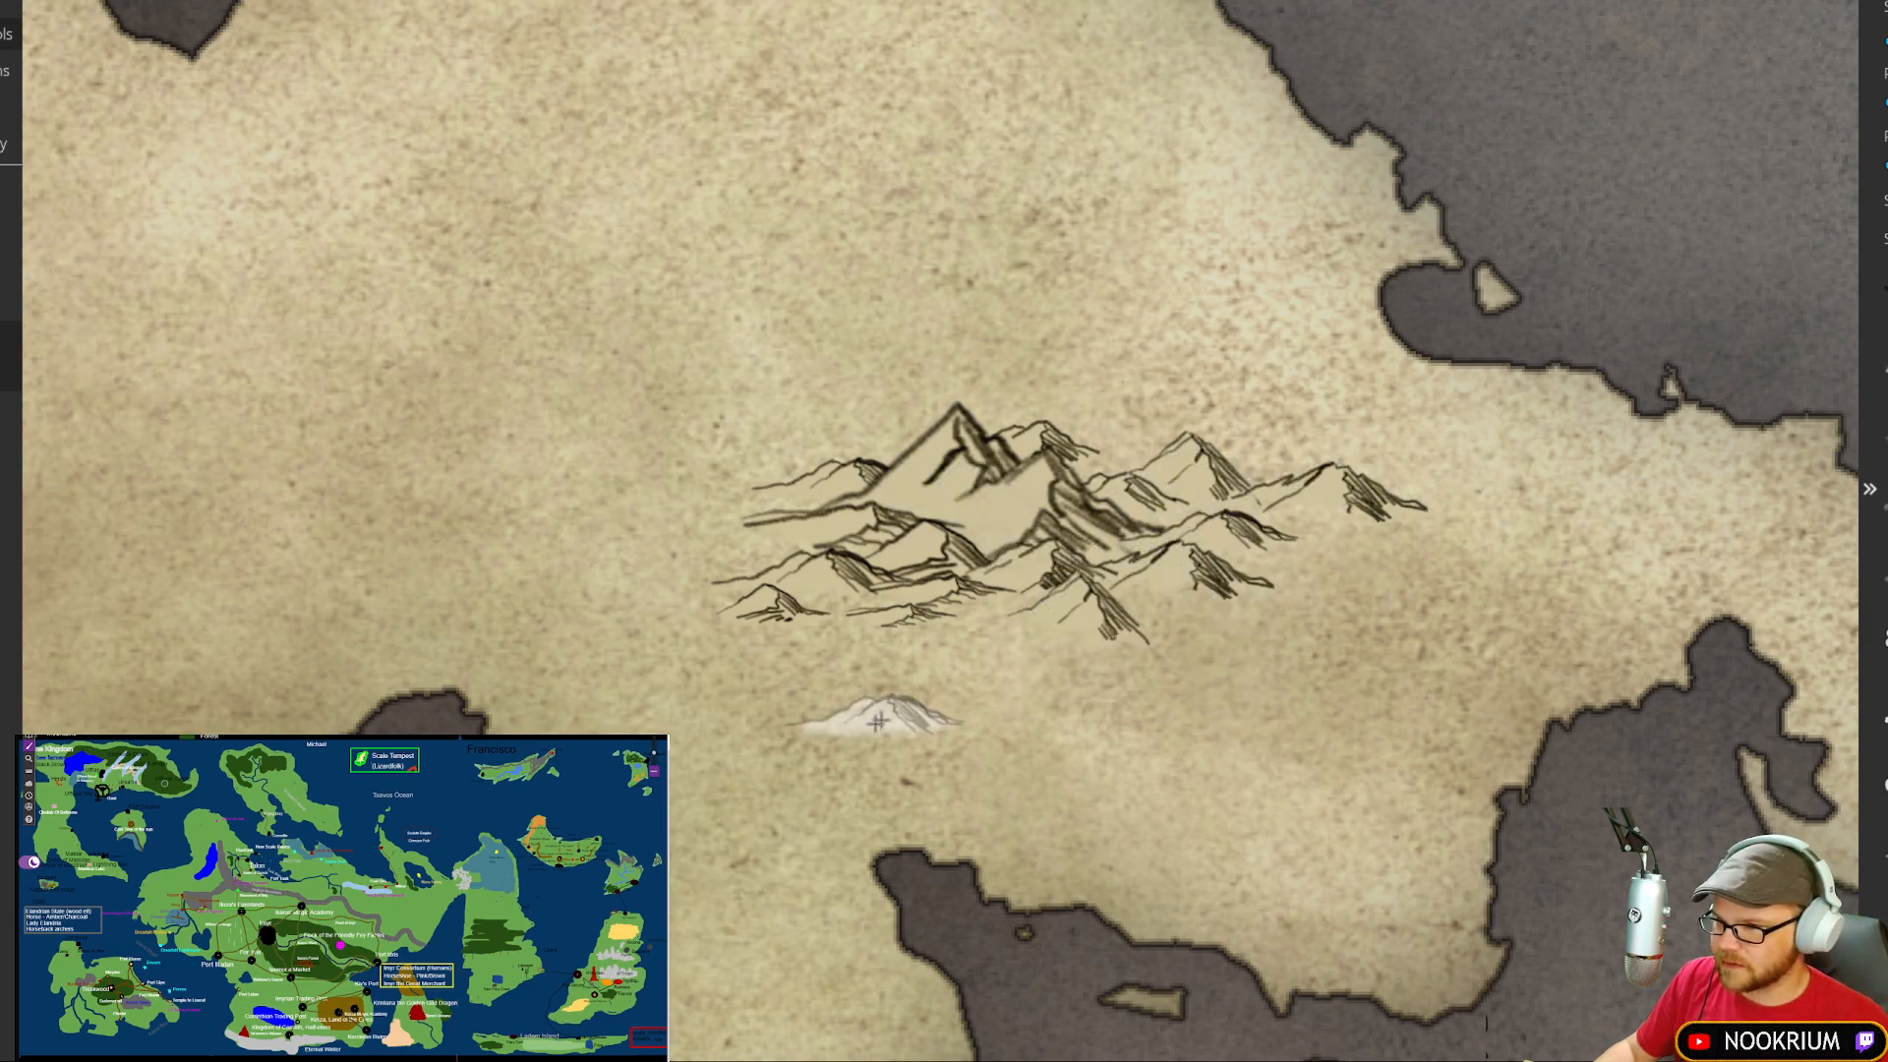
pyautogui.click(1141, 654)
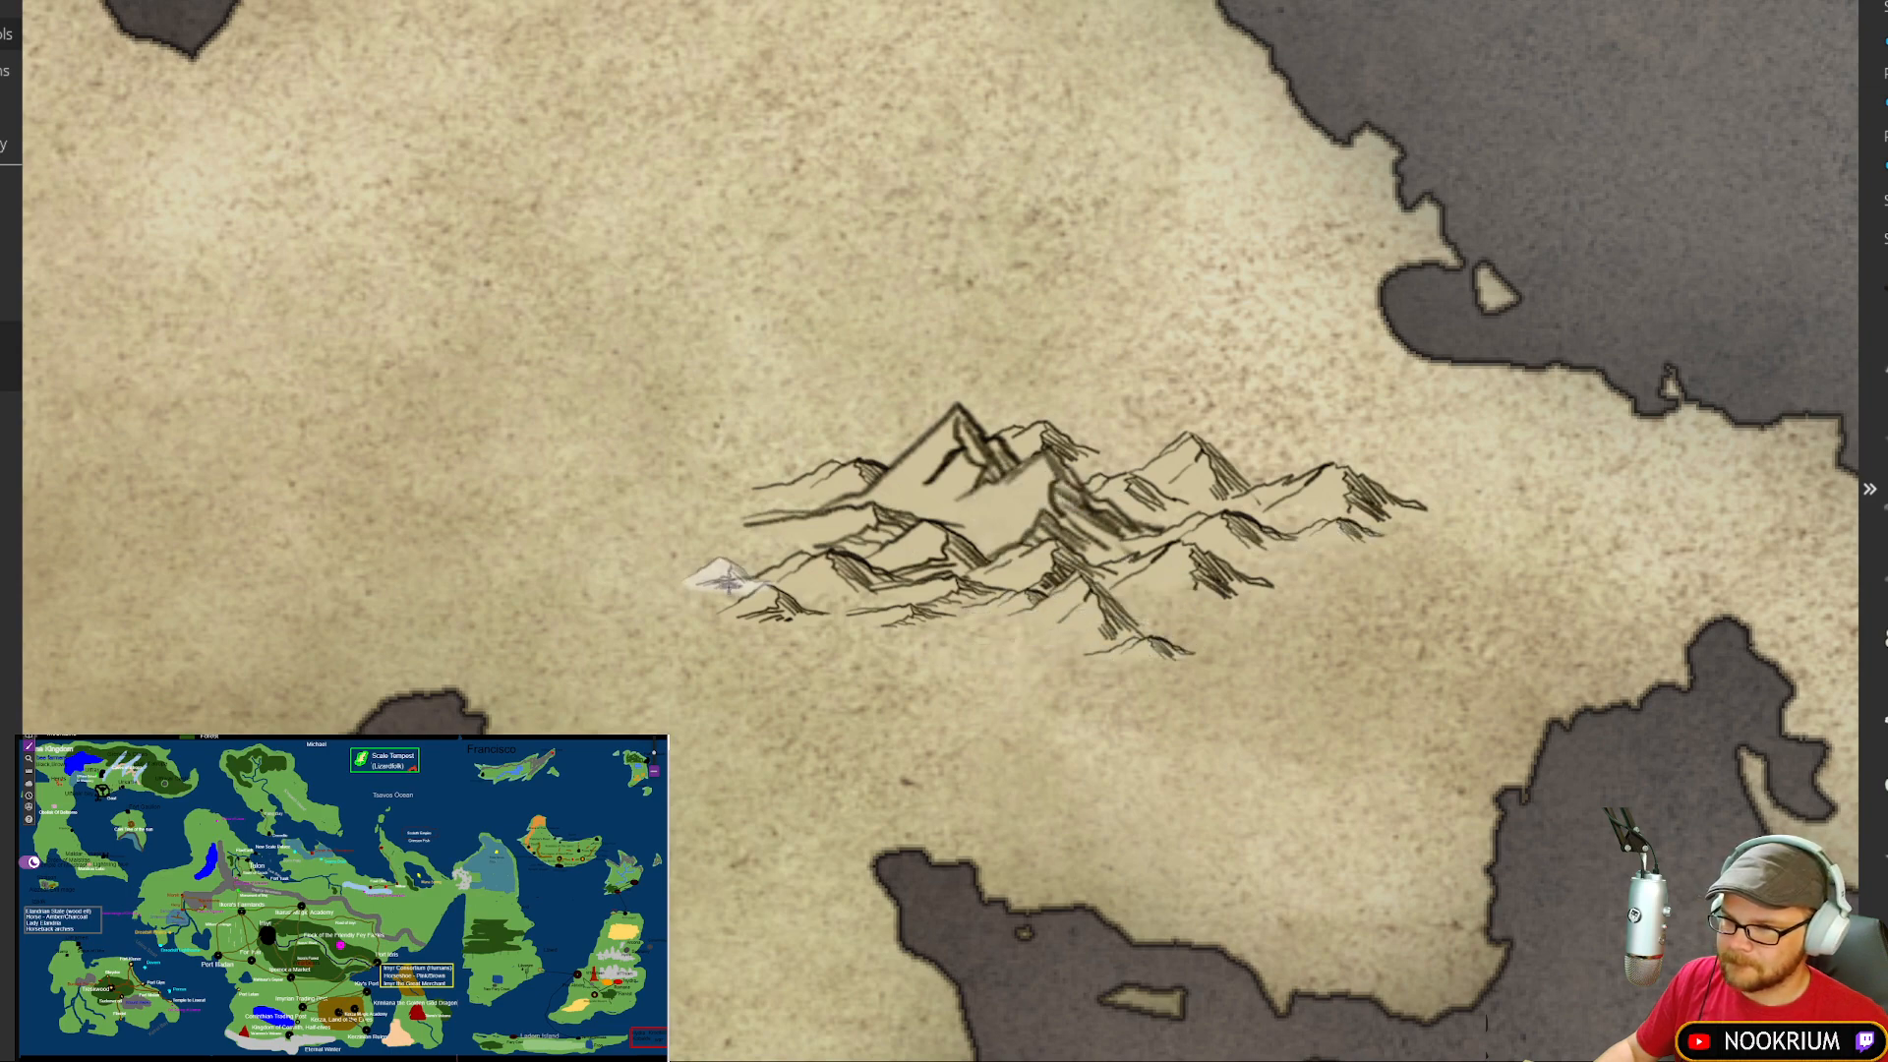
pyautogui.click(700, 623)
# Step: Build a second cluster of small peaks running southwest in the continent's western interior, south of the northern inlet
pyautogui.moveTo(472, 368); pyautogui.dragTo(927, 401)
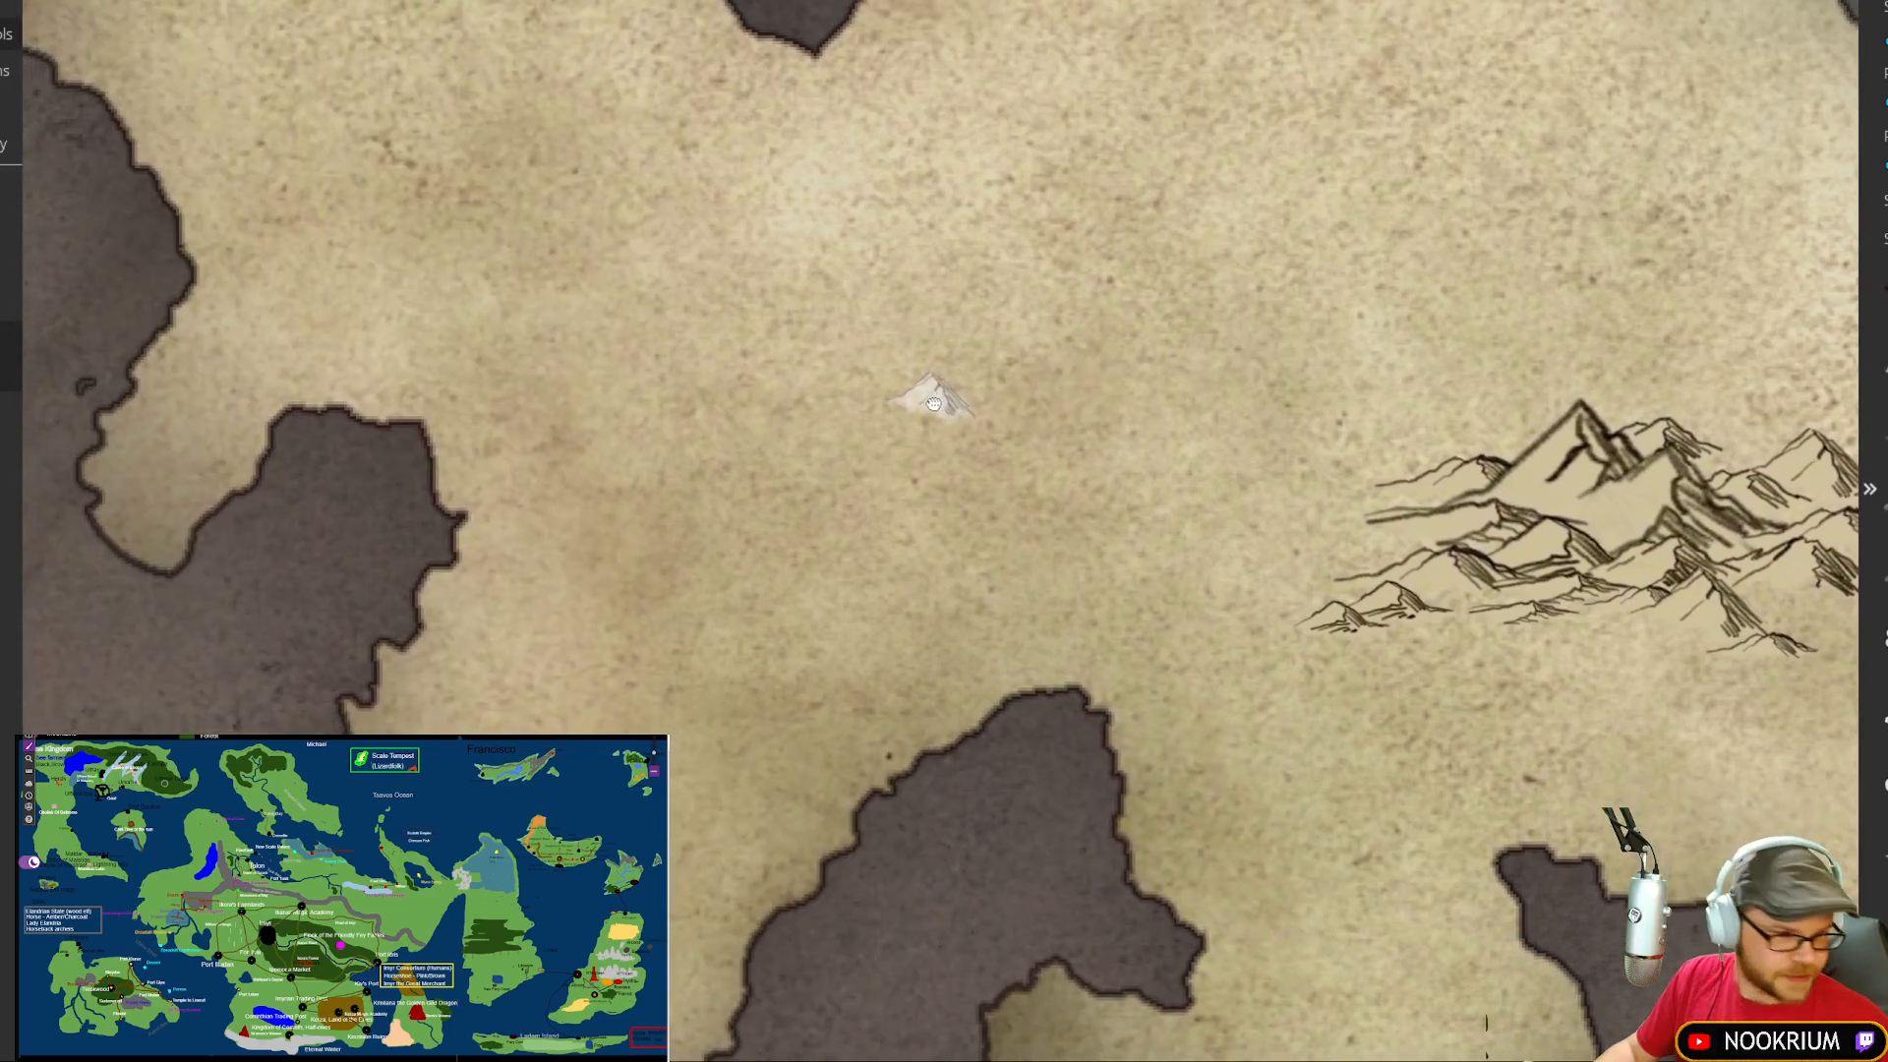
pyautogui.moveTo(780, 367); pyautogui.dragTo(843, 430)
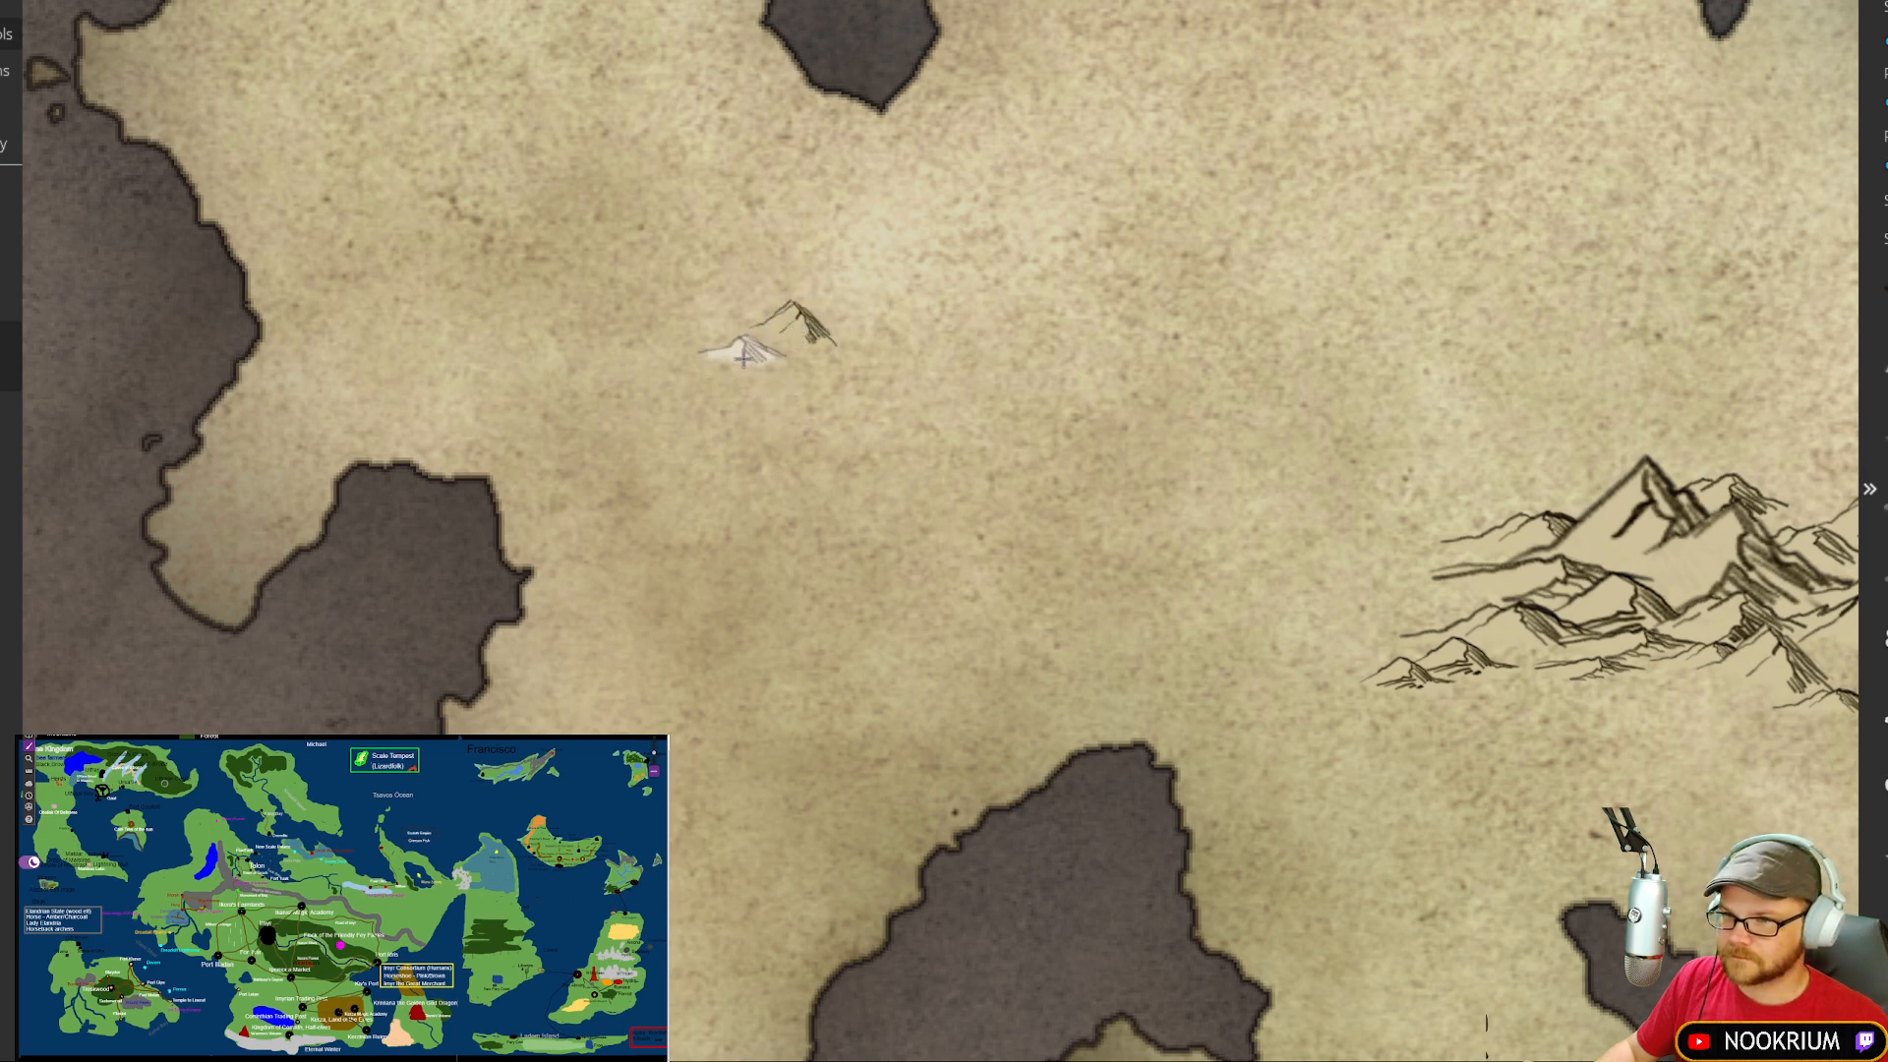
pyautogui.click(759, 333)
pyautogui.click(794, 366)
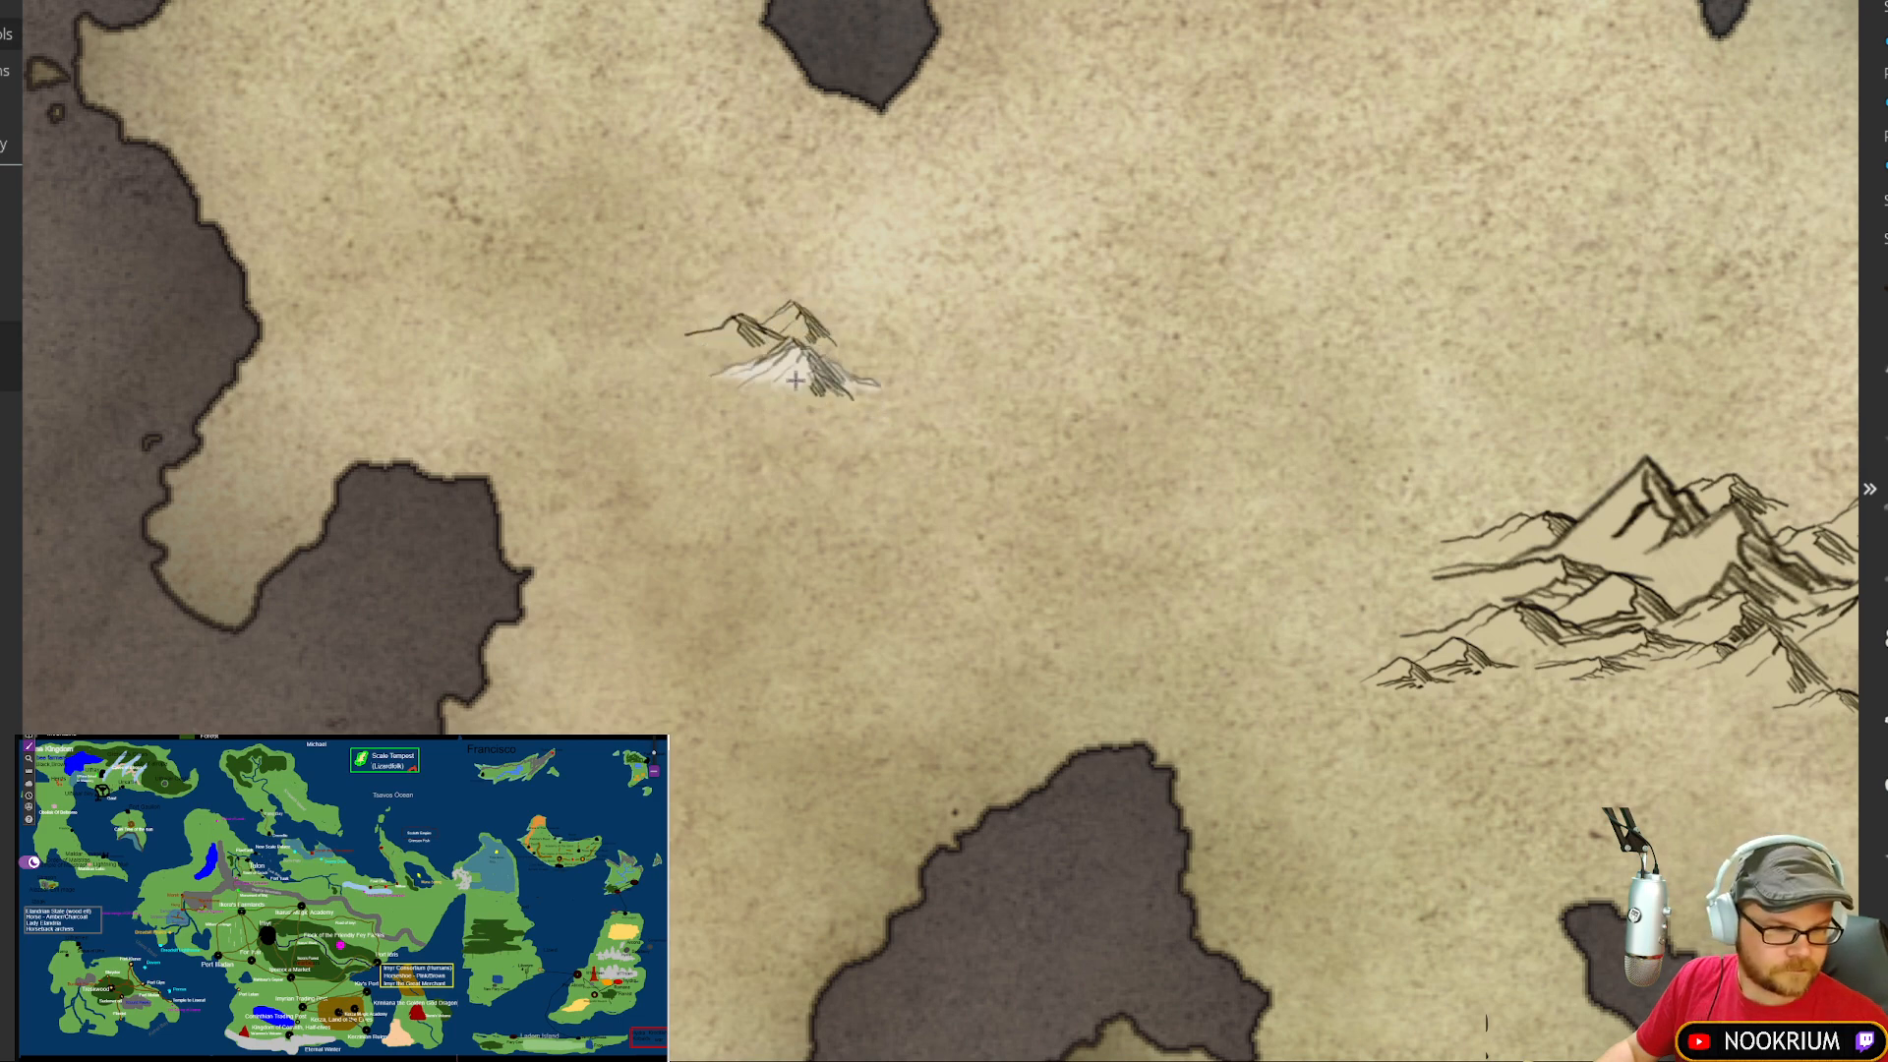
pyautogui.click(657, 372)
pyautogui.click(723, 403)
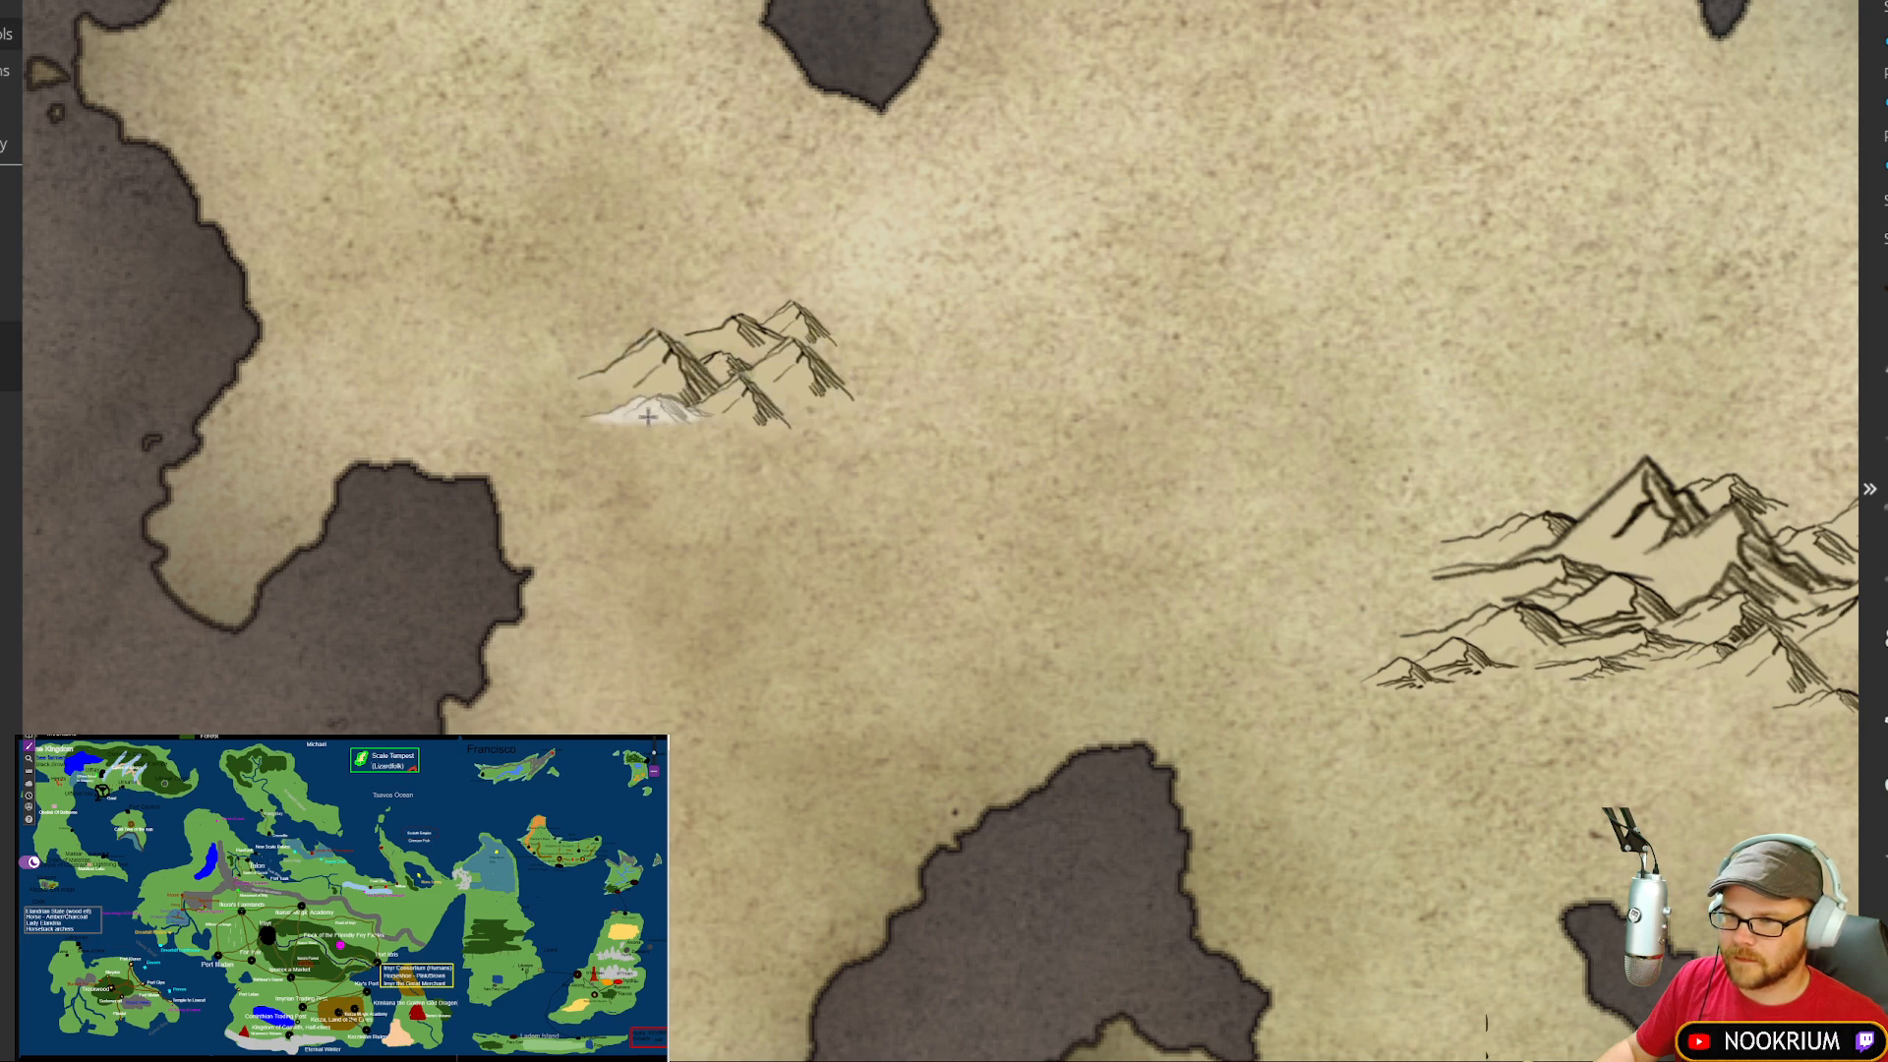
pyautogui.click(575, 397)
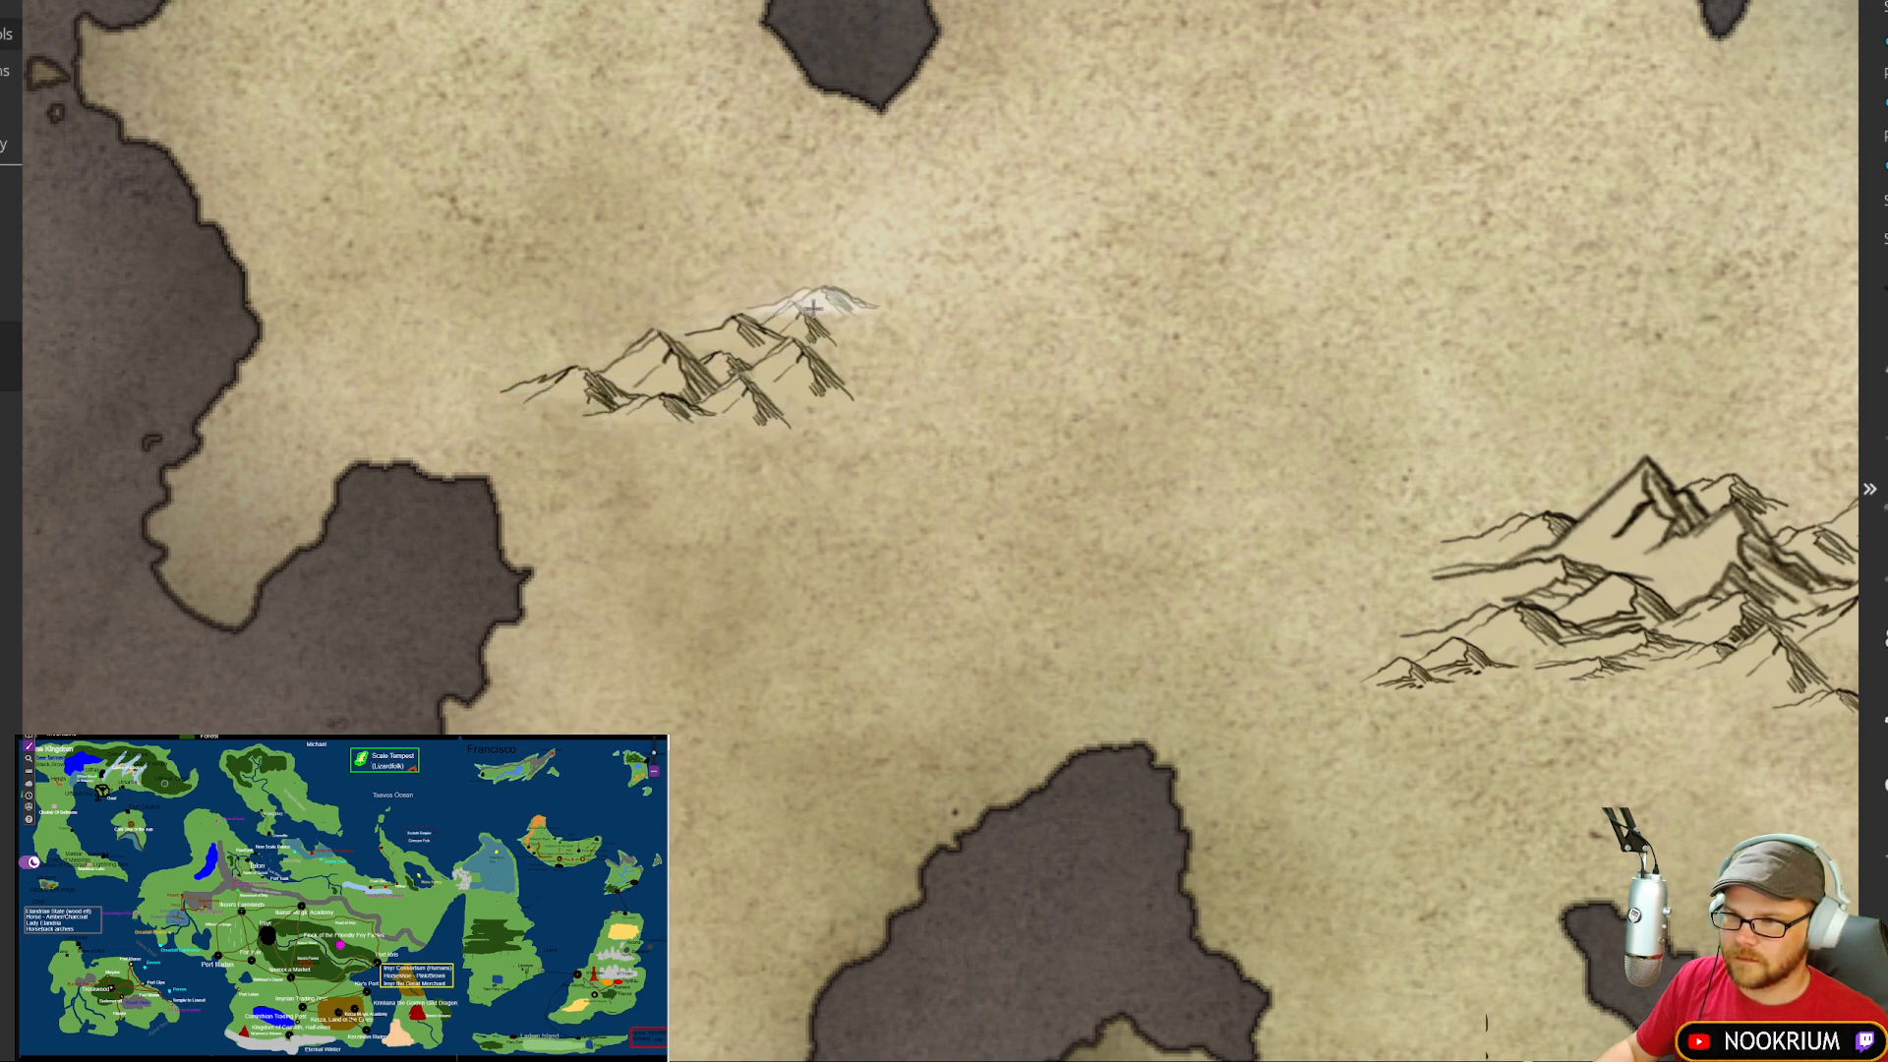
# Step: Extend the western cluster with small peaks along its eastern side and northward toward the inlet
pyautogui.click(865, 350)
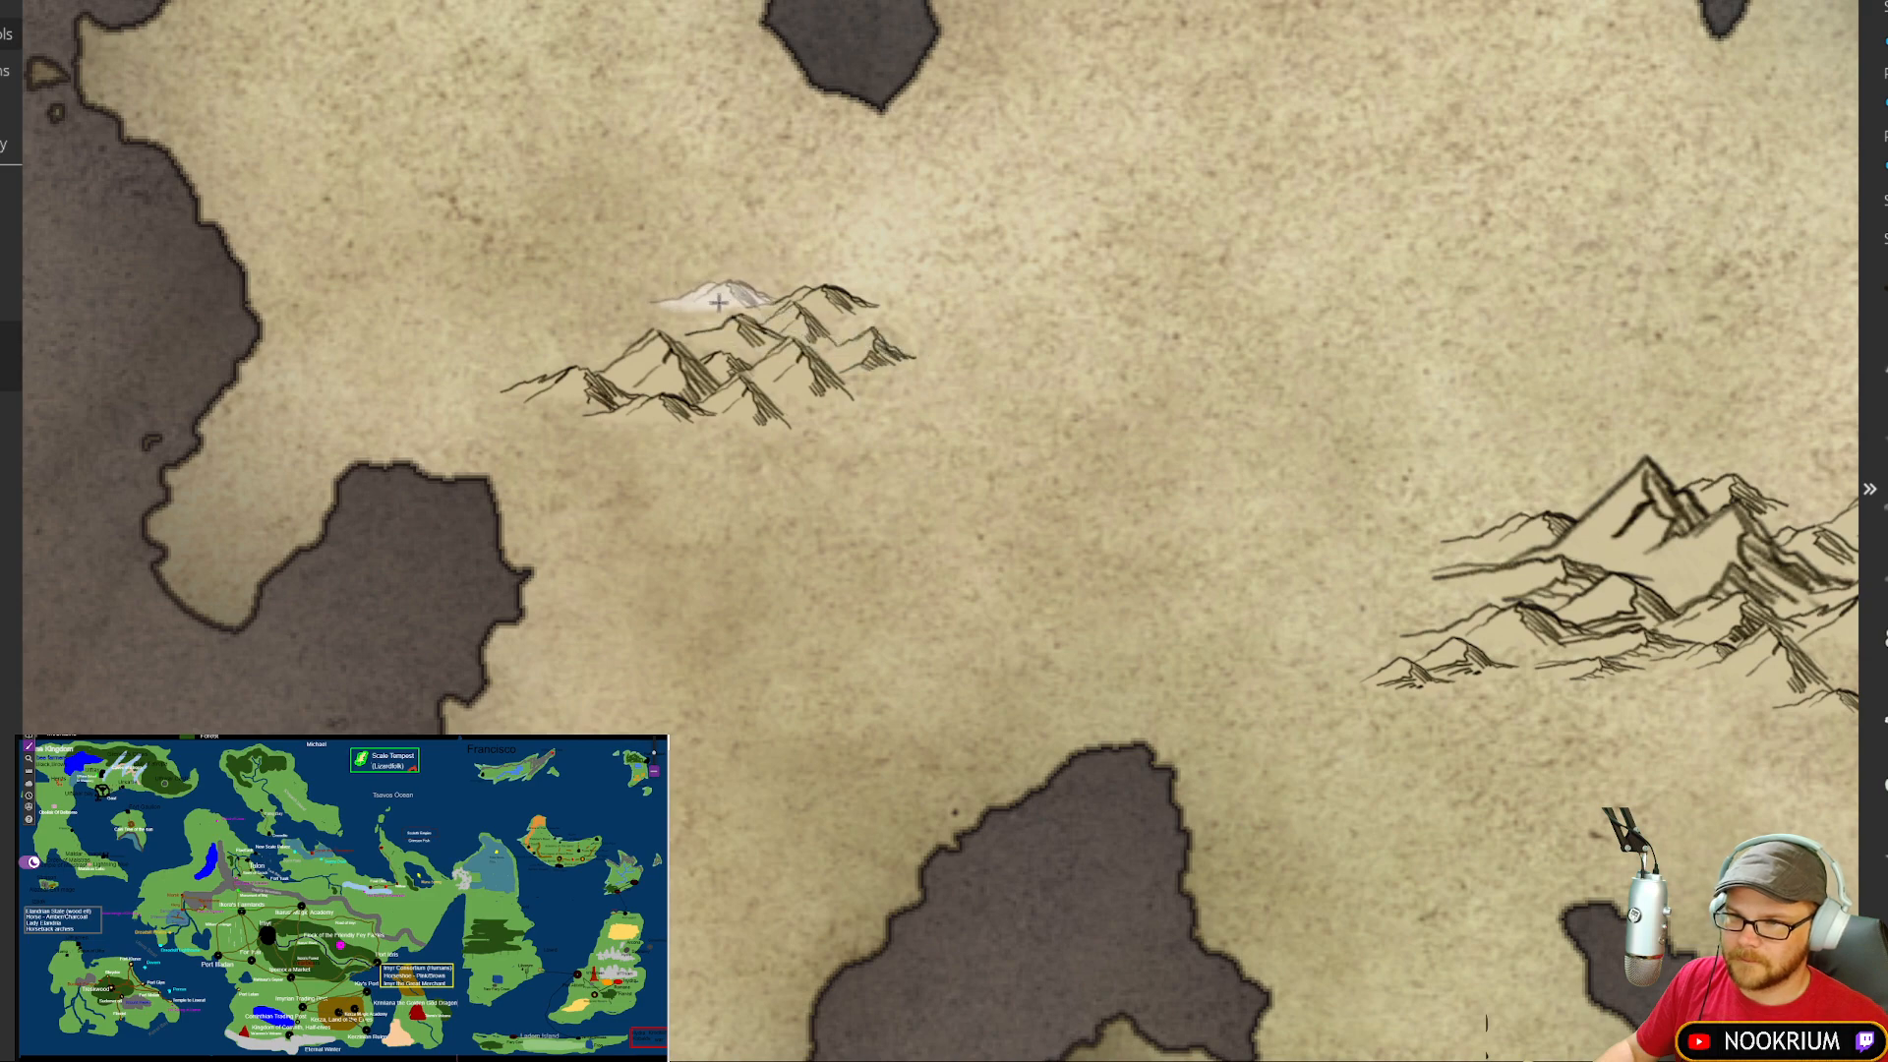
pyautogui.click(858, 257)
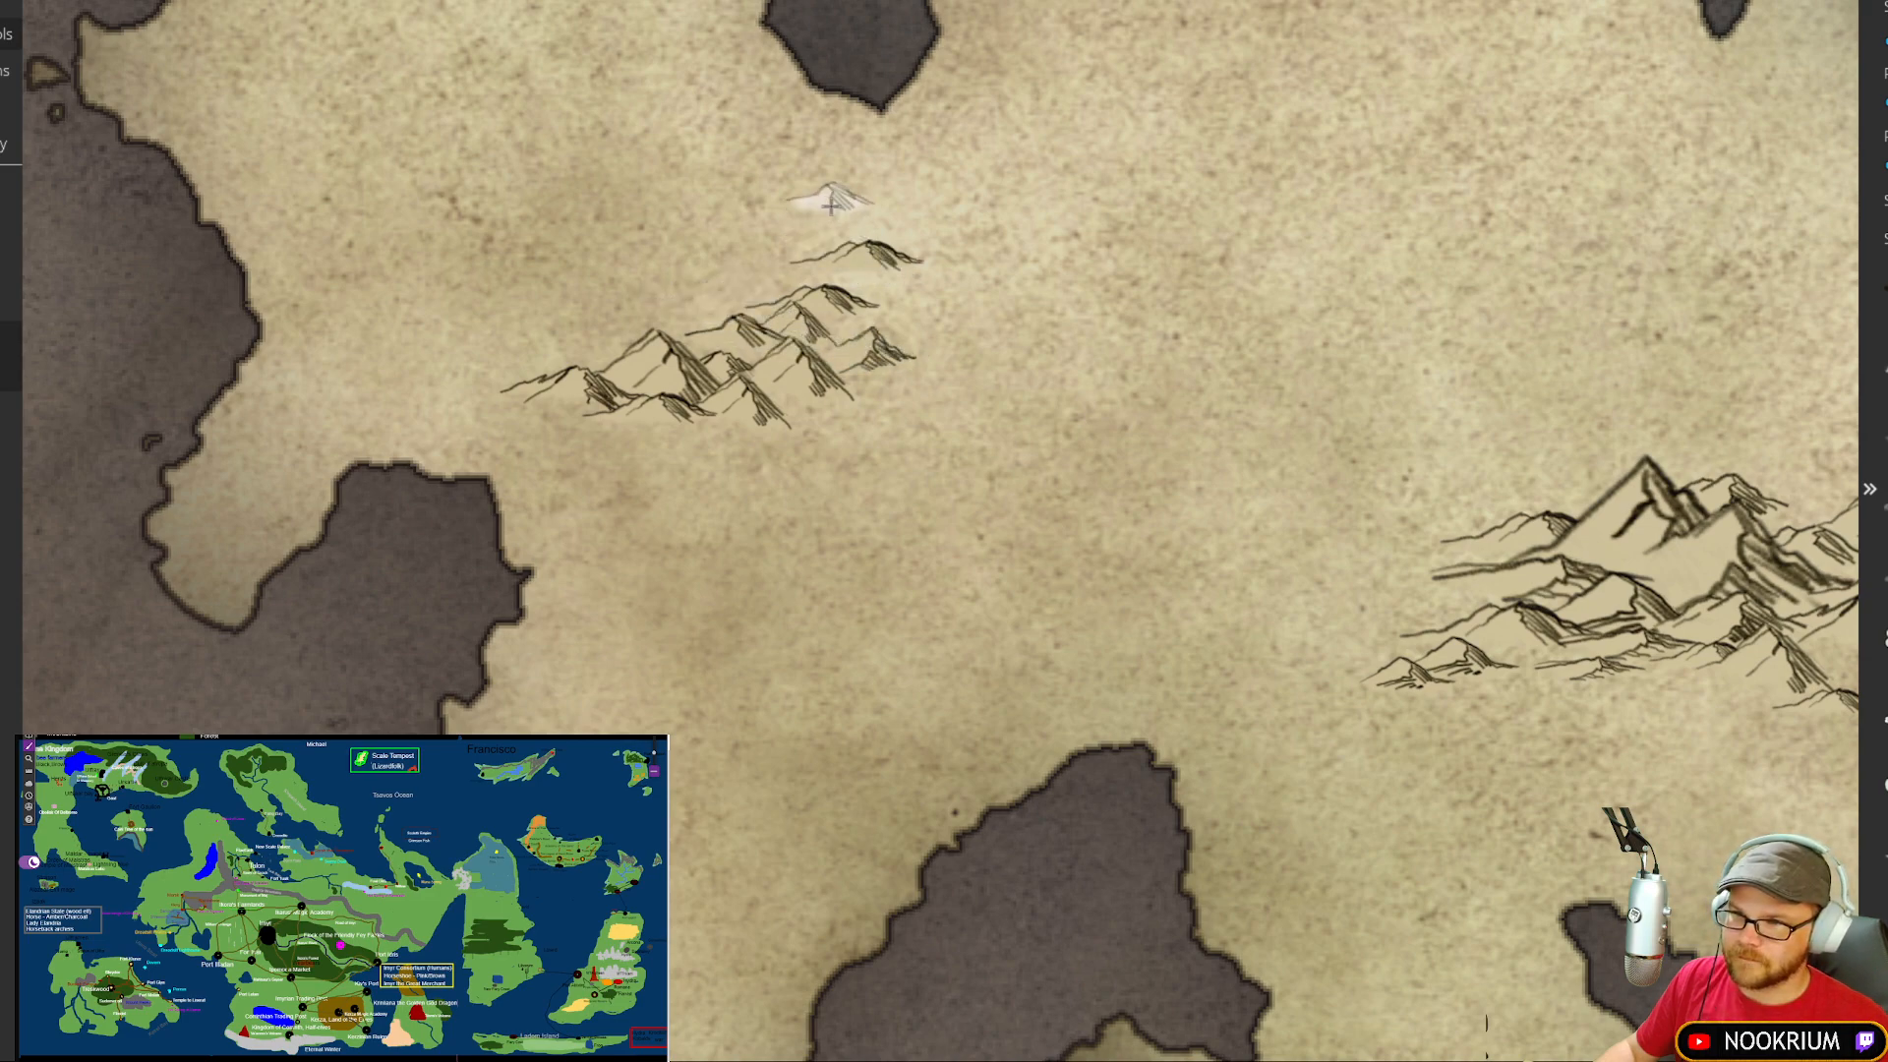
pyautogui.click(832, 199)
pyautogui.click(848, 226)
pyautogui.click(872, 293)
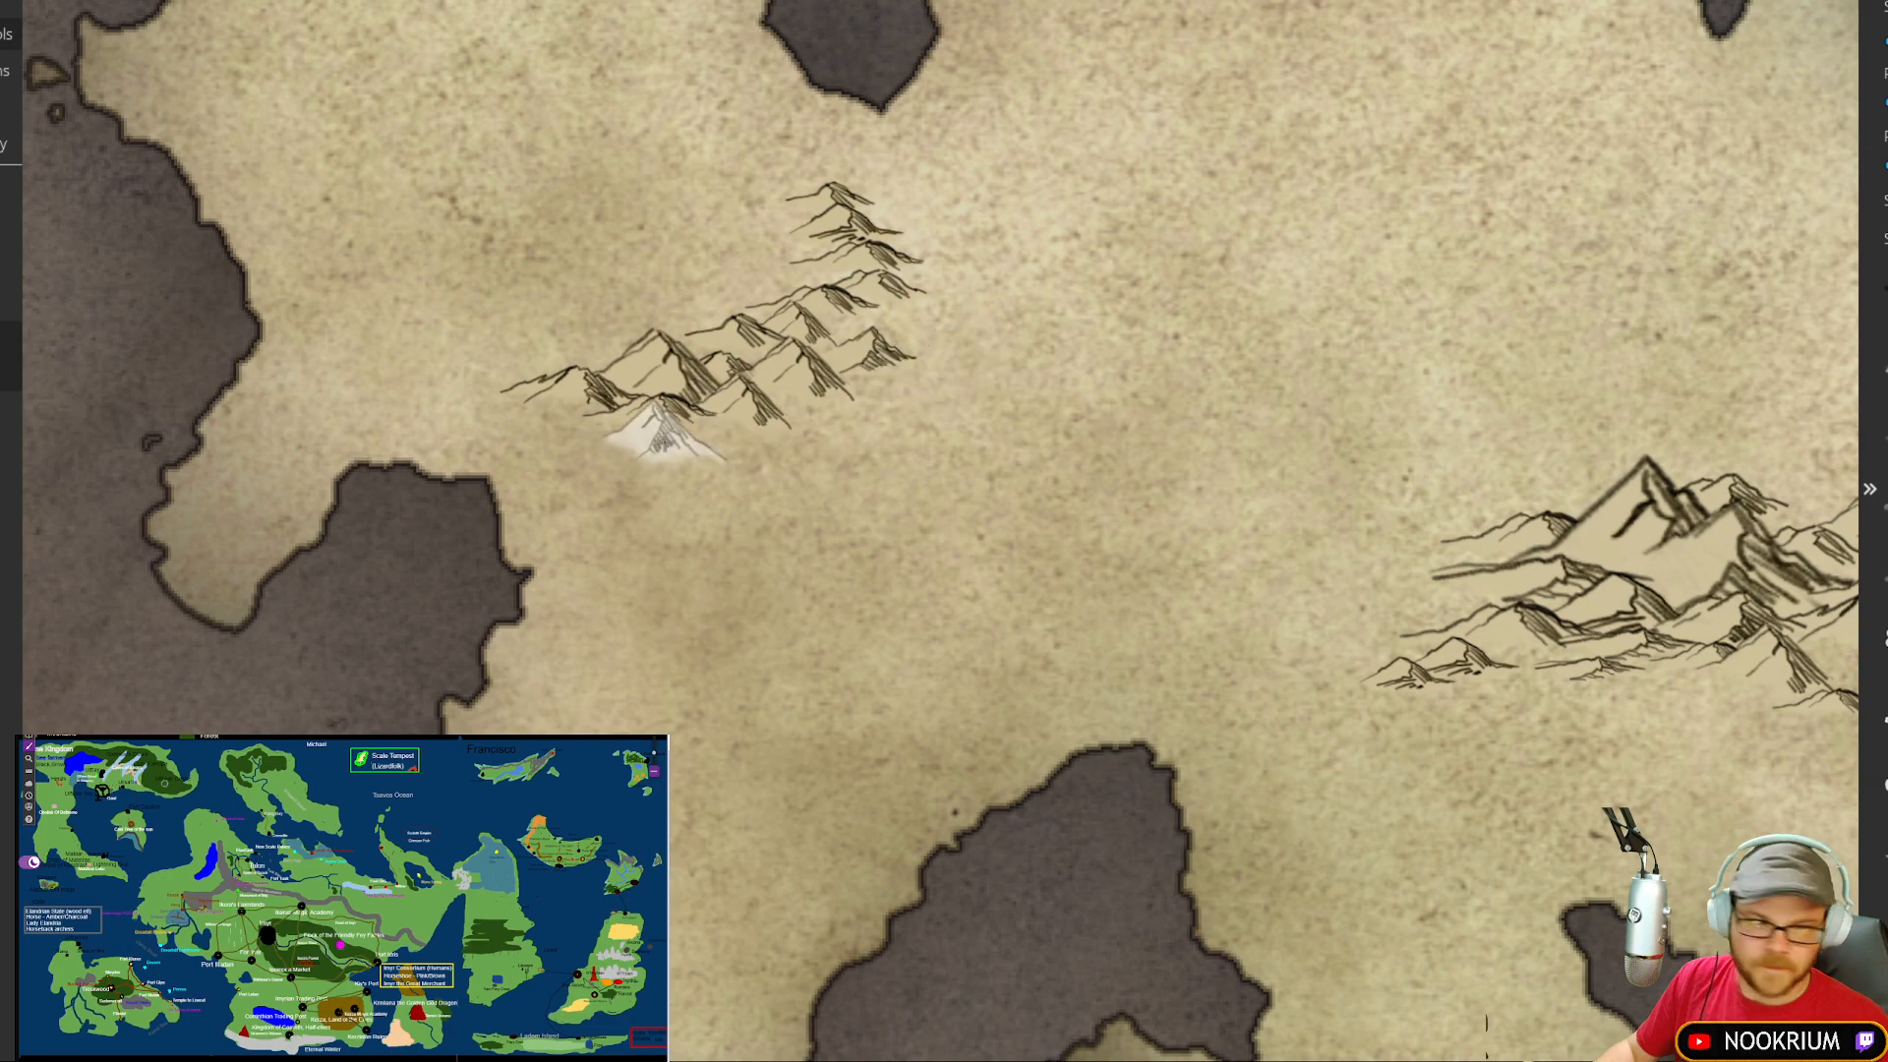
# Step: Add small peaks along the western cluster's southern edge and near its northern tip on the southwestern continent
pyautogui.click(815, 418)
pyautogui.click(907, 427)
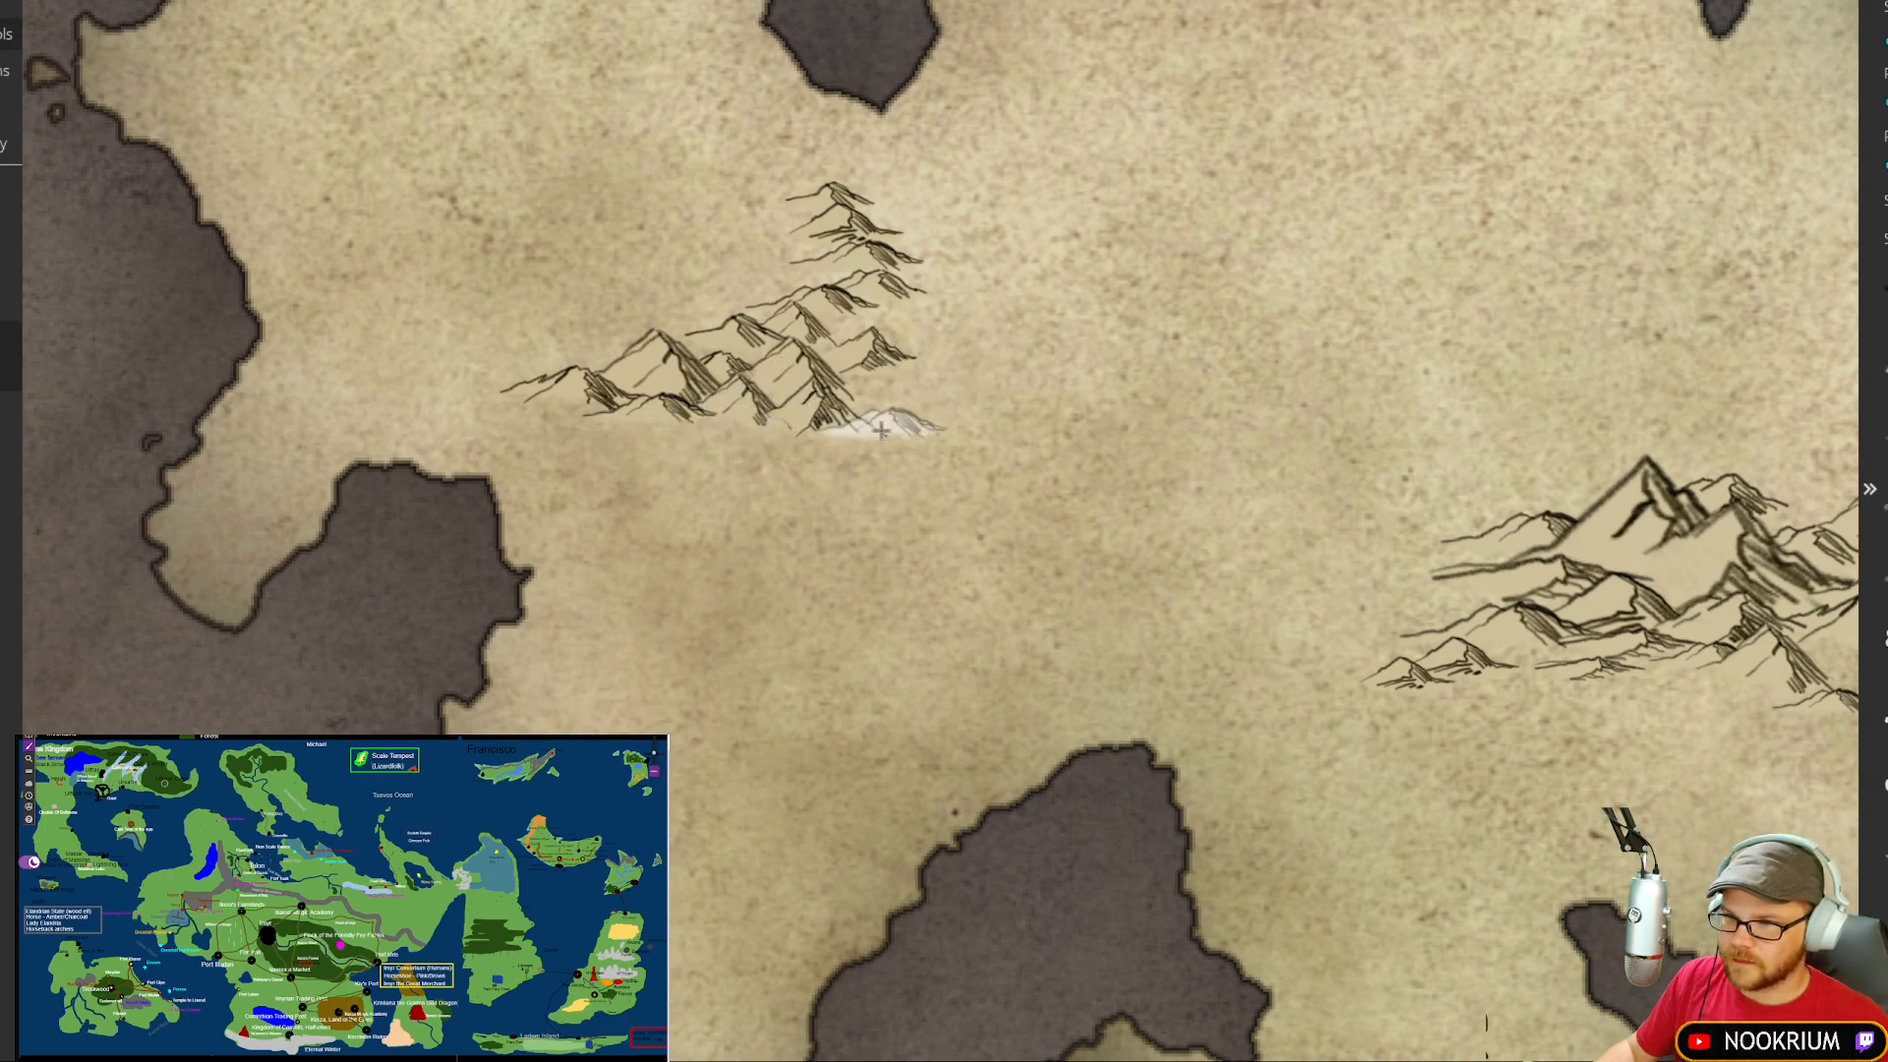
pyautogui.click(824, 449)
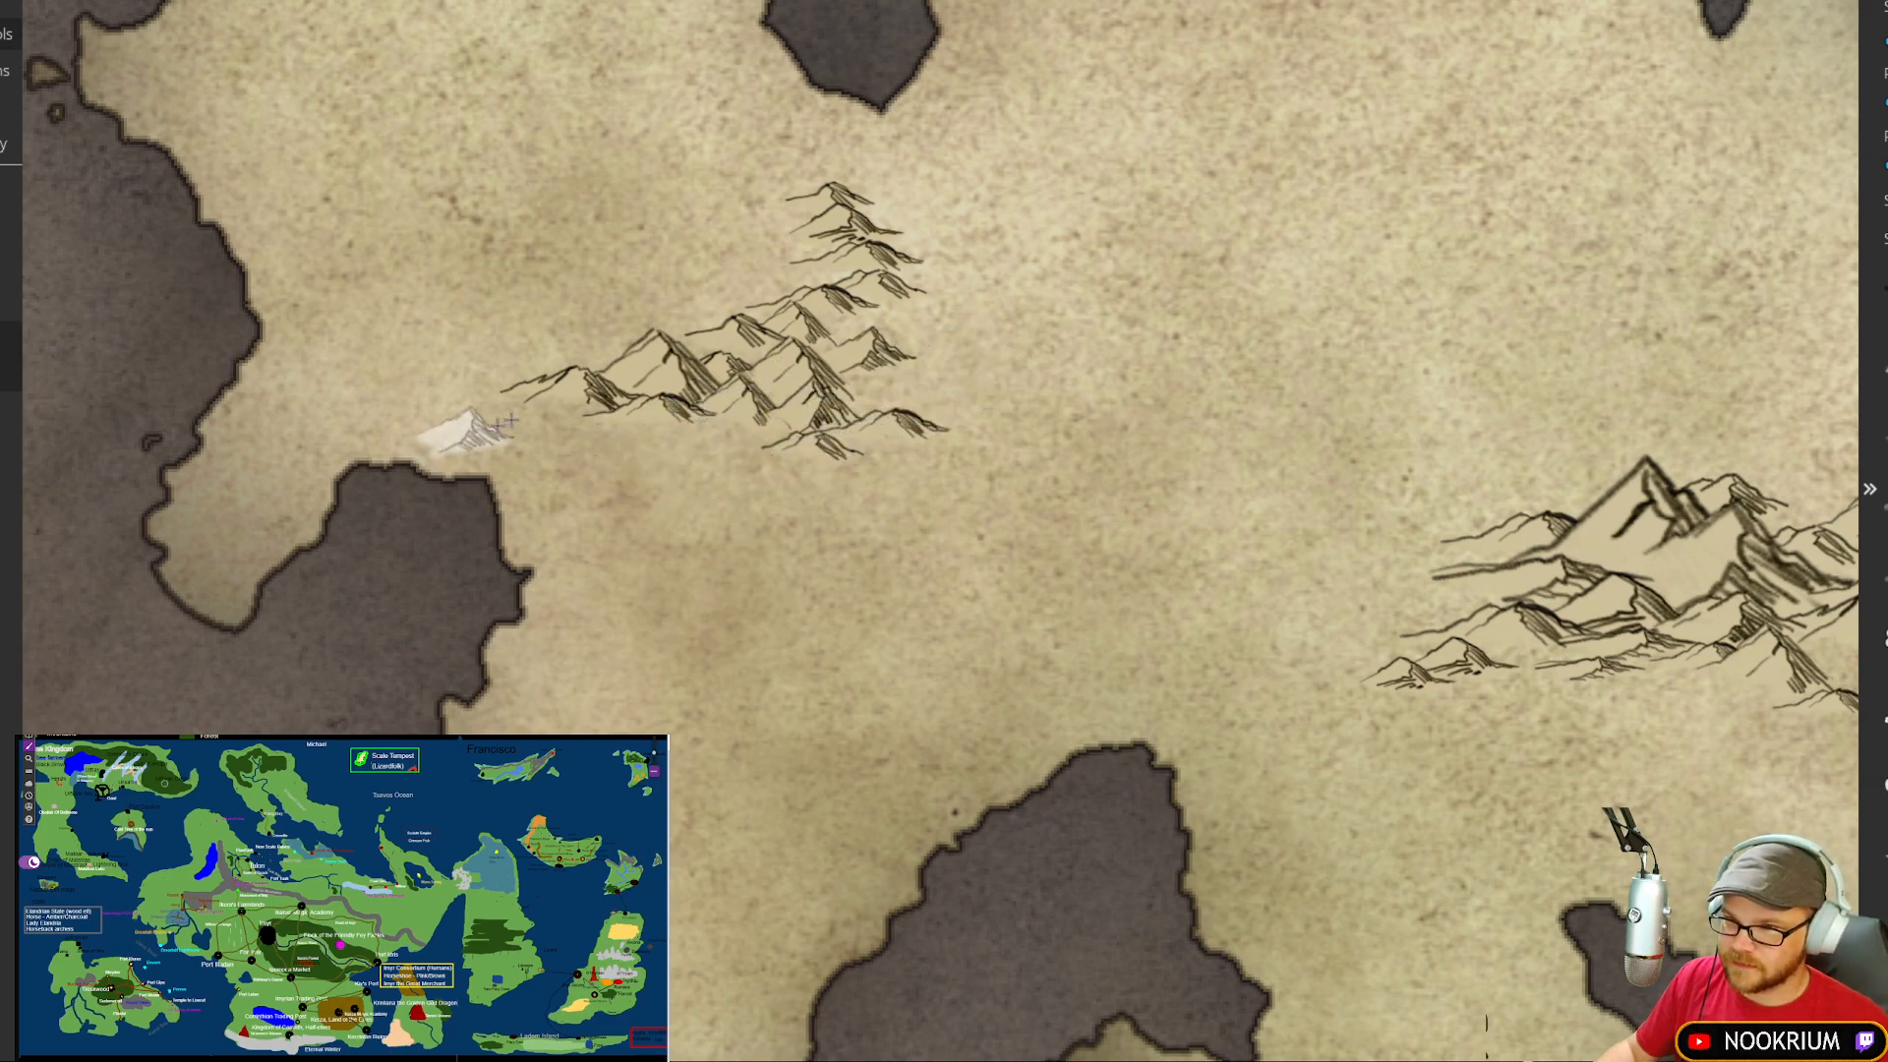
pyautogui.moveTo(812, 333); pyautogui.dragTo(706, 402)
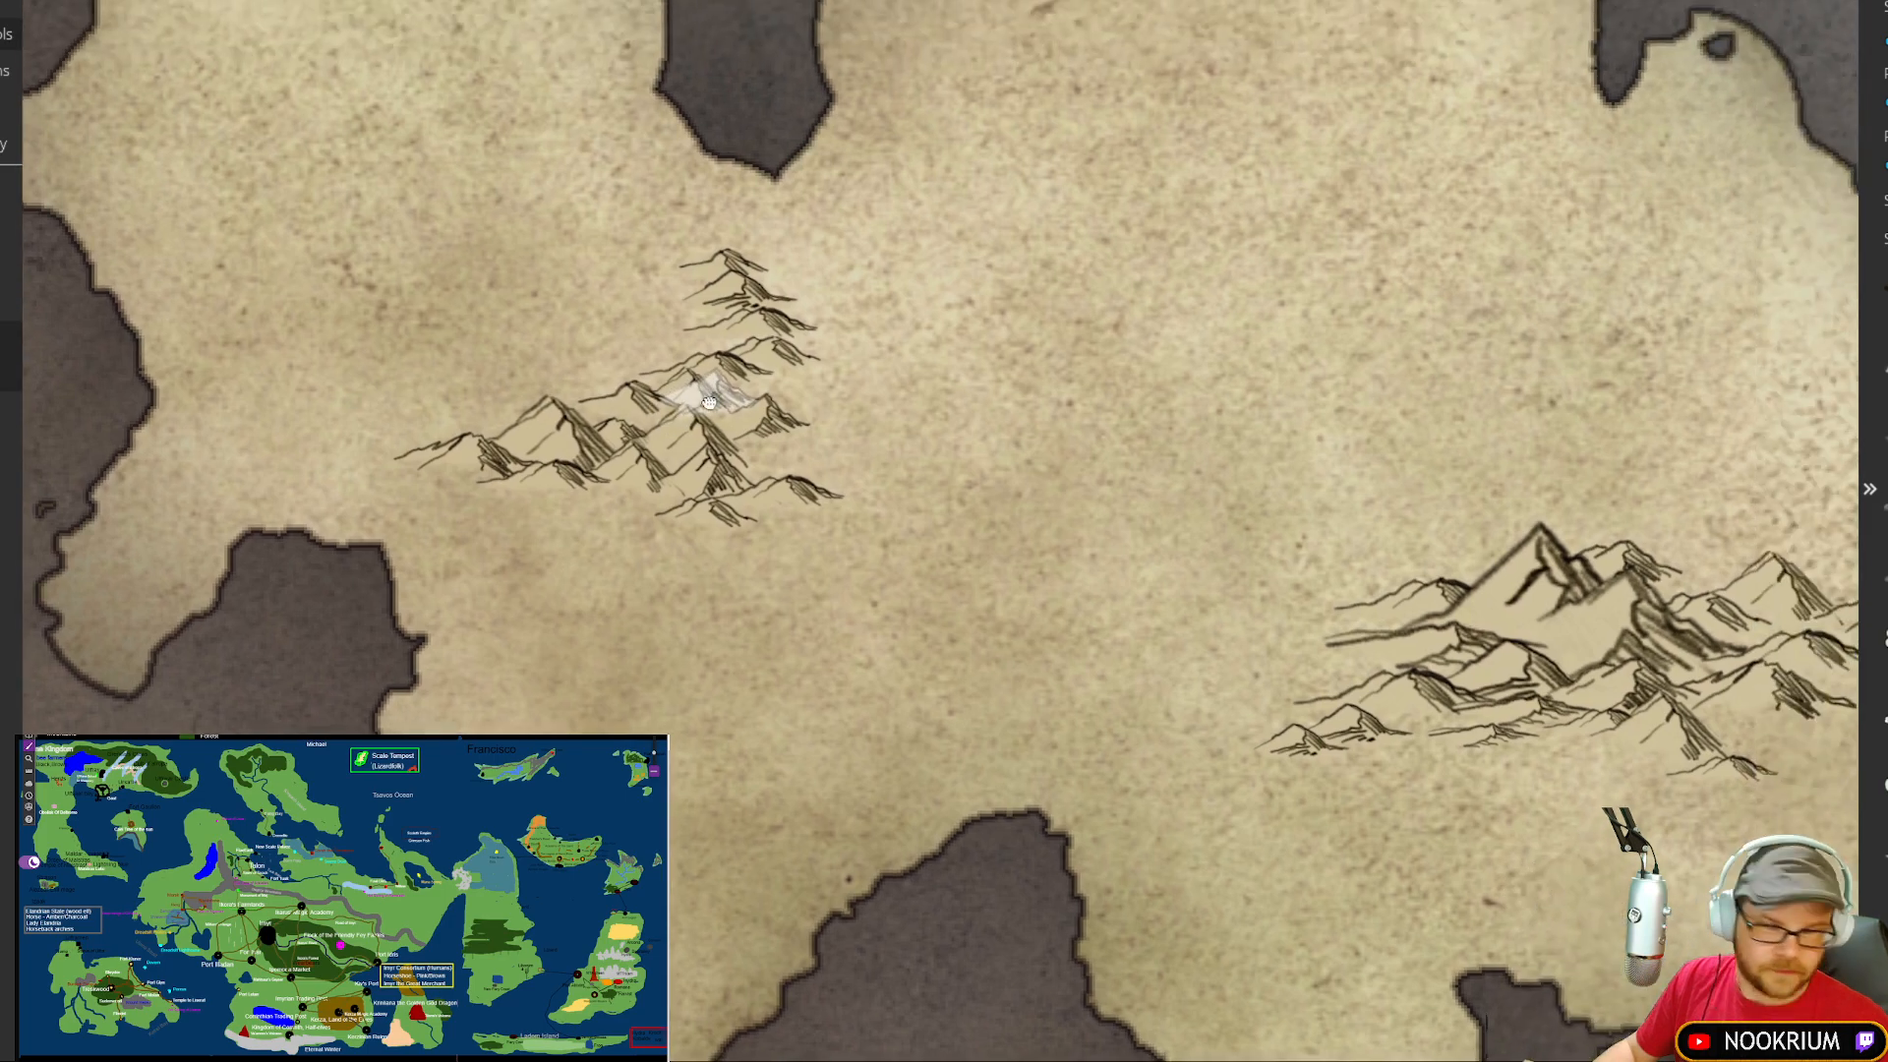
pyautogui.click(777, 297)
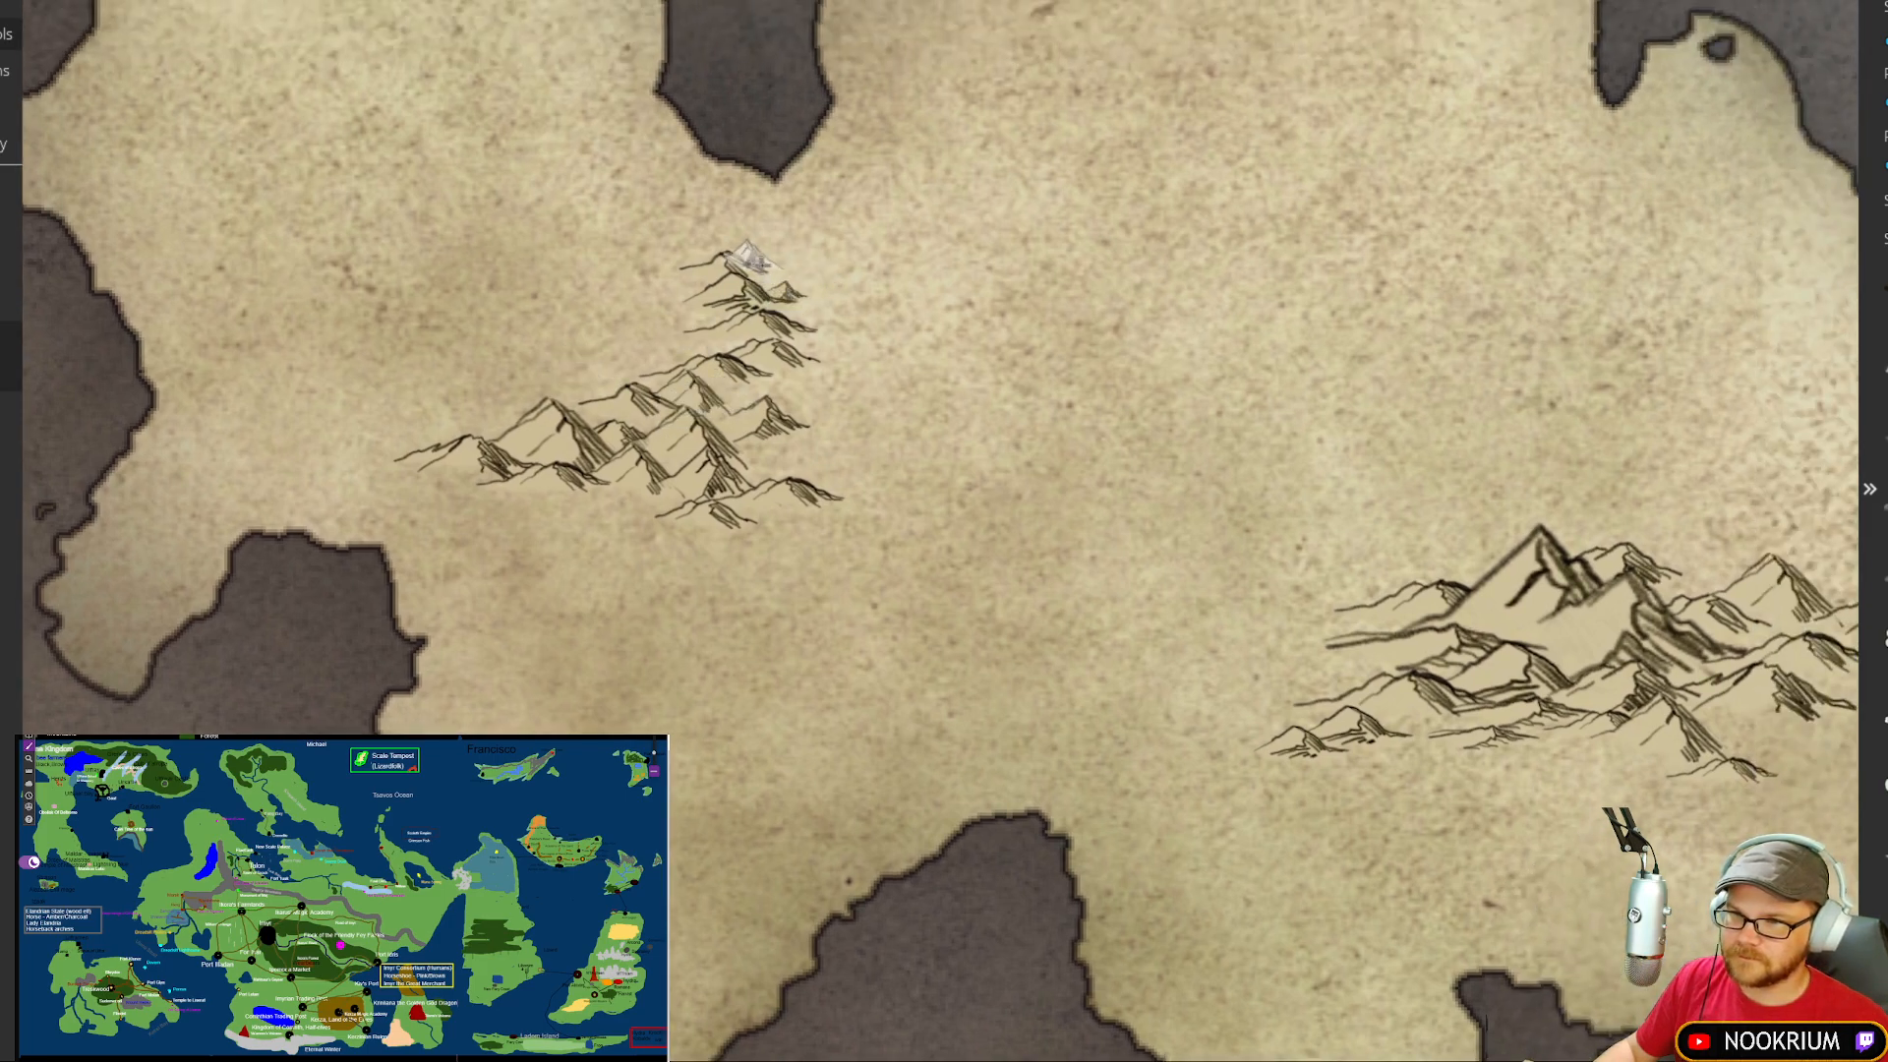
pyautogui.click(749, 261)
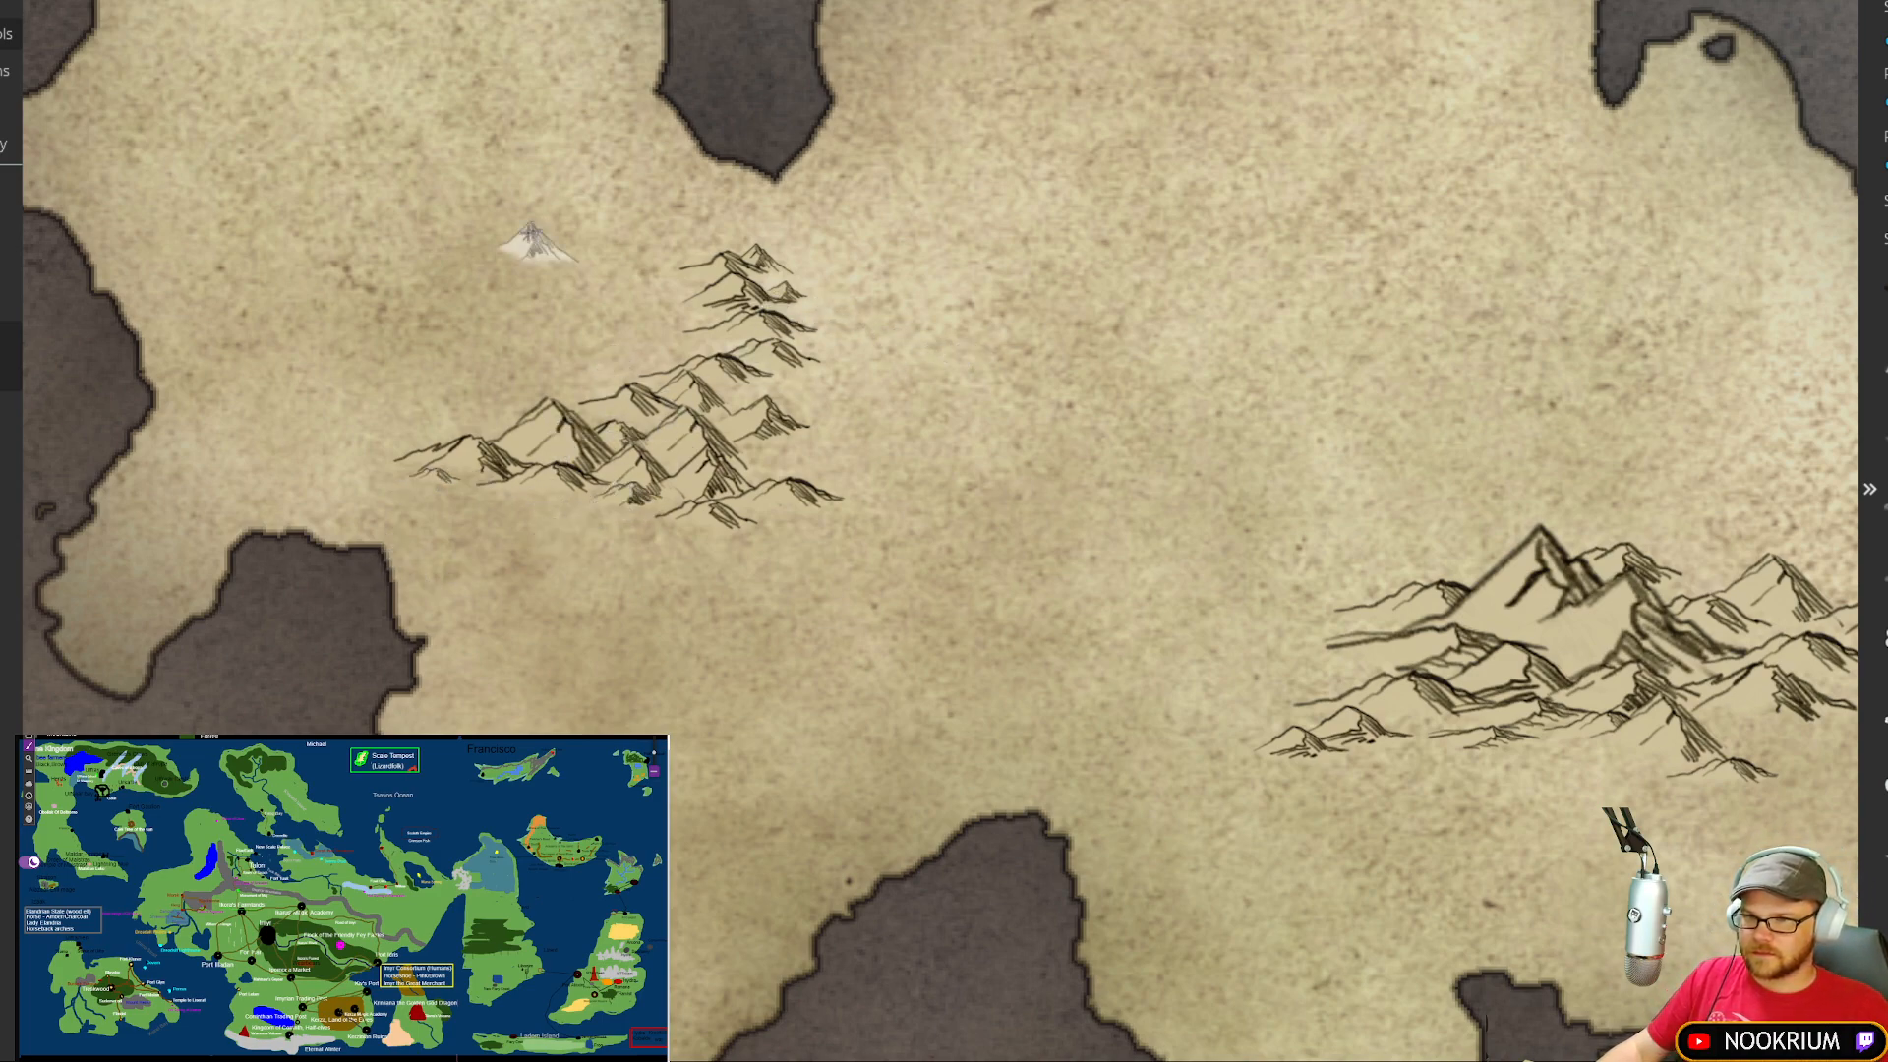
pyautogui.click(615, 514)
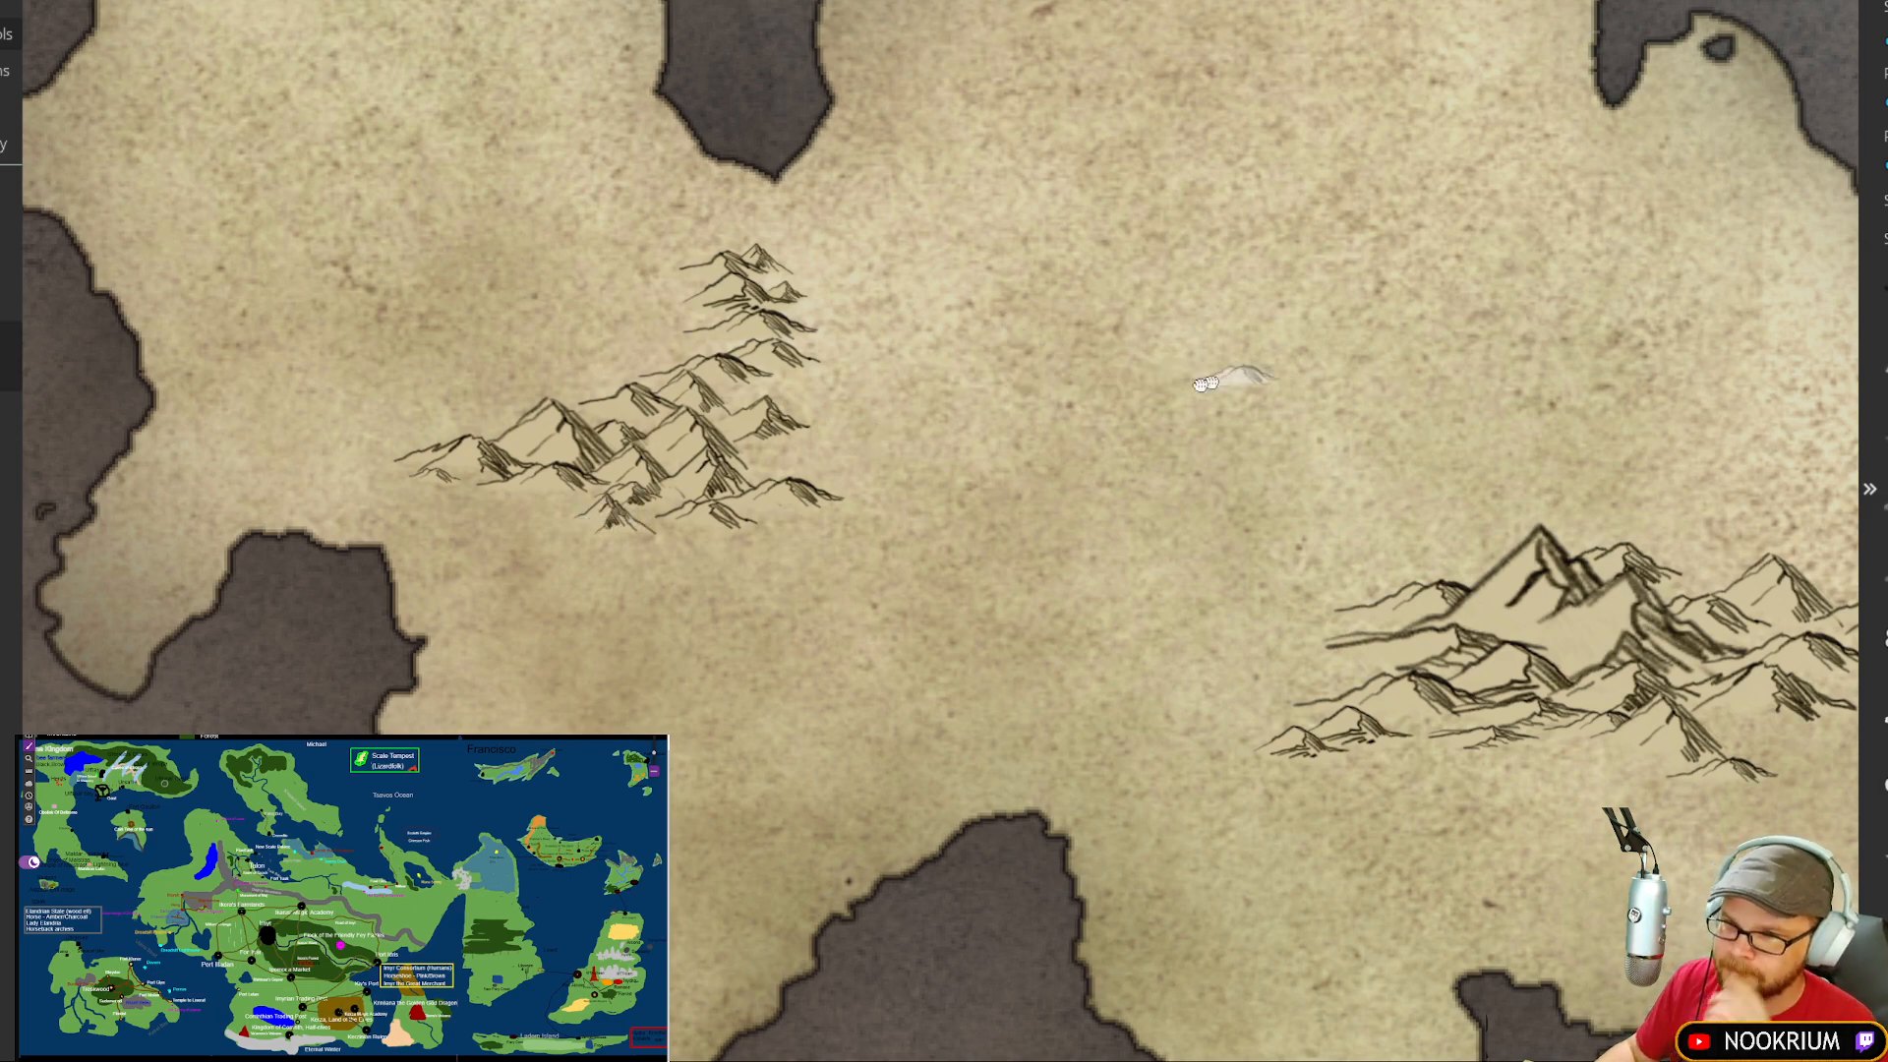
# Step: Review the mountain ranges across the whole map, from the southwestern continent to the central and eastern landmasses
pyautogui.scroll(-5, 1223, 380)
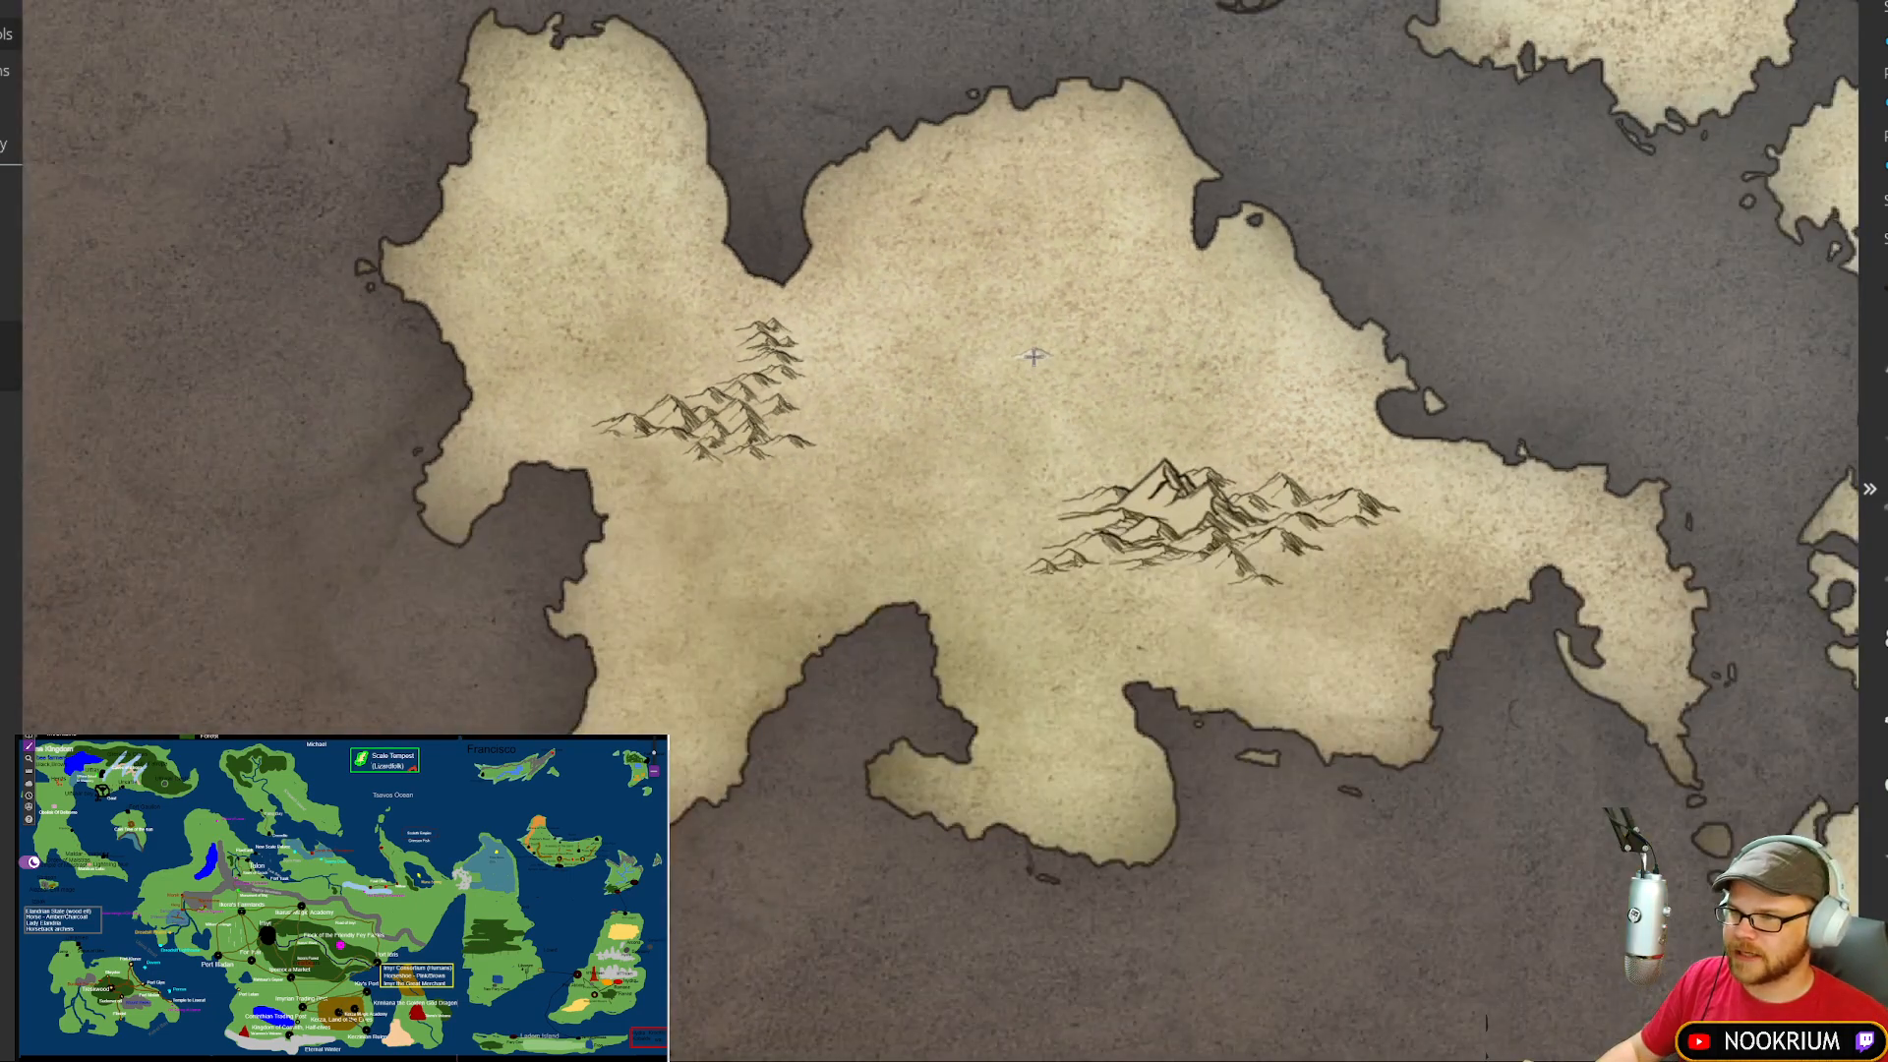
pyautogui.moveTo(1239, 333); pyautogui.dragTo(1045, 390)
pyautogui.moveTo(1178, 333); pyautogui.dragTo(741, 336)
pyautogui.scroll(-2, 960, 337)
pyautogui.scroll(-1, 959, 336)
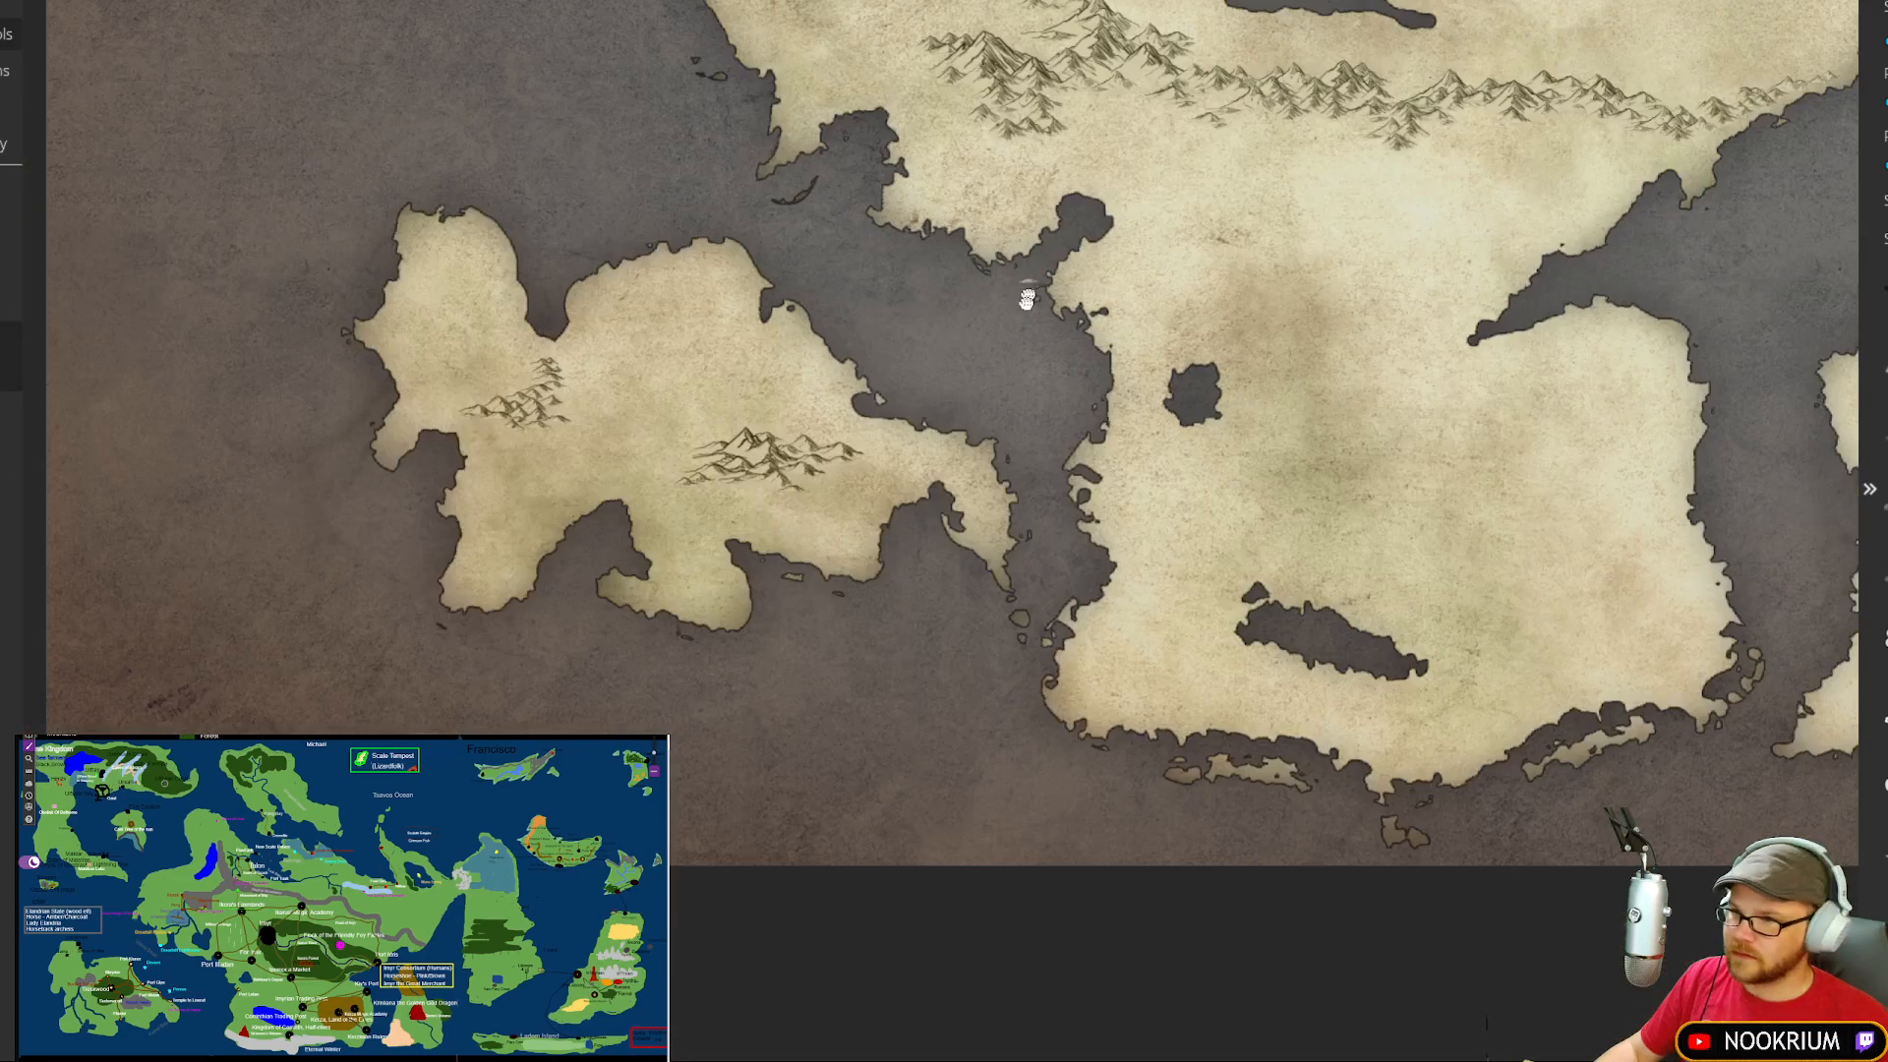
pyautogui.moveTo(1029, 298); pyautogui.dragTo(839, 516)
pyautogui.scroll(-1, 896, 443)
pyautogui.moveTo(896, 442); pyautogui.dragTo(880, 513)
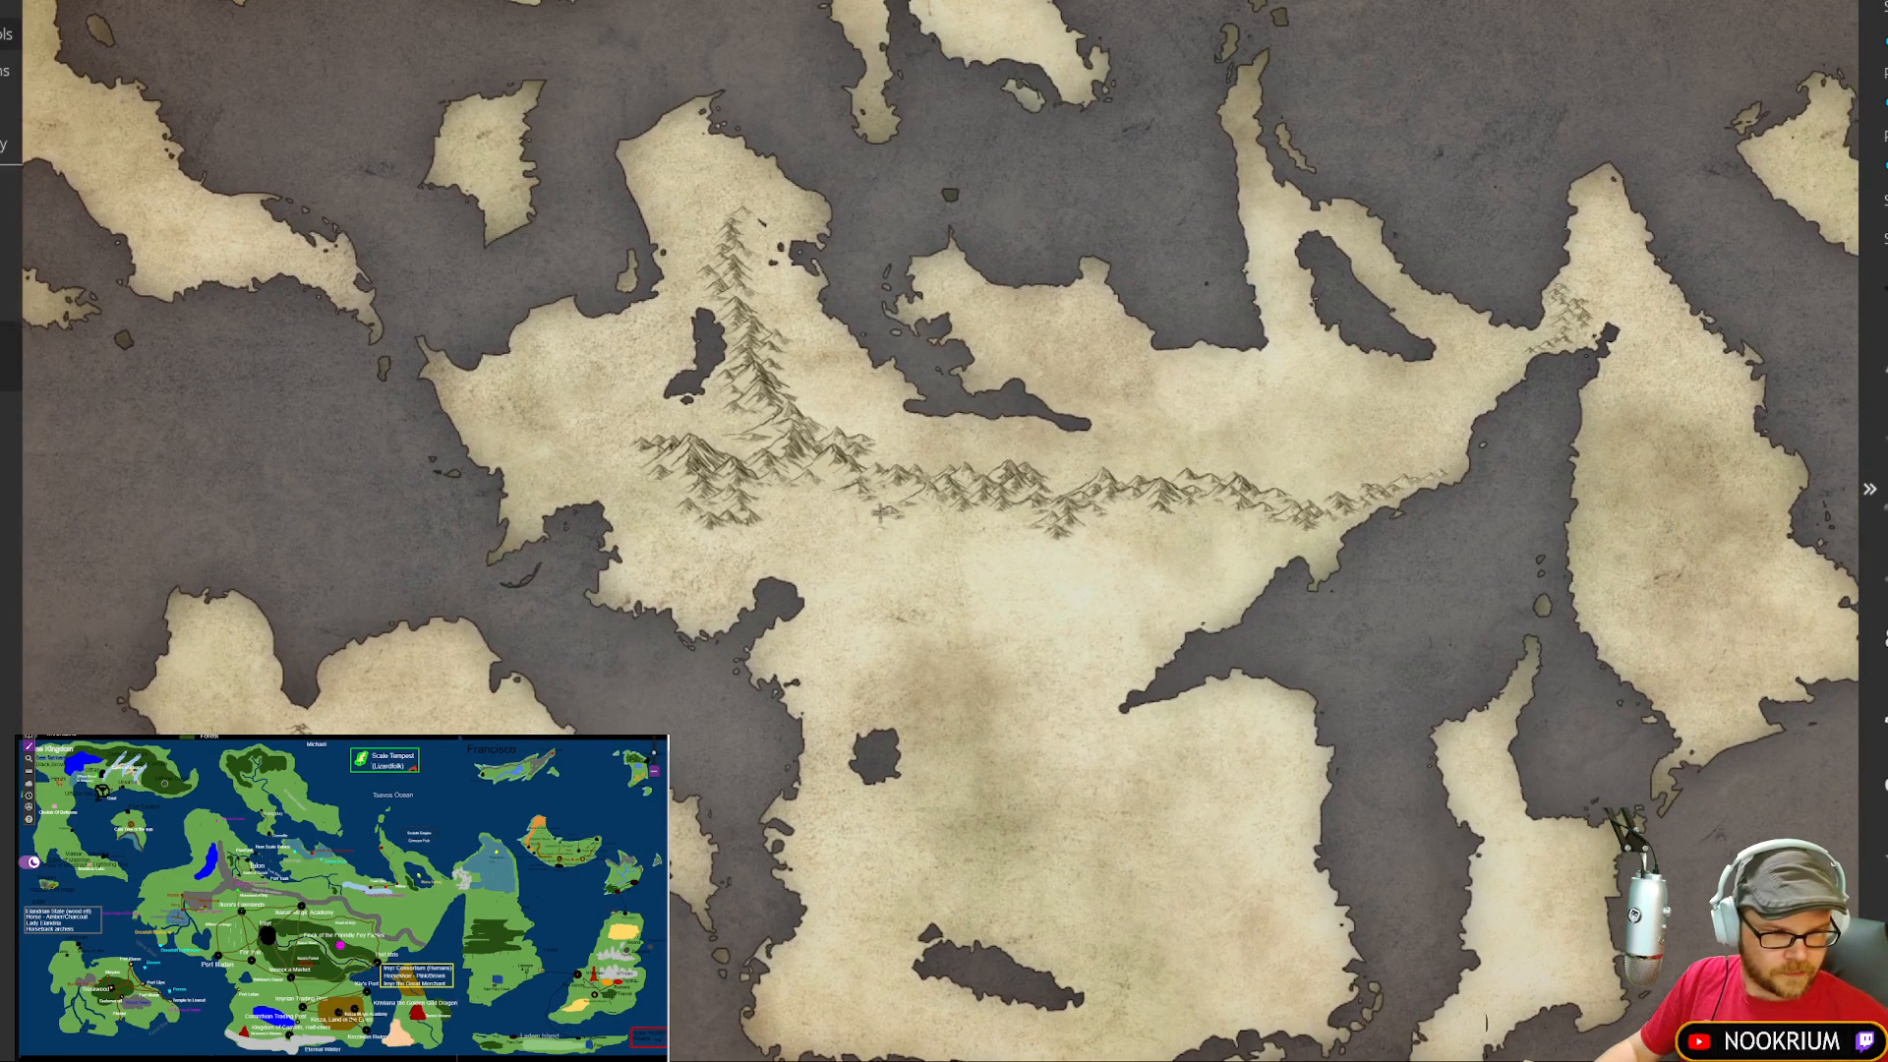
pyautogui.scroll(-2, 852, 414)
pyautogui.moveTo(964, 430); pyautogui.dragTo(835, 473)
pyautogui.scroll(-3, 835, 473)
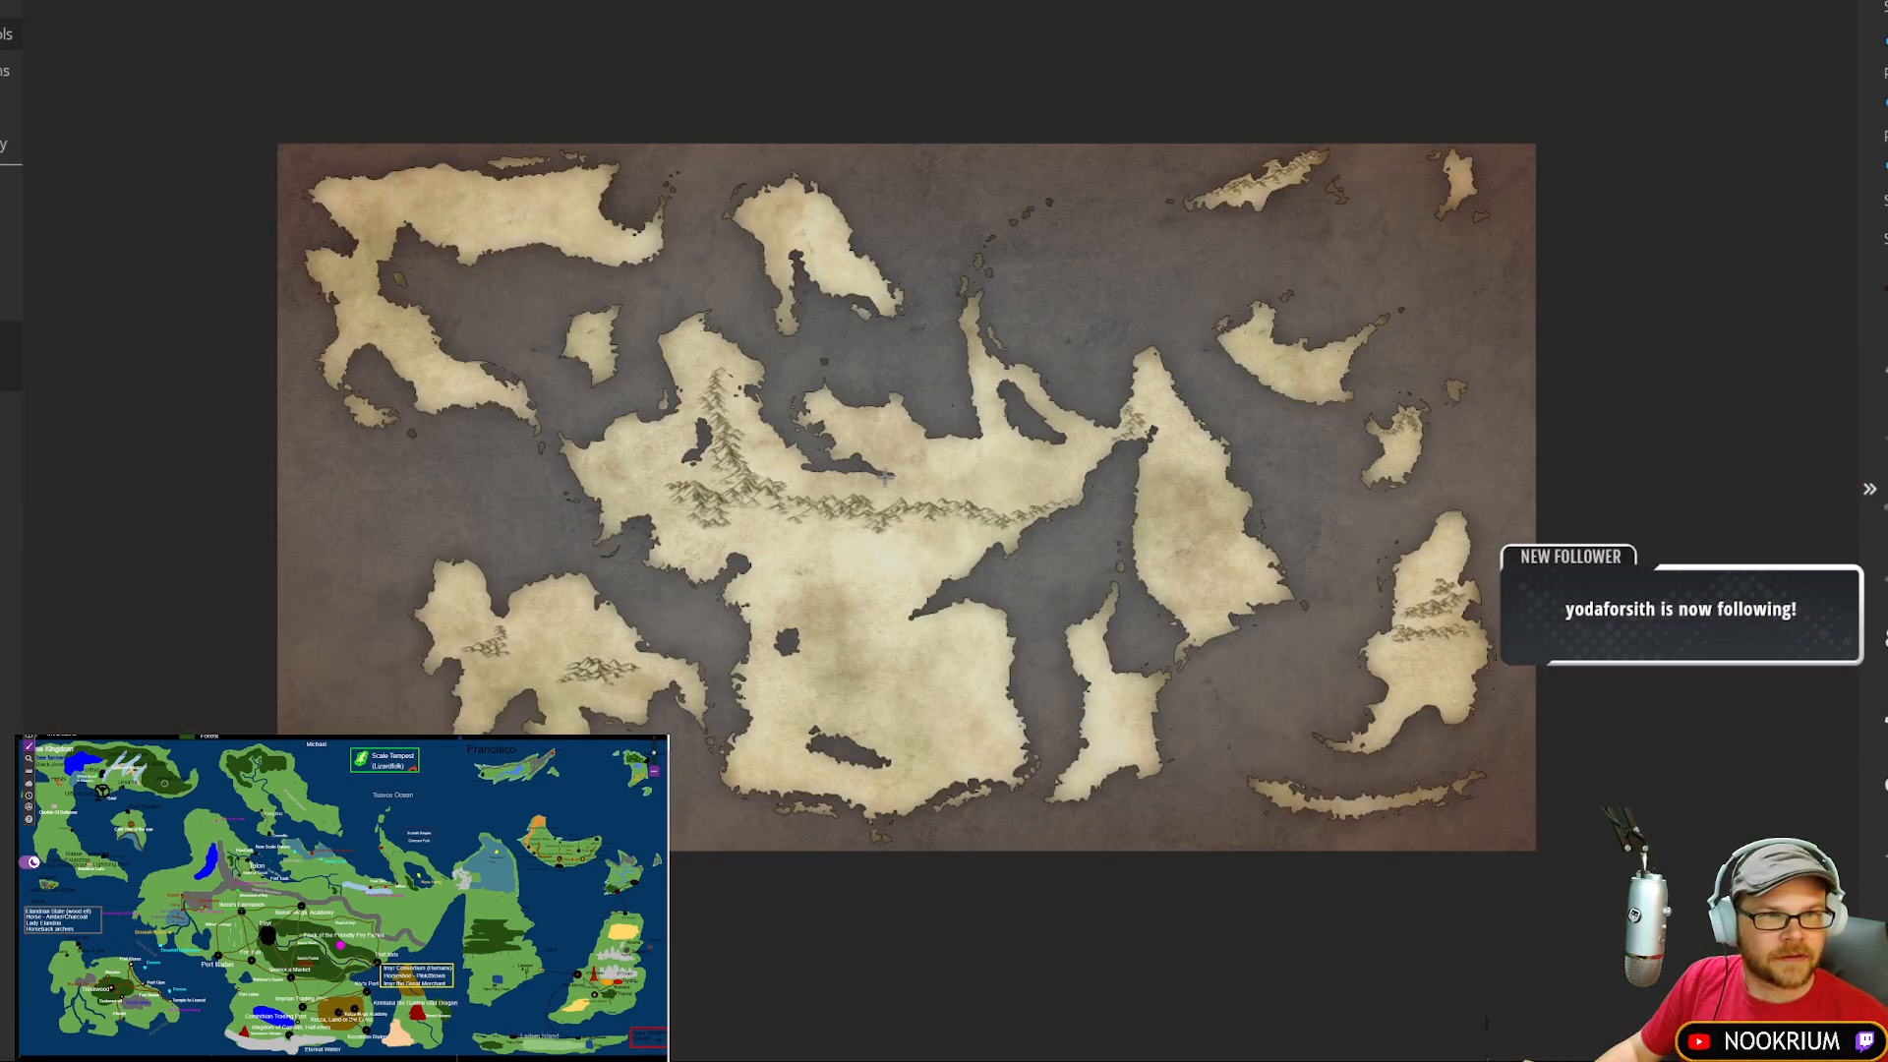
pyautogui.scroll(3, 878, 483)
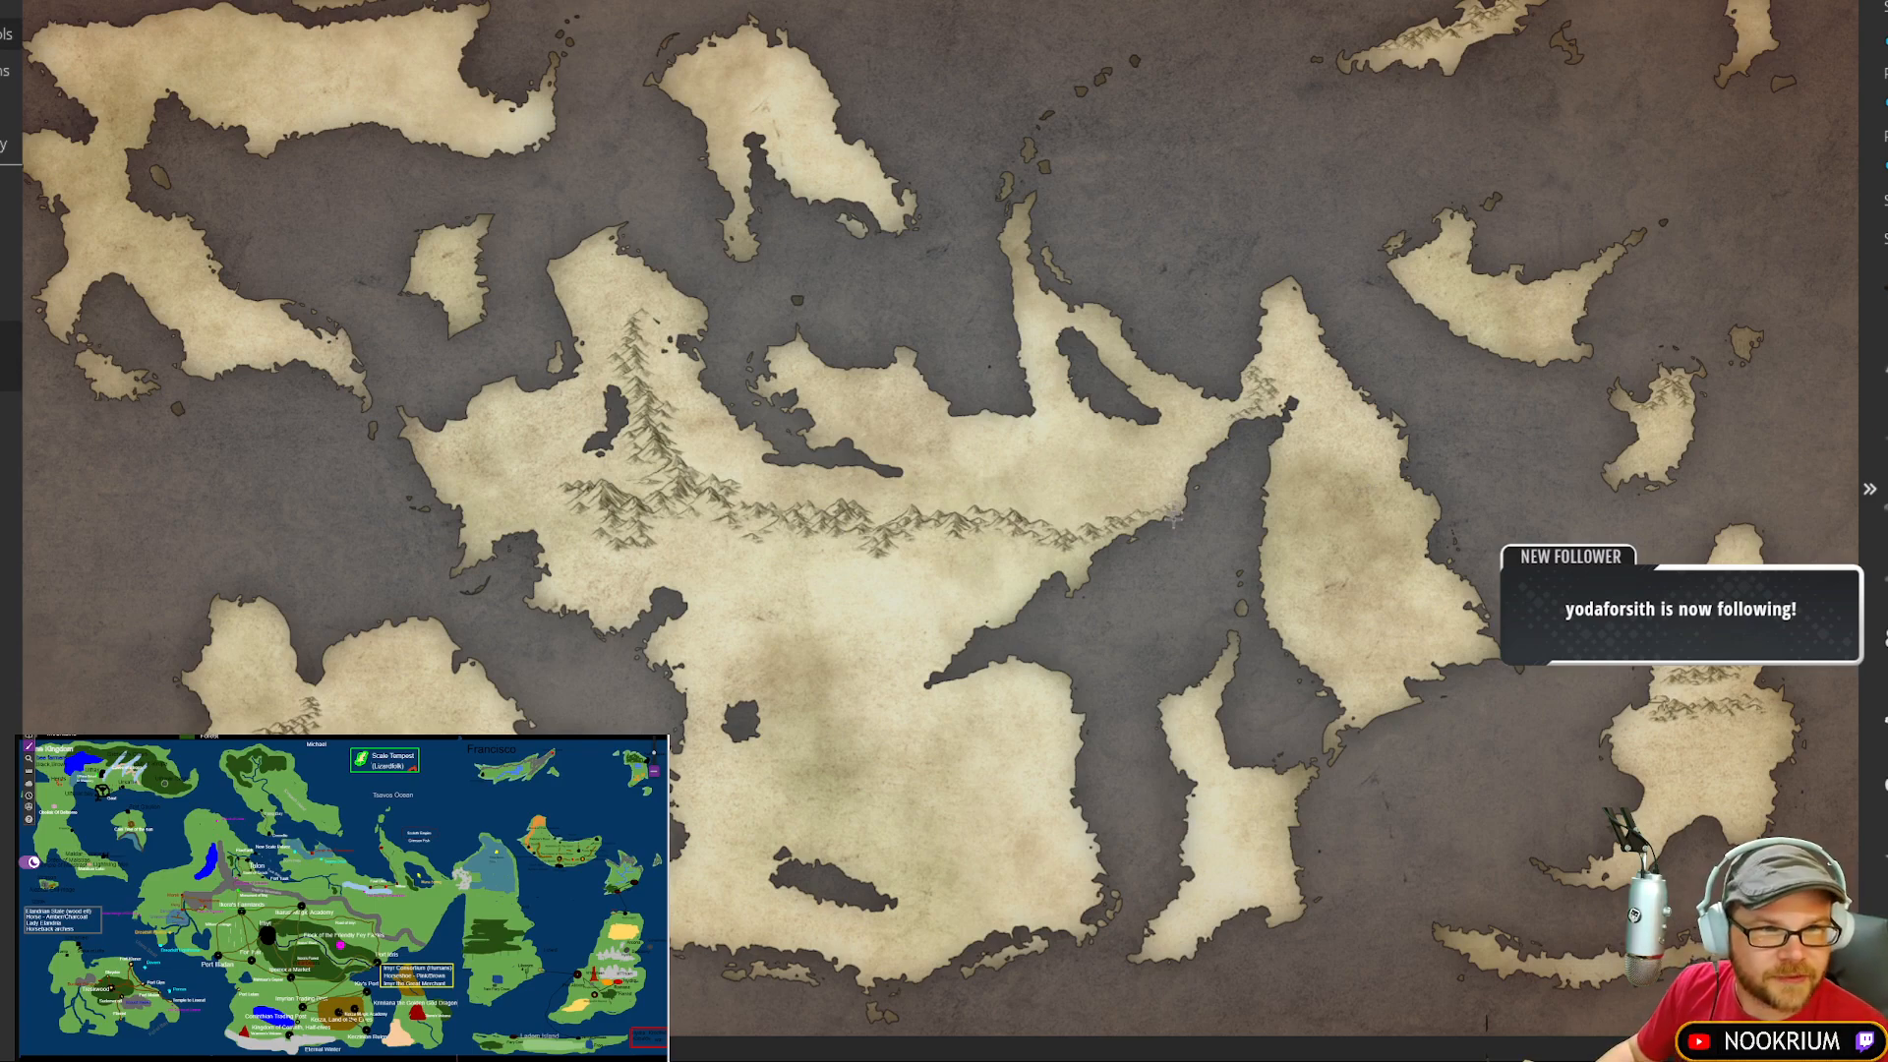
pyautogui.moveTo(986, 291)
pyautogui.mouseDown()
pyautogui.moveTo(982, 354)
pyautogui.moveTo(985, 325)
pyautogui.mouseUp()
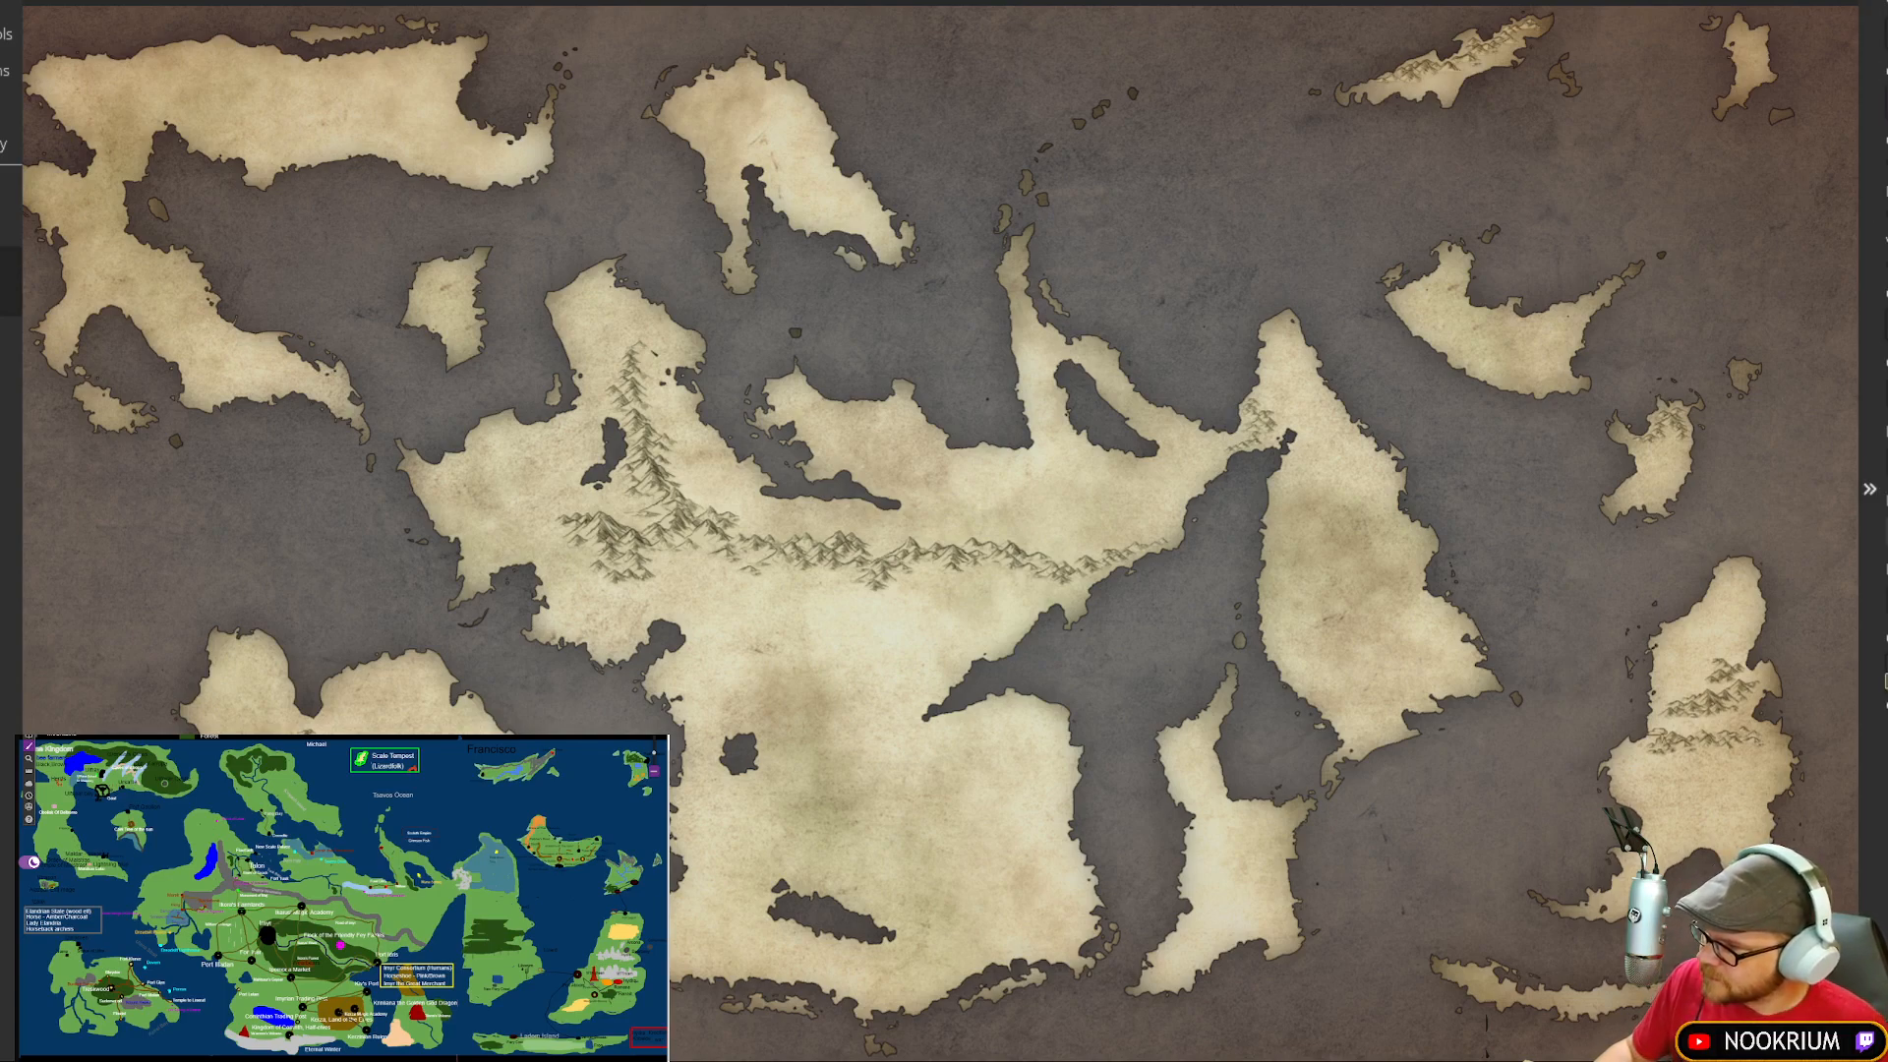
# Step: Sample the sea colour for the river path and try a river running east from the central continent's long inlet
pyautogui.click(1887, 546)
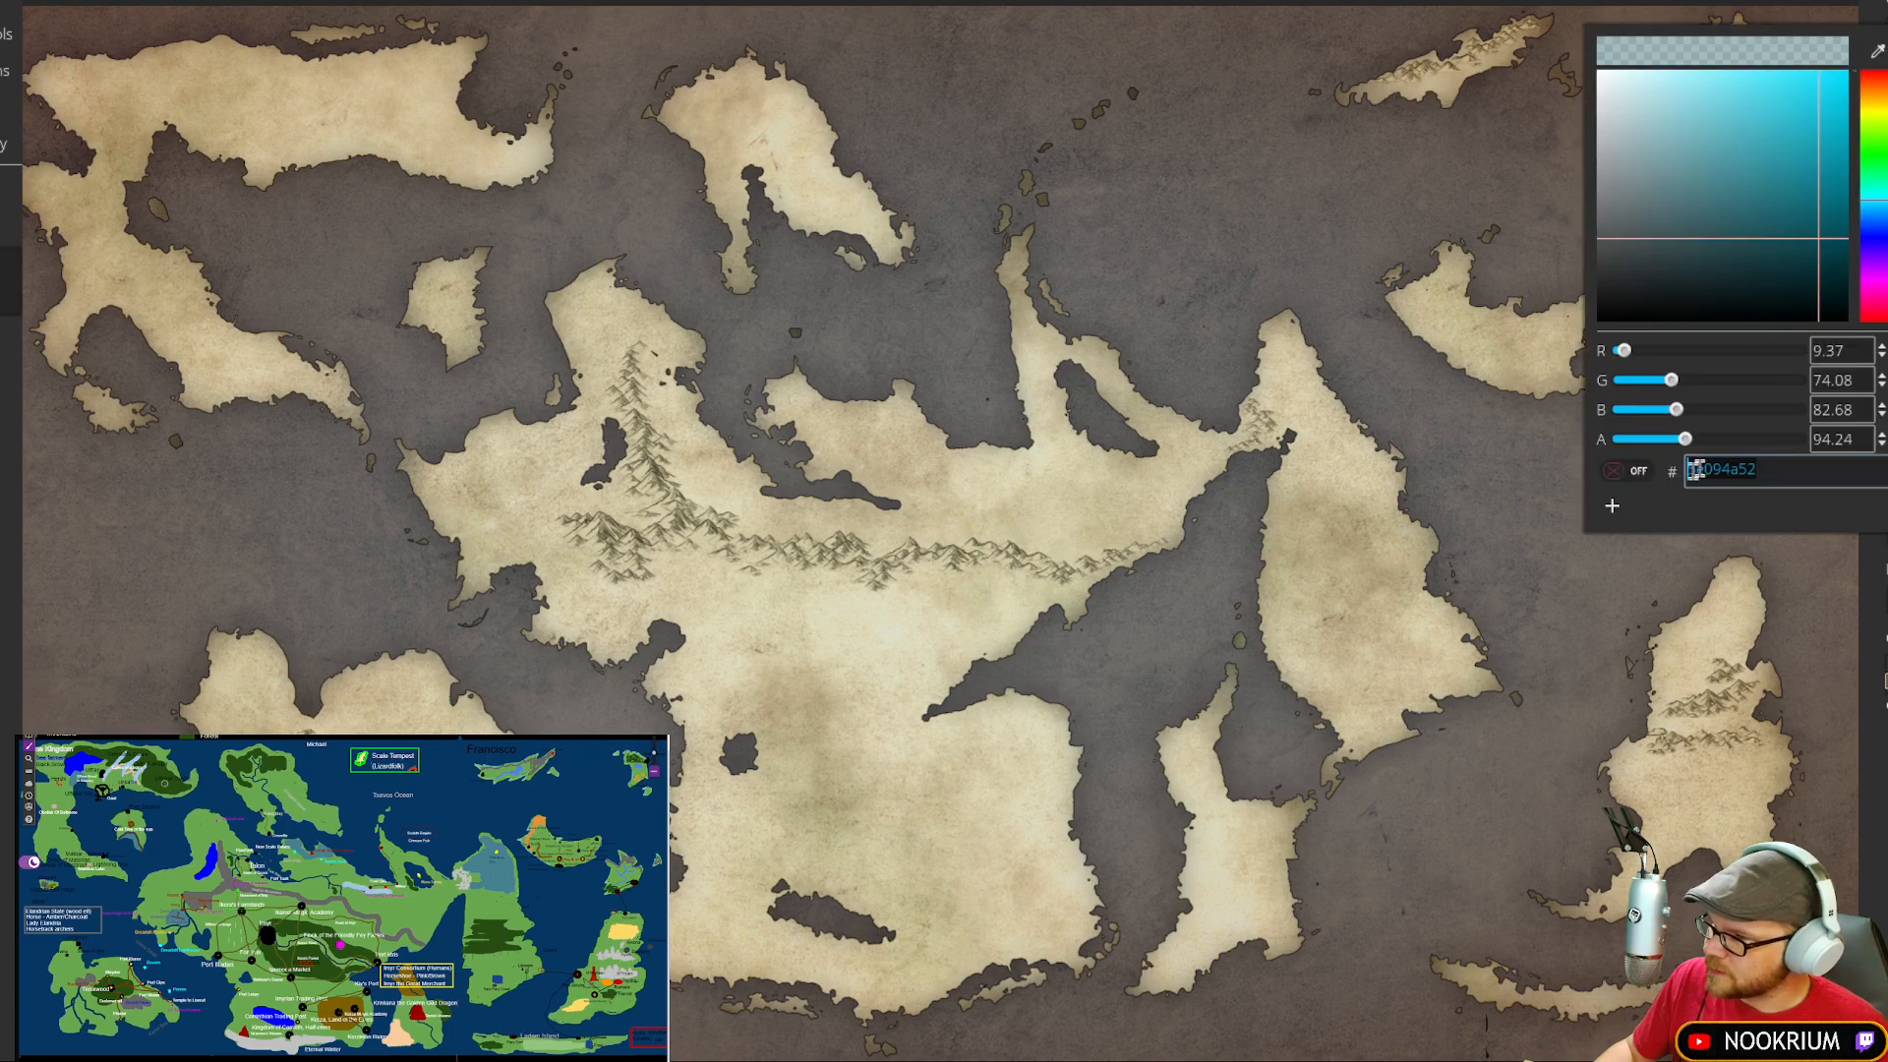
pyautogui.click(1879, 52)
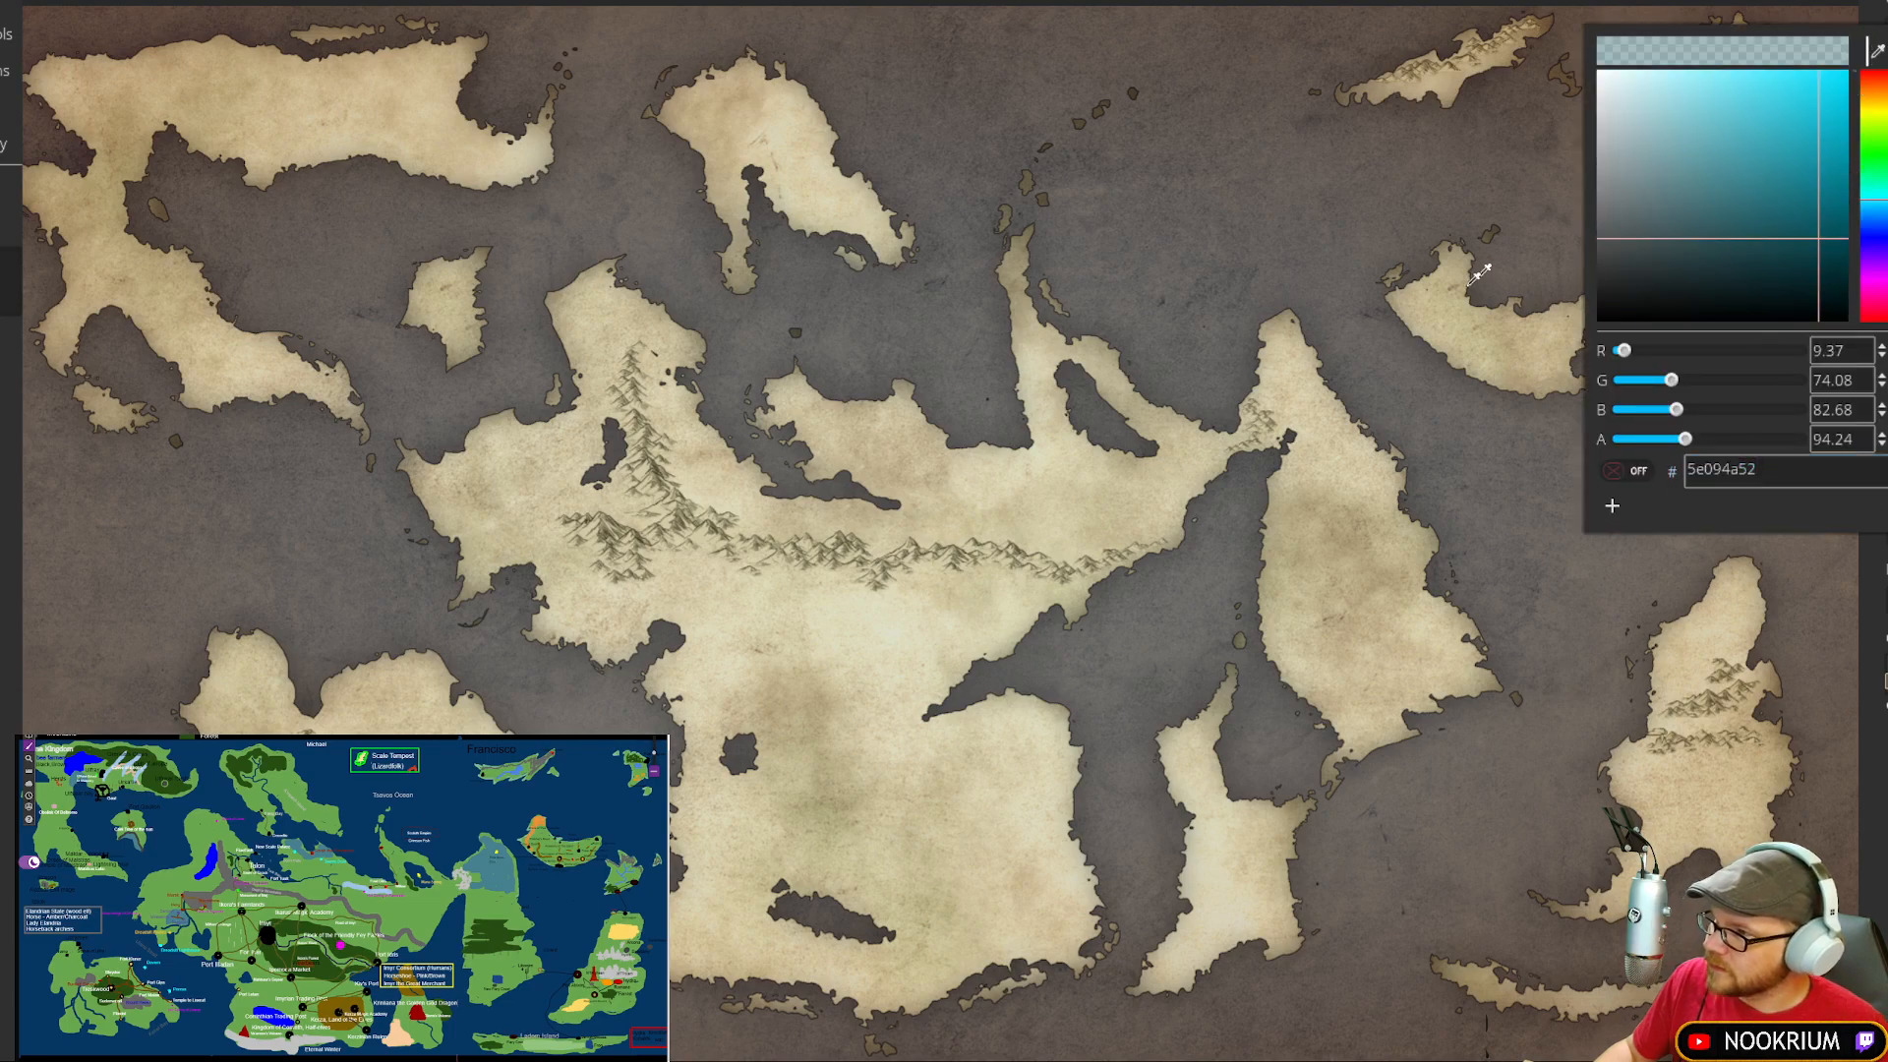
pyautogui.click(1398, 372)
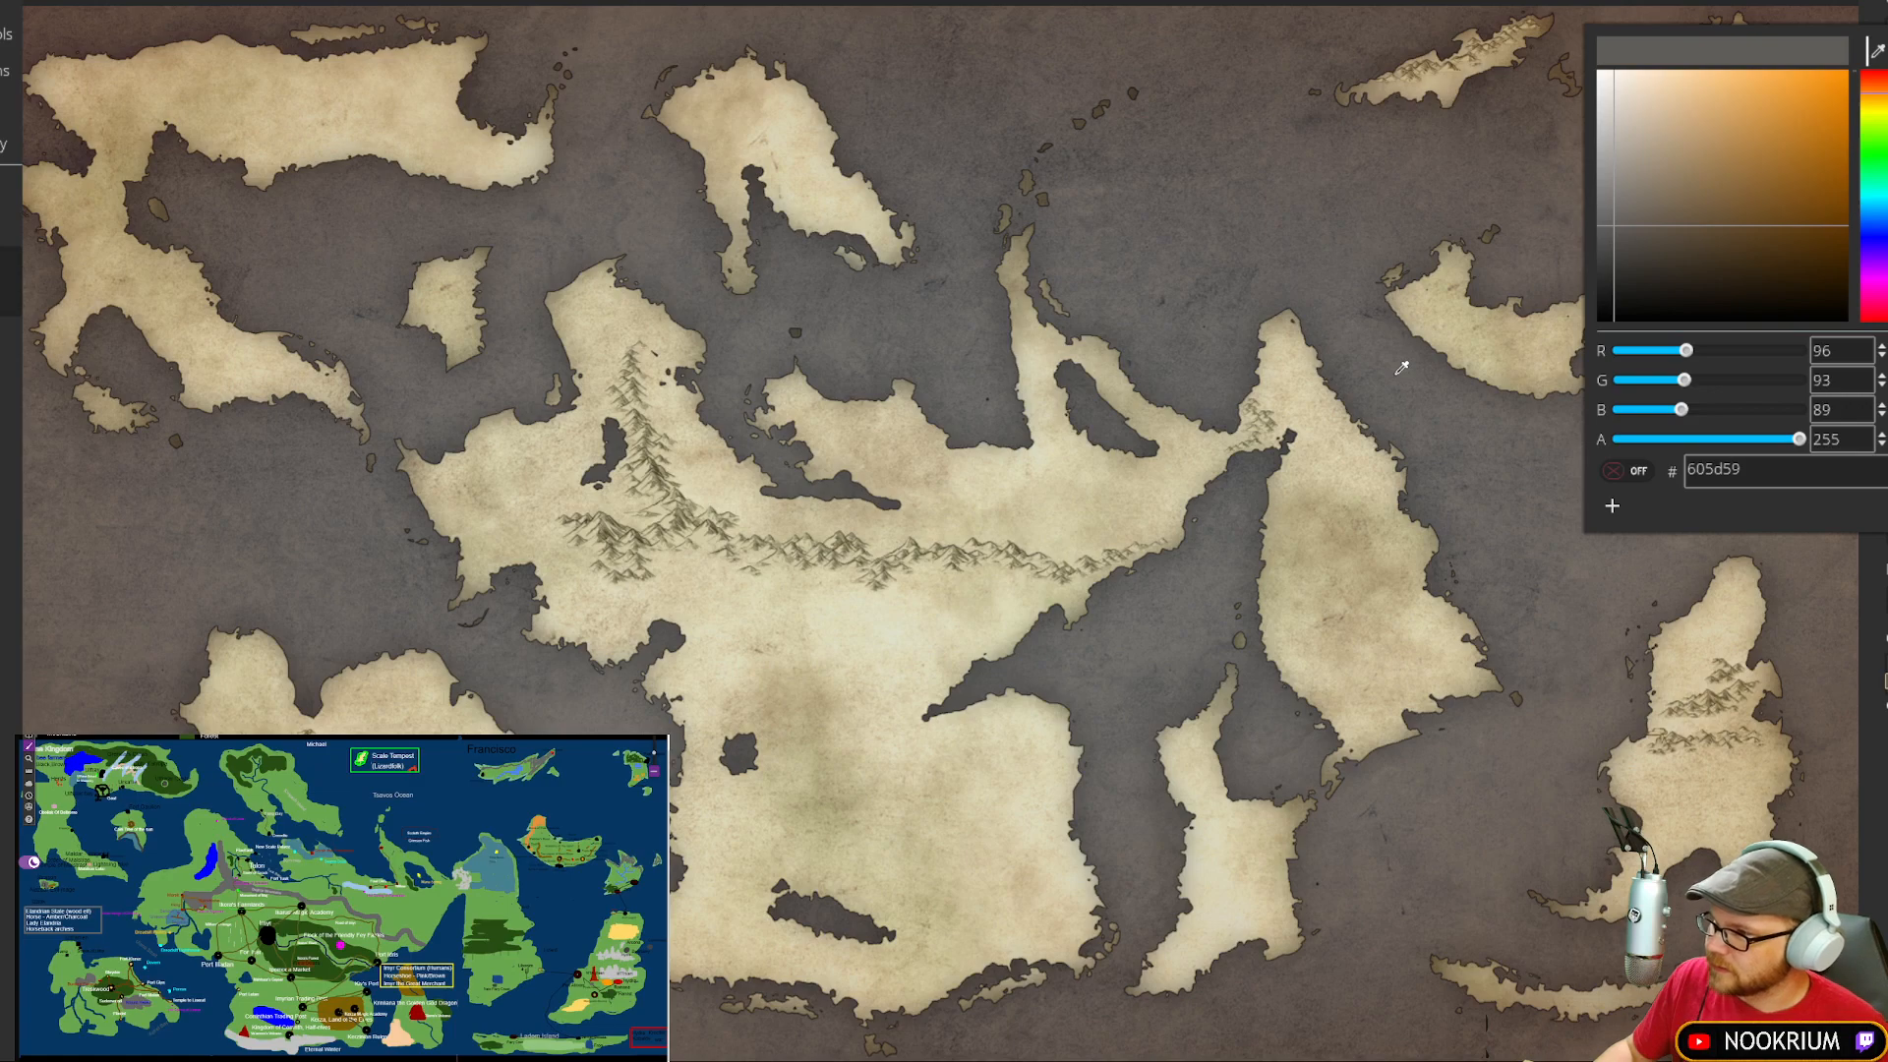
pyautogui.click(817, 489)
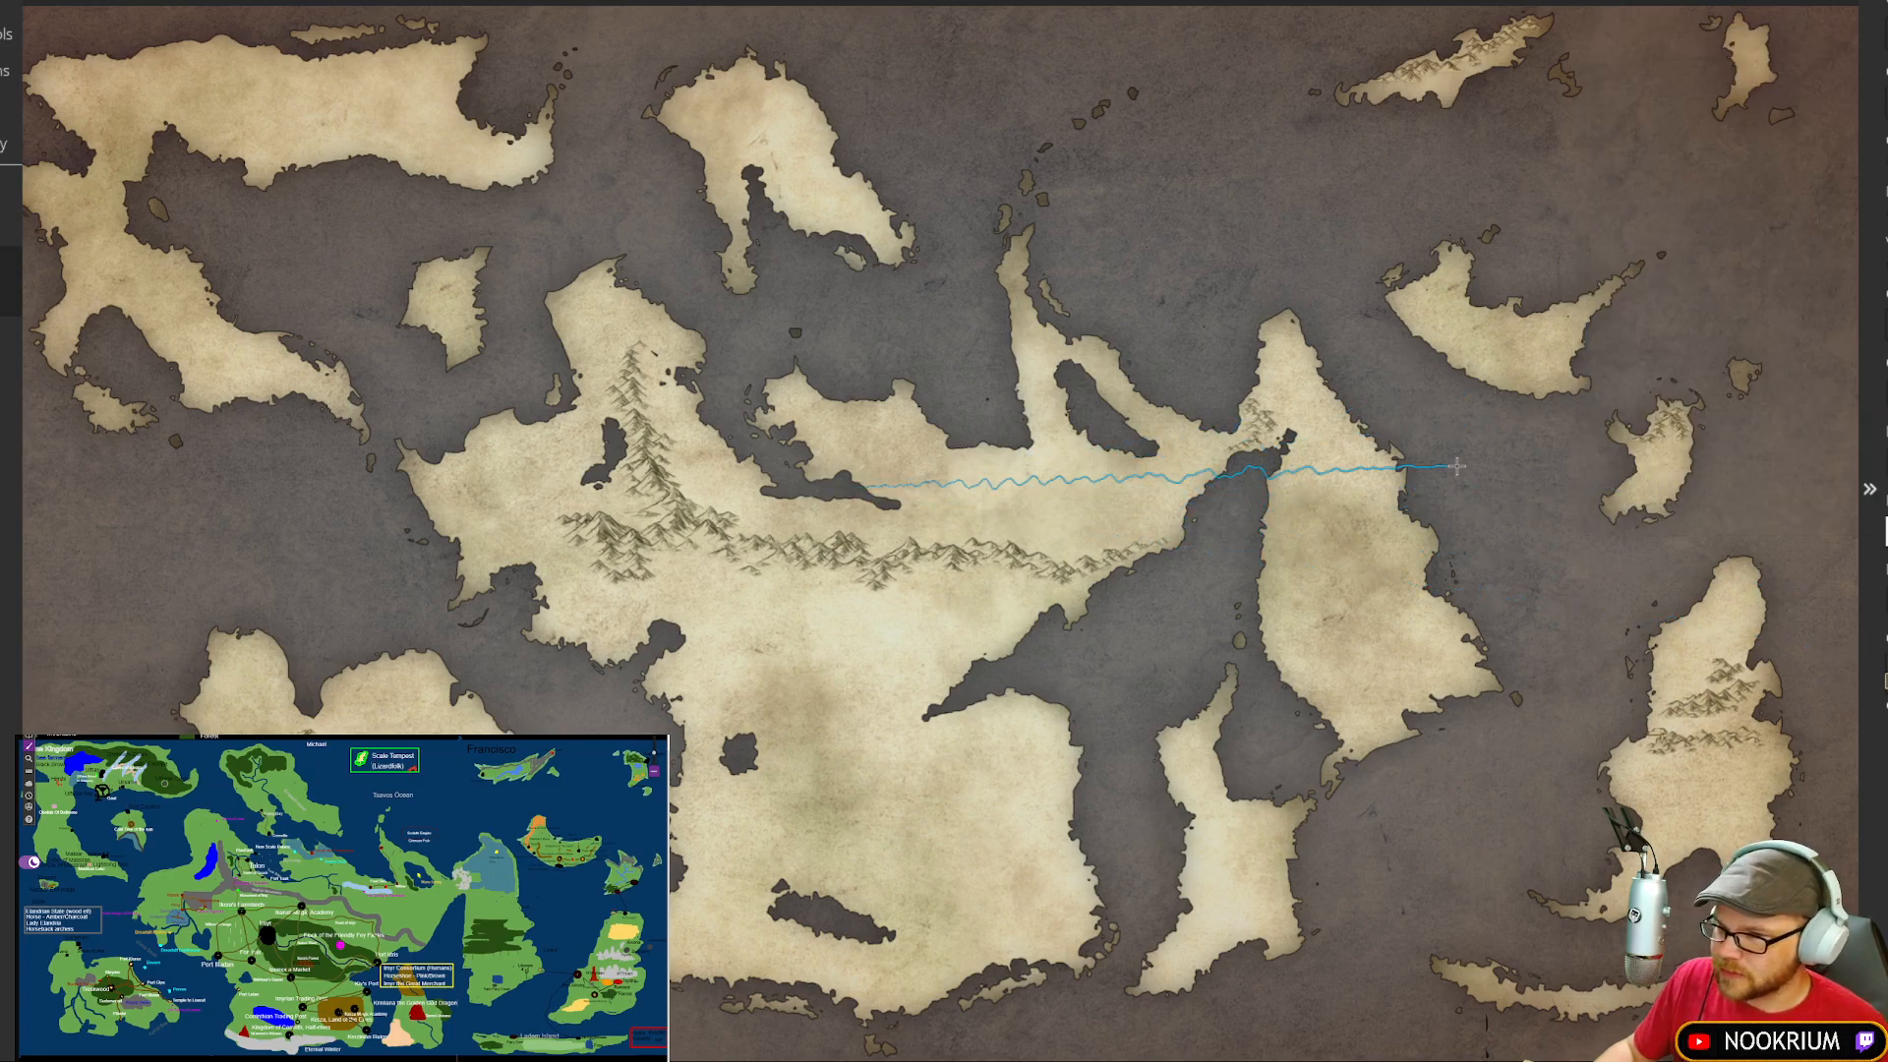
pyautogui.moveTo(1457, 466); pyautogui.dragTo(1388, 317)
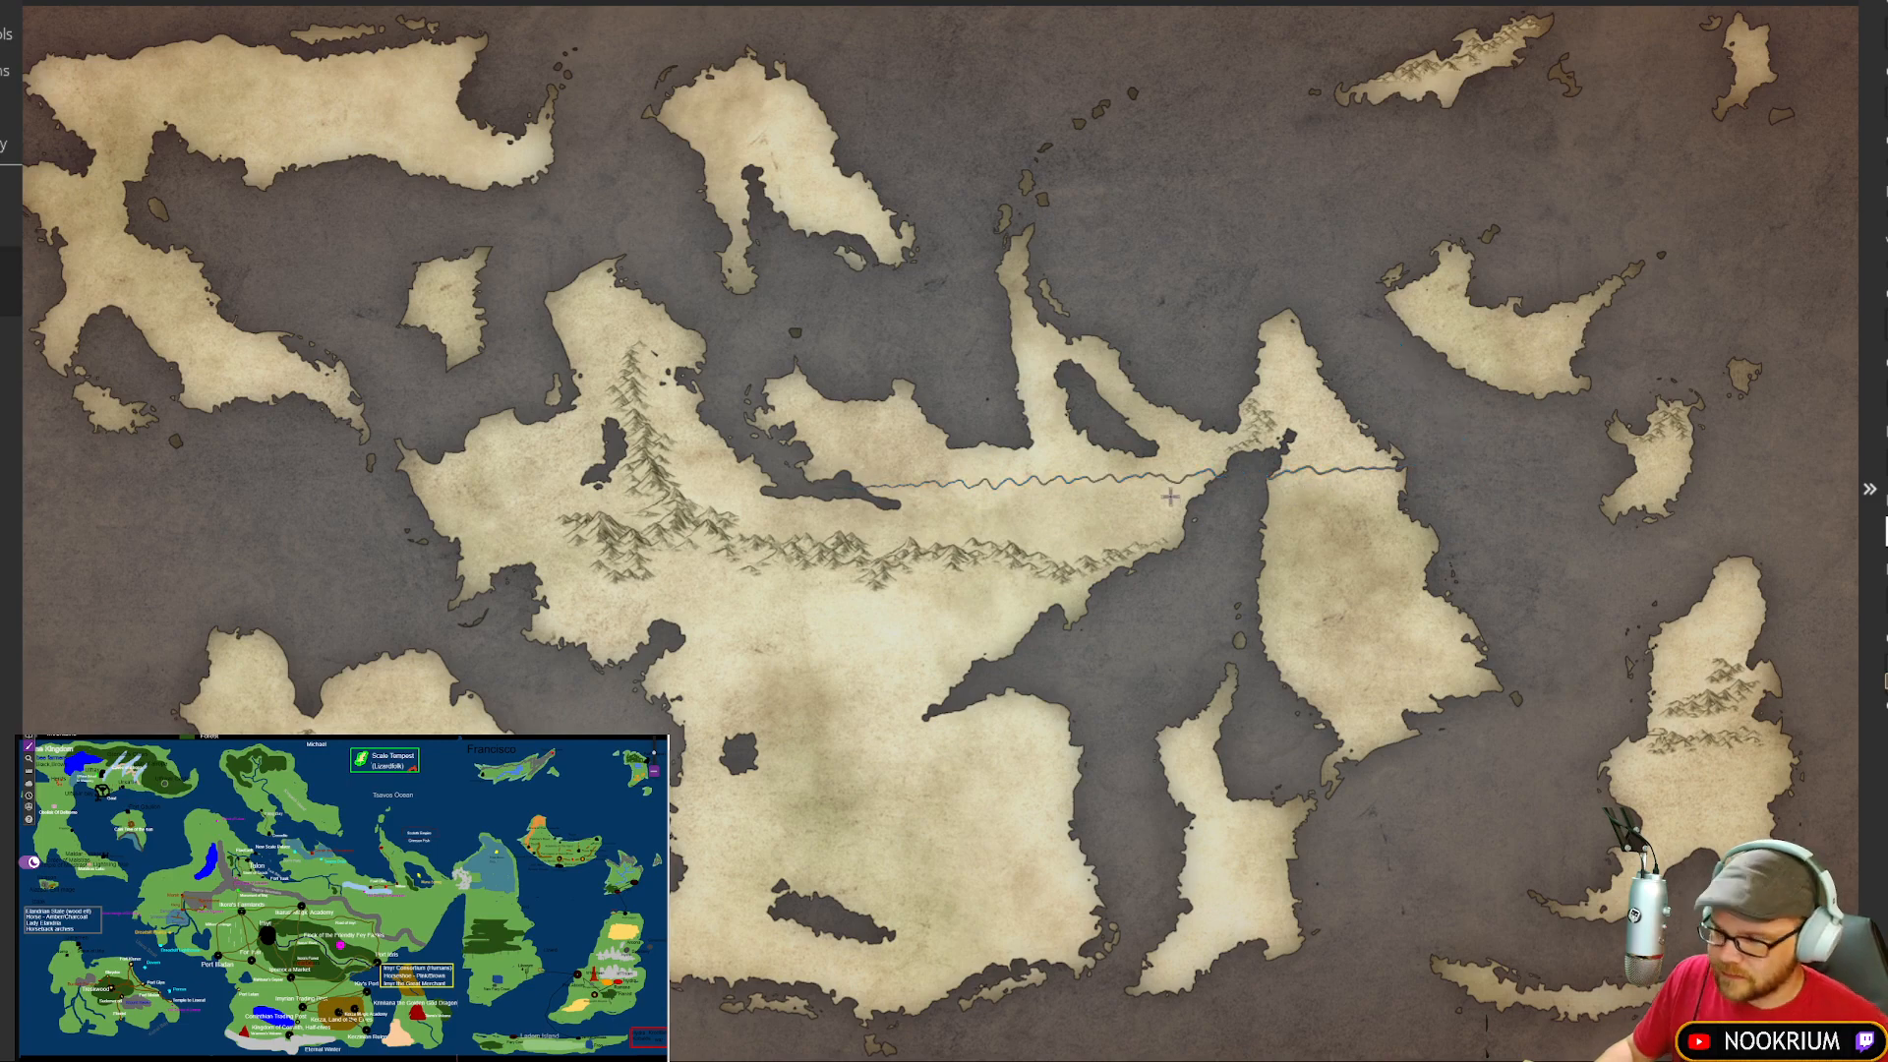
pyautogui.hotkey('ctrl', 'z')
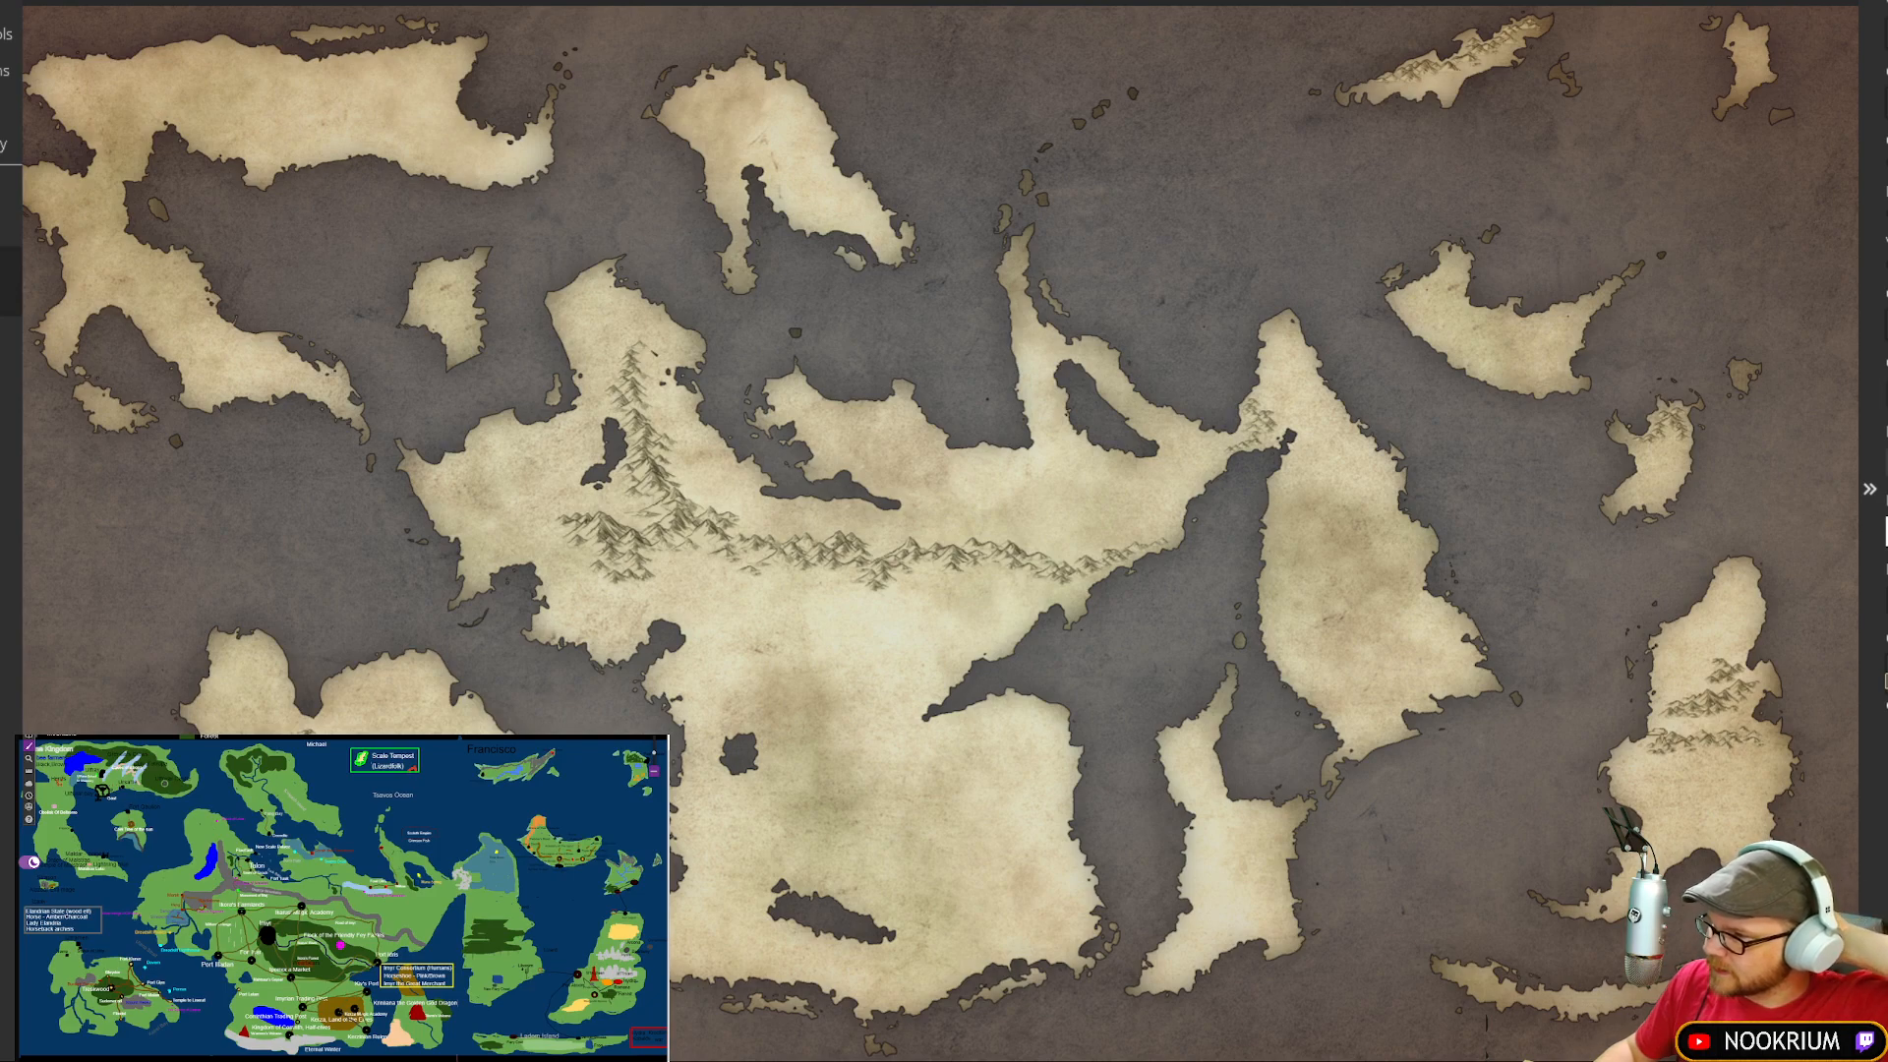
# Step: Set the river colour to 5c5955 by sampling the water in the central continent's long northern inlet
pyautogui.click(1886, 531)
pyautogui.click(1878, 50)
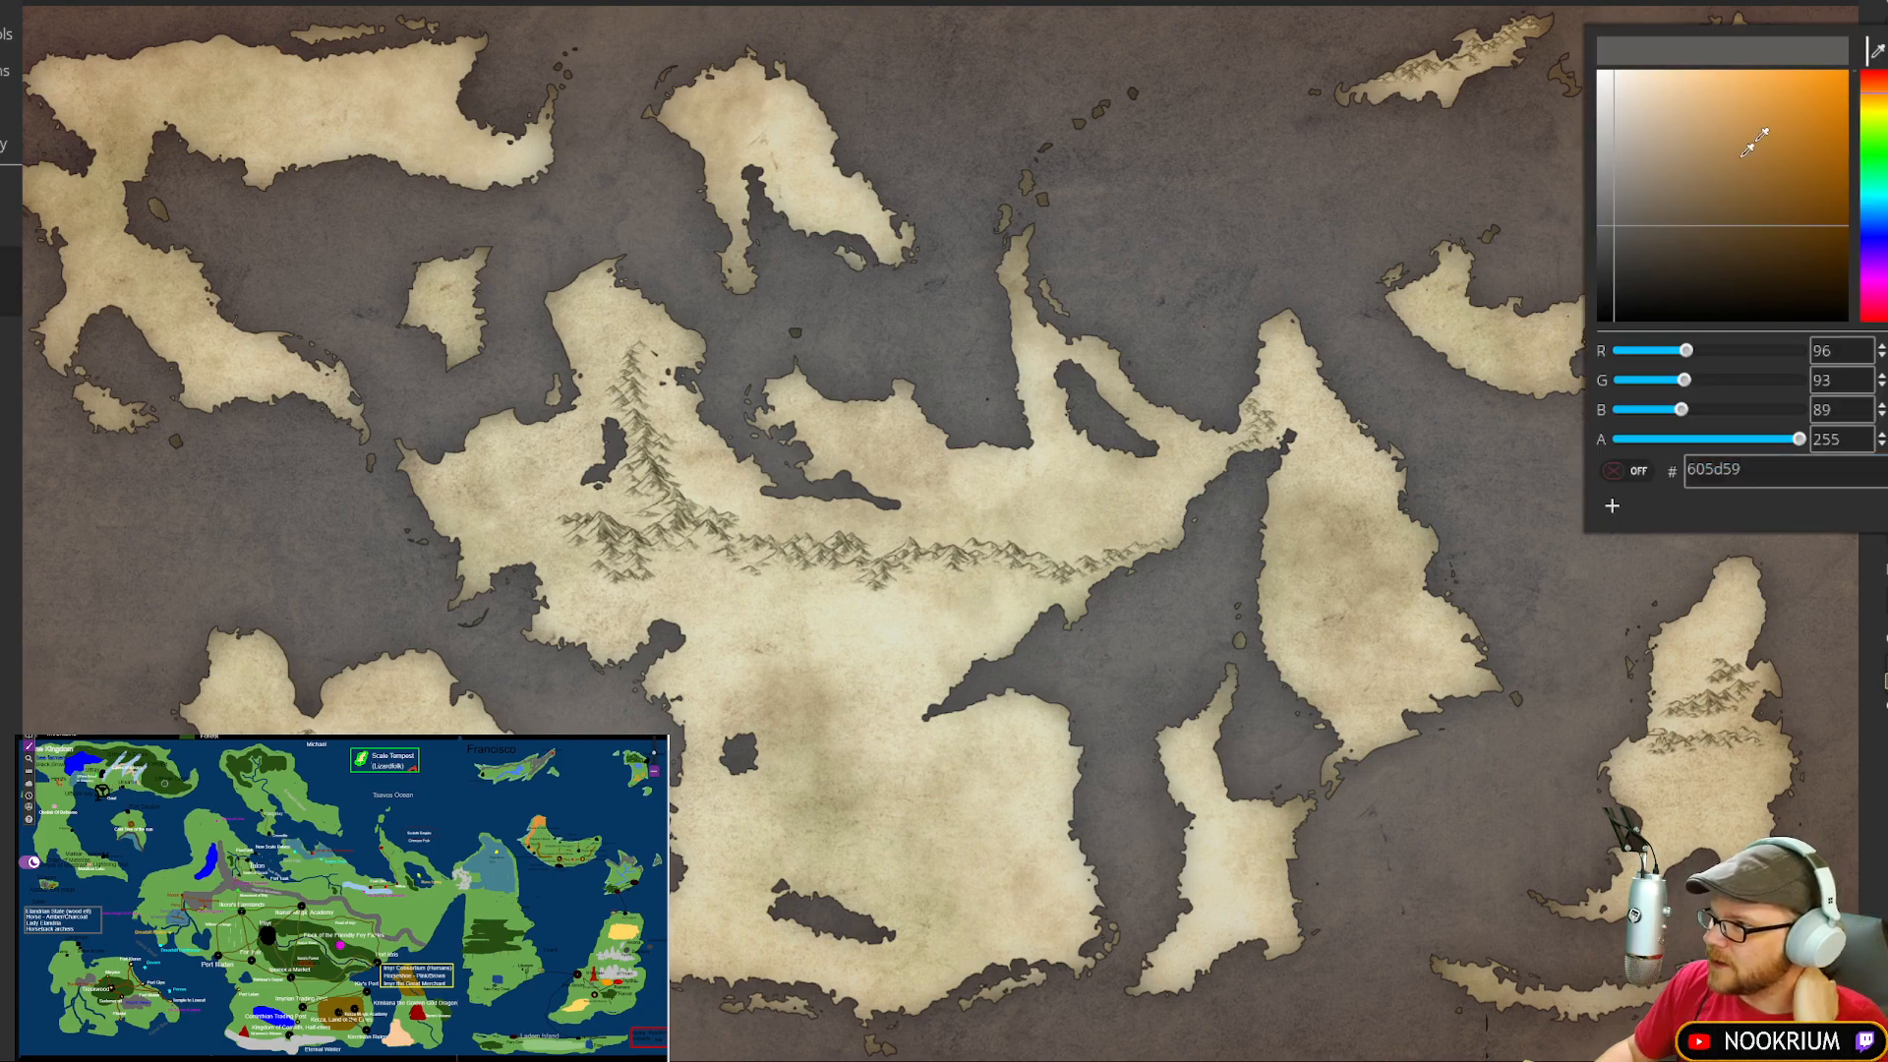
pyautogui.click(815, 489)
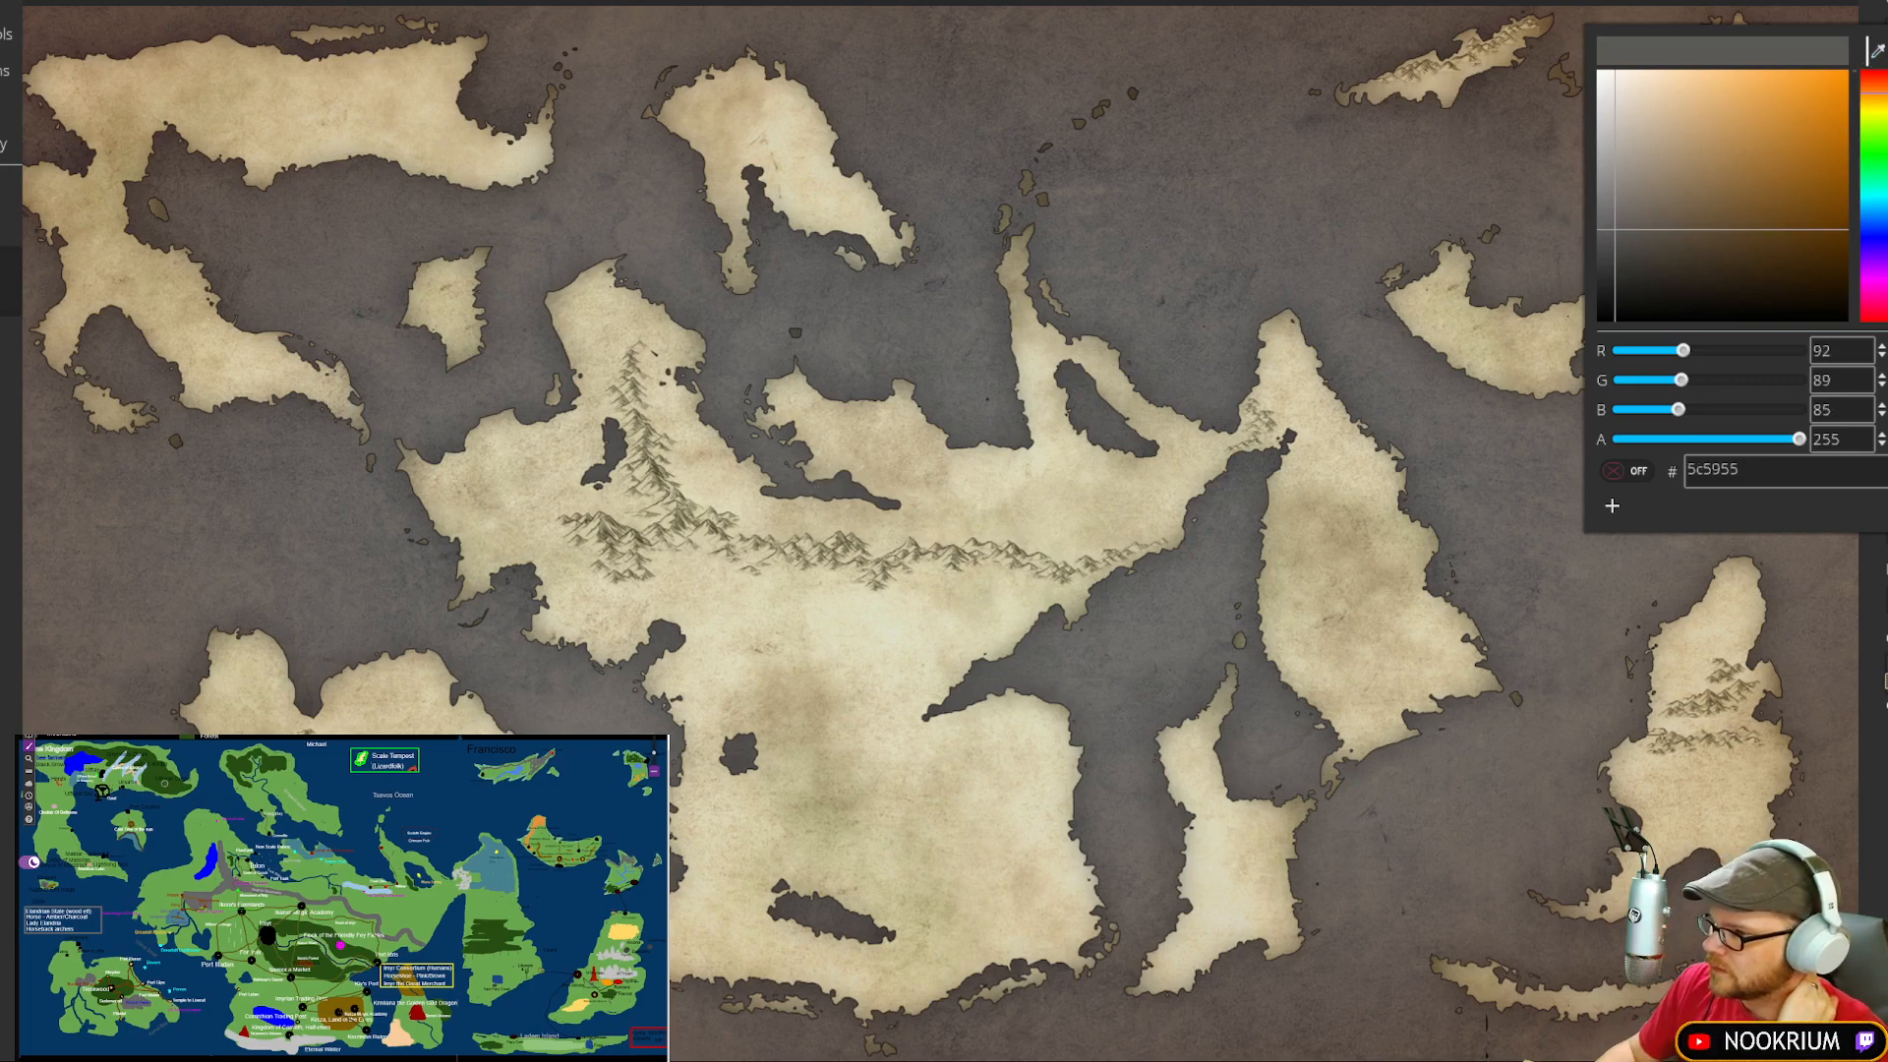
pyautogui.press('Escape')
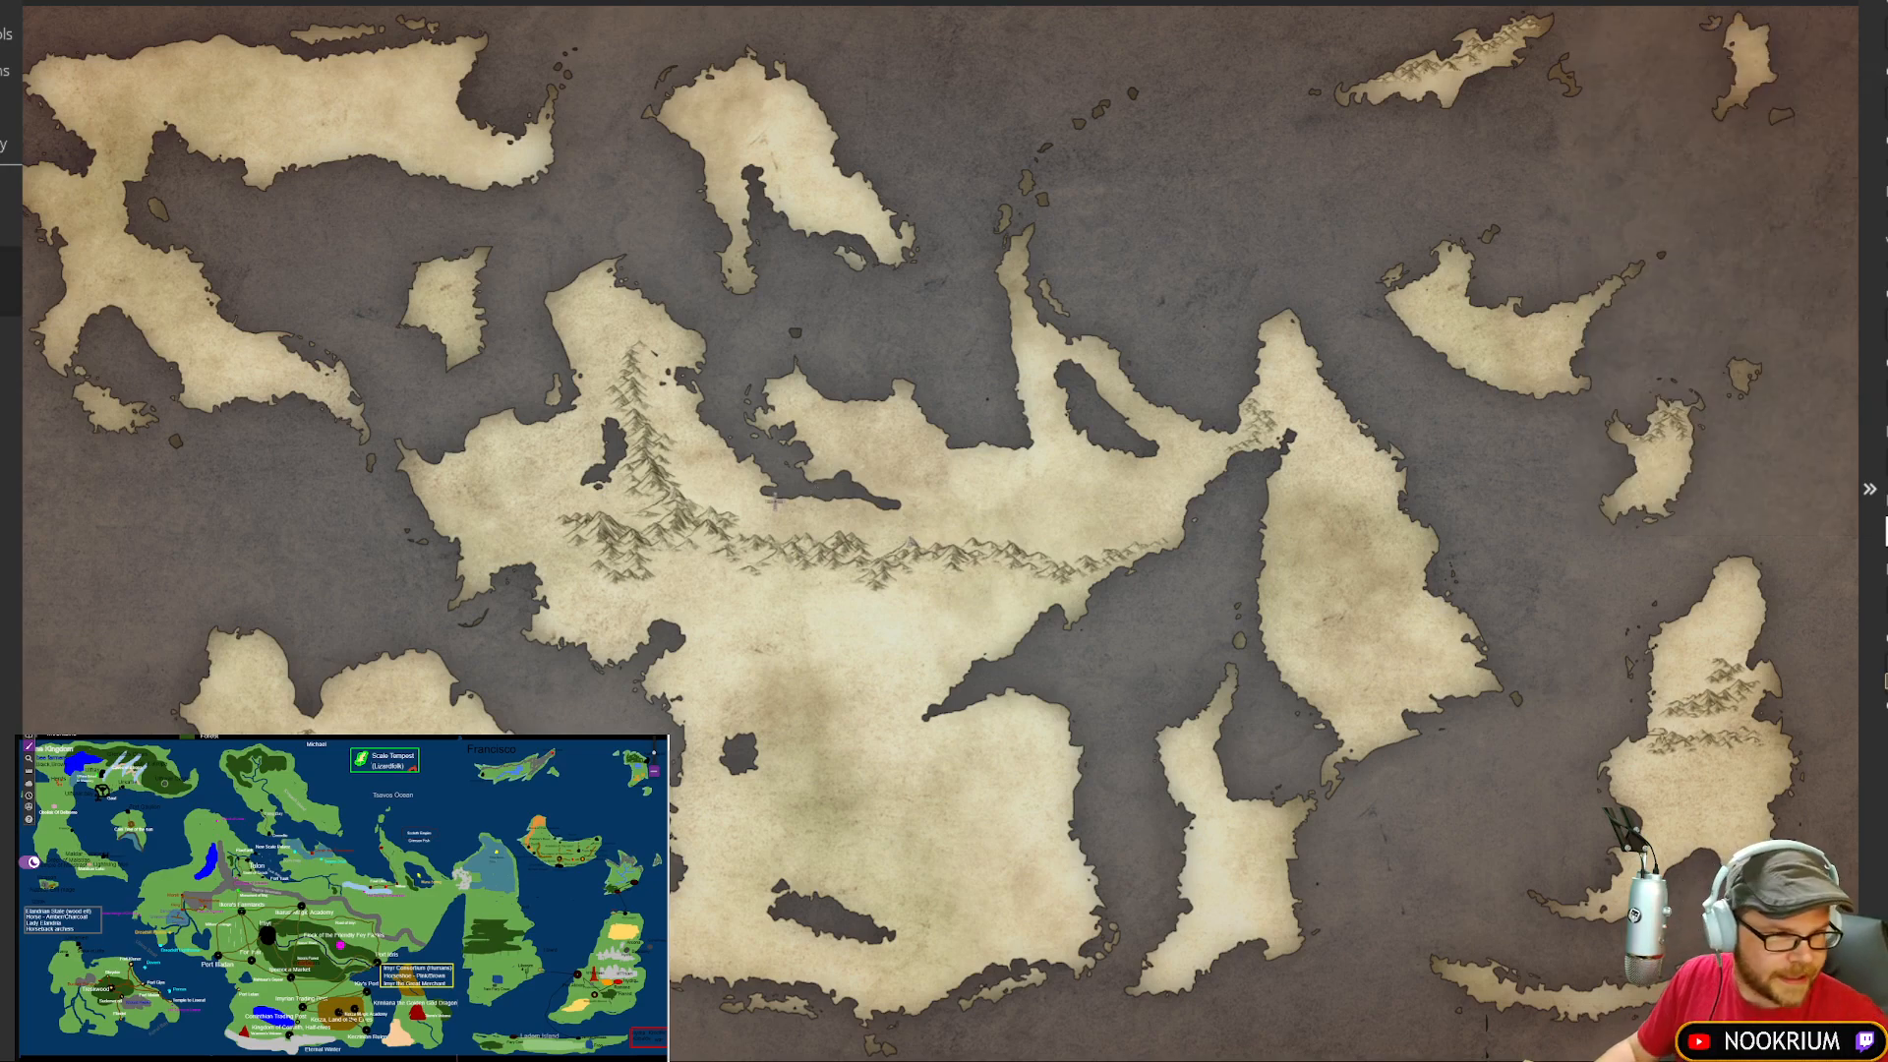
# Step: Draw a river from the eastern foot of the northern mountain spine north to the small bay, with western and southeastern tributaries
pyautogui.moveTo(750, 463); pyautogui.dragTo(887, 452)
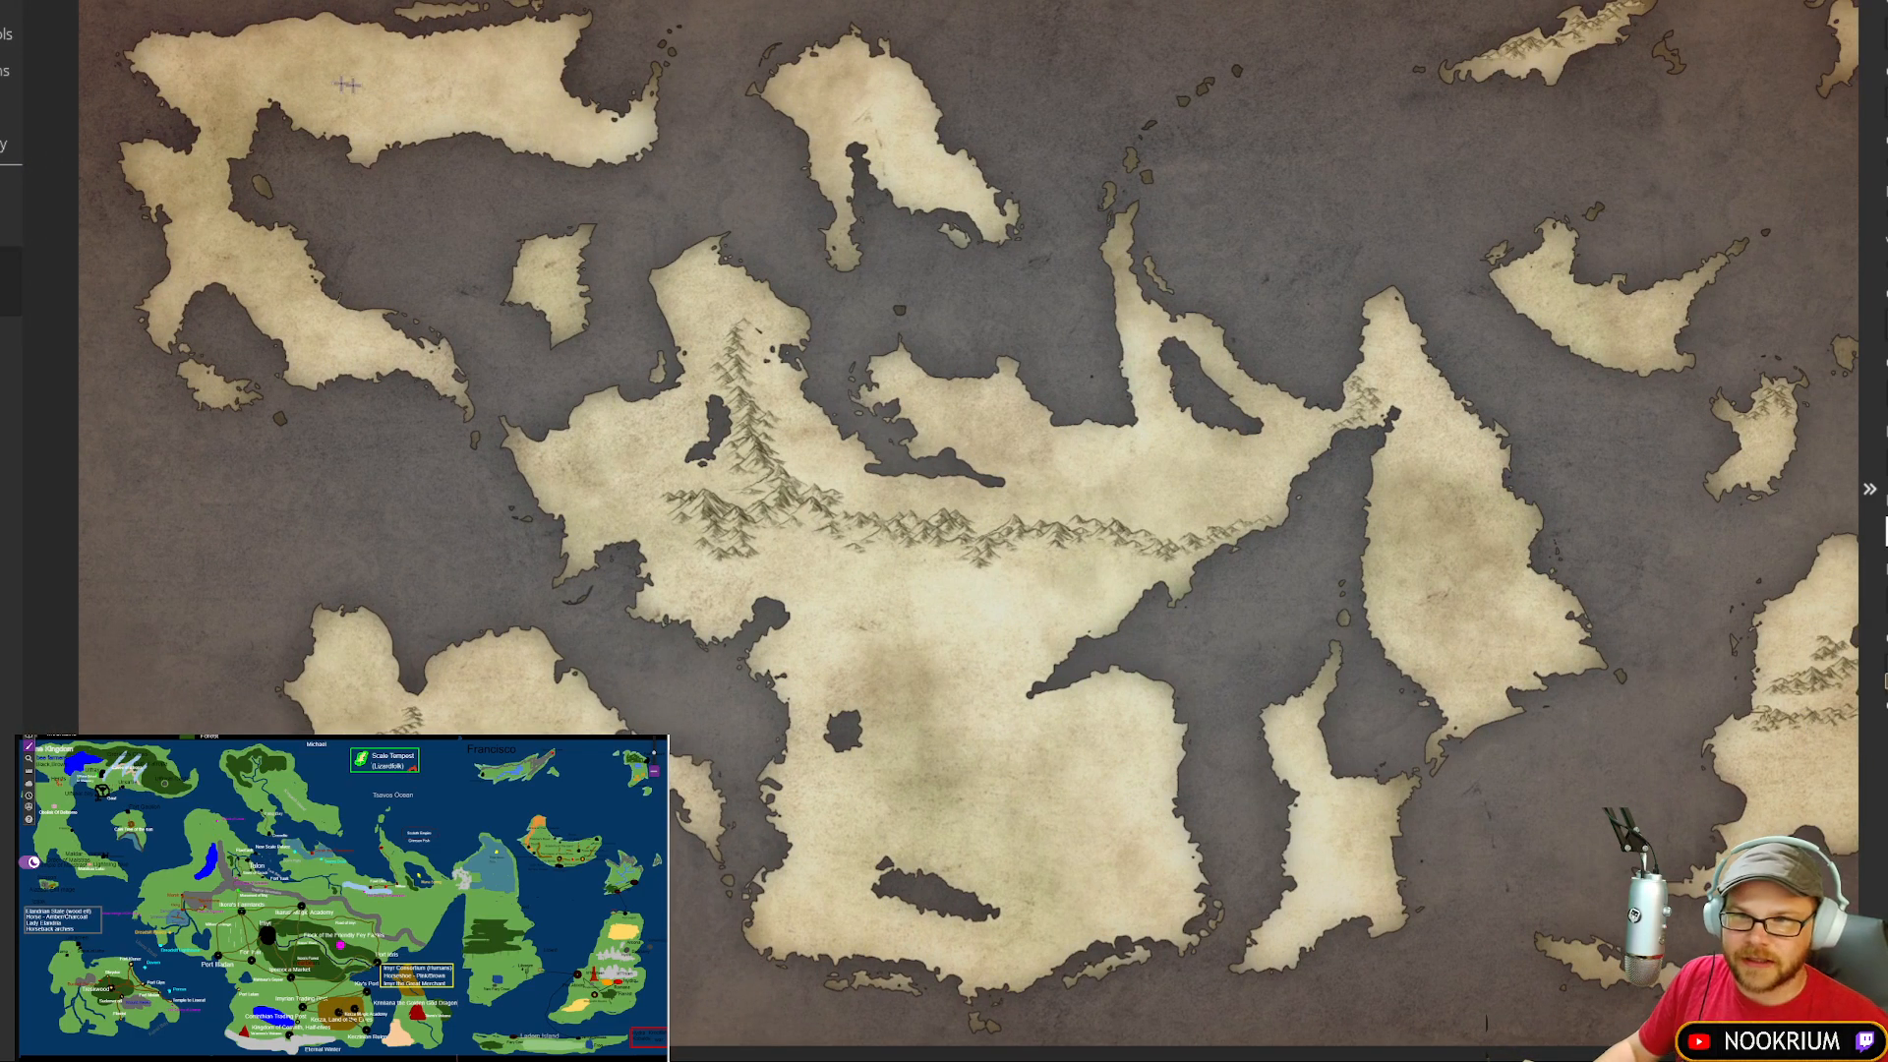
pyautogui.moveTo(753, 327); pyautogui.dragTo(645, 316)
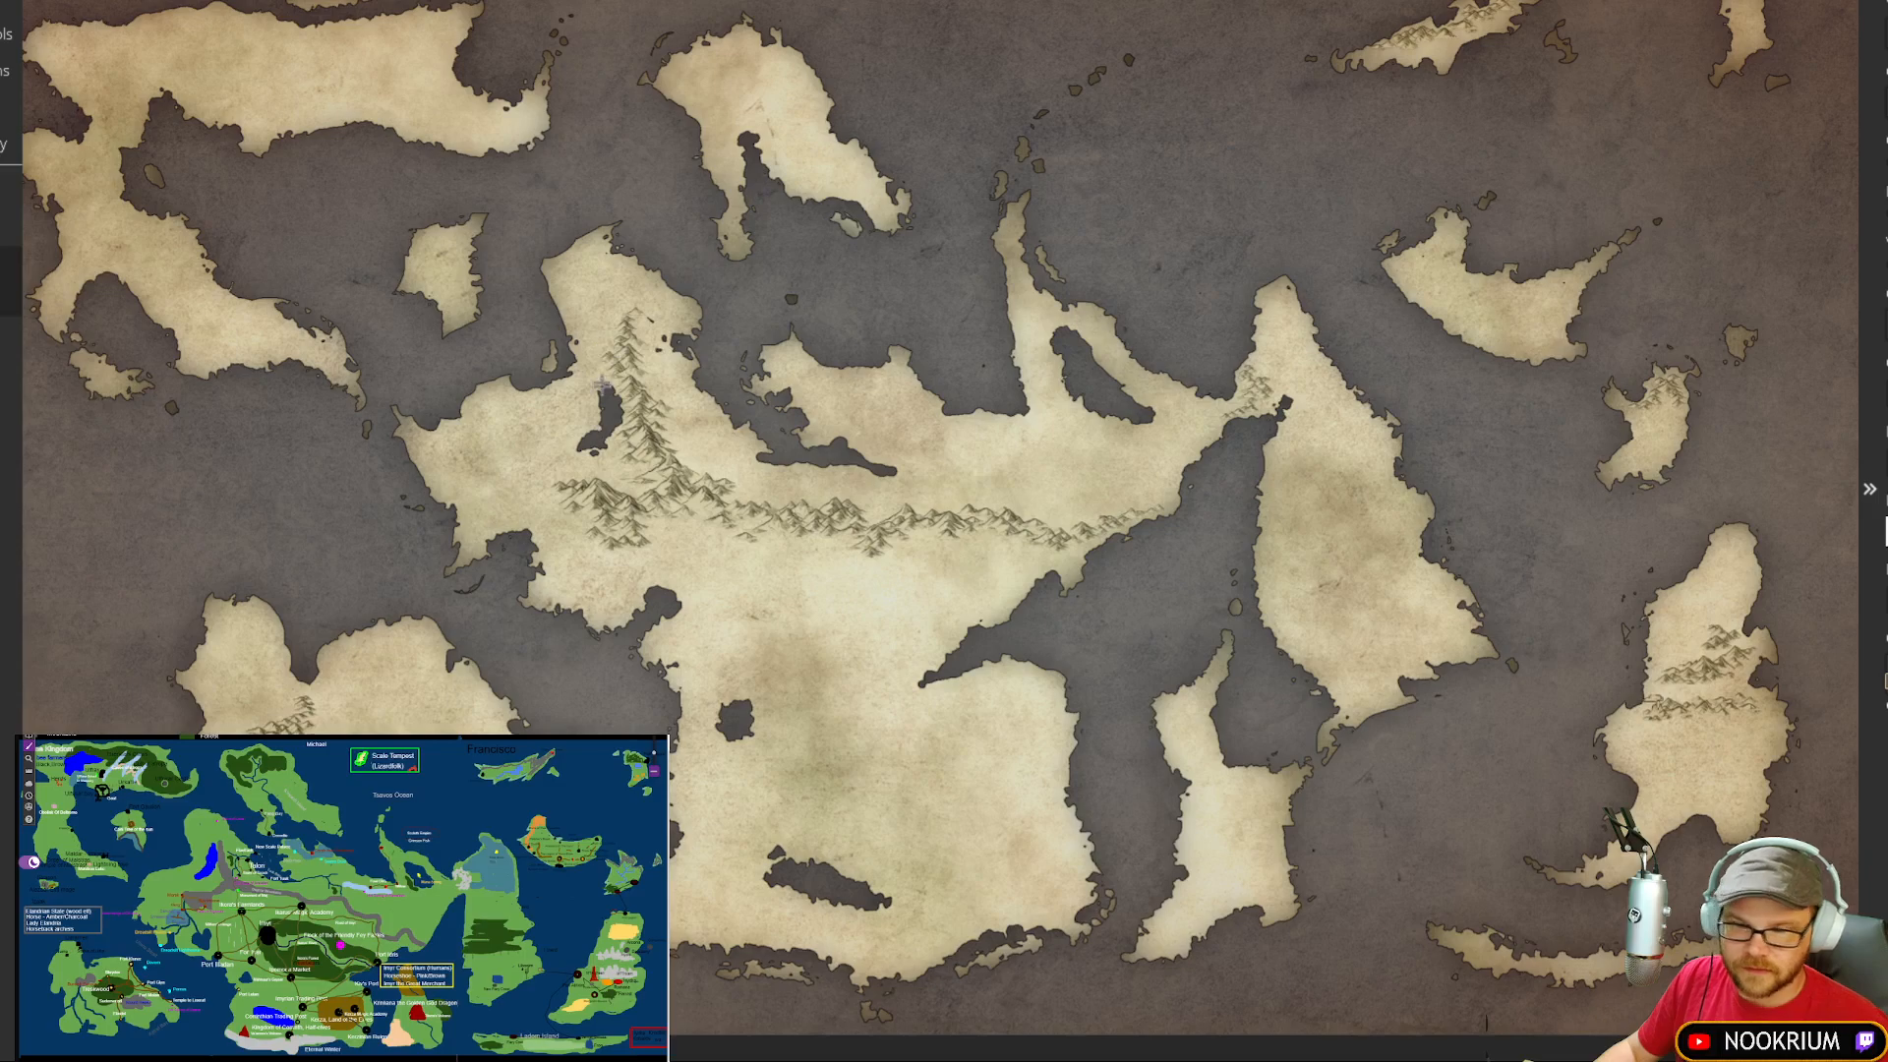
pyautogui.scroll(5, 693, 385)
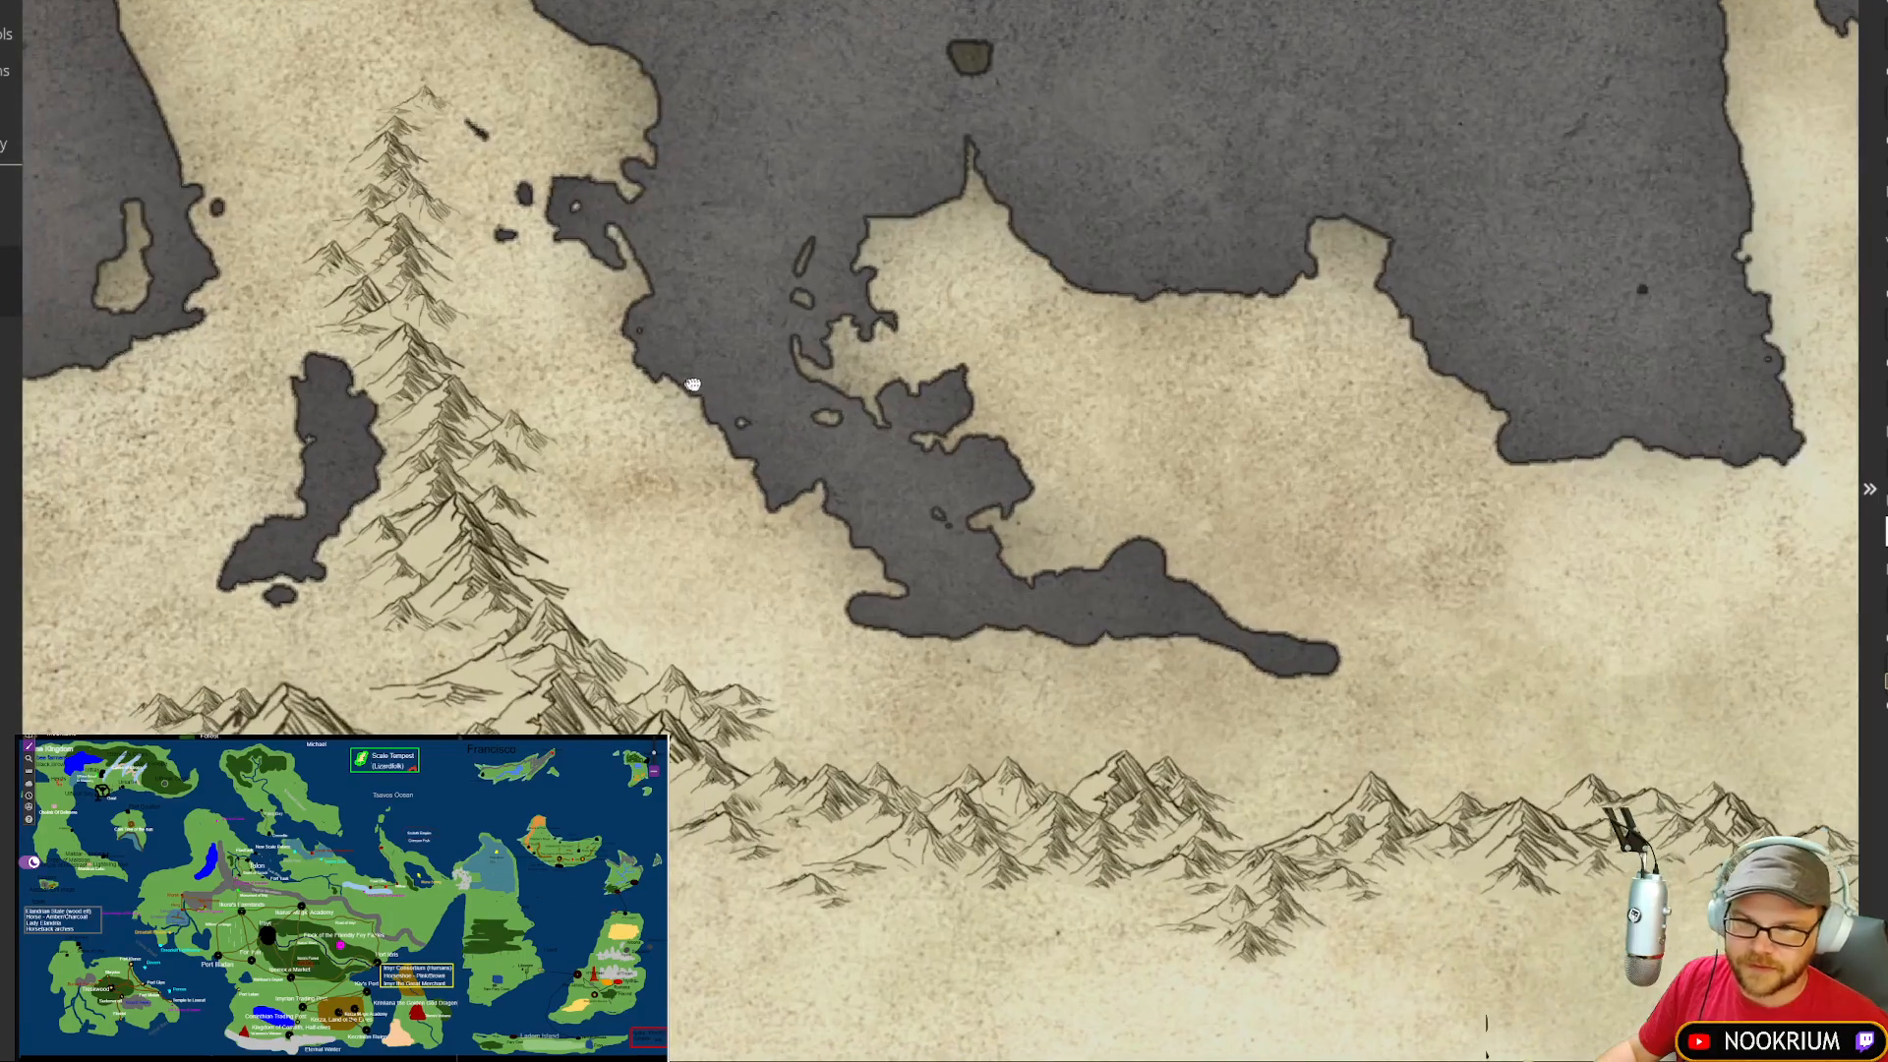
pyautogui.moveTo(693, 385); pyautogui.dragTo(708, 382)
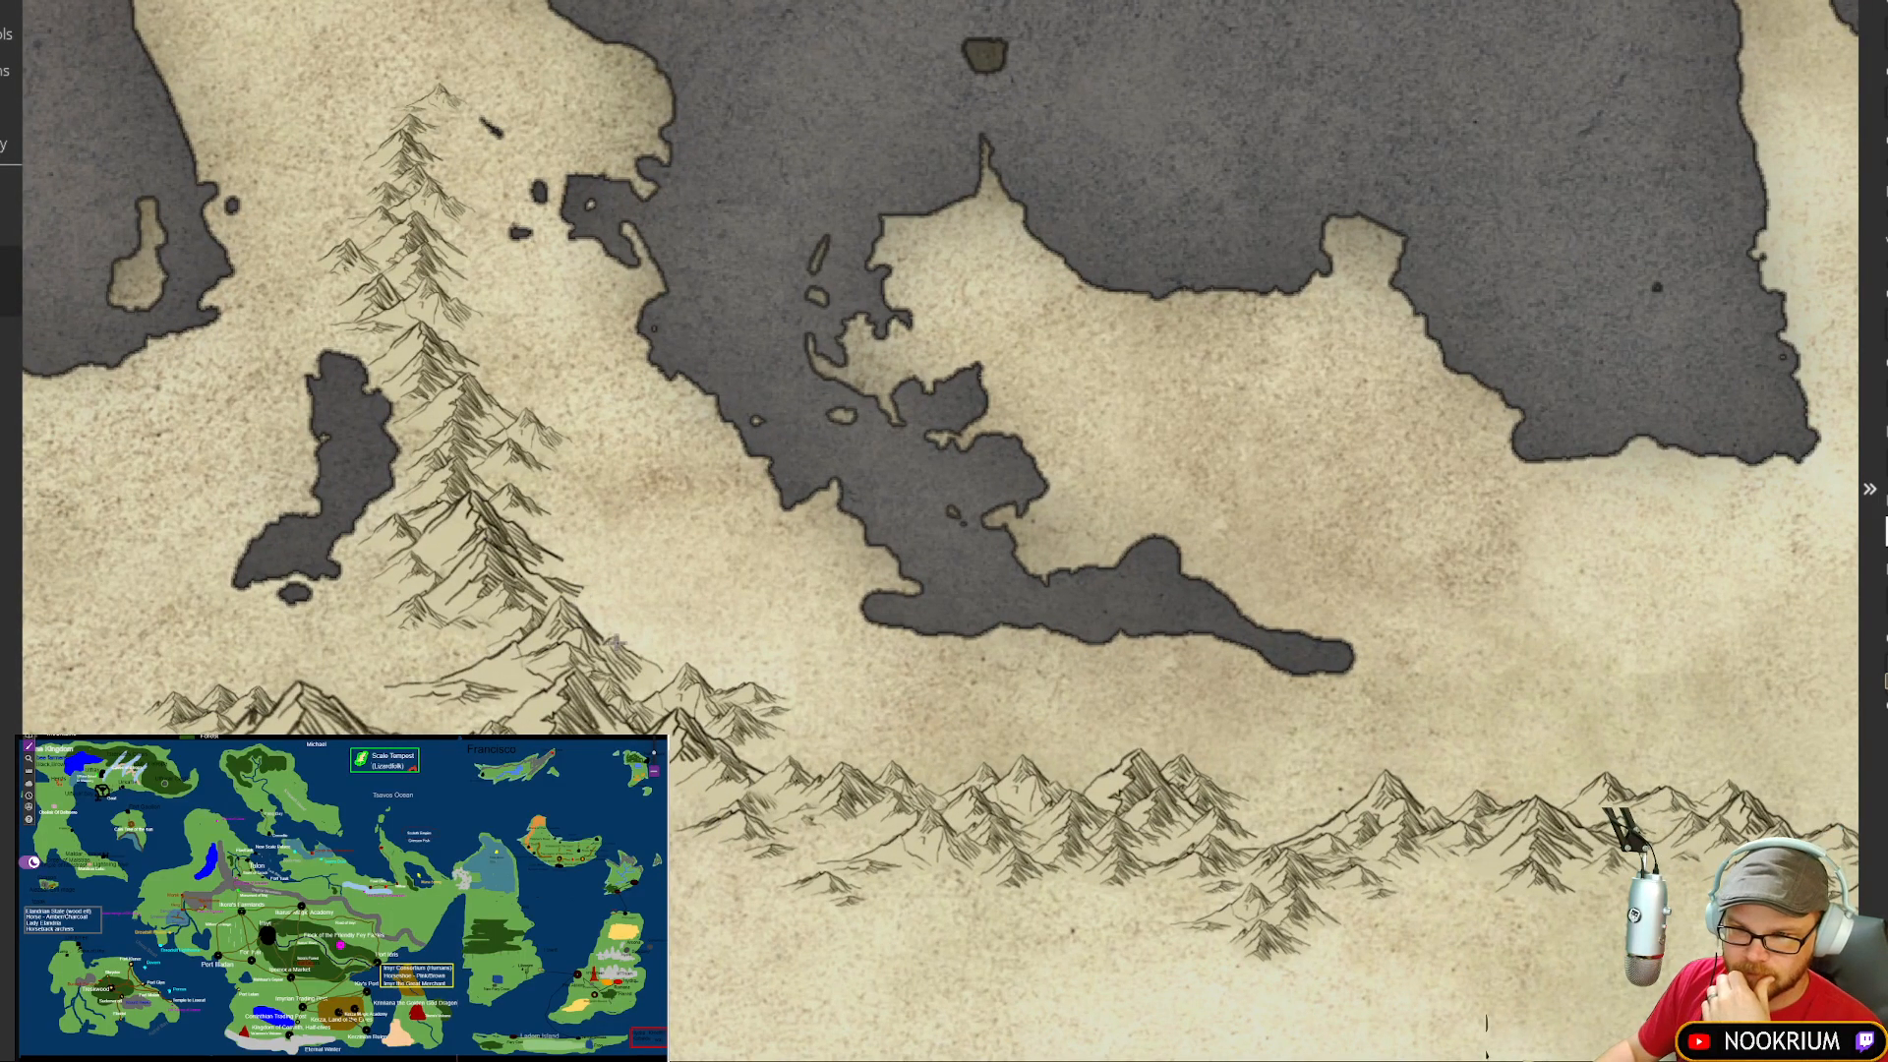
pyautogui.moveTo(604, 635)
pyautogui.mouseDown()
pyautogui.moveTo(629, 580)
pyautogui.moveTo(612, 565)
pyautogui.mouseUp()
pyautogui.hotkey('ctrl', 'z')
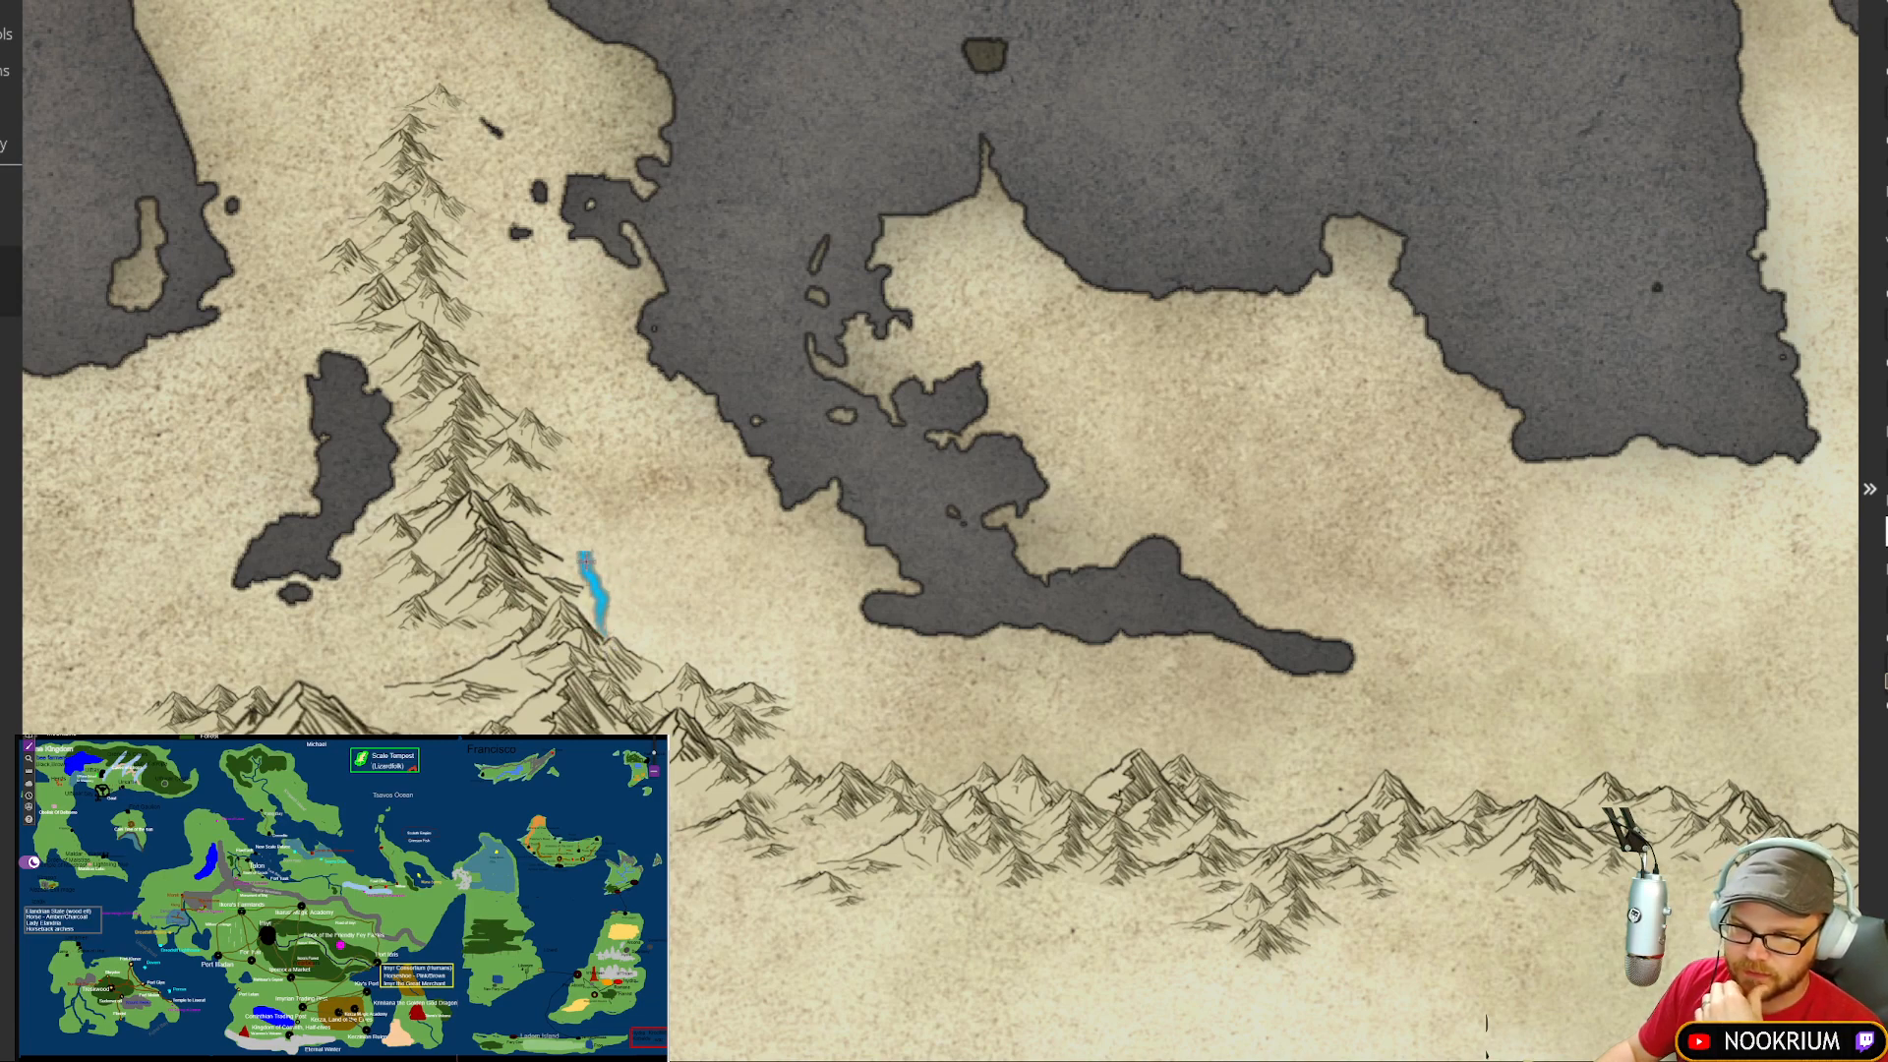
pyautogui.click(578, 562)
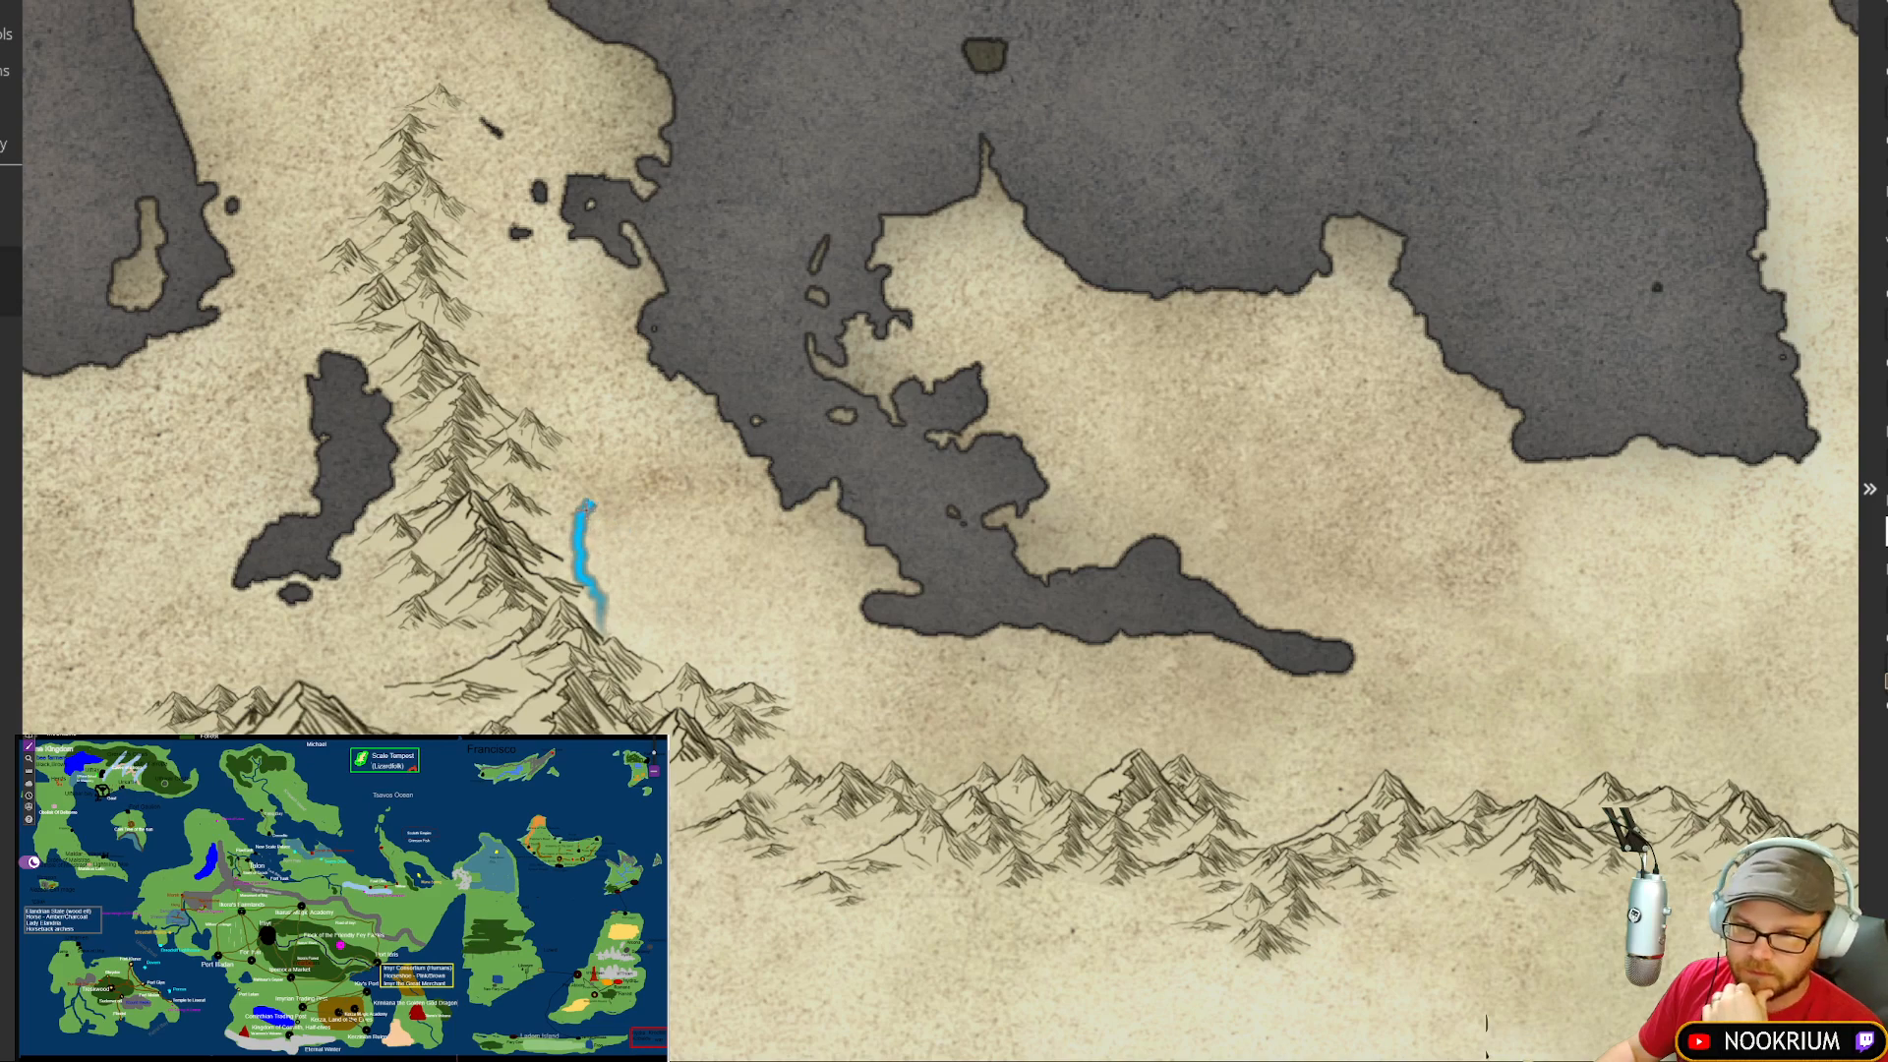
pyautogui.click(568, 518)
pyautogui.click(623, 478)
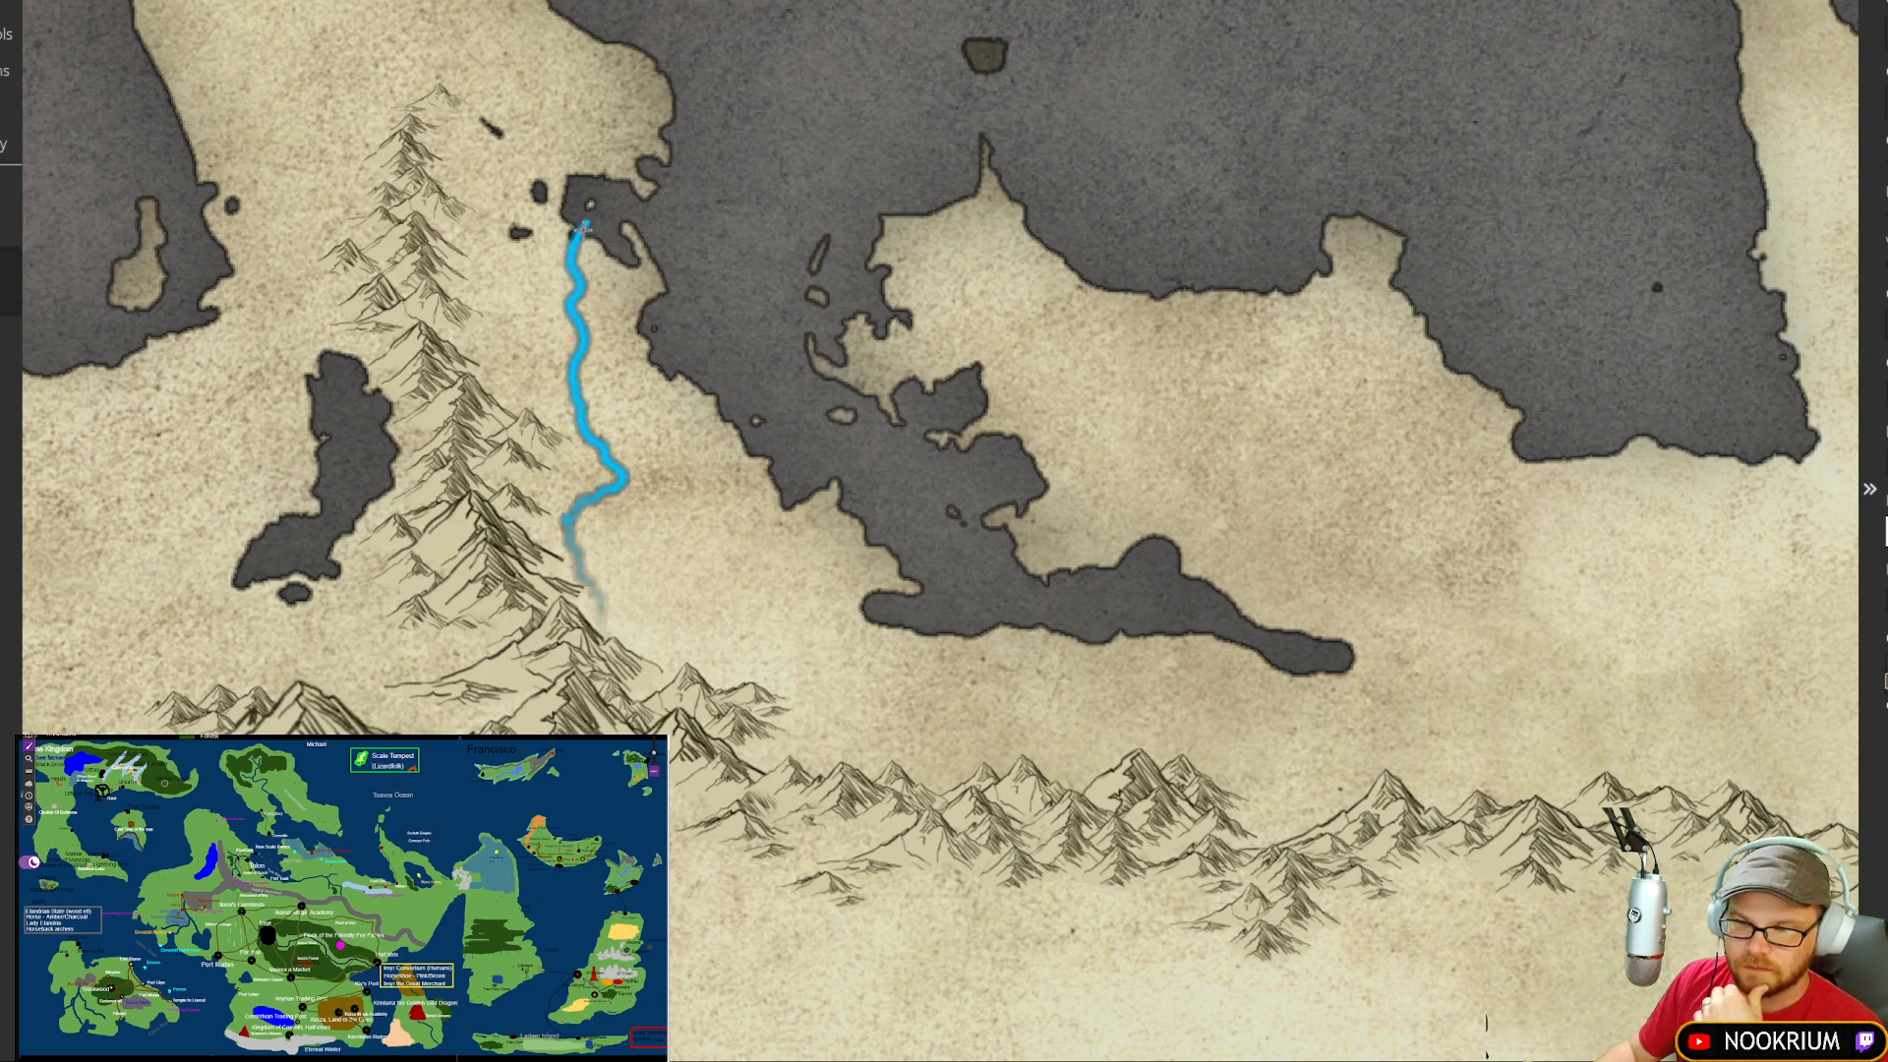
pyautogui.click(589, 218)
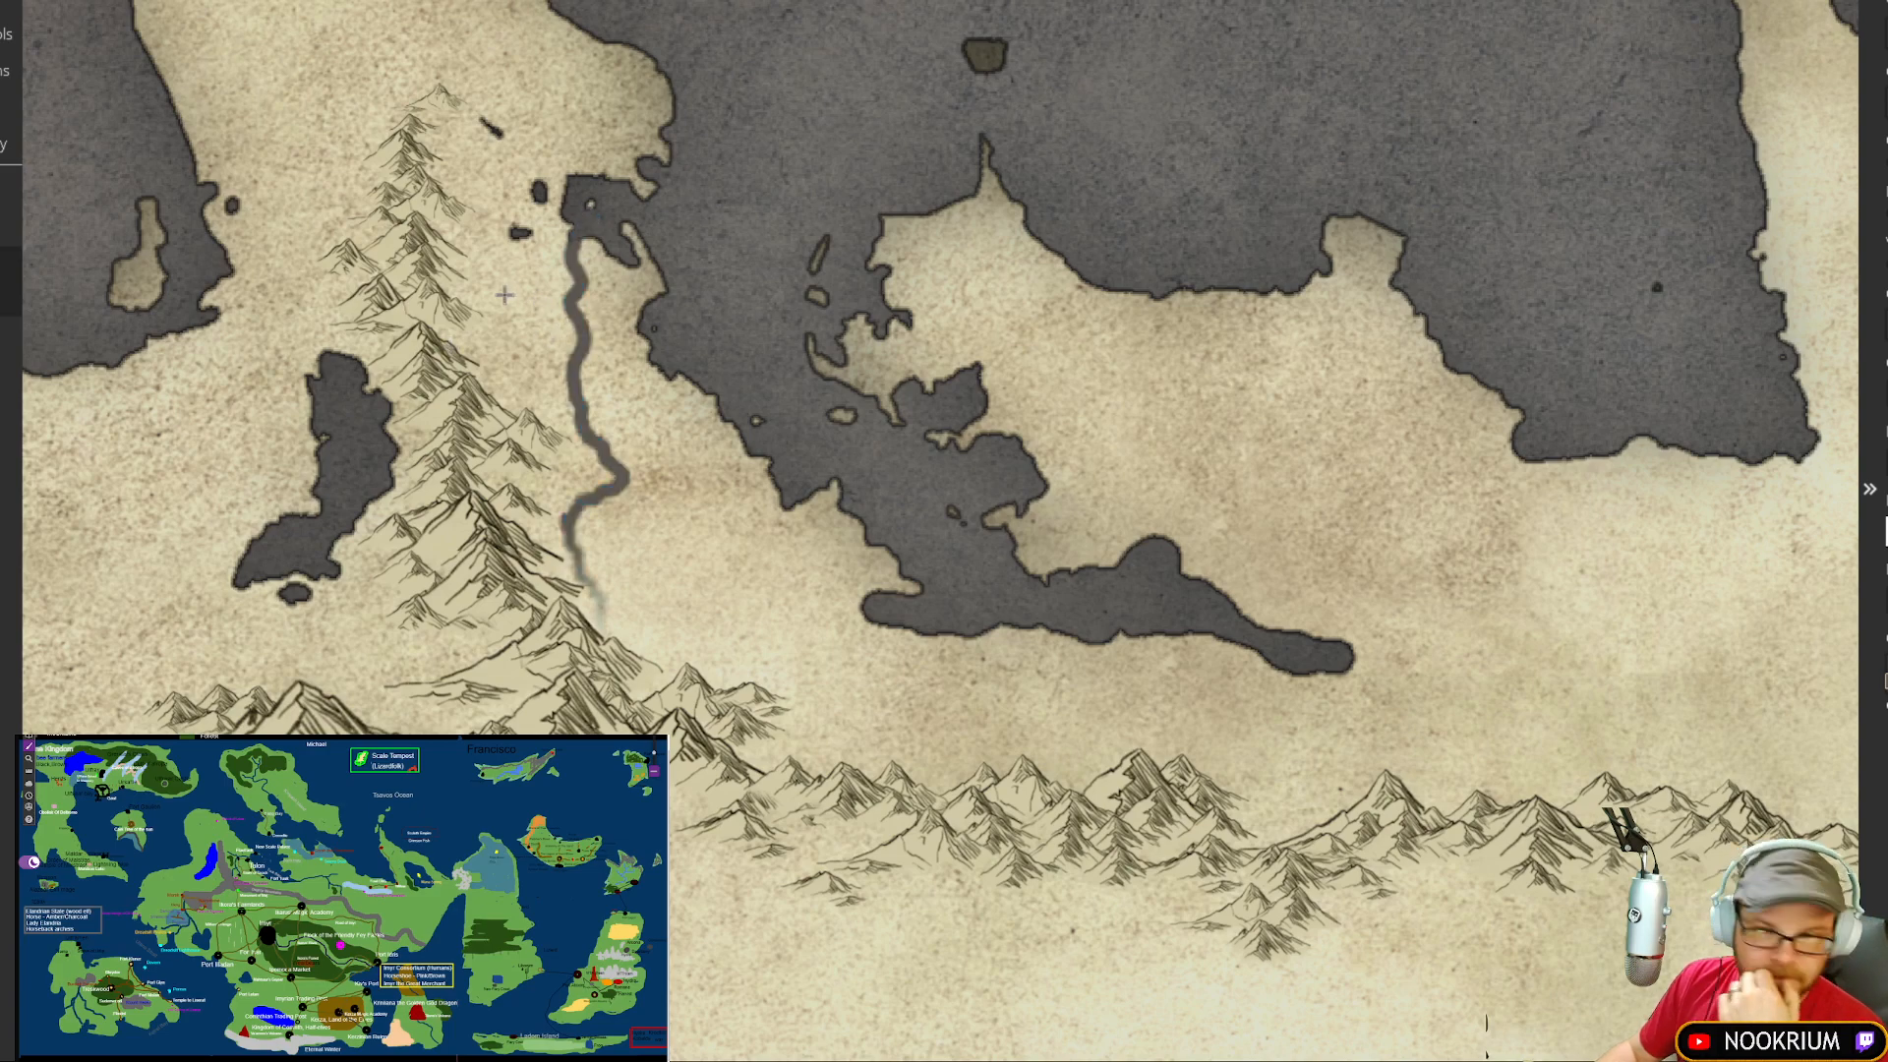
pyautogui.moveTo(493, 282)
pyautogui.mouseDown()
pyautogui.moveTo(507, 355)
pyautogui.moveTo(581, 351)
pyautogui.mouseUp()
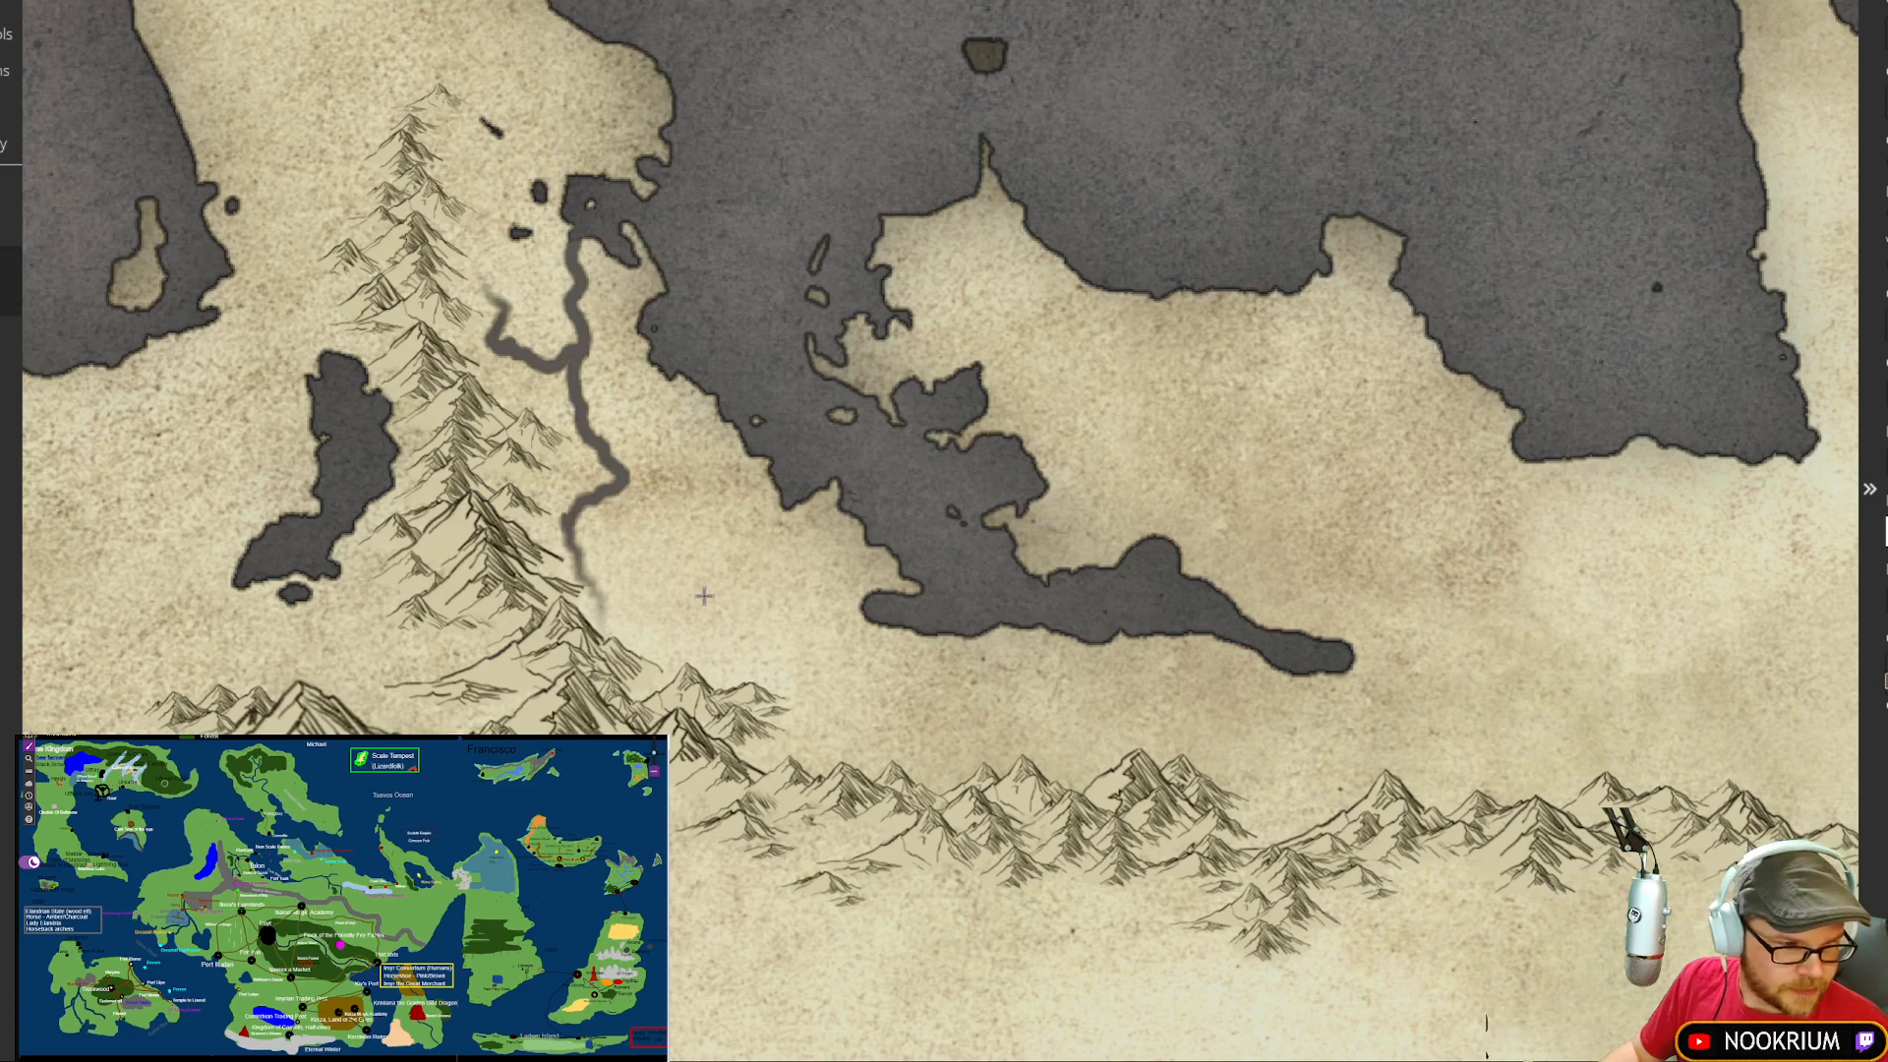
pyautogui.moveTo(648, 558)
pyautogui.mouseDown()
pyautogui.moveTo(670, 513)
pyautogui.moveTo(624, 484)
pyautogui.mouseUp()
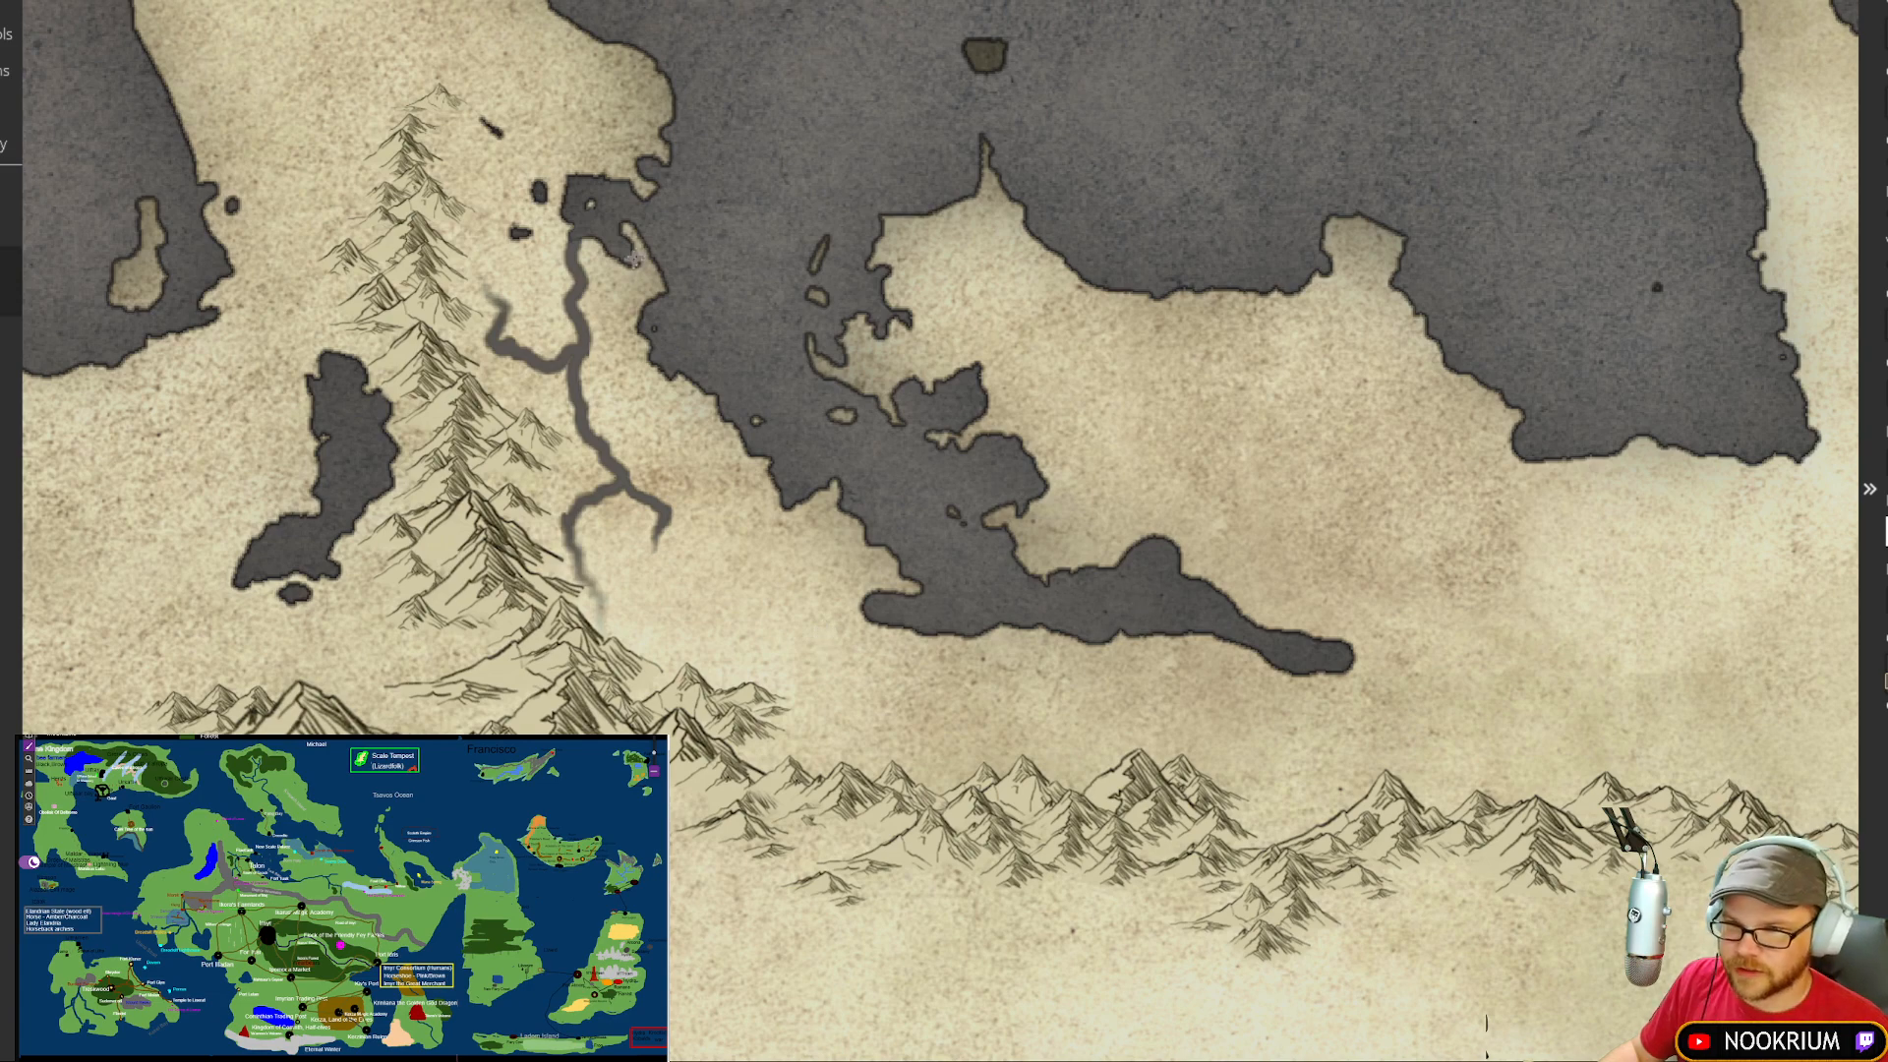
# Step: Draw a winding river from the east-west mountain range to the long inlet's eastern tip, with a northeastern tributary and a short southern one
pyautogui.moveTo(1664, 718); pyautogui.dragTo(1157, 676)
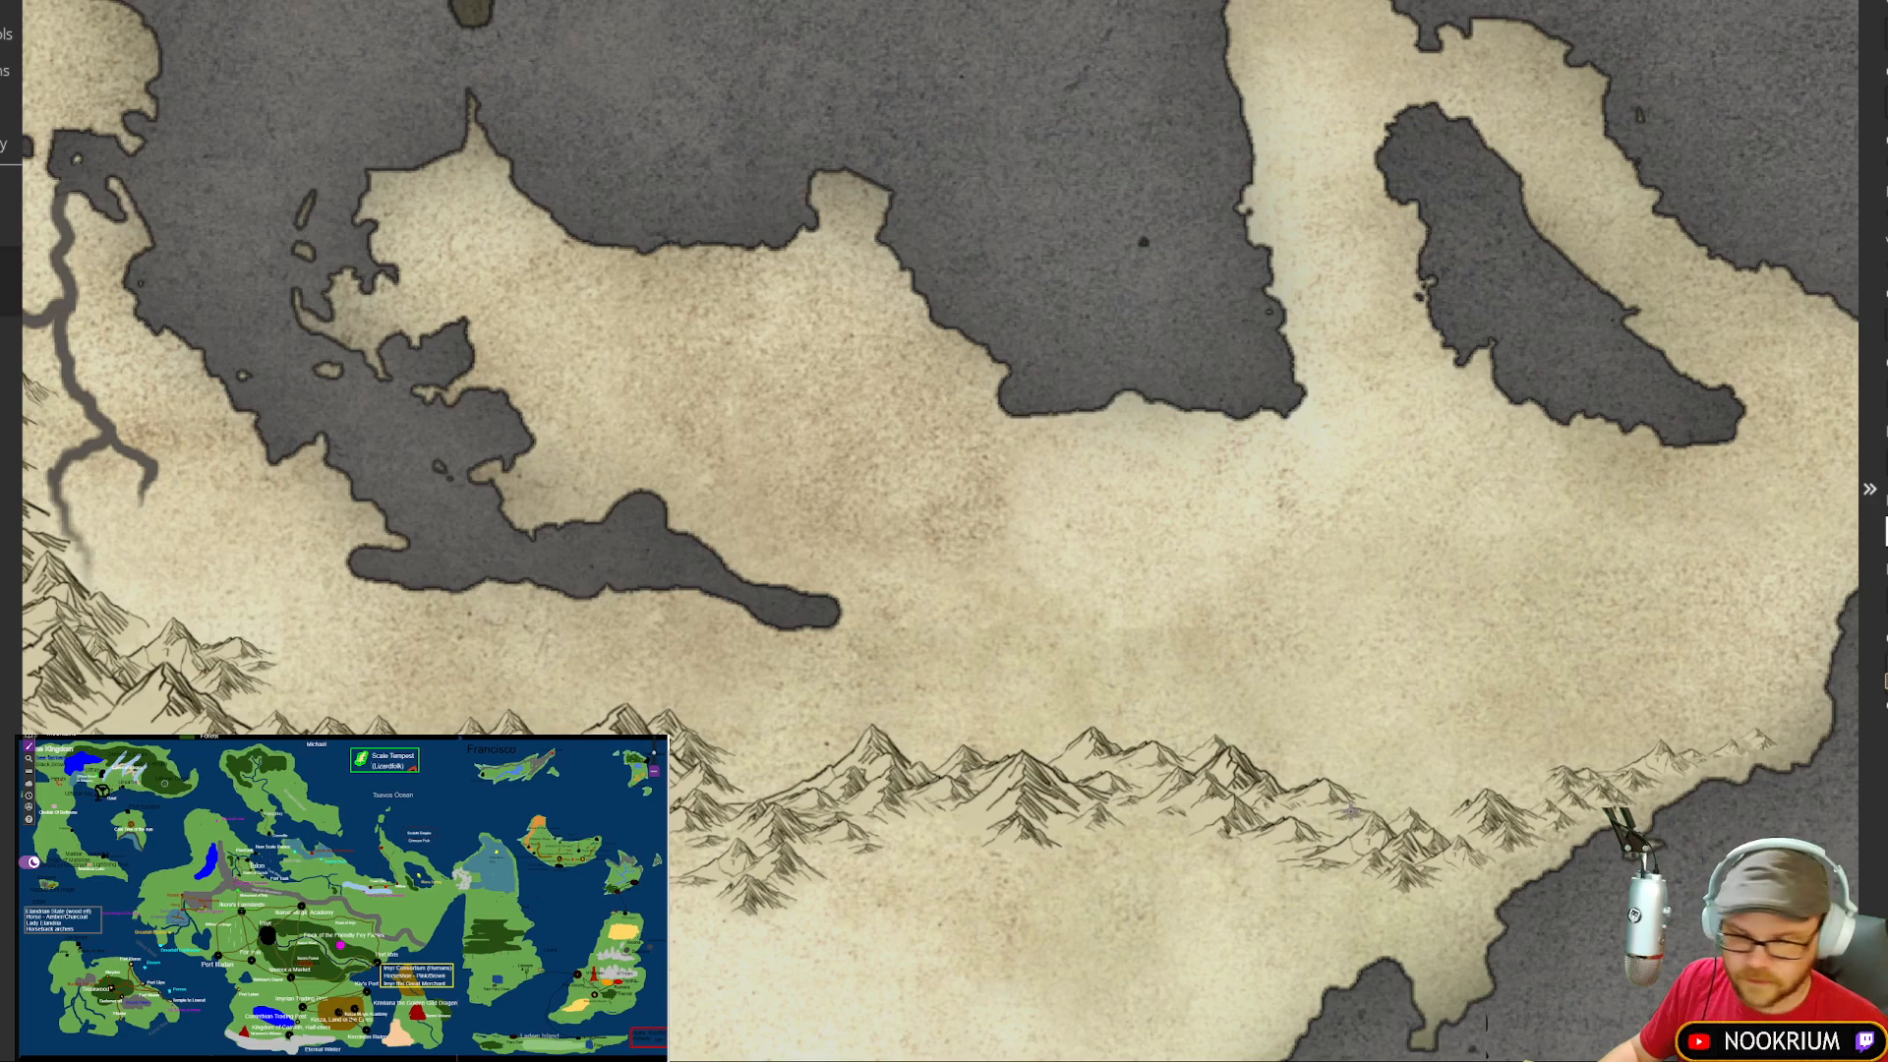
pyautogui.moveTo(1354, 802)
pyautogui.mouseDown()
pyautogui.moveTo(1358, 666)
pyautogui.moveTo(1275, 658)
pyautogui.moveTo(1243, 677)
pyautogui.moveTo(1103, 541)
pyautogui.moveTo(950, 561)
pyautogui.moveTo(836, 611)
pyautogui.mouseUp()
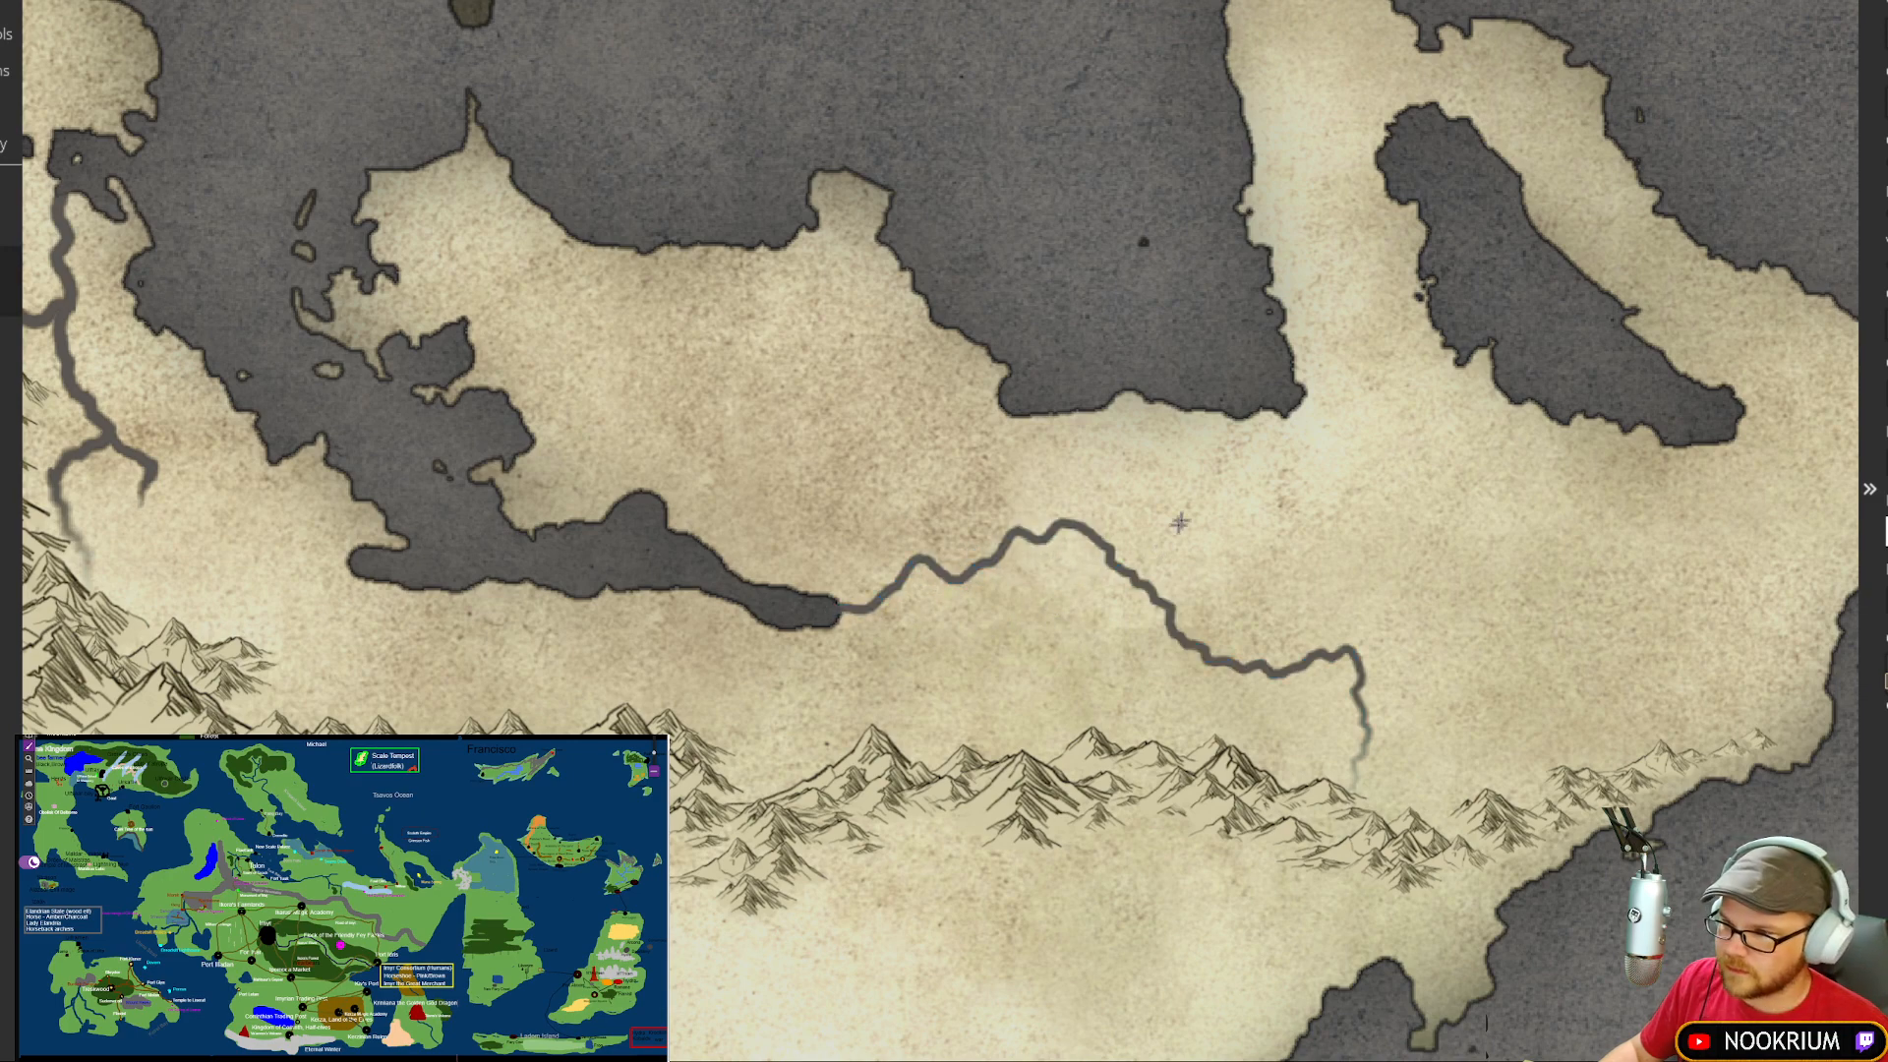
pyautogui.moveTo(1229, 494); pyautogui.dragTo(1077, 528)
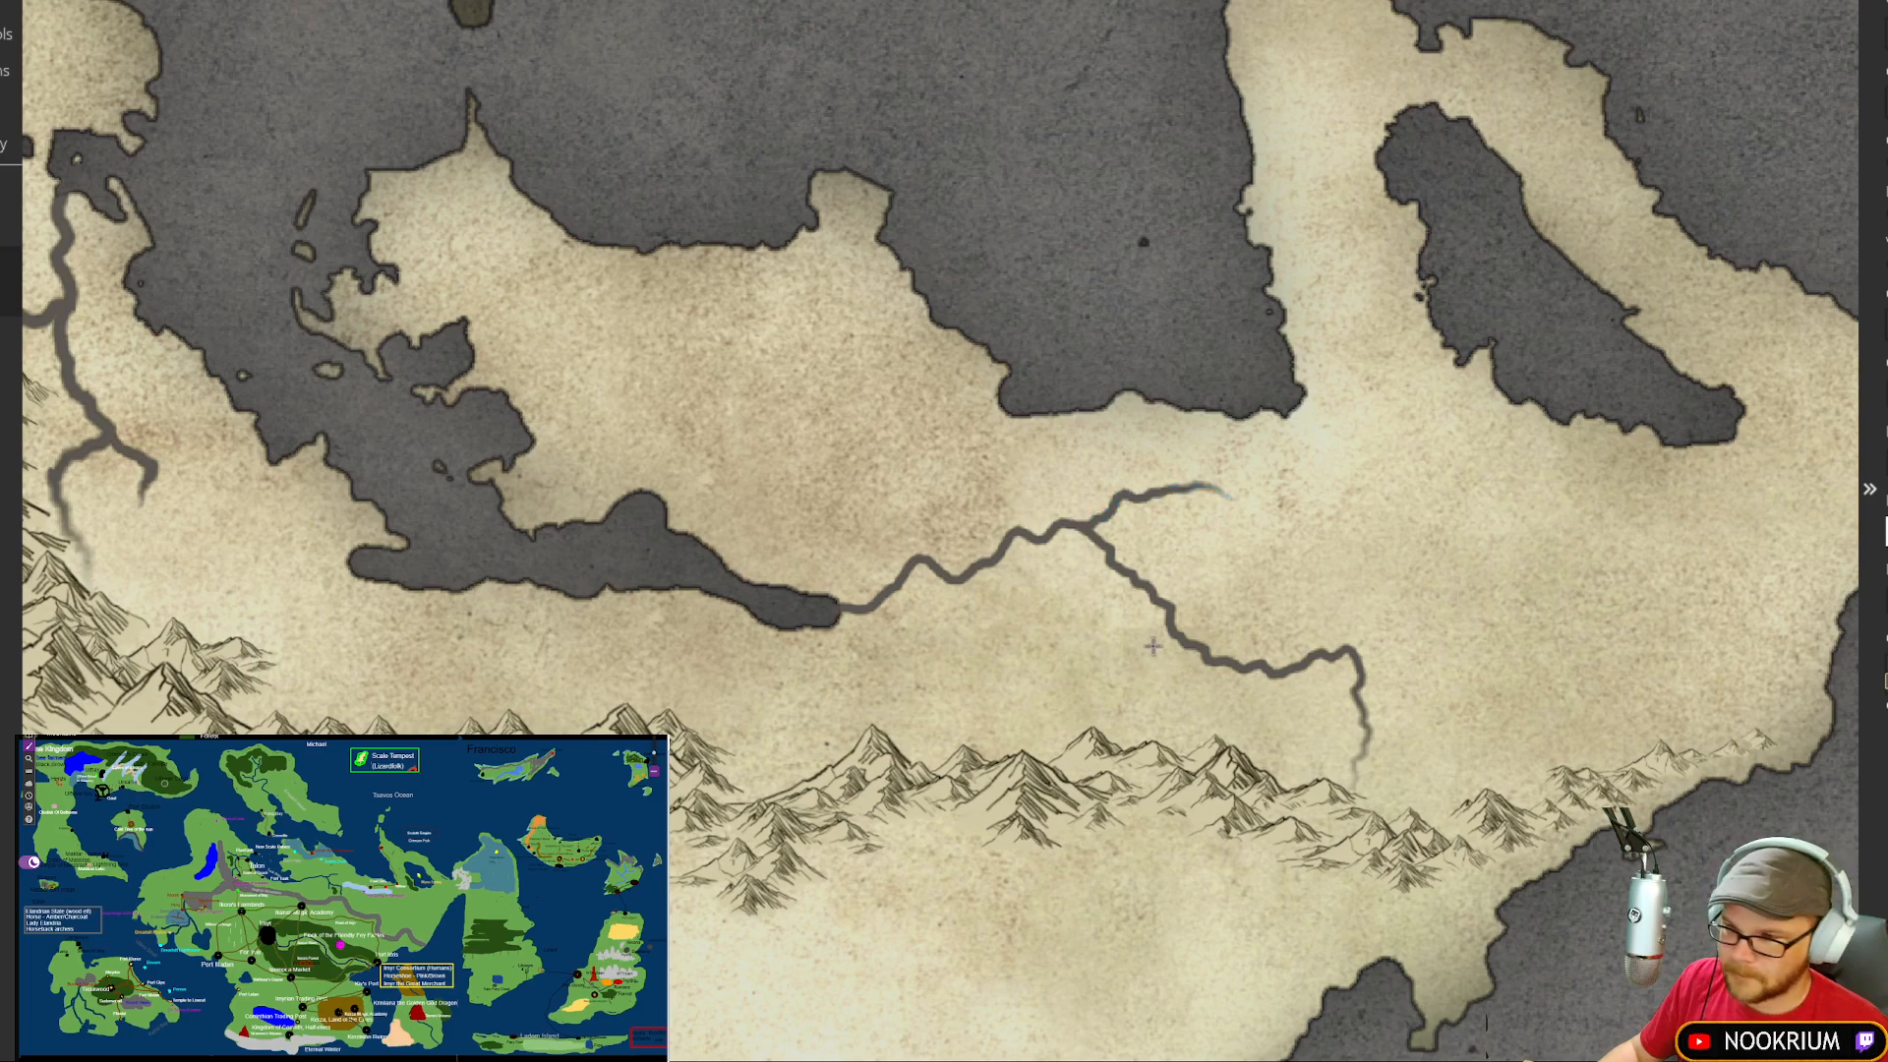
pyautogui.moveTo(1135, 680); pyautogui.dragTo(1172, 637)
pyautogui.moveTo(856, 571); pyautogui.dragTo(1068, 494)
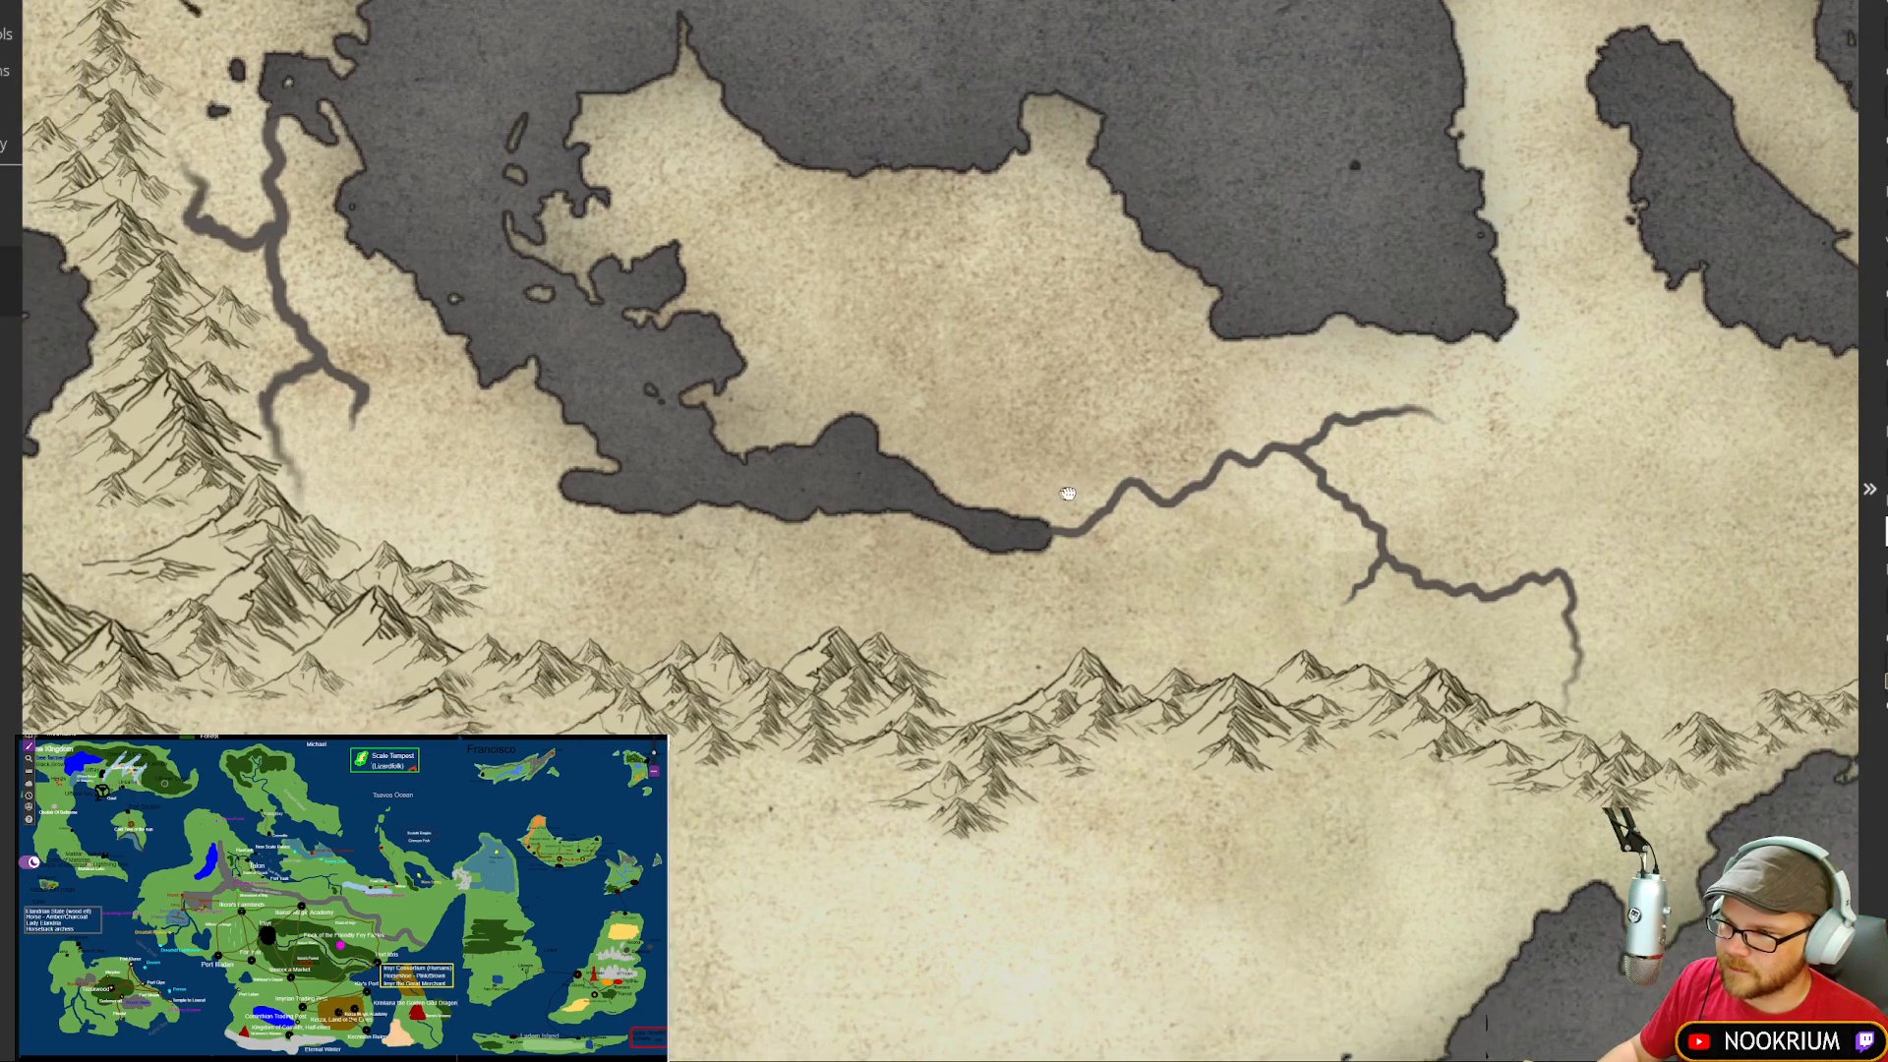
# Step: Draw a winding river from the northern island's interior south to the head of its narrow inlet, with a northern fork and a western tributary
pyautogui.scroll(-5, 1047, 398)
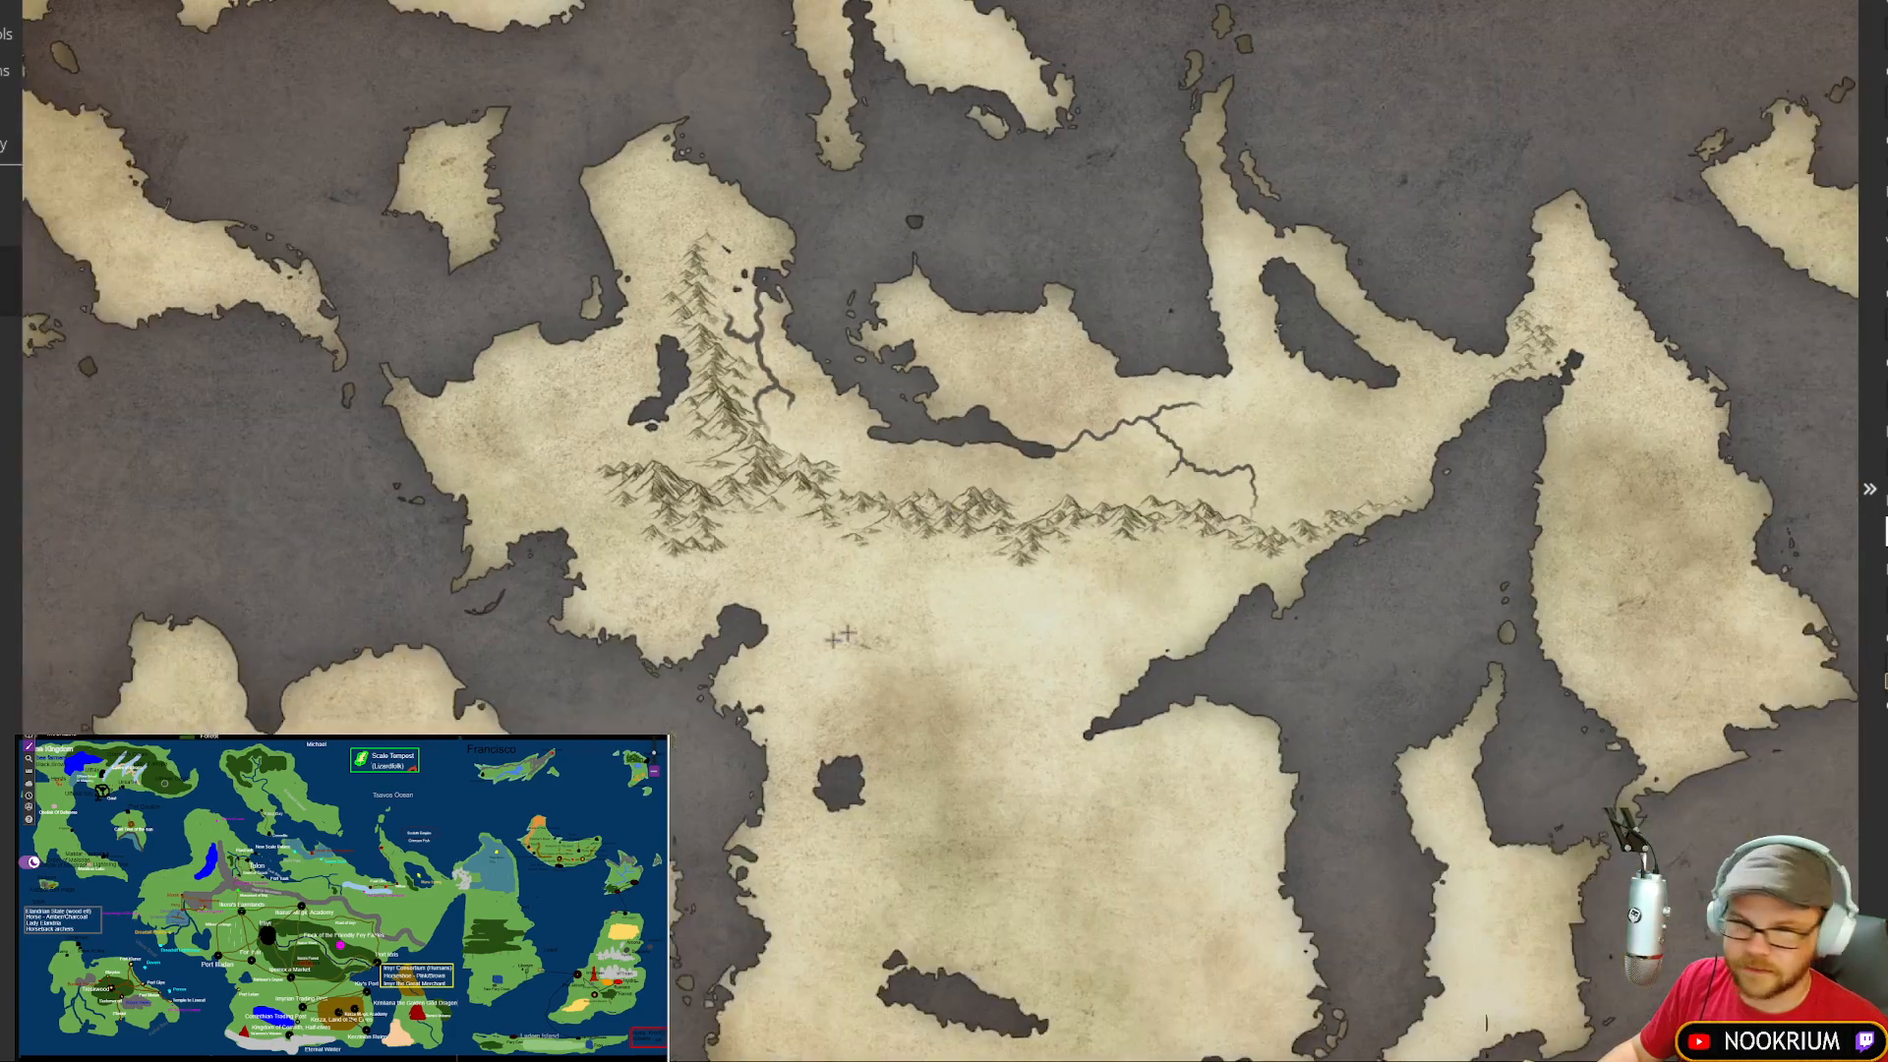
pyautogui.moveTo(851, 251); pyautogui.dragTo(947, 591)
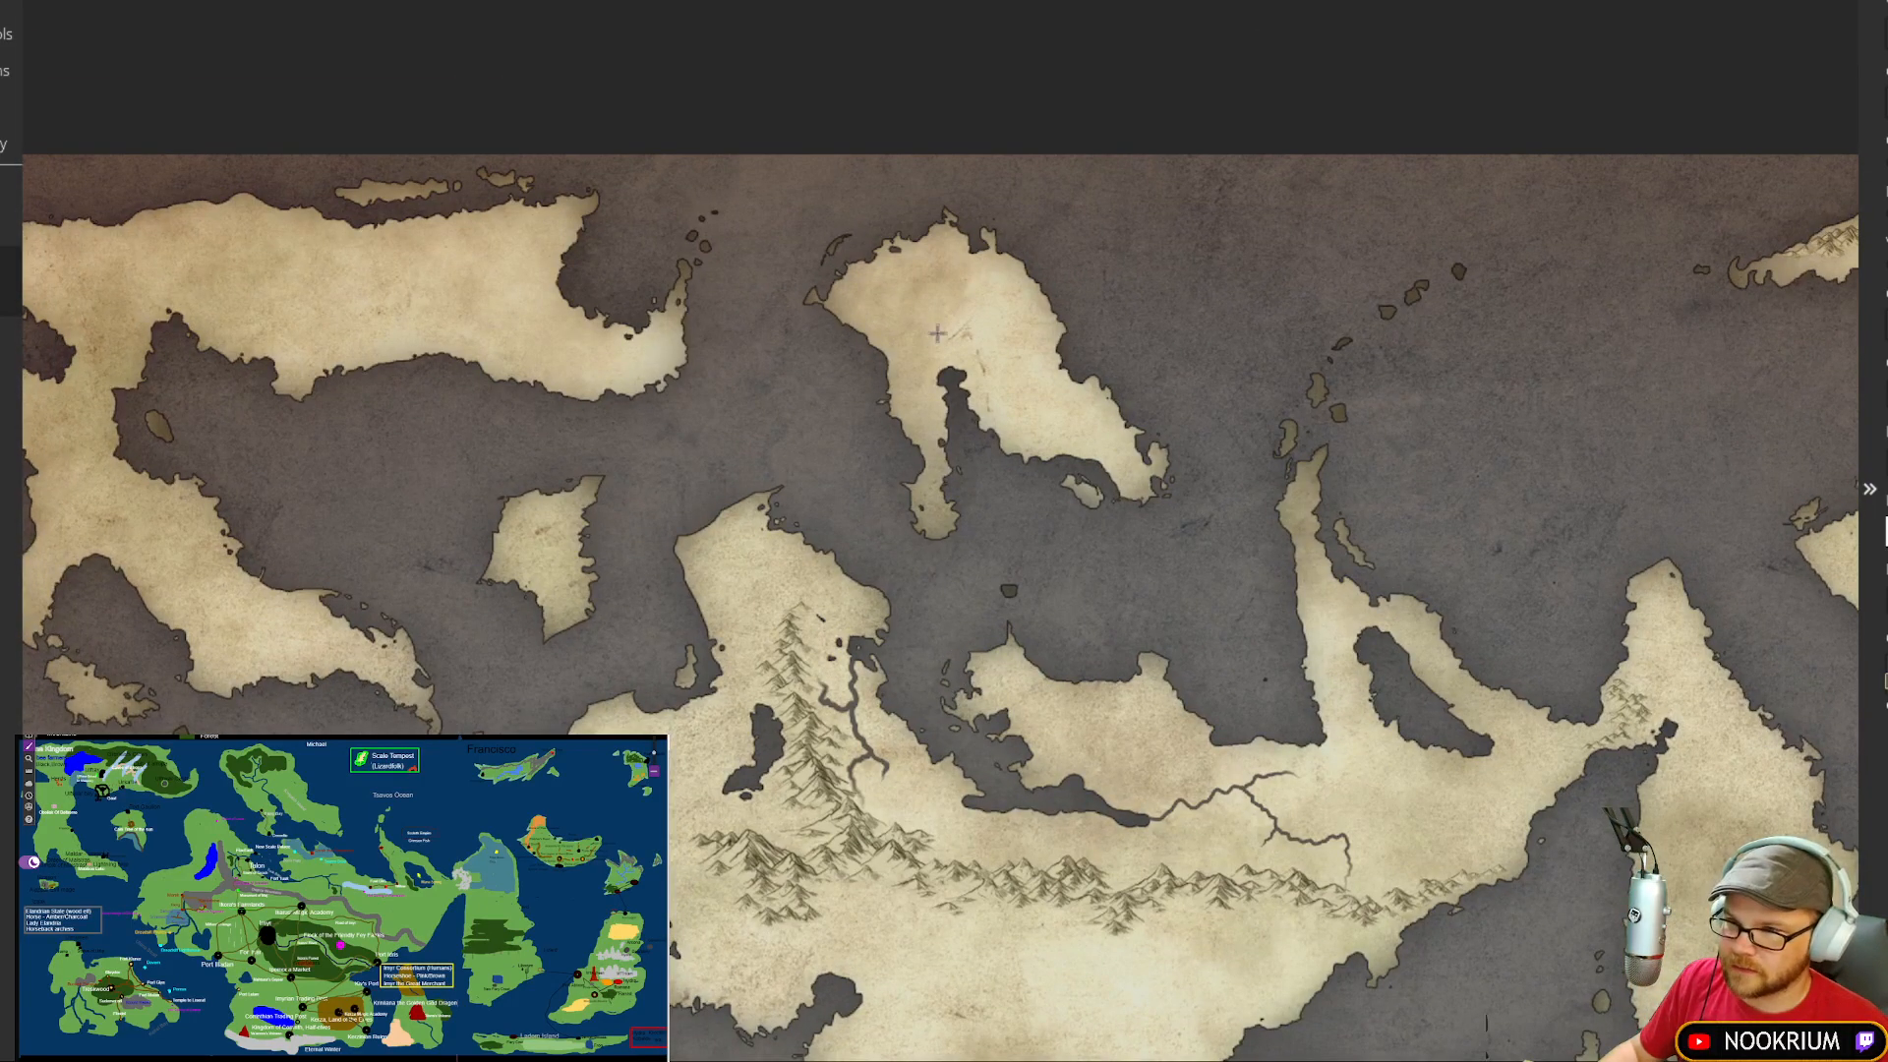
pyautogui.scroll(5, 937, 333)
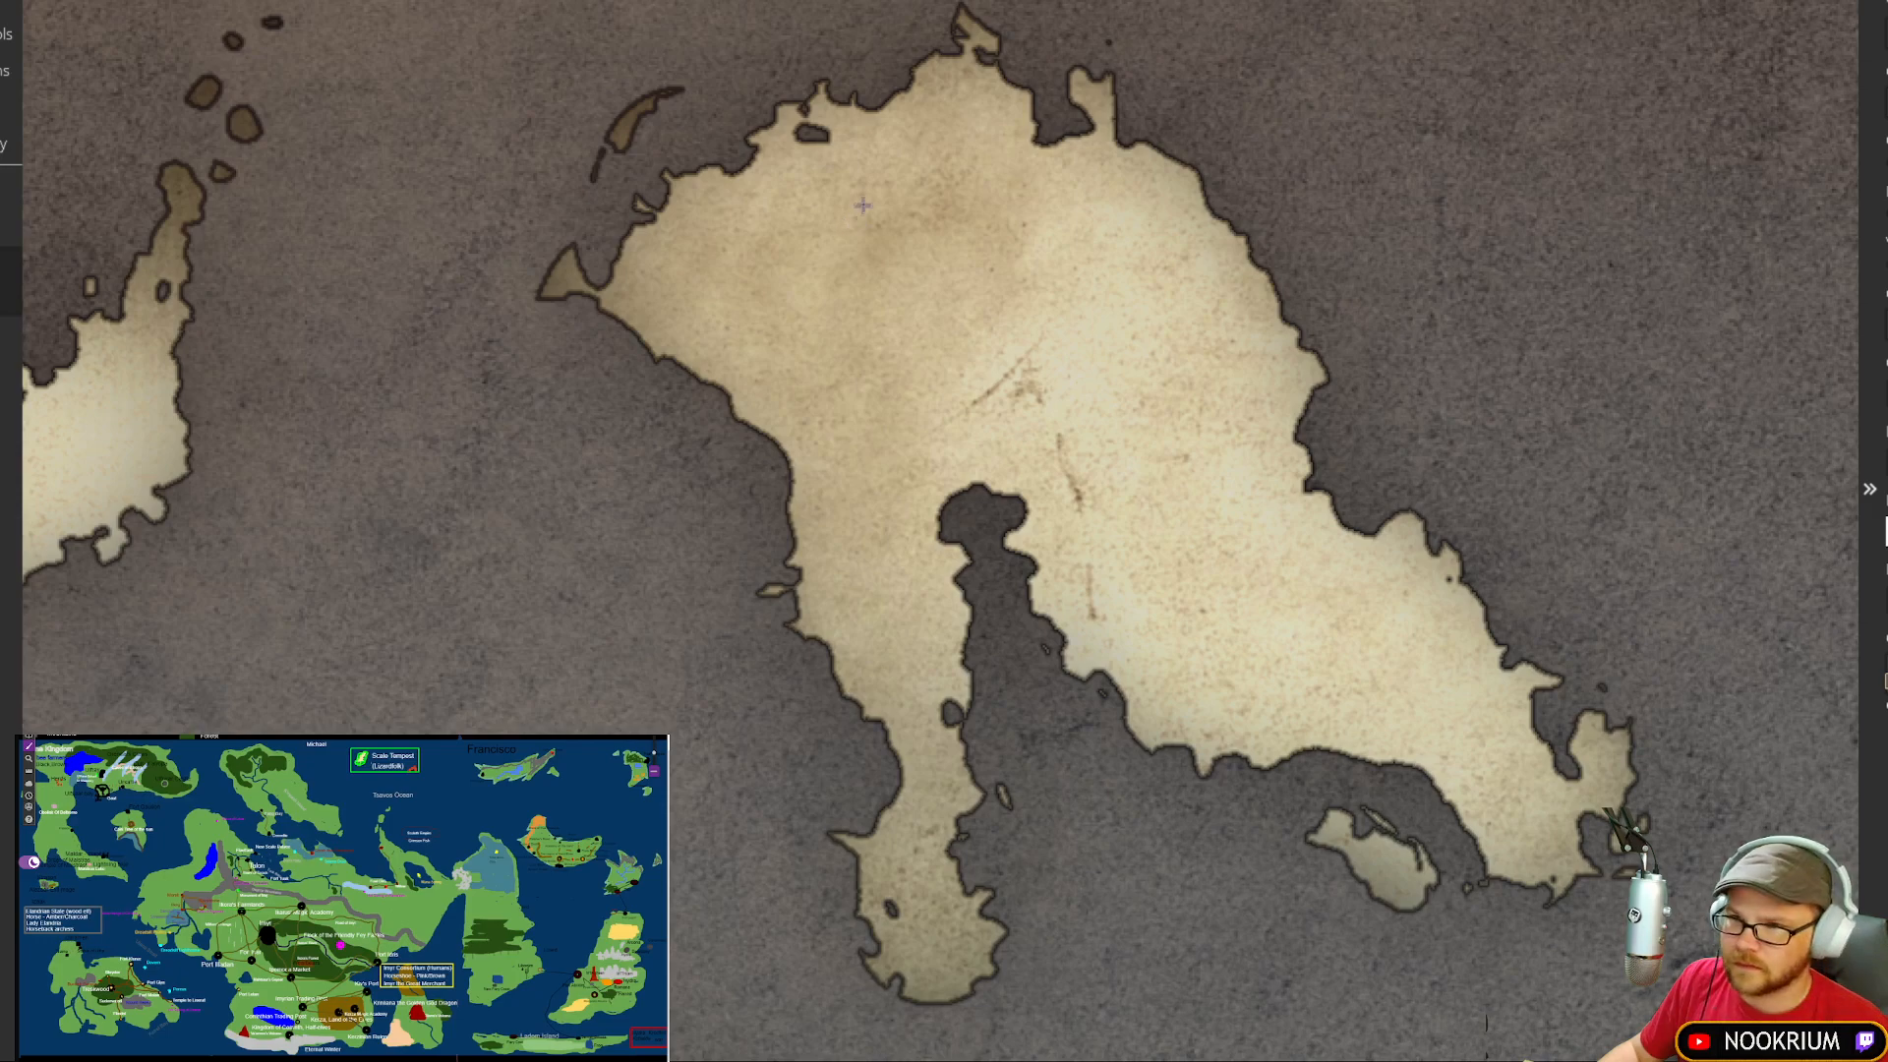
pyautogui.moveTo(857, 204)
pyautogui.mouseDown()
pyautogui.moveTo(920, 271)
pyautogui.moveTo(862, 335)
pyautogui.moveTo(866, 366)
pyautogui.moveTo(889, 404)
pyautogui.moveTo(996, 355)
pyautogui.moveTo(953, 432)
pyautogui.moveTo(996, 393)
pyautogui.mouseUp()
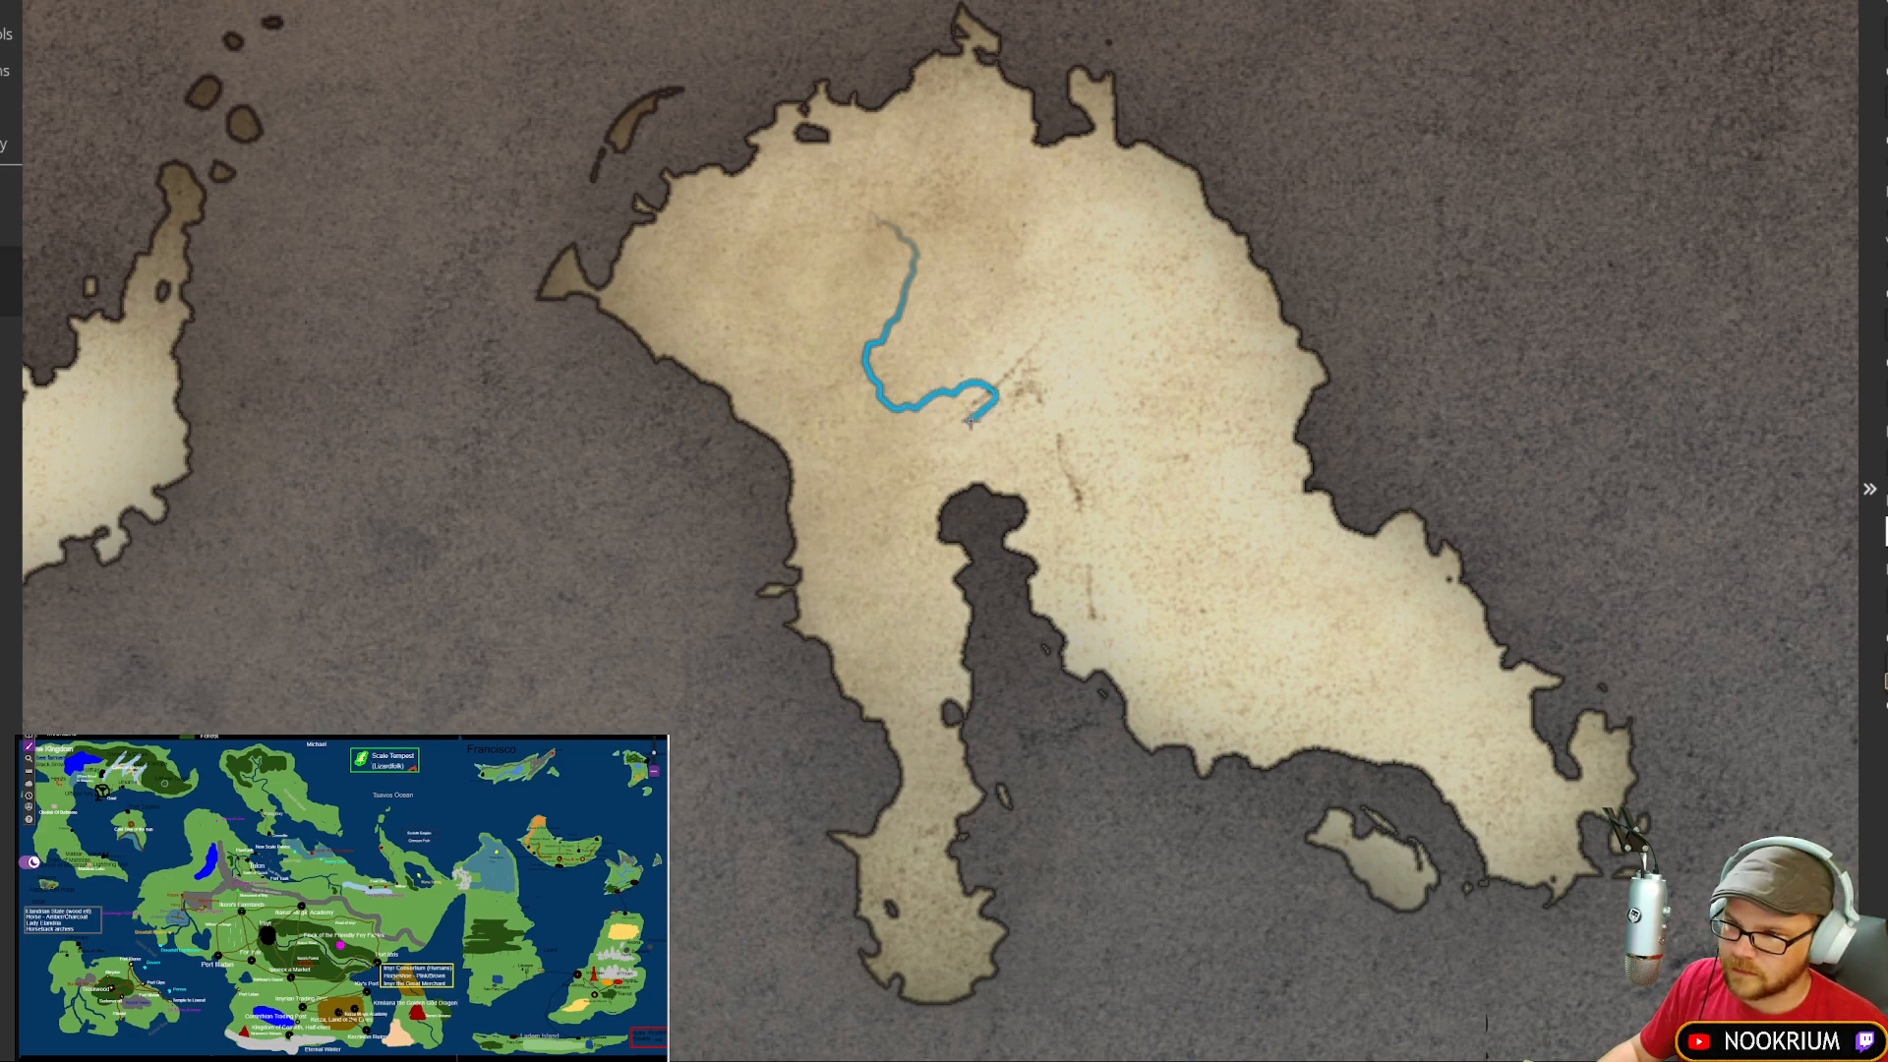
pyautogui.moveTo(959, 475); pyautogui.dragTo(974, 492)
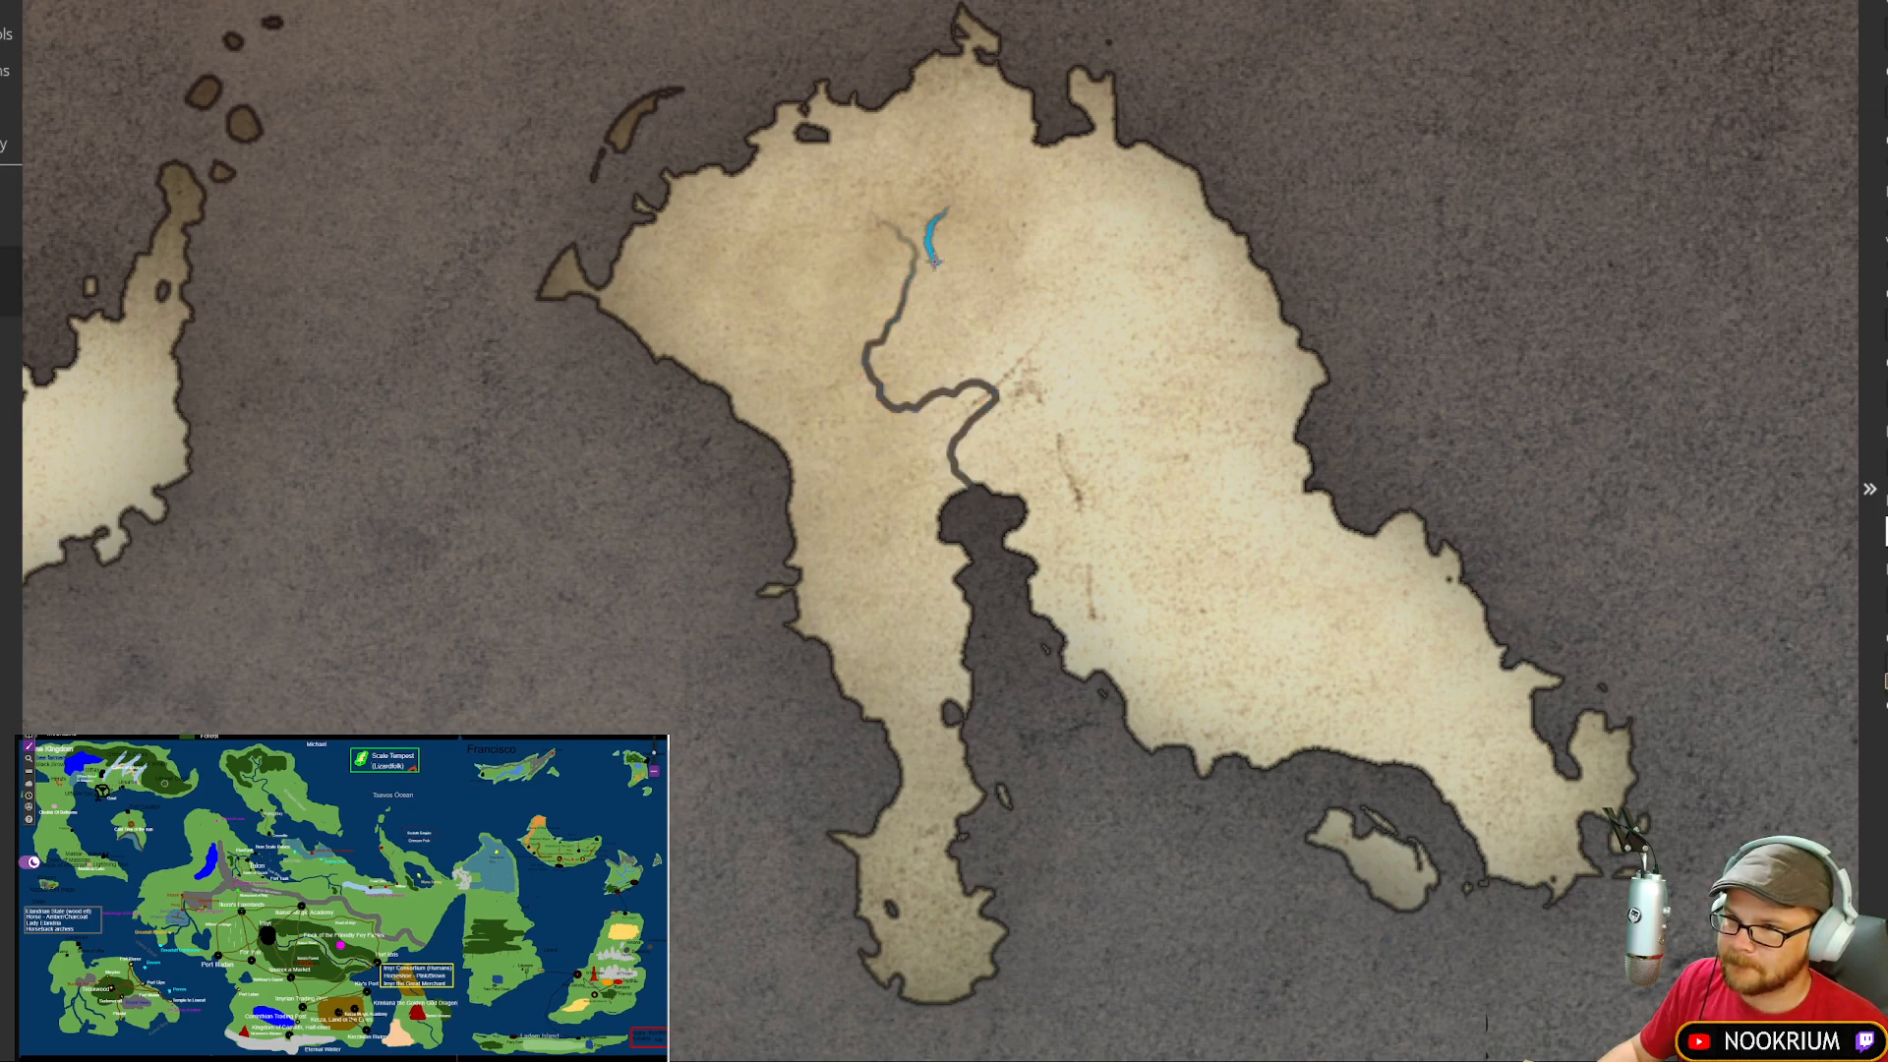
pyautogui.moveTo(907, 284); pyautogui.dragTo(906, 283)
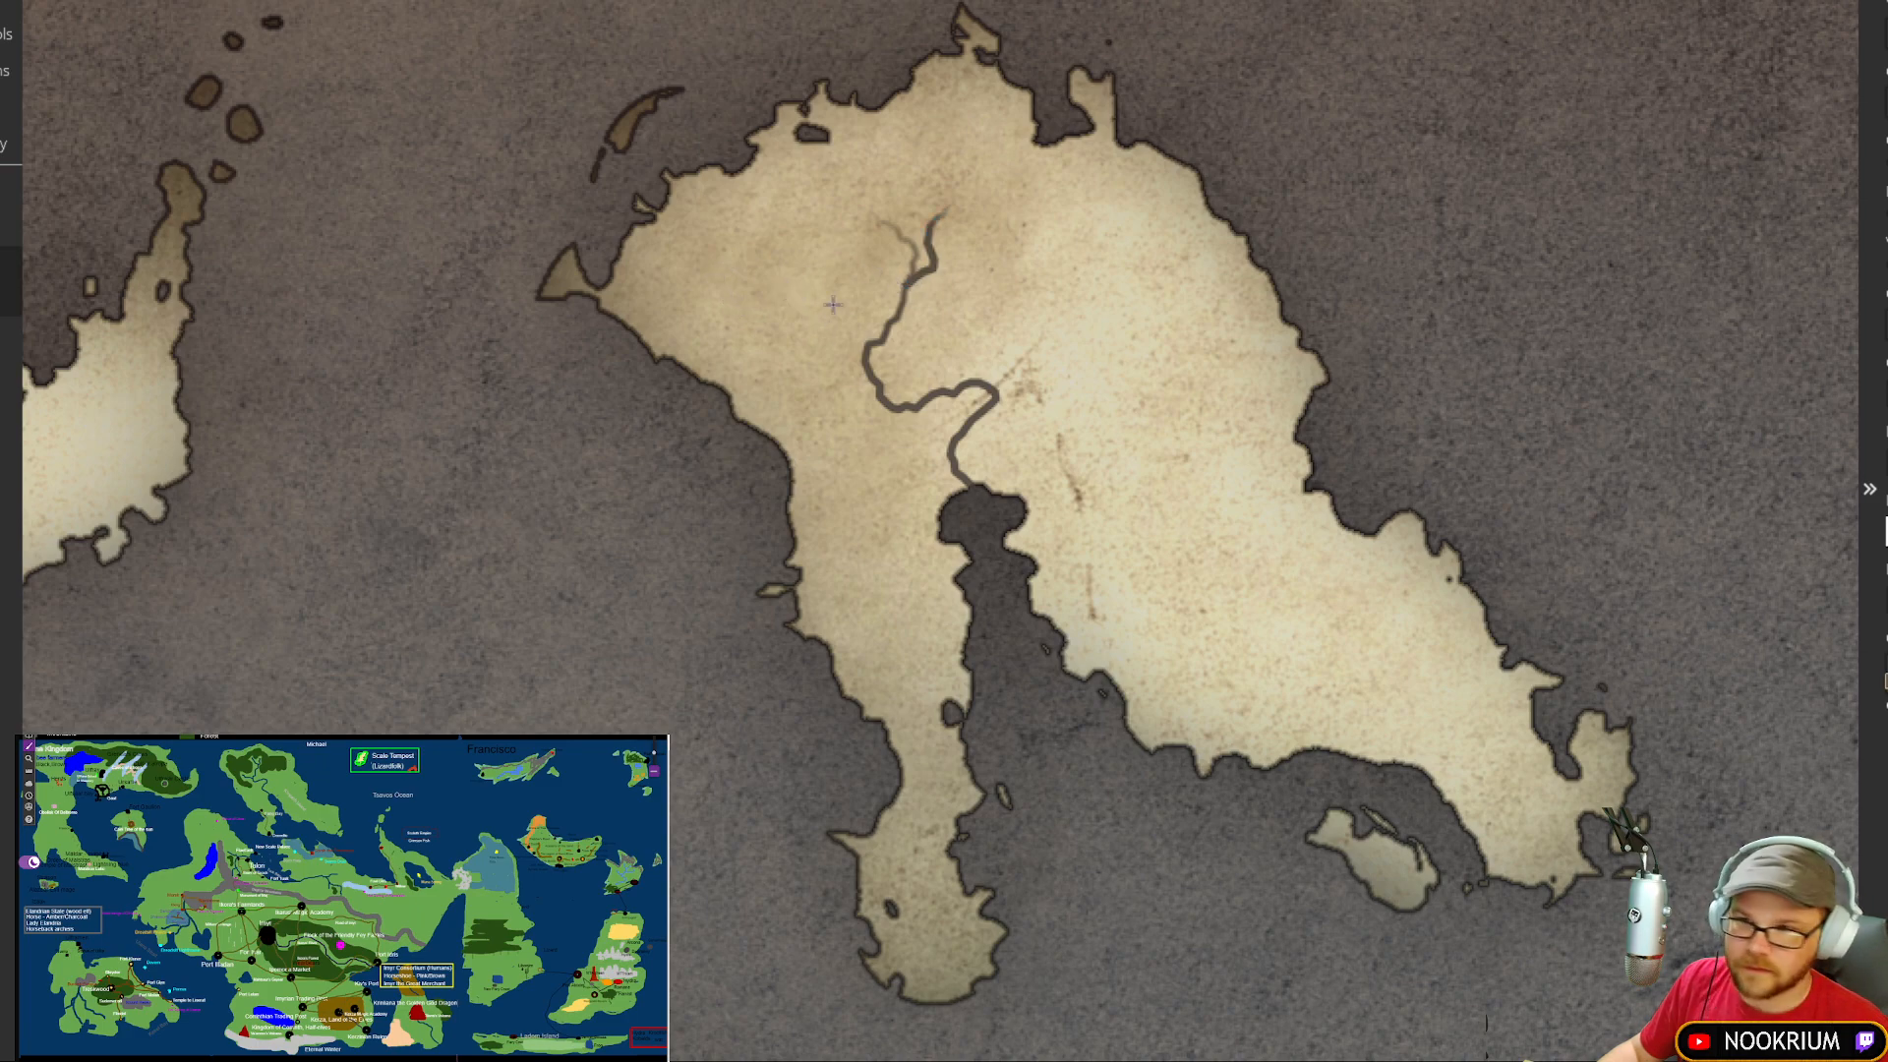
pyautogui.moveTo(811, 356); pyautogui.dragTo(868, 352)
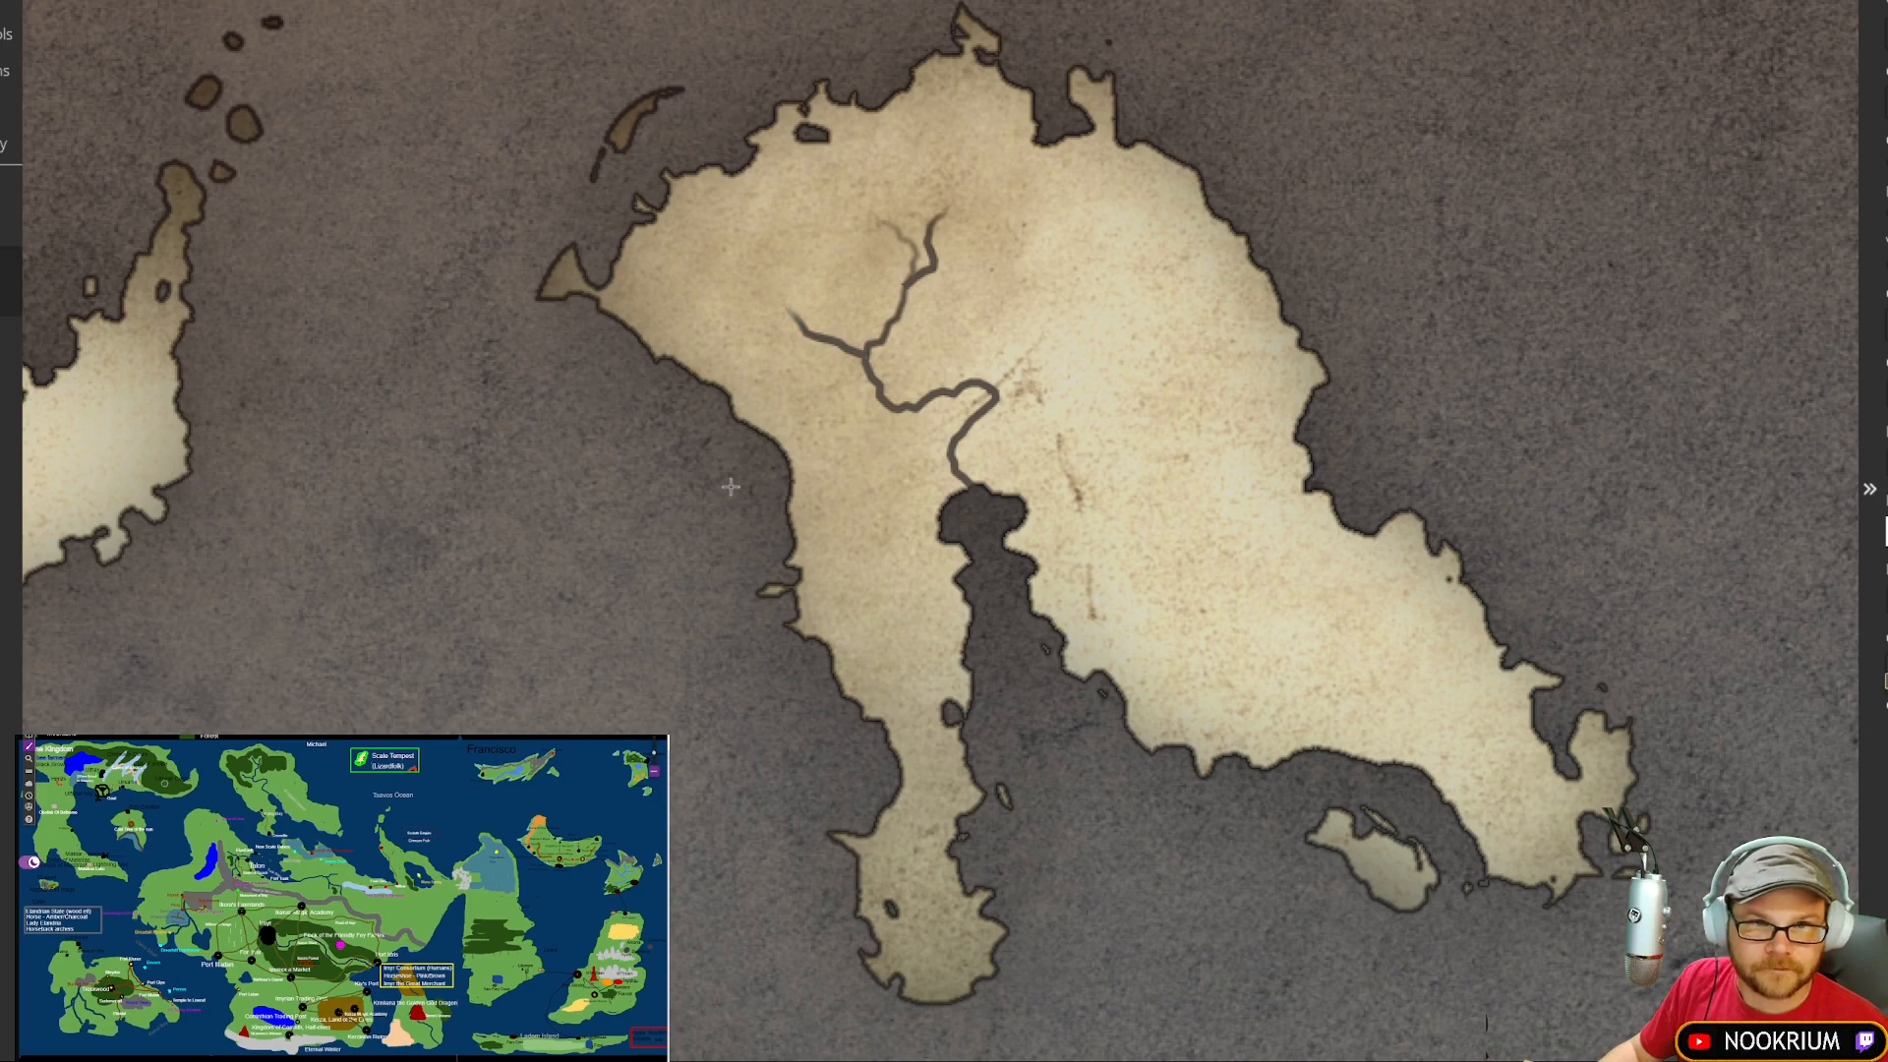
# Step: Look over the northern island's river and the central continent's mountains and rivers
pyautogui.moveTo(798, 572); pyautogui.dragTo(706, 506)
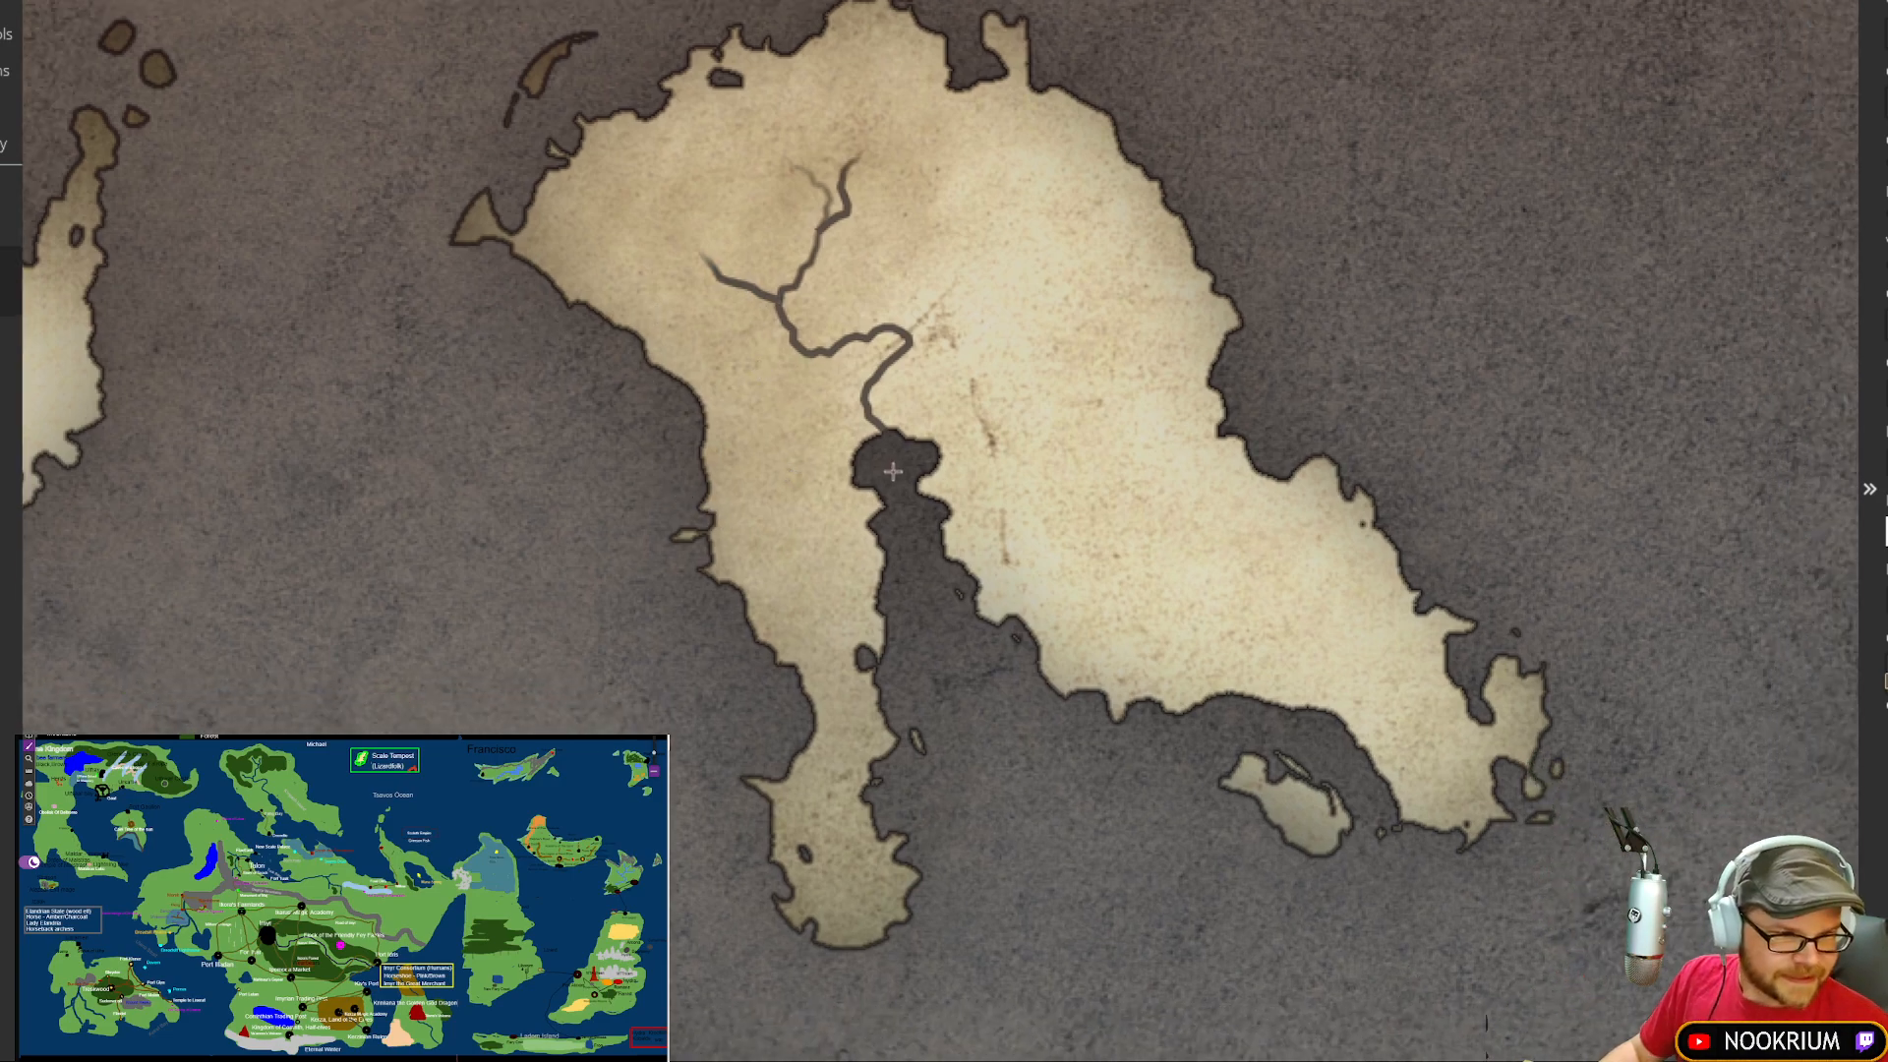
pyautogui.moveTo(892, 472); pyautogui.dragTo(634, 400)
pyautogui.moveTo(885, 532); pyautogui.dragTo(872, 469)
pyautogui.scroll(-1, 863, 440)
pyautogui.scroll(-2, 863, 441)
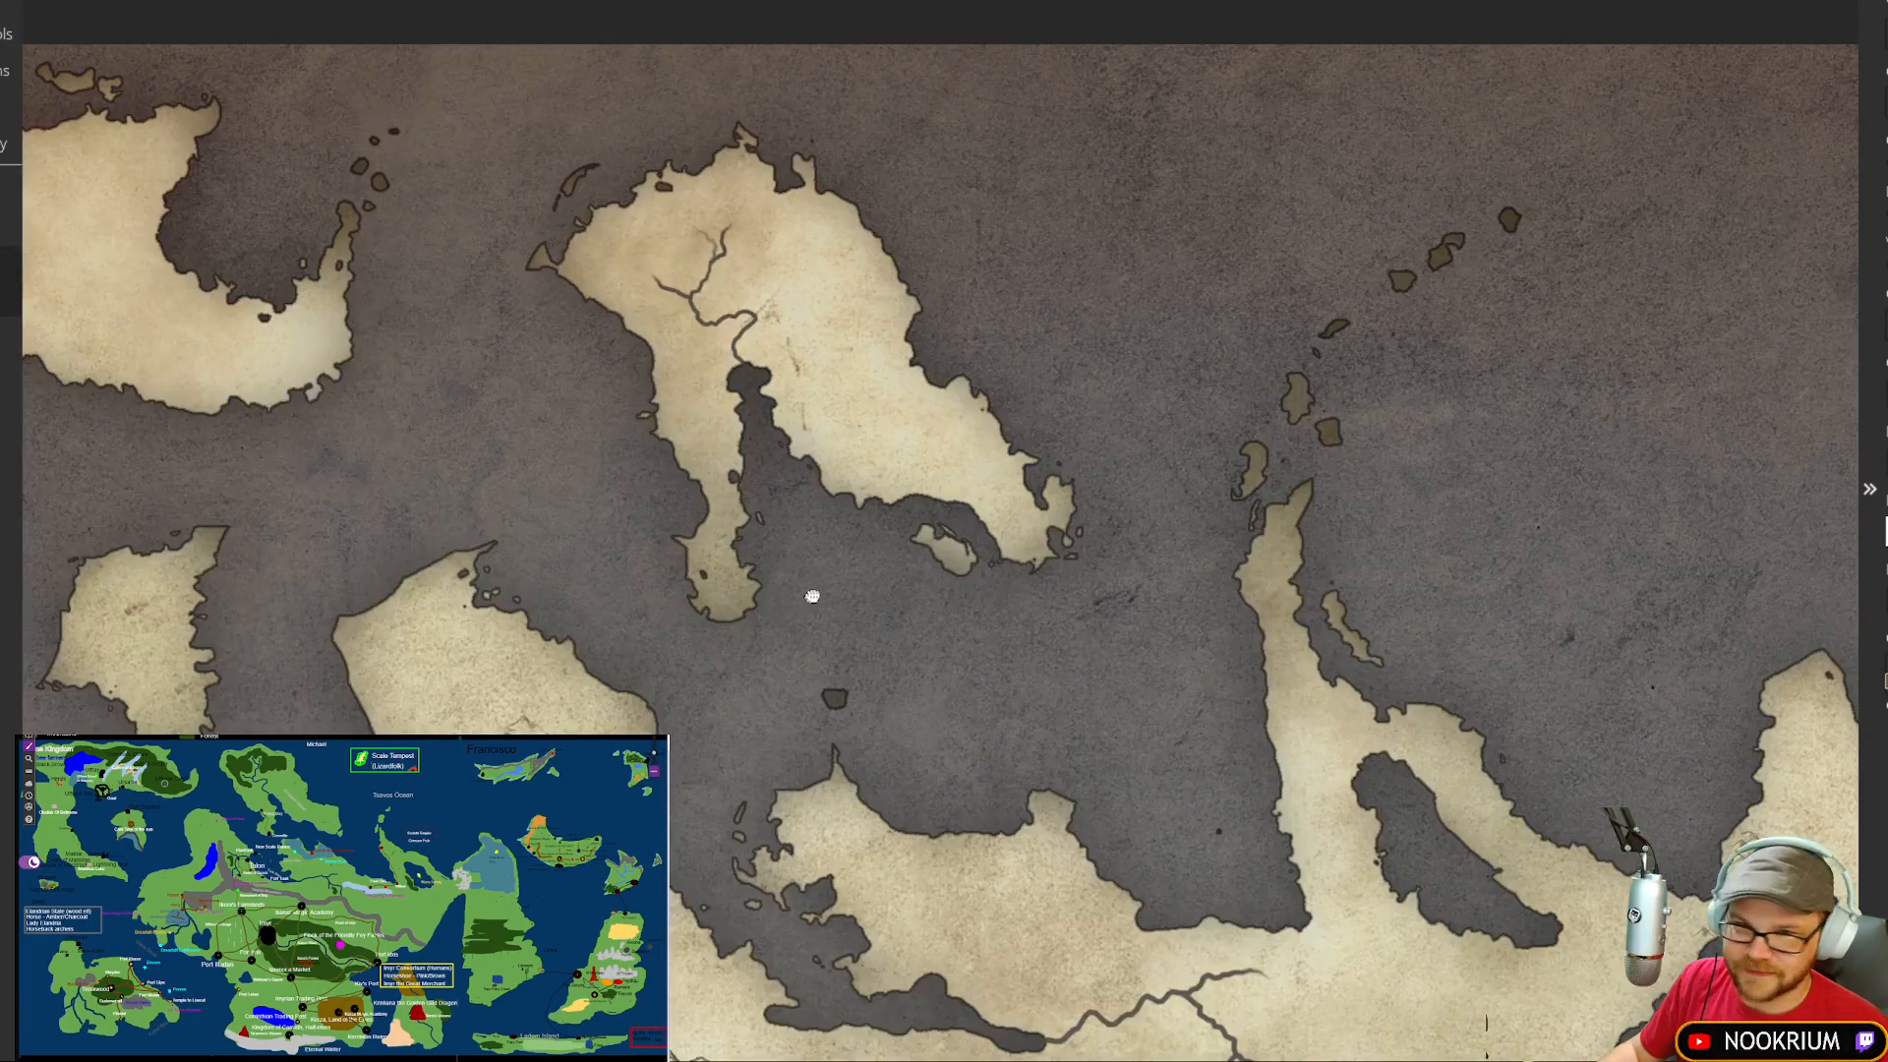
pyautogui.moveTo(812, 596); pyautogui.dragTo(957, 594)
pyautogui.moveTo(771, 562); pyautogui.dragTo(834, 236)
pyautogui.moveTo(890, 557); pyautogui.dragTo(691, 312)
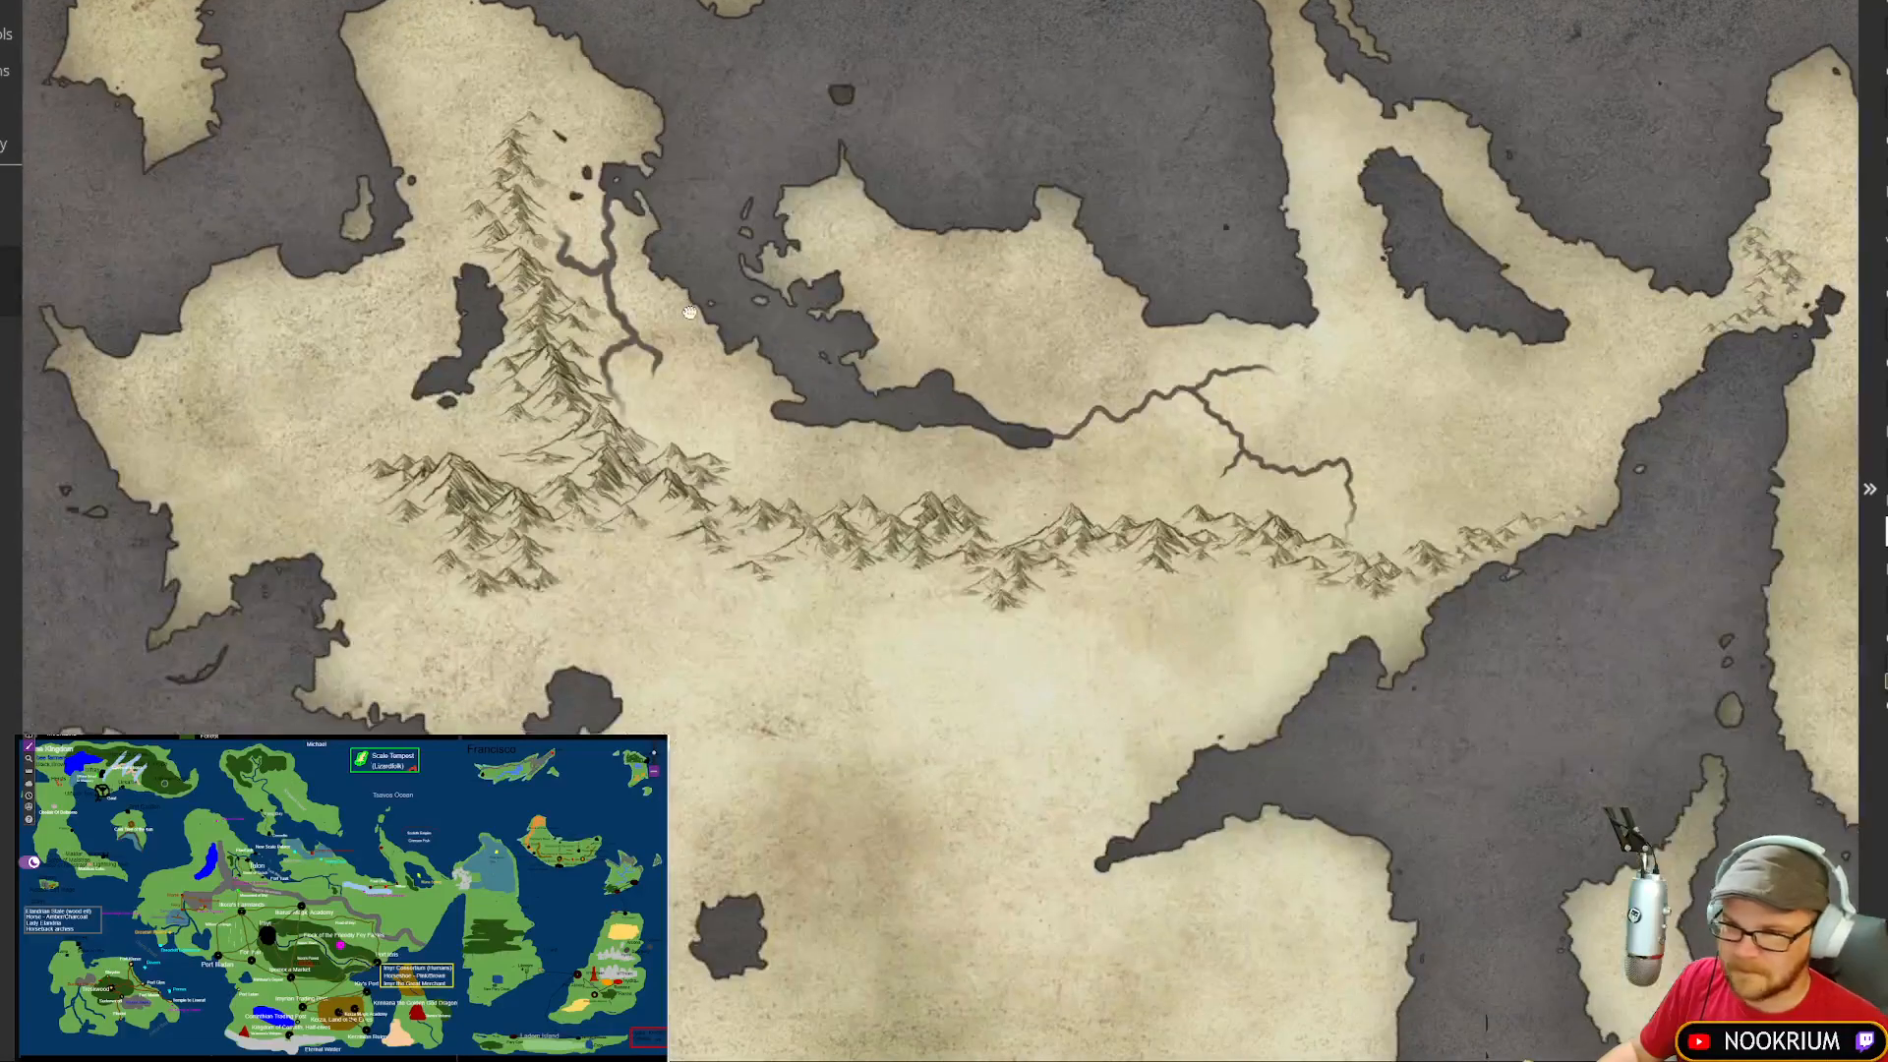
# Step: Lower the land south of the central continent's narrow eastern inlet with an enlarged brush, widening the inlet into a broad bay
pyautogui.moveTo(715, 596); pyautogui.dragTo(640, 423)
pyautogui.moveTo(759, 571); pyautogui.dragTo(747, 440)
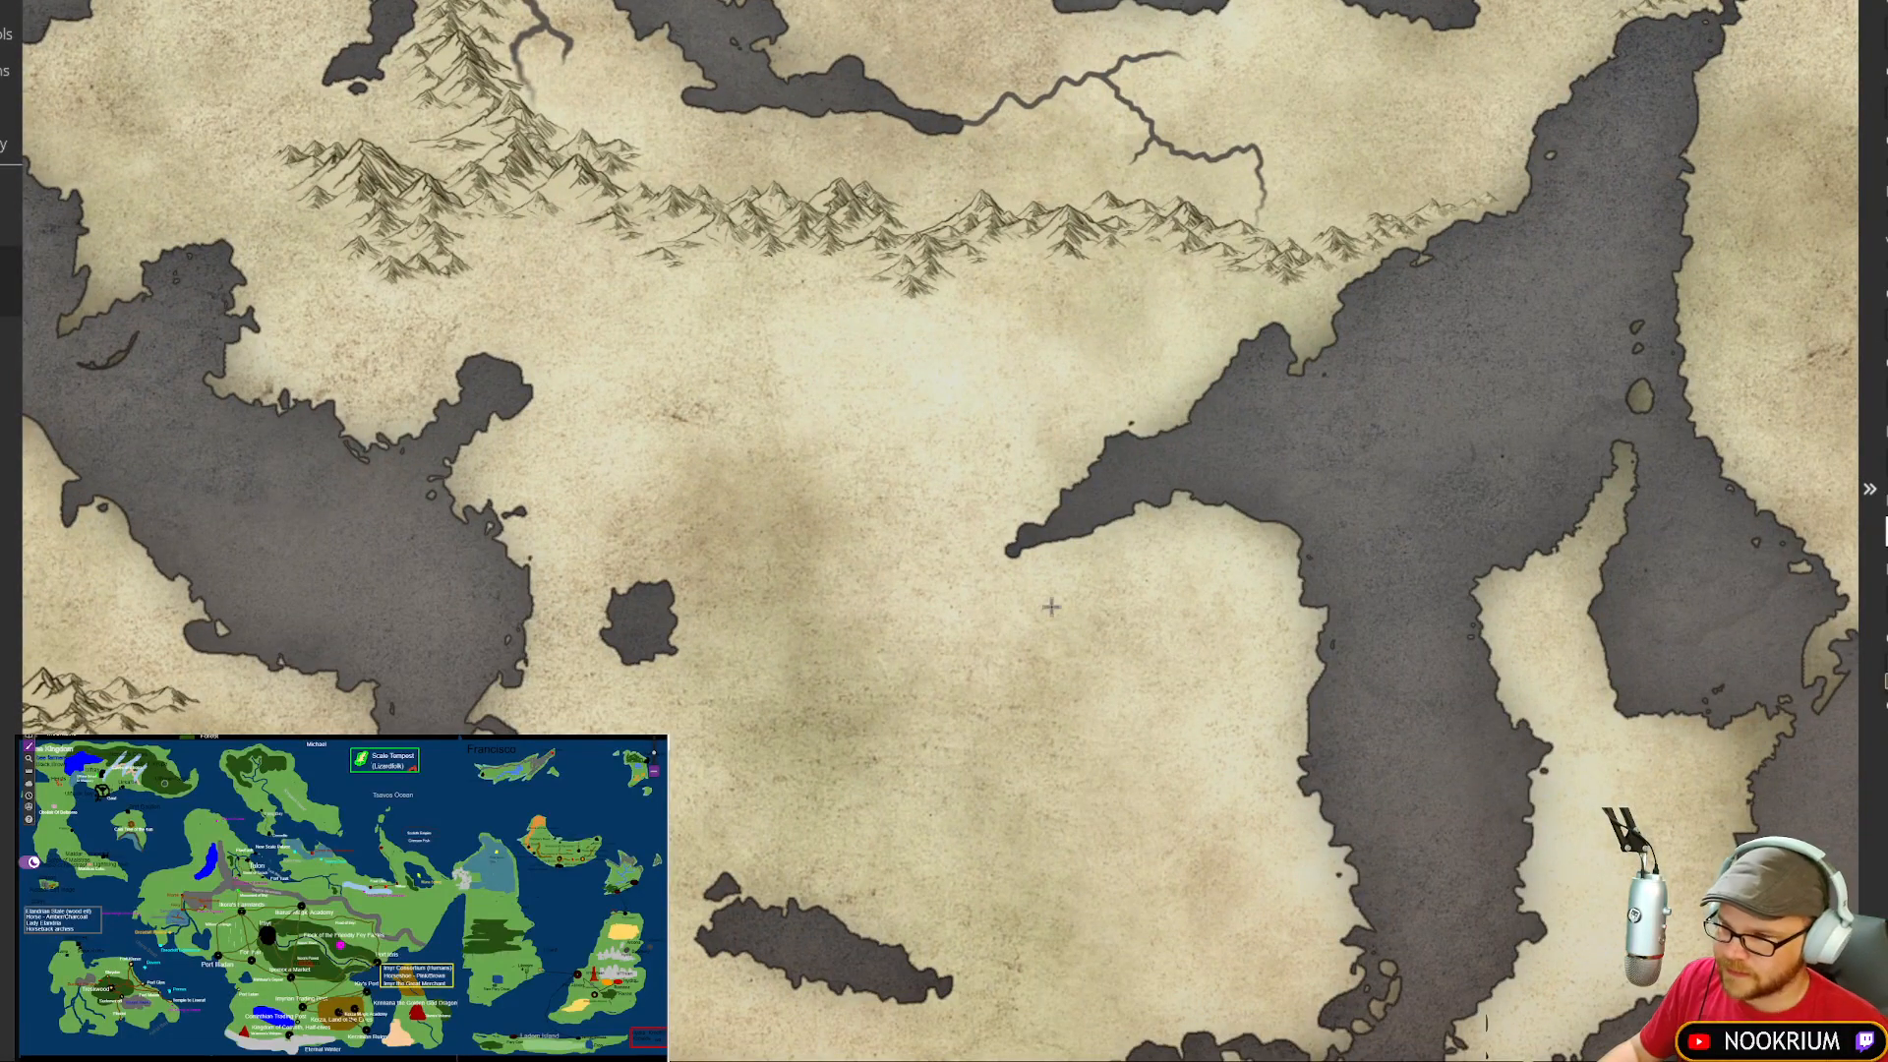
pyautogui.moveTo(1051, 659); pyautogui.dragTo(1008, 632)
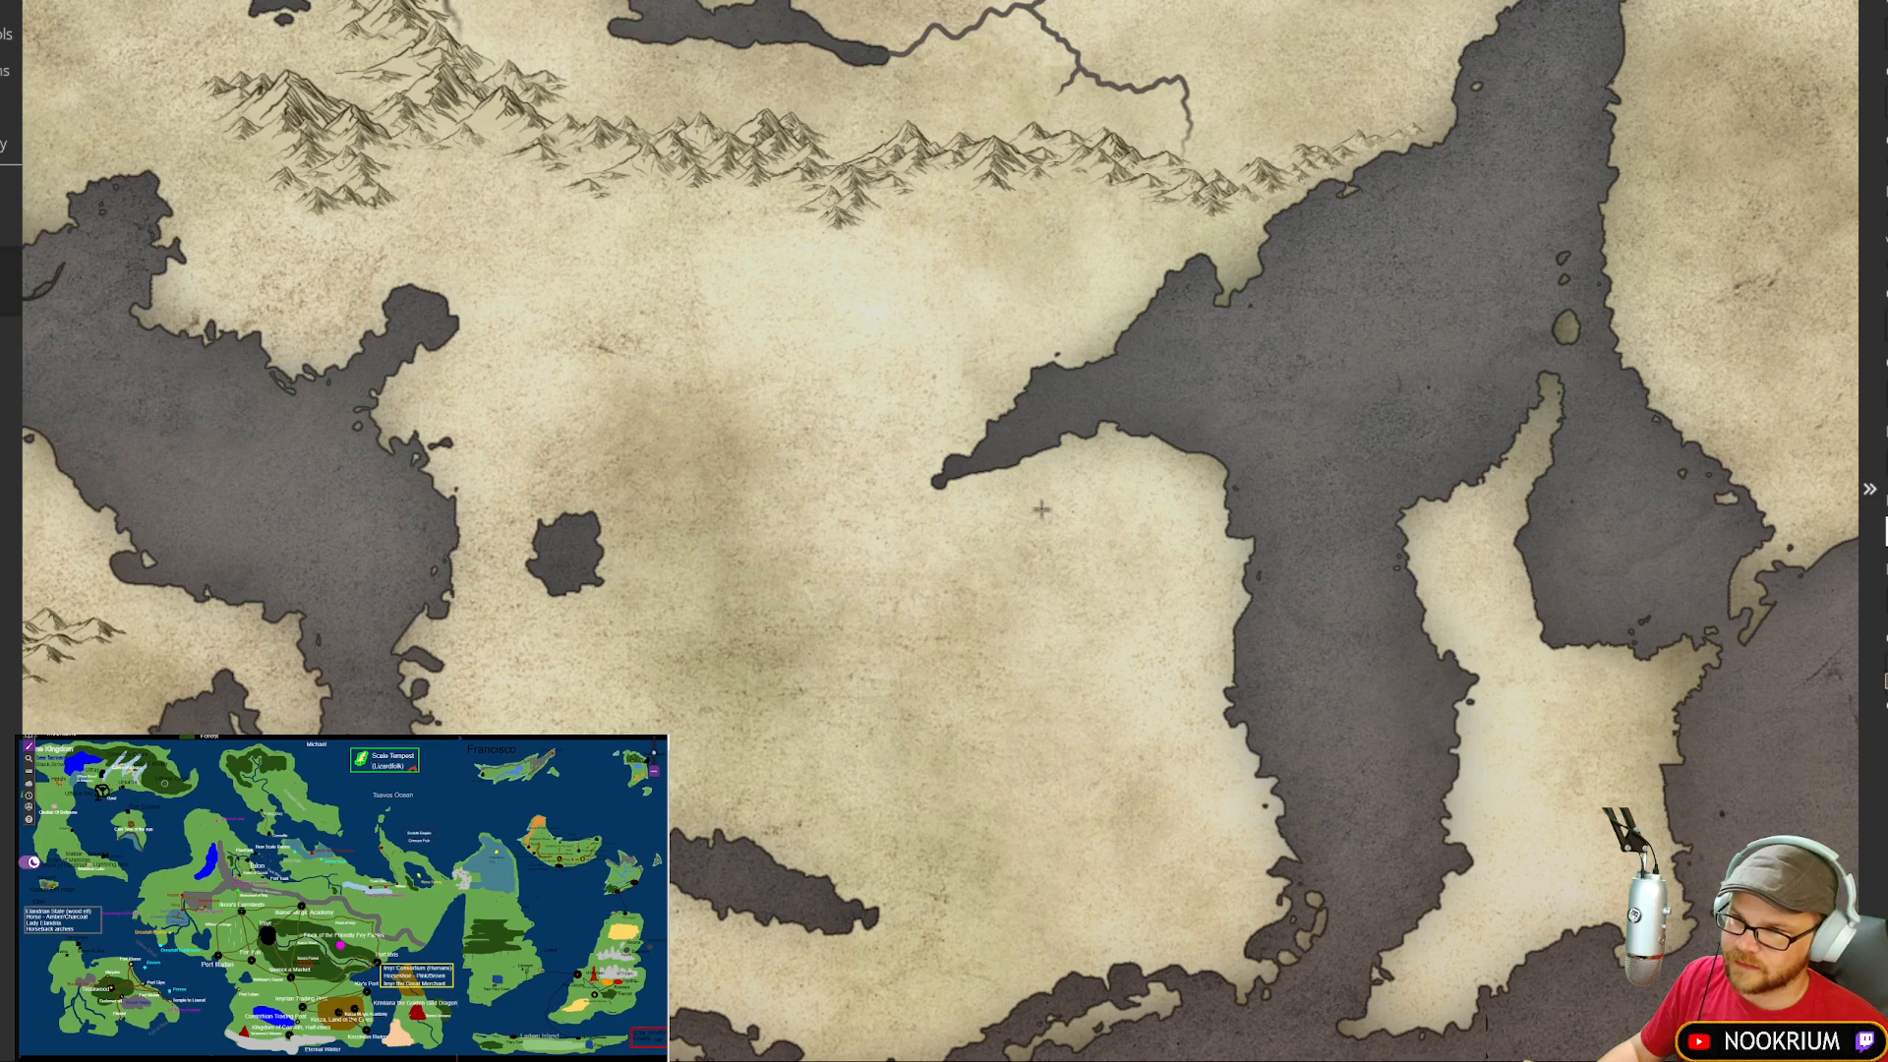
pyautogui.moveTo(1041, 505); pyautogui.dragTo(1058, 552)
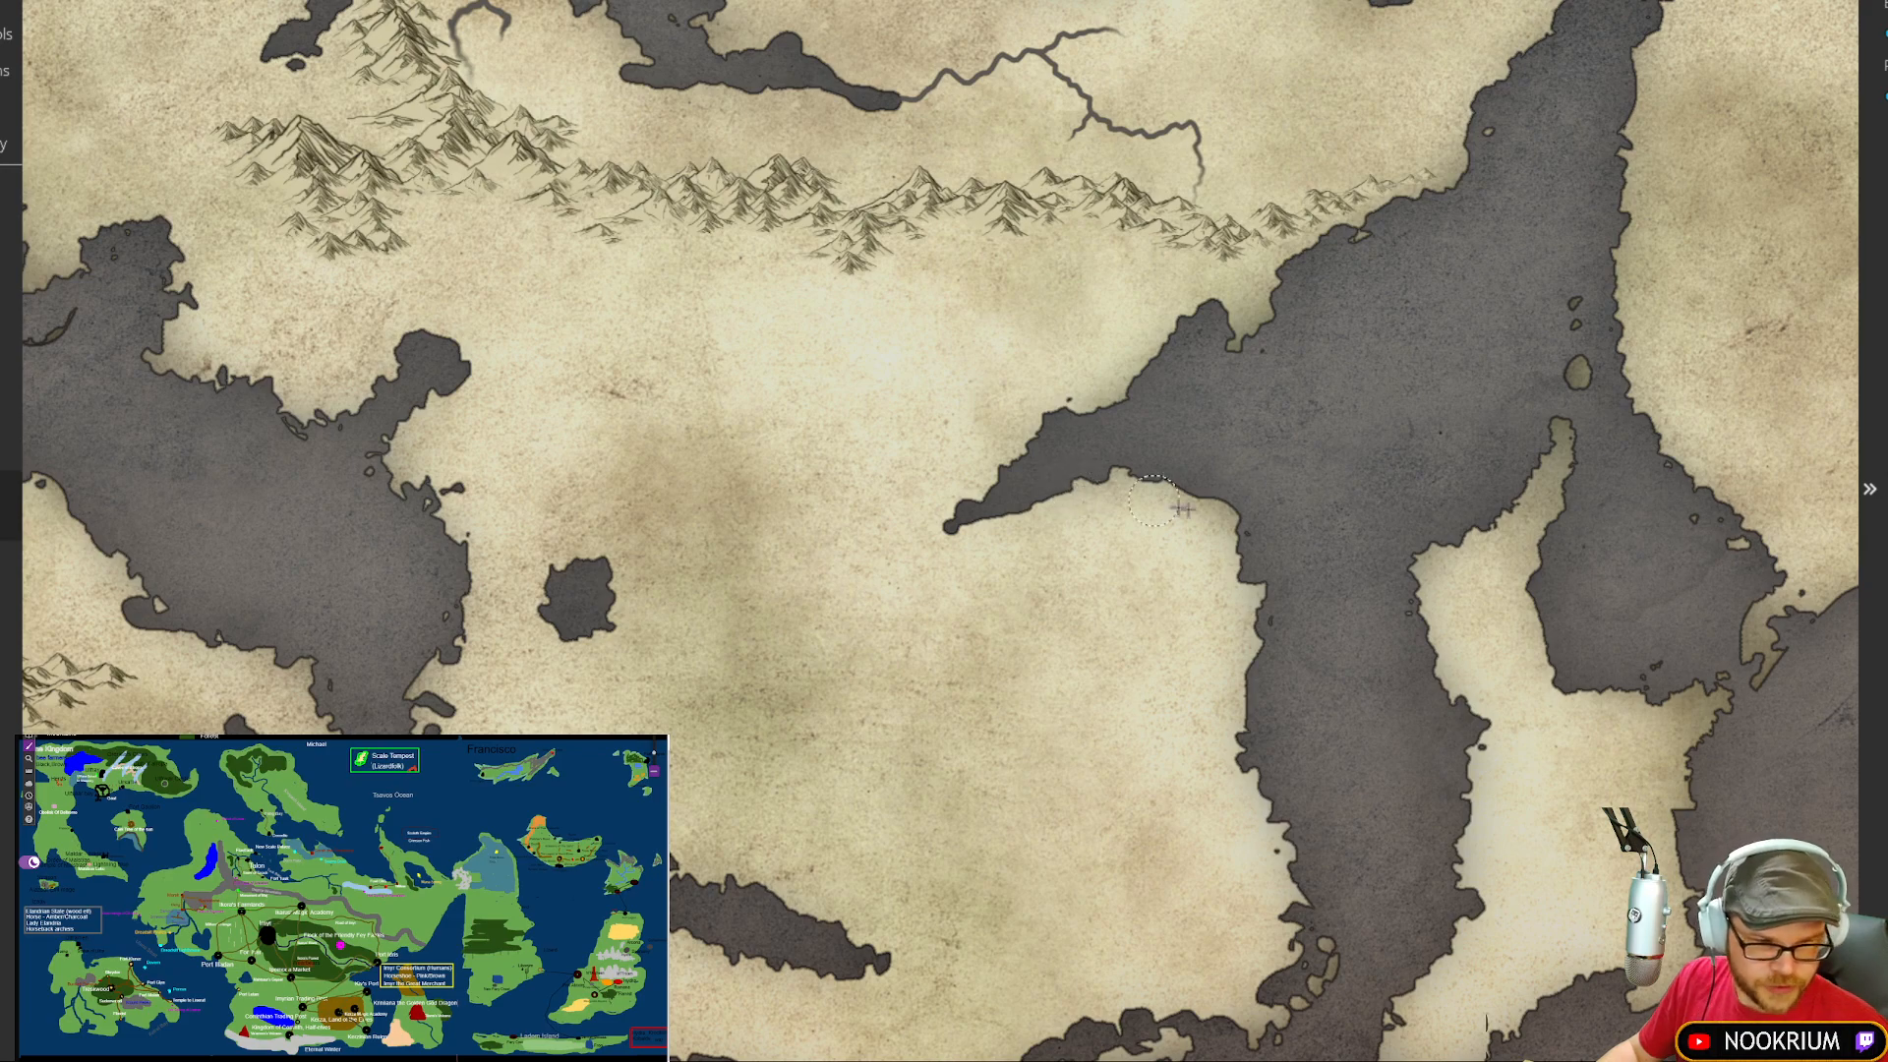
pyautogui.click(1104, 481)
pyautogui.scroll(9, 1200, 517)
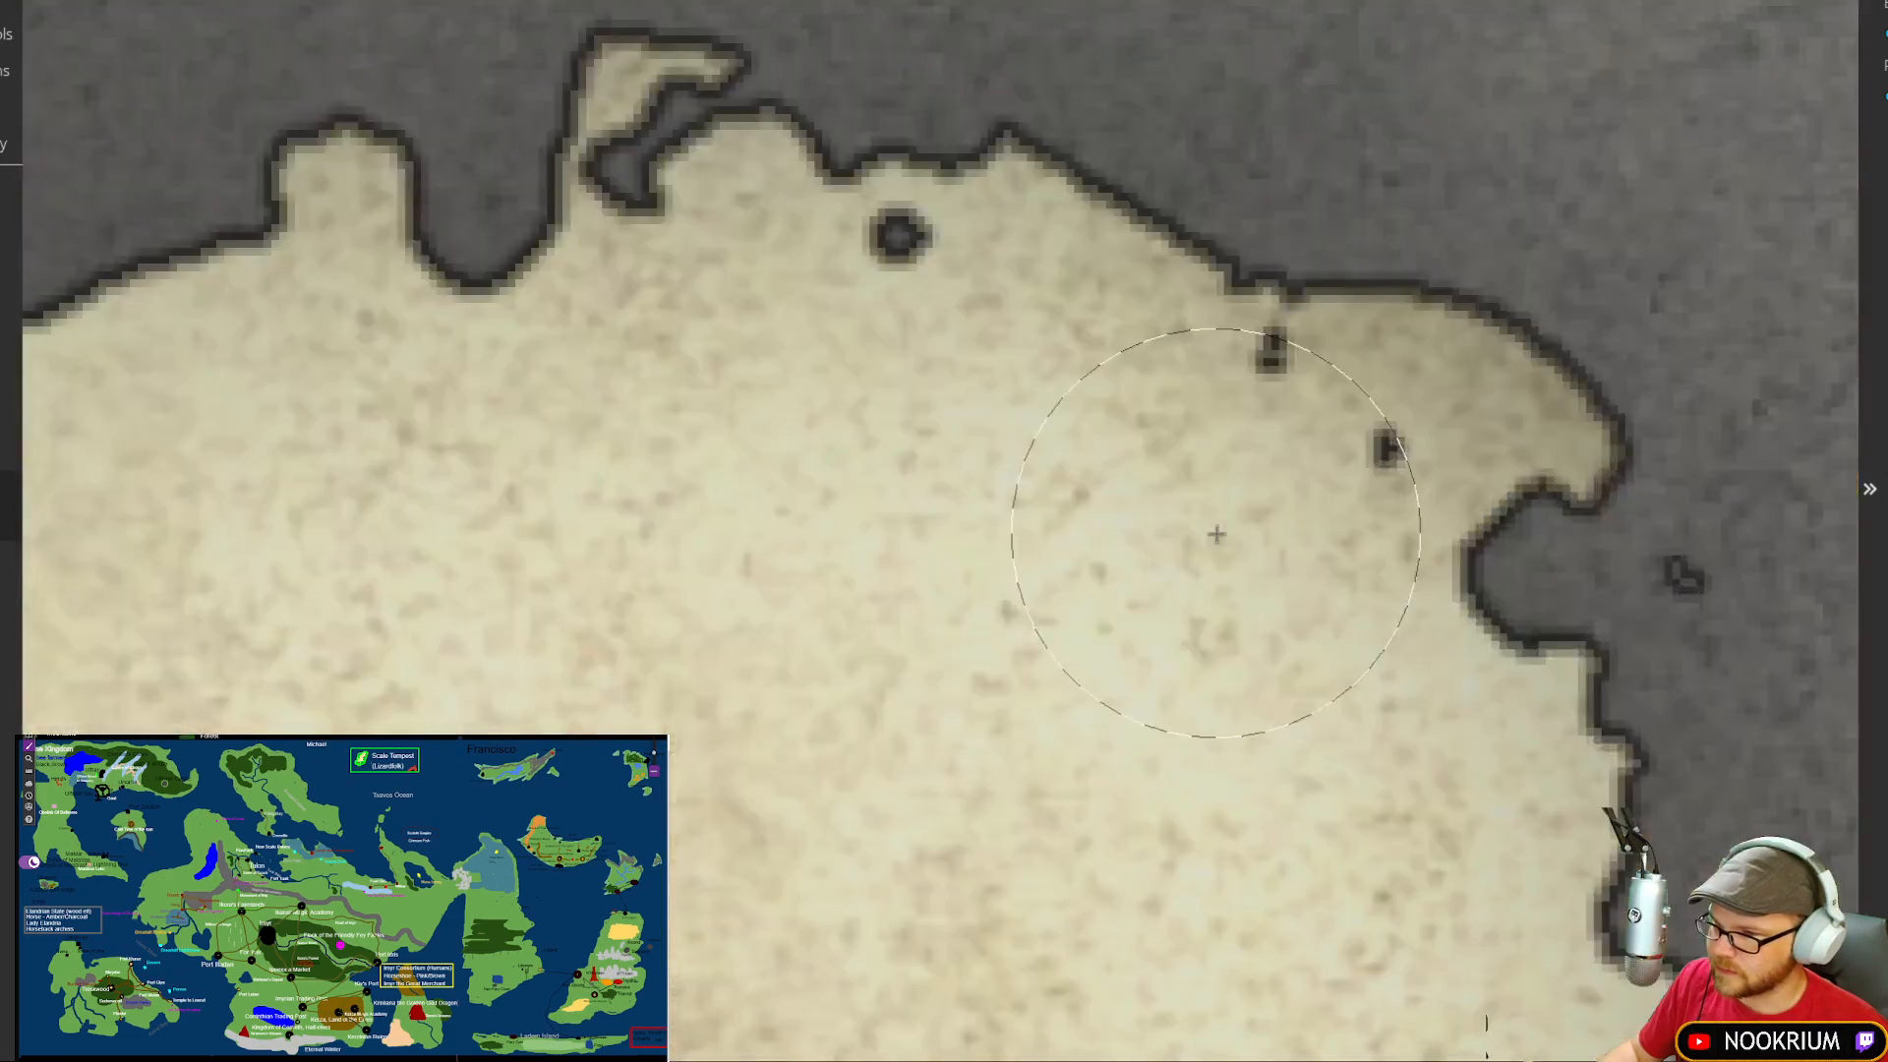
pyautogui.scroll(-8, 1219, 527)
pyautogui.press(']')
pyautogui.press(']')
pyautogui.press(']')
pyautogui.press(']')
pyautogui.press(']')
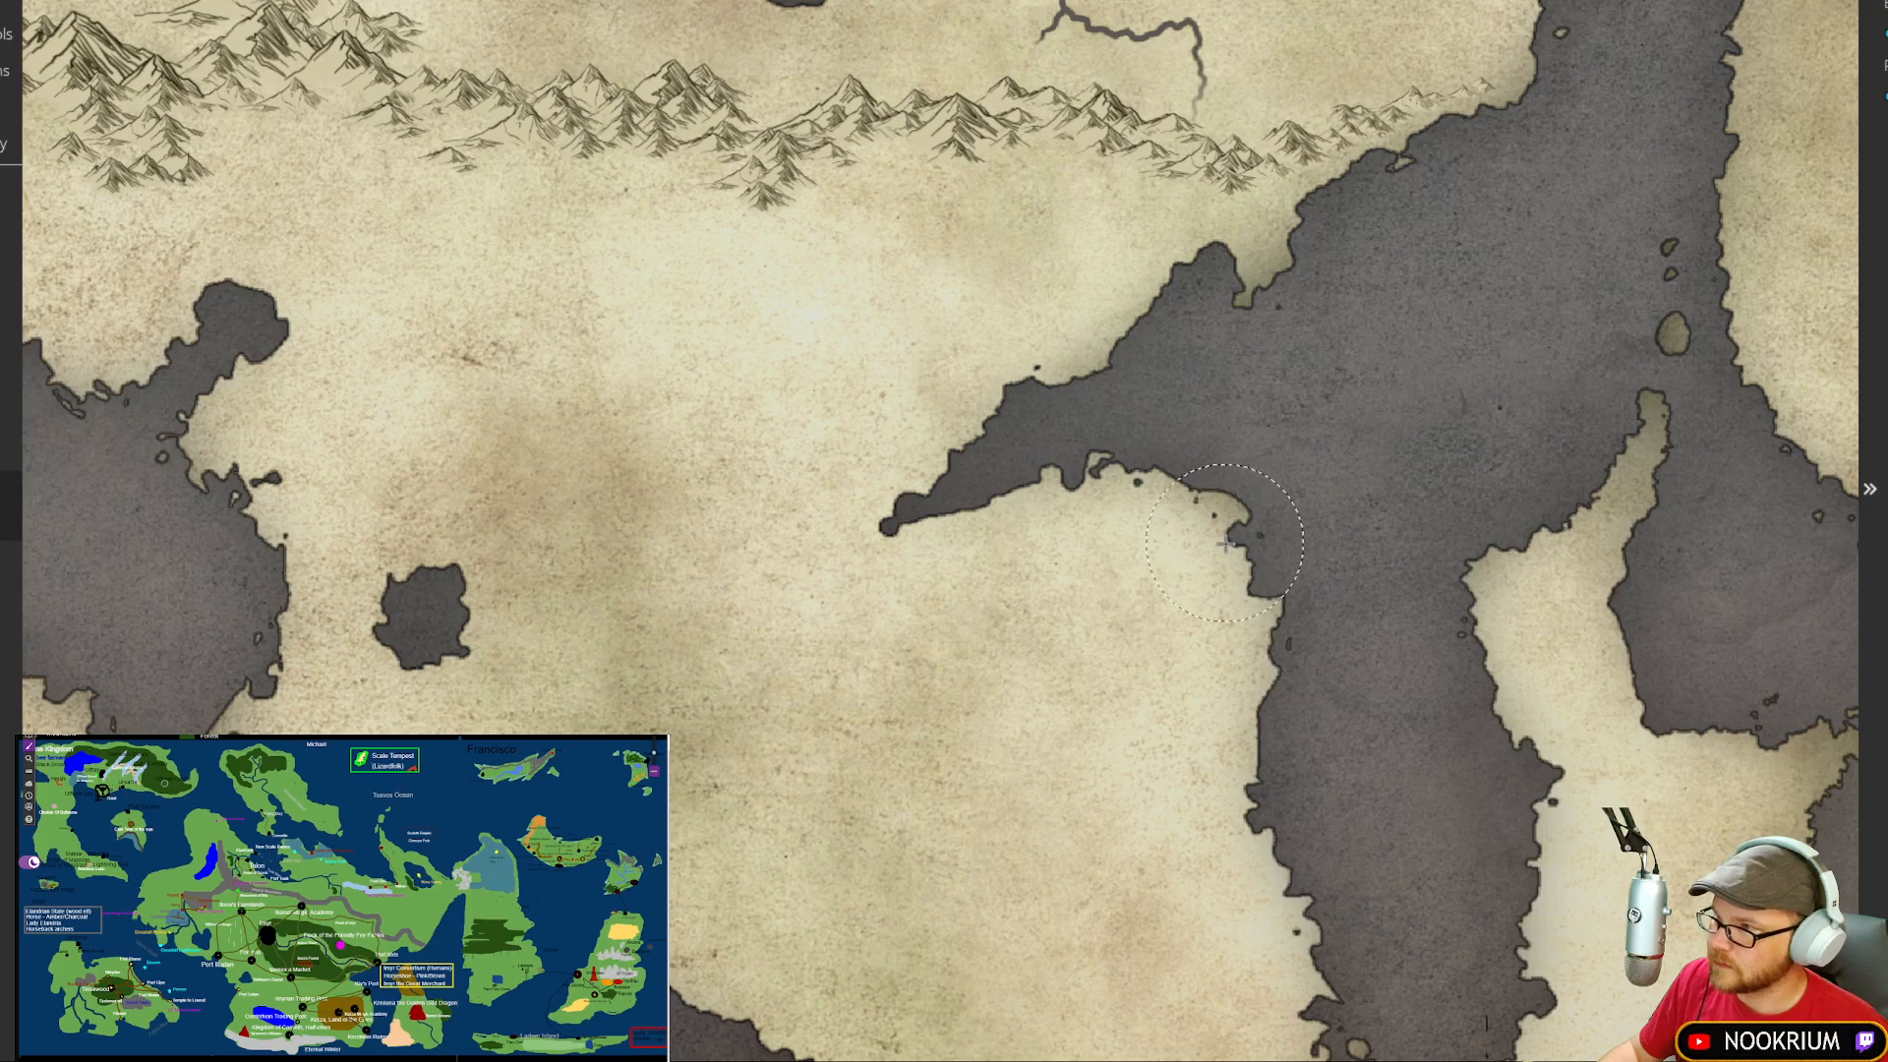
pyautogui.moveTo(1230, 541)
pyautogui.mouseDown()
pyautogui.moveTo(1177, 522)
pyautogui.moveTo(1251, 511)
pyautogui.moveTo(1080, 476)
pyautogui.moveTo(1038, 540)
pyautogui.moveTo(1079, 510)
pyautogui.moveTo(1254, 610)
pyautogui.moveTo(1175, 561)
pyautogui.moveTo(1079, 574)
pyautogui.moveTo(1180, 611)
pyautogui.moveTo(1066, 578)
pyautogui.moveTo(1042, 649)
pyautogui.mouseUp()
pyautogui.moveTo(1232, 744)
pyautogui.mouseDown()
pyautogui.moveTo(1235, 564)
pyautogui.moveTo(1264, 540)
pyautogui.moveTo(1217, 497)
pyautogui.moveTo(1050, 472)
pyautogui.moveTo(1028, 443)
pyautogui.moveTo(1207, 431)
pyautogui.moveTo(1032, 445)
pyautogui.mouseUp()
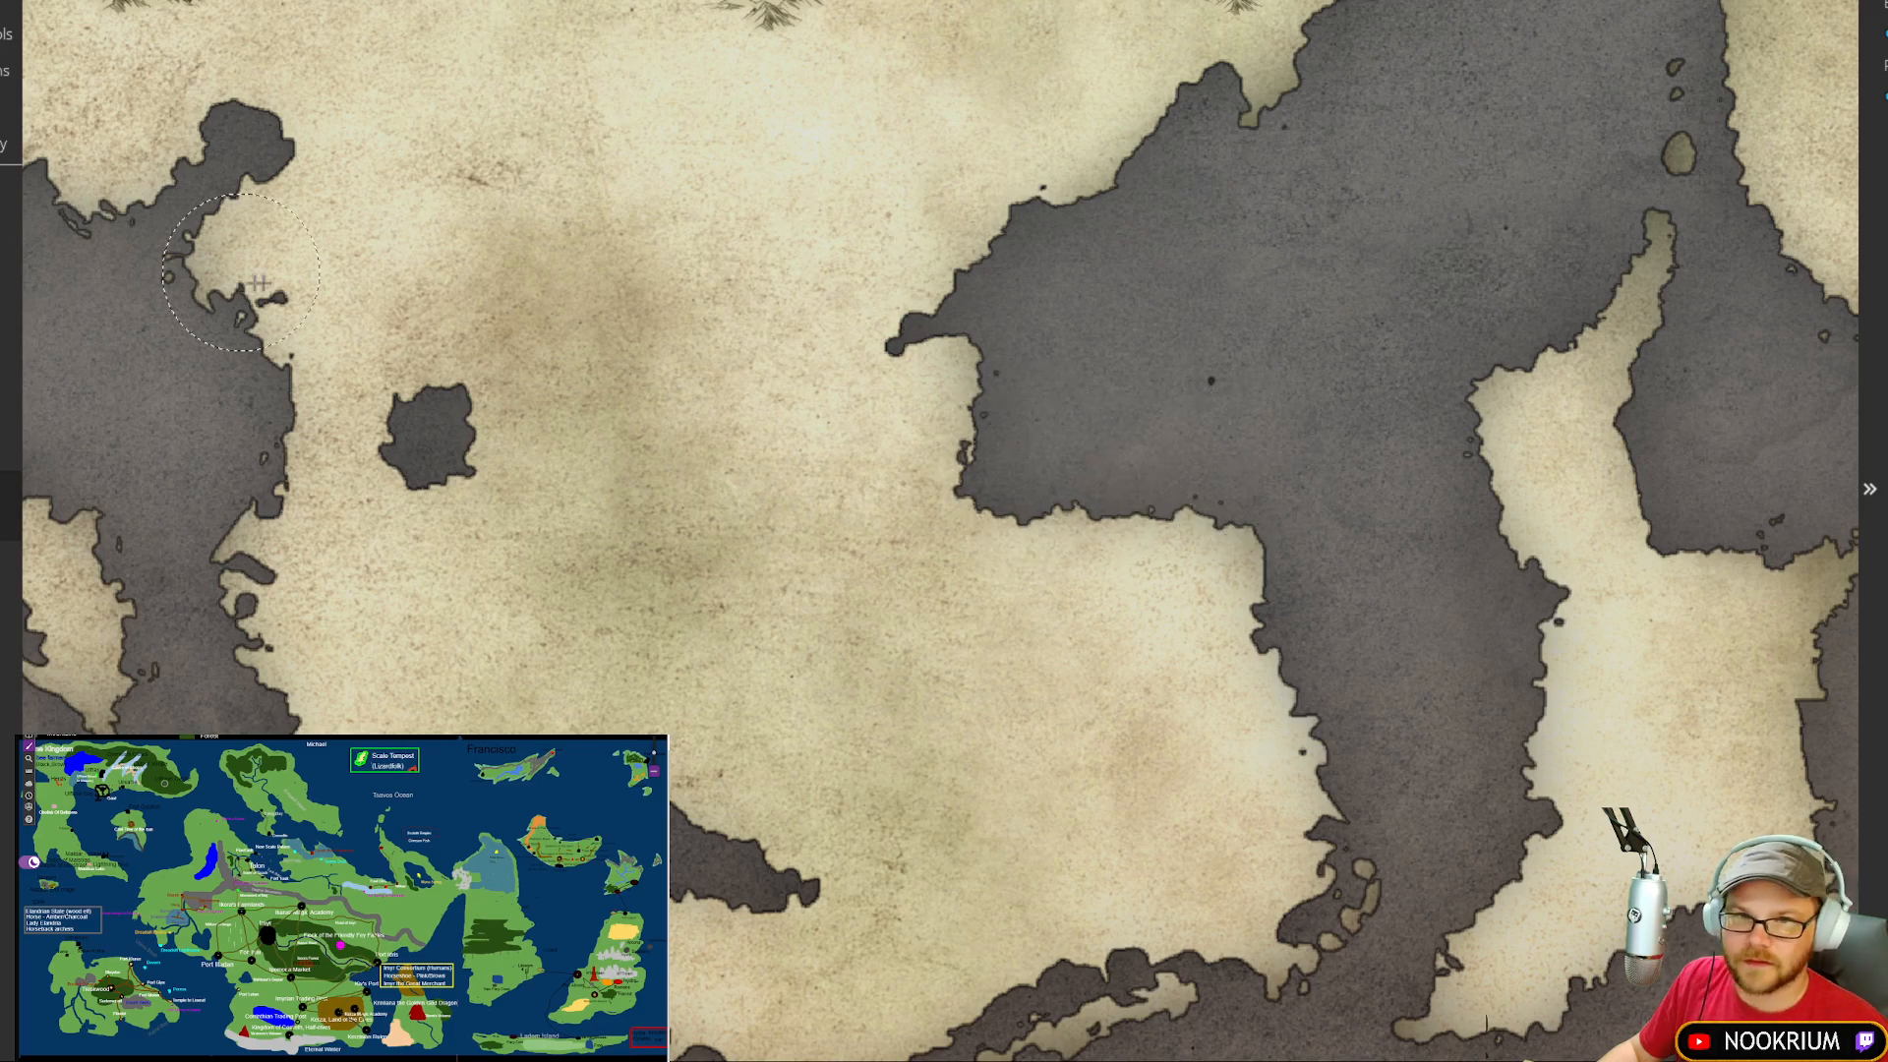
# Step: Raise land along the new bay's northwestern shore and reshape the bay's western end into a tapered point
pyautogui.moveTo(885, 334)
pyautogui.mouseDown()
pyautogui.moveTo(975, 247)
pyautogui.moveTo(900, 349)
pyautogui.moveTo(972, 305)
pyautogui.moveTo(1001, 349)
pyautogui.moveTo(974, 365)
pyautogui.moveTo(995, 246)
pyautogui.moveTo(1072, 171)
pyautogui.moveTo(1041, 250)
pyautogui.moveTo(1091, 203)
pyautogui.moveTo(1113, 287)
pyautogui.moveTo(1096, 233)
pyautogui.moveTo(1121, 162)
pyautogui.moveTo(1083, 306)
pyautogui.moveTo(1130, 266)
pyautogui.moveTo(1088, 213)
pyautogui.mouseUp()
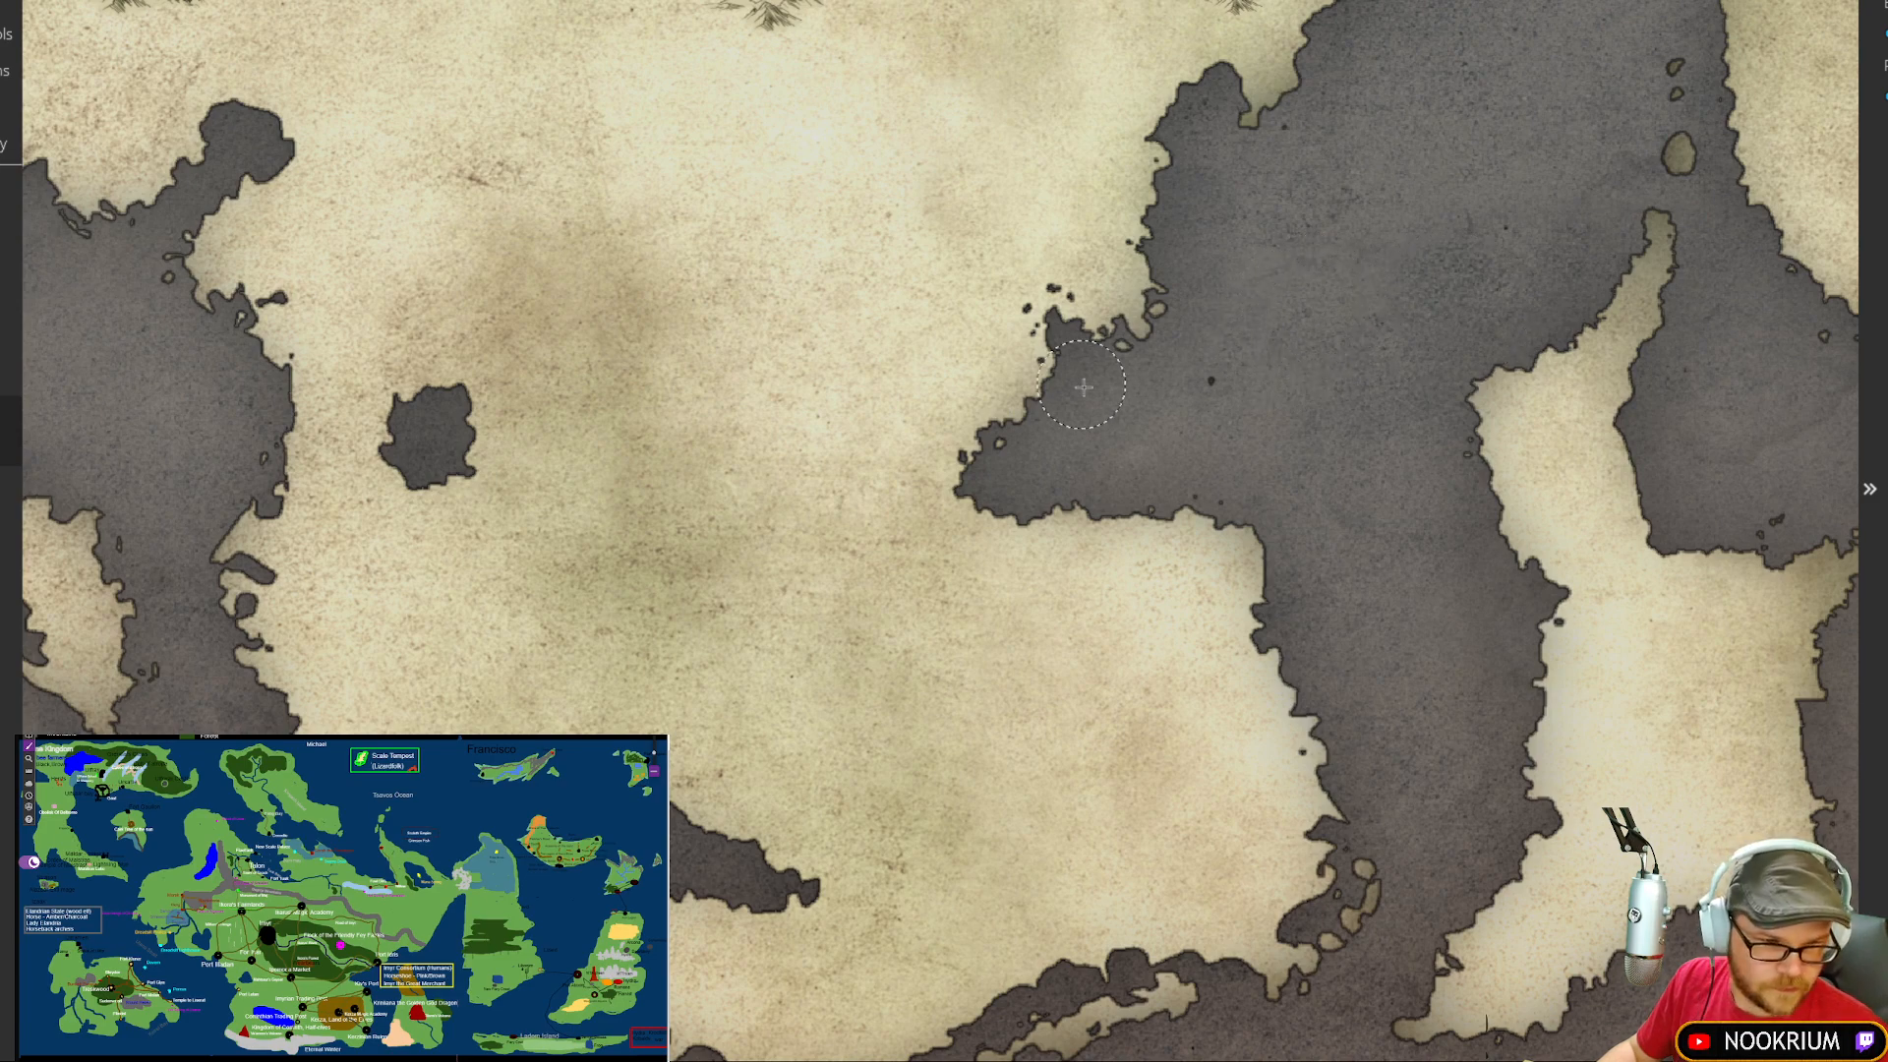
pyautogui.moveTo(1083, 387)
pyautogui.mouseDown()
pyautogui.moveTo(1008, 426)
pyautogui.moveTo(1029, 447)
pyautogui.moveTo(982, 459)
pyautogui.moveTo(1041, 444)
pyautogui.mouseUp()
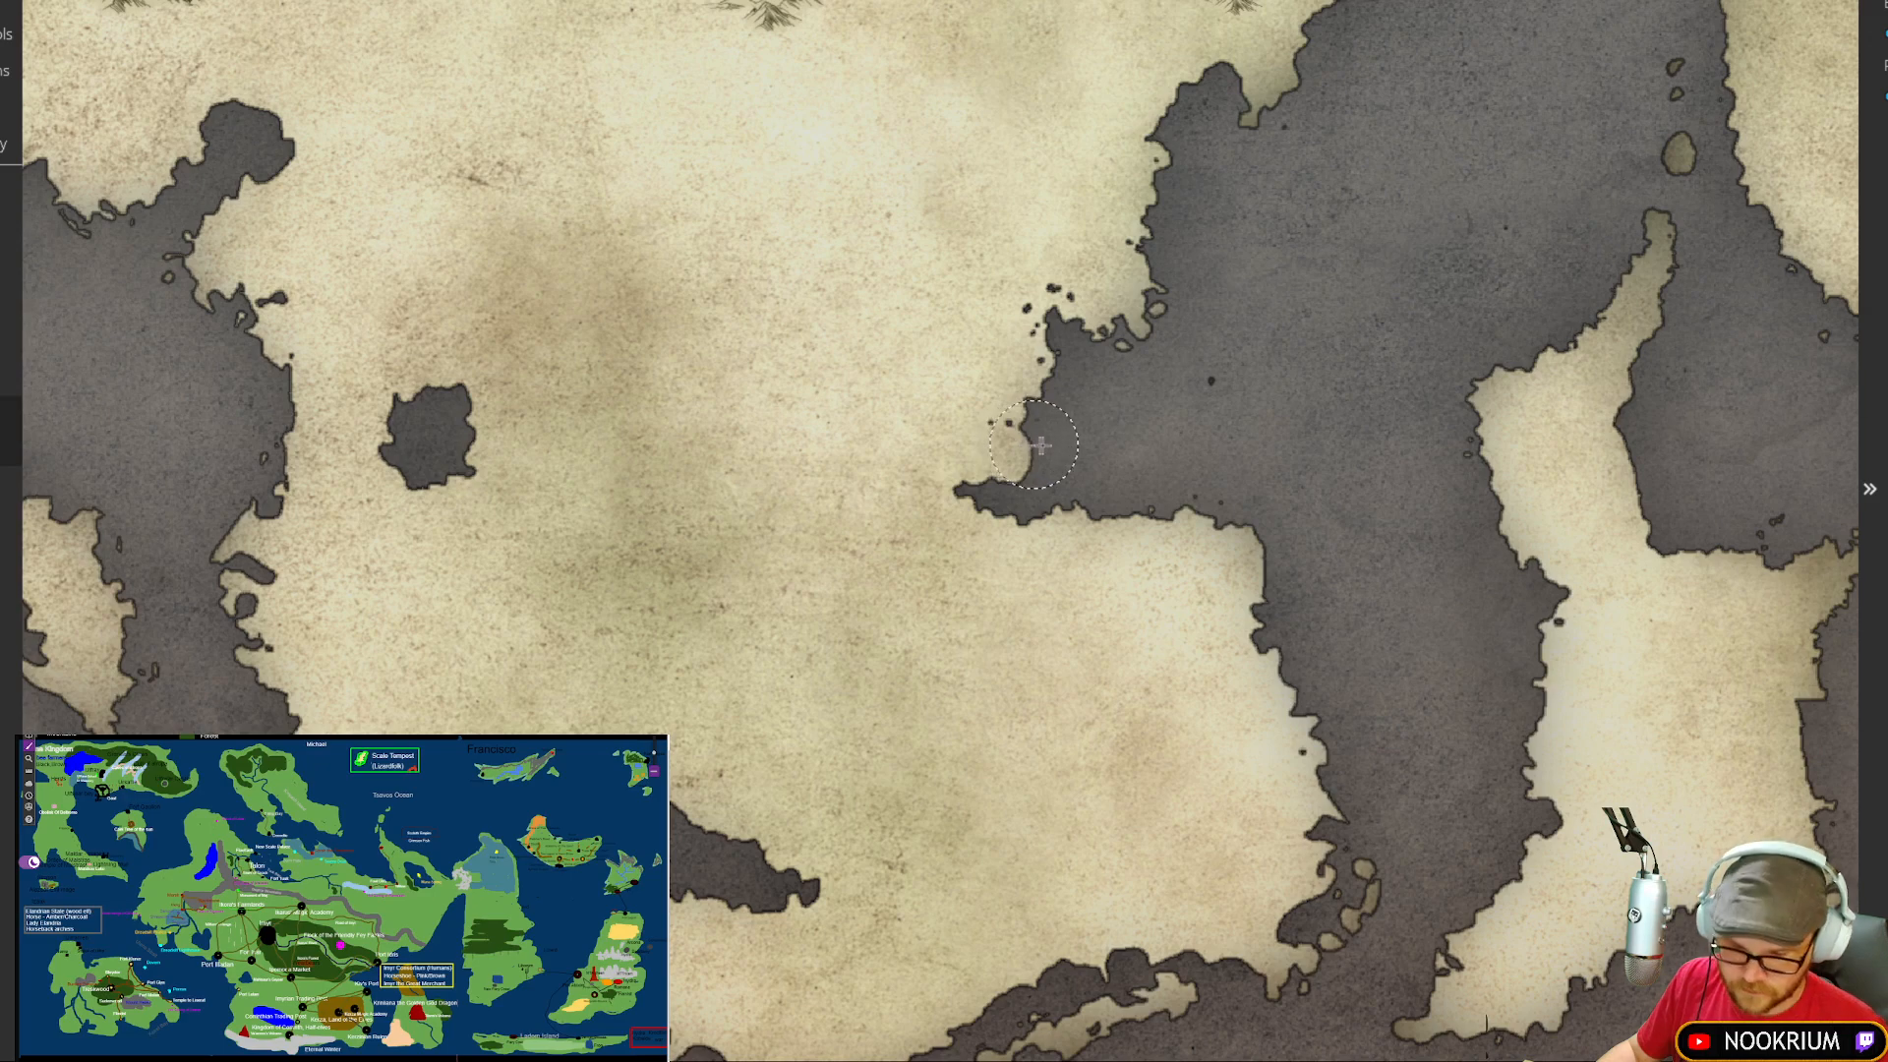
pyautogui.hotkey('ctrl', 'z')
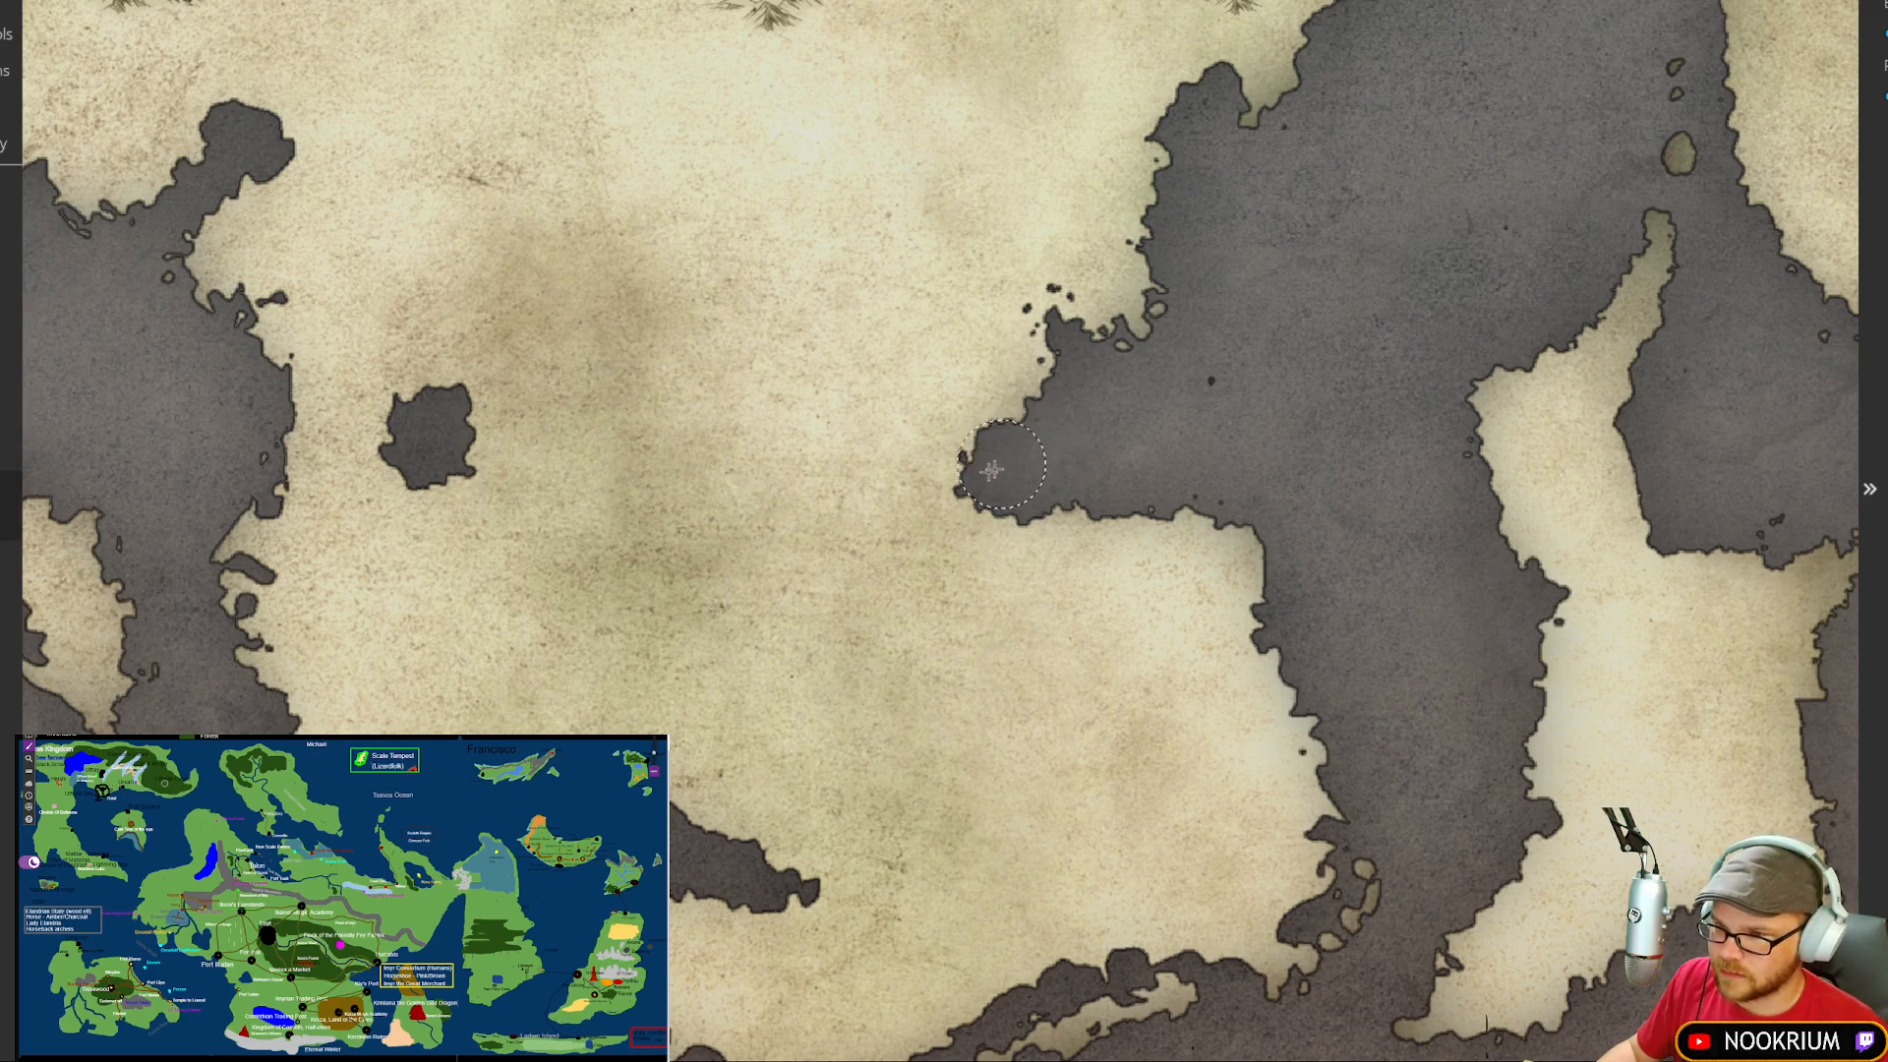
pyautogui.moveTo(992, 470)
pyautogui.mouseDown()
pyautogui.moveTo(1013, 487)
pyautogui.moveTo(994, 492)
pyautogui.moveTo(1044, 464)
pyautogui.mouseUp()
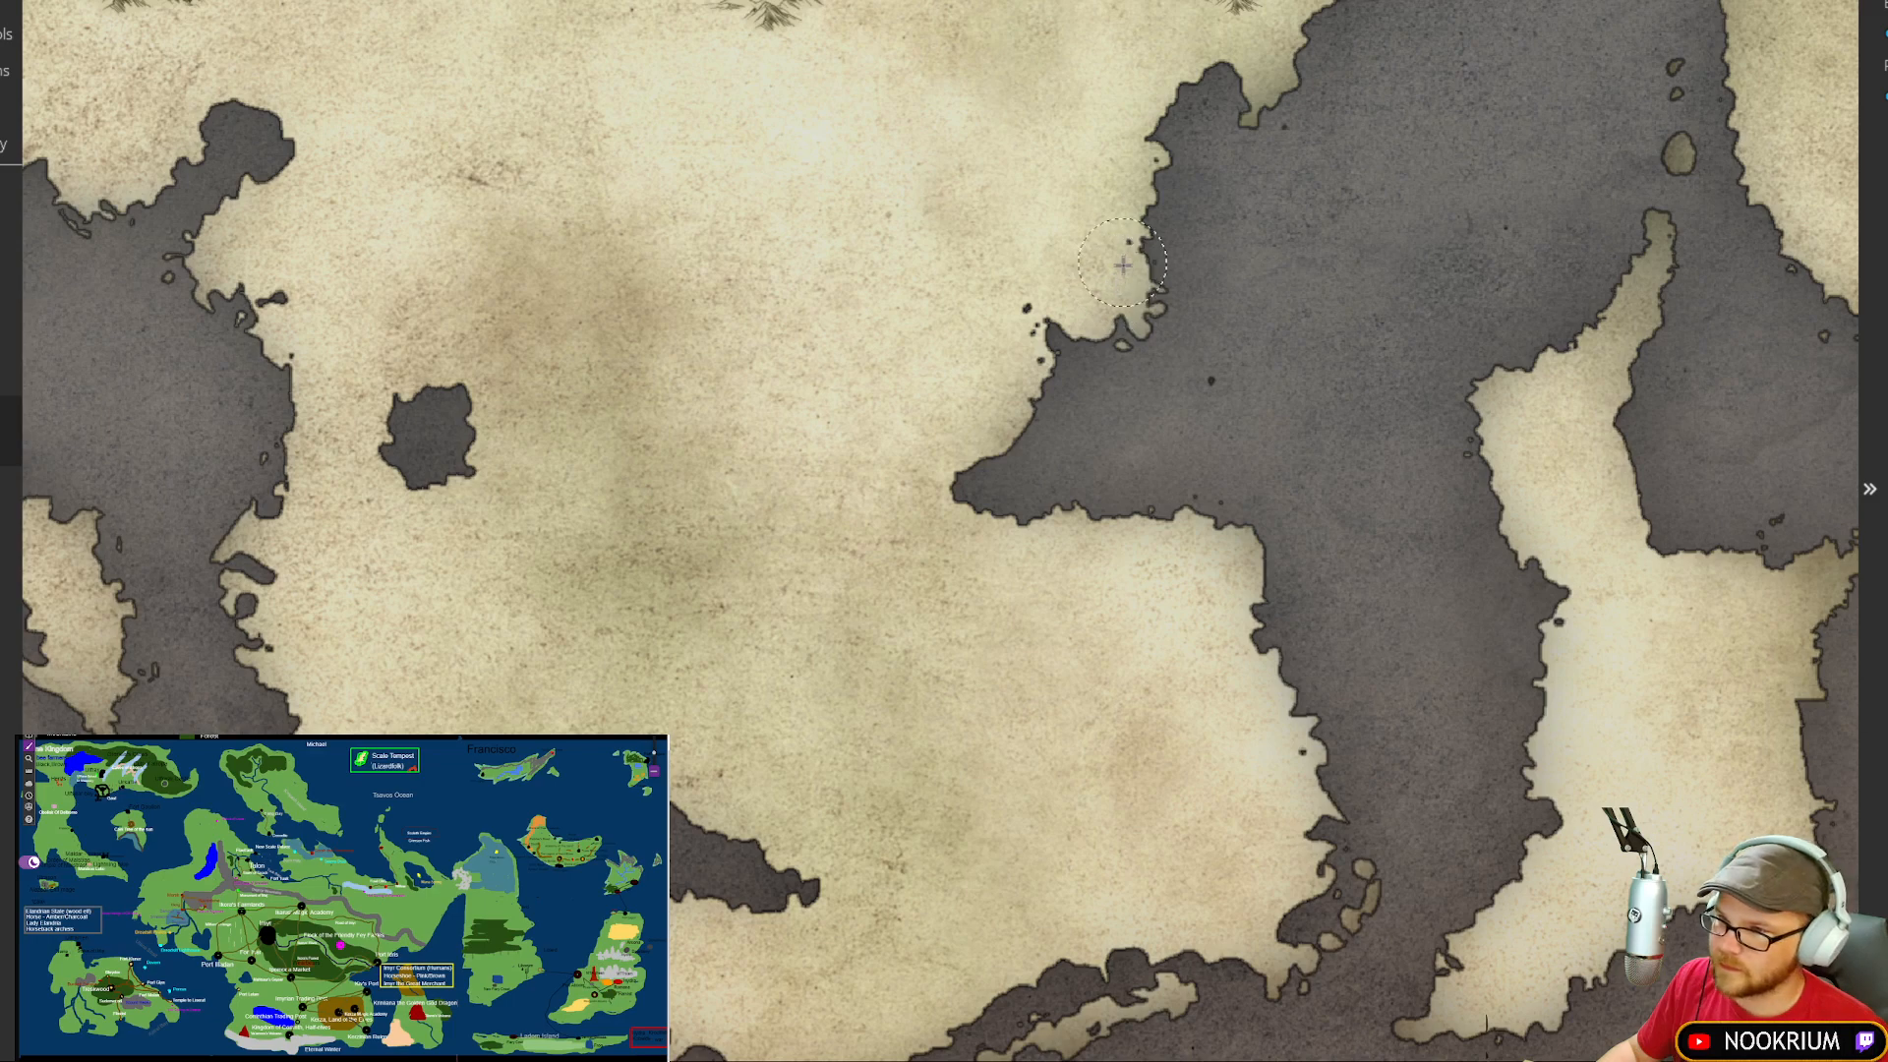
# Step: Draw a branching river south of the central mountain range, with tributaries from the west and north flowing into the eastern bay
pyautogui.scroll(-3, 1284, 270)
pyautogui.scroll(-3, 1285, 270)
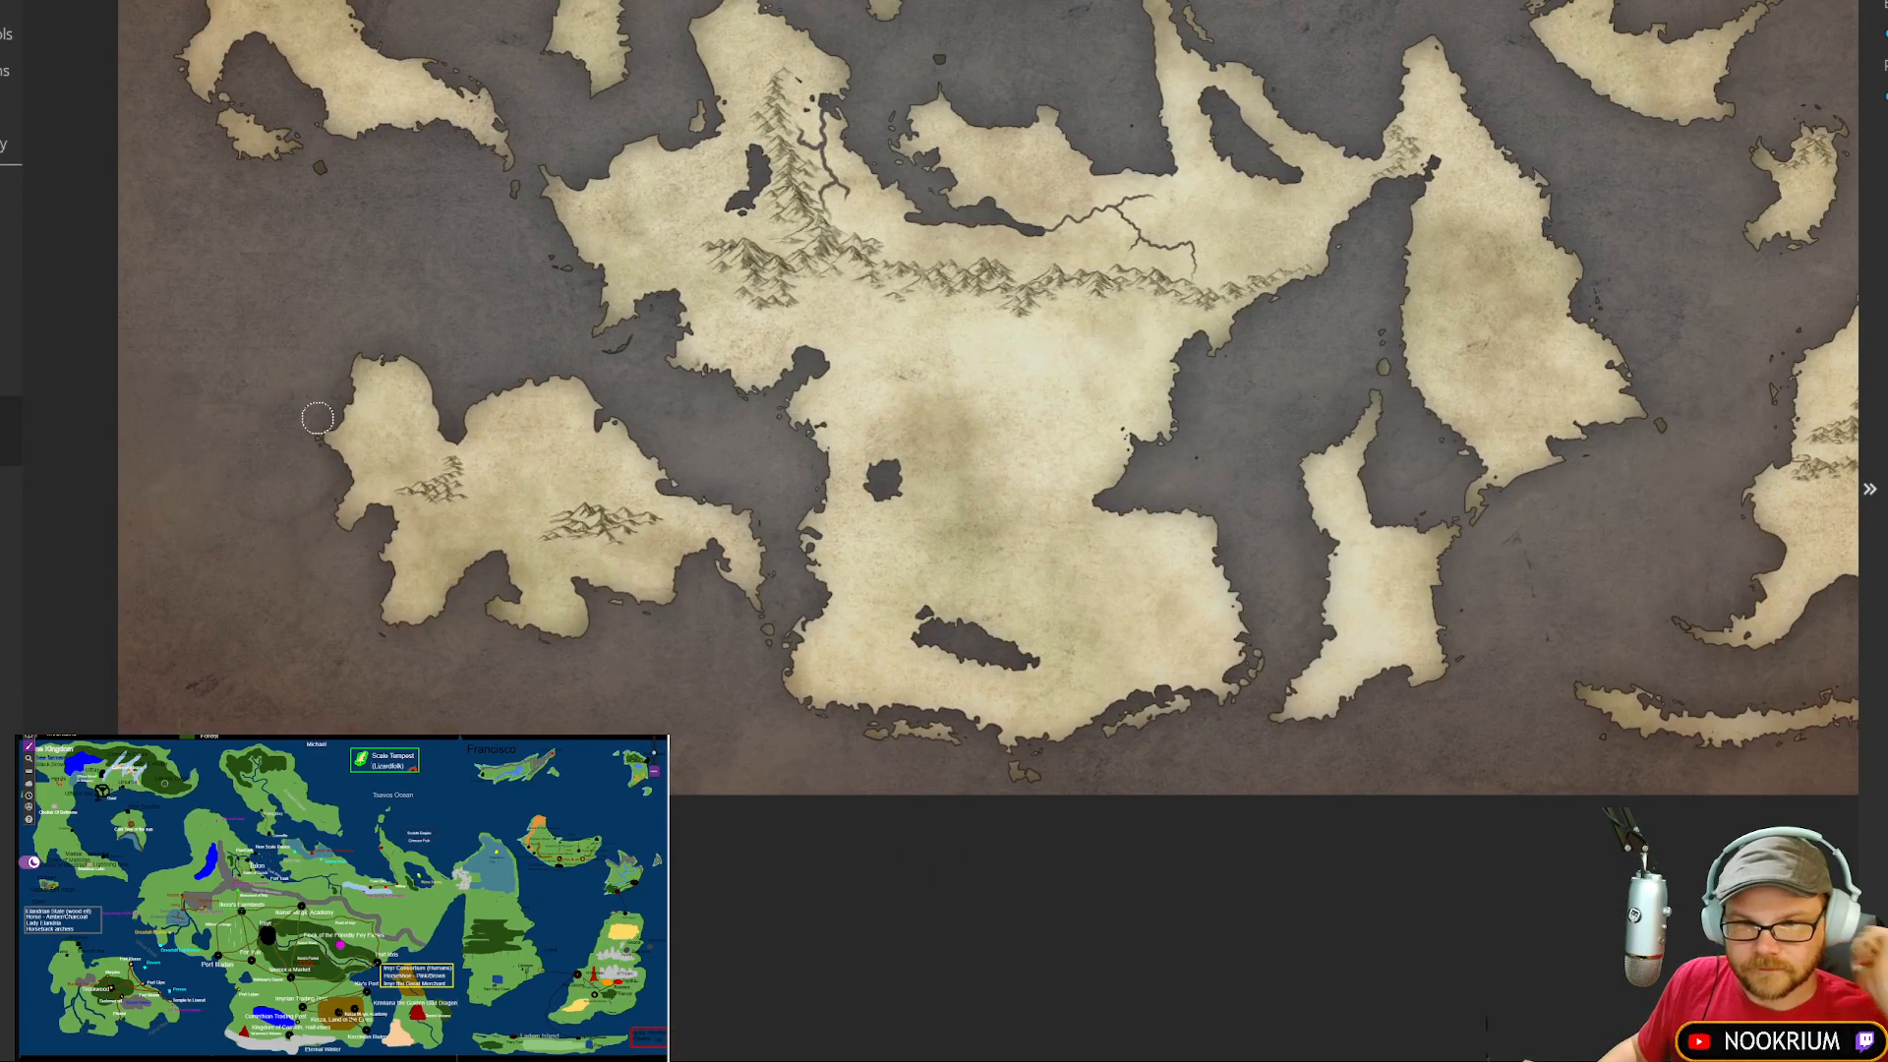
pyautogui.moveTo(628, 139); pyautogui.dragTo(539, 428)
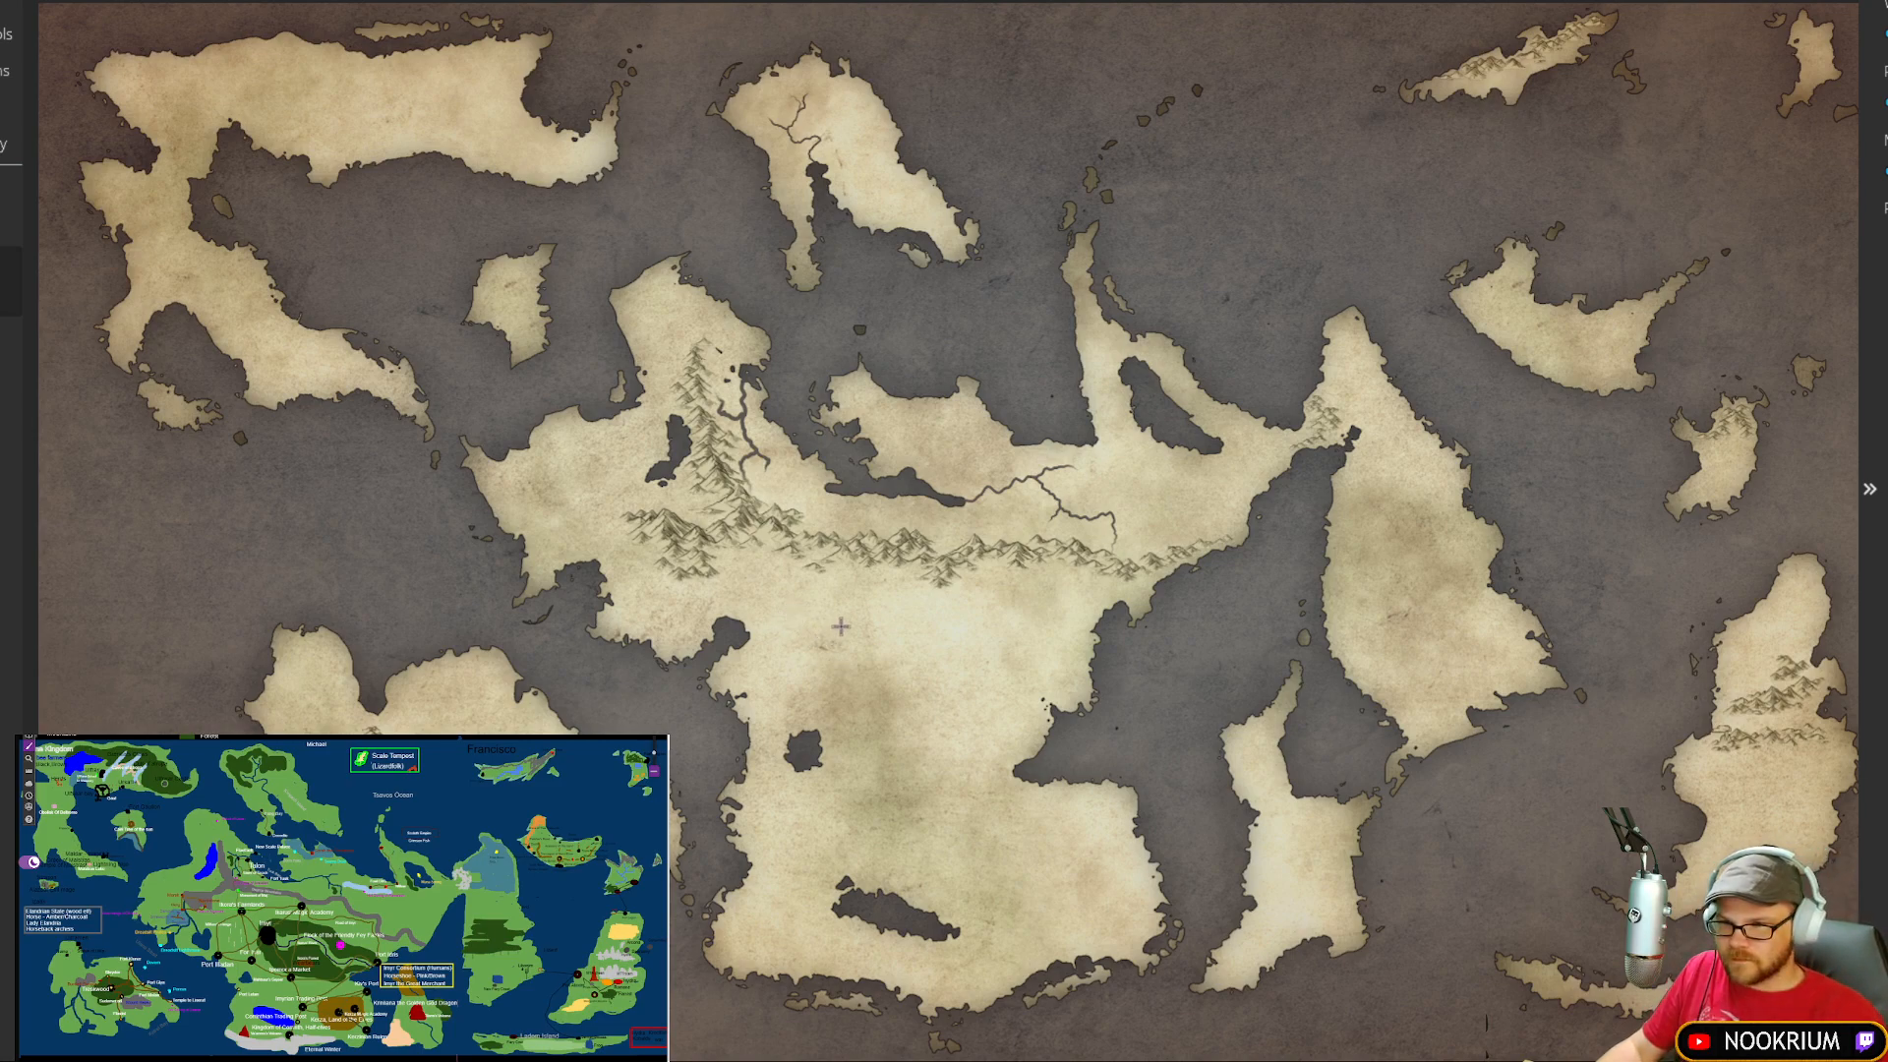
pyautogui.moveTo(845, 618); pyautogui.dragTo(854, 640)
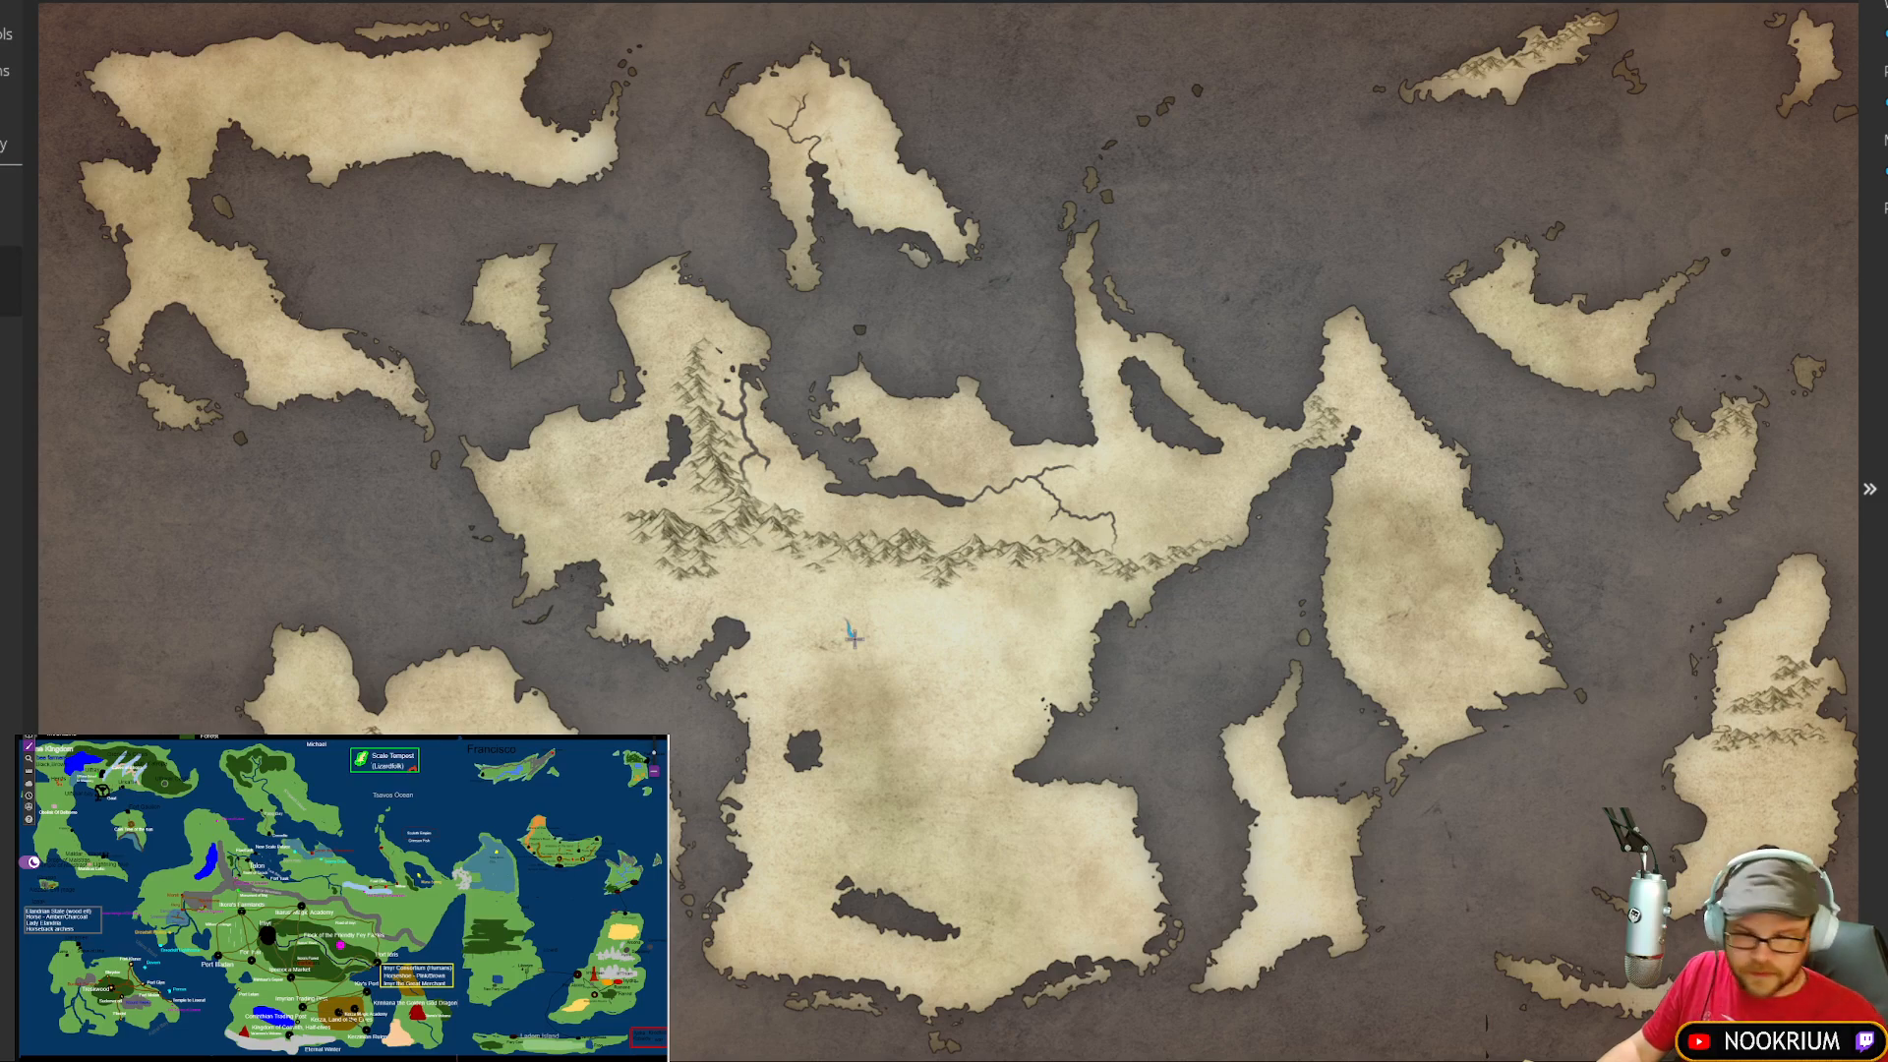
pyautogui.moveTo(855, 637)
pyautogui.mouseDown()
pyautogui.moveTo(892, 698)
pyautogui.moveTo(954, 649)
pyautogui.moveTo(931, 652)
pyautogui.moveTo(991, 645)
pyautogui.moveTo(1018, 674)
pyautogui.moveTo(996, 677)
pyautogui.moveTo(1062, 716)
pyautogui.mouseUp()
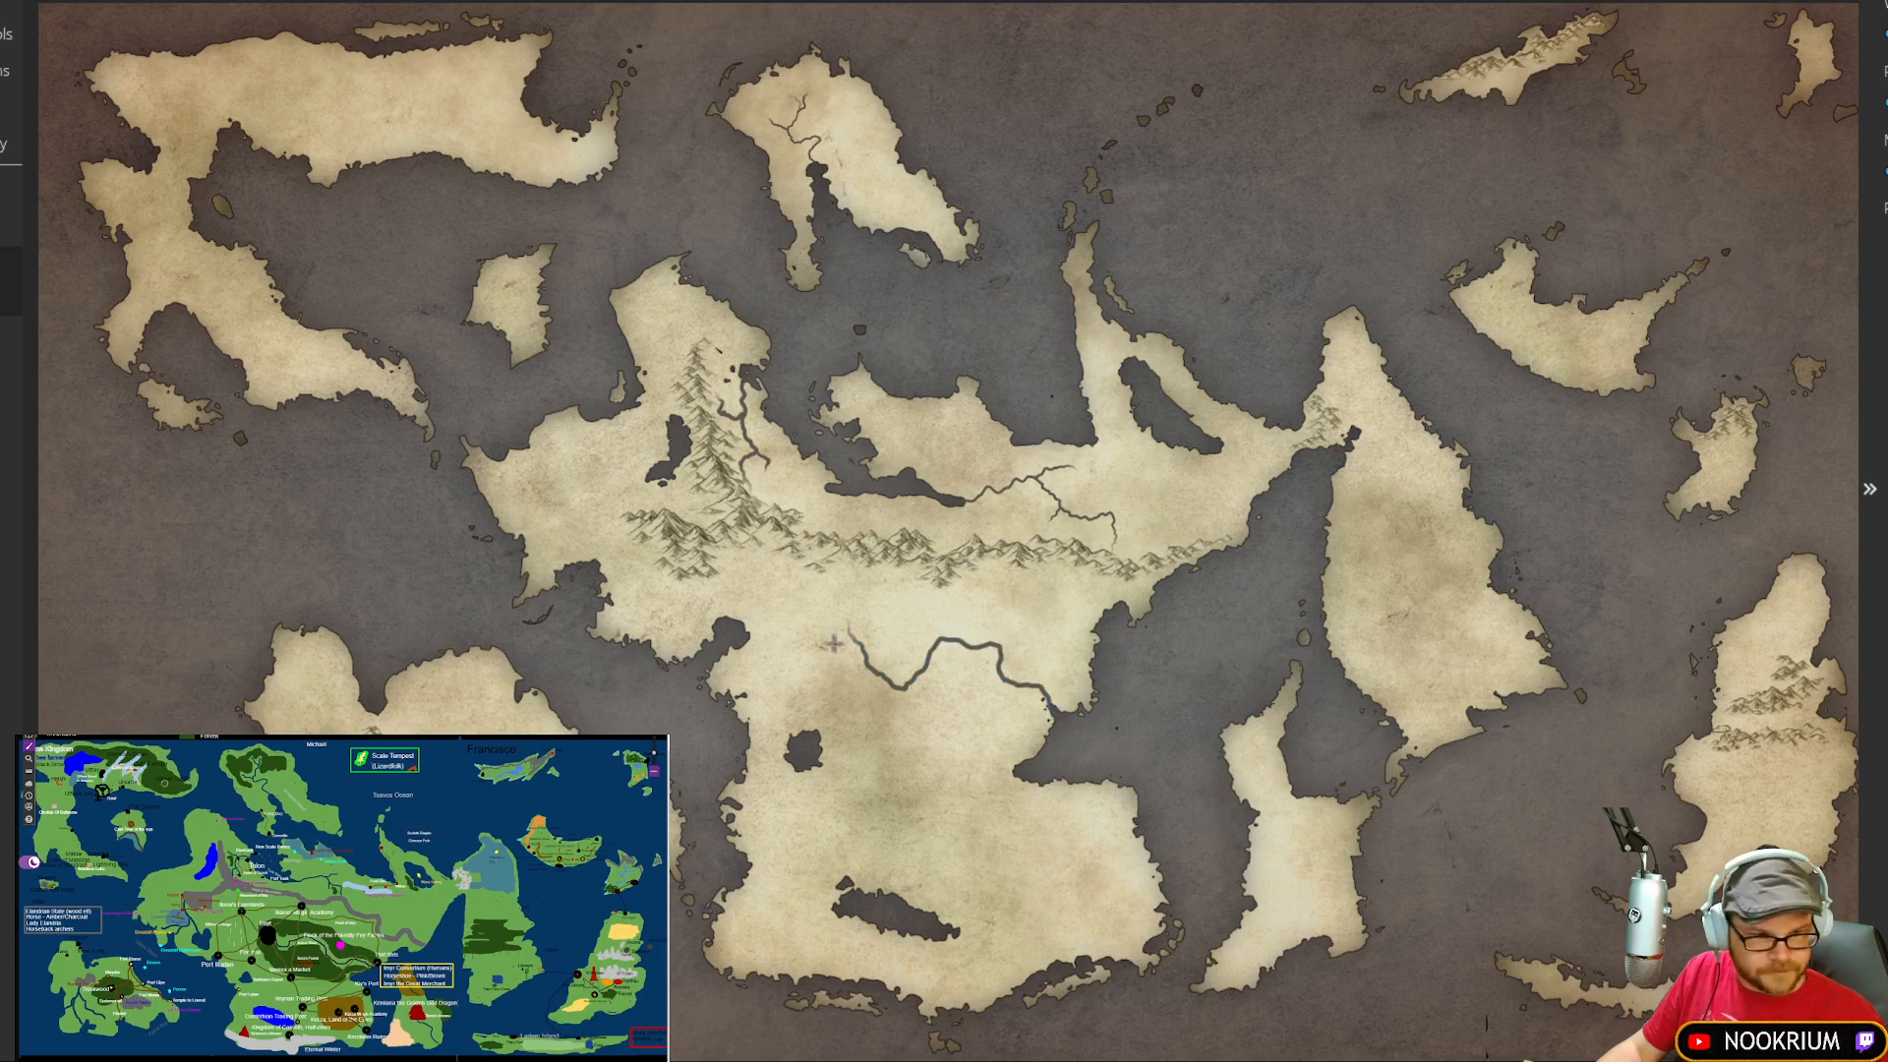
pyautogui.moveTo(912, 629)
pyautogui.mouseDown()
pyautogui.moveTo(939, 640)
pyautogui.moveTo(851, 673)
pyautogui.moveTo(871, 673)
pyautogui.mouseUp()
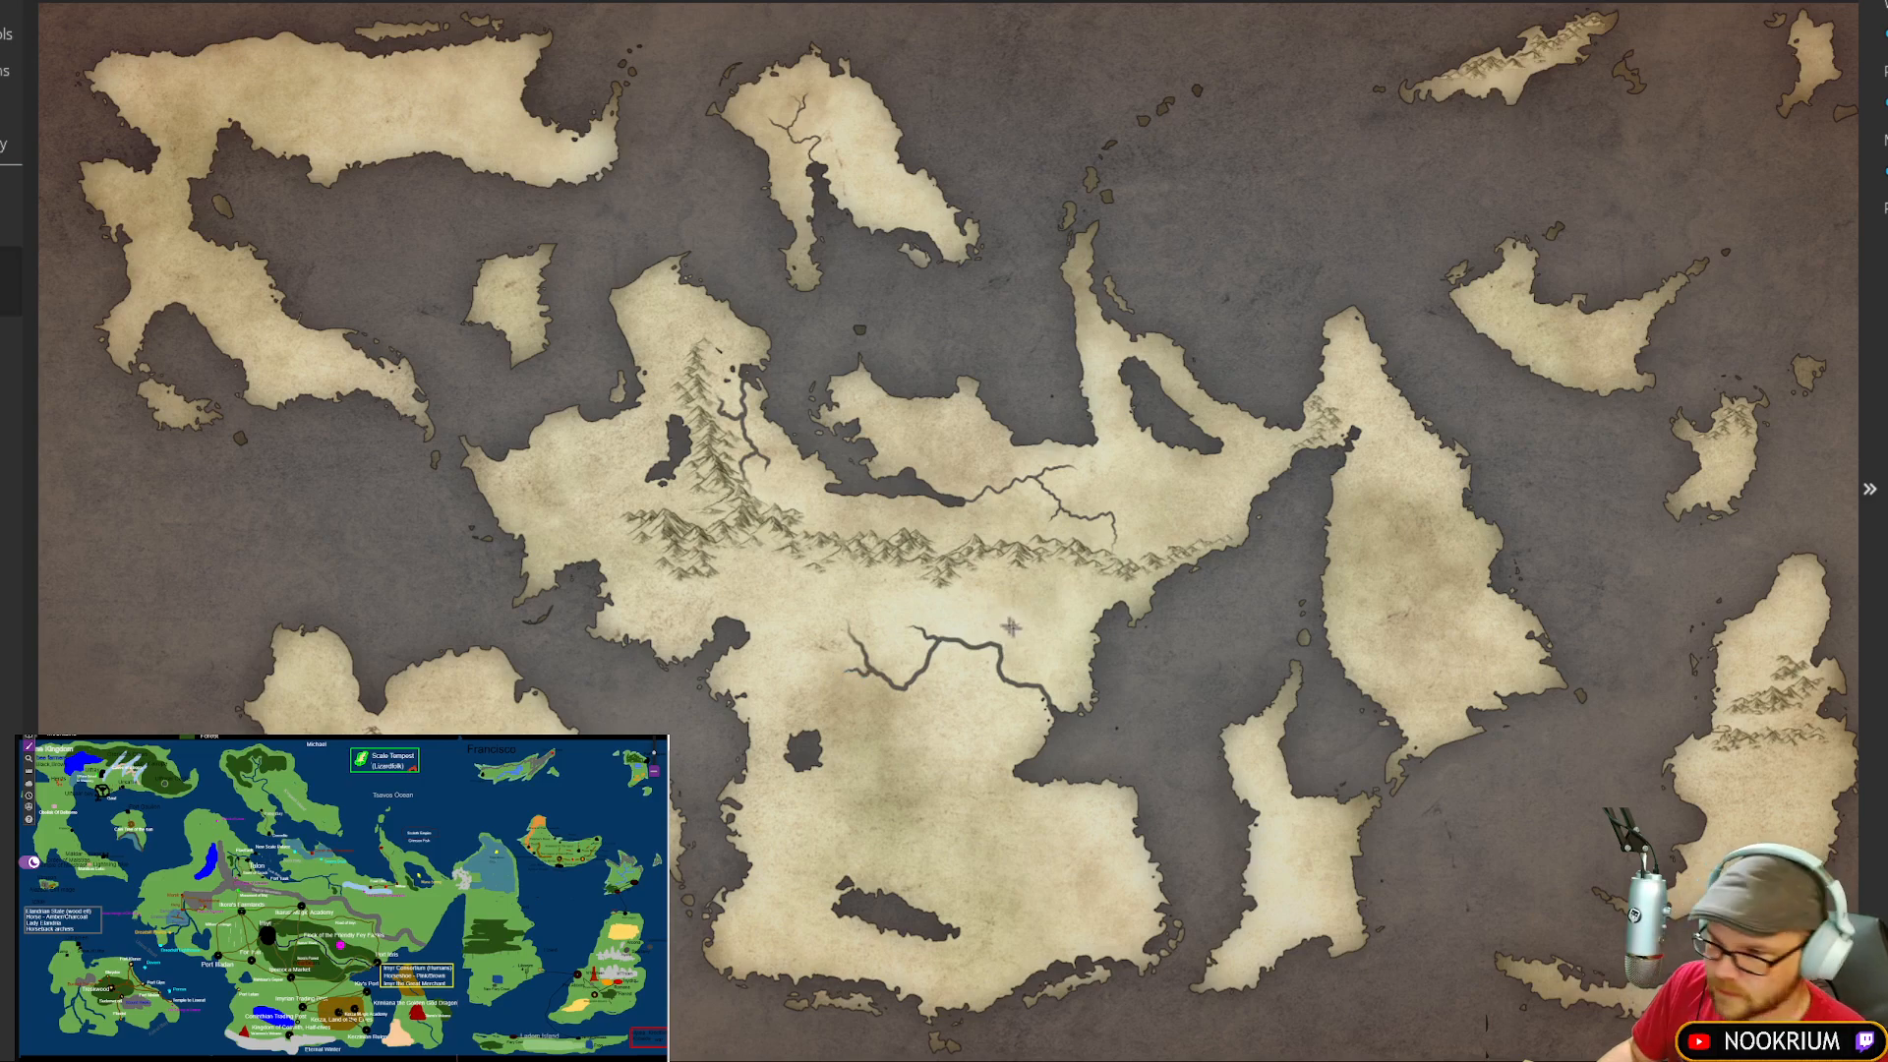
pyautogui.moveTo(985, 688); pyautogui.dragTo(1005, 681)
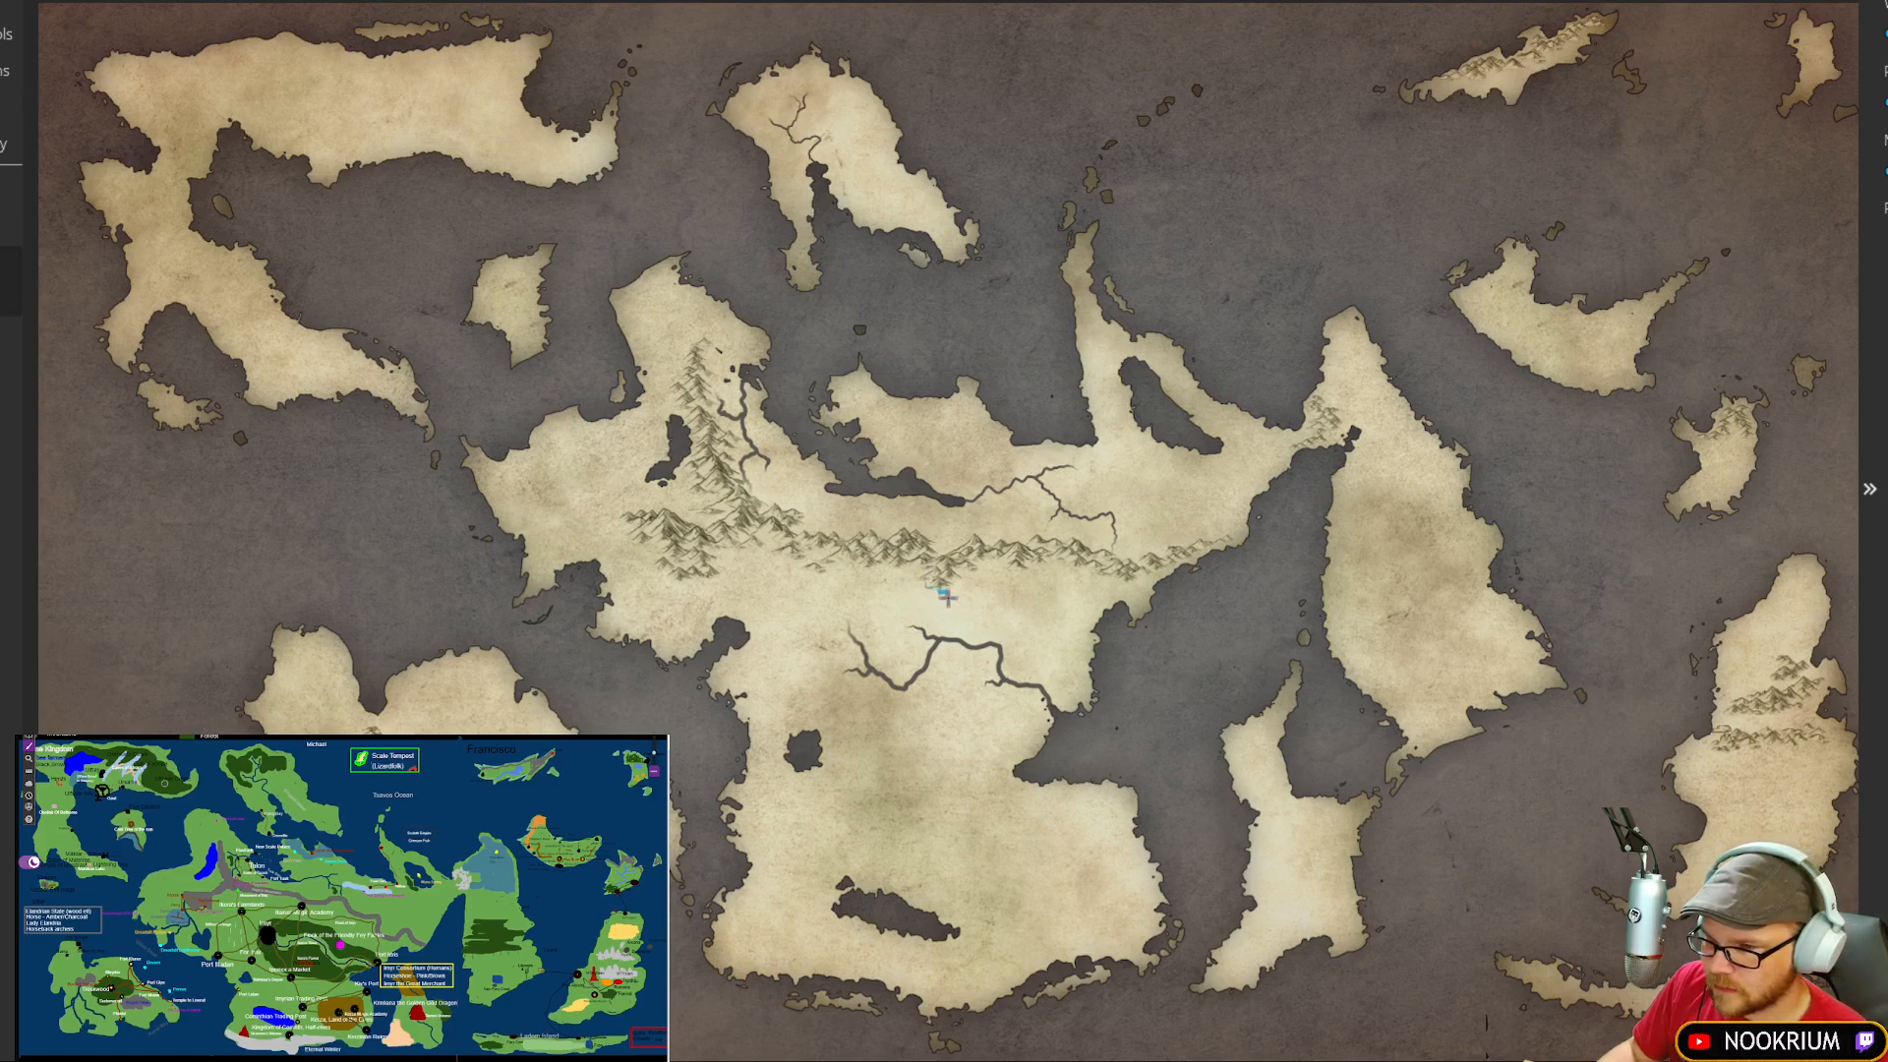
pyautogui.moveTo(947, 597)
pyautogui.mouseDown()
pyautogui.moveTo(967, 641)
pyautogui.moveTo(944, 633)
pyautogui.moveTo(993, 645)
pyautogui.mouseUp()
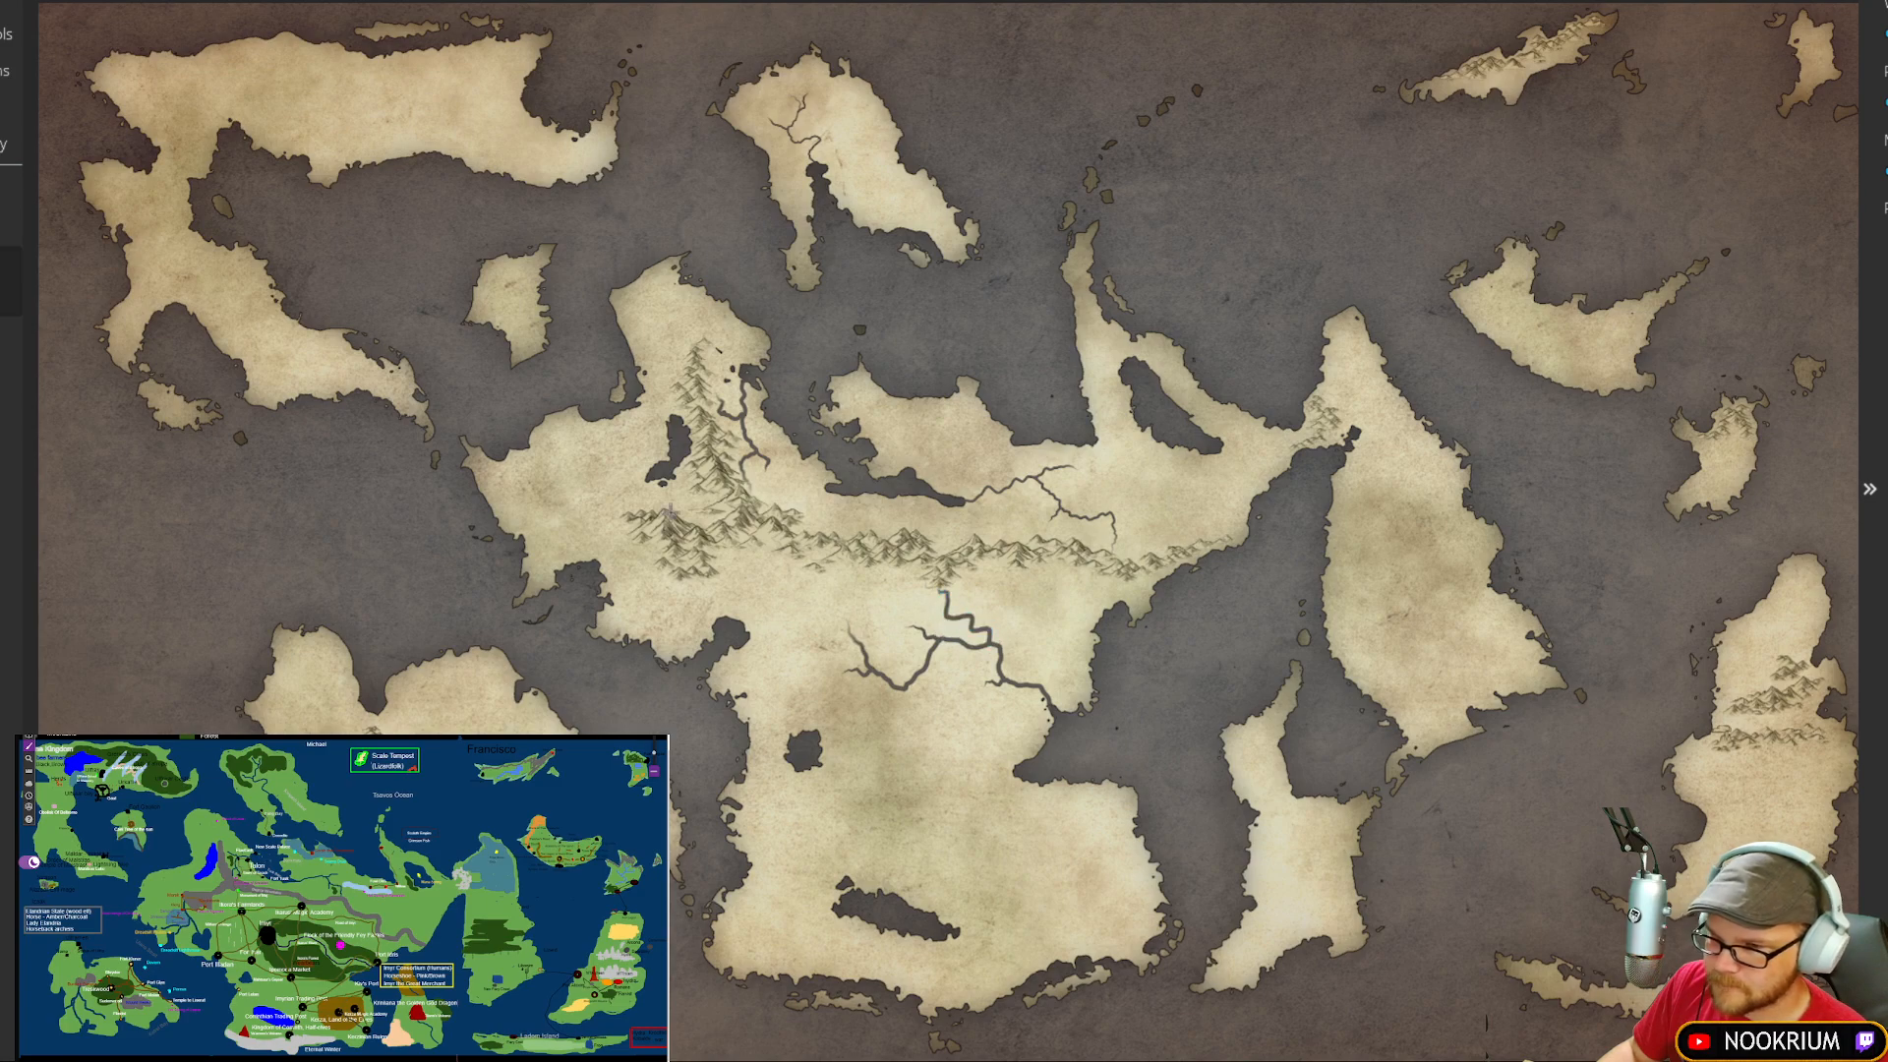
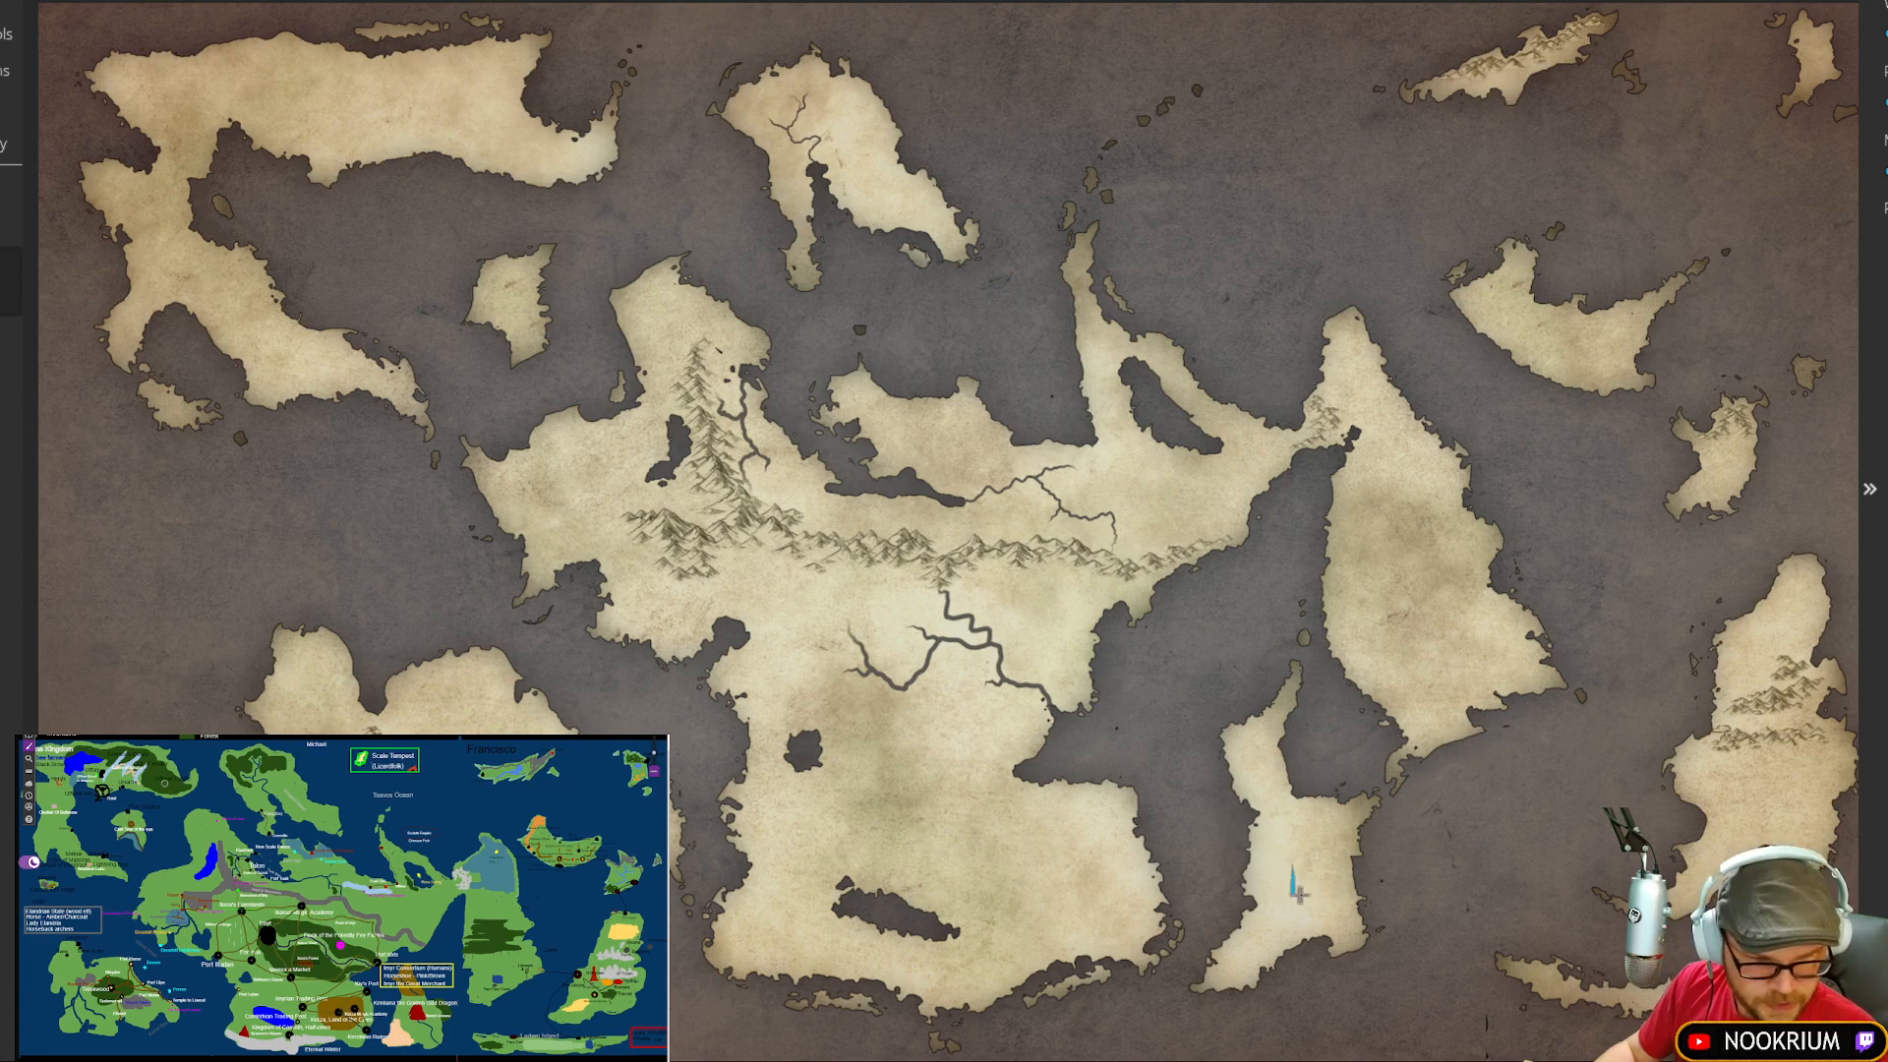
# Step: Draw two rivers on the narrow southeastern landmass and carve a small lake in the south of the large eastern landmass
pyautogui.moveTo(1299, 893)
pyautogui.mouseDown()
pyautogui.moveTo(1291, 914)
pyautogui.moveTo(1326, 940)
pyautogui.mouseUp()
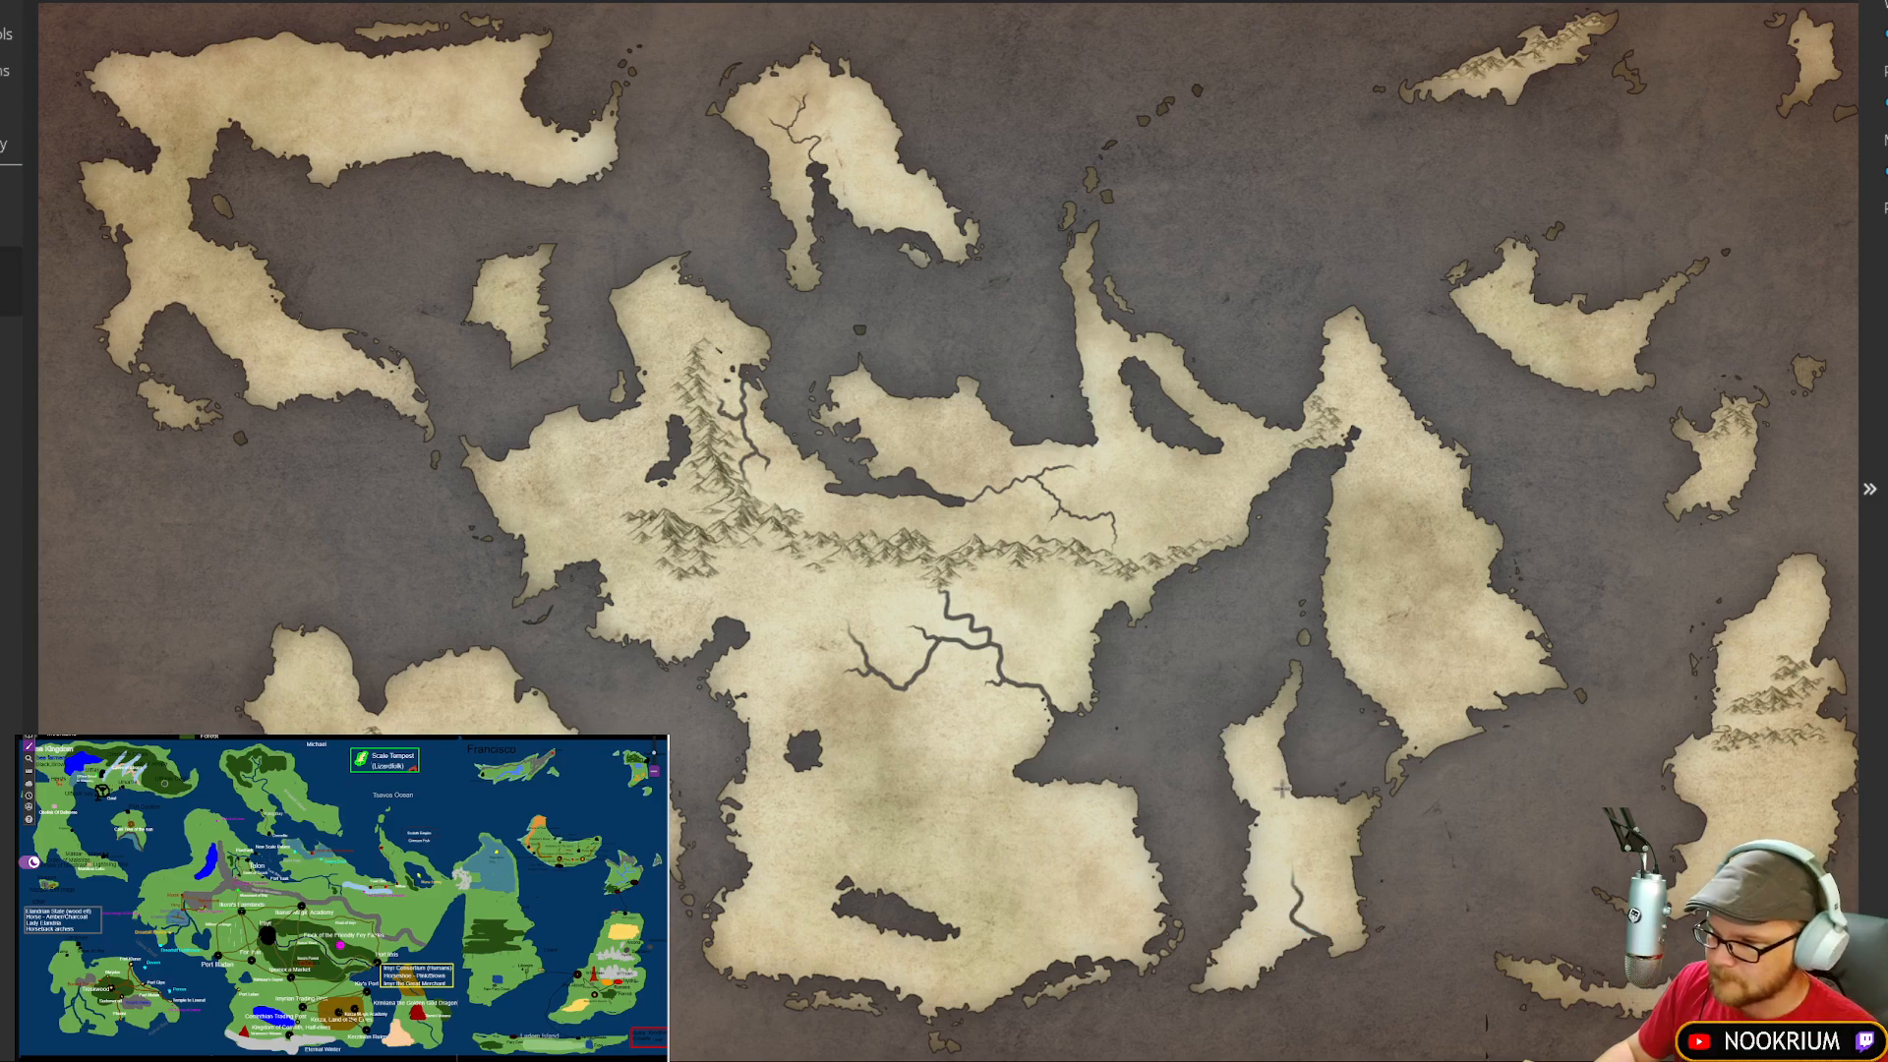
pyautogui.moveTo(1279, 798)
pyautogui.mouseDown()
pyautogui.moveTo(1235, 738)
pyautogui.moveTo(1209, 734)
pyautogui.mouseUp()
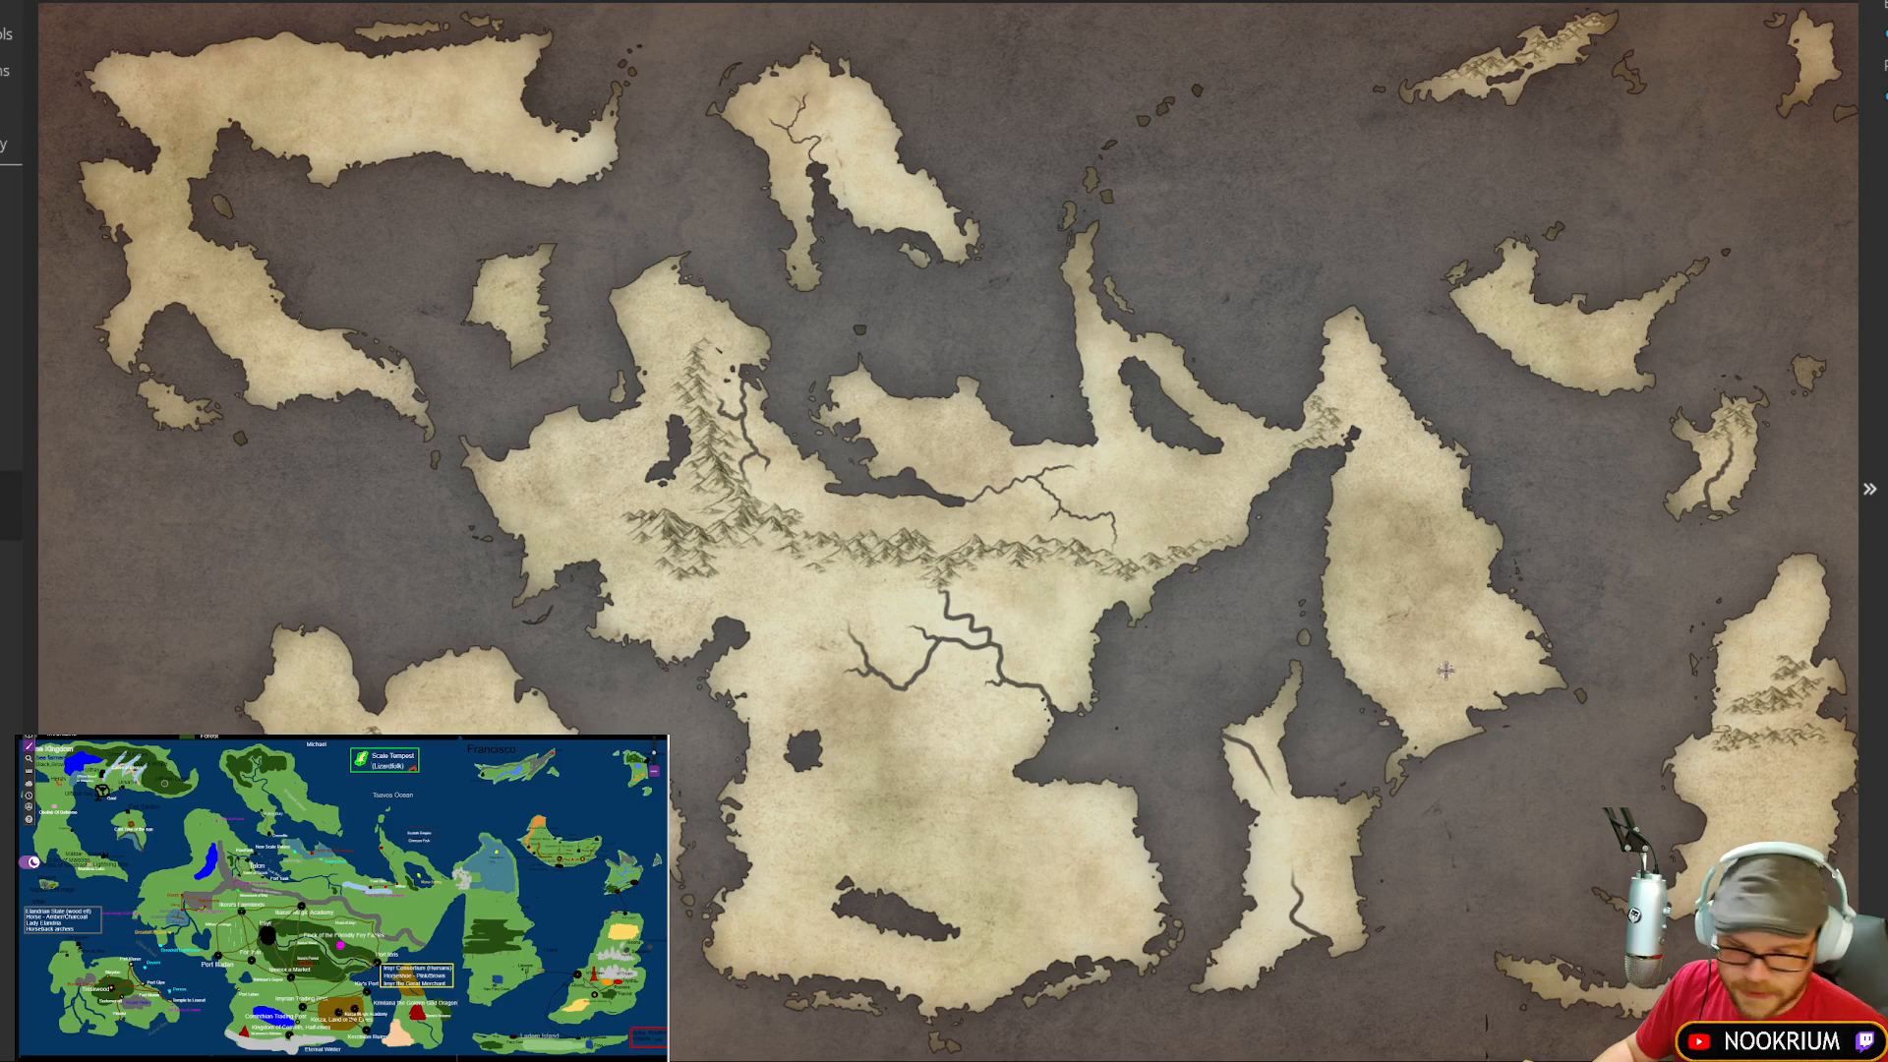
pyautogui.moveTo(1454, 672)
pyautogui.mouseDown()
pyautogui.moveTo(1426, 665)
pyautogui.moveTo(1444, 668)
pyautogui.mouseUp()
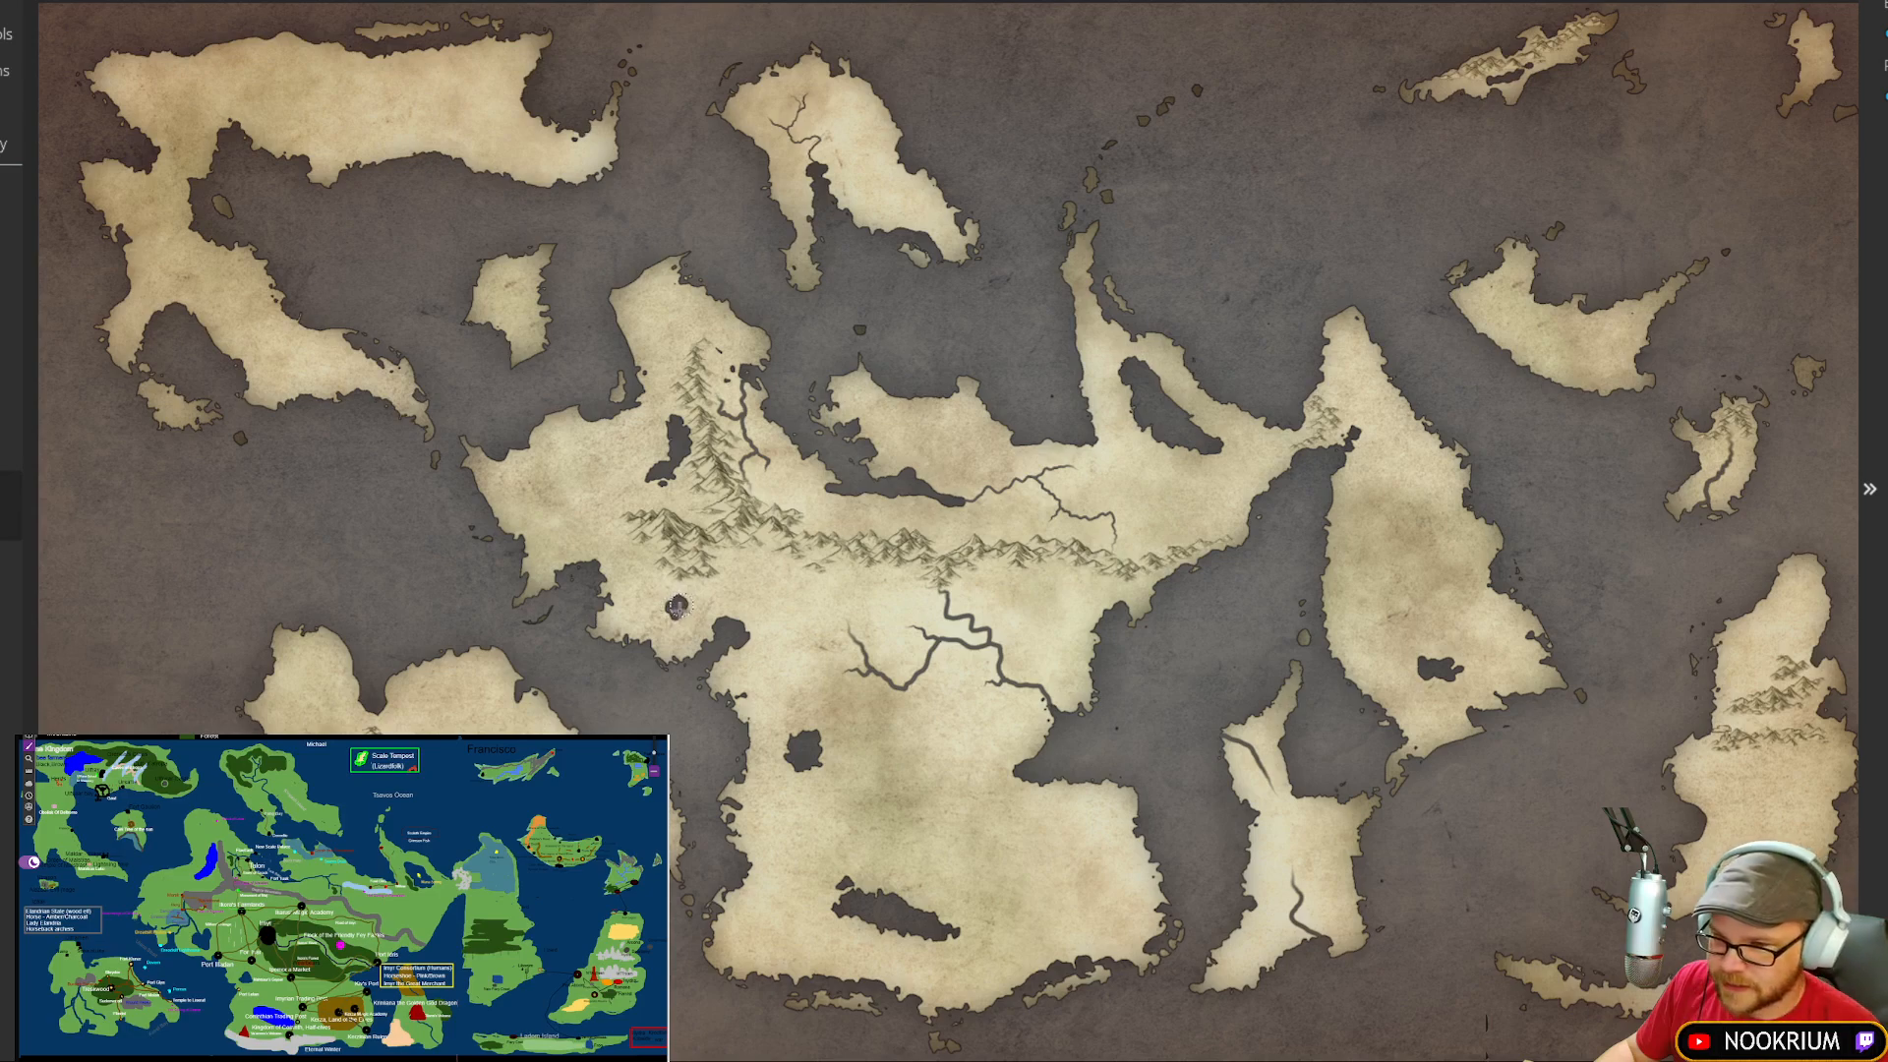
# Step: Carve an irregular lake south of the western mountains and draw a winding river into it from the range's western end
pyautogui.moveTo(679, 608); pyautogui.dragTo(661, 600)
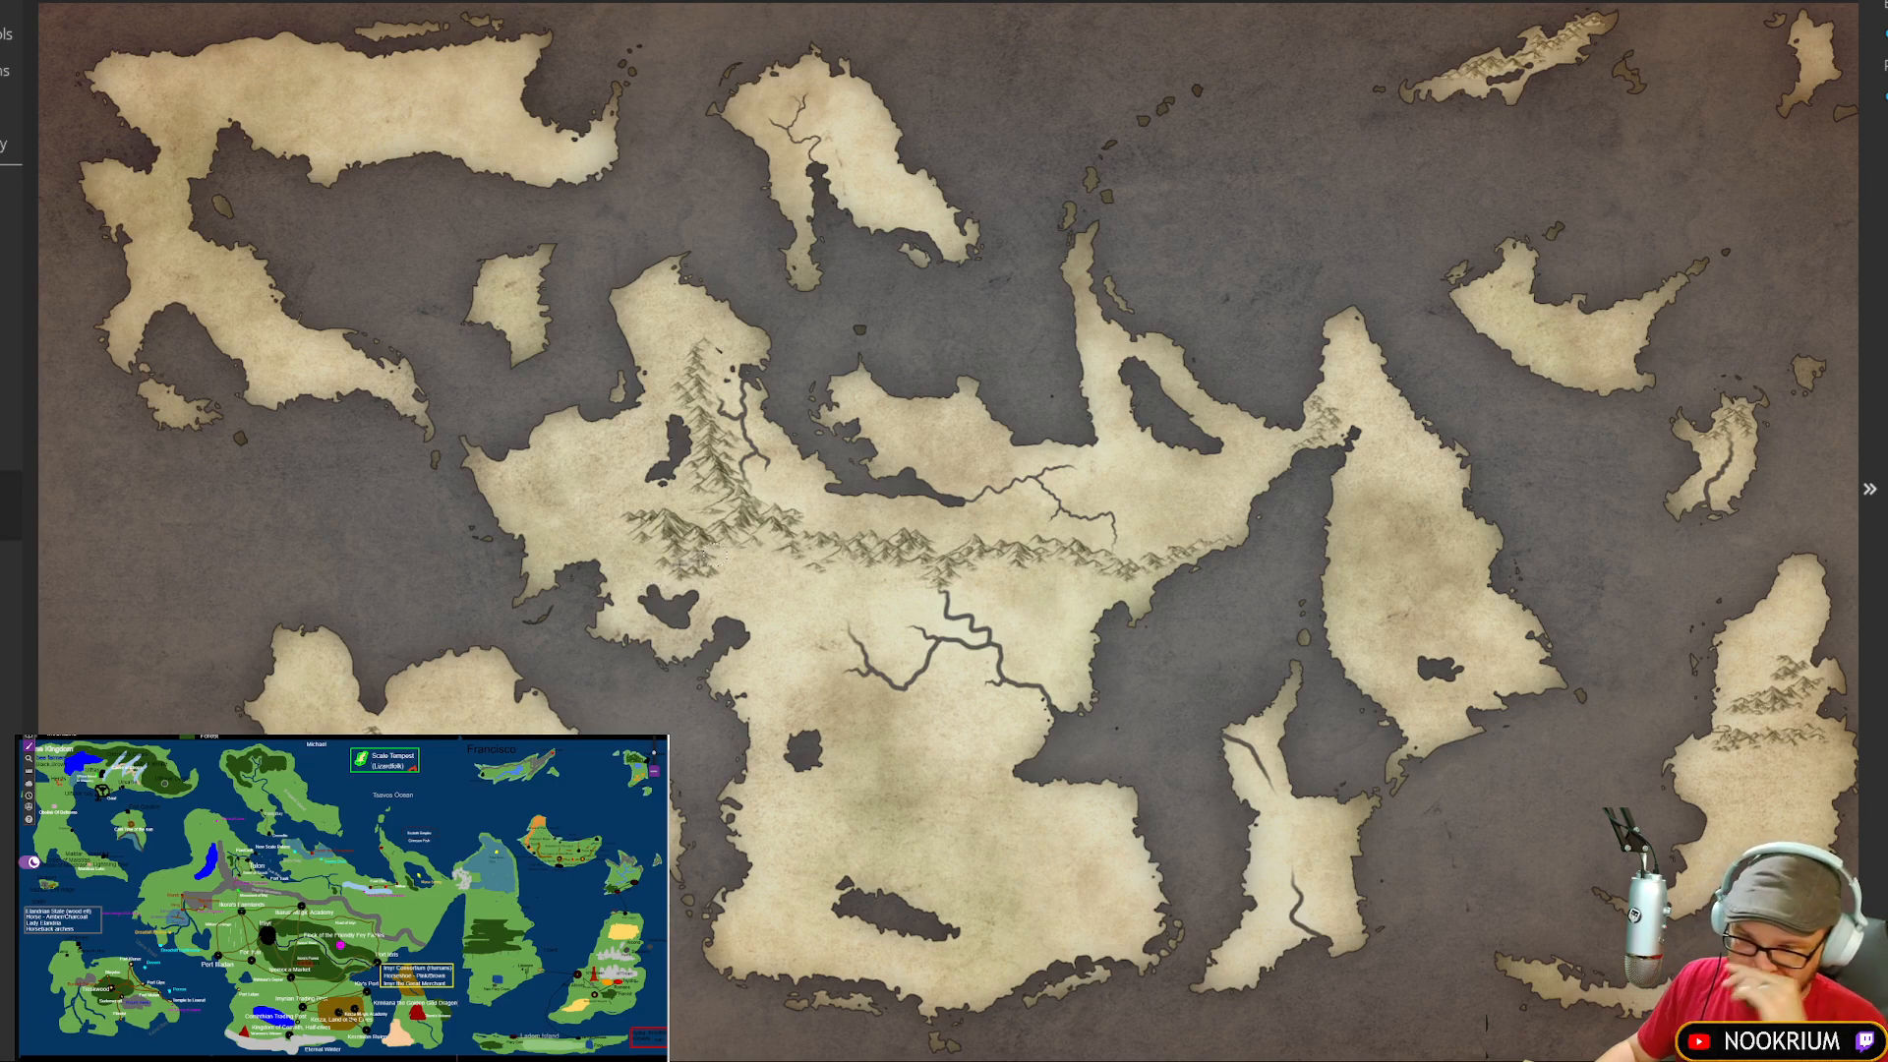
pyautogui.scroll(-5, 654, 585)
pyautogui.scroll(8, 654, 585)
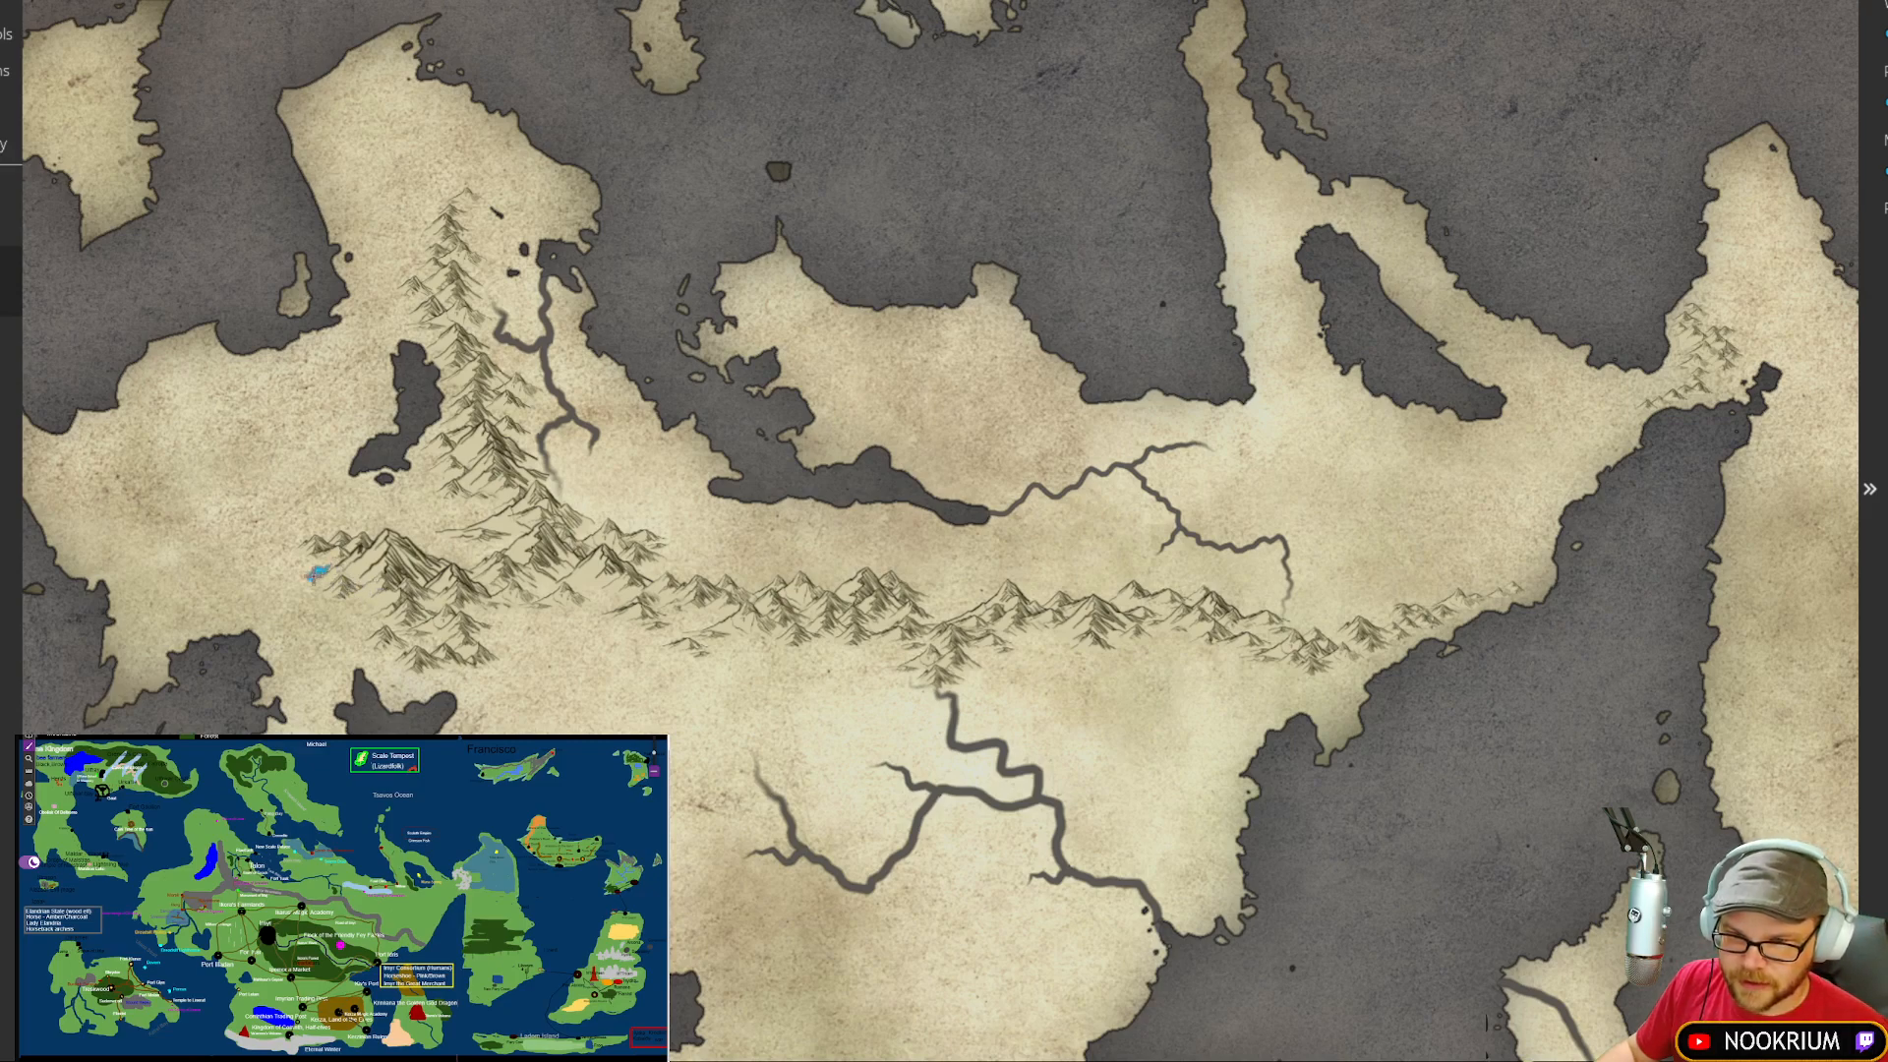
pyautogui.moveTo(317, 574)
pyautogui.mouseDown()
pyautogui.moveTo(299, 618)
pyautogui.moveTo(362, 683)
pyautogui.mouseUp()
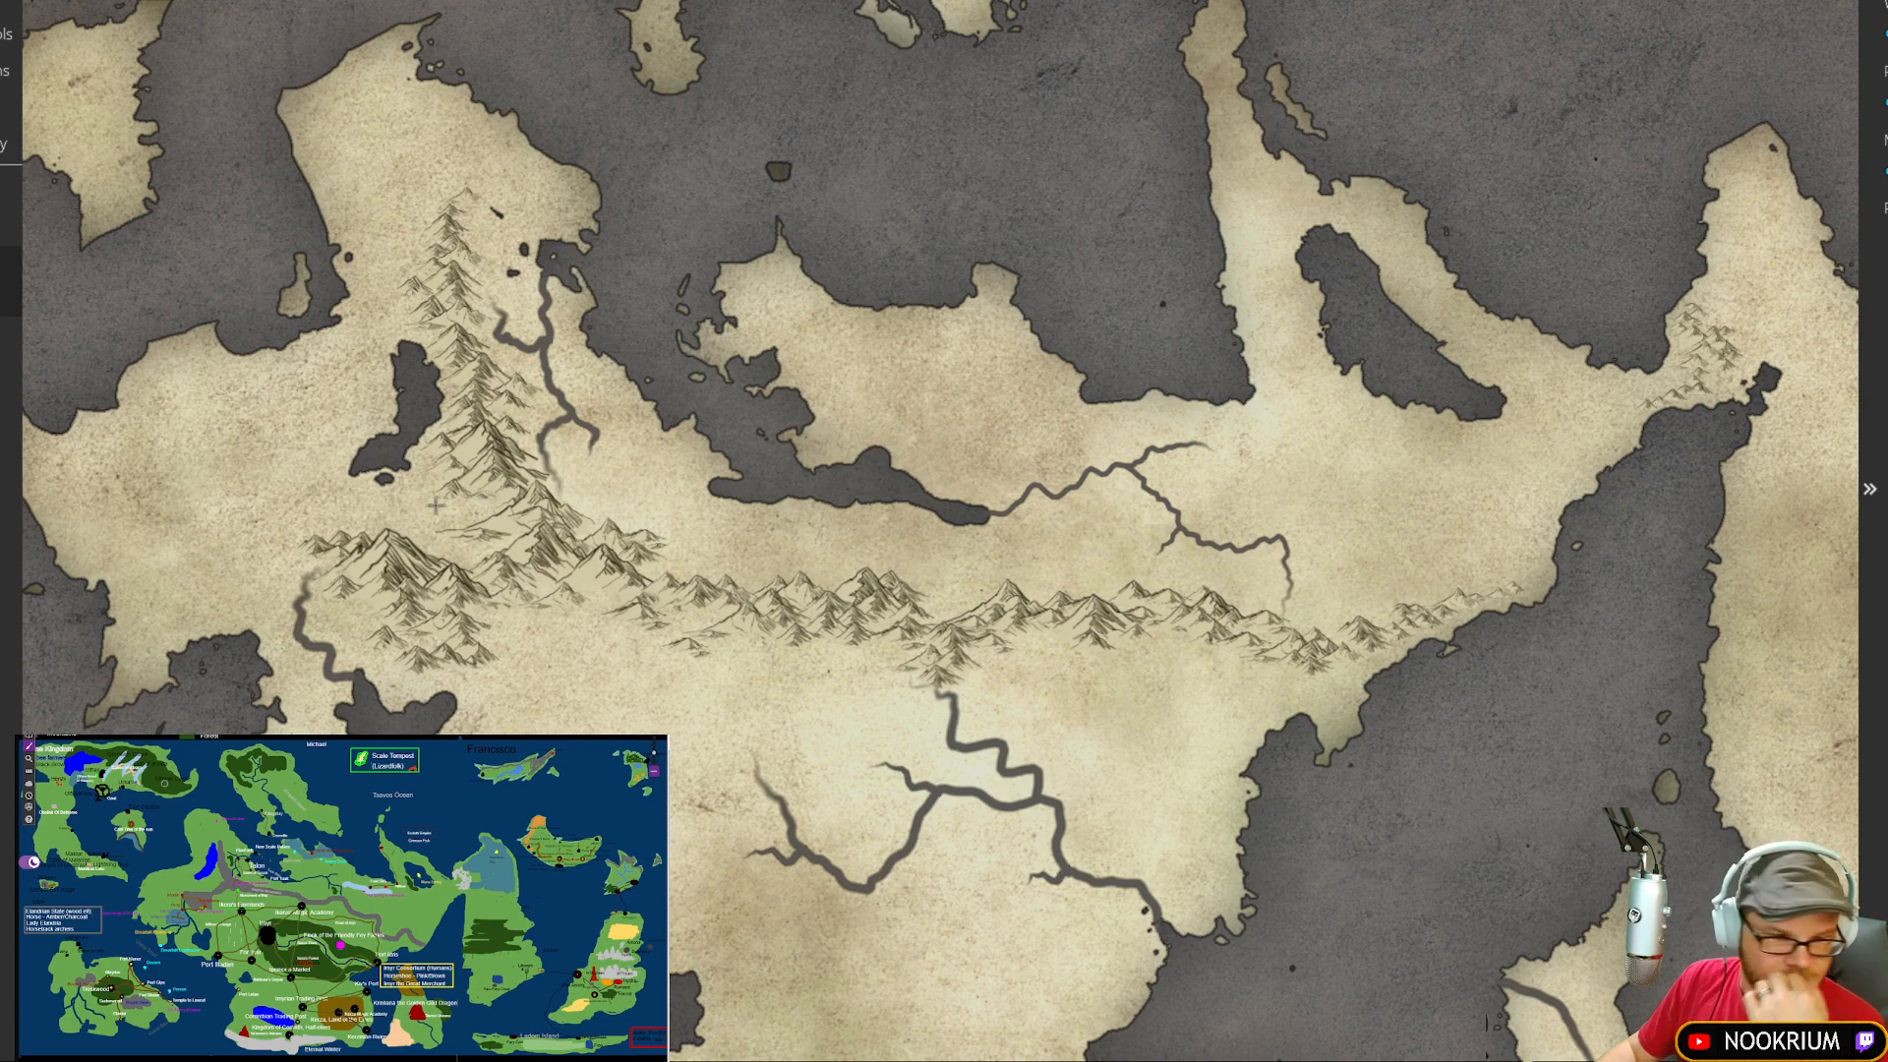
# Step: Carve an elongated lake running southwest to northeast in the western part of the northwestern continent
pyautogui.scroll(-5, 687, 505)
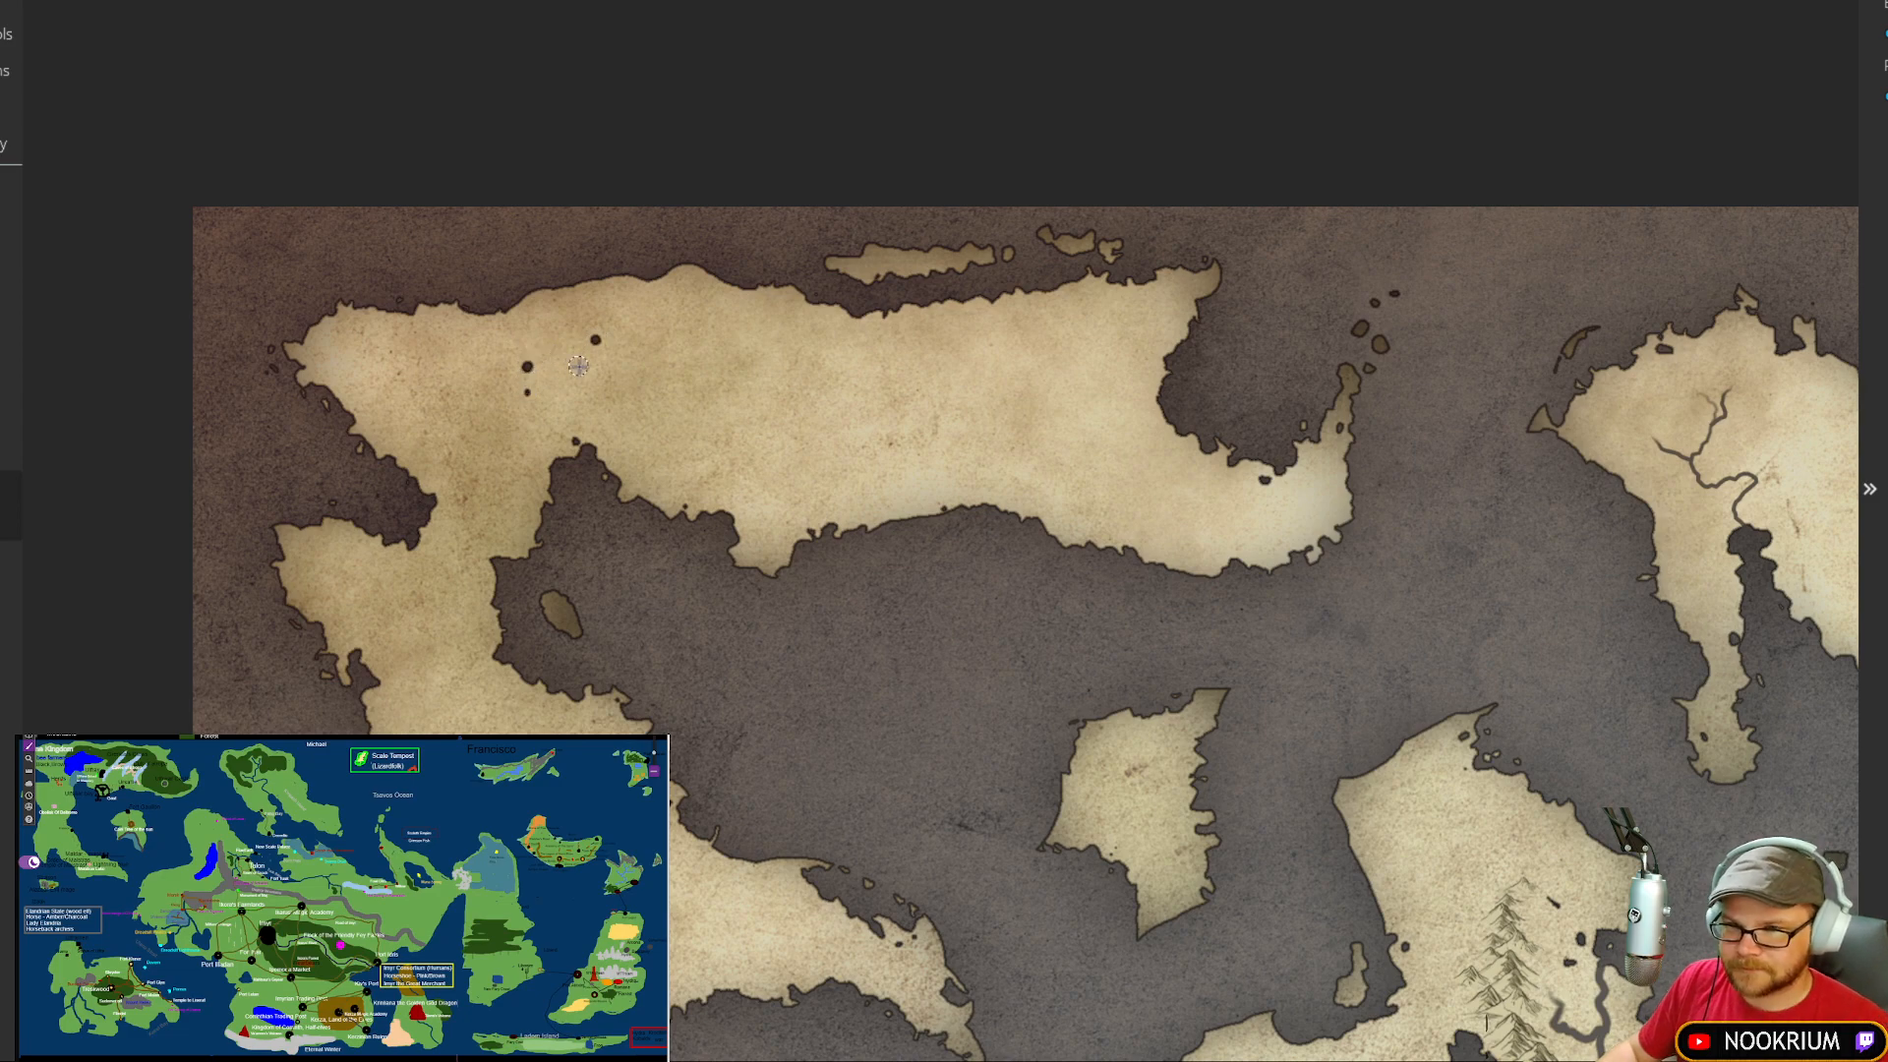
pyautogui.scroll(1, 587, 375)
pyautogui.click(538, 378)
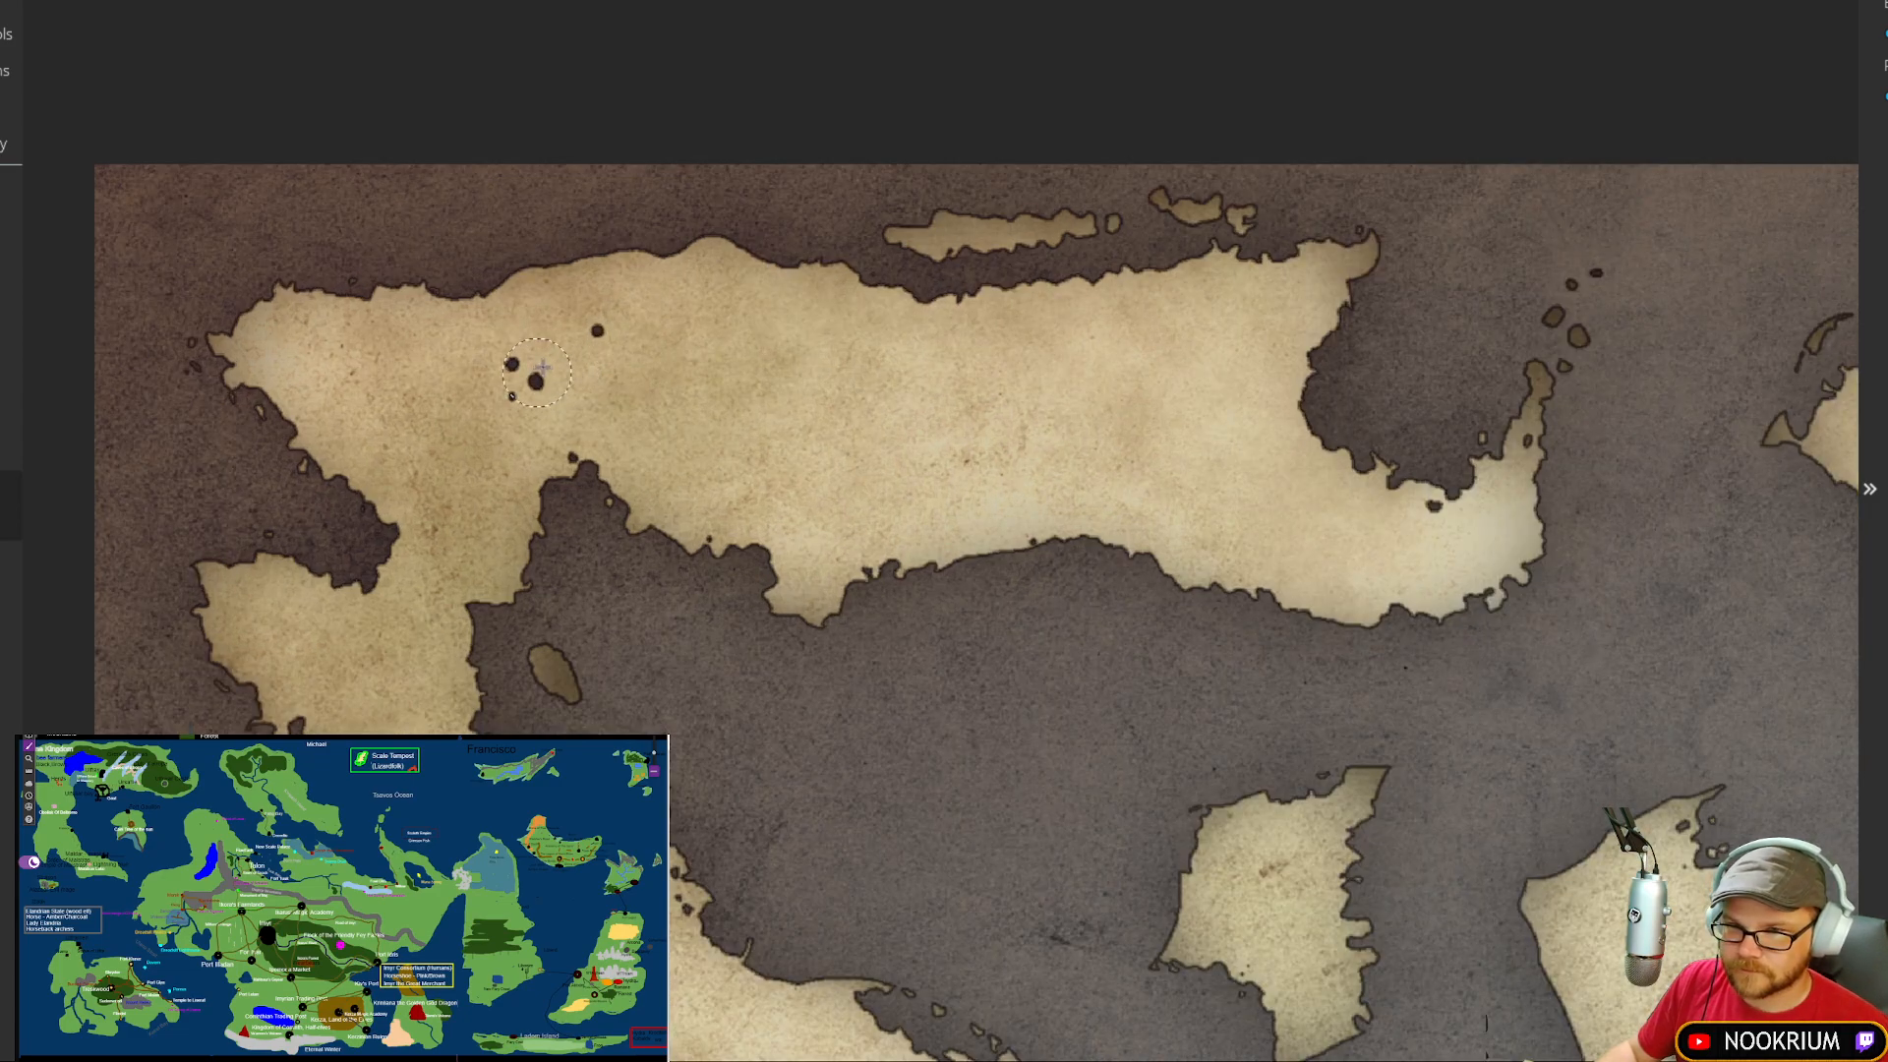
pyautogui.moveTo(539, 359)
pyautogui.mouseDown()
pyautogui.moveTo(509, 376)
pyautogui.moveTo(540, 364)
pyautogui.moveTo(516, 418)
pyautogui.moveTo(502, 411)
pyautogui.moveTo(622, 315)
pyautogui.moveTo(639, 335)
pyautogui.moveTo(566, 372)
pyautogui.mouseUp()
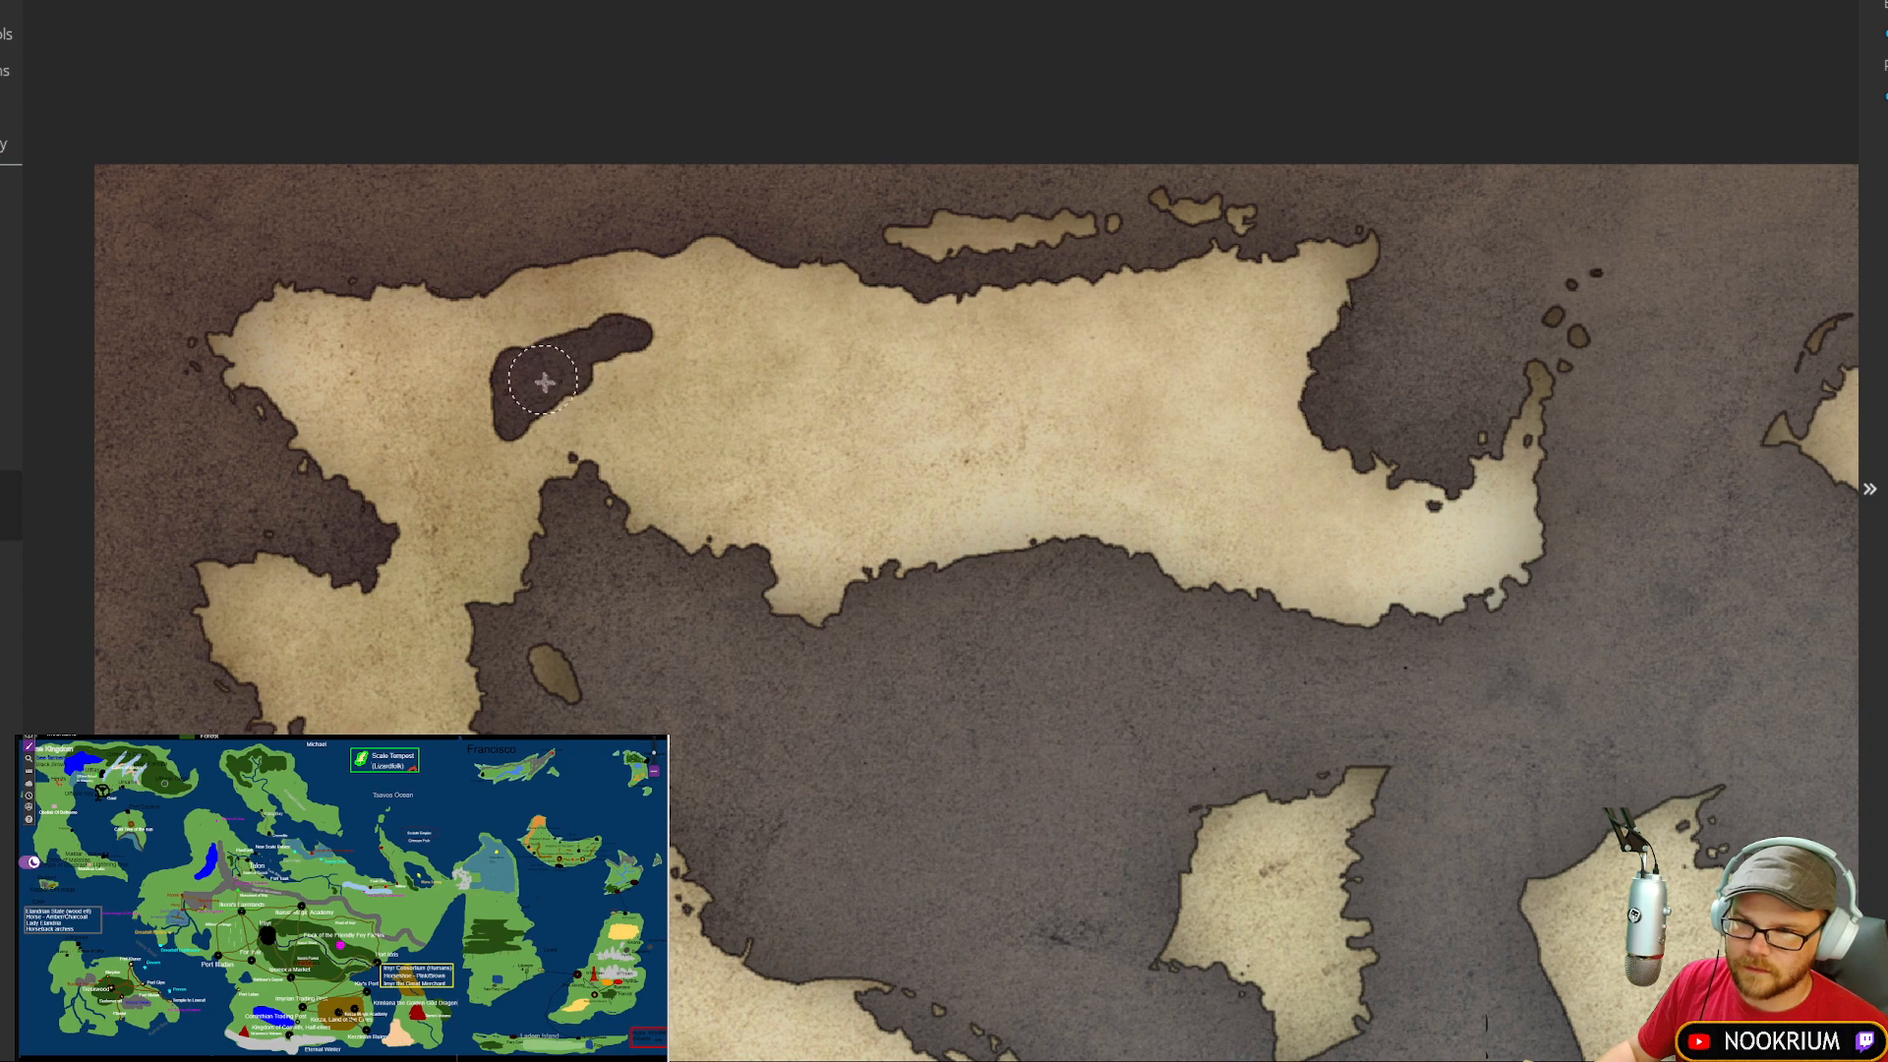
pyautogui.scroll(-2, 556, 379)
pyautogui.scroll(2, 556, 380)
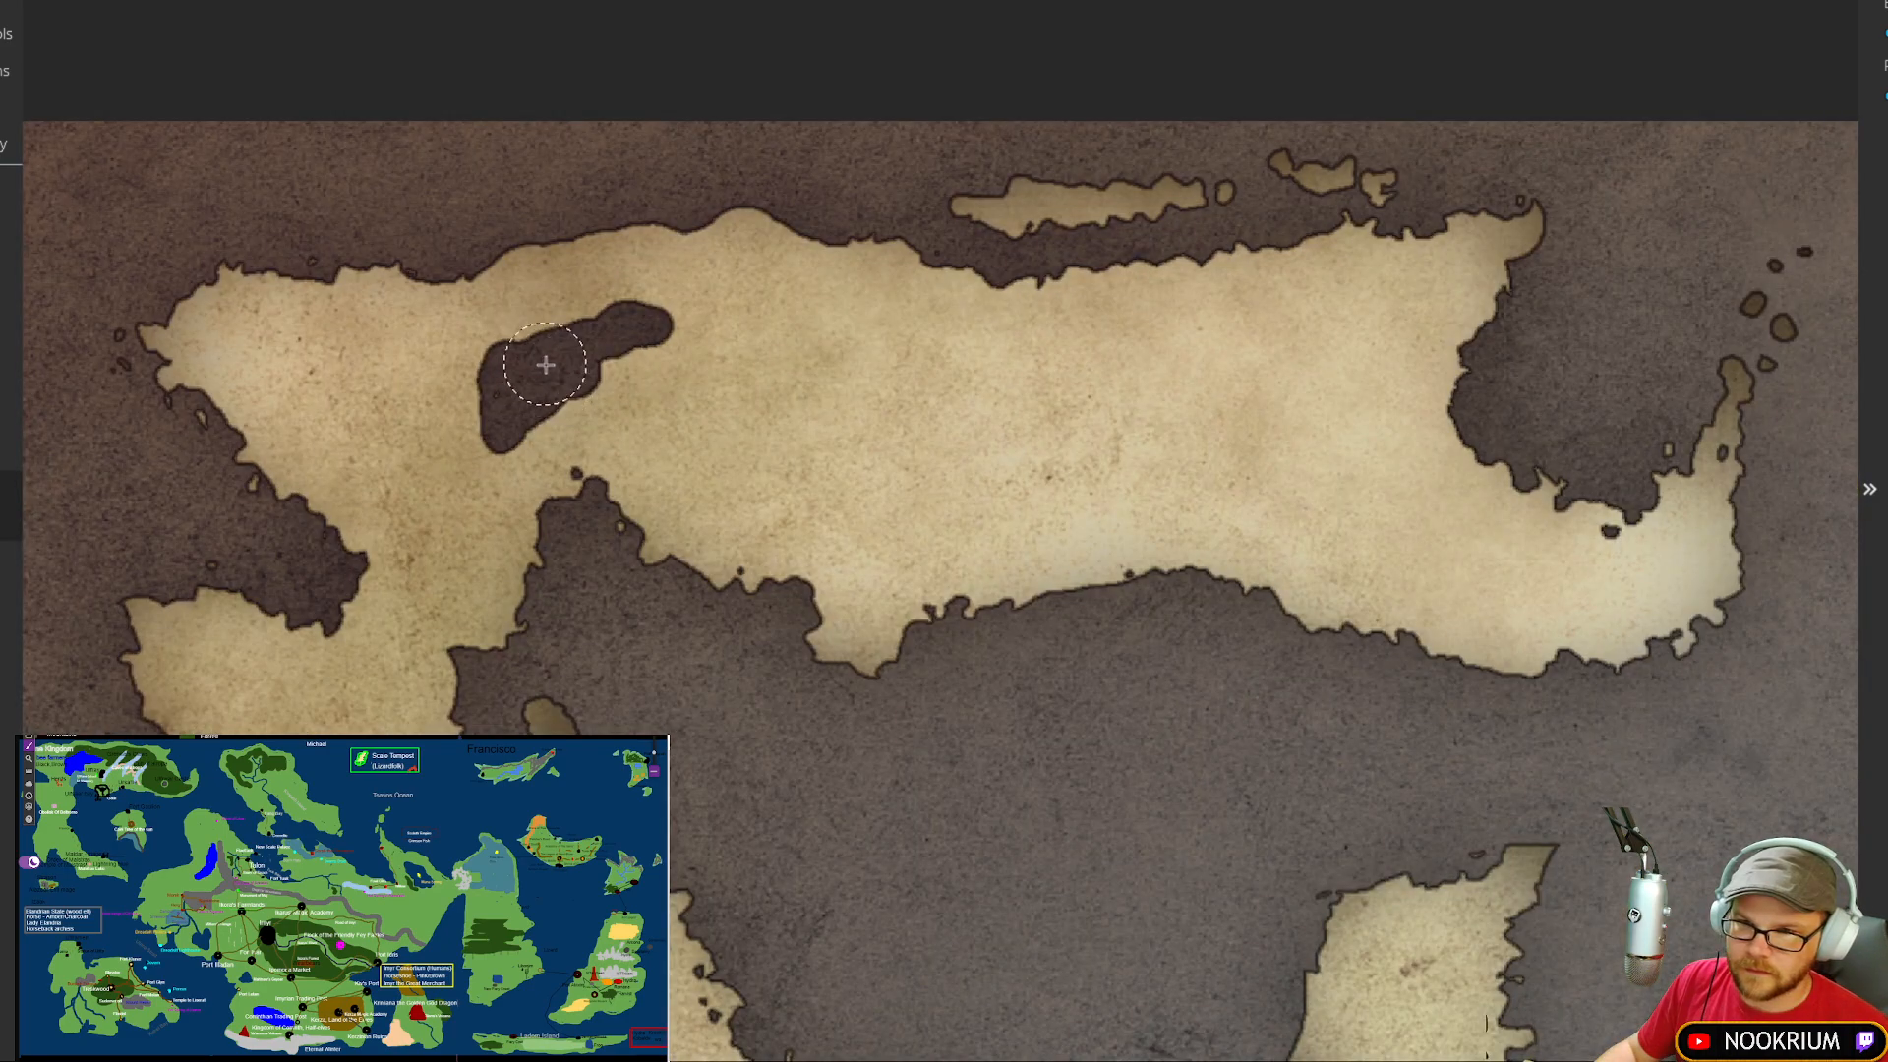
# Step: Refine the northwestern continent's lake with a bulging north shore, a pointed eastern tip and extended southern and southeastern arms
pyautogui.moveTo(550, 350)
pyautogui.mouseDown()
pyautogui.moveTo(552, 315)
pyautogui.moveTo(557, 334)
pyautogui.moveTo(517, 356)
pyautogui.moveTo(585, 347)
pyautogui.mouseUp()
pyautogui.press(']')
pyautogui.press(']')
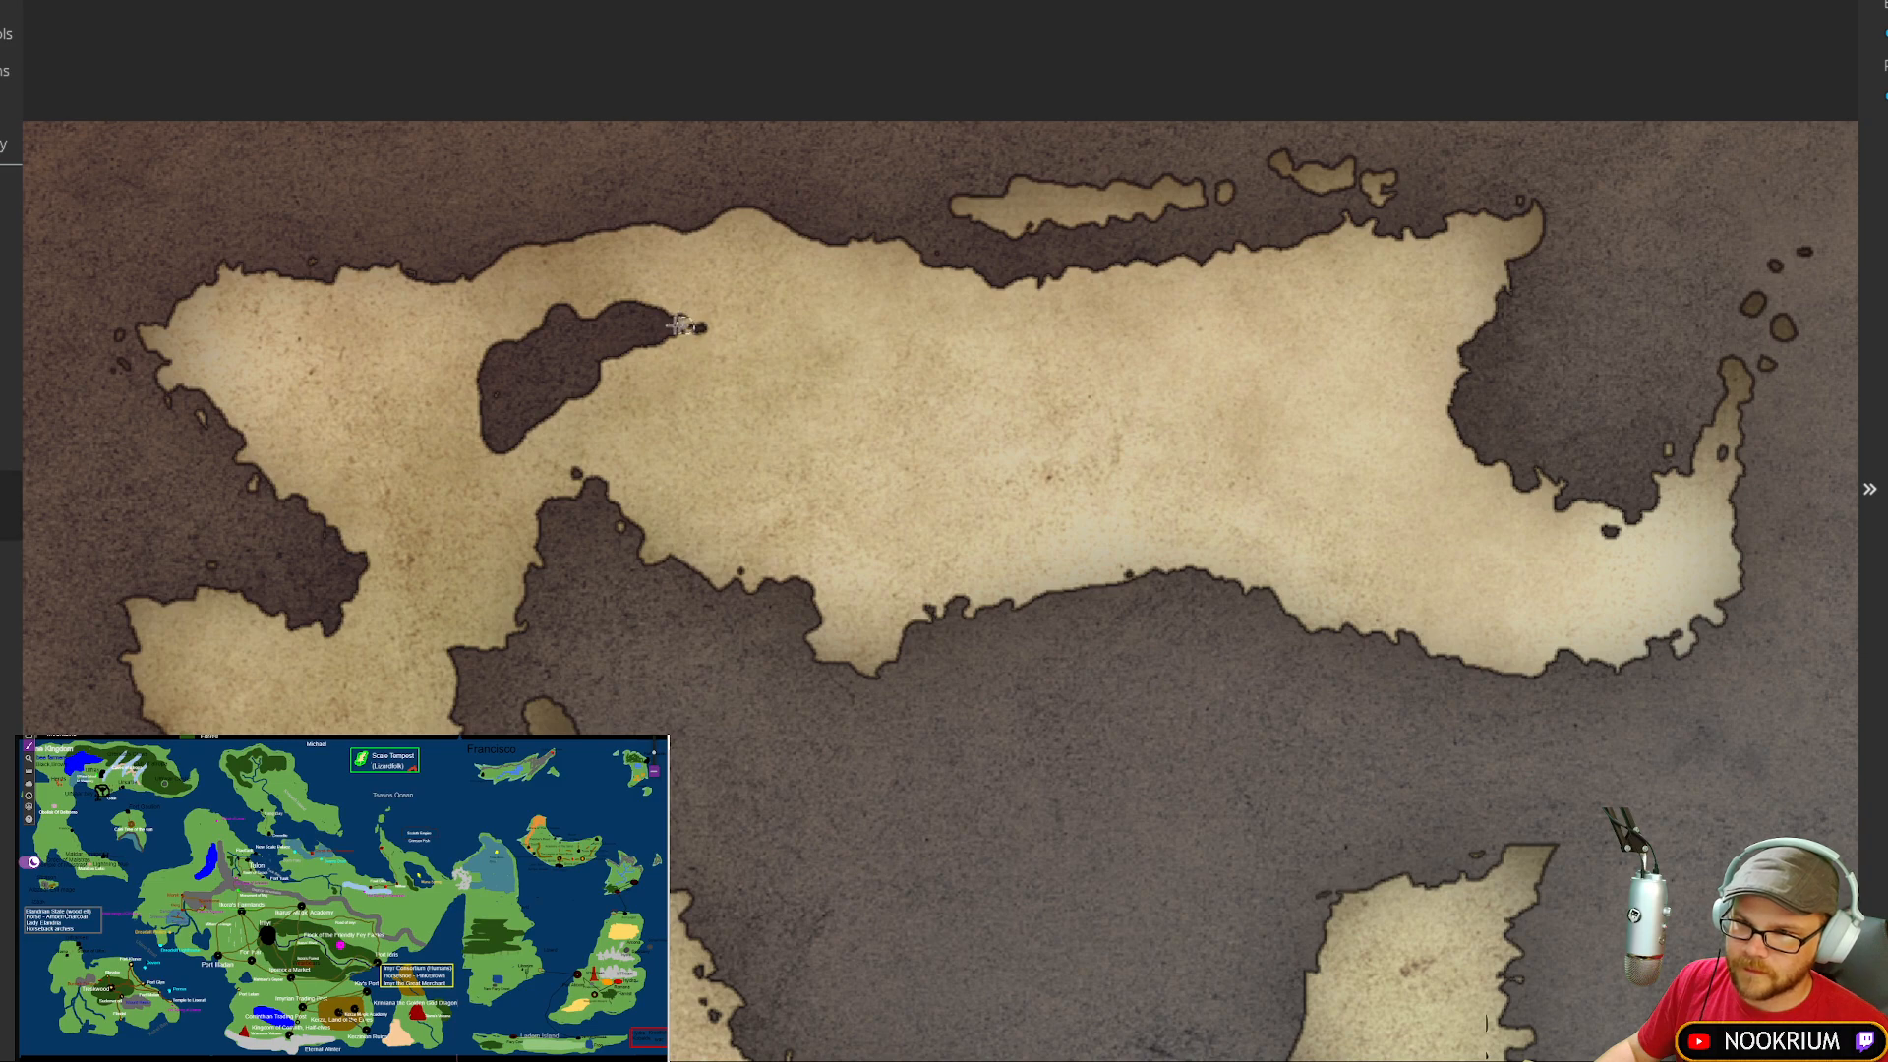
pyautogui.moveTo(675, 321); pyautogui.dragTo(685, 318)
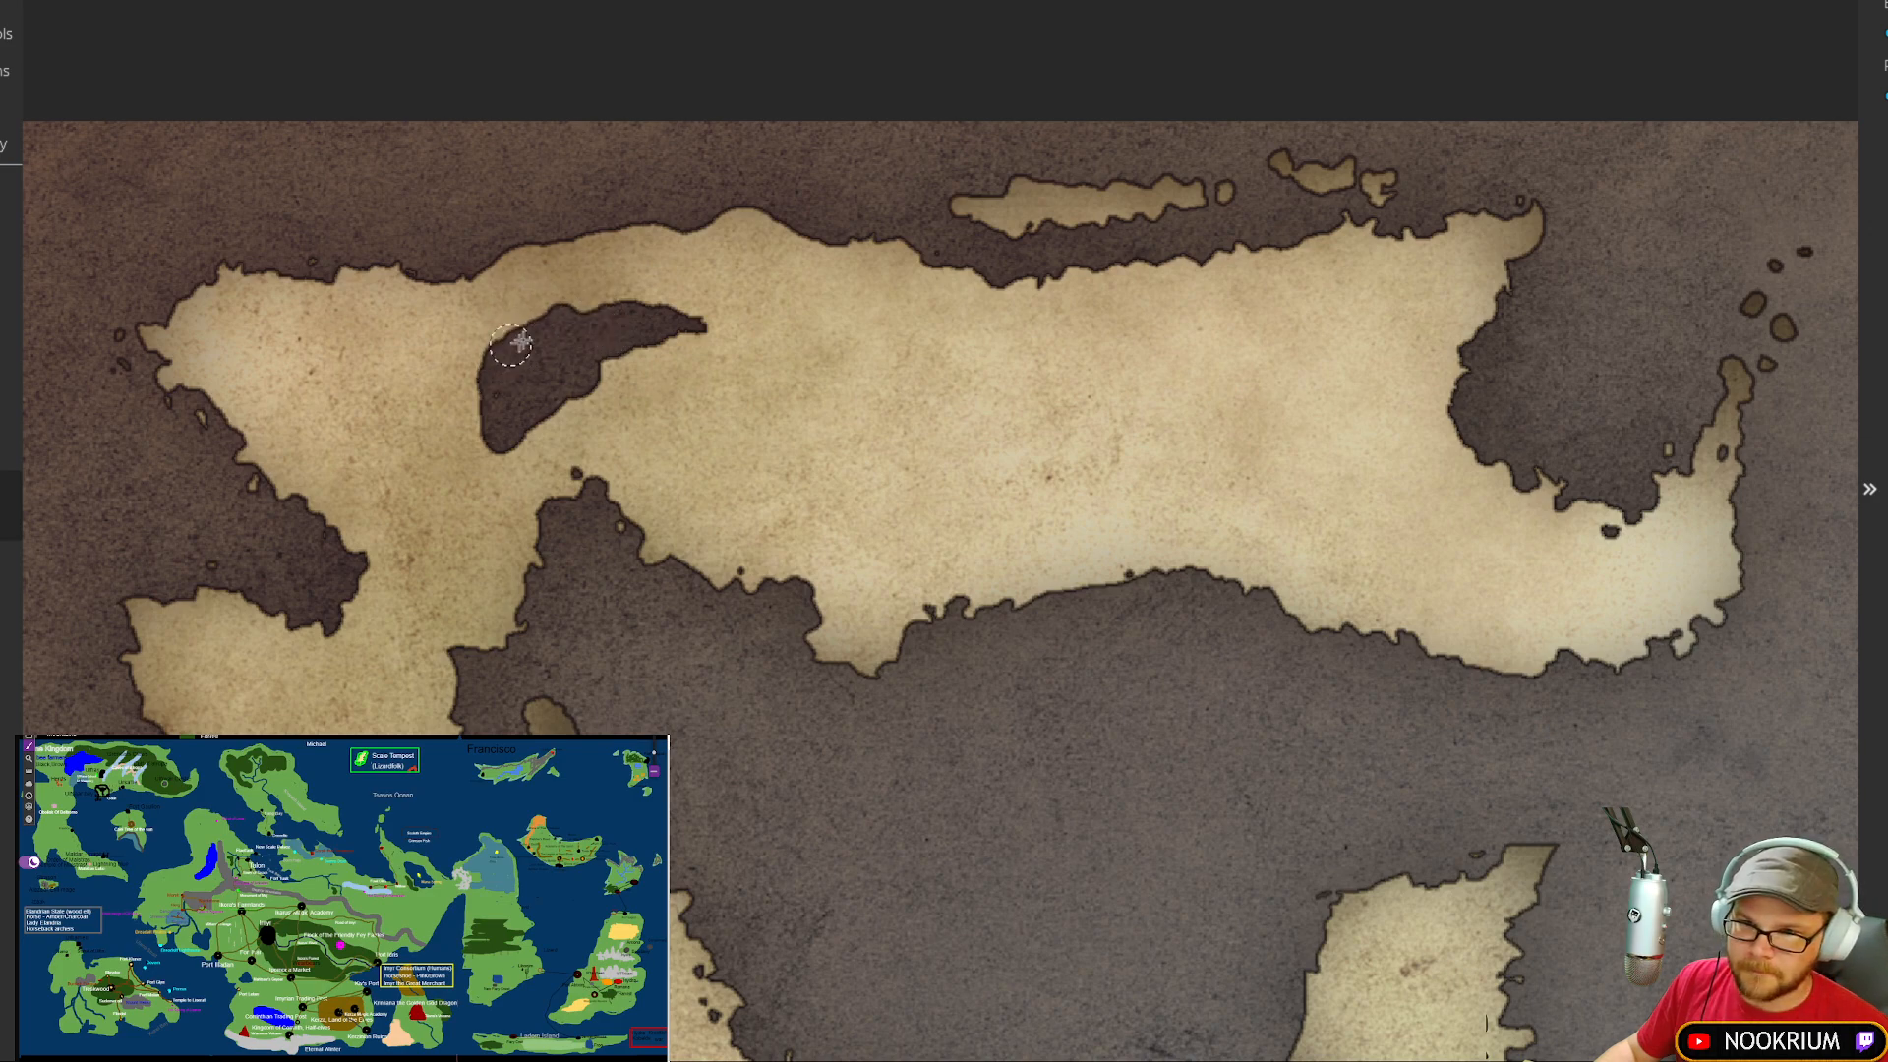
pyautogui.moveTo(489, 367)
pyautogui.mouseDown()
pyautogui.moveTo(550, 381)
pyautogui.moveTo(551, 361)
pyautogui.moveTo(601, 397)
pyautogui.moveTo(570, 393)
pyautogui.moveTo(614, 395)
pyautogui.moveTo(566, 393)
pyautogui.moveTo(513, 450)
pyautogui.mouseUp()
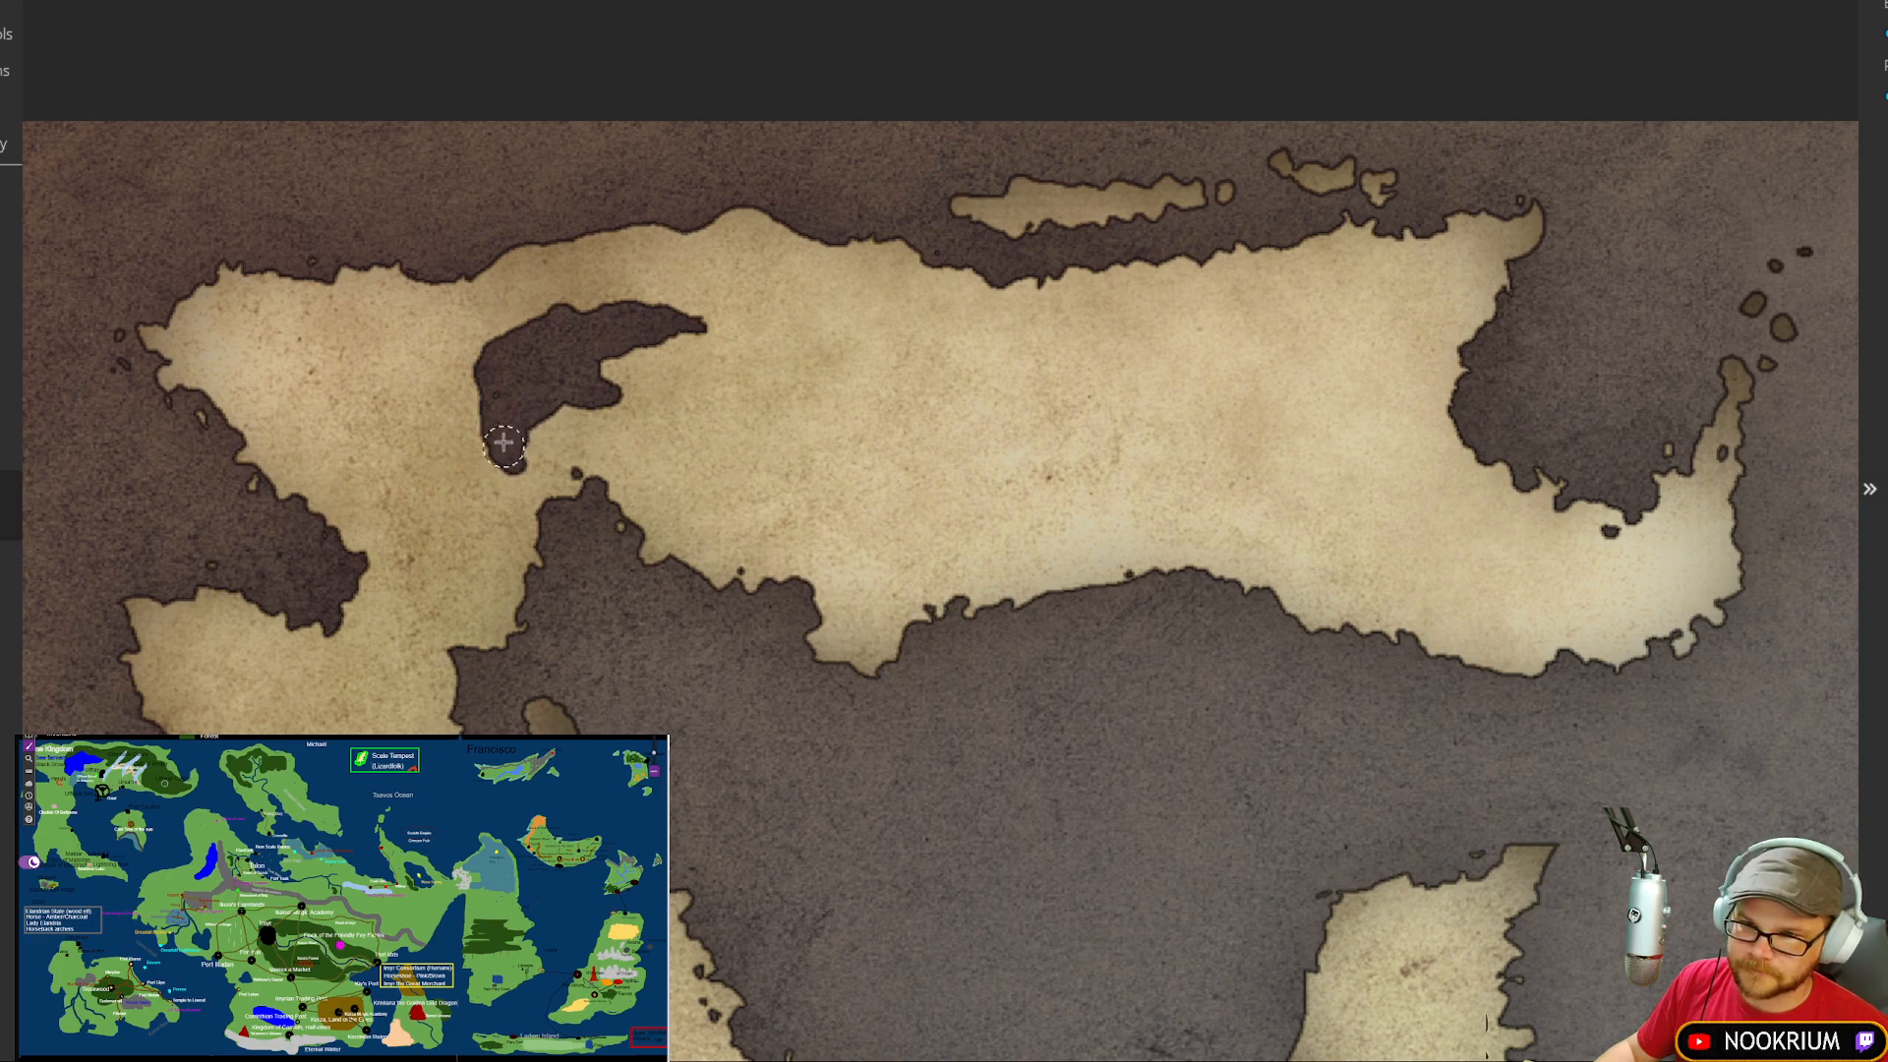
# Step: Carve a small lake into the small island in the map's far northeastern corner
pyautogui.scroll(-1, 852, 369)
pyautogui.scroll(-3, 853, 369)
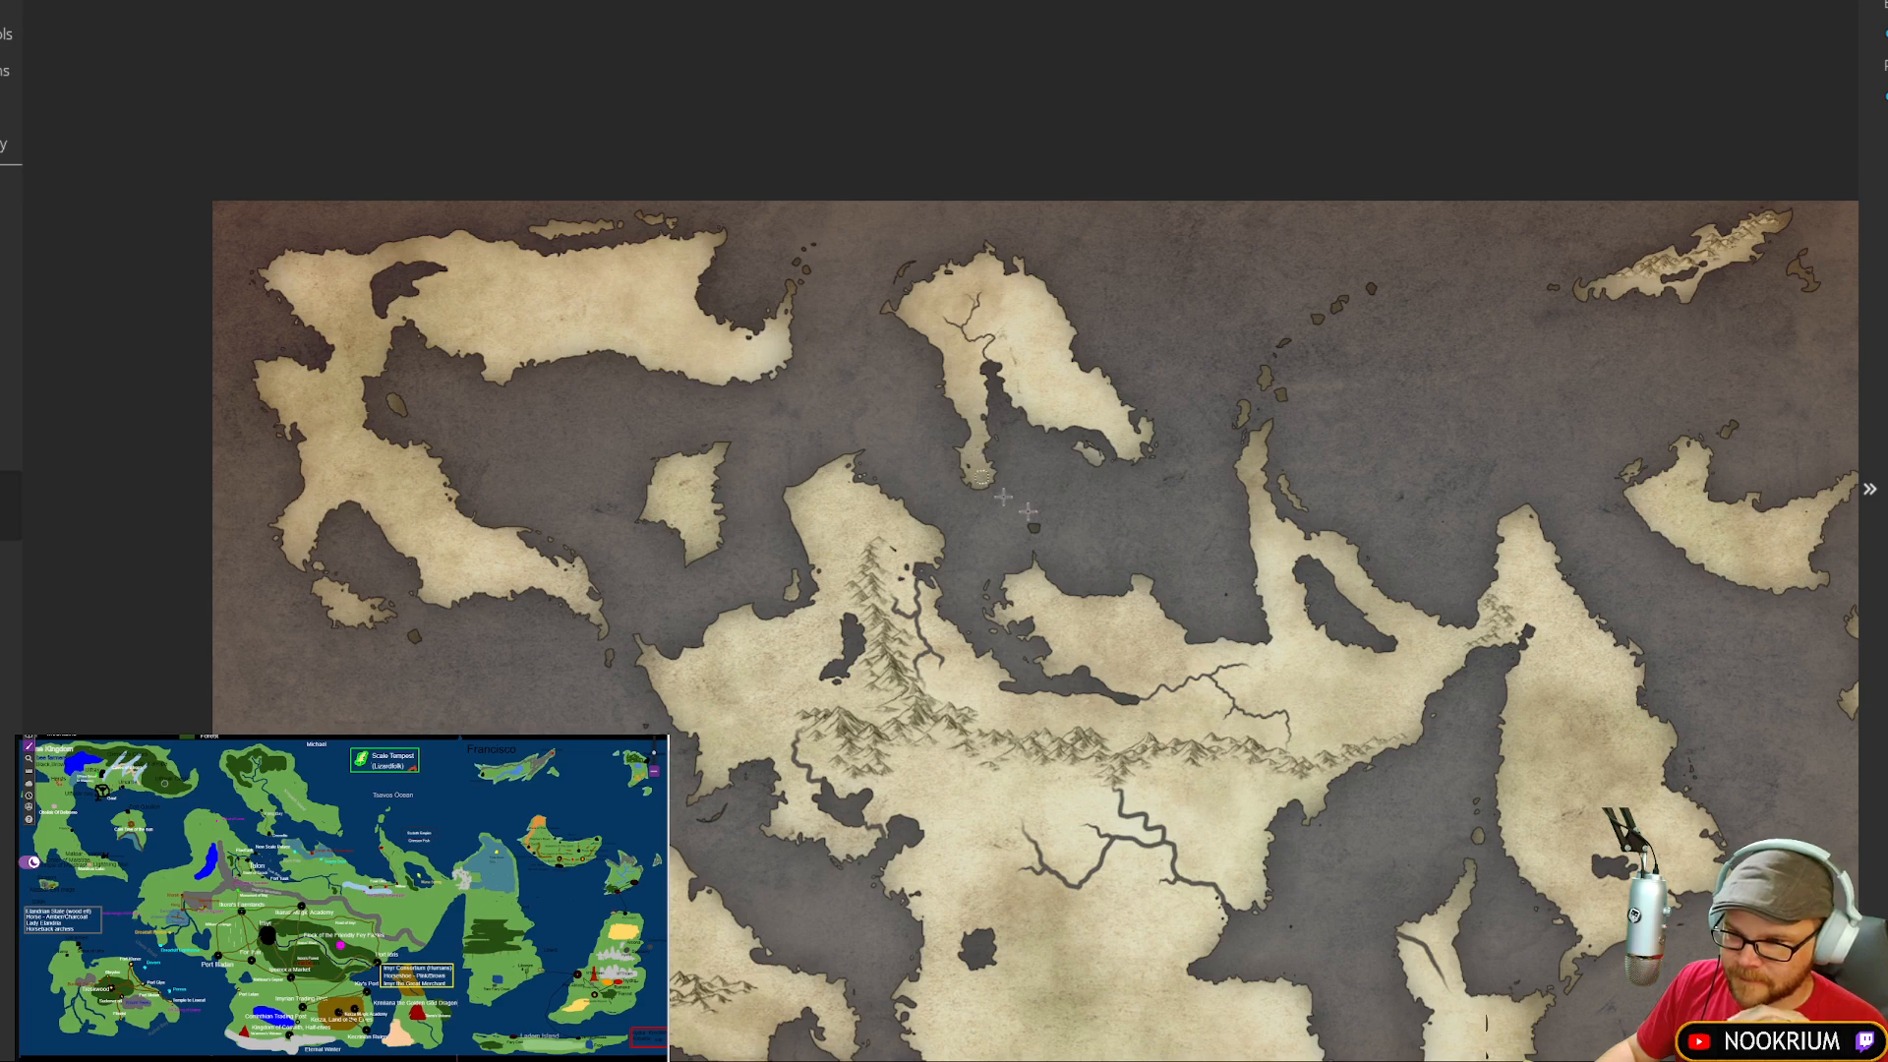
pyautogui.moveTo(1056, 522); pyautogui.dragTo(864, 448)
pyautogui.moveTo(1373, 443); pyautogui.dragTo(916, 601)
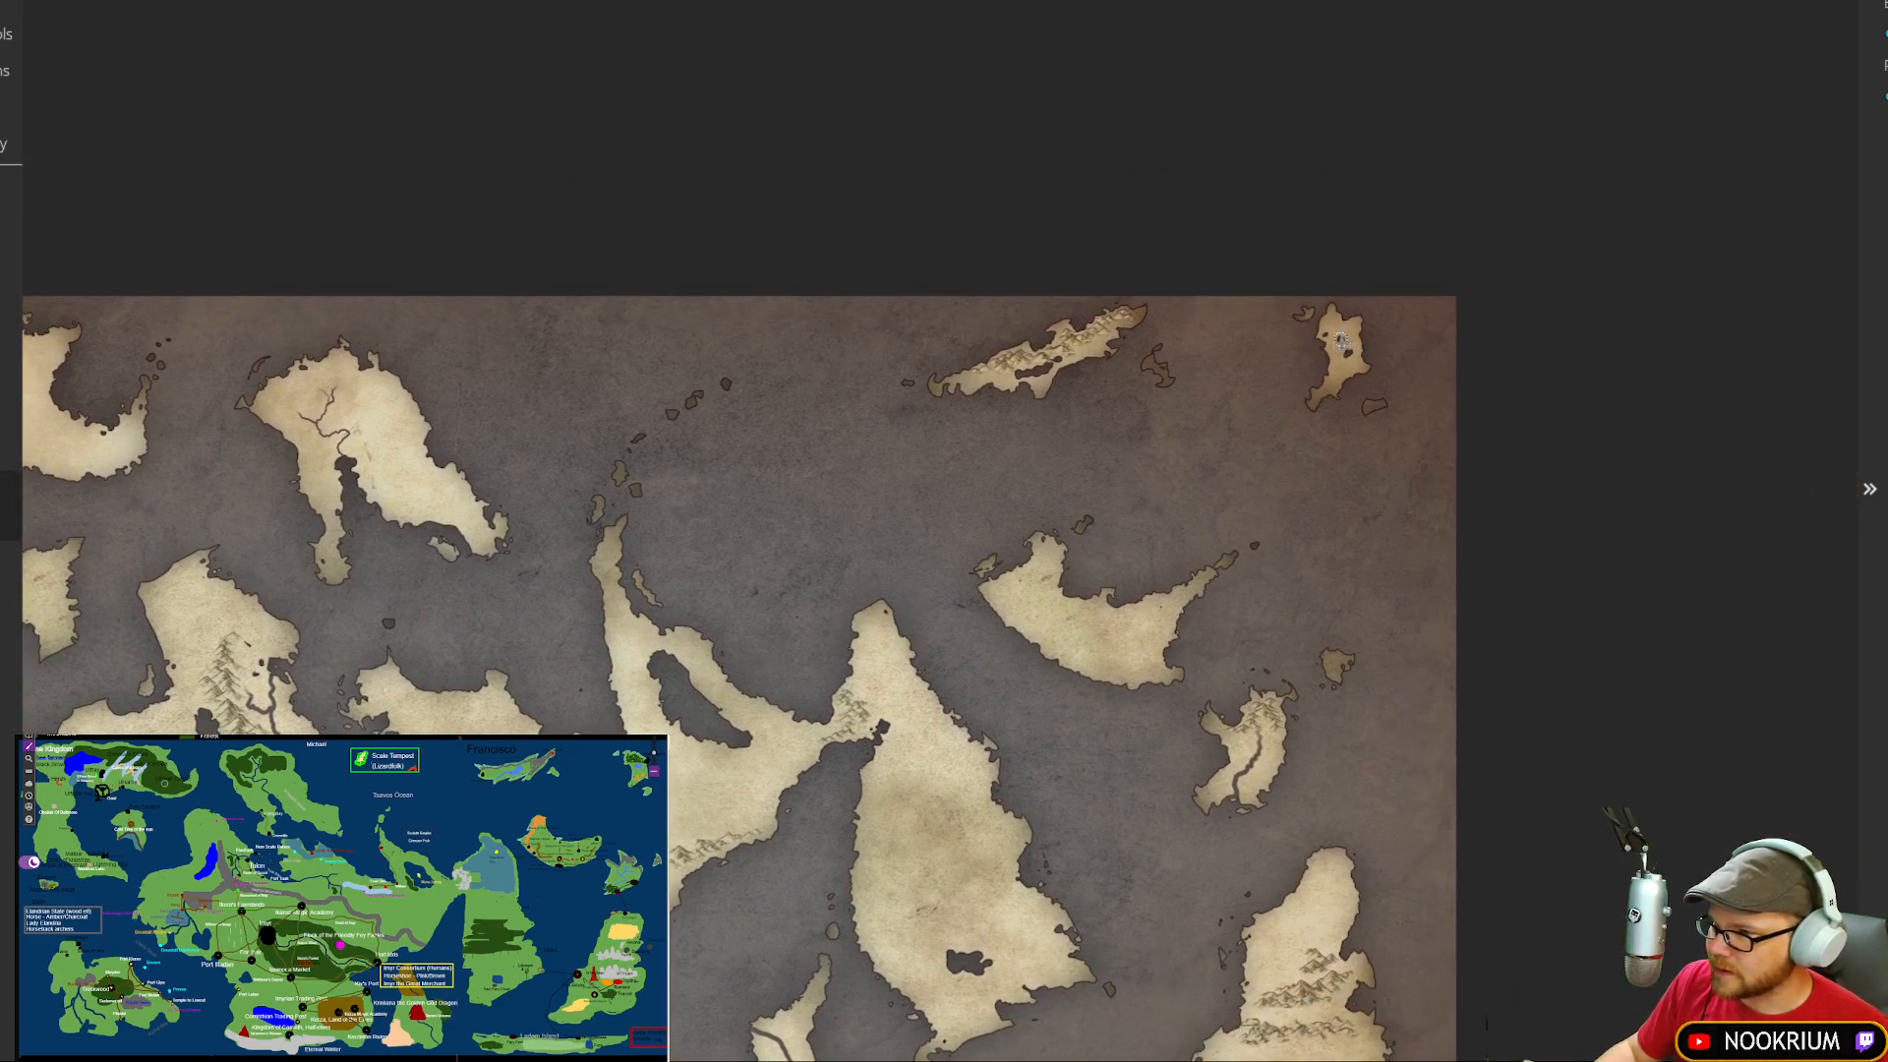
pyautogui.scroll(3, 1023, 513)
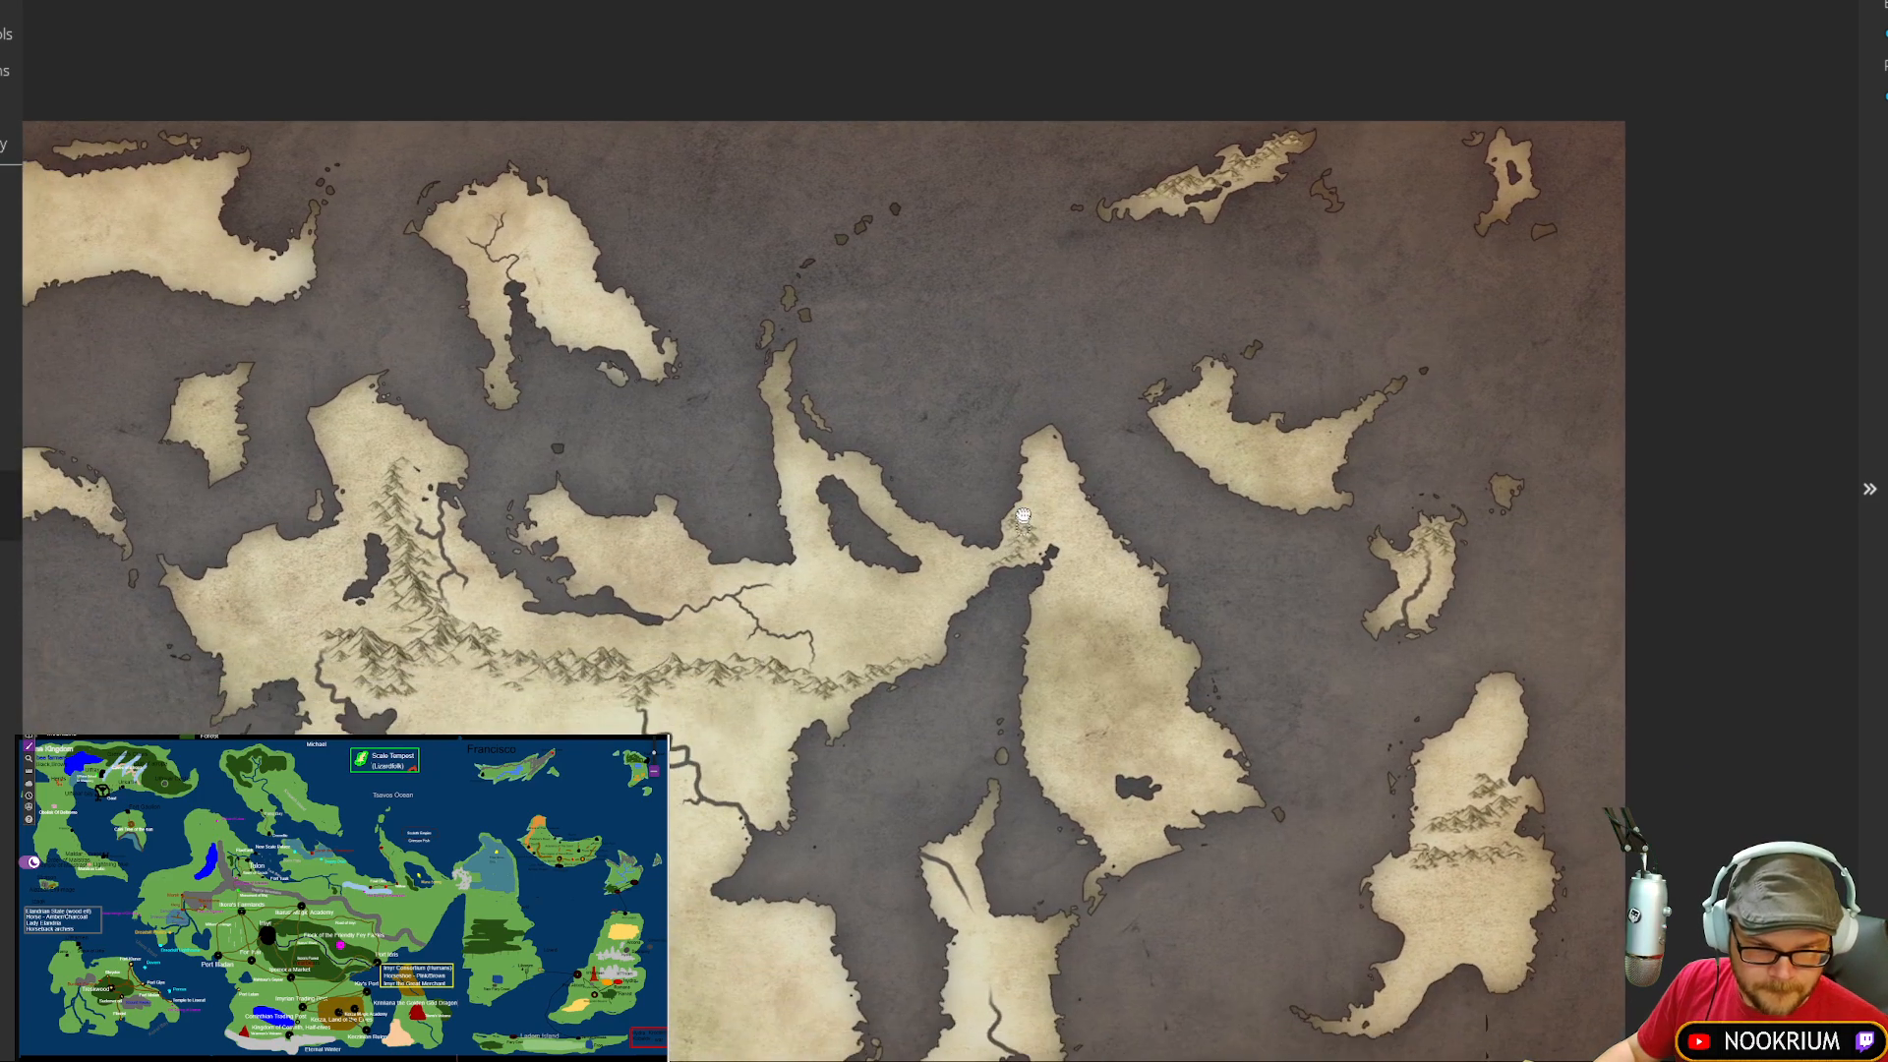
pyautogui.moveTo(1023, 515); pyautogui.dragTo(1046, 378)
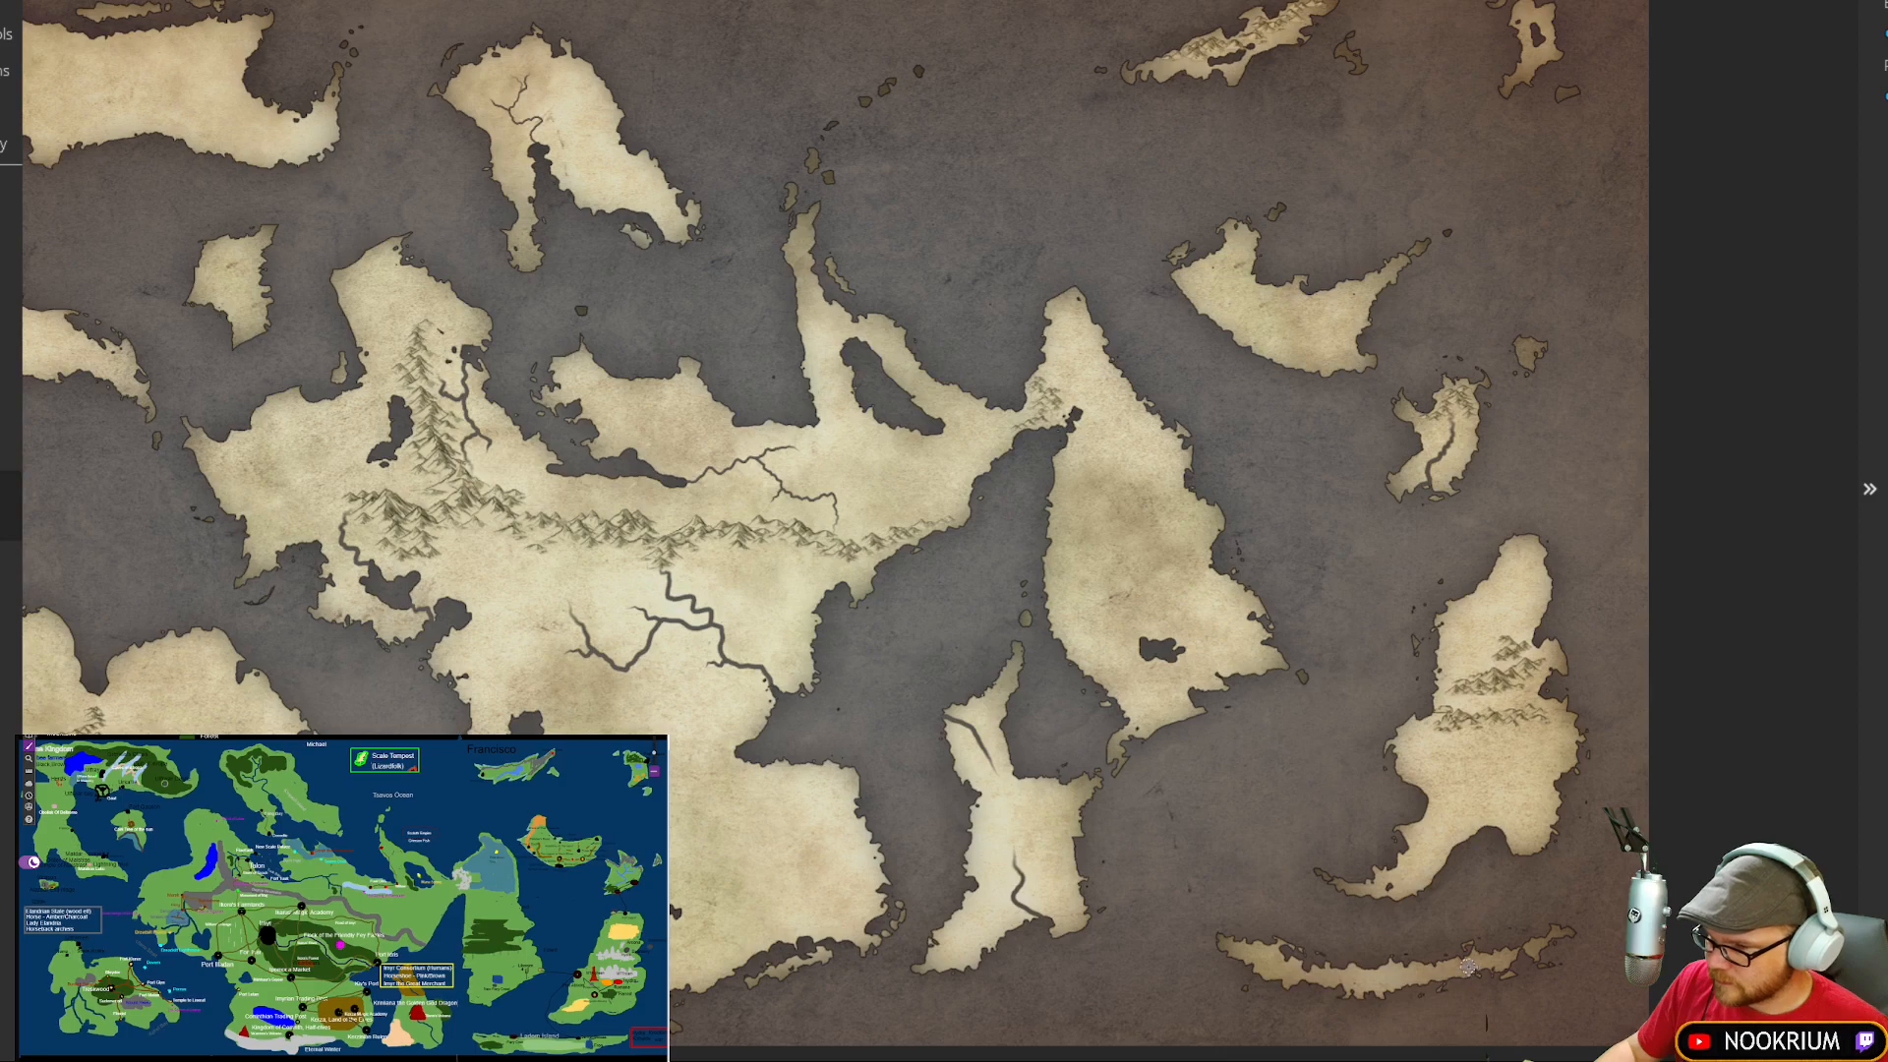
# Step: Carve a narrow, irregular lake running southwest to northeast in the eastern part of the long island at the map's southeastern edge
pyautogui.scroll(5, 1535, 985)
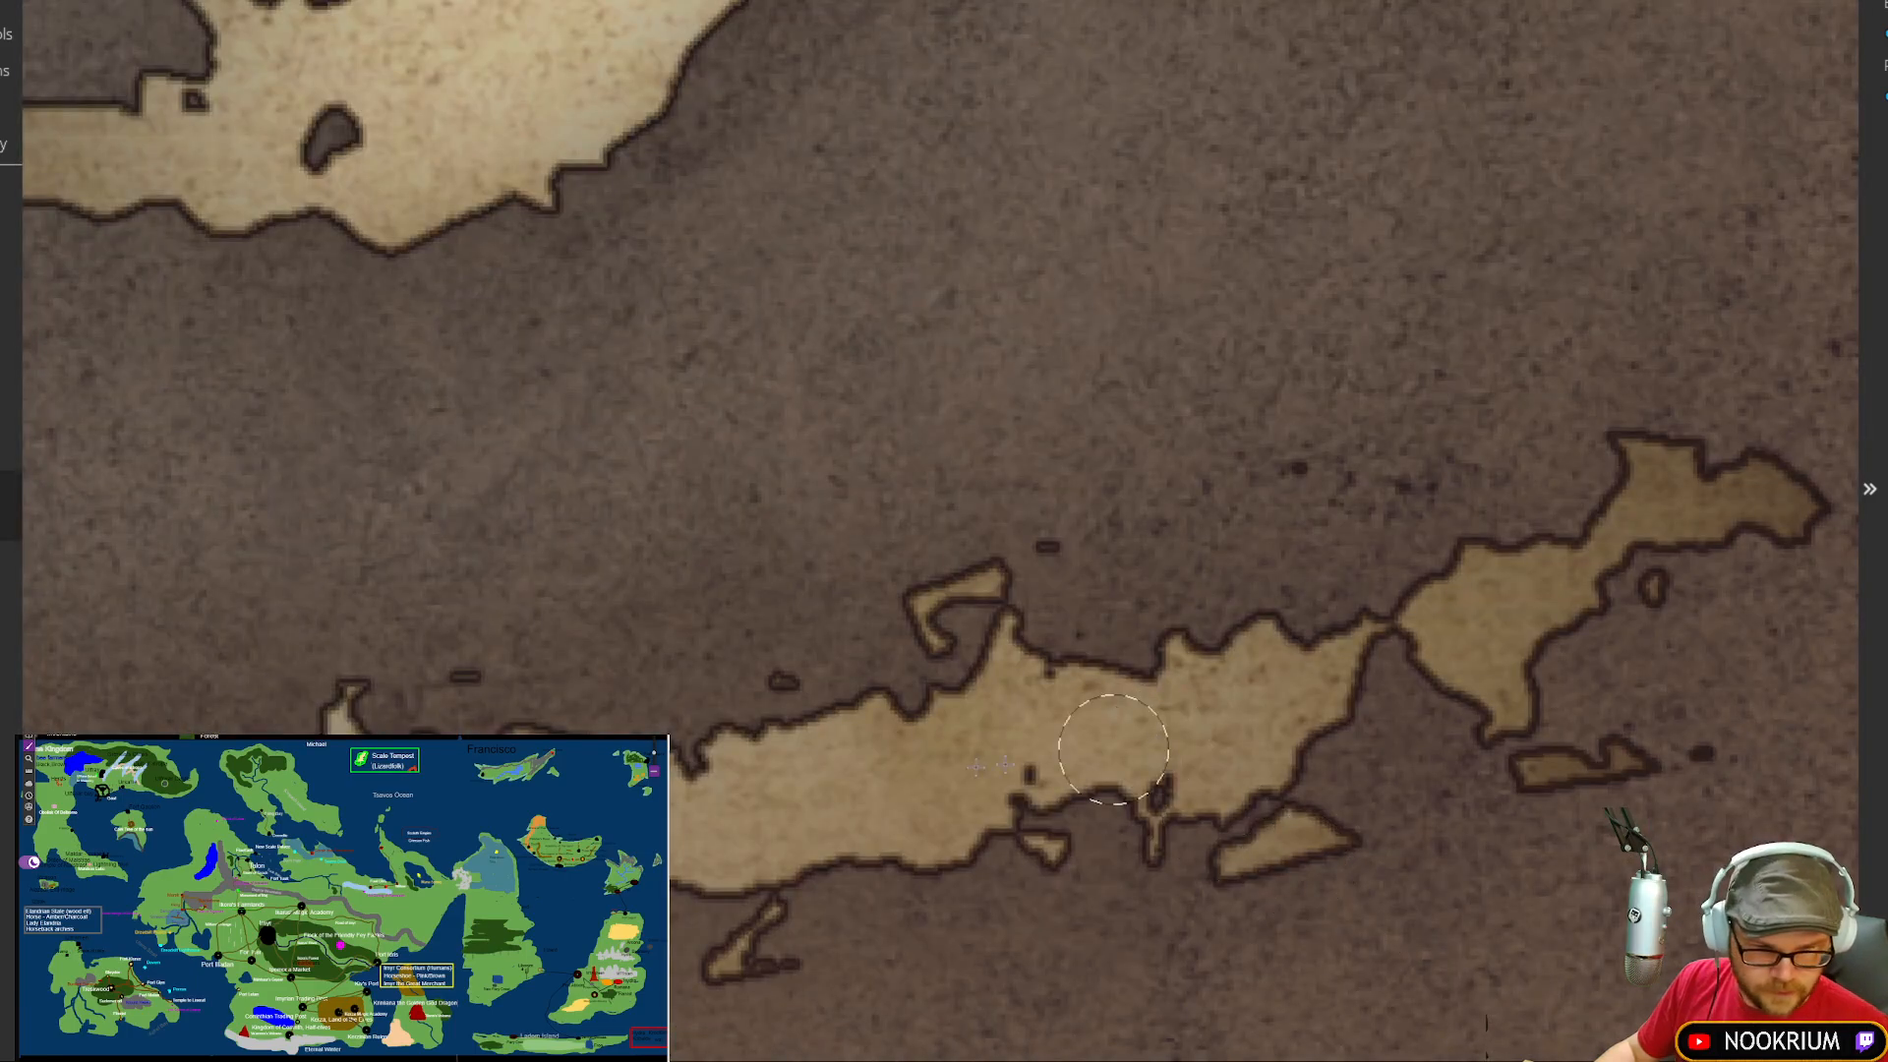
pyautogui.scroll(-4, 1062, 758)
pyautogui.scroll(5, 1010, 765)
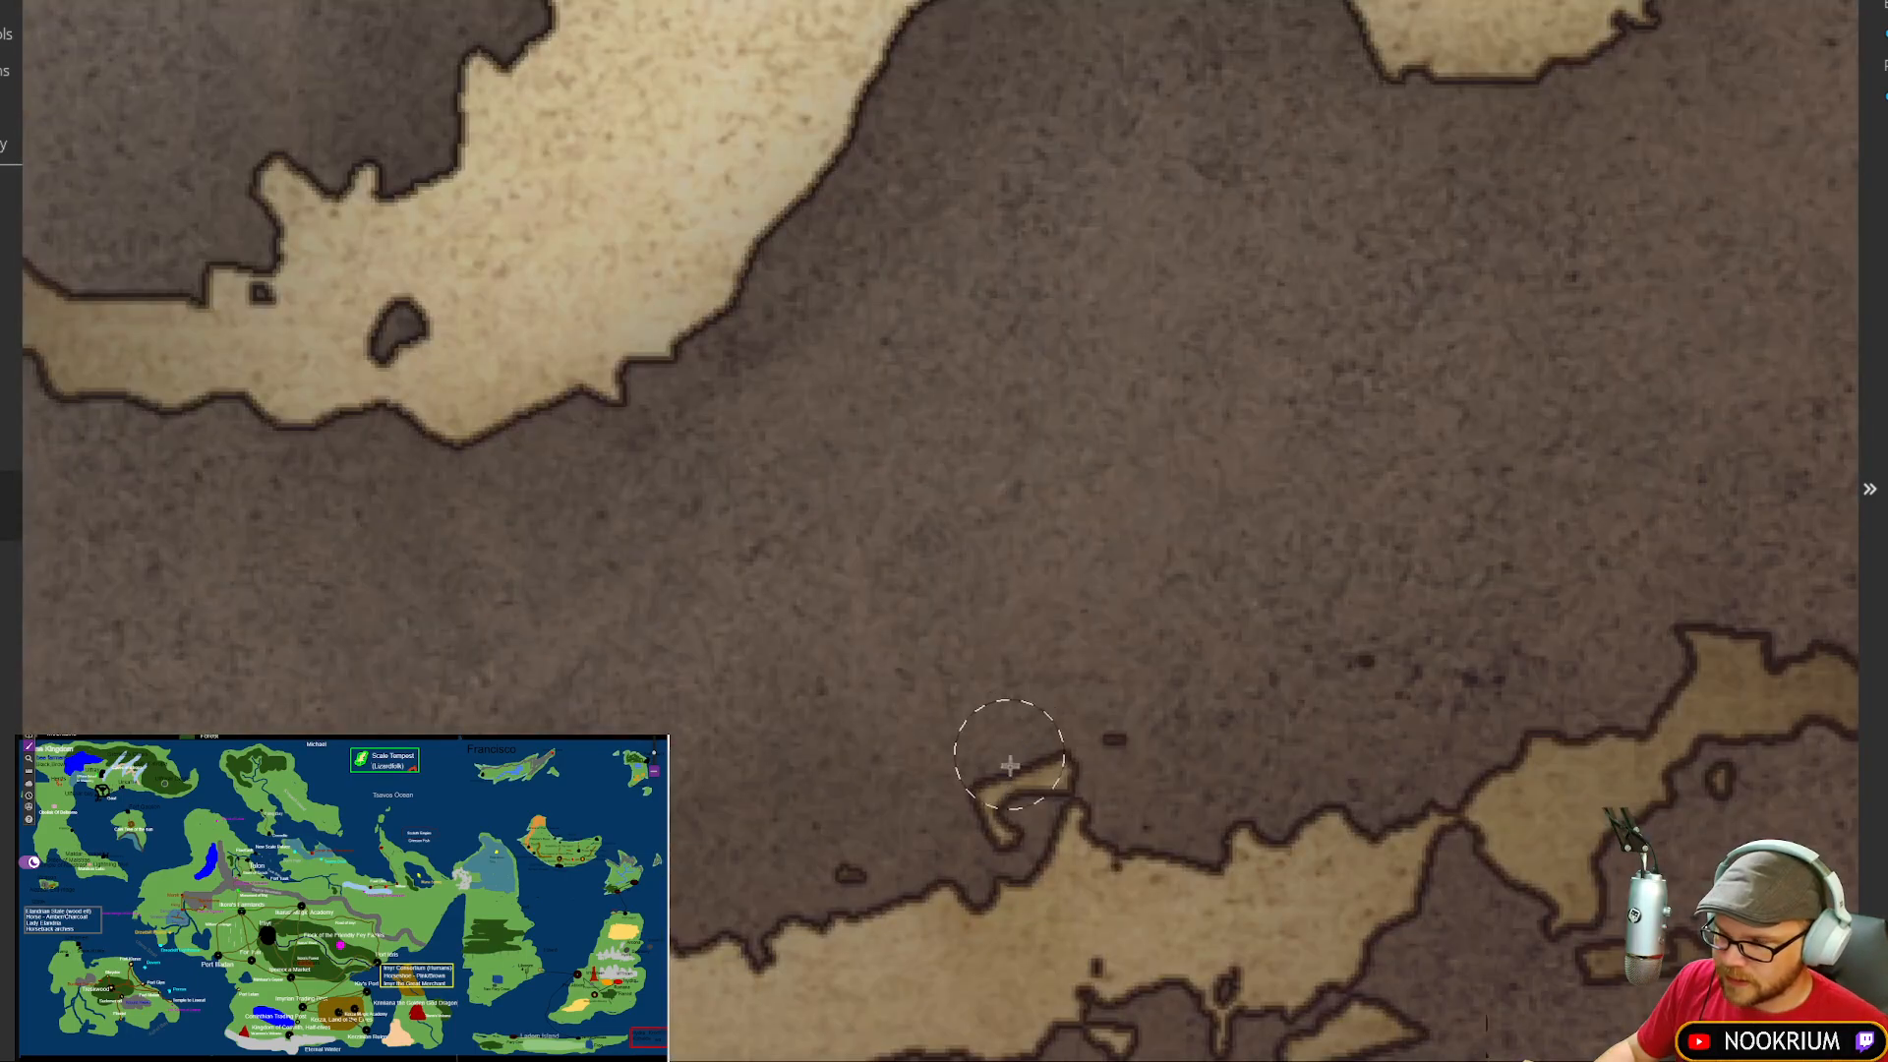
pyautogui.moveTo(1042, 831); pyautogui.dragTo(1035, 648)
pyautogui.moveTo(946, 817)
pyautogui.mouseDown()
pyautogui.moveTo(920, 821)
pyautogui.moveTo(1055, 758)
pyautogui.mouseUp()
pyautogui.click(942, 791)
pyautogui.scroll(3, 949, 793)
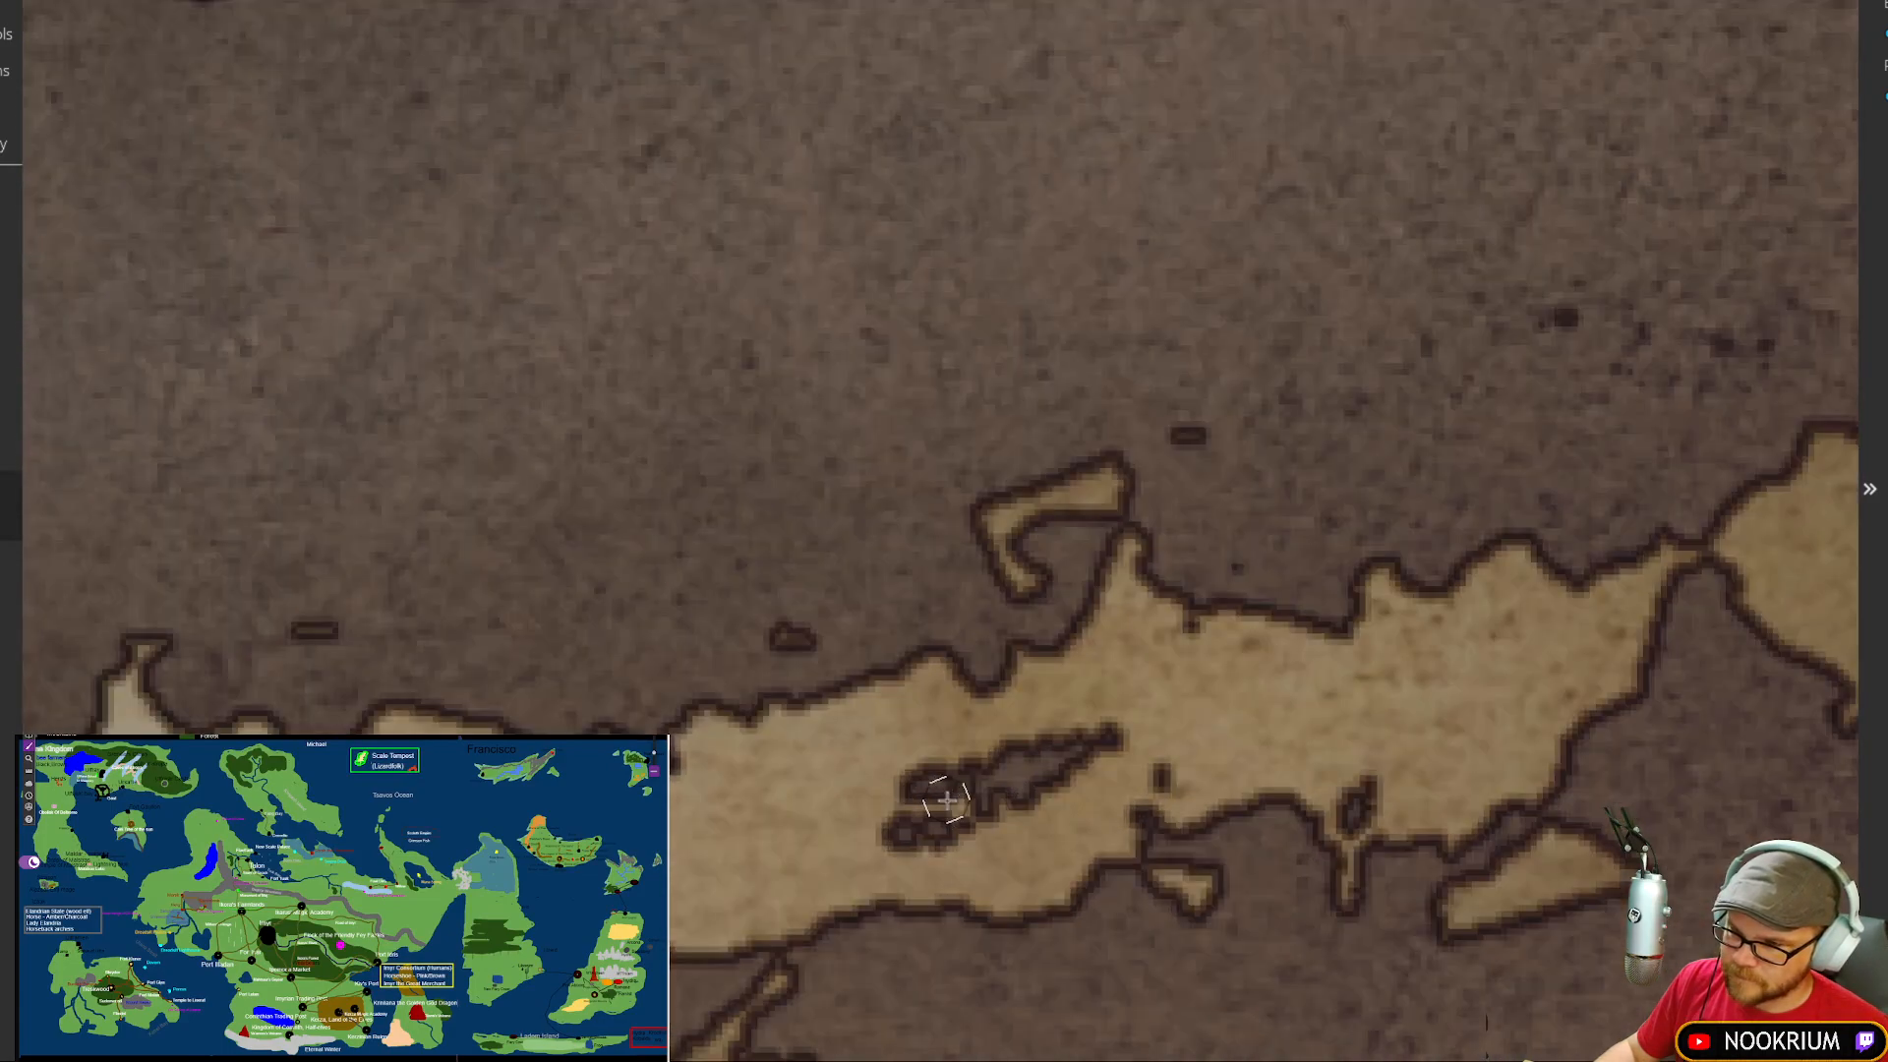
# Step: Widen the southeastern island's lake with a larger brush, merging its small pieces into one elongated body extended at its eastern end
pyautogui.press(']')
pyautogui.press(']')
pyautogui.press(']')
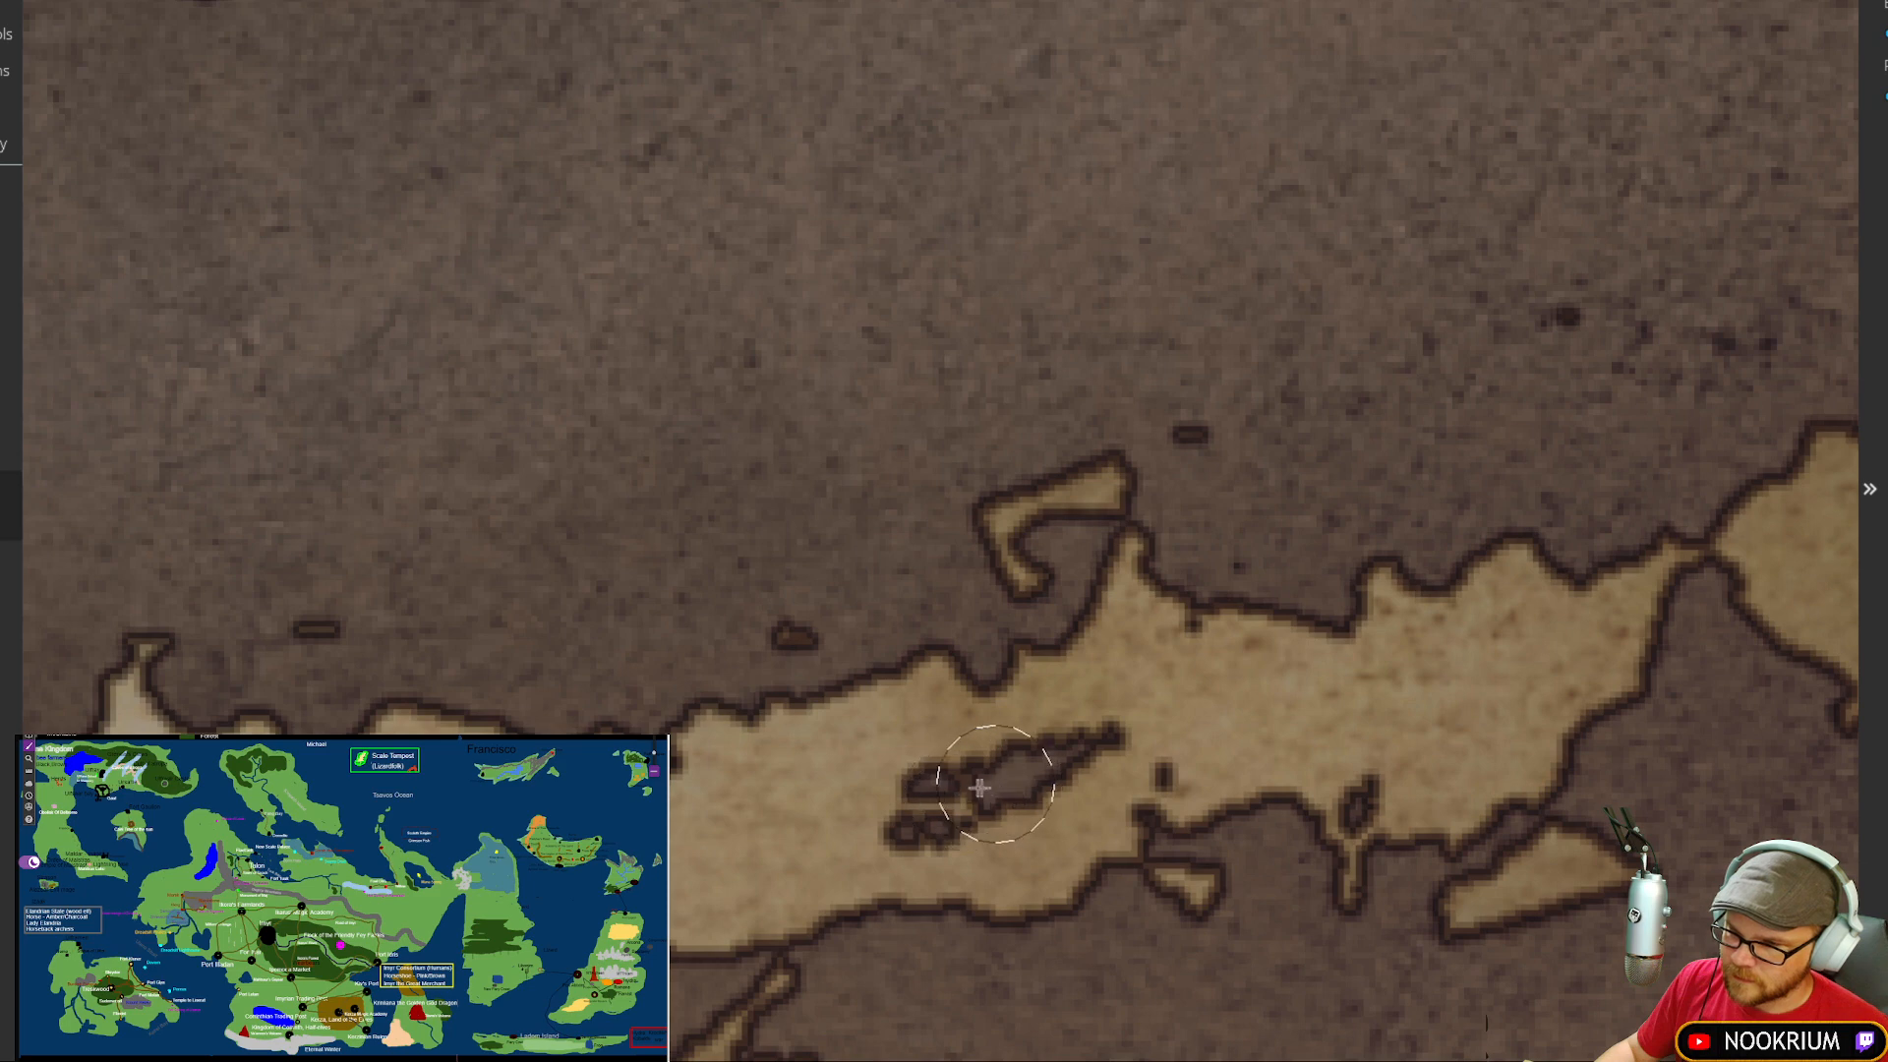
pyautogui.moveTo(995, 784)
pyautogui.mouseDown()
pyautogui.moveTo(933, 796)
pyautogui.moveTo(1031, 758)
pyautogui.moveTo(898, 788)
pyautogui.mouseUp()
pyautogui.scroll(-1, 886, 804)
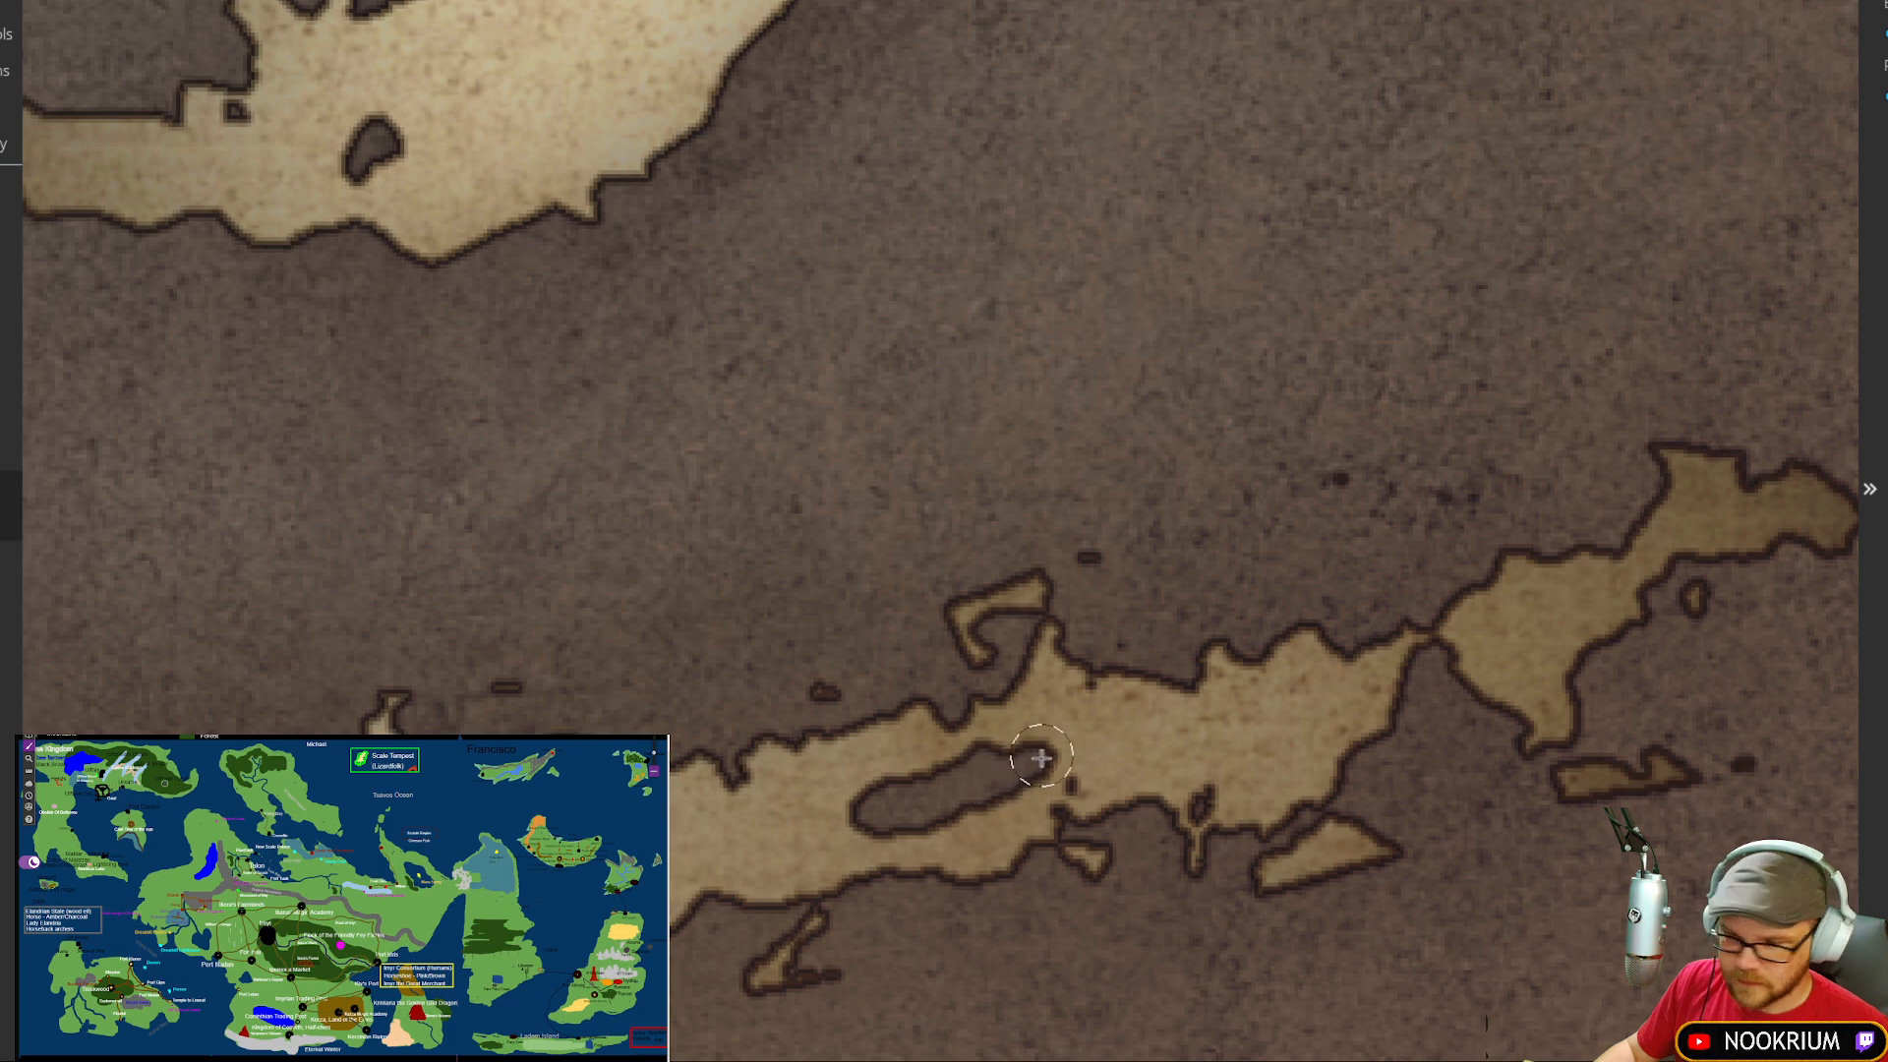
pyautogui.moveTo(1076, 744); pyautogui.dragTo(1190, 747)
pyautogui.scroll(-1, 942, 522)
pyautogui.scroll(-2, 943, 523)
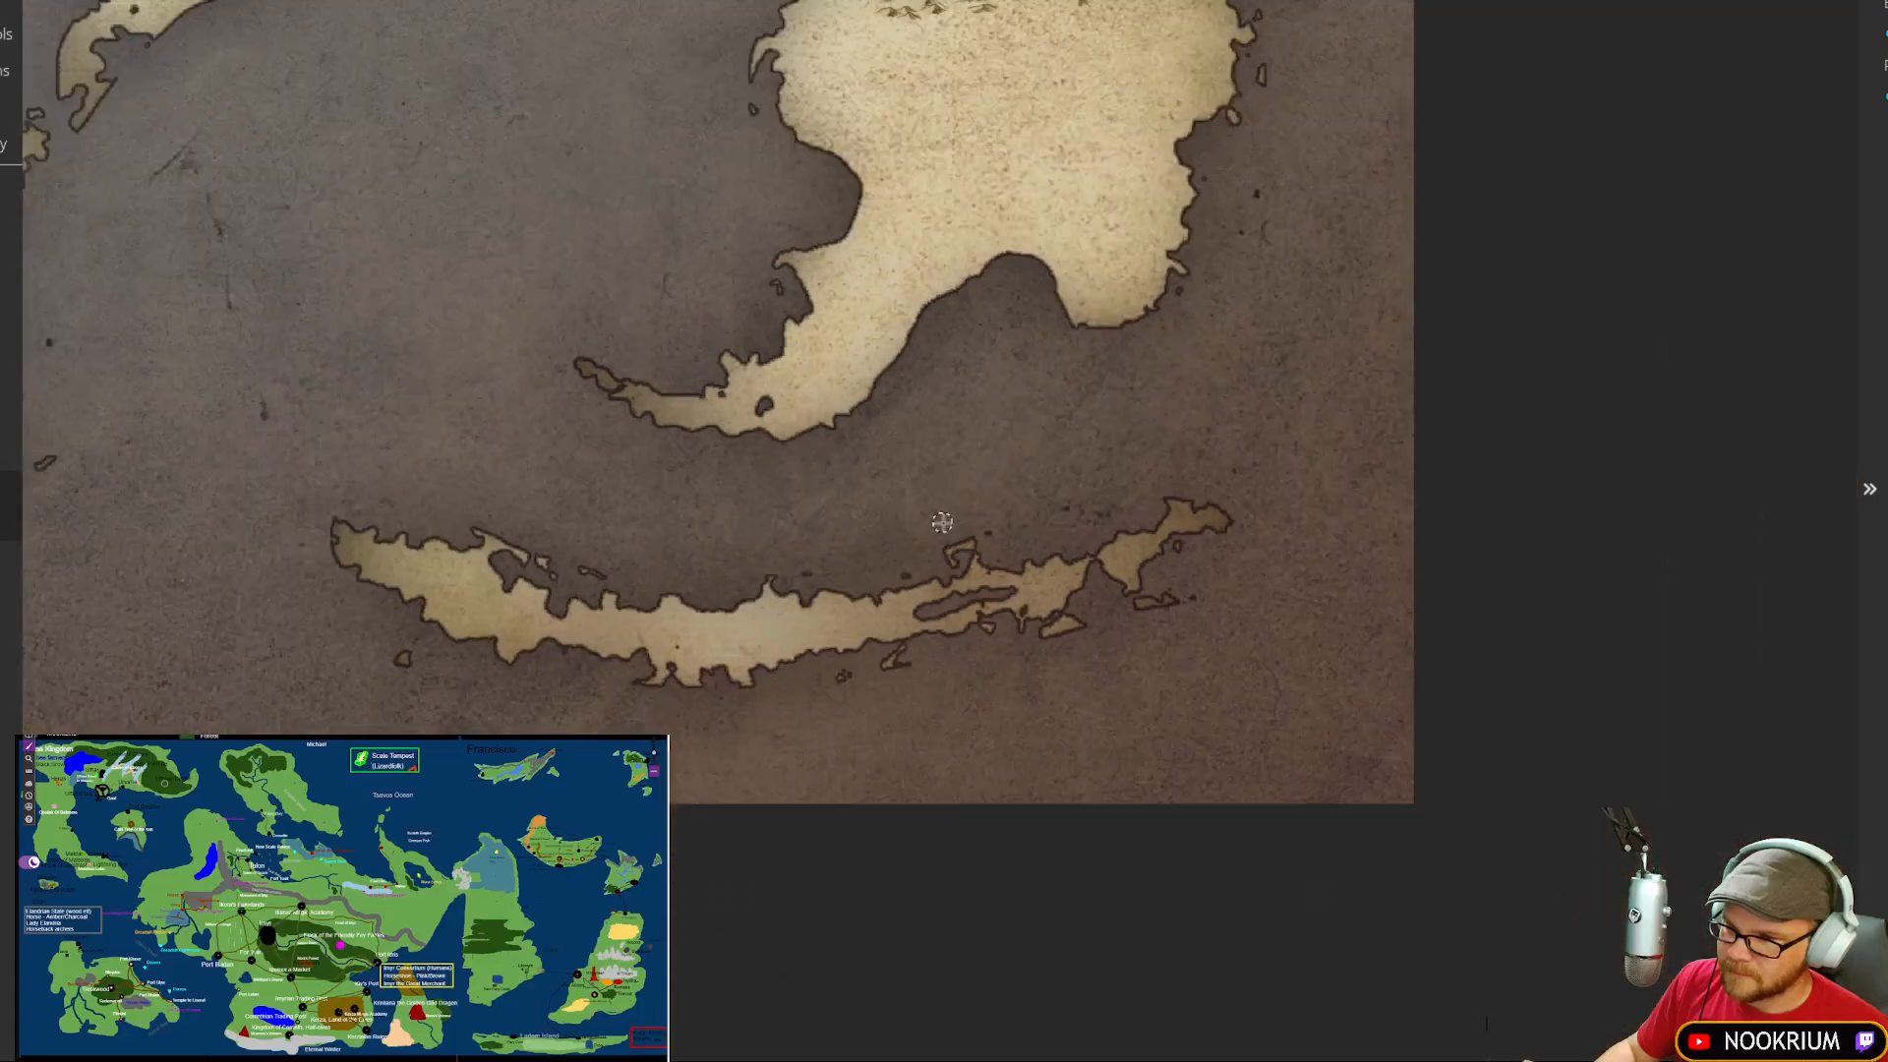
# Step: Review the map's coastlines, rivers and lakes across all continents against the reference image
pyautogui.scroll(3, 706, 299)
pyautogui.scroll(-2, 862, 314)
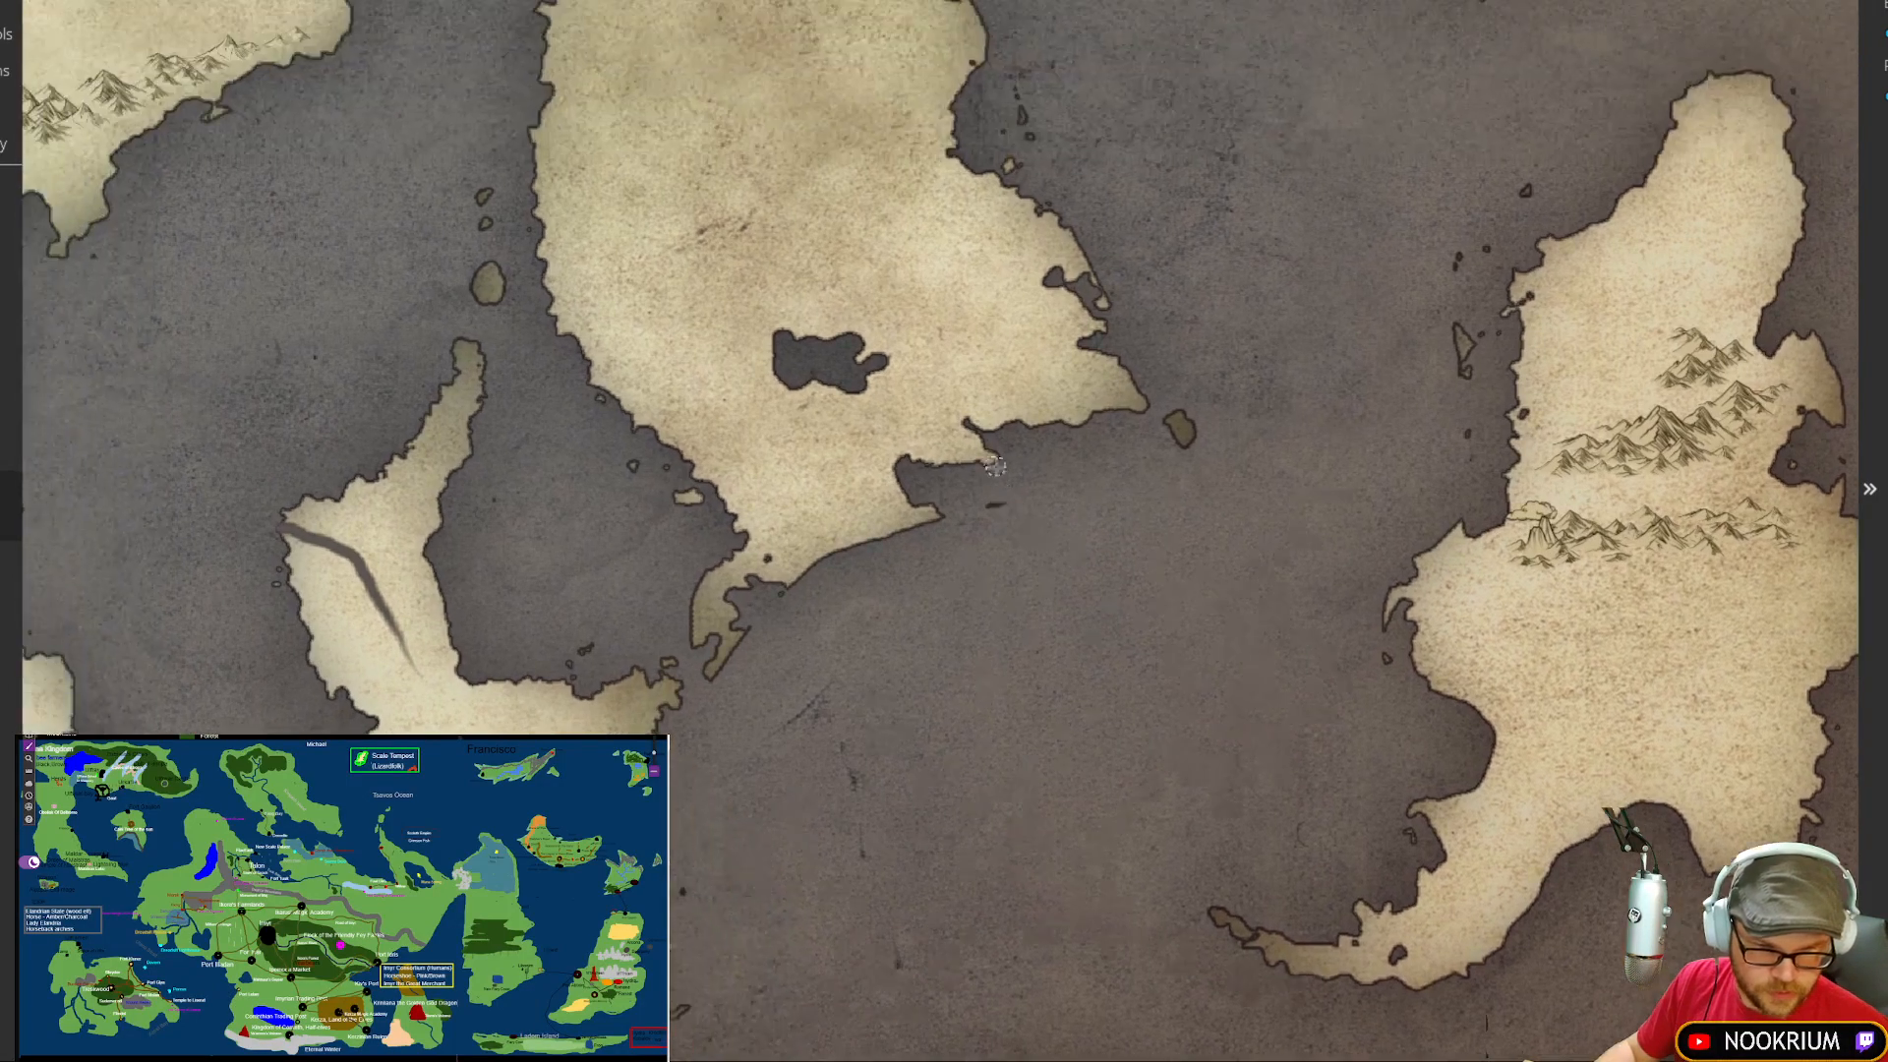
pyautogui.scroll(2, 834, 409)
pyautogui.moveTo(903, 410); pyautogui.dragTo(991, 425)
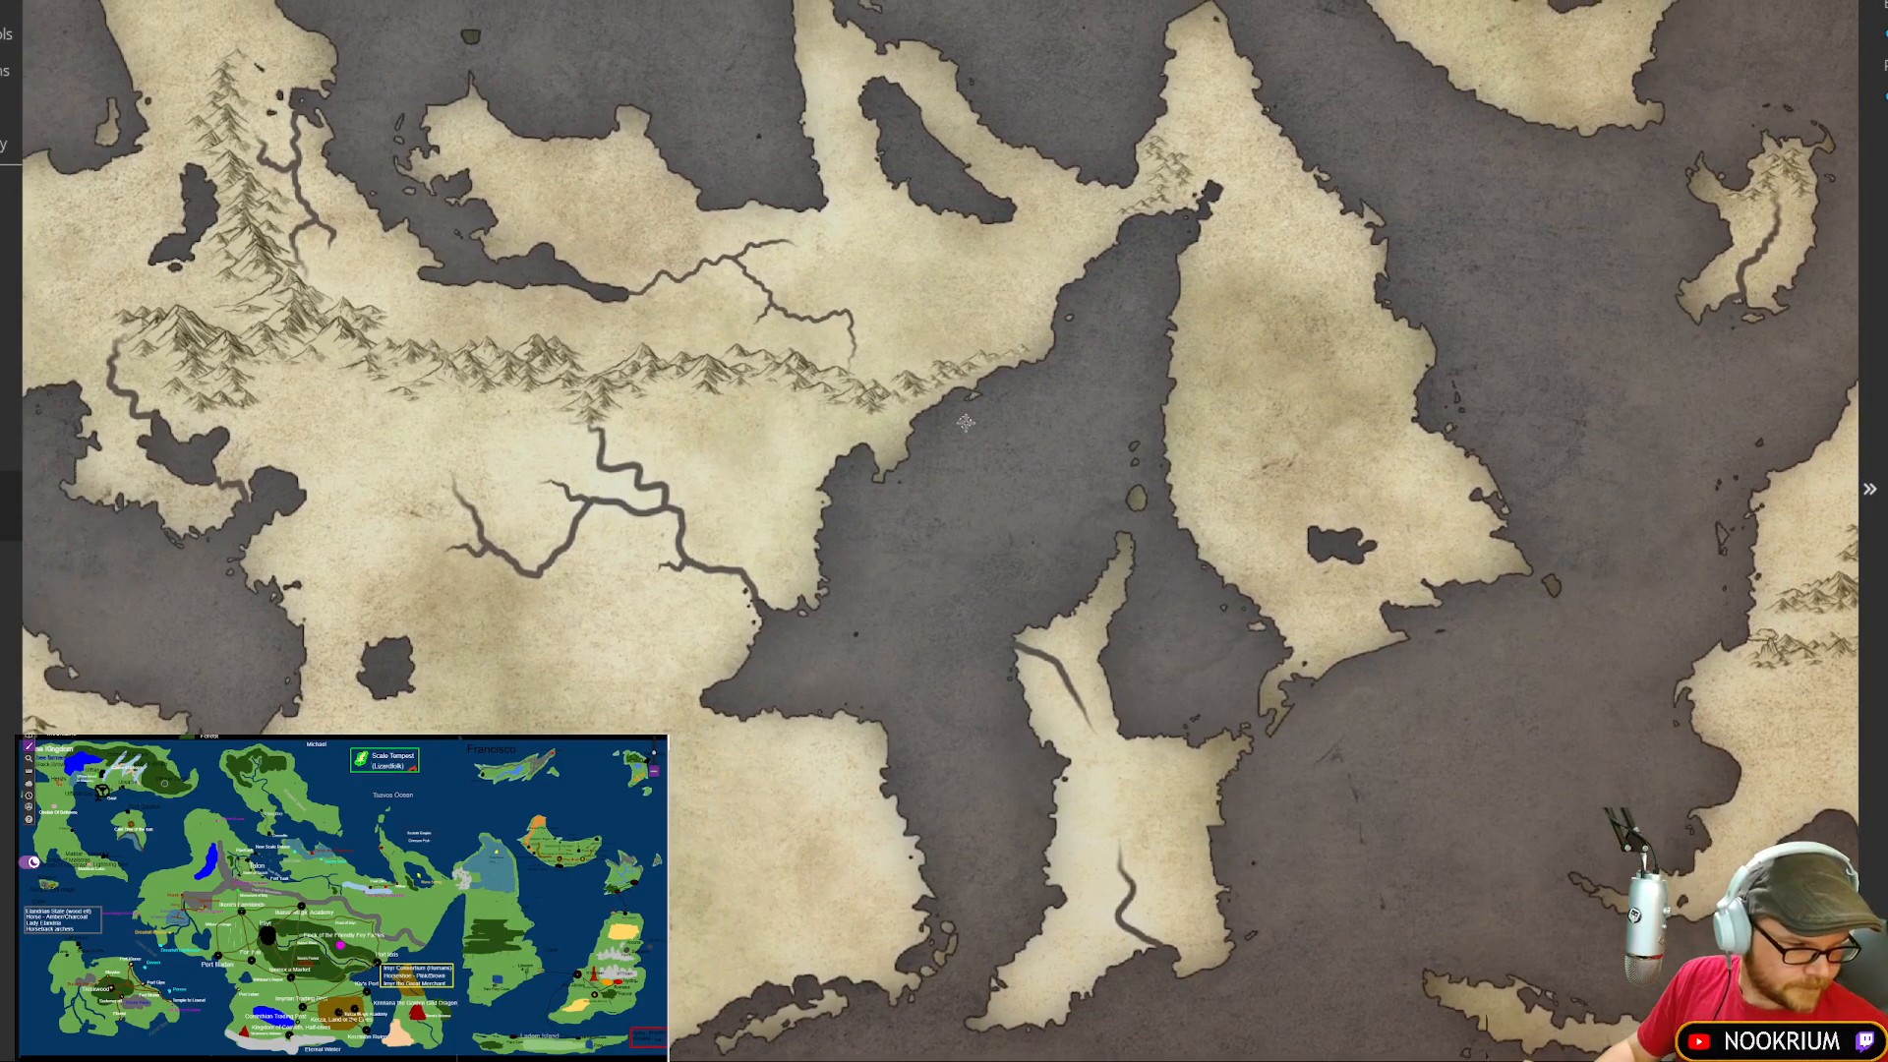
pyautogui.scroll(-1, 933, 423)
pyautogui.moveTo(854, 418); pyautogui.dragTo(1109, 468)
pyautogui.moveTo(910, 351); pyautogui.dragTo(970, 518)
pyautogui.scroll(-2, 926, 503)
pyautogui.scroll(-2, 963, 516)
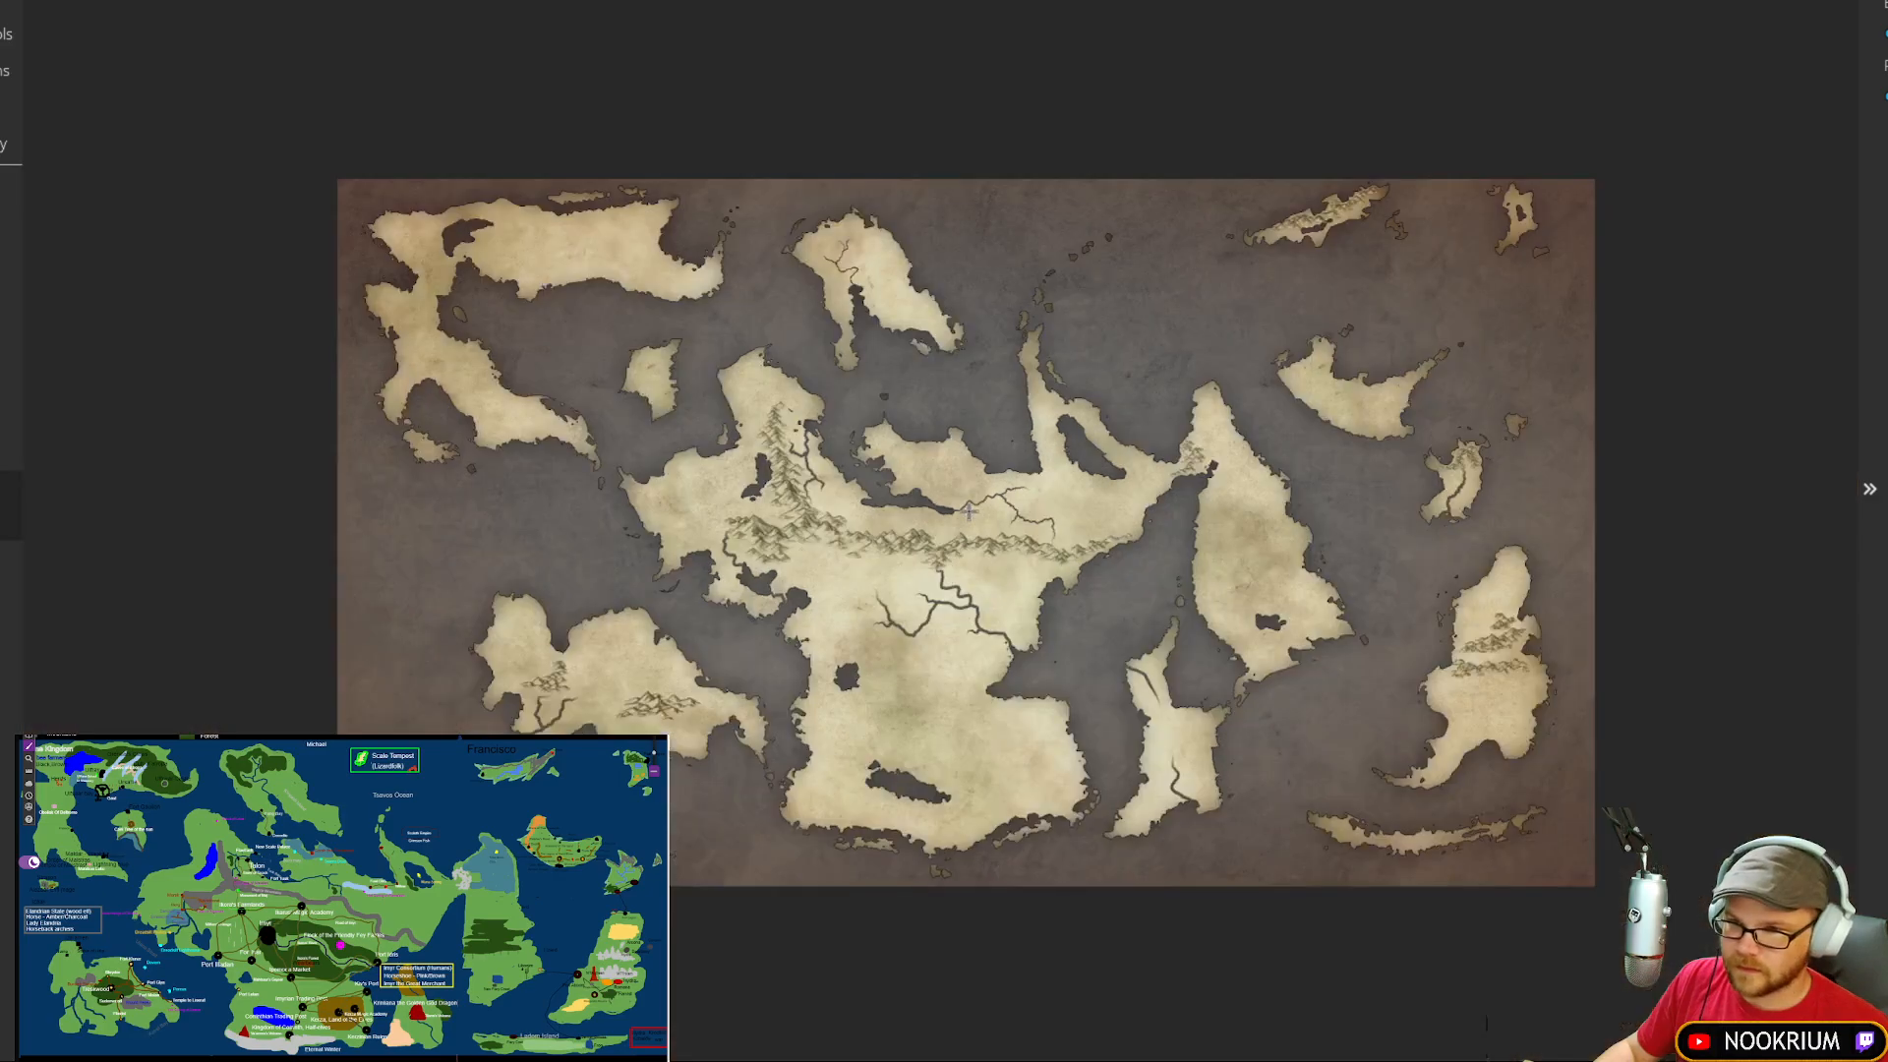
pyautogui.scroll(2, 962, 516)
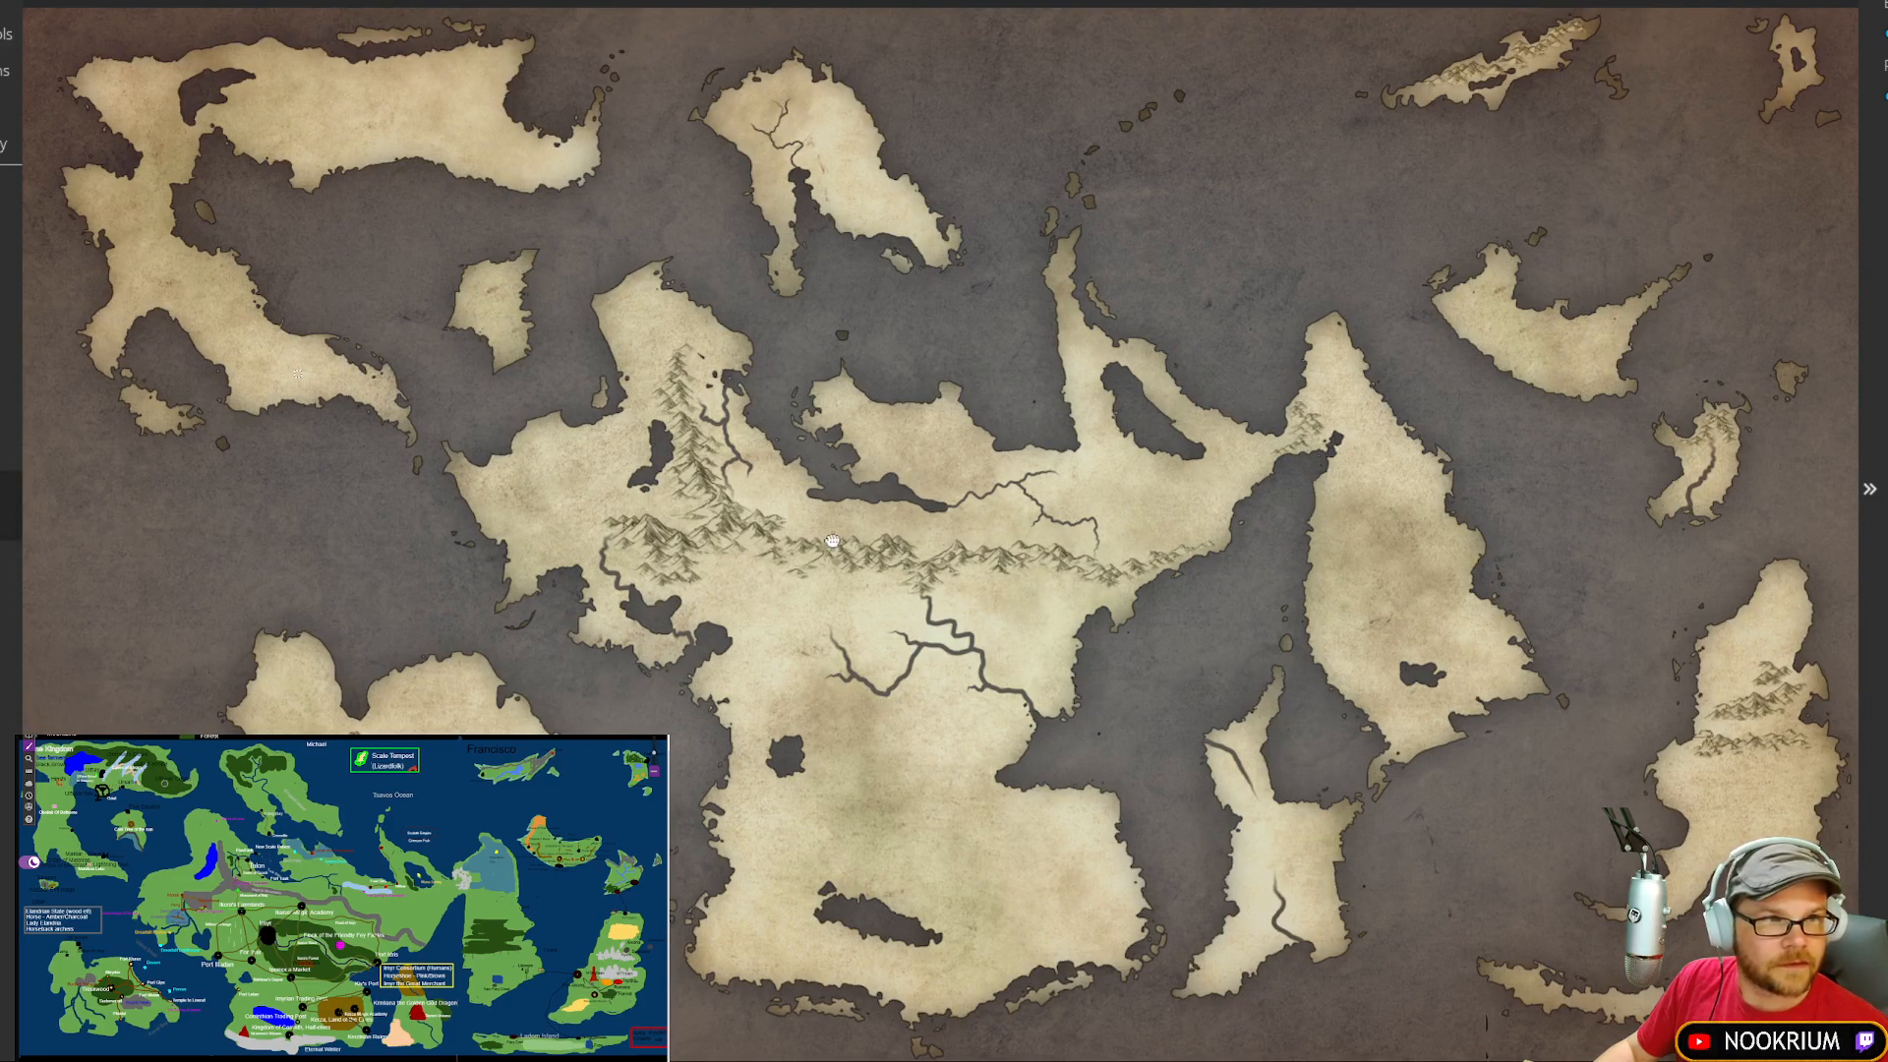
pyautogui.moveTo(832, 540); pyautogui.dragTo(832, 534)
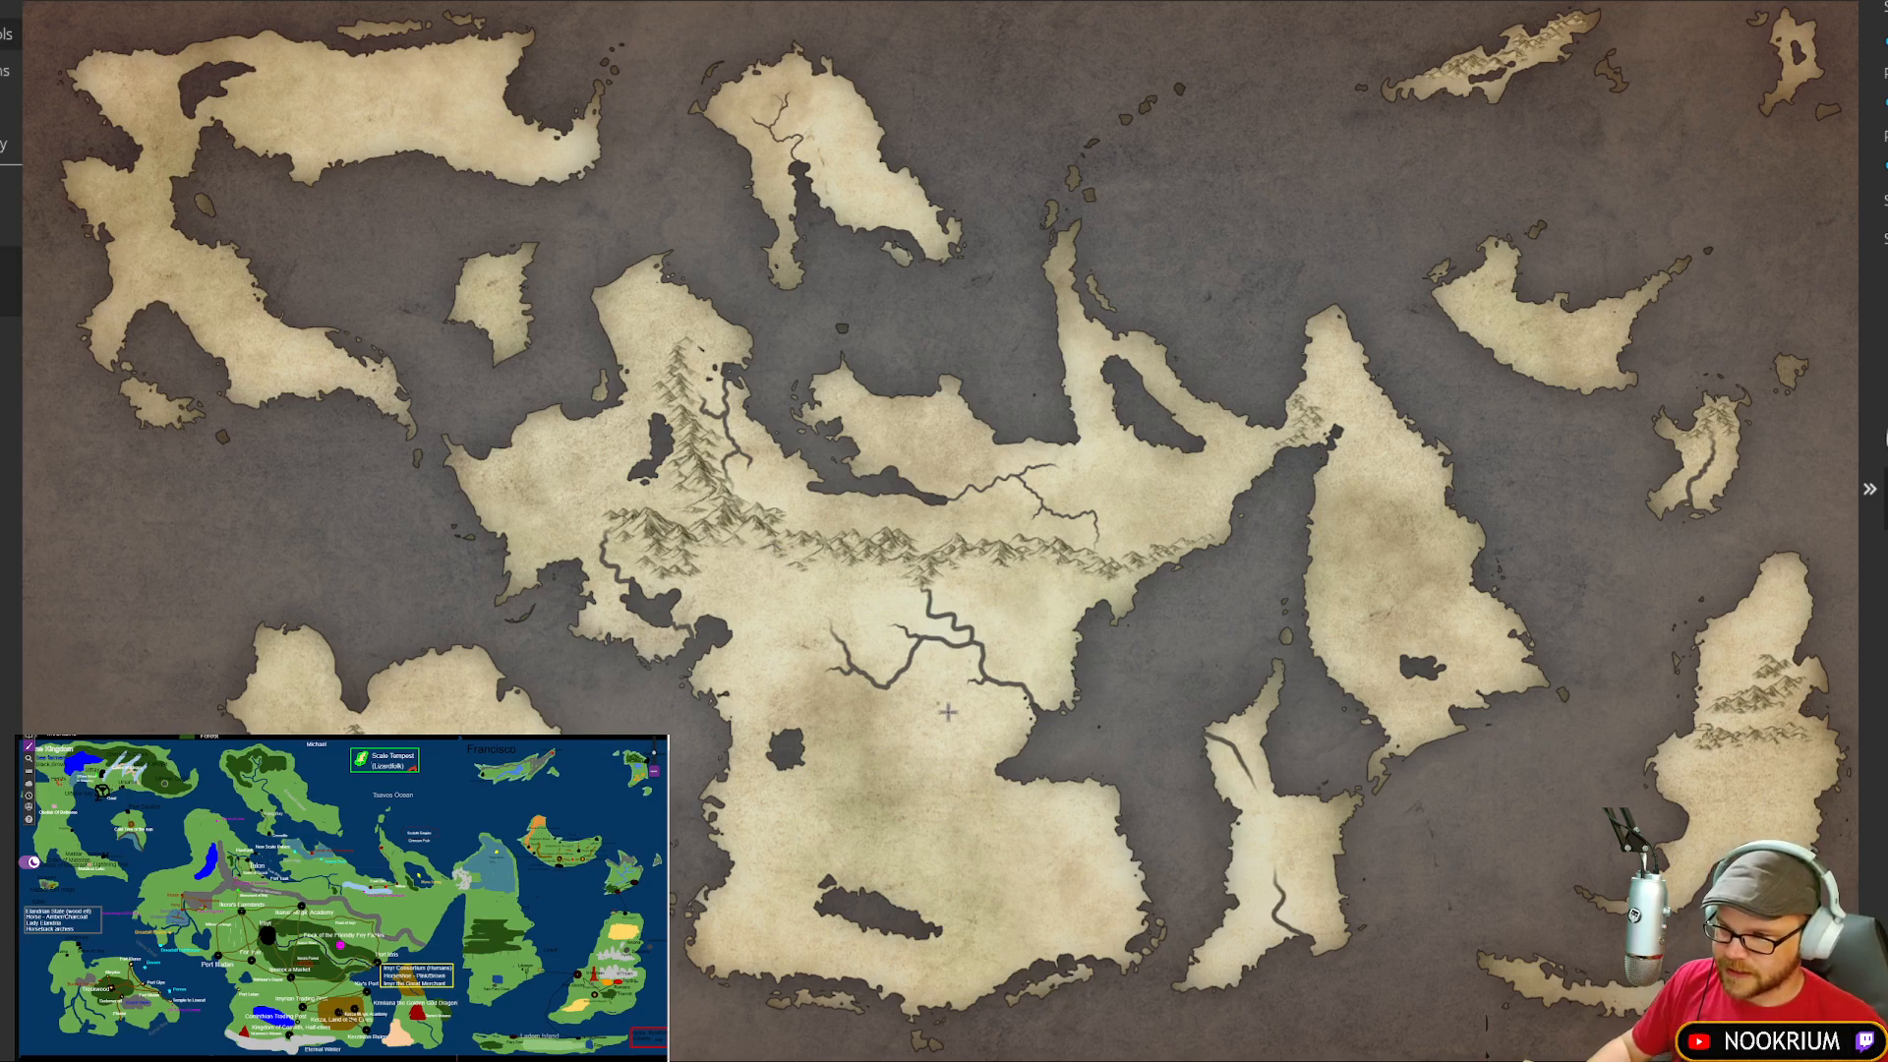
# Step: Place a cluster of small olive trees on the main continent, just southeast of the central river's fork
pyautogui.scroll(5, 953, 662)
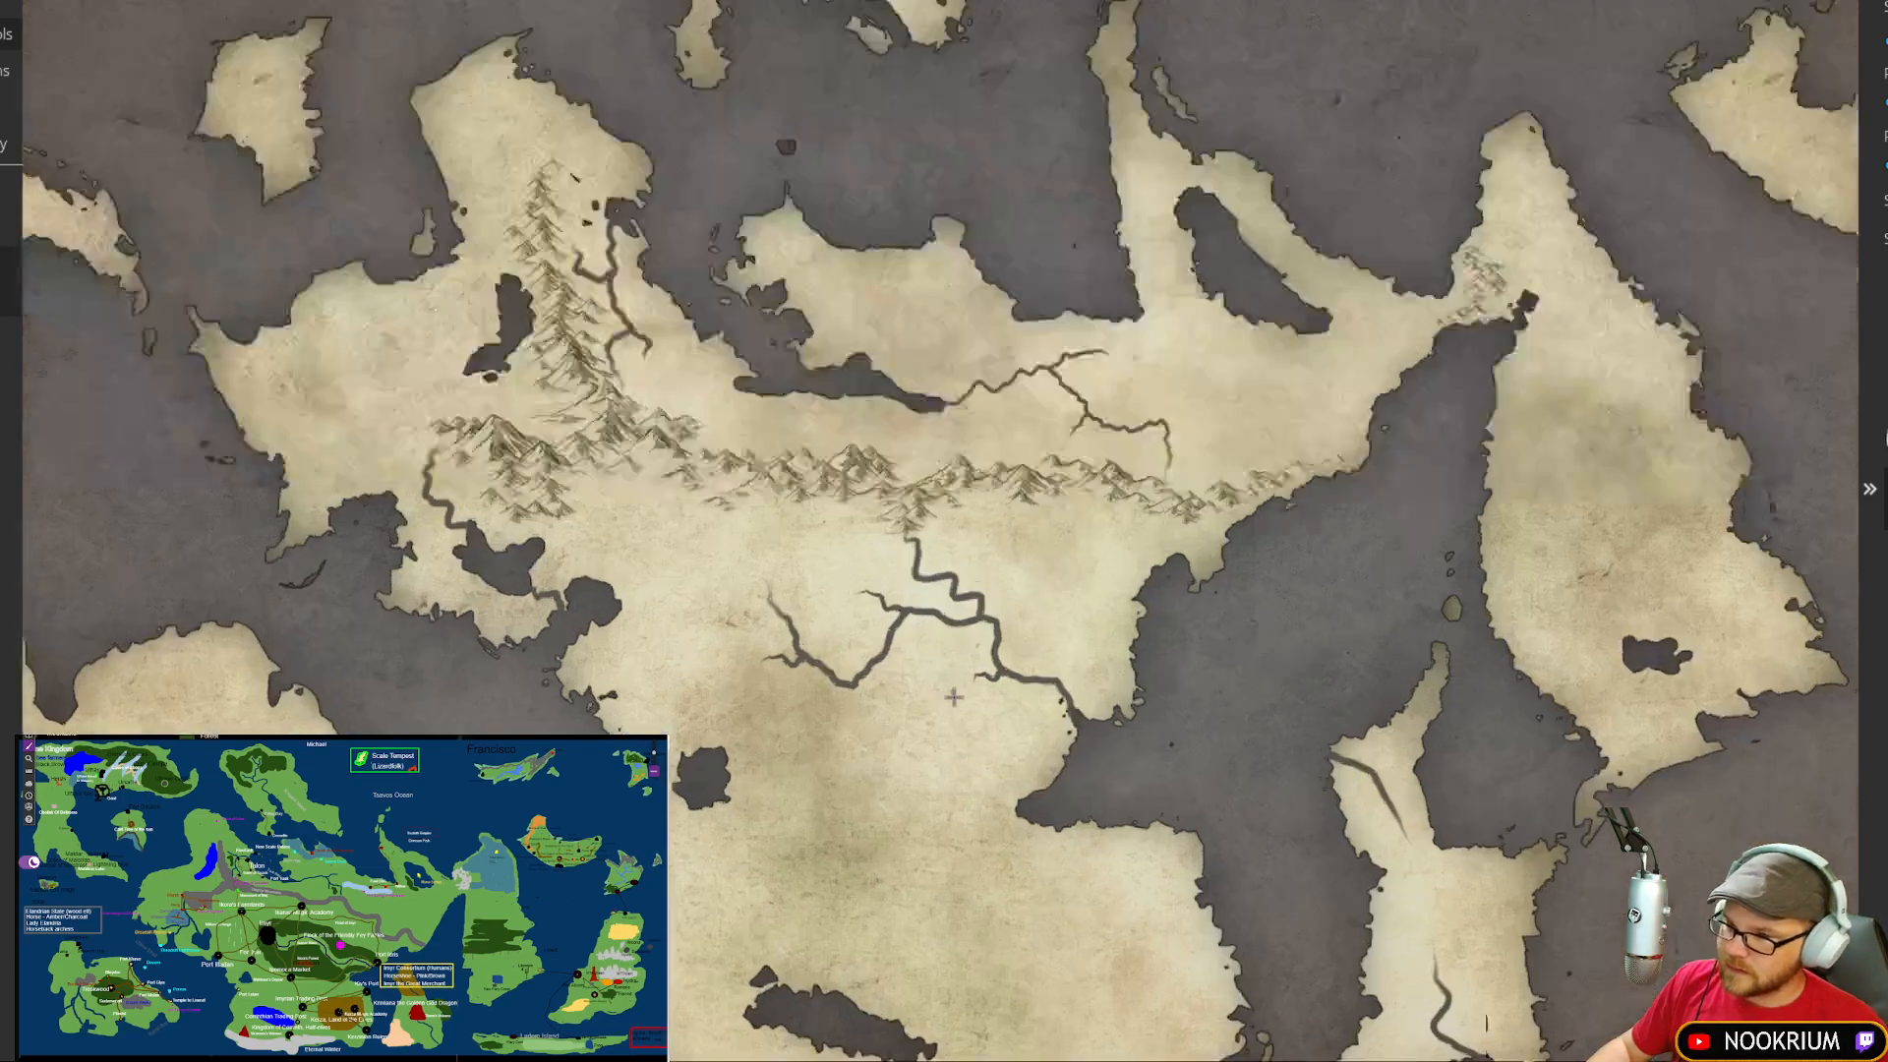
pyautogui.scroll(3, 961, 565)
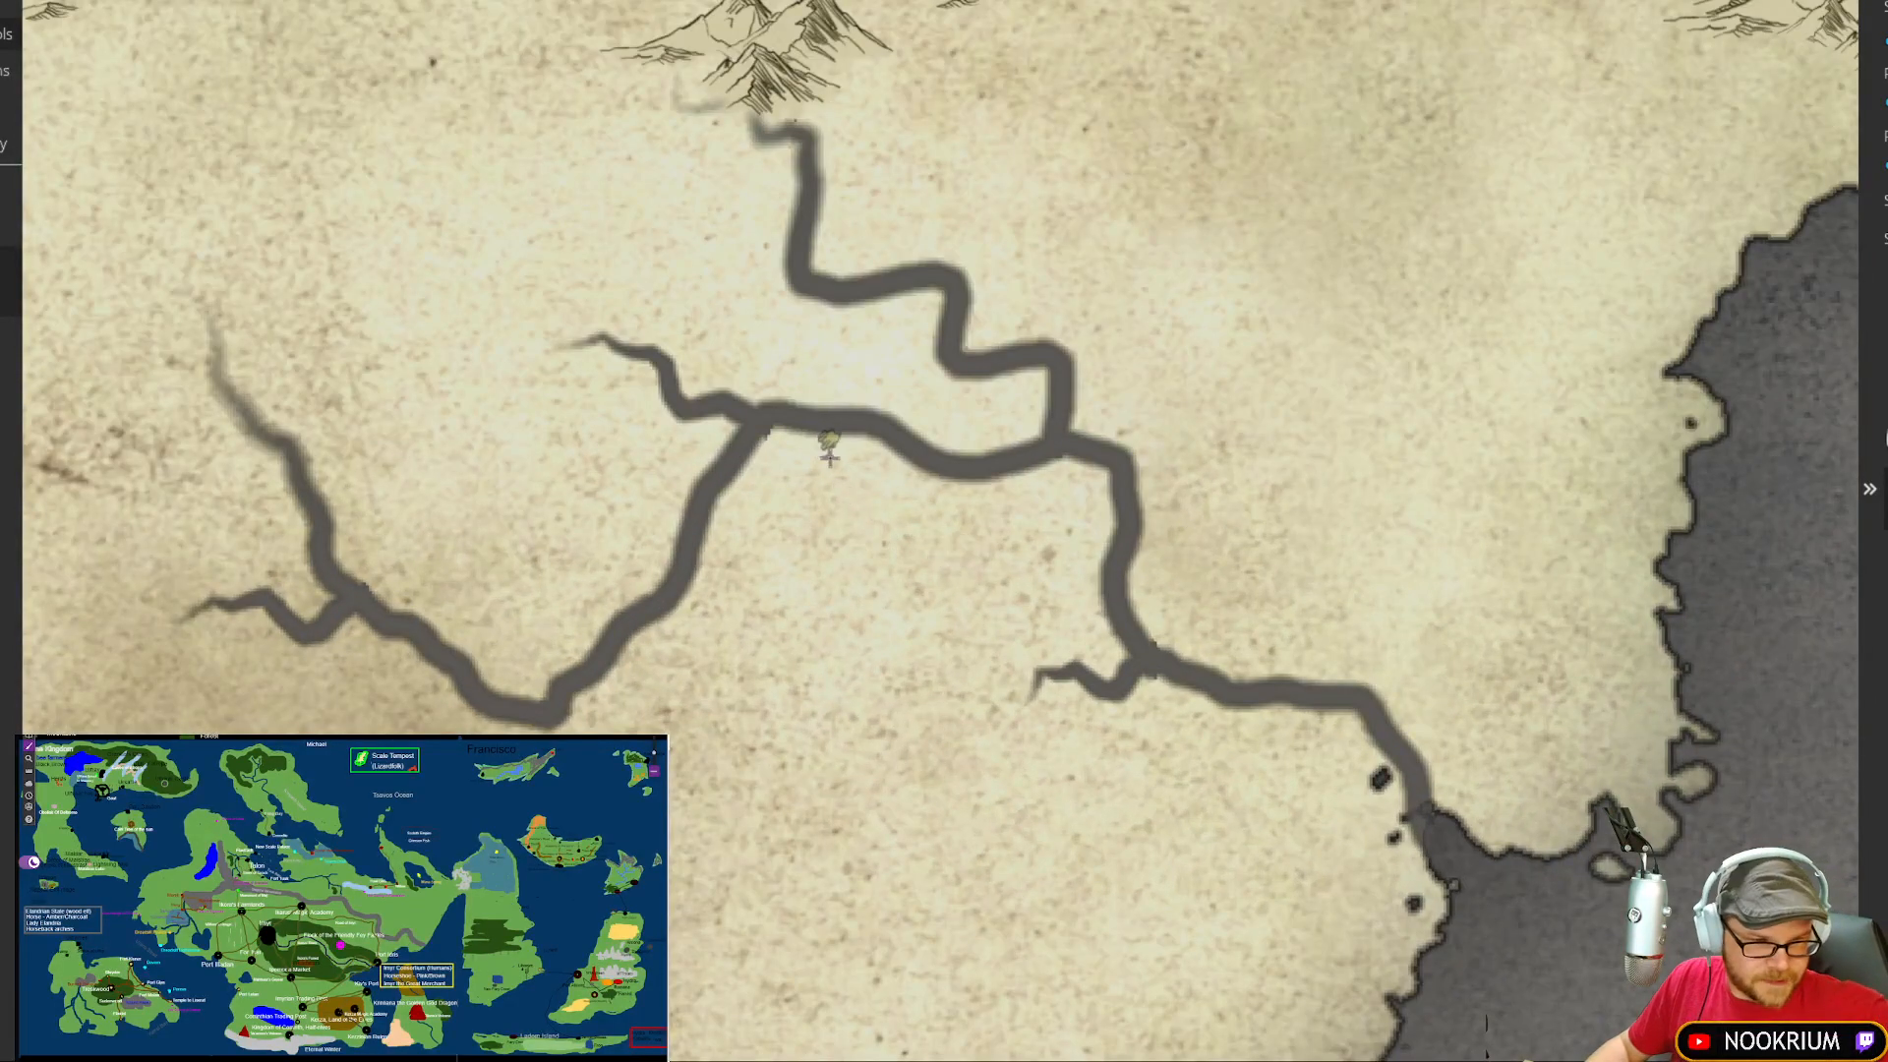
pyautogui.click(825, 489)
pyautogui.click(808, 502)
pyautogui.click(778, 488)
pyautogui.moveTo(763, 502); pyautogui.dragTo(725, 573)
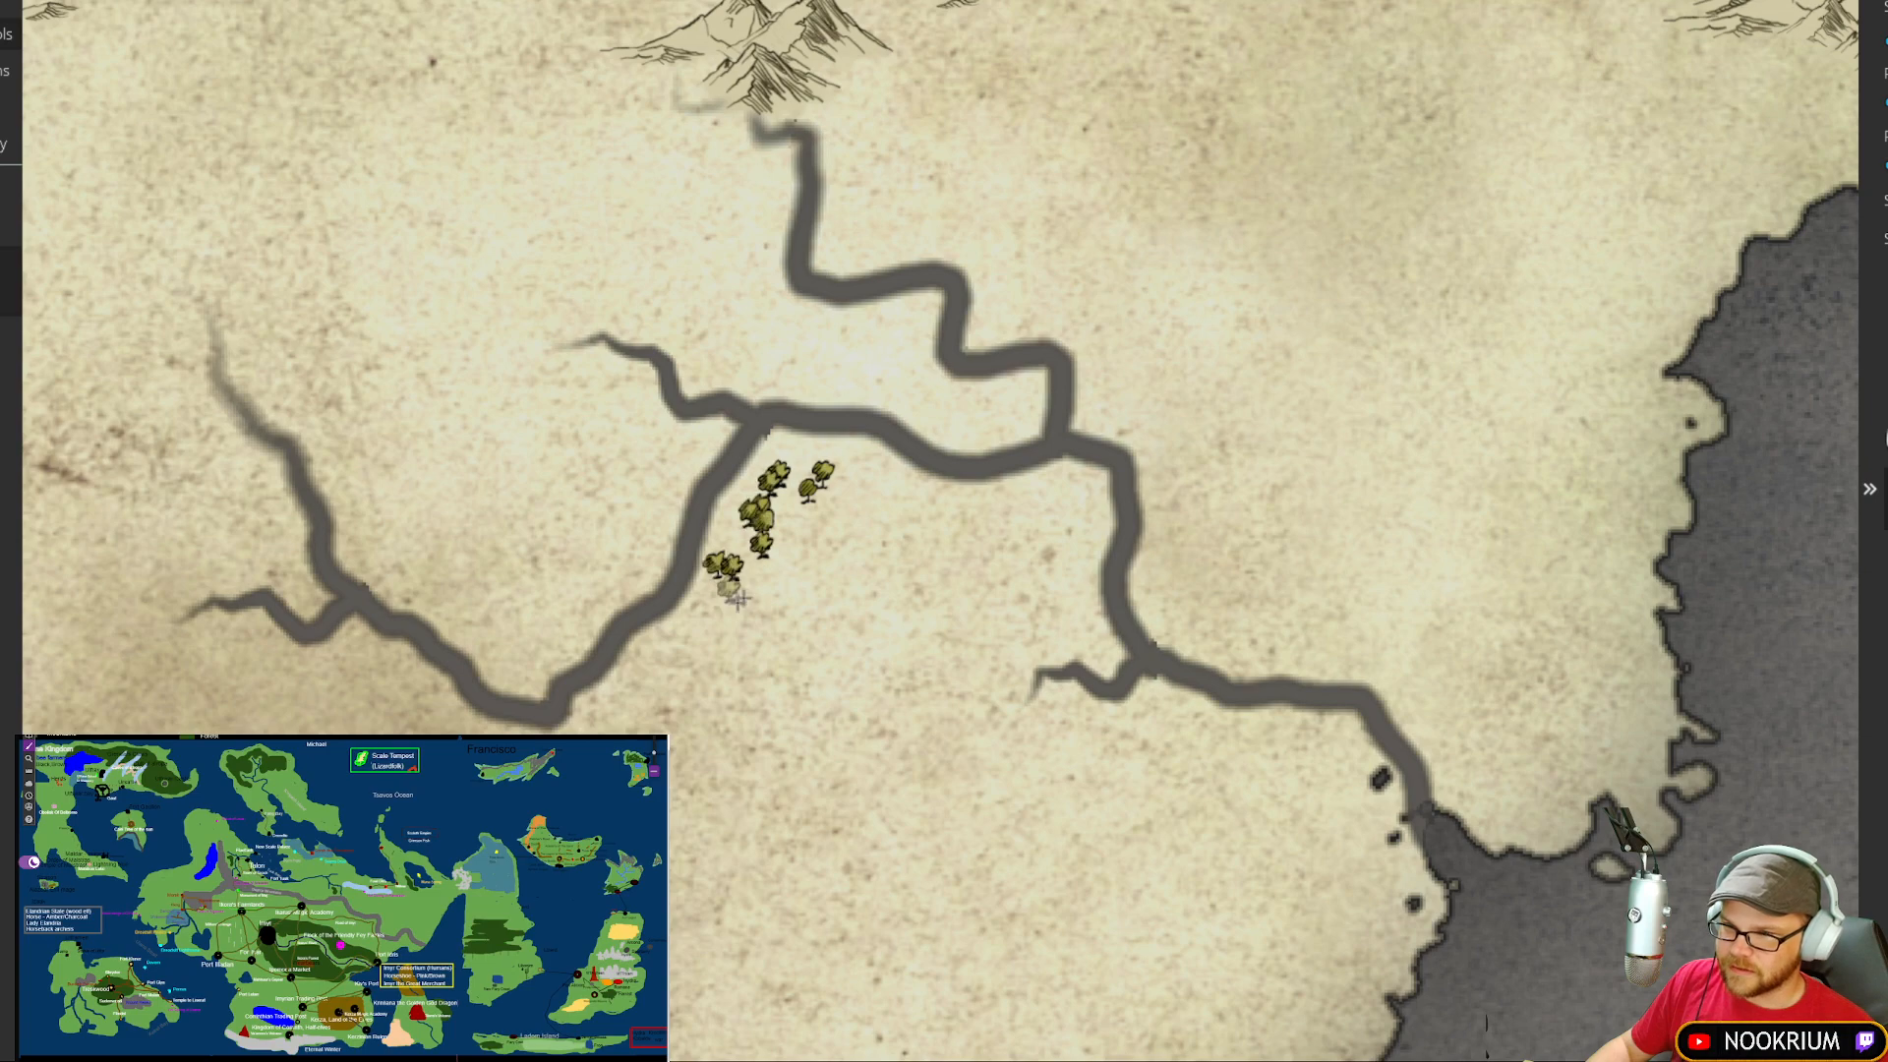
pyautogui.moveTo(794, 511)
pyautogui.mouseDown()
pyautogui.moveTo(775, 582)
pyautogui.moveTo(717, 627)
pyautogui.moveTo(744, 548)
pyautogui.mouseUp()
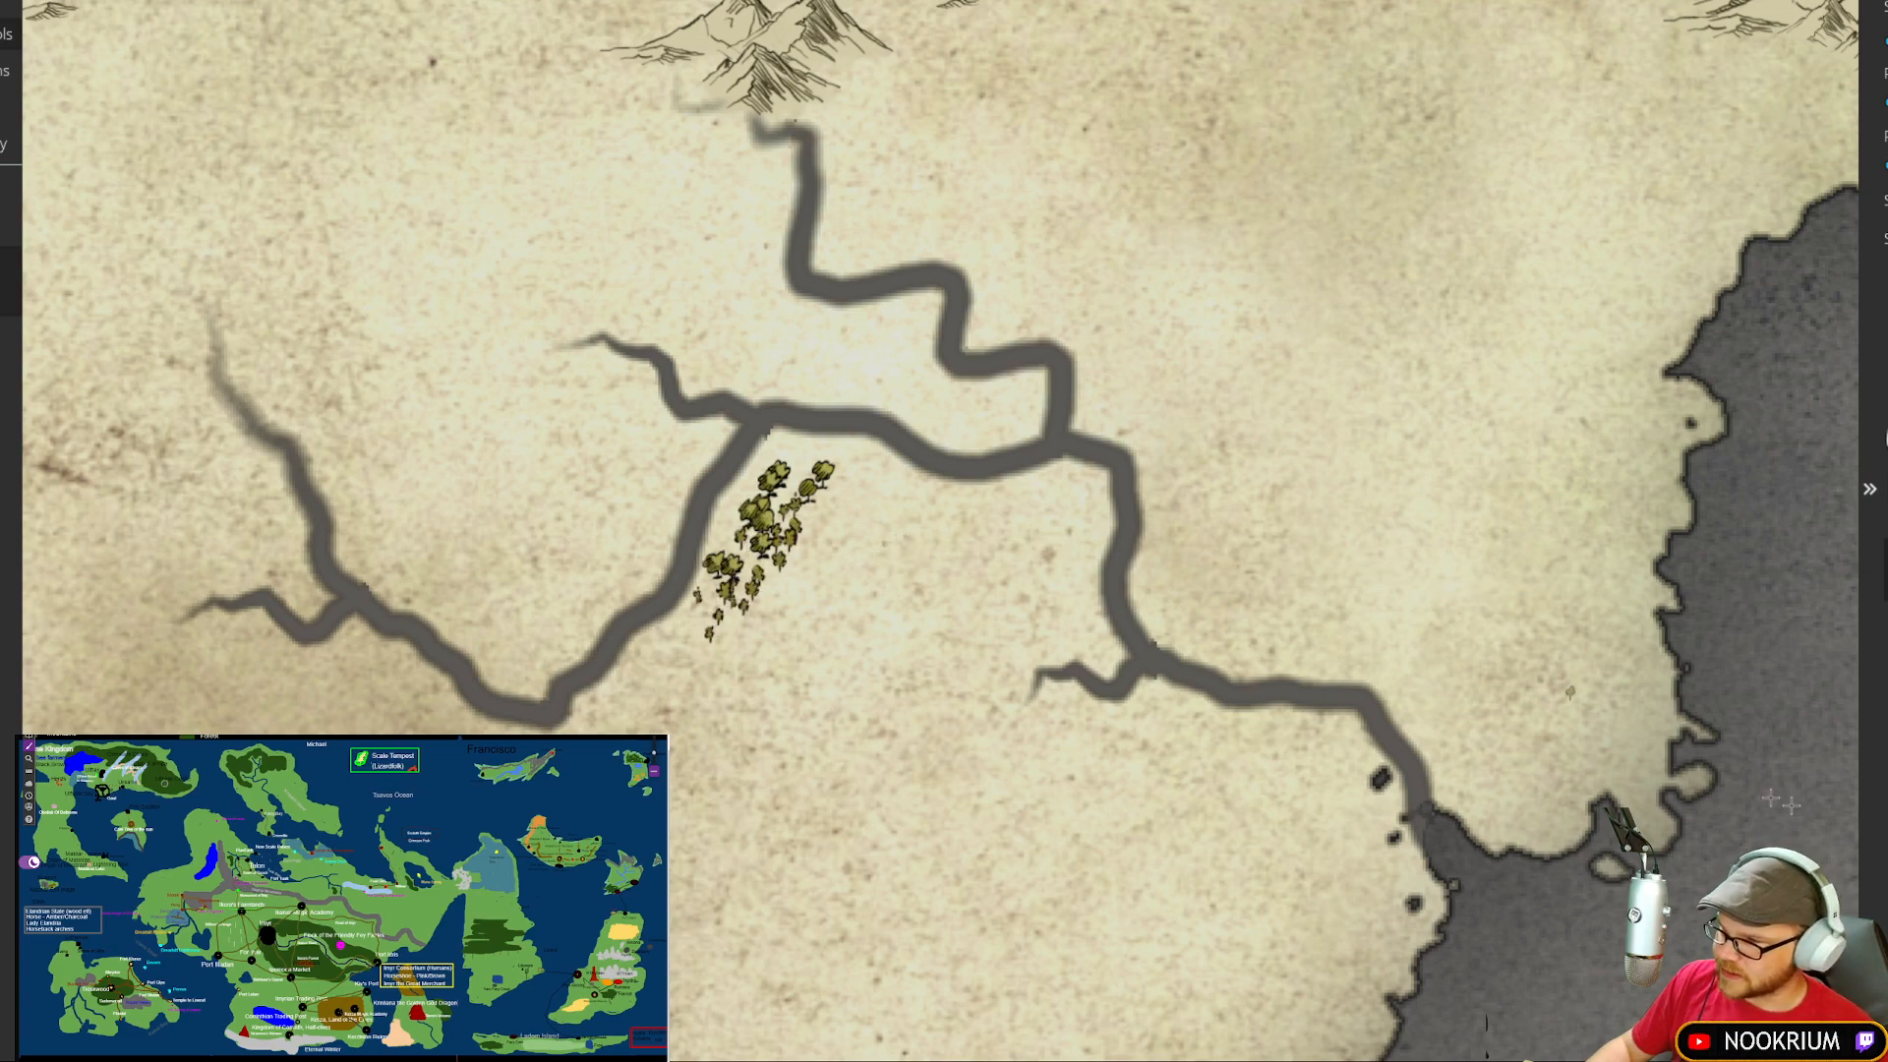
# Step: Place a larger green tree at the olive cluster's northeastern end and smaller green trees eastward along the river's south bank
pyautogui.click(852, 498)
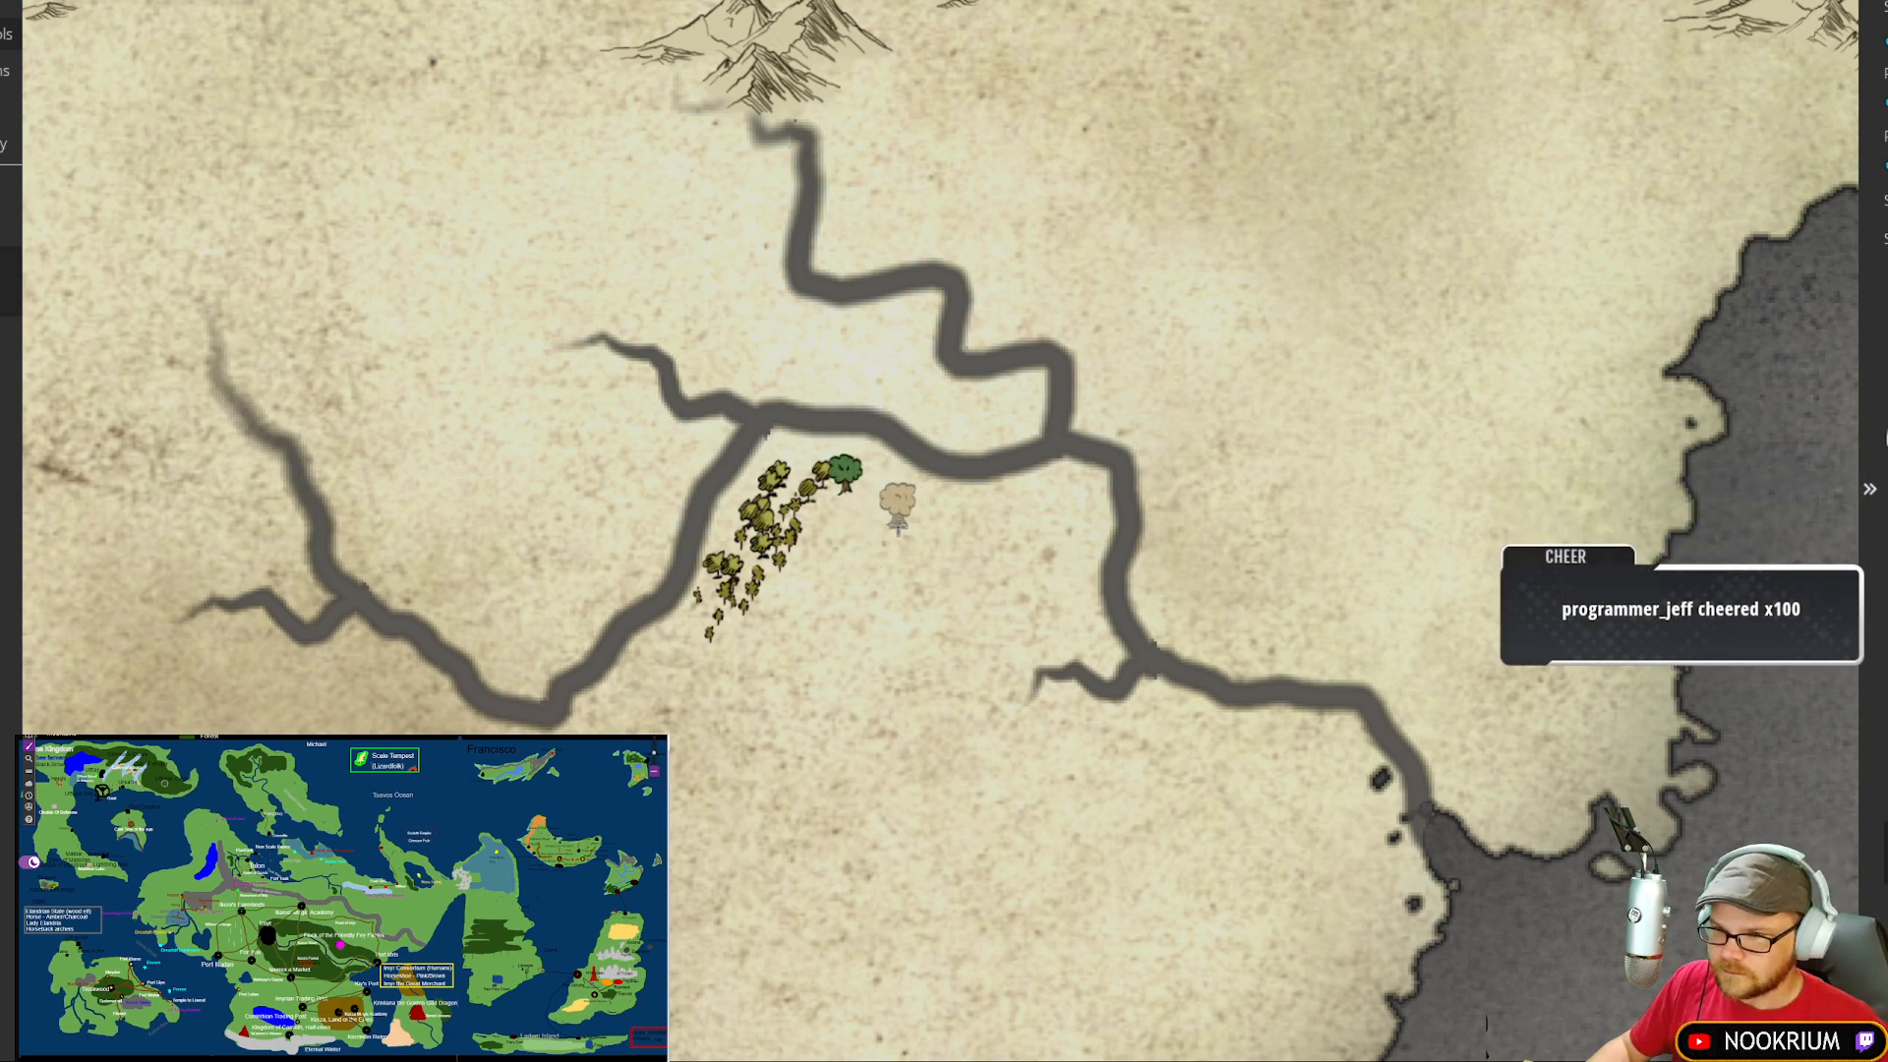
pyautogui.scroll(-1, 865, 523)
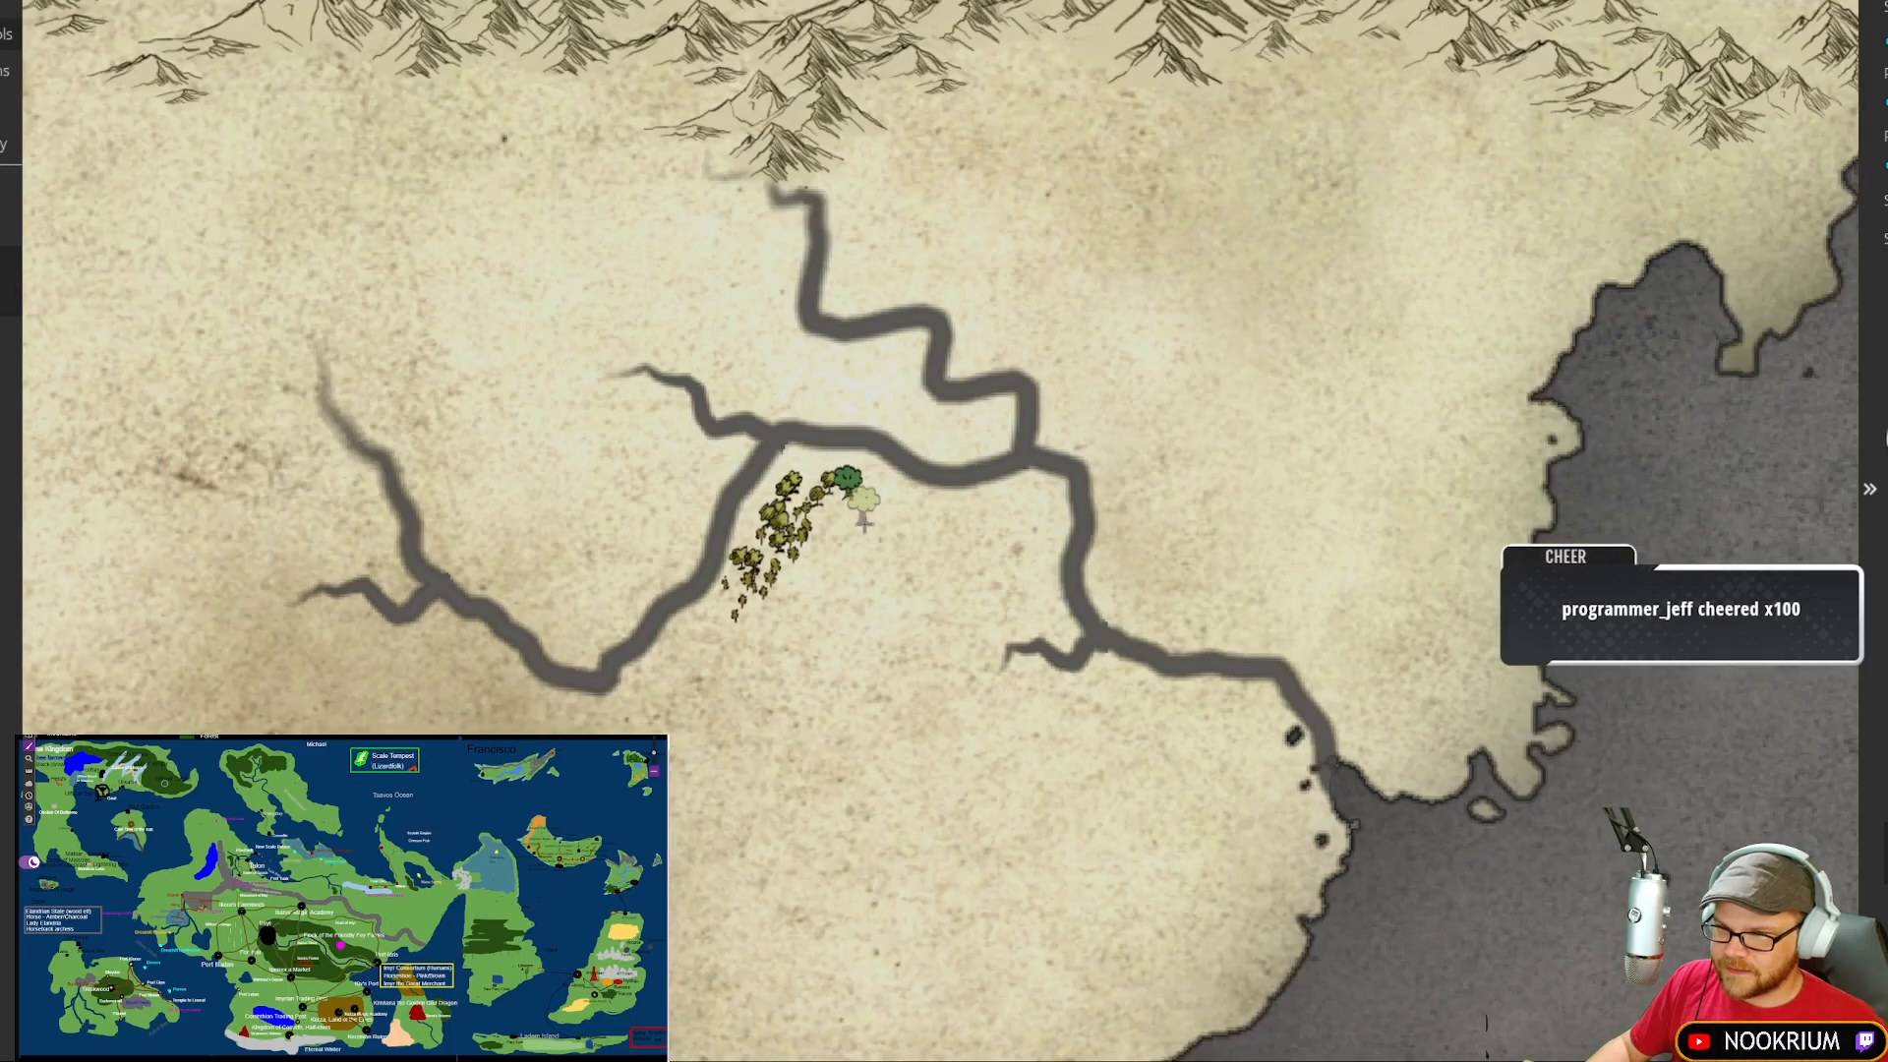
pyautogui.click(827, 522)
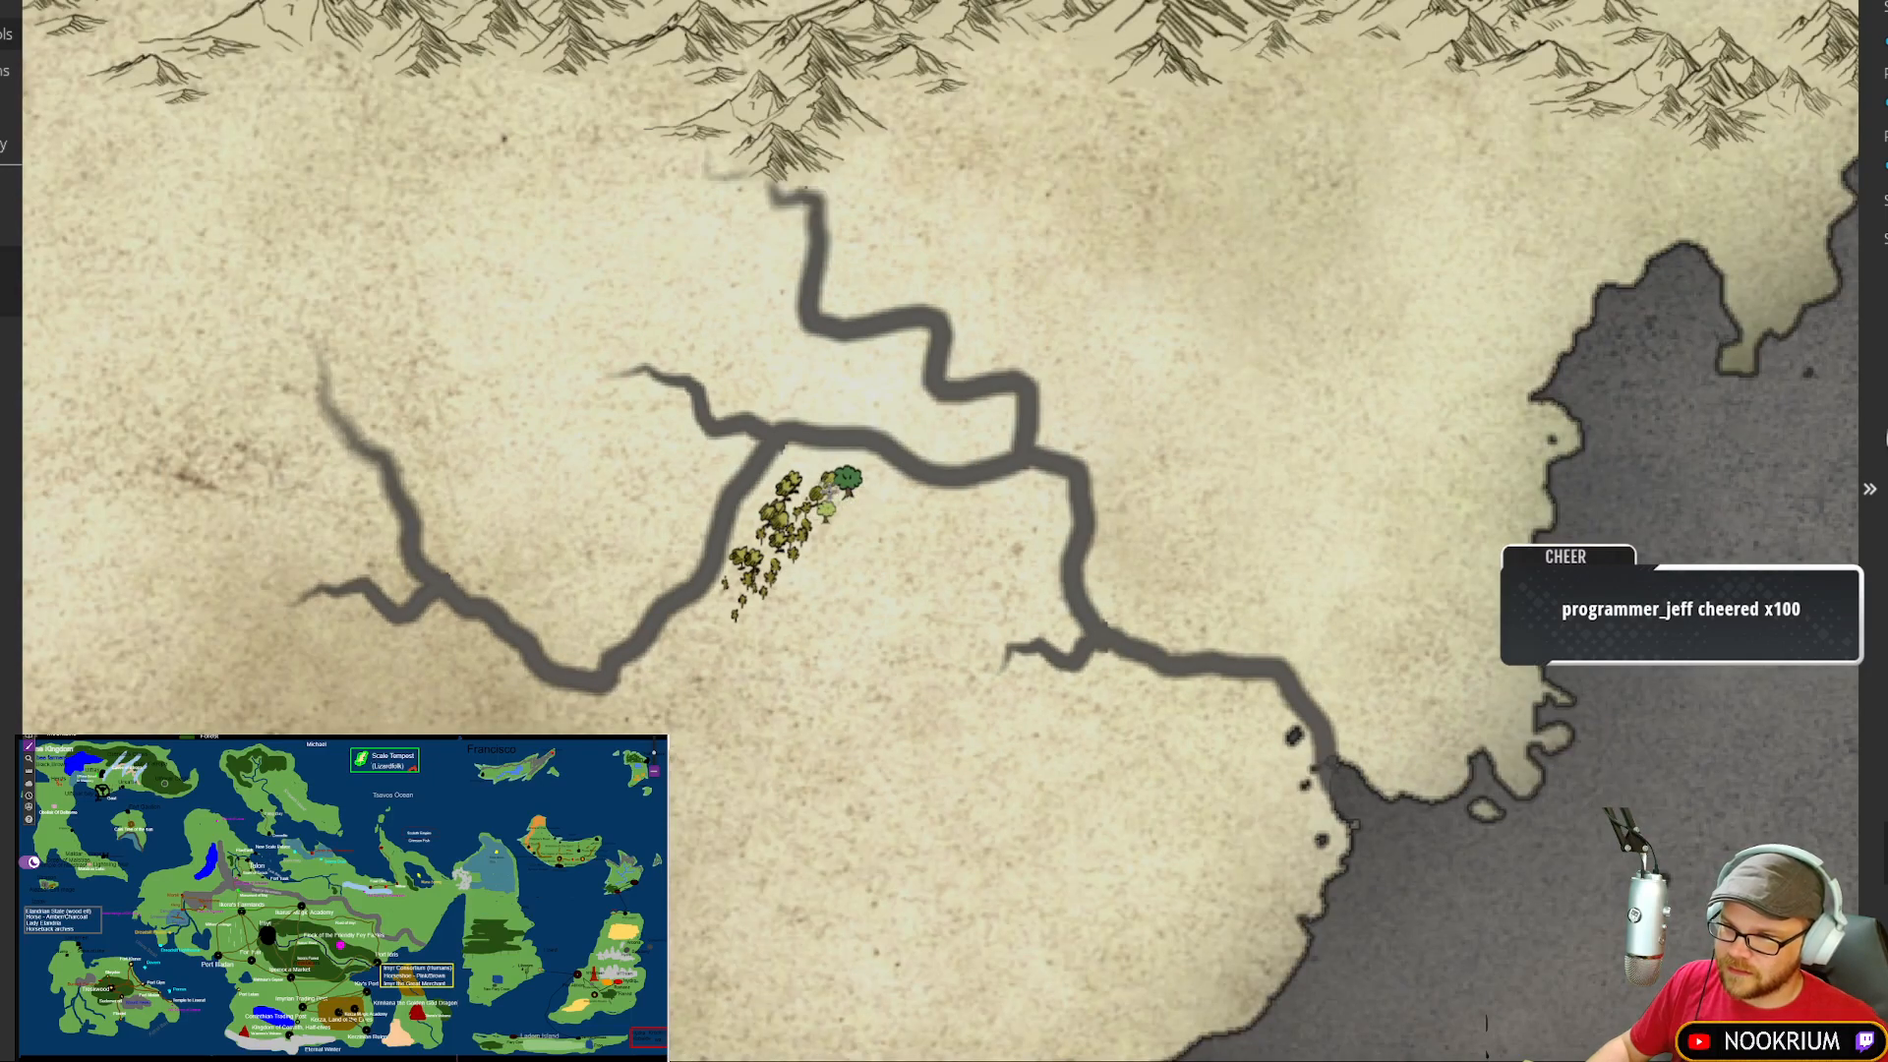
pyautogui.click(828, 490)
pyautogui.click(929, 519)
pyautogui.click(993, 524)
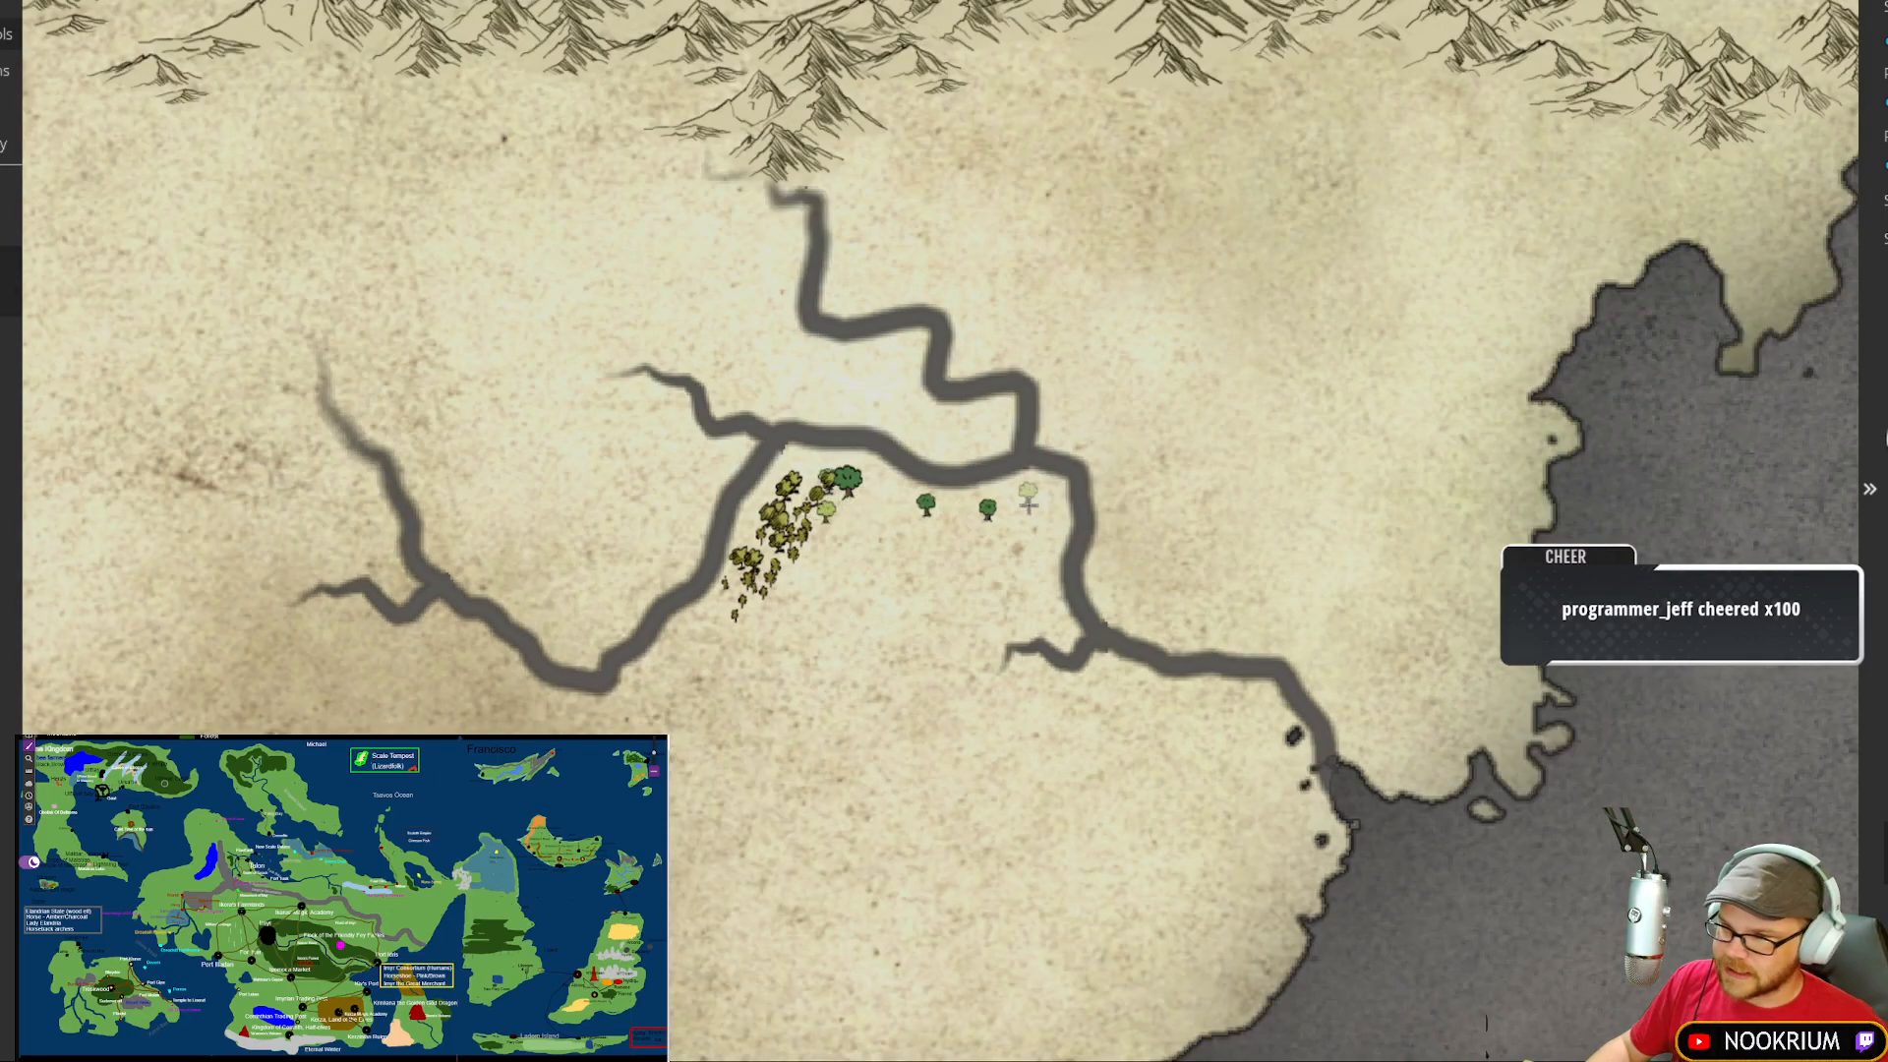
# Step: Scatter single light and dark green trees from the river mouth westward, across the area south of the central river
pyautogui.click(1270, 750)
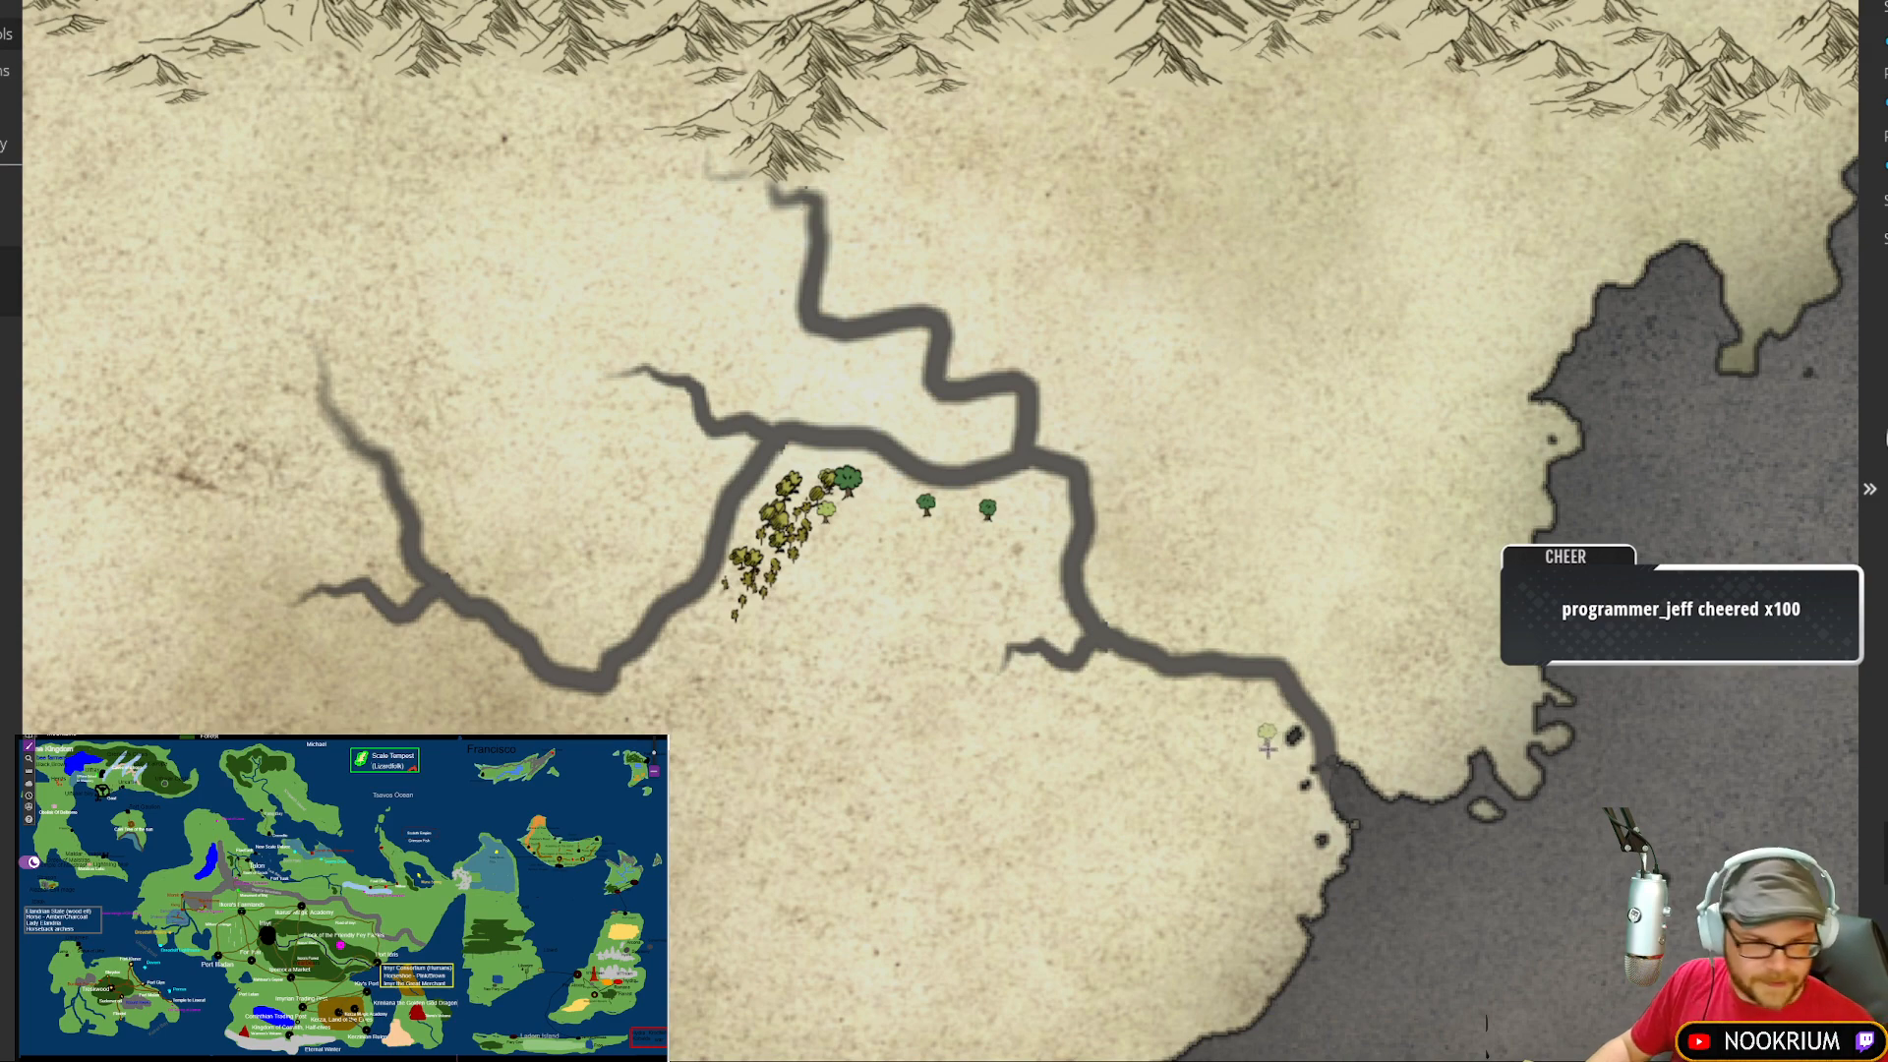
pyautogui.click(1215, 726)
pyautogui.click(1105, 733)
pyautogui.click(993, 725)
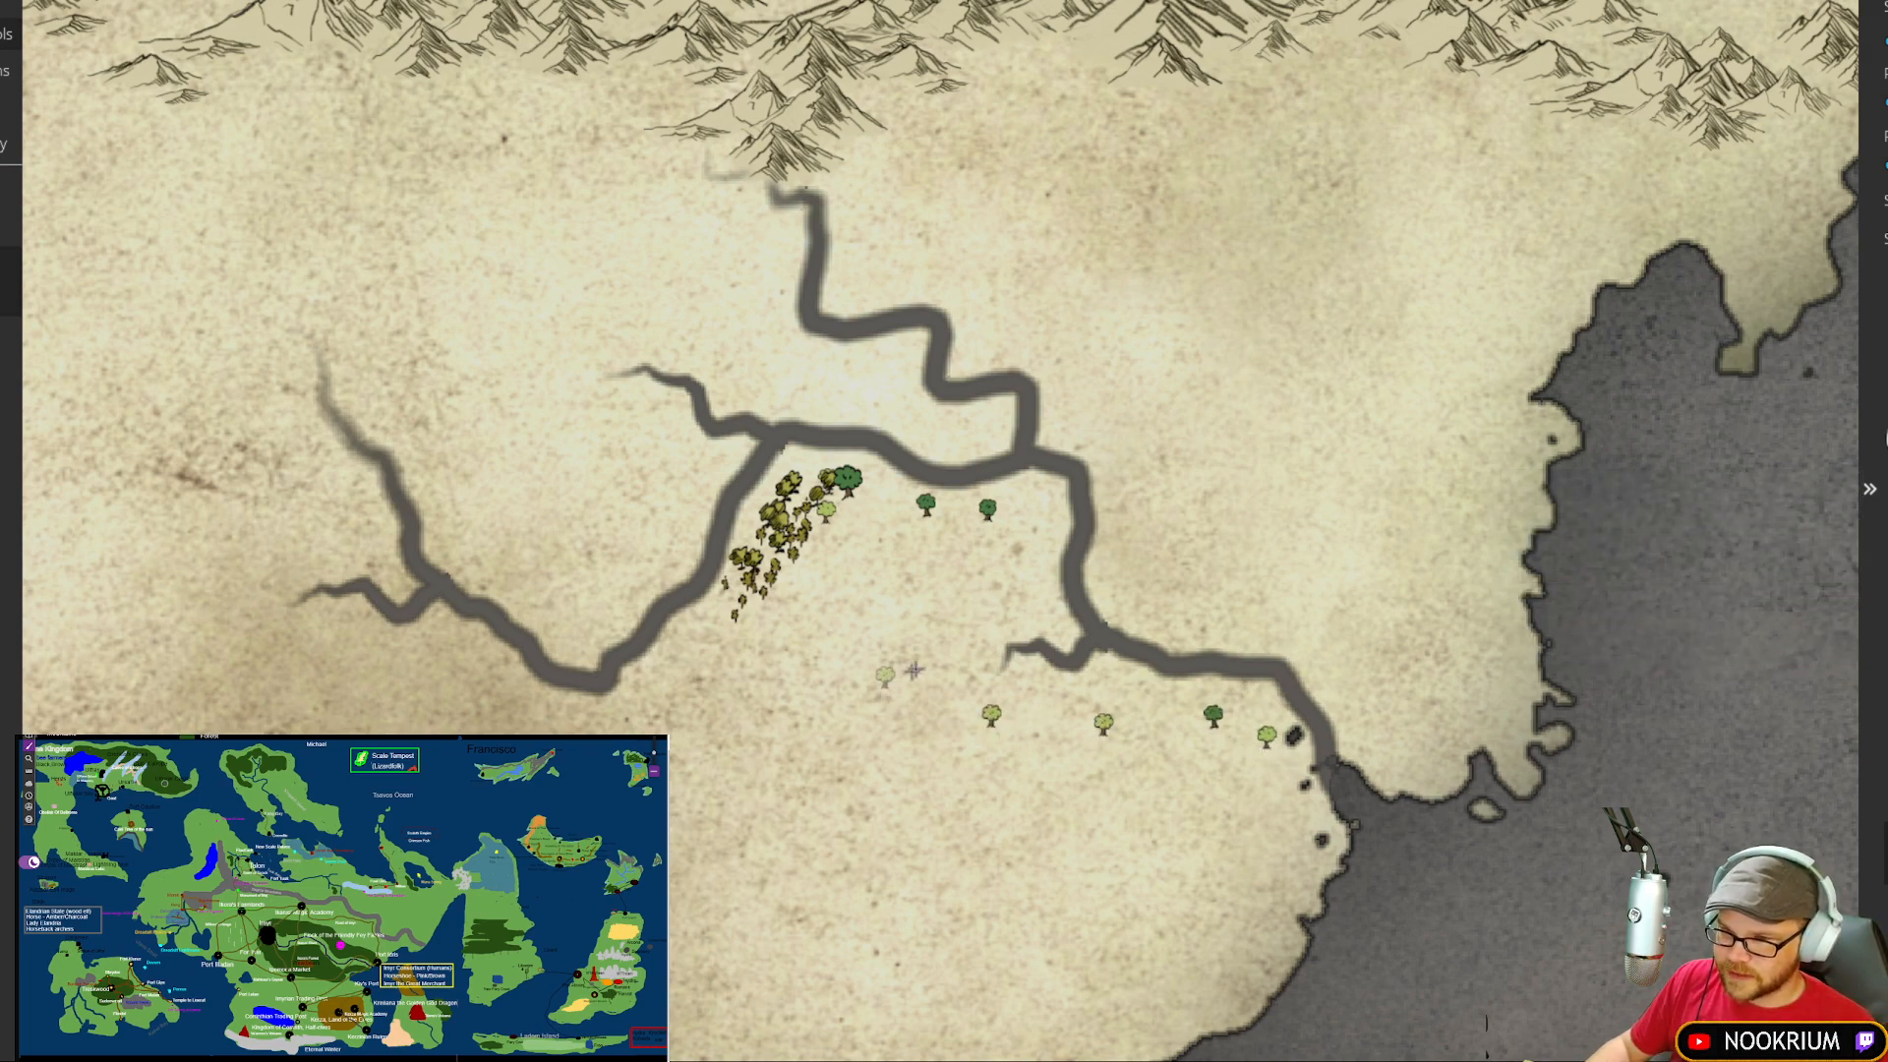
pyautogui.click(952, 650)
pyautogui.click(969, 592)
pyautogui.click(836, 615)
pyautogui.click(814, 682)
pyautogui.click(808, 690)
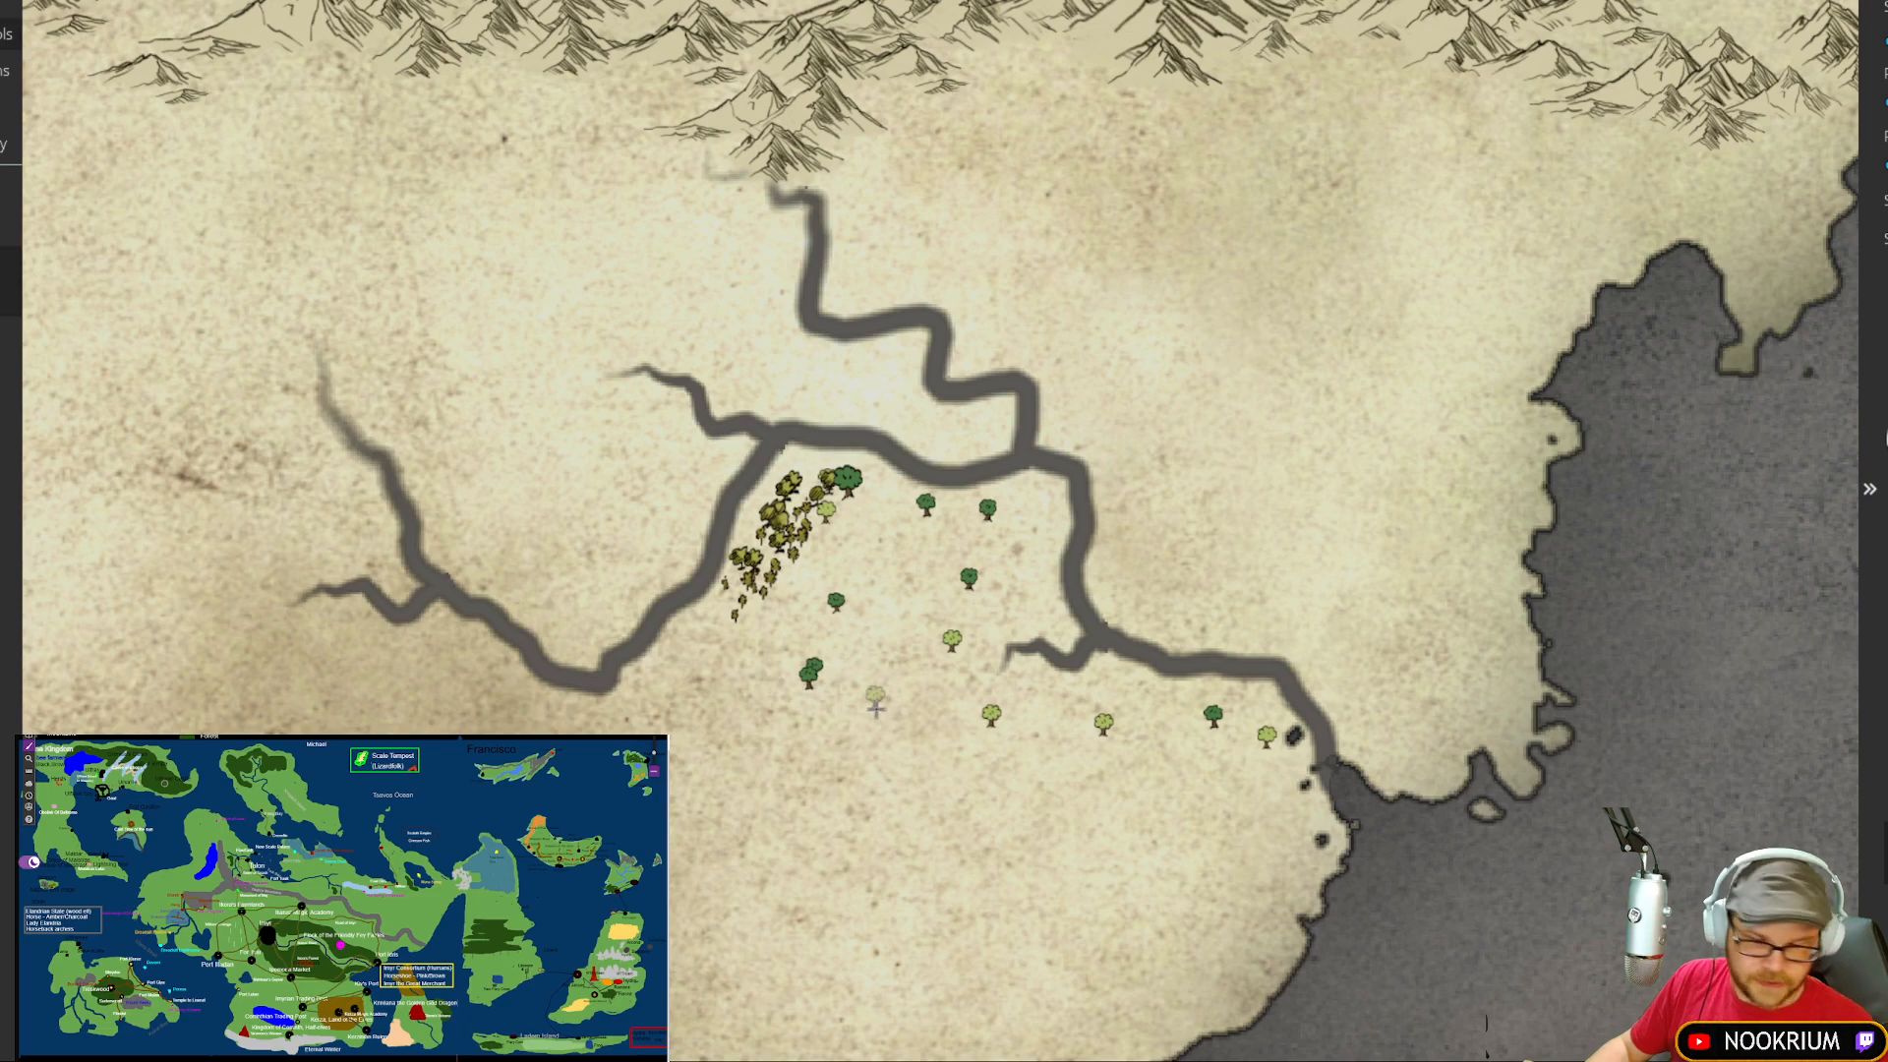
# Step: Outline the forest with loose rows of mixed green and brown trees on both sides of the central river and its western branches
pyautogui.moveTo(870, 740)
pyautogui.mouseDown()
pyautogui.moveTo(684, 749)
pyautogui.moveTo(708, 759)
pyautogui.moveTo(705, 796)
pyautogui.moveTo(676, 767)
pyautogui.moveTo(414, 720)
pyautogui.moveTo(329, 672)
pyautogui.moveTo(339, 662)
pyautogui.moveTo(284, 629)
pyautogui.moveTo(319, 508)
pyautogui.moveTo(260, 430)
pyautogui.moveTo(264, 355)
pyautogui.moveTo(329, 314)
pyautogui.moveTo(414, 410)
pyautogui.moveTo(374, 328)
pyautogui.moveTo(415, 397)
pyautogui.moveTo(475, 399)
pyautogui.moveTo(467, 432)
pyautogui.moveTo(447, 403)
pyautogui.moveTo(523, 405)
pyautogui.moveTo(645, 340)
pyautogui.moveTo(637, 319)
pyautogui.moveTo(783, 379)
pyautogui.moveTo(672, 430)
pyautogui.moveTo(637, 564)
pyautogui.moveTo(597, 591)
pyautogui.moveTo(859, 383)
pyautogui.moveTo(932, 416)
pyautogui.moveTo(919, 267)
pyautogui.moveTo(1116, 431)
pyautogui.moveTo(1118, 394)
pyautogui.moveTo(1199, 500)
pyautogui.moveTo(1219, 588)
pyautogui.moveTo(1270, 617)
pyautogui.moveTo(1333, 610)
pyautogui.moveTo(1406, 743)
pyautogui.mouseUp()
pyautogui.moveTo(779, 639)
pyautogui.mouseDown()
pyautogui.moveTo(568, 733)
pyautogui.moveTo(410, 657)
pyautogui.mouseUp()
pyautogui.moveTo(605, 441); pyautogui.dragTo(573, 570)
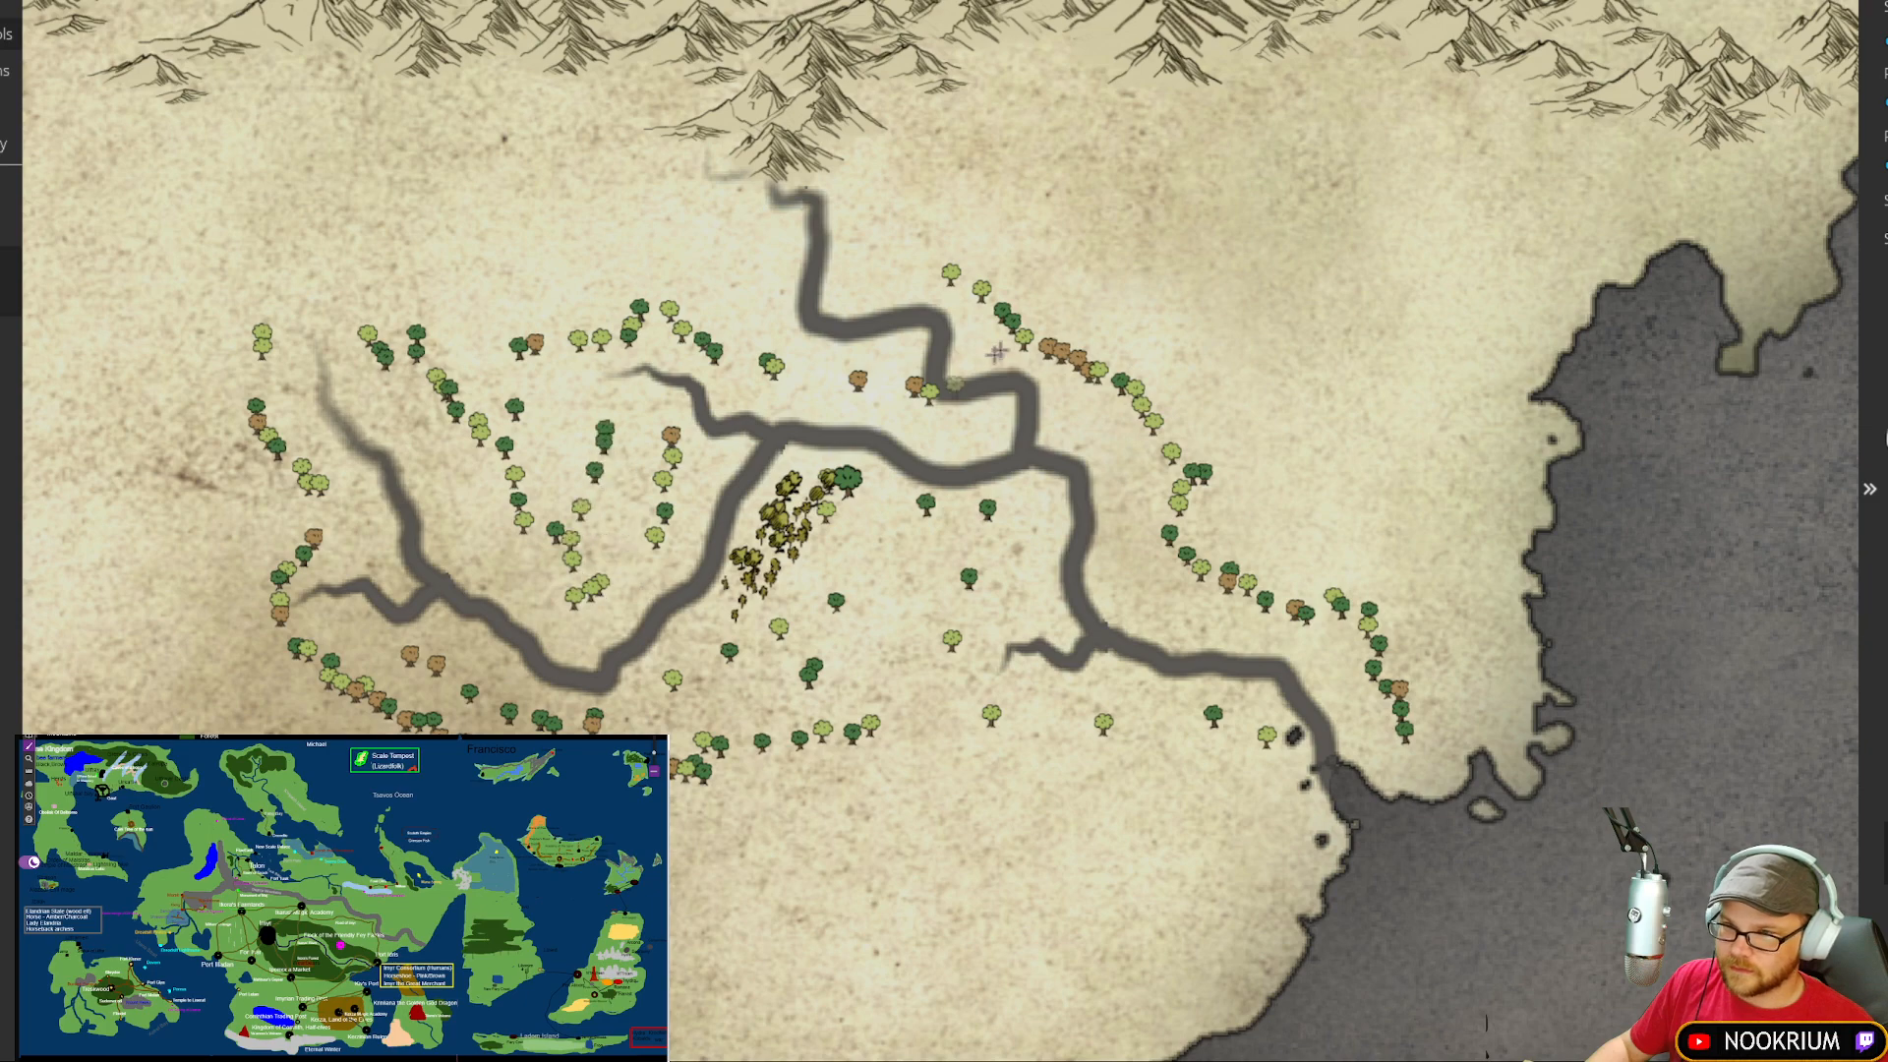
pyautogui.moveTo(1096, 401); pyautogui.dragTo(1138, 589)
pyautogui.moveTo(746, 305); pyautogui.dragTo(454, 321)
pyautogui.moveTo(251, 403); pyautogui.dragTo(236, 502)
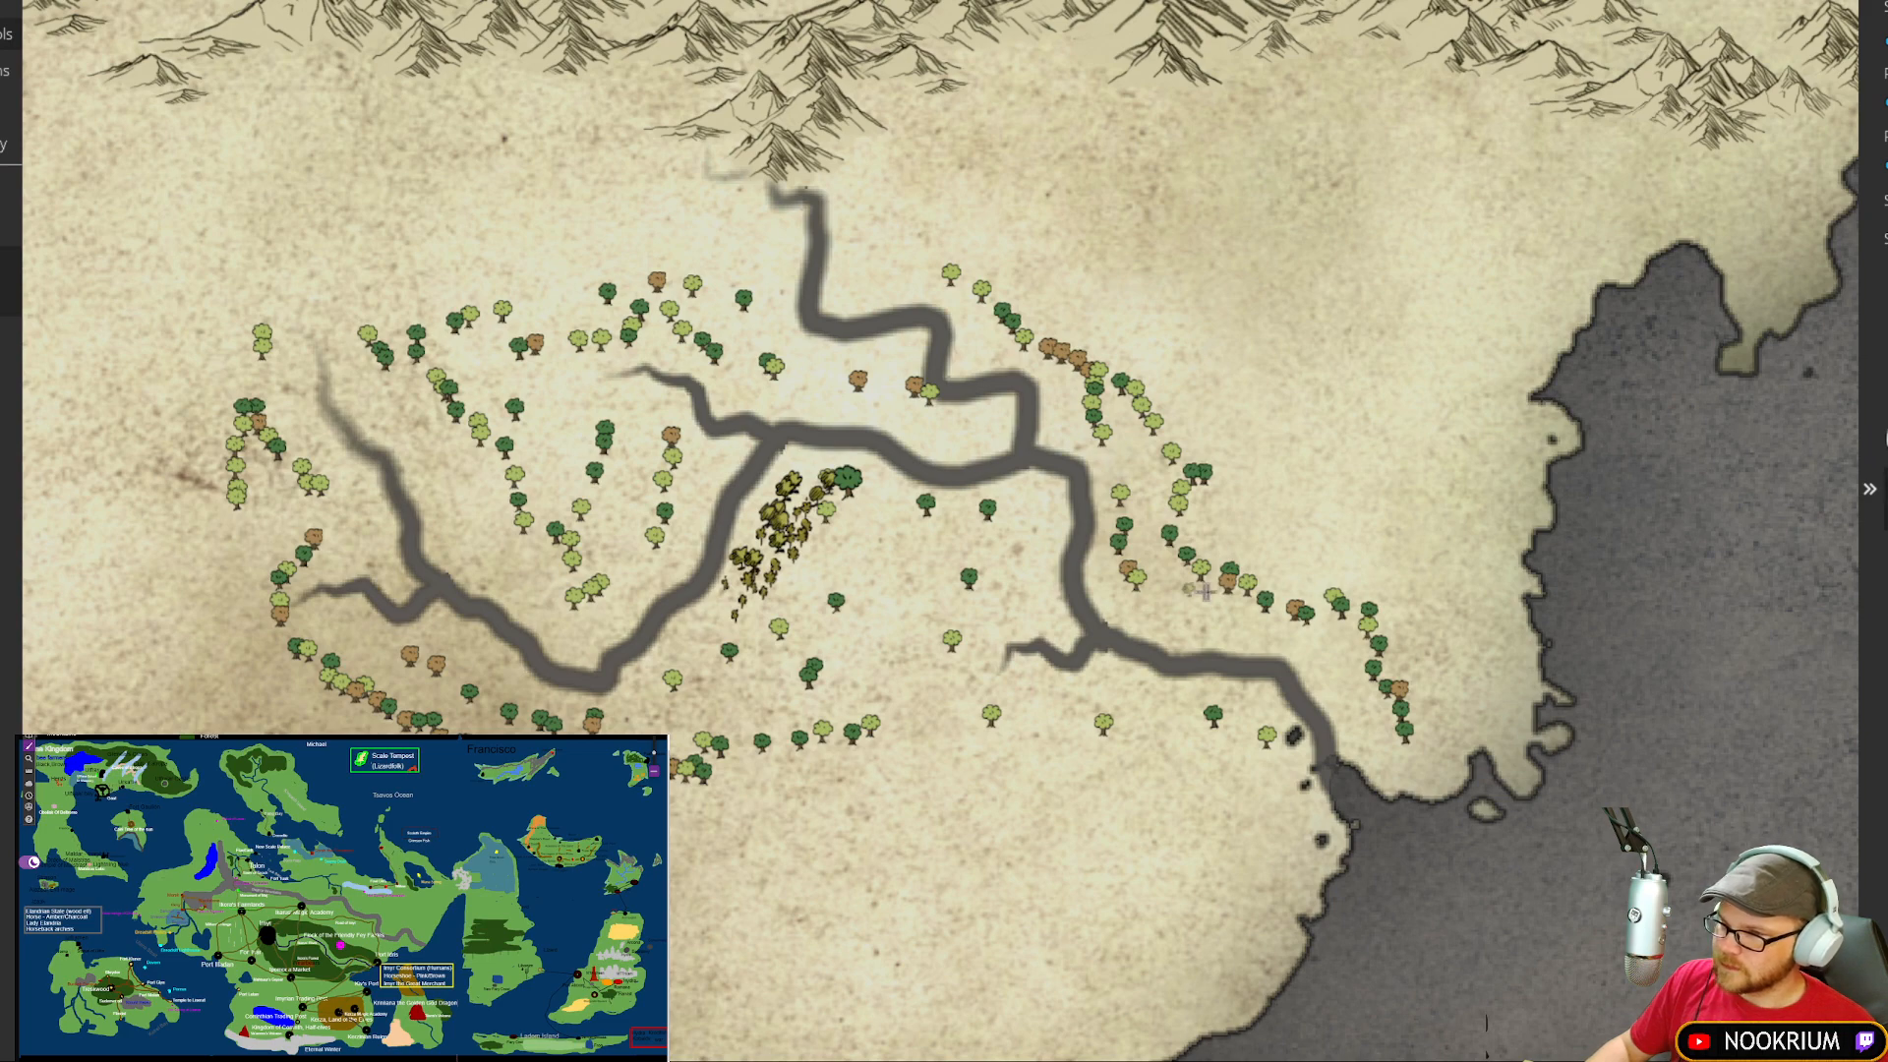
# Step: Fill the forest with dense olive trees along the river's eastern bank, across its north side and around the western branches
pyautogui.moveTo(1223, 602)
pyautogui.mouseDown()
pyautogui.moveTo(1298, 636)
pyautogui.moveTo(1170, 612)
pyautogui.moveTo(1139, 572)
pyautogui.moveTo(1257, 648)
pyautogui.moveTo(1181, 632)
pyautogui.moveTo(1137, 594)
pyautogui.moveTo(1311, 627)
pyautogui.moveTo(1374, 664)
pyautogui.moveTo(1412, 723)
pyautogui.moveTo(1317, 651)
pyautogui.moveTo(1336, 646)
pyautogui.moveTo(1206, 581)
pyautogui.moveTo(1224, 552)
pyautogui.moveTo(1210, 560)
pyautogui.moveTo(1126, 493)
pyautogui.moveTo(1138, 547)
pyautogui.moveTo(1163, 481)
pyautogui.moveTo(1125, 468)
pyautogui.moveTo(1152, 502)
pyautogui.moveTo(1090, 410)
pyautogui.moveTo(1070, 418)
pyautogui.moveTo(1091, 400)
pyautogui.moveTo(1201, 470)
pyautogui.moveTo(1200, 534)
pyautogui.moveTo(1166, 496)
pyautogui.moveTo(1217, 502)
pyautogui.moveTo(1289, 603)
pyautogui.mouseUp()
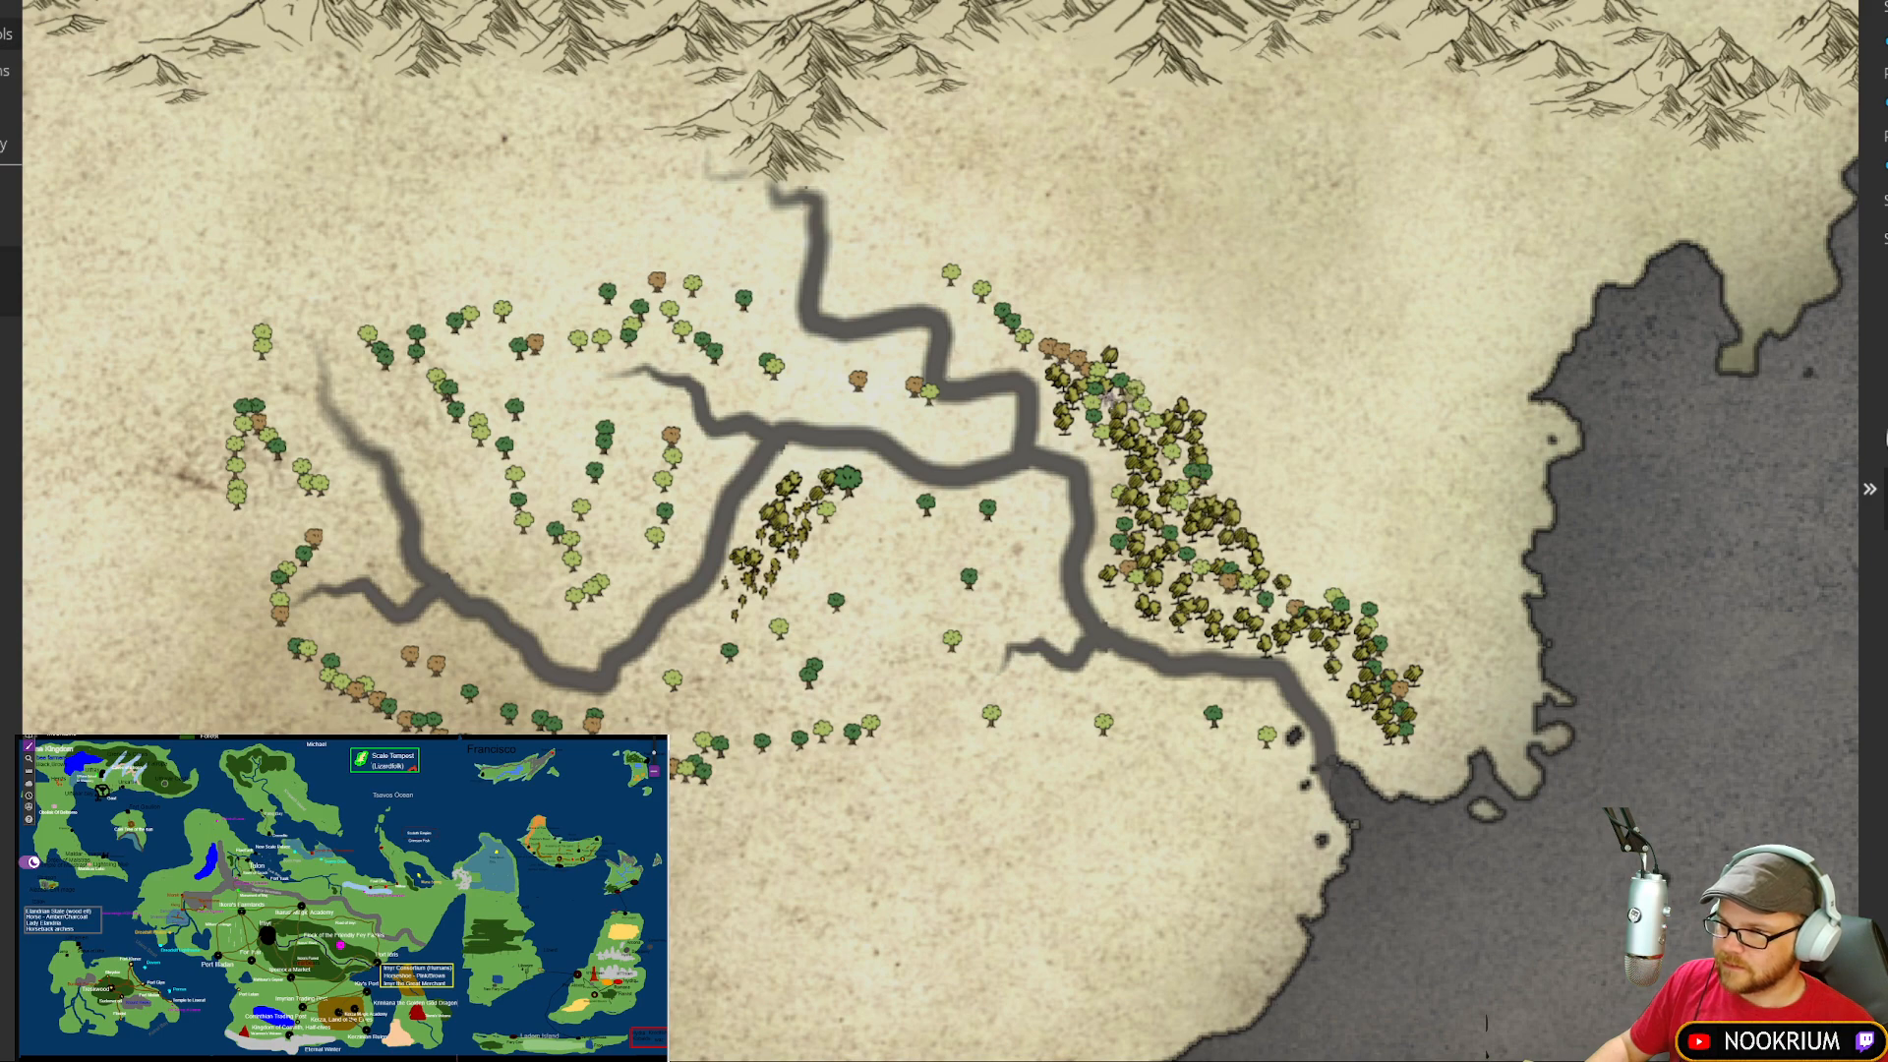
pyautogui.moveTo(1111, 398)
pyautogui.mouseDown()
pyautogui.moveTo(1023, 339)
pyautogui.moveTo(1044, 354)
pyautogui.moveTo(986, 361)
pyautogui.moveTo(939, 263)
pyautogui.moveTo(852, 275)
pyautogui.moveTo(875, 236)
pyautogui.moveTo(868, 280)
pyautogui.moveTo(959, 300)
pyautogui.moveTo(854, 305)
pyautogui.moveTo(876, 361)
pyautogui.moveTo(905, 359)
pyautogui.moveTo(864, 378)
pyautogui.moveTo(905, 349)
pyautogui.moveTo(875, 366)
pyautogui.moveTo(745, 349)
pyautogui.moveTo(819, 370)
pyautogui.moveTo(762, 401)
pyautogui.moveTo(964, 453)
pyautogui.moveTo(995, 428)
pyautogui.moveTo(904, 418)
pyautogui.moveTo(890, 375)
pyautogui.moveTo(800, 400)
pyautogui.mouseUp()
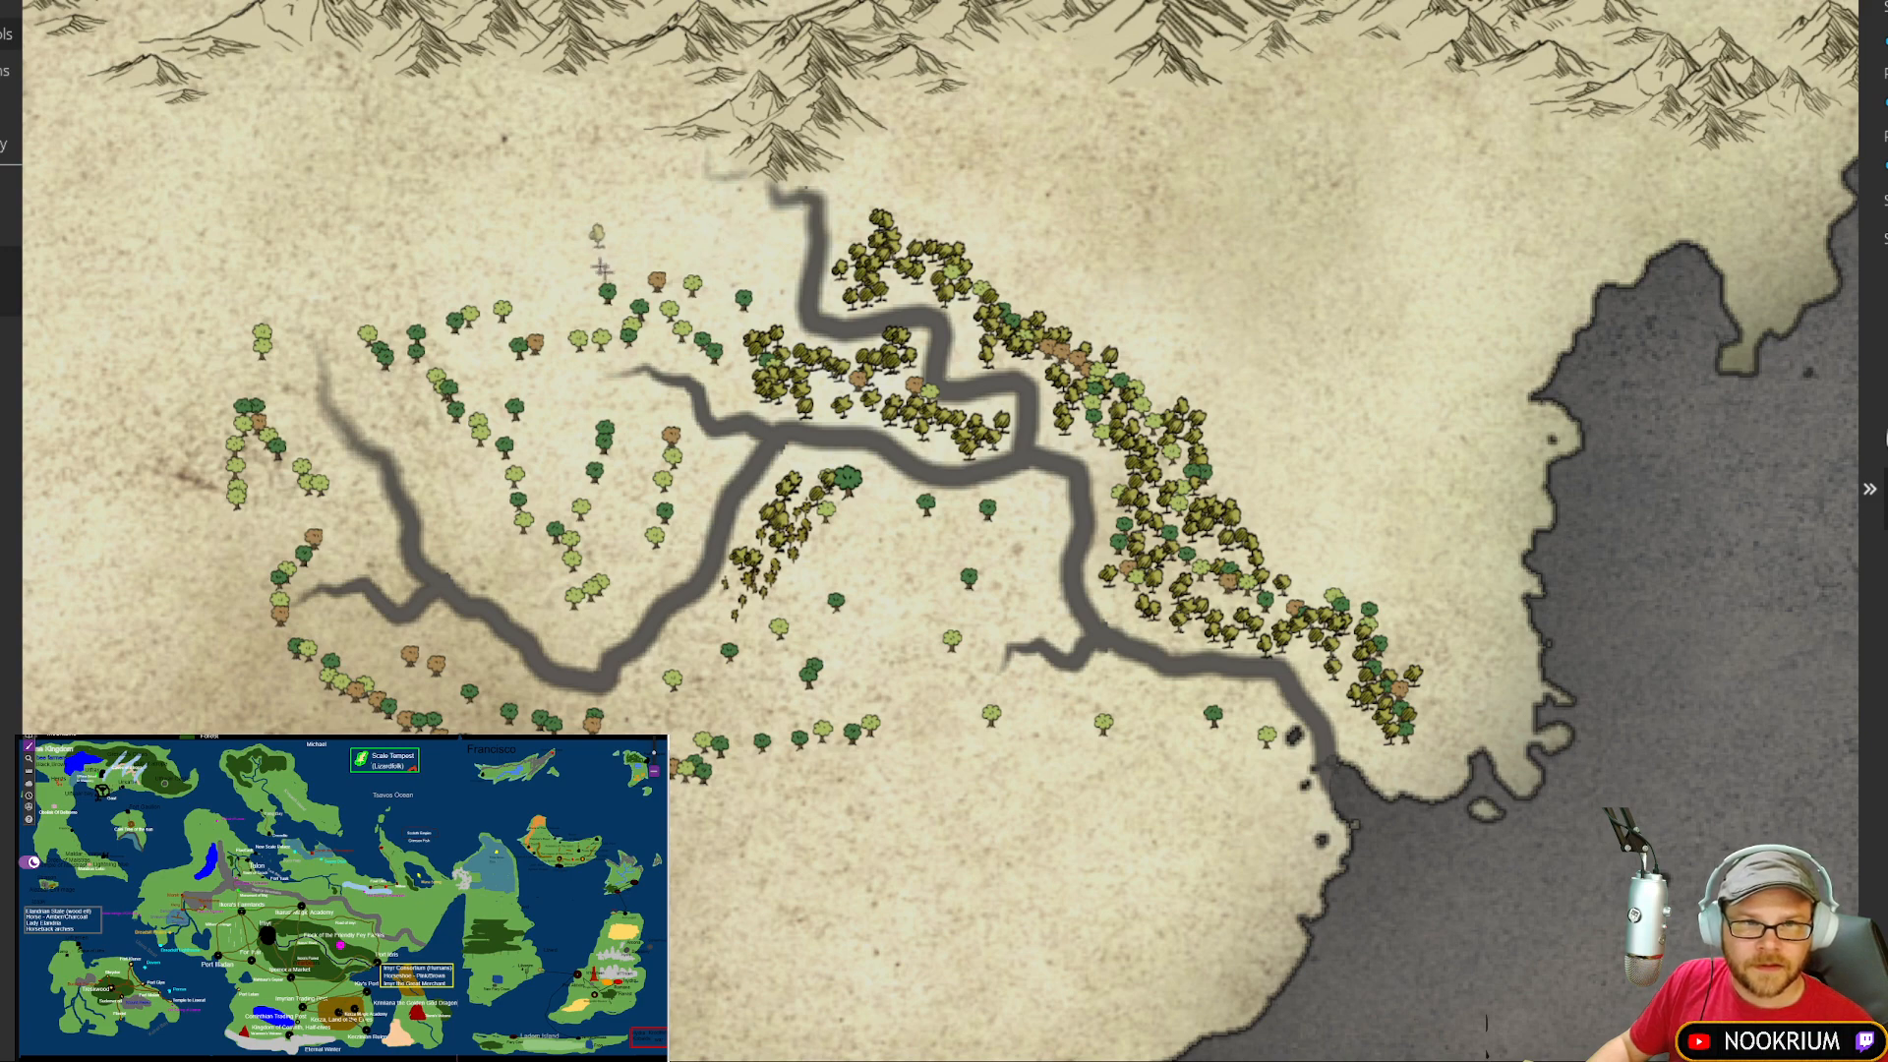
pyautogui.moveTo(760, 345)
pyautogui.mouseDown()
pyautogui.moveTo(733, 400)
pyautogui.moveTo(678, 344)
pyautogui.moveTo(718, 354)
pyautogui.moveTo(604, 359)
pyautogui.moveTo(677, 317)
pyautogui.moveTo(745, 354)
pyautogui.moveTo(757, 323)
pyautogui.moveTo(692, 295)
pyautogui.moveTo(645, 337)
pyautogui.moveTo(578, 354)
pyautogui.moveTo(584, 324)
pyautogui.moveTo(463, 398)
pyautogui.moveTo(495, 388)
pyautogui.moveTo(526, 433)
pyautogui.moveTo(603, 427)
pyautogui.moveTo(627, 444)
pyautogui.moveTo(628, 409)
pyautogui.moveTo(654, 415)
pyautogui.moveTo(650, 457)
pyautogui.moveTo(716, 472)
pyautogui.moveTo(718, 454)
pyautogui.moveTo(661, 512)
pyautogui.moveTo(647, 585)
pyautogui.moveTo(582, 649)
pyautogui.moveTo(541, 597)
pyautogui.moveTo(652, 546)
pyautogui.moveTo(563, 506)
pyautogui.moveTo(475, 588)
pyautogui.moveTo(410, 435)
pyautogui.moveTo(345, 371)
pyautogui.moveTo(440, 396)
pyautogui.moveTo(484, 385)
pyautogui.moveTo(489, 497)
pyautogui.moveTo(467, 452)
pyautogui.moveTo(416, 433)
pyautogui.moveTo(472, 346)
pyautogui.moveTo(360, 357)
pyautogui.moveTo(397, 366)
pyautogui.moveTo(324, 310)
pyautogui.moveTo(337, 332)
pyautogui.moveTo(380, 310)
pyautogui.moveTo(439, 323)
pyautogui.moveTo(276, 335)
pyautogui.moveTo(232, 533)
pyautogui.moveTo(289, 453)
pyautogui.moveTo(364, 551)
pyautogui.moveTo(334, 489)
pyautogui.moveTo(288, 545)
pyautogui.moveTo(277, 533)
pyautogui.moveTo(315, 523)
pyautogui.moveTo(238, 523)
pyautogui.moveTo(246, 565)
pyautogui.moveTo(319, 571)
pyautogui.moveTo(251, 640)
pyautogui.moveTo(330, 630)
pyautogui.moveTo(442, 673)
pyautogui.moveTo(363, 708)
pyautogui.moveTo(320, 699)
pyautogui.moveTo(315, 677)
pyautogui.moveTo(375, 706)
pyautogui.mouseUp()
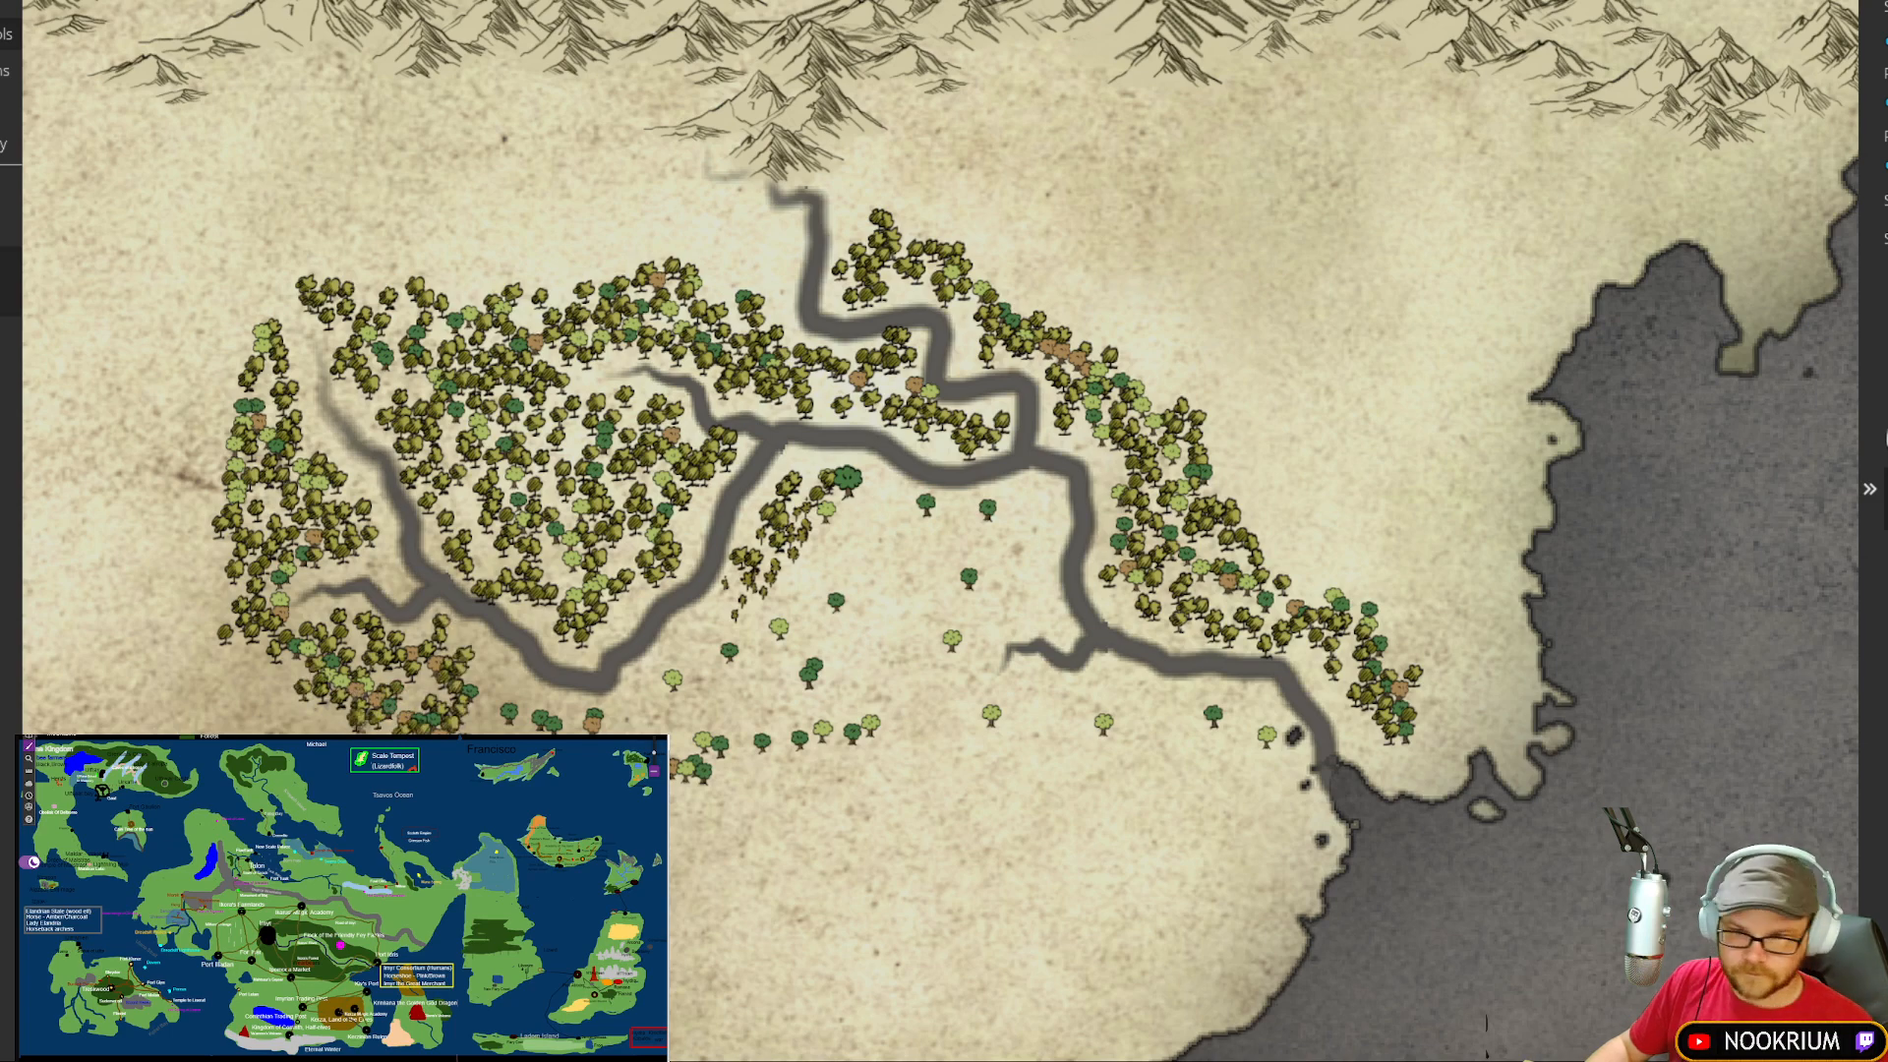
pyautogui.moveTo(487, 689)
pyautogui.mouseDown()
pyautogui.moveTo(536, 708)
pyautogui.moveTo(472, 639)
pyautogui.mouseUp()
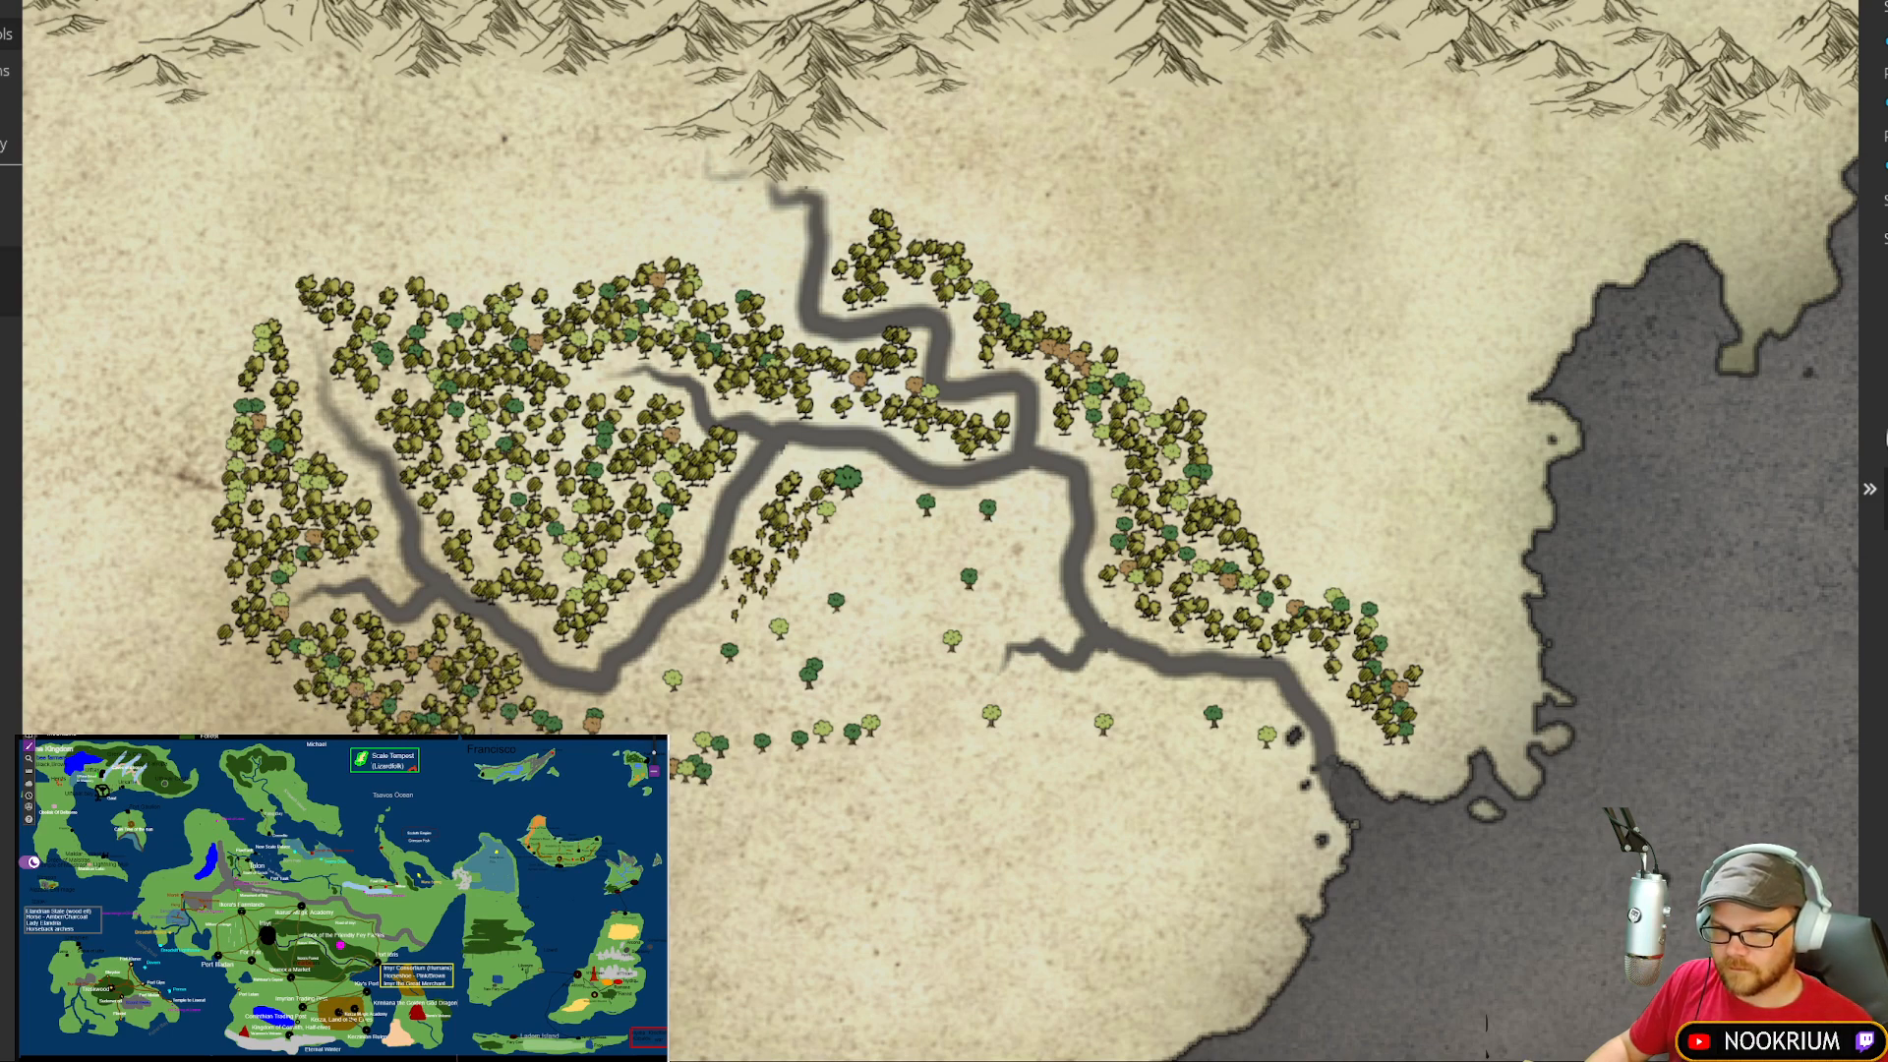
# Step: Fill the area south of the central river with dense olive trees, continuing along the south bank to the river mouth
pyautogui.moveTo(555, 713)
pyautogui.mouseDown()
pyautogui.moveTo(630, 718)
pyautogui.moveTo(742, 644)
pyautogui.moveTo(678, 703)
pyautogui.moveTo(816, 526)
pyautogui.moveTo(821, 472)
pyautogui.moveTo(944, 522)
pyautogui.moveTo(1048, 511)
pyautogui.moveTo(1013, 595)
pyautogui.moveTo(964, 610)
pyautogui.moveTo(846, 551)
pyautogui.moveTo(814, 669)
pyautogui.moveTo(890, 615)
pyautogui.moveTo(715, 740)
pyautogui.moveTo(846, 669)
pyautogui.moveTo(894, 526)
pyautogui.moveTo(688, 708)
pyautogui.moveTo(649, 693)
pyautogui.moveTo(890, 595)
pyautogui.moveTo(981, 644)
pyautogui.moveTo(1053, 617)
pyautogui.mouseUp()
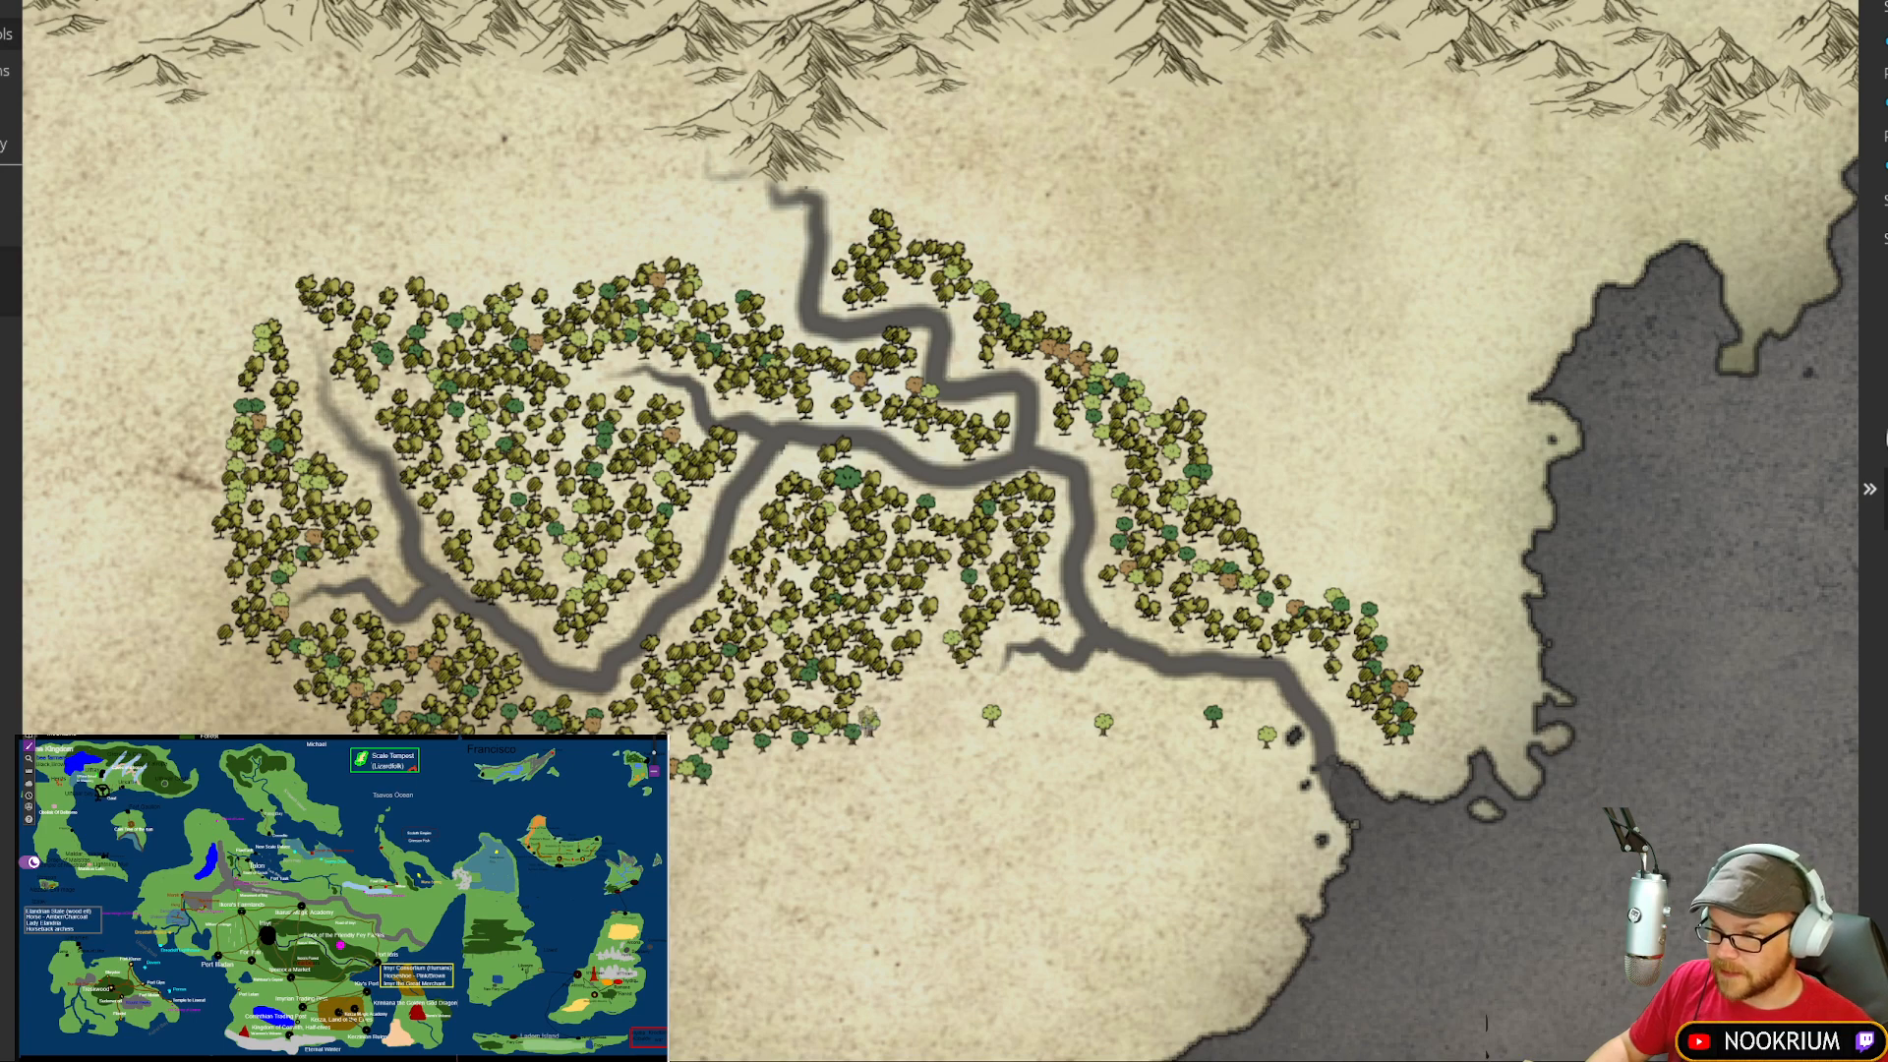
pyautogui.click(1028, 733)
pyautogui.moveTo(1028, 735)
pyautogui.mouseDown()
pyautogui.moveTo(1084, 729)
pyautogui.moveTo(1121, 691)
pyautogui.moveTo(1196, 736)
pyautogui.moveTo(1250, 711)
pyautogui.moveTo(1254, 735)
pyautogui.moveTo(1255, 716)
pyautogui.moveTo(1199, 706)
pyautogui.moveTo(1293, 793)
pyautogui.moveTo(1265, 800)
pyautogui.moveTo(1183, 744)
pyautogui.moveTo(1219, 751)
pyautogui.moveTo(1072, 738)
pyautogui.mouseUp()
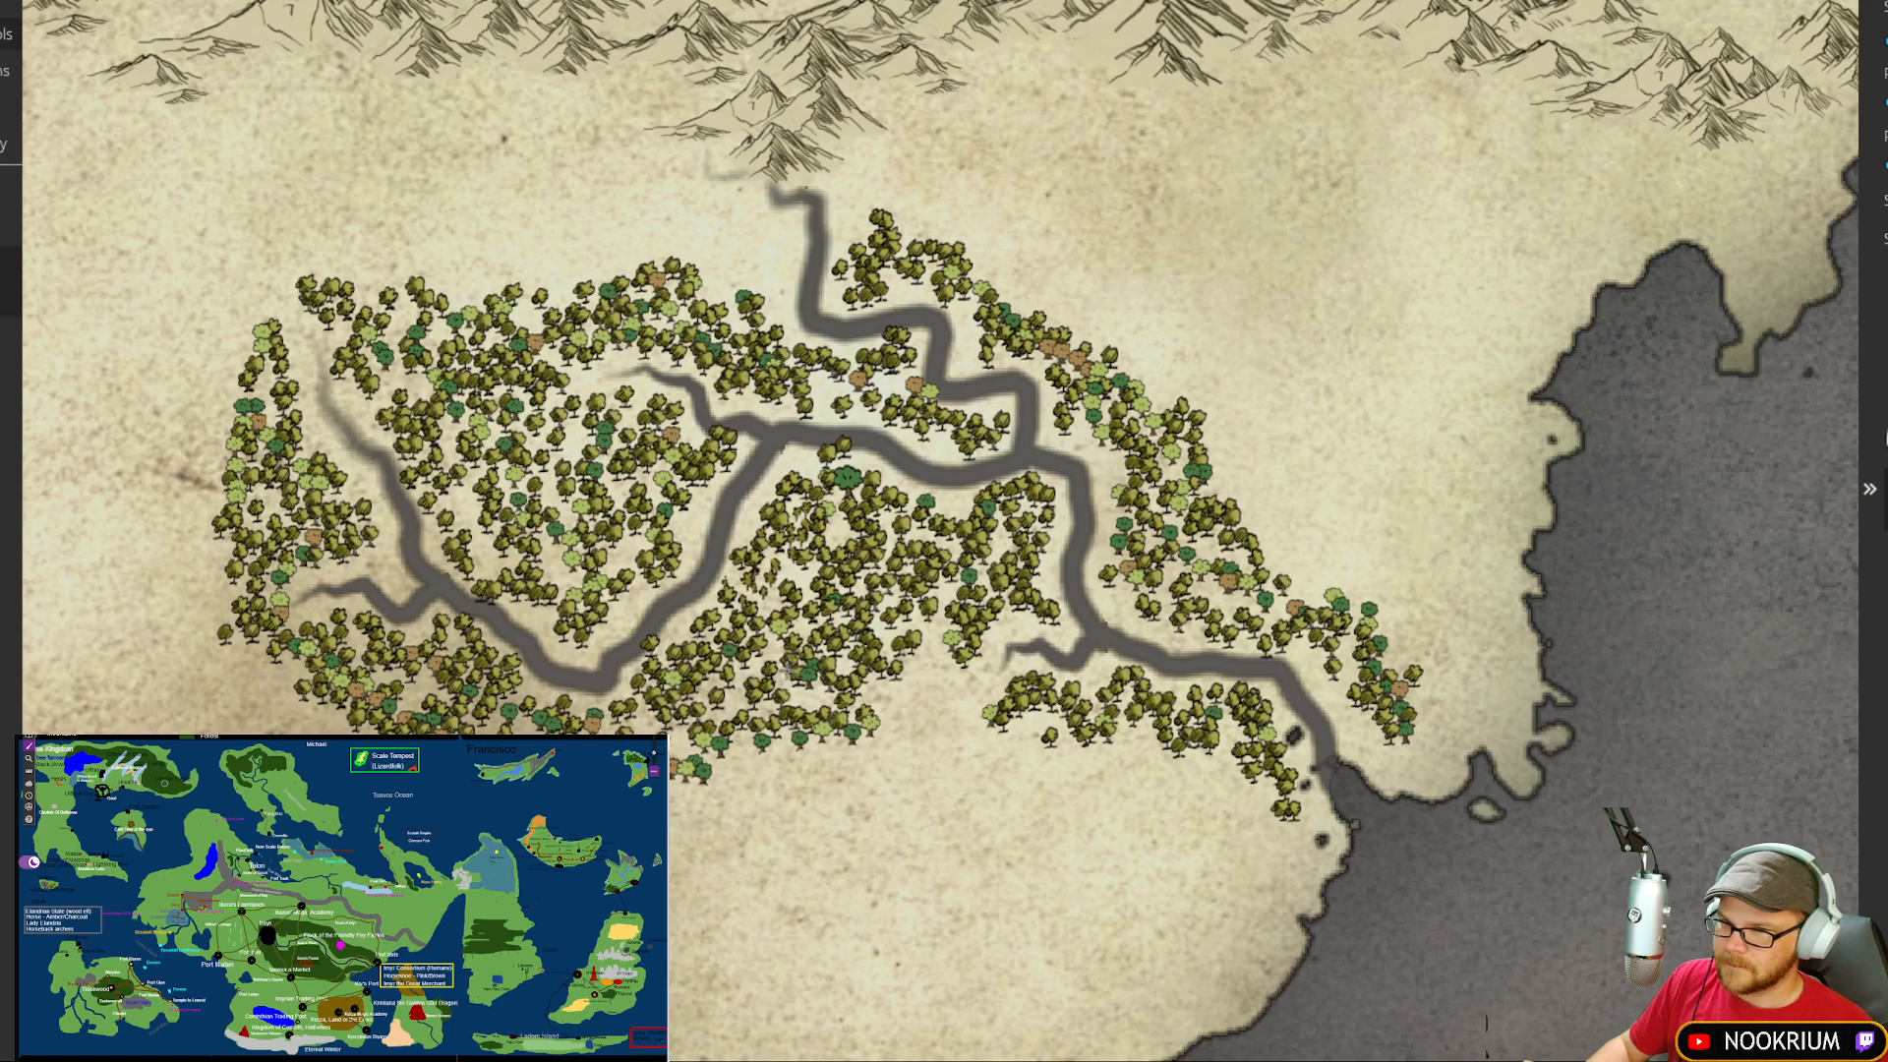
# Step: Thicken the forest's southern and western parts and add single olive trees in the gaps between the western river branches
pyautogui.moveTo(795, 661)
pyautogui.mouseDown()
pyautogui.moveTo(836, 585)
pyautogui.moveTo(802, 580)
pyautogui.moveTo(777, 639)
pyautogui.moveTo(723, 684)
pyautogui.mouseUp()
pyautogui.moveTo(512, 721)
pyautogui.mouseDown()
pyautogui.moveTo(337, 632)
pyautogui.moveTo(293, 540)
pyautogui.moveTo(311, 484)
pyautogui.moveTo(236, 467)
pyautogui.moveTo(221, 442)
pyautogui.moveTo(354, 305)
pyautogui.moveTo(384, 378)
pyautogui.mouseUp()
pyautogui.click(384, 380)
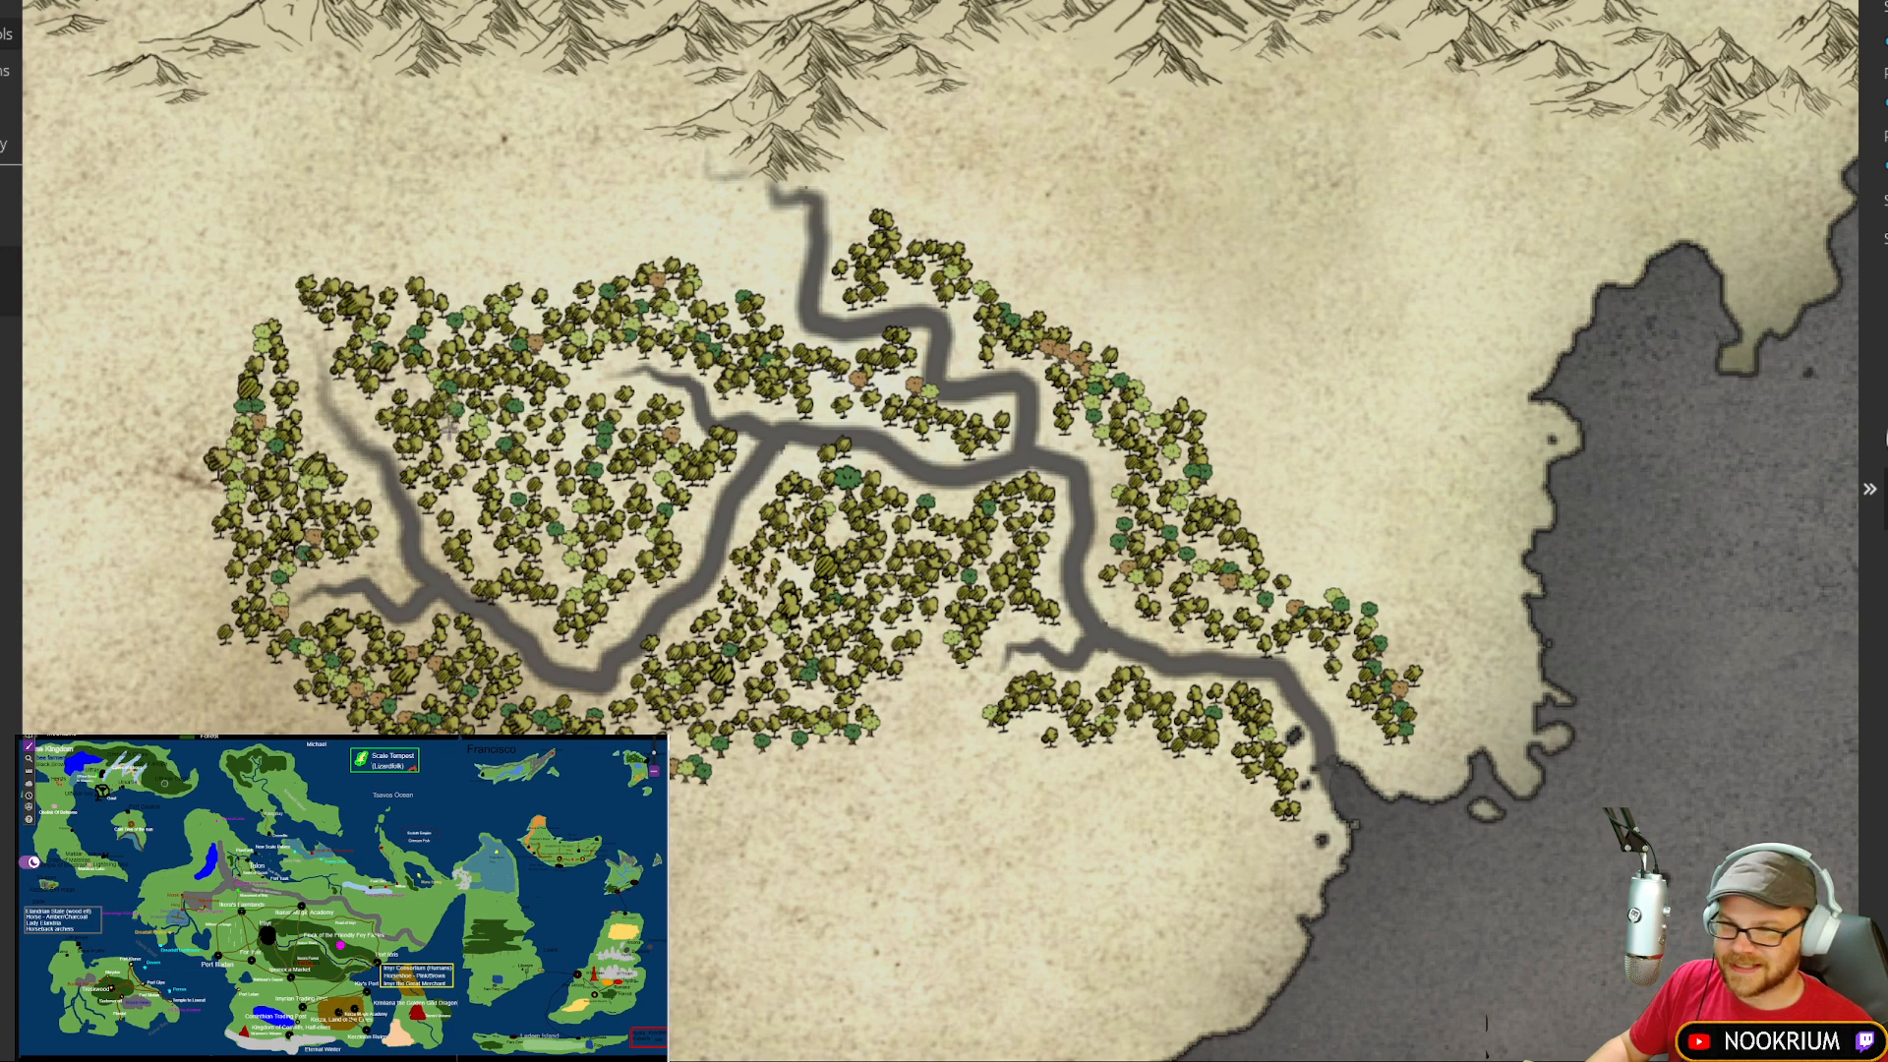
pyautogui.click(489, 516)
pyautogui.click(492, 559)
pyautogui.click(607, 460)
pyautogui.click(626, 554)
pyautogui.click(580, 594)
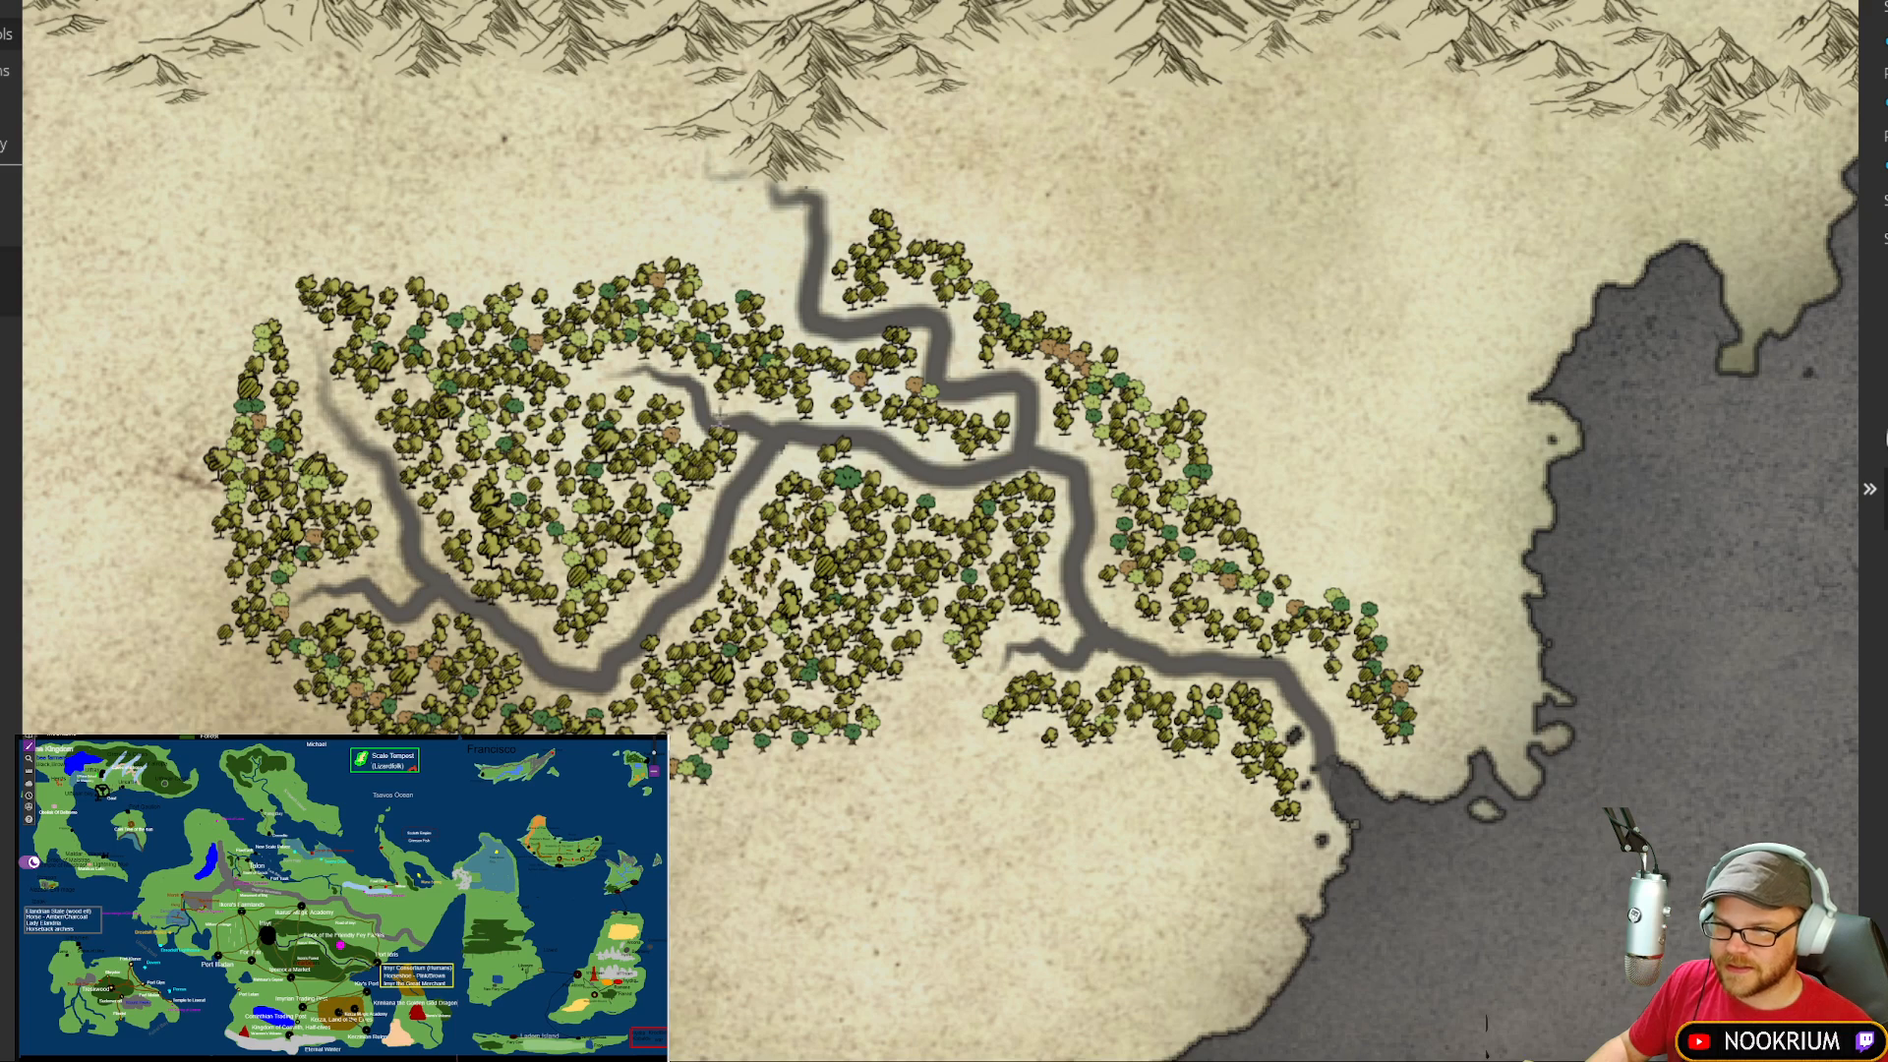
# Step: Add single olive trees in the gaps of the forest's northern part and down its eastern strip
pyautogui.click(679, 323)
pyautogui.click(763, 371)
pyautogui.click(874, 396)
pyautogui.click(890, 395)
pyautogui.click(908, 268)
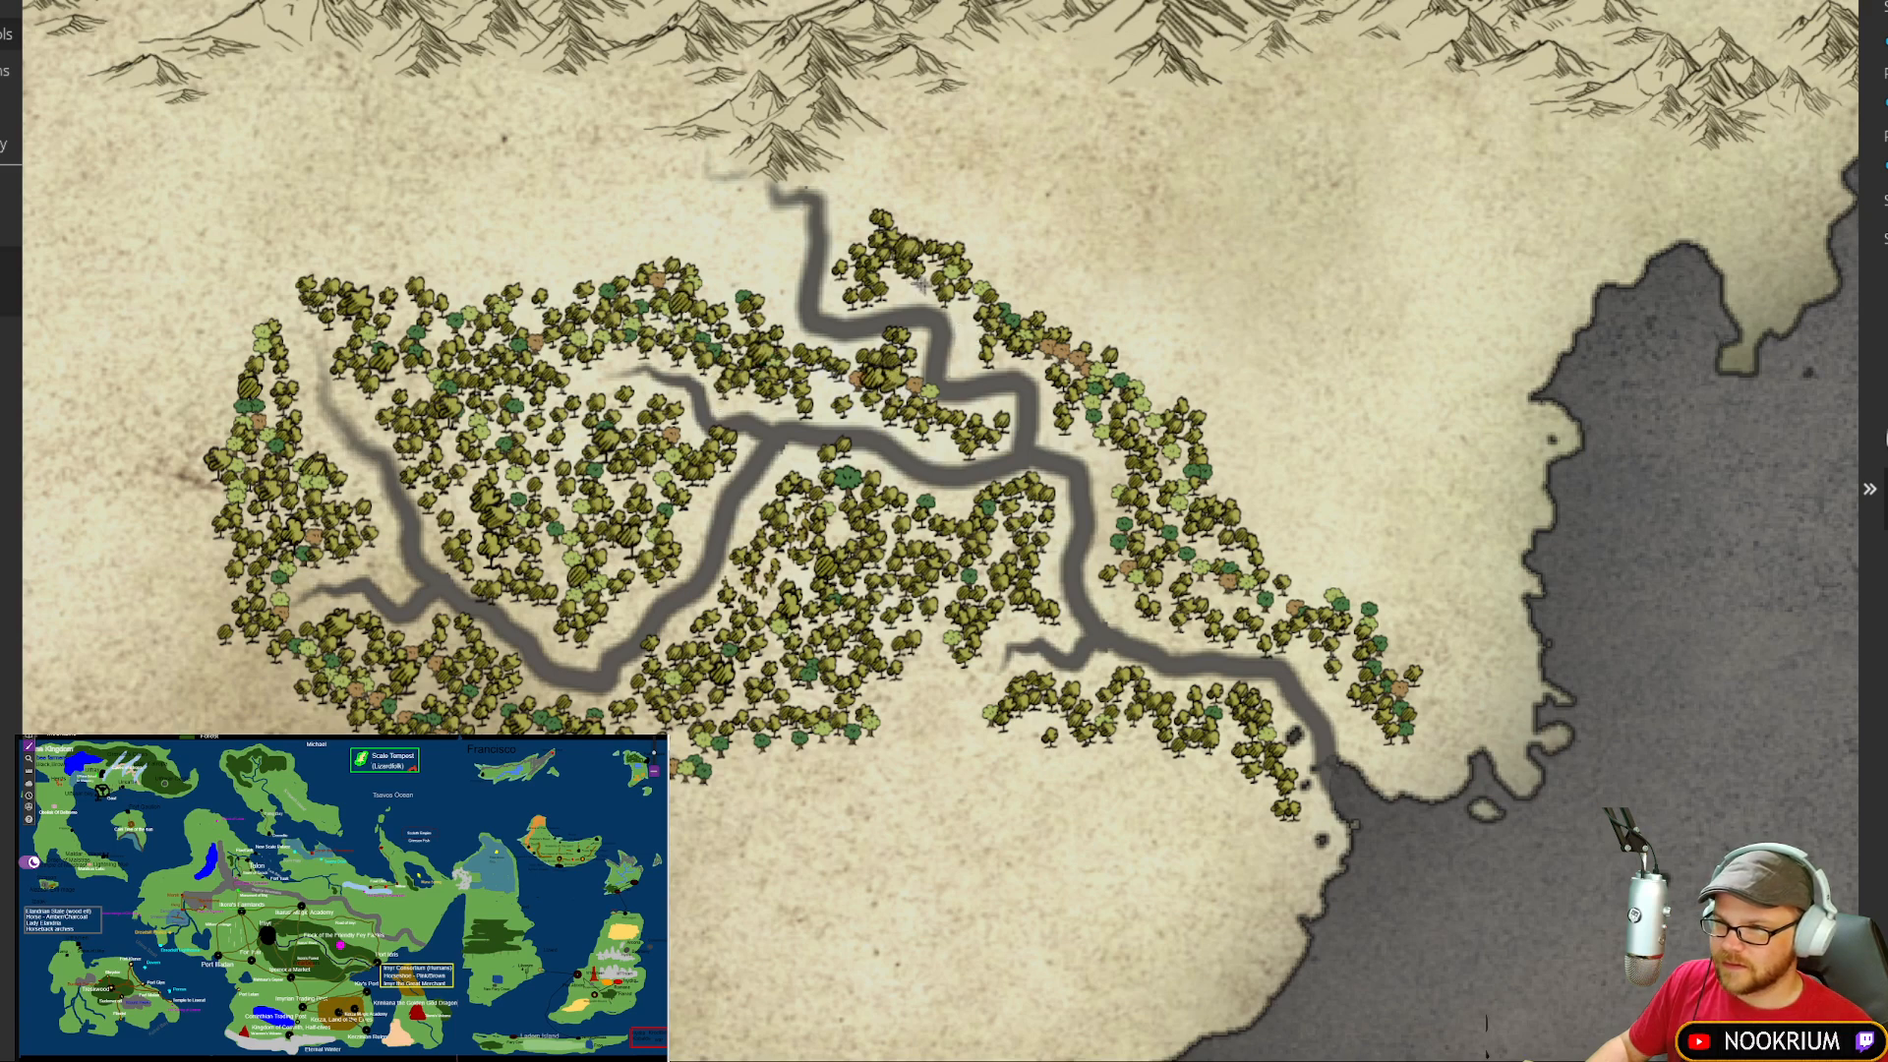
pyautogui.click(1031, 349)
pyautogui.click(1149, 462)
pyautogui.click(1199, 567)
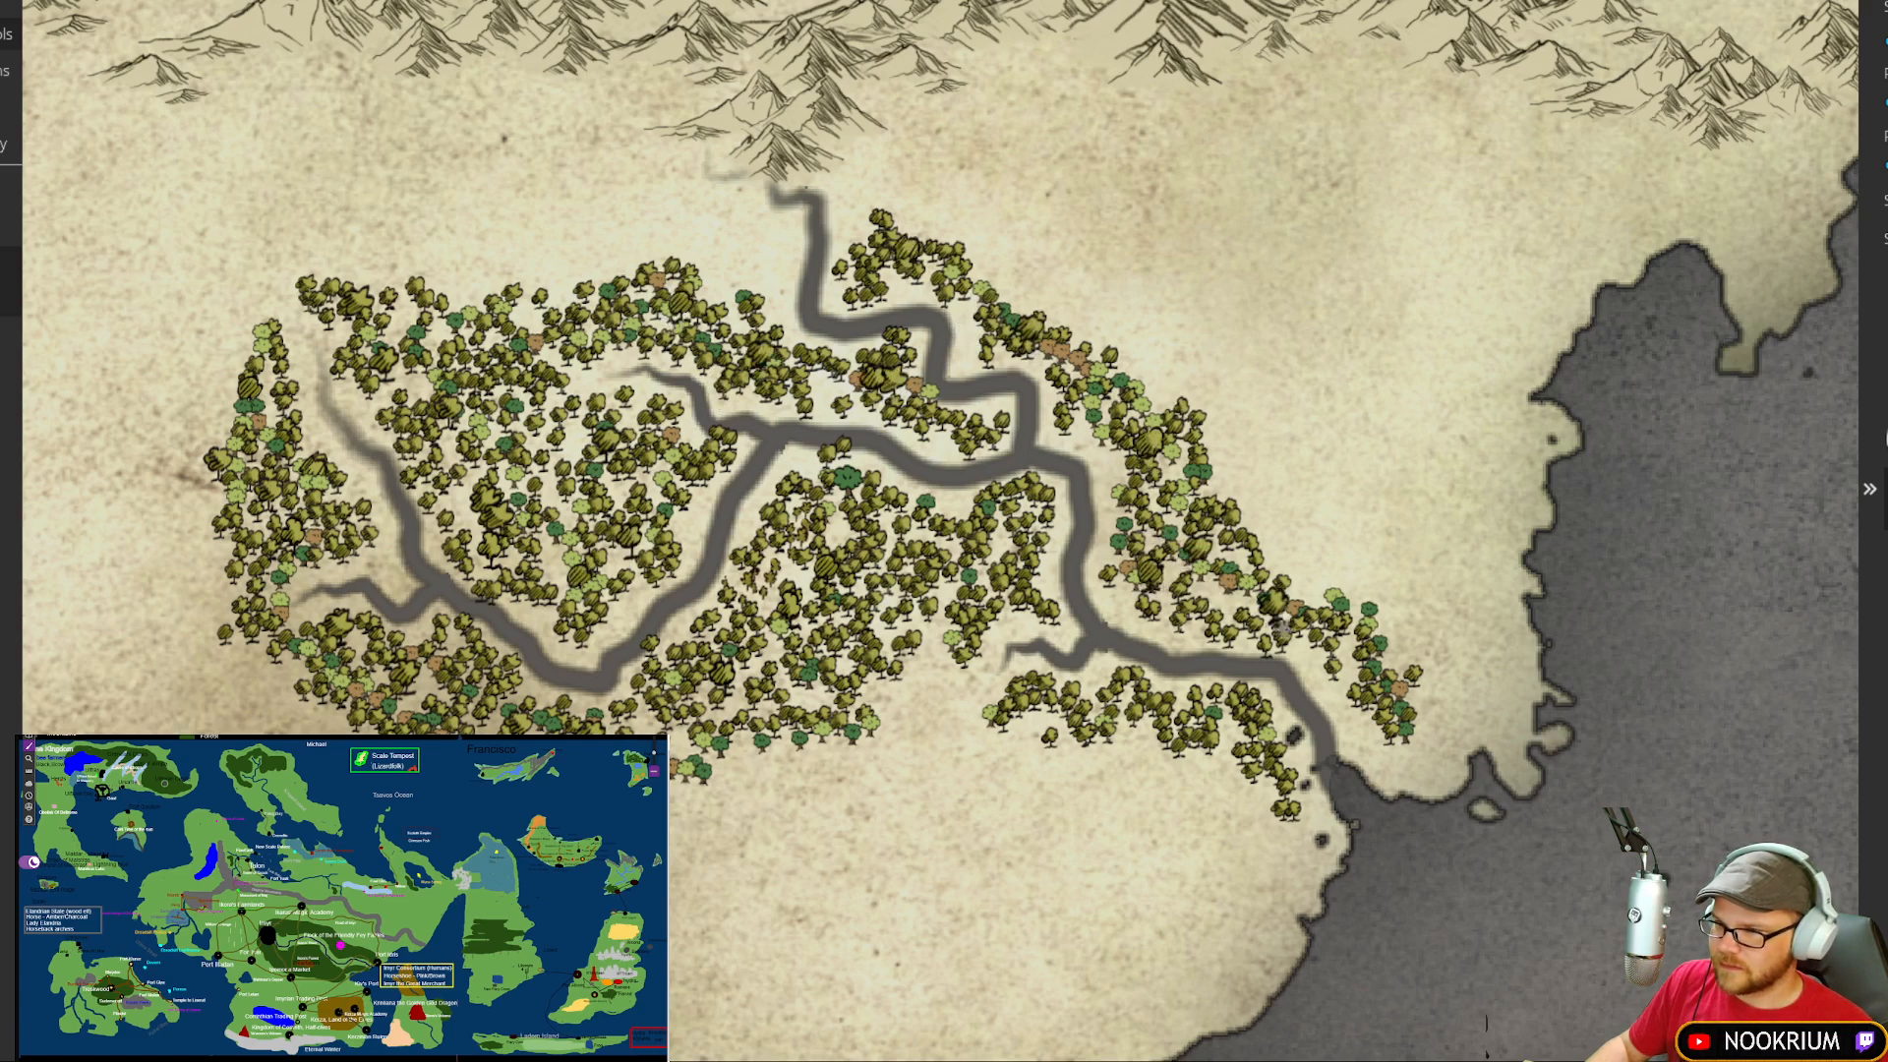
pyautogui.click(1296, 575)
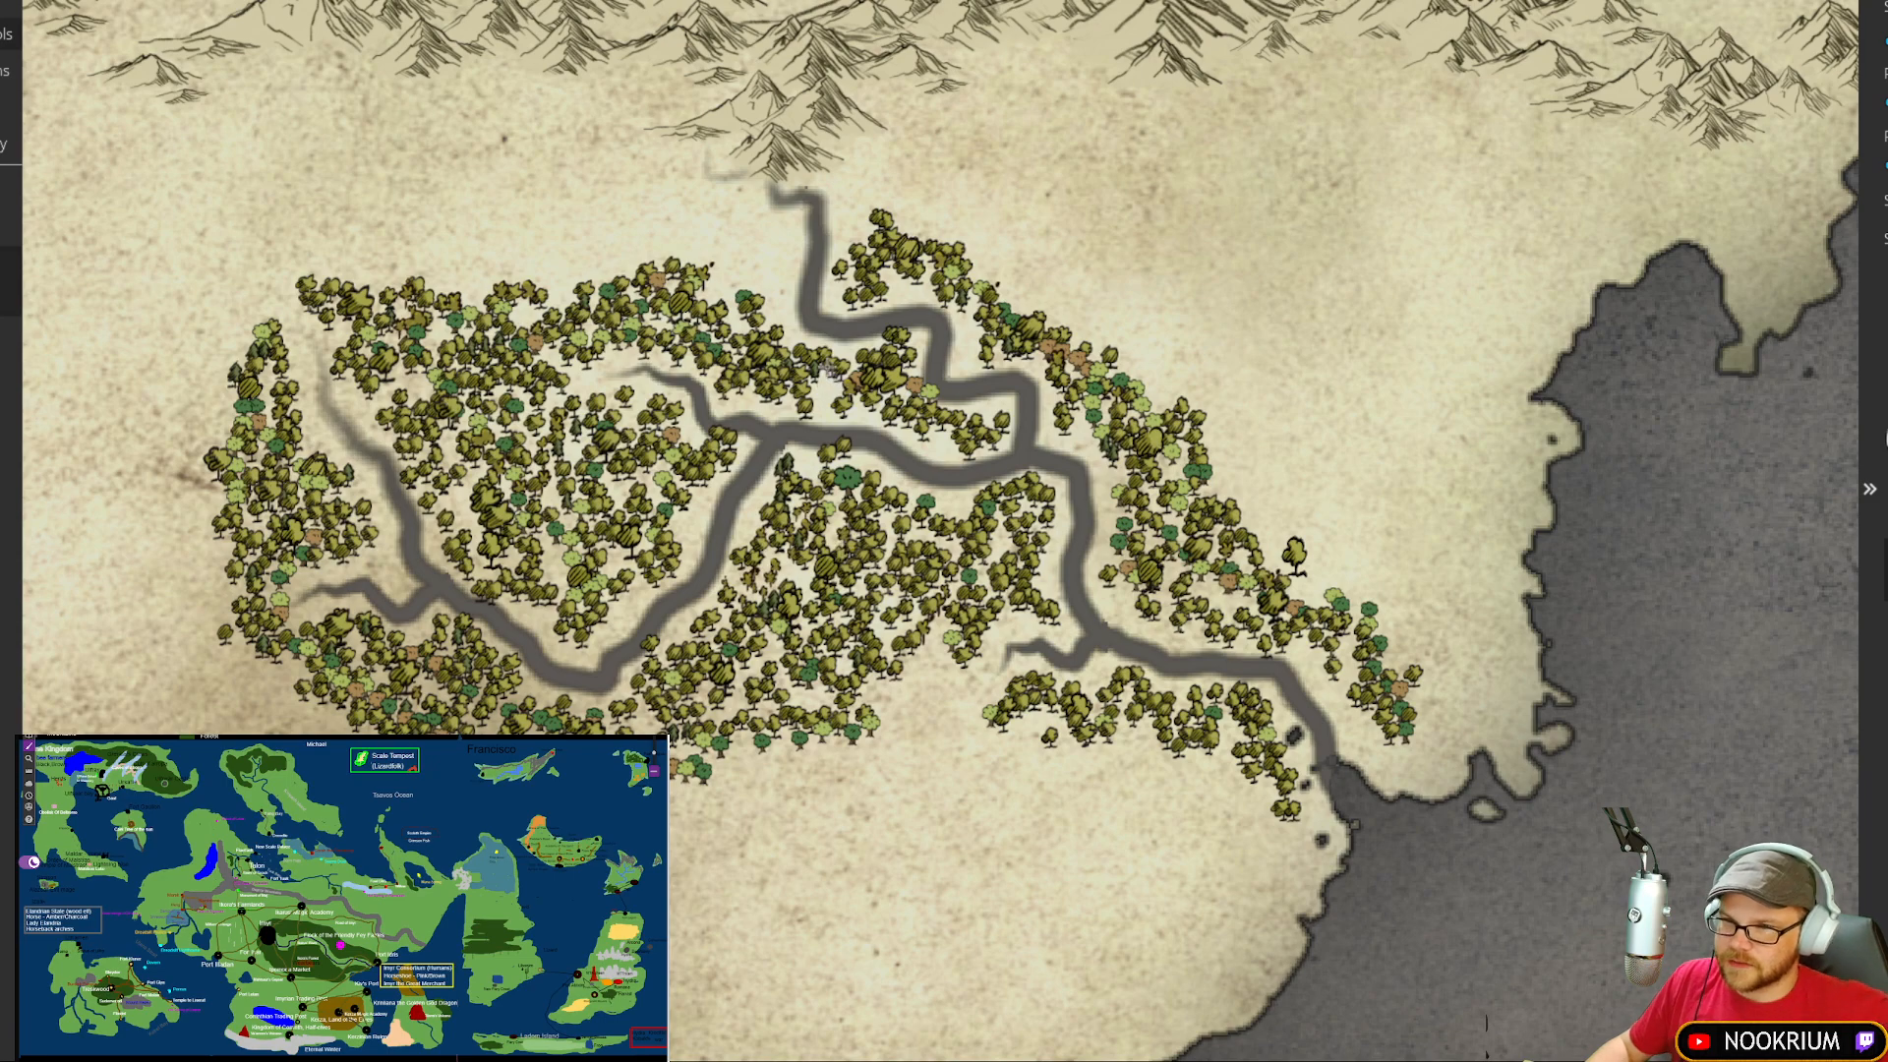
# Step: Plant a dense patch of pine trees between the northern mountain range and the river, just south of its western branch
pyautogui.scroll(-5, 791, 315)
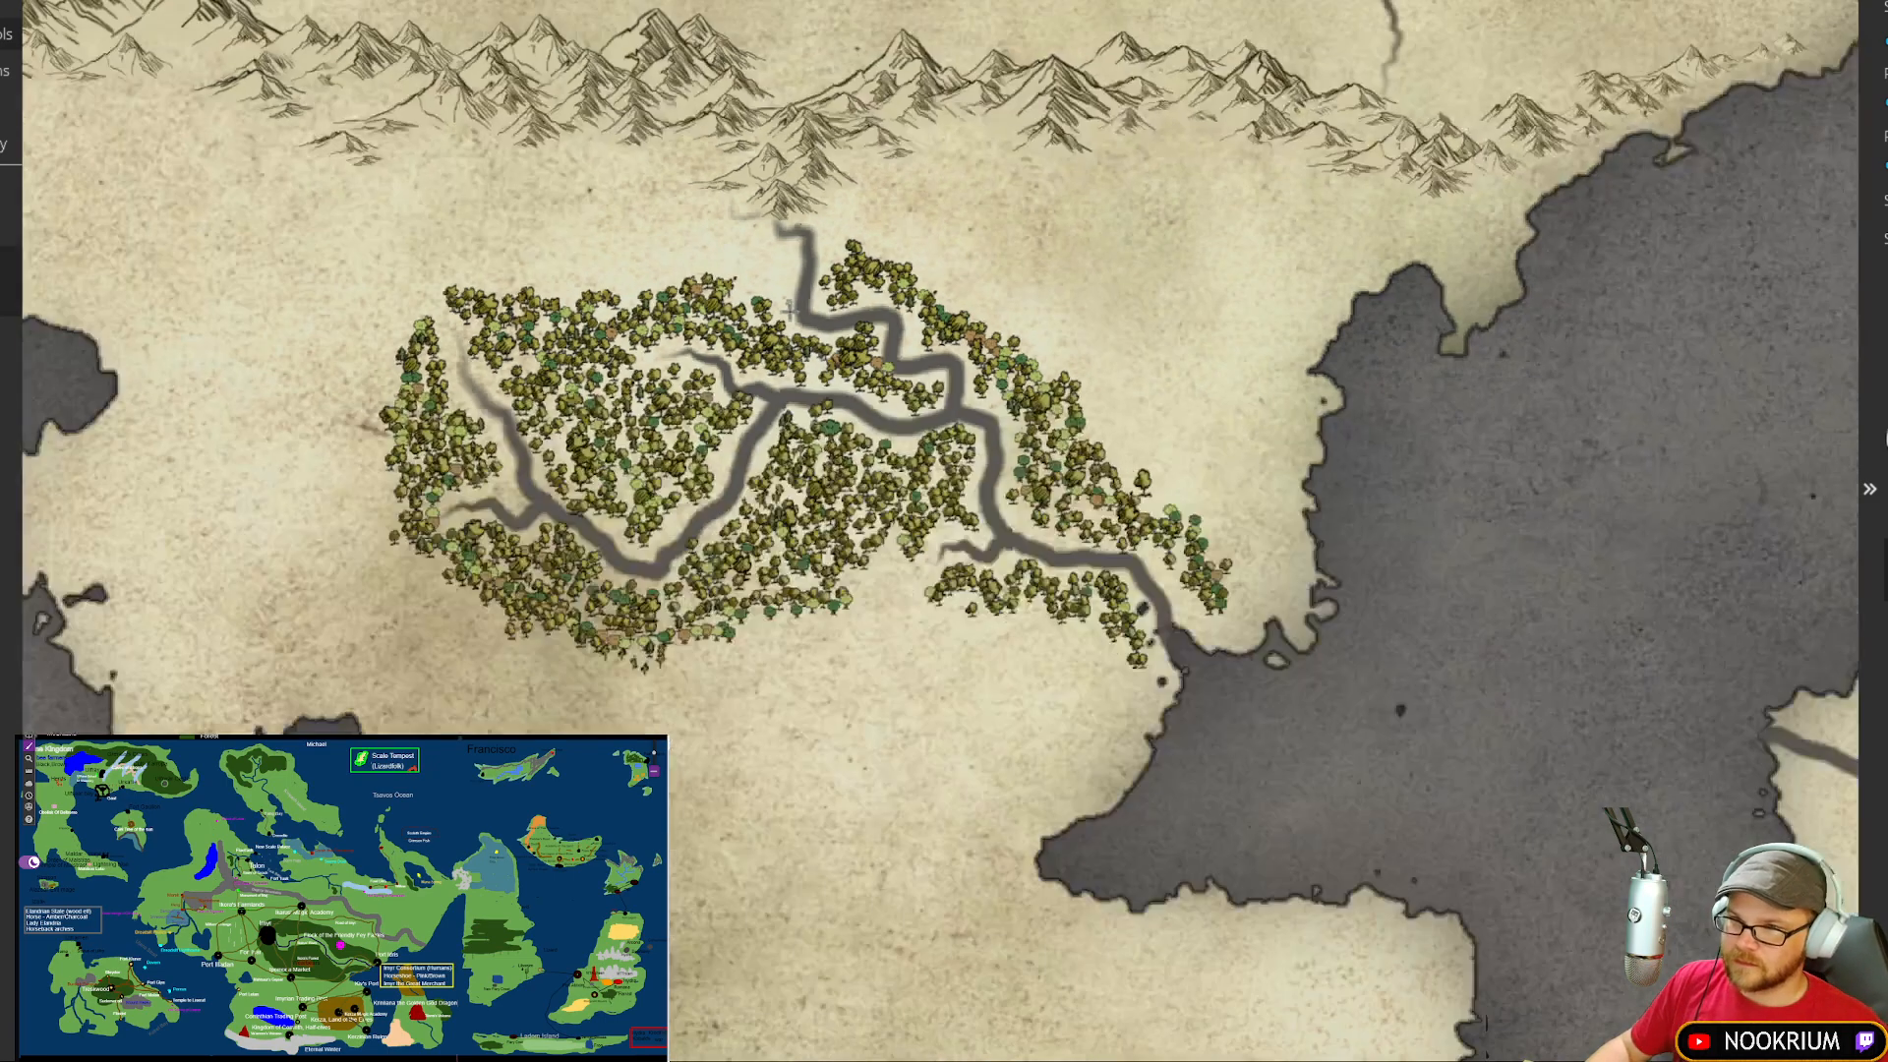
pyautogui.moveTo(509, 293)
pyautogui.mouseDown()
pyautogui.moveTo(750, 487)
pyautogui.moveTo(761, 457)
pyautogui.moveTo(770, 495)
pyautogui.mouseUp()
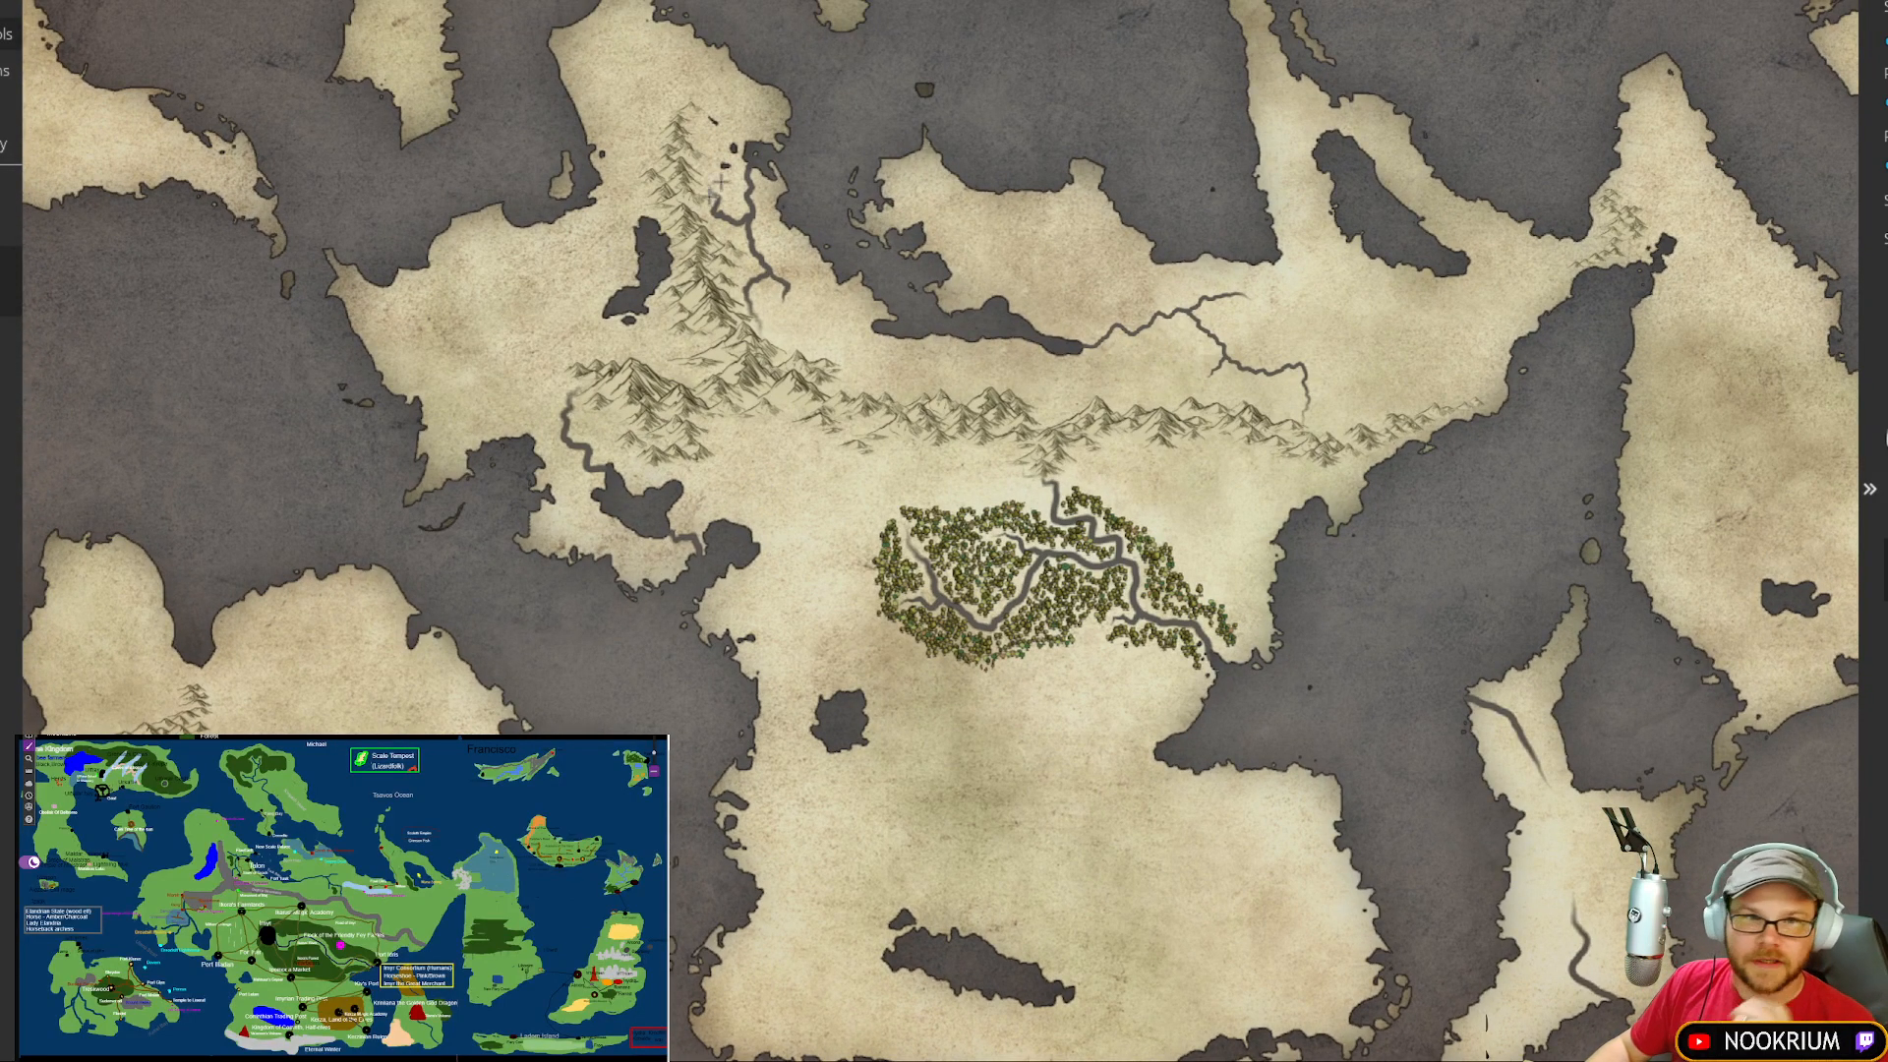
pyautogui.scroll(2, 726, 254)
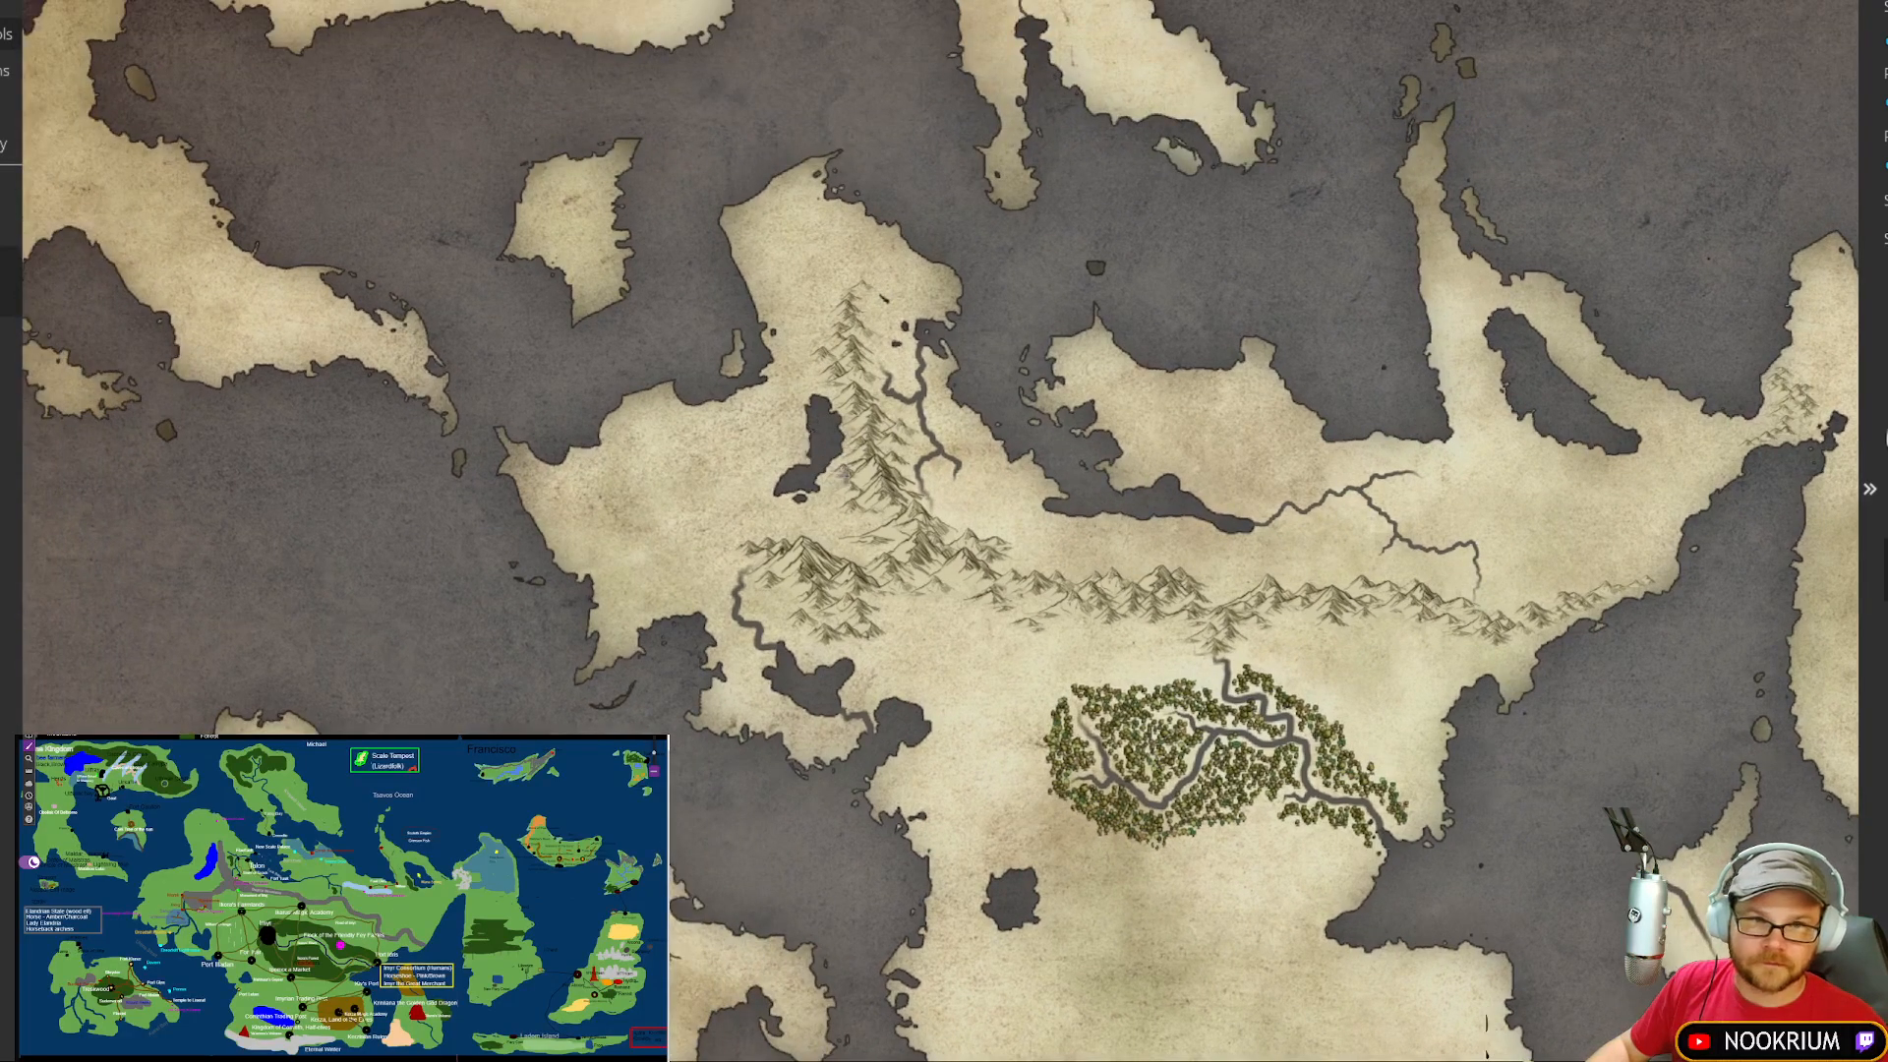
pyautogui.scroll(2, 846, 471)
pyautogui.scroll(6, 846, 470)
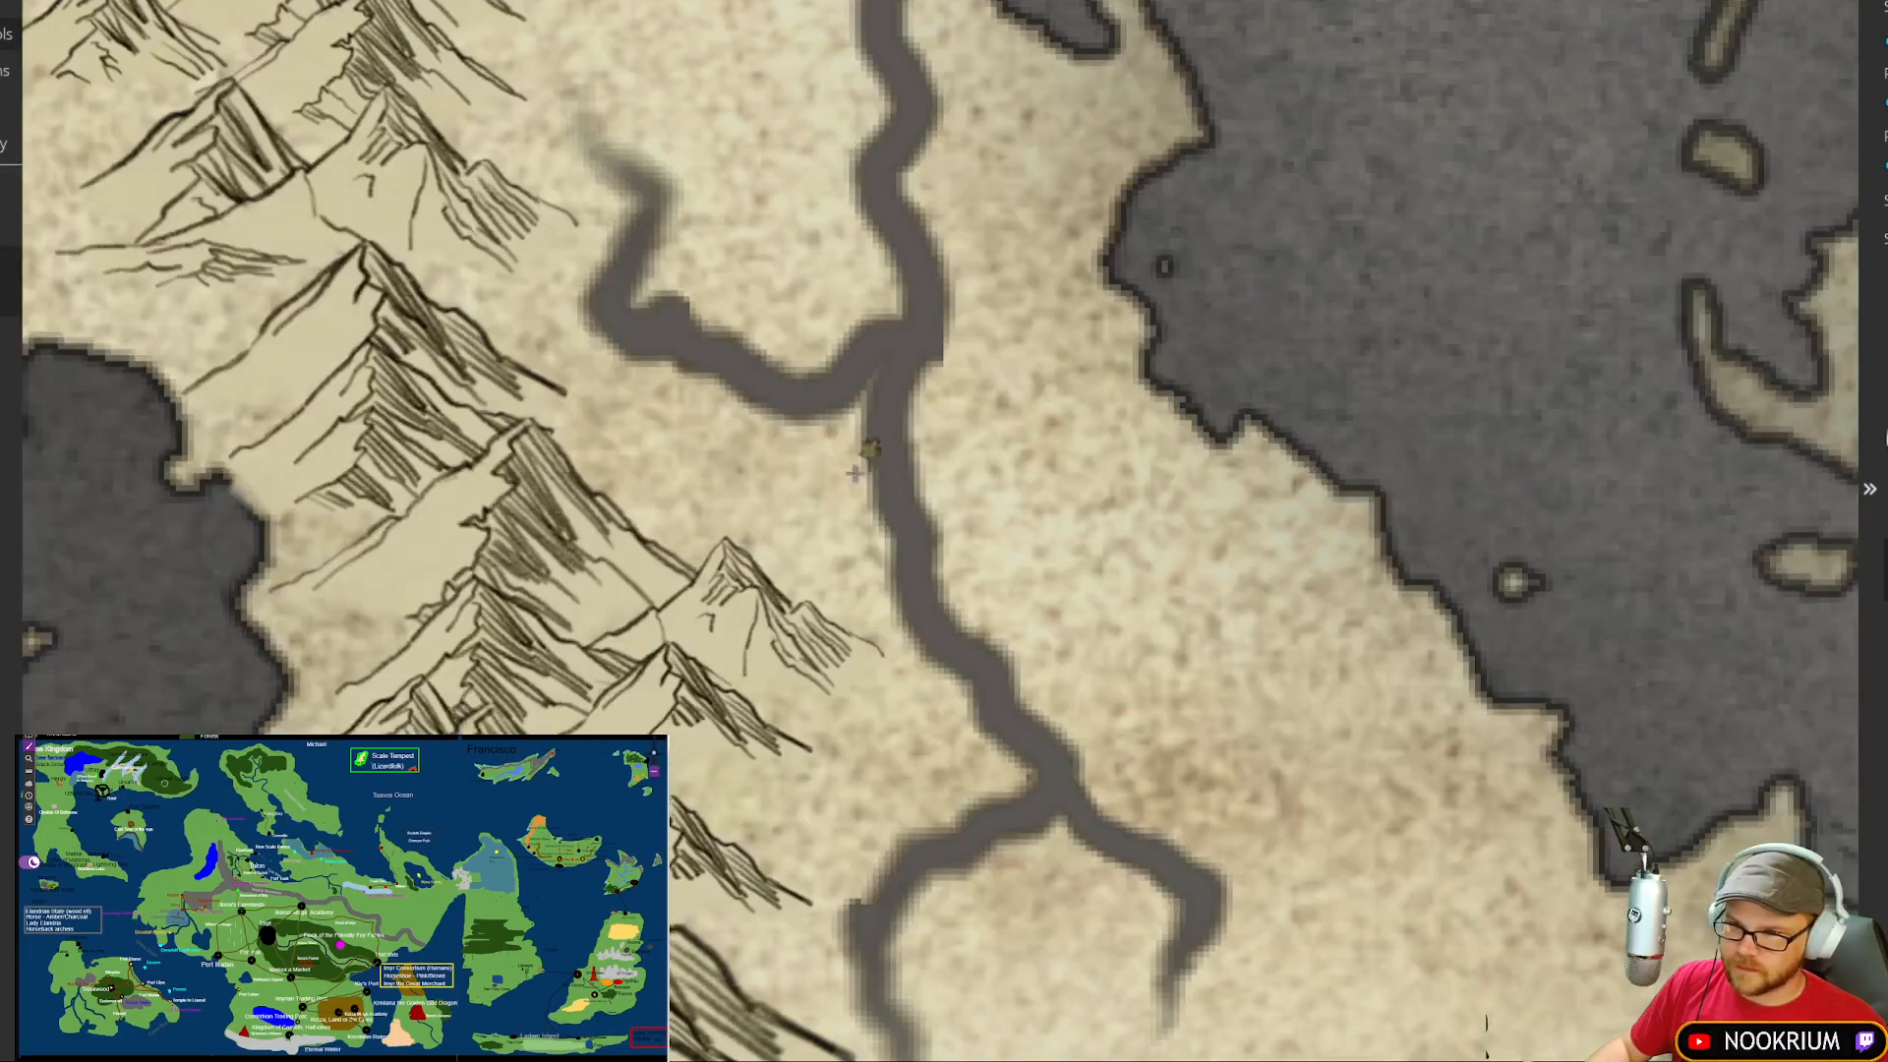
pyautogui.moveTo(841, 458); pyautogui.dragTo(912, 505)
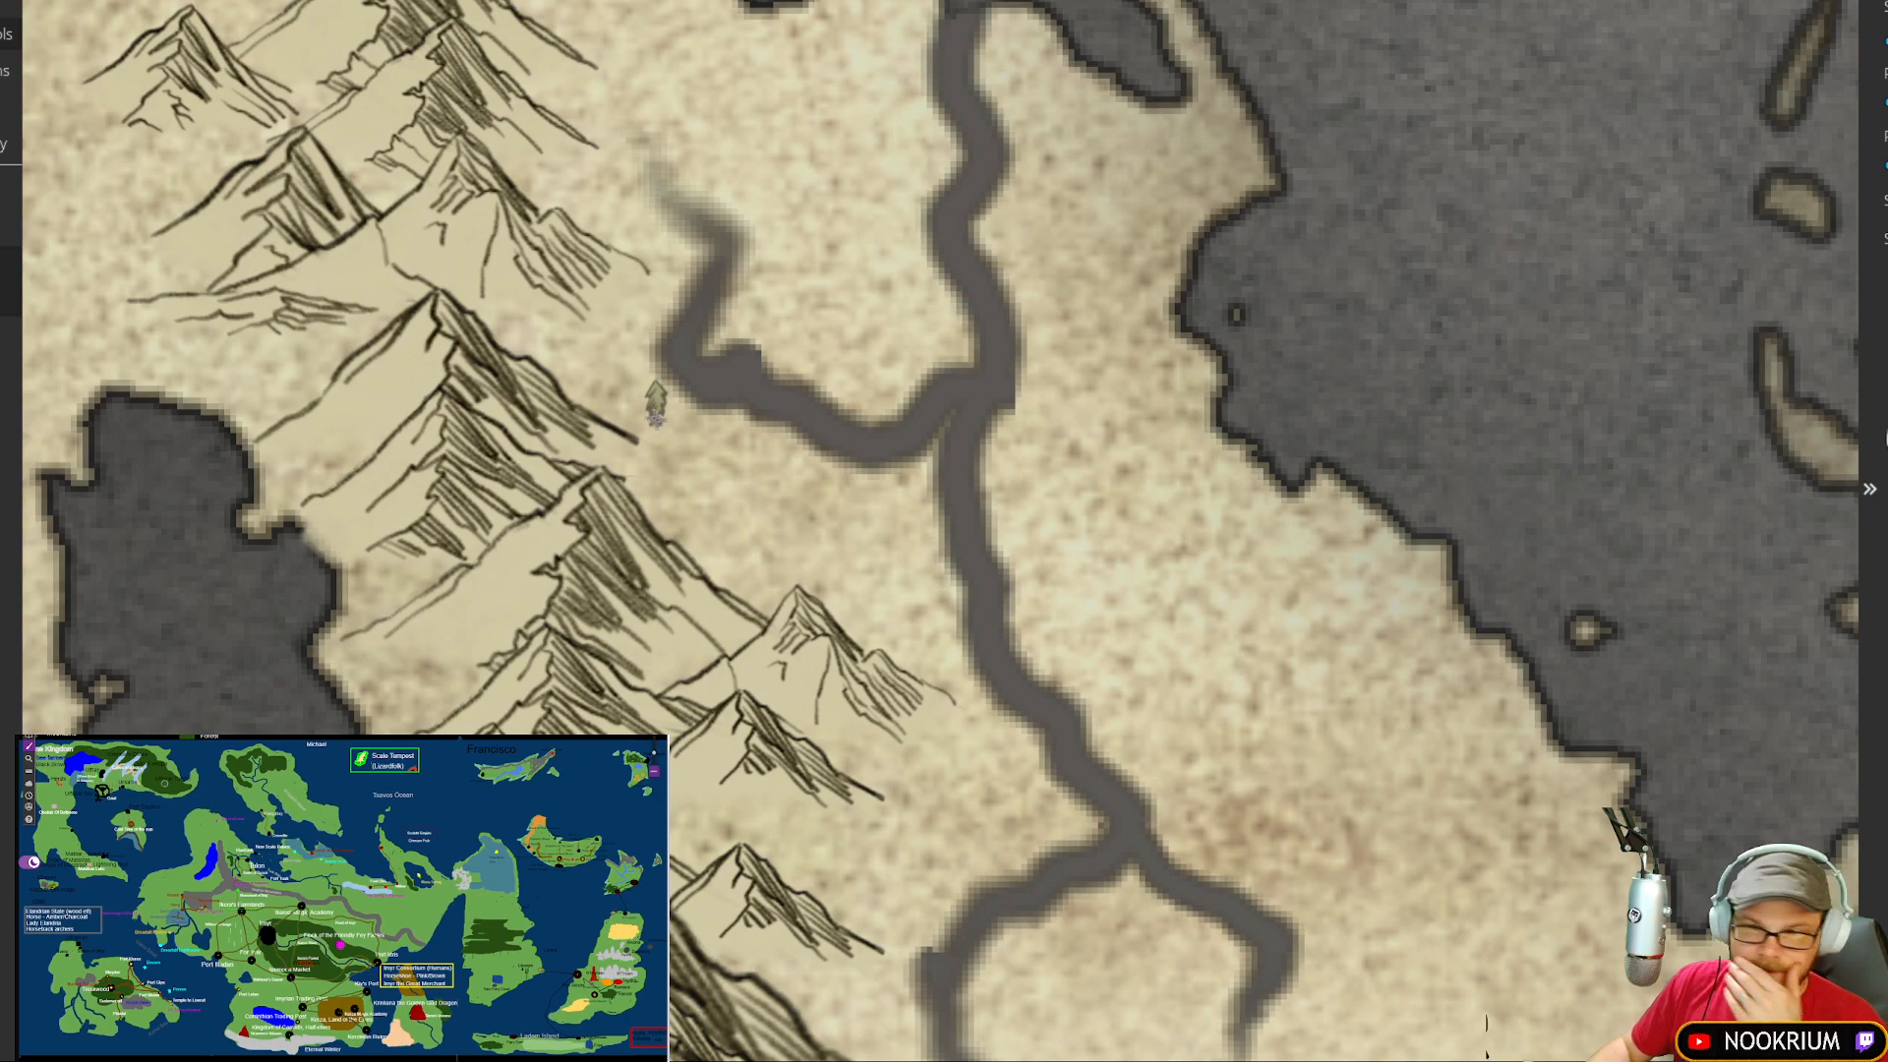
pyautogui.moveTo(627, 413)
pyautogui.mouseDown()
pyautogui.moveTo(709, 519)
pyautogui.moveTo(757, 533)
pyautogui.moveTo(761, 467)
pyautogui.moveTo(846, 514)
pyautogui.moveTo(899, 517)
pyautogui.moveTo(783, 592)
pyautogui.moveTo(752, 575)
pyautogui.moveTo(847, 579)
pyautogui.moveTo(869, 612)
pyautogui.moveTo(748, 578)
pyautogui.moveTo(646, 519)
pyautogui.moveTo(656, 492)
pyautogui.moveTo(803, 516)
pyautogui.moveTo(873, 563)
pyautogui.moveTo(882, 600)
pyautogui.moveTo(807, 561)
pyautogui.mouseUp()
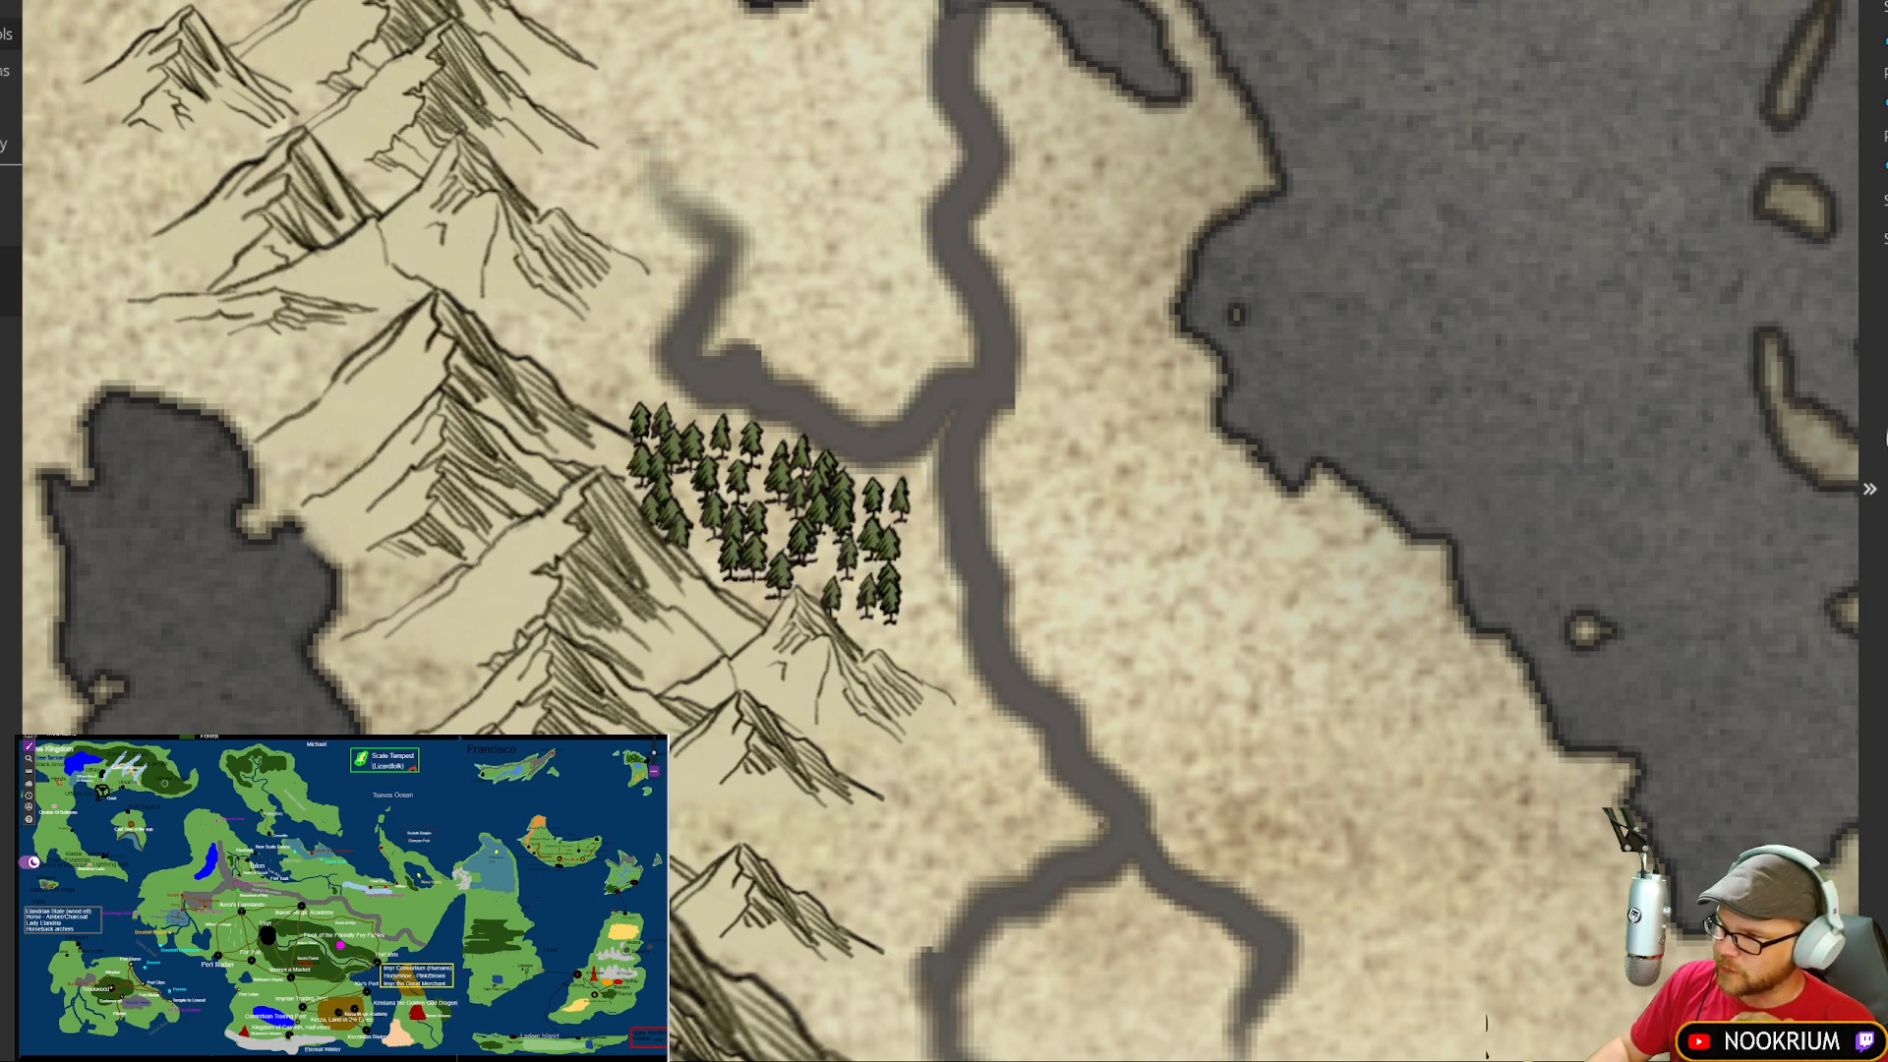
# Step: Mix olive leafy trees into the pine patch beside the mountains and fill its edges with single trees
pyautogui.moveTo(841, 495)
pyautogui.mouseDown()
pyautogui.moveTo(741, 523)
pyautogui.moveTo(691, 499)
pyautogui.moveTo(705, 460)
pyautogui.moveTo(655, 426)
pyautogui.moveTo(636, 445)
pyautogui.moveTo(736, 587)
pyautogui.moveTo(777, 471)
pyautogui.moveTo(893, 517)
pyautogui.moveTo(864, 558)
pyautogui.moveTo(875, 603)
pyautogui.moveTo(814, 568)
pyautogui.moveTo(861, 616)
pyautogui.mouseUp()
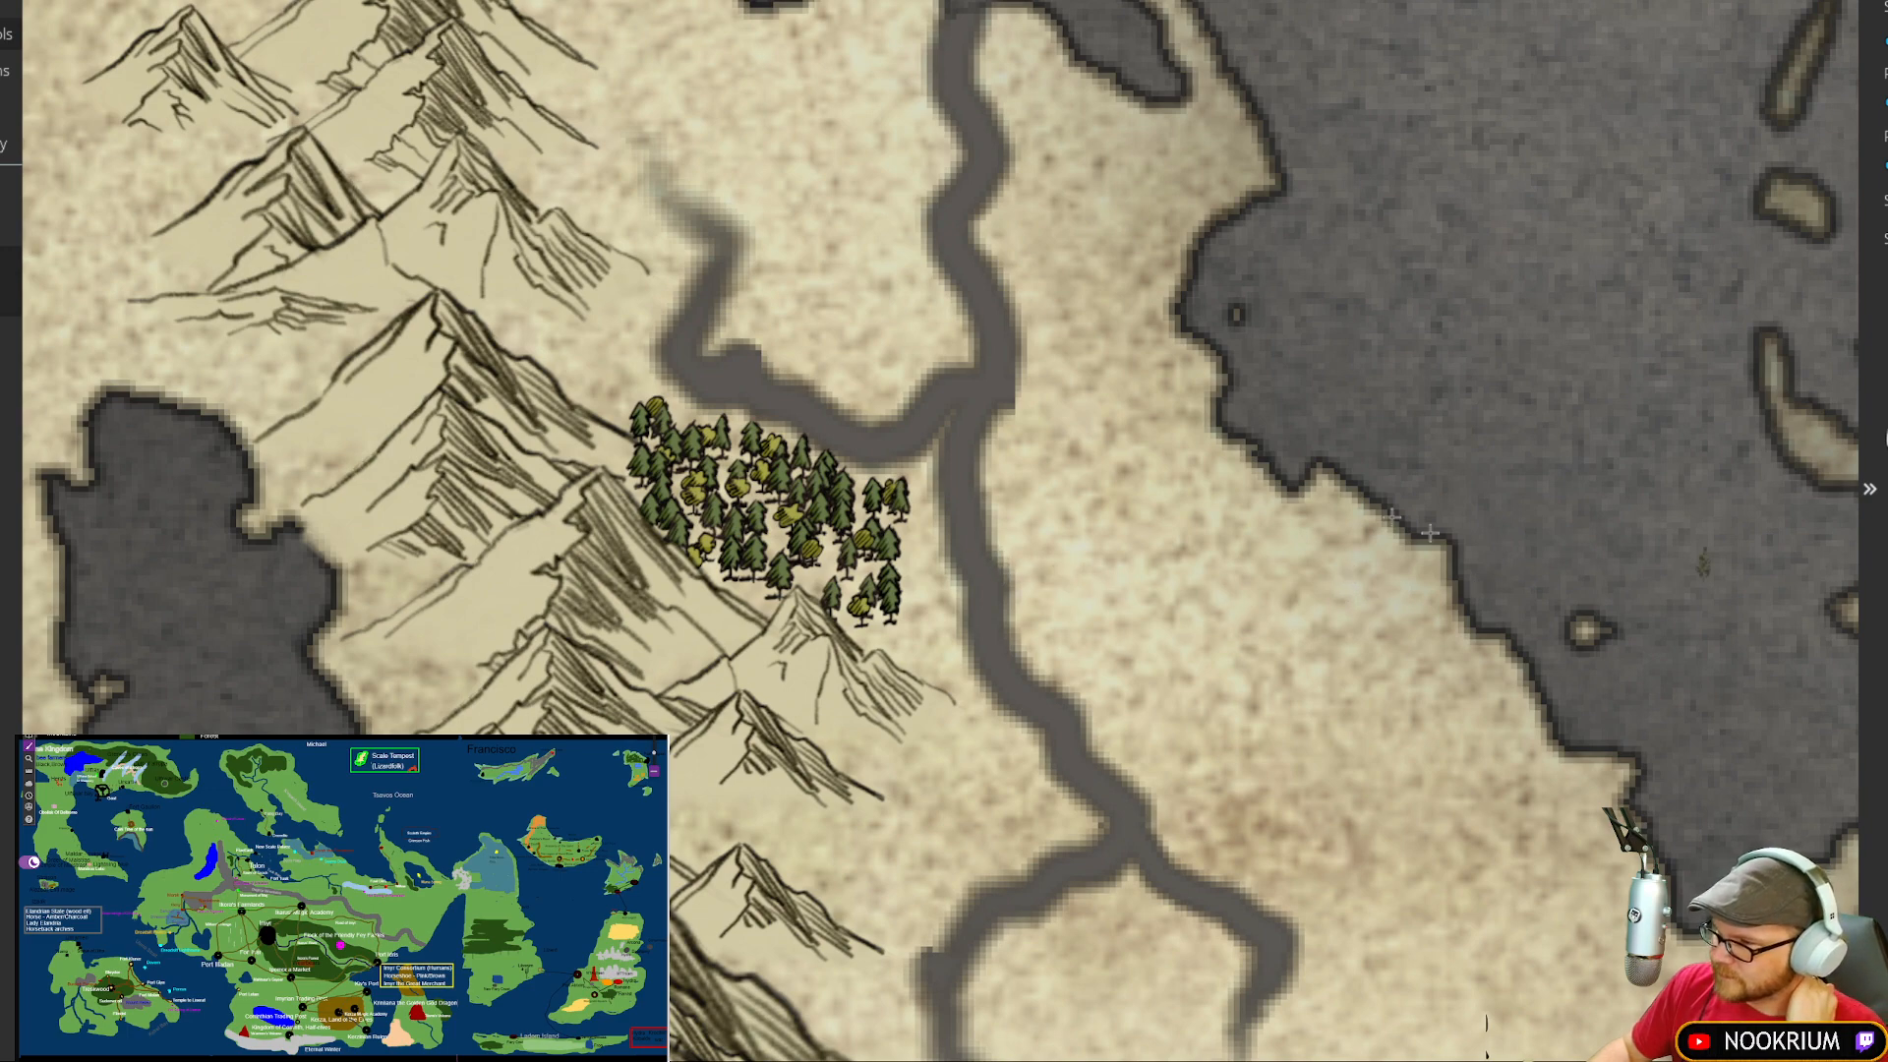
pyautogui.click(905, 497)
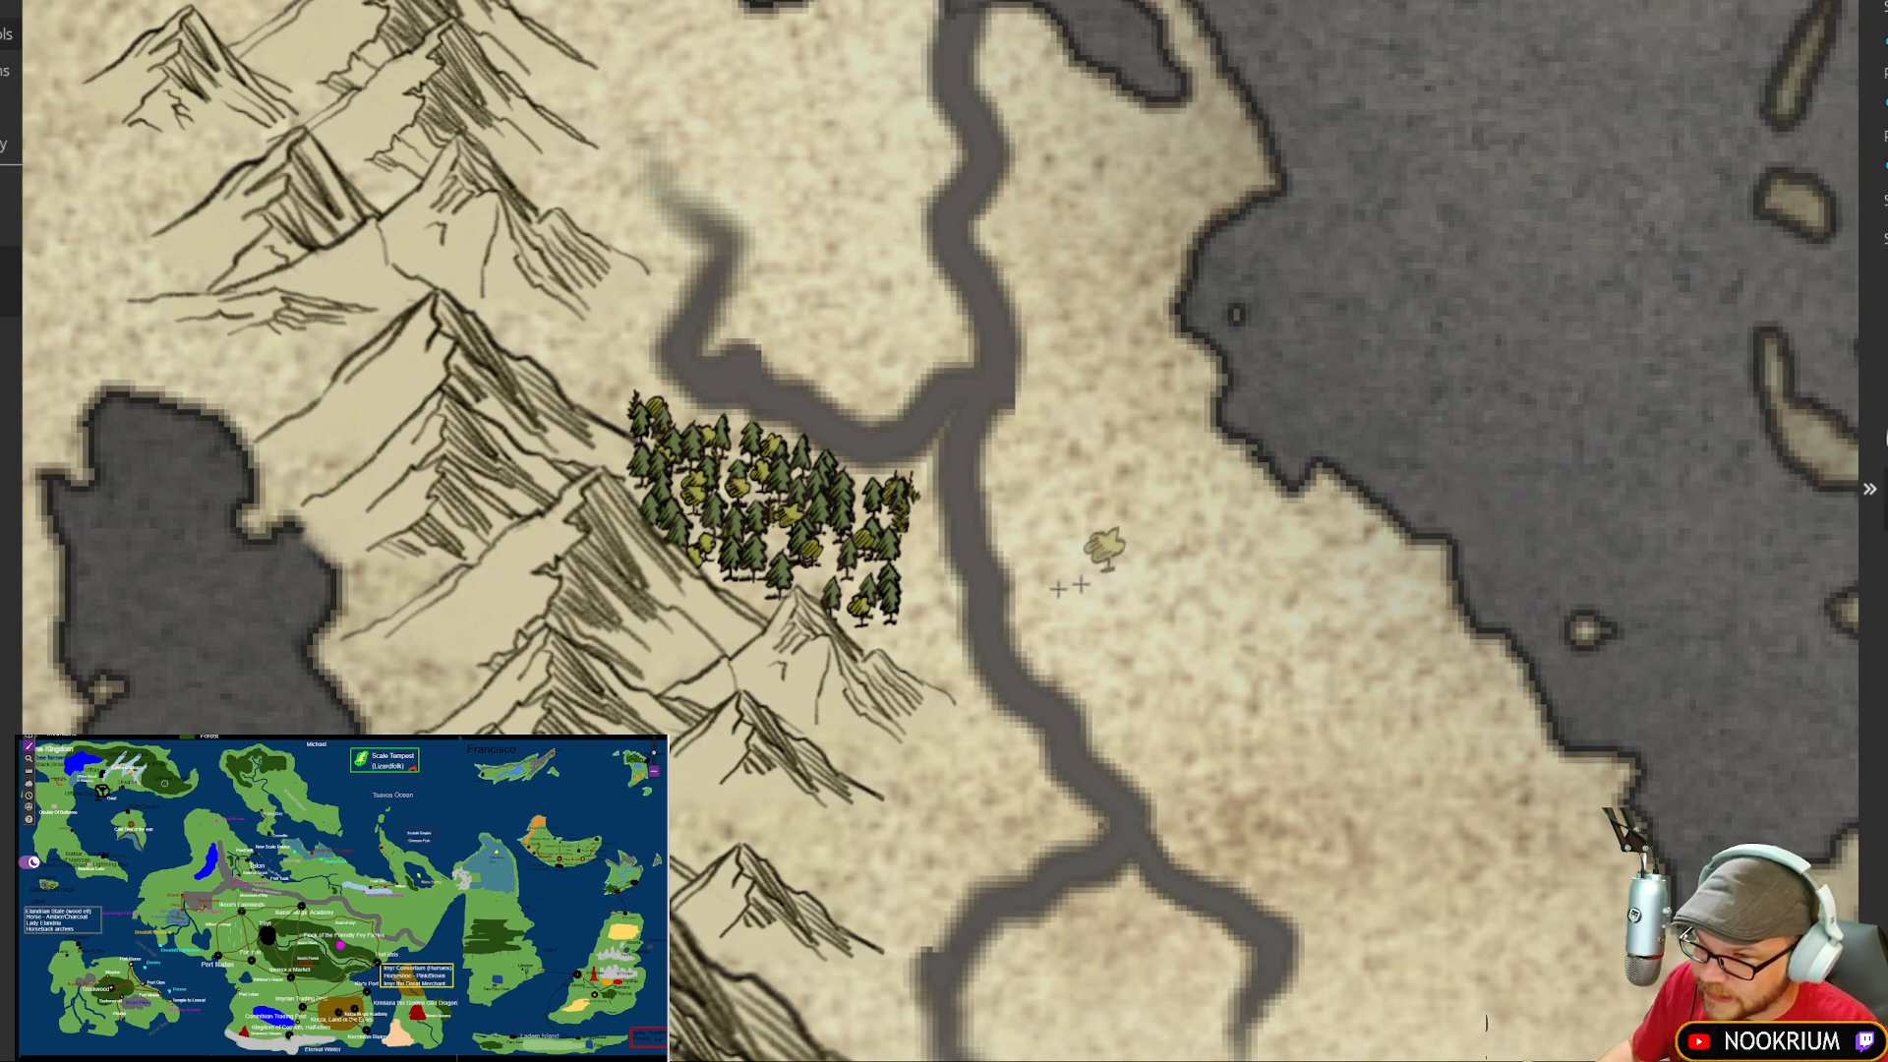
pyautogui.click(817, 571)
pyautogui.click(634, 462)
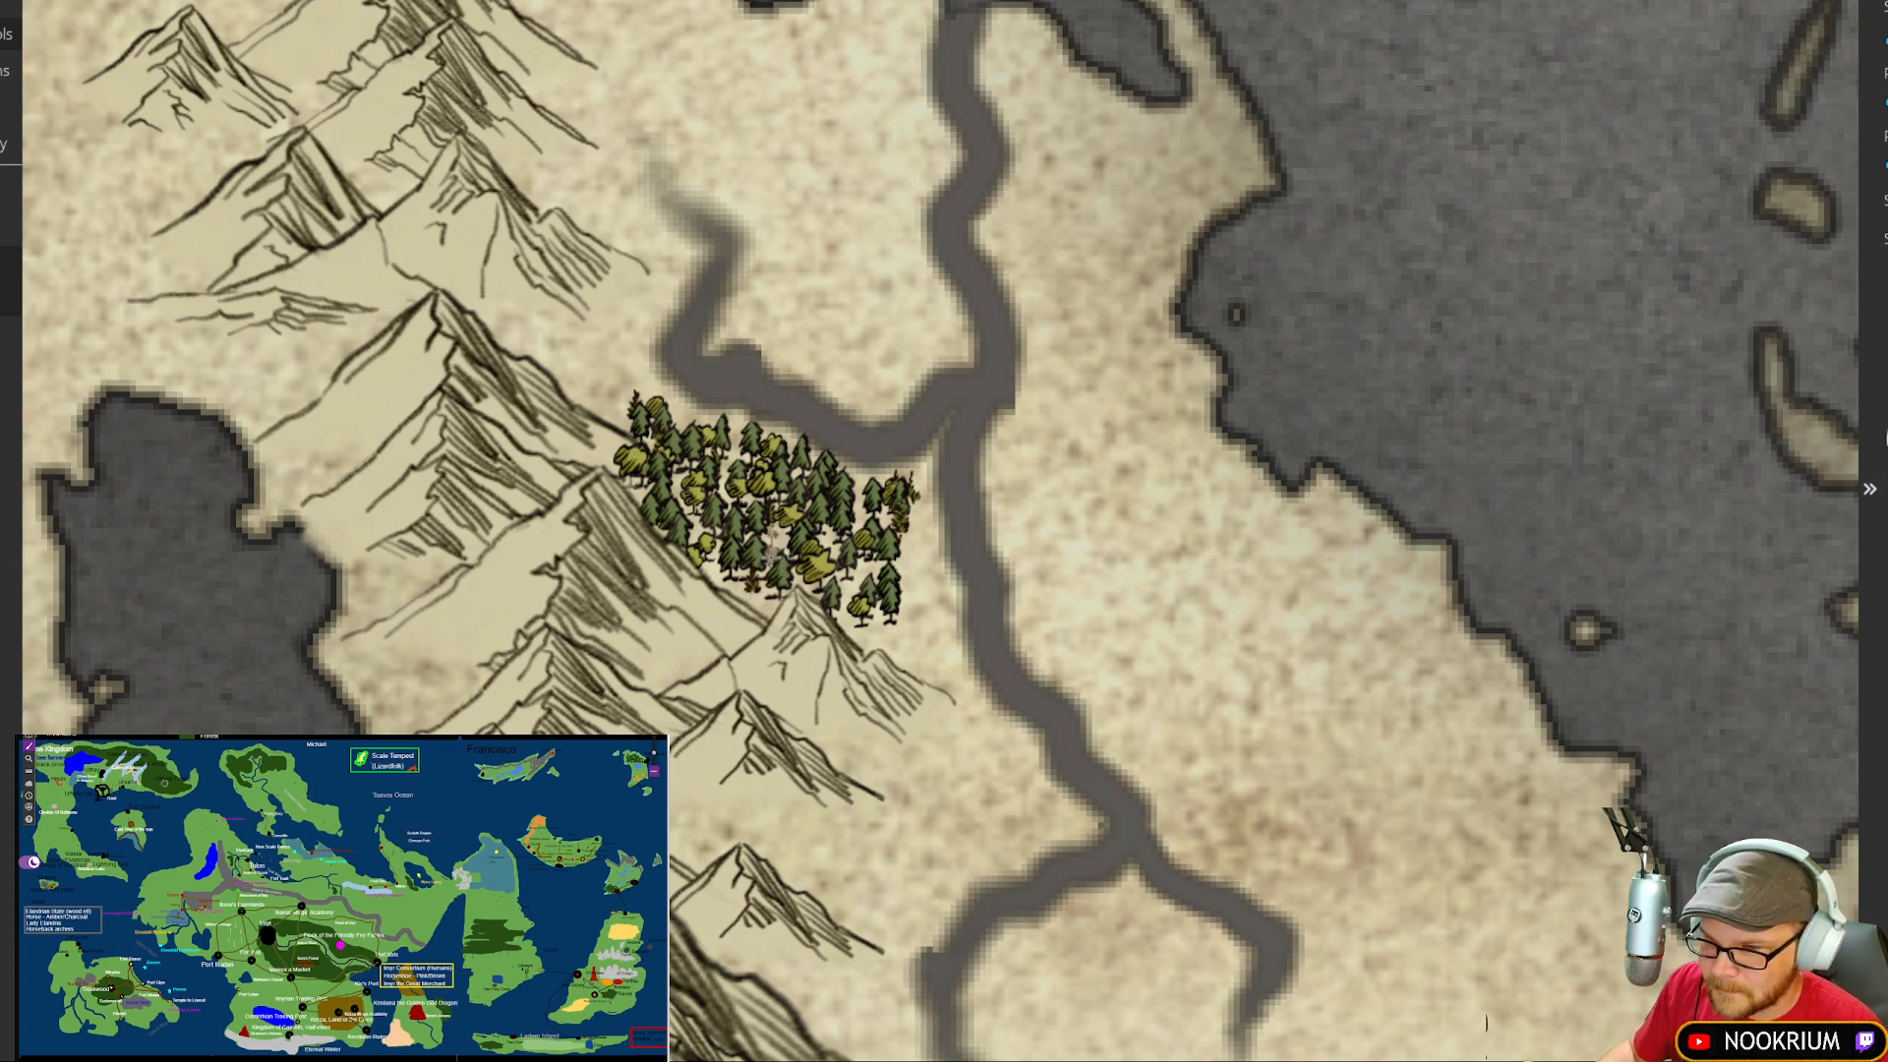
# Step: Look over the main continent's mountains, rivers and forest, continuing north to the island with the branching river
pyautogui.scroll(-3, 657, 415)
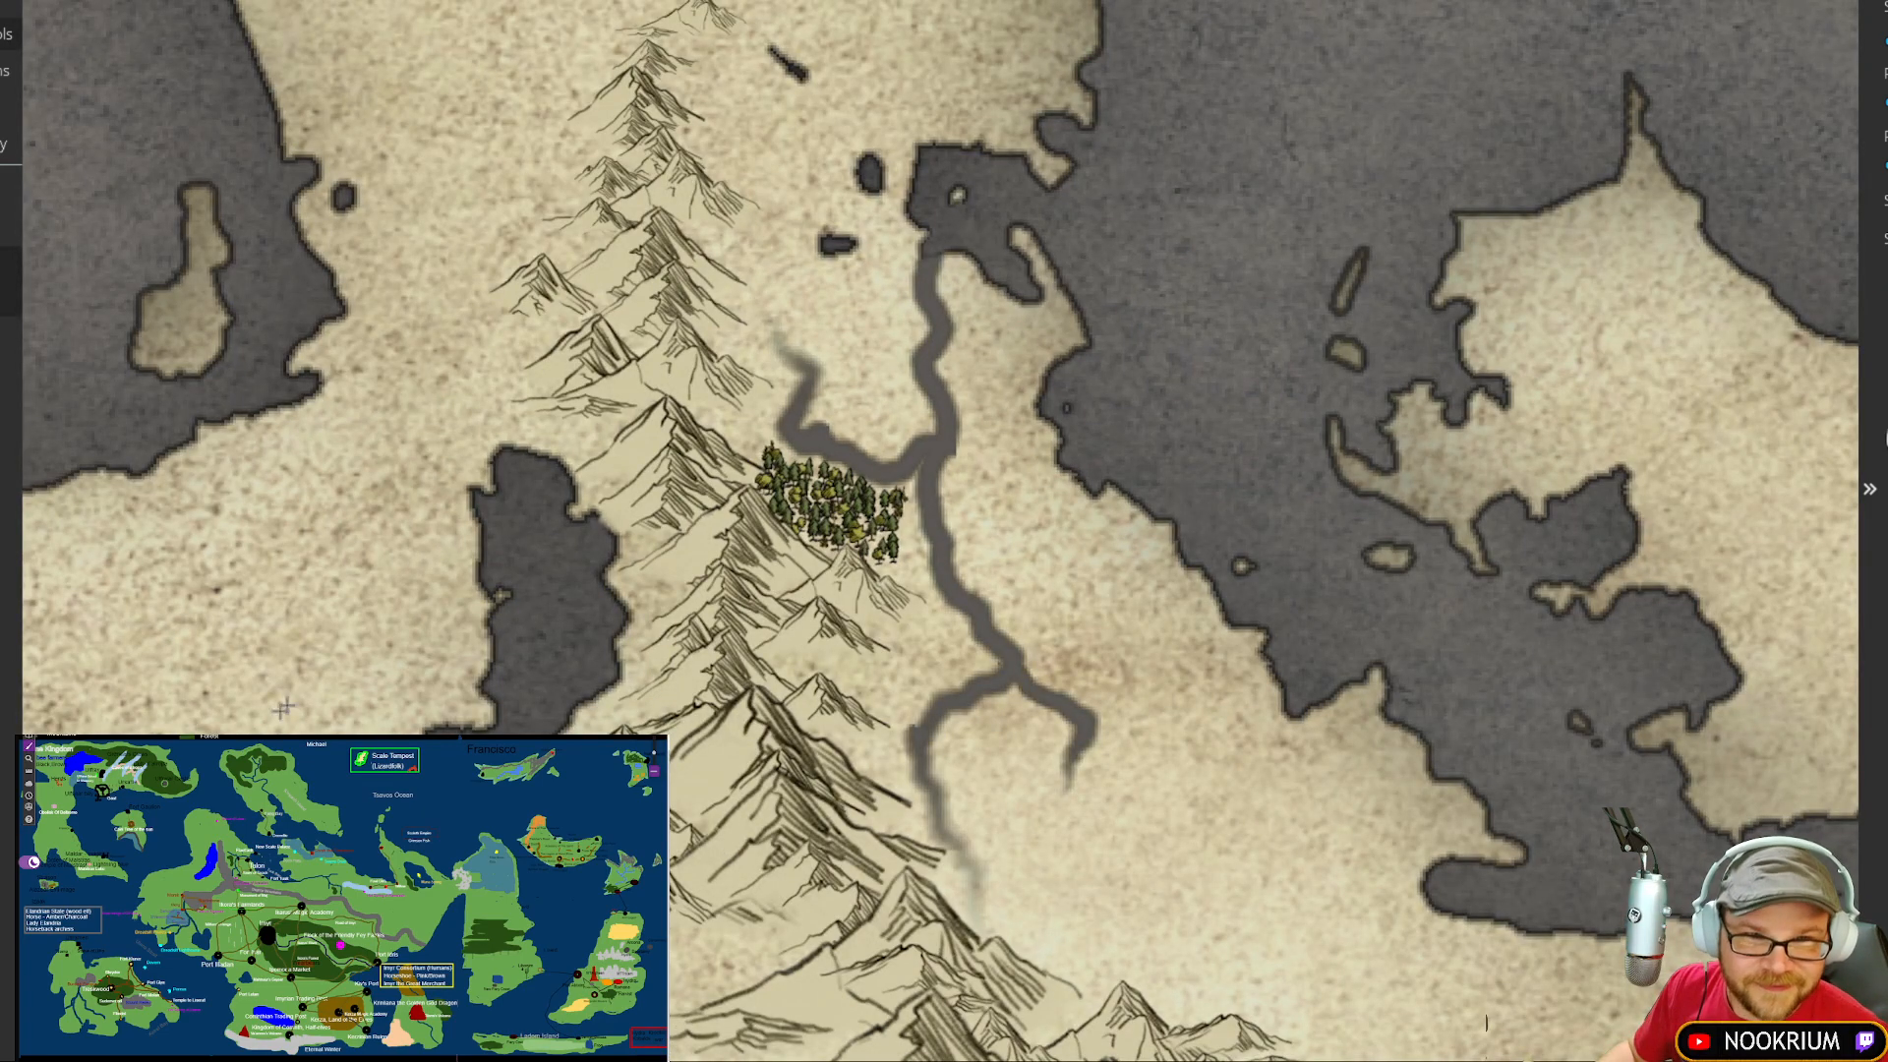
pyautogui.moveTo(1123, 610); pyautogui.dragTo(856, 474)
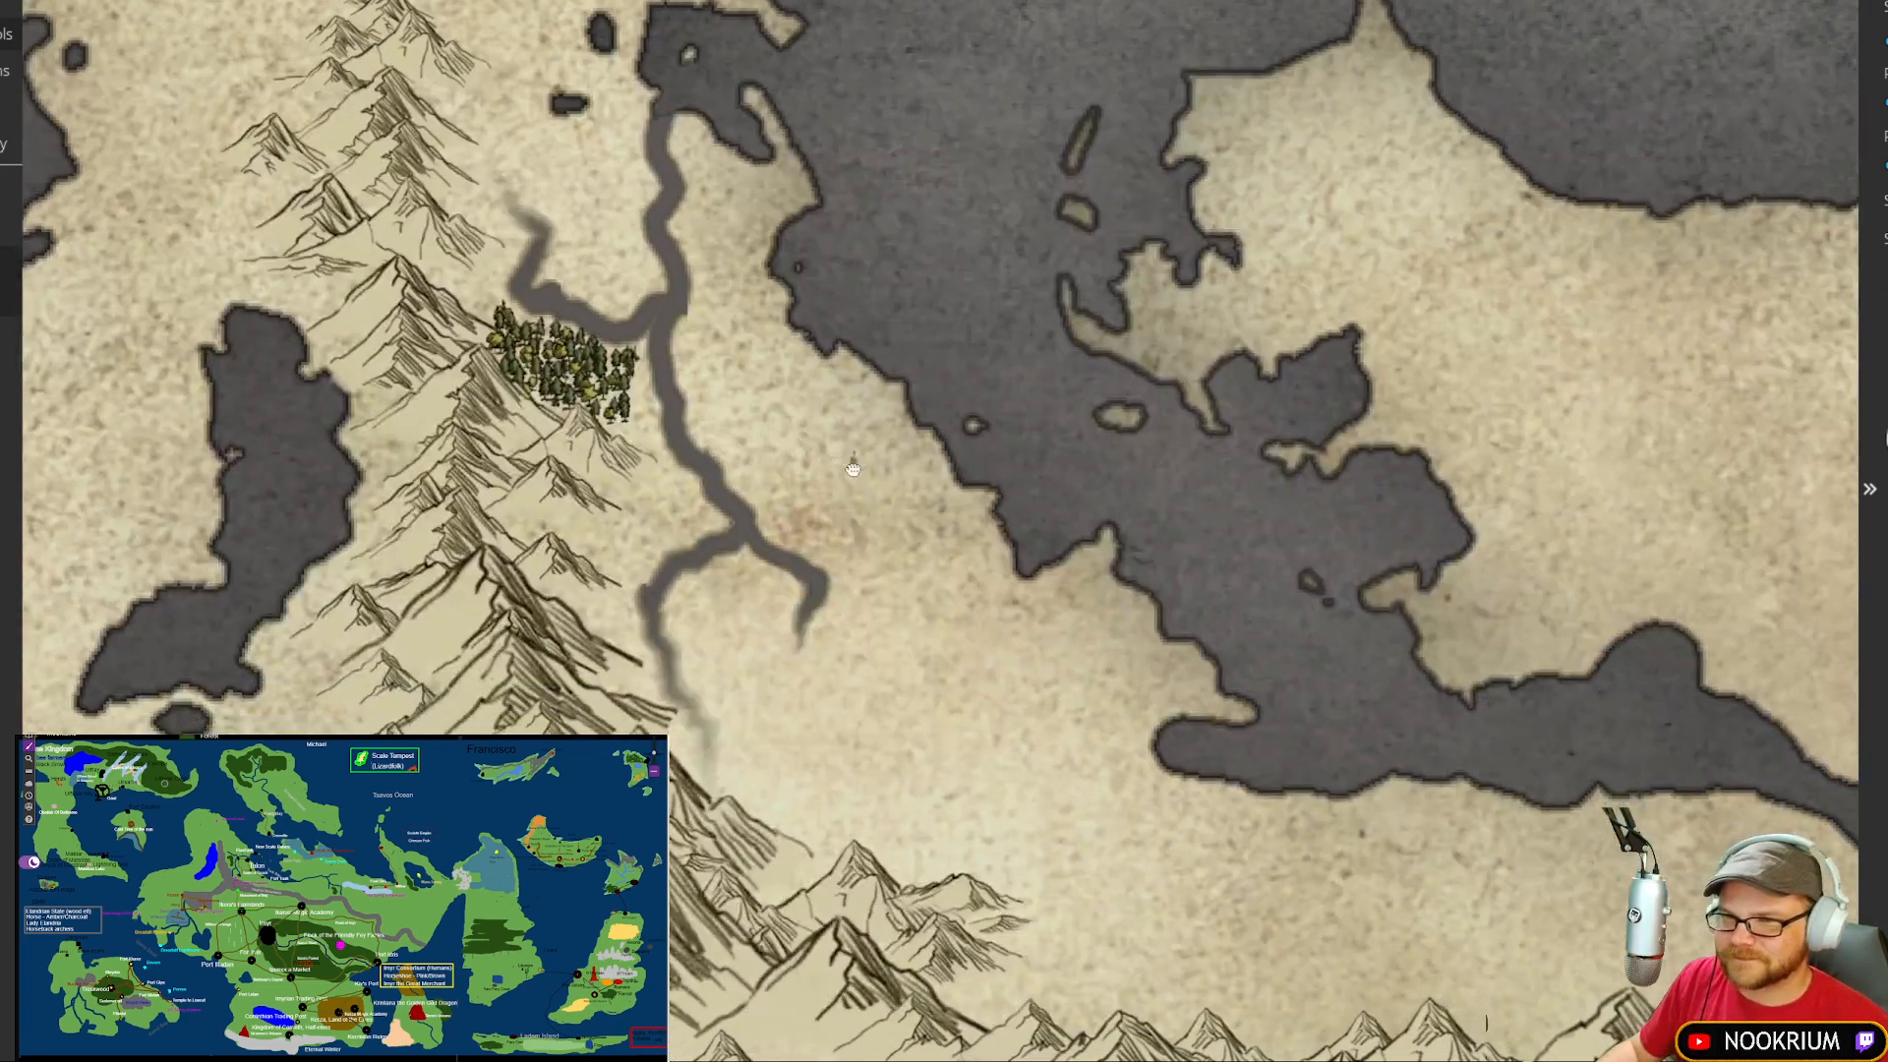
pyautogui.scroll(-4, 969, 470)
pyautogui.moveTo(1207, 589); pyautogui.dragTo(945, 466)
pyautogui.scroll(-2, 945, 466)
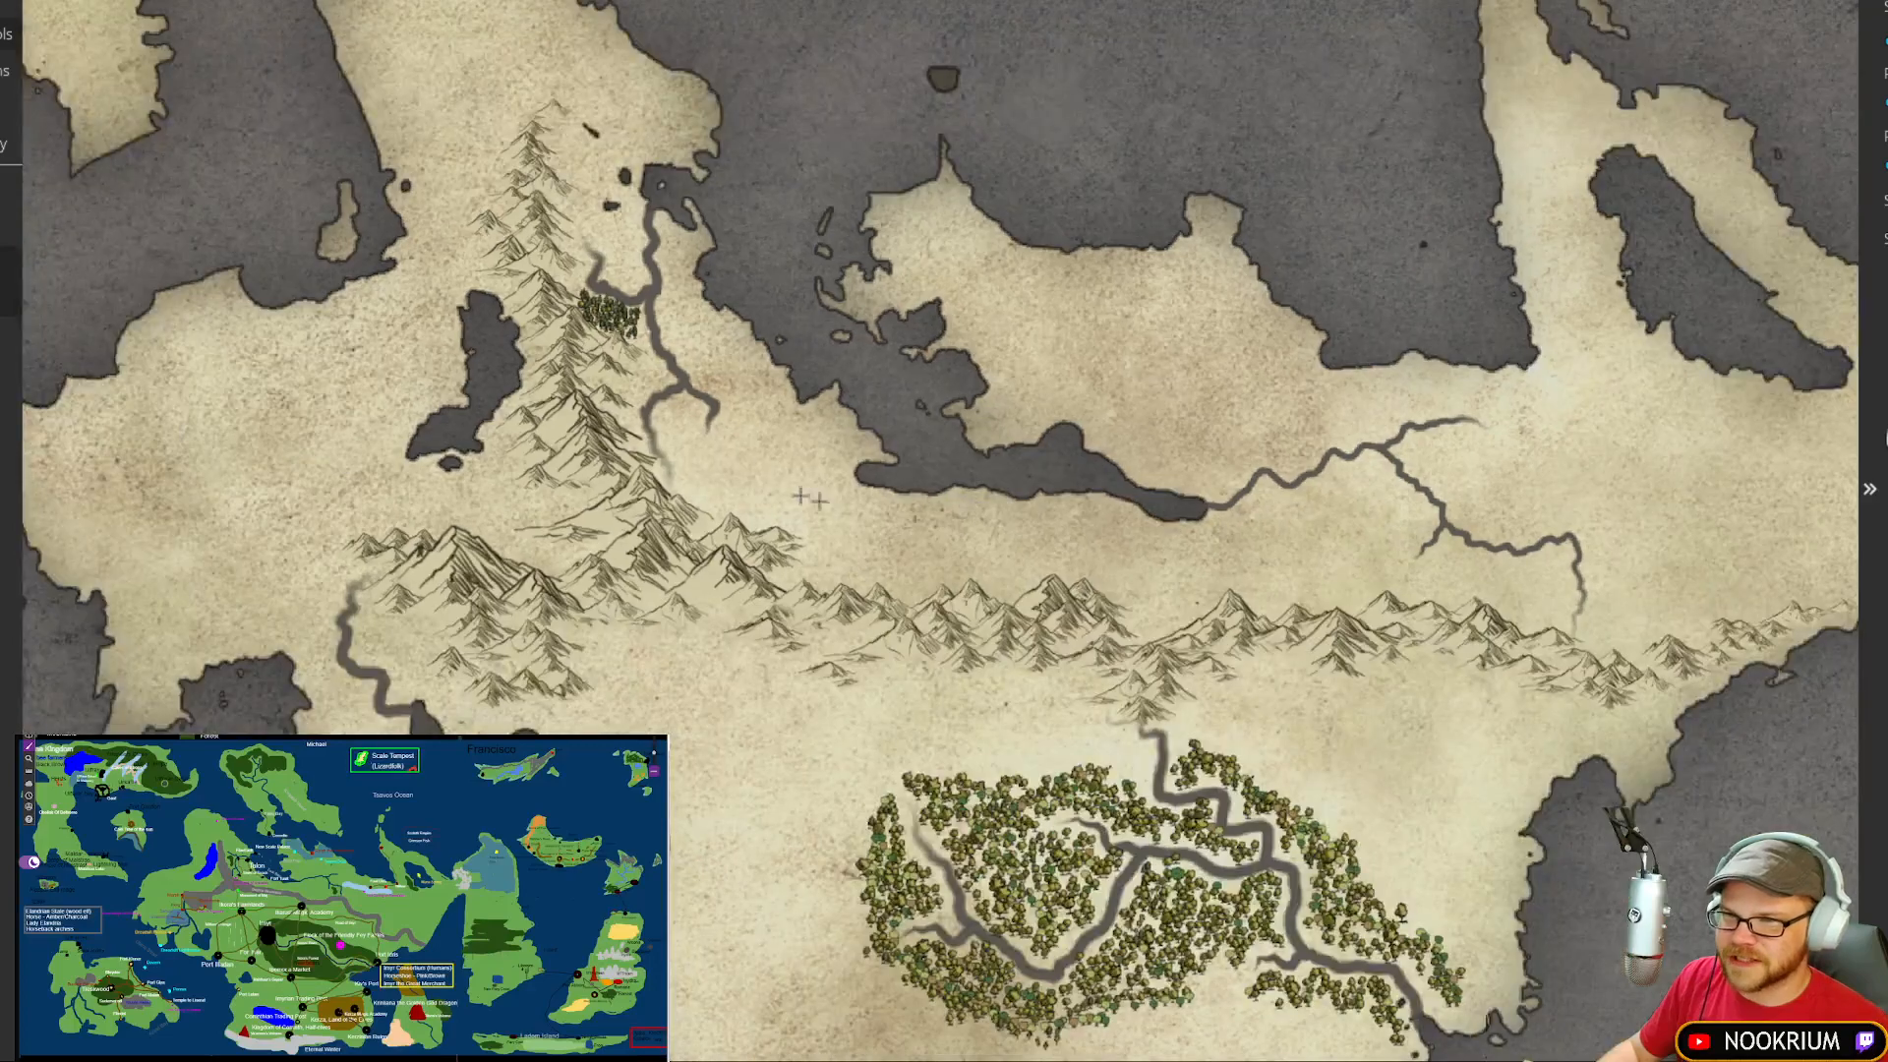
pyautogui.moveTo(909, 532); pyautogui.dragTo(867, 557)
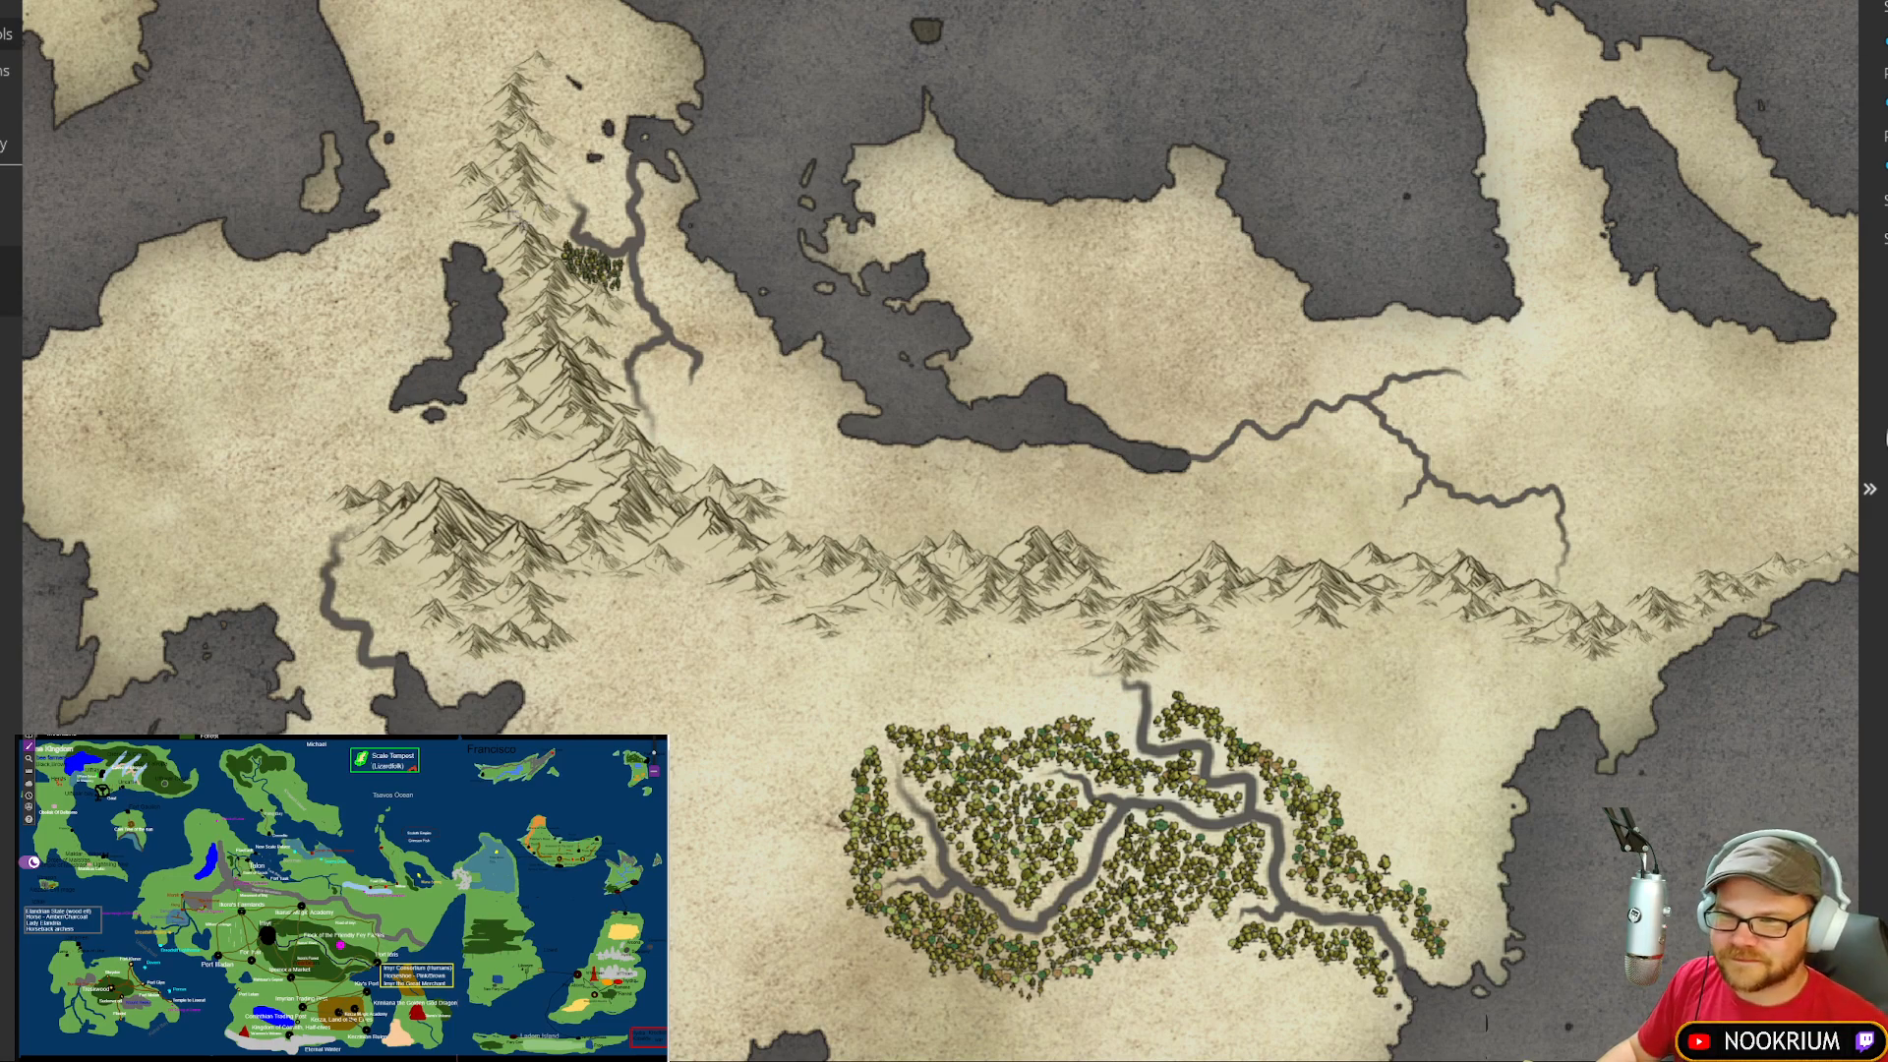
pyautogui.moveTo(552, 265); pyautogui.dragTo(596, 305)
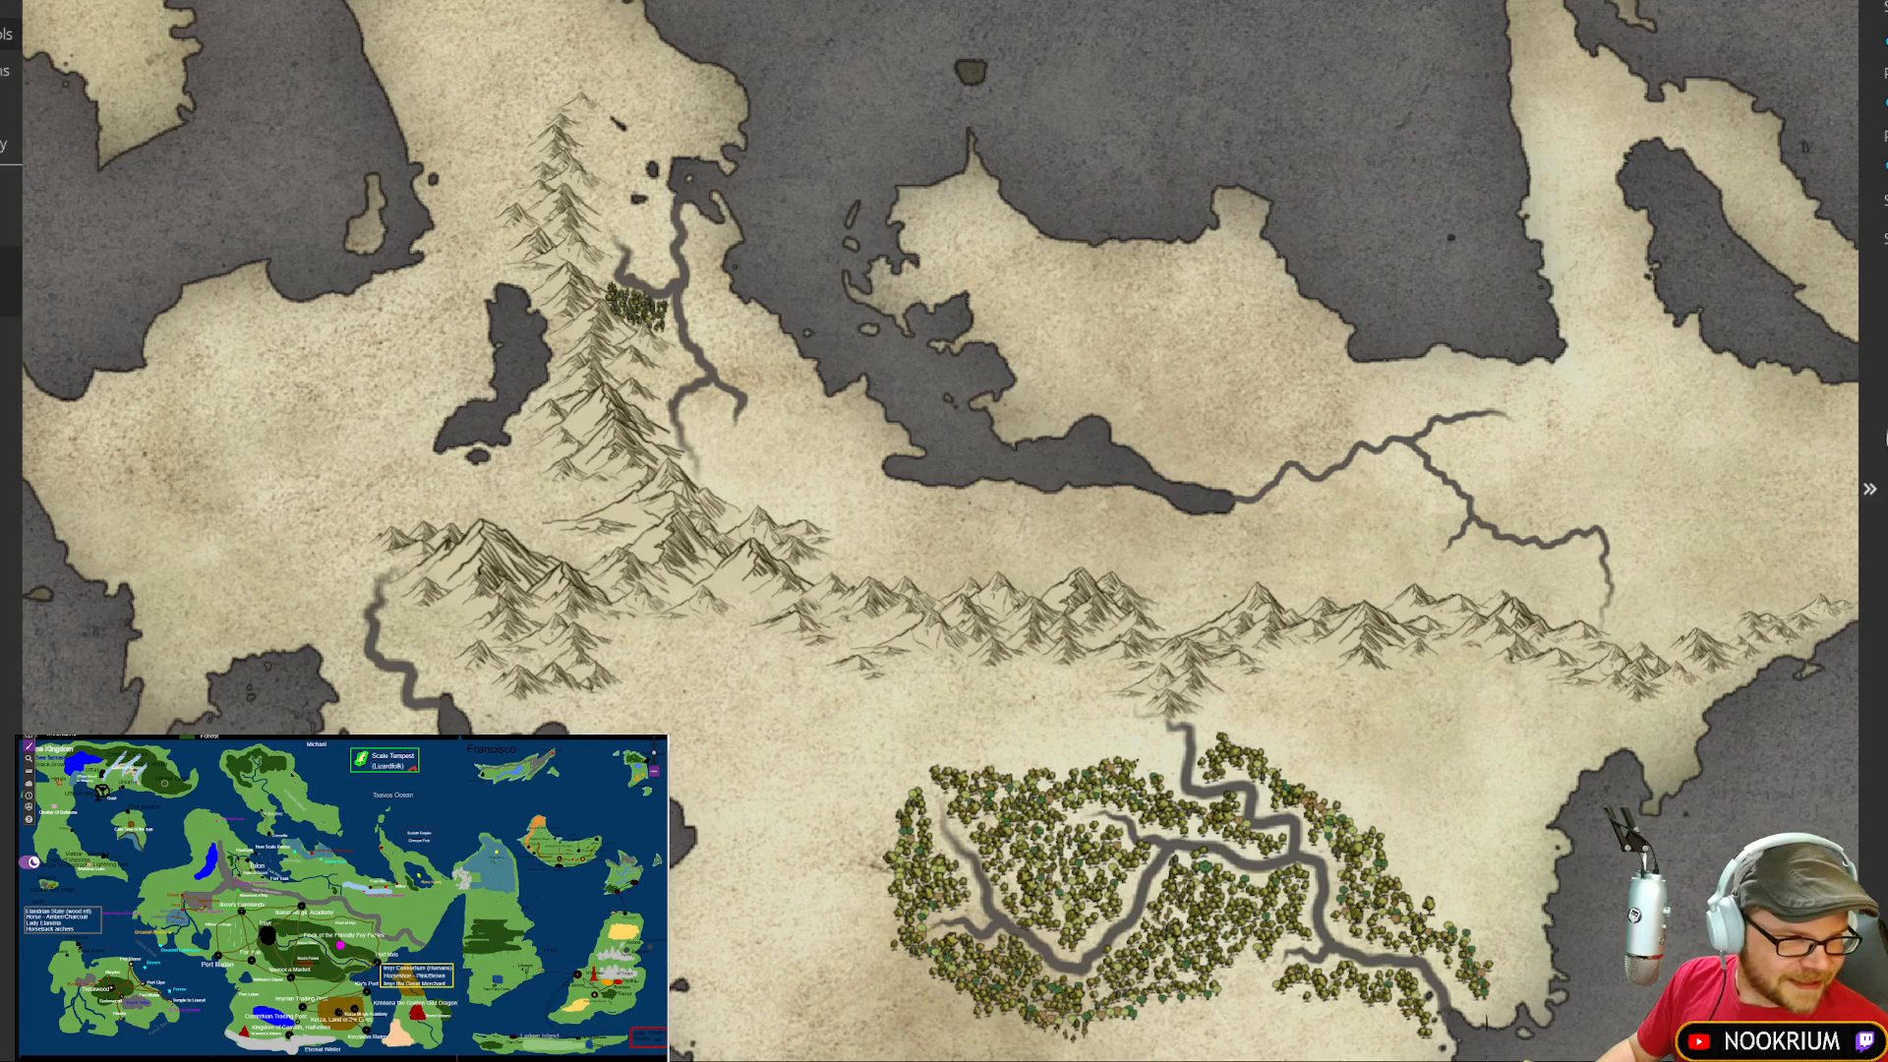
pyautogui.moveTo(994, 182); pyautogui.dragTo(1094, 698)
pyautogui.moveTo(1050, 206); pyautogui.dragTo(1052, 454)
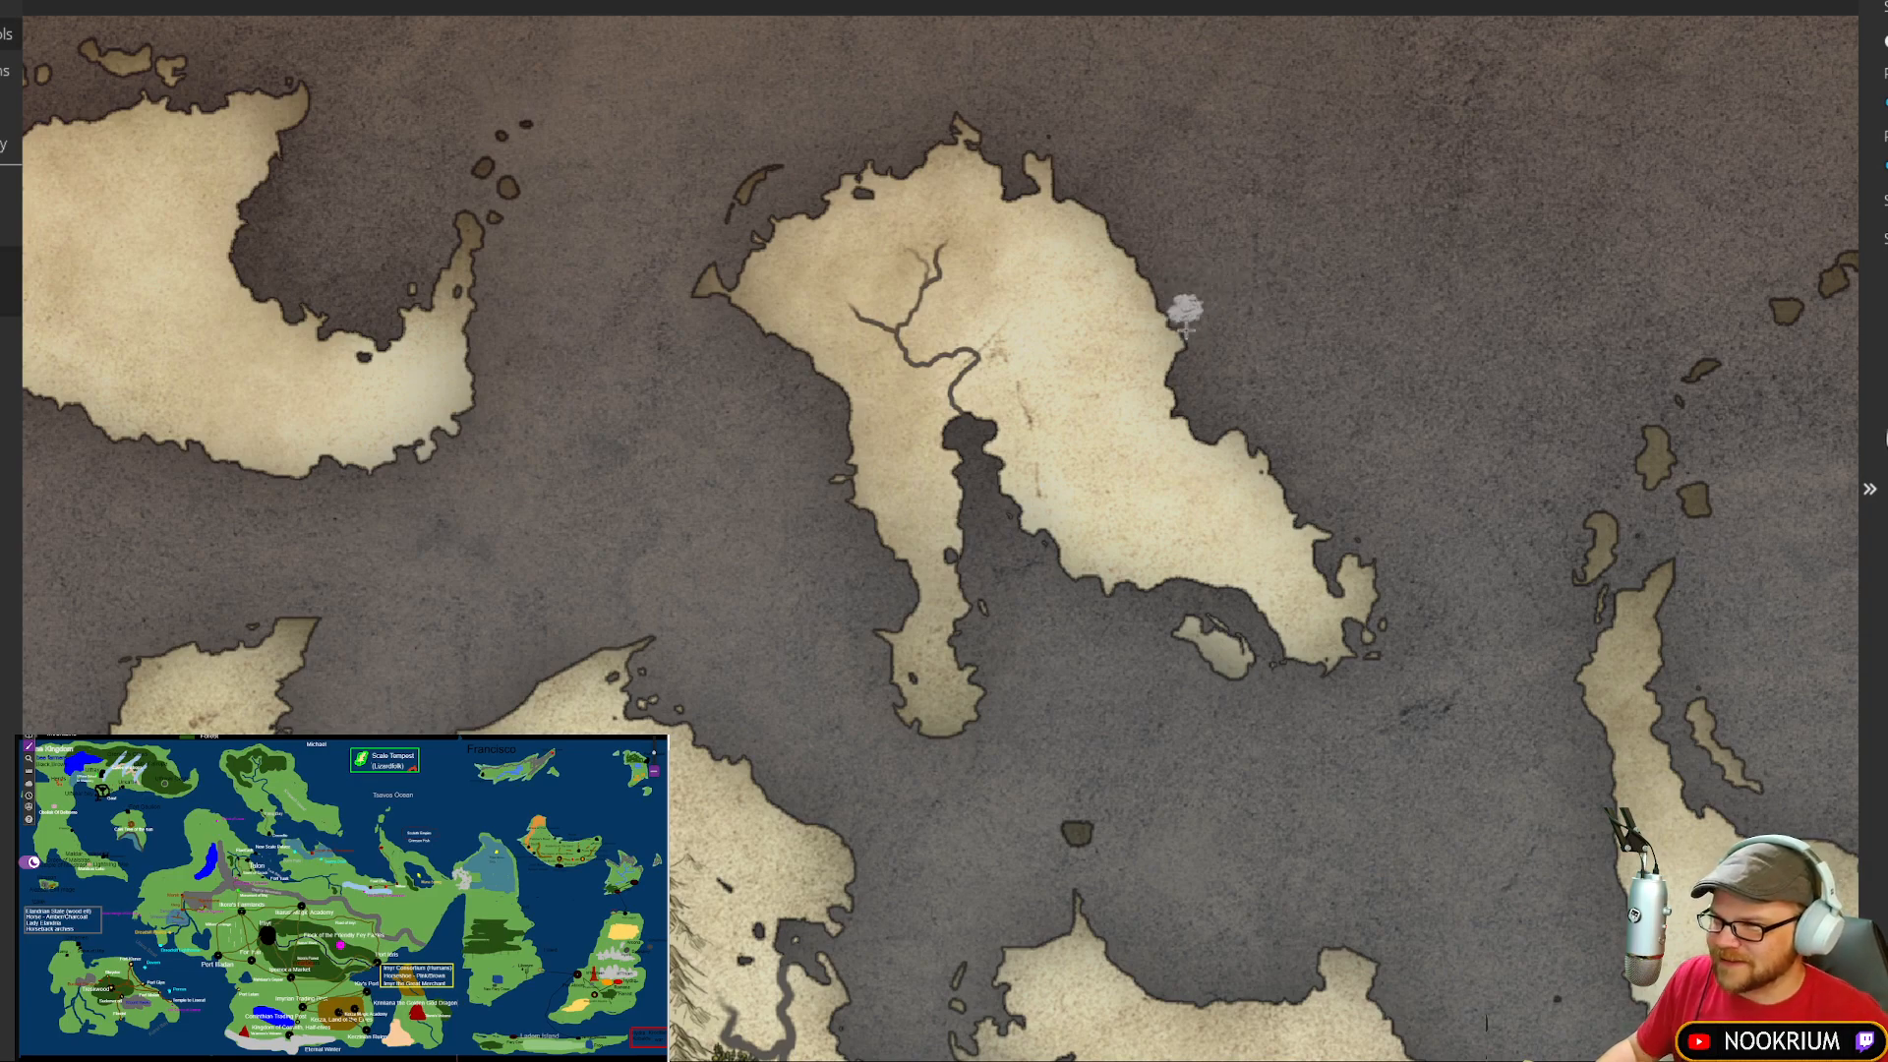
# Step: Try outlined, uncoloured trees around the river's upper branches on the northern island
pyautogui.moveTo(948, 233); pyautogui.dragTo(1104, 458)
pyautogui.scroll(4, 1104, 457)
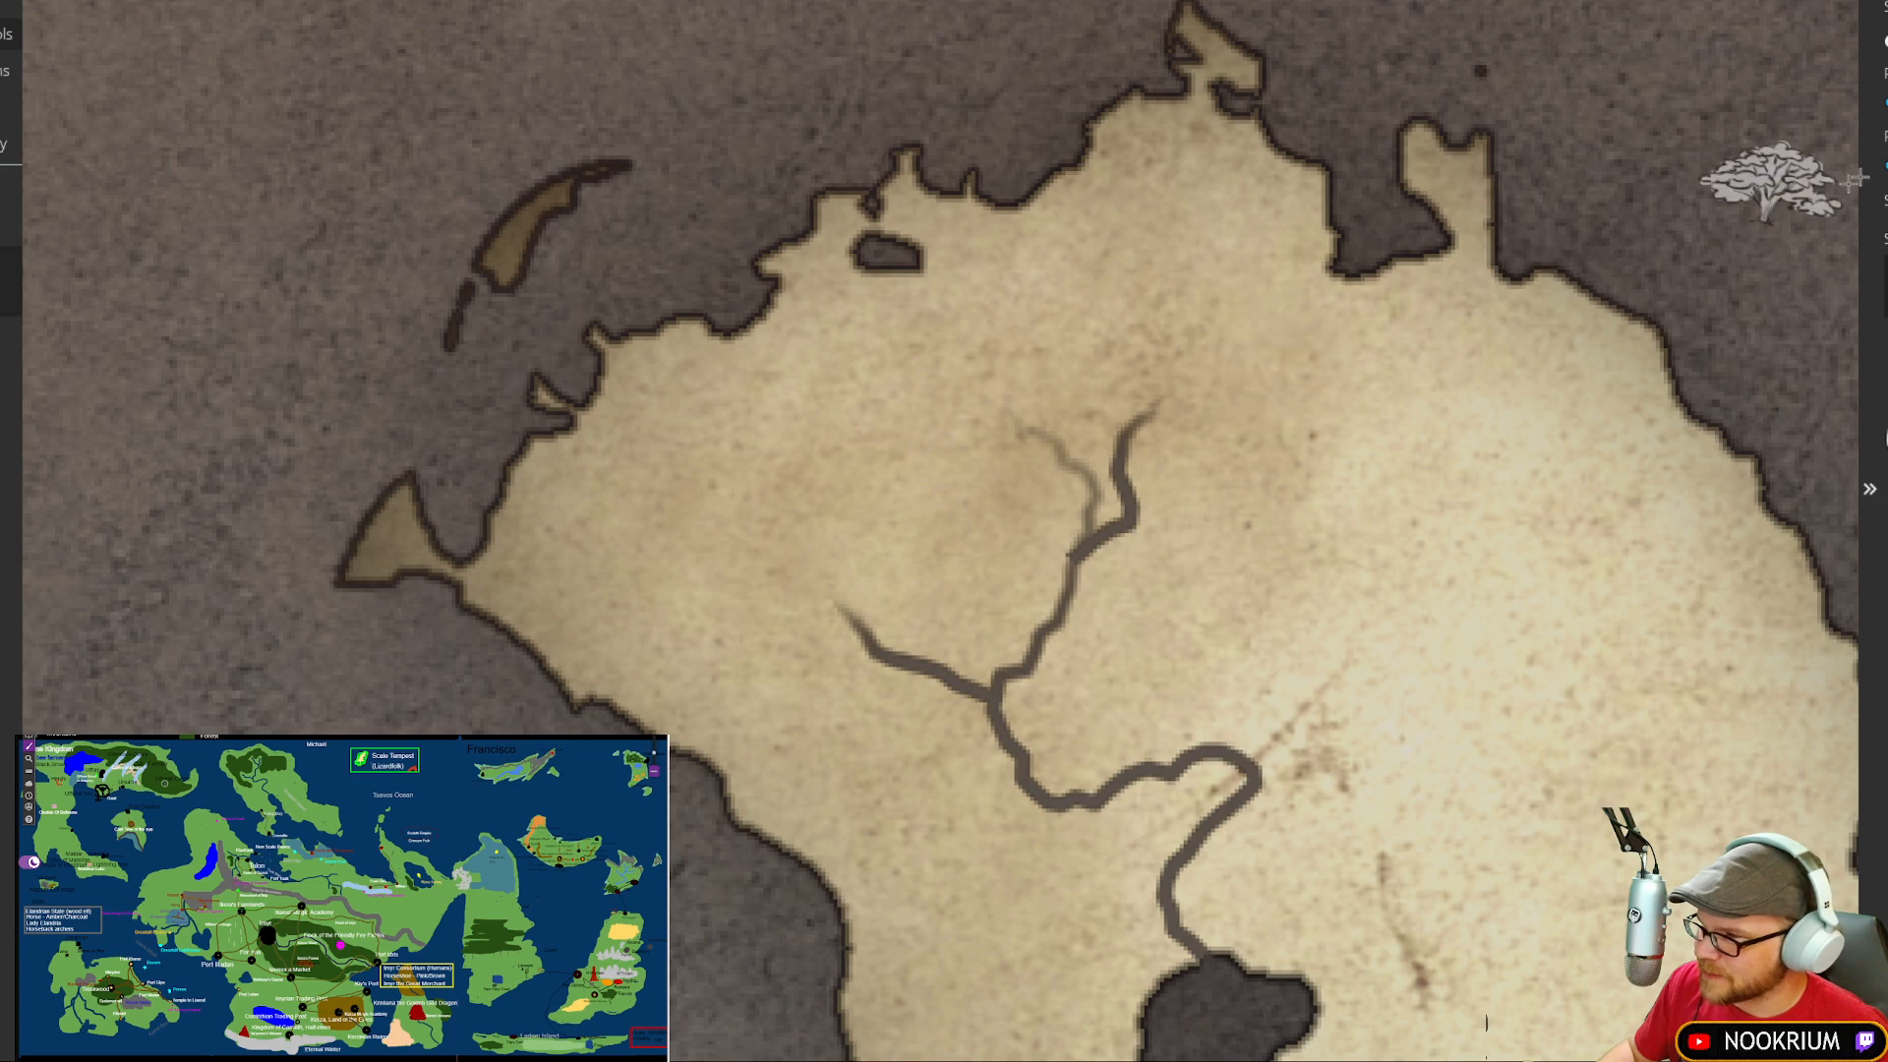
pyautogui.click(1886, 287)
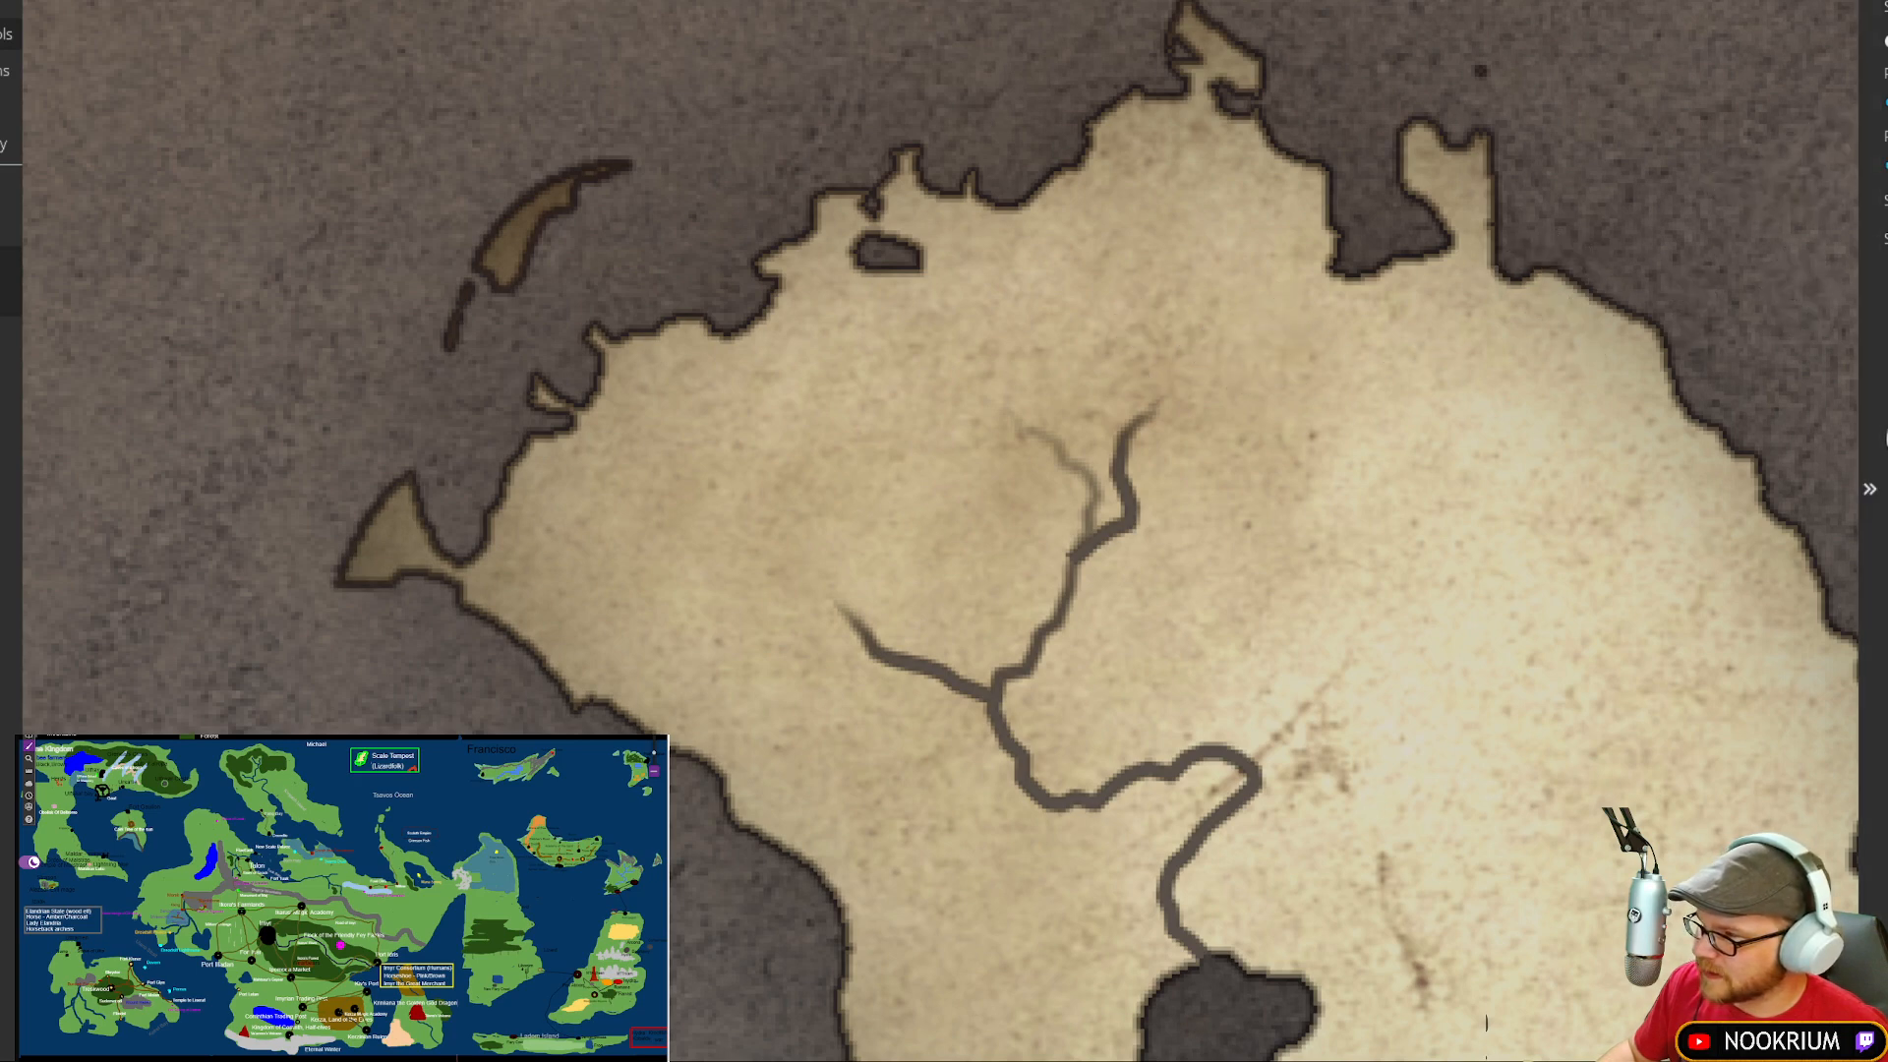
pyautogui.moveTo(935, 531)
pyautogui.mouseDown()
pyautogui.moveTo(1106, 420)
pyautogui.moveTo(1268, 373)
pyautogui.mouseUp()
pyautogui.moveTo(1231, 458)
pyautogui.mouseDown()
pyautogui.moveTo(1130, 632)
pyautogui.moveTo(1328, 561)
pyautogui.moveTo(1319, 493)
pyautogui.moveTo(1340, 539)
pyautogui.mouseUp()
pyautogui.scroll(-8, 1339, 539)
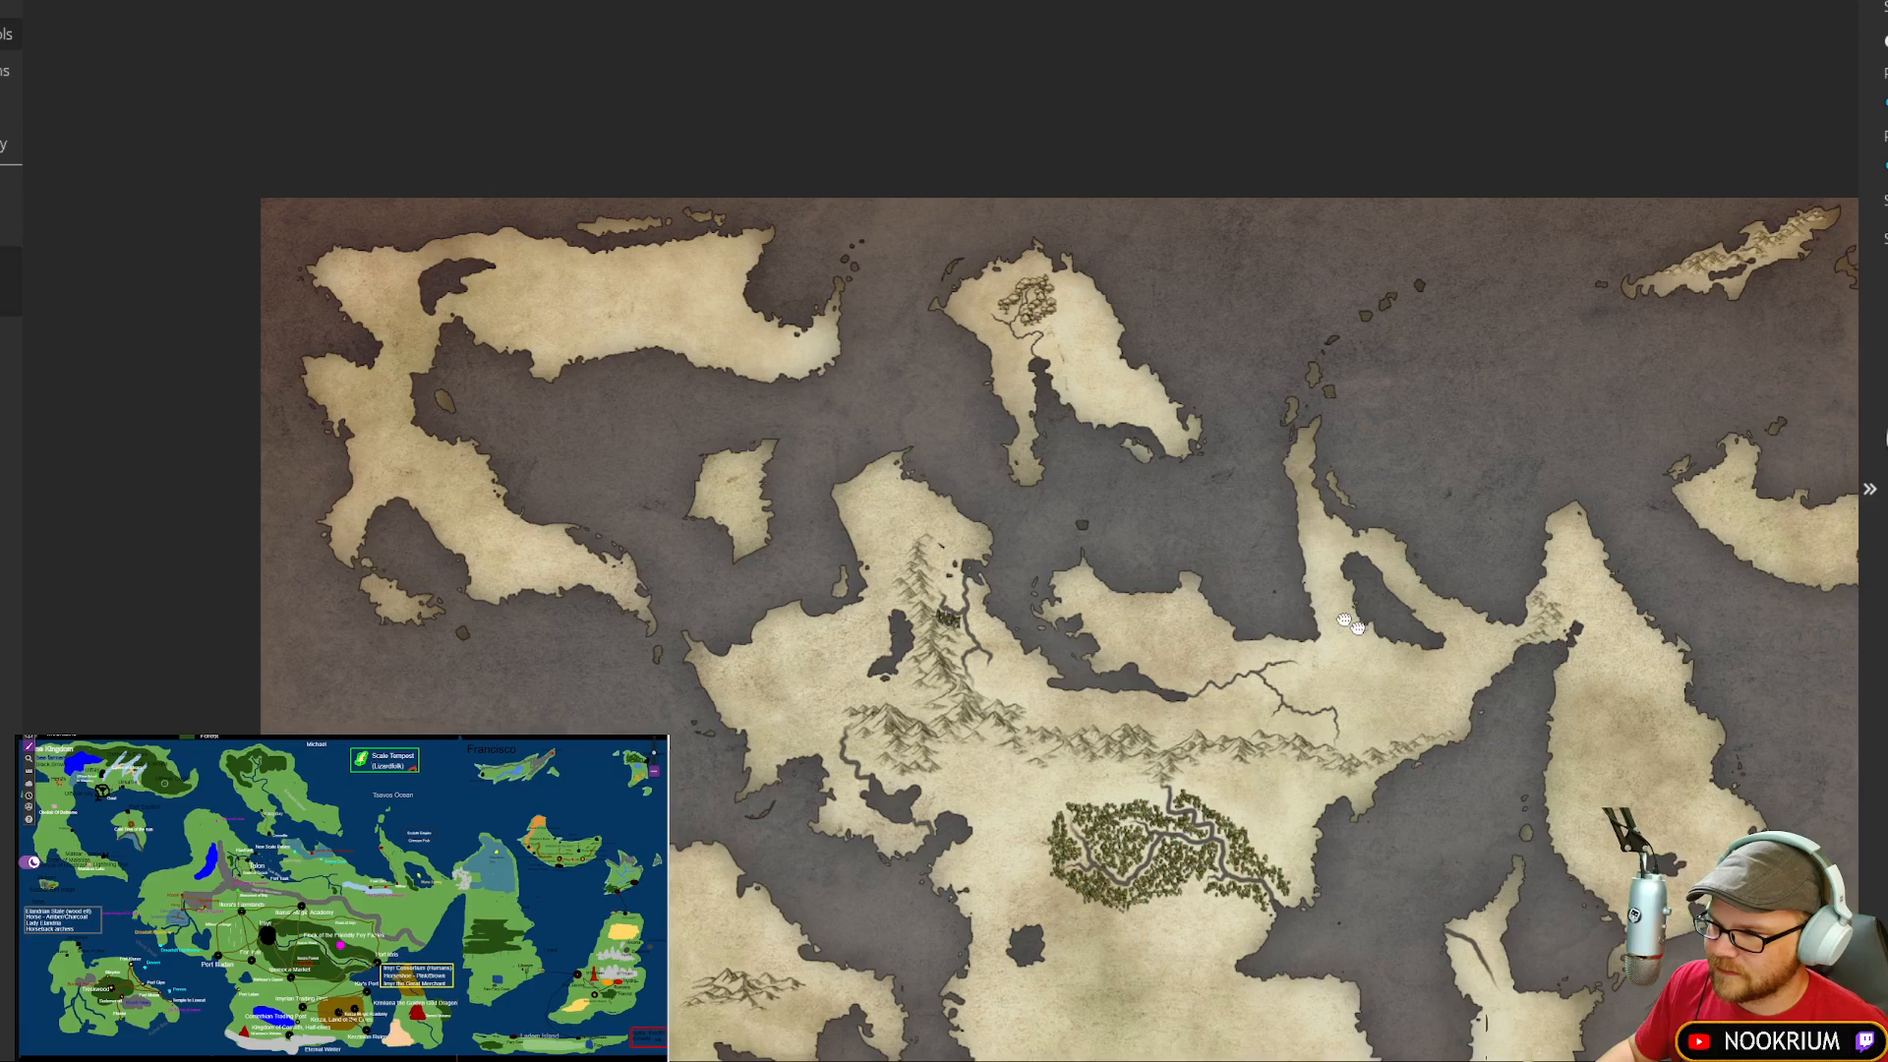
# Step: Check the outlined trees against the rest of the map, add one more on their eastern edge, and undo them all
pyautogui.moveTo(1357, 628); pyautogui.dragTo(1156, 453)
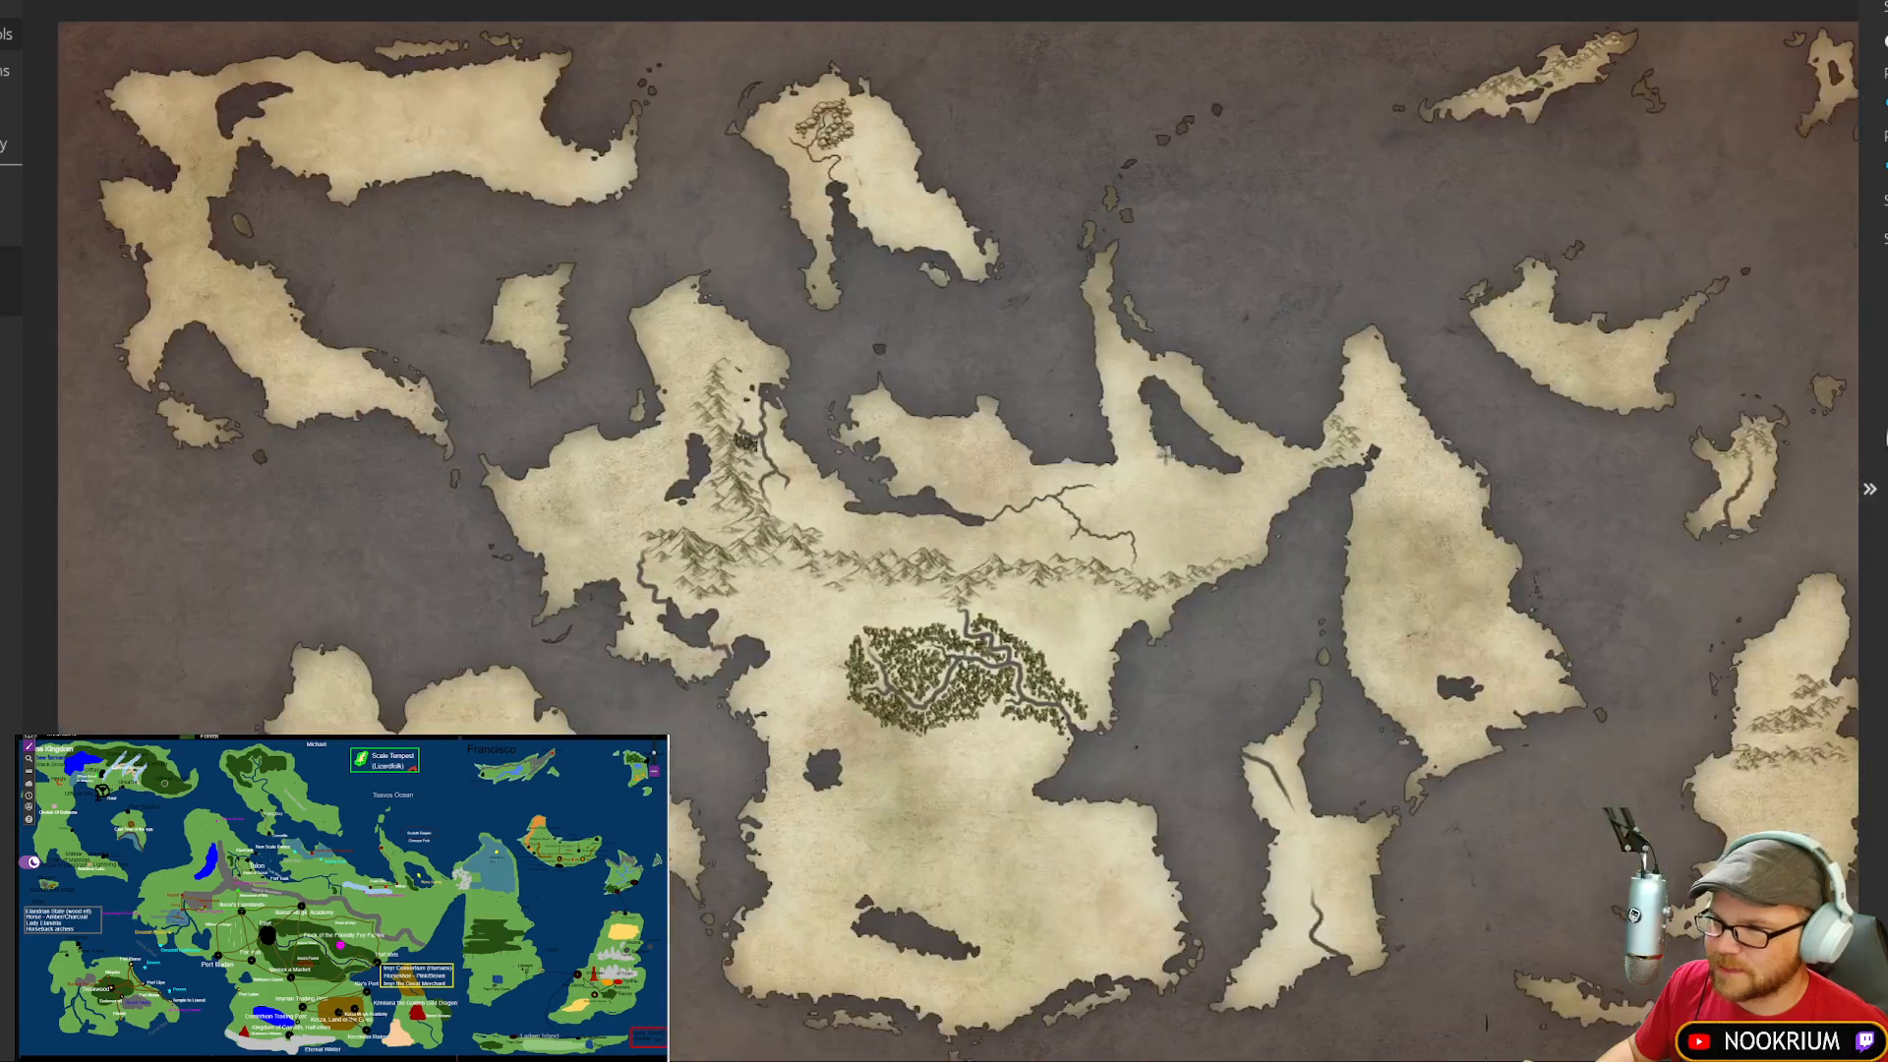
pyautogui.scroll(3, 1160, 455)
pyautogui.moveTo(983, 387); pyautogui.dragTo(1160, 429)
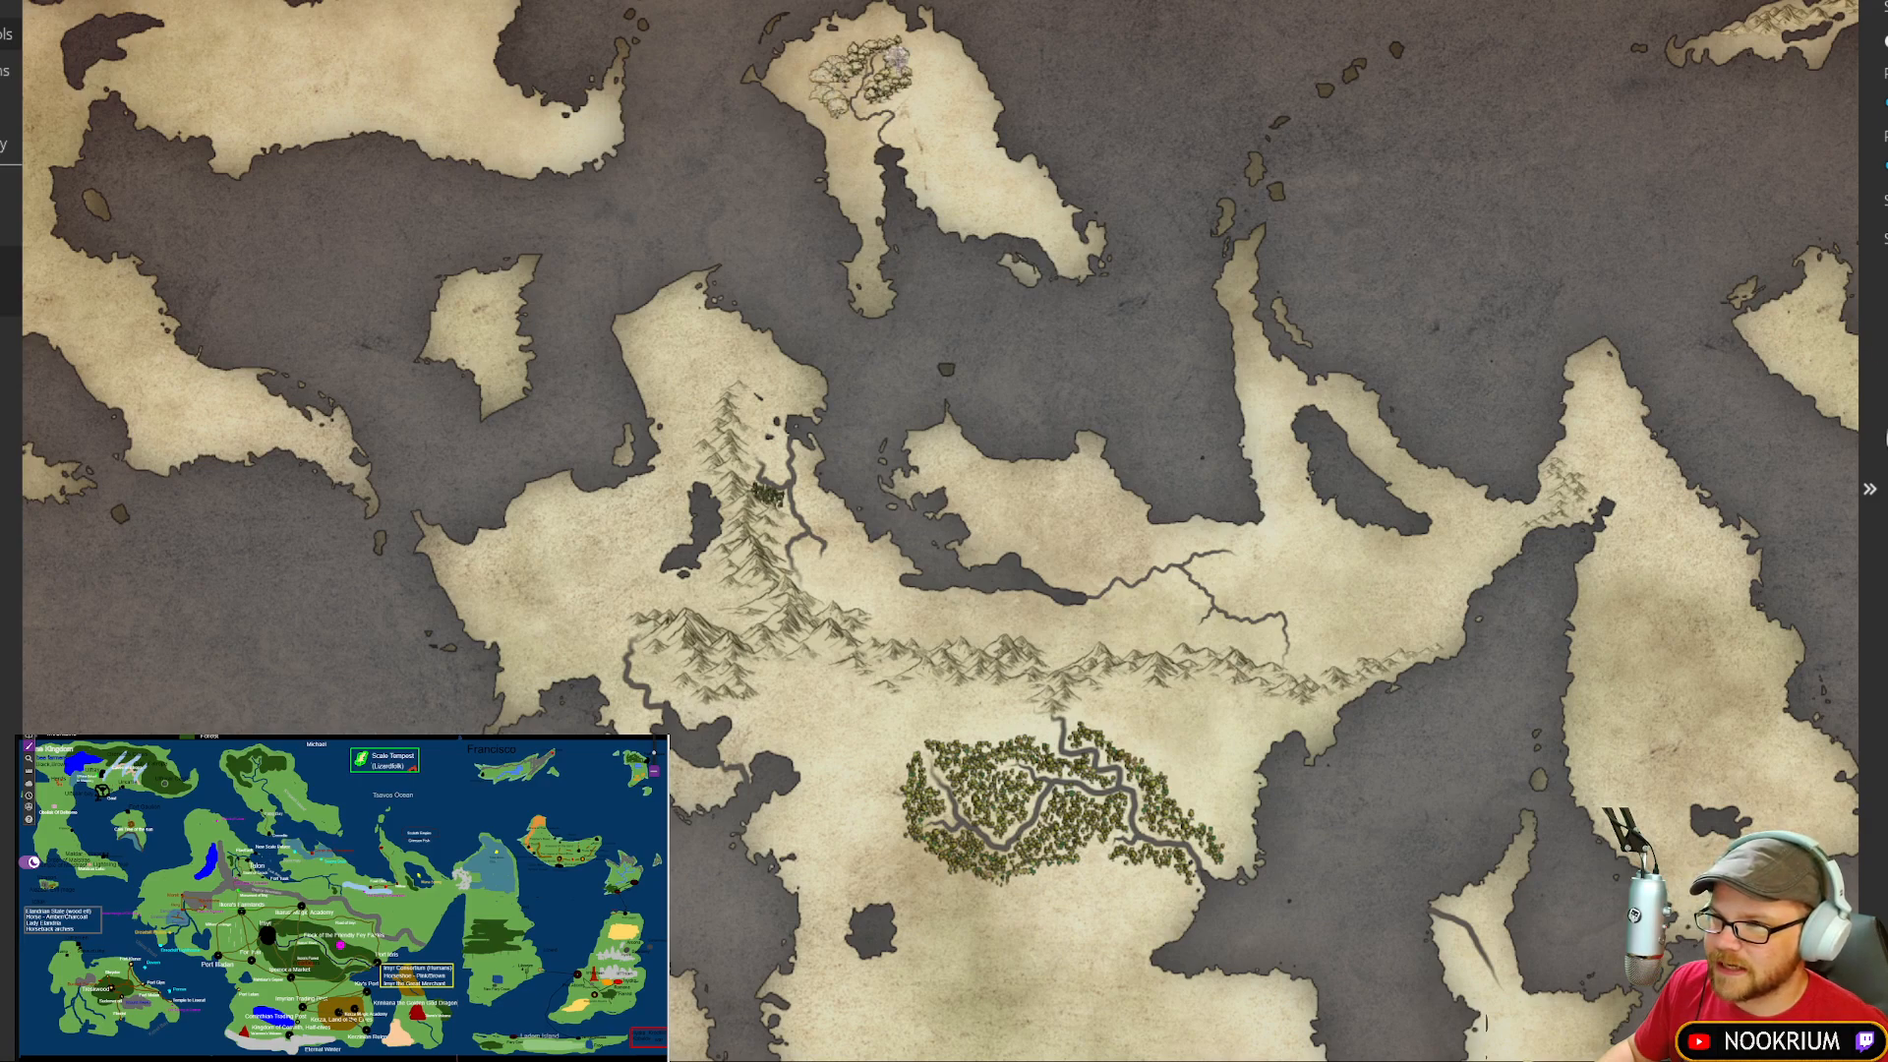
pyautogui.click(905, 61)
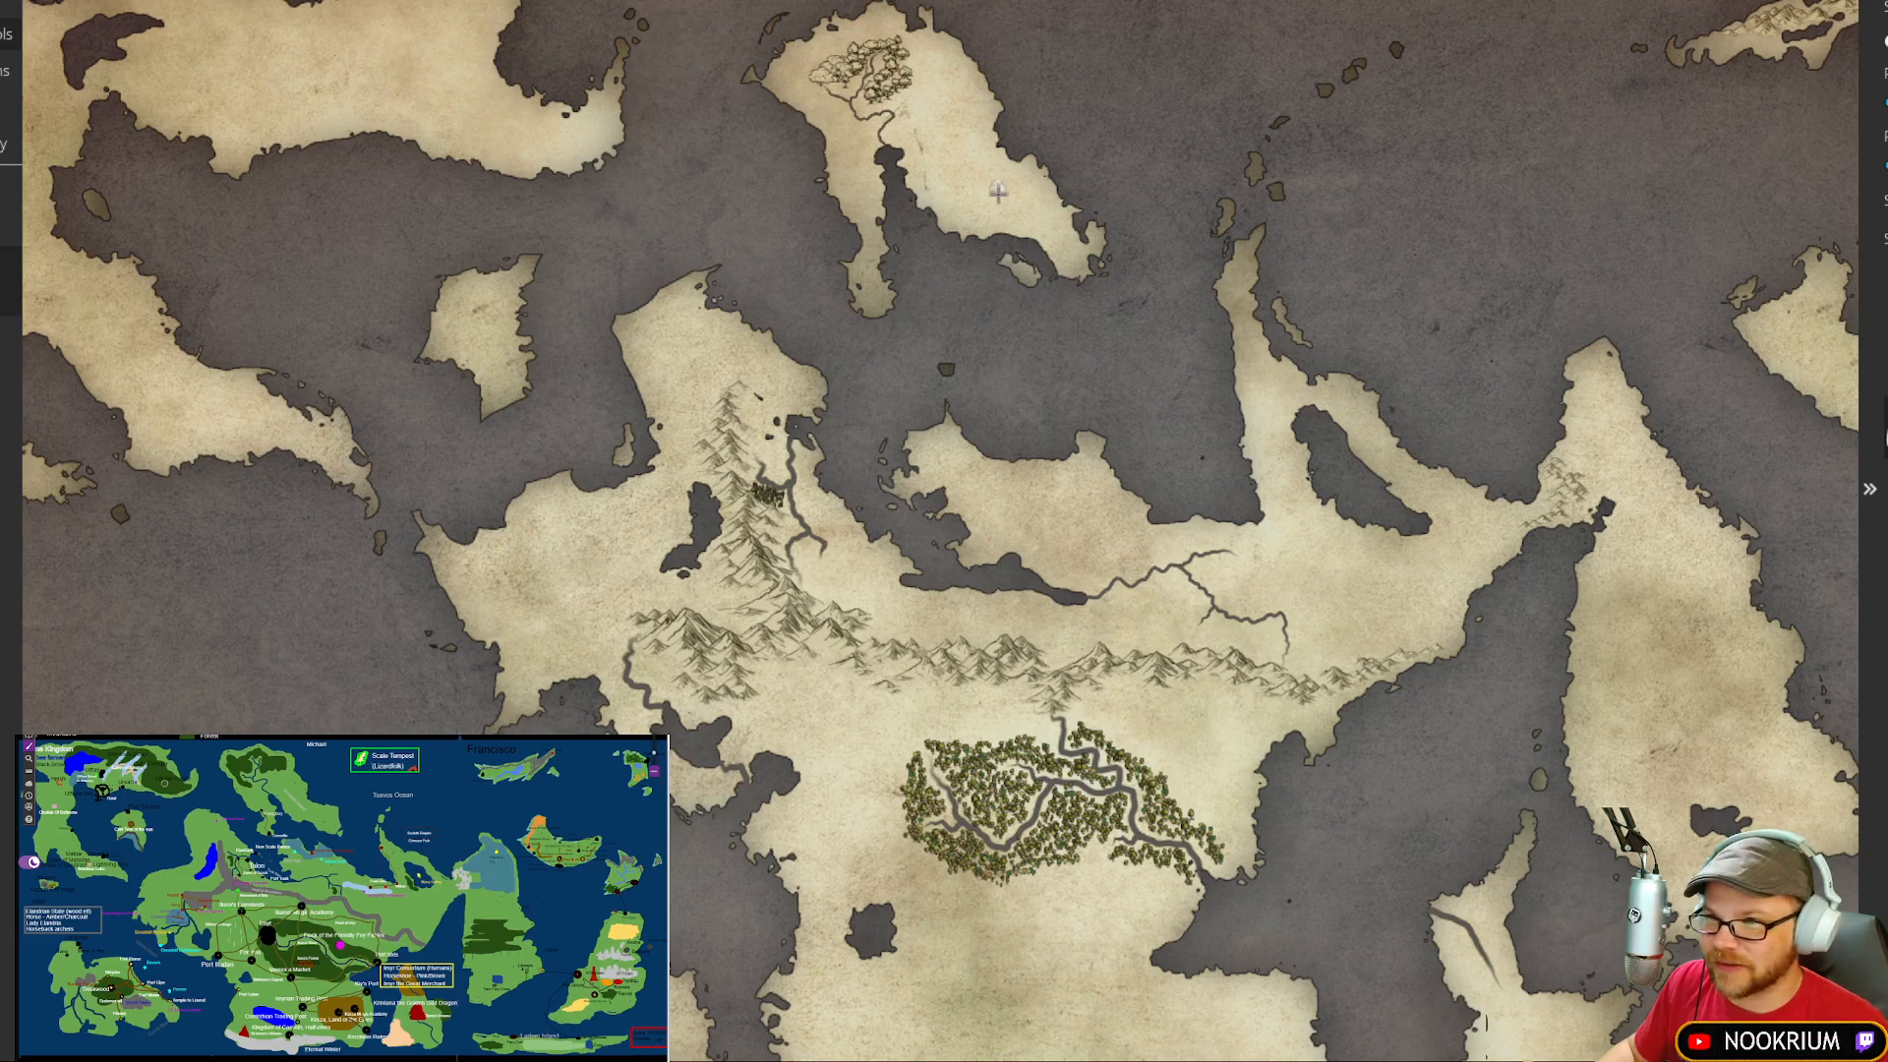
pyautogui.hotkey('ctrl', 'z')
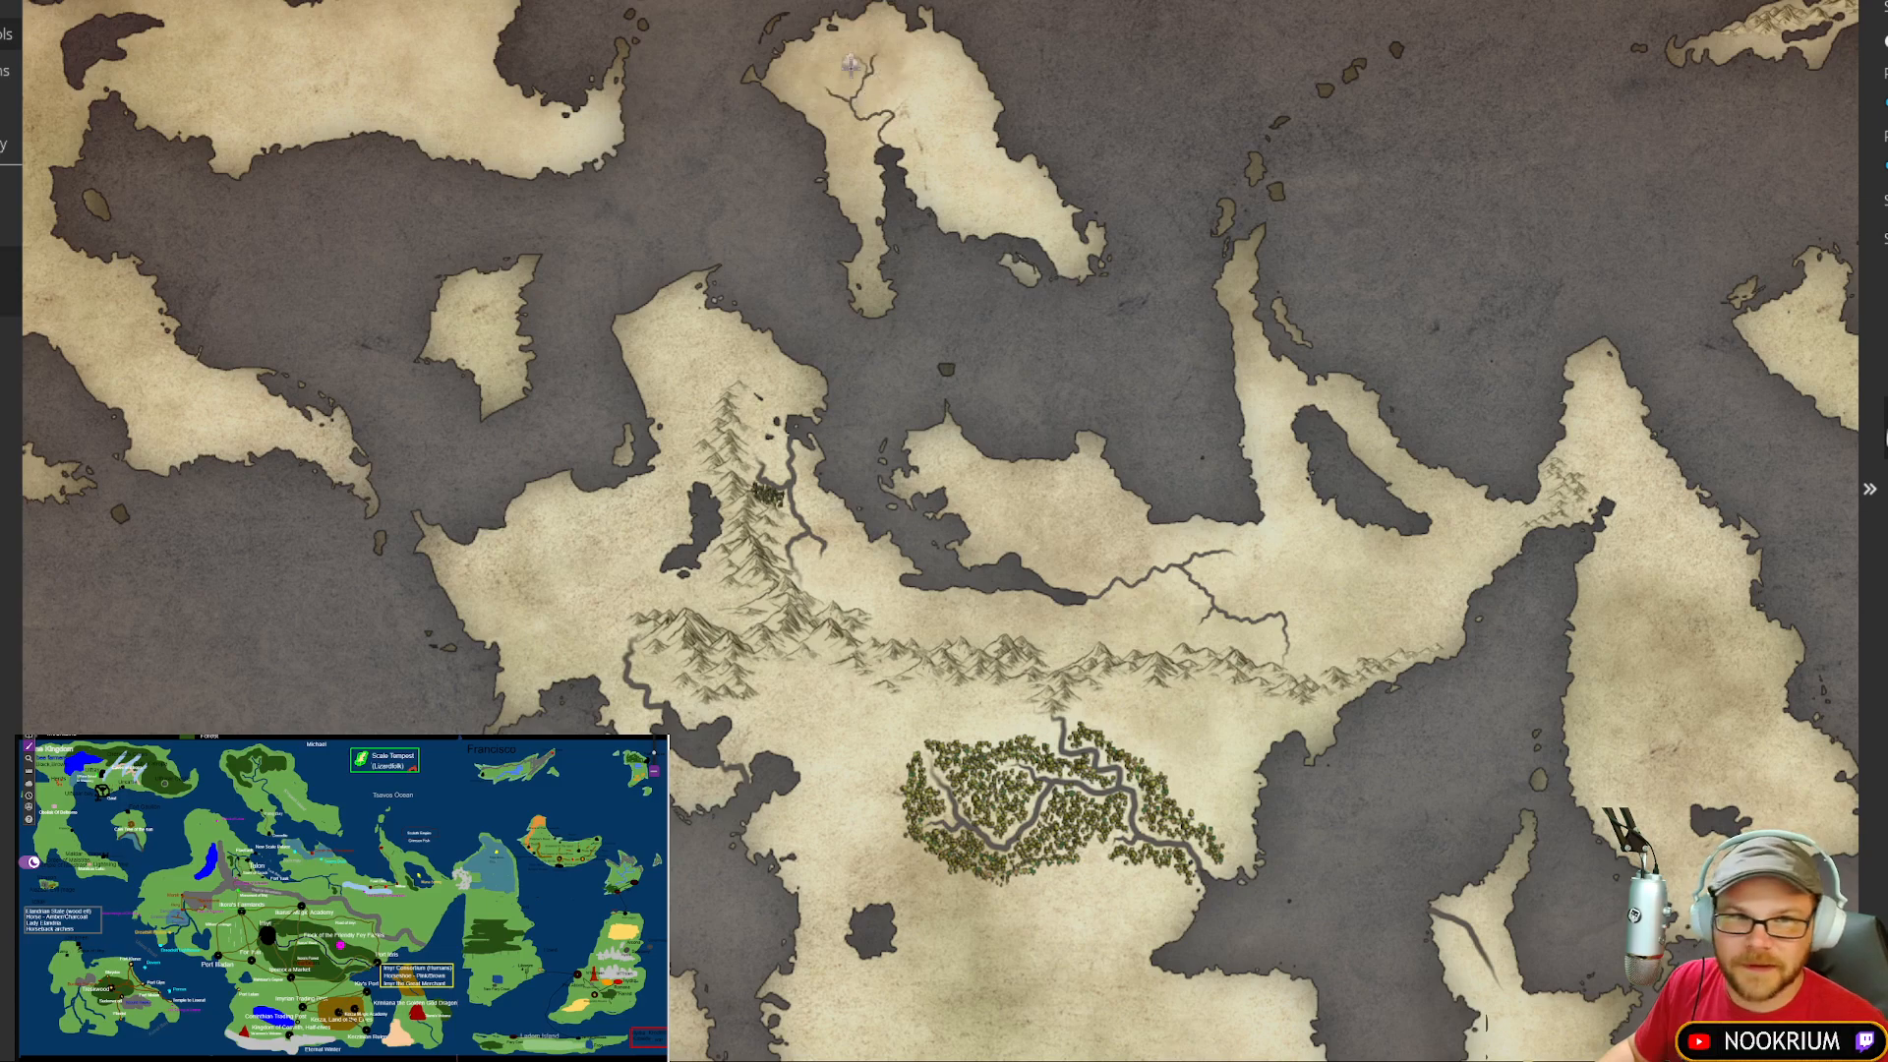
# Step: Scatter pine trees around the river's upper branches and across the northern part of the northern island
pyautogui.scroll(5, 836, 30)
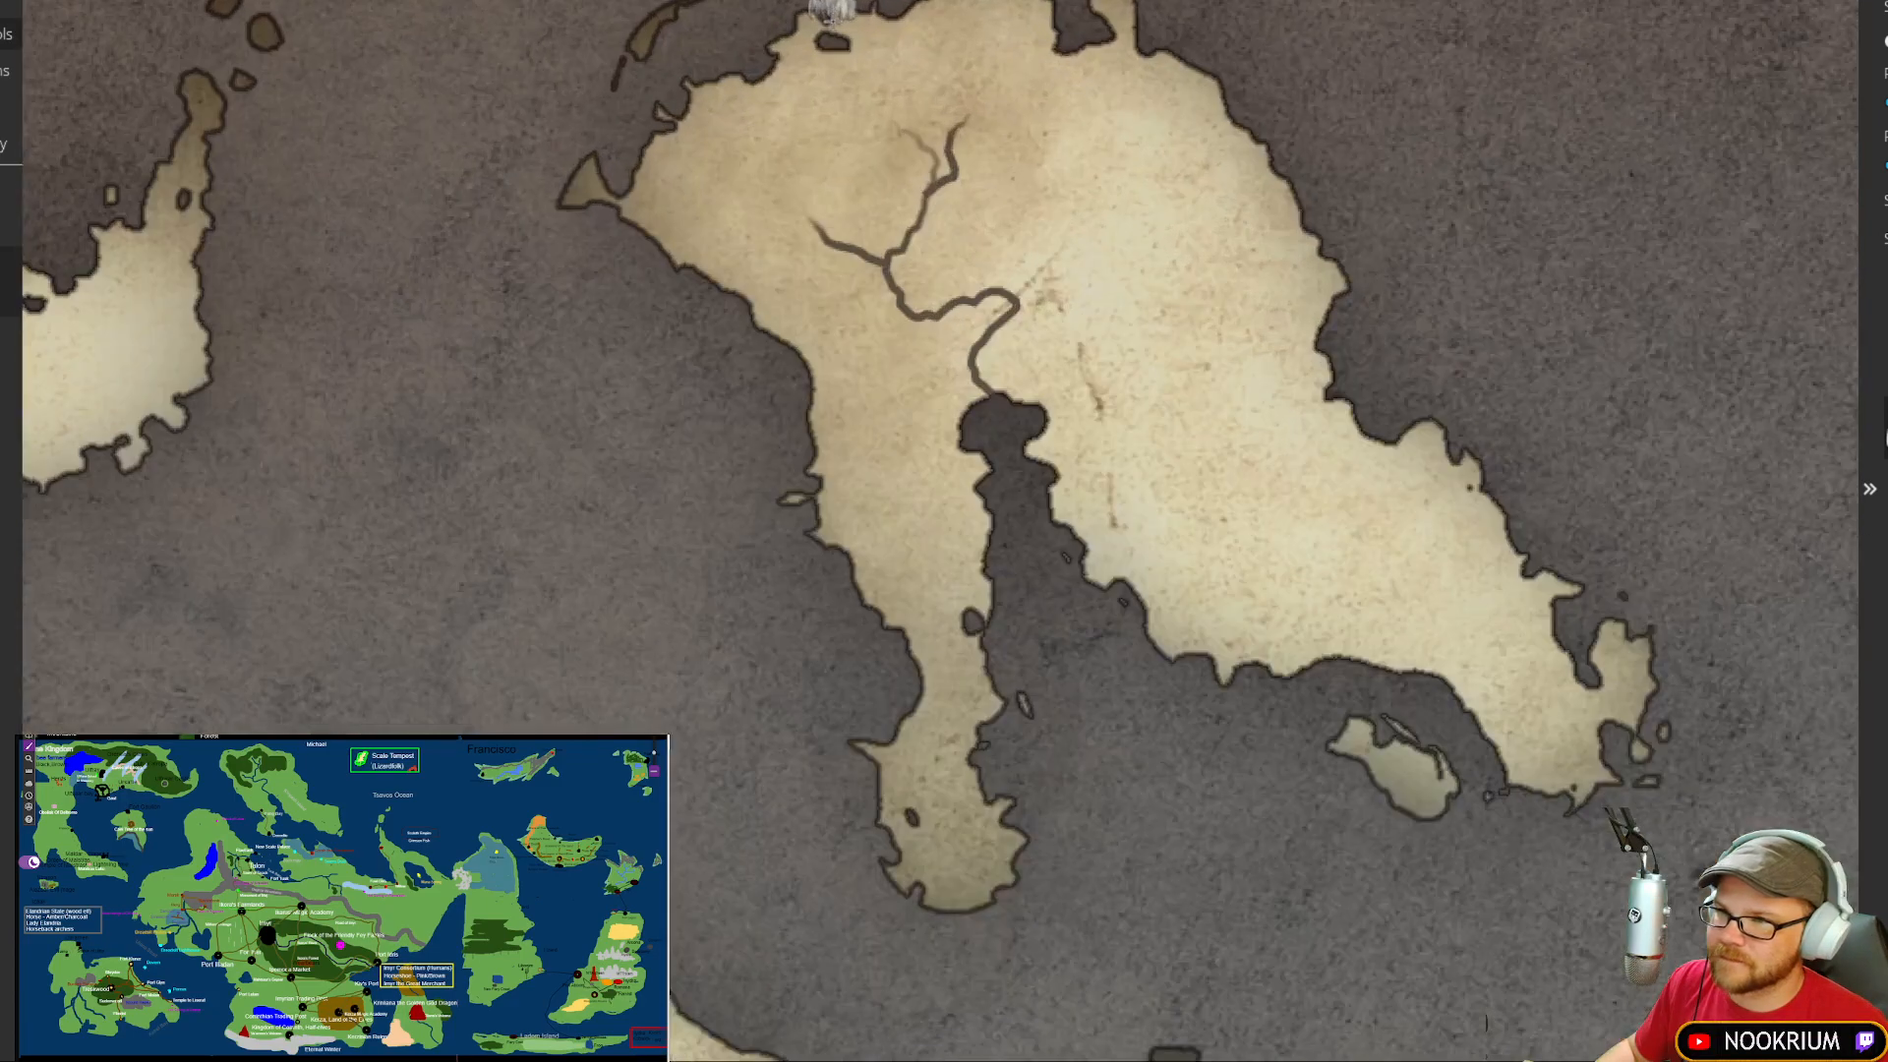
pyautogui.scroll(-5, 1036, 148)
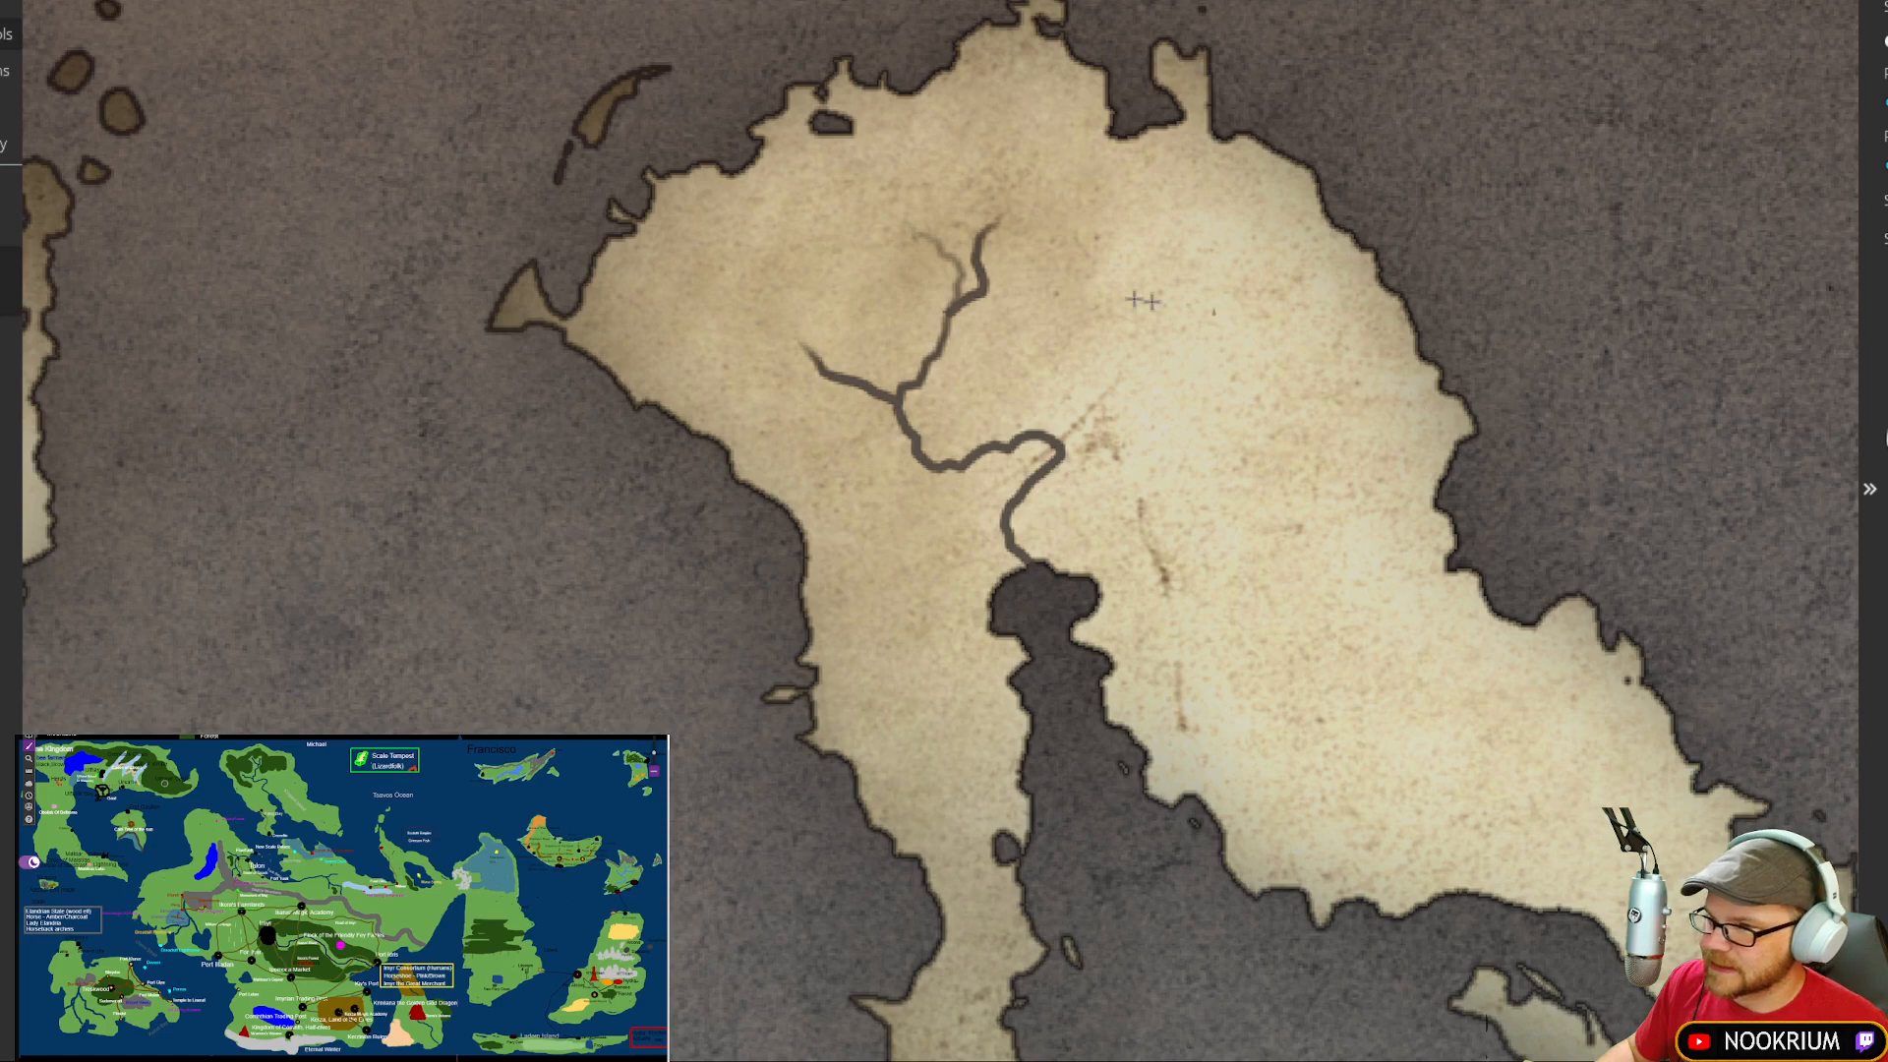
pyautogui.scroll(3, 886, 273)
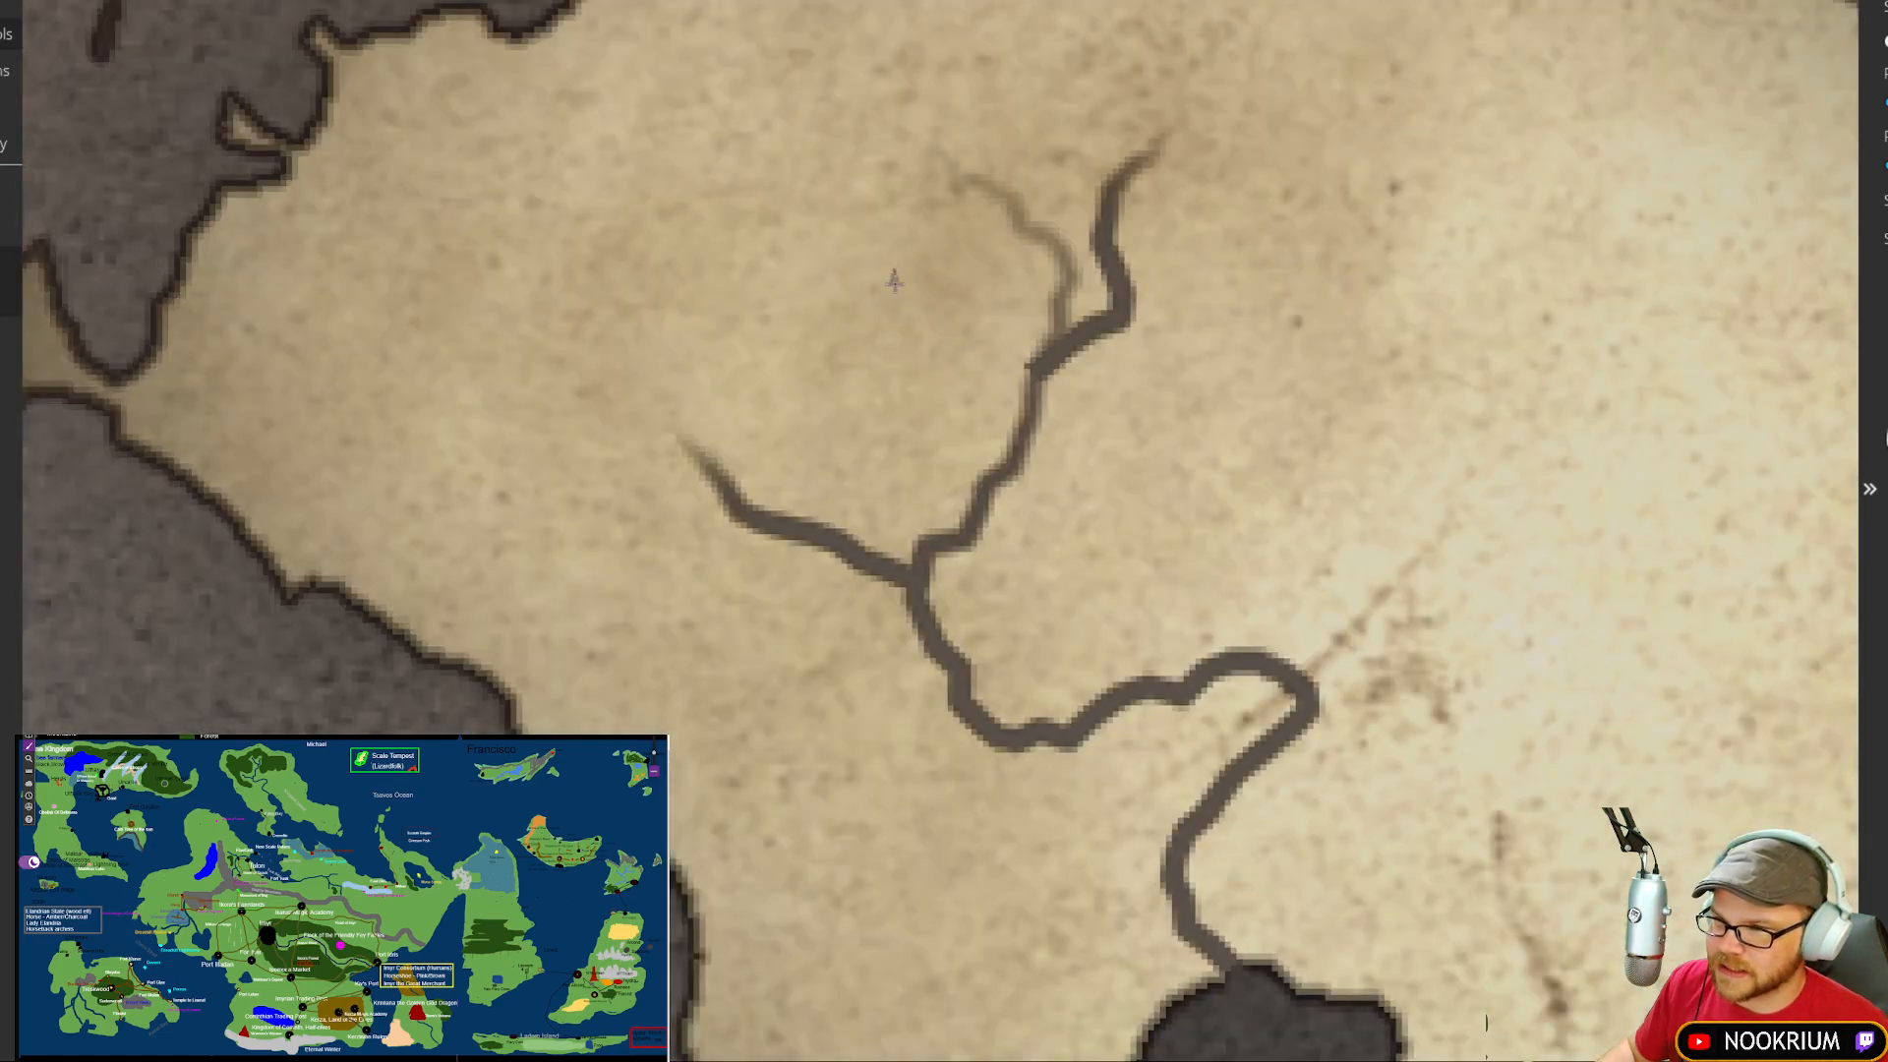
pyautogui.scroll(8, 950, 341)
pyautogui.moveTo(949, 341); pyautogui.dragTo(847, 331)
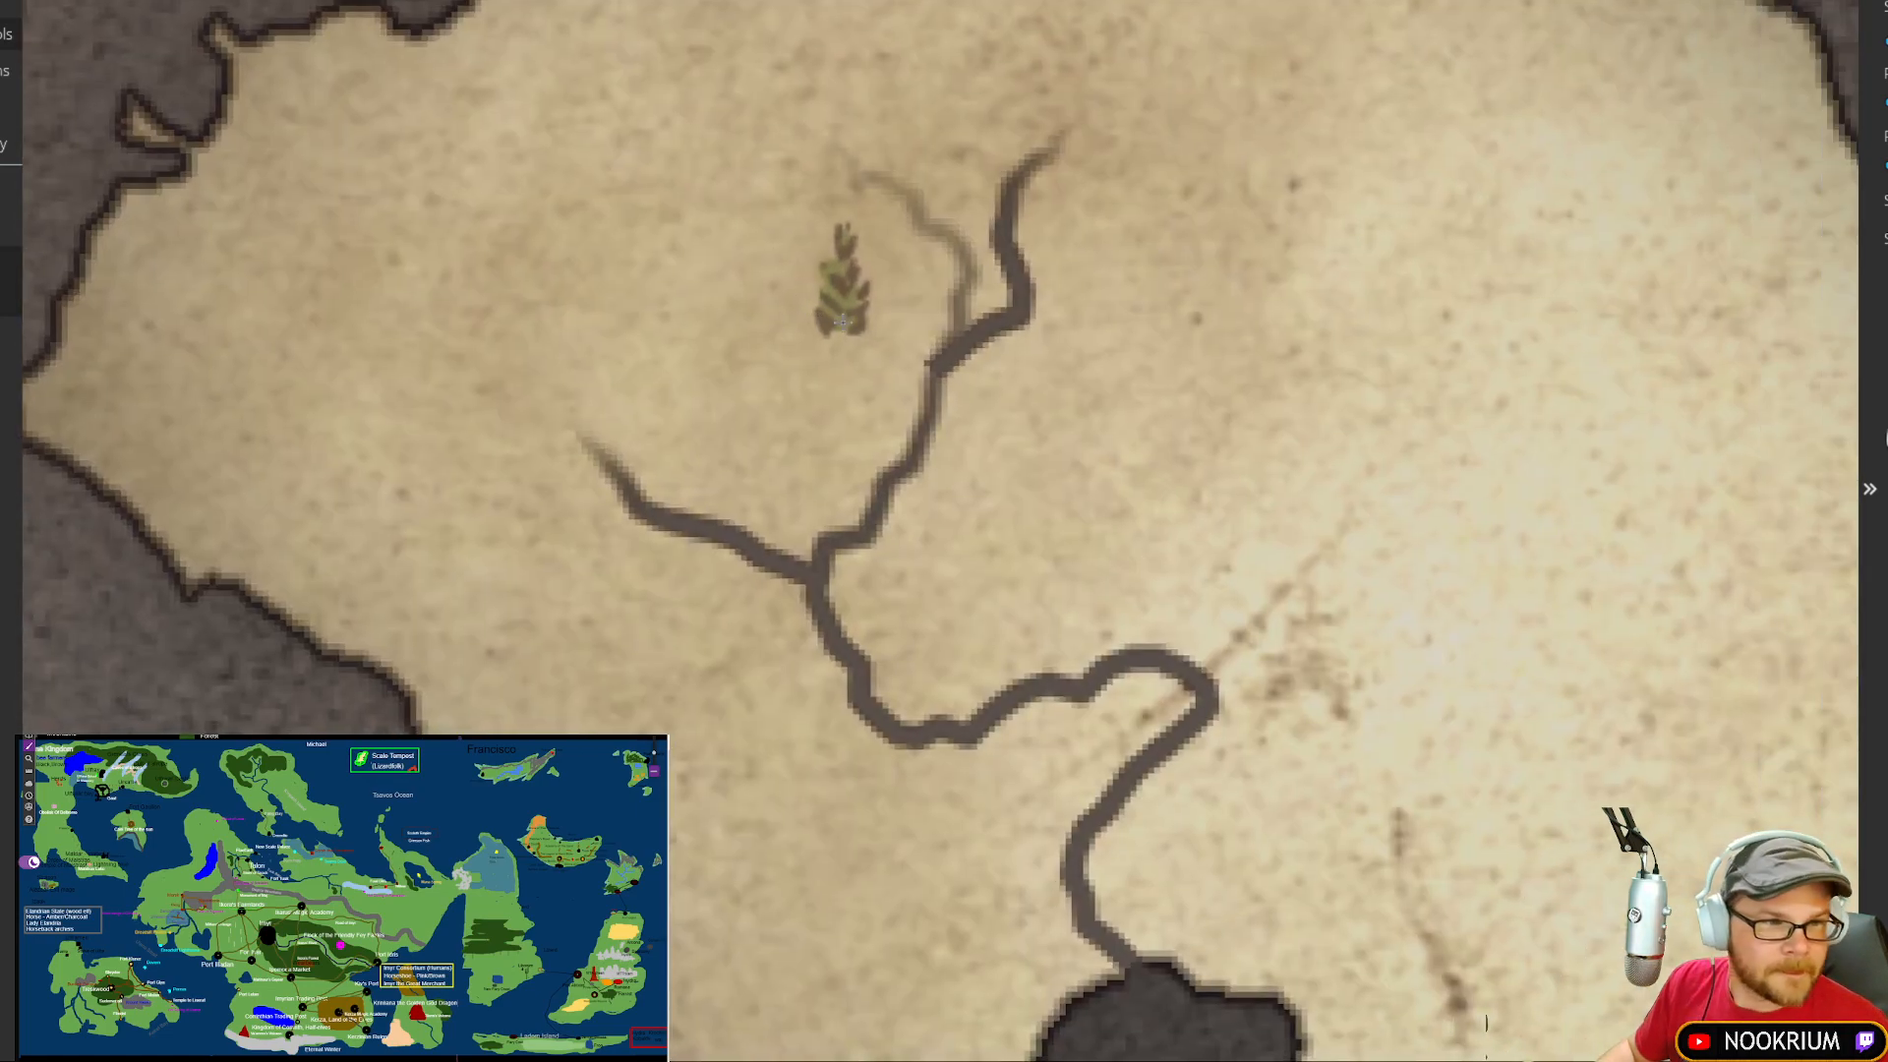
pyautogui.scroll(-2, 843, 322)
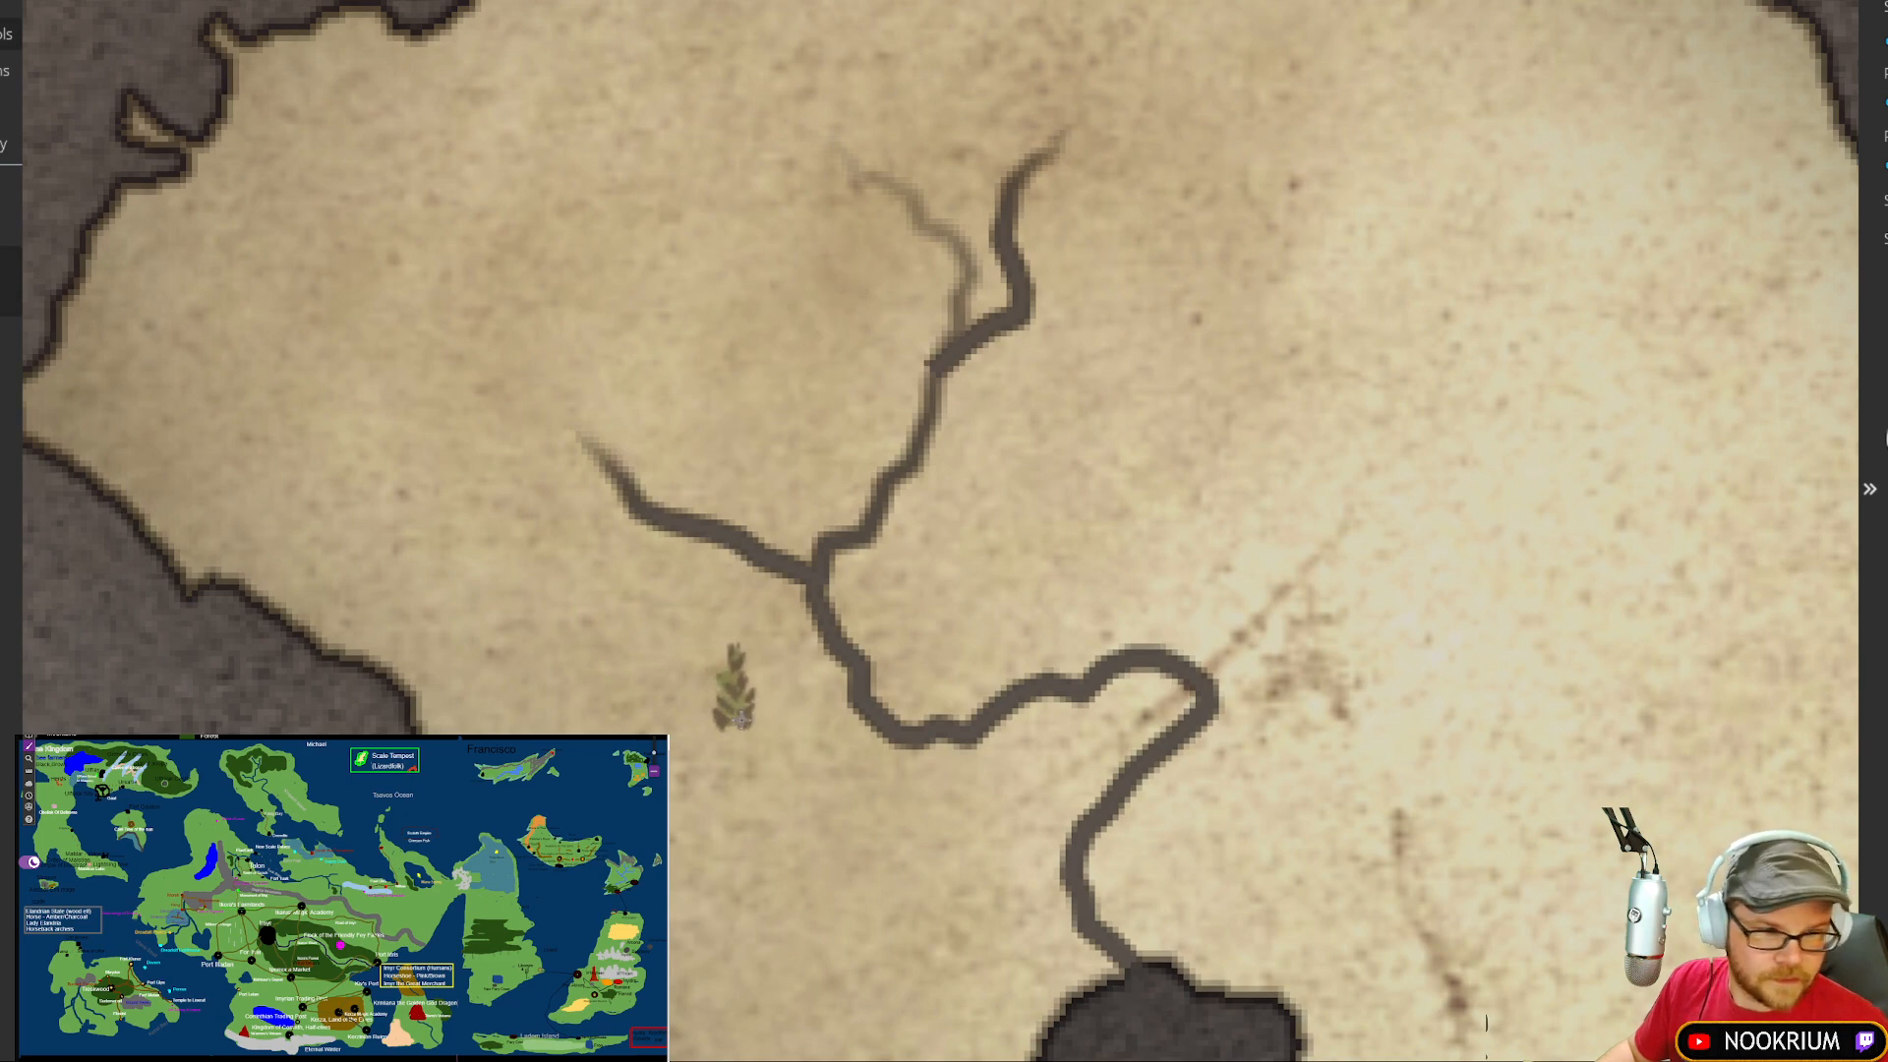
pyautogui.moveTo(740, 701)
pyautogui.mouseDown()
pyautogui.moveTo(609, 551)
pyautogui.moveTo(393, 383)
pyautogui.moveTo(246, 148)
pyautogui.moveTo(747, 246)
pyautogui.moveTo(757, 403)
pyautogui.moveTo(885, 99)
pyautogui.moveTo(1210, 197)
pyautogui.moveTo(1098, 478)
pyautogui.moveTo(1269, 256)
pyautogui.moveTo(1505, 137)
pyautogui.moveTo(1593, 49)
pyautogui.moveTo(1648, 320)
pyautogui.moveTo(984, 50)
pyautogui.moveTo(551, 98)
pyautogui.moveTo(394, 226)
pyautogui.moveTo(214, 459)
pyautogui.mouseUp()
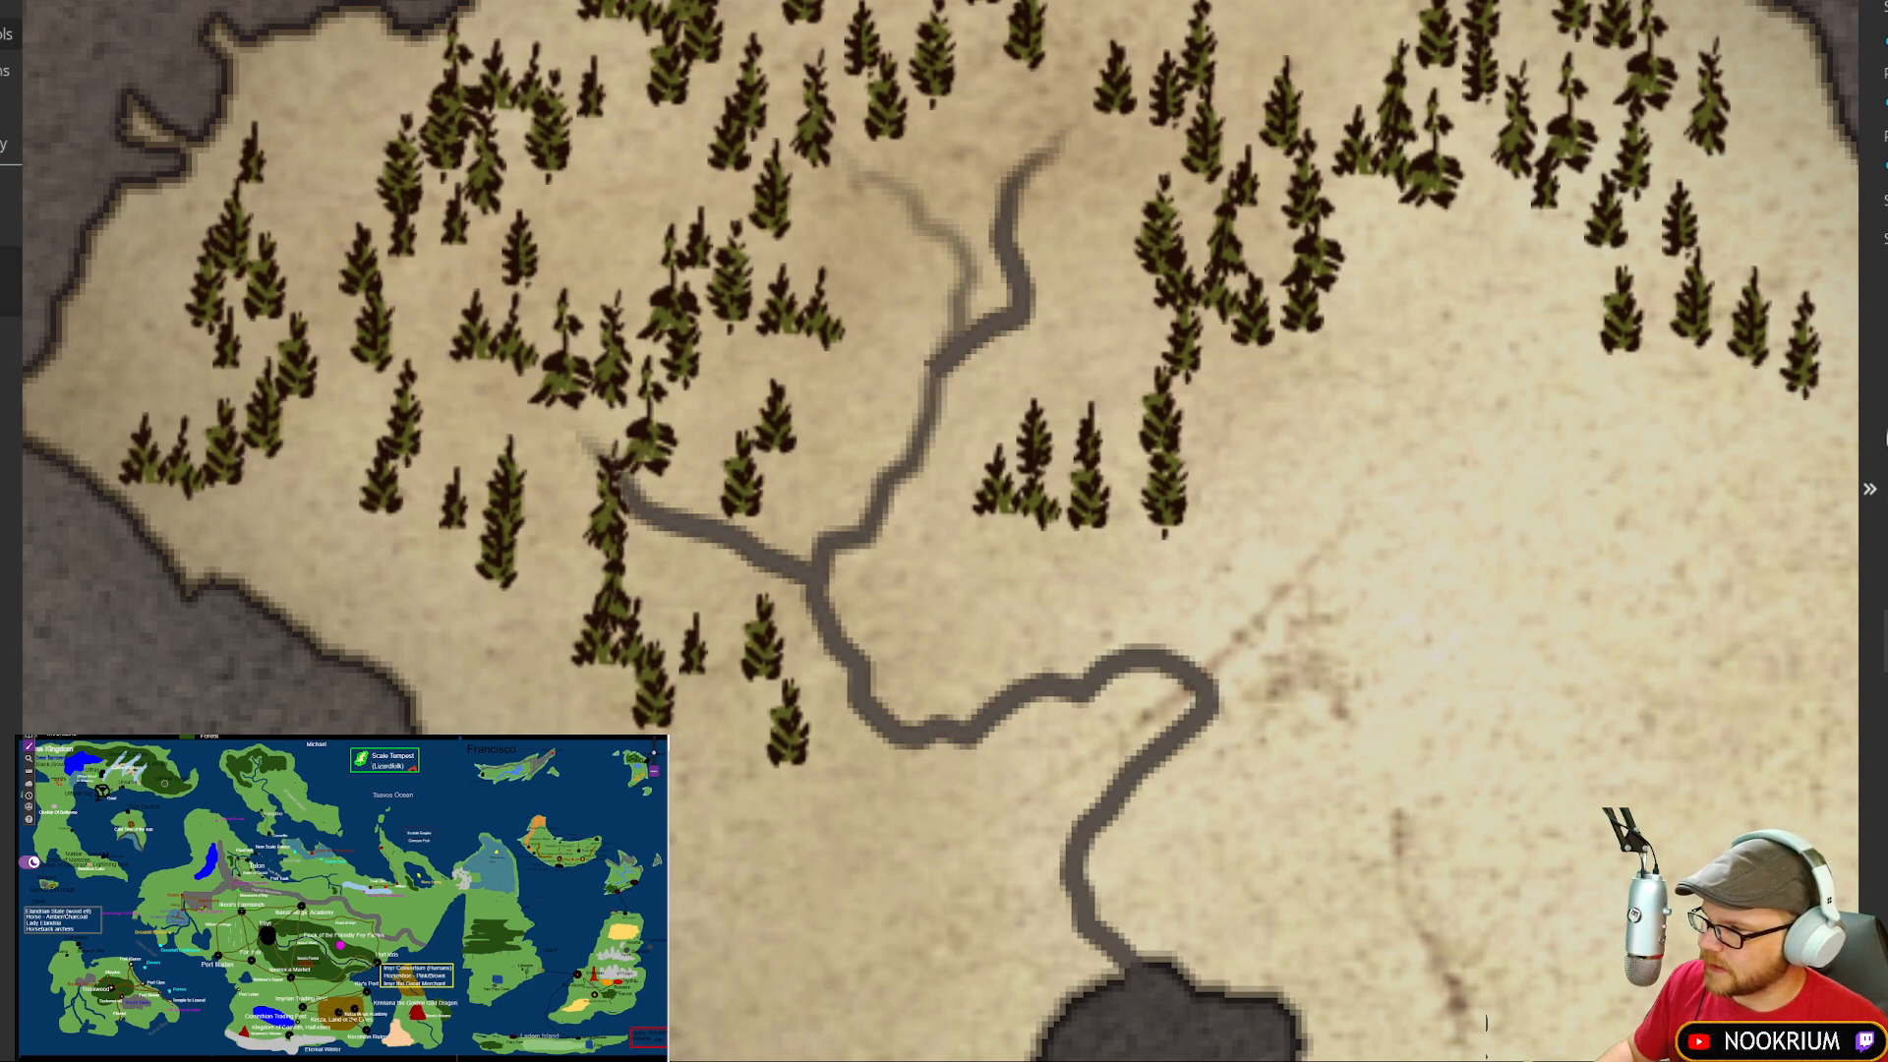
# Step: Mix small and large olive leafy trees among the pines across the northern island's forest
pyautogui.moveTo(1237, 280)
pyautogui.mouseDown()
pyautogui.moveTo(1204, 345)
pyautogui.moveTo(1173, 258)
pyautogui.moveTo(1254, 162)
pyautogui.moveTo(1456, 93)
pyautogui.moveTo(1367, 267)
pyautogui.moveTo(1394, 139)
pyautogui.moveTo(1759, 272)
pyautogui.moveTo(1723, 321)
pyautogui.moveTo(1419, 216)
pyautogui.moveTo(1321, 224)
pyautogui.moveTo(1081, 74)
pyautogui.mouseUp()
pyautogui.moveTo(669, 162)
pyautogui.mouseDown()
pyautogui.moveTo(569, 129)
pyautogui.moveTo(610, 226)
pyautogui.moveTo(826, 256)
pyautogui.moveTo(777, 403)
pyautogui.moveTo(984, 123)
pyautogui.moveTo(816, 40)
pyautogui.moveTo(531, 211)
pyautogui.moveTo(197, 325)
pyautogui.moveTo(419, 529)
pyautogui.moveTo(688, 728)
pyautogui.moveTo(738, 733)
pyautogui.mouseUp()
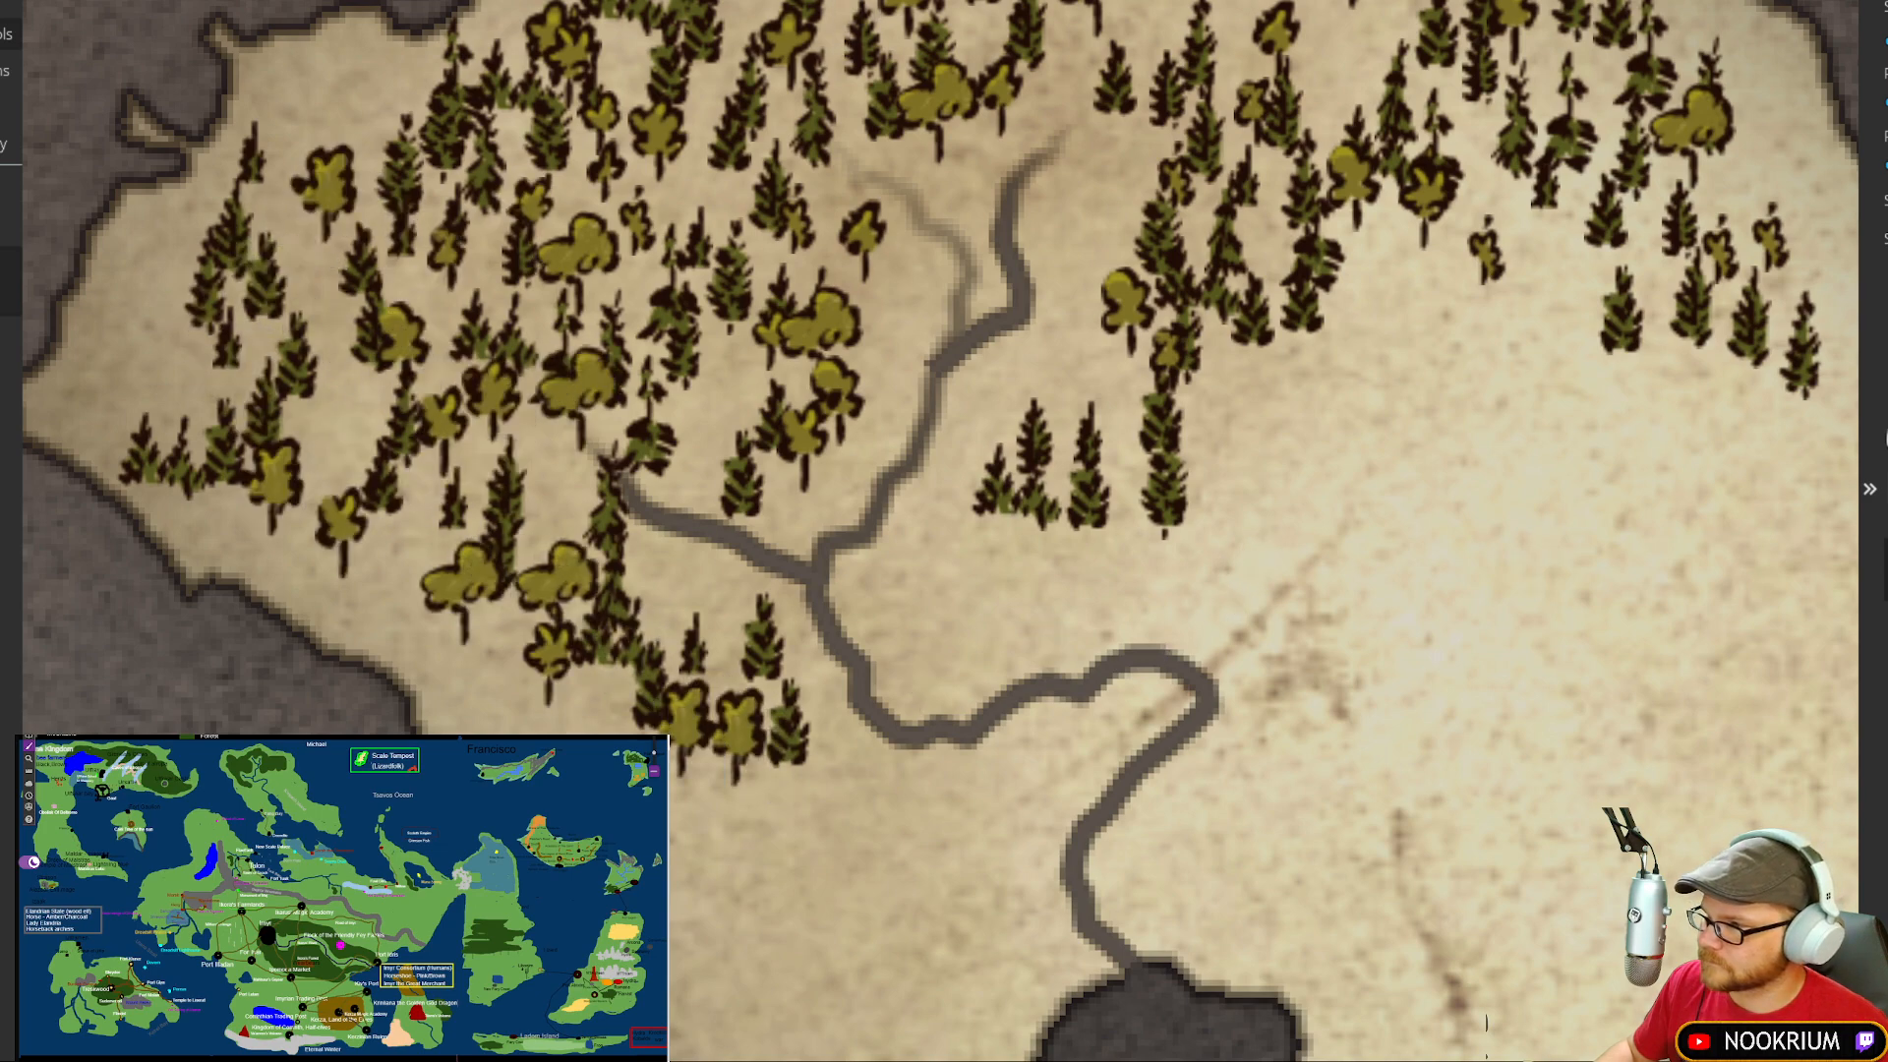
pyautogui.moveTo(1111, 157)
pyautogui.mouseDown()
pyautogui.moveTo(1060, 430)
pyautogui.moveTo(865, 295)
pyautogui.moveTo(757, 314)
pyautogui.moveTo(649, 197)
pyautogui.moveTo(379, 287)
pyautogui.moveTo(463, 511)
pyautogui.moveTo(491, 334)
pyautogui.moveTo(443, 354)
pyautogui.moveTo(560, 104)
pyautogui.moveTo(694, 89)
pyautogui.moveTo(787, 29)
pyautogui.moveTo(1110, 5)
pyautogui.moveTo(1254, 18)
pyautogui.moveTo(1318, 59)
pyautogui.moveTo(1308, 349)
pyautogui.moveTo(1679, 138)
pyautogui.moveTo(1662, 295)
pyautogui.moveTo(1505, 167)
pyautogui.mouseUp()
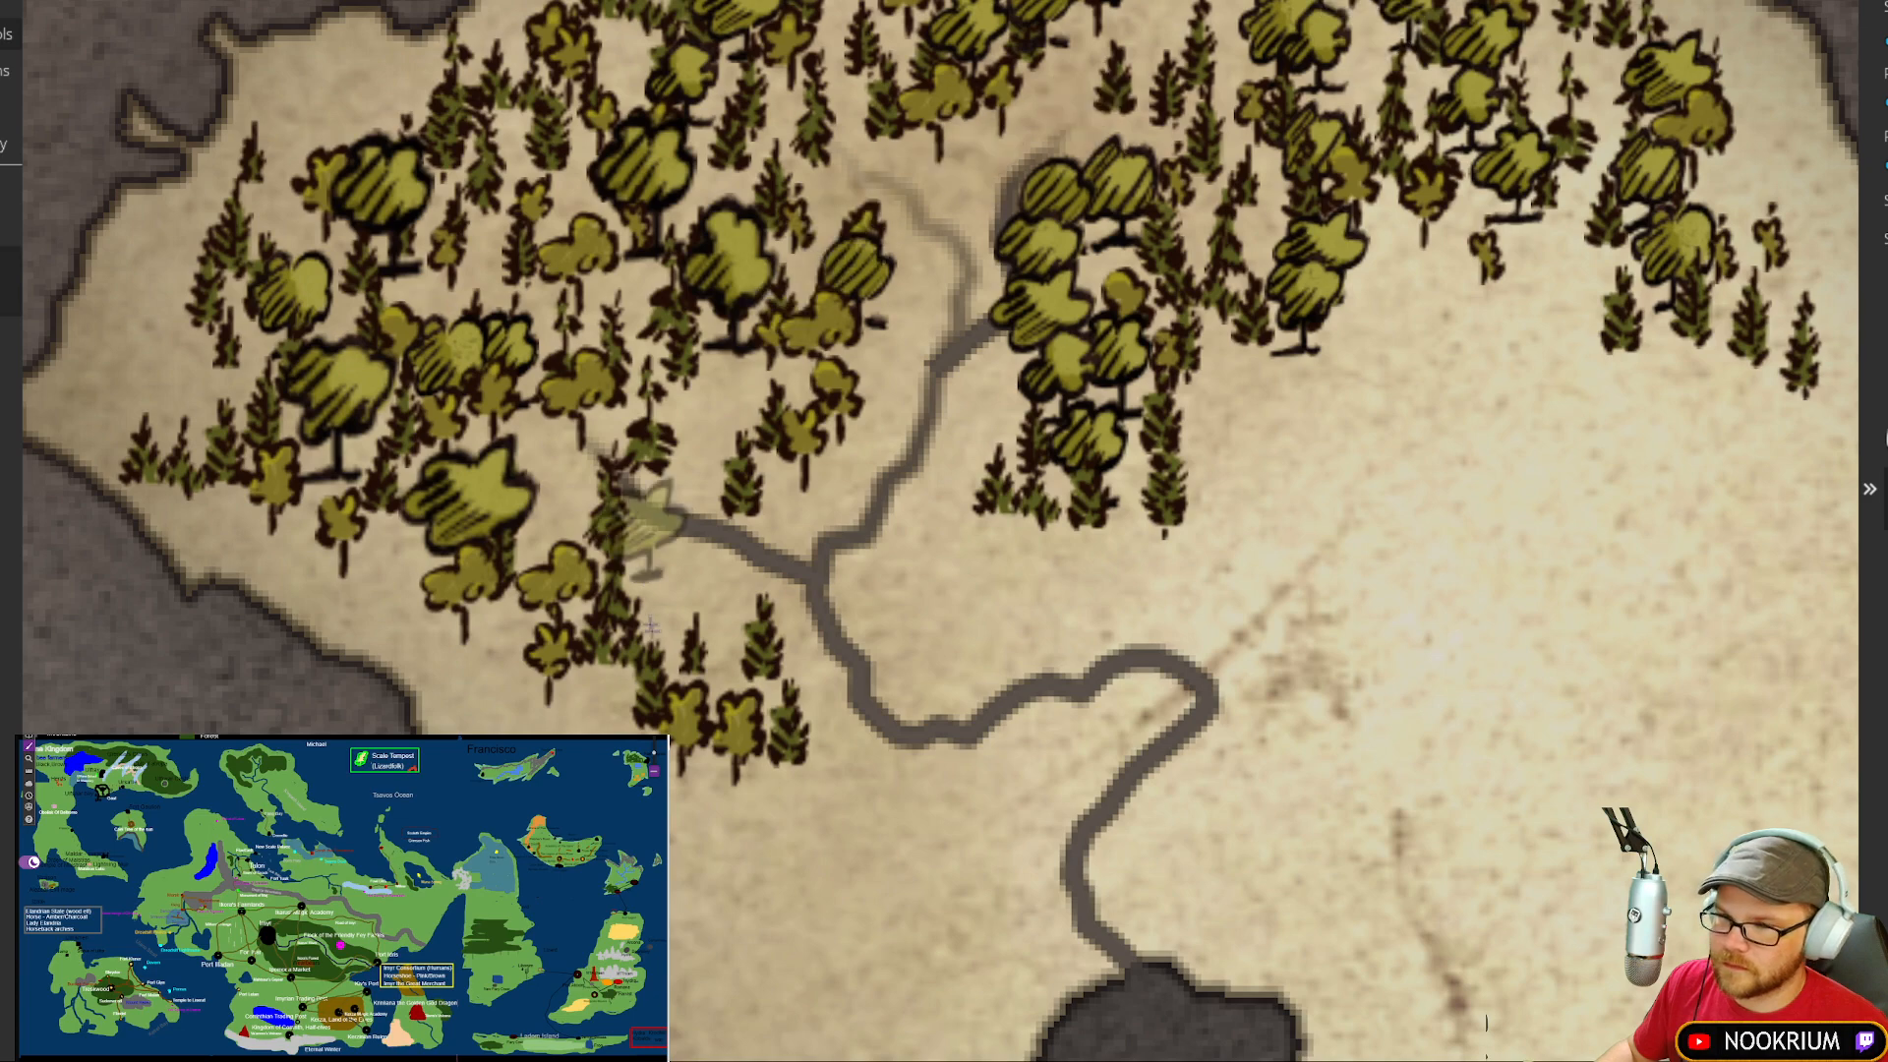
pyautogui.moveTo(644, 536)
pyautogui.mouseDown()
pyautogui.moveTo(677, 744)
pyautogui.moveTo(300, 496)
pyautogui.moveTo(210, 387)
pyautogui.mouseUp()
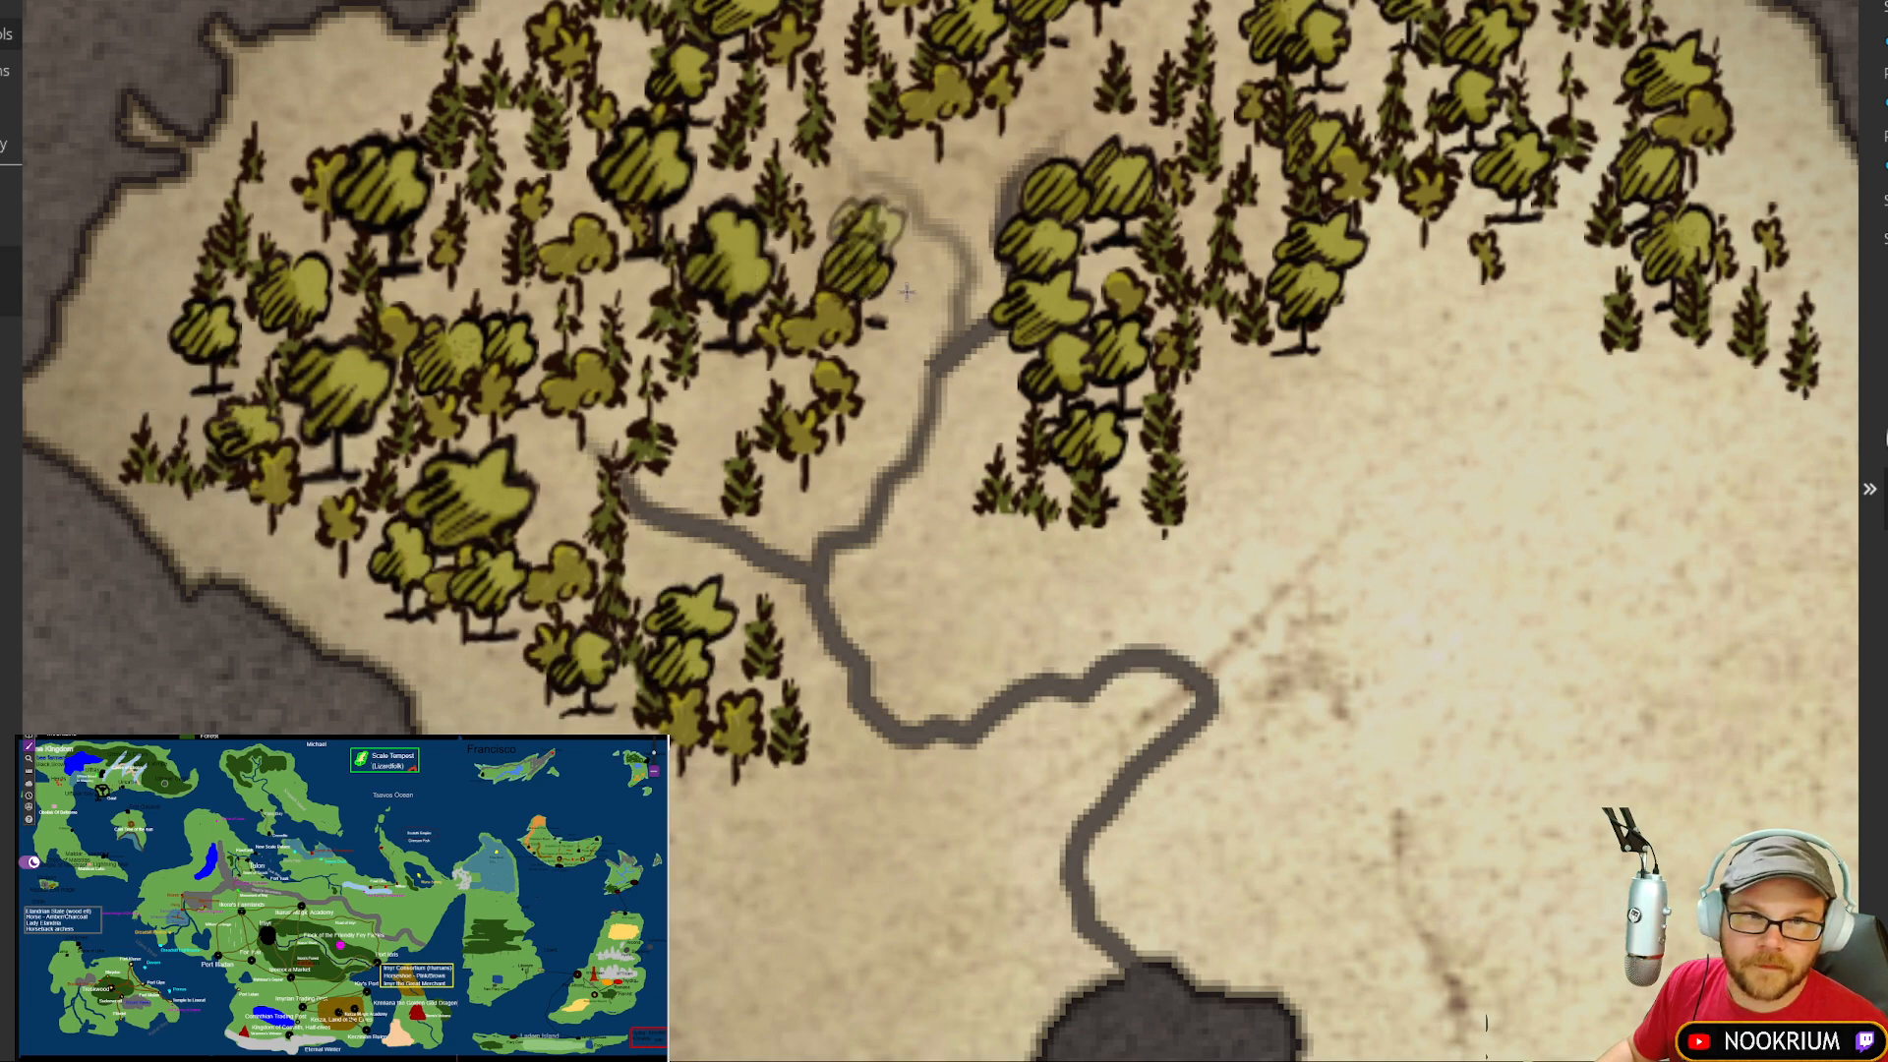
pyautogui.scroll(-5, 909, 287)
pyautogui.moveTo(1134, 570); pyautogui.dragTo(1025, 532)
pyautogui.click(835, 125)
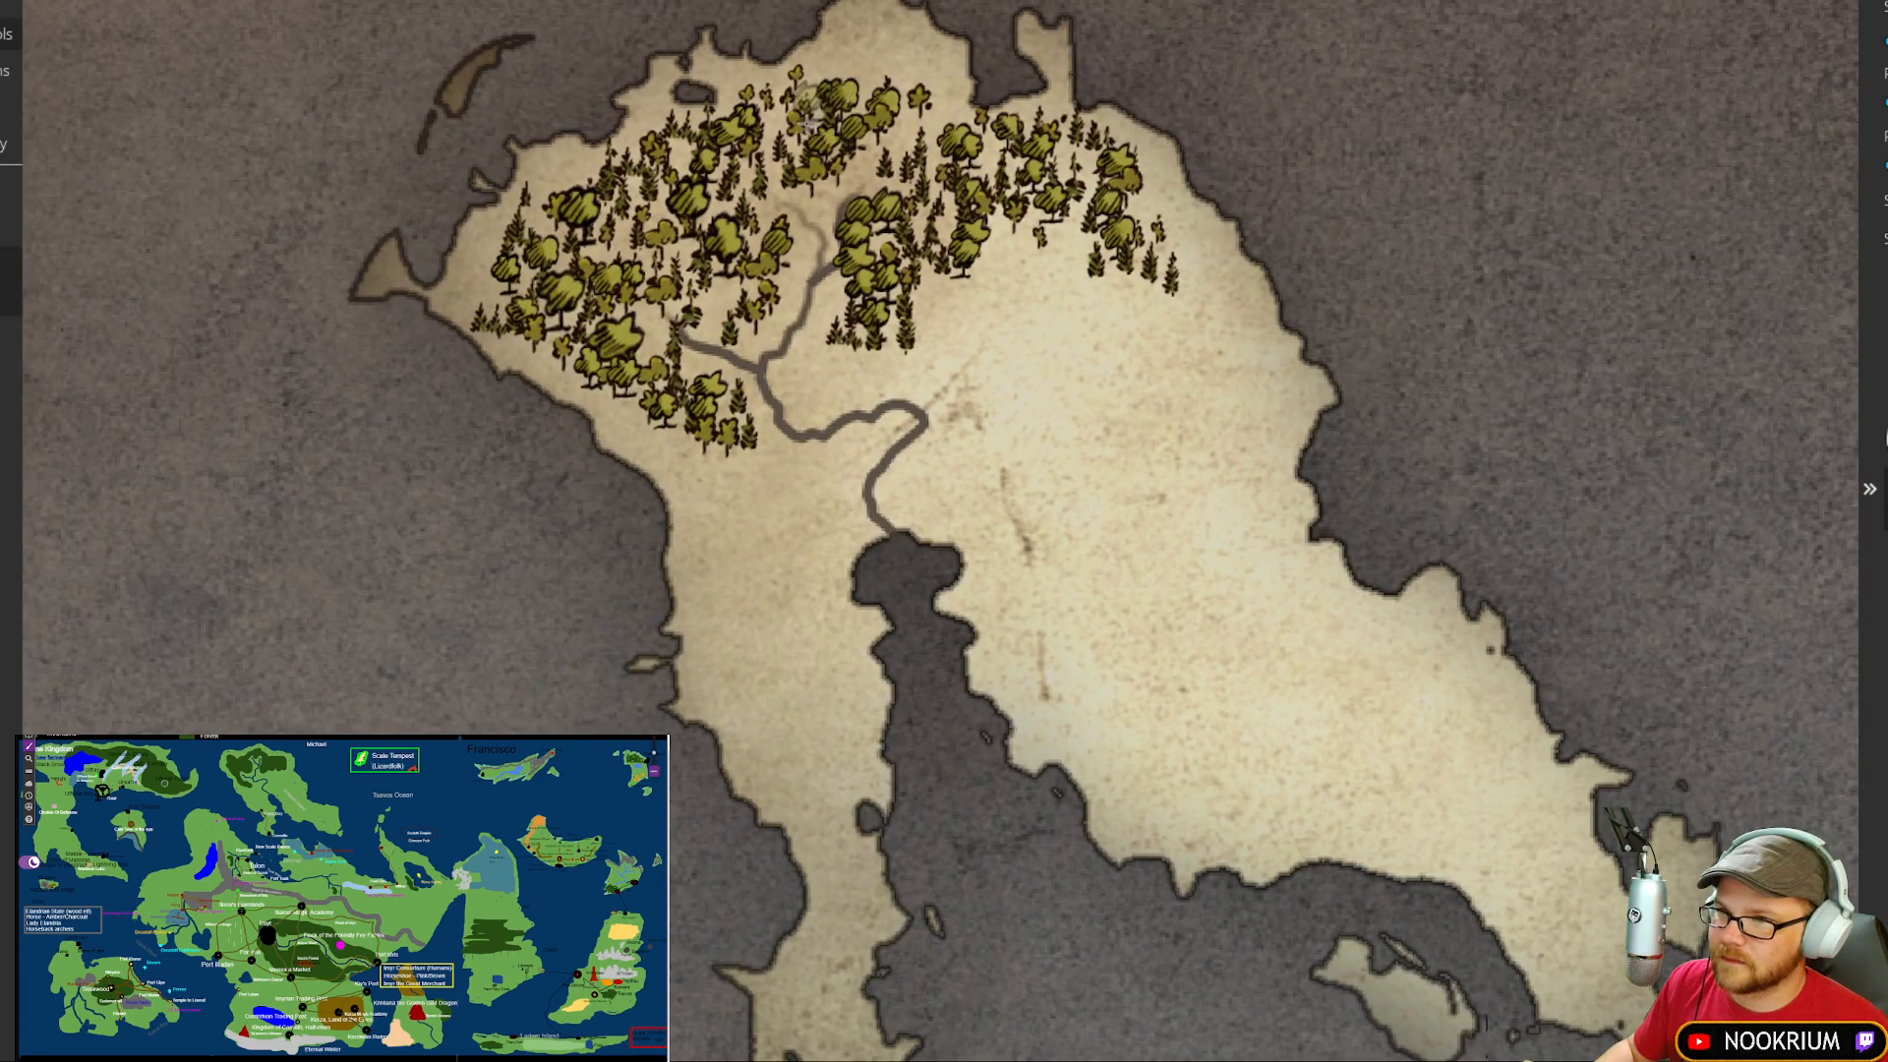
pyautogui.click(807, 126)
# Step: Paint a dense cluster of olive leafy trees between the two mountain groups on the southwestern island
pyautogui.moveTo(1169, 457); pyautogui.dragTo(1039, 310)
pyautogui.scroll(-4, 1039, 308)
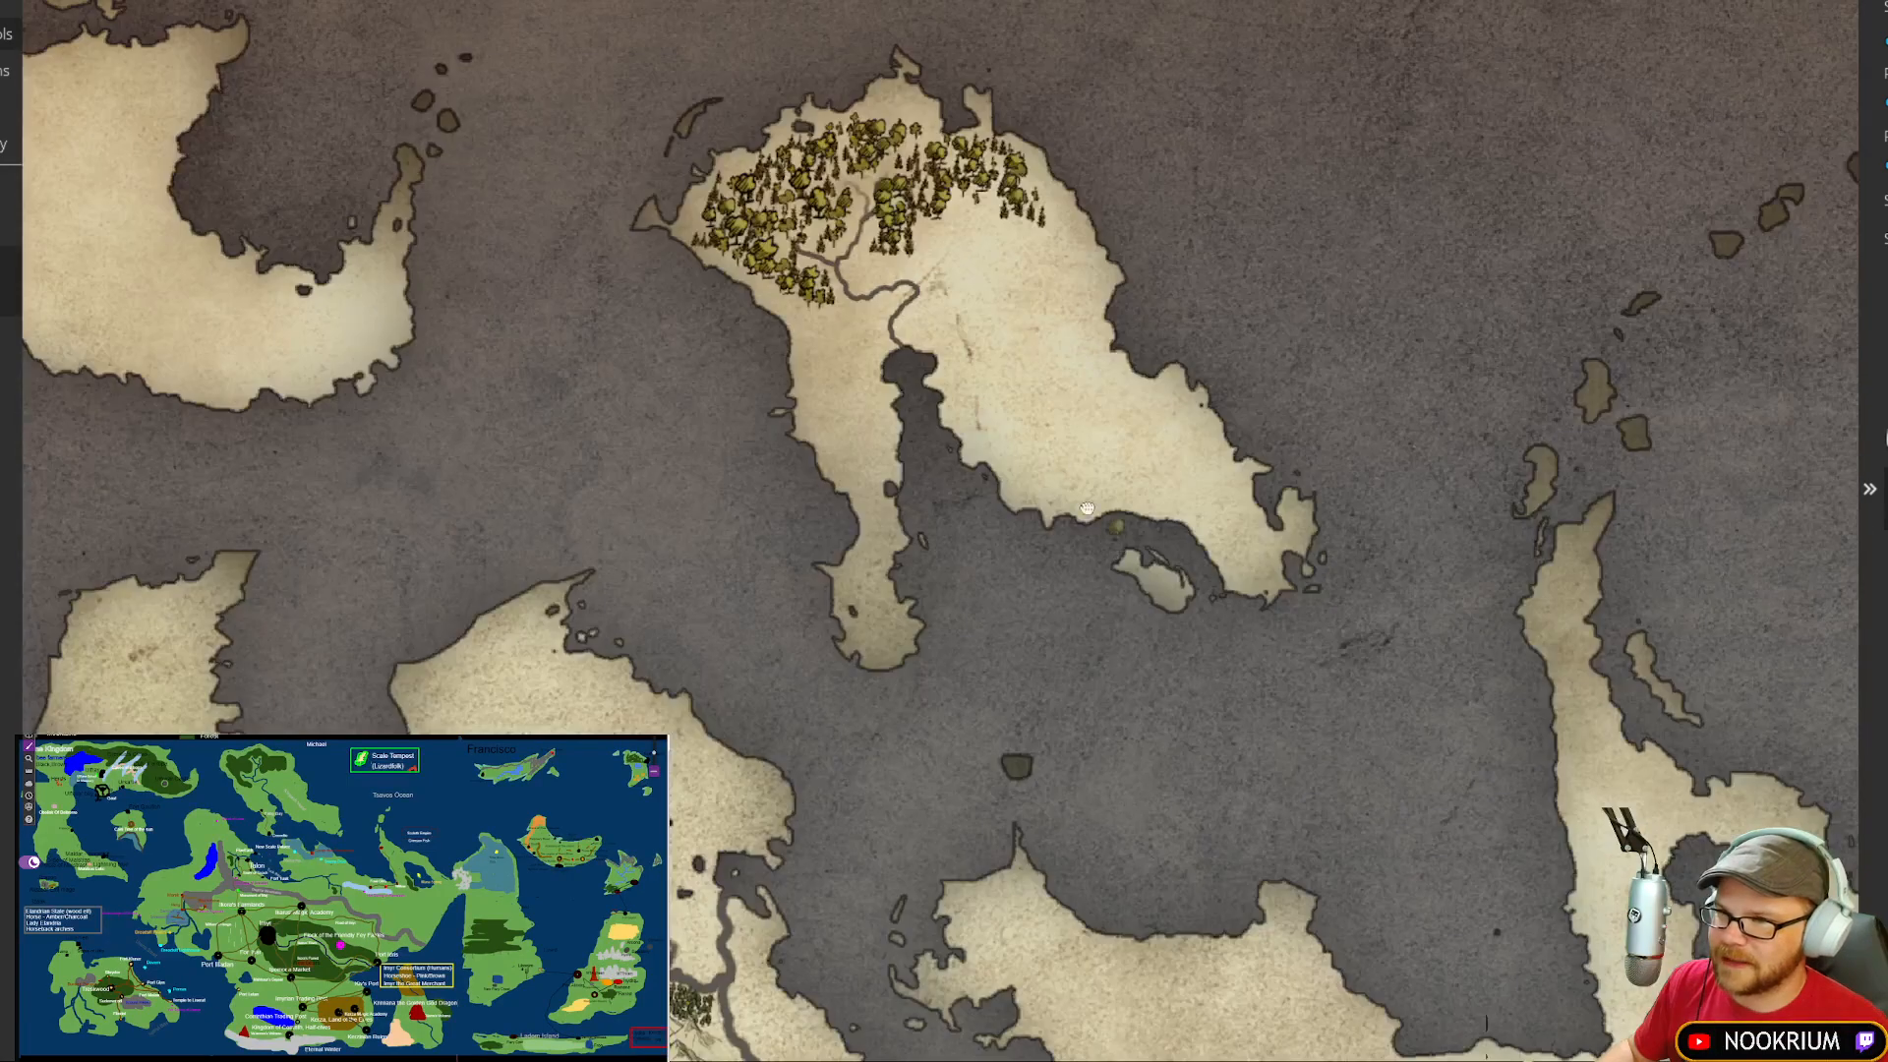
pyautogui.moveTo(1043, 404); pyautogui.dragTo(926, 204)
pyautogui.scroll(-1, 926, 204)
pyautogui.scroll(-3, 992, 320)
pyautogui.moveTo(1066, 555); pyautogui.dragTo(962, 436)
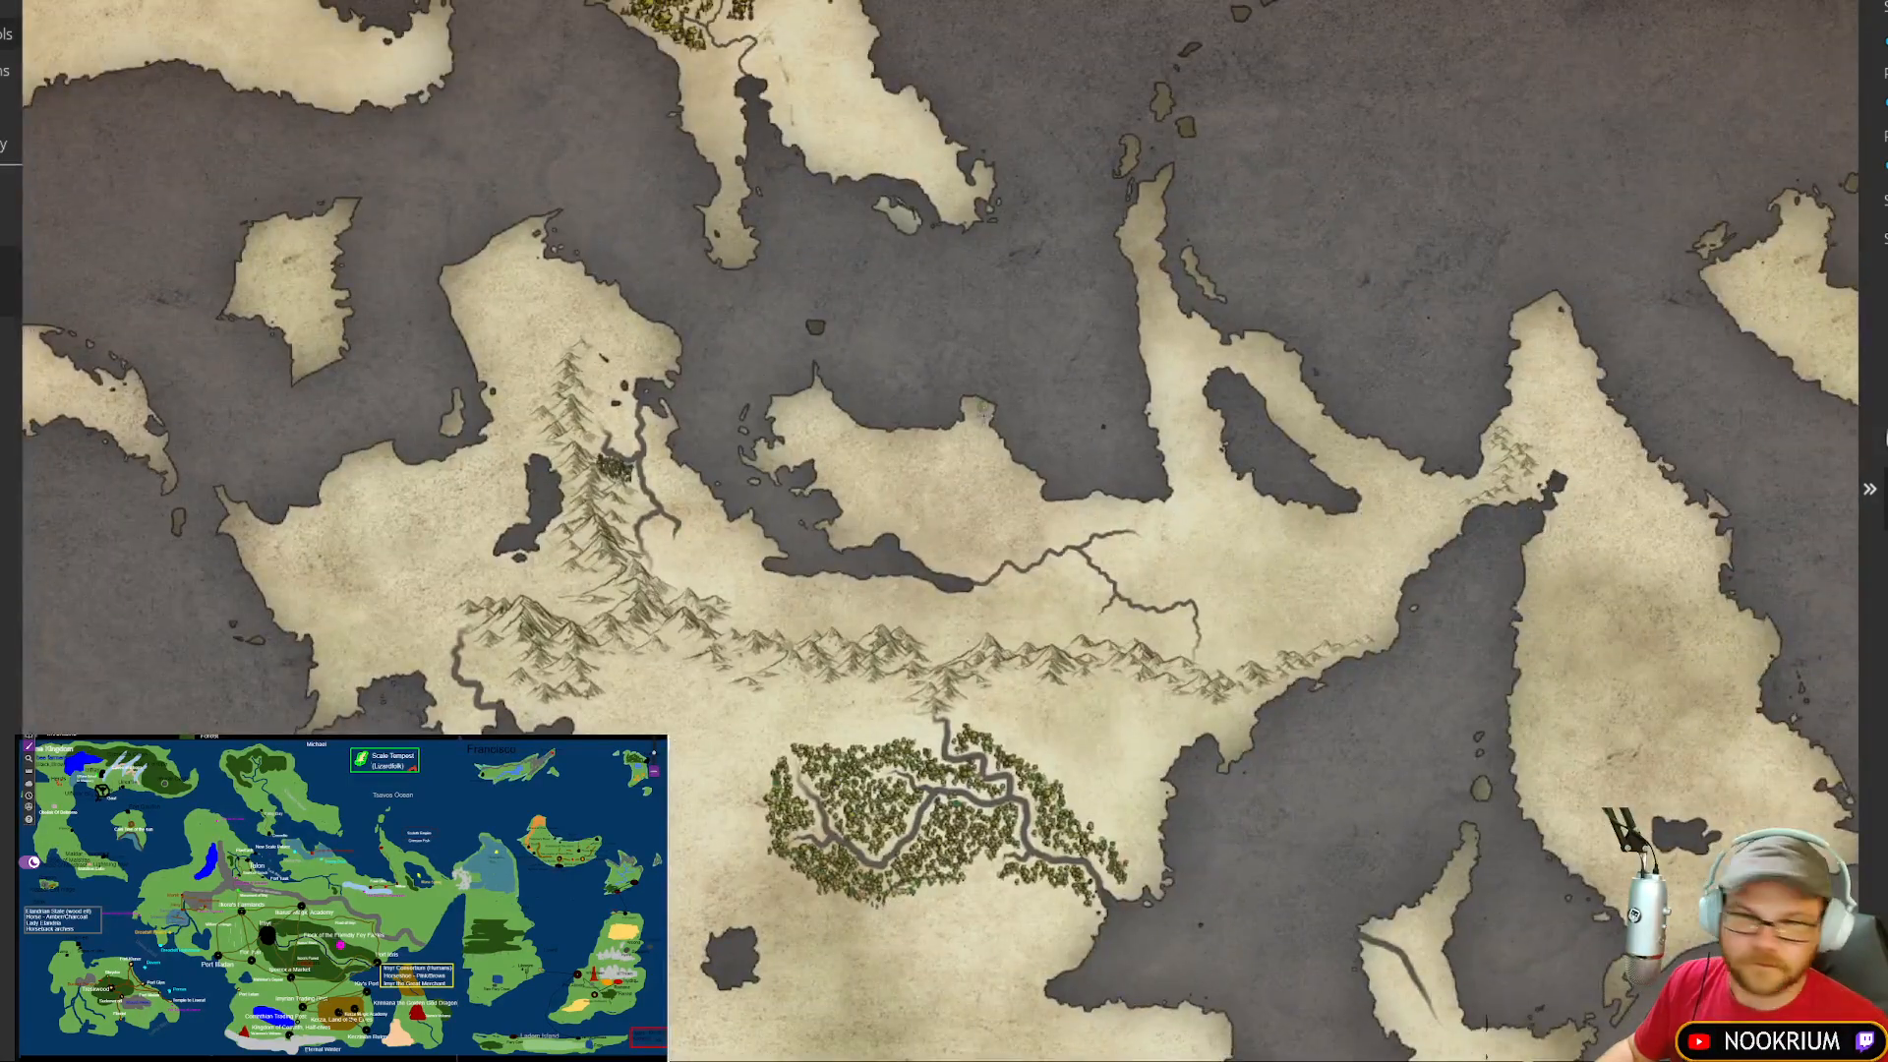
pyautogui.moveTo(717, 414); pyautogui.dragTo(1186, 186)
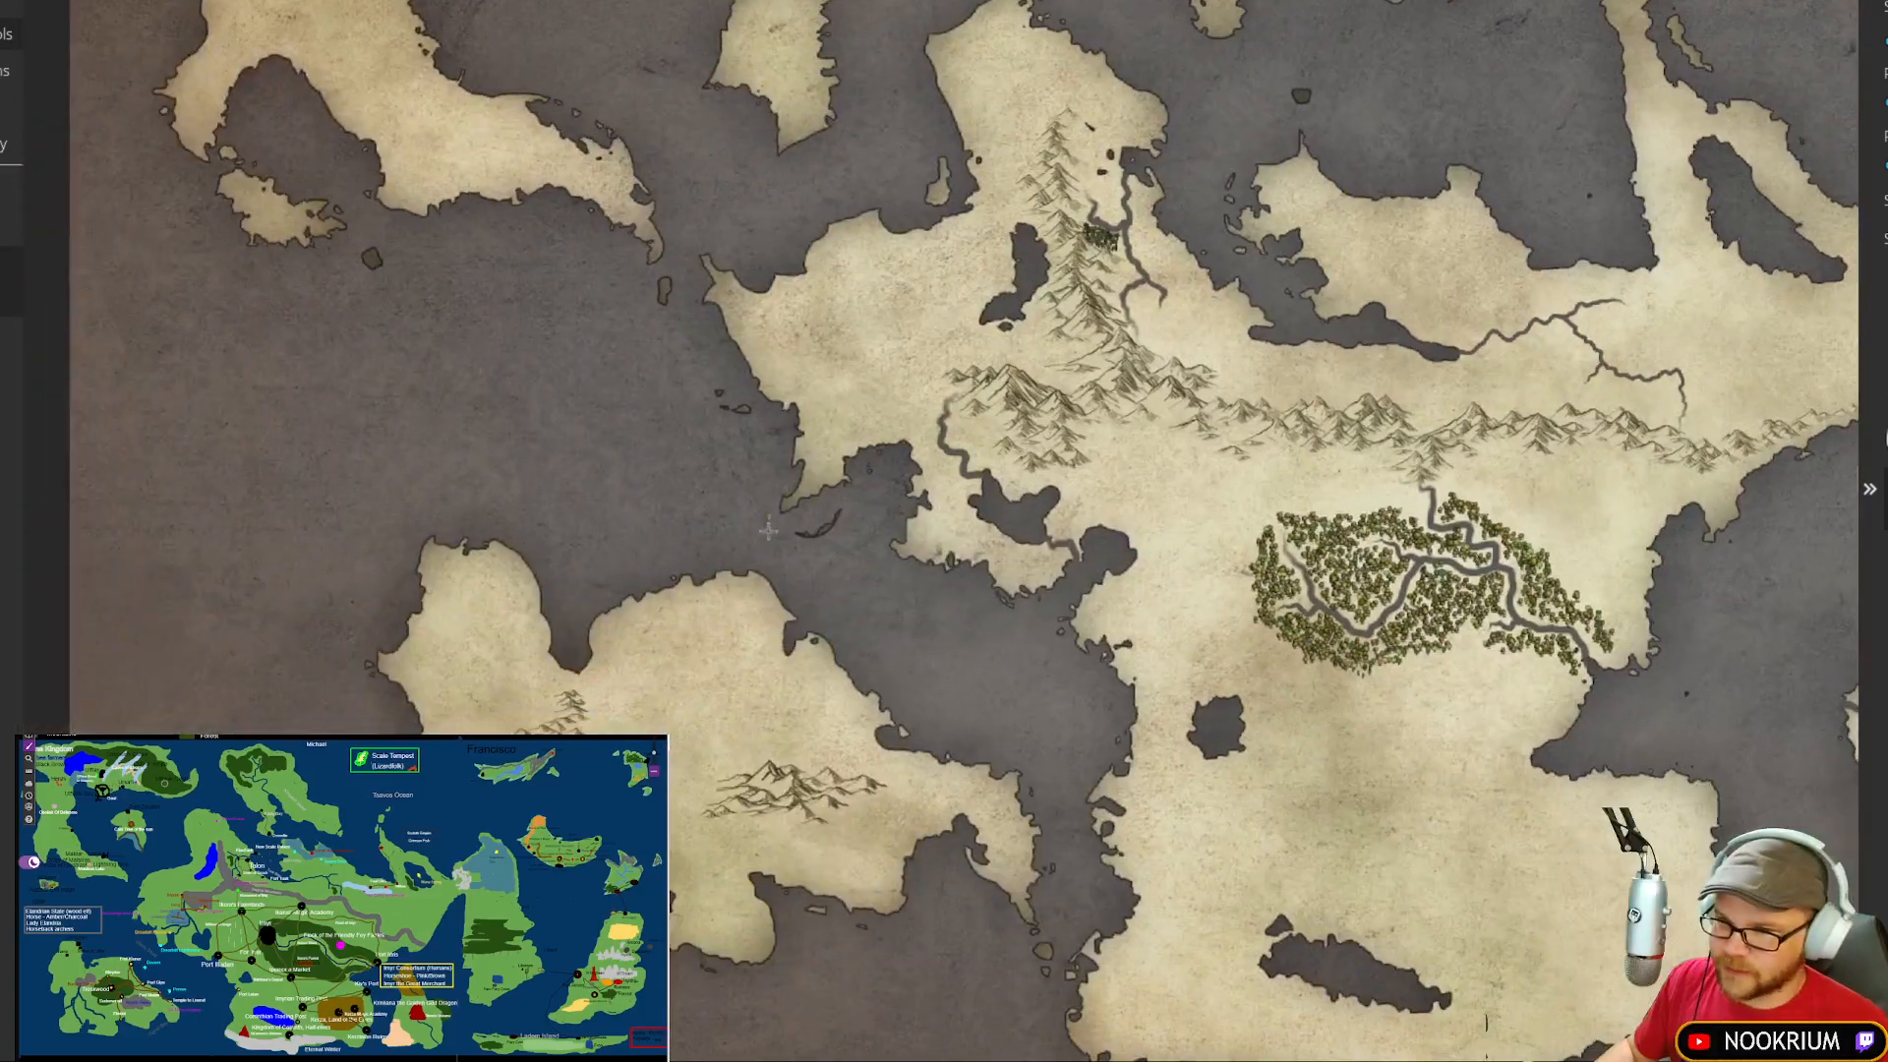
pyautogui.moveTo(768, 532); pyautogui.dragTo(1113, 262)
pyautogui.scroll(8, 1023, 572)
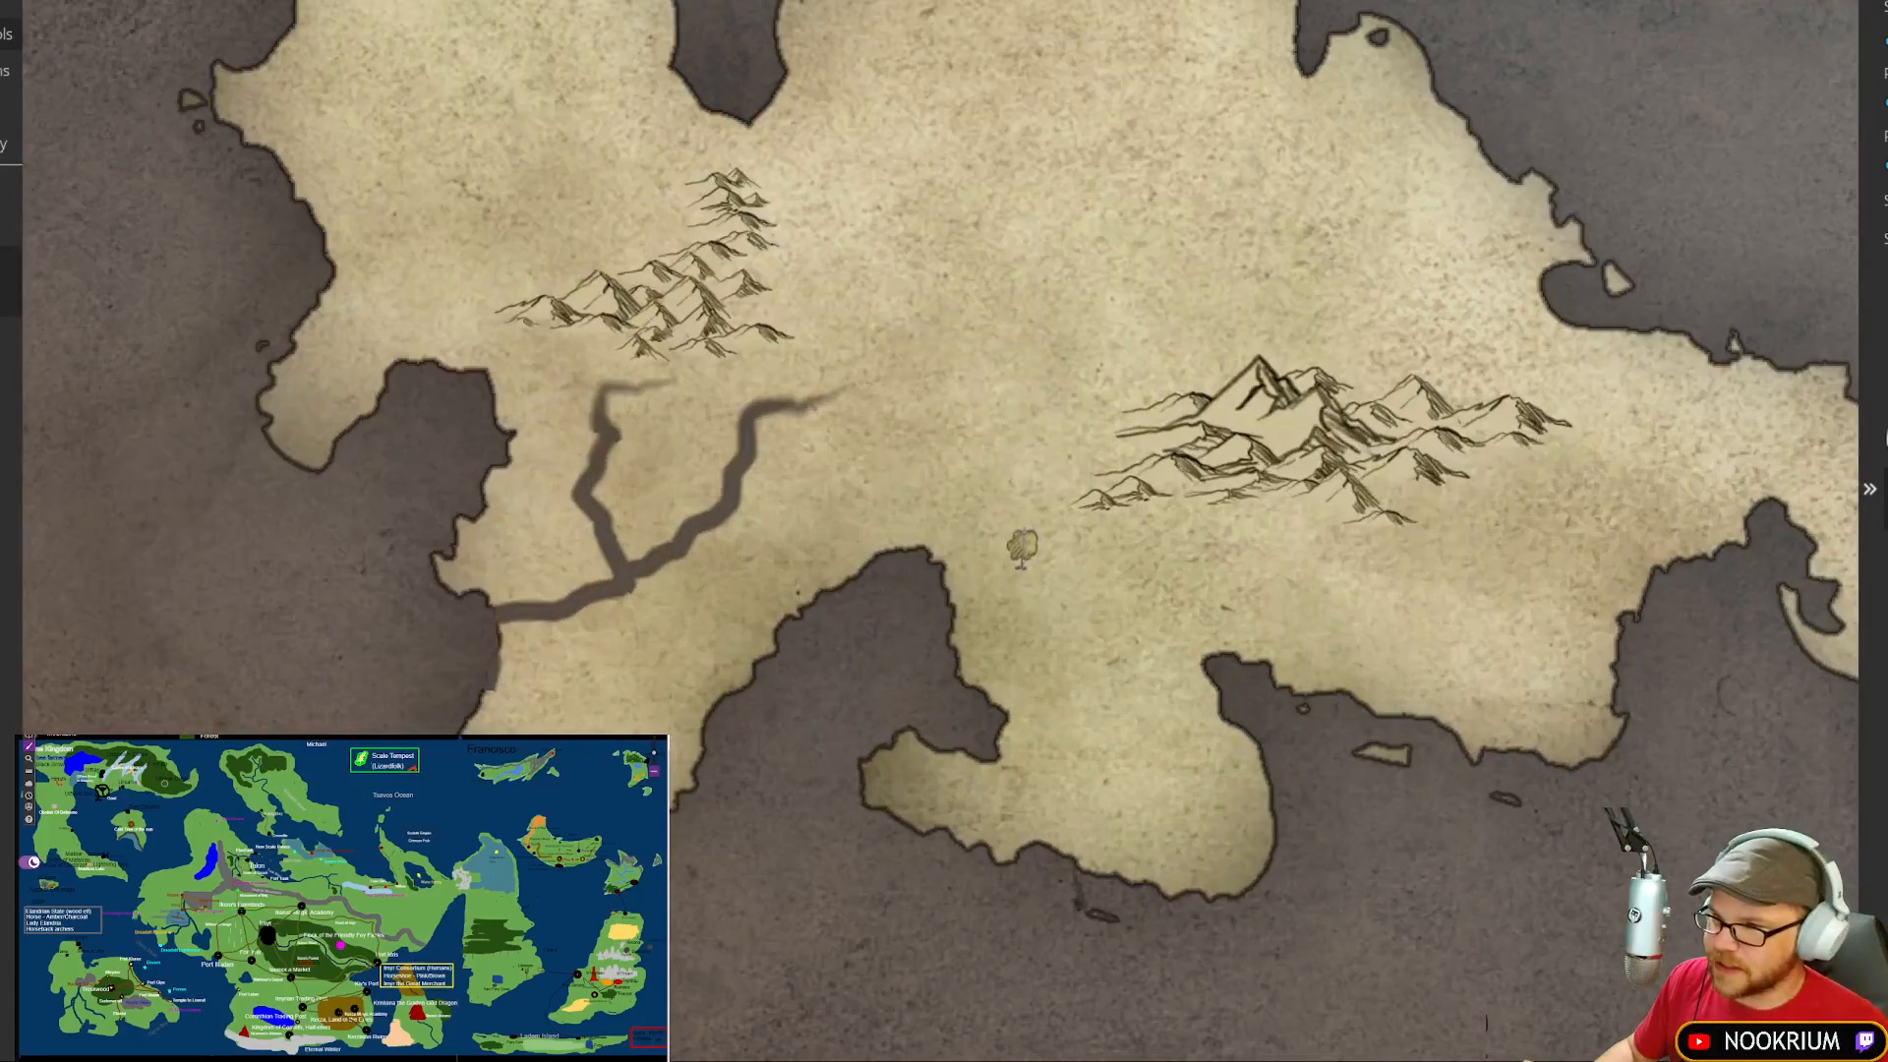
pyautogui.scroll(-1, 964, 568)
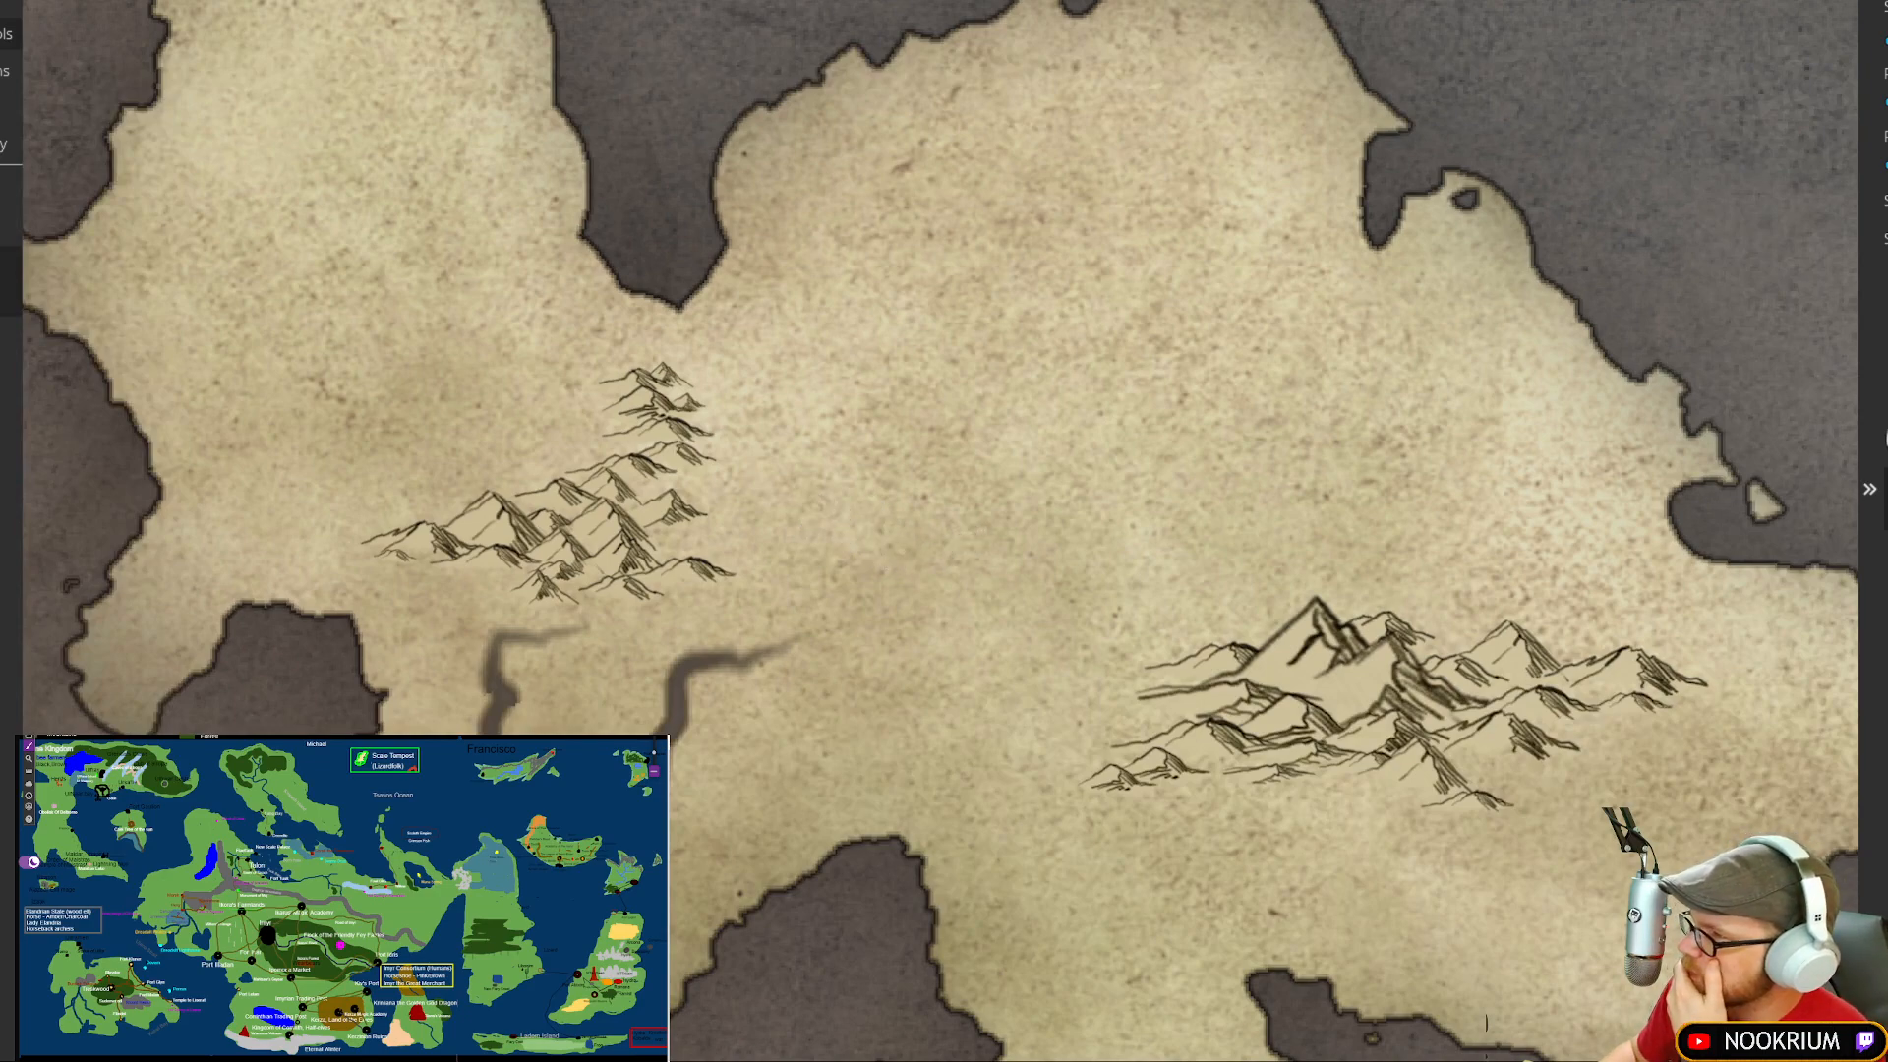
pyautogui.moveTo(856, 516); pyautogui.dragTo(949, 550)
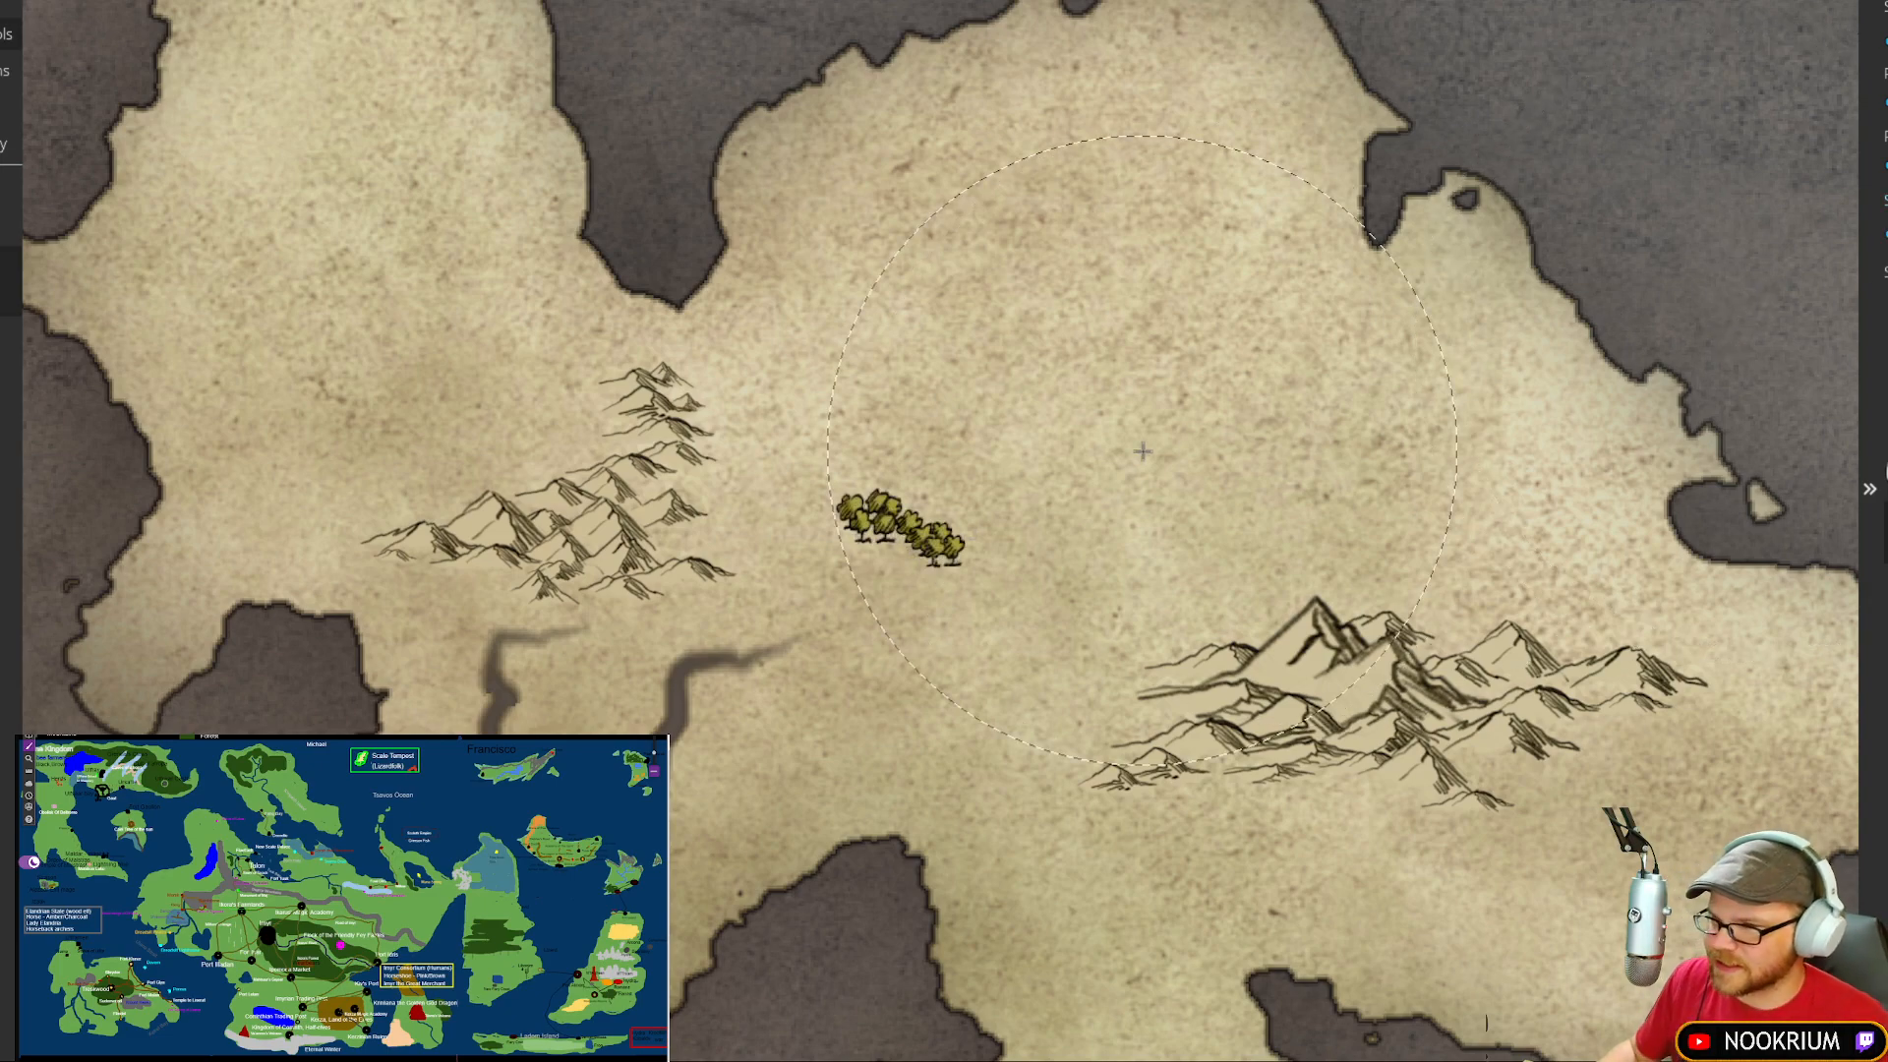
pyautogui.scroll(-2, 1137, 447)
pyautogui.scroll(3, 1137, 448)
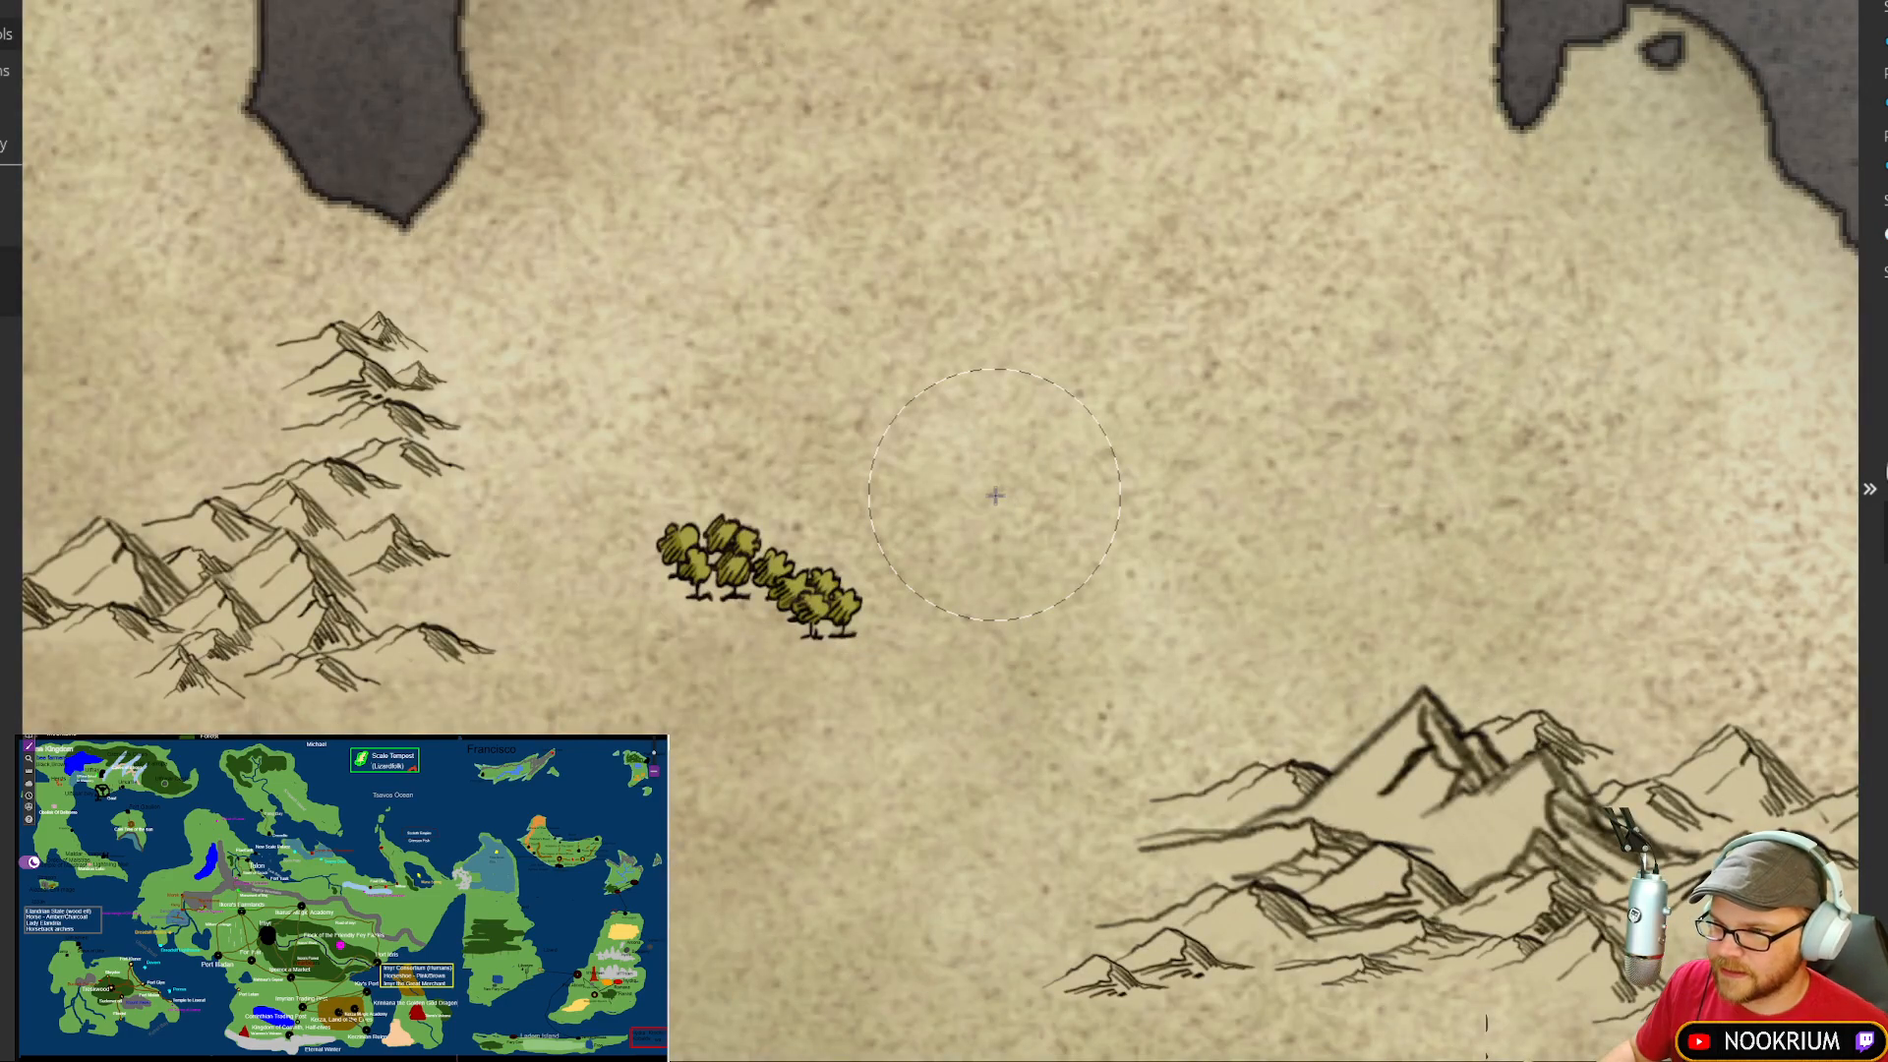
pyautogui.moveTo(847, 552)
pyautogui.mouseDown()
pyautogui.moveTo(797, 462)
pyautogui.moveTo(708, 649)
pyautogui.moveTo(841, 718)
pyautogui.moveTo(777, 845)
pyautogui.moveTo(1126, 659)
pyautogui.moveTo(1161, 550)
pyautogui.moveTo(1081, 433)
pyautogui.moveTo(1040, 452)
pyautogui.moveTo(1131, 394)
pyautogui.moveTo(1239, 384)
pyautogui.moveTo(1426, 551)
pyautogui.moveTo(496, 391)
pyautogui.moveTo(285, 177)
pyautogui.moveTo(383, 487)
pyautogui.mouseUp()
pyautogui.scroll(-1, 1134, 644)
pyautogui.scroll(1, 1134, 644)
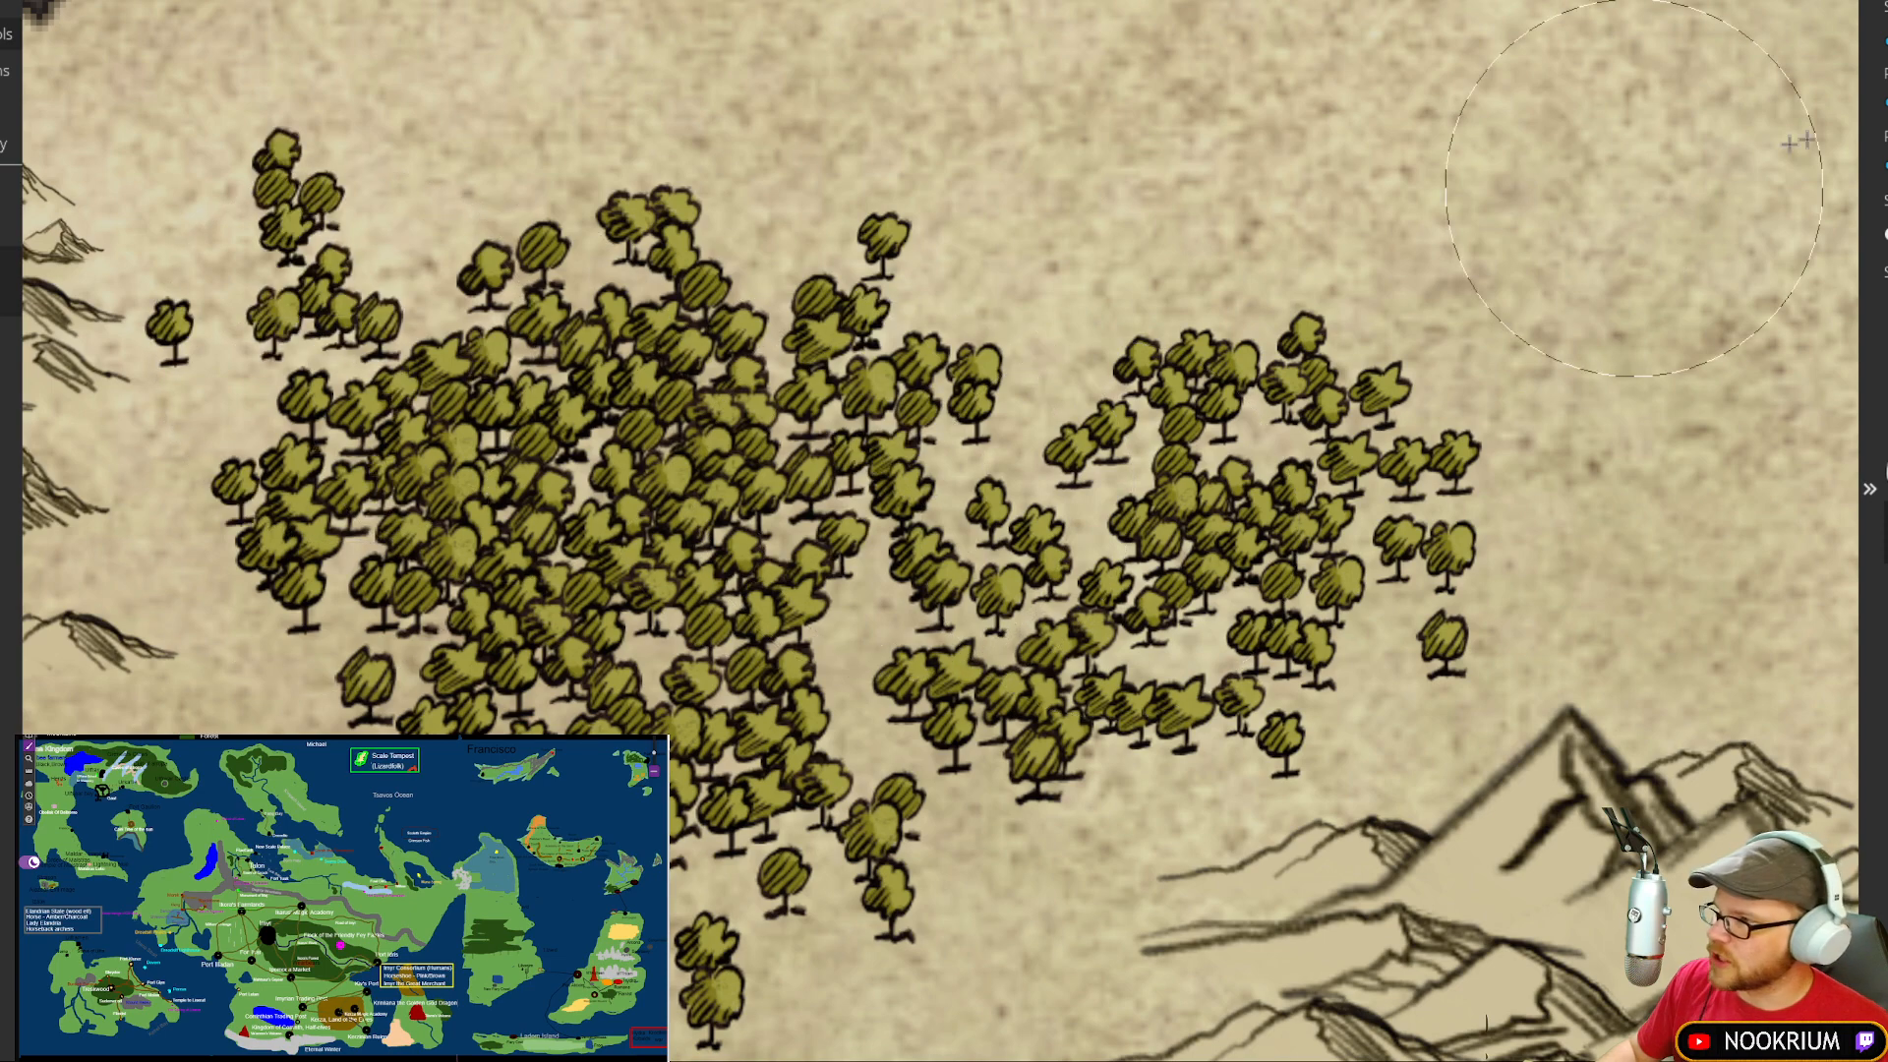
# Step: Extend the southwestern island's leafy forest northward and along its southern edge towards both mountain groups
pyautogui.moveTo(1072, 415); pyautogui.dragTo(746, 205)
pyautogui.scroll(-1, 691, 586)
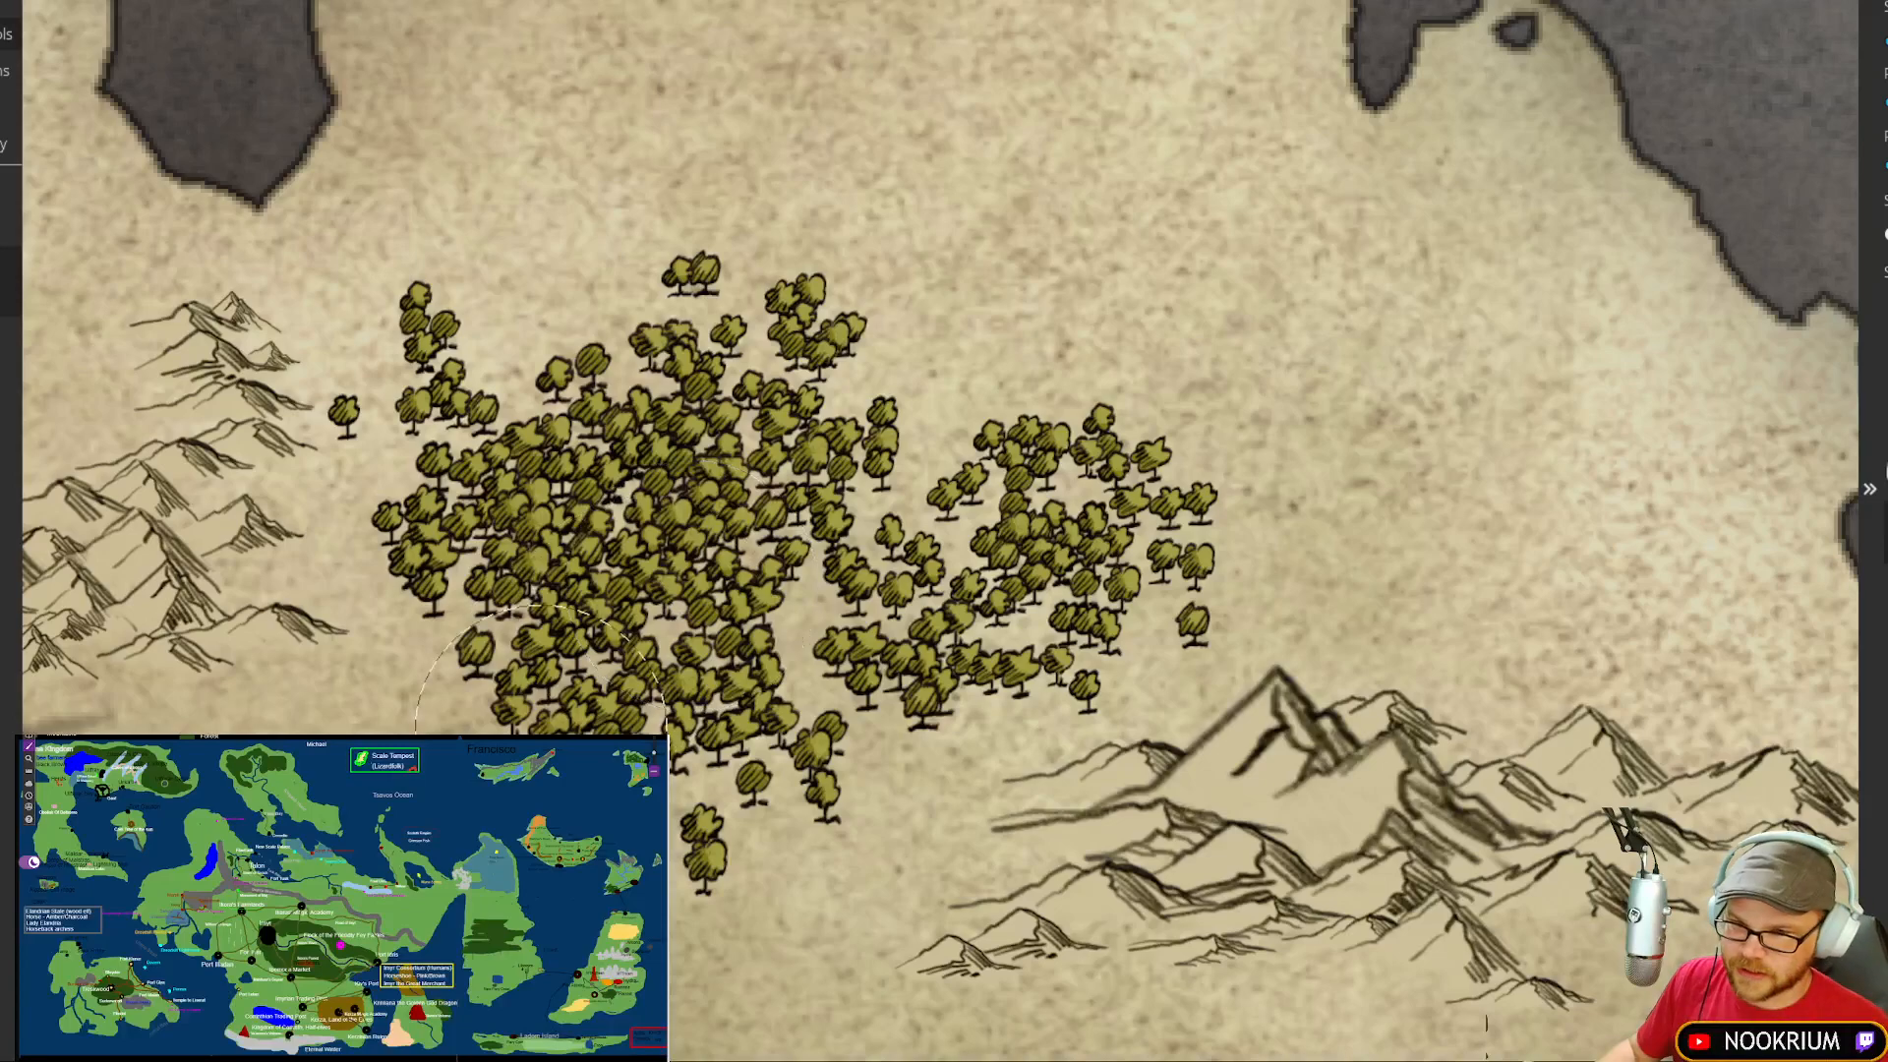
pyautogui.moveTo(410, 639)
pyautogui.mouseDown()
pyautogui.moveTo(463, 713)
pyautogui.moveTo(708, 787)
pyautogui.moveTo(974, 752)
pyautogui.mouseUp()
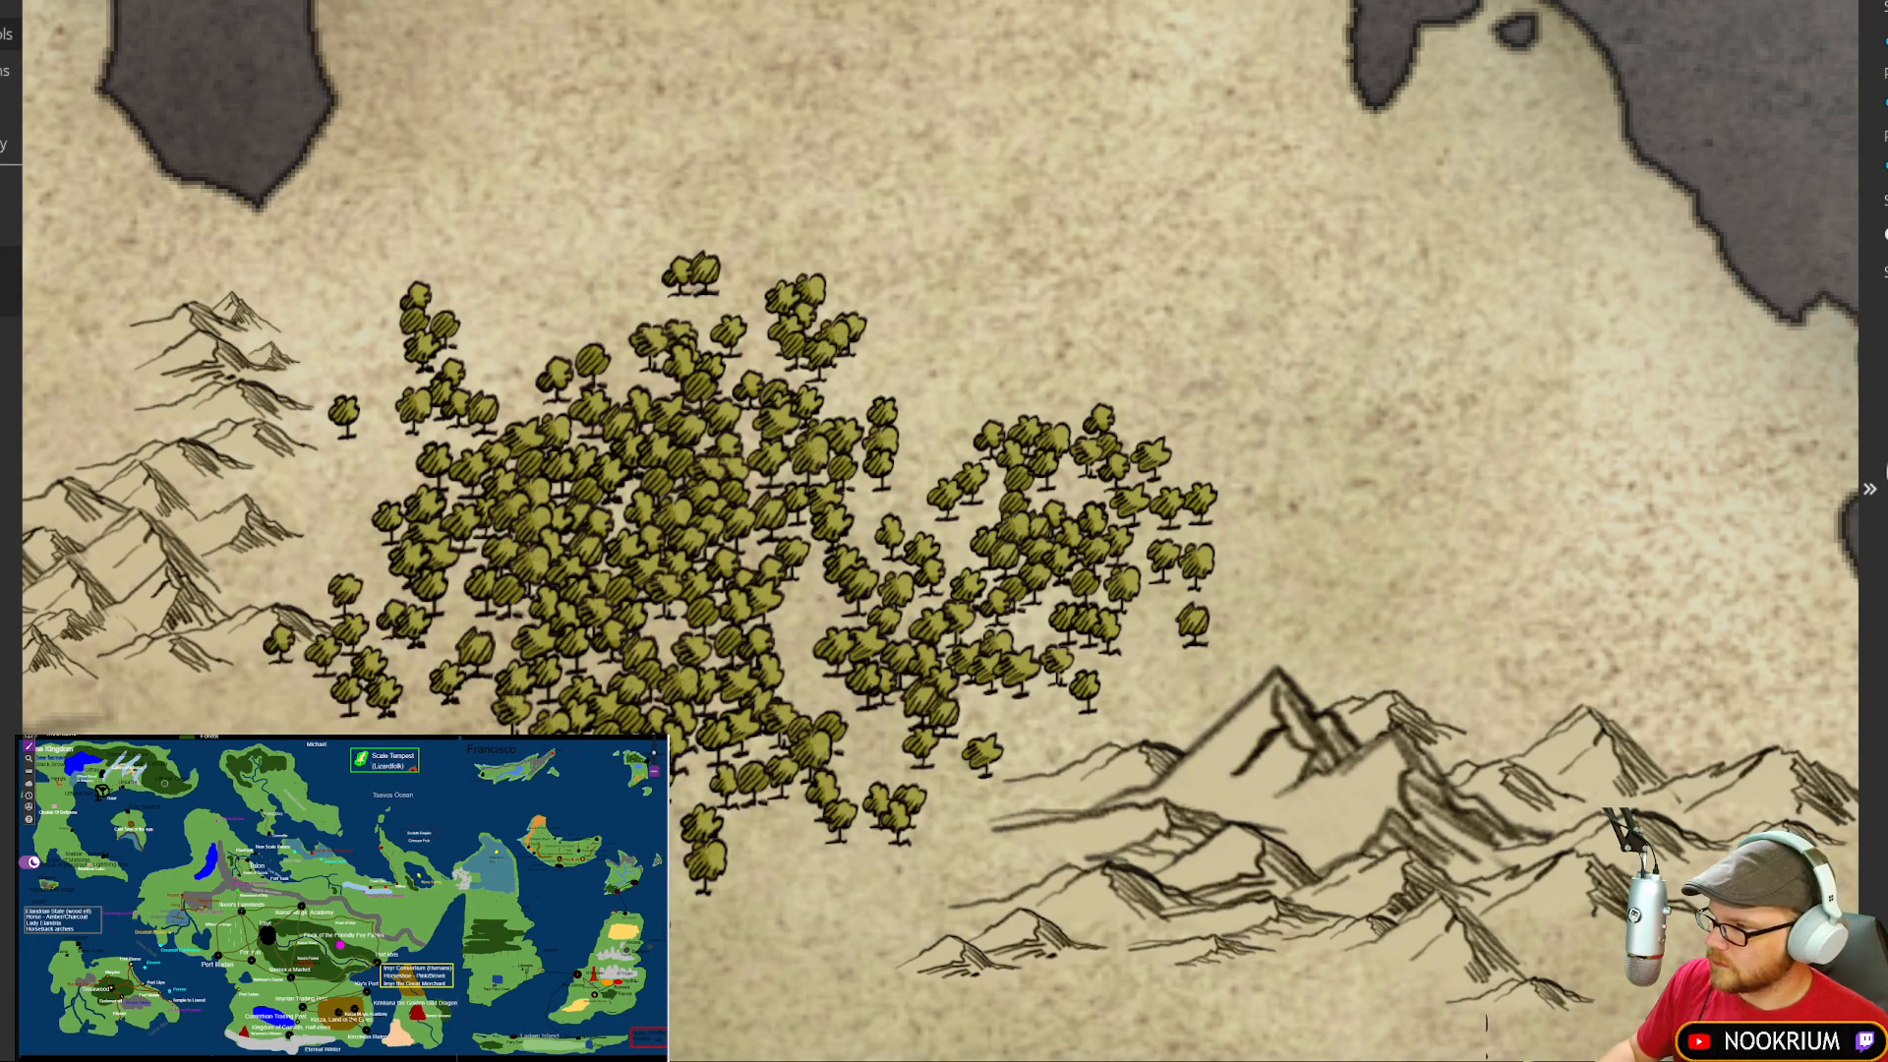
# Step: Mix dark green pines and small, slender olive trees into the southwestern island's forest and around its edges
pyautogui.moveTo(1081, 433)
pyautogui.mouseDown()
pyautogui.moveTo(1043, 560)
pyautogui.moveTo(630, 462)
pyautogui.moveTo(511, 590)
pyautogui.moveTo(635, 654)
pyautogui.moveTo(792, 688)
pyautogui.moveTo(973, 581)
pyautogui.moveTo(1076, 703)
pyautogui.moveTo(434, 545)
pyautogui.moveTo(378, 442)
pyautogui.mouseUp()
pyautogui.moveTo(1330, 621)
pyautogui.mouseDown()
pyautogui.moveTo(1108, 562)
pyautogui.moveTo(883, 428)
pyautogui.moveTo(734, 412)
pyautogui.moveTo(494, 466)
pyautogui.moveTo(612, 722)
pyautogui.mouseUp()
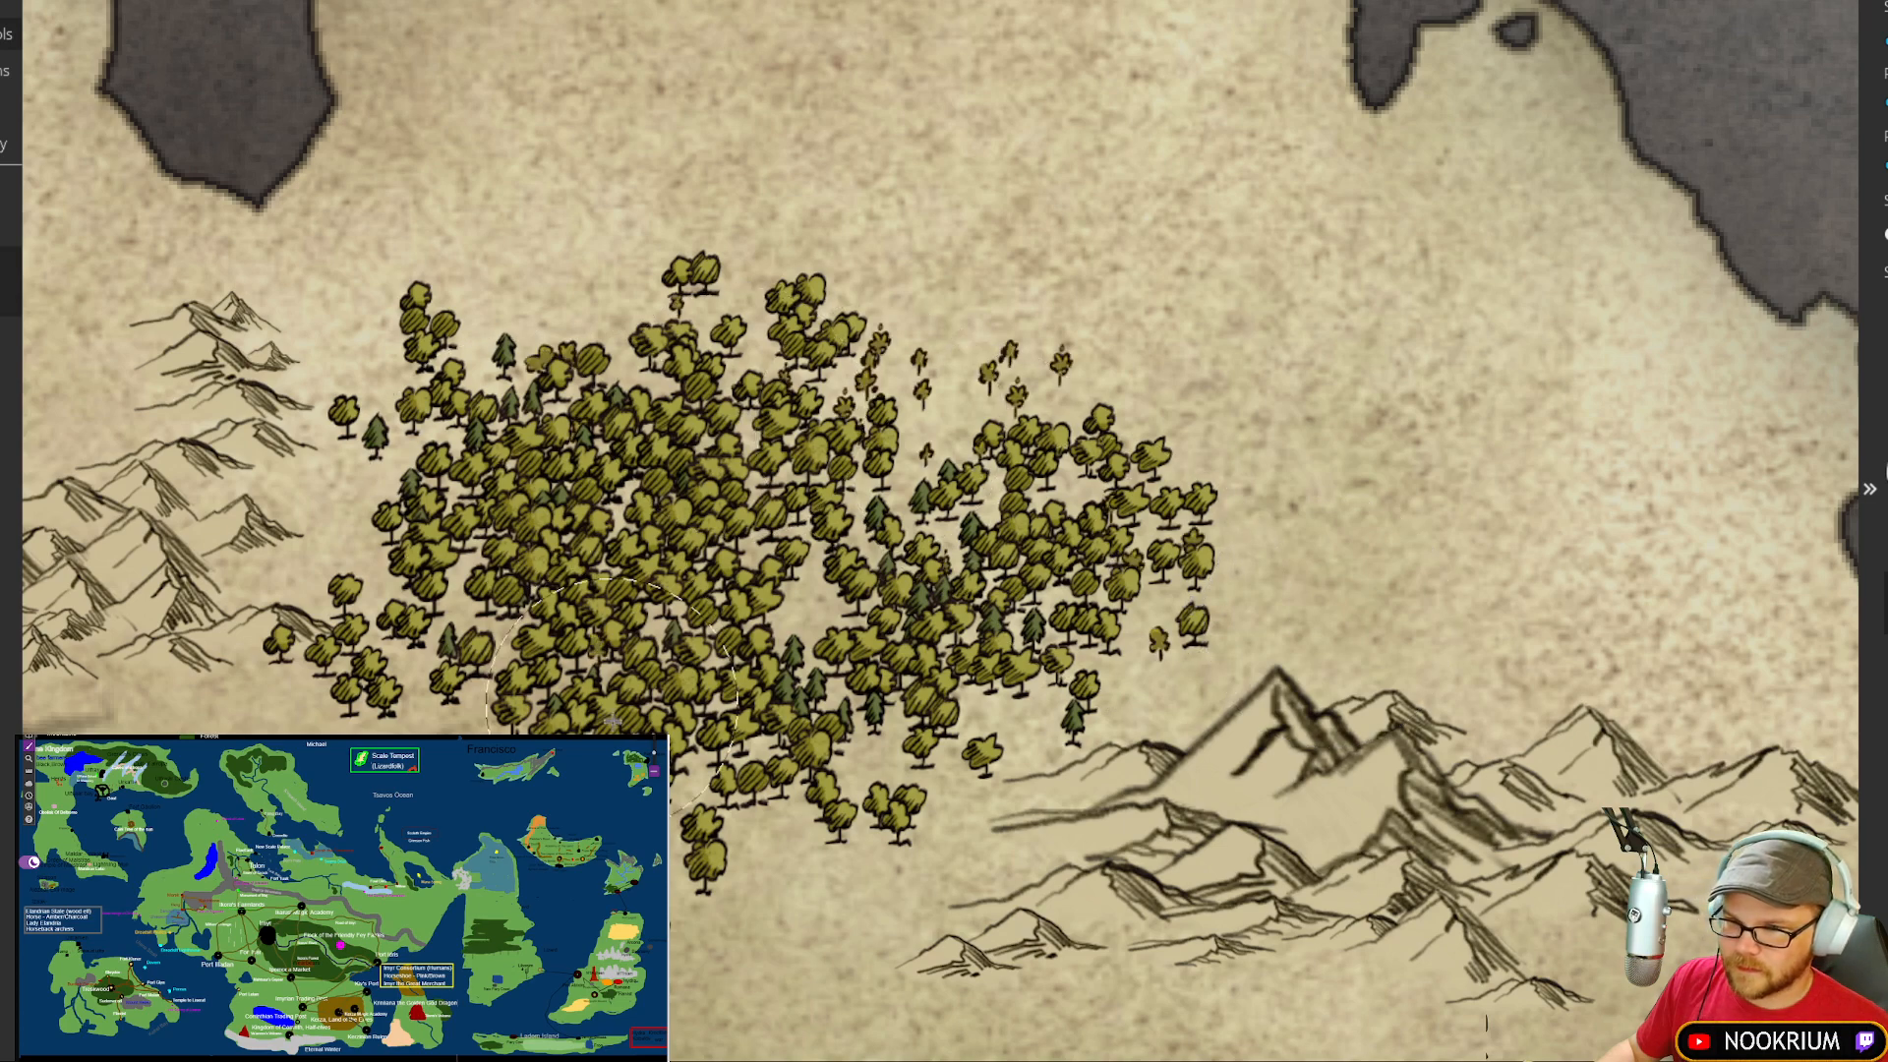
pyautogui.moveTo(605, 802)
pyautogui.mouseDown()
pyautogui.moveTo(718, 836)
pyautogui.moveTo(797, 600)
pyautogui.moveTo(374, 571)
pyautogui.moveTo(334, 492)
pyautogui.mouseUp()
pyautogui.moveTo(709, 688)
pyautogui.mouseDown()
pyautogui.moveTo(865, 777)
pyautogui.moveTo(808, 815)
pyautogui.moveTo(866, 752)
pyautogui.mouseUp()
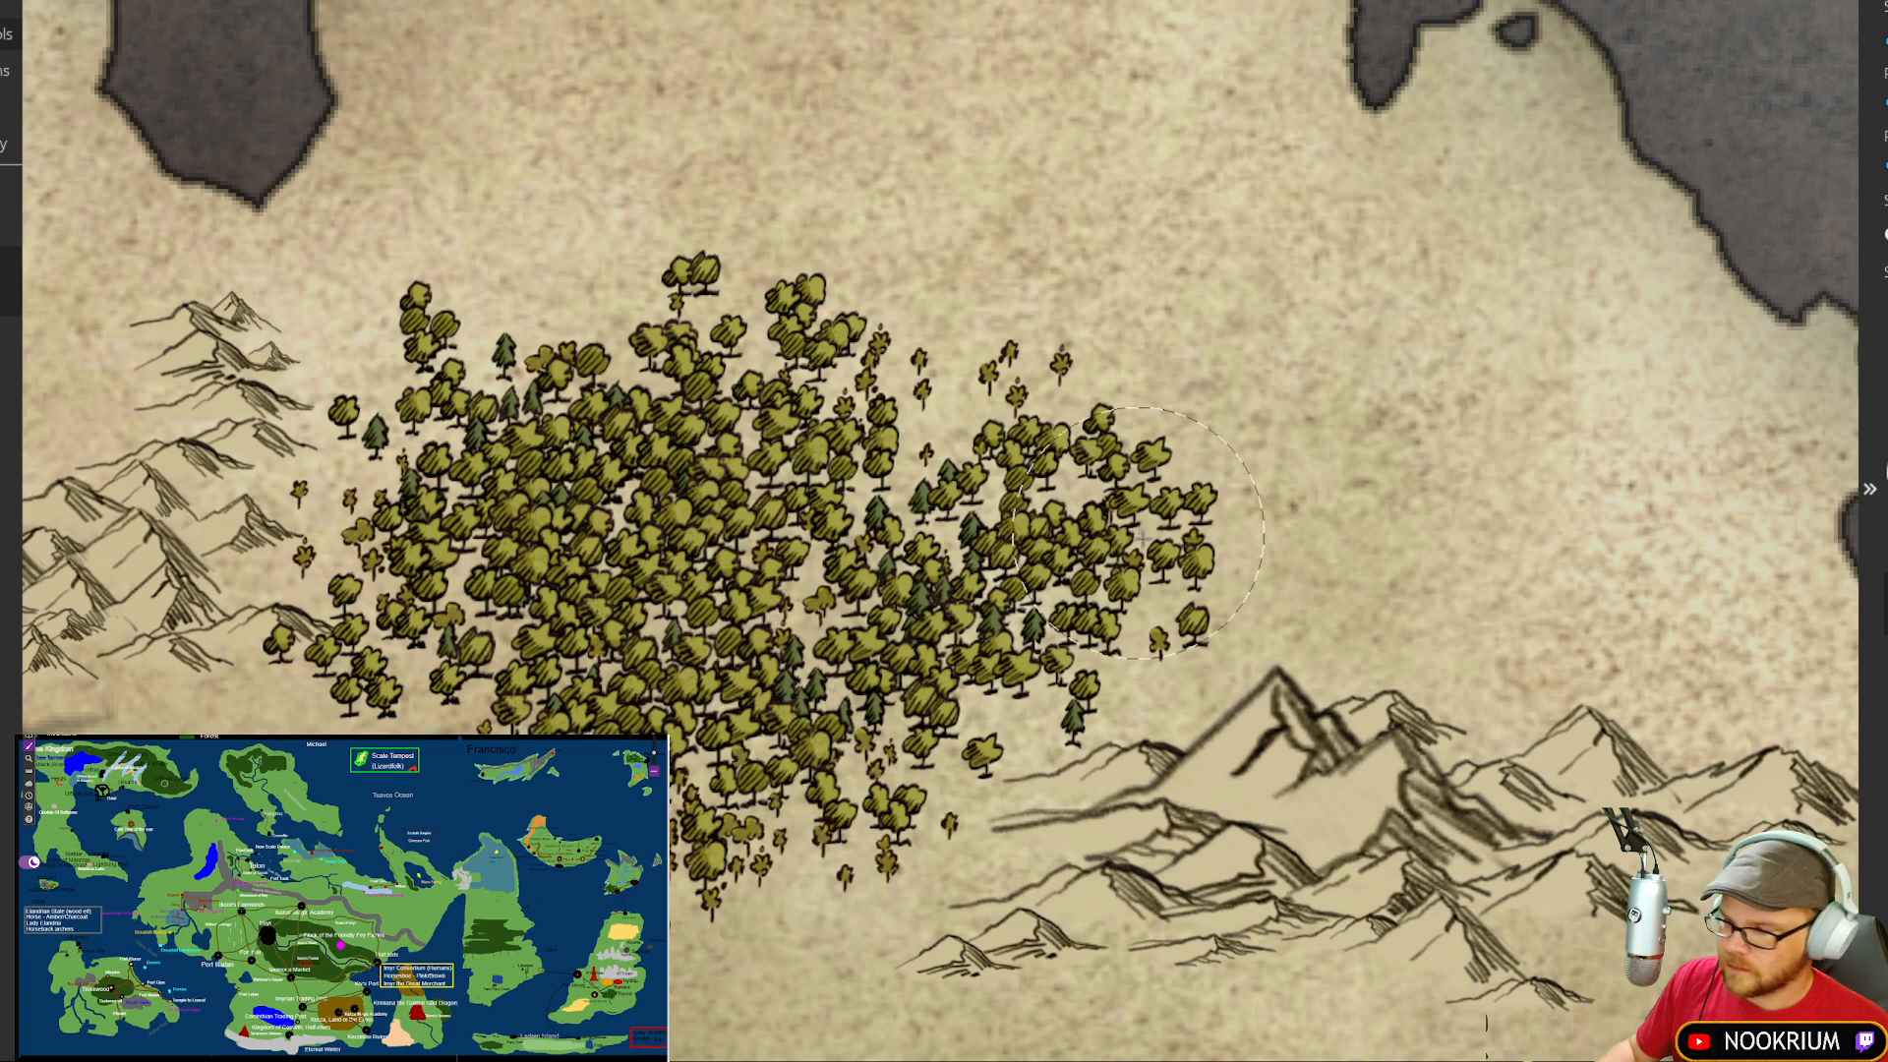
pyautogui.click(923, 516)
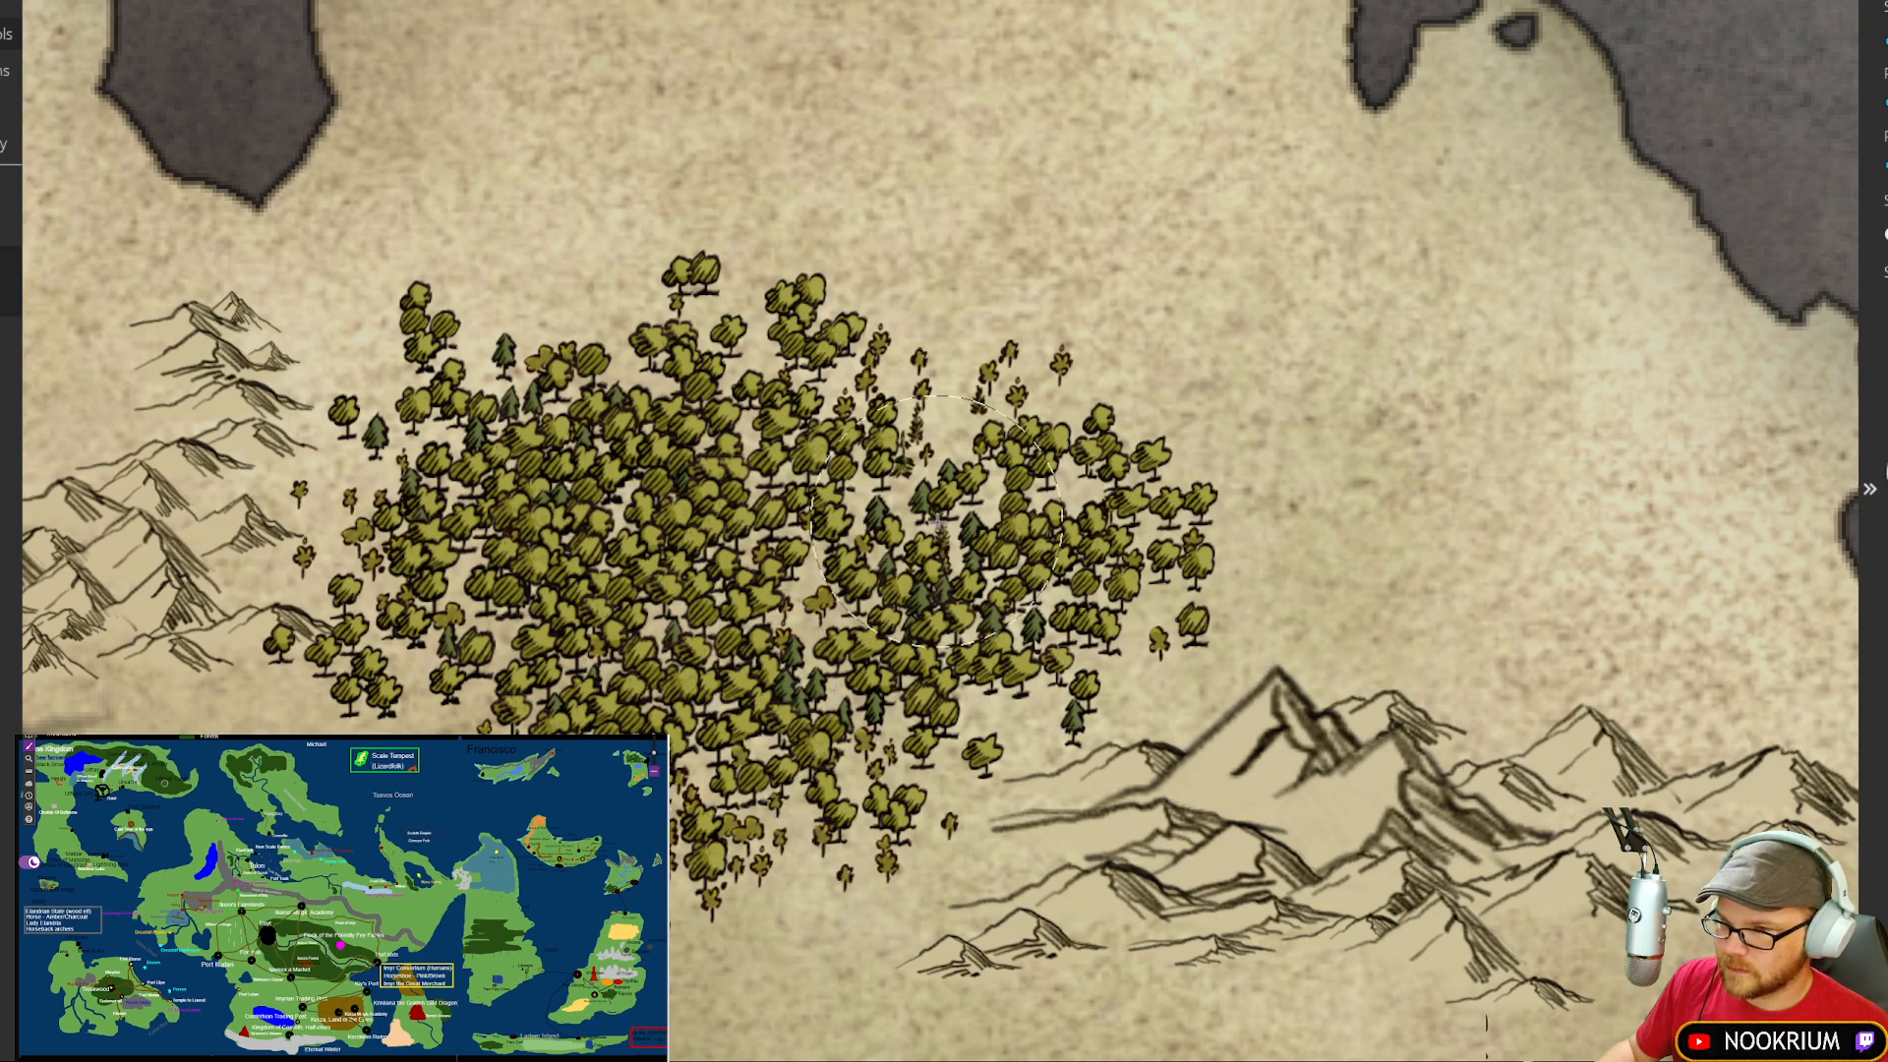
pyautogui.click(523, 418)
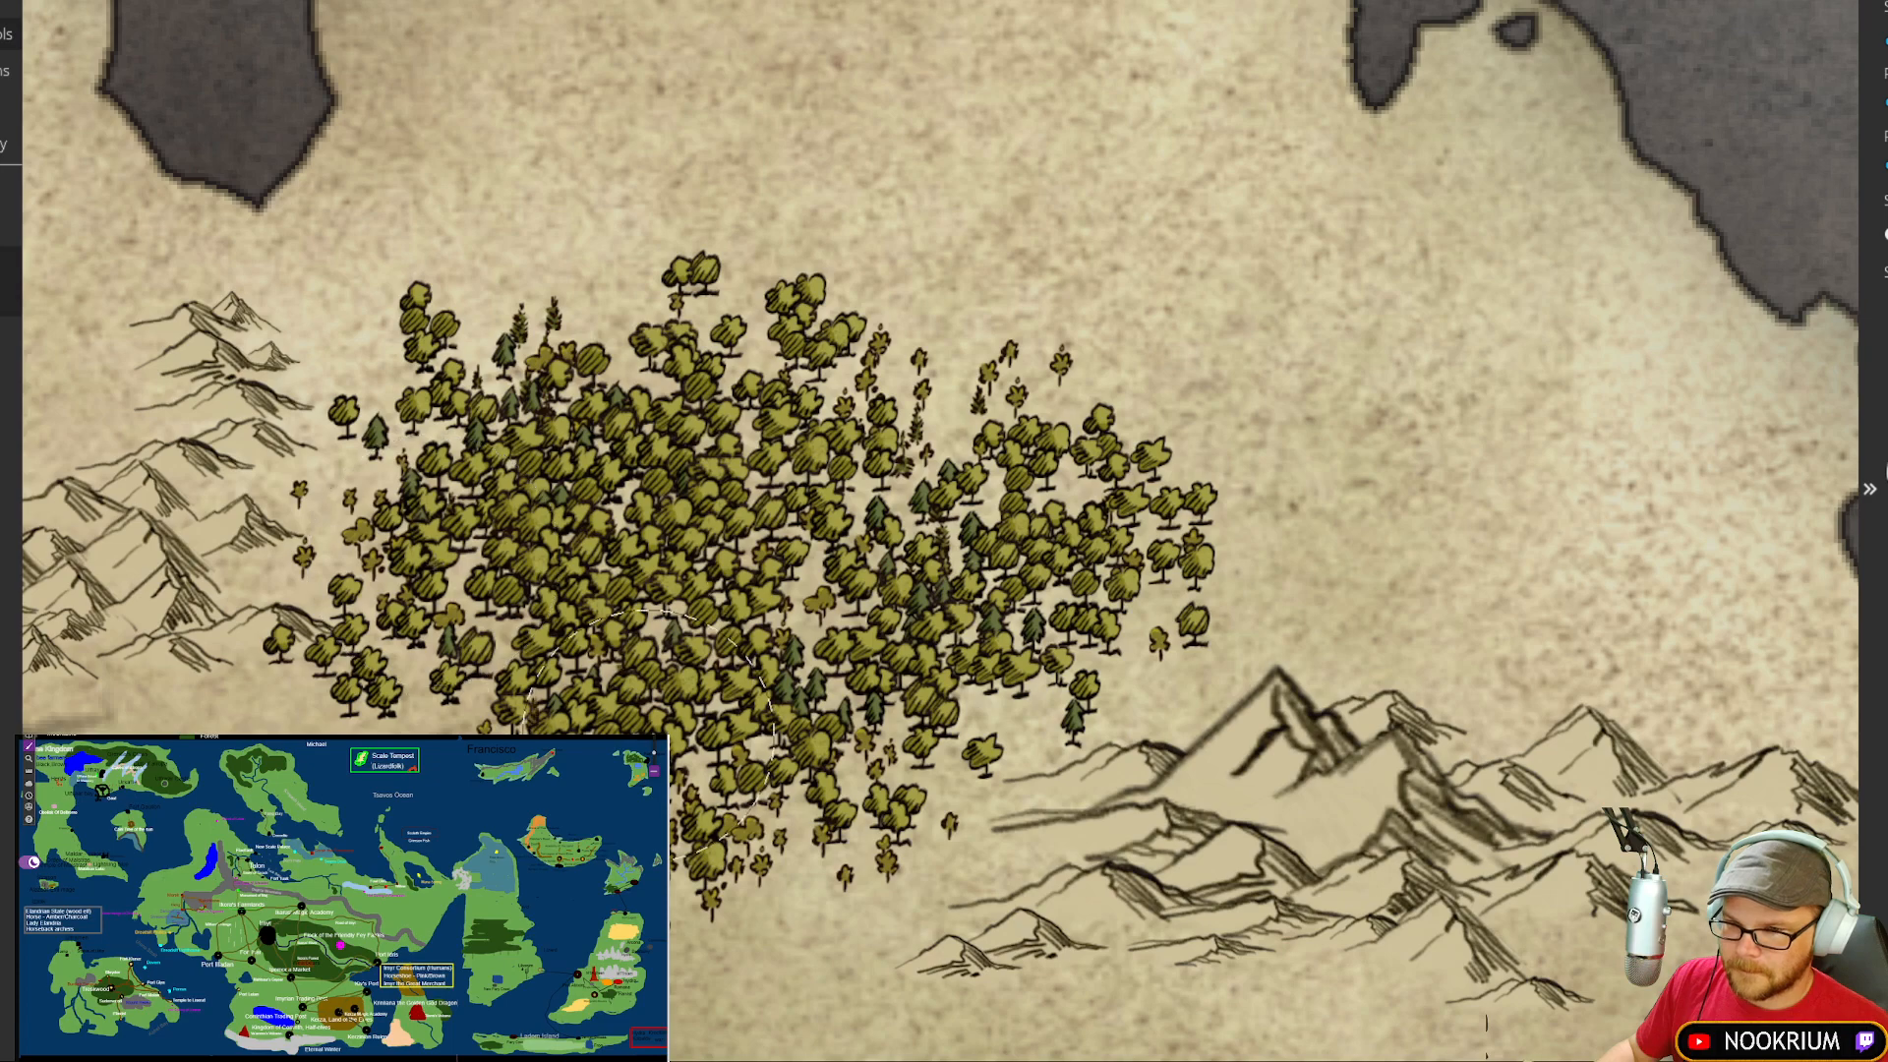
# Step: Scatter small olive trees in a band along the northwestern continent's north side, from east of the dark lake down to the southeast
pyautogui.scroll(-5, 951, 278)
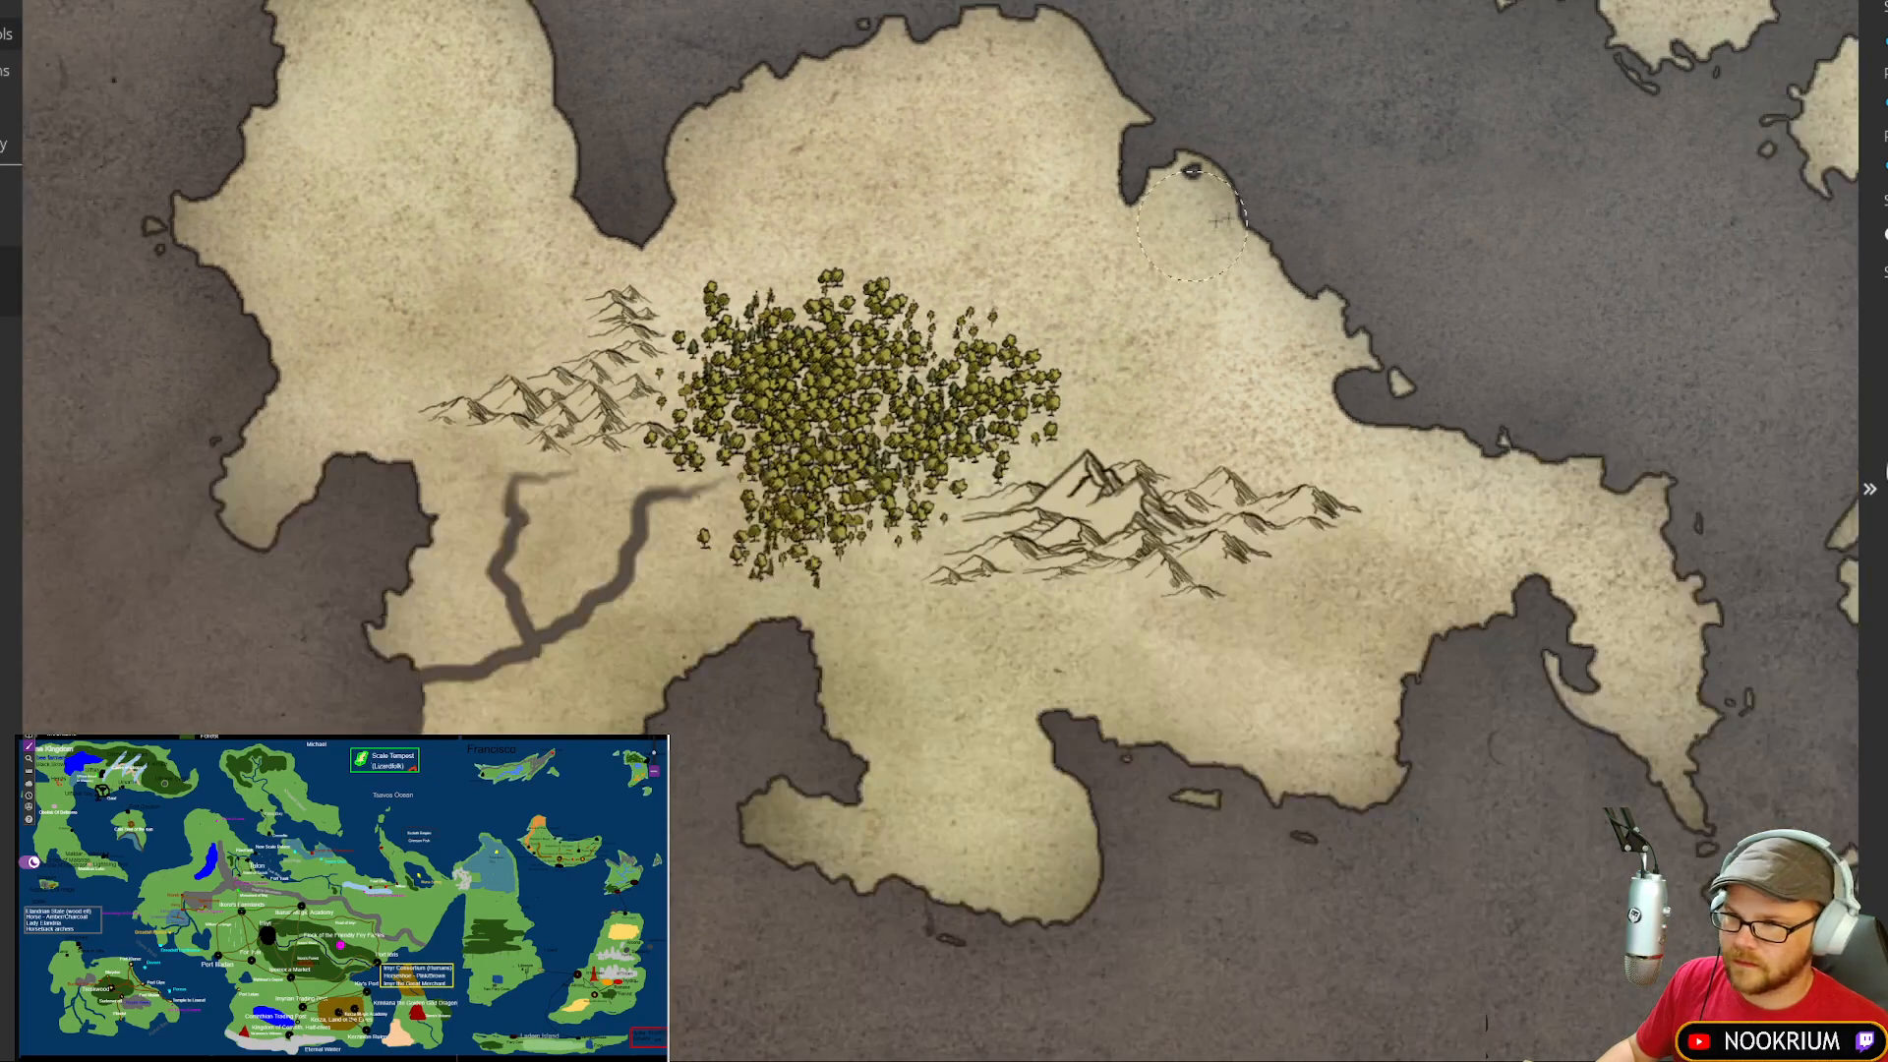
pyautogui.moveTo(1304, 182); pyautogui.dragTo(990, 328)
pyautogui.scroll(-2, 1038, 290)
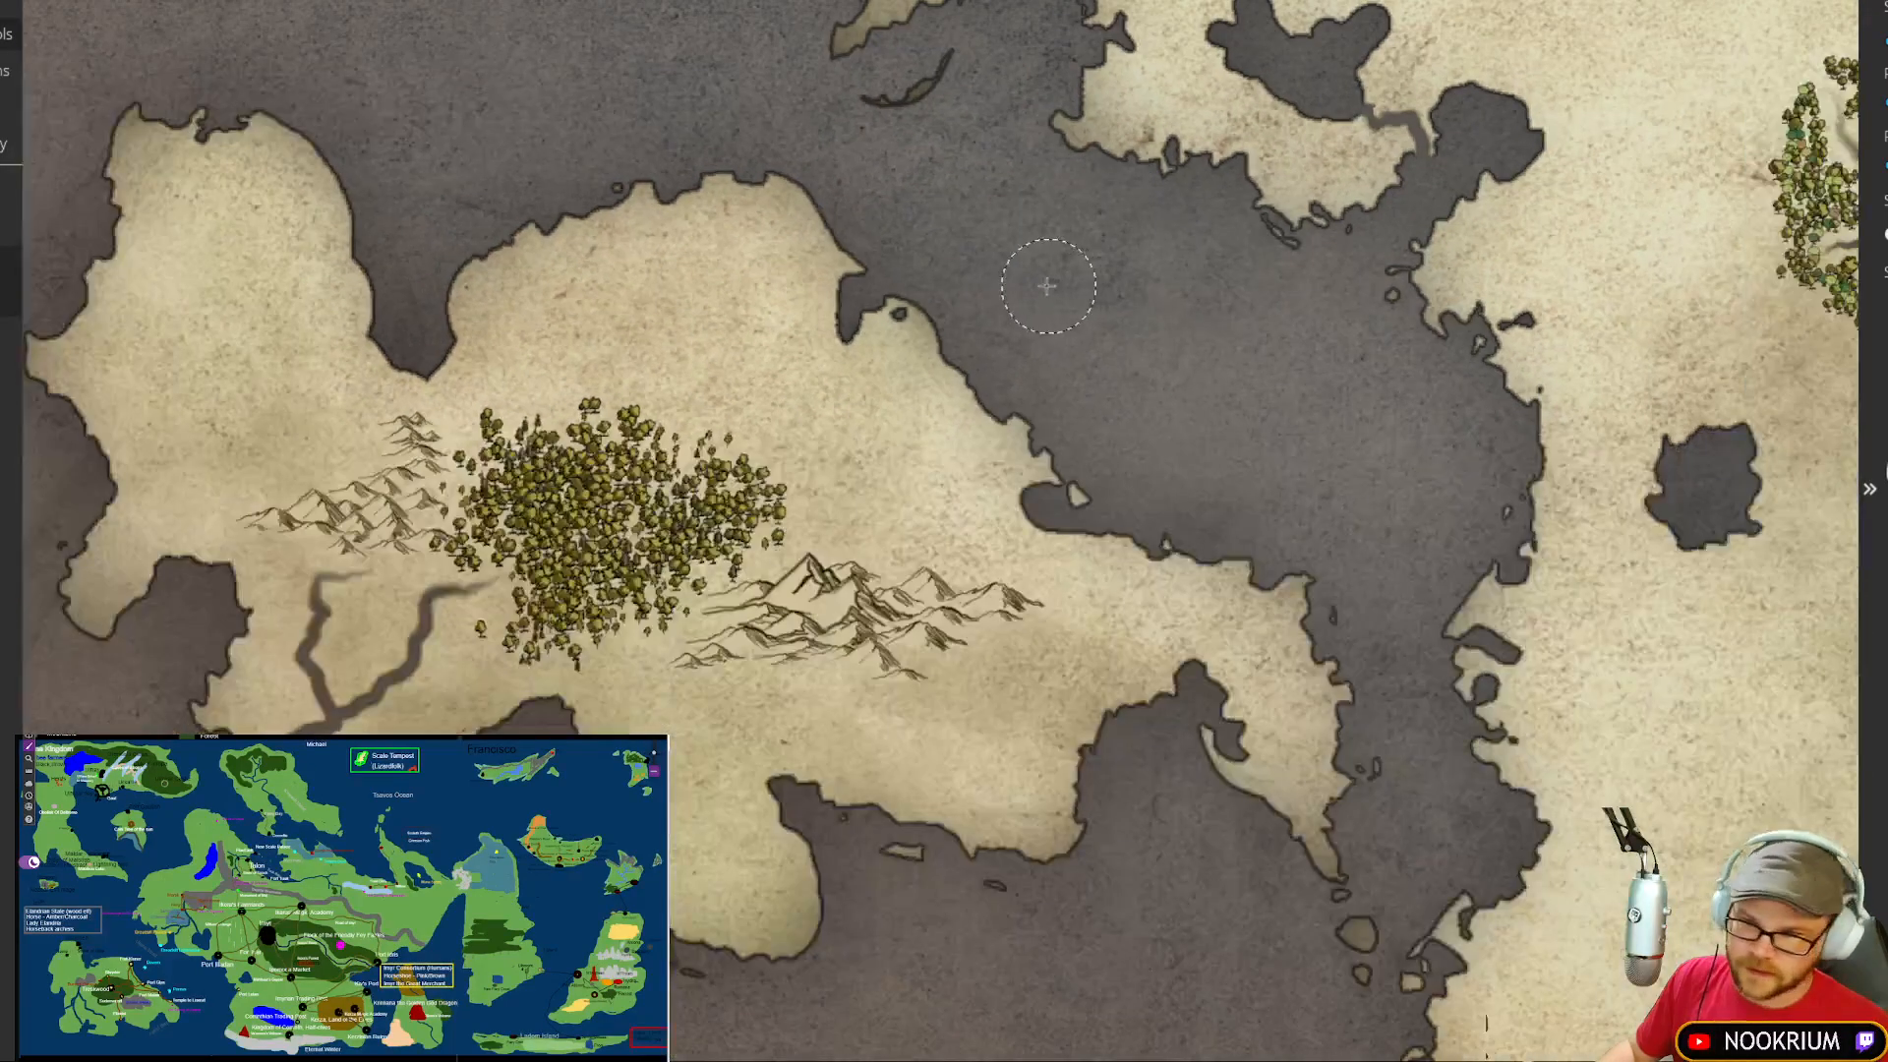
pyautogui.moveTo(829, 155)
pyautogui.mouseDown()
pyautogui.moveTo(1003, 445)
pyautogui.moveTo(1082, 685)
pyautogui.moveTo(1181, 824)
pyautogui.mouseUp()
pyautogui.moveTo(877, 202); pyautogui.dragTo(920, 767)
pyautogui.moveTo(1045, 235)
pyautogui.mouseDown()
pyautogui.moveTo(965, 380)
pyautogui.moveTo(818, 438)
pyautogui.mouseUp()
pyautogui.scroll(3, 961, 384)
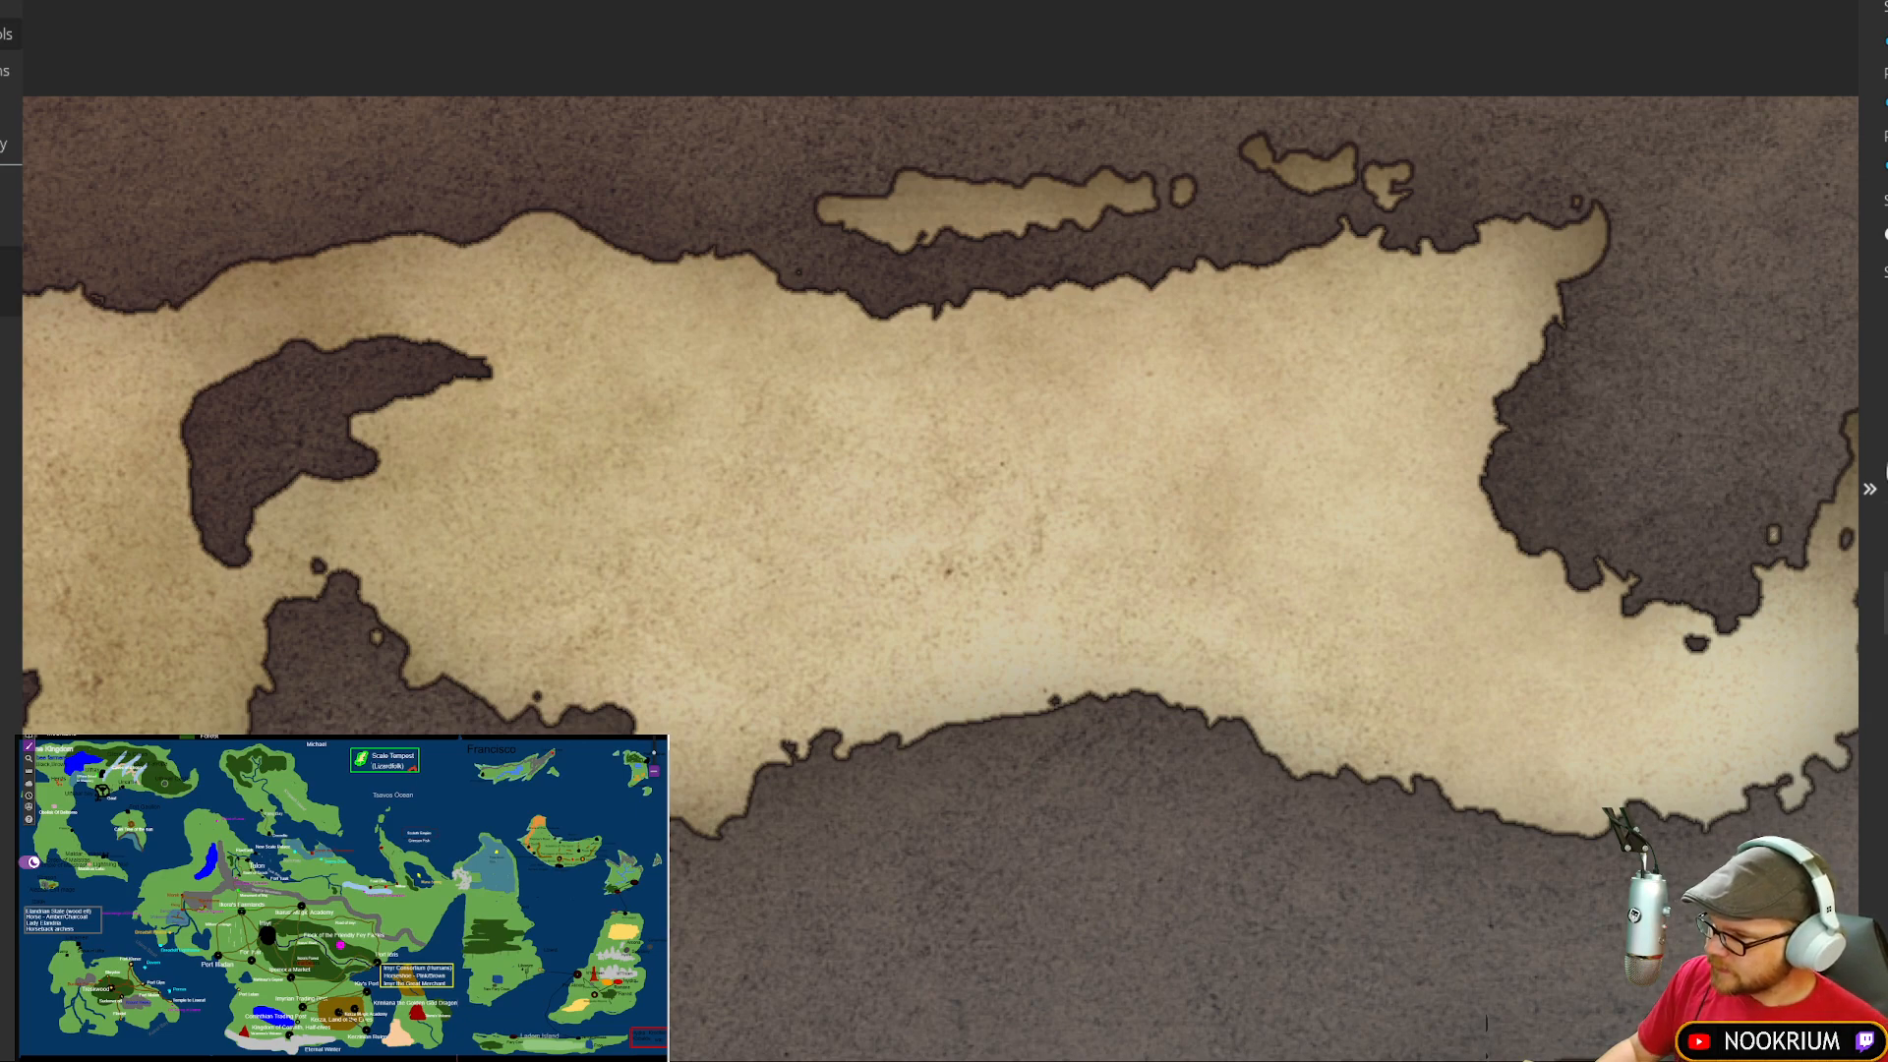
pyautogui.moveTo(634, 363); pyautogui.dragTo(917, 415)
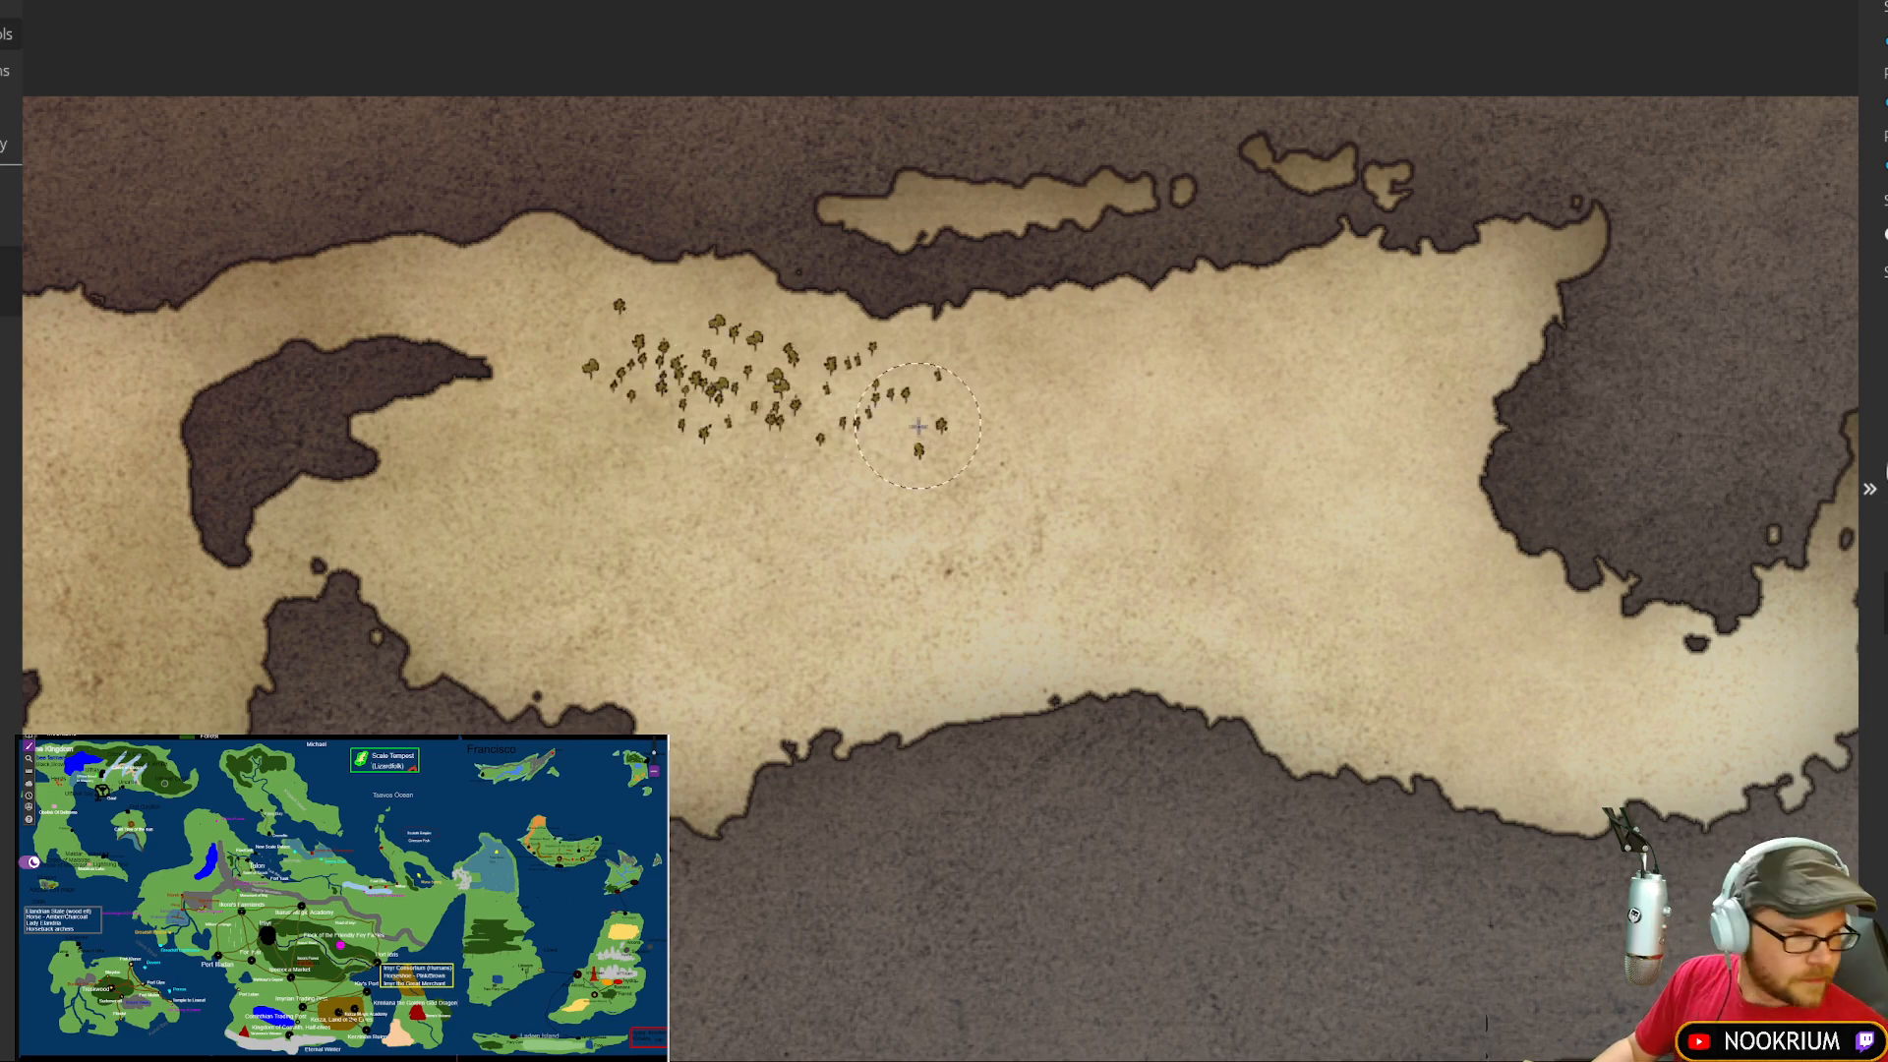
pyautogui.moveTo(690, 378)
pyautogui.mouseDown()
pyautogui.moveTo(581, 354)
pyautogui.moveTo(708, 384)
pyautogui.moveTo(994, 384)
pyautogui.moveTo(966, 397)
pyautogui.moveTo(1112, 364)
pyautogui.moveTo(1249, 368)
pyautogui.moveTo(1195, 384)
pyautogui.moveTo(1375, 520)
pyautogui.mouseUp()
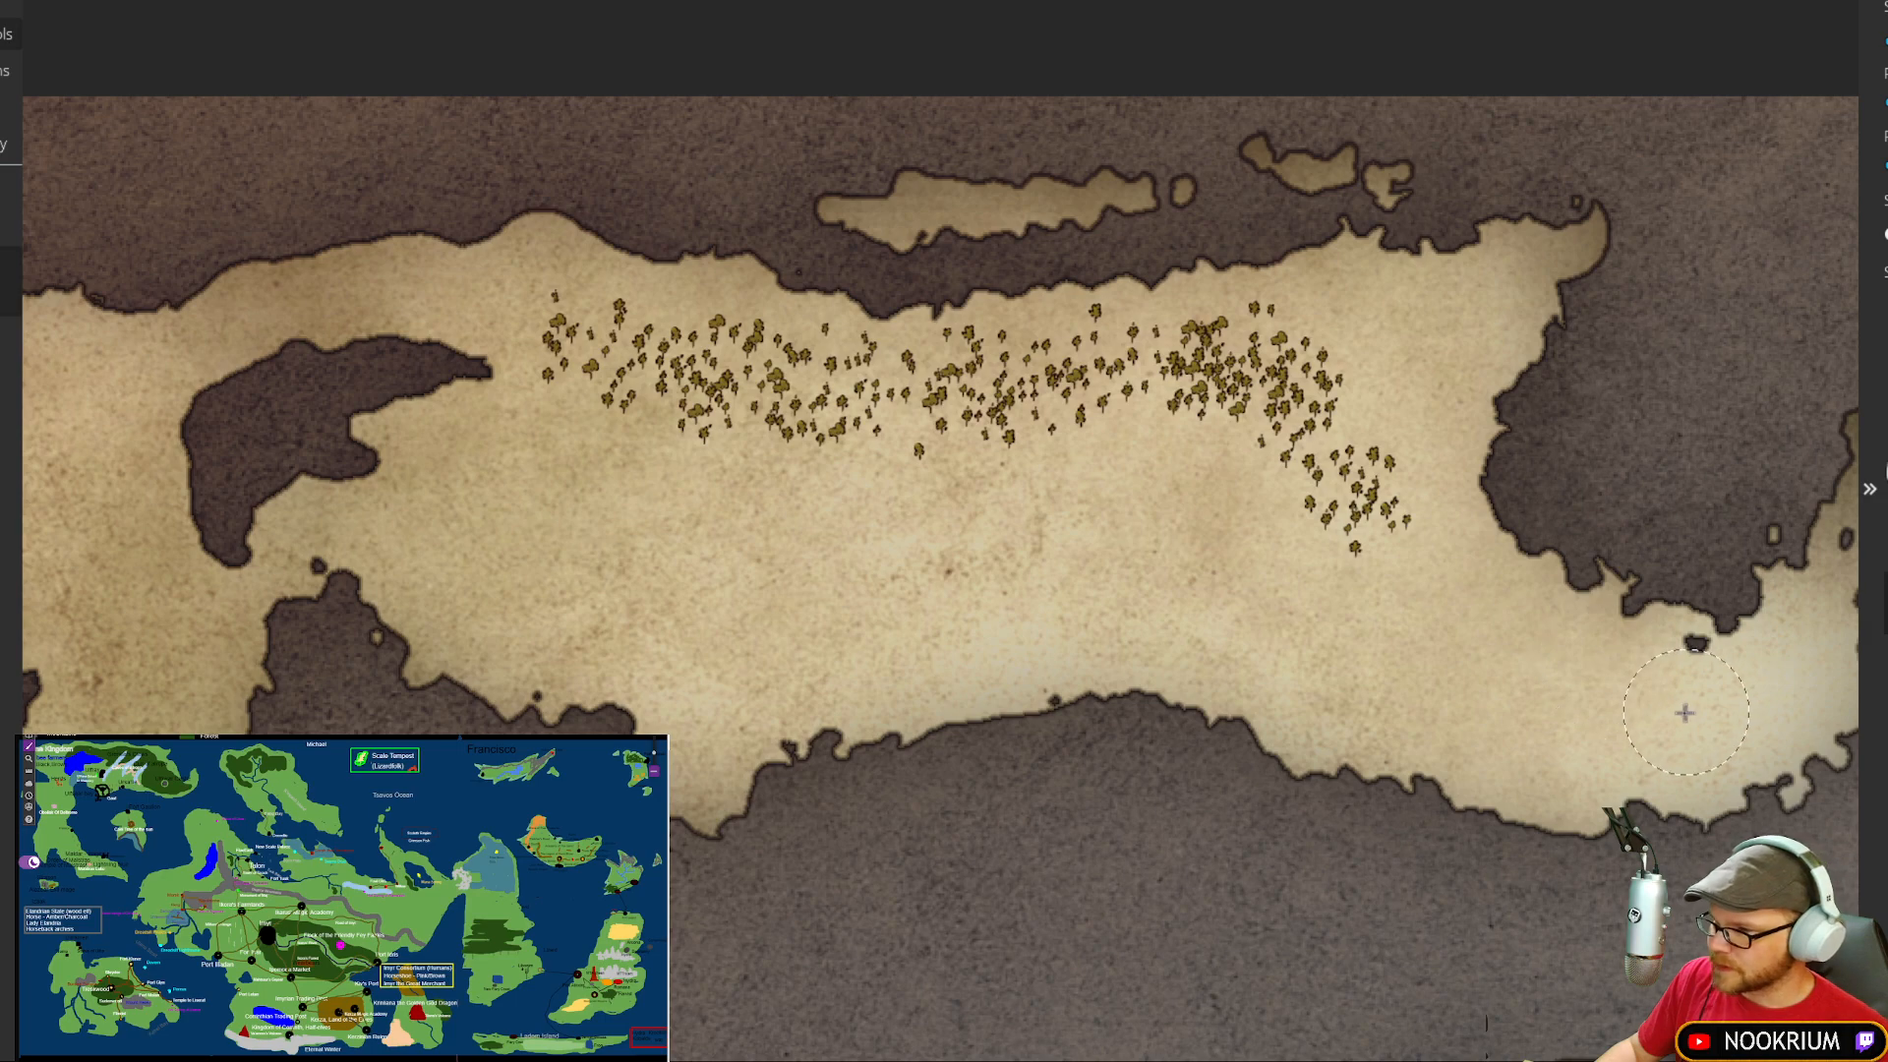
pyautogui.moveTo(1686, 713)
pyautogui.mouseDown()
pyautogui.moveTo(1239, 560)
pyautogui.moveTo(1308, 516)
pyautogui.moveTo(1220, 462)
pyautogui.moveTo(993, 414)
pyautogui.moveTo(1151, 443)
pyautogui.moveTo(1141, 472)
pyautogui.moveTo(1377, 644)
pyautogui.moveTo(845, 364)
pyautogui.moveTo(641, 356)
pyautogui.moveTo(591, 305)
pyautogui.moveTo(521, 305)
pyautogui.moveTo(599, 374)
pyautogui.moveTo(685, 365)
pyautogui.moveTo(585, 472)
pyautogui.mouseUp()
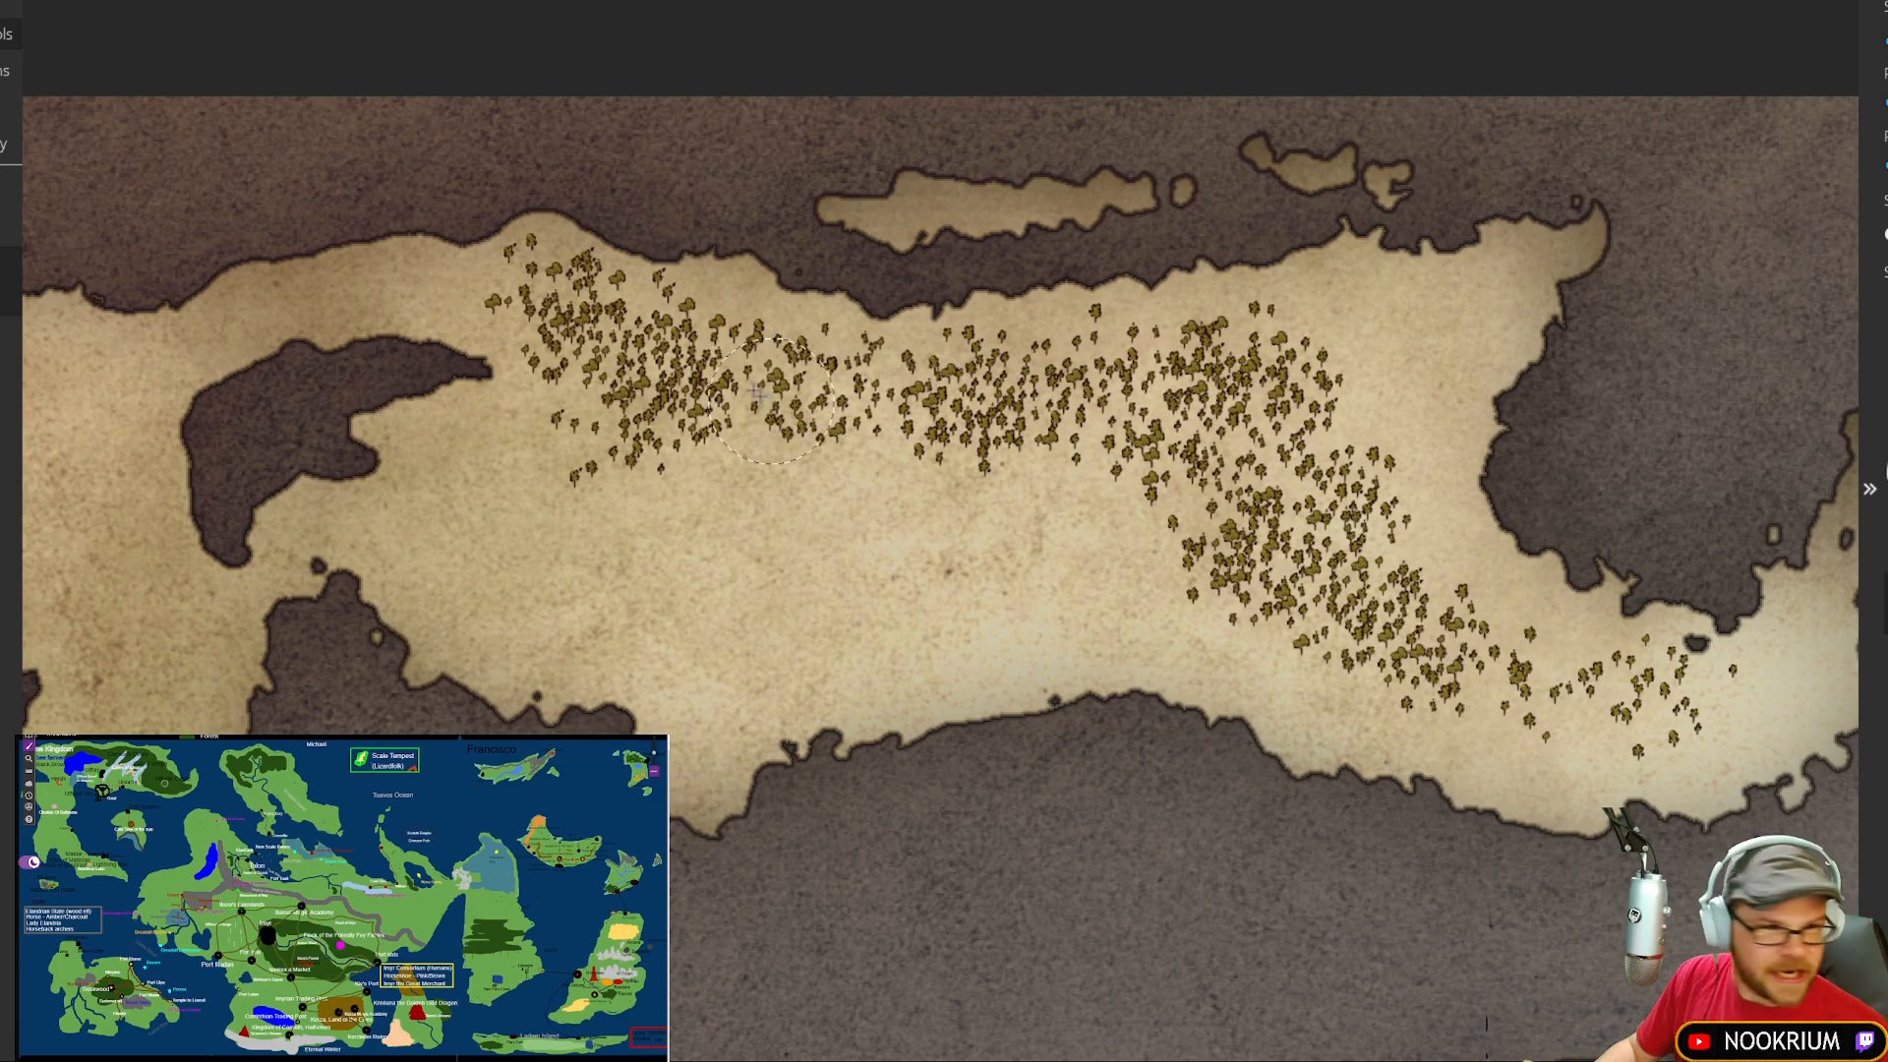
pyautogui.moveTo(700, 338)
pyautogui.mouseDown()
pyautogui.moveTo(777, 320)
pyautogui.moveTo(866, 334)
pyautogui.moveTo(871, 388)
pyautogui.moveTo(980, 397)
pyautogui.mouseUp()
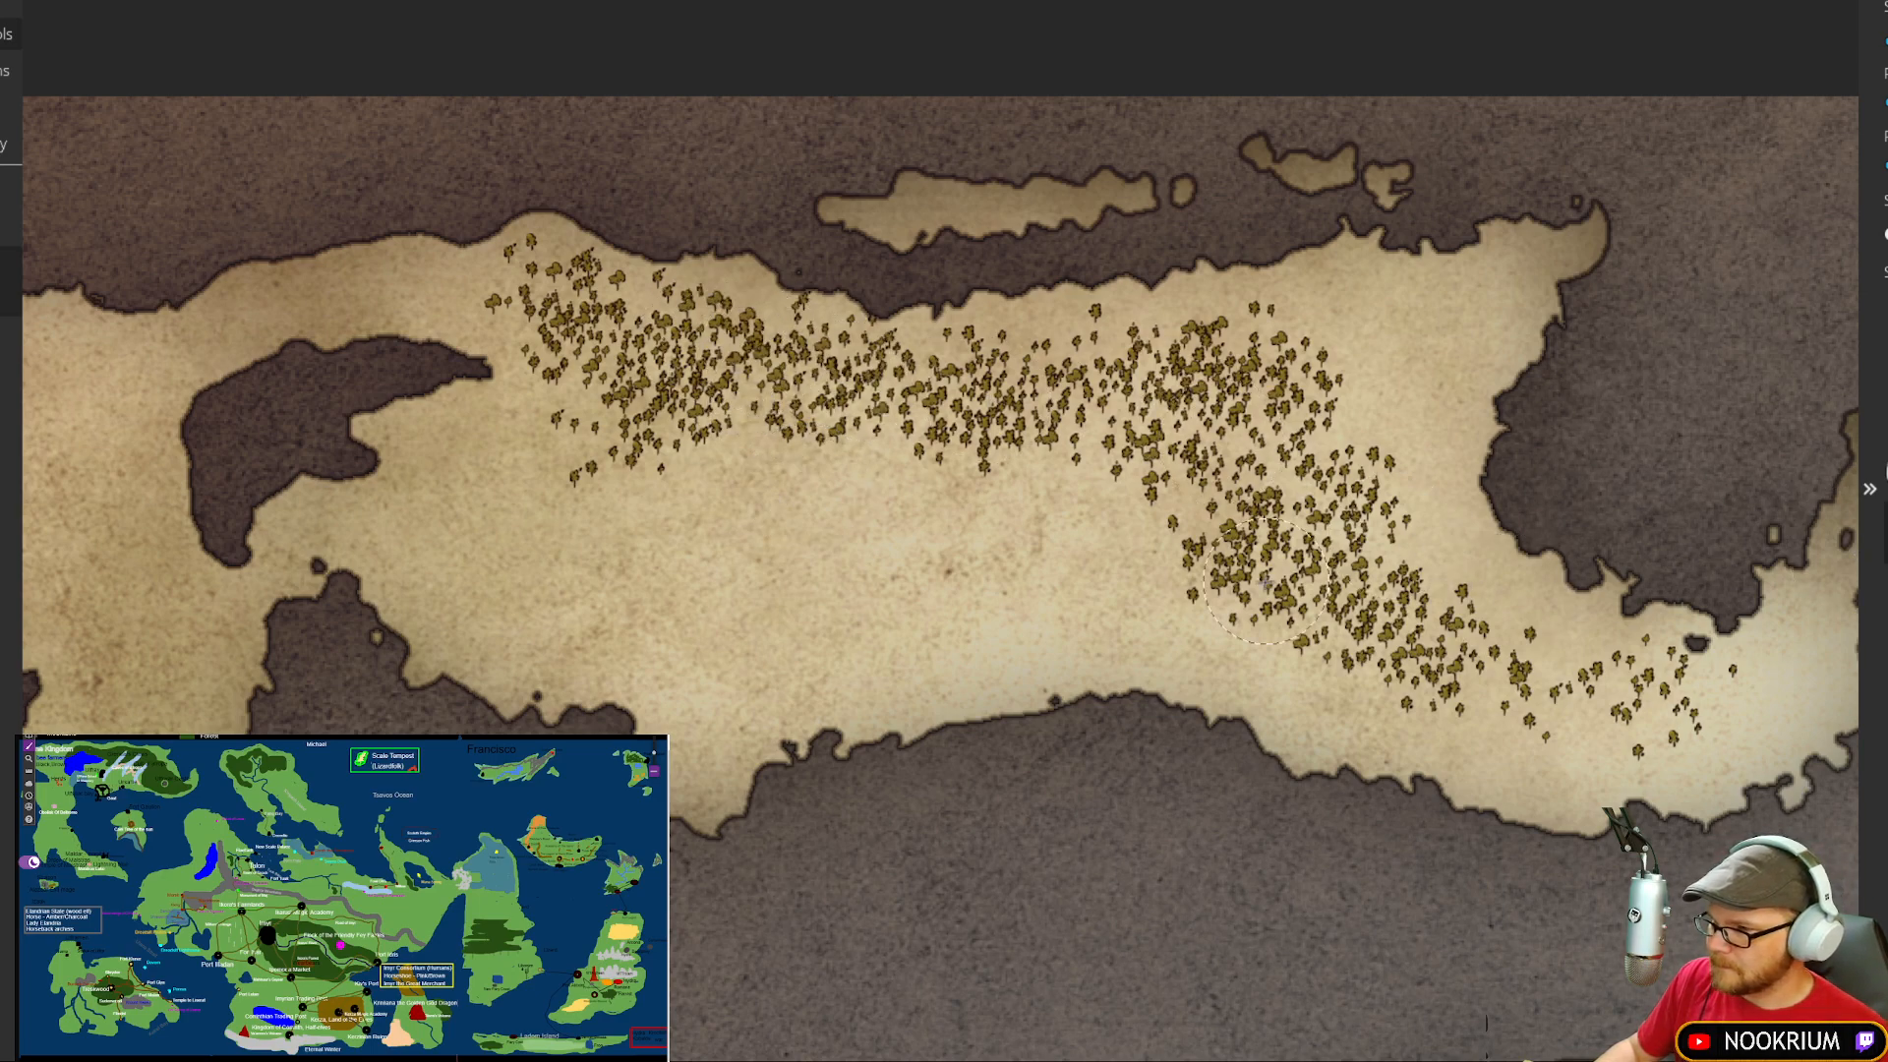
# Step: Fill the northwestern continent's forest band with larger leafy trees and extend its western end to the tip of the lake
pyautogui.moveTo(1266, 583)
pyautogui.mouseDown()
pyautogui.moveTo(1429, 647)
pyautogui.moveTo(1343, 607)
pyautogui.moveTo(1269, 455)
pyautogui.moveTo(1313, 490)
pyautogui.moveTo(1199, 415)
pyautogui.moveTo(1156, 414)
pyautogui.moveTo(1279, 371)
pyautogui.moveTo(1096, 398)
pyautogui.moveTo(859, 393)
pyautogui.moveTo(722, 383)
pyautogui.moveTo(648, 346)
pyautogui.moveTo(633, 382)
pyautogui.moveTo(586, 343)
pyautogui.moveTo(639, 400)
pyautogui.moveTo(629, 421)
pyautogui.moveTo(922, 378)
pyautogui.moveTo(985, 414)
pyautogui.moveTo(1081, 396)
pyautogui.moveTo(1004, 400)
pyautogui.moveTo(1186, 418)
pyautogui.moveTo(1411, 610)
pyautogui.moveTo(1545, 687)
pyautogui.moveTo(1288, 514)
pyautogui.moveTo(1159, 395)
pyautogui.moveTo(929, 416)
pyautogui.moveTo(632, 374)
pyautogui.moveTo(568, 319)
pyautogui.mouseUp()
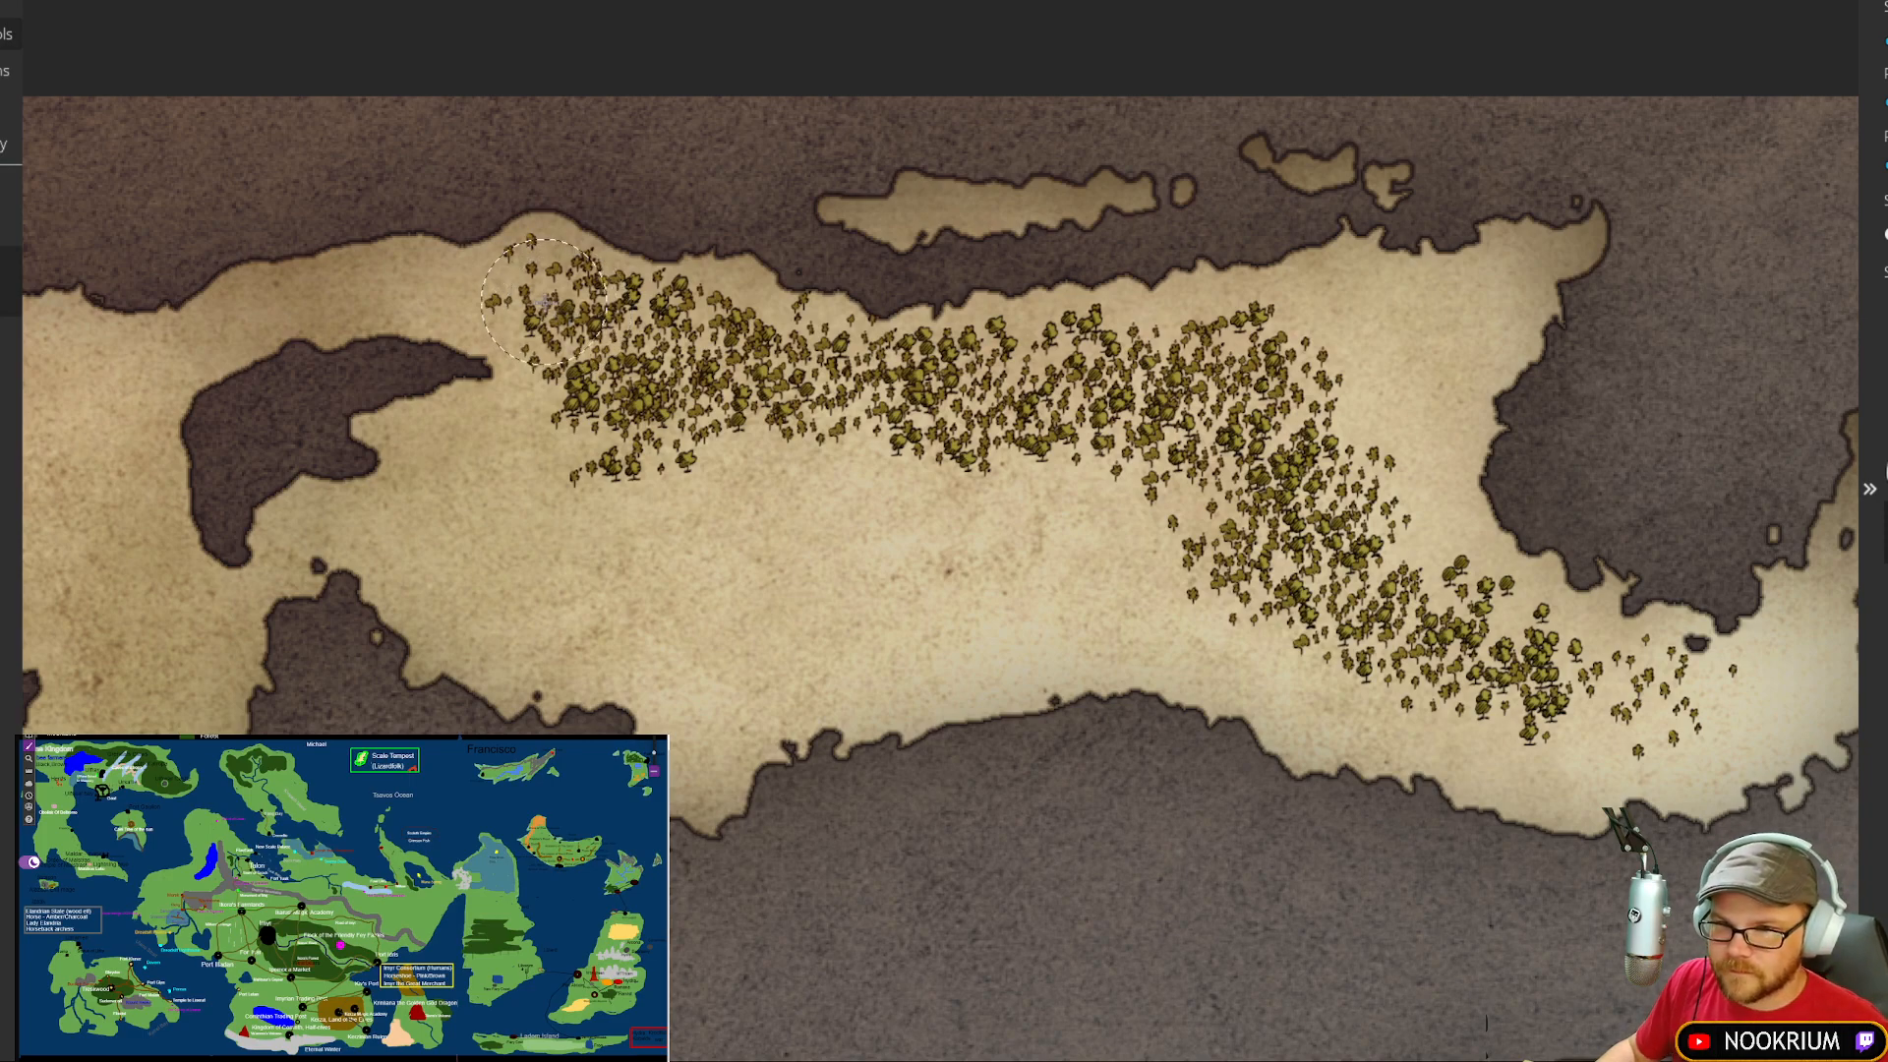
pyautogui.scroll(-5, 541, 300)
pyautogui.scroll(5, 388, 295)
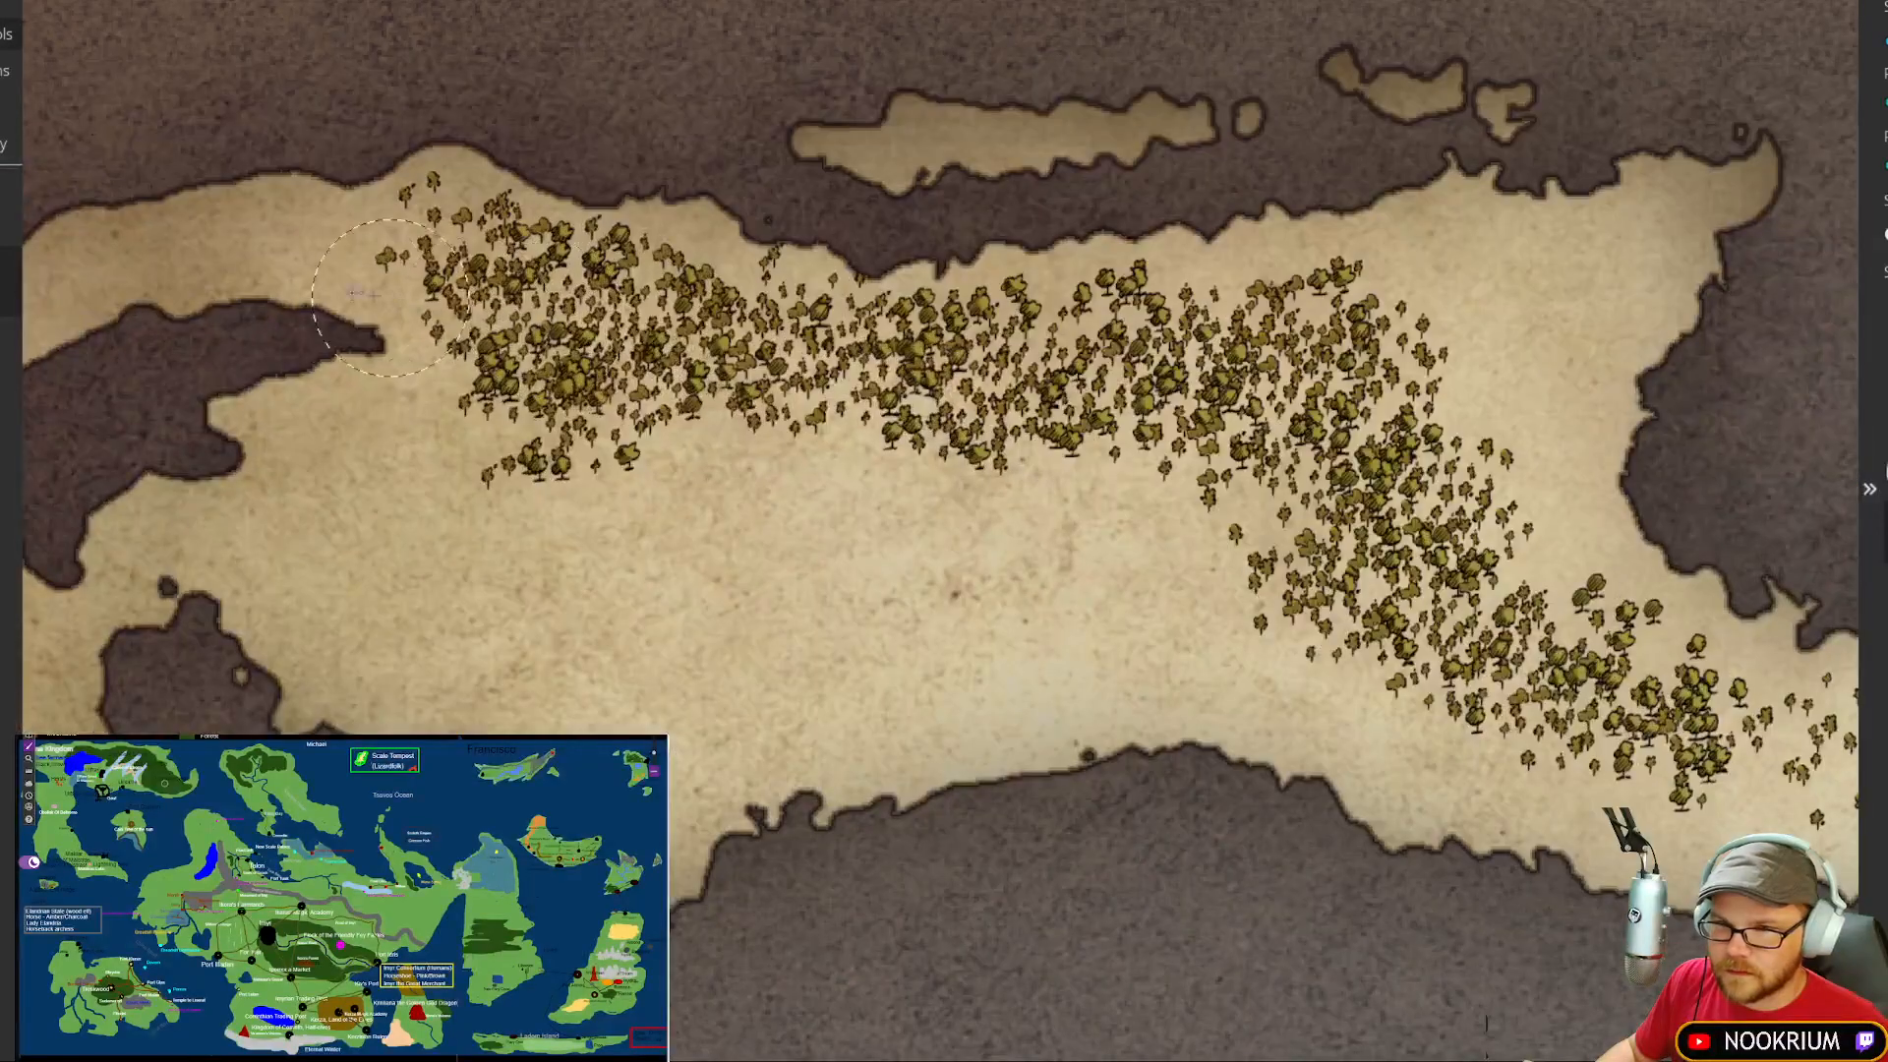
pyautogui.moveTo(202, 275); pyautogui.dragTo(829, 418)
pyautogui.moveTo(1015, 410); pyautogui.dragTo(1018, 408)
pyautogui.scroll(-1, 1018, 408)
pyautogui.hotkey('ctrl', 'z')
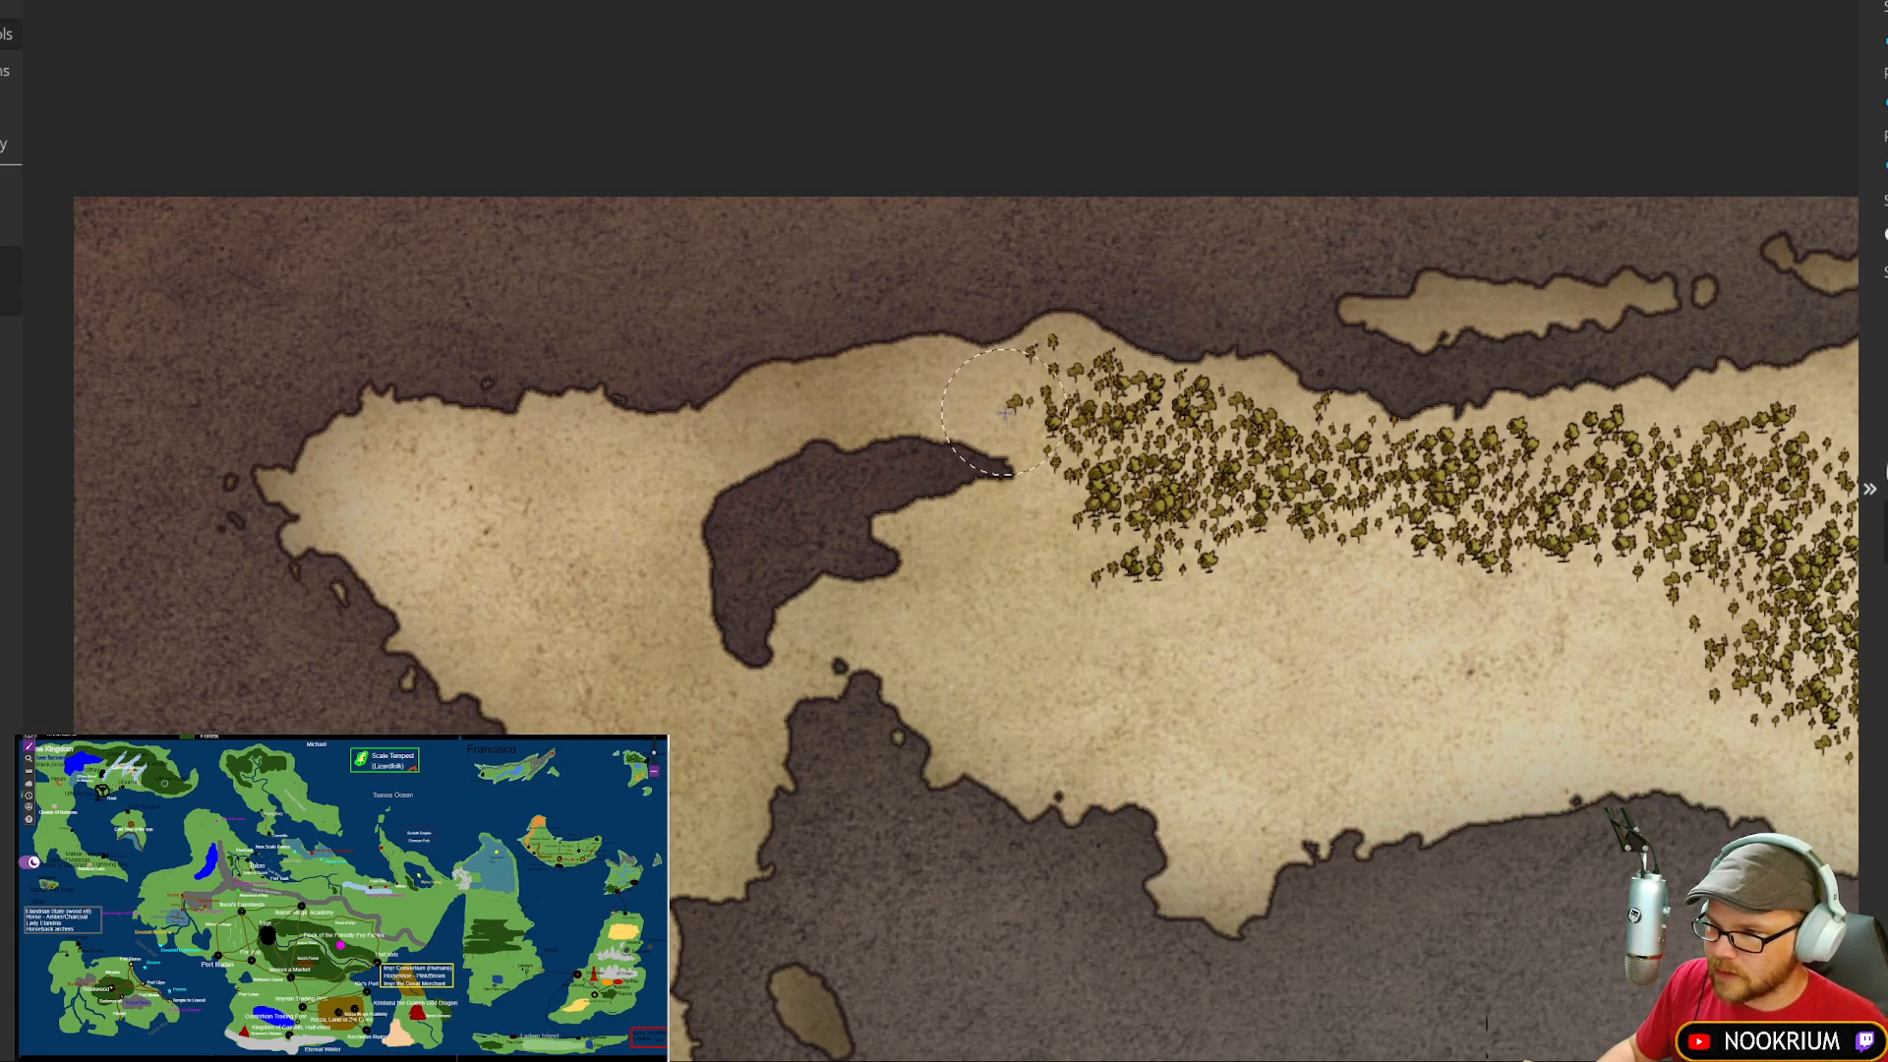
pyautogui.moveTo(1016, 409); pyautogui.dragTo(1019, 405)
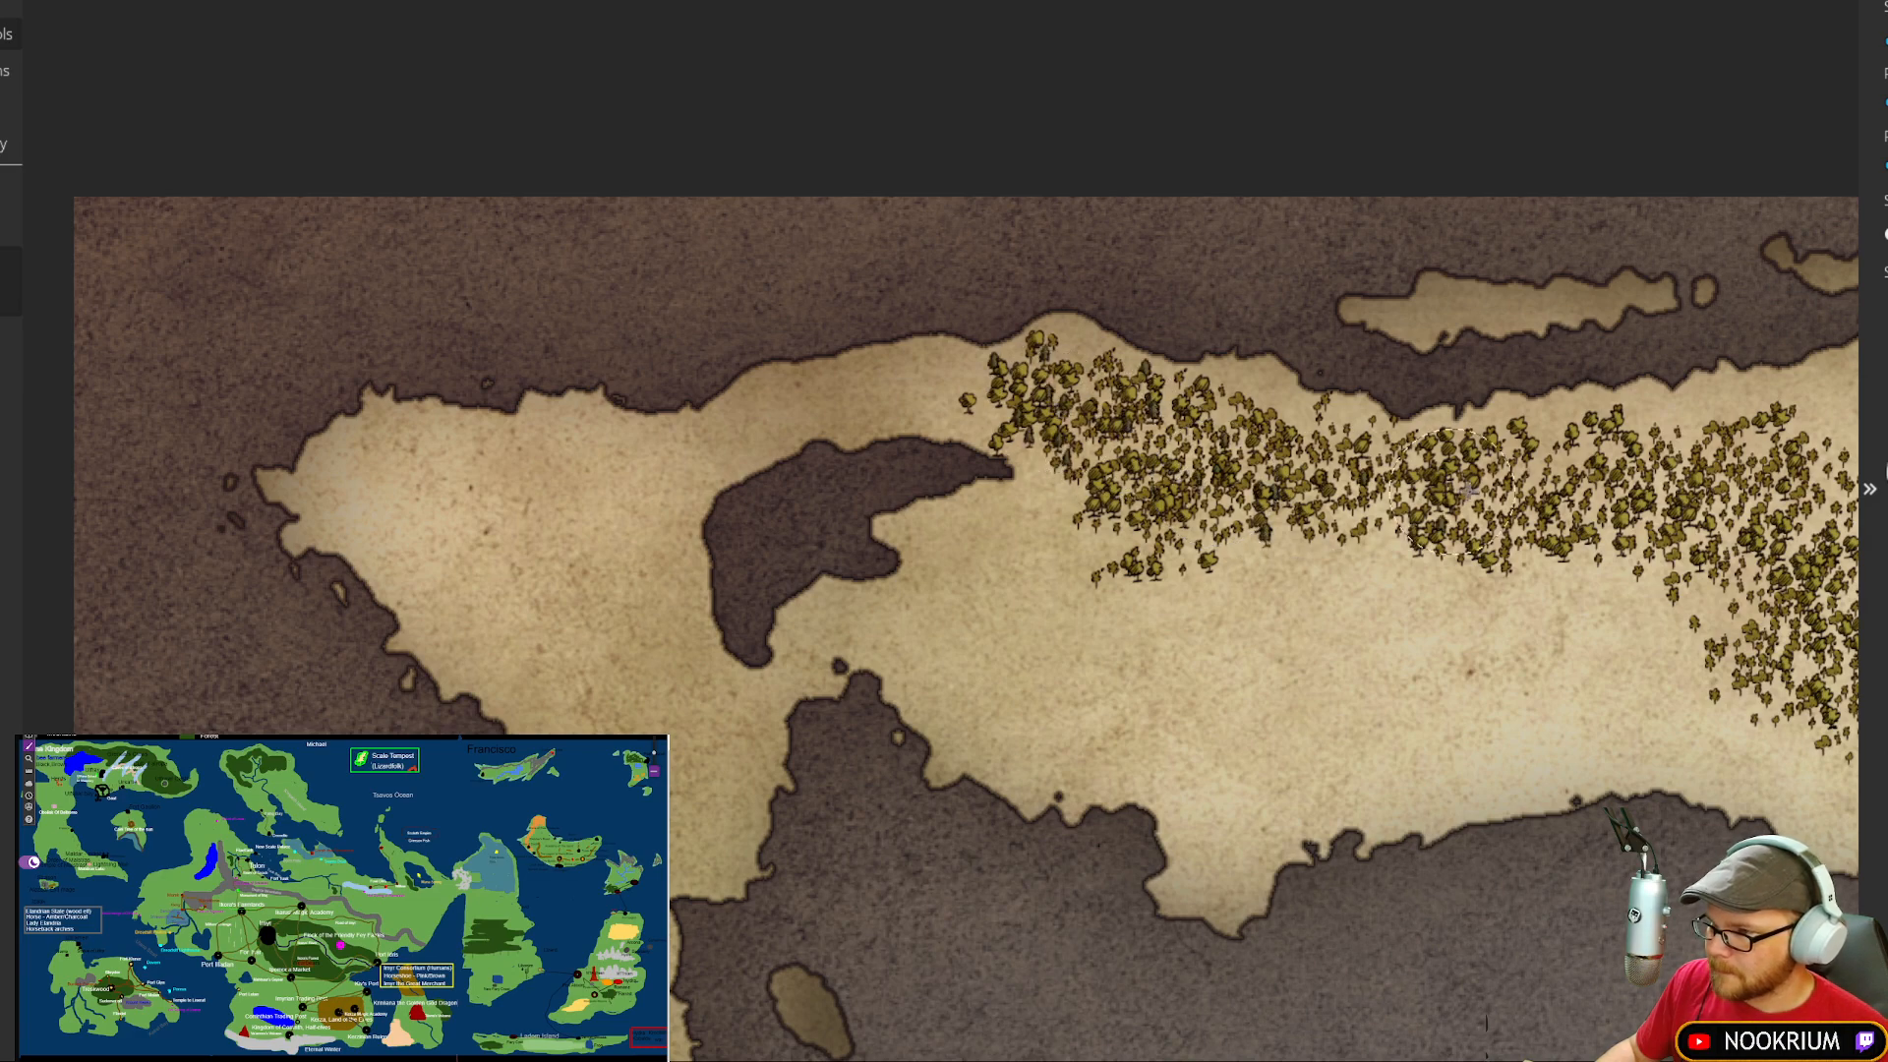
# Step: Mix dark pines and round green and light green trees throughout the northwestern continent's forest band
pyautogui.moveTo(1752, 545)
pyautogui.mouseDown()
pyautogui.moveTo(1229, 450)
pyautogui.moveTo(1289, 393)
pyautogui.moveTo(1322, 589)
pyautogui.moveTo(1431, 632)
pyautogui.moveTo(1401, 600)
pyautogui.moveTo(1362, 408)
pyautogui.moveTo(1298, 411)
pyautogui.moveTo(1264, 496)
pyautogui.moveTo(1168, 620)
pyautogui.mouseUp()
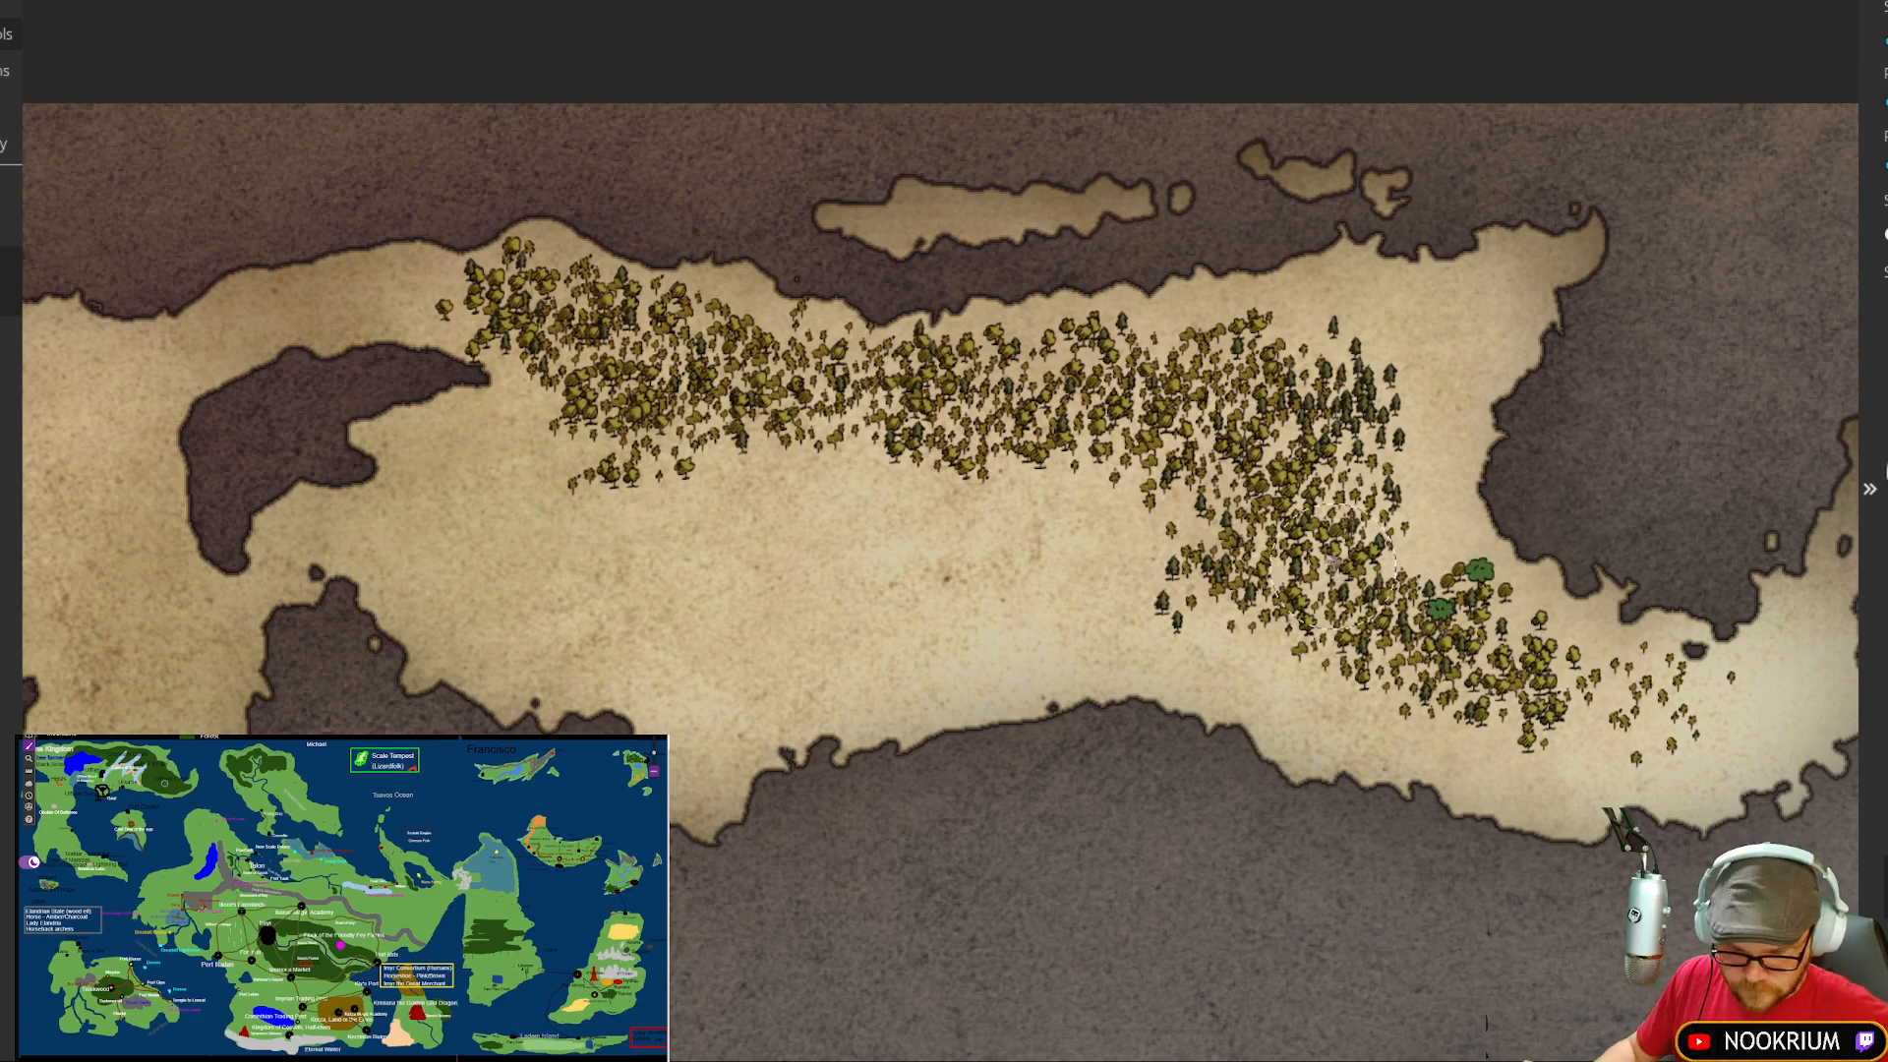
pyautogui.scroll(-1, 1348, 571)
pyautogui.scroll(2, 1333, 561)
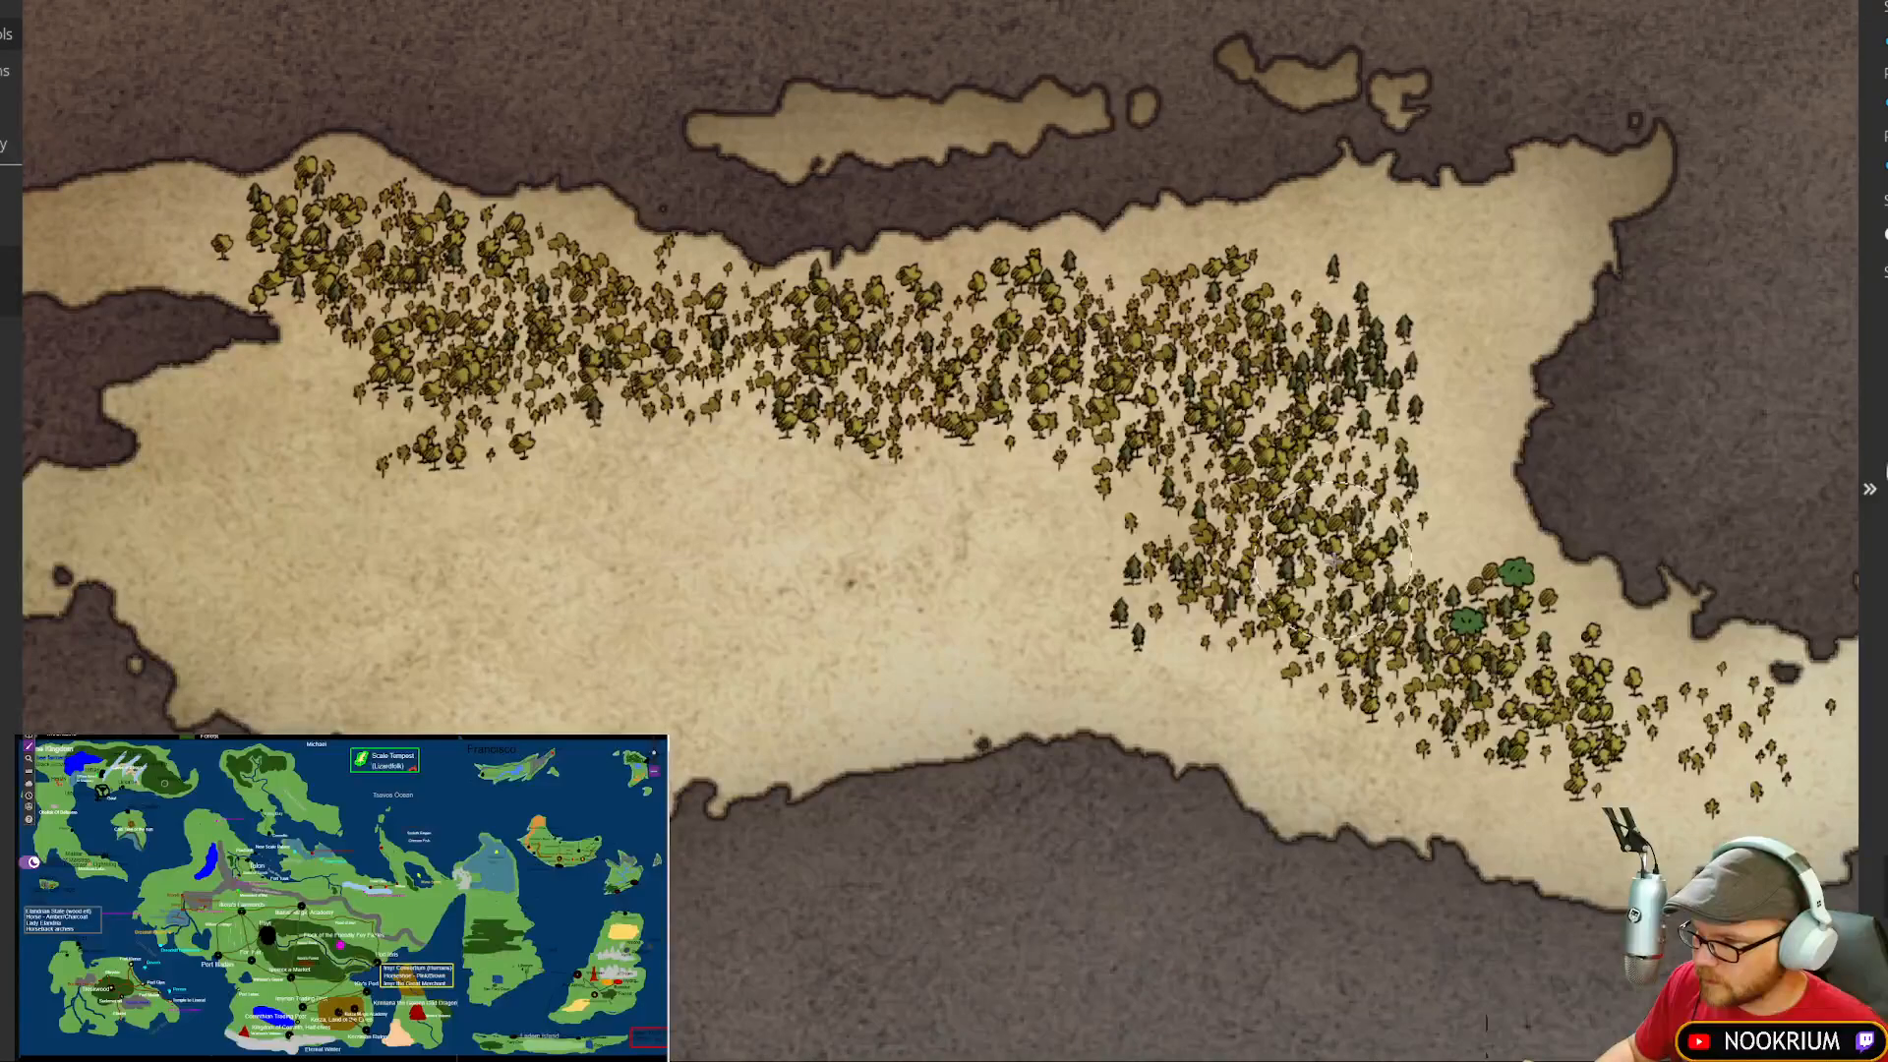
pyautogui.moveTo(1332, 561)
pyautogui.mouseDown()
pyautogui.moveTo(1367, 639)
pyautogui.moveTo(1436, 708)
pyautogui.moveTo(1515, 688)
pyautogui.moveTo(1323, 605)
pyautogui.moveTo(1264, 546)
pyautogui.moveTo(1268, 324)
pyautogui.moveTo(983, 315)
pyautogui.moveTo(907, 366)
pyautogui.moveTo(797, 364)
pyautogui.moveTo(492, 314)
pyautogui.moveTo(332, 244)
pyautogui.moveTo(334, 261)
pyautogui.moveTo(672, 329)
pyautogui.moveTo(1178, 331)
pyautogui.mouseUp()
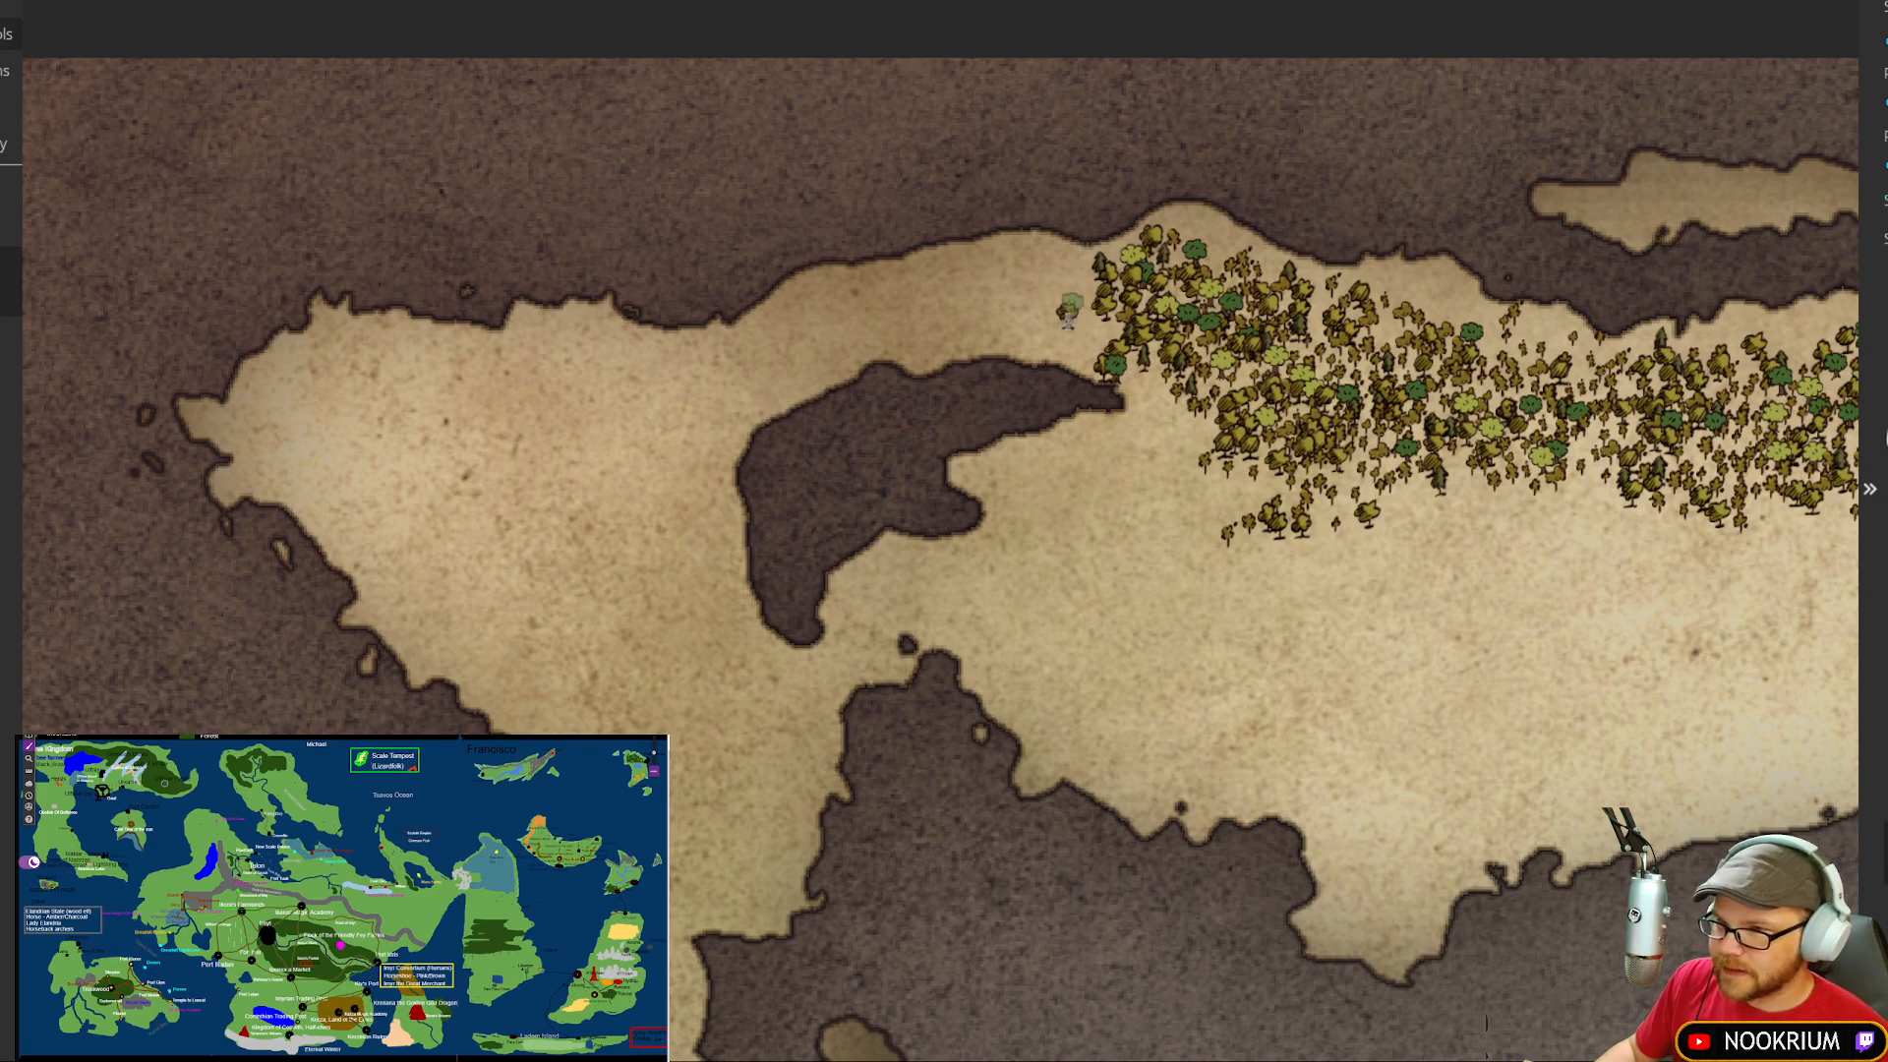
# Step: Extend the forest westward with small olive trees along the strip between the lake and the north coast, undoing unwanted strokes
pyautogui.moveTo(1069, 313)
pyautogui.mouseDown()
pyautogui.moveTo(910, 325)
pyautogui.moveTo(941, 339)
pyautogui.mouseUp()
pyautogui.hotkey('ctrl', 'z')
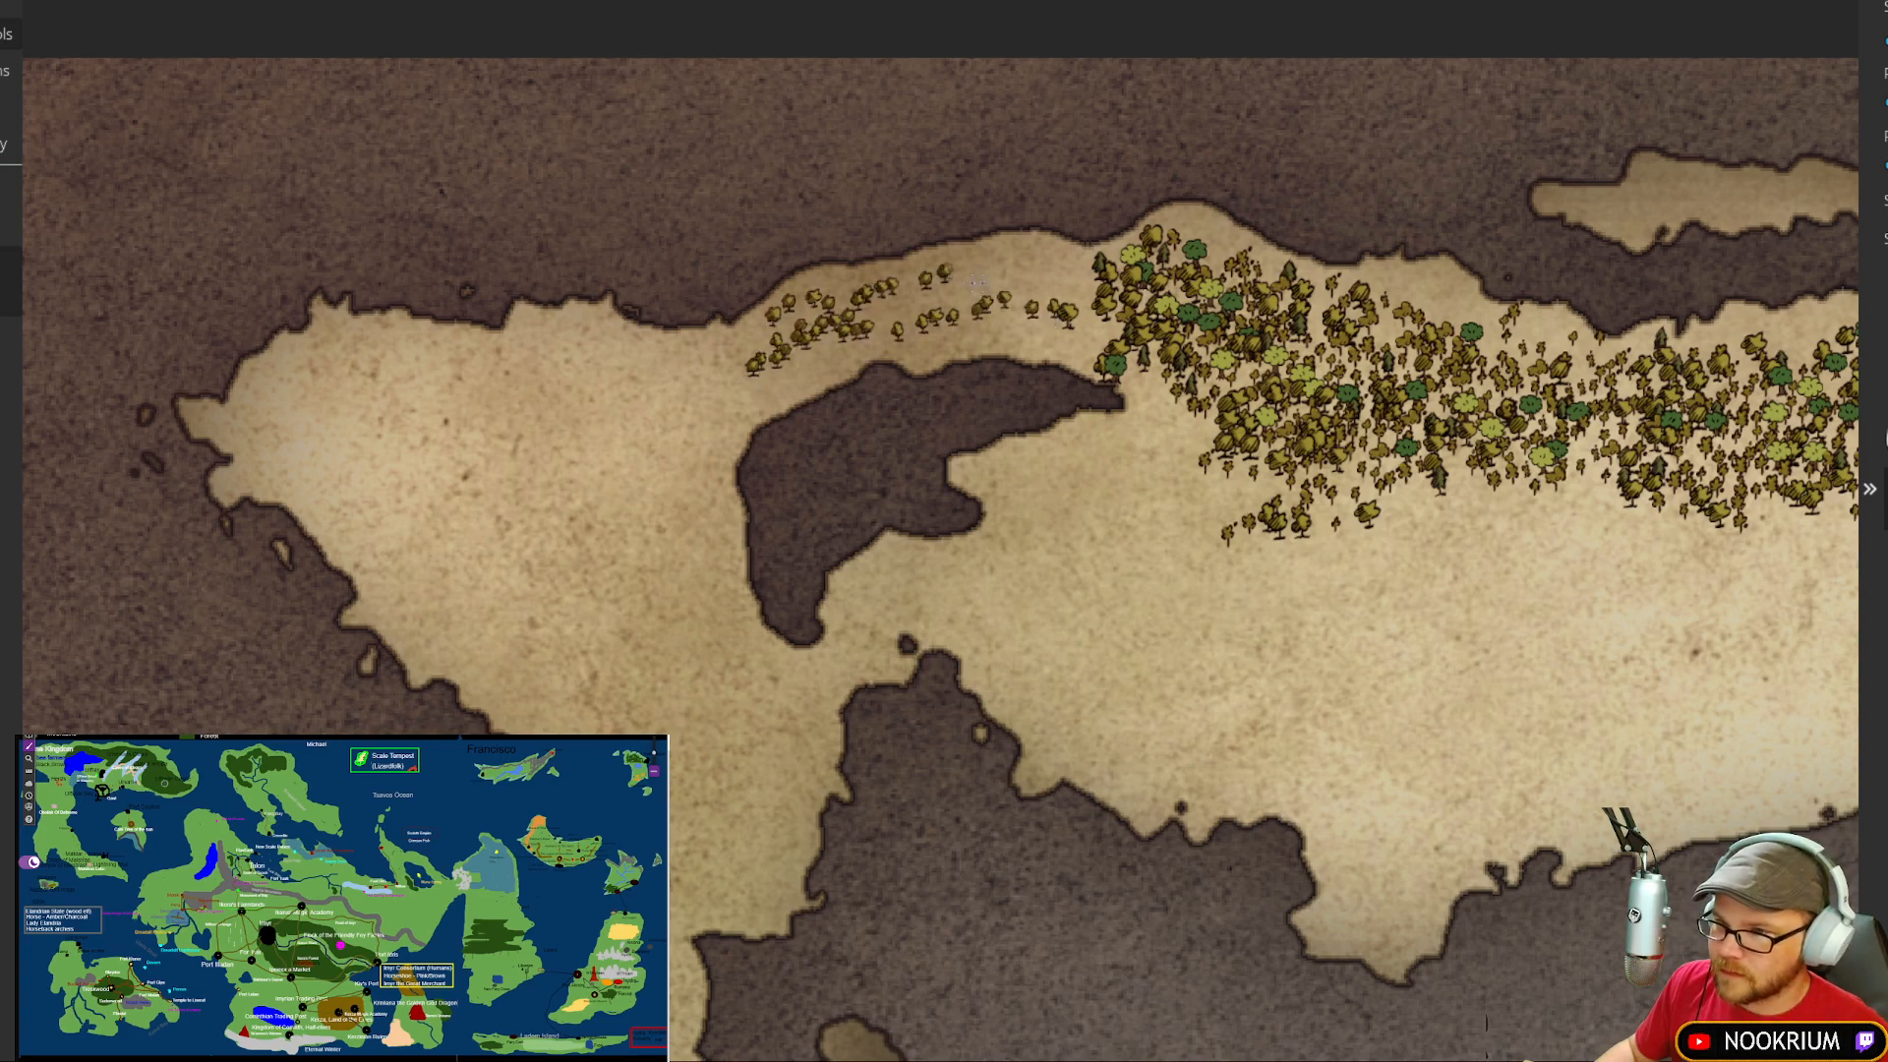
pyautogui.moveTo(976, 284); pyautogui.dragTo(1013, 337)
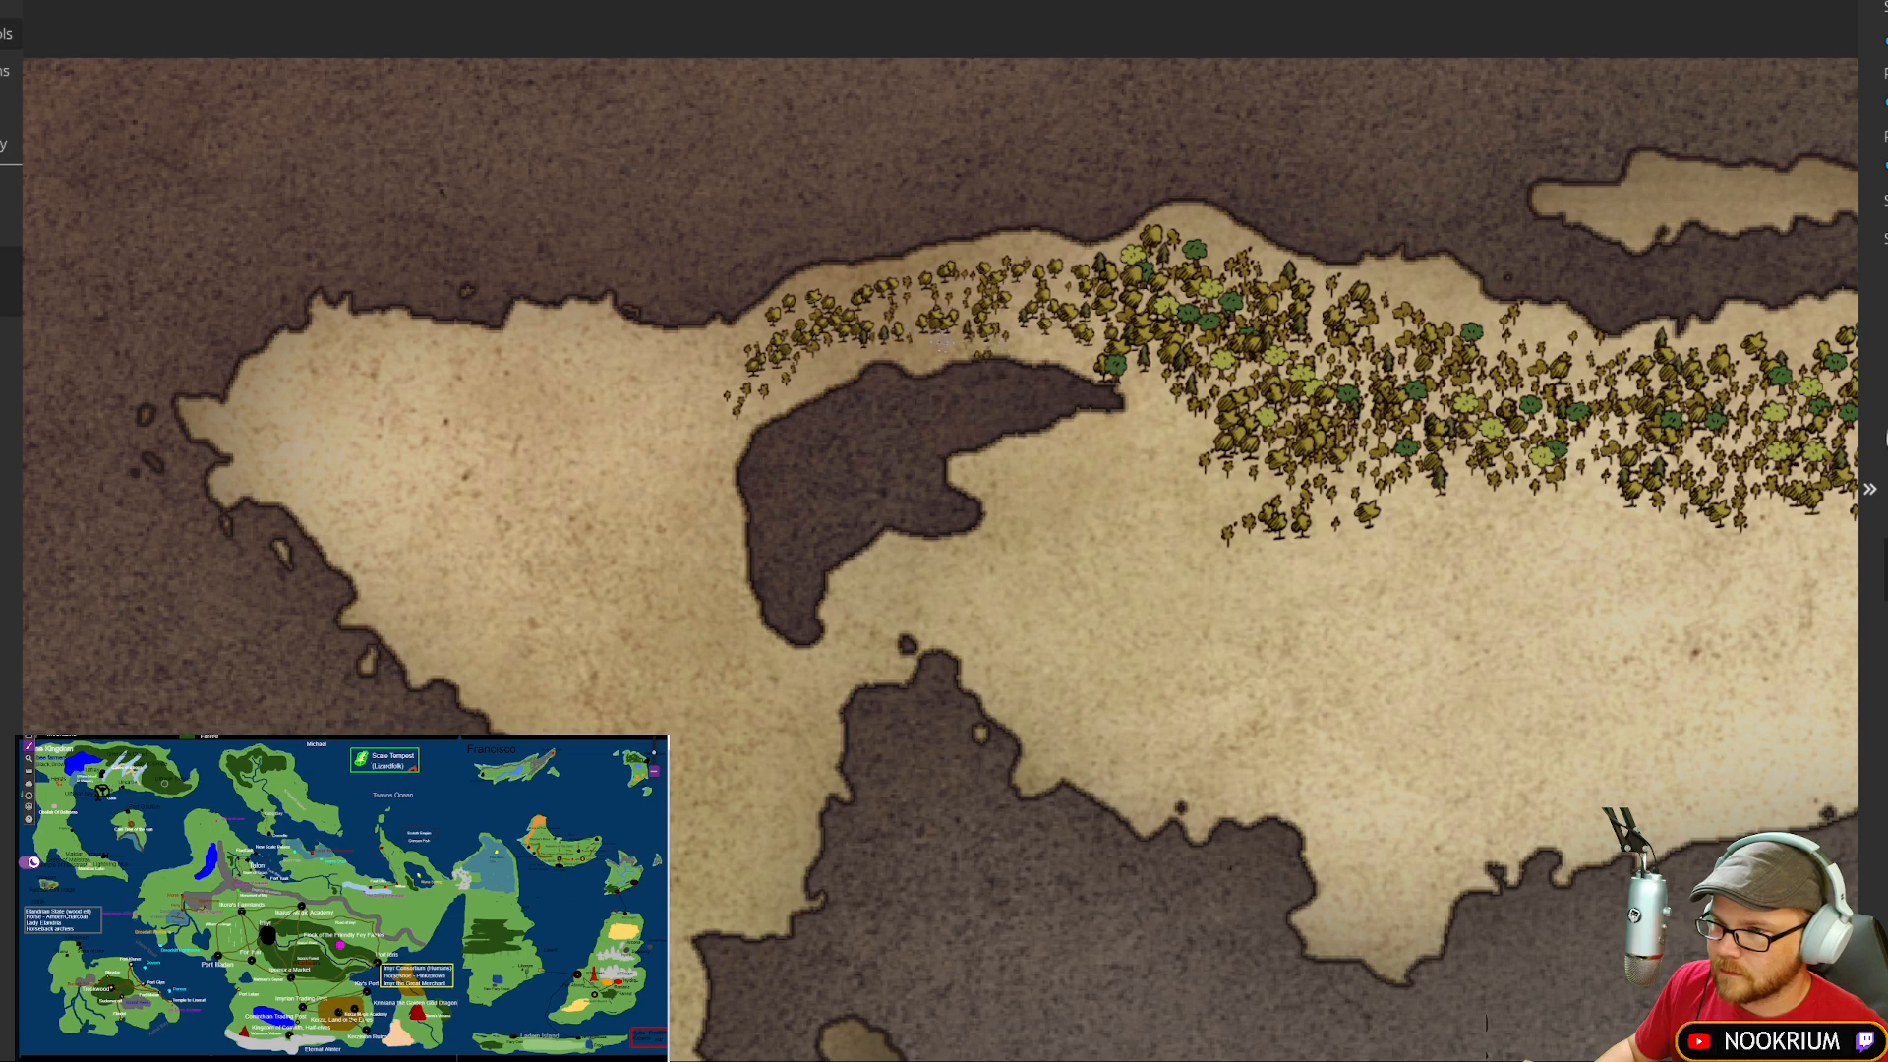
pyautogui.hotkey('ctrl', 'z')
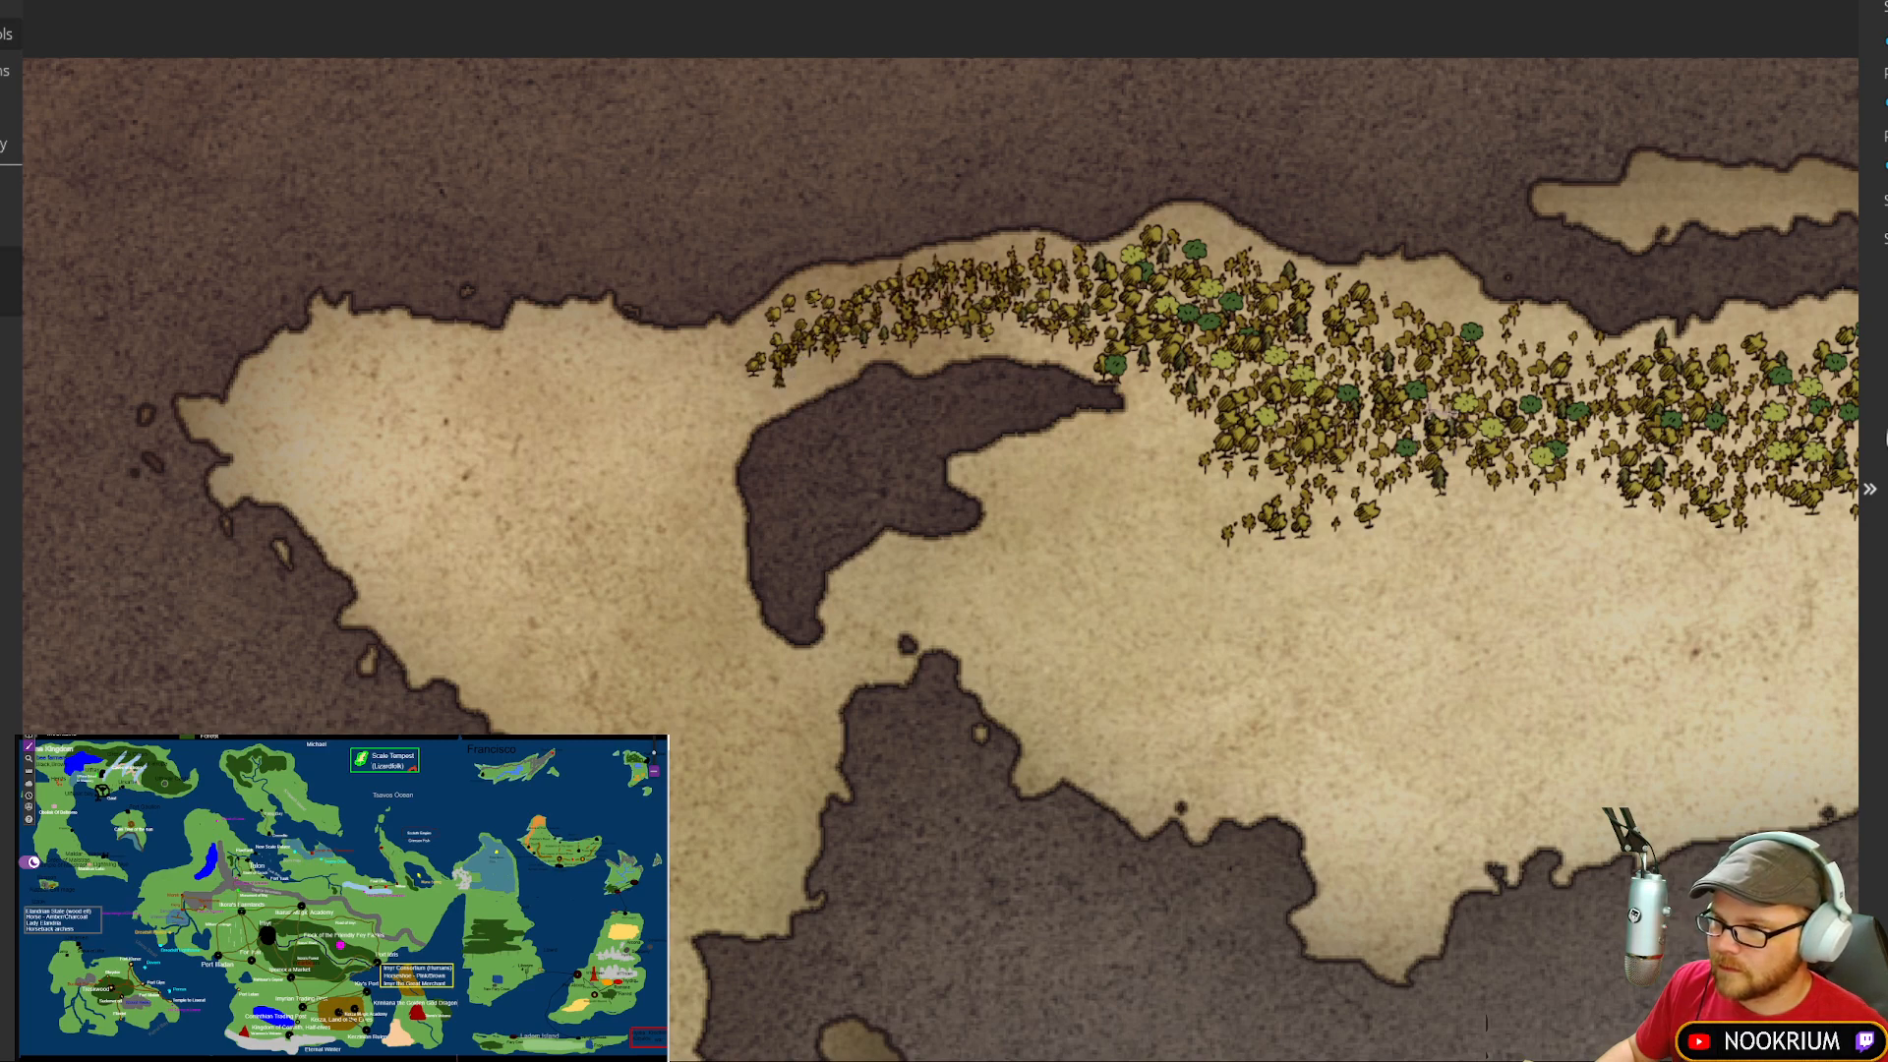
# Step: Review the northern forests against the rest of the map and return to the main continent
pyautogui.scroll(-6, 1494, 560)
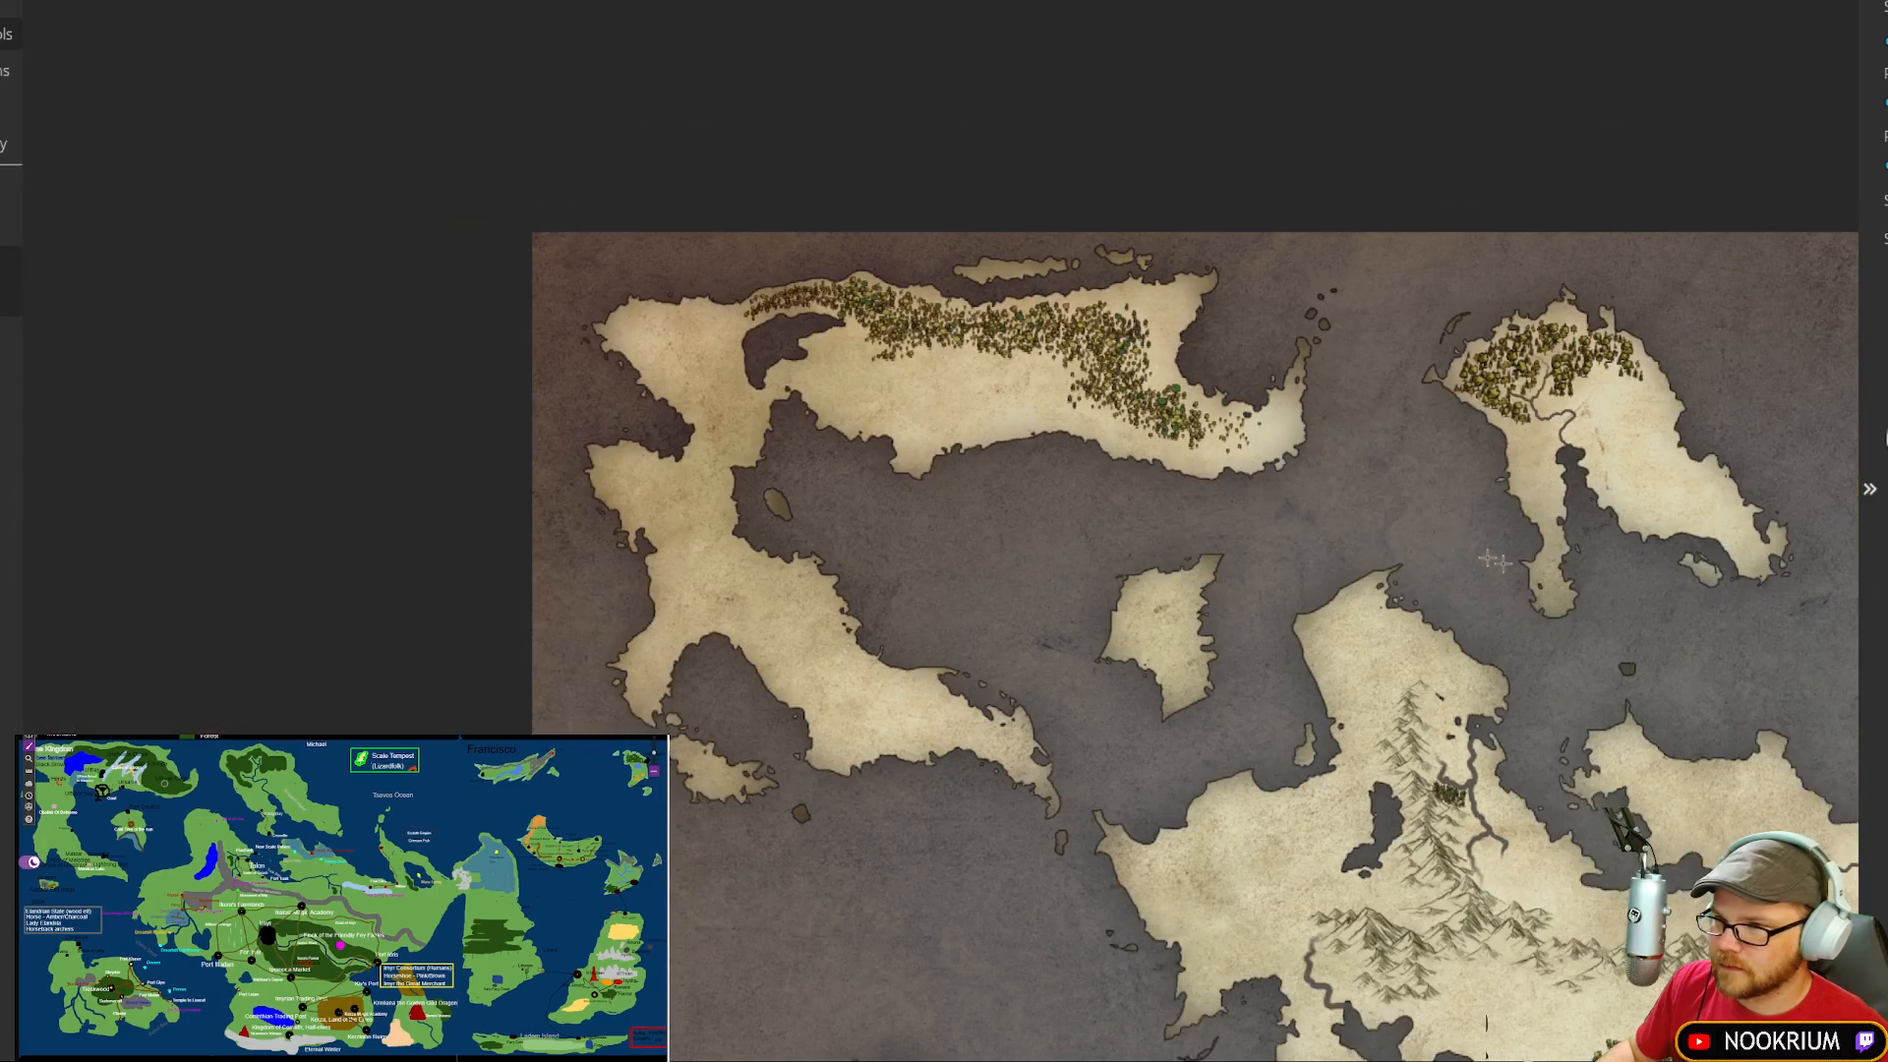
pyautogui.moveTo(1494, 560); pyautogui.dragTo(893, 341)
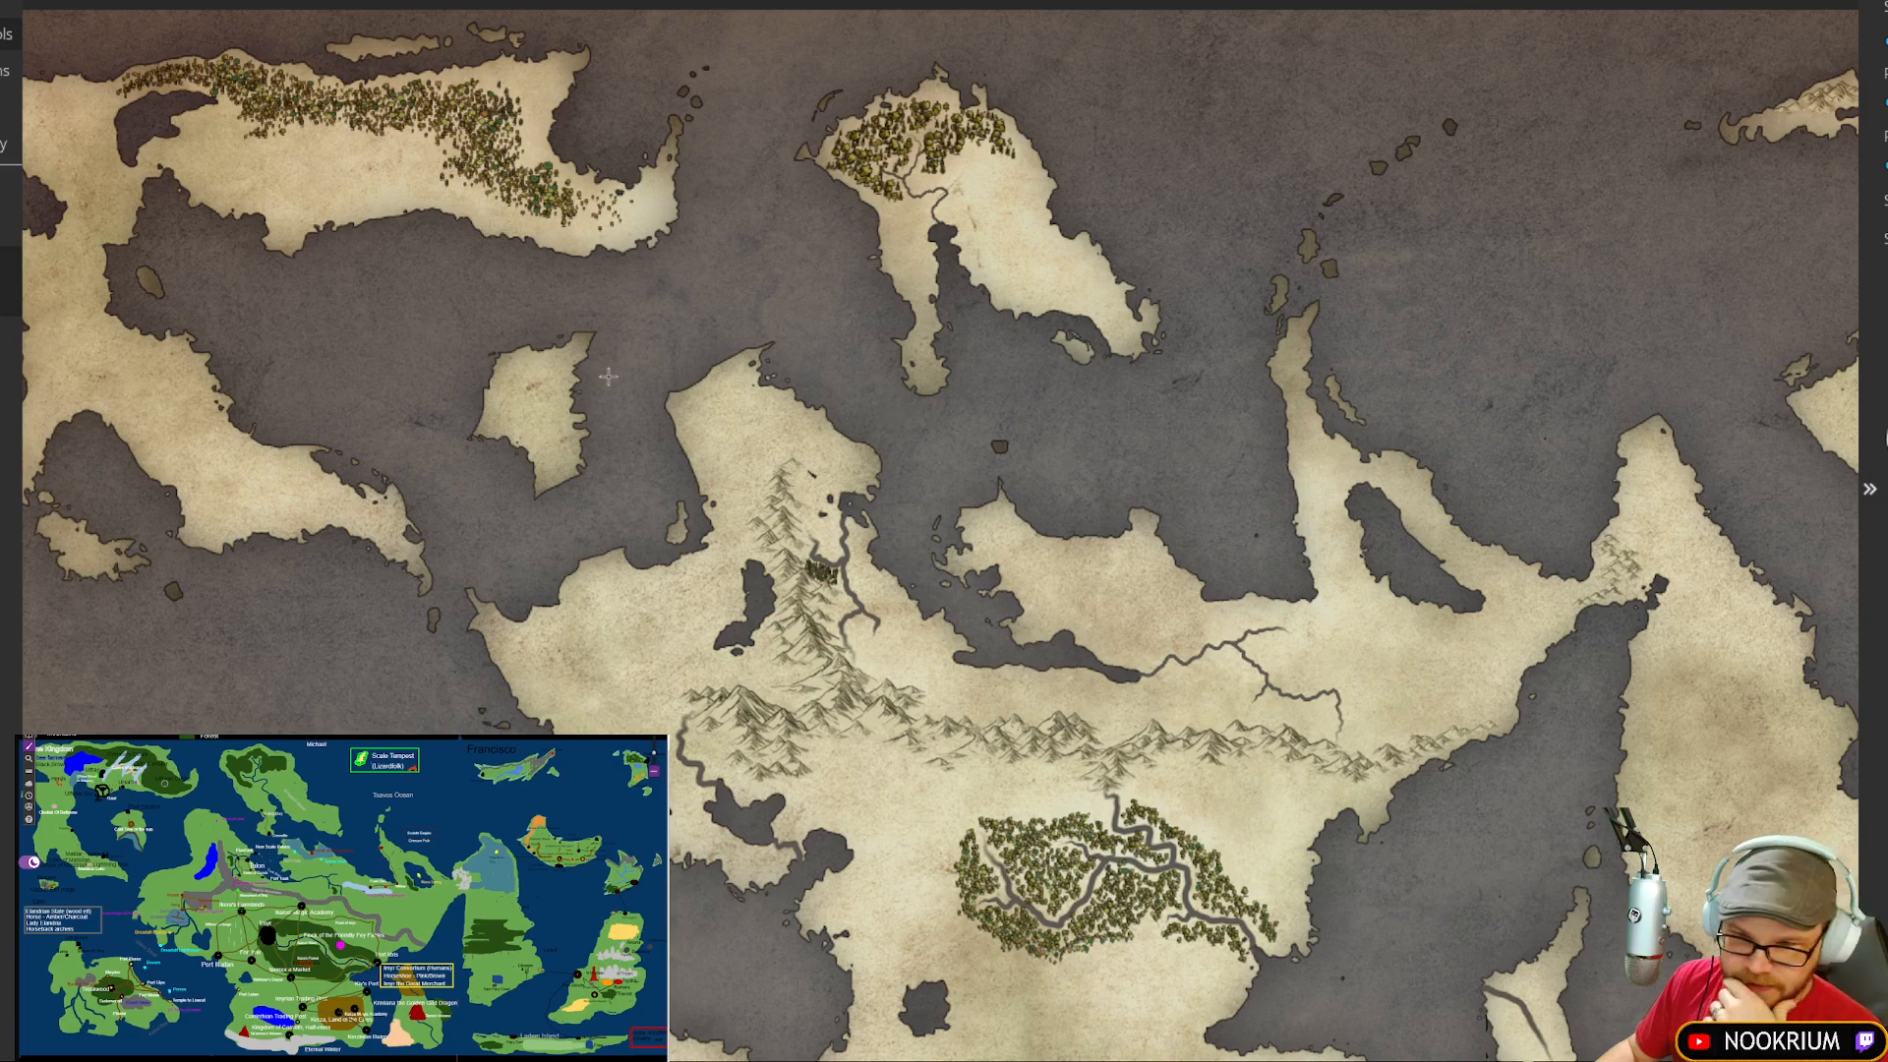
pyautogui.moveTo(912, 503); pyautogui.dragTo(847, 387)
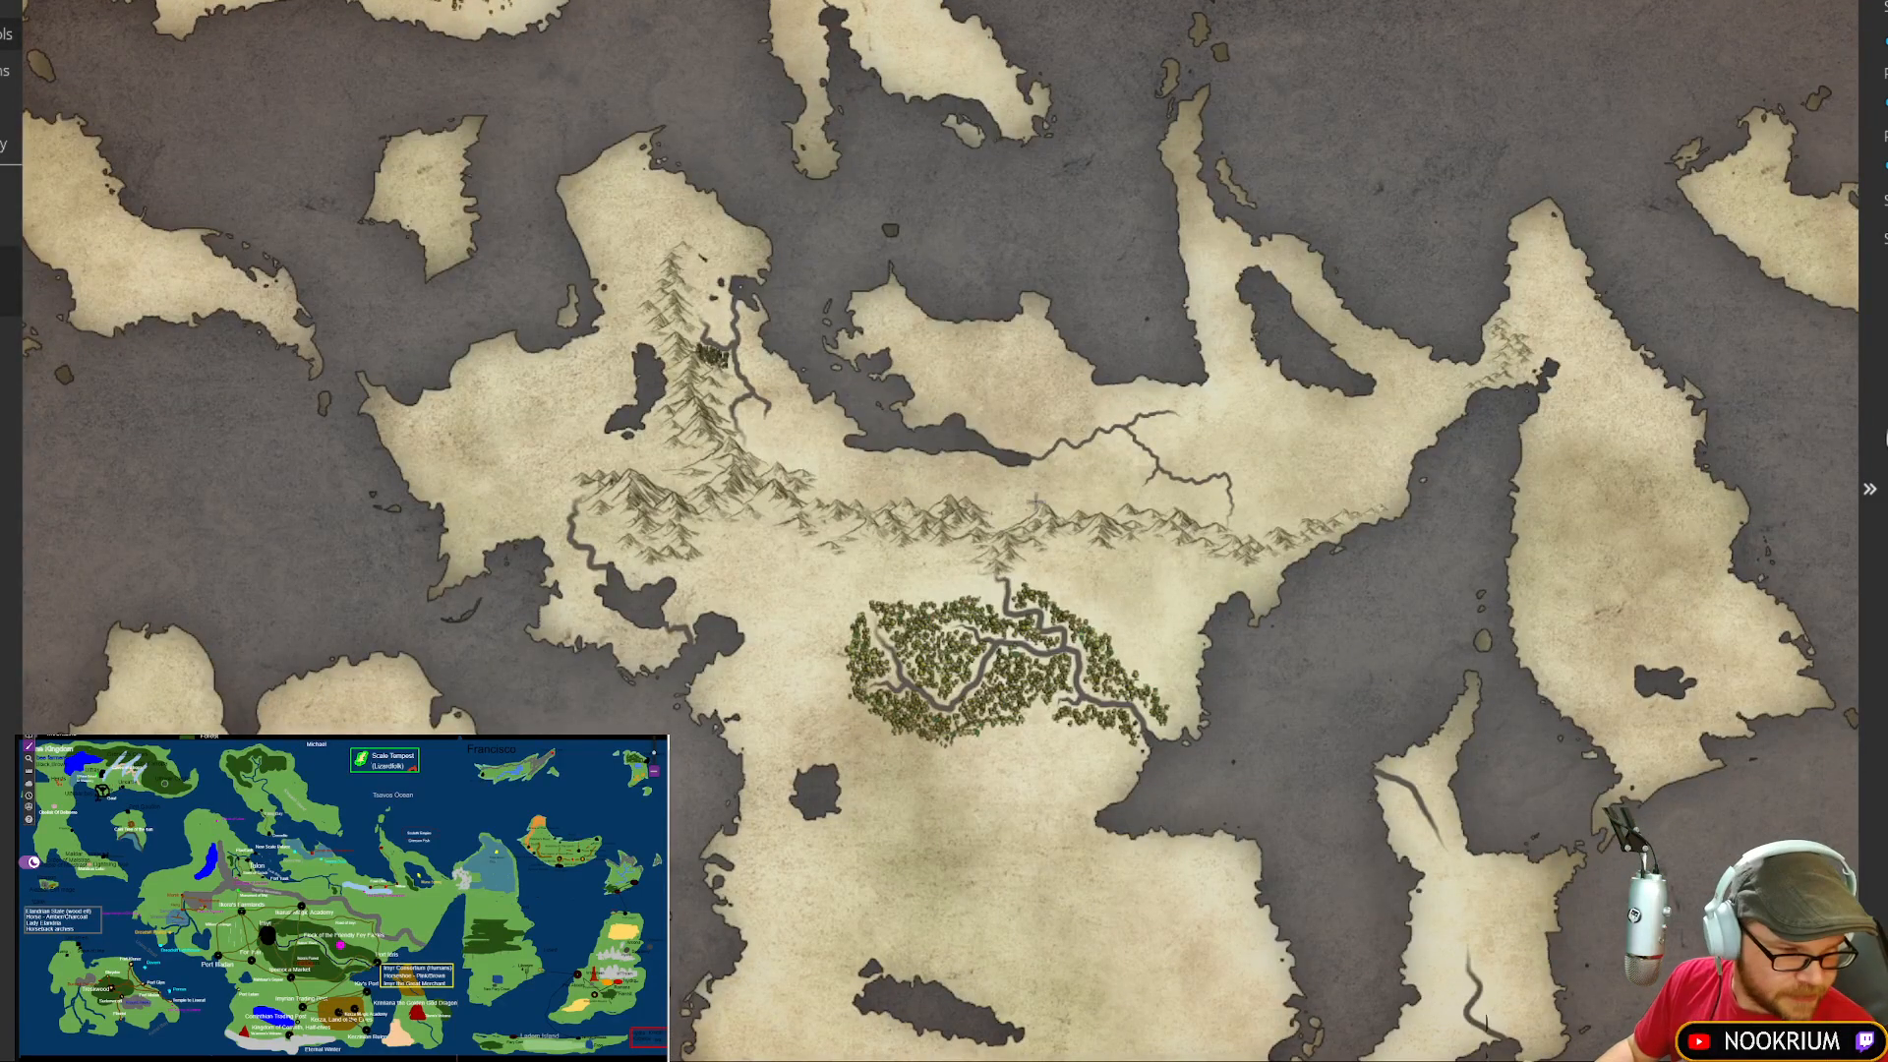
pyautogui.moveTo(978, 438); pyautogui.dragTo(968, 371)
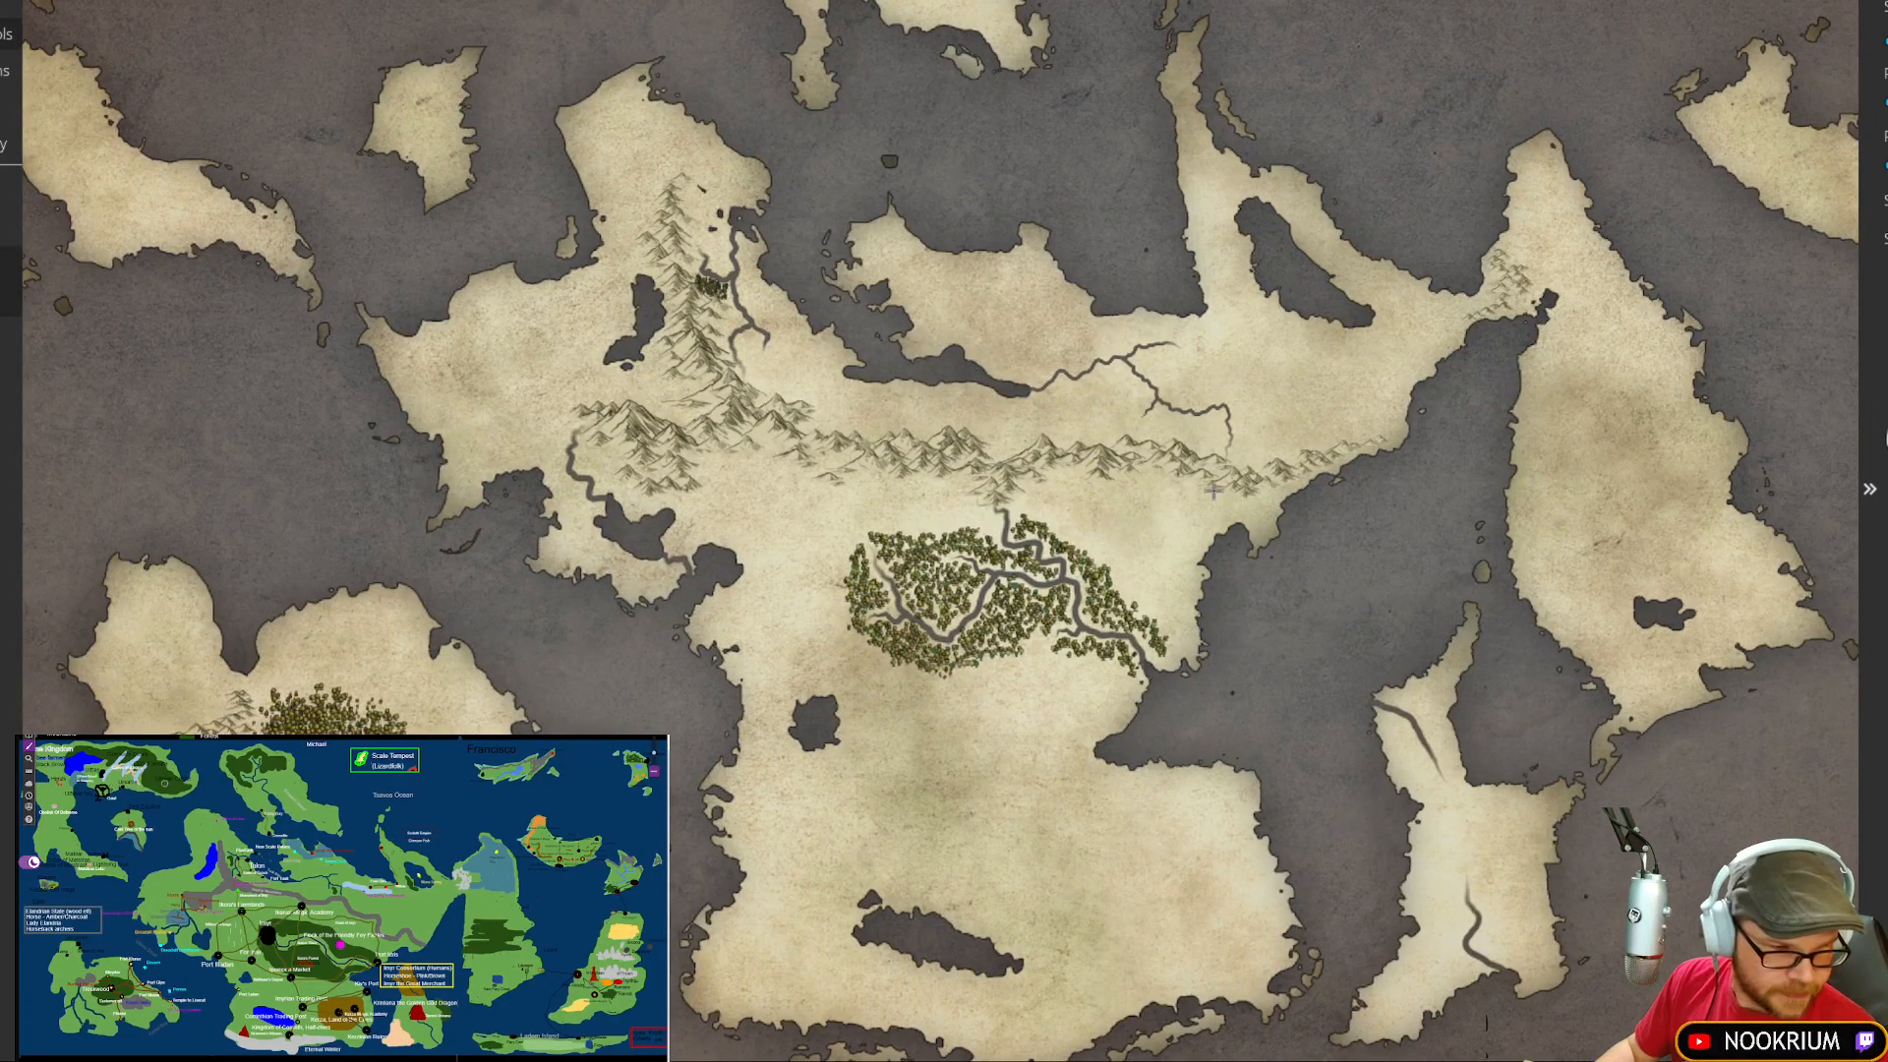
# Step: Add dark pines along the western, southern and northeastern edges of the main continent's central forest, discarding an oversized leafy tree
pyautogui.moveTo(1214, 489); pyautogui.dragTo(1114, 477)
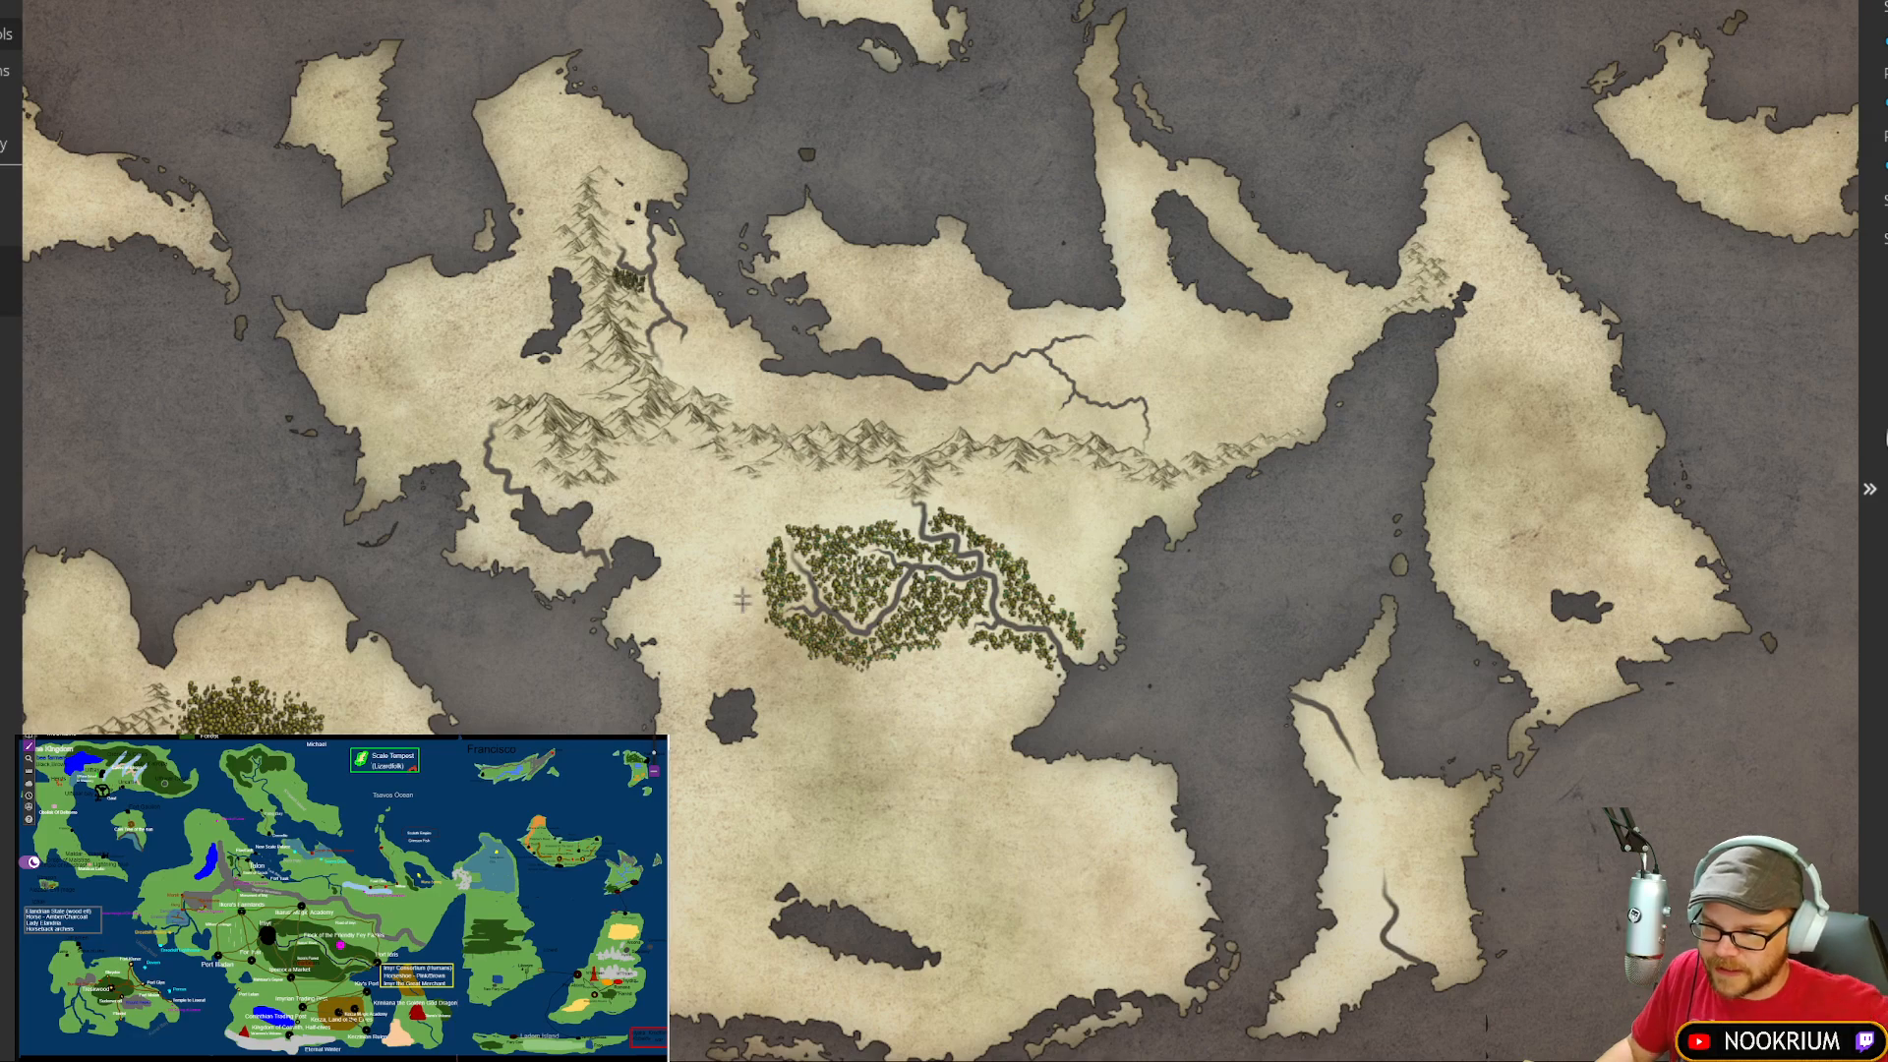
pyautogui.moveTo(949, 551); pyautogui.dragTo(1033, 492)
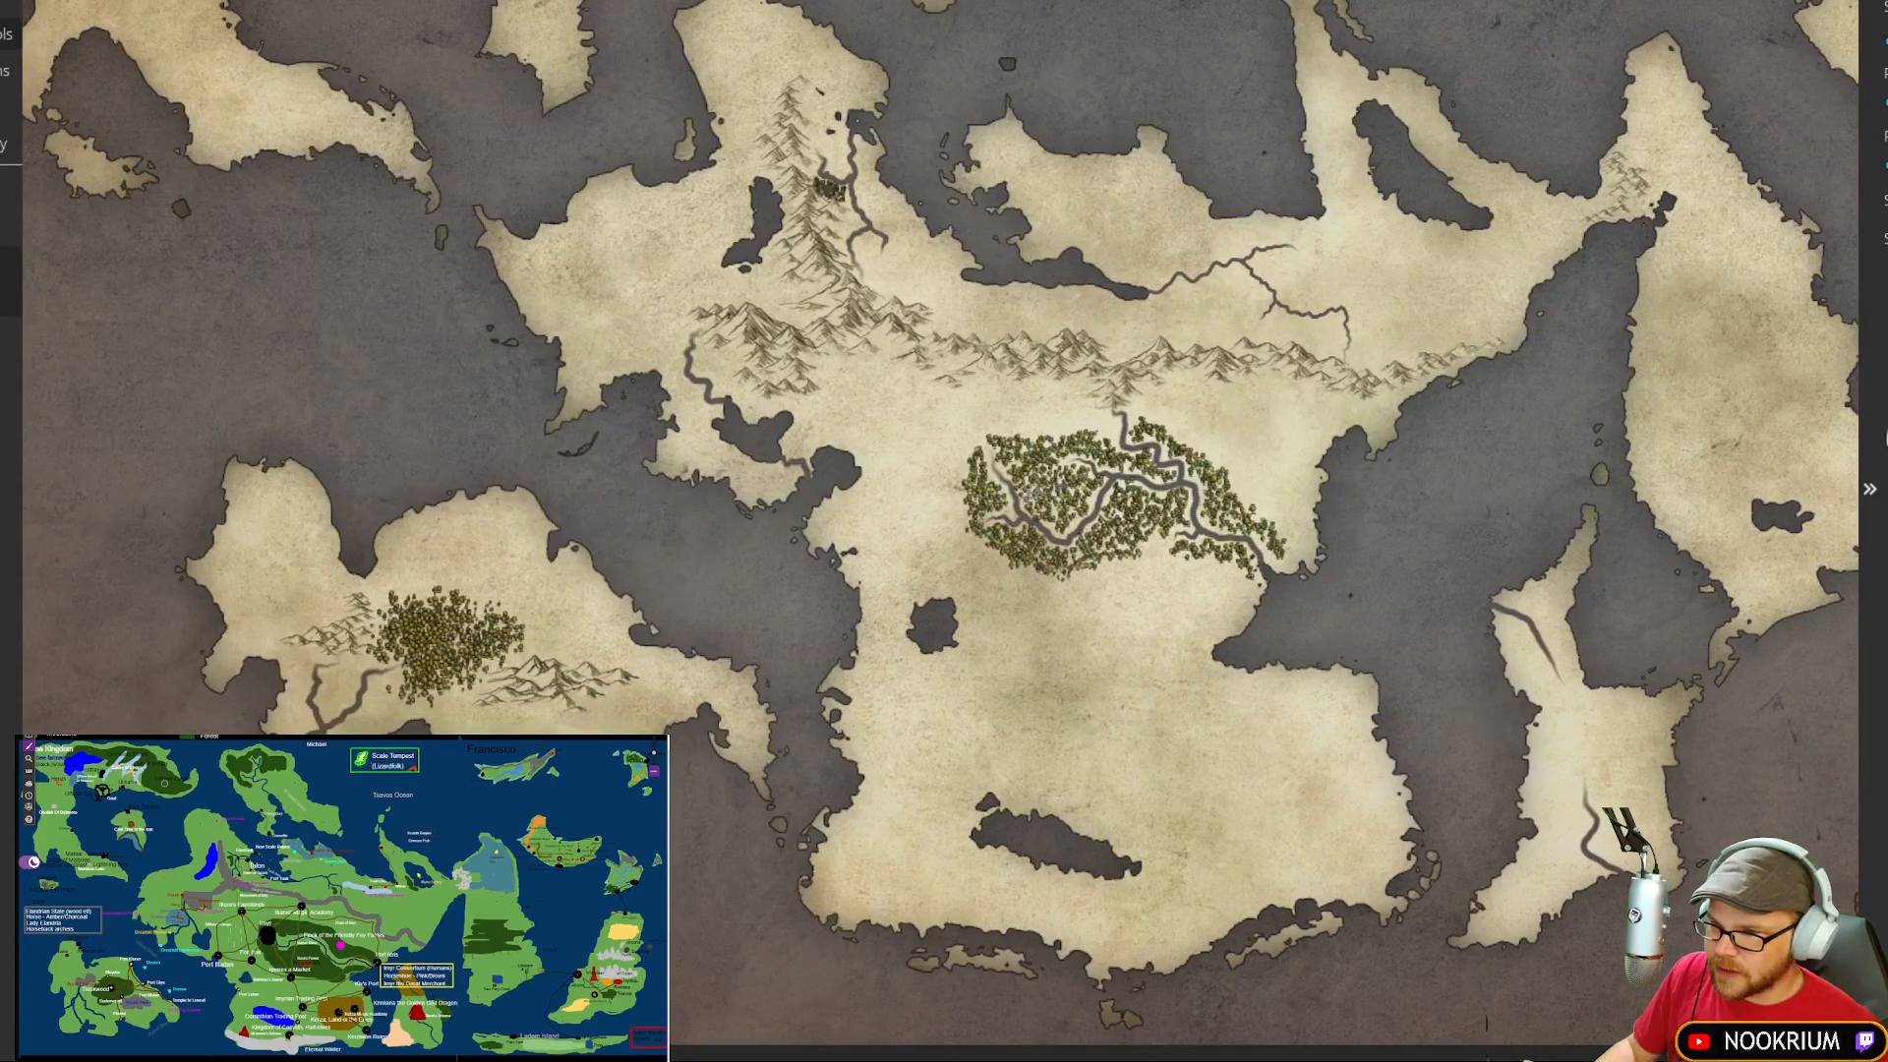
pyautogui.scroll(5, 1062, 492)
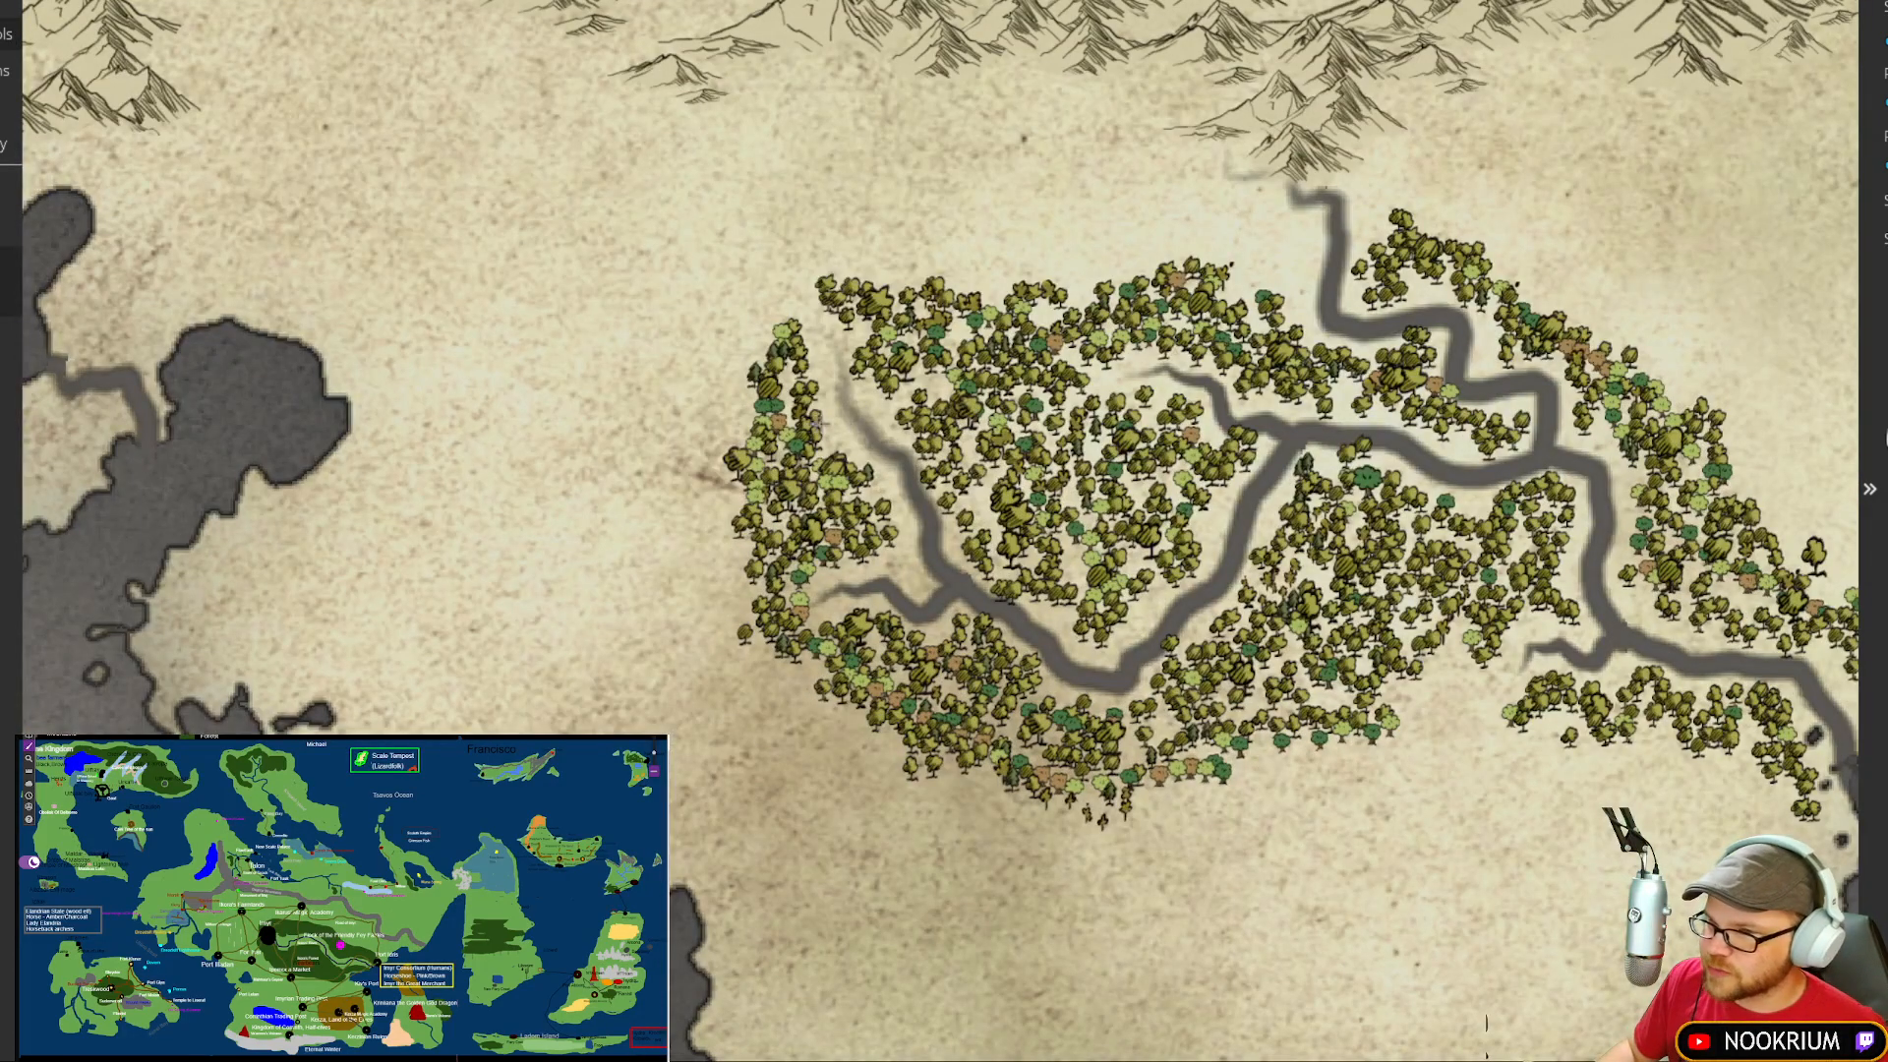
pyautogui.moveTo(774, 330)
pyautogui.mouseDown()
pyautogui.moveTo(732, 415)
pyautogui.moveTo(761, 592)
pyautogui.moveTo(743, 578)
pyautogui.moveTo(792, 664)
pyautogui.moveTo(895, 777)
pyautogui.mouseUp()
pyautogui.moveTo(959, 266)
pyautogui.mouseDown()
pyautogui.moveTo(920, 293)
pyautogui.moveTo(937, 291)
pyautogui.moveTo(880, 287)
pyautogui.mouseUp()
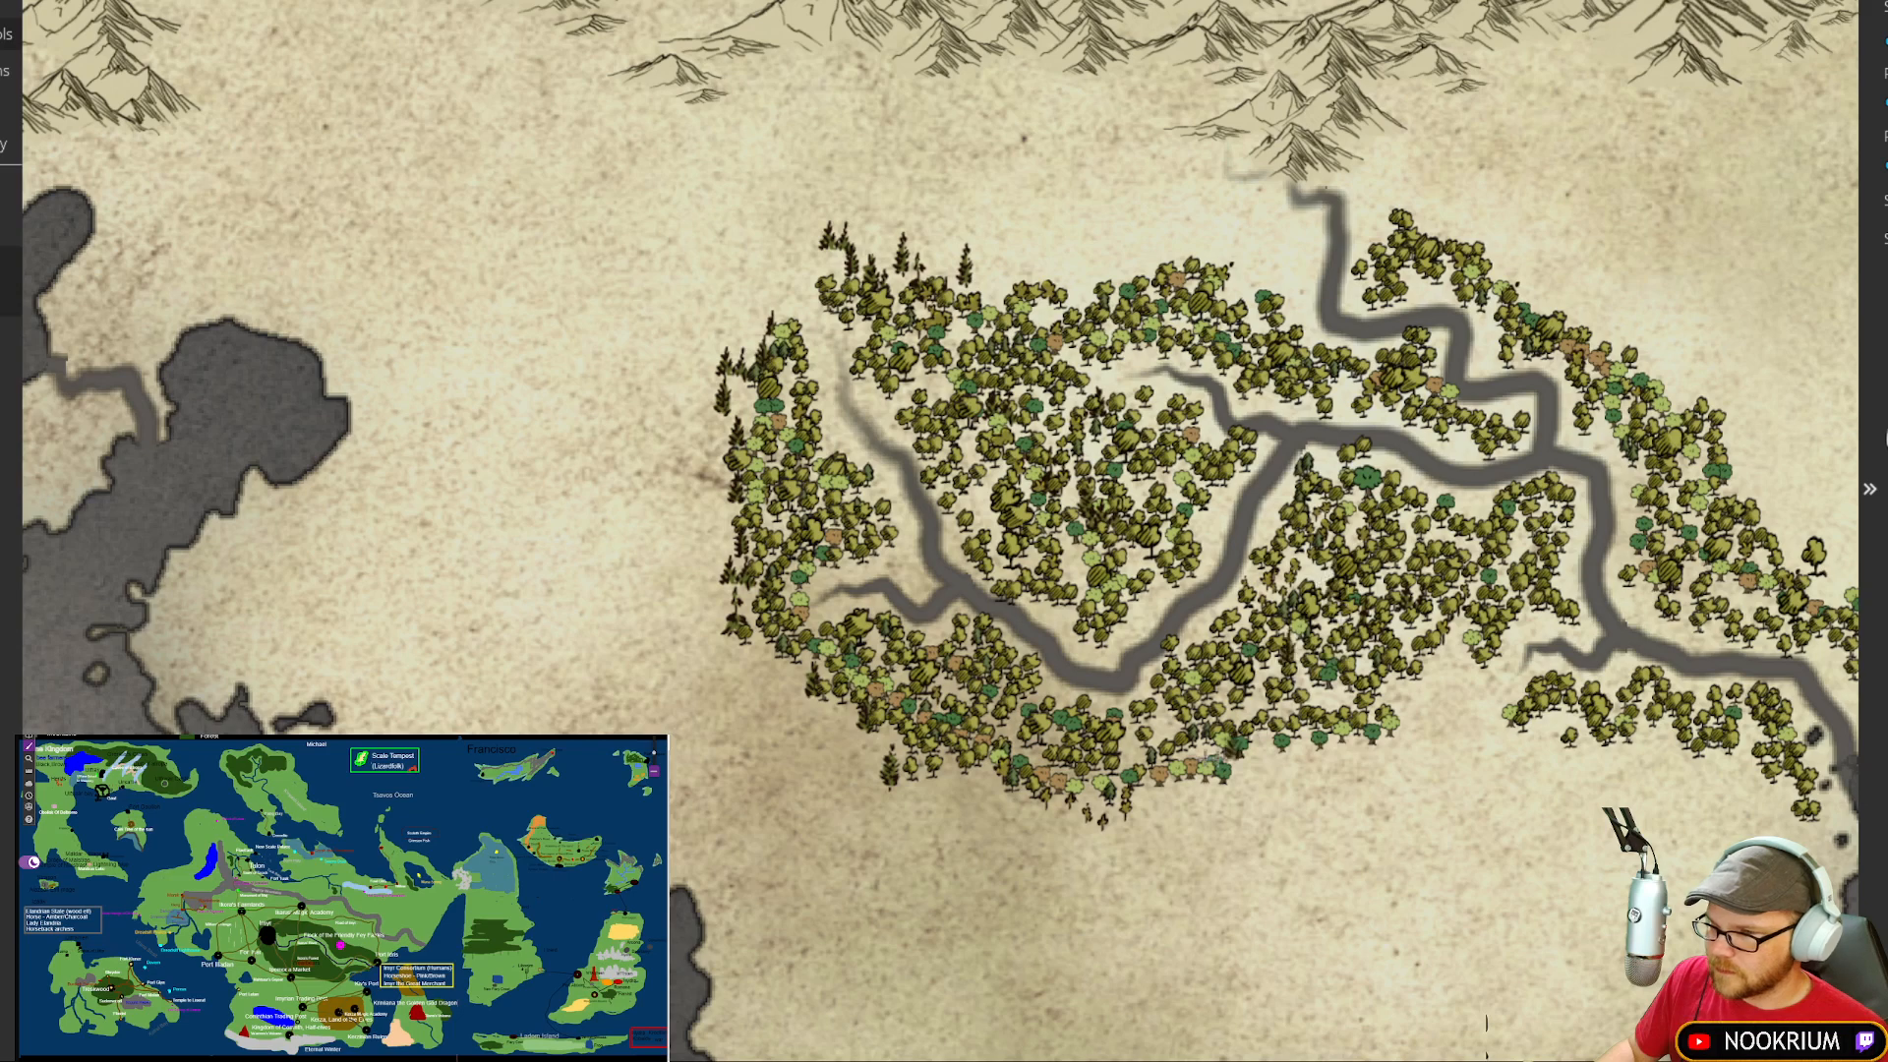
pyautogui.moveTo(940, 753)
pyautogui.mouseDown()
pyautogui.moveTo(1039, 810)
pyautogui.moveTo(1589, 745)
pyautogui.moveTo(1758, 792)
pyautogui.mouseUp()
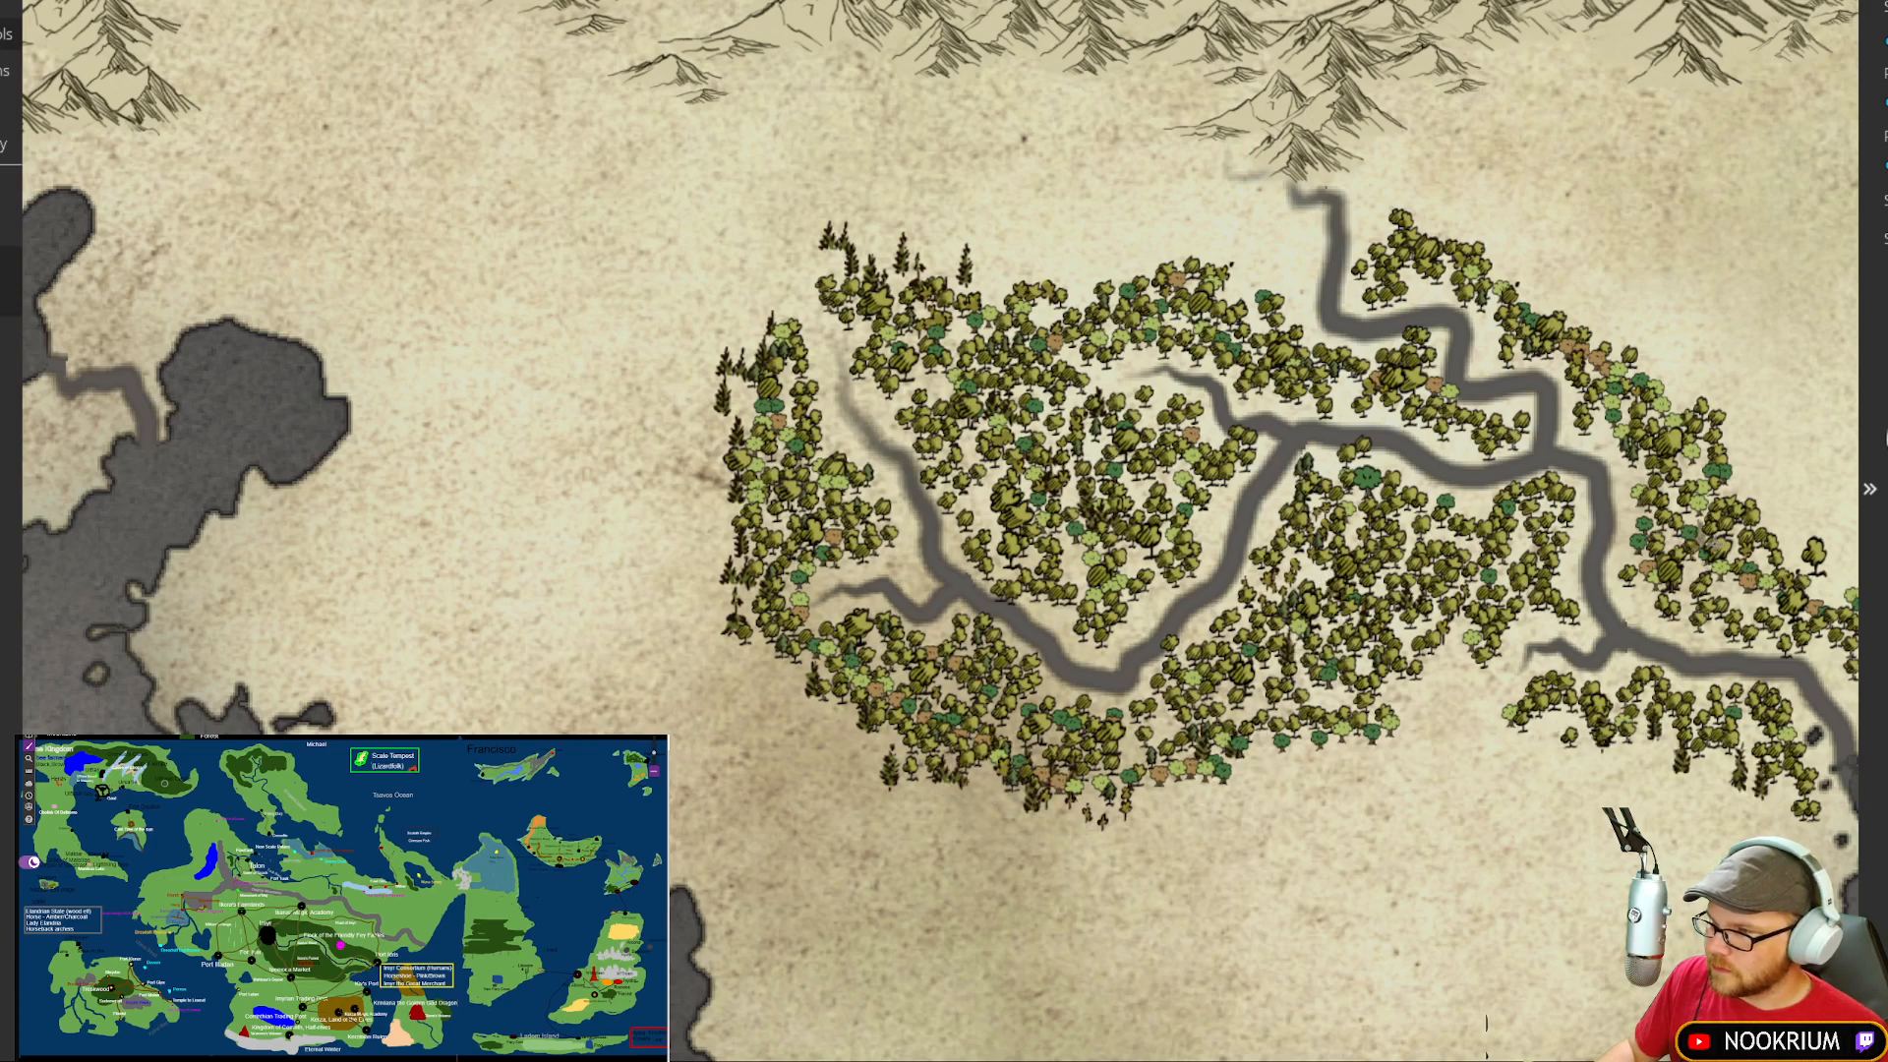
pyautogui.moveTo(1707, 535)
pyautogui.mouseDown()
pyautogui.moveTo(1583, 330)
pyautogui.moveTo(1465, 254)
pyautogui.moveTo(1486, 257)
pyautogui.mouseUp()
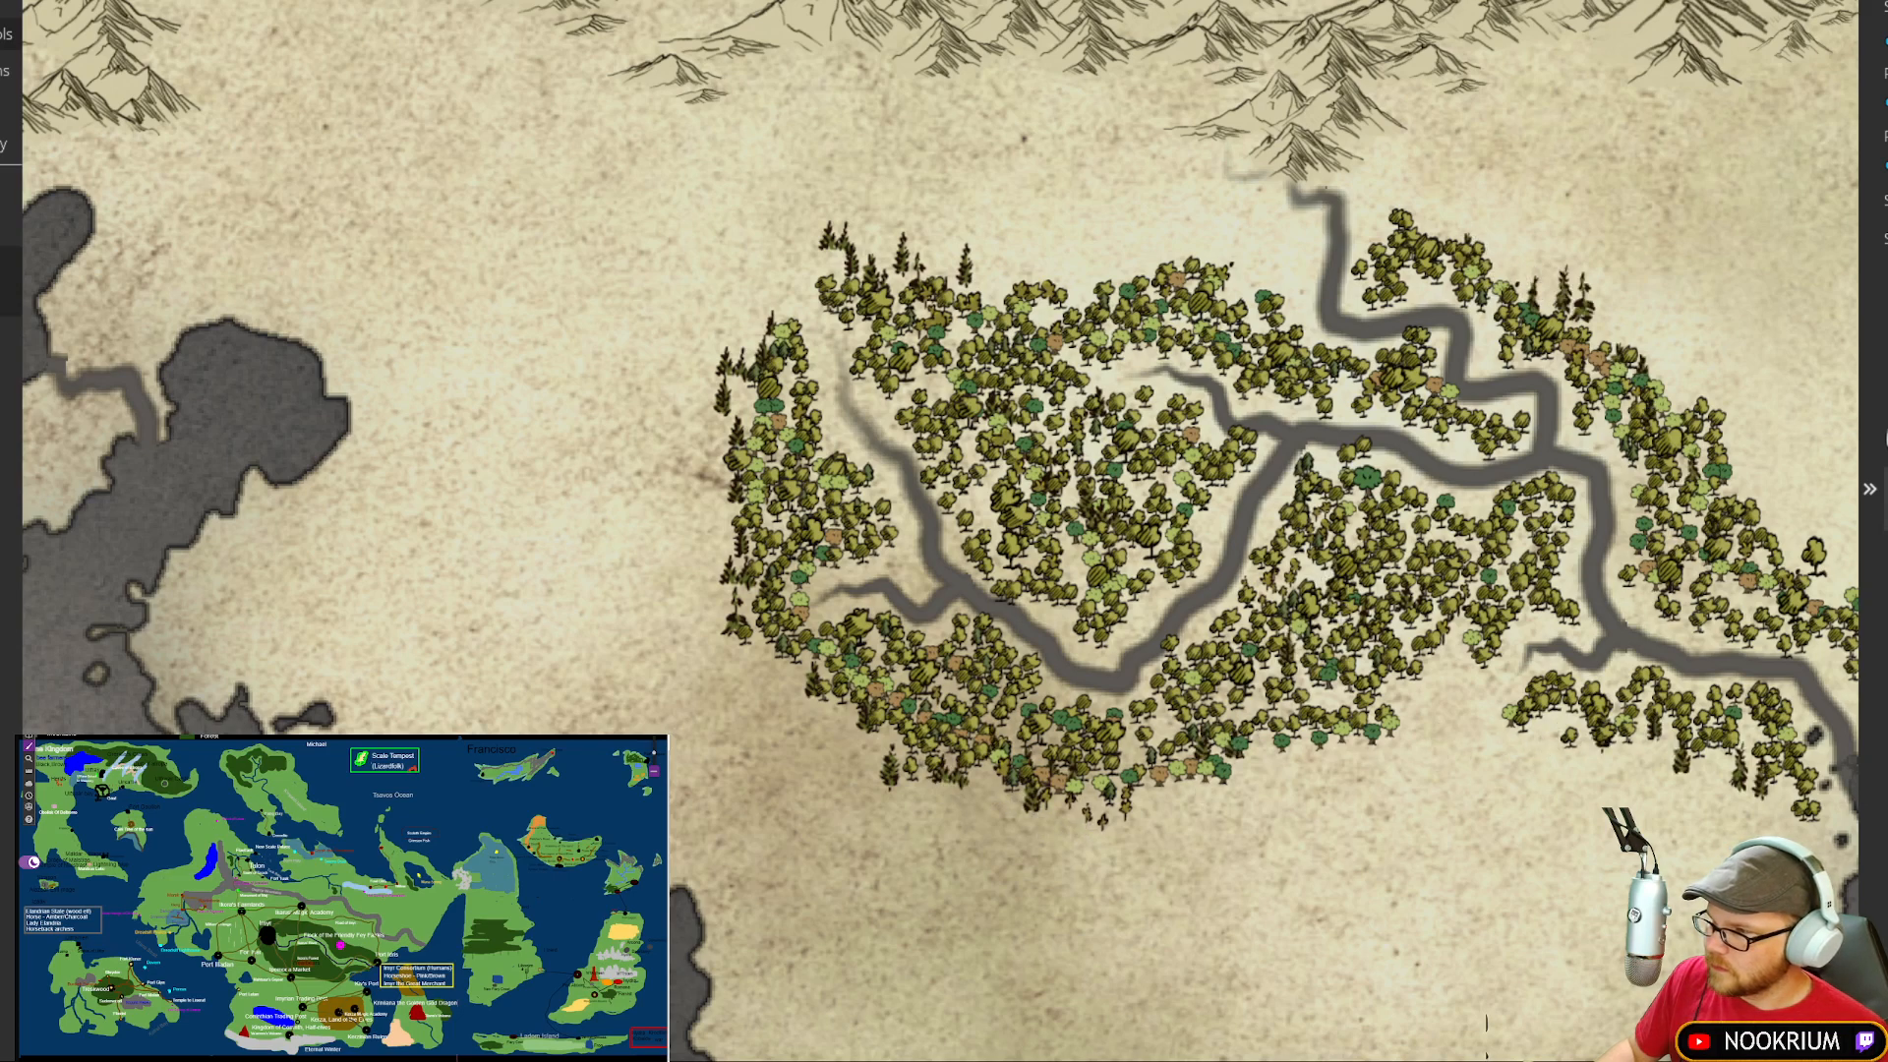
pyautogui.click(1459, 192)
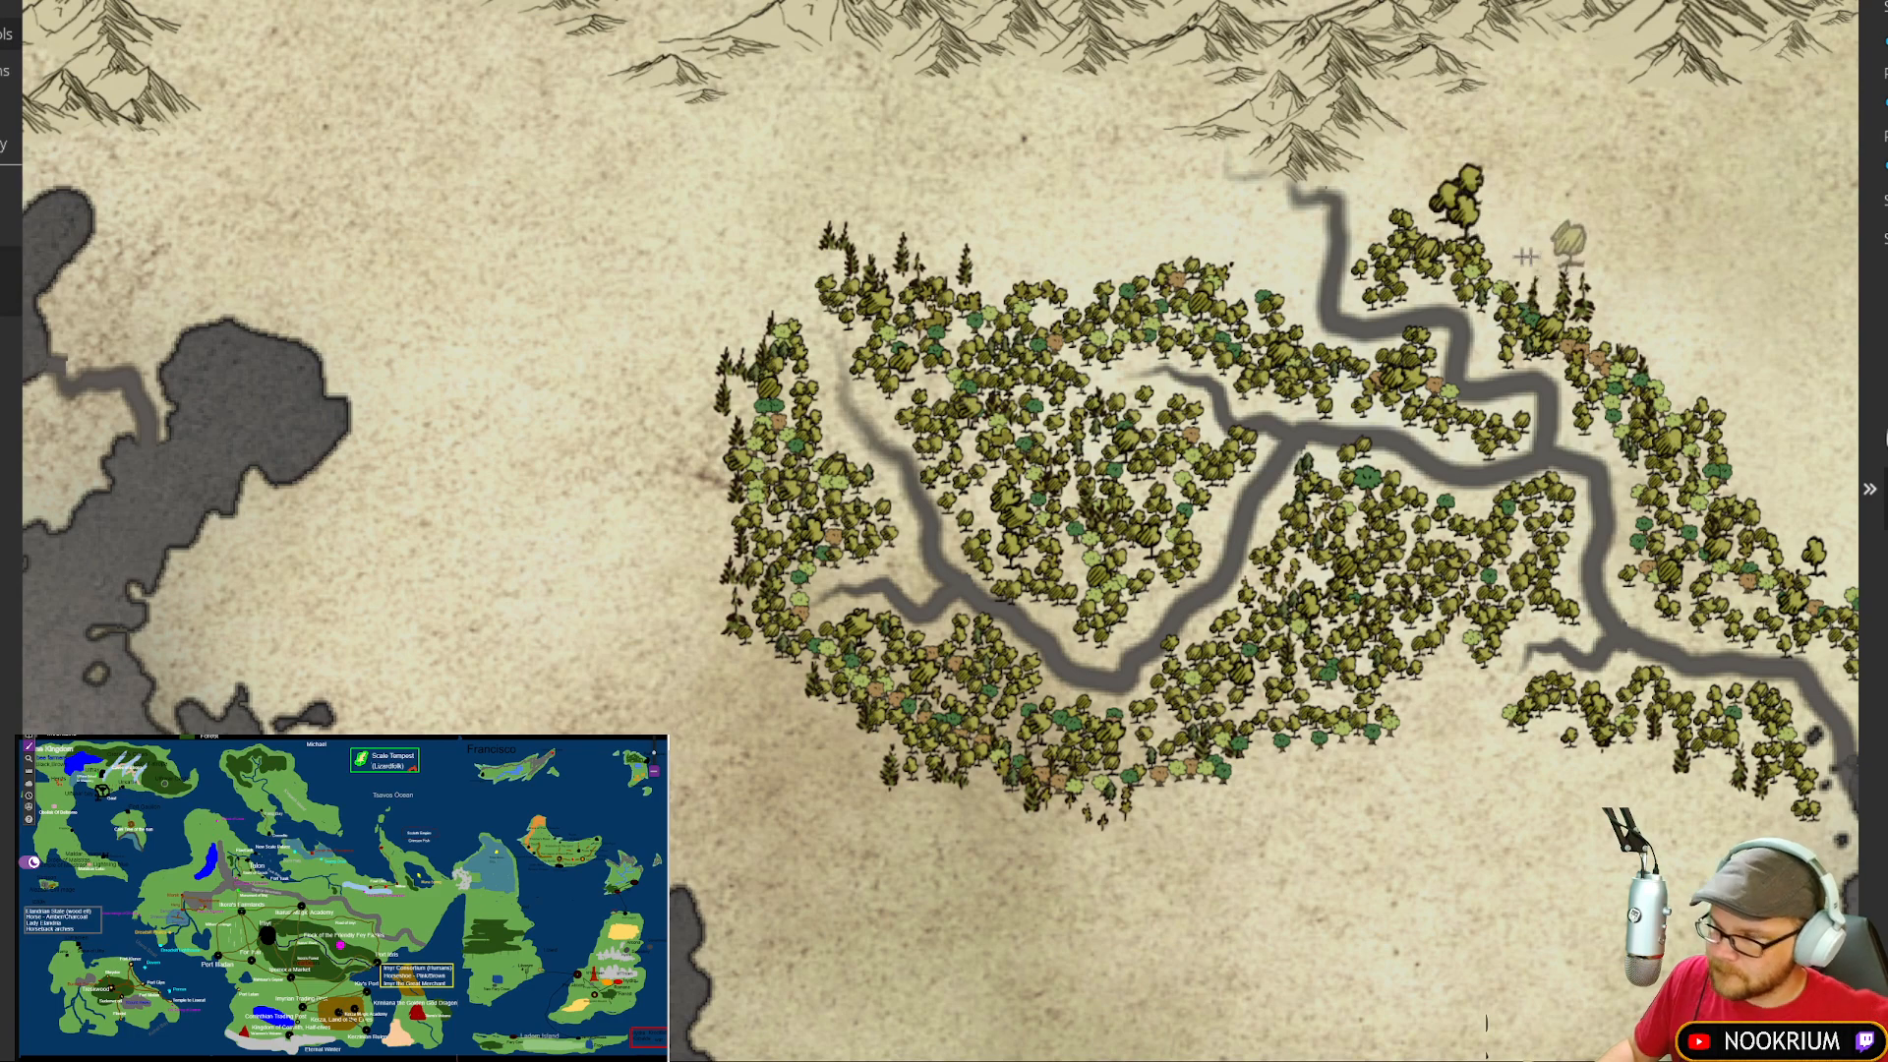
pyautogui.scroll(-1, 1475, 256)
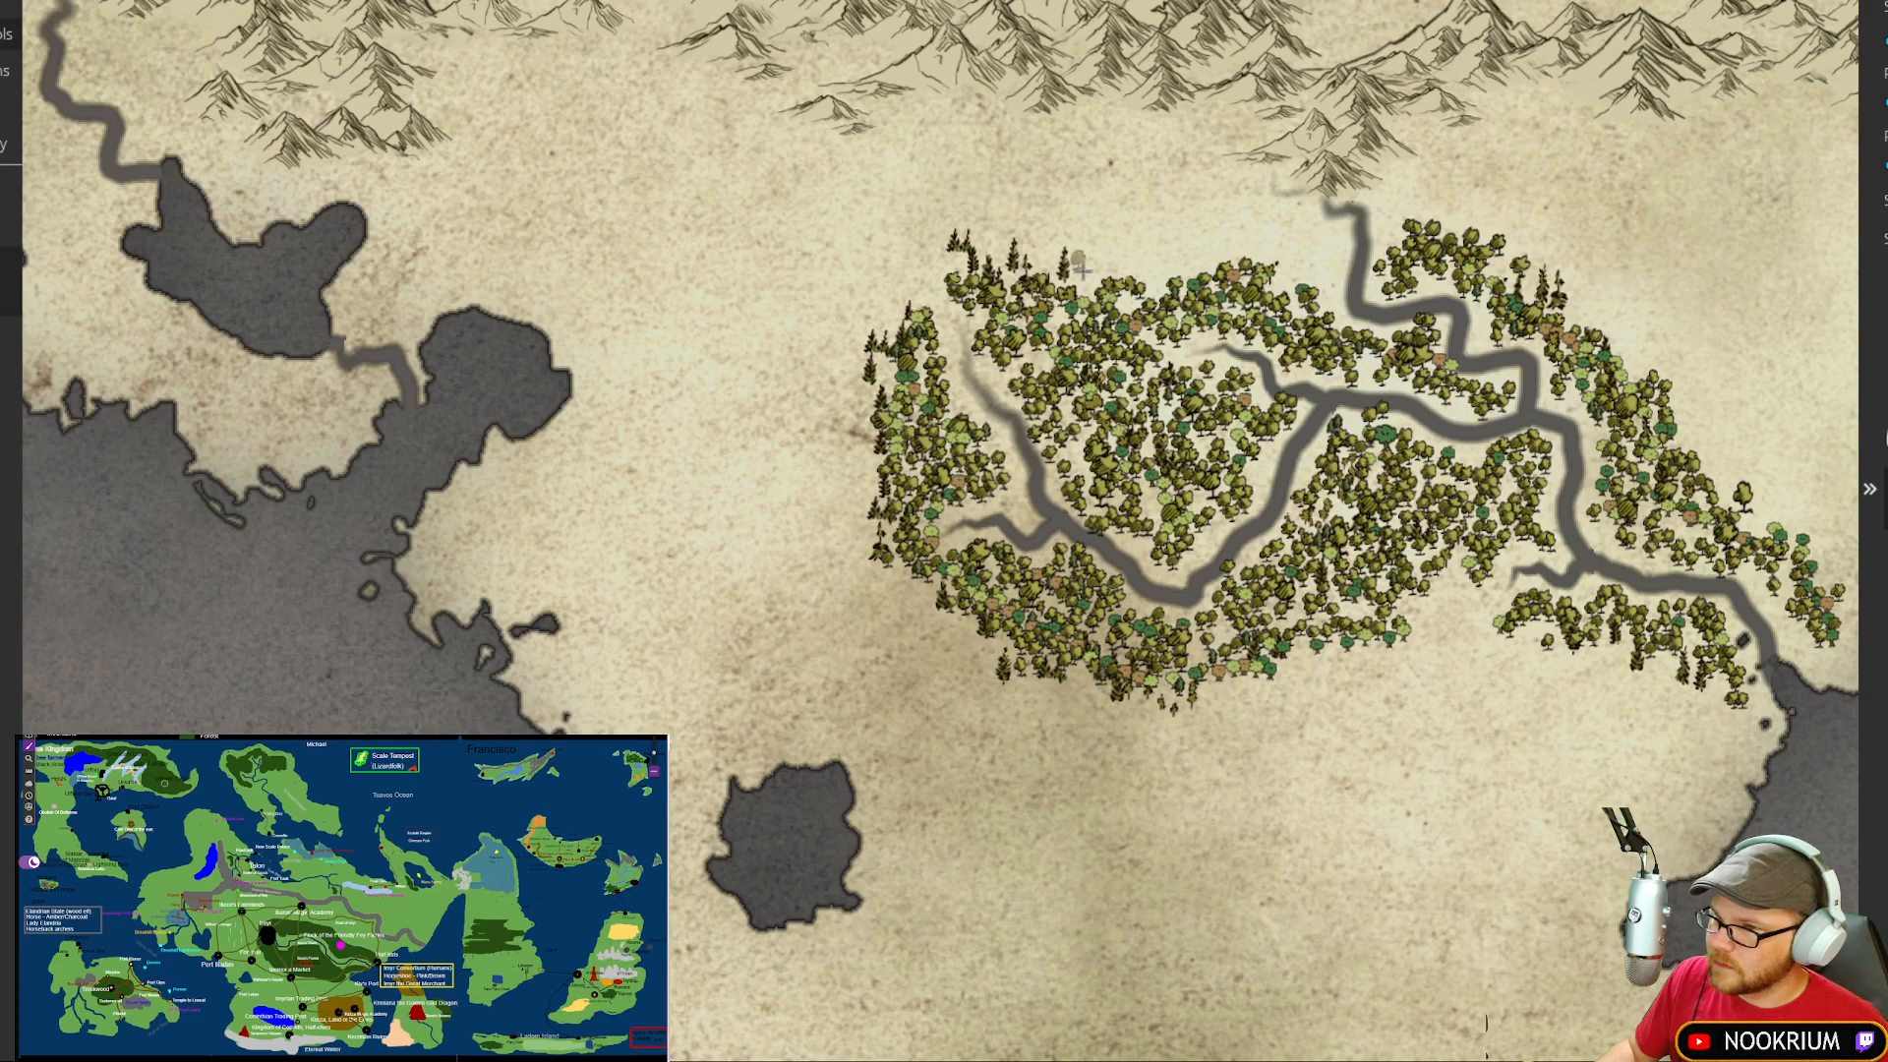
# Step: Widen the central forest's western and southern edges with olive leafy trees and mix in round green trees
pyautogui.moveTo(925, 274)
pyautogui.mouseDown()
pyautogui.moveTo(856, 393)
pyautogui.moveTo(875, 427)
pyautogui.moveTo(817, 421)
pyautogui.moveTo(814, 353)
pyautogui.moveTo(857, 490)
pyautogui.moveTo(837, 456)
pyautogui.moveTo(843, 516)
pyautogui.moveTo(834, 498)
pyautogui.moveTo(930, 629)
pyautogui.moveTo(926, 670)
pyautogui.mouseUp()
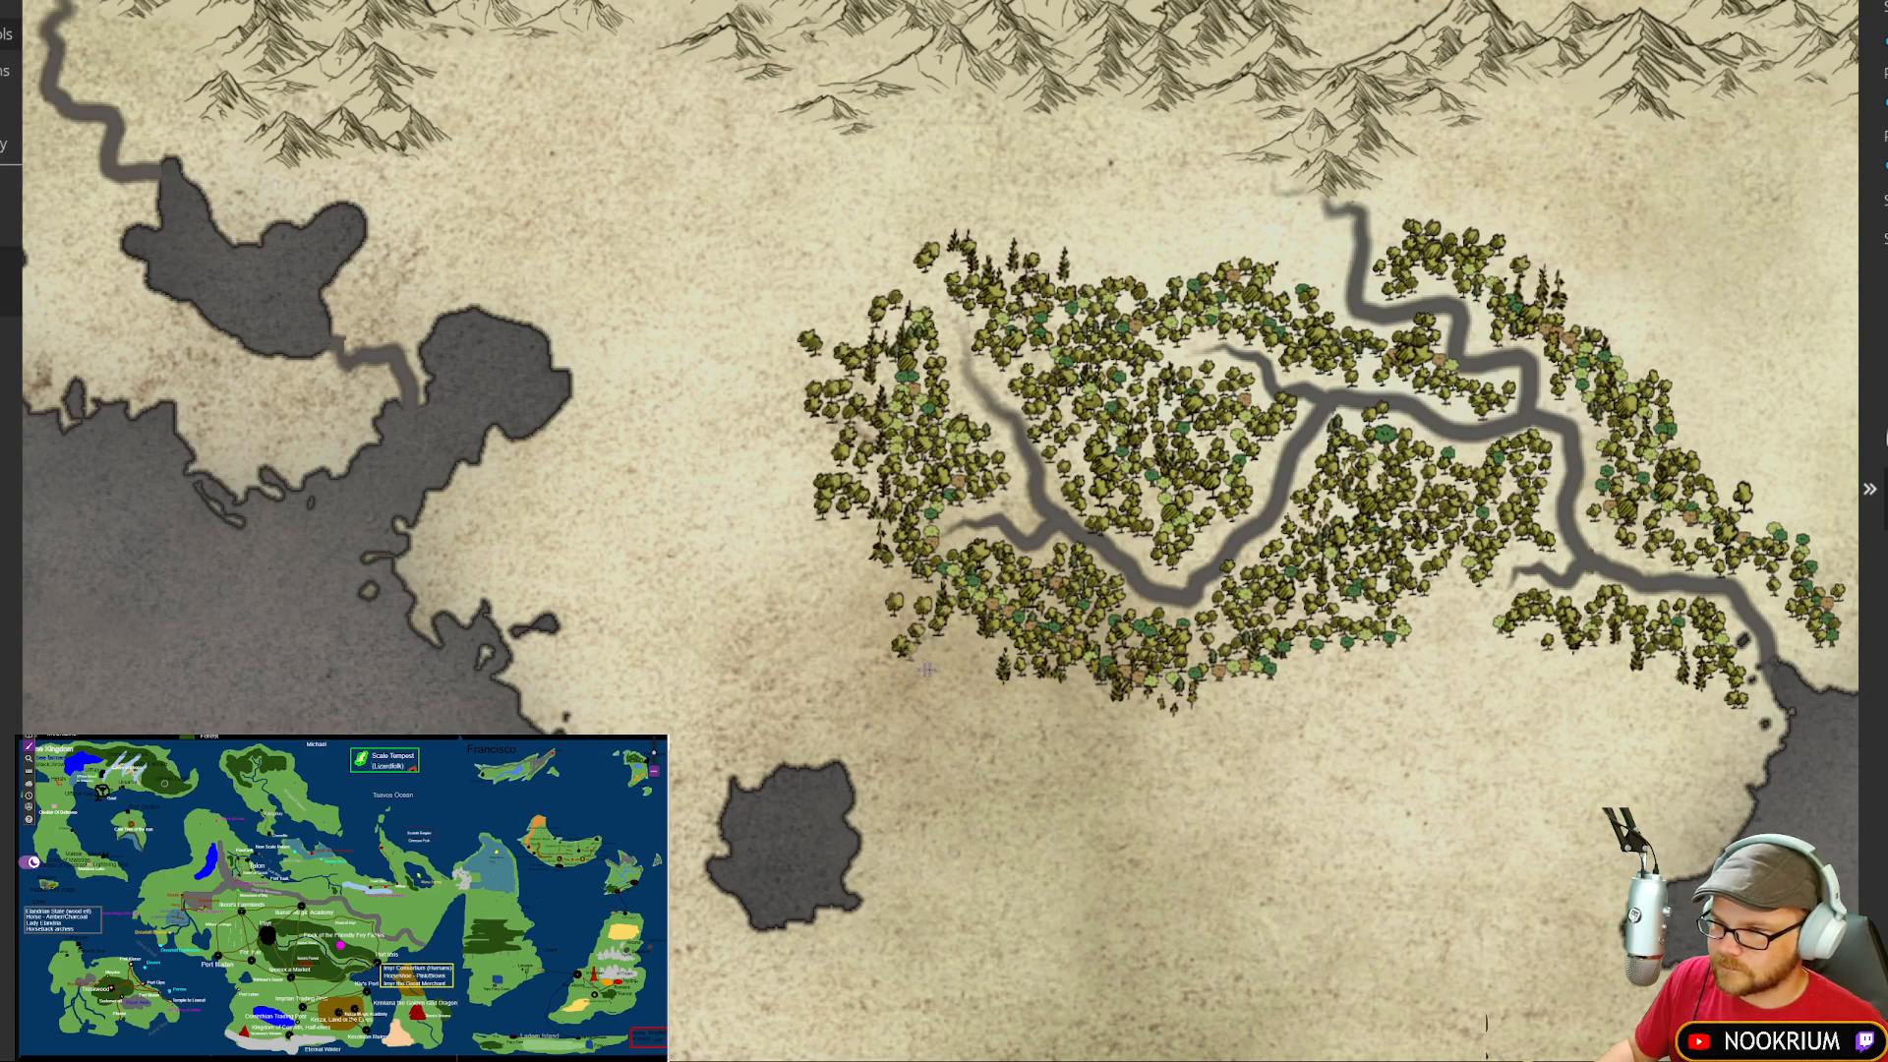
pyautogui.moveTo(1045, 680)
pyautogui.mouseDown()
pyautogui.moveTo(1124, 704)
pyautogui.moveTo(1038, 720)
pyautogui.mouseUp()
pyautogui.moveTo(1275, 678)
pyautogui.mouseDown()
pyautogui.moveTo(1377, 660)
pyautogui.moveTo(1417, 610)
pyautogui.mouseUp()
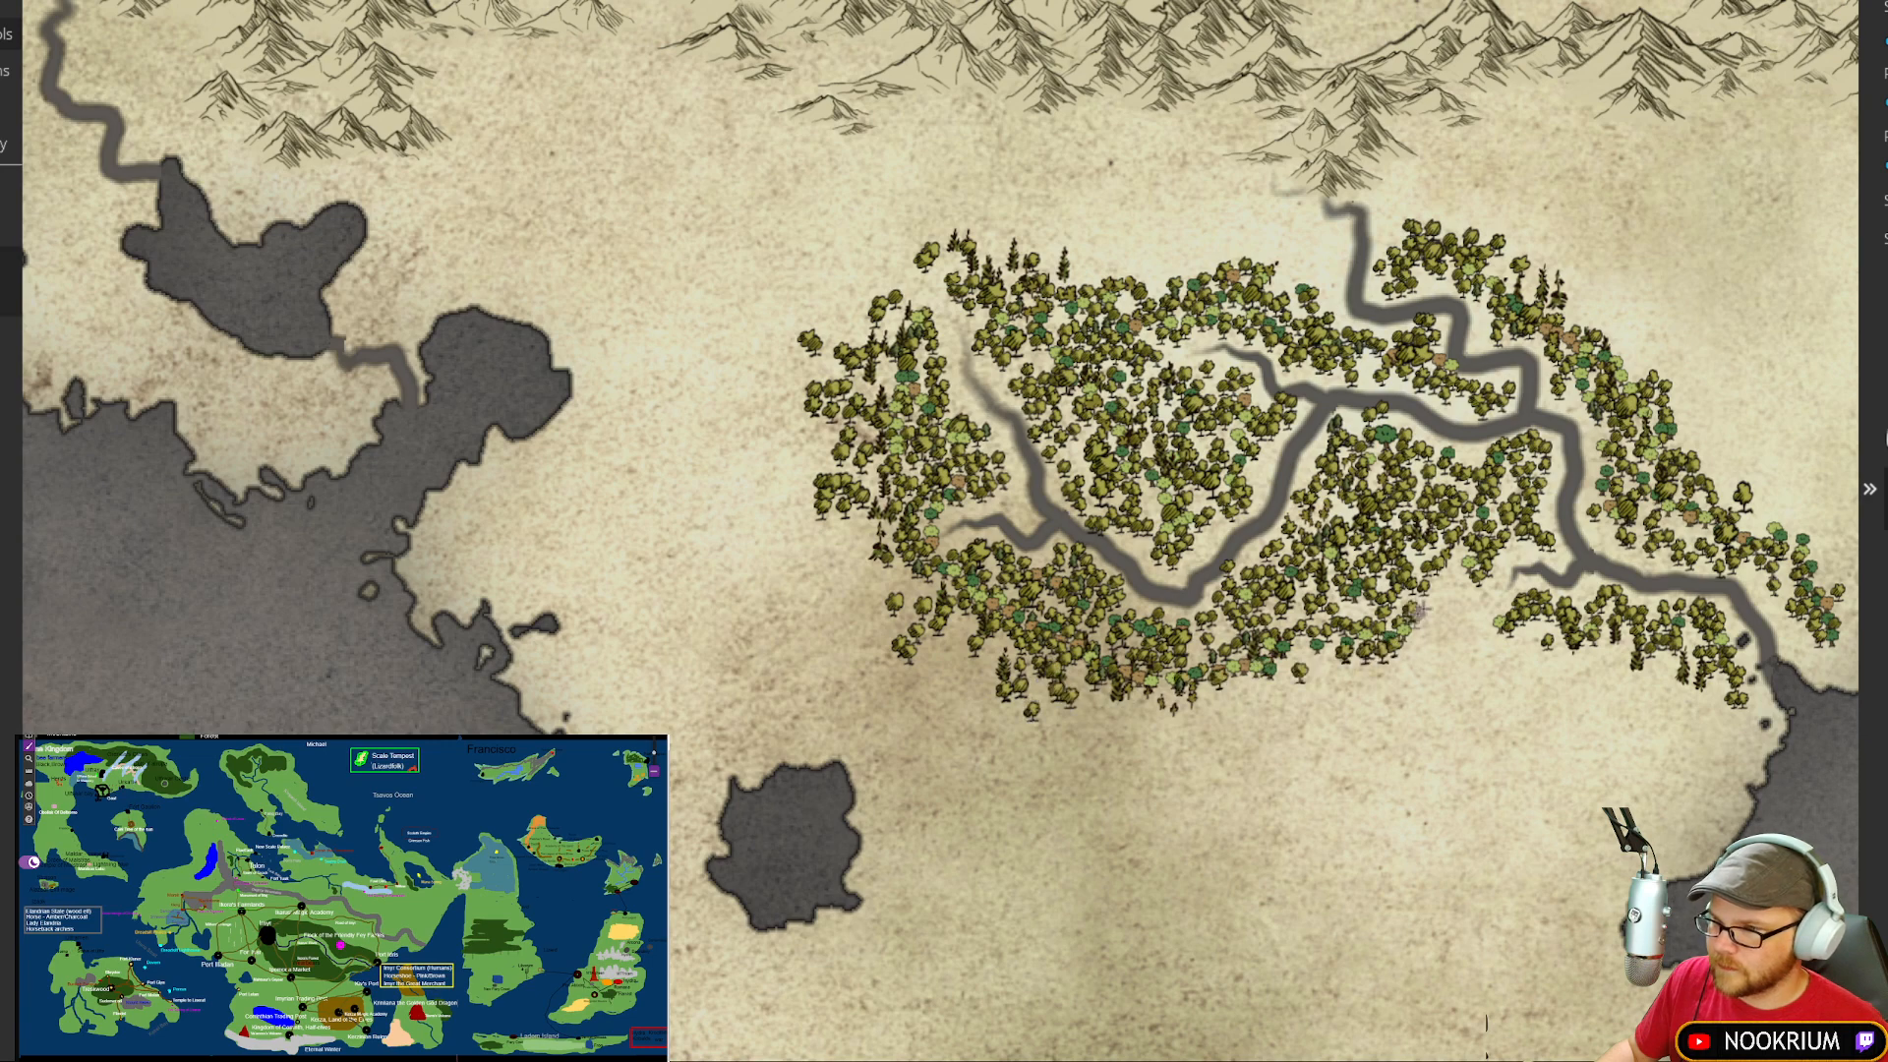
pyautogui.click(848, 650)
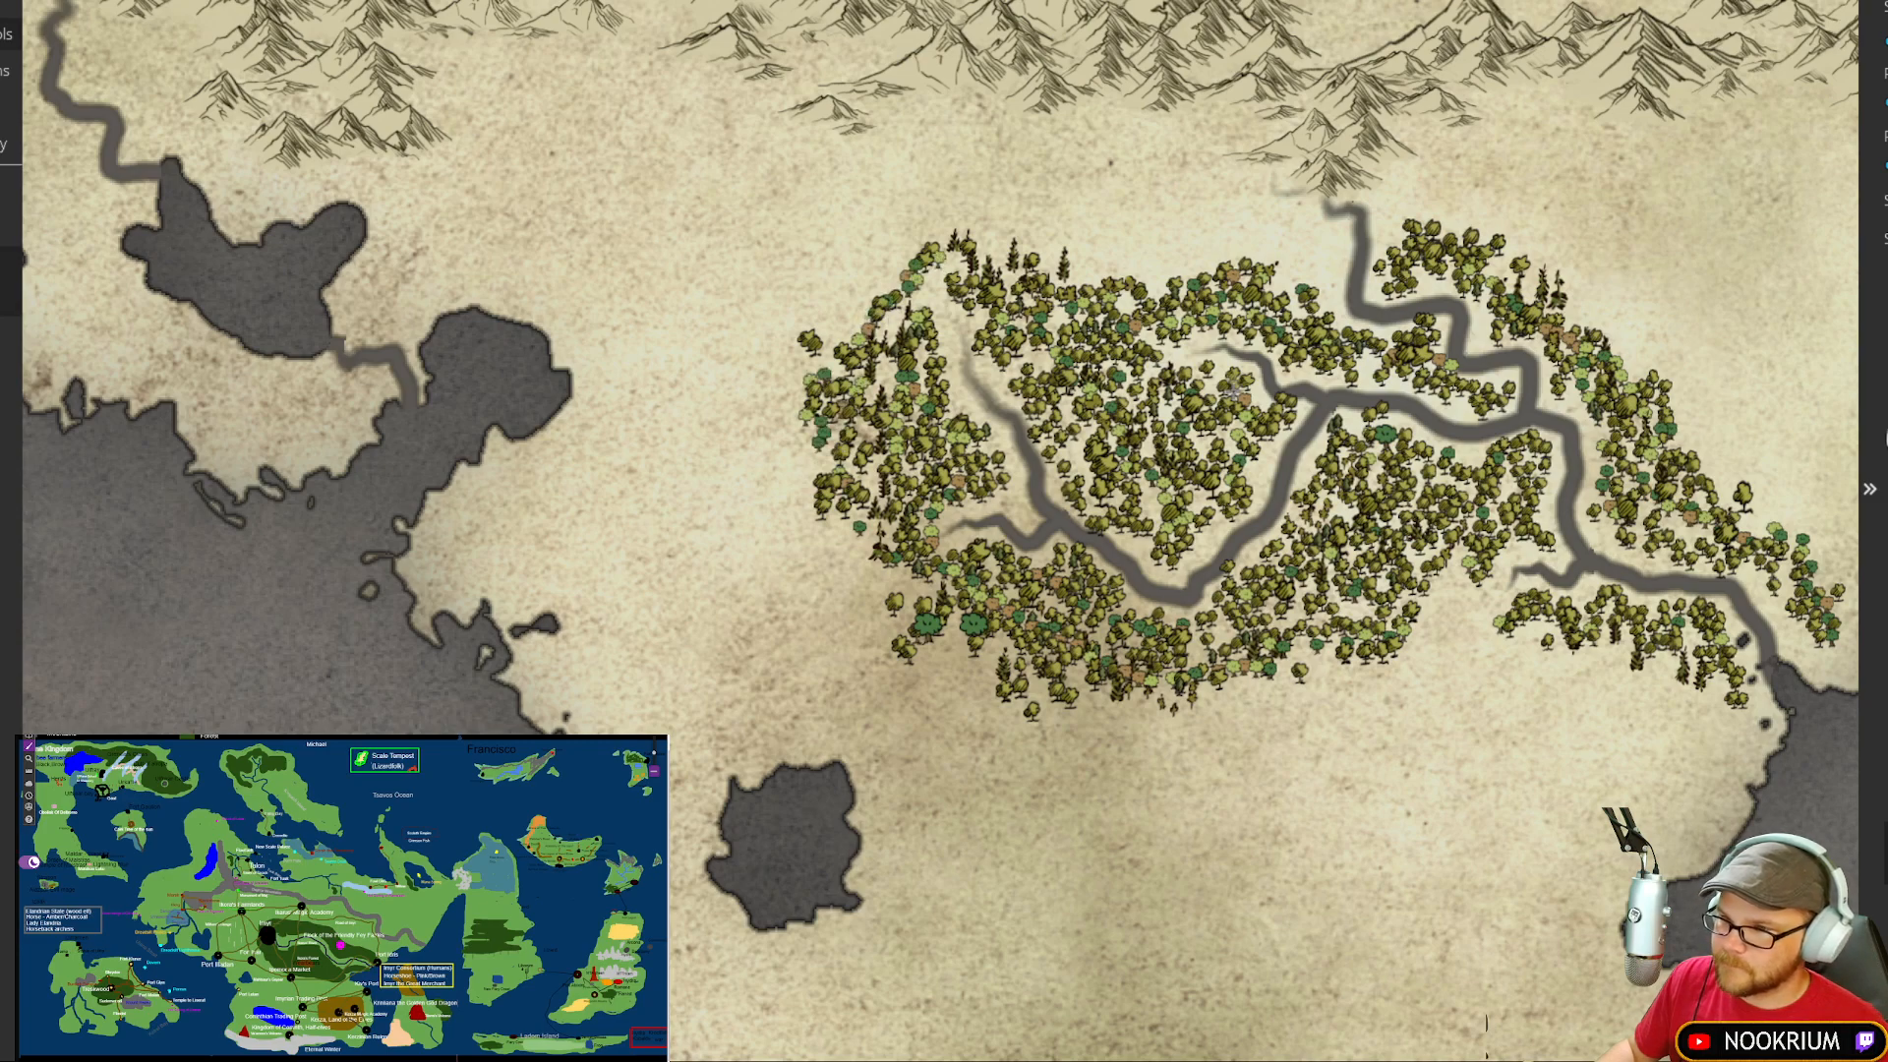
# Step: Place scattered single light green and dark green trees along the southwestern shore of the elongated lake in the main continent's northeast
pyautogui.scroll(-6, 1234, 392)
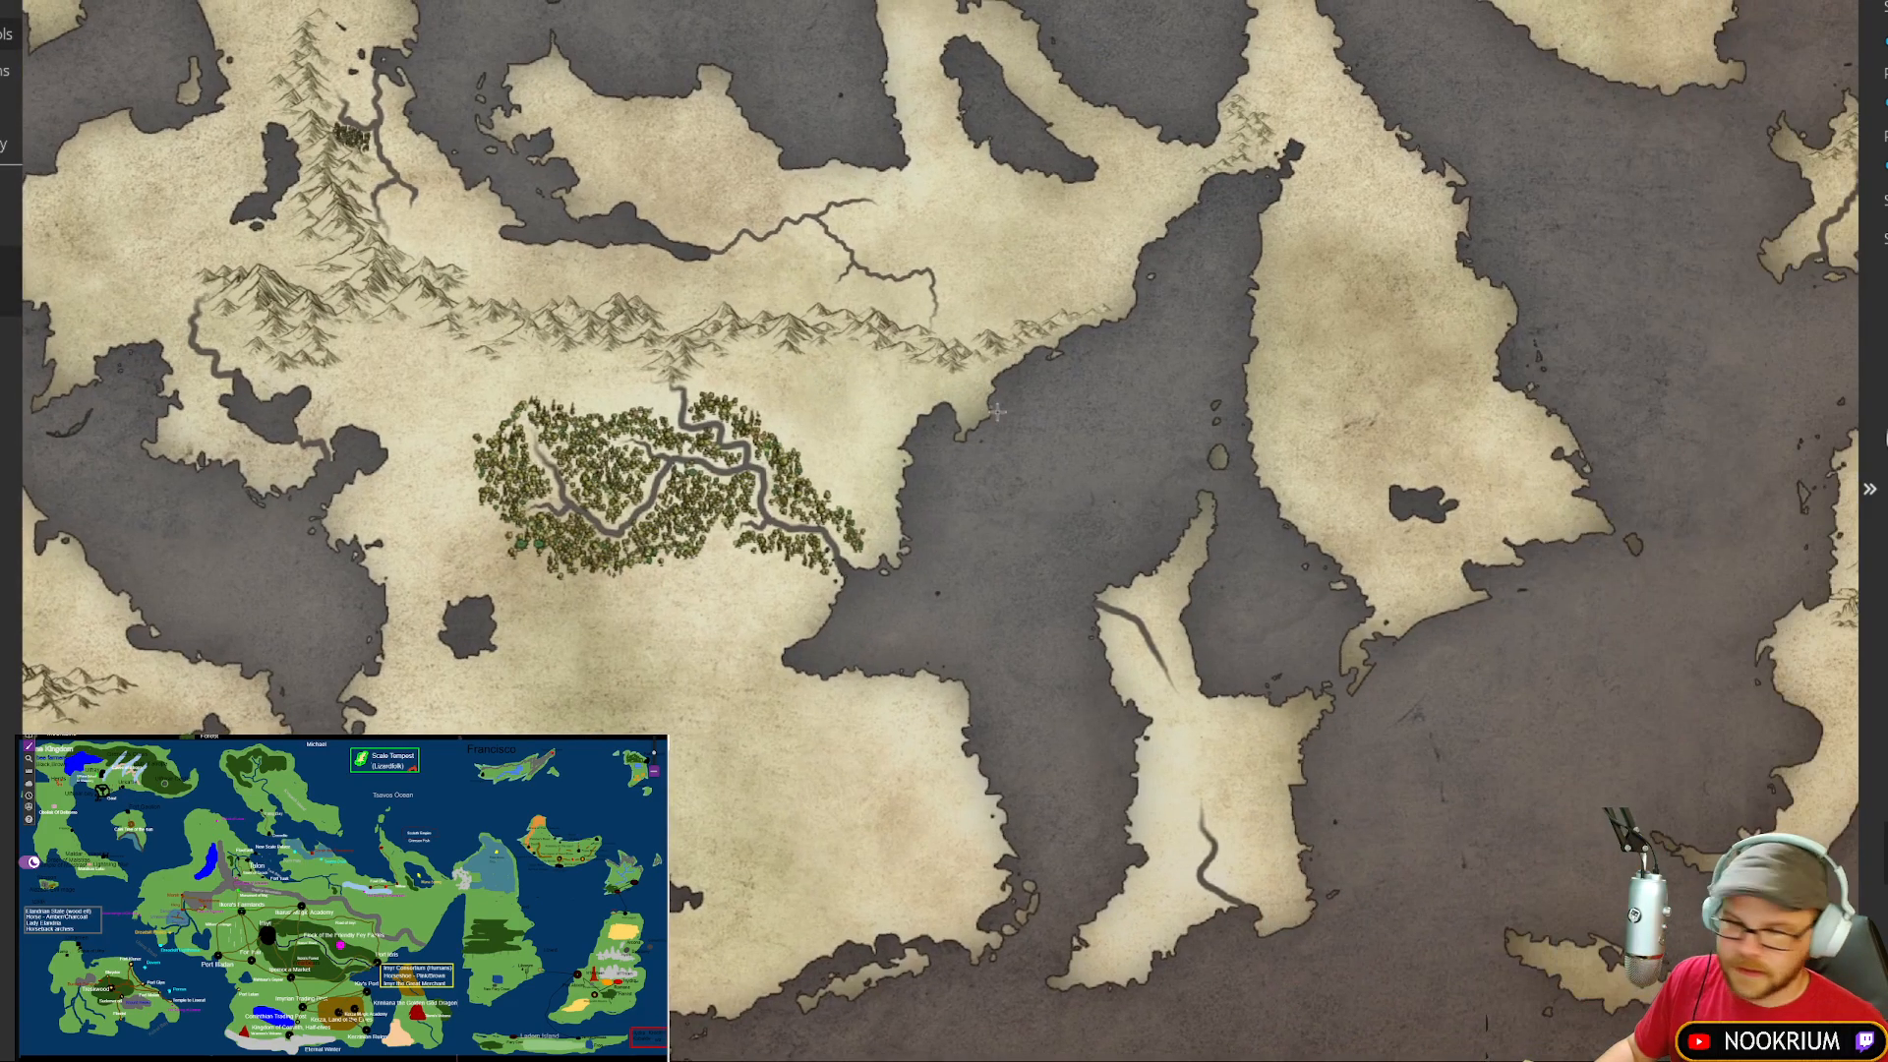
pyautogui.scroll(8, 997, 391)
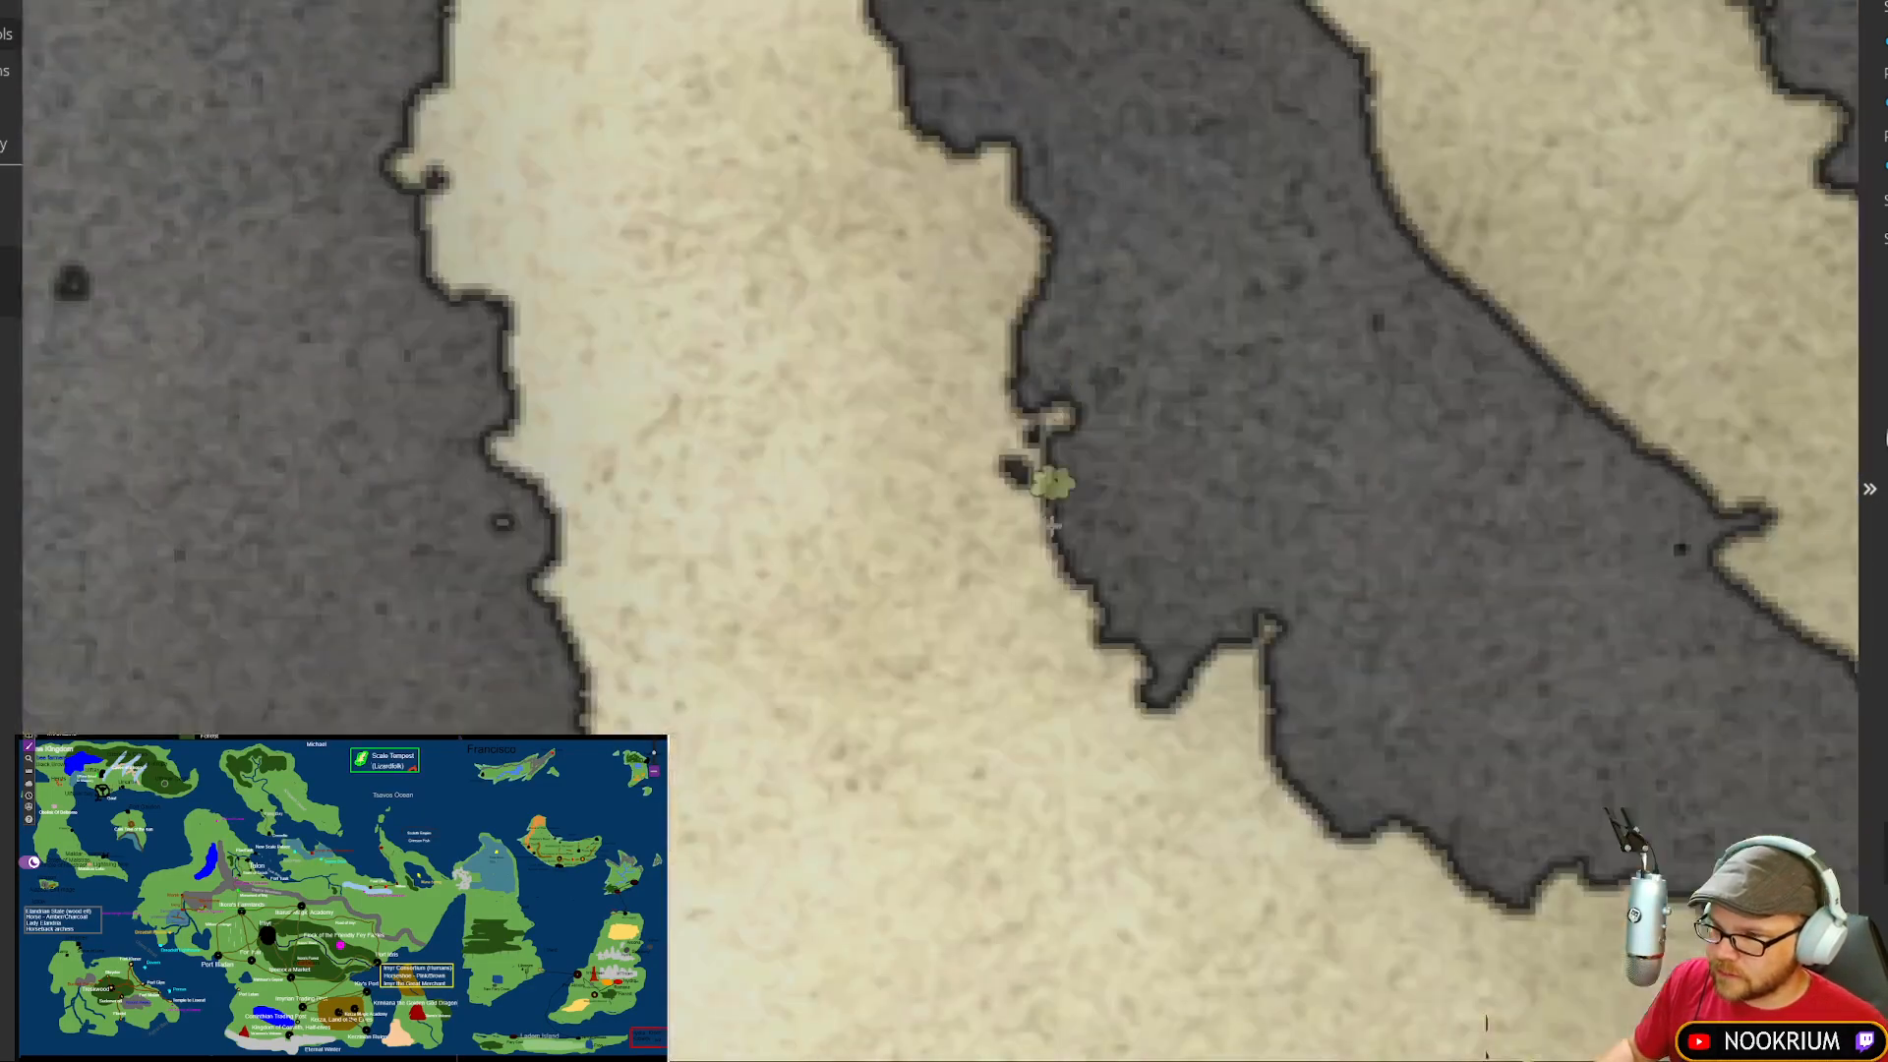
pyautogui.click(984, 554)
pyautogui.click(1057, 678)
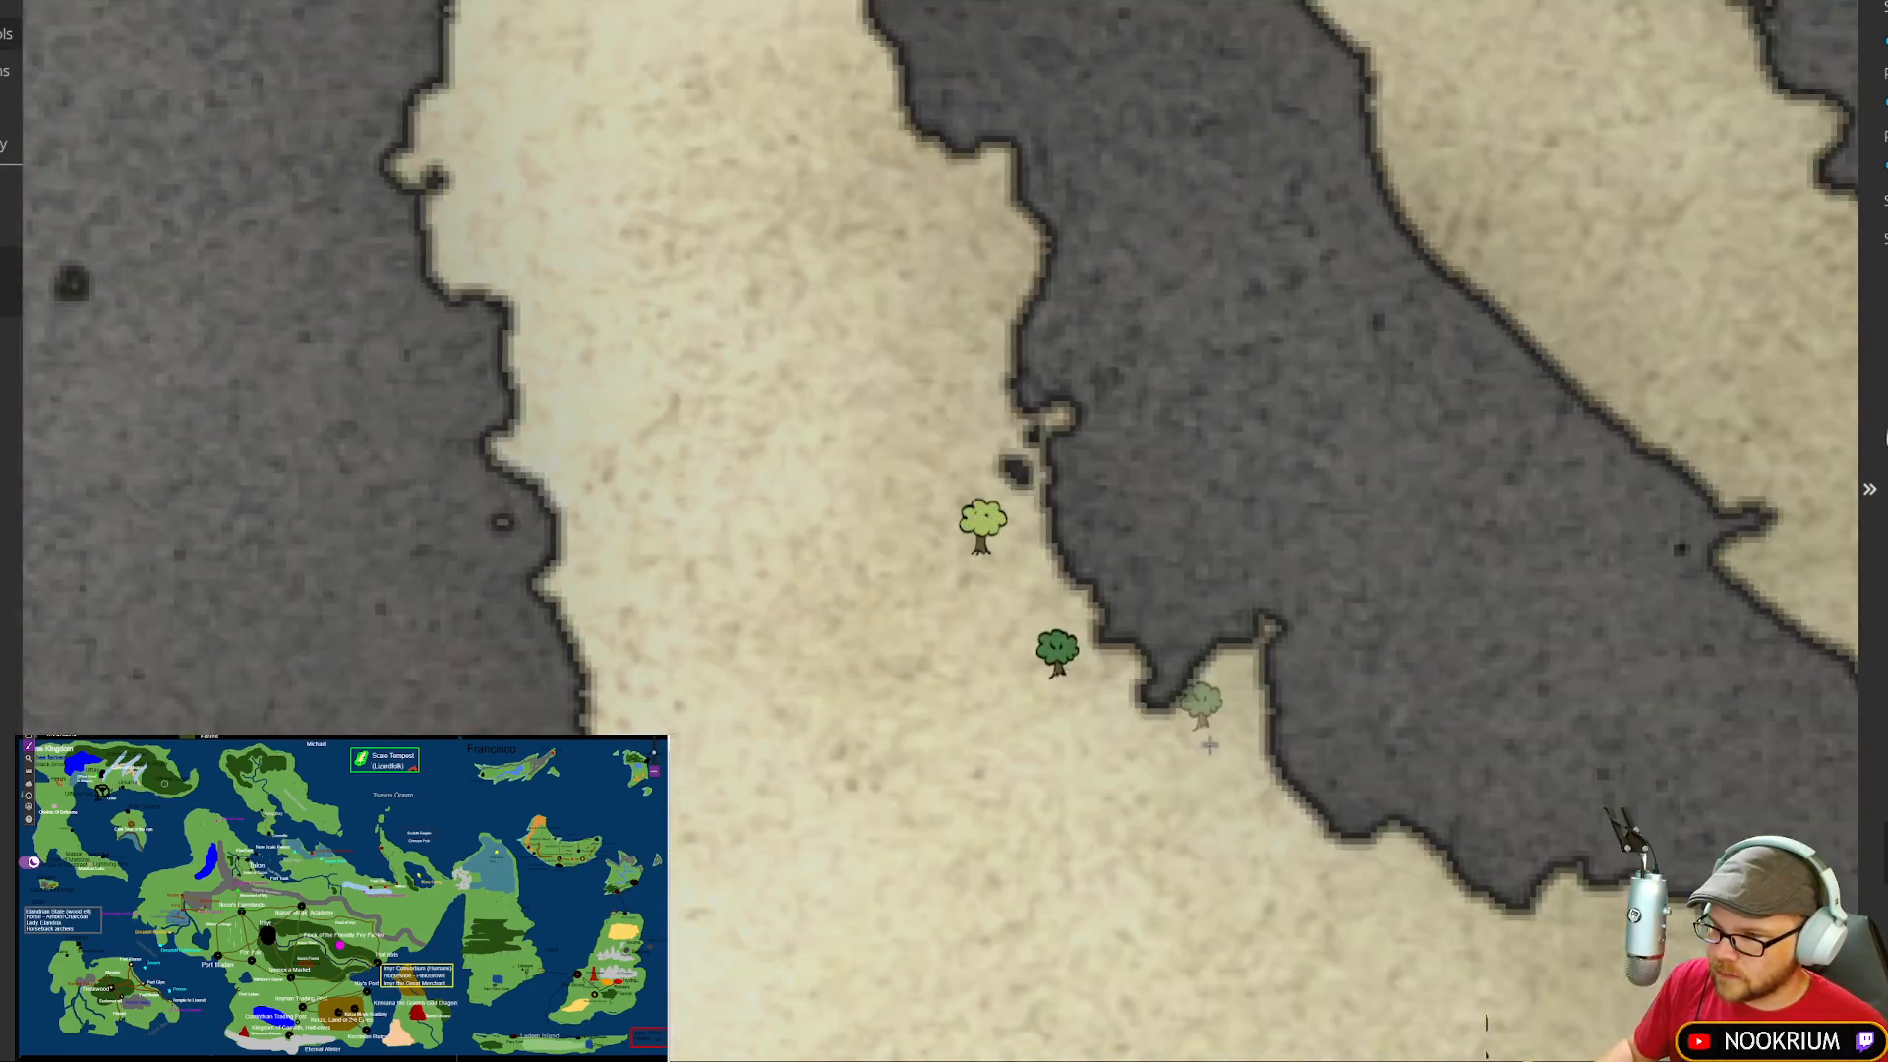
pyautogui.moveTo(1201, 735); pyautogui.dragTo(1013, 380)
pyautogui.click(941, 455)
pyautogui.click(1086, 545)
pyautogui.click(1242, 635)
pyautogui.click(1274, 621)
pyautogui.click(1490, 665)
pyautogui.click(1633, 765)
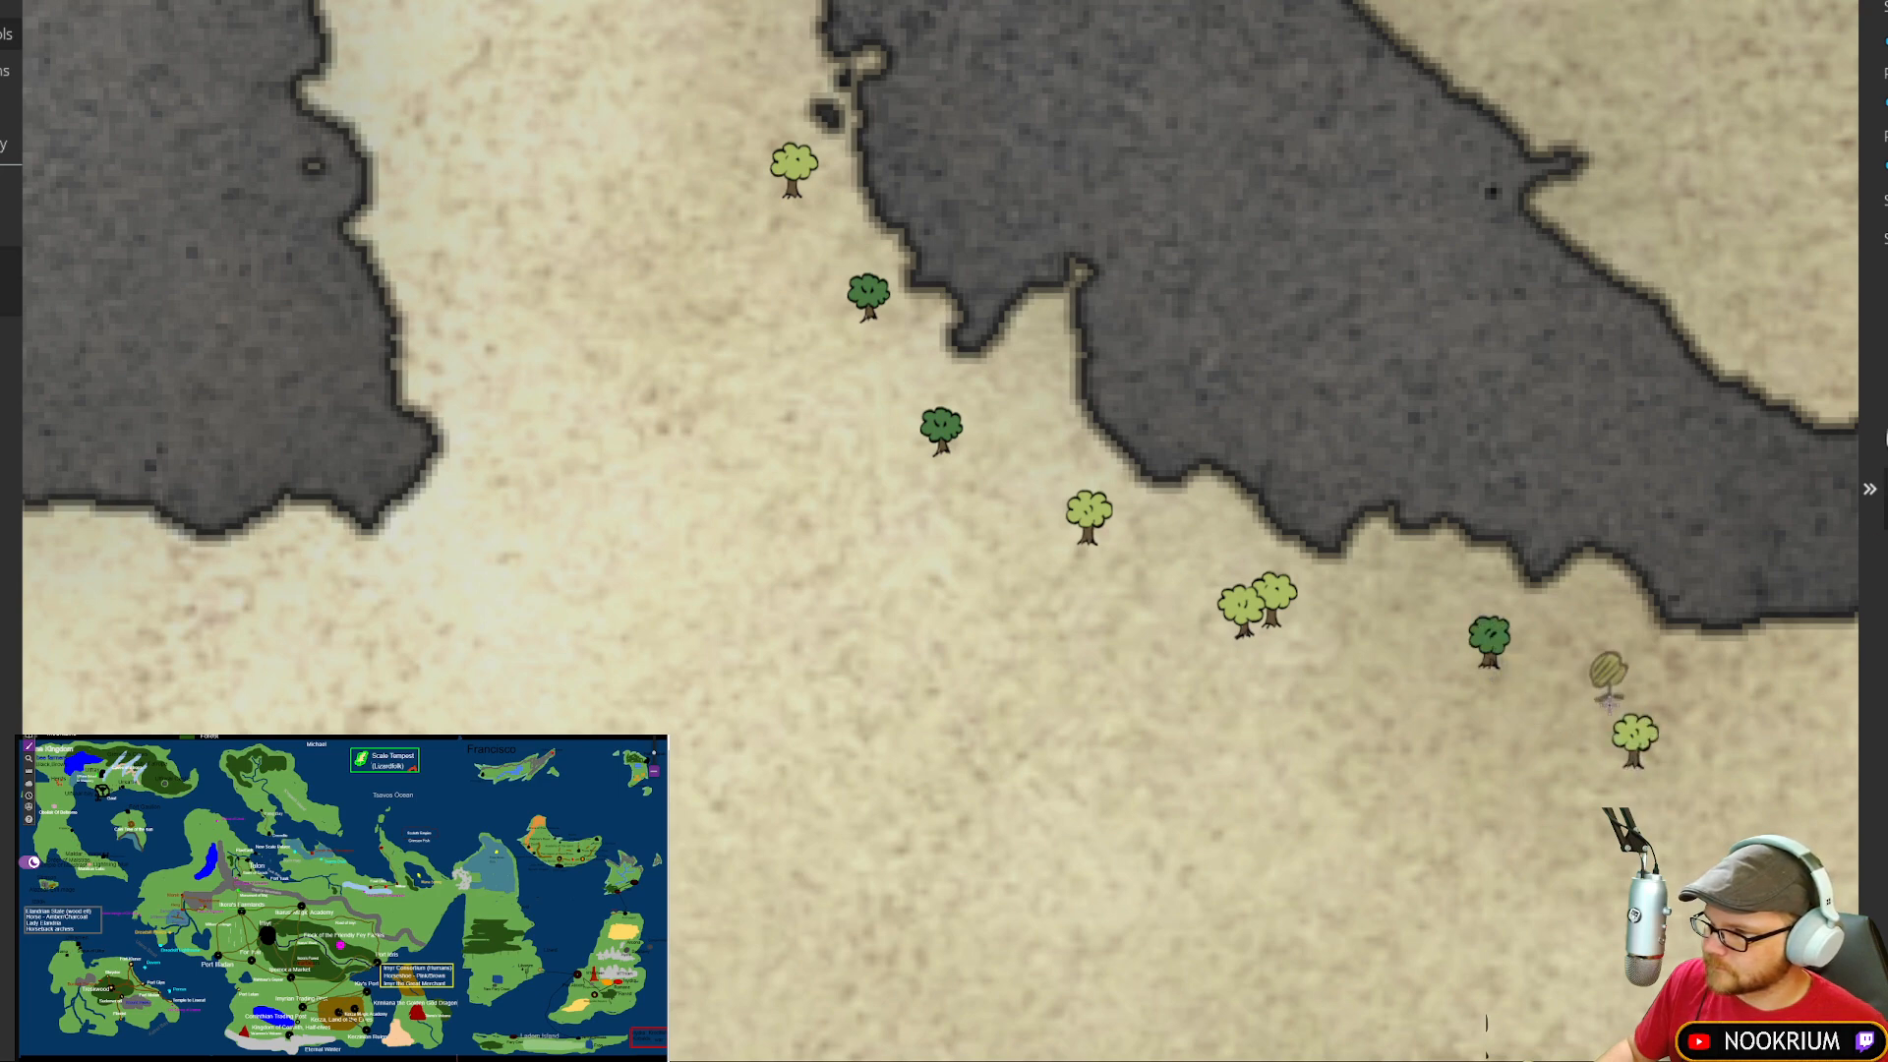
# Step: Fill the lakeshore strip with olive leafy trees and mix in small leafy trees and dark pines
pyautogui.moveTo(1609, 700)
pyautogui.mouseDown()
pyautogui.moveTo(1323, 634)
pyautogui.moveTo(1082, 649)
pyautogui.moveTo(969, 467)
pyautogui.moveTo(882, 483)
pyautogui.moveTo(733, 132)
pyautogui.moveTo(893, 413)
pyautogui.moveTo(1062, 541)
pyautogui.moveTo(969, 597)
pyautogui.moveTo(1445, 757)
pyautogui.moveTo(1190, 571)
pyautogui.moveTo(1785, 702)
pyautogui.mouseUp()
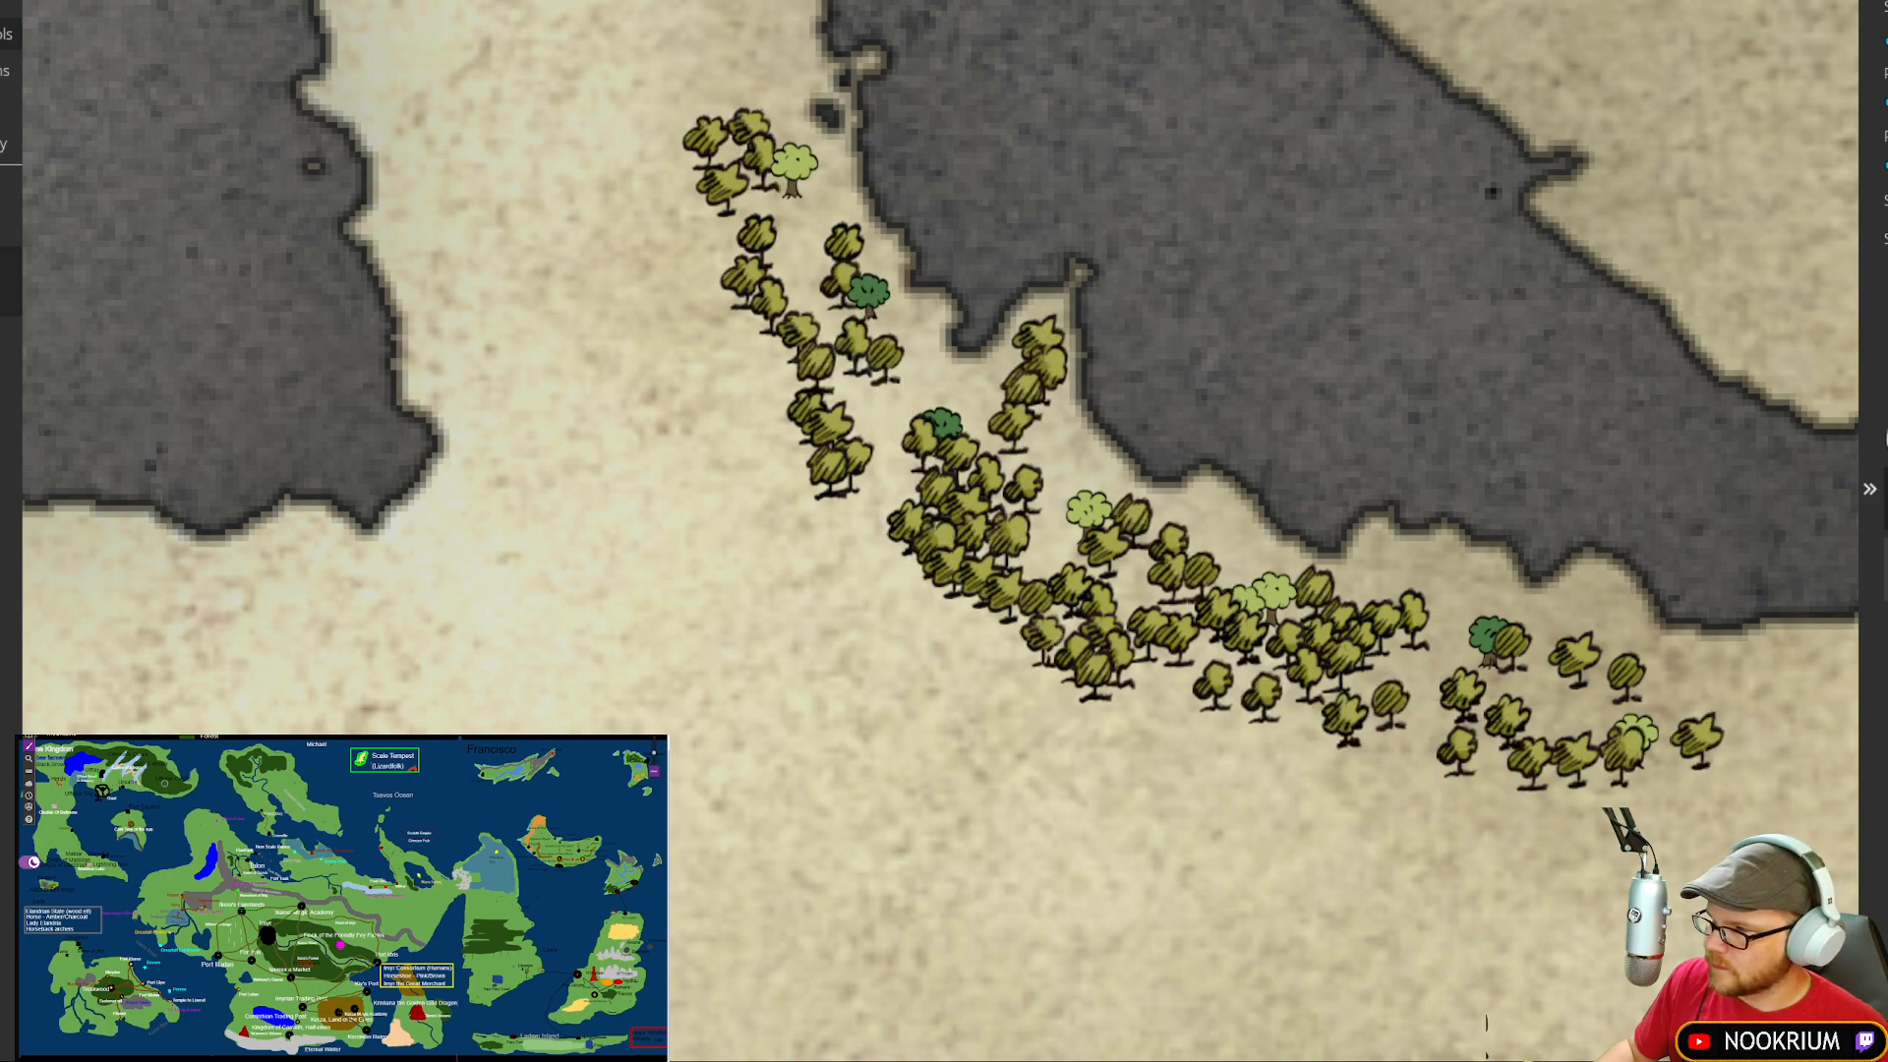
pyautogui.moveTo(1599, 727)
pyautogui.mouseDown()
pyautogui.moveTo(1490, 595)
pyautogui.moveTo(1111, 605)
pyautogui.moveTo(851, 492)
pyautogui.moveTo(758, 196)
pyautogui.moveTo(706, 236)
pyautogui.moveTo(688, 64)
pyautogui.moveTo(949, 394)
pyautogui.moveTo(1230, 541)
pyautogui.mouseUp()
pyautogui.moveTo(1577, 598)
pyautogui.mouseDown()
pyautogui.moveTo(1585, 735)
pyautogui.moveTo(1406, 657)
pyautogui.moveTo(1155, 664)
pyautogui.moveTo(1202, 681)
pyautogui.moveTo(1102, 662)
pyautogui.moveTo(965, 479)
pyautogui.moveTo(761, 513)
pyautogui.moveTo(869, 465)
pyautogui.moveTo(847, 378)
pyautogui.moveTo(713, 366)
pyautogui.moveTo(748, 309)
pyautogui.moveTo(767, 182)
pyautogui.moveTo(730, 35)
pyautogui.moveTo(719, 110)
pyautogui.moveTo(827, 275)
pyautogui.mouseUp()
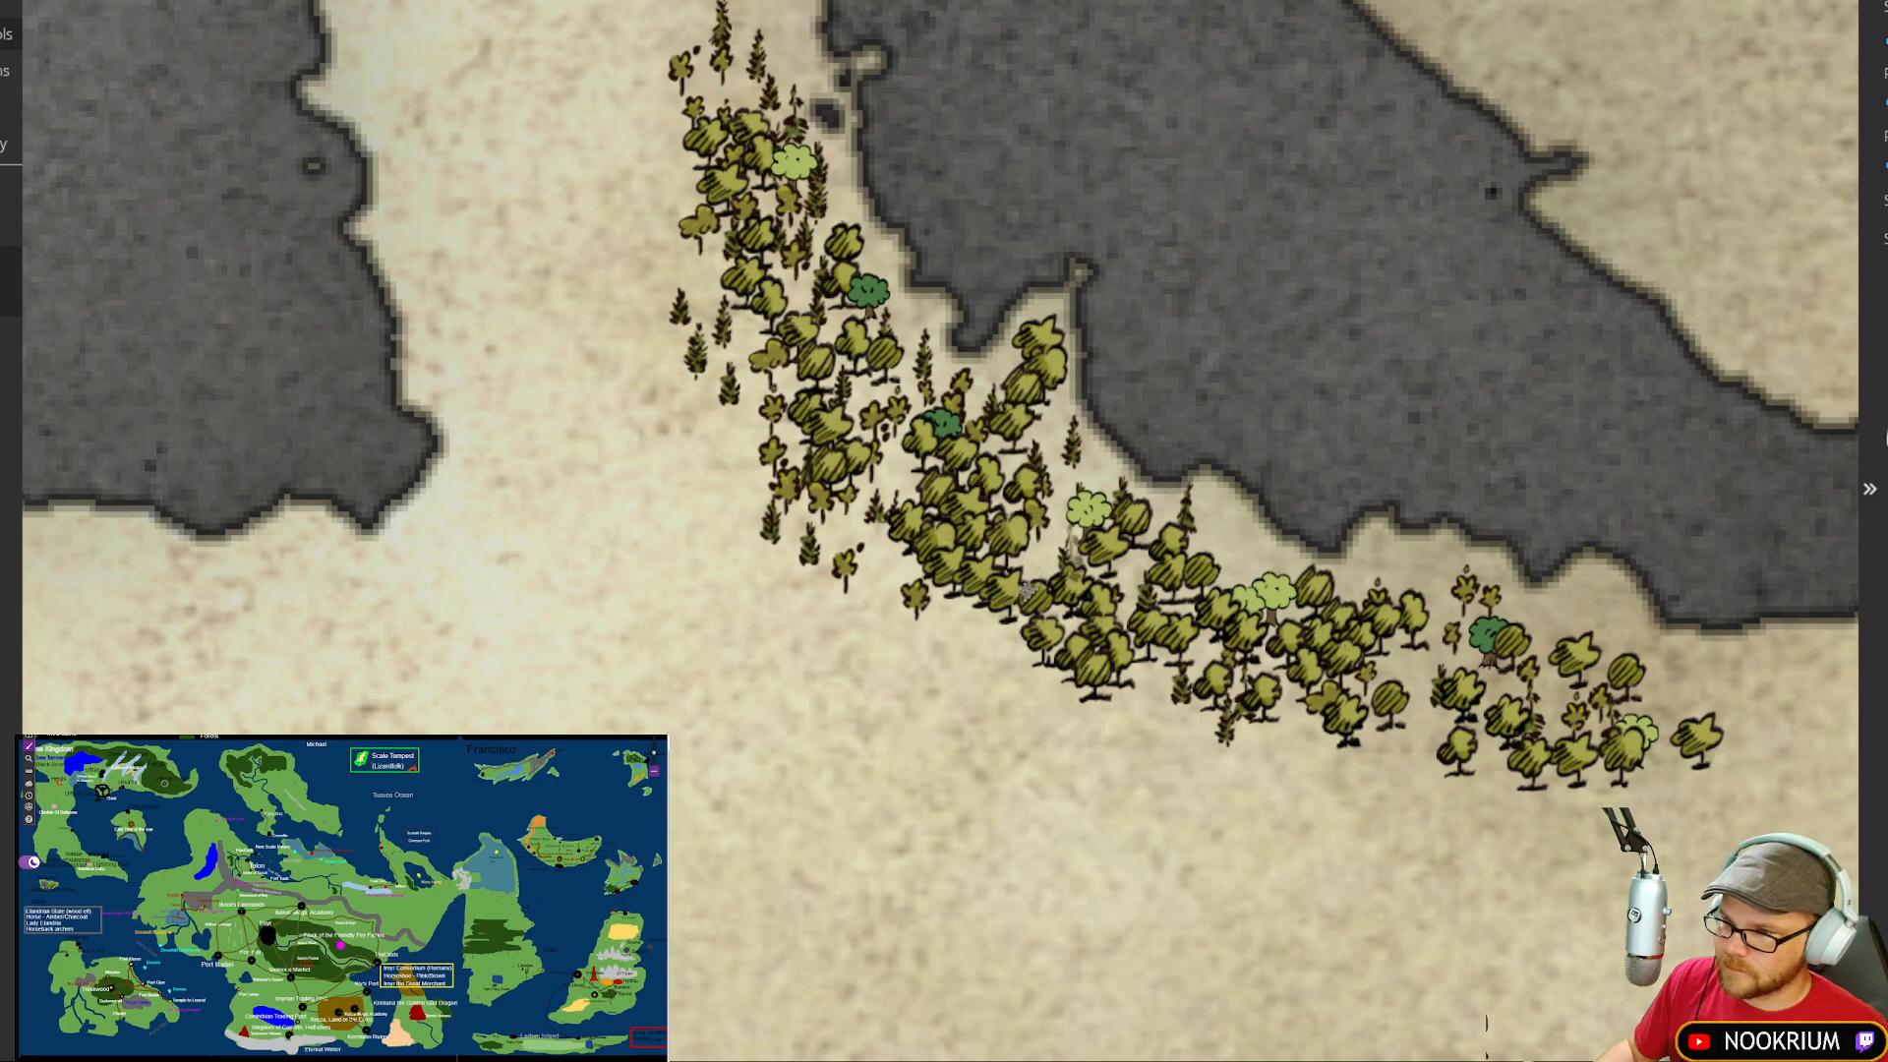
pyautogui.moveTo(1121, 561); pyautogui.dragTo(748, 568)
# Step: Plant a broad forest of olive trees across the middle of the eastern continent and mix in dark pines and smaller trees
pyautogui.scroll(-5, 748, 569)
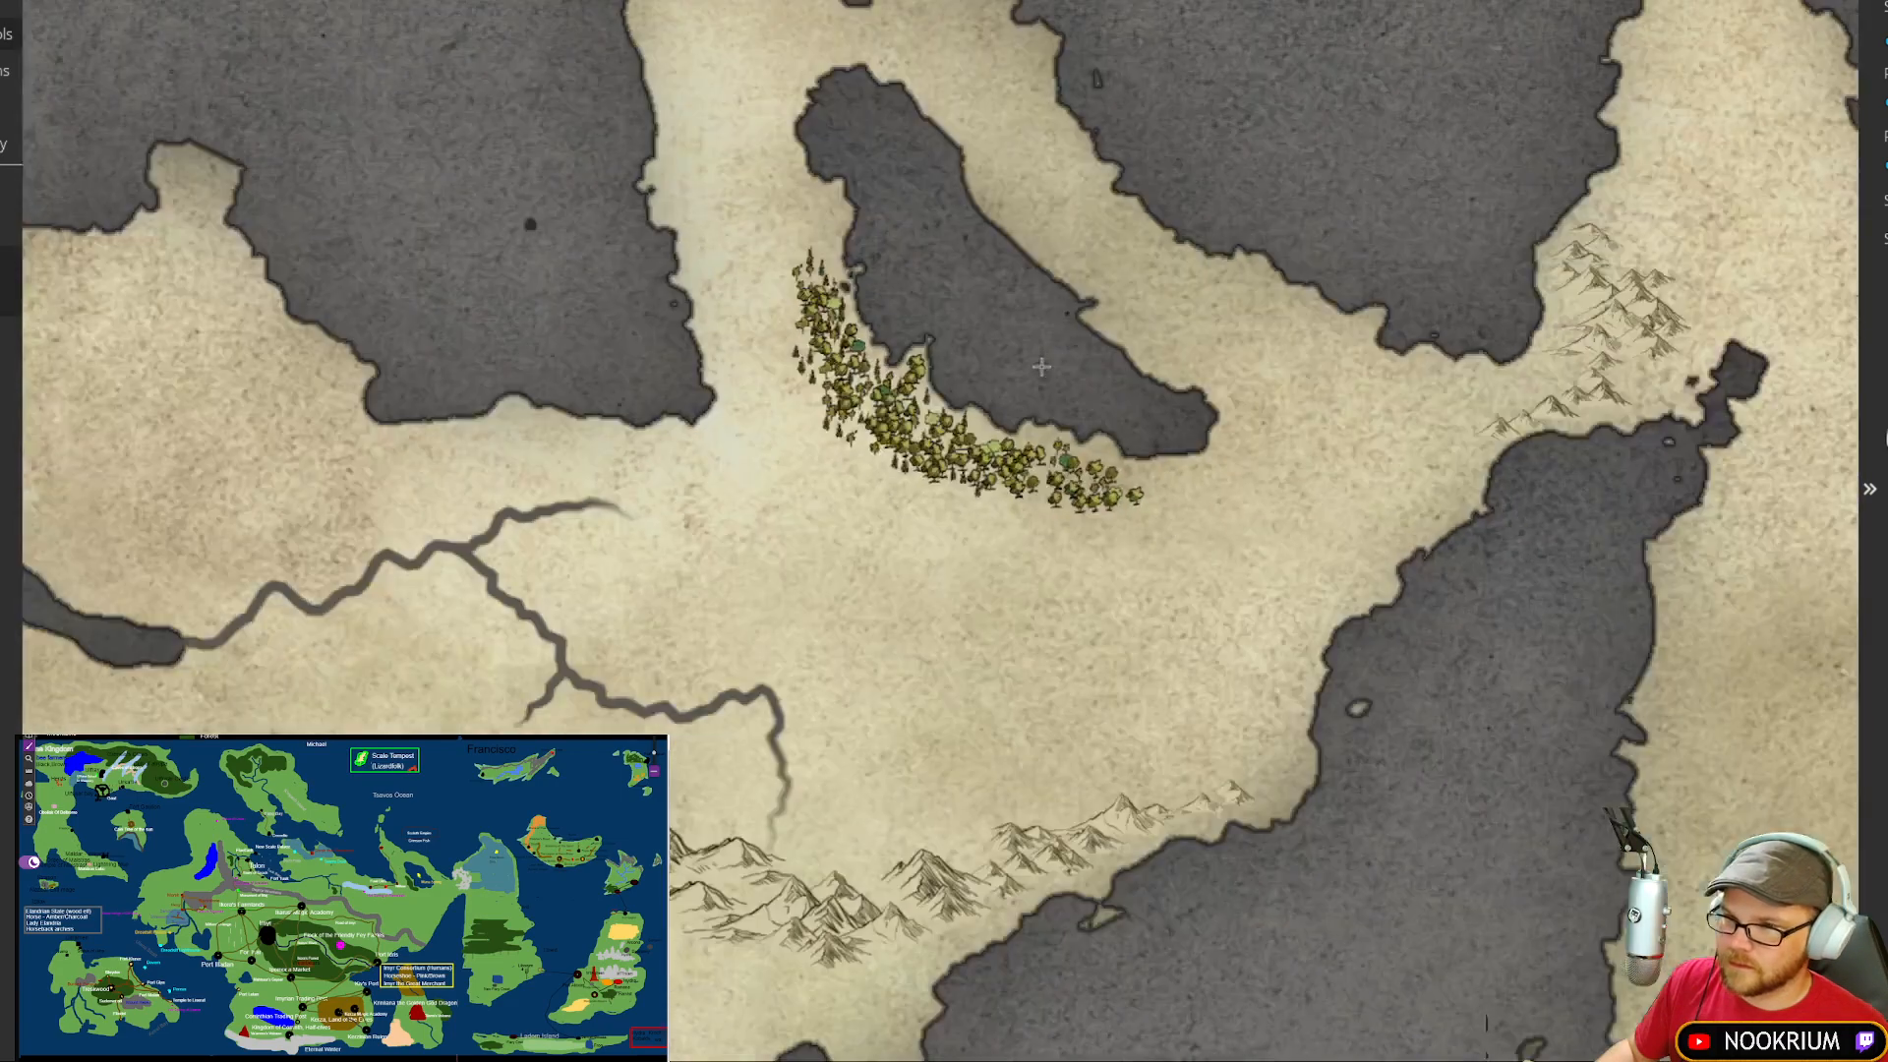
pyautogui.scroll(-1, 1107, 449)
pyautogui.moveTo(1107, 448); pyautogui.dragTo(833, 382)
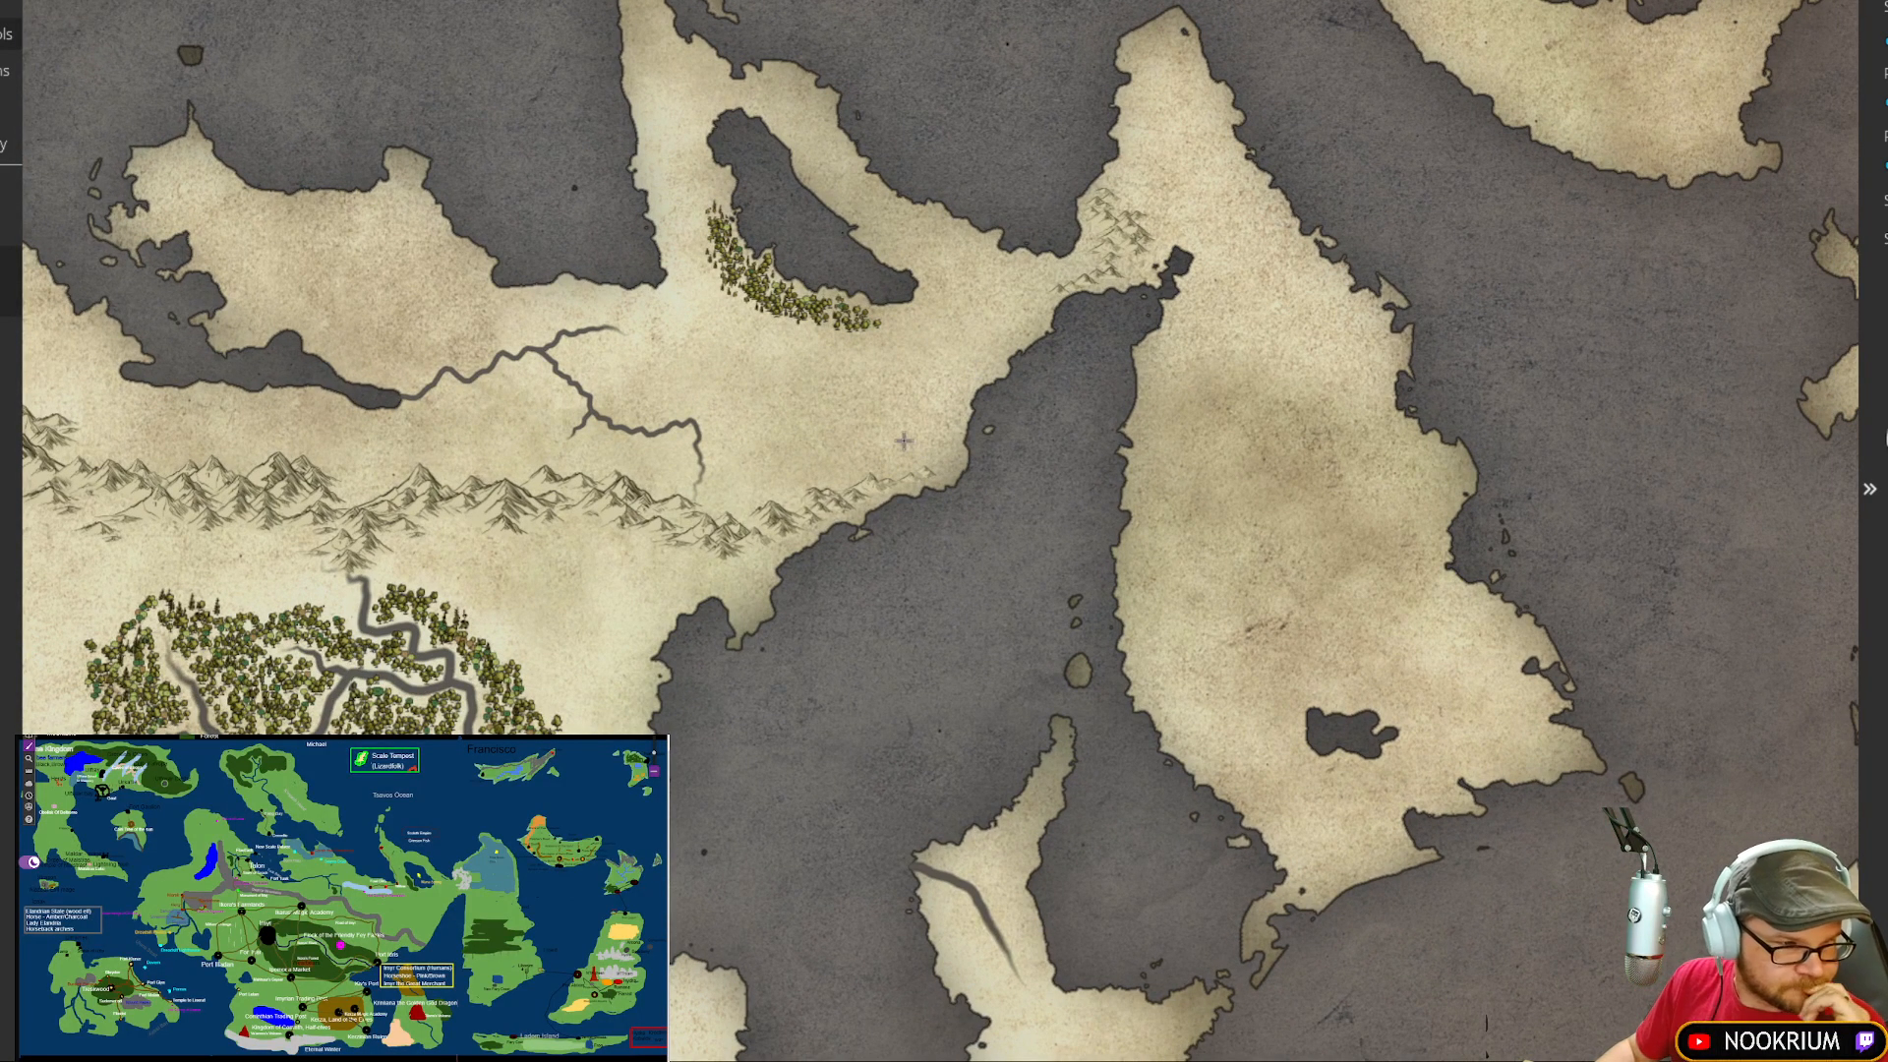
pyautogui.moveTo(896, 447); pyautogui.dragTo(789, 421)
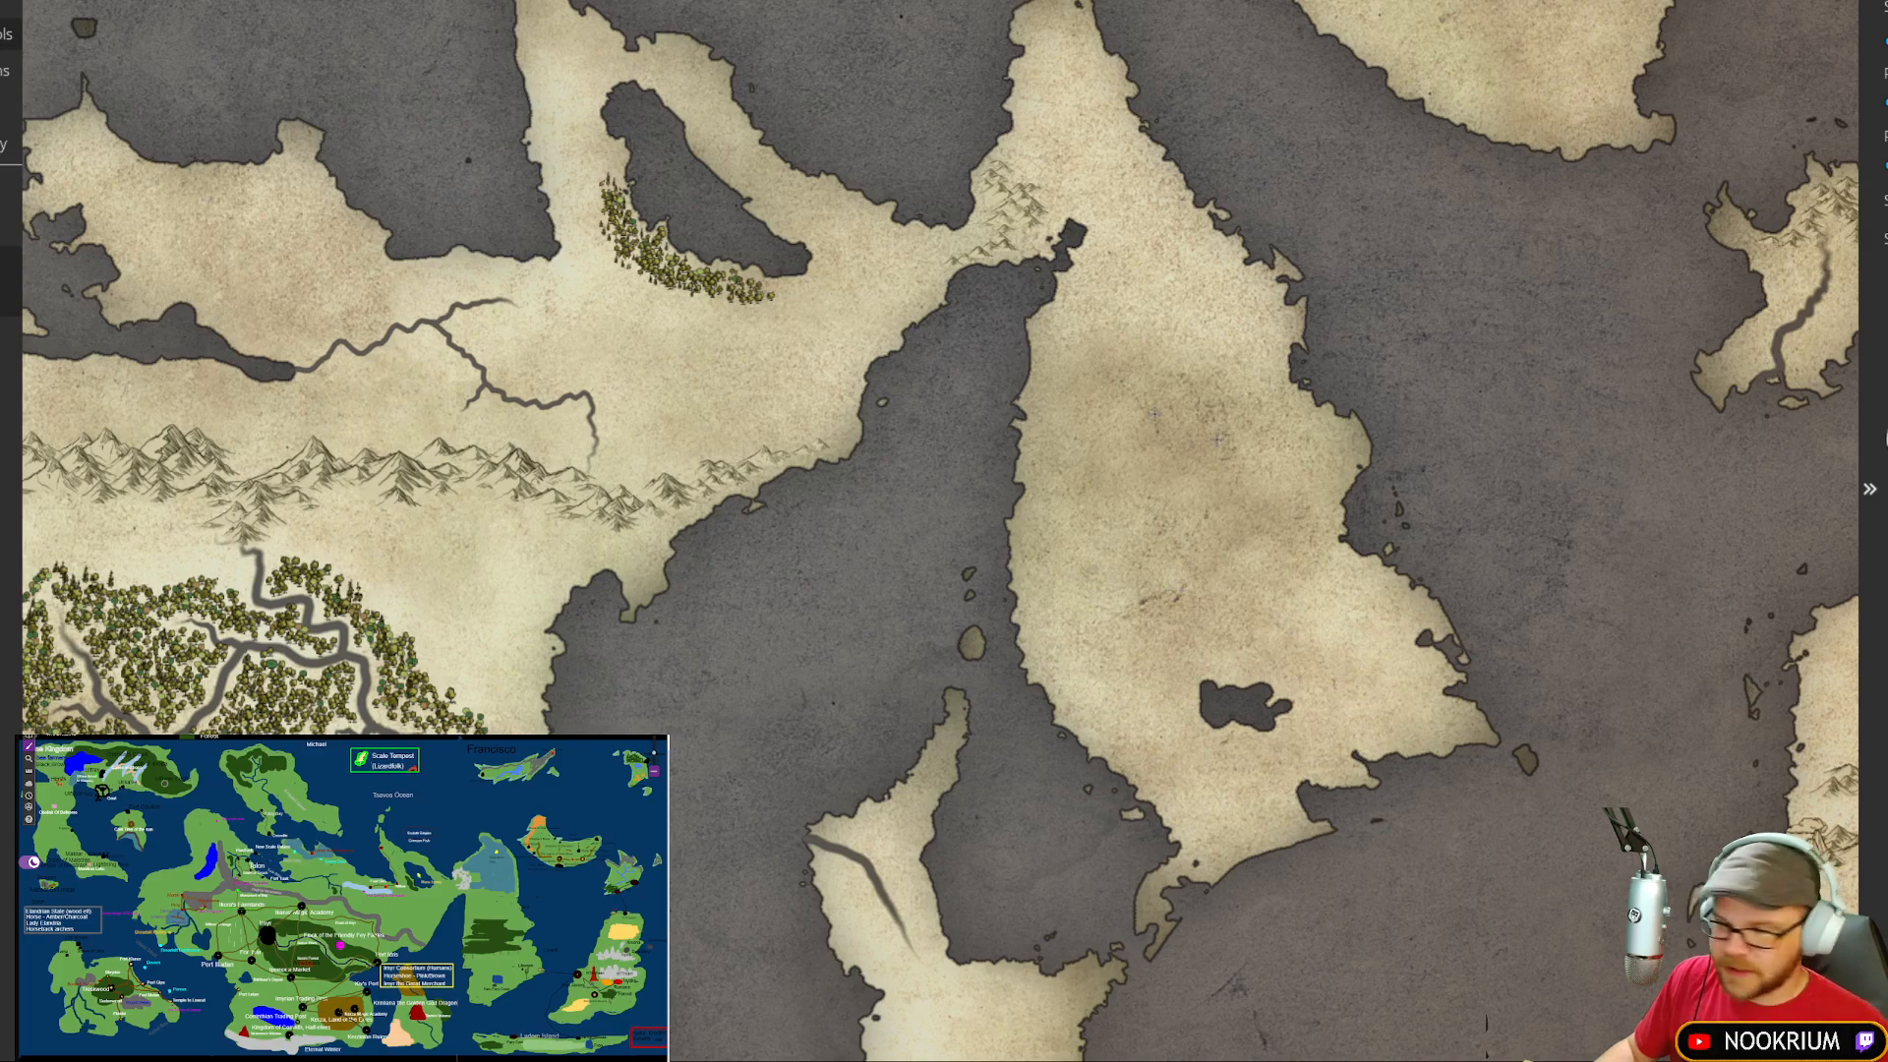
pyautogui.scroll(3, 1241, 451)
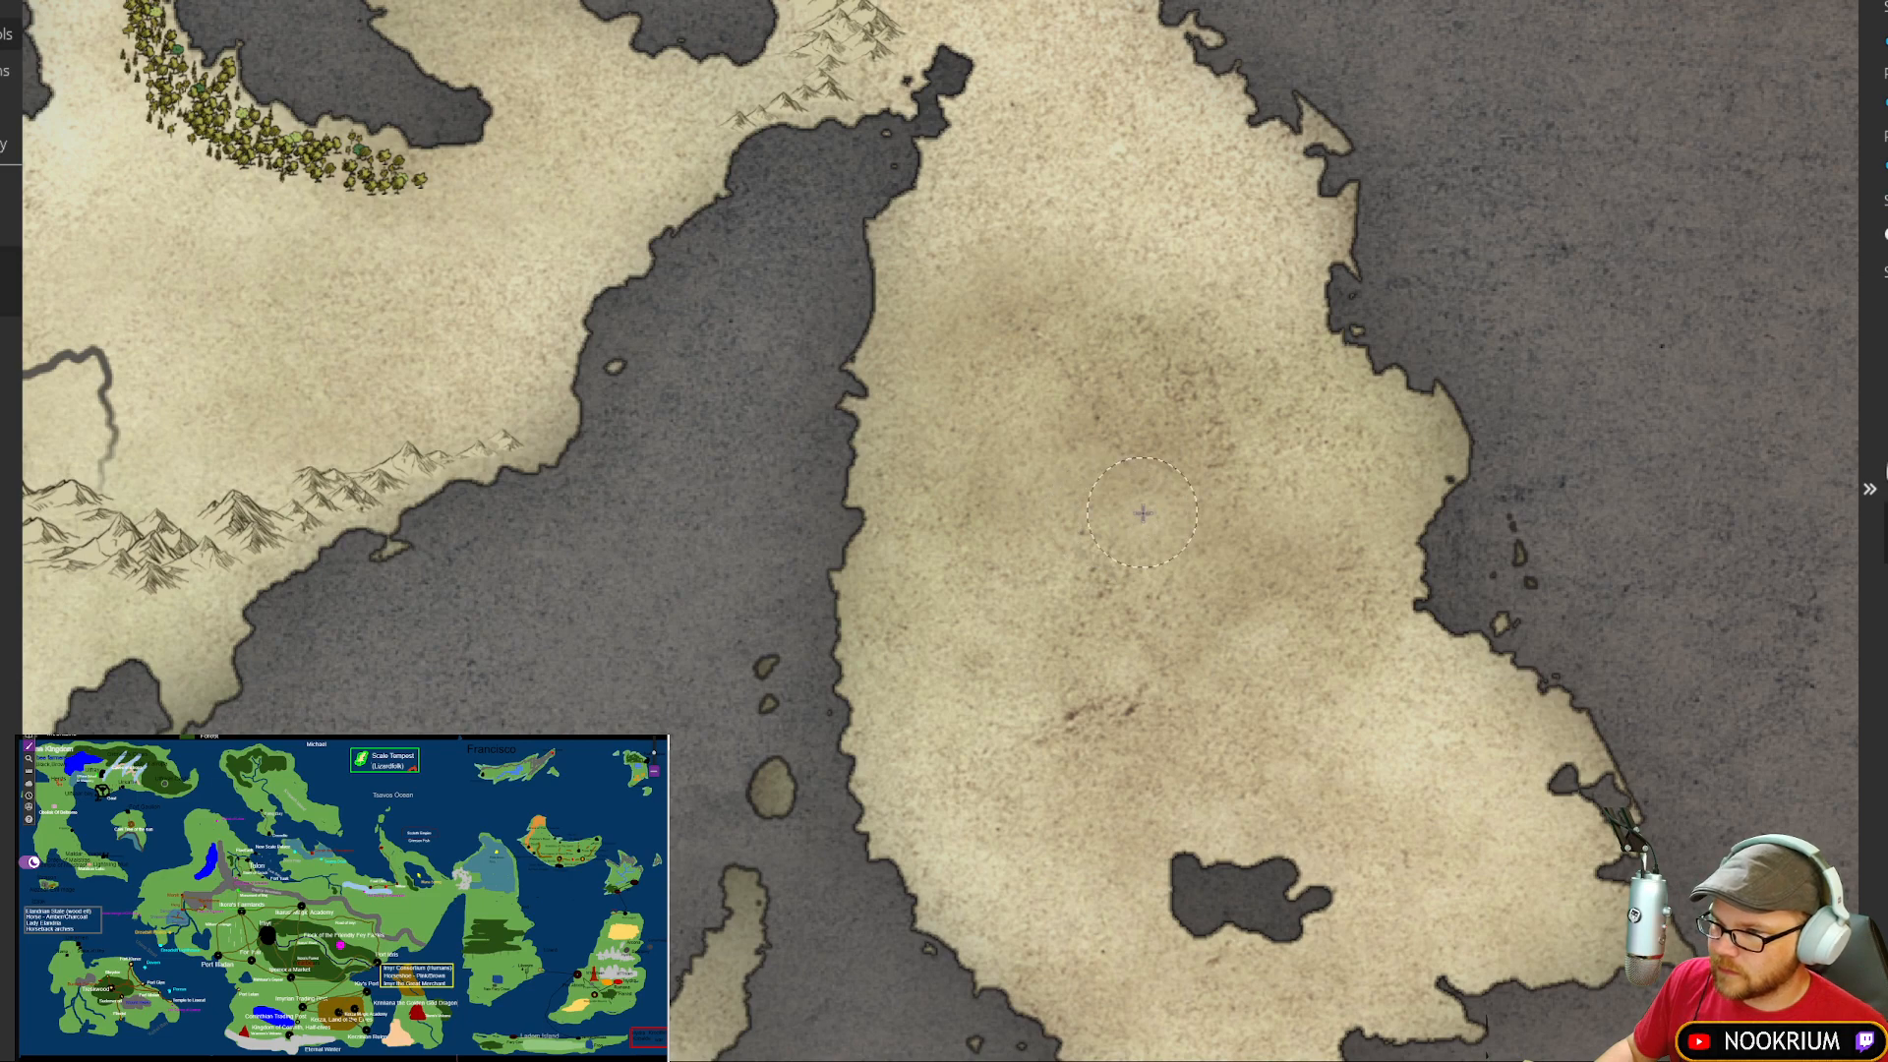
pyautogui.scroll(4, 1143, 513)
pyautogui.scroll(-4, 1143, 513)
pyautogui.moveTo(1143, 514)
pyautogui.mouseDown()
pyautogui.moveTo(1085, 522)
pyautogui.moveTo(1009, 597)
pyautogui.moveTo(1018, 677)
pyautogui.moveTo(1108, 652)
pyautogui.moveTo(1296, 681)
pyautogui.moveTo(1233, 519)
pyautogui.moveTo(1234, 421)
pyautogui.moveTo(1191, 416)
pyautogui.moveTo(1149, 359)
pyautogui.moveTo(994, 531)
pyautogui.mouseUp()
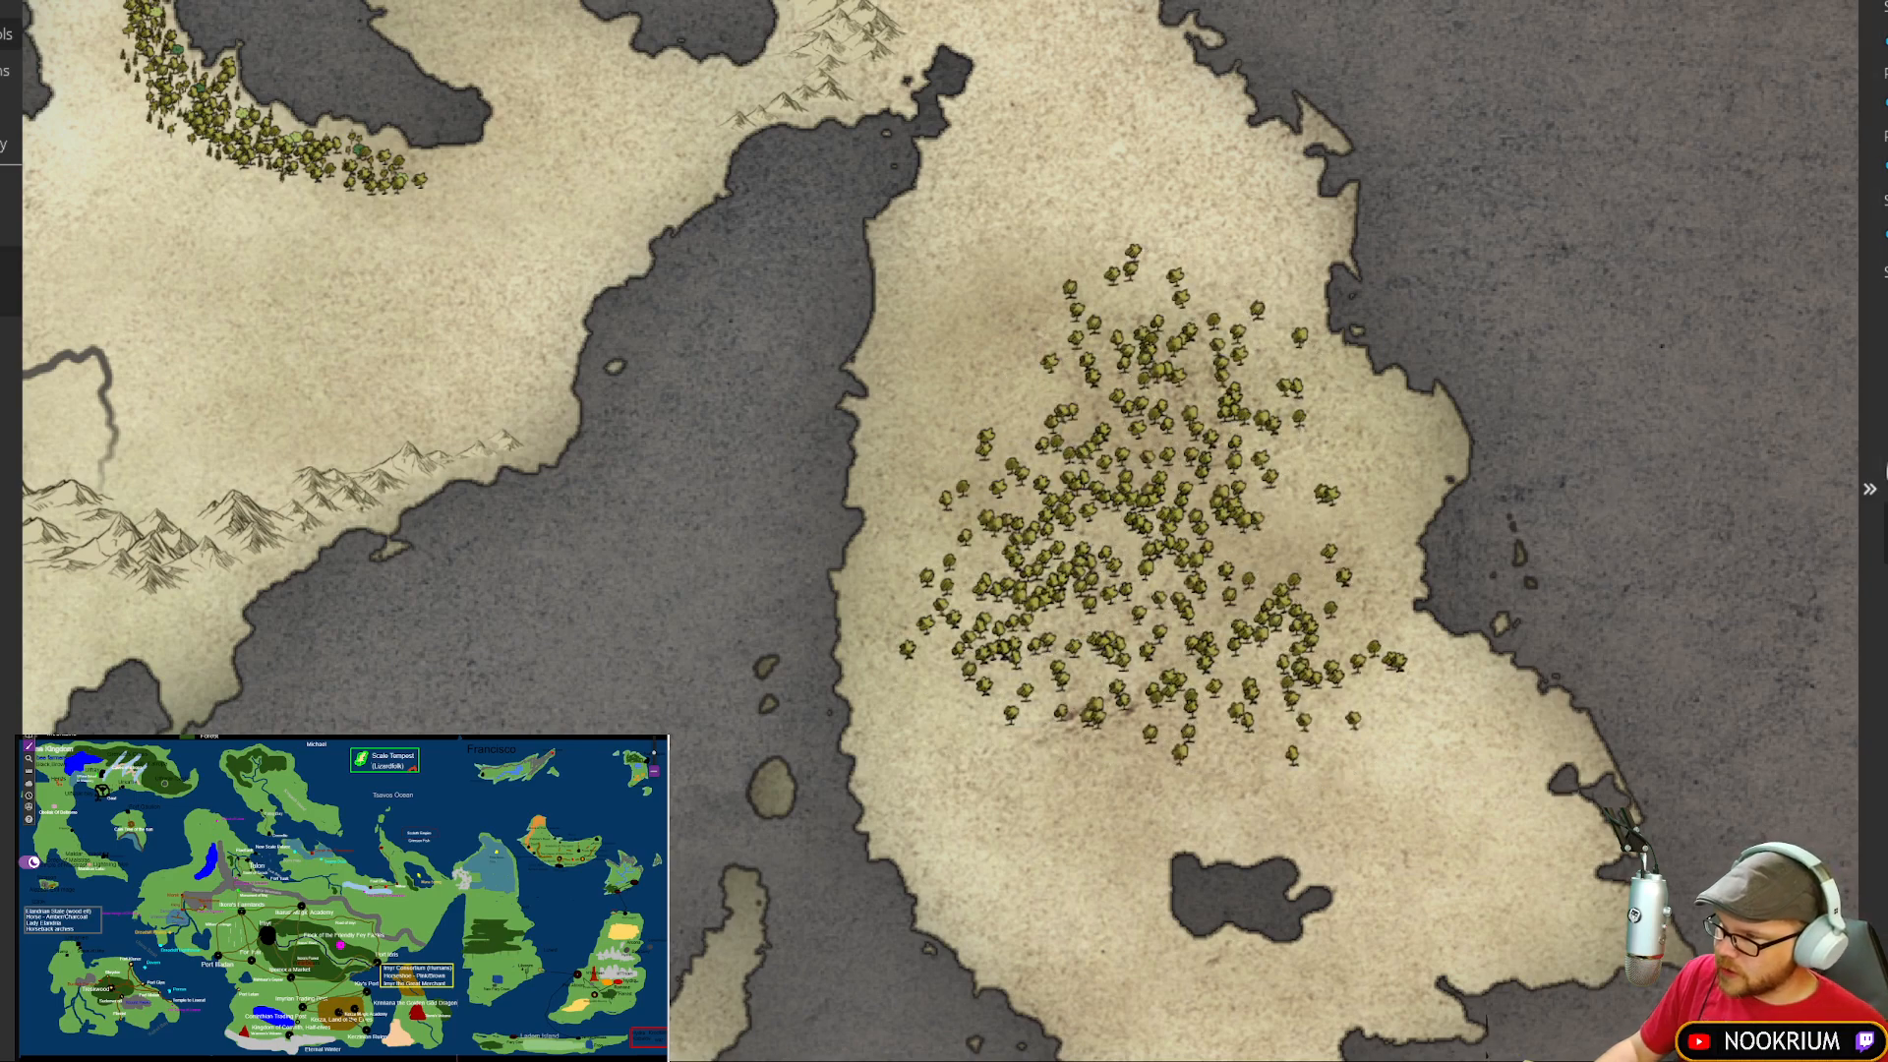
pyautogui.moveTo(1195, 418)
pyautogui.mouseDown()
pyautogui.moveTo(1121, 330)
pyautogui.moveTo(1067, 555)
pyautogui.moveTo(984, 580)
pyautogui.moveTo(1279, 629)
pyautogui.moveTo(1318, 512)
pyautogui.moveTo(1163, 399)
pyautogui.moveTo(1126, 336)
pyautogui.moveTo(1030, 504)
pyautogui.moveTo(944, 580)
pyautogui.moveTo(1072, 688)
pyautogui.moveTo(1358, 708)
pyautogui.moveTo(1327, 698)
pyautogui.moveTo(1284, 565)
pyautogui.moveTo(1377, 590)
pyautogui.mouseUp()
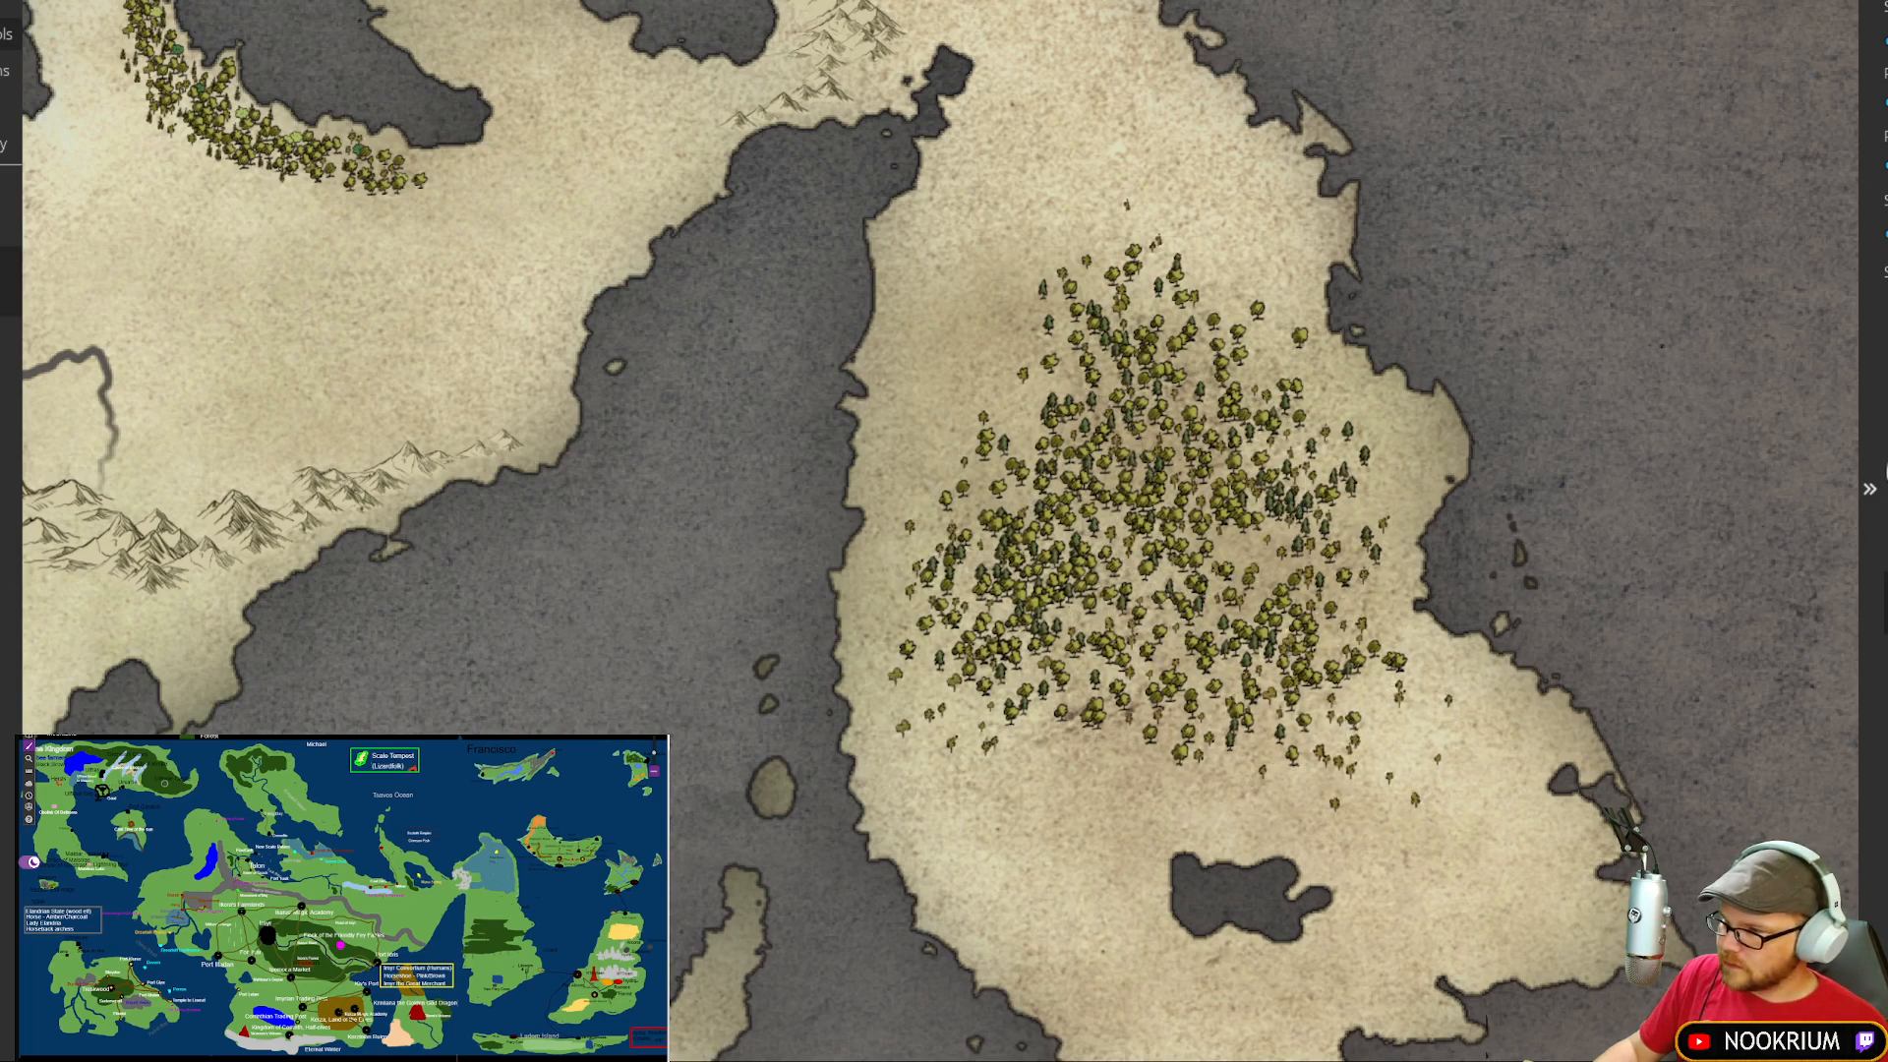
pyautogui.moveTo(1289, 524)
pyautogui.mouseDown()
pyautogui.moveTo(1243, 516)
pyautogui.moveTo(1035, 580)
pyautogui.moveTo(1052, 452)
pyautogui.moveTo(1143, 352)
pyautogui.moveTo(1021, 496)
pyautogui.moveTo(1146, 639)
pyautogui.moveTo(1195, 635)
pyautogui.mouseUp()
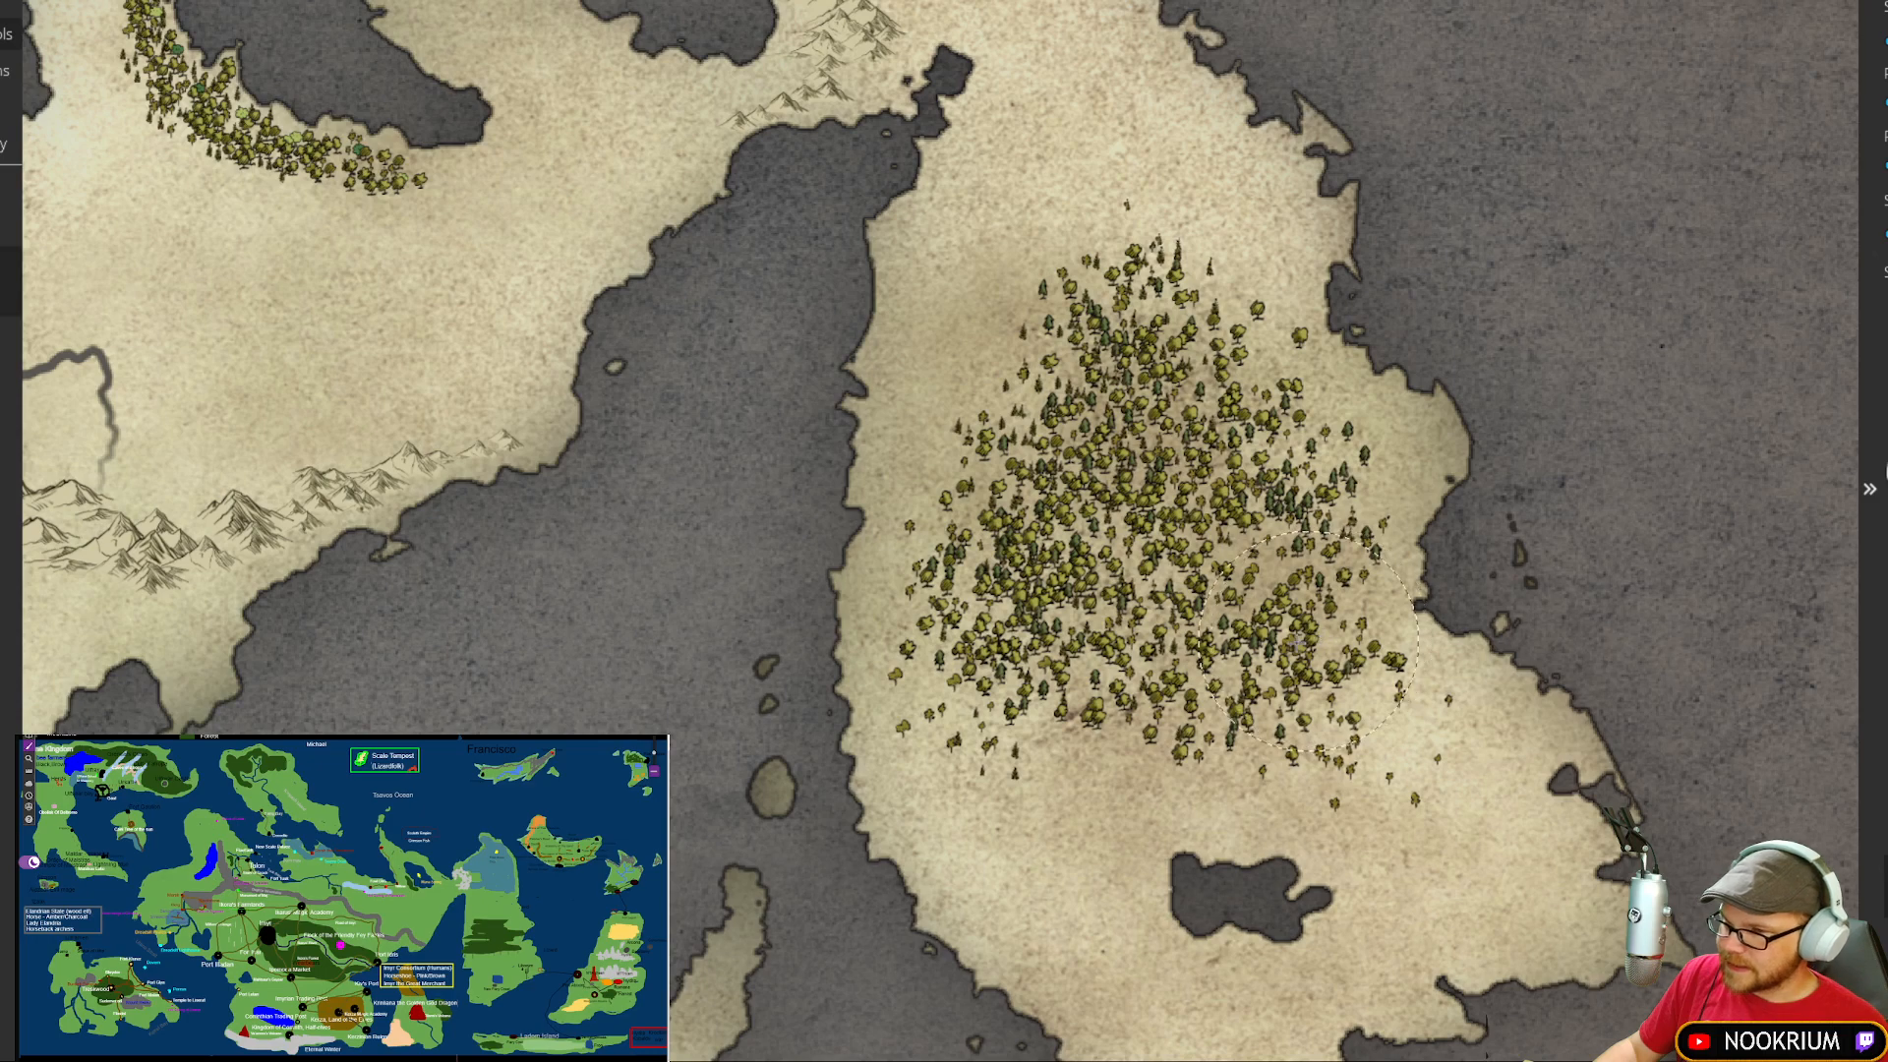
pyautogui.moveTo(1323, 635)
pyautogui.mouseDown()
pyautogui.moveTo(1182, 578)
pyautogui.moveTo(1219, 551)
pyautogui.moveTo(1098, 486)
pyautogui.moveTo(1219, 374)
pyautogui.moveTo(1042, 452)
pyautogui.moveTo(1062, 698)
pyautogui.mouseUp()
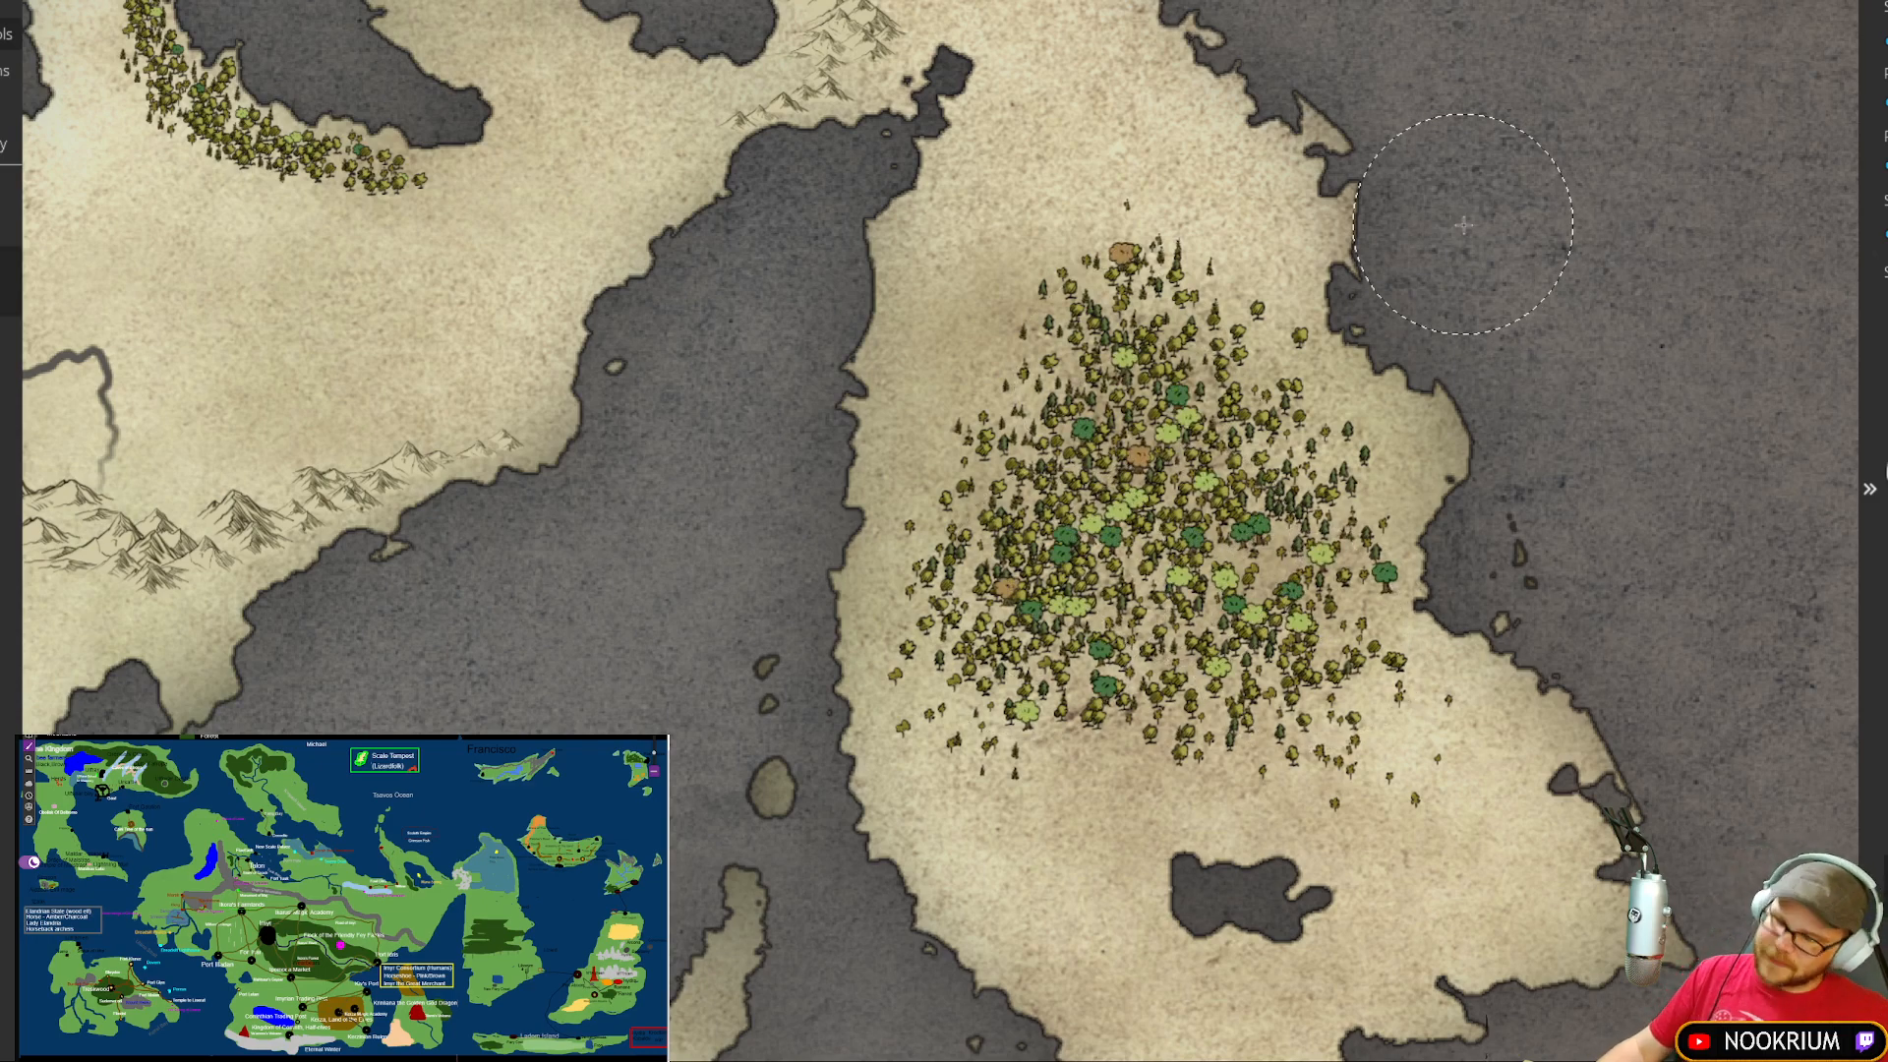
pyautogui.hotkey('ctrl', 'z')
pyautogui.hotkey('ctrl', 'z')
pyautogui.hotkey('ctrl', 'z')
pyautogui.hotkey('ctrl', 'z')
pyautogui.hotkey('ctrl', 'z')
pyautogui.hotkey('ctrl', 'z')
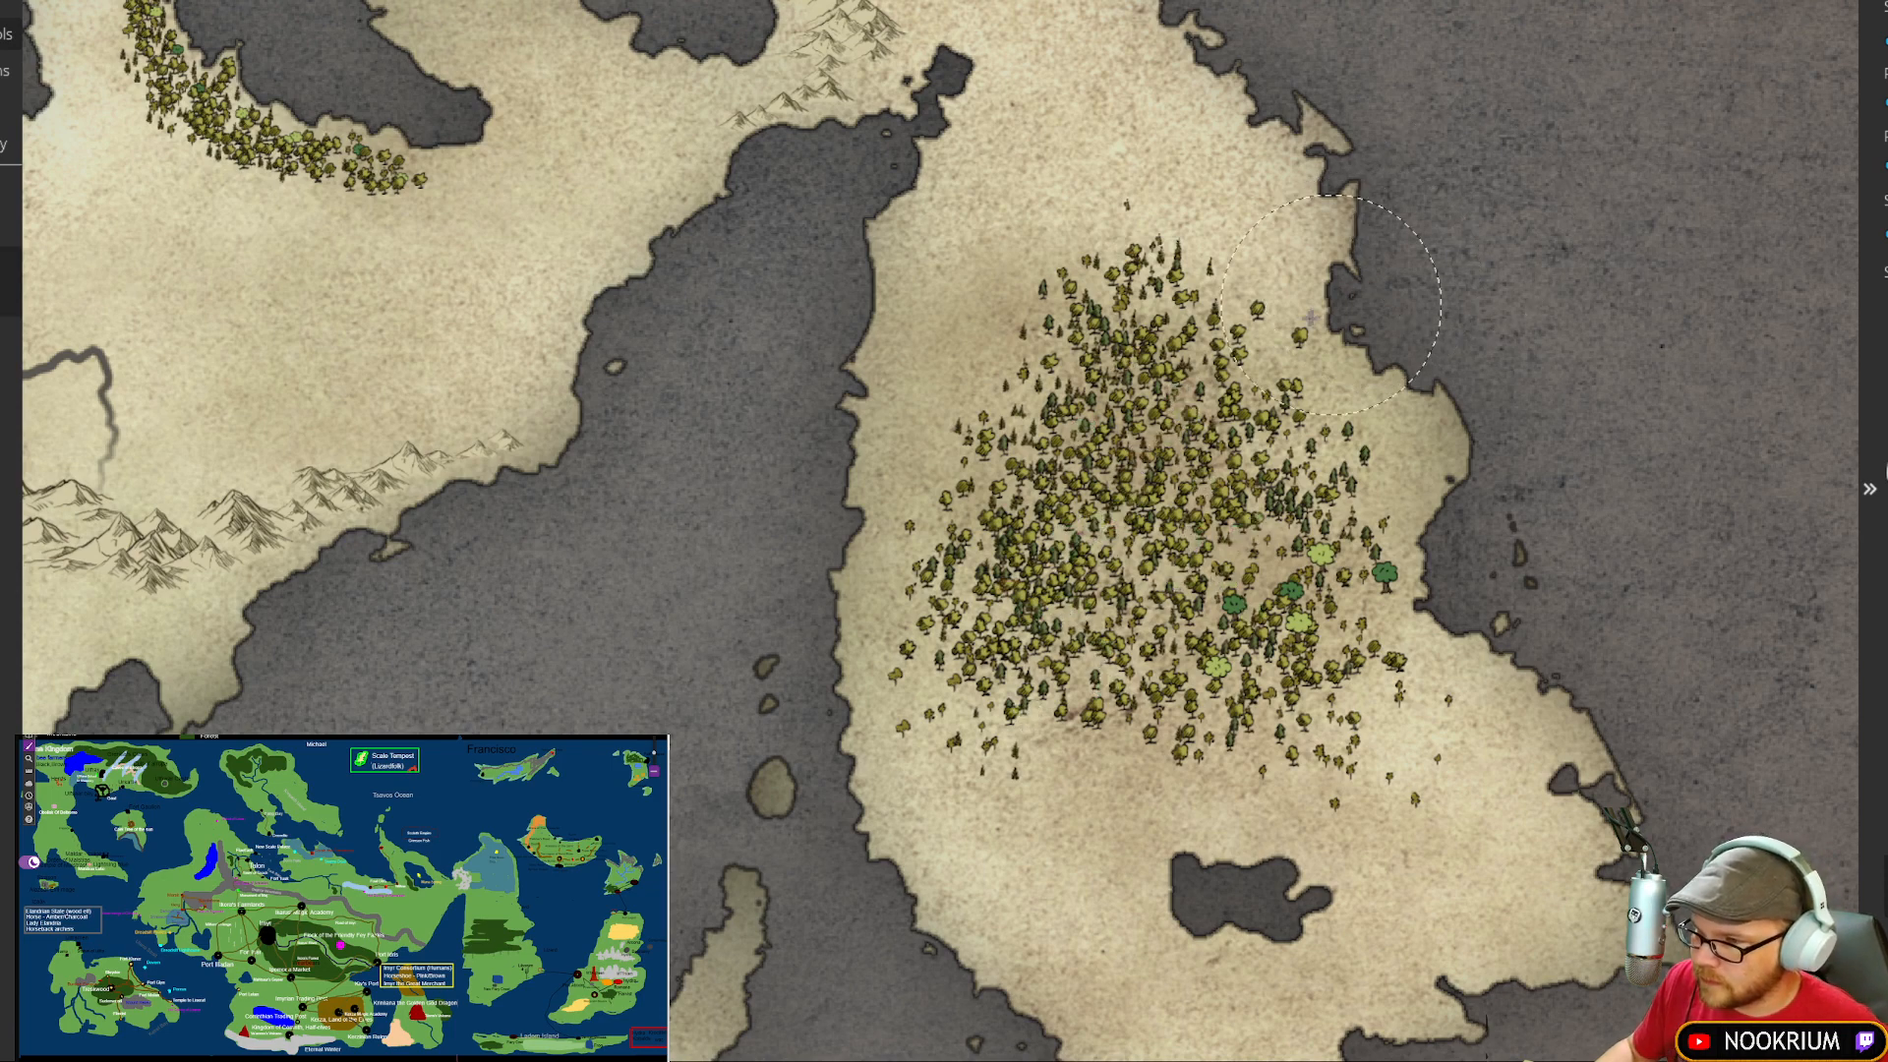
pyautogui.hotkey('ctrl', 'z')
pyautogui.hotkey('ctrl', 'z')
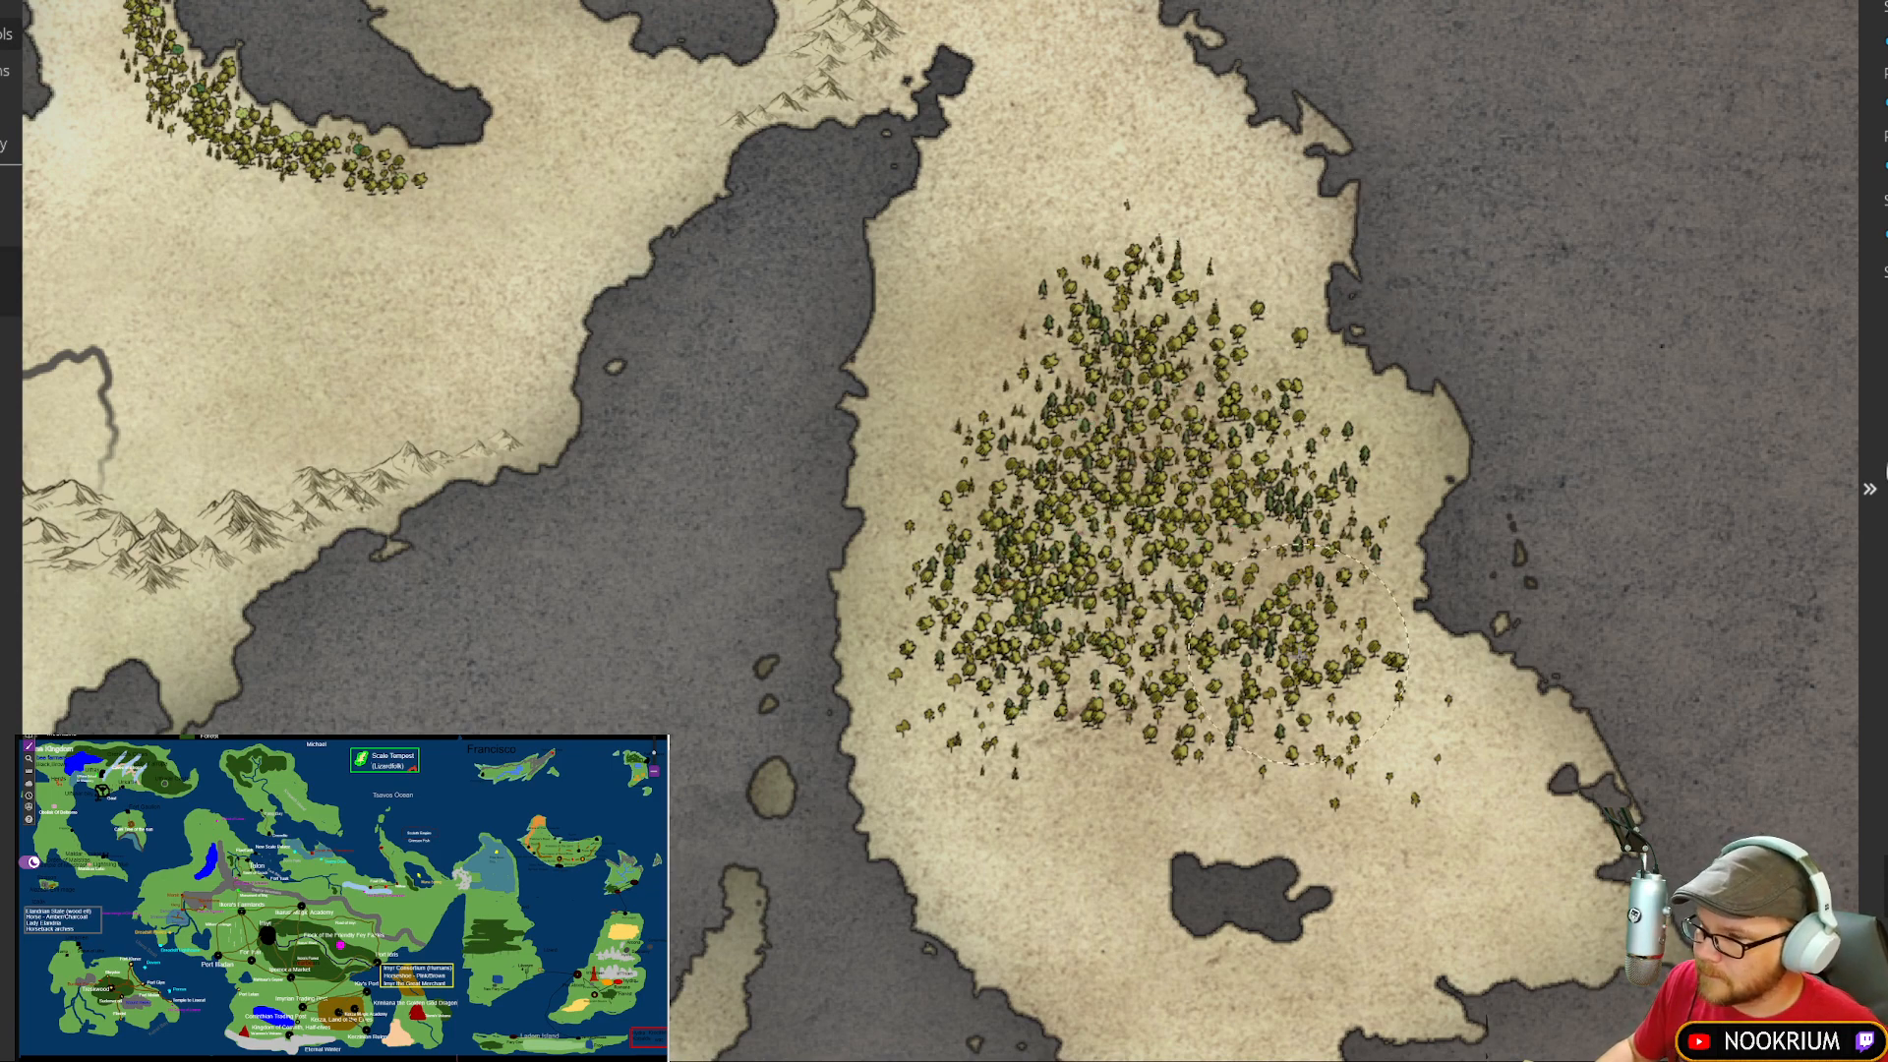
# Step: Scatter small round green, light green and brown trees through the eastern continent's forest and review it against the whole map
pyautogui.moveTo(1303, 647)
pyautogui.mouseDown()
pyautogui.moveTo(1208, 622)
pyautogui.moveTo(1070, 622)
pyautogui.moveTo(1066, 482)
pyautogui.moveTo(1121, 403)
pyautogui.moveTo(1172, 403)
pyautogui.moveTo(1143, 356)
pyautogui.moveTo(1231, 387)
pyautogui.moveTo(1273, 449)
pyautogui.moveTo(1047, 472)
pyautogui.mouseUp()
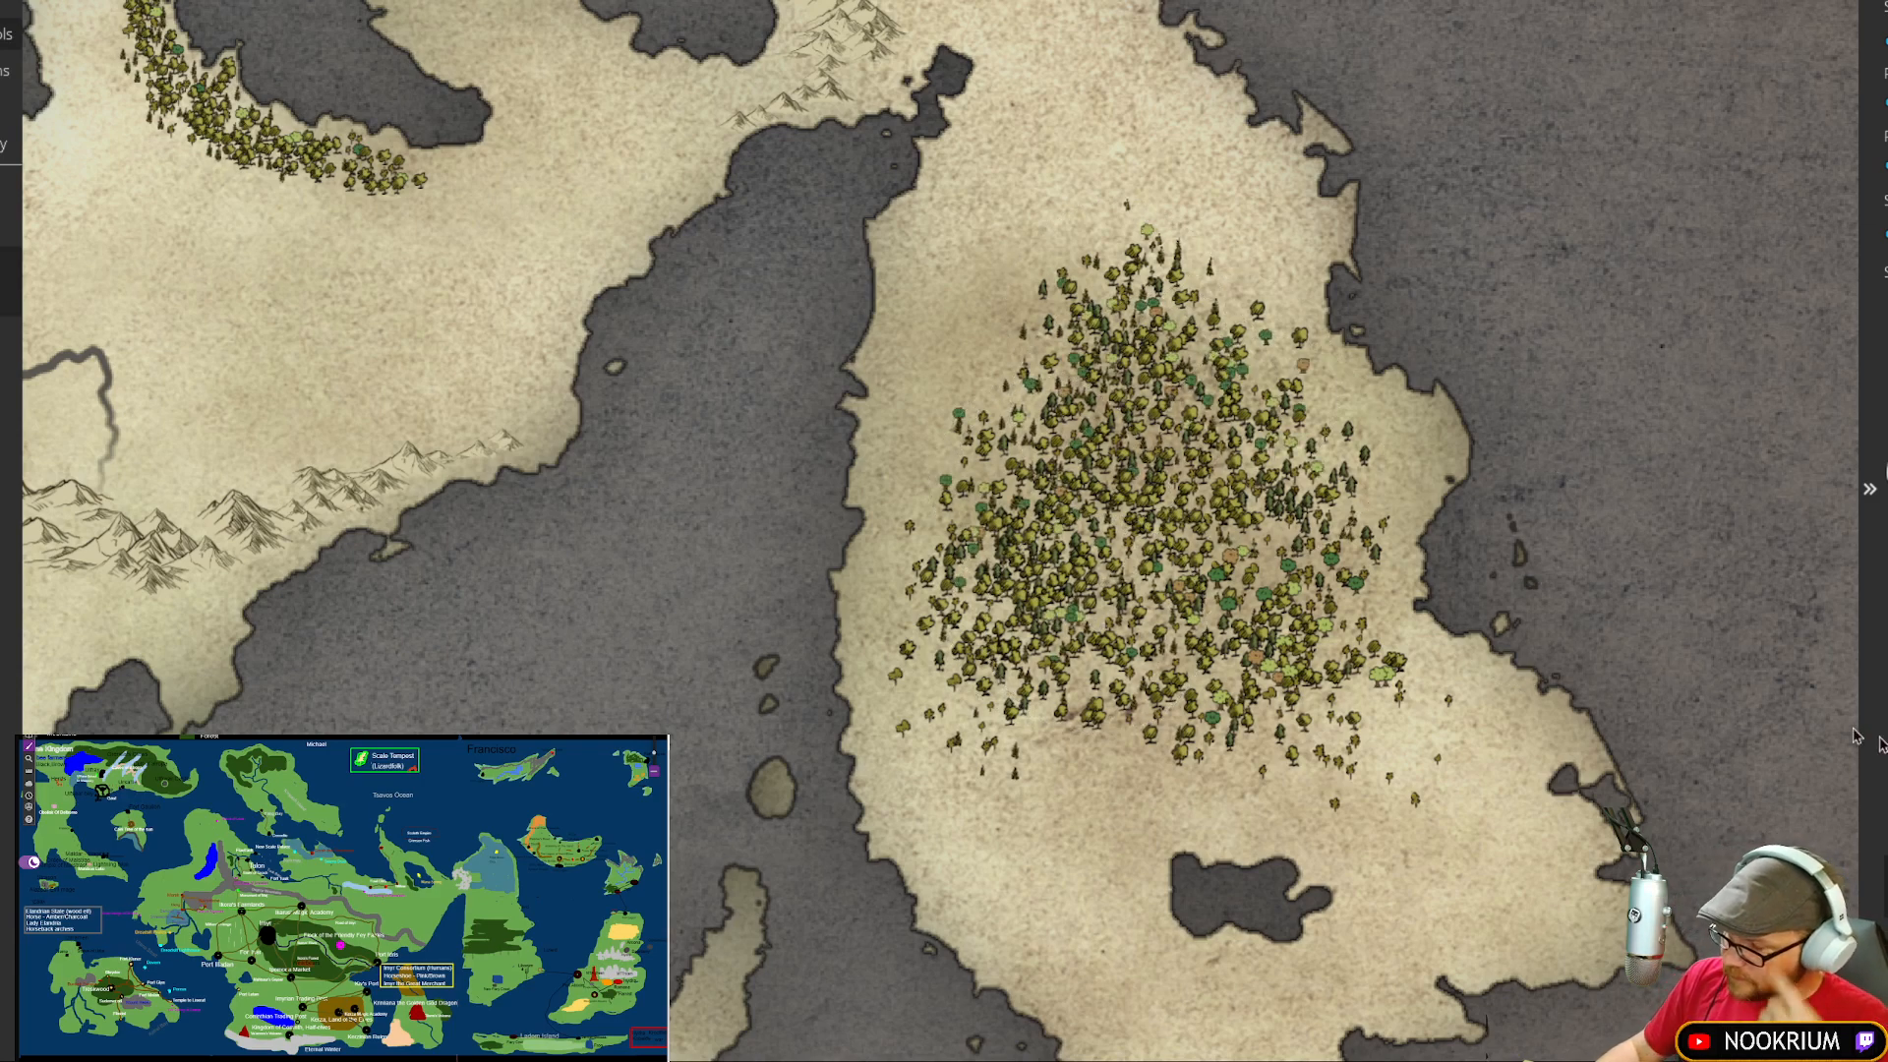
pyautogui.scroll(-6, 1591, 413)
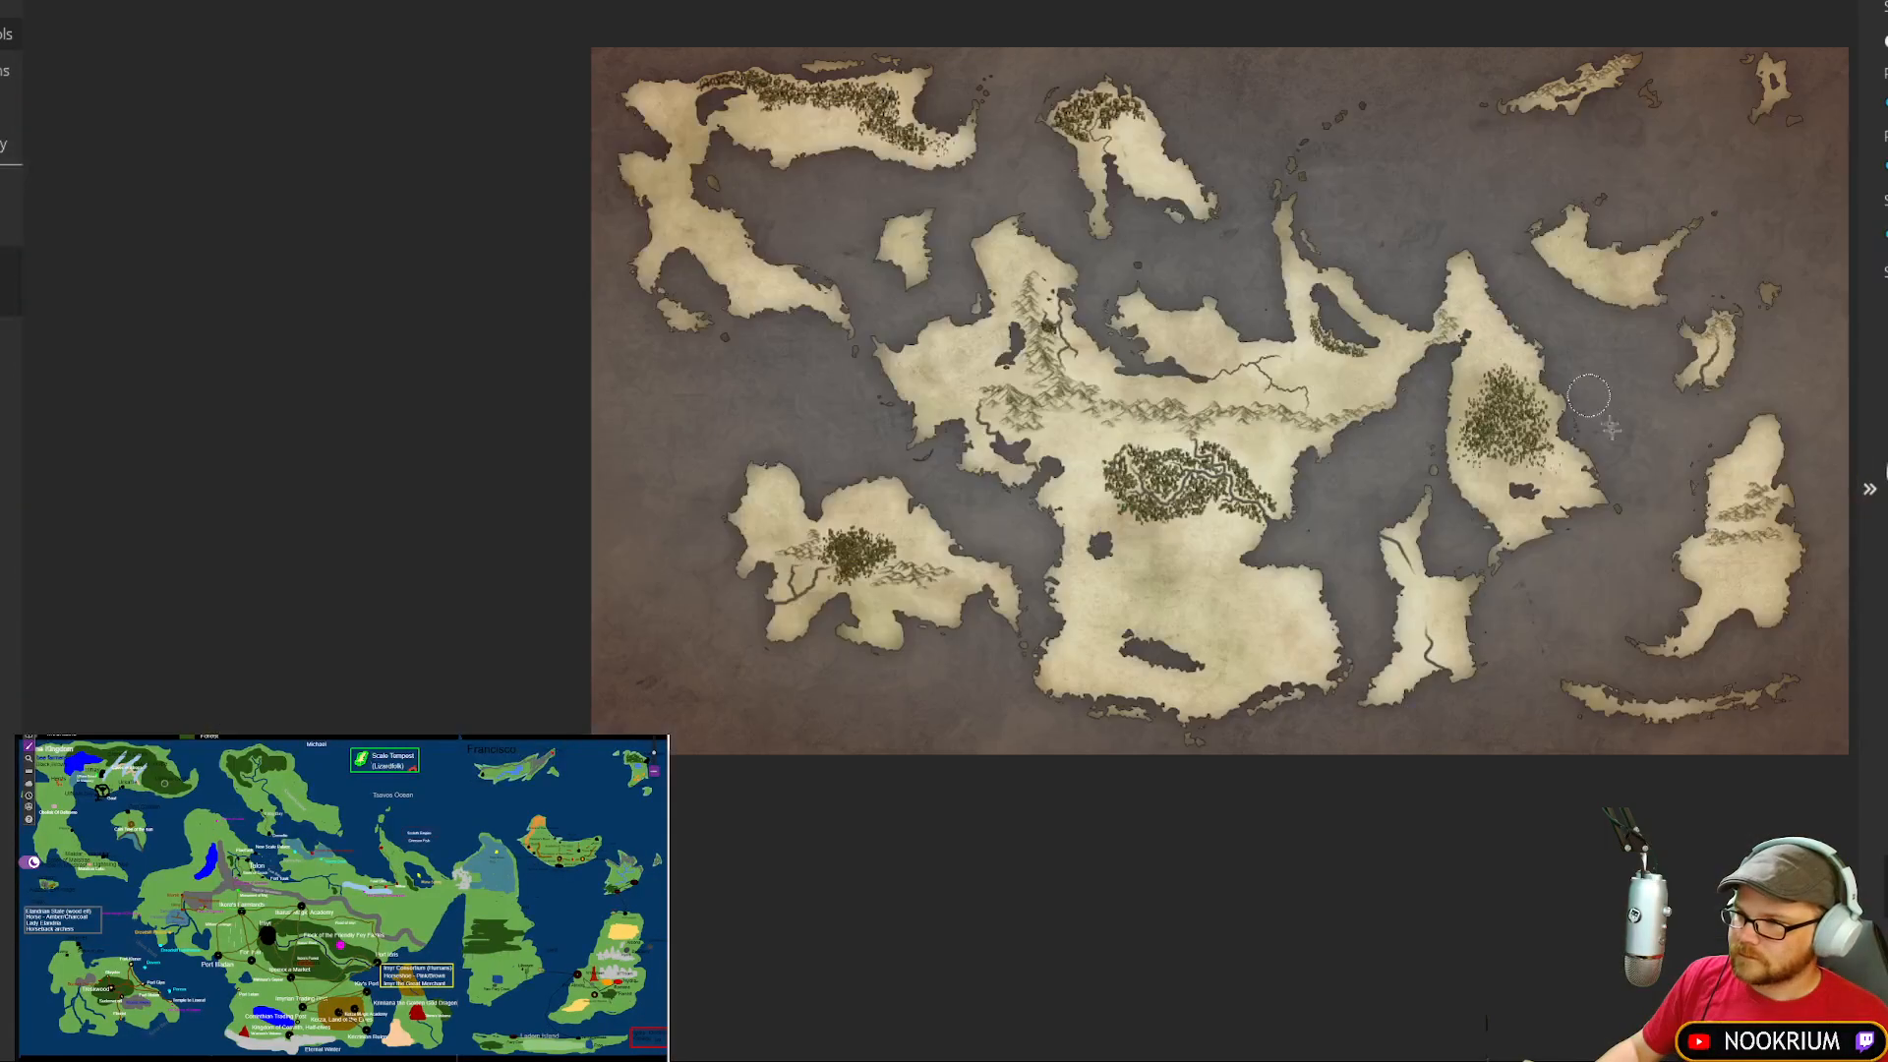
pyautogui.moveTo(1611, 428); pyautogui.dragTo(1312, 488)
pyautogui.scroll(2, 1326, 493)
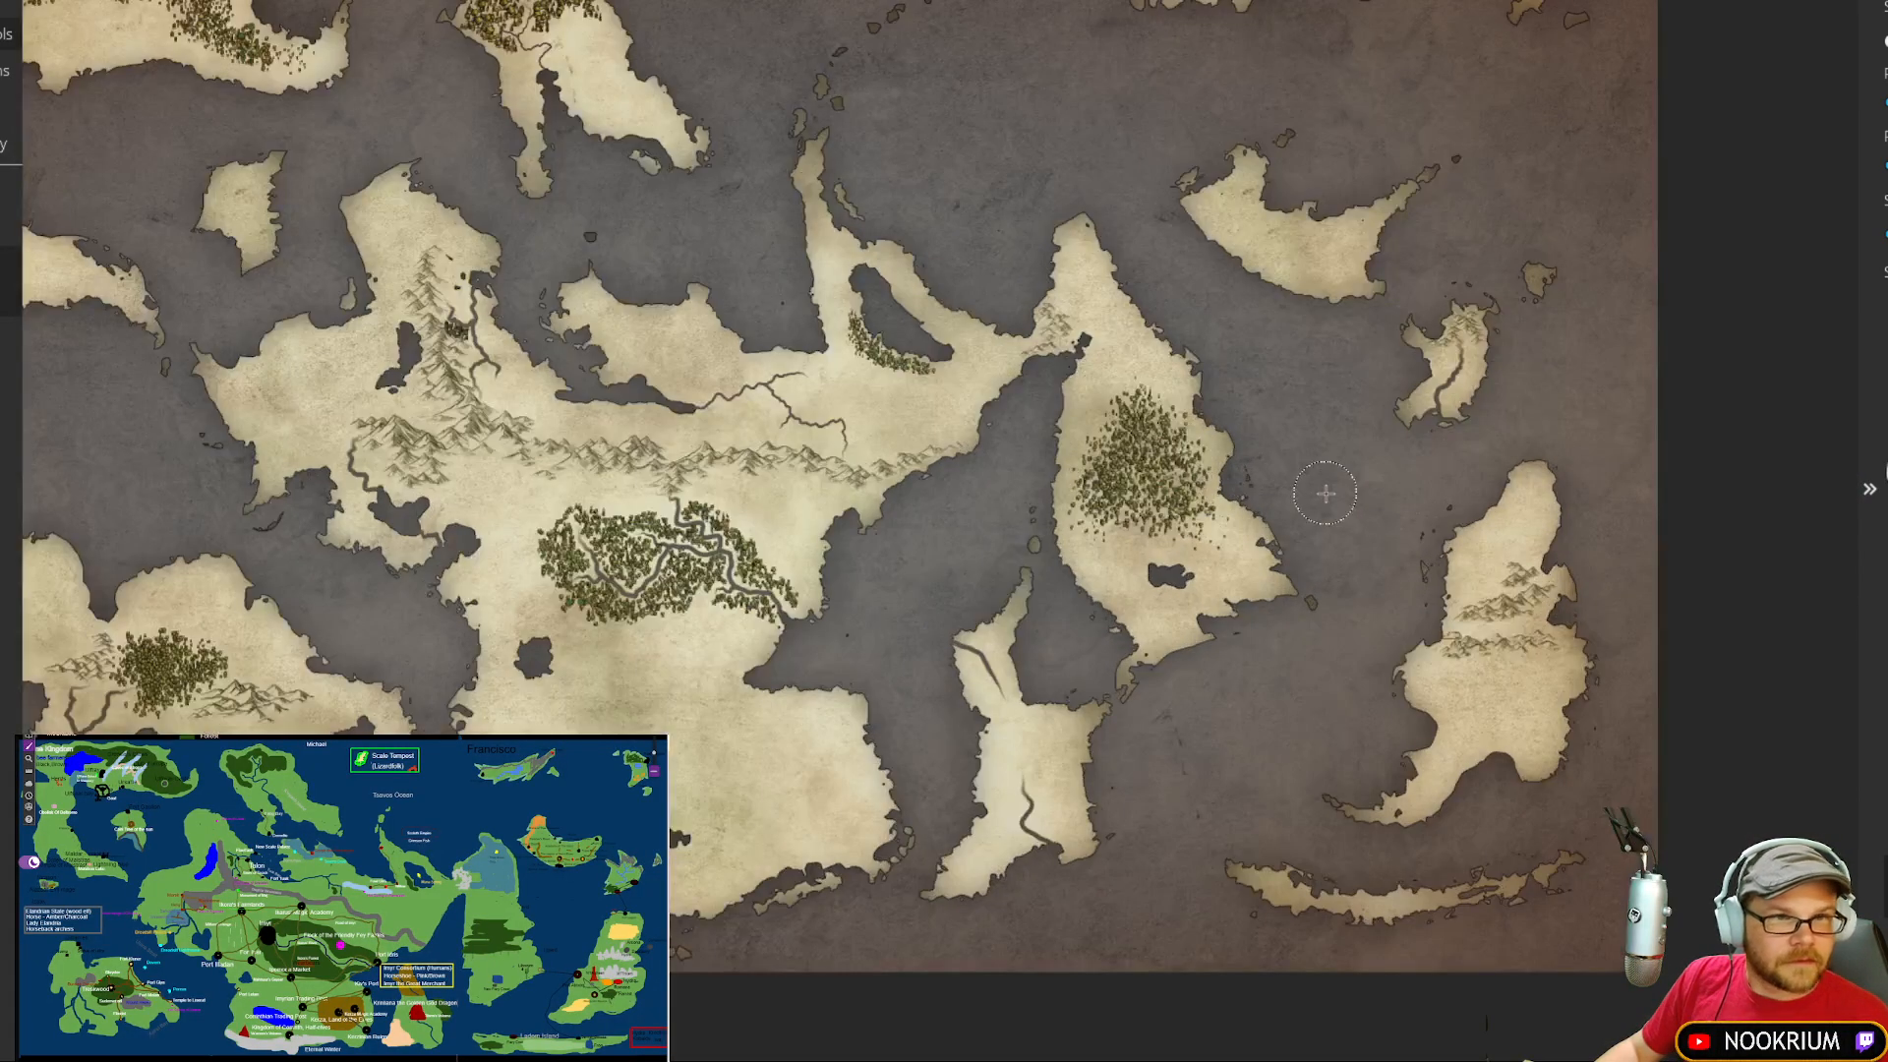
pyautogui.moveTo(1352, 420); pyautogui.dragTo(1318, 472)
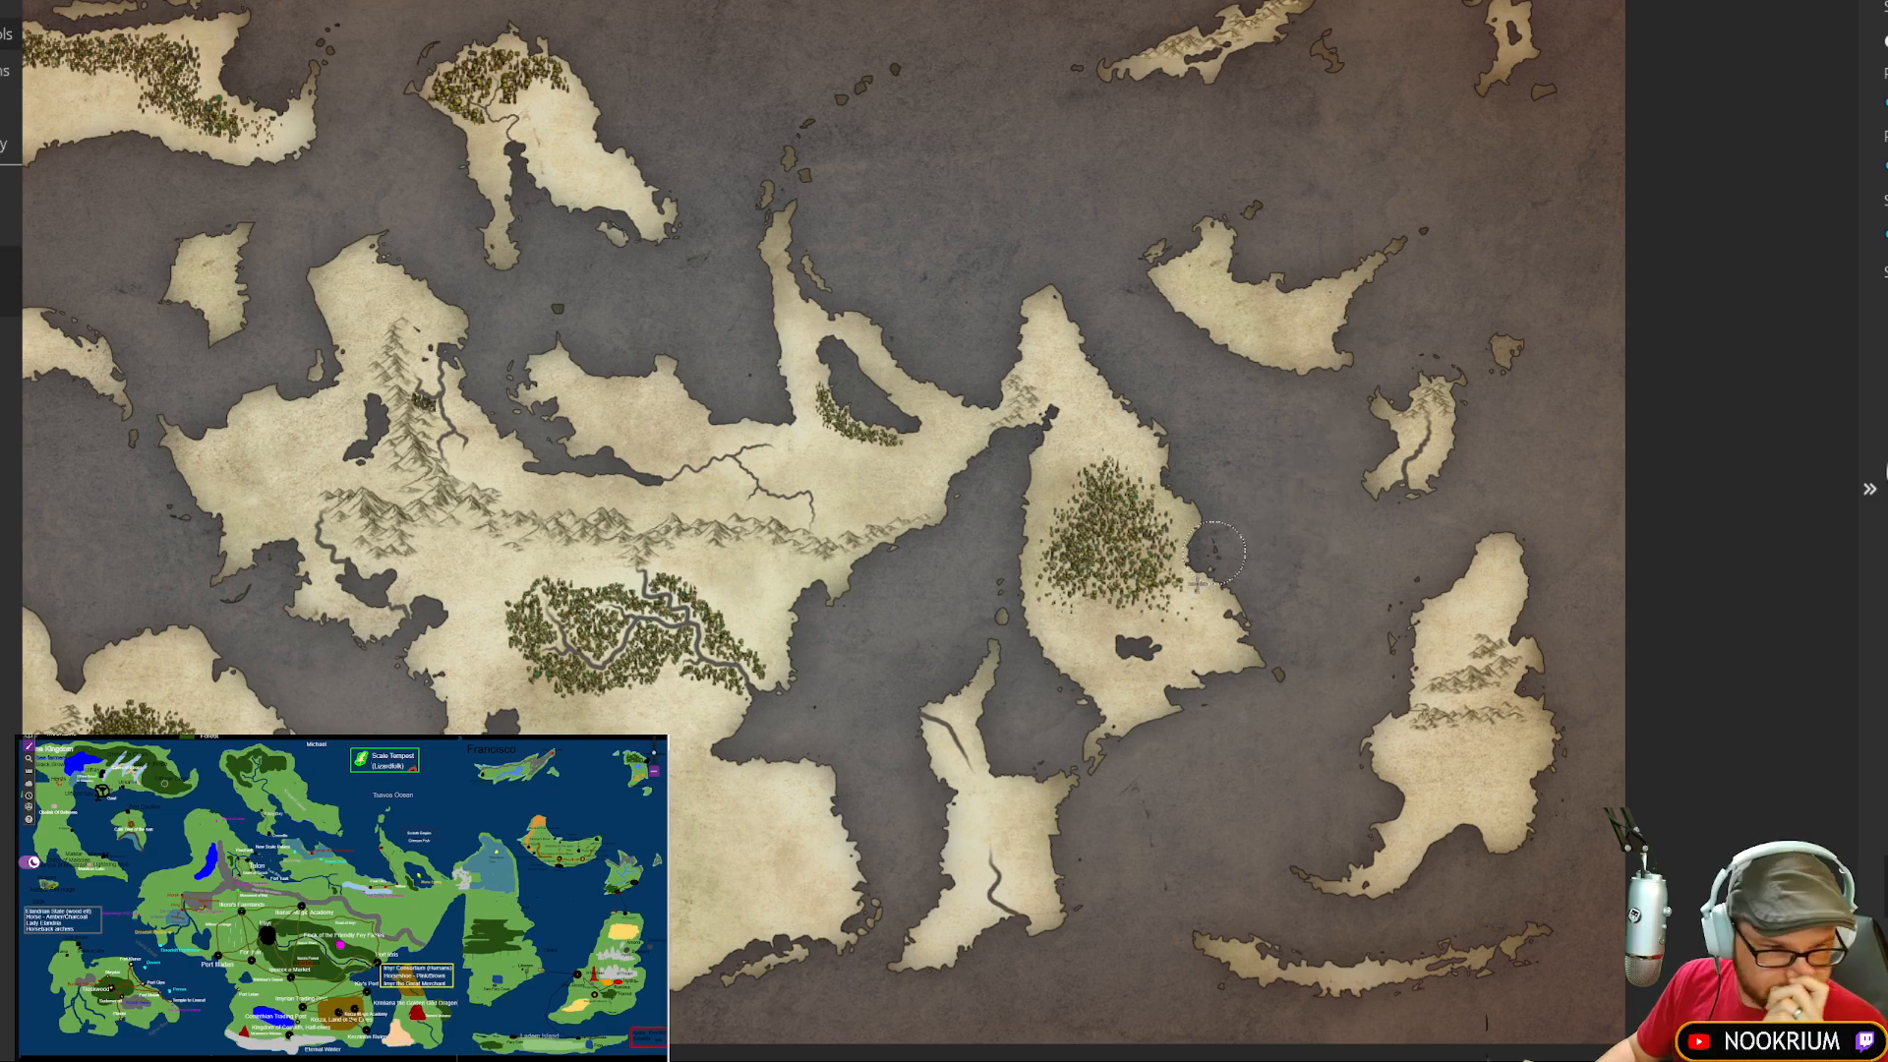
# Step: Plant a mixed forest of small leafy trees, olive trees and dark pines in the northeastern corner of the landmass south of the eastern continent
pyautogui.scroll(6, 1180, 609)
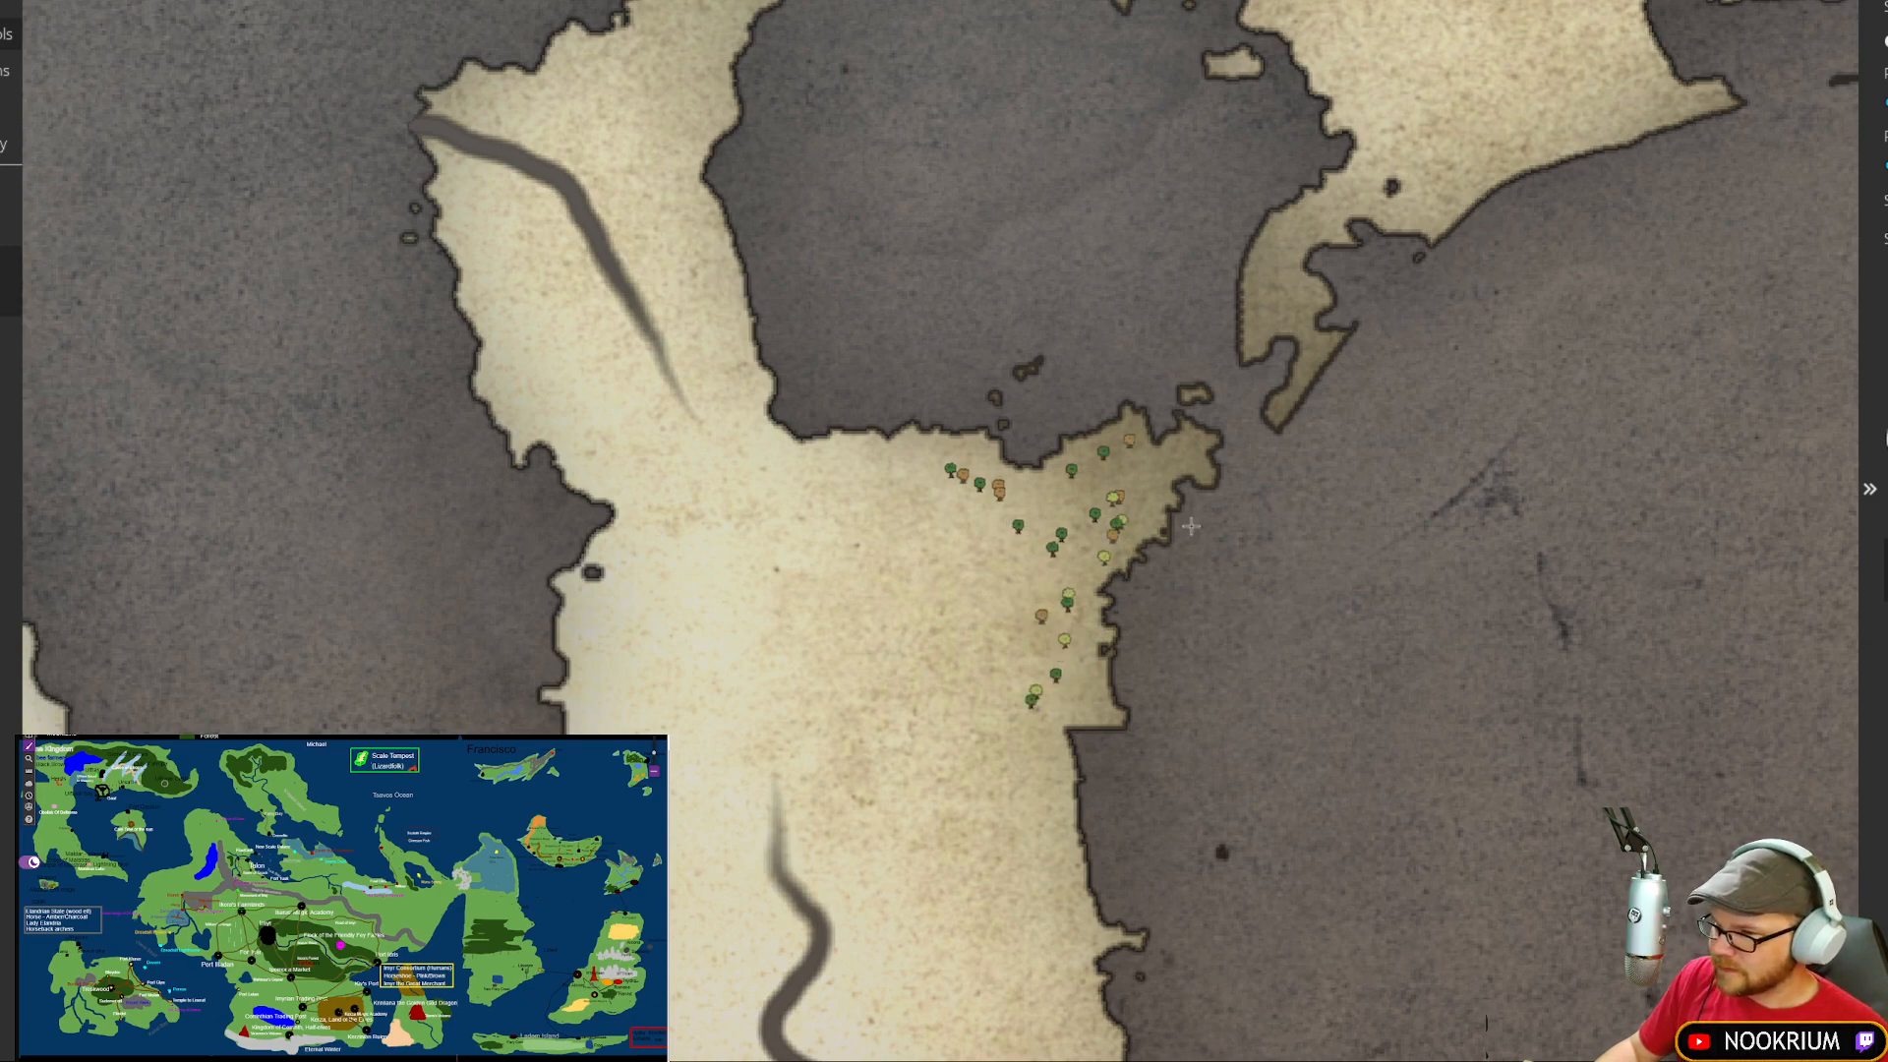
pyautogui.moveTo(1100, 477)
pyautogui.mouseDown()
pyautogui.moveTo(1113, 444)
pyautogui.moveTo(1047, 640)
pyautogui.moveTo(982, 512)
pyautogui.moveTo(895, 447)
pyautogui.mouseUp()
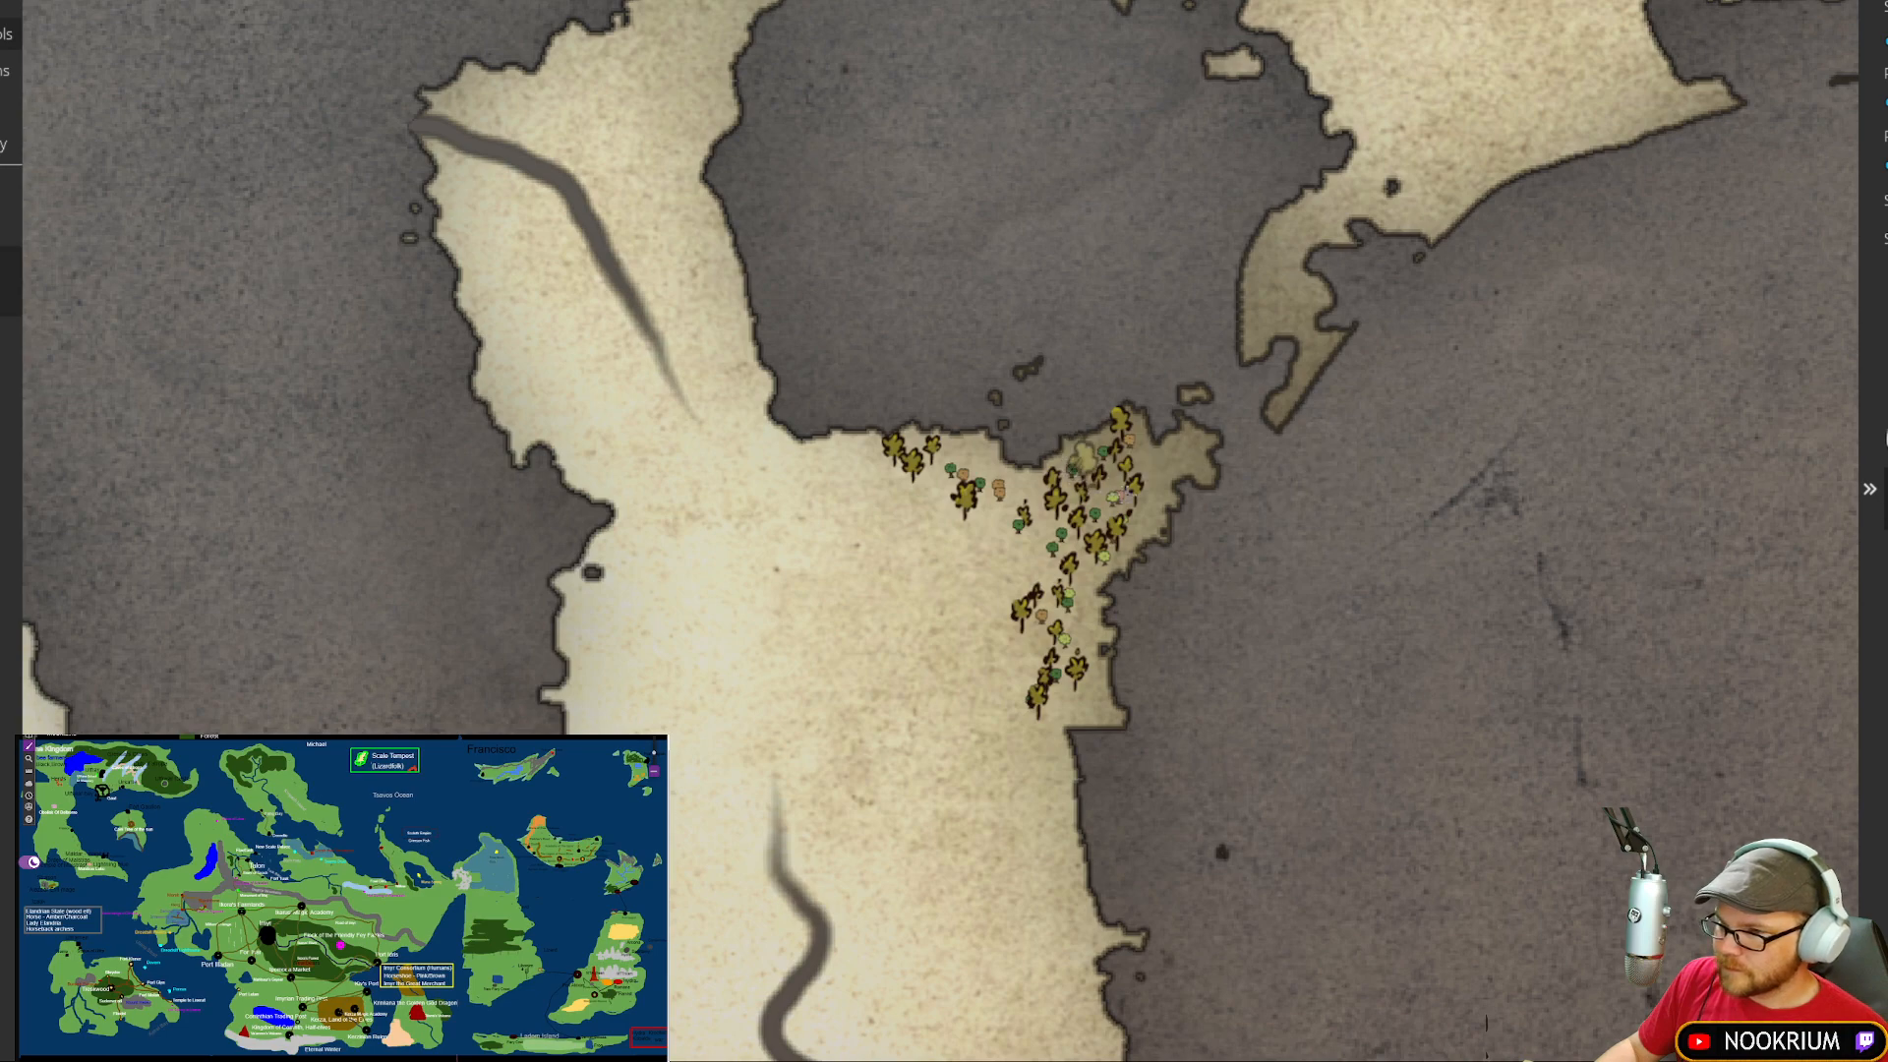
pyautogui.click(1141, 472)
pyautogui.click(1113, 508)
pyautogui.moveTo(1030, 526)
pyautogui.mouseDown()
pyautogui.moveTo(925, 495)
pyautogui.moveTo(1043, 575)
pyautogui.moveTo(1029, 572)
pyautogui.moveTo(1050, 618)
pyautogui.moveTo(1028, 818)
pyautogui.moveTo(1019, 619)
pyautogui.mouseUp()
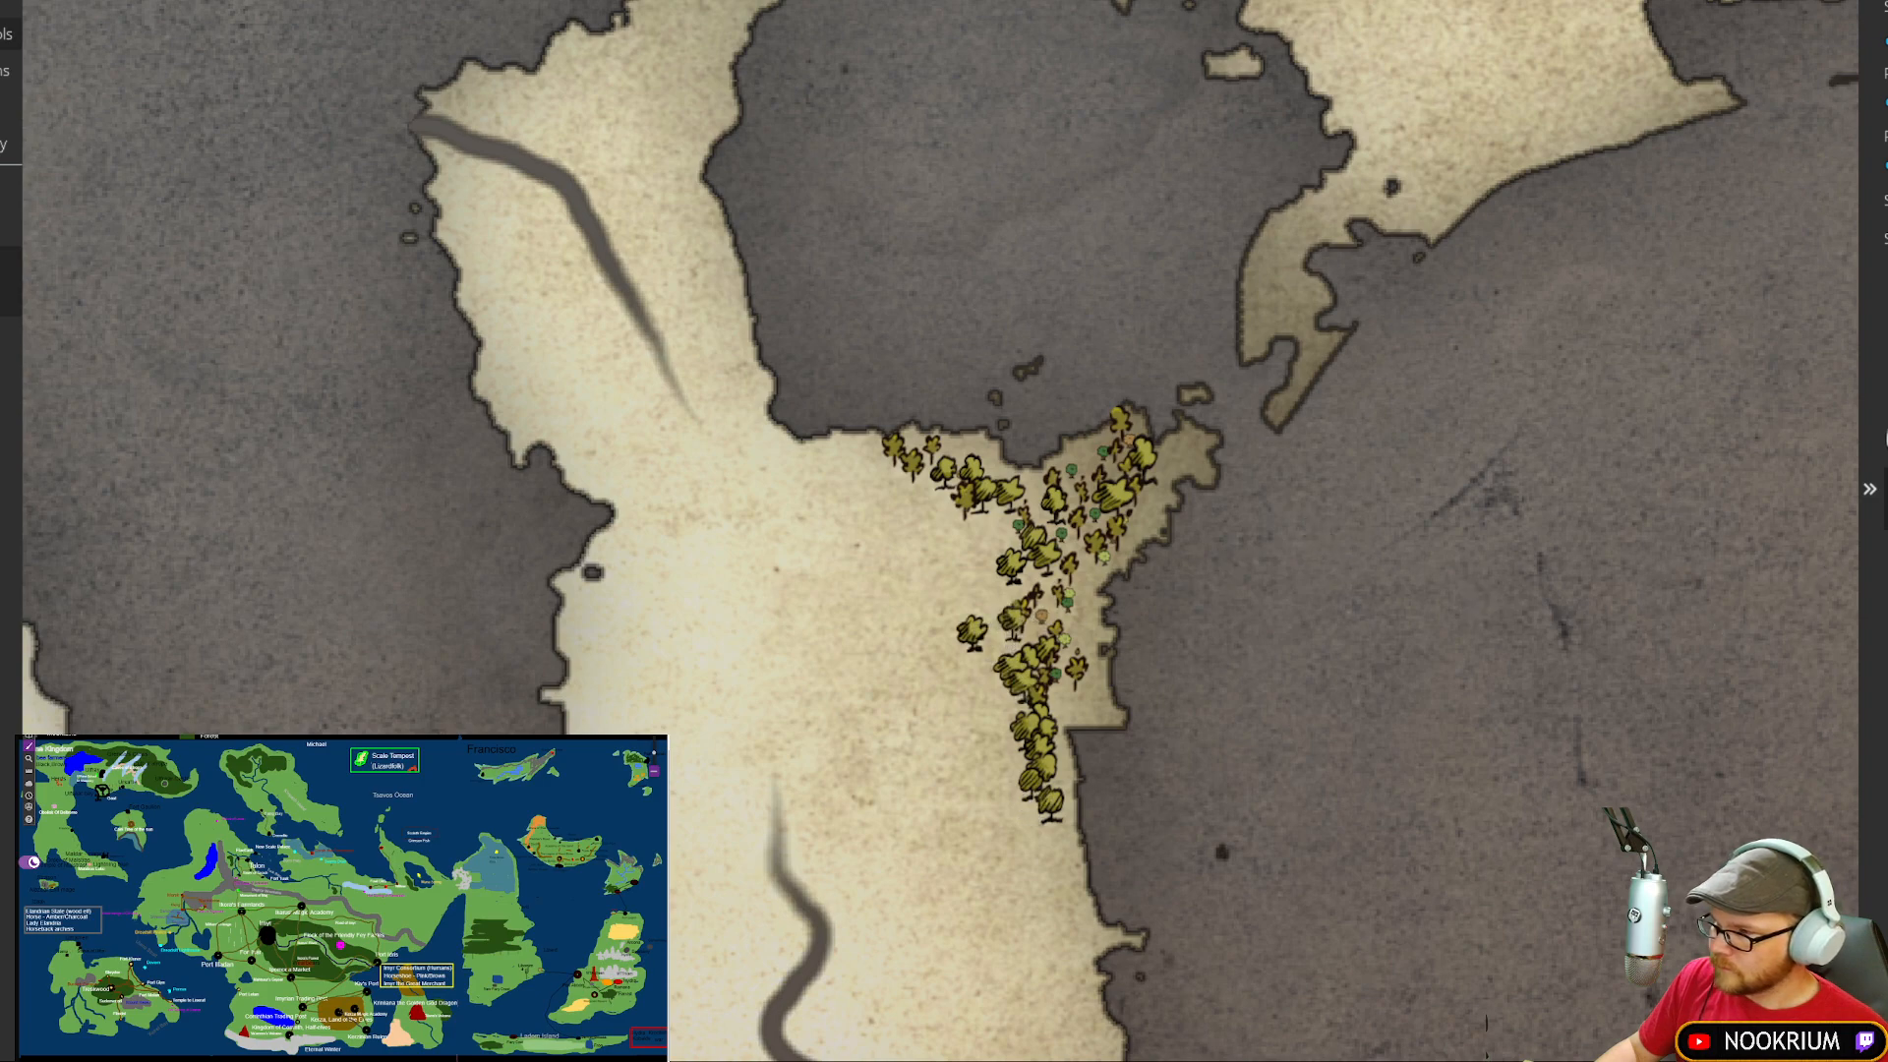
pyautogui.moveTo(1030, 531)
pyautogui.mouseDown()
pyautogui.moveTo(1015, 768)
pyautogui.moveTo(1074, 564)
pyautogui.moveTo(1121, 480)
pyautogui.moveTo(1173, 505)
pyautogui.mouseUp()
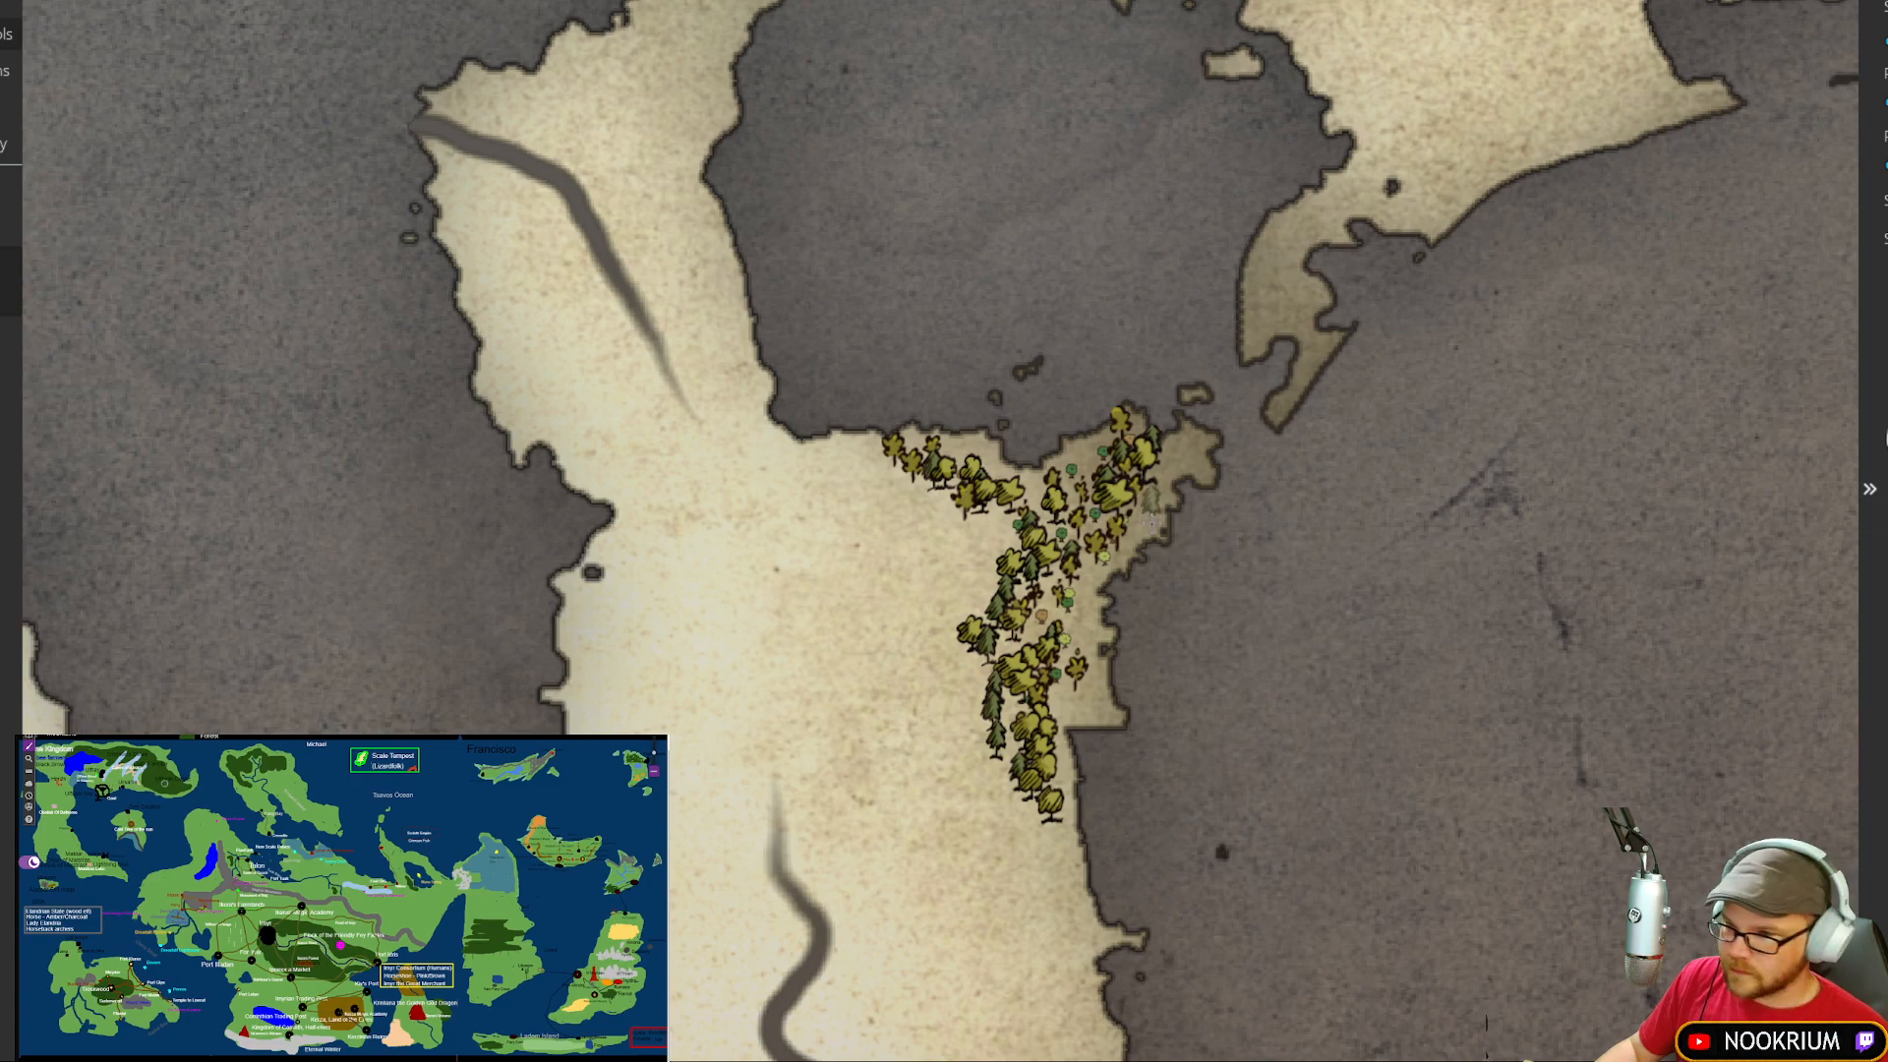
pyautogui.click(1137, 531)
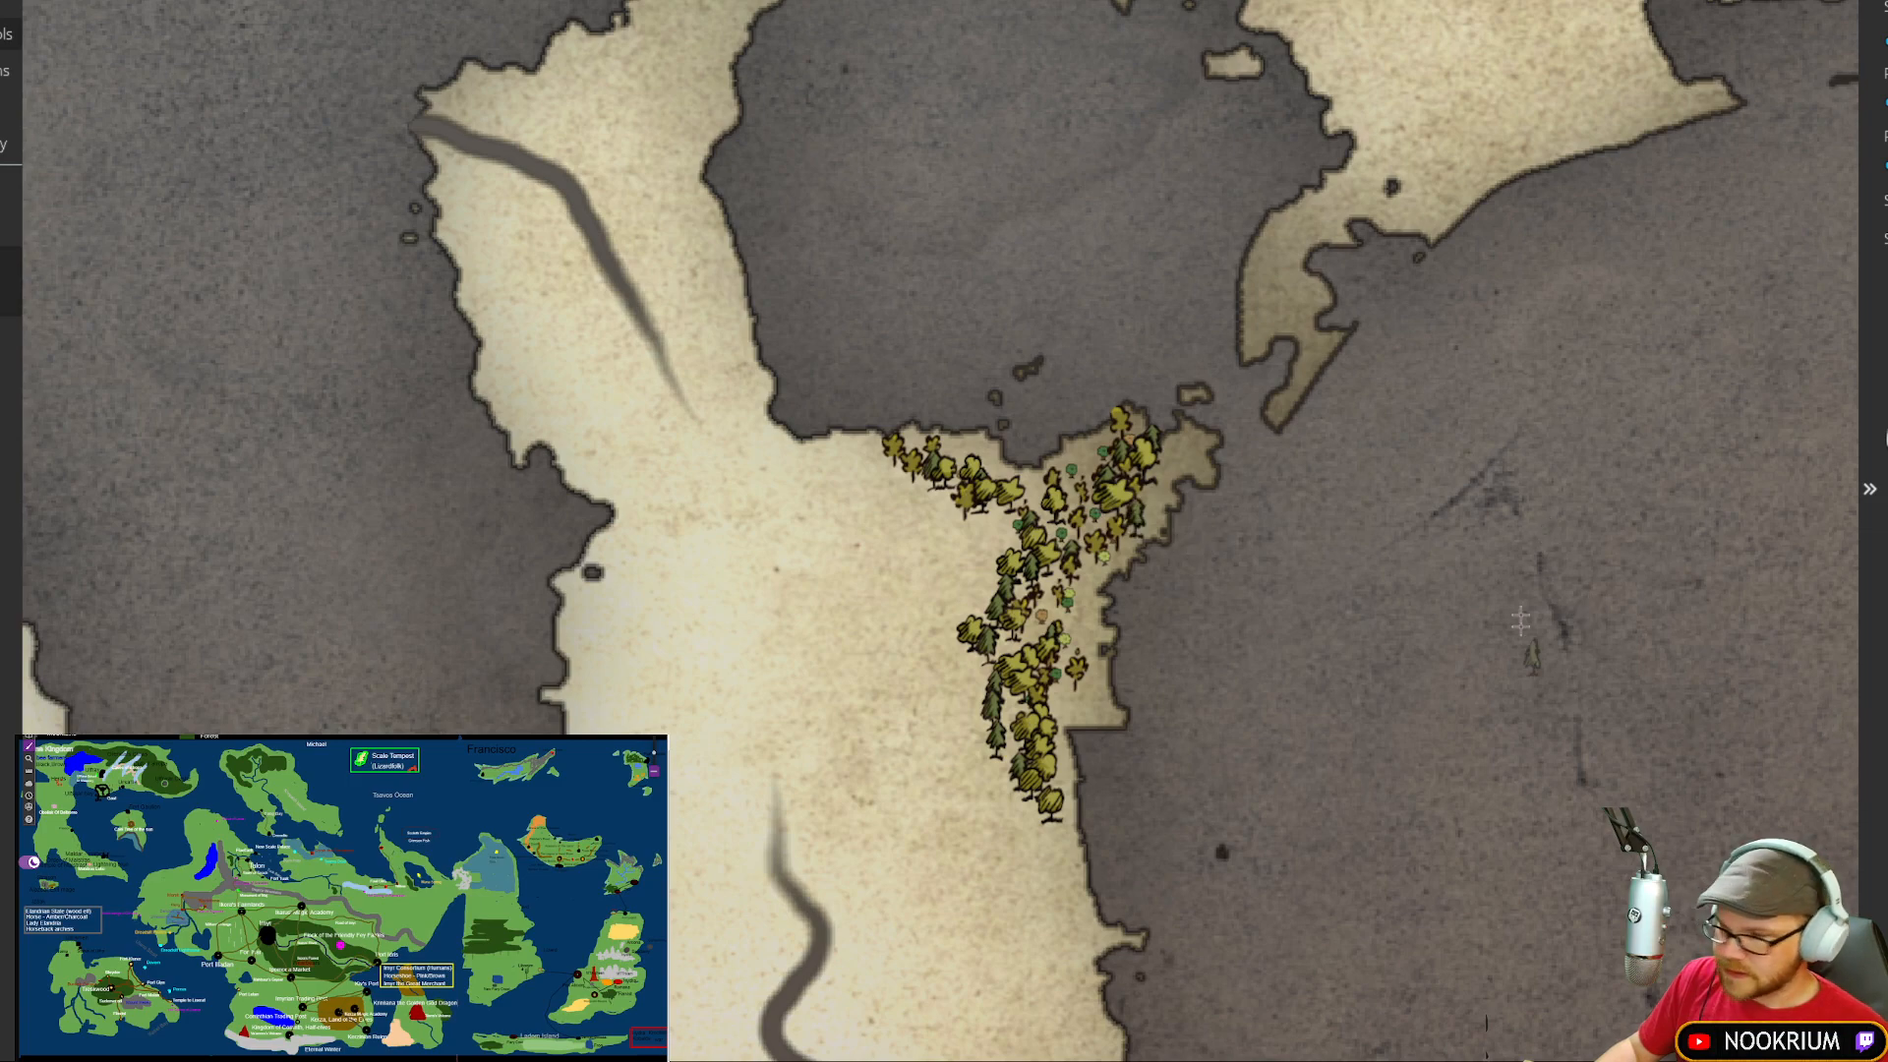
# Step: Plant scattered small leafy trees and dark pines across the western end of the long island in the far southeast
pyautogui.moveTo(1329, 519); pyautogui.dragTo(1113, 537)
pyautogui.moveTo(1290, 319); pyautogui.dragTo(846, 384)
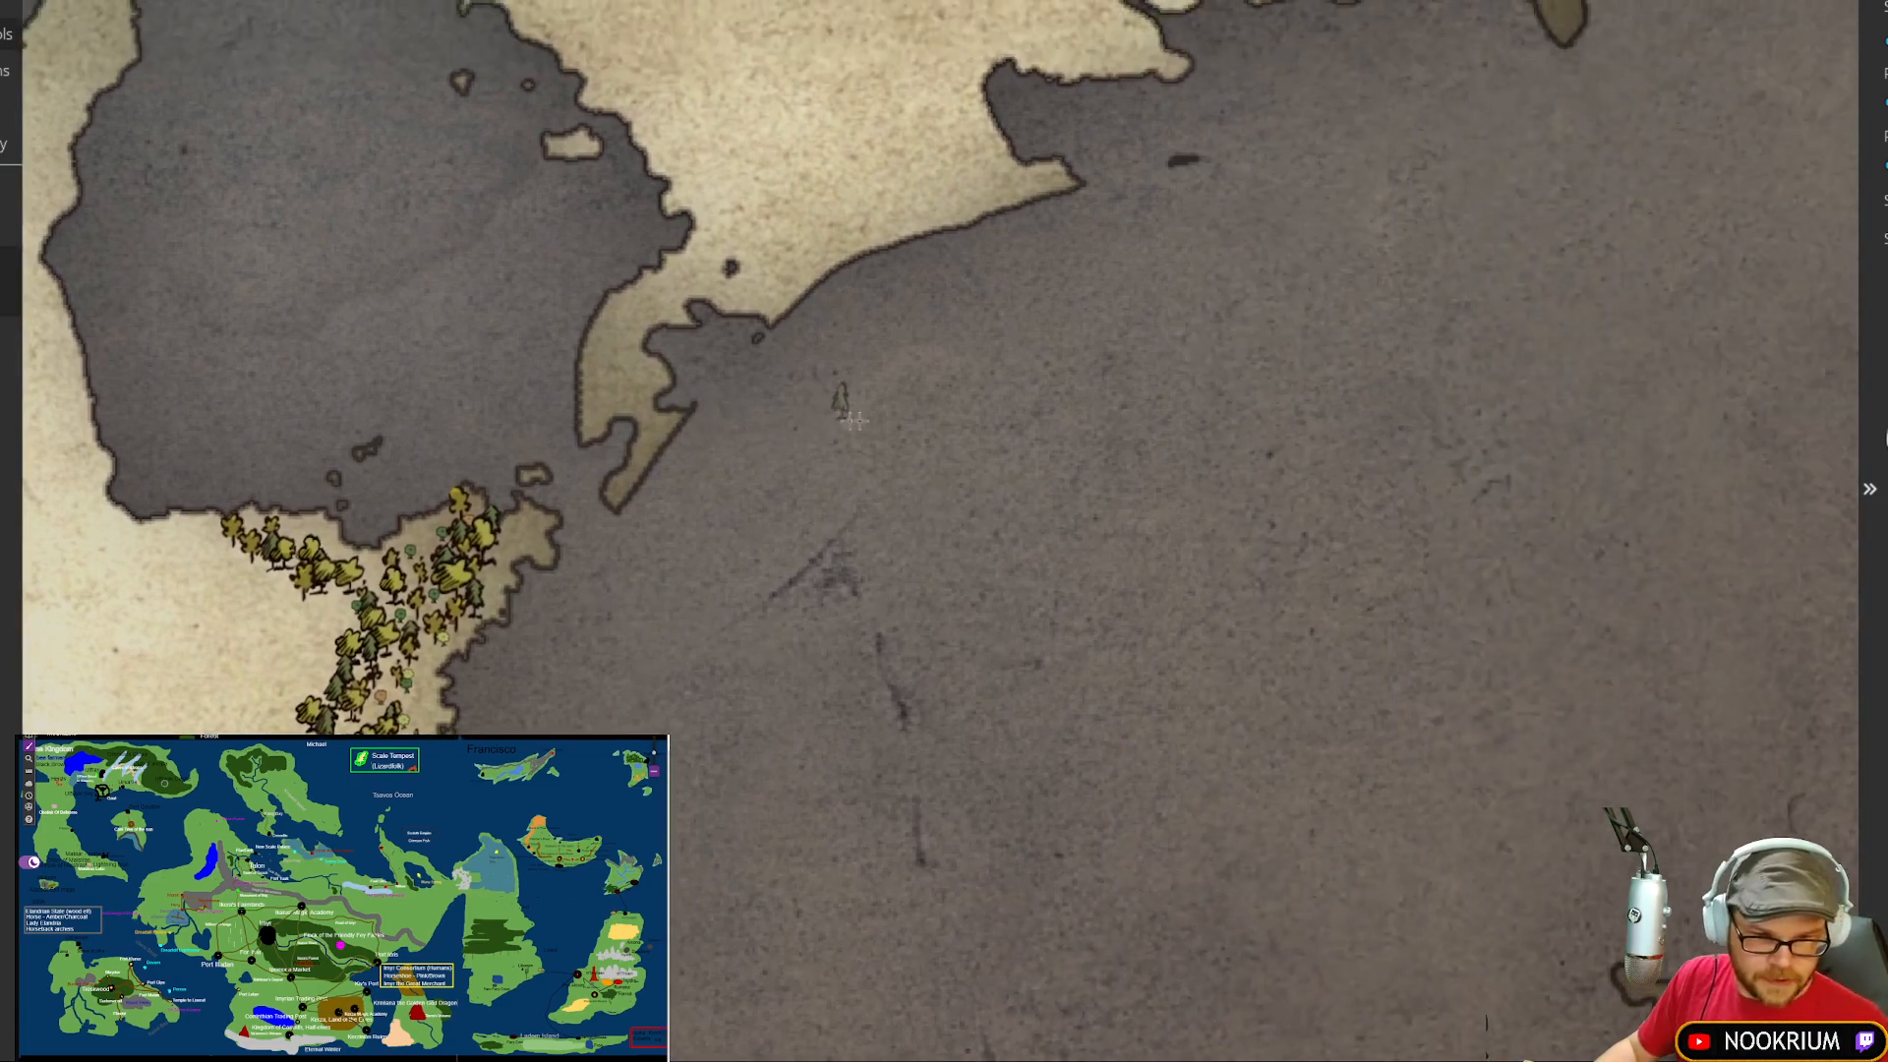
pyautogui.moveTo(1166, 549); pyautogui.dragTo(809, 173)
pyautogui.moveTo(1125, 388); pyautogui.dragTo(1025, 19)
pyautogui.moveTo(1068, 433); pyautogui.dragTo(1066, 256)
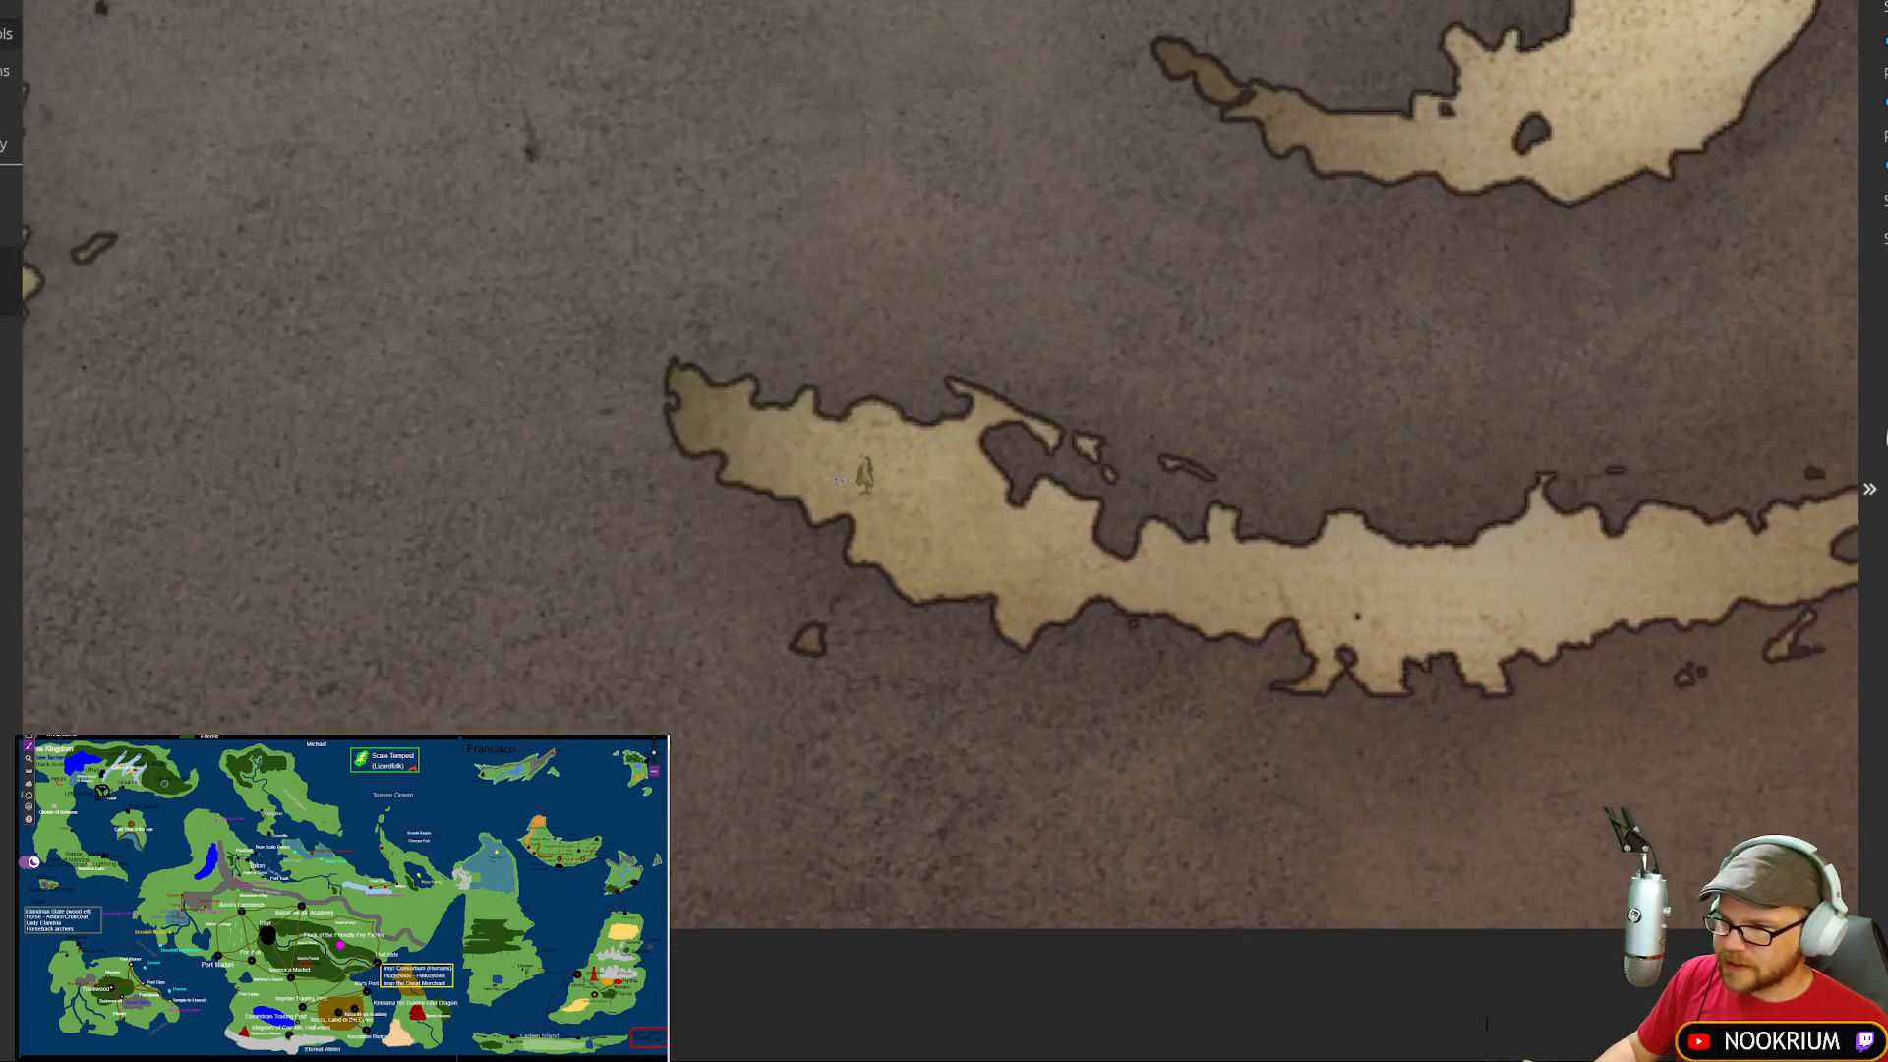
pyautogui.moveTo(838, 479); pyautogui.dragTo(1045, 556)
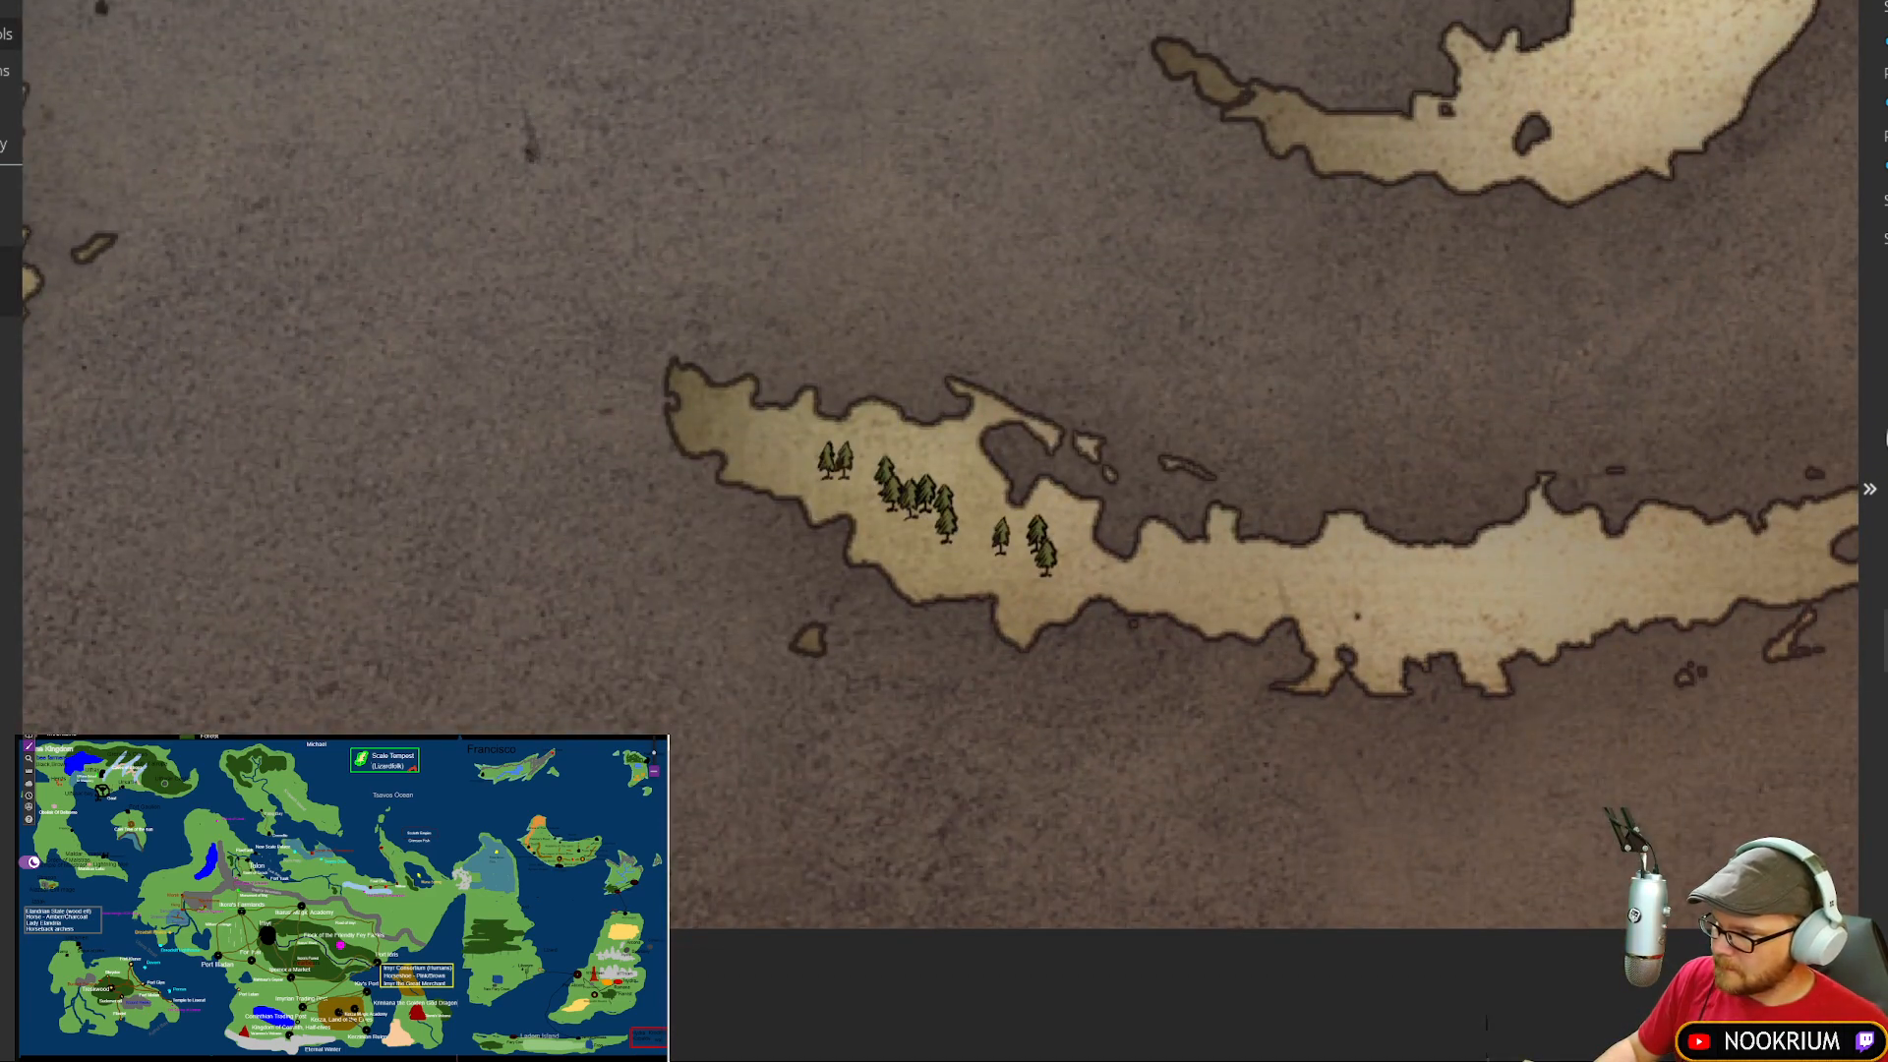
pyautogui.hotkey('ctrl', 'z')
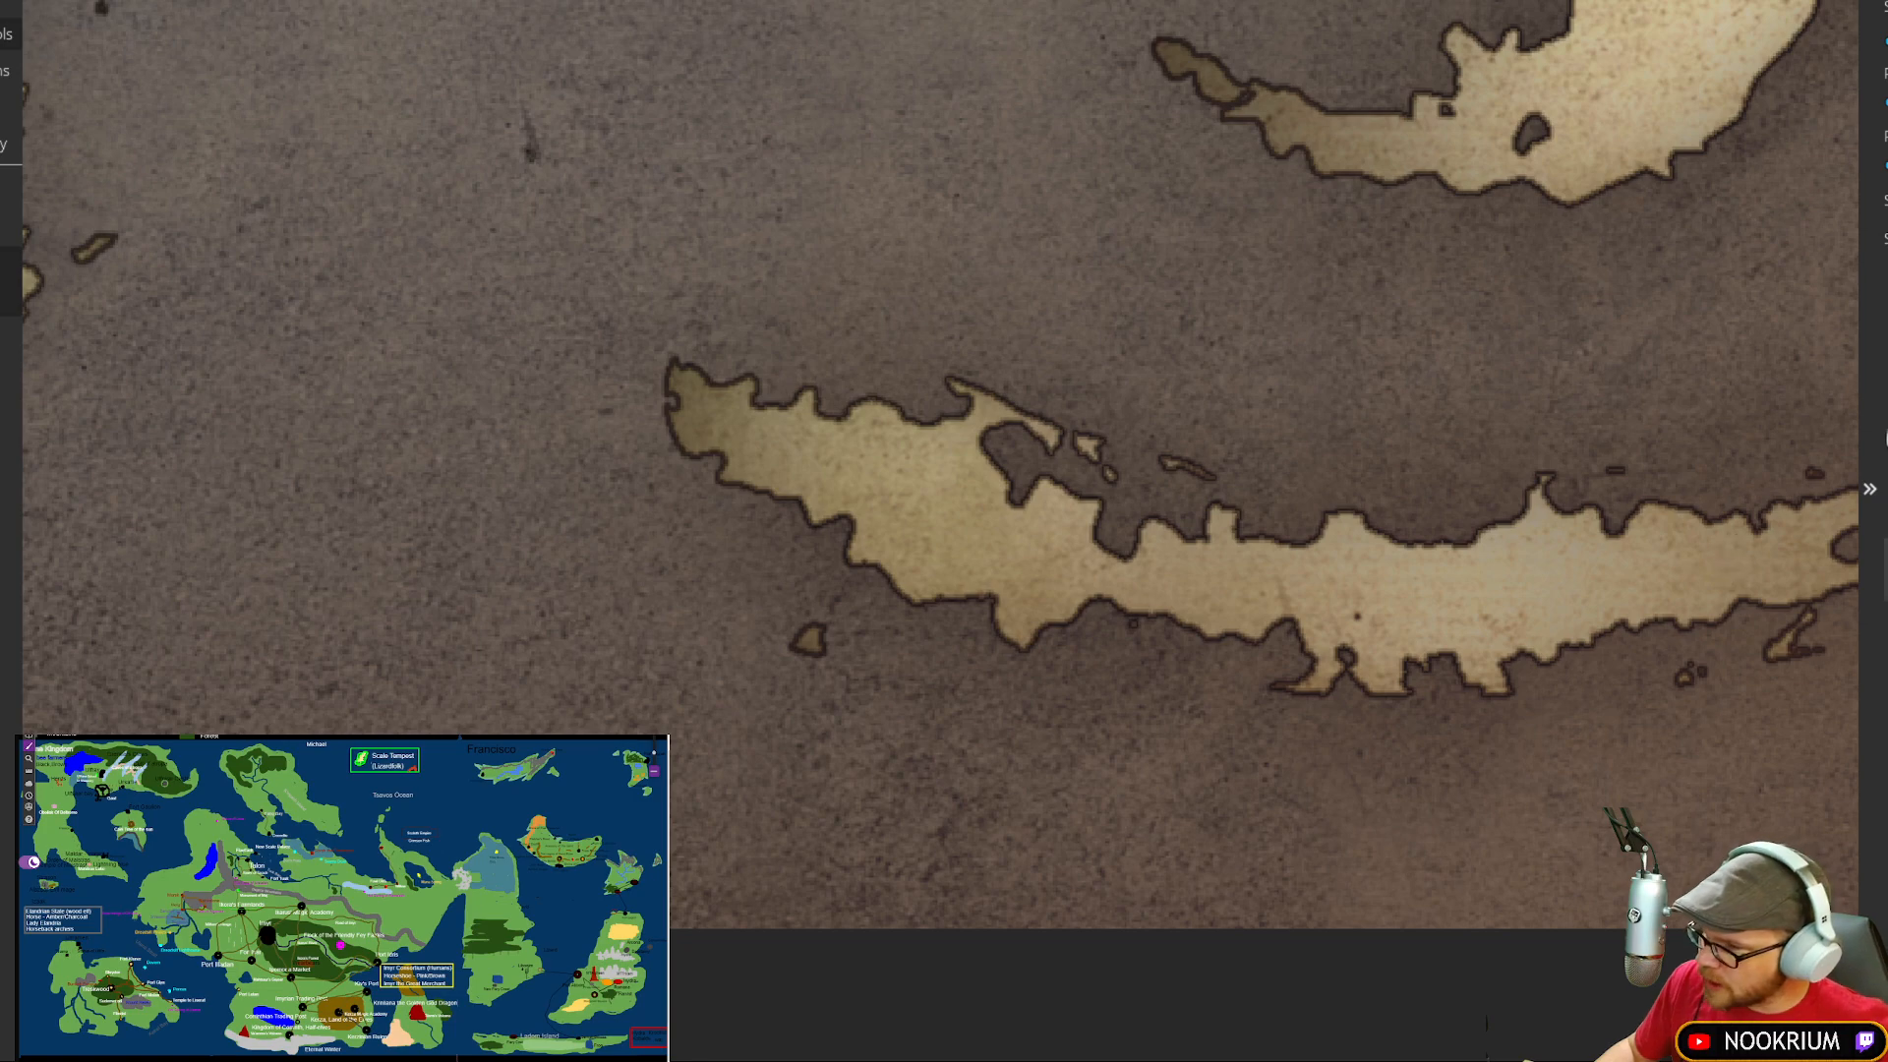
pyautogui.moveTo(1023, 543)
pyautogui.mouseDown()
pyautogui.moveTo(967, 556)
pyautogui.moveTo(912, 519)
pyautogui.mouseUp()
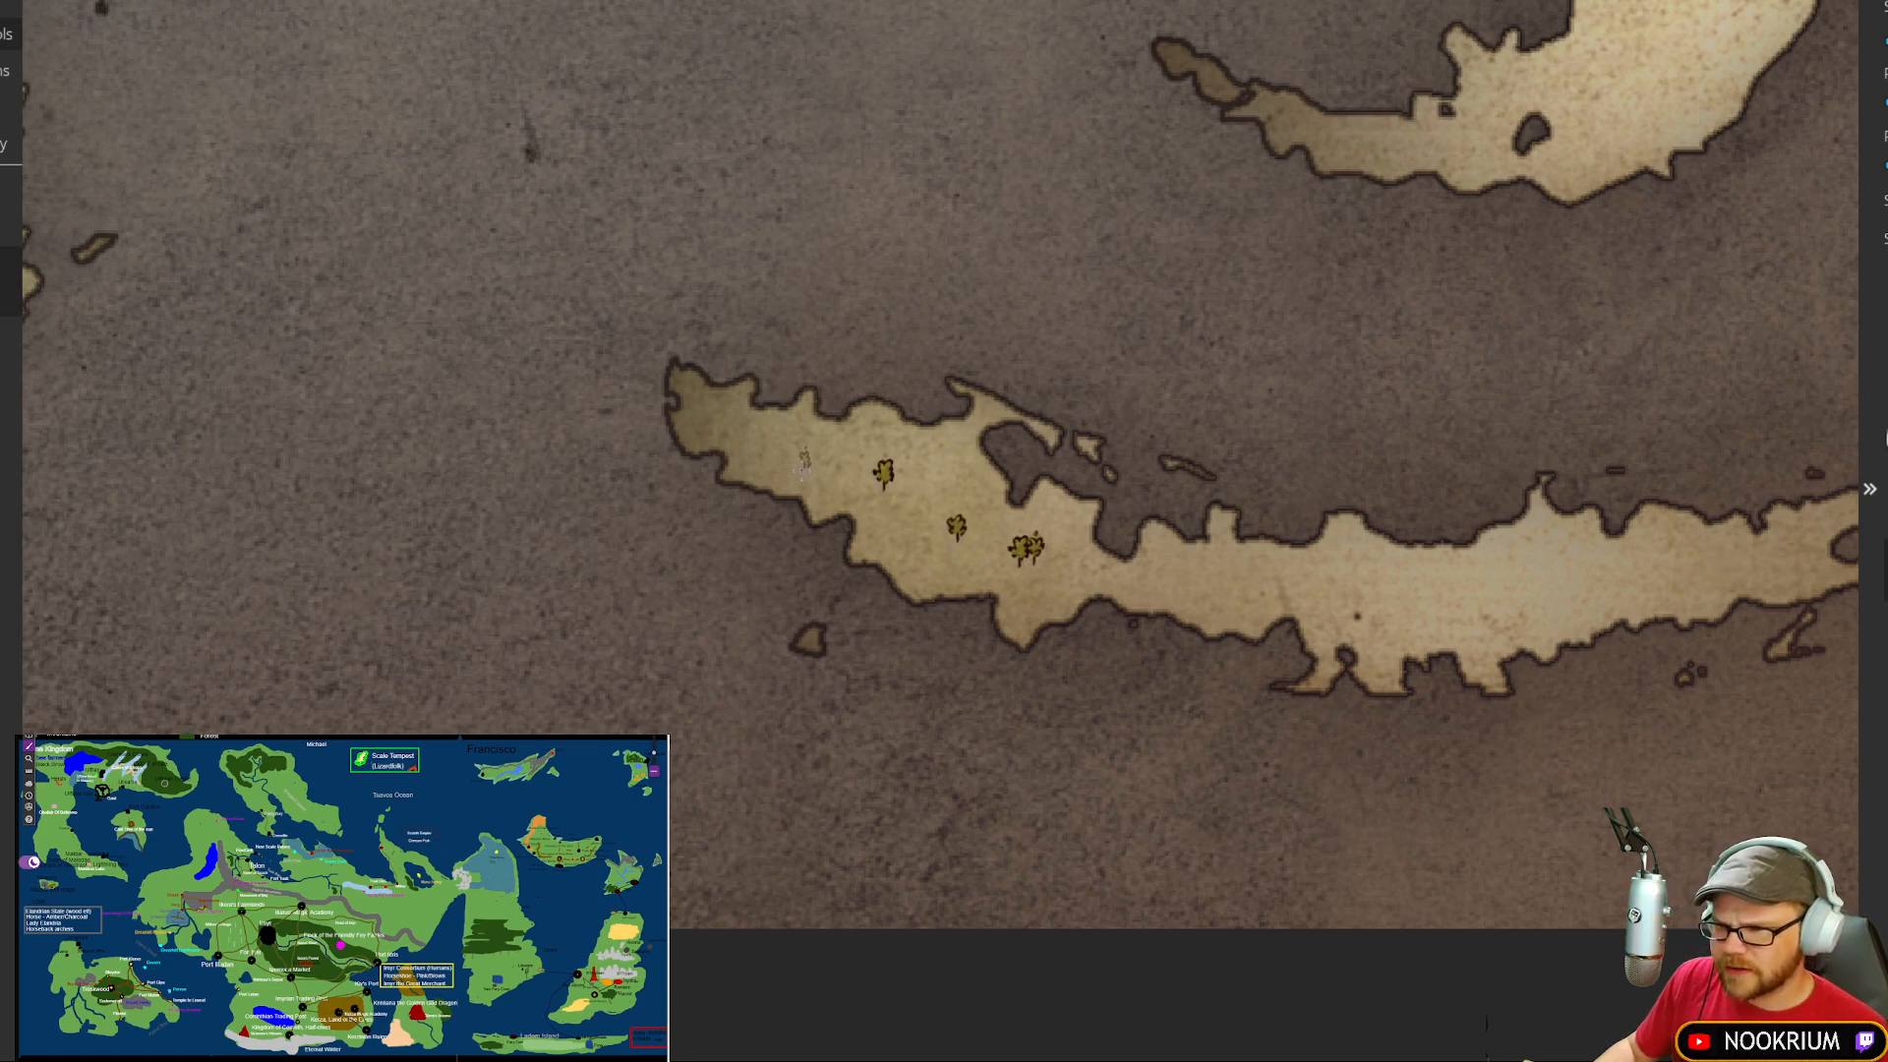
pyautogui.click(924, 523)
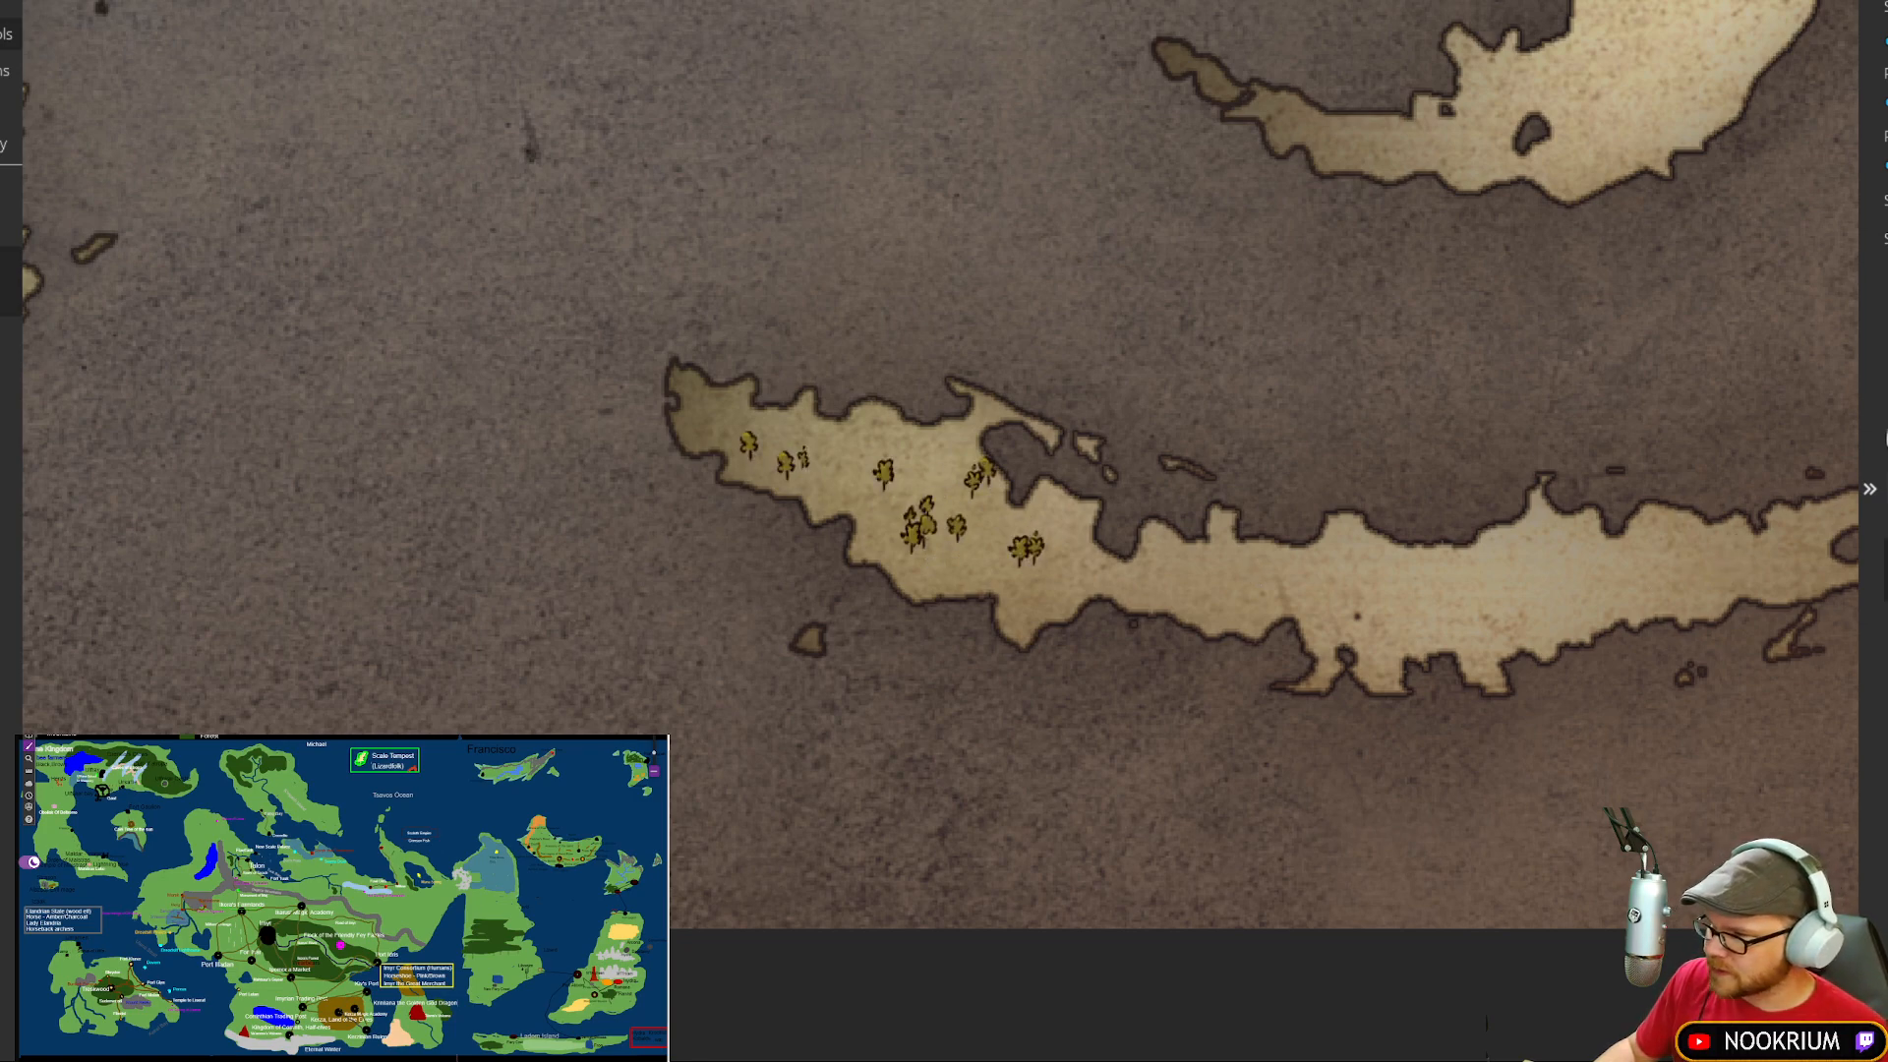
pyautogui.moveTo(1082, 531)
pyautogui.mouseDown()
pyautogui.moveTo(989, 541)
pyautogui.moveTo(936, 486)
pyautogui.moveTo(766, 451)
pyautogui.moveTo(897, 543)
pyautogui.mouseUp()
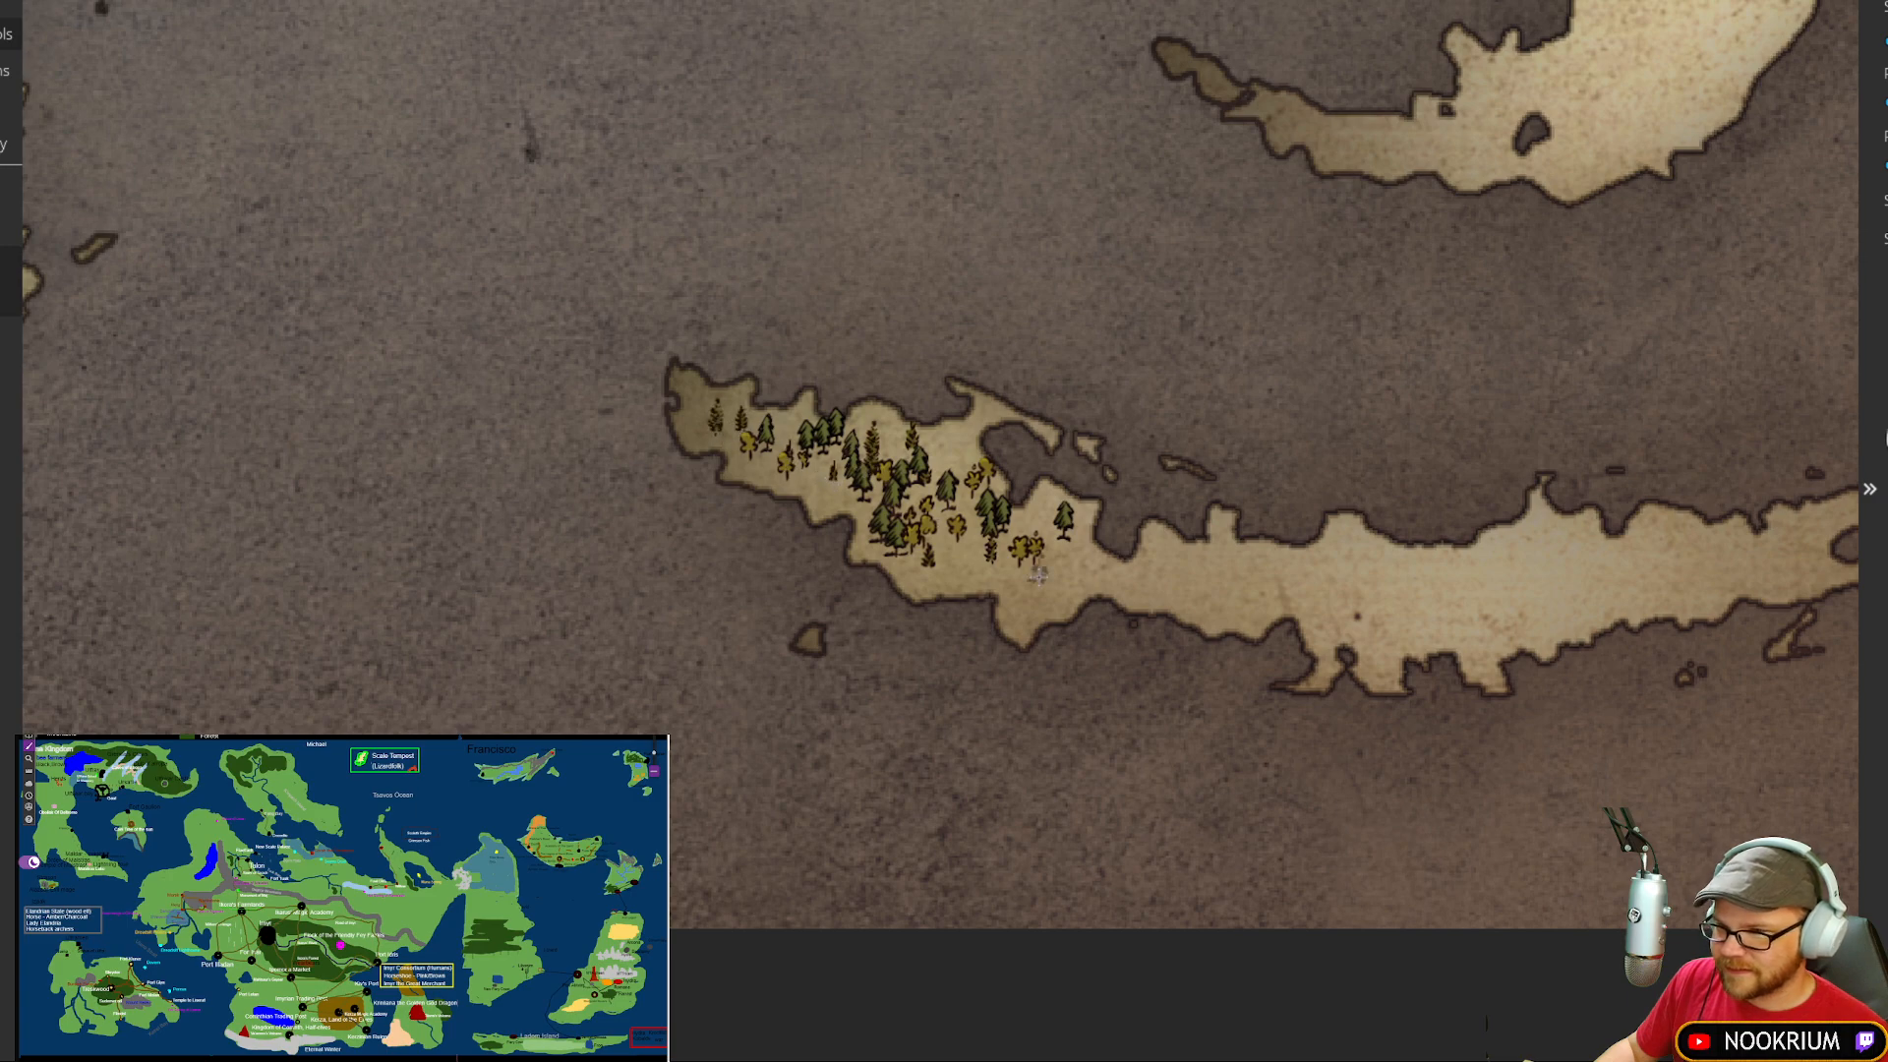
pyautogui.click(946, 555)
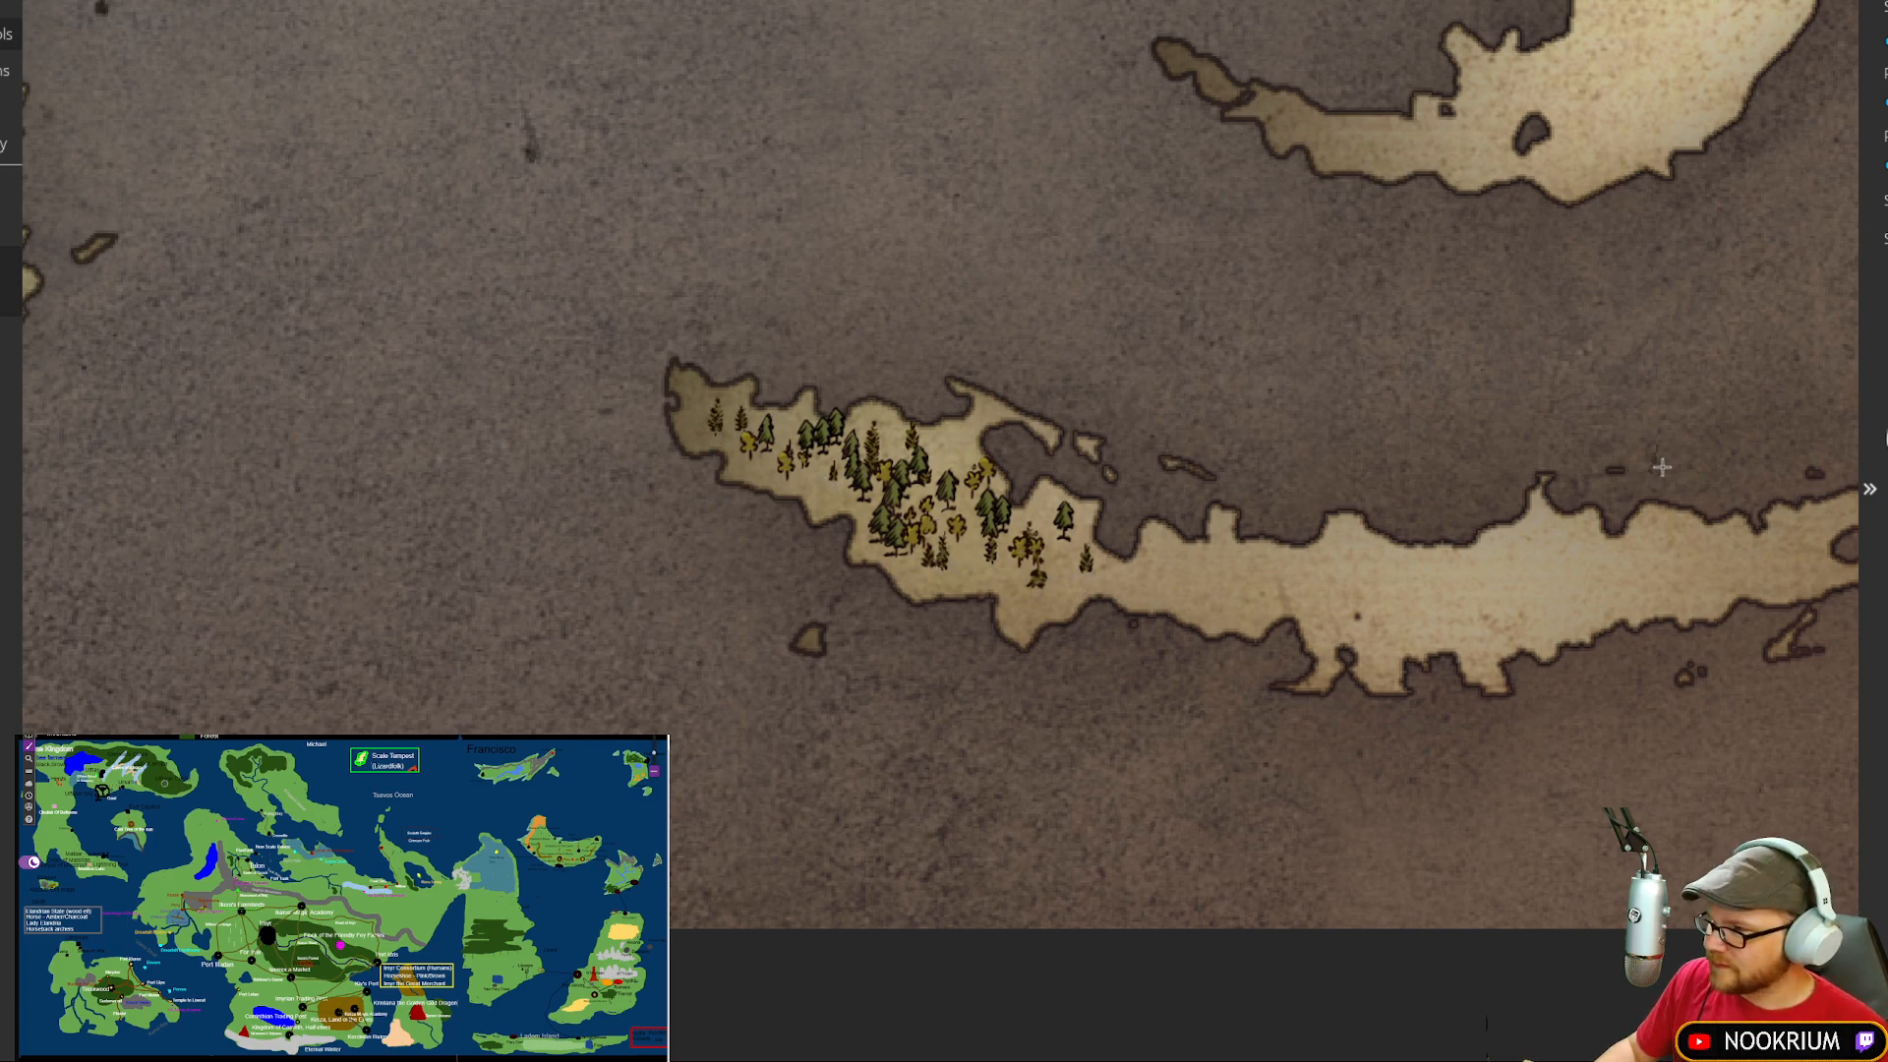
# Step: Fill the long southeastern island's western forest with olive leafy trees
pyautogui.click(1012, 529)
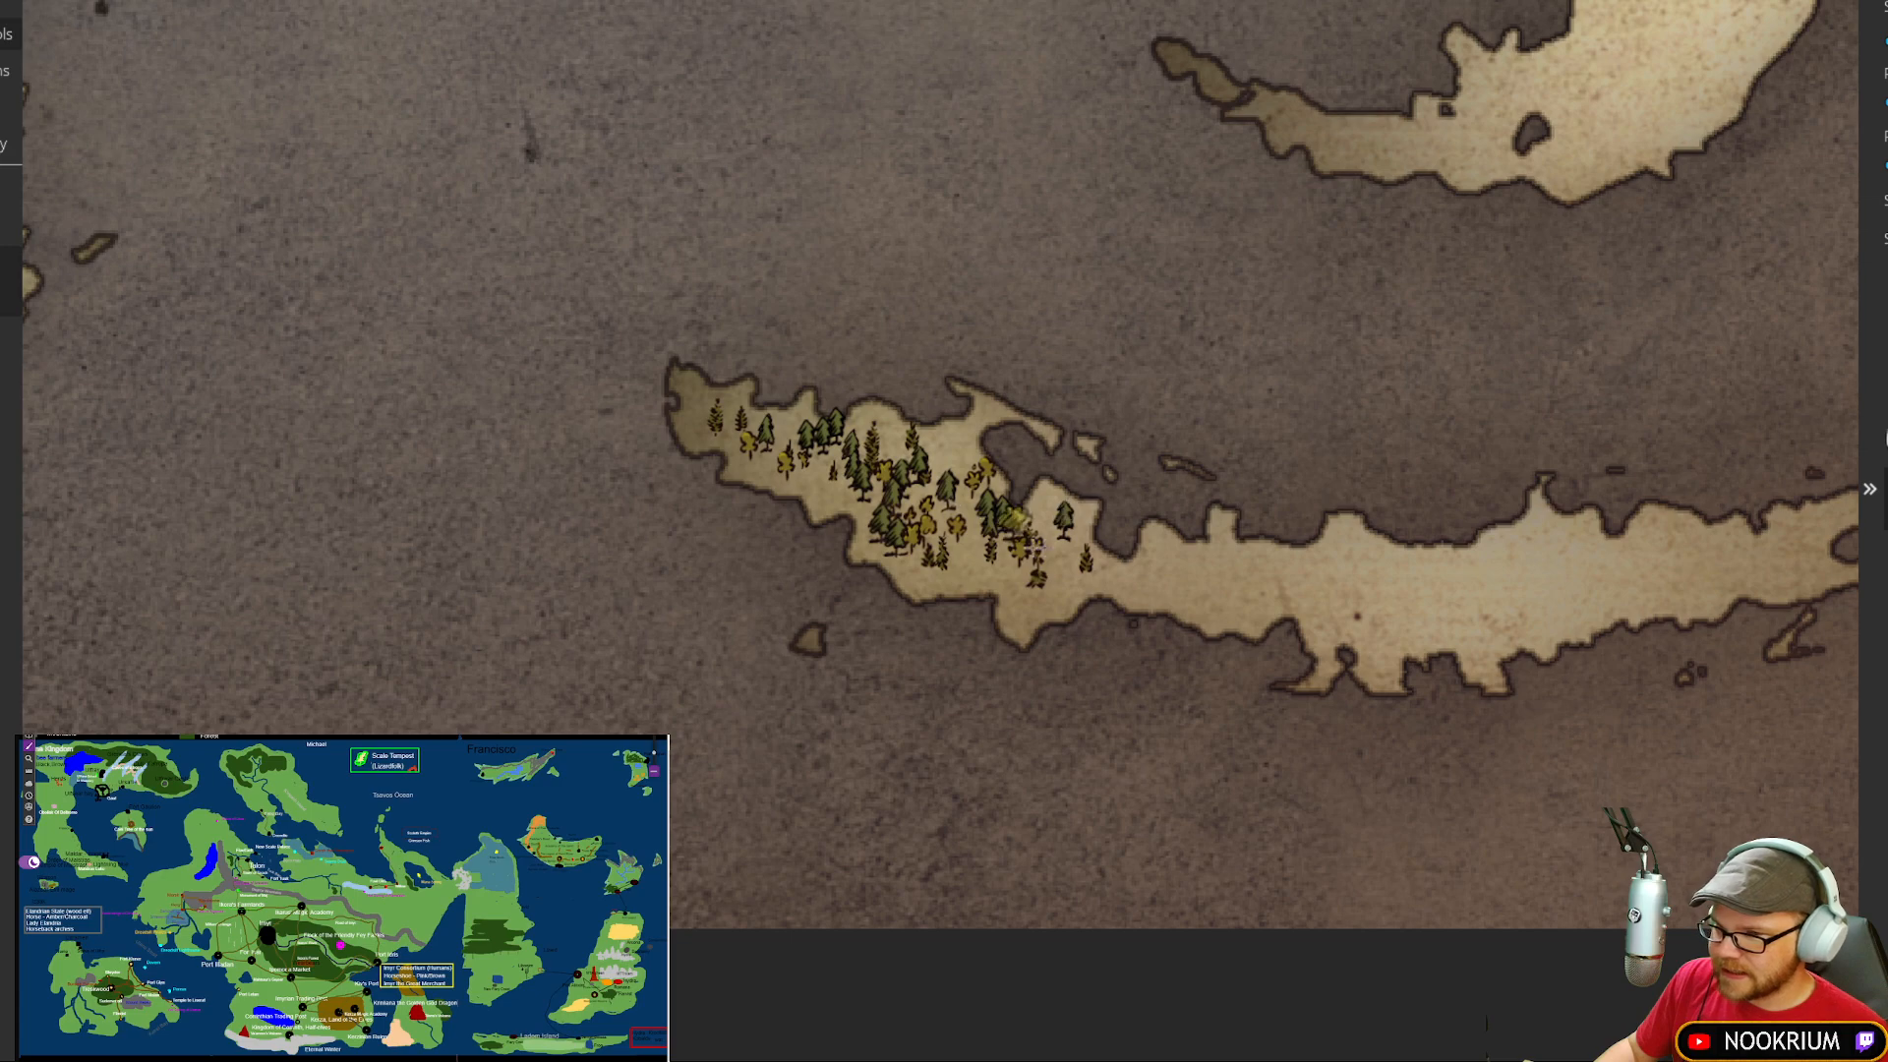
pyautogui.click(1057, 529)
pyautogui.click(1067, 573)
pyautogui.click(1015, 568)
pyautogui.click(963, 564)
pyautogui.moveTo(954, 482)
pyautogui.mouseDown()
pyautogui.moveTo(805, 484)
pyautogui.moveTo(741, 431)
pyautogui.mouseUp()
# Step: Plant a forest of olive trees and small leafy trees south of the mountain range on the southeastern continent
pyautogui.moveTo(1300, 343); pyautogui.dragTo(1096, 457)
pyautogui.moveTo(1200, 295); pyautogui.dragTo(1043, 479)
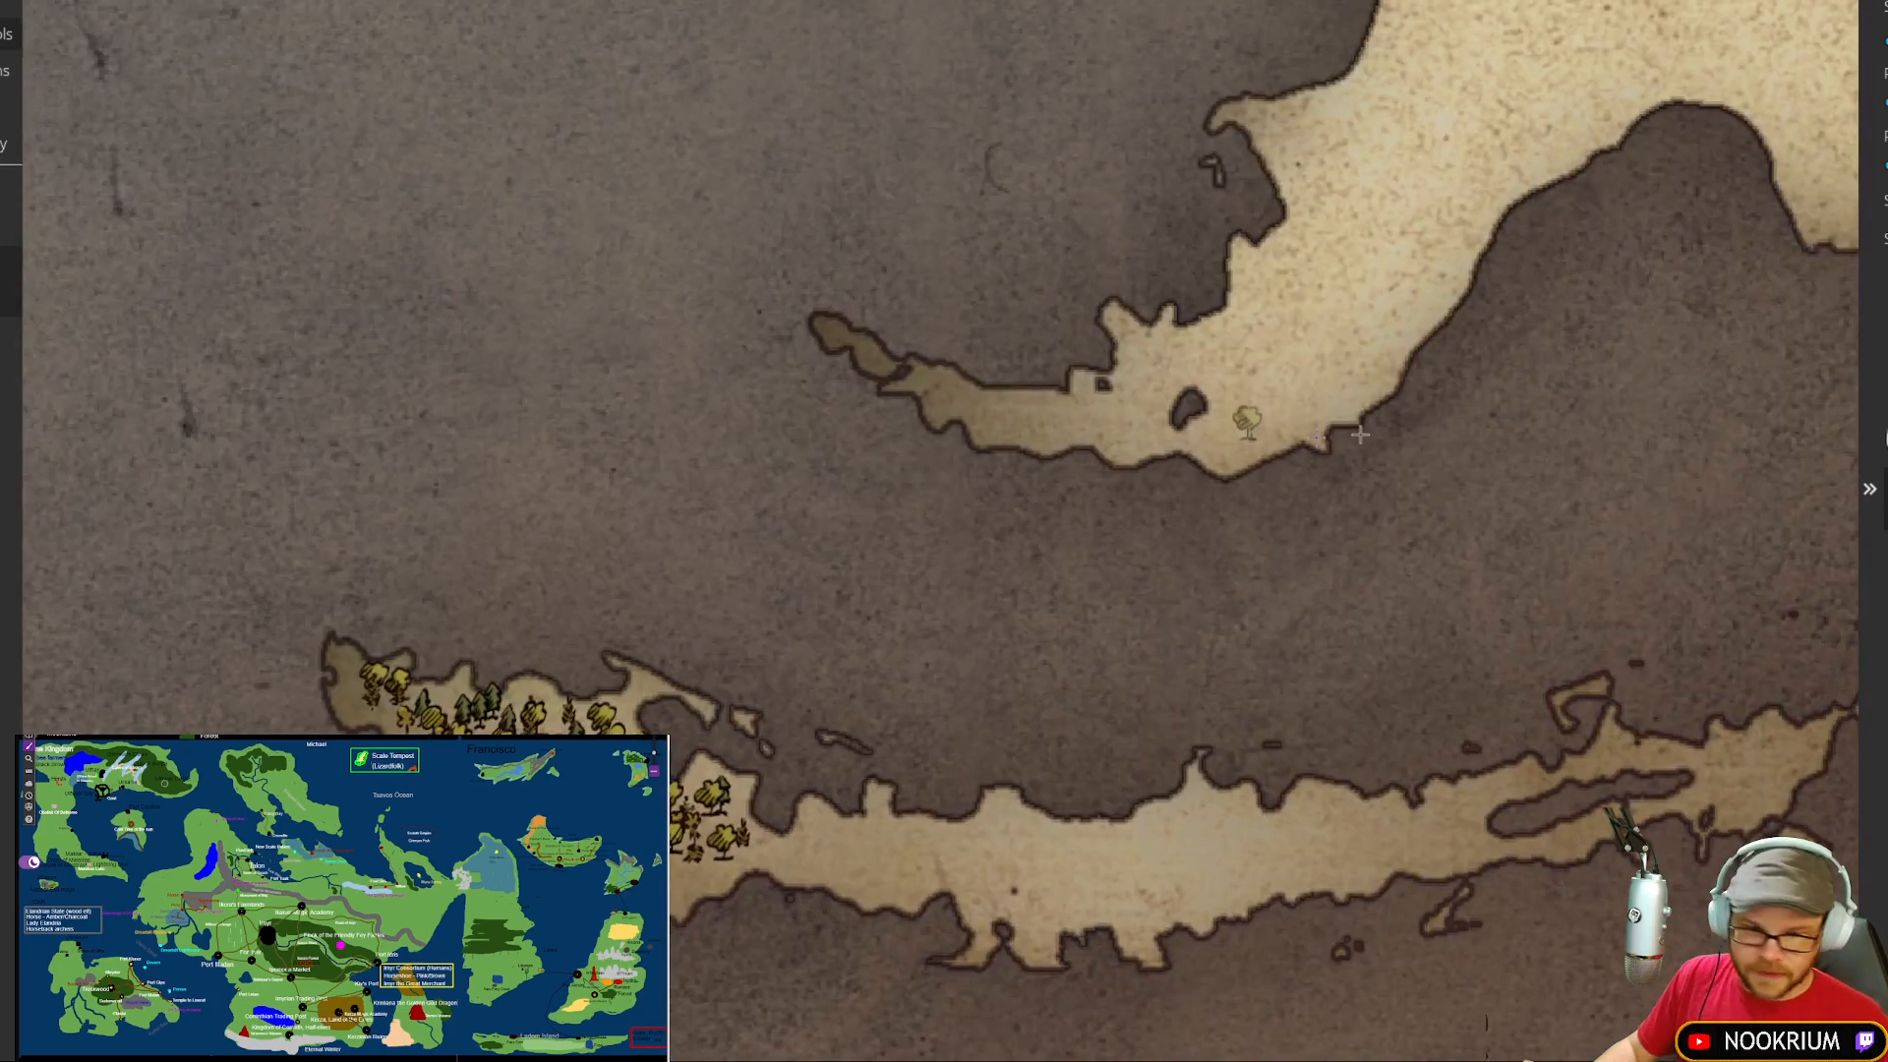
pyautogui.moveTo(1352, 421); pyautogui.dragTo(684, 404)
pyautogui.moveTo(1196, 328); pyautogui.dragTo(935, 688)
pyautogui.moveTo(910, 354); pyautogui.dragTo(1035, 592)
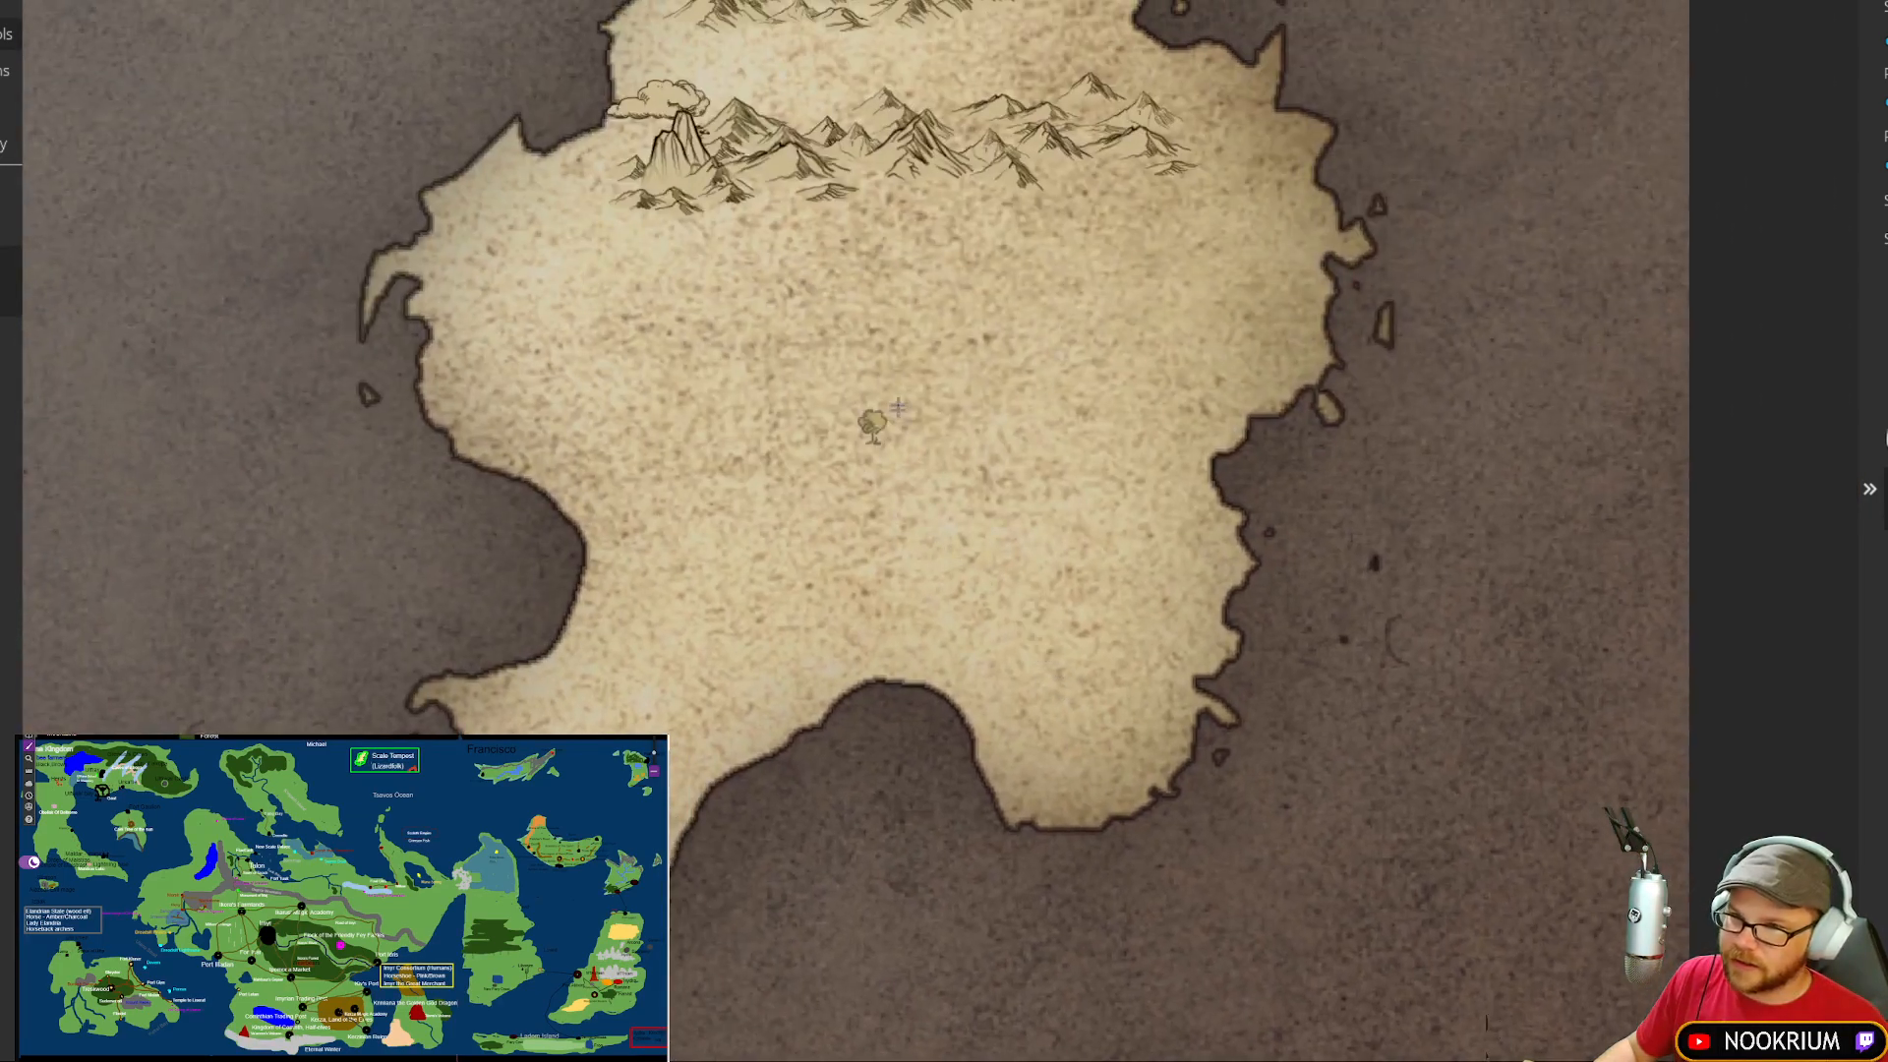
pyautogui.moveTo(789, 450)
pyautogui.mouseDown()
pyautogui.moveTo(895, 371)
pyautogui.moveTo(1032, 398)
pyautogui.moveTo(1052, 379)
pyautogui.moveTo(807, 379)
pyautogui.moveTo(777, 339)
pyautogui.moveTo(920, 295)
pyautogui.moveTo(923, 324)
pyautogui.moveTo(801, 374)
pyautogui.moveTo(820, 313)
pyautogui.mouseUp()
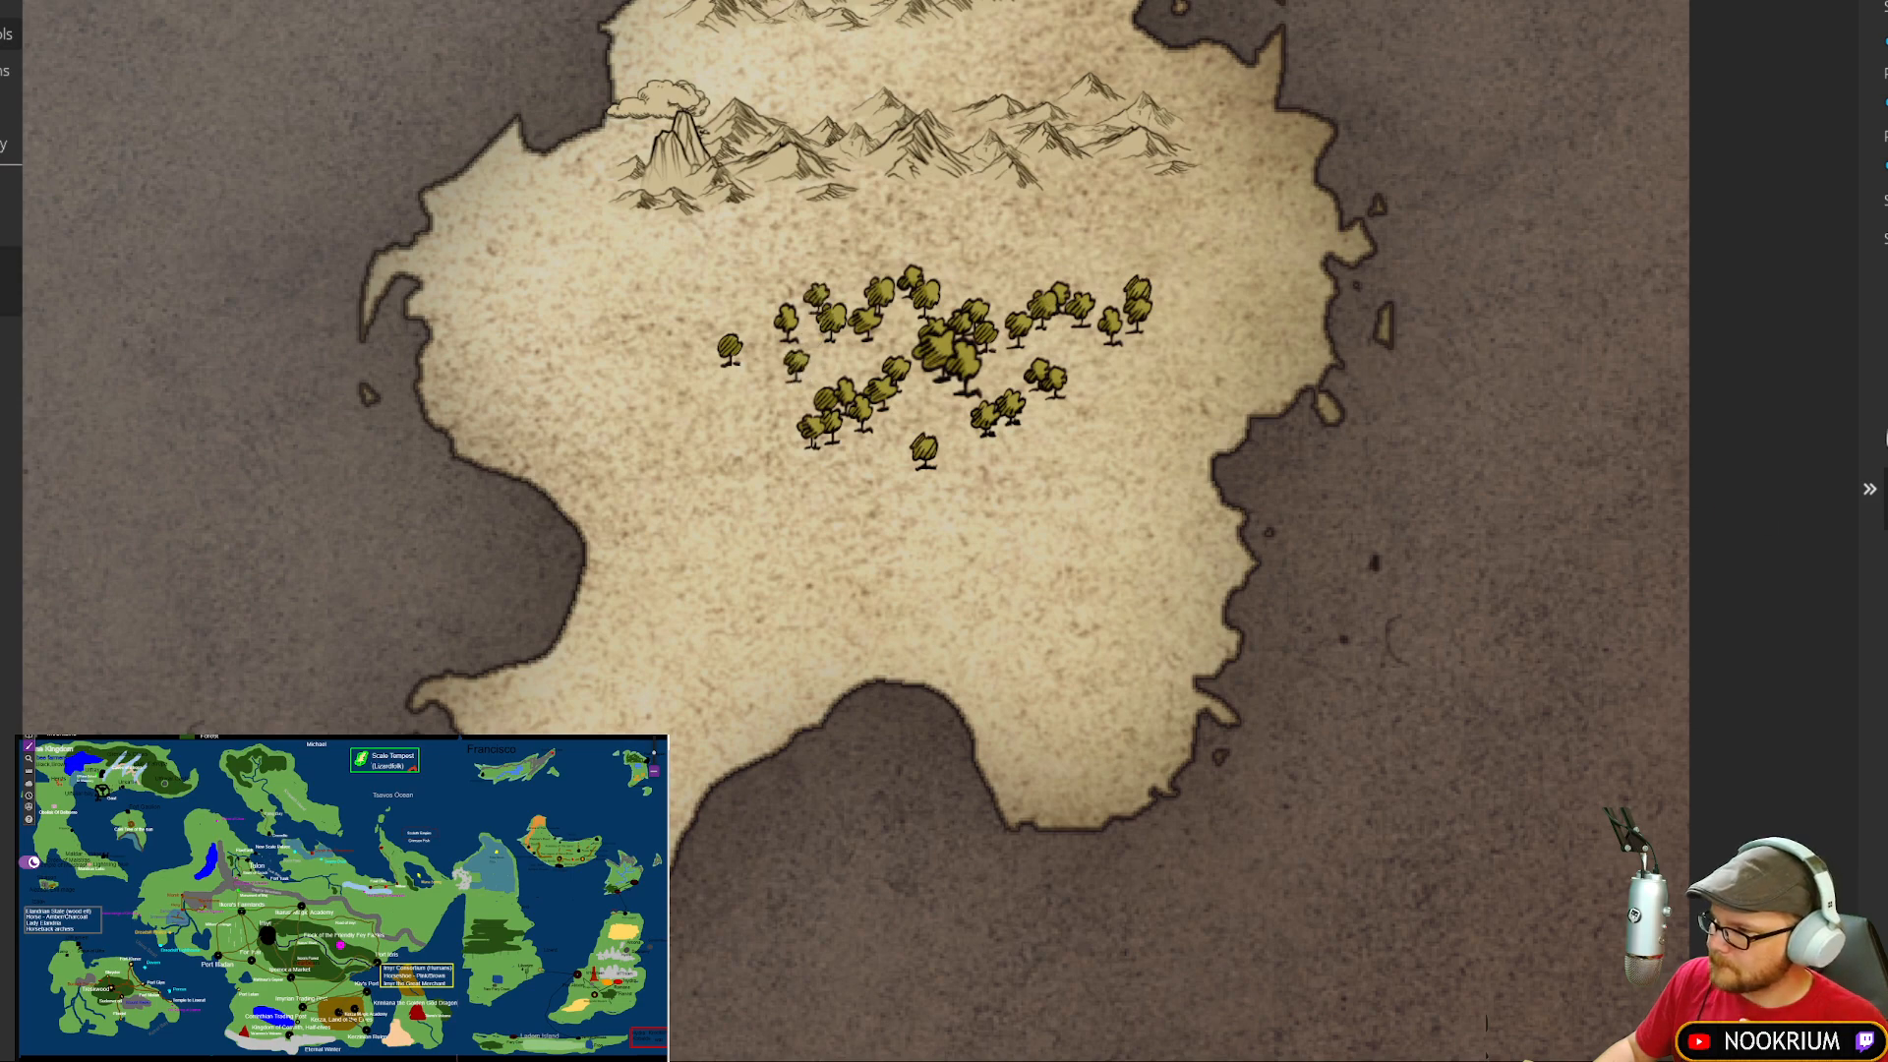
pyautogui.moveTo(1013, 369)
pyautogui.mouseDown()
pyautogui.moveTo(998, 290)
pyautogui.moveTo(869, 374)
pyautogui.moveTo(783, 383)
pyautogui.moveTo(785, 362)
pyautogui.moveTo(731, 404)
pyautogui.moveTo(938, 412)
pyautogui.moveTo(893, 506)
pyautogui.moveTo(1032, 429)
pyautogui.moveTo(1075, 352)
pyautogui.mouseUp()
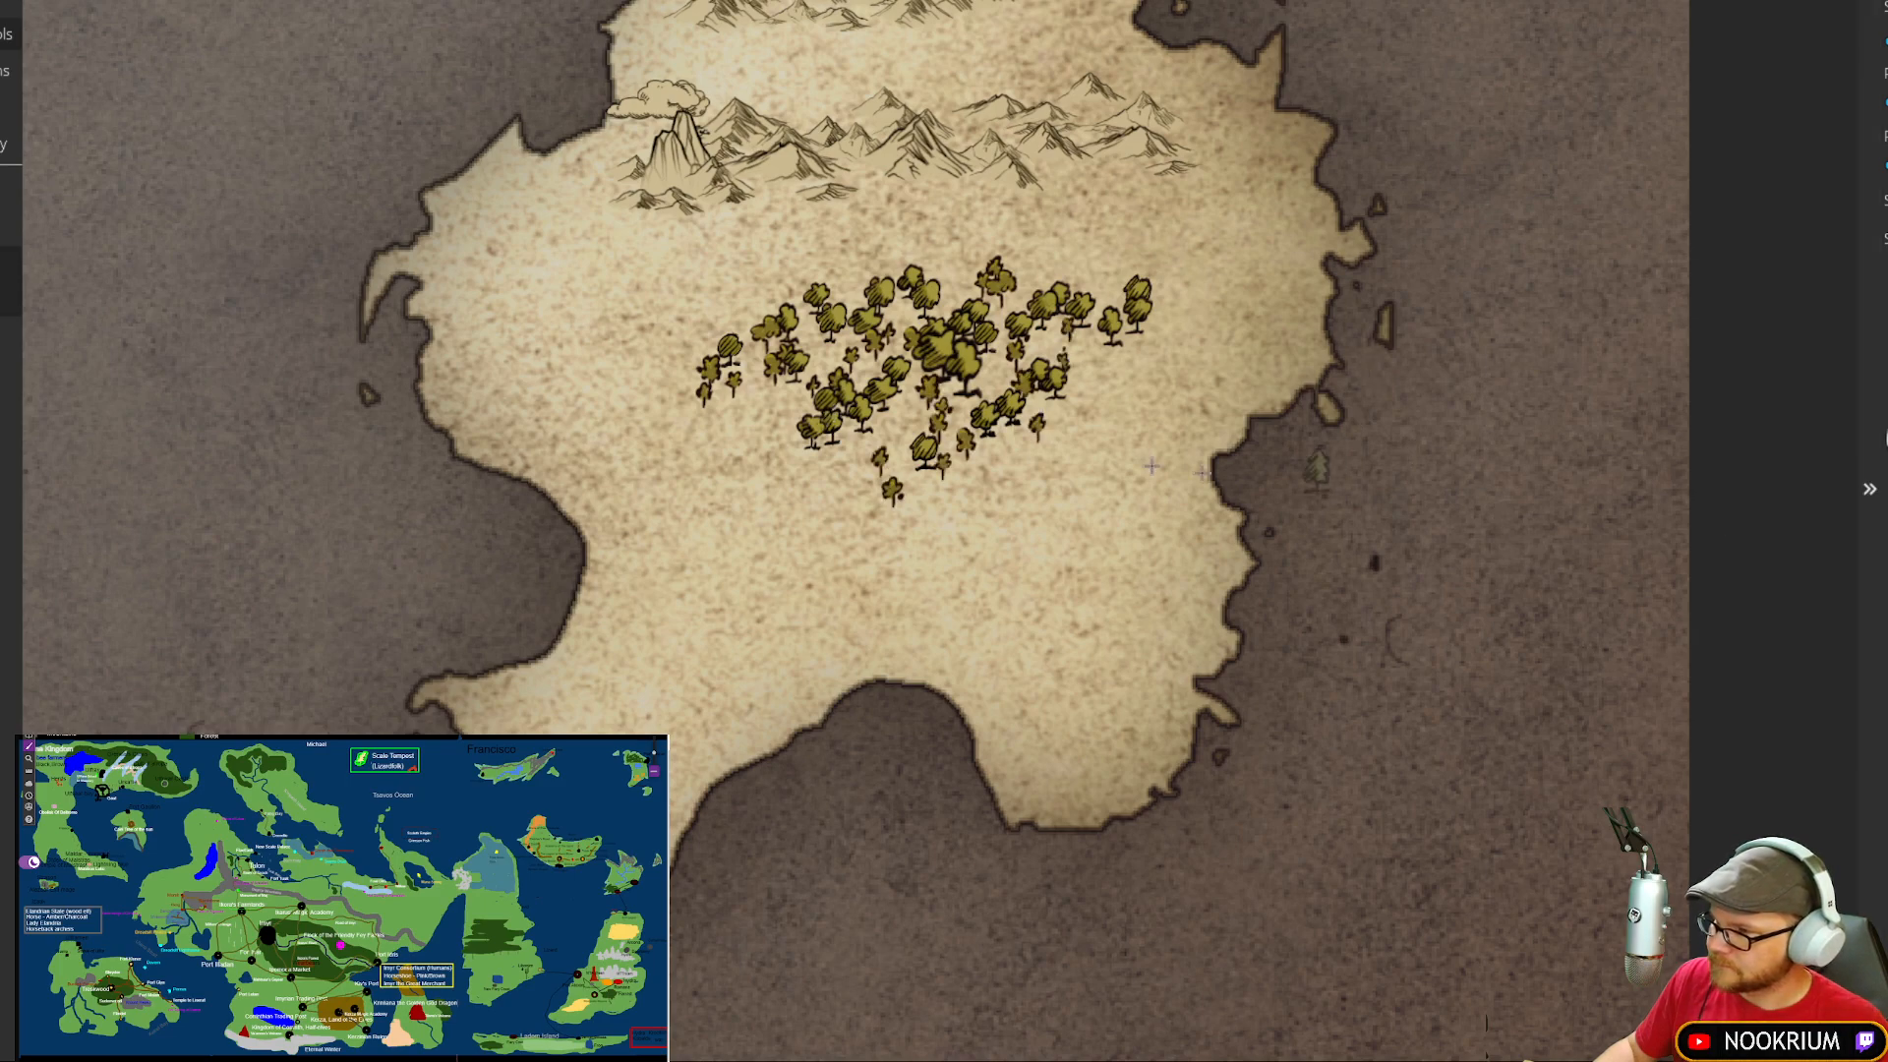
# Step: Mix dark pines and round green, light green and brown trees into the southeastern continent's forest
pyautogui.moveTo(971, 401)
pyautogui.mouseDown()
pyautogui.moveTo(766, 393)
pyautogui.moveTo(892, 334)
pyautogui.moveTo(994, 328)
pyautogui.moveTo(1002, 425)
pyautogui.moveTo(1115, 346)
pyautogui.moveTo(1254, 362)
pyautogui.mouseUp()
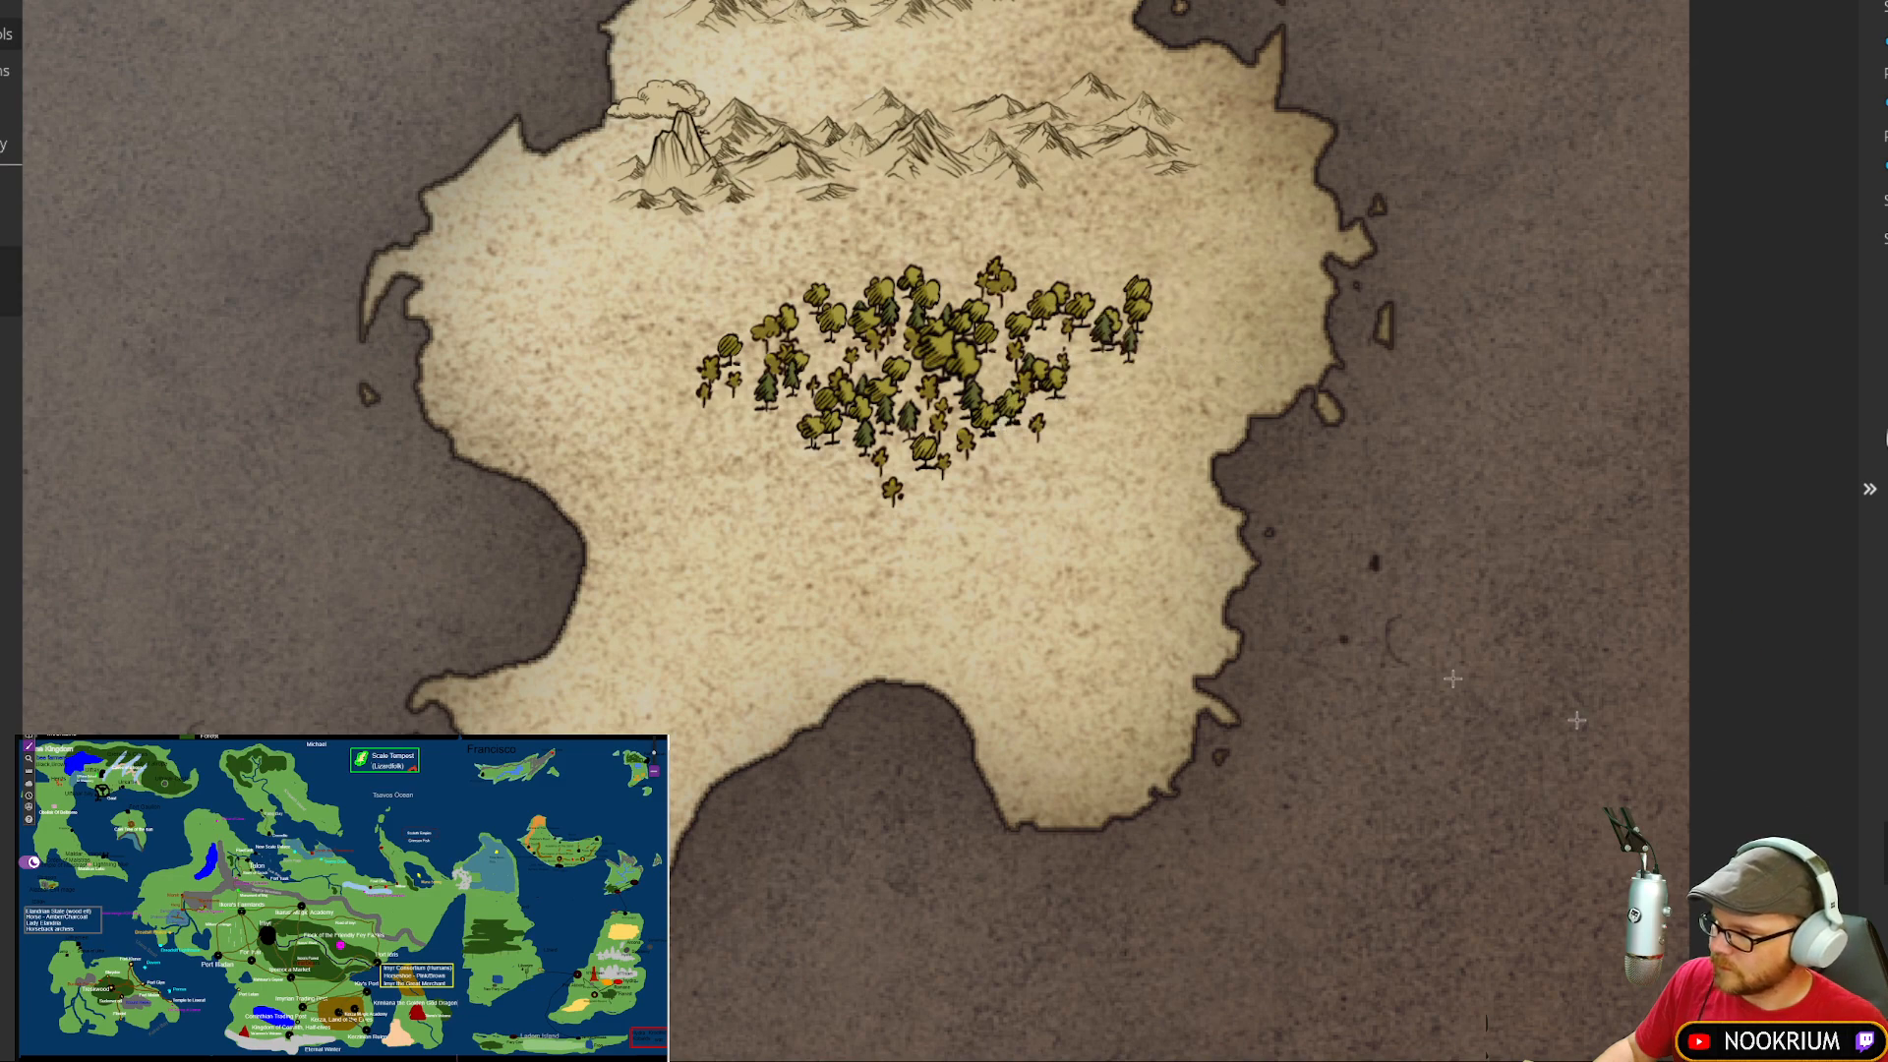
pyautogui.scroll(-3, 1112, 405)
pyautogui.moveTo(1108, 376)
pyautogui.mouseDown()
pyautogui.moveTo(920, 398)
pyautogui.moveTo(836, 386)
pyautogui.moveTo(865, 366)
pyautogui.moveTo(952, 453)
pyautogui.moveTo(910, 283)
pyautogui.moveTo(963, 429)
pyautogui.mouseUp()
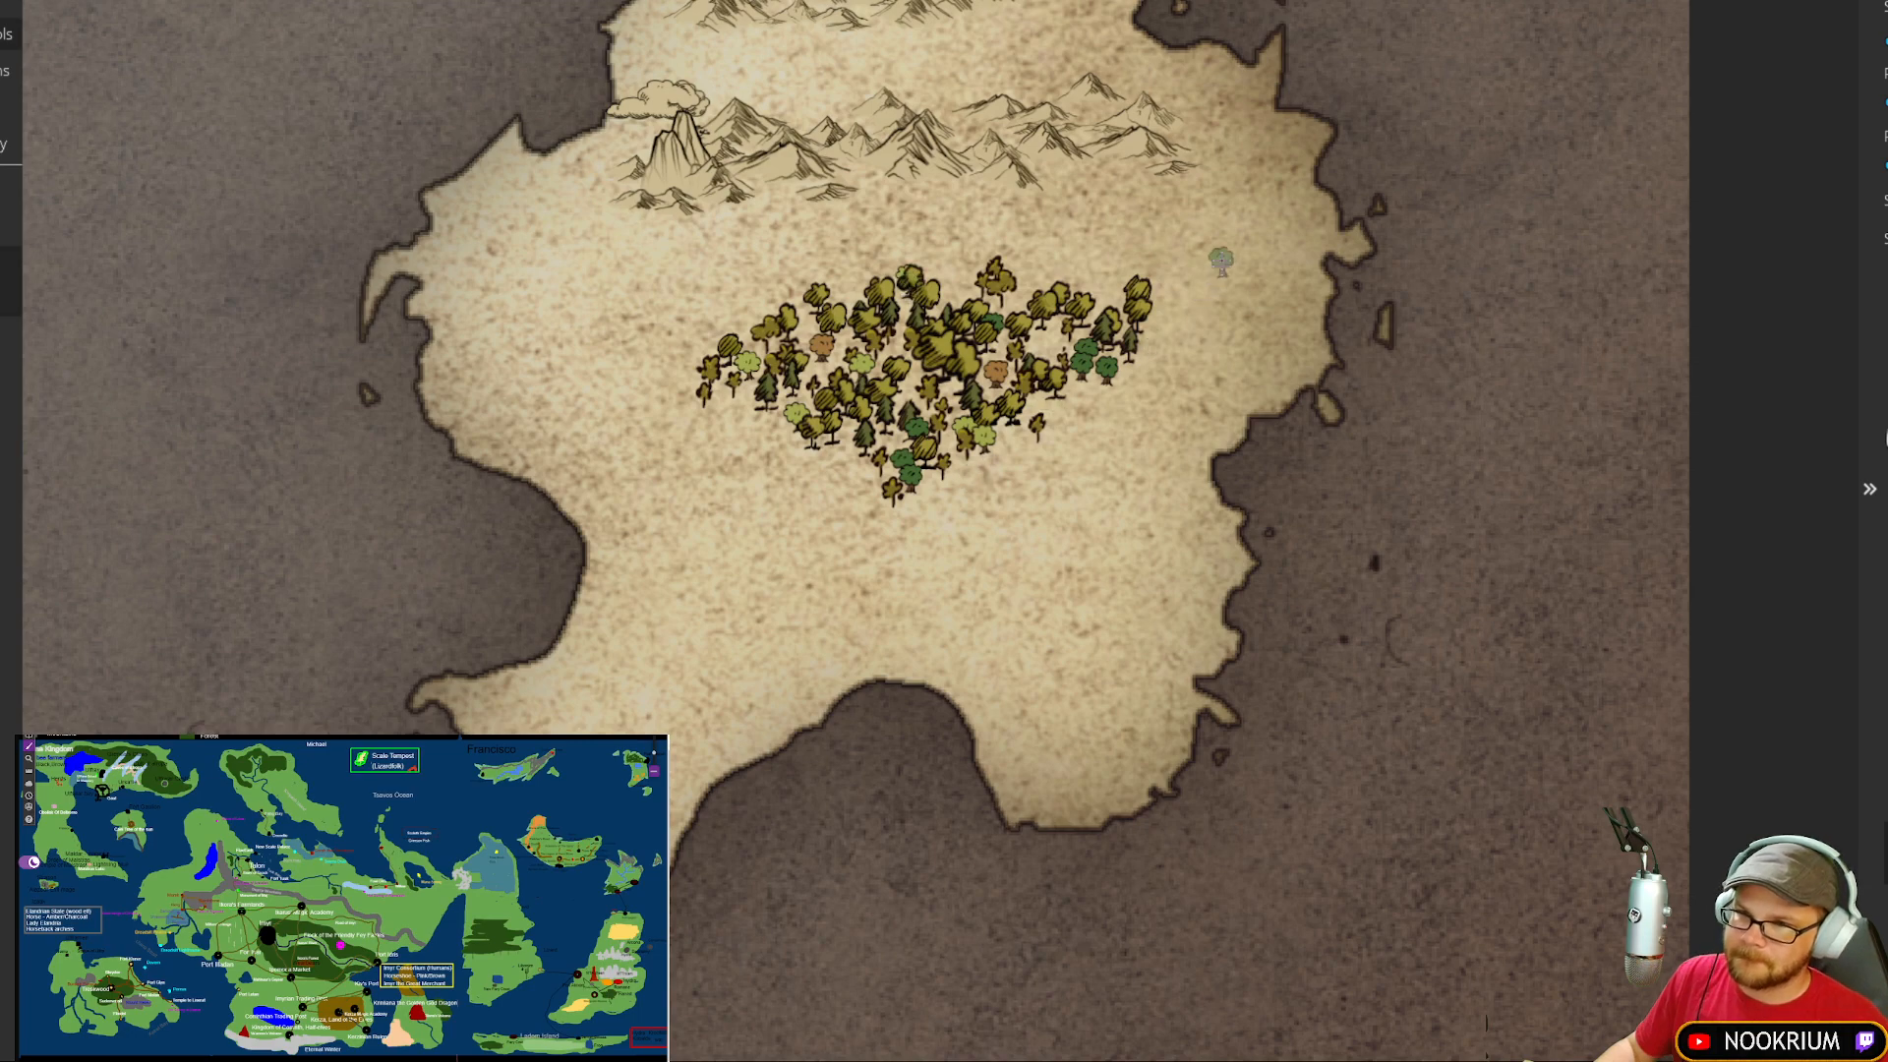
# Step: Place single round light green, dark green and brown trees on both sides of the lower river on the island north of the southeastern continent
pyautogui.moveTo(1088, 192); pyautogui.dragTo(1055, 527)
pyautogui.moveTo(945, 234)
pyautogui.mouseDown()
pyautogui.moveTo(1033, 588)
pyautogui.moveTo(940, 615)
pyautogui.mouseUp()
pyautogui.moveTo(911, 300)
pyautogui.mouseDown()
pyautogui.moveTo(1016, 599)
pyautogui.moveTo(1114, 733)
pyautogui.mouseUp()
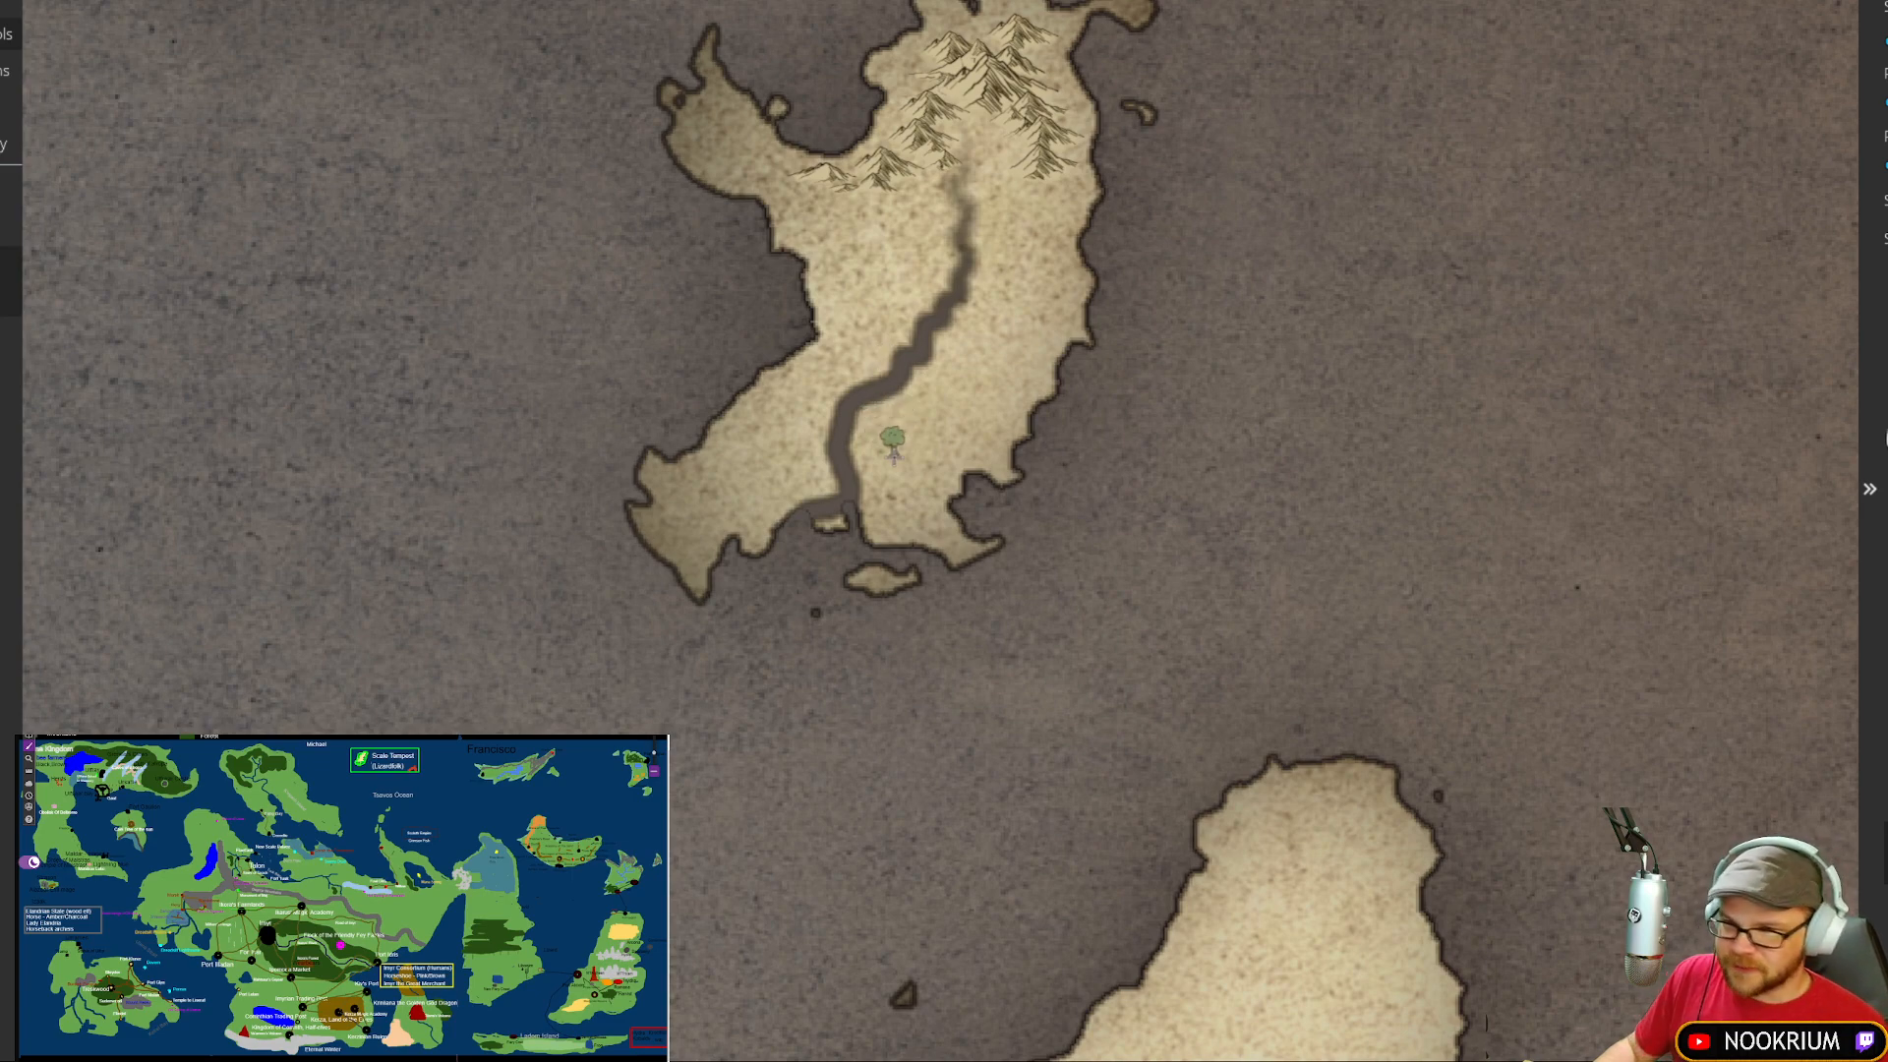
pyautogui.click(892, 519)
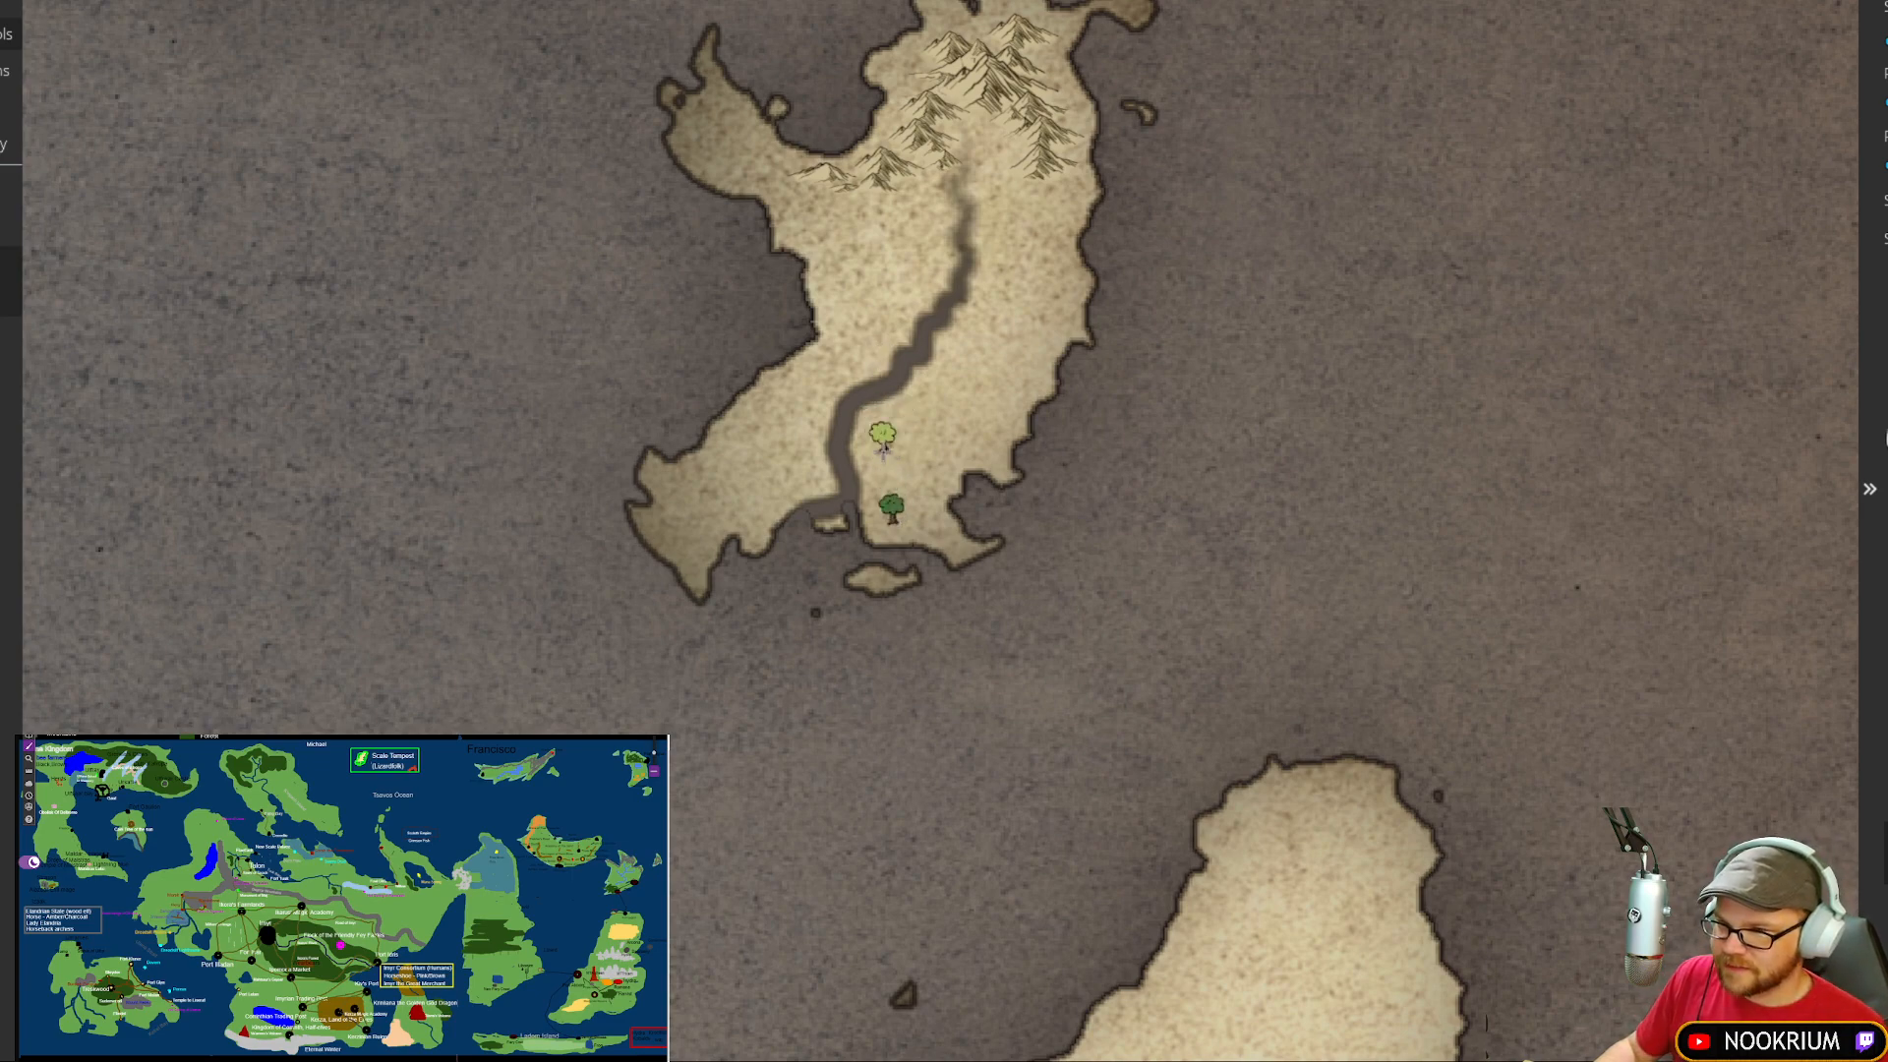
pyautogui.moveTo(803, 447); pyautogui.dragTo(752, 500)
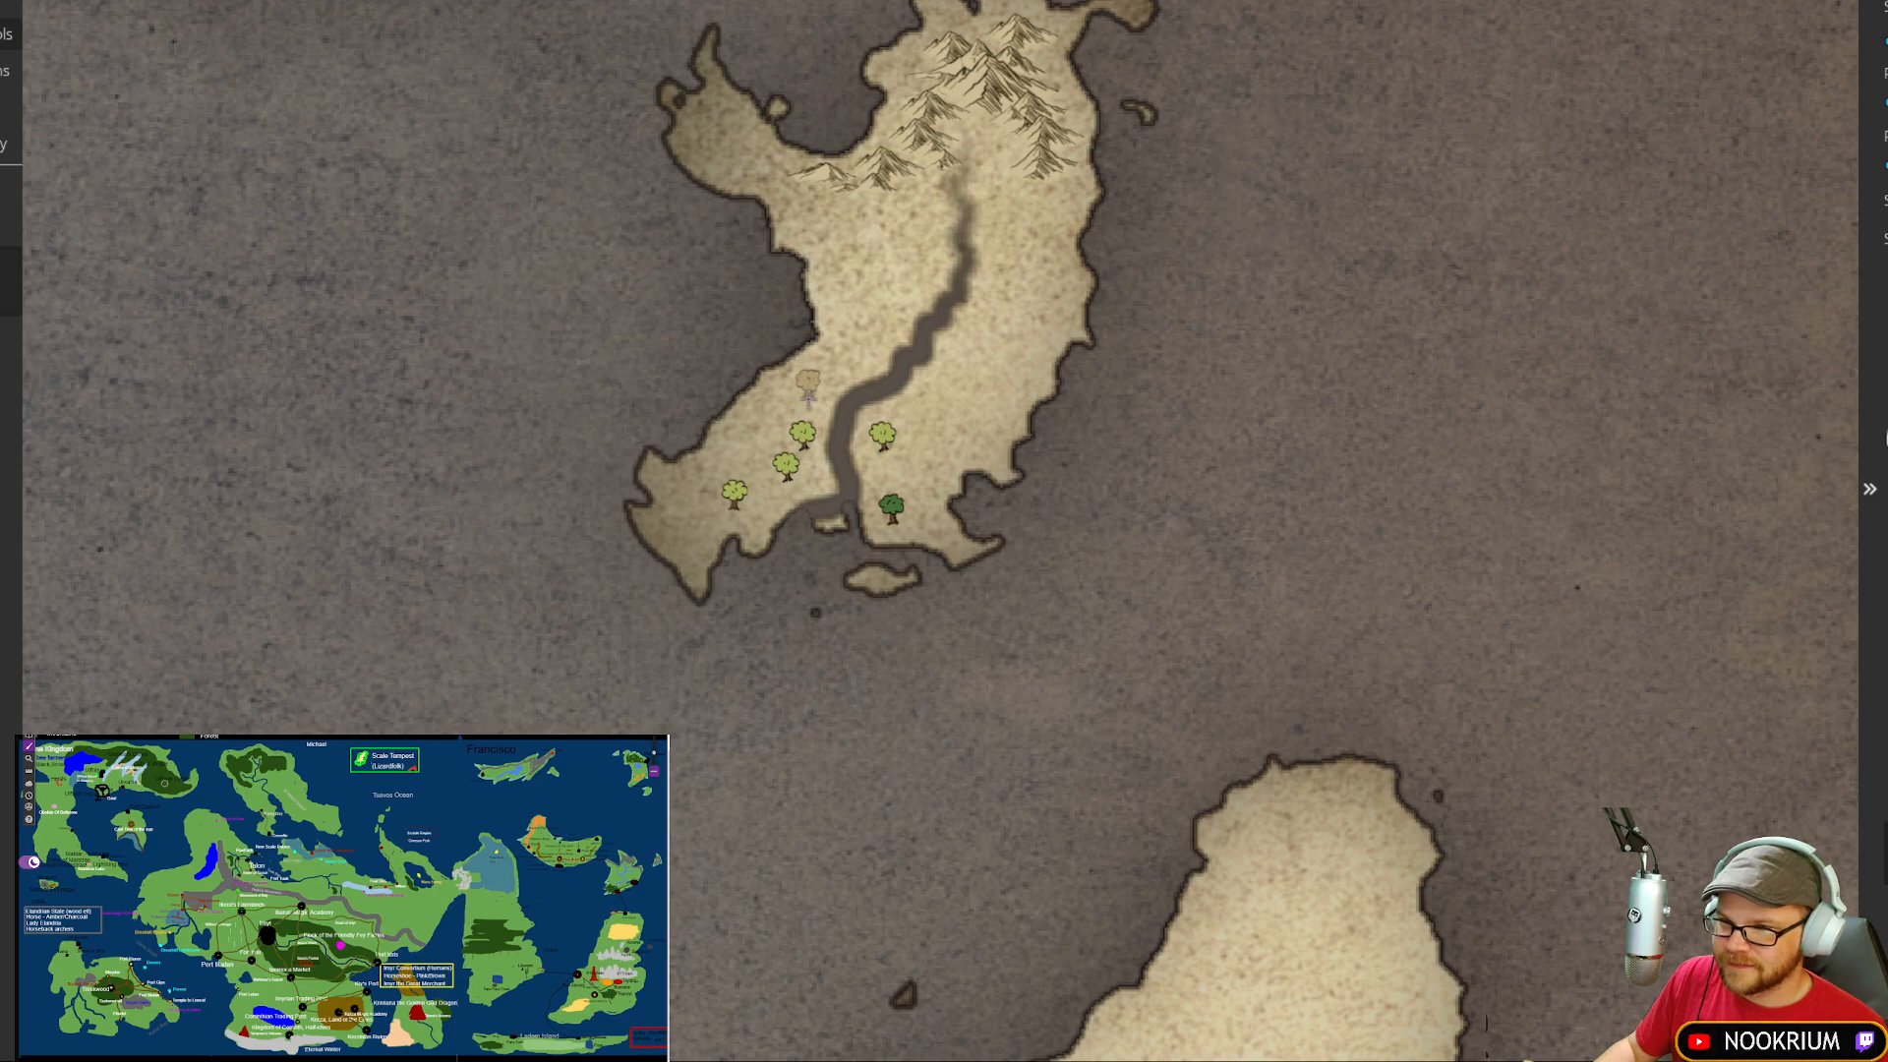
pyautogui.click(807, 394)
pyautogui.click(917, 413)
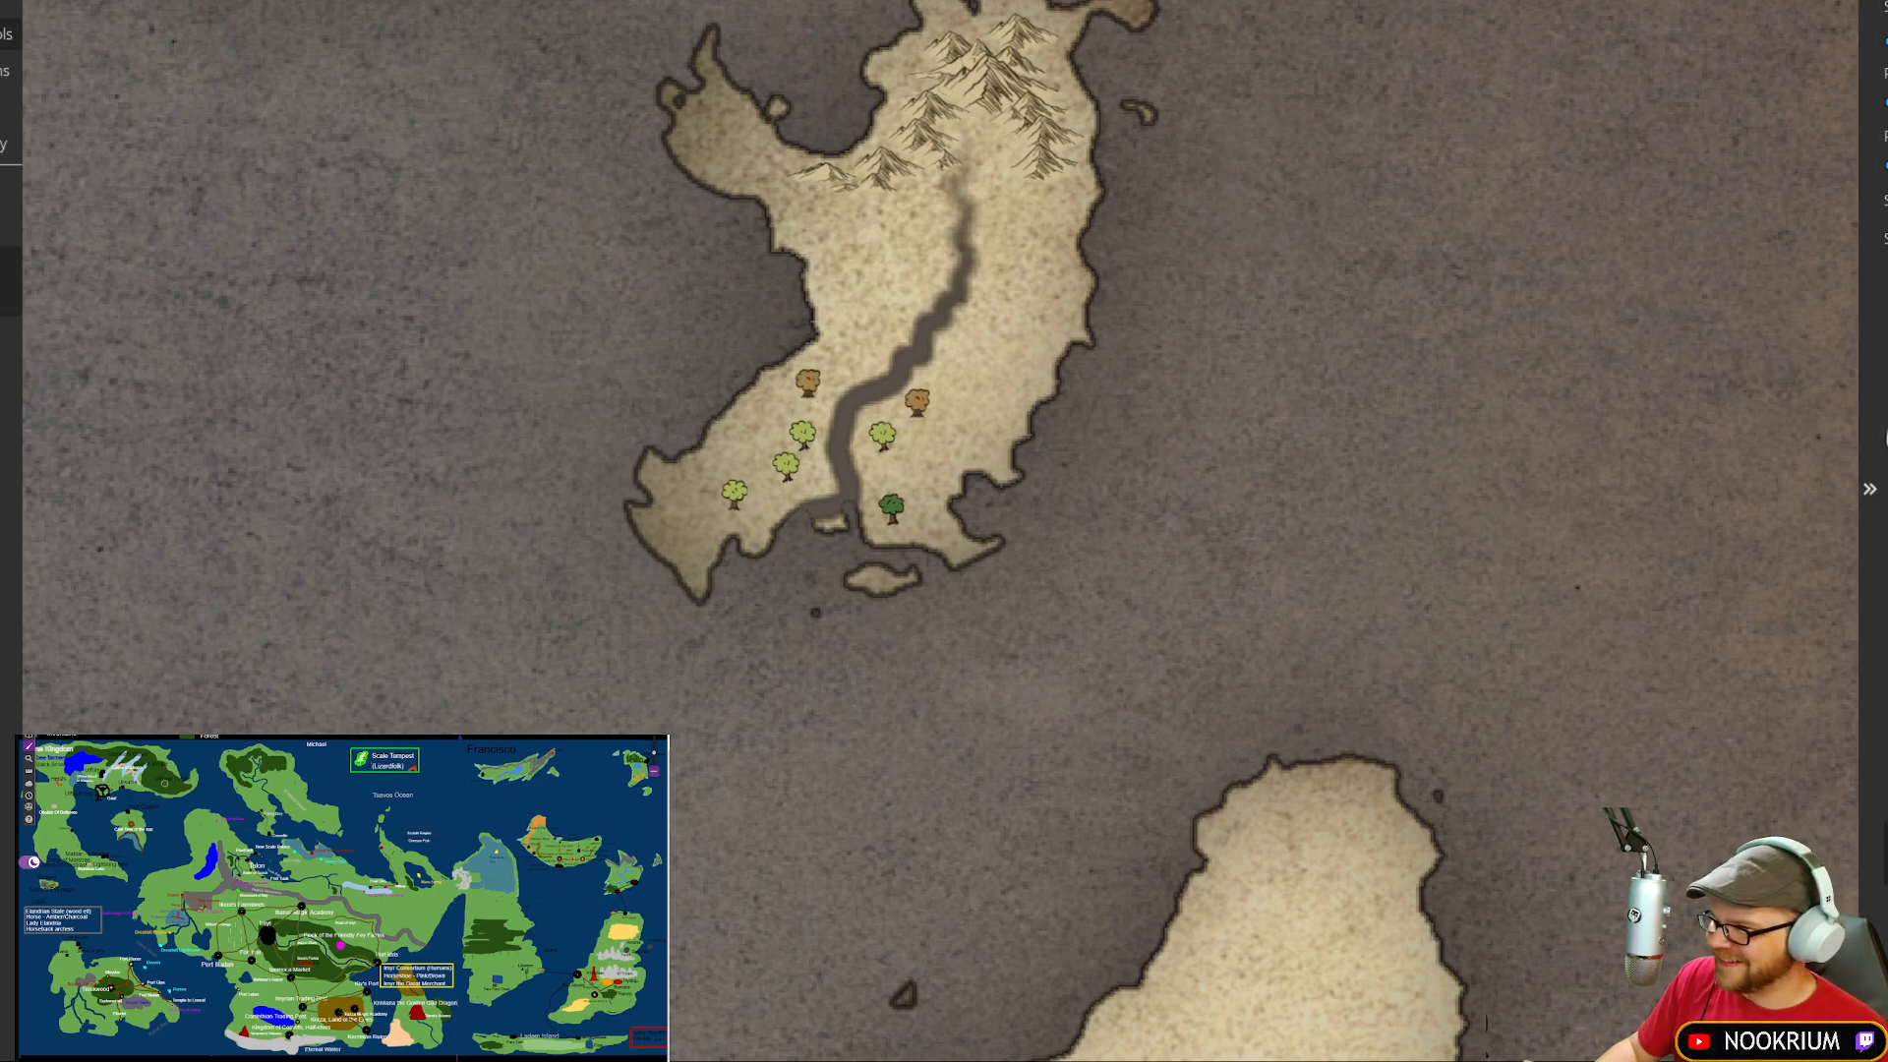
# Step: Fill both banks of the island's lower river with small leafy trees and olive trees
pyautogui.click(895, 474)
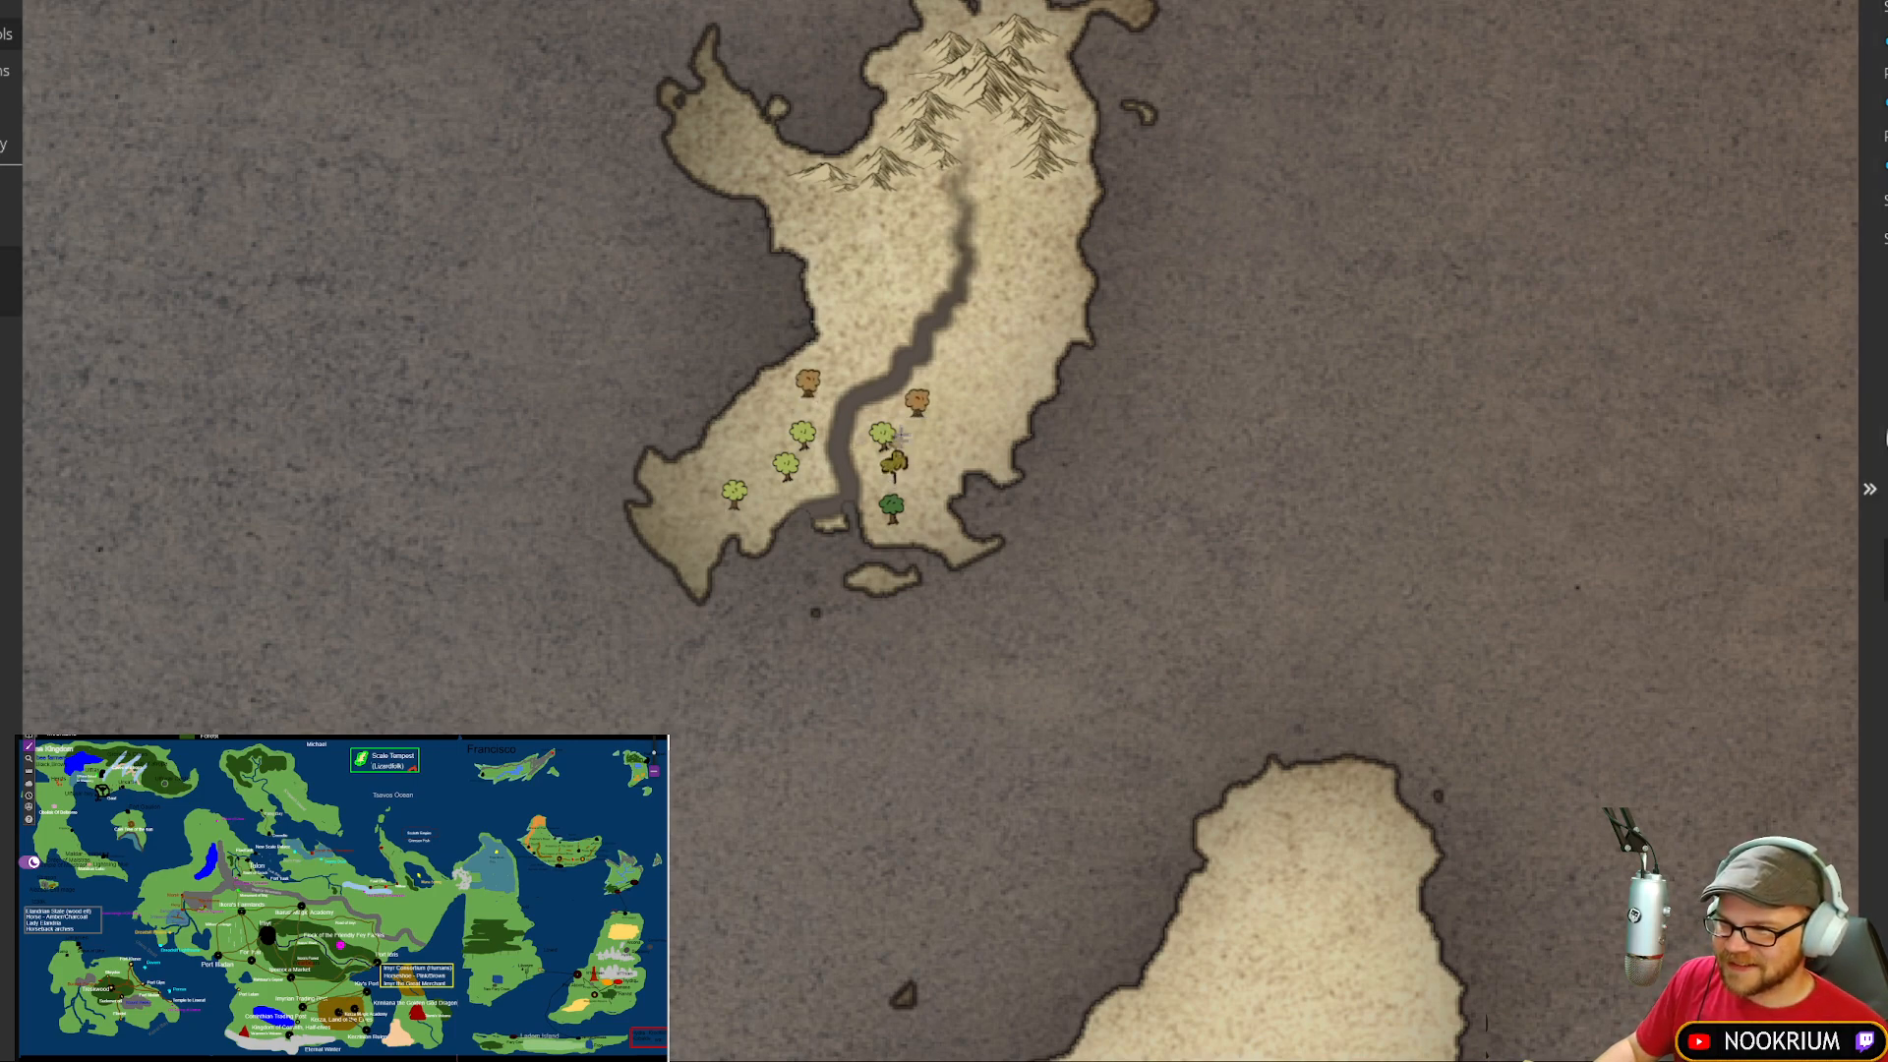
pyautogui.click(932, 418)
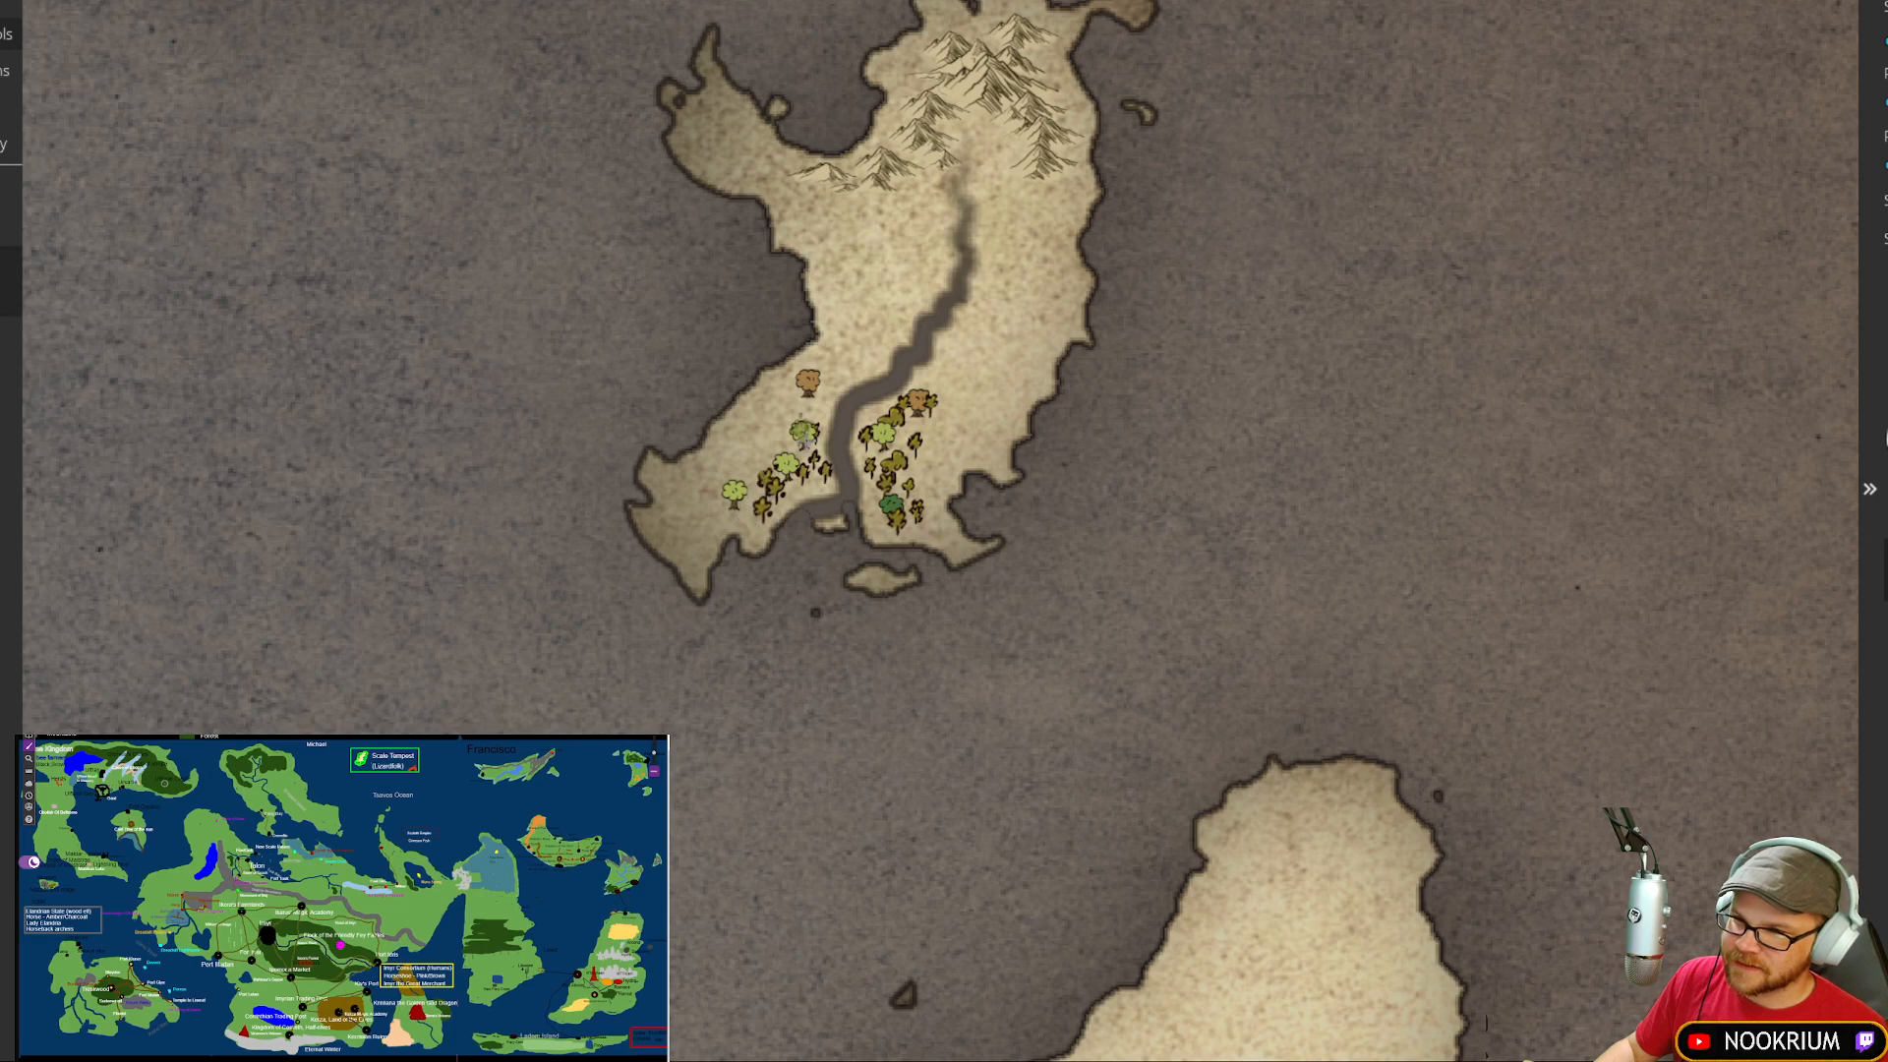
pyautogui.click(818, 411)
pyautogui.click(772, 465)
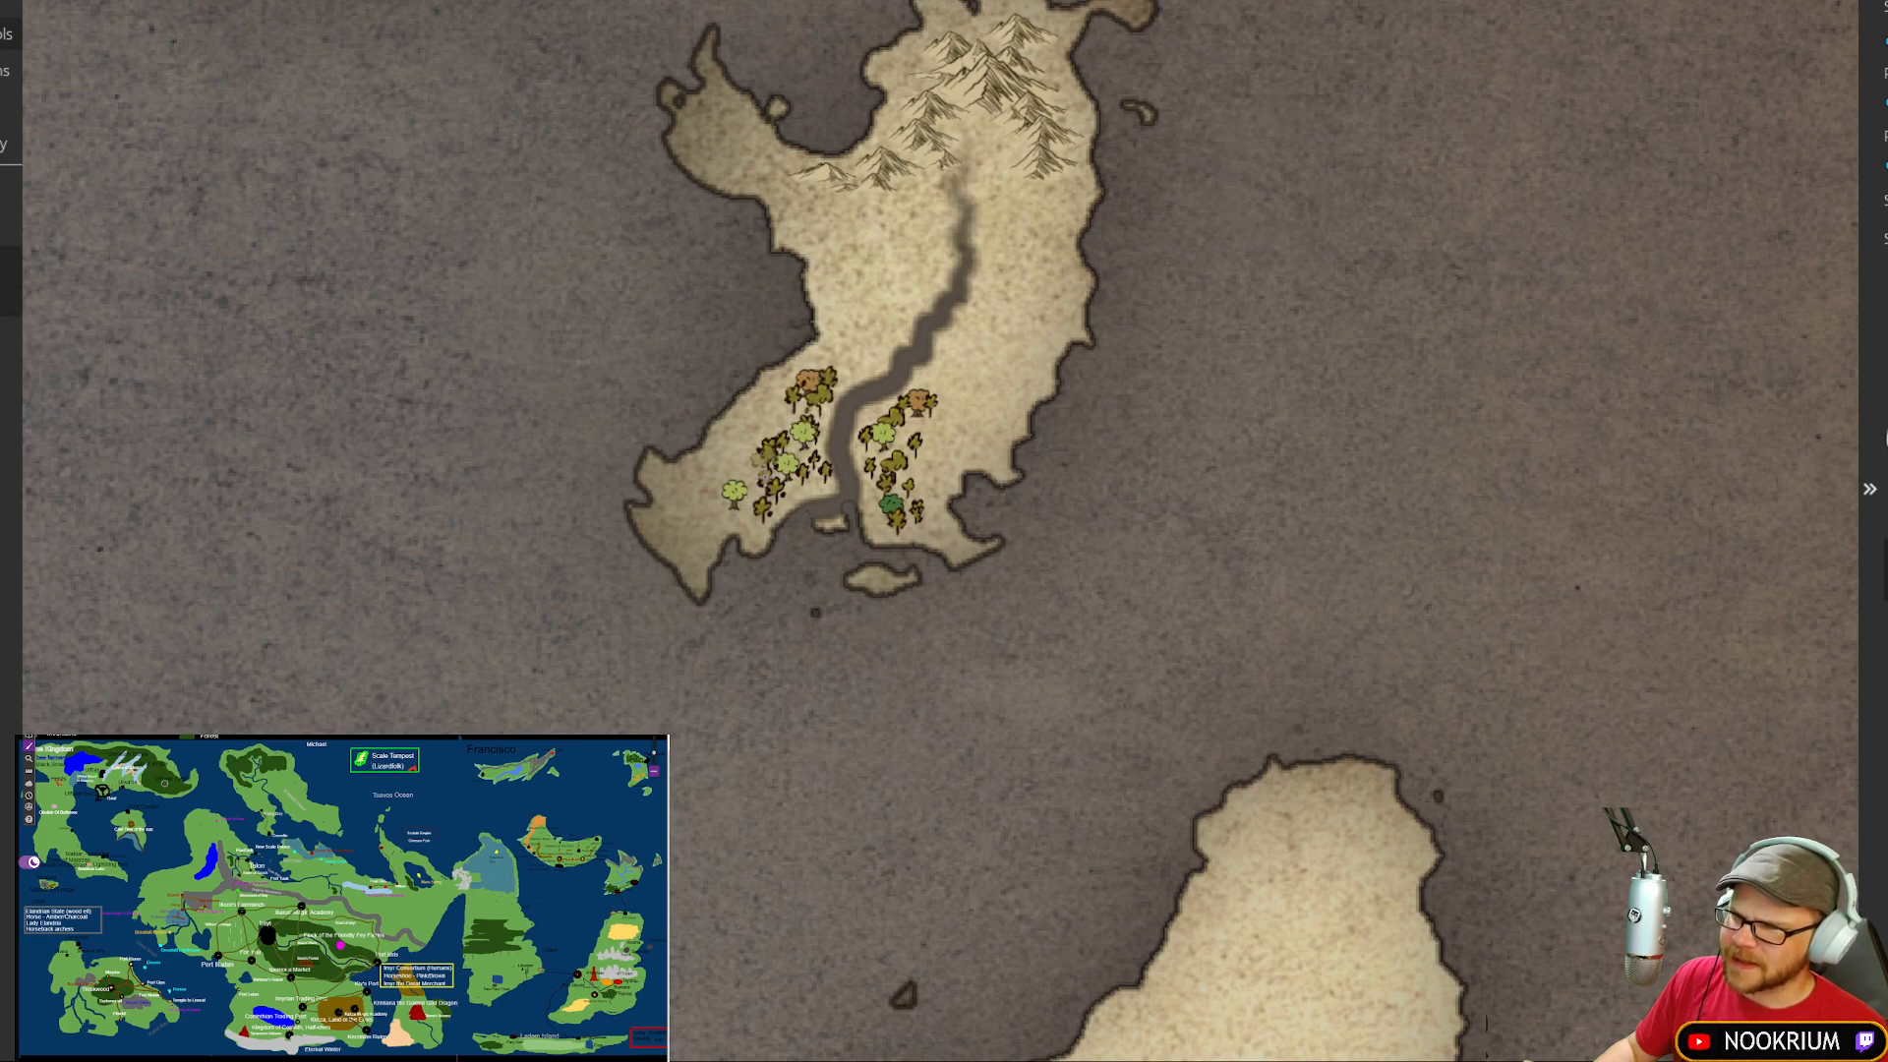
pyautogui.click(734, 504)
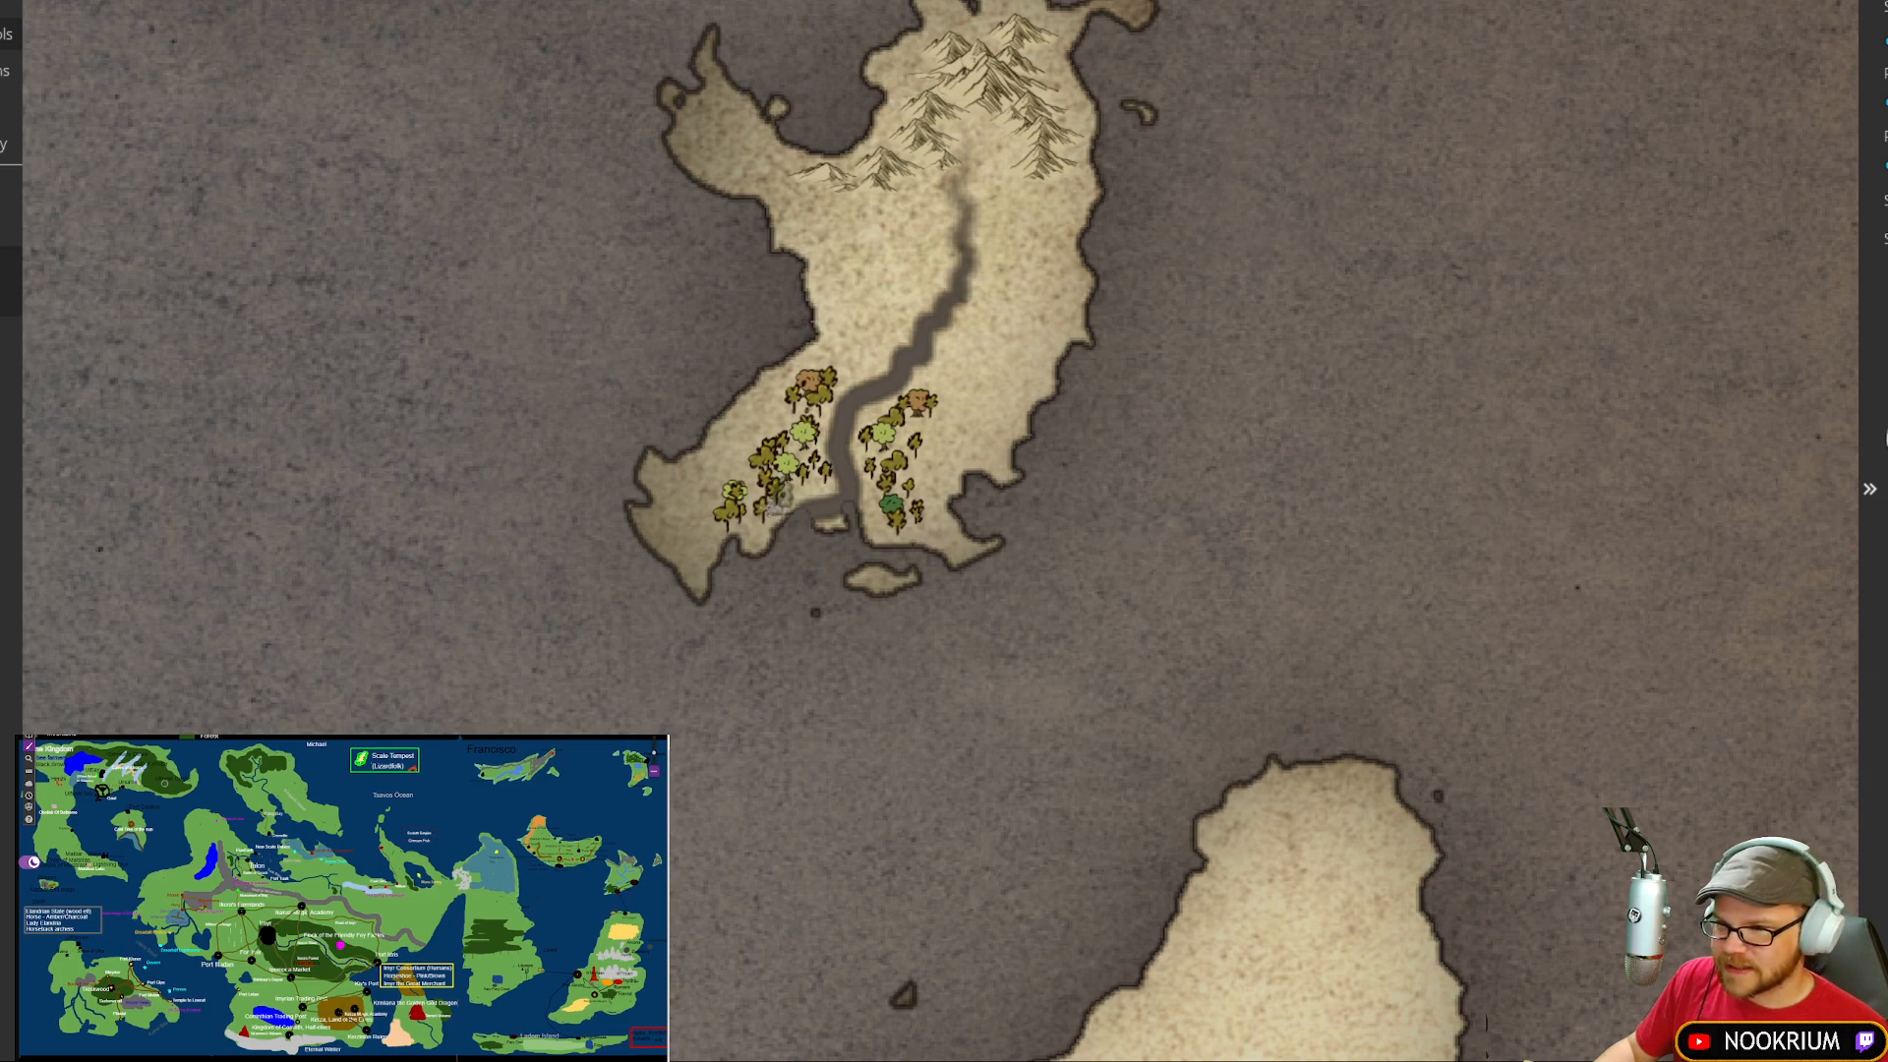
# Step: Mix dark pines into the forests on both sides of the island's river
pyautogui.click(753, 502)
pyautogui.click(786, 445)
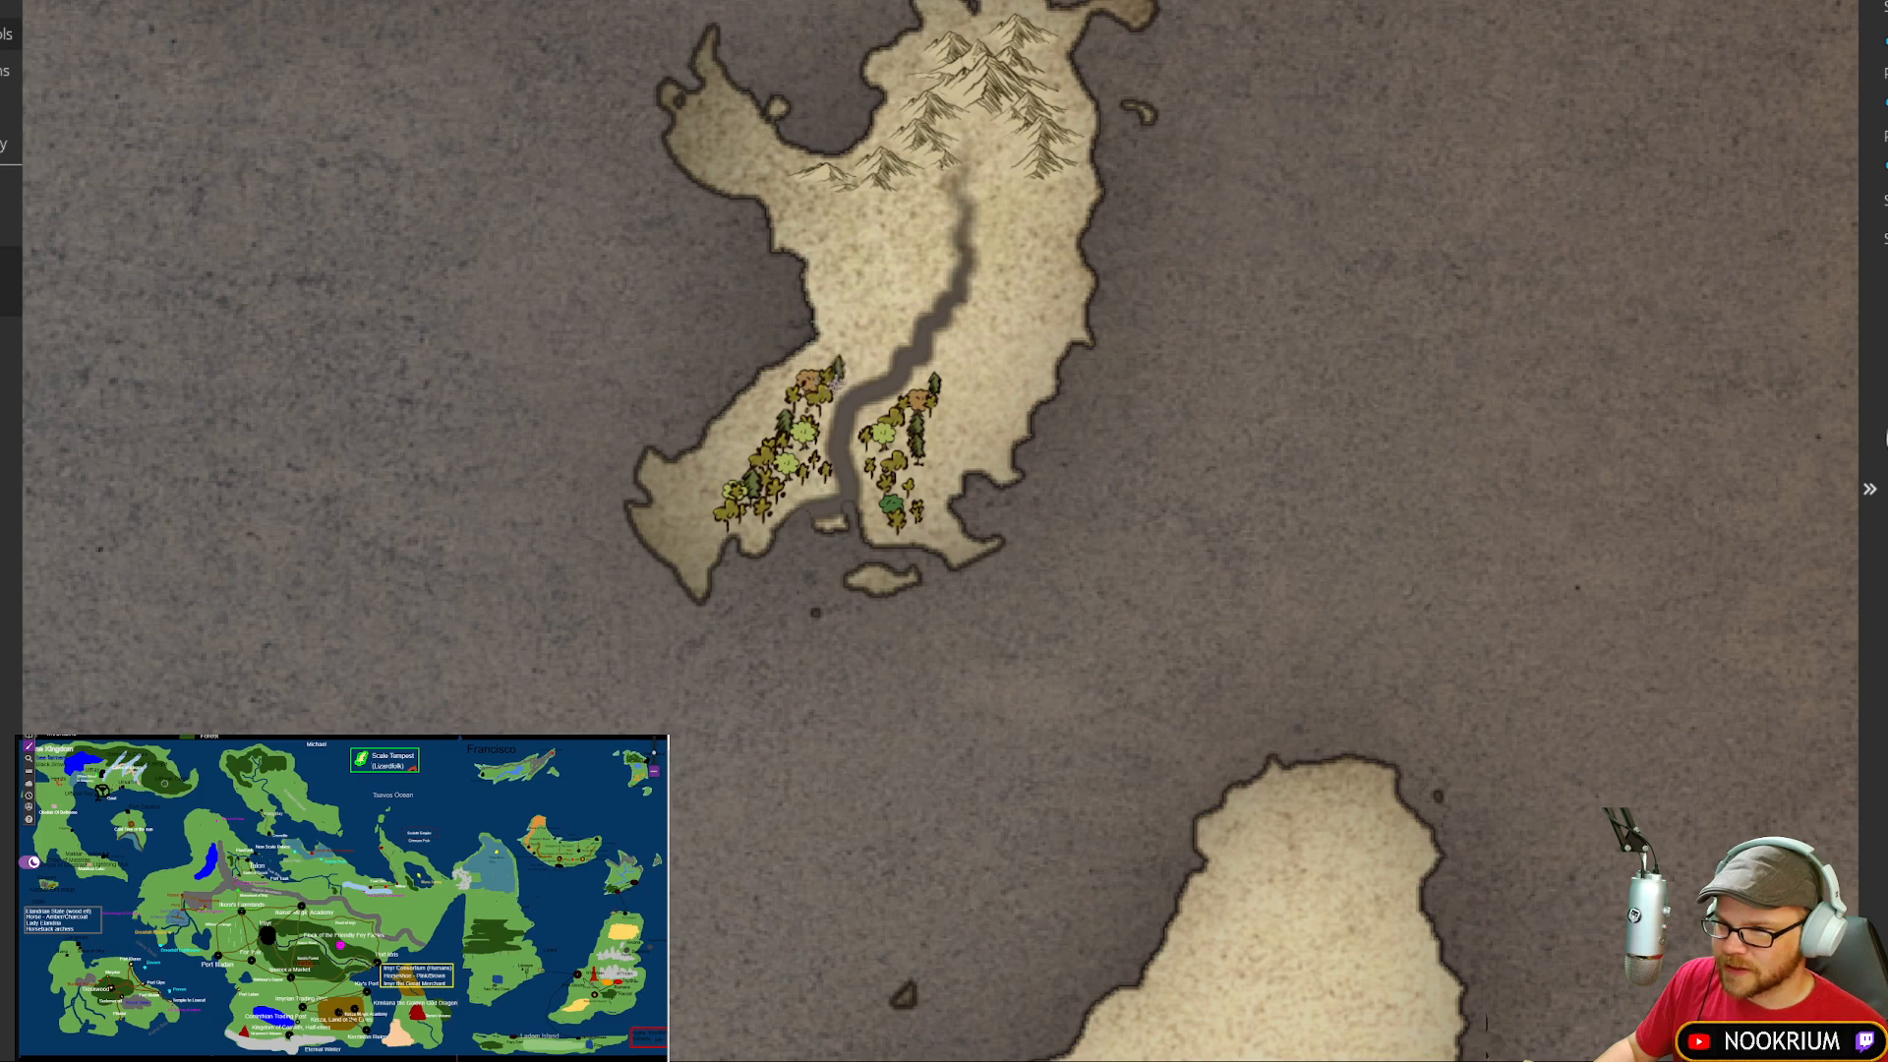
pyautogui.click(770, 433)
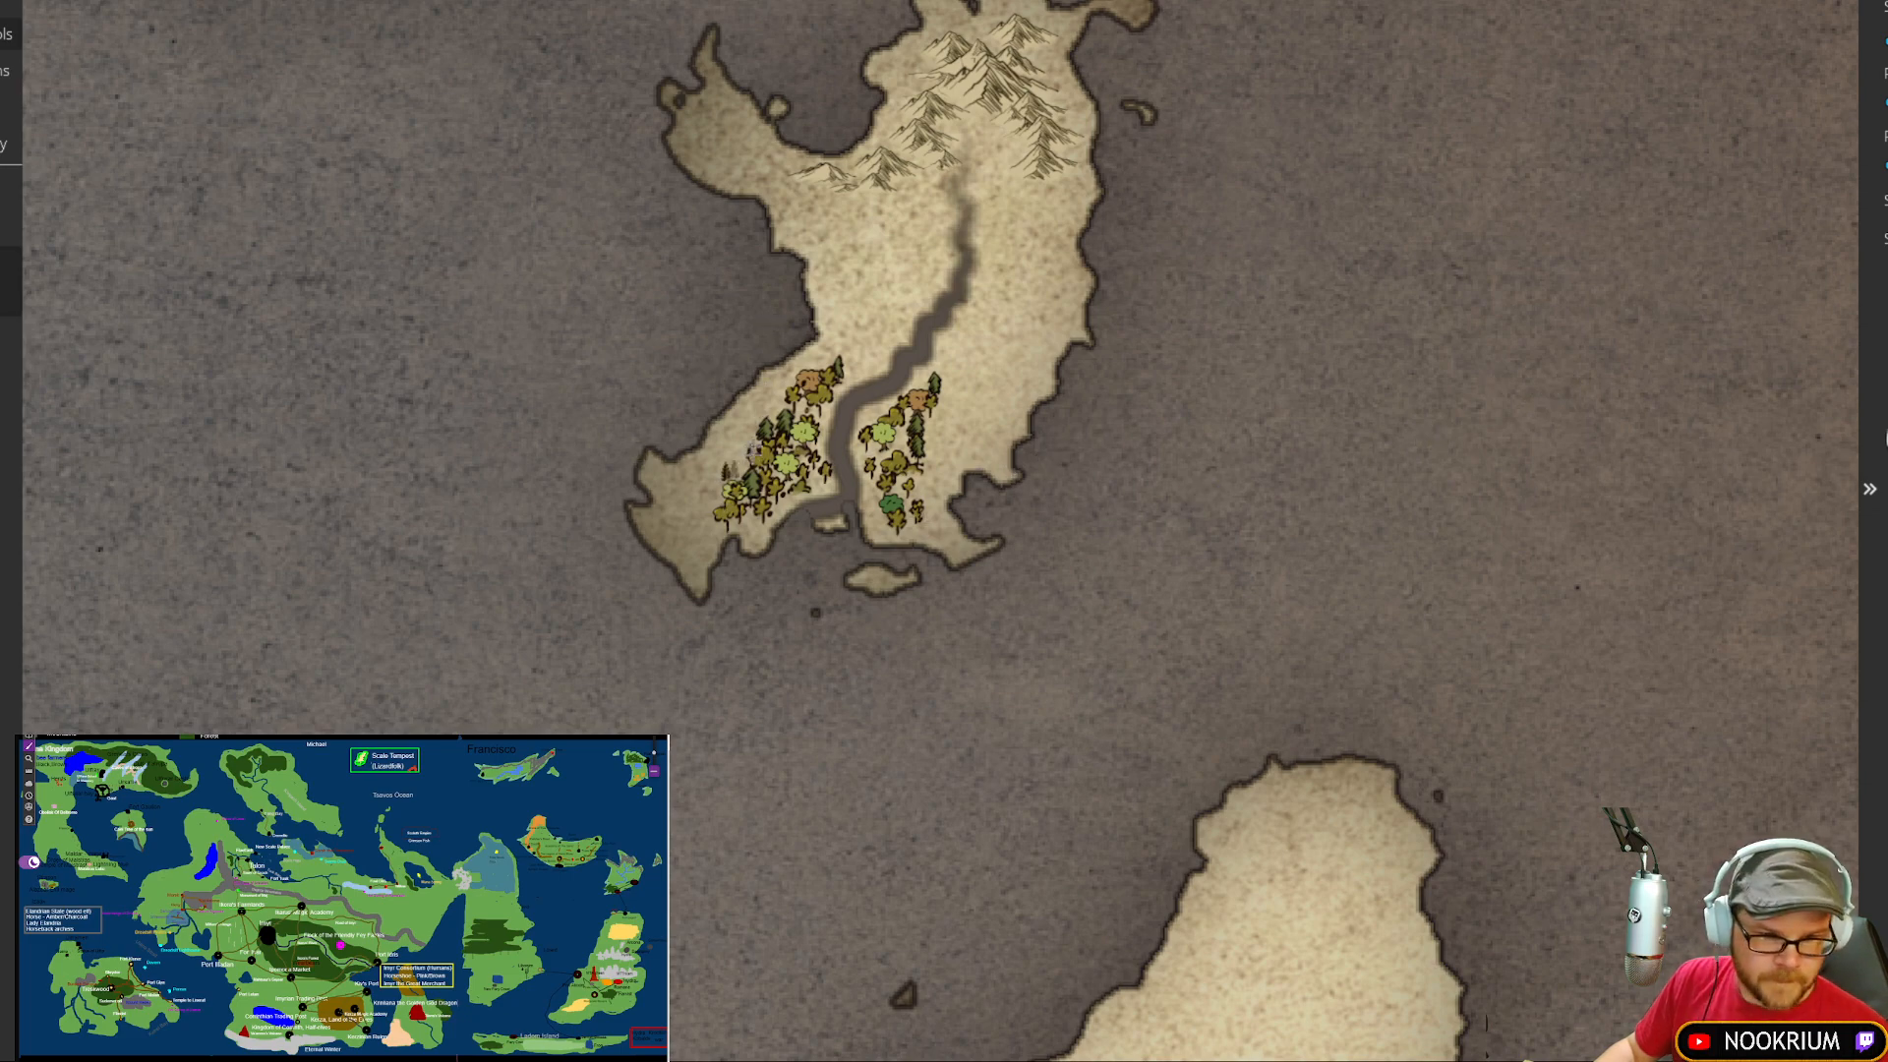
pyautogui.moveTo(821, 372); pyautogui.dragTo(778, 398)
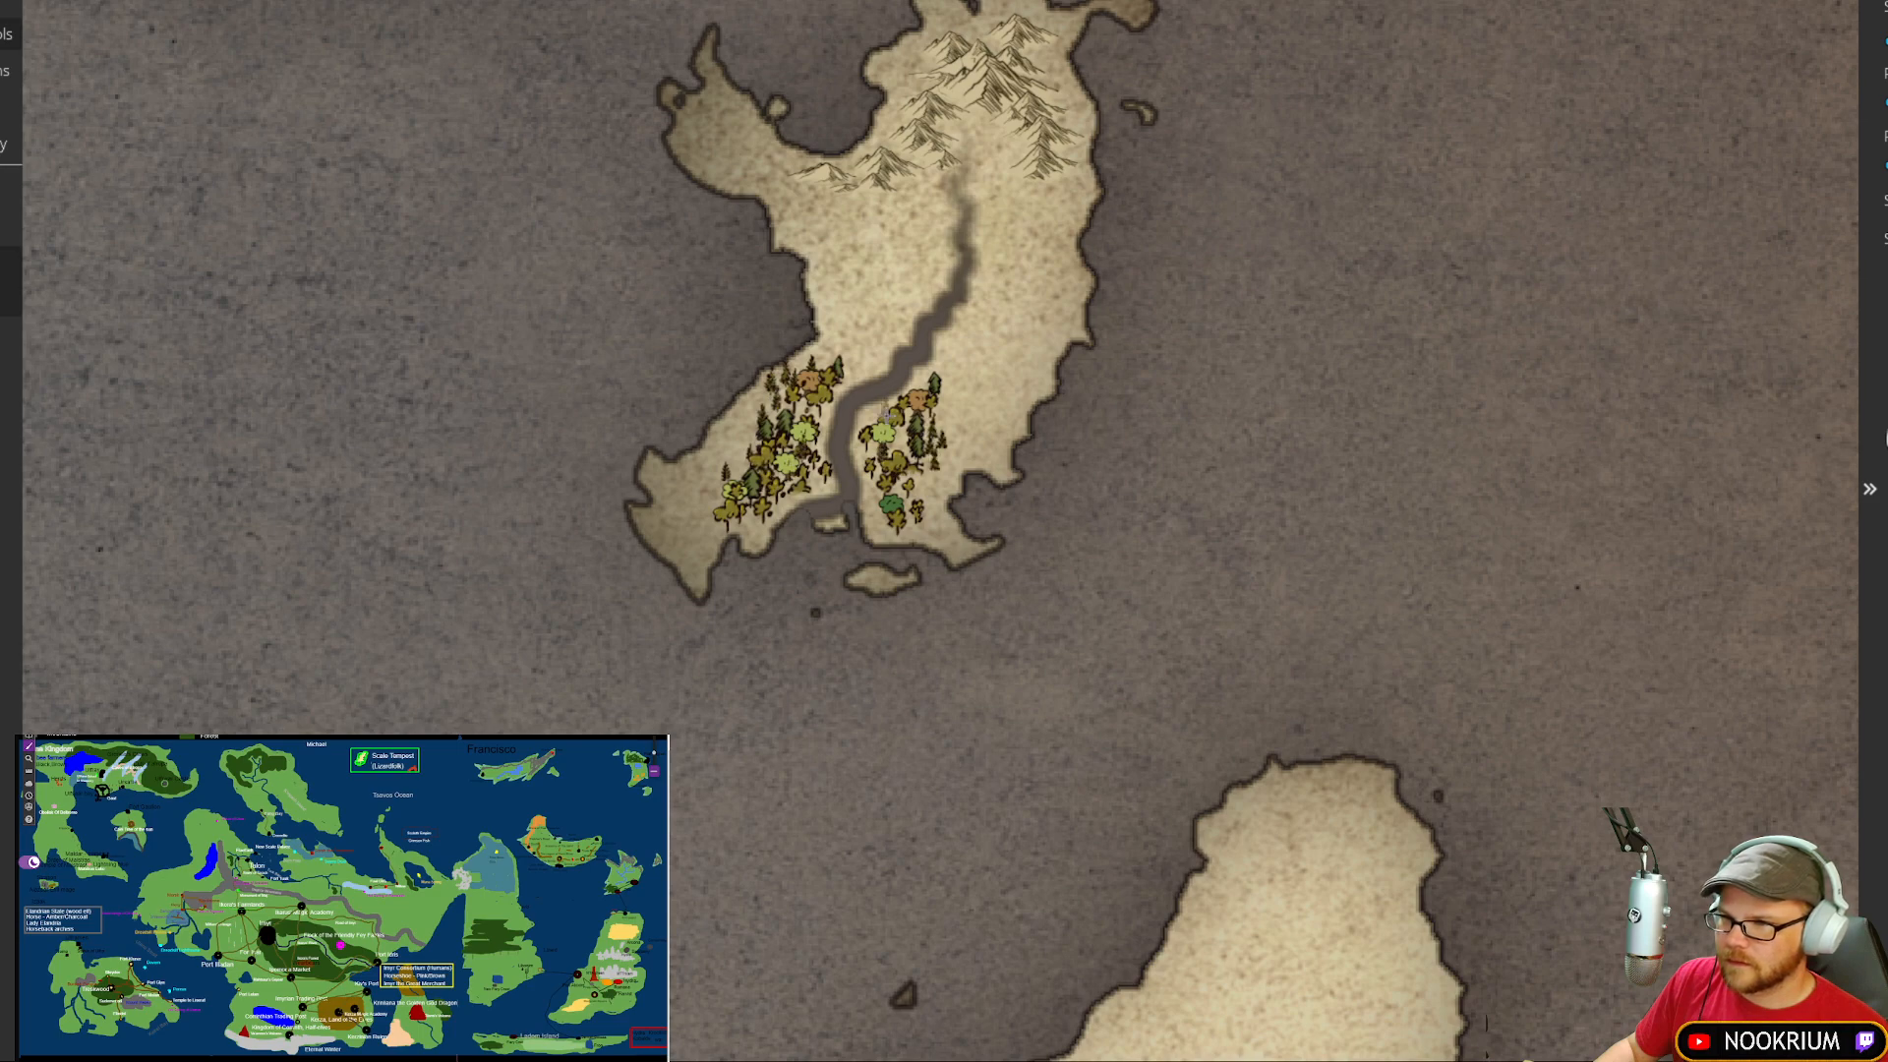
# Step: Scatter small dark pines across the northern end of the island with the inner lake in the map's far northeast
pyautogui.moveTo(1012, 256); pyautogui.dragTo(965, 442)
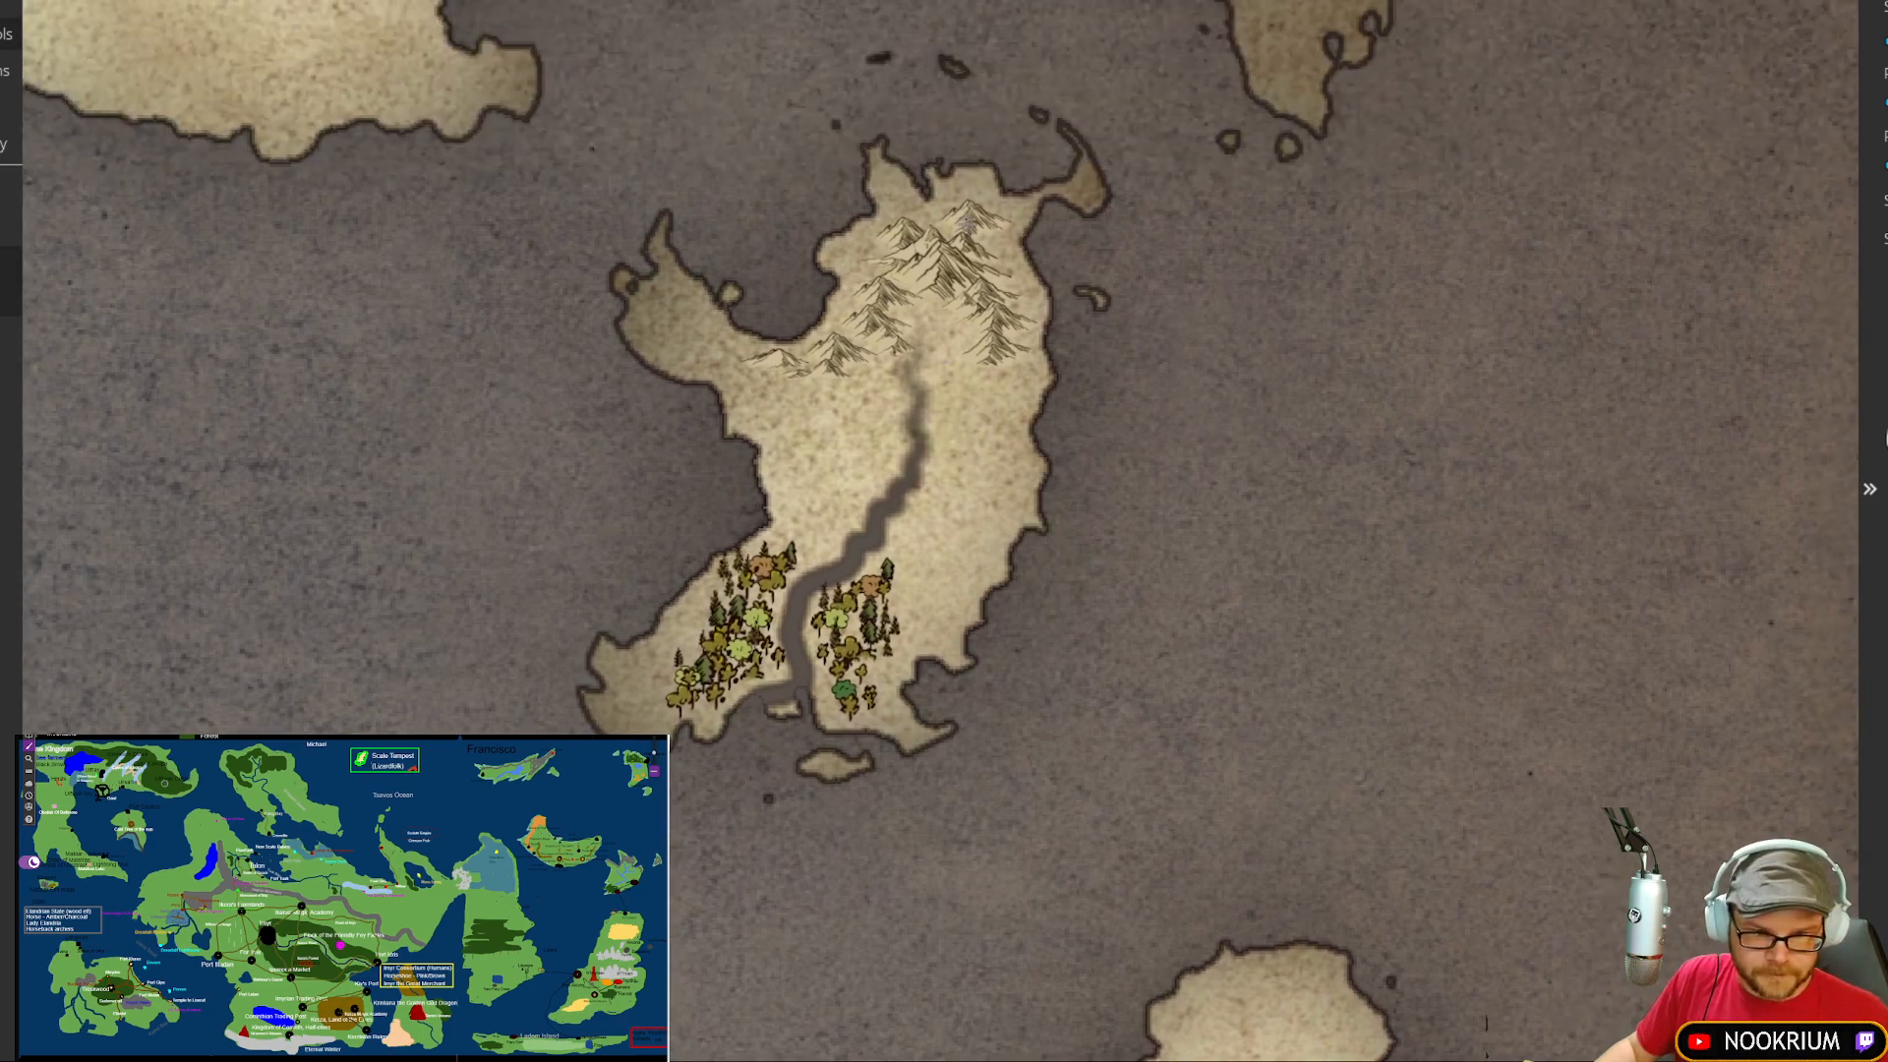
pyautogui.moveTo(981, 214); pyautogui.dragTo(911, 682)
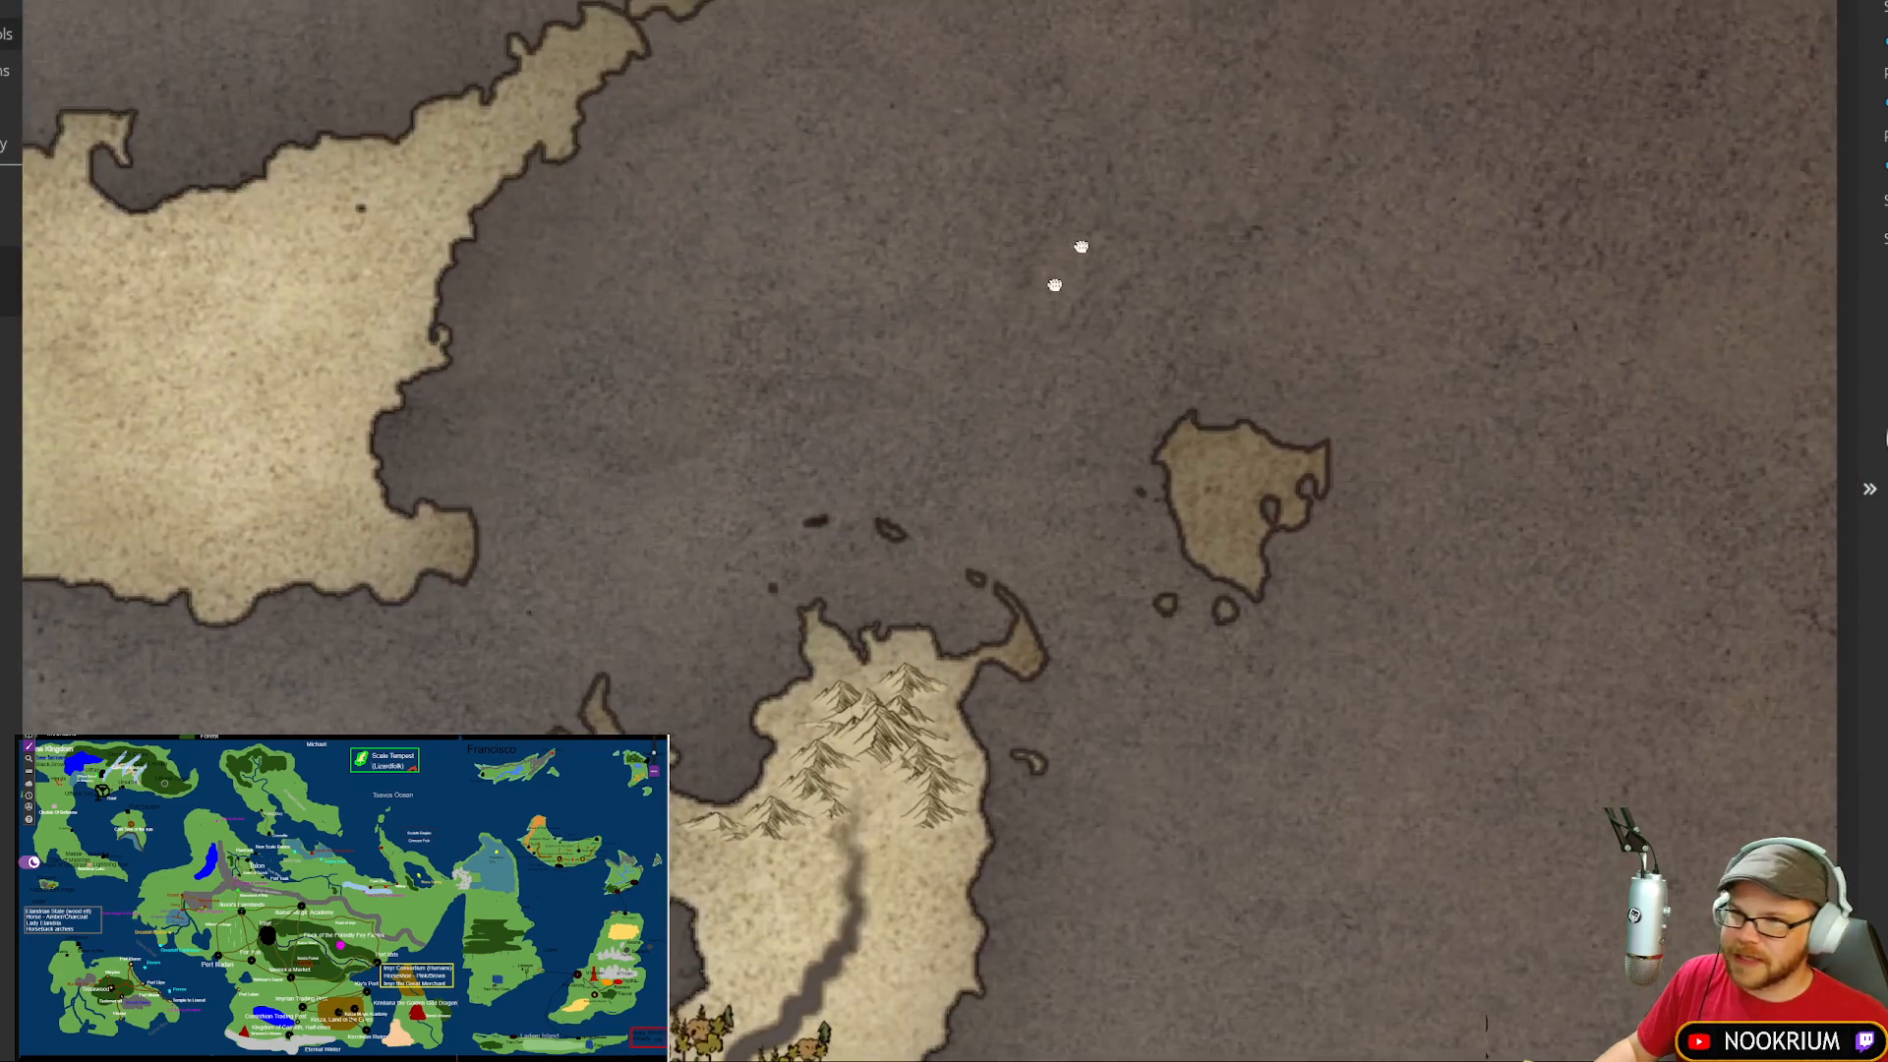
pyautogui.moveTo(1087, 231); pyautogui.dragTo(902, 687)
pyautogui.moveTo(1134, 207); pyautogui.dragTo(972, 654)
pyautogui.moveTo(1012, 167); pyautogui.dragTo(1017, 727)
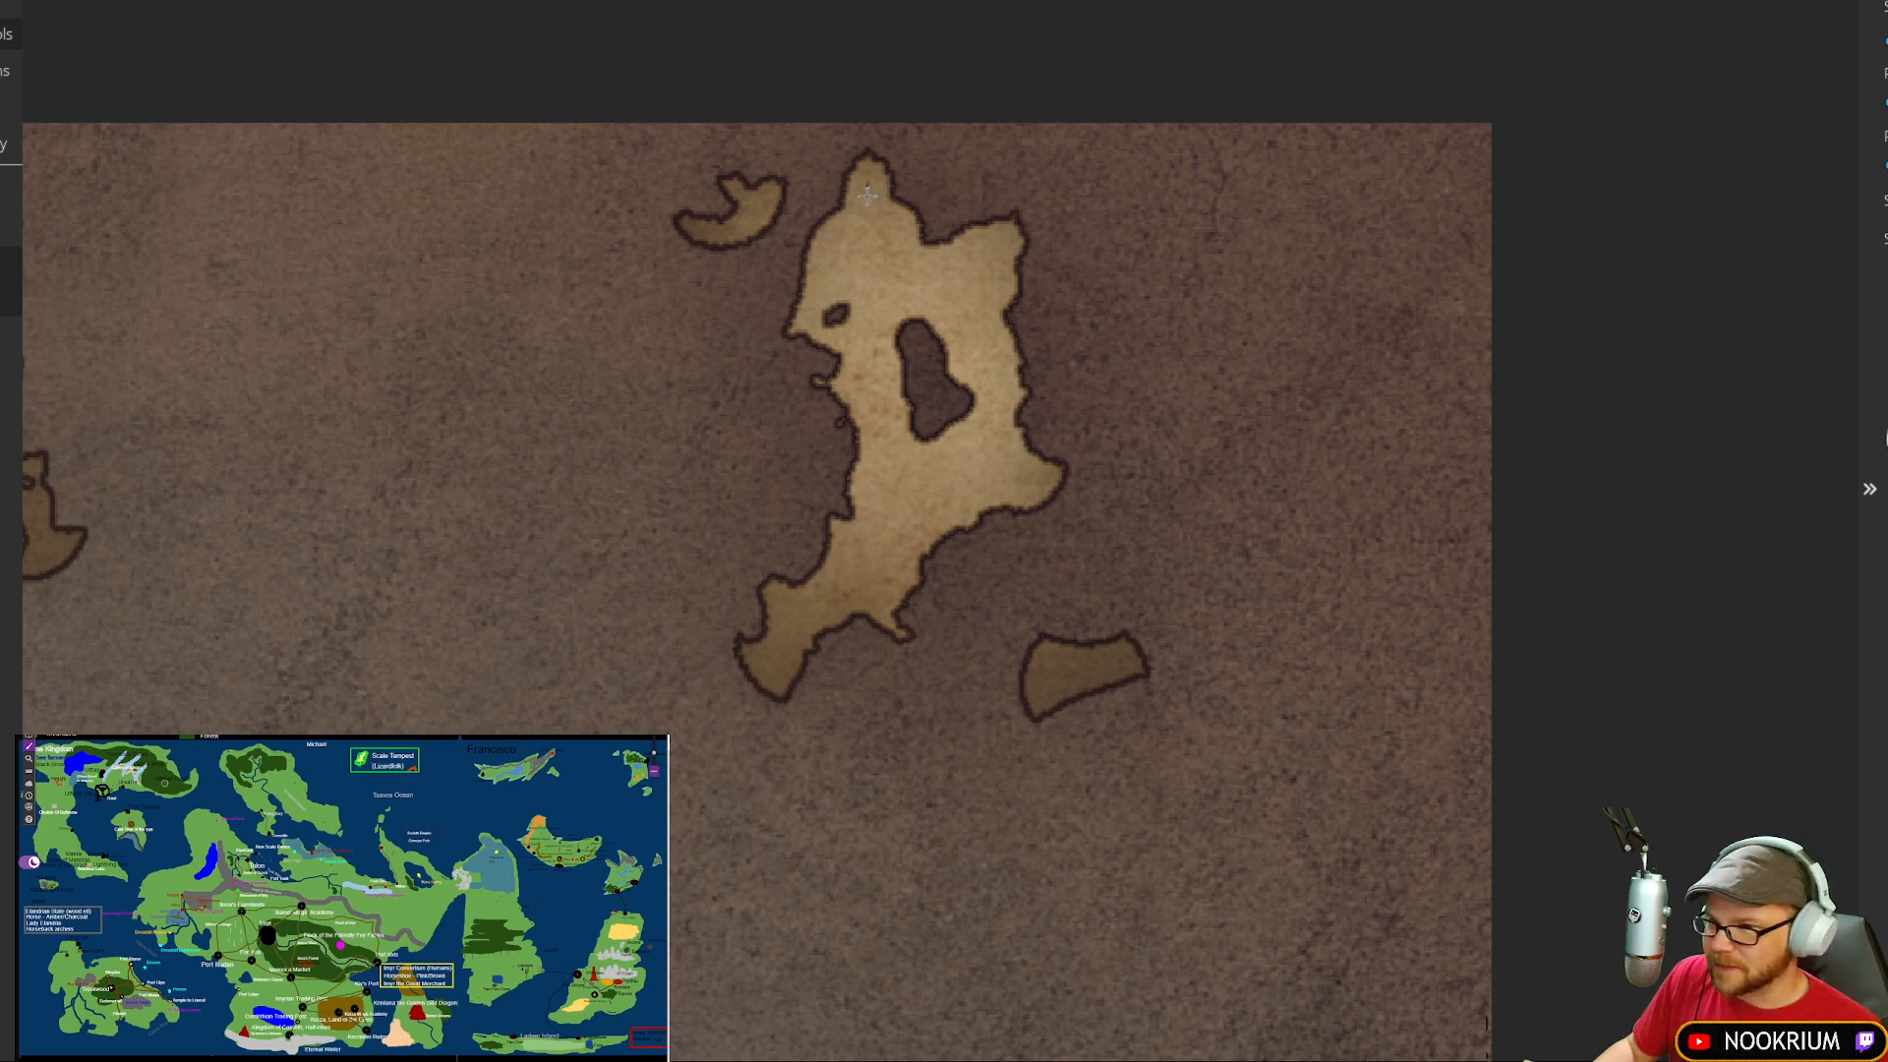
pyautogui.moveTo(868, 195)
pyautogui.mouseDown()
pyautogui.moveTo(877, 236)
pyautogui.moveTo(844, 277)
pyautogui.moveTo(894, 242)
pyautogui.moveTo(902, 284)
pyautogui.moveTo(980, 269)
pyautogui.mouseUp()
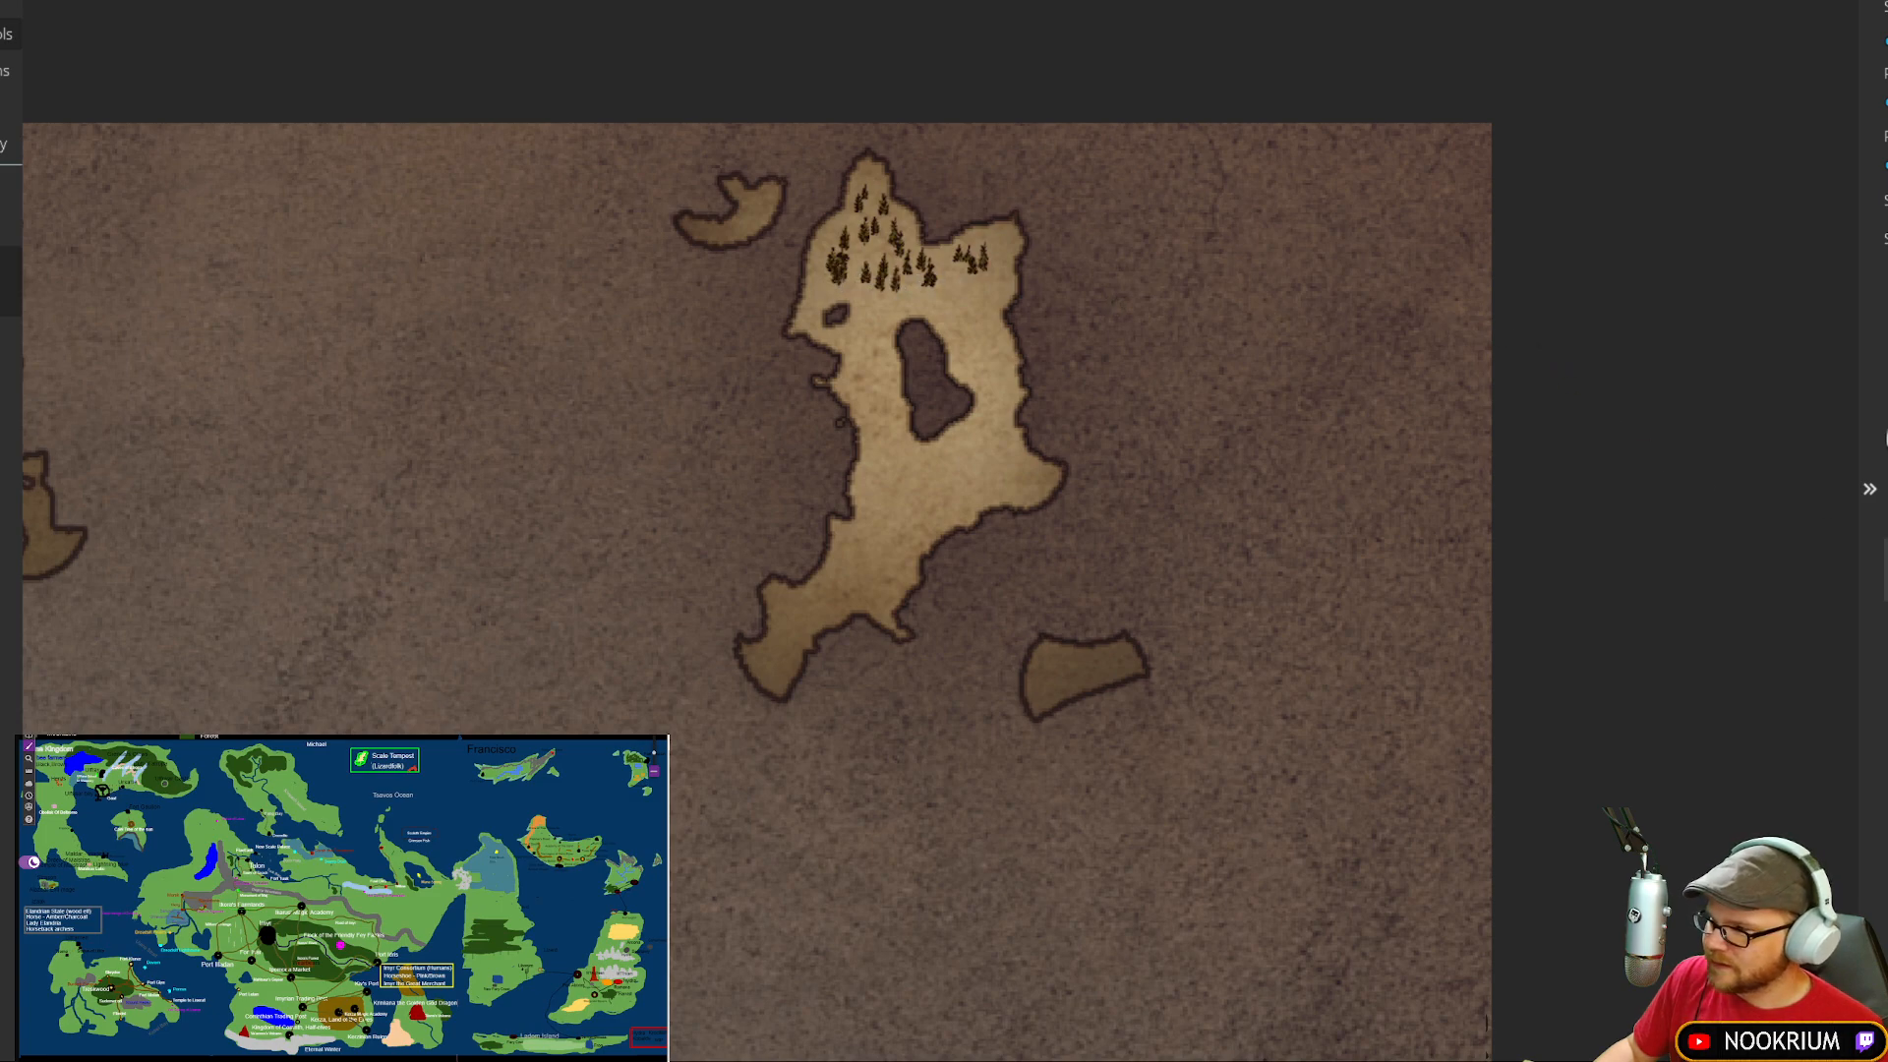
# Step: Fill the northern end of the far northeastern island with brown and olive trees mixed among the small dark pines
pyautogui.moveTo(998, 255)
pyautogui.mouseDown()
pyautogui.moveTo(919, 282)
pyautogui.moveTo(856, 254)
pyautogui.mouseUp()
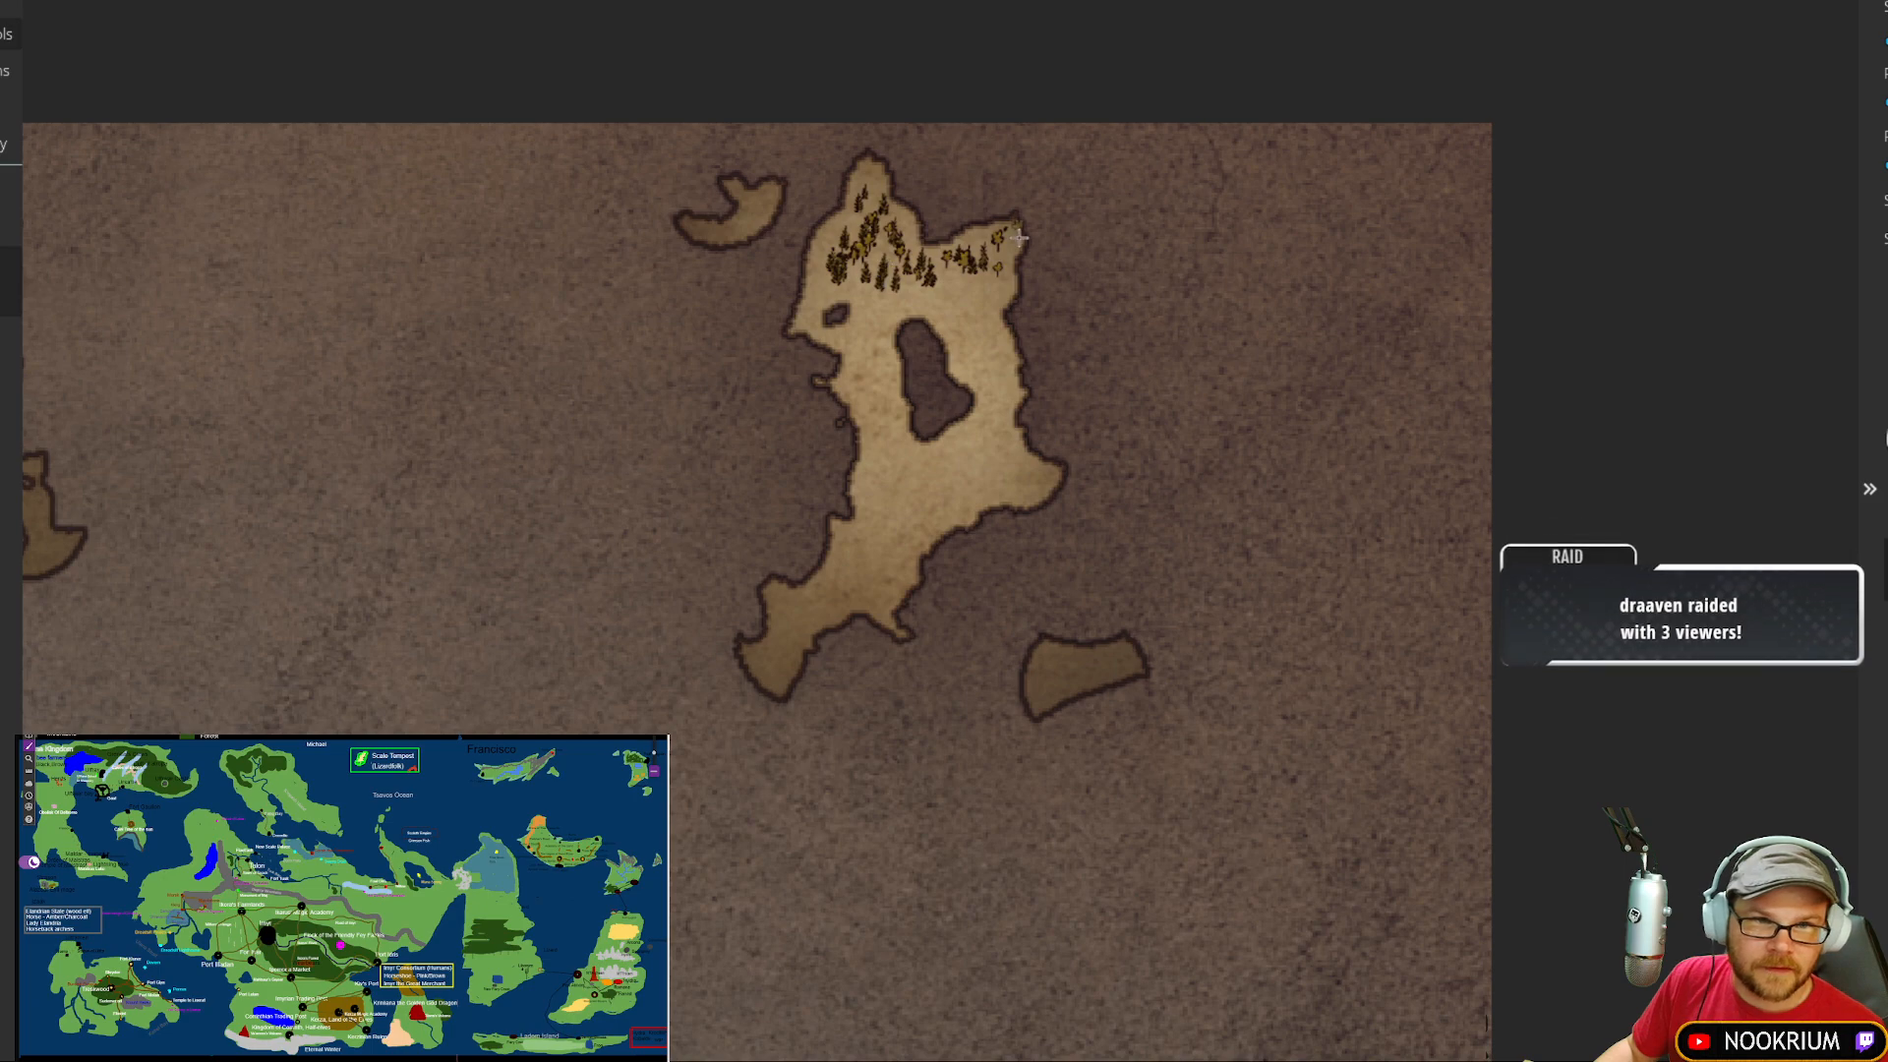
pyautogui.moveTo(870, 192); pyautogui.dragTo(843, 255)
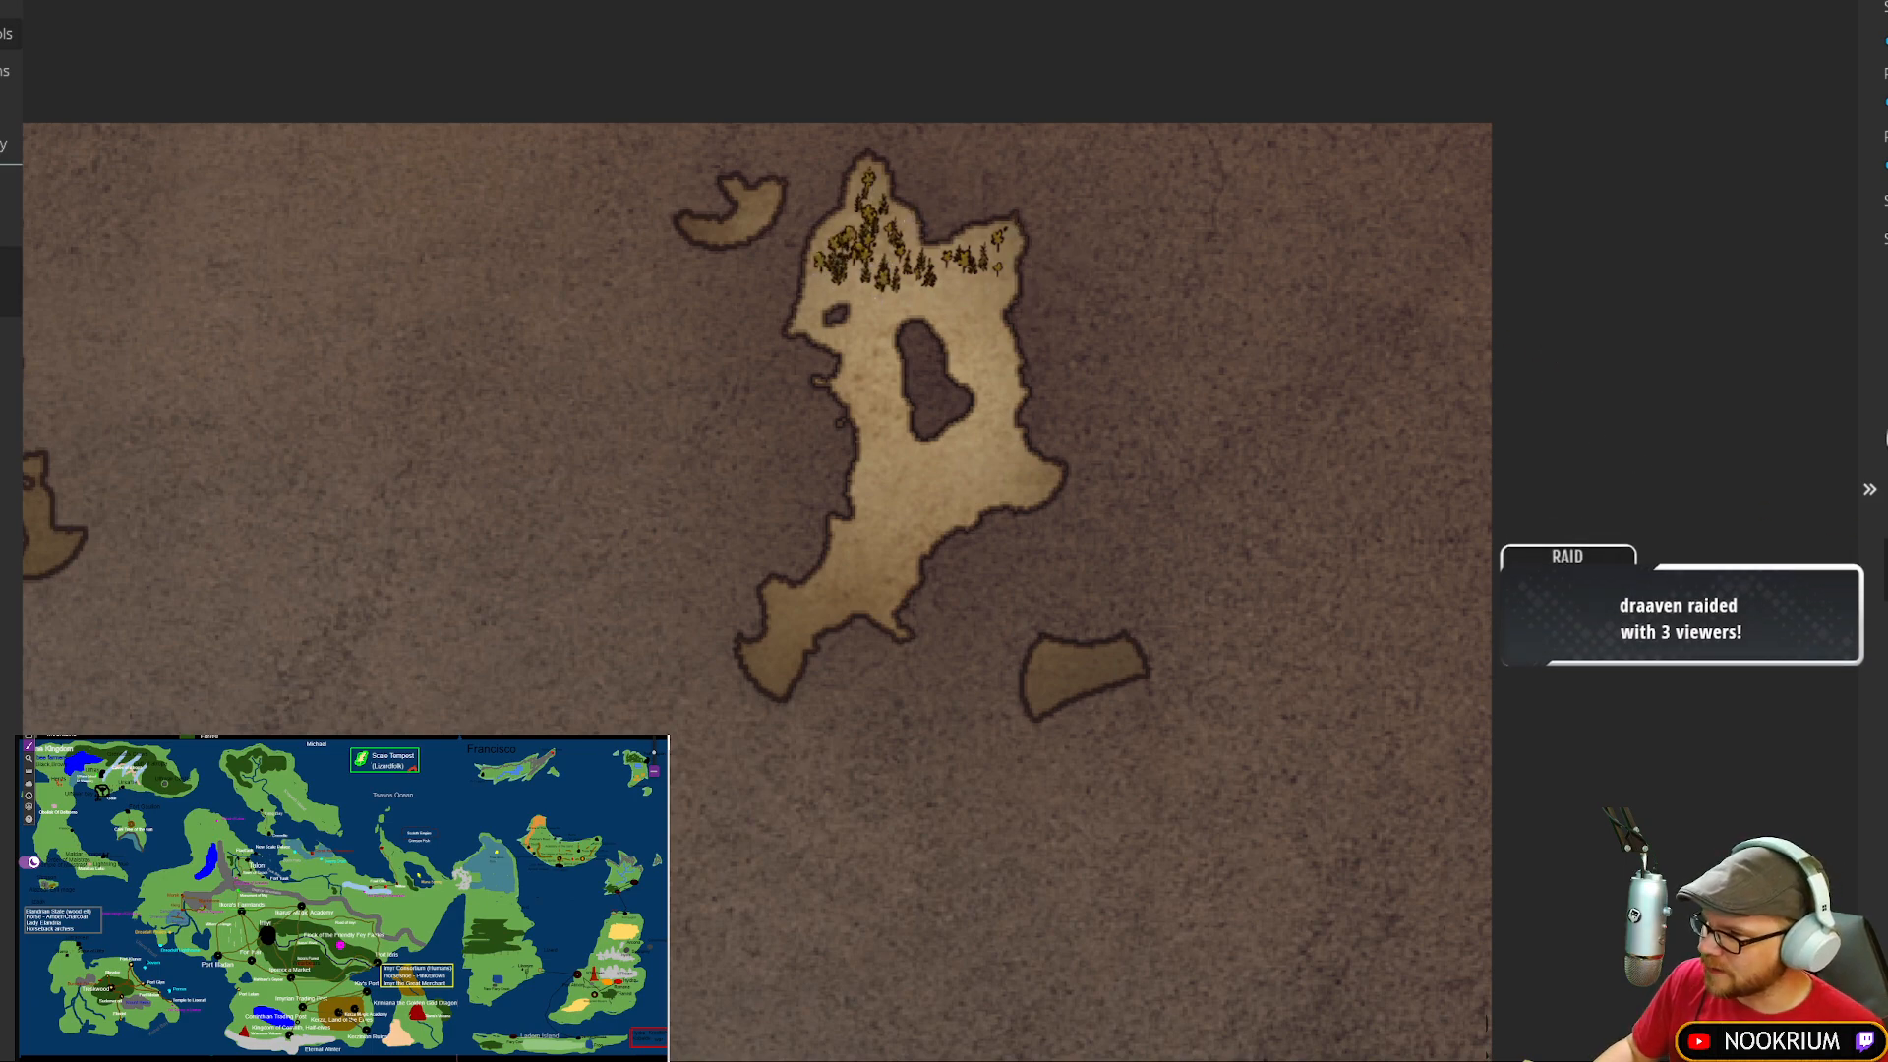
pyautogui.moveTo(883, 287); pyautogui.dragTo(853, 295)
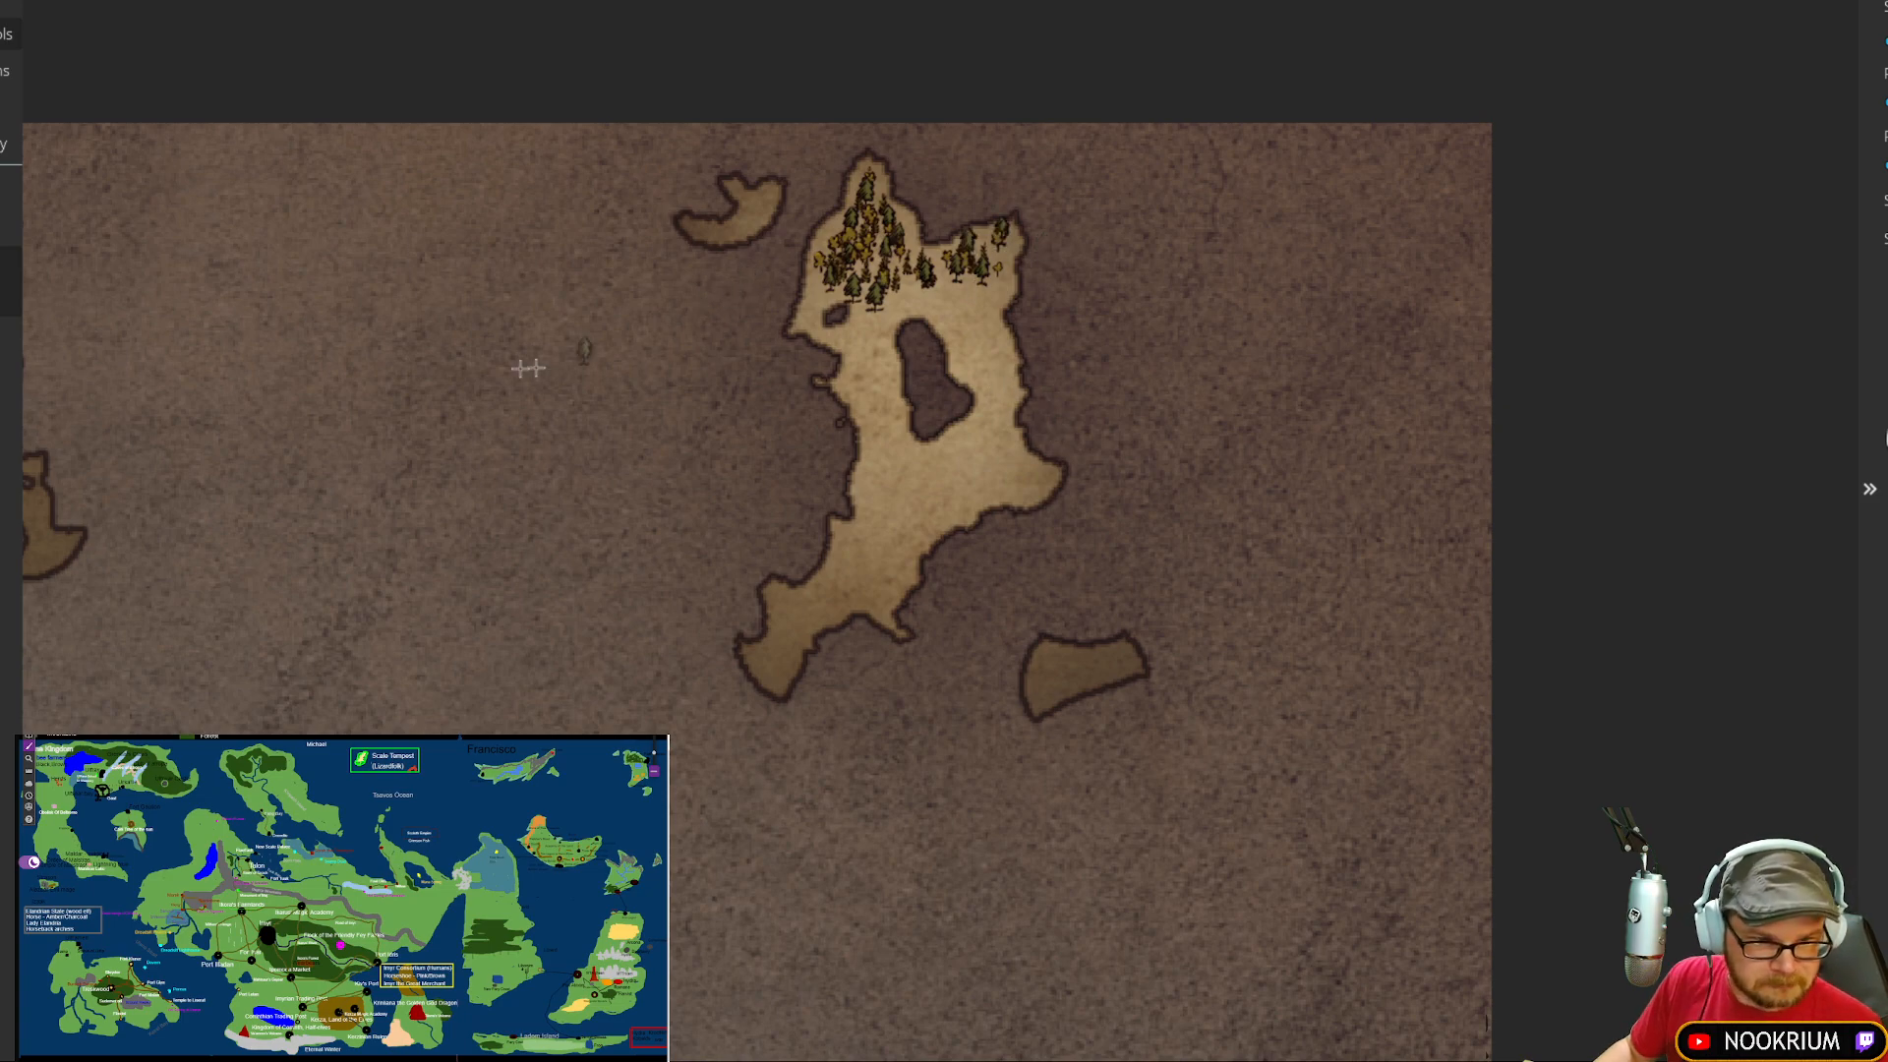
# Step: Survey the northern islands and the whole map against the reference image for areas that still lack forest
pyautogui.moveTo(541, 361); pyautogui.dragTo(1242, 425)
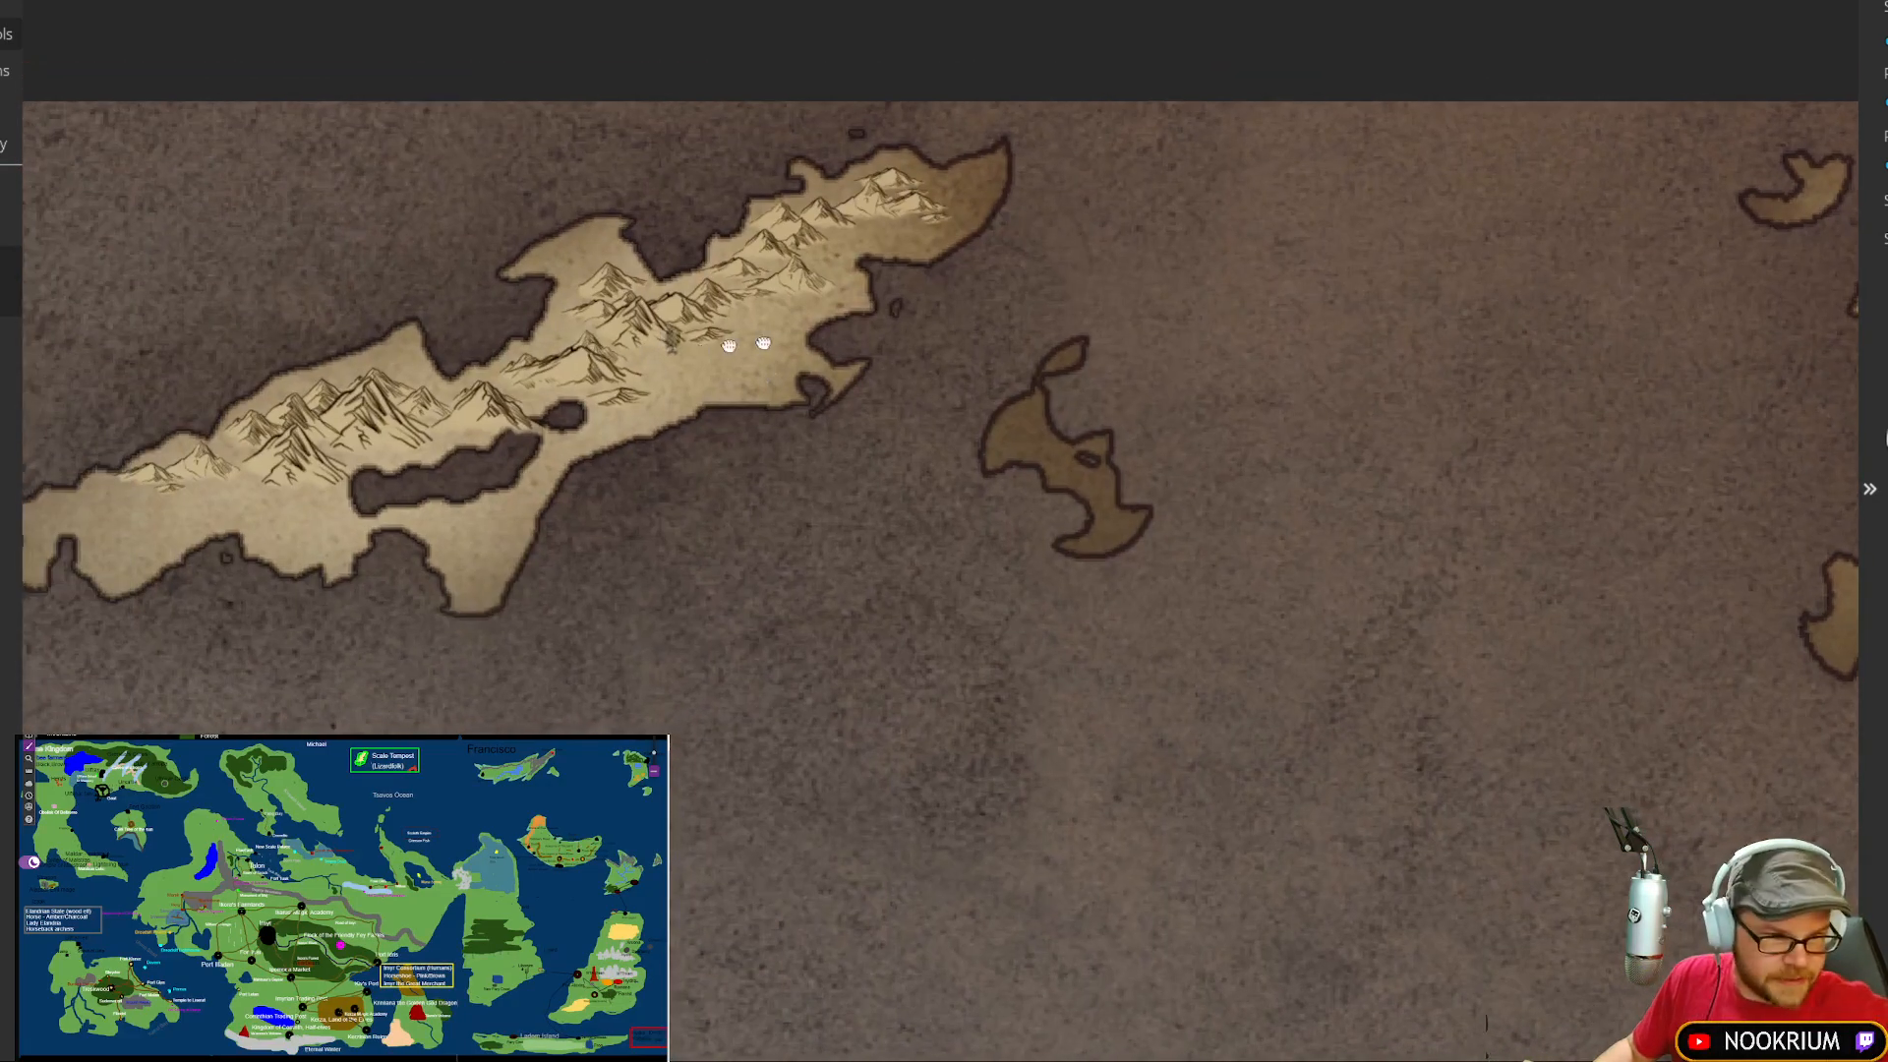
pyautogui.moveTo(640, 352); pyautogui.dragTo(1141, 314)
pyautogui.moveTo(581, 358); pyautogui.dragTo(1285, 329)
pyautogui.scroll(-5, 915, 349)
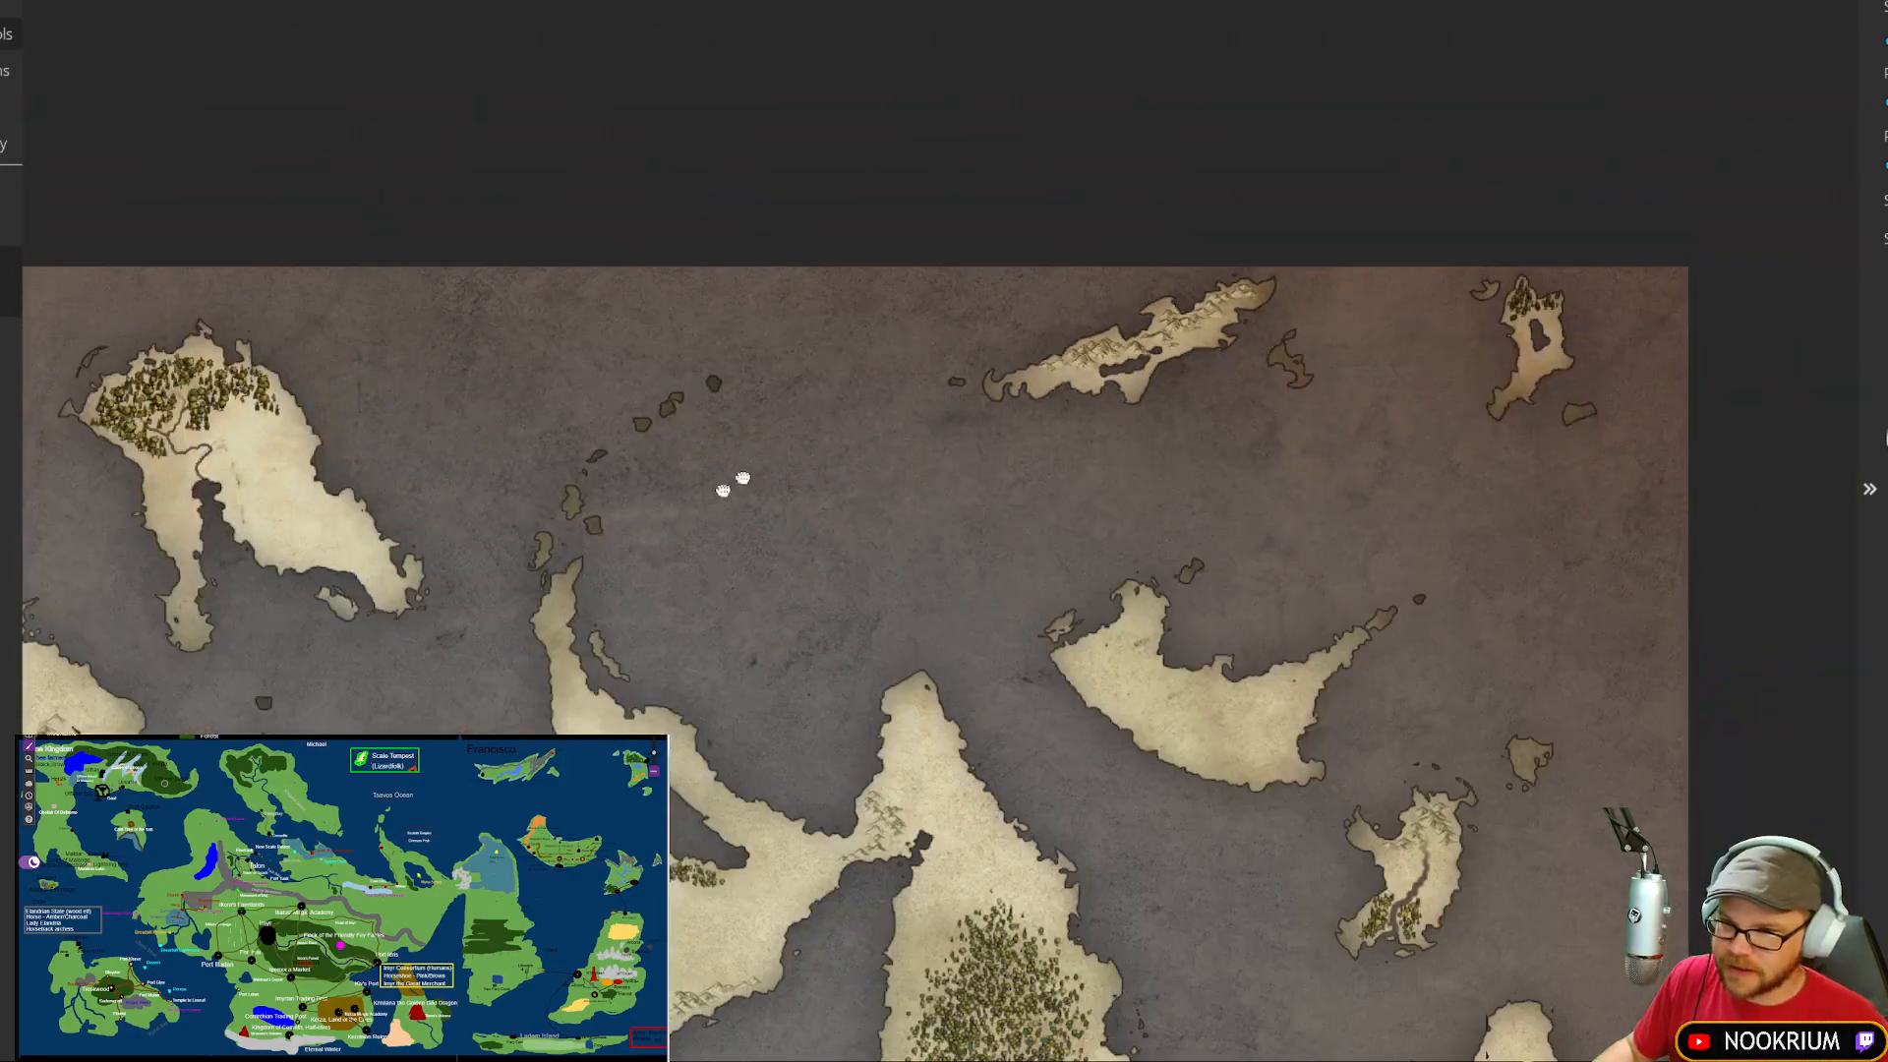
pyautogui.moveTo(743, 478); pyautogui.dragTo(1078, 285)
pyautogui.scroll(-2, 1076, 289)
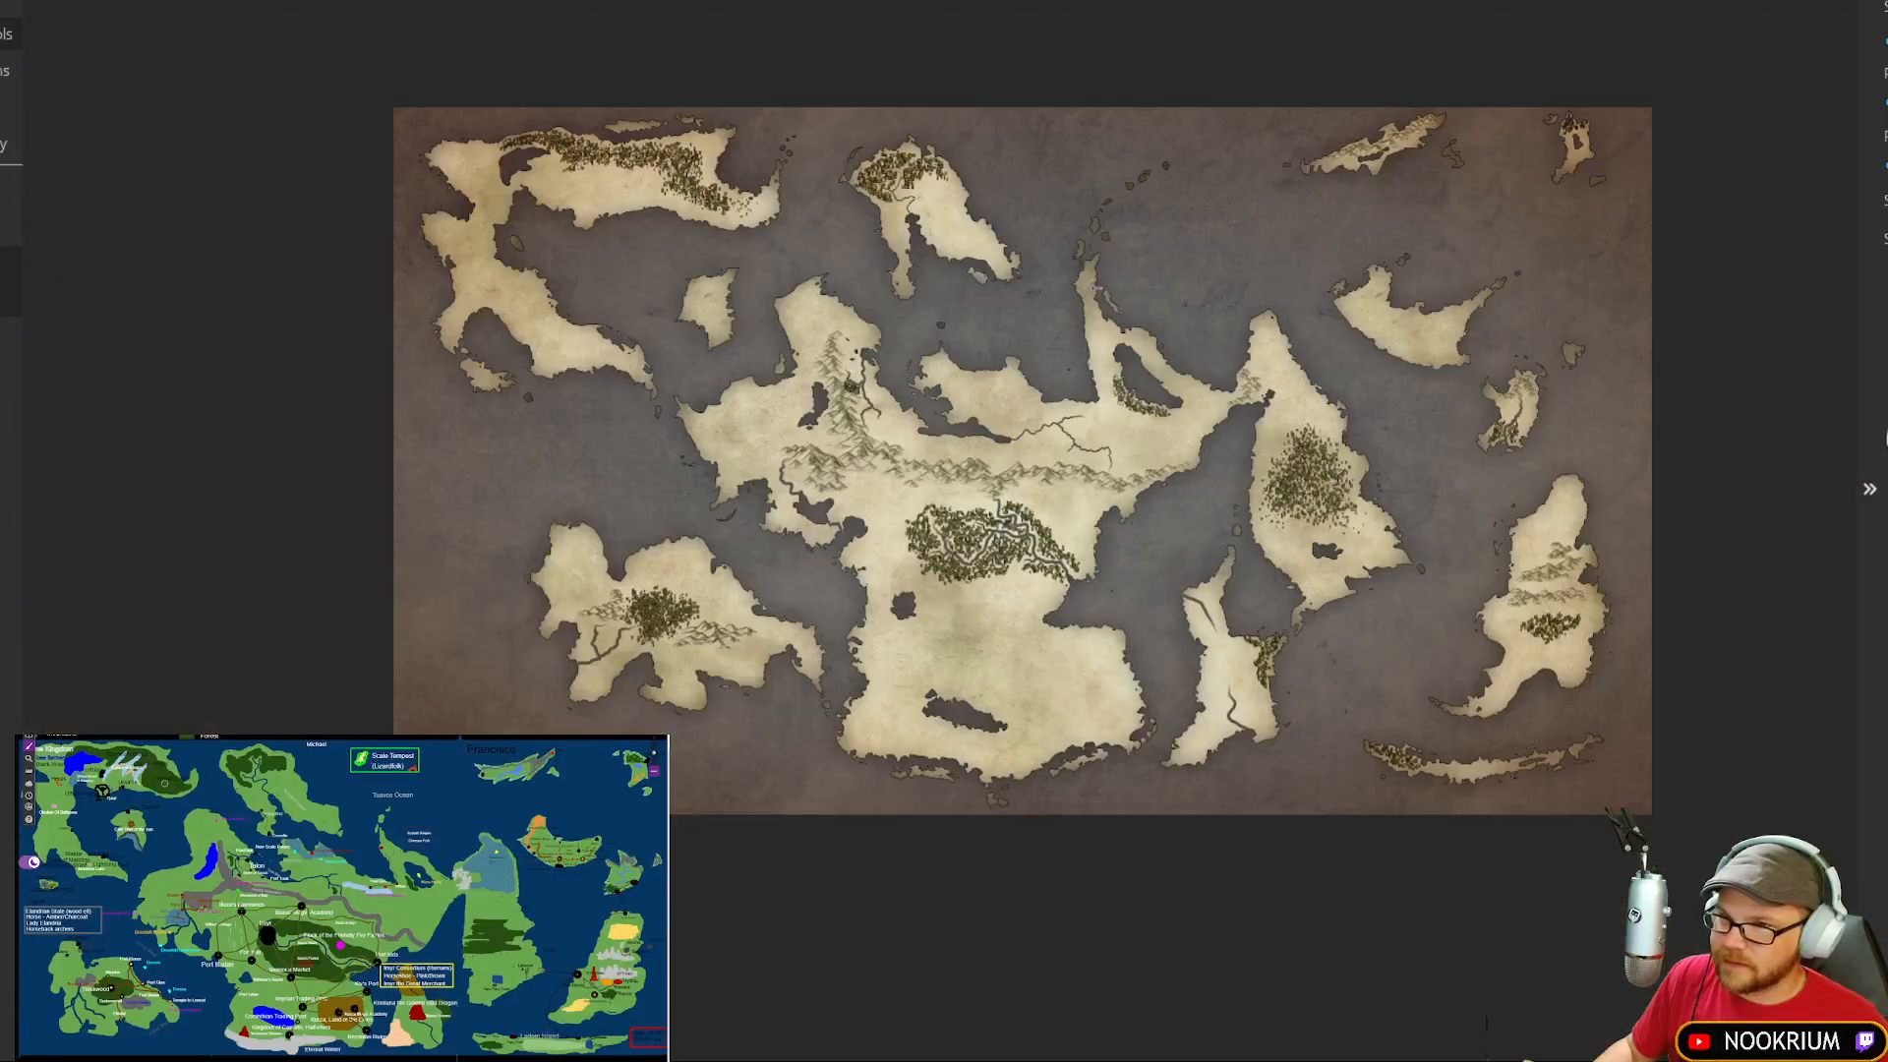
pyautogui.scroll(1, 1075, 377)
pyautogui.moveTo(1071, 404); pyautogui.dragTo(1023, 423)
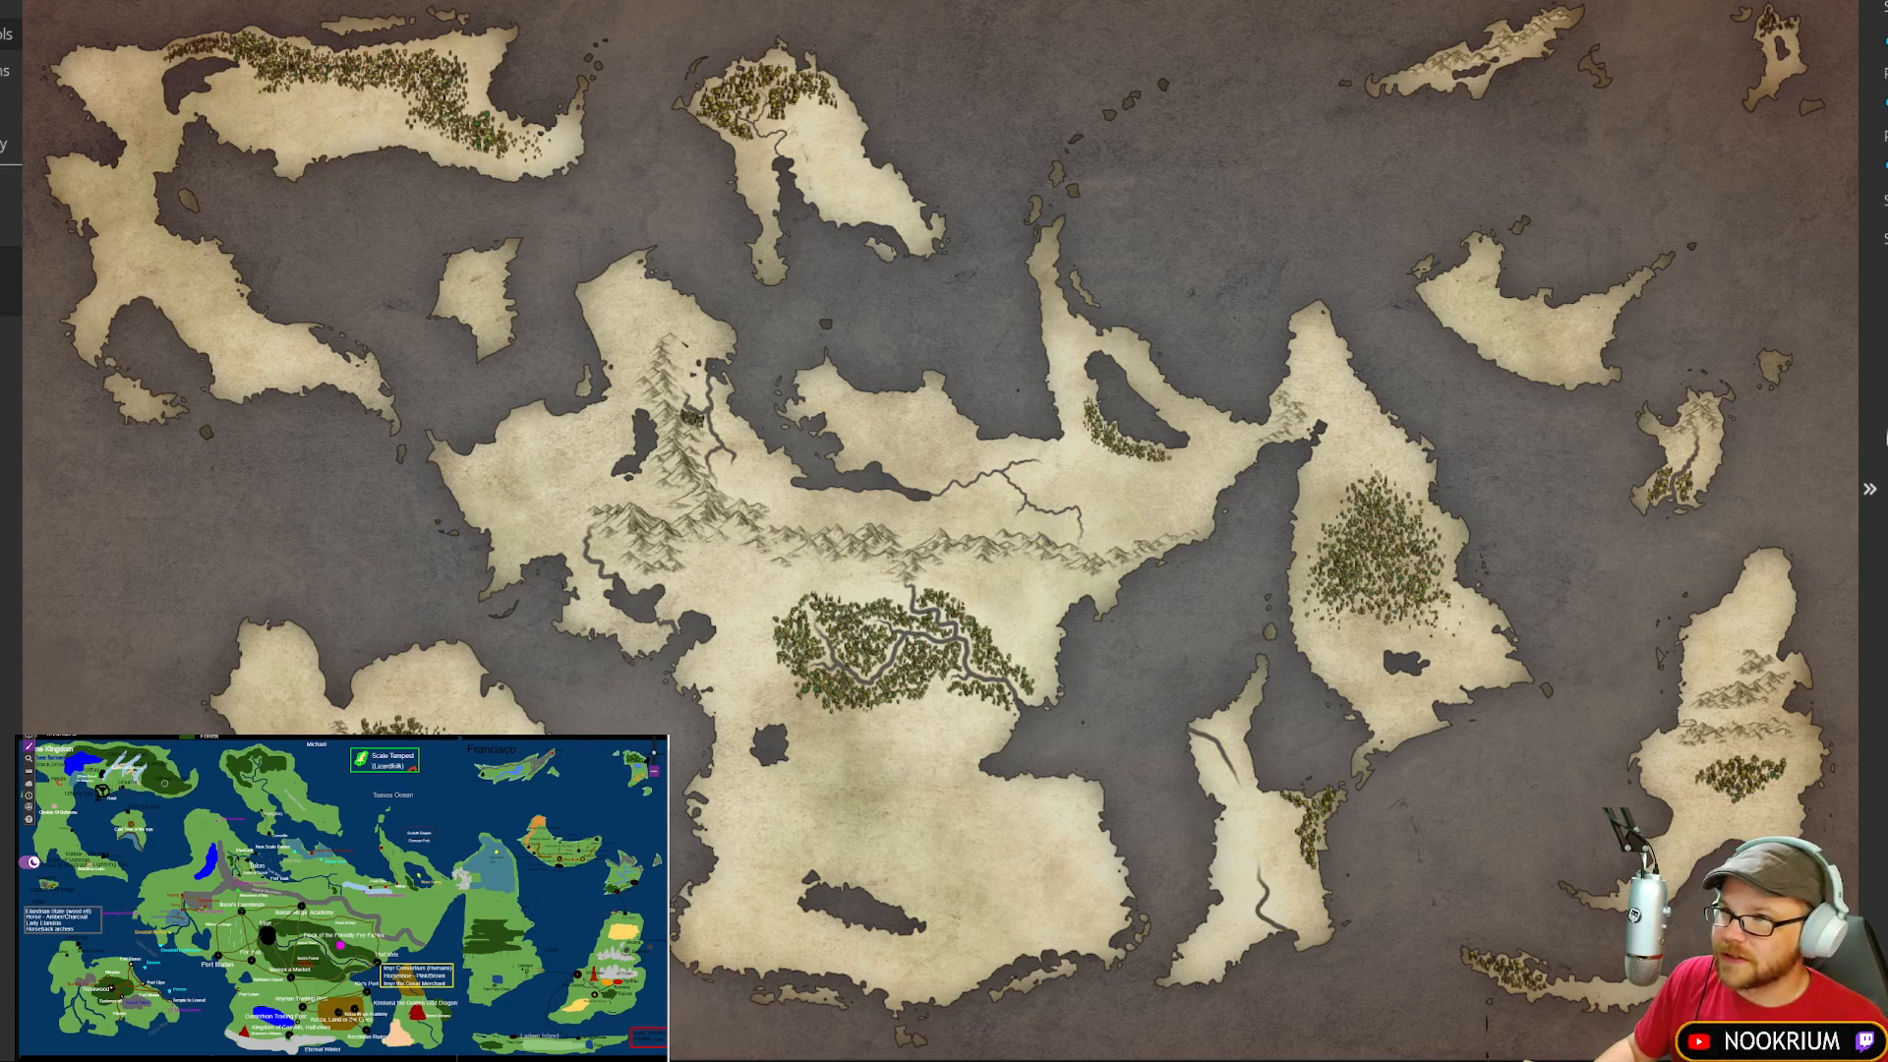
# Step: Plant a small mixed forest of dark green, olive and pine trees between the main continent's northeastern river and the mountain range
pyautogui.scroll(5, 1116, 472)
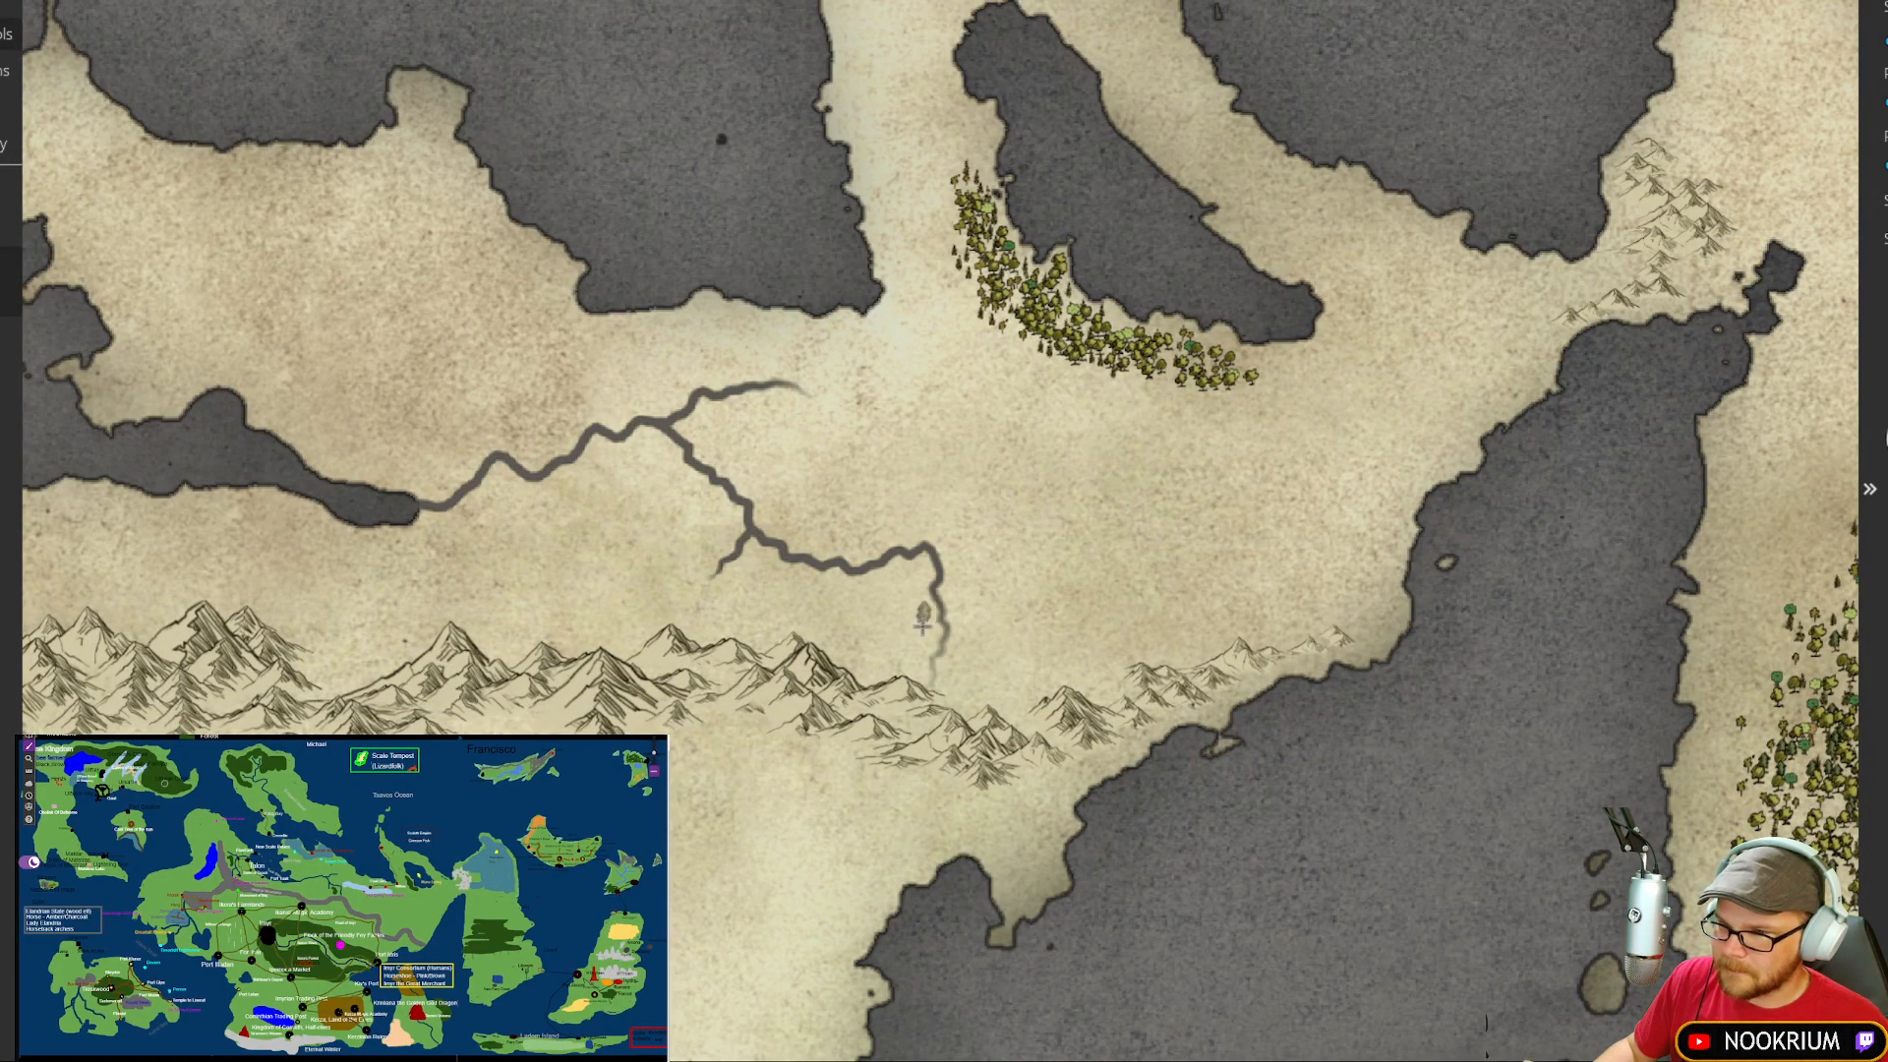
pyautogui.moveTo(890, 644)
pyautogui.mouseDown()
pyautogui.moveTo(796, 595)
pyautogui.moveTo(846, 649)
pyautogui.moveTo(764, 629)
pyautogui.moveTo(924, 605)
pyautogui.mouseUp()
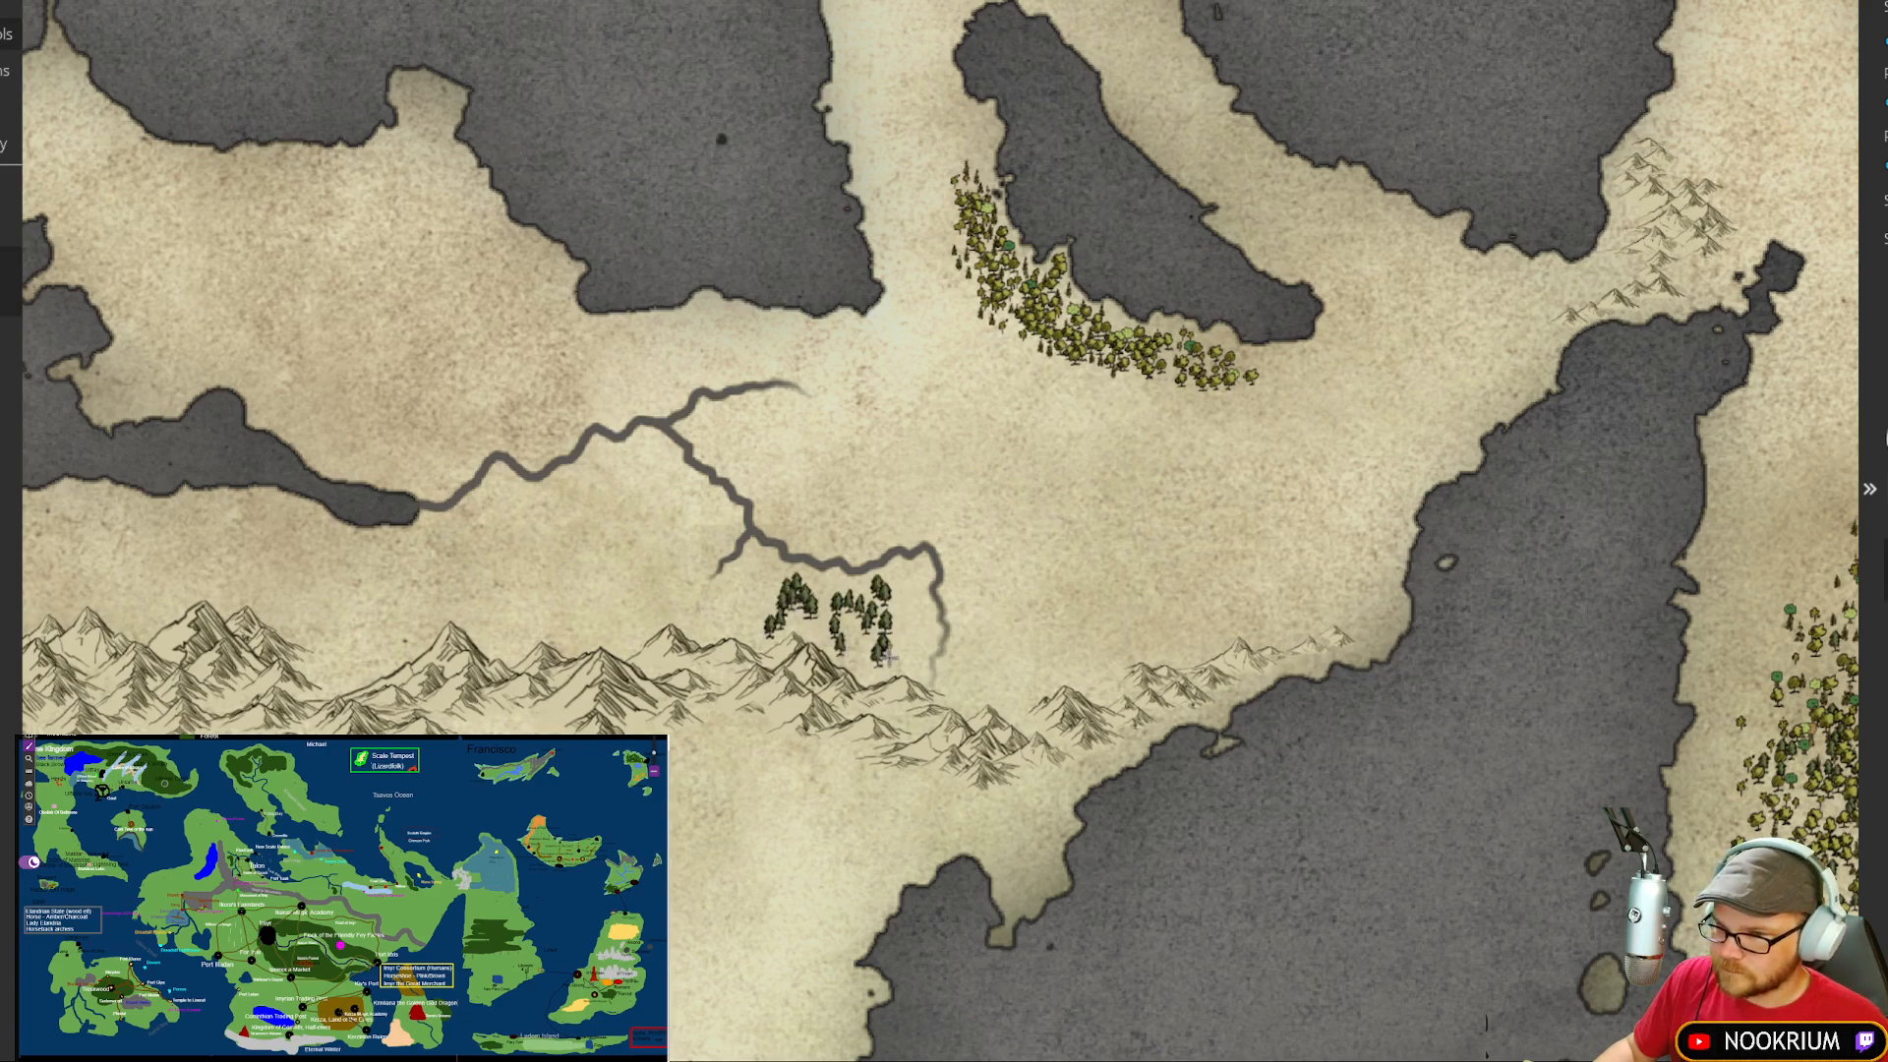
pyautogui.moveTo(876, 660)
pyautogui.mouseDown()
pyautogui.moveTo(816, 617)
pyautogui.moveTo(871, 638)
pyautogui.moveTo(773, 629)
pyautogui.moveTo(776, 607)
pyautogui.moveTo(844, 604)
pyautogui.mouseUp()
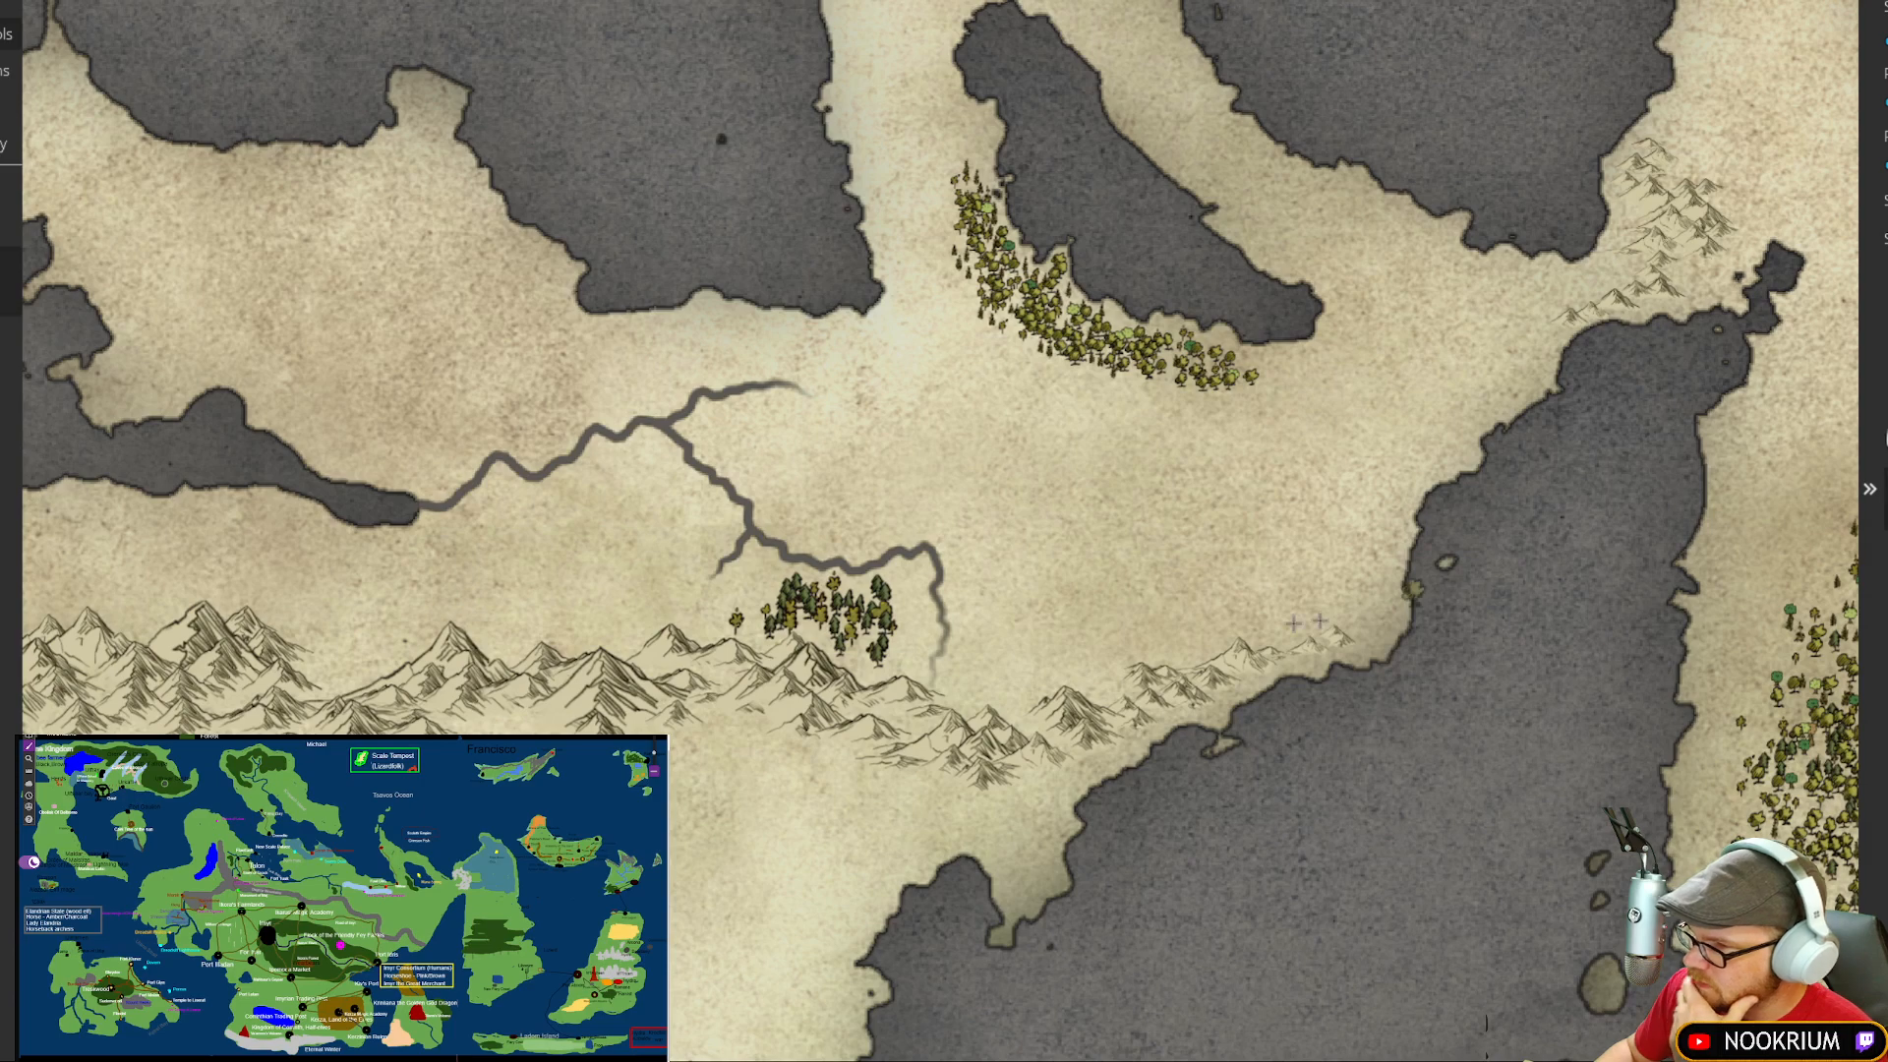
pyautogui.click(876, 636)
pyautogui.click(759, 605)
pyautogui.moveTo(751, 619)
pyautogui.mouseDown()
pyautogui.moveTo(823, 614)
pyautogui.moveTo(900, 674)
pyautogui.mouseUp()
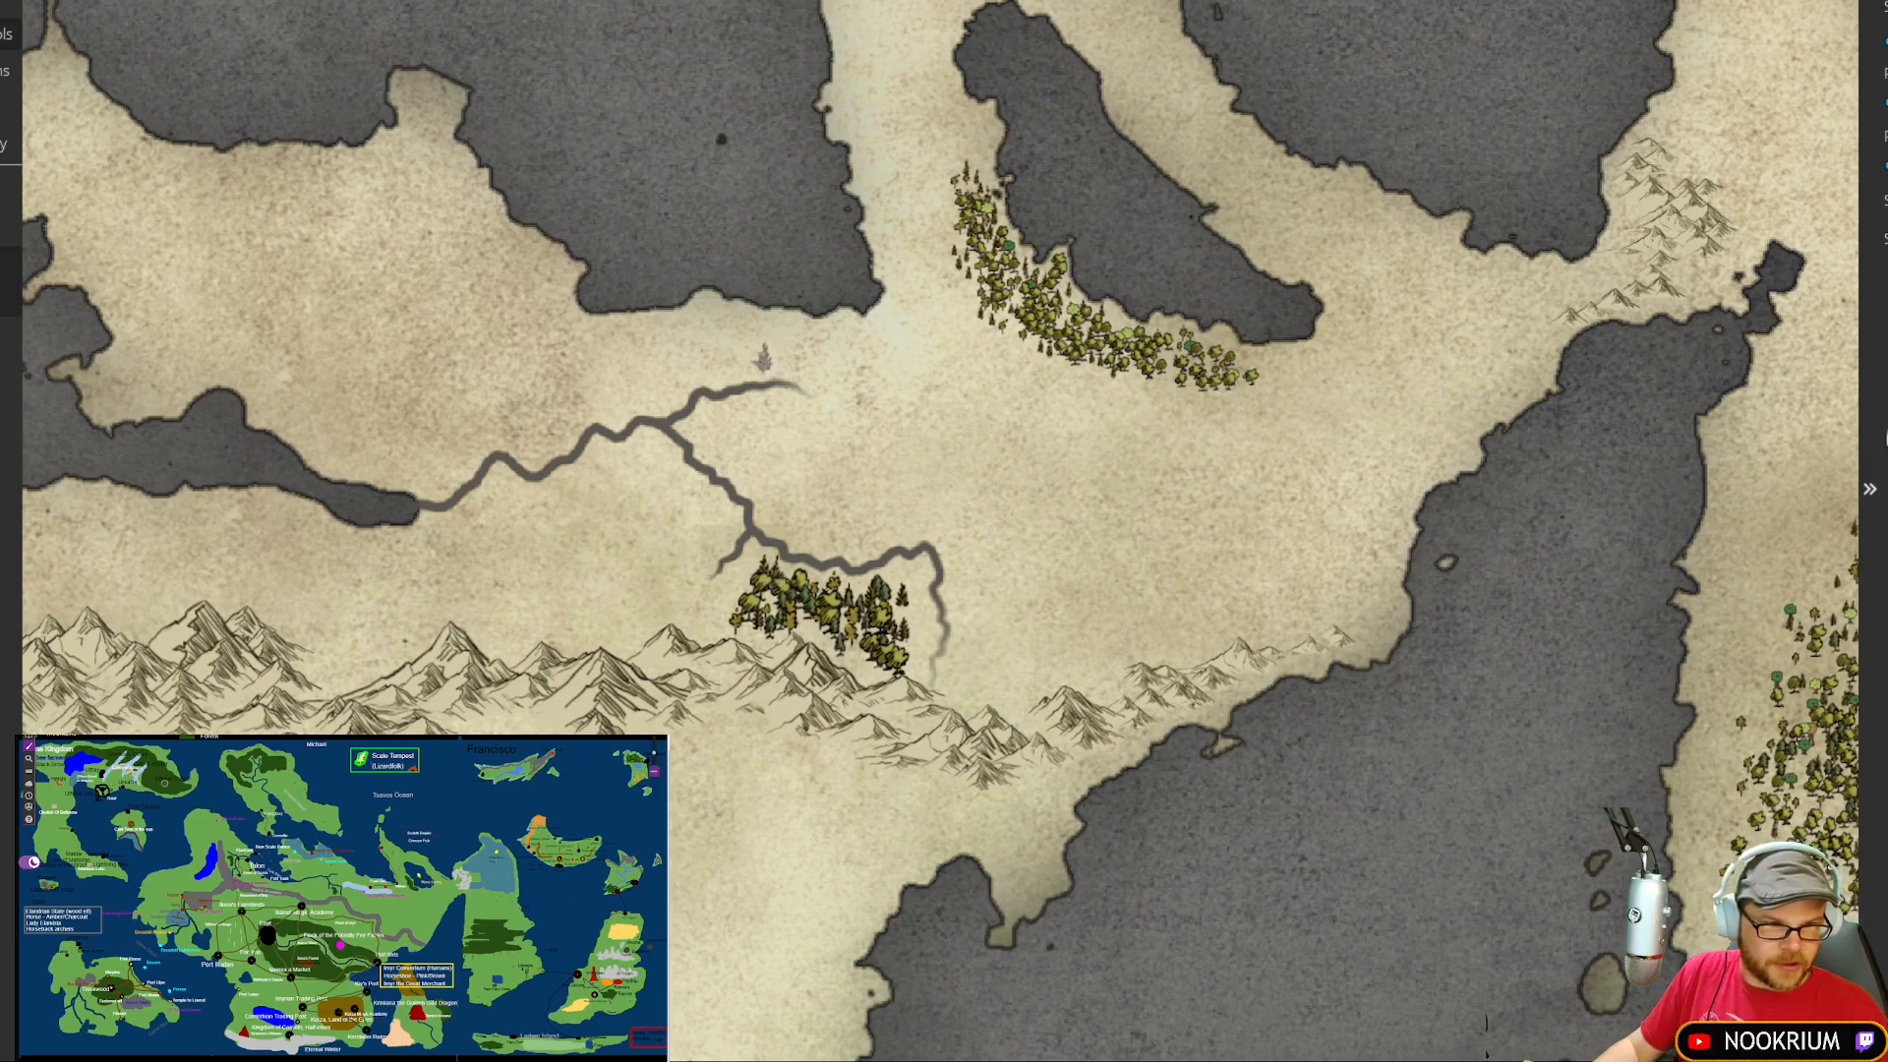
pyautogui.scroll(-3, 651, 282)
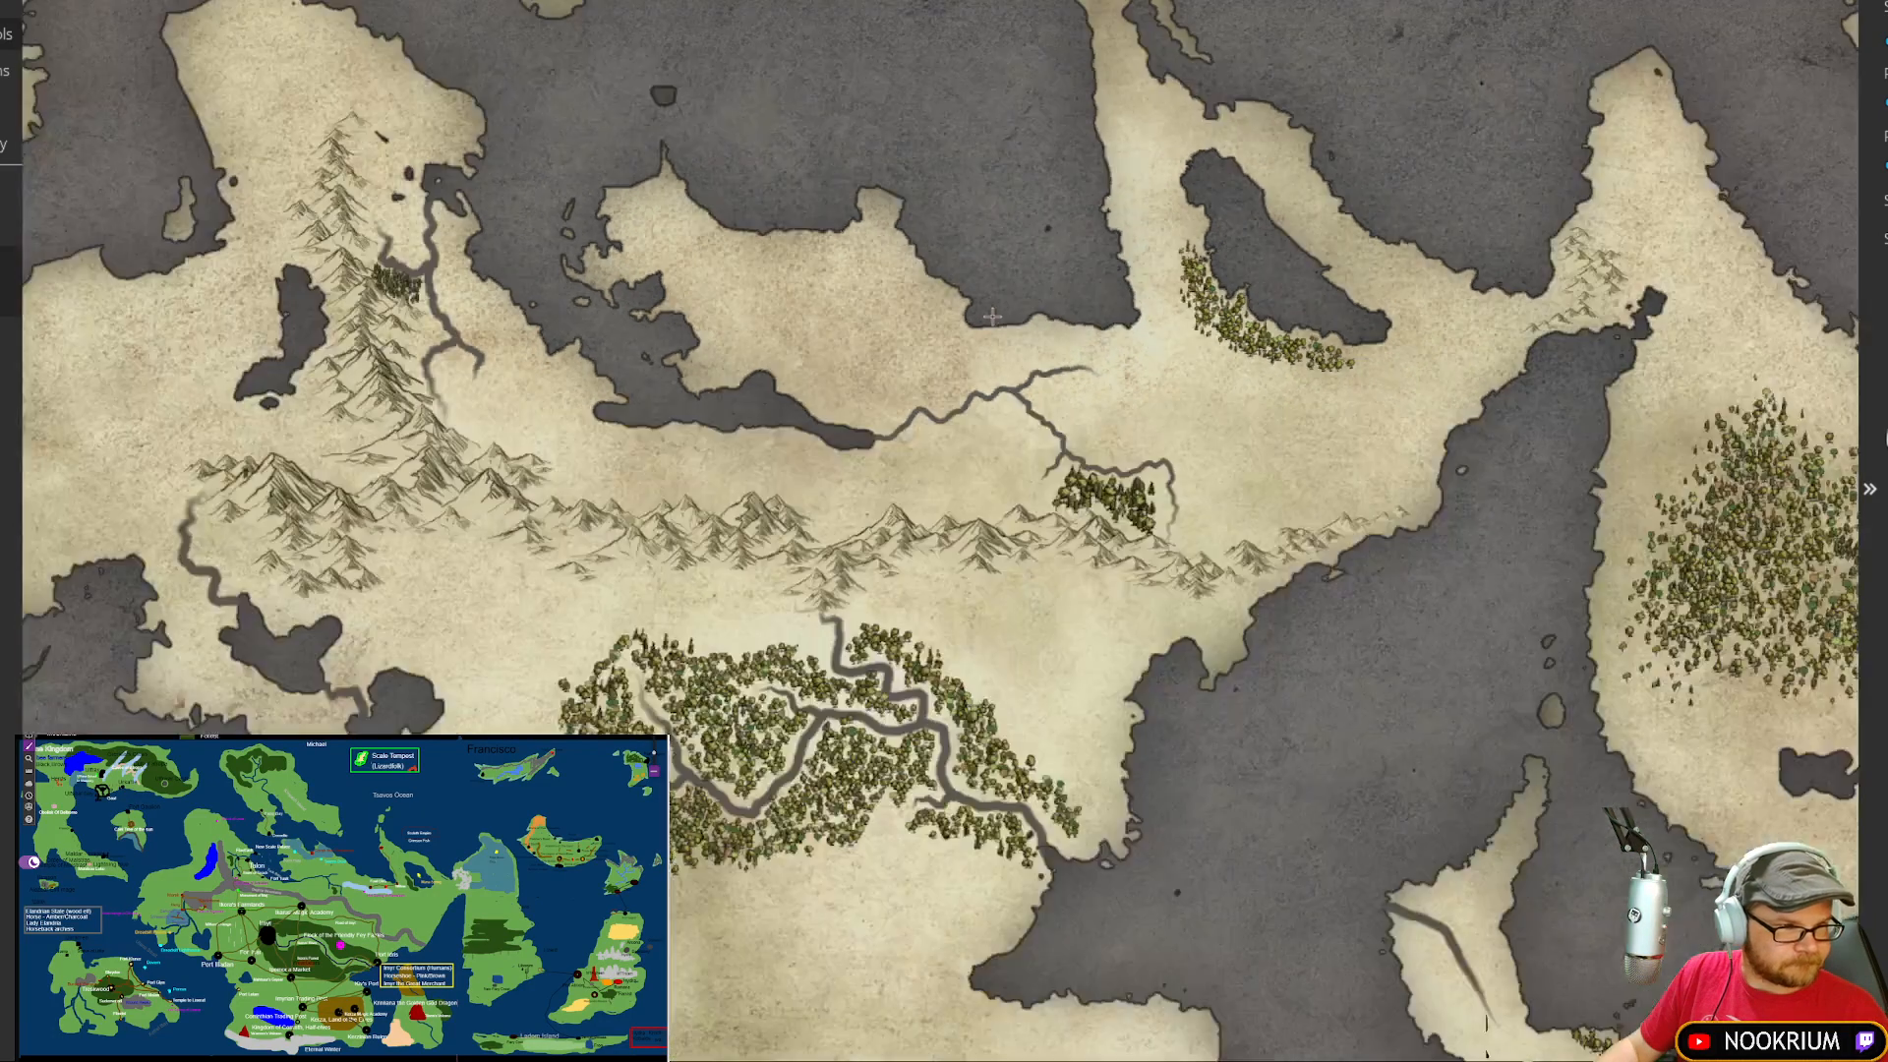
pyautogui.scroll(-6, 991, 316)
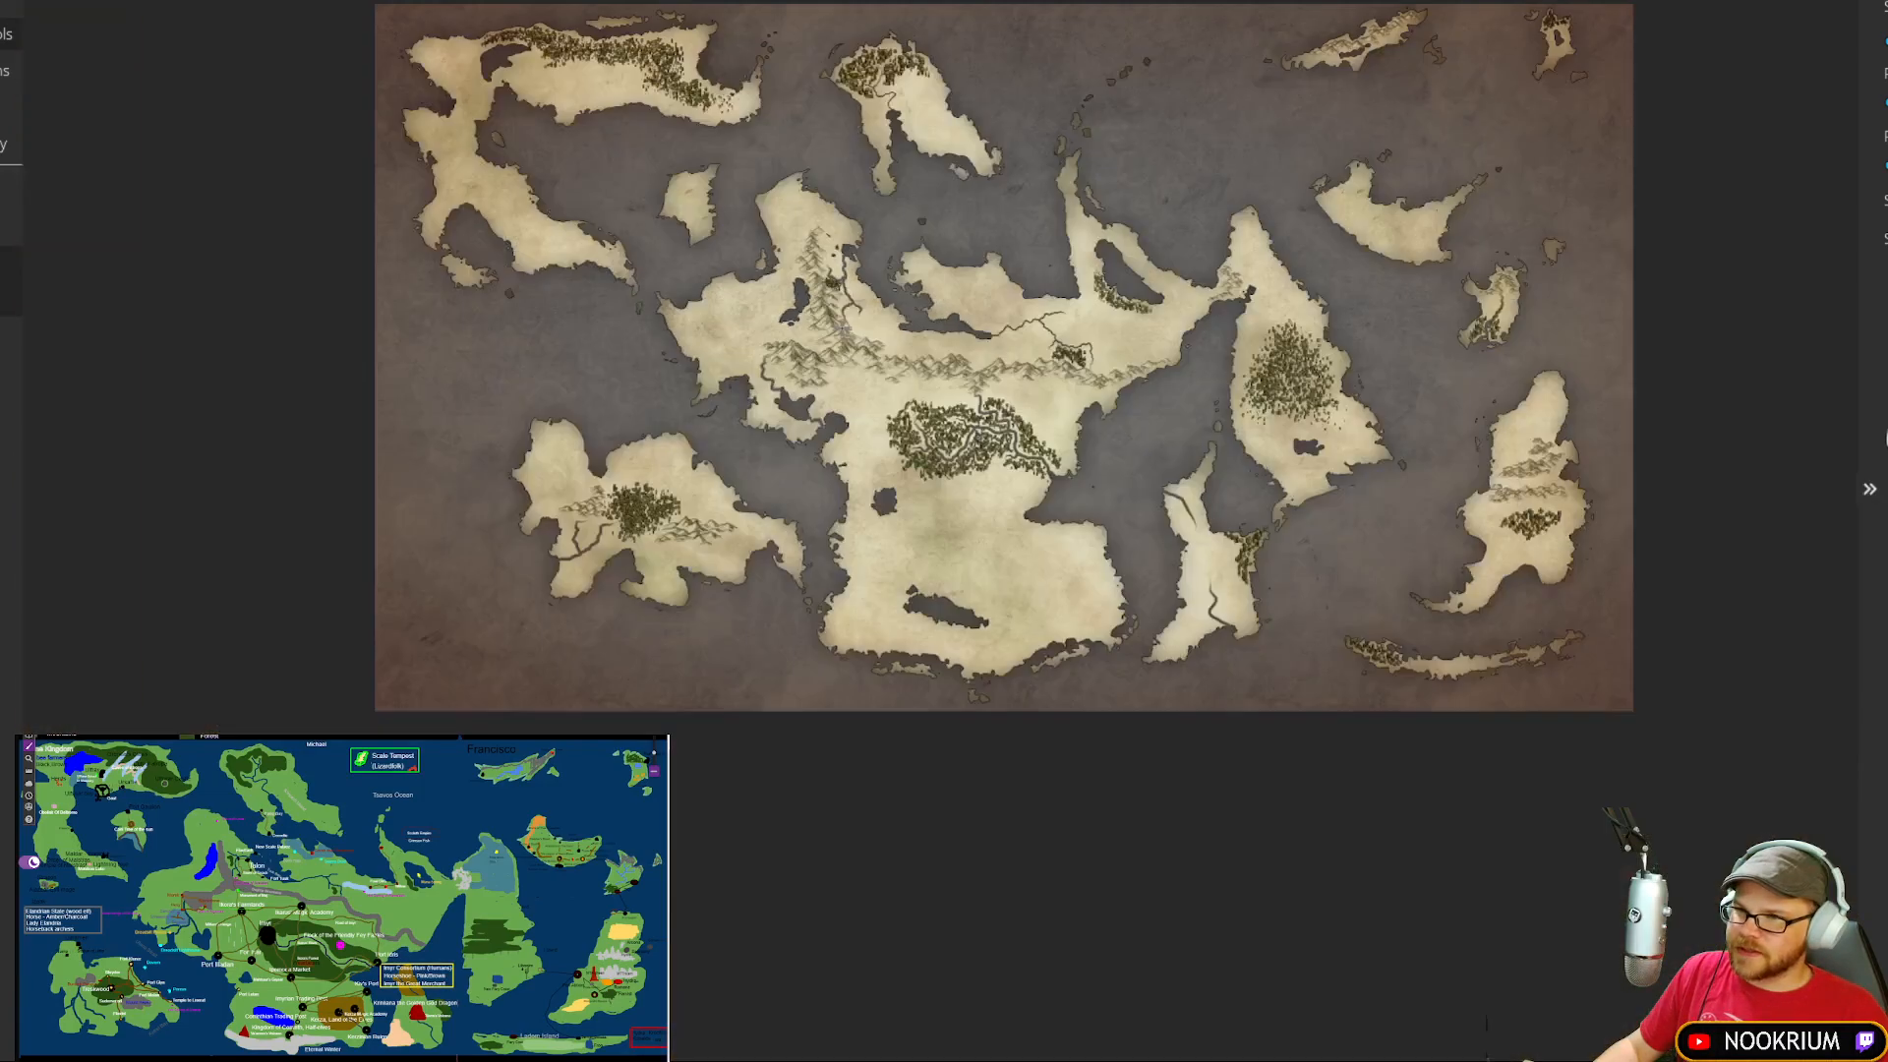
pyautogui.scroll(3, 888, 343)
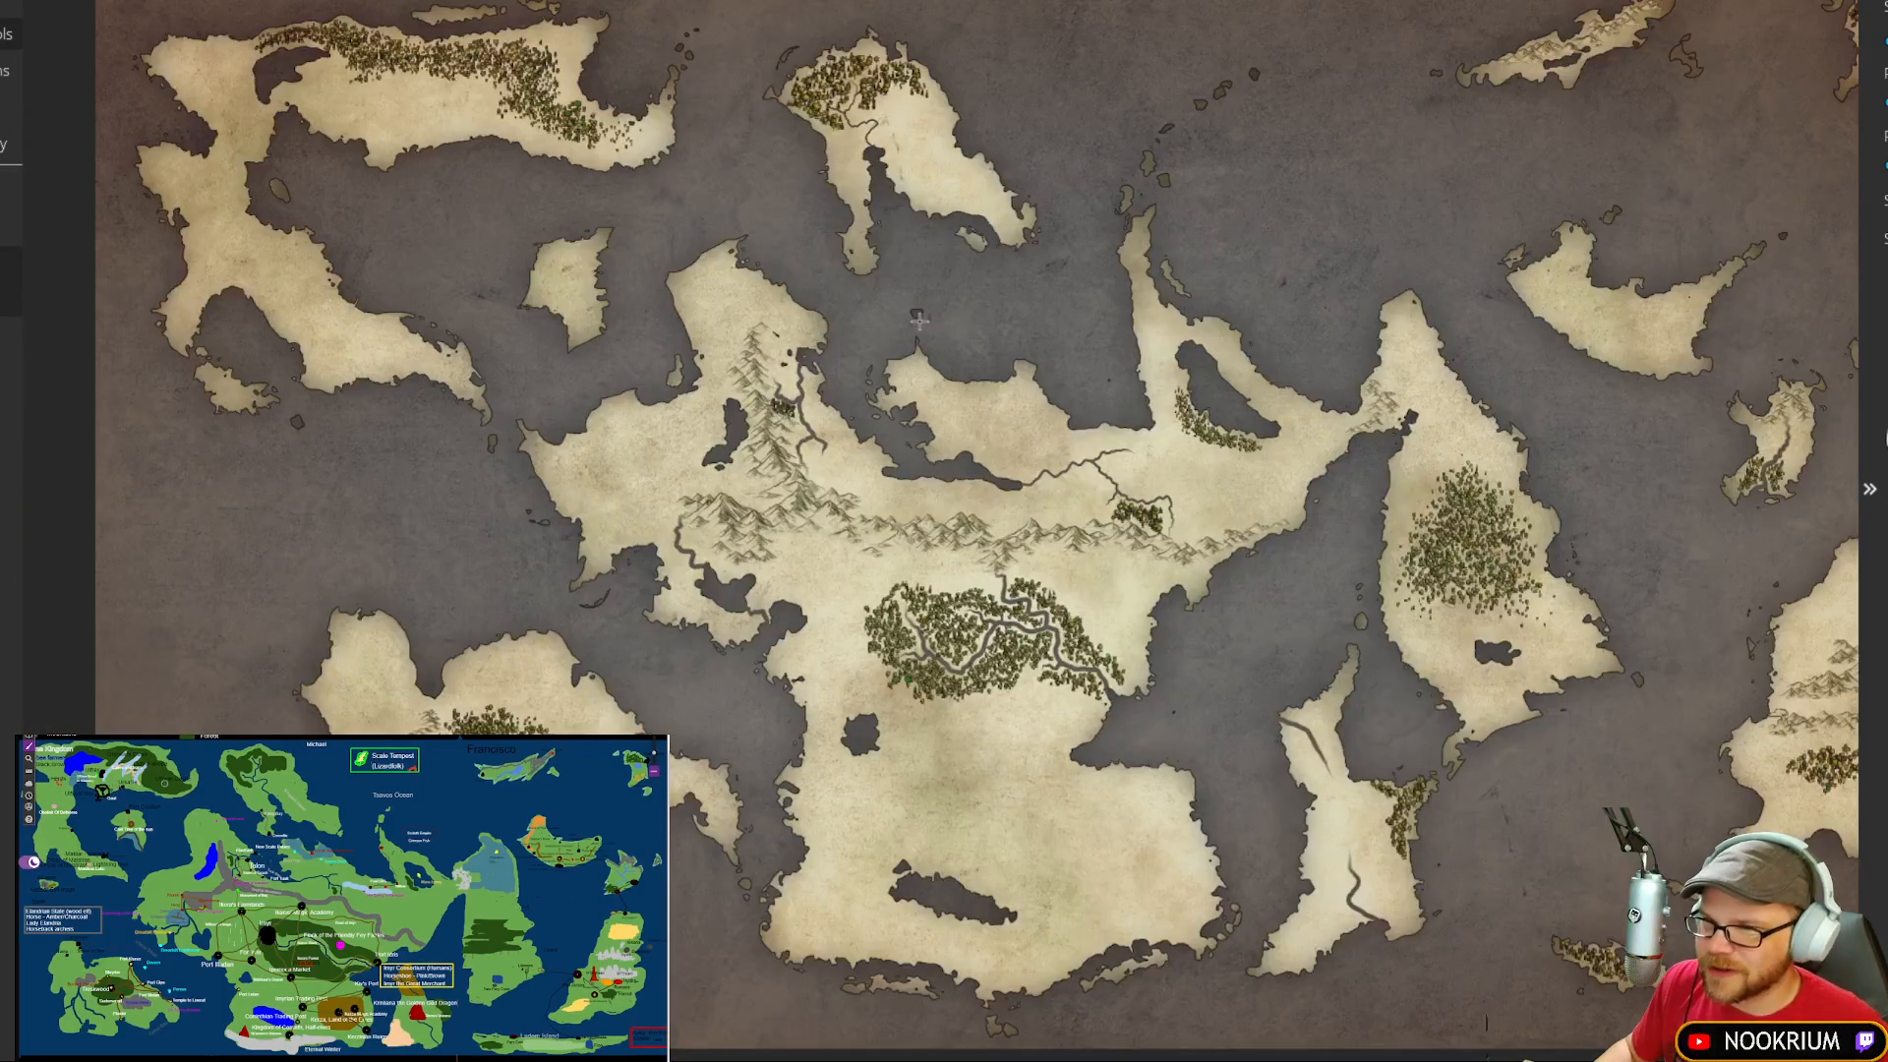
pyautogui.moveTo(918, 319); pyautogui.dragTo(866, 342)
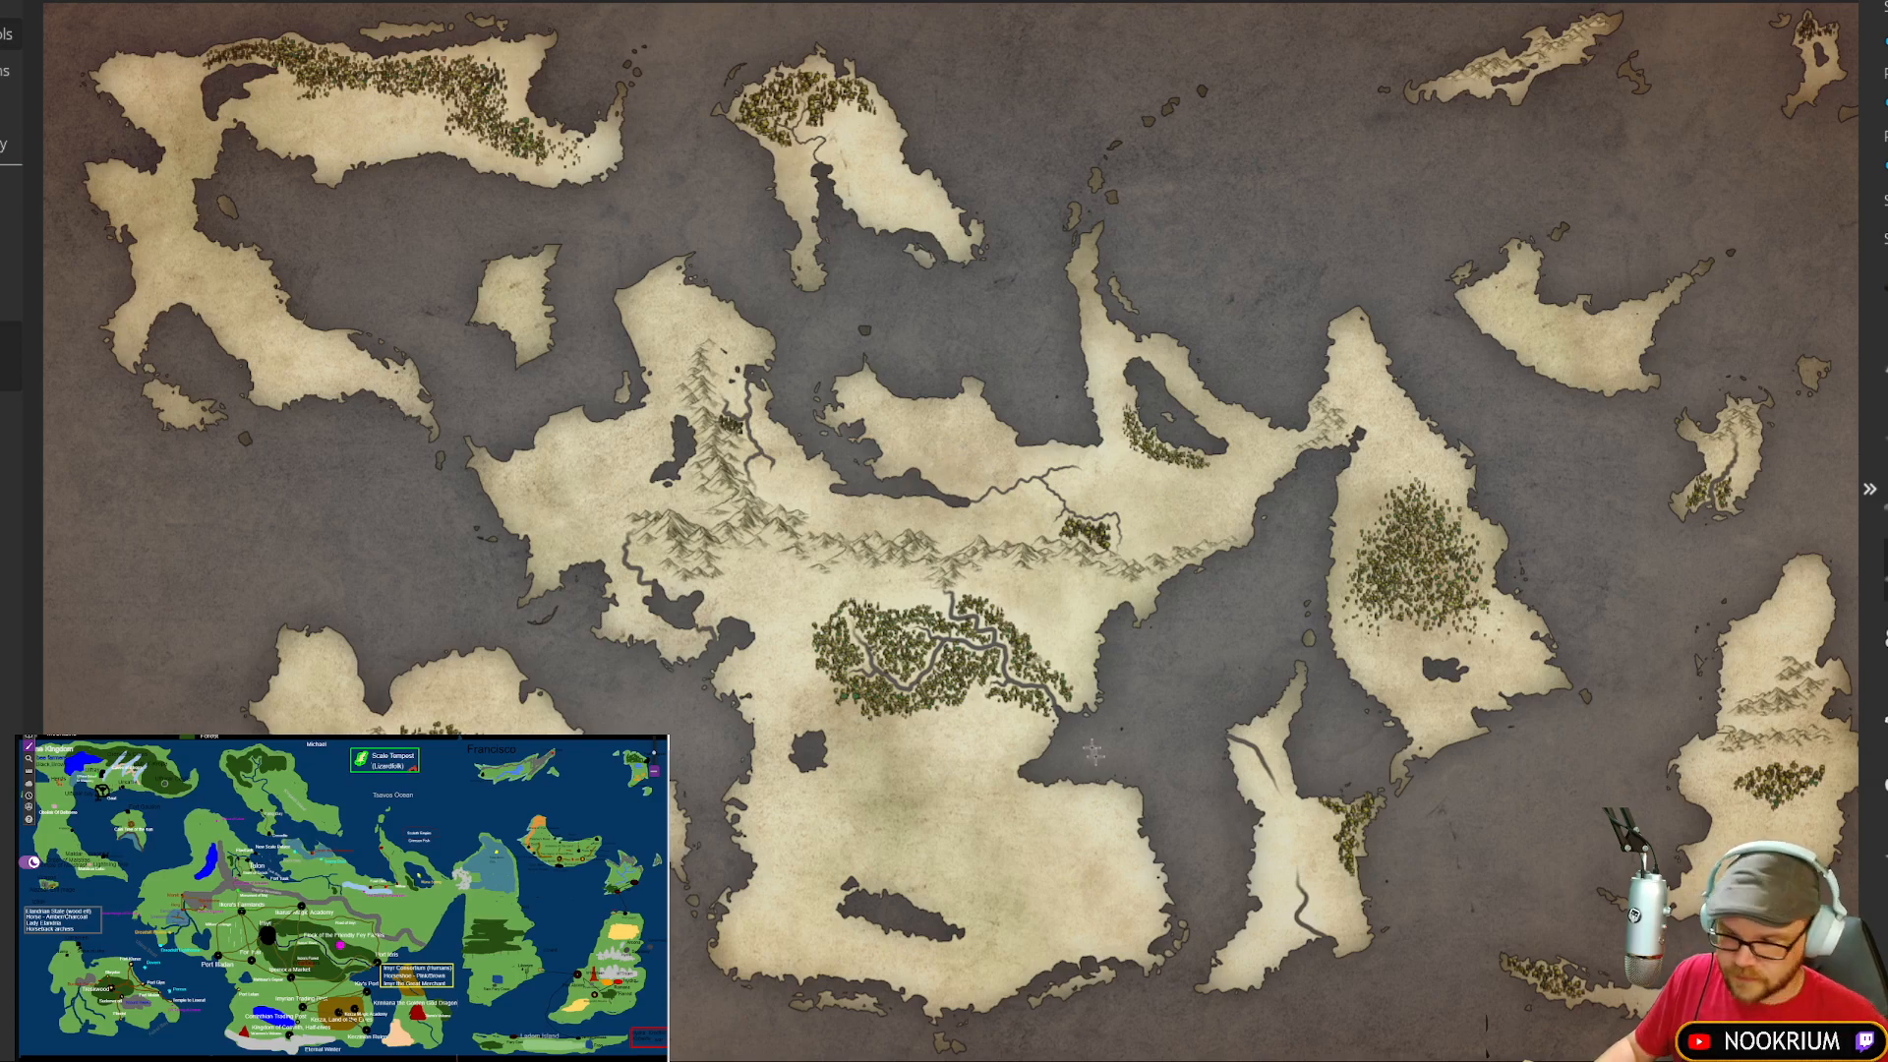
pyautogui.scroll(2, 1139, 913)
pyautogui.scroll(5, 1139, 912)
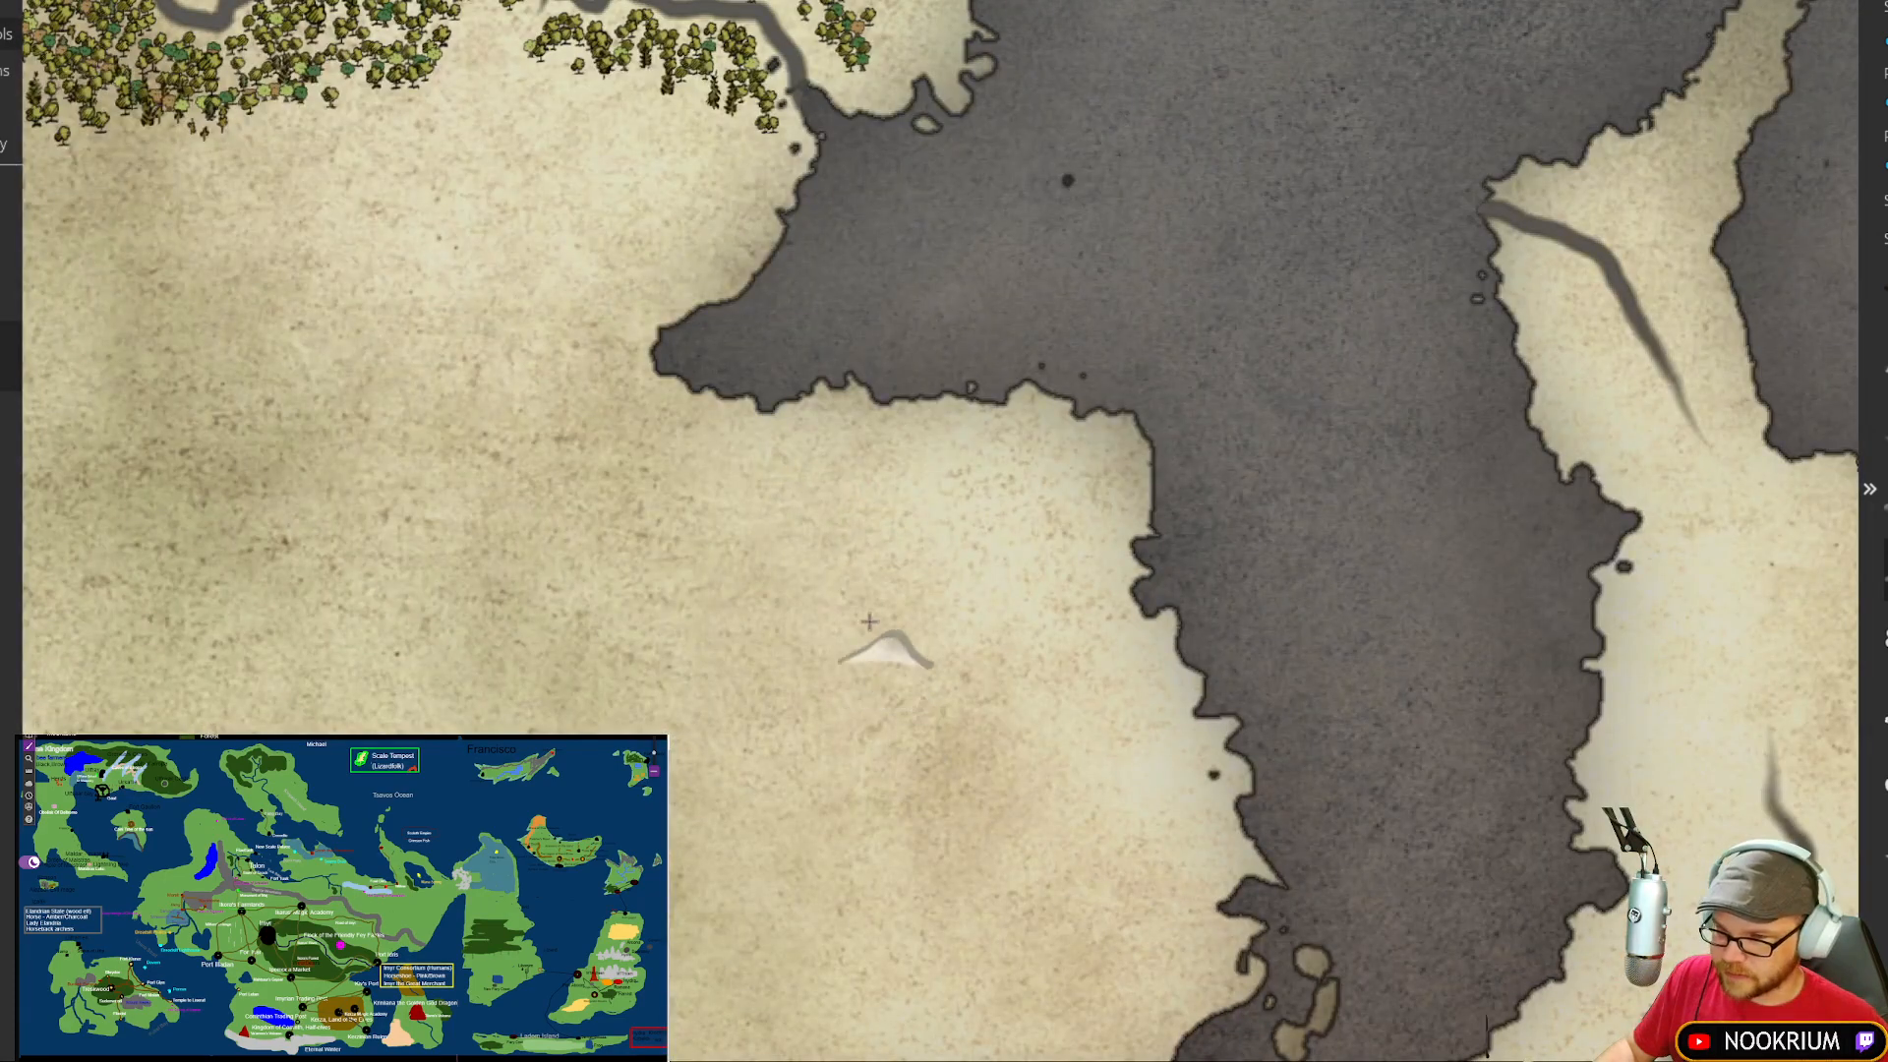
pyautogui.moveTo(873, 628)
pyautogui.mouseDown()
pyautogui.moveTo(947, 693)
pyautogui.moveTo(834, 784)
pyautogui.moveTo(827, 716)
pyautogui.mouseUp()
pyautogui.hotkey('ctrl', 'z')
pyautogui.hotkey('ctrl', 'z')
pyautogui.hotkey('ctrl', 'z')
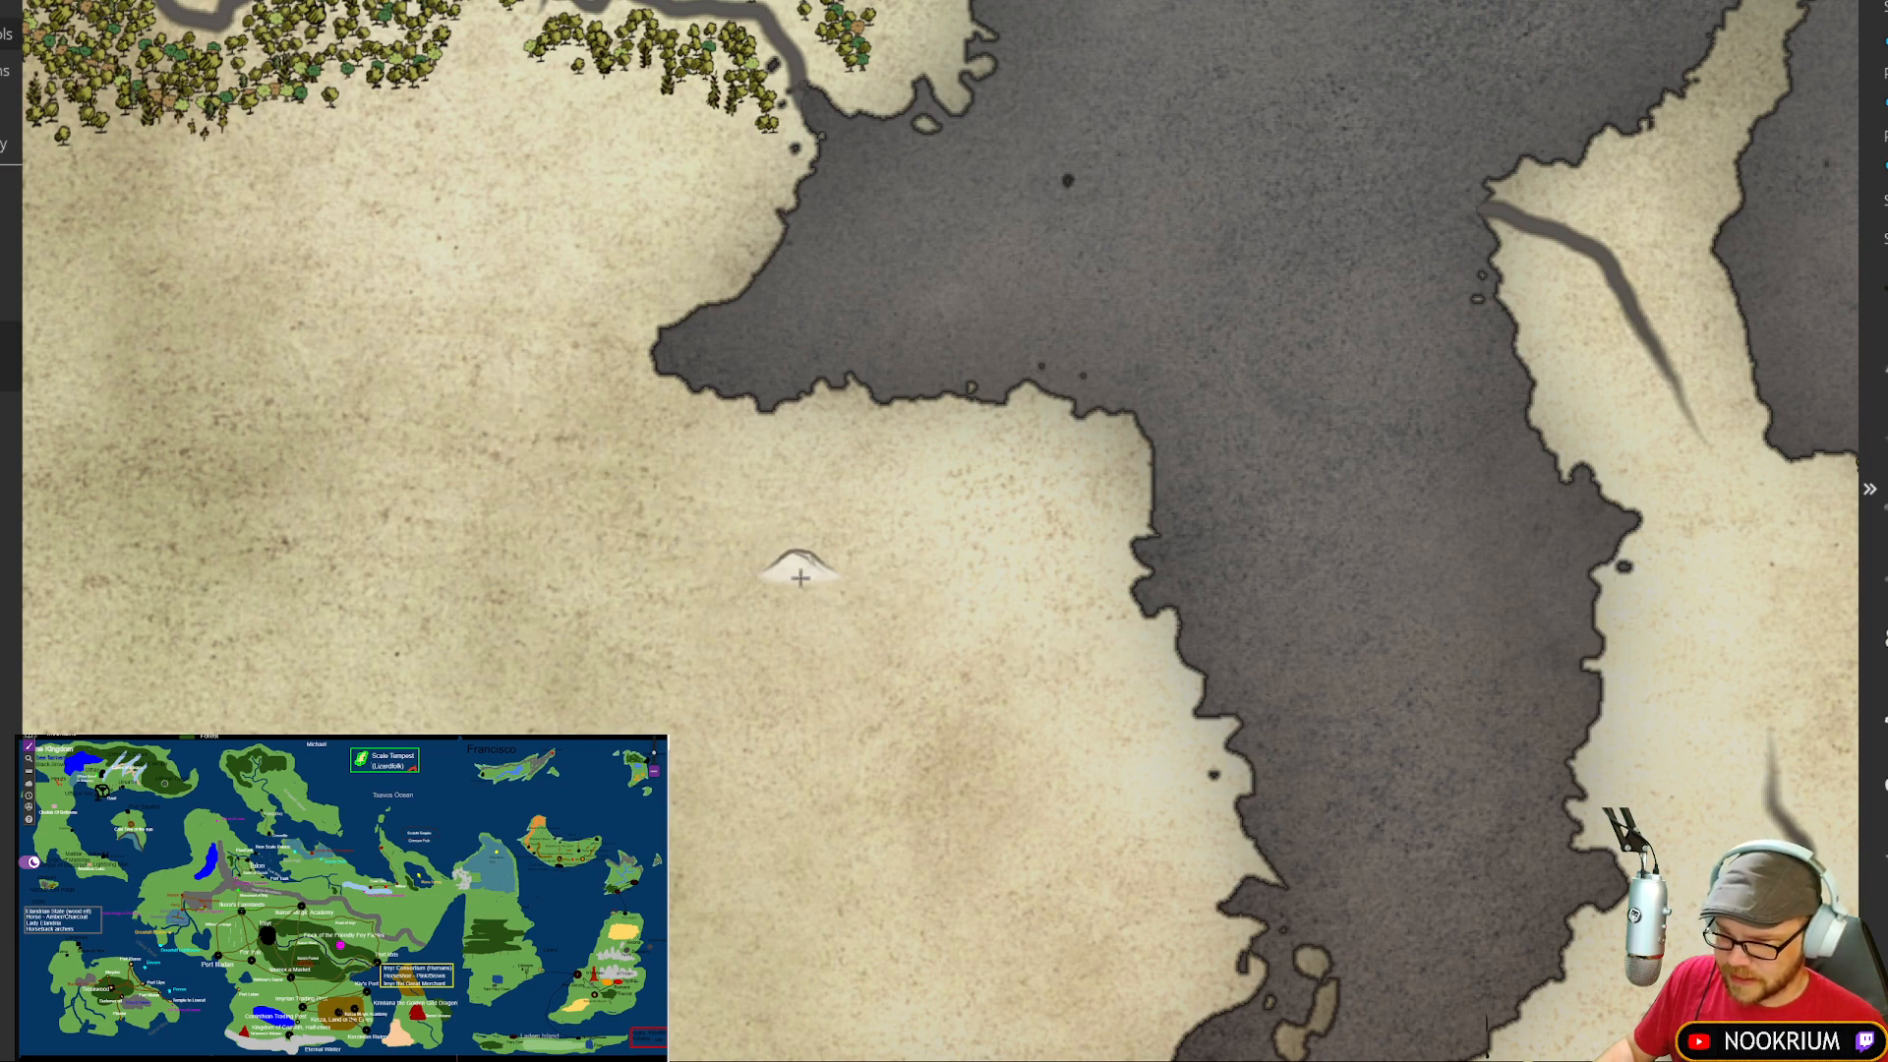
# Step: Scatter bare and tree-topped hills in loose clusters across the southeastern part of the main continent
pyautogui.moveTo(800, 560); pyautogui.dragTo(855, 678)
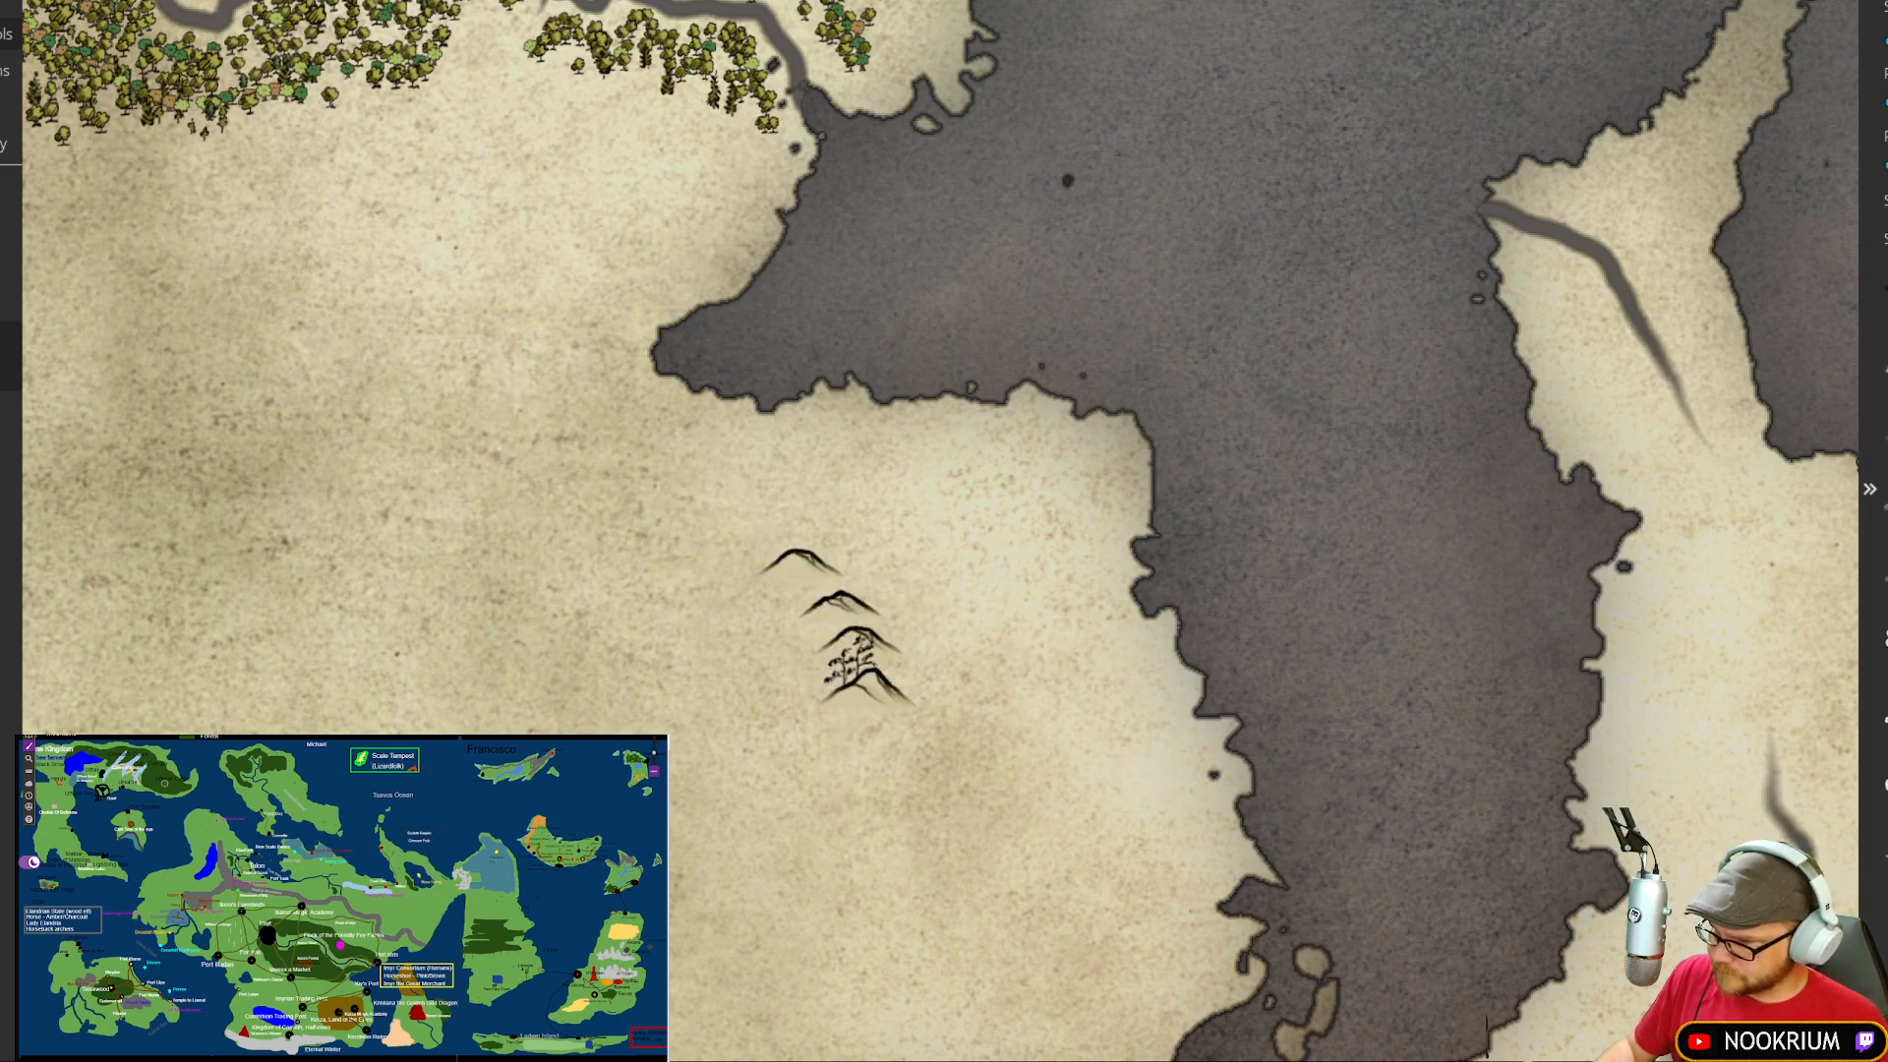
pyautogui.moveTo(695, 632)
pyautogui.mouseDown()
pyautogui.moveTo(782, 615)
pyautogui.moveTo(940, 760)
pyautogui.moveTo(835, 858)
pyautogui.moveTo(875, 905)
pyautogui.moveTo(777, 969)
pyautogui.moveTo(796, 910)
pyautogui.mouseUp()
pyautogui.click(779, 921)
pyautogui.click(649, 779)
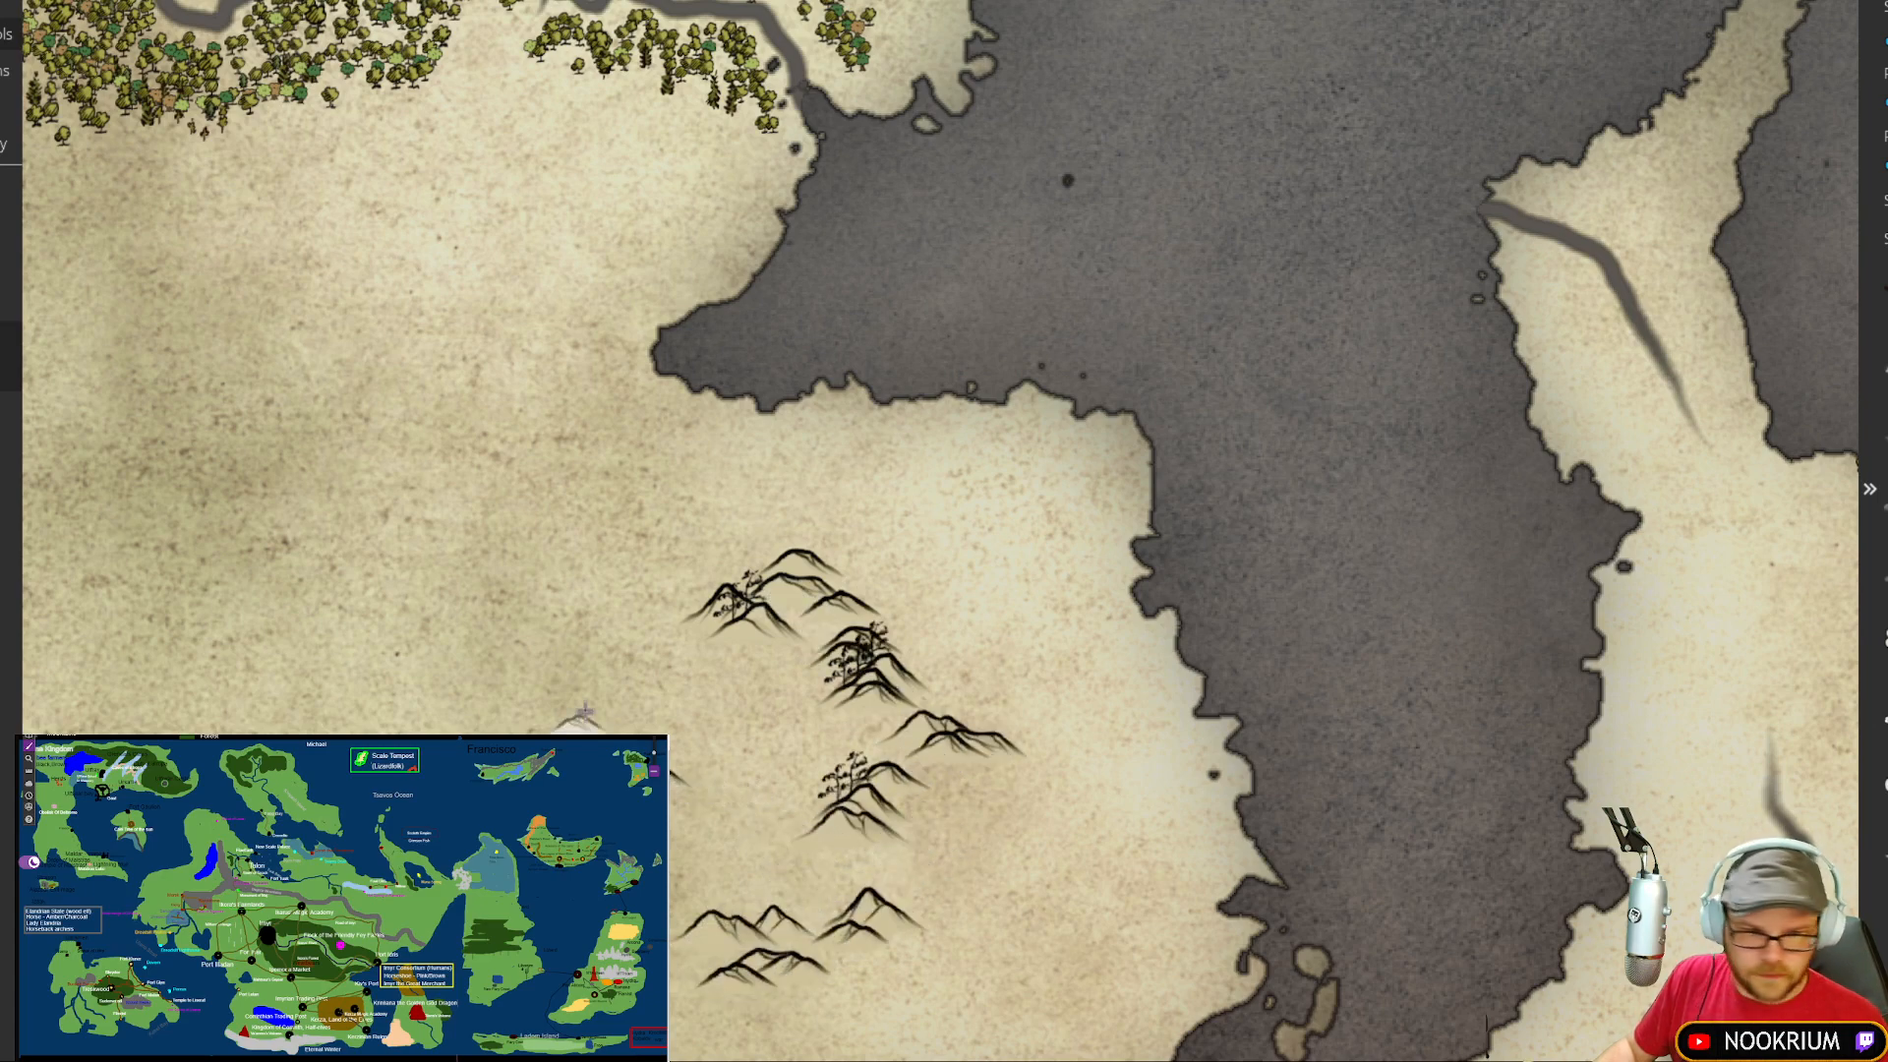
pyautogui.click(584, 684)
pyautogui.moveTo(679, 809)
pyautogui.mouseDown()
pyautogui.moveTo(767, 595)
pyautogui.moveTo(956, 675)
pyautogui.moveTo(1071, 784)
pyautogui.moveTo(1012, 666)
pyautogui.moveTo(970, 780)
pyautogui.mouseUp()
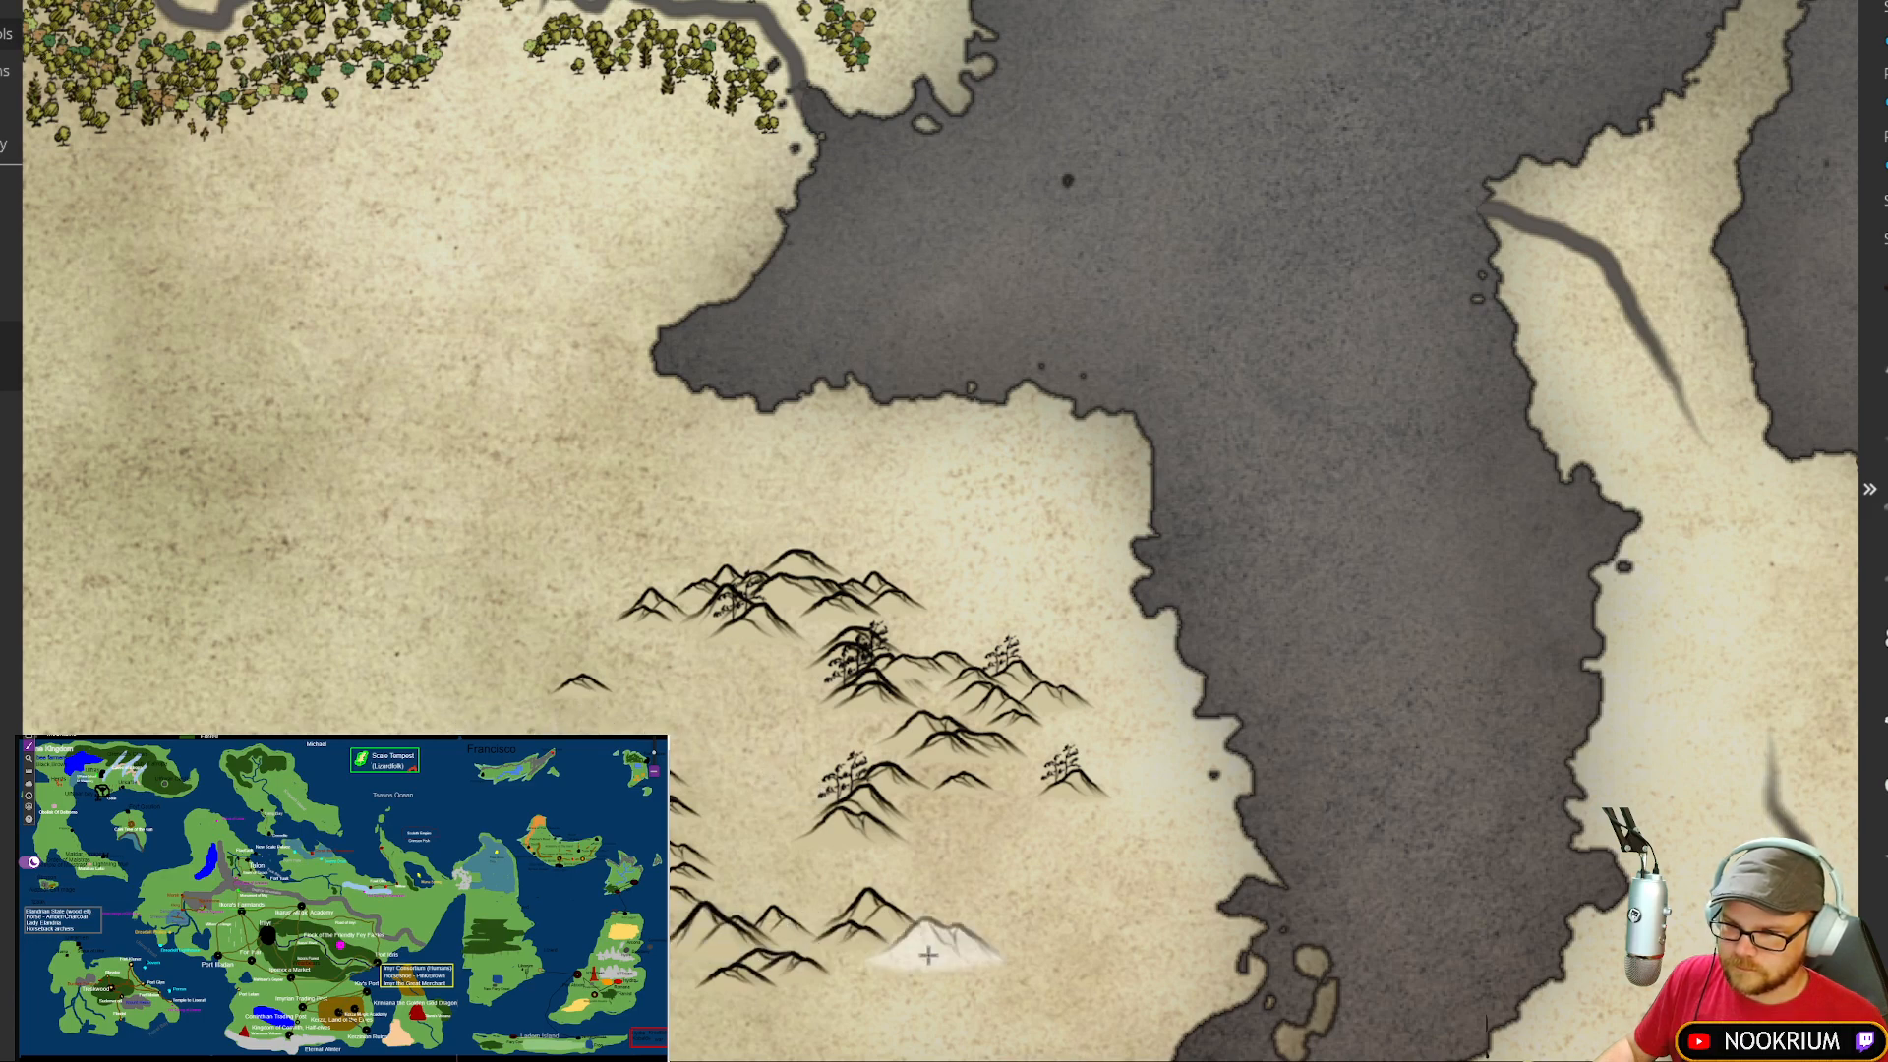
# Step: Add single small hills around the edges of the southeastern hill clusters, with one tree-topped hill on their northern side
pyautogui.click(848, 958)
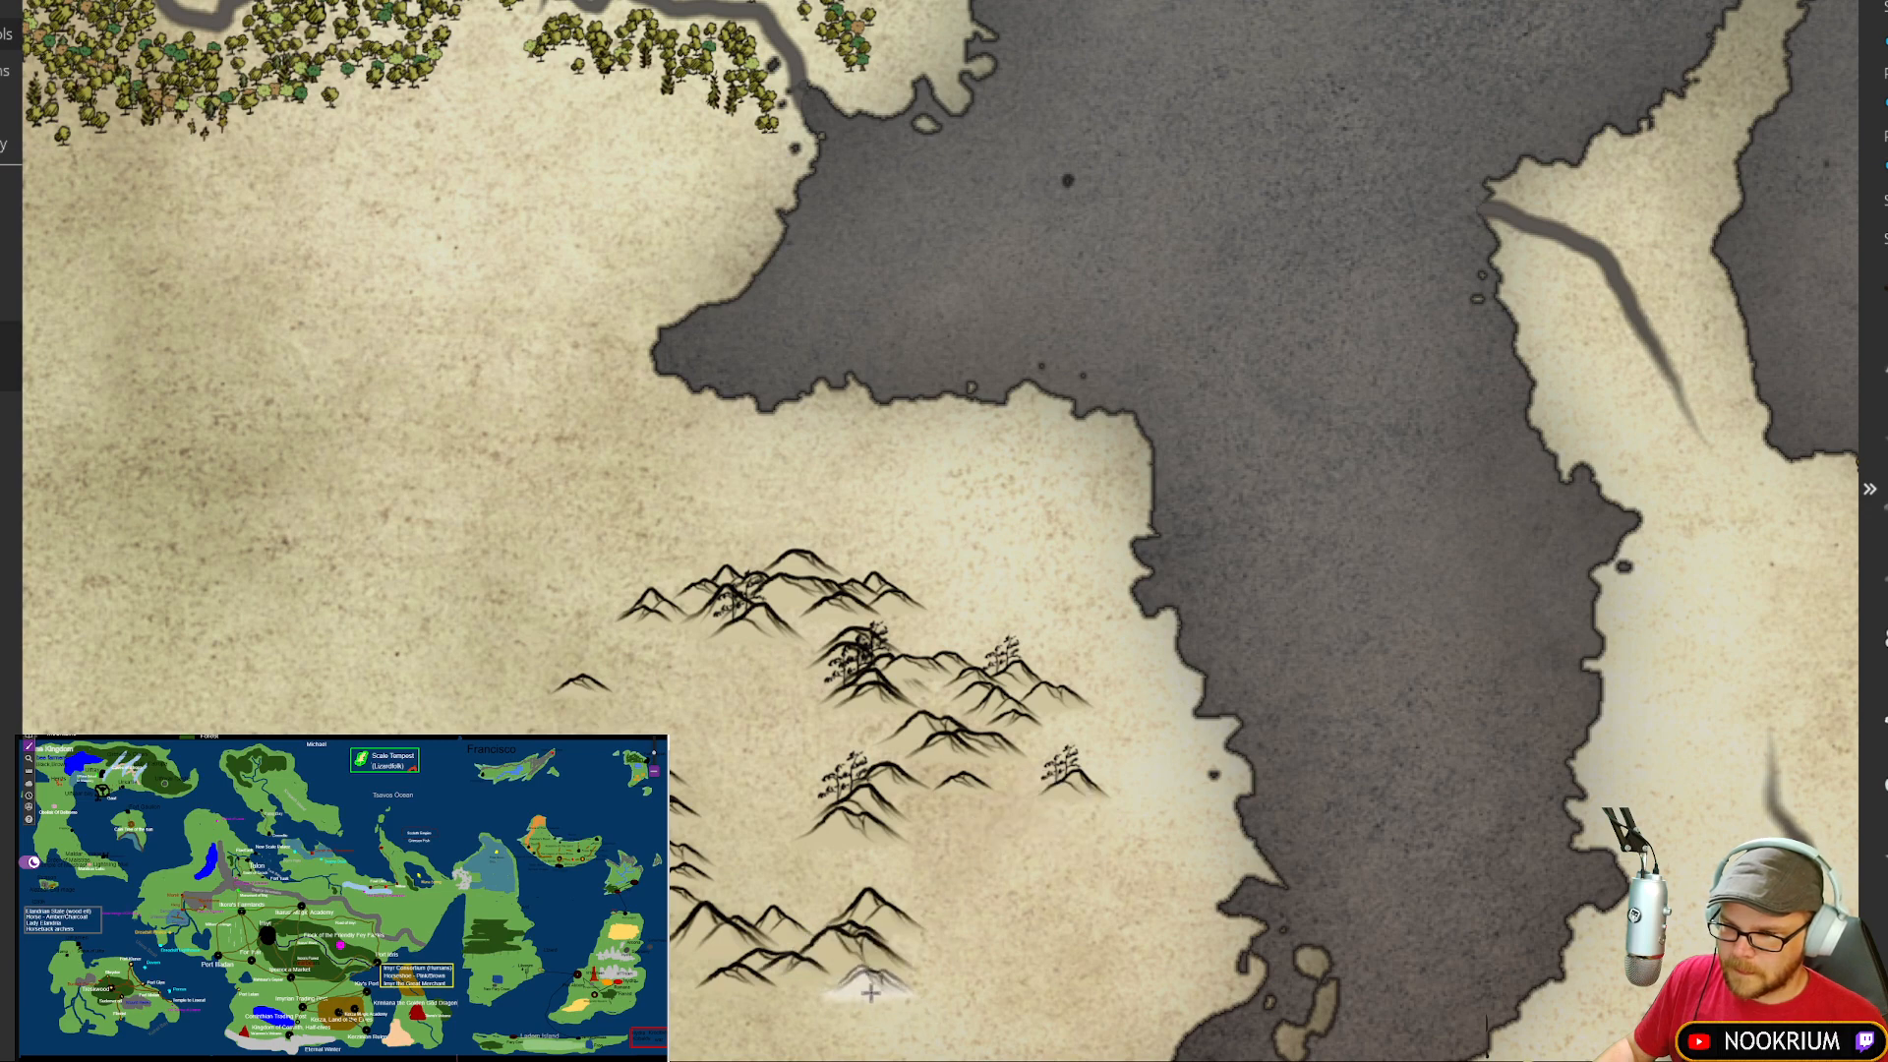
pyautogui.click(846, 560)
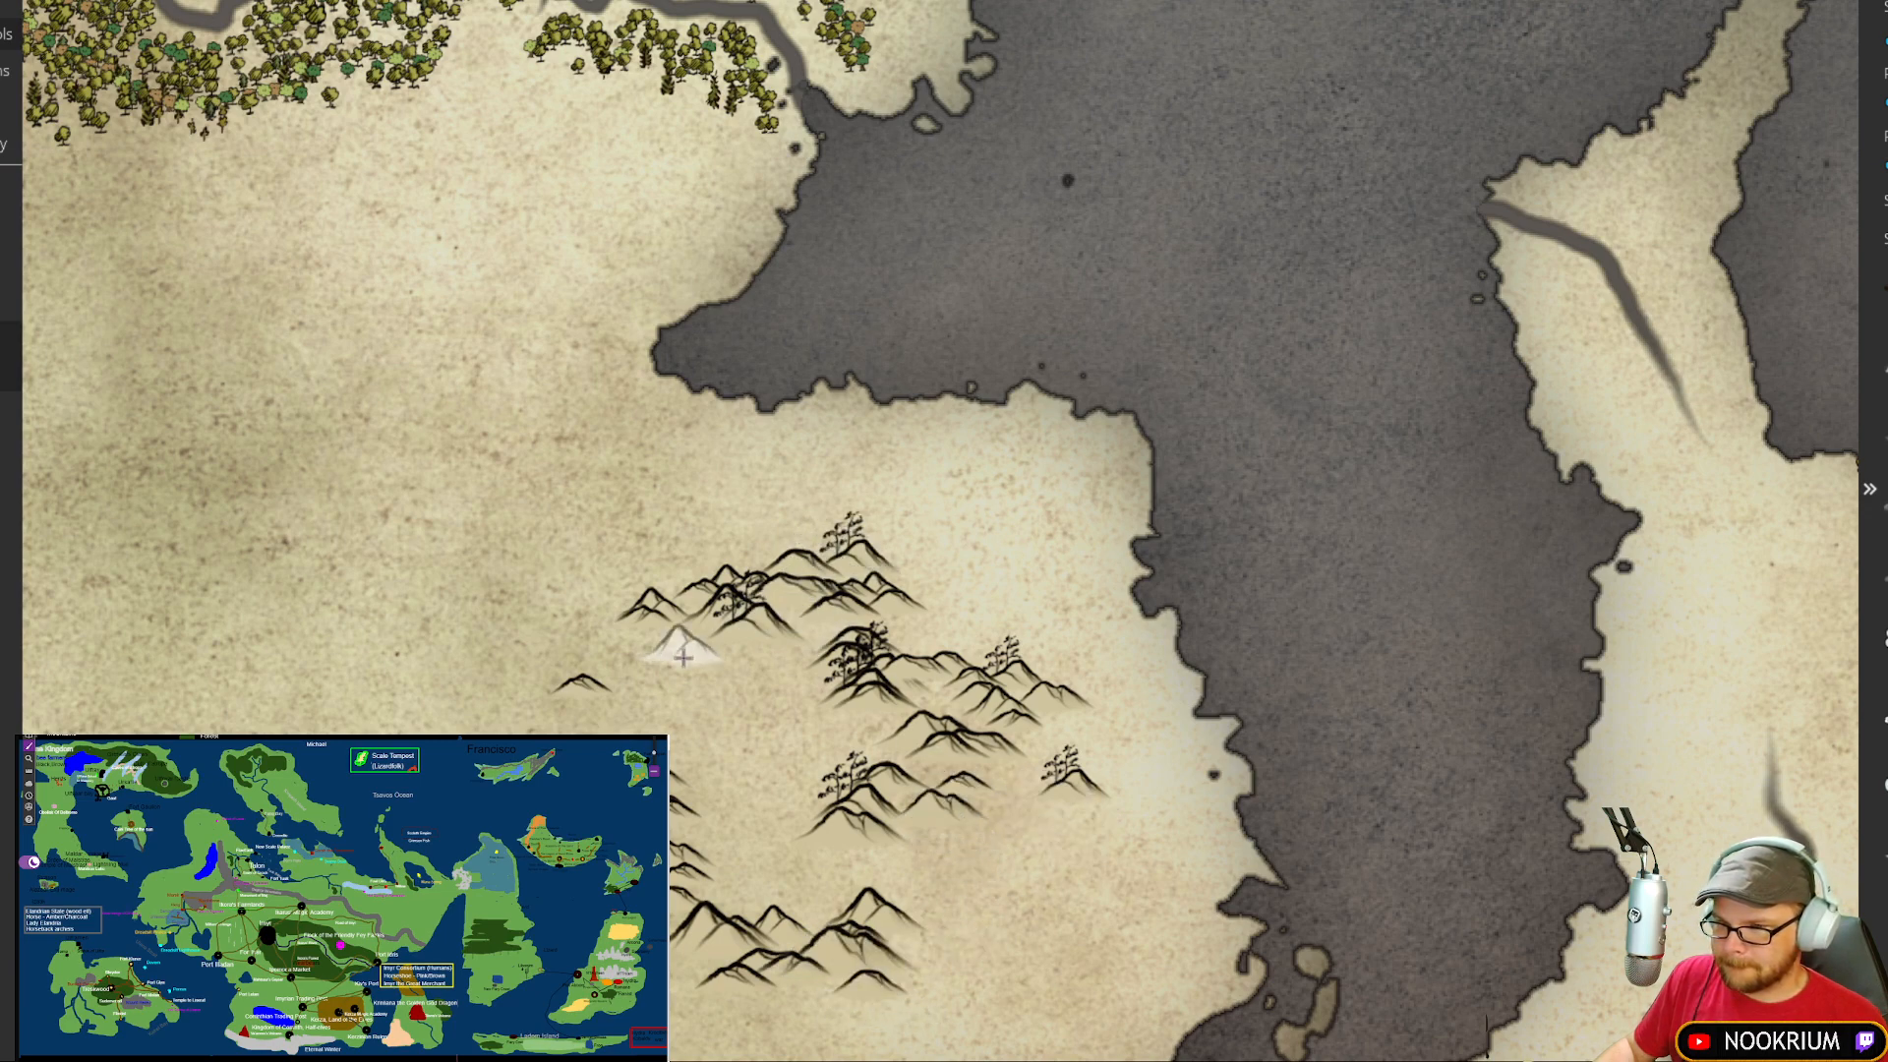
pyautogui.click(771, 654)
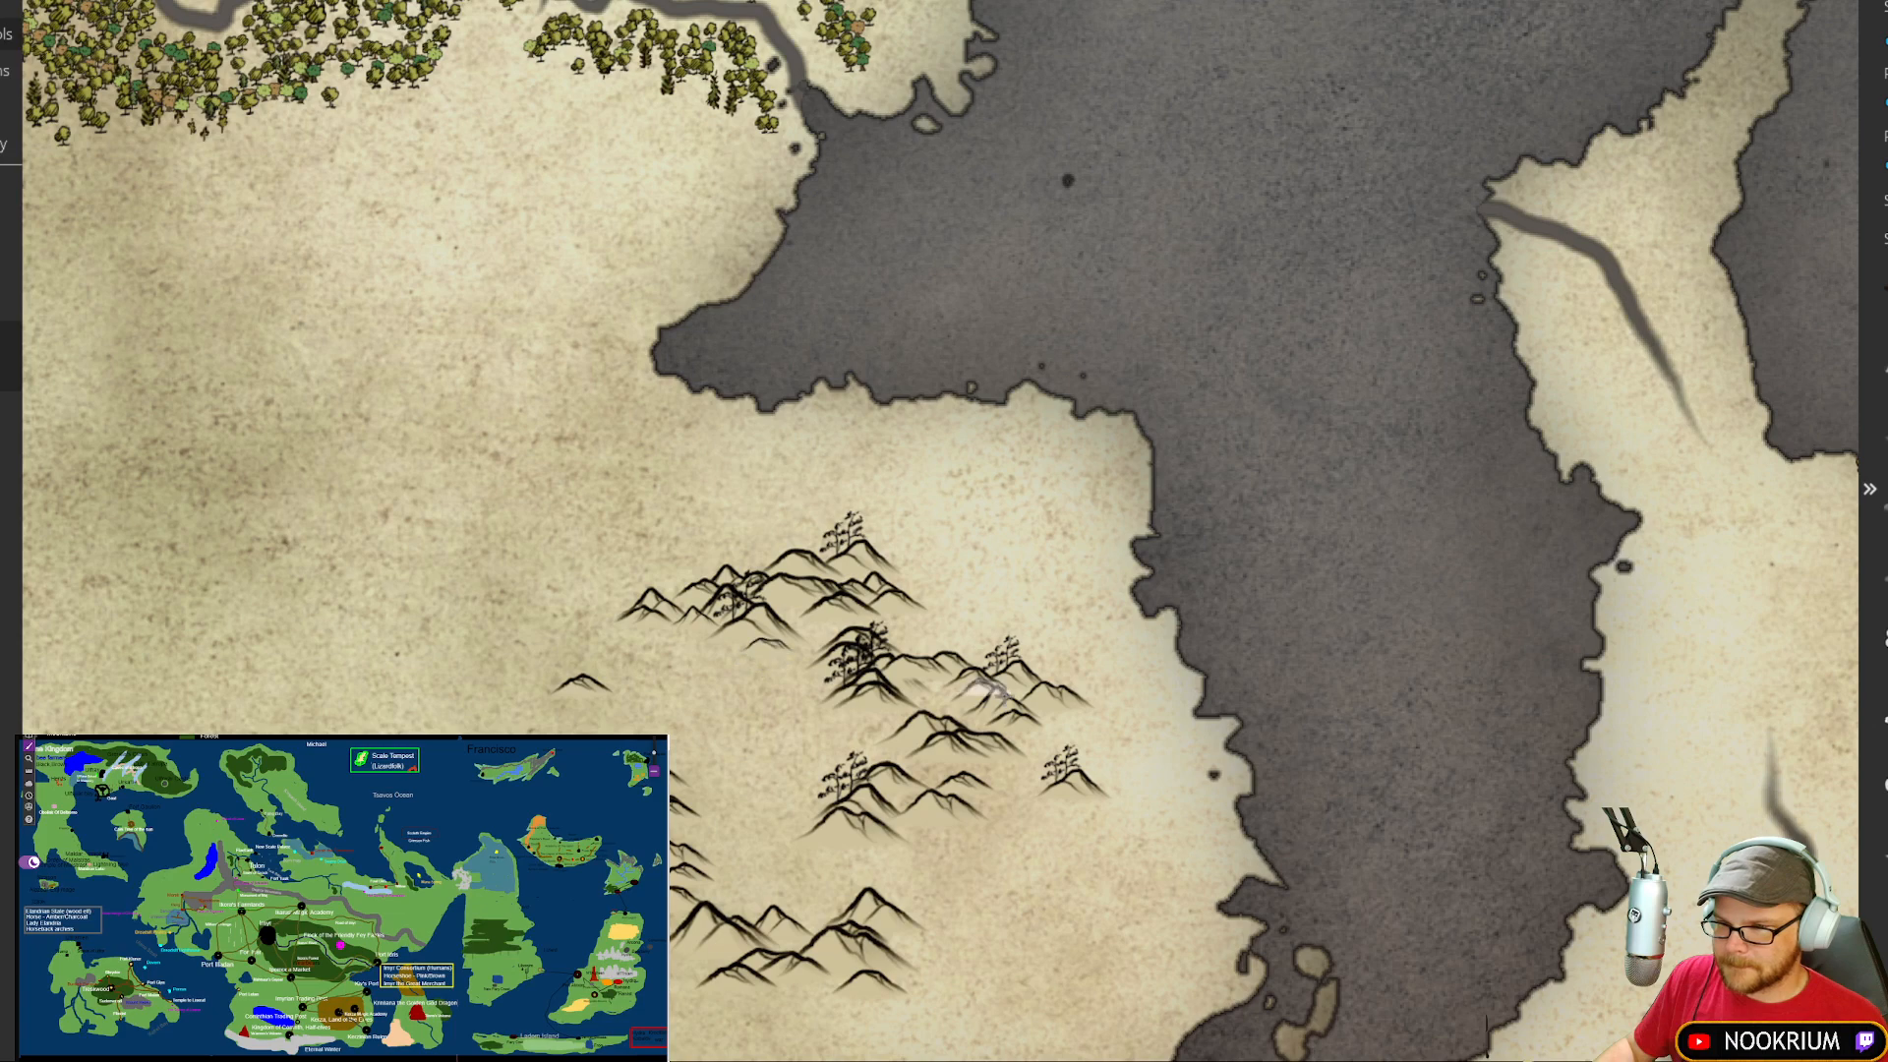
pyautogui.click(921, 600)
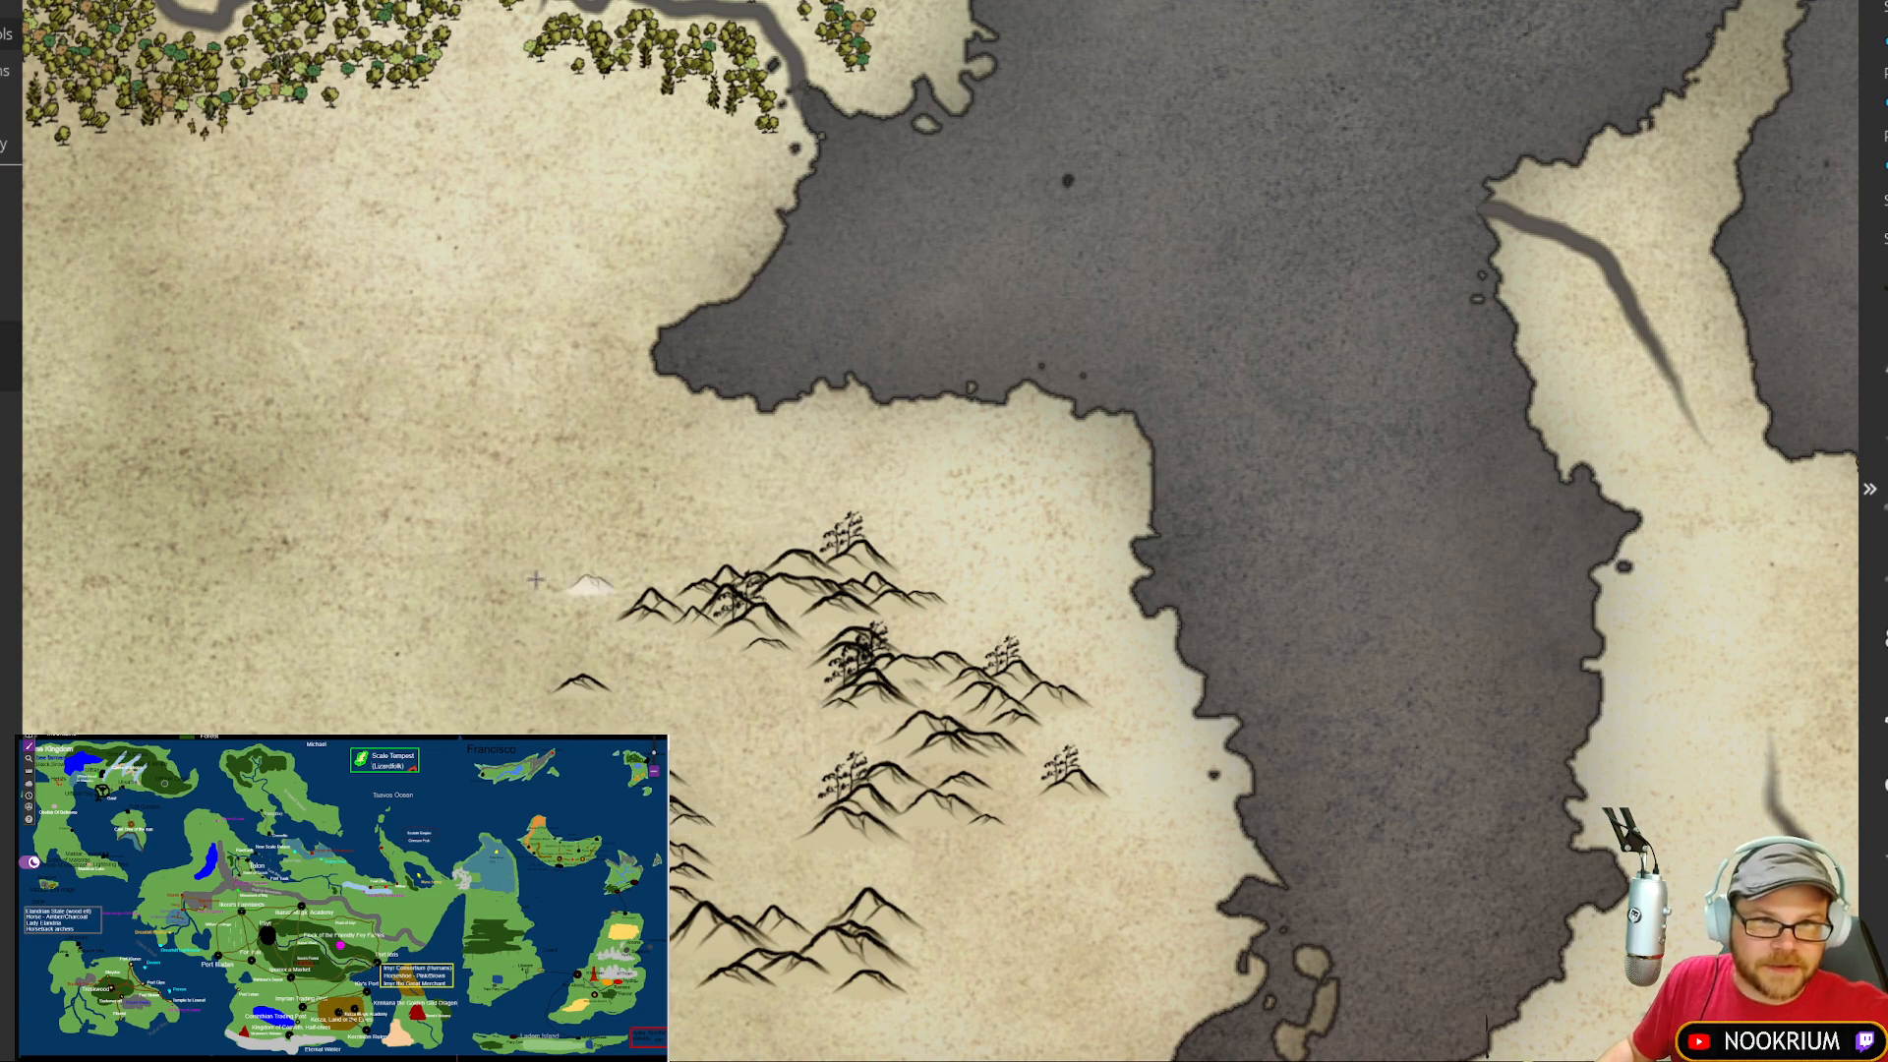
pyautogui.click(557, 689)
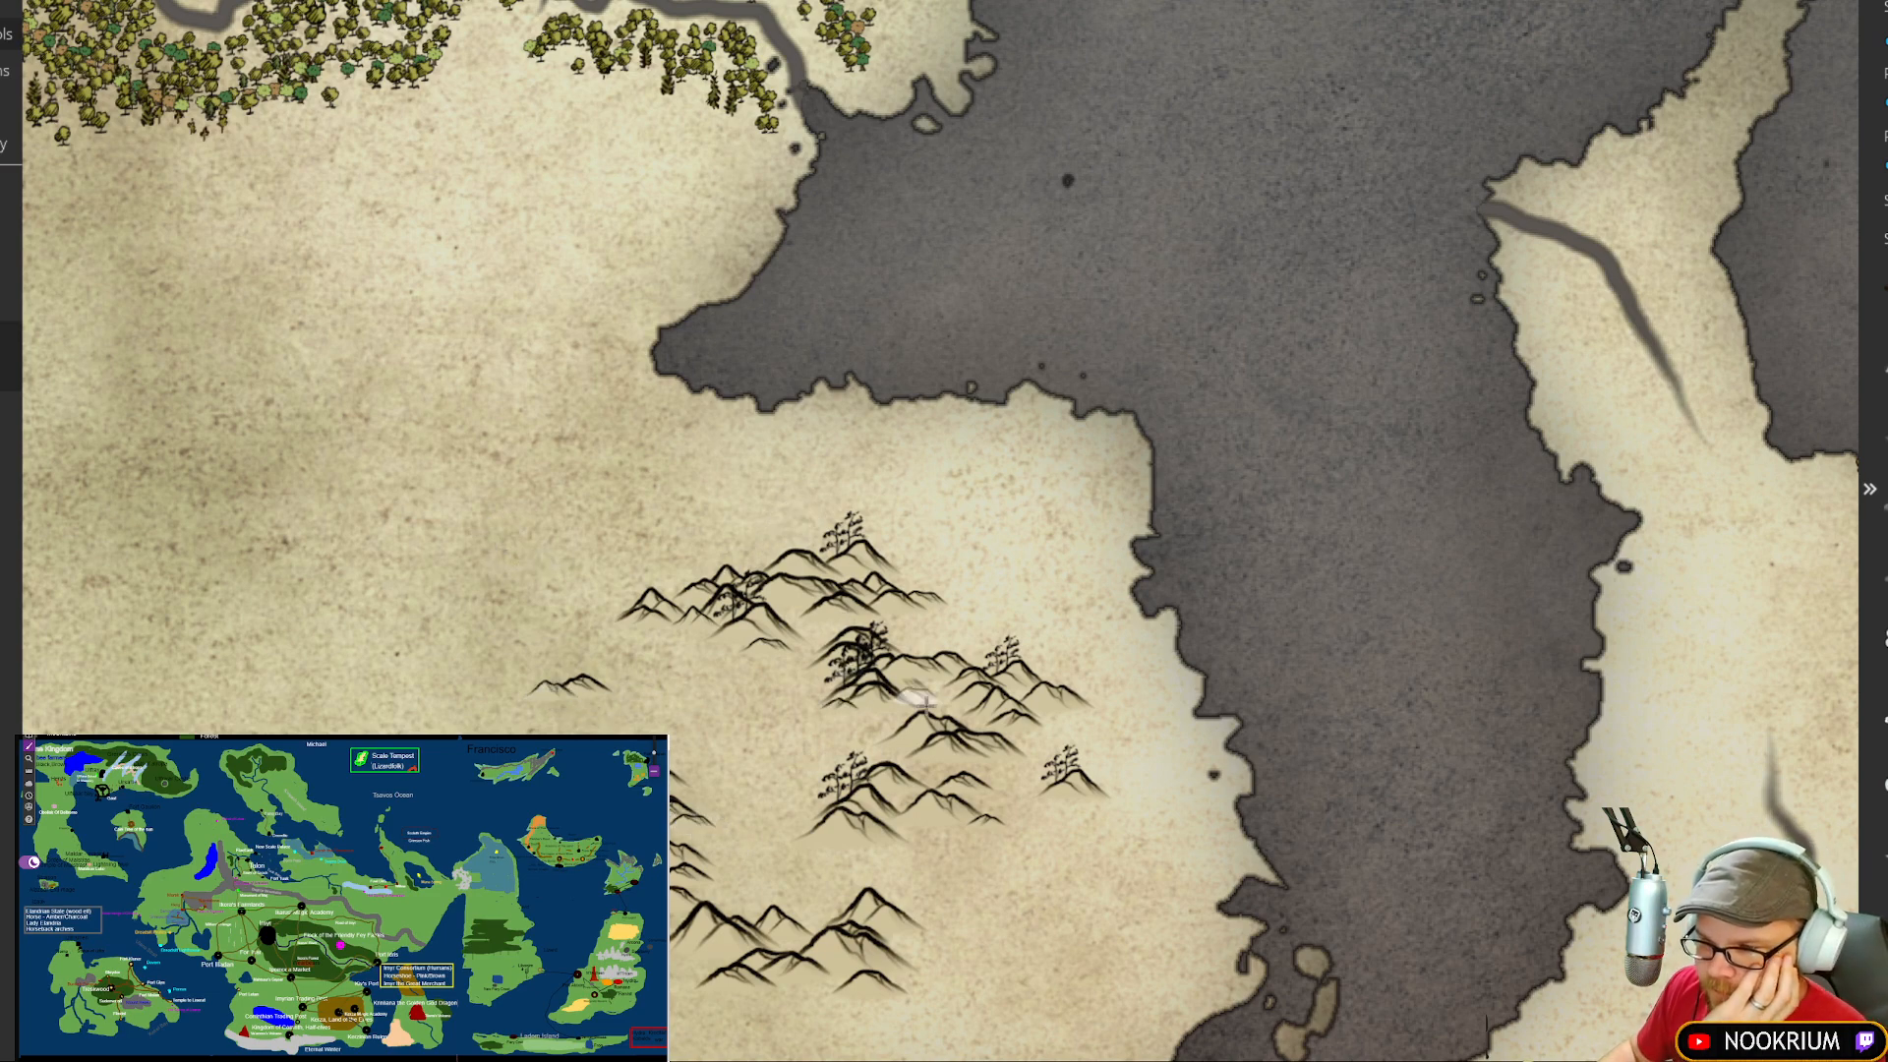
# Step: Fill the gaps south and west of the eastern hill clusters with a few more small hills
pyautogui.moveTo(926, 700); pyautogui.dragTo(879, 566)
pyautogui.click(874, 712)
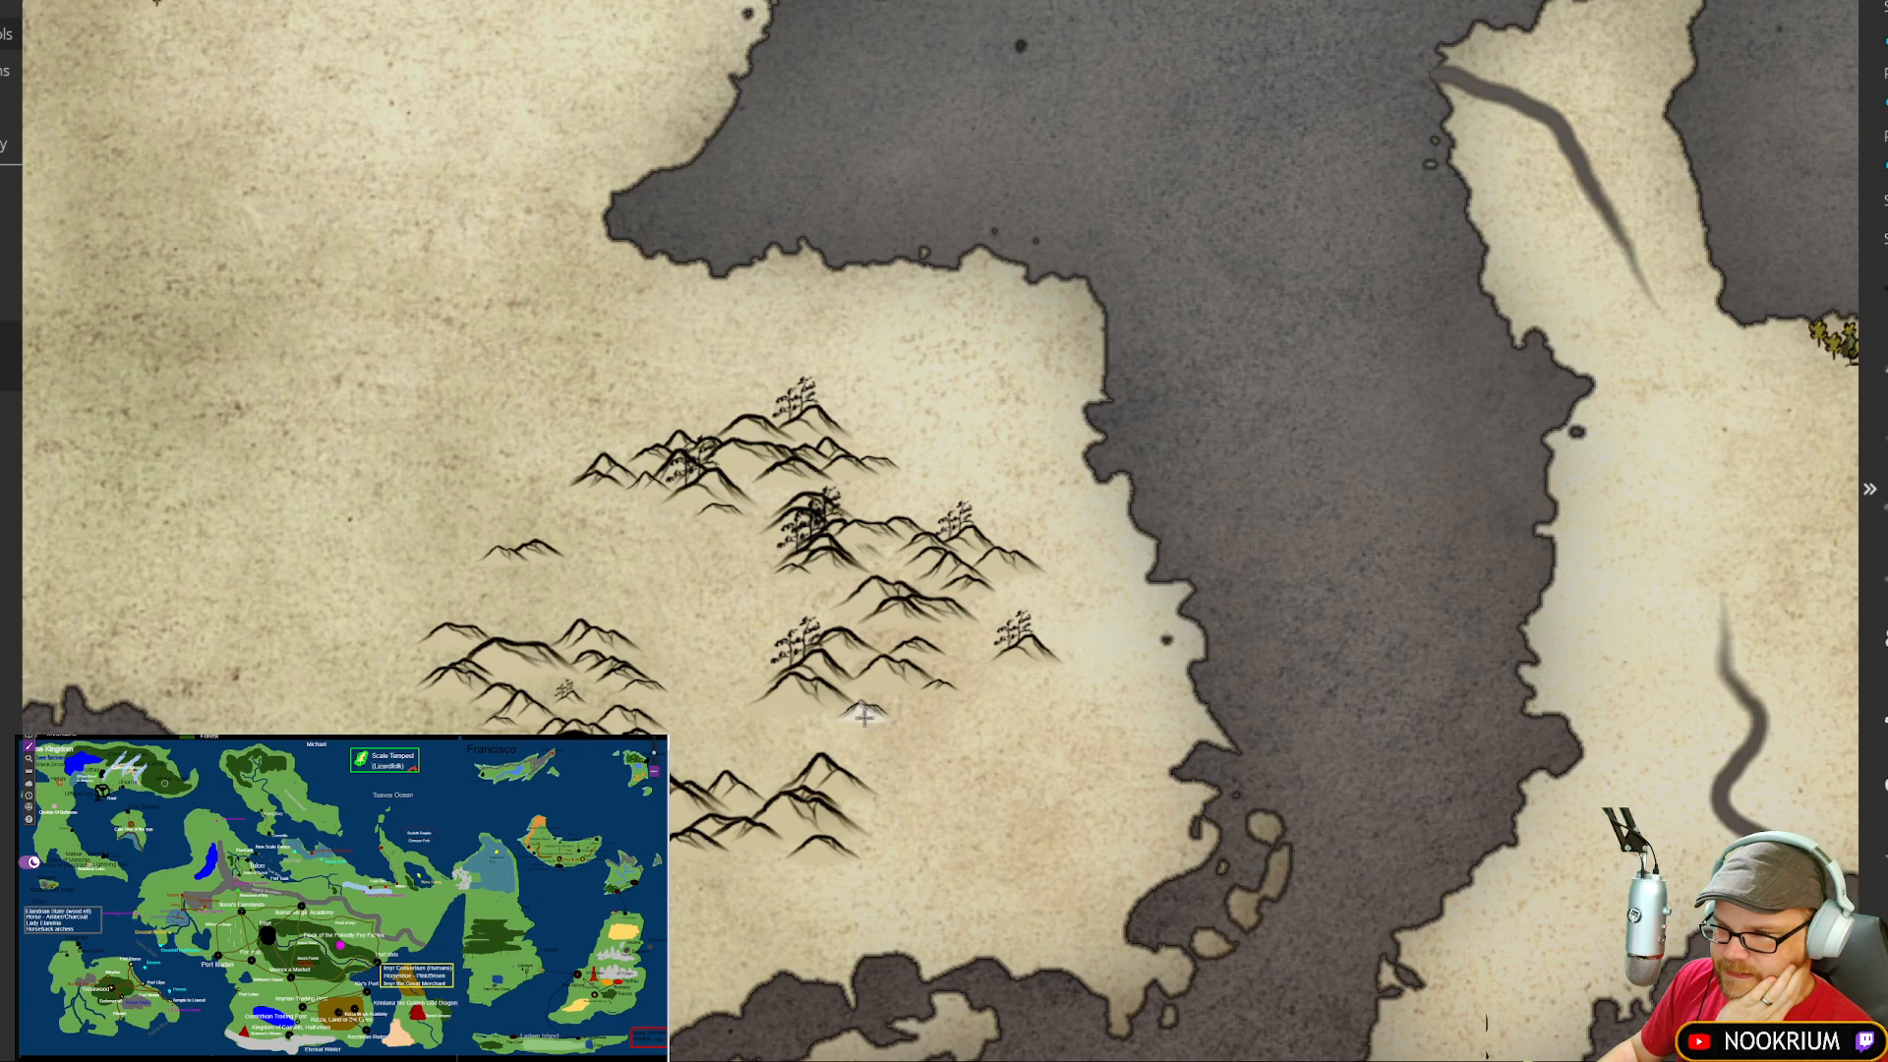
pyautogui.click(761, 726)
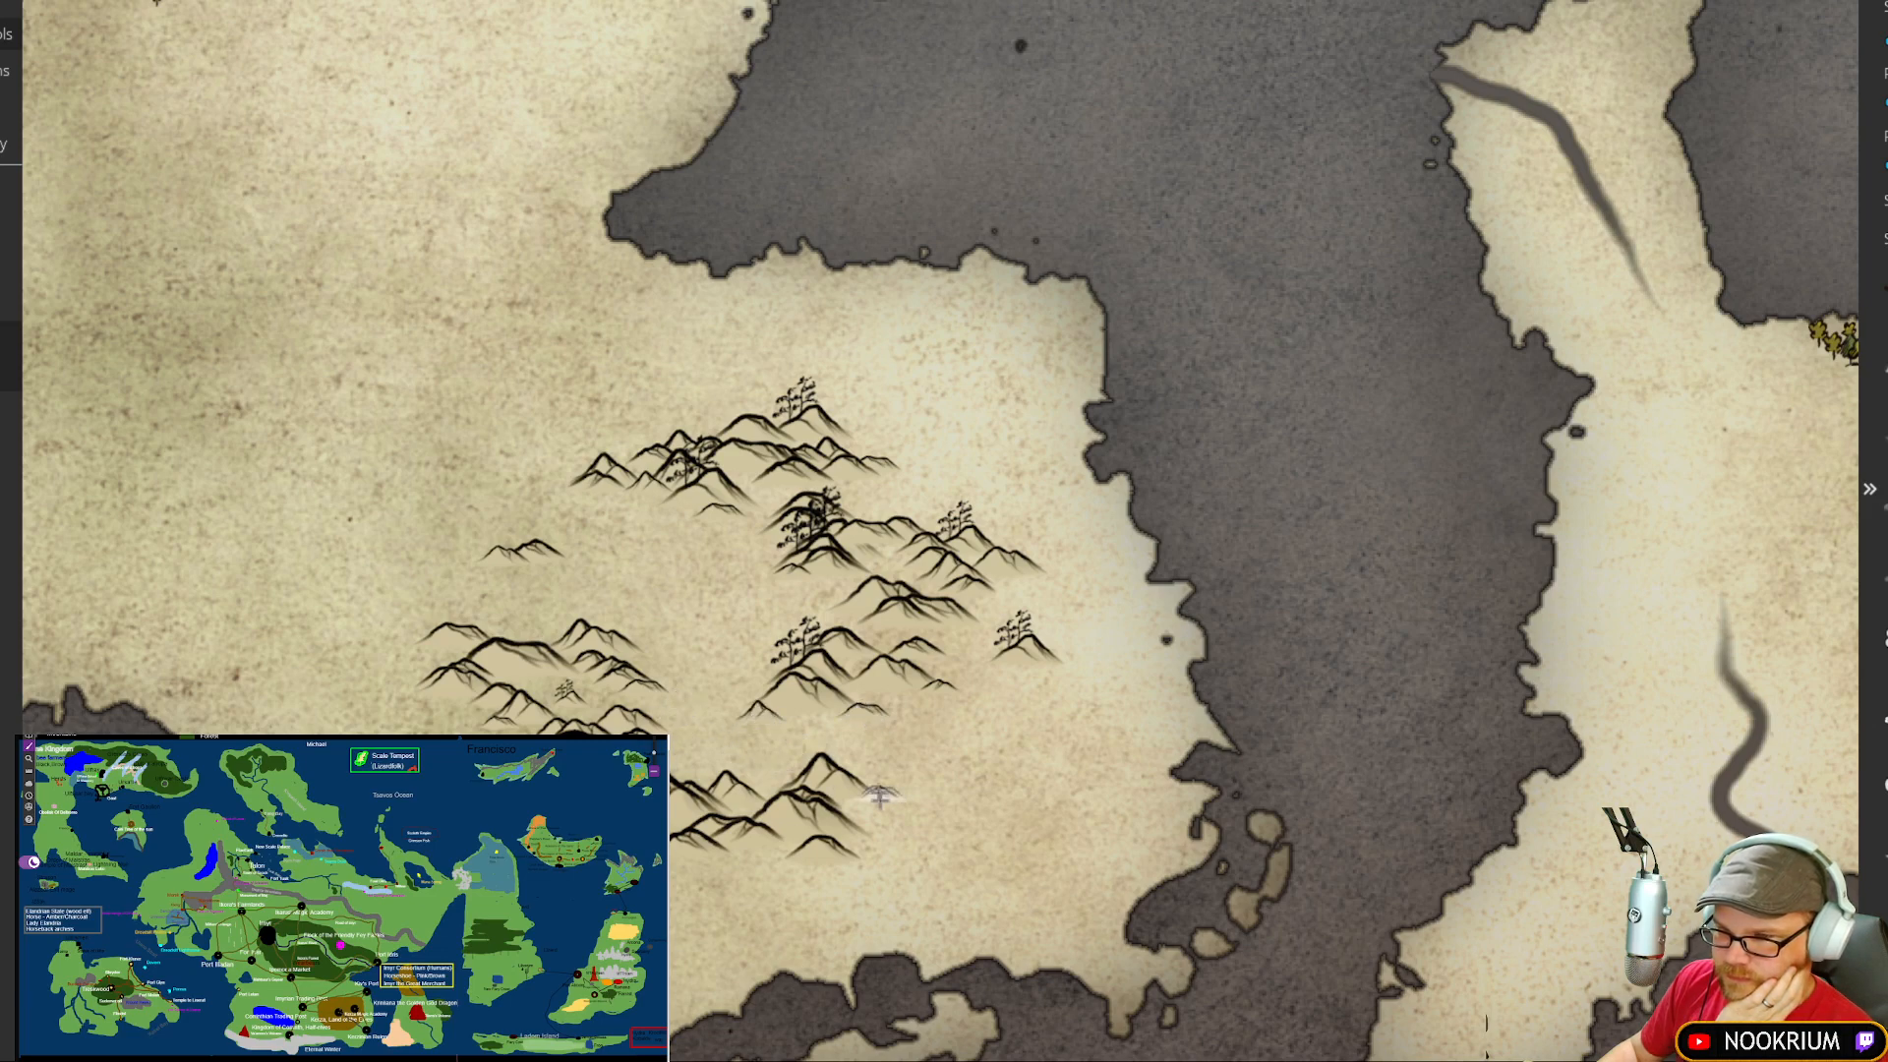
pyautogui.moveTo(650, 525); pyautogui.dragTo(829, 469)
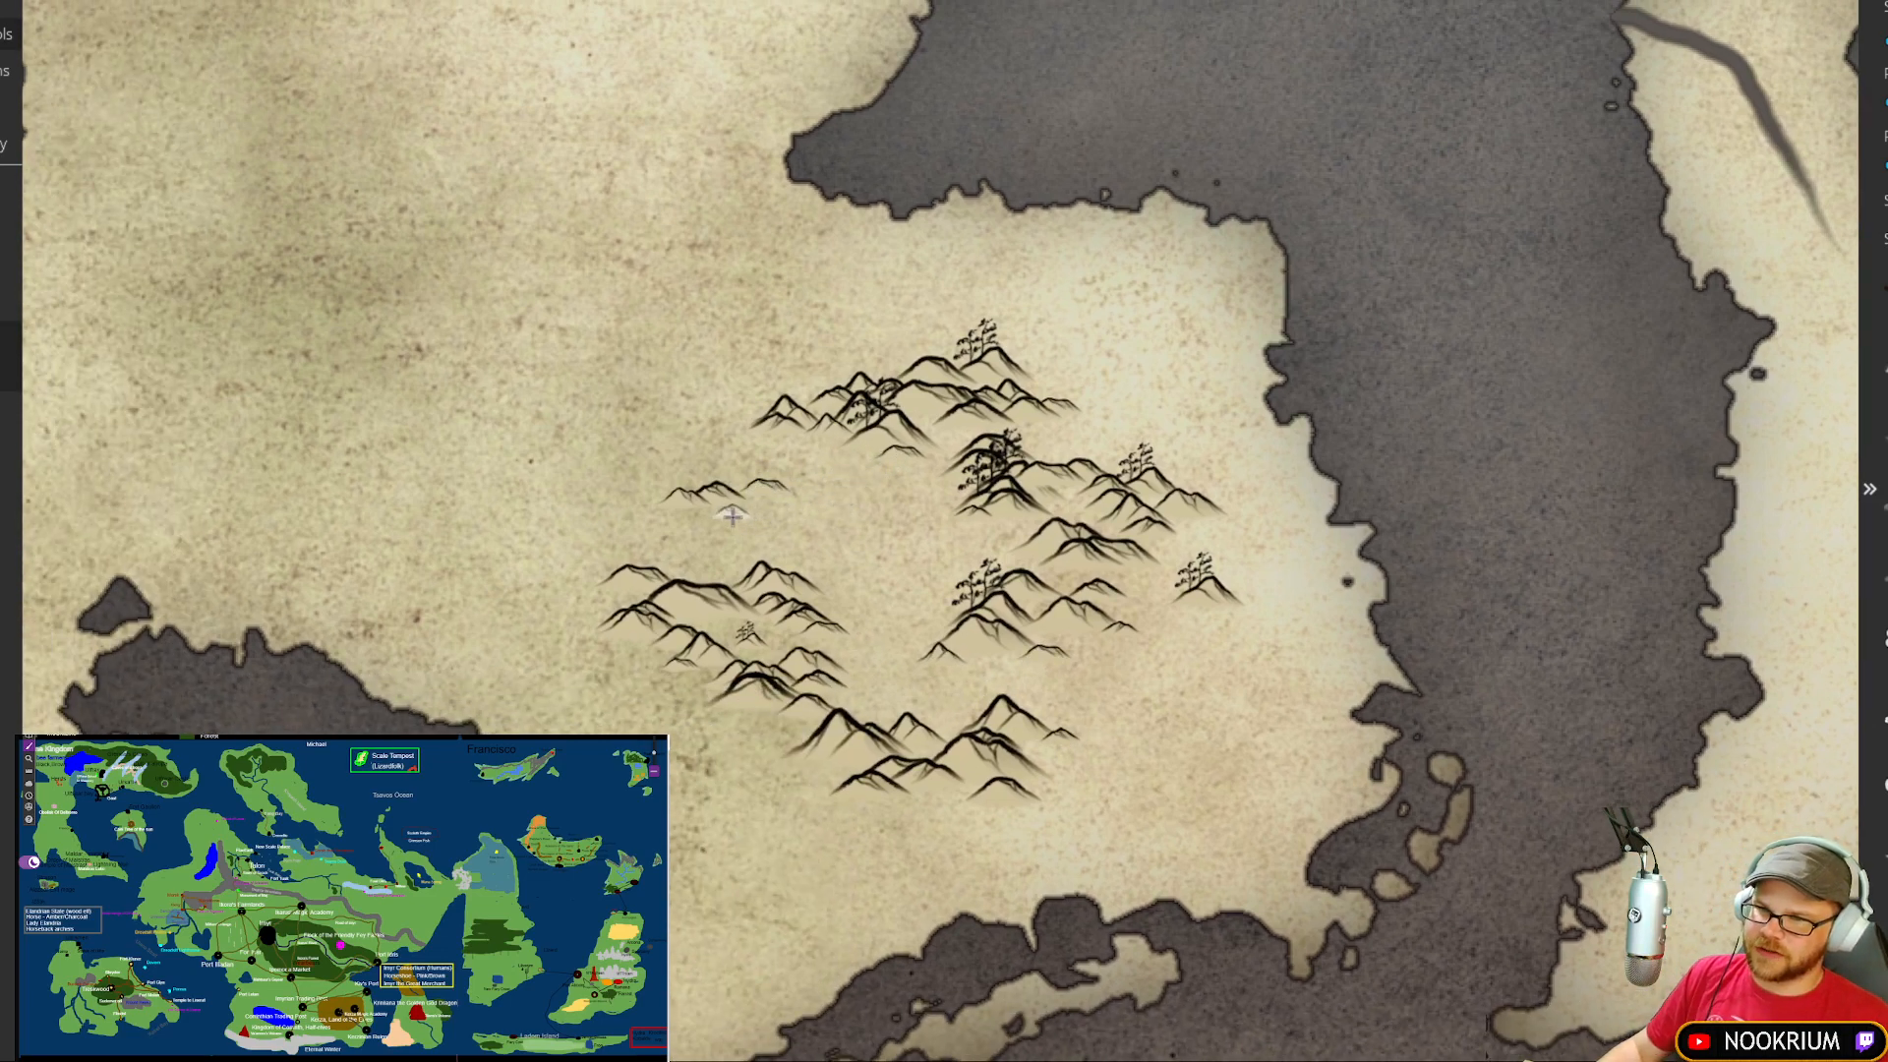
pyautogui.click(759, 506)
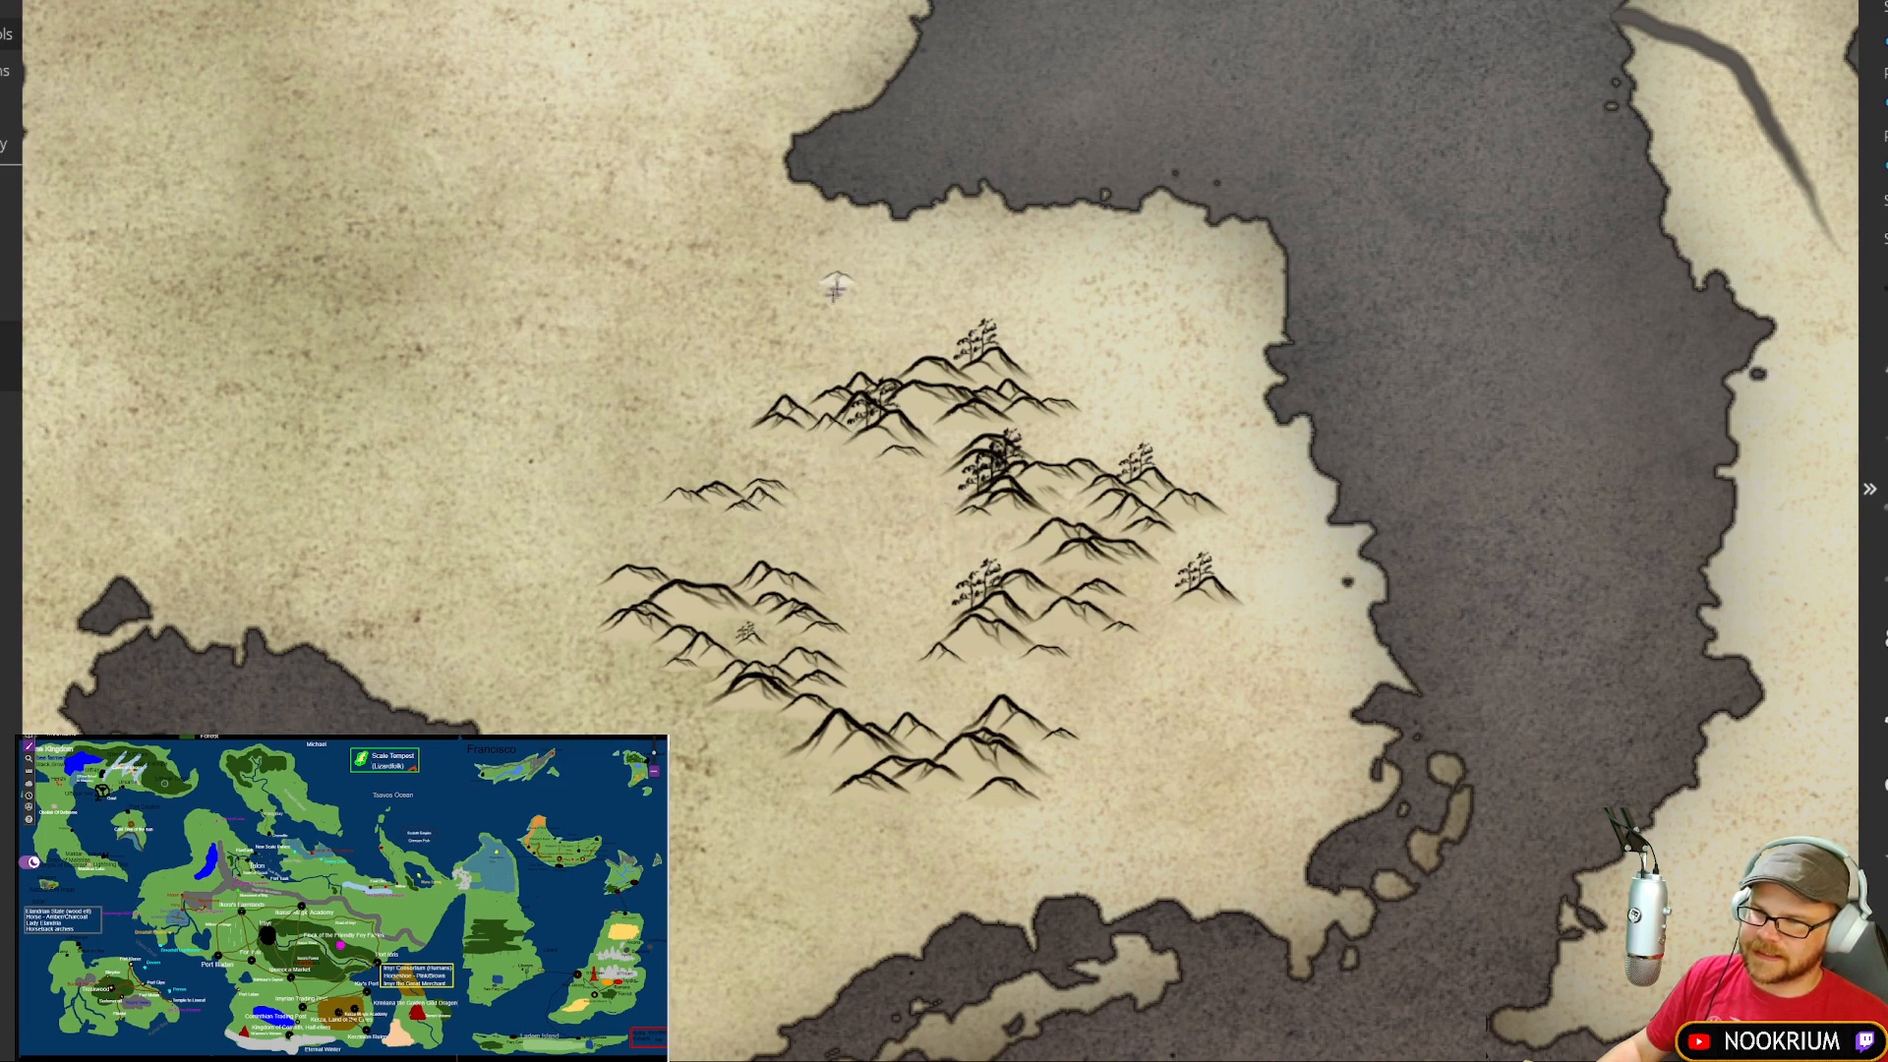
# Step: Place small hills northeast of the upper river, up the narrow peninsula of the island east of the main continent
pyautogui.moveTo(836, 287); pyautogui.dragTo(602, 370)
pyautogui.moveTo(1240, 339); pyautogui.dragTo(818, 513)
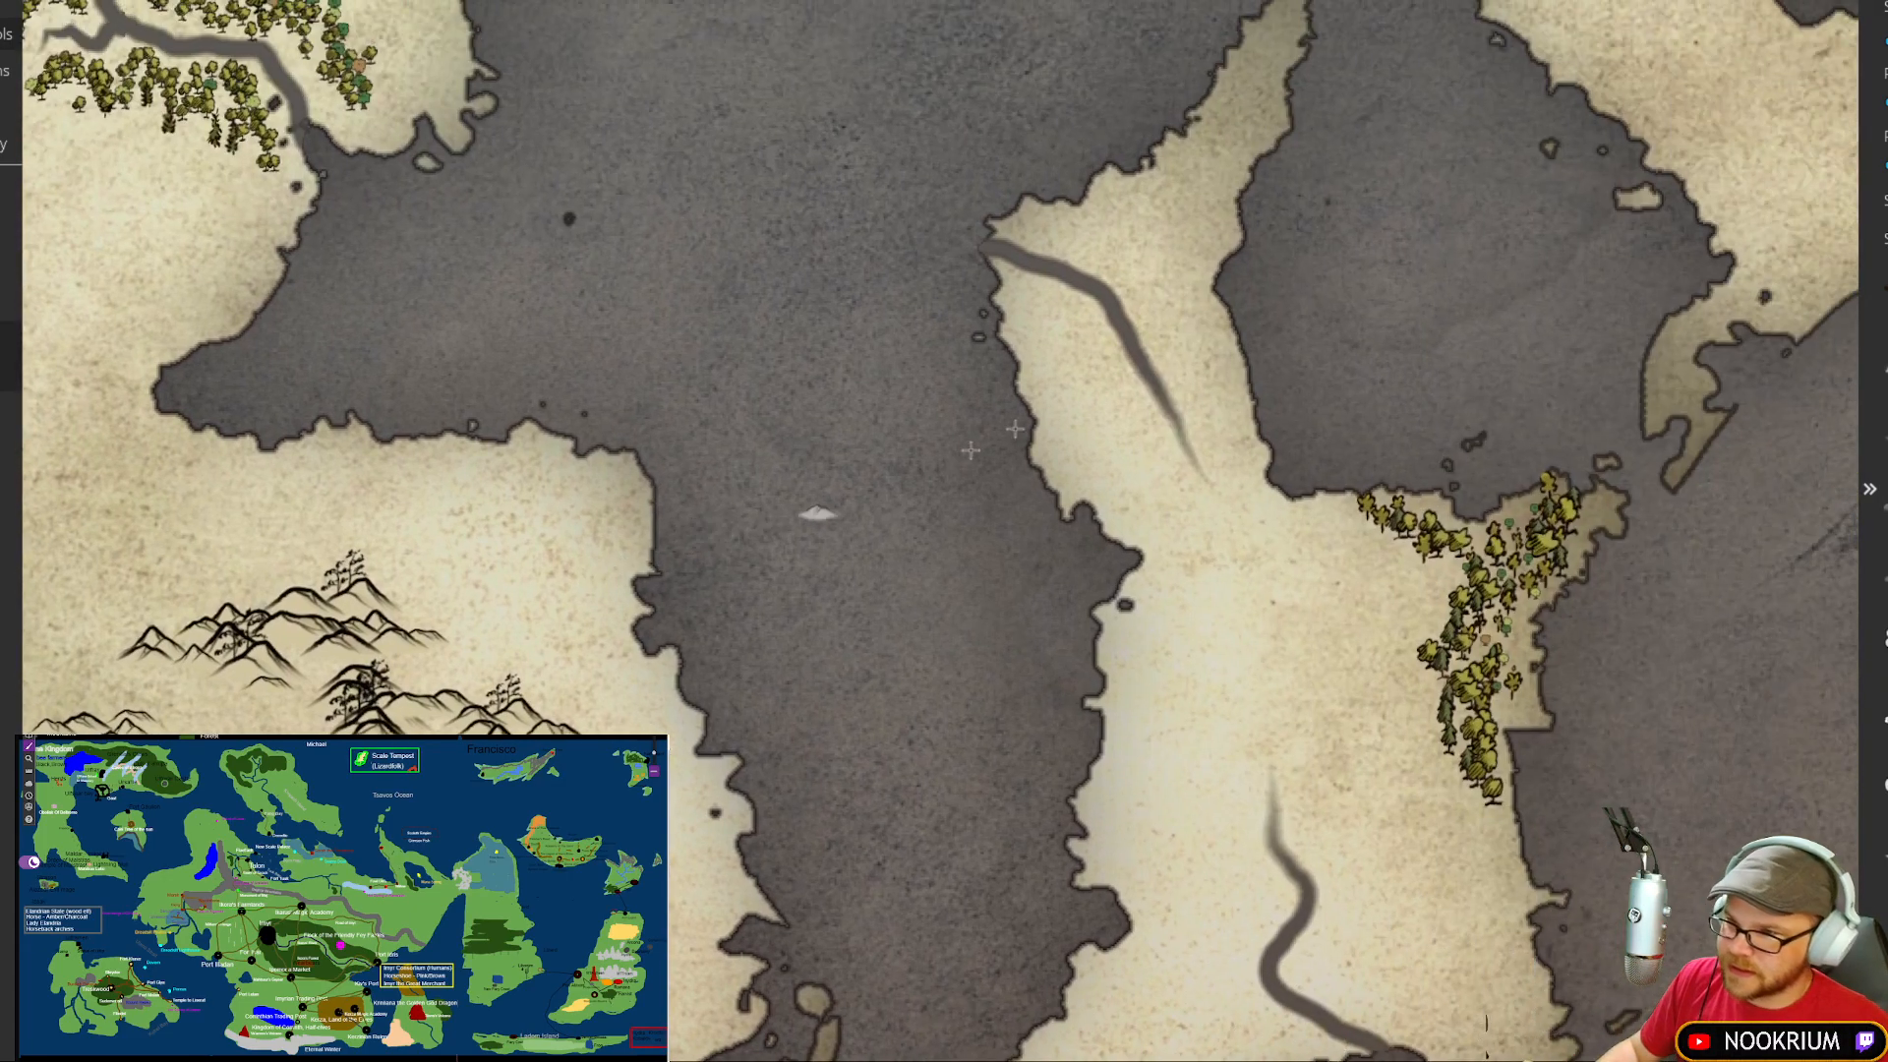
pyautogui.moveTo(971, 450); pyautogui.dragTo(866, 540)
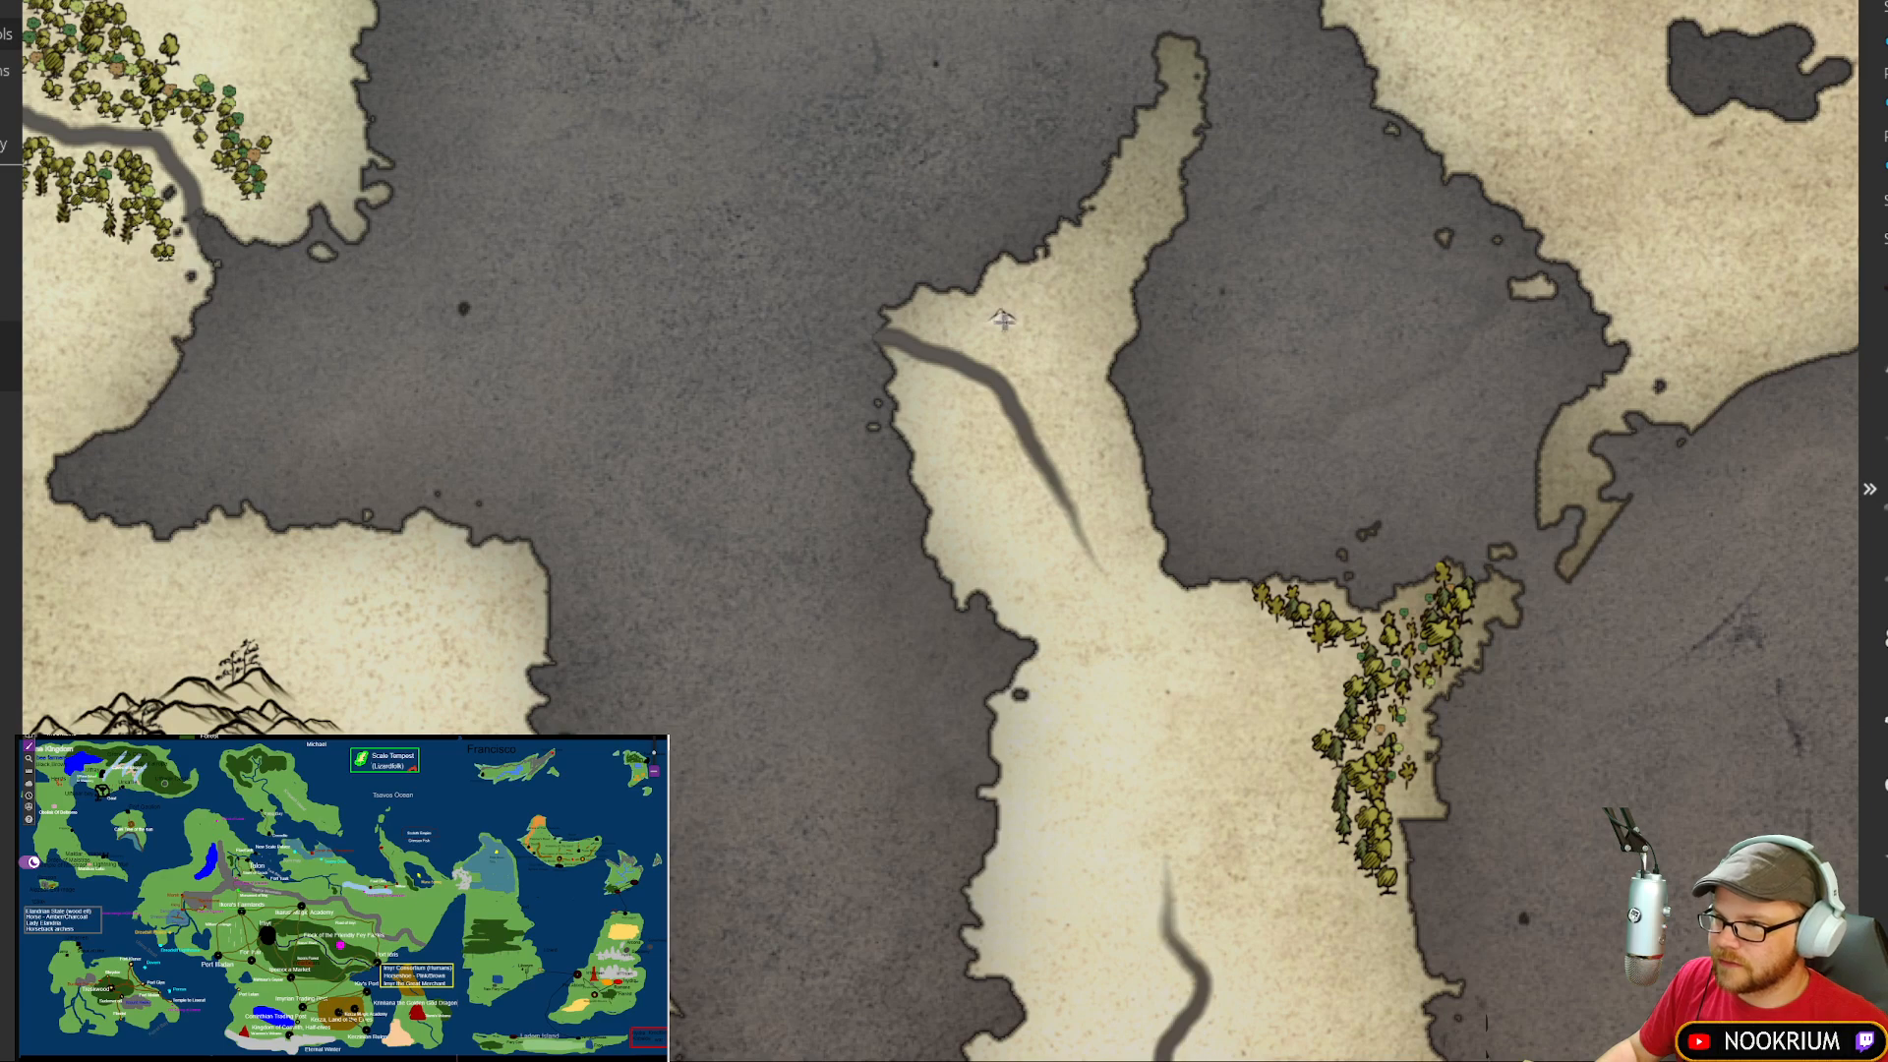
pyautogui.moveTo(1004, 320); pyautogui.dragTo(1151, 187)
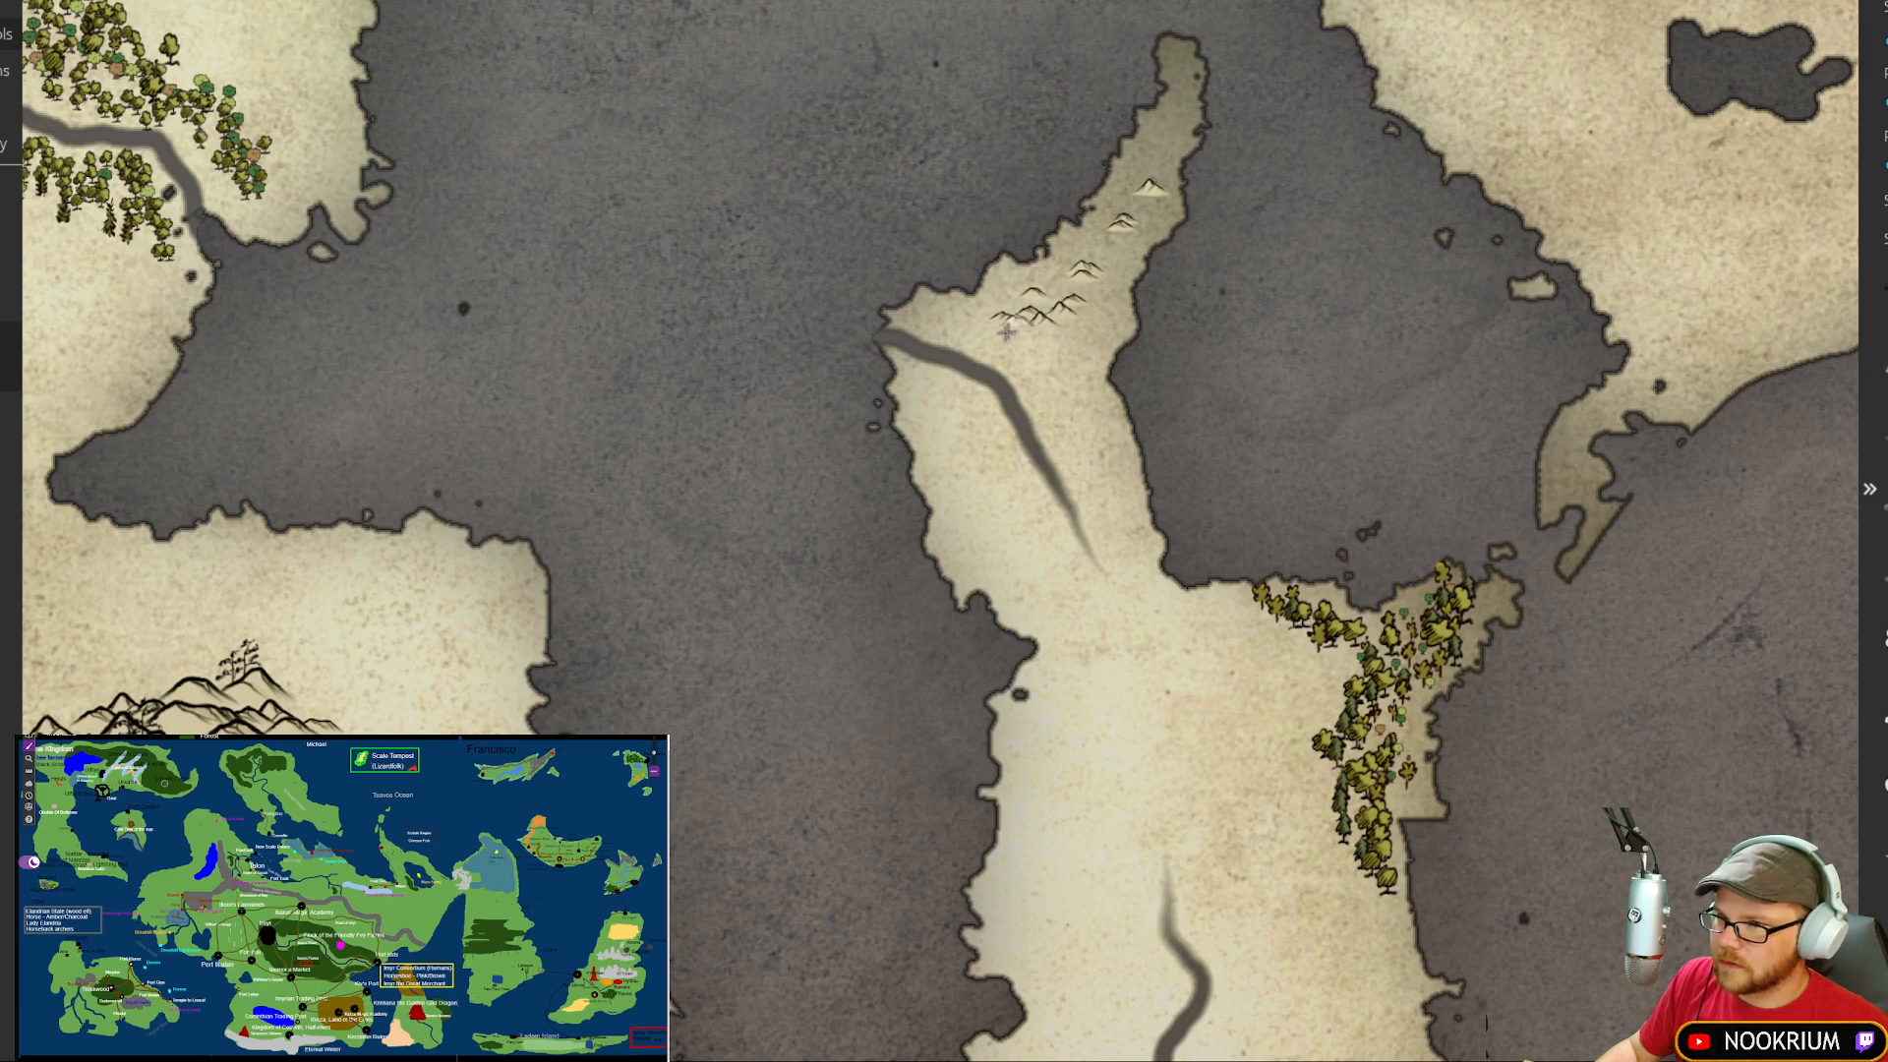
# Step: Line both banks of the island's upper river with small hills, including a few tree-topped ones
pyautogui.moveTo(1006, 333)
pyautogui.mouseDown()
pyautogui.moveTo(1061, 396)
pyautogui.moveTo(1023, 341)
pyautogui.moveTo(1107, 264)
pyautogui.moveTo(1088, 258)
pyautogui.moveTo(1053, 366)
pyautogui.moveTo(1112, 539)
pyautogui.moveTo(1073, 465)
pyautogui.moveTo(1087, 426)
pyautogui.moveTo(1099, 486)
pyautogui.moveTo(1029, 508)
pyautogui.moveTo(946, 420)
pyautogui.mouseUp()
pyautogui.moveTo(983, 464)
pyautogui.mouseDown()
pyautogui.moveTo(1012, 537)
pyautogui.moveTo(1057, 564)
pyautogui.moveTo(1113, 501)
pyautogui.moveTo(1111, 521)
pyautogui.moveTo(1097, 465)
pyautogui.mouseUp()
pyautogui.click(1086, 440)
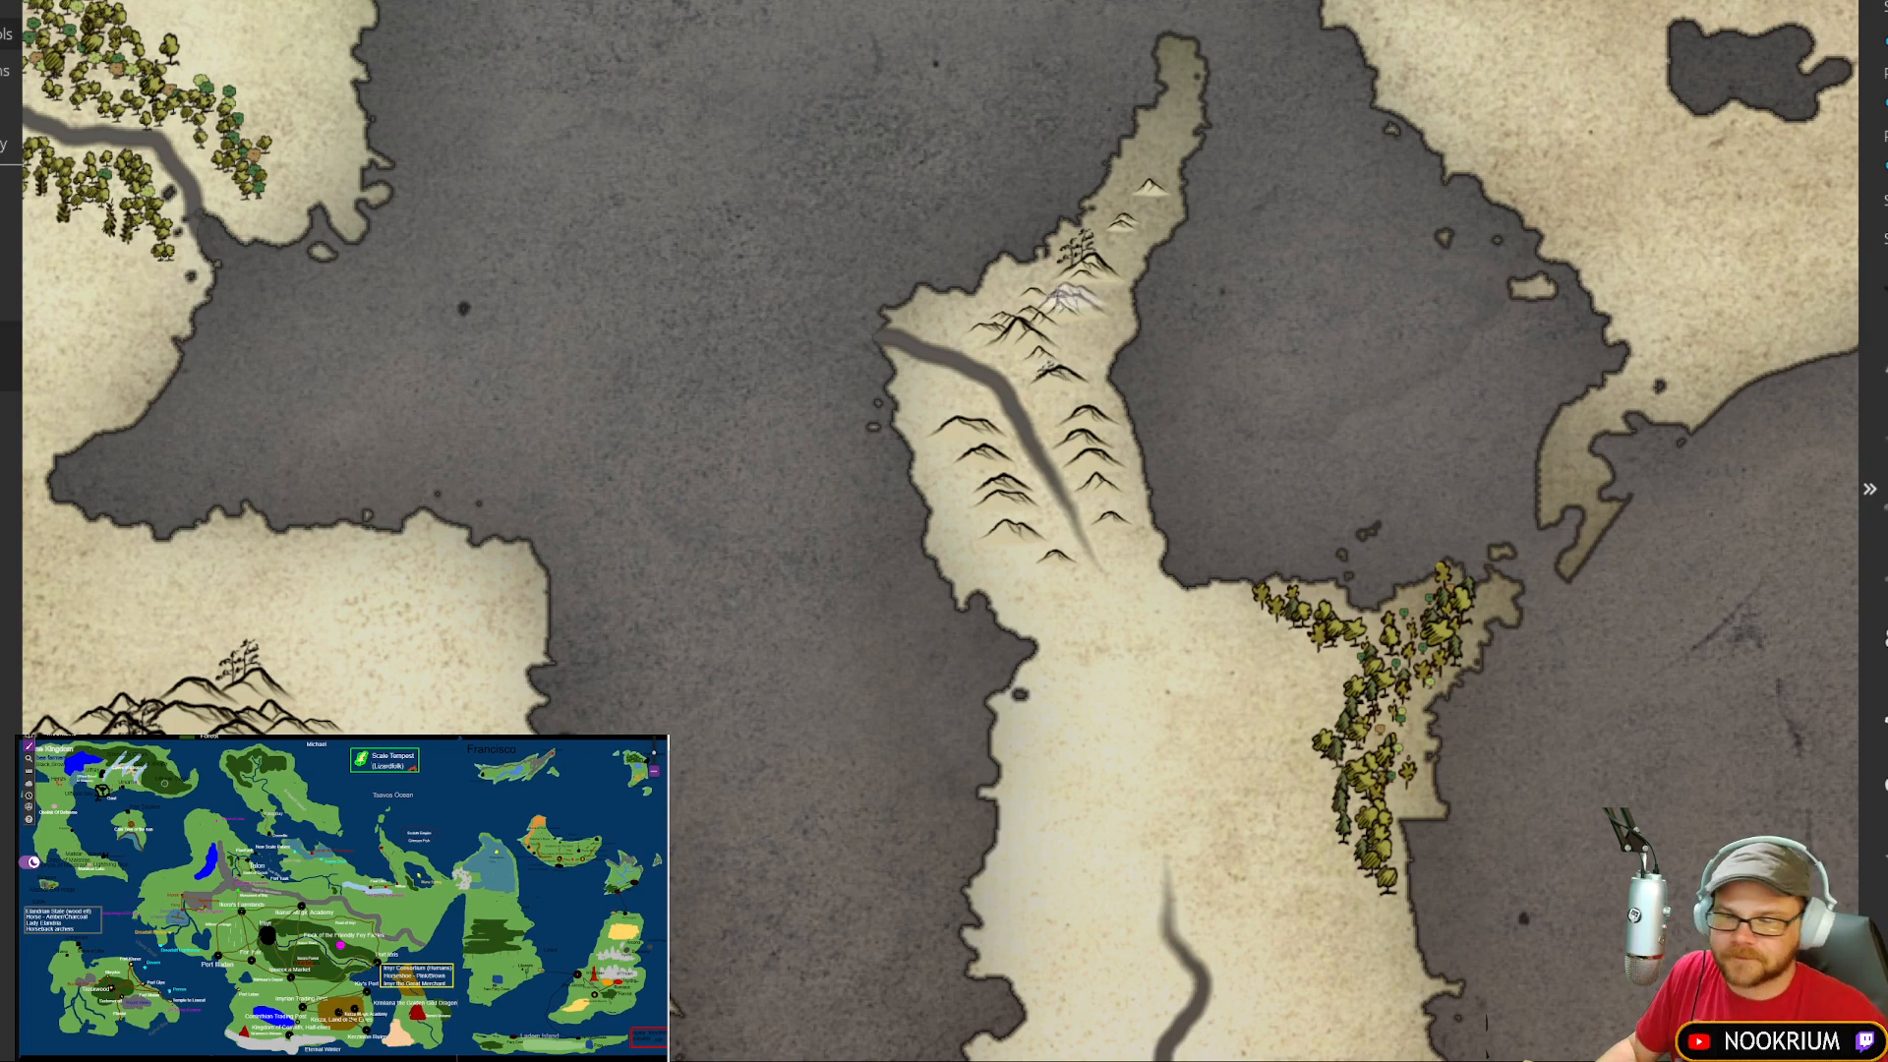
pyautogui.click(1070, 418)
pyautogui.click(959, 405)
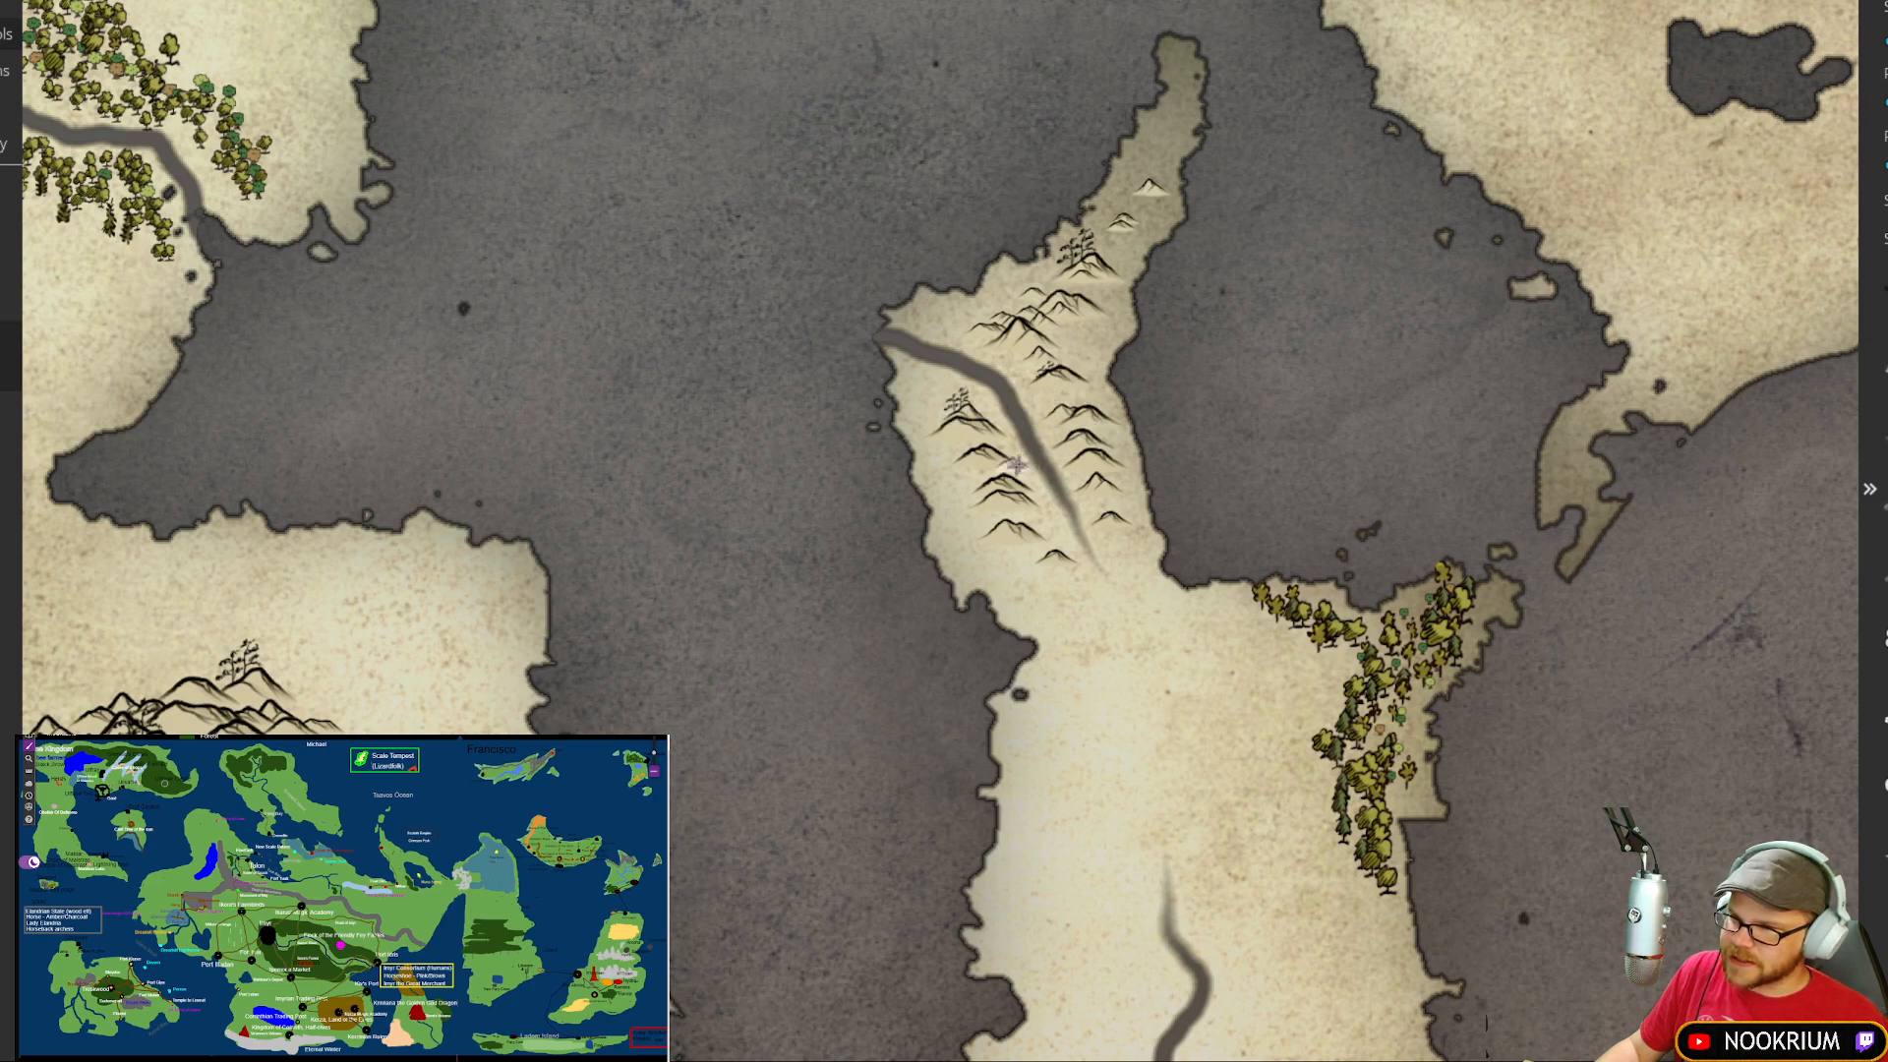
pyautogui.click(1082, 429)
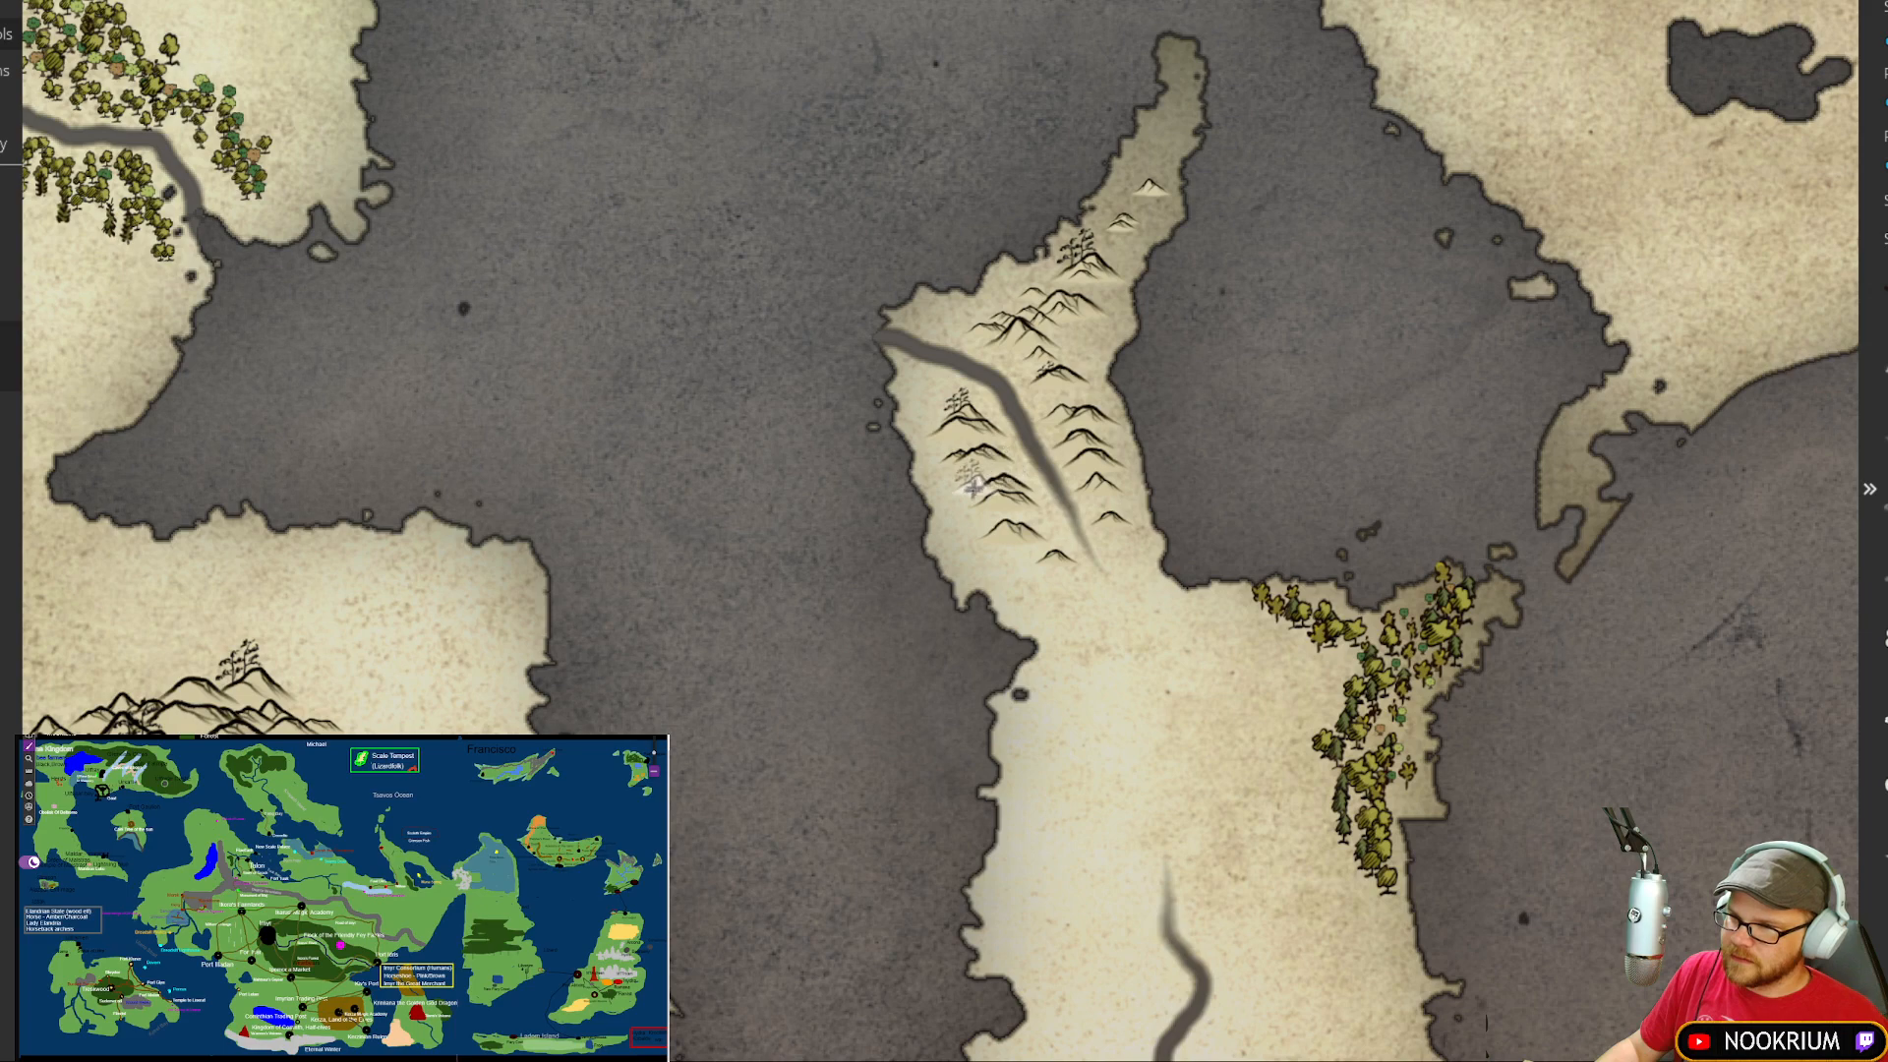
# Step: Fill in the banks and southern end of the island's upper river with more small hills, including a tree-topped one west of the river
pyautogui.click(962, 489)
pyautogui.click(1028, 539)
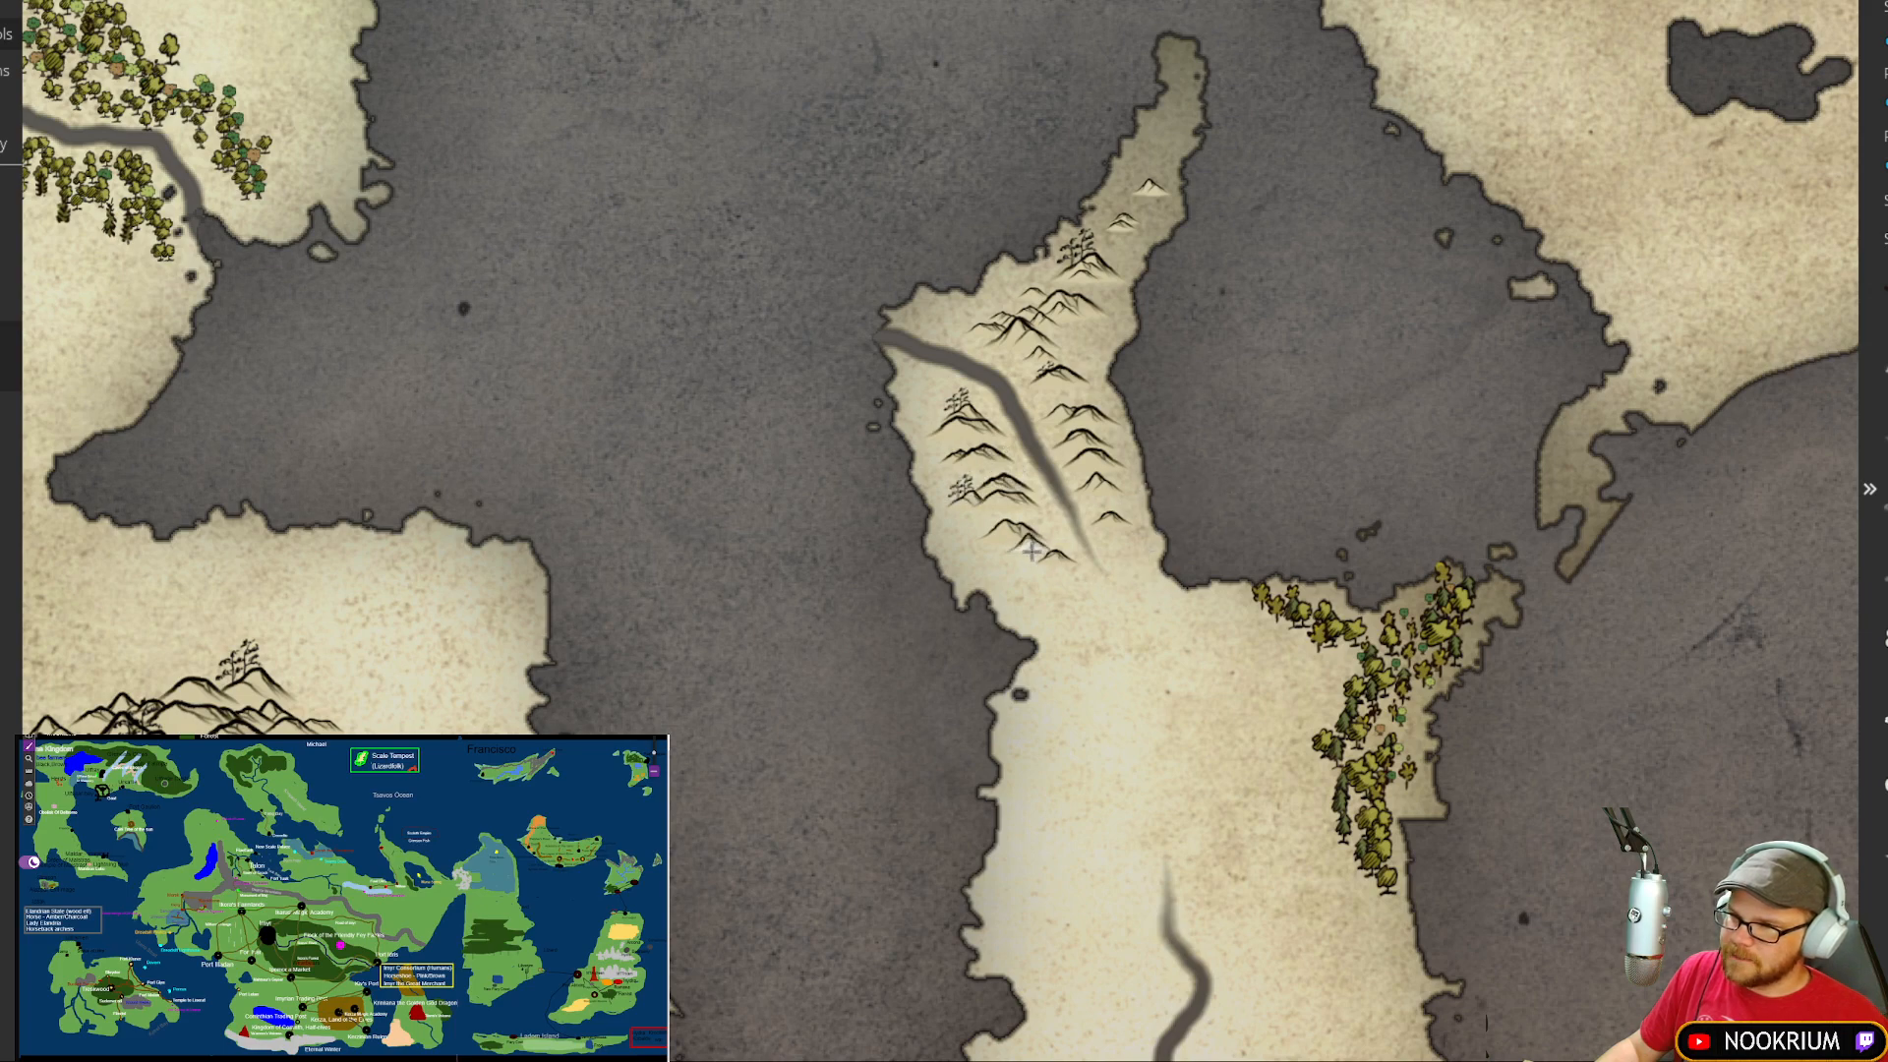
pyautogui.click(1126, 531)
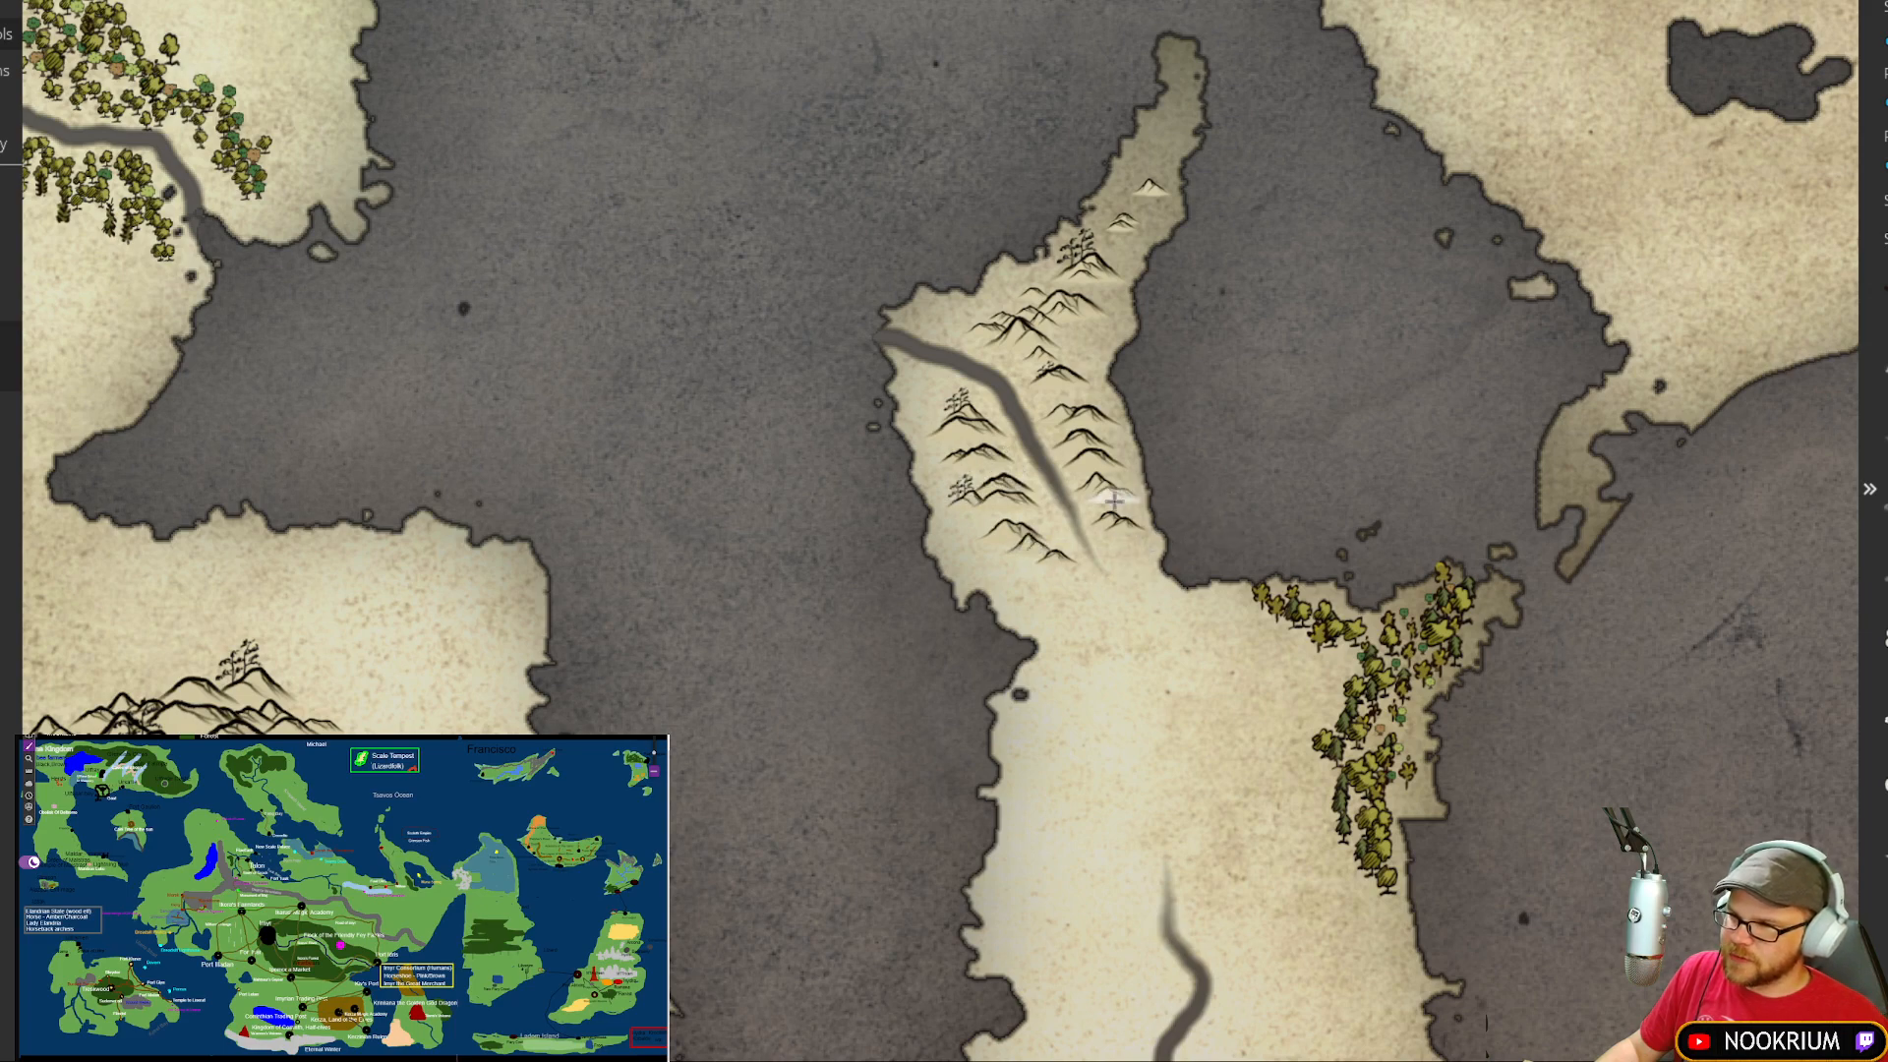
pyautogui.click(1047, 379)
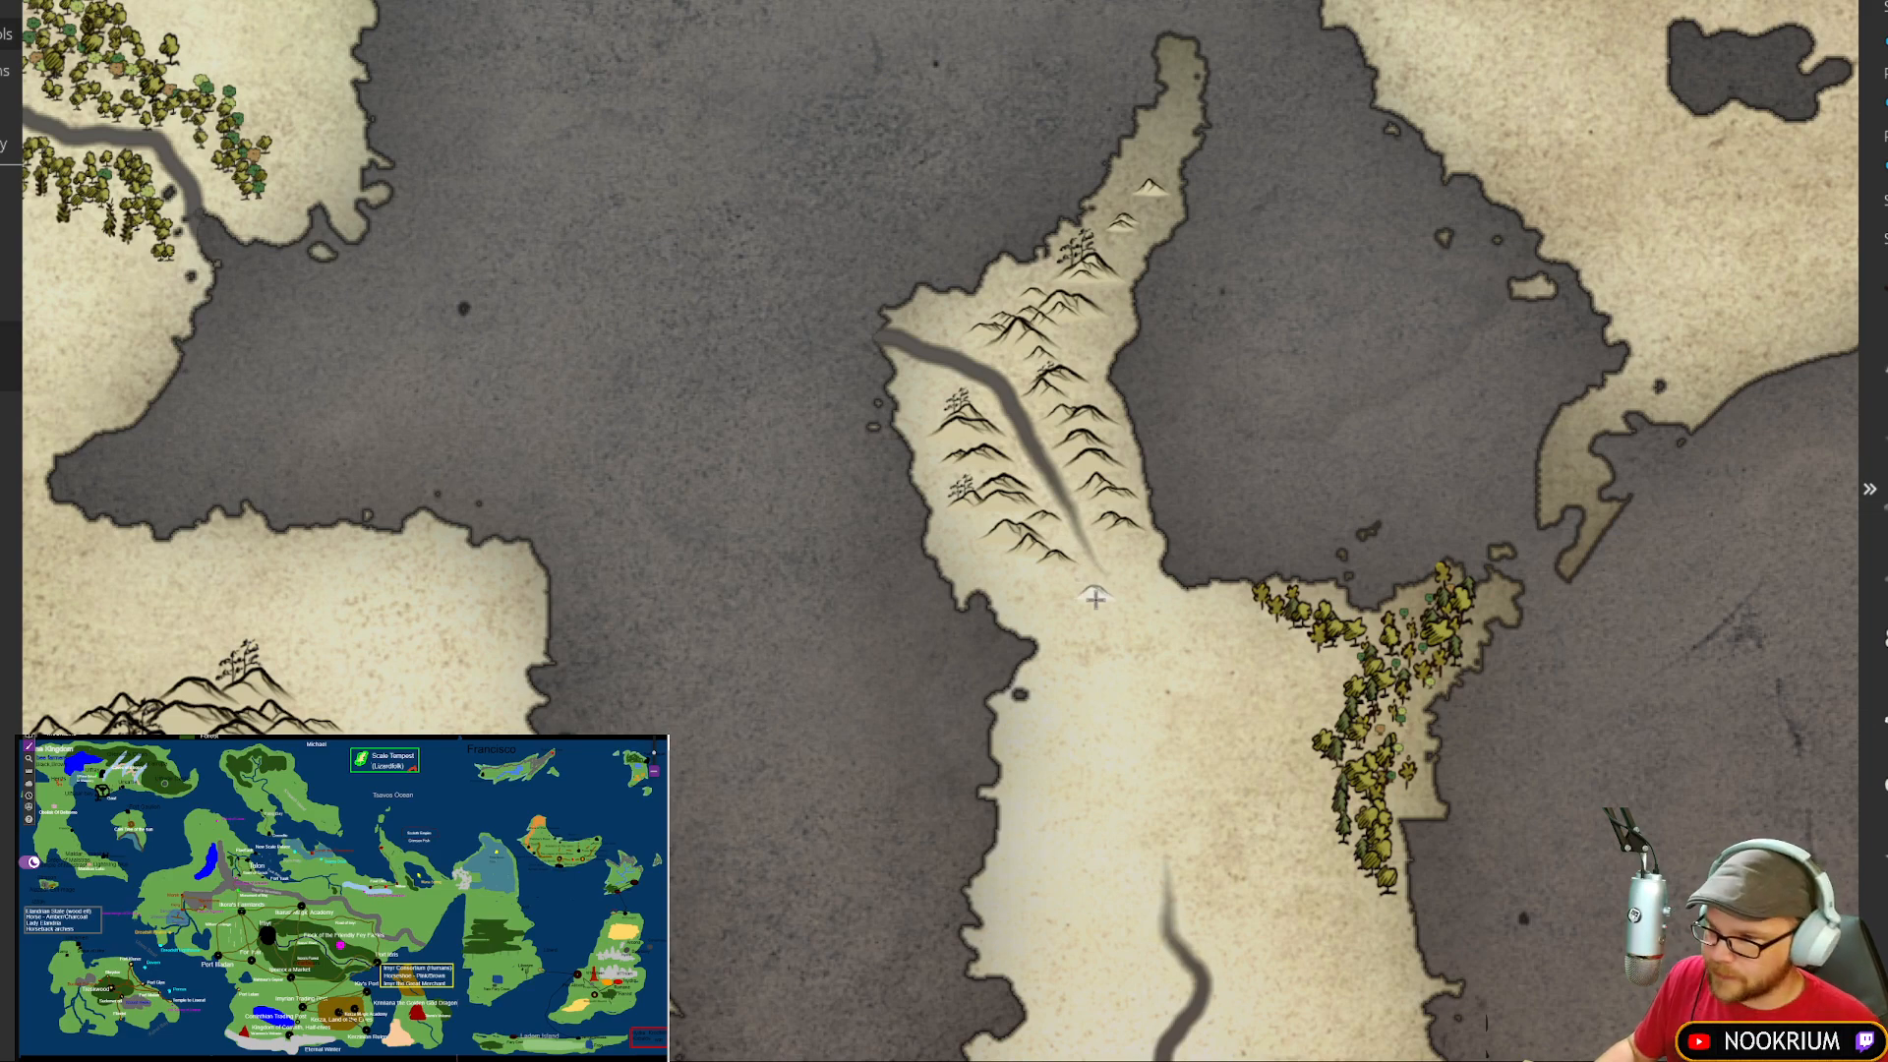
pyautogui.click(1097, 598)
pyautogui.click(1059, 584)
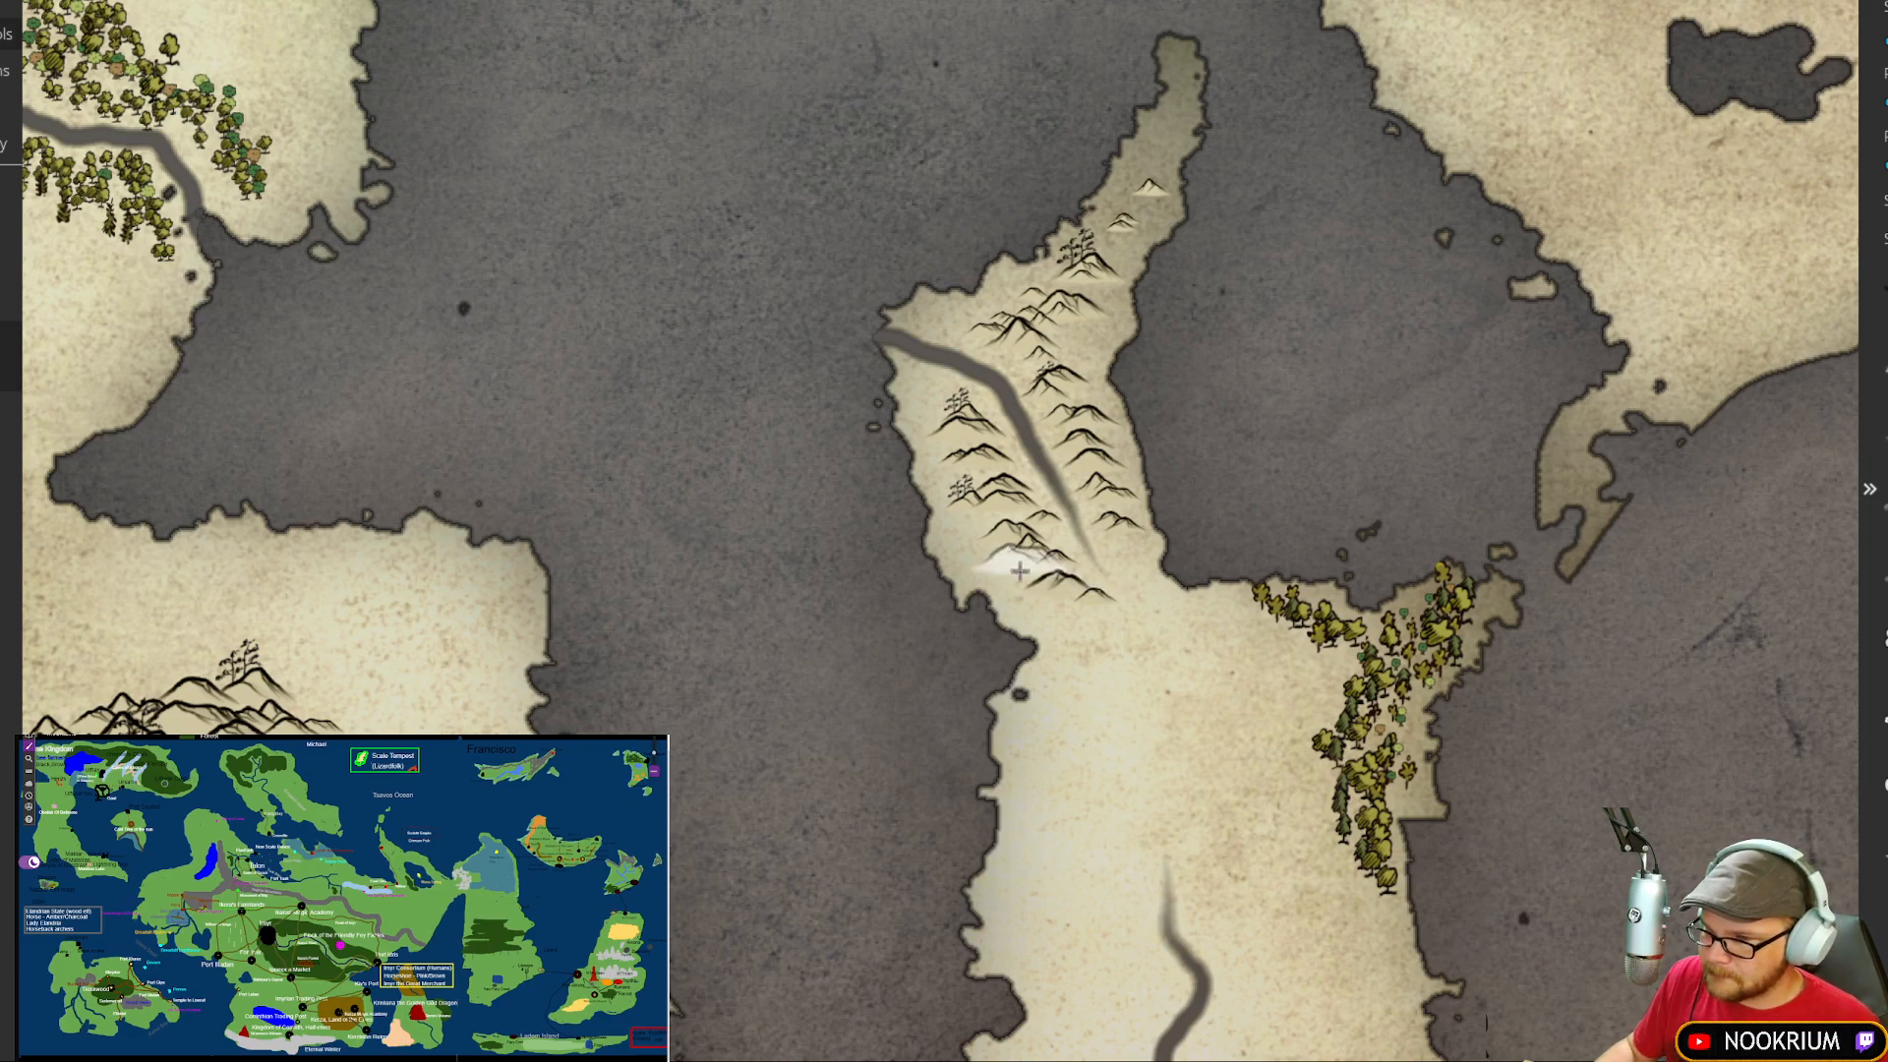
pyautogui.click(1021, 564)
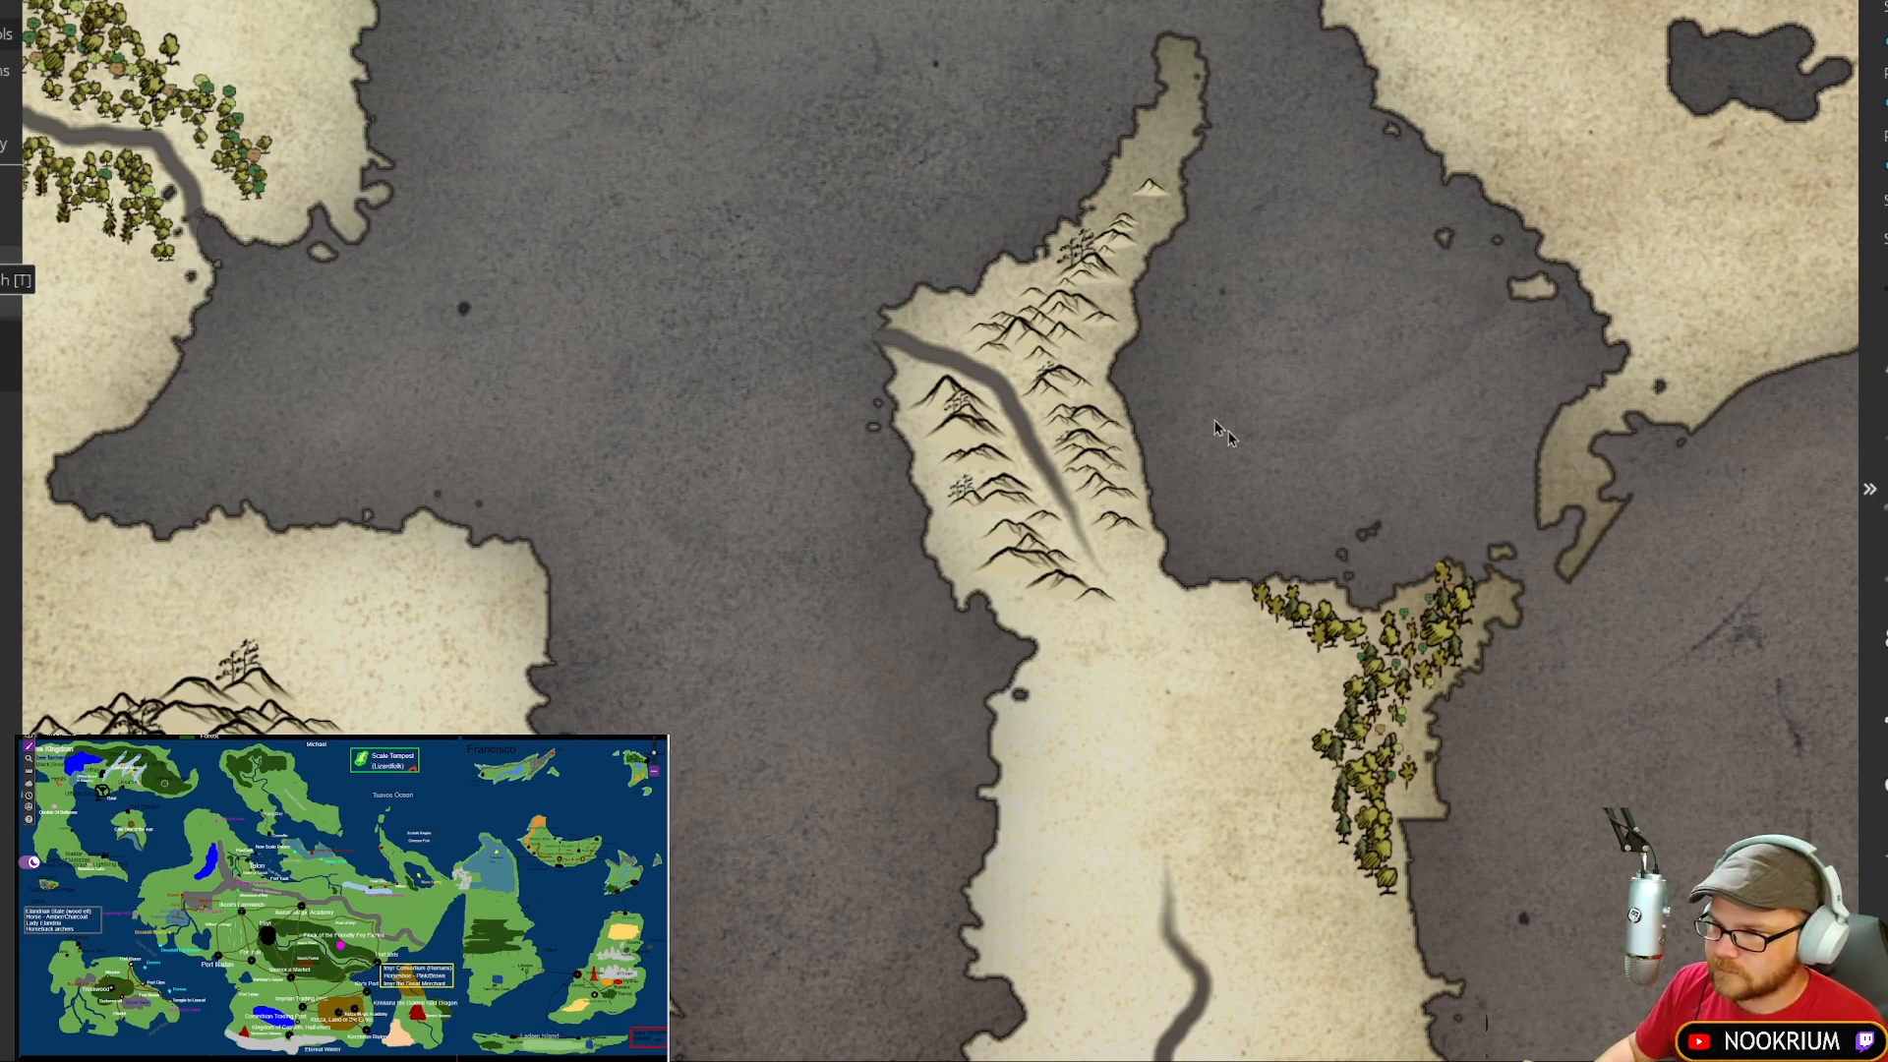
# Step: Scatter small grass tufts over the lowland on the island's southwestern arm, with a few nearer the lower river
pyautogui.moveTo(1330, 464); pyautogui.dragTo(1130, 383)
pyautogui.scroll(-5, 1193, 337)
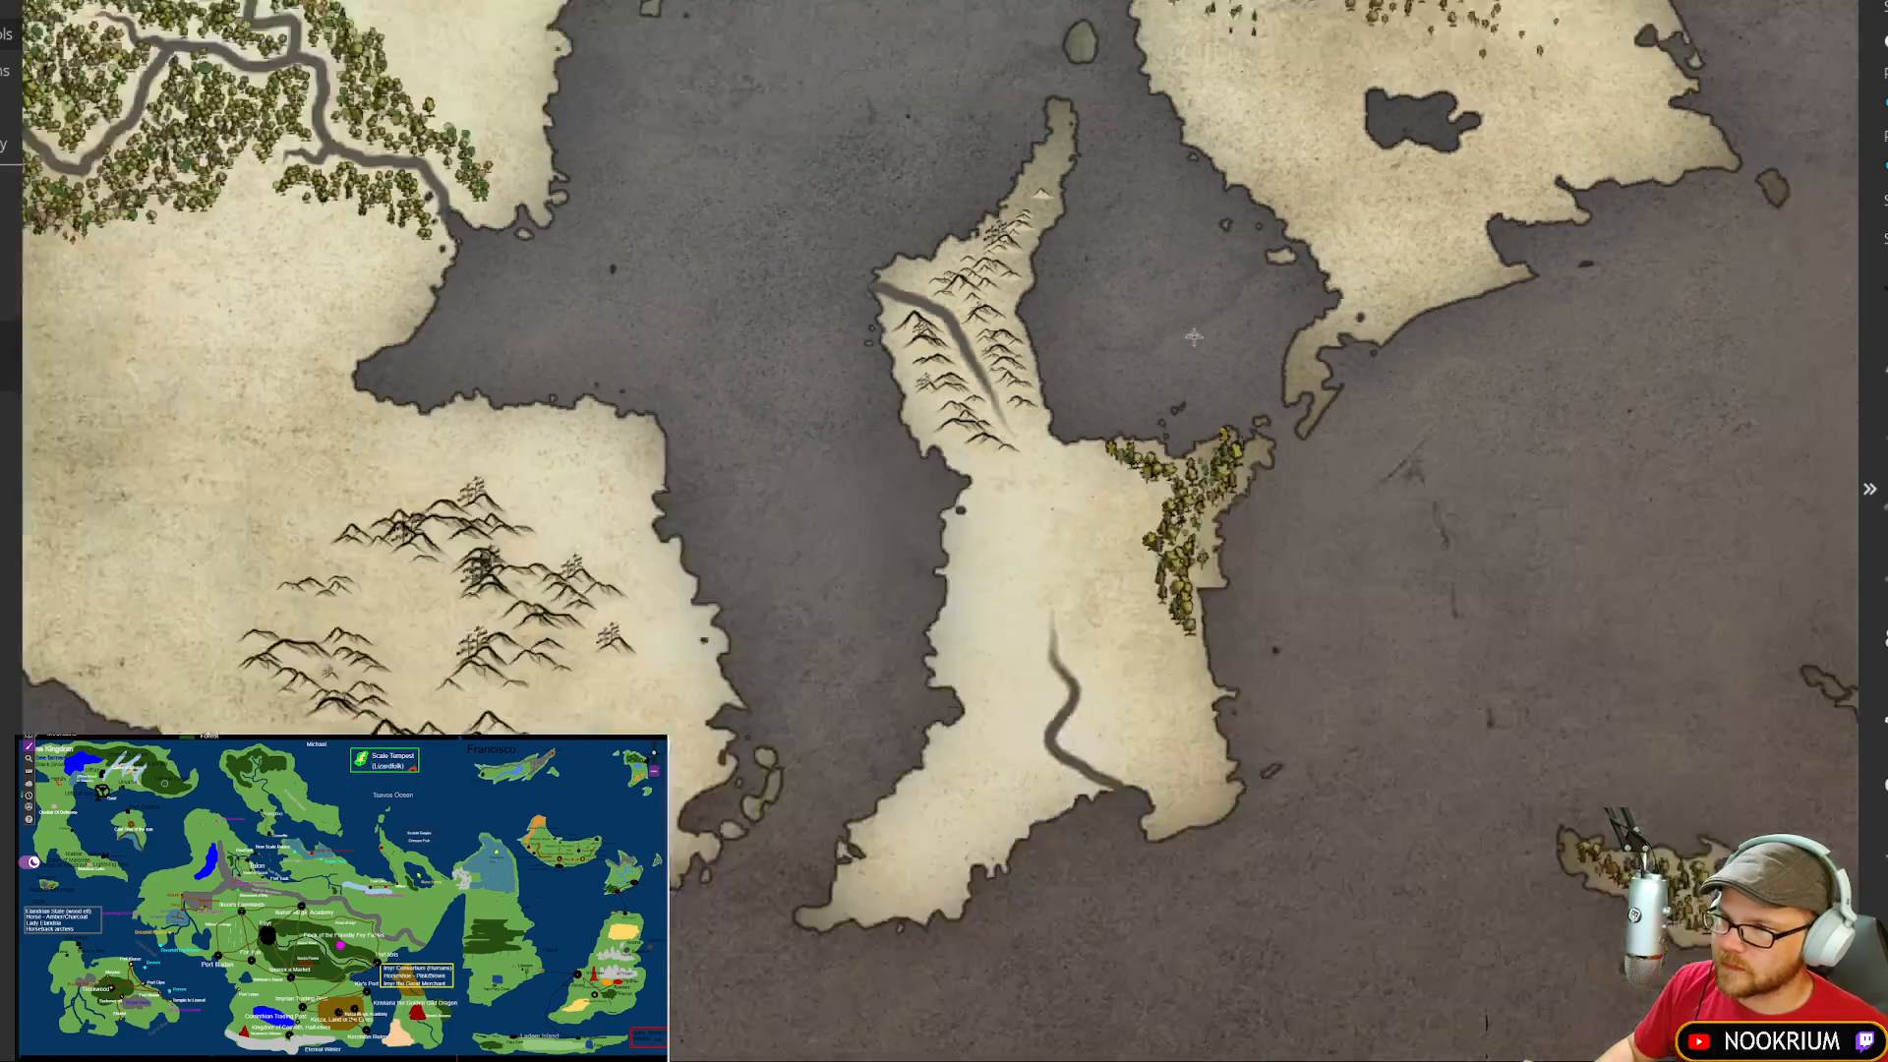
pyautogui.moveTo(1169, 297); pyautogui.dragTo(1076, 431)
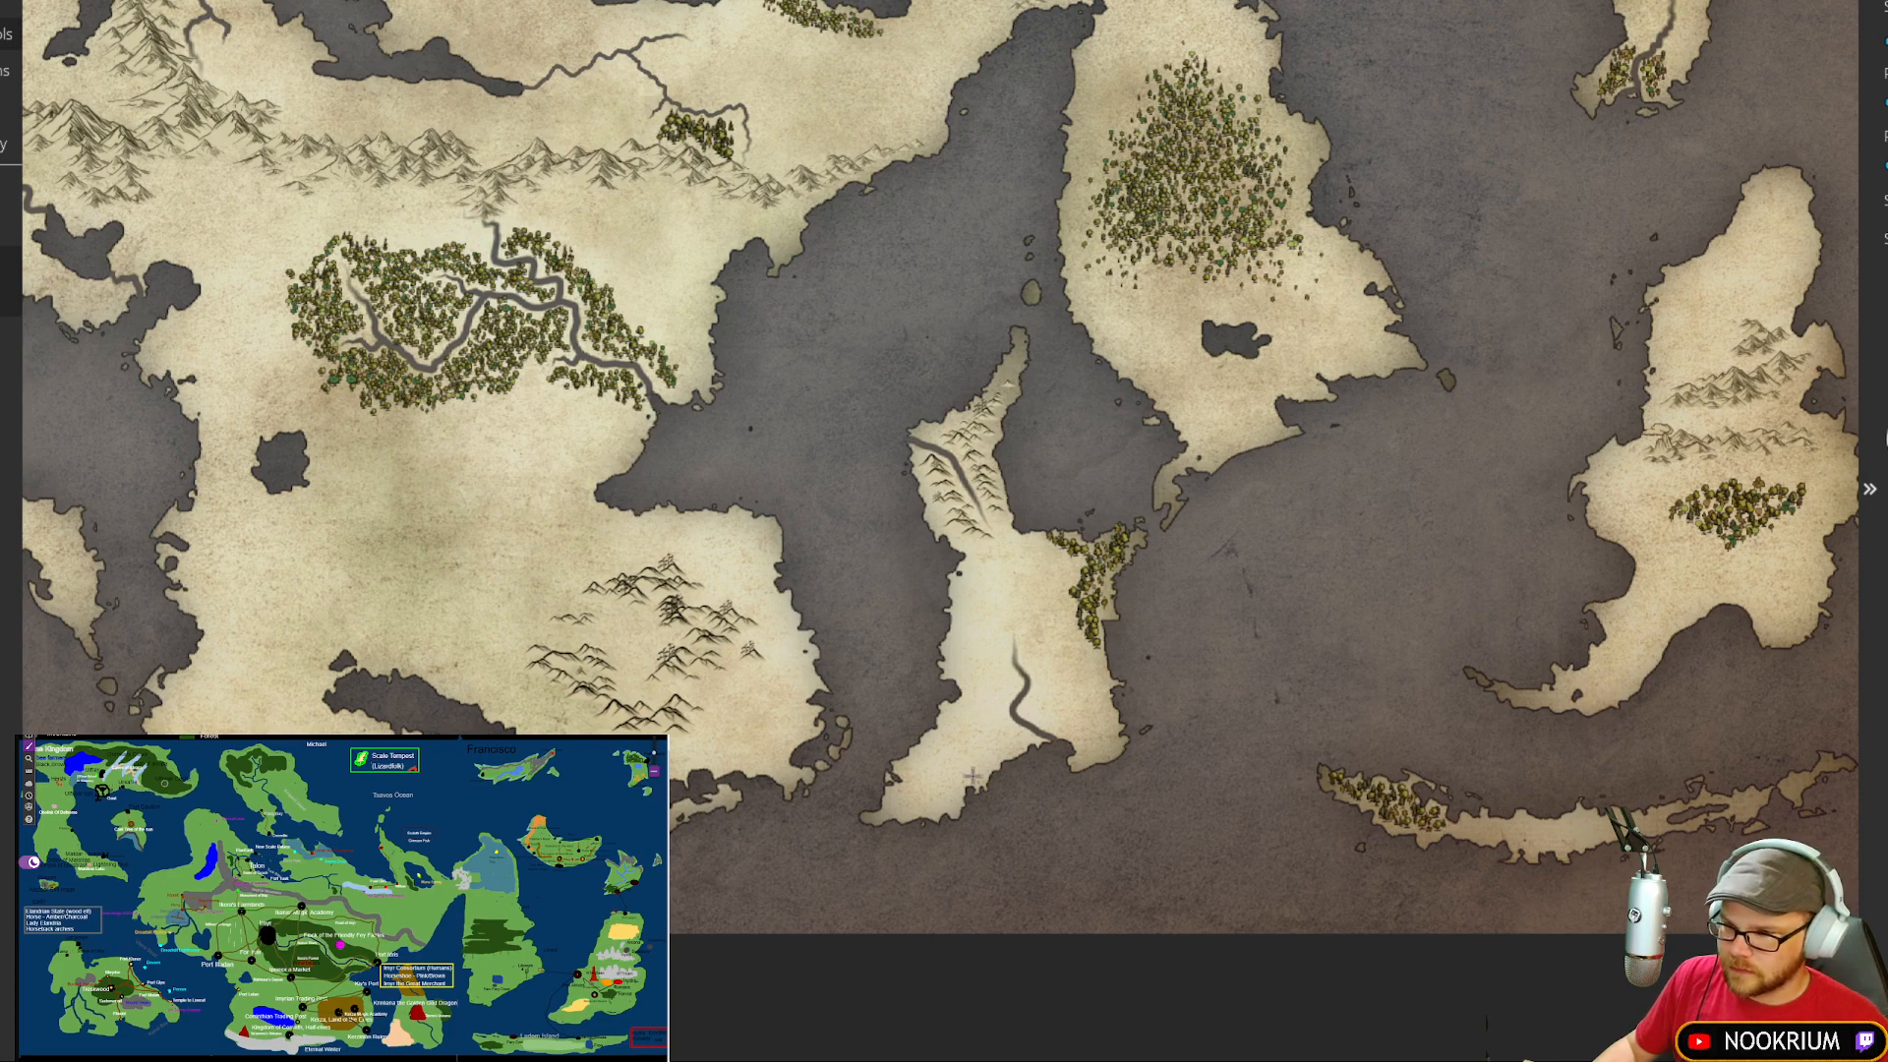
pyautogui.scroll(5, 955, 768)
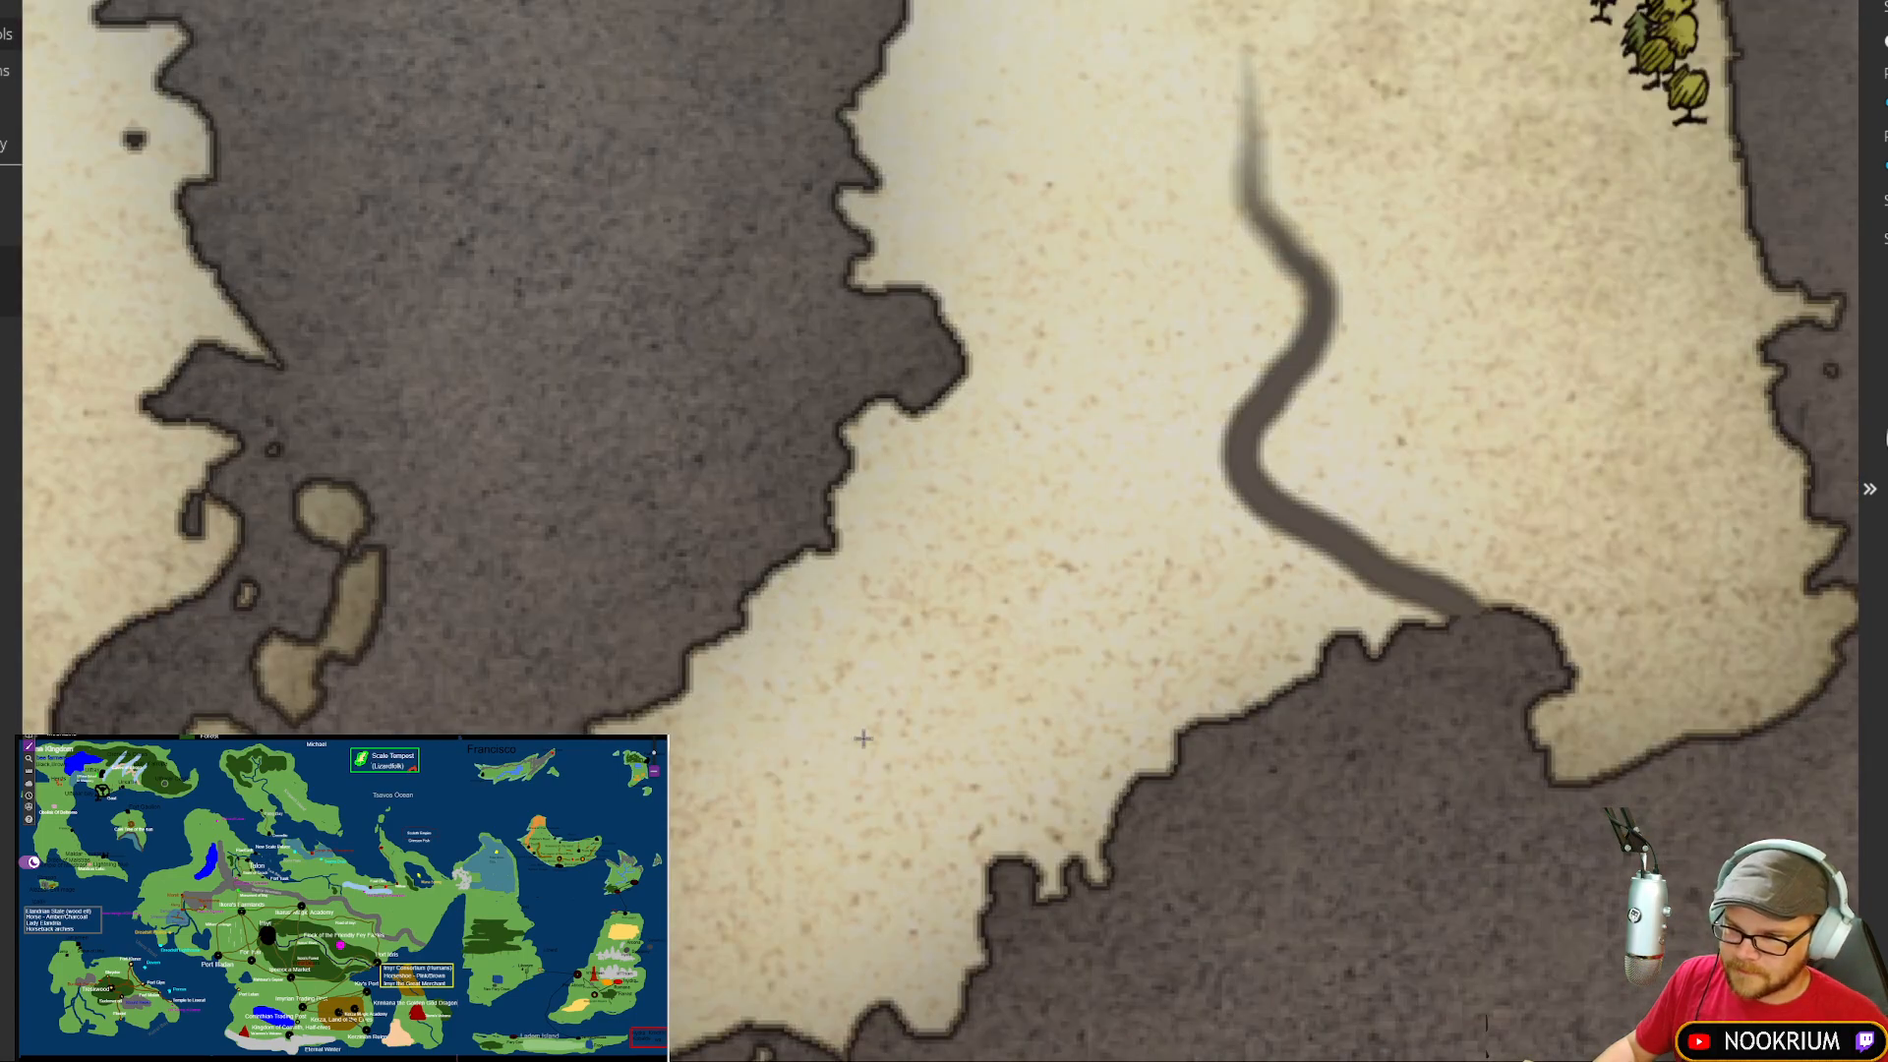
pyautogui.moveTo(837, 717)
pyautogui.mouseDown()
pyautogui.moveTo(947, 649)
pyautogui.moveTo(901, 723)
pyautogui.moveTo(717, 878)
pyautogui.mouseUp()
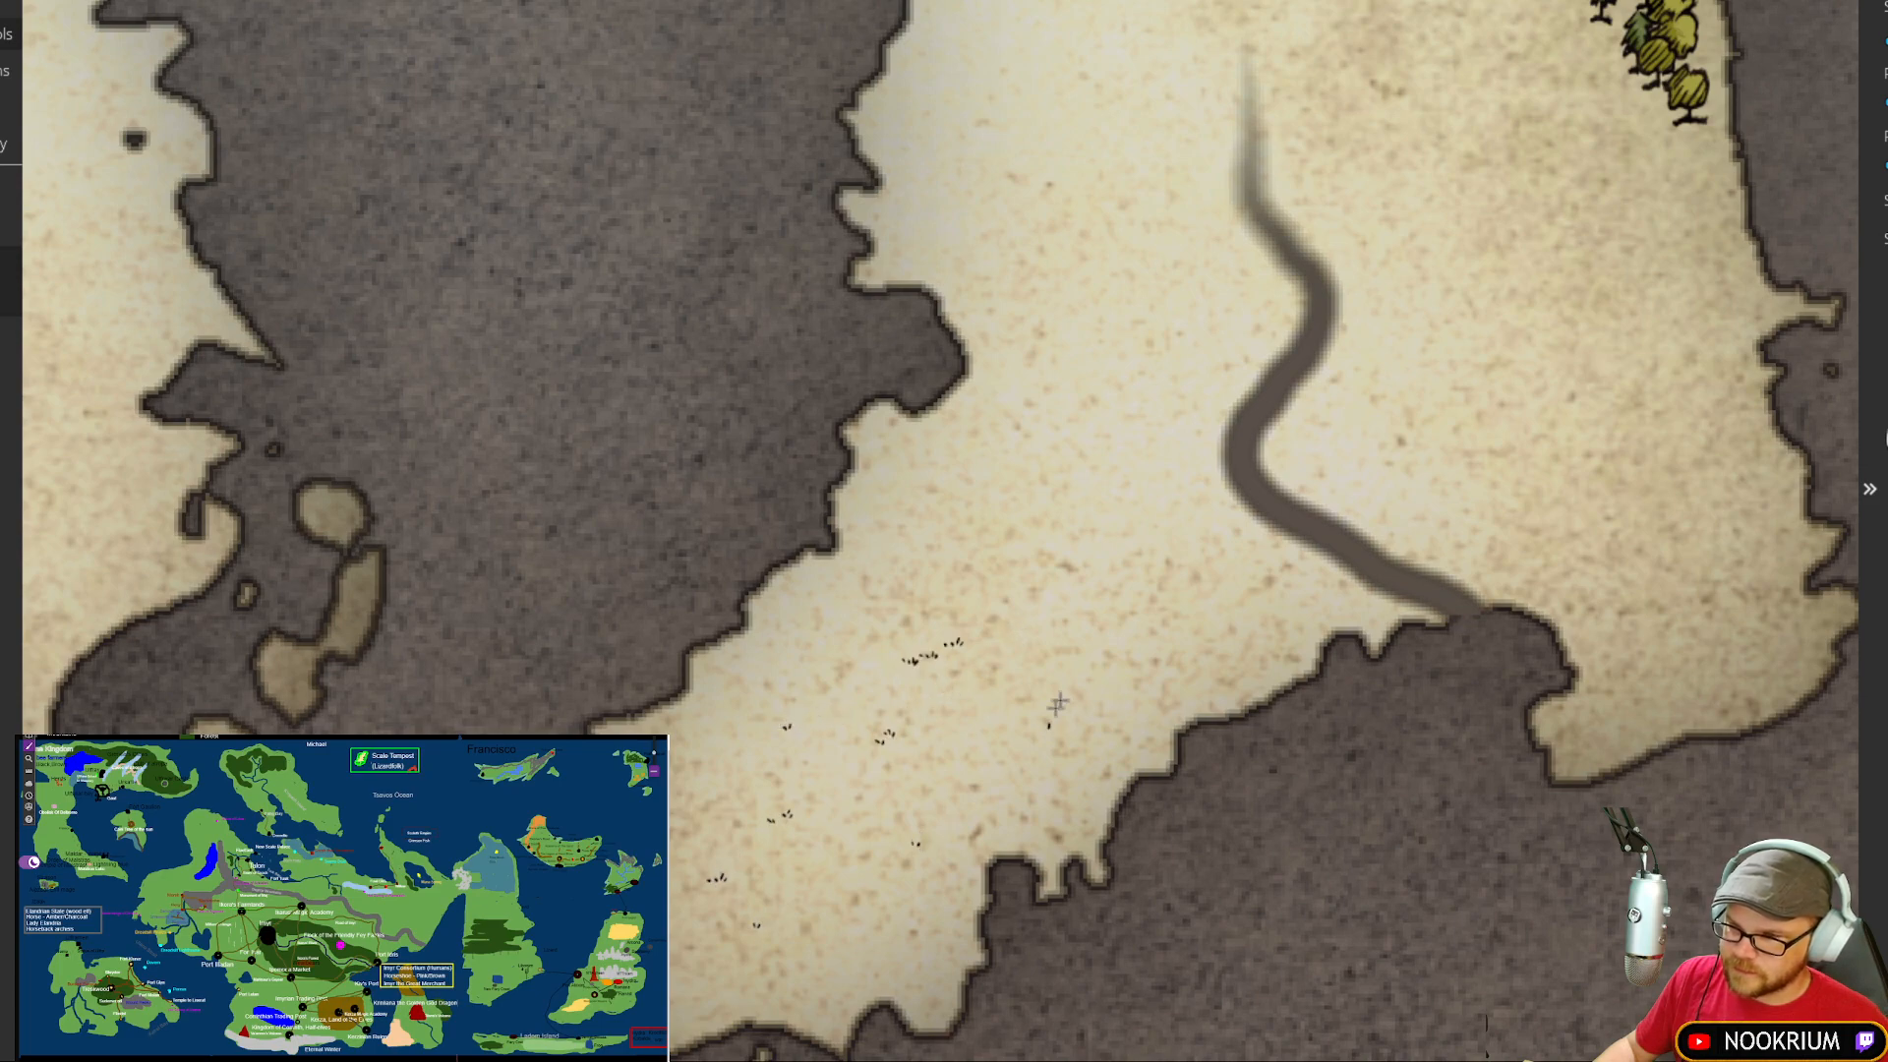
pyautogui.click(1083, 598)
pyautogui.click(951, 568)
pyautogui.click(1139, 610)
pyautogui.click(1041, 703)
pyautogui.click(843, 822)
pyautogui.click(1506, 377)
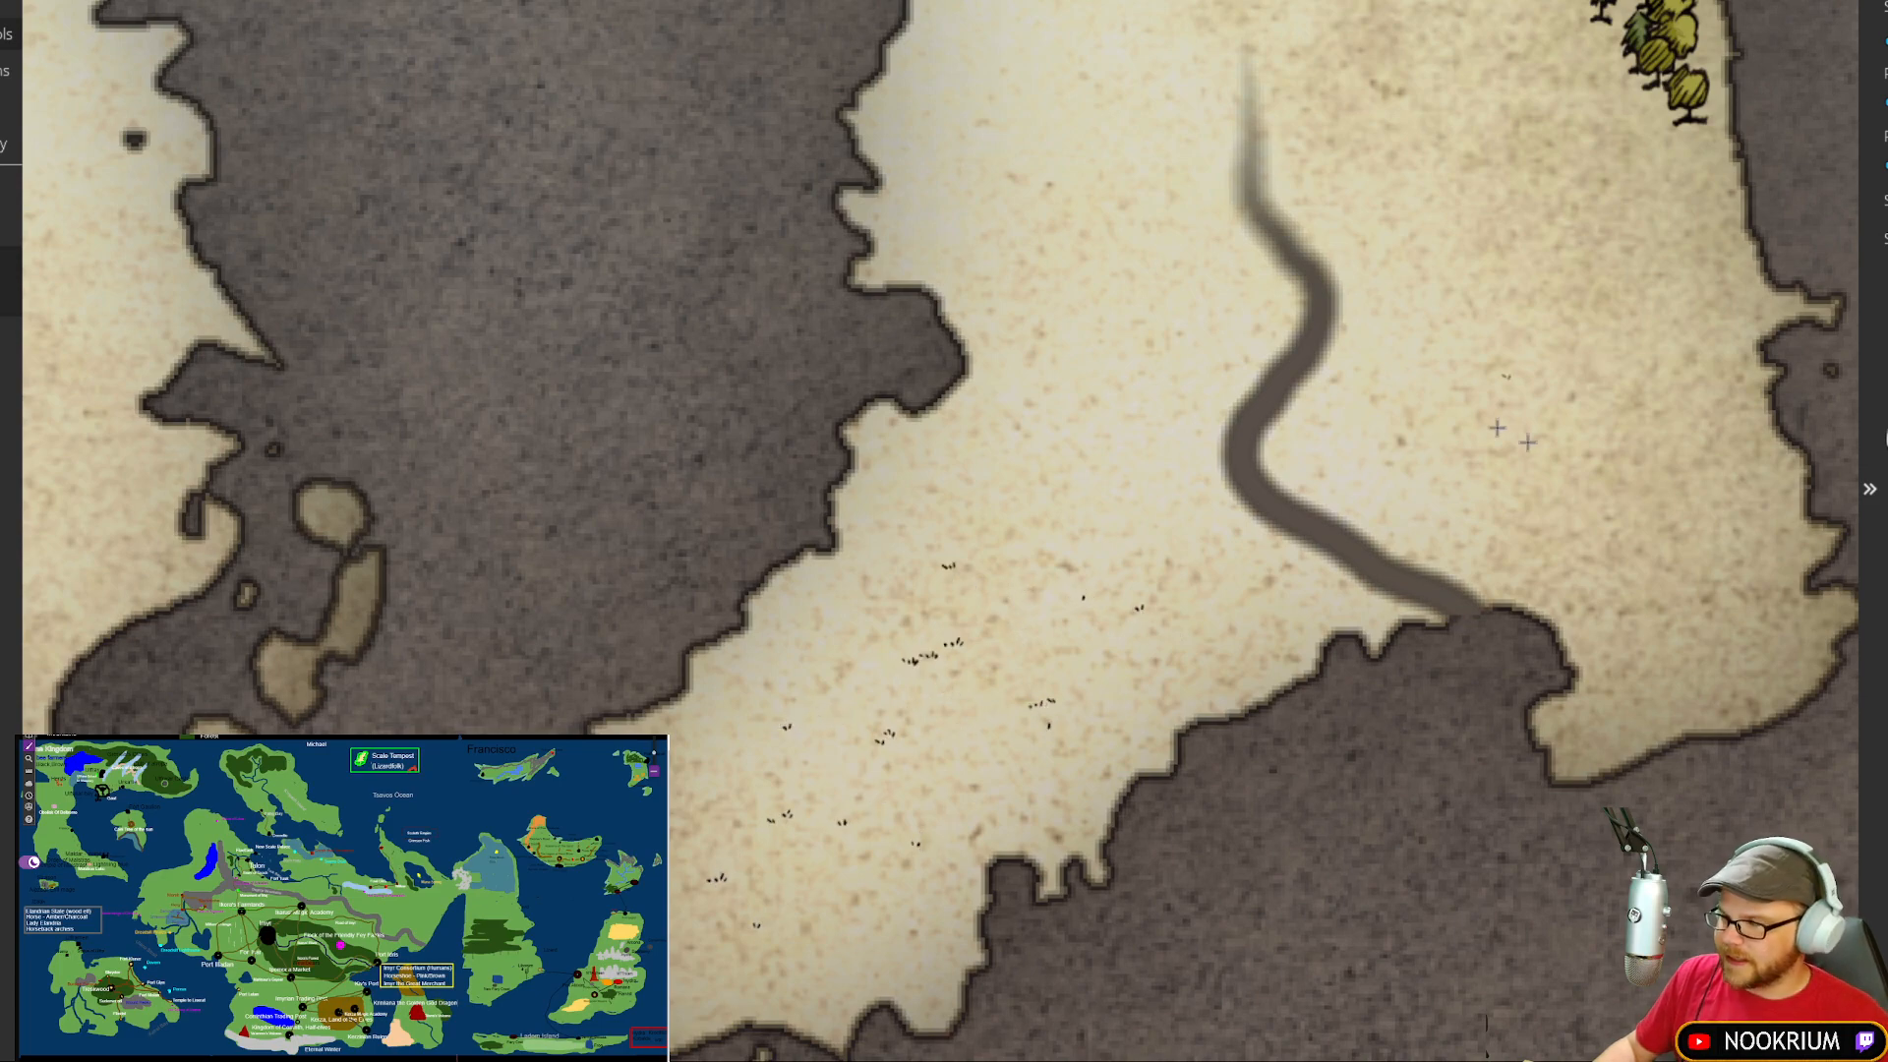
pyautogui.click(946, 460)
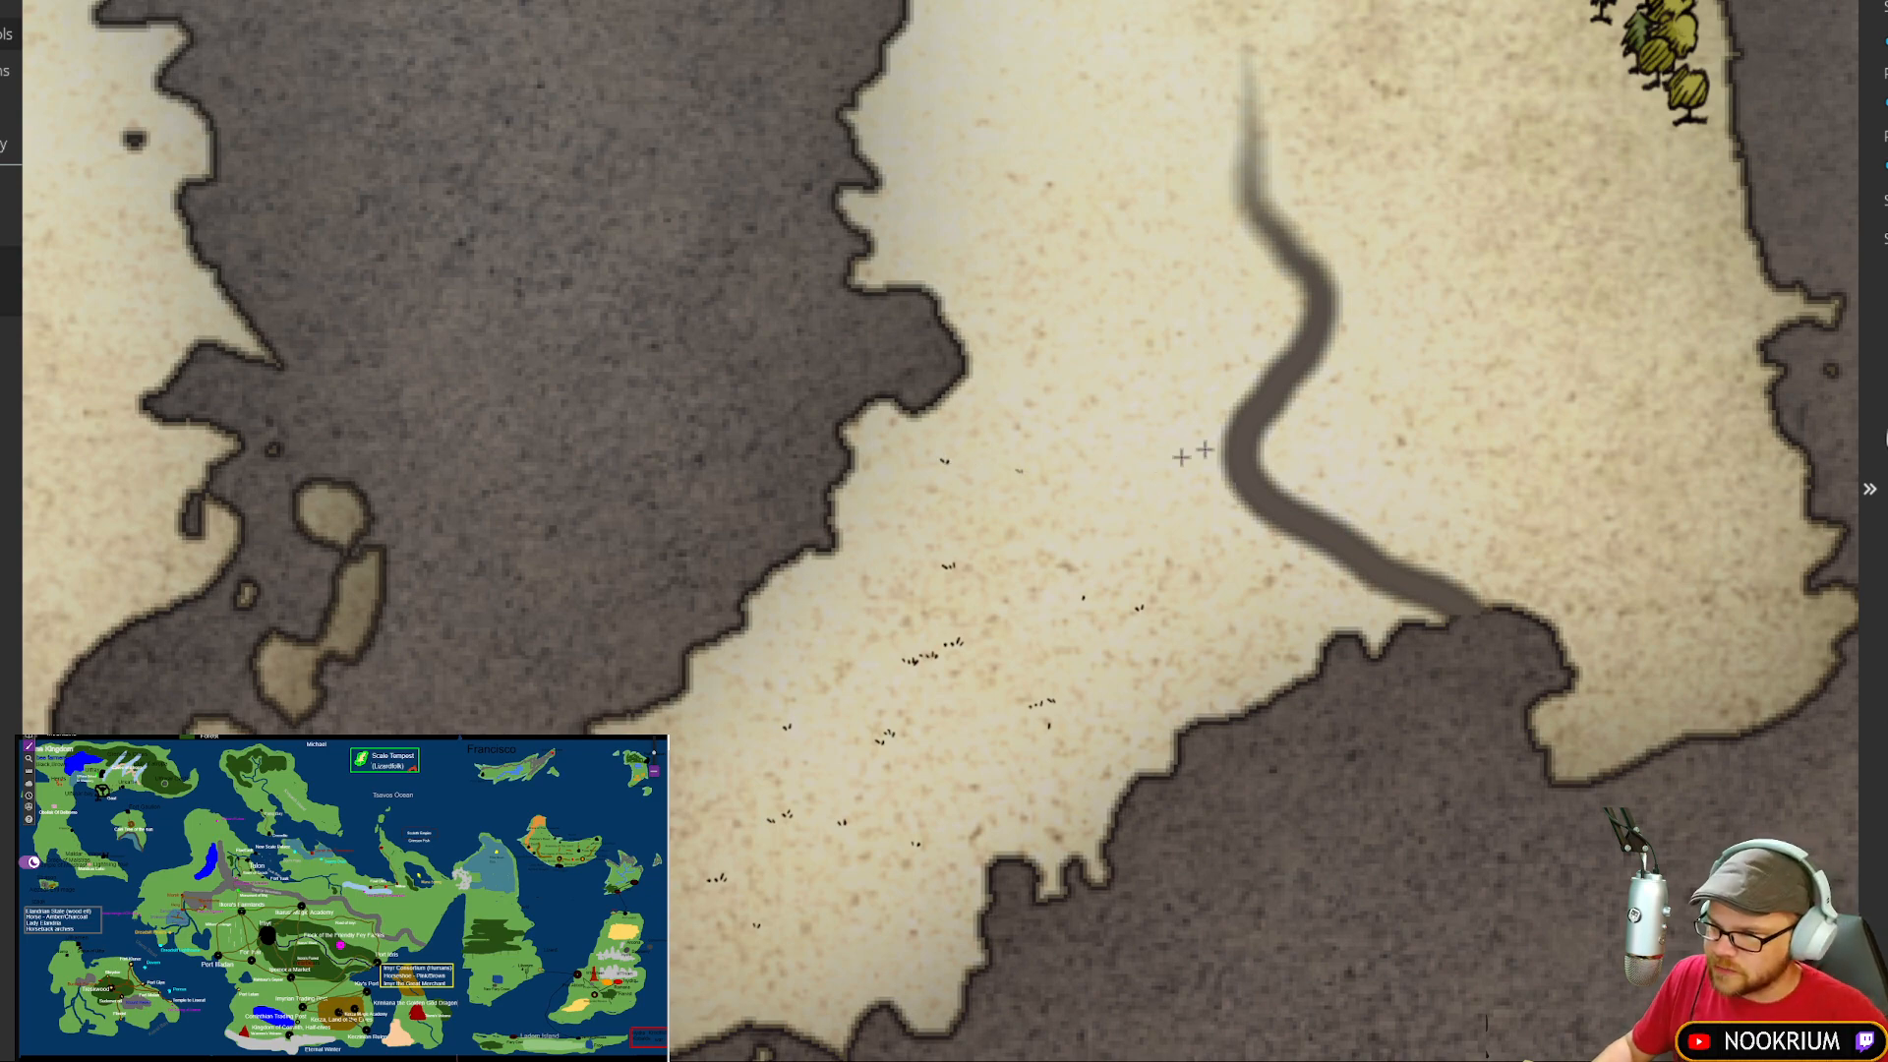
# Step: Scatter small grass tufts southwest of the forest on the far-eastern continent, toward its curved southwestern arm
pyautogui.moveTo(1181, 458); pyautogui.dragTo(654, 692)
pyautogui.moveTo(1325, 457); pyautogui.dragTo(659, 631)
pyautogui.moveTo(1326, 484); pyautogui.dragTo(634, 551)
pyautogui.moveTo(1236, 659); pyautogui.dragTo(770, 666)
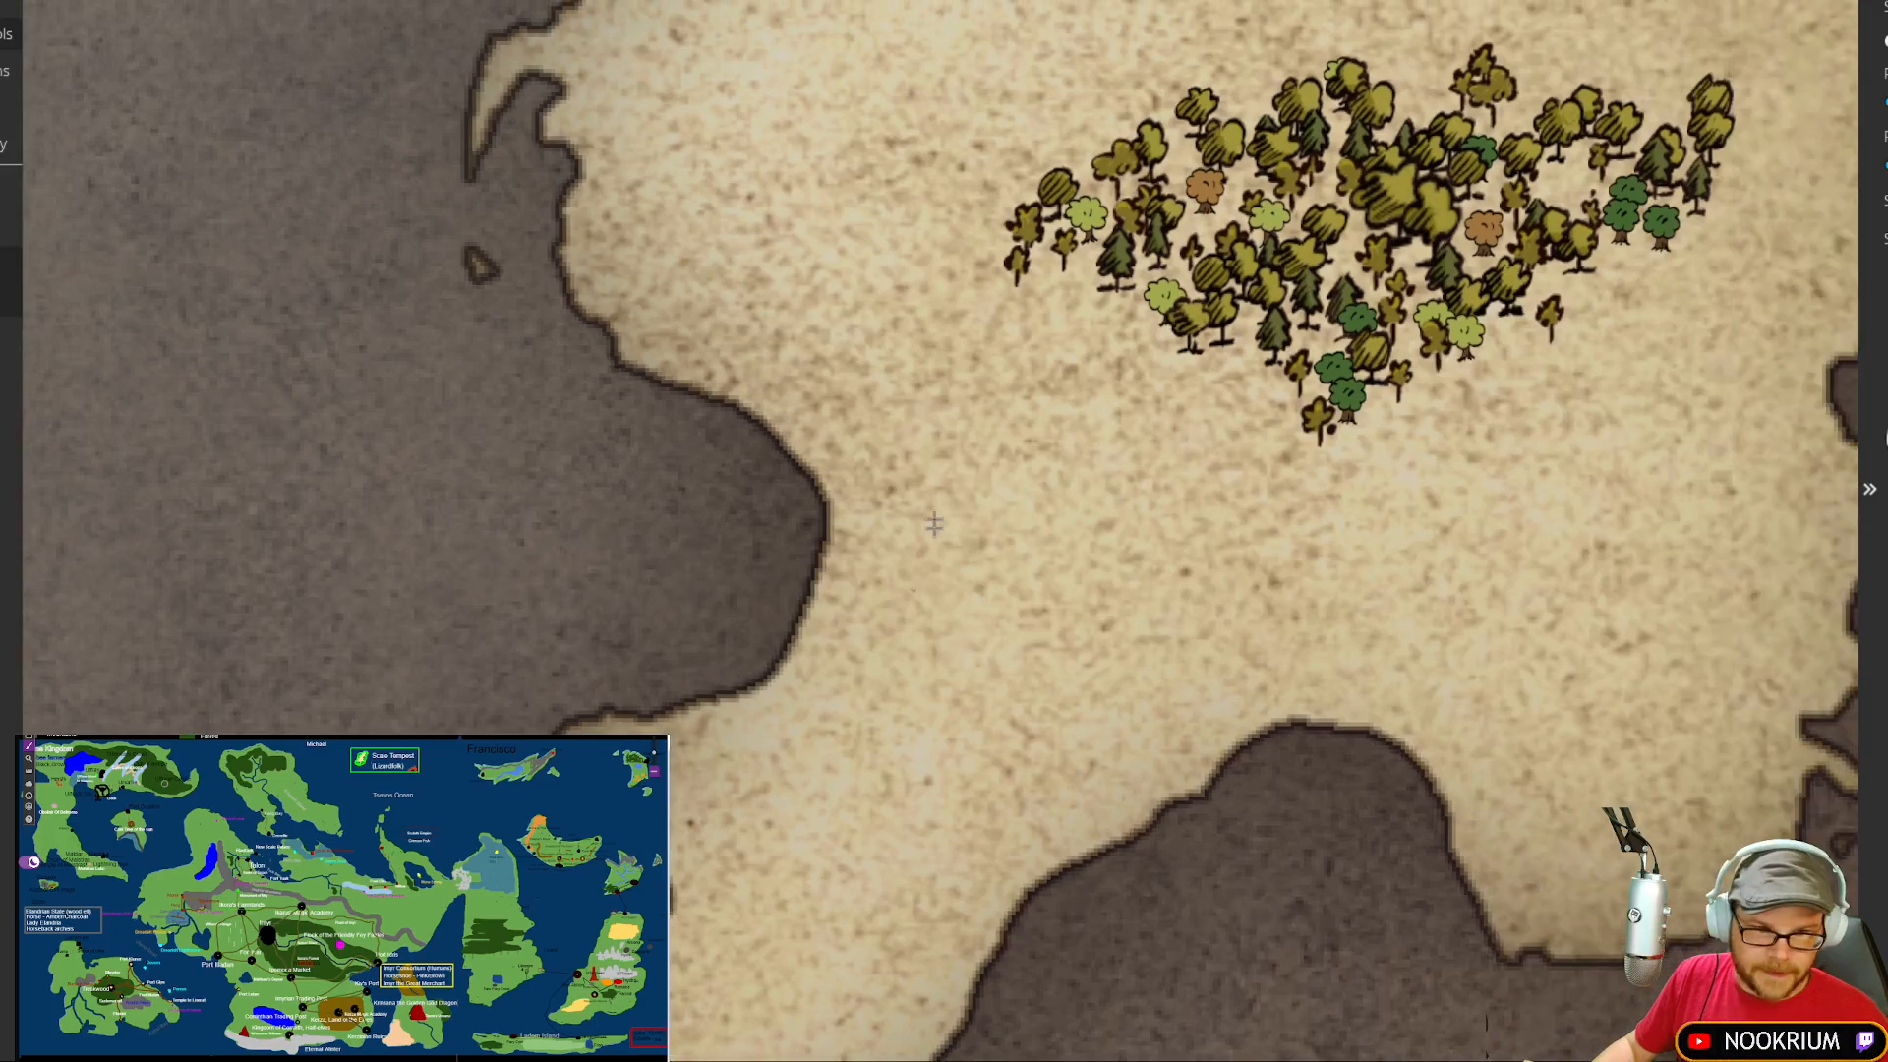
pyautogui.moveTo(934, 523); pyautogui.dragTo(882, 655)
pyautogui.moveTo(842, 884)
pyautogui.mouseDown()
pyautogui.moveTo(1078, 464)
pyautogui.moveTo(836, 649)
pyautogui.moveTo(1045, 511)
pyautogui.moveTo(1019, 484)
pyautogui.moveTo(801, 702)
pyautogui.moveTo(979, 644)
pyautogui.moveTo(939, 447)
pyautogui.moveTo(949, 612)
pyautogui.moveTo(905, 334)
pyautogui.mouseUp()
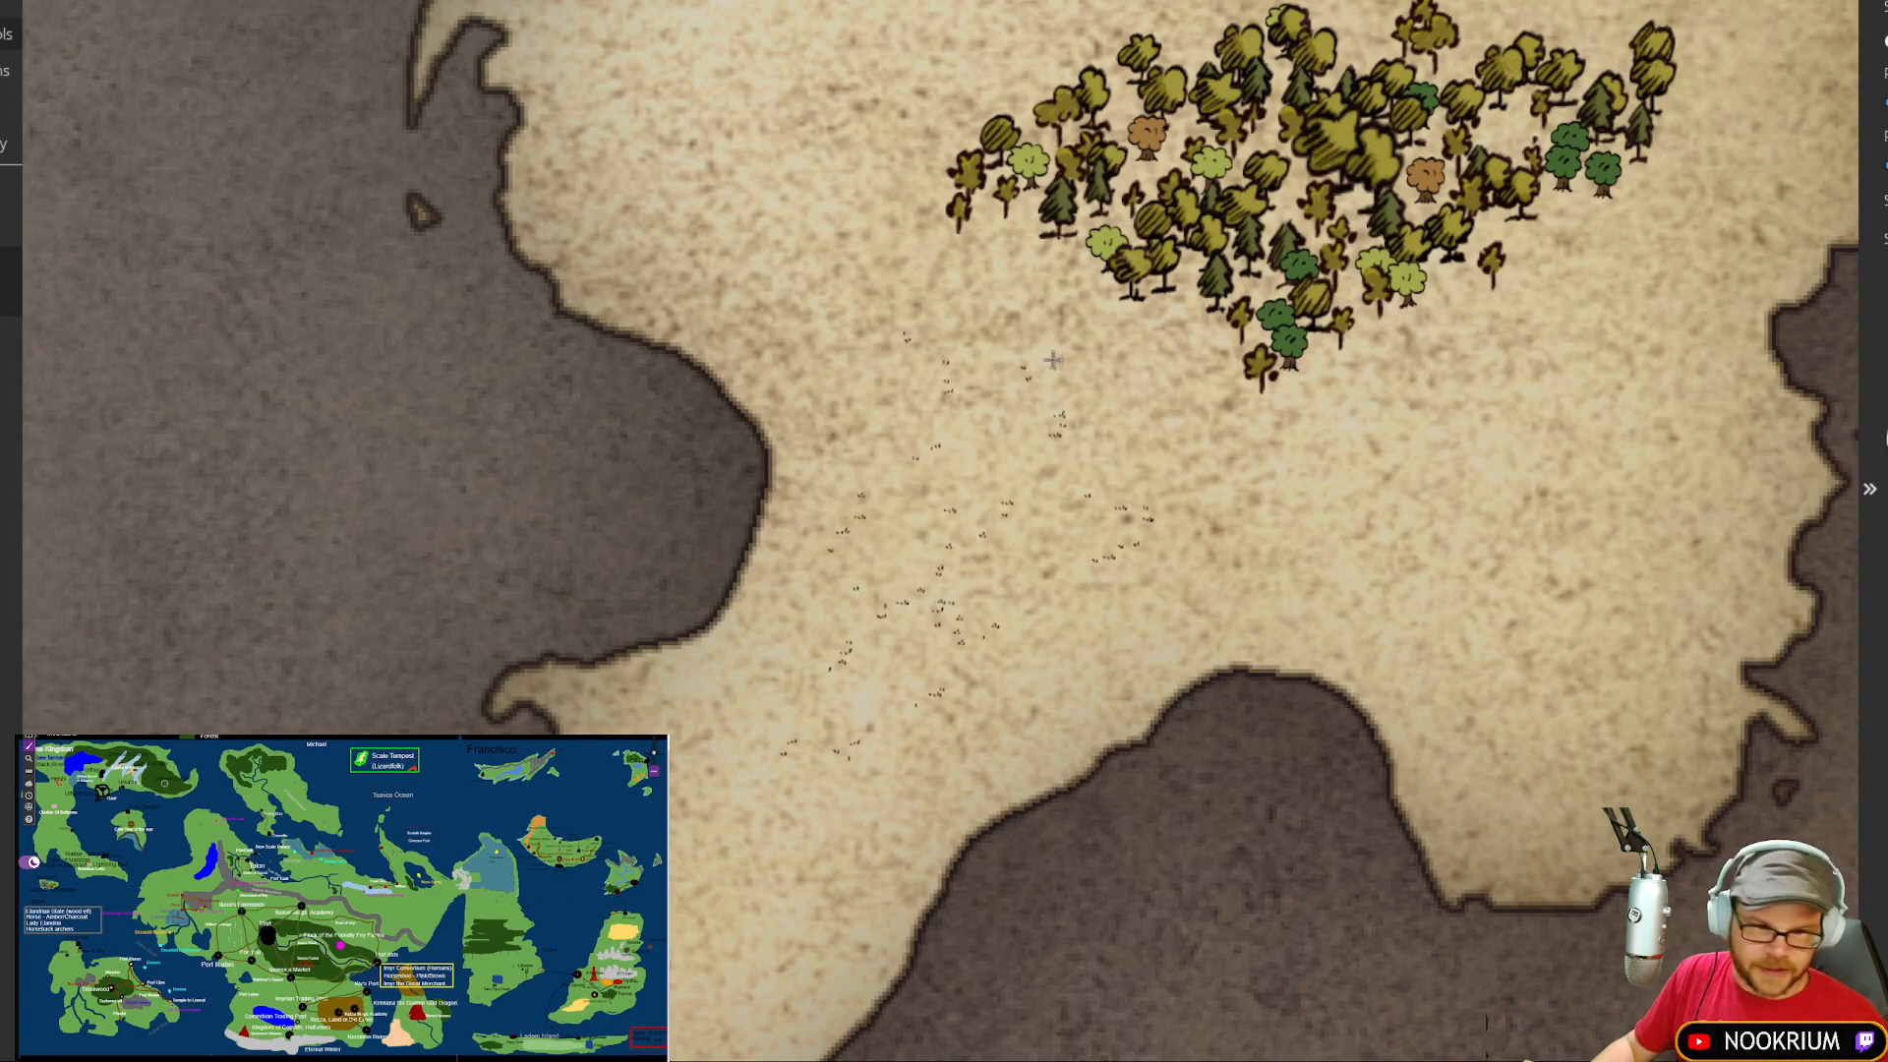
# Step: Scatter small grass tufts across the plain north of the far-eastern continent's mountains
pyautogui.moveTo(1052, 360); pyautogui.dragTo(918, 705)
pyautogui.moveTo(1013, 236); pyautogui.dragTo(890, 787)
pyautogui.moveTo(914, 286); pyautogui.dragTo(959, 772)
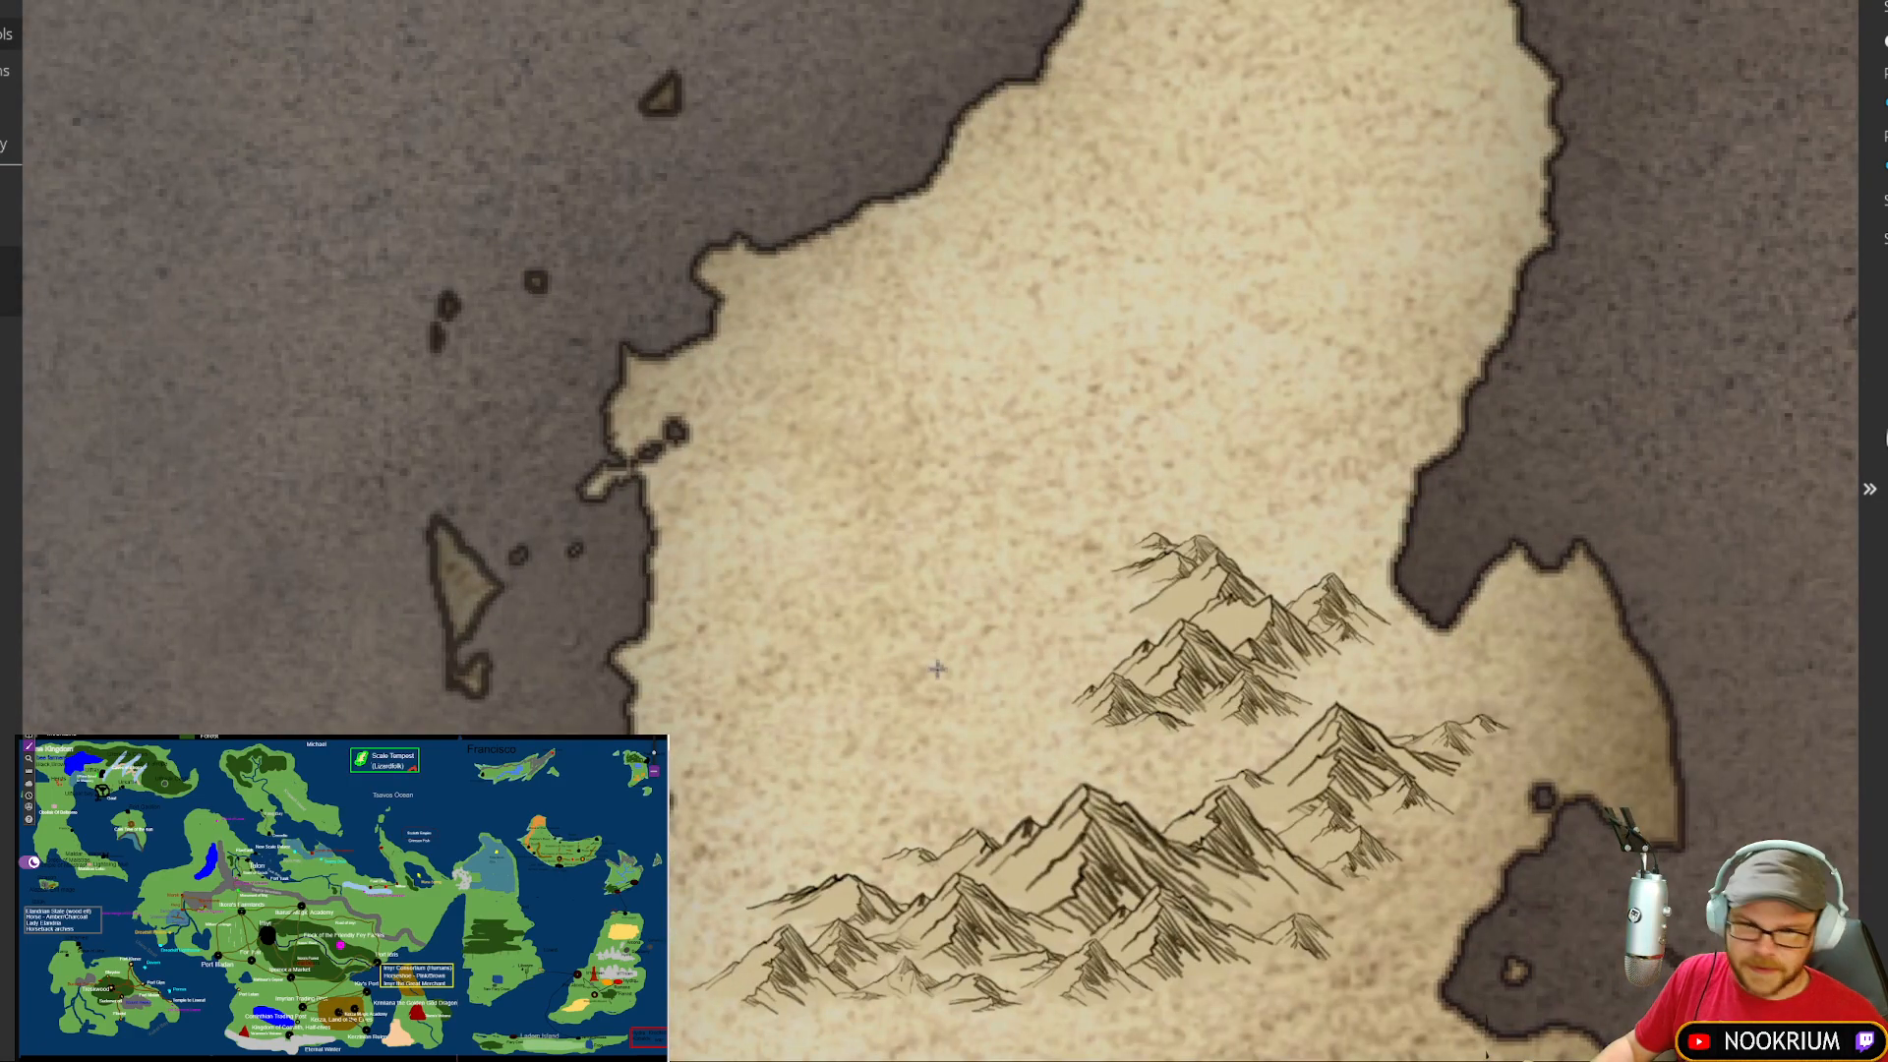
pyautogui.moveTo(952, 669)
pyautogui.mouseDown()
pyautogui.moveTo(1098, 430)
pyautogui.moveTo(1385, 226)
pyautogui.moveTo(1216, 215)
pyautogui.moveTo(988, 455)
pyautogui.moveTo(1222, 414)
pyautogui.moveTo(913, 463)
pyautogui.moveTo(868, 717)
pyautogui.moveTo(1059, 209)
pyautogui.moveTo(1120, 595)
pyautogui.mouseUp()
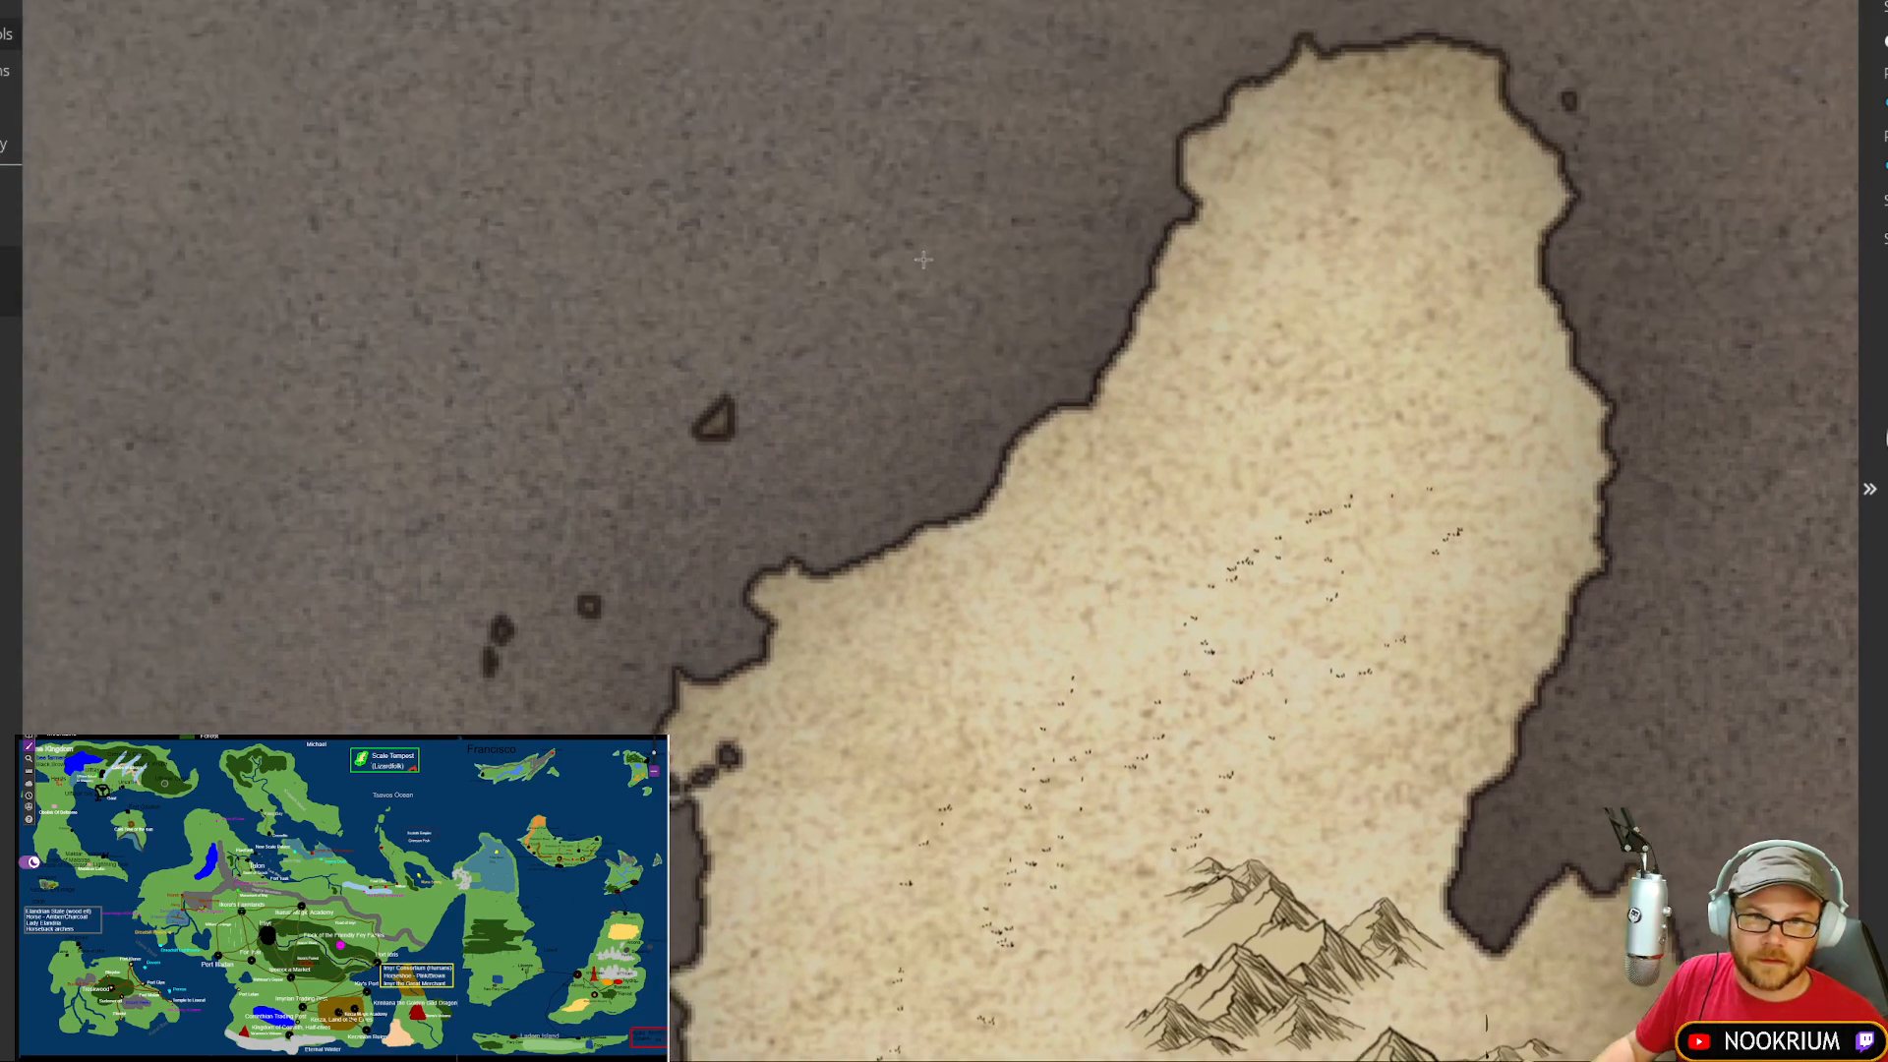
# Step: Scatter small grass tufts across the interior of the crescent-shaped northeastern island
pyautogui.moveTo(929, 327); pyautogui.dragTo(729, 101)
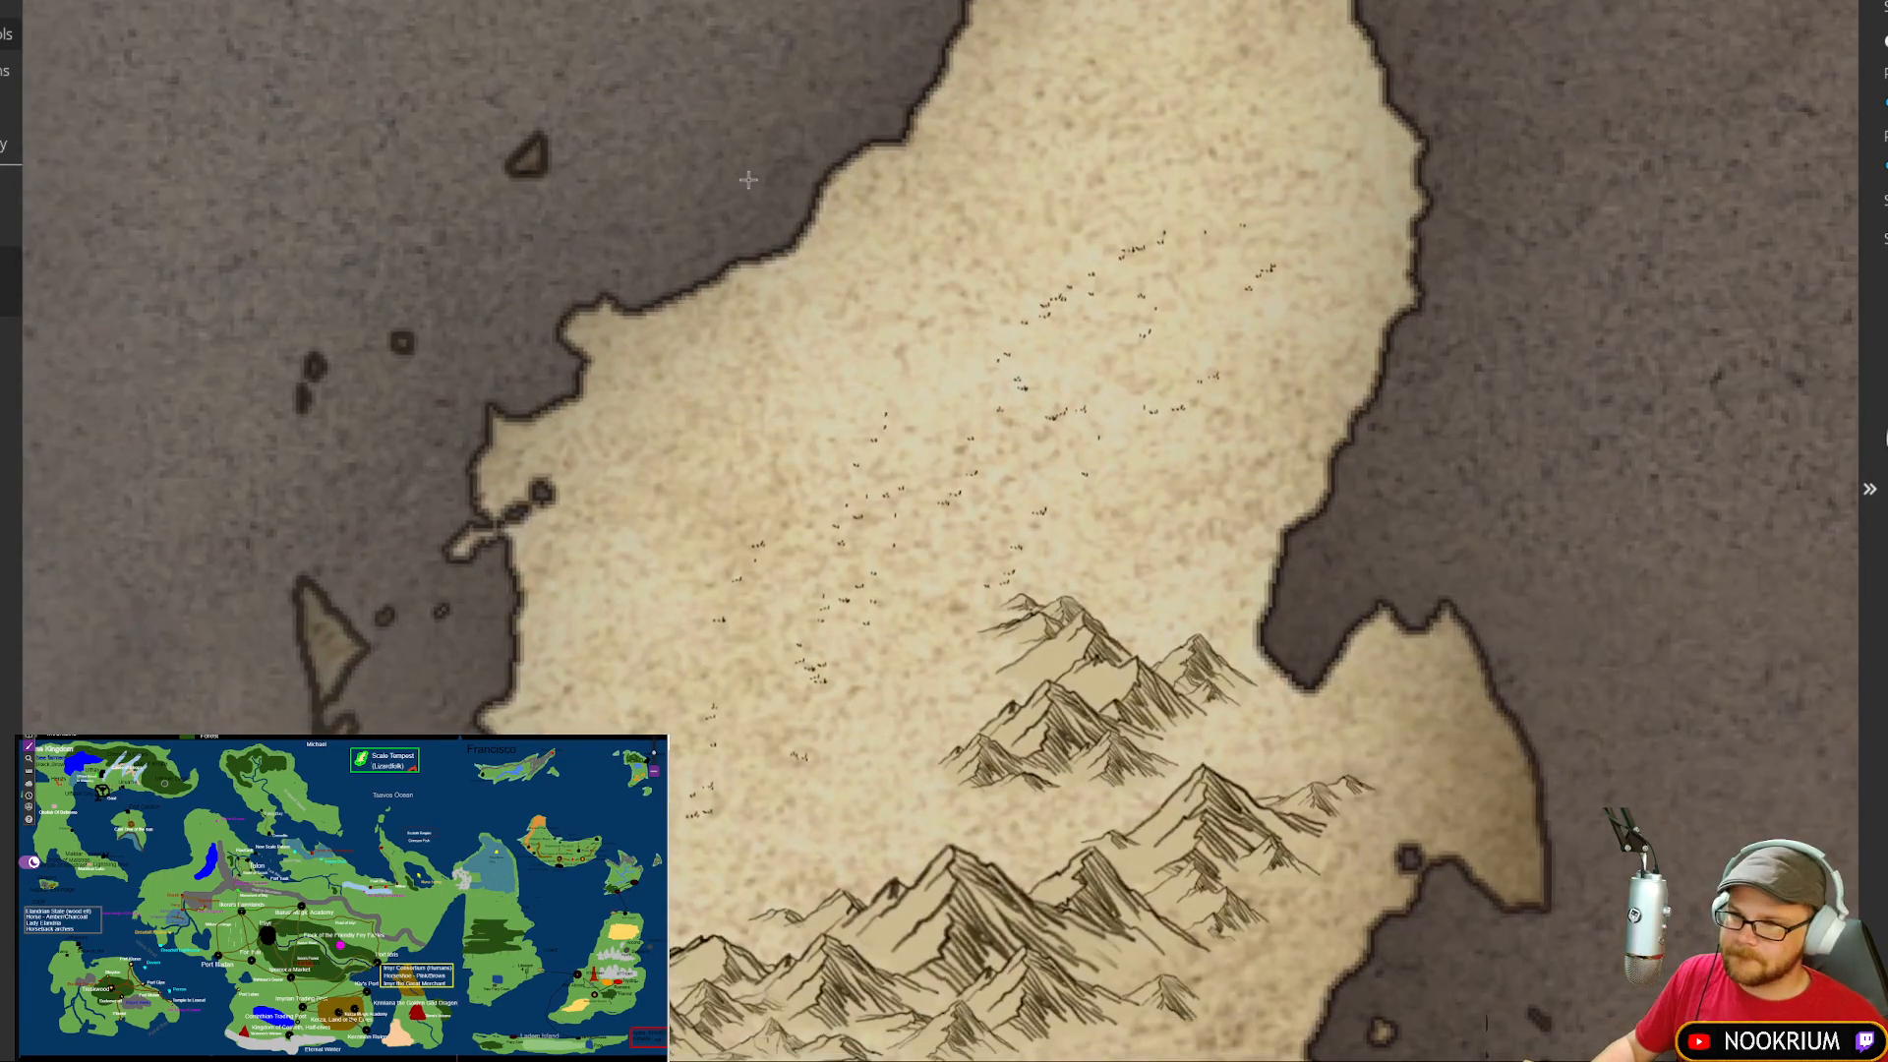
pyautogui.moveTo(723, 174); pyautogui.dragTo(840, 600)
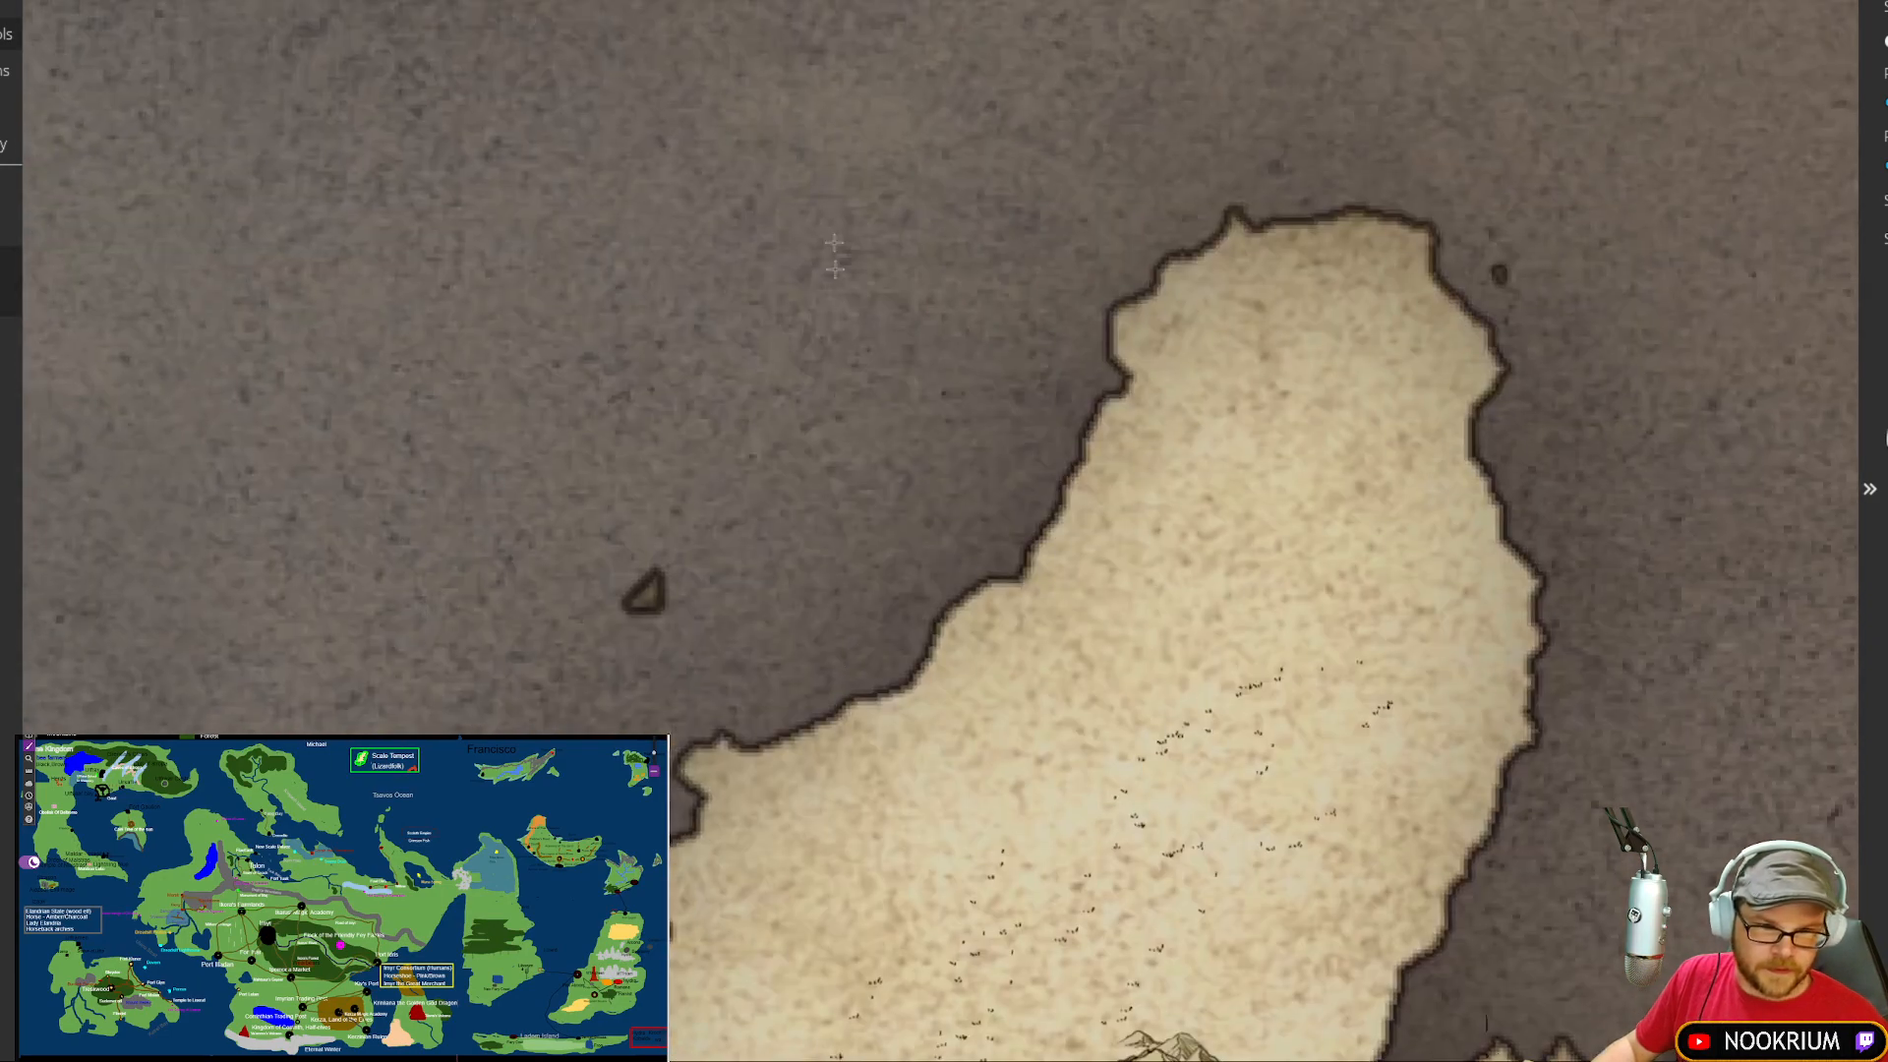
pyautogui.moveTo(808, 74); pyautogui.dragTo(848, 549)
pyautogui.moveTo(784, 121); pyautogui.dragTo(1080, 543)
pyautogui.moveTo(792, 236); pyautogui.dragTo(947, 669)
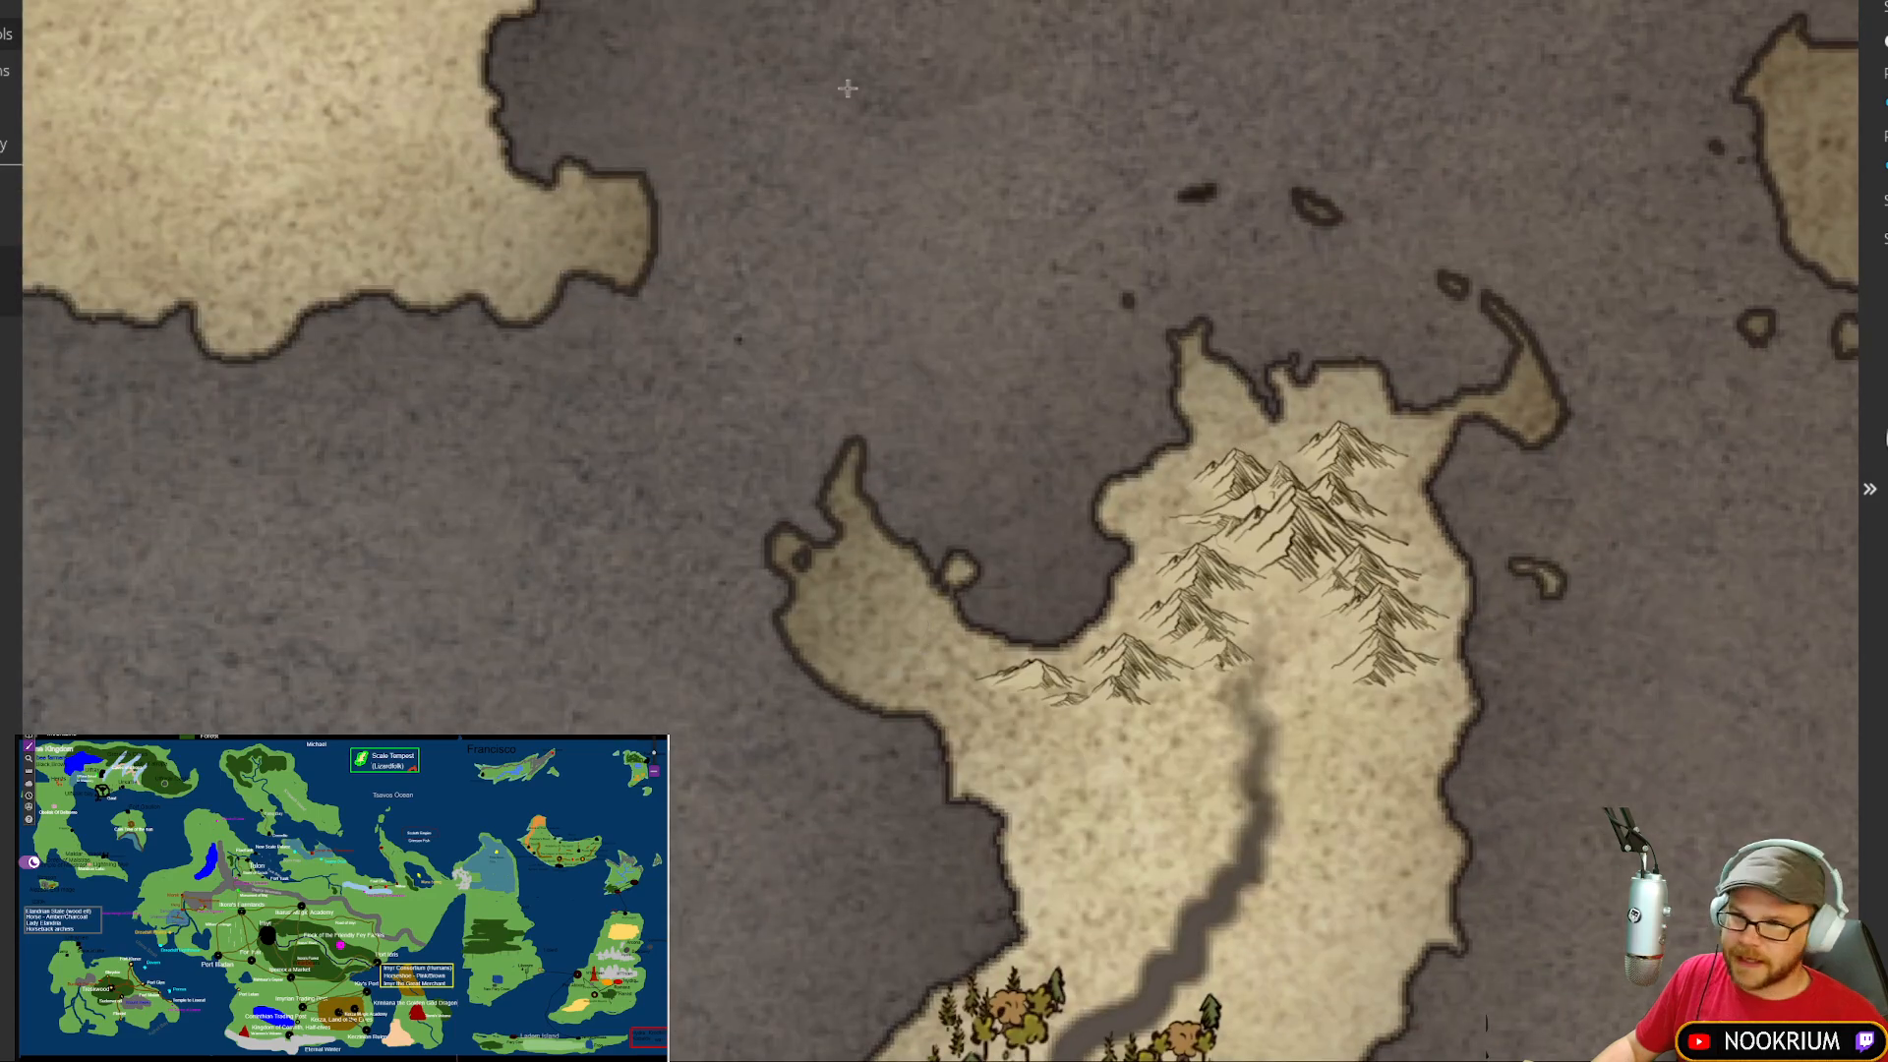
pyautogui.moveTo(847, 90); pyautogui.dragTo(1456, 511)
pyautogui.moveTo(757, 186); pyautogui.dragTo(1416, 361)
pyautogui.moveTo(783, 286)
pyautogui.mouseDown()
pyautogui.moveTo(1054, 519)
pyautogui.moveTo(1166, 560)
pyautogui.mouseUp()
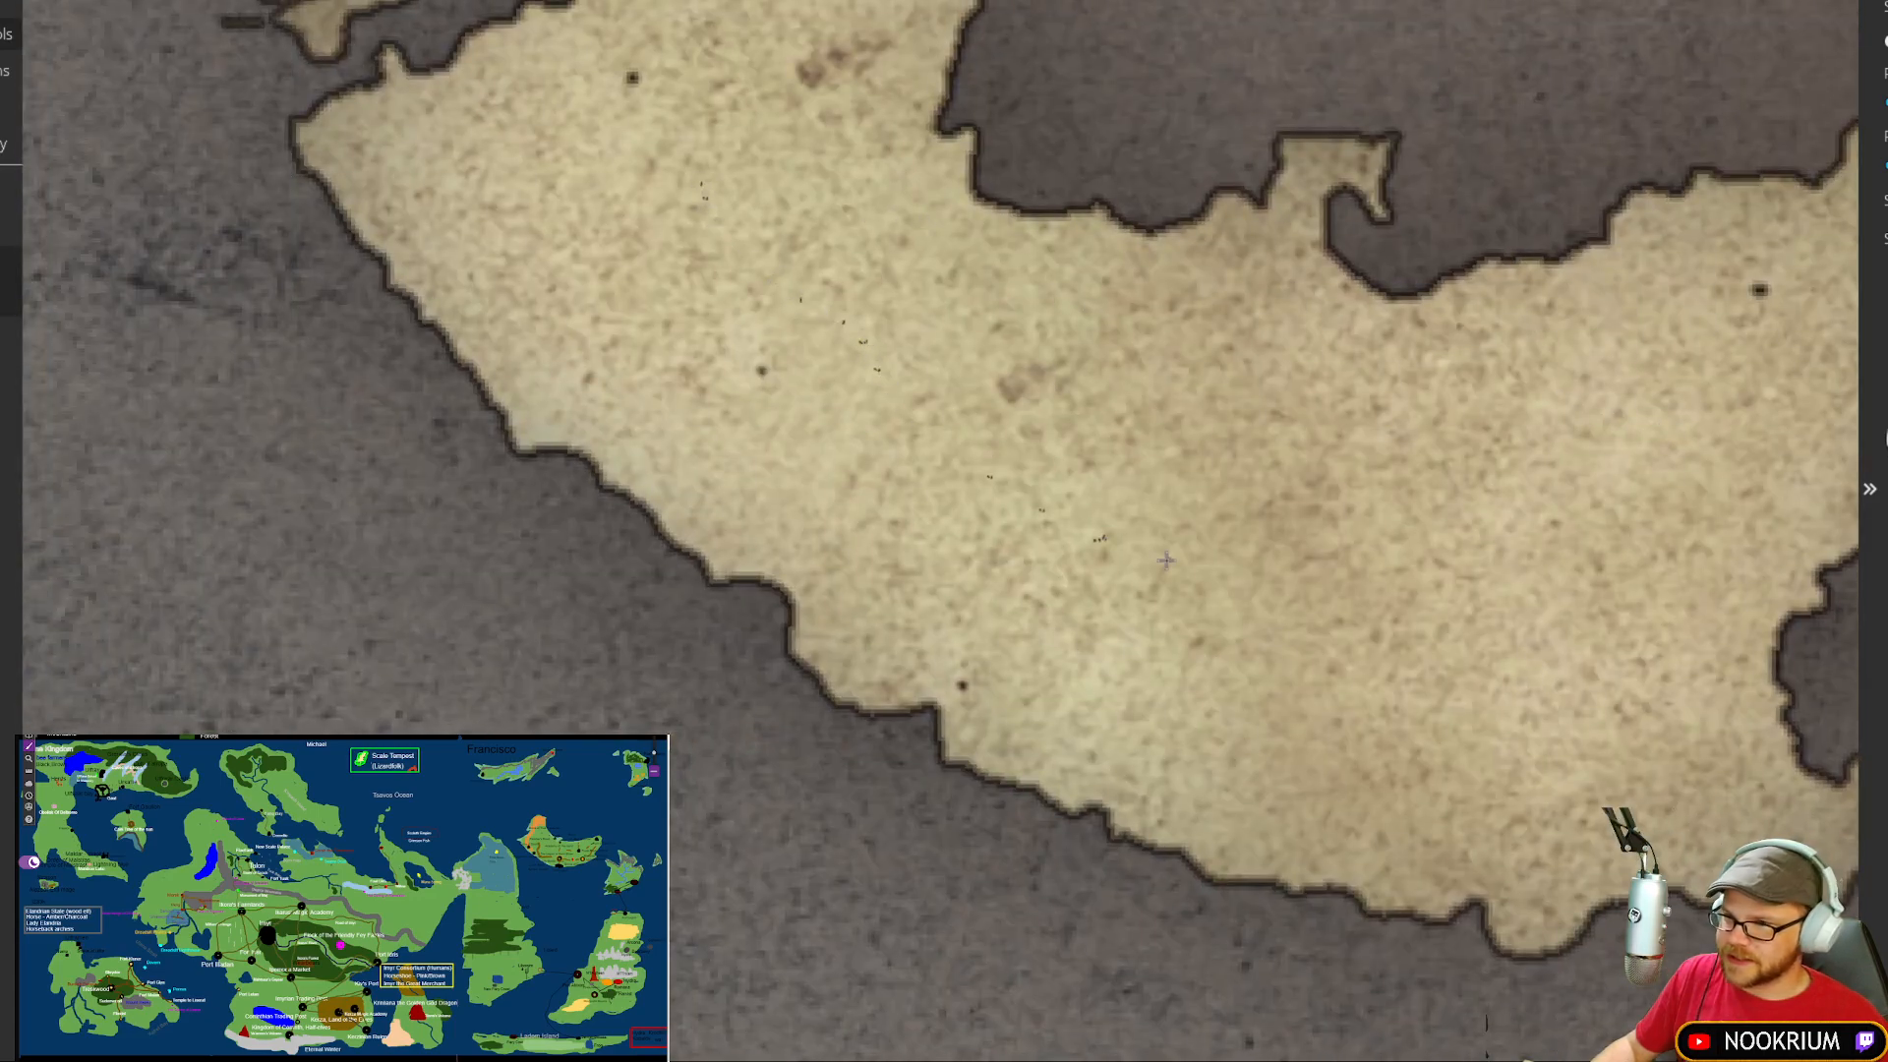
pyautogui.moveTo(1580, 564); pyautogui.dragTo(1314, 563)
pyautogui.moveTo(1126, 508); pyautogui.dragTo(645, 292)
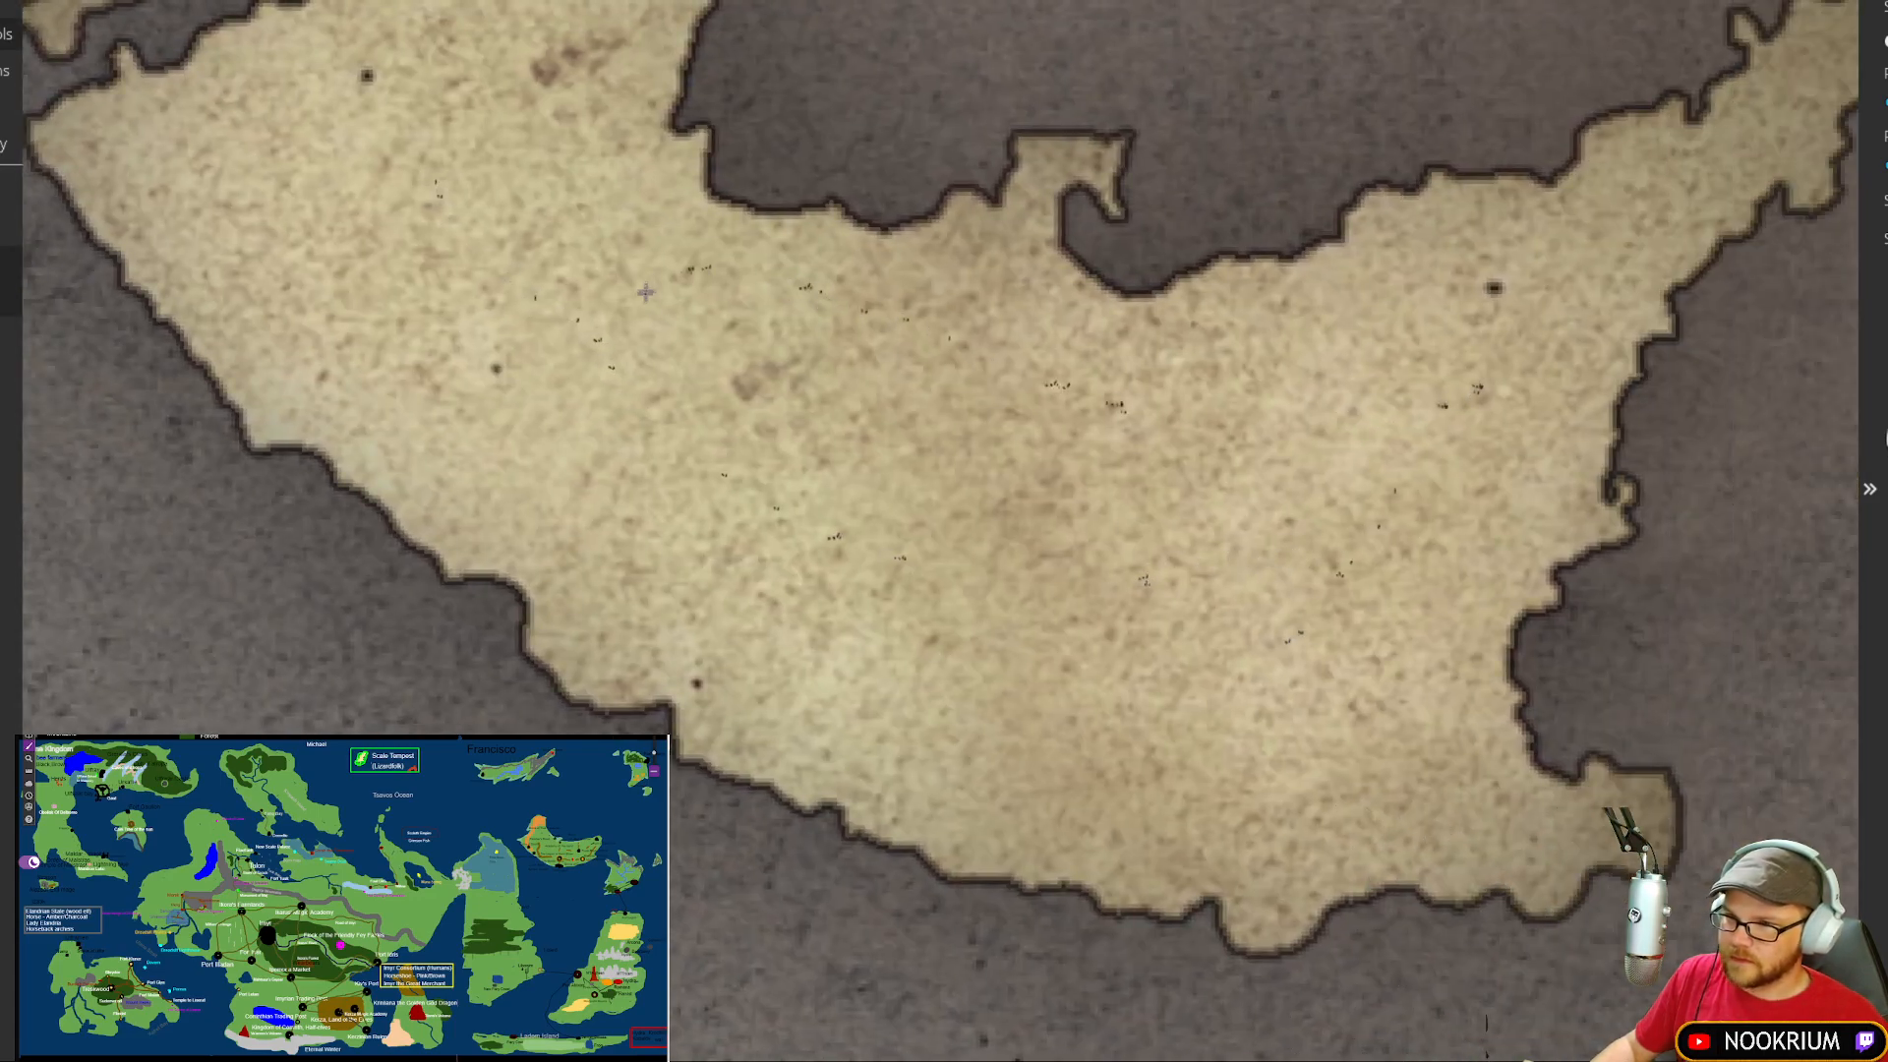
pyautogui.moveTo(468, 95)
pyautogui.mouseDown()
pyautogui.moveTo(215, 157)
pyautogui.moveTo(510, 382)
pyautogui.mouseUp()
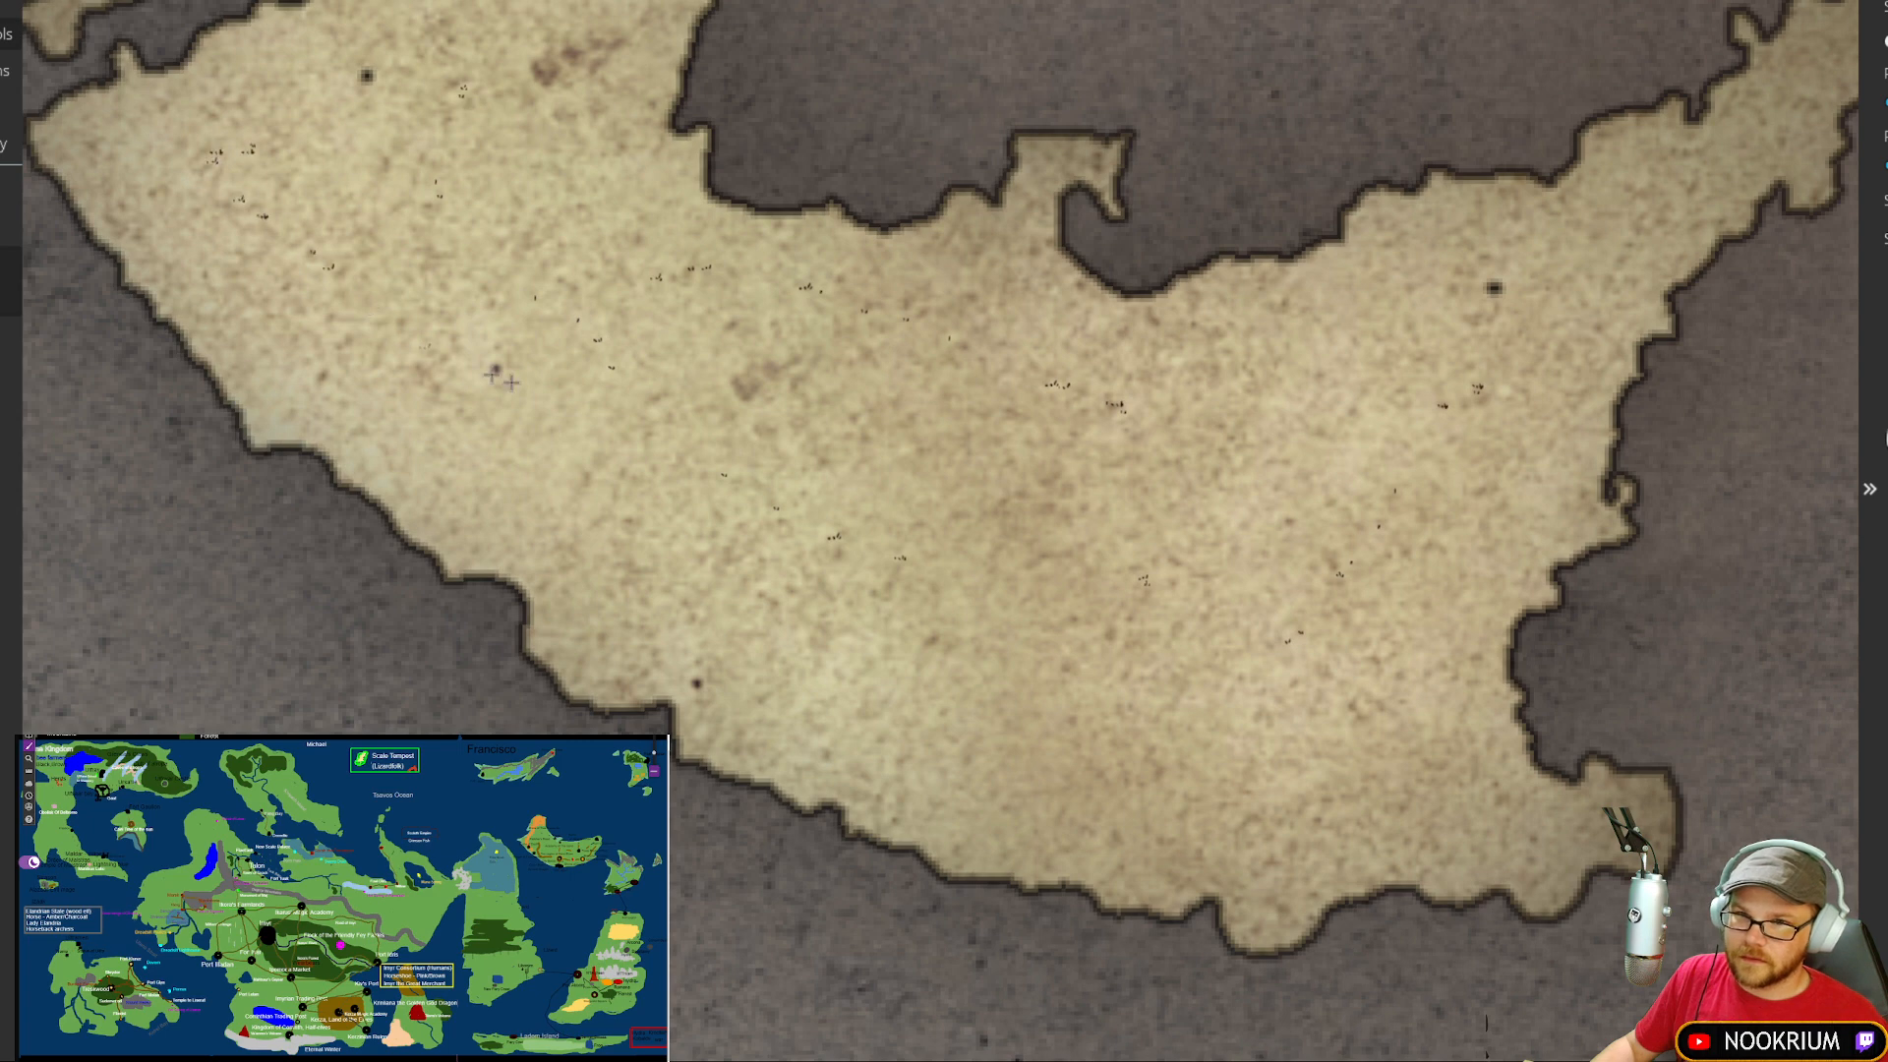
pyautogui.click(1085, 692)
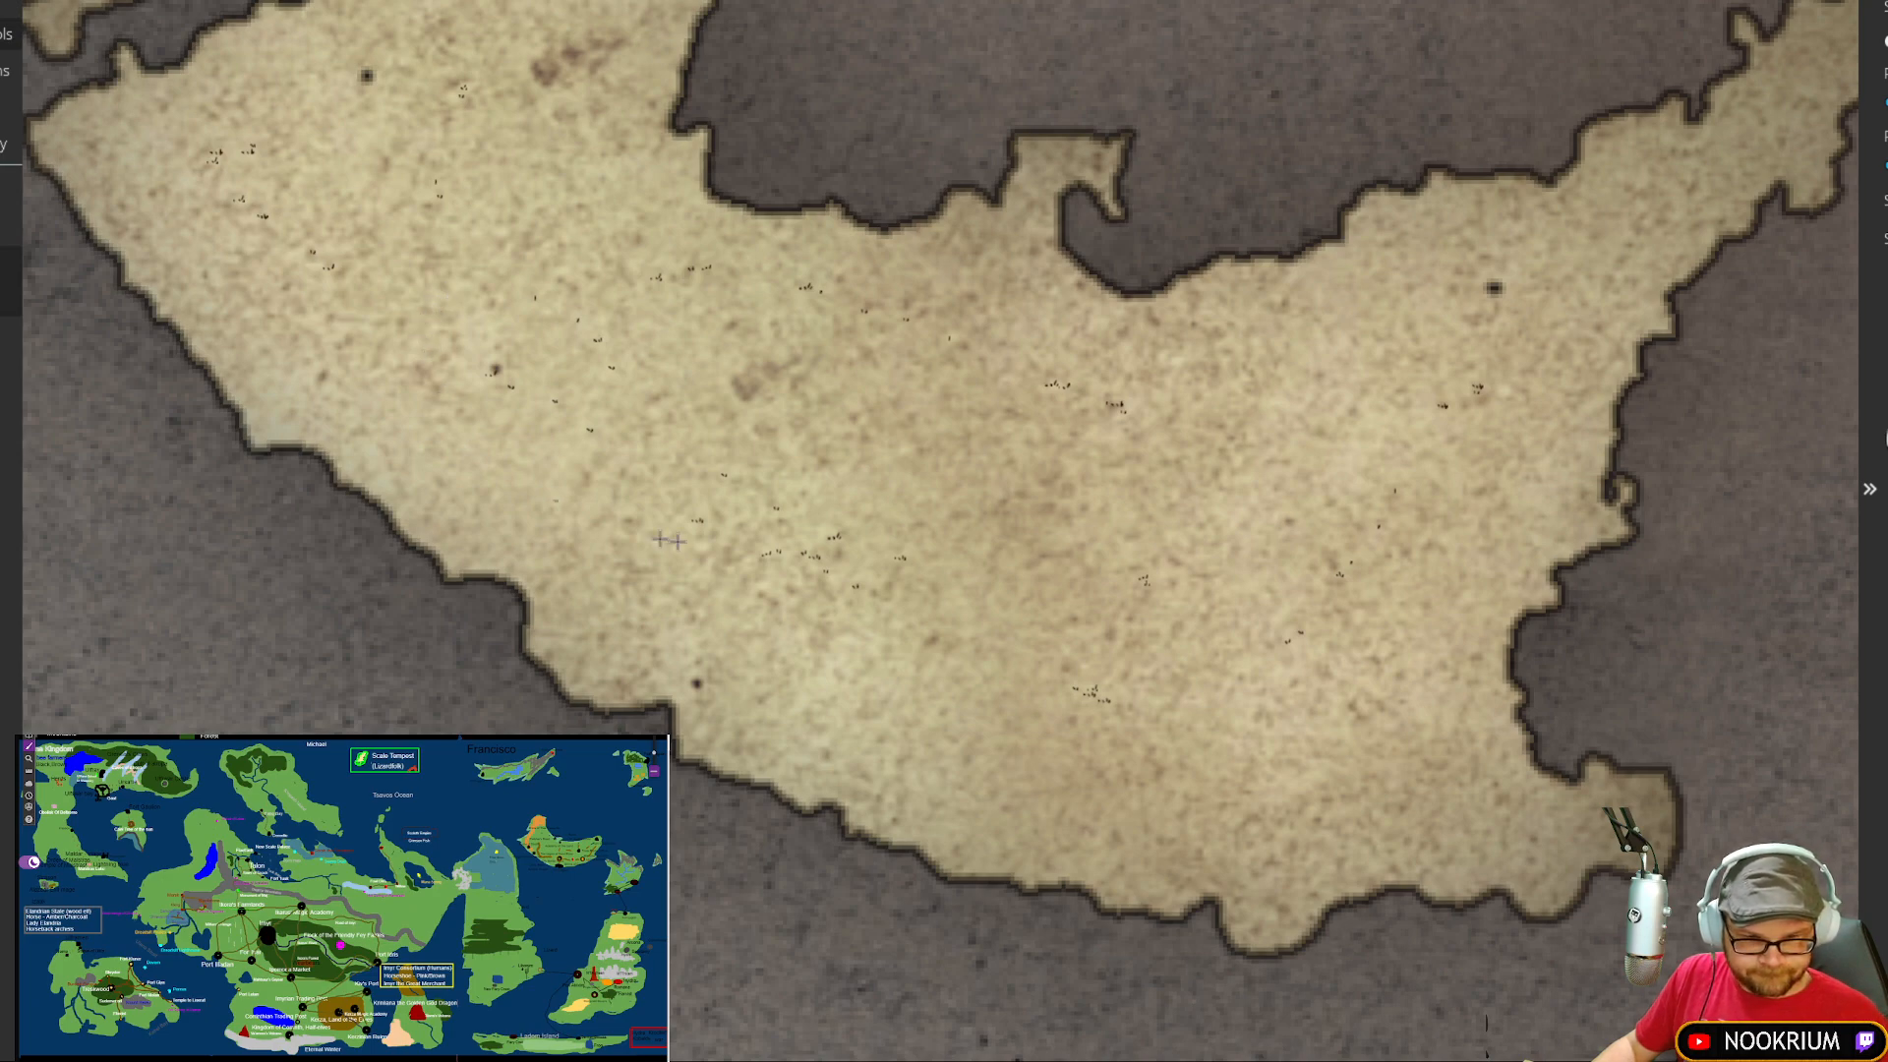
# Step: Place a volcano cone at the head of the lower river on the island east of the main continent, with a smoke cloud beside its summit
pyautogui.moveTo(751, 540); pyautogui.dragTo(413, 387)
pyautogui.moveTo(421, 654); pyautogui.dragTo(728, 208)
pyautogui.moveTo(378, 777); pyautogui.dragTo(772, 423)
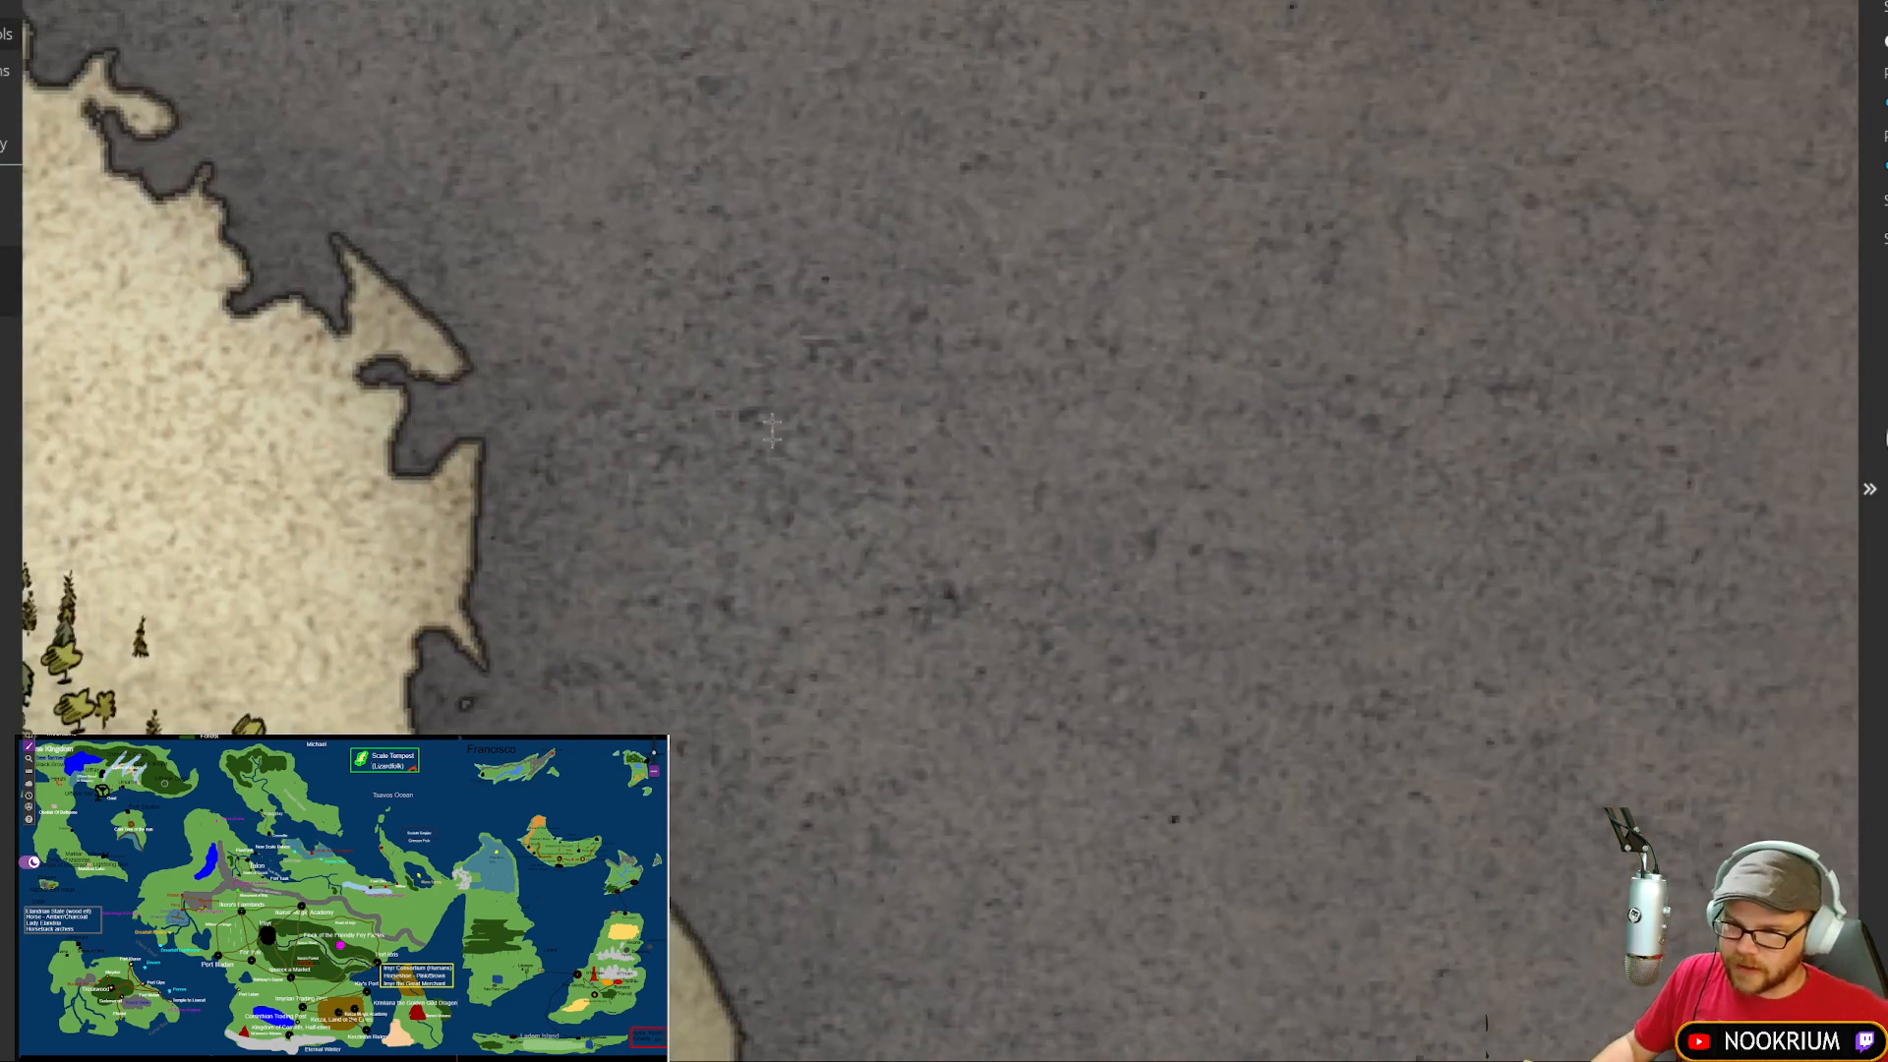
pyautogui.scroll(-4, 783, 516)
pyautogui.moveTo(669, 773); pyautogui.dragTo(1031, 217)
pyautogui.moveTo(663, 895); pyautogui.dragTo(1005, 465)
pyautogui.moveTo(886, 622); pyautogui.dragTo(924, 558)
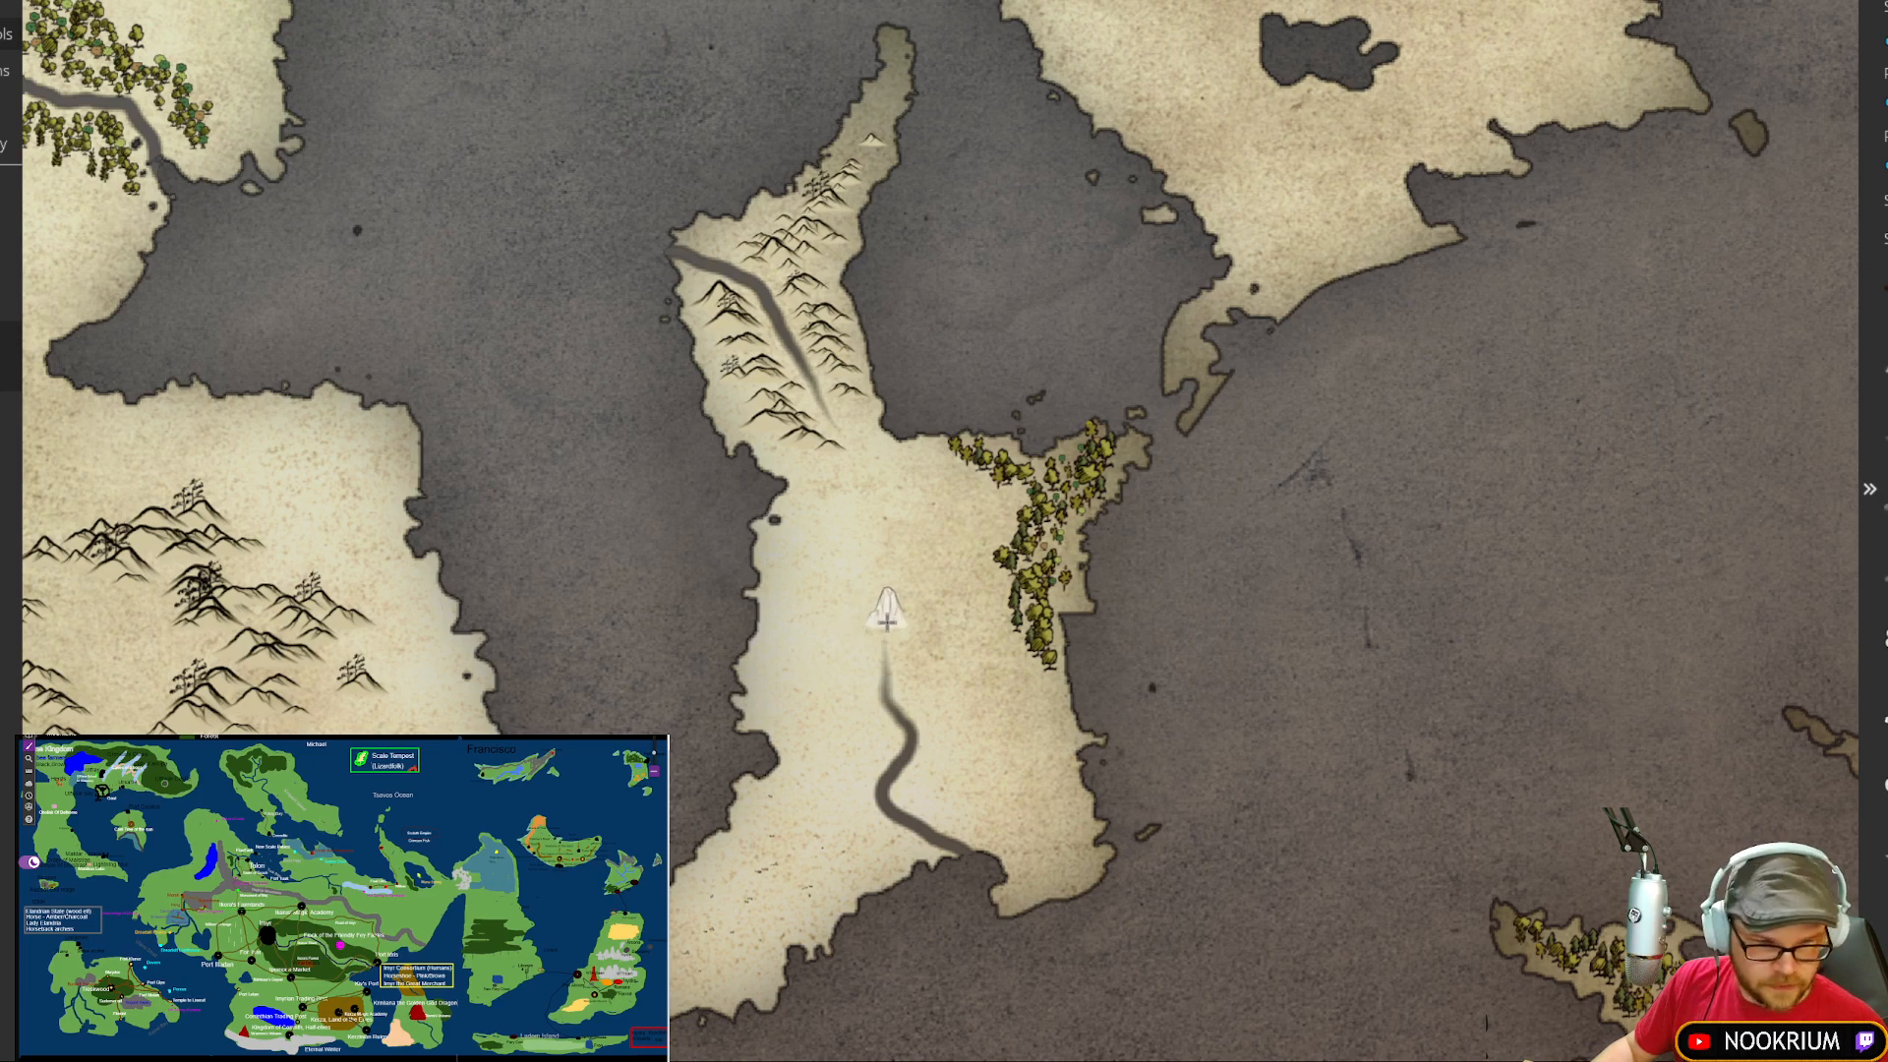
pyautogui.click(887, 634)
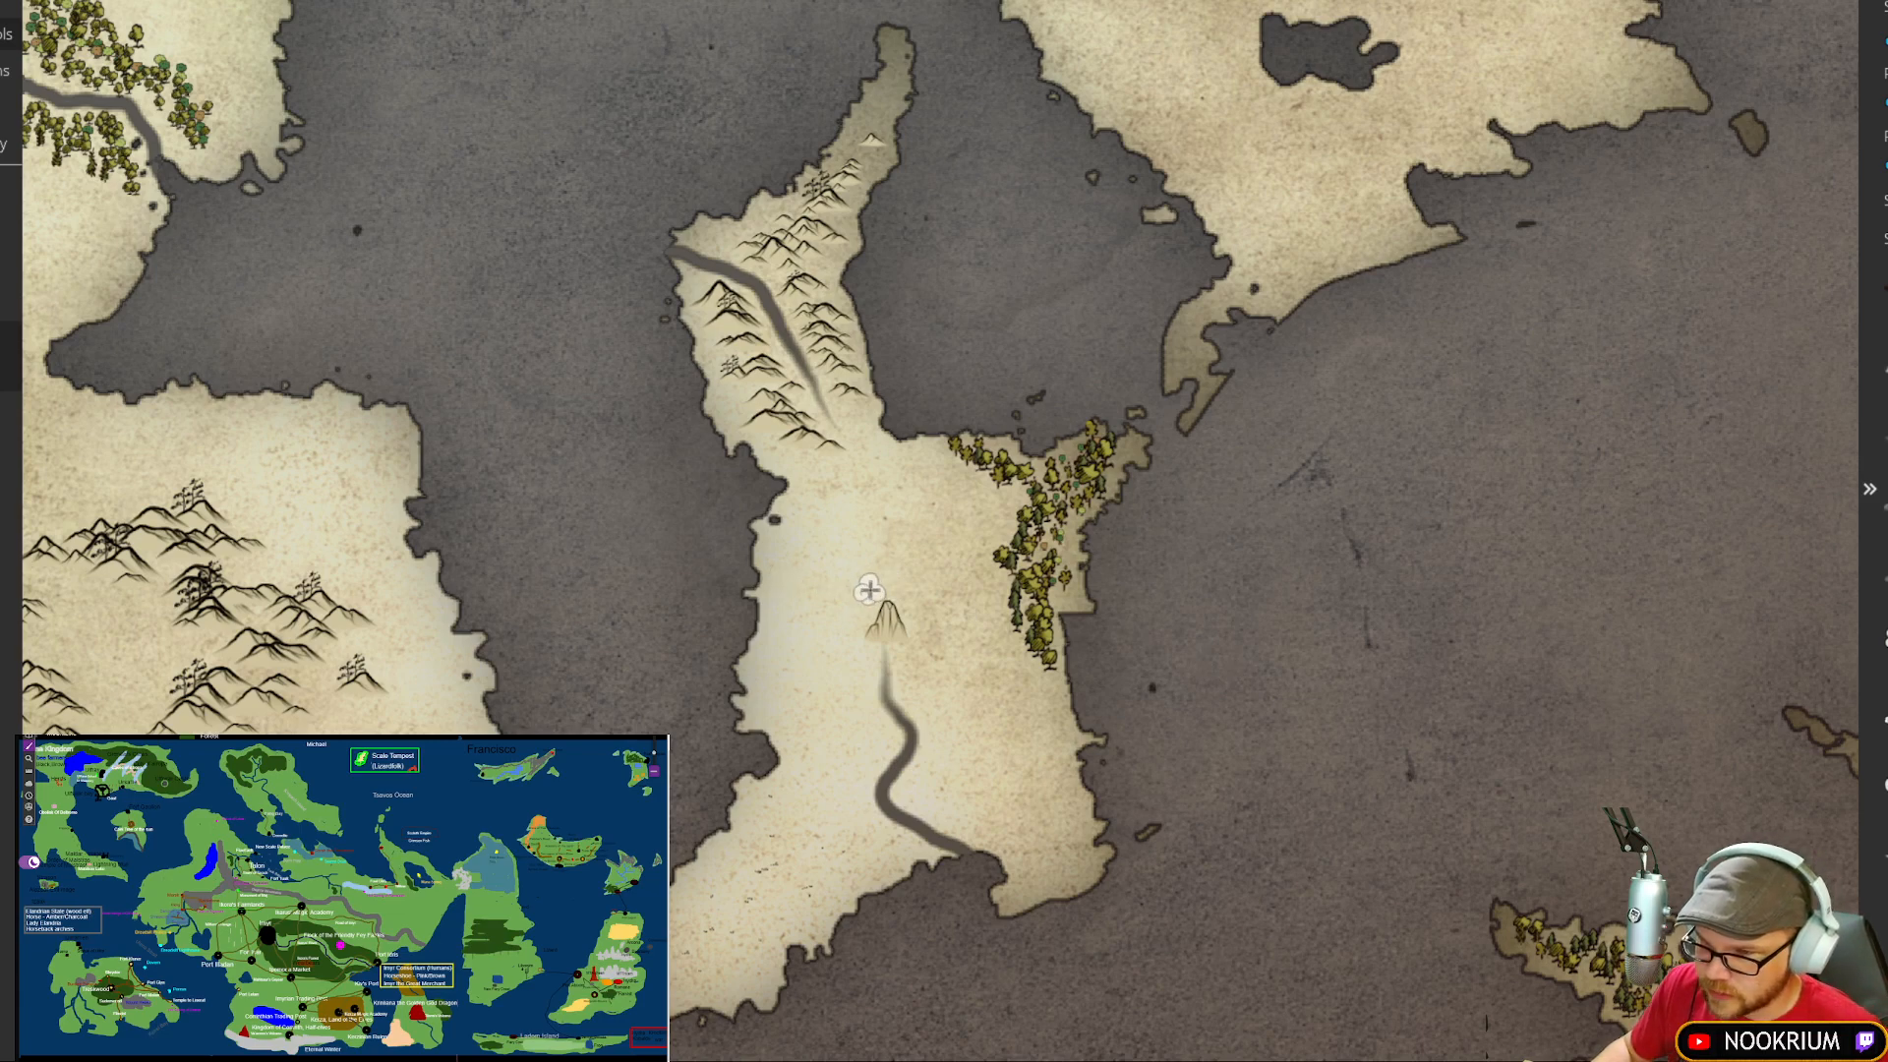
pyautogui.click(867, 590)
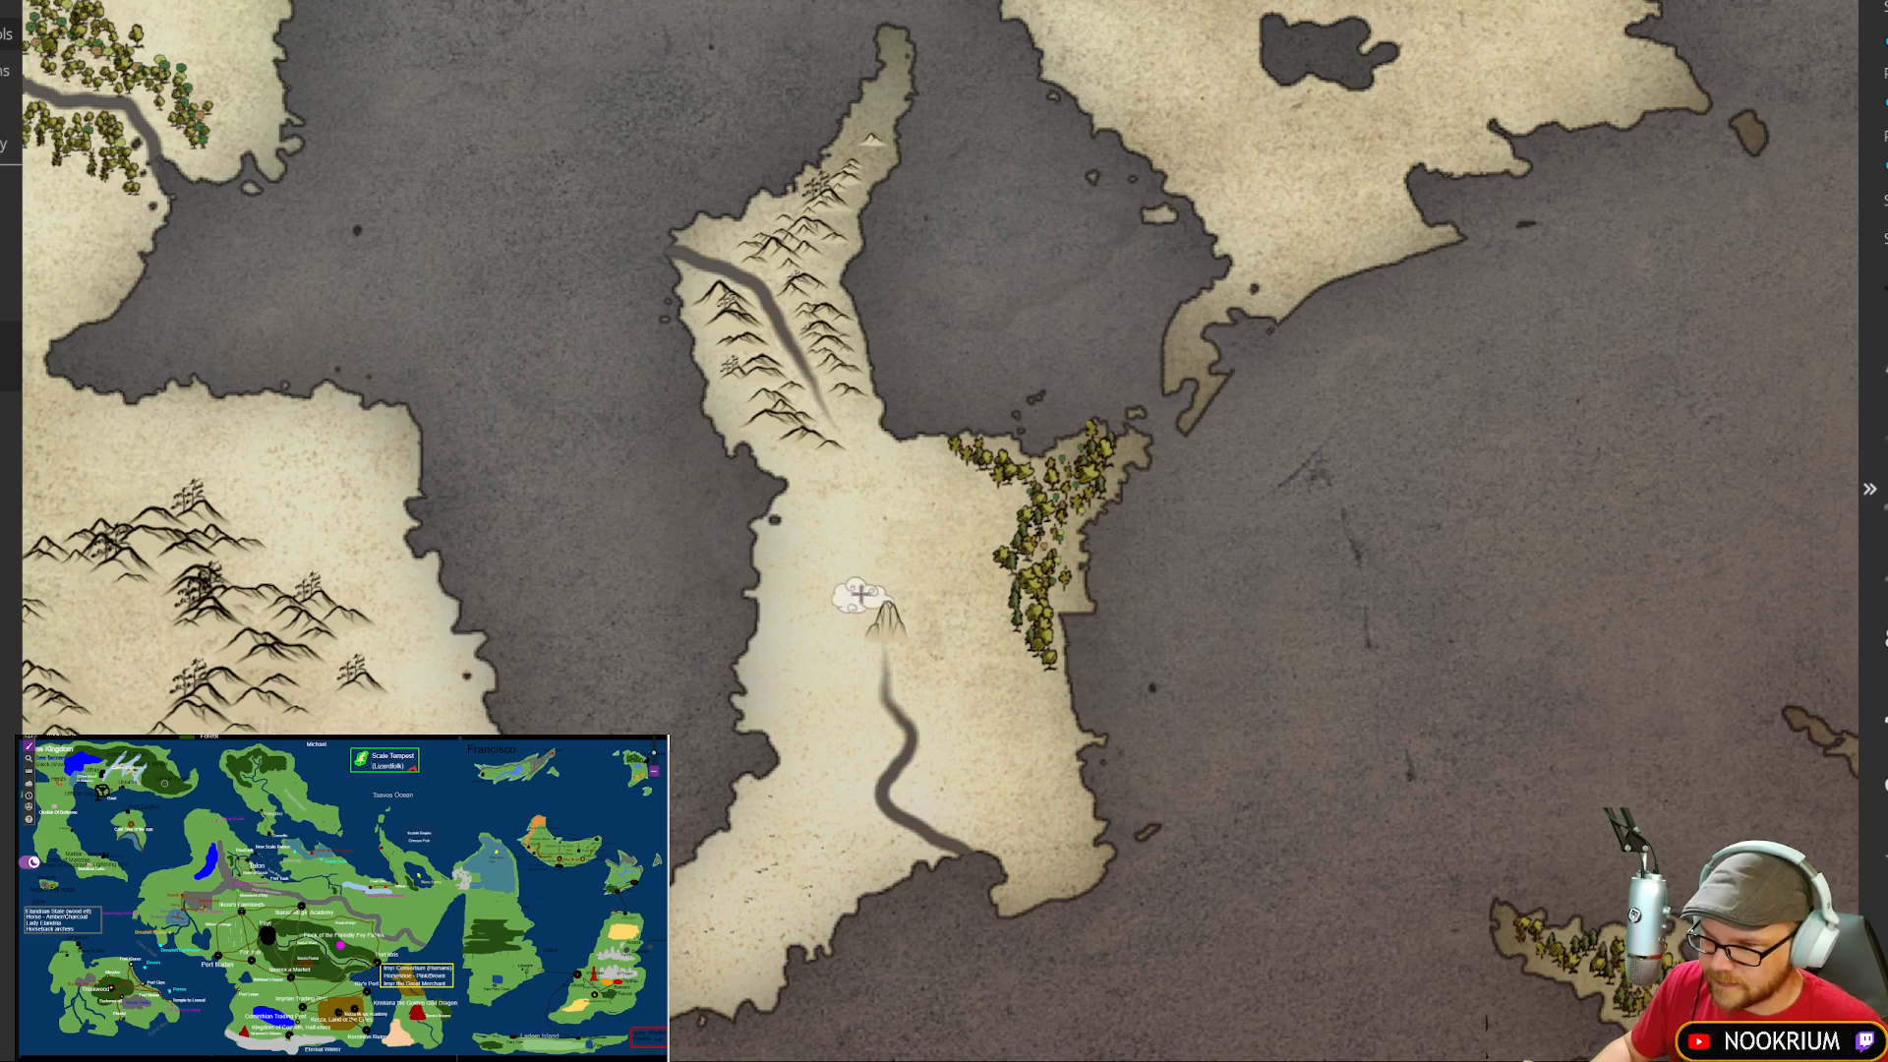
pyautogui.click(855, 593)
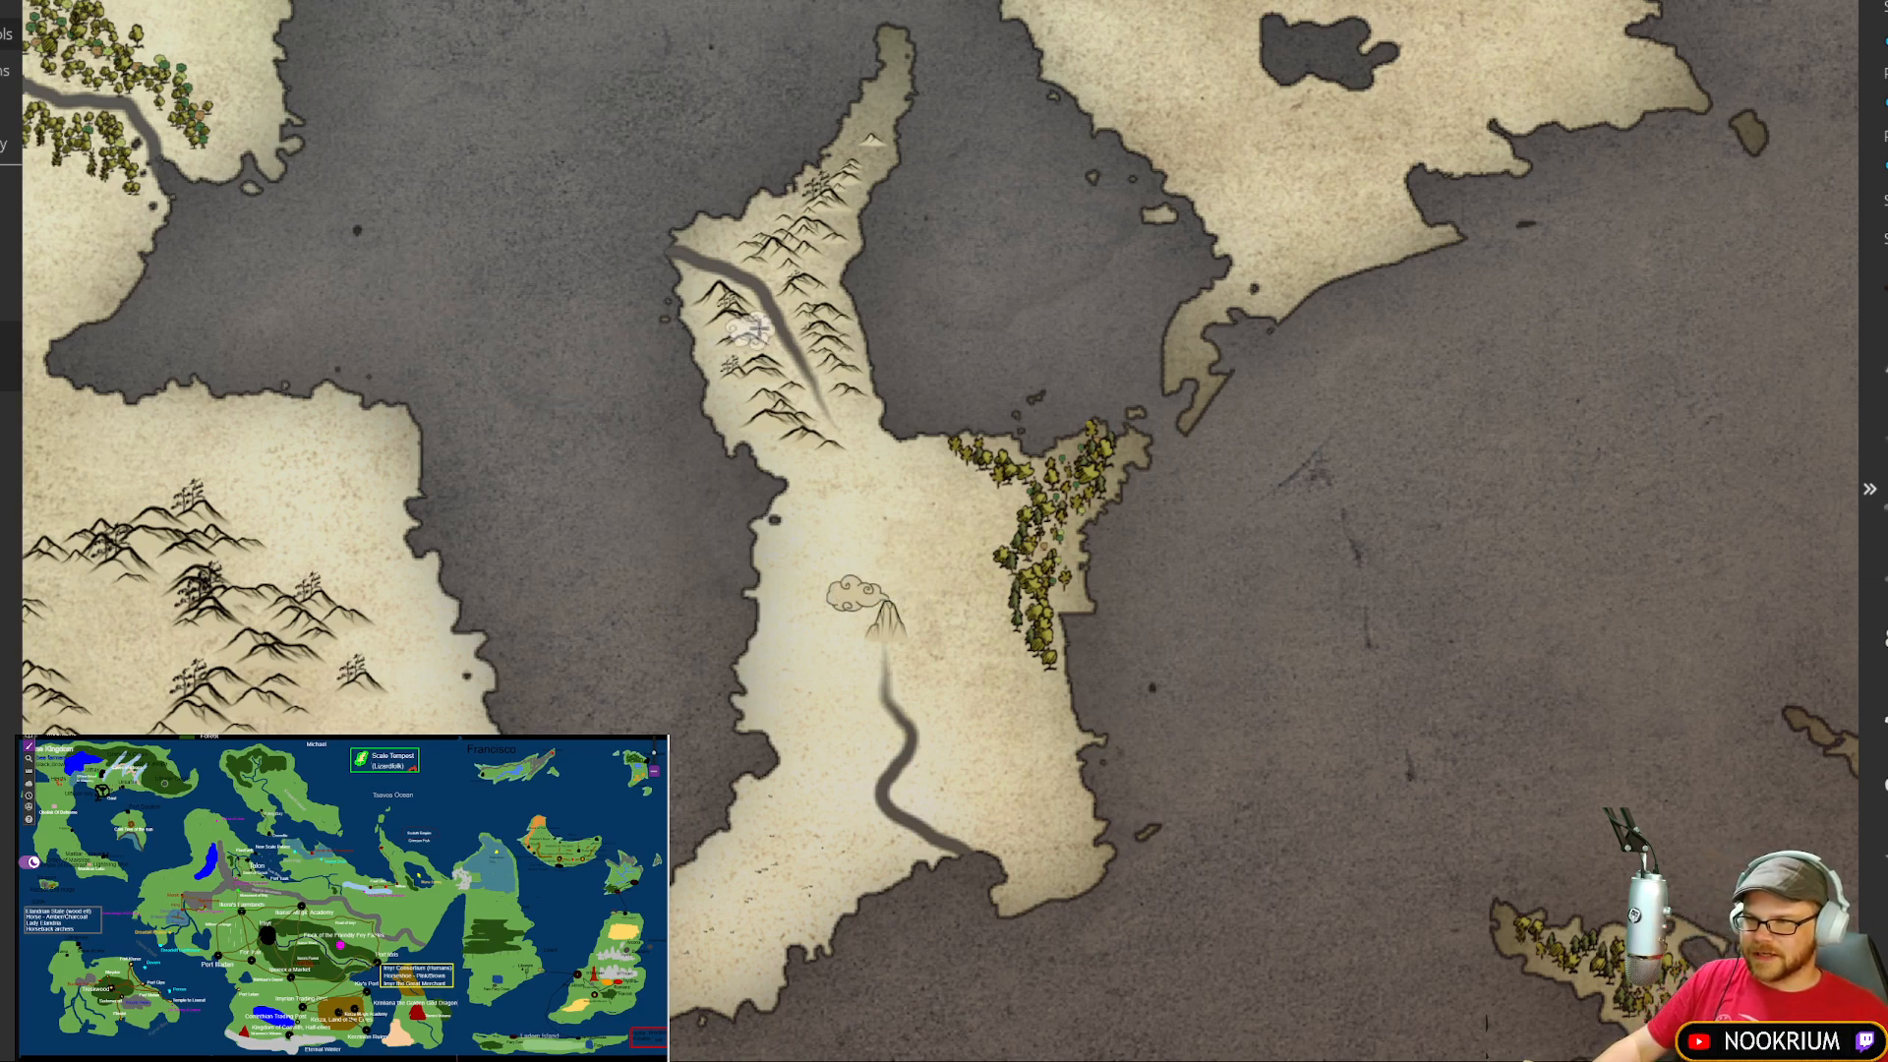
# Step: Examine the volcano by the far-eastern mountains, the island's new volcano, the whole map and the main continent's central river forest
pyautogui.moveTo(751, 331); pyautogui.dragTo(376, 342)
pyautogui.moveTo(955, 356); pyautogui.dragTo(545, 431)
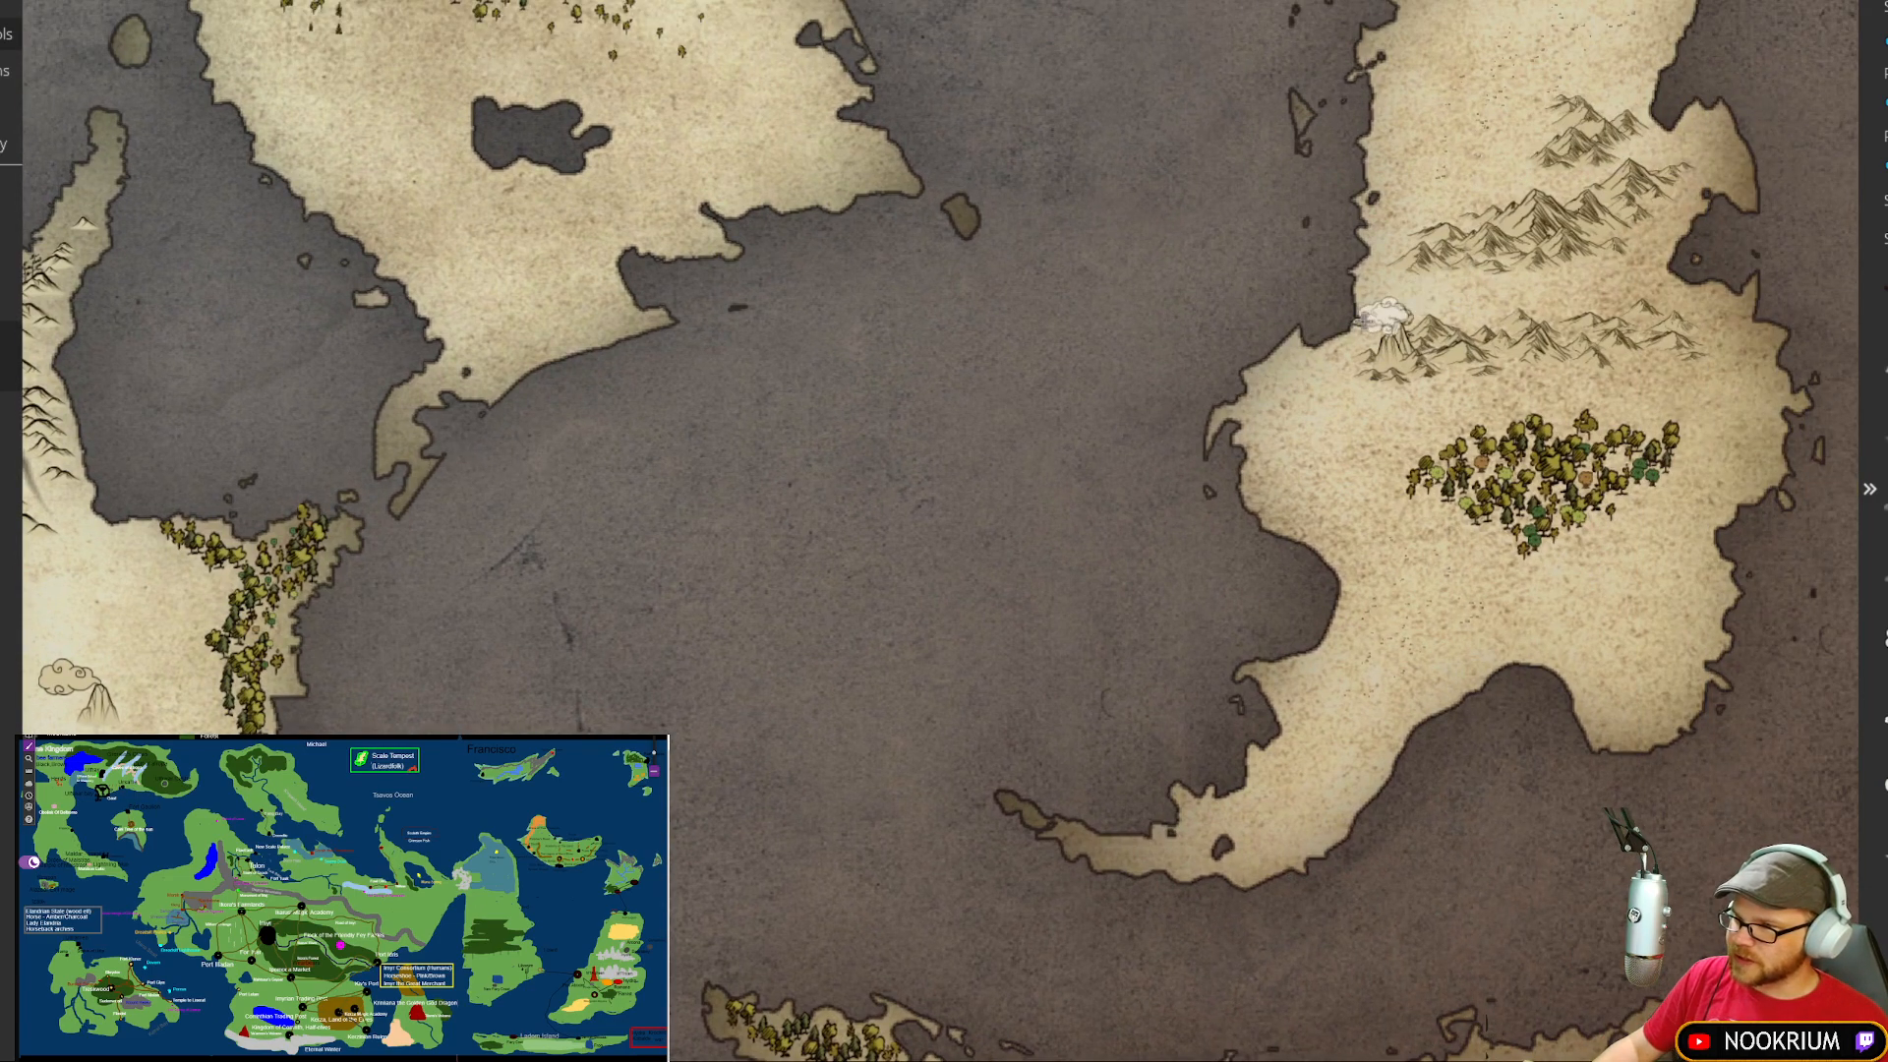
pyautogui.moveTo(773, 360); pyautogui.dragTo(1180, 375)
pyautogui.moveTo(839, 383); pyautogui.dragTo(1117, 312)
pyautogui.moveTo(1039, 374)
pyautogui.mouseDown()
pyautogui.moveTo(1084, 395)
pyautogui.moveTo(1021, 389)
pyautogui.mouseUp()
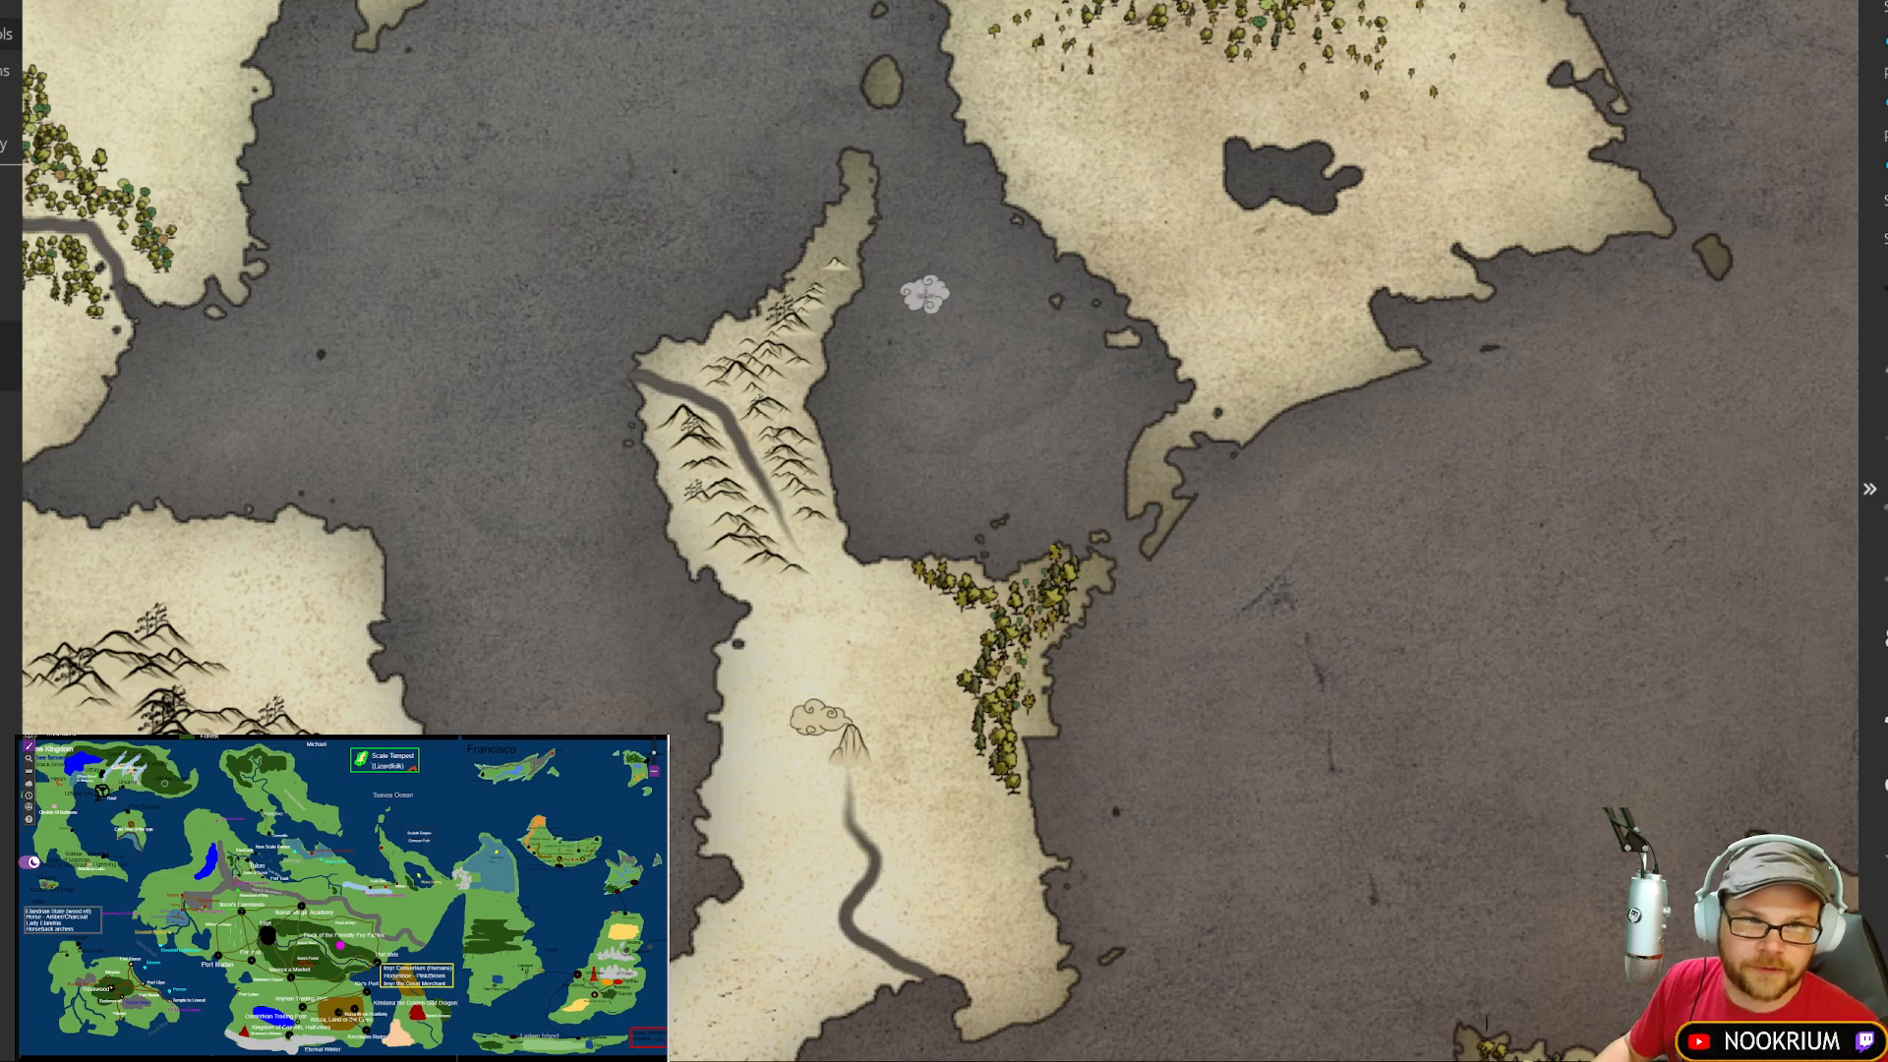
pyautogui.scroll(-6, 934, 285)
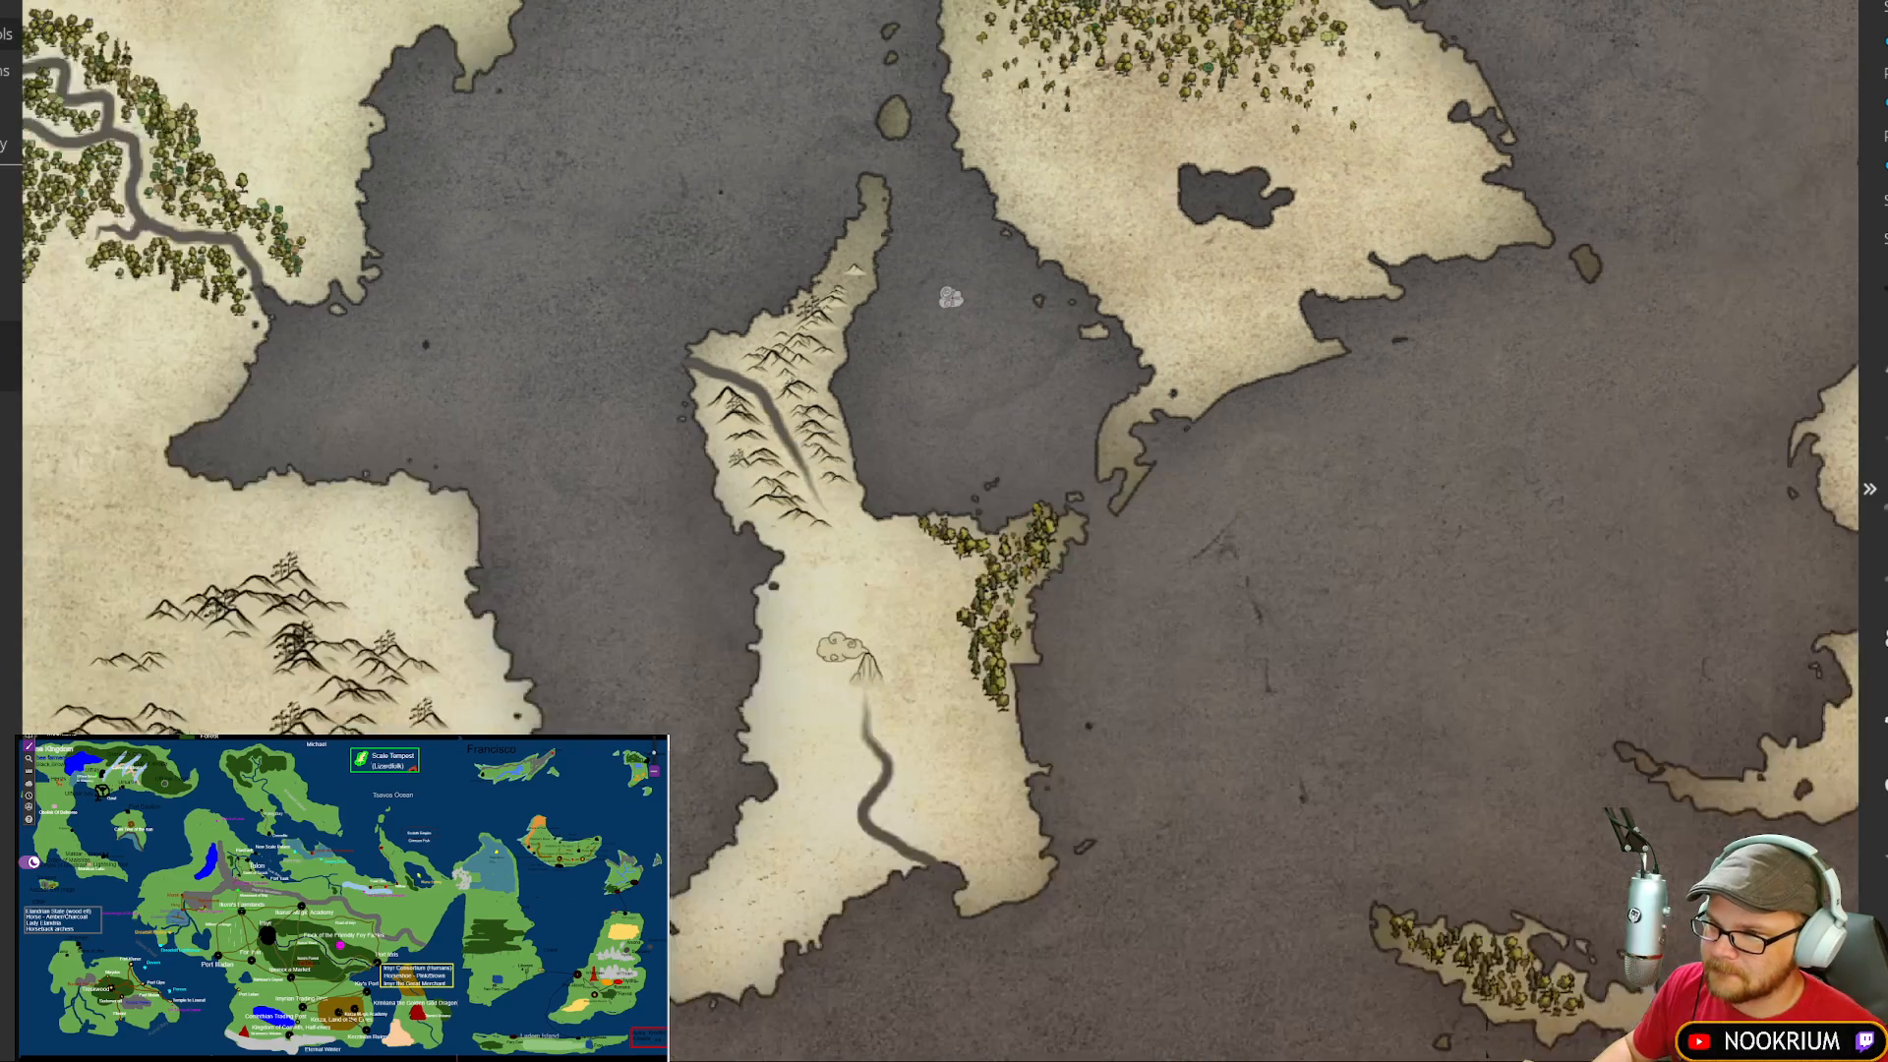
pyautogui.scroll(2, 1077, 372)
pyautogui.scroll(2, 1077, 373)
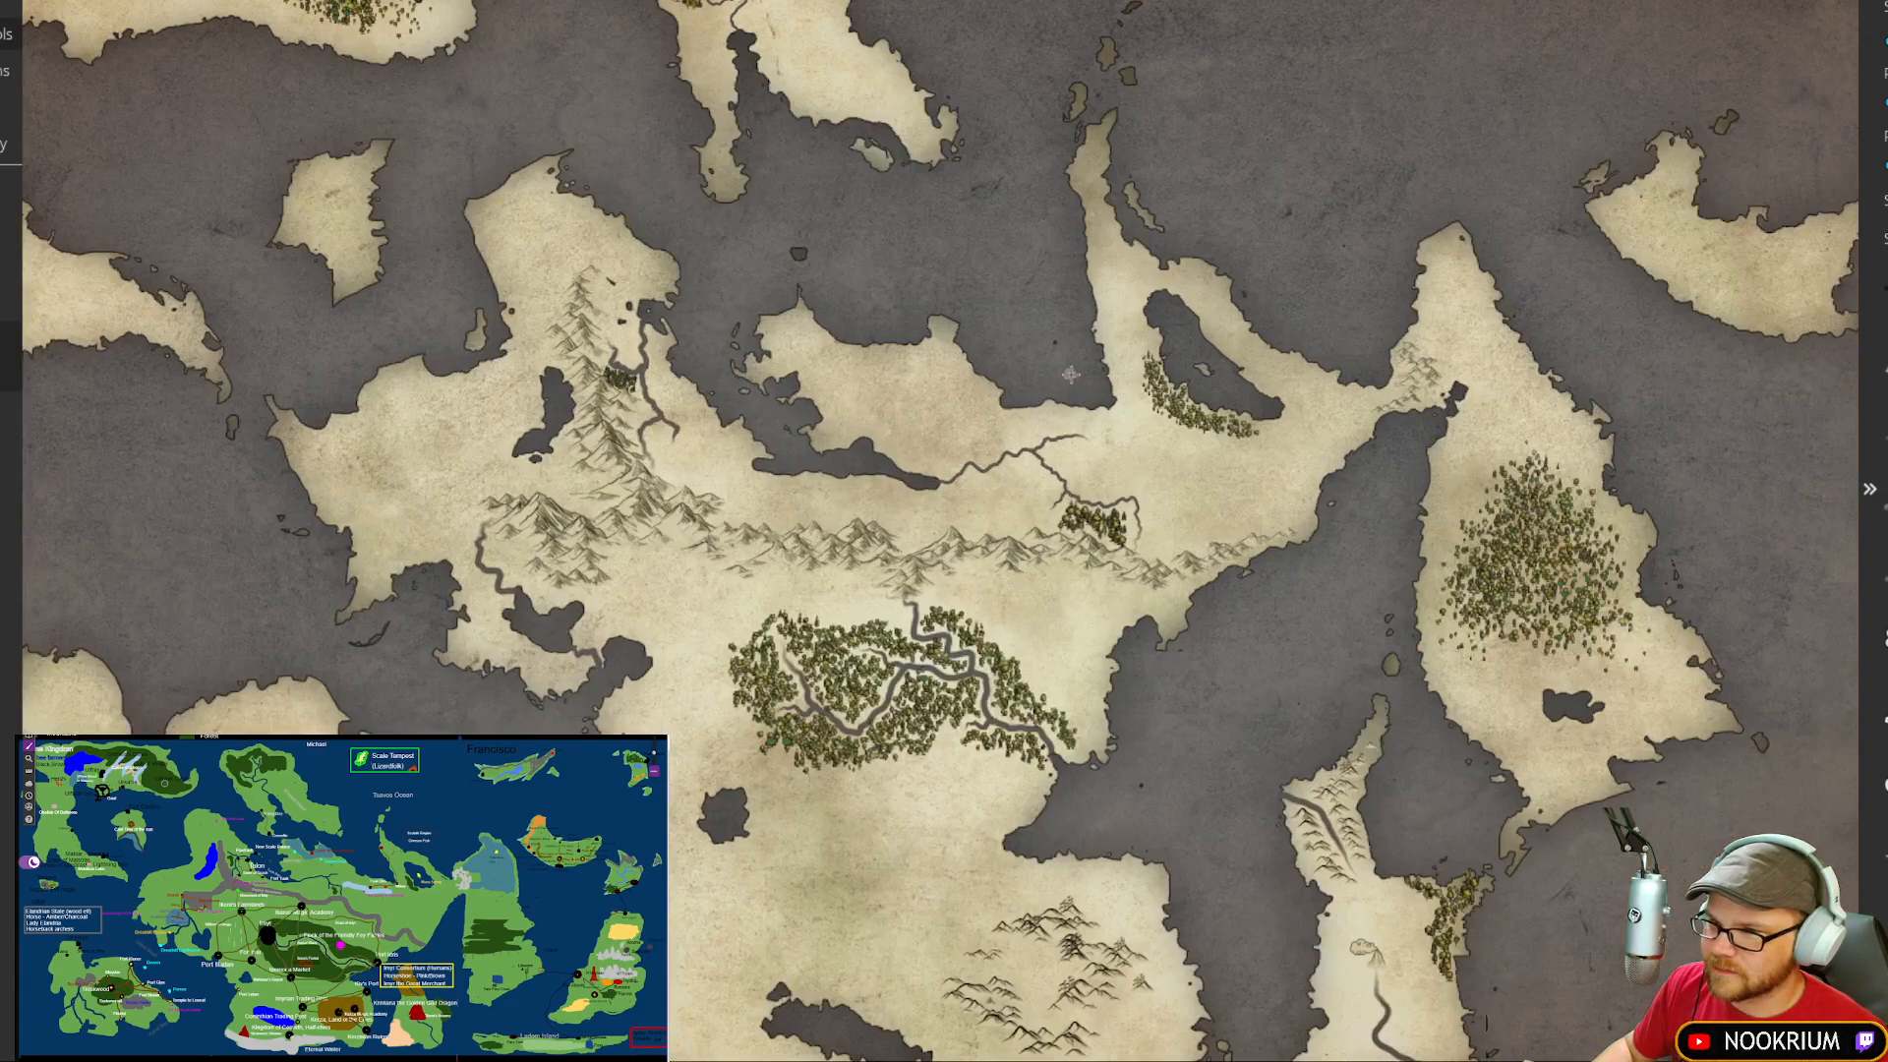
pyautogui.scroll(-2, 1074, 374)
pyautogui.moveTo(1094, 430); pyautogui.dragTo(1064, 470)
pyautogui.scroll(-2, 1064, 470)
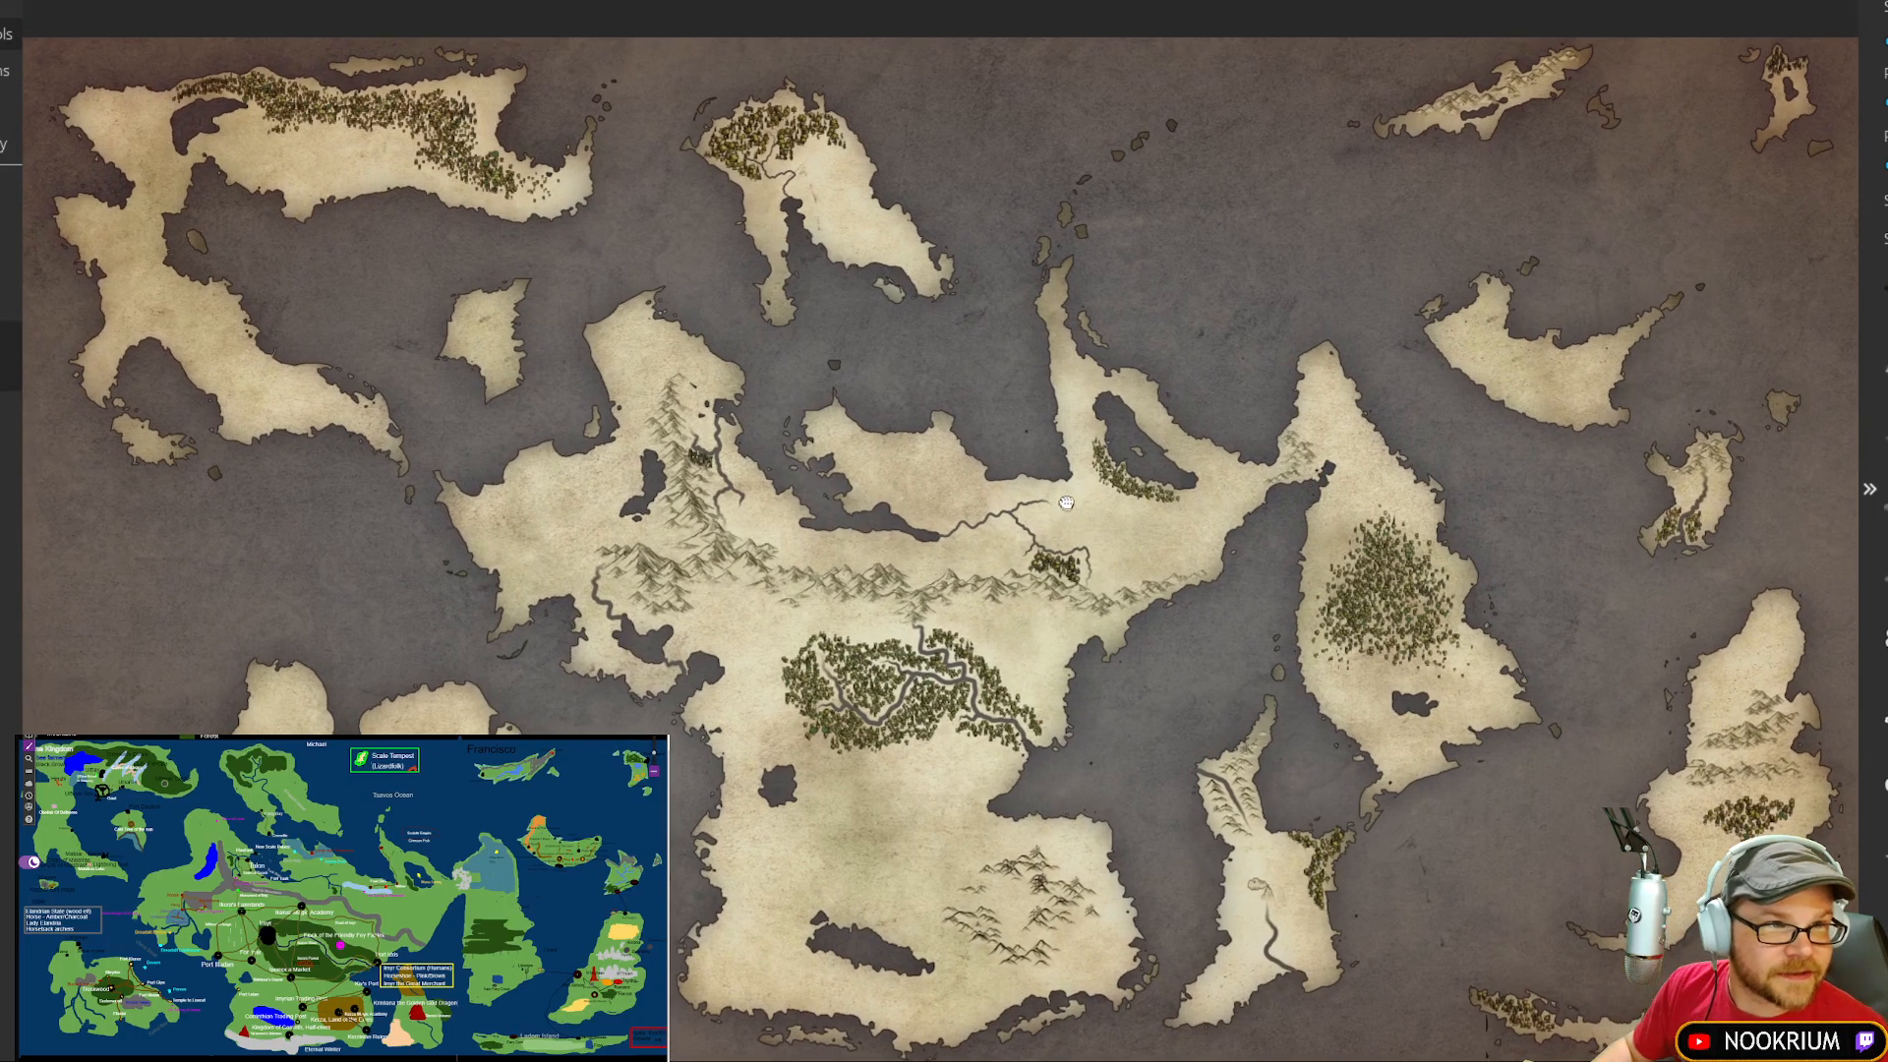
pyautogui.scroll(2, 1065, 470)
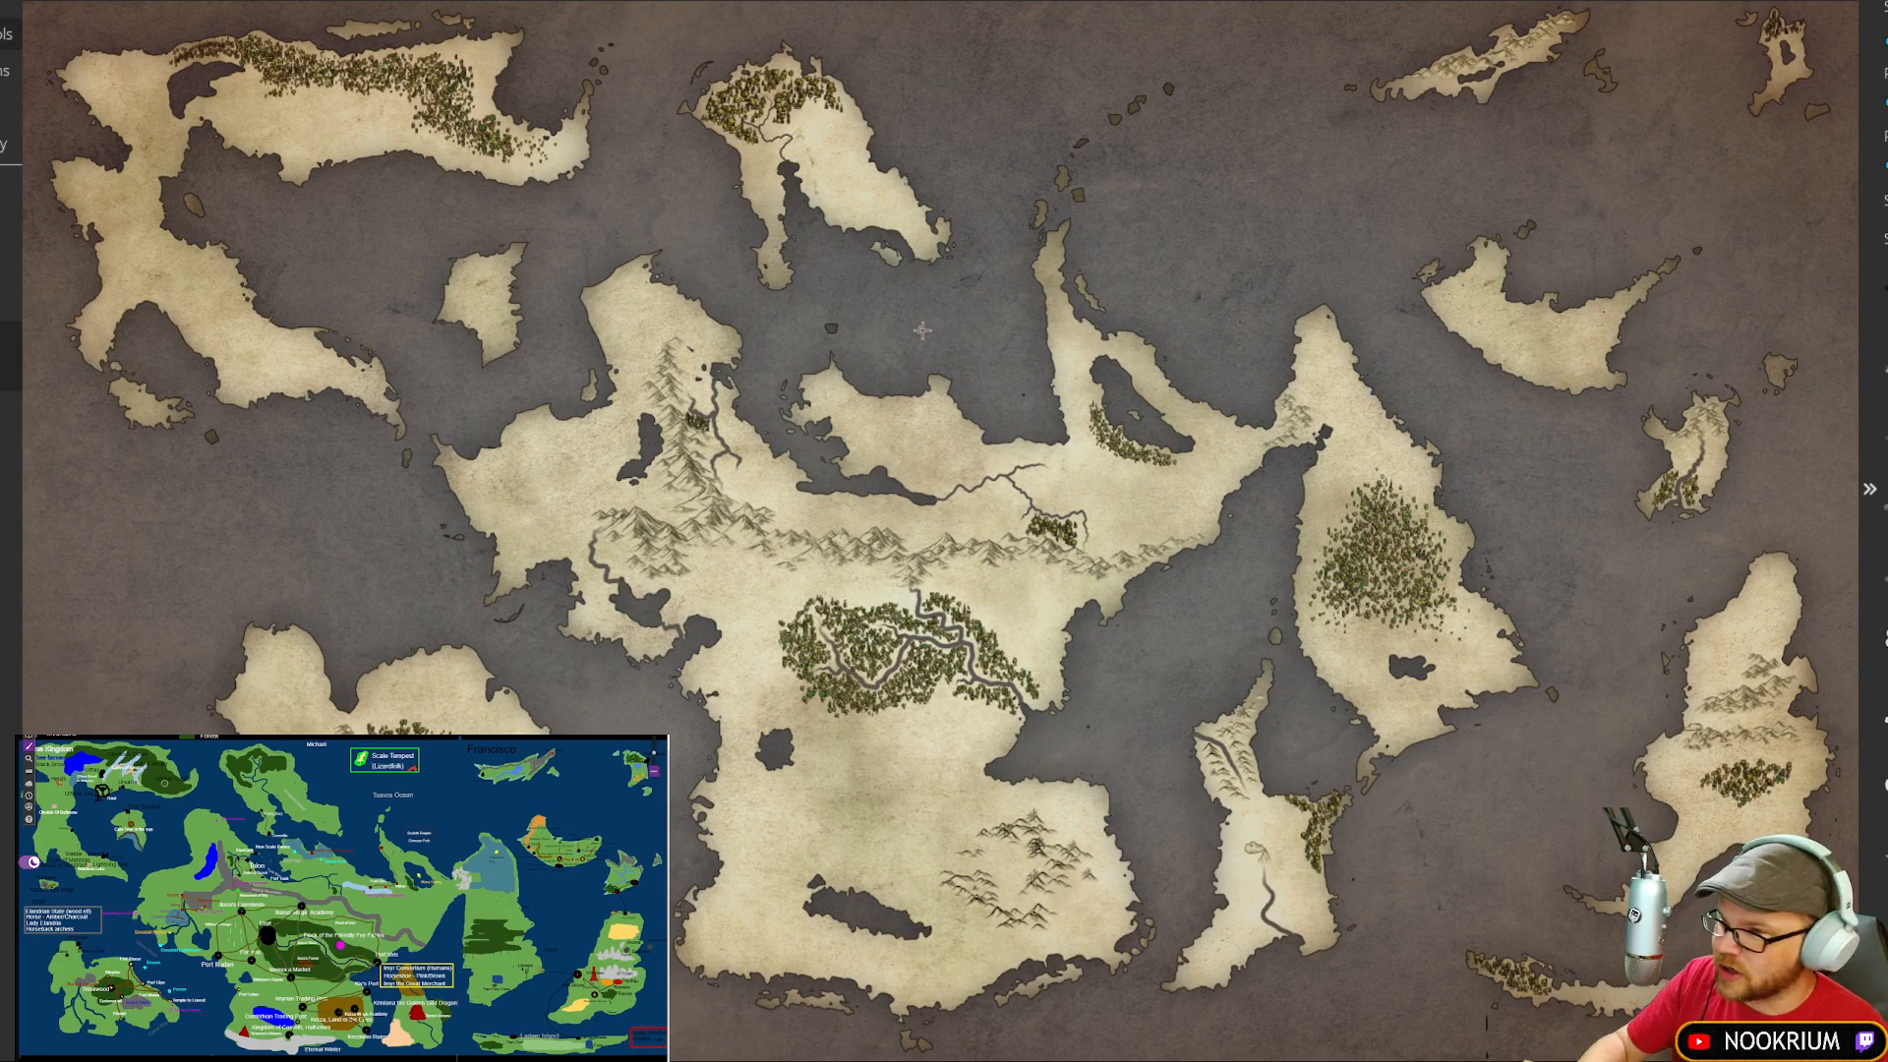
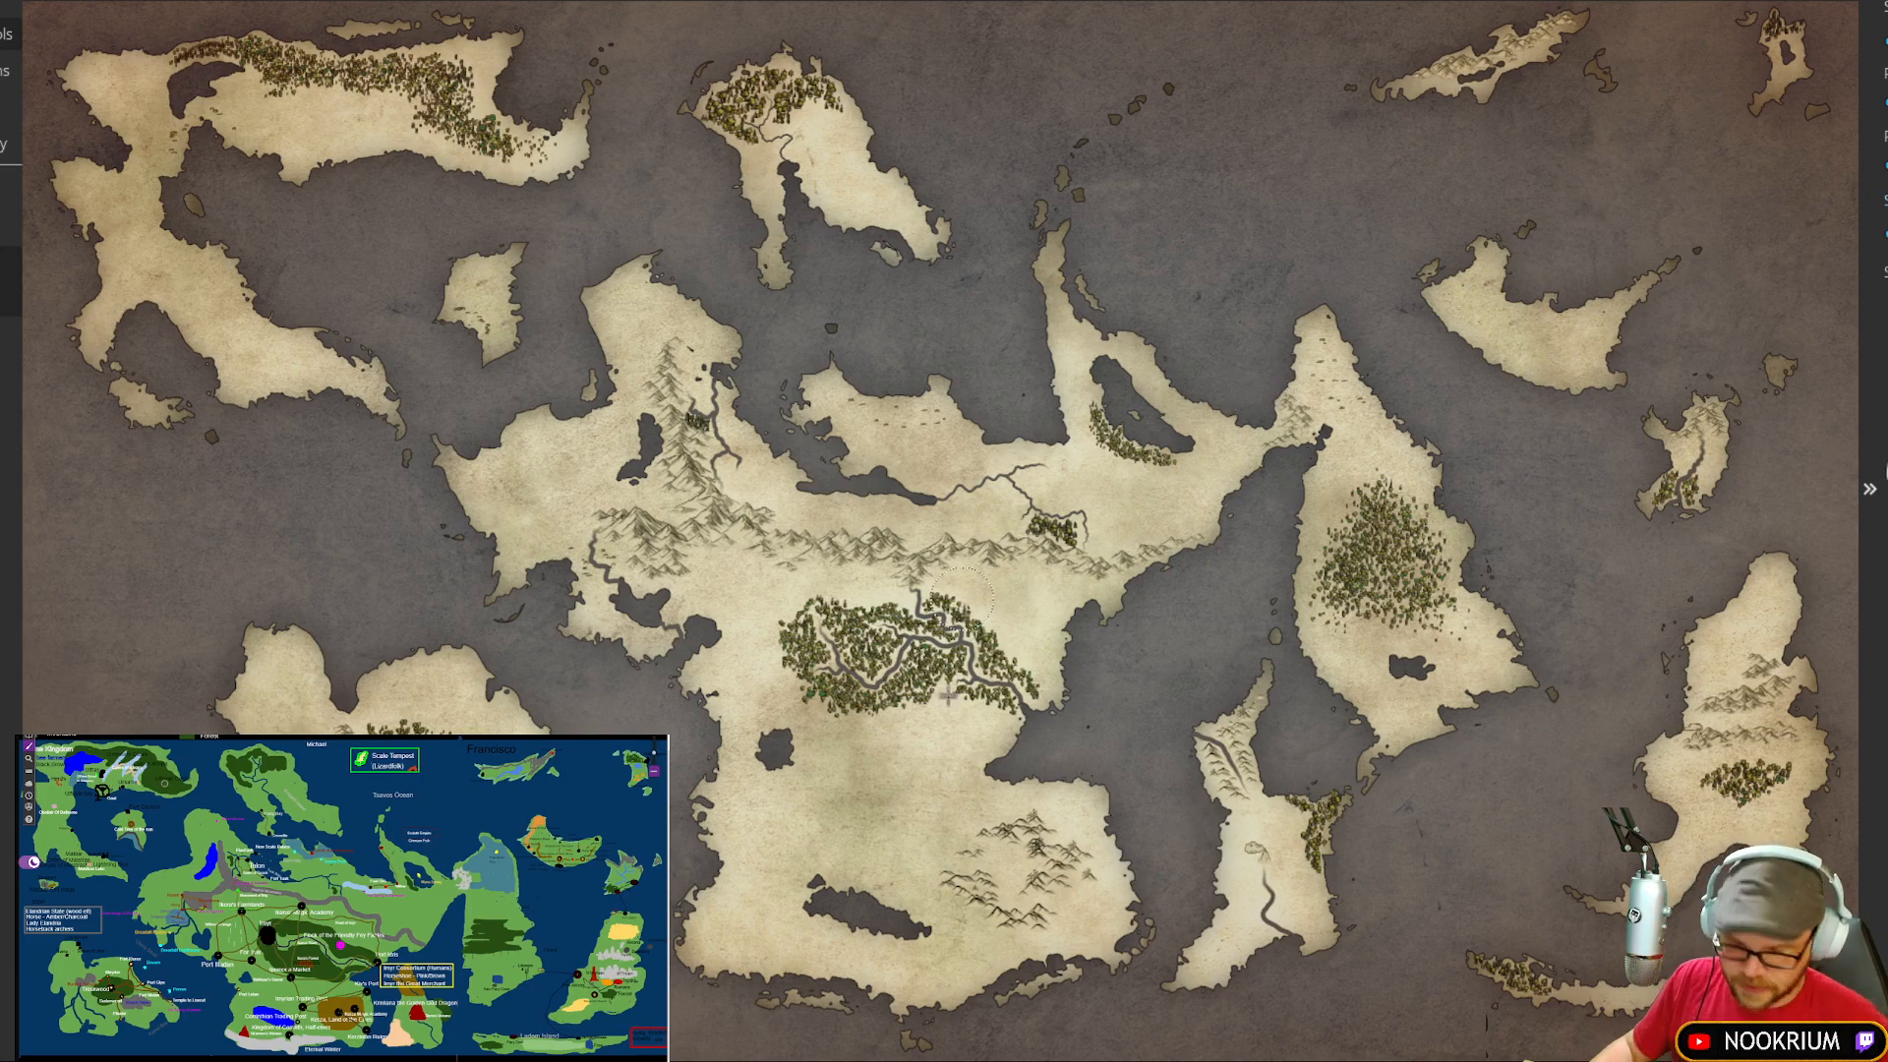
pyautogui.scroll(5, 944, 695)
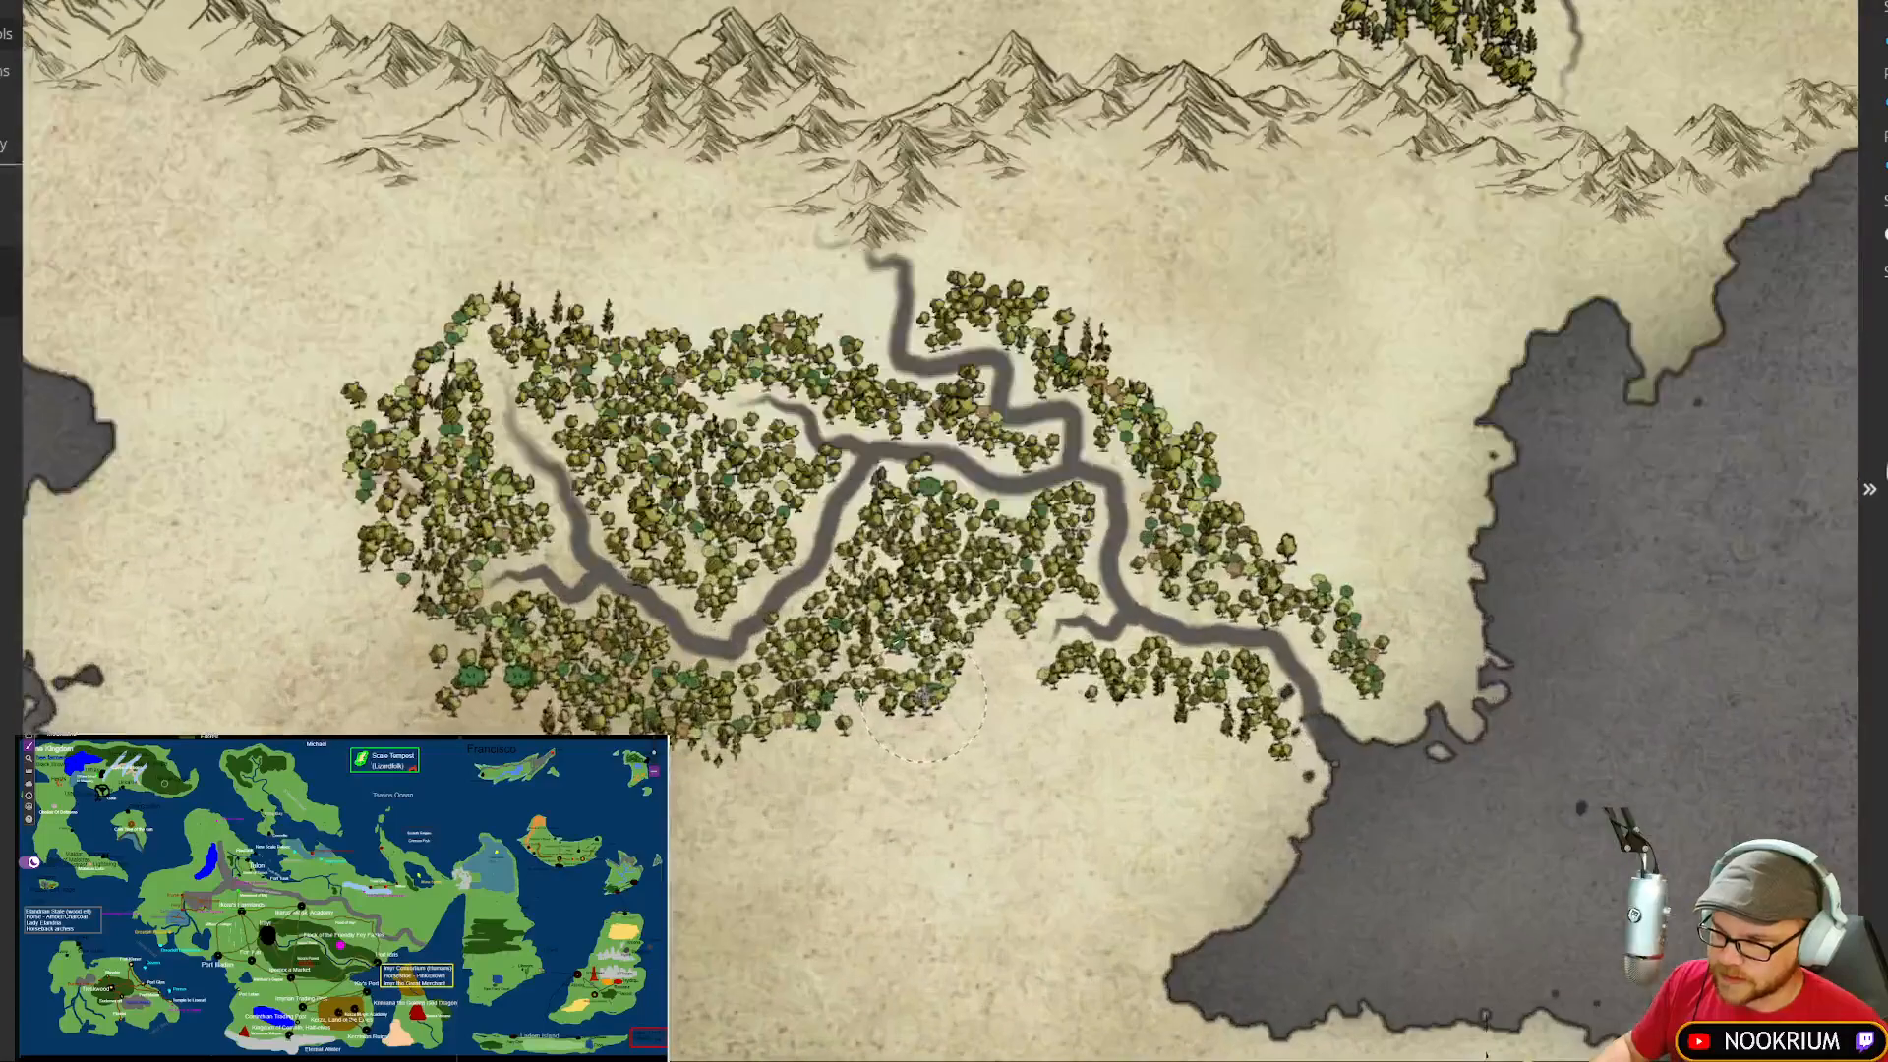
# Step: Scatter small grass tufts around the edges of the main continent's central river forest
pyautogui.scroll(5, 924, 695)
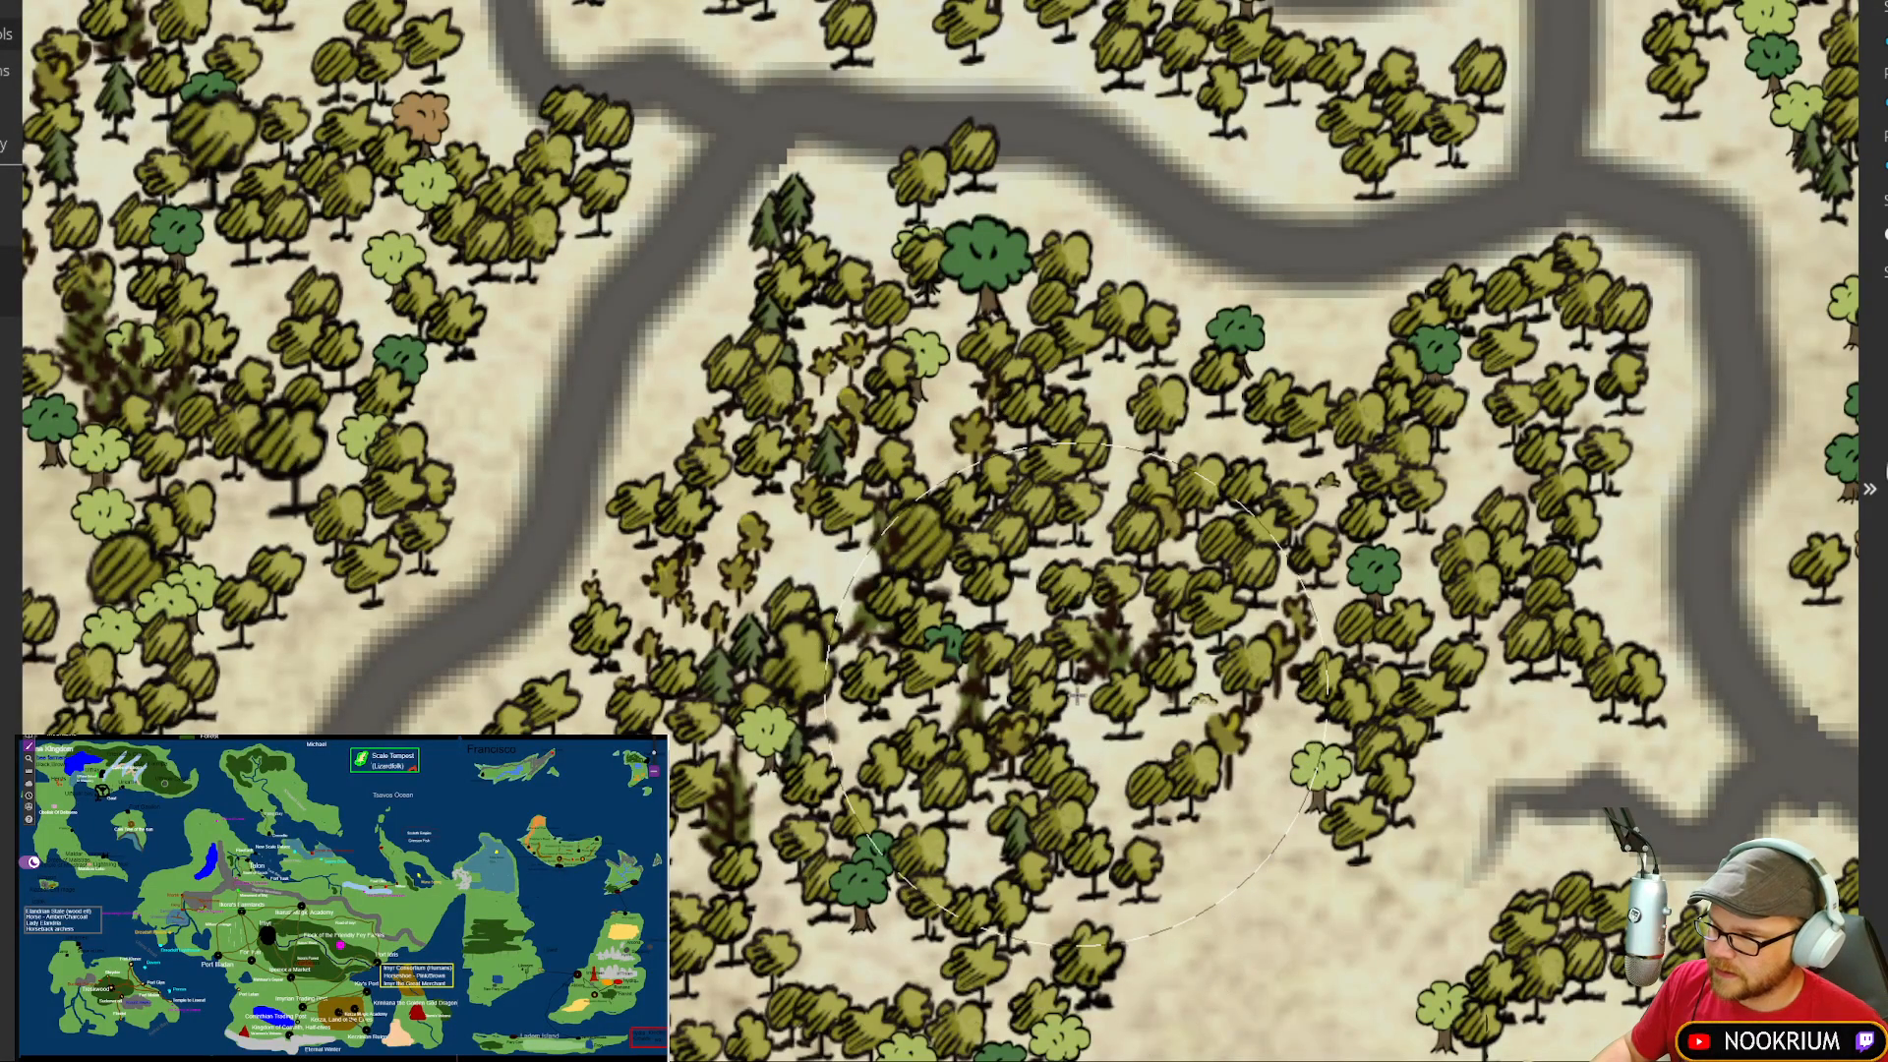
pyautogui.scroll(-8, 1077, 695)
pyautogui.scroll(3, 1052, 595)
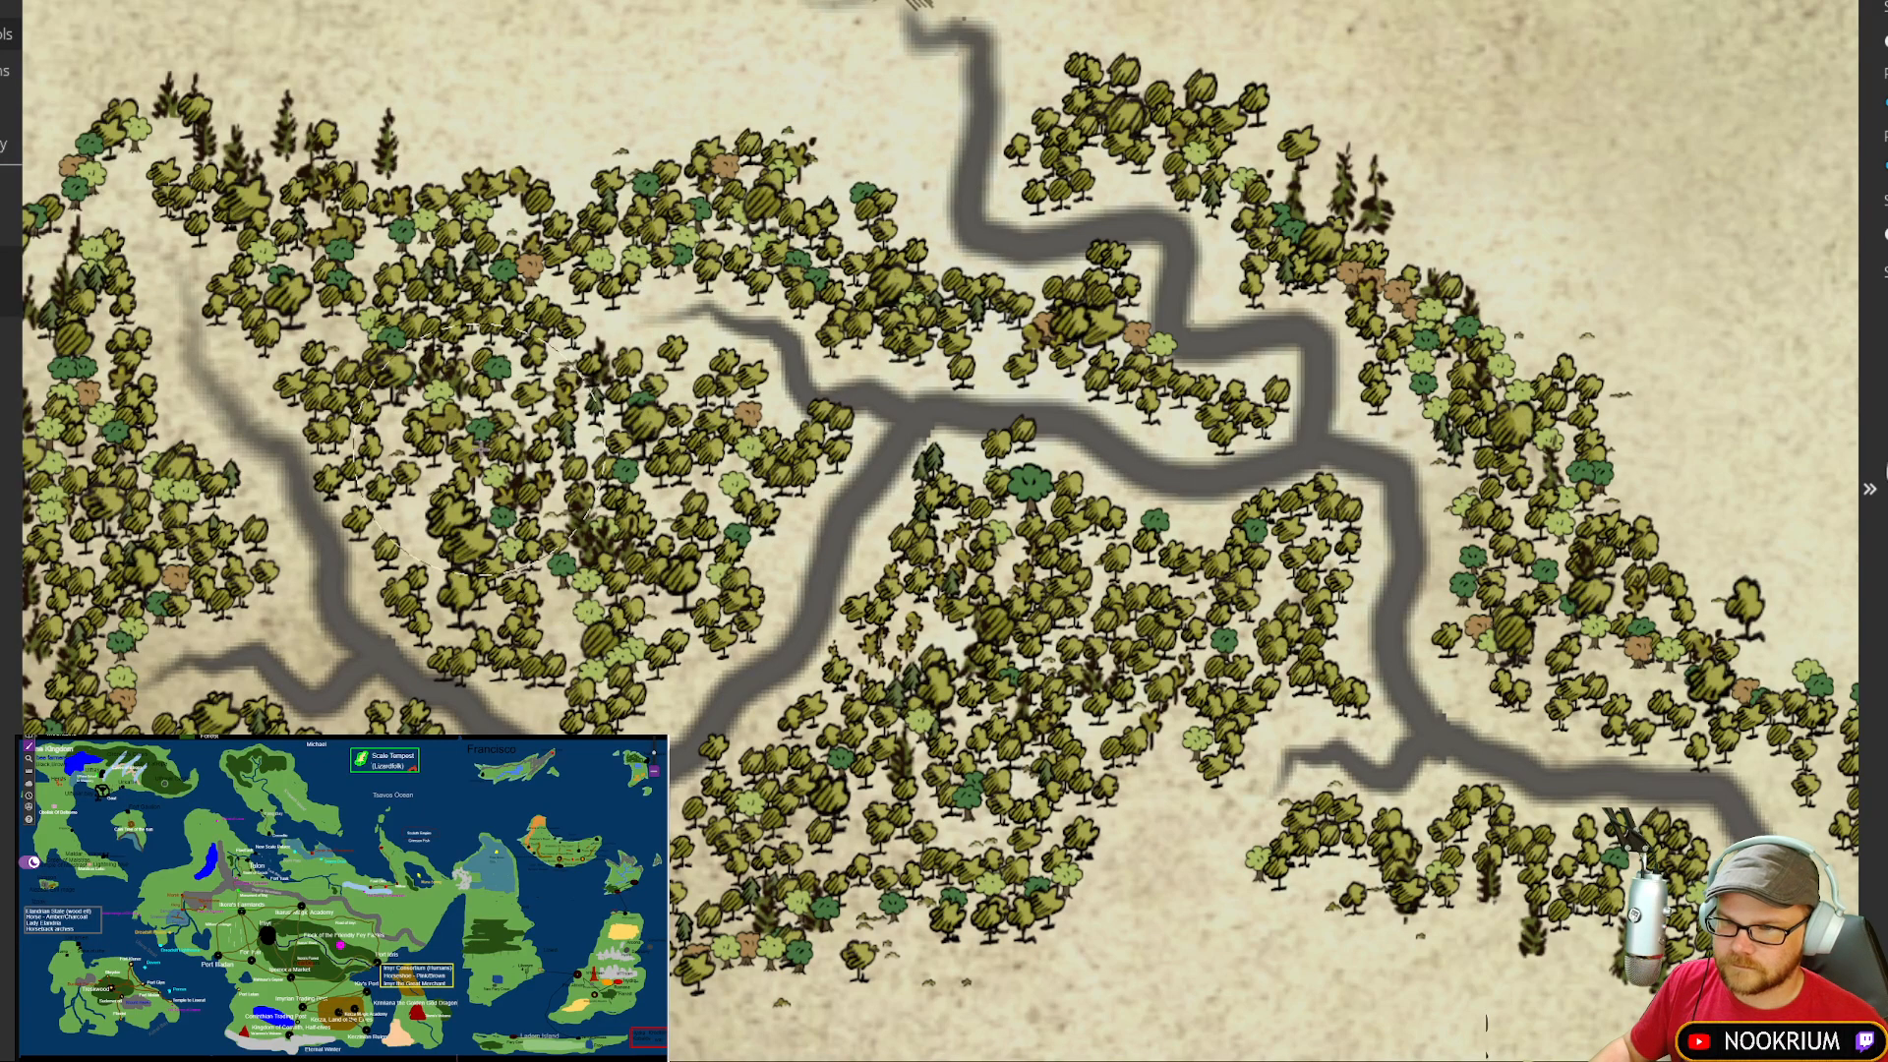
pyautogui.moveTo(445, 470); pyautogui.dragTo(985, 253)
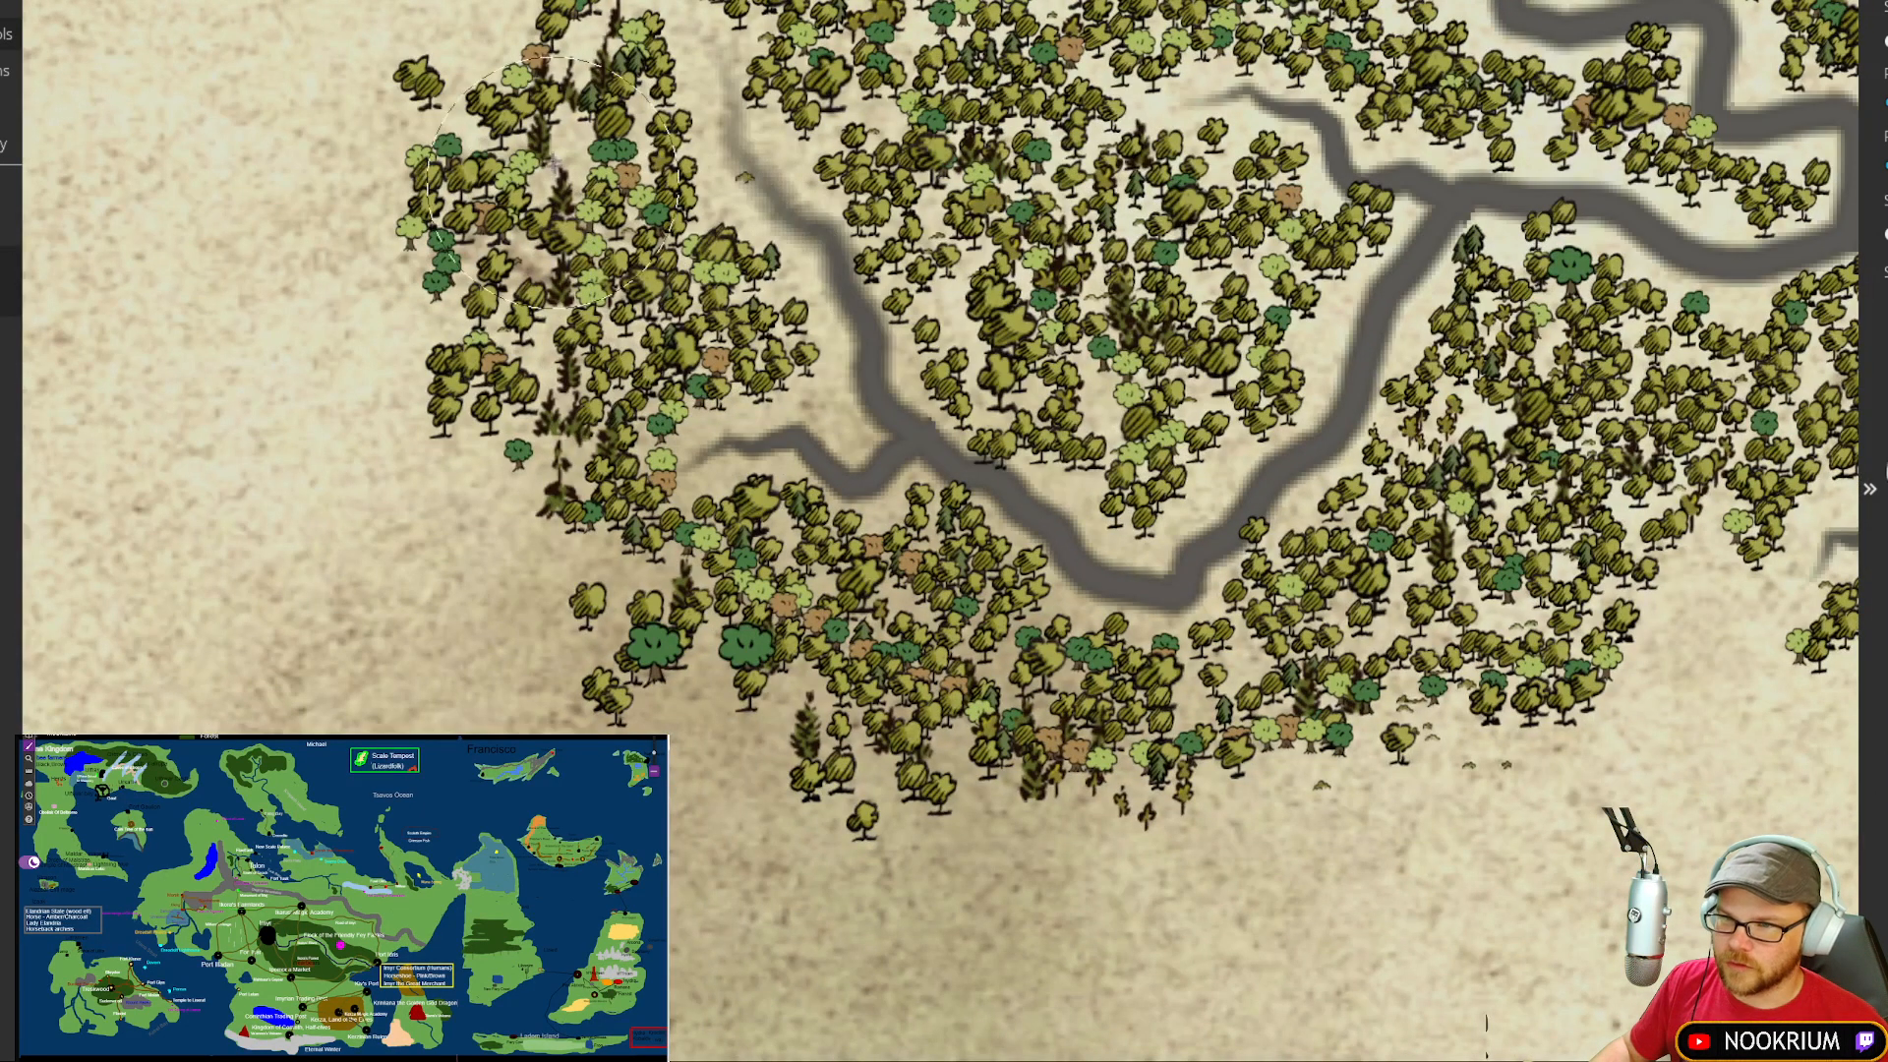
pyautogui.moveTo(506, 143)
pyautogui.mouseDown()
pyautogui.moveTo(480, 217)
pyautogui.moveTo(474, 428)
pyautogui.mouseUp()
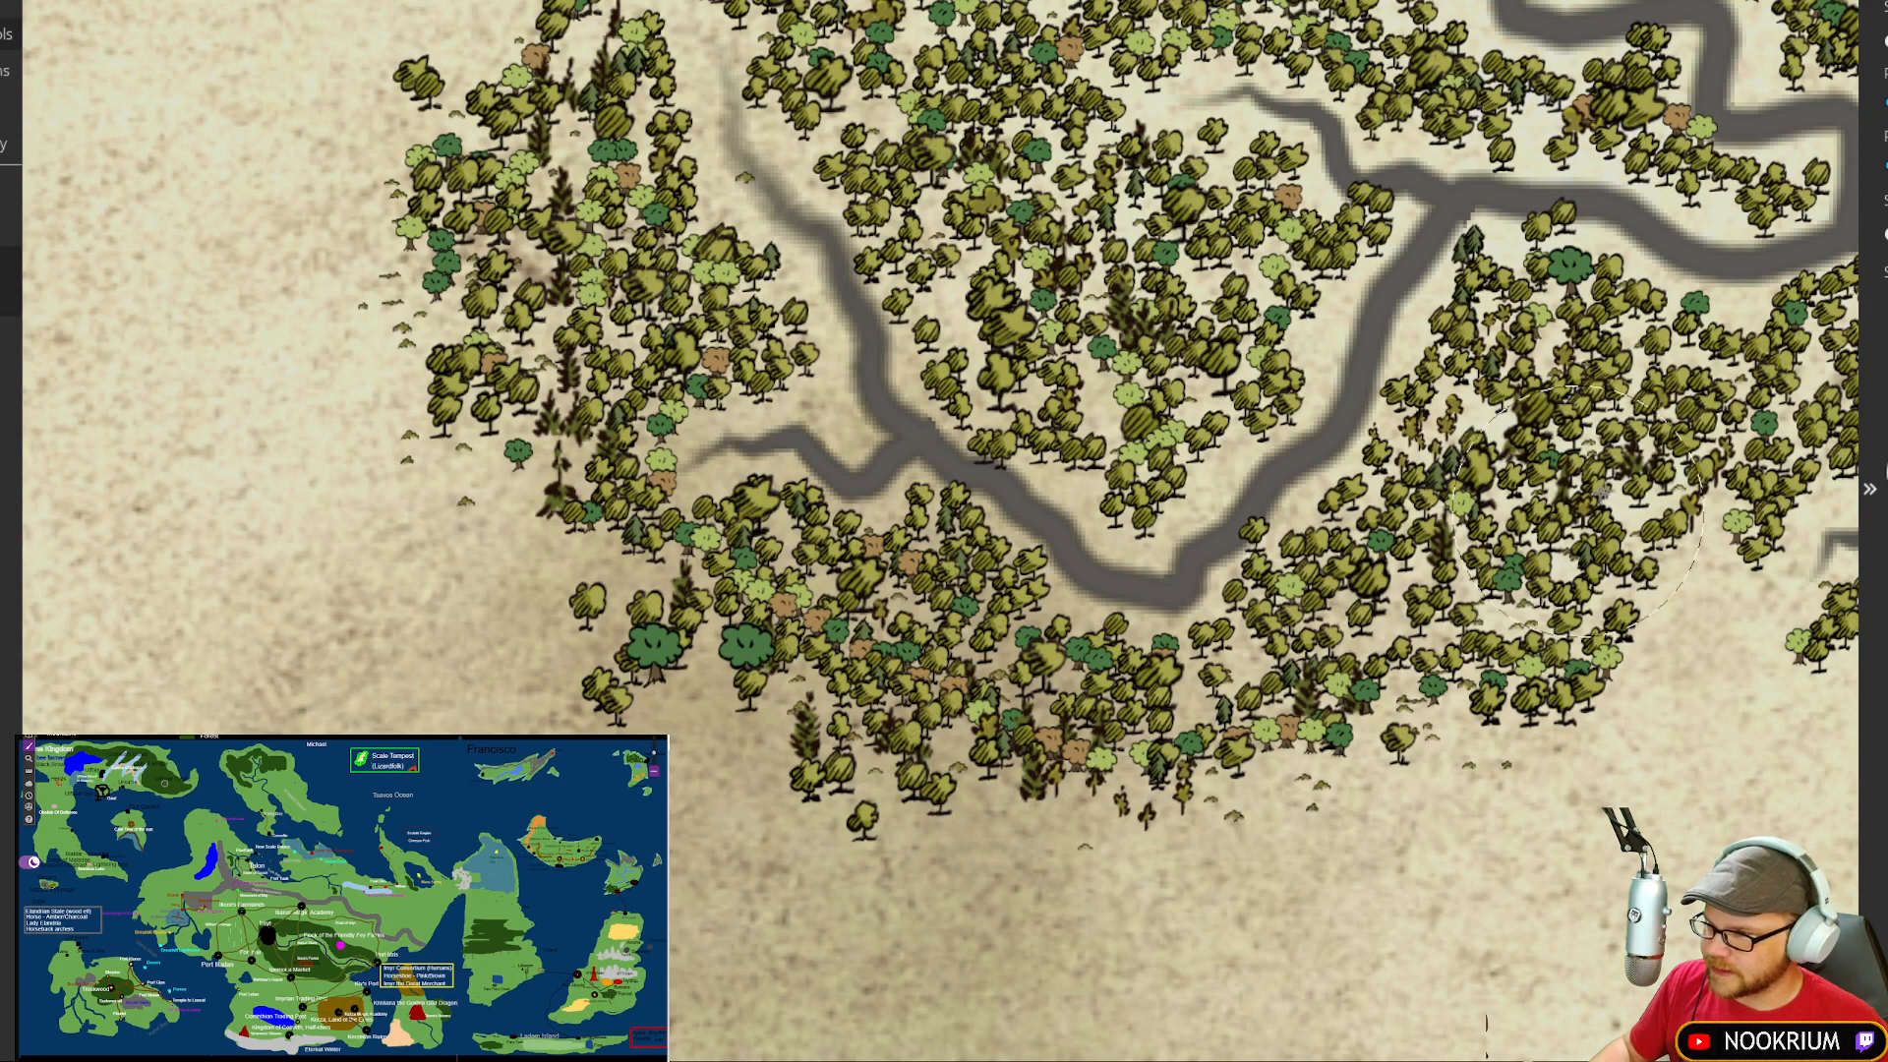
pyautogui.moveTo(1613, 391)
pyautogui.mouseDown()
pyautogui.moveTo(1340, 713)
pyautogui.moveTo(1318, 845)
pyautogui.mouseUp()
pyautogui.moveTo(1826, 683); pyautogui.dragTo(1245, 396)
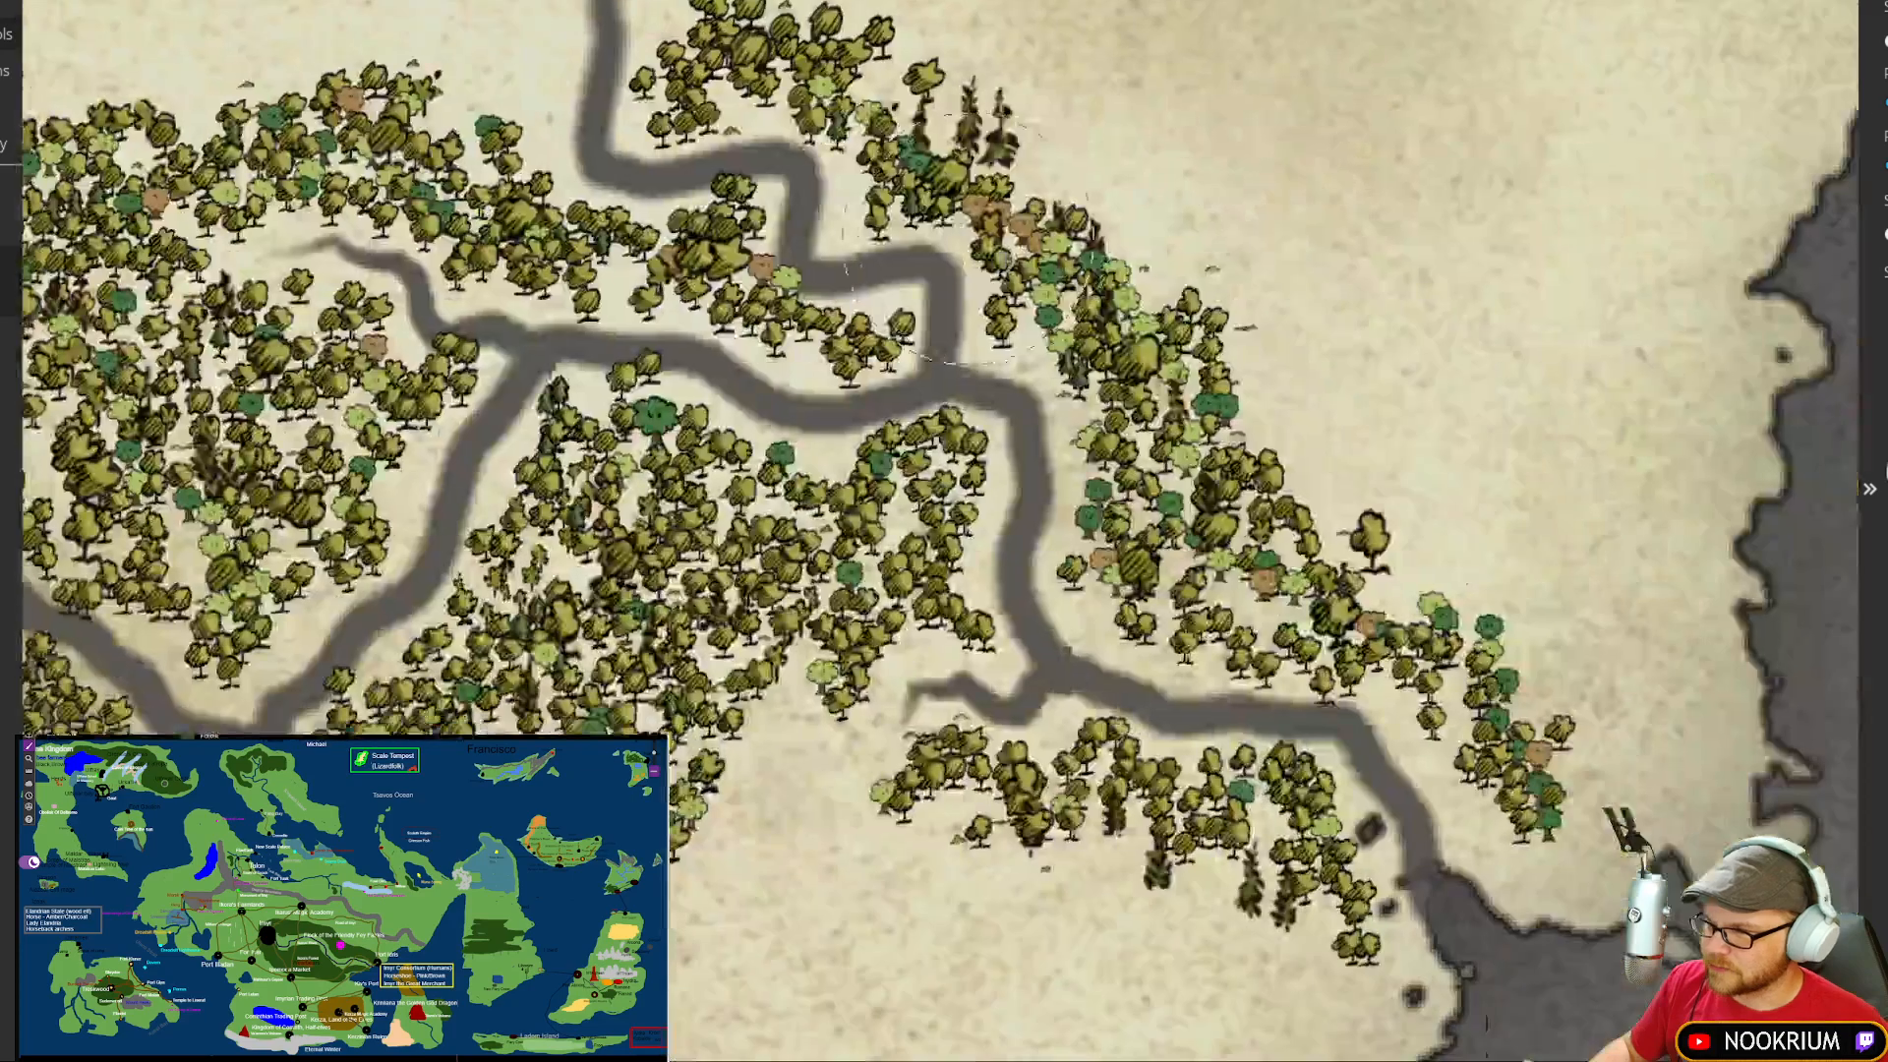
# Step: Examine the southwestern, northwestern, northern and eastern landmasses, the main continent's river plain and the overall map
pyautogui.scroll(-2, 1244, 397)
pyautogui.scroll(-3, 1244, 398)
pyautogui.scroll(-2, 688, 344)
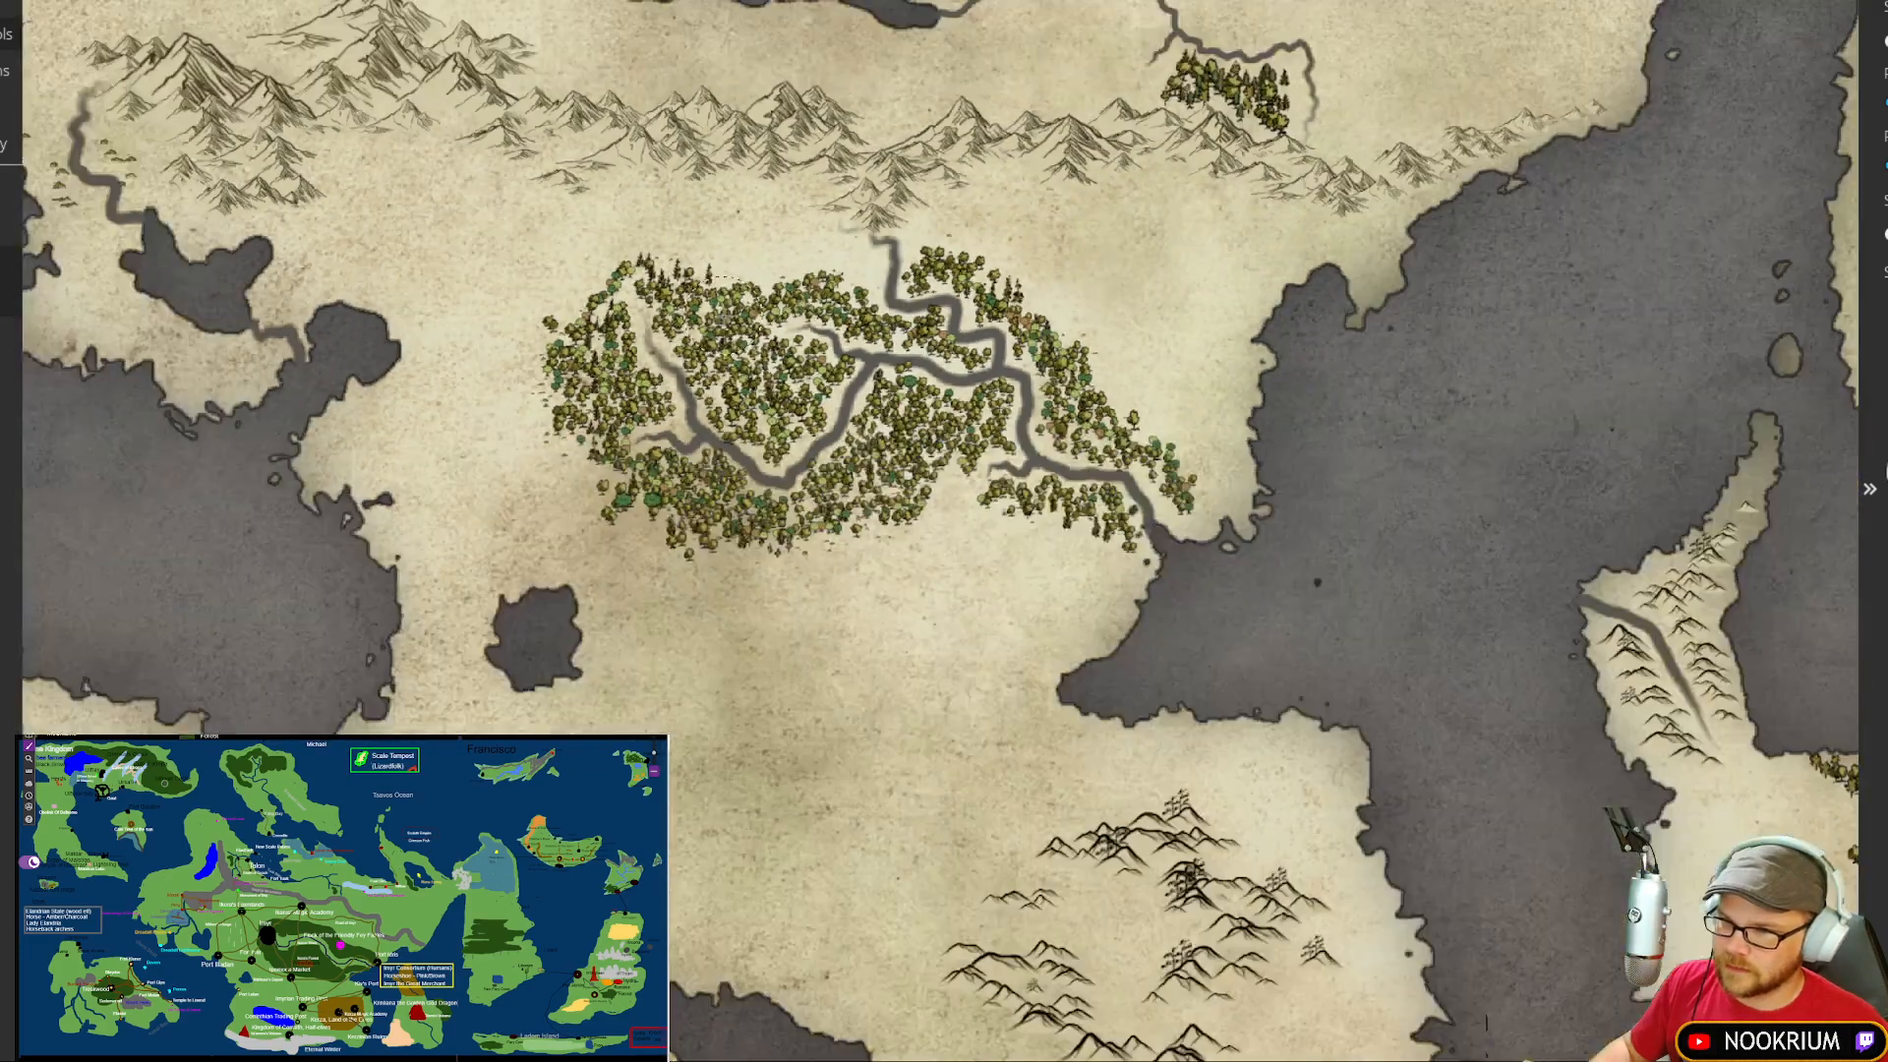
pyautogui.moveTo(441, 272); pyautogui.dragTo(827, 487)
pyautogui.moveTo(418, 392); pyautogui.dragTo(1127, 81)
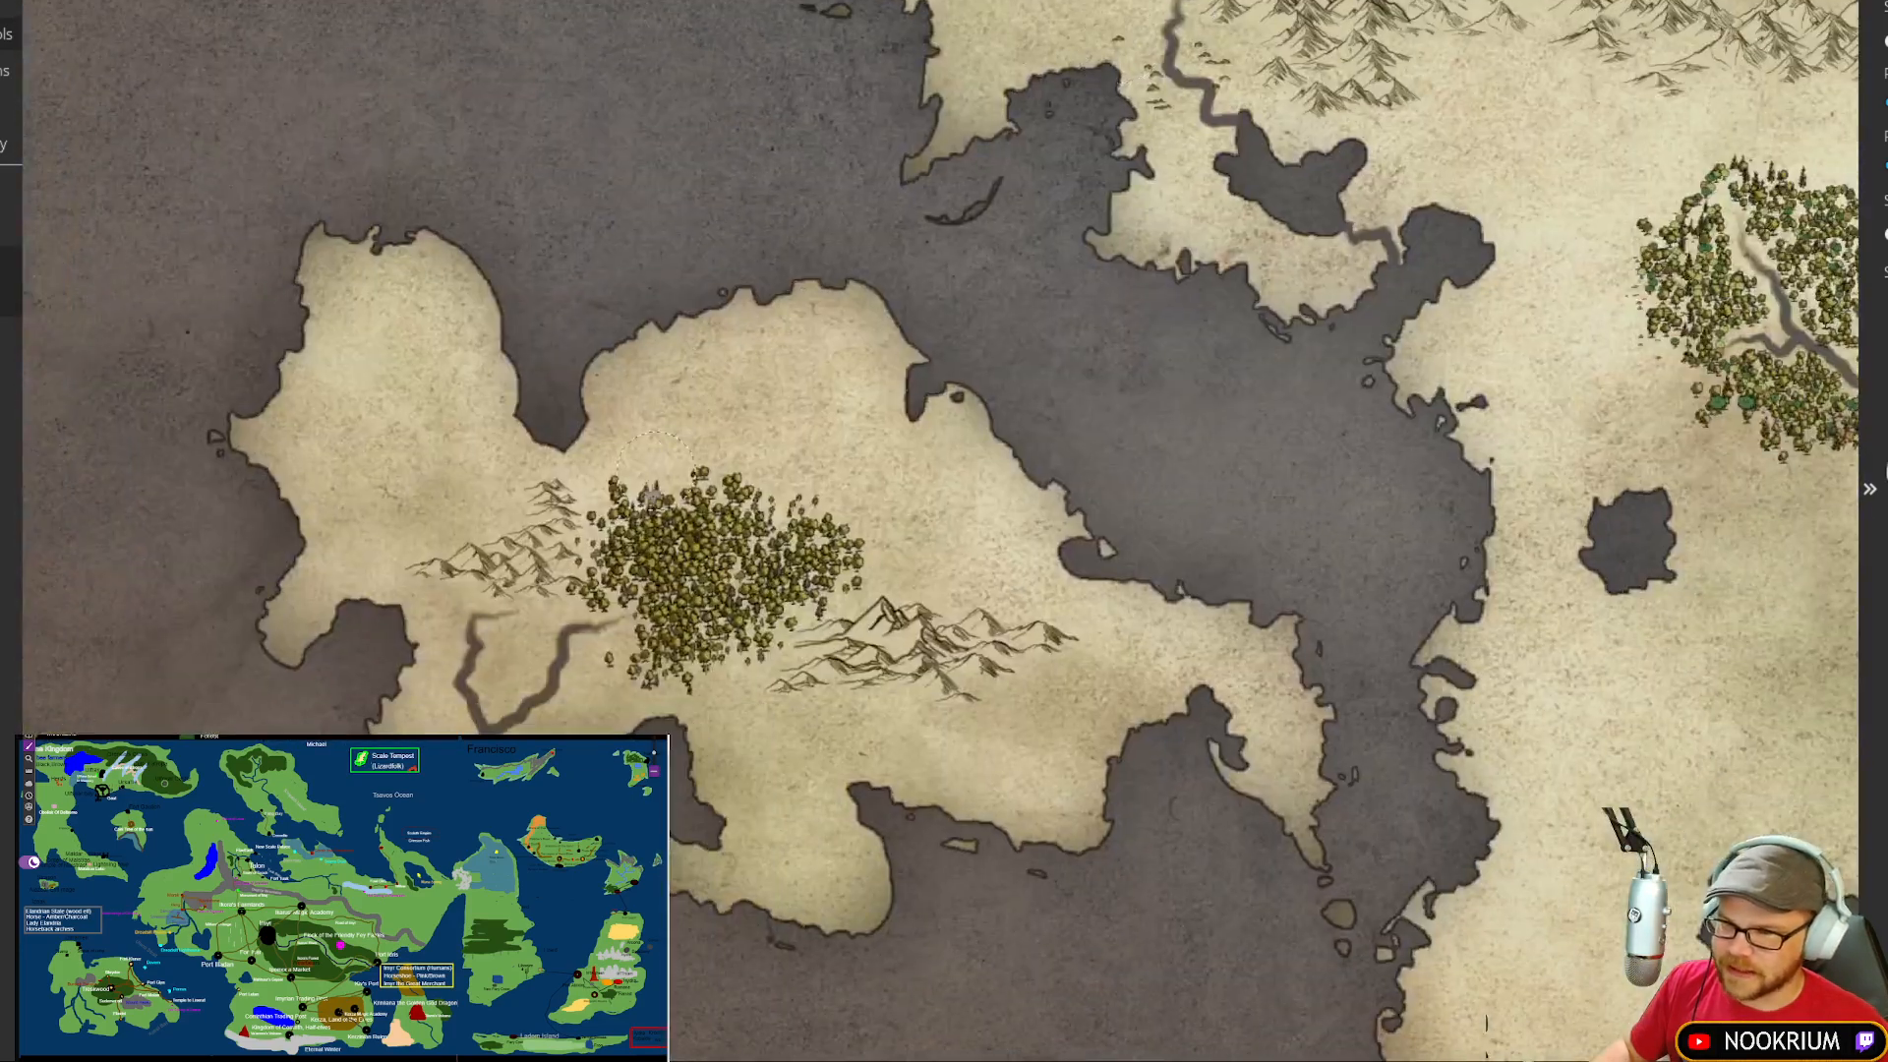
pyautogui.moveTo(1065, 136); pyautogui.dragTo(860, 708)
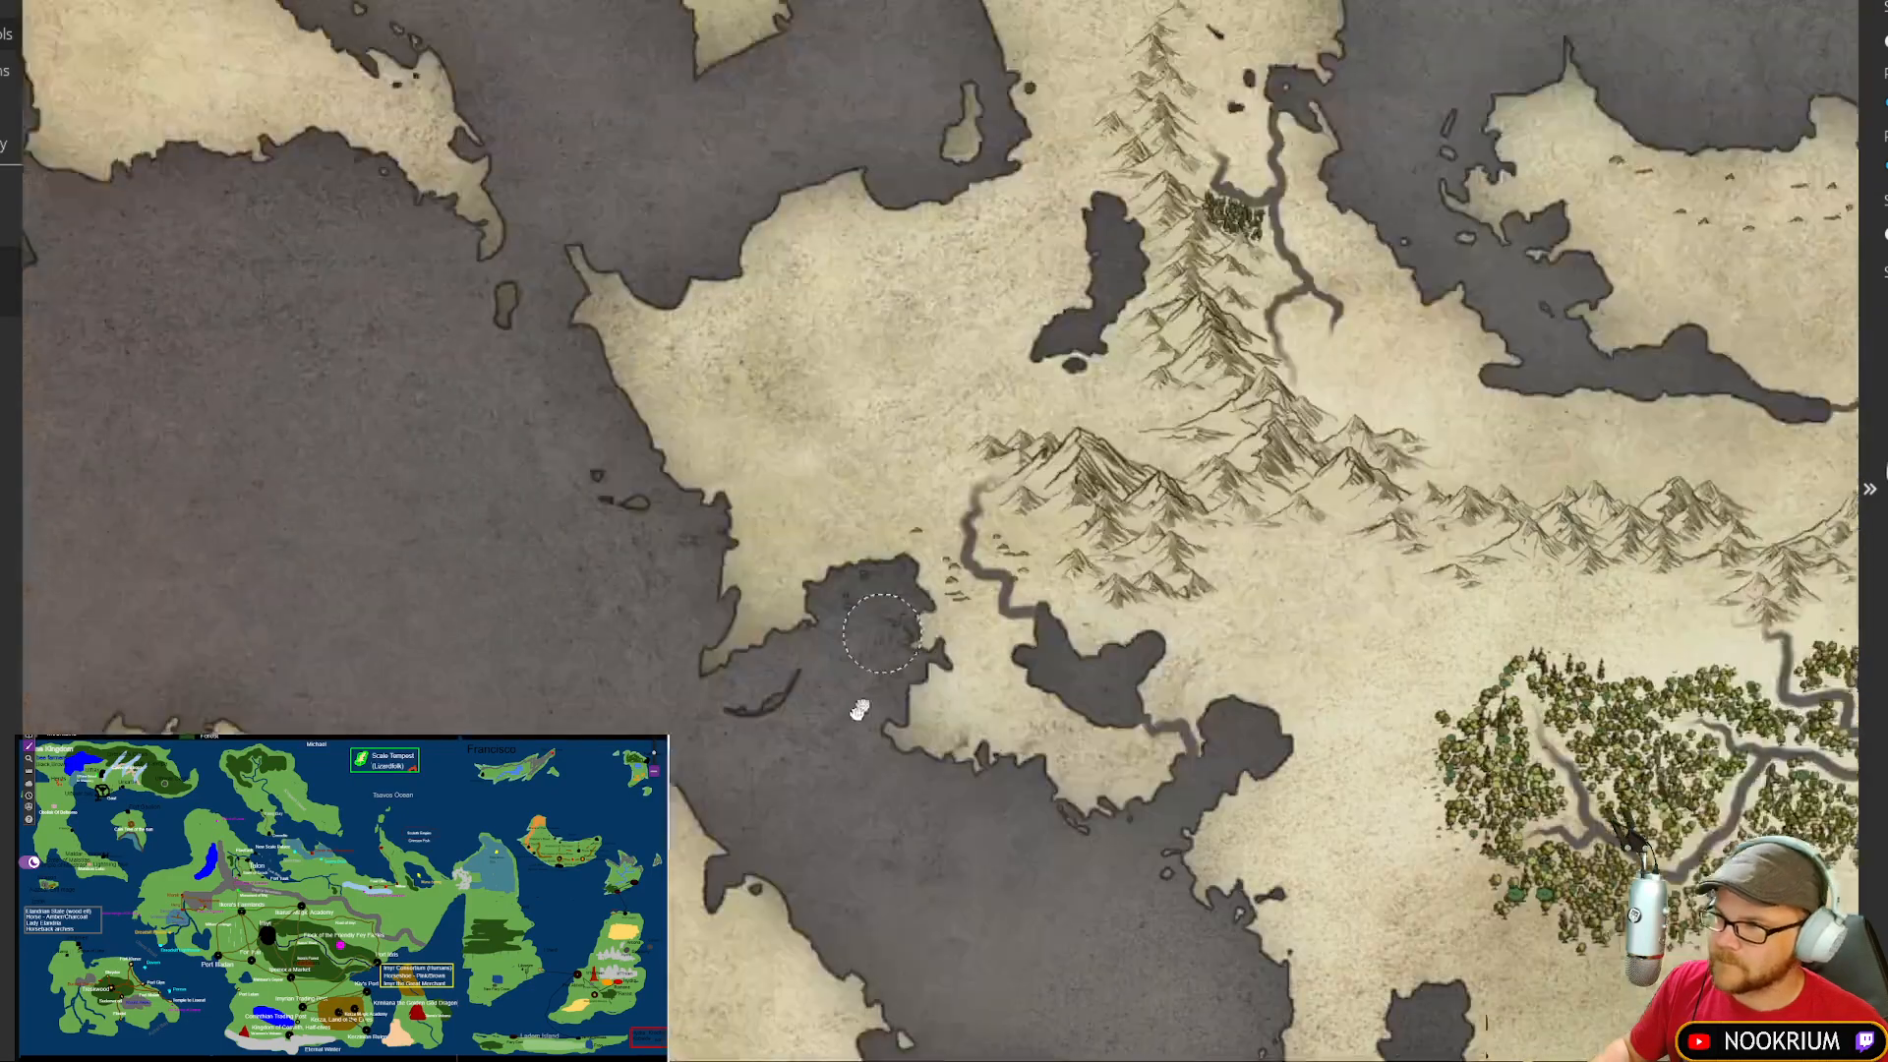
pyautogui.moveTo(923, 116); pyautogui.dragTo(1100, 719)
pyautogui.moveTo(782, 251); pyautogui.dragTo(1118, 597)
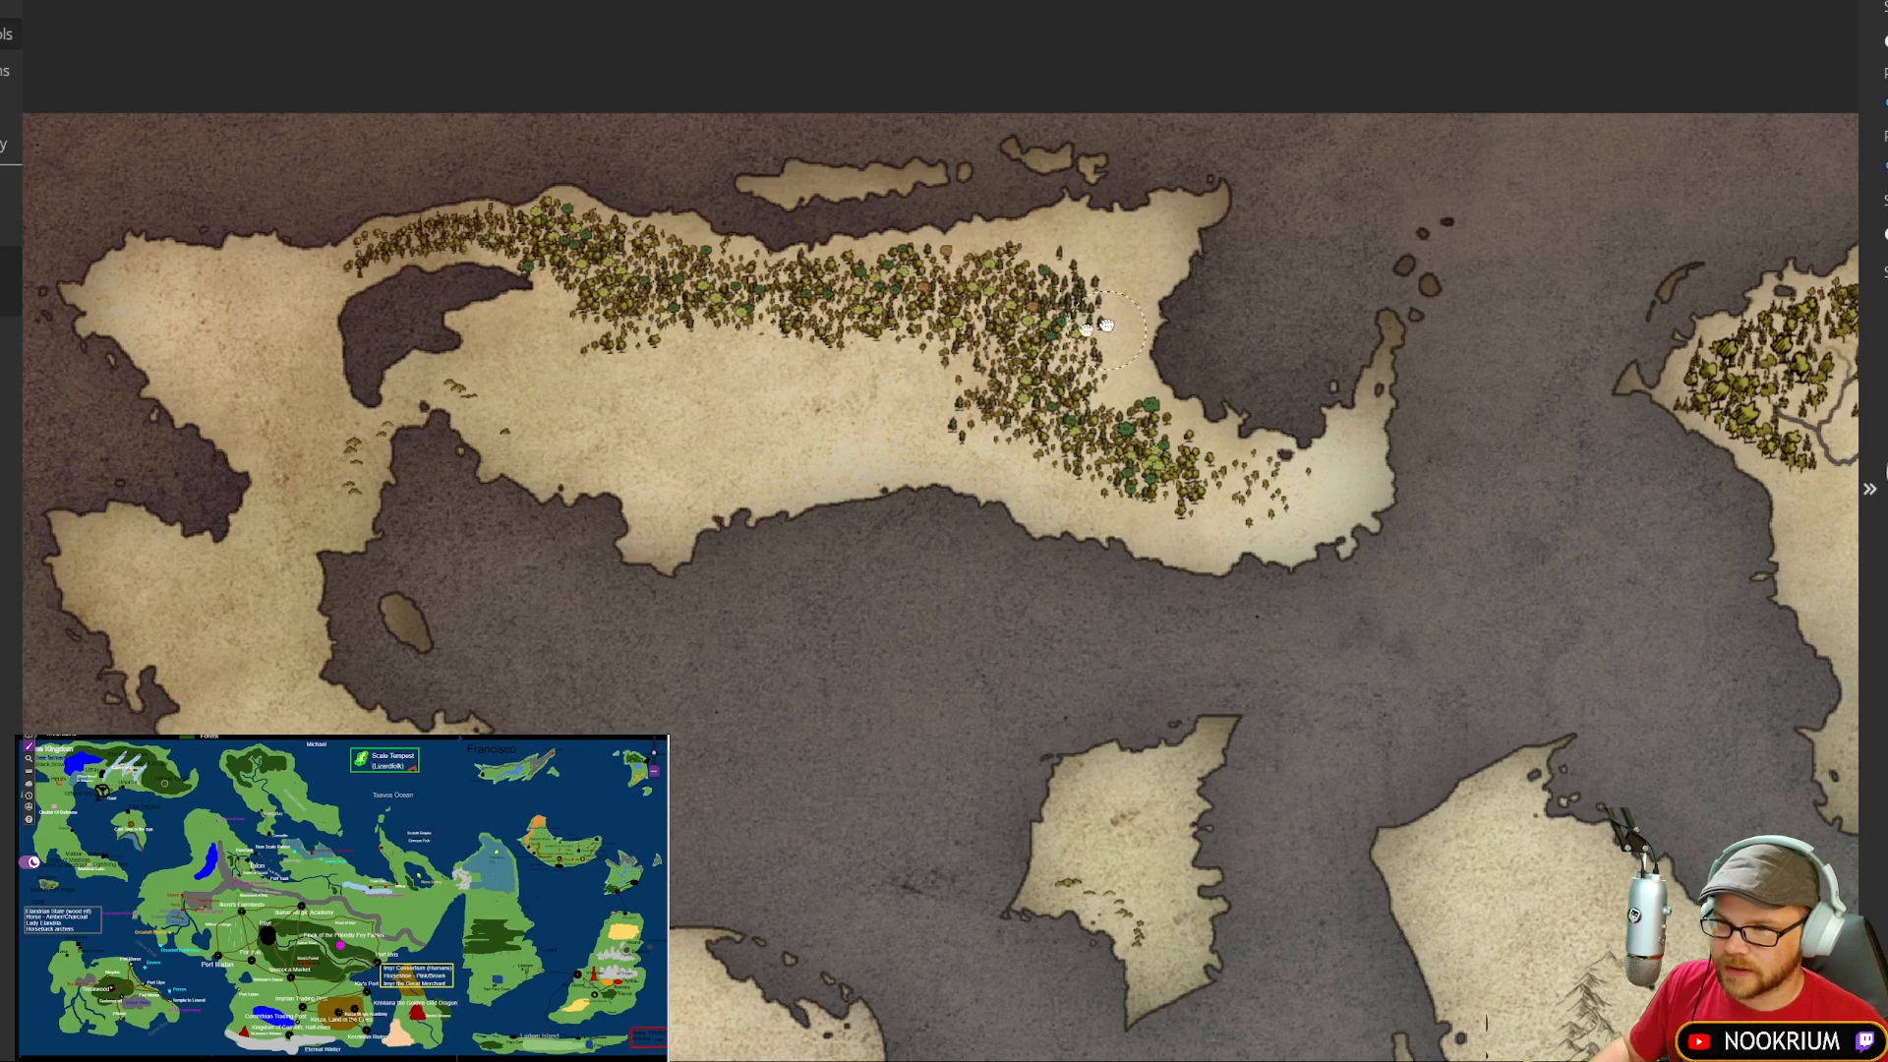
pyautogui.moveTo(1696, 346); pyautogui.dragTo(1099, 328)
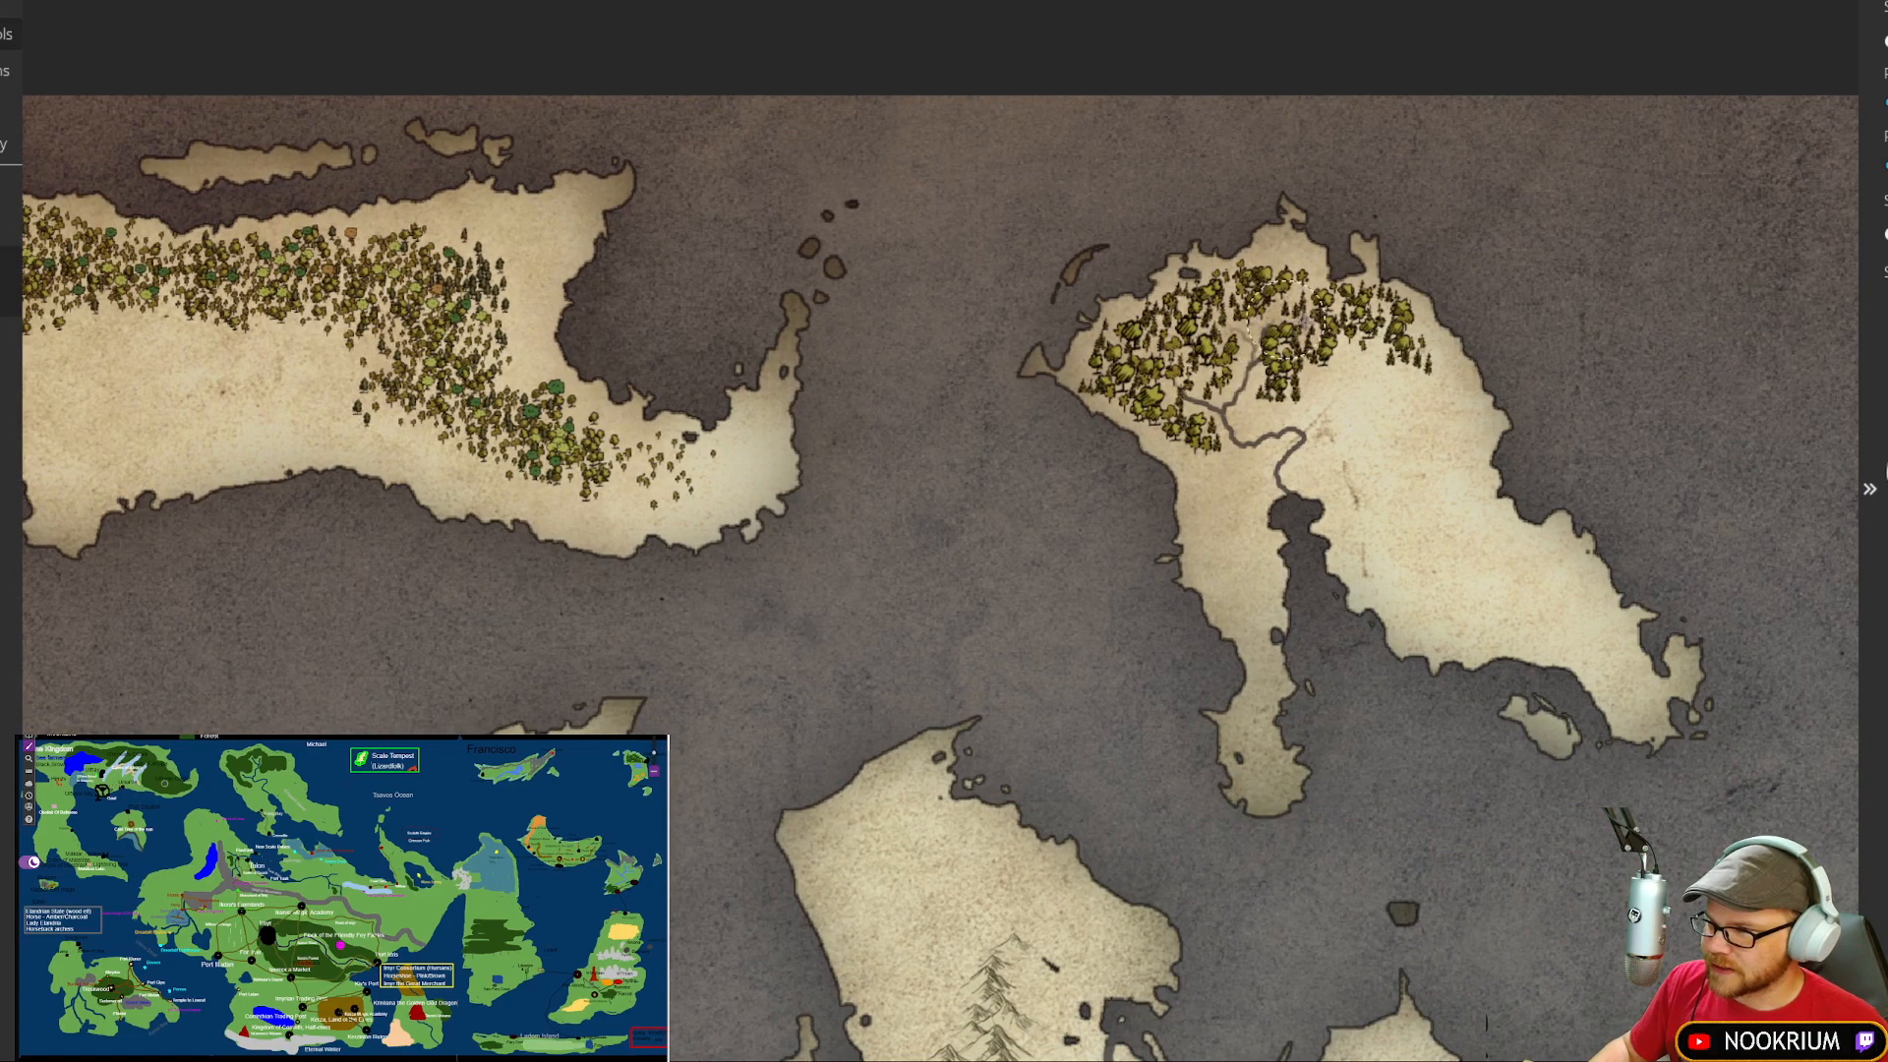
pyautogui.moveTo(1491, 504); pyautogui.dragTo(851, 304)
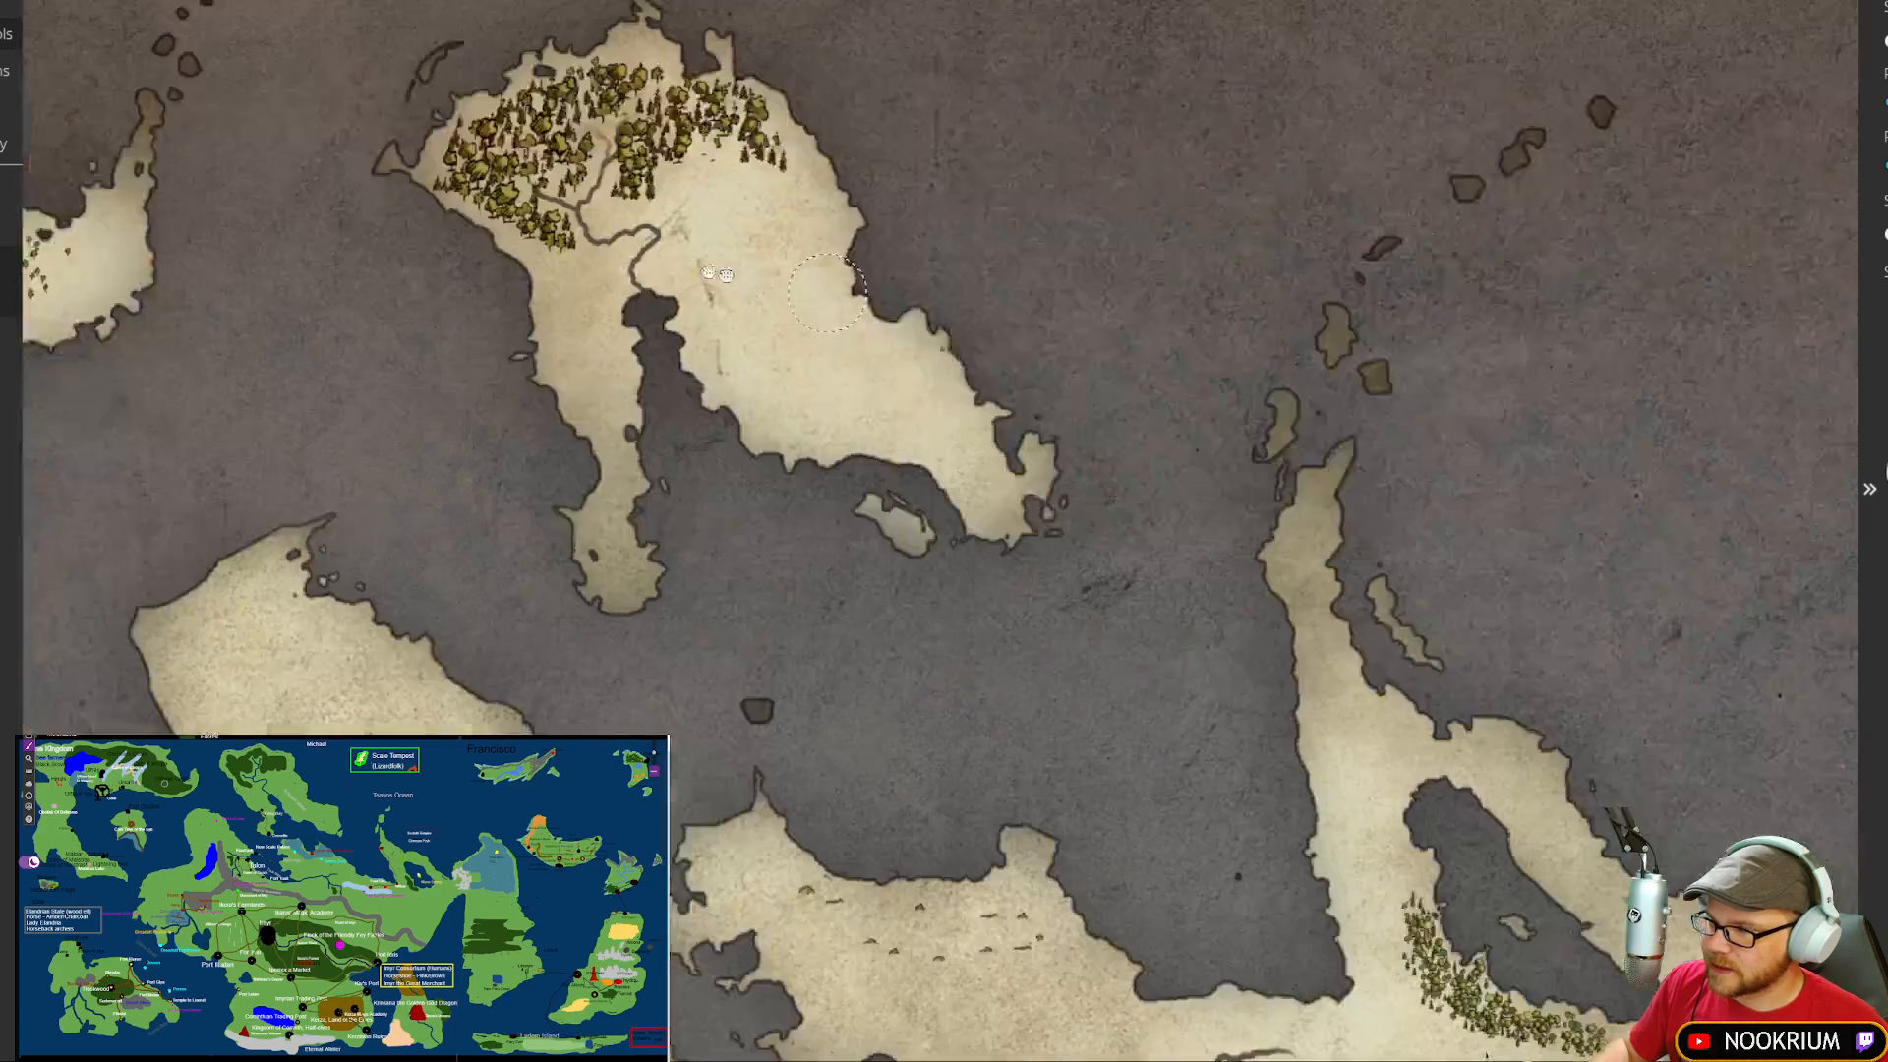
pyautogui.moveTo(1542, 323); pyautogui.dragTo(760, 400)
pyautogui.moveTo(1406, 337); pyautogui.dragTo(727, 445)
pyautogui.moveTo(1001, 440)
pyautogui.mouseDown()
pyautogui.moveTo(901, 240)
pyautogui.moveTo(737, 88)
pyautogui.mouseUp()
pyautogui.moveTo(963, 502)
pyautogui.mouseDown()
pyautogui.moveTo(1020, 350)
pyautogui.moveTo(1220, 9)
pyautogui.mouseUp()
pyautogui.moveTo(986, 393); pyautogui.dragTo(1387, 297)
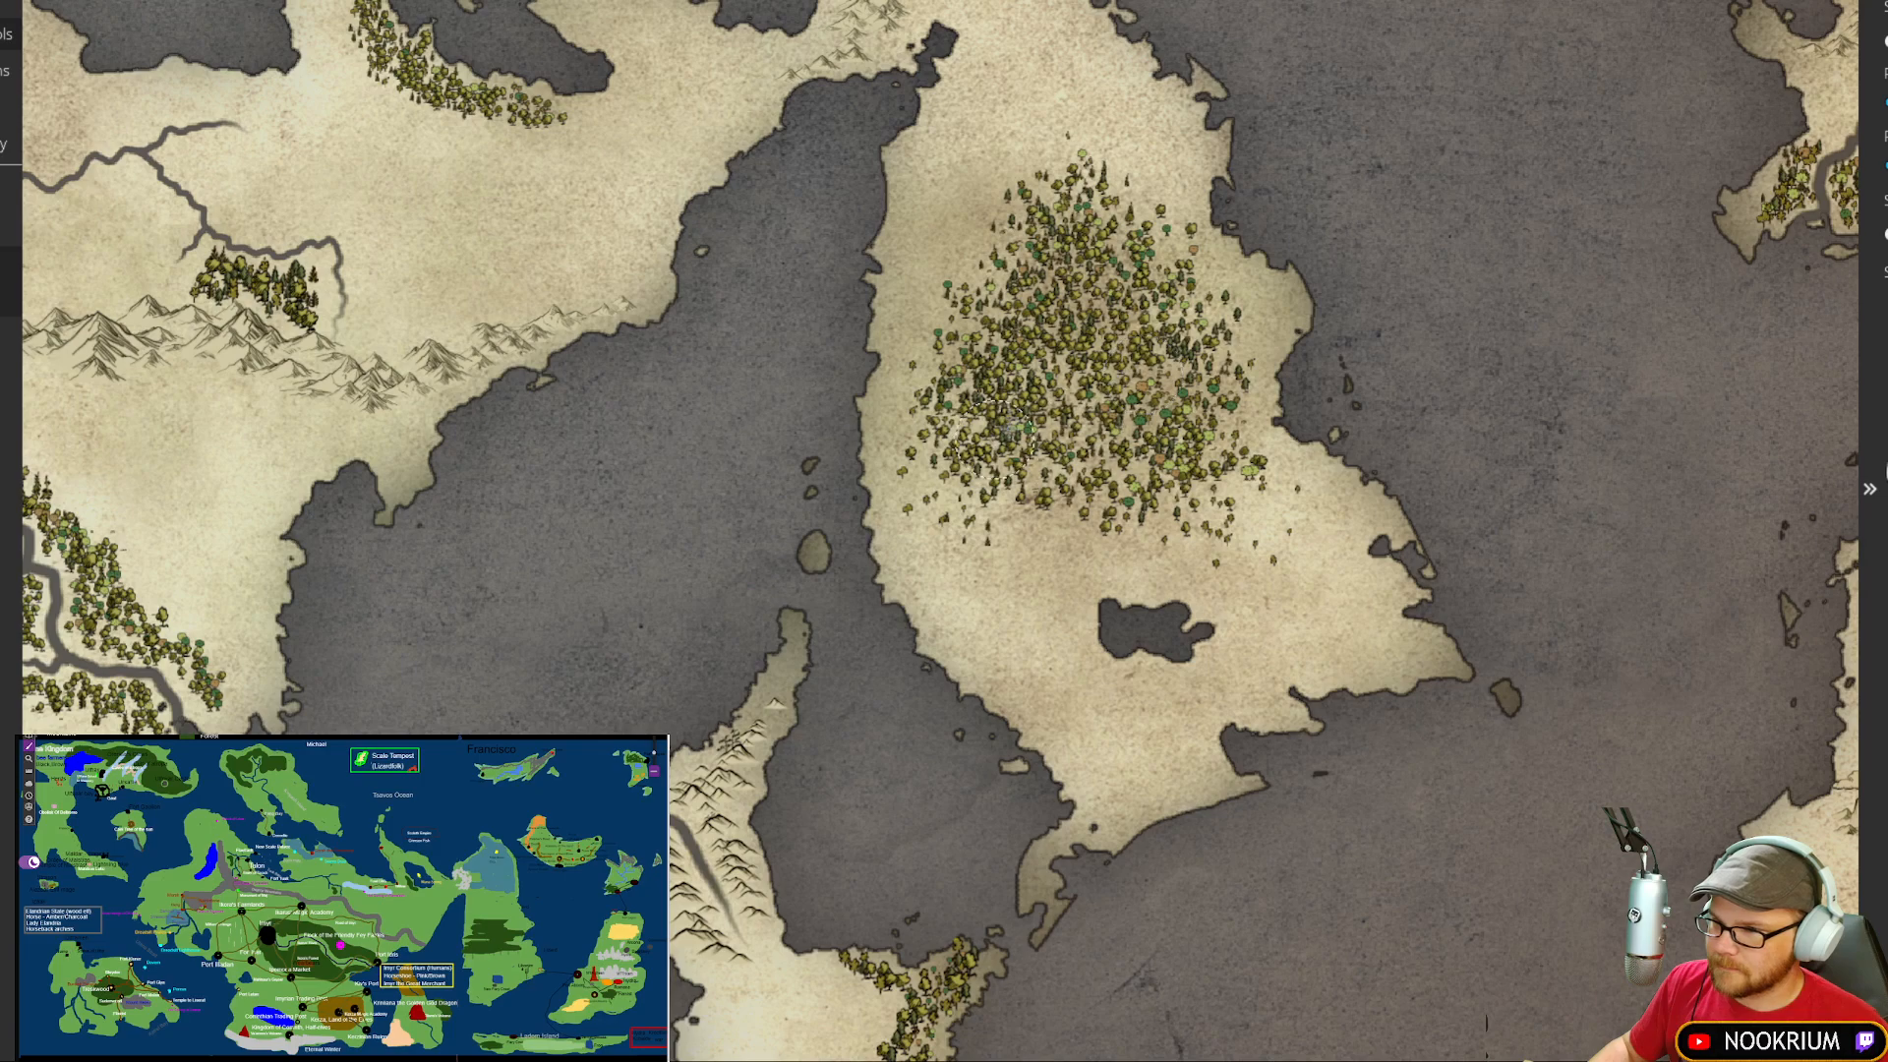
pyautogui.moveTo(411, 91); pyautogui.dragTo(1066, 264)
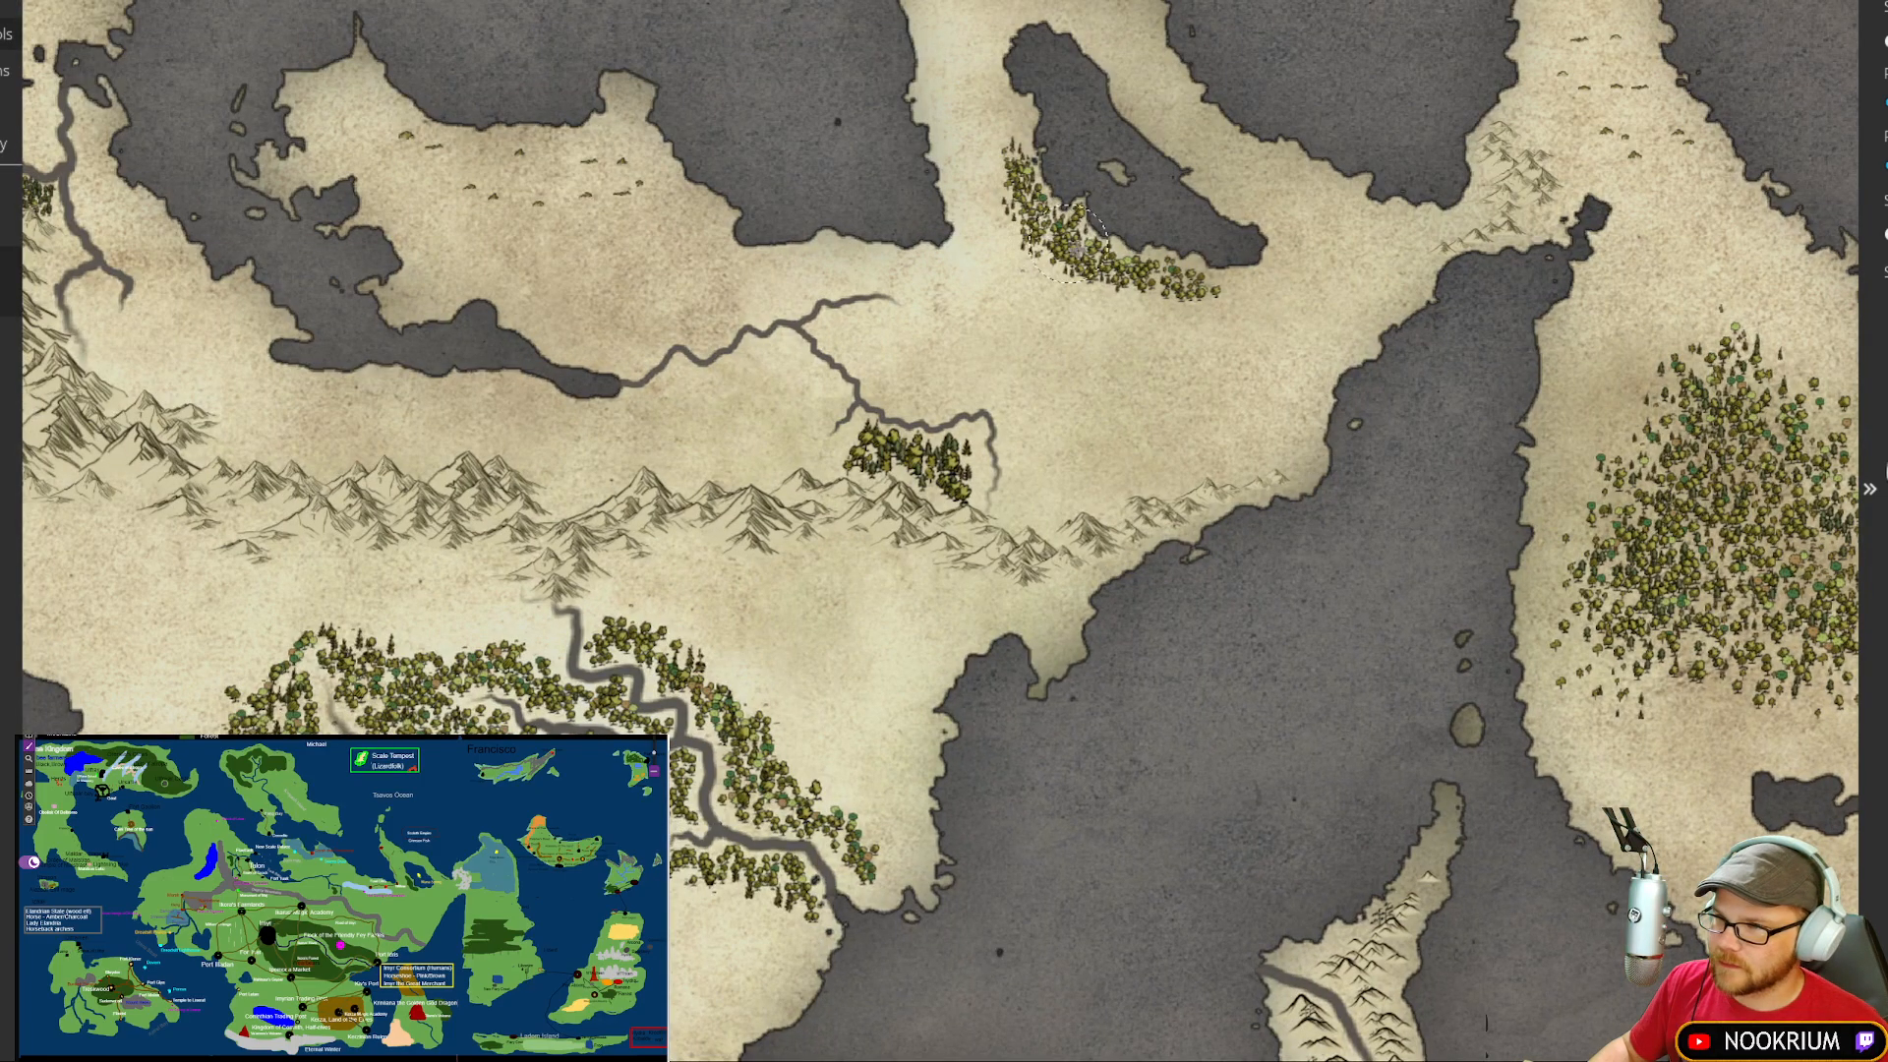
pyautogui.moveTo(543, 319); pyautogui.dragTo(1102, 268)
pyautogui.moveTo(1005, 302); pyautogui.dragTo(1278, 329)
pyautogui.moveTo(1338, 459); pyautogui.dragTo(971, 331)
pyautogui.scroll(-6, 974, 330)
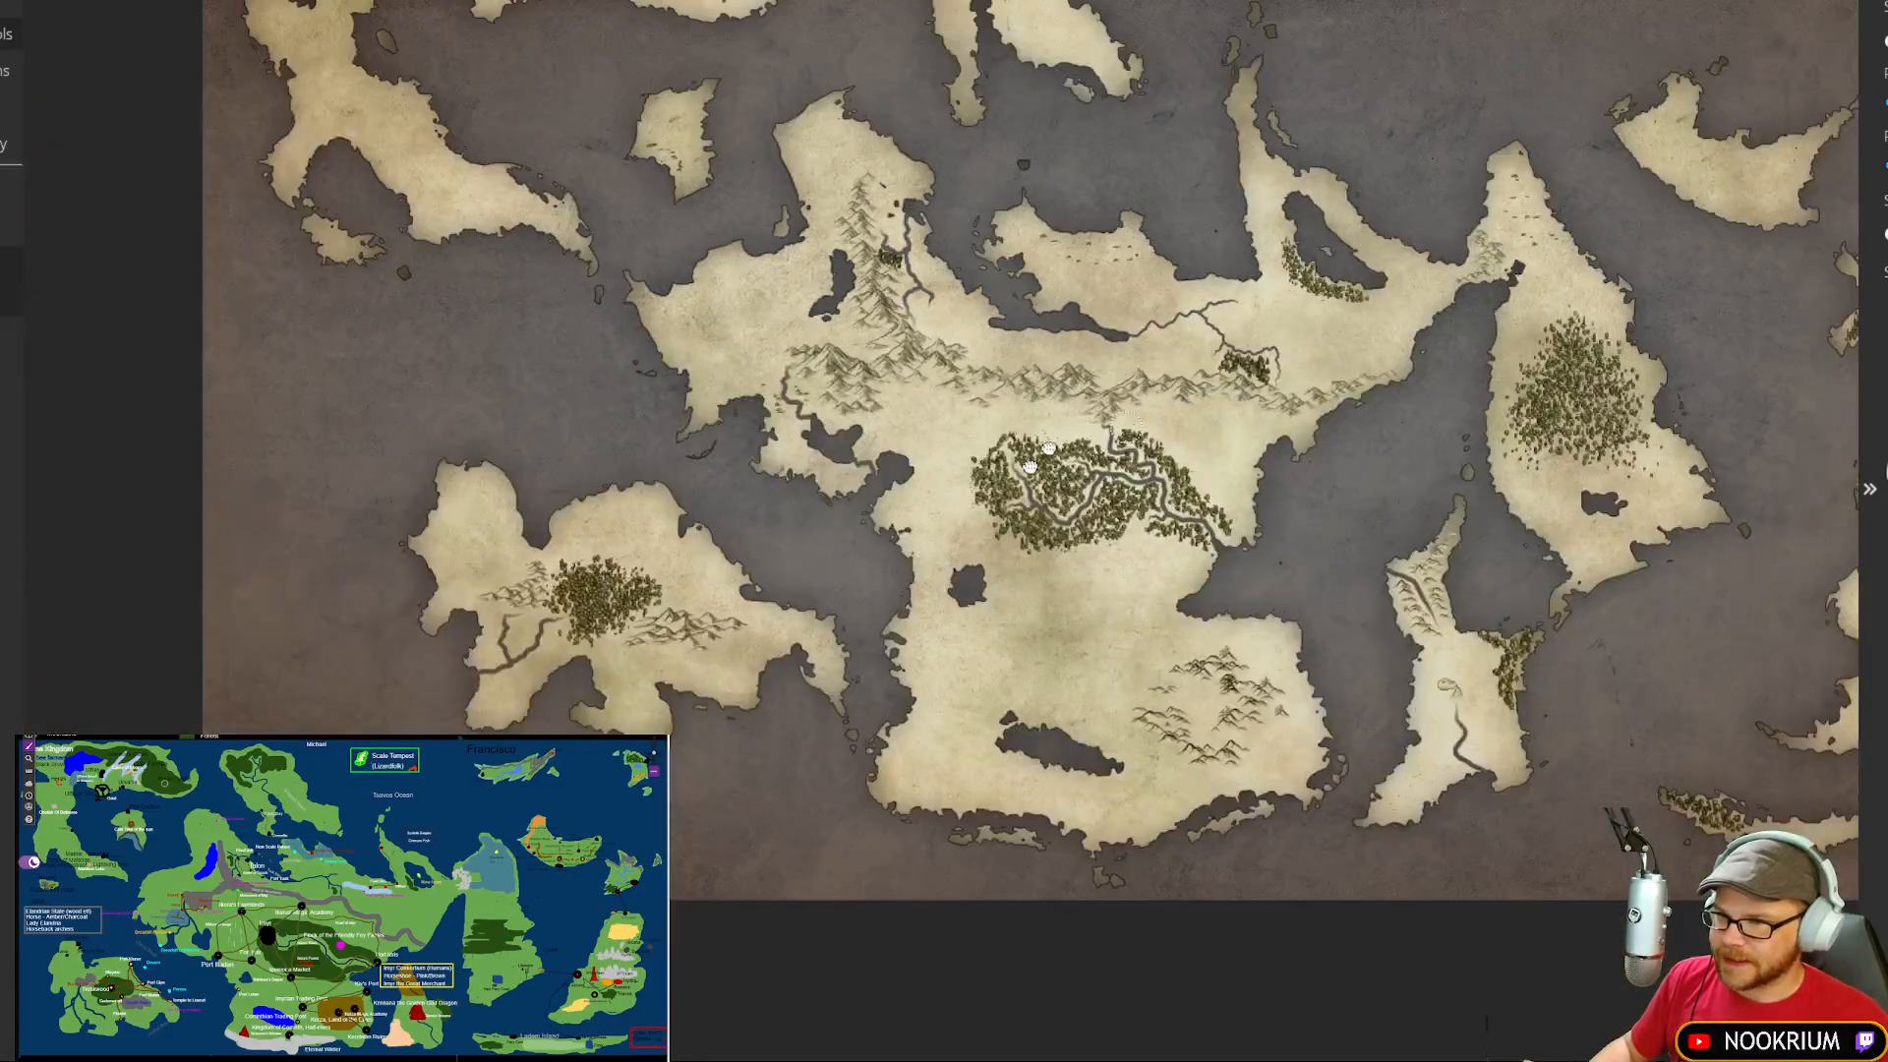
pyautogui.moveTo(1049, 448); pyautogui.dragTo(874, 610)
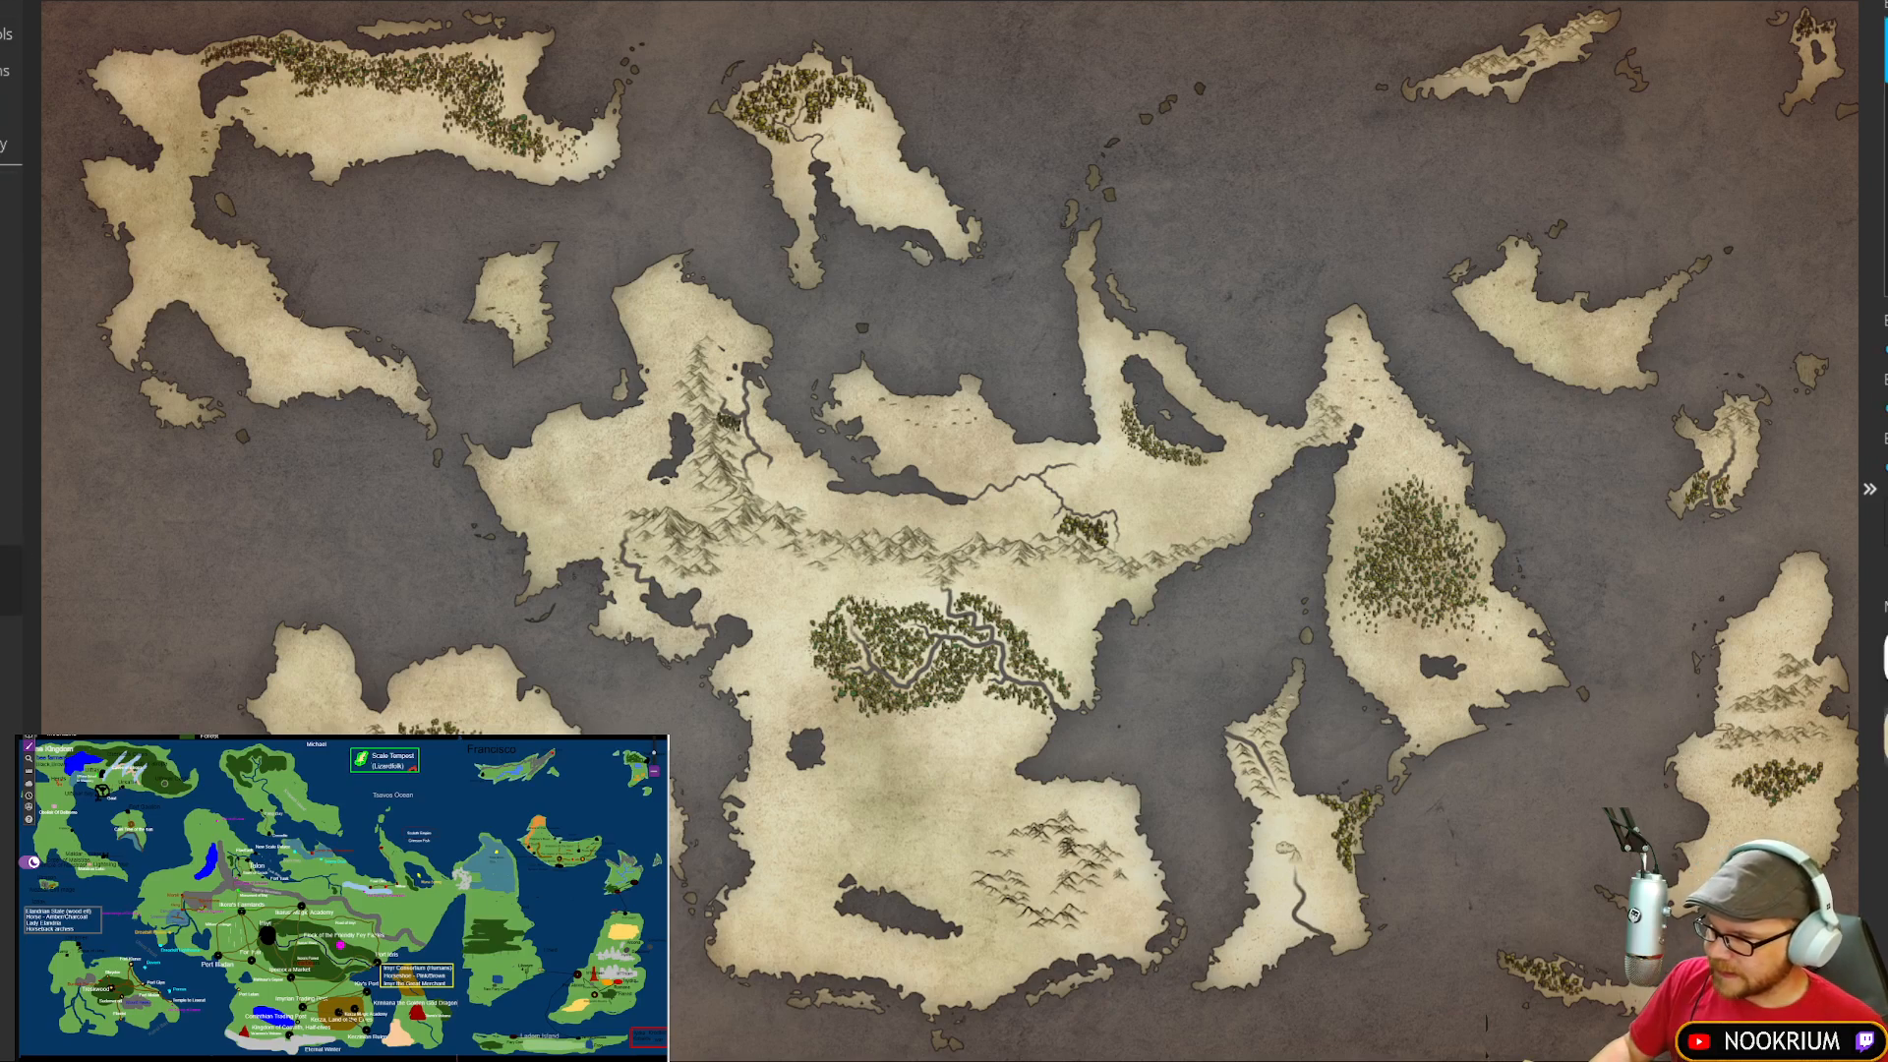
pyautogui.moveTo(1133, 532); pyautogui.dragTo(1137, 538)
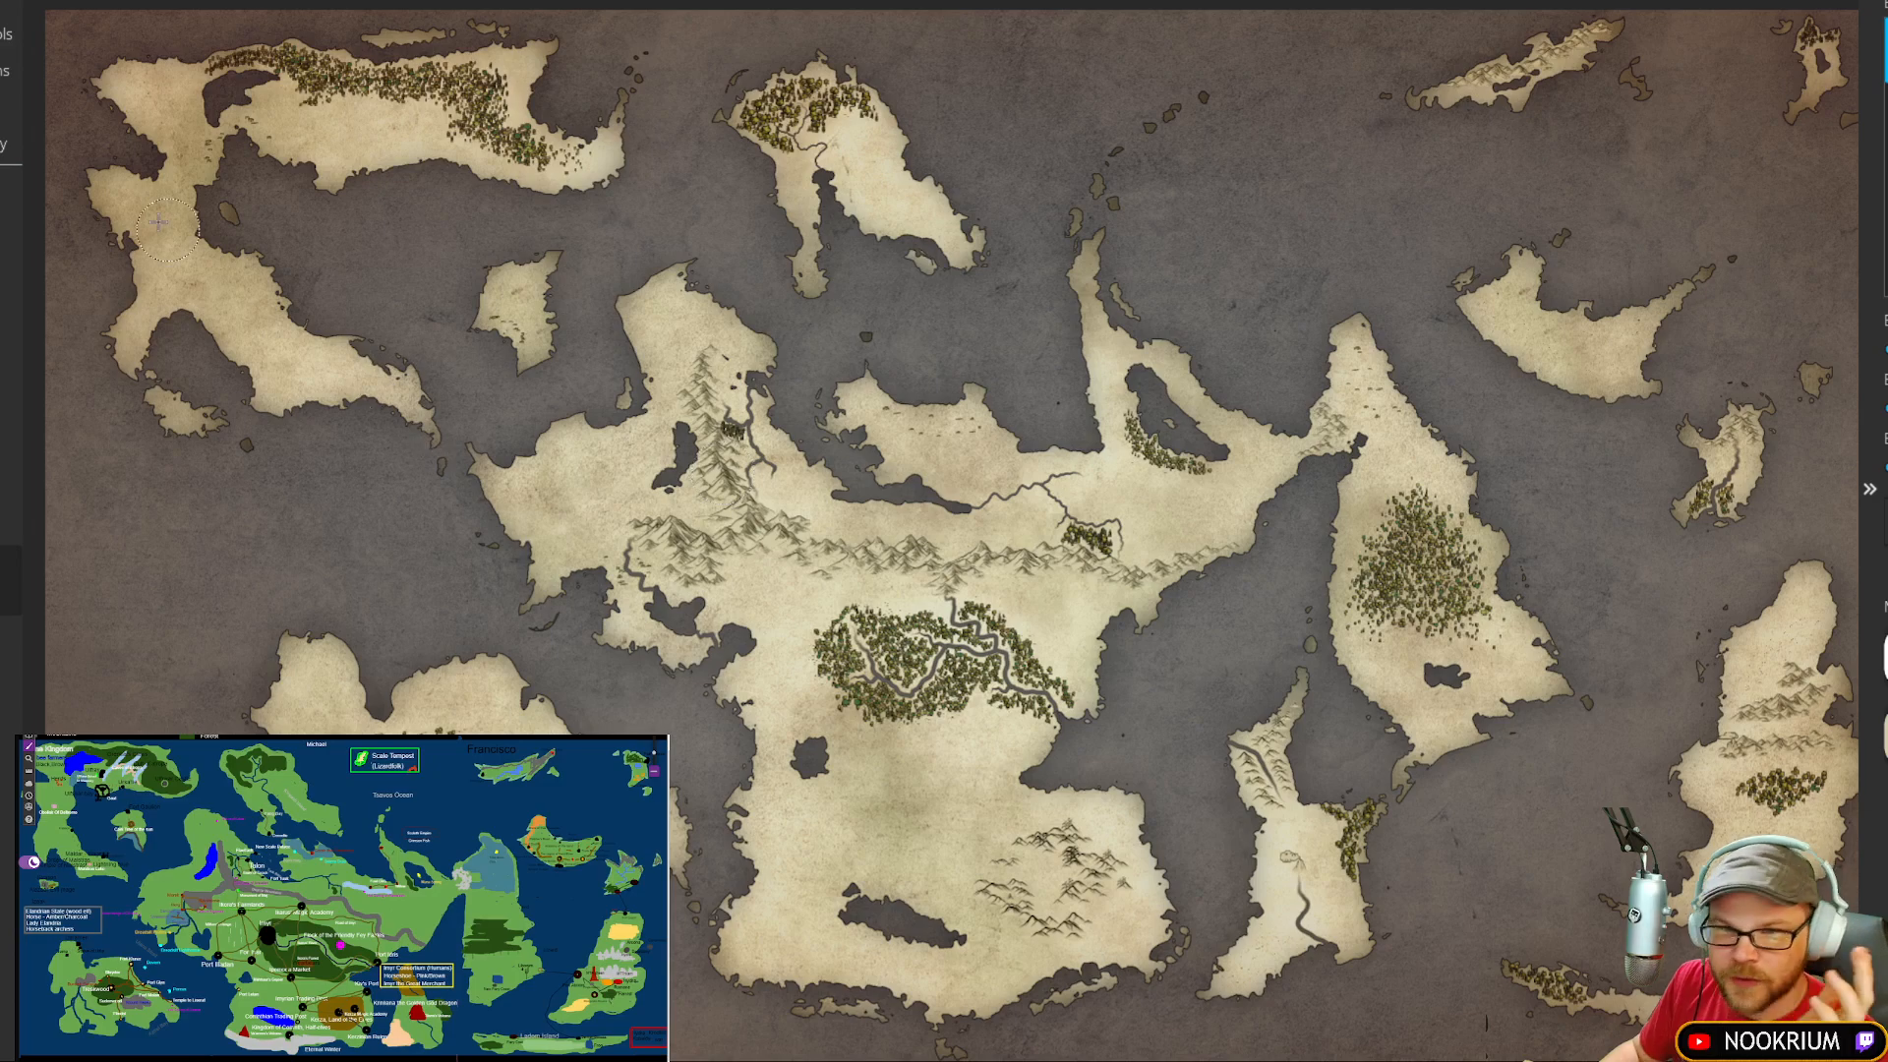
# Step: Set the paint colour to dark green 36472e with an alpha of 123.34
pyautogui.click(1887, 738)
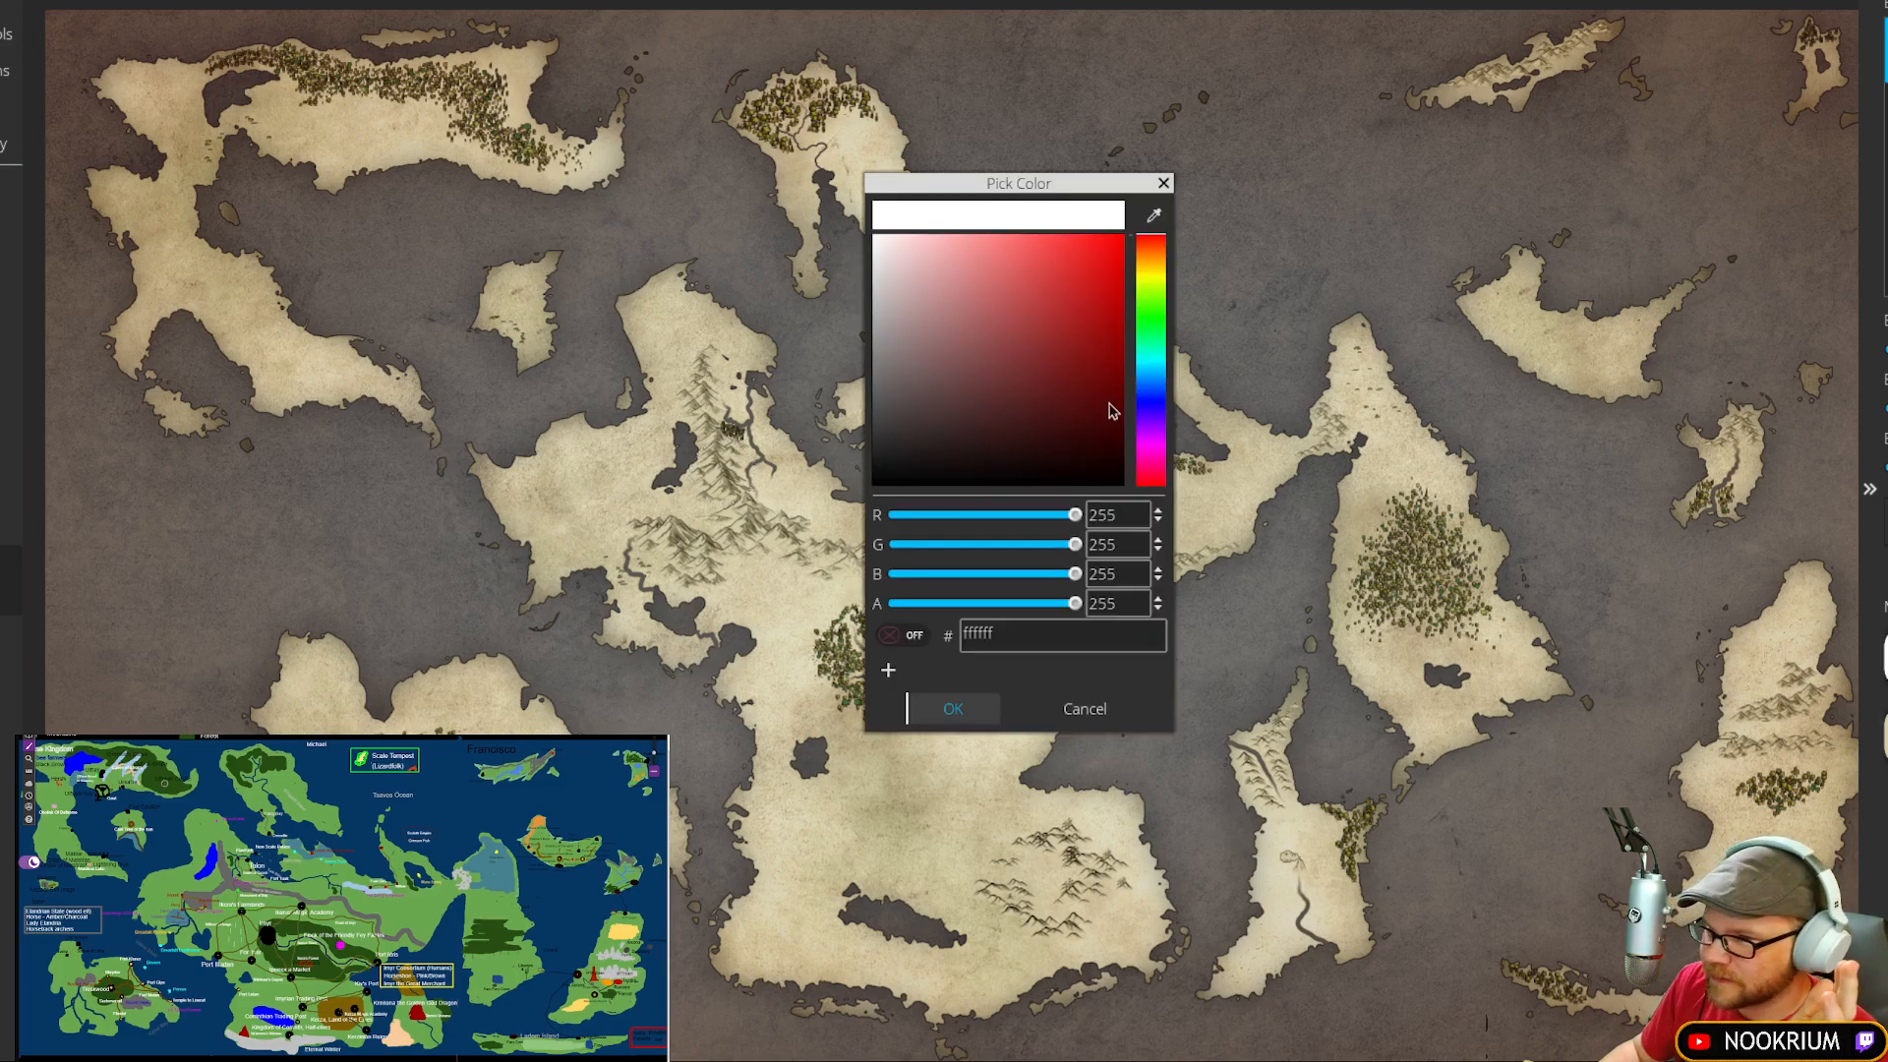
pyautogui.click(1161, 307)
pyautogui.click(960, 418)
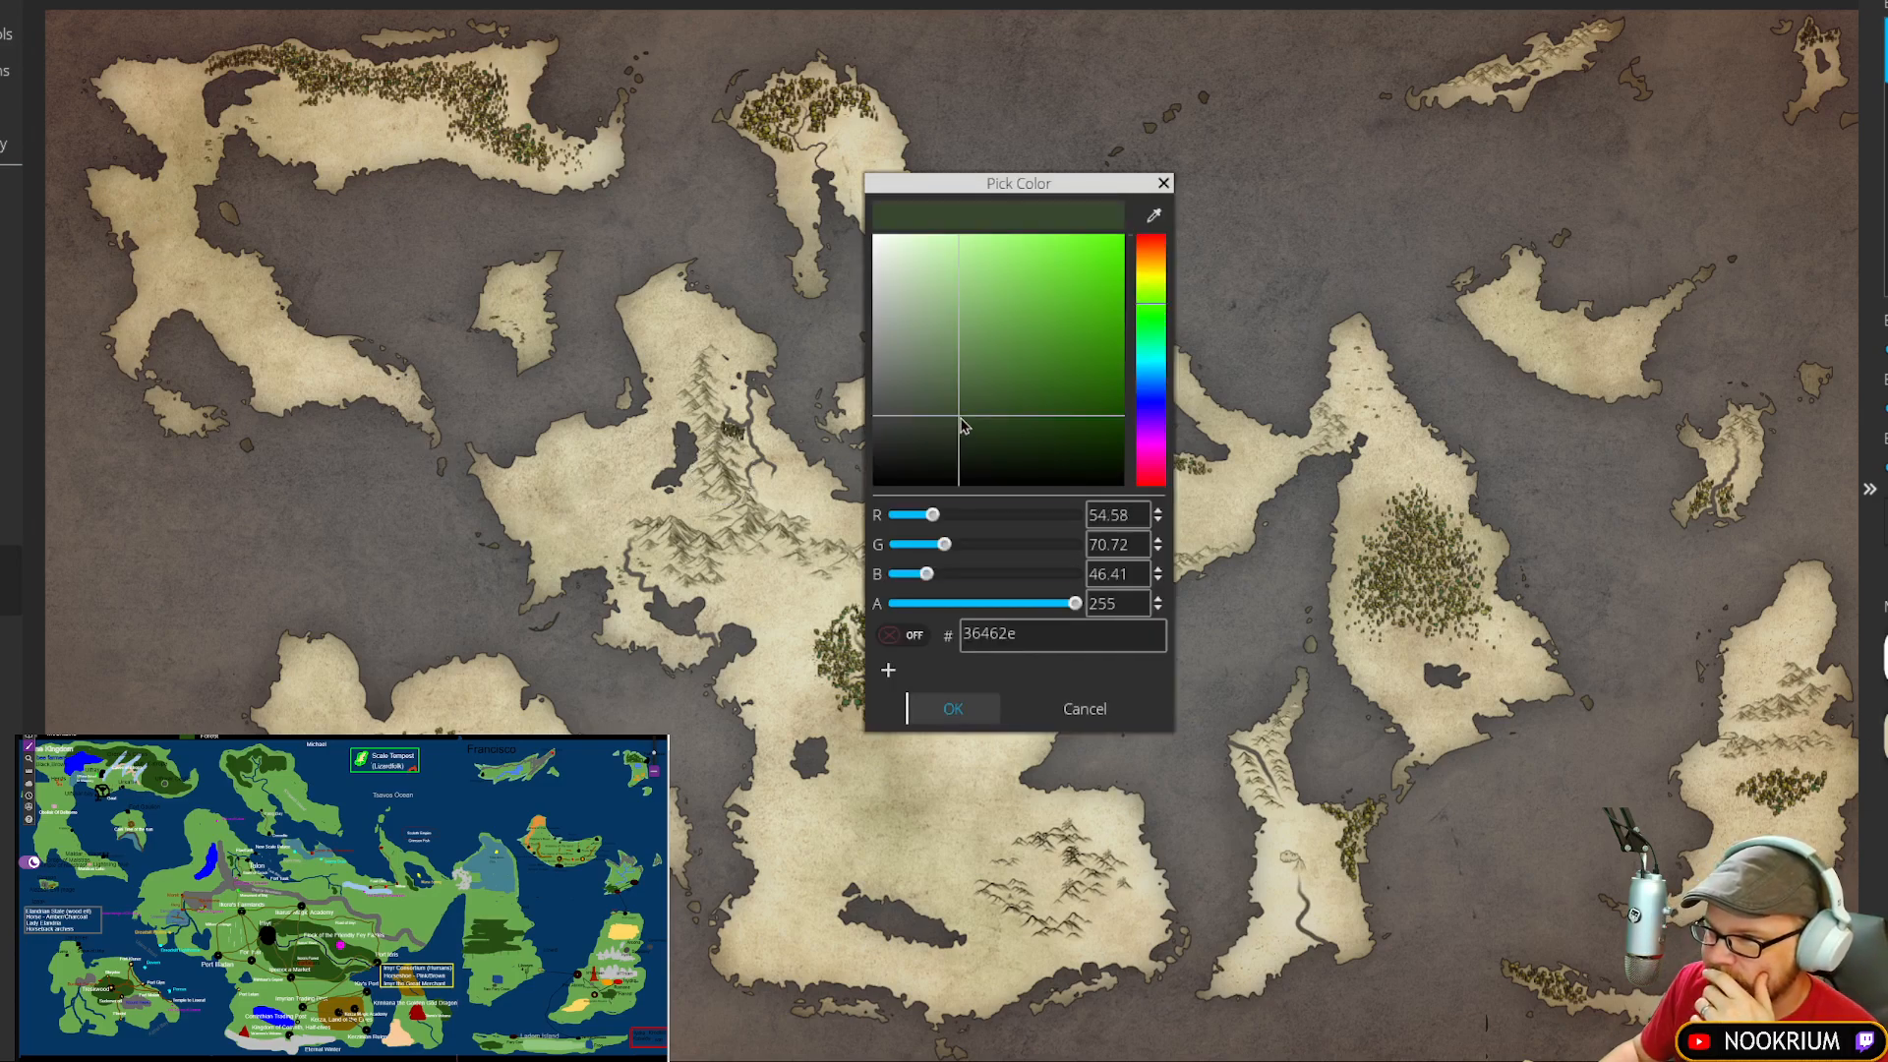
pyautogui.click(969, 401)
pyautogui.click(961, 414)
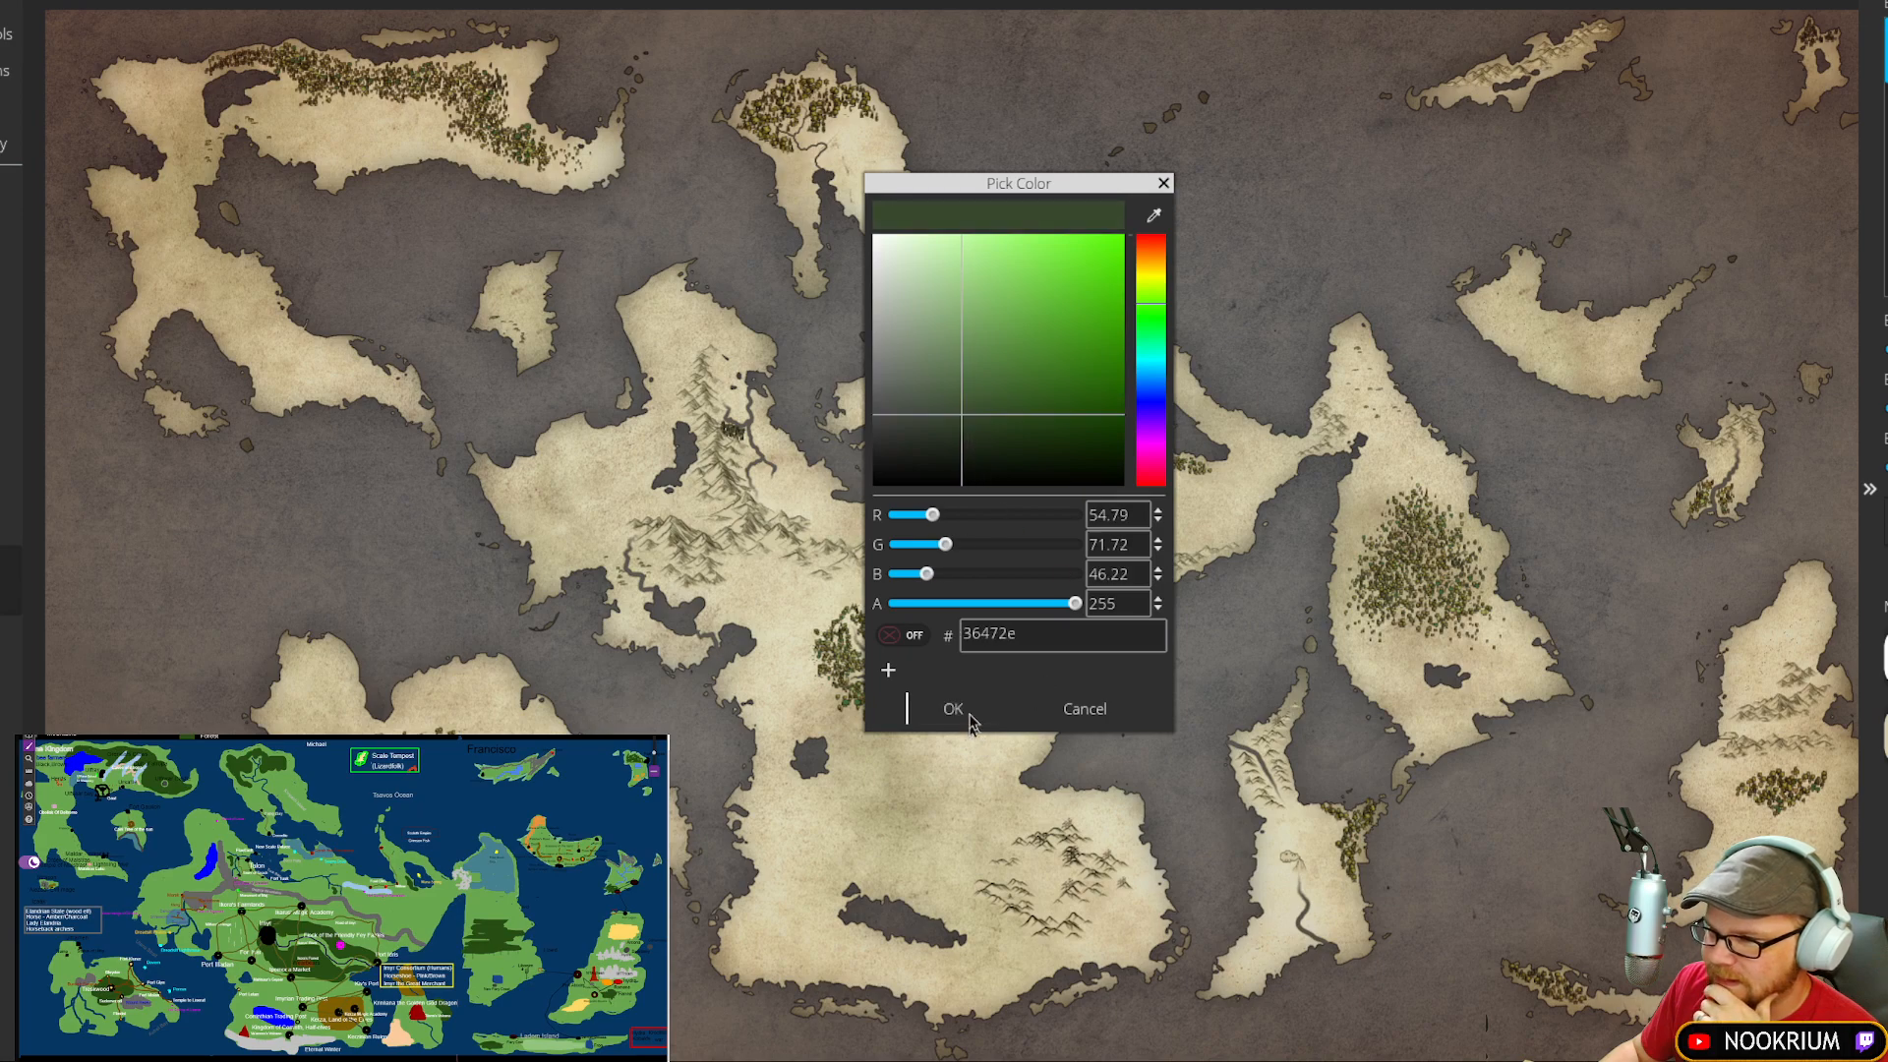
pyautogui.click(960, 605)
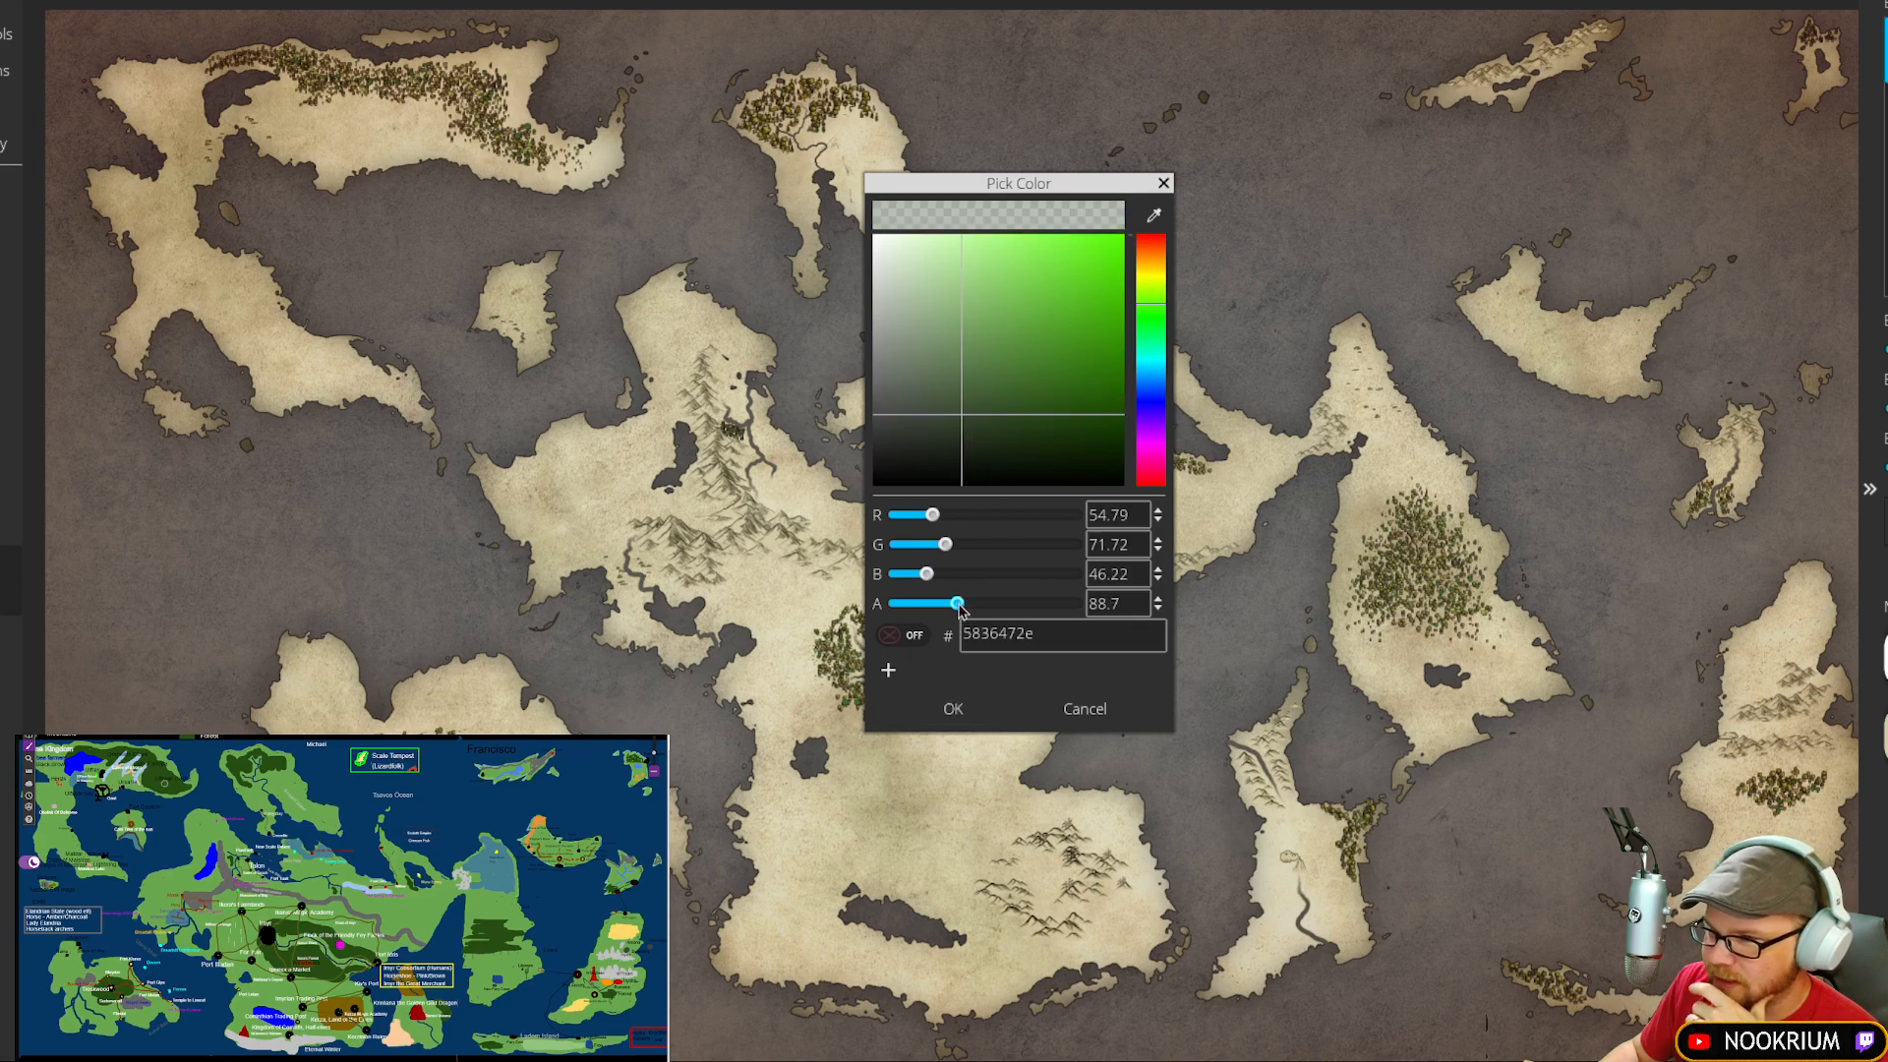
pyautogui.click(972, 606)
pyautogui.click(982, 605)
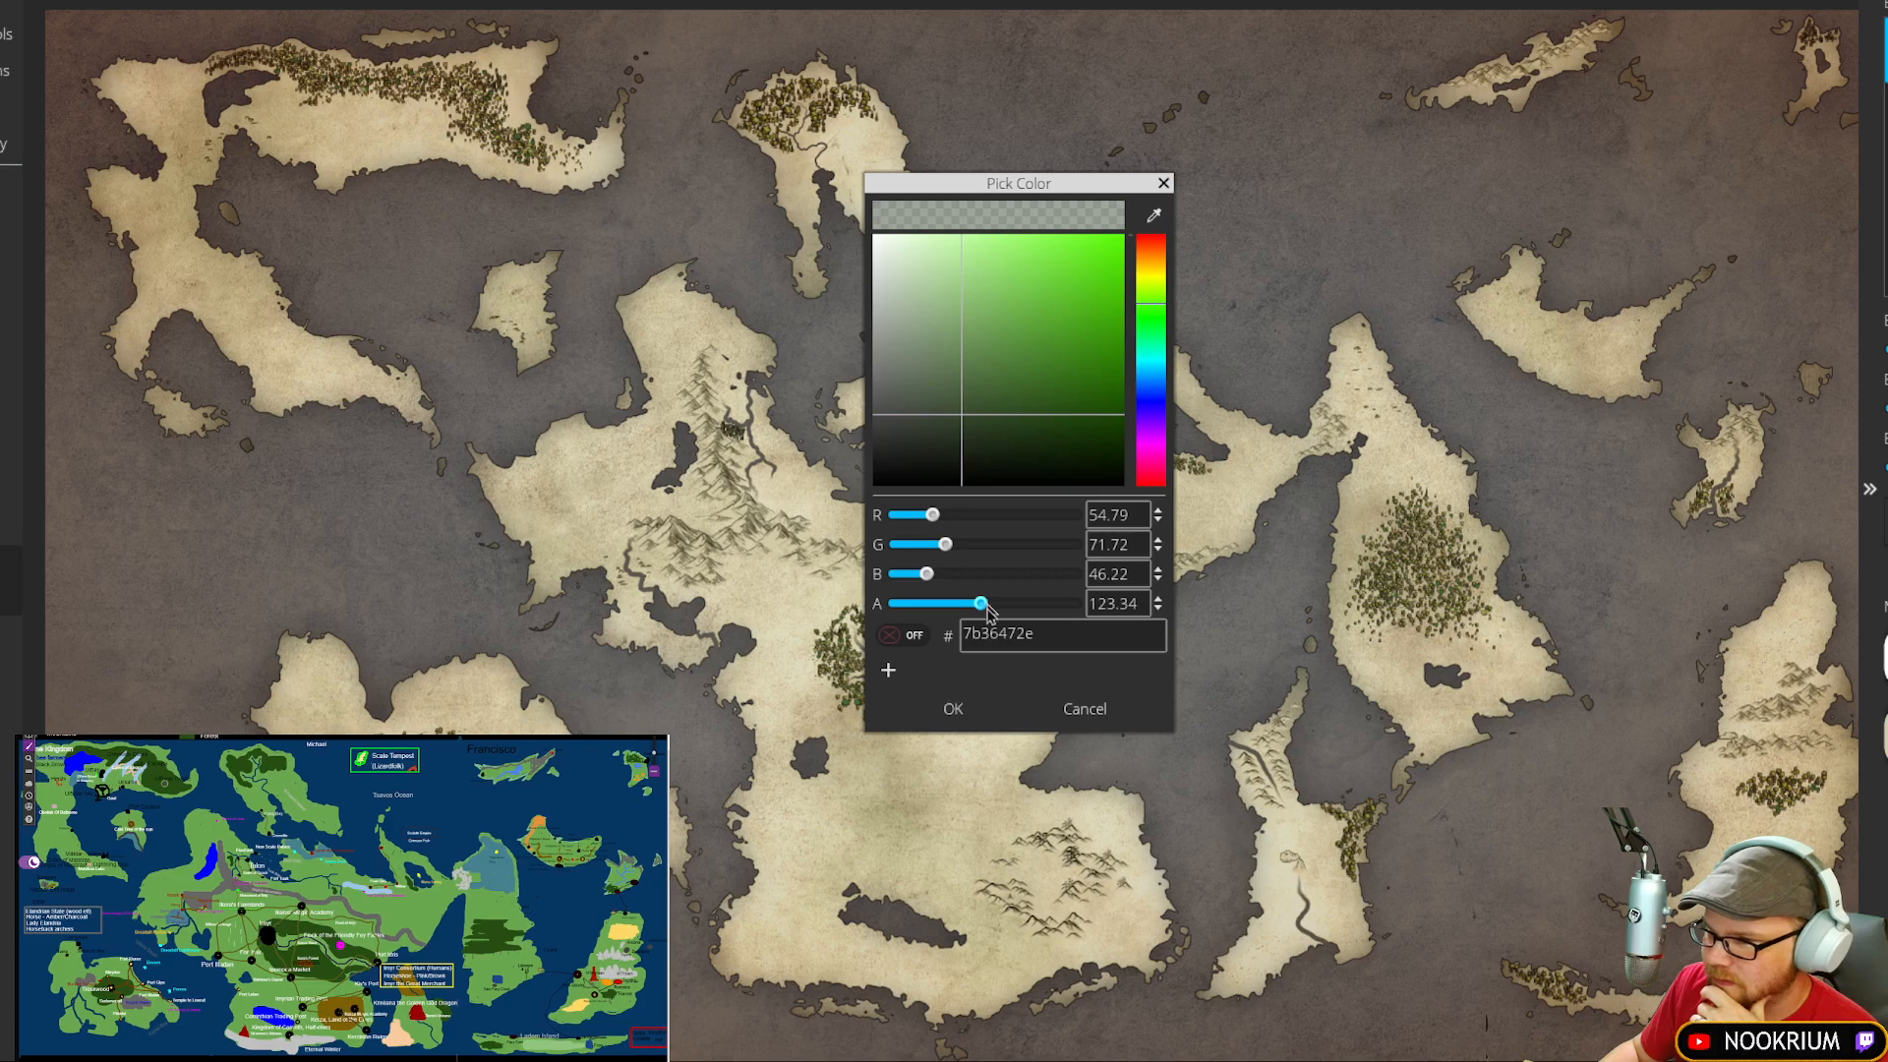
pyautogui.click(962, 712)
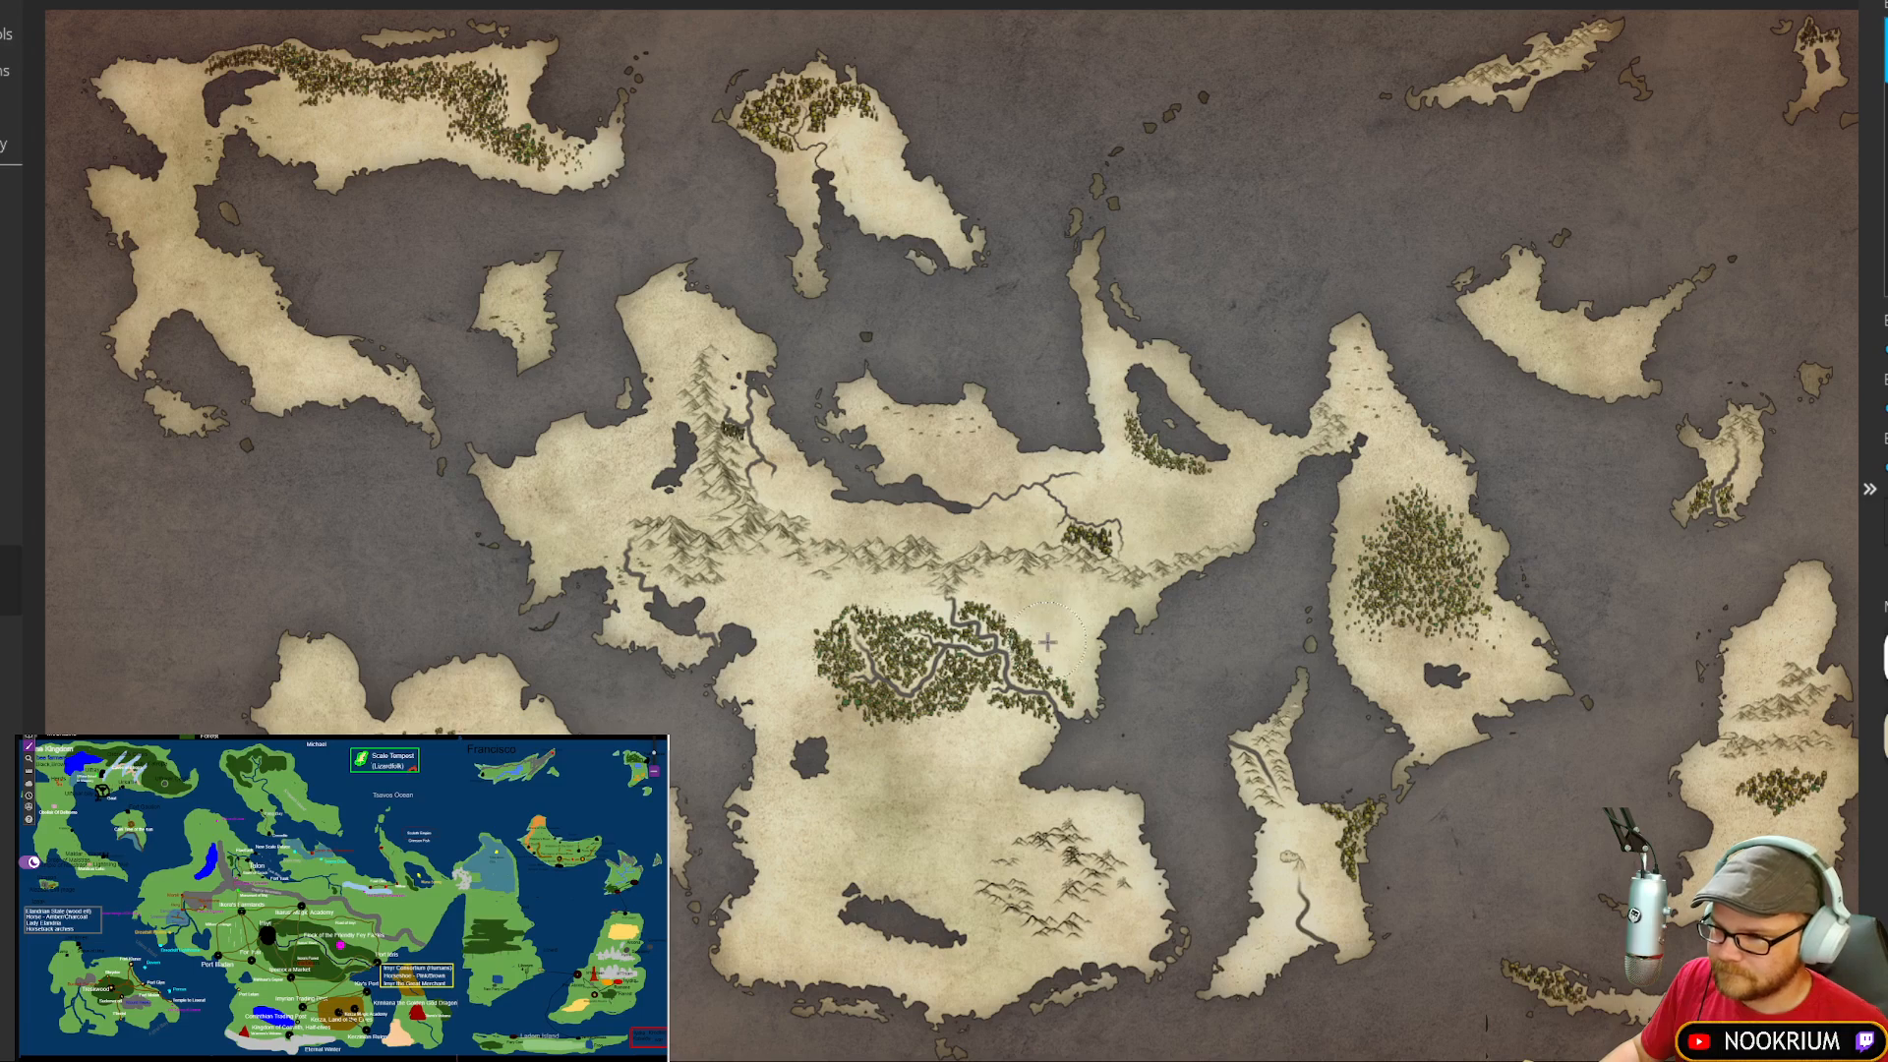
# Step: Tint the main continent's central river forest dark green and undo the stray tree placed north of it
pyautogui.moveTo(1023, 659)
pyautogui.mouseDown()
pyautogui.moveTo(905, 656)
pyautogui.moveTo(966, 642)
pyautogui.moveTo(860, 636)
pyautogui.moveTo(822, 675)
pyautogui.moveTo(832, 662)
pyautogui.moveTo(878, 715)
pyautogui.moveTo(1048, 720)
pyautogui.moveTo(976, 694)
pyautogui.moveTo(1025, 717)
pyautogui.moveTo(1013, 661)
pyautogui.moveTo(1028, 681)
pyautogui.moveTo(962, 625)
pyautogui.mouseUp()
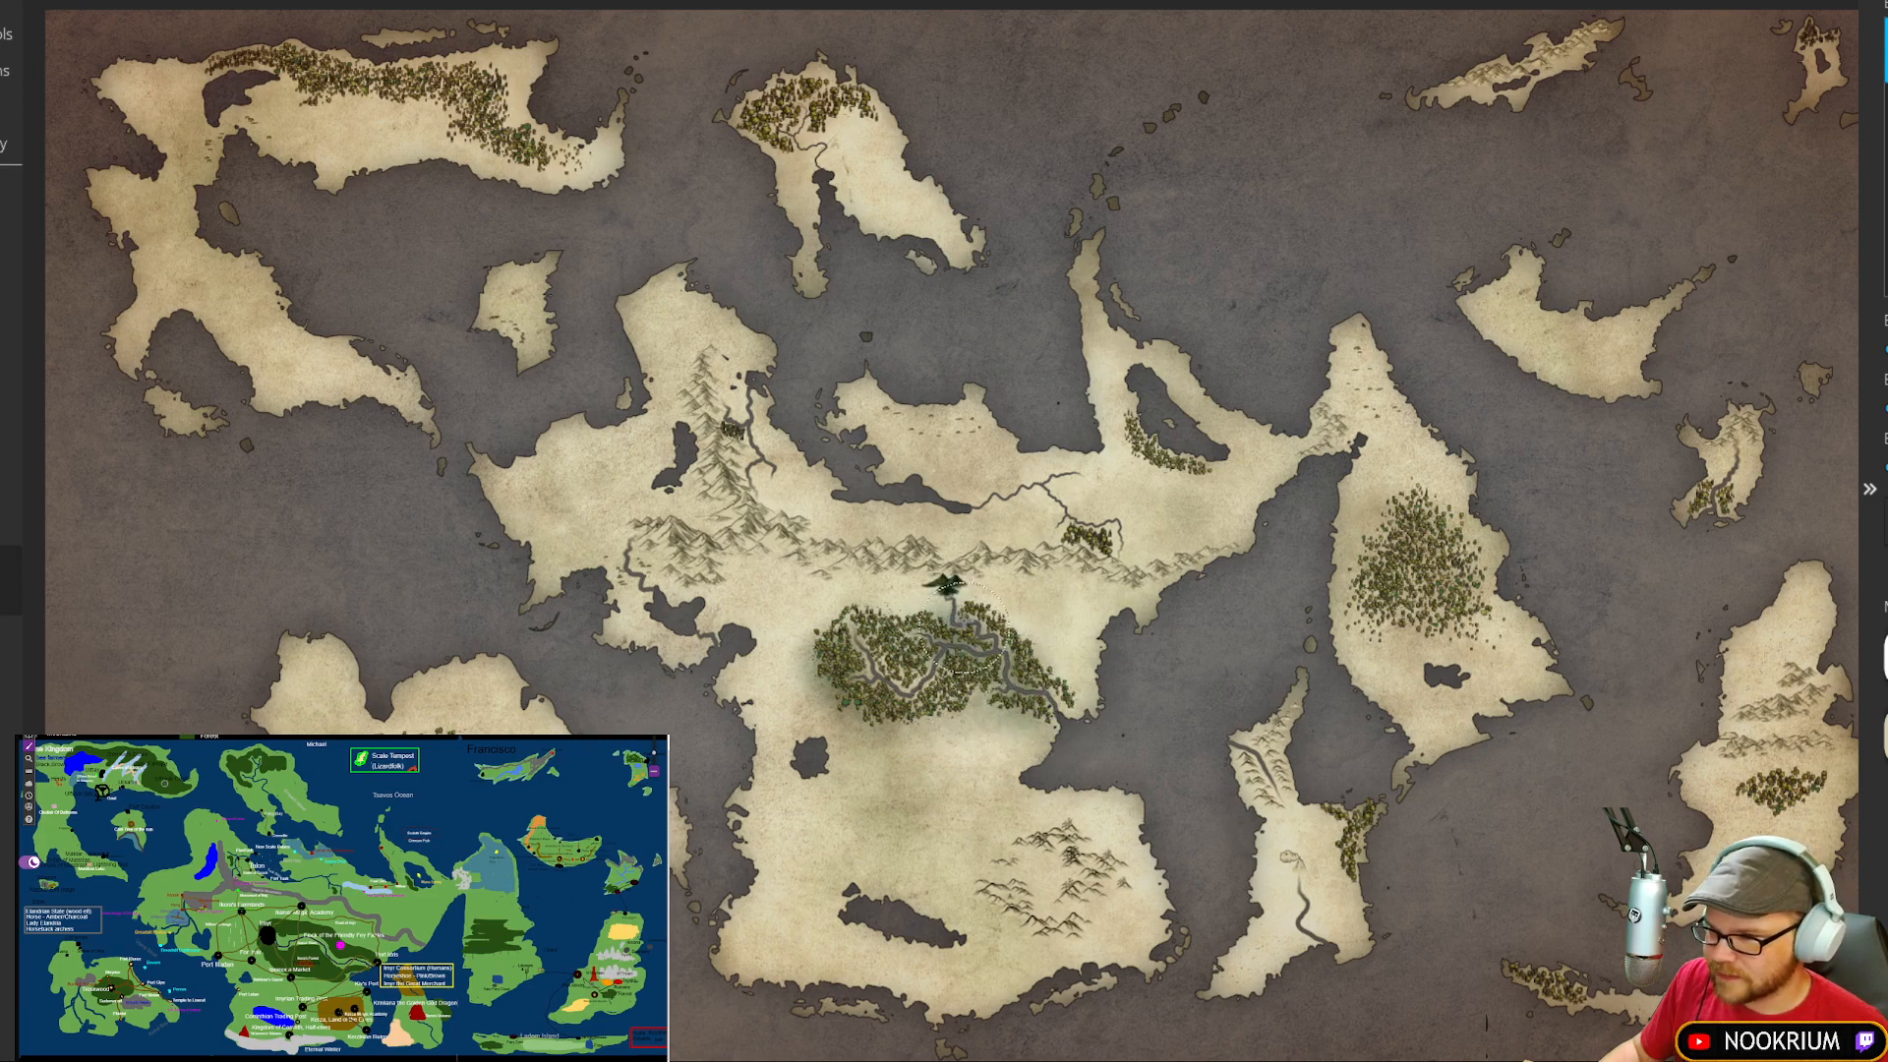
pyautogui.hotkey('ctrl', 'z')
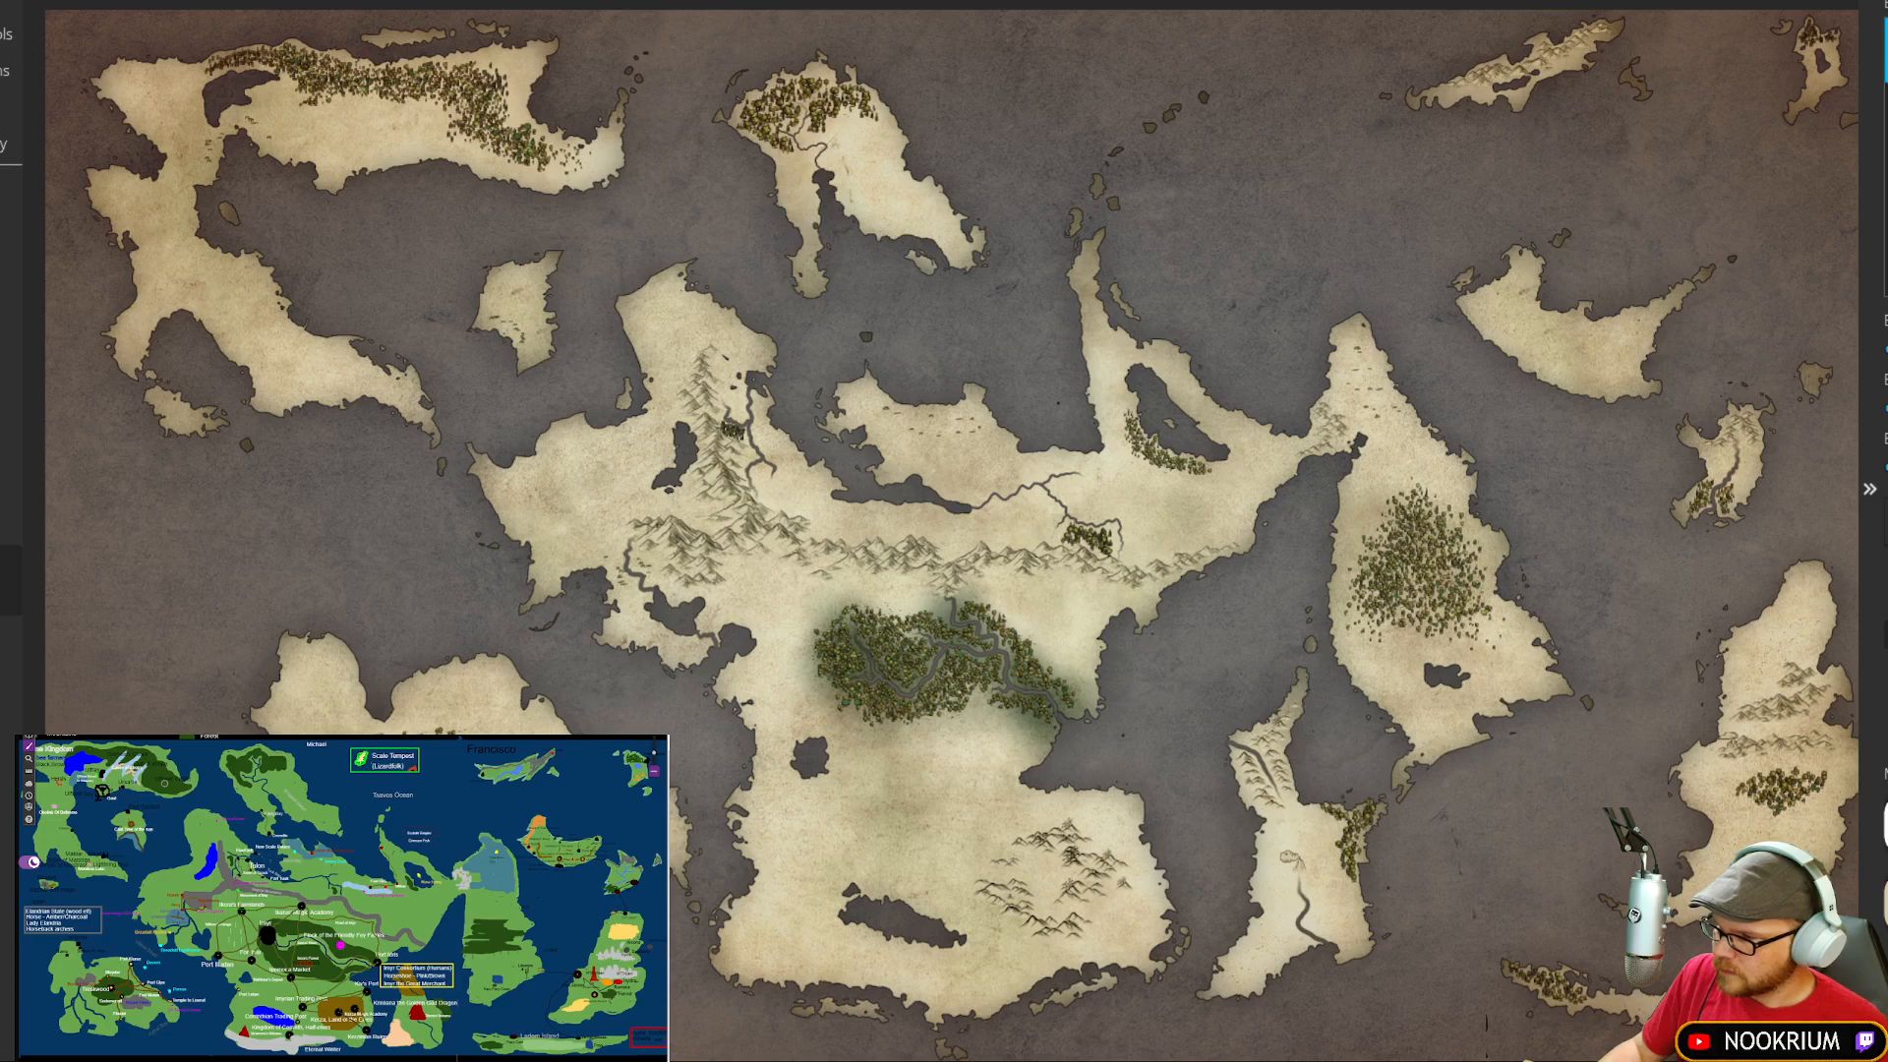
# Step: Keep the paint colour at green 3d472e with alpha 123.34 and tint the central forest and the river plain north of the mountains
pyautogui.click(1885, 826)
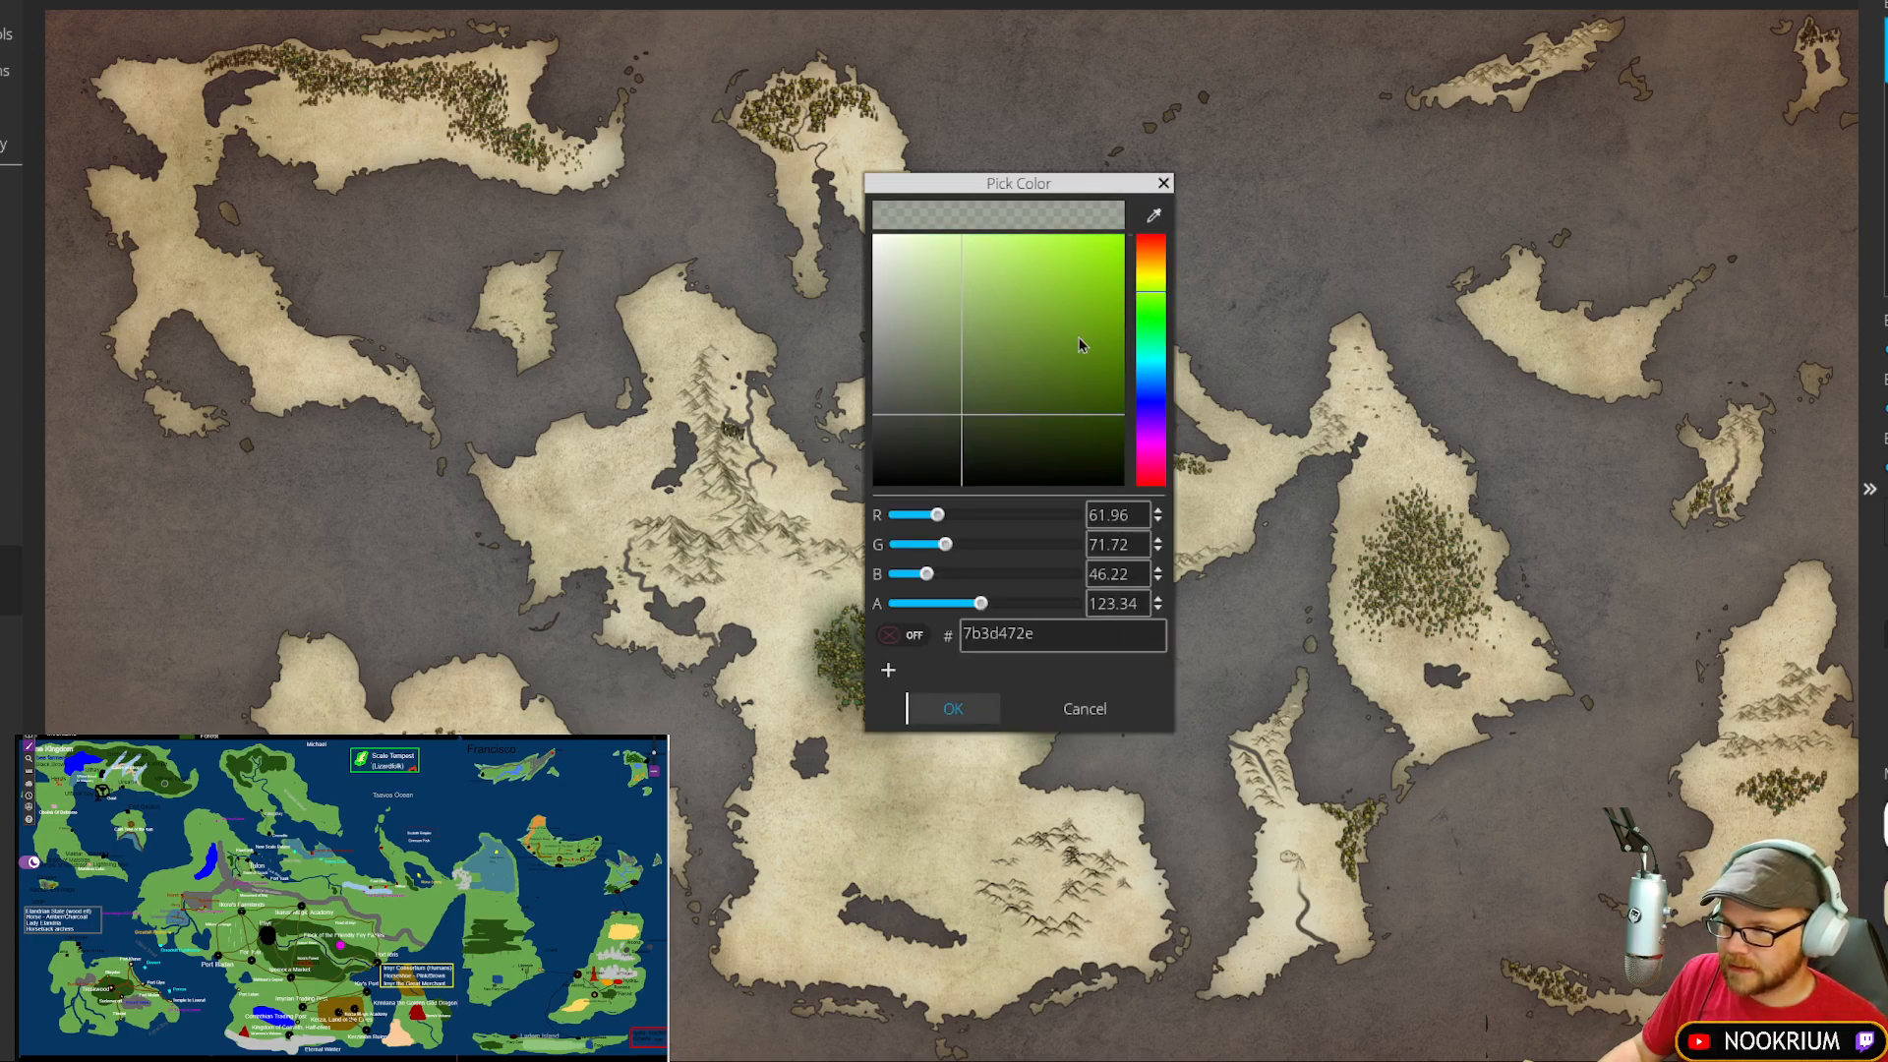
pyautogui.click(952, 709)
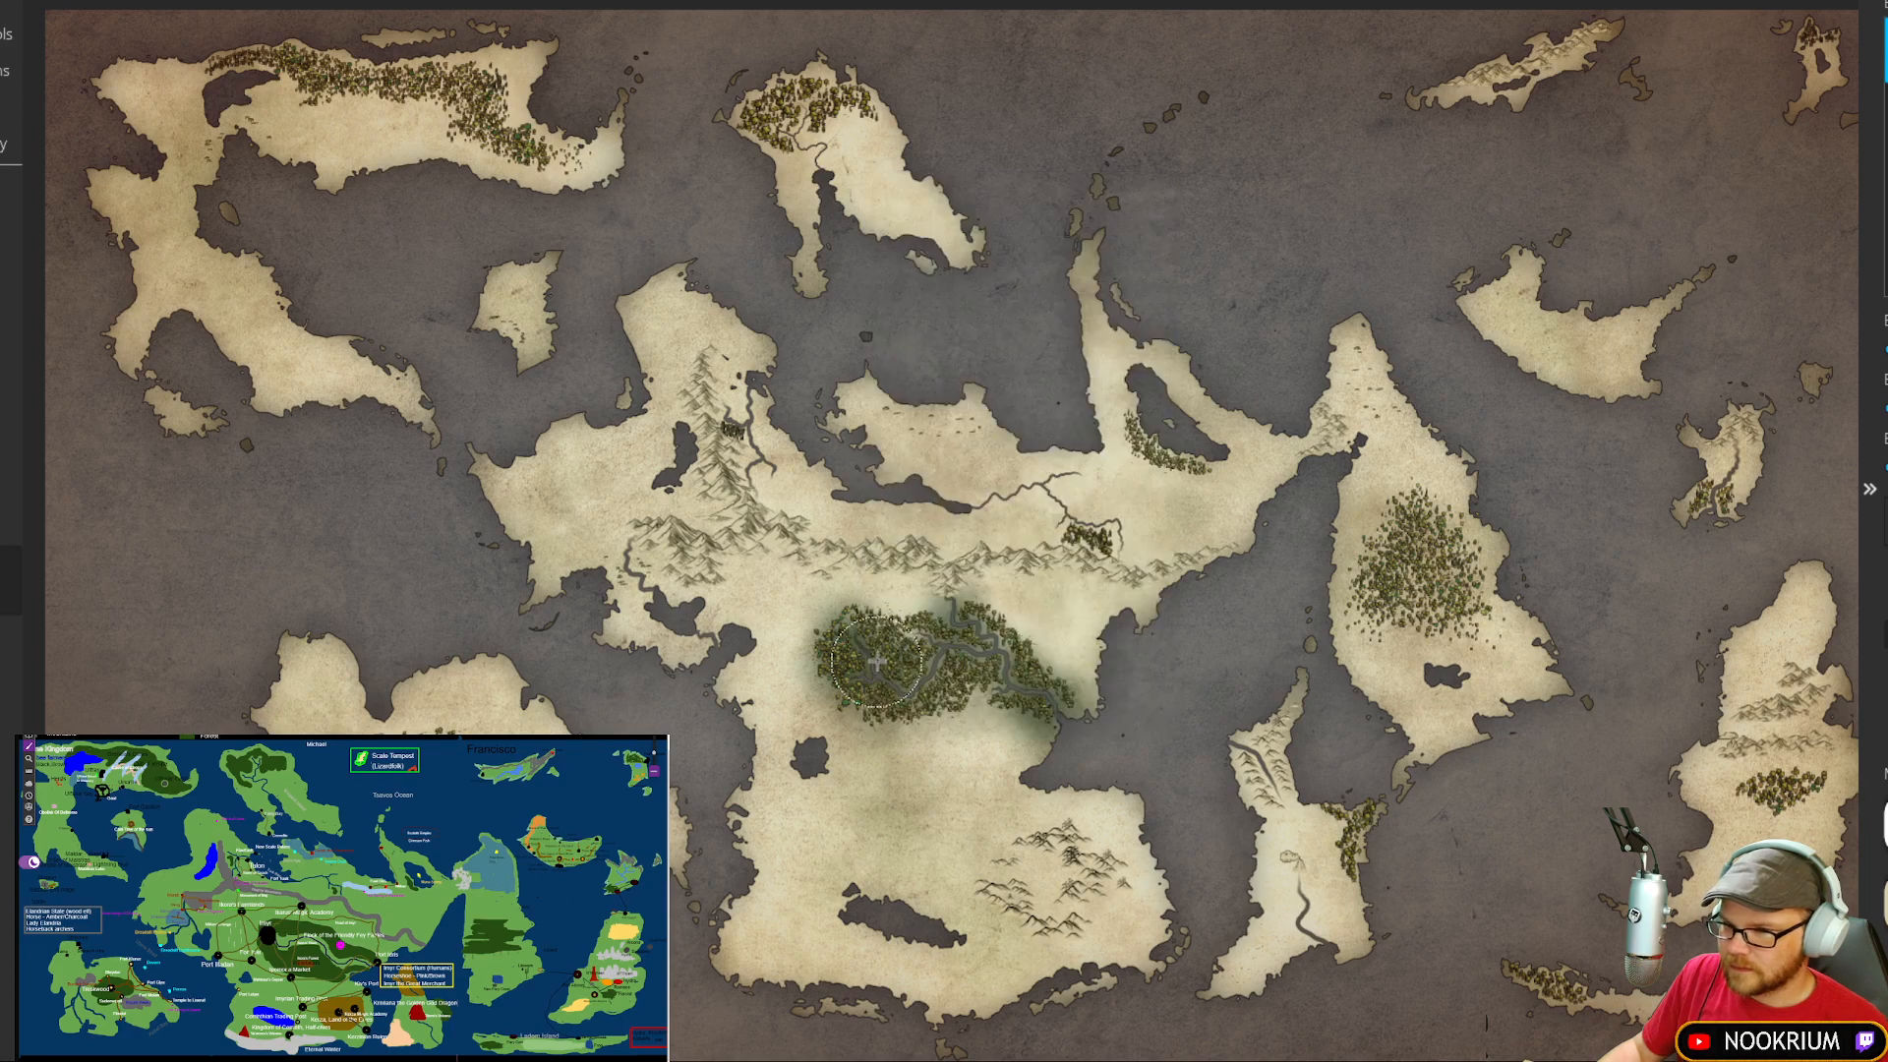
pyautogui.moveTo(846, 682)
pyautogui.mouseDown()
pyautogui.moveTo(921, 697)
pyautogui.moveTo(963, 658)
pyautogui.moveTo(894, 624)
pyautogui.moveTo(955, 642)
pyautogui.moveTo(996, 615)
pyautogui.moveTo(1074, 700)
pyautogui.moveTo(1016, 716)
pyautogui.moveTo(1020, 692)
pyautogui.moveTo(1026, 727)
pyautogui.moveTo(982, 683)
pyautogui.mouseUp()
pyautogui.moveTo(981, 505)
pyautogui.mouseDown()
pyautogui.moveTo(1085, 488)
pyautogui.moveTo(1047, 497)
pyautogui.moveTo(1076, 513)
pyautogui.moveTo(1043, 495)
pyautogui.moveTo(1131, 546)
pyautogui.mouseUp()
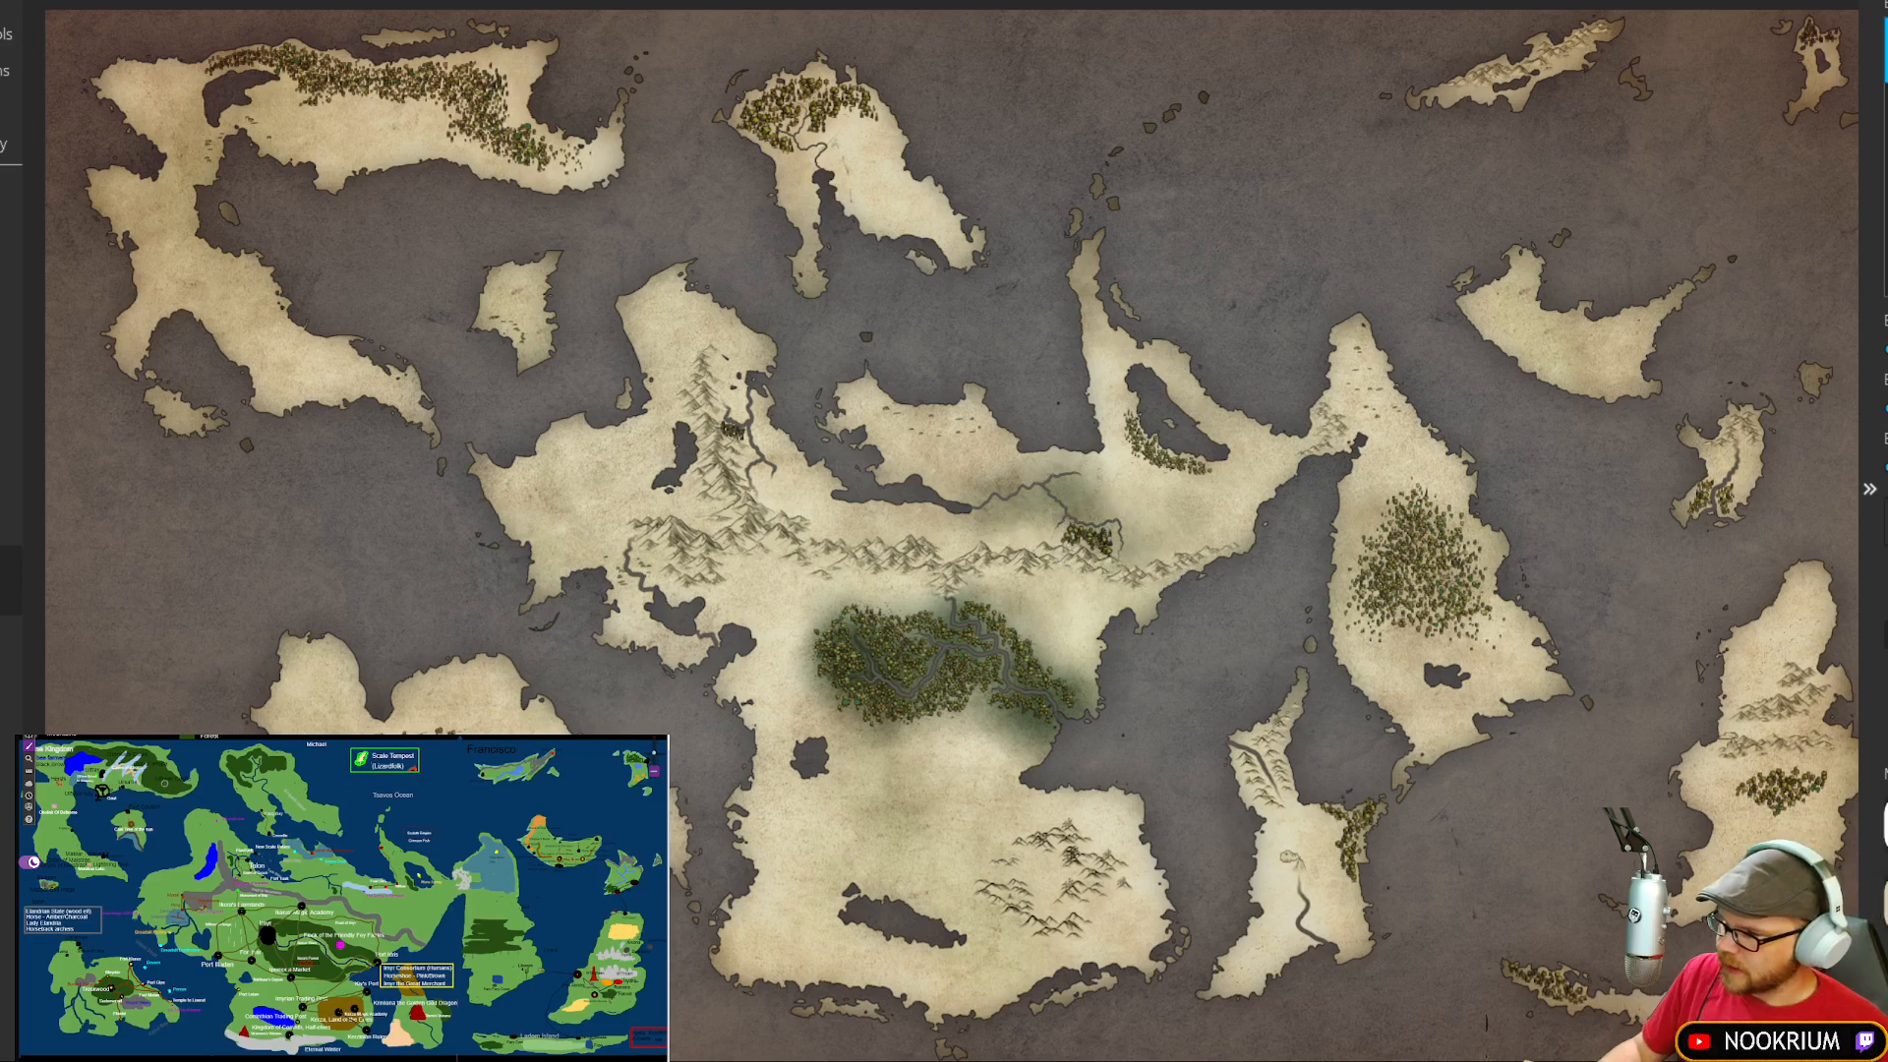
# Step: Lighten the paint colour to green 6f8153 and brush it over the river plain north of the main continent's mountains
pyautogui.click(1886, 634)
pyautogui.moveTo(964, 416); pyautogui.dragTo(965, 372)
pyautogui.click(953, 708)
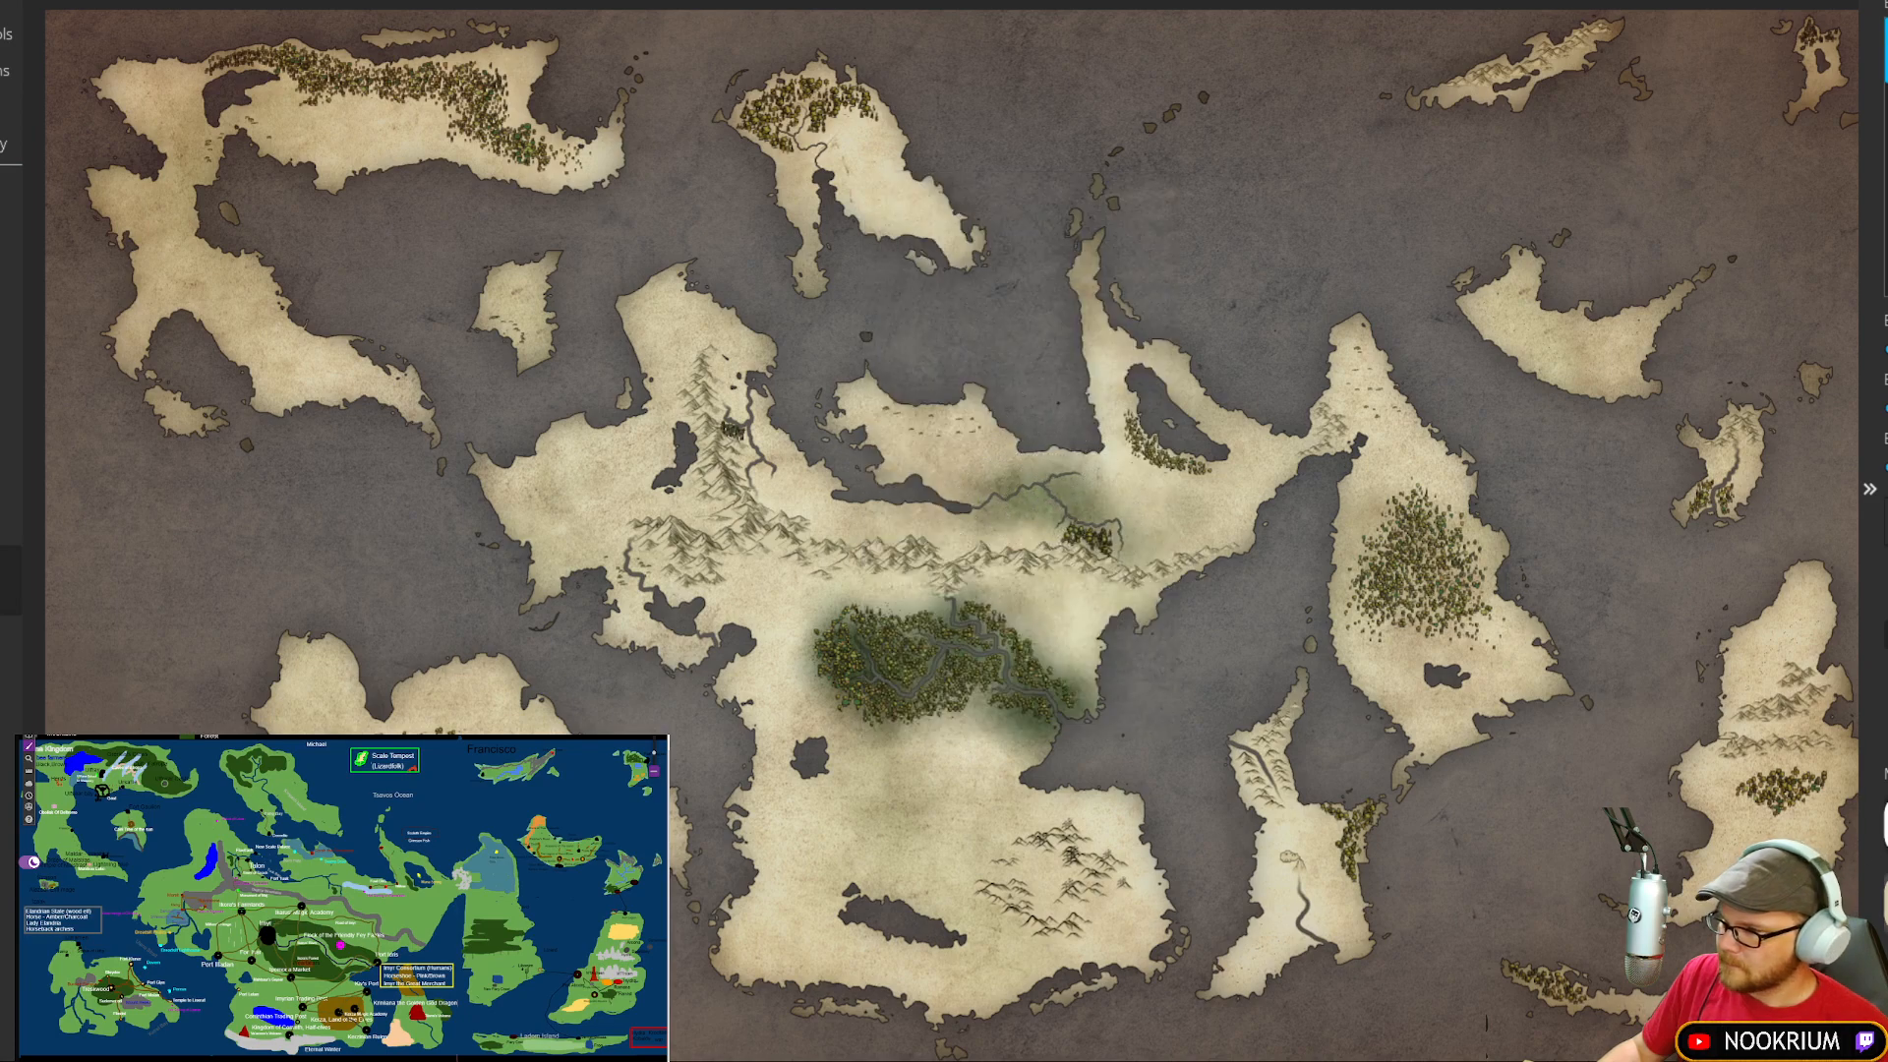
# Step: Make the paint colour a more saturated green and blend it over the northern river plain and the central forest's northwestern edge
pyautogui.click(1885, 634)
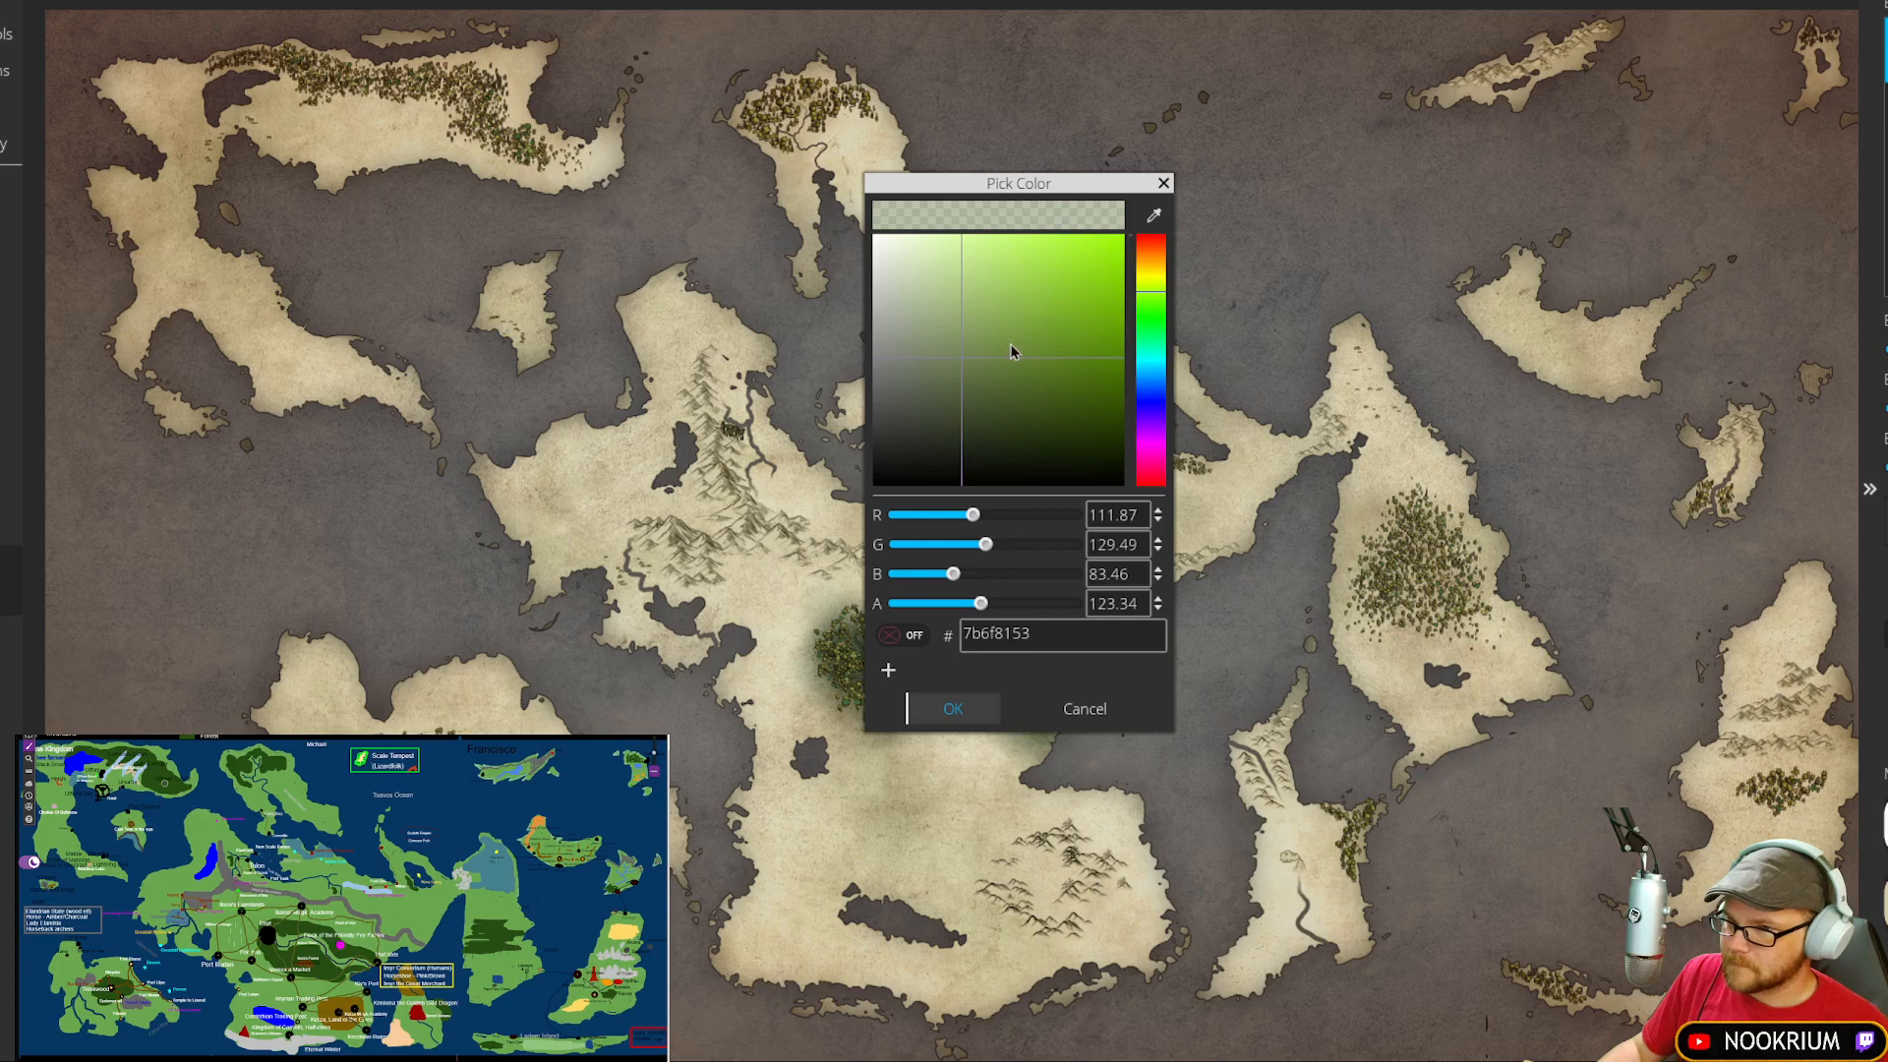
pyautogui.moveTo(1013, 347); pyautogui.dragTo(1048, 344)
pyautogui.click(955, 708)
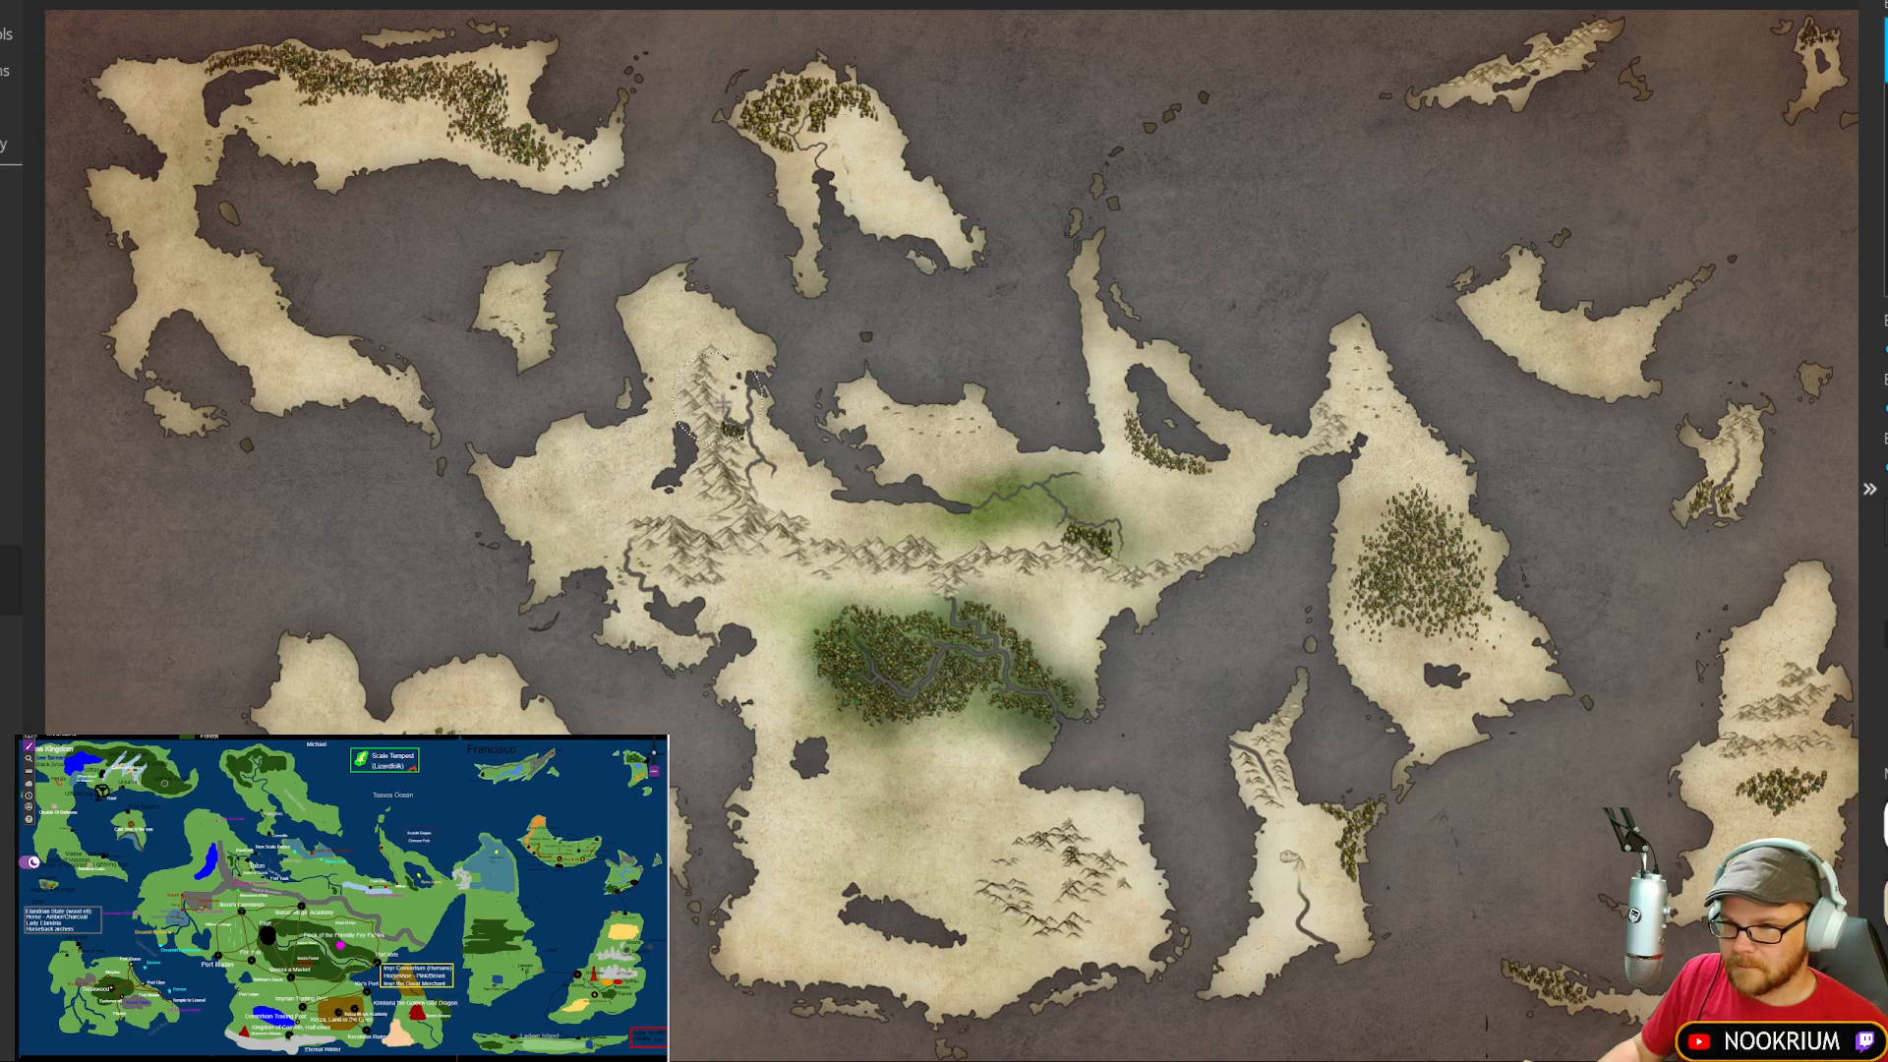
# Step: Tint the river valley east of the main continent's northern mountains and the northwestern continent's forest belt green
pyautogui.moveTo(721, 404)
pyautogui.mouseDown()
pyautogui.moveTo(763, 419)
pyautogui.moveTo(762, 502)
pyautogui.moveTo(733, 416)
pyautogui.mouseUp()
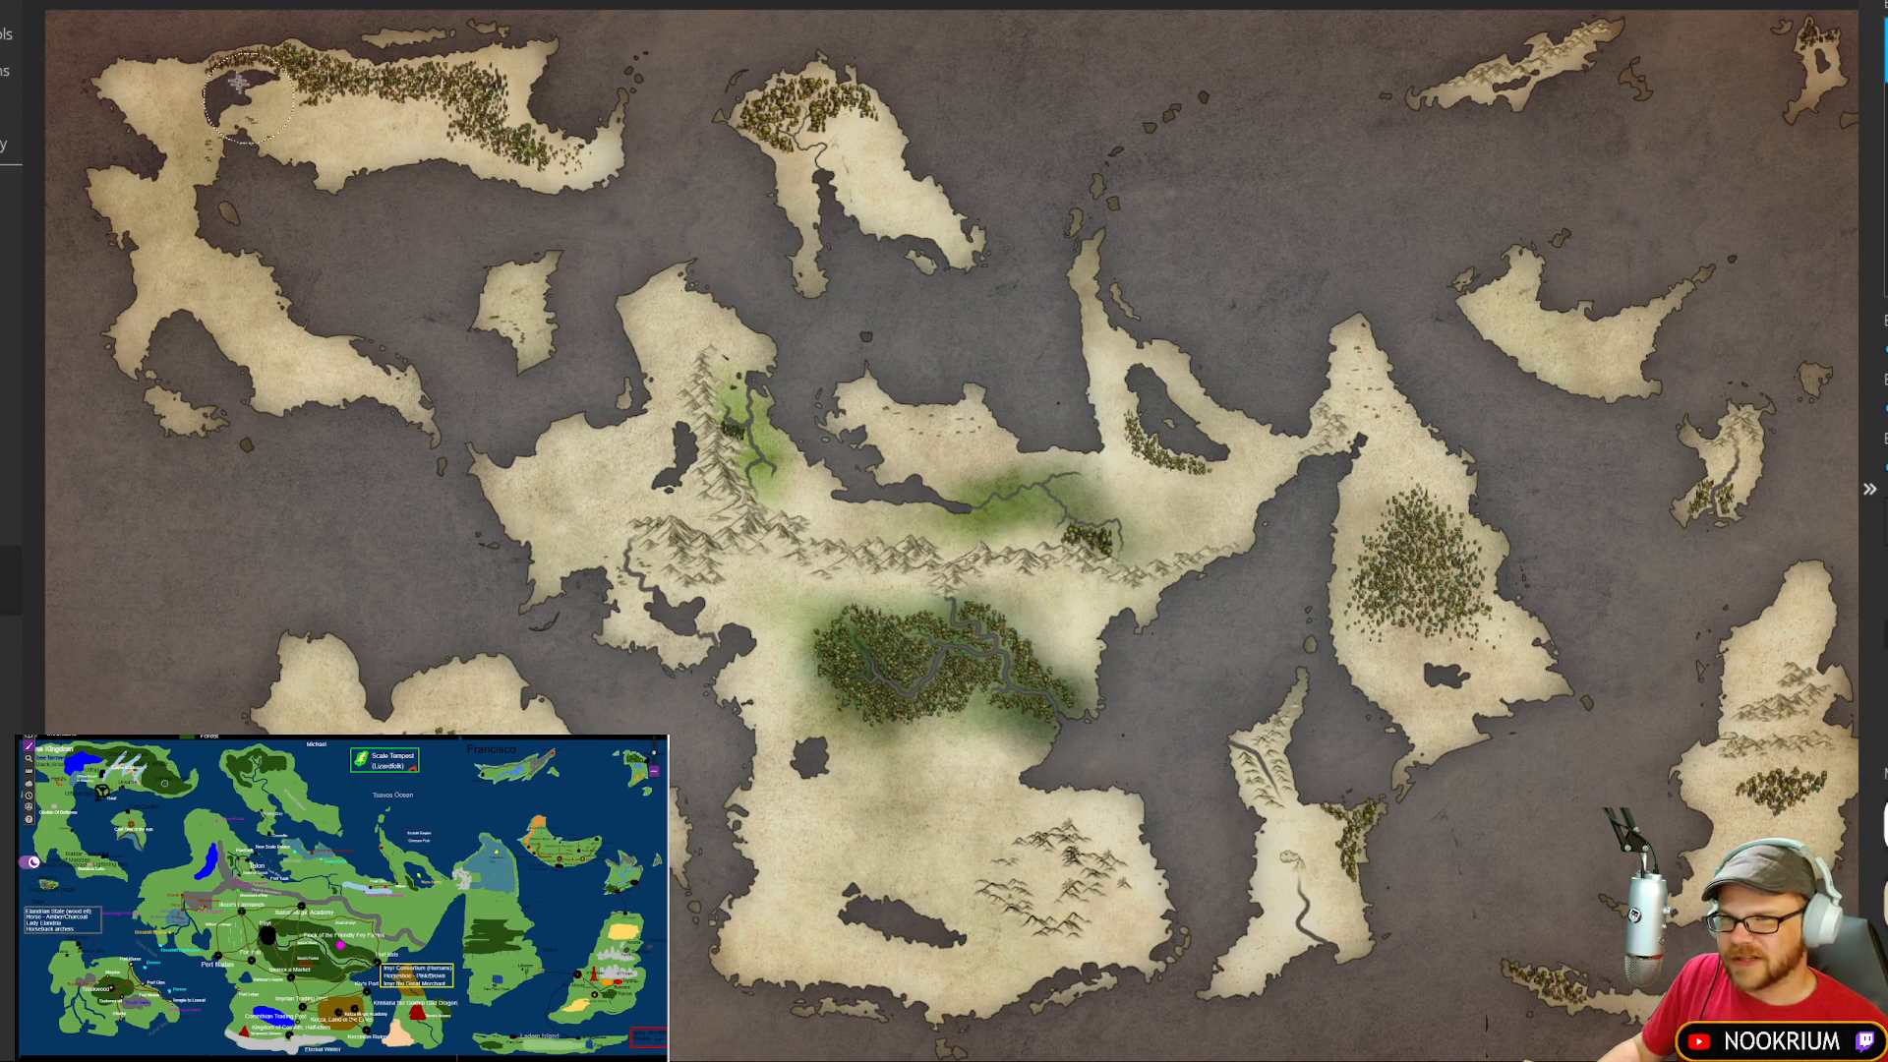
pyautogui.moveTo(329, 69)
pyautogui.mouseDown()
pyautogui.moveTo(443, 86)
pyautogui.moveTo(330, 96)
pyautogui.moveTo(276, 72)
pyautogui.moveTo(390, 101)
pyautogui.moveTo(474, 80)
pyautogui.moveTo(513, 148)
pyautogui.moveTo(454, 88)
pyautogui.moveTo(517, 156)
pyautogui.moveTo(477, 91)
pyautogui.moveTo(546, 155)
pyautogui.moveTo(573, 154)
pyautogui.moveTo(522, 148)
pyautogui.moveTo(565, 150)
pyautogui.mouseUp()
pyautogui.moveTo(499, 75); pyautogui.dragTo(536, 67)
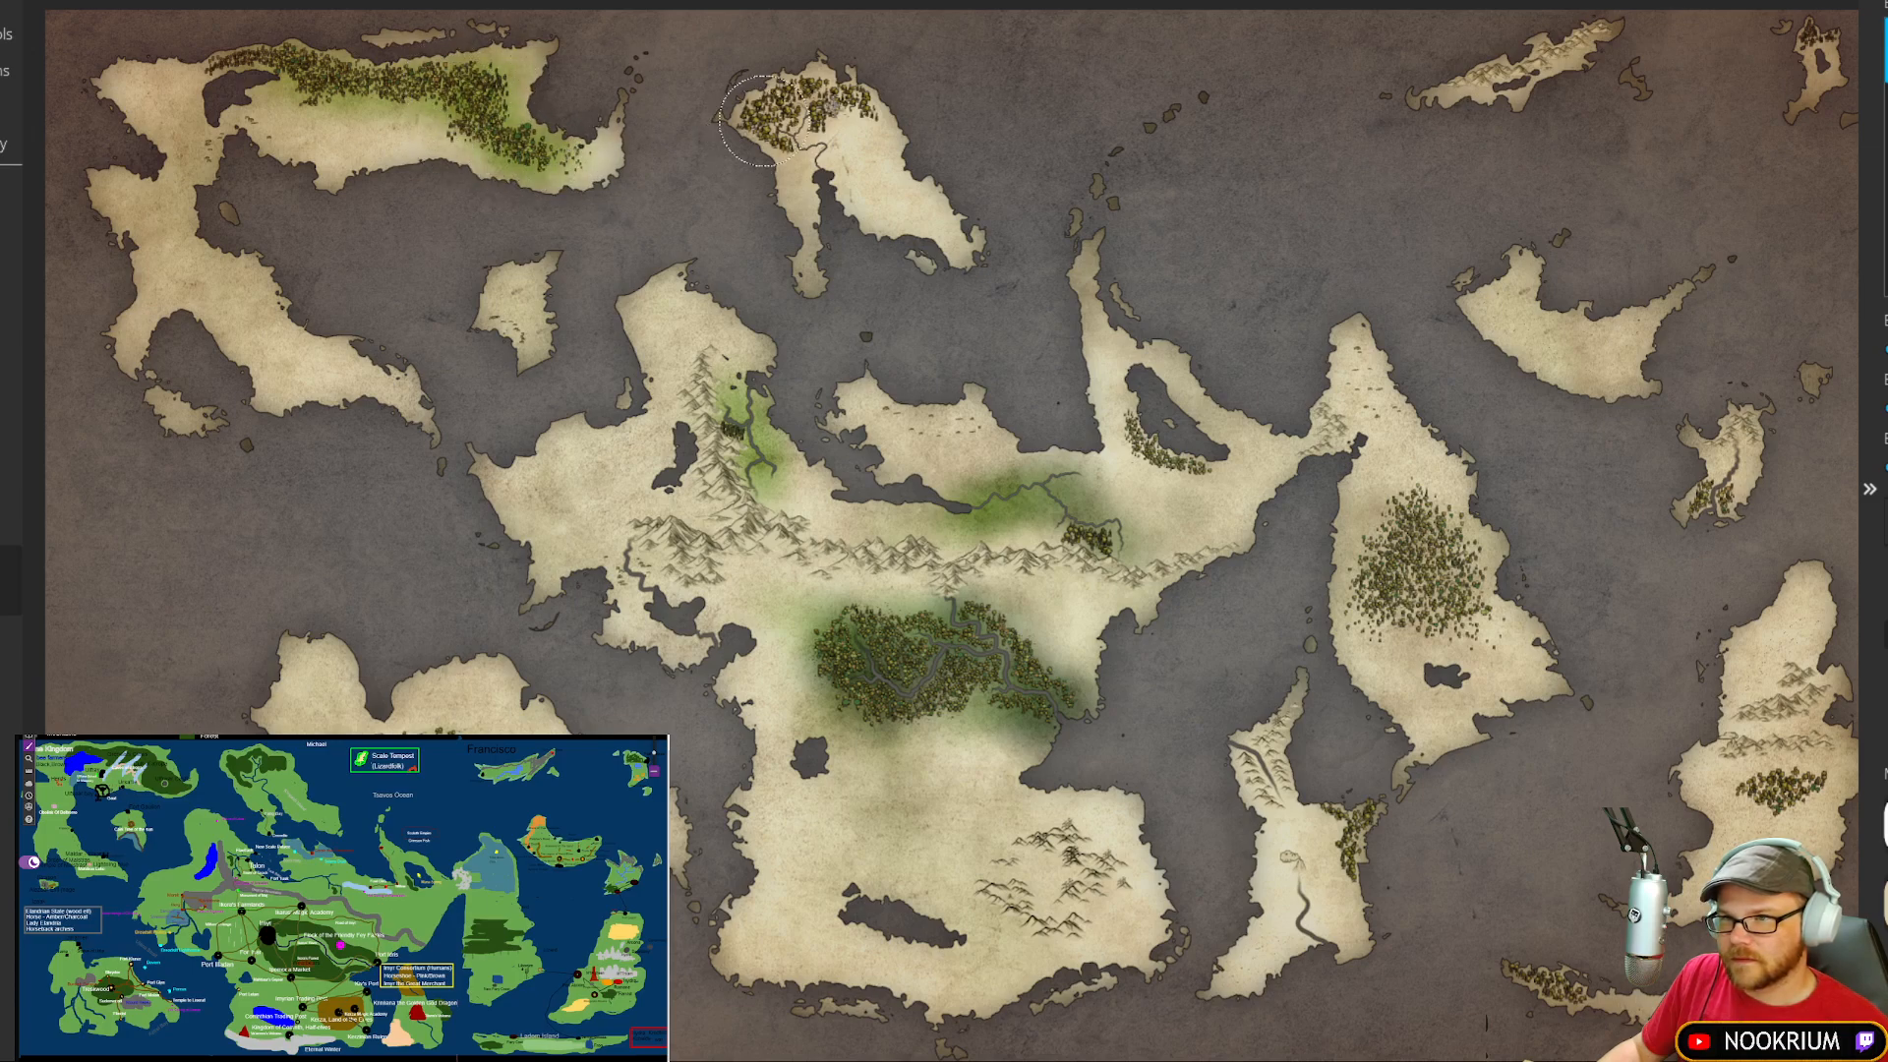
# Step: Tint the northern island's forest and the eastern continent's large forest and the land around its lake green
pyautogui.moveTo(765, 123)
pyautogui.mouseDown()
pyautogui.moveTo(818, 113)
pyautogui.moveTo(787, 147)
pyautogui.moveTo(797, 108)
pyautogui.moveTo(747, 74)
pyautogui.moveTo(865, 86)
pyautogui.moveTo(792, 366)
pyautogui.mouseUp()
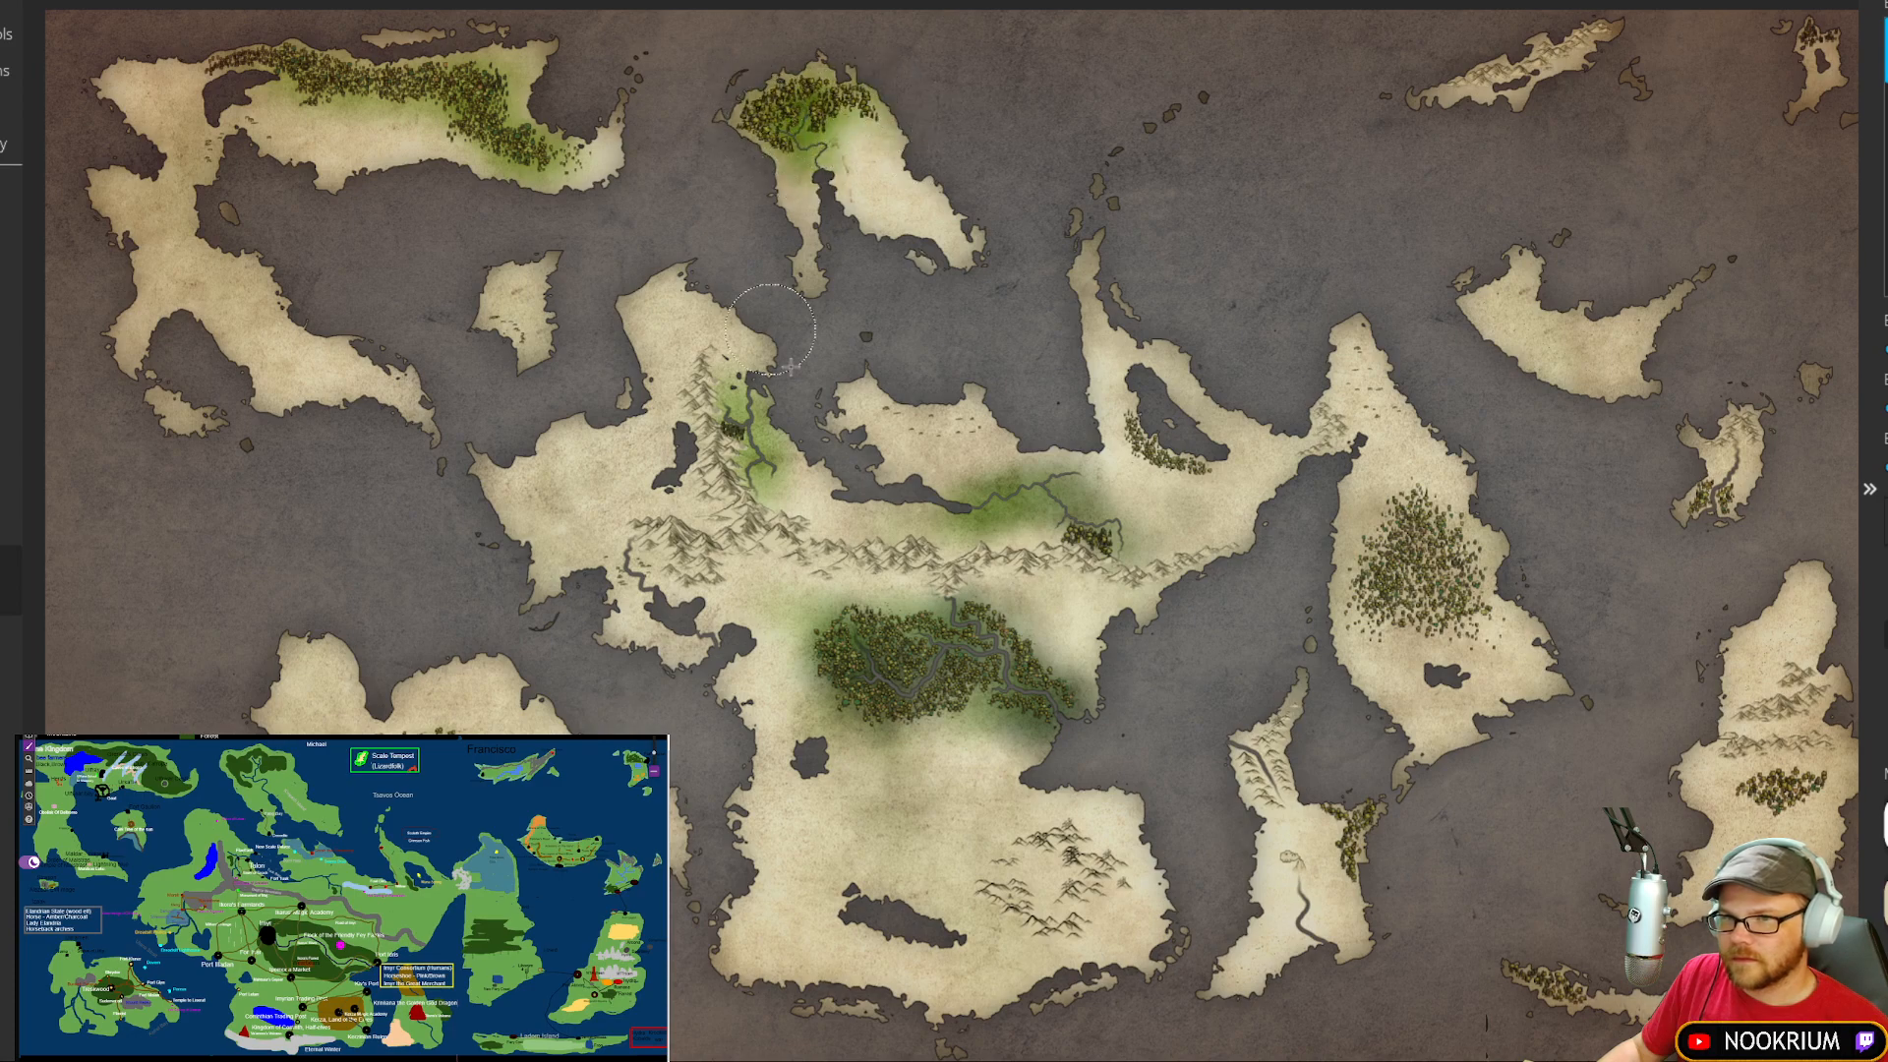
pyautogui.moveTo(1404, 593)
pyautogui.mouseDown()
pyautogui.moveTo(1416, 524)
pyautogui.moveTo(1360, 589)
pyautogui.moveTo(1366, 561)
pyautogui.moveTo(1479, 620)
pyautogui.moveTo(1466, 544)
pyautogui.moveTo(1519, 615)
pyautogui.moveTo(1455, 589)
pyautogui.moveTo(1339, 648)
pyautogui.moveTo(1456, 605)
pyautogui.moveTo(1364, 676)
pyautogui.moveTo(1395, 566)
pyautogui.moveTo(1516, 612)
pyautogui.moveTo(1454, 540)
pyautogui.mouseUp()
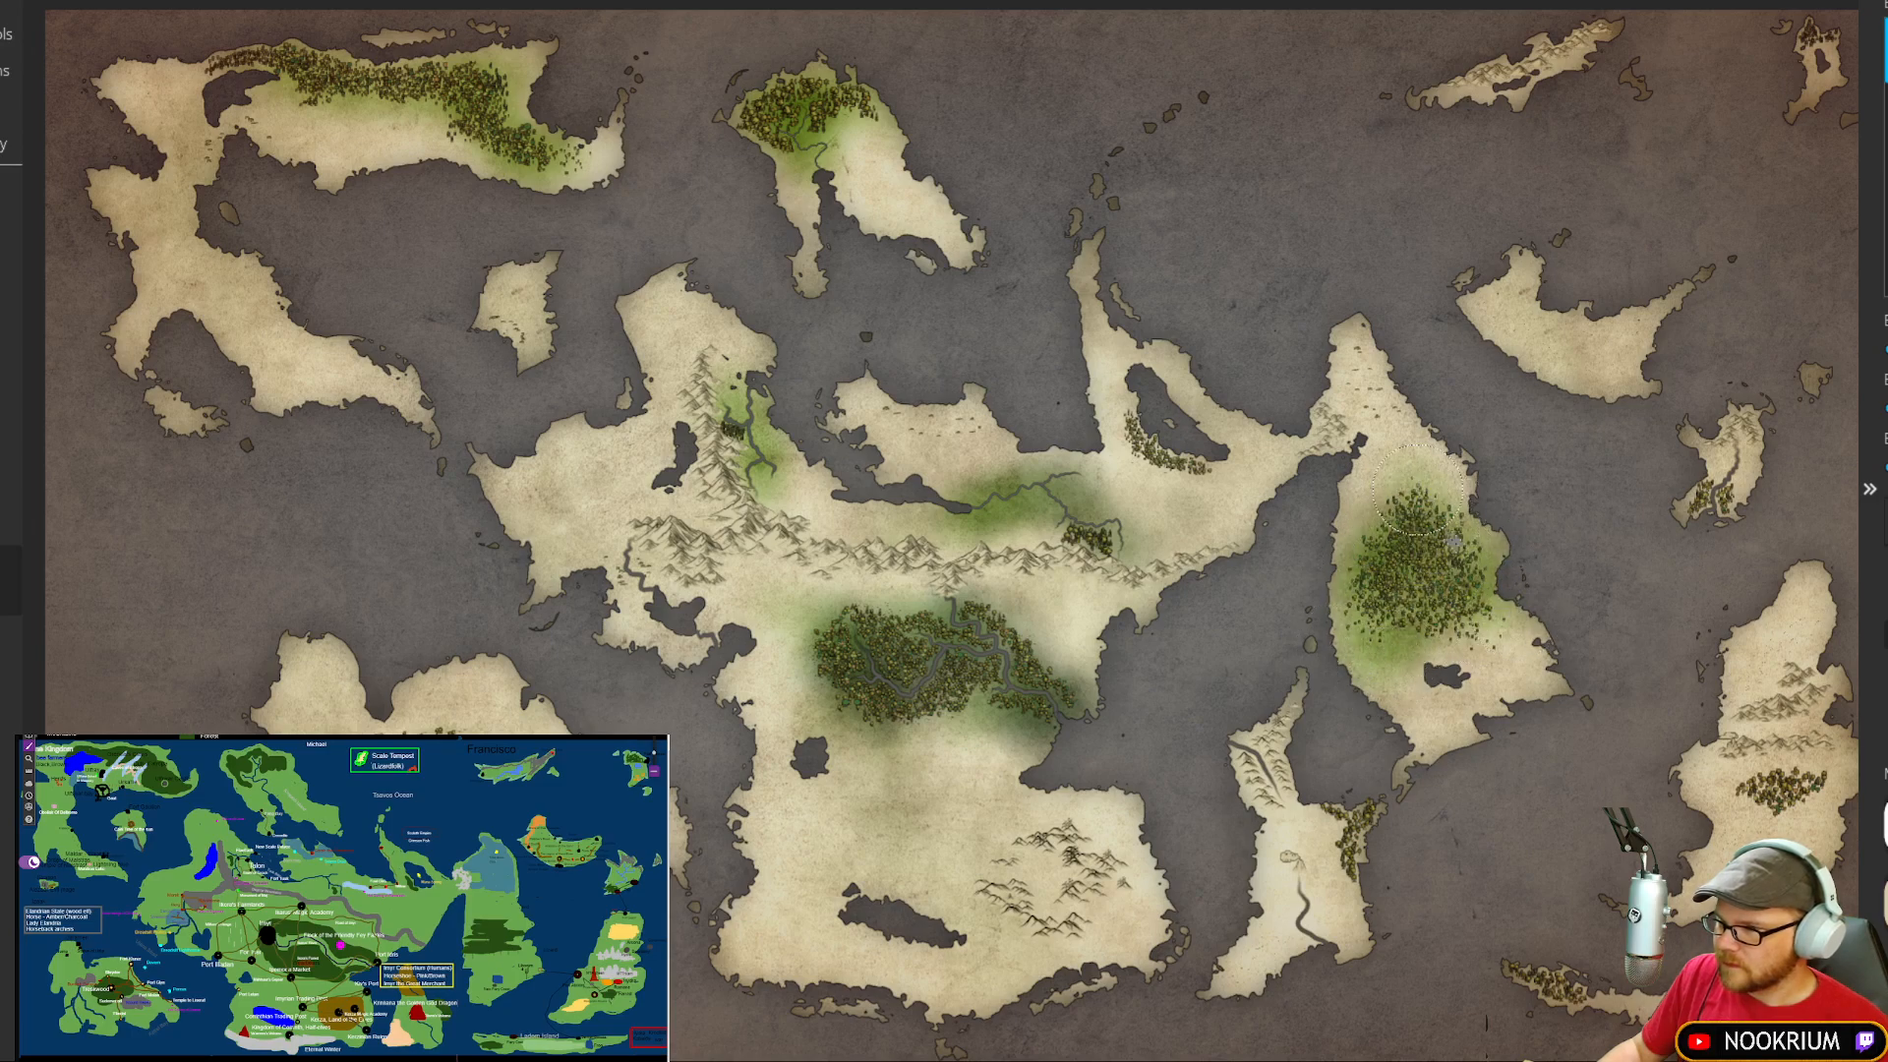
pyautogui.moveTo(1473, 647); pyautogui.dragTo(1460, 676)
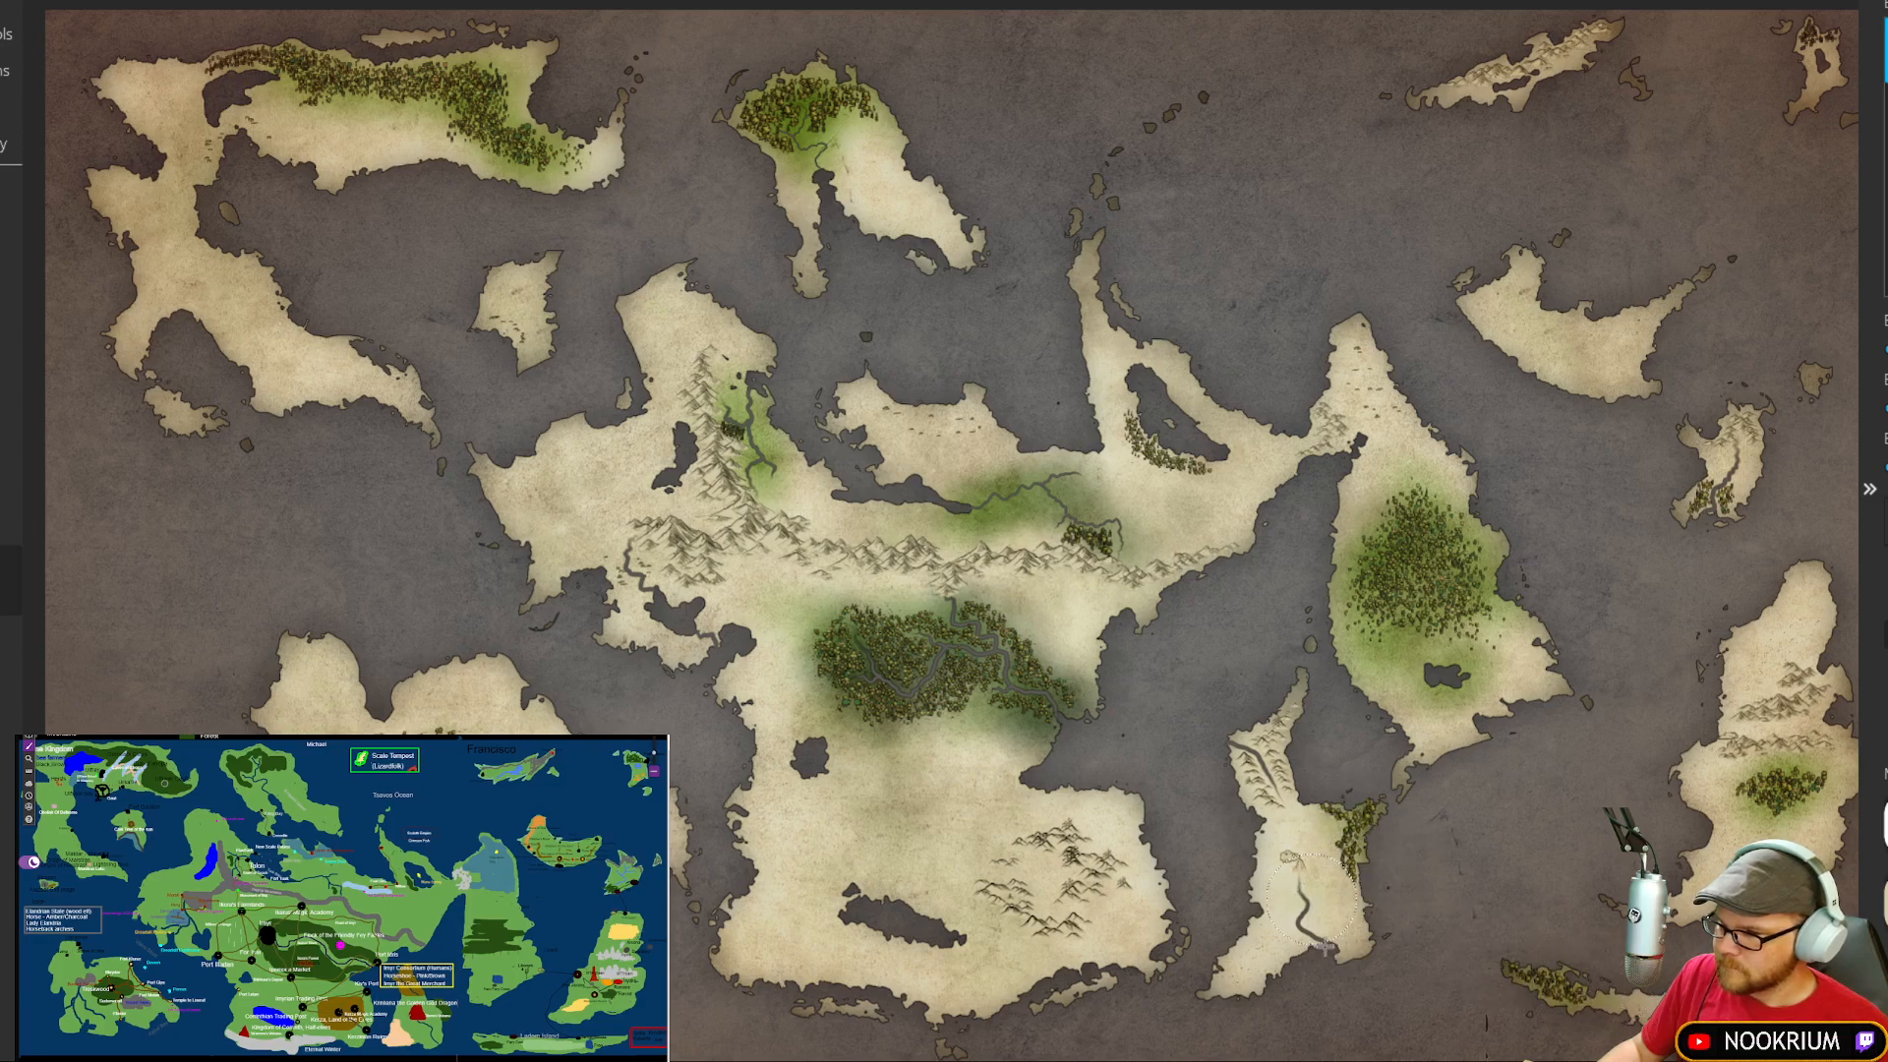
# Step: Tint the southeastern river peninsula, the northeastern mountain island and the small eastern islands green, and undo the tint on the crescent-shaped island
pyautogui.moveTo(1325, 949); pyautogui.dragTo(1300, 928)
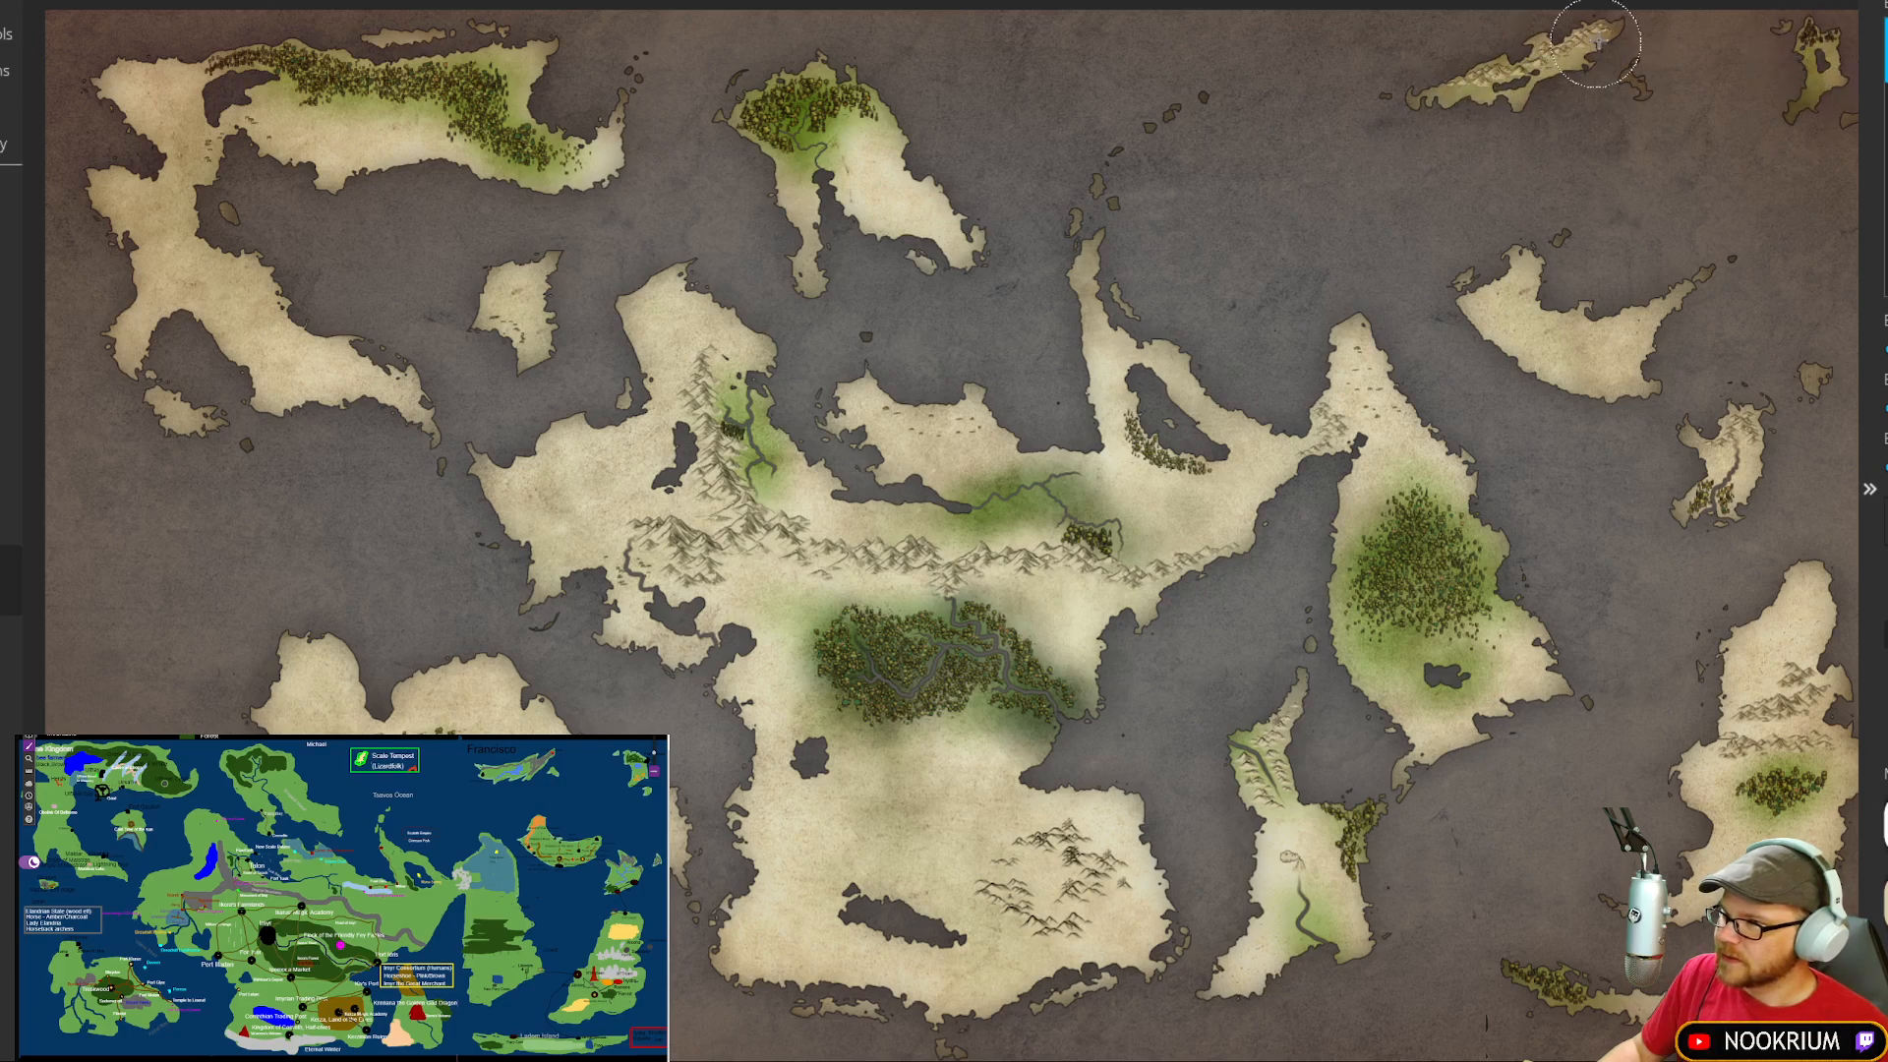
pyautogui.moveTo(1519, 79)
pyautogui.mouseDown()
pyautogui.moveTo(1526, 204)
pyautogui.moveTo(1473, 260)
pyautogui.moveTo(1485, 321)
pyautogui.moveTo(1614, 395)
pyautogui.moveTo(1431, 270)
pyautogui.moveTo(1580, 383)
pyautogui.mouseUp()
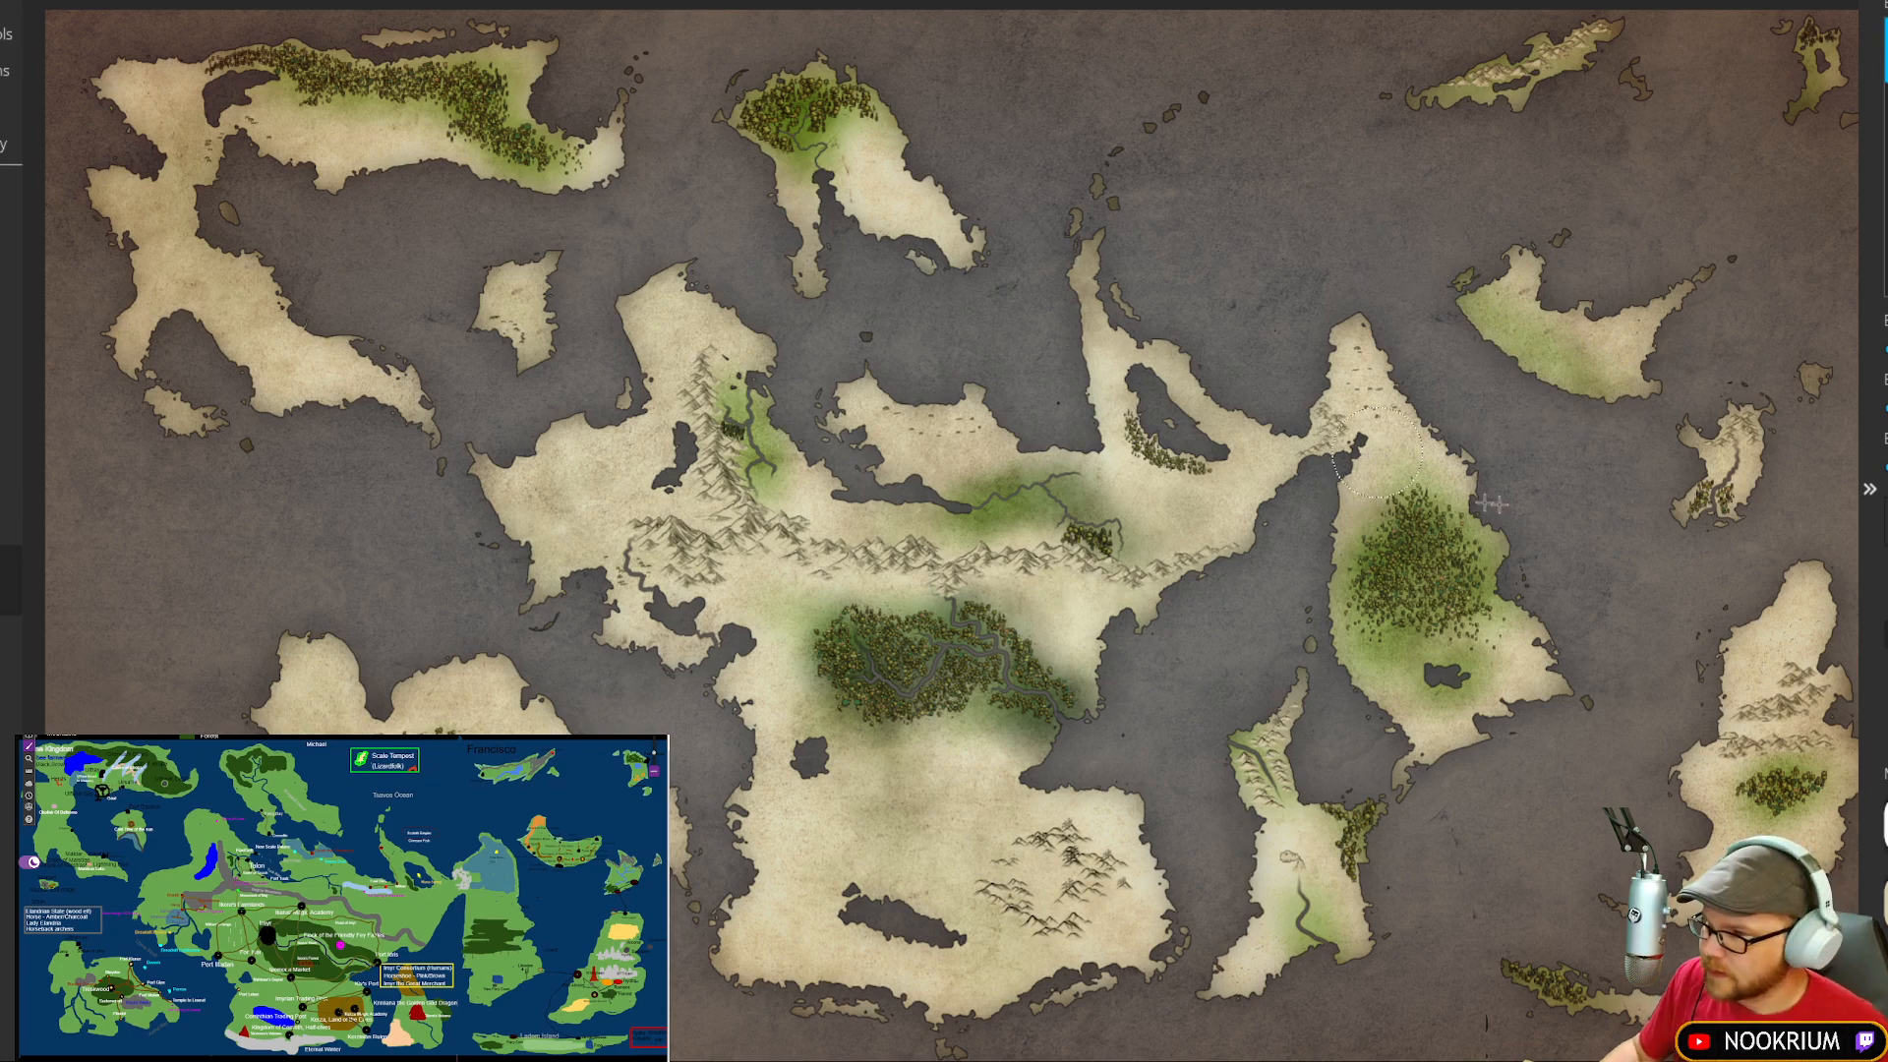
pyautogui.hotkey('ctrl', 'z')
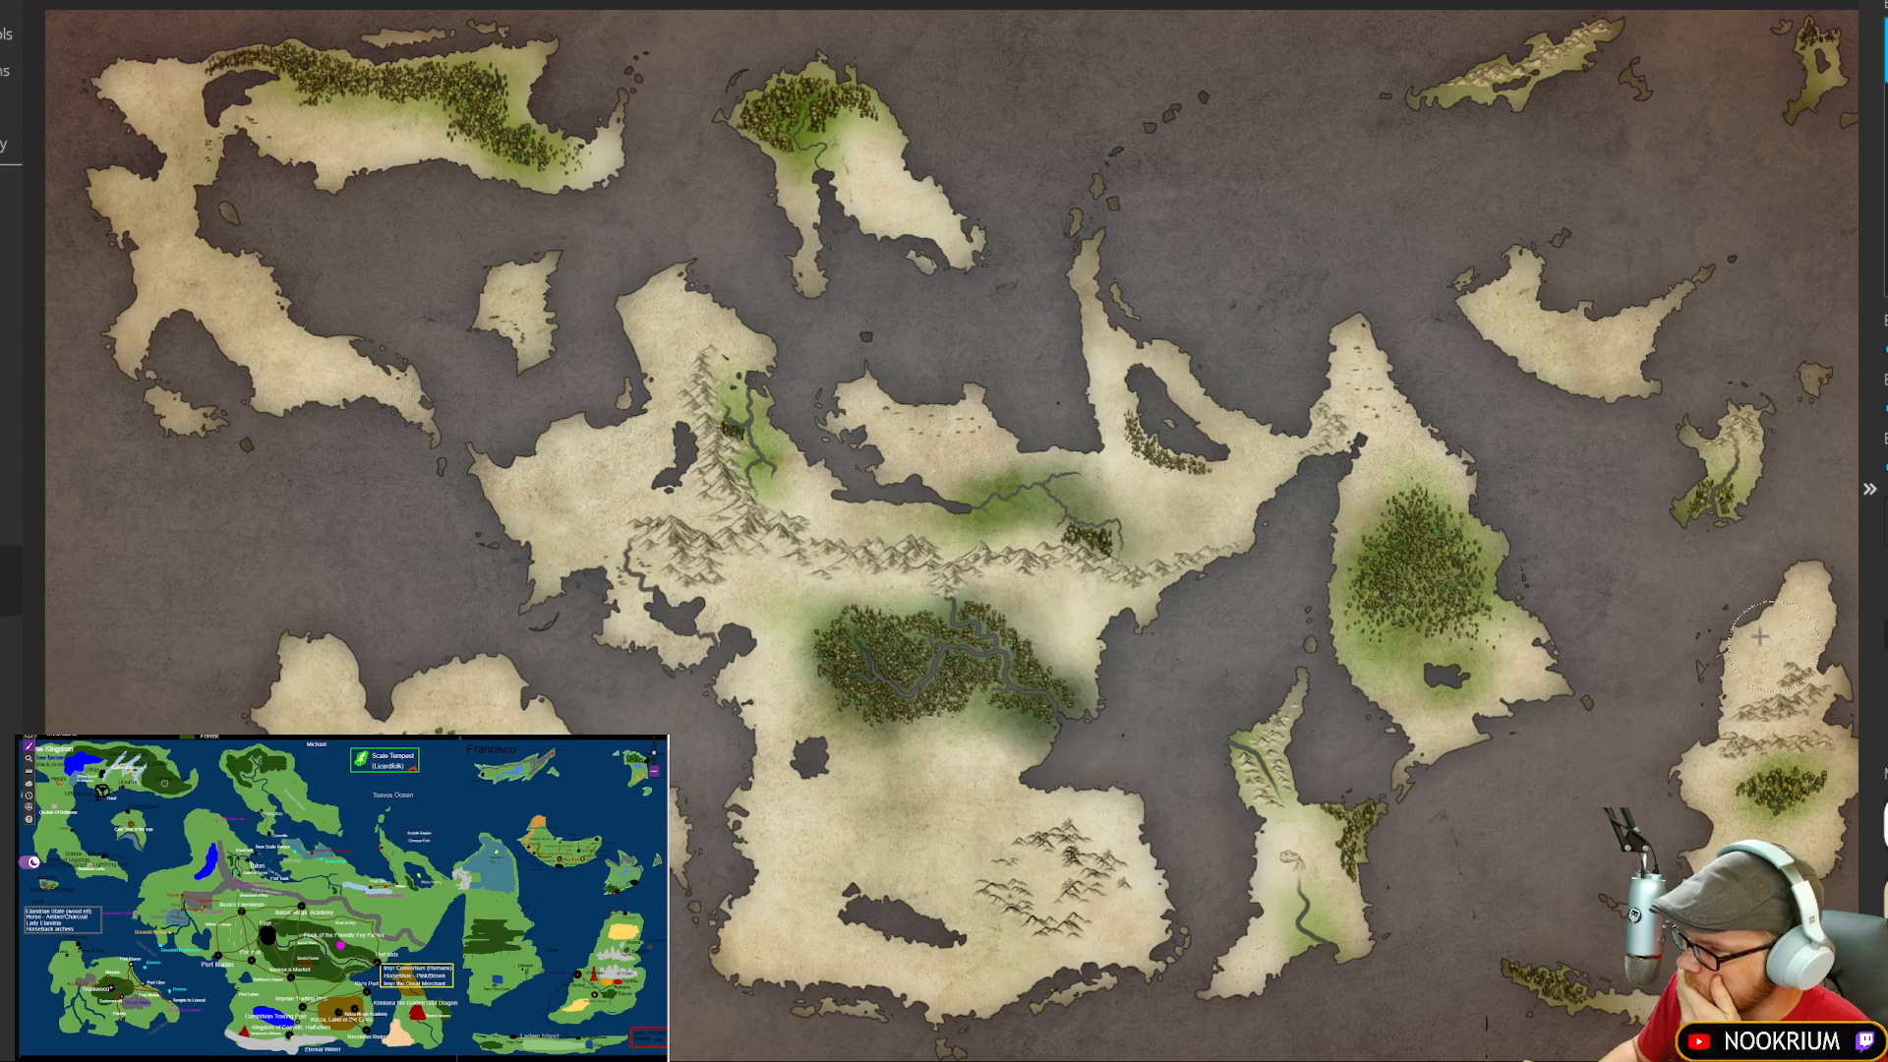
pyautogui.moveTo(1792, 587); pyautogui.dragTo(1714, 684)
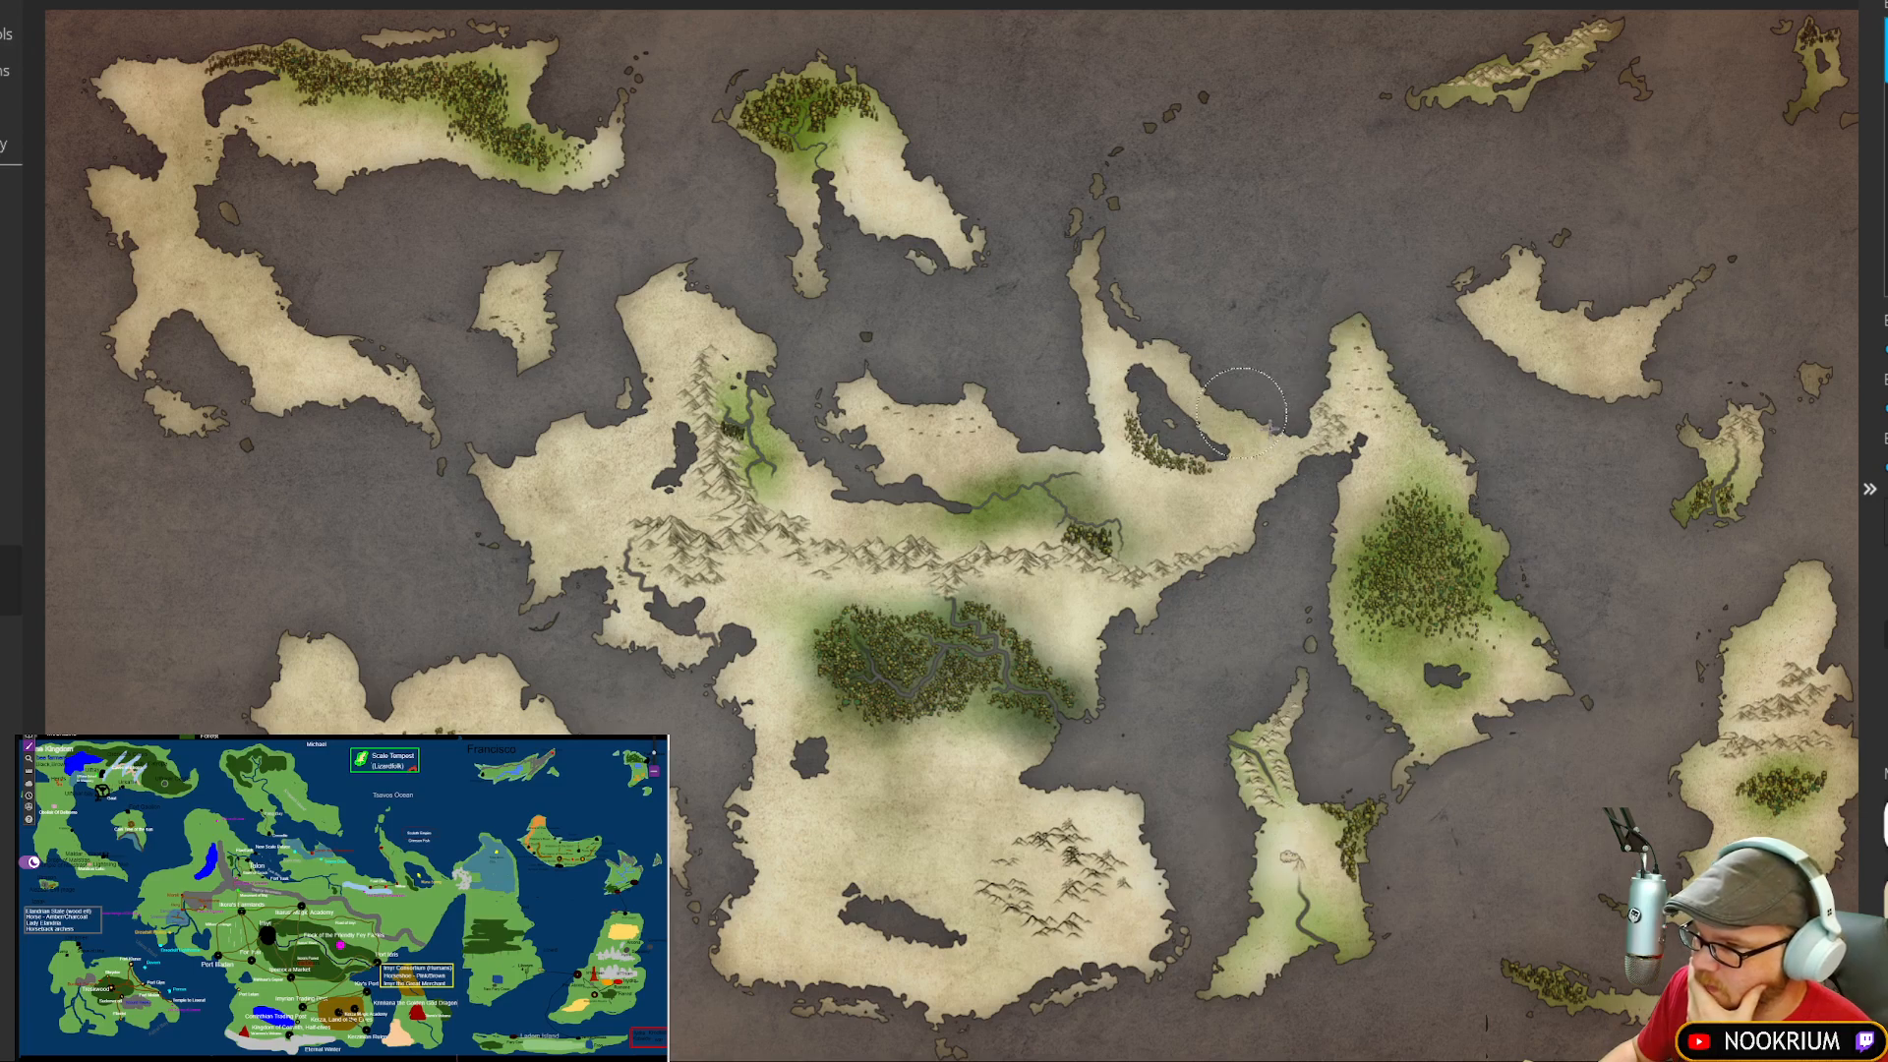
# Step: Tint the coasts of the northern peninsulas, the northwestern continent and the small island east of it green
pyautogui.moveTo(1176, 330)
pyautogui.mouseDown()
pyautogui.moveTo(1058, 241)
pyautogui.moveTo(1108, 271)
pyautogui.moveTo(1095, 433)
pyautogui.moveTo(1097, 347)
pyautogui.moveTo(1035, 372)
pyautogui.moveTo(1066, 413)
pyautogui.moveTo(1044, 433)
pyautogui.moveTo(959, 431)
pyautogui.moveTo(978, 438)
pyautogui.moveTo(911, 380)
pyautogui.moveTo(889, 414)
pyautogui.moveTo(790, 367)
pyautogui.moveTo(903, 487)
pyautogui.mouseUp()
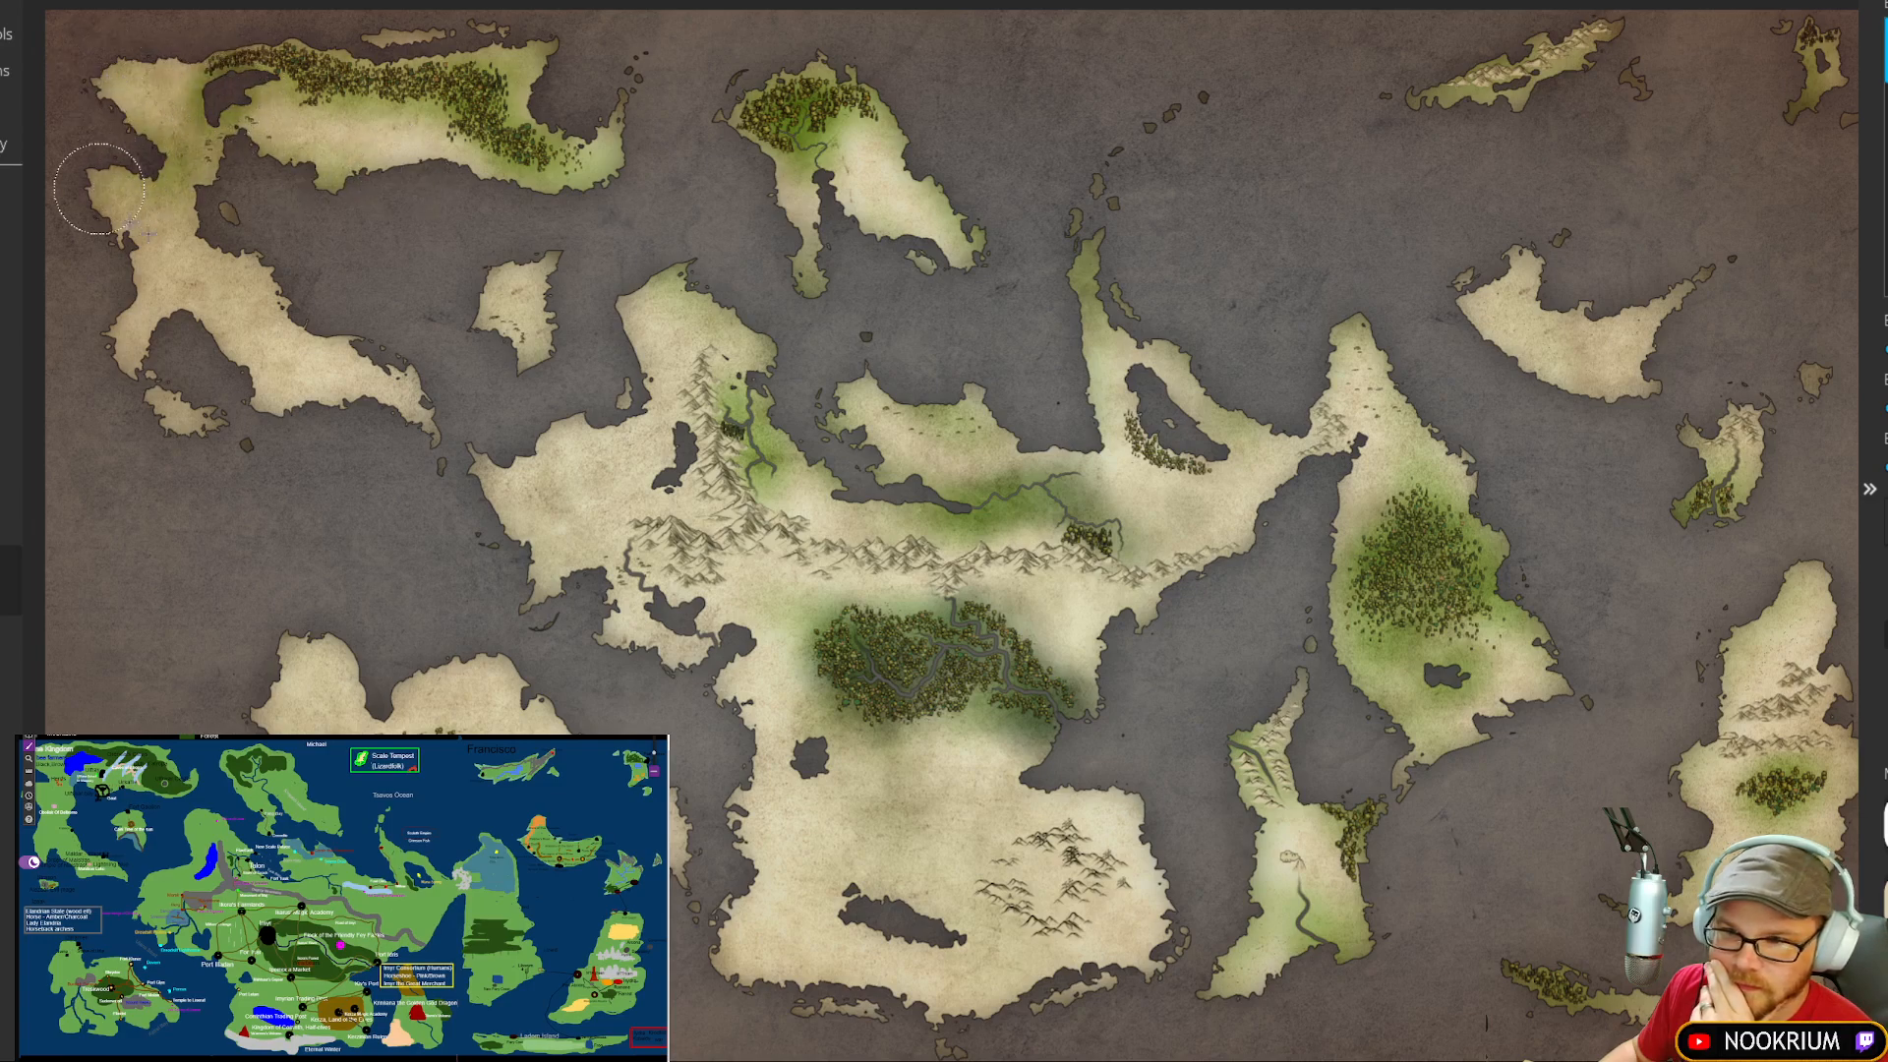
pyautogui.moveTo(130, 308)
pyautogui.mouseDown()
pyautogui.moveTo(124, 253)
pyautogui.moveTo(117, 360)
pyautogui.moveTo(145, 354)
pyautogui.moveTo(154, 404)
pyautogui.moveTo(189, 389)
pyautogui.moveTo(165, 303)
pyautogui.moveTo(233, 423)
pyautogui.moveTo(236, 368)
pyautogui.moveTo(301, 428)
pyautogui.moveTo(253, 383)
pyautogui.moveTo(413, 433)
pyautogui.moveTo(325, 382)
pyautogui.moveTo(398, 401)
pyautogui.mouseUp()
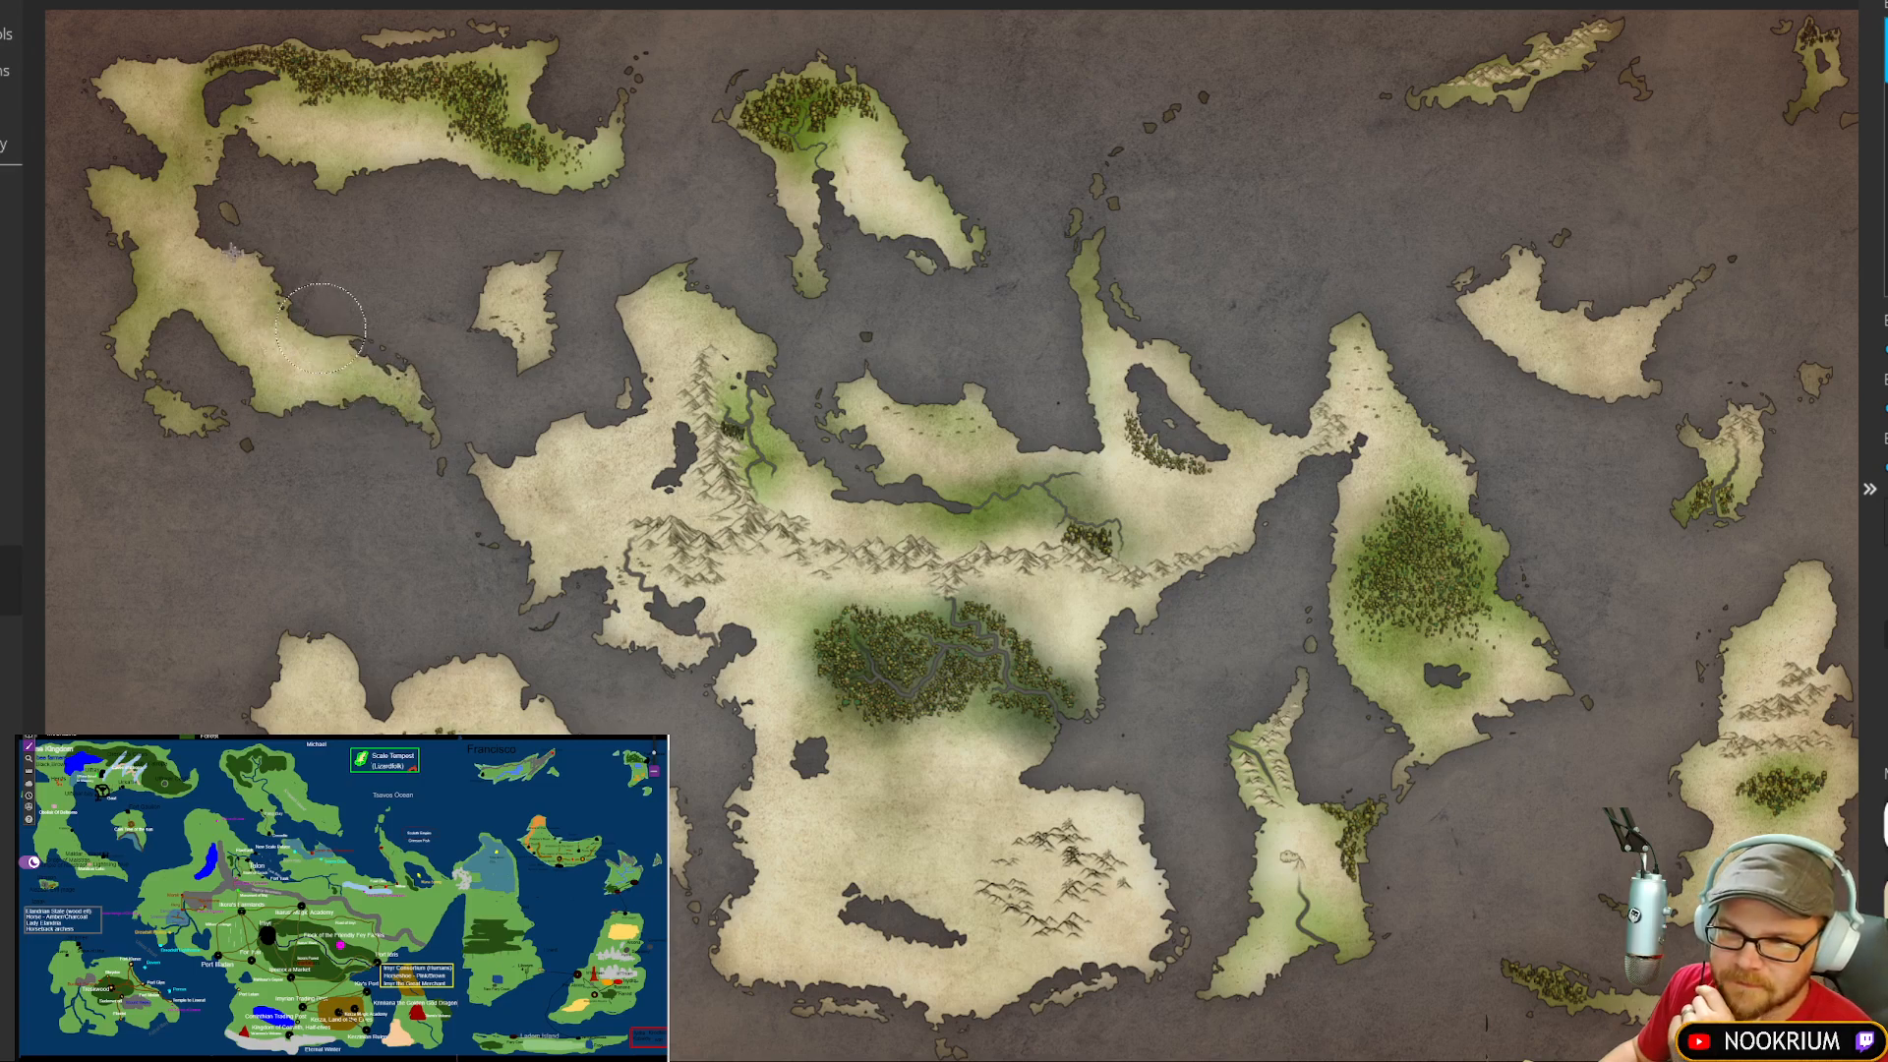
pyautogui.moveTo(500, 341)
pyautogui.mouseDown()
pyautogui.moveTo(523, 249)
pyautogui.moveTo(570, 314)
pyautogui.moveTo(544, 293)
pyautogui.moveTo(484, 298)
pyautogui.moveTo(580, 341)
pyautogui.moveTo(490, 296)
pyautogui.mouseUp()
# Step: Tint the main continent's western and southern coasts, the land around its southern lake and the southwestern continent green
pyautogui.moveTo(464, 477); pyautogui.dragTo(536, 593)
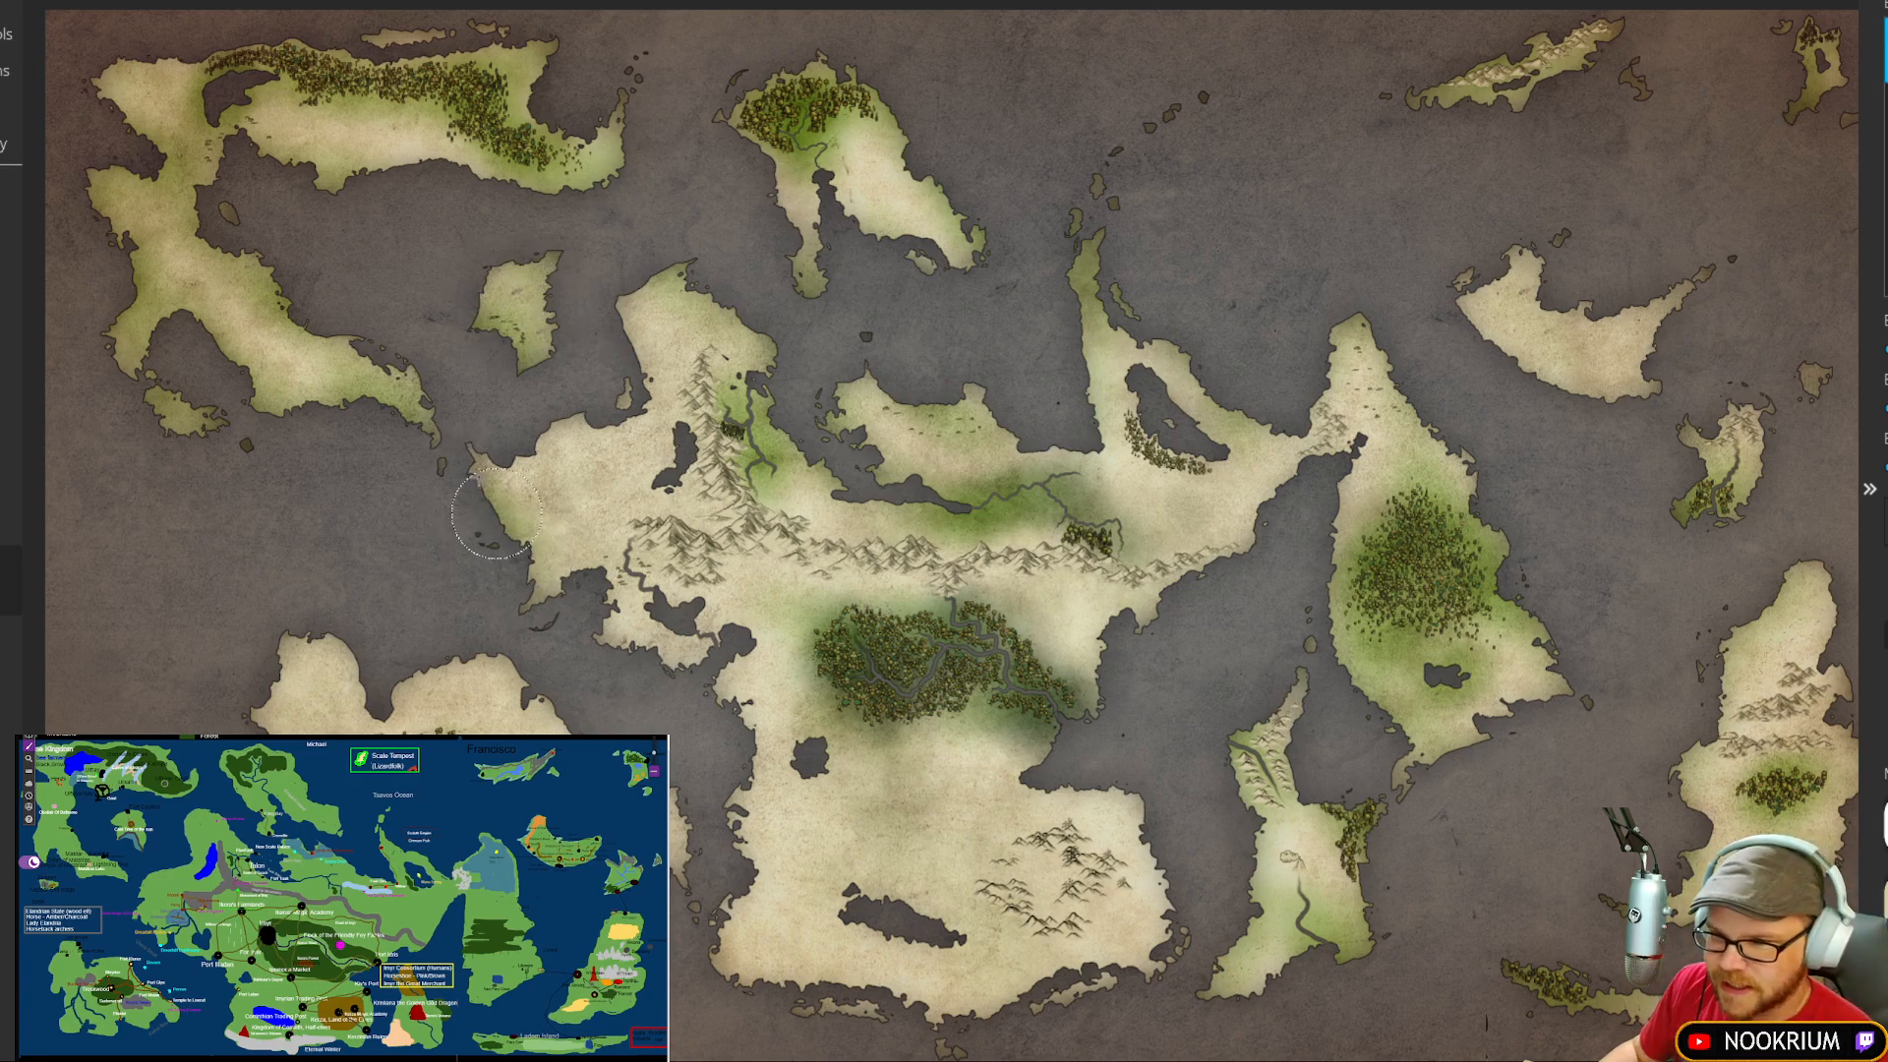
pyautogui.moveTo(495, 513)
pyautogui.mouseDown()
pyautogui.moveTo(502, 469)
pyautogui.moveTo(630, 431)
pyautogui.moveTo(679, 450)
pyautogui.moveTo(699, 427)
pyautogui.moveTo(670, 454)
pyautogui.mouseUp()
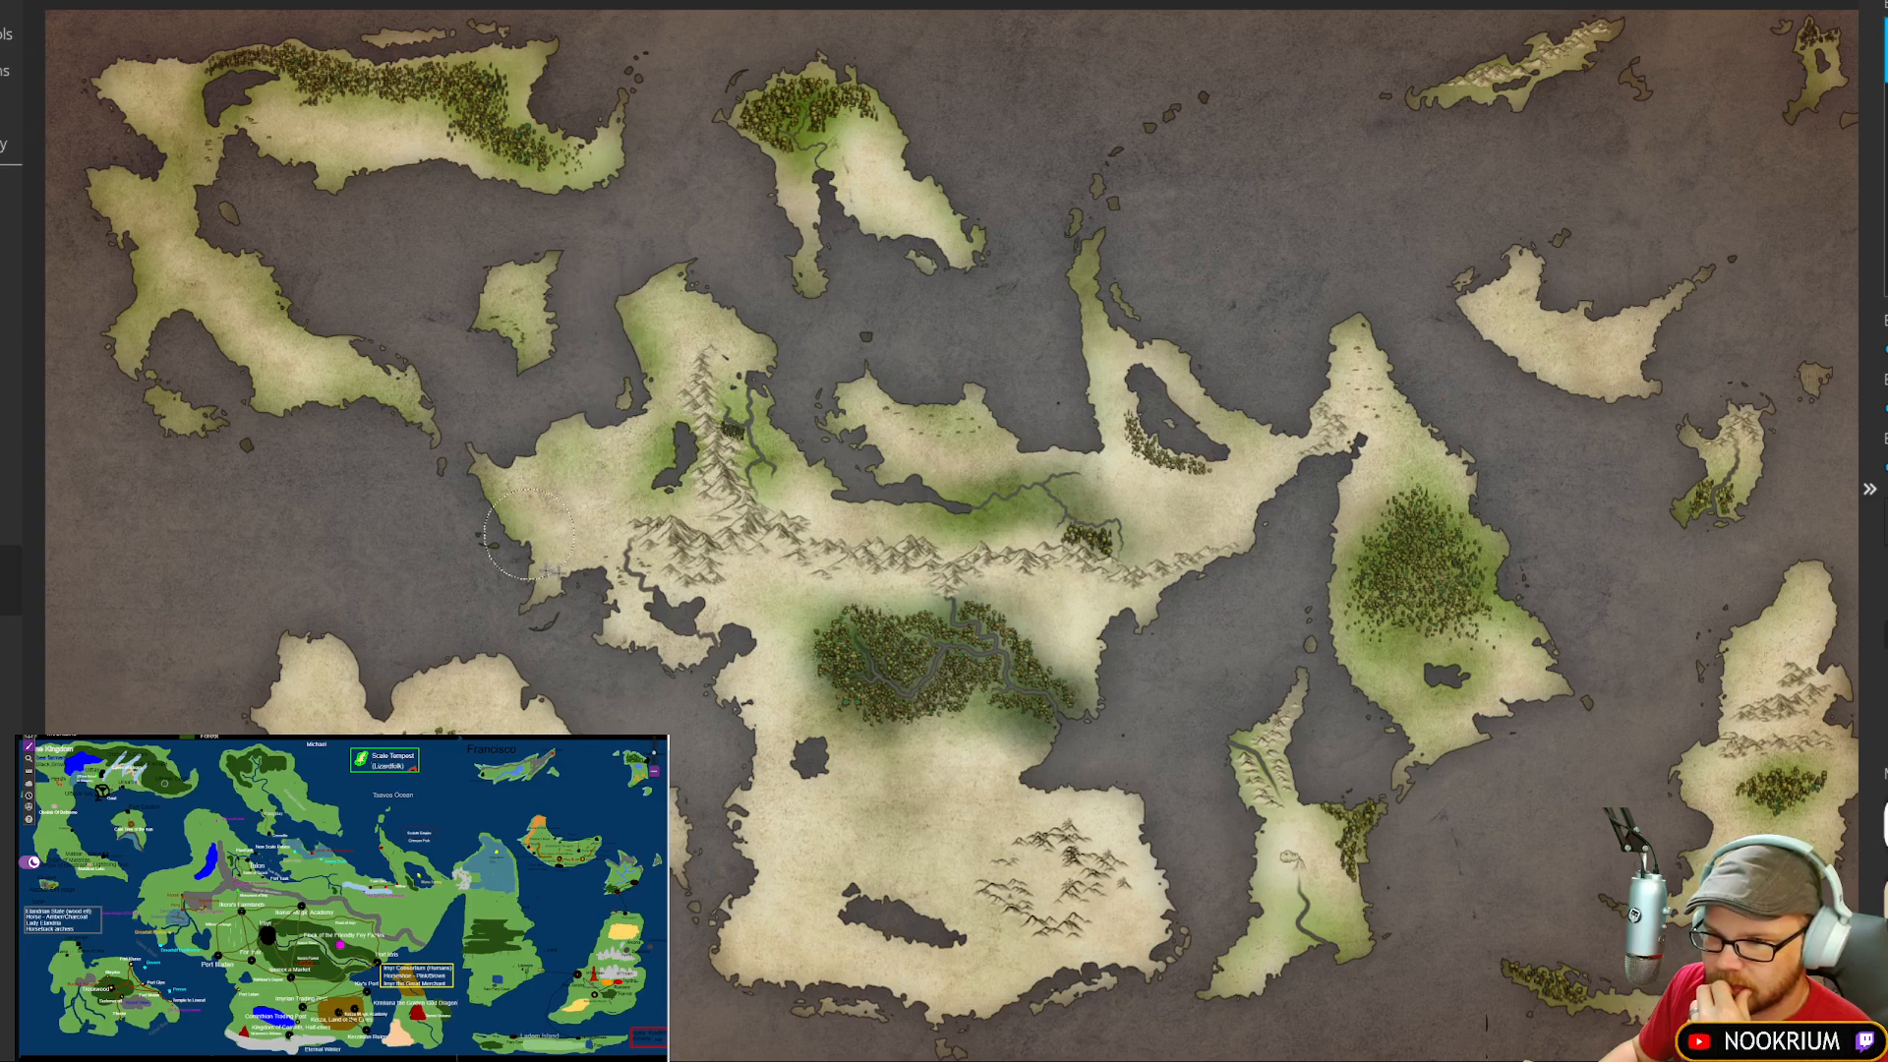
pyautogui.moveTo(642, 622)
pyautogui.mouseDown()
pyautogui.moveTo(671, 651)
pyautogui.moveTo(658, 611)
pyautogui.moveTo(622, 622)
pyautogui.moveTo(606, 658)
pyautogui.moveTo(724, 600)
pyautogui.moveTo(691, 599)
pyautogui.moveTo(717, 627)
pyautogui.moveTo(698, 648)
pyautogui.moveTo(762, 639)
pyautogui.moveTo(744, 662)
pyautogui.moveTo(724, 647)
pyautogui.moveTo(718, 704)
pyautogui.moveTo(740, 749)
pyautogui.moveTo(692, 678)
pyautogui.moveTo(664, 679)
pyautogui.moveTo(771, 773)
pyautogui.moveTo(754, 738)
pyautogui.moveTo(743, 781)
pyautogui.moveTo(743, 711)
pyautogui.moveTo(760, 807)
pyautogui.moveTo(827, 744)
pyautogui.moveTo(815, 777)
pyautogui.moveTo(832, 790)
pyautogui.moveTo(754, 839)
pyautogui.moveTo(766, 864)
pyautogui.moveTo(721, 945)
pyautogui.moveTo(738, 939)
pyautogui.moveTo(783, 992)
pyautogui.moveTo(867, 987)
pyautogui.moveTo(746, 944)
pyautogui.moveTo(959, 993)
pyautogui.moveTo(778, 962)
pyautogui.moveTo(968, 987)
pyautogui.mouseUp()
pyautogui.moveTo(836, 898)
pyautogui.mouseDown()
pyautogui.moveTo(876, 920)
pyautogui.moveTo(949, 910)
pyautogui.moveTo(1025, 978)
pyautogui.mouseUp()
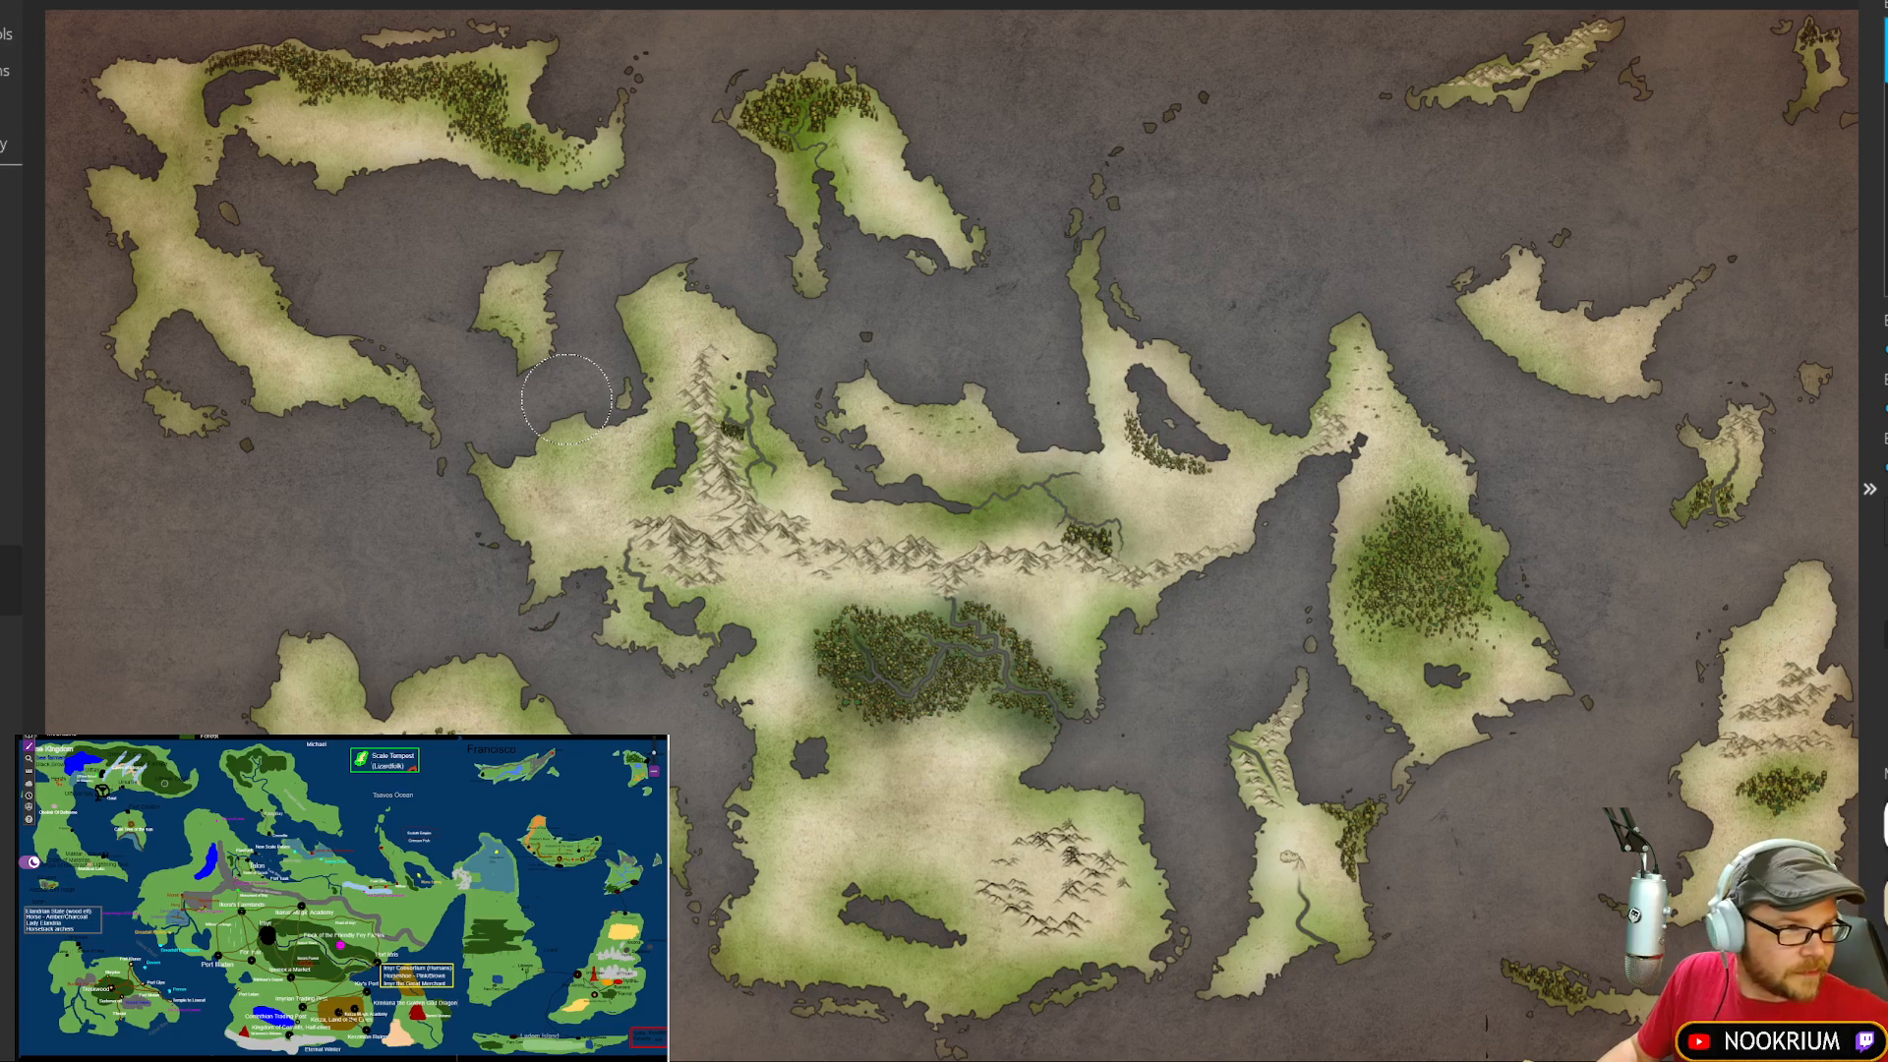
# Step: Search the web for FixFox on Steam in a new browser tab and open its store page in the main view
pyautogui.hotkey('ctrl', 't')
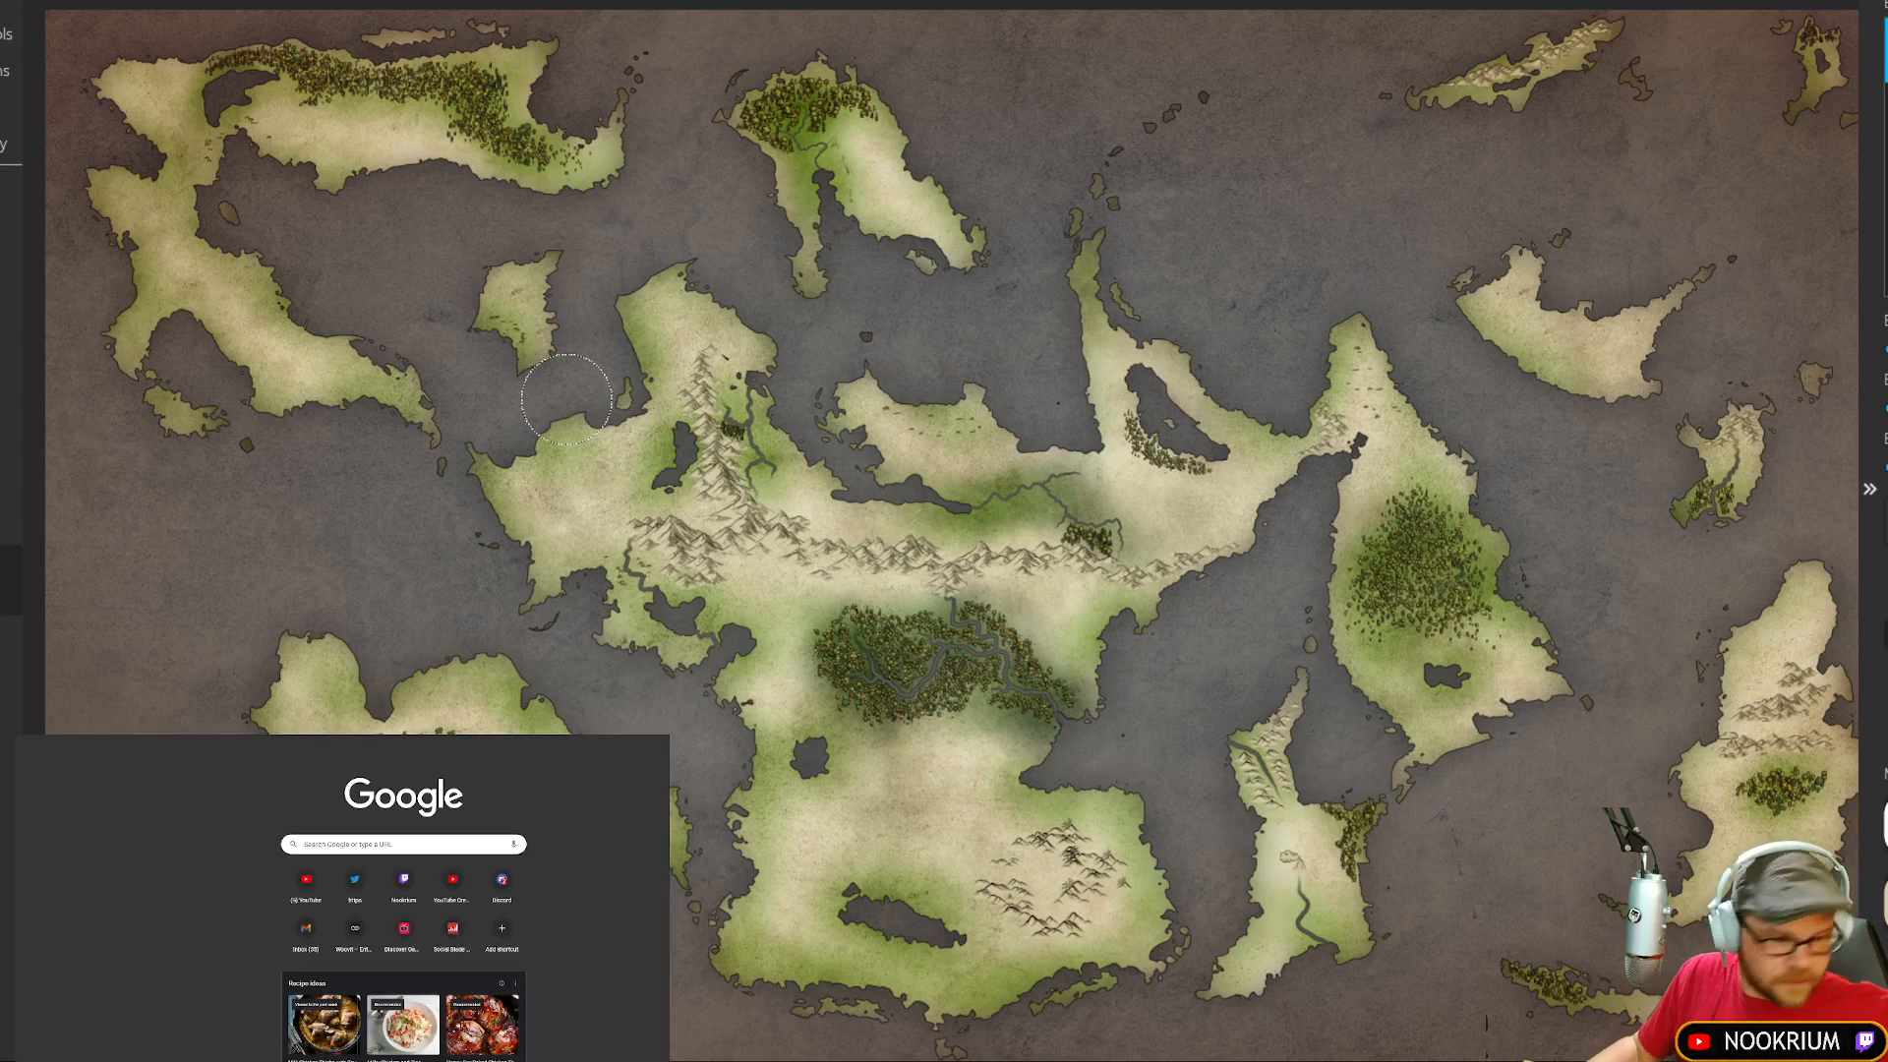
pyautogui.write('steam firefox')
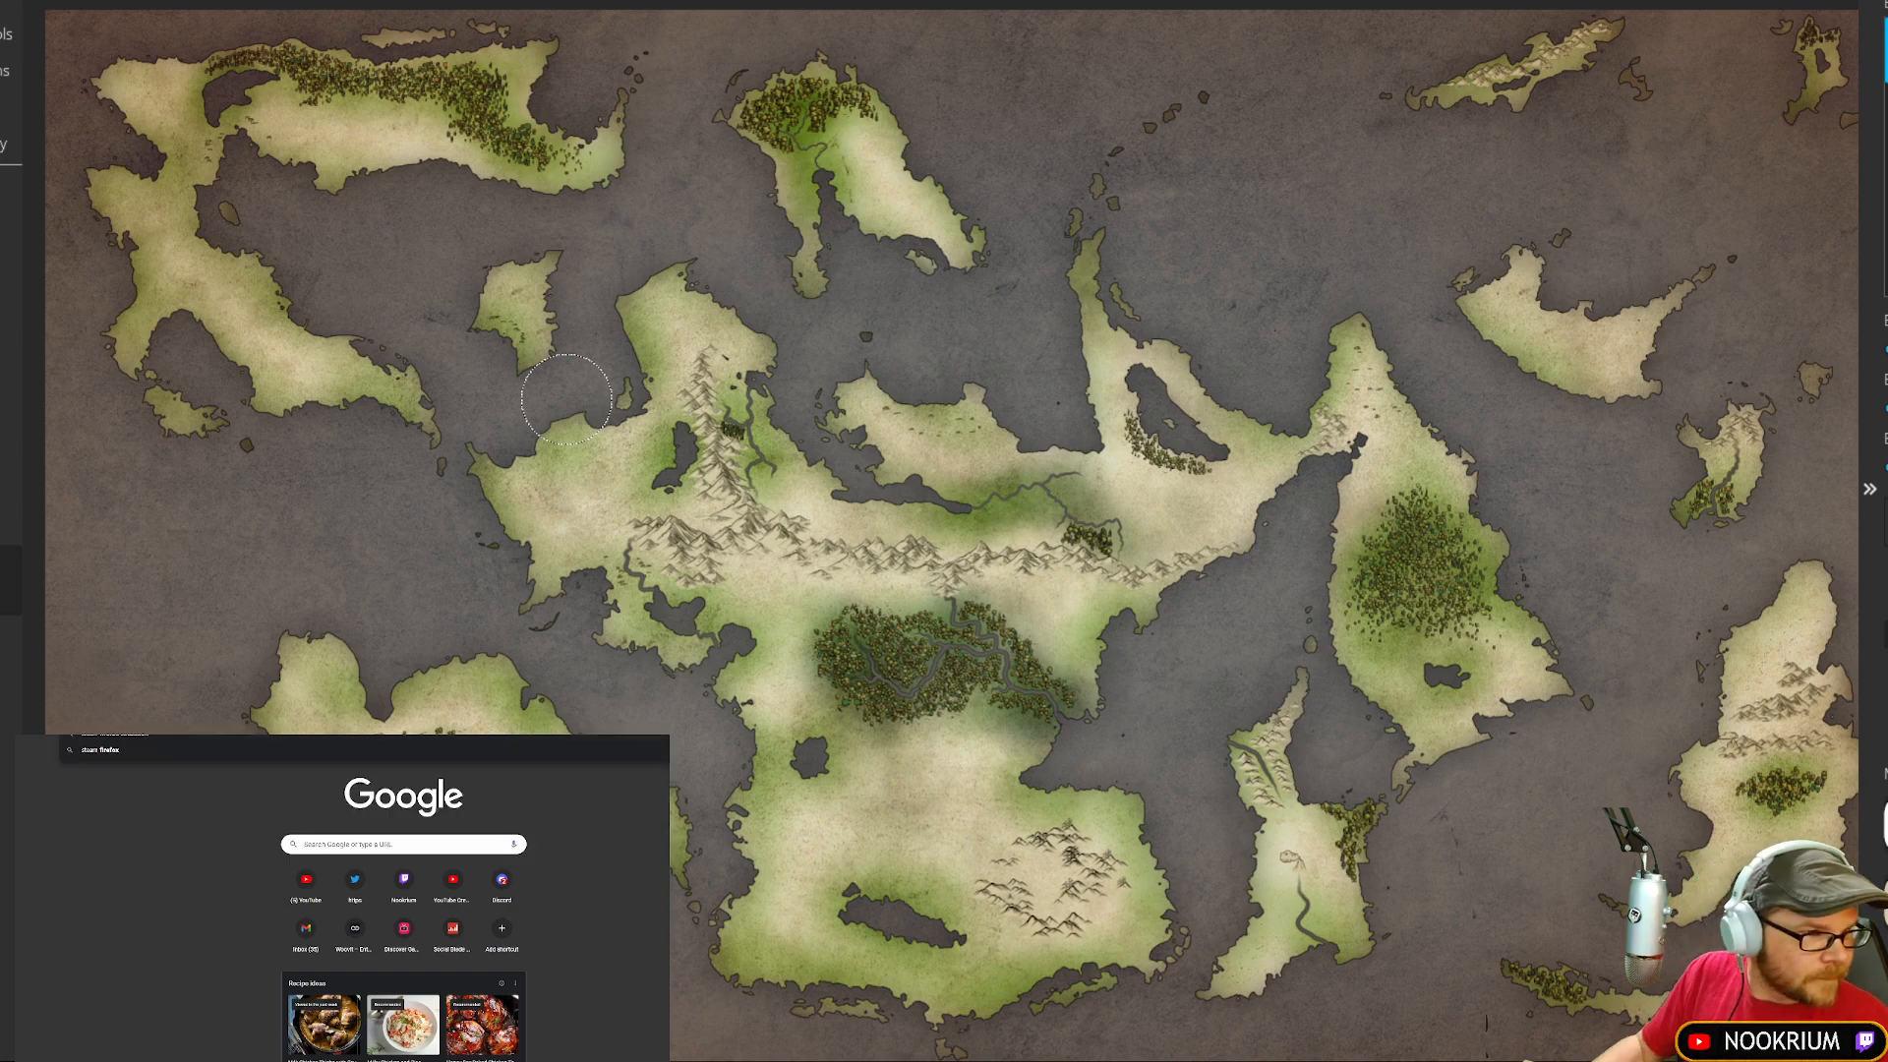
pyautogui.press('Return')
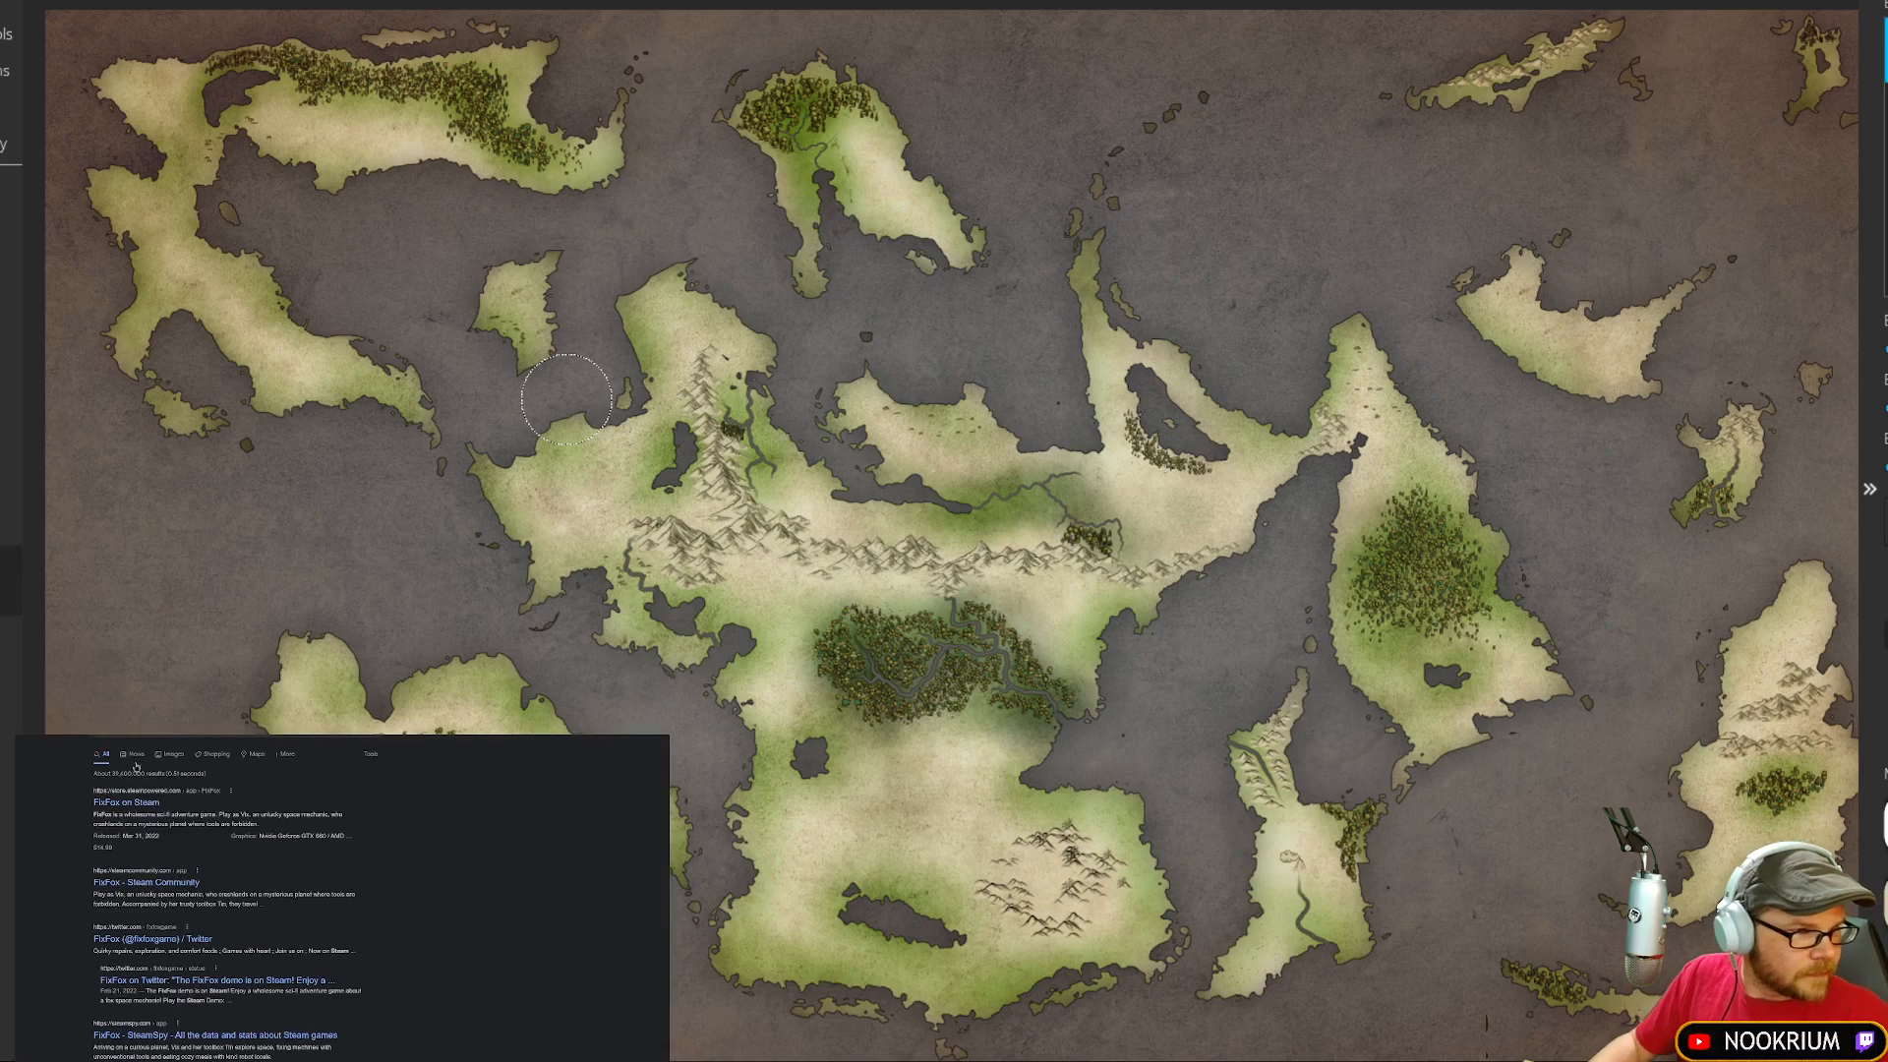
pyautogui.click(126, 803)
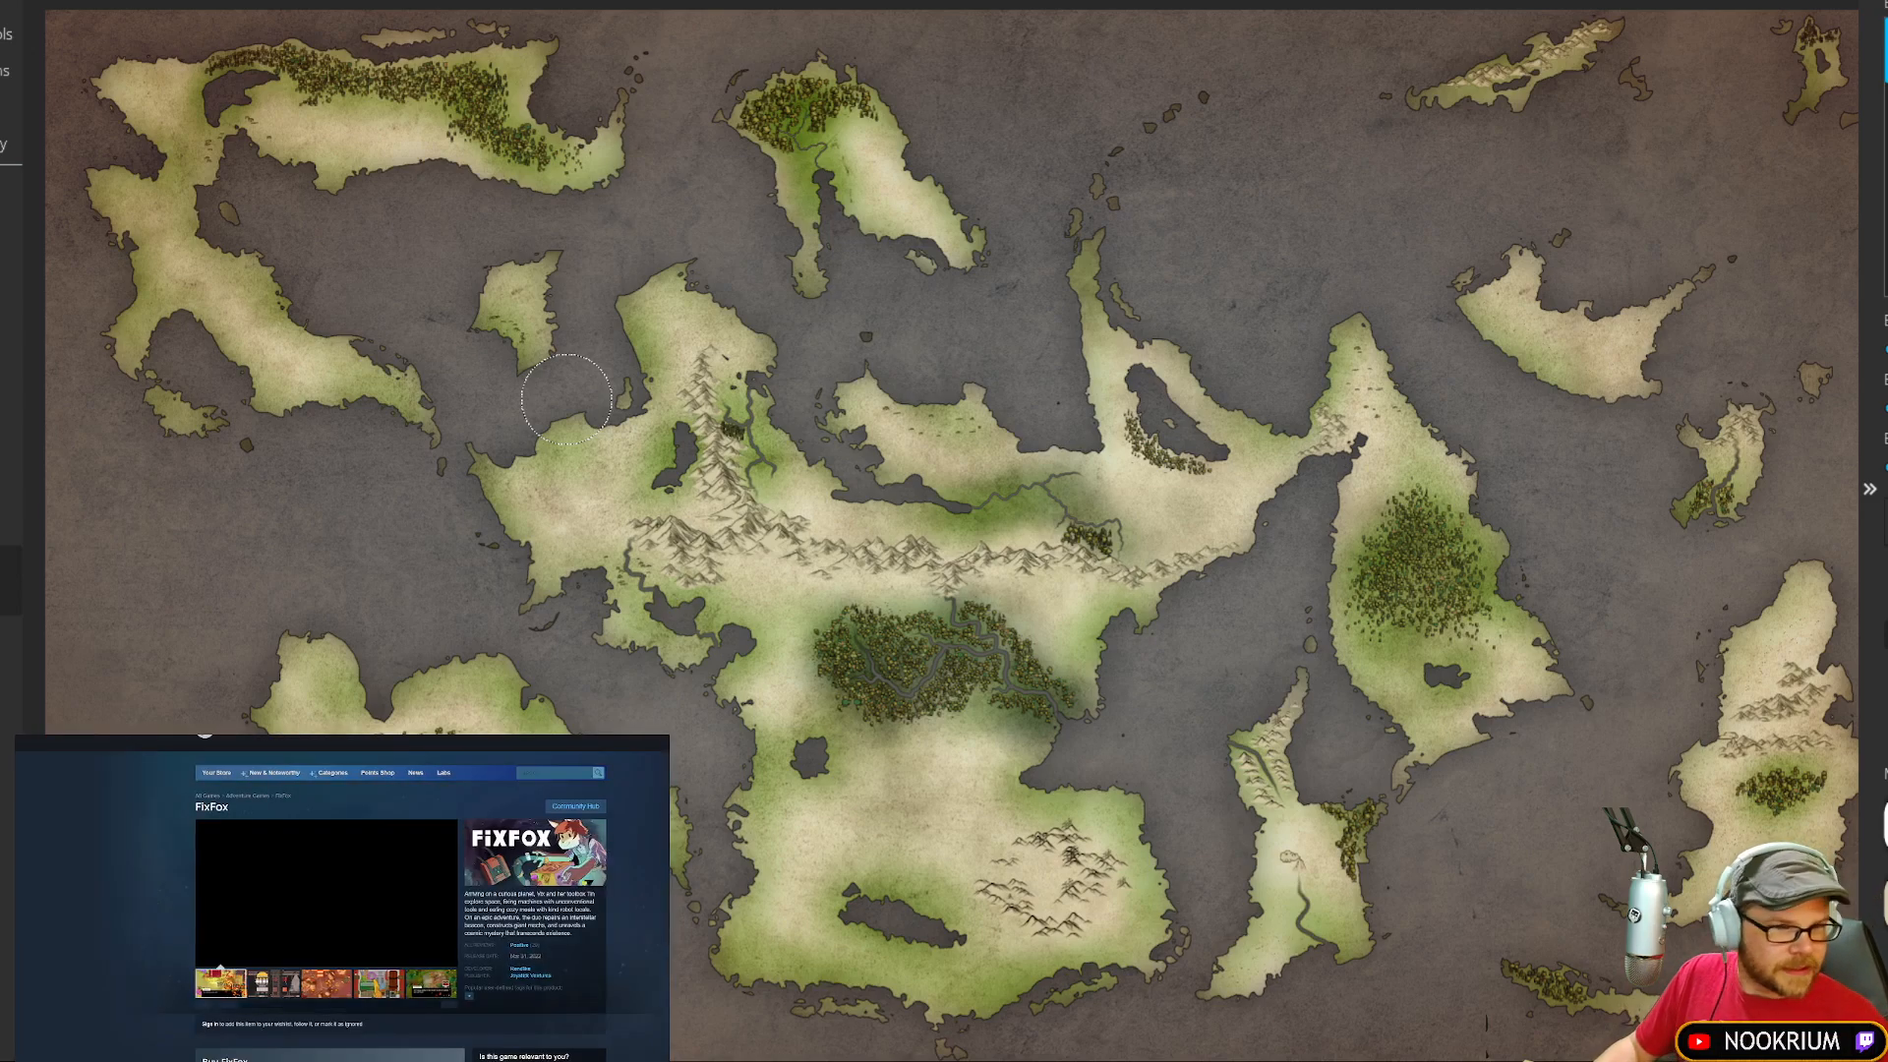
pyautogui.moveTo(393, 738); pyautogui.dragTo(433, 3)
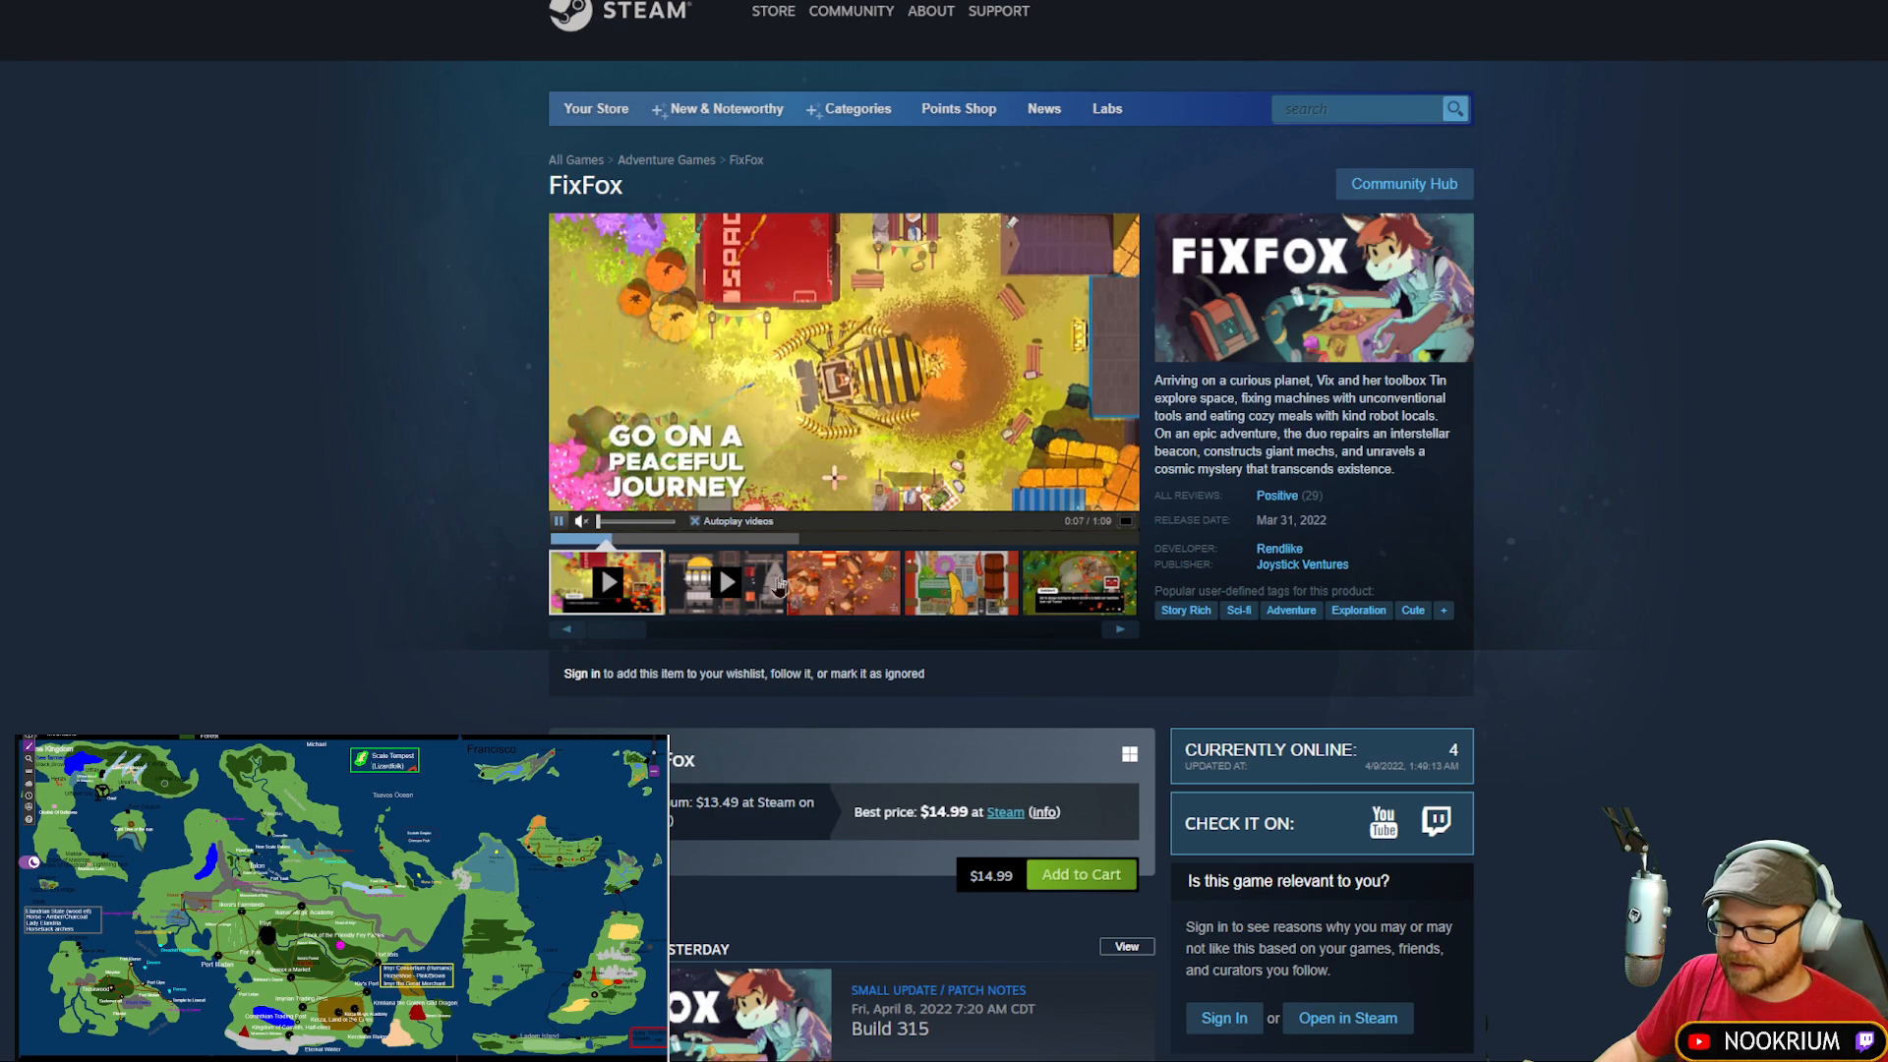
# Step: Look through FixFox's enlarged store screenshots to the last one and close the viewer
pyautogui.click(843, 582)
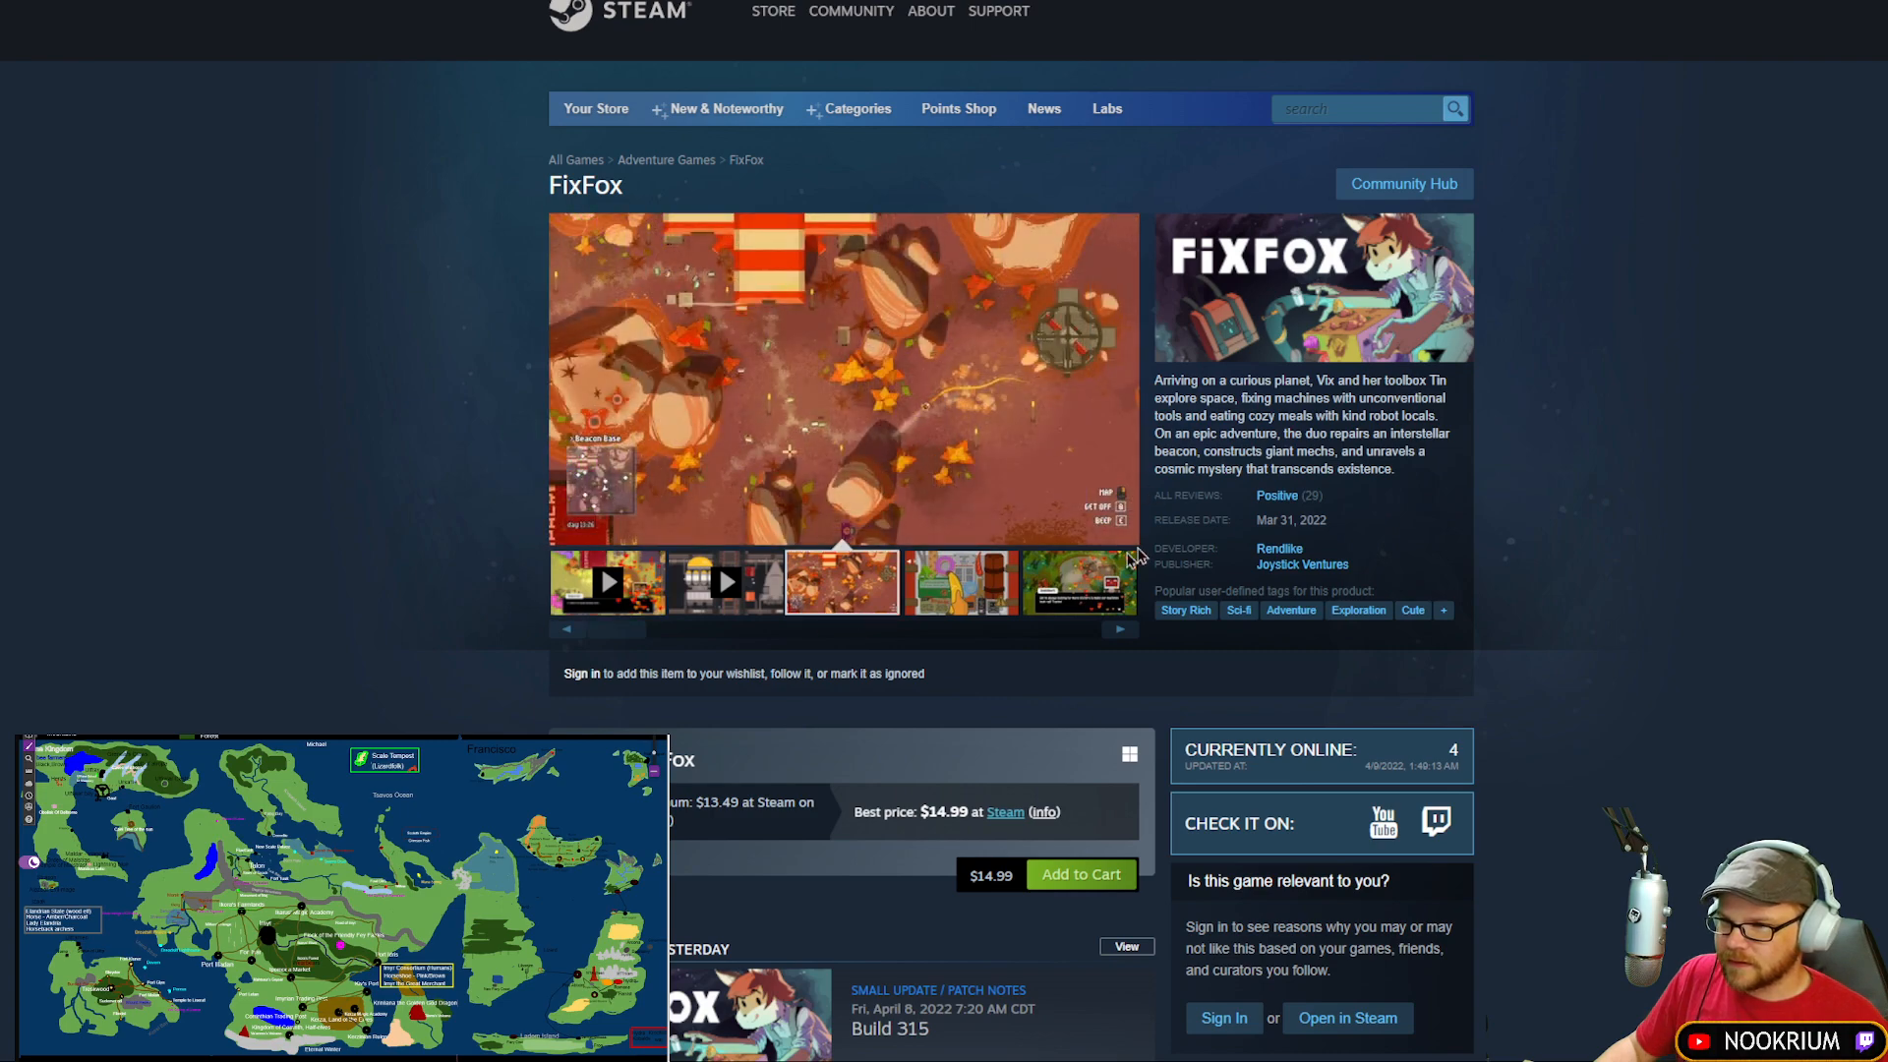
pyautogui.click(875, 388)
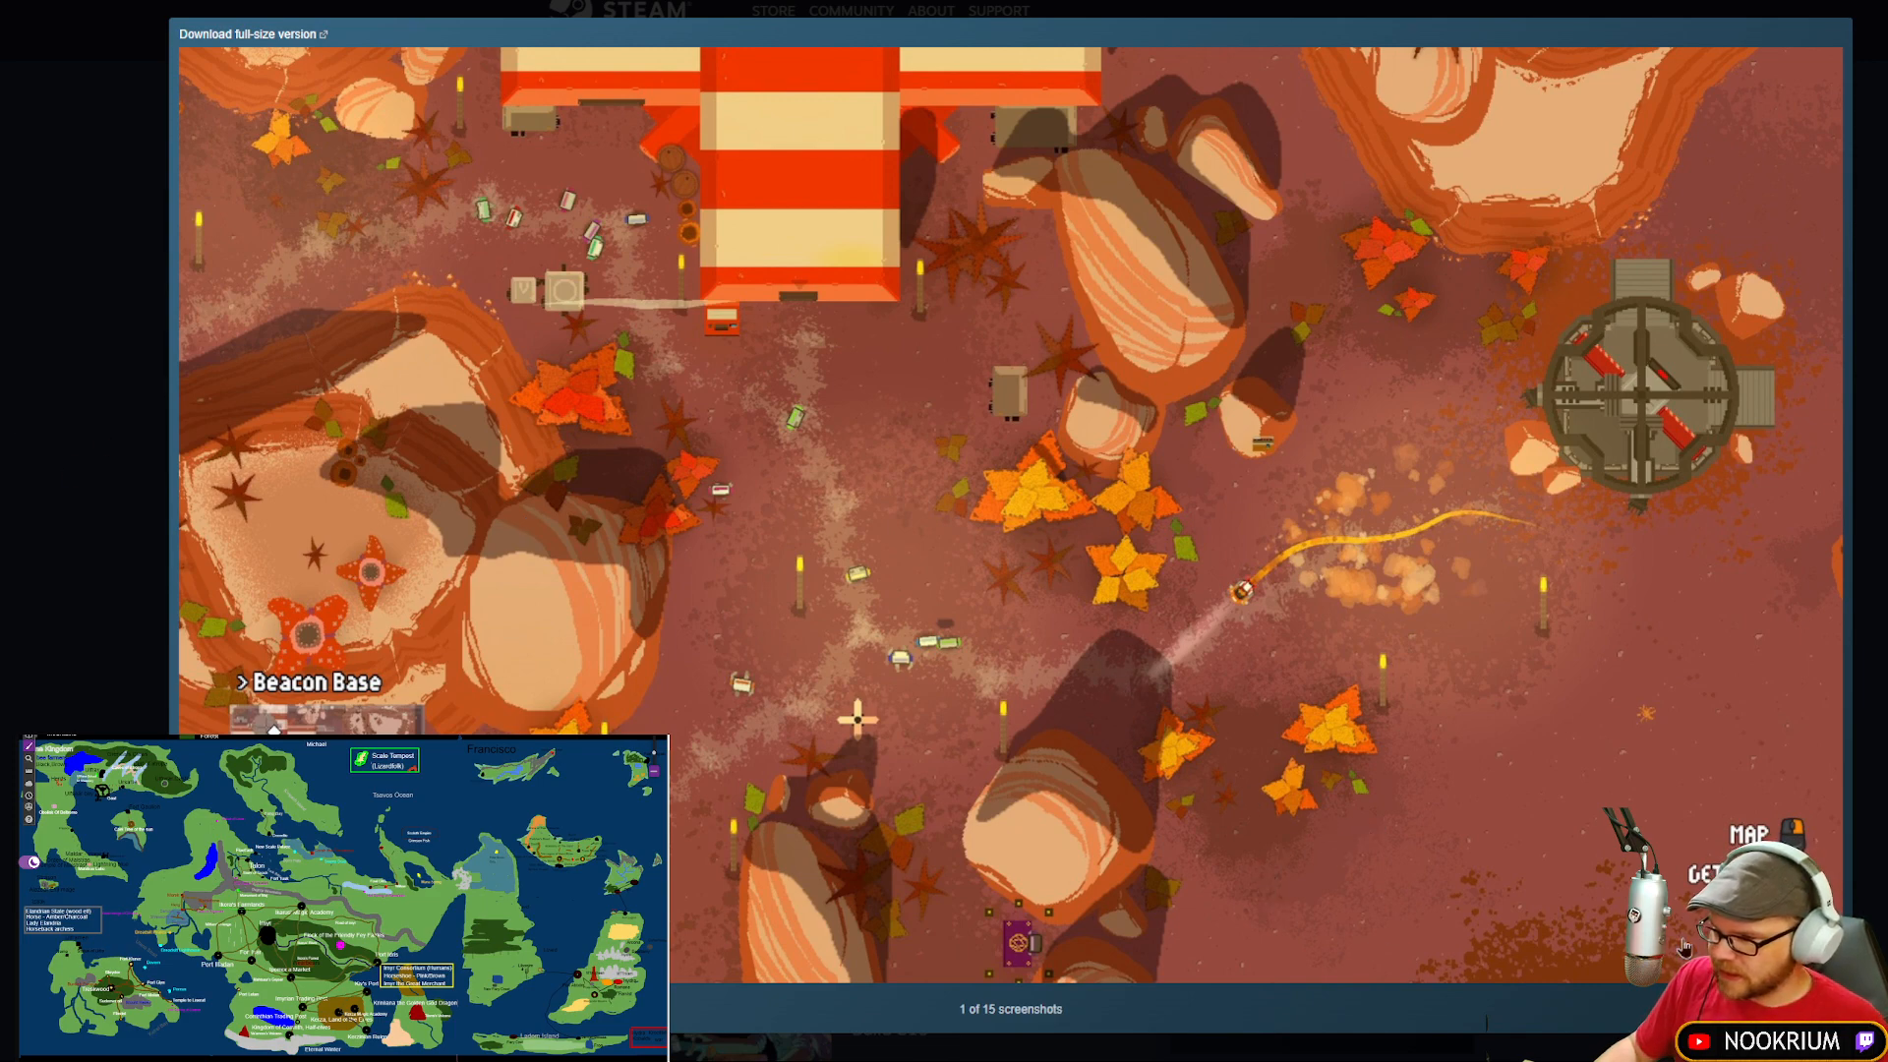
pyautogui.press('Right')
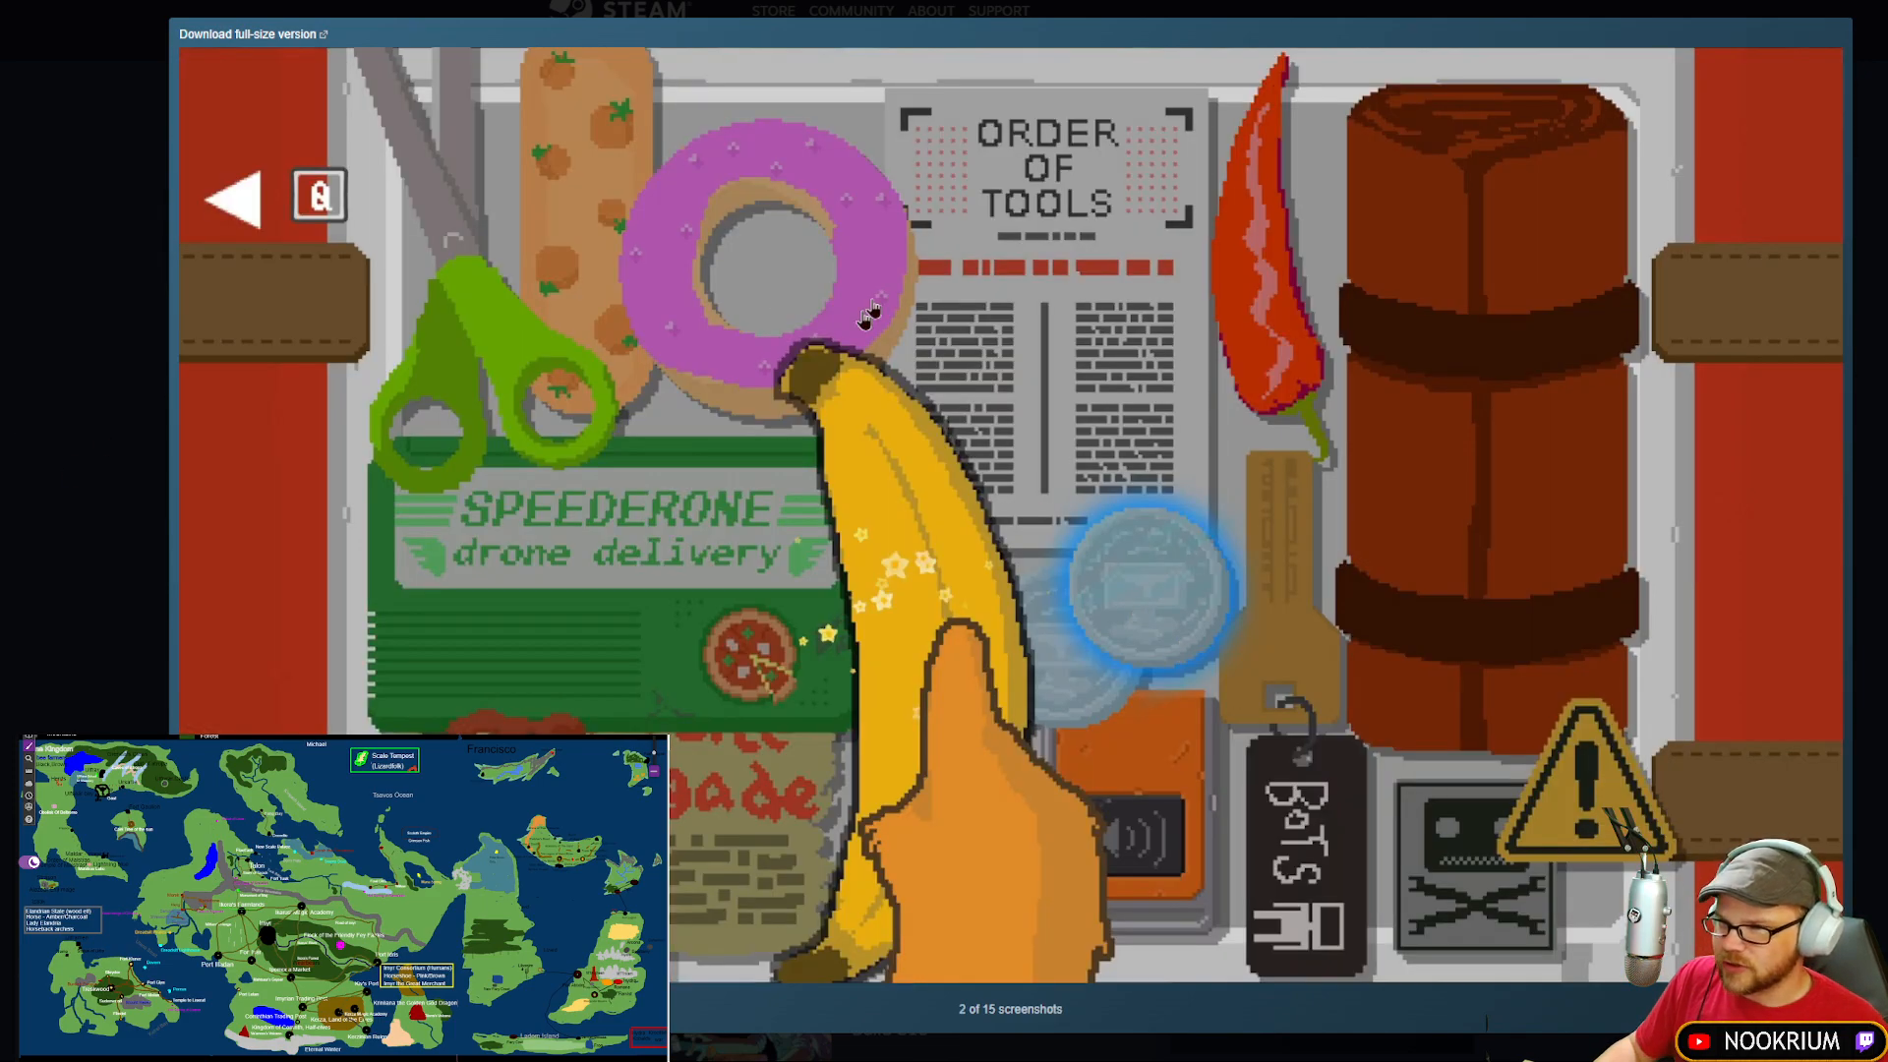
pyautogui.press('Right')
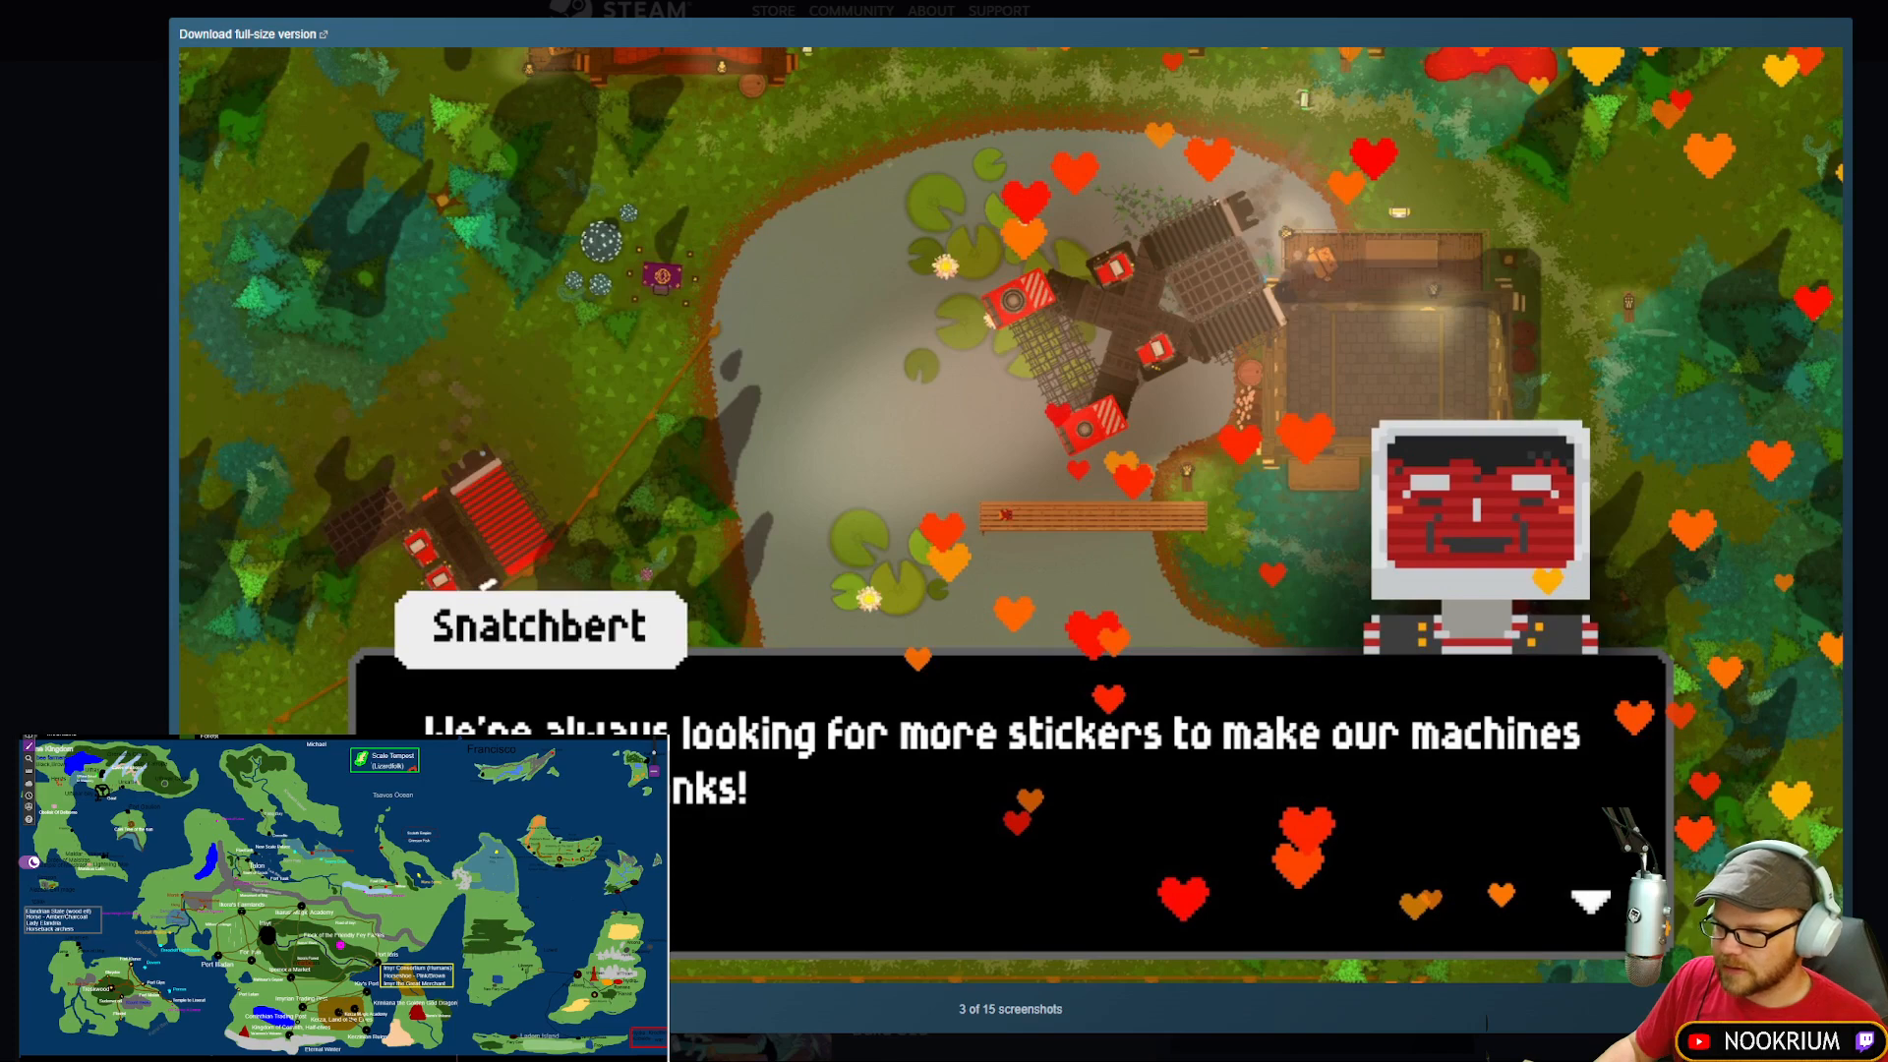
pyautogui.press('Right')
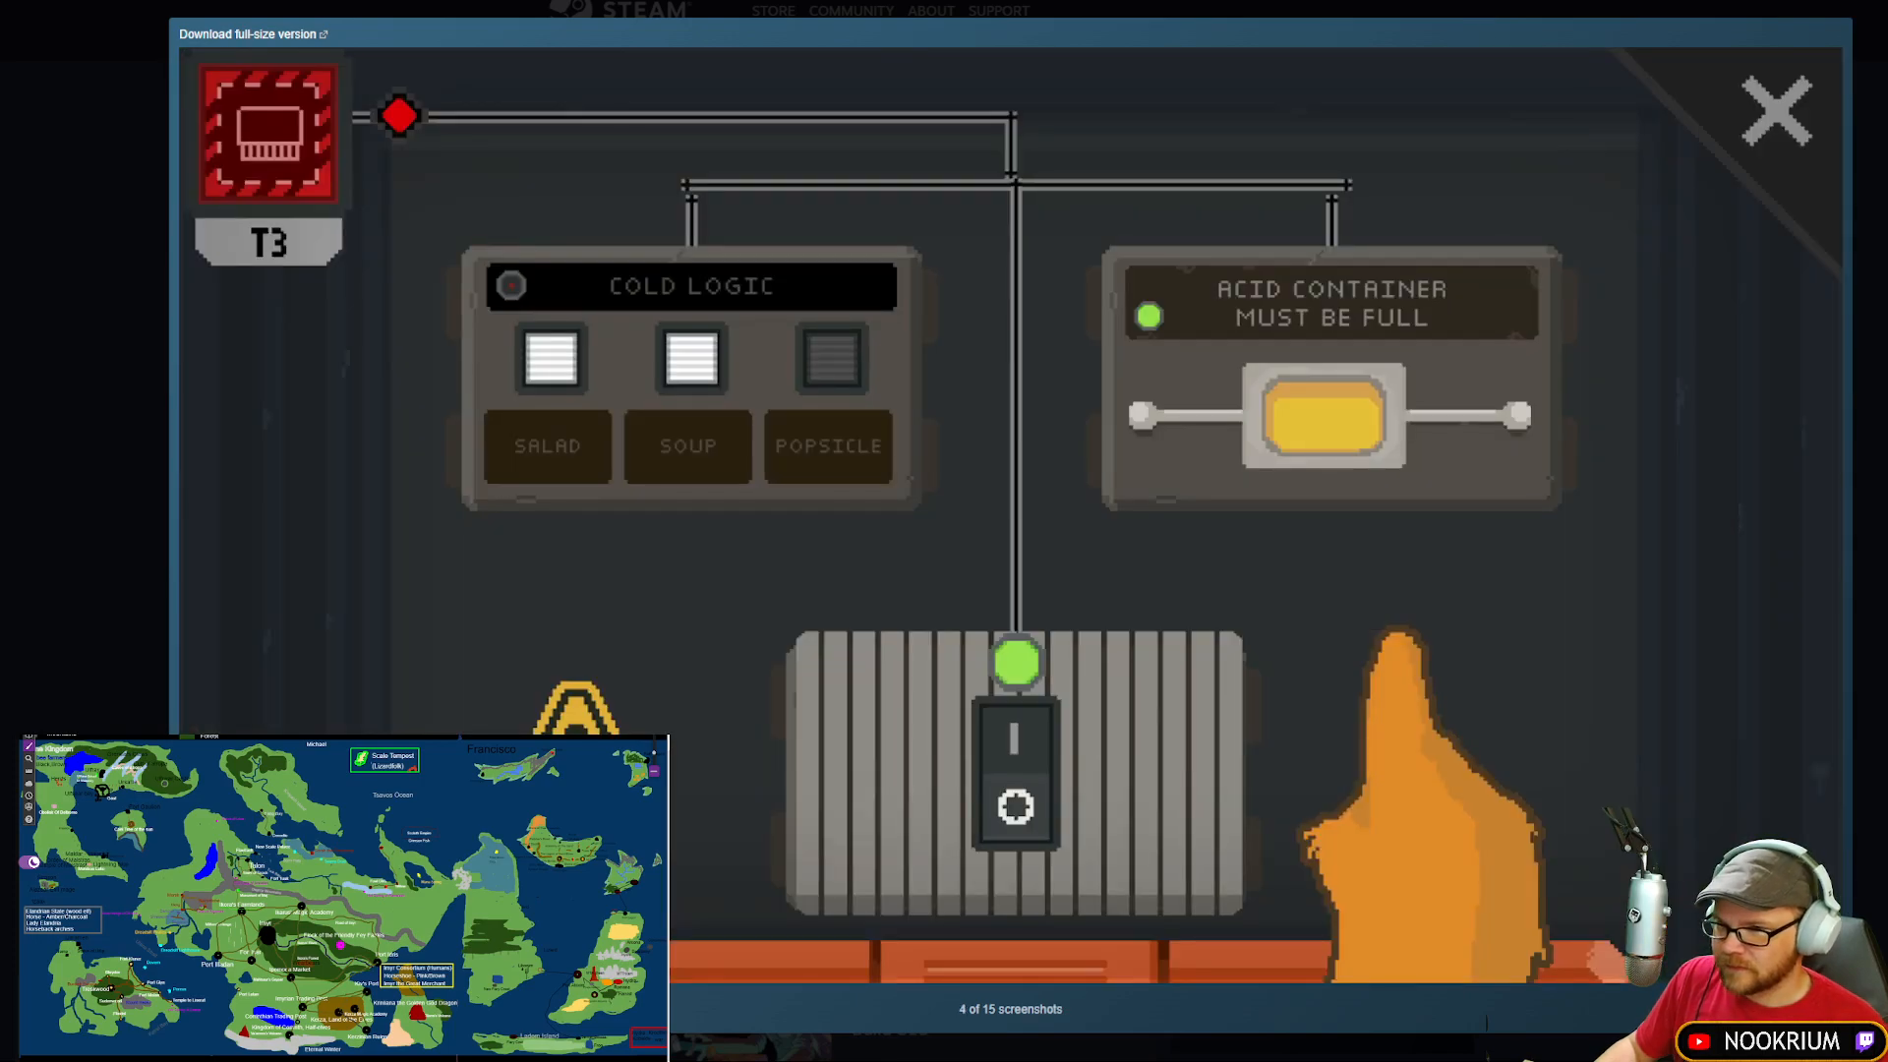
pyautogui.press('Right')
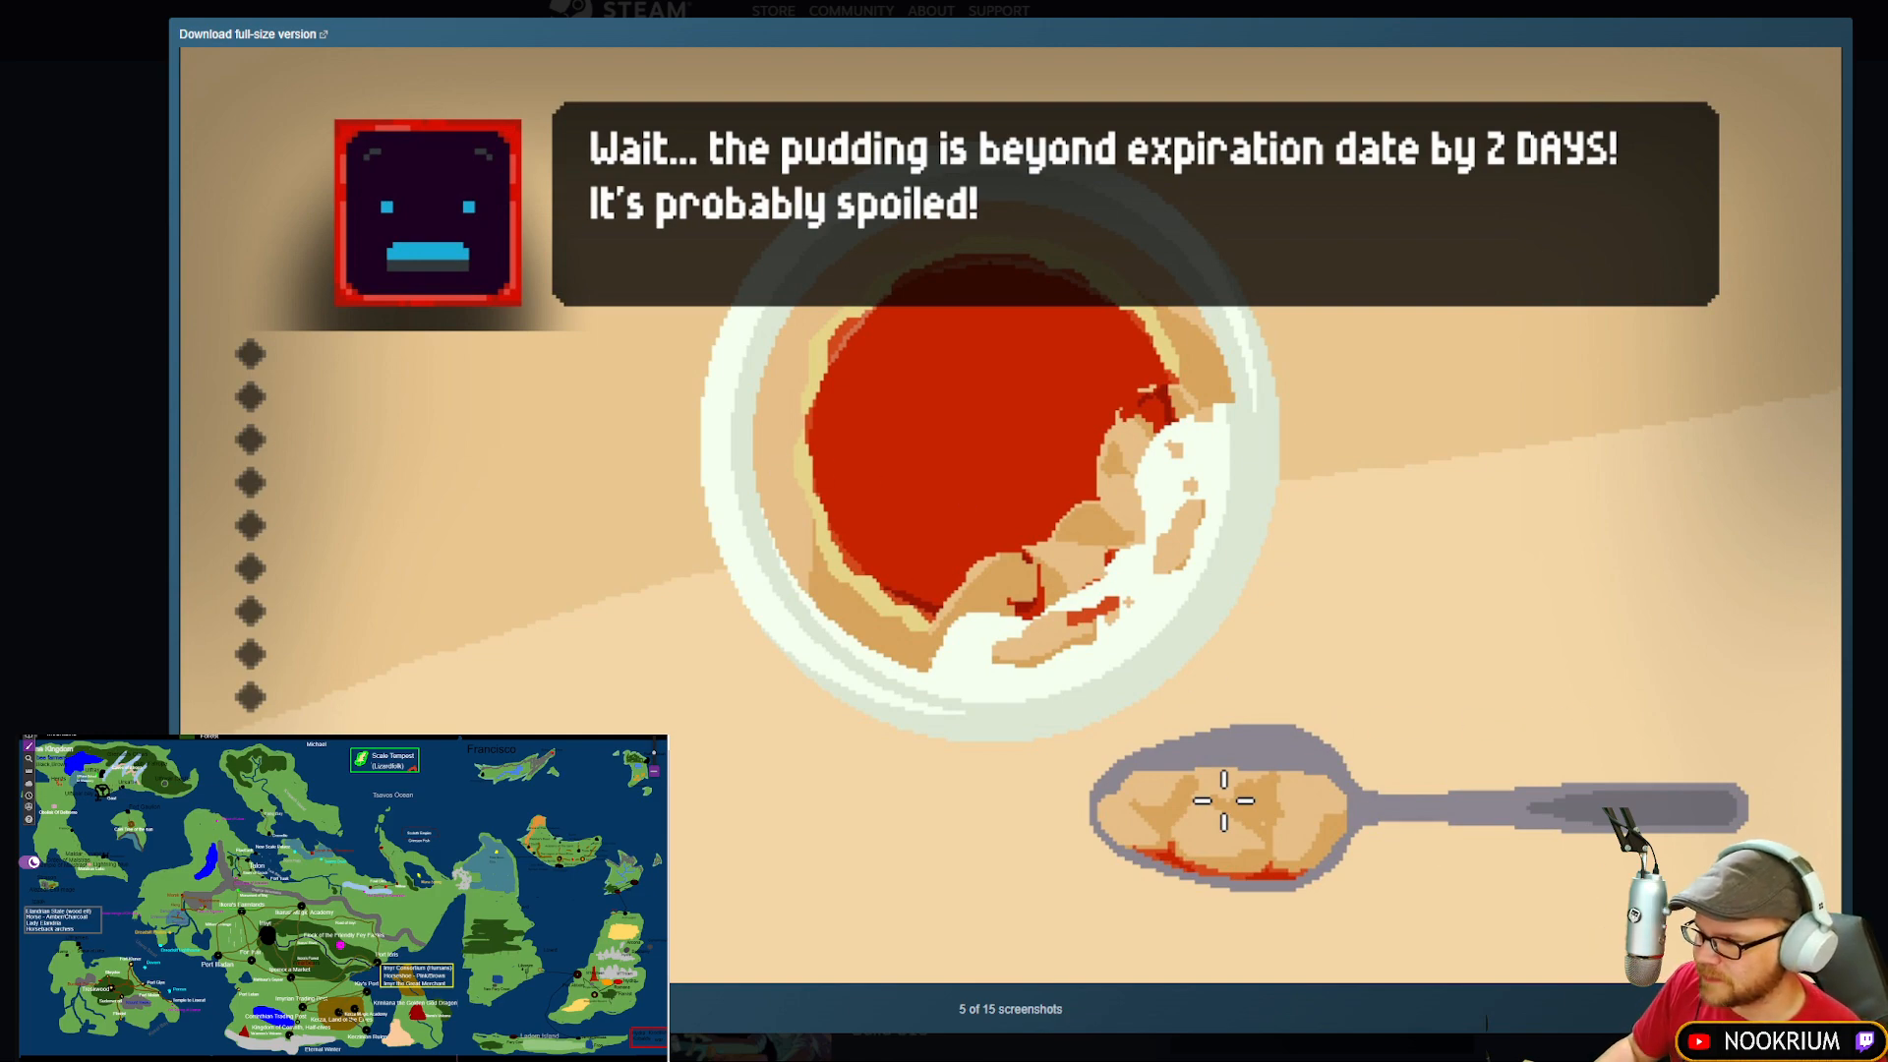
pyautogui.press('Right')
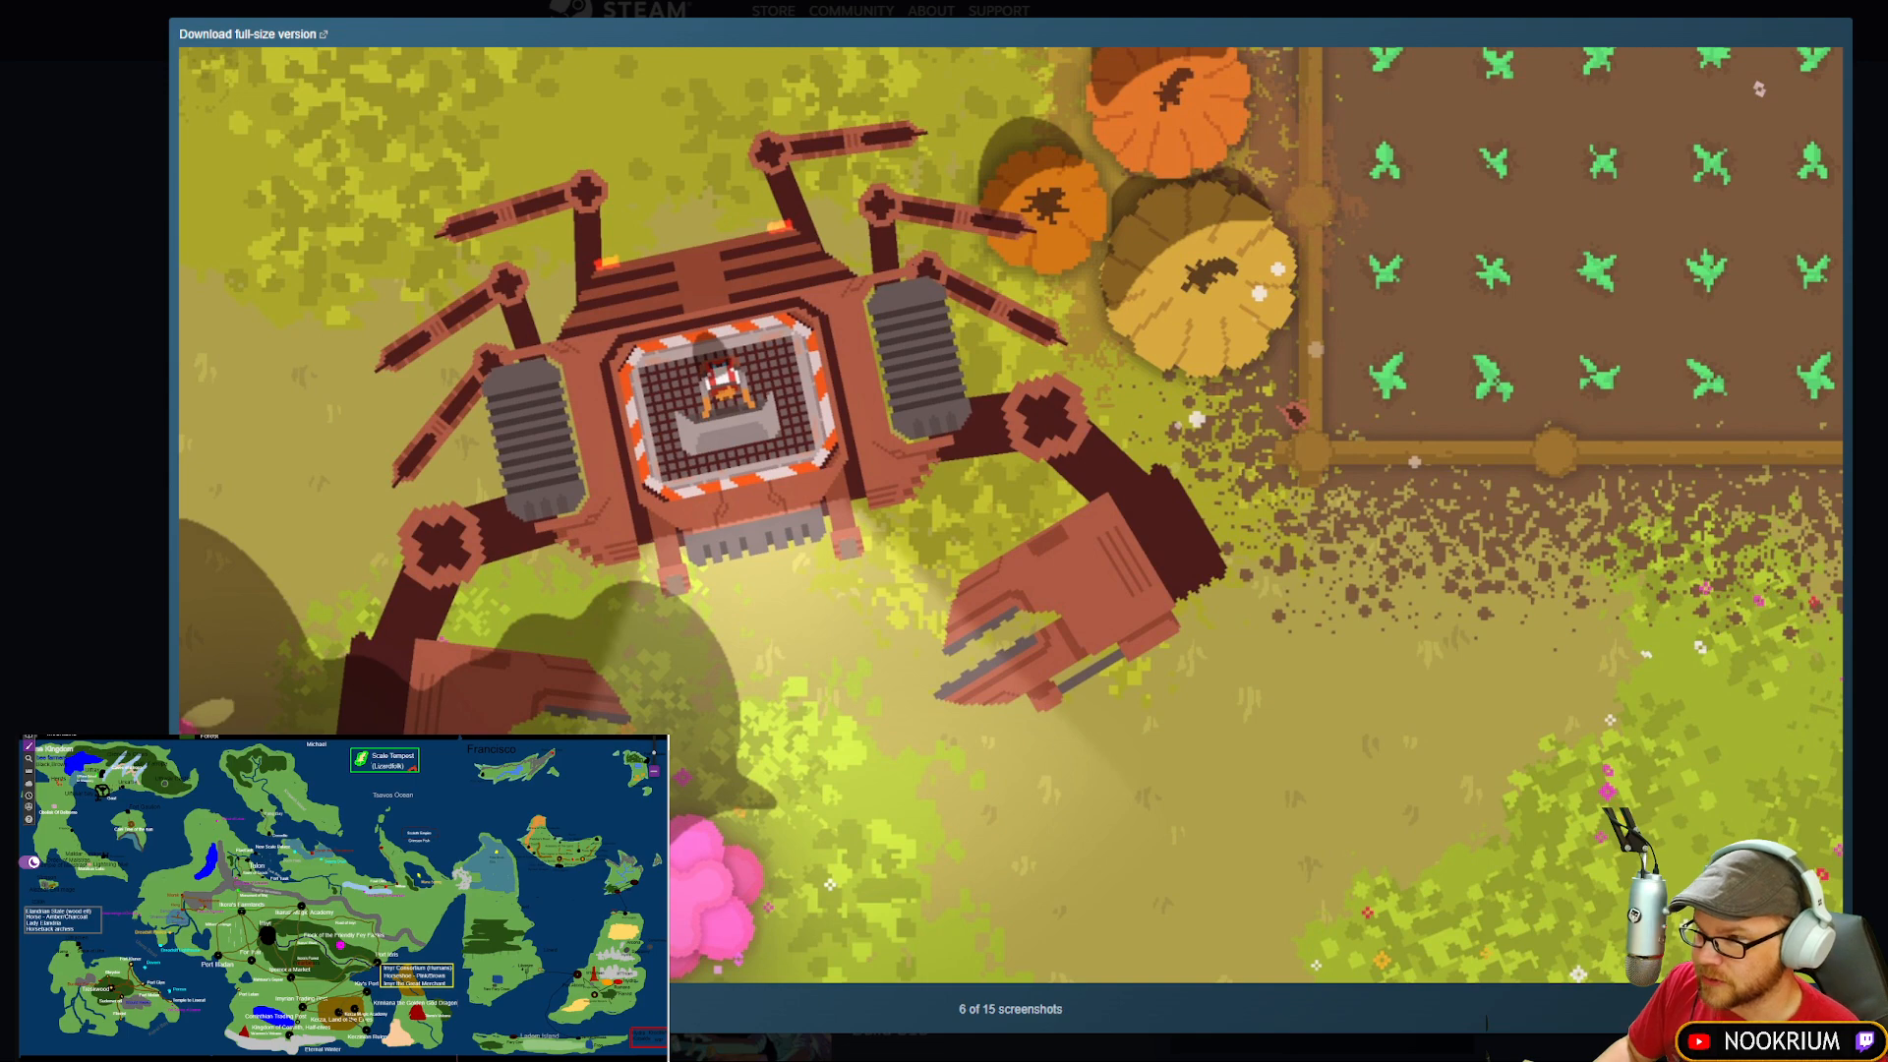
pyautogui.press('Right')
pyautogui.press('Right')
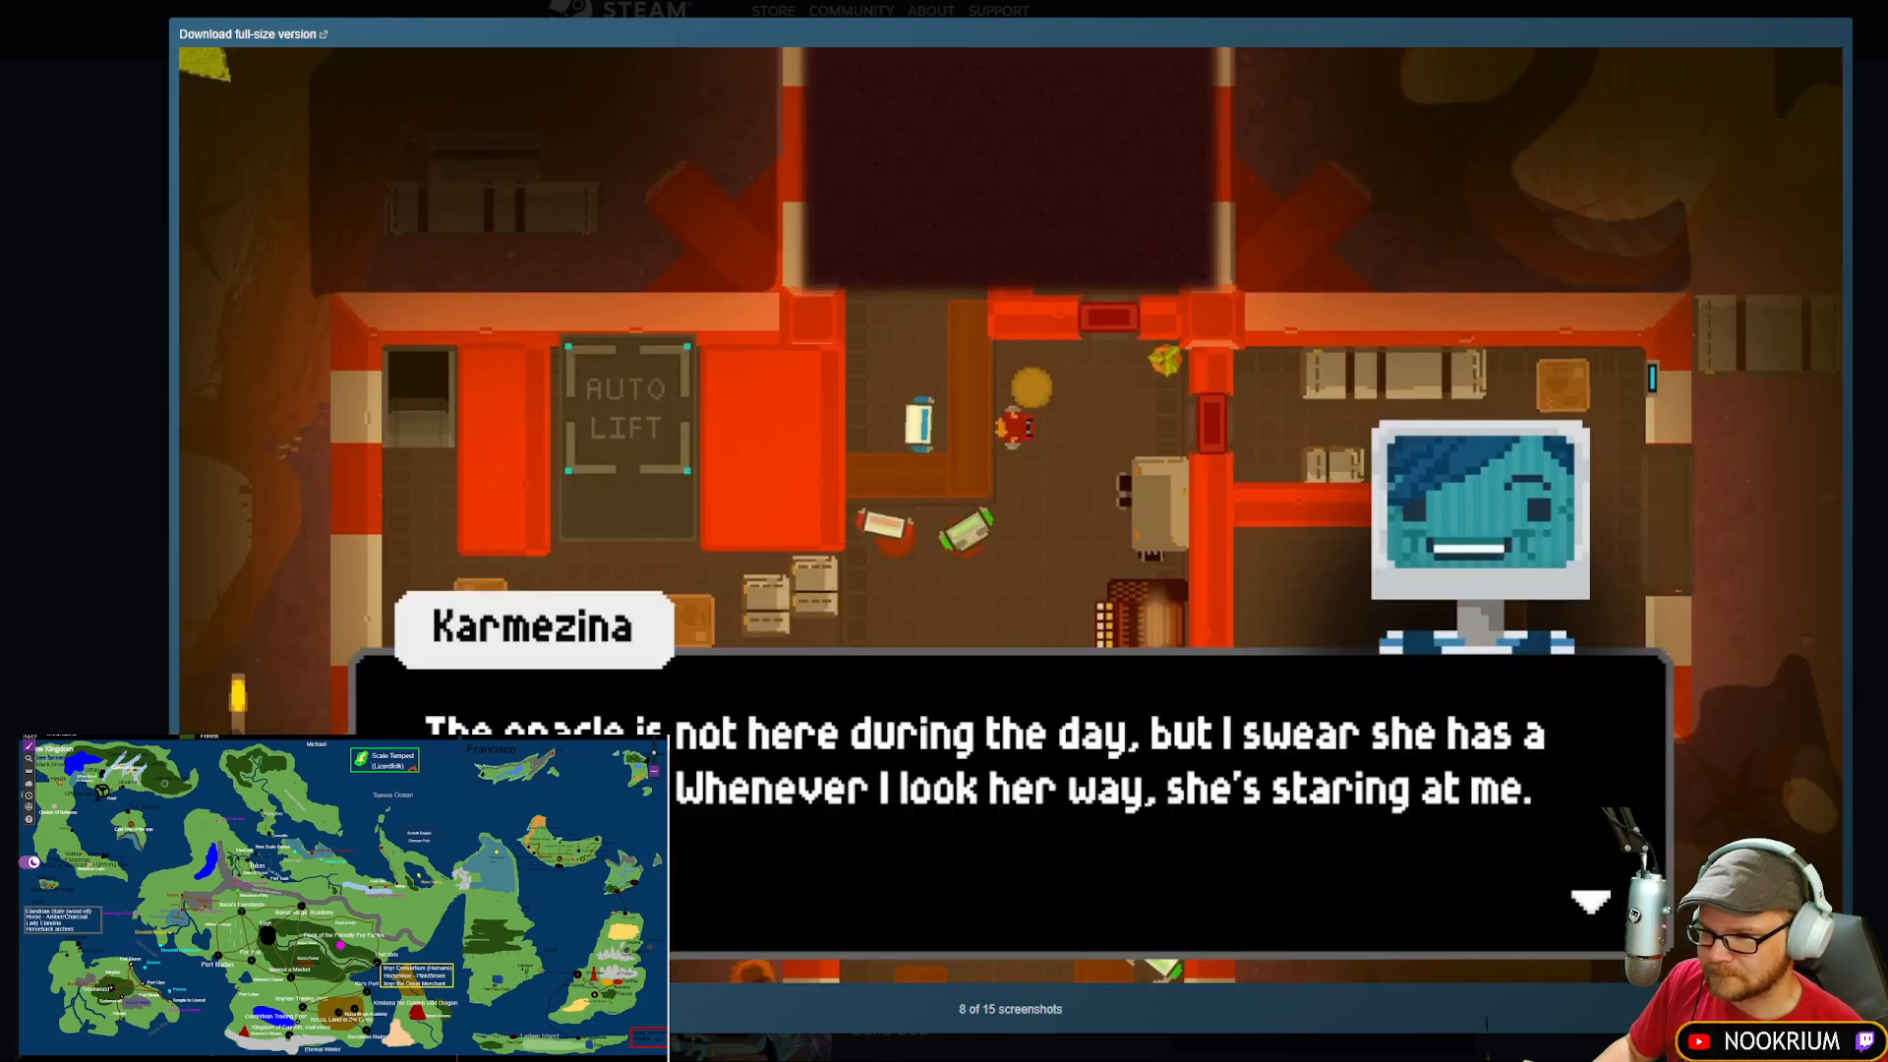
pyautogui.press('Right')
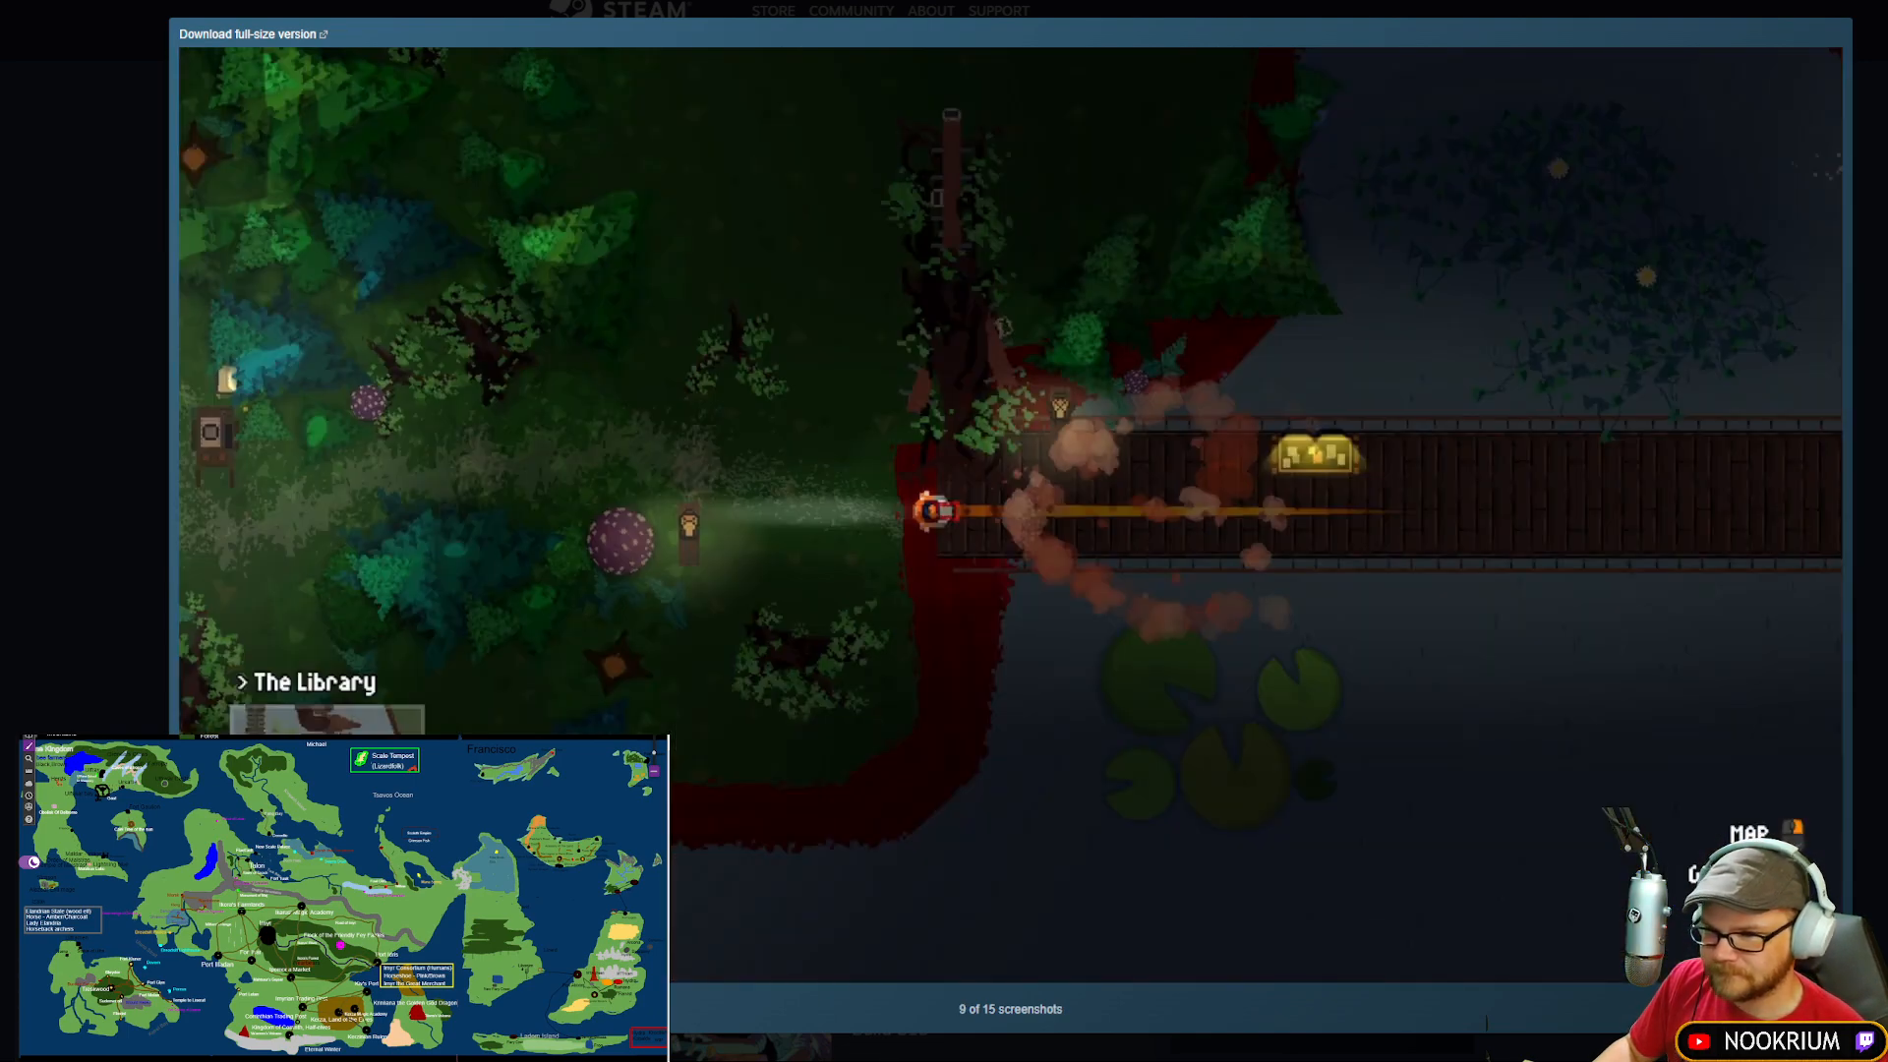
pyautogui.press('Right')
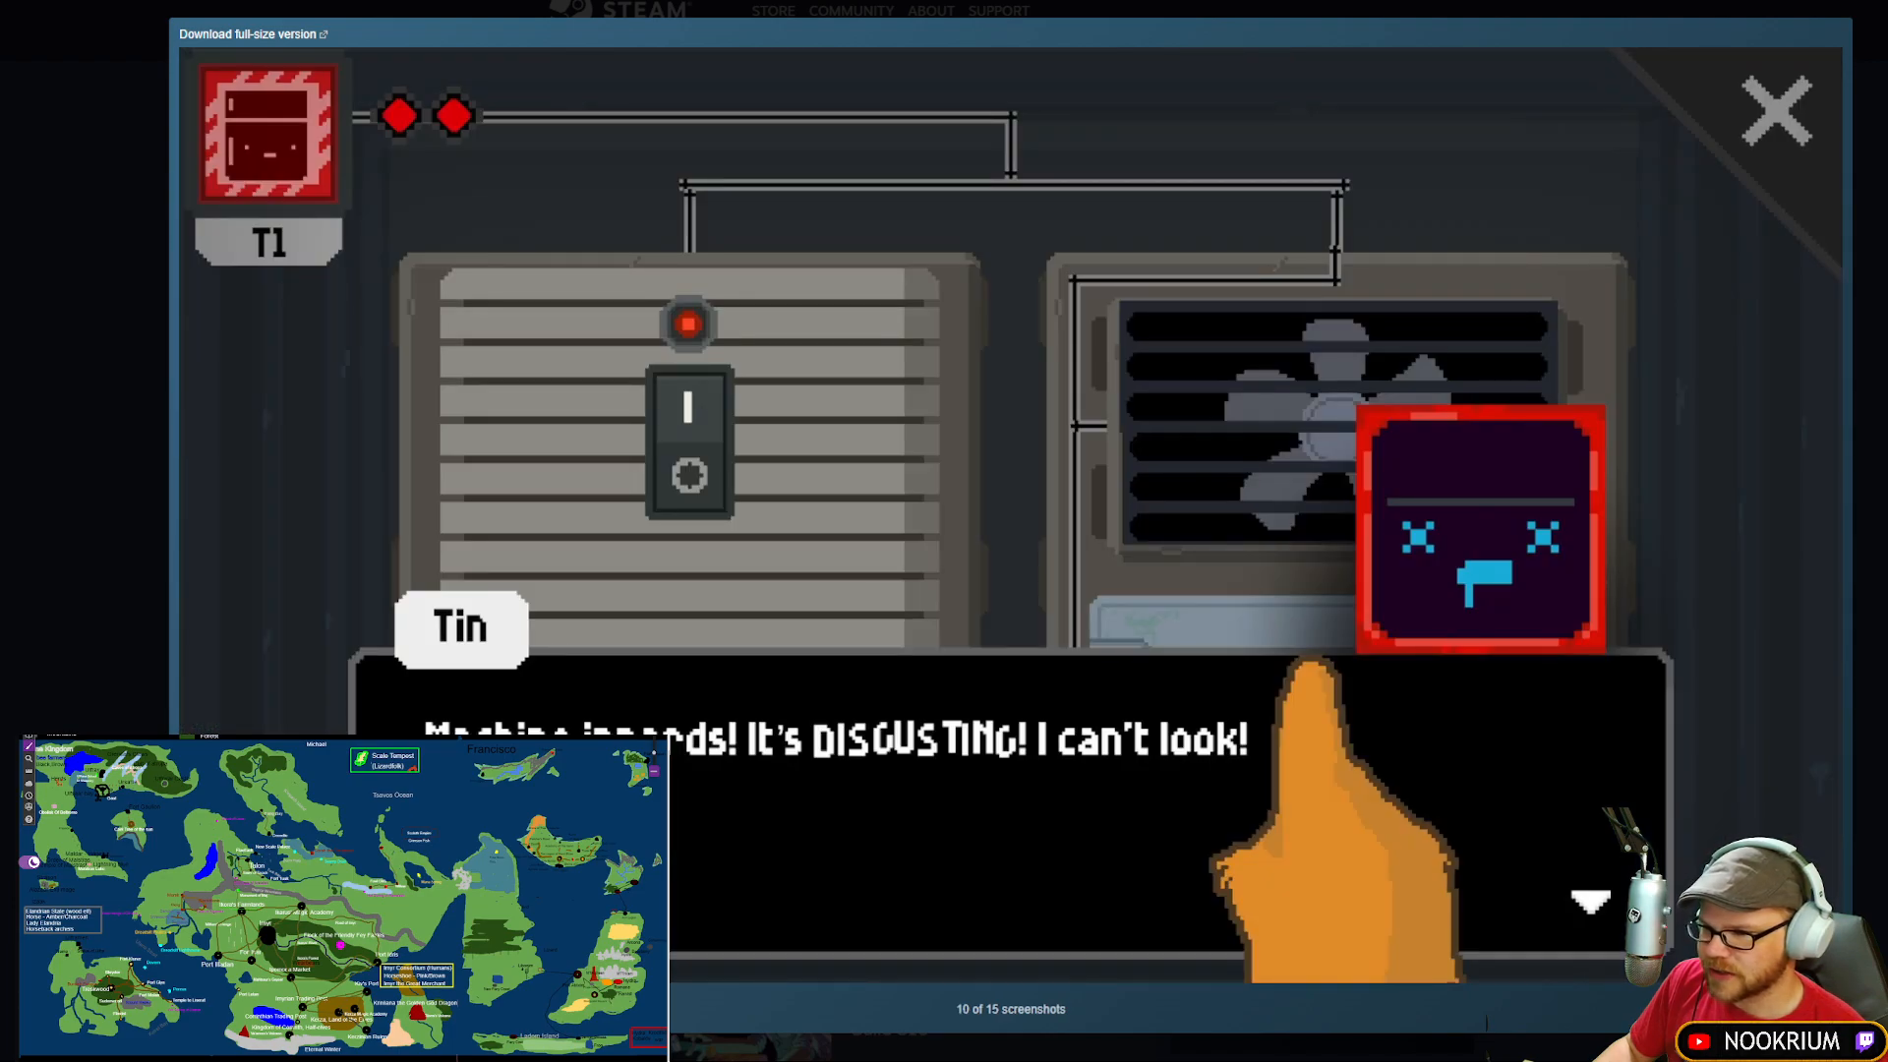
pyautogui.press('Right')
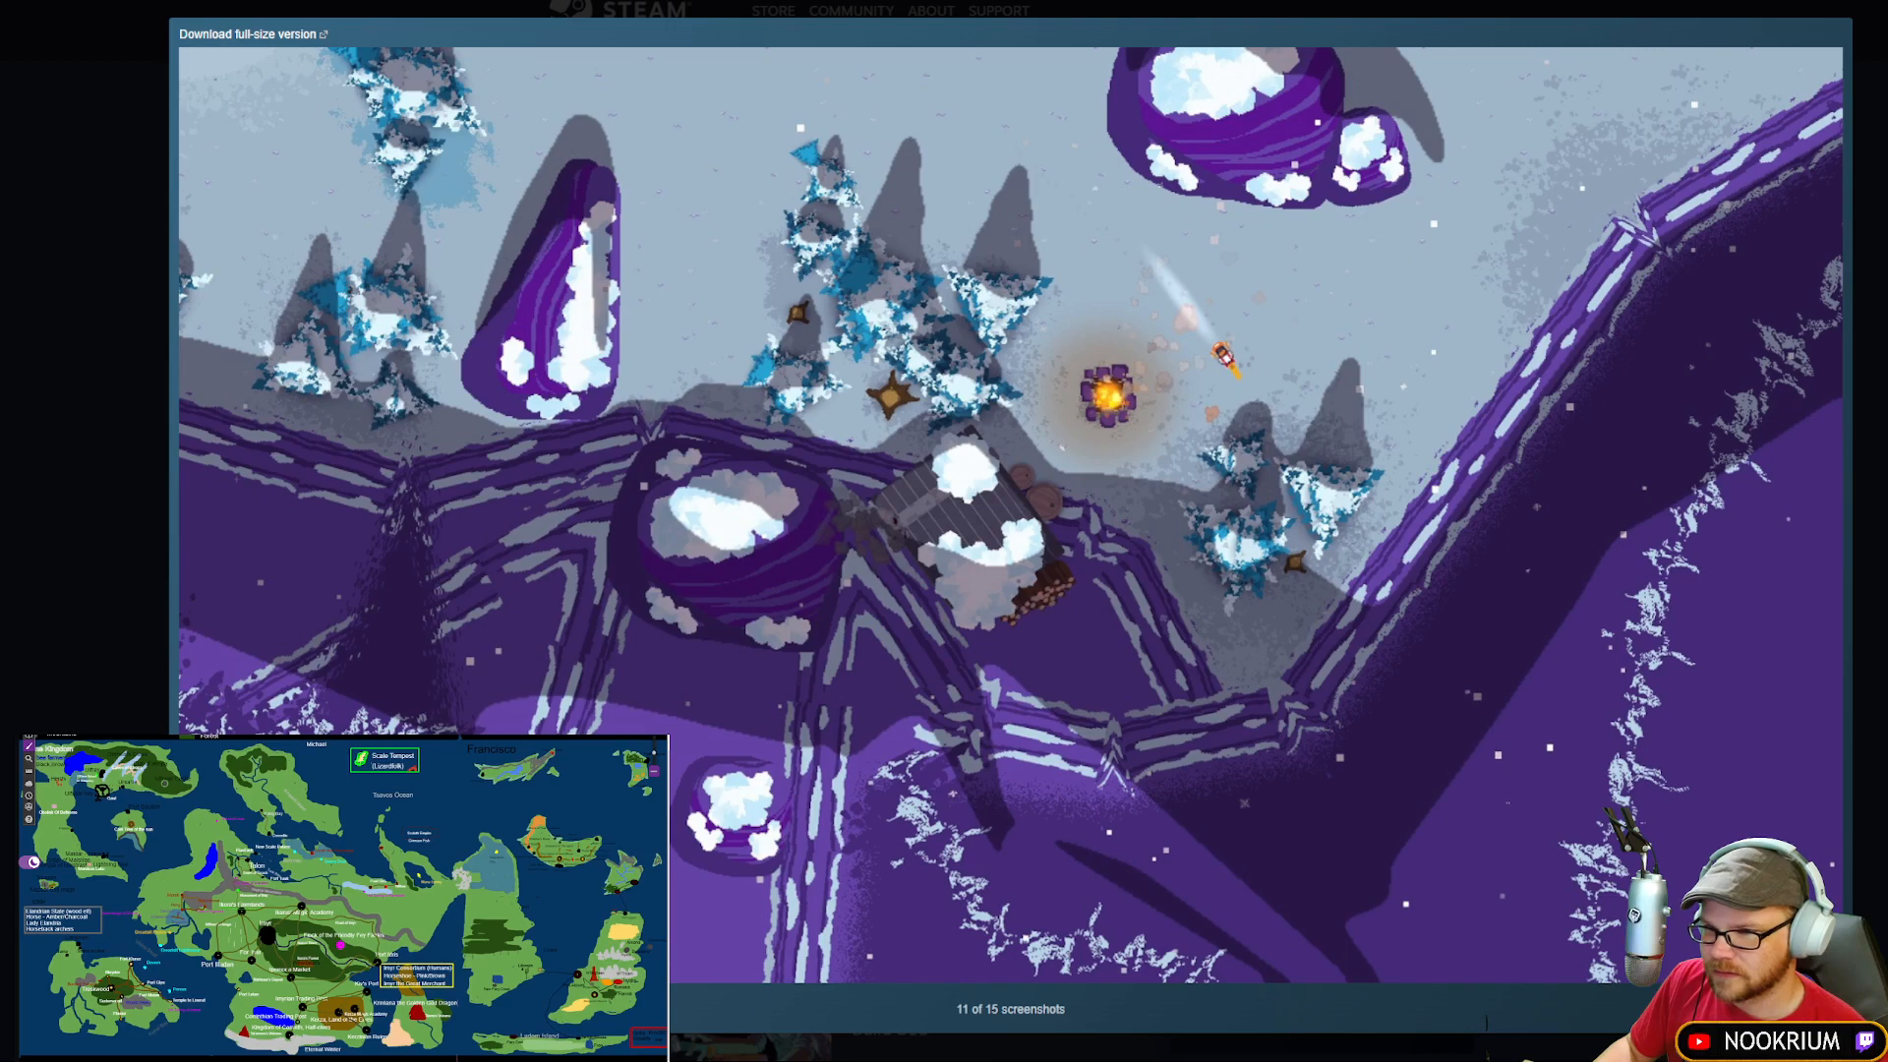
pyautogui.press('Right')
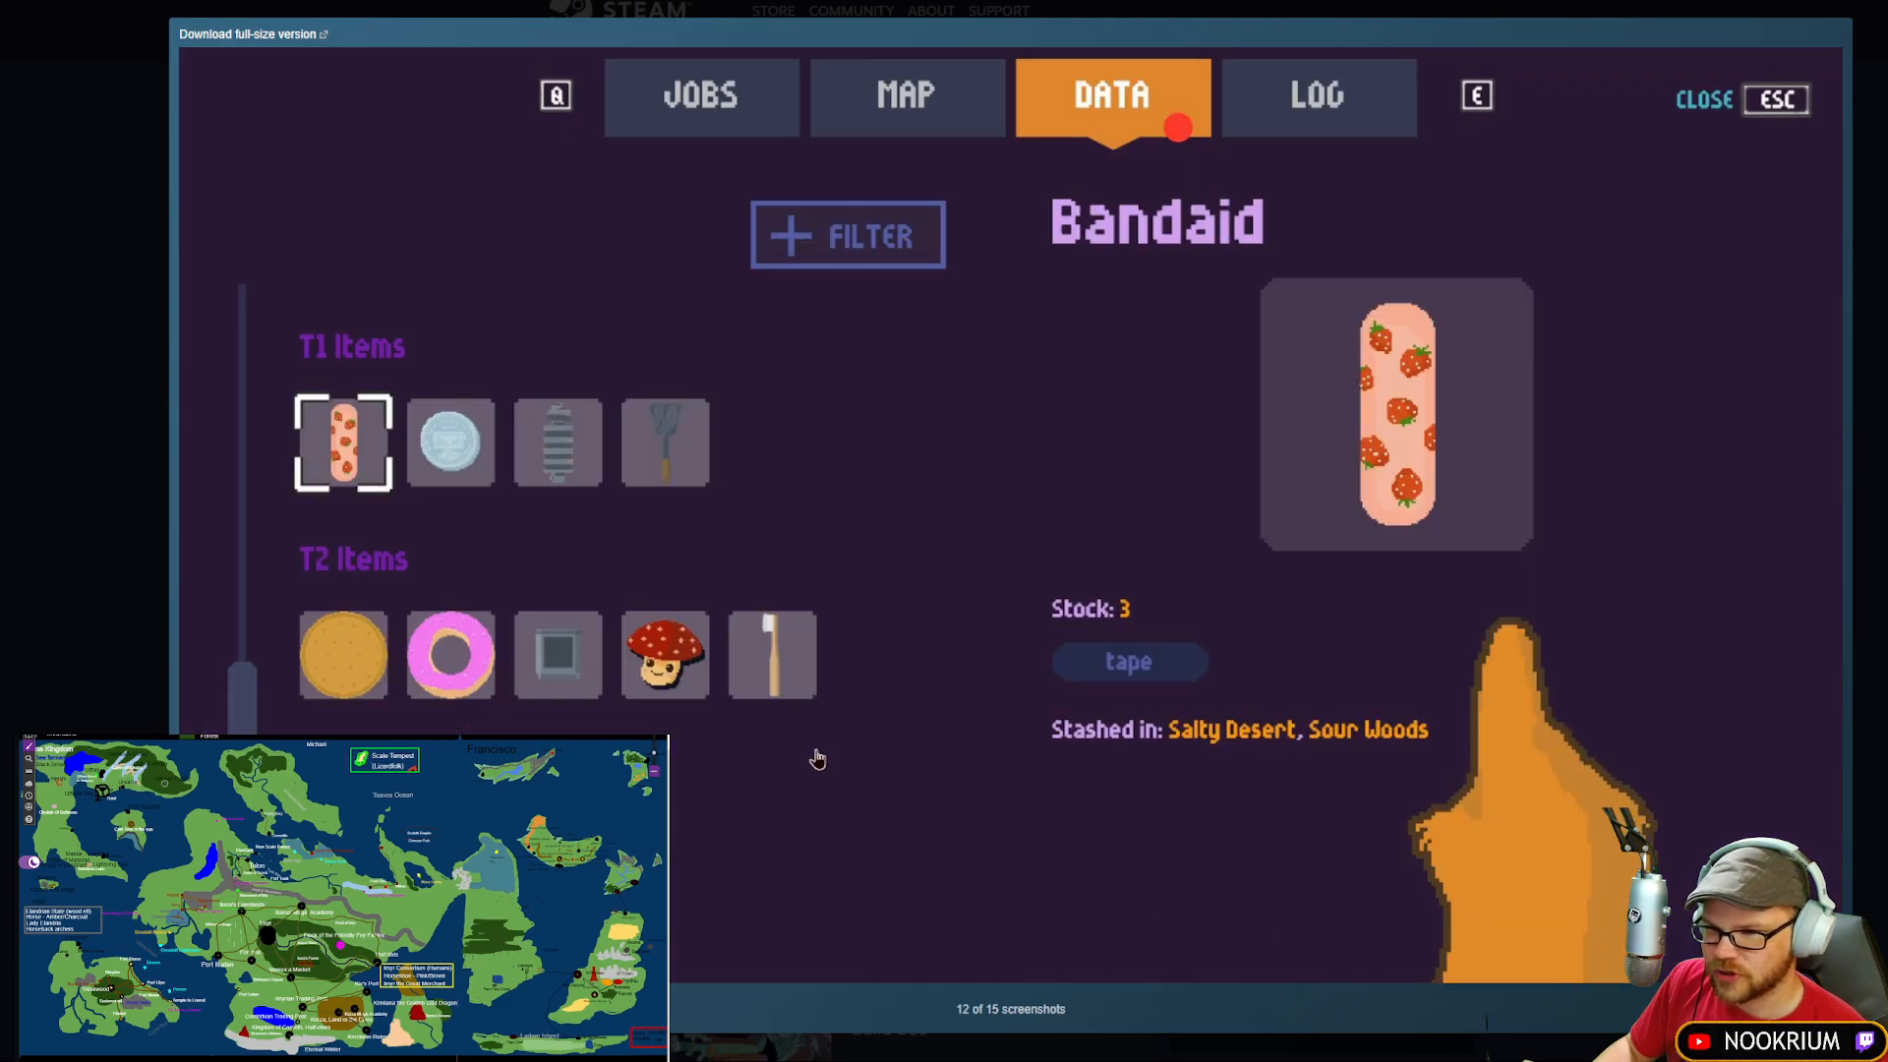
pyautogui.press('Left')
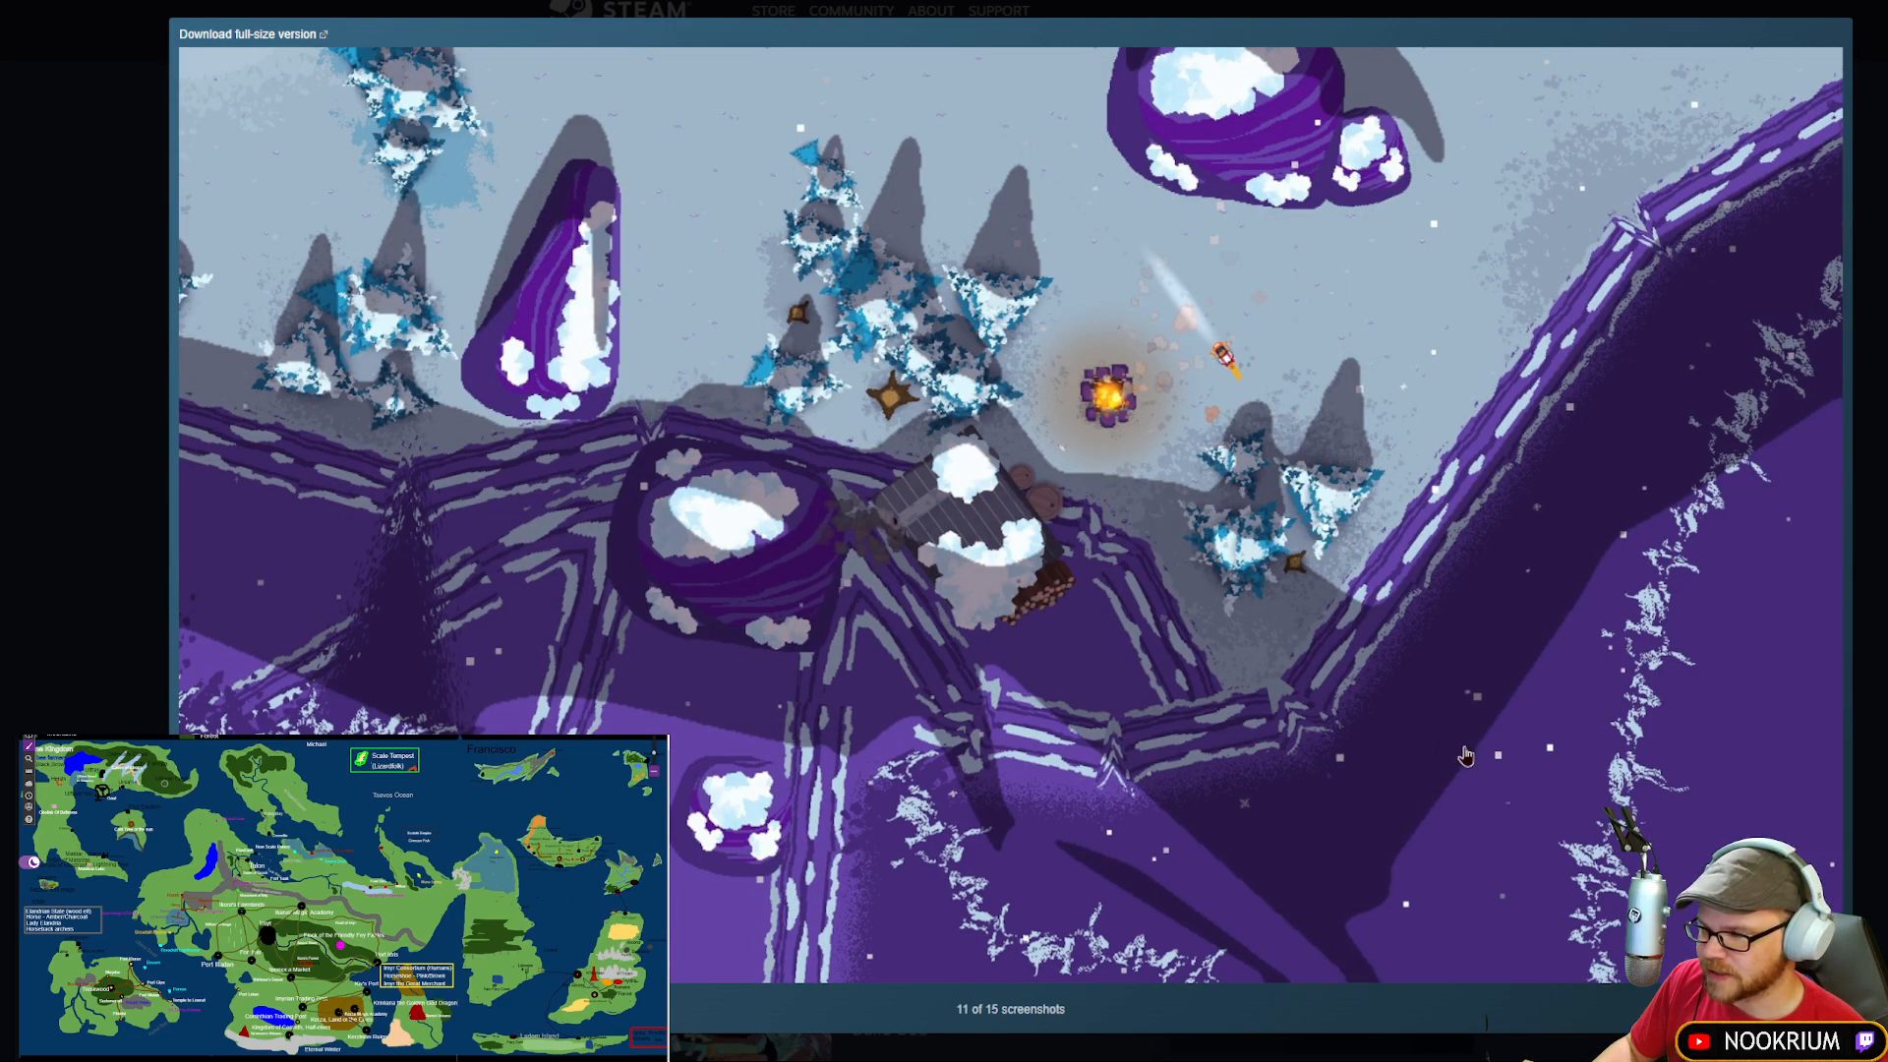
pyautogui.press('Right')
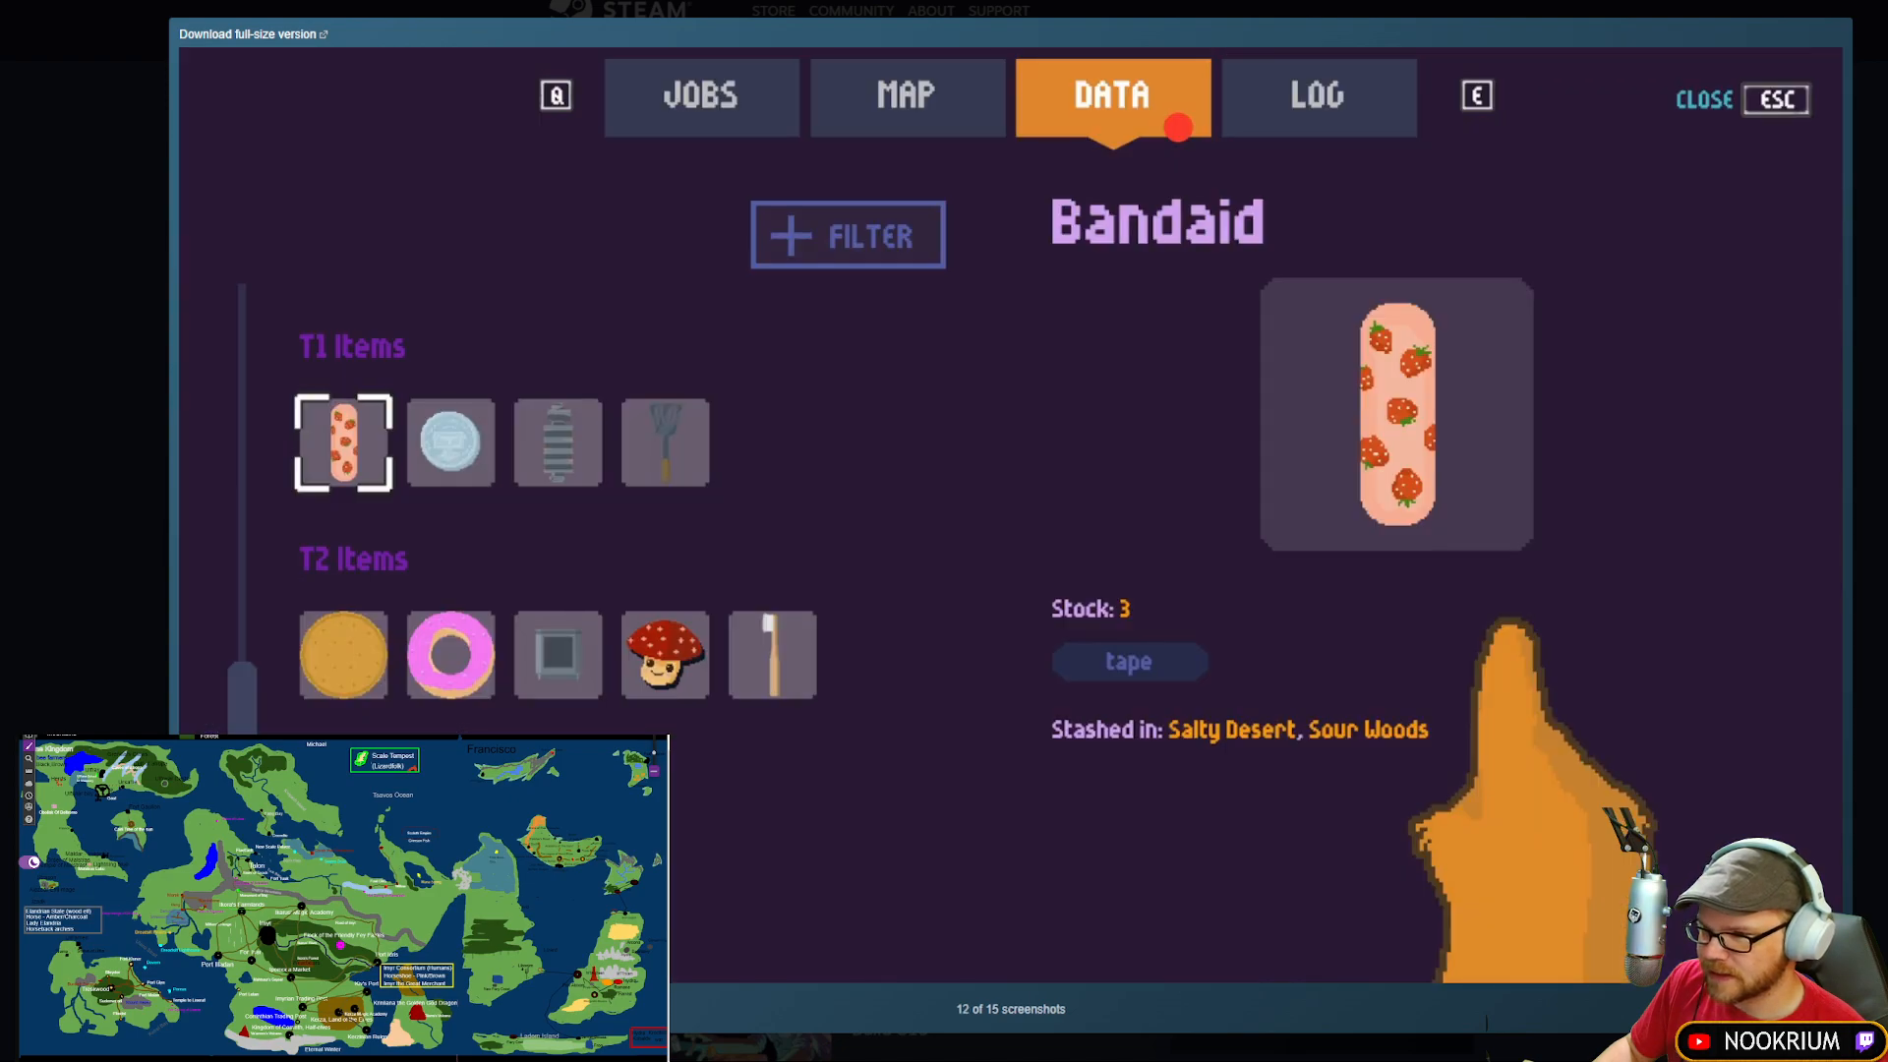
pyautogui.press('Right')
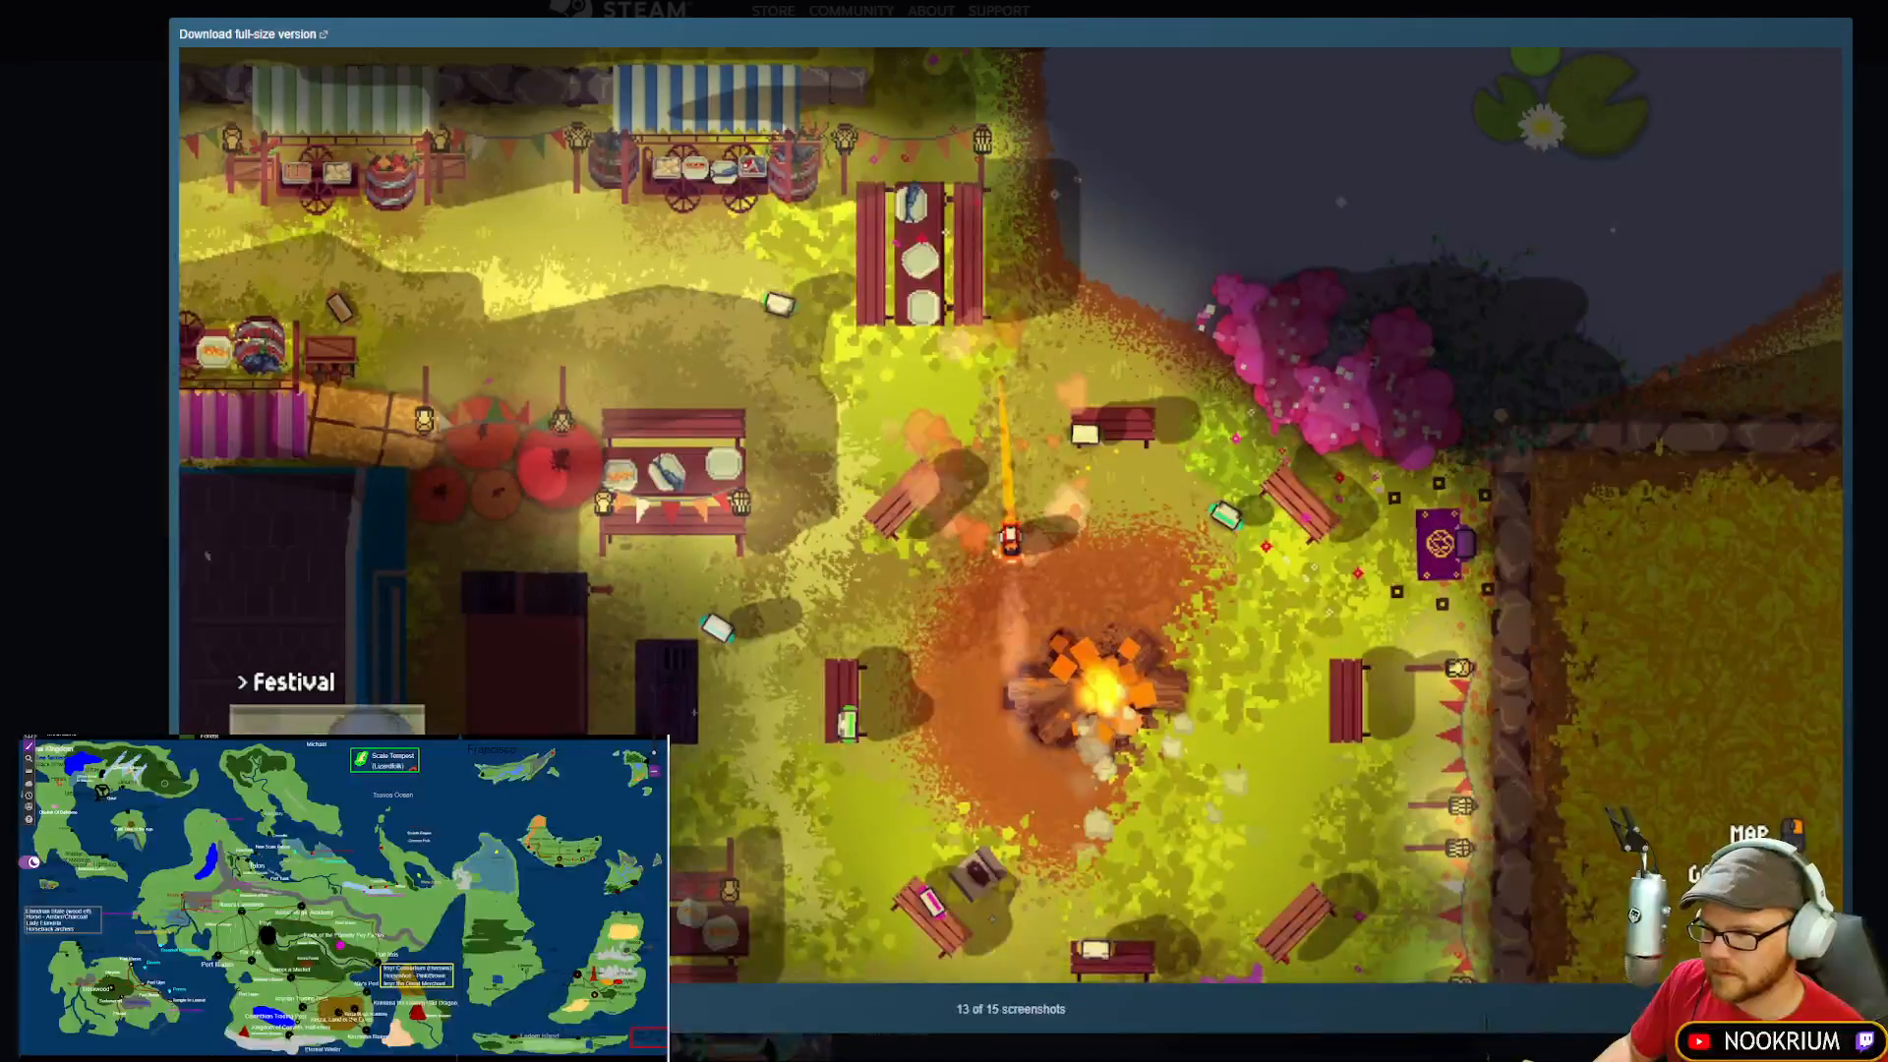
pyautogui.press('Right')
pyautogui.press('Right')
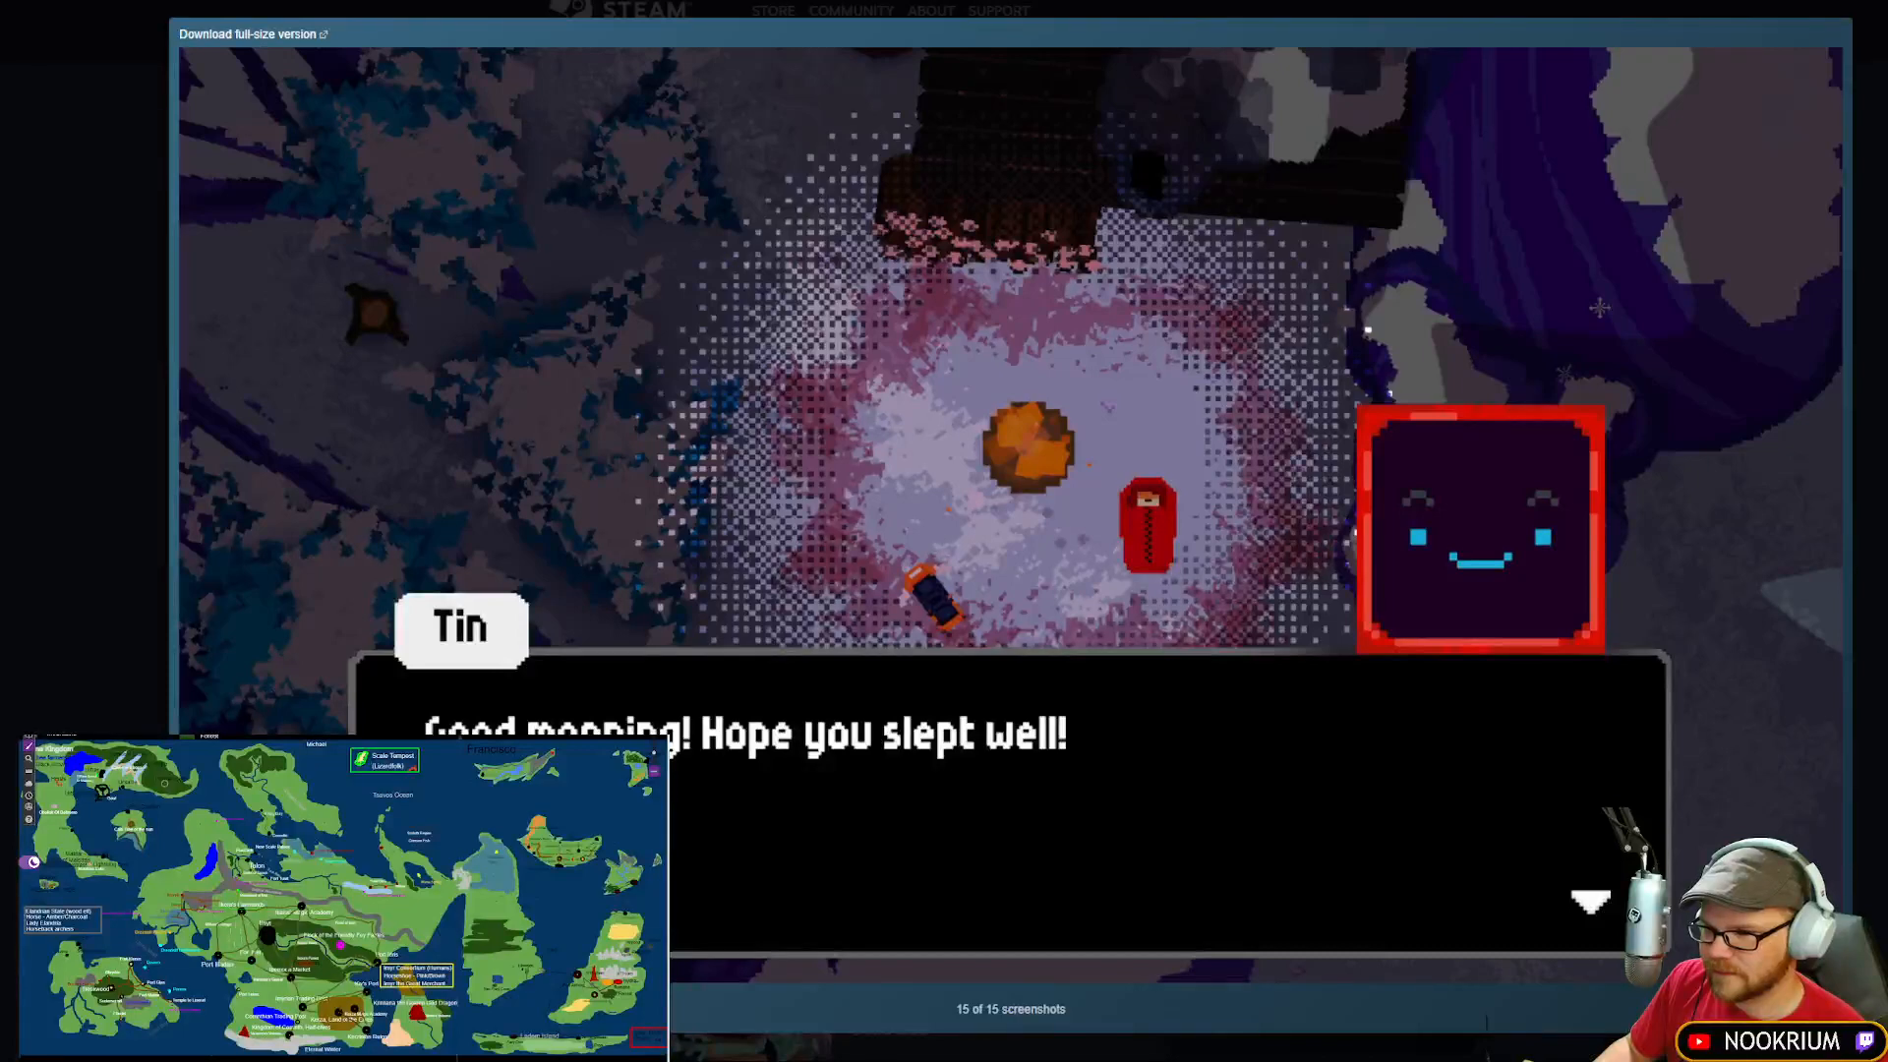
pyautogui.click(1878, 10)
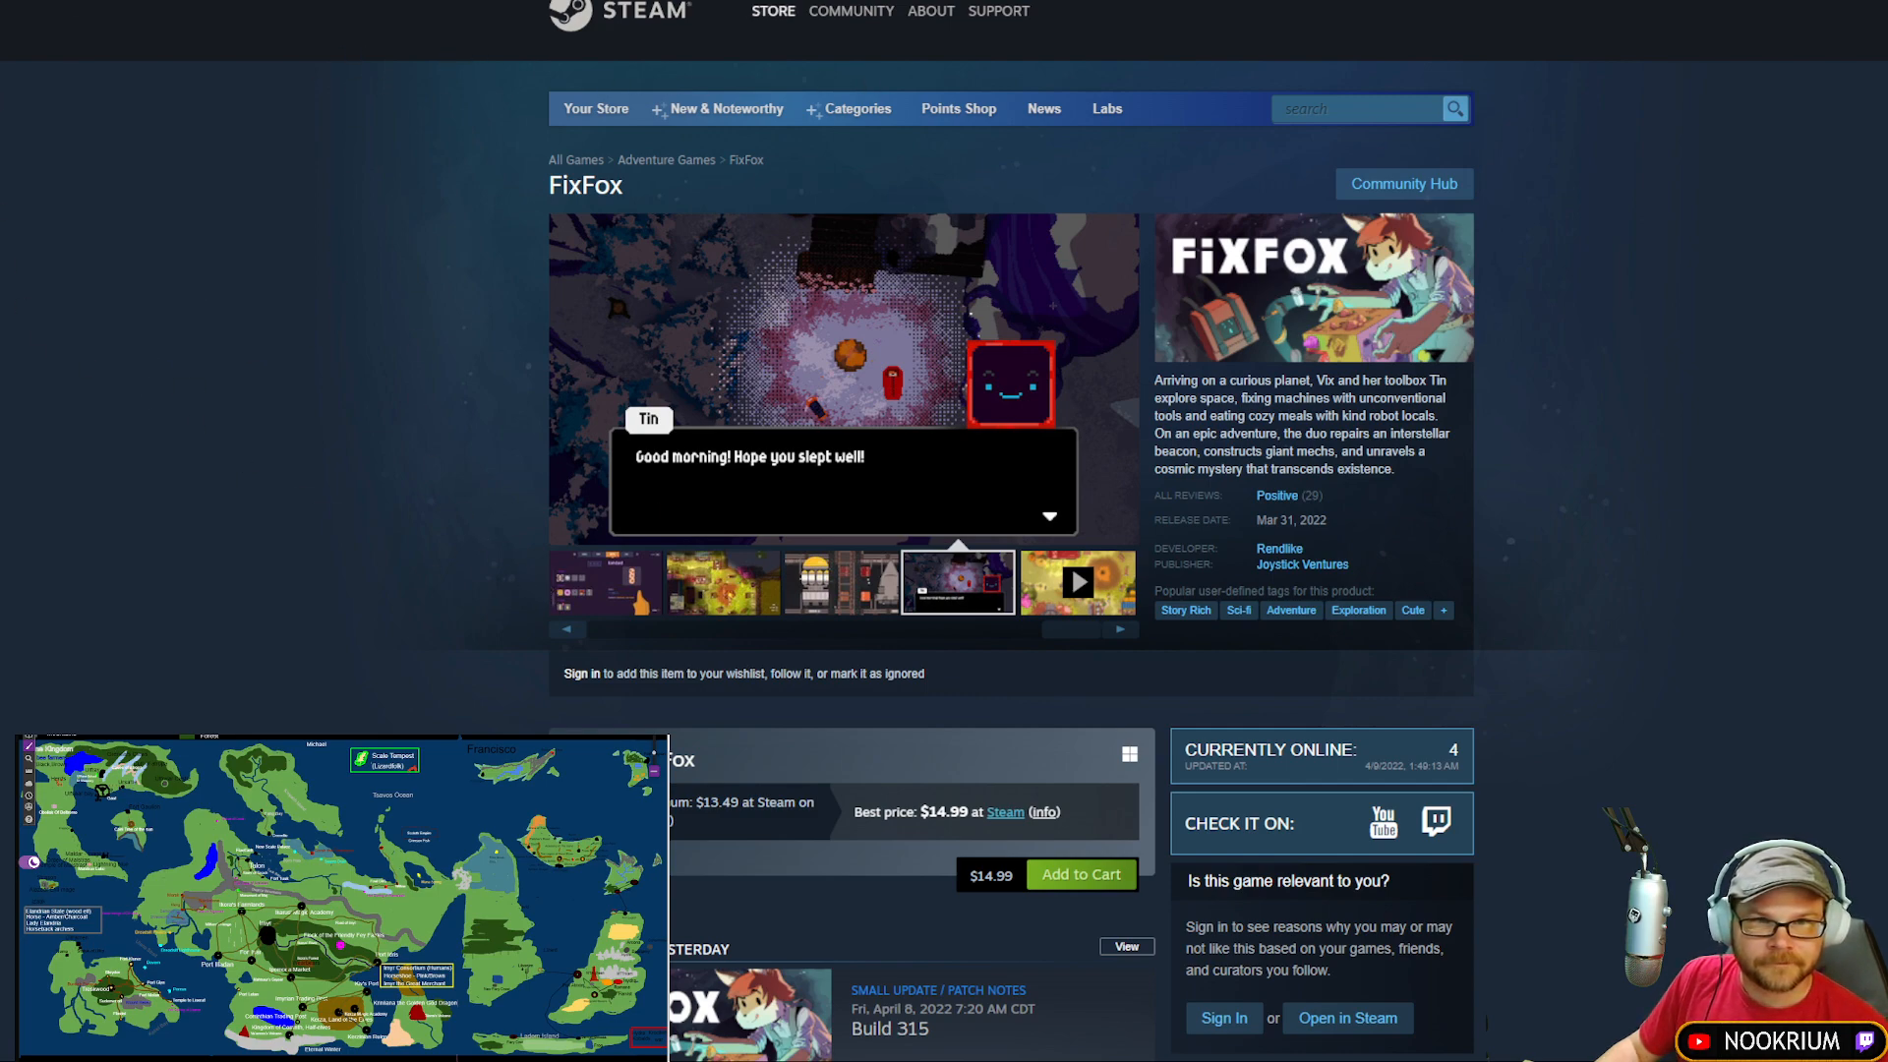
# Step: Search the Steam store for "planet" and look over the page of The Planet Crafter
pyautogui.click(1323, 112)
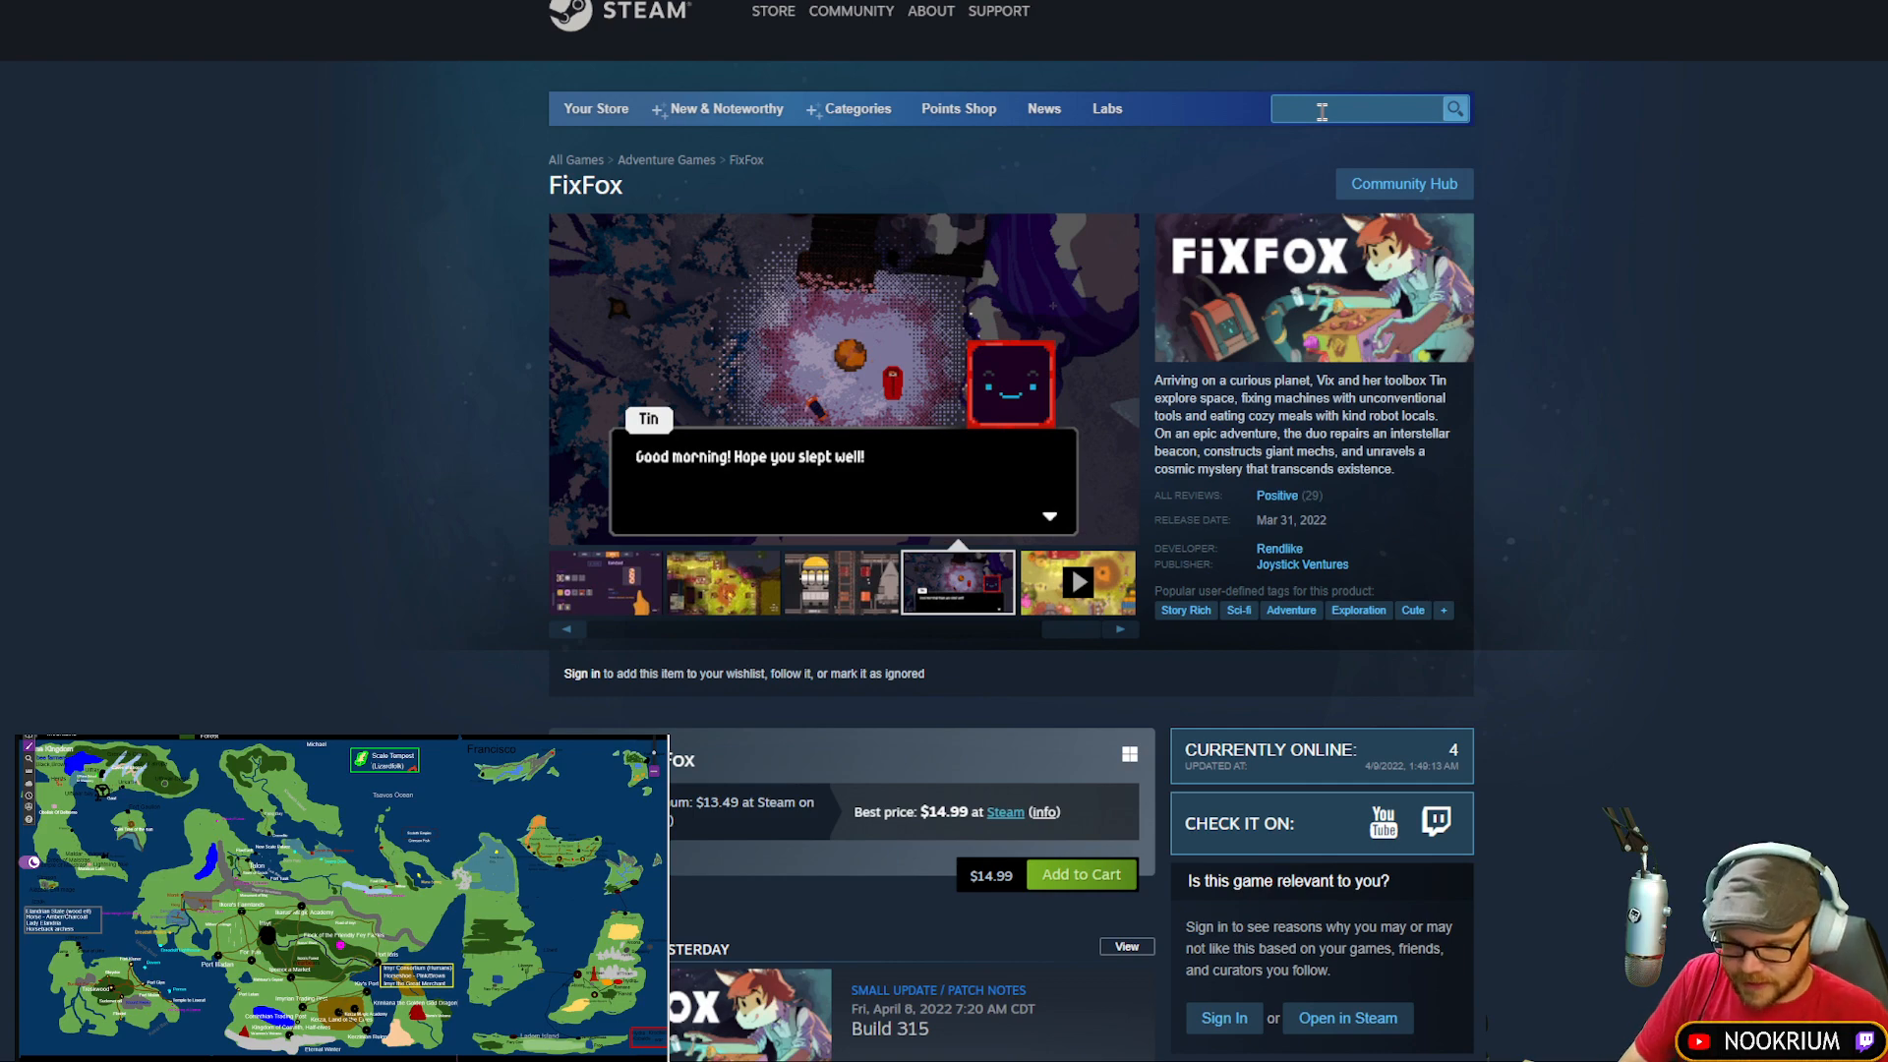
pyautogui.write('planet')
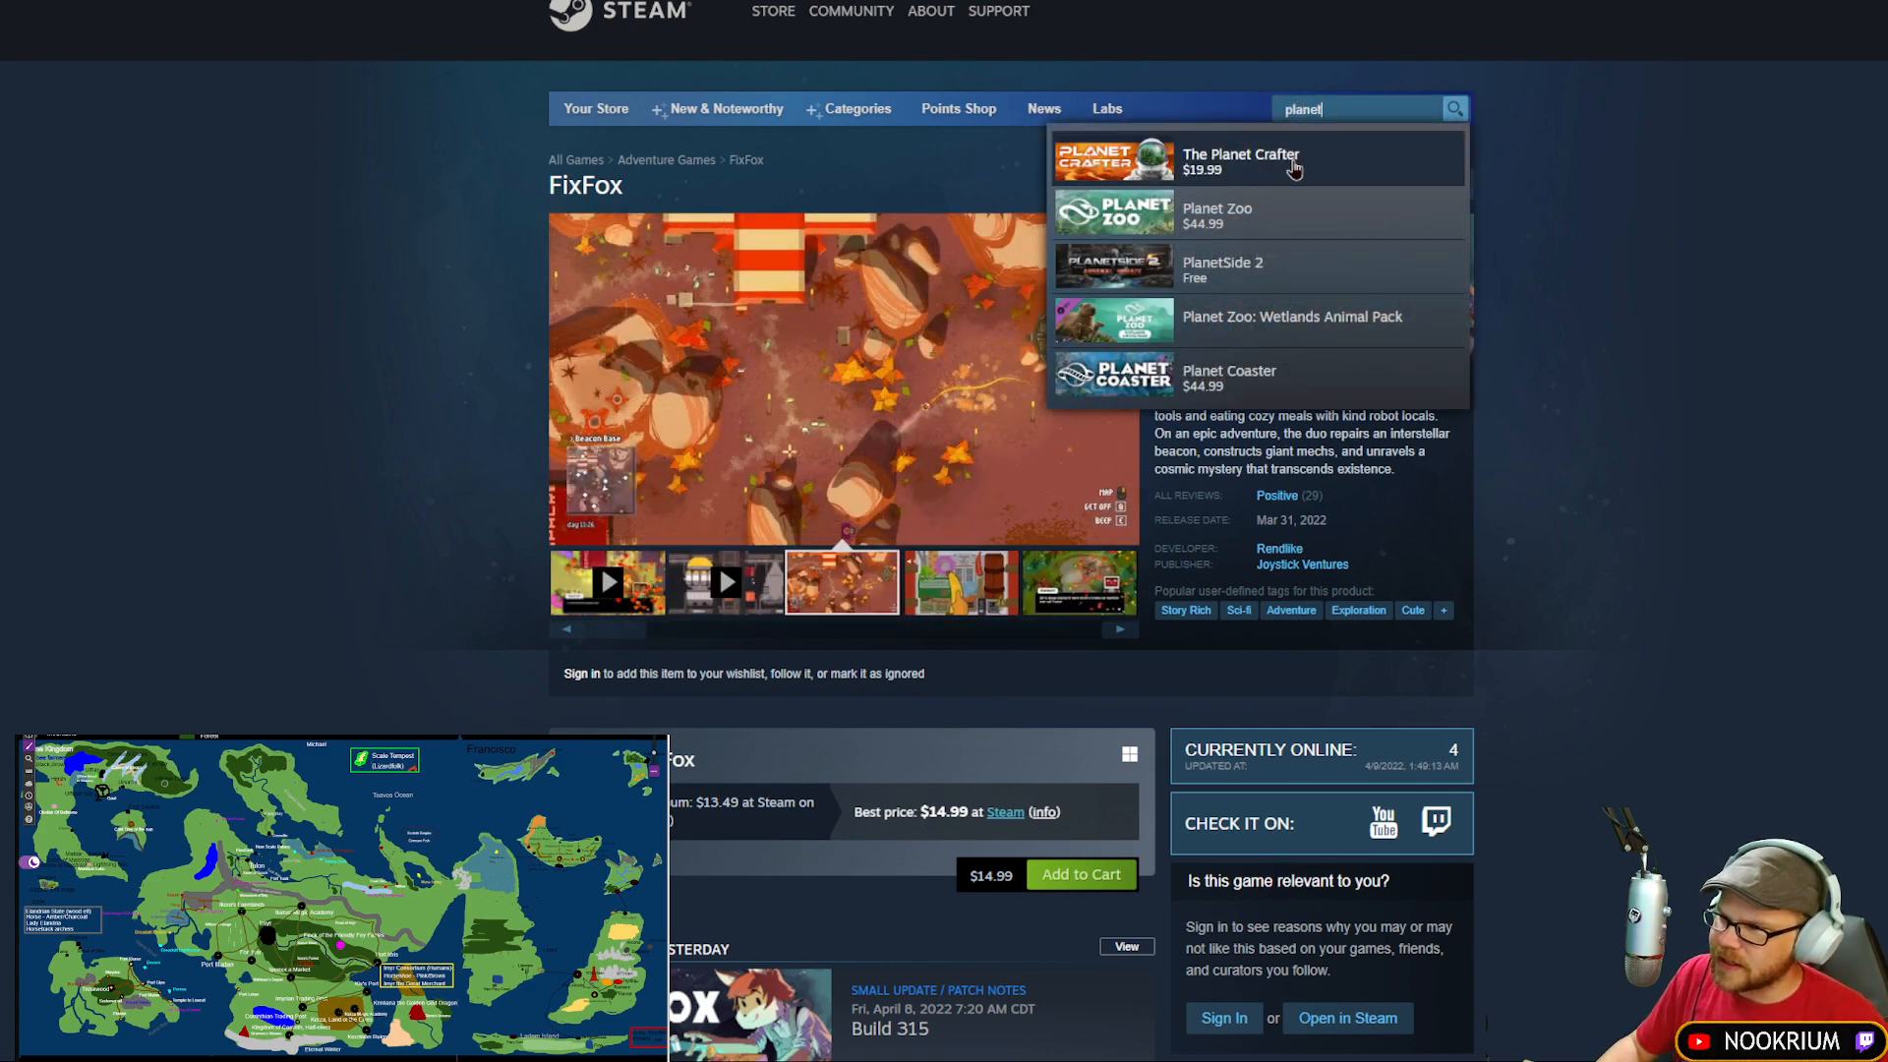
pyautogui.click(1296, 169)
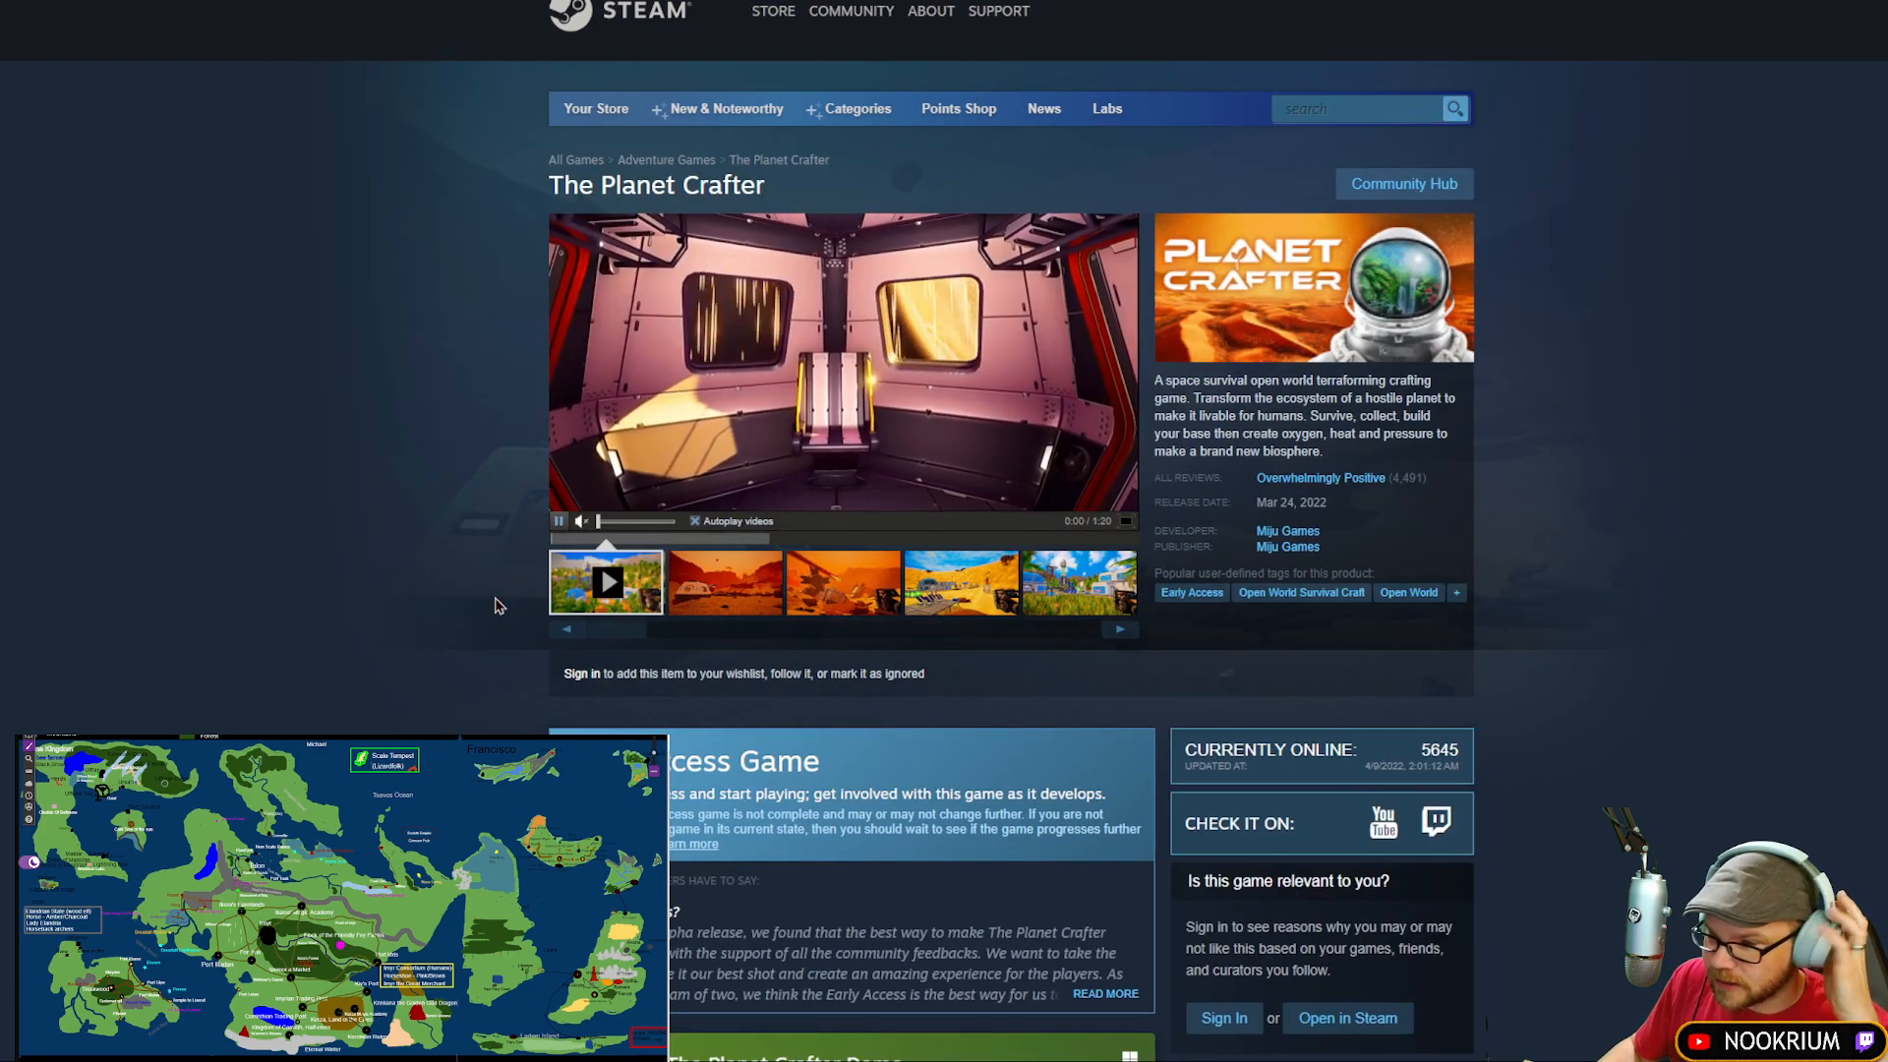
pyautogui.scroll(-1, 519, 646)
pyautogui.scroll(2, 521, 590)
pyautogui.scroll(-5, 526, 539)
pyautogui.scroll(6, 421, 569)
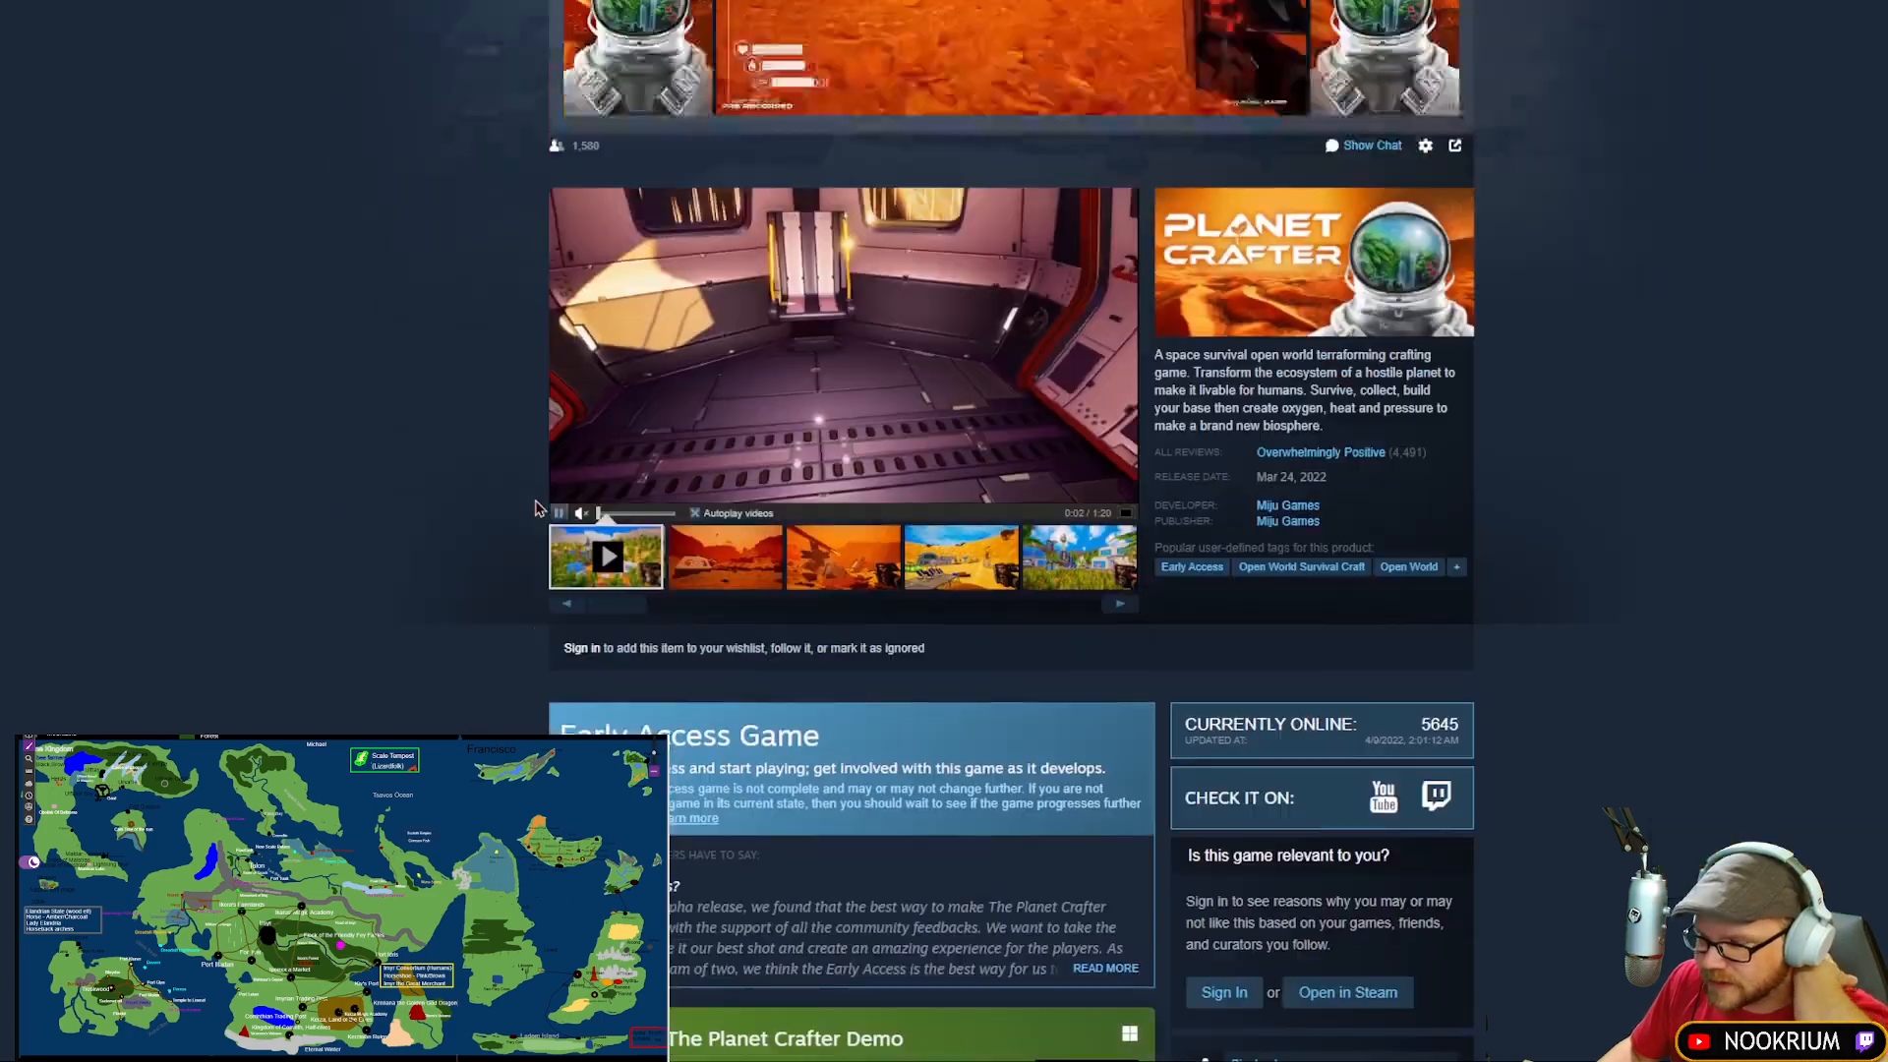
# Step: Enlarge The Planet Crafter's store screenshots and look through them from the first to the sixth
pyautogui.scroll(-3, 533, 503)
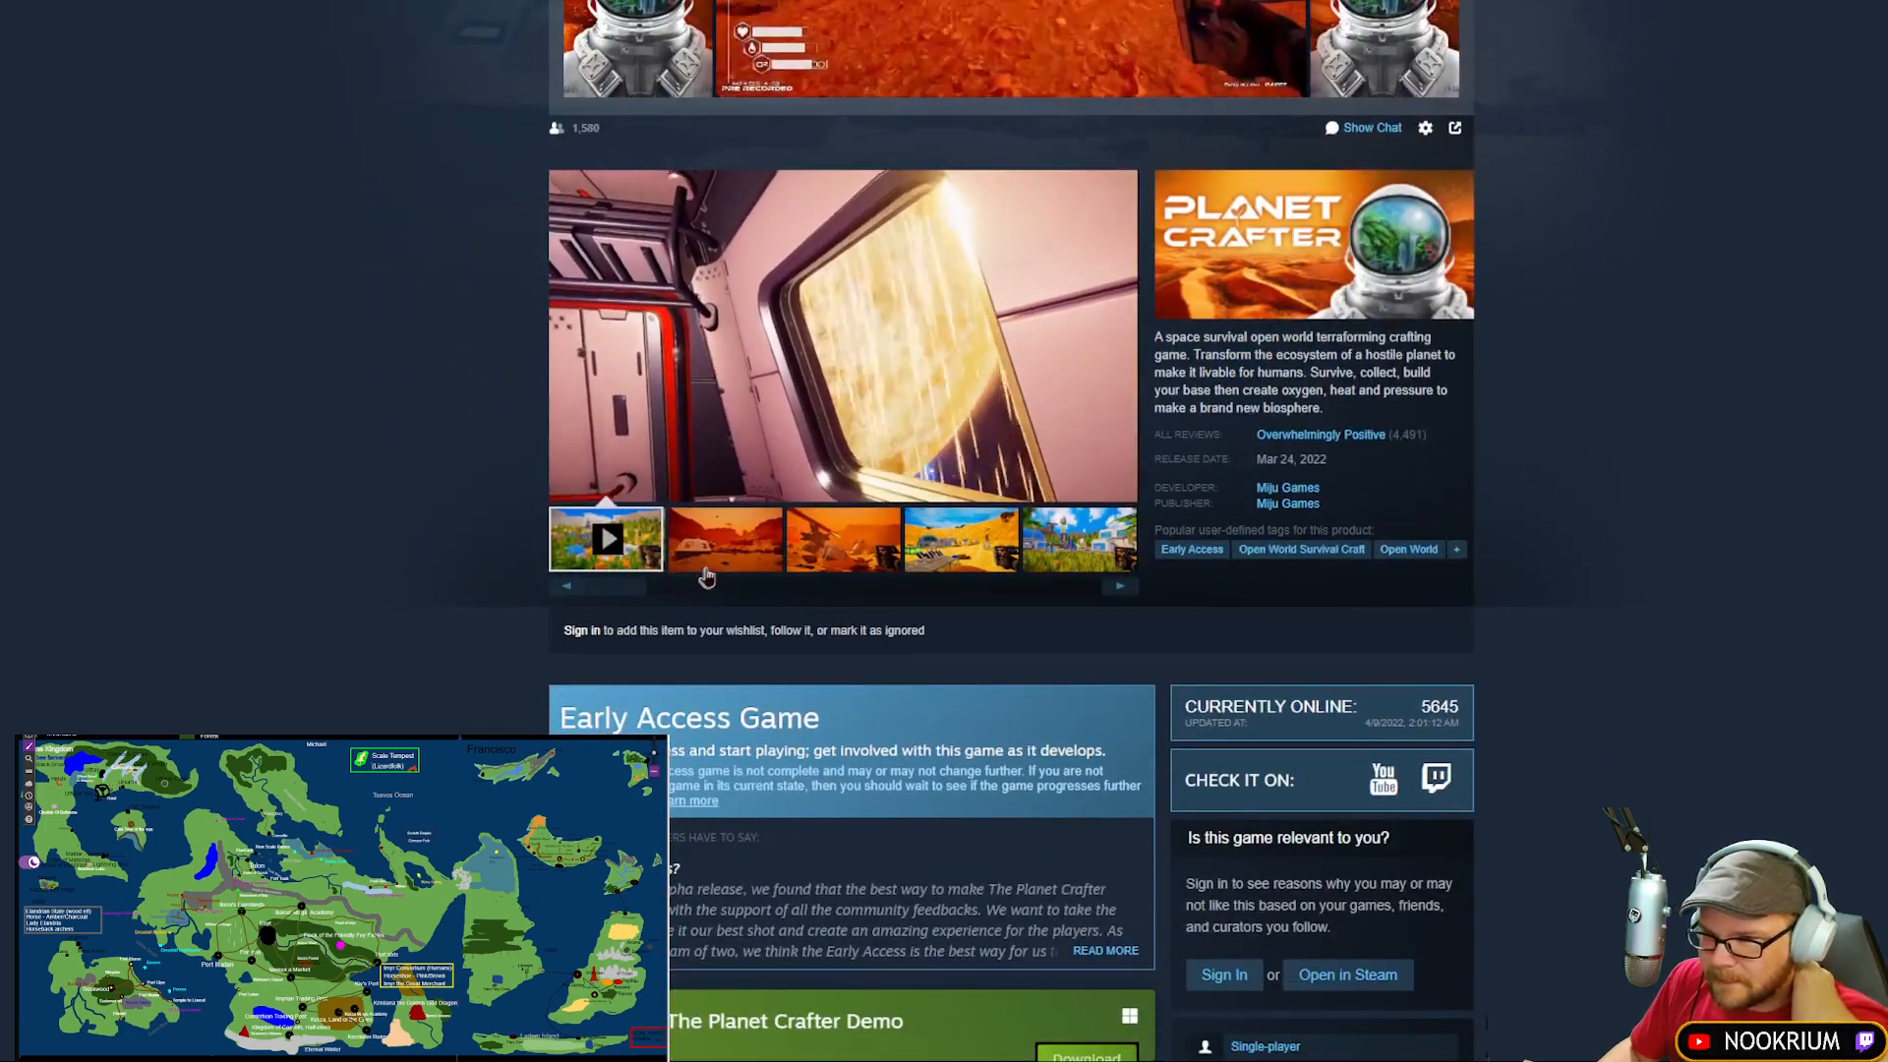
pyautogui.click(987, 433)
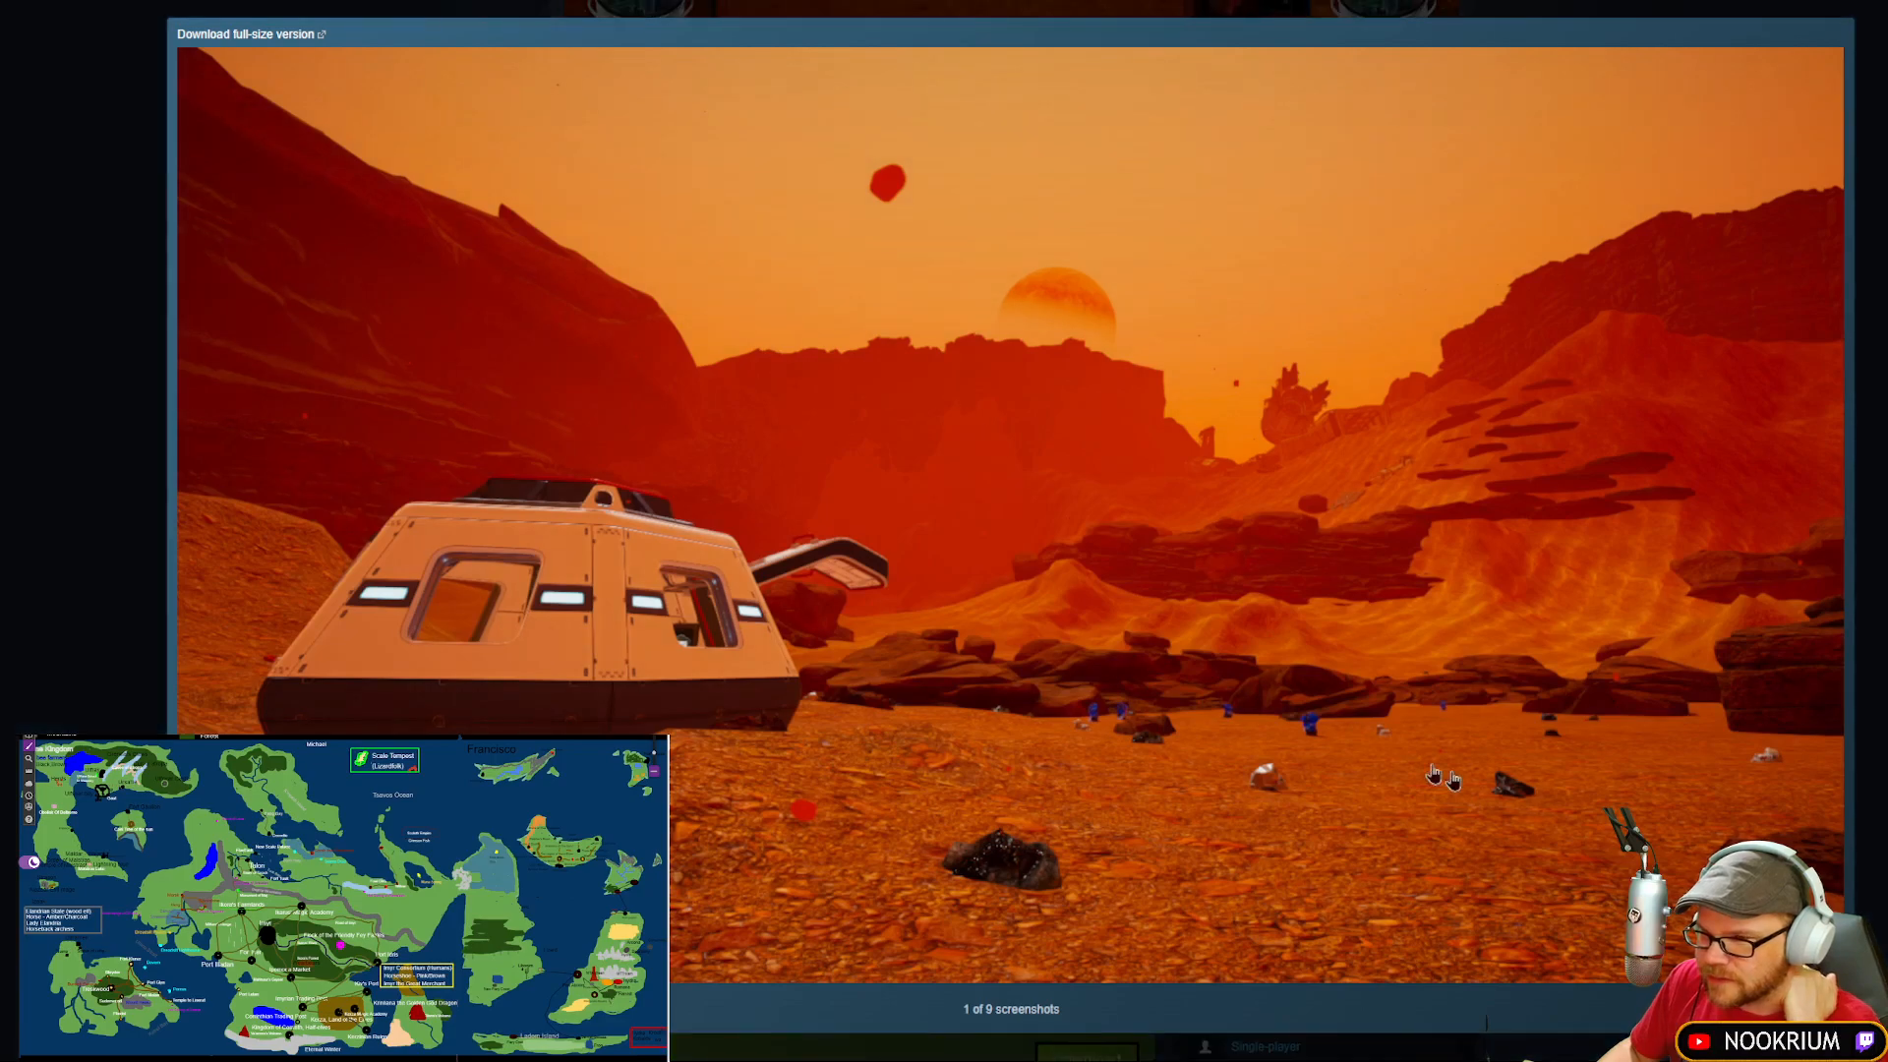
pyautogui.press('Right')
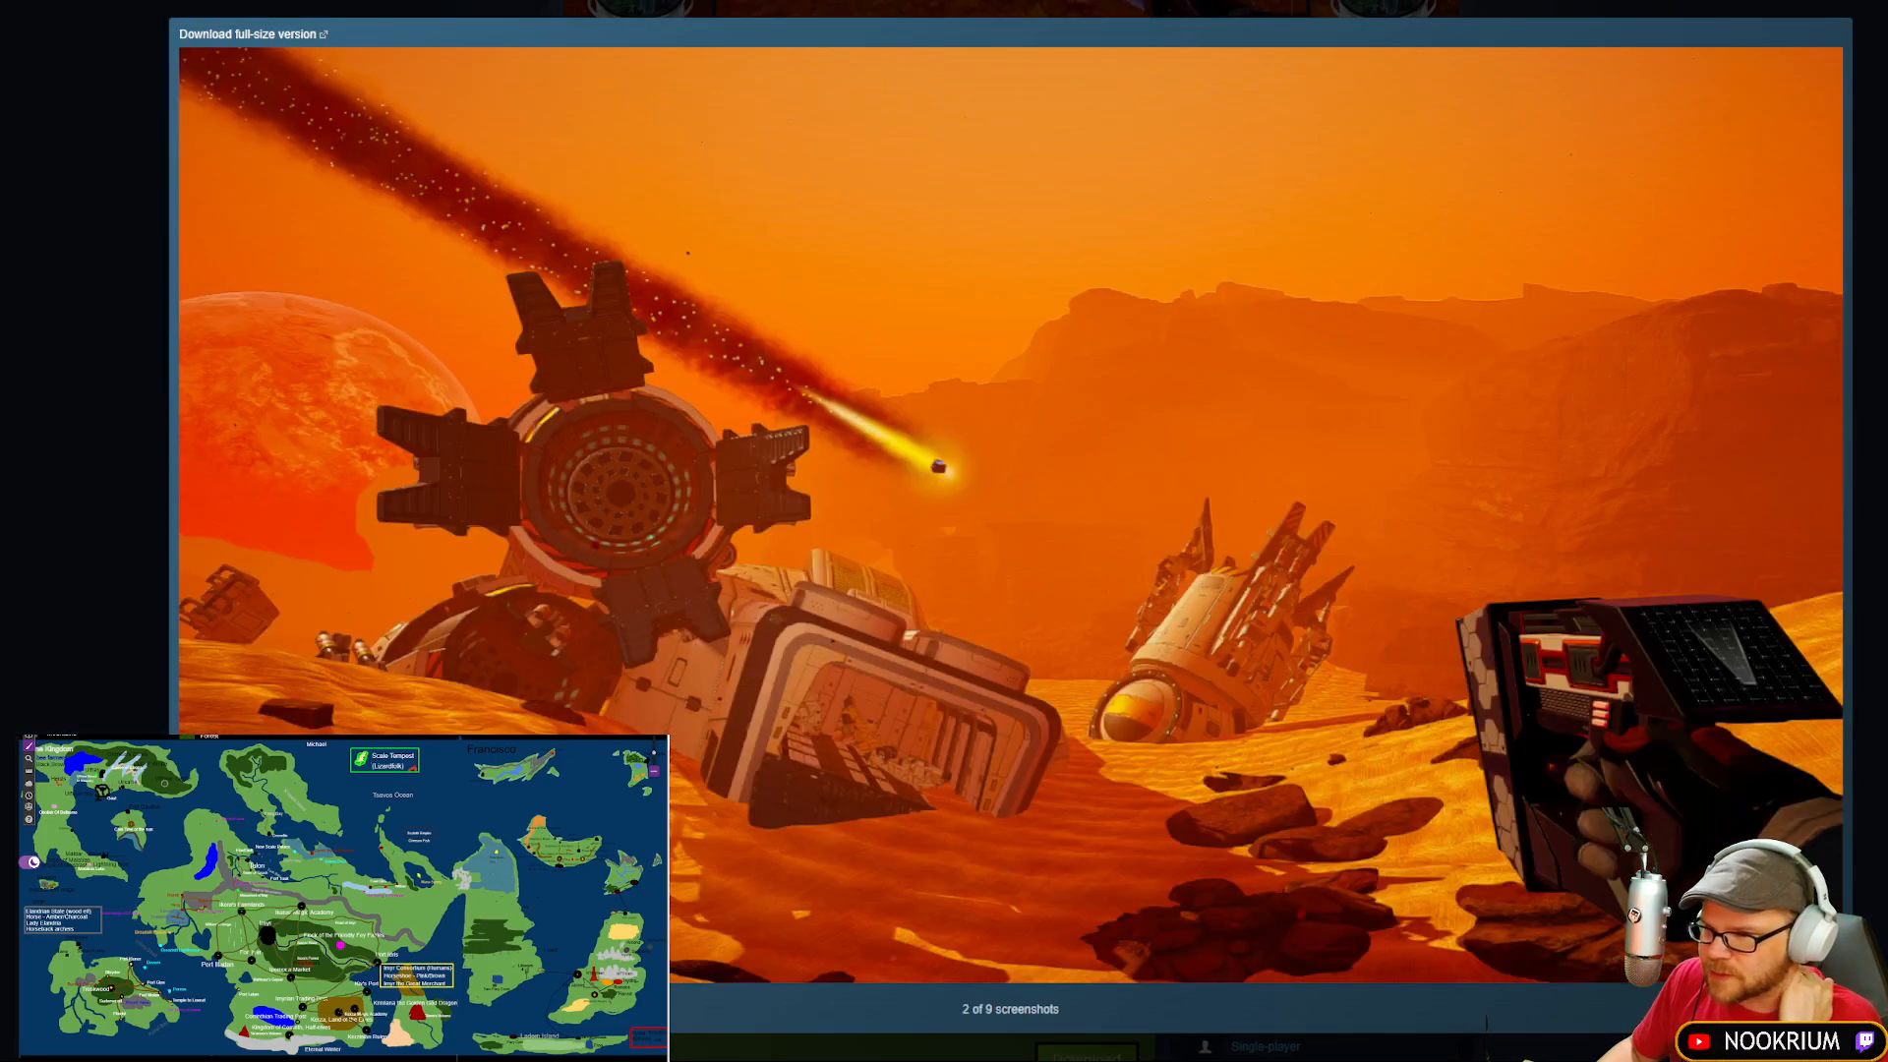
pyautogui.press('Right')
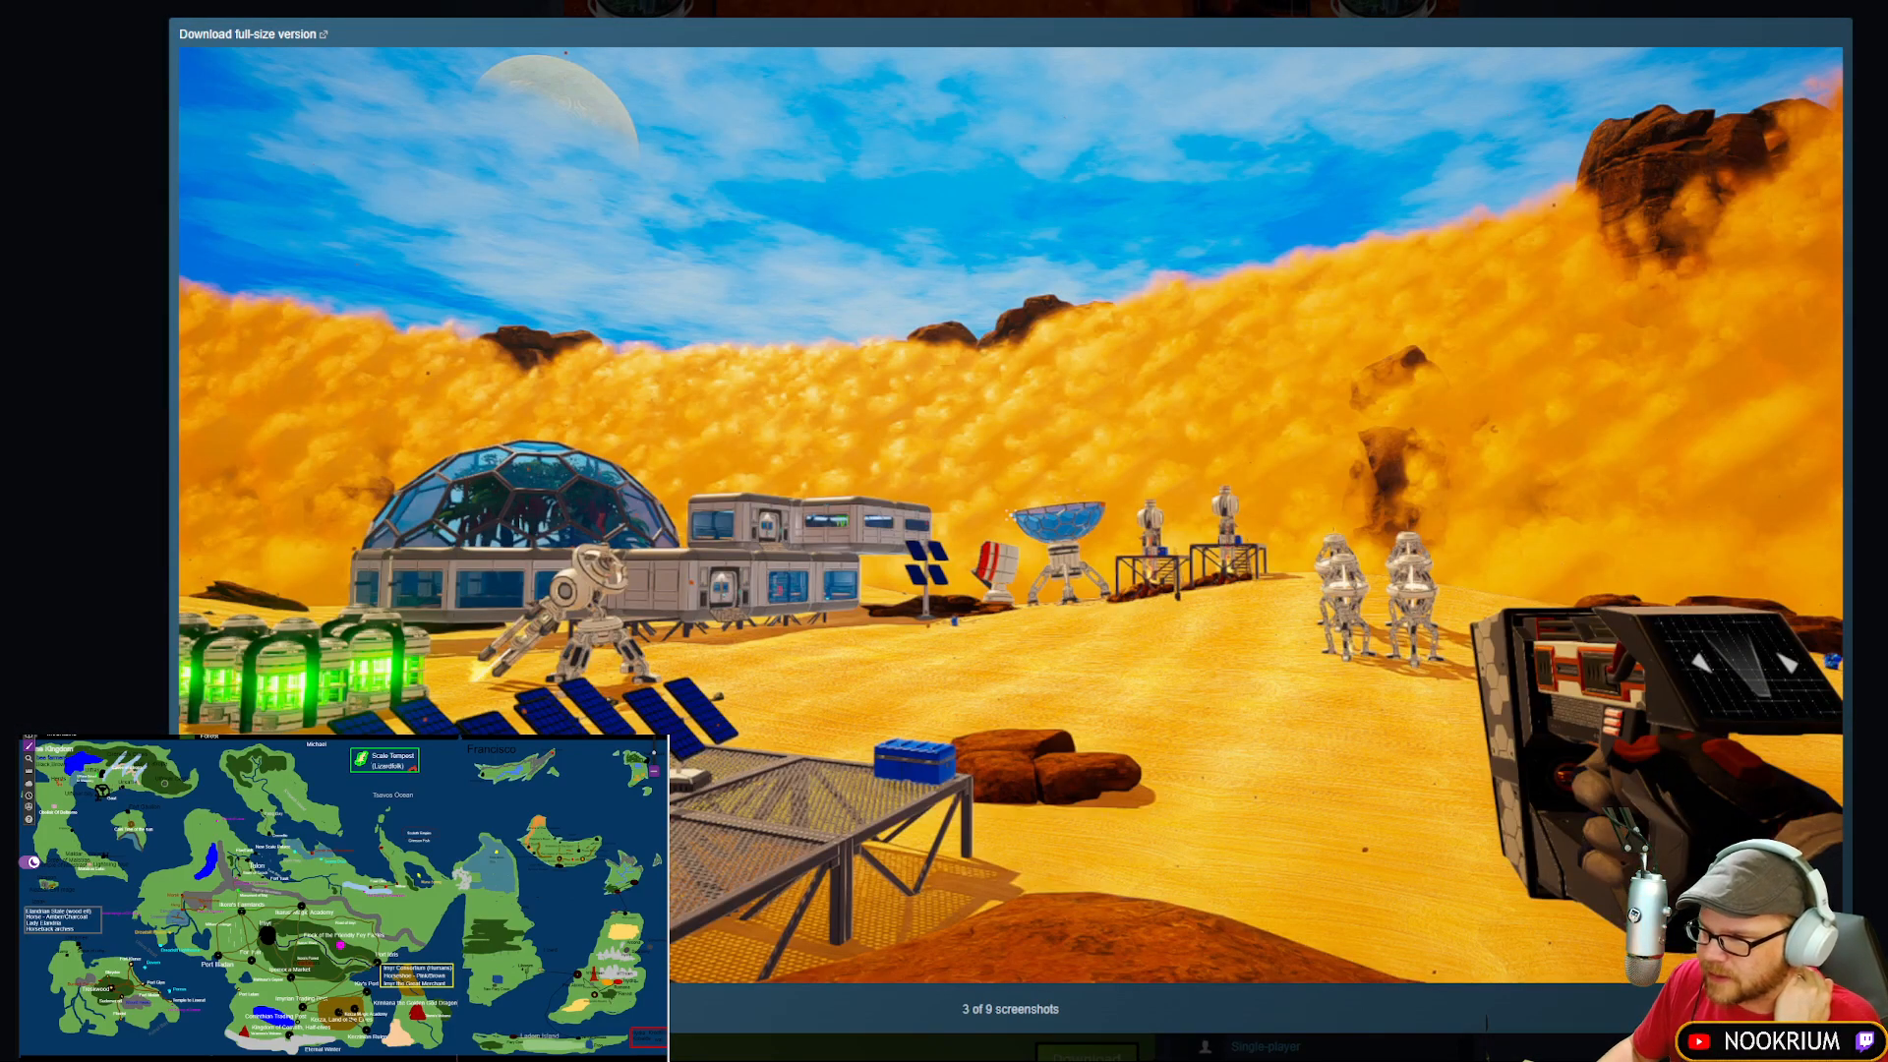
pyautogui.press('Right')
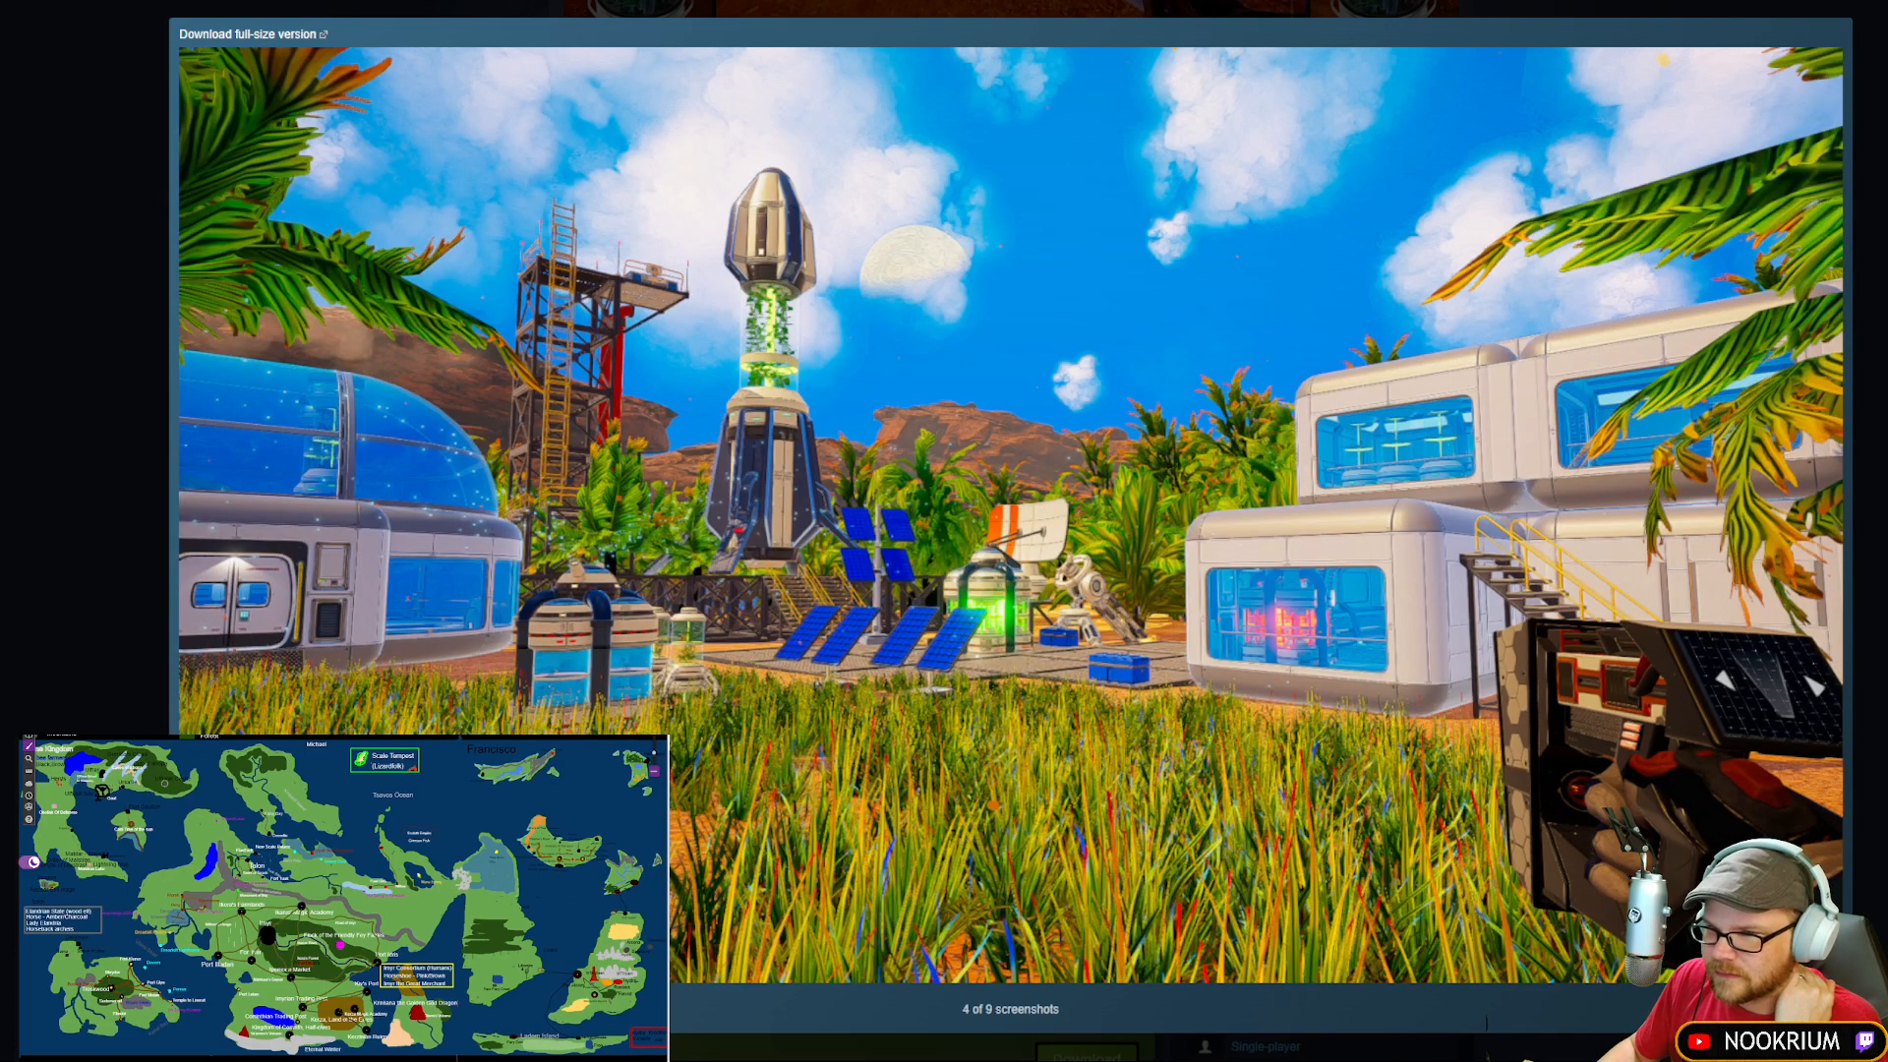
pyautogui.press('Right')
pyautogui.press('Right')
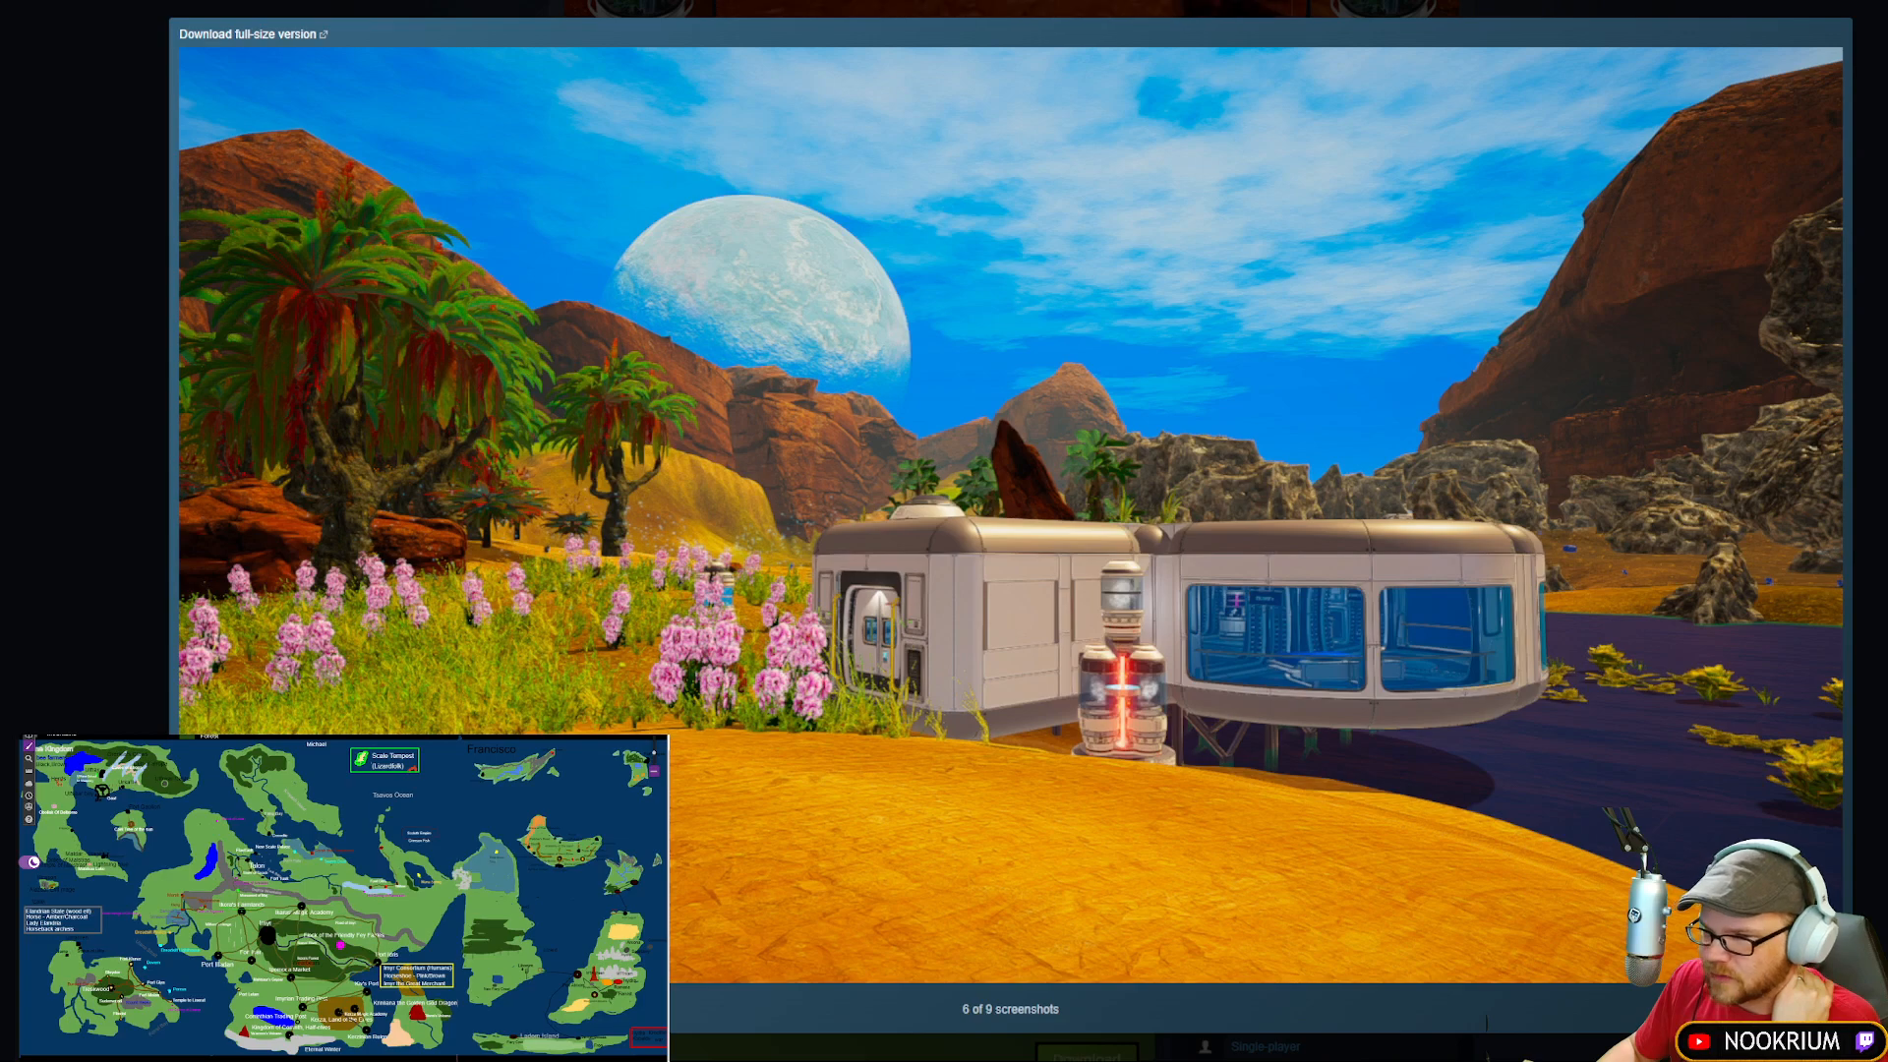
# Step: Look through the remaining Planet Crafter screenshots, then read the game's store page, including its purchase offer, announcements and key features
pyautogui.press('Right')
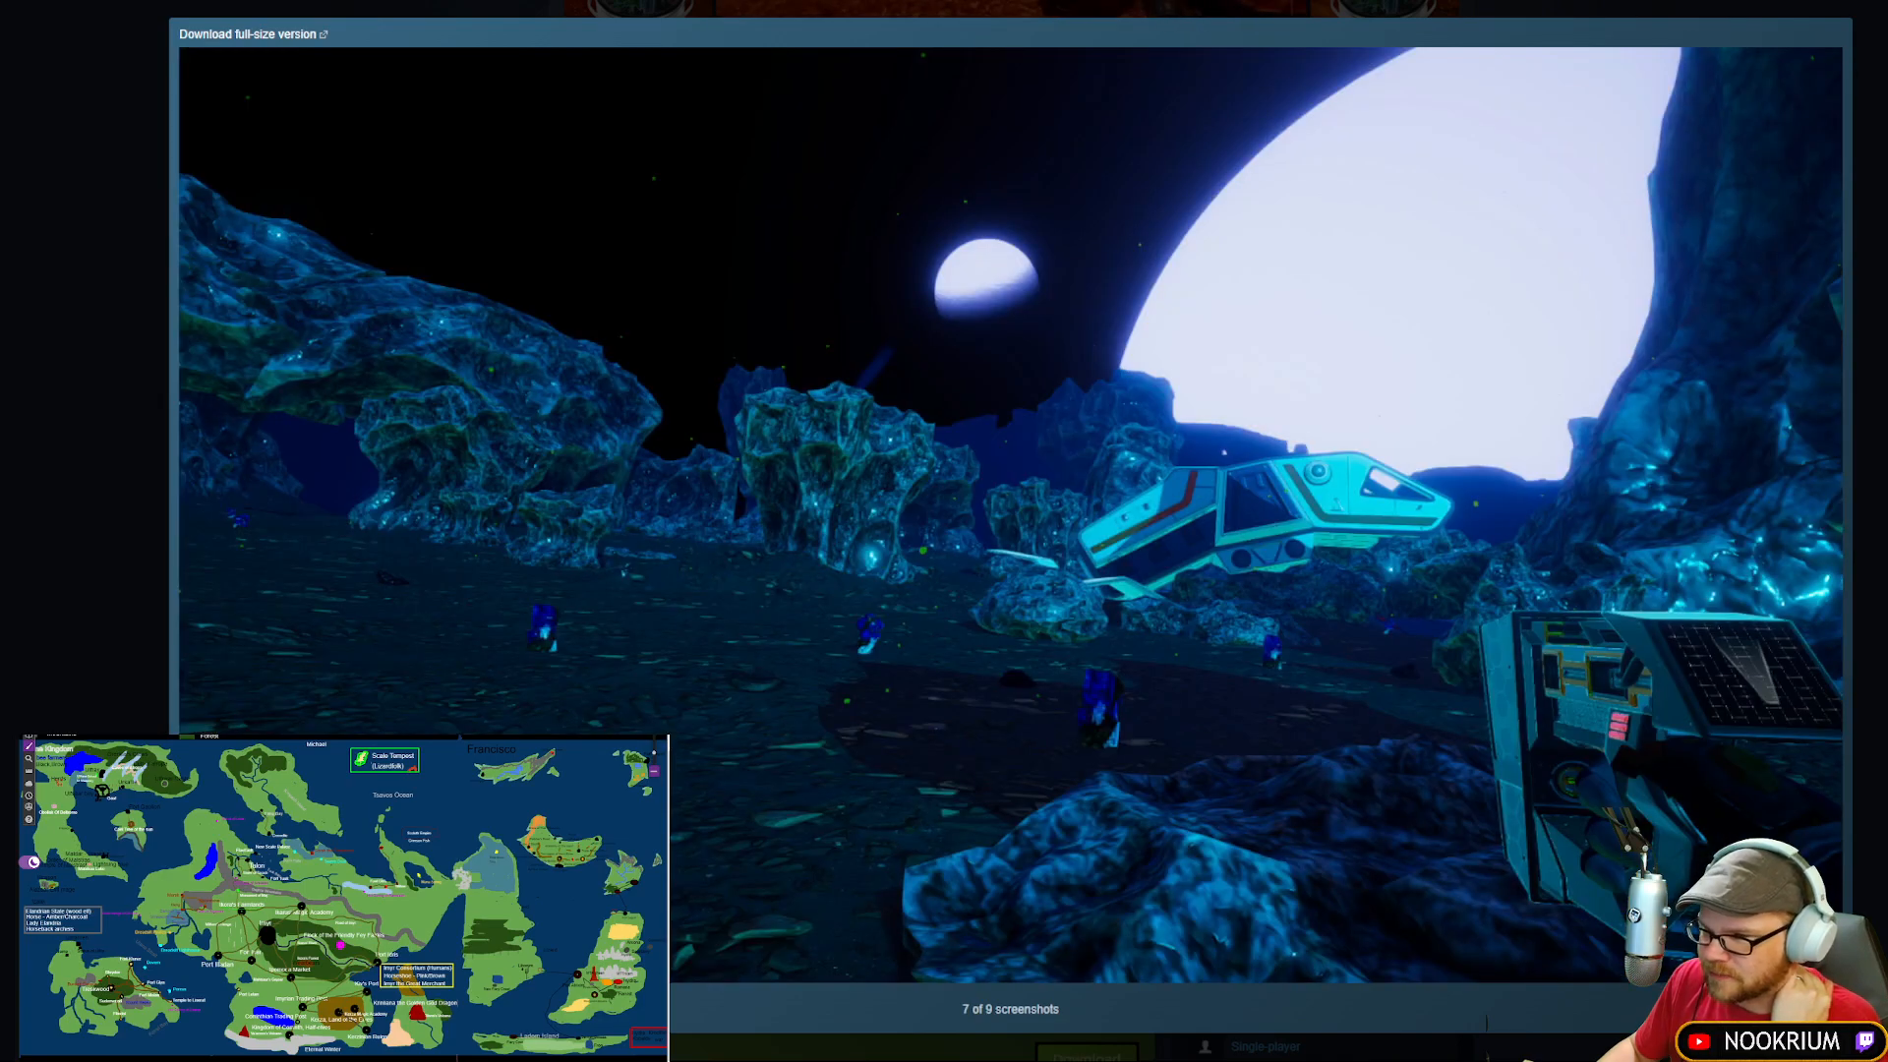
pyautogui.press('Right')
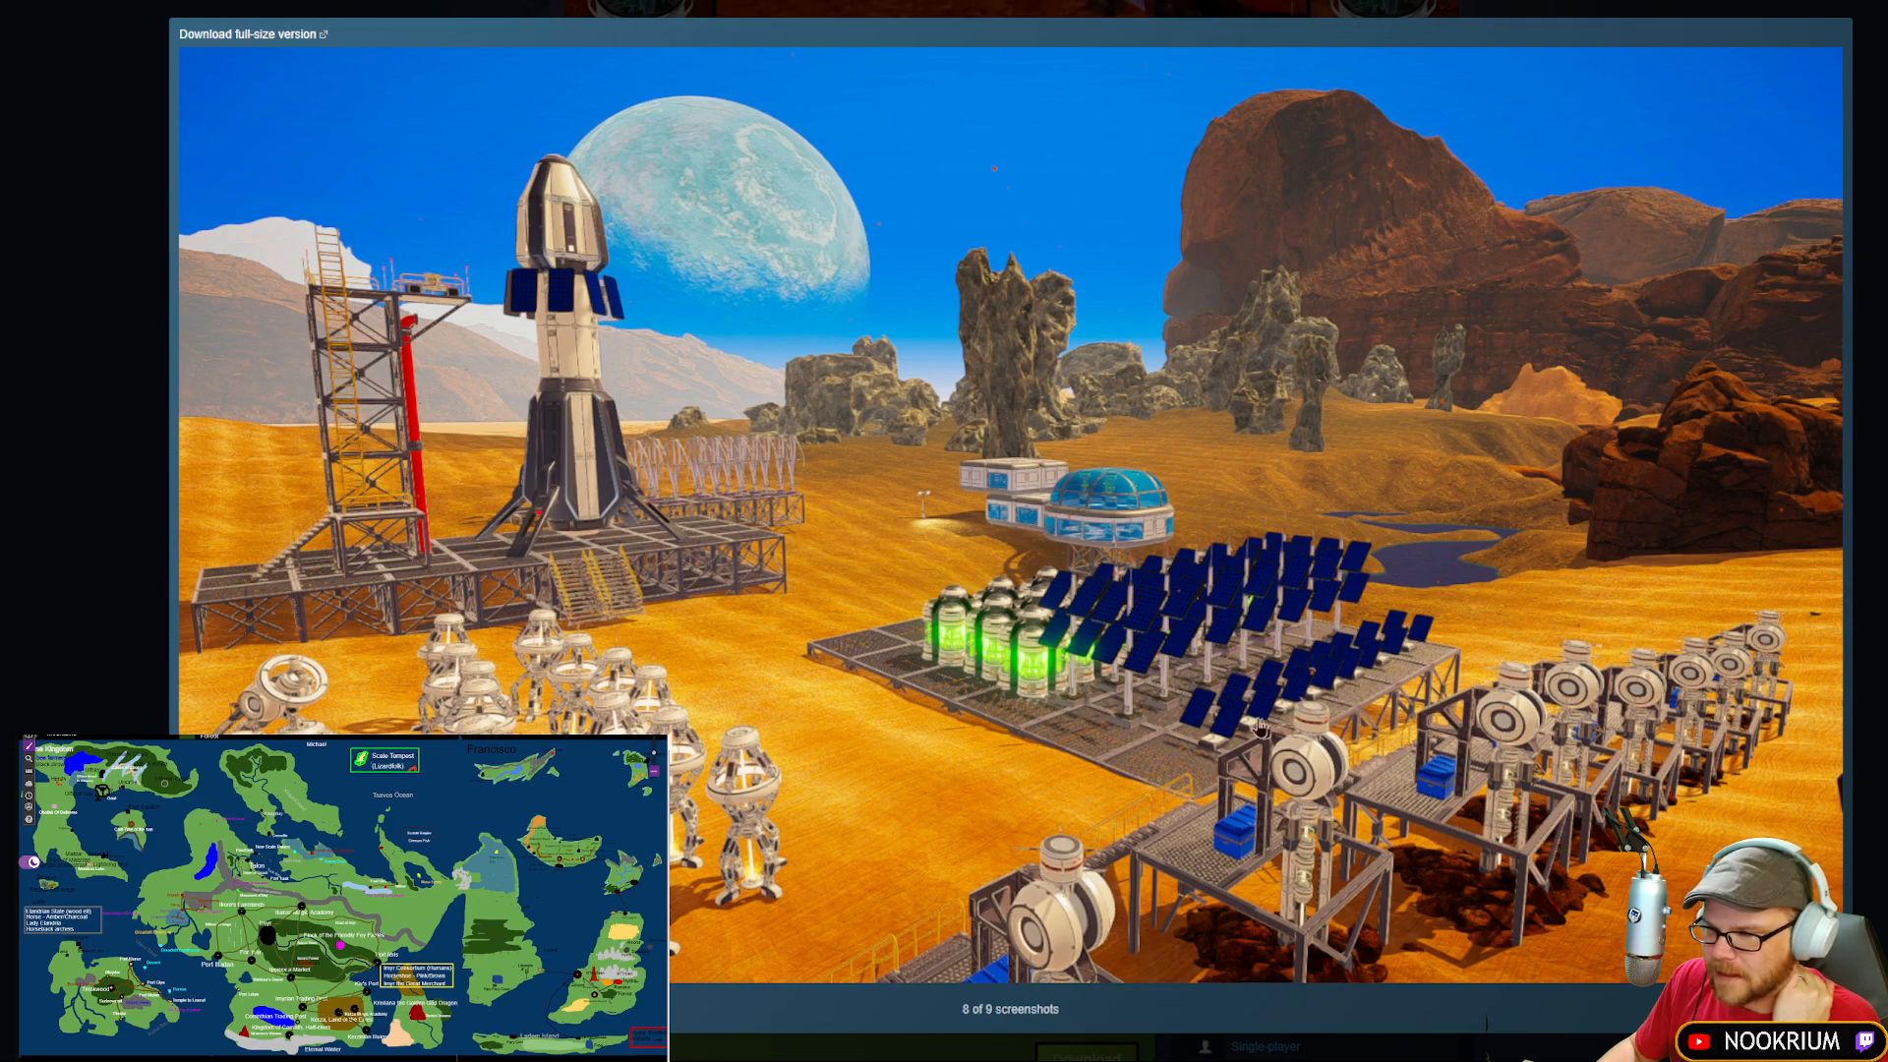
pyautogui.press('Right')
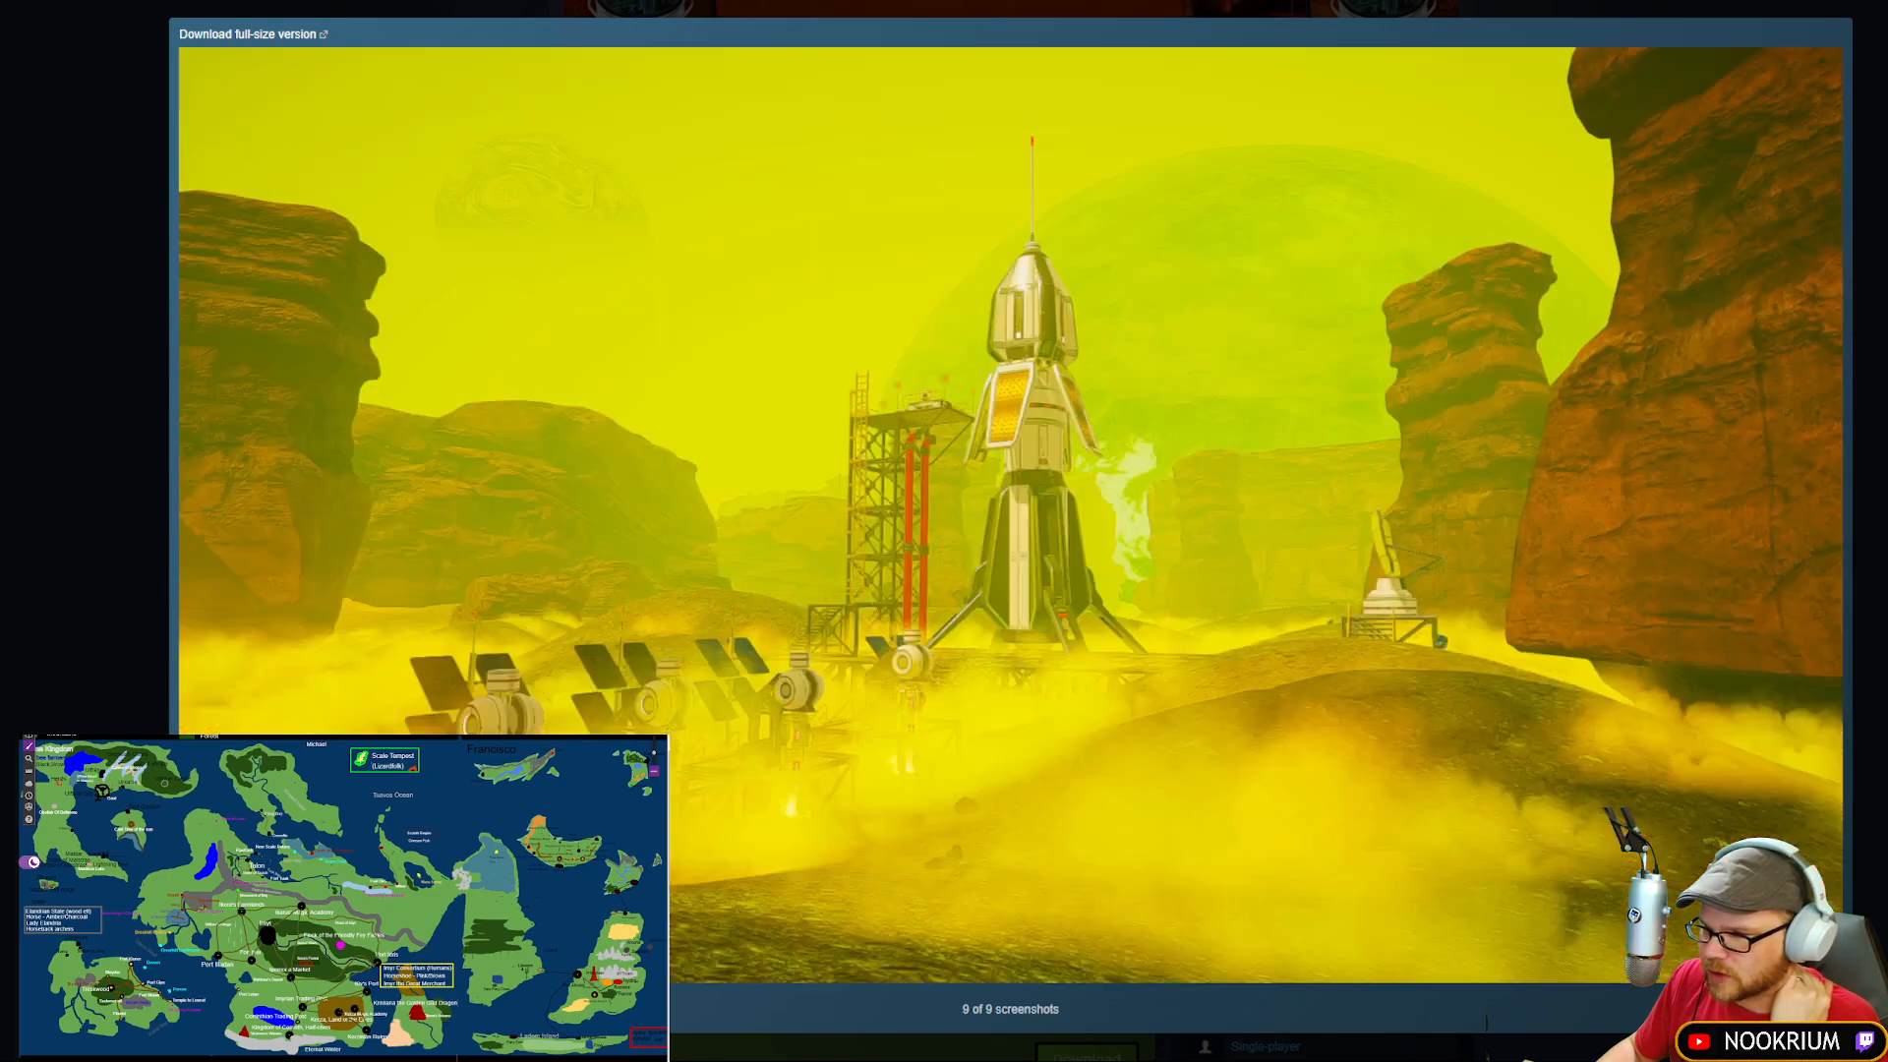
pyautogui.press('Escape')
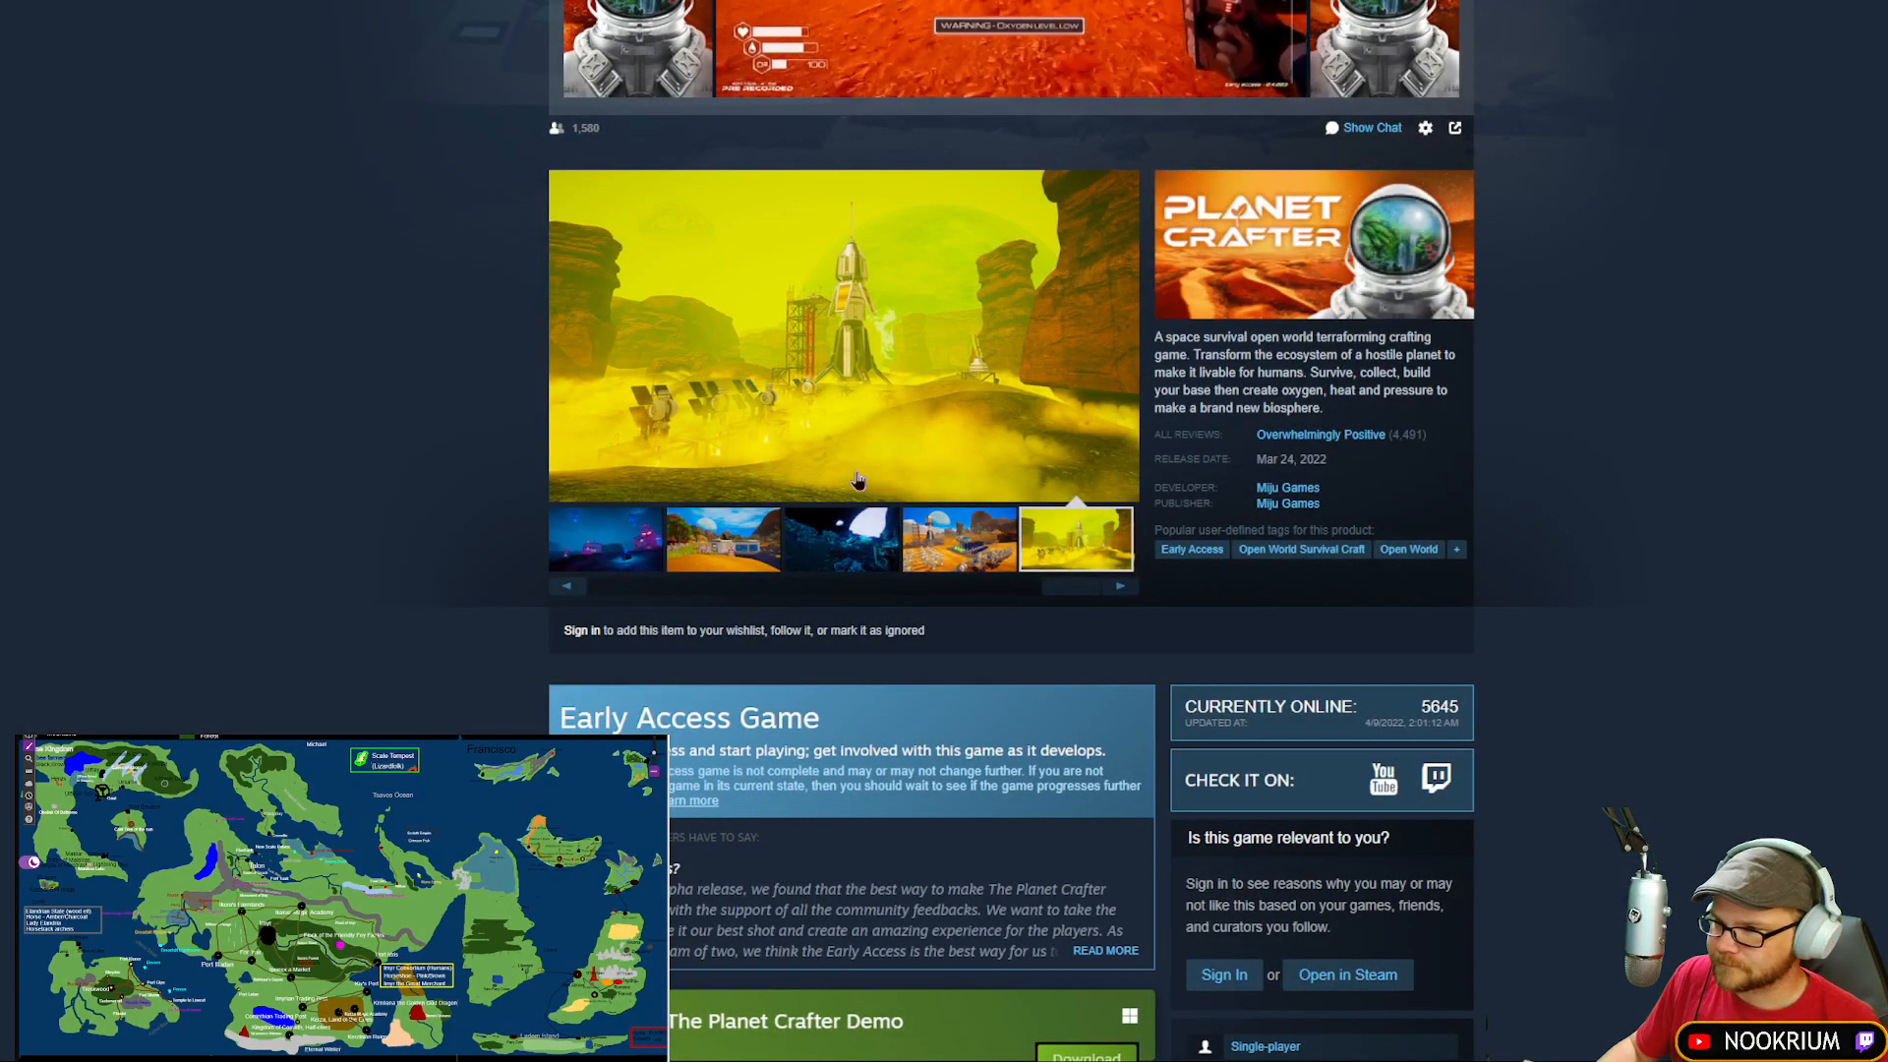
pyautogui.scroll(-1, 959, 433)
pyautogui.scroll(-7, 957, 429)
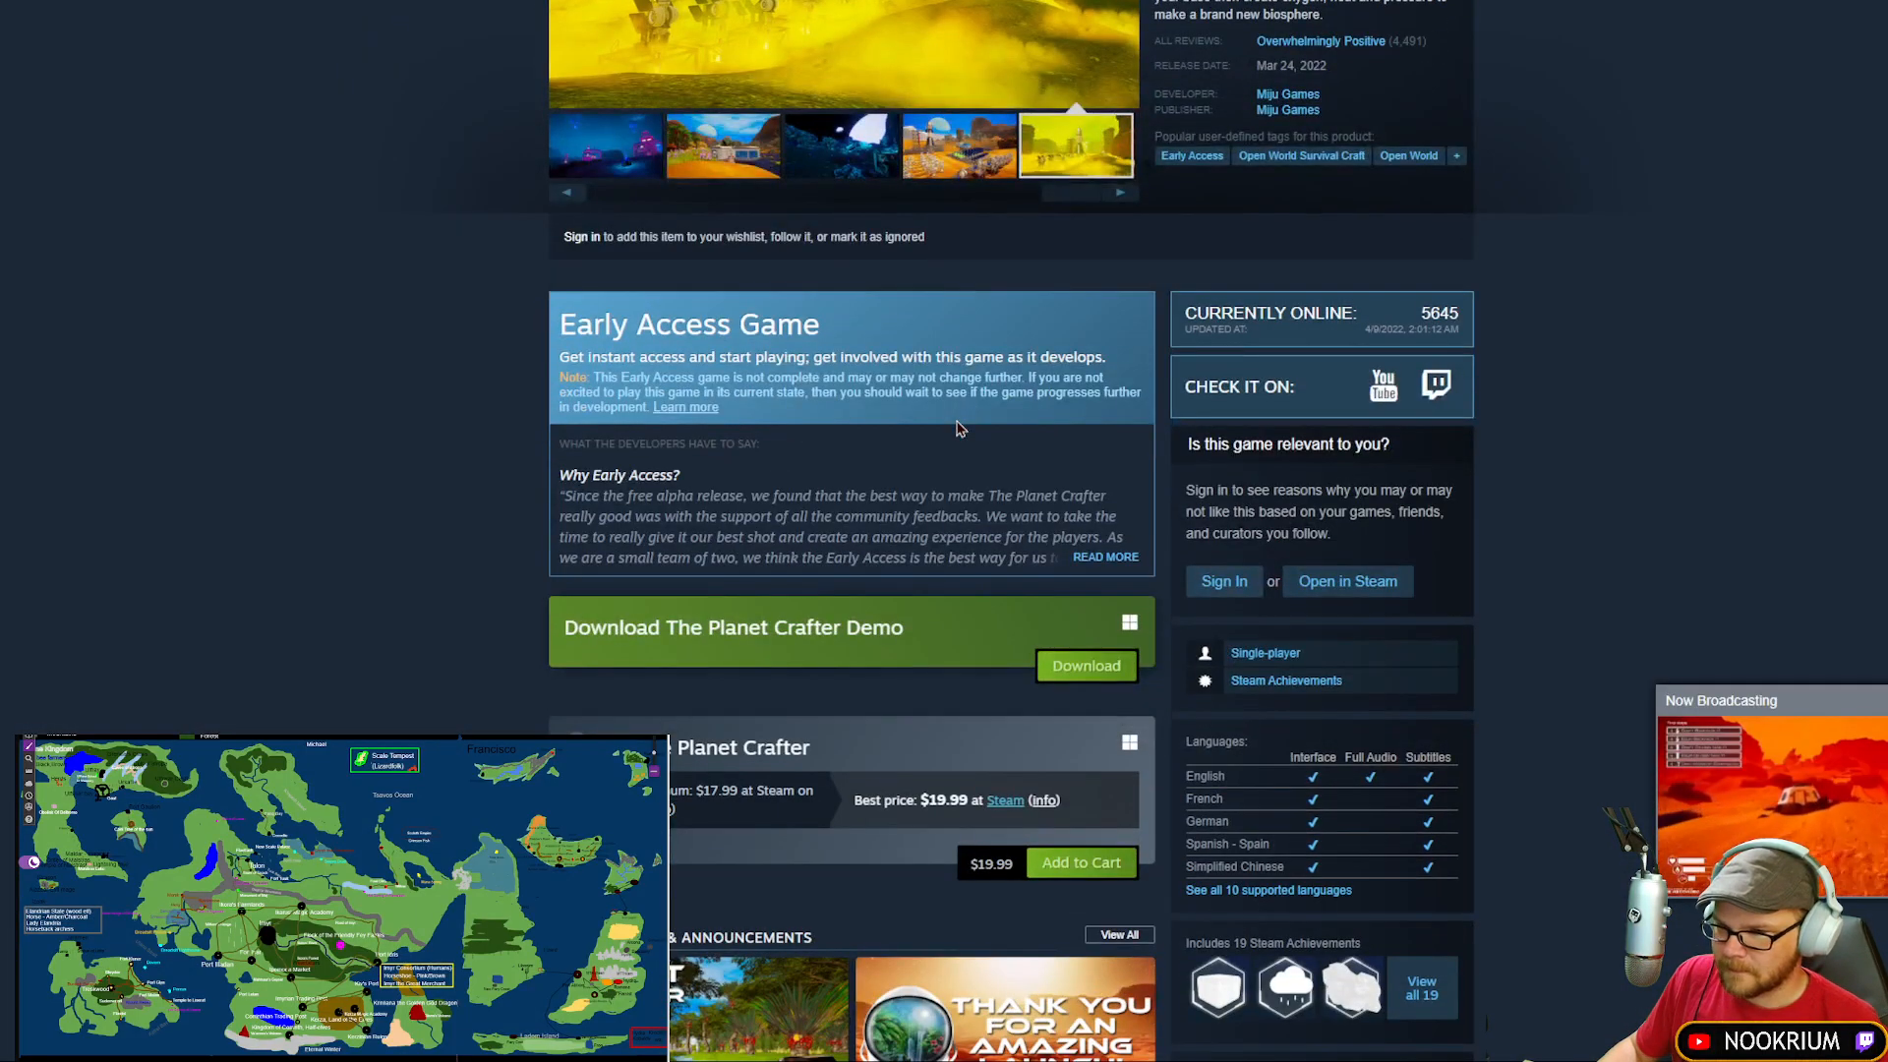
pyautogui.scroll(-8, 854, 396)
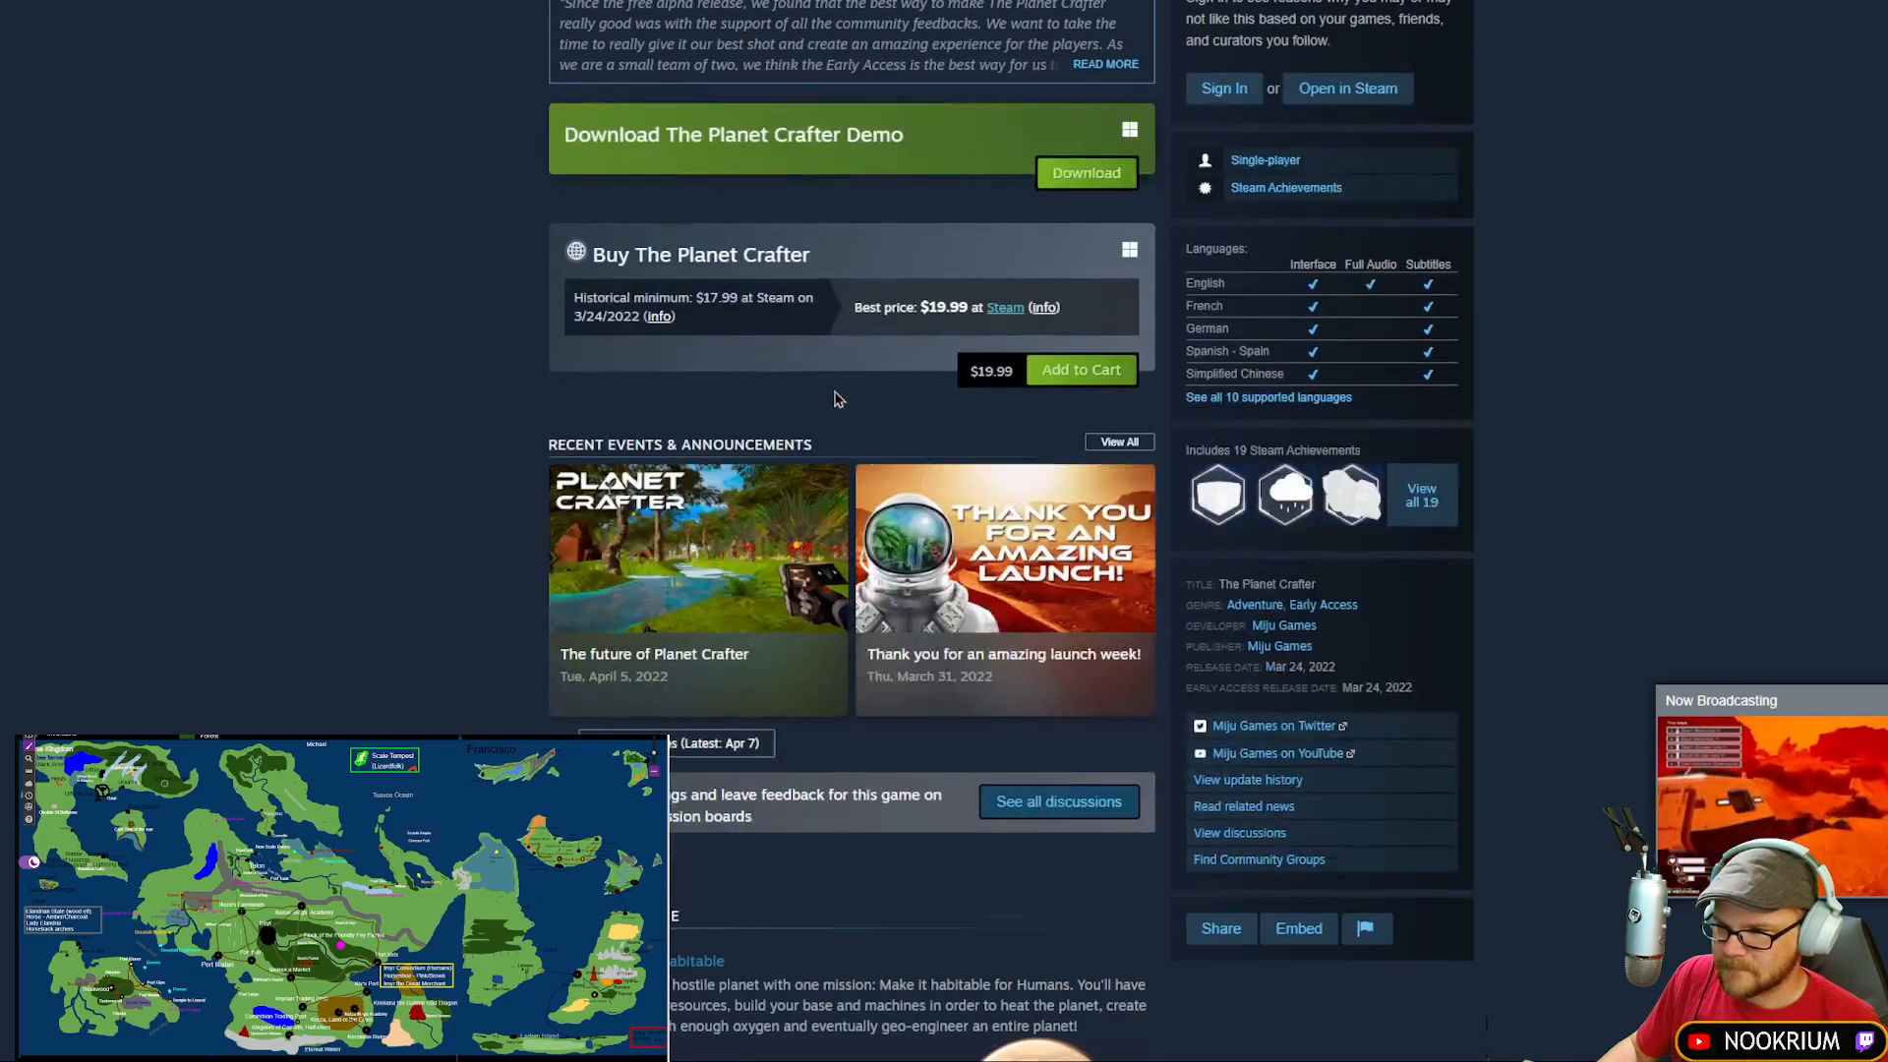
pyautogui.scroll(17, 443, 394)
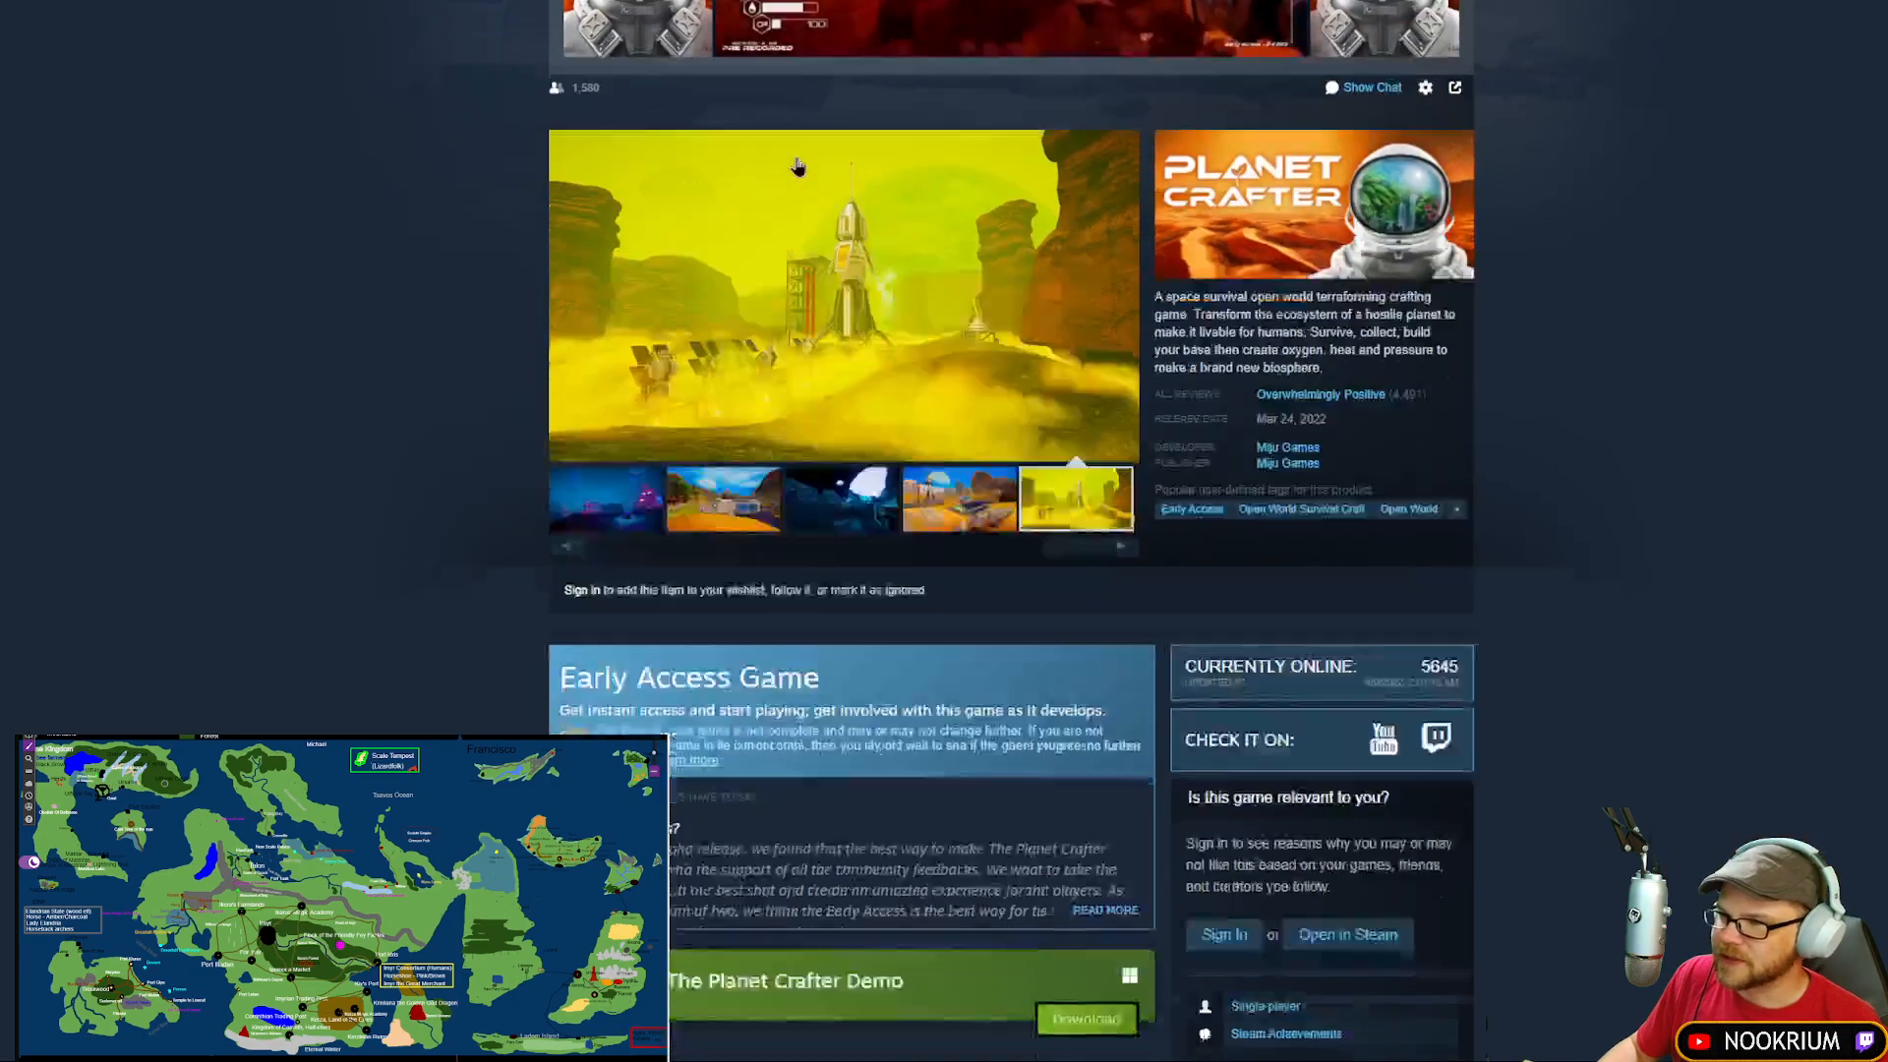
pyautogui.scroll(-20, 792, 462)
pyautogui.click(1118, 636)
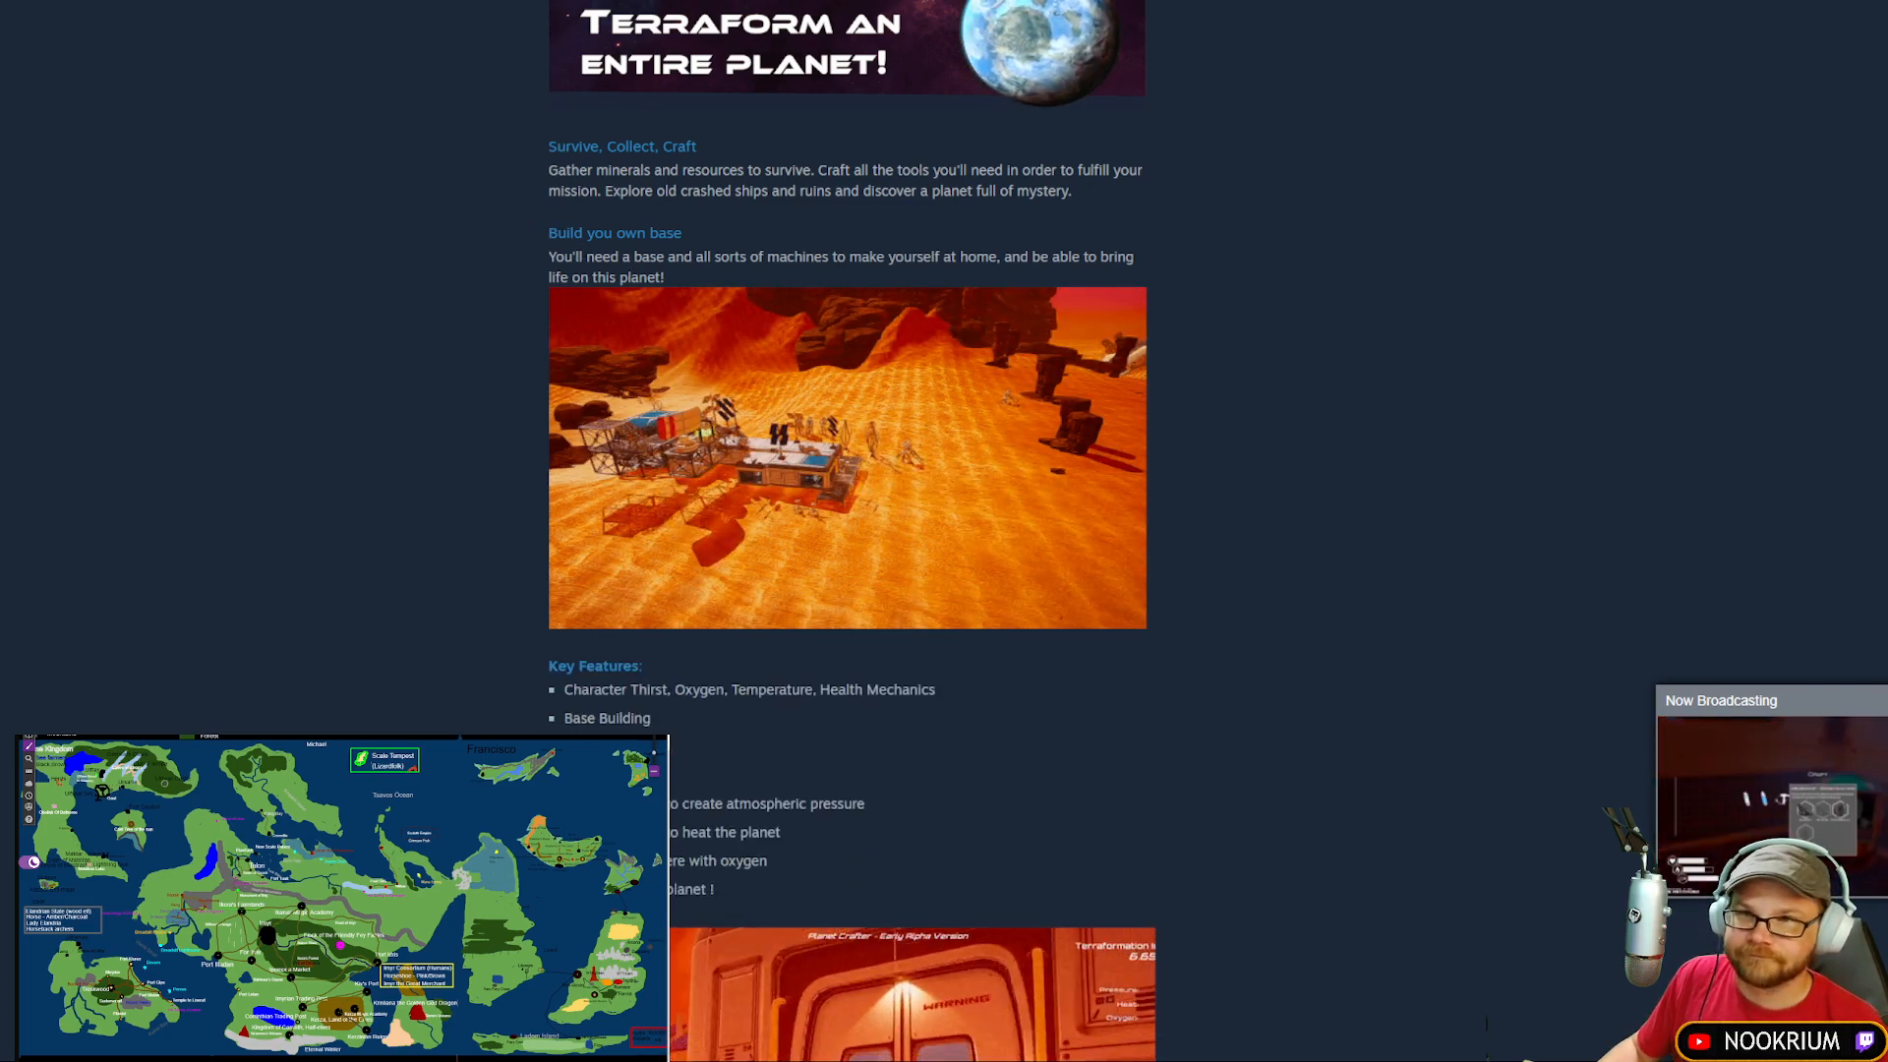
# Step: Switch back to the fantasy map in Wonderdraft and set the paint color to sandy orange, 7bcba149
pyautogui.hotkey('ctrl', 'Tab')
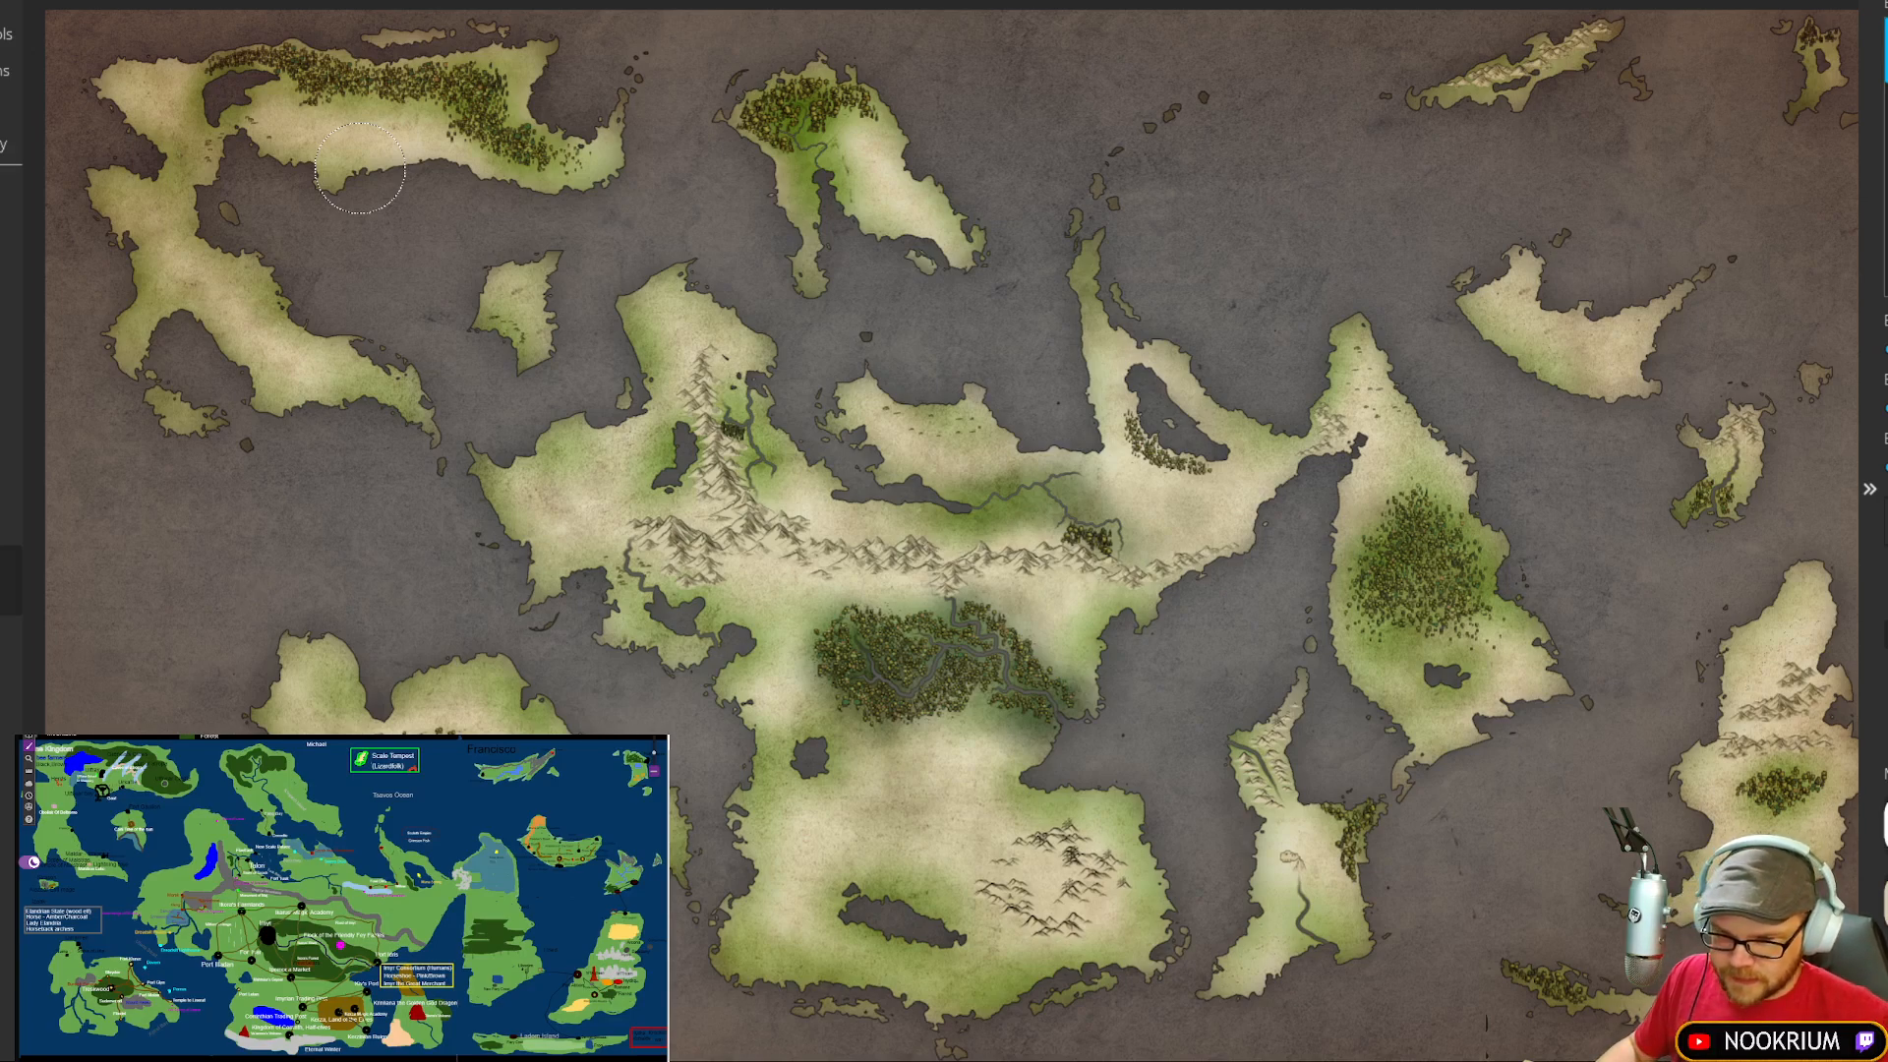
pyautogui.hotkey('alt', 'Tab')
pyautogui.click(1887, 0)
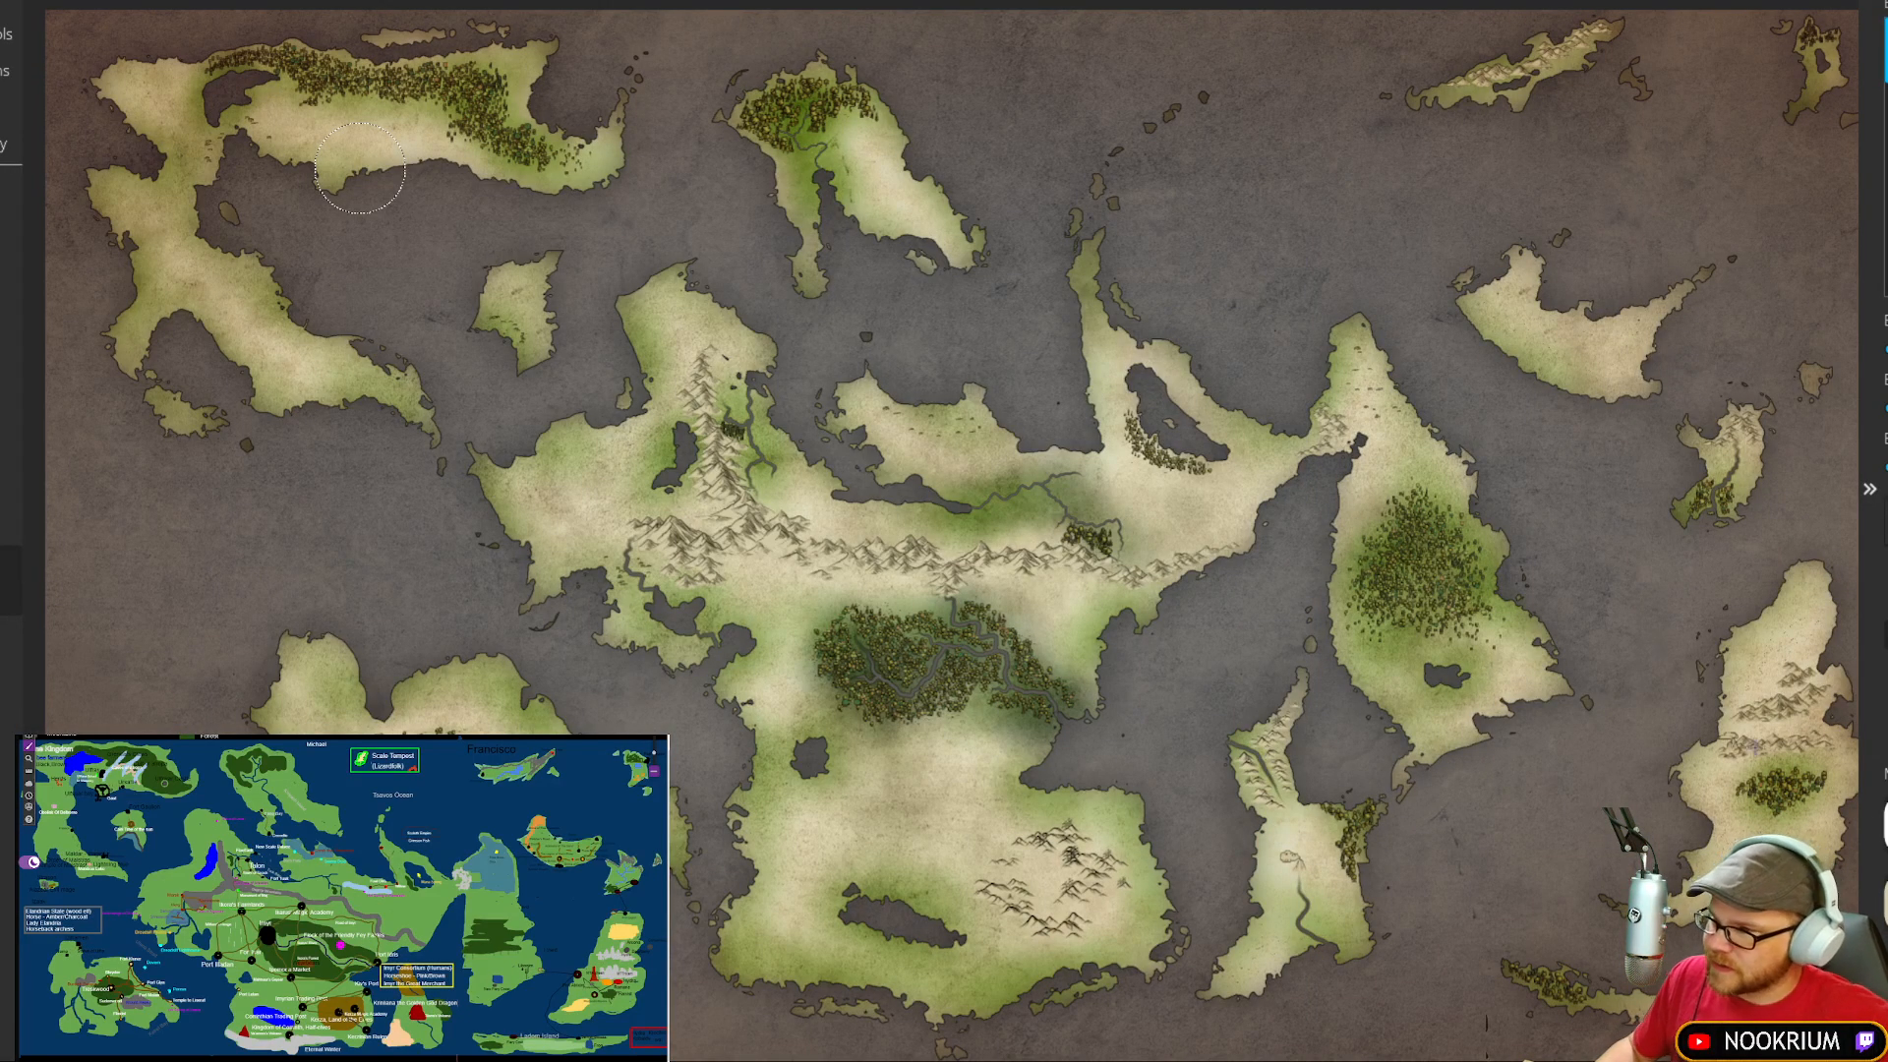
pyautogui.click(1887, 635)
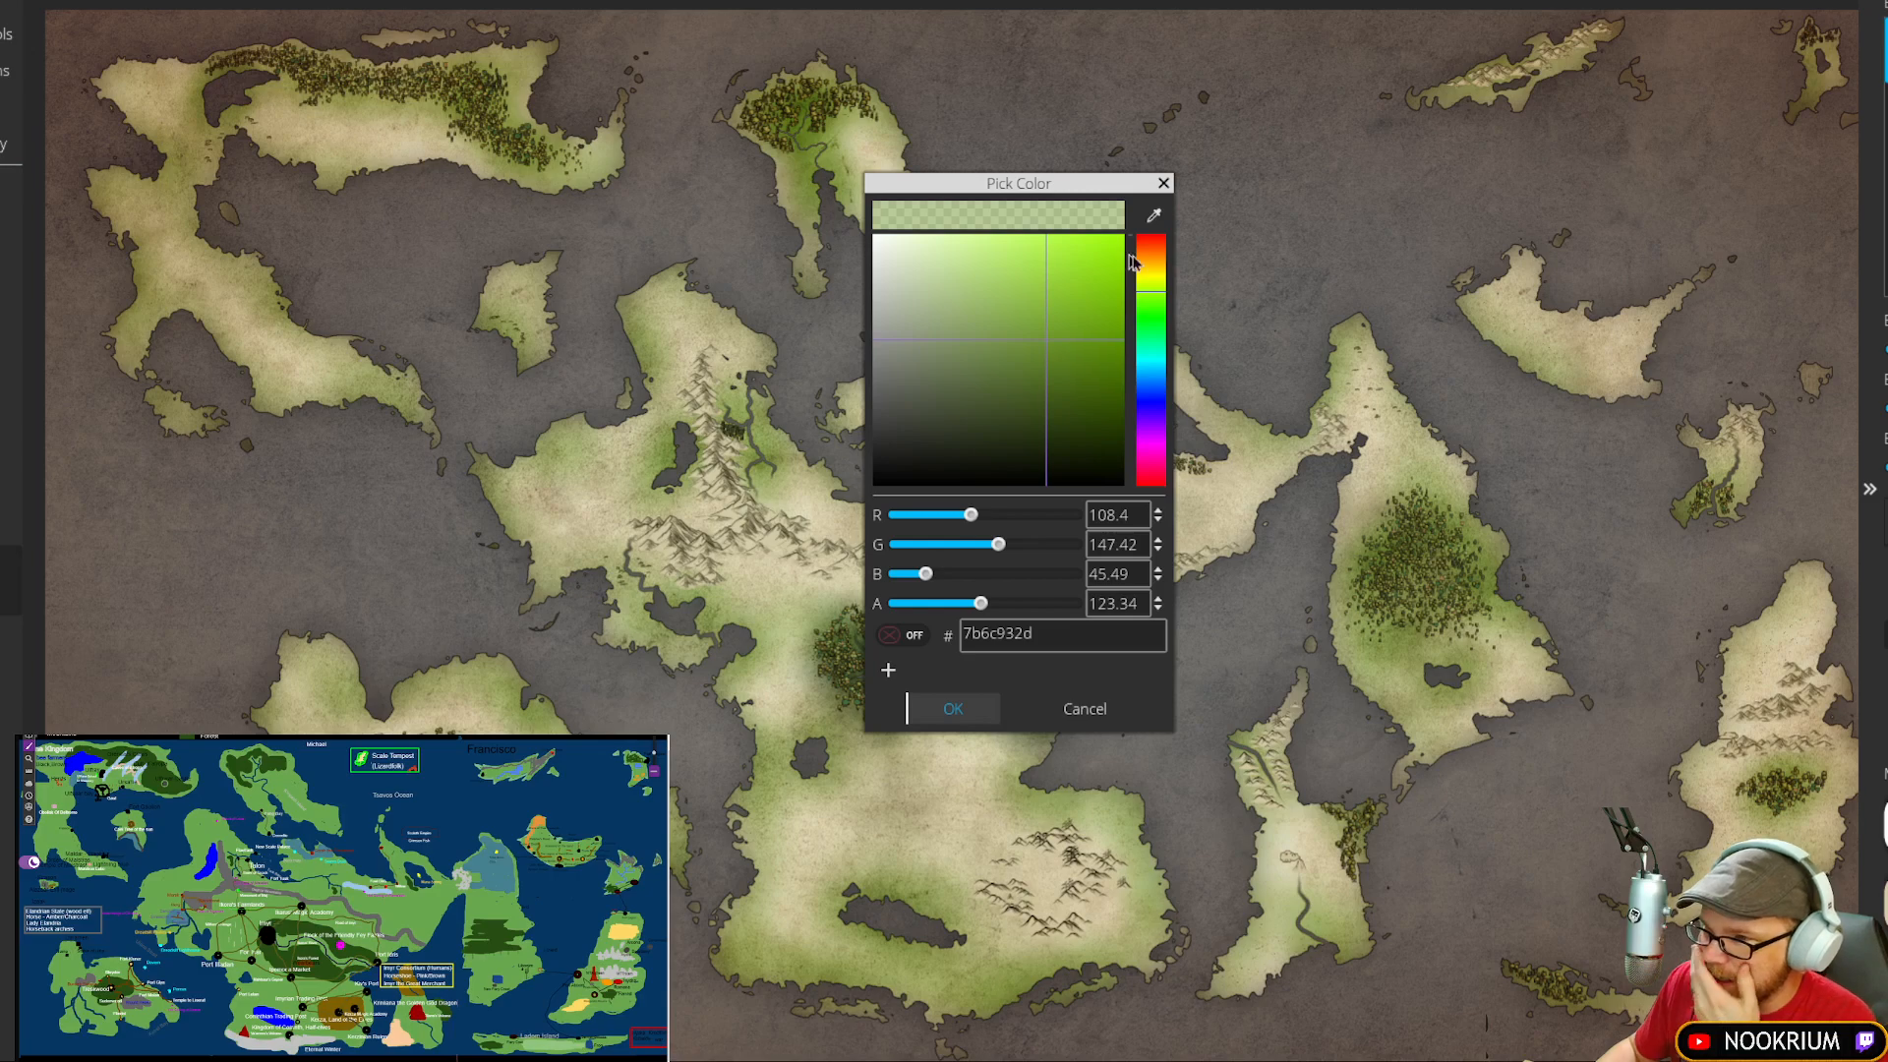
pyautogui.click(1155, 266)
pyautogui.moveTo(1041, 285); pyautogui.dragTo(1031, 285)
pyautogui.click(969, 722)
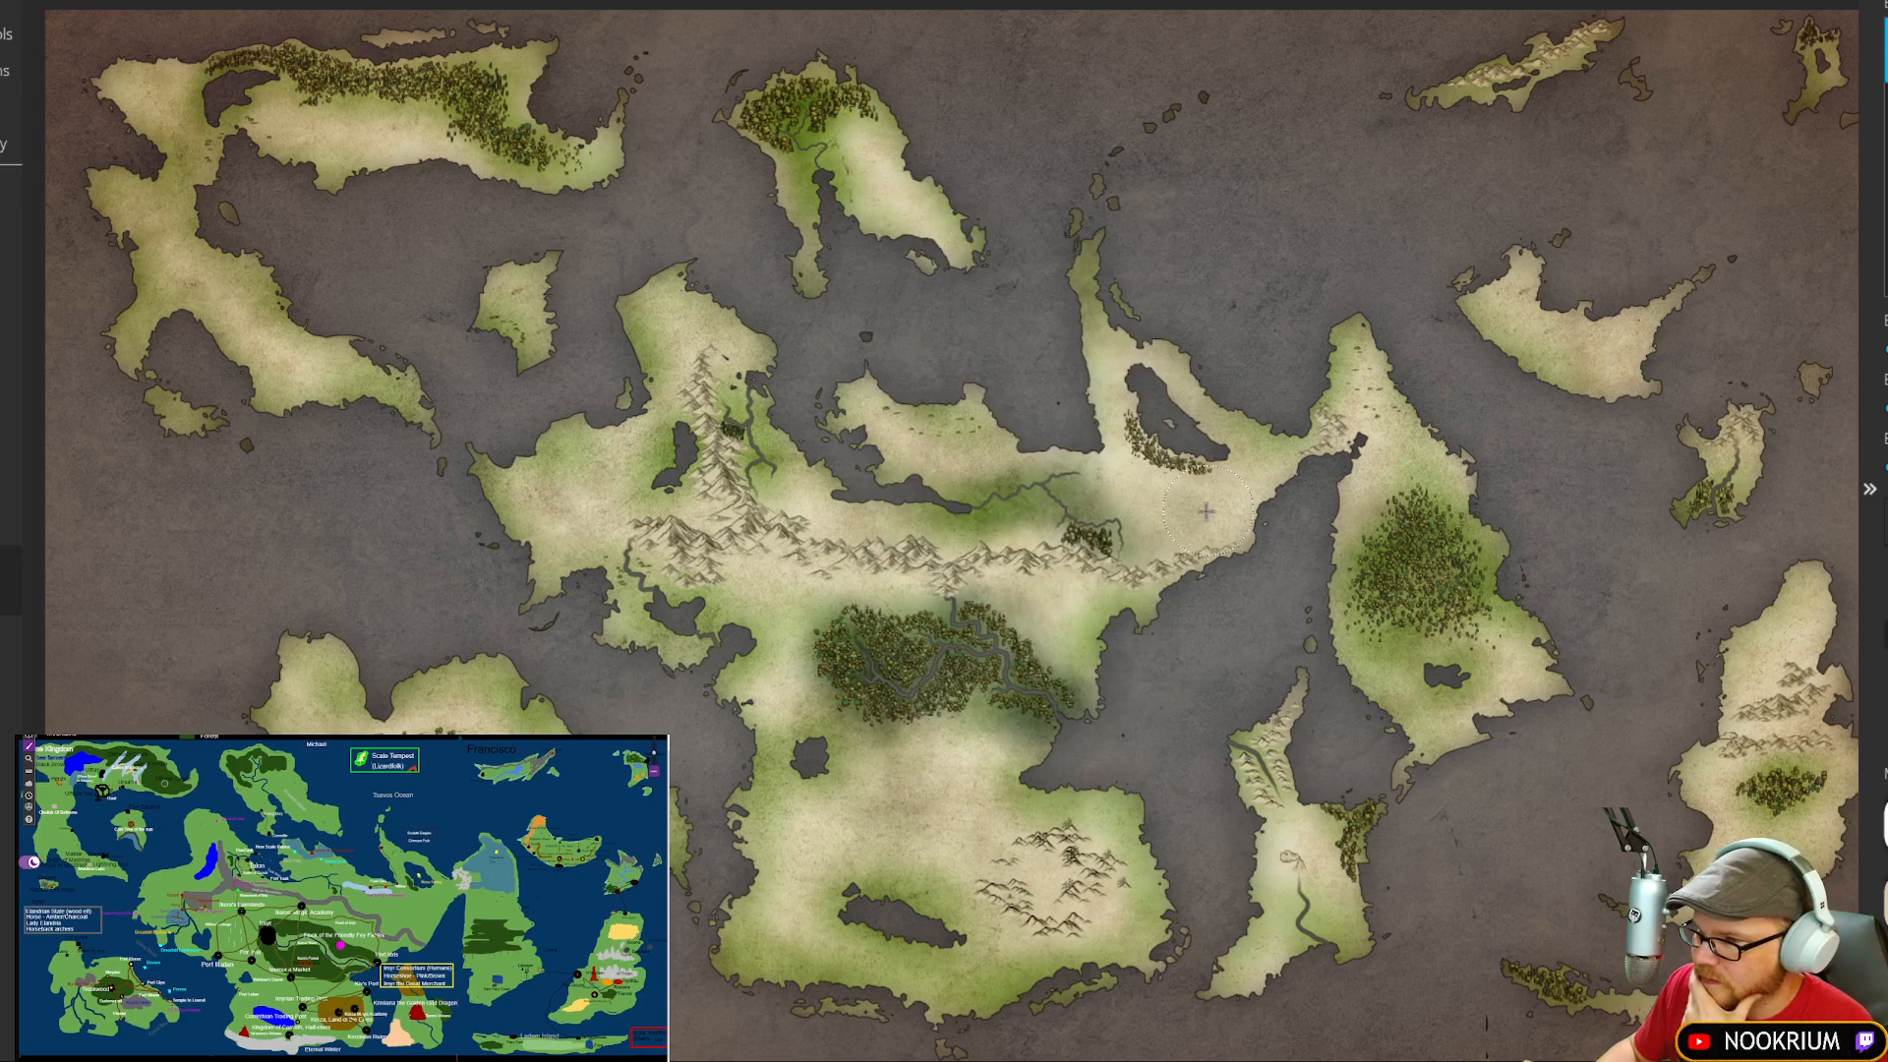
# Step: Paint the sandy orange tint over the northeastern crescent island, the far-eastern landmass and the southwestern tip of the southeastern island
pyautogui.click(1568, 350)
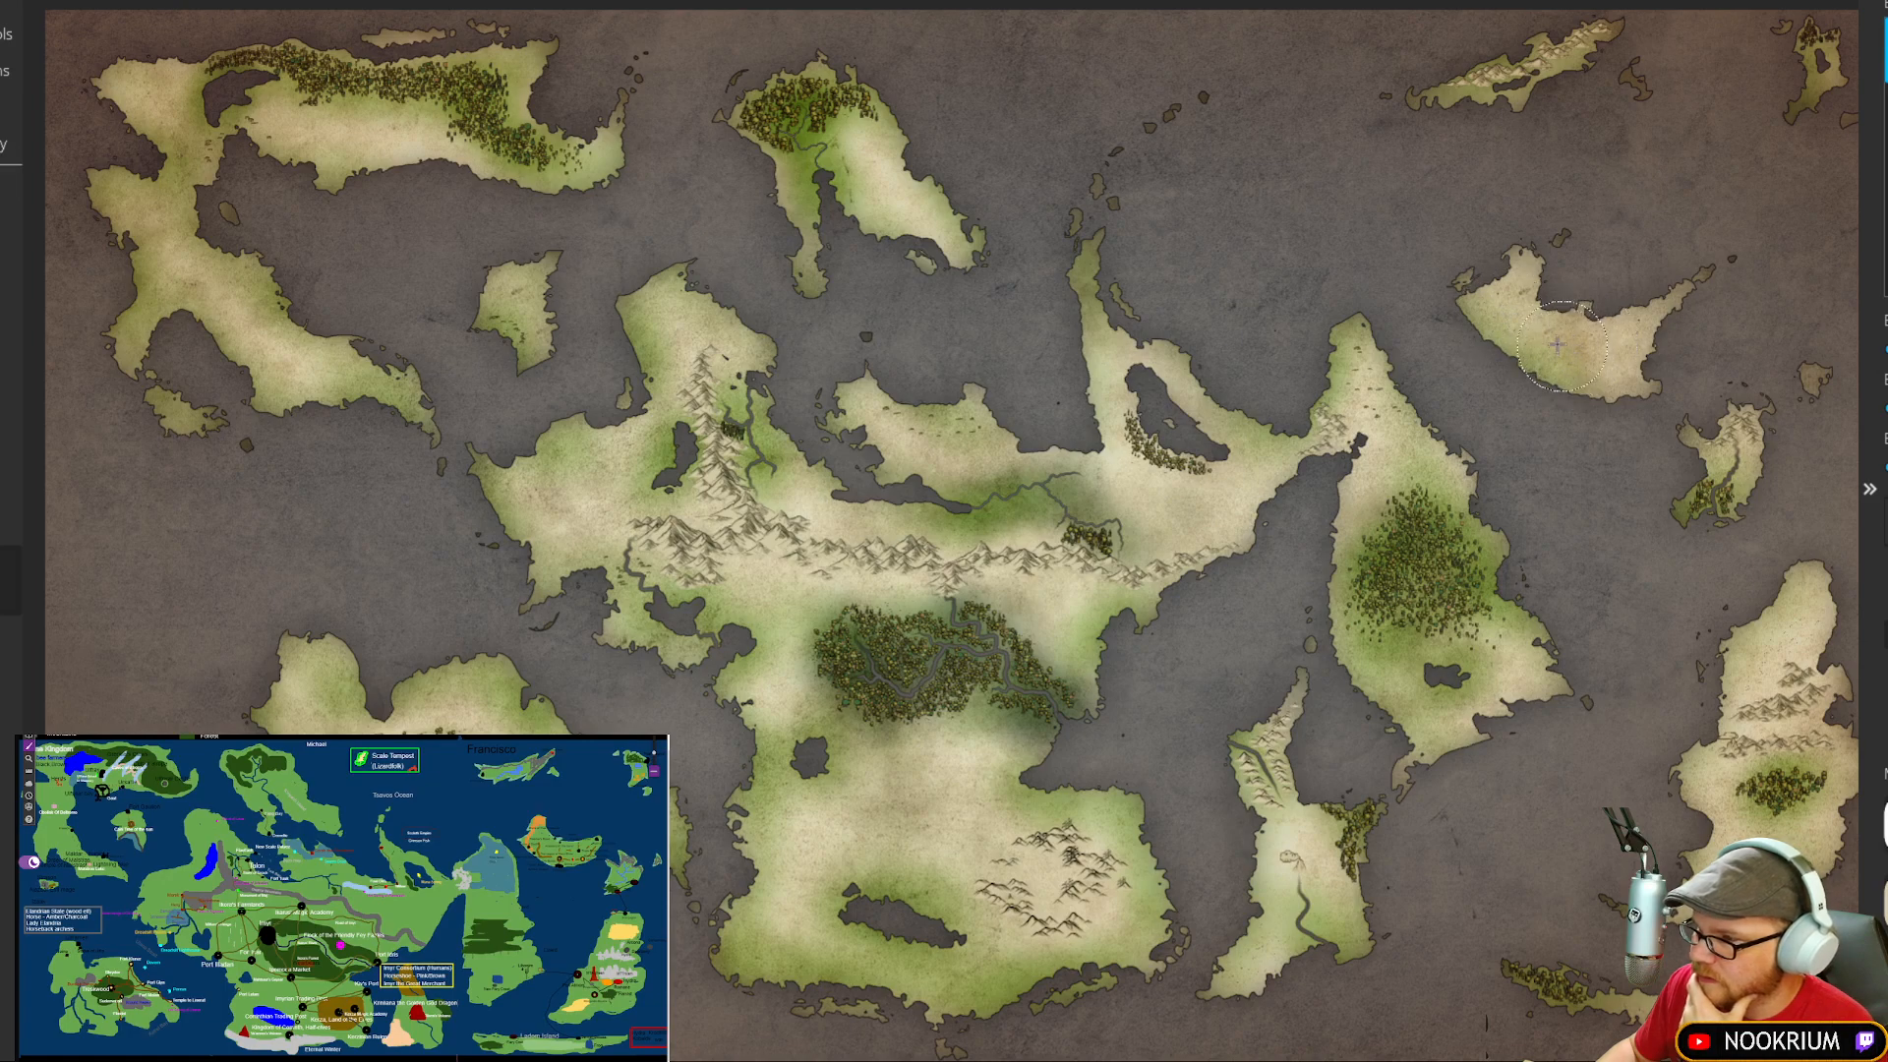
pyautogui.moveTo(1608, 352)
pyautogui.mouseDown()
pyautogui.moveTo(1519, 311)
pyautogui.moveTo(1568, 355)
pyautogui.moveTo(1480, 296)
pyautogui.moveTo(1634, 375)
pyautogui.moveTo(1633, 337)
pyautogui.moveTo(1584, 348)
pyautogui.moveTo(1646, 326)
pyautogui.moveTo(1564, 342)
pyautogui.moveTo(1509, 289)
pyautogui.moveTo(1525, 297)
pyautogui.moveTo(1534, 270)
pyautogui.moveTo(1507, 301)
pyautogui.moveTo(1541, 340)
pyautogui.moveTo(1621, 355)
pyautogui.mouseUp()
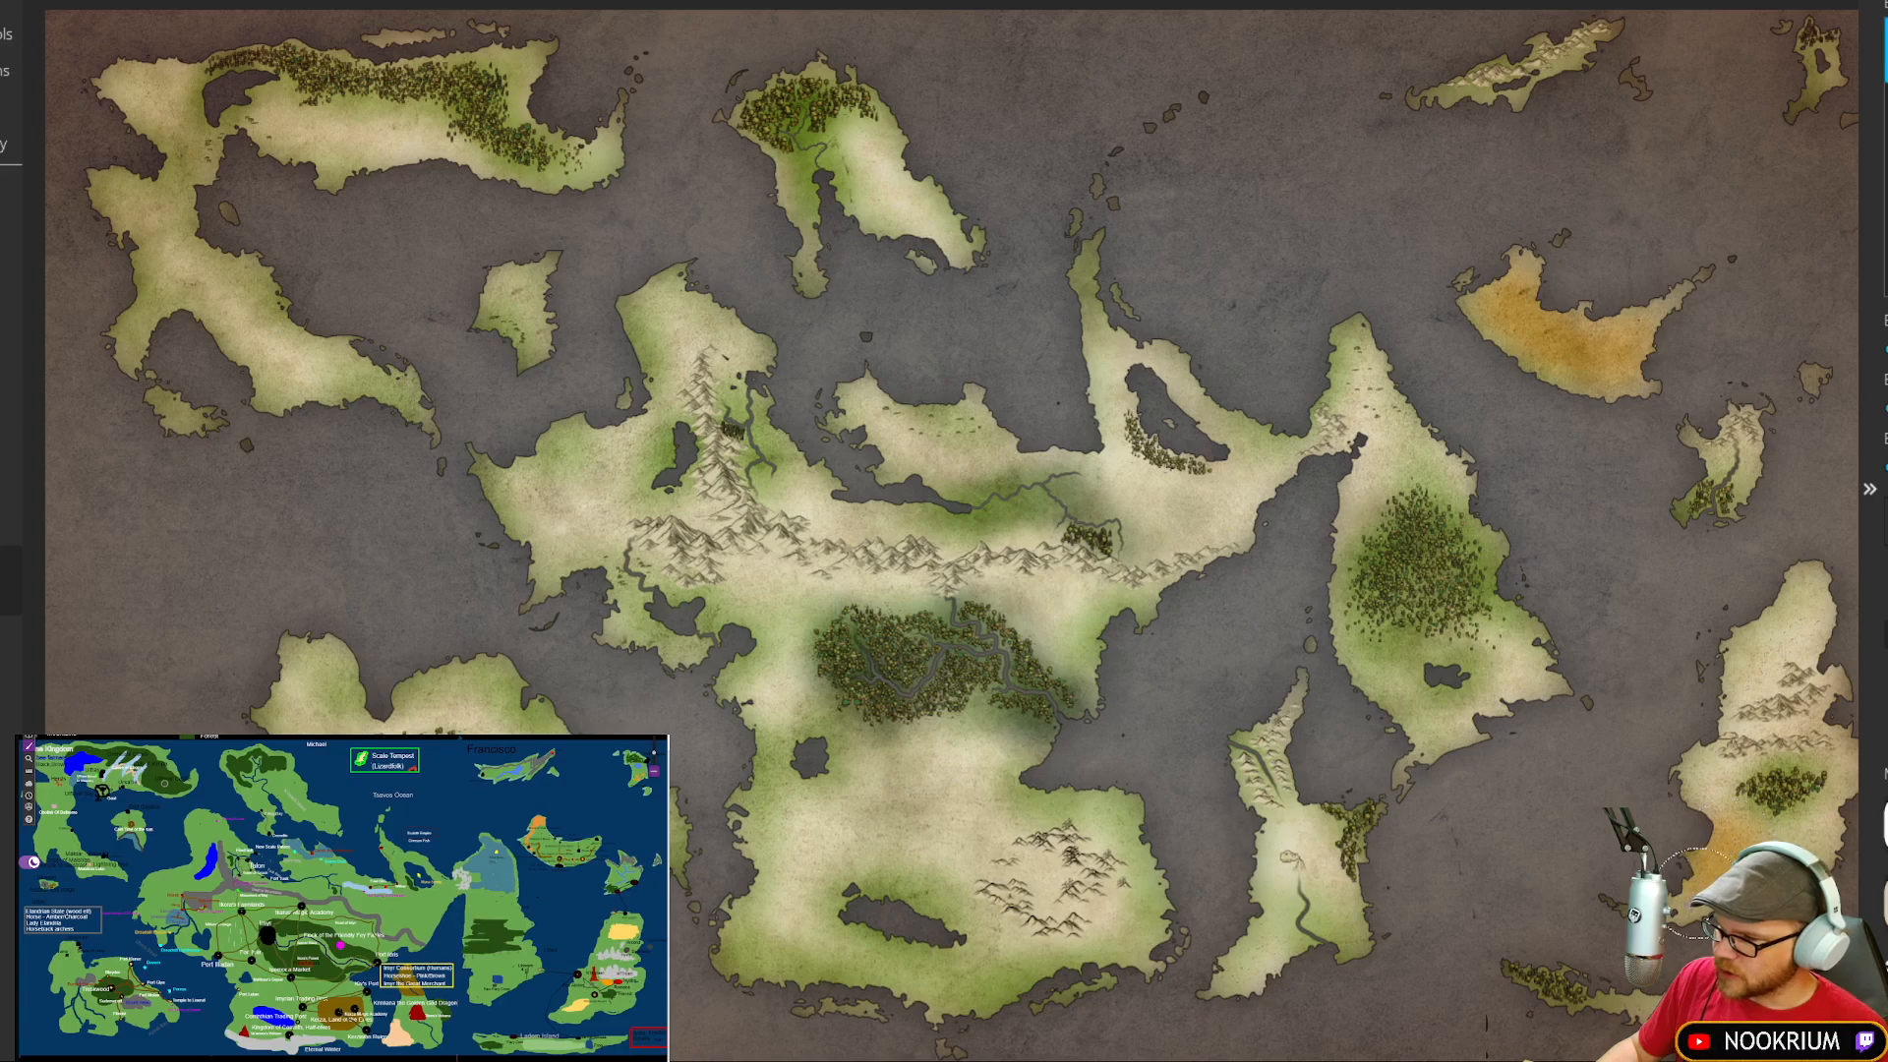
pyautogui.moveTo(1761, 635)
pyautogui.mouseDown()
pyautogui.moveTo(1814, 606)
pyautogui.moveTo(1754, 655)
pyautogui.moveTo(1817, 612)
pyautogui.moveTo(1760, 612)
pyautogui.moveTo(1799, 607)
pyautogui.moveTo(1736, 657)
pyautogui.moveTo(1794, 620)
pyautogui.moveTo(1726, 645)
pyautogui.moveTo(1767, 655)
pyautogui.mouseUp()
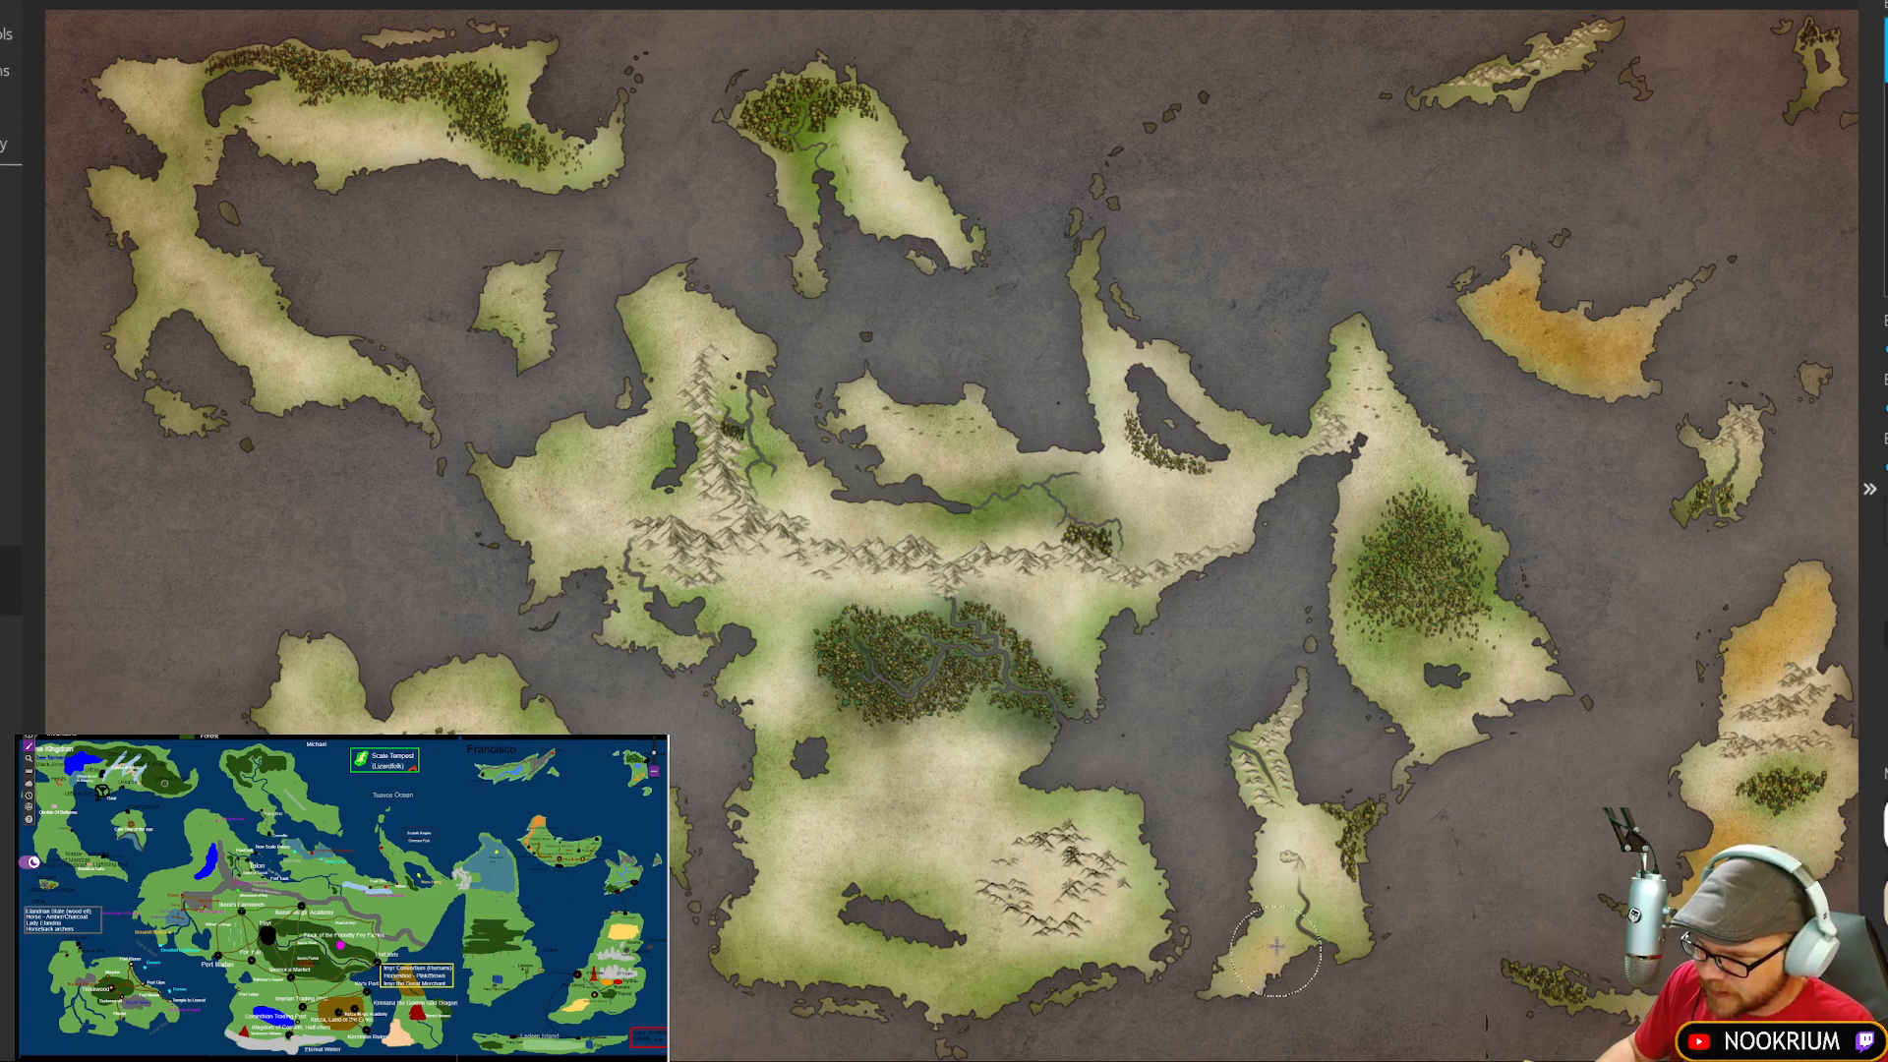
pyautogui.moveTo(1276, 949)
pyautogui.mouseDown()
pyautogui.moveTo(1226, 970)
pyautogui.moveTo(1261, 942)
pyautogui.mouseUp()
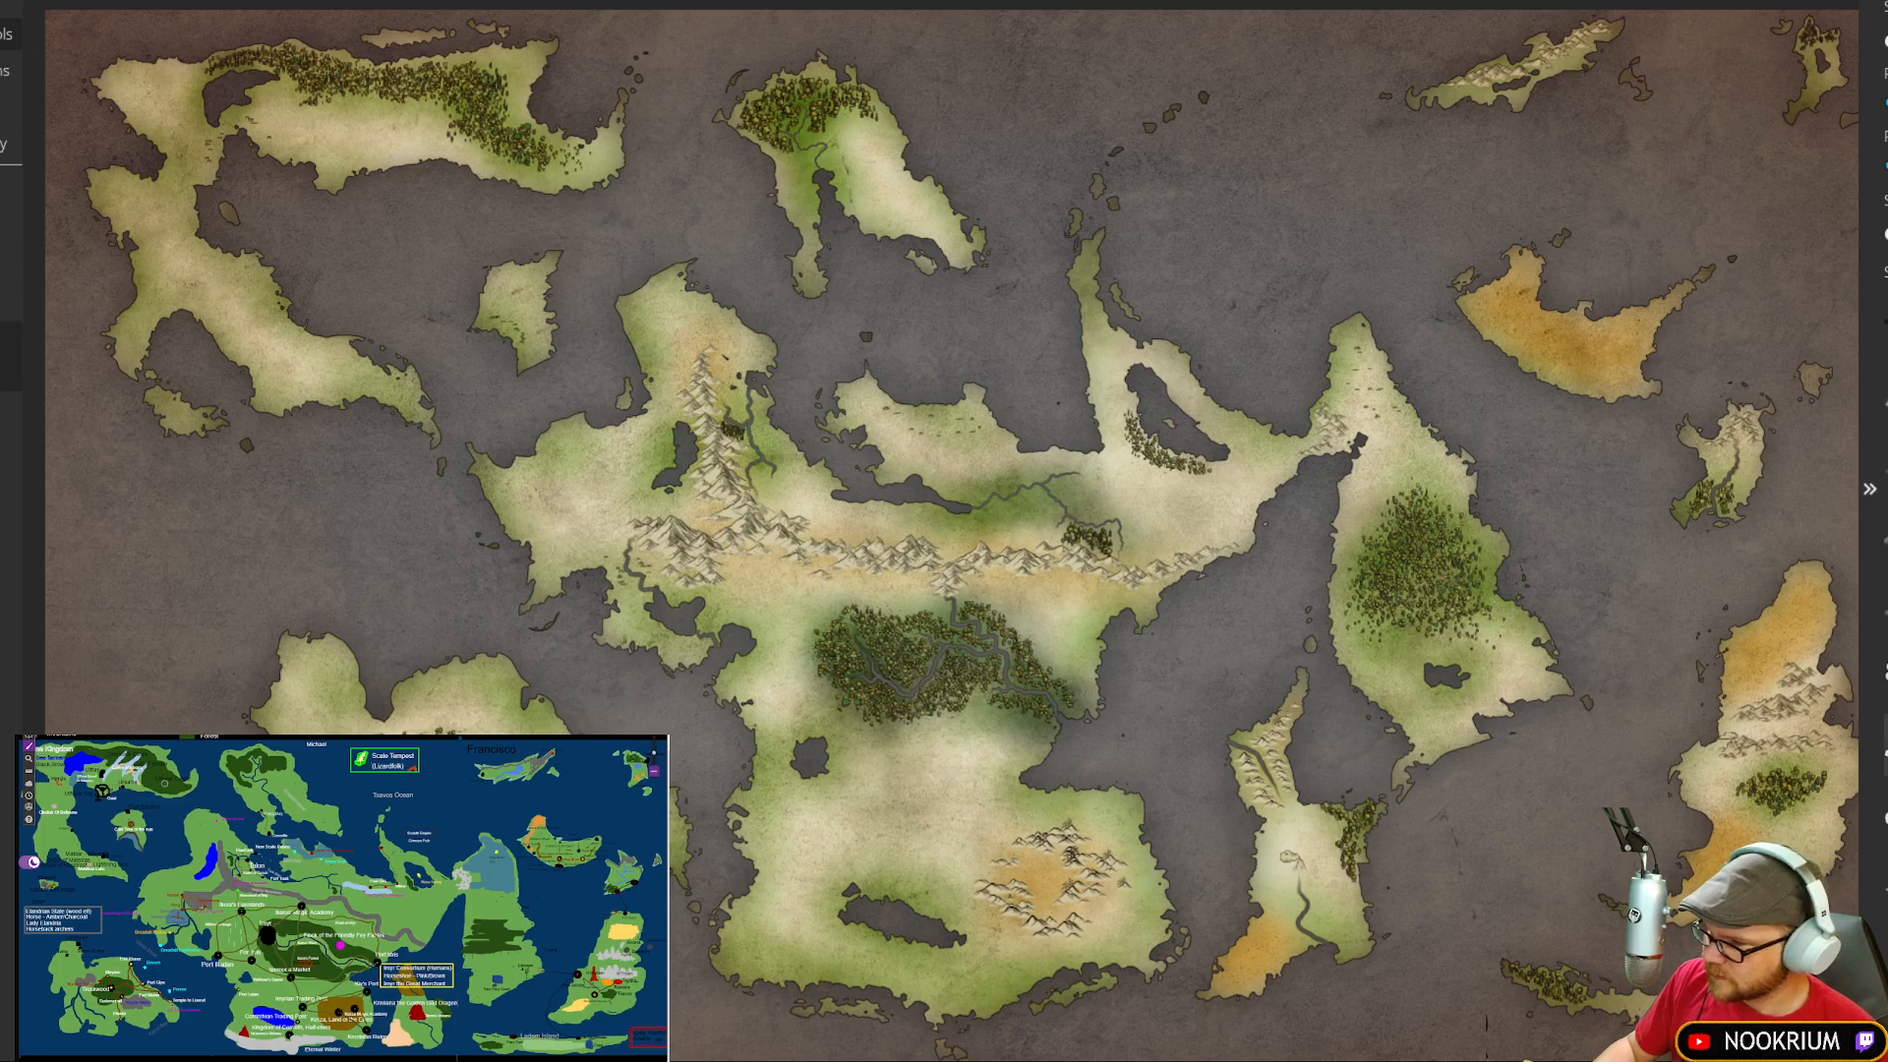
# Step: Place a green tree symbol just west of the lake in the south of the central continent
pyautogui.click(806, 936)
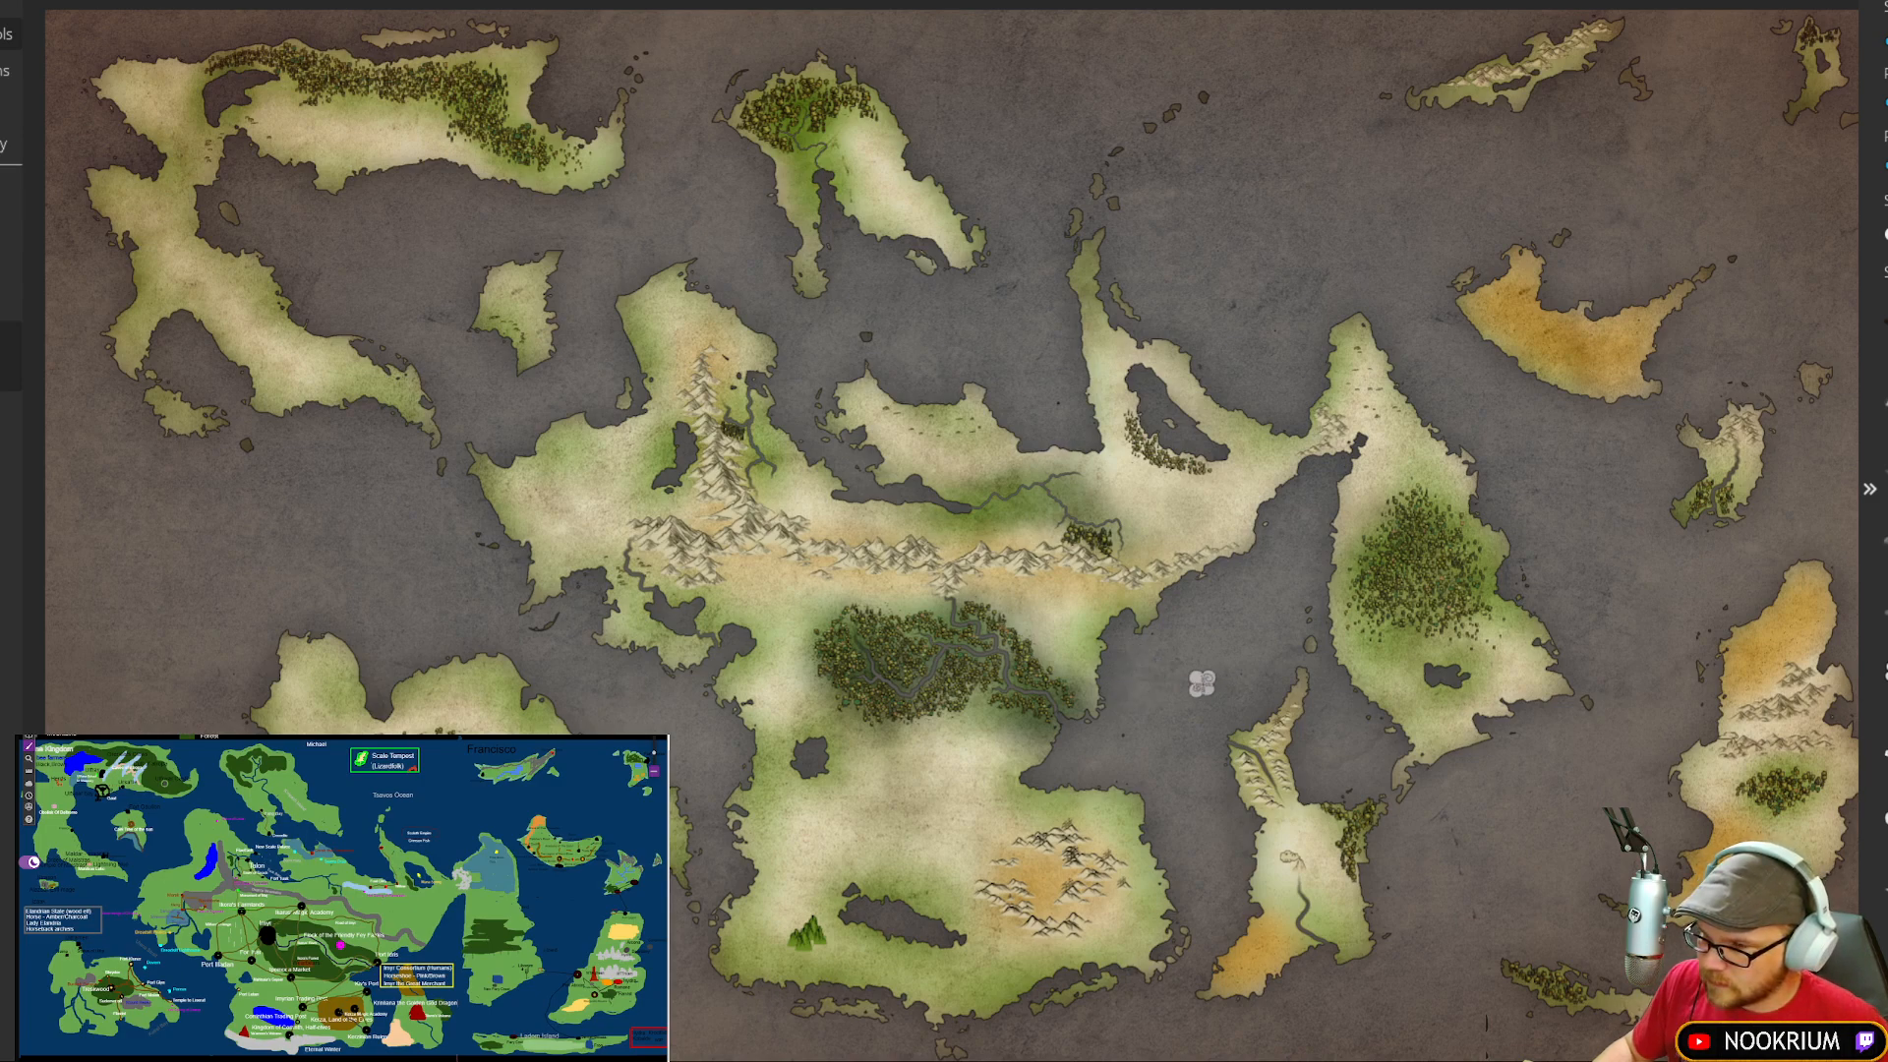
pyautogui.click(1180, 681)
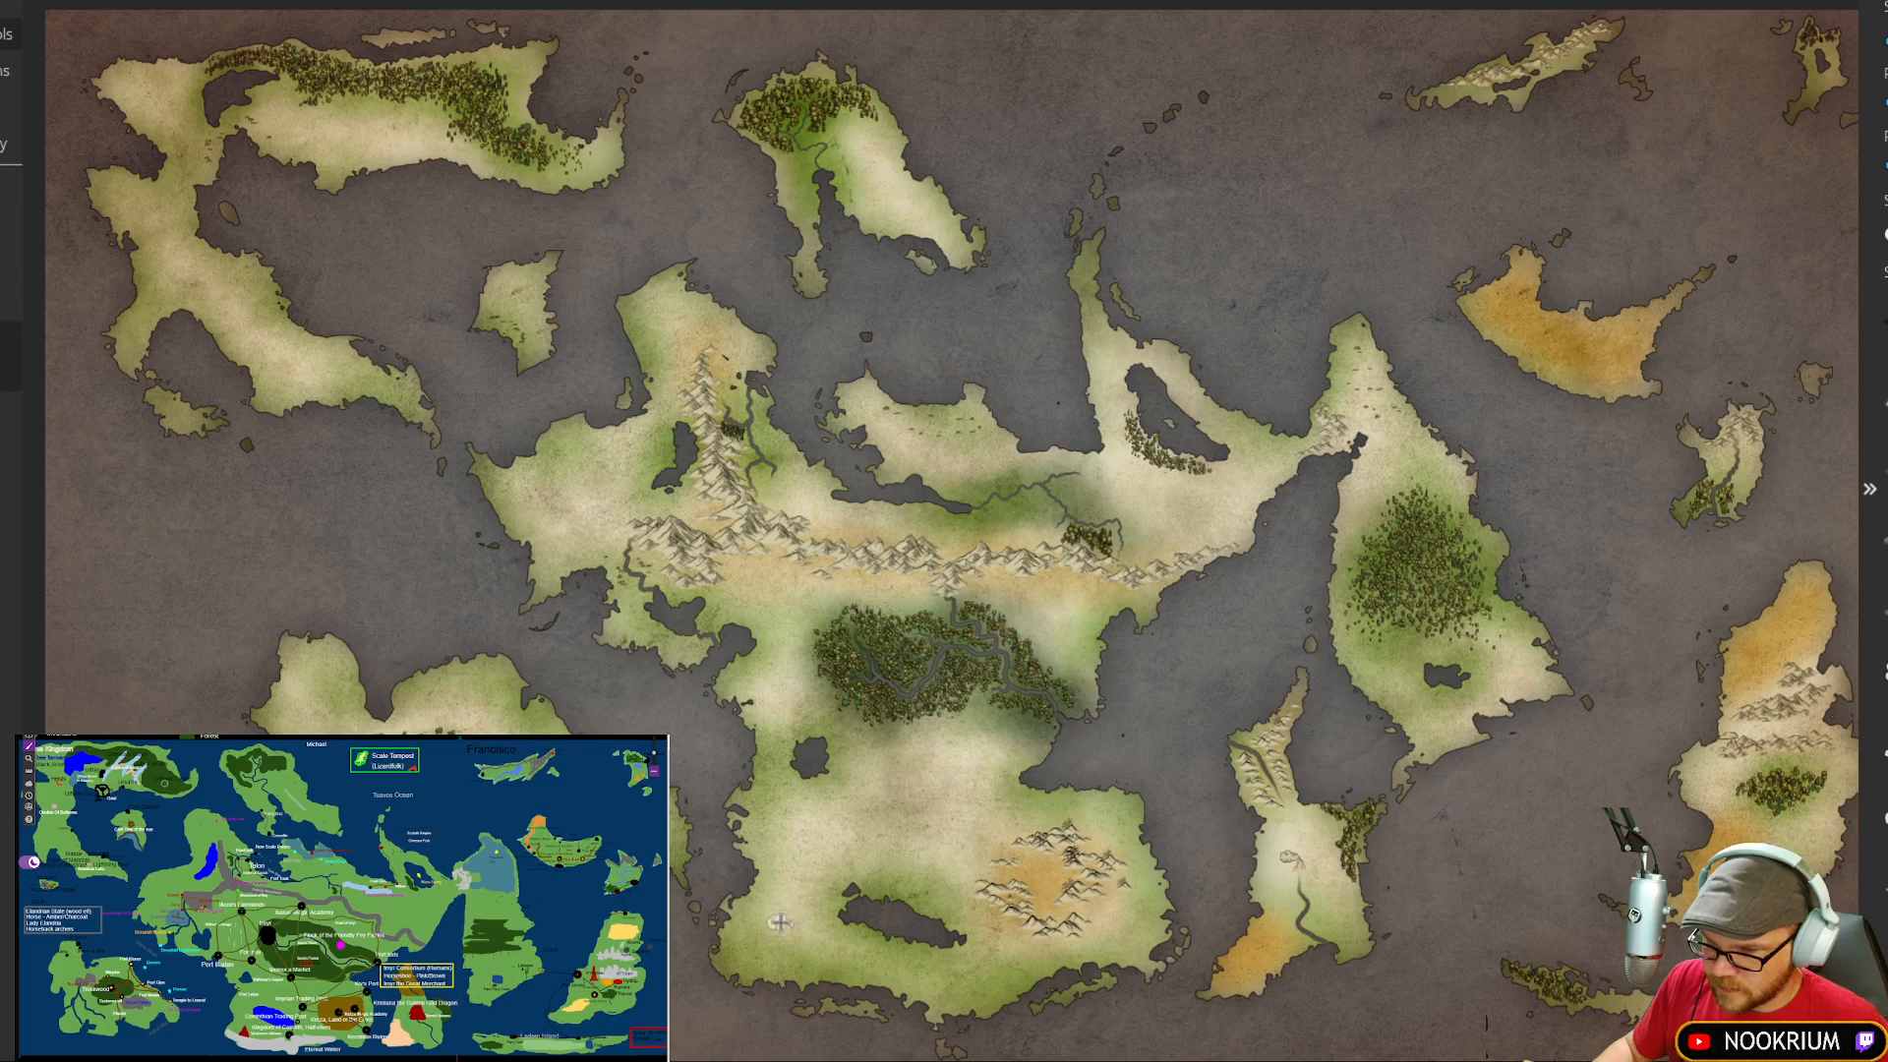
pyautogui.click(786, 919)
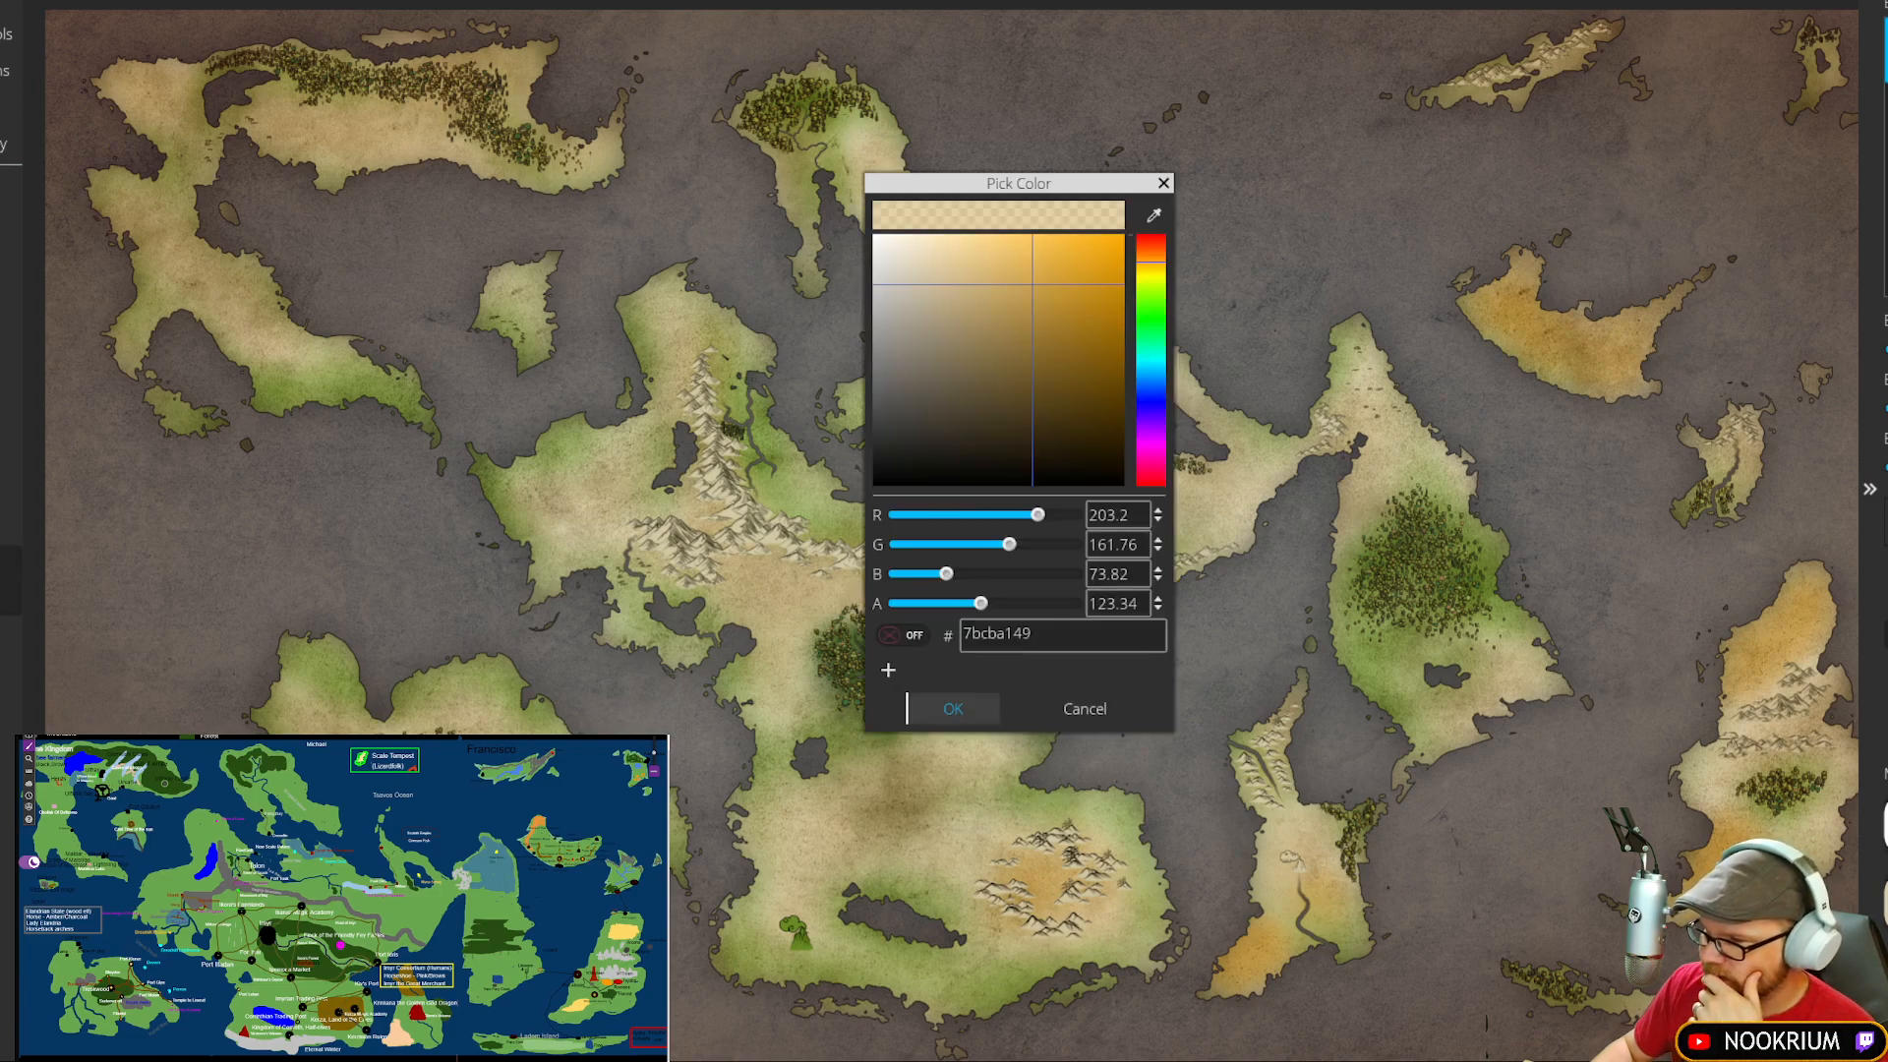
# Step: Set the paint color to a light yellow-green, 7be1f26c
pyautogui.moveTo(1152, 267)
pyautogui.mouseDown()
pyautogui.moveTo(1158, 309)
pyautogui.moveTo(1156, 286)
pyautogui.moveTo(1054, 307)
pyautogui.moveTo(1025, 260)
pyautogui.moveTo(1058, 257)
pyautogui.moveTo(1016, 256)
pyautogui.mouseUp()
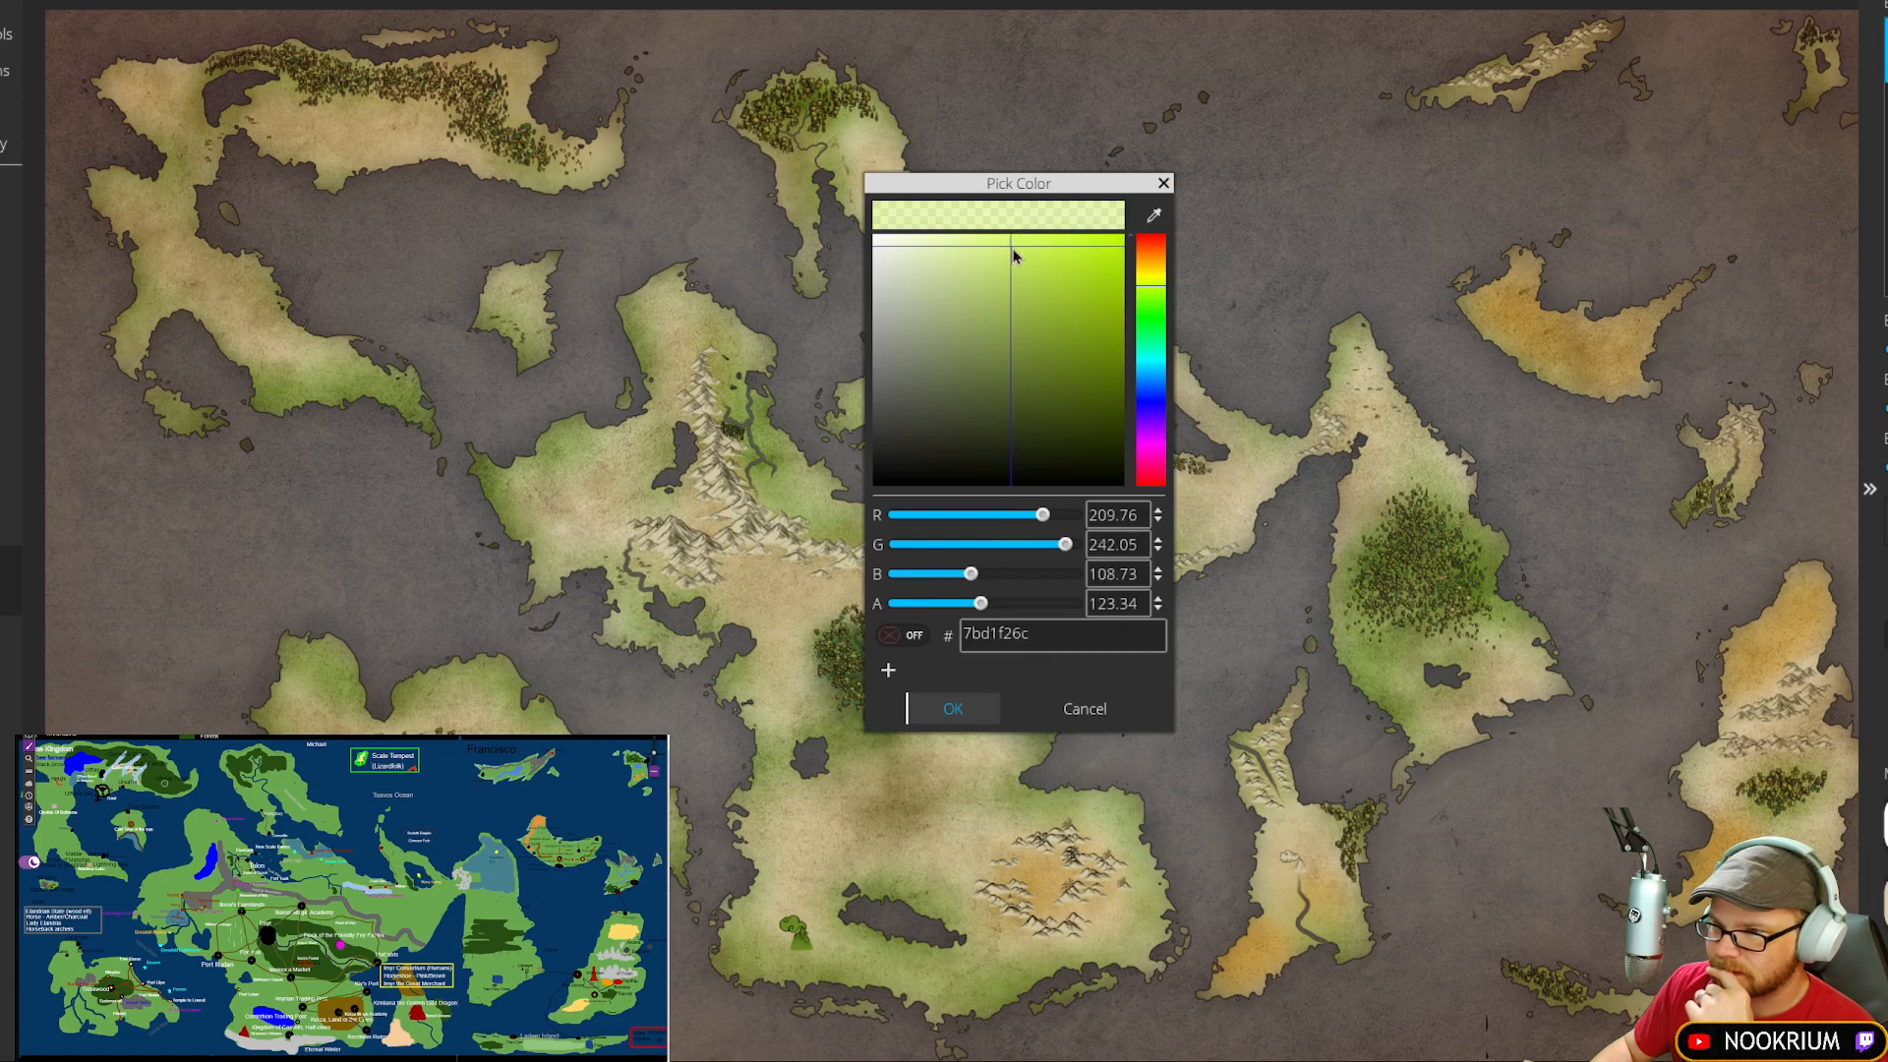
pyautogui.click(946, 710)
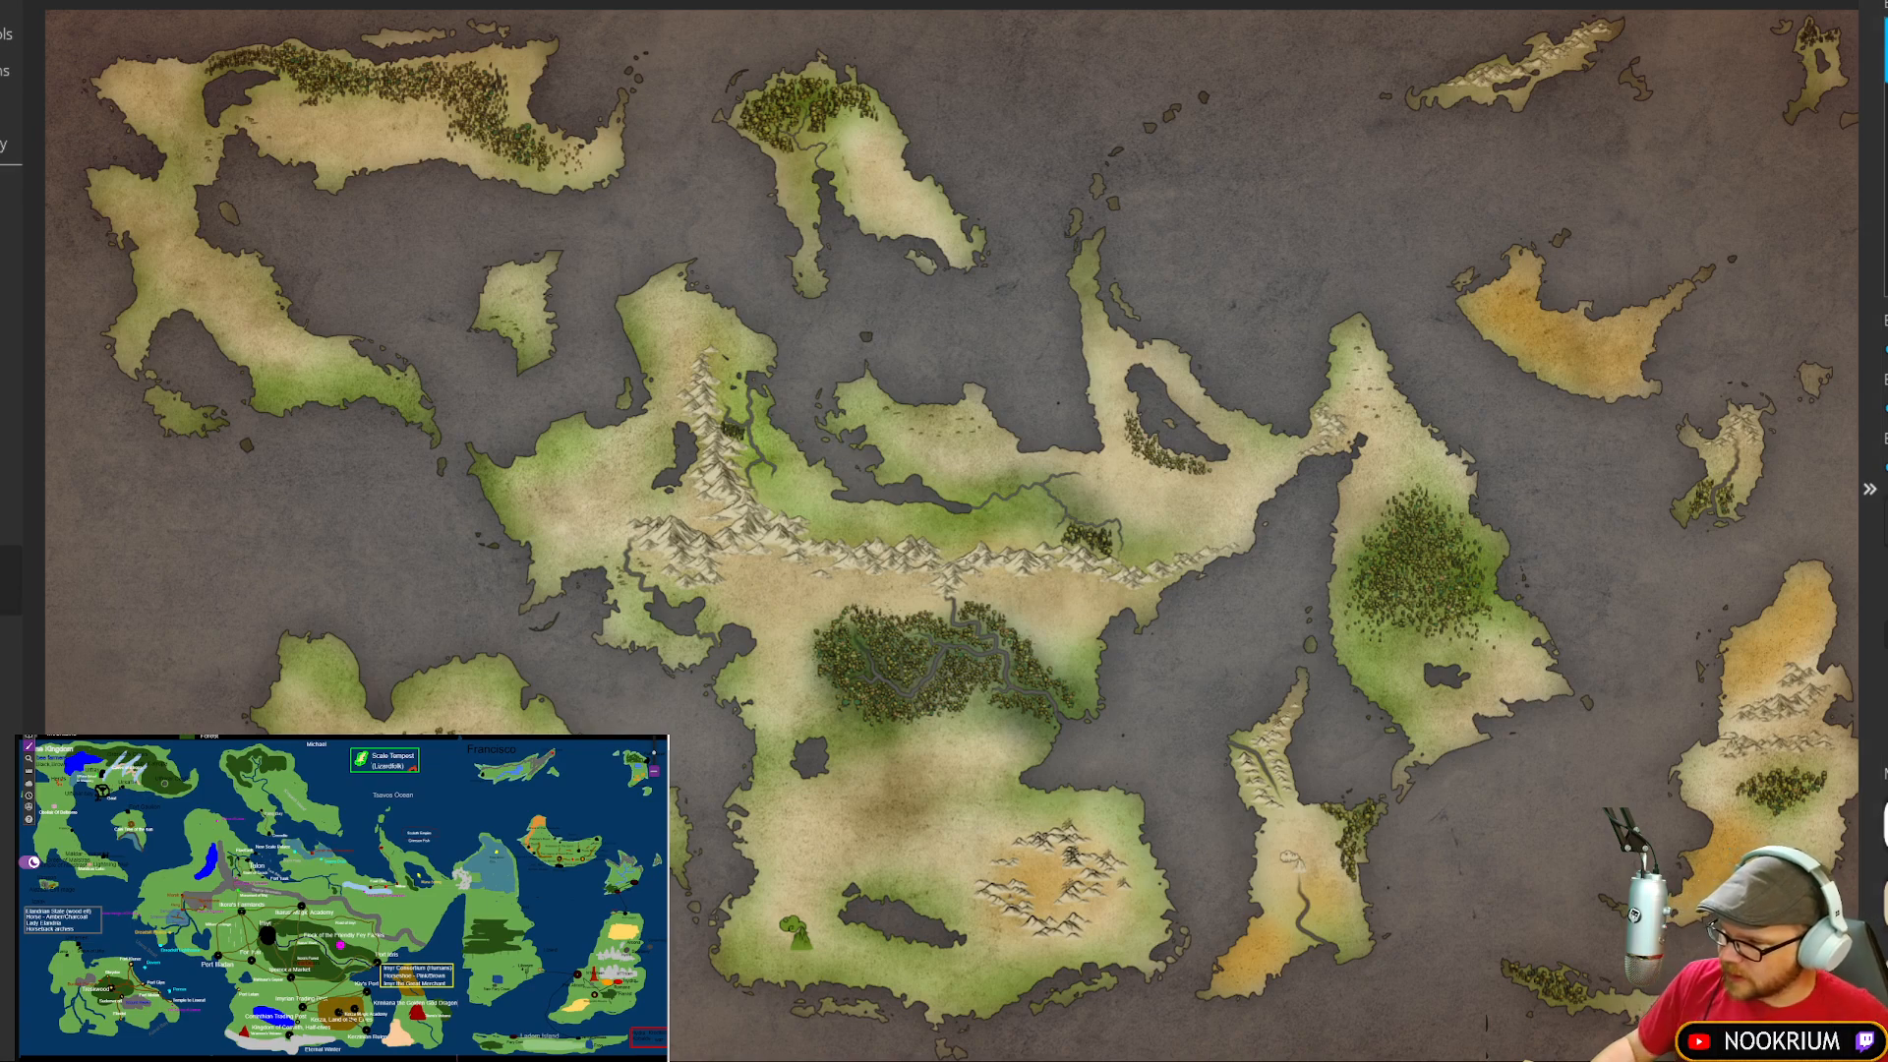
pyautogui.click(1885, 901)
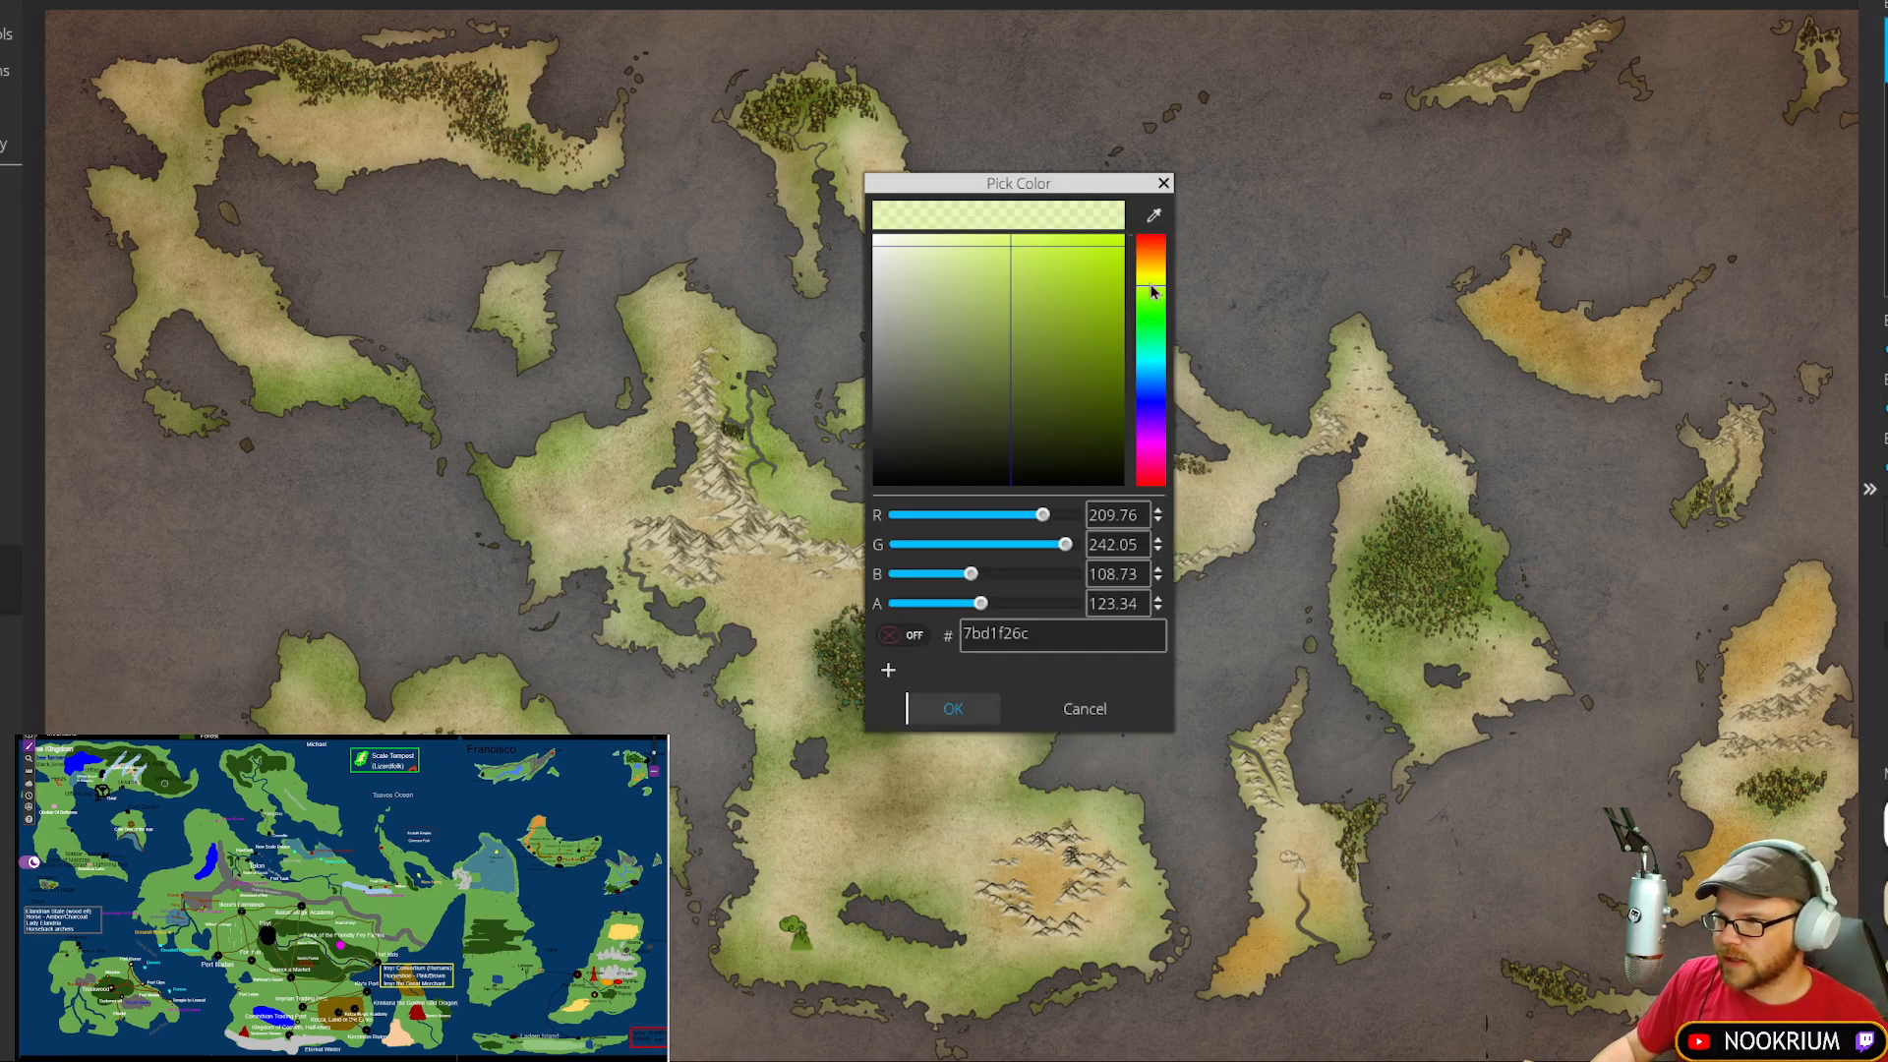
pyautogui.moveTo(1154, 288); pyautogui.dragTo(1154, 286)
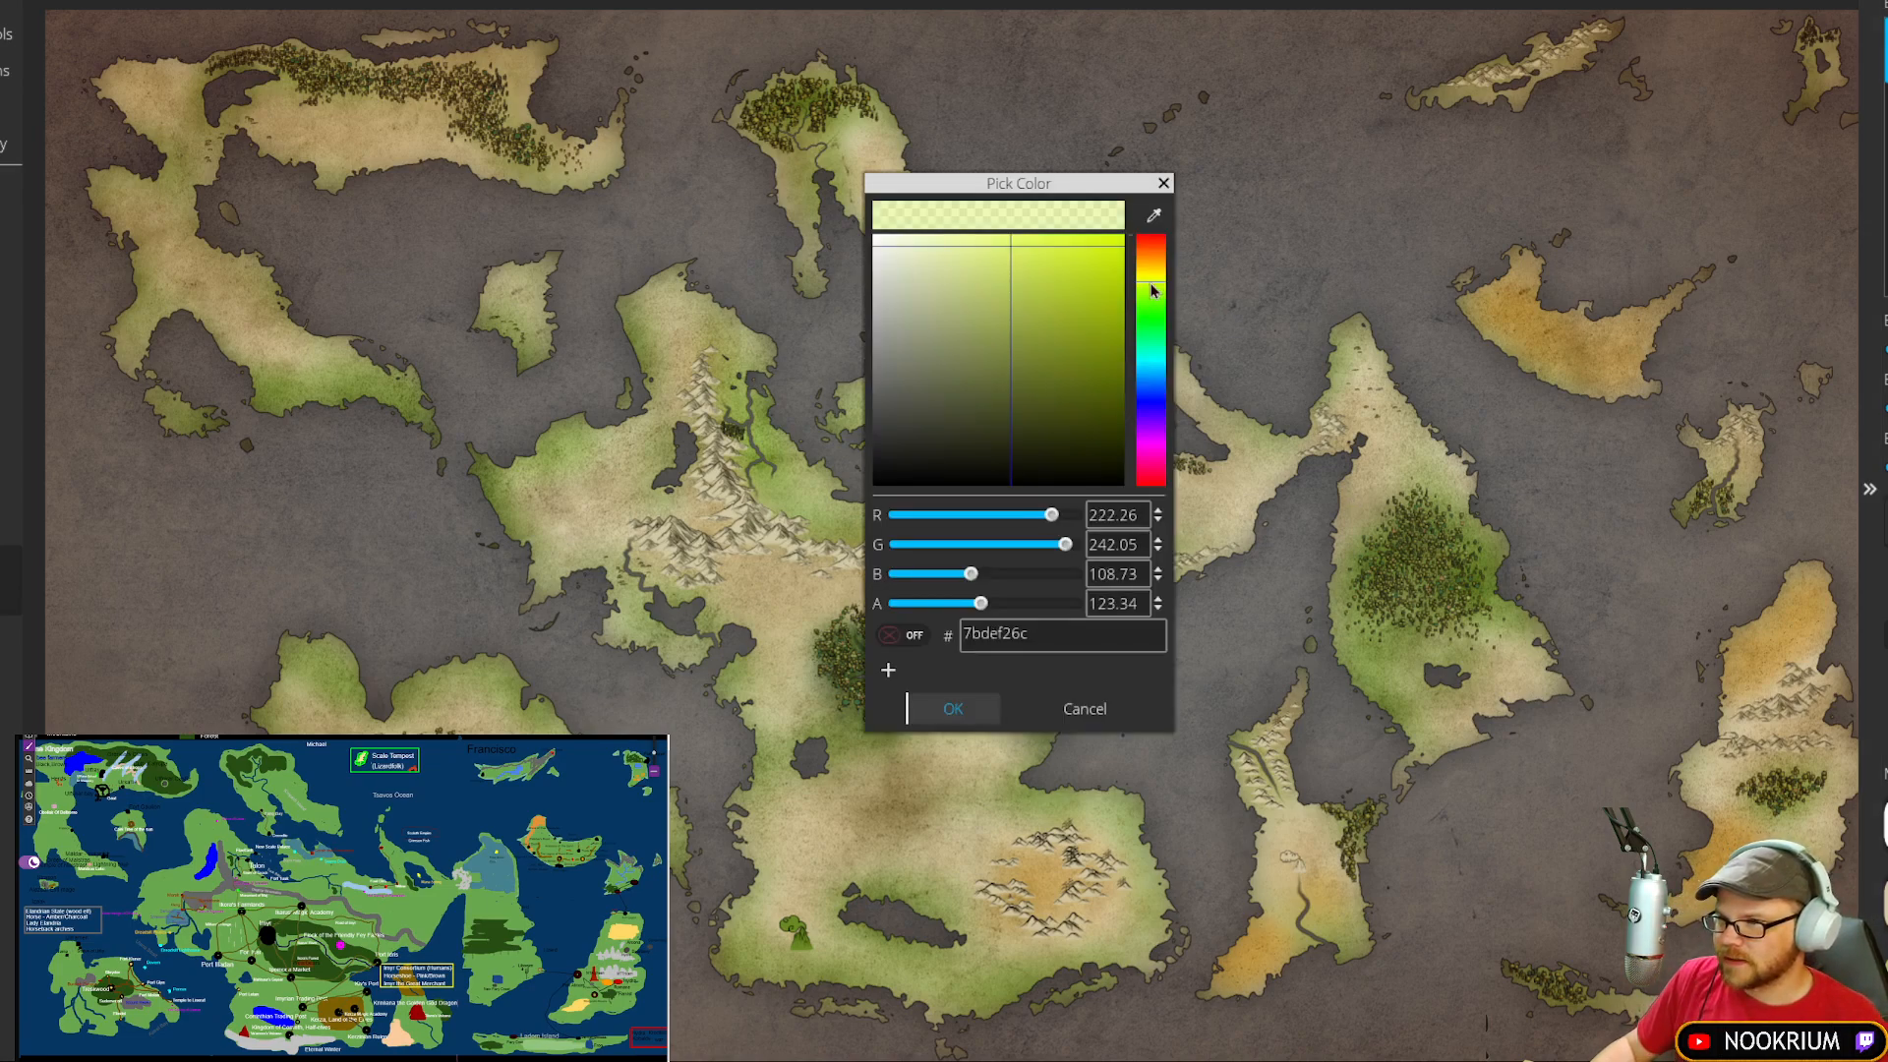
pyautogui.click(972, 713)
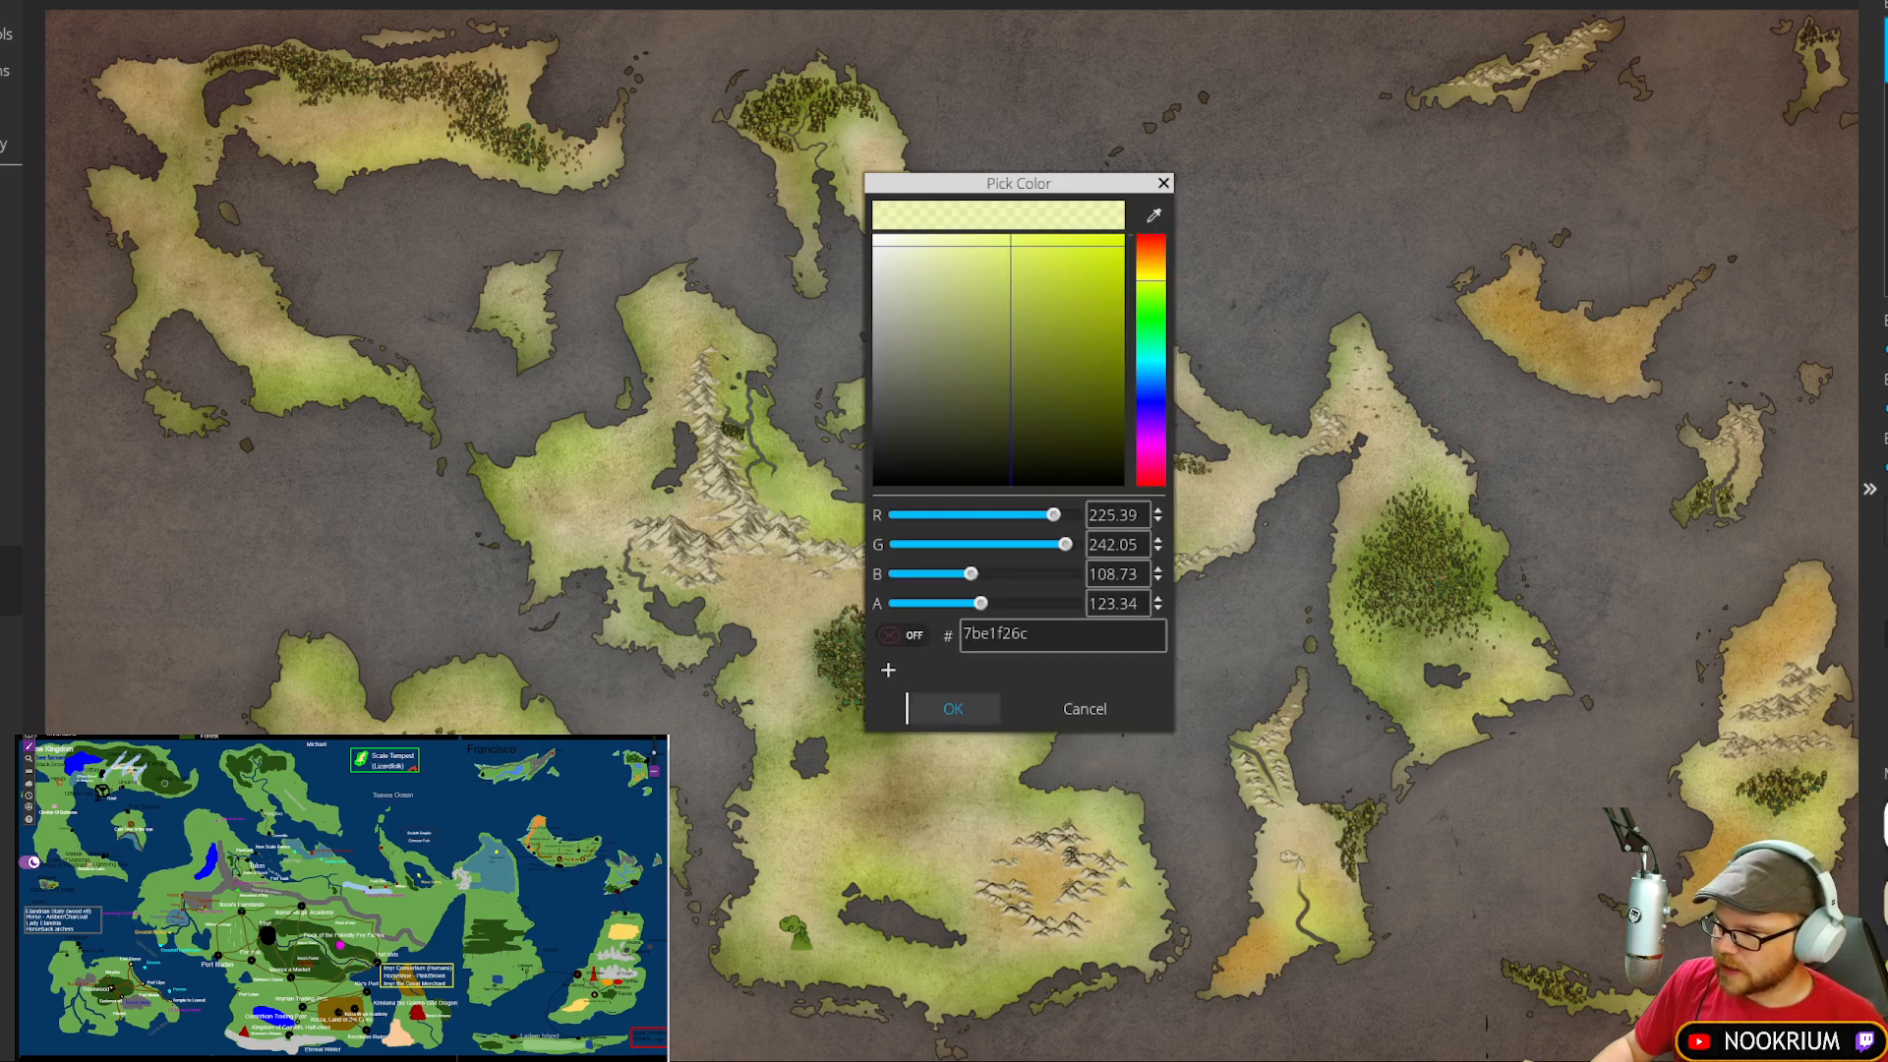
# Step: Set the paint color to a saturated dark green, 7b1f8200
pyautogui.click(1154, 331)
pyautogui.click(1151, 320)
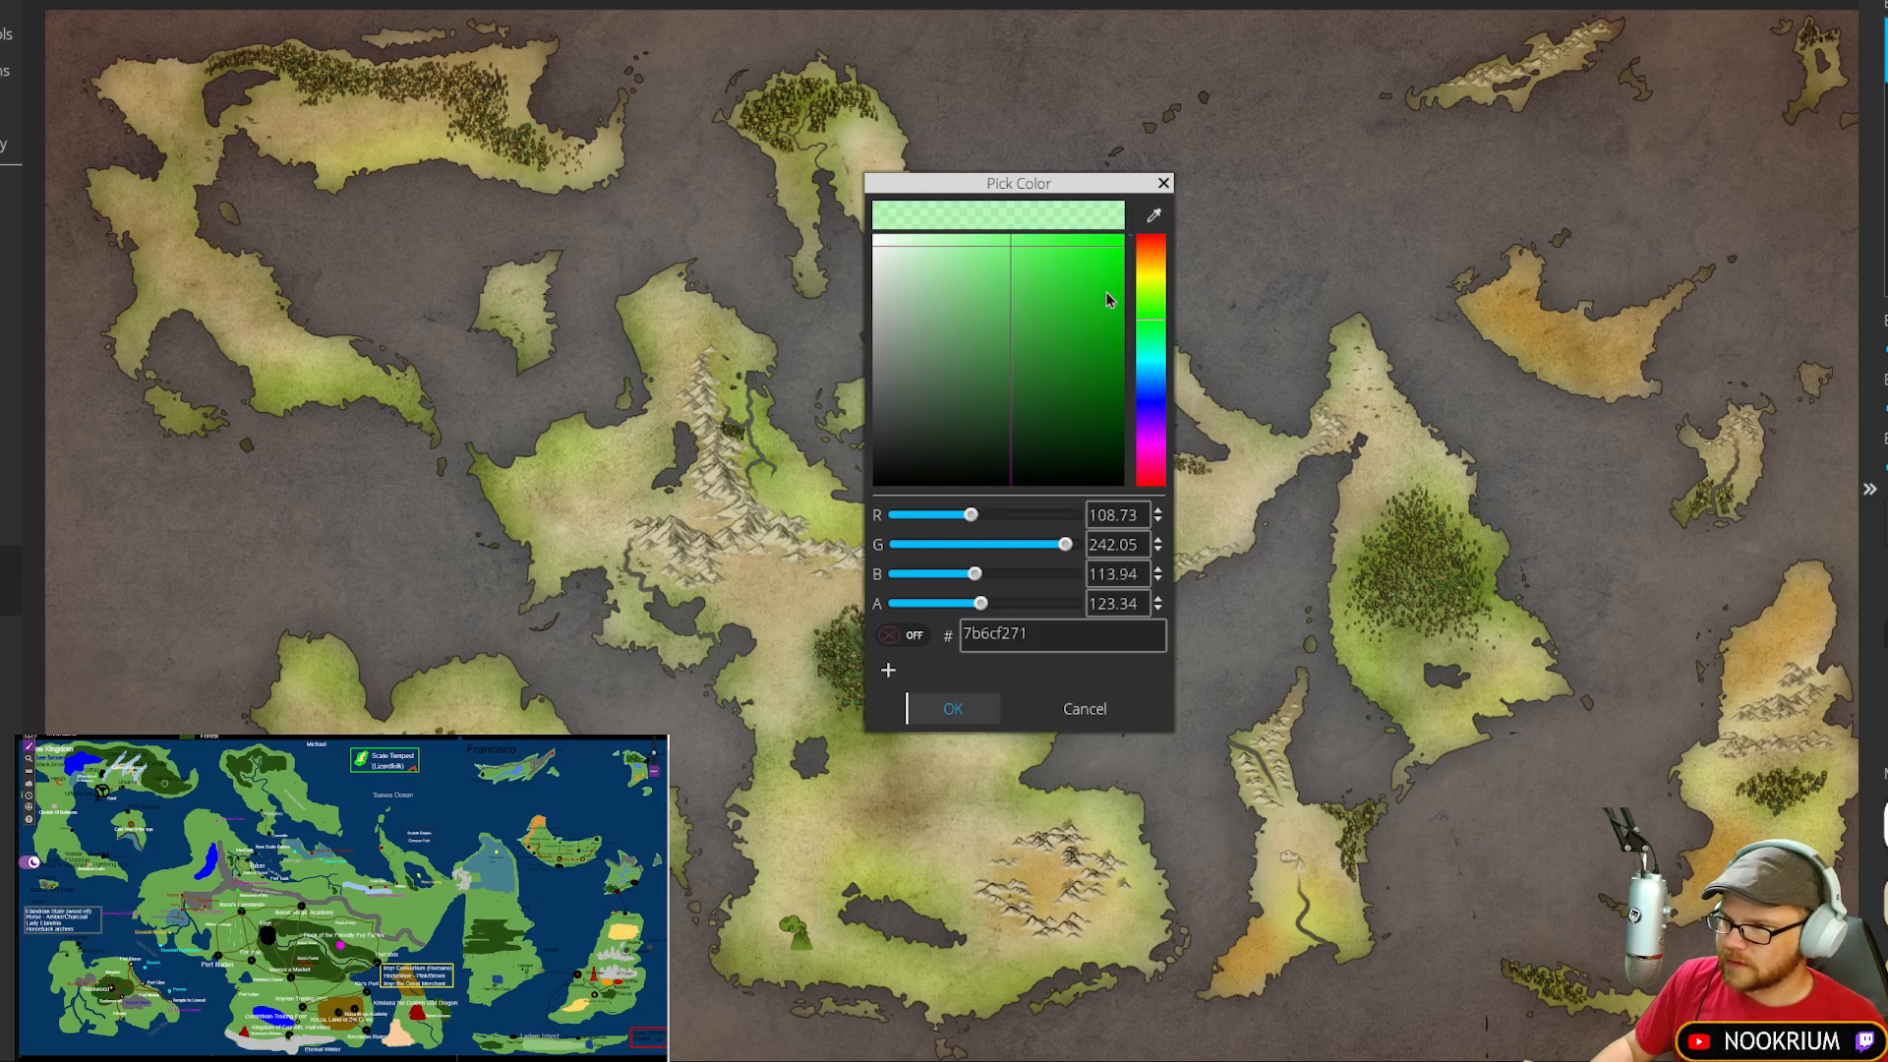
pyautogui.click(1109, 372)
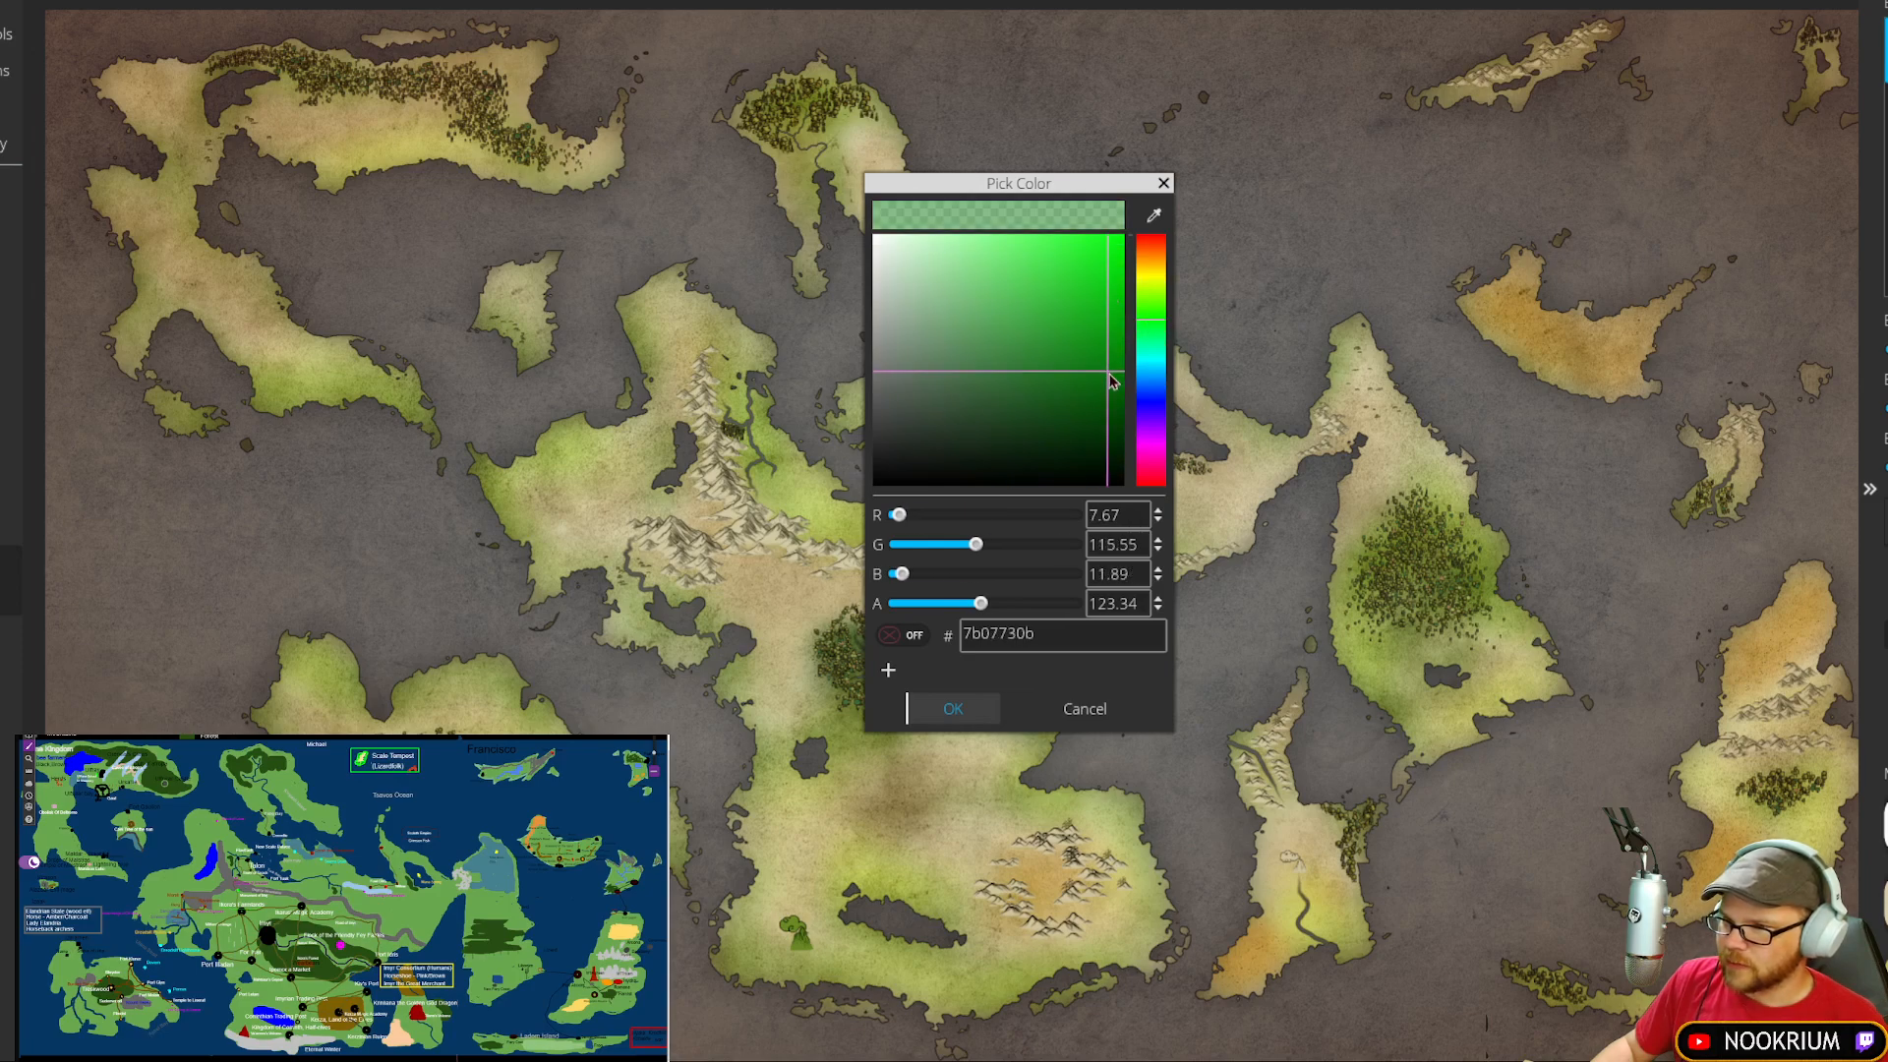
pyautogui.click(1150, 315)
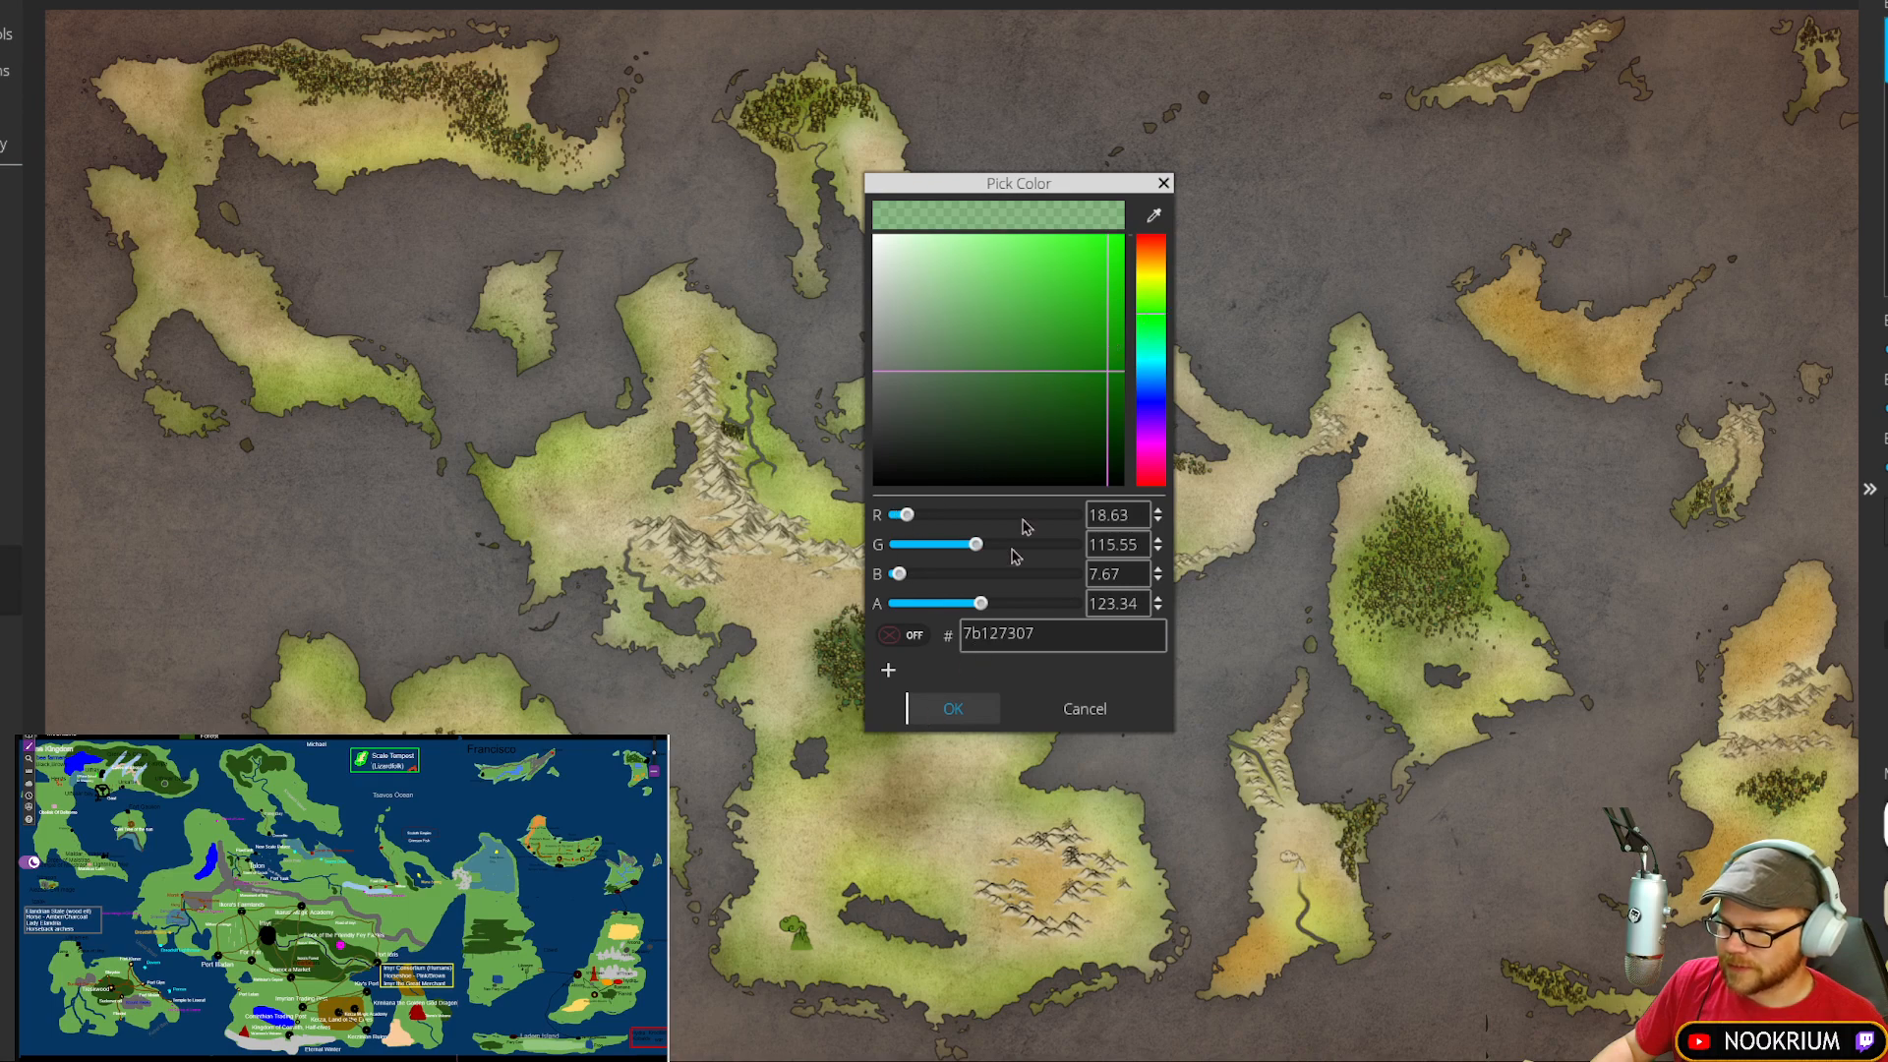
pyautogui.click(1151, 314)
pyautogui.click(1151, 310)
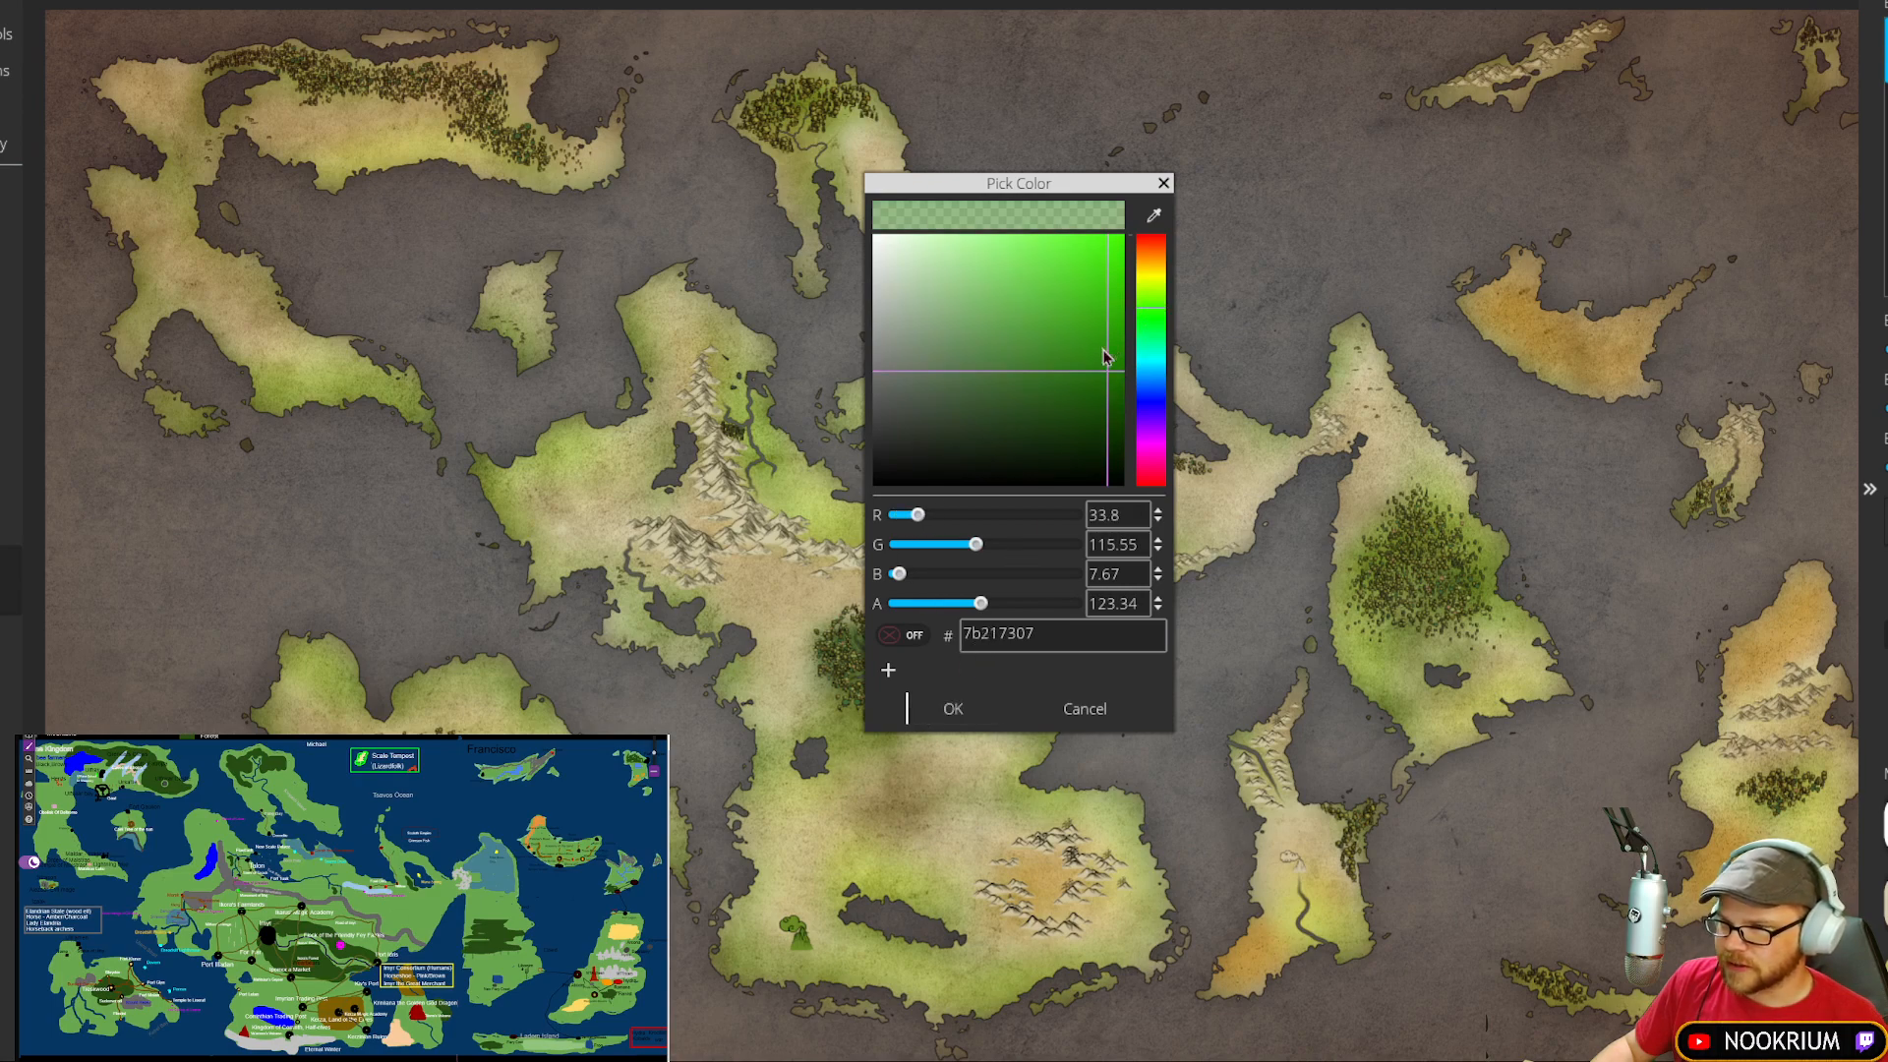
pyautogui.moveTo(1104, 352); pyautogui.dragTo(1129, 359)
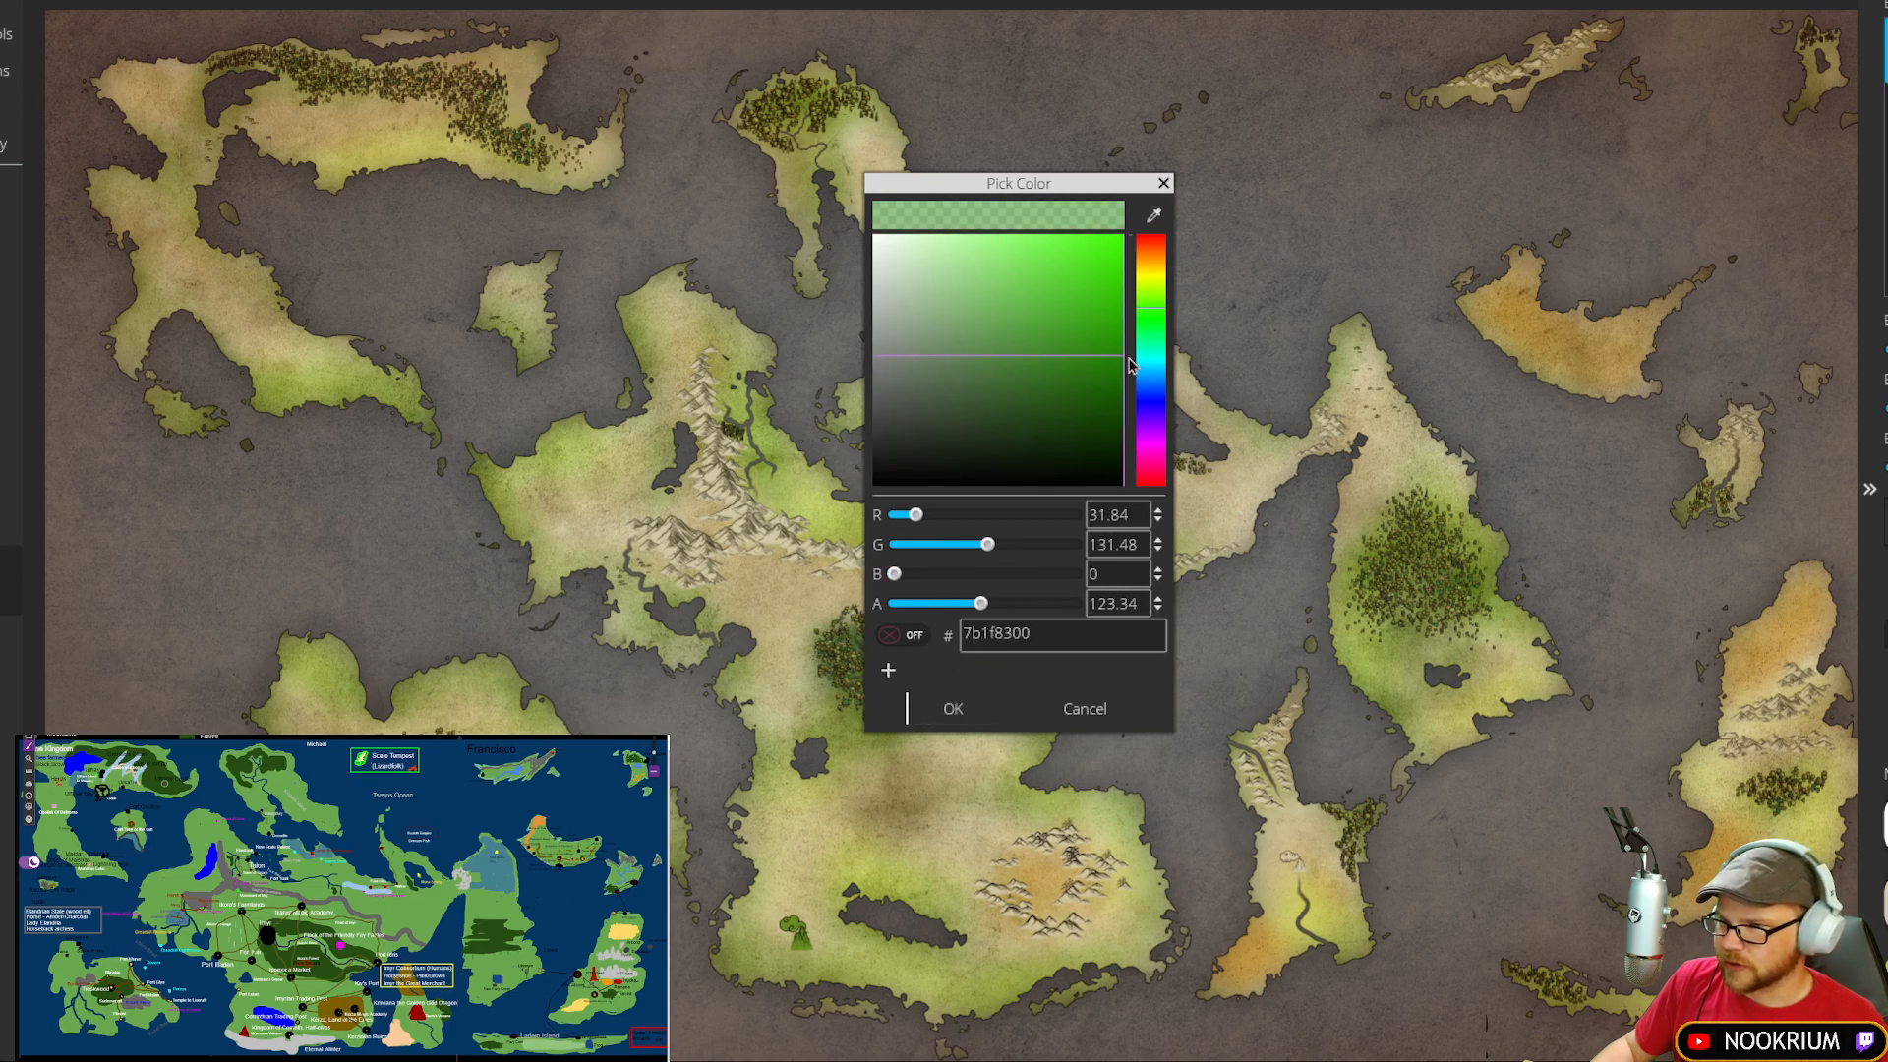
pyautogui.click(957, 719)
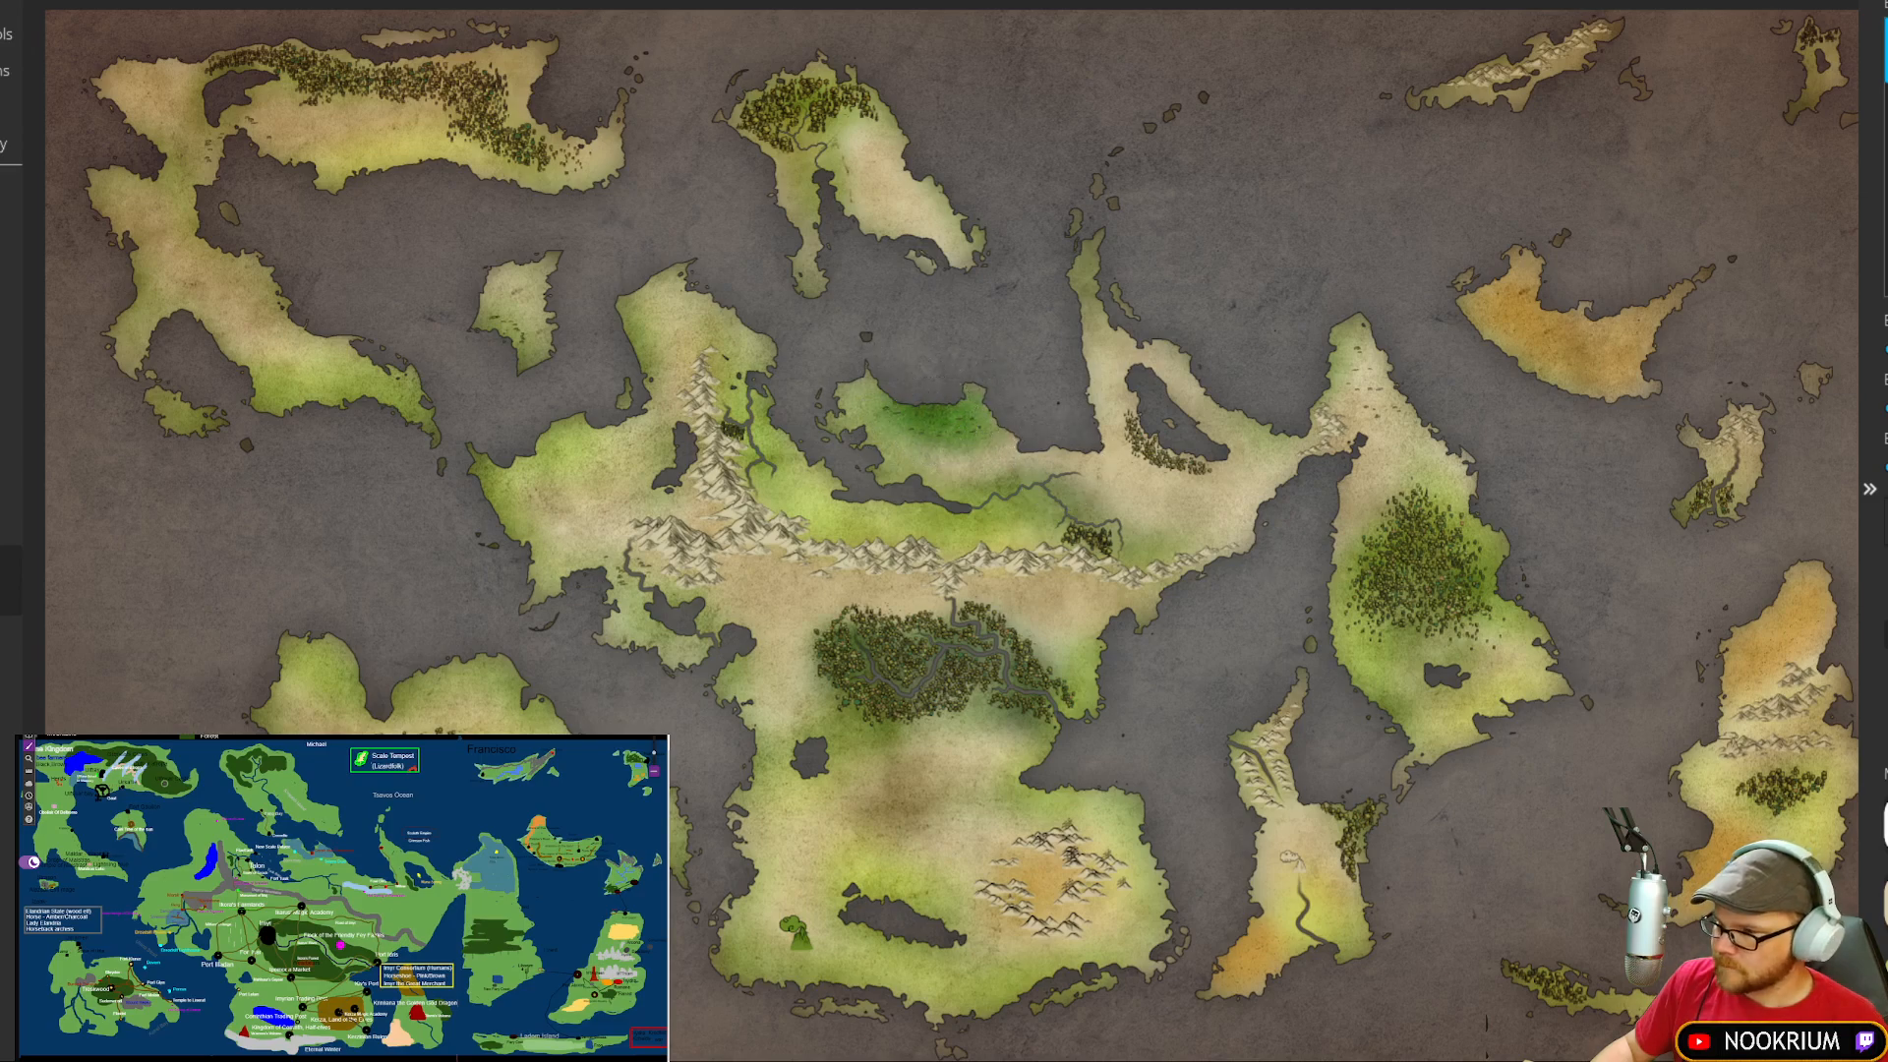
# Step: Darken the paint color to 7b145100 and paint the central continent's northern peninsula and the northern tip of the eastern landmass
pyautogui.click(1886, 824)
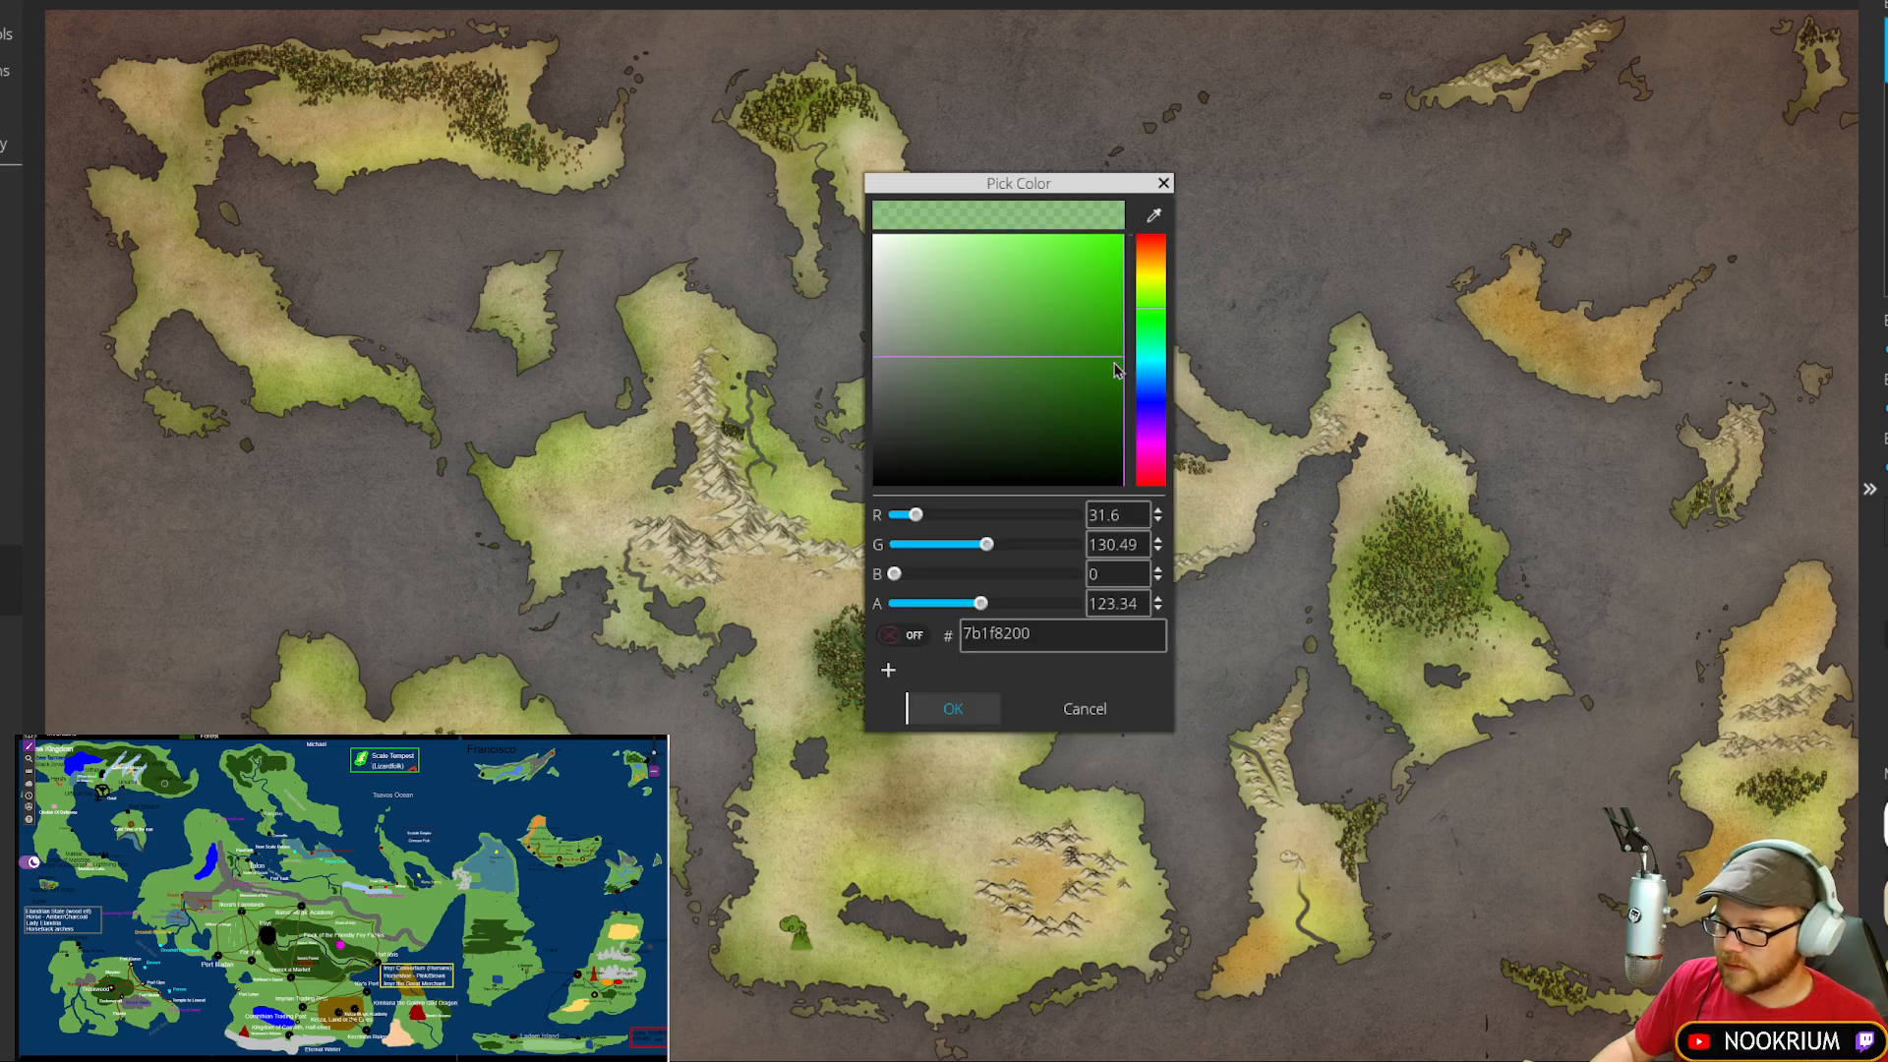
pyautogui.moveTo(1117, 370); pyautogui.dragTo(1121, 404)
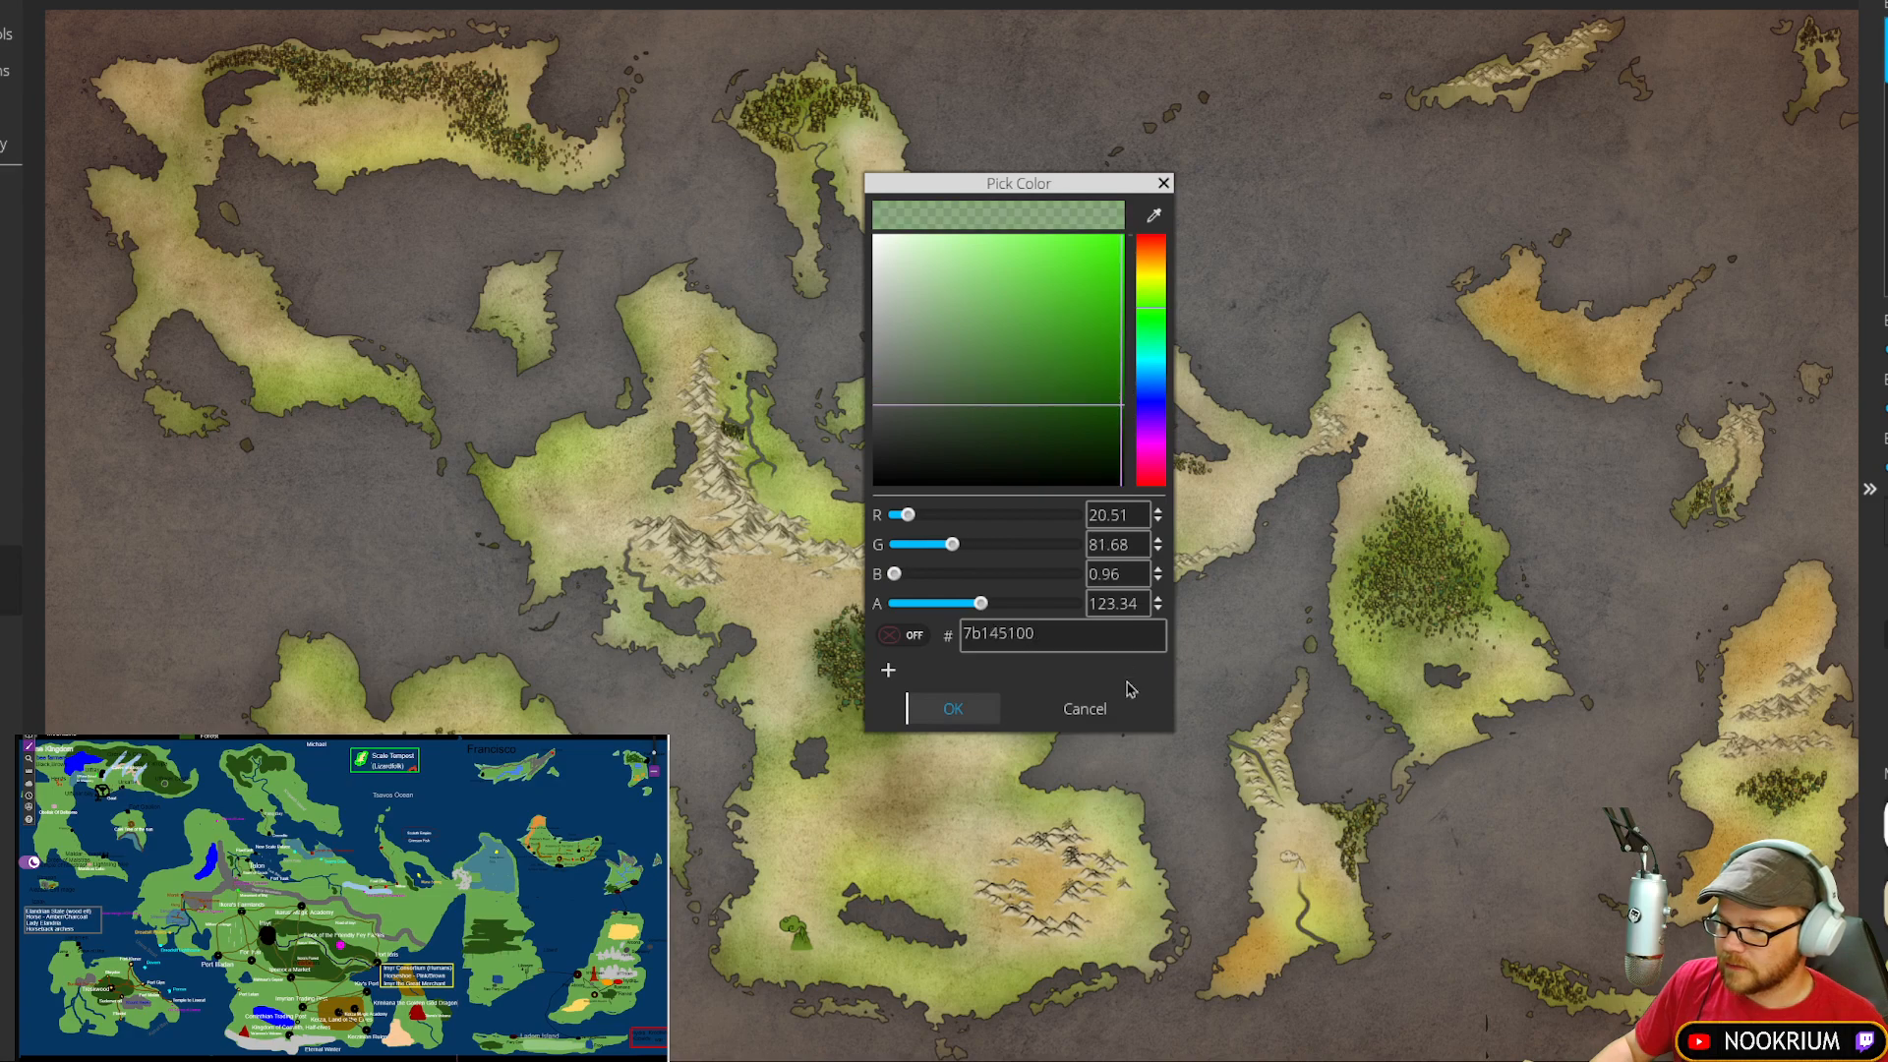
pyautogui.click(971, 723)
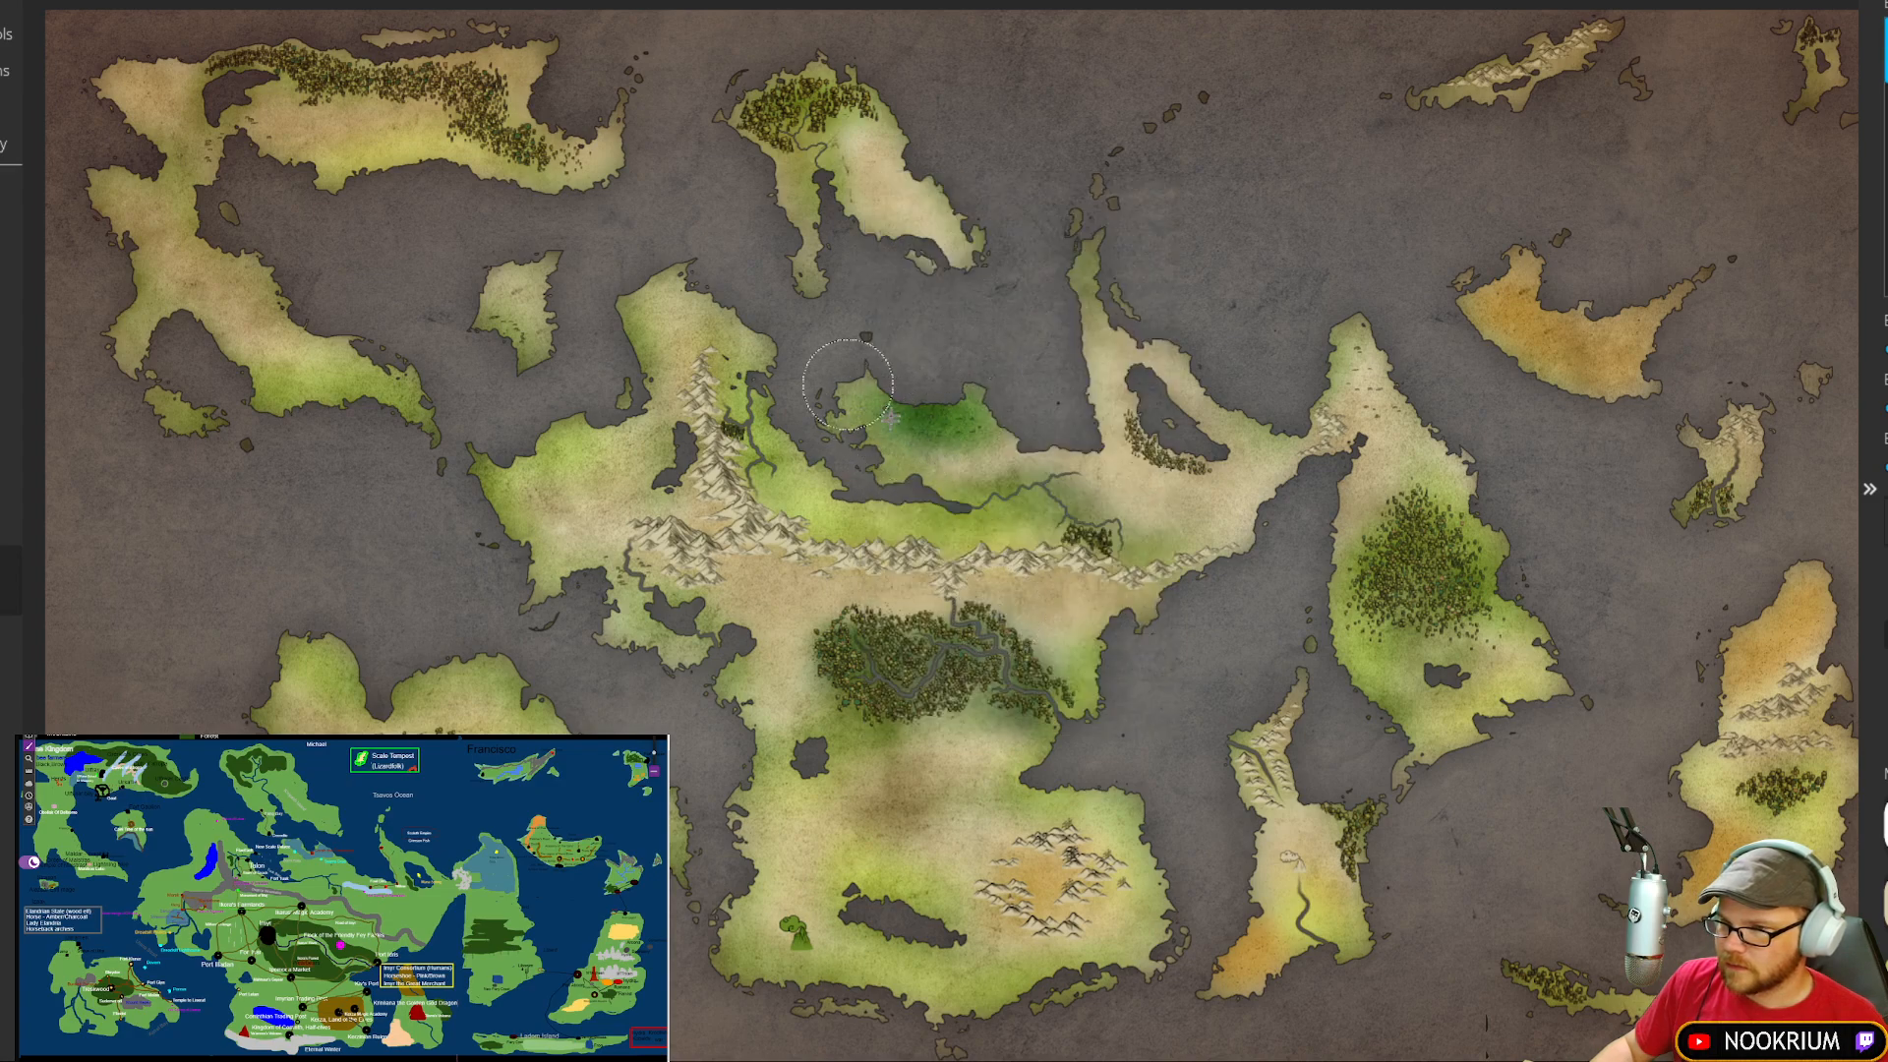
pyautogui.moveTo(866, 393)
pyautogui.mouseDown()
pyautogui.moveTo(988, 409)
pyautogui.moveTo(954, 411)
pyautogui.mouseUp()
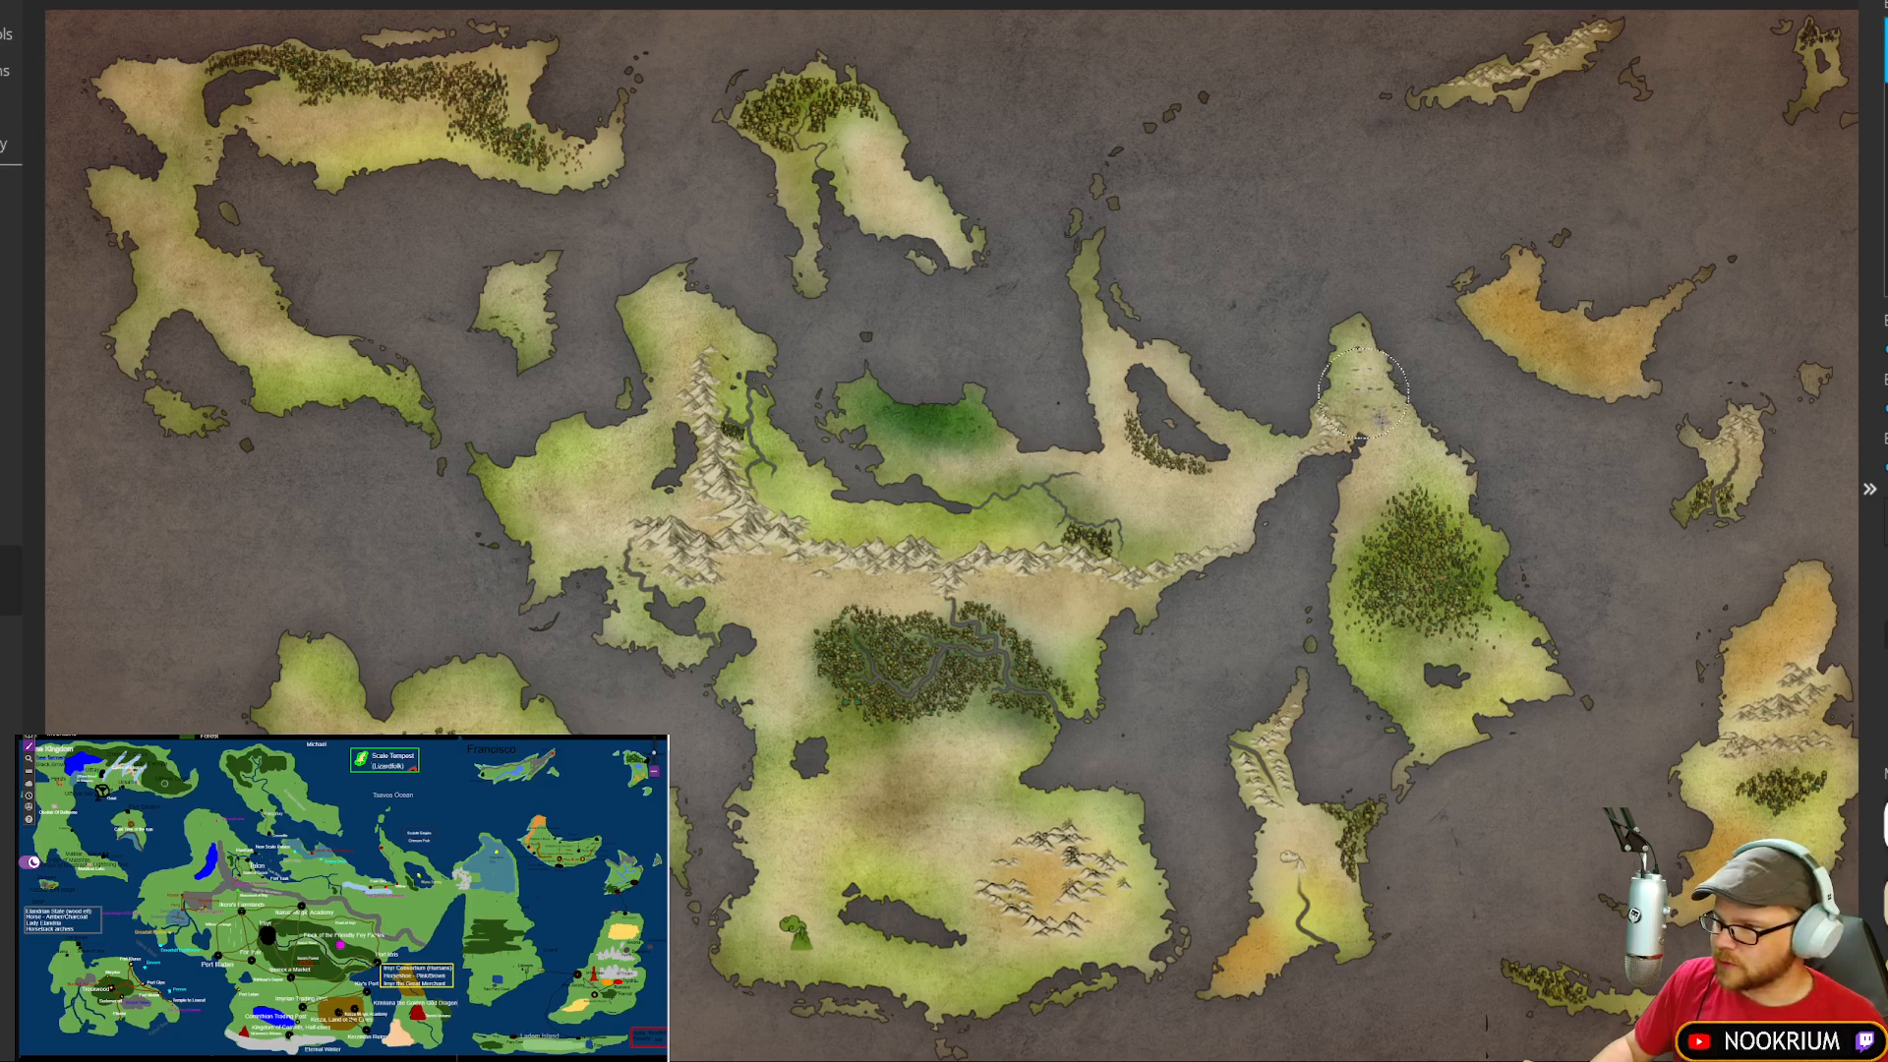
pyautogui.moveTo(1362, 381)
pyautogui.mouseDown()
pyautogui.moveTo(1420, 446)
pyautogui.moveTo(1357, 380)
pyautogui.moveTo(1360, 353)
pyautogui.moveTo(1408, 437)
pyautogui.moveTo(1366, 461)
pyautogui.moveTo(1403, 432)
pyautogui.moveTo(1359, 362)
pyautogui.mouseUp()
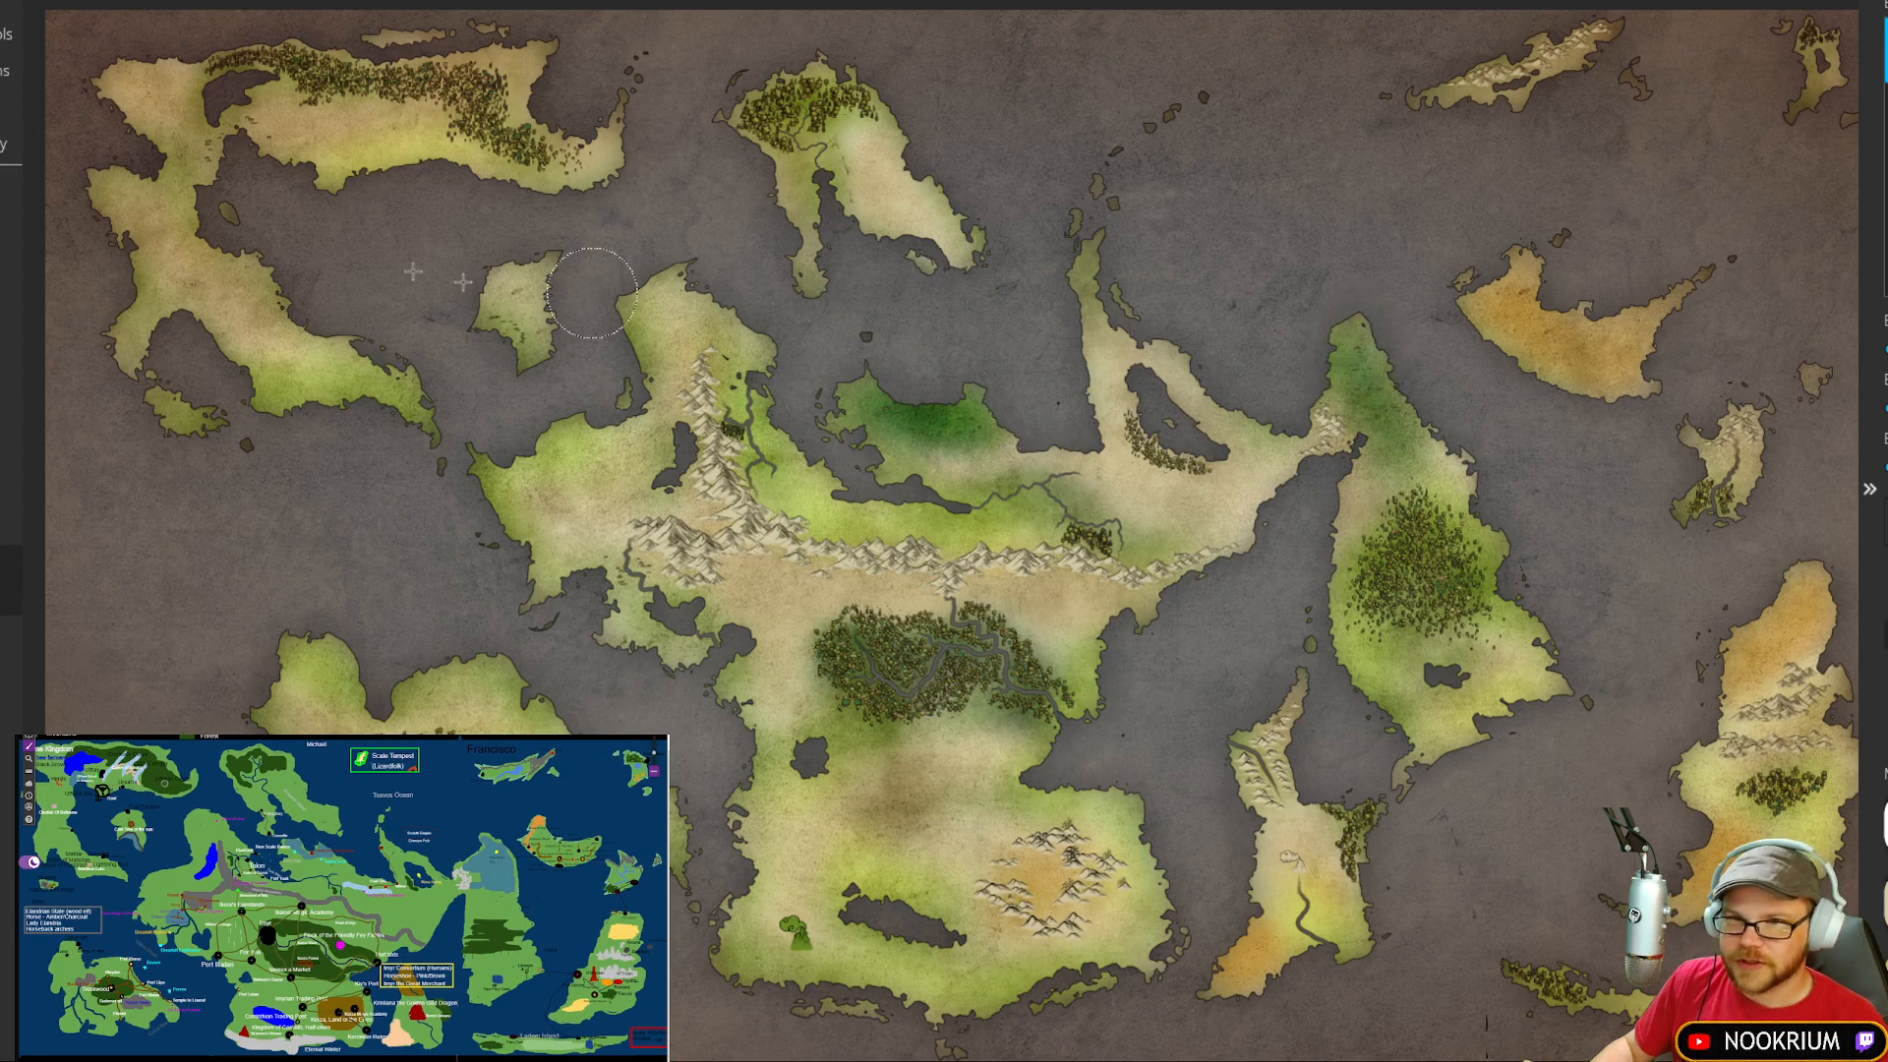
# Step: Paint dark green around the northwestern continent's inner bay and on the coast southwest of the central mountains
pyautogui.moveTo(243, 128)
pyautogui.mouseDown()
pyautogui.moveTo(207, 157)
pyautogui.moveTo(225, 126)
pyautogui.moveTo(245, 149)
pyautogui.moveTo(230, 124)
pyautogui.moveTo(211, 154)
pyautogui.moveTo(238, 128)
pyautogui.moveTo(272, 156)
pyautogui.moveTo(222, 164)
pyautogui.mouseUp()
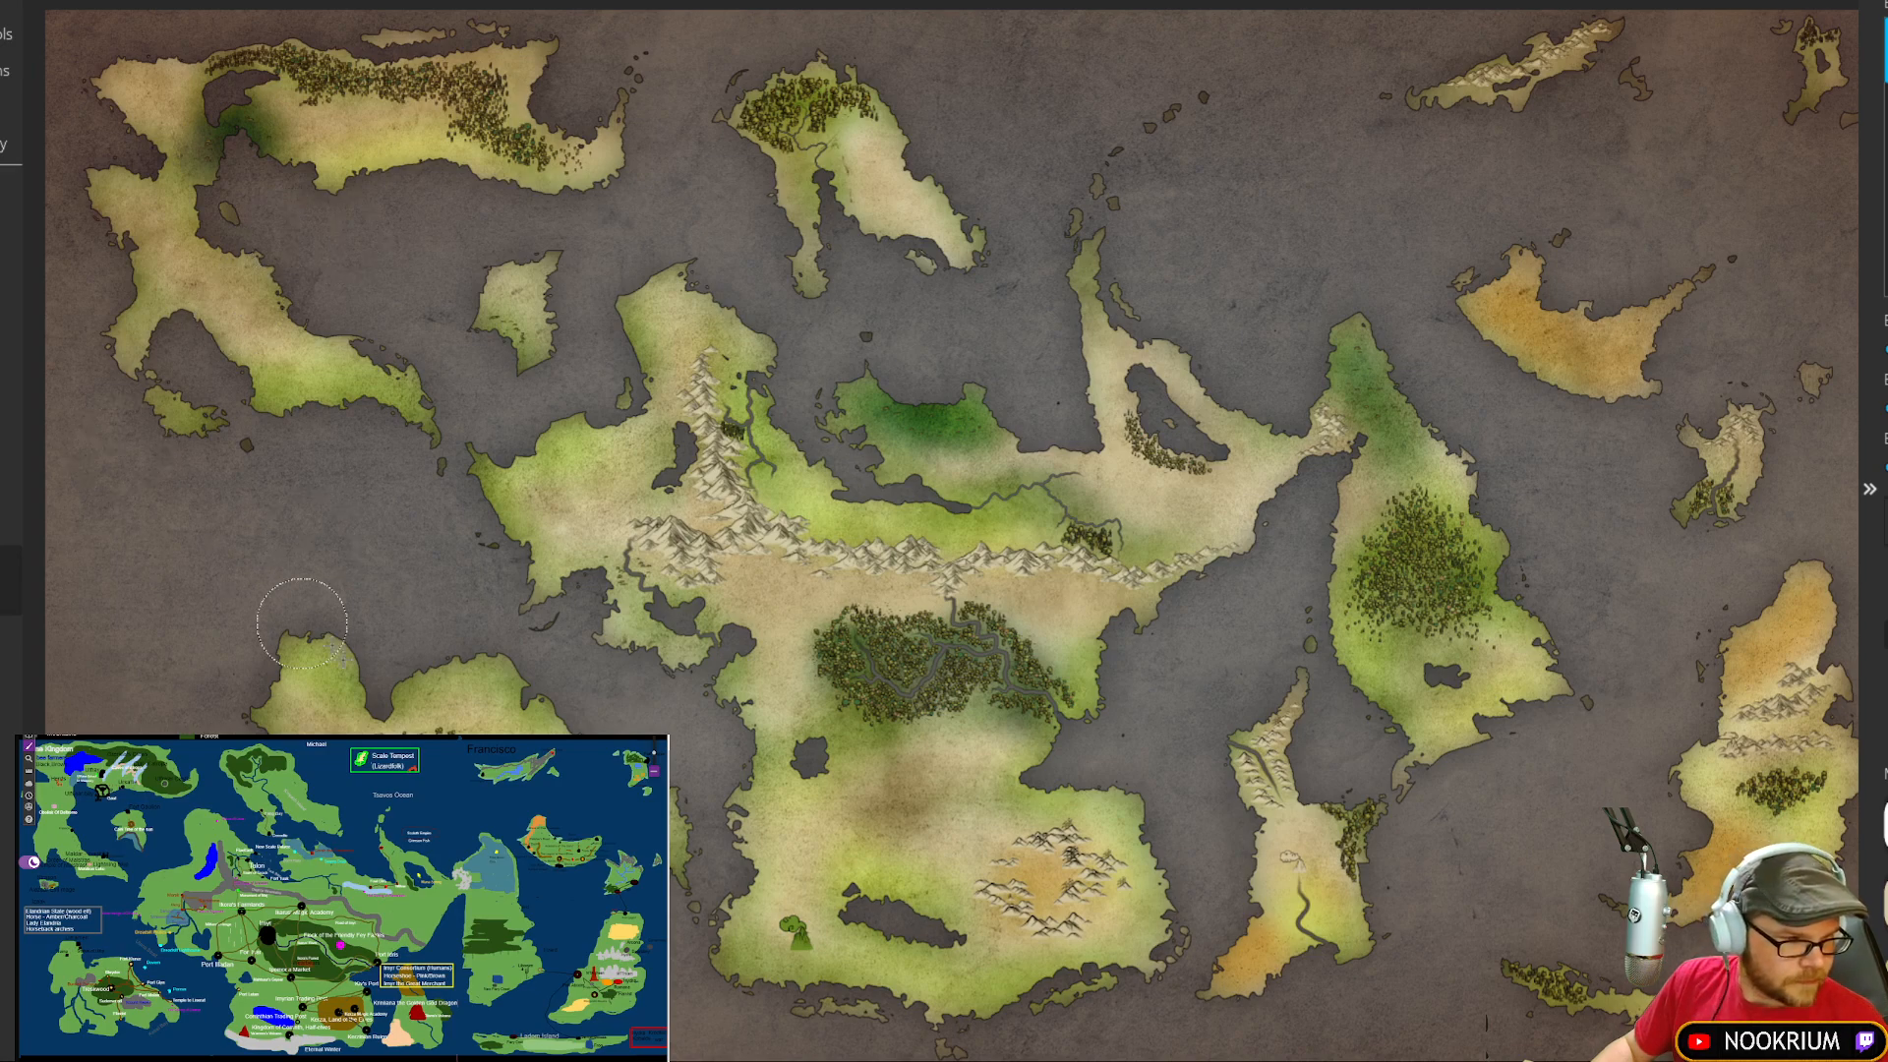
pyautogui.moveTo(208, 186); pyautogui.dragTo(222, 166)
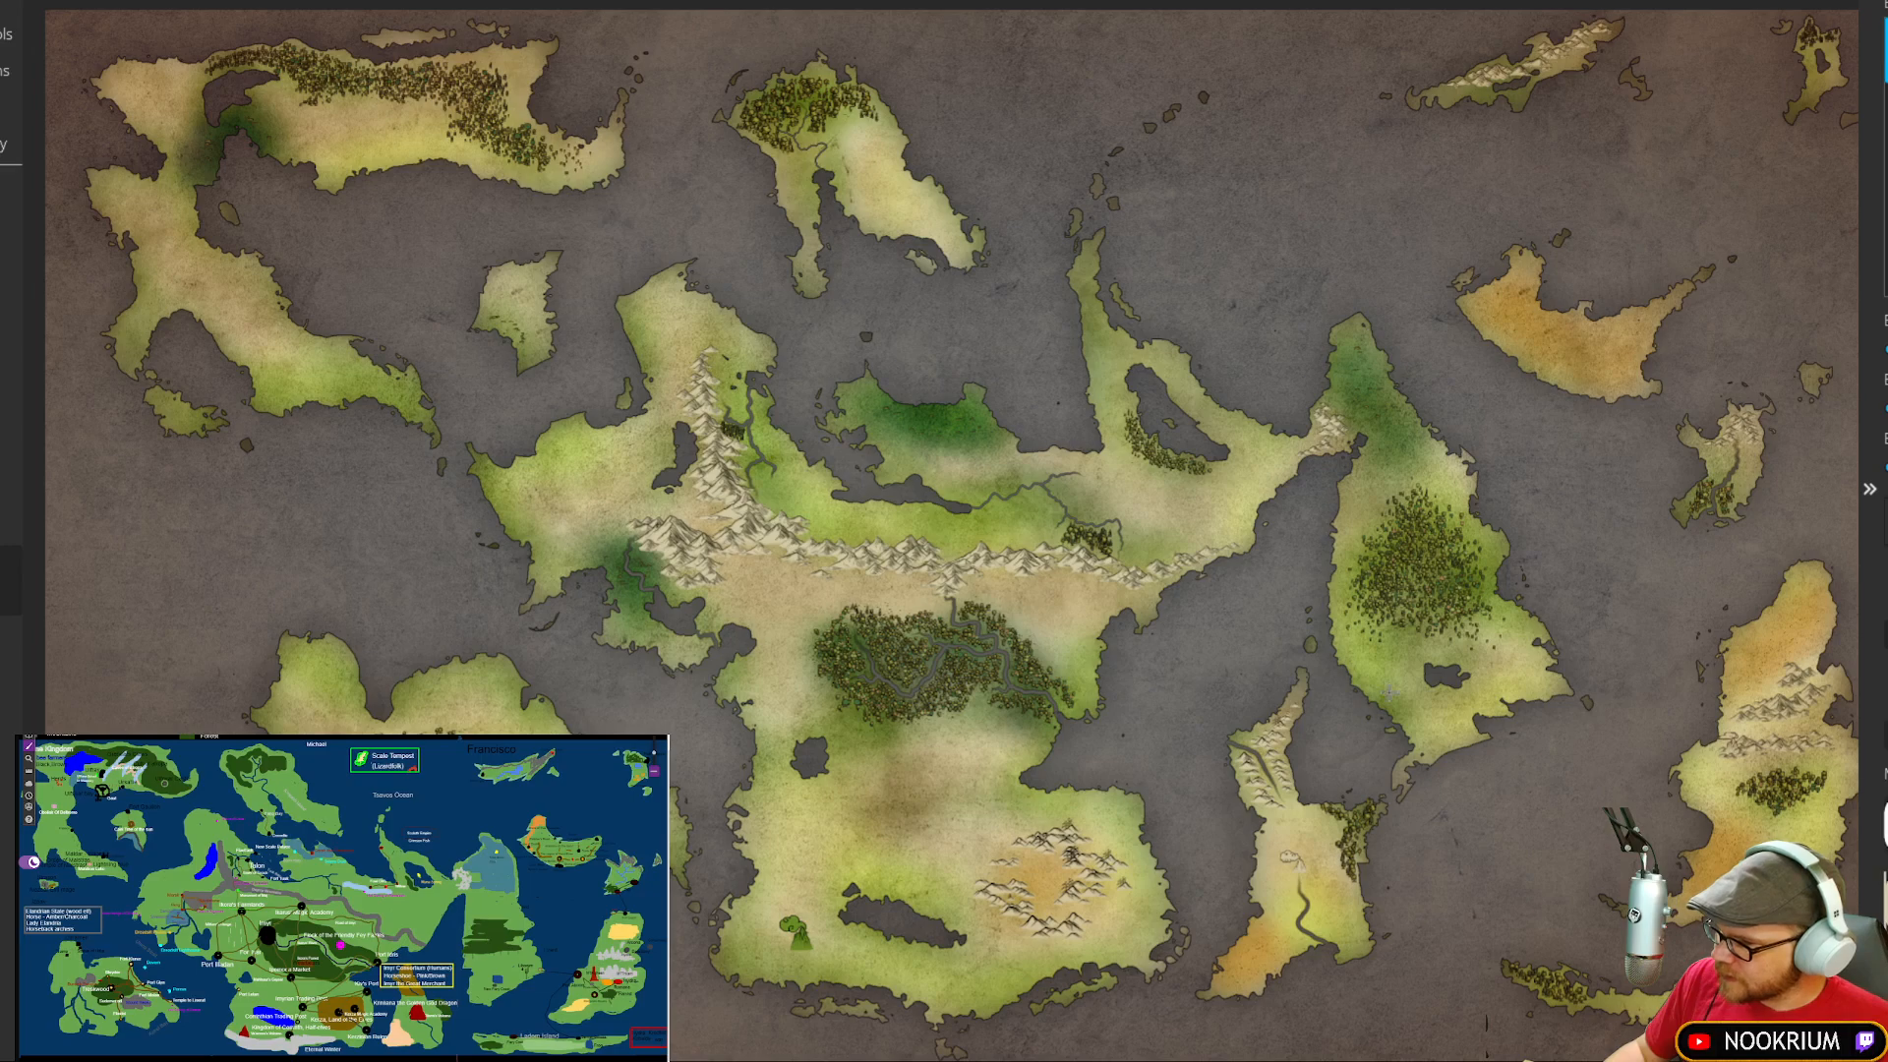
# Step: Tint the central continent's northern mountain spur and its long east-west range tan
pyautogui.scroll(2, 737, 443)
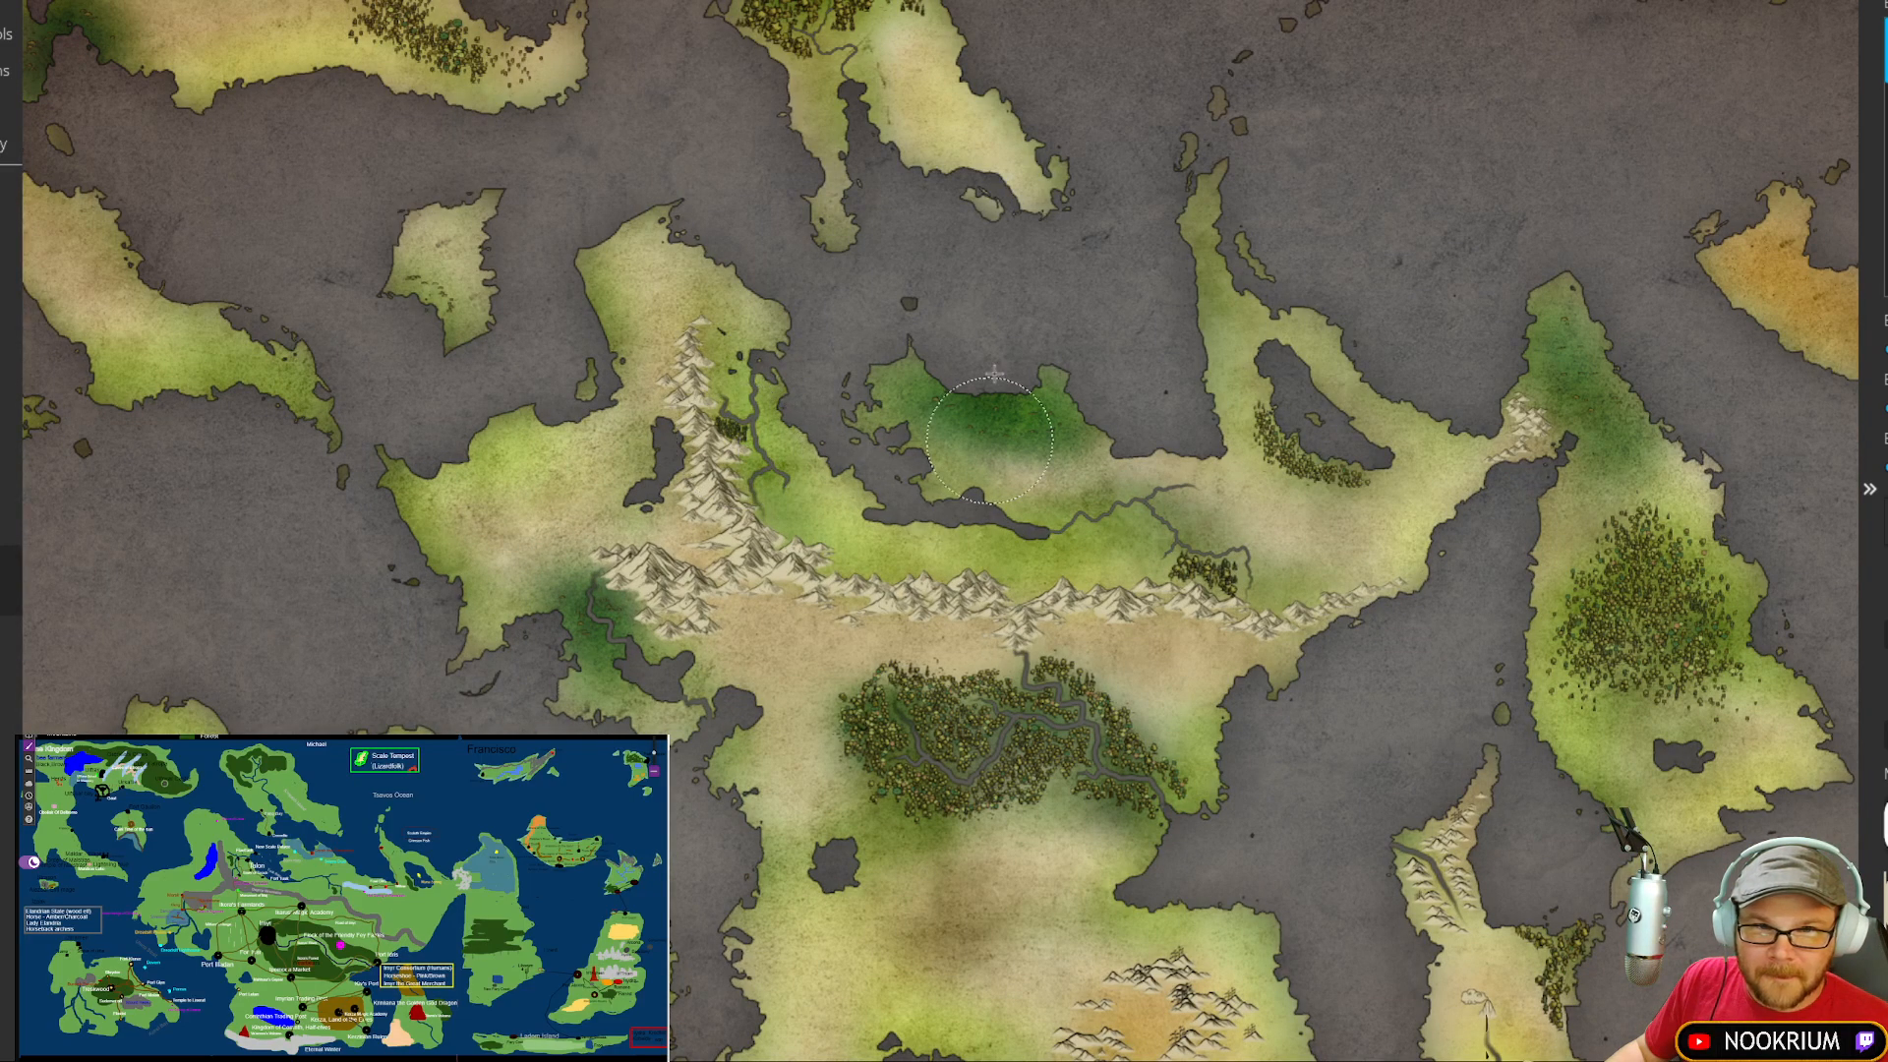
pyautogui.moveTo(675, 372); pyautogui.dragTo(712, 508)
pyautogui.moveTo(771, 569); pyautogui.dragTo(651, 579)
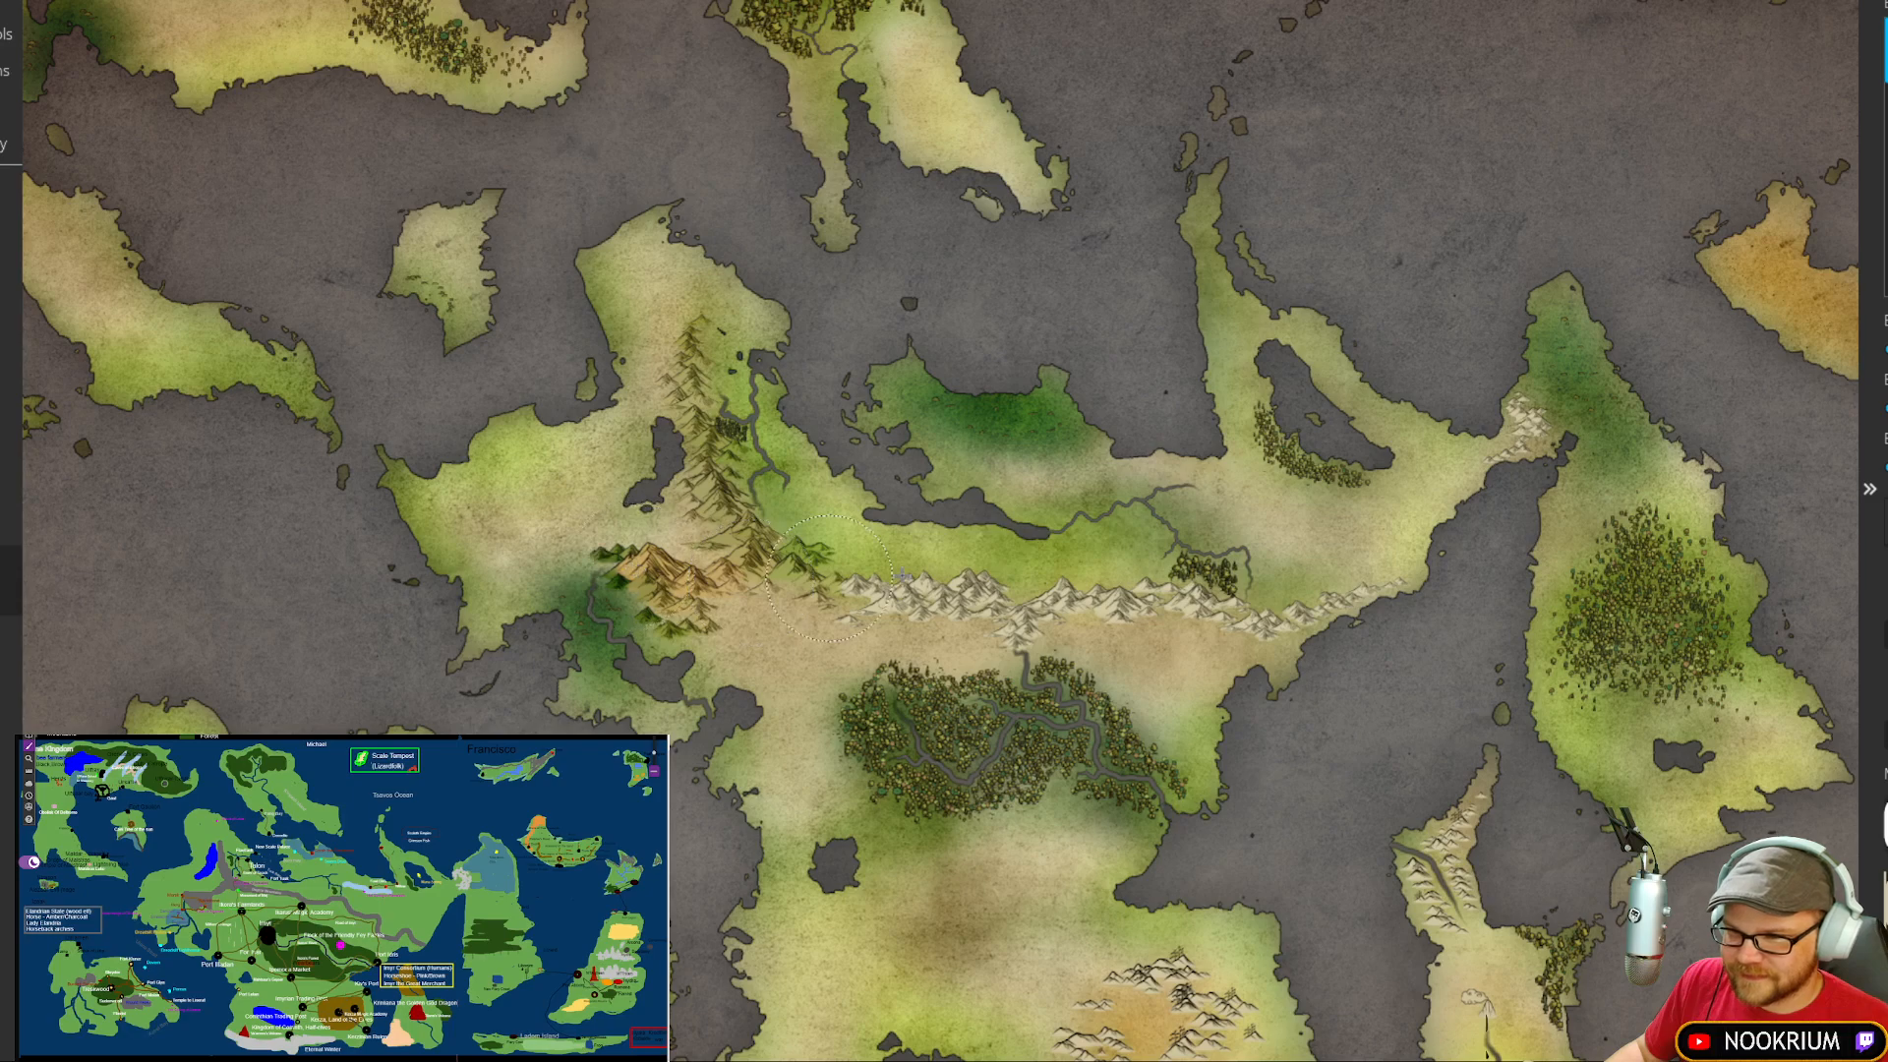
pyautogui.moveTo(805, 588)
pyautogui.mouseDown()
pyautogui.moveTo(891, 617)
pyautogui.moveTo(1182, 604)
pyautogui.moveTo(1267, 637)
pyautogui.moveTo(1397, 600)
pyautogui.moveTo(1453, 619)
pyautogui.moveTo(1461, 589)
pyautogui.moveTo(1384, 574)
pyautogui.moveTo(1249, 635)
pyautogui.mouseUp()
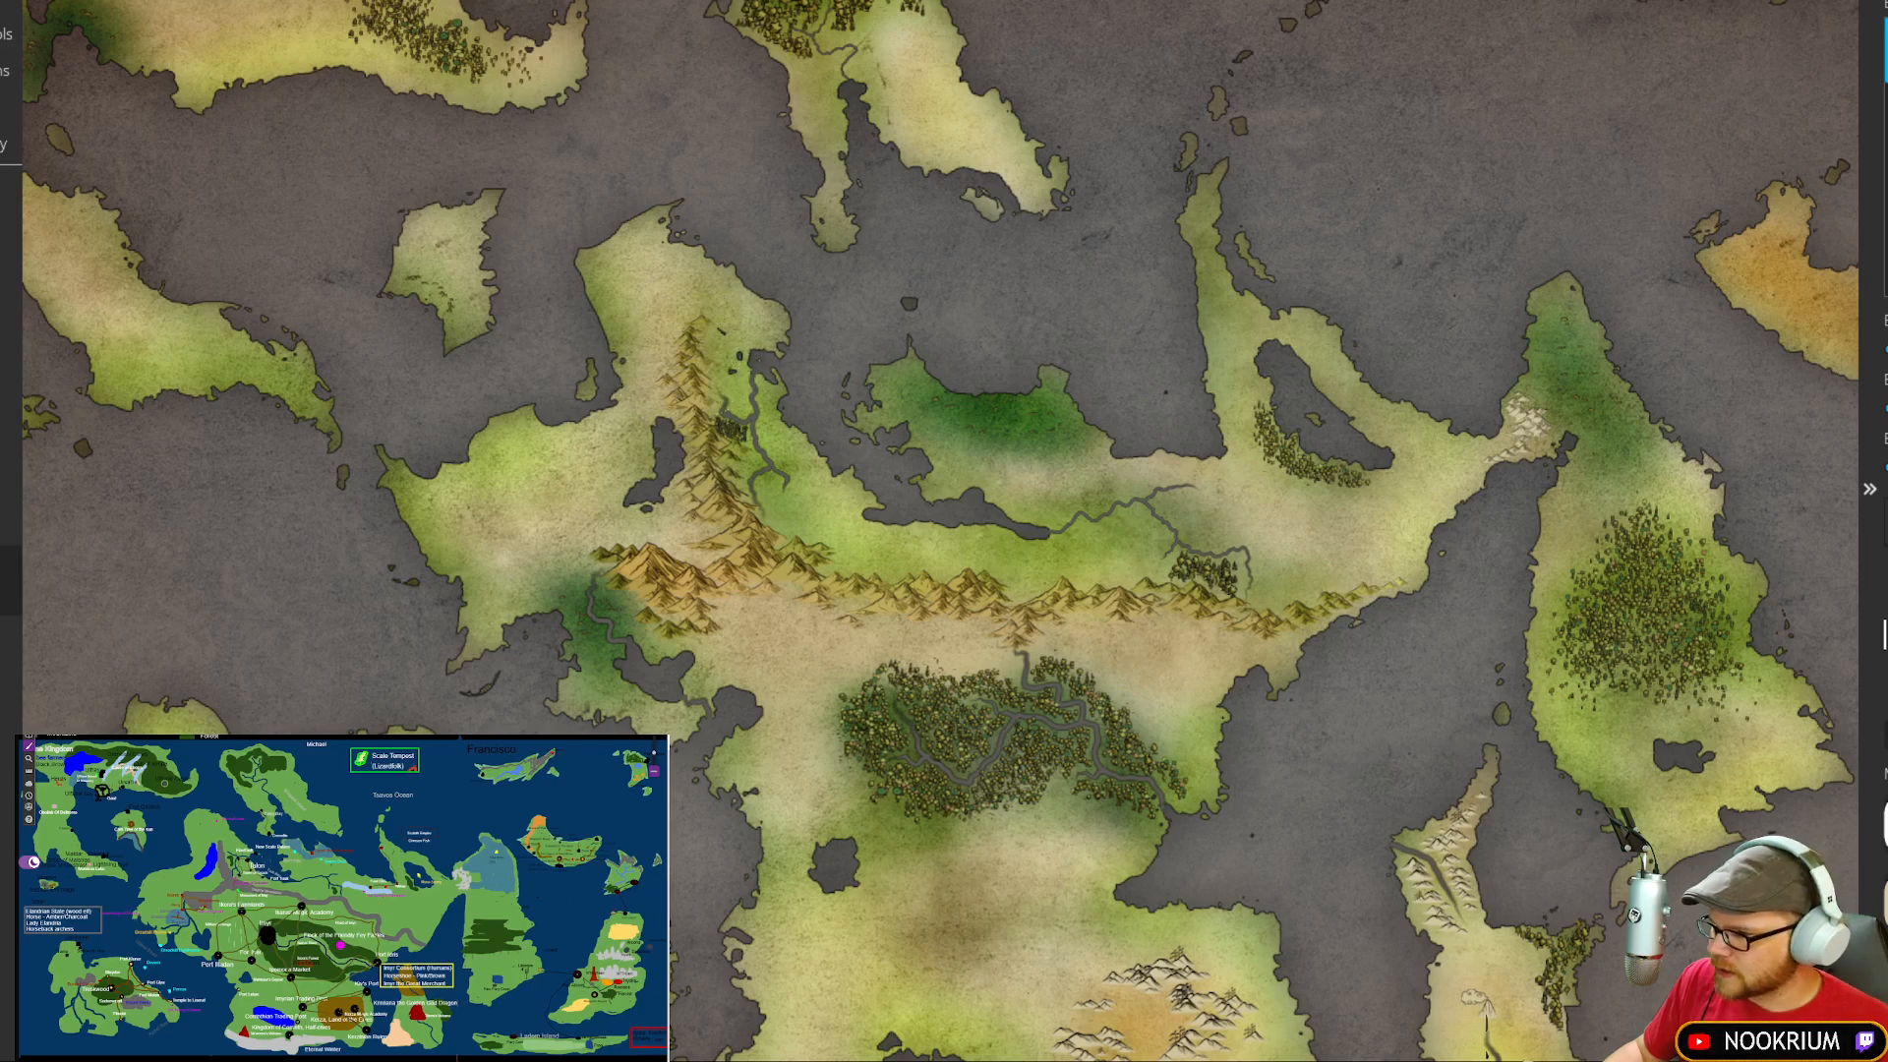
# Step: Set the paint color to a translucent grey-brown, 7b56504b, and tint the central mountain ranges with it
pyautogui.click(1887, 634)
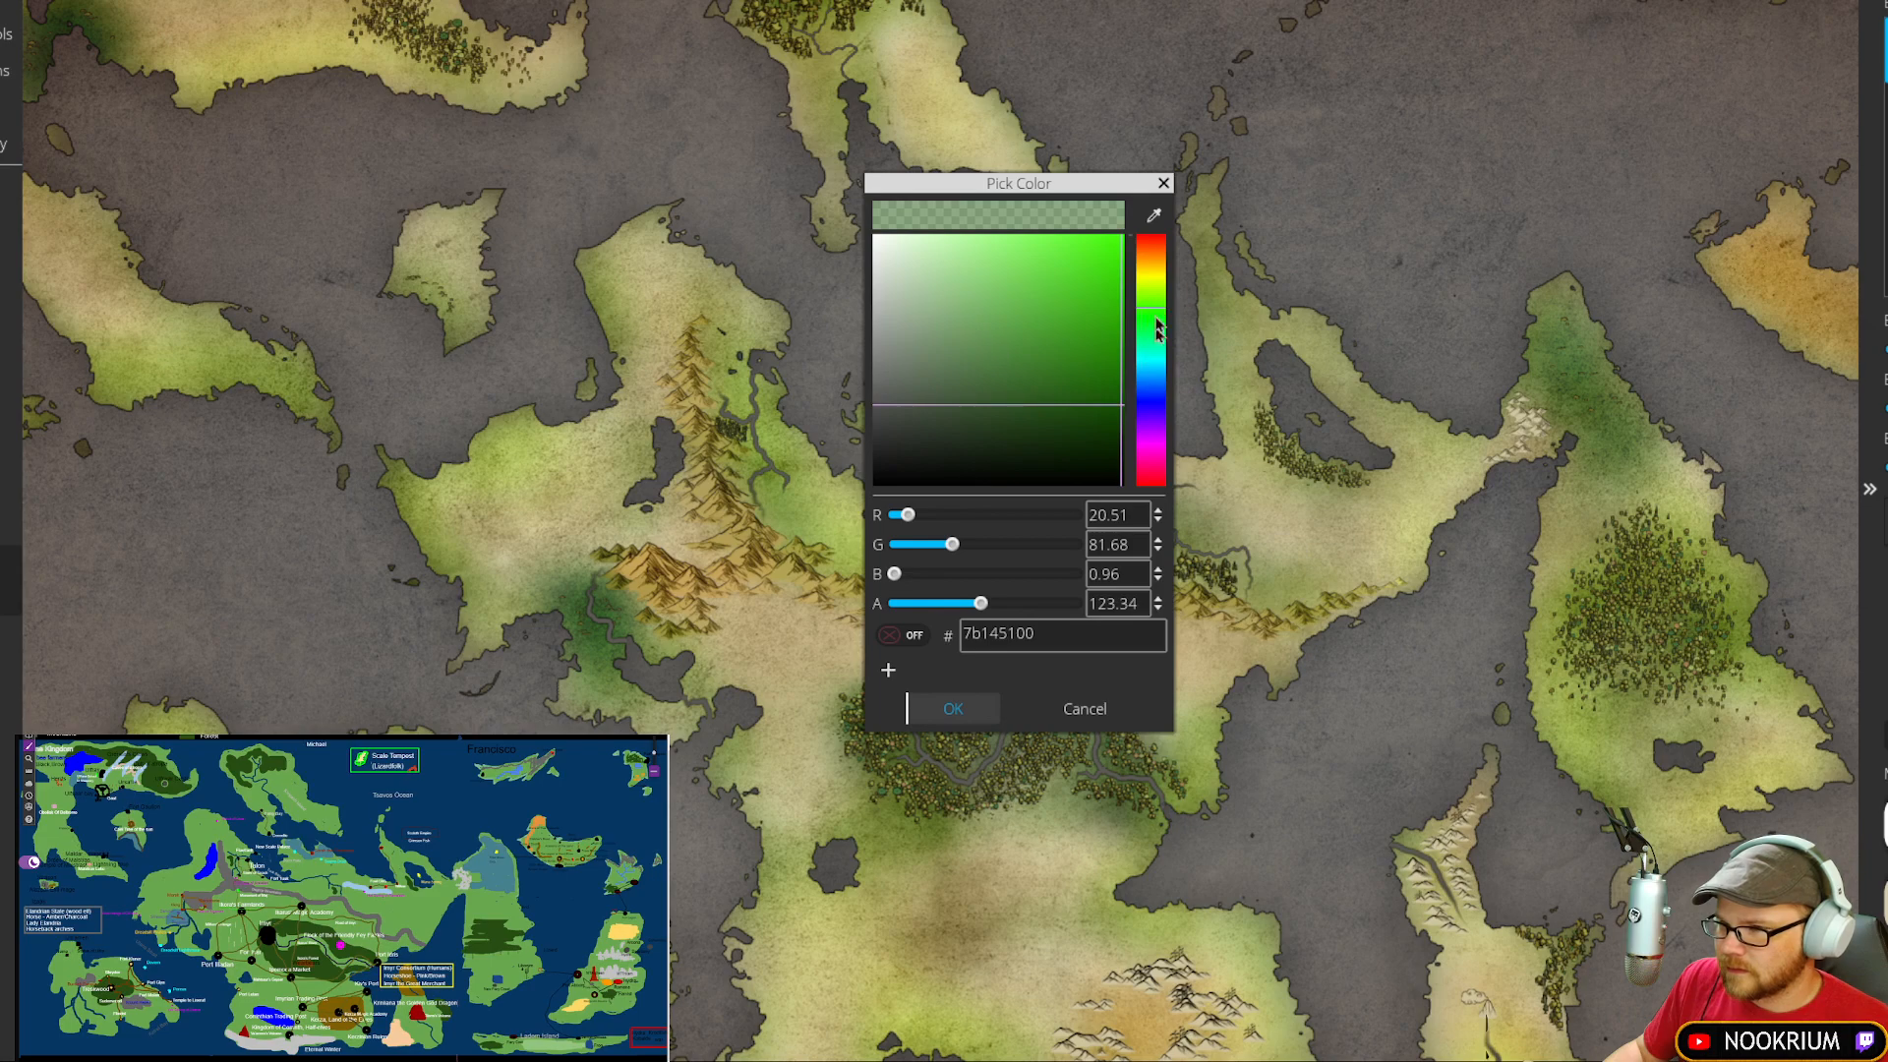
pyautogui.click(1153, 258)
pyautogui.moveTo(1012, 286); pyautogui.dragTo(907, 401)
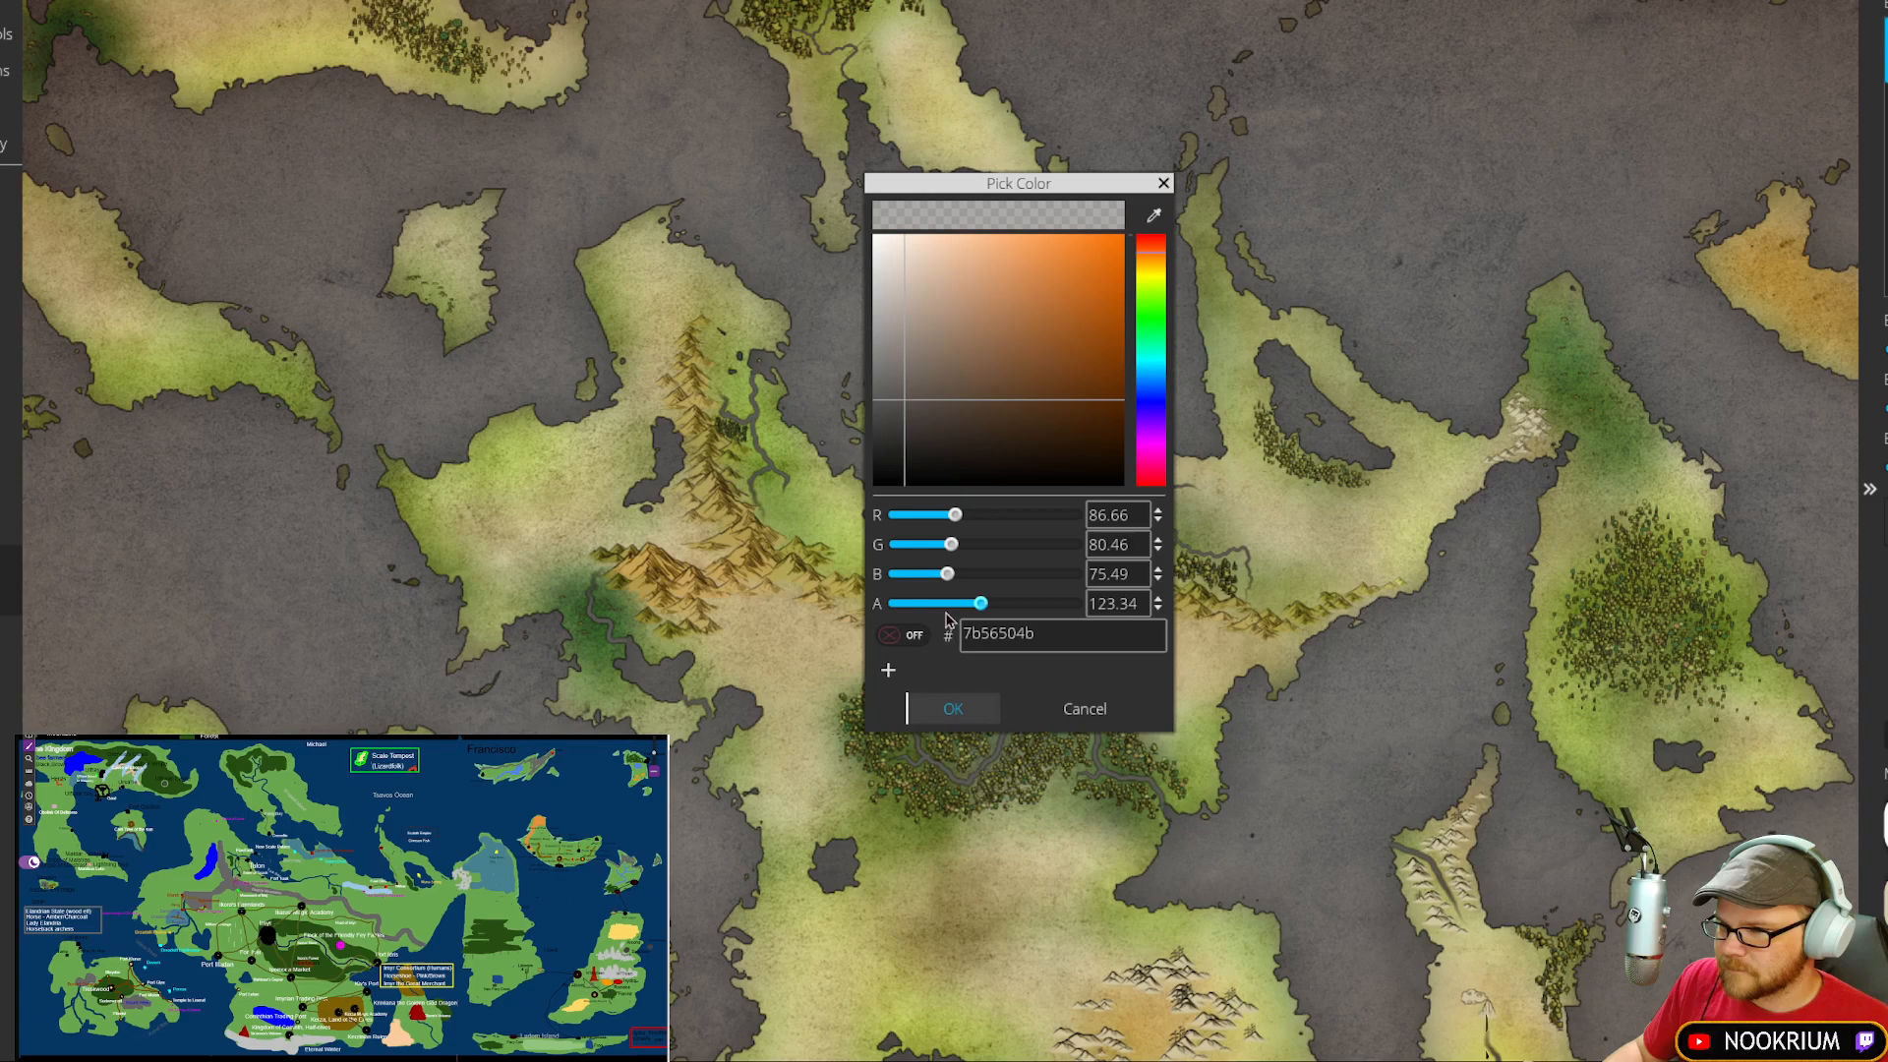
pyautogui.click(947, 716)
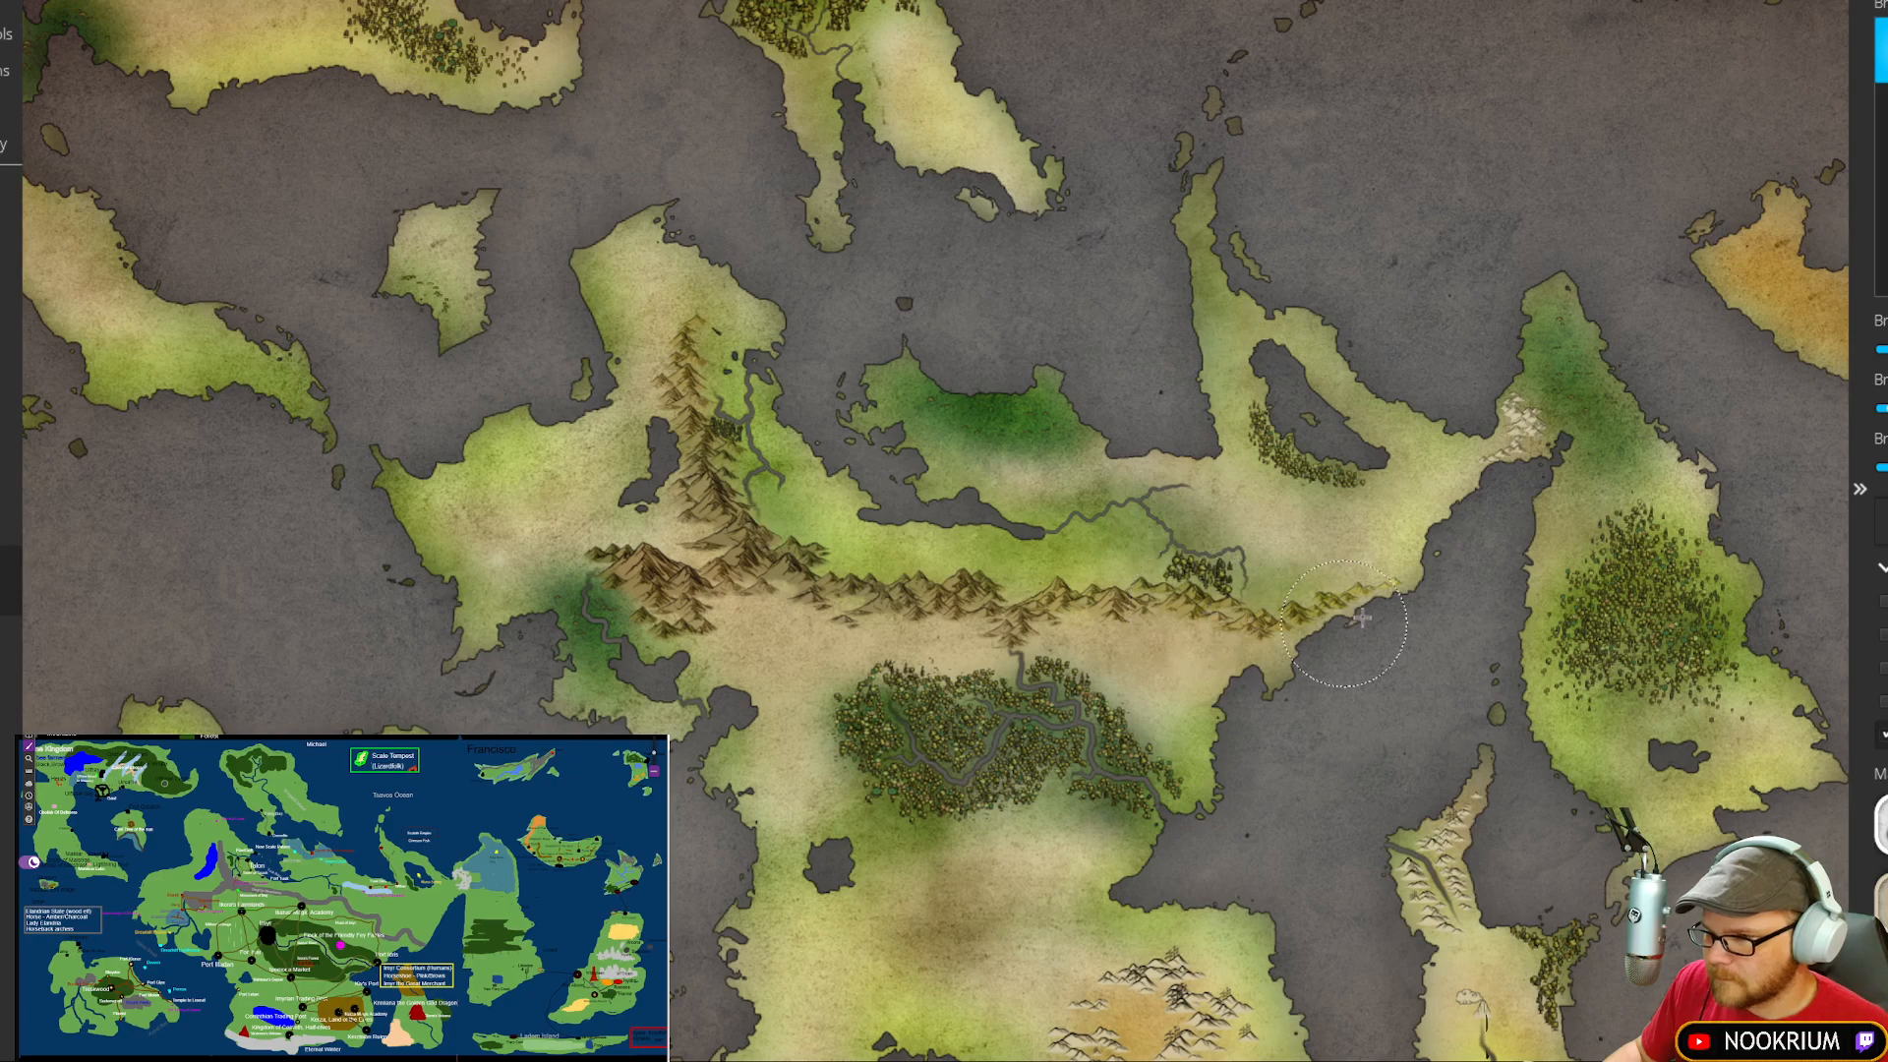
# Step: Tint the small mountain cluster on the isthmus between the central continent and the eastern landmass grey-brown
pyautogui.moveTo(1178, 536)
pyautogui.mouseDown()
pyautogui.moveTo(970, 404)
pyautogui.moveTo(934, 431)
pyautogui.mouseUp()
pyautogui.moveTo(885, 534); pyautogui.dragTo(839, 463)
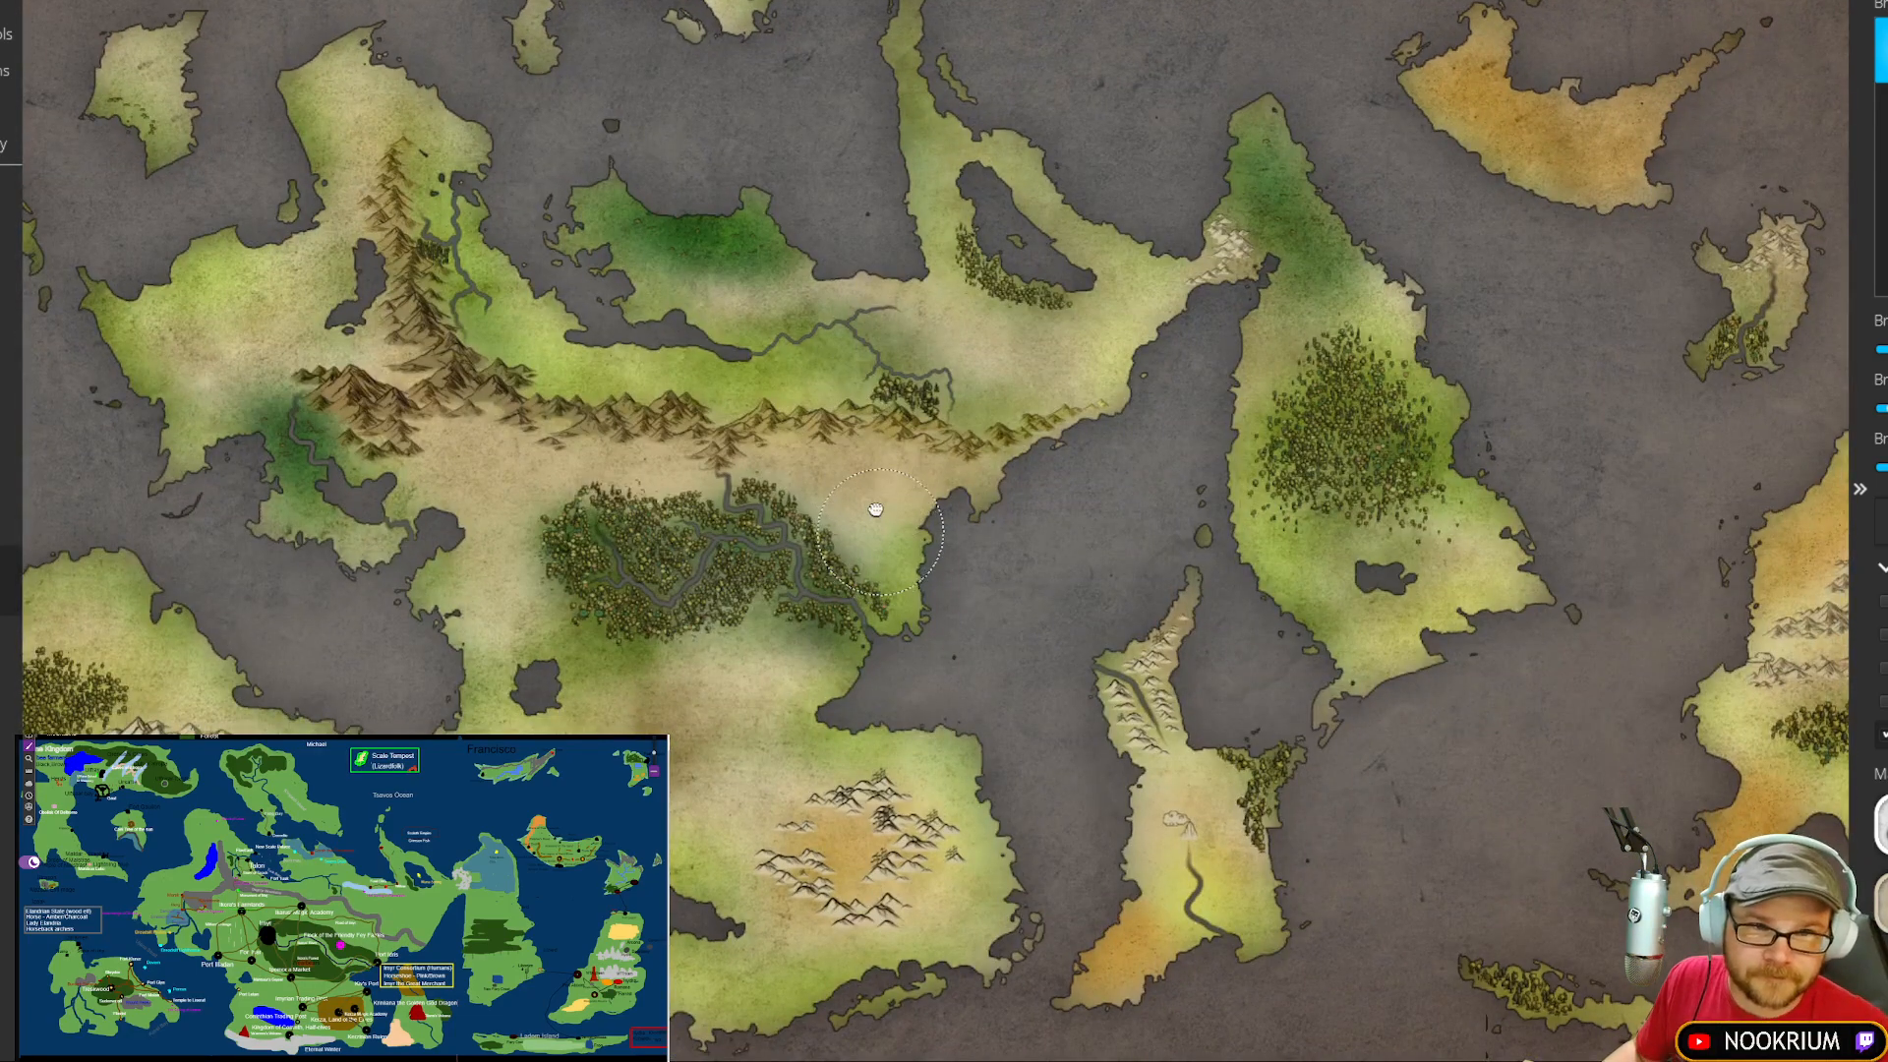
pyautogui.moveTo(877, 536); pyautogui.dragTo(861, 448)
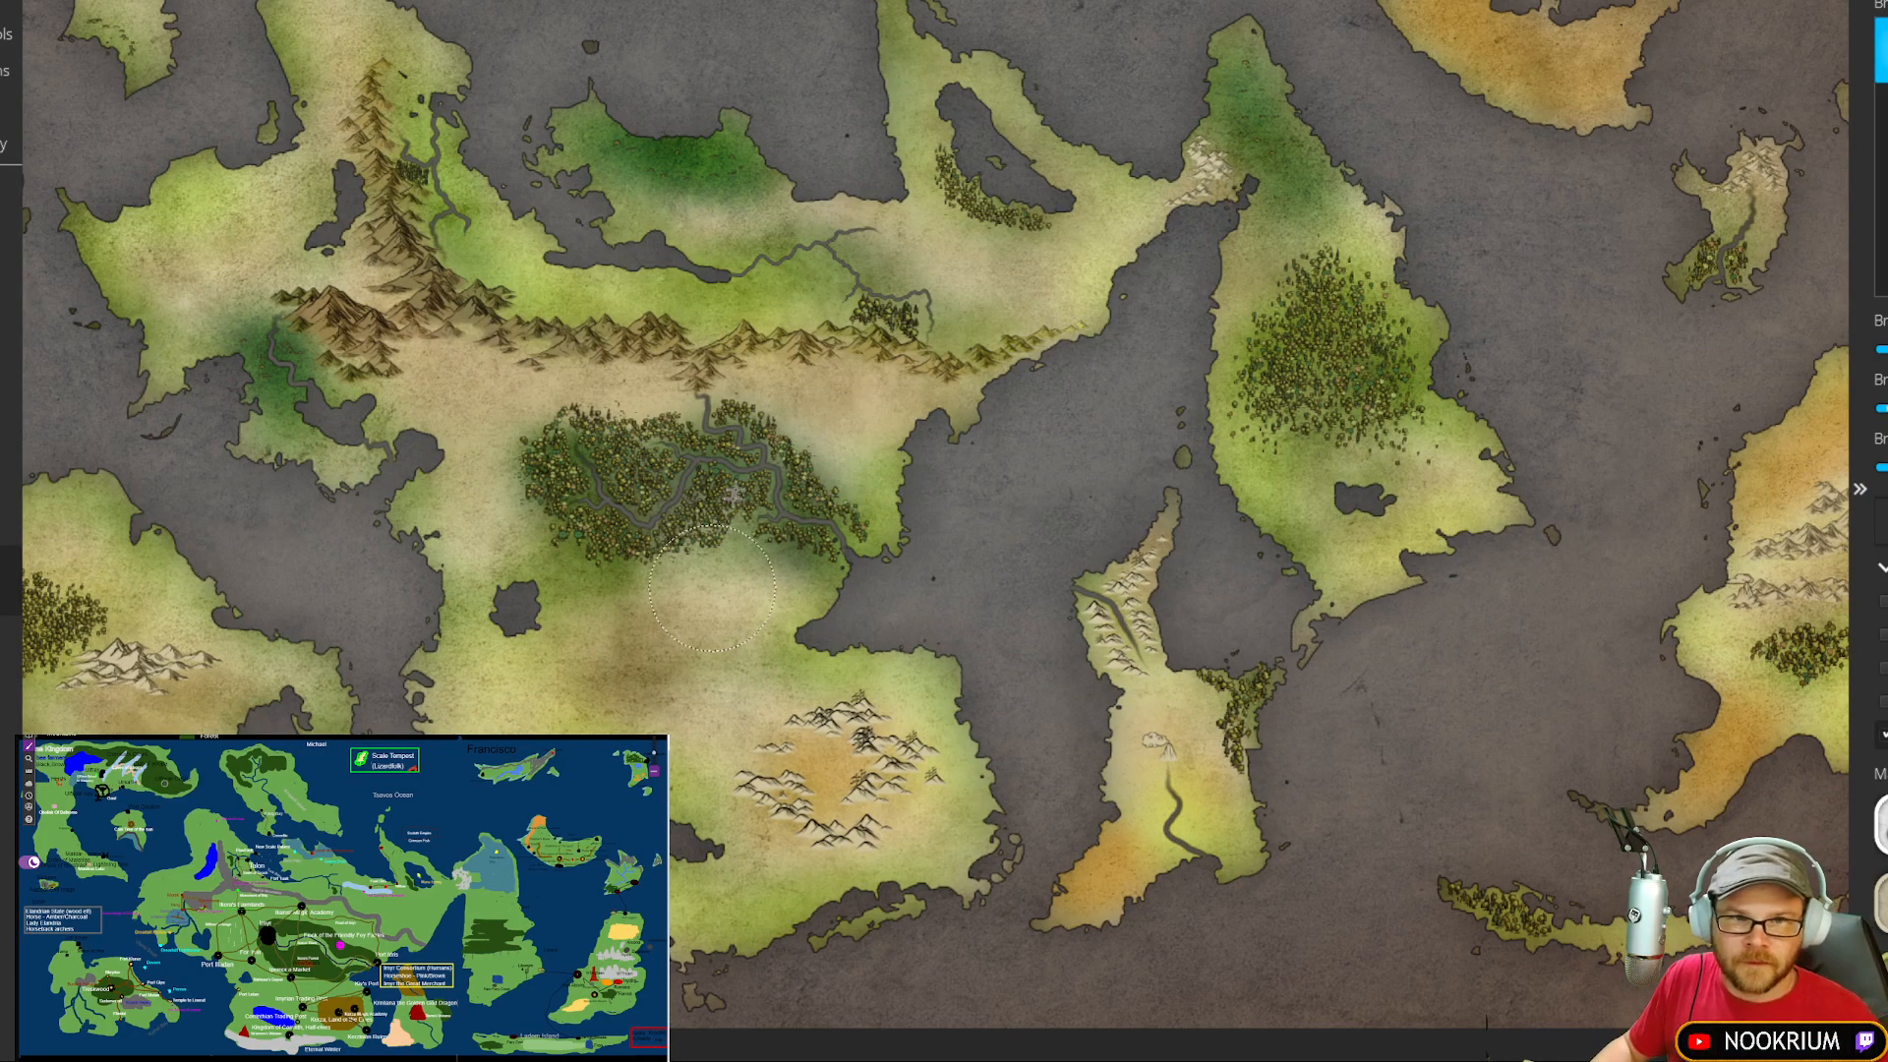
pyautogui.moveTo(740, 480); pyautogui.dragTo(800, 401)
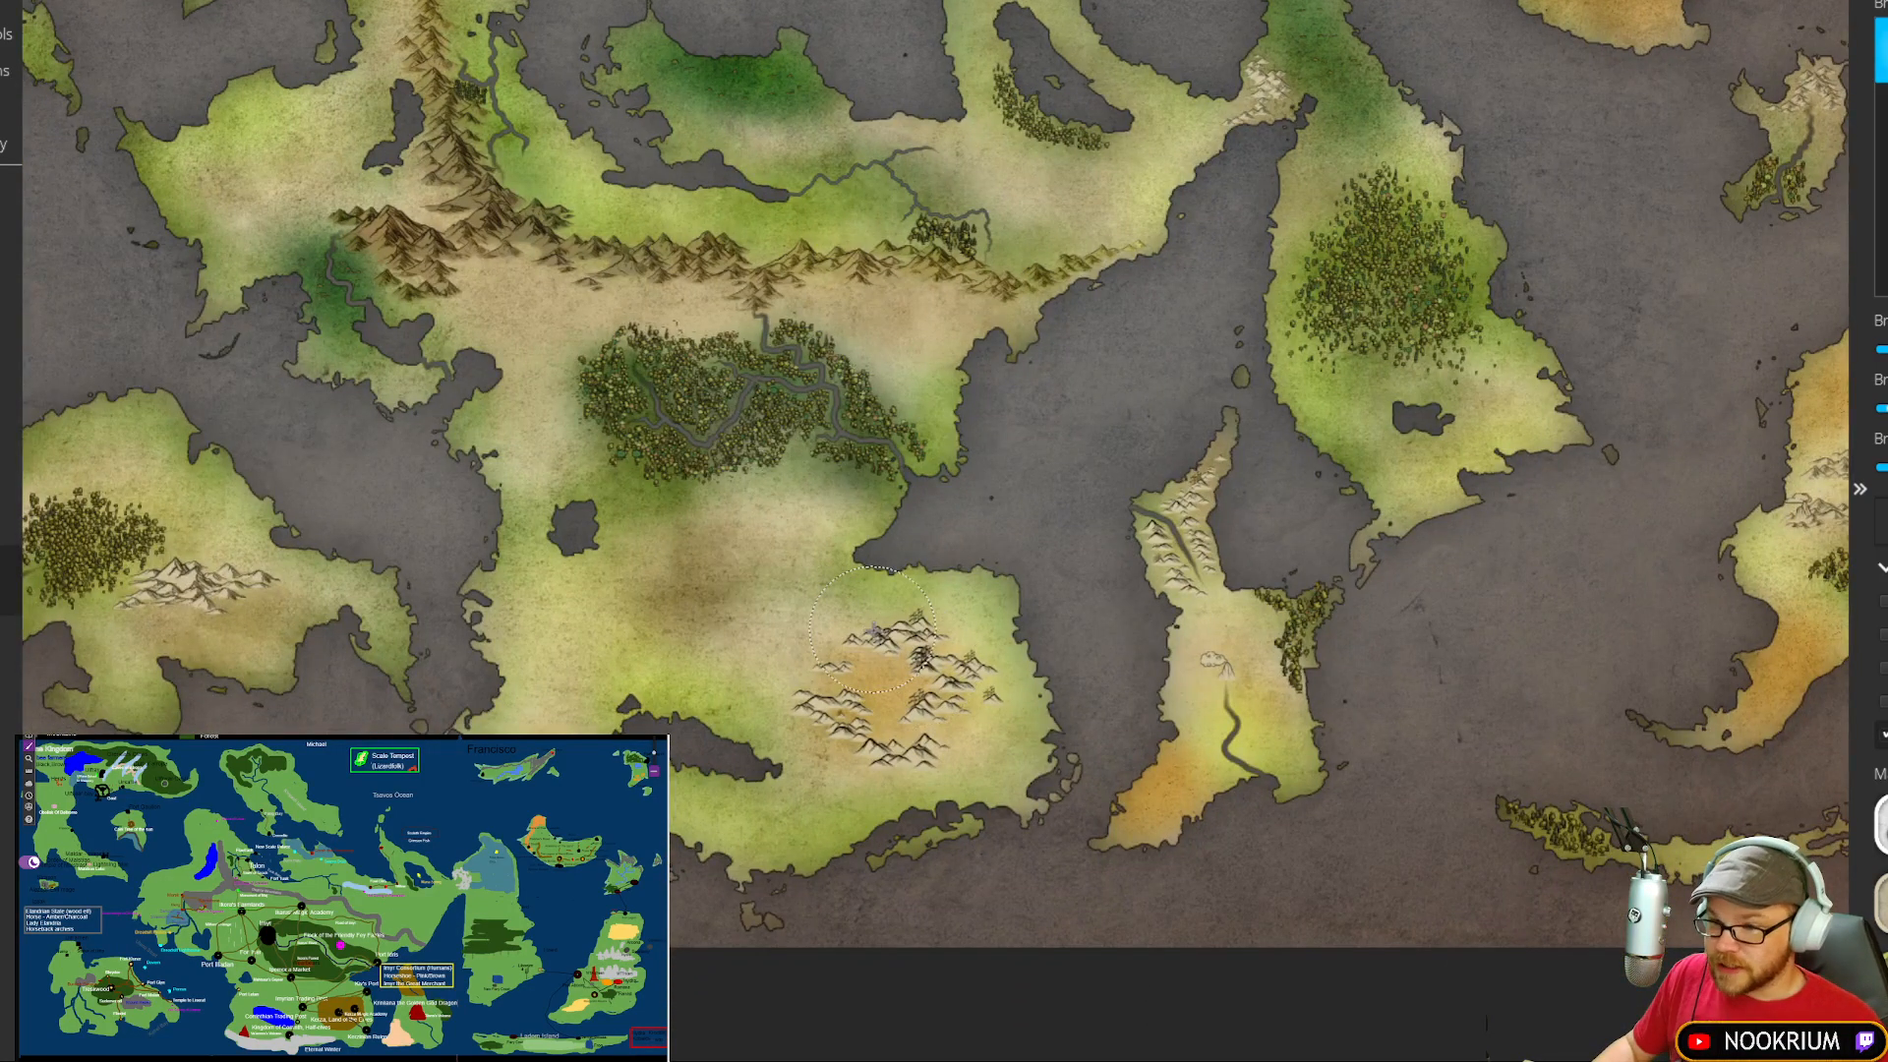
pyautogui.moveTo(1003, 391); pyautogui.dragTo(889, 586)
pyautogui.moveTo(1134, 495); pyautogui.dragTo(859, 375)
pyautogui.moveTo(626, 462); pyautogui.dragTo(1263, 398)
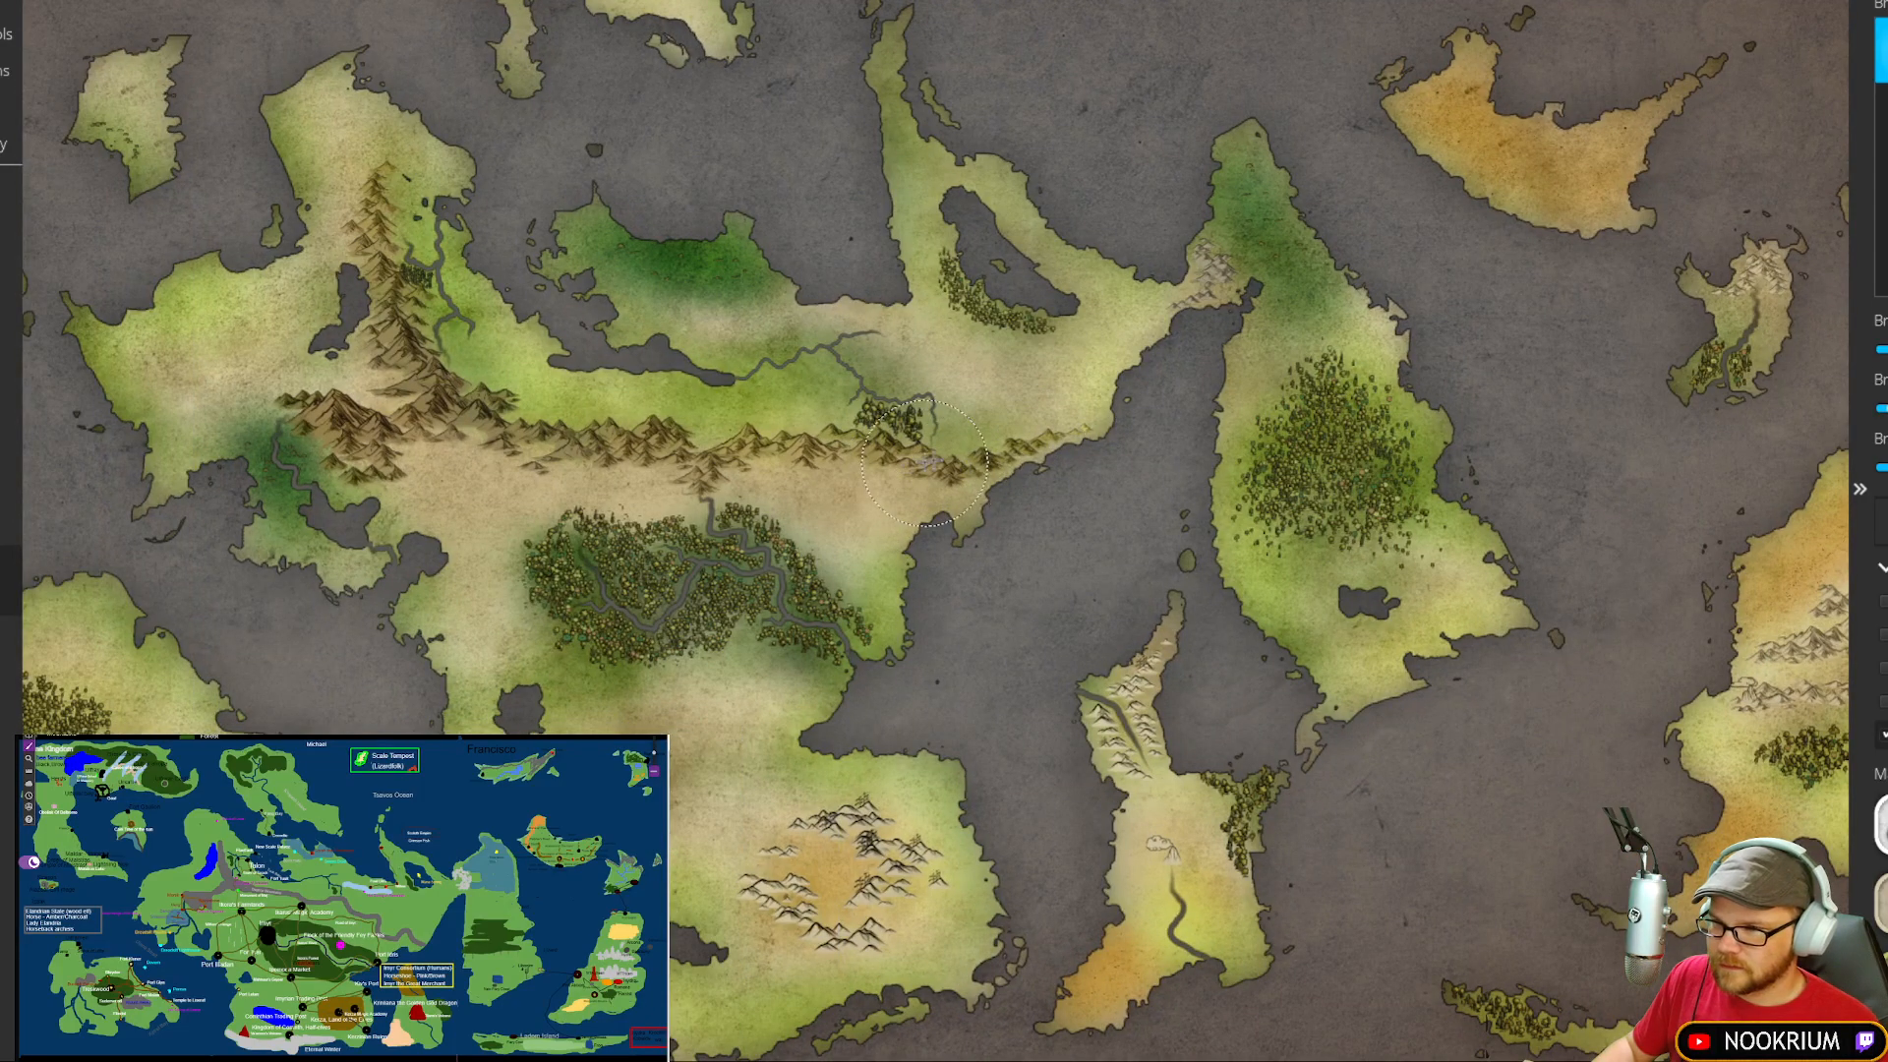
pyautogui.moveTo(543, 449); pyautogui.dragTo(1172, 498)
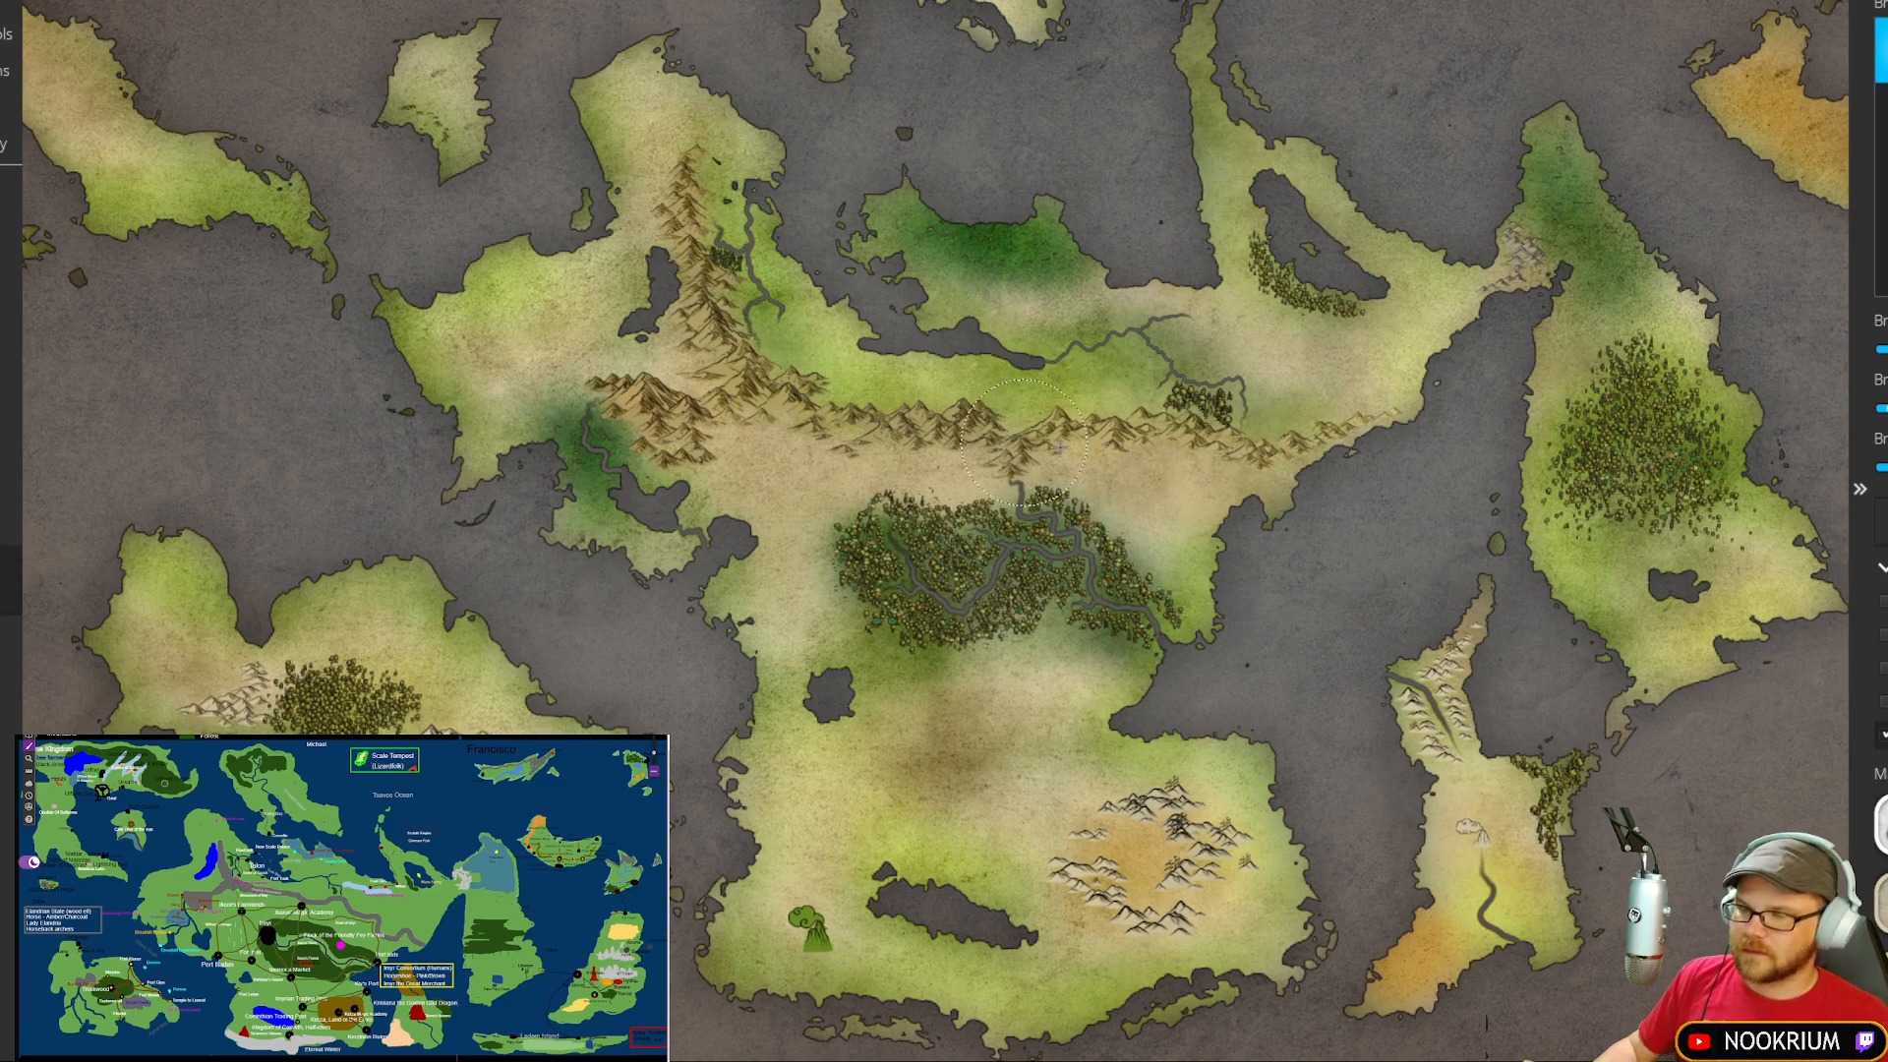
pyautogui.moveTo(1199, 485); pyautogui.dragTo(1116, 431)
# Step: Tint the mountains on the narrow southeastern peninsula and the mountain ring in the central continent's south brown
pyautogui.click(1883, 521)
pyautogui.click(980, 714)
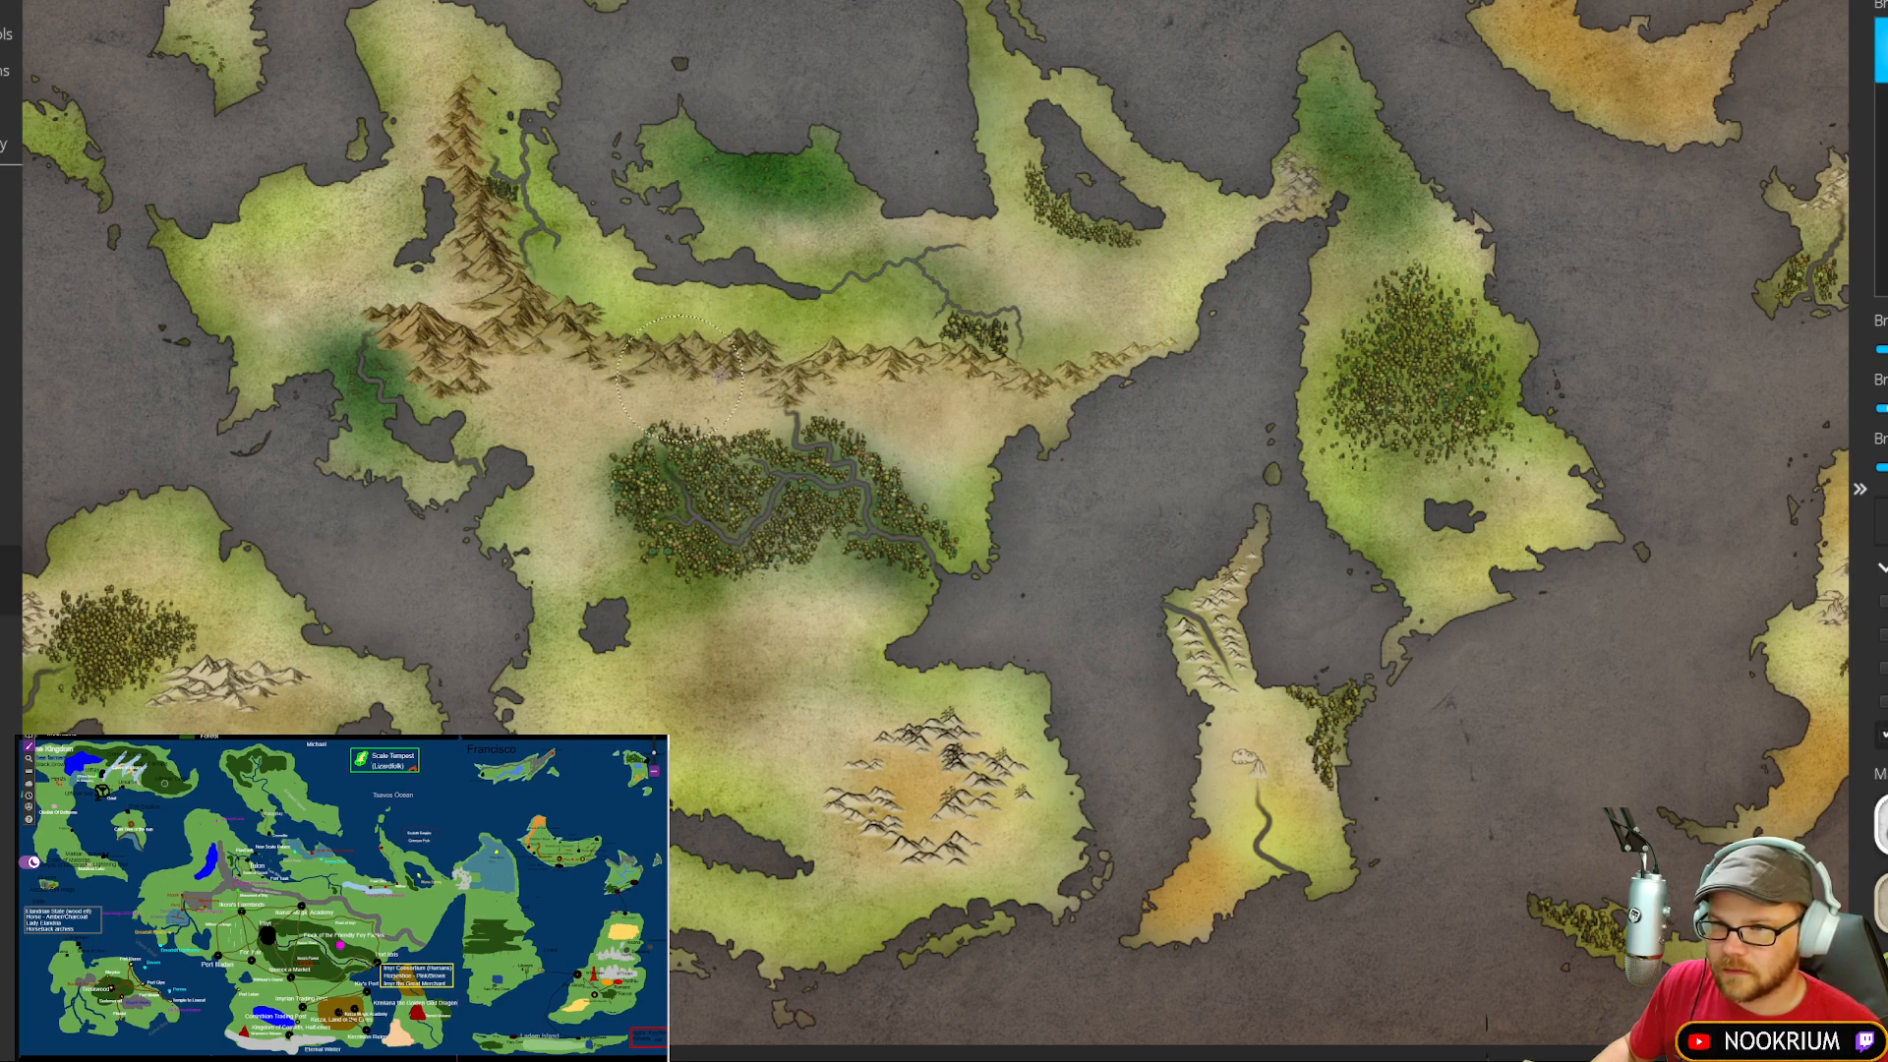
pyautogui.moveTo(870, 392); pyautogui.dragTo(1049, 378)
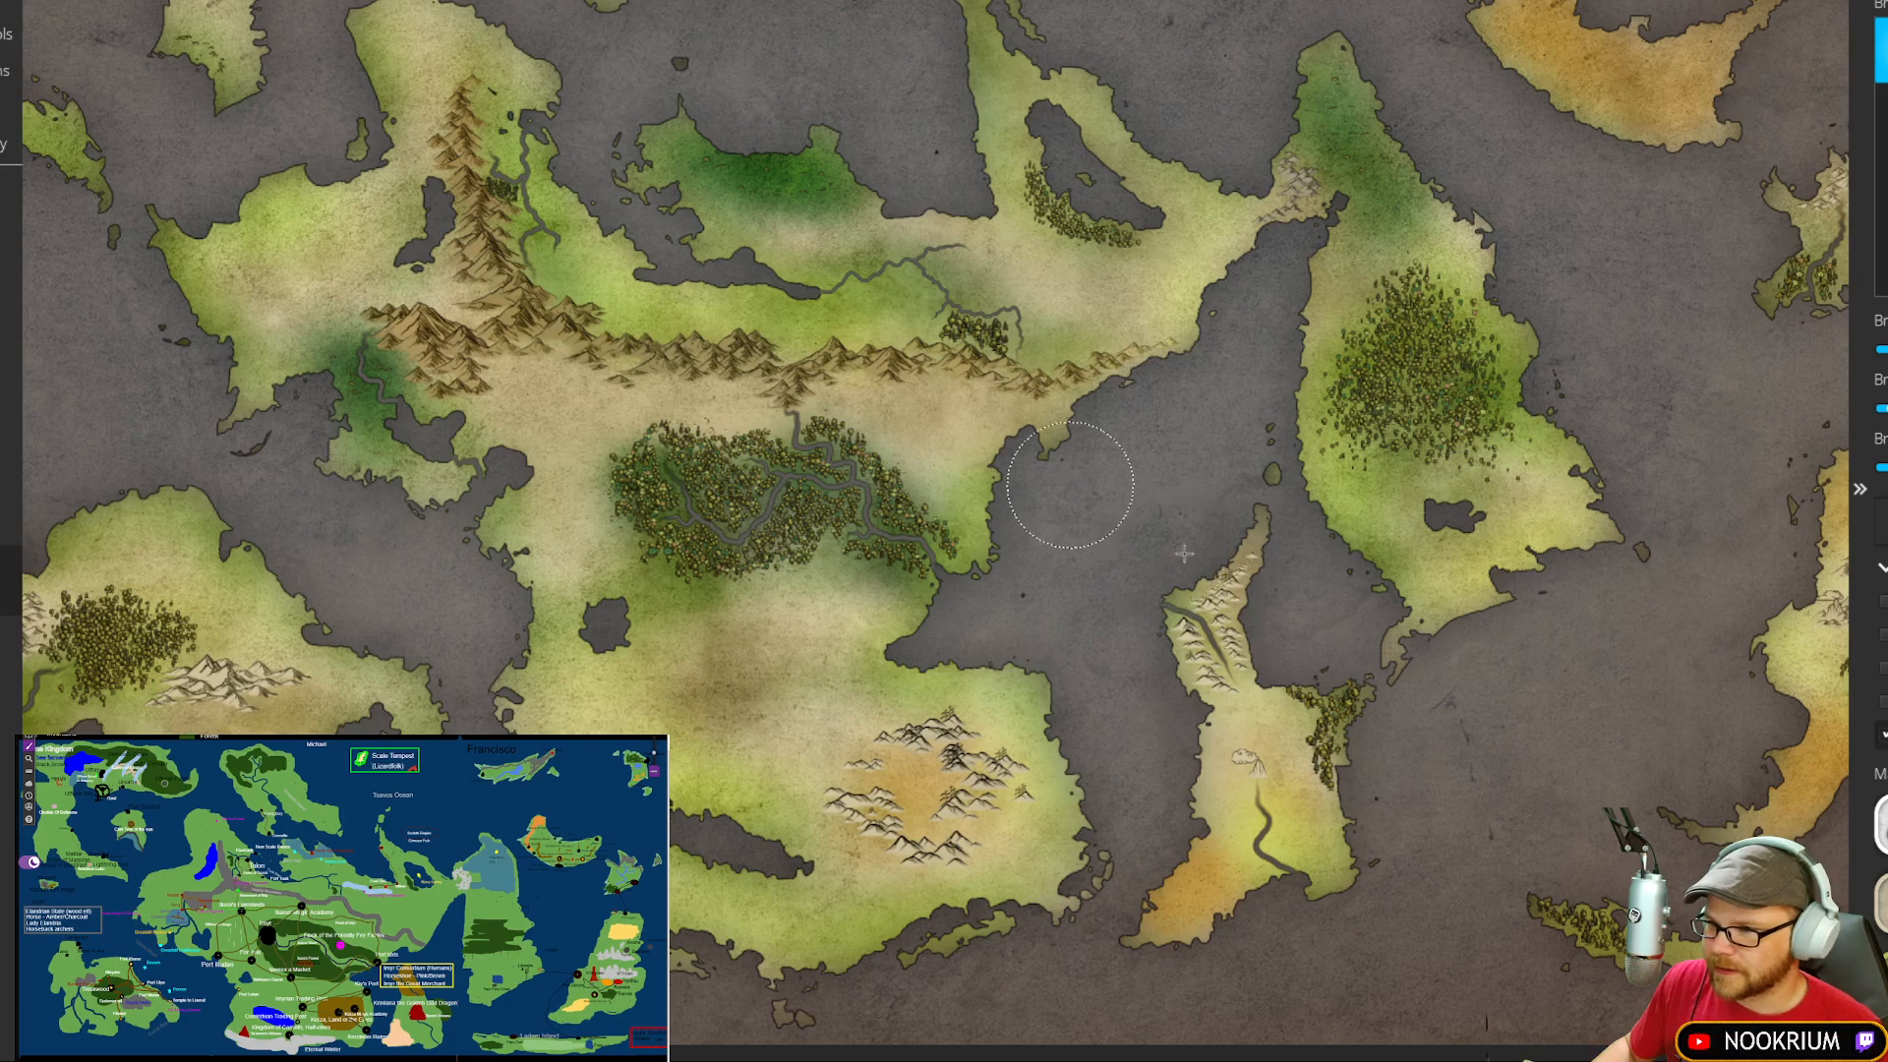
pyautogui.moveTo(1224, 596)
pyautogui.mouseDown()
pyautogui.moveTo(1246, 677)
pyautogui.moveTo(1221, 596)
pyautogui.moveTo(1207, 695)
pyautogui.mouseUp()
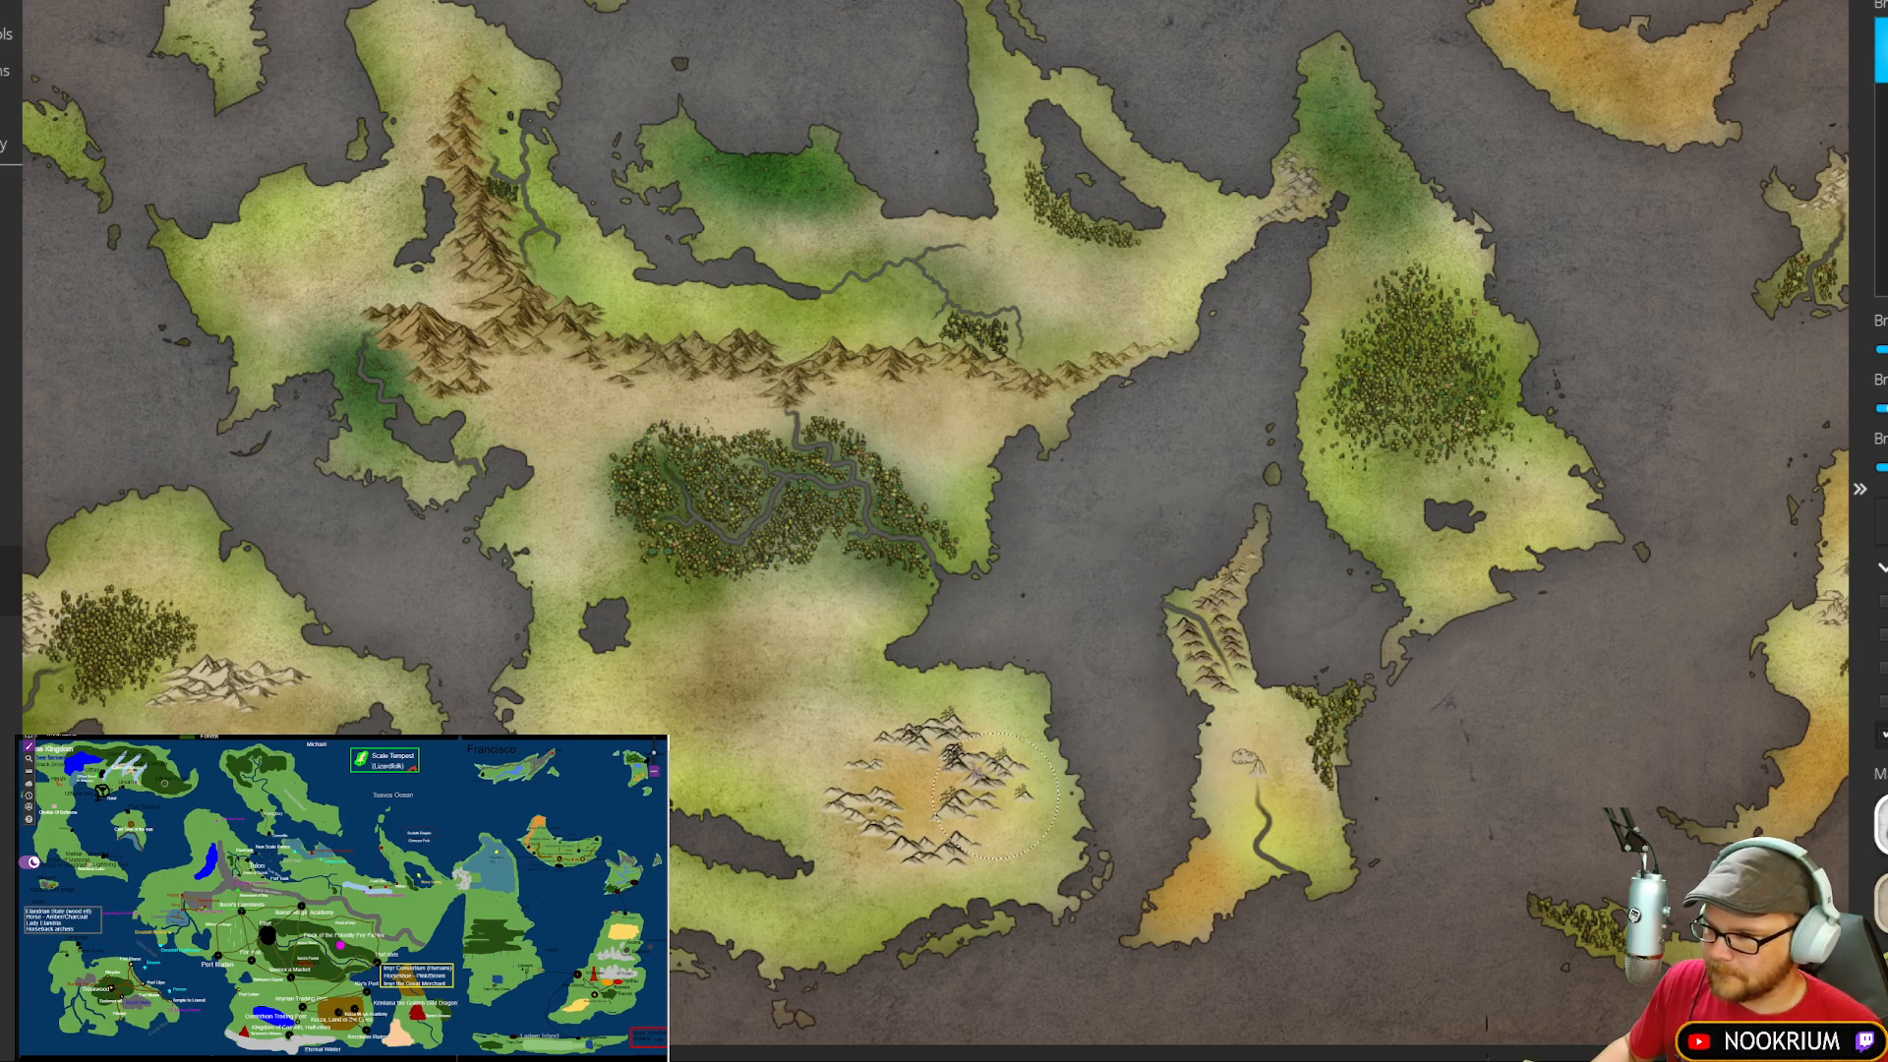
pyautogui.moveTo(995, 794)
pyautogui.mouseDown()
pyautogui.moveTo(933, 798)
pyautogui.moveTo(843, 790)
pyautogui.moveTo(1038, 803)
pyautogui.moveTo(984, 780)
pyautogui.moveTo(941, 824)
pyautogui.mouseUp()
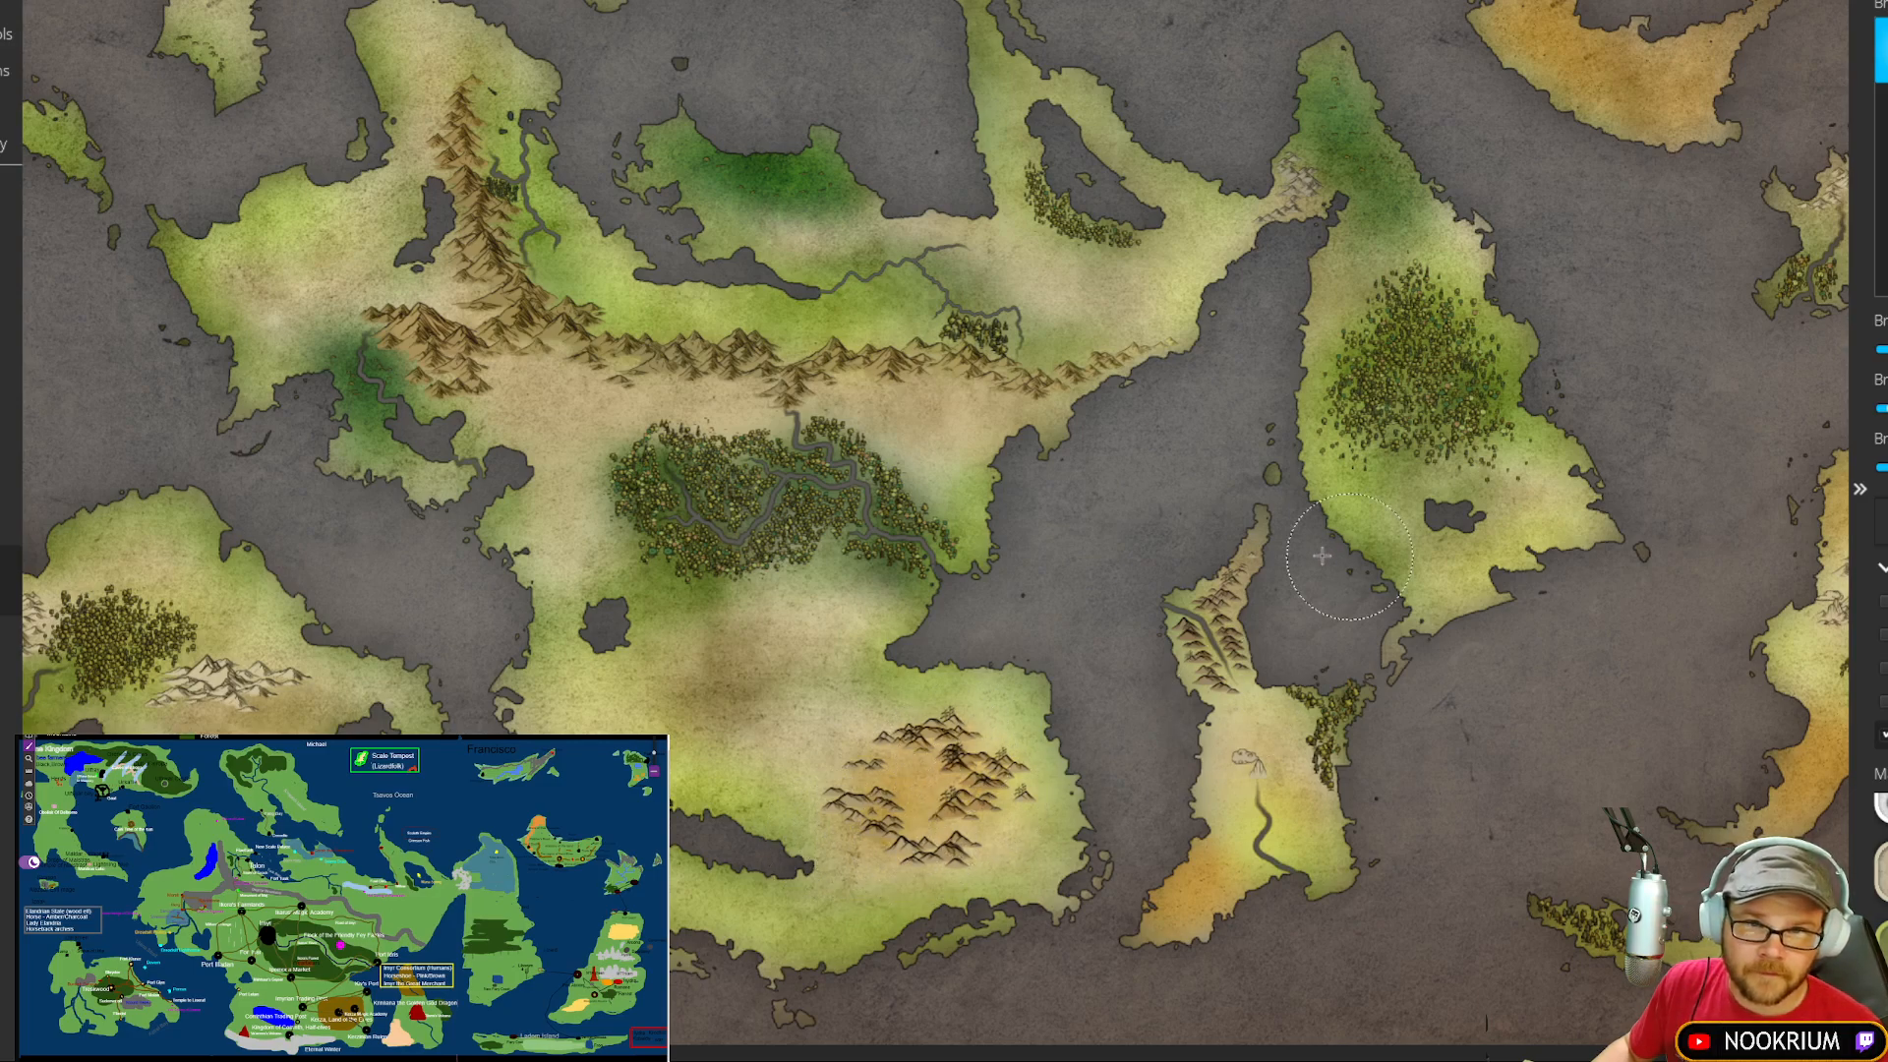
# Step: Tint the mountain ridges on the orange landmass in the far southeast brown
pyautogui.moveTo(1321, 555); pyautogui.dragTo(1262, 546)
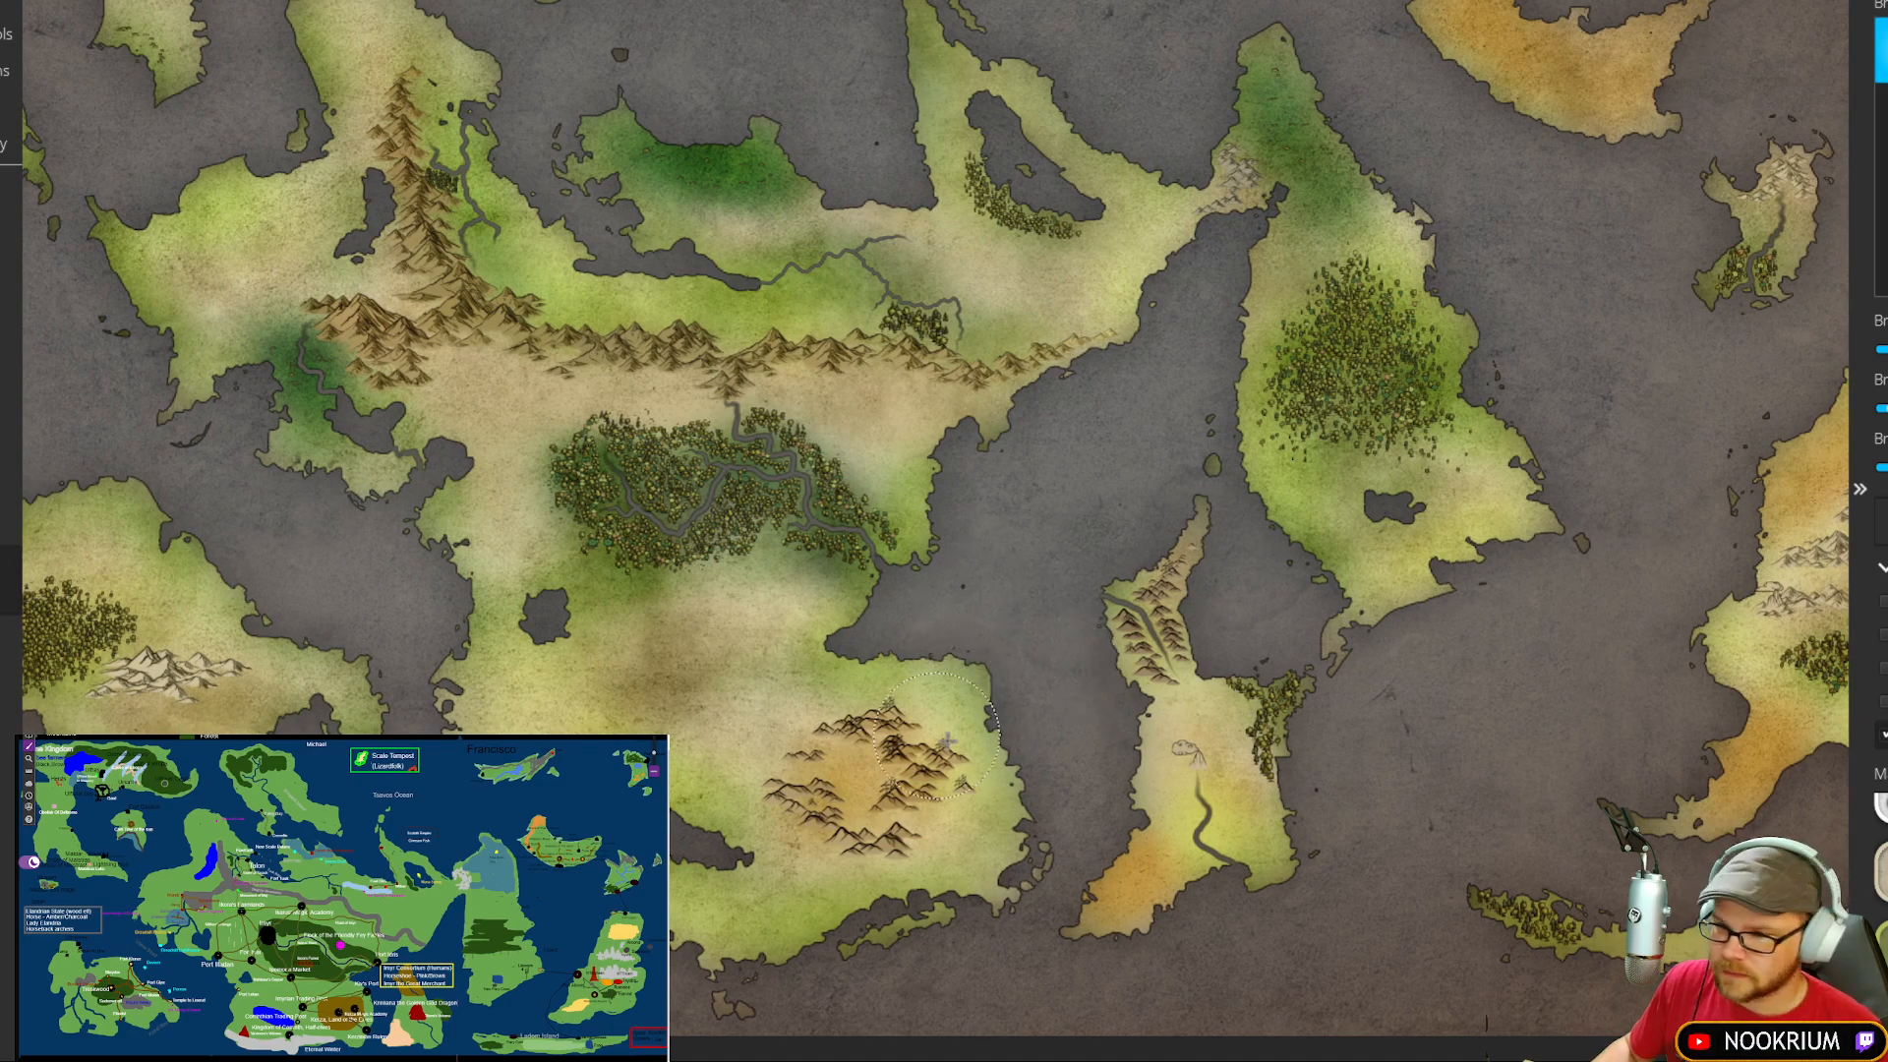
pyautogui.moveTo(1263, 590); pyautogui.dragTo(959, 653)
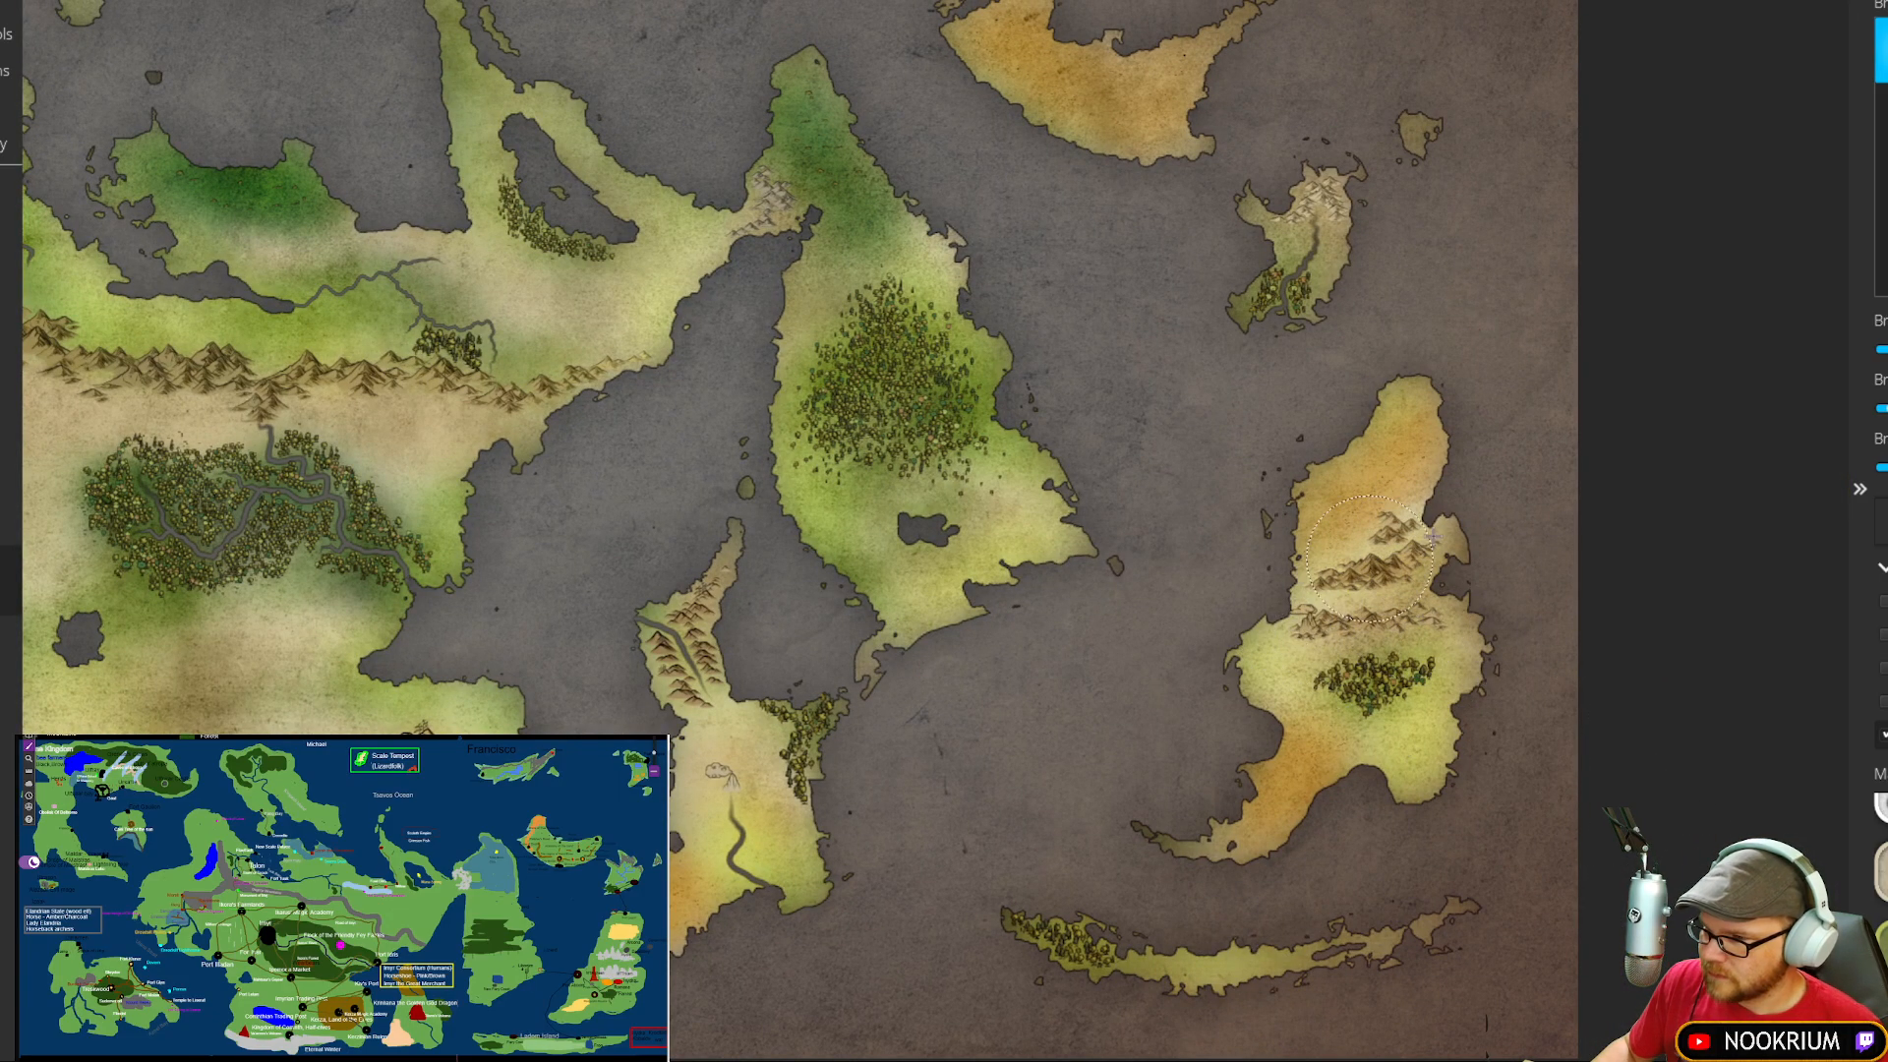
pyautogui.moveTo(1187, 404); pyautogui.dragTo(1161, 564)
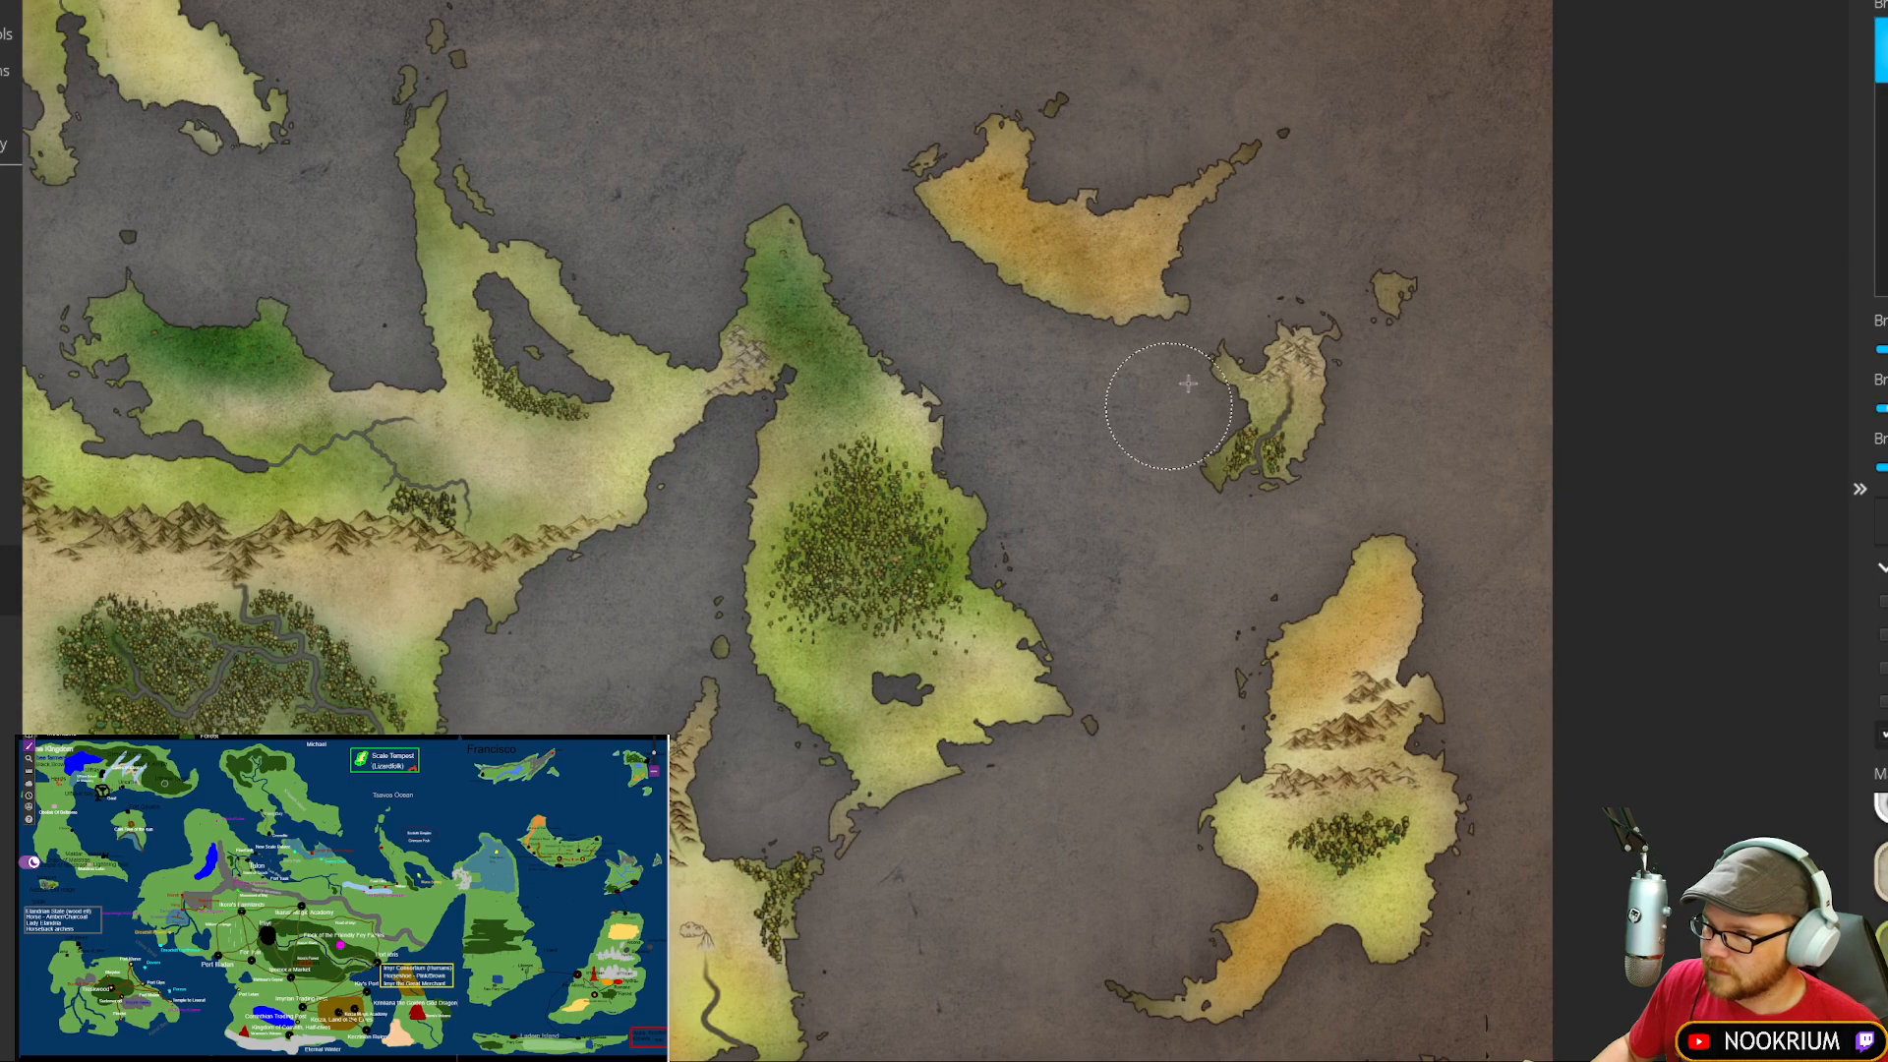
pyautogui.moveTo(940, 354); pyautogui.dragTo(1097, 500)
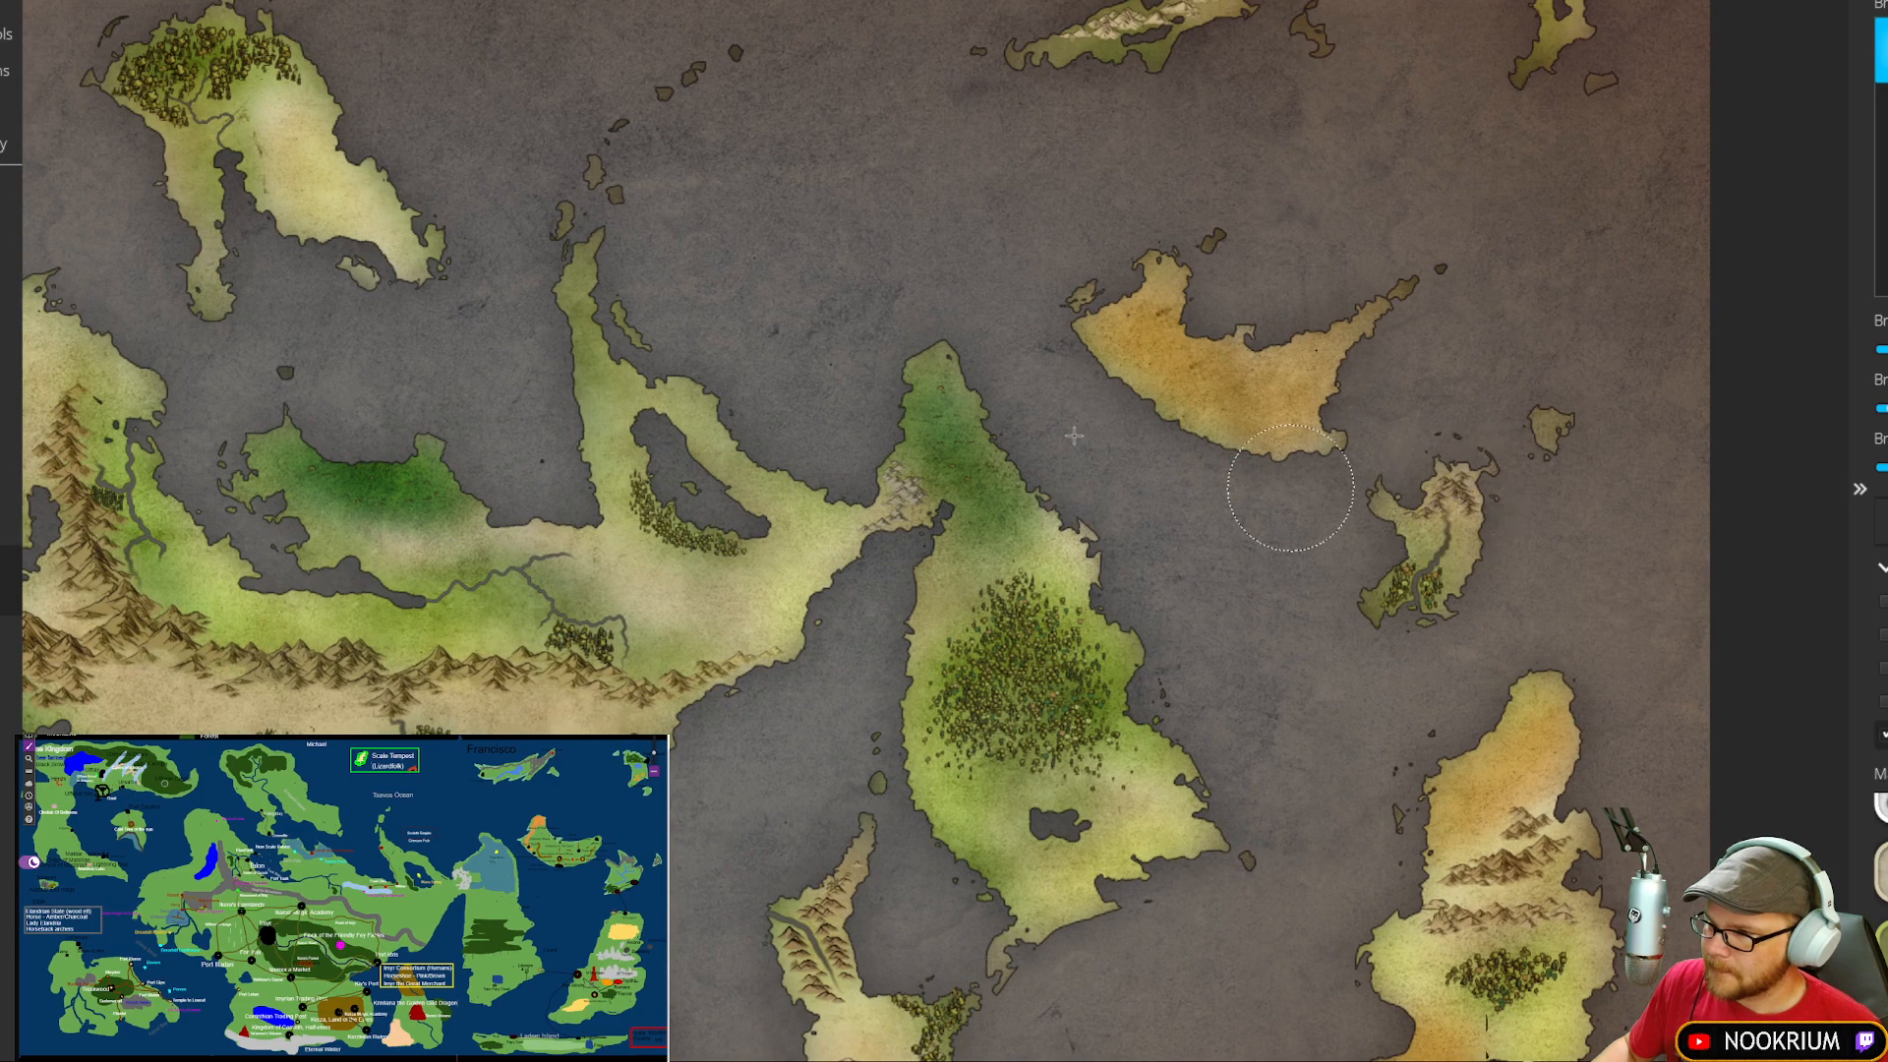
pyautogui.moveTo(1006, 365)
pyautogui.mouseDown()
pyautogui.moveTo(1087, 419)
pyautogui.moveTo(1165, 520)
pyautogui.mouseUp()
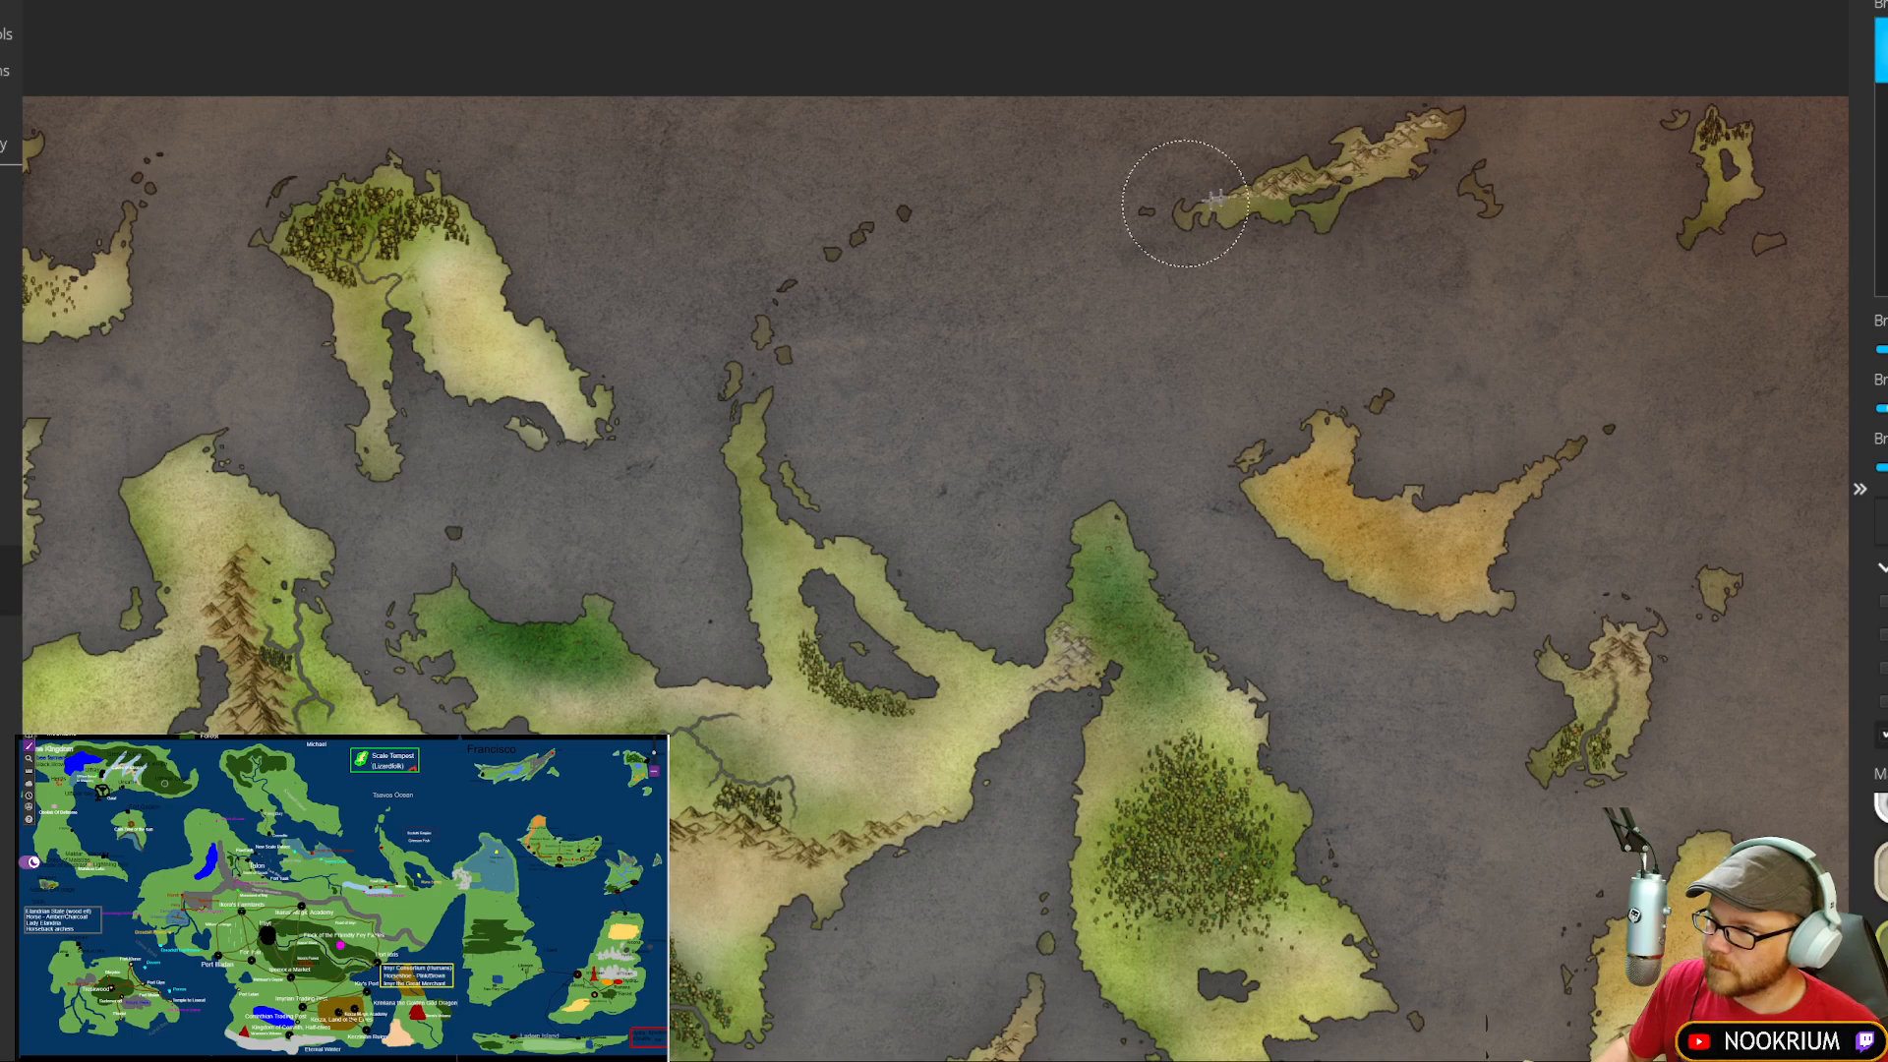
# Step: Tint the mountain clusters on both sides of the forest on the southwestern landmass brown
pyautogui.moveTo(983, 197)
pyautogui.mouseDown()
pyautogui.moveTo(1243, 190)
pyautogui.moveTo(1353, 160)
pyautogui.mouseUp()
pyautogui.moveTo(953, 248); pyautogui.dragTo(1485, 154)
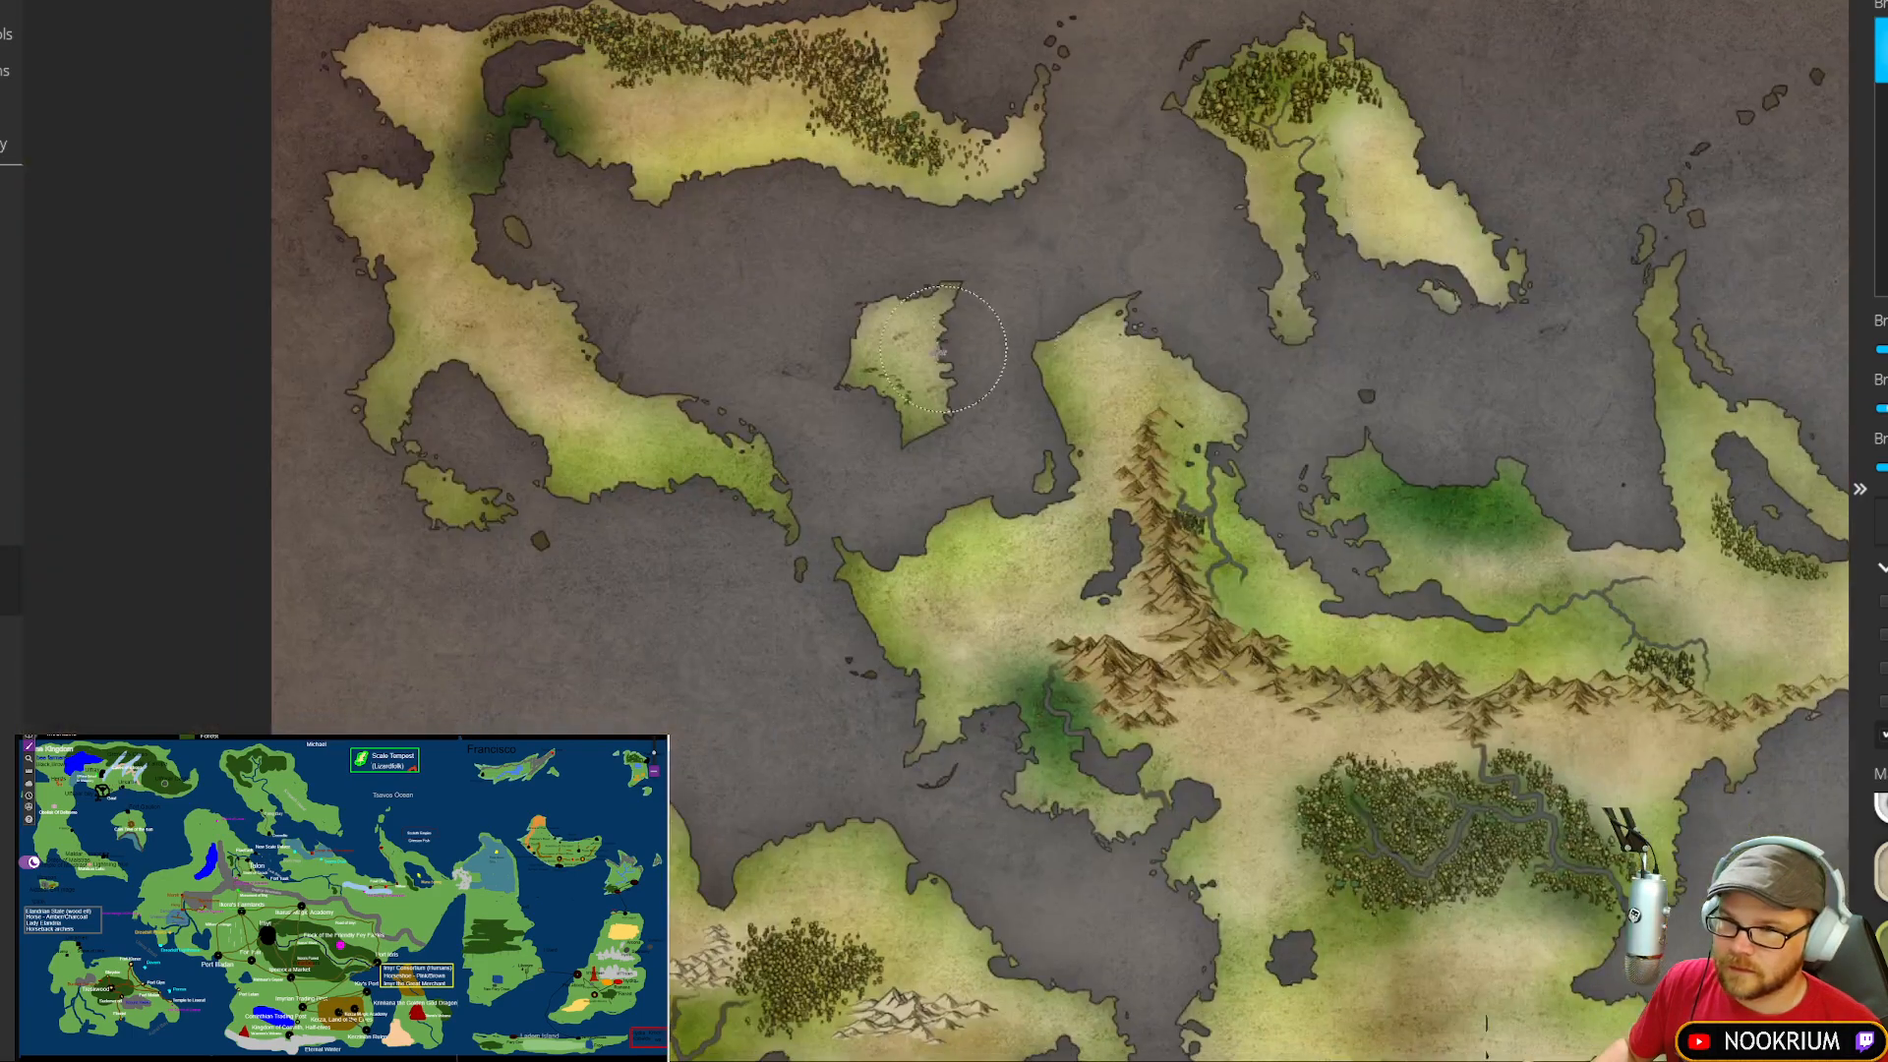
pyautogui.moveTo(929, 366)
pyautogui.mouseDown()
pyautogui.moveTo(811, 31)
pyautogui.moveTo(931, 294)
pyautogui.mouseUp()
pyautogui.moveTo(787, 552); pyautogui.dragTo(854, 567)
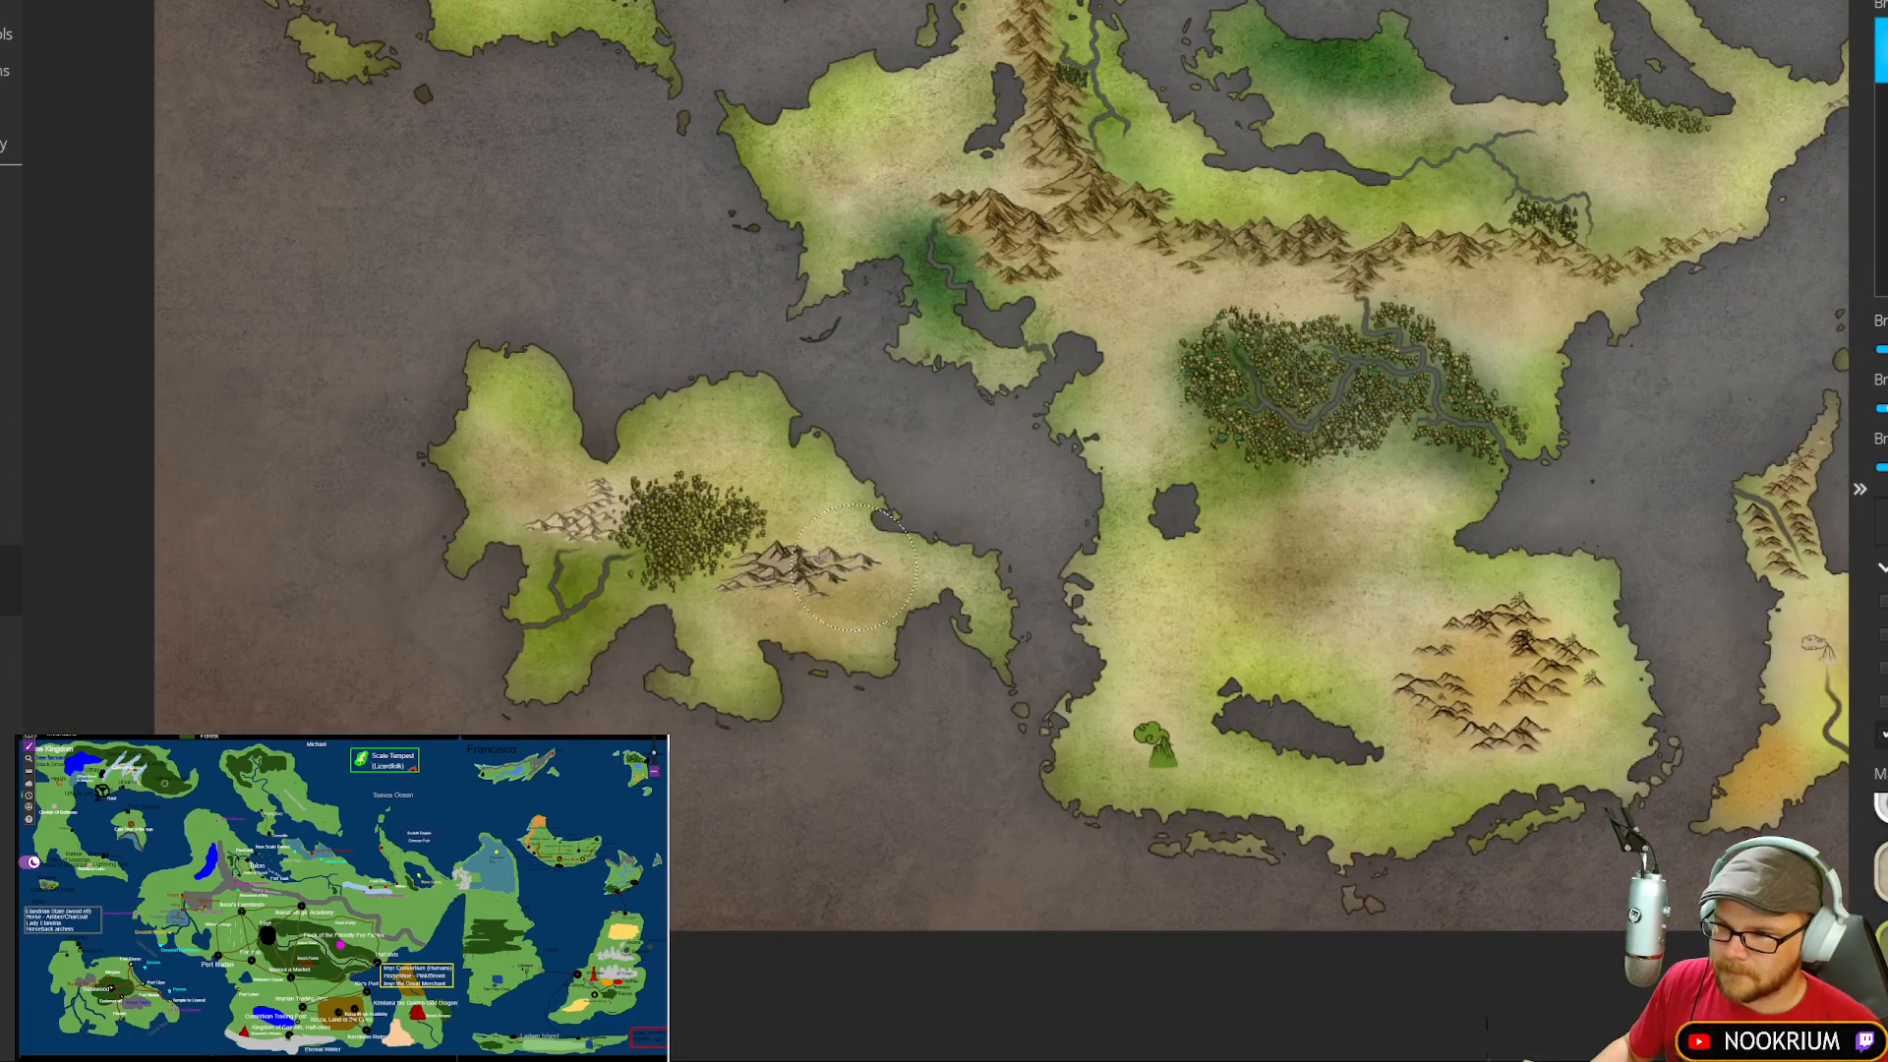
pyautogui.moveTo(552, 516)
pyautogui.mouseDown()
pyautogui.moveTo(585, 491)
pyautogui.moveTo(809, 489)
pyautogui.mouseUp()
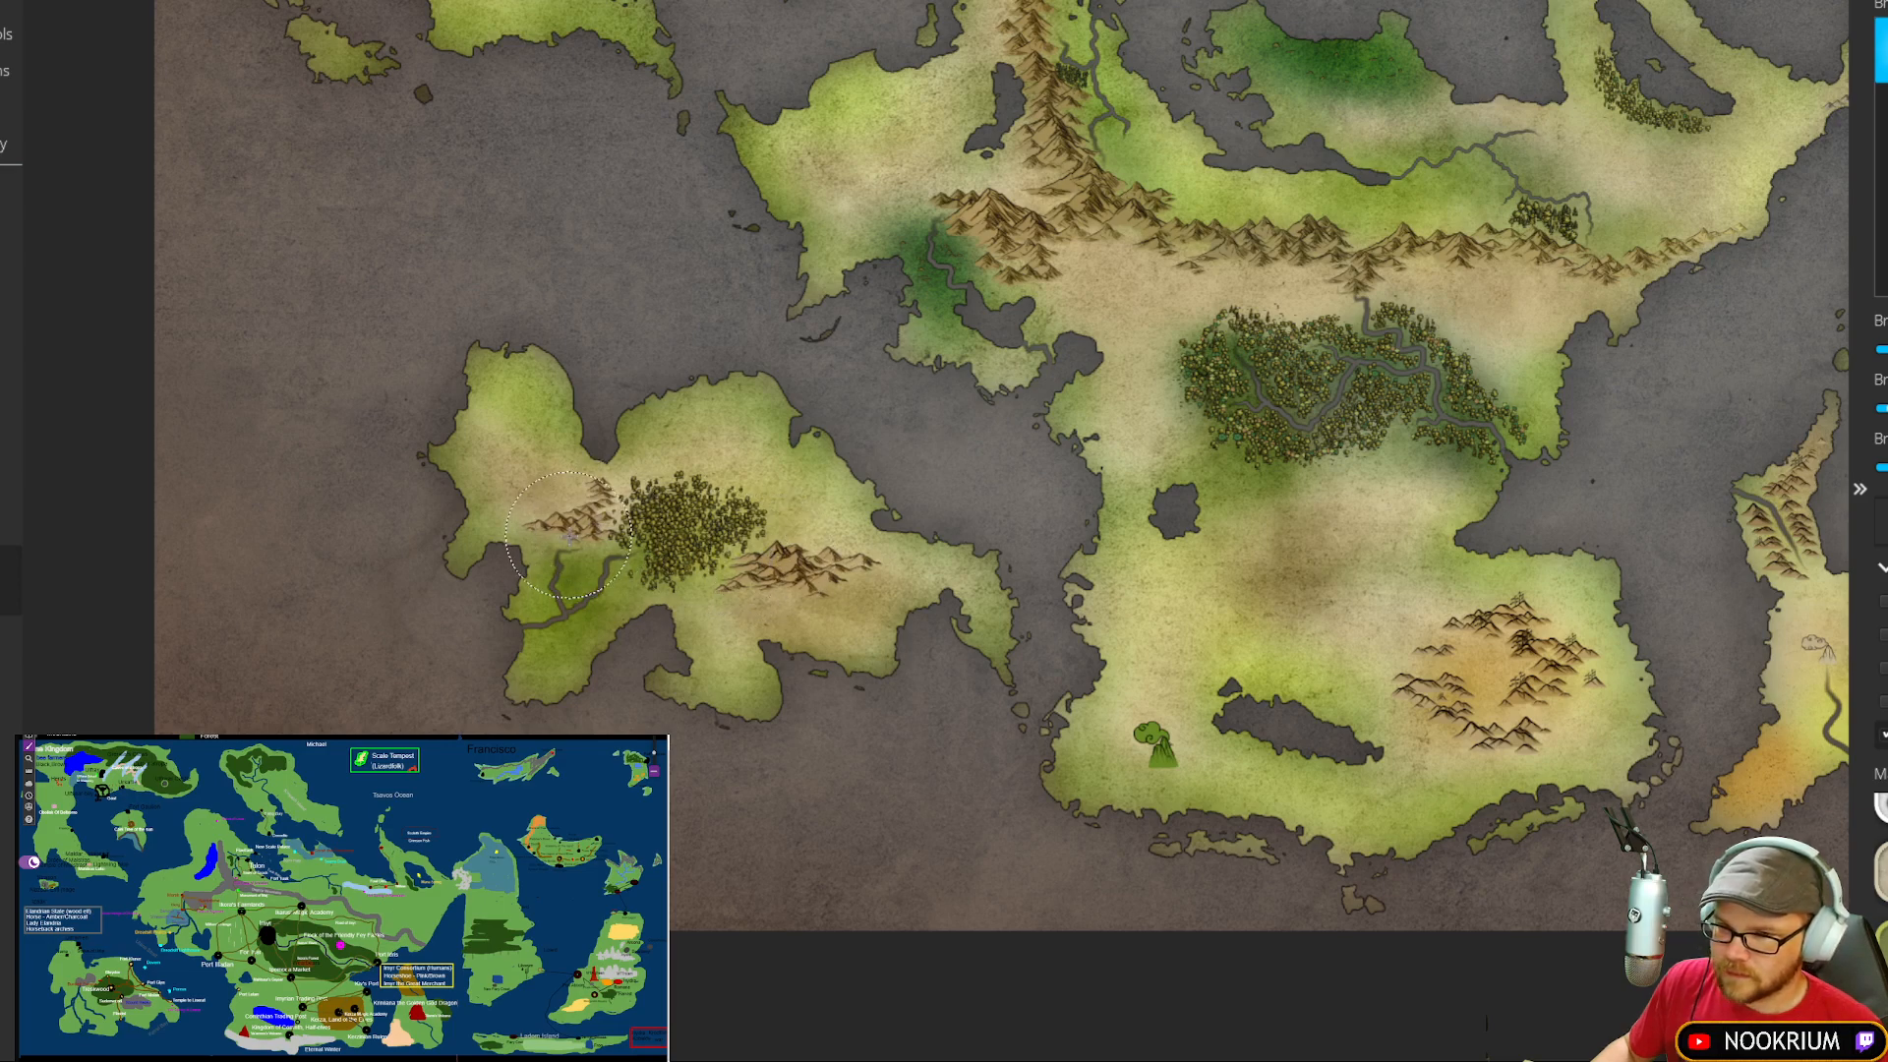
# Step: Reduce the brush size and paint brown ground shading along the southern foot of the central range's eastern part
pyautogui.moveTo(1104, 315); pyautogui.dragTo(892, 521)
pyautogui.moveTo(942, 455); pyautogui.dragTo(756, 491)
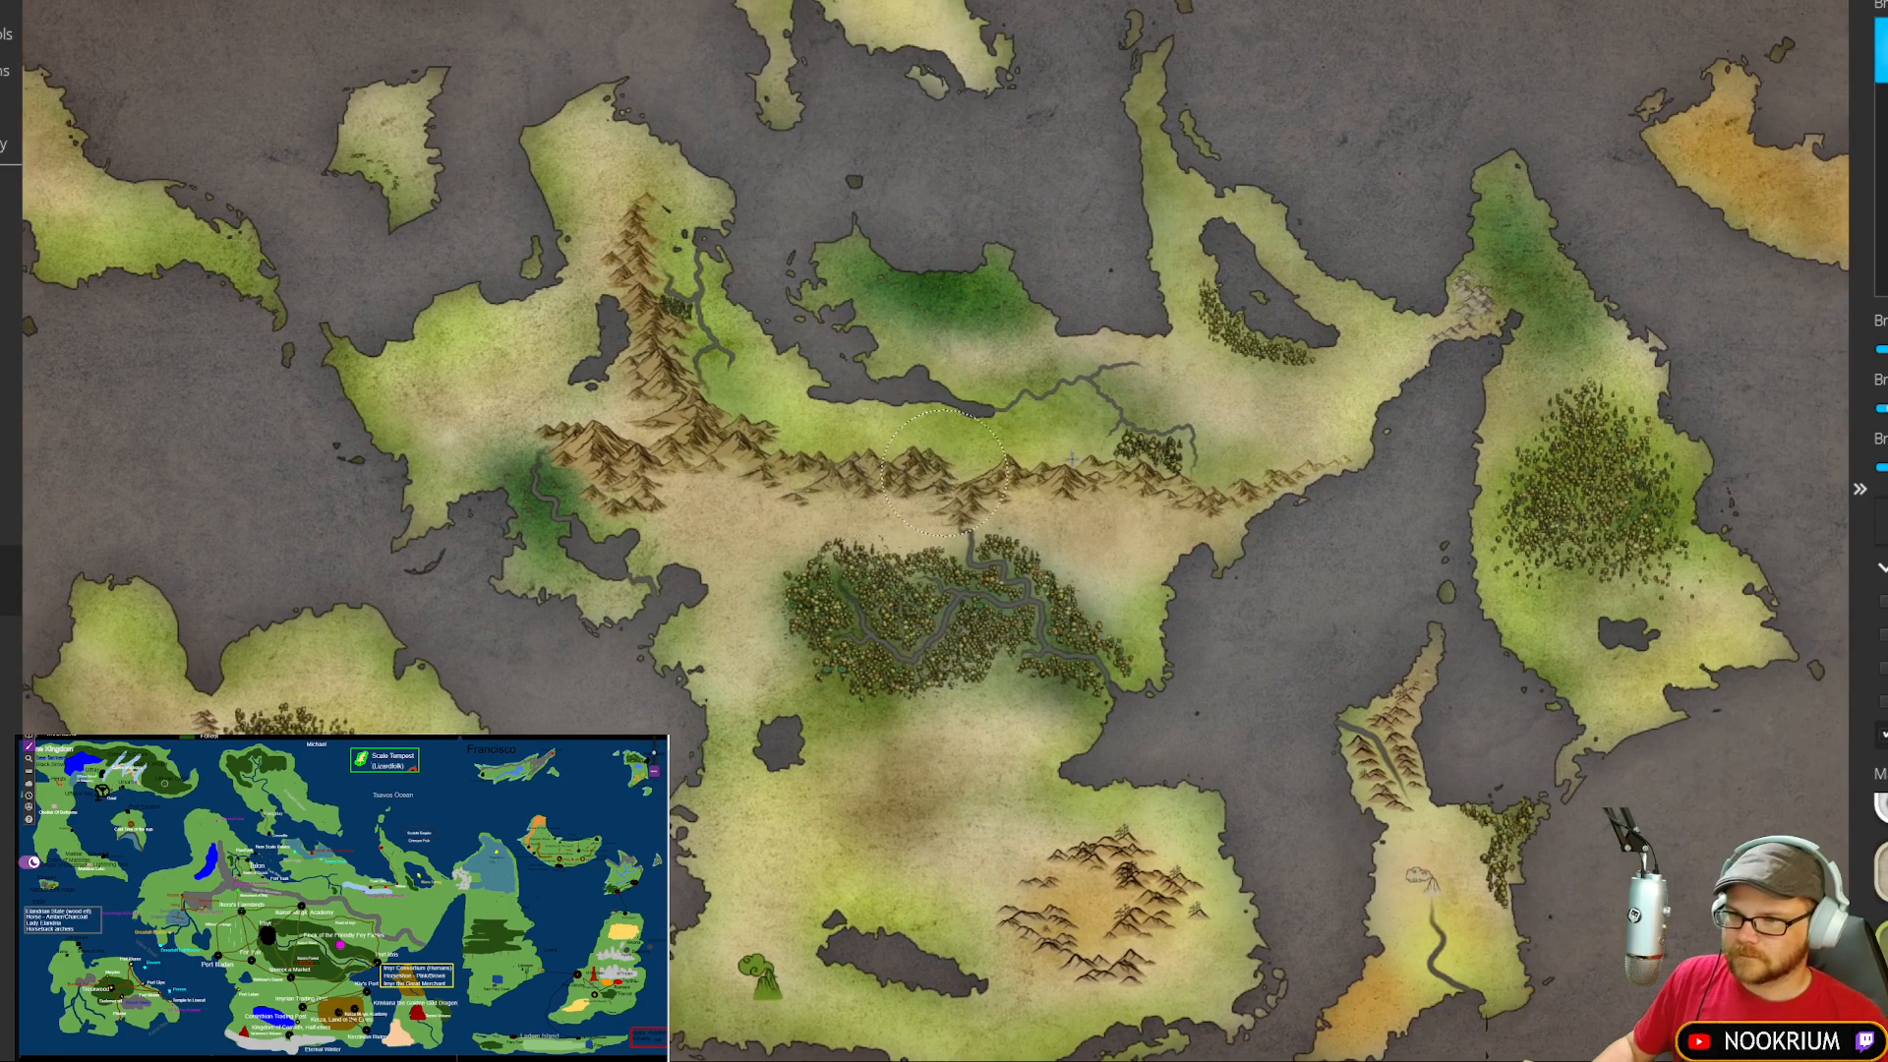
pyautogui.moveTo(1149, 442)
pyautogui.mouseDown()
pyautogui.moveTo(1067, 360)
pyautogui.moveTo(1119, 378)
pyautogui.mouseUp()
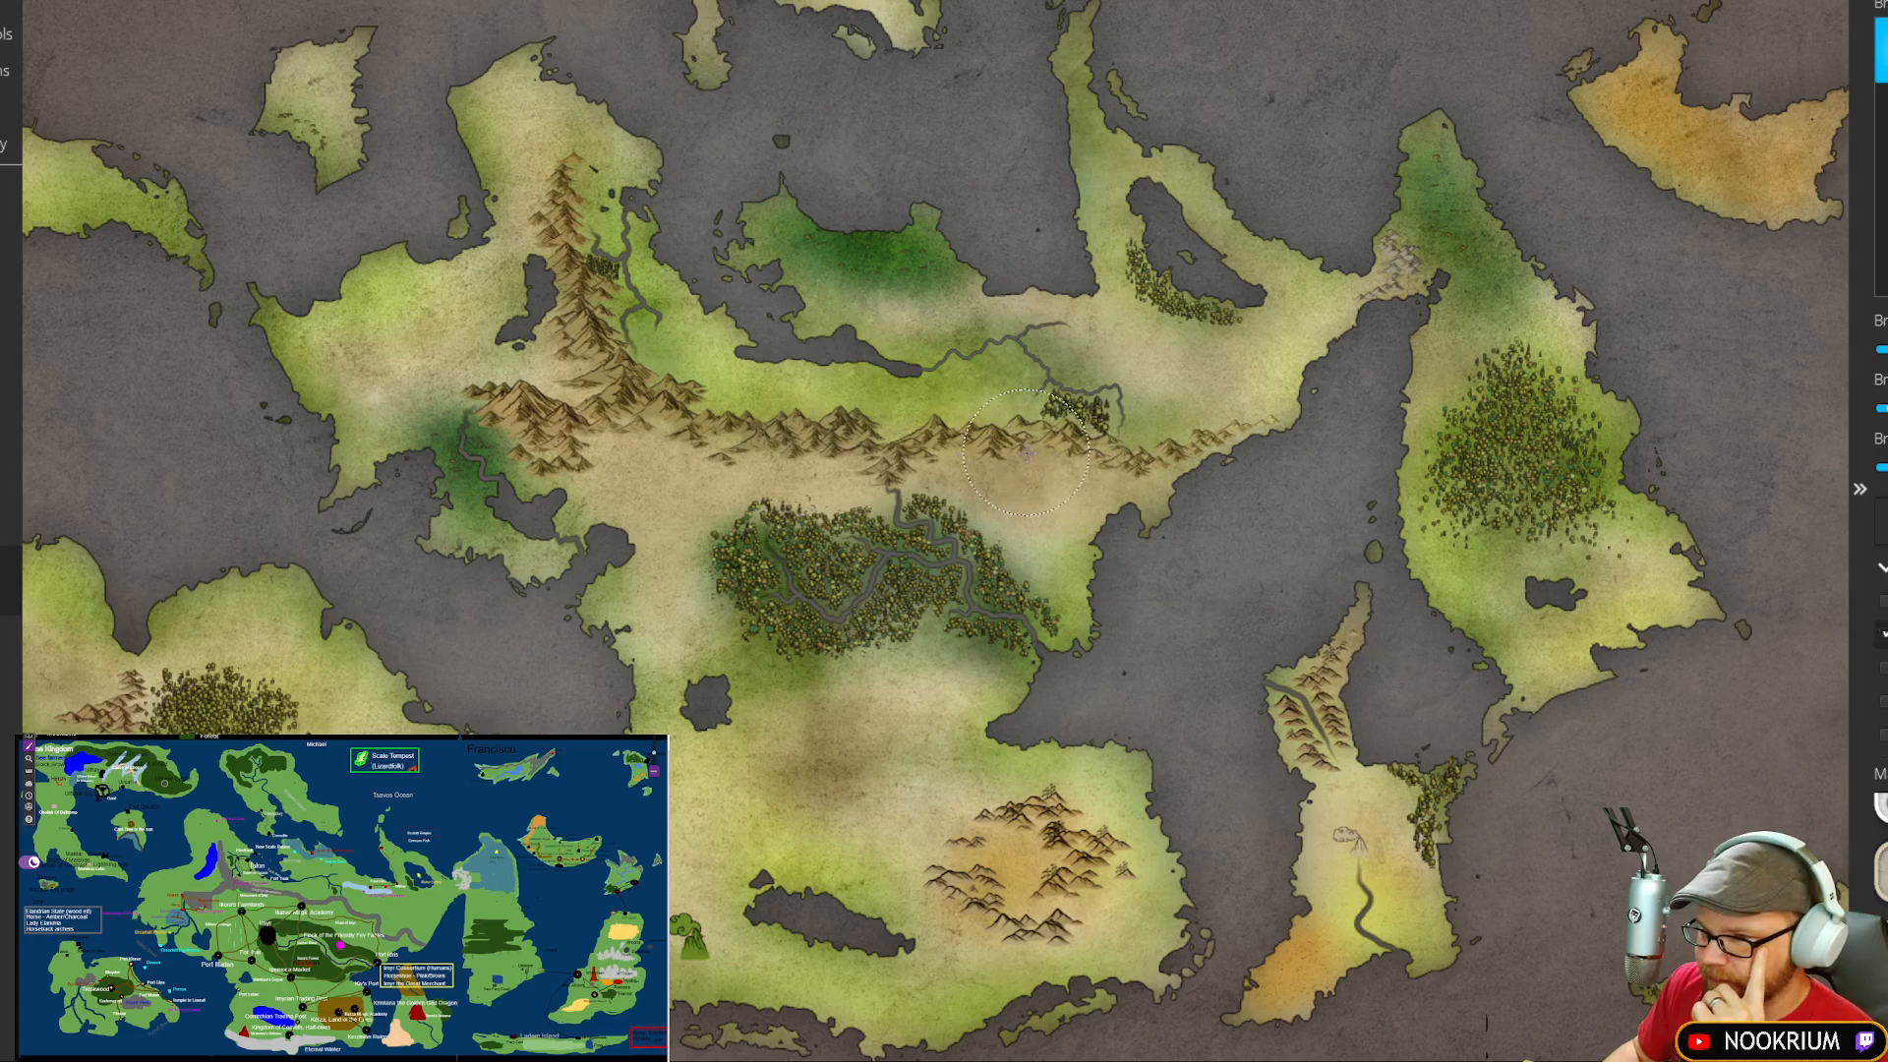
pyautogui.scroll(-3, 1080, 462)
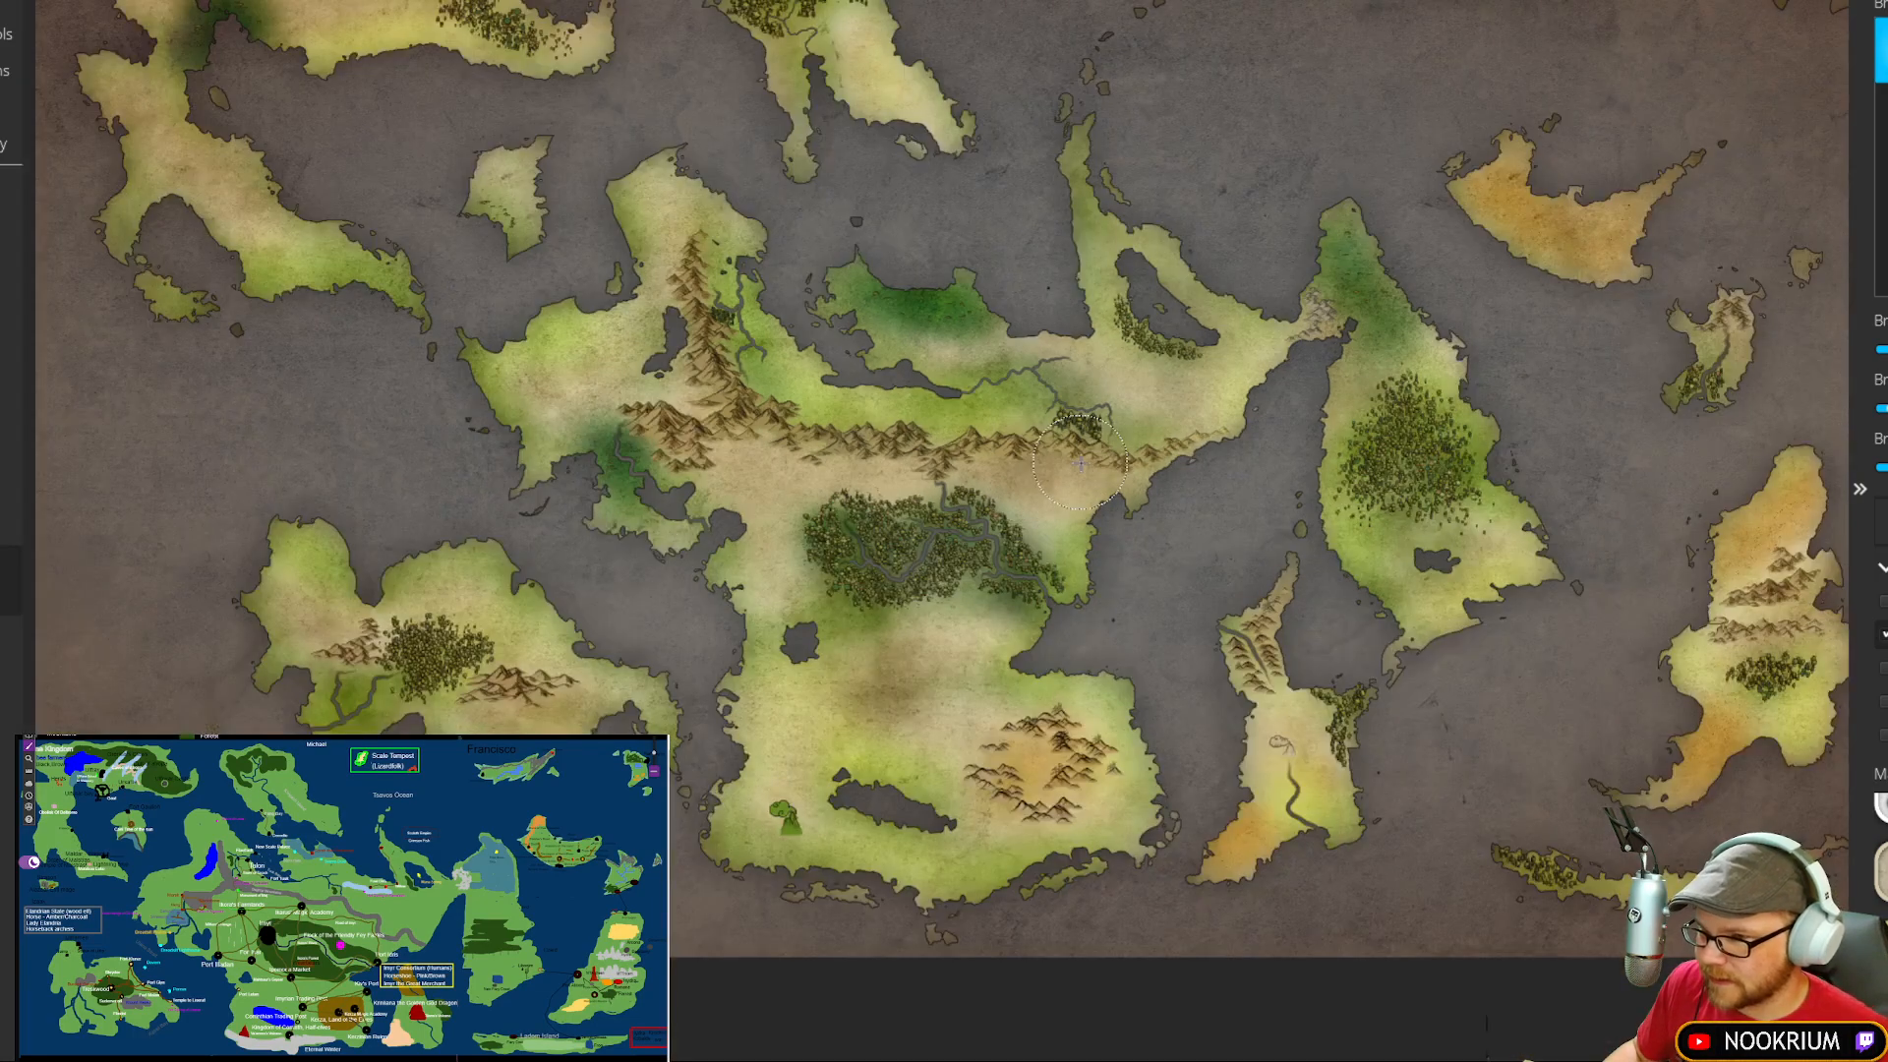
pyautogui.scroll(7, 1087, 448)
pyautogui.press('[')
pyautogui.press('[')
pyautogui.press('[')
pyautogui.press('[')
pyautogui.press('[')
pyautogui.press('[')
pyautogui.press('[')
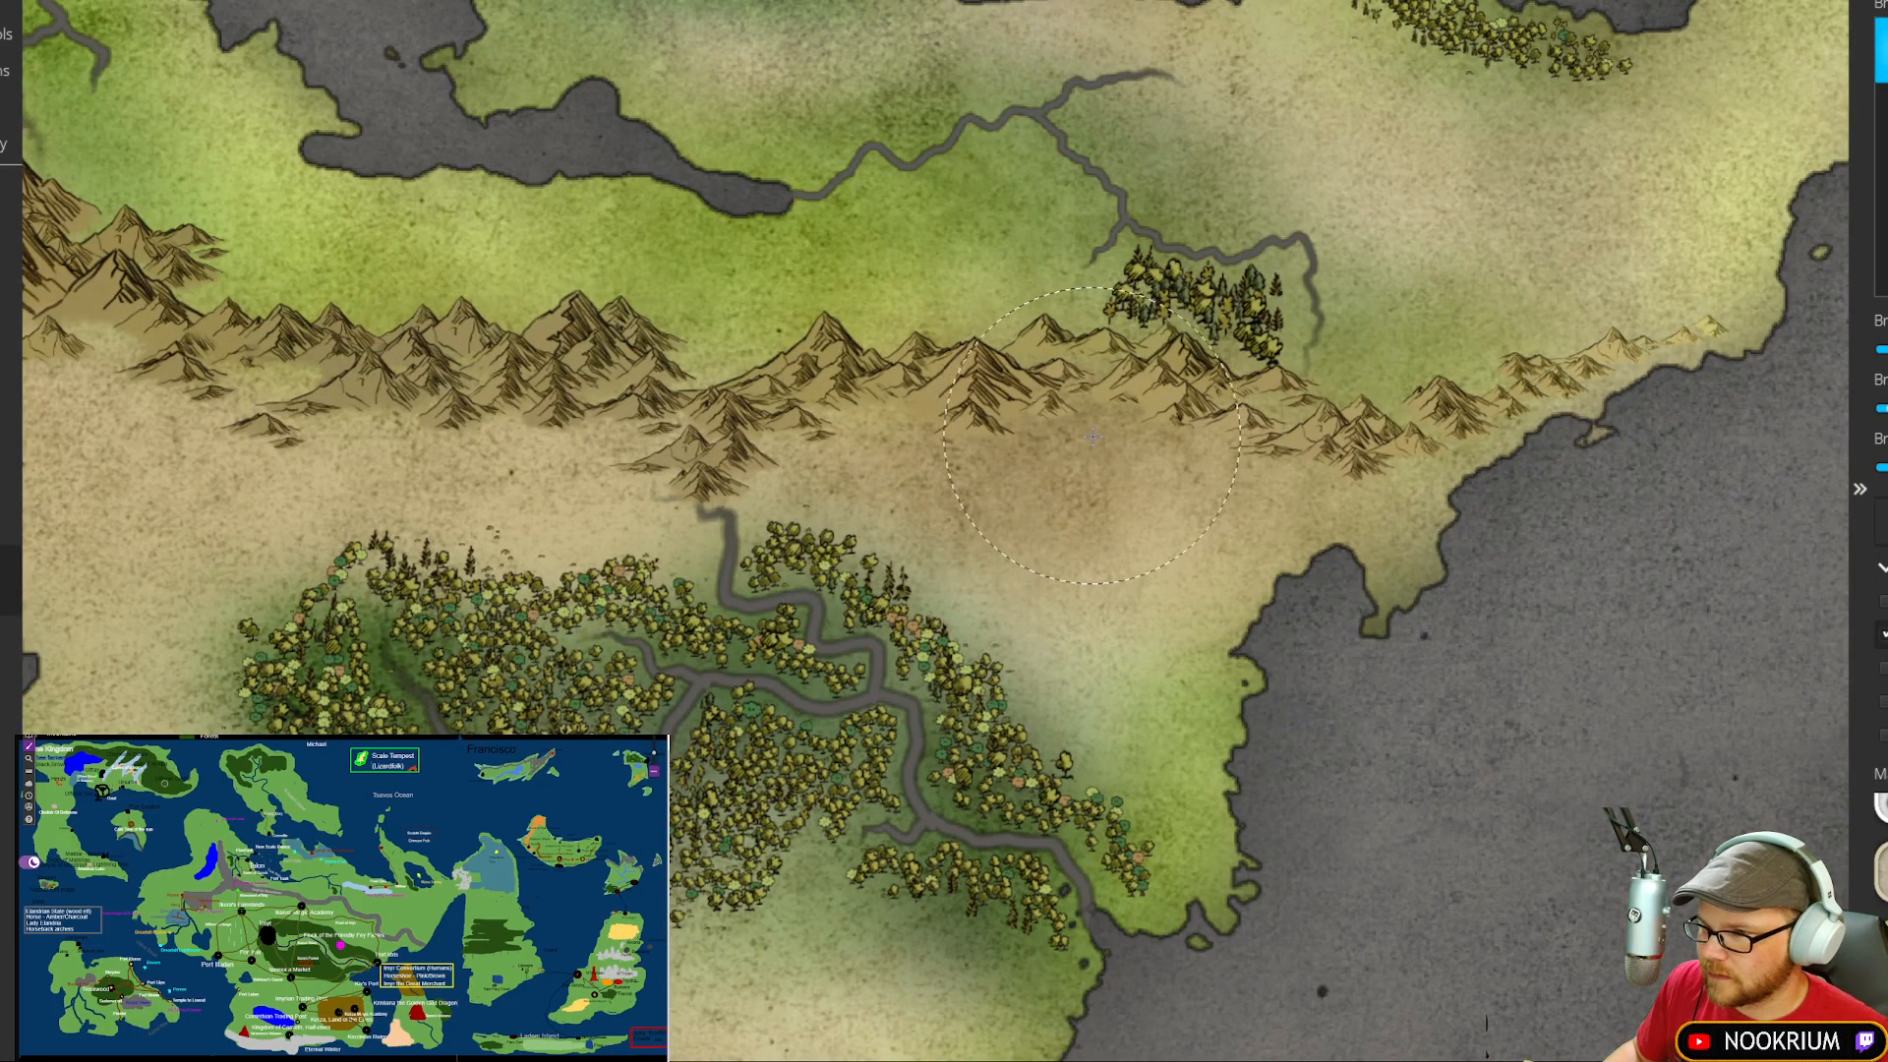
pyautogui.moveTo(1049, 400)
pyautogui.mouseDown()
pyautogui.moveTo(1334, 481)
pyautogui.moveTo(1553, 366)
pyautogui.moveTo(1408, 426)
pyautogui.moveTo(1678, 334)
pyautogui.mouseUp()
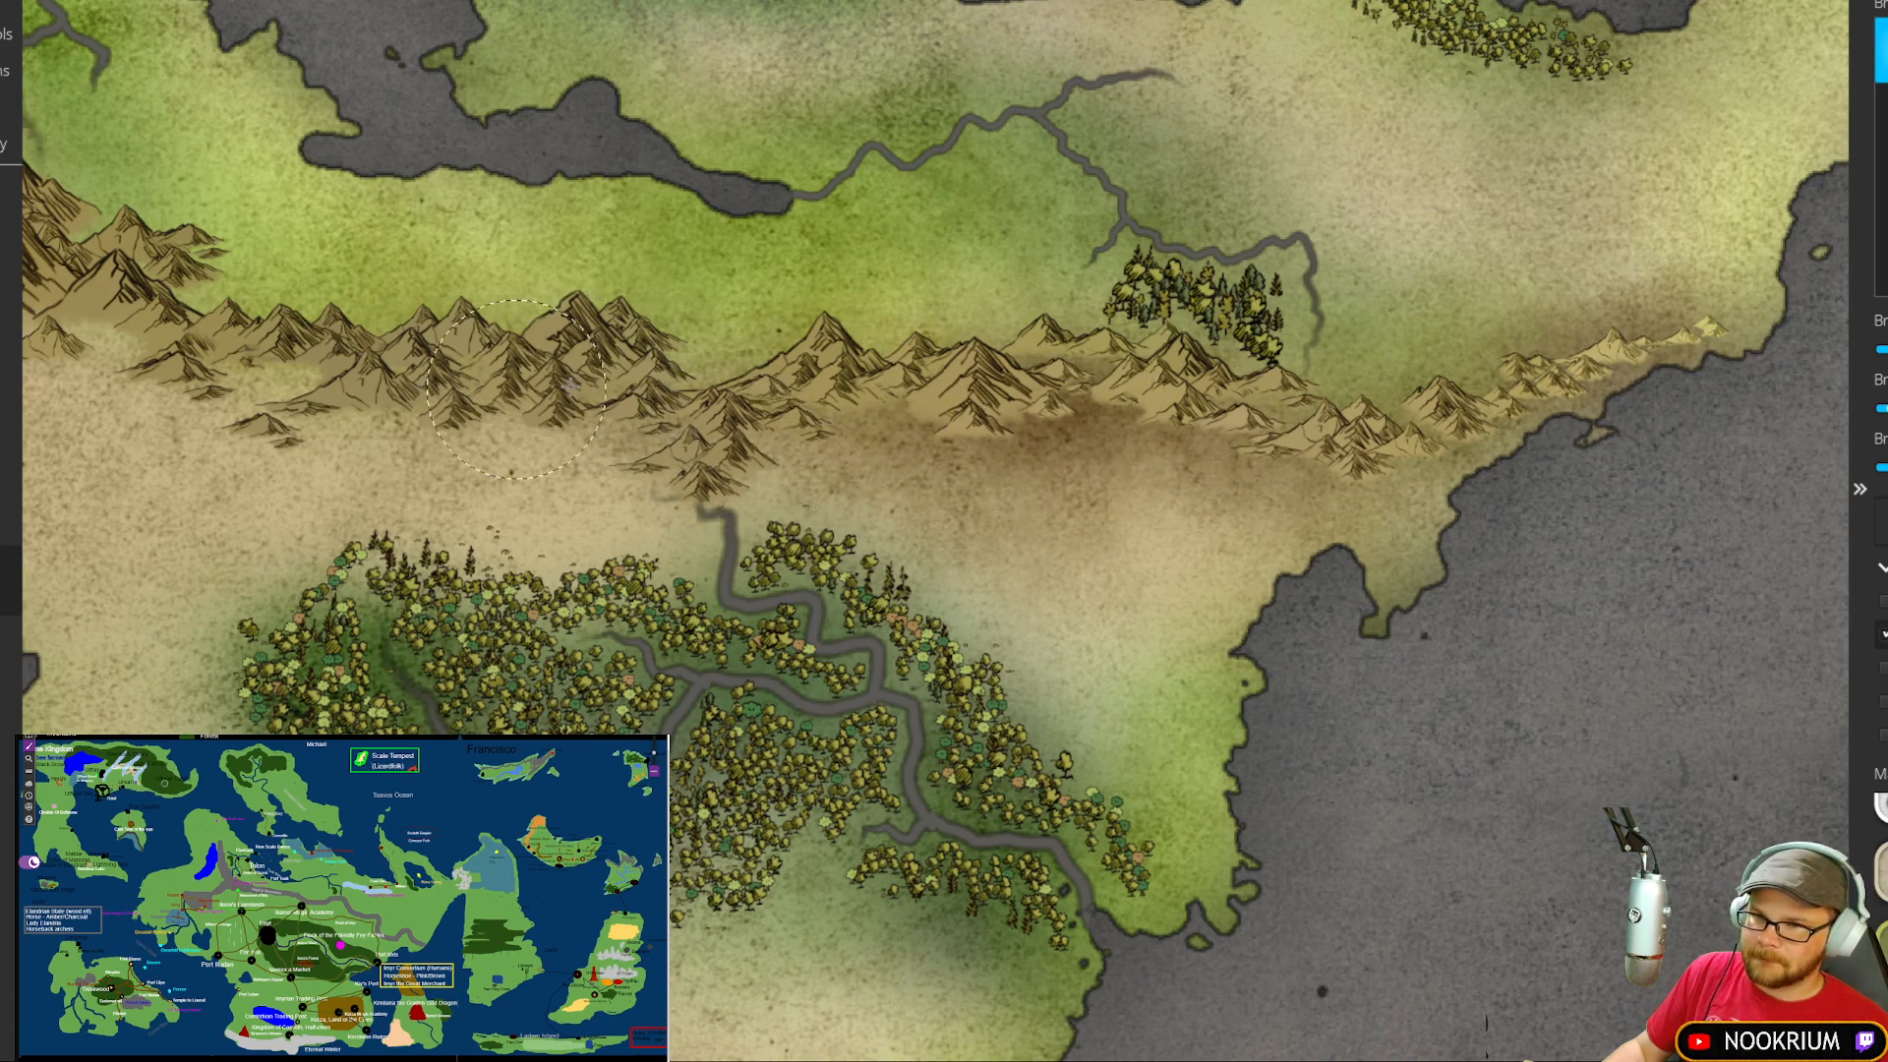
# Step: Paint brown ground shading around the northern mountain spur in the central continent's northwest
pyautogui.moveTo(423, 400)
pyautogui.mouseDown()
pyautogui.moveTo(277, 351)
pyautogui.moveTo(950, 481)
pyautogui.moveTo(620, 481)
pyautogui.moveTo(928, 521)
pyautogui.mouseUp()
pyautogui.moveTo(728, 553)
pyautogui.mouseDown()
pyautogui.moveTo(603, 458)
pyautogui.moveTo(677, 574)
pyautogui.moveTo(694, 571)
pyautogui.moveTo(586, 426)
pyautogui.moveTo(621, 467)
pyautogui.moveTo(516, 432)
pyautogui.moveTo(553, 418)
pyautogui.mouseUp()
pyautogui.moveTo(769, 455)
pyautogui.mouseDown()
pyautogui.moveTo(793, 561)
pyautogui.moveTo(819, 574)
pyautogui.mouseUp()
pyautogui.moveTo(857, 551); pyautogui.dragTo(808, 363)
pyautogui.moveTo(853, 293); pyautogui.dragTo(882, 527)
pyautogui.moveTo(847, 472)
pyautogui.mouseDown()
pyautogui.moveTo(816, 273)
pyautogui.moveTo(845, 245)
pyautogui.moveTo(863, 481)
pyautogui.mouseUp()
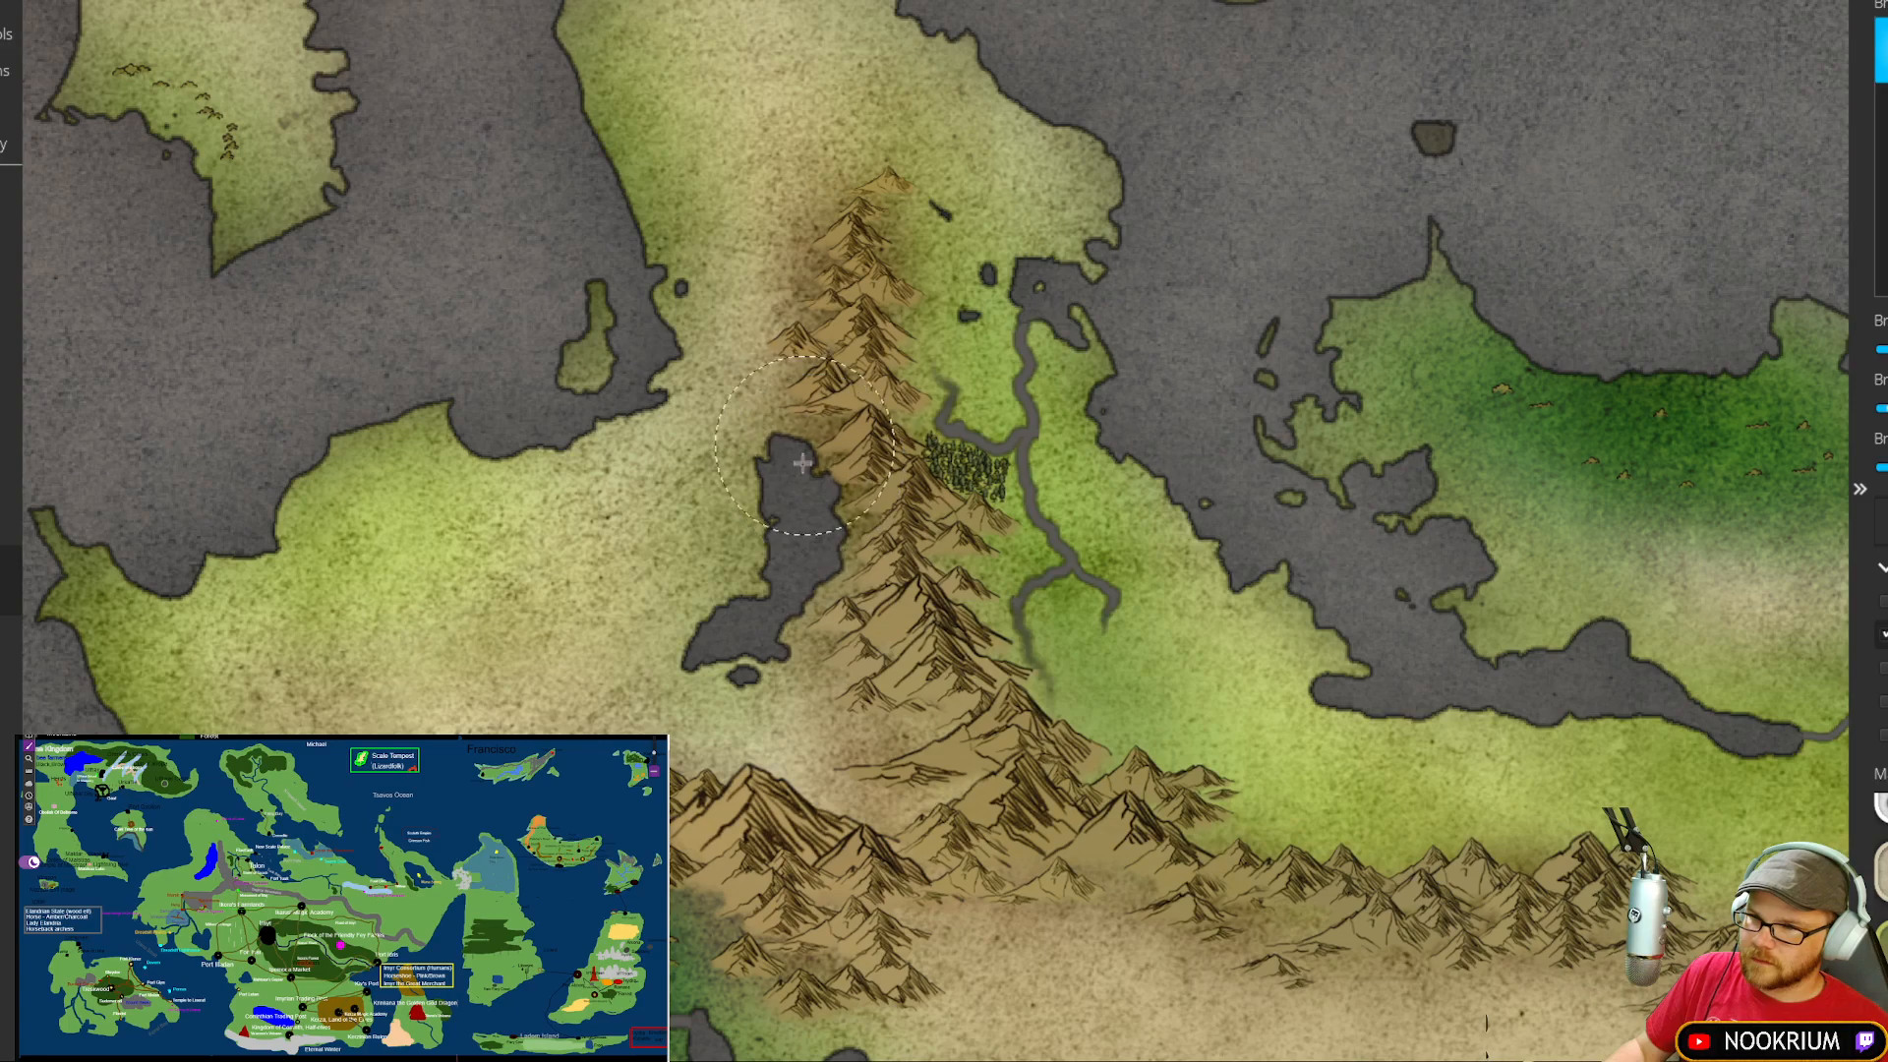
# Step: Paint brown ground shading along the foothills of the central continent's long east-west range
pyautogui.moveTo(1029, 810)
pyautogui.mouseDown()
pyautogui.moveTo(861, 482)
pyautogui.moveTo(1028, 531)
pyautogui.mouseUp()
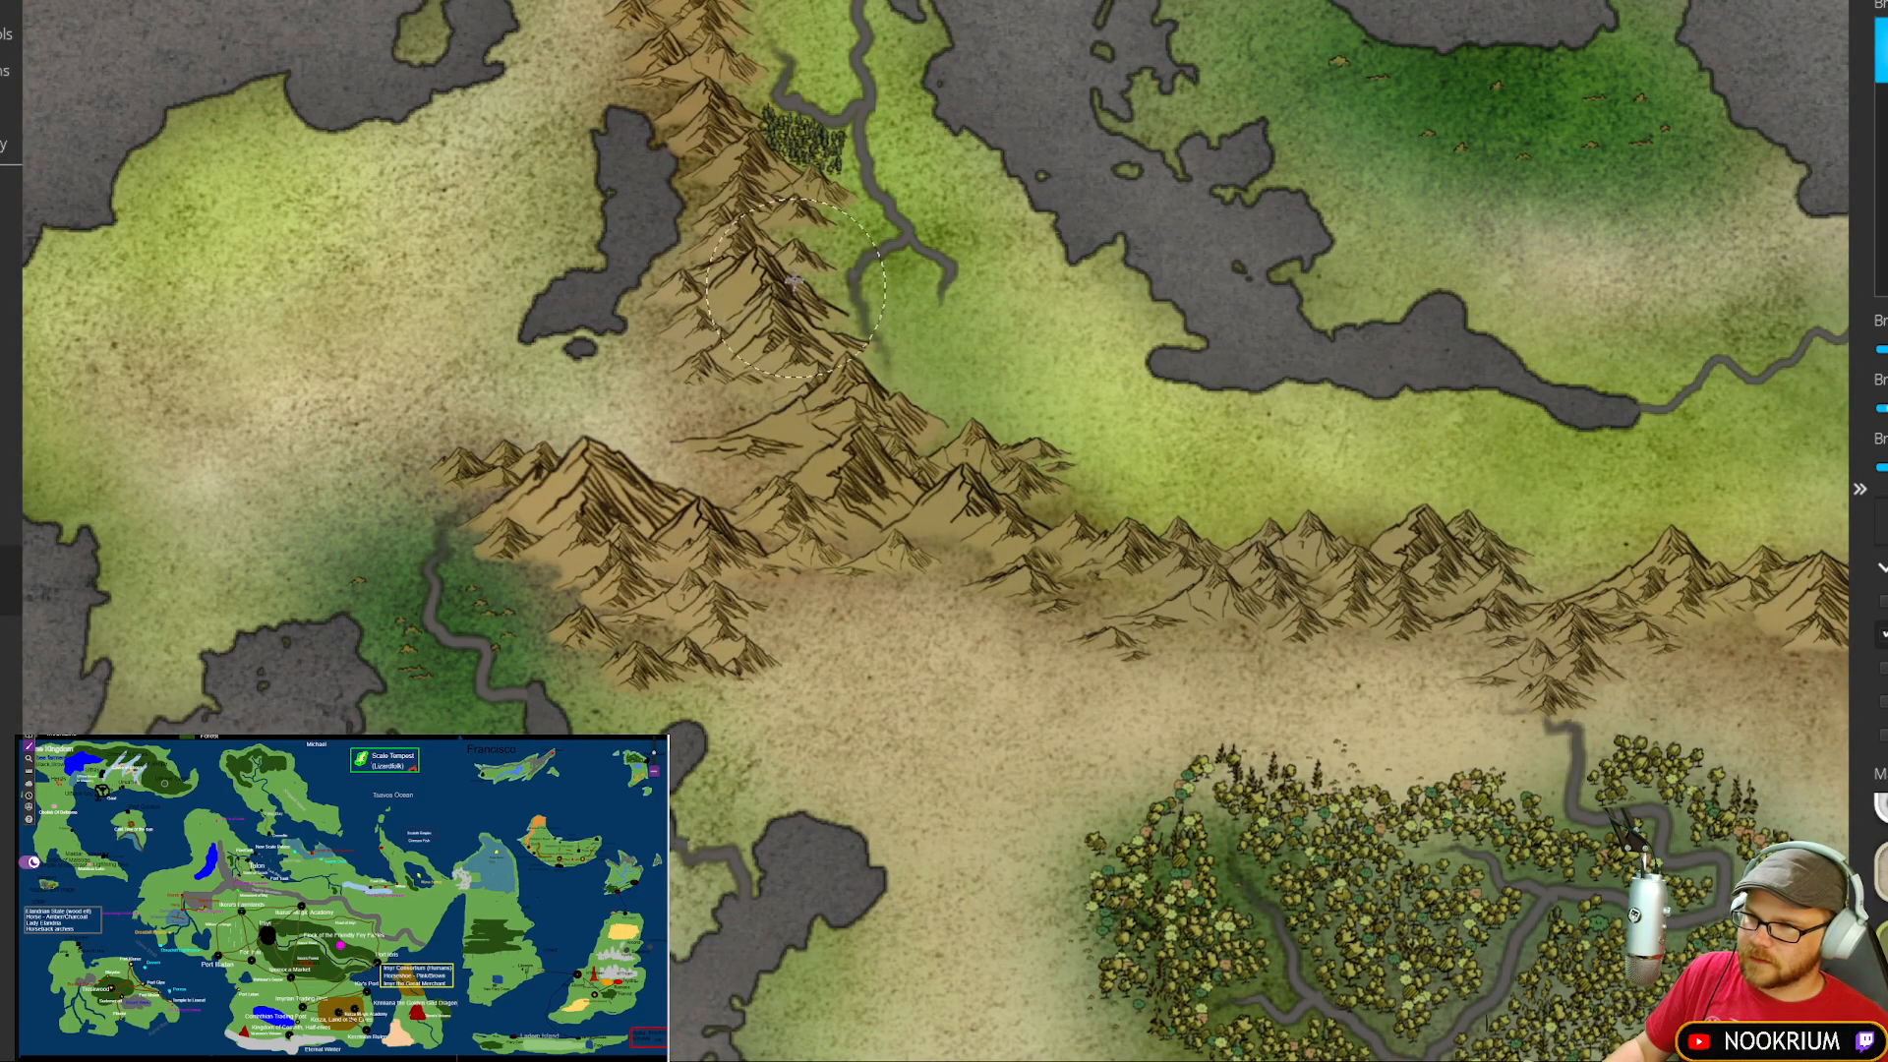
pyautogui.moveTo(1162, 595)
pyautogui.mouseDown()
pyautogui.moveTo(908, 495)
pyautogui.moveTo(775, 534)
pyautogui.mouseUp()
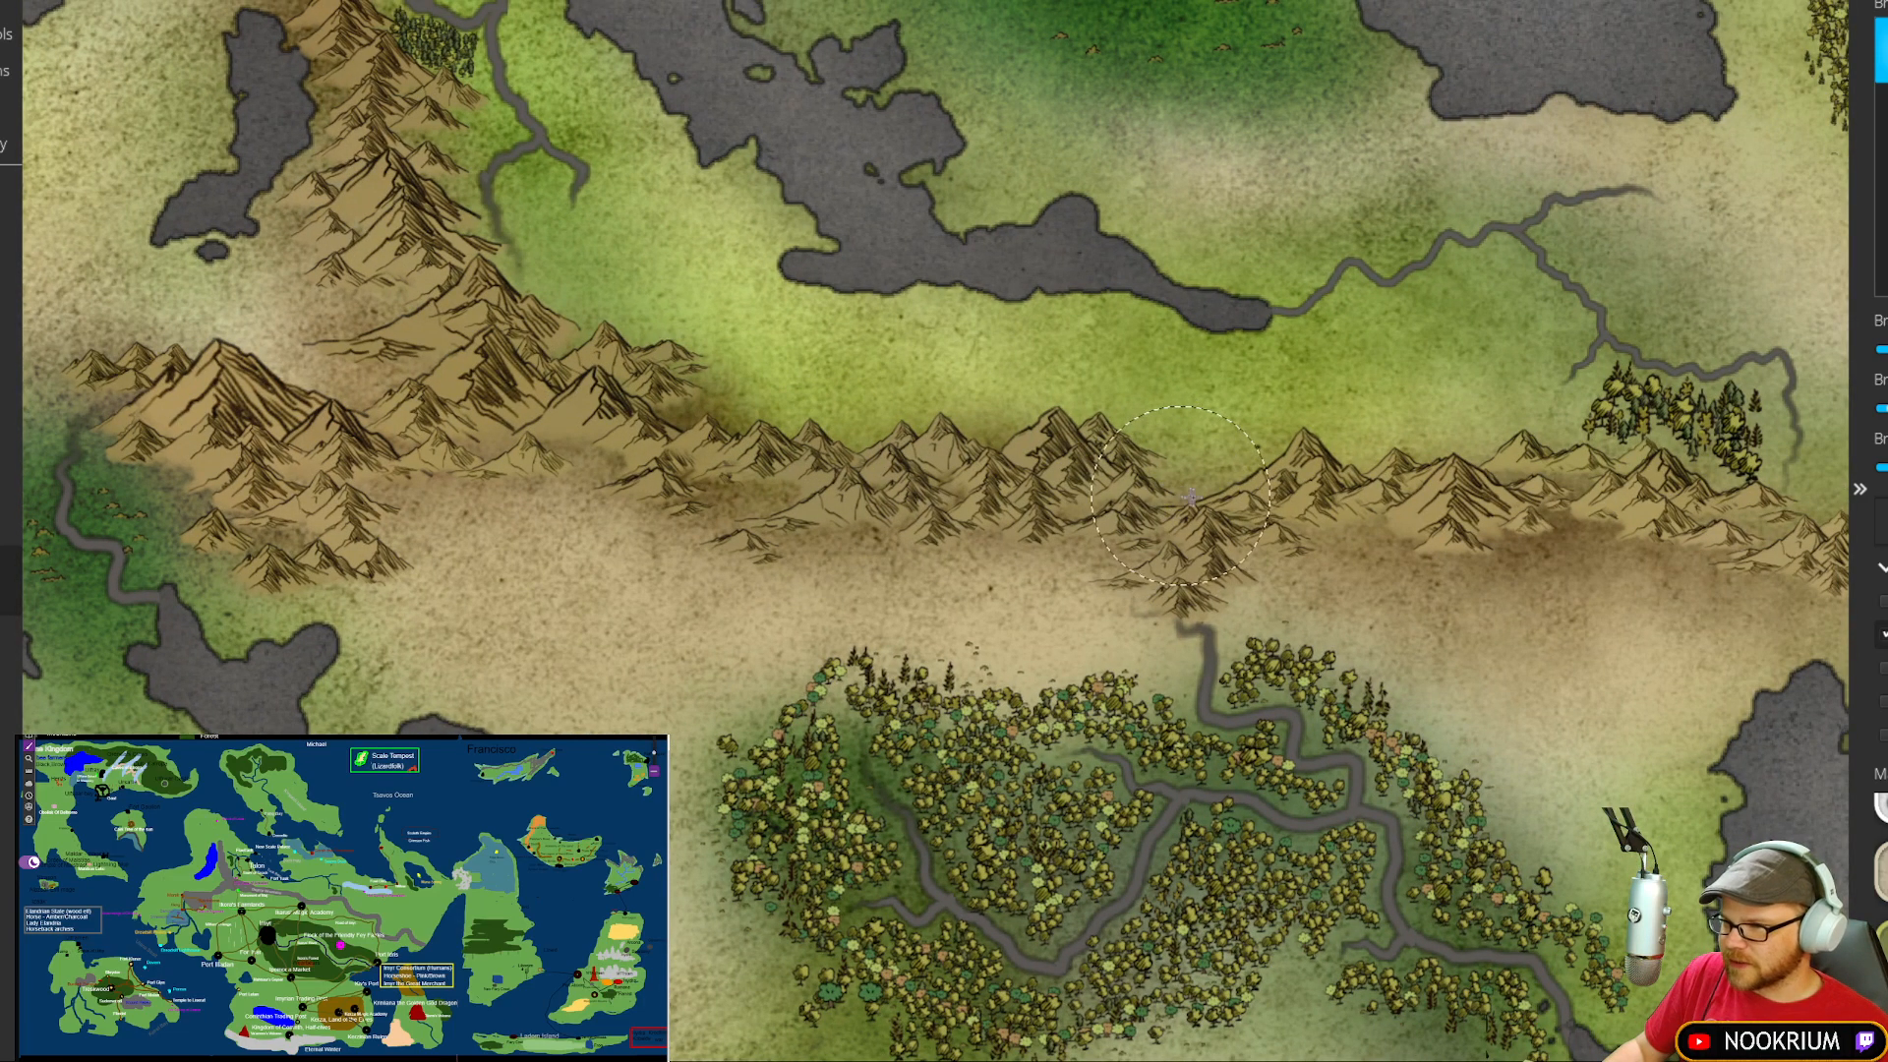
pyautogui.moveTo(1444, 492); pyautogui.dragTo(1232, 506)
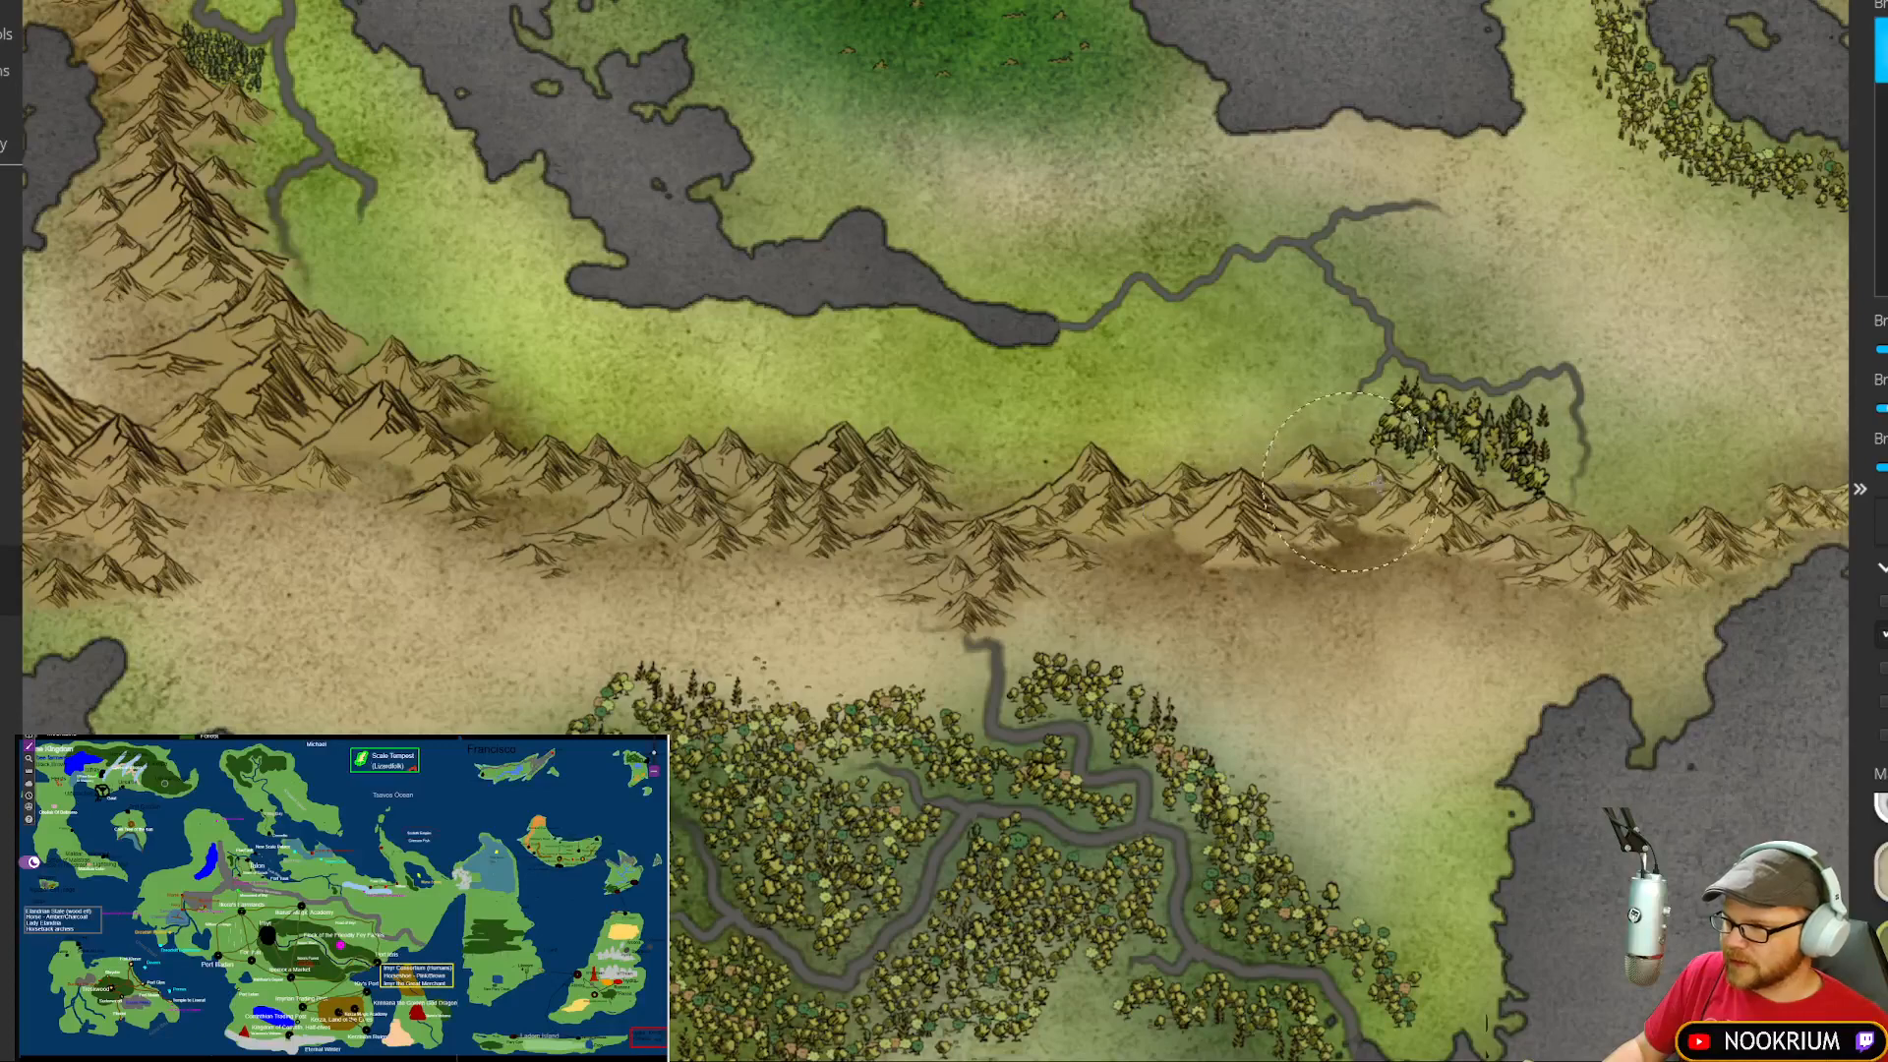
pyautogui.moveTo(1387, 492); pyautogui.dragTo(1248, 500)
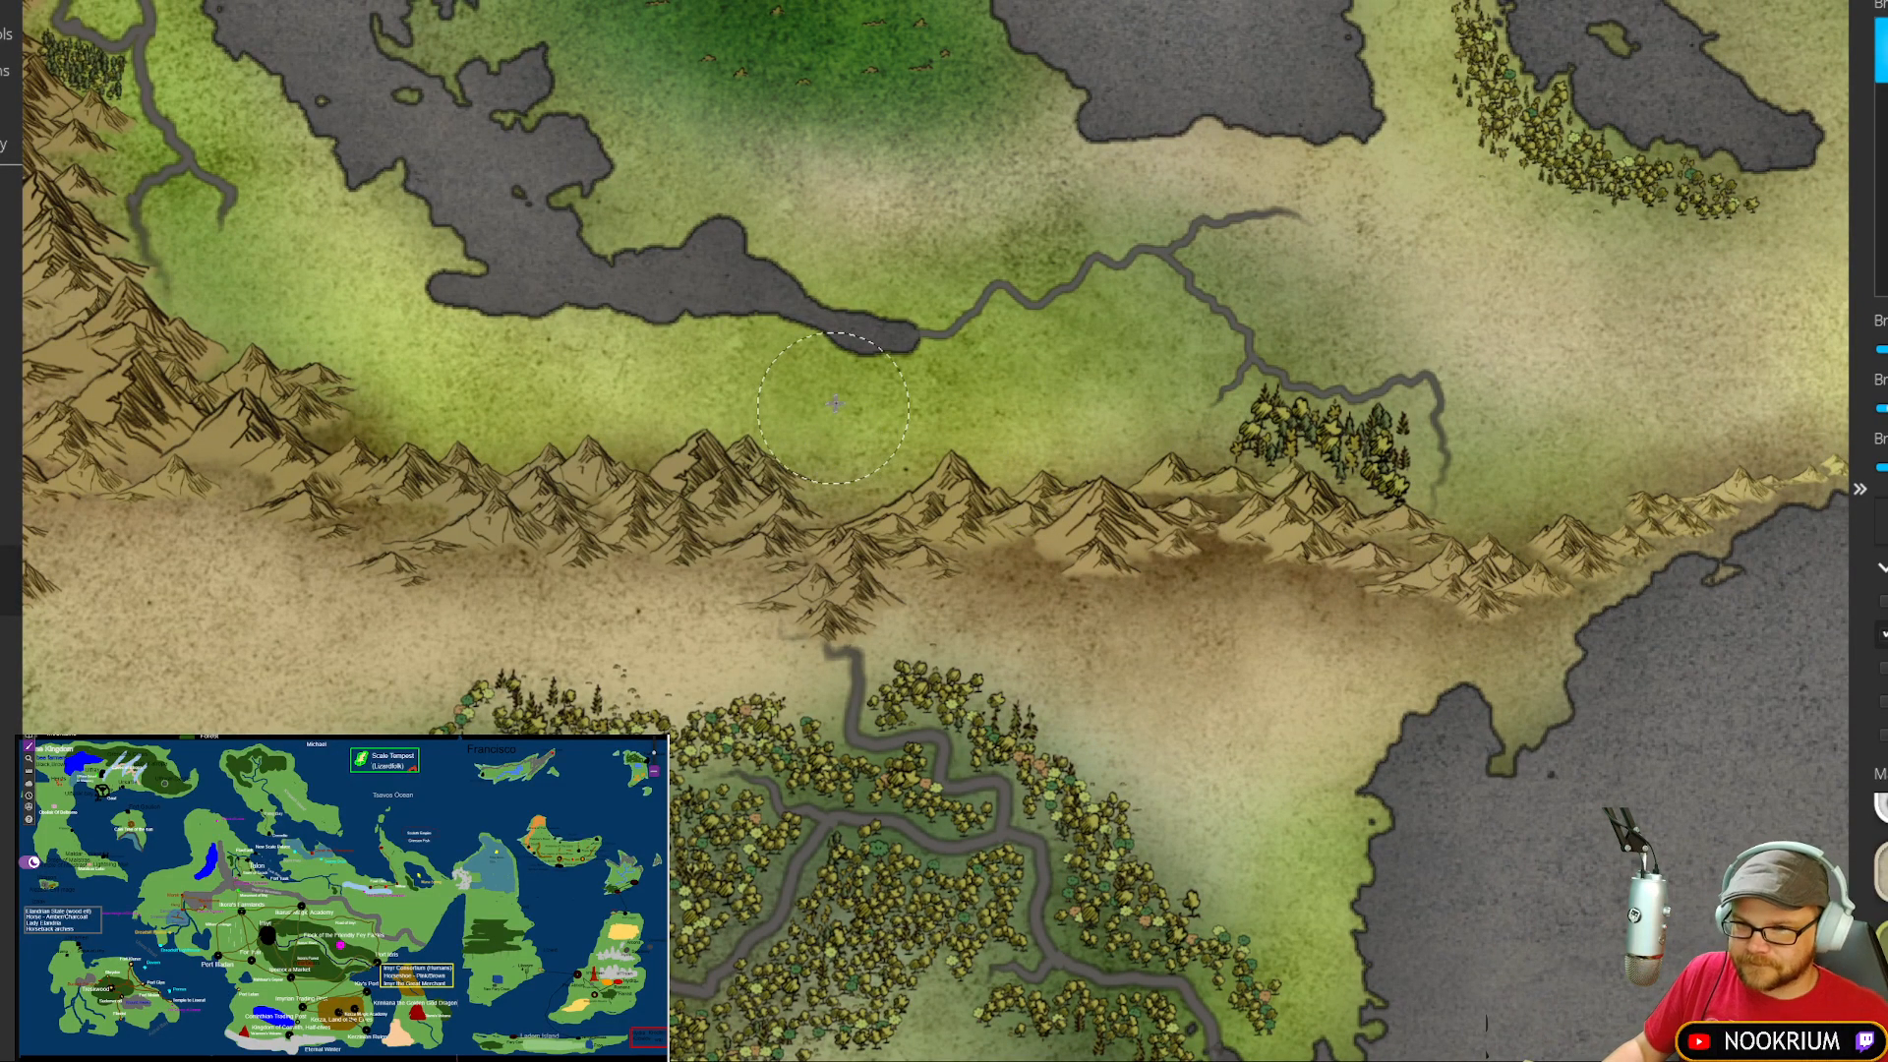
# Step: Paint brown ground shading around the ring of mountains in the central continent's southeast
pyautogui.scroll(-5, 843, 439)
pyautogui.moveTo(767, 438); pyautogui.dragTo(979, 558)
pyautogui.moveTo(625, 522); pyautogui.dragTo(888, 264)
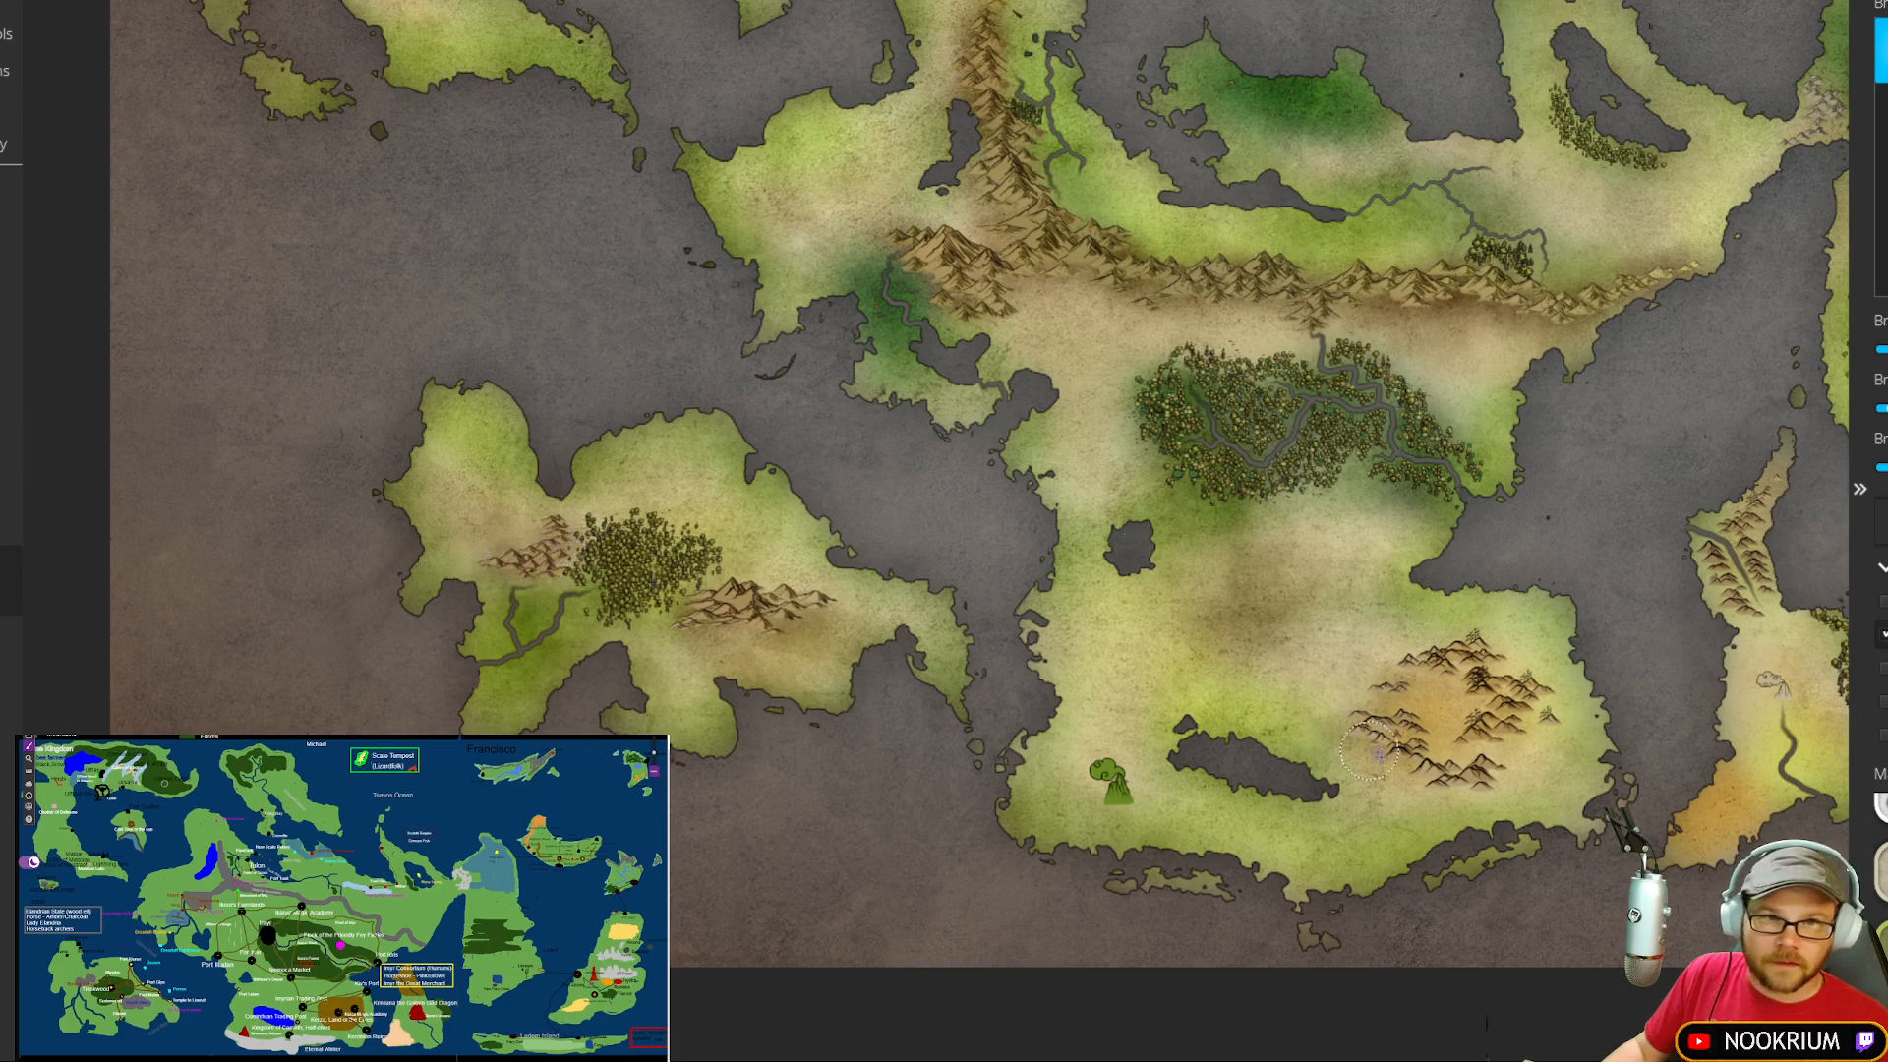
pyautogui.moveTo(1382, 752); pyautogui.dragTo(1178, 693)
pyautogui.scroll(5, 1205, 693)
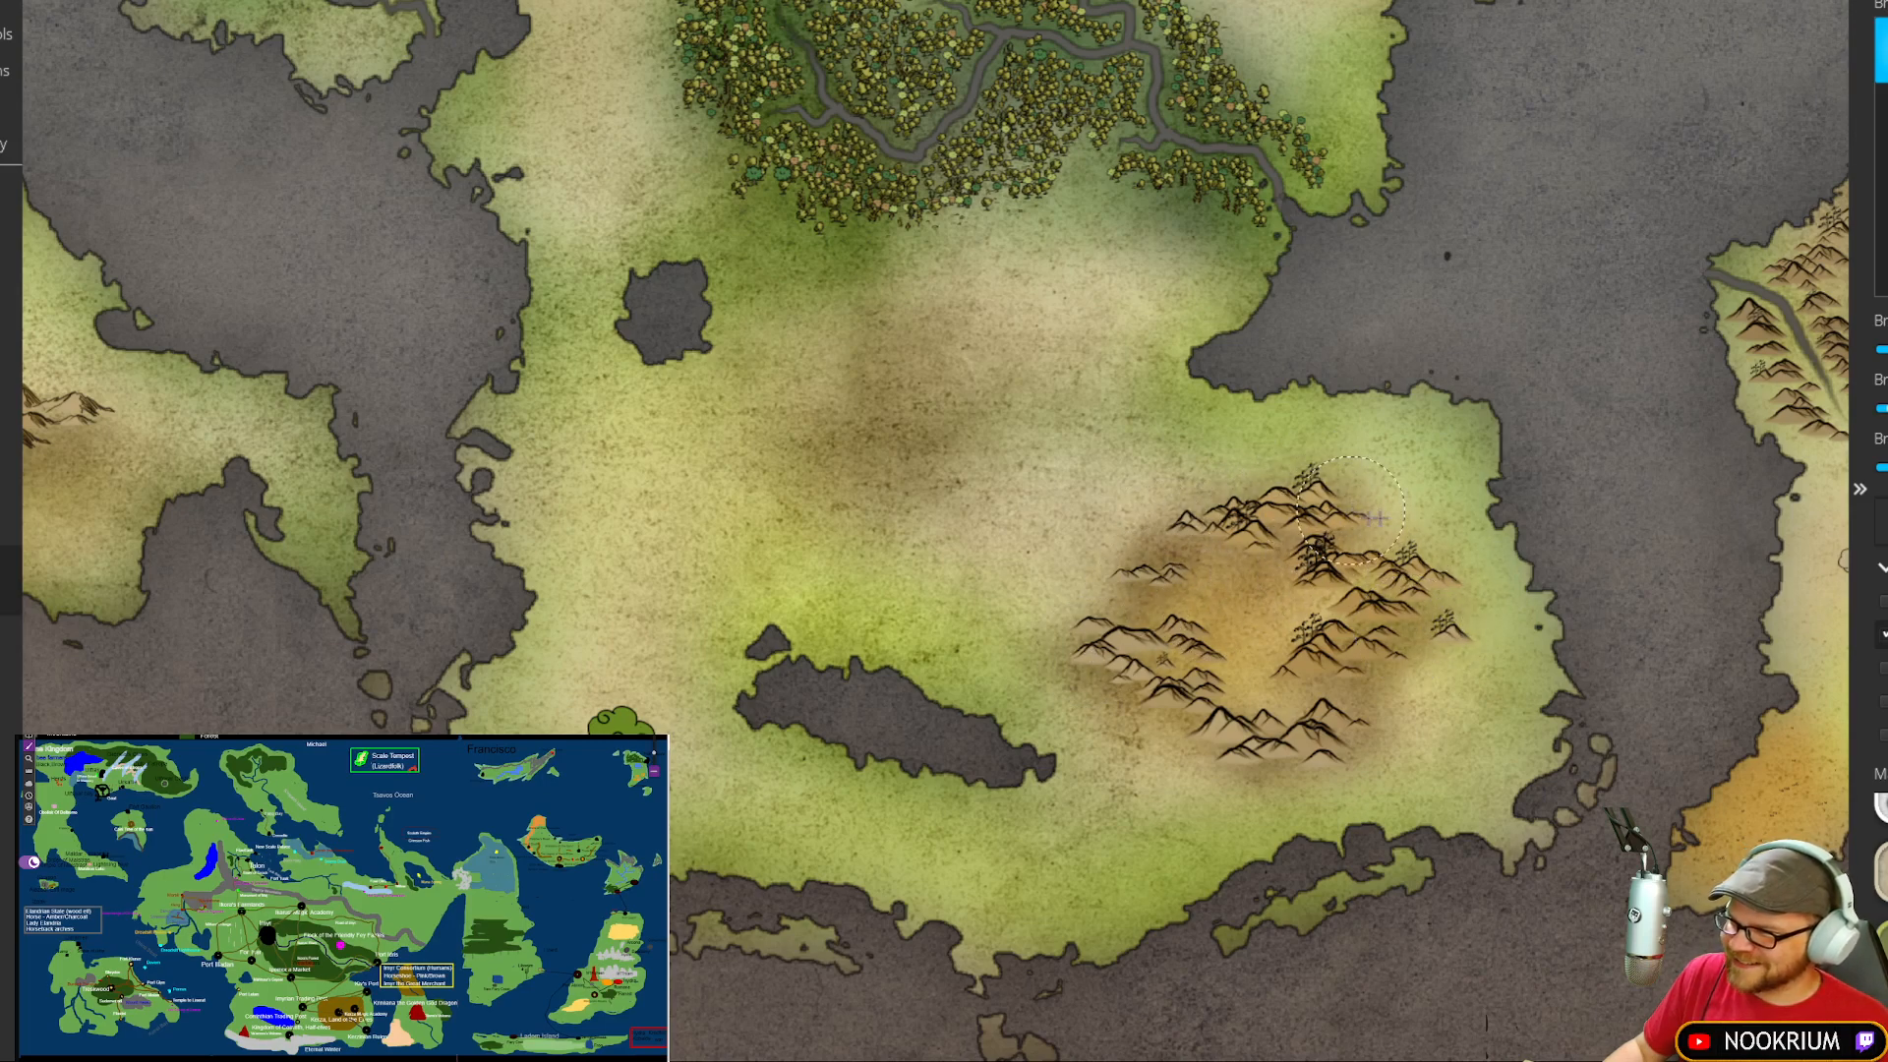
# Step: Paint brown ground shading around the mountains of the southeastern peninsula and the far eastern landmass
pyautogui.moveTo(1535, 644); pyautogui.dragTo(867, 644)
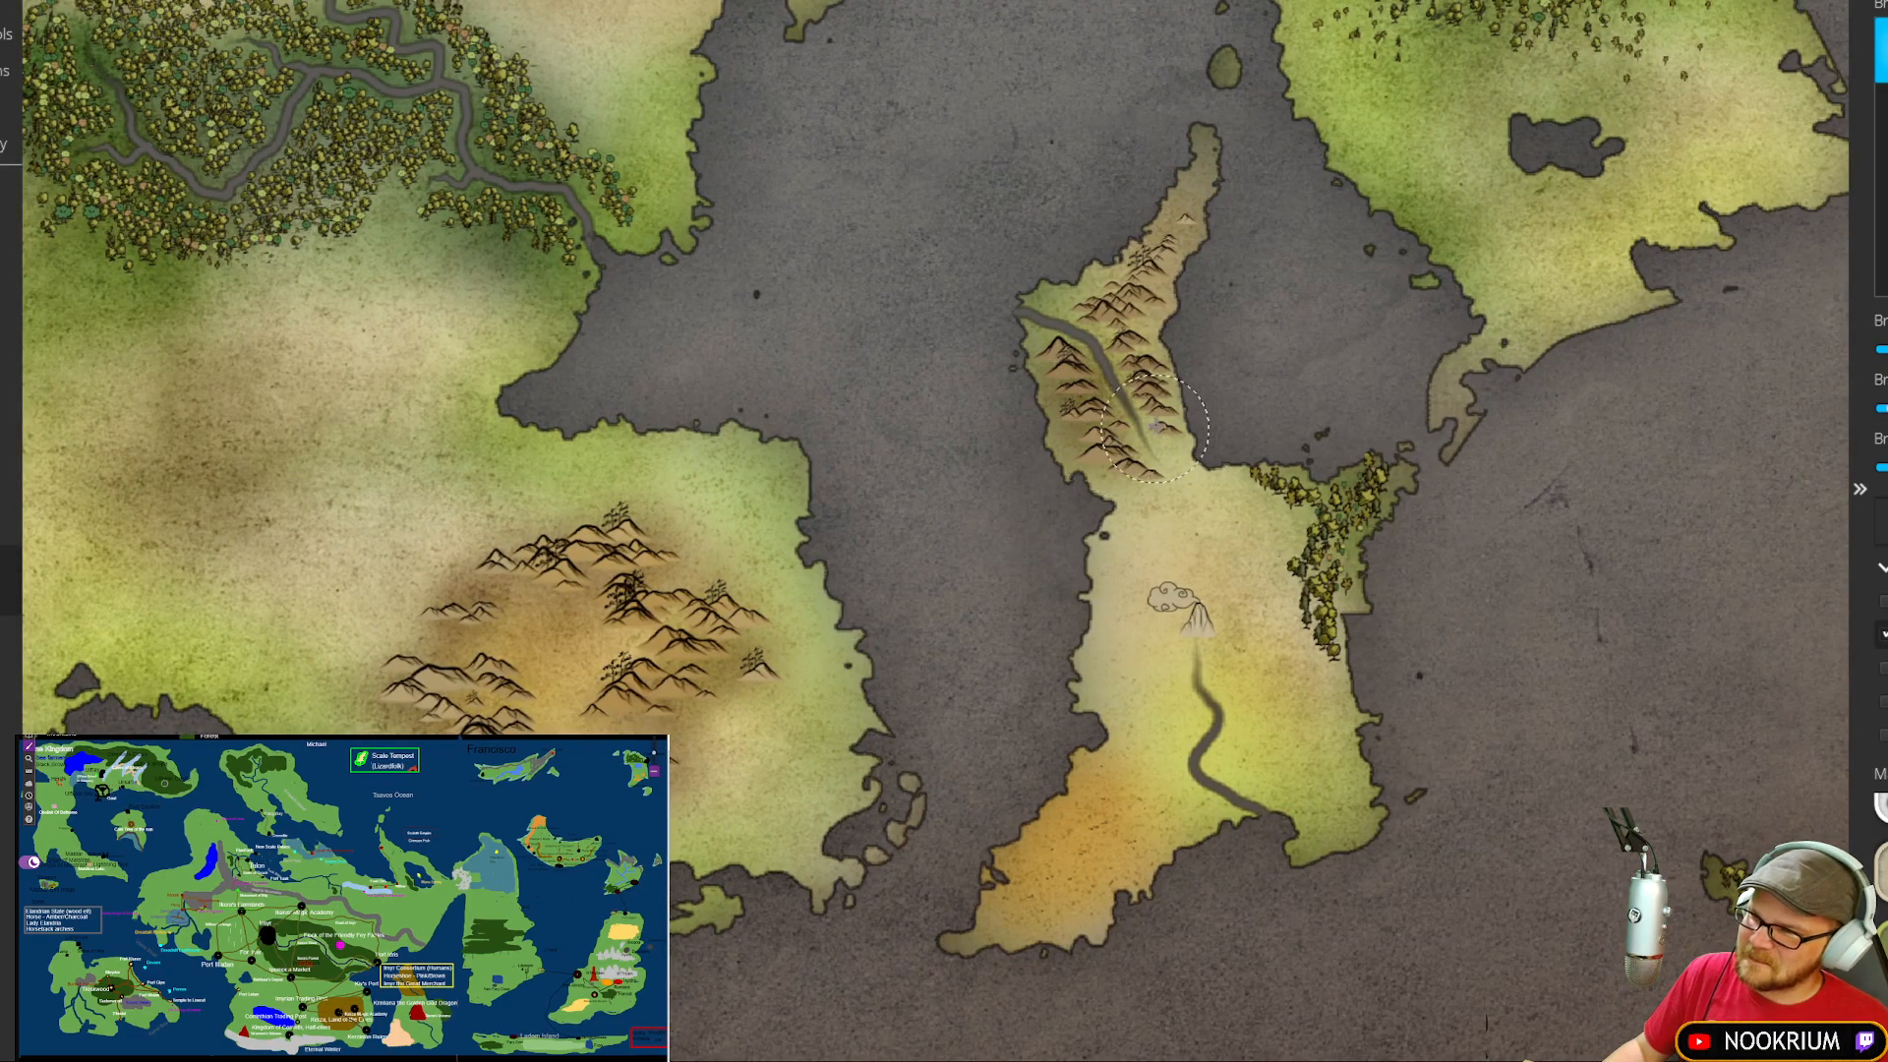
pyautogui.scroll(-5, 1413, 284)
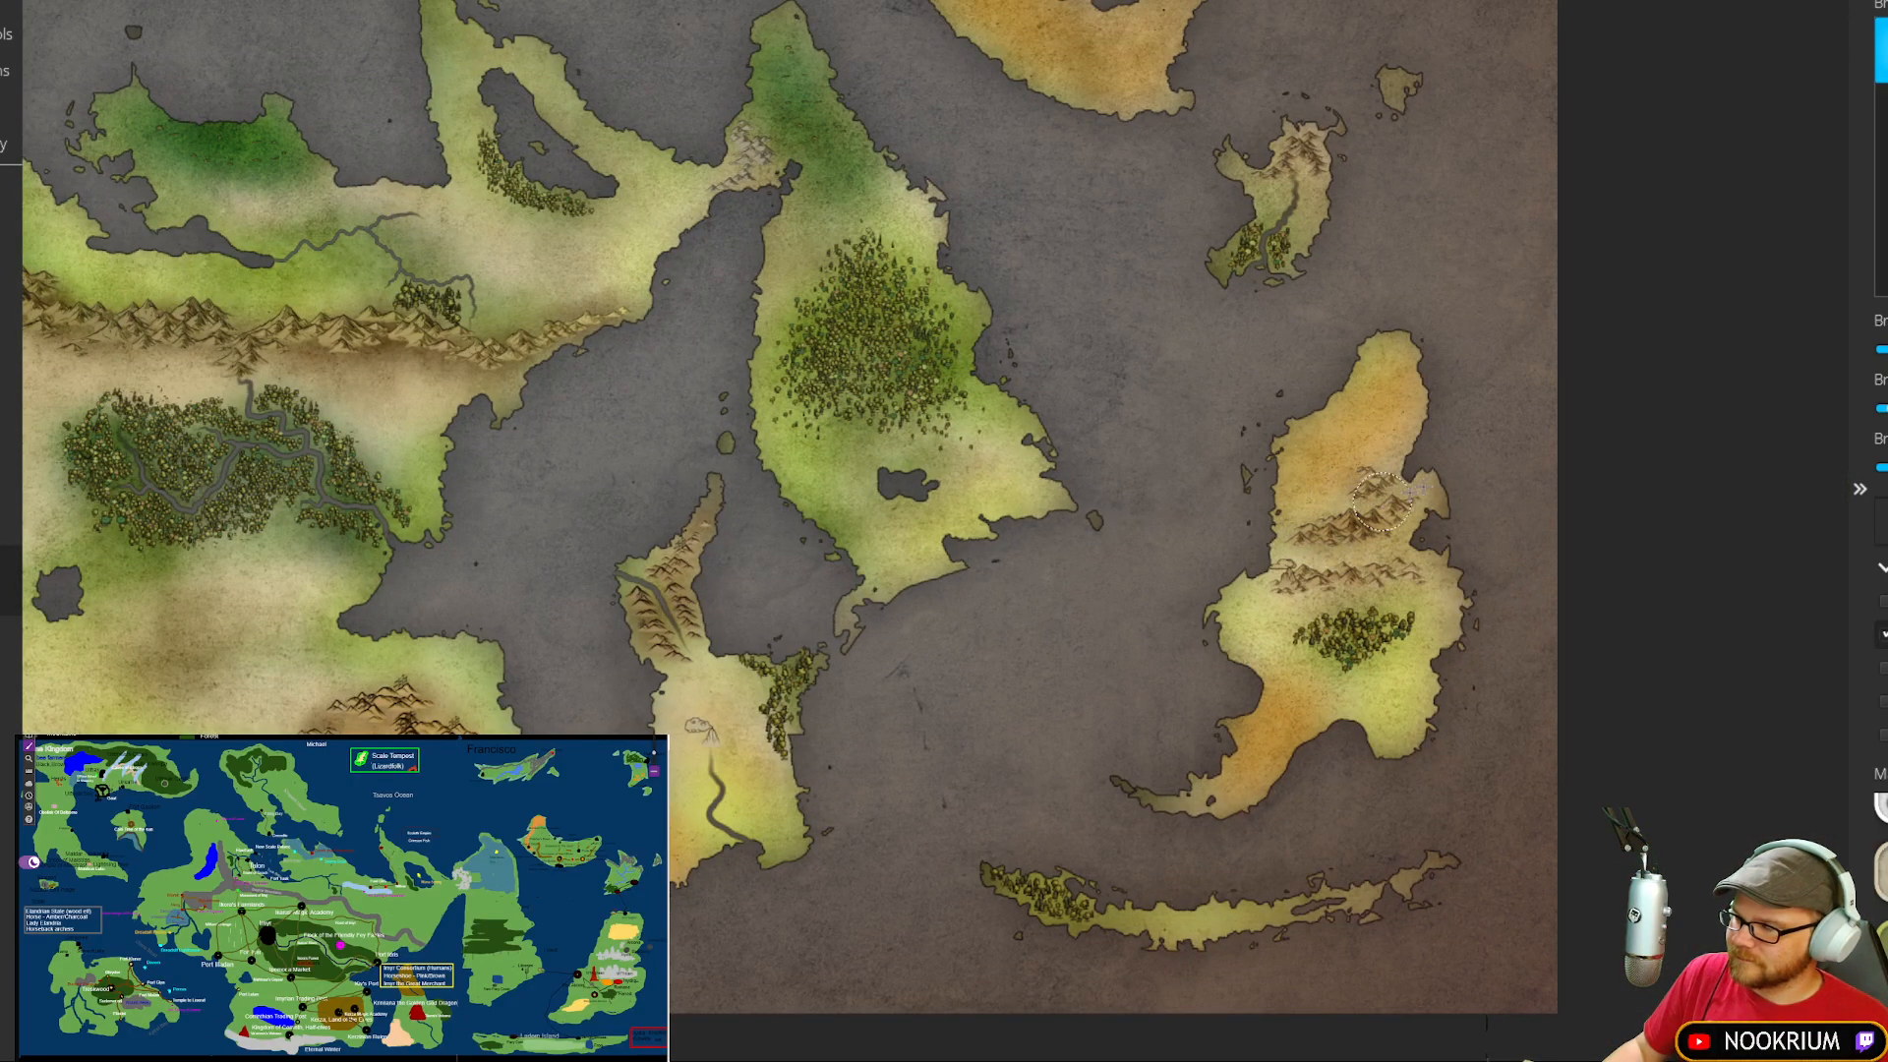
pyautogui.moveTo(1277, 594)
pyautogui.mouseDown()
pyautogui.moveTo(1446, 578)
pyautogui.moveTo(1234, 590)
pyautogui.moveTo(1373, 508)
pyautogui.mouseUp()
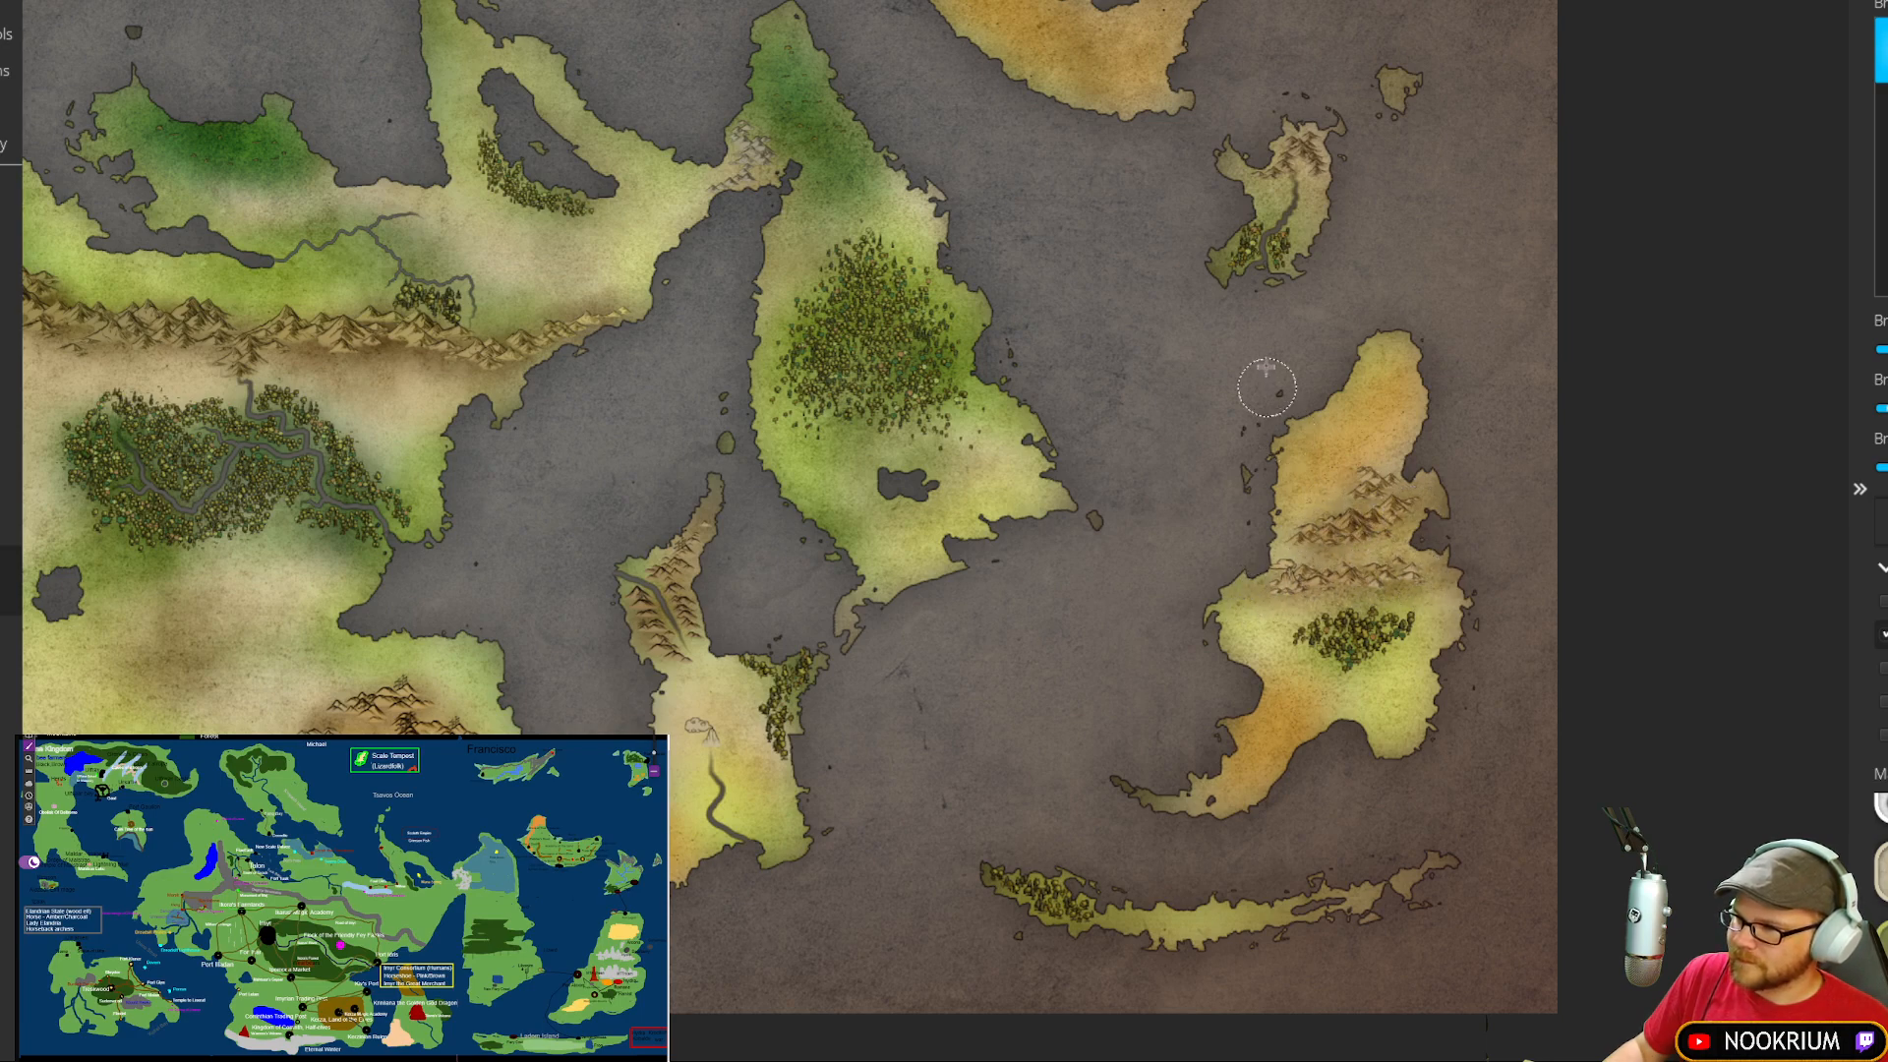
# Step: Shade the small northeastern islands' mountains brown and paint a brown patch inland on the eastern half of the forested northern island
pyautogui.moveTo(1267, 387); pyautogui.dragTo(1286, 678)
pyautogui.moveTo(1202, 611); pyautogui.dragTo(1200, 724)
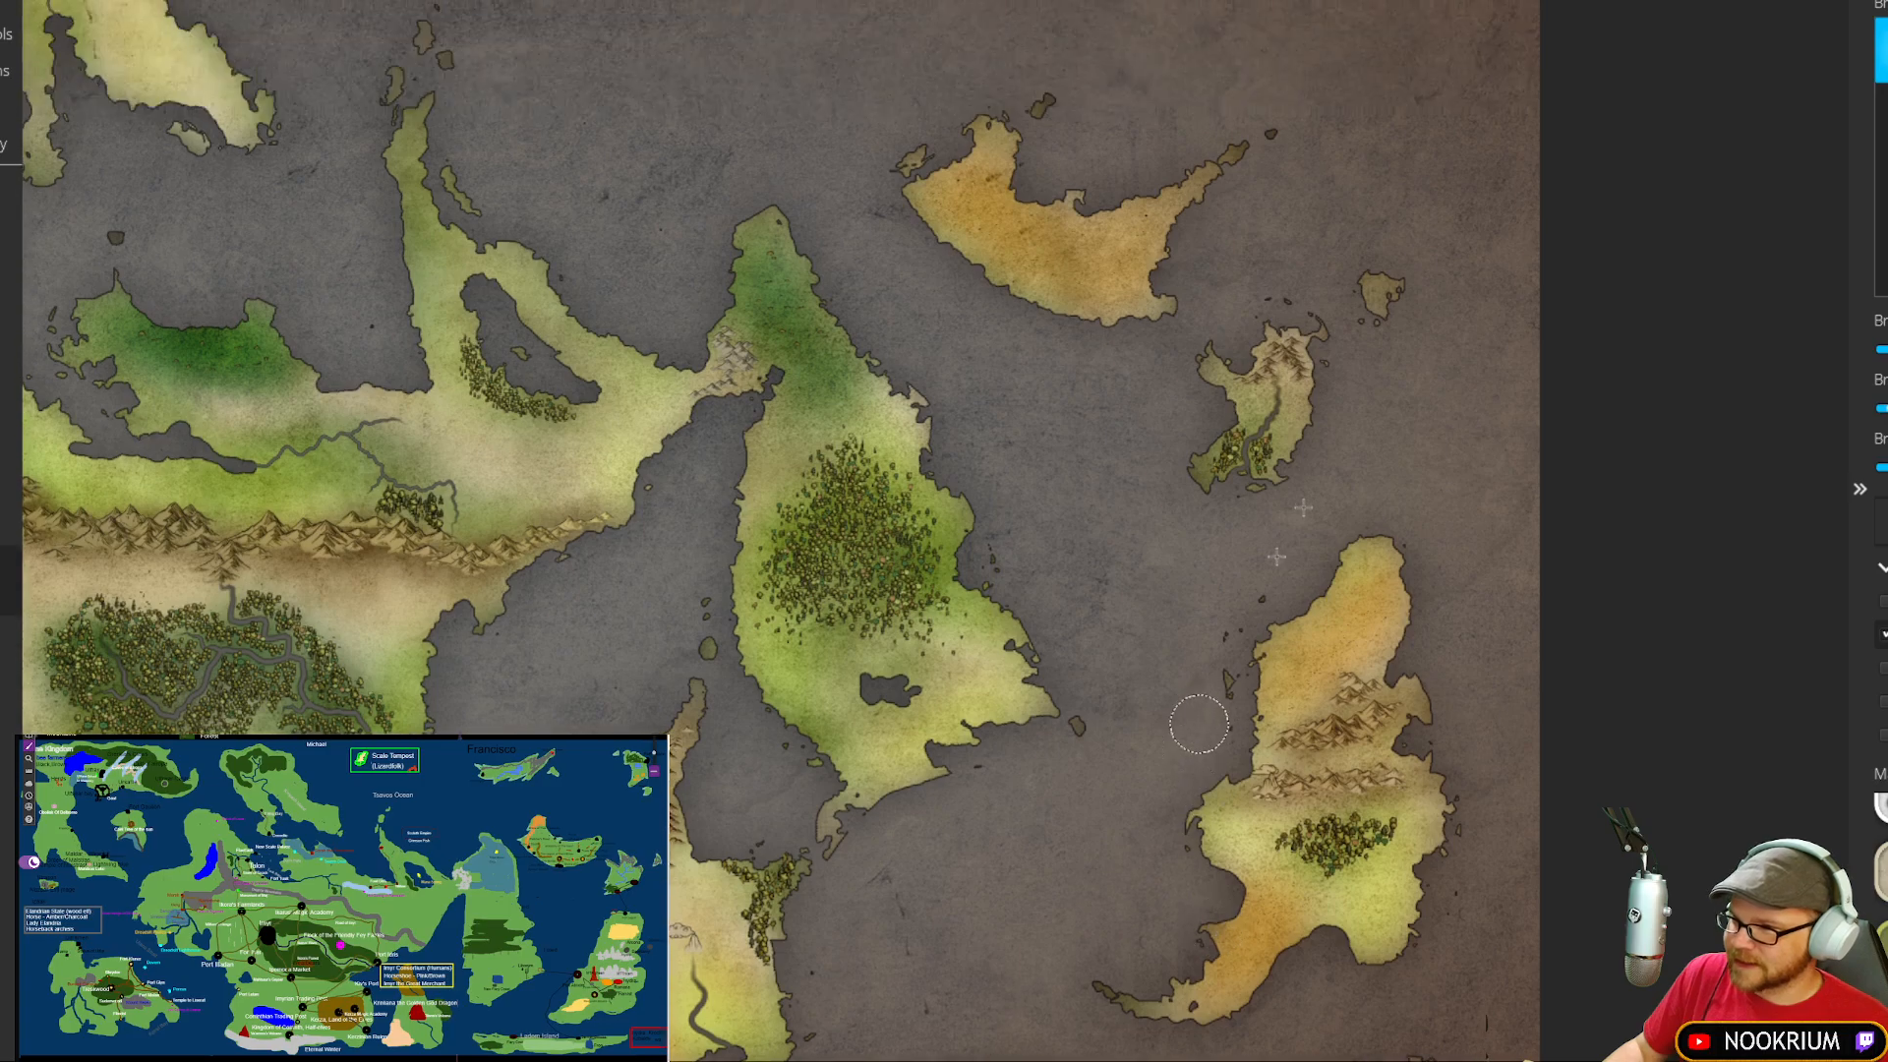
pyautogui.moveTo(1088, 151); pyautogui.dragTo(1149, 440)
pyautogui.moveTo(1139, 135)
pyautogui.mouseDown()
pyautogui.moveTo(1104, 164)
pyautogui.moveTo(1135, 147)
pyautogui.moveTo(1071, 138)
pyautogui.moveTo(963, 201)
pyautogui.moveTo(1021, 201)
pyautogui.mouseUp()
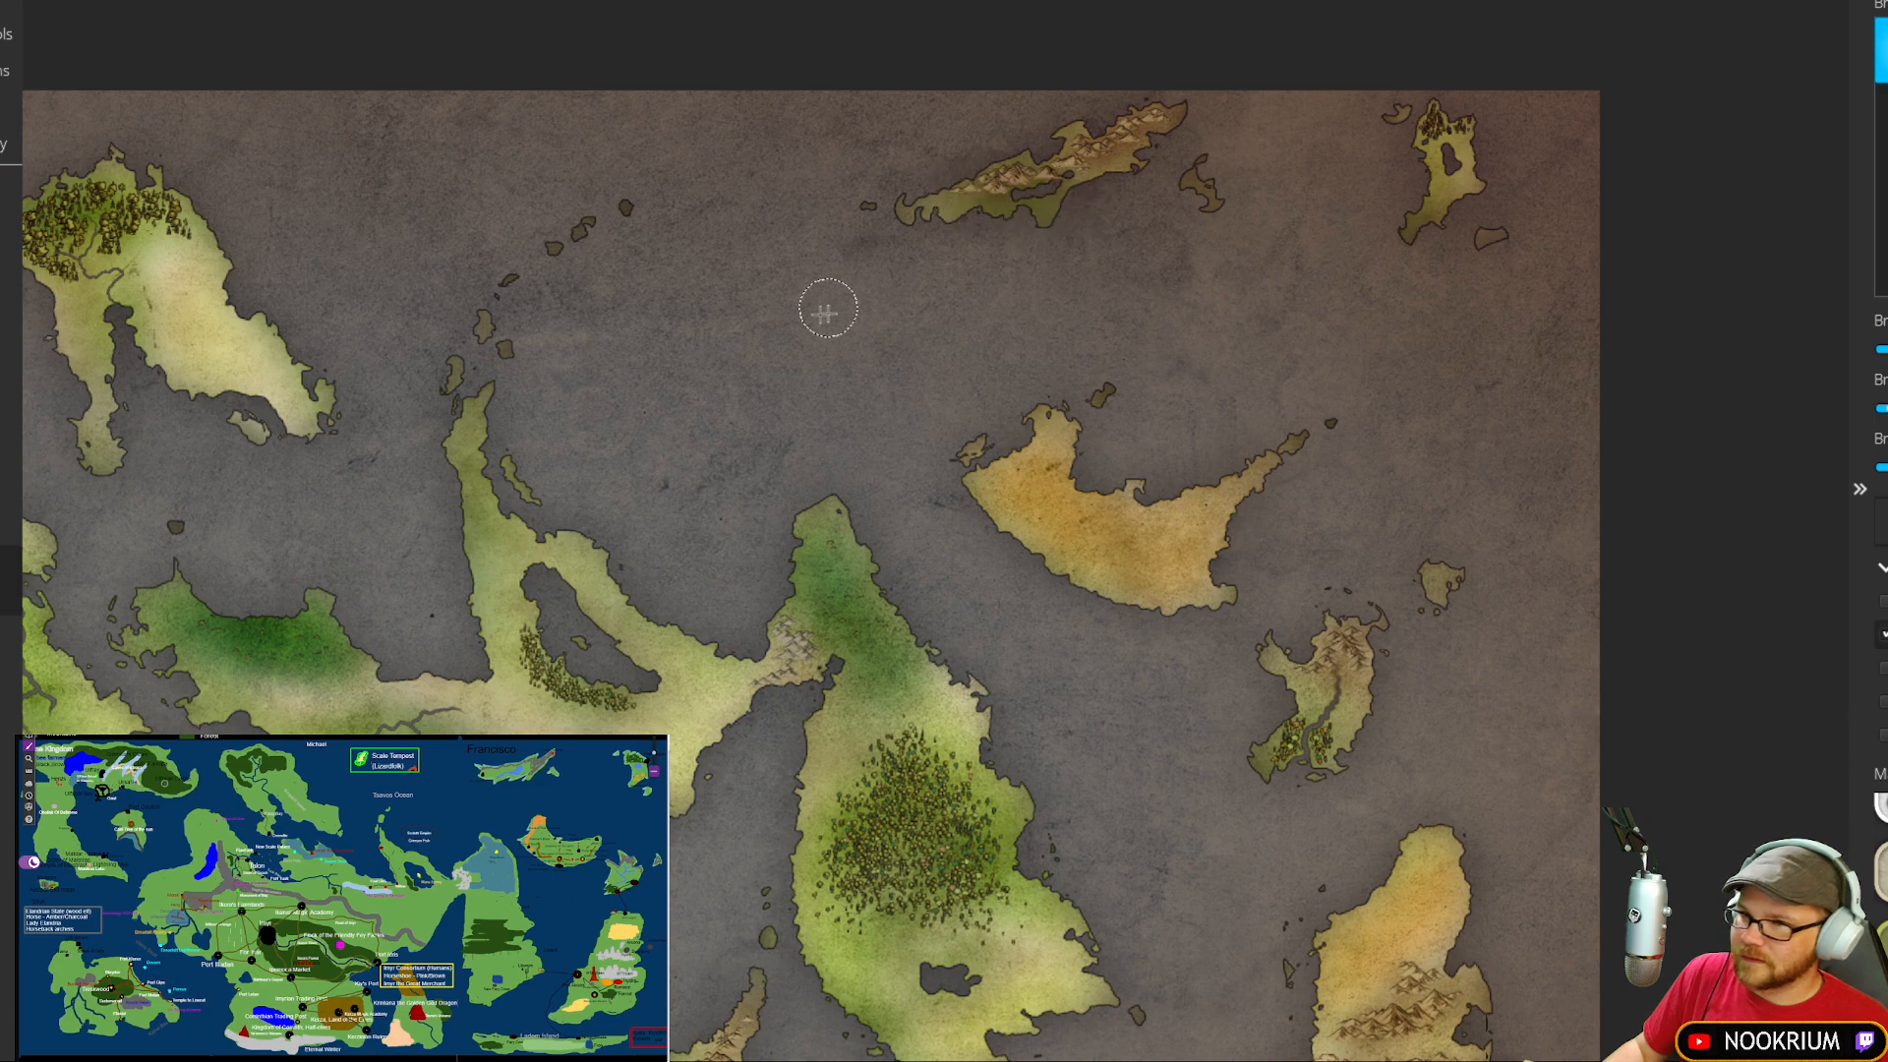
pyautogui.moveTo(746, 363); pyautogui.dragTo(906, 291)
pyautogui.moveTo(787, 314); pyautogui.dragTo(891, 349)
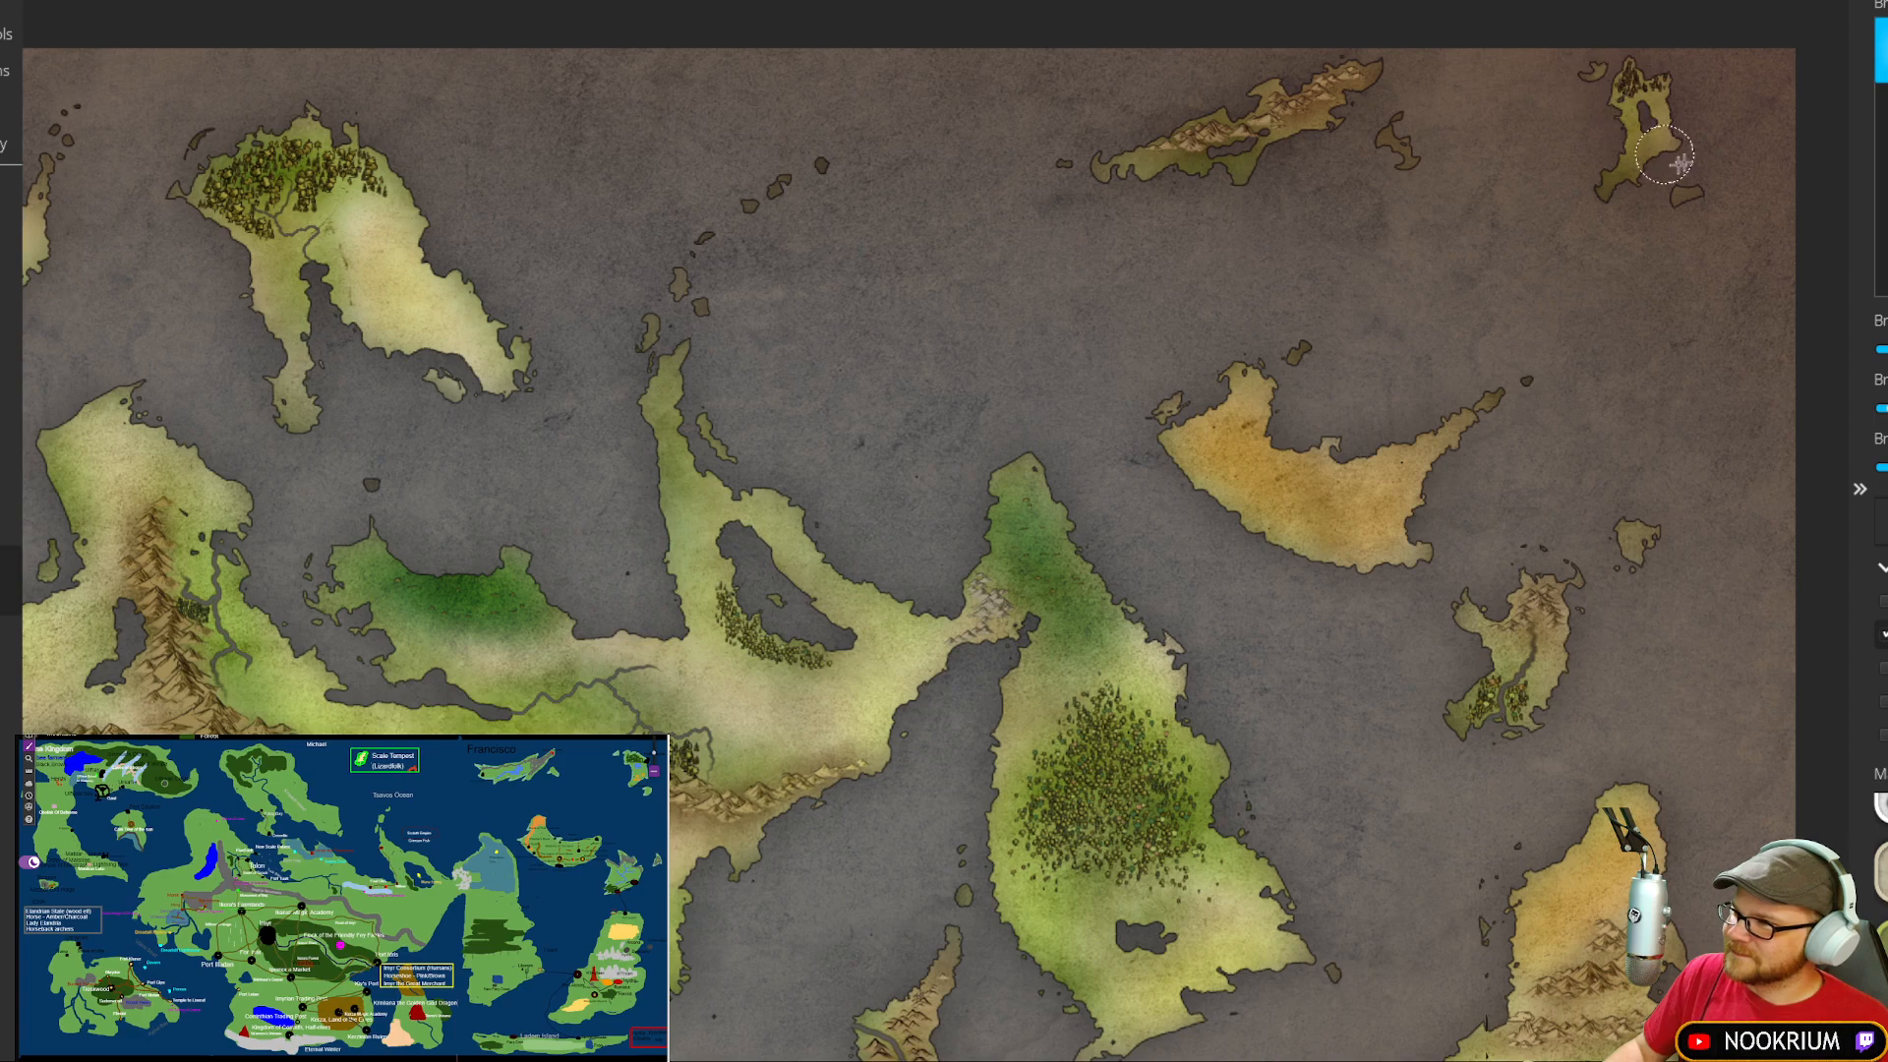
pyautogui.moveTo(1162, 261); pyautogui.dragTo(1715, 169)
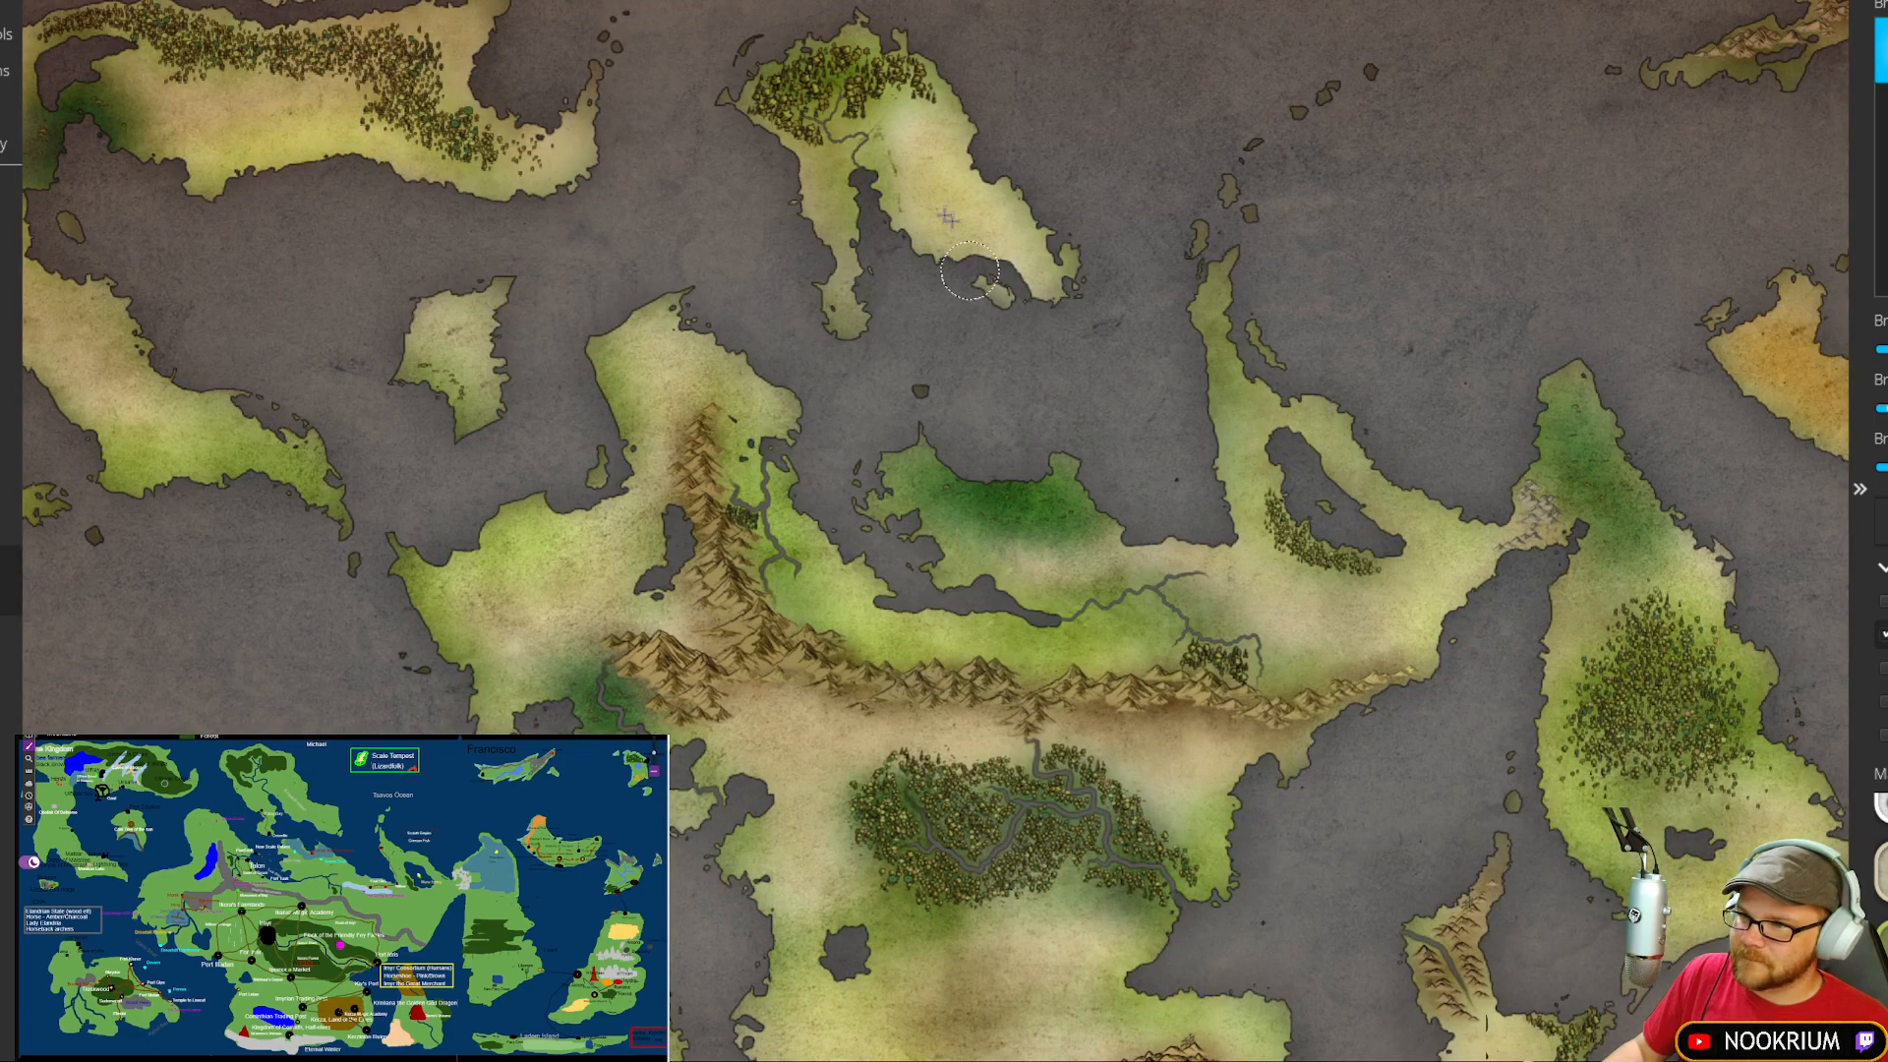
pyautogui.moveTo(915, 207)
pyautogui.mouseDown()
pyautogui.moveTo(988, 266)
pyautogui.moveTo(909, 143)
pyautogui.moveTo(966, 280)
pyautogui.moveTo(992, 261)
pyautogui.mouseUp()
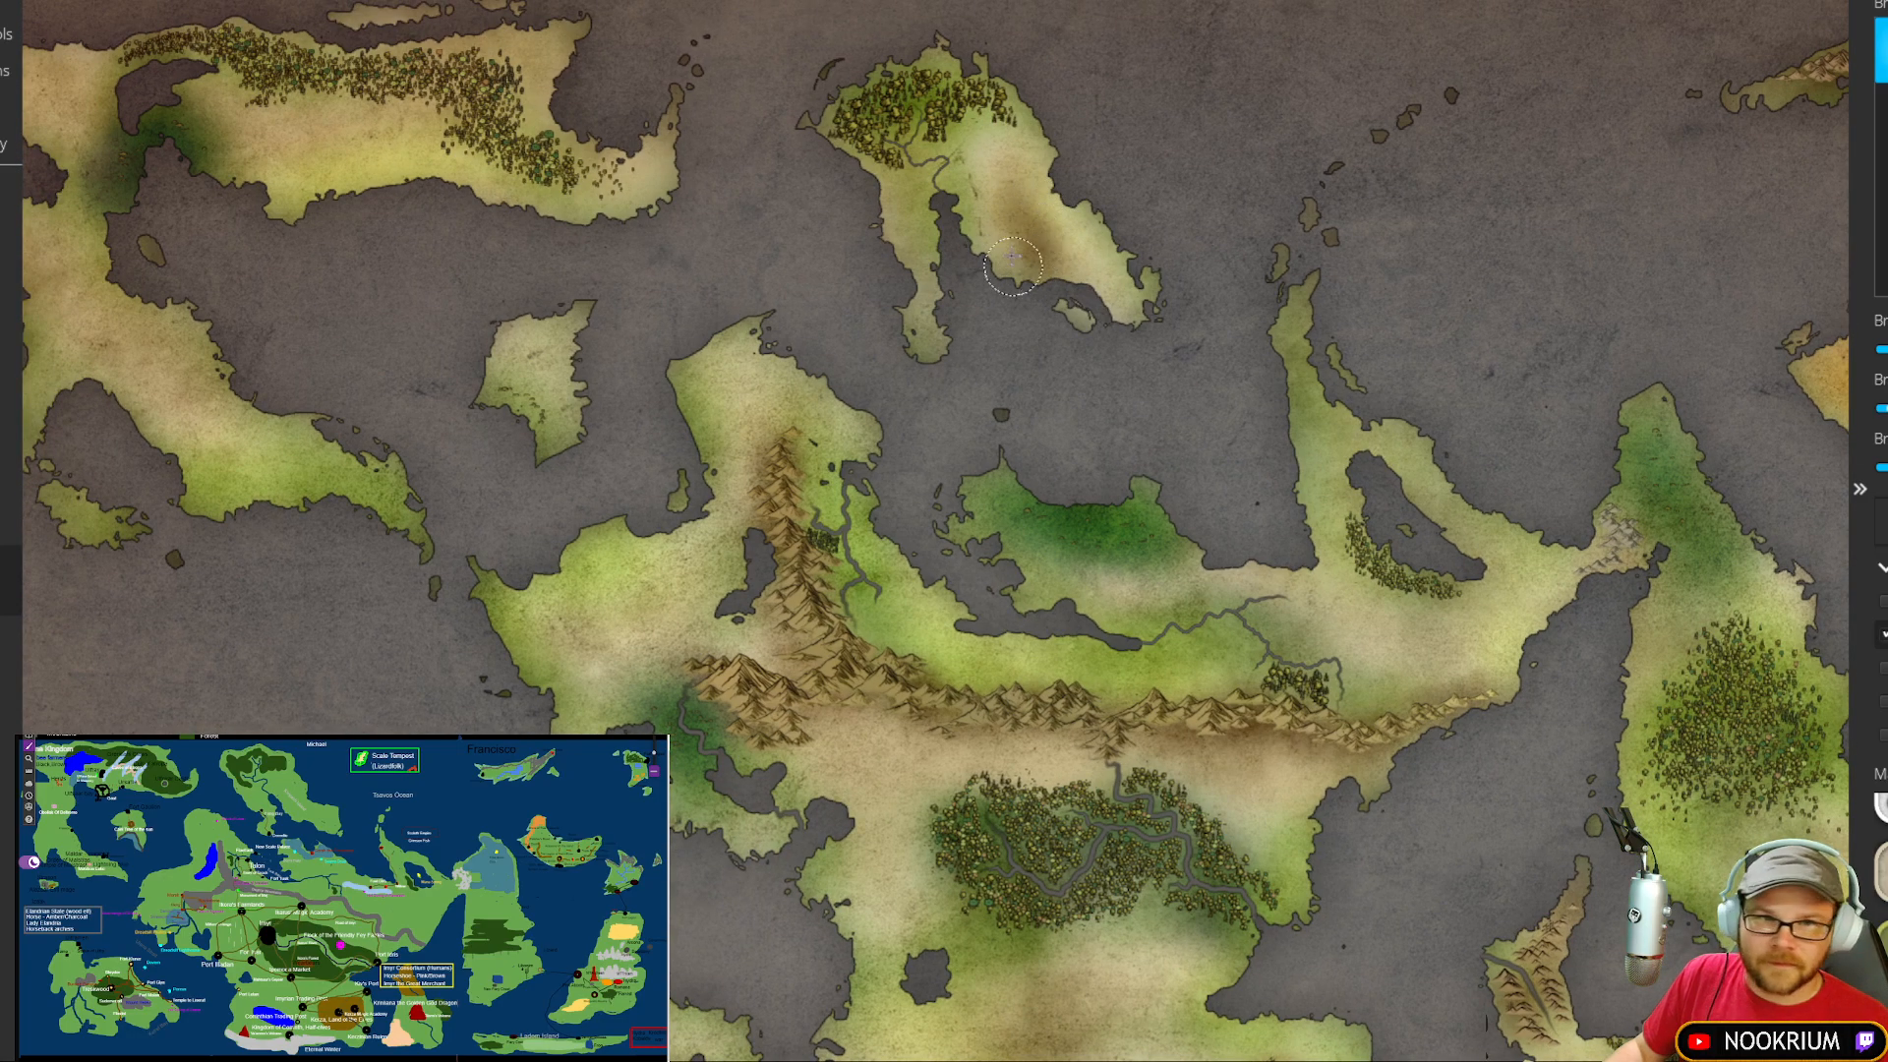
# Step: Paint brown patches on the central continent's western and eastern grasslands and inland on the southwestern landmass
pyautogui.moveTo(891, 405); pyautogui.dragTo(843, 283)
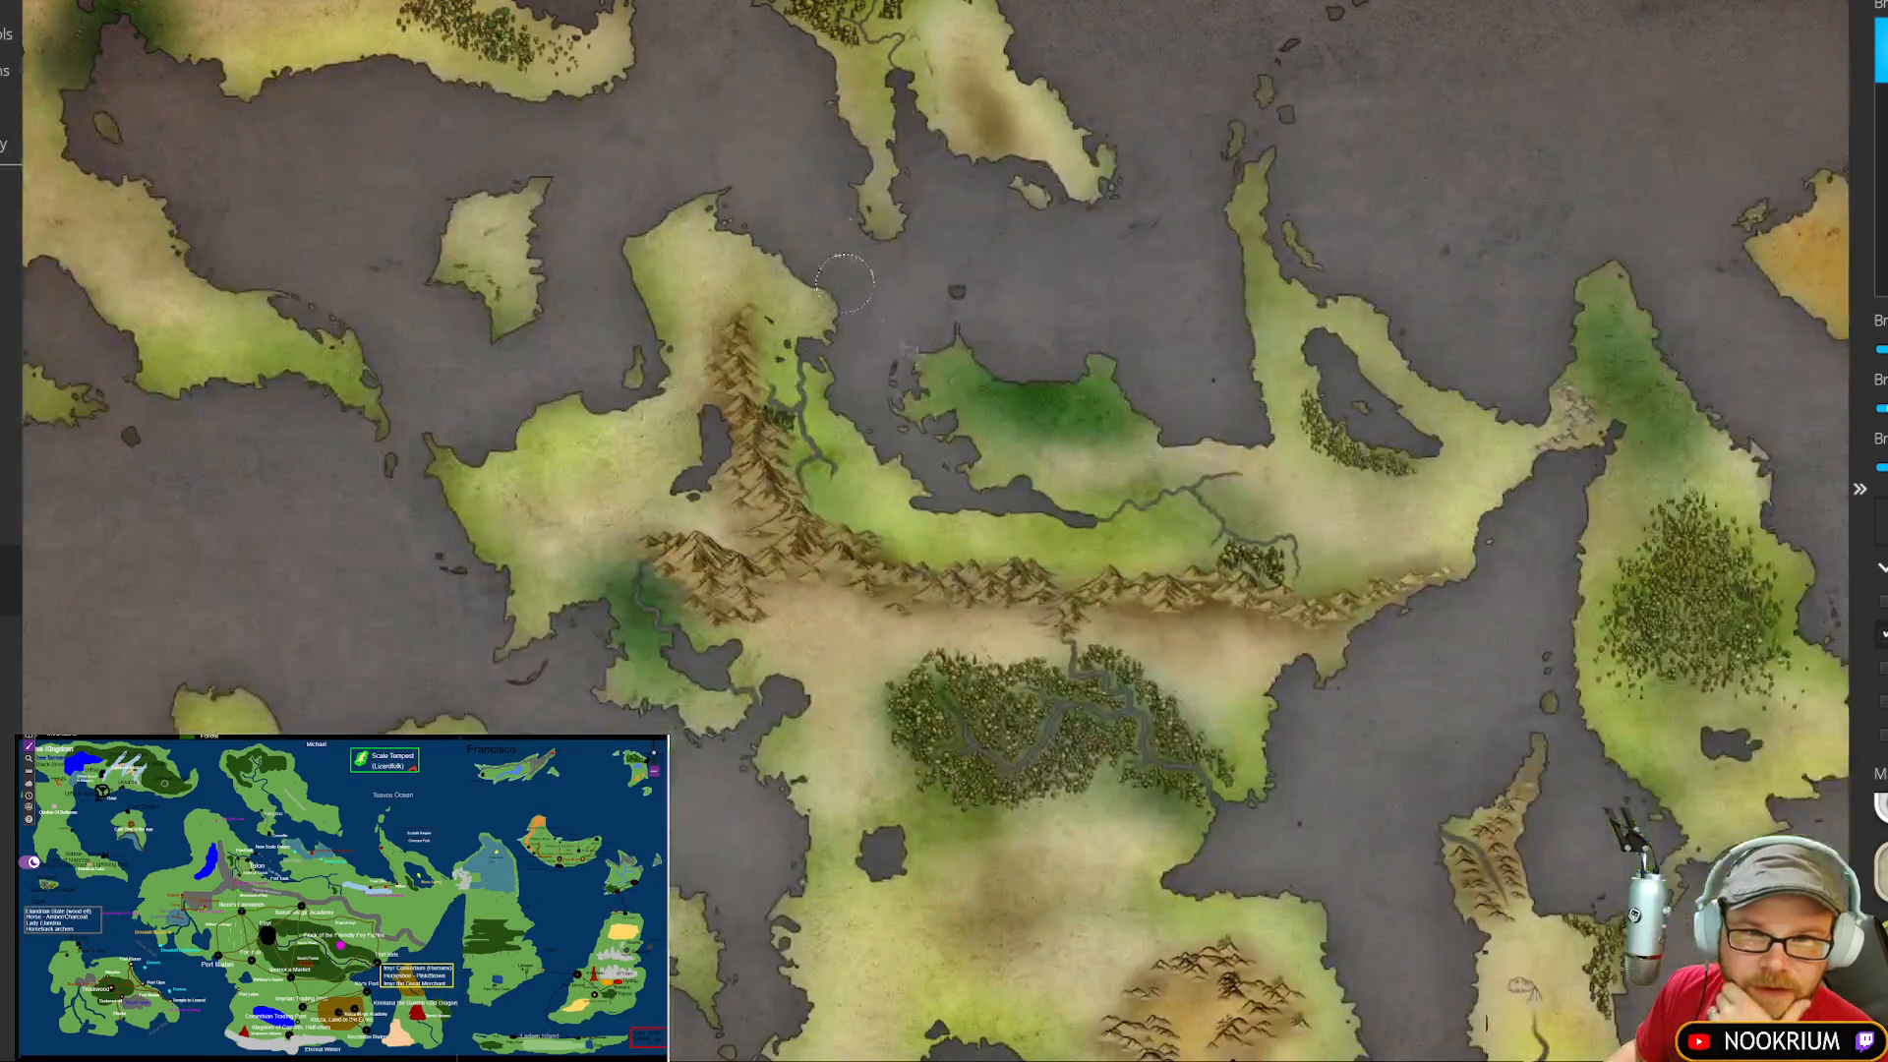
pyautogui.moveTo(928, 357); pyautogui.dragTo(906, 283)
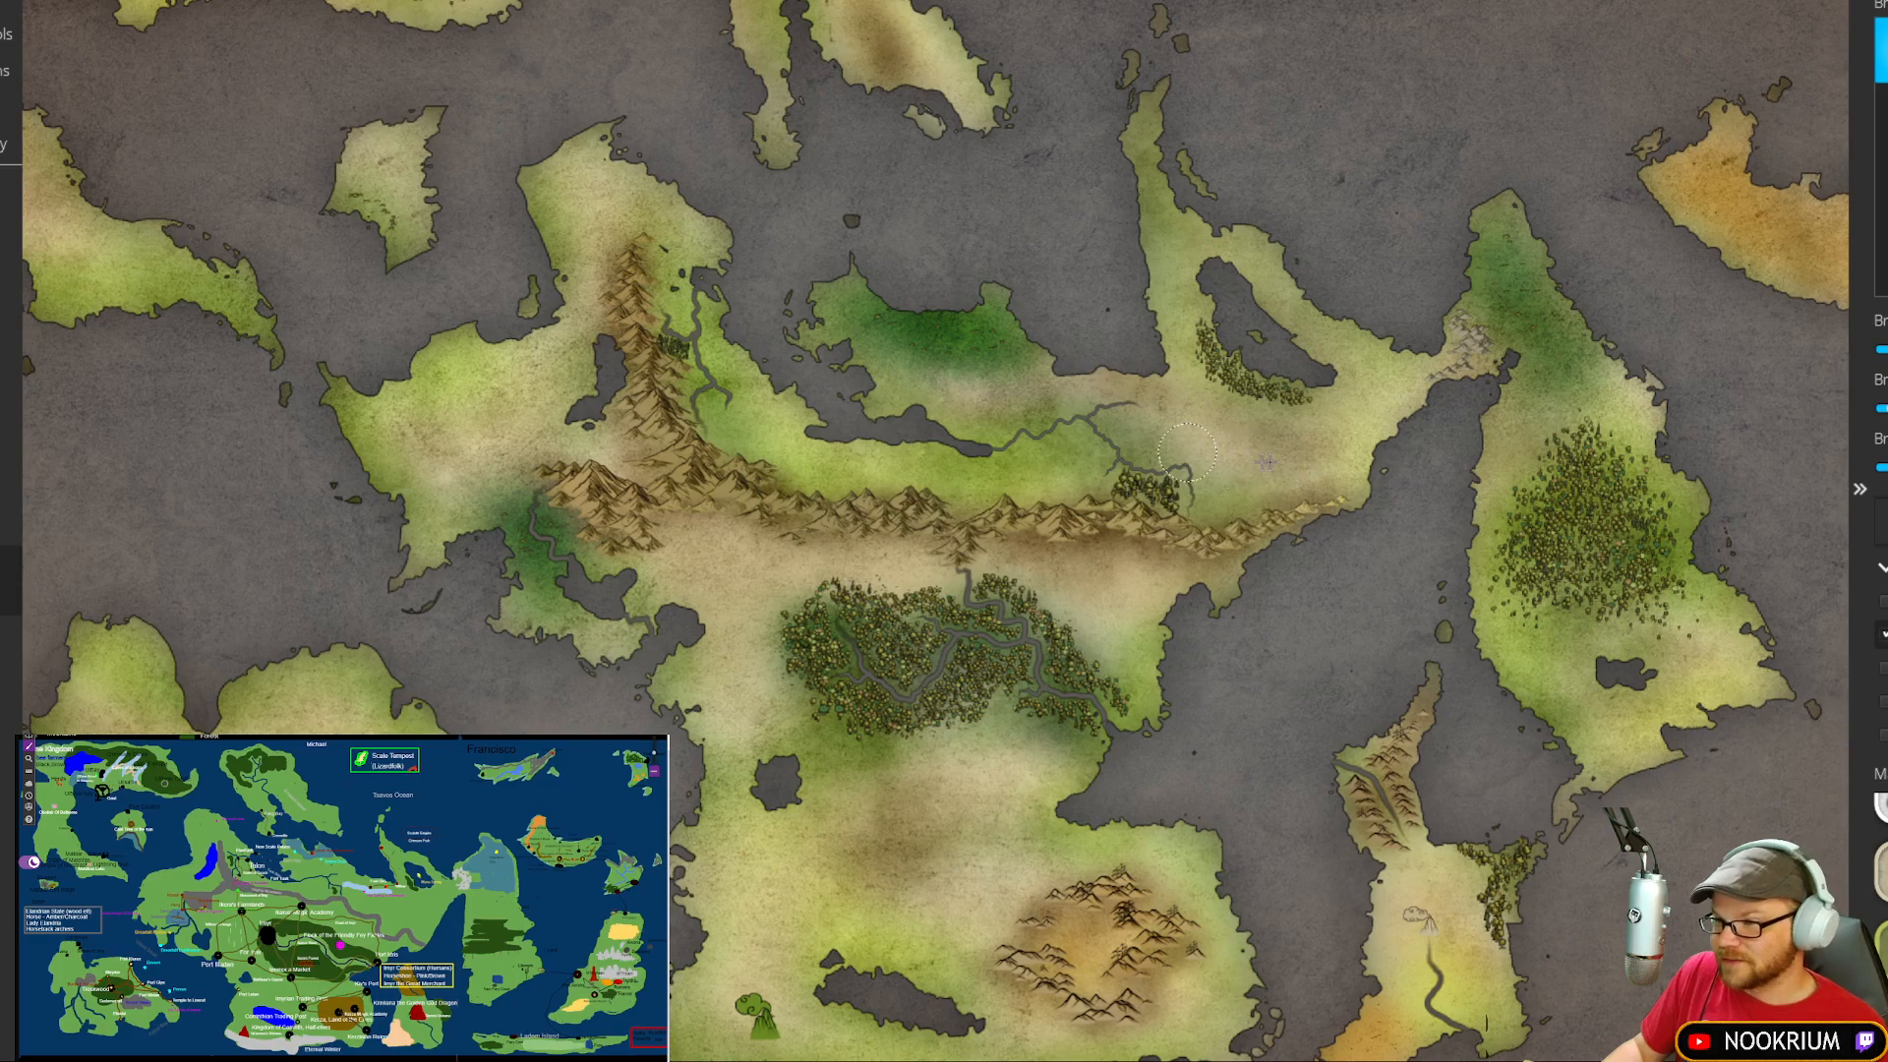
pyautogui.moveTo(1255, 557); pyautogui.dragTo(1315, 440)
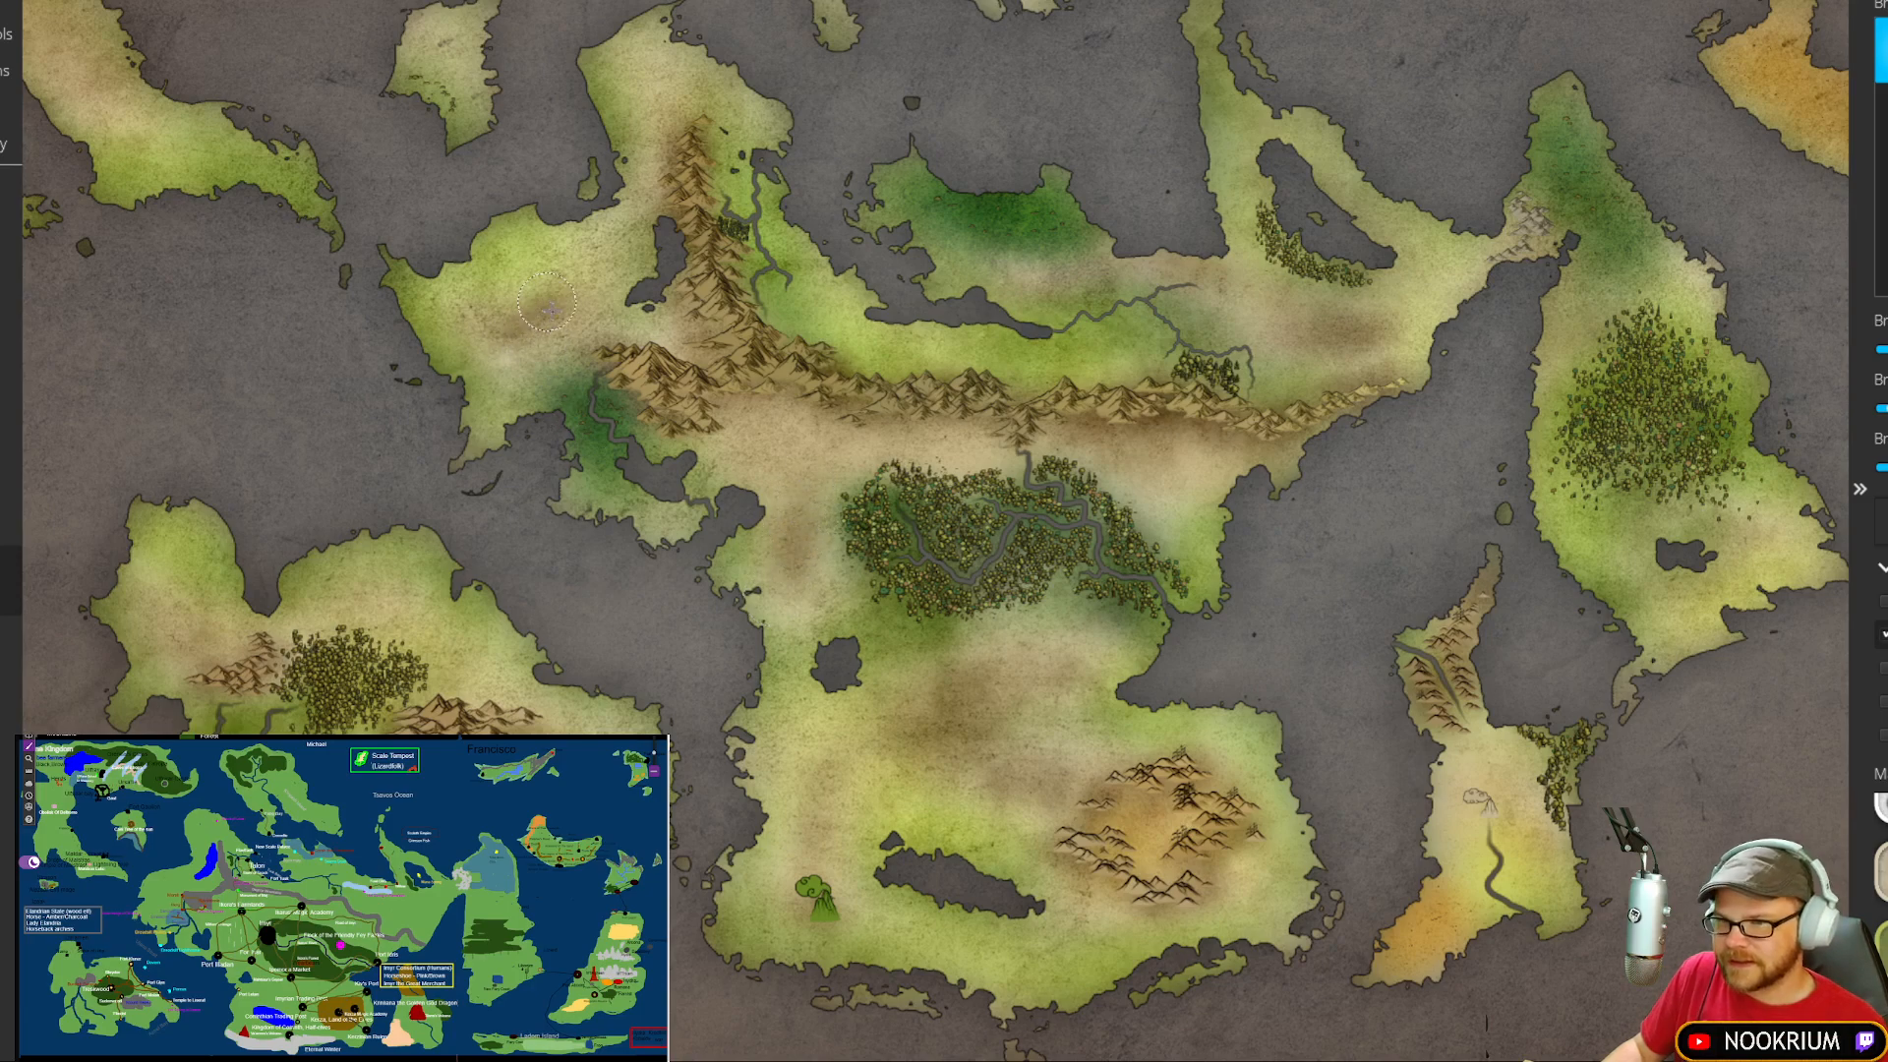
pyautogui.moveTo(501, 446); pyautogui.dragTo(729, 404)
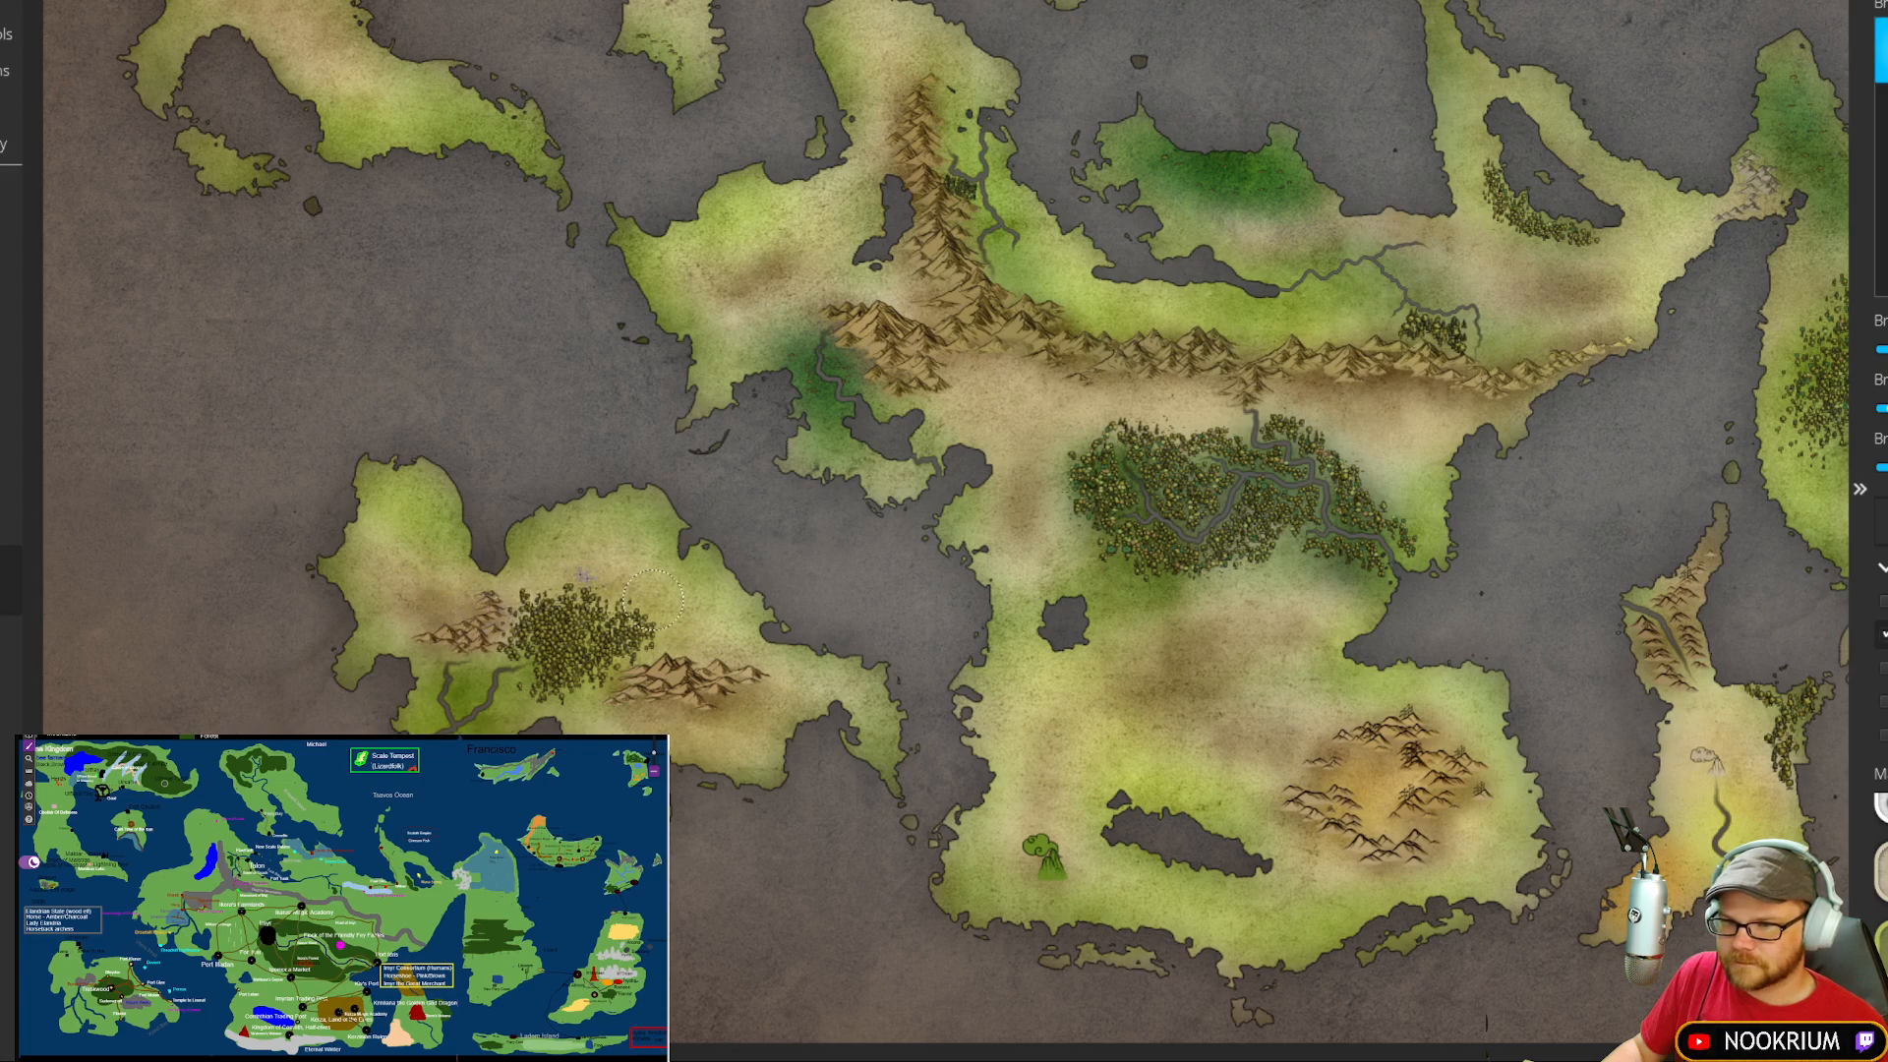
pyautogui.moveTo(653, 599)
pyautogui.mouseDown()
pyautogui.moveTo(610, 561)
pyautogui.moveTo(555, 575)
pyautogui.moveTo(694, 619)
pyautogui.mouseUp()
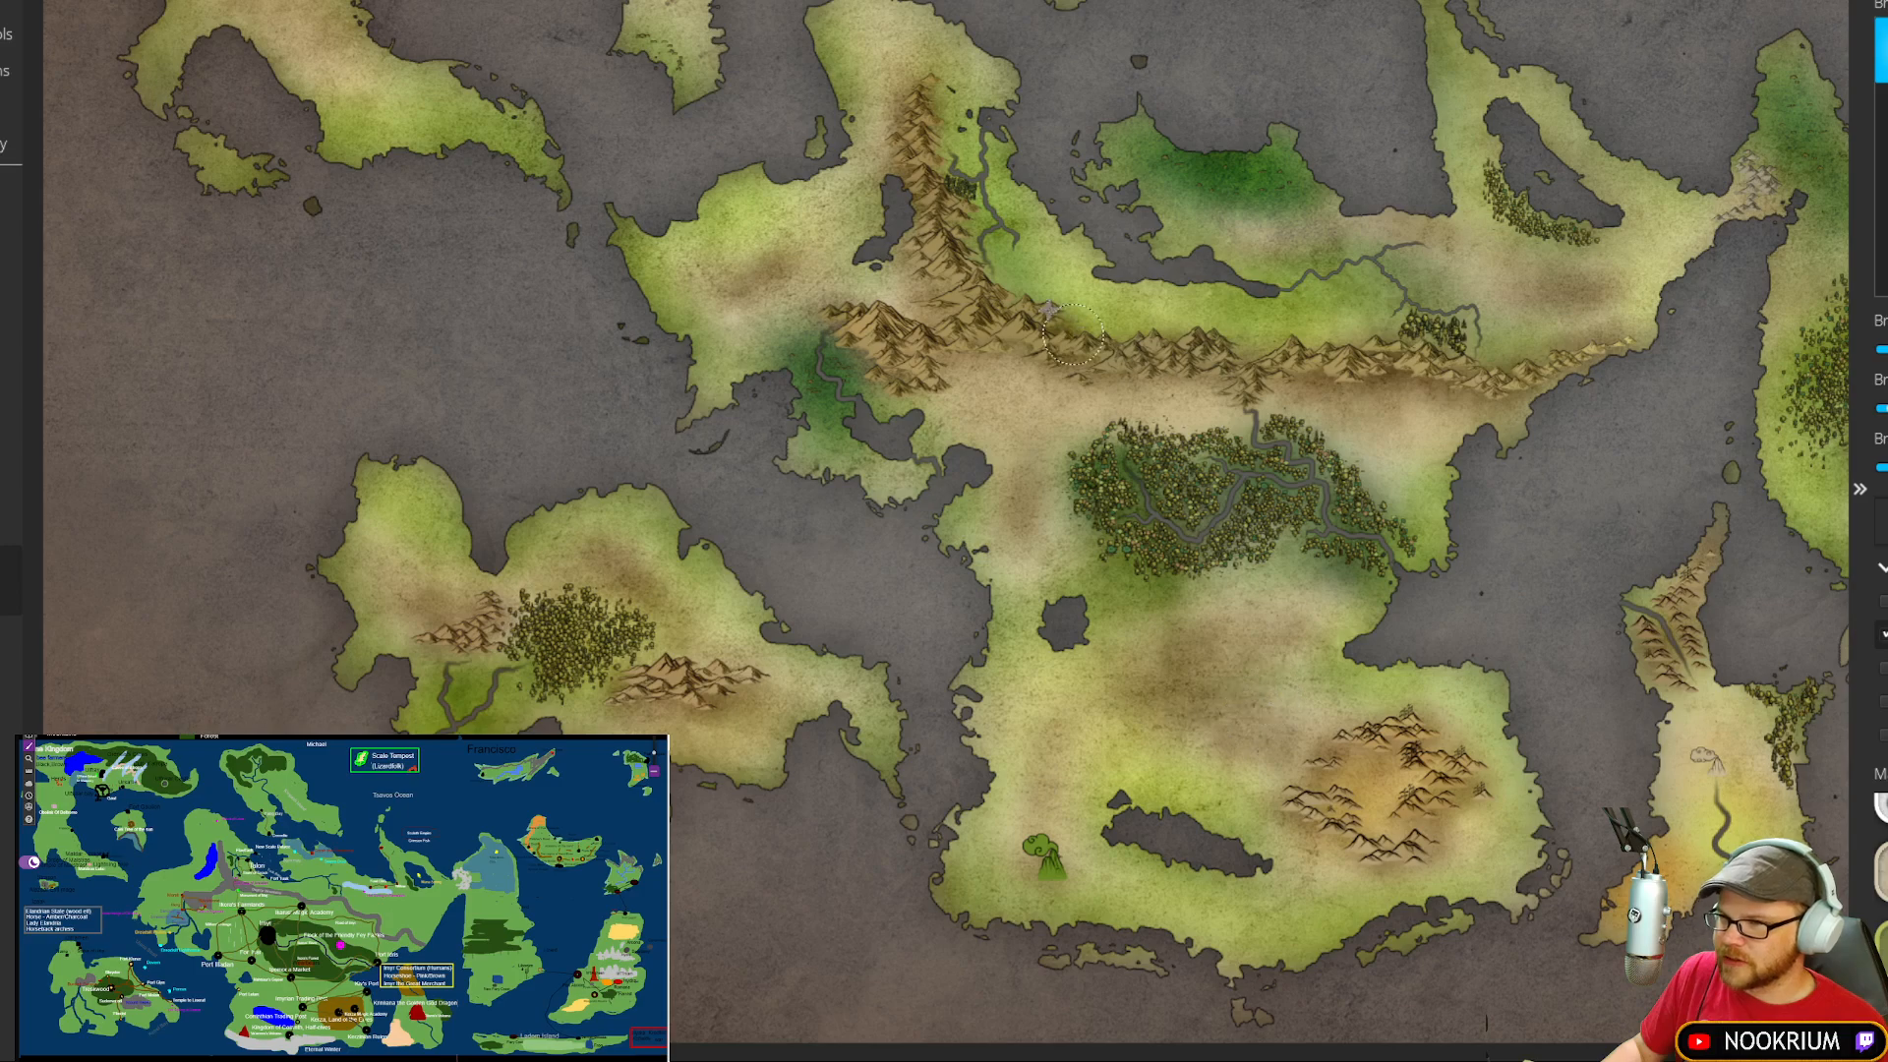
# Step: Paint brown patches along the interior of the northwestern landmass, including its northern arm beside the forest
pyautogui.moveTo(1339, 263); pyautogui.dragTo(1198, 304)
pyautogui.moveTo(1115, 117); pyautogui.dragTo(1292, 397)
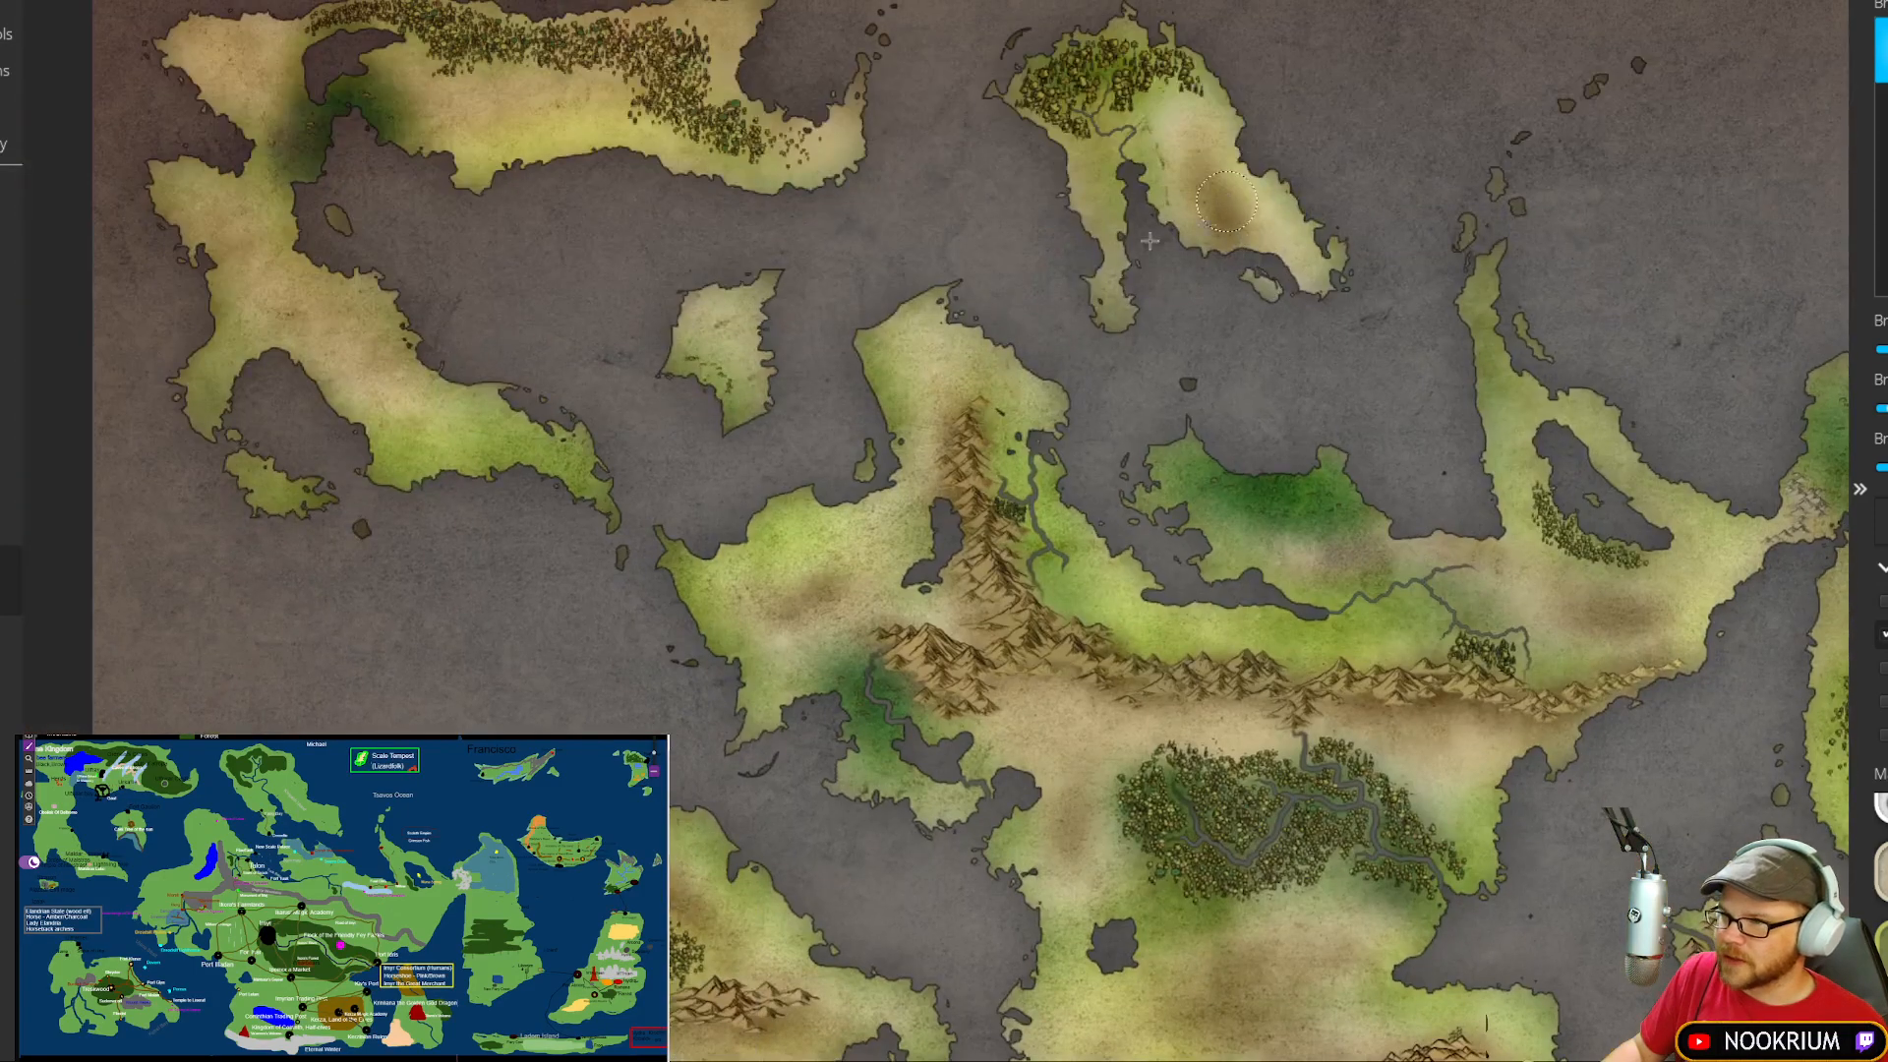
pyautogui.moveTo(809, 366); pyautogui.dragTo(964, 357)
pyautogui.moveTo(403, 275)
pyautogui.mouseDown()
pyautogui.moveTo(512, 351)
pyautogui.moveTo(483, 343)
pyautogui.moveTo(556, 346)
pyautogui.mouseUp()
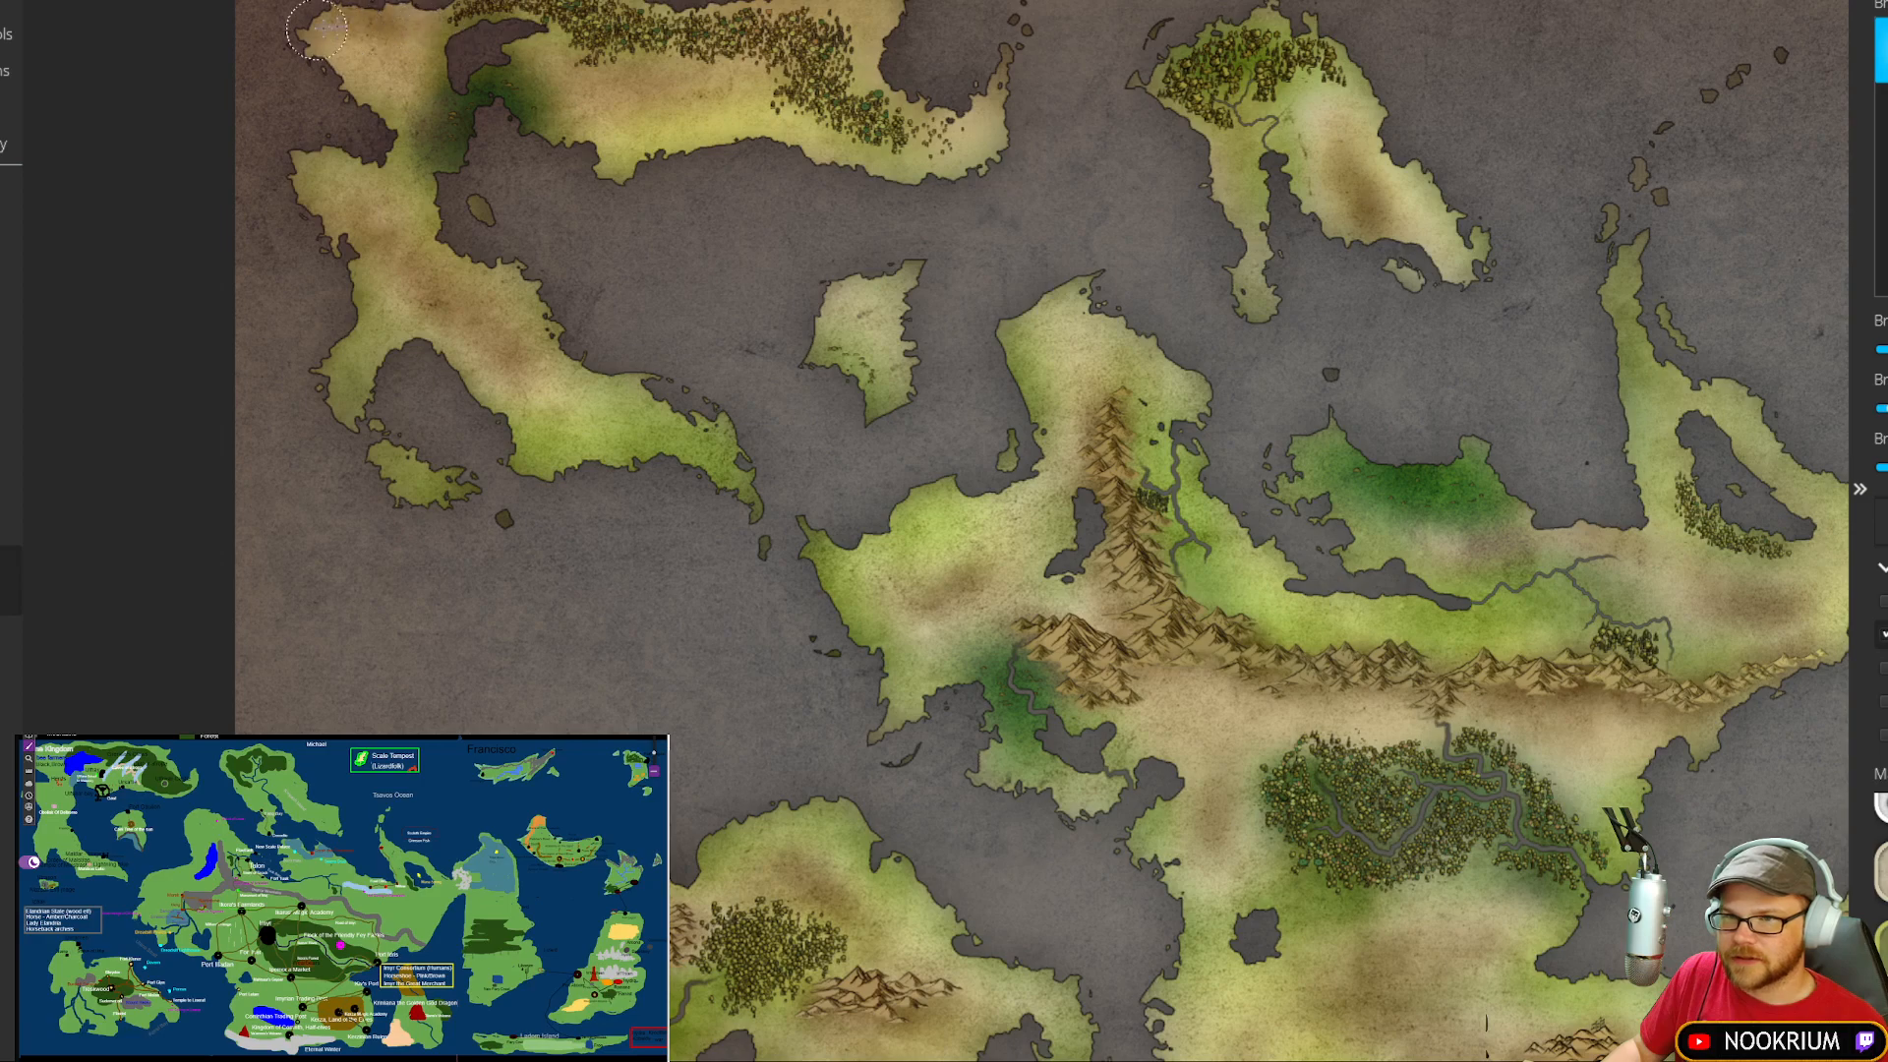
pyautogui.moveTo(329, 28); pyautogui.dragTo(529, 37)
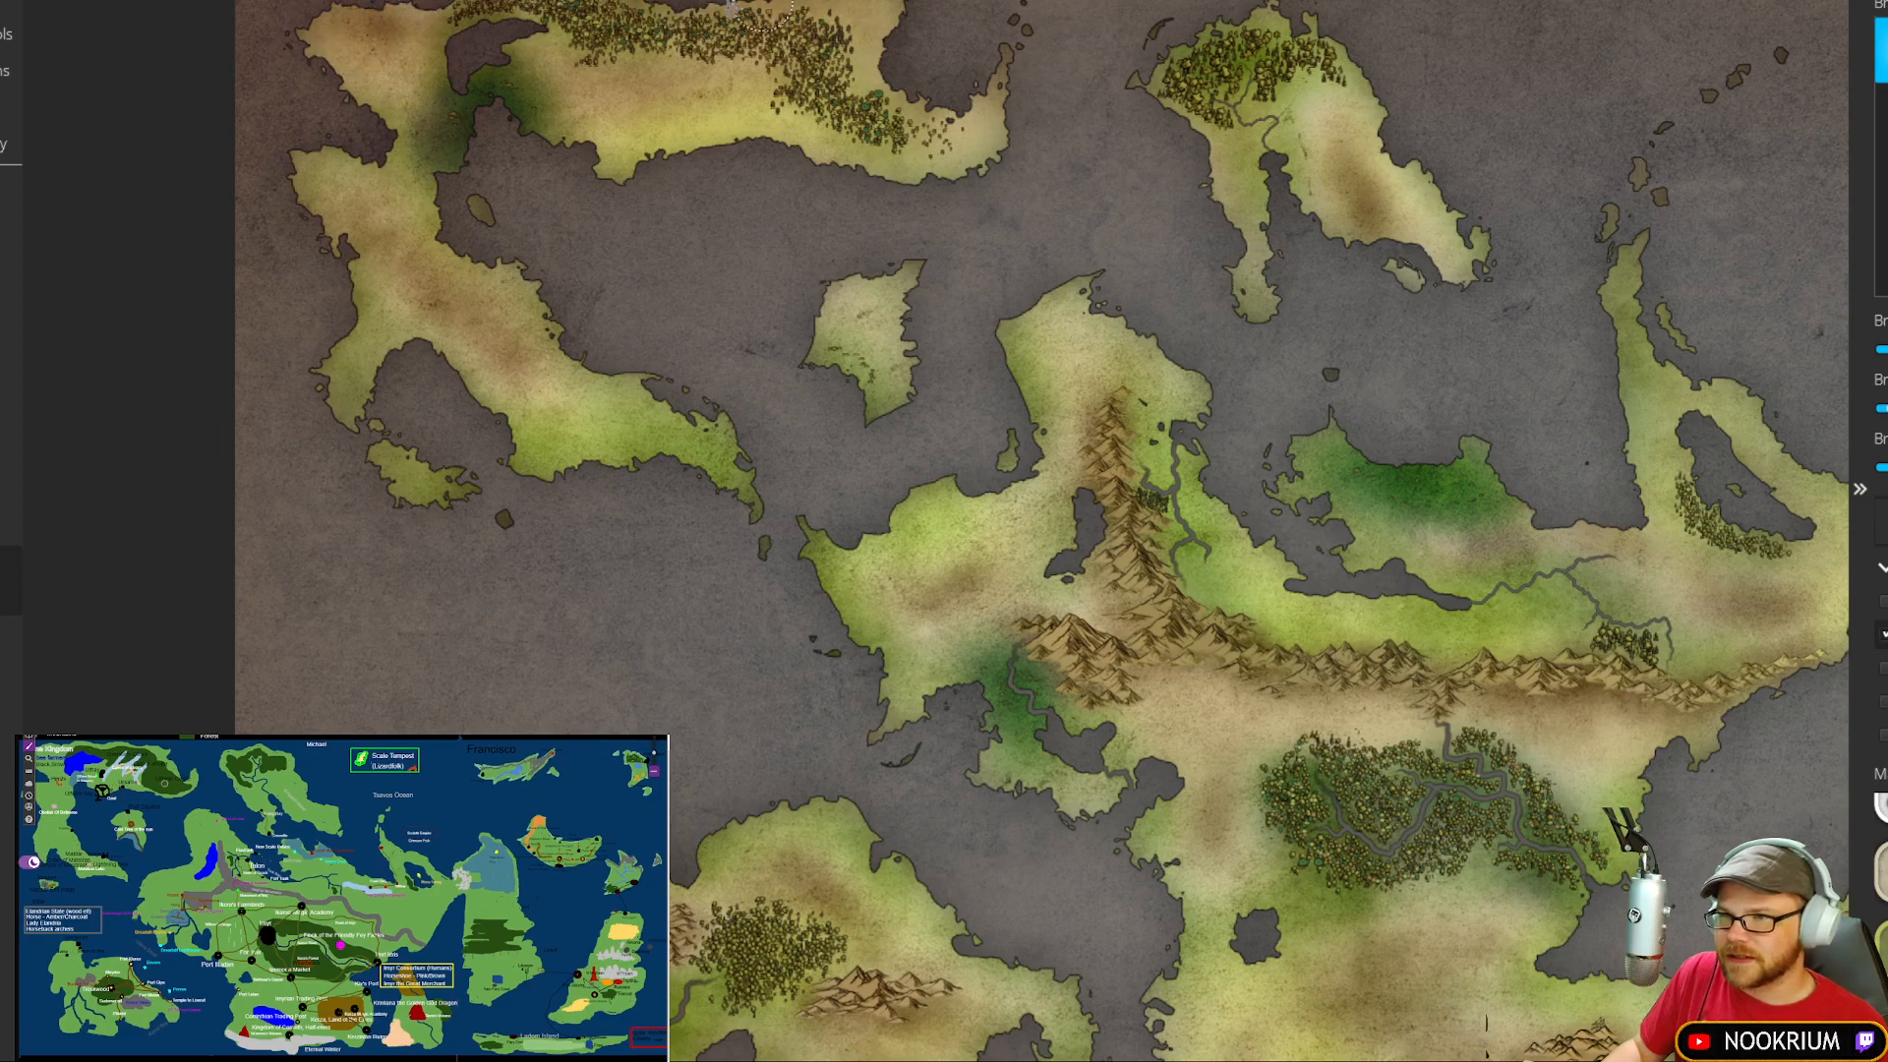
pyautogui.moveTo(762, 15)
pyautogui.mouseDown()
pyautogui.moveTo(892, 24)
pyautogui.moveTo(885, 77)
pyautogui.mouseUp()
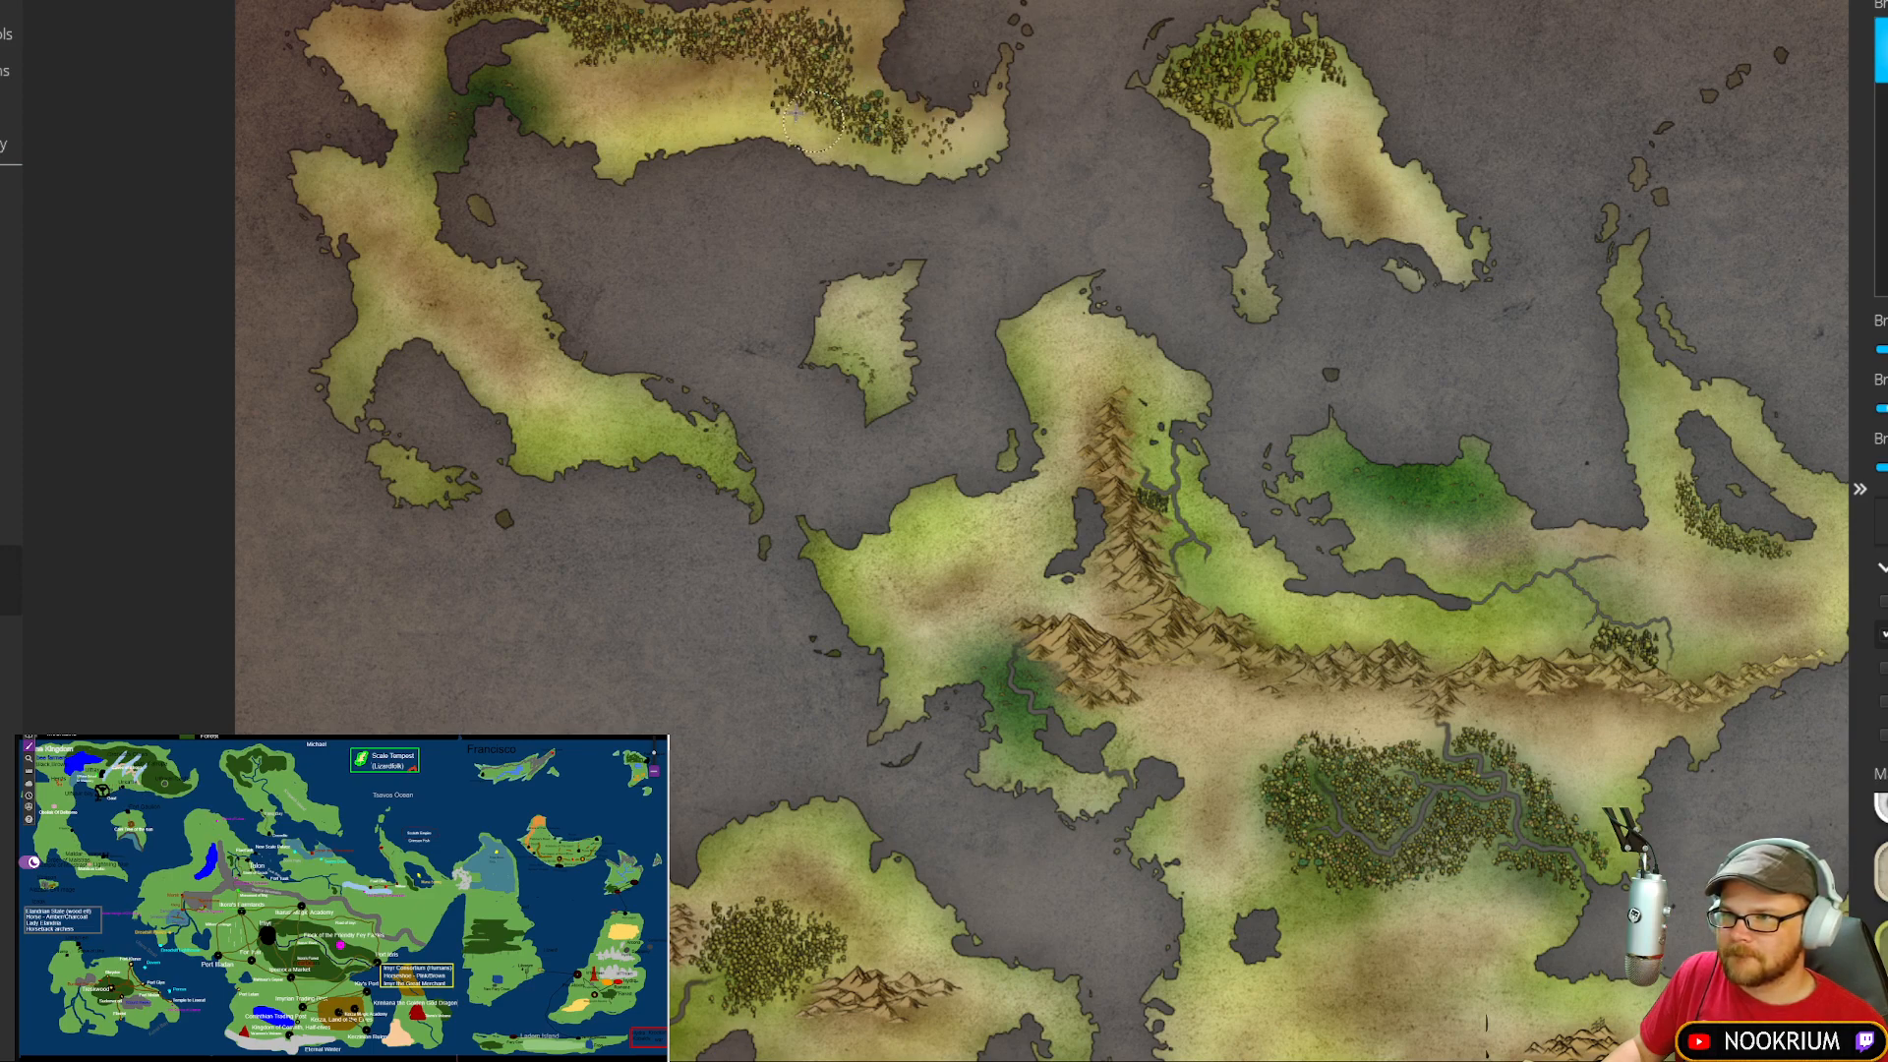
# Step: Paint brown shading across the middle of the orange desert island in the northeast
pyautogui.moveTo(753, 224); pyautogui.dragTo(592, 224)
pyautogui.moveTo(1259, 306); pyautogui.dragTo(675, 283)
pyautogui.moveTo(1170, 219); pyautogui.dragTo(1017, 333)
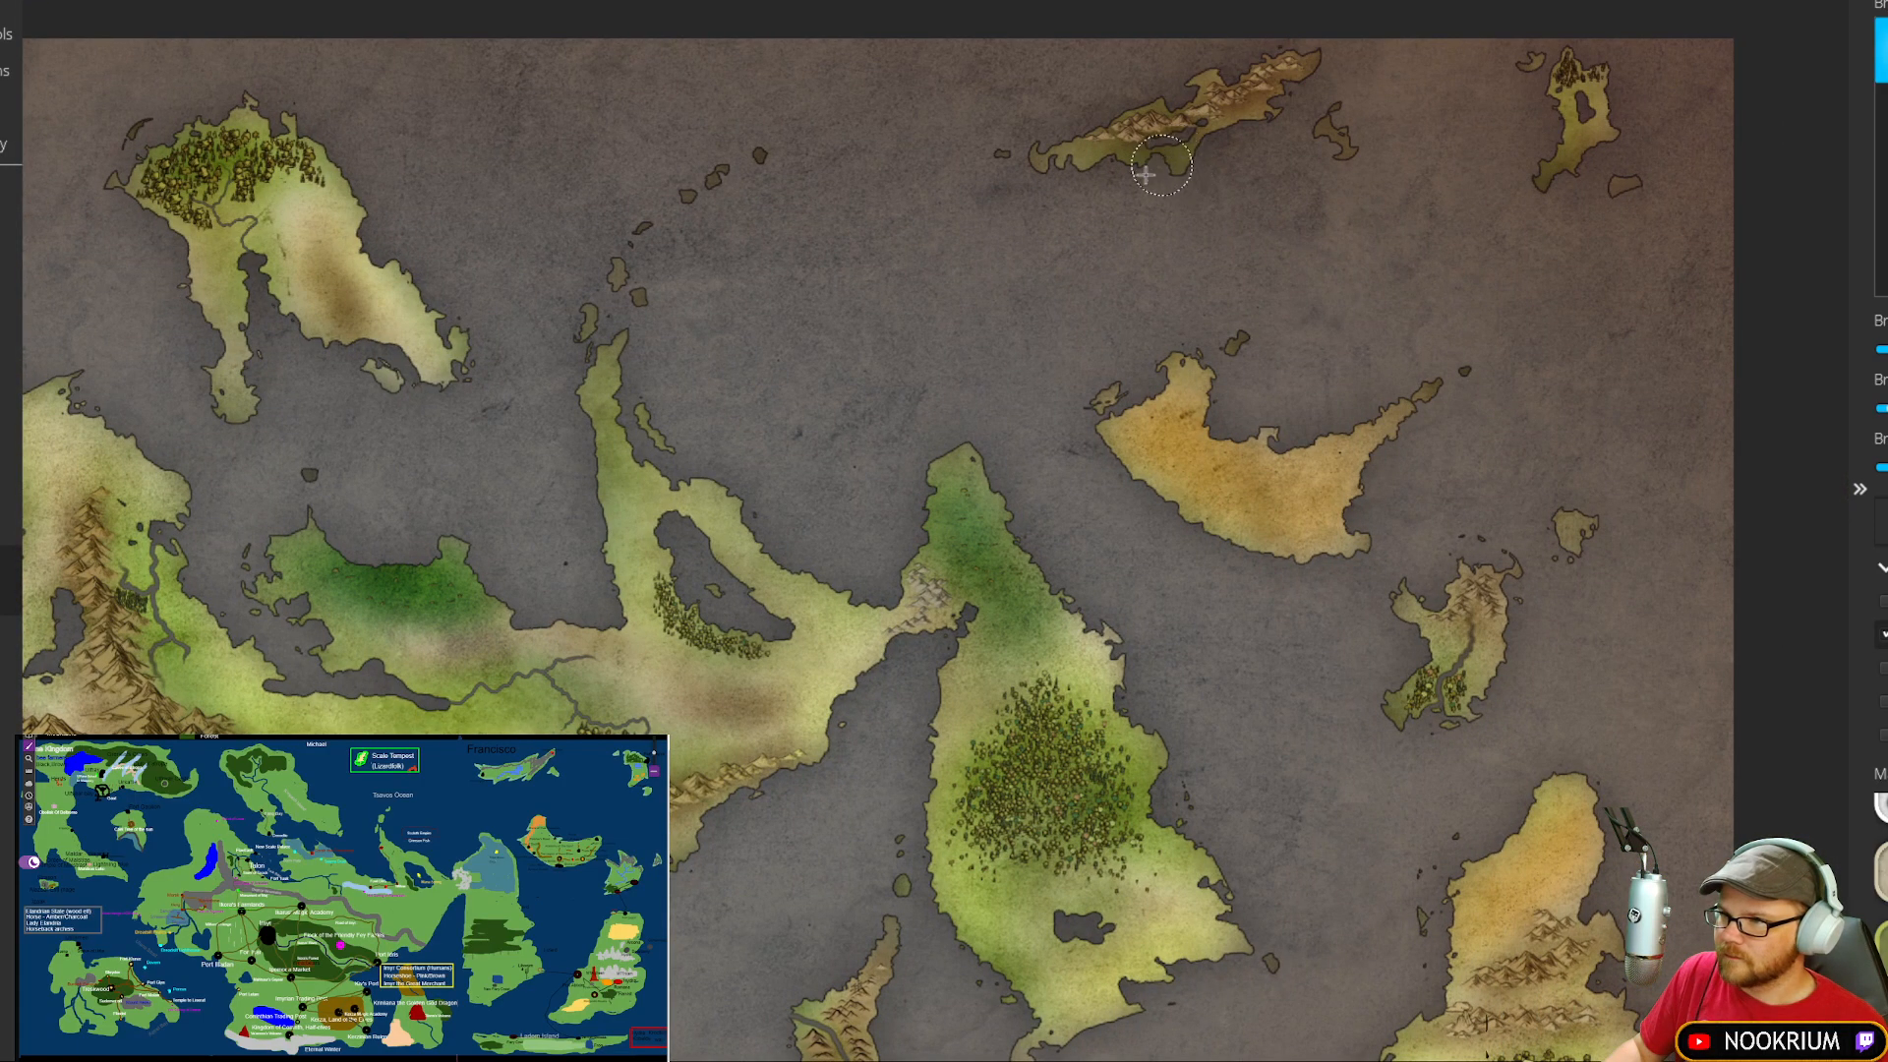
pyautogui.moveTo(1167, 316); pyautogui.dragTo(1097, 233)
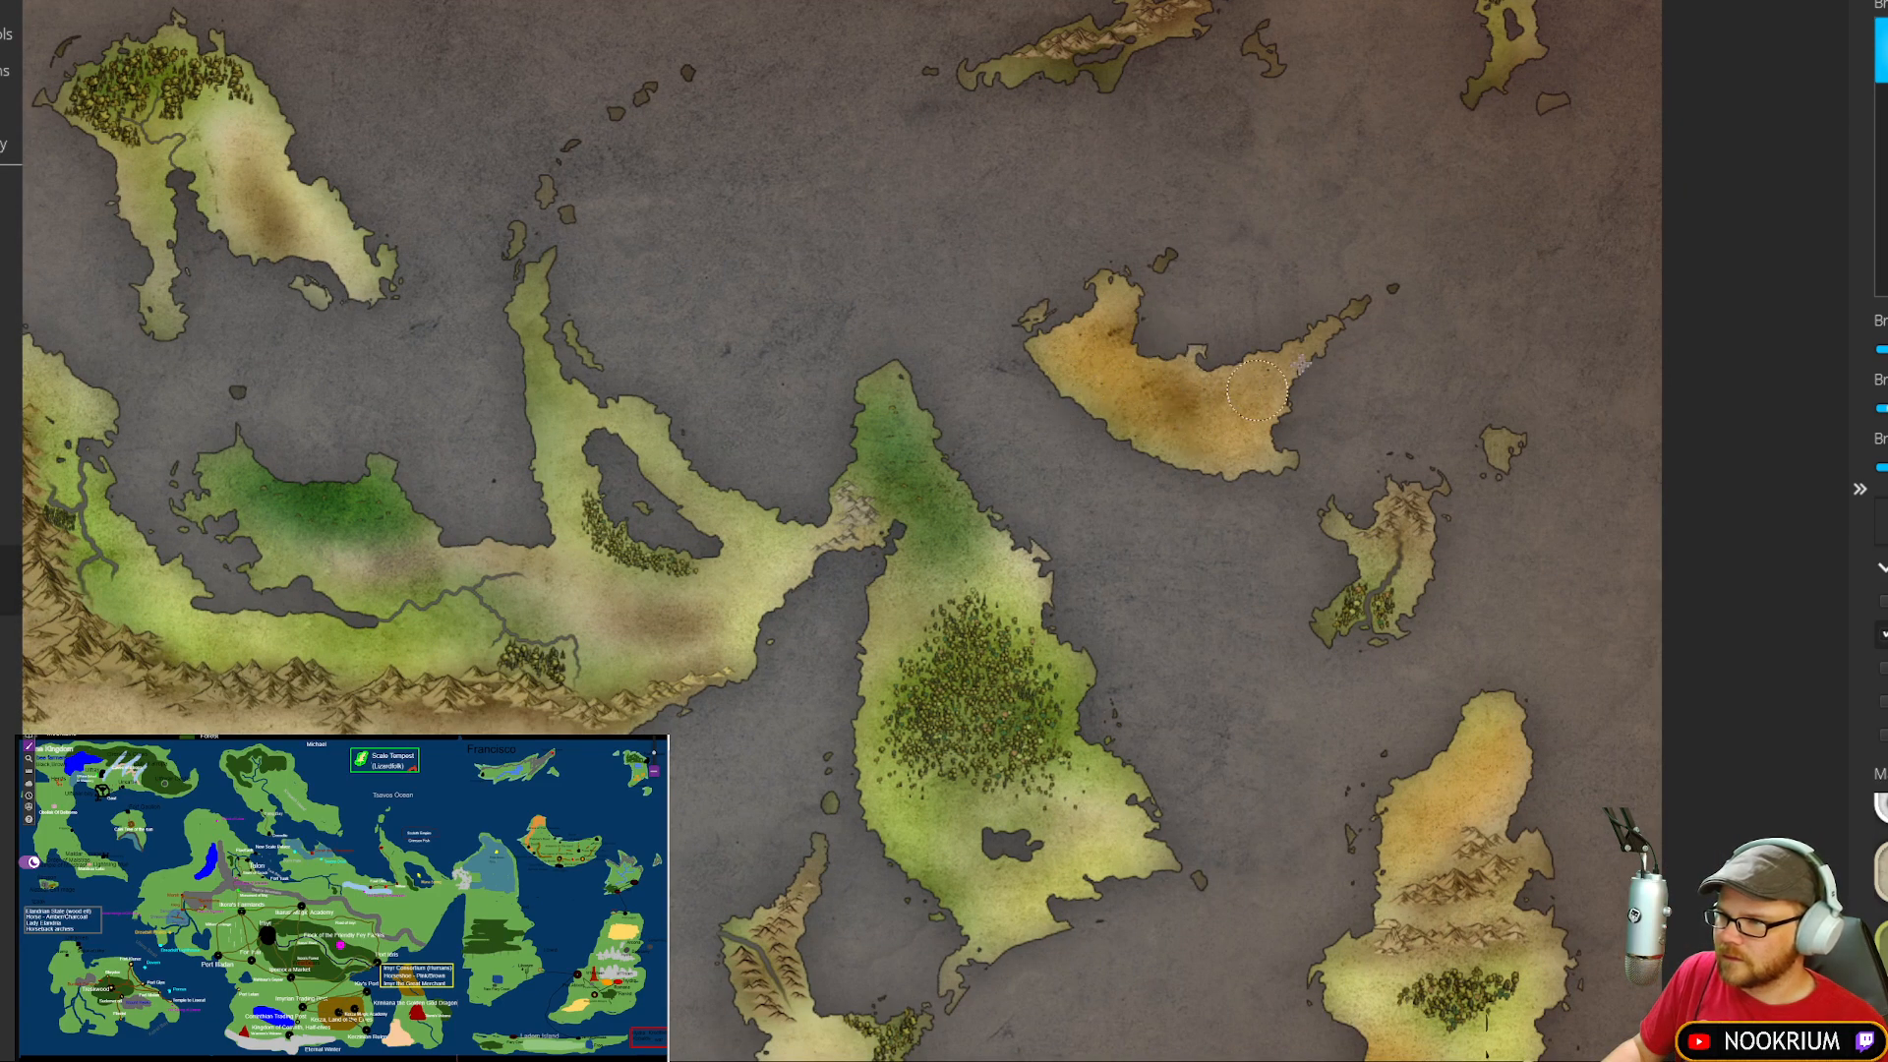
# Step: Paint brown shading over the desert and grassland areas of the far eastern landmass
pyautogui.moveTo(1334, 481); pyautogui.dragTo(1176, 367)
pyautogui.moveTo(1205, 570); pyautogui.dragTo(1157, 337)
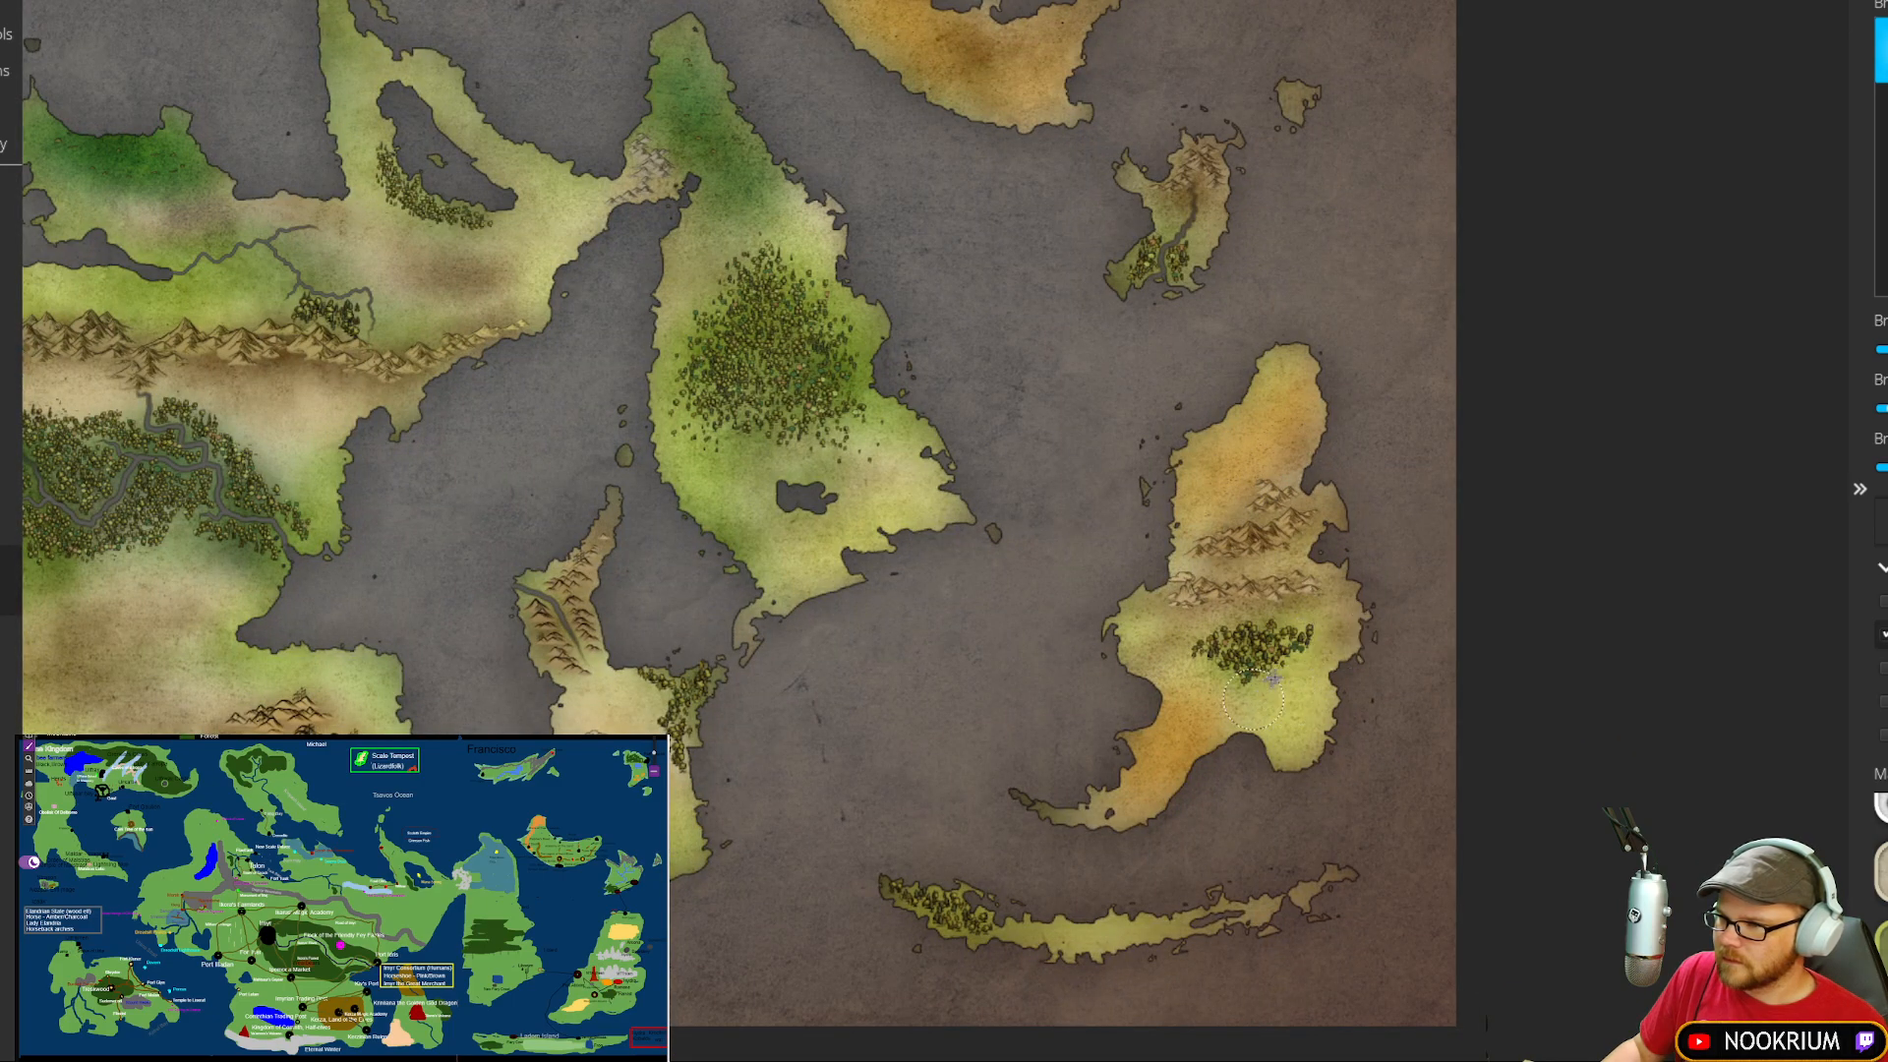
pyautogui.moveTo(1083, 708); pyautogui.dragTo(1223, 578)
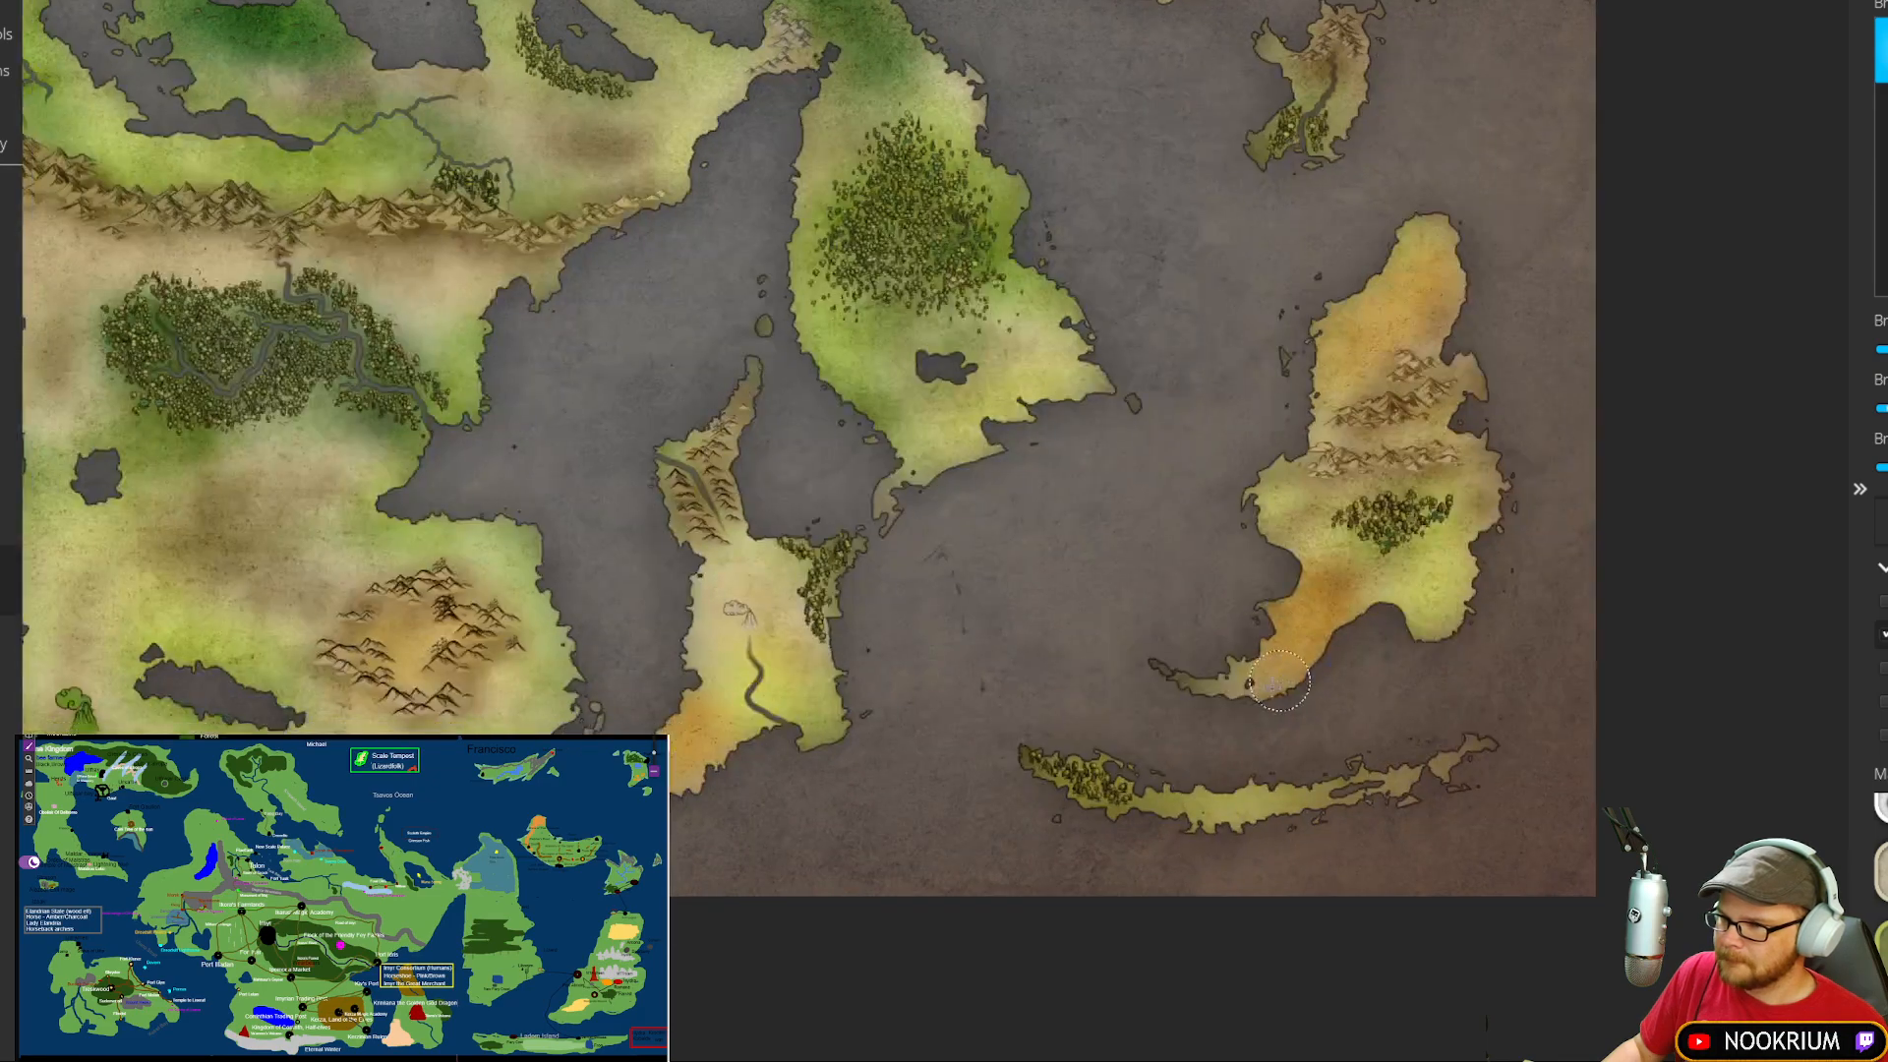
# Step: Paint brown patches on the grassland around the large round forest of the continent east of the central one
pyautogui.moveTo(957, 560); pyautogui.dragTo(1211, 498)
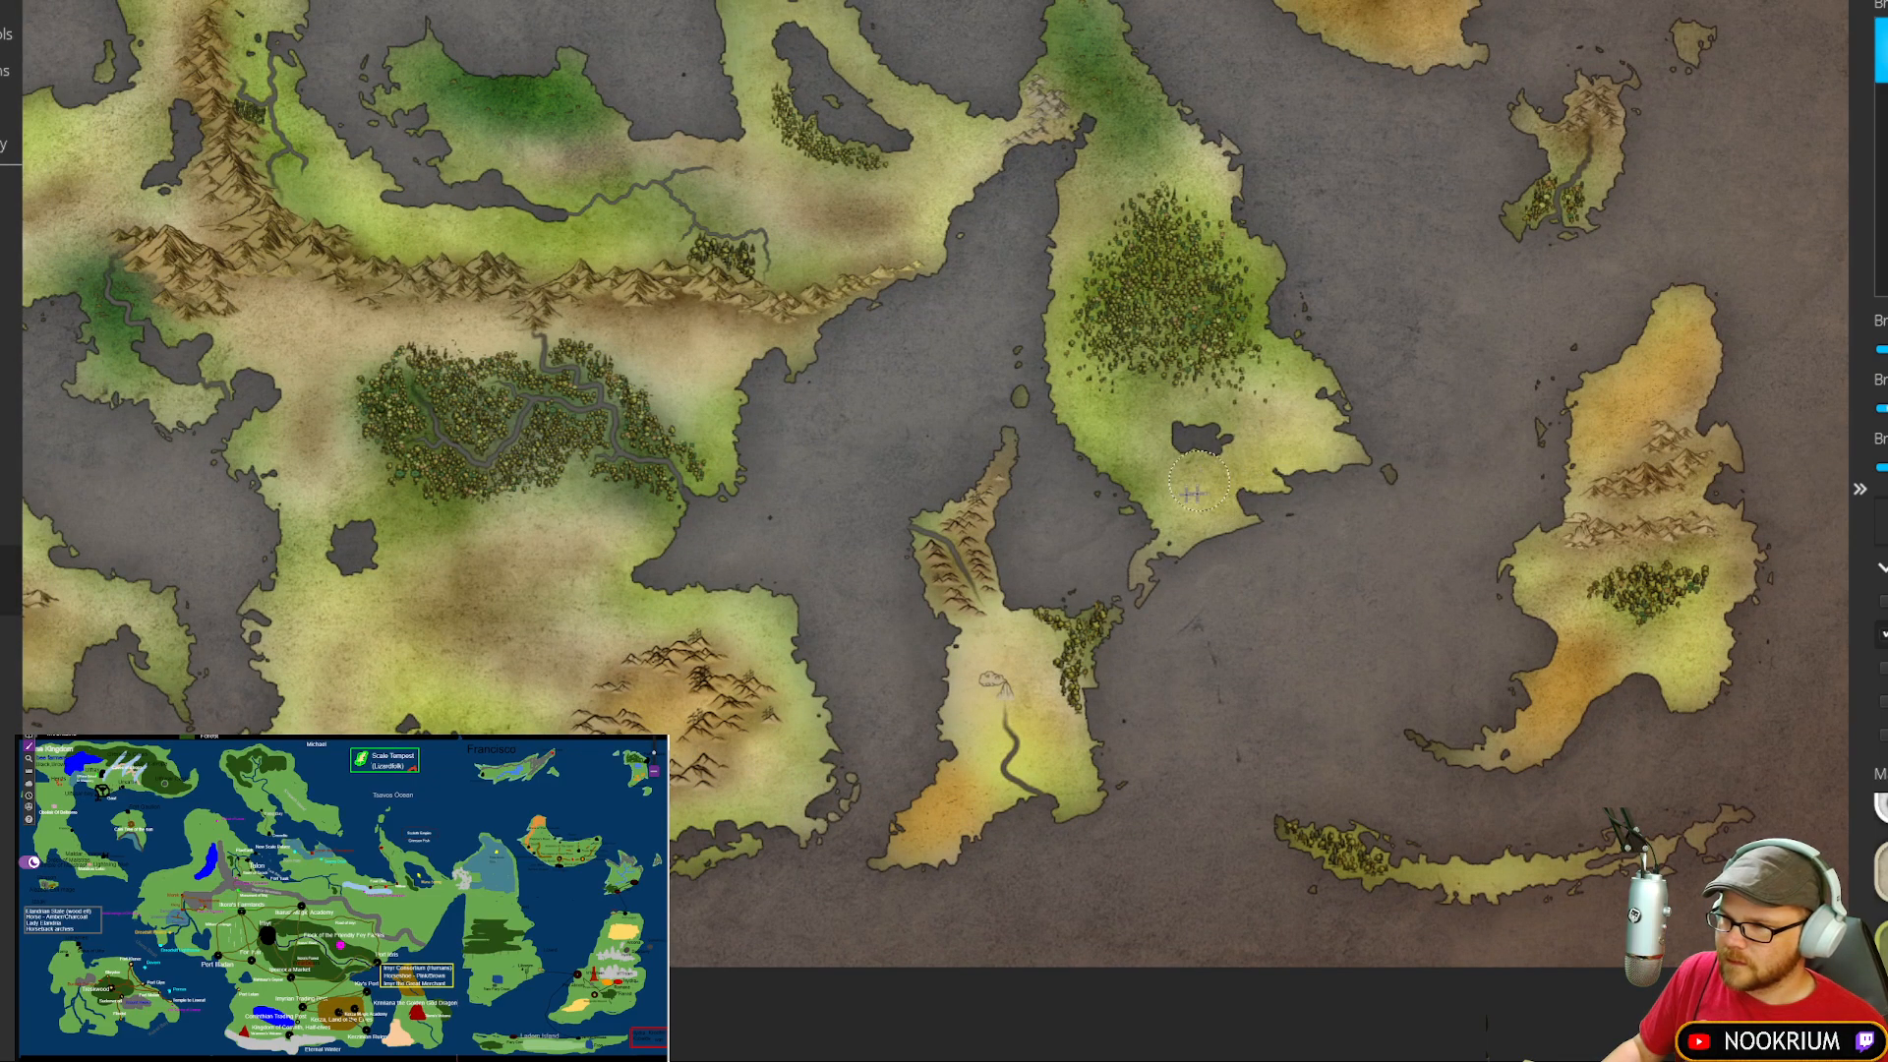
pyautogui.moveTo(925, 494); pyautogui.dragTo(1136, 528)
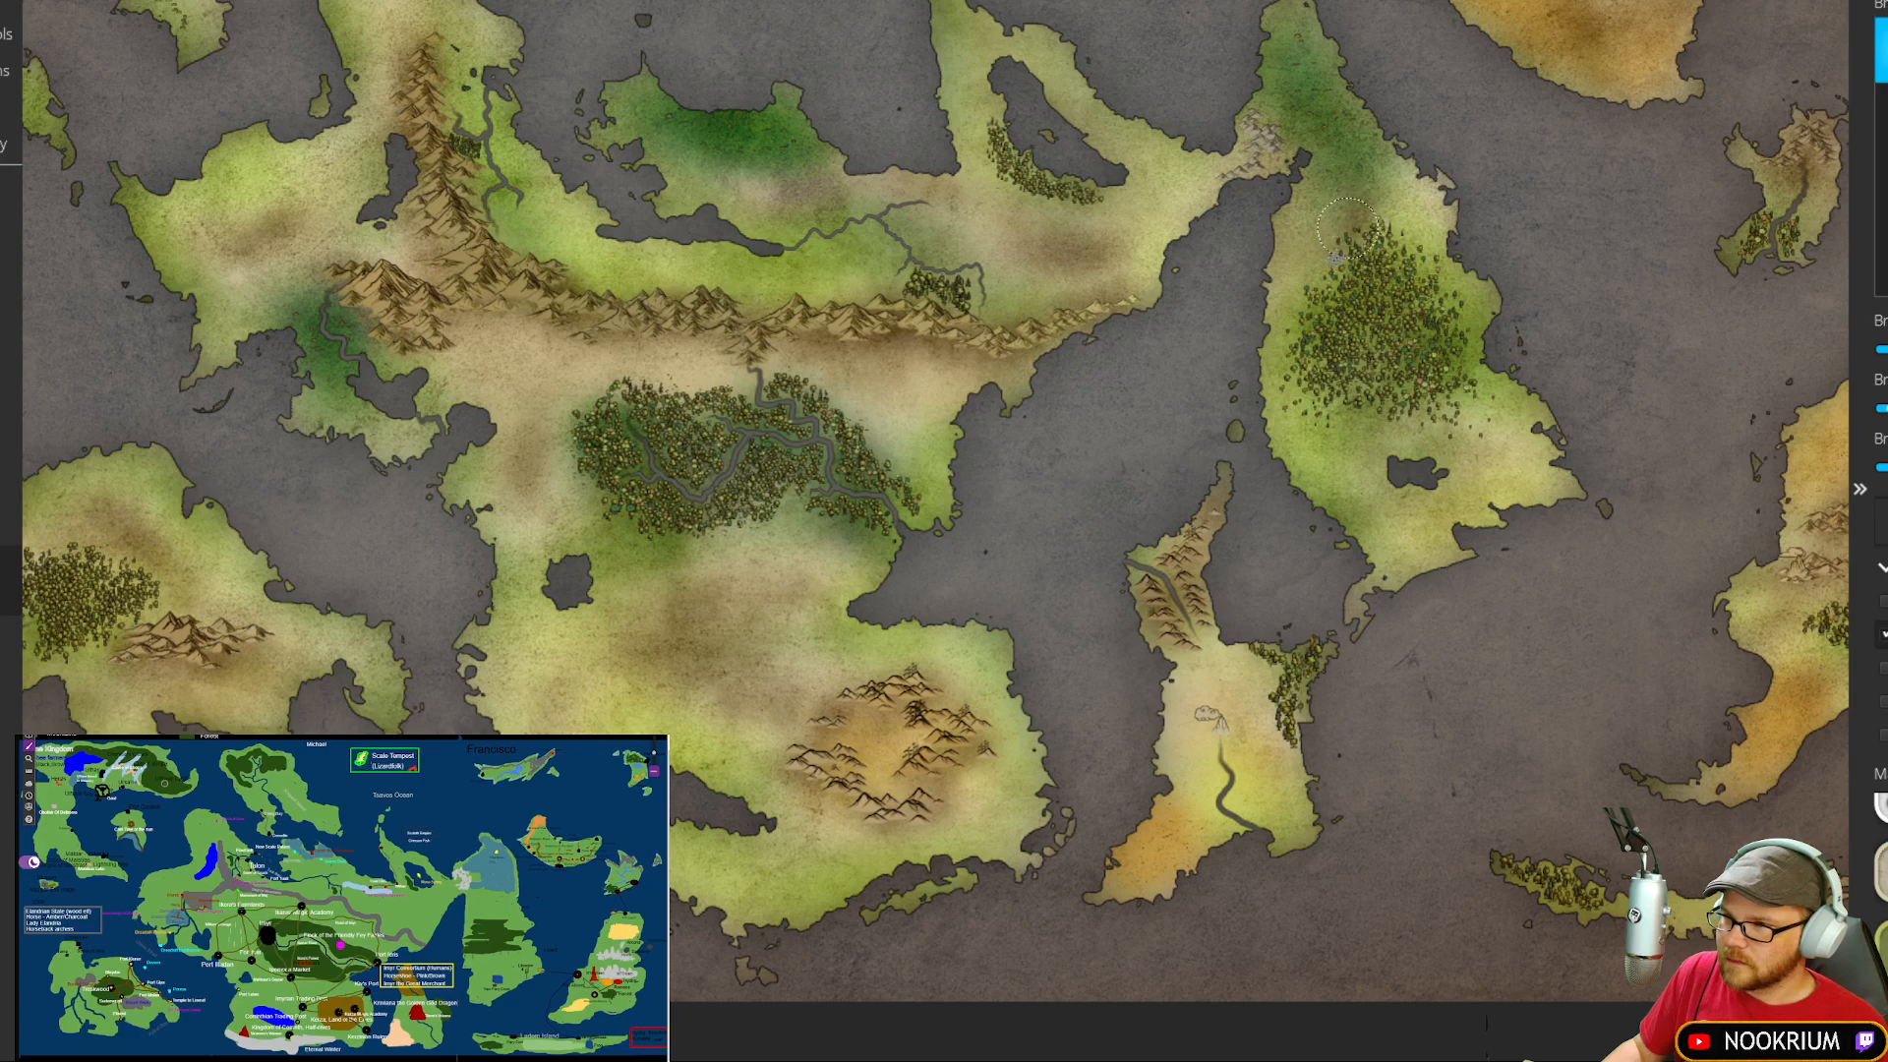
pyautogui.moveTo(1187, 379); pyautogui.dragTo(1242, 371)
pyautogui.moveTo(890, 447); pyautogui.dragTo(982, 464)
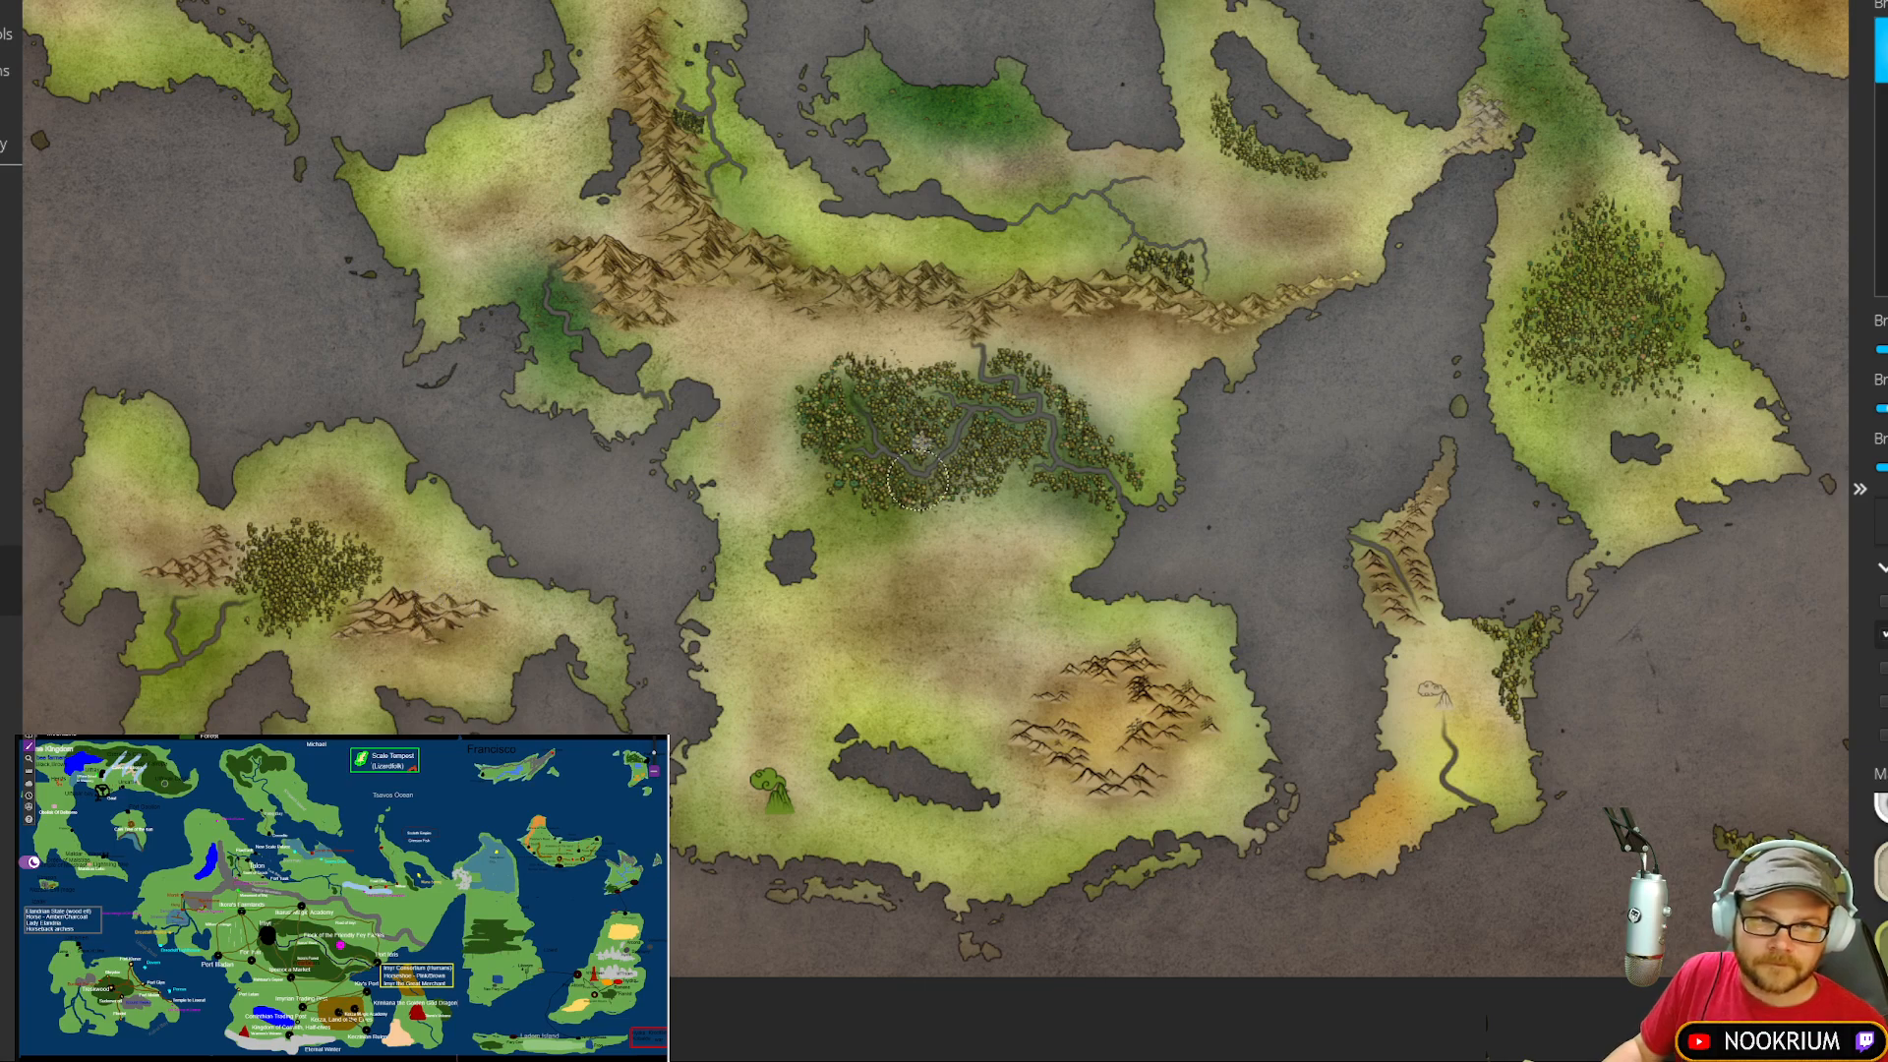
pyautogui.moveTo(873, 426); pyautogui.dragTo(862, 559)
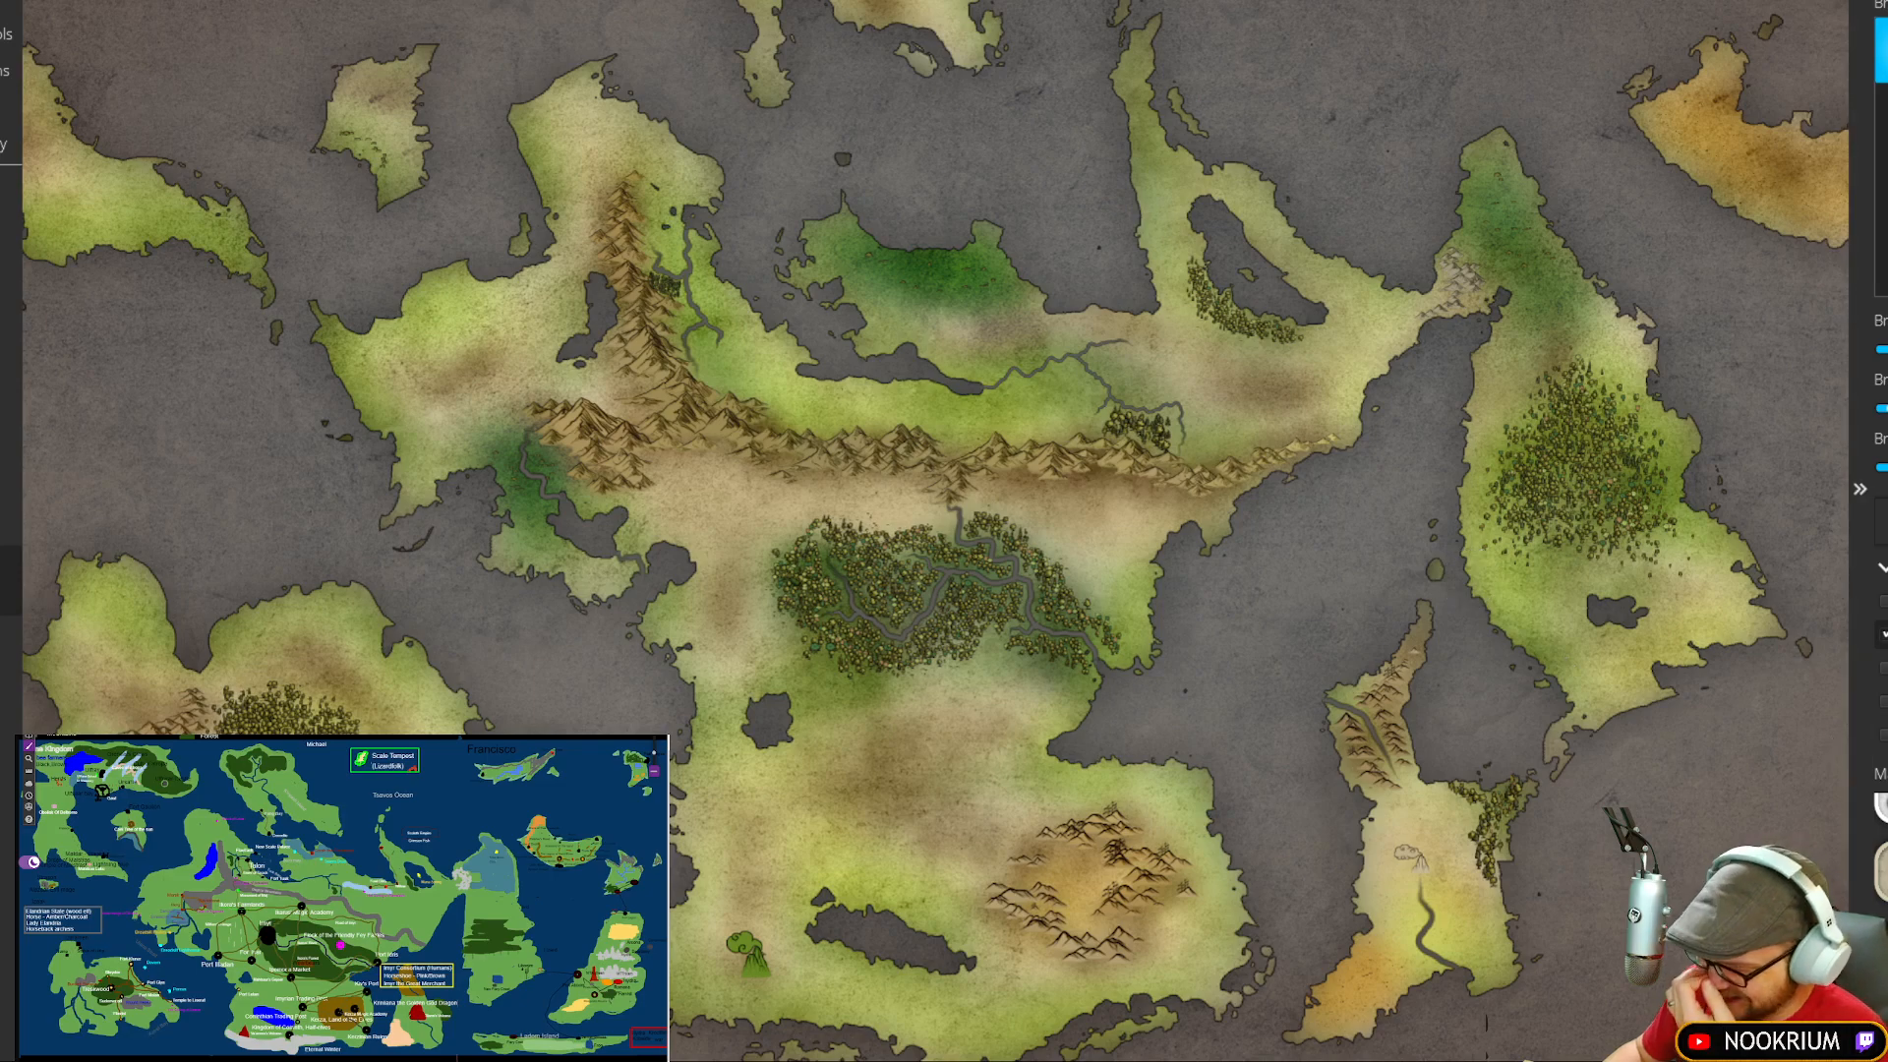
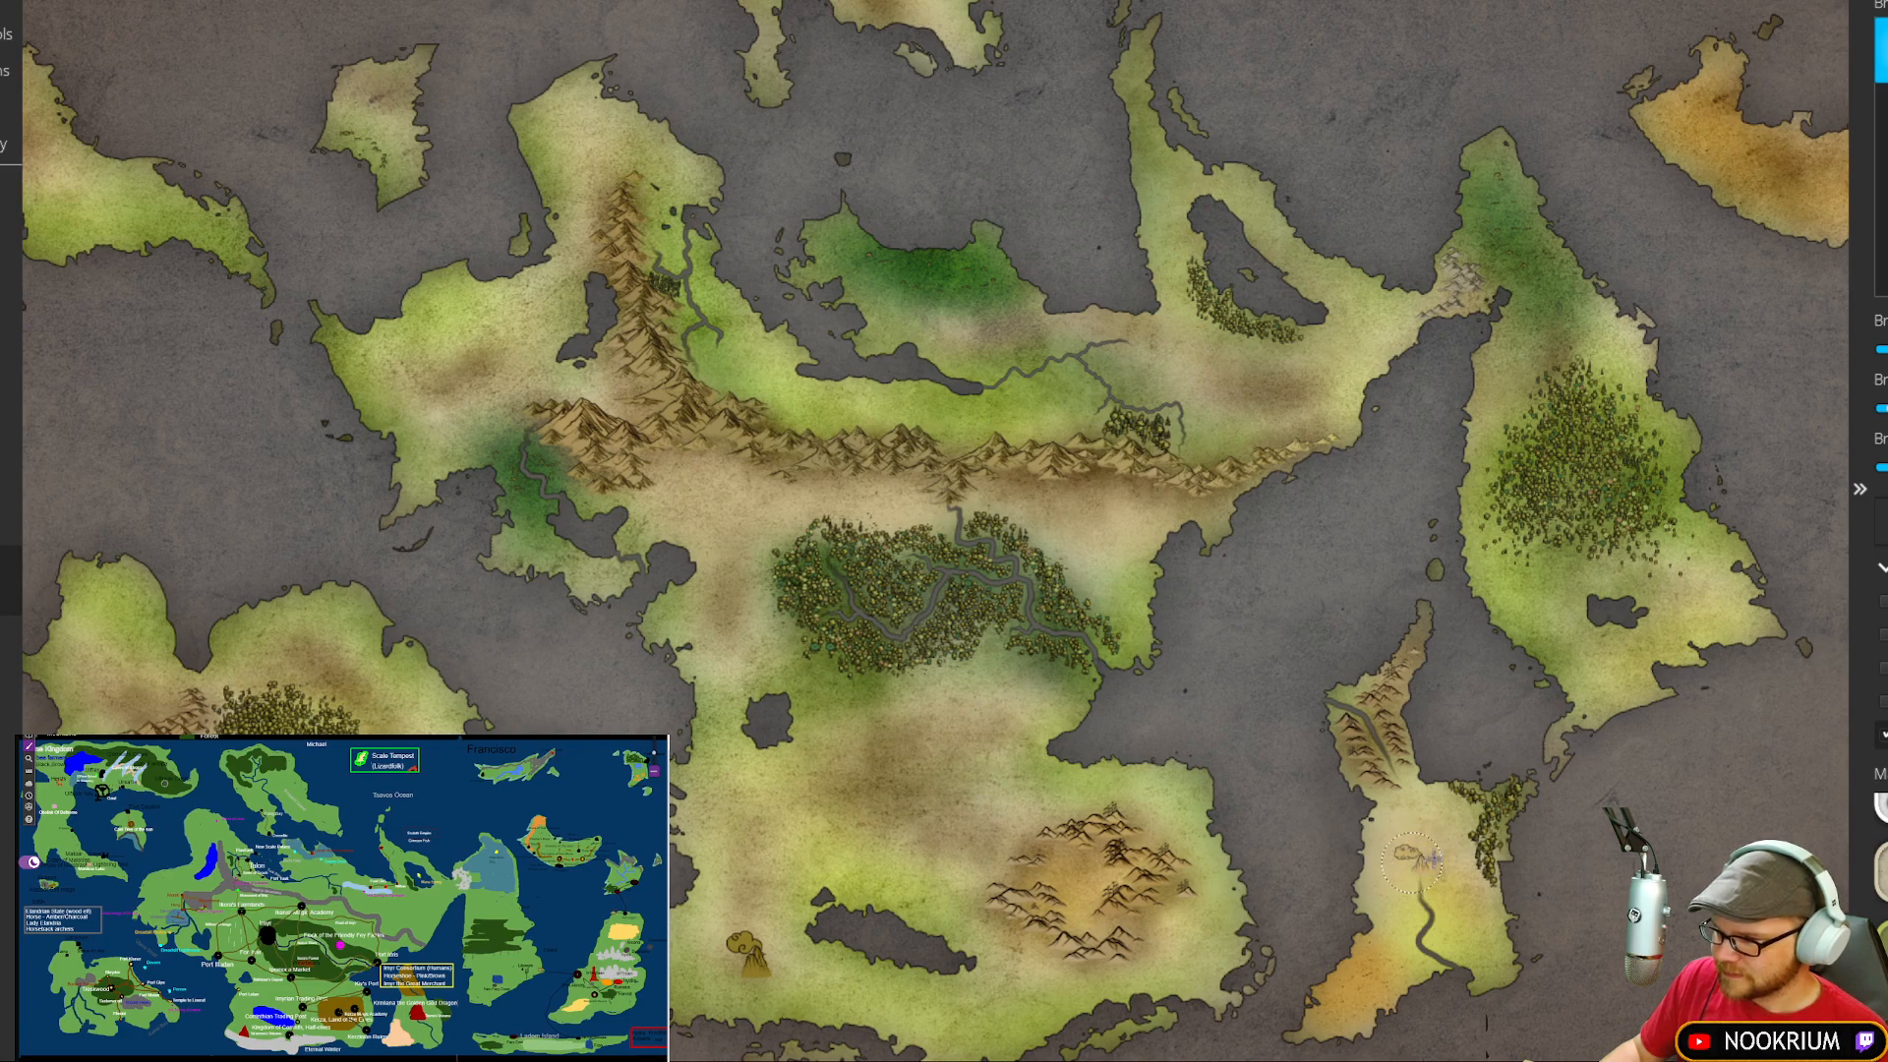
# Step: Tint the volcano in the central continent's southwest brown and its smoke cloud dark gray
pyautogui.moveTo(1591, 794); pyautogui.dragTo(1288, 776)
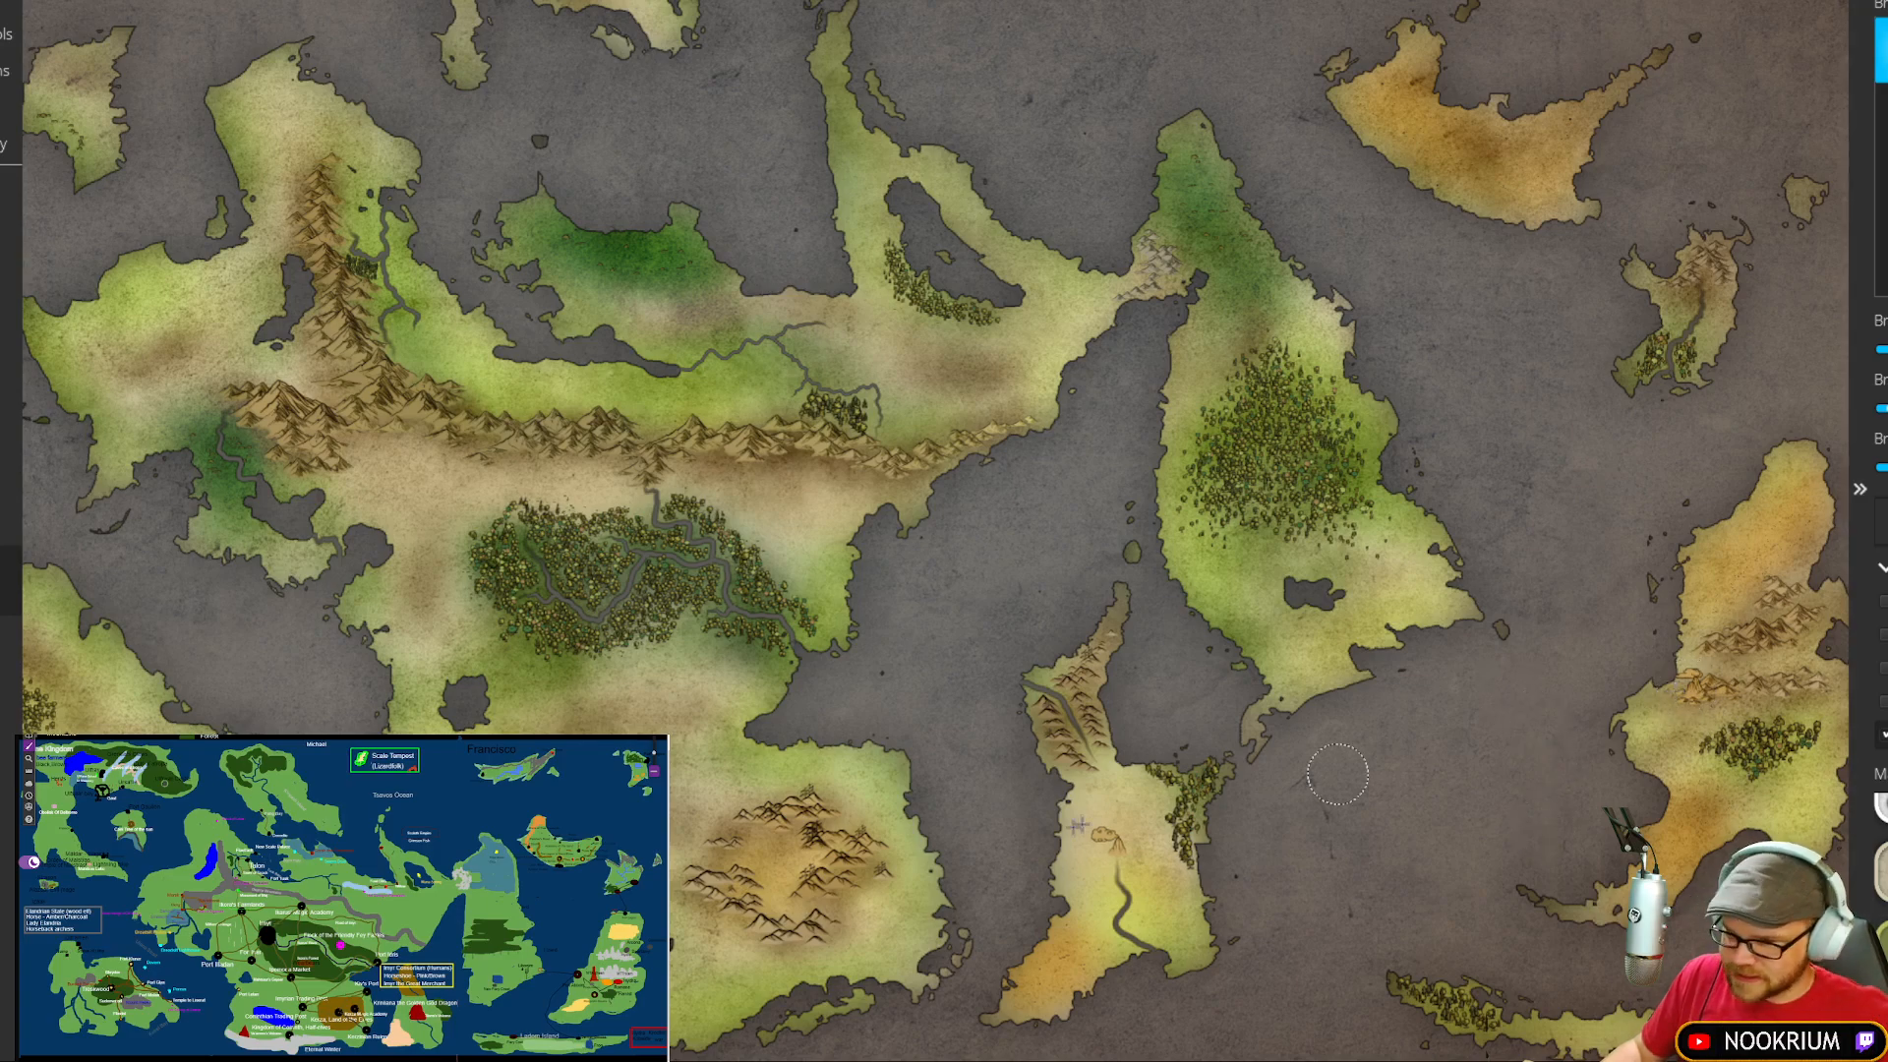
pyautogui.scroll(6, 714, 686)
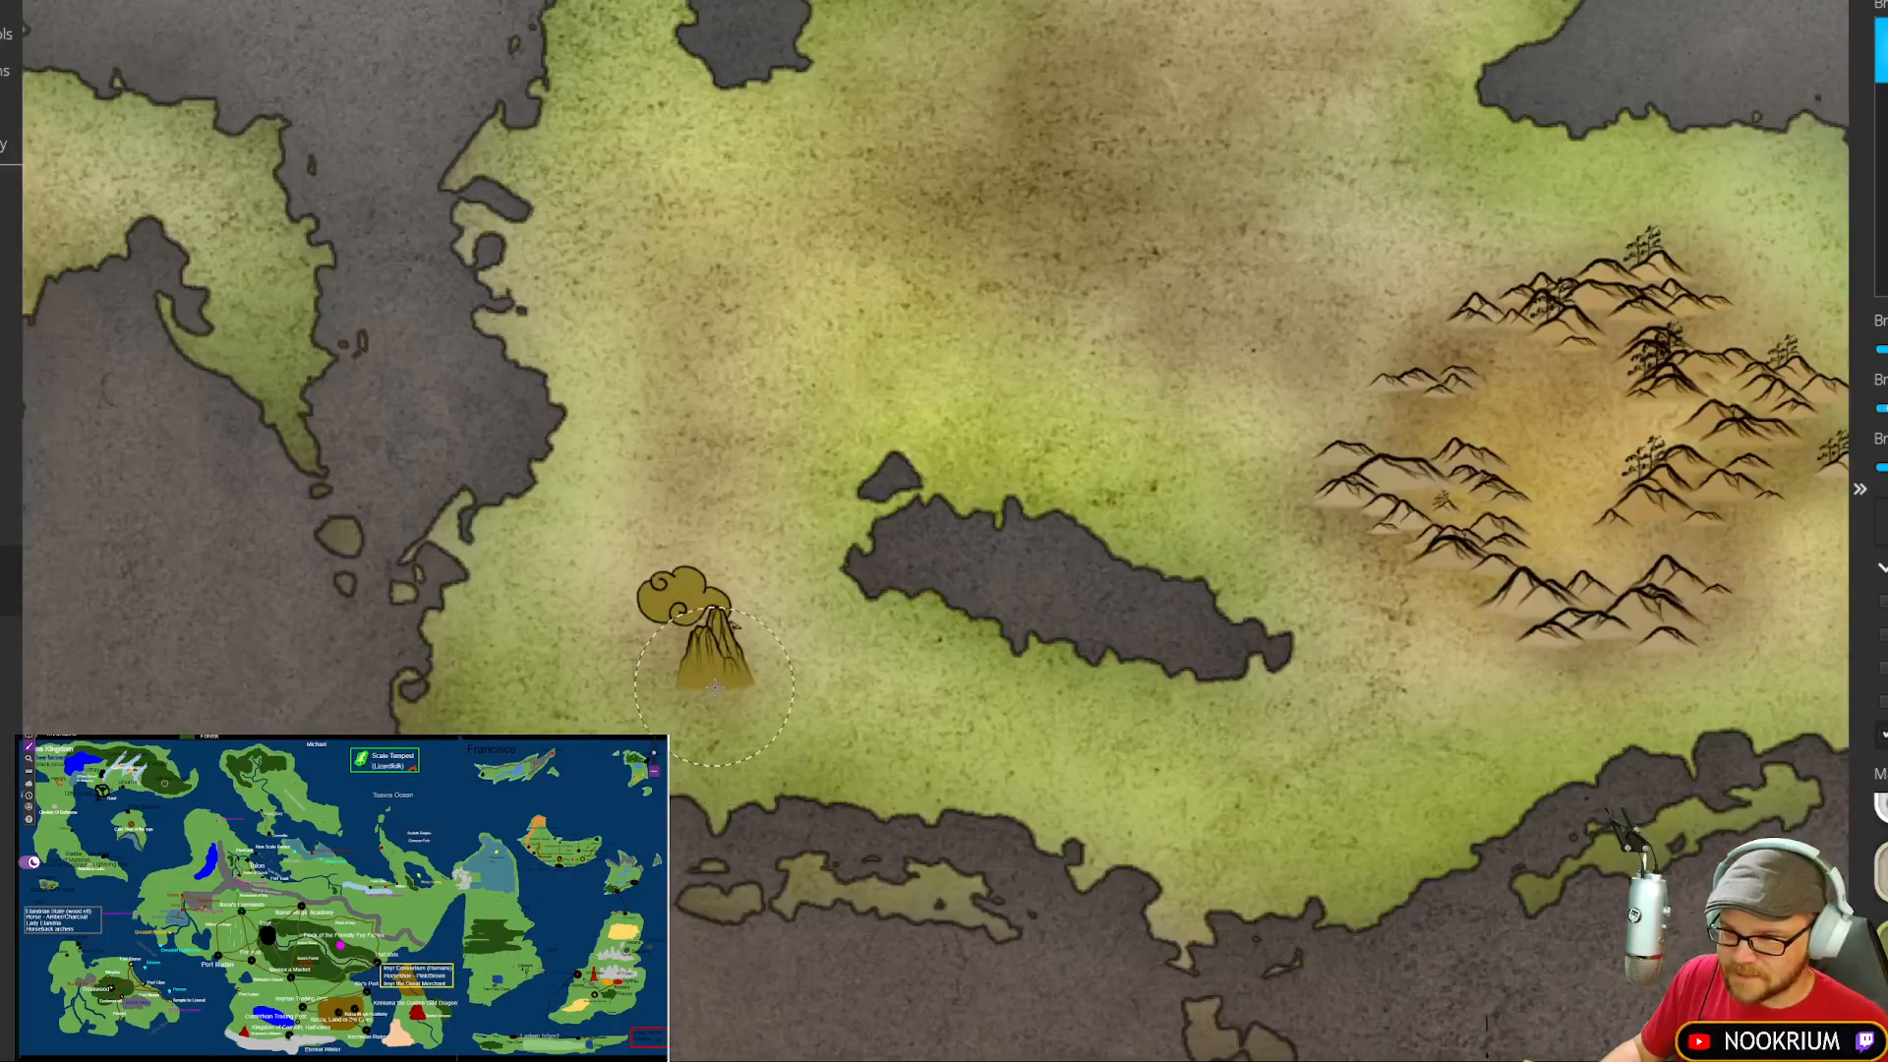
pyautogui.scroll(-4, 708, 689)
pyautogui.scroll(5, 679, 708)
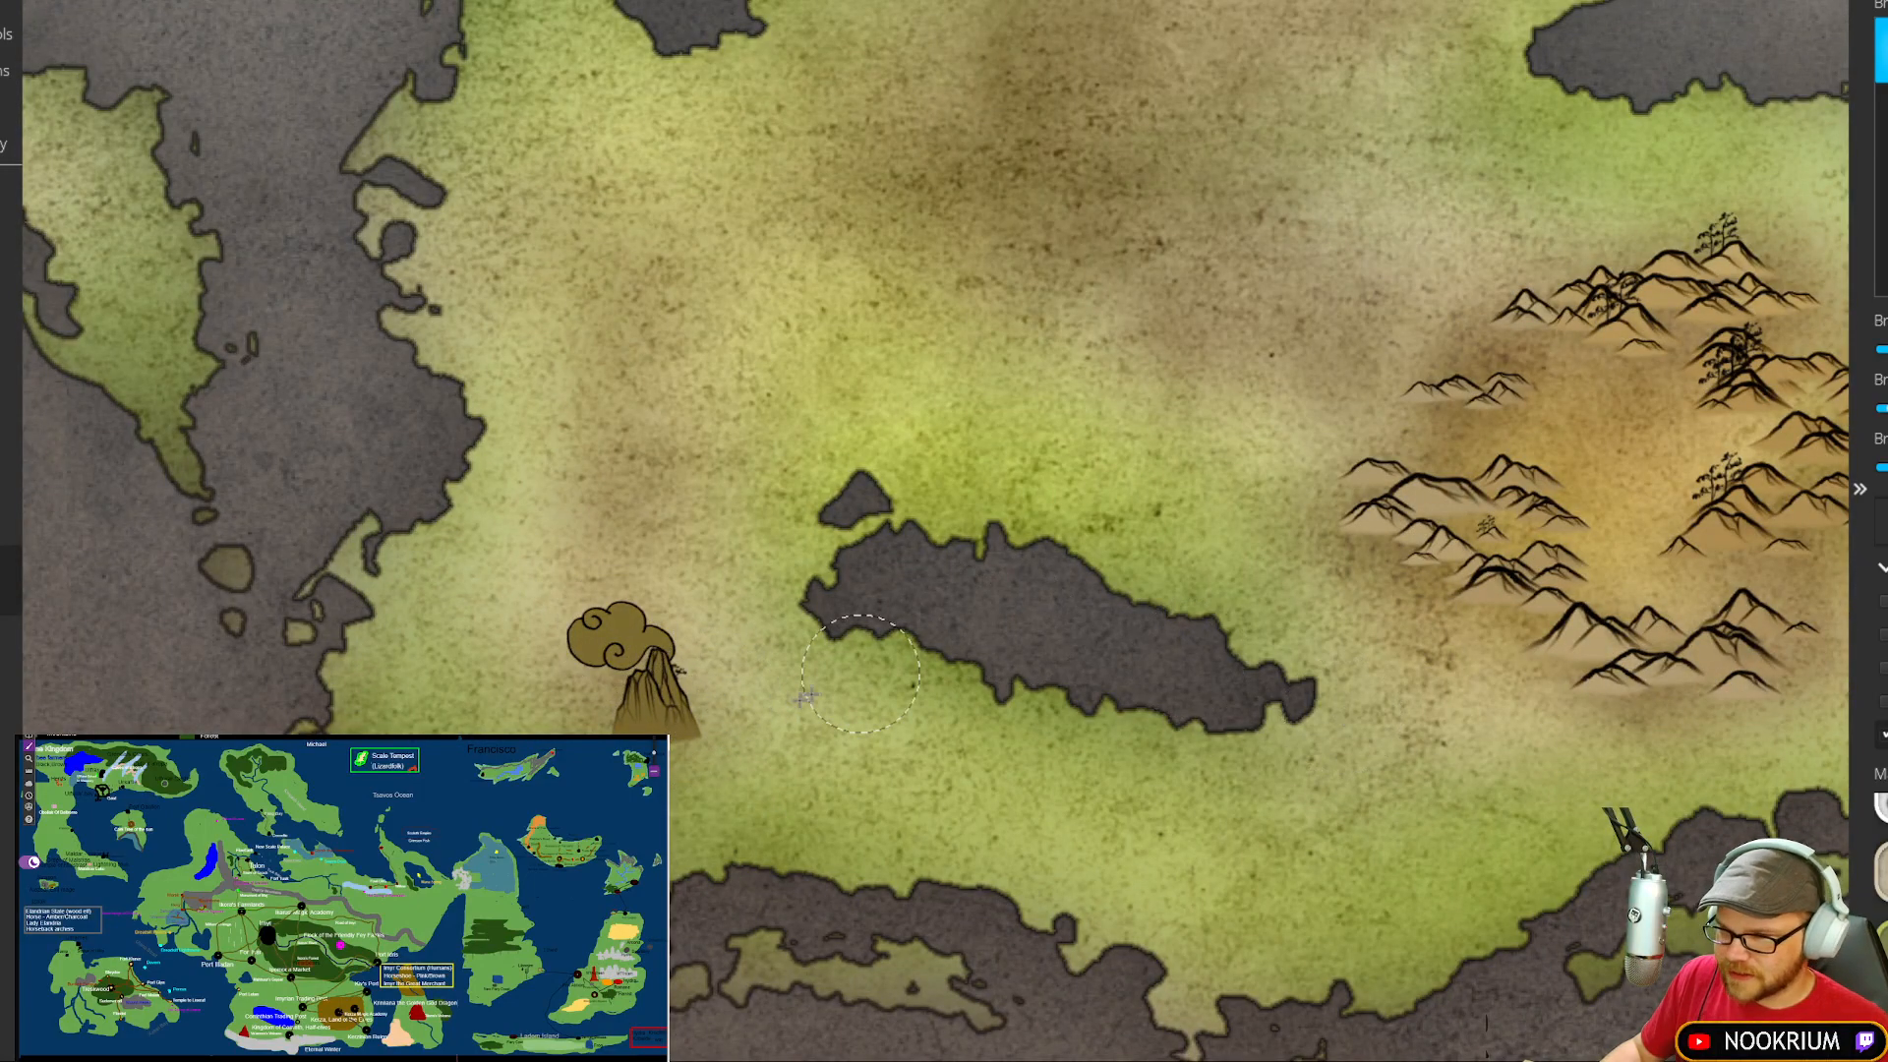
pyautogui.moveTo(1620, 715); pyautogui.dragTo(1546, 728)
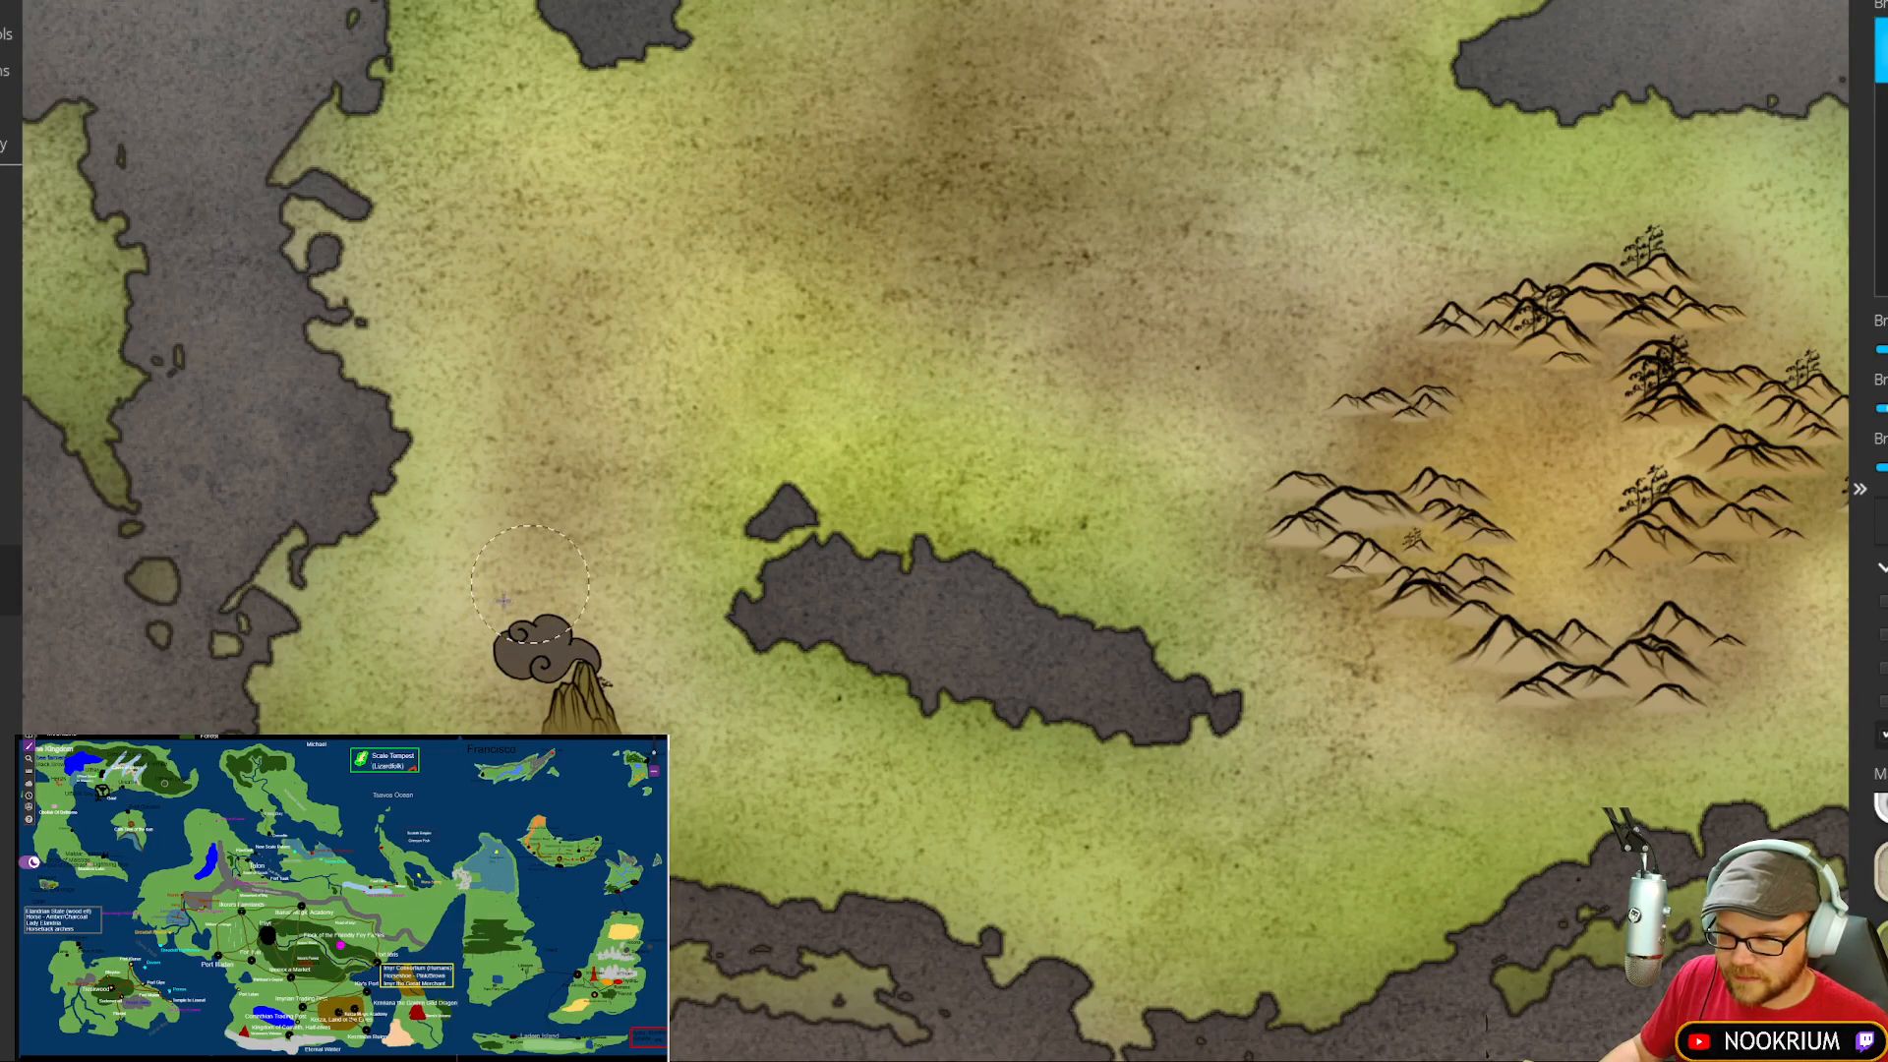
# Step: Color the smoke cloud of the volcano on the southeastern peninsula dark gray
pyautogui.moveTo(947, 443); pyautogui.dragTo(500, 463)
pyautogui.moveTo(1229, 339); pyautogui.dragTo(534, 471)
pyautogui.moveTo(1042, 376); pyautogui.dragTo(545, 514)
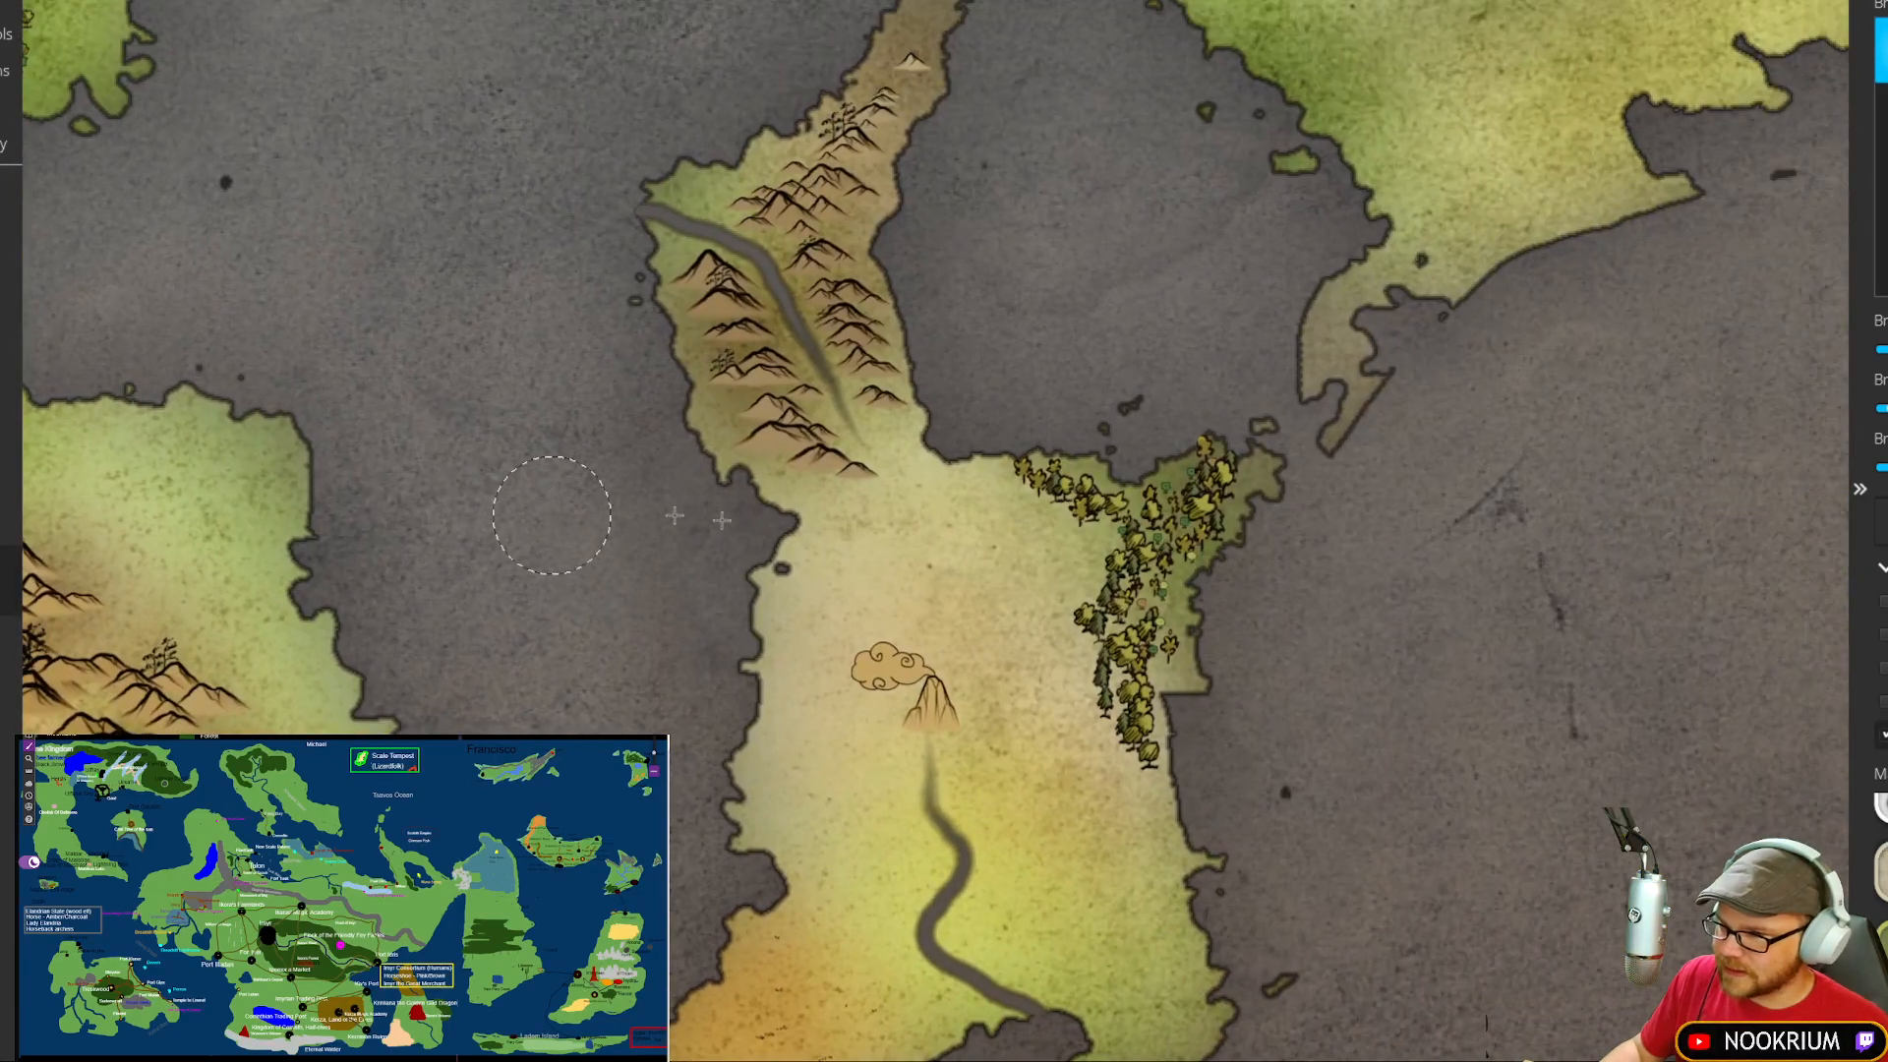
pyautogui.moveTo(799, 610); pyautogui.dragTo(838, 616)
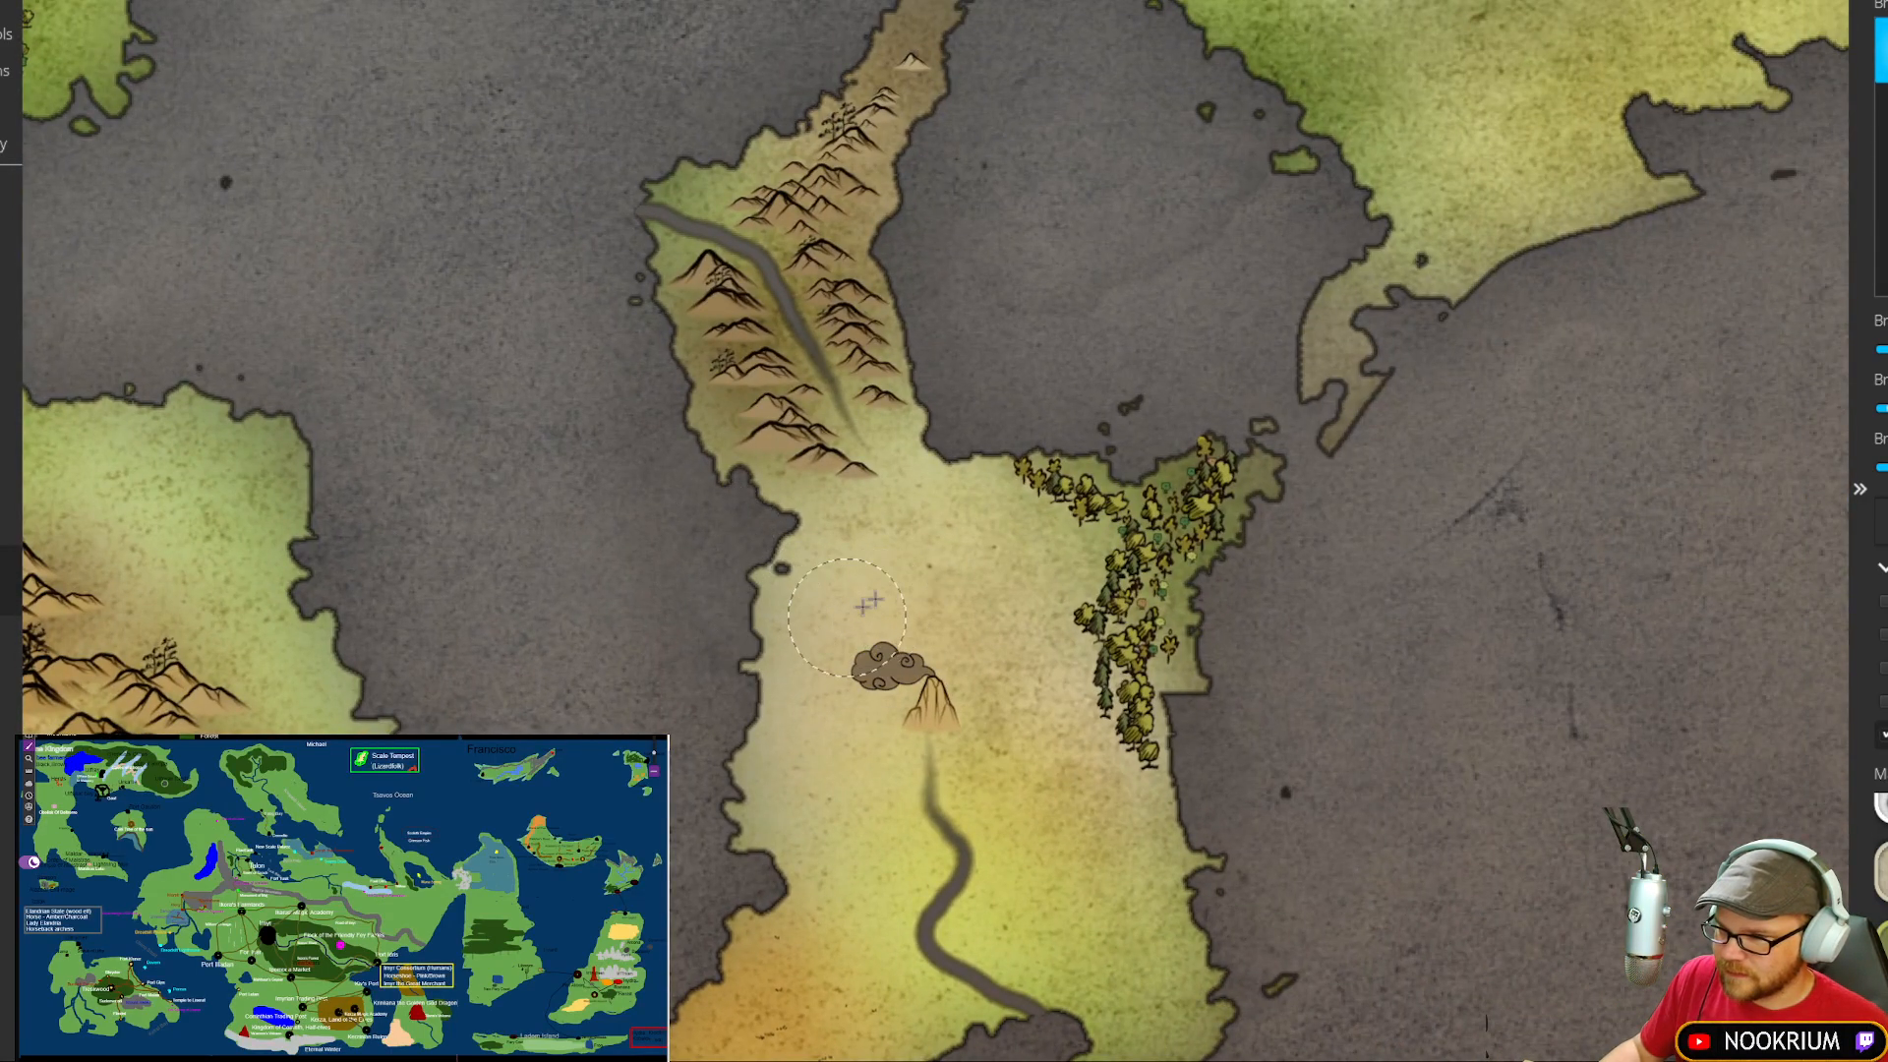
# Step: Examine the colored volcanoes on the eastern landmasses, ending at the volcano in the central continent's southwest
pyautogui.moveTo(1036, 407); pyautogui.dragTo(334, 467)
pyautogui.moveTo(1073, 359)
pyautogui.mouseDown()
pyautogui.moveTo(705, 439)
pyautogui.moveTo(435, 406)
pyautogui.mouseUp()
pyautogui.moveTo(1219, 216); pyautogui.dragTo(1101, 350)
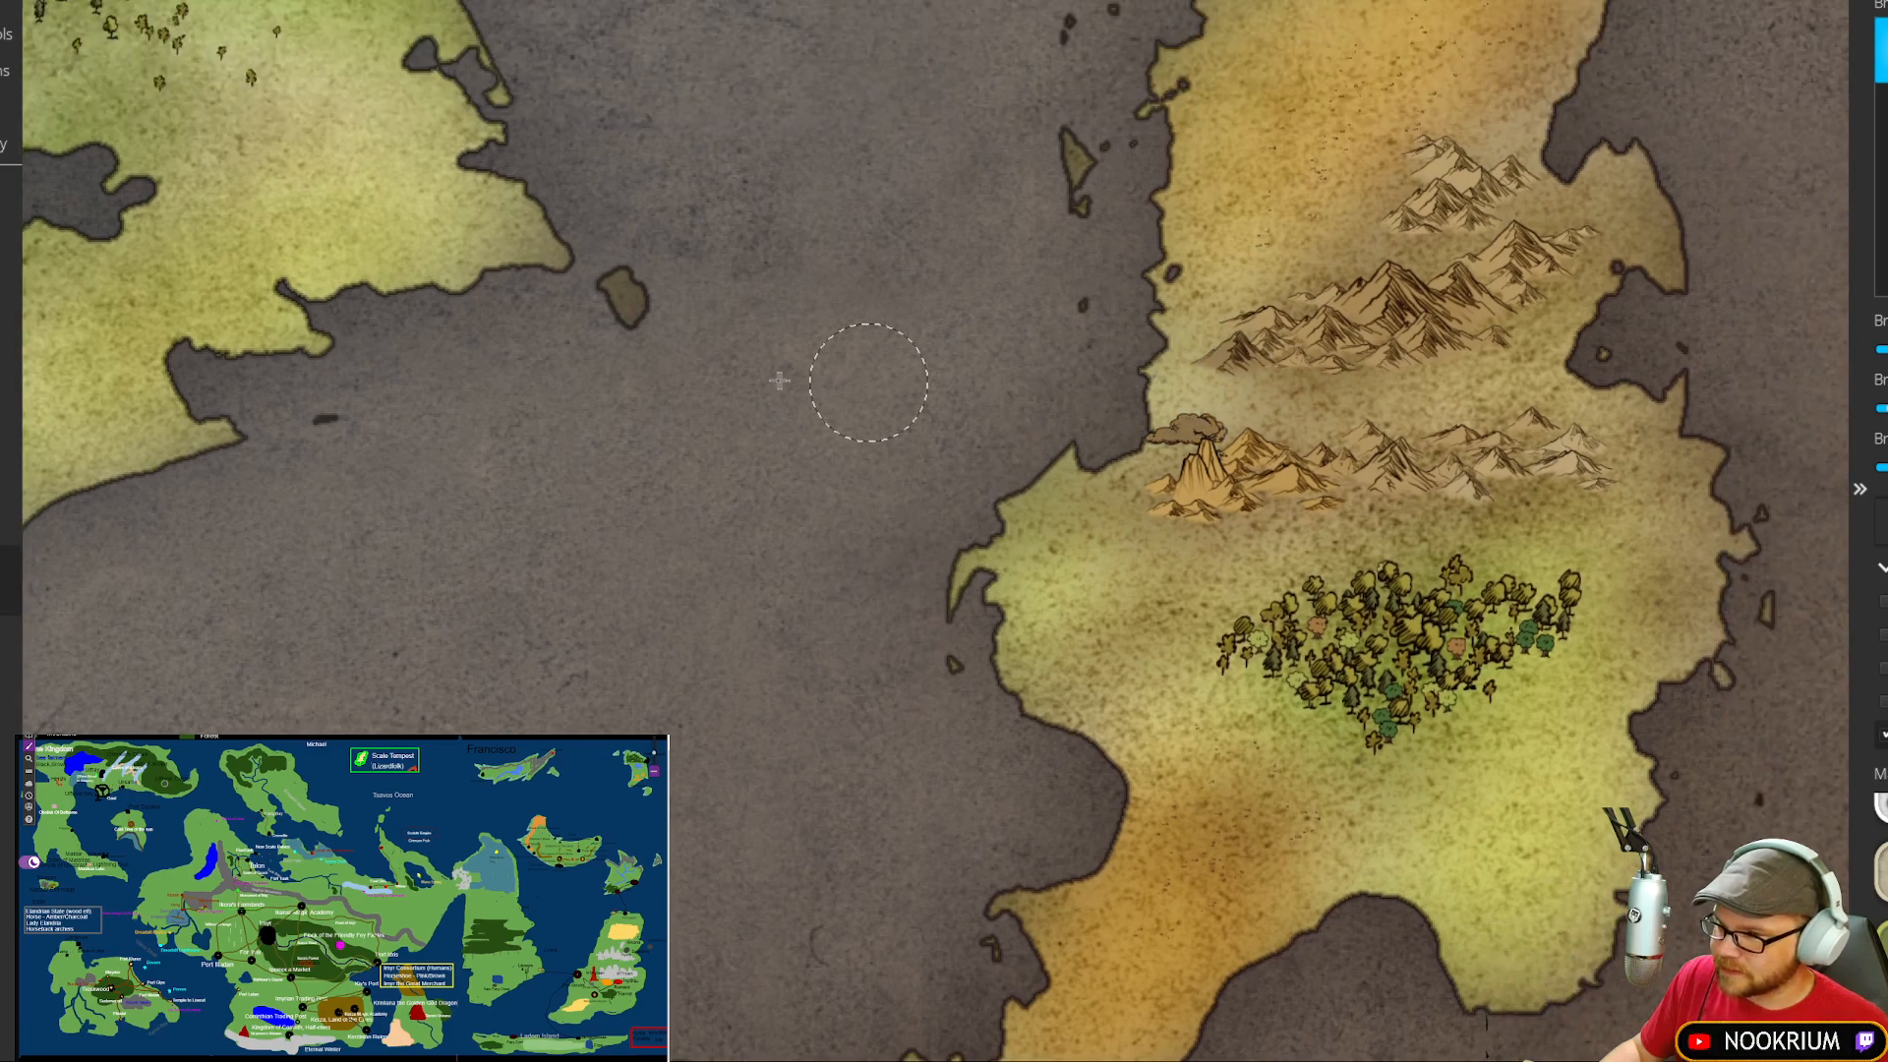
pyautogui.moveTo(836, 368)
pyautogui.mouseDown()
pyautogui.moveTo(954, 330)
pyautogui.moveTo(1029, 419)
pyautogui.mouseUp()
pyautogui.scroll(-5, 955, 331)
pyautogui.scroll(3, 1020, 384)
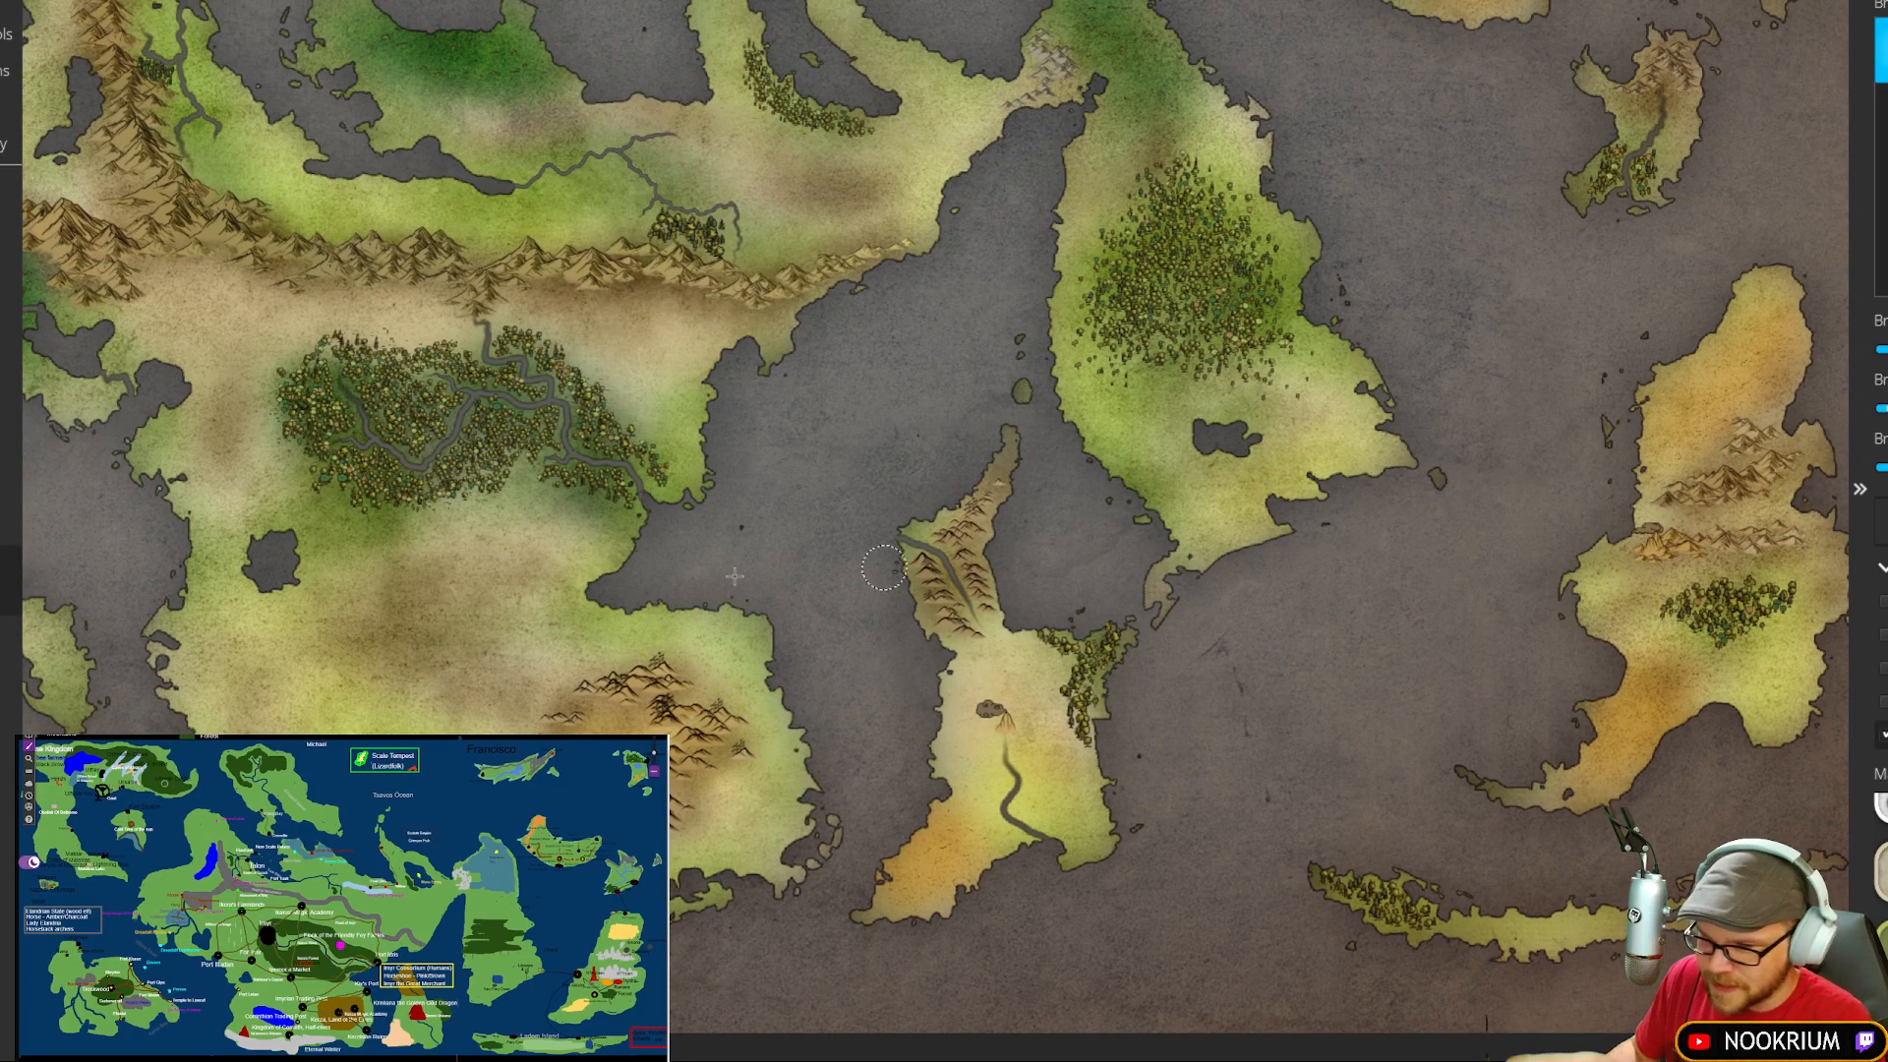
pyautogui.moveTo(472, 634); pyautogui.dragTo(853, 568)
pyautogui.moveTo(594, 716); pyautogui.dragTo(939, 511)
pyautogui.scroll(5, 939, 511)
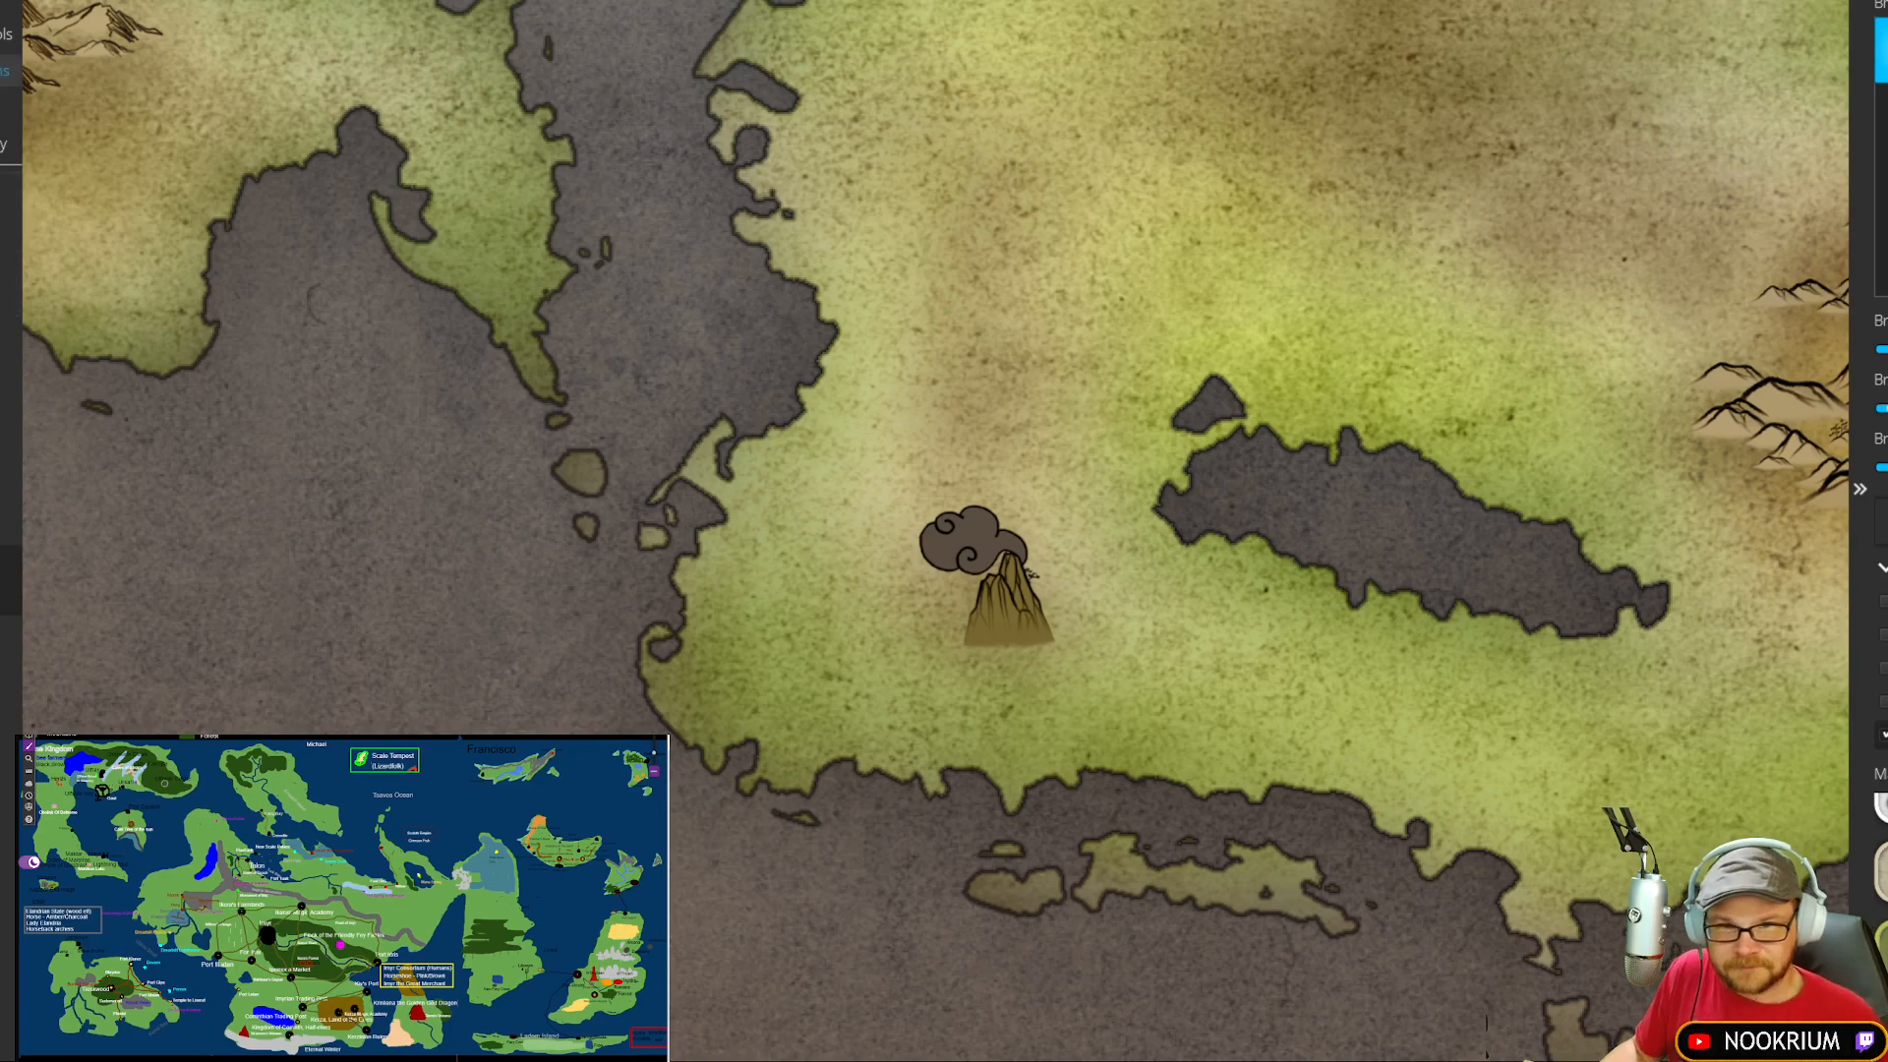
# Step: Place several small mountain symbols around the base of the volcano in the central continent's southwest
pyautogui.click(8, 35)
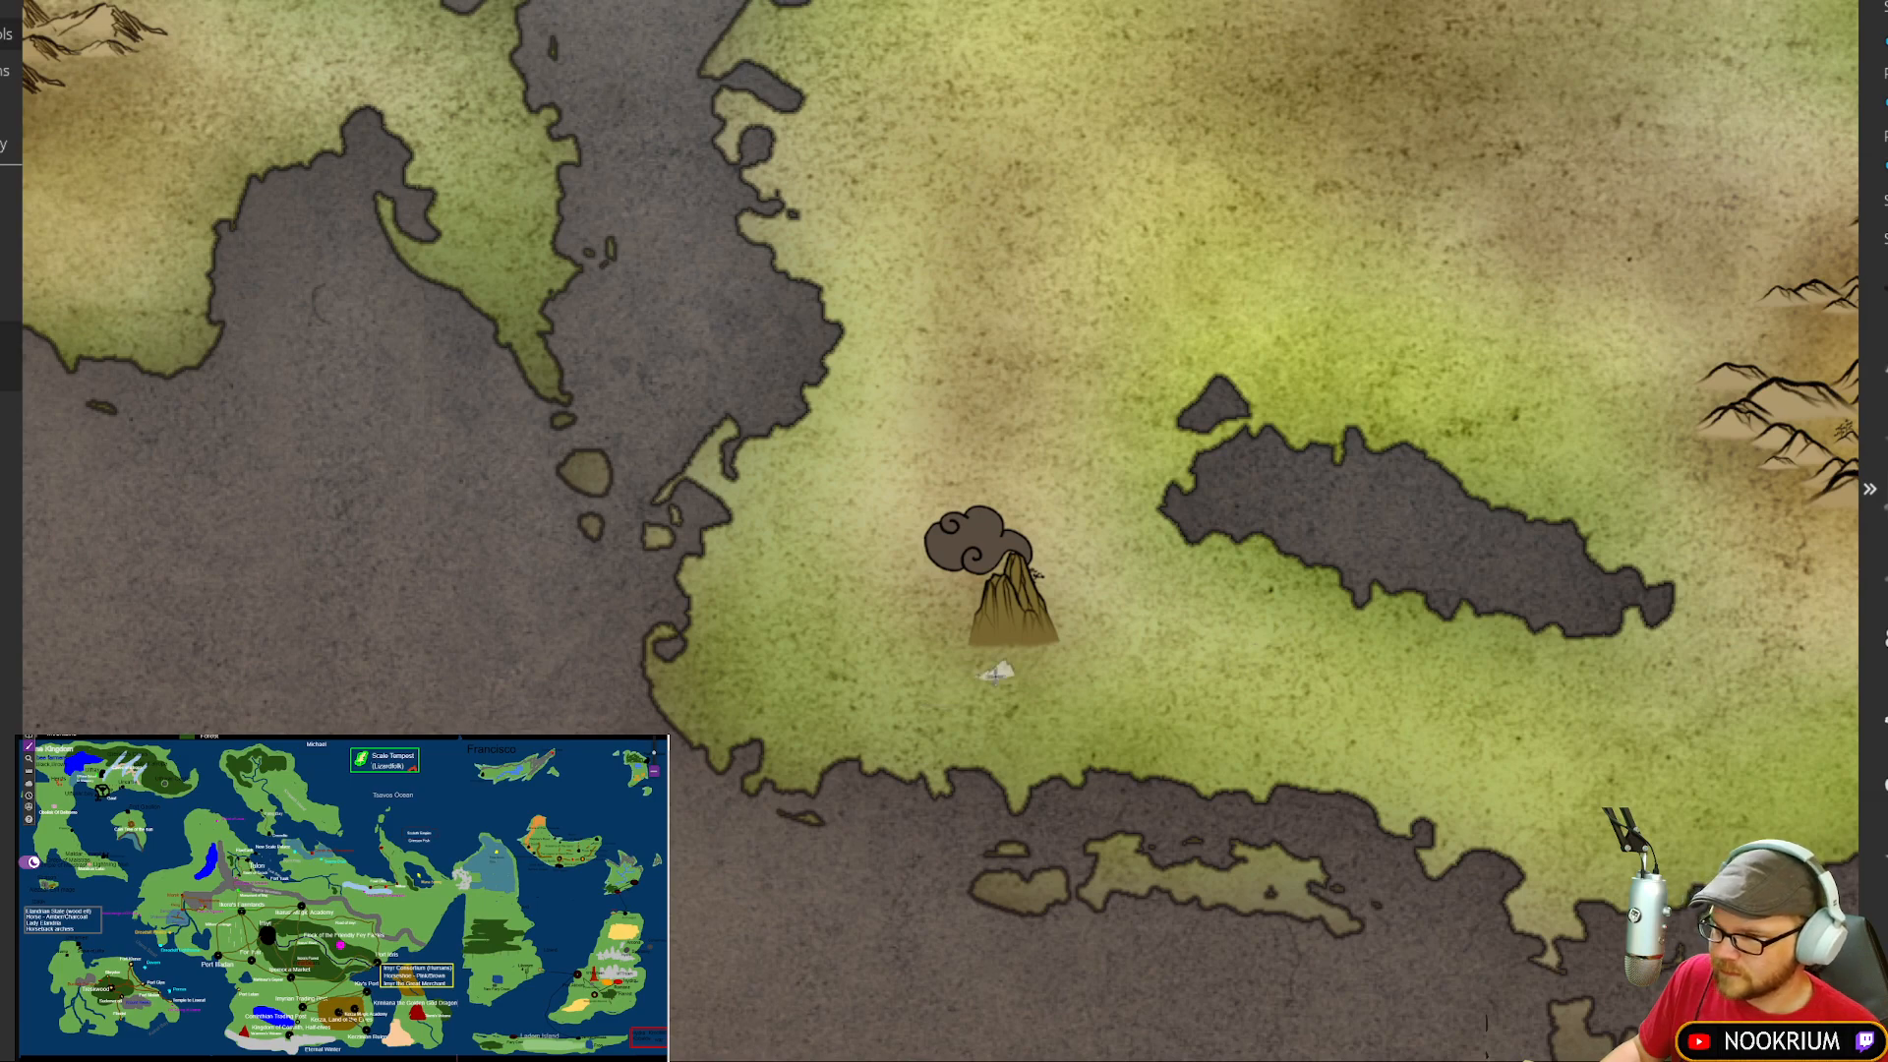
pyautogui.scroll(4, 999, 674)
pyautogui.click(1024, 644)
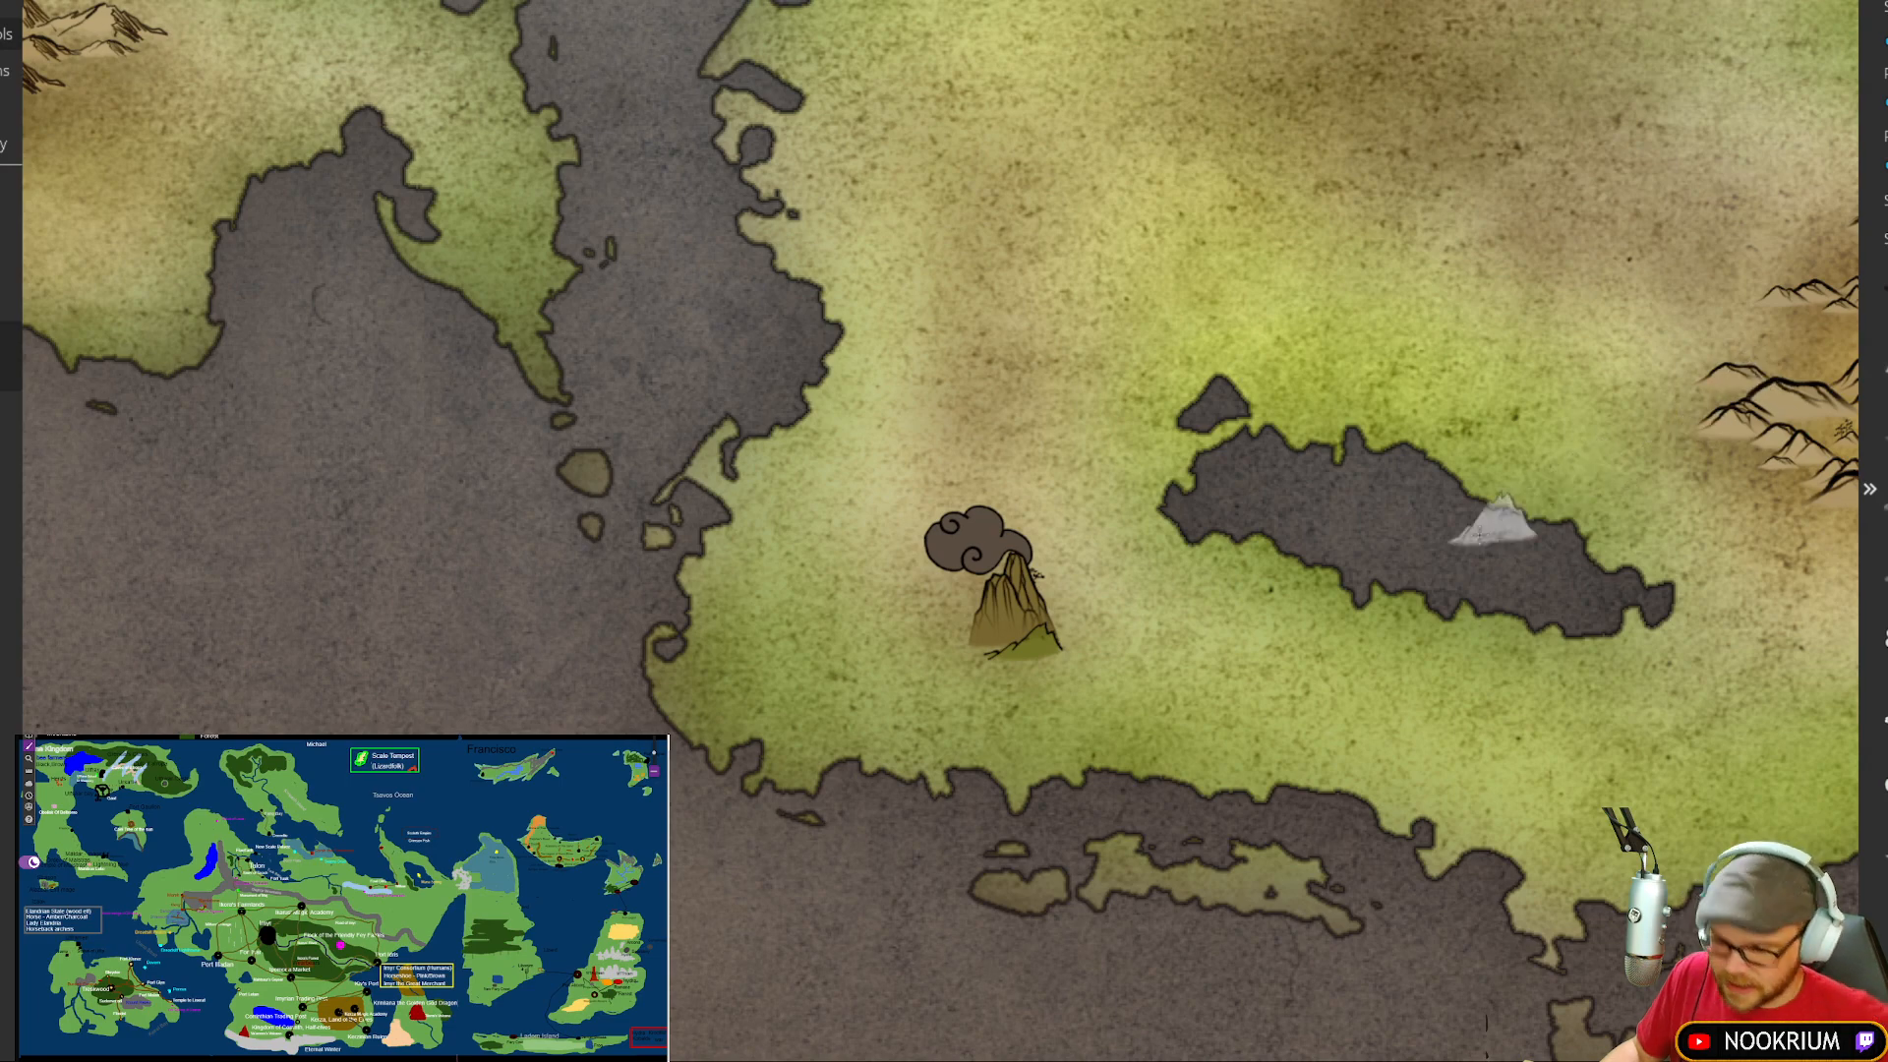
pyautogui.hotkey('ctrl', 'z')
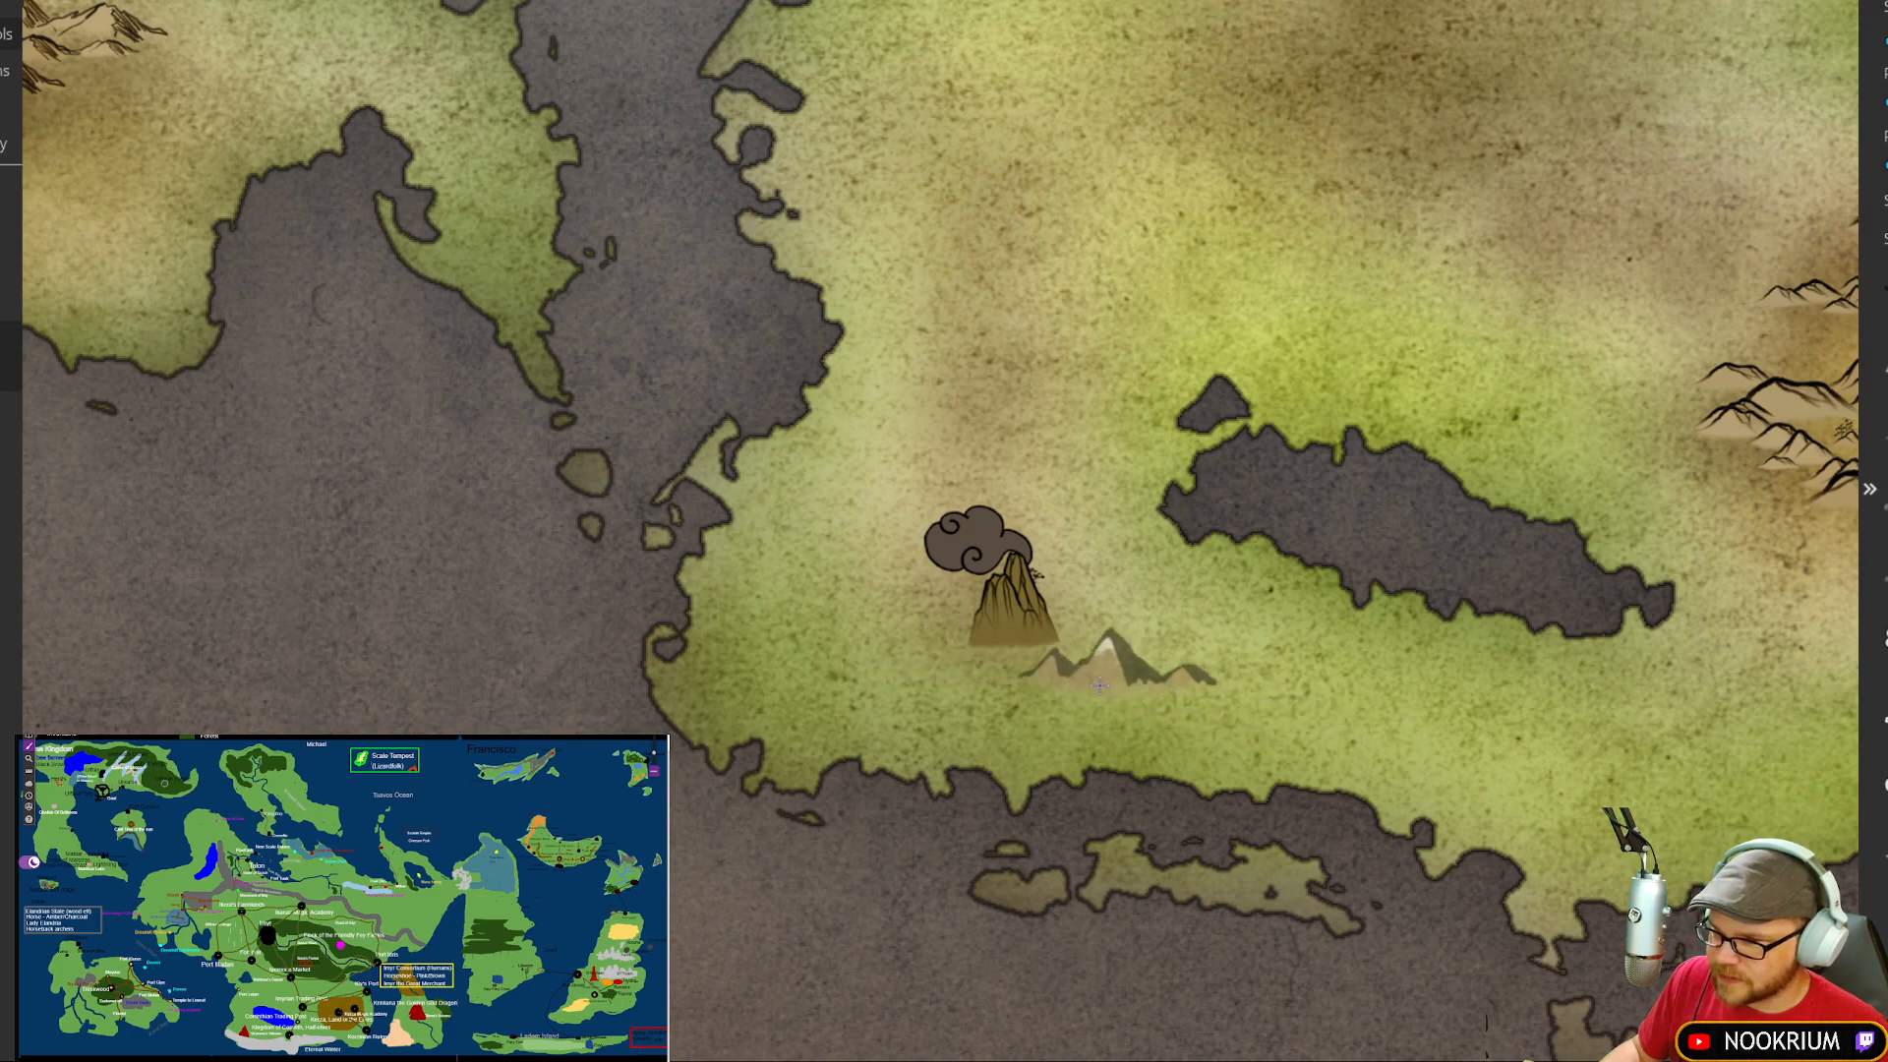
pyautogui.click(1005, 644)
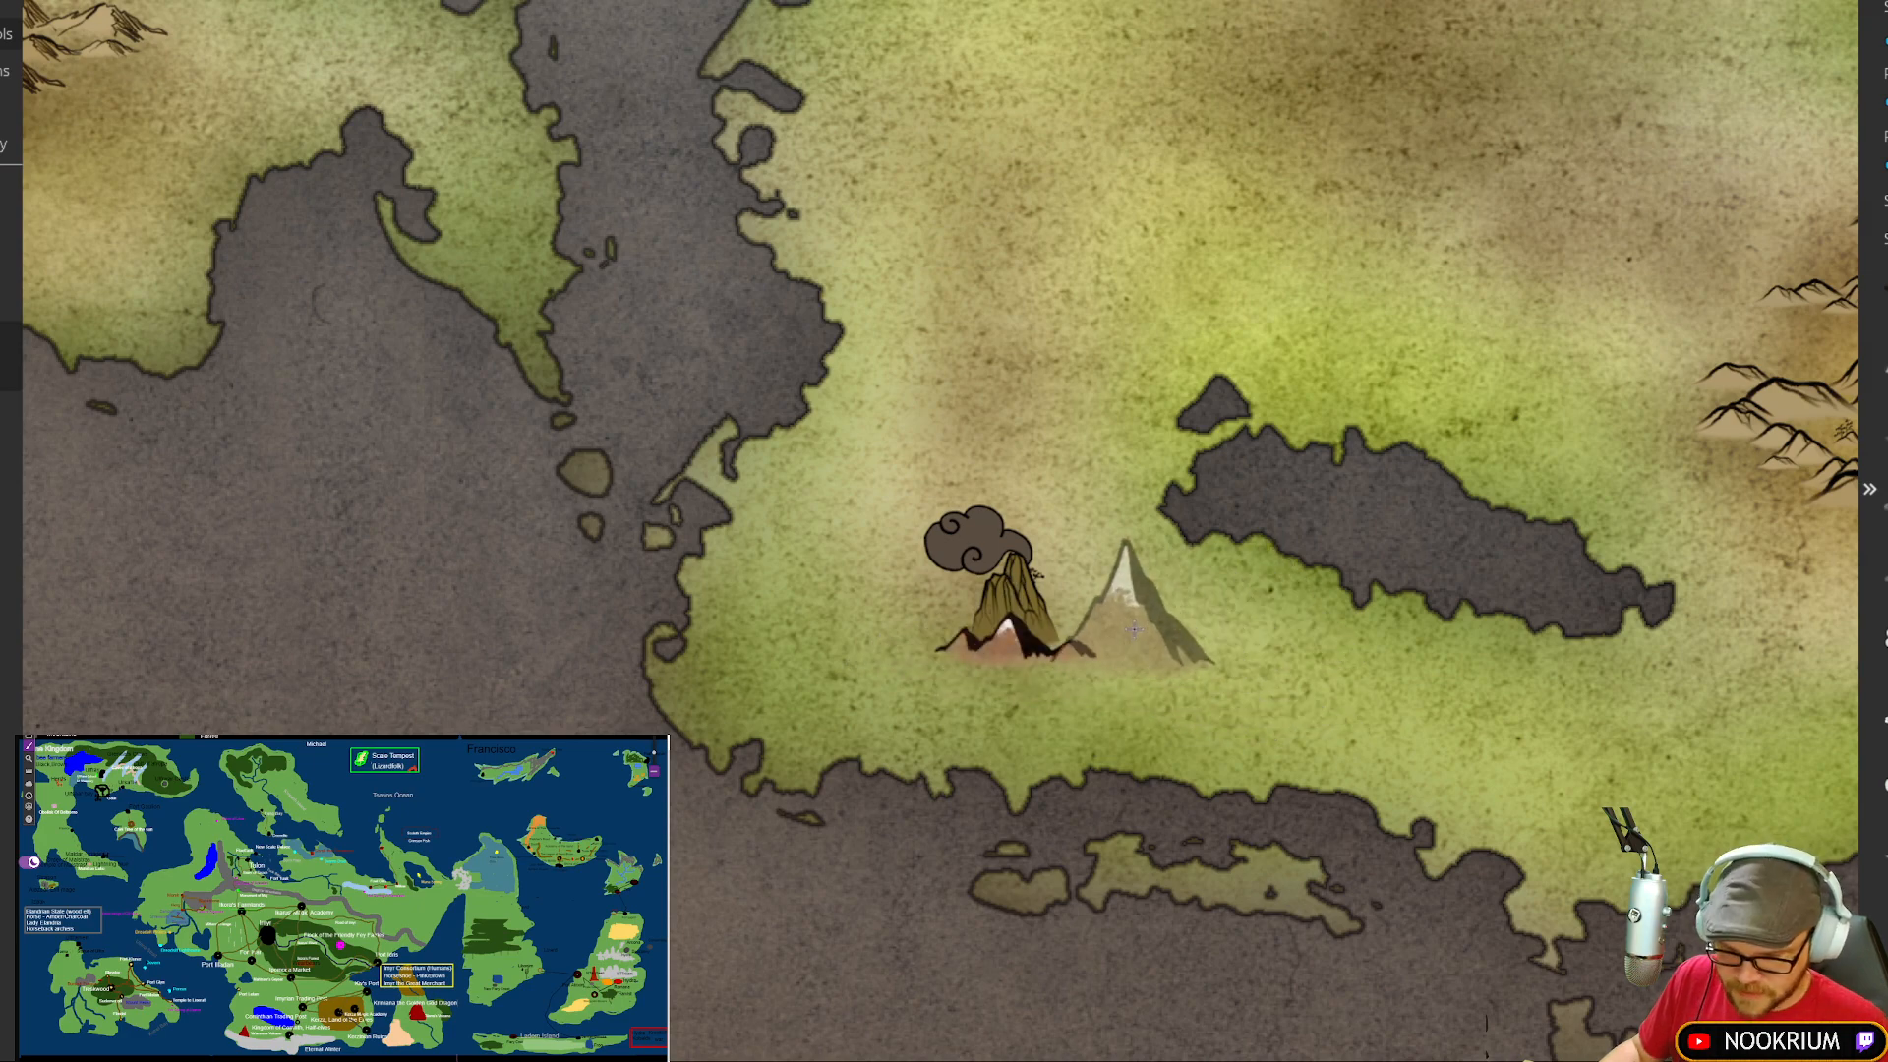
pyautogui.hotkey('ctrl', 'z')
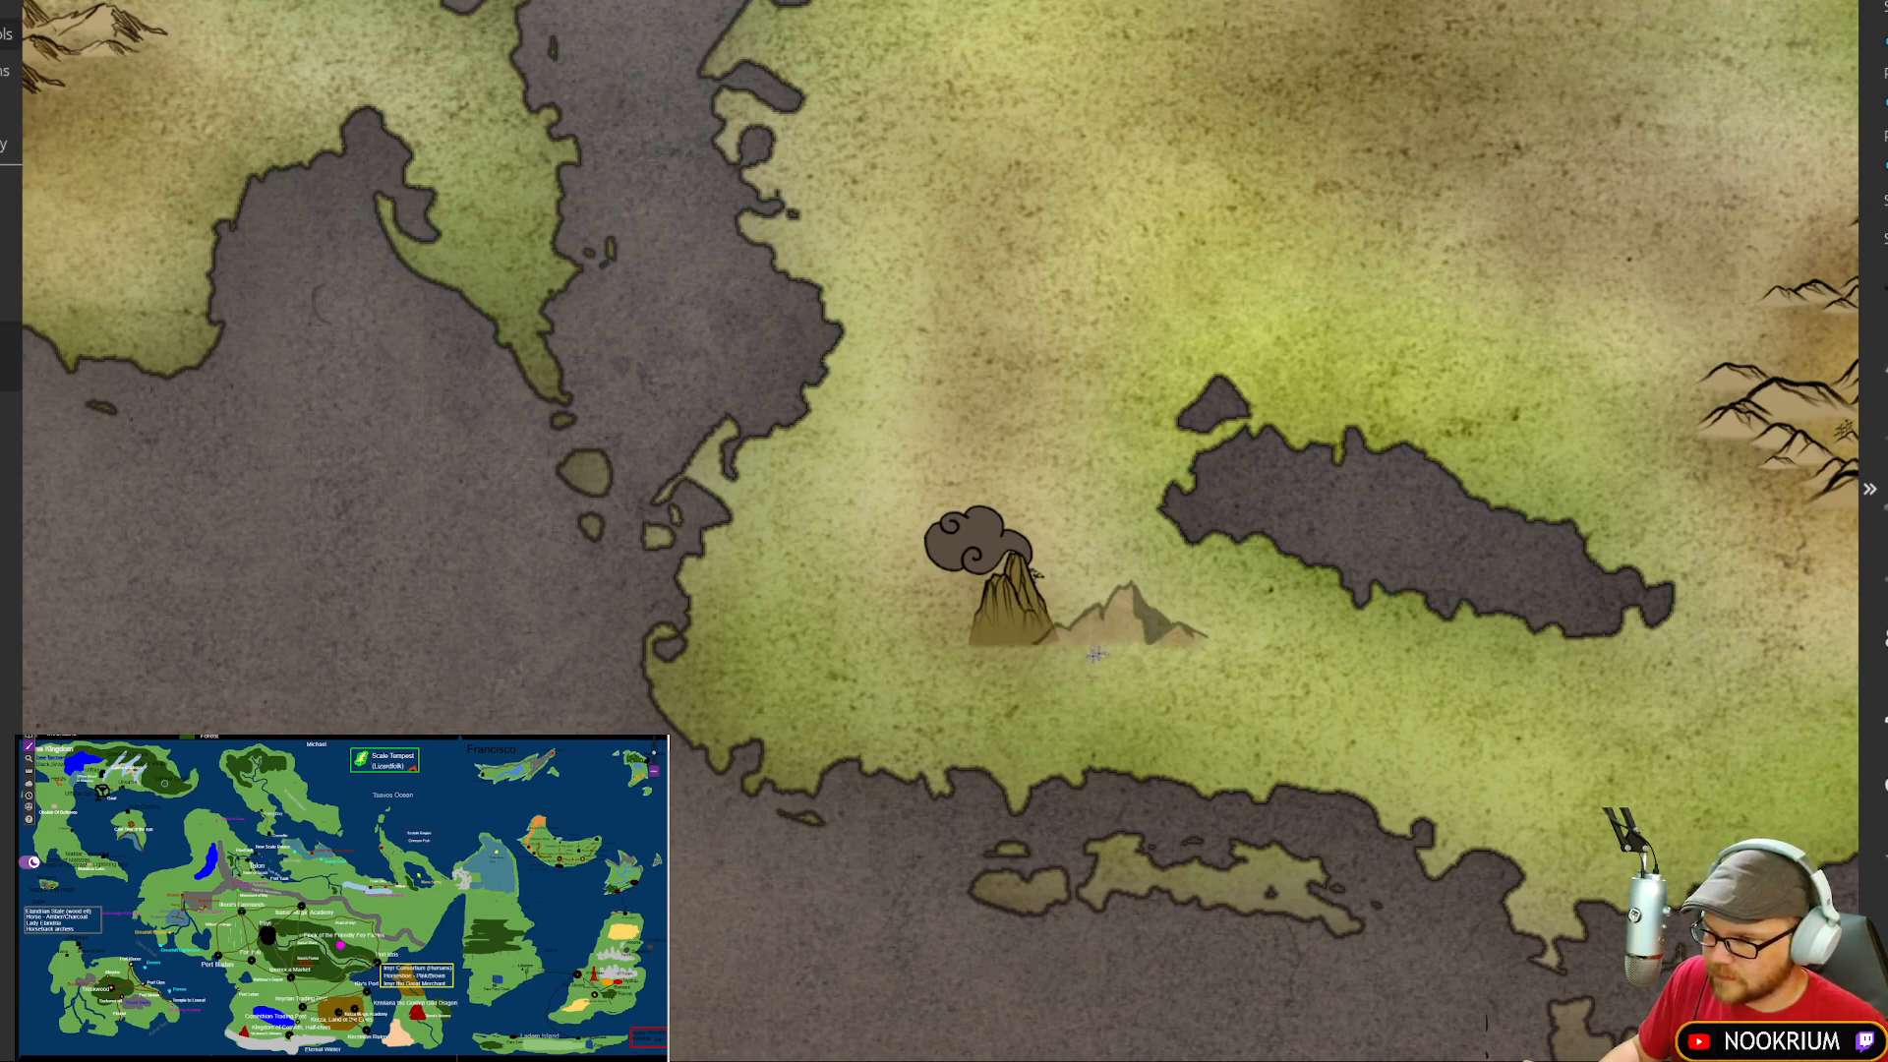
pyautogui.click(1061, 649)
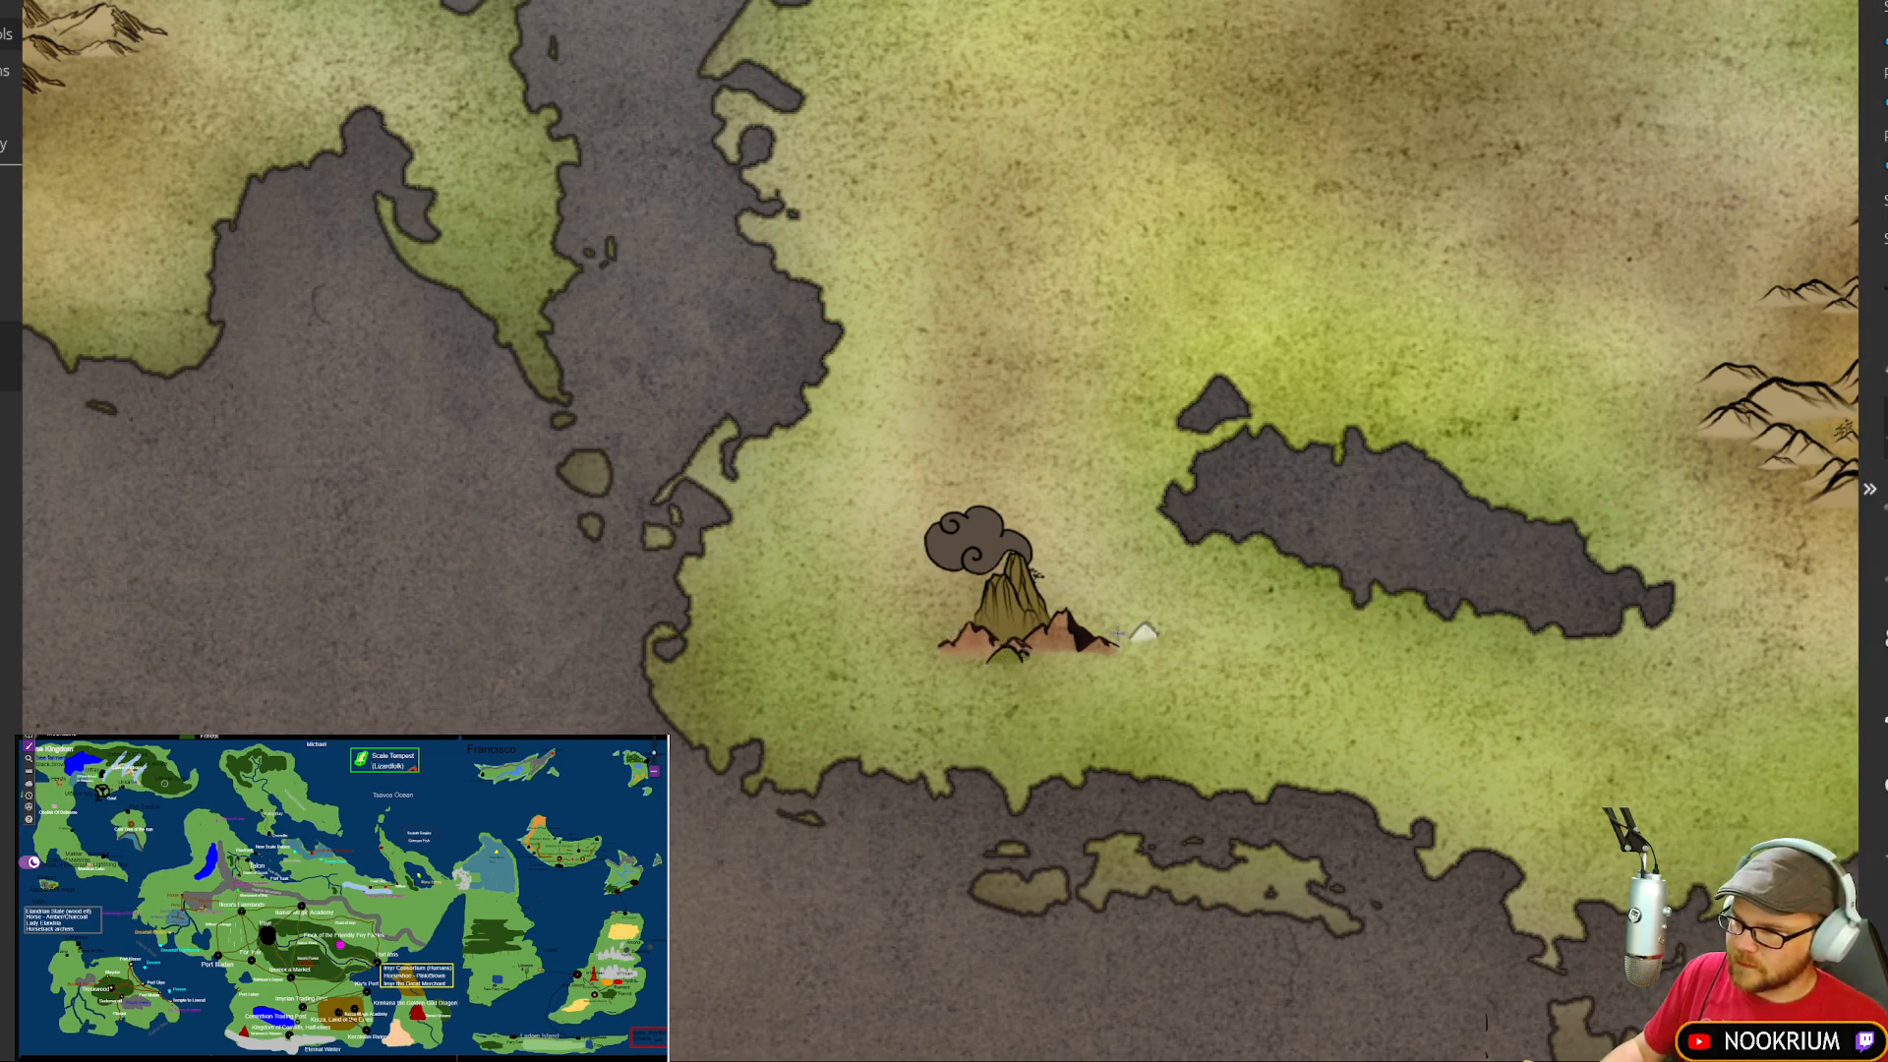
pyautogui.click(1077, 614)
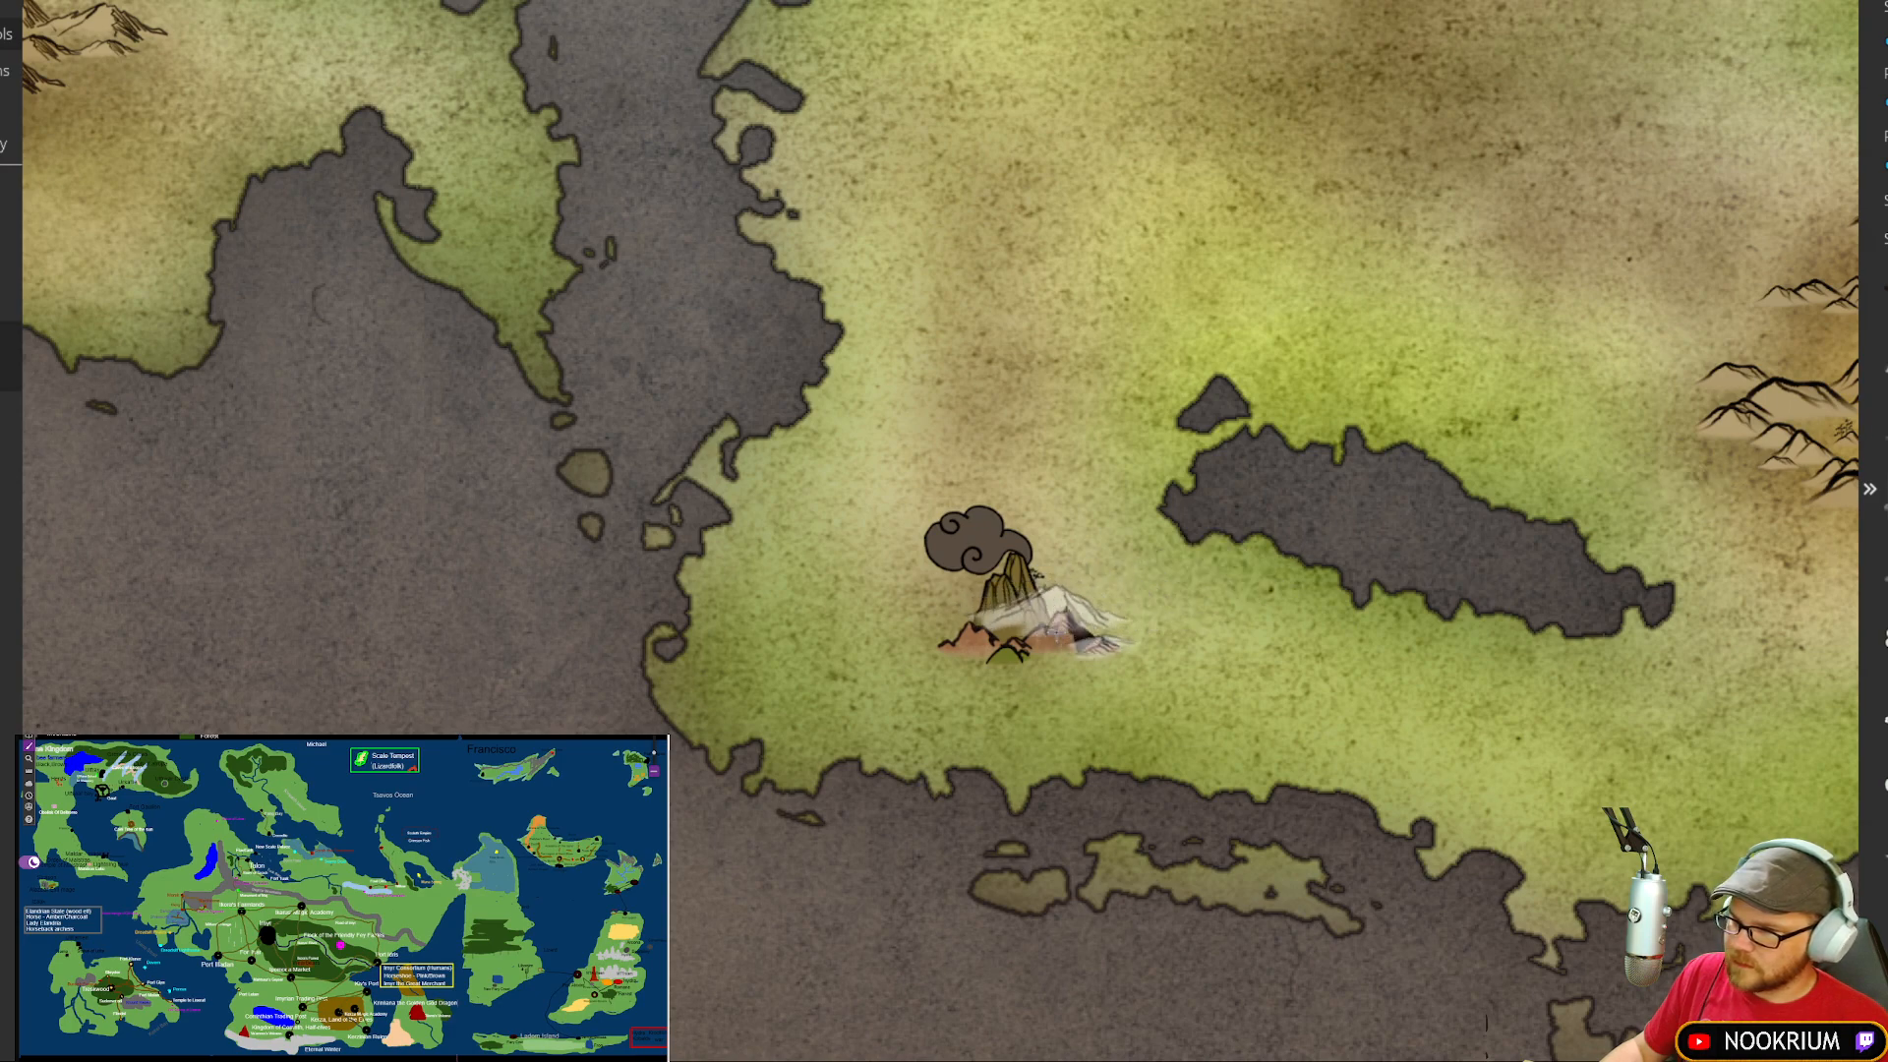
pyautogui.hotkey('ctrl', 'z')
pyautogui.scroll(-5, 1035, 617)
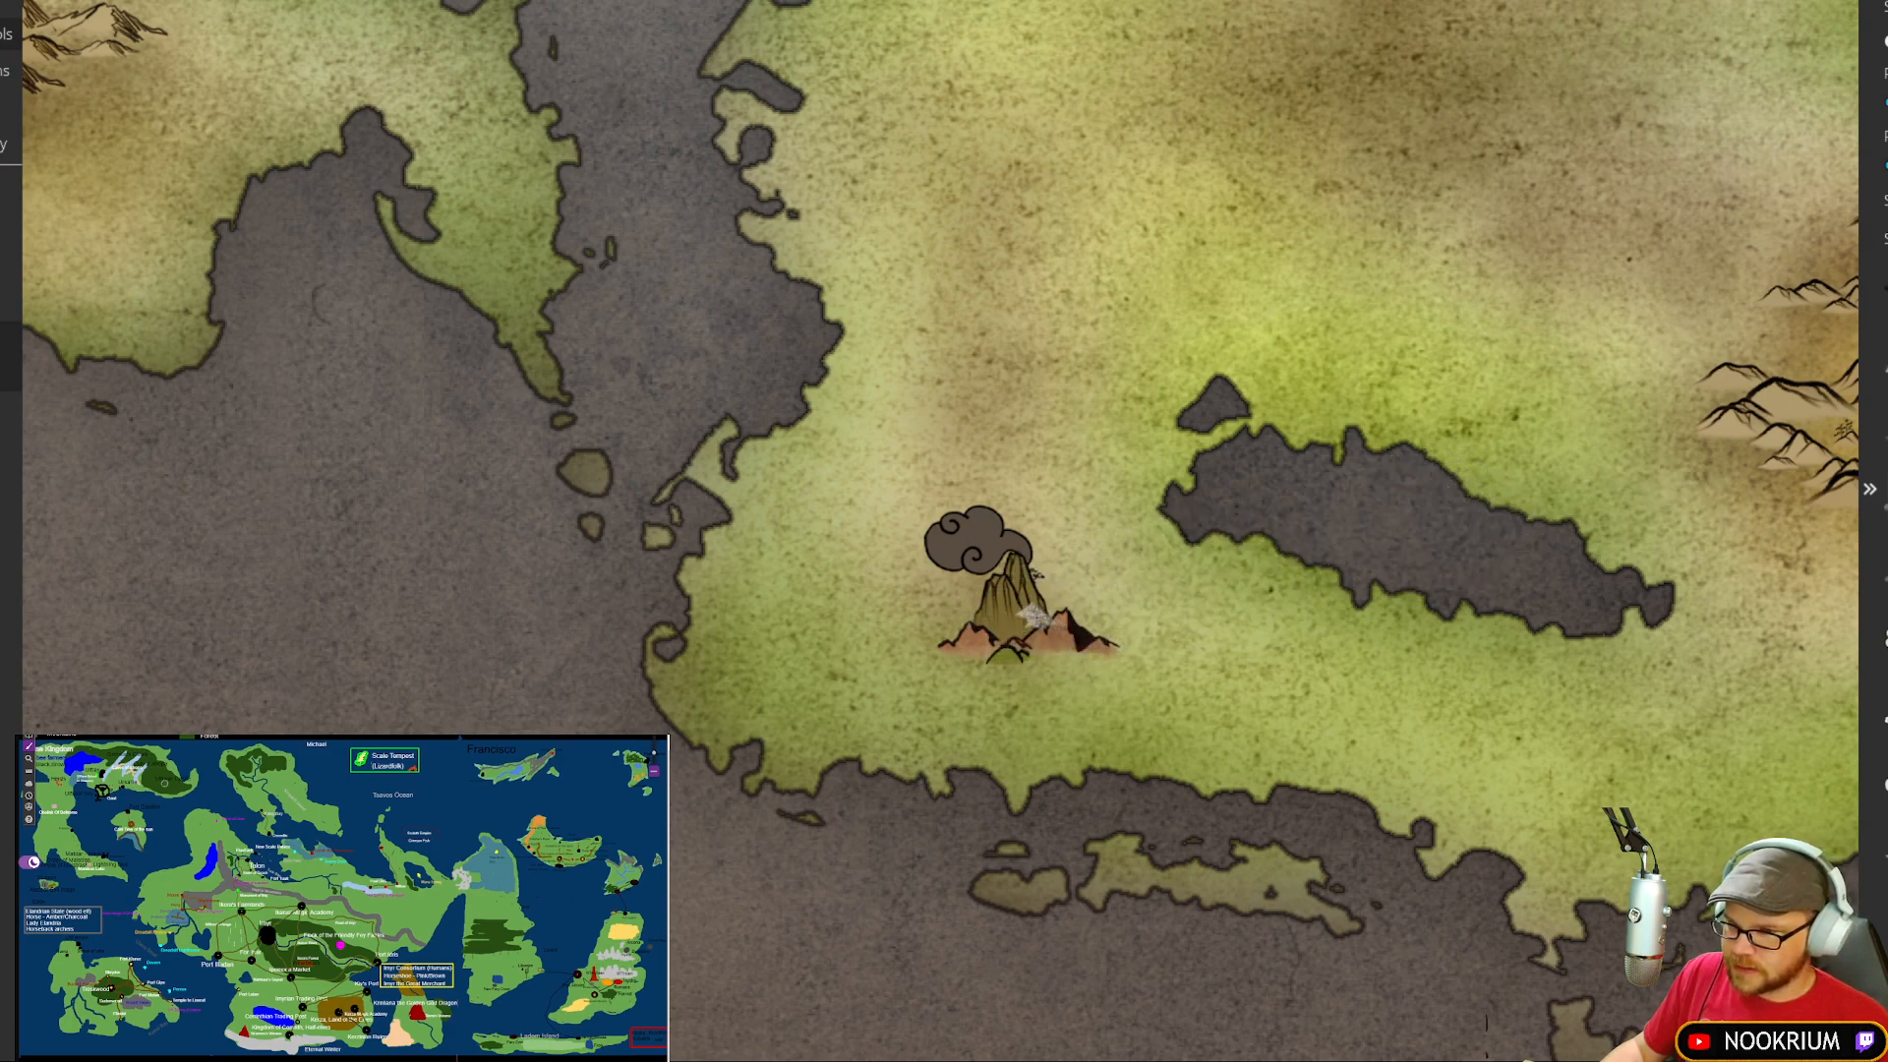
pyautogui.click(949, 619)
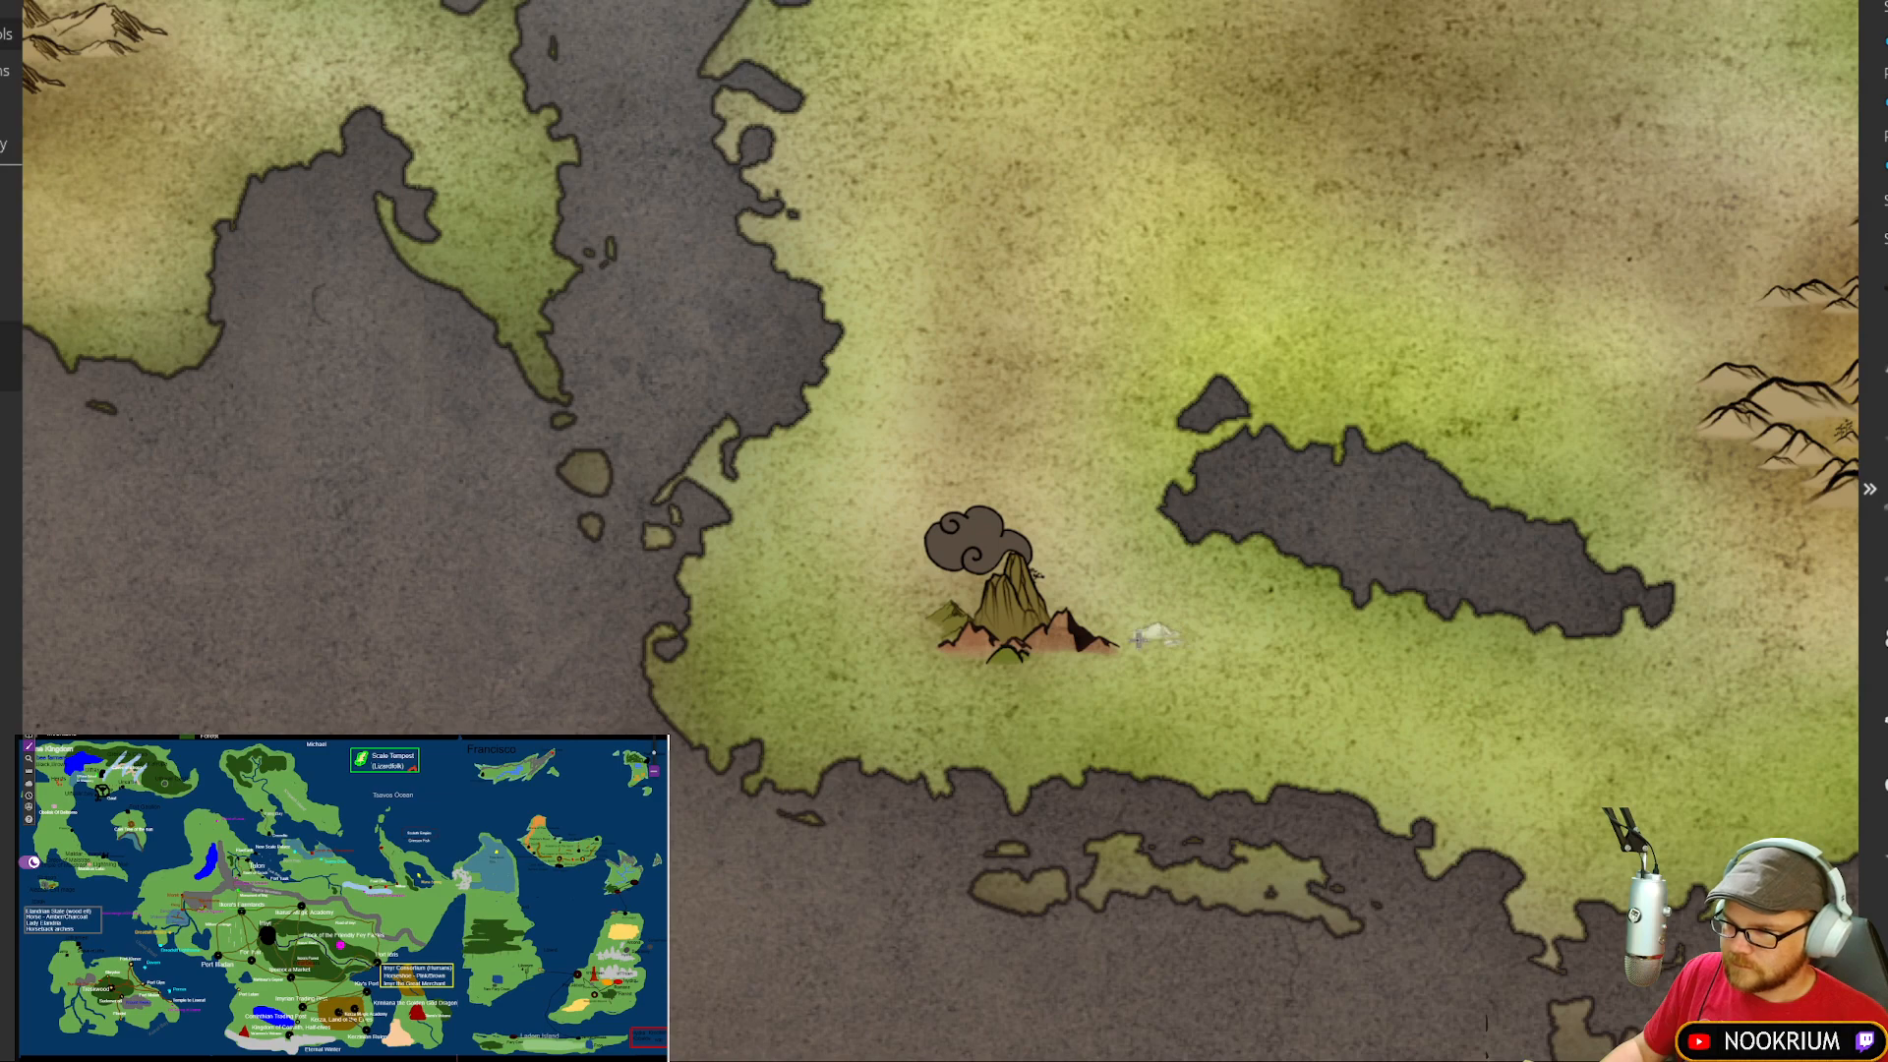
pyautogui.click(966, 657)
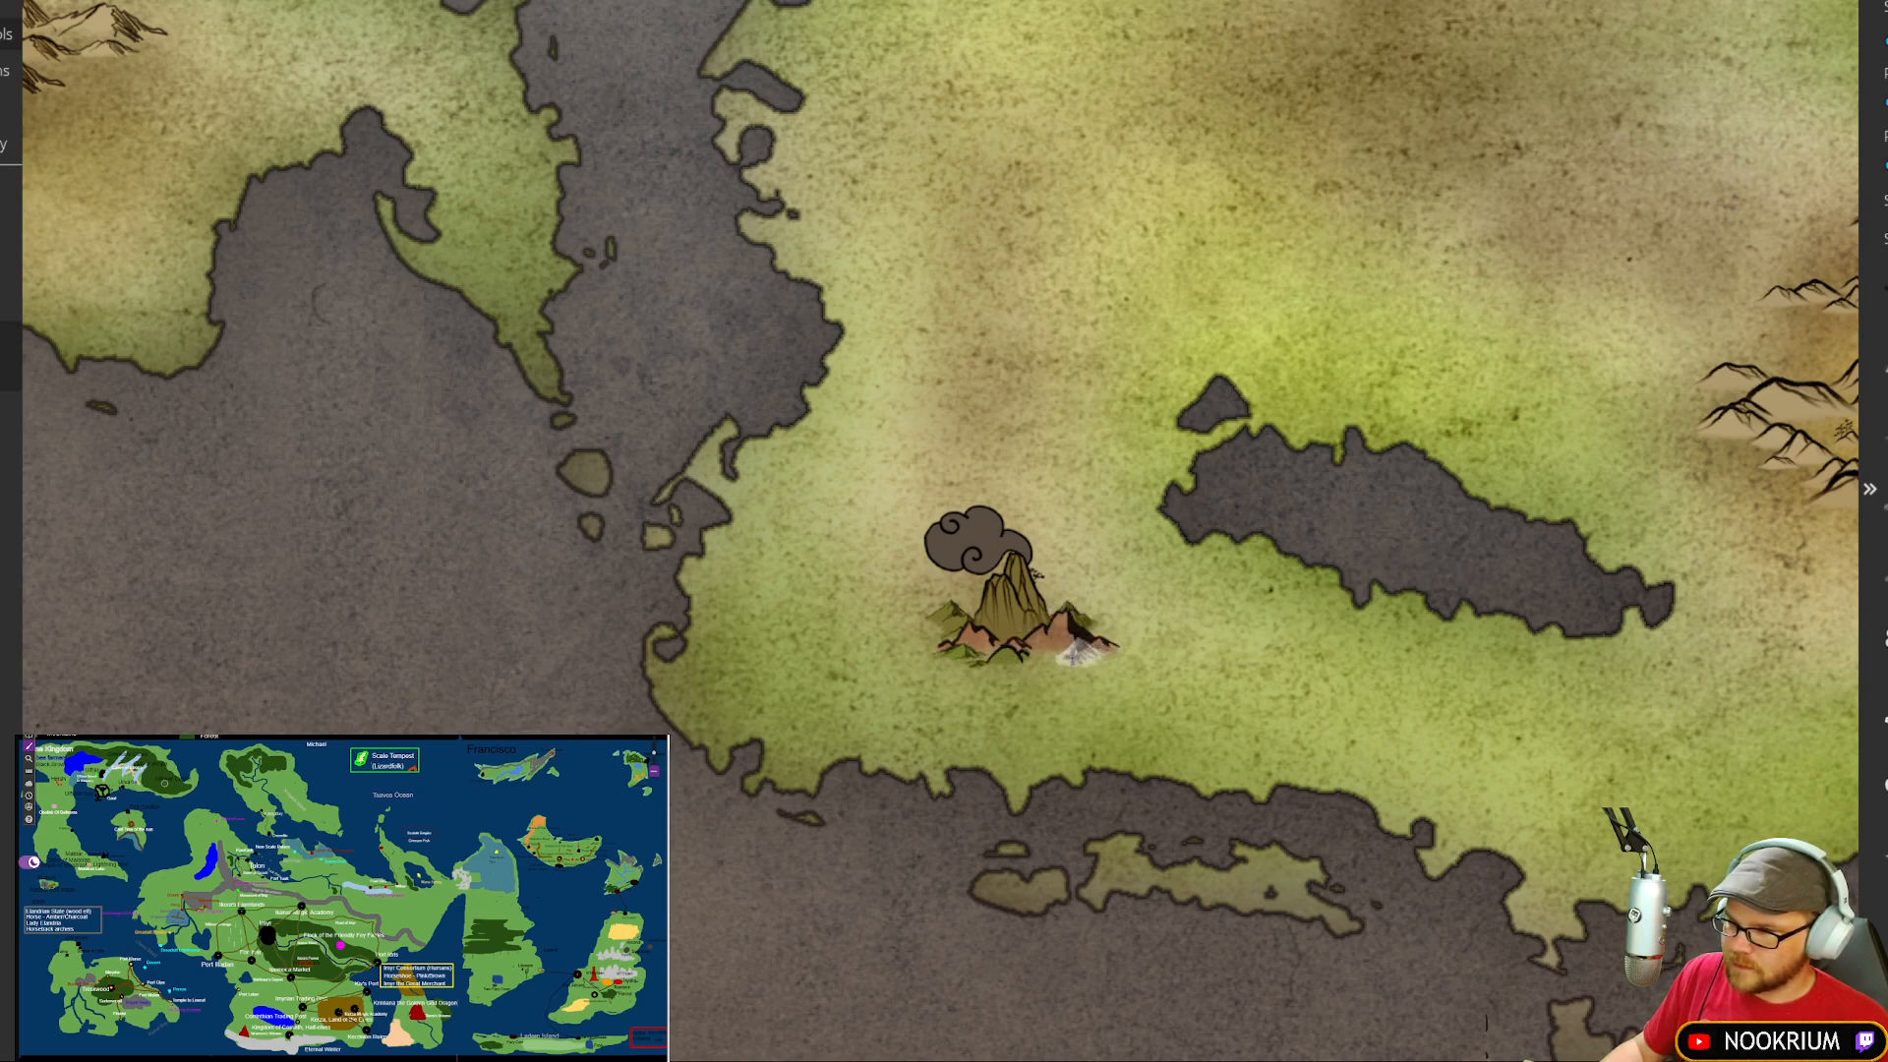
# Step: Tint the southwestern volcano and its smoke cloud a light olive brown
pyautogui.moveTo(1325, 594); pyautogui.dragTo(1114, 682)
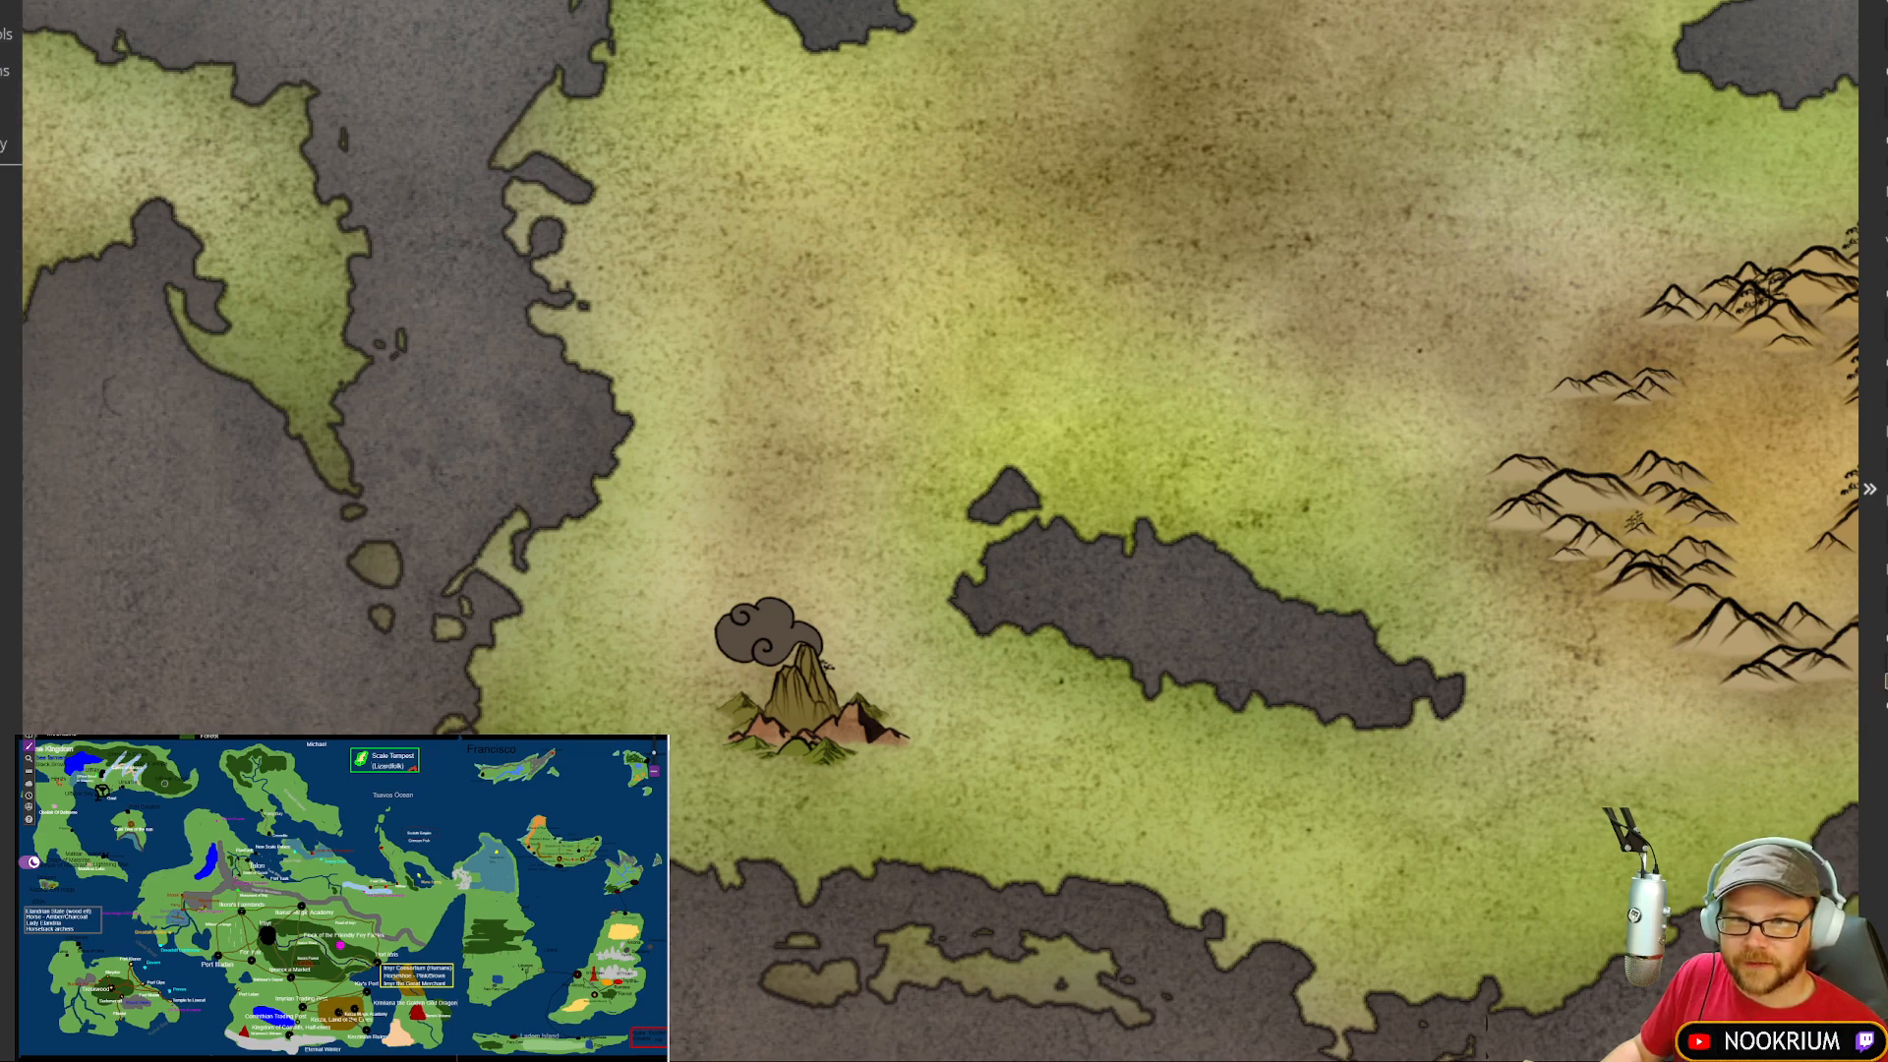
pyautogui.click(9, 582)
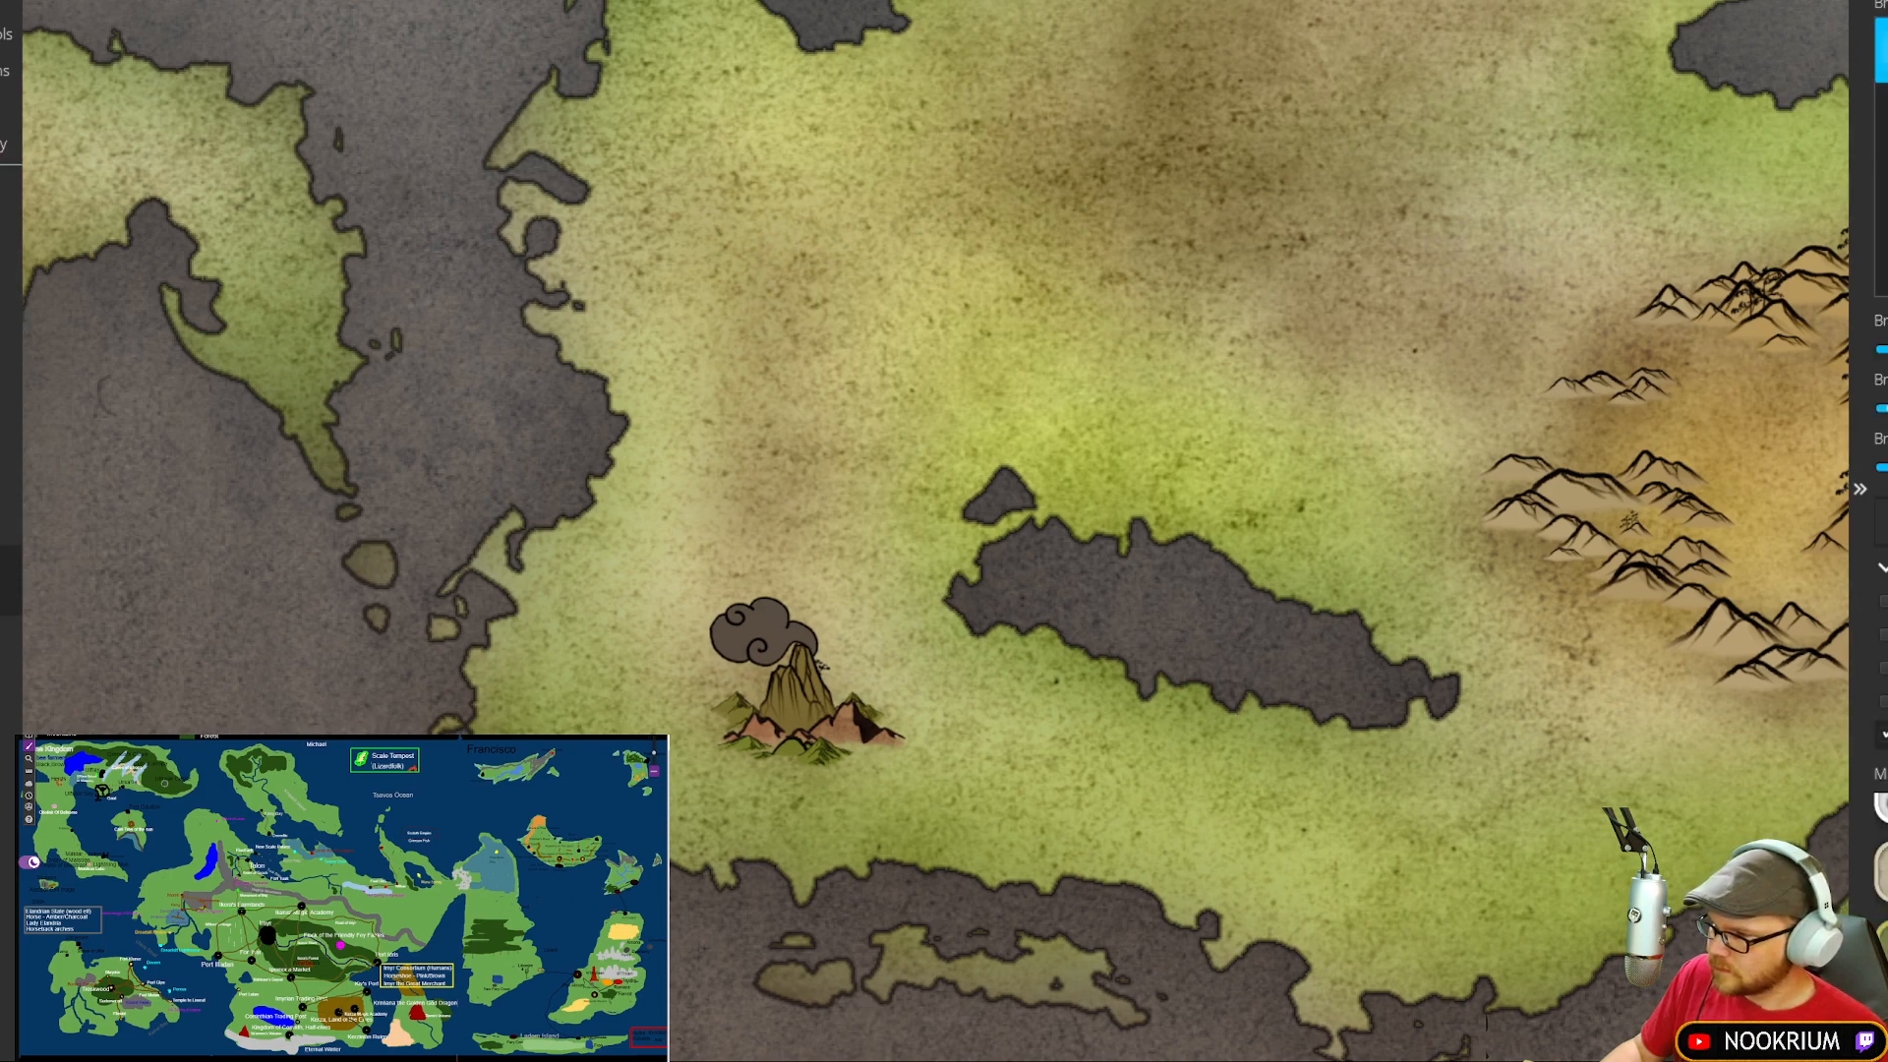
pyautogui.click(769, 734)
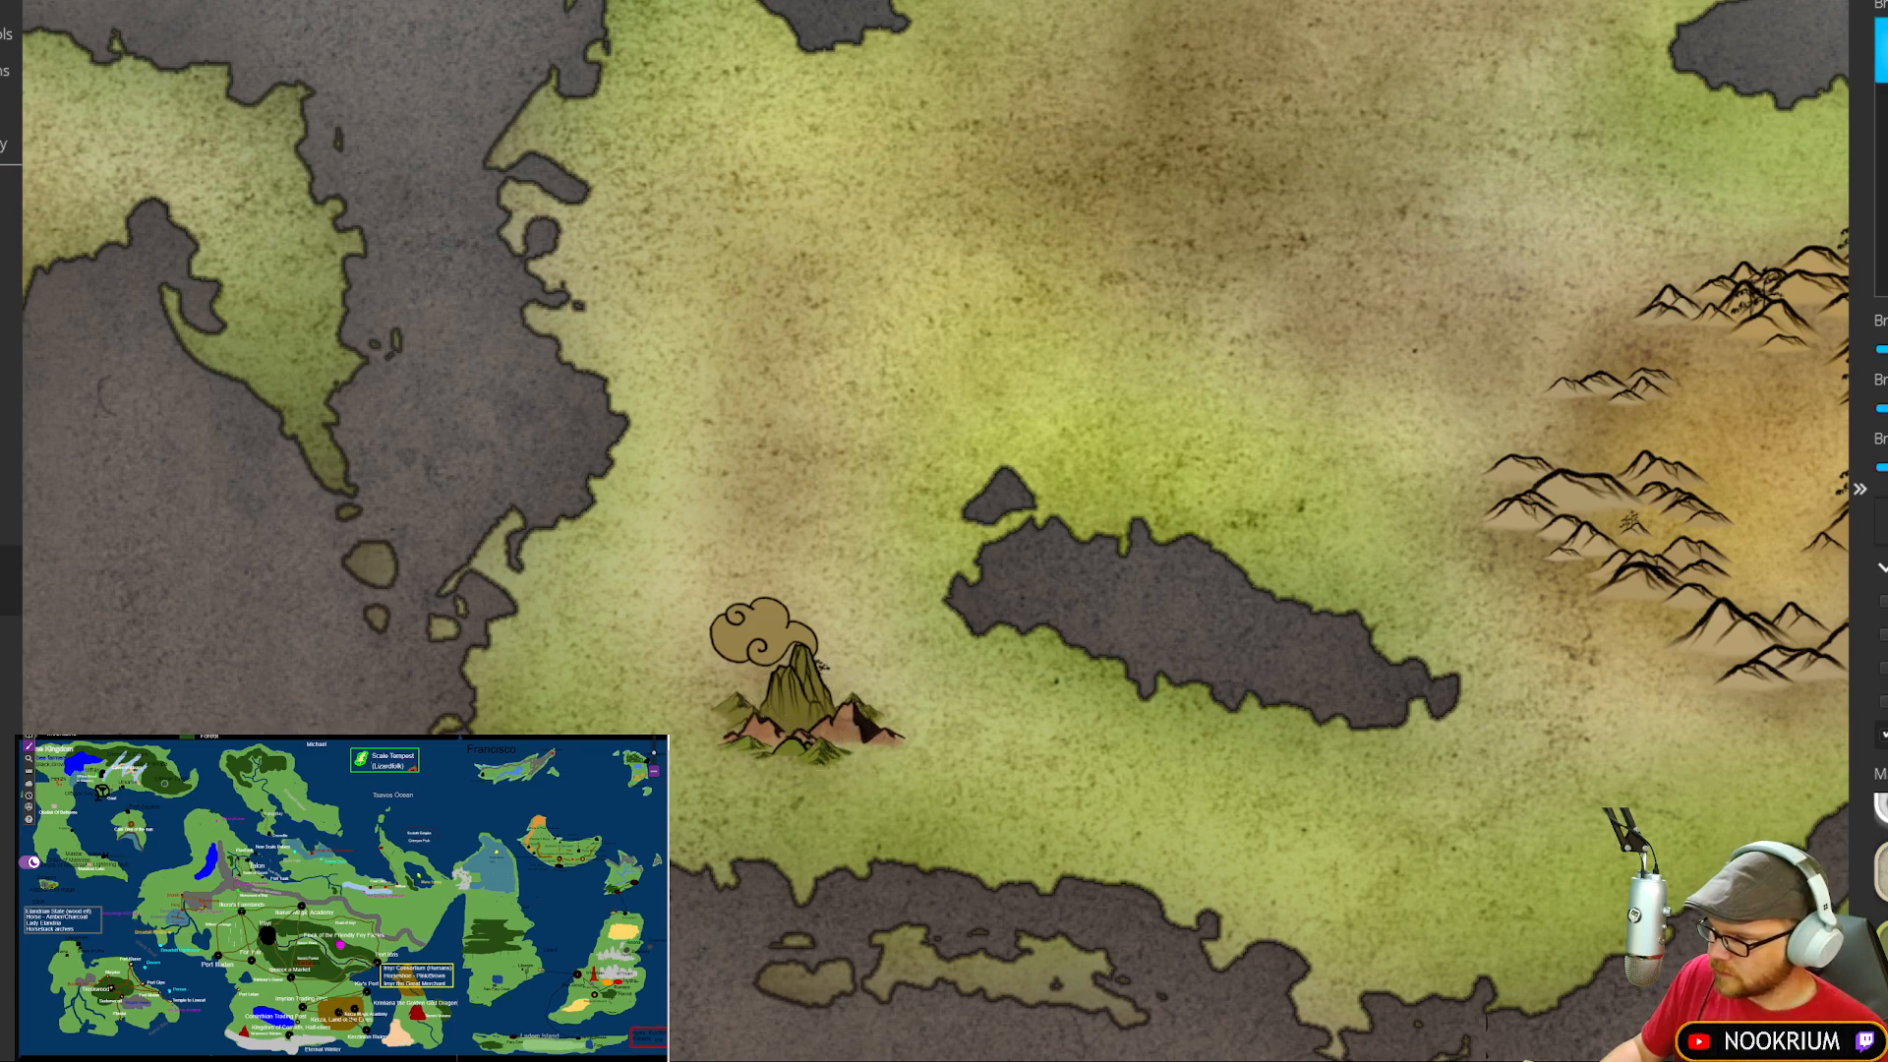
pyautogui.moveTo(864, 713)
pyautogui.mouseDown()
pyautogui.moveTo(757, 733)
pyautogui.moveTo(928, 737)
pyautogui.moveTo(814, 710)
pyautogui.mouseUp()
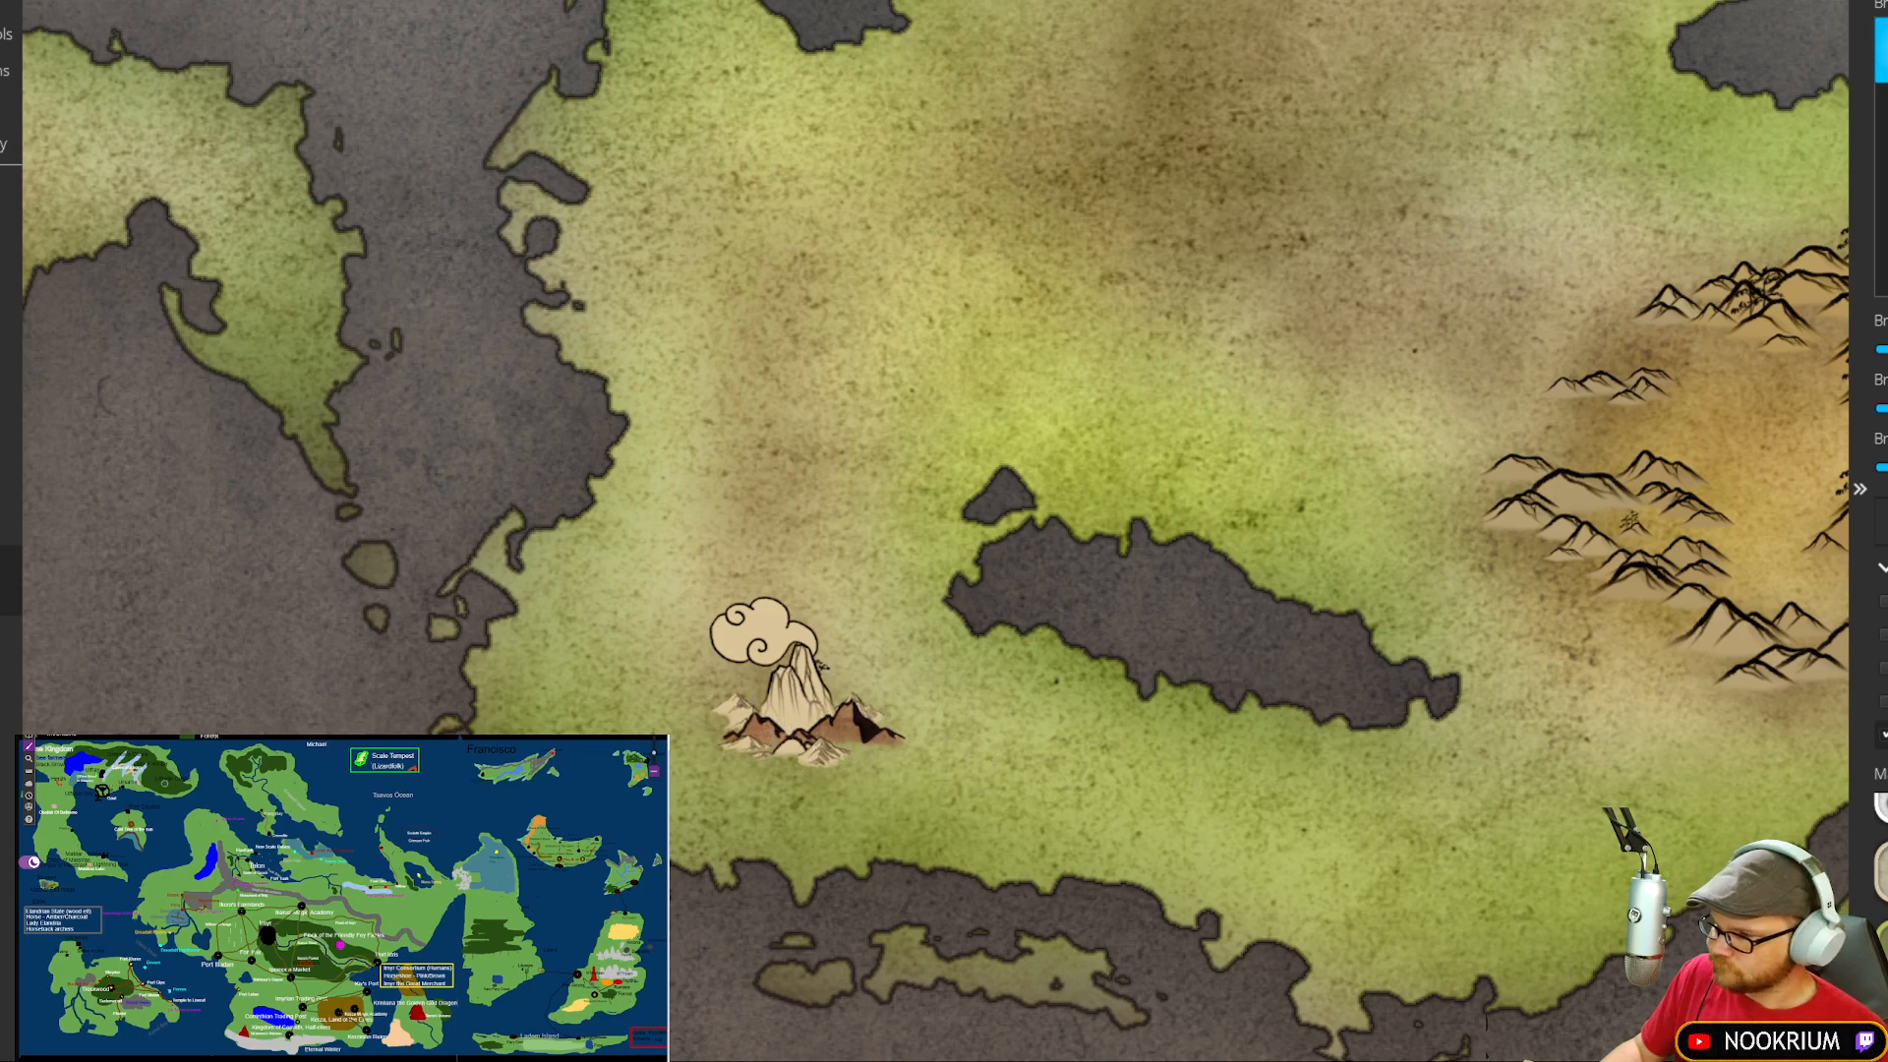
pyautogui.moveTo(803, 700)
pyautogui.mouseDown()
pyautogui.moveTo(737, 770)
pyautogui.moveTo(864, 735)
pyautogui.mouseUp()
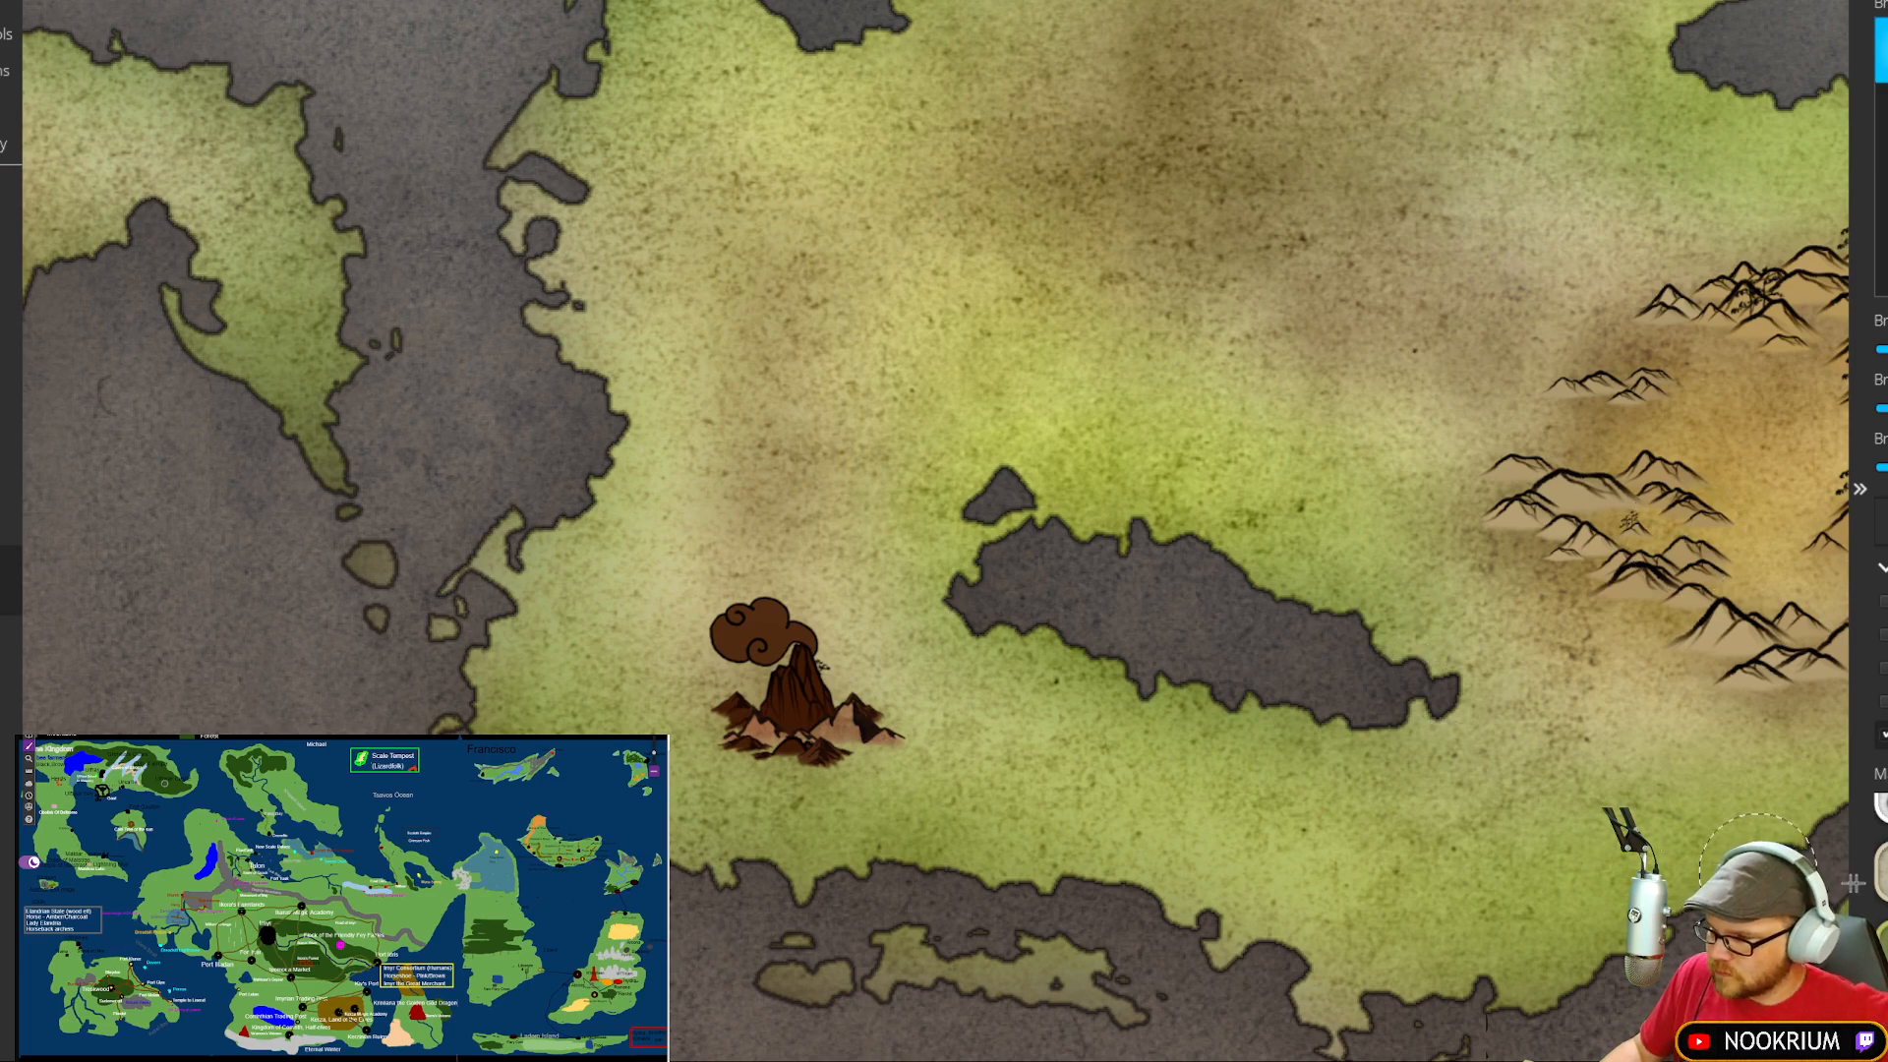
pyautogui.hotkey('ctrl', 'z')
pyautogui.hotkey('ctrl', 'z')
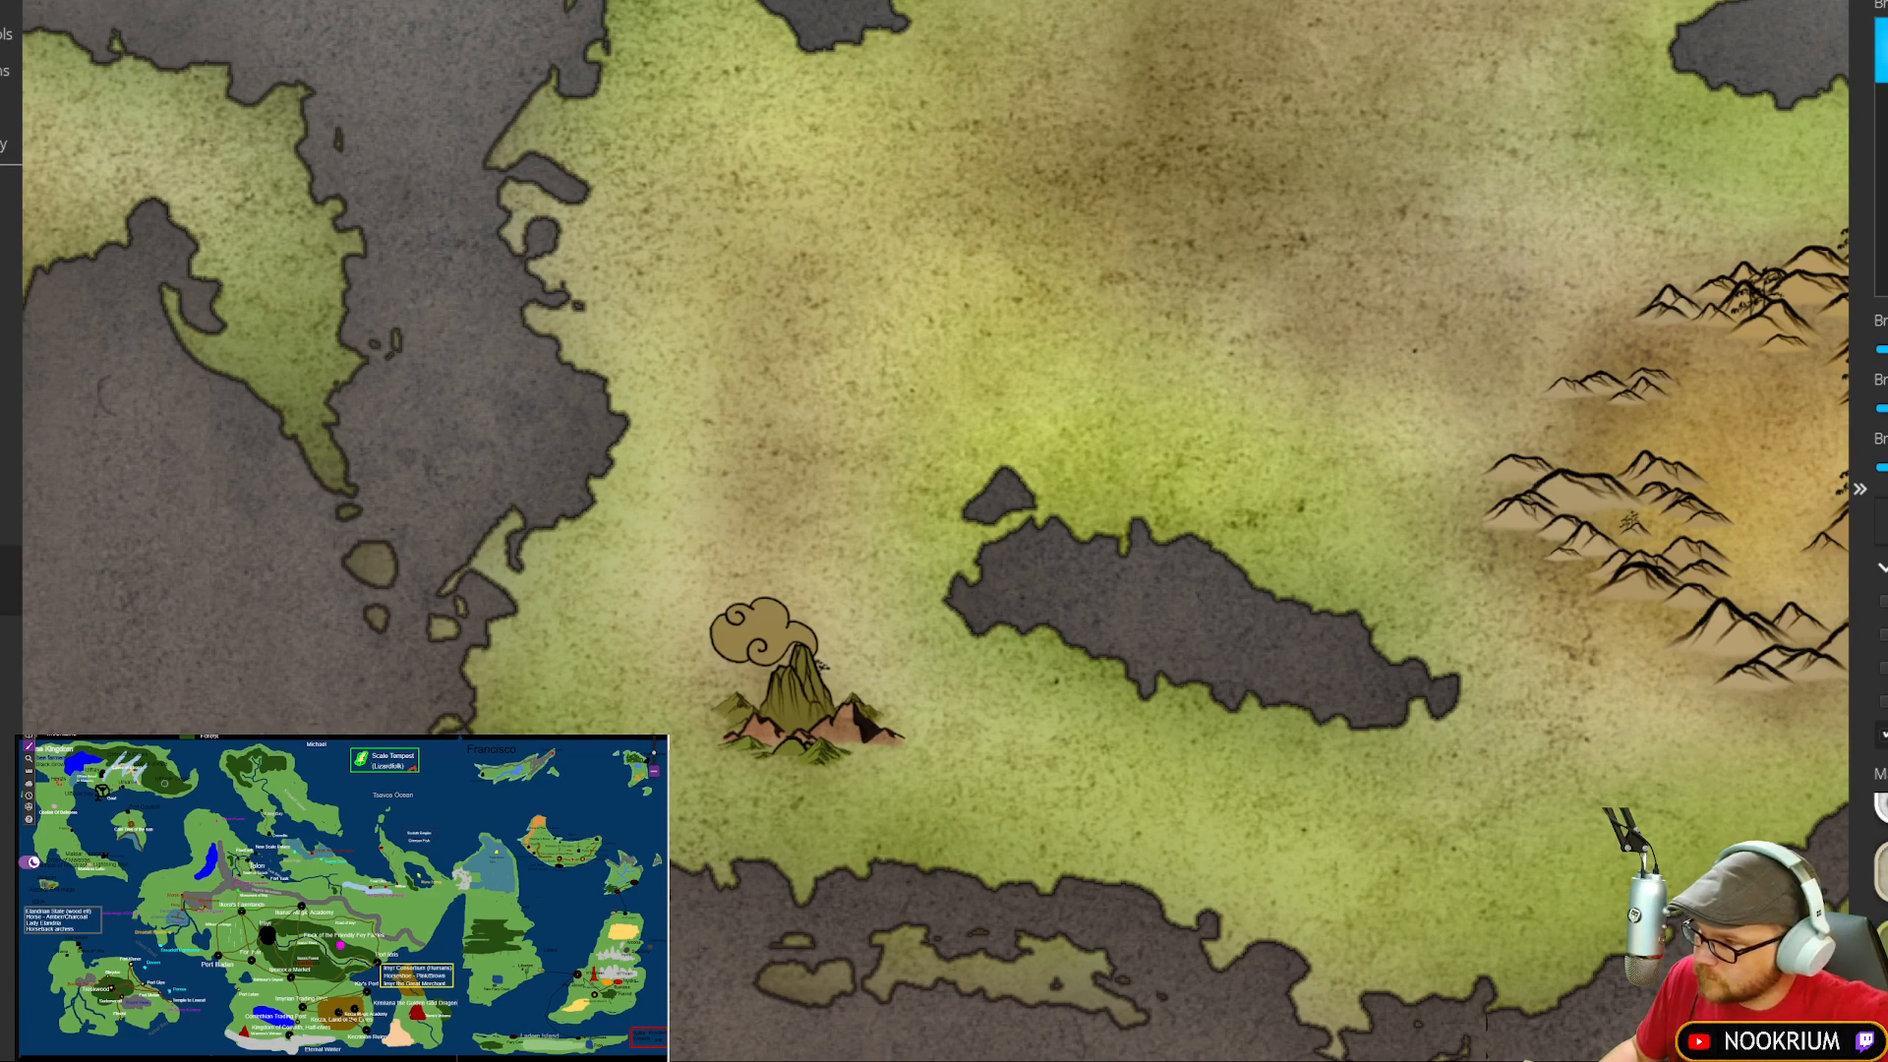
# Step: Tint the southwestern volcano and the small mountains at its base a warmer, darker brown, using a smaller brush to finish
pyautogui.click(797, 743)
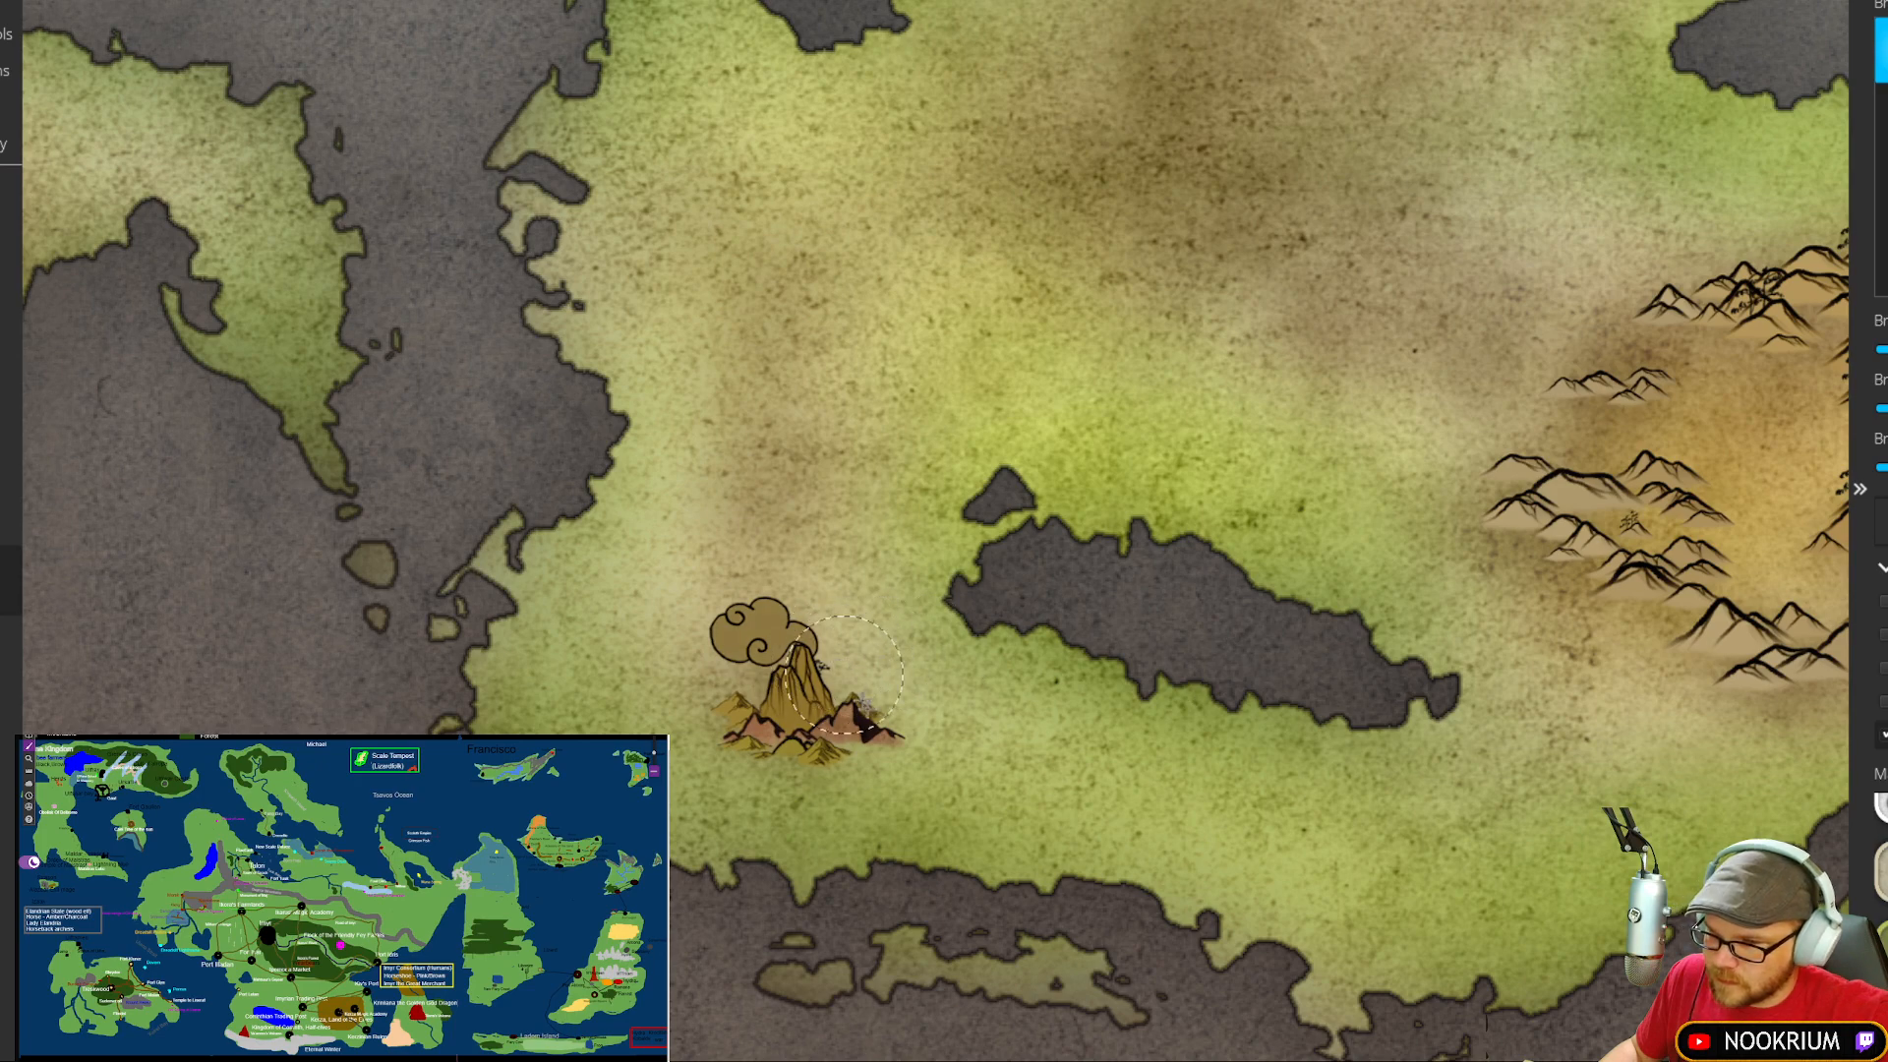
pyautogui.click(818, 767)
pyautogui.press('[')
pyautogui.press('[')
pyautogui.press('[')
pyautogui.click(804, 760)
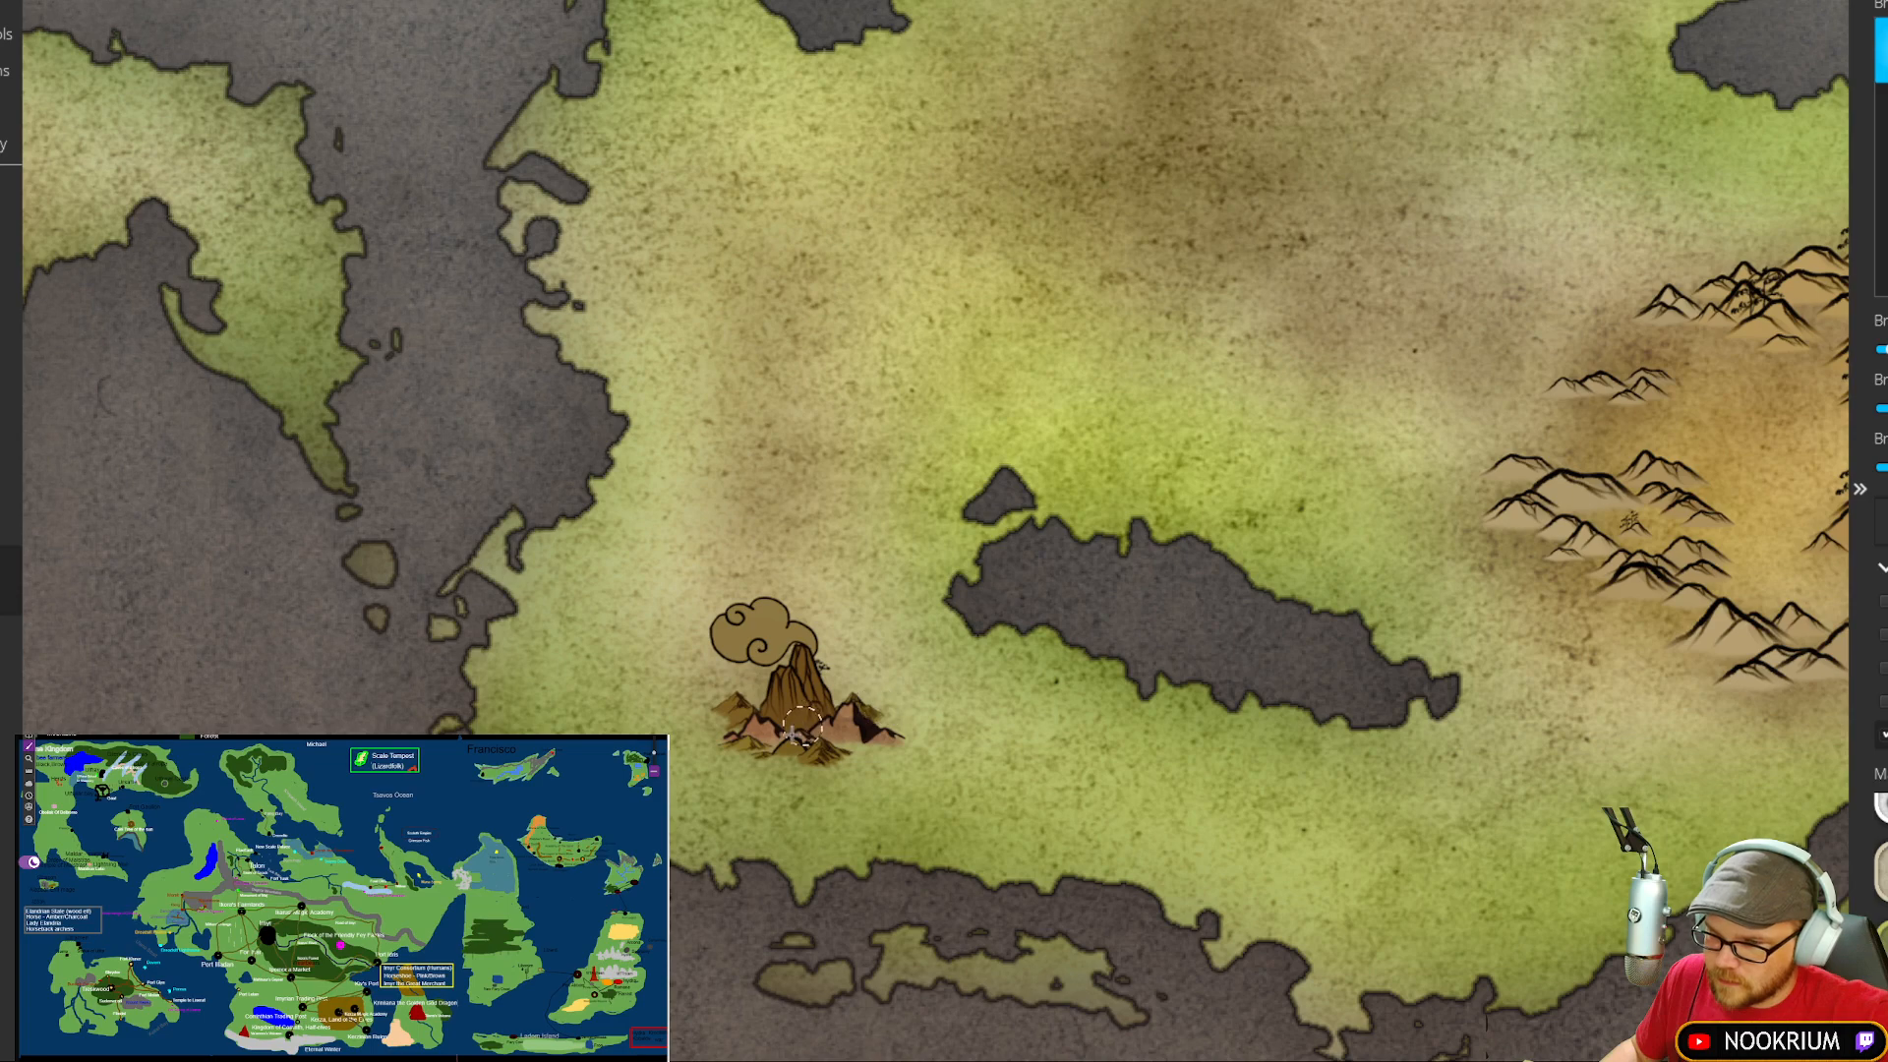
# Step: Color the southwestern volcano's smoke cloud dark brownish gray
pyautogui.click(759, 633)
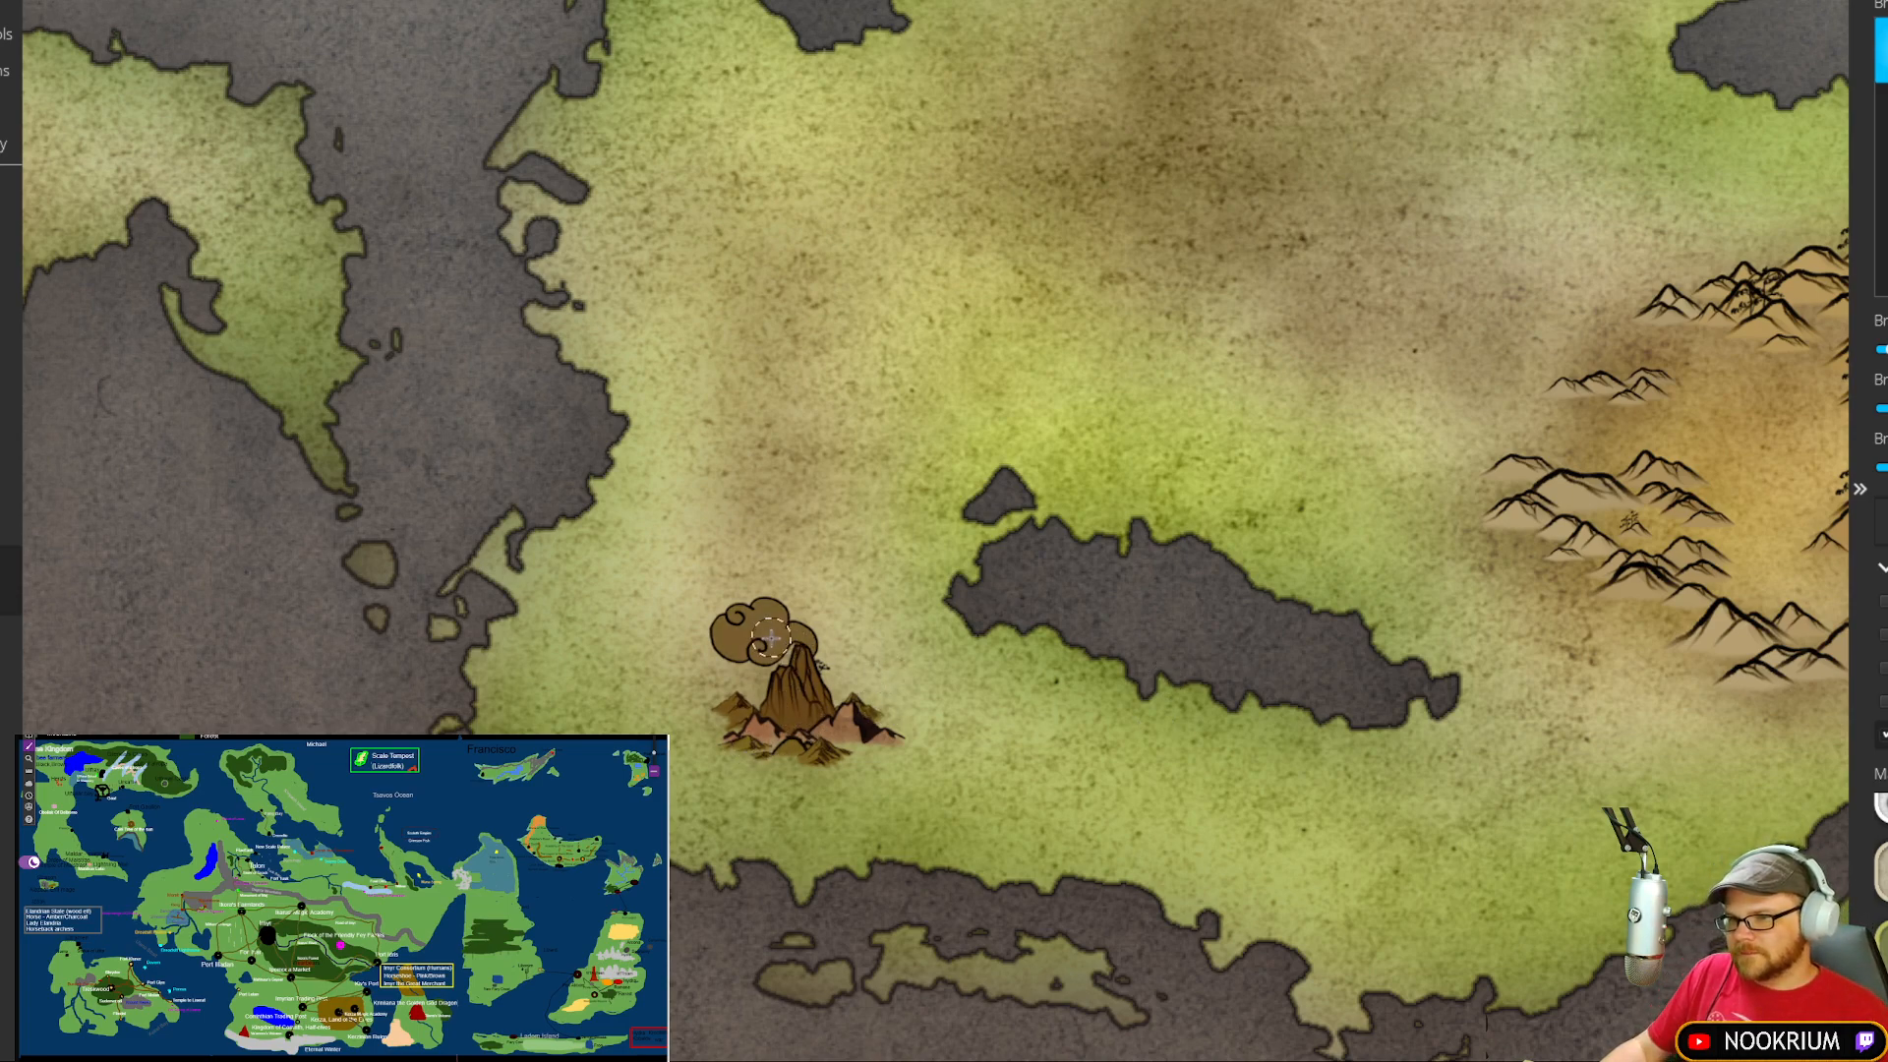
pyautogui.click(757, 630)
pyautogui.click(757, 630)
pyautogui.click(757, 631)
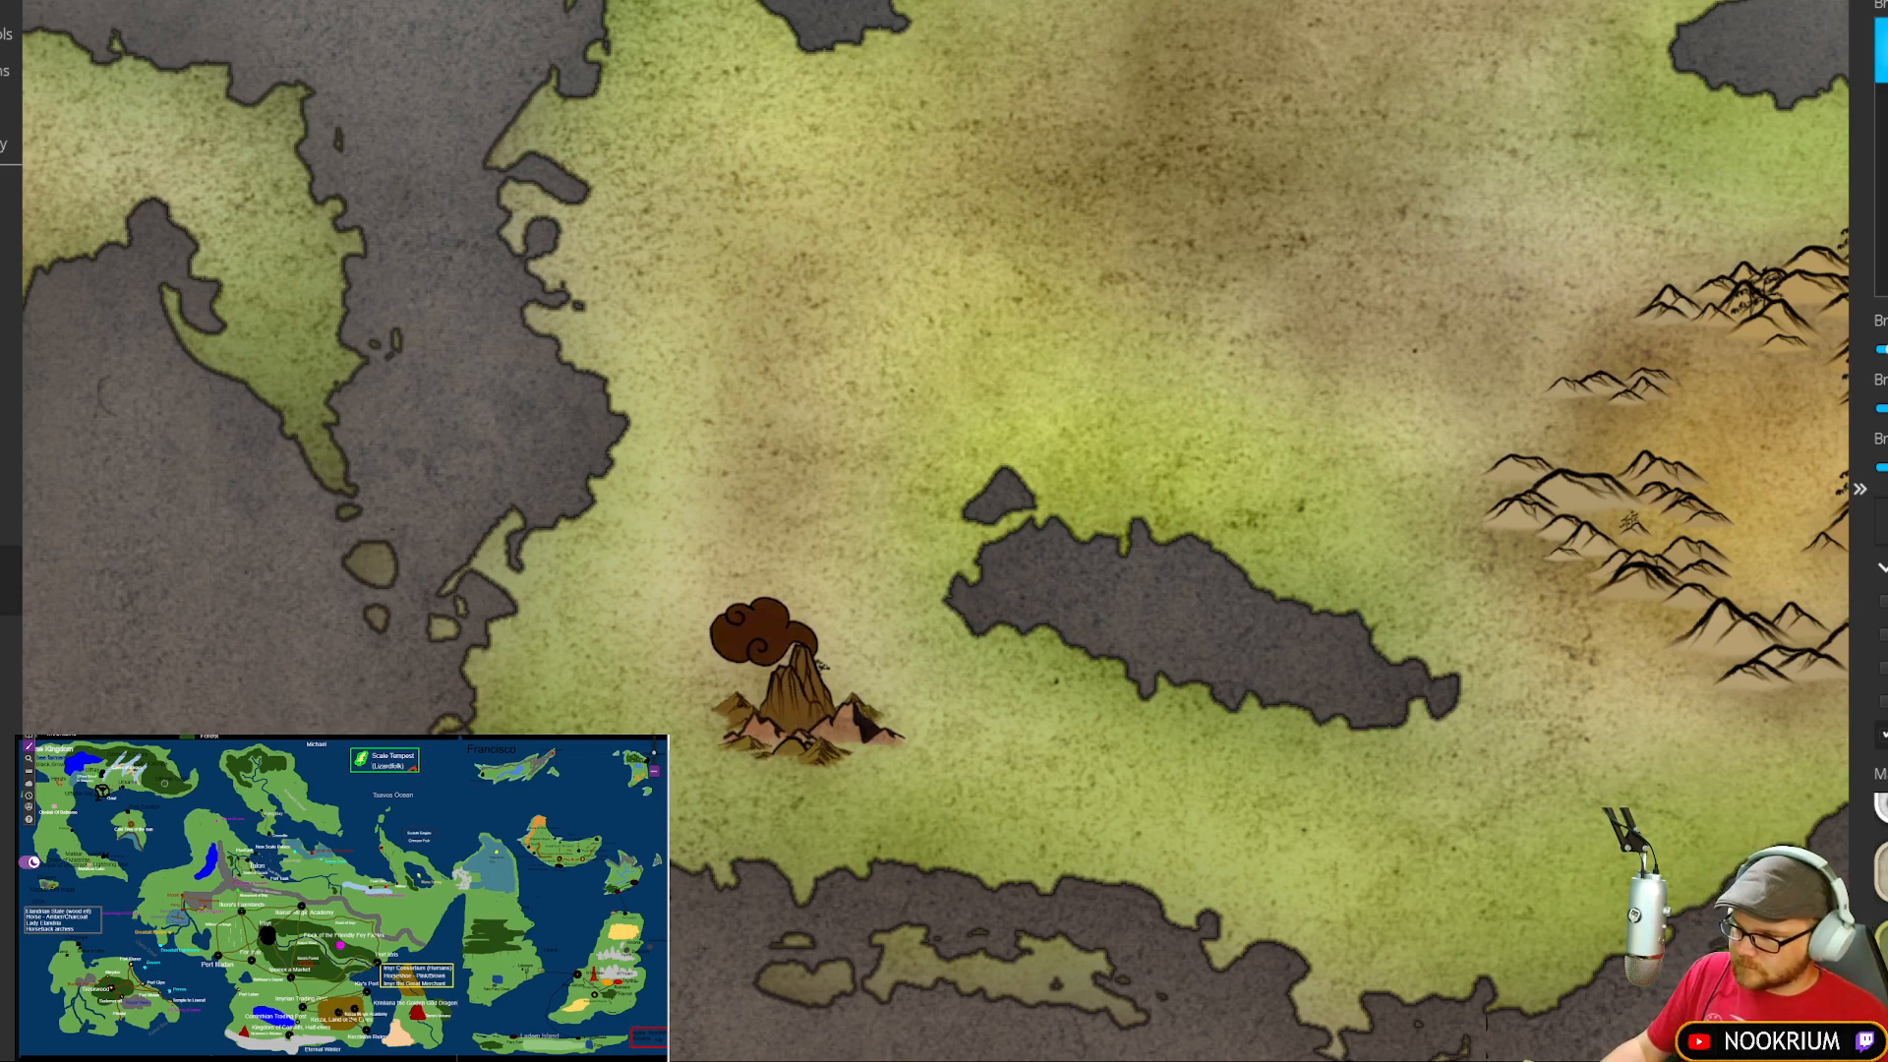
pyautogui.click(751, 621)
pyautogui.click(750, 622)
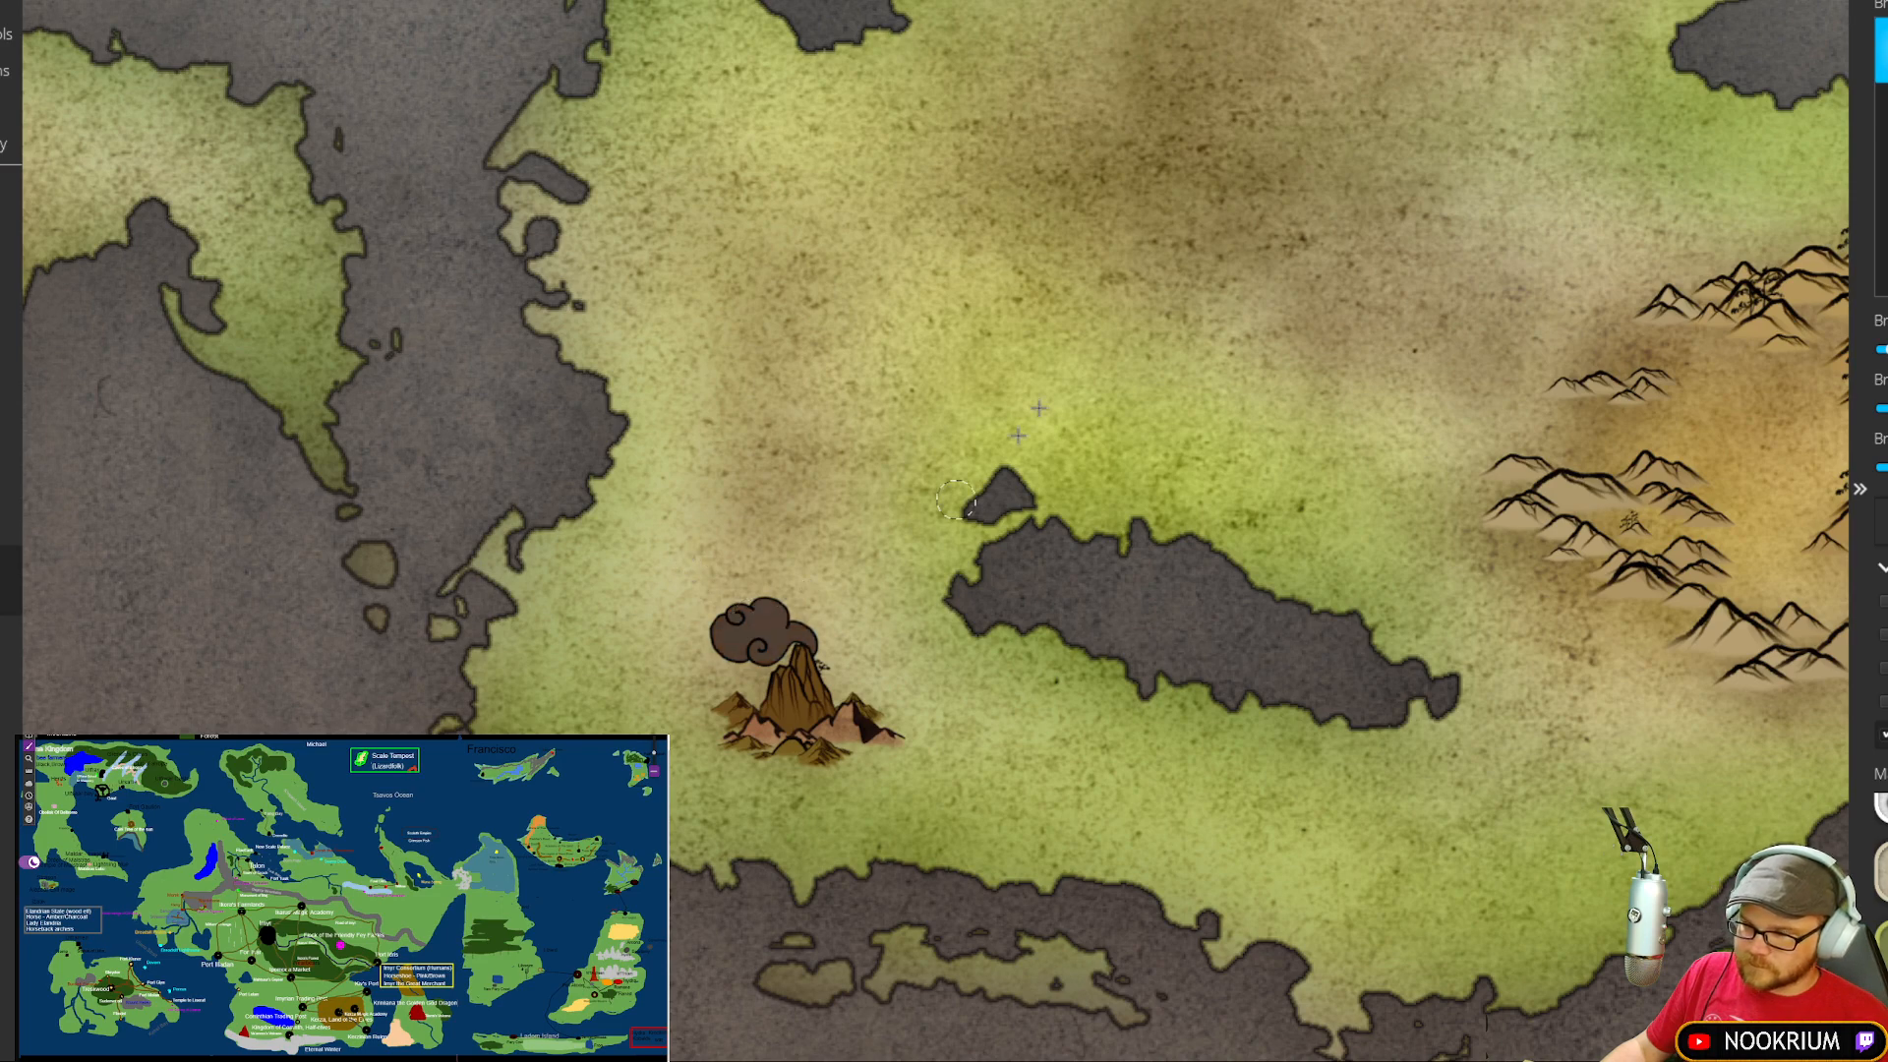
# Step: Tint the northernmost mountains of the southeastern peninsula brown with a smaller brush
pyautogui.press('[')
pyautogui.scroll(-5, 1092, 359)
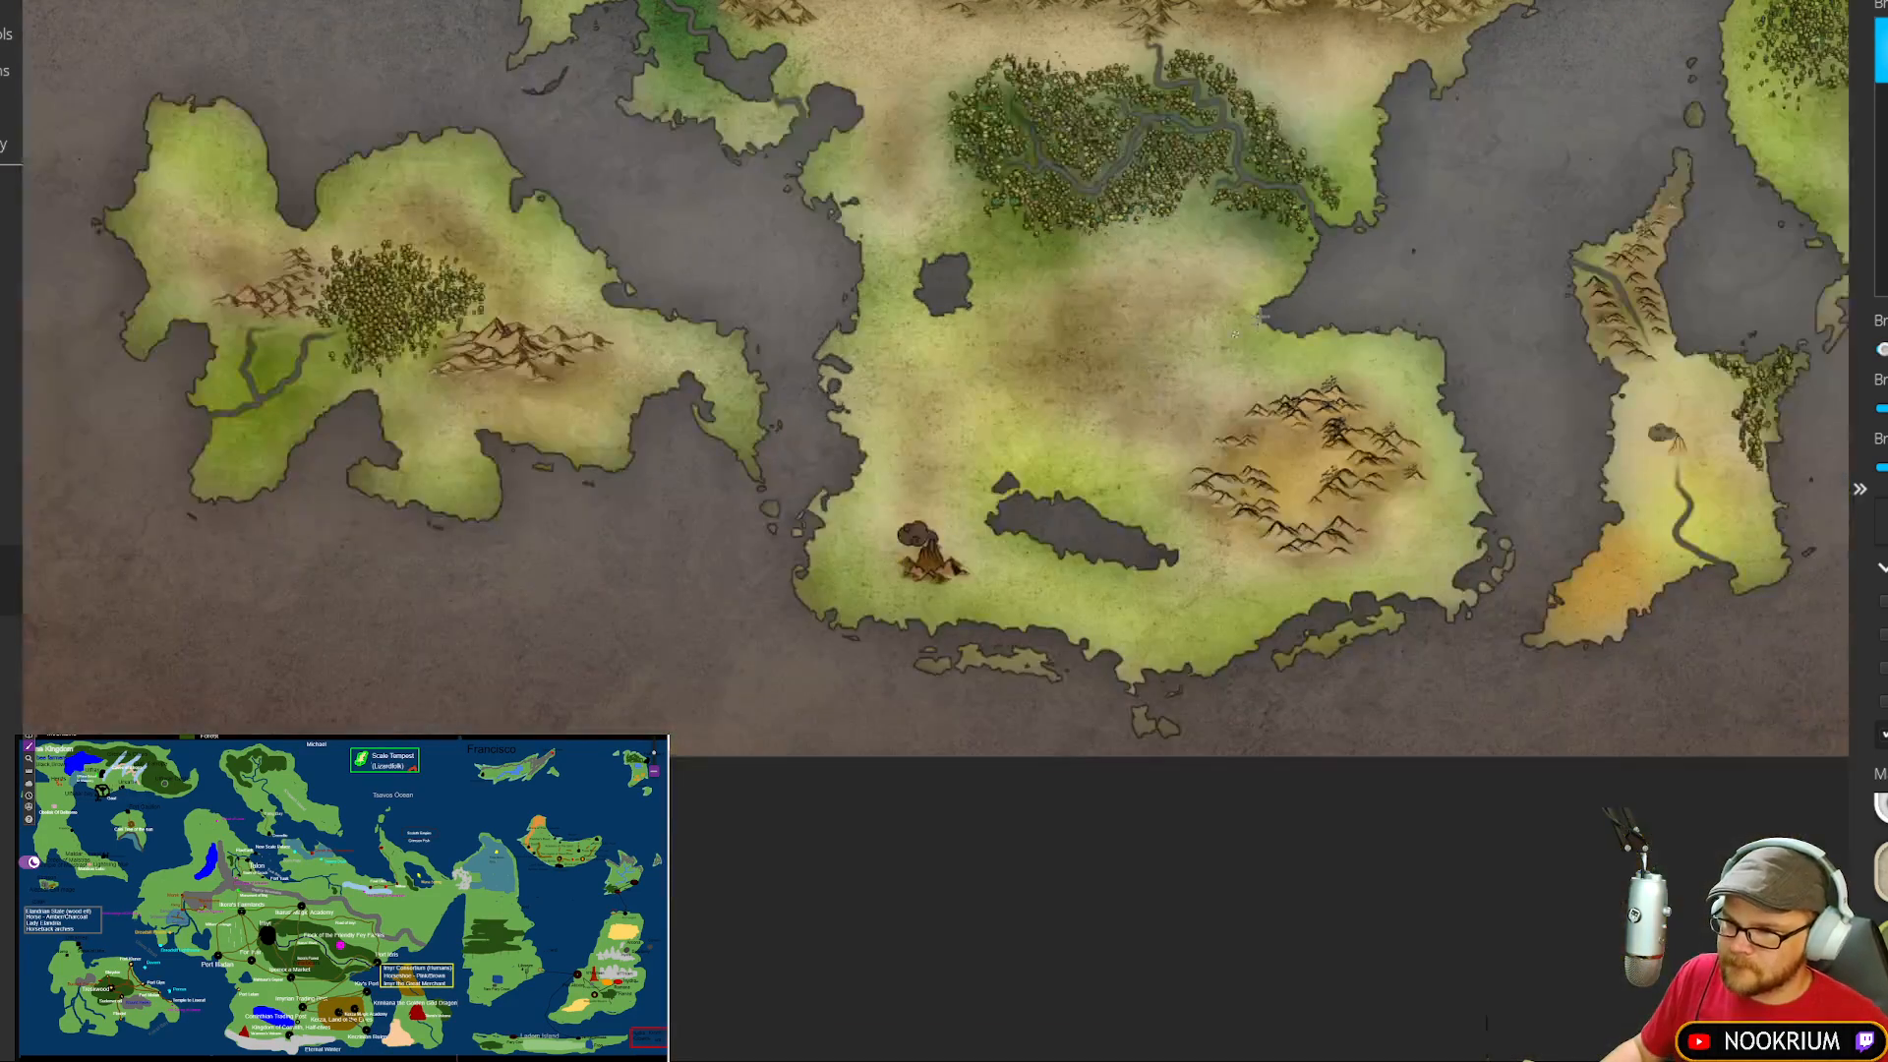
pyautogui.moveTo(1262, 316); pyautogui.dragTo(993, 511)
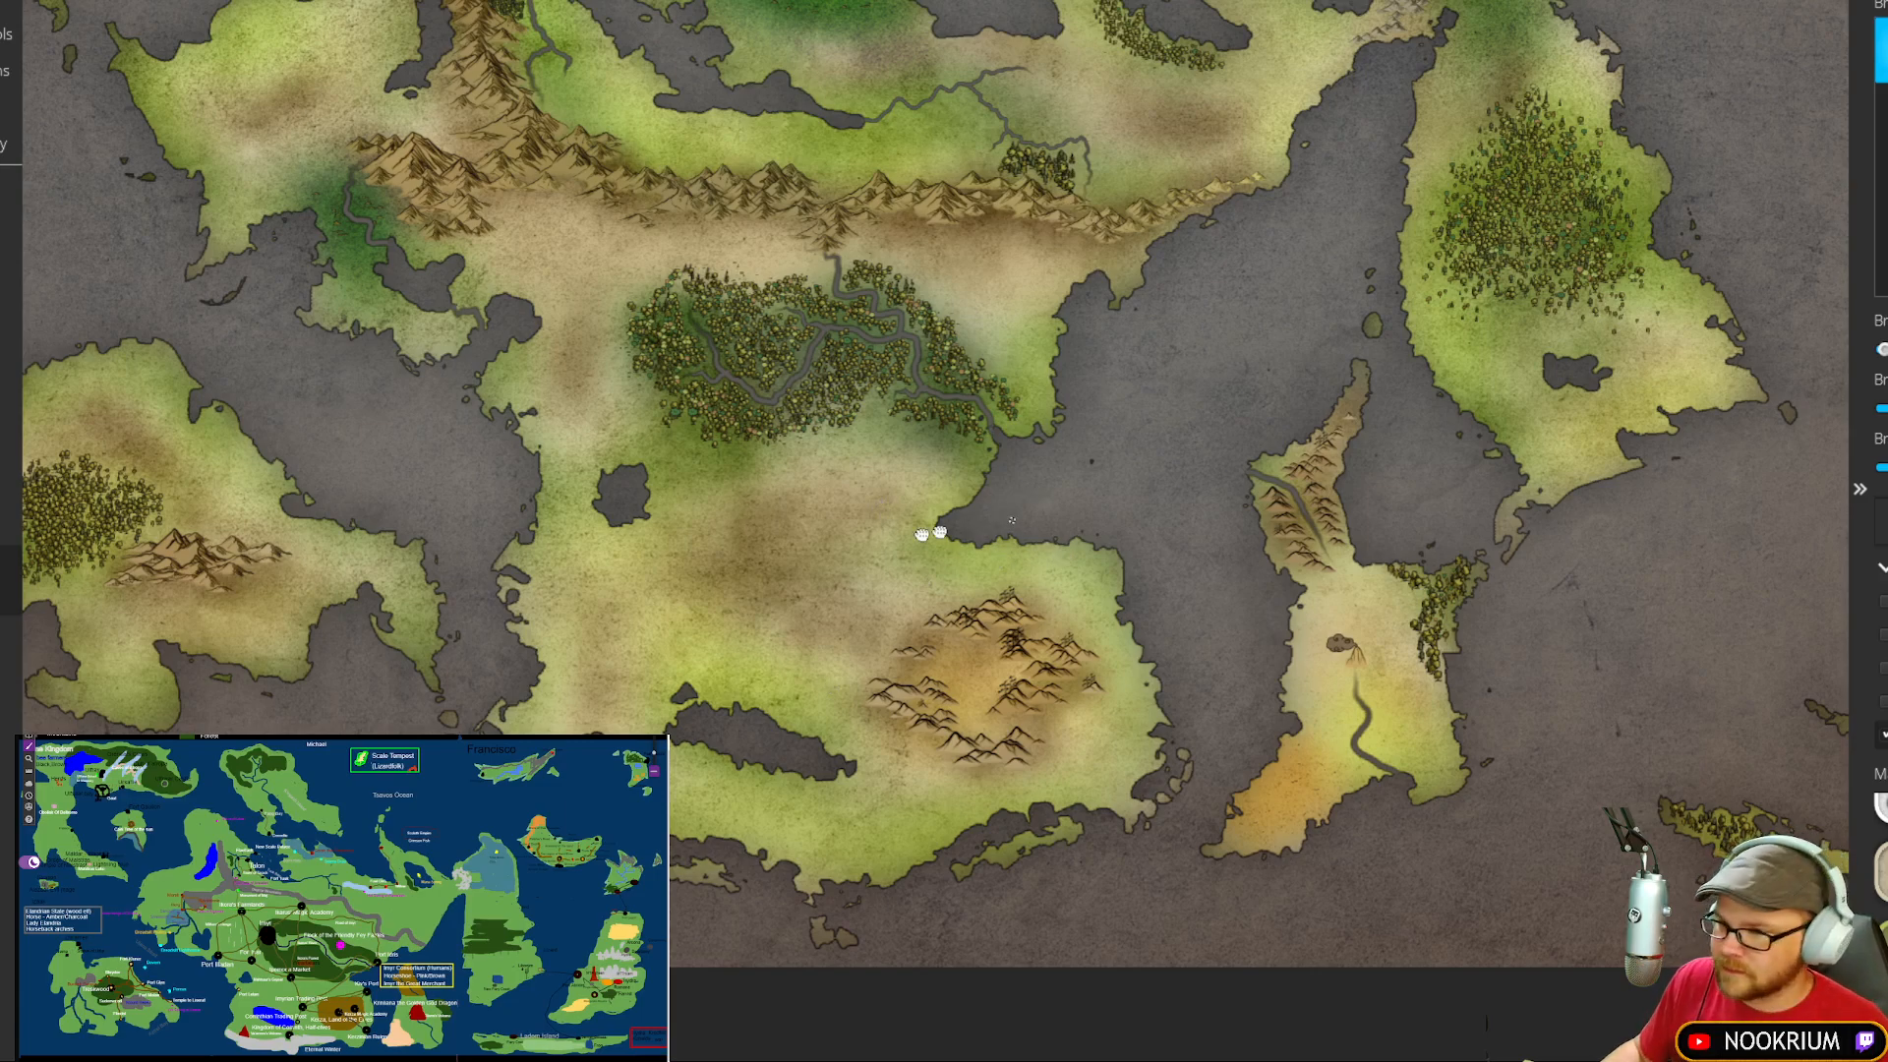
pyautogui.moveTo(1012, 521); pyautogui.dragTo(1012, 588)
pyautogui.scroll(5, 1283, 516)
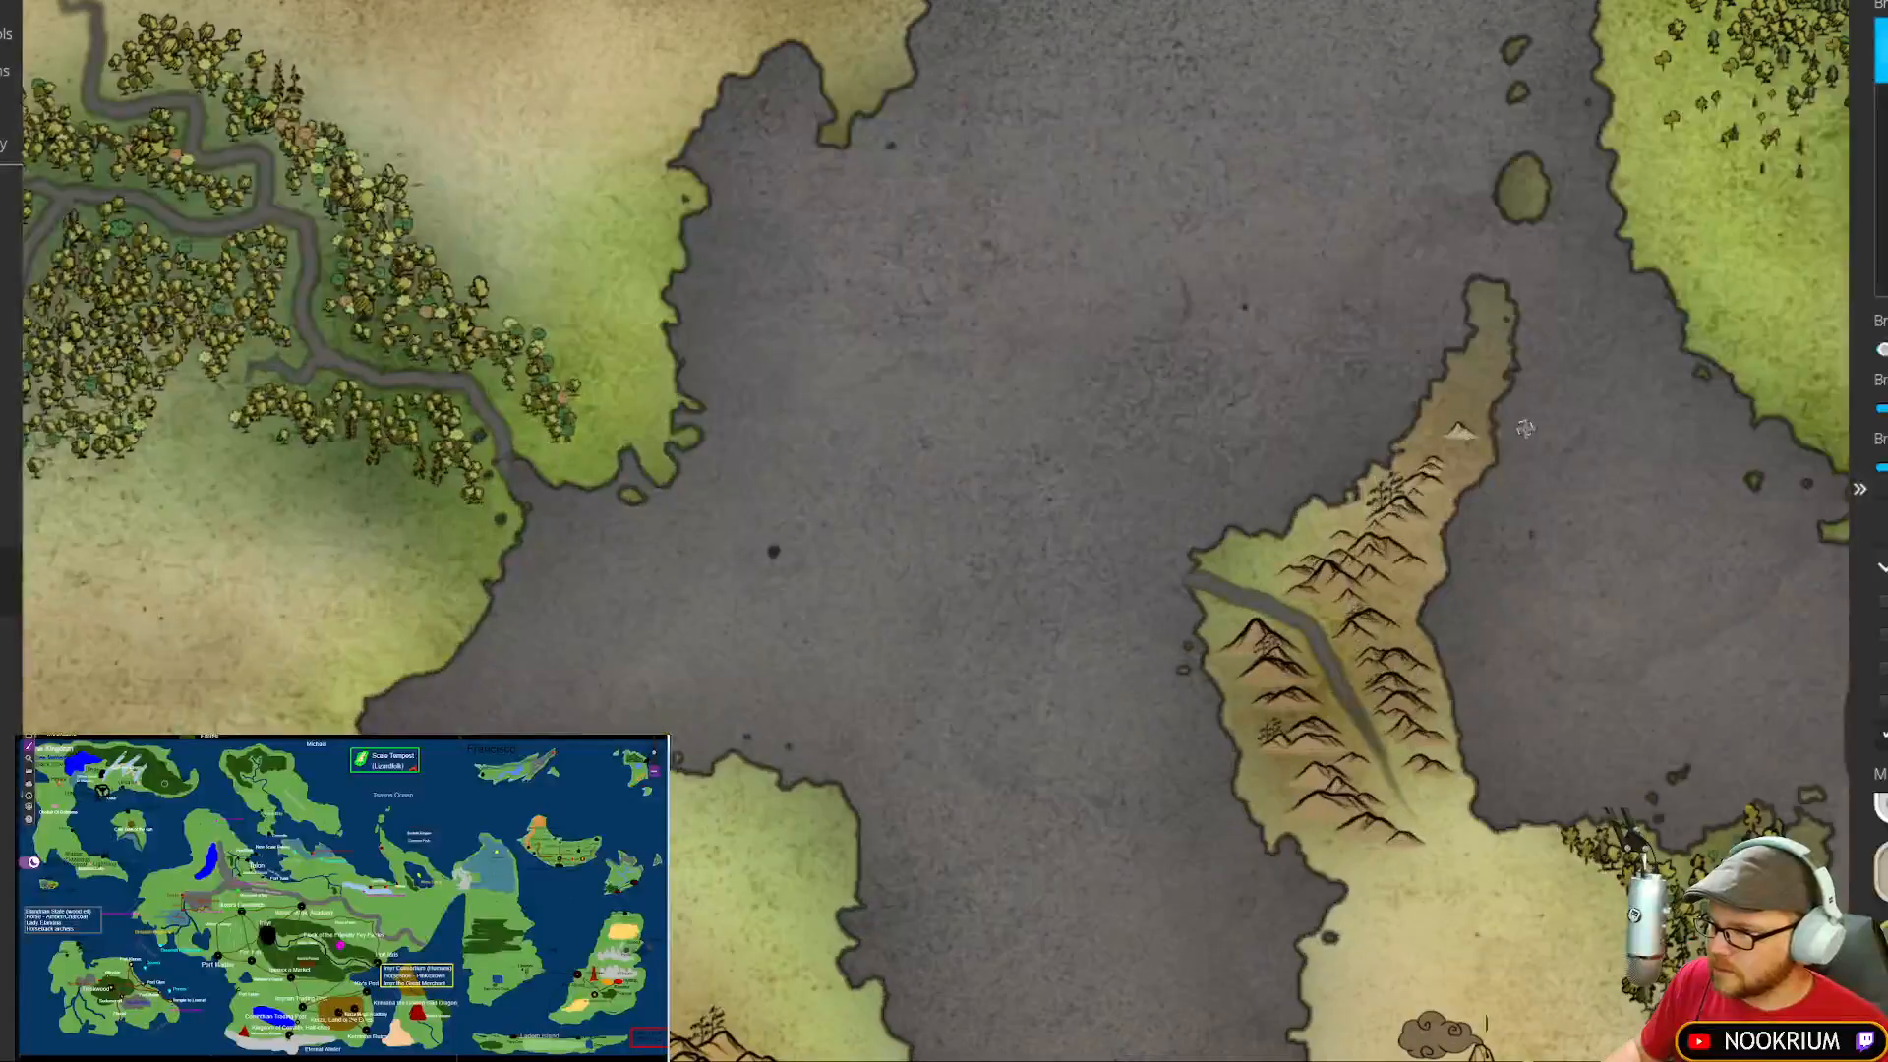
pyautogui.moveTo(1432, 475); pyautogui.dragTo(1395, 521)
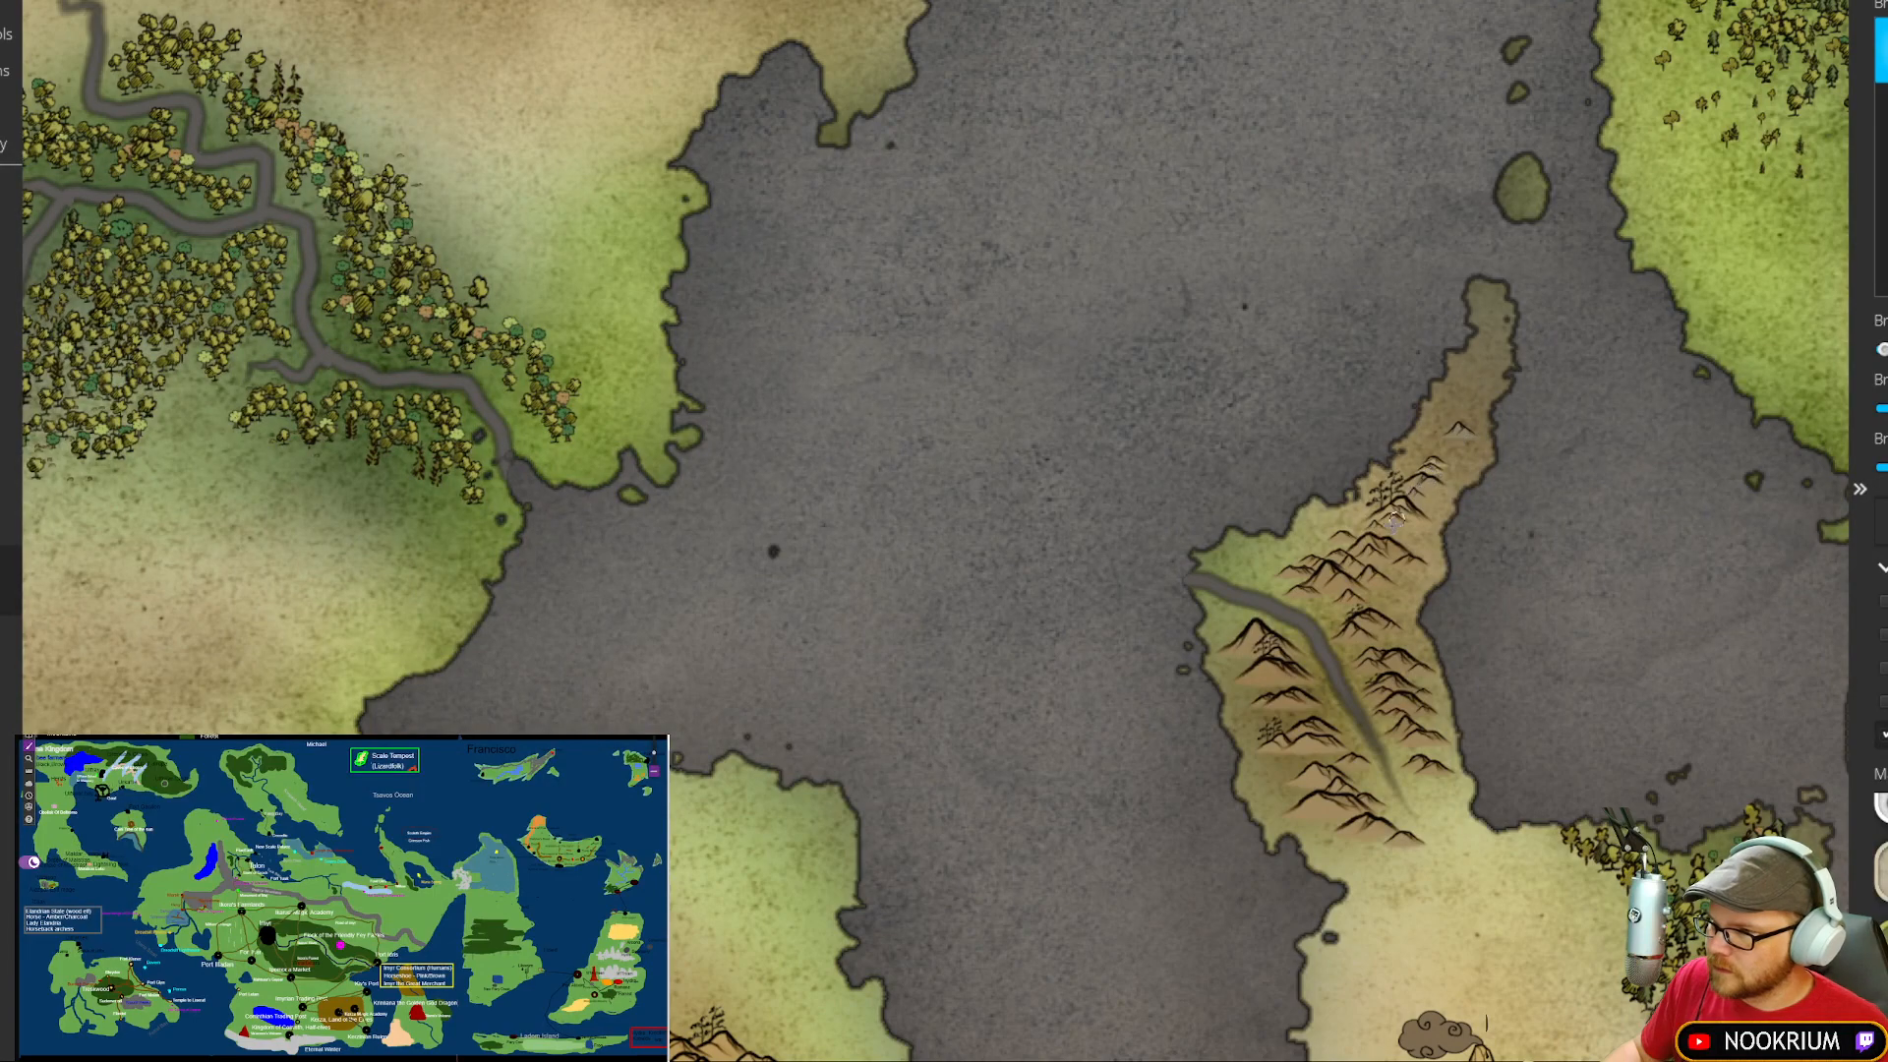
# Step: Shade individual peaks darker brown in the western part of the central continent's mountain range, including its north-south arm
pyautogui.moveTo(927, 388); pyautogui.dragTo(1652, 641)
pyautogui.moveTo(793, 176); pyautogui.dragTo(1112, 563)
pyautogui.click(940, 441)
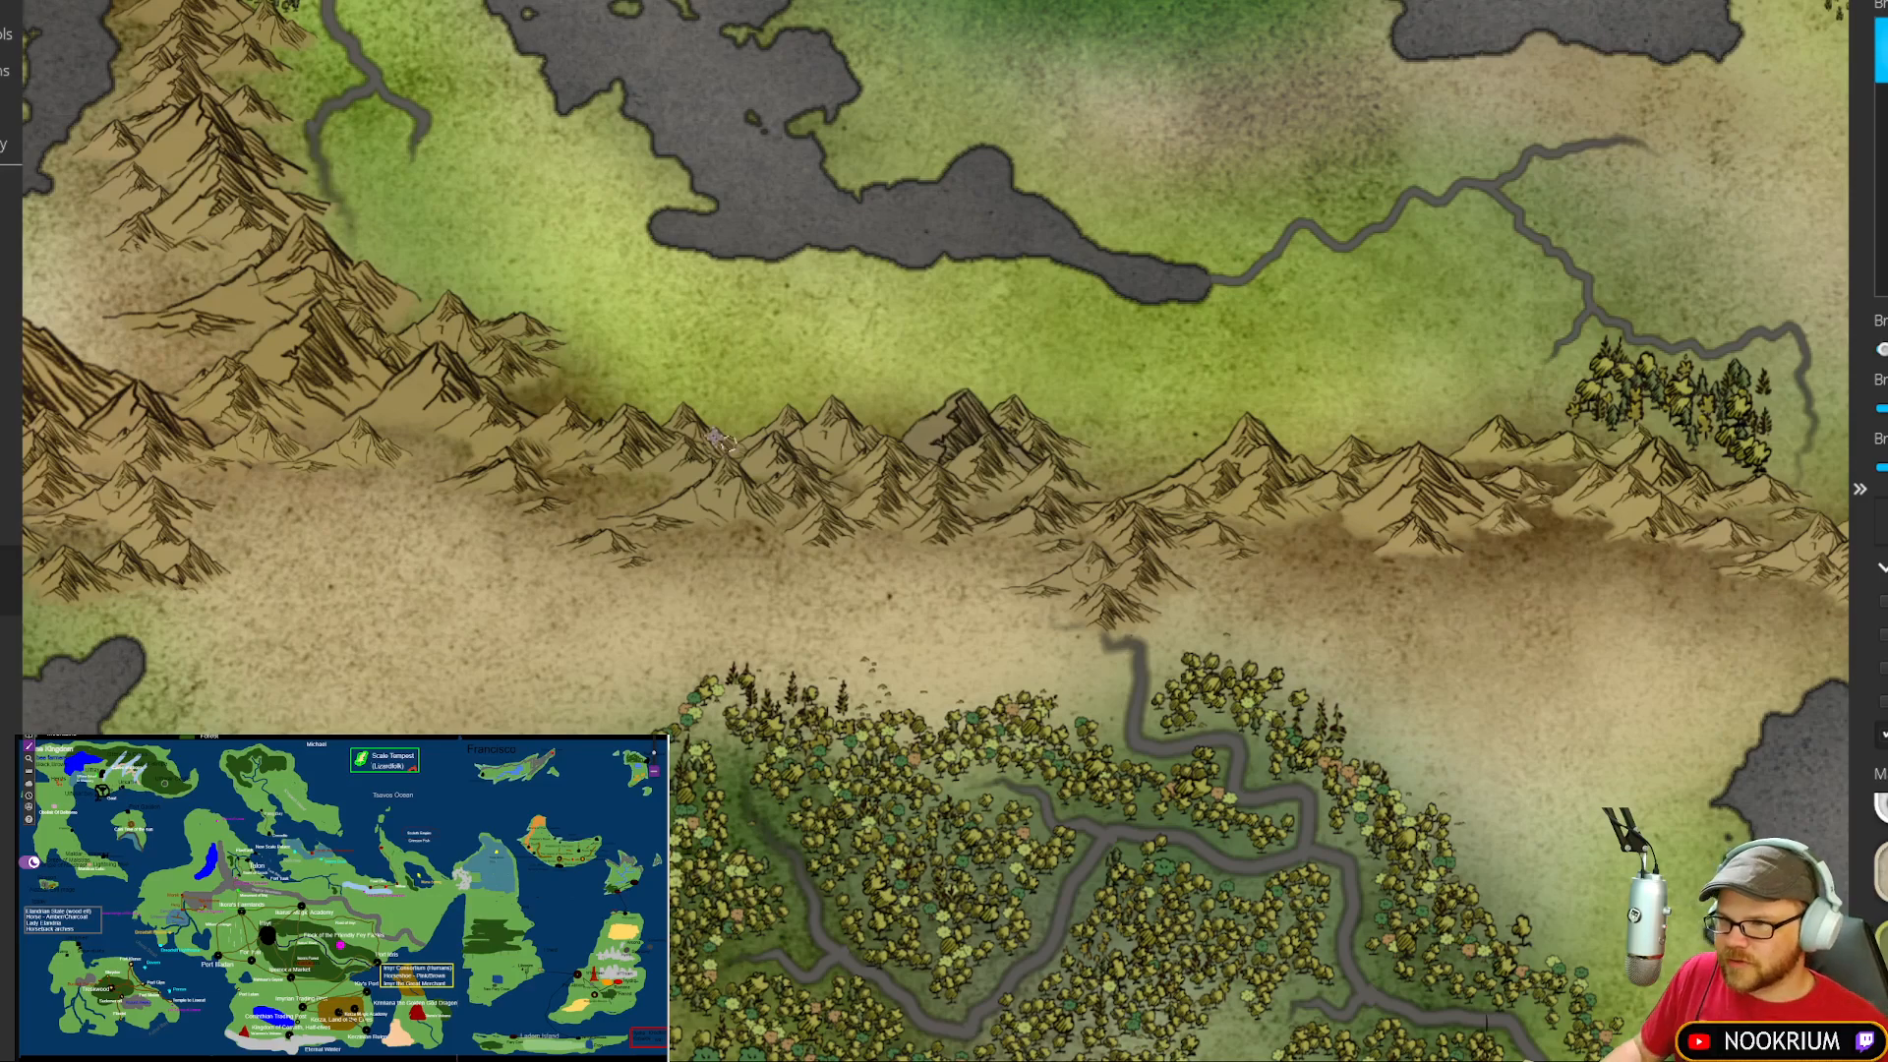
pyautogui.moveTo(246, 247); pyautogui.dragTo(550, 404)
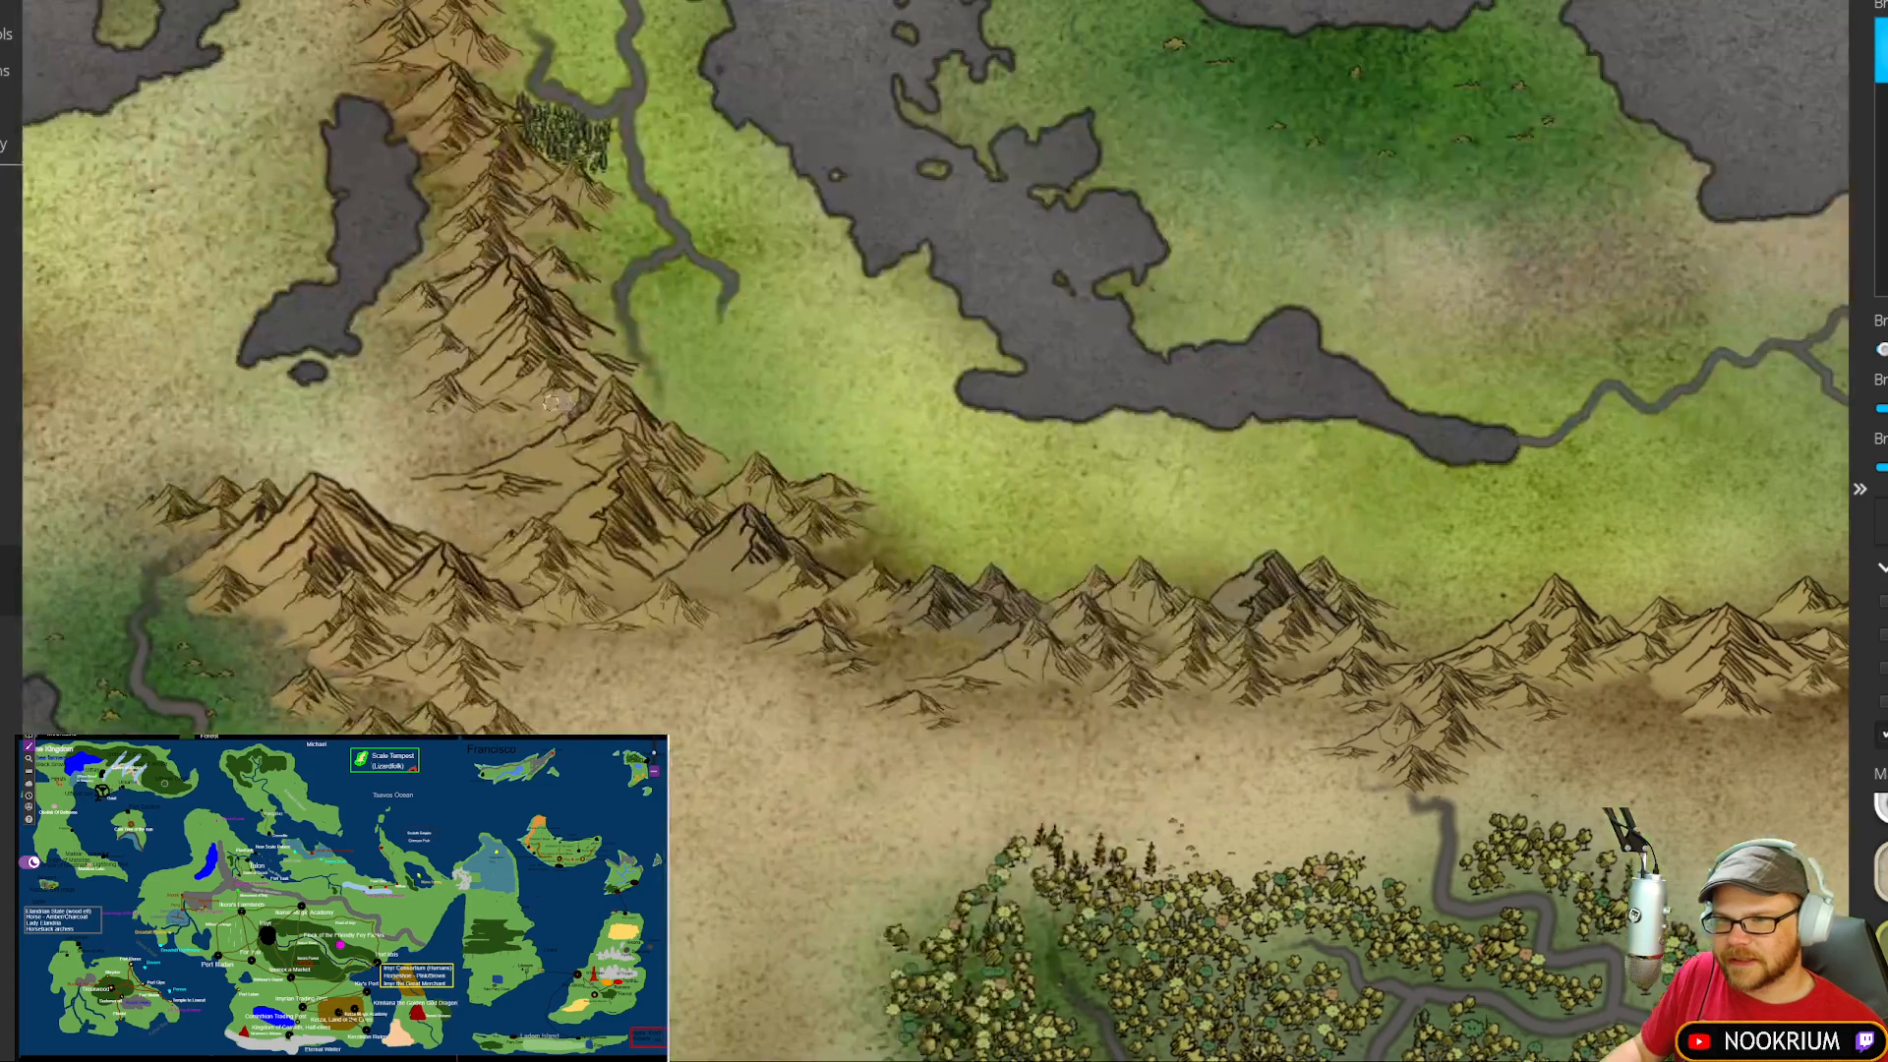
pyautogui.click(515, 366)
pyautogui.click(478, 163)
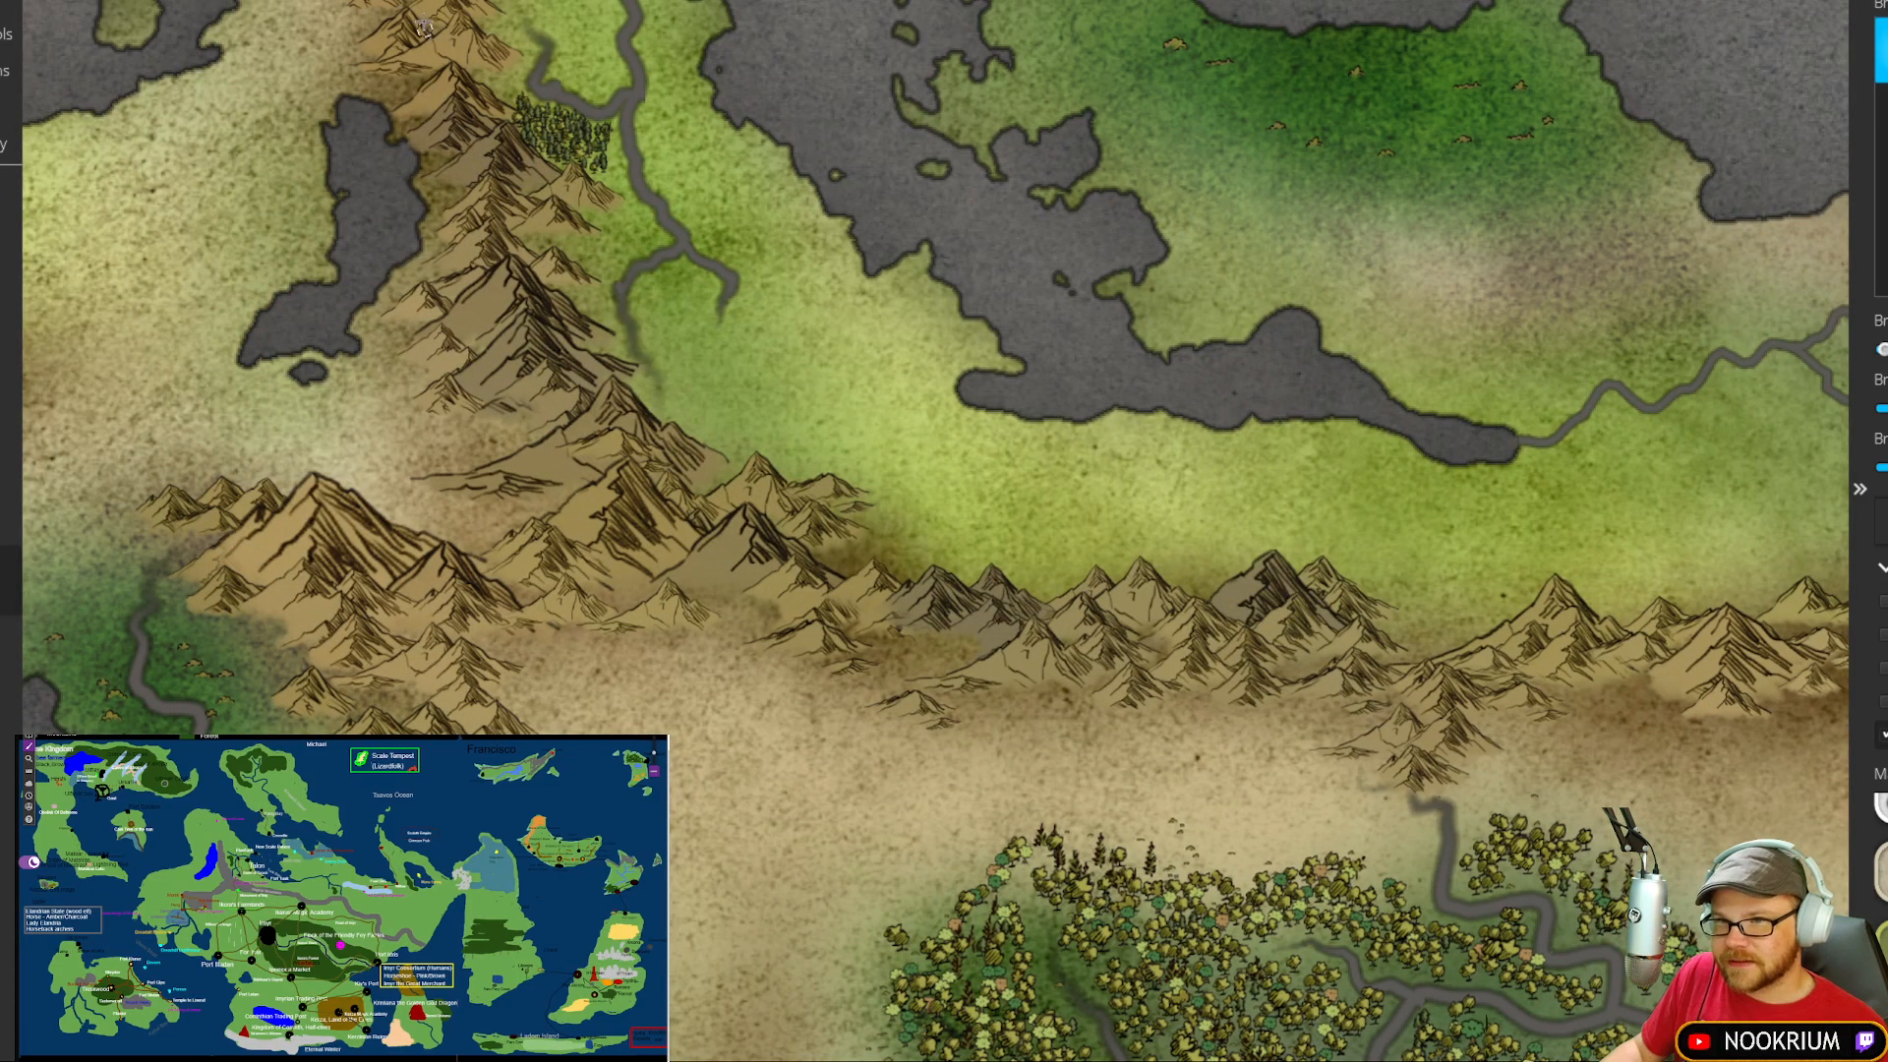
pyautogui.click(425, 27)
pyautogui.click(285, 551)
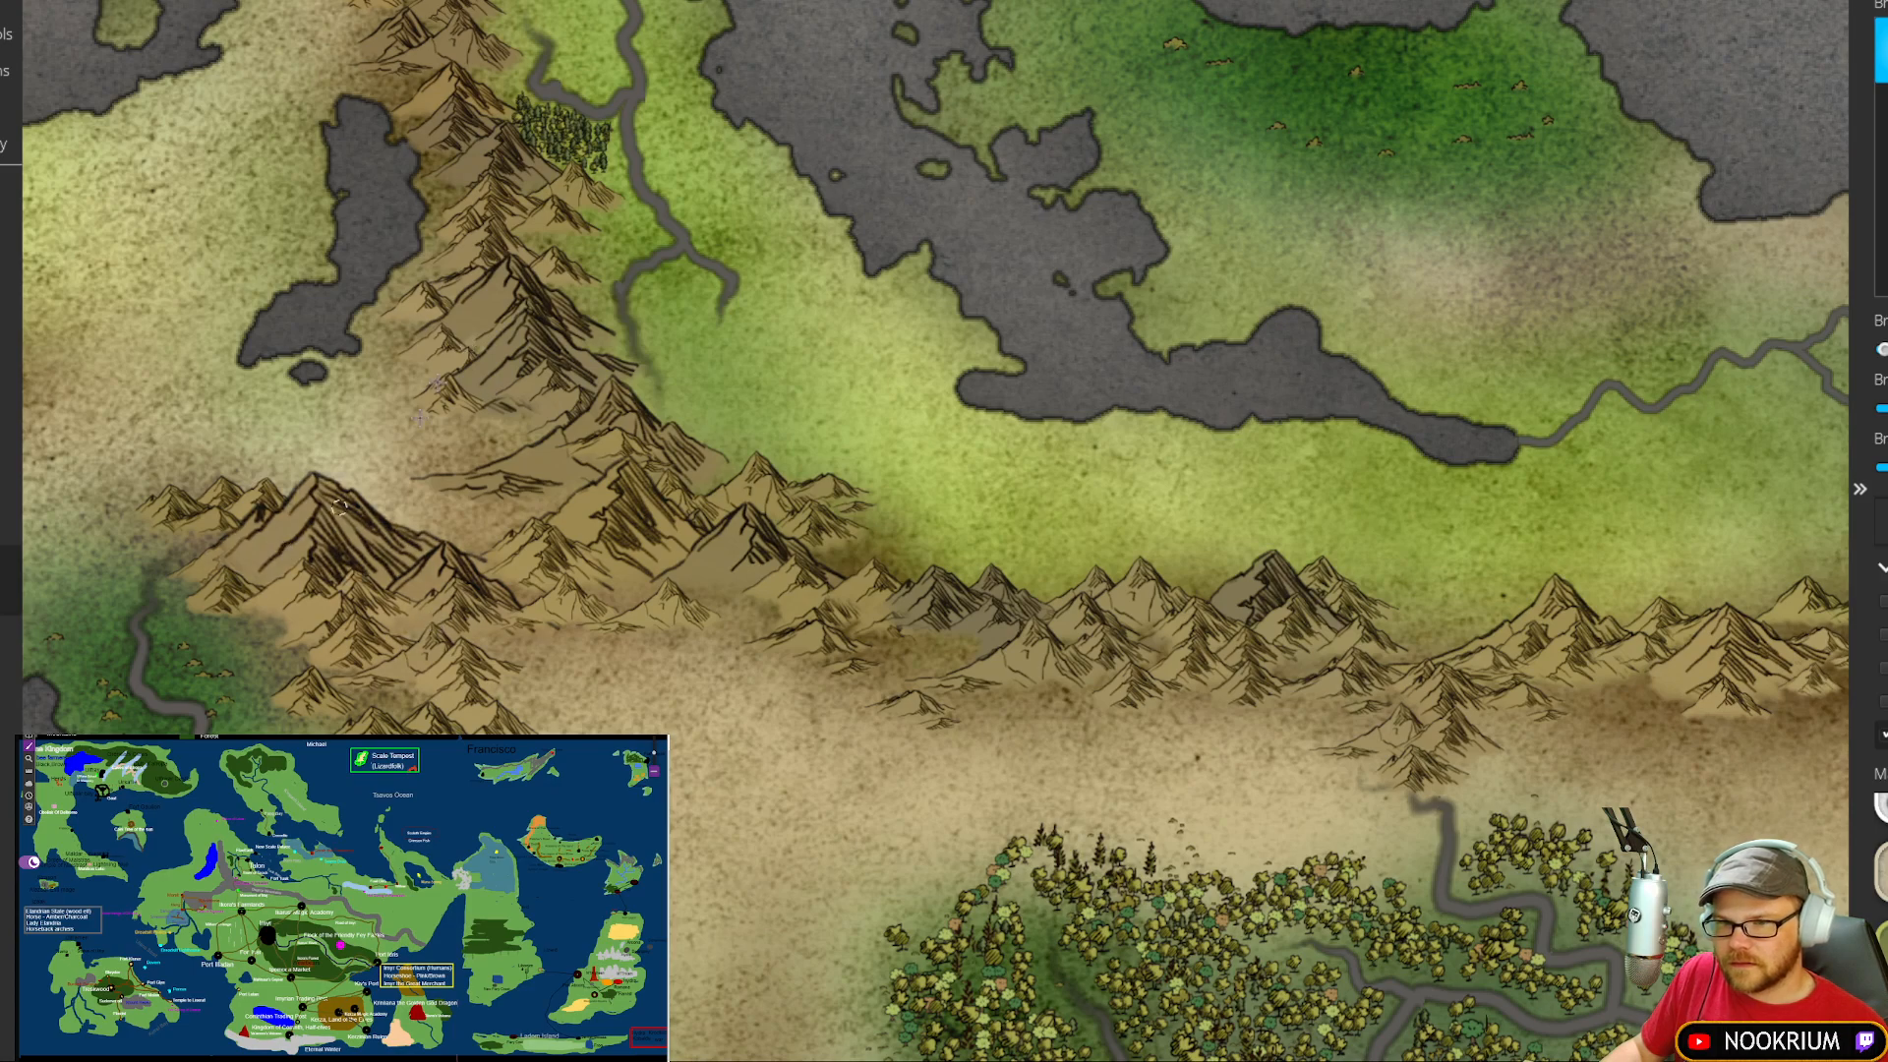
pyautogui.moveTo(417, 182); pyautogui.dragTo(486, 449)
pyautogui.click(511, 121)
# Step: Tint scattered peaks and foothills along the middle and eastern part of the central continent's mountain range, including a golden-brown foothill
pyautogui.moveTo(866, 426); pyautogui.dragTo(562, 262)
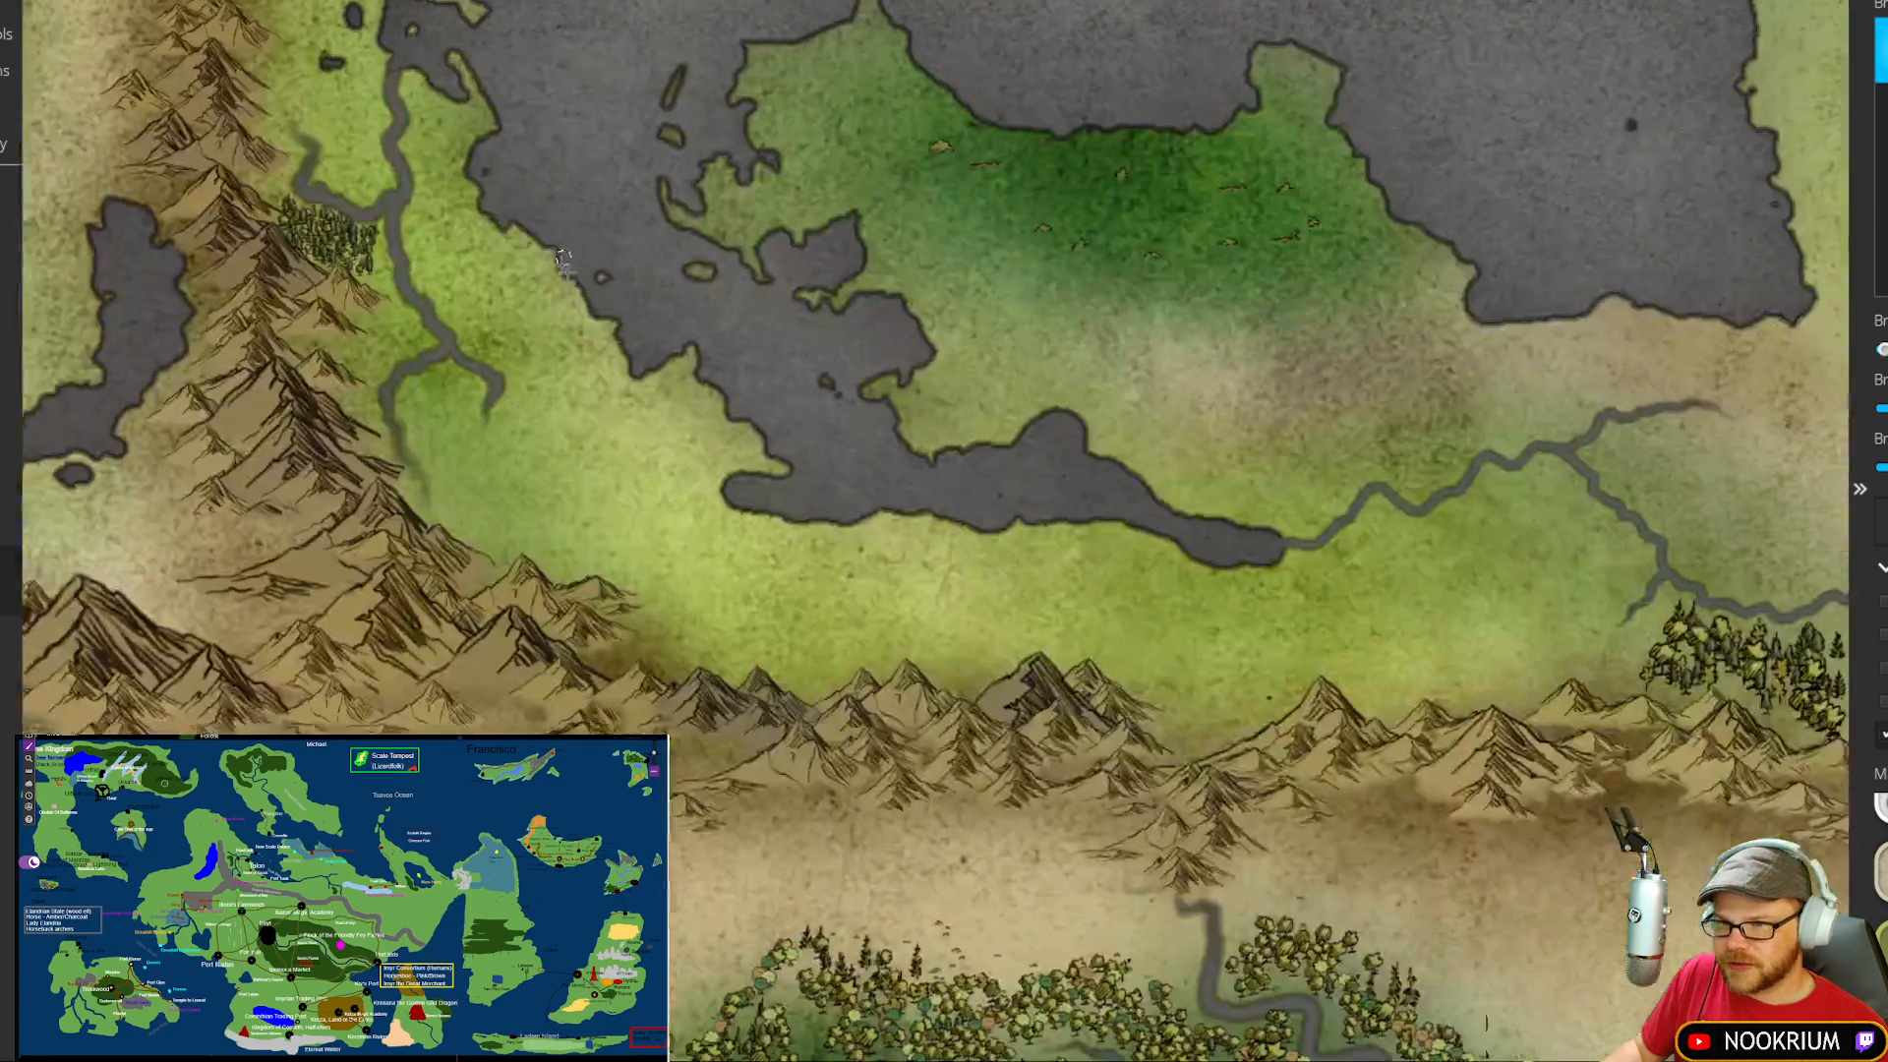
pyautogui.click(1186, 857)
pyautogui.moveTo(1343, 761); pyautogui.dragTo(1046, 665)
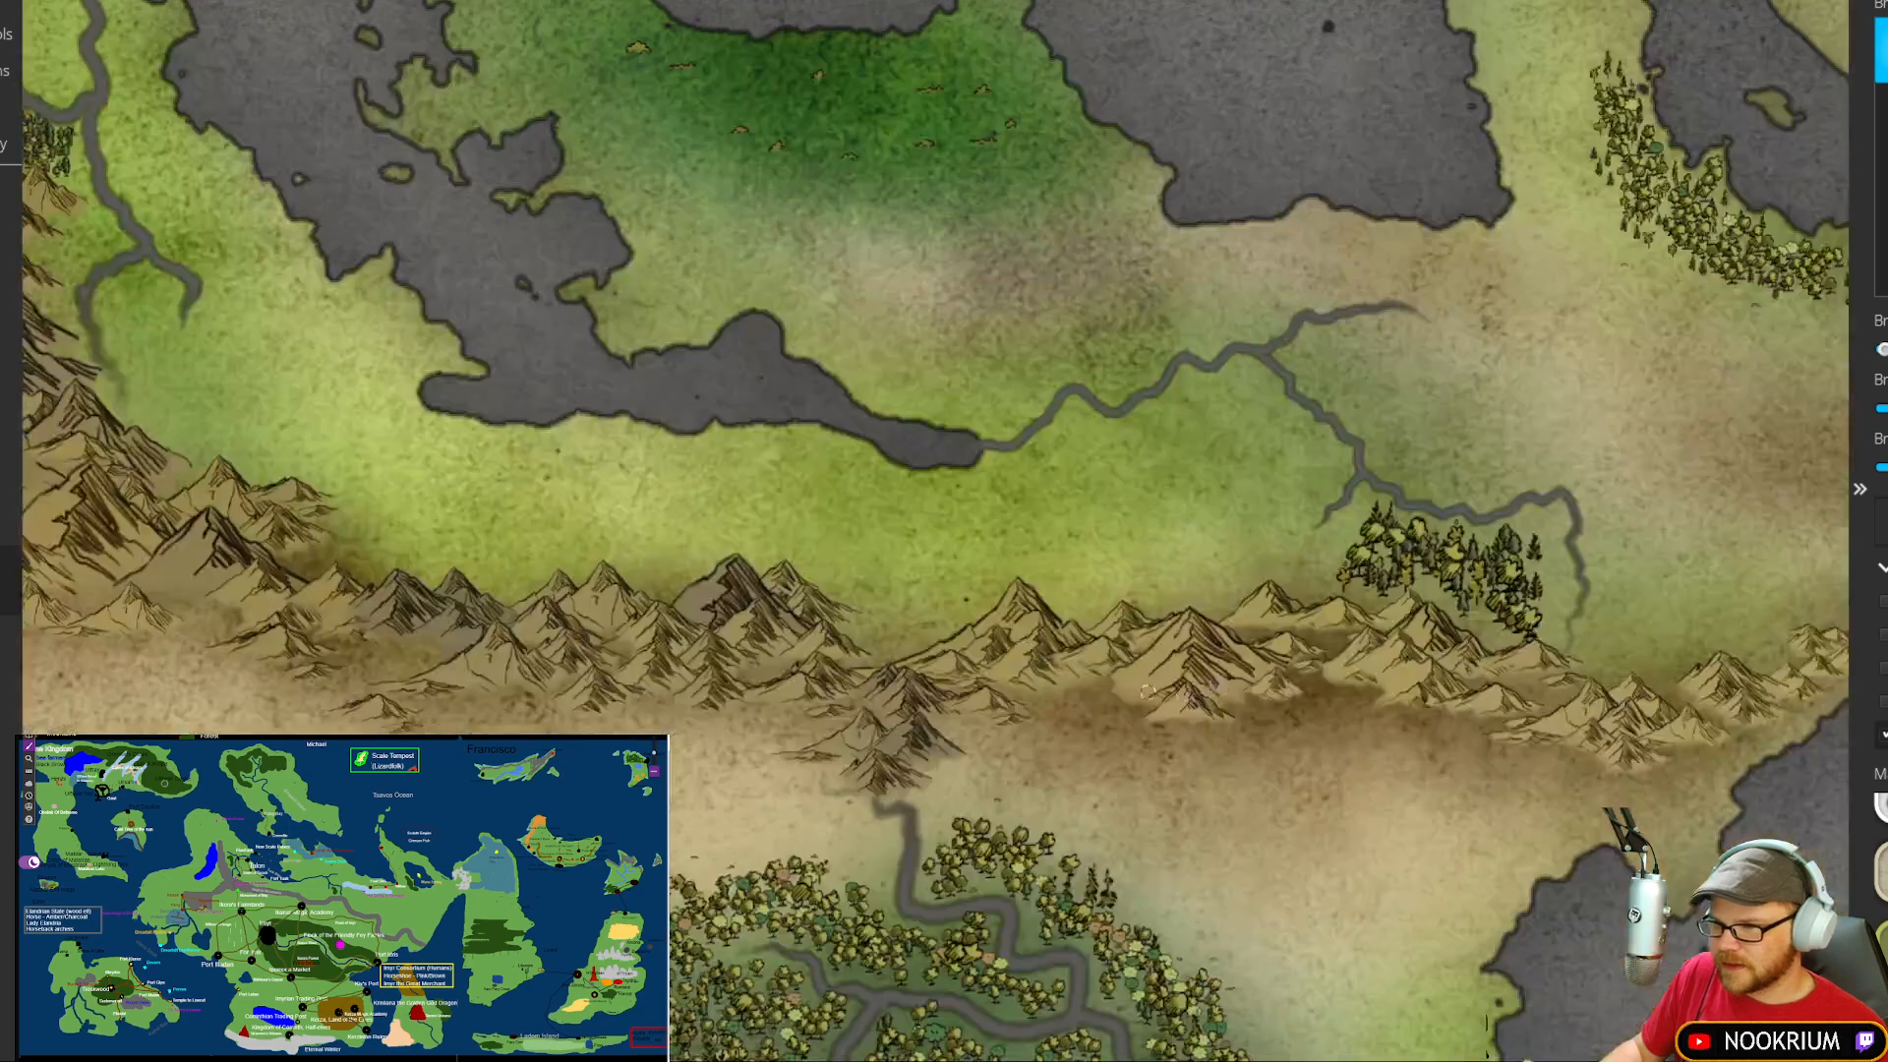
pyautogui.click(1211, 677)
pyautogui.moveTo(910, 663); pyautogui.dragTo(1165, 657)
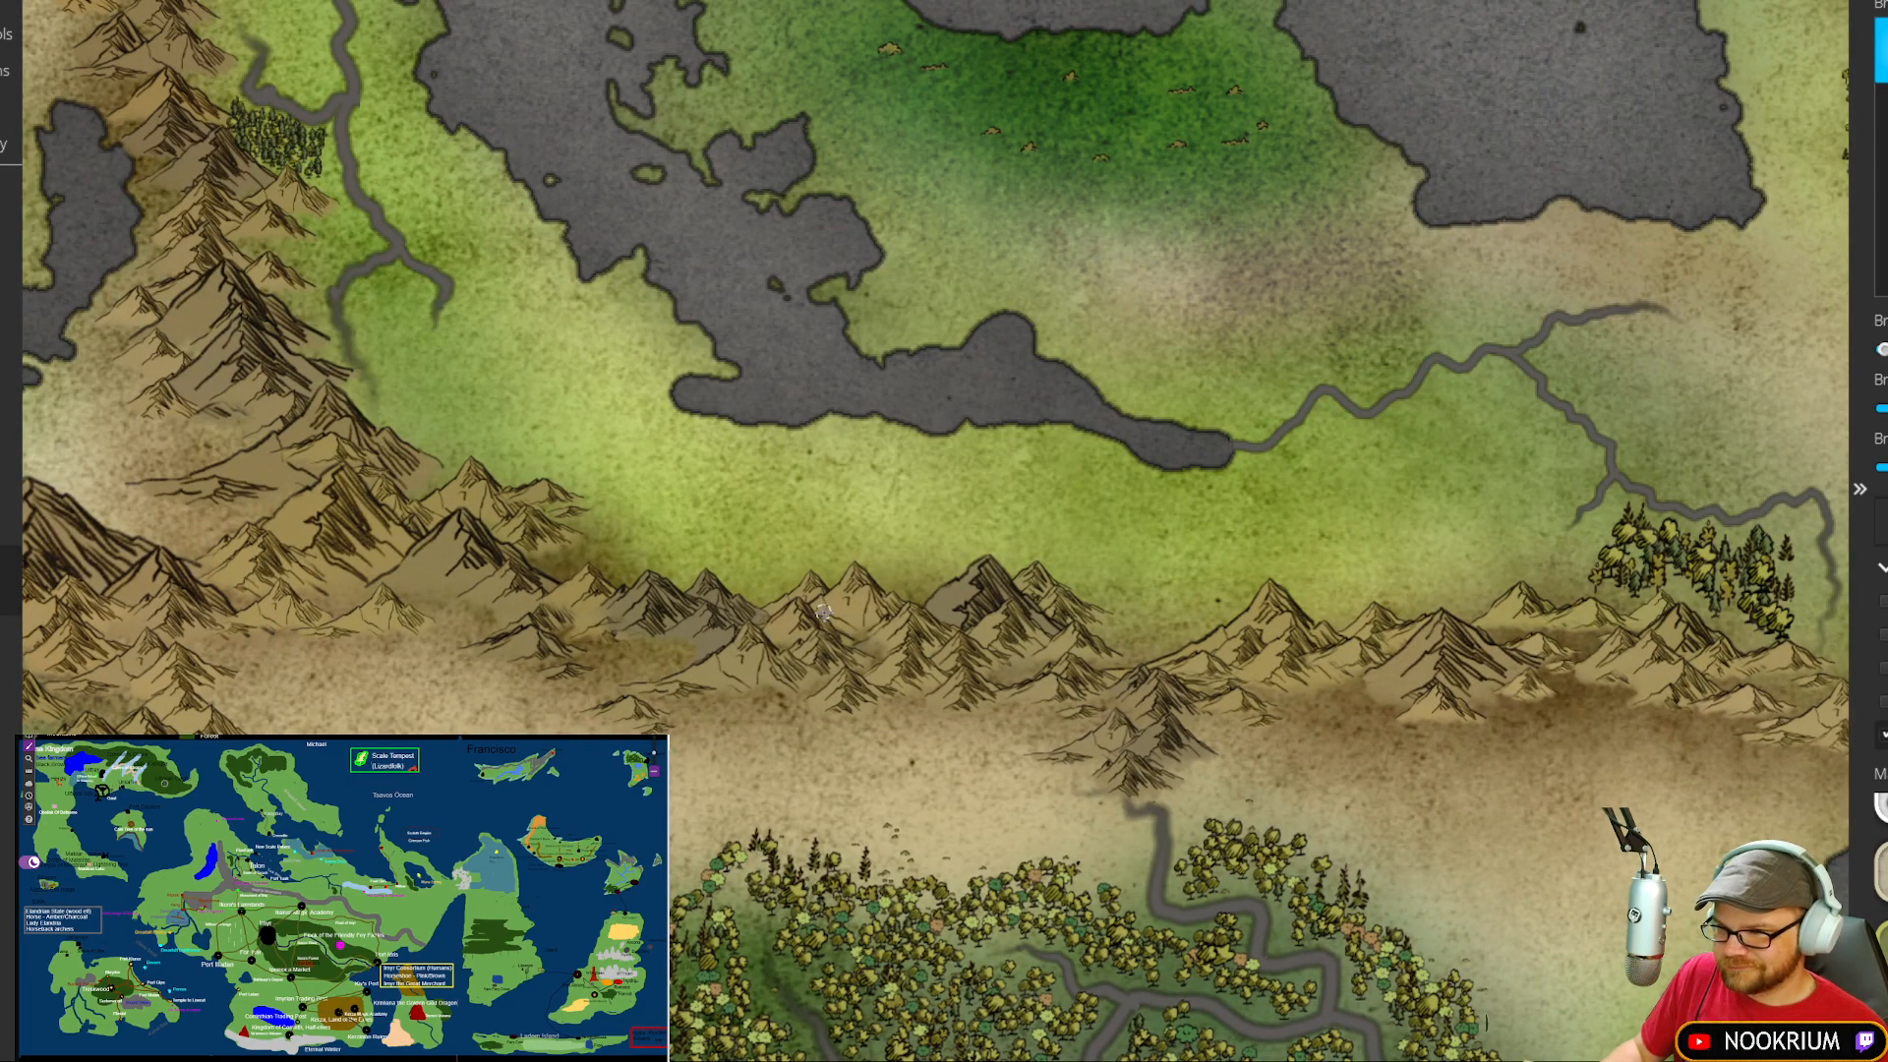
pyautogui.moveTo(615, 632); pyautogui.dragTo(901, 679)
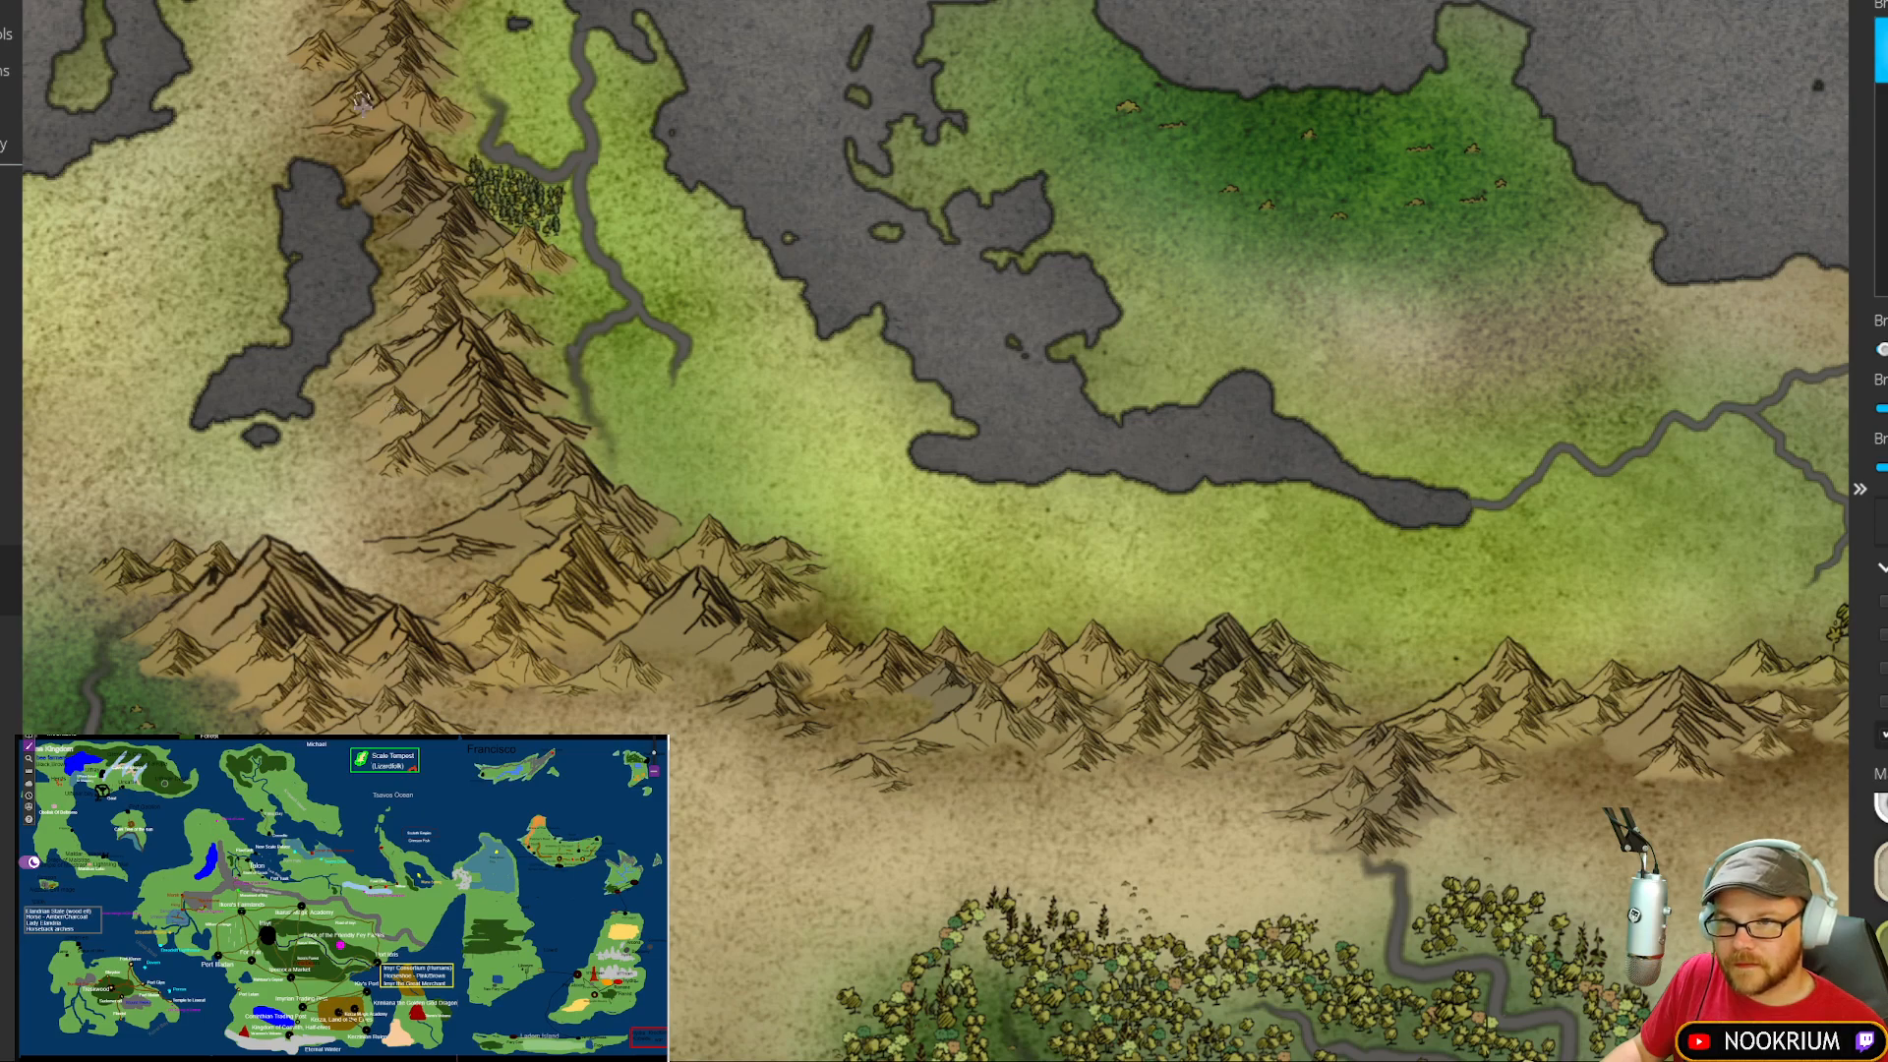
pyautogui.moveTo(399, 85); pyautogui.dragTo(505, 263)
pyautogui.moveTo(627, 301); pyautogui.dragTo(455, 208)
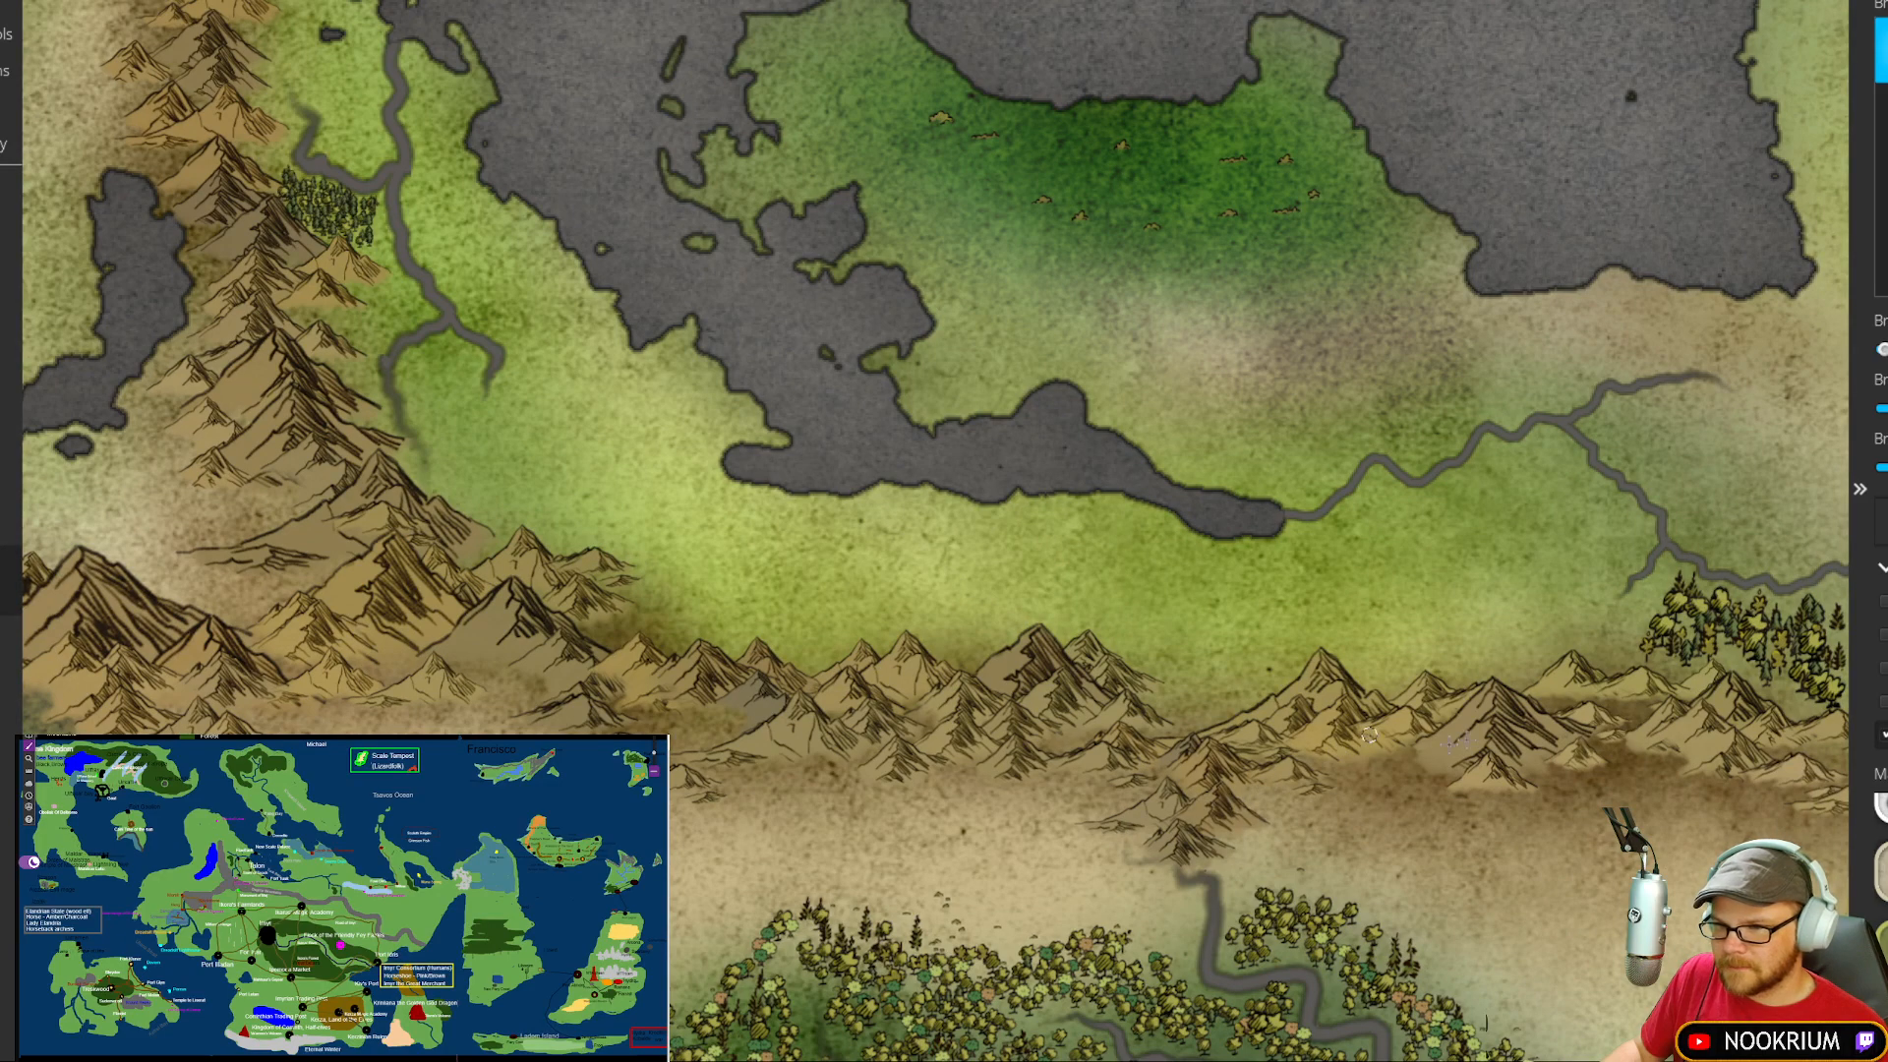
pyautogui.moveTo(1369, 735); pyautogui.dragTo(1237, 721)
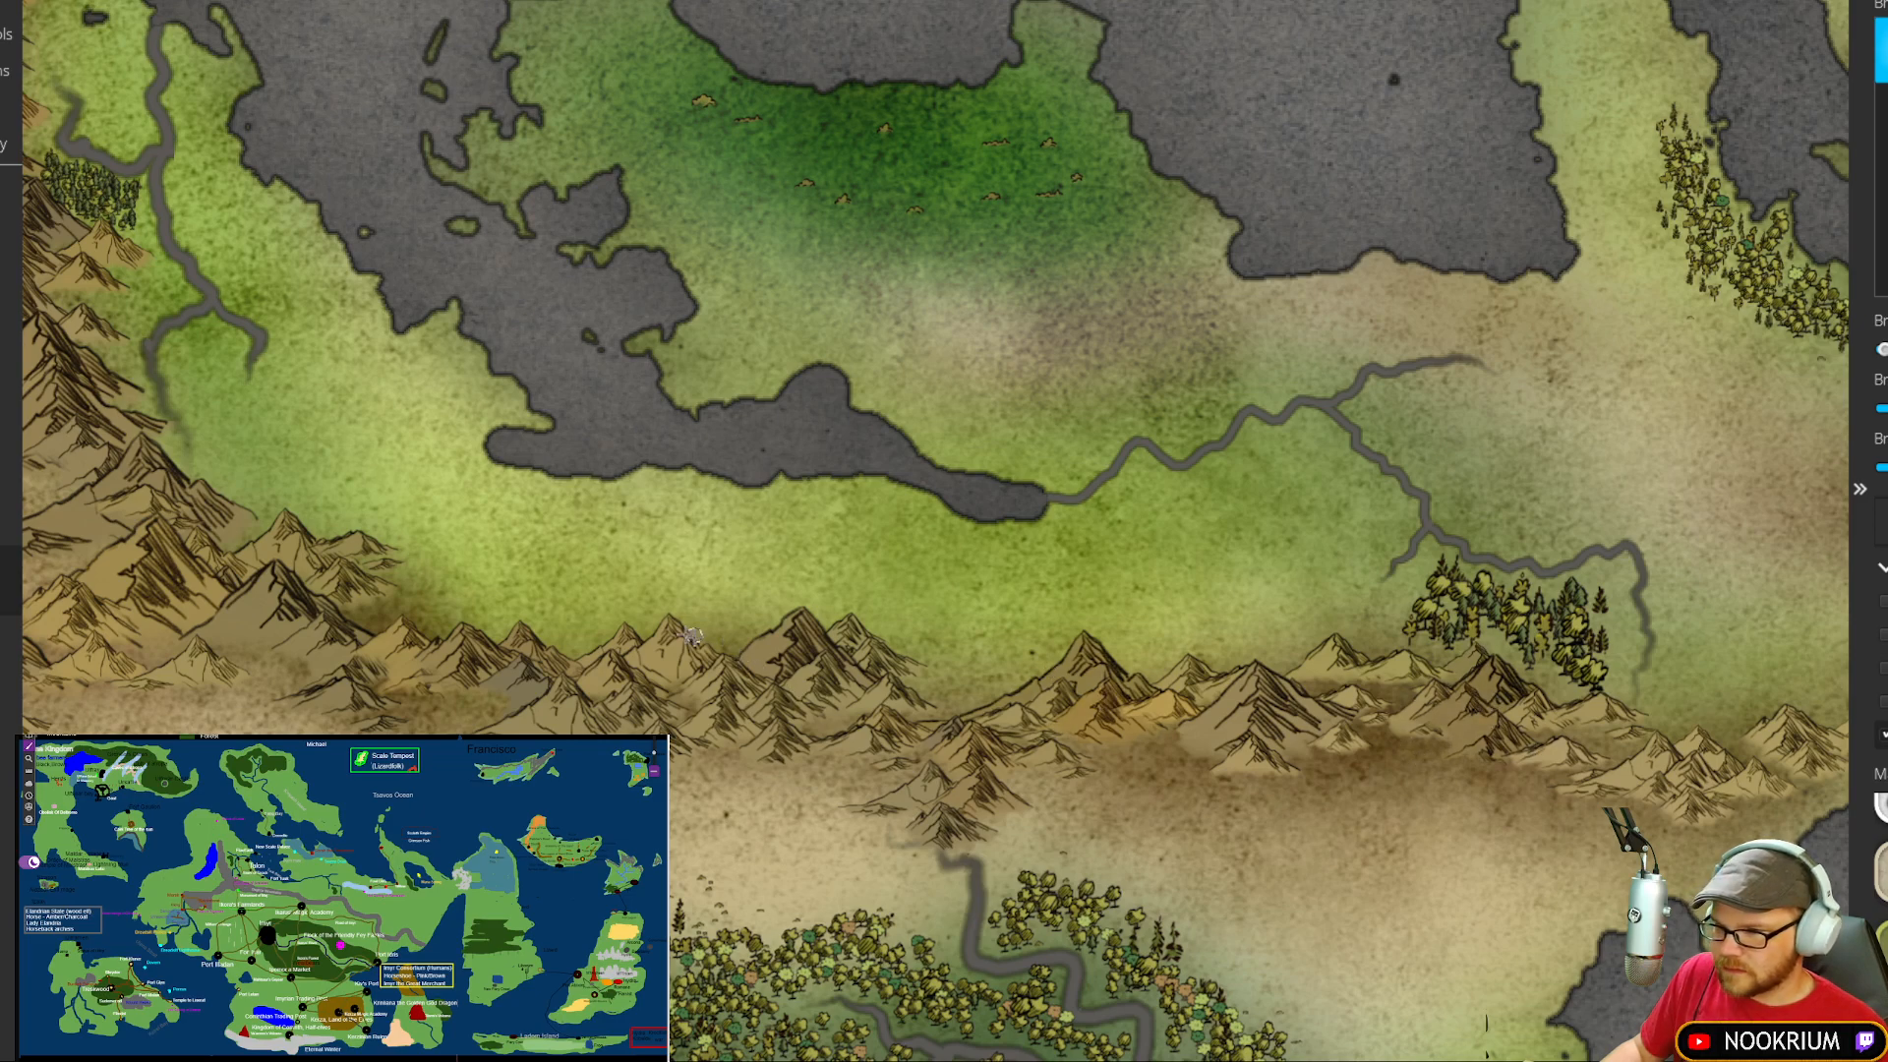
# Step: Tint the large peaks and foothills where the central range meets its north-south arm a warmer reddish brown
pyautogui.moveTo(474, 635); pyautogui.dragTo(990, 706)
pyautogui.moveTo(585, 699)
pyautogui.mouseDown()
pyautogui.moveTo(634, 667)
pyautogui.moveTo(581, 728)
pyautogui.moveTo(468, 719)
pyautogui.moveTo(558, 664)
pyautogui.mouseUp()
pyautogui.moveTo(466, 708)
pyautogui.mouseDown()
pyautogui.moveTo(418, 723)
pyautogui.moveTo(324, 673)
pyautogui.mouseUp()
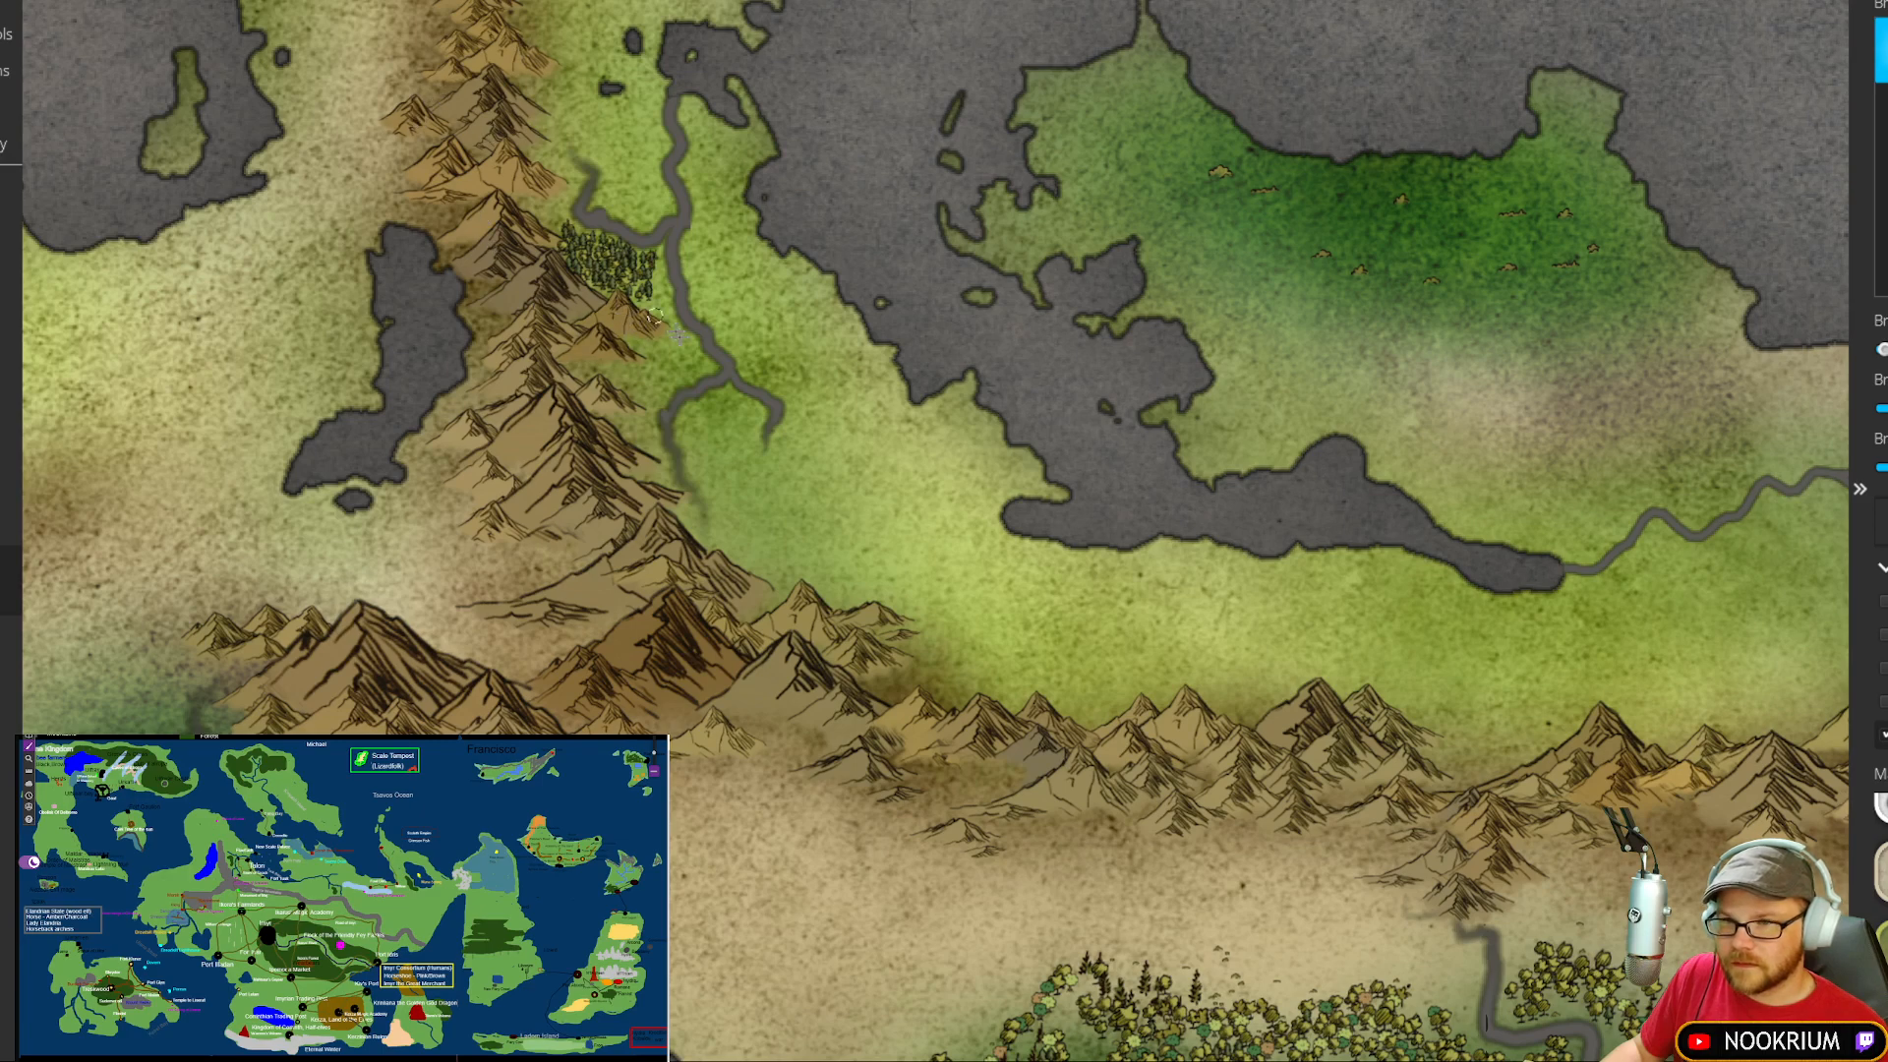
pyautogui.moveTo(670, 518); pyautogui.dragTo(553, 405)
pyautogui.click(375, 413)
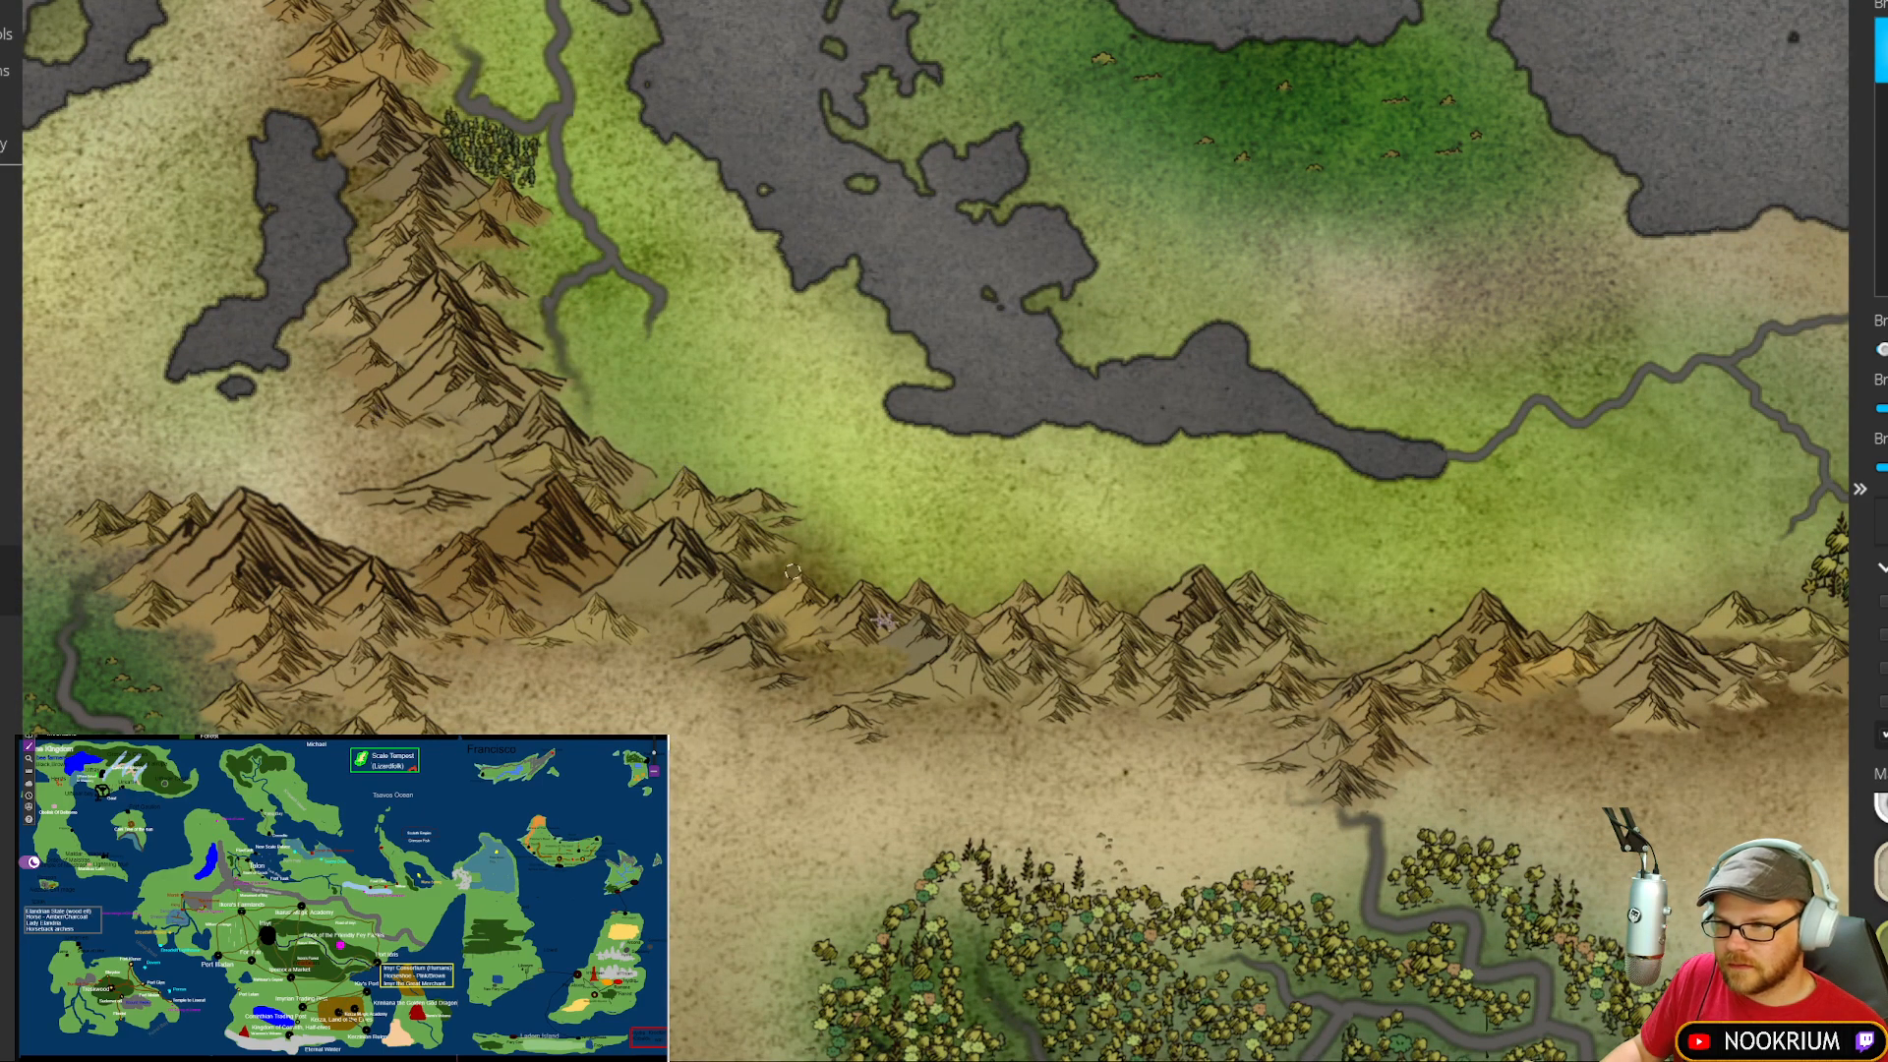
pyautogui.moveTo(885, 623); pyautogui.dragTo(907, 619)
pyautogui.moveTo(1131, 686); pyautogui.dragTo(877, 637)
pyautogui.moveTo(1222, 680); pyautogui.dragTo(1089, 649)
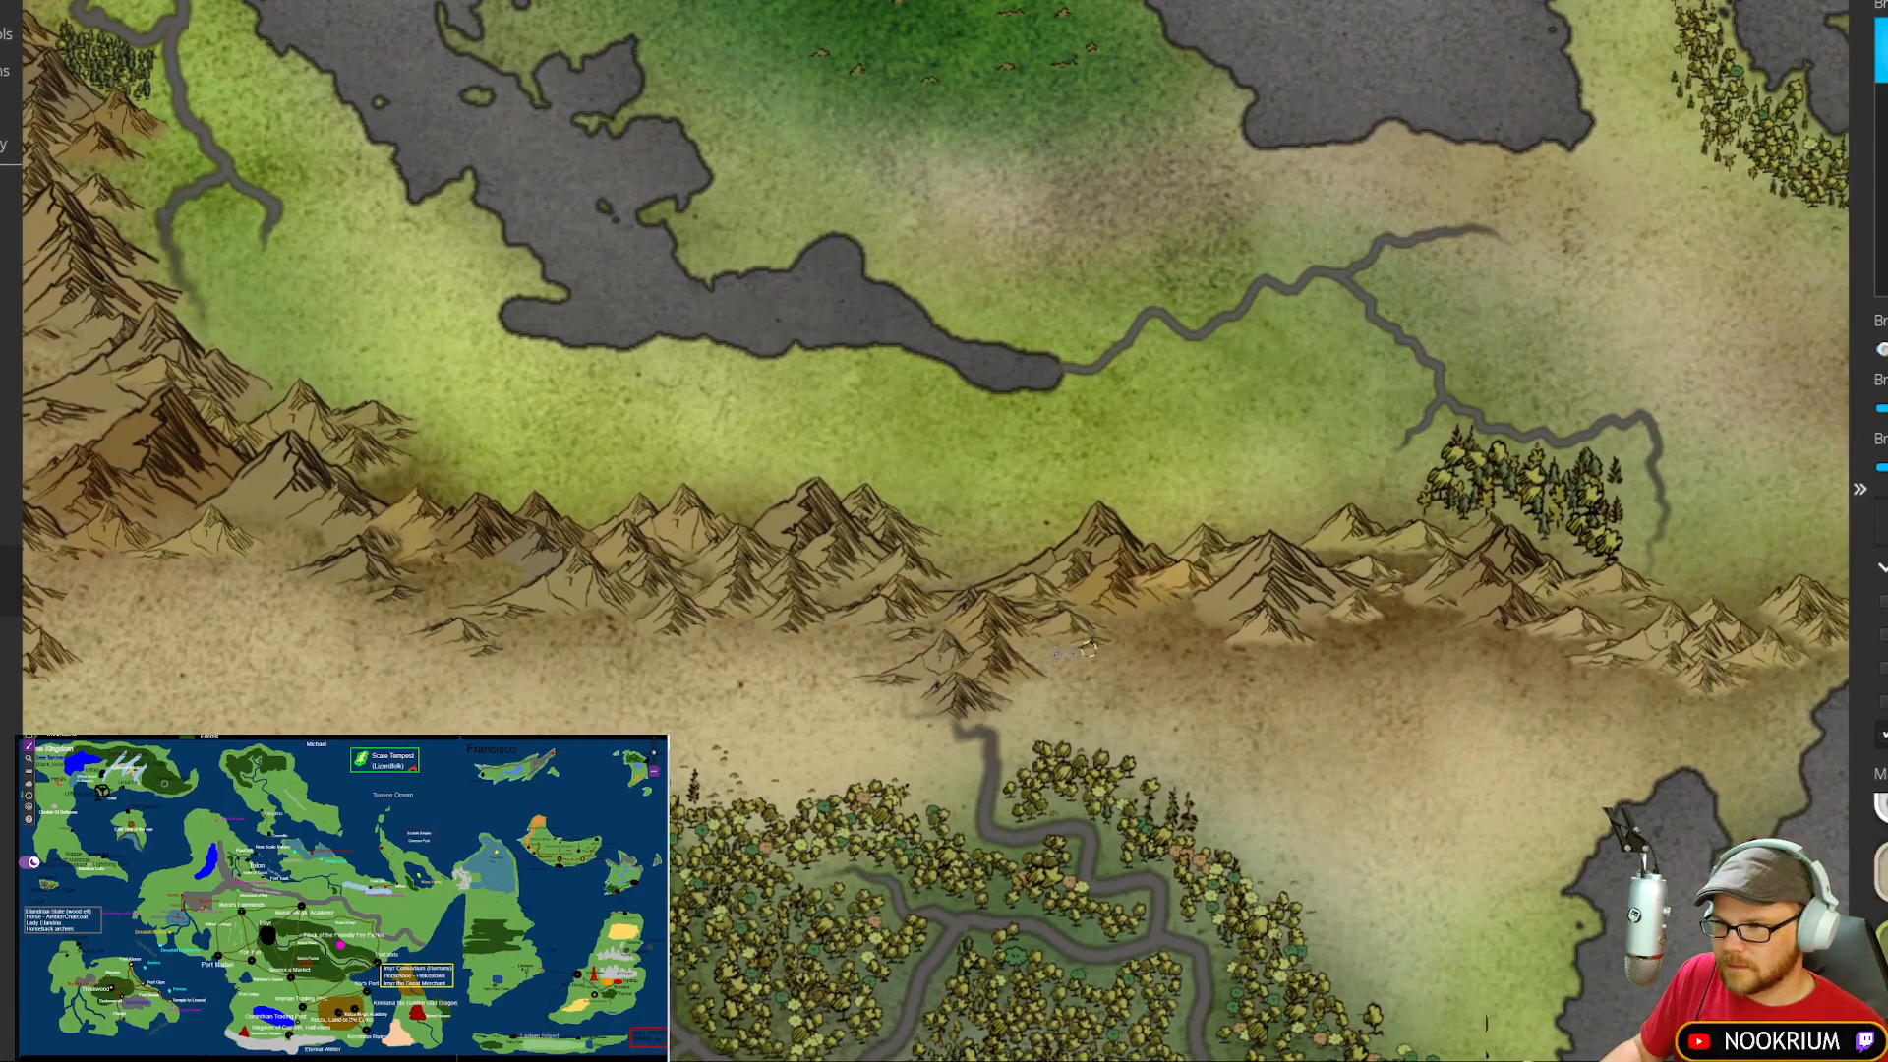
# Step: Shade the tall peak in the middle of the east-west range darker brown and touch up the foothills toward its eastern end
pyautogui.click(805, 594)
pyautogui.click(730, 608)
pyautogui.click(677, 623)
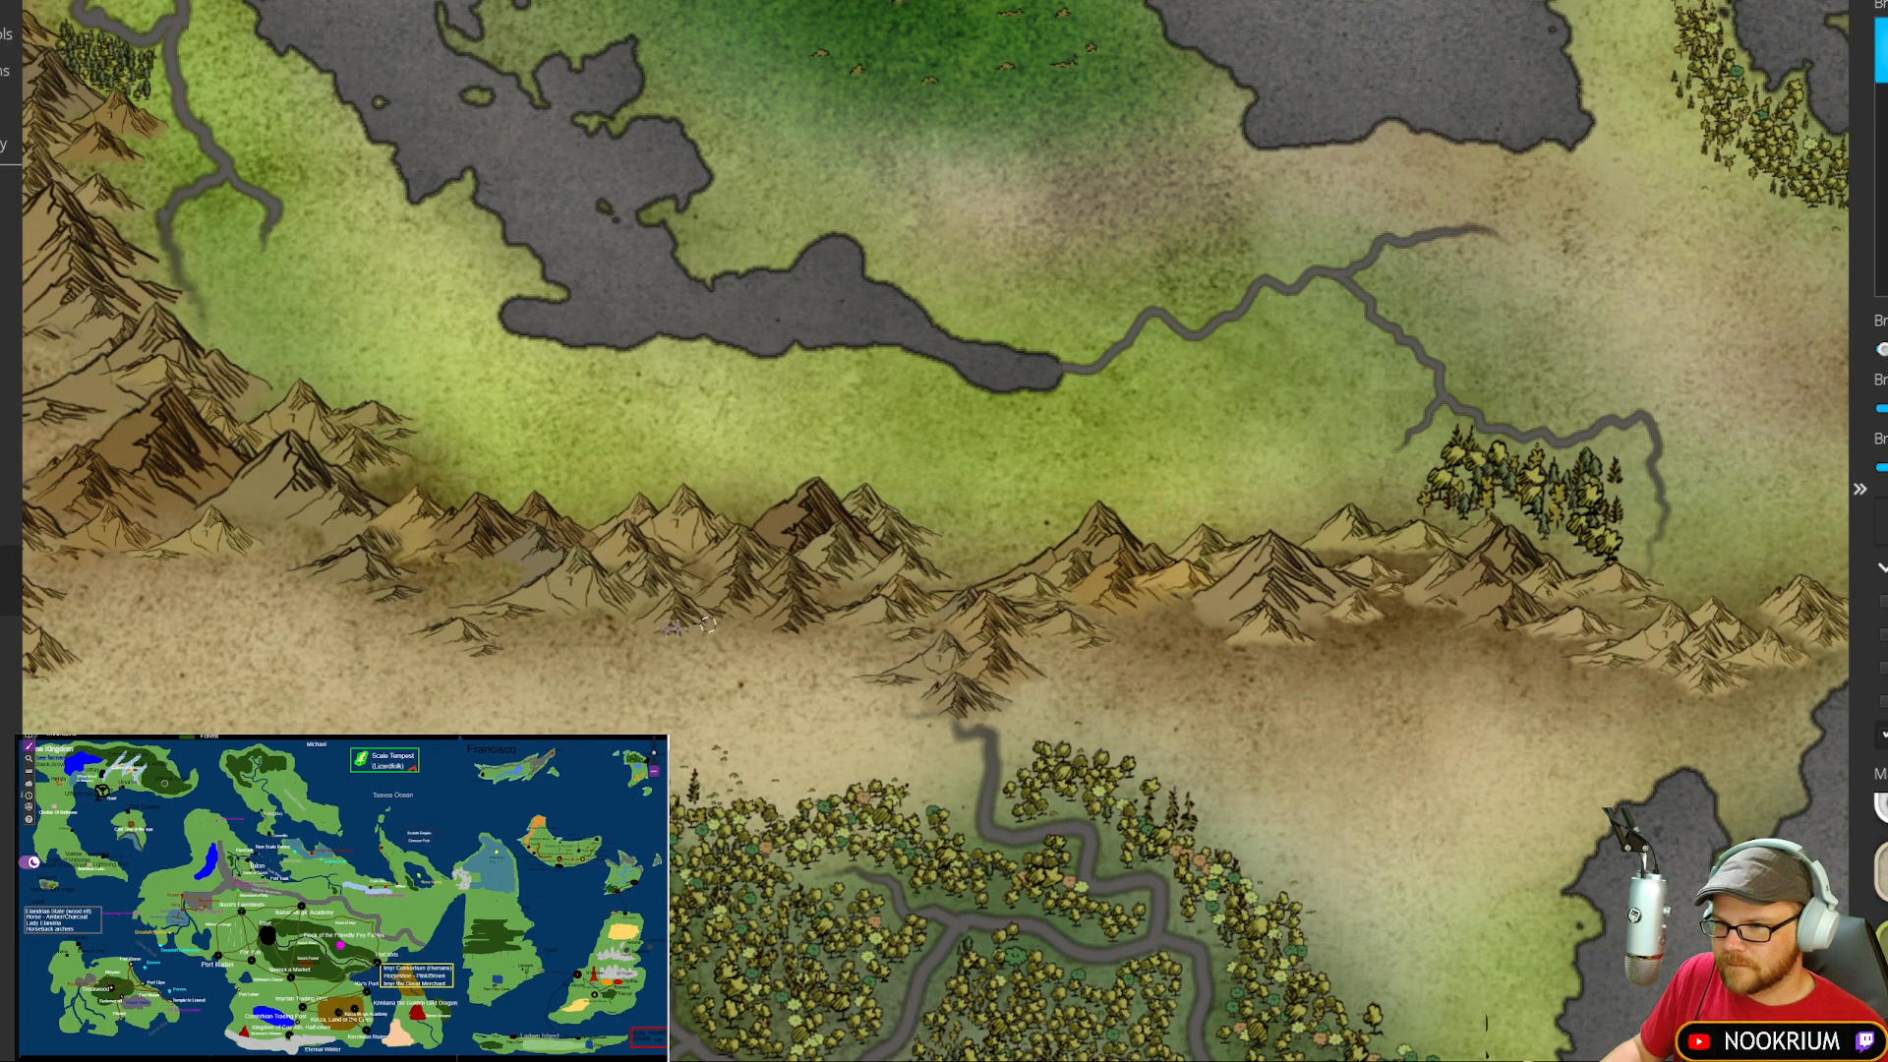
pyautogui.click(1360, 567)
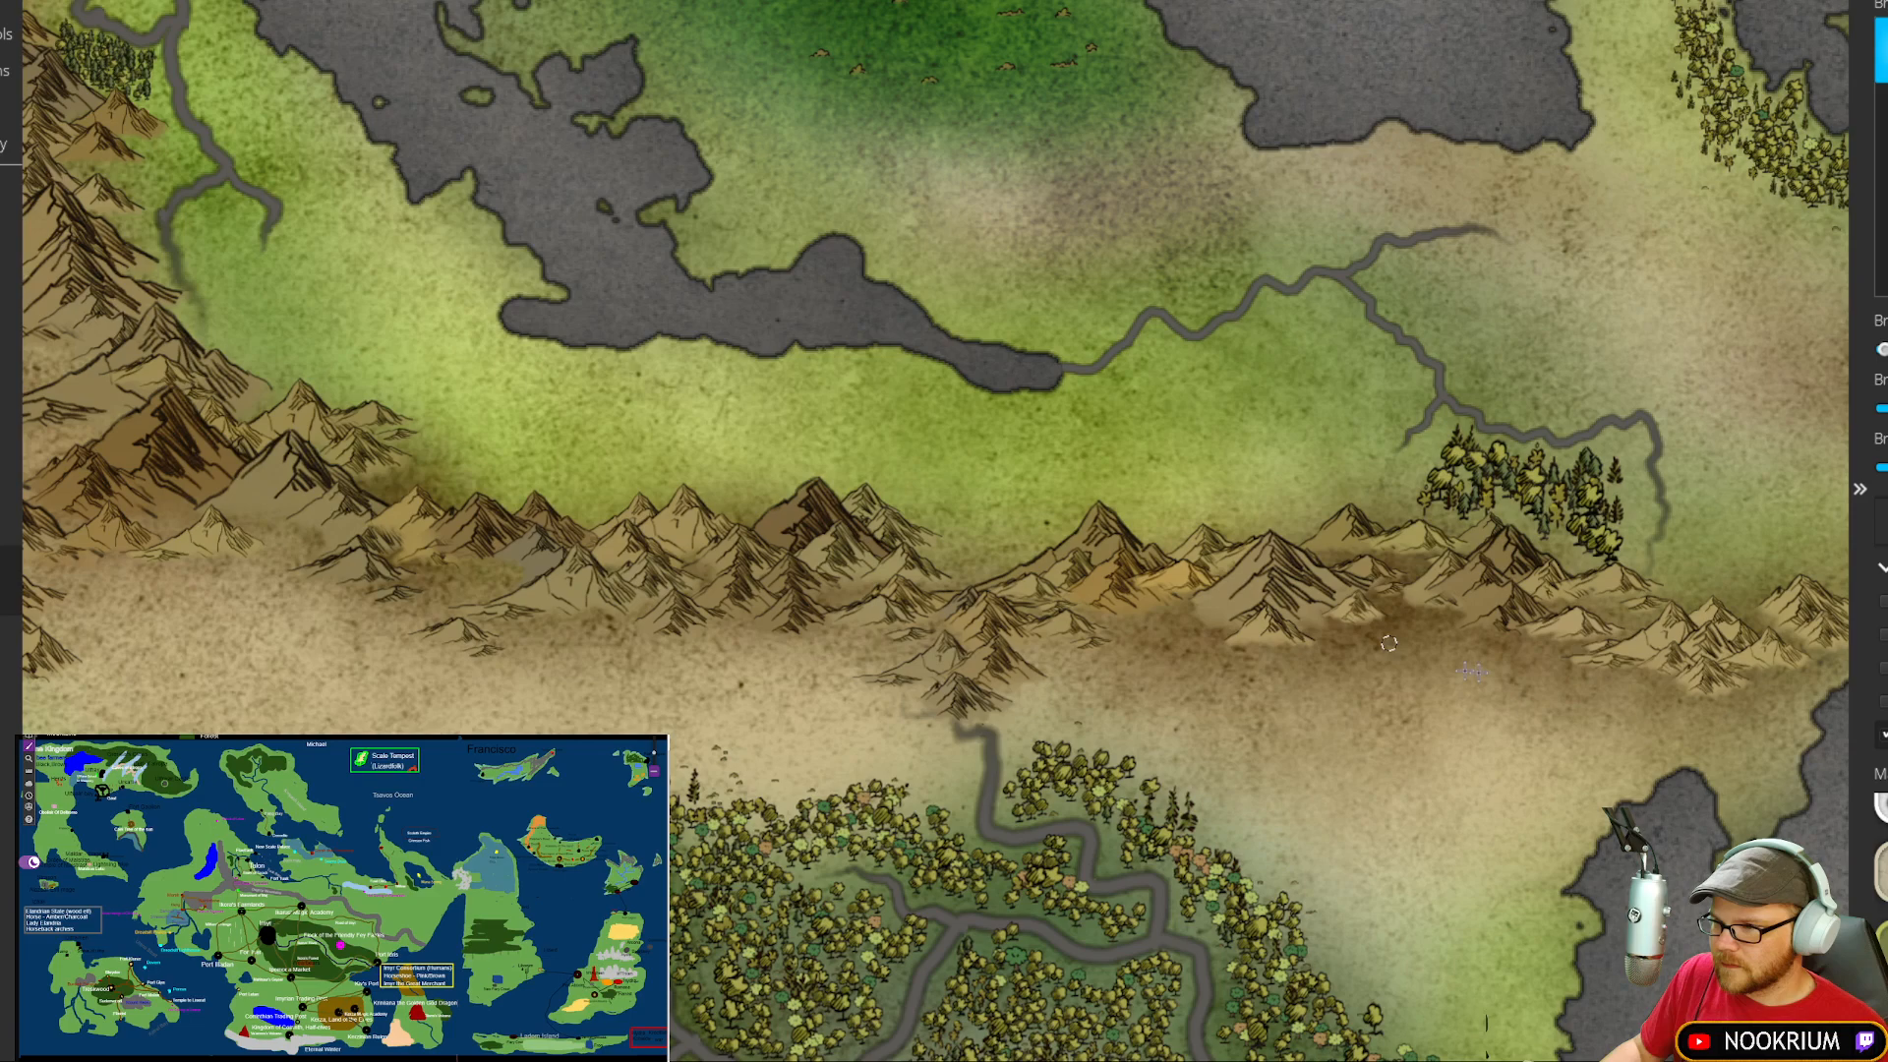
pyautogui.click(1697, 633)
pyautogui.click(1710, 670)
# Step: Look over the whole map, checking the mountain tints and land colors on the central continent and every surrounding landmass
pyautogui.moveTo(873, 383); pyautogui.dragTo(1185, 455)
pyautogui.scroll(-1, 1186, 455)
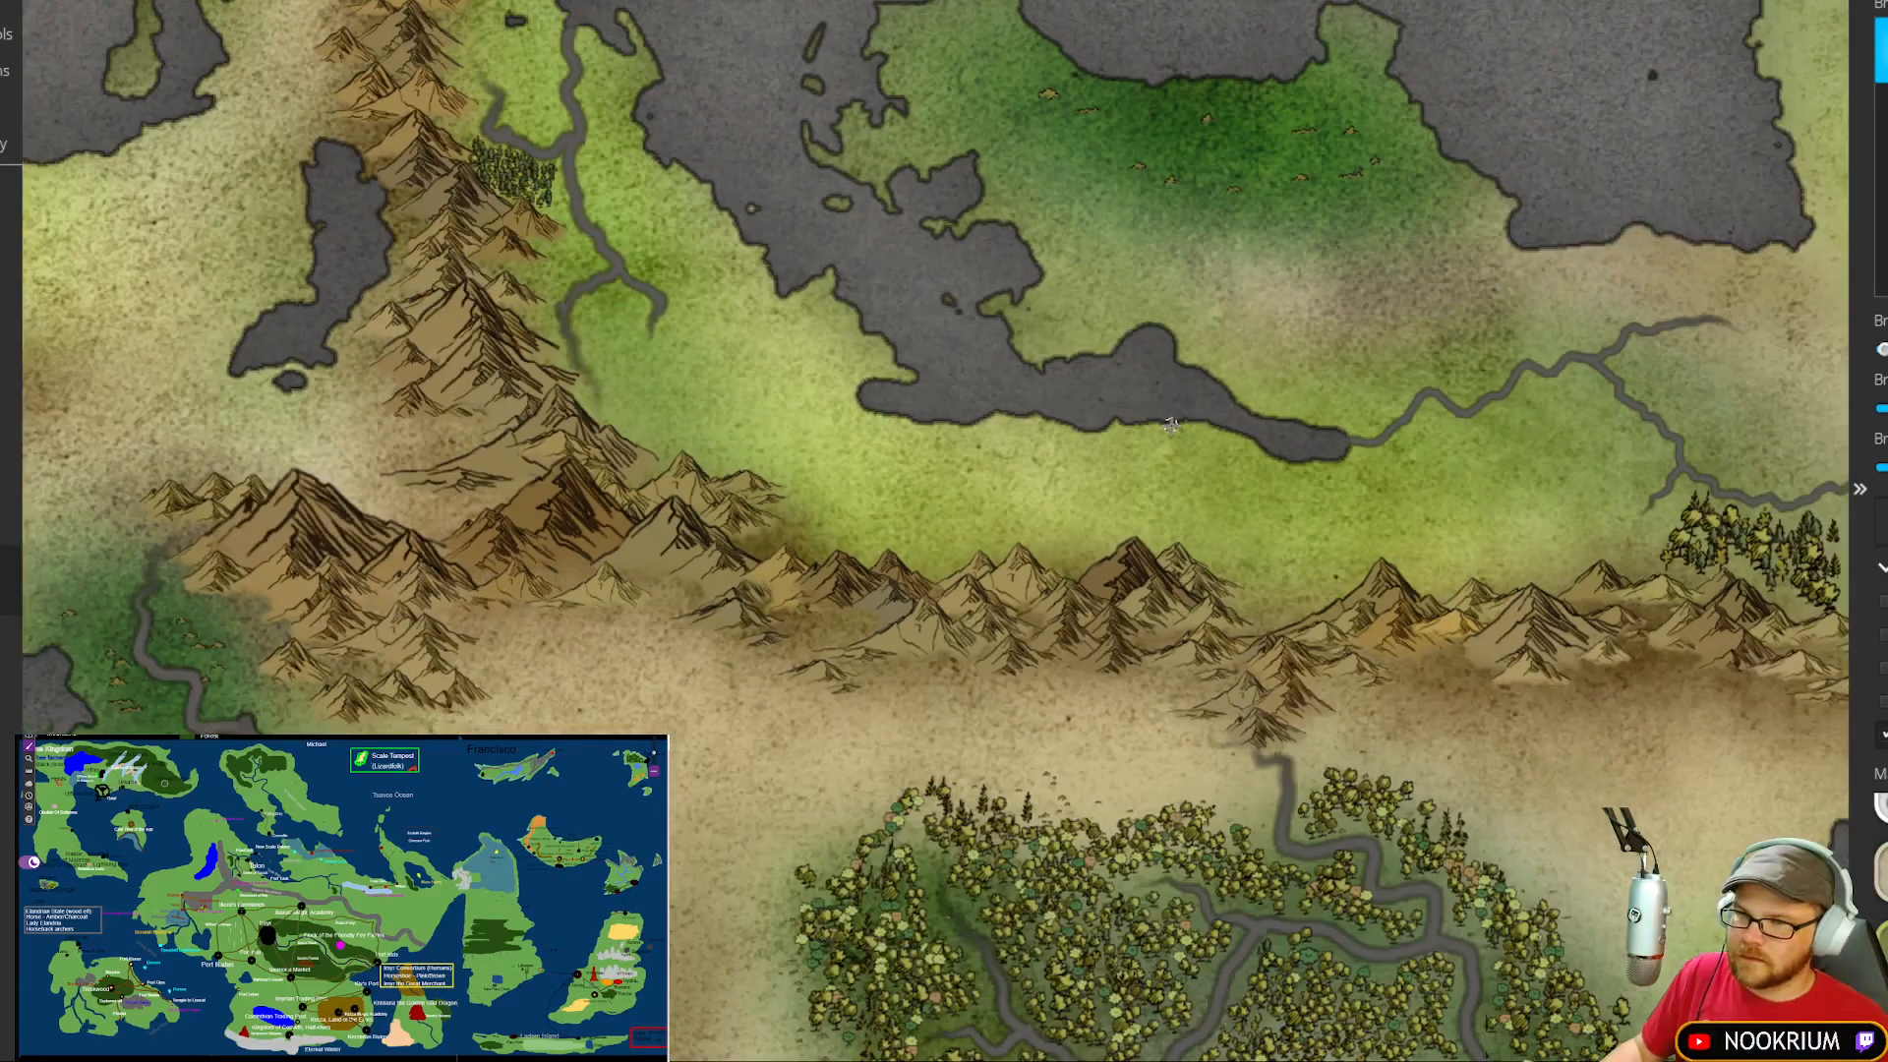
pyautogui.scroll(-5, 1170, 425)
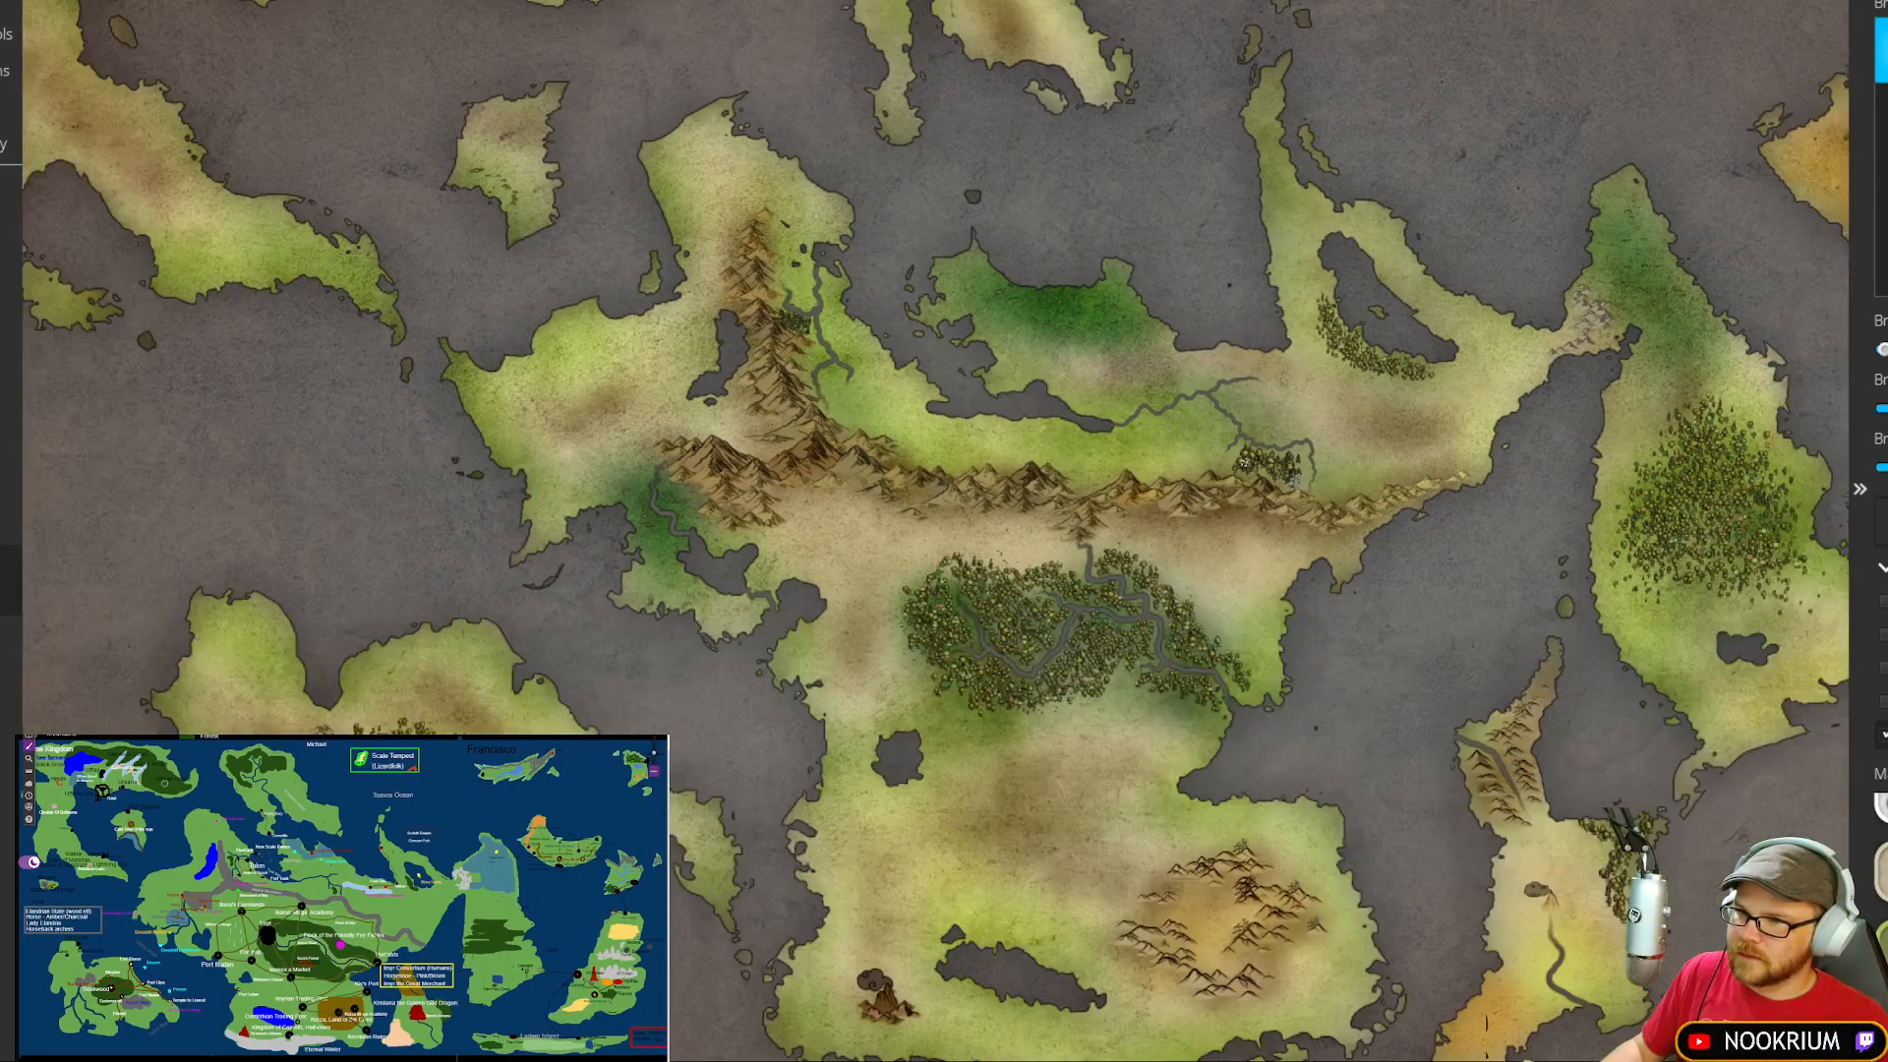
pyautogui.moveTo(1296, 482); pyautogui.dragTo(1119, 441)
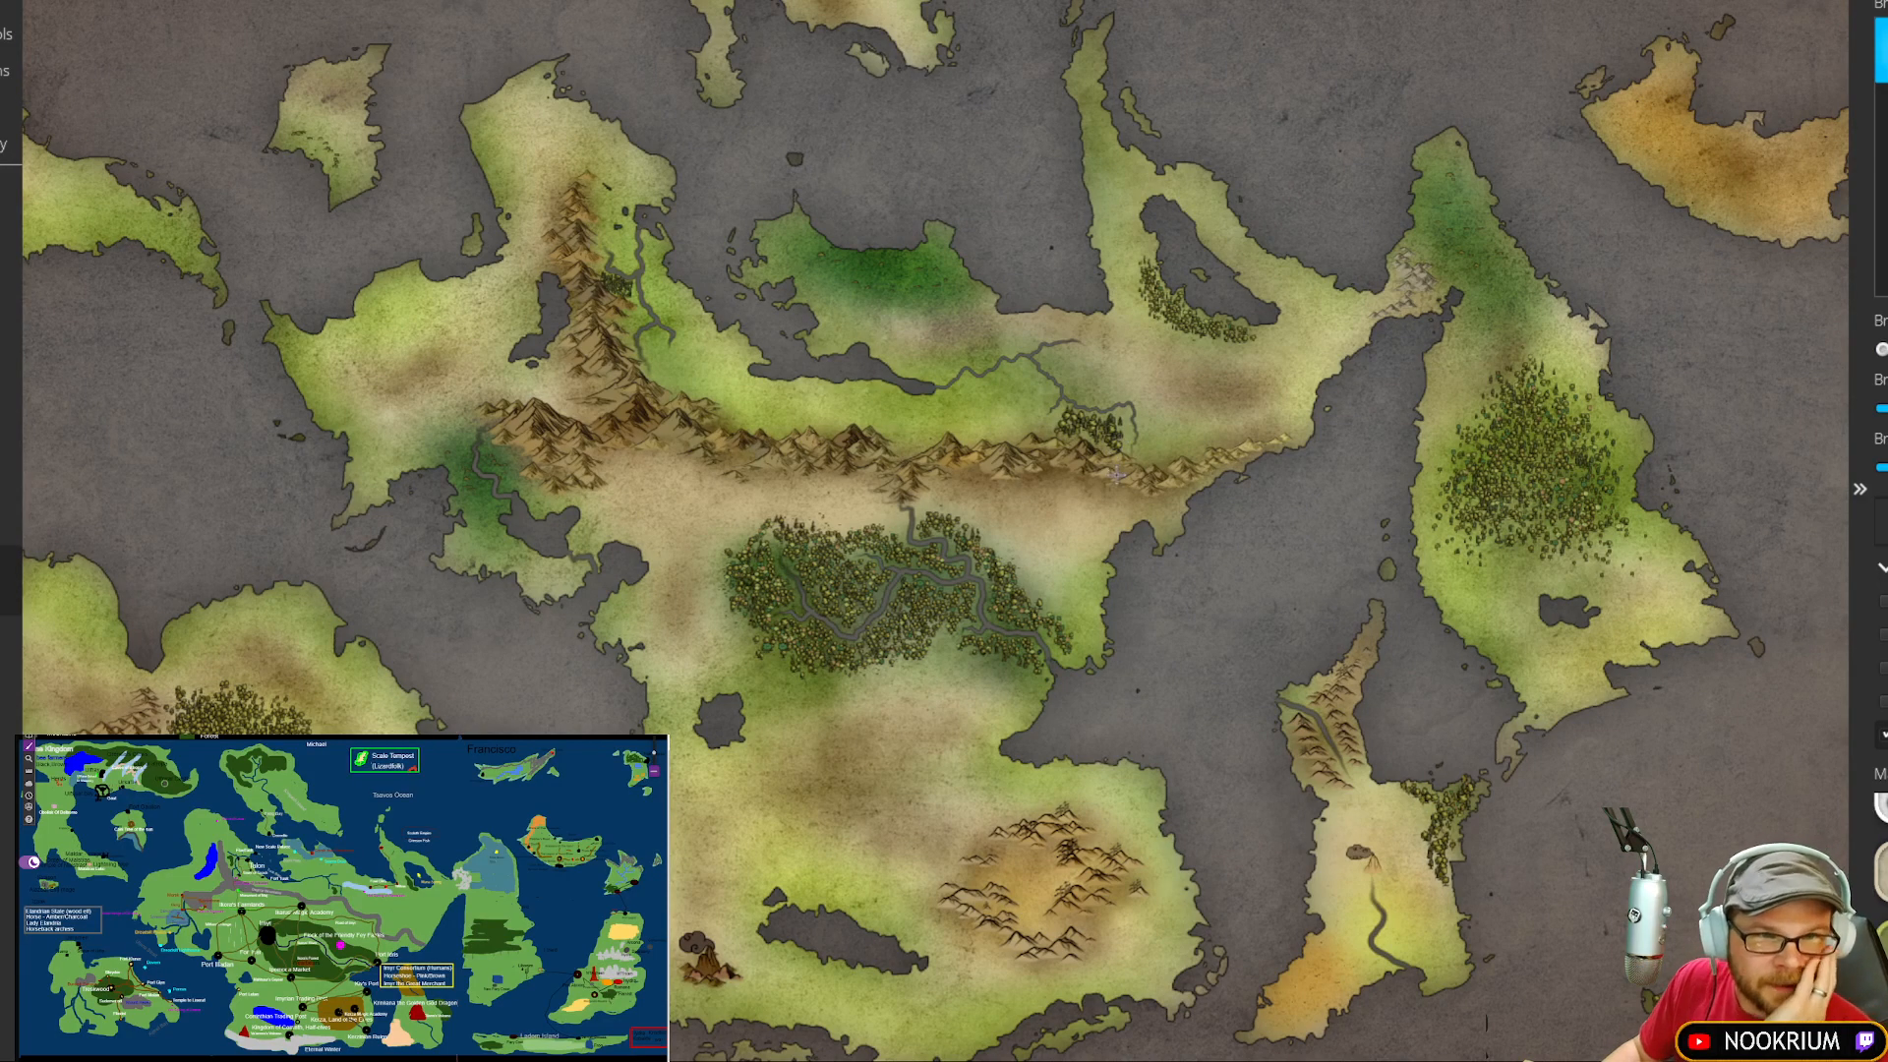
pyautogui.moveTo(1118, 442); pyautogui.dragTo(1020, 261)
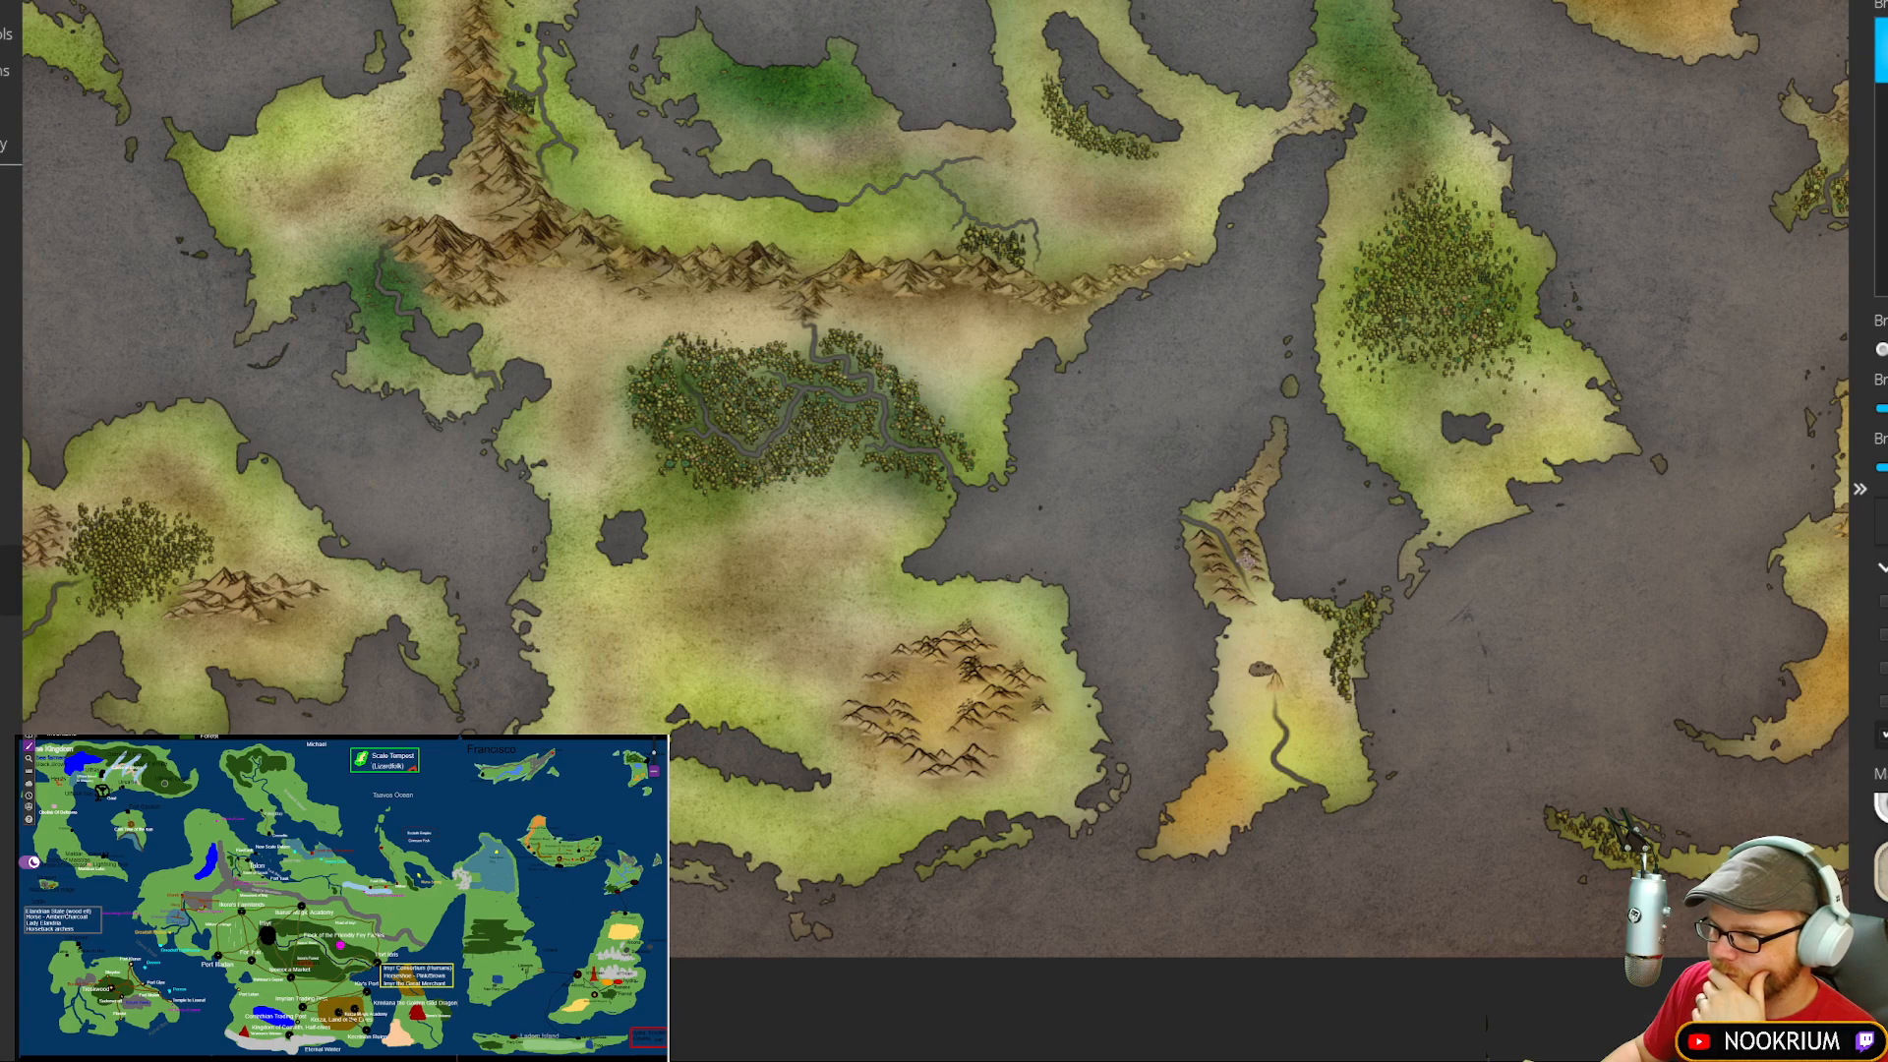
pyautogui.moveTo(1476, 606); pyautogui.dragTo(1113, 616)
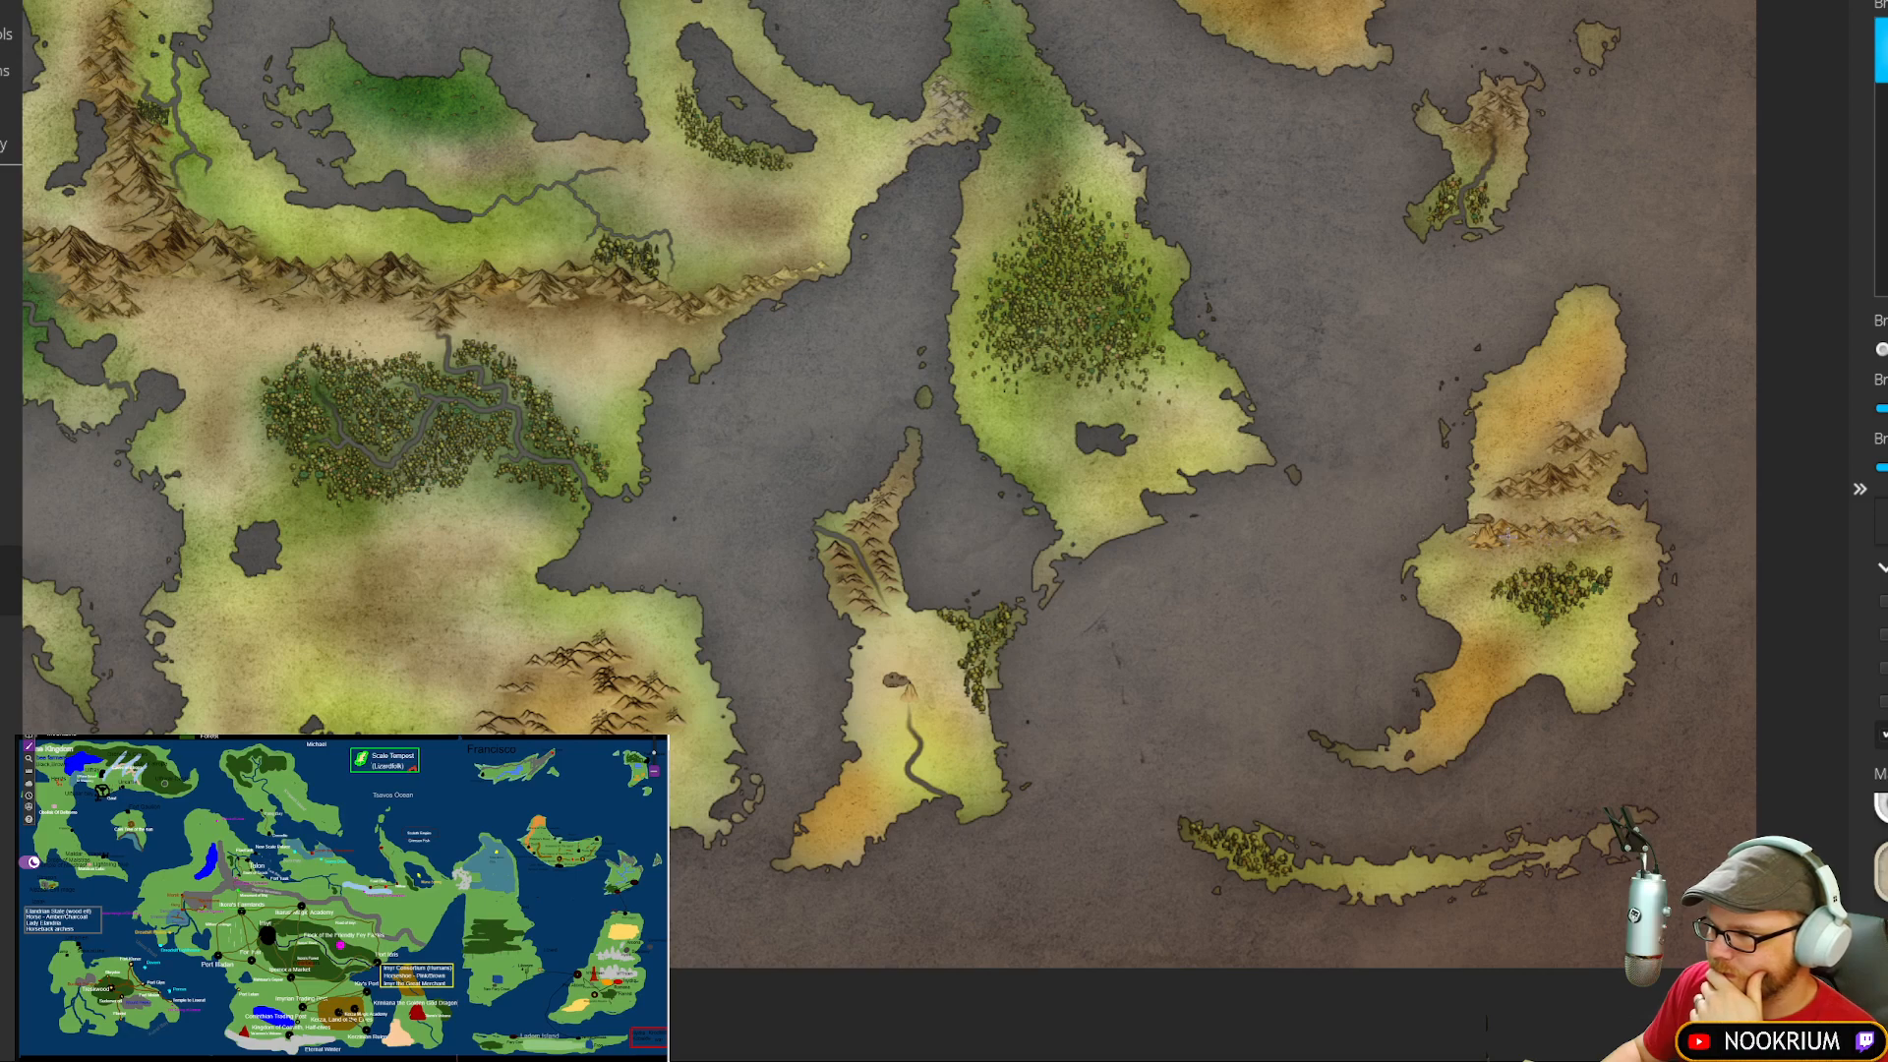
pyautogui.scroll(3, 1477, 364)
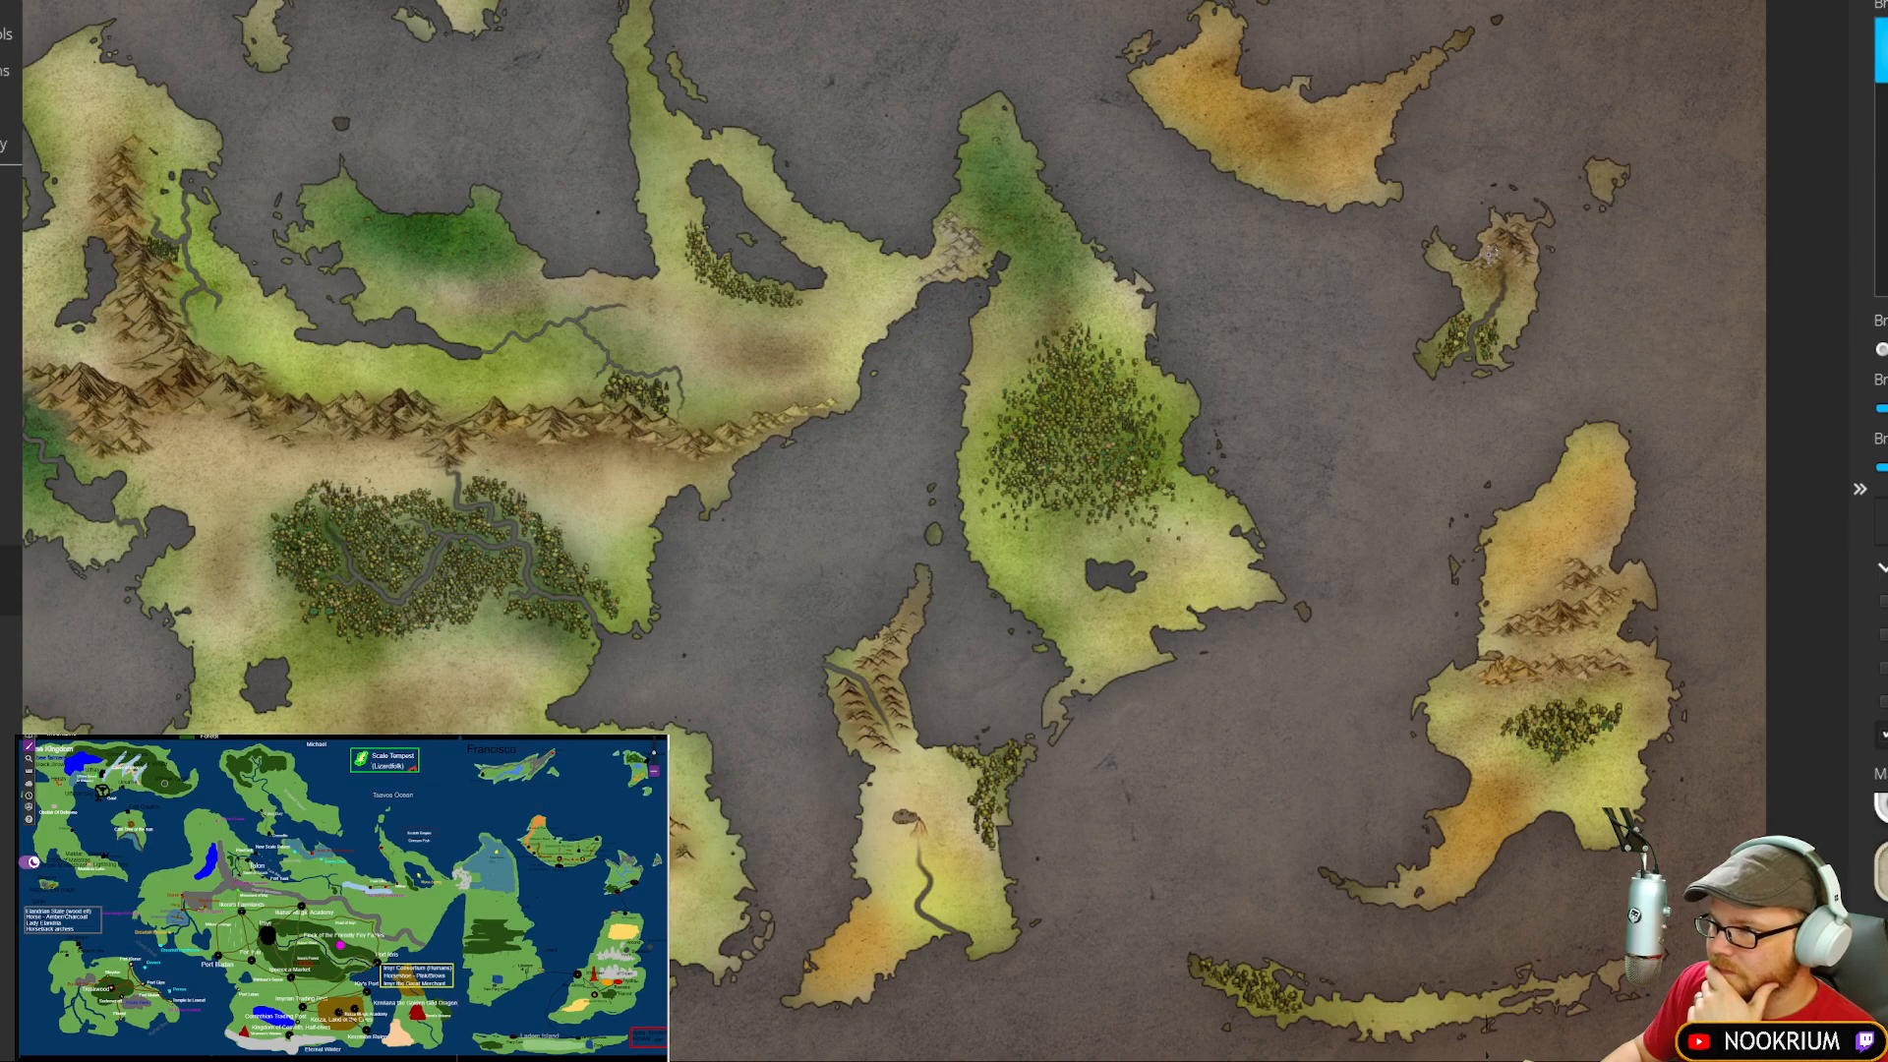
pyautogui.scroll(6, 1112, 172)
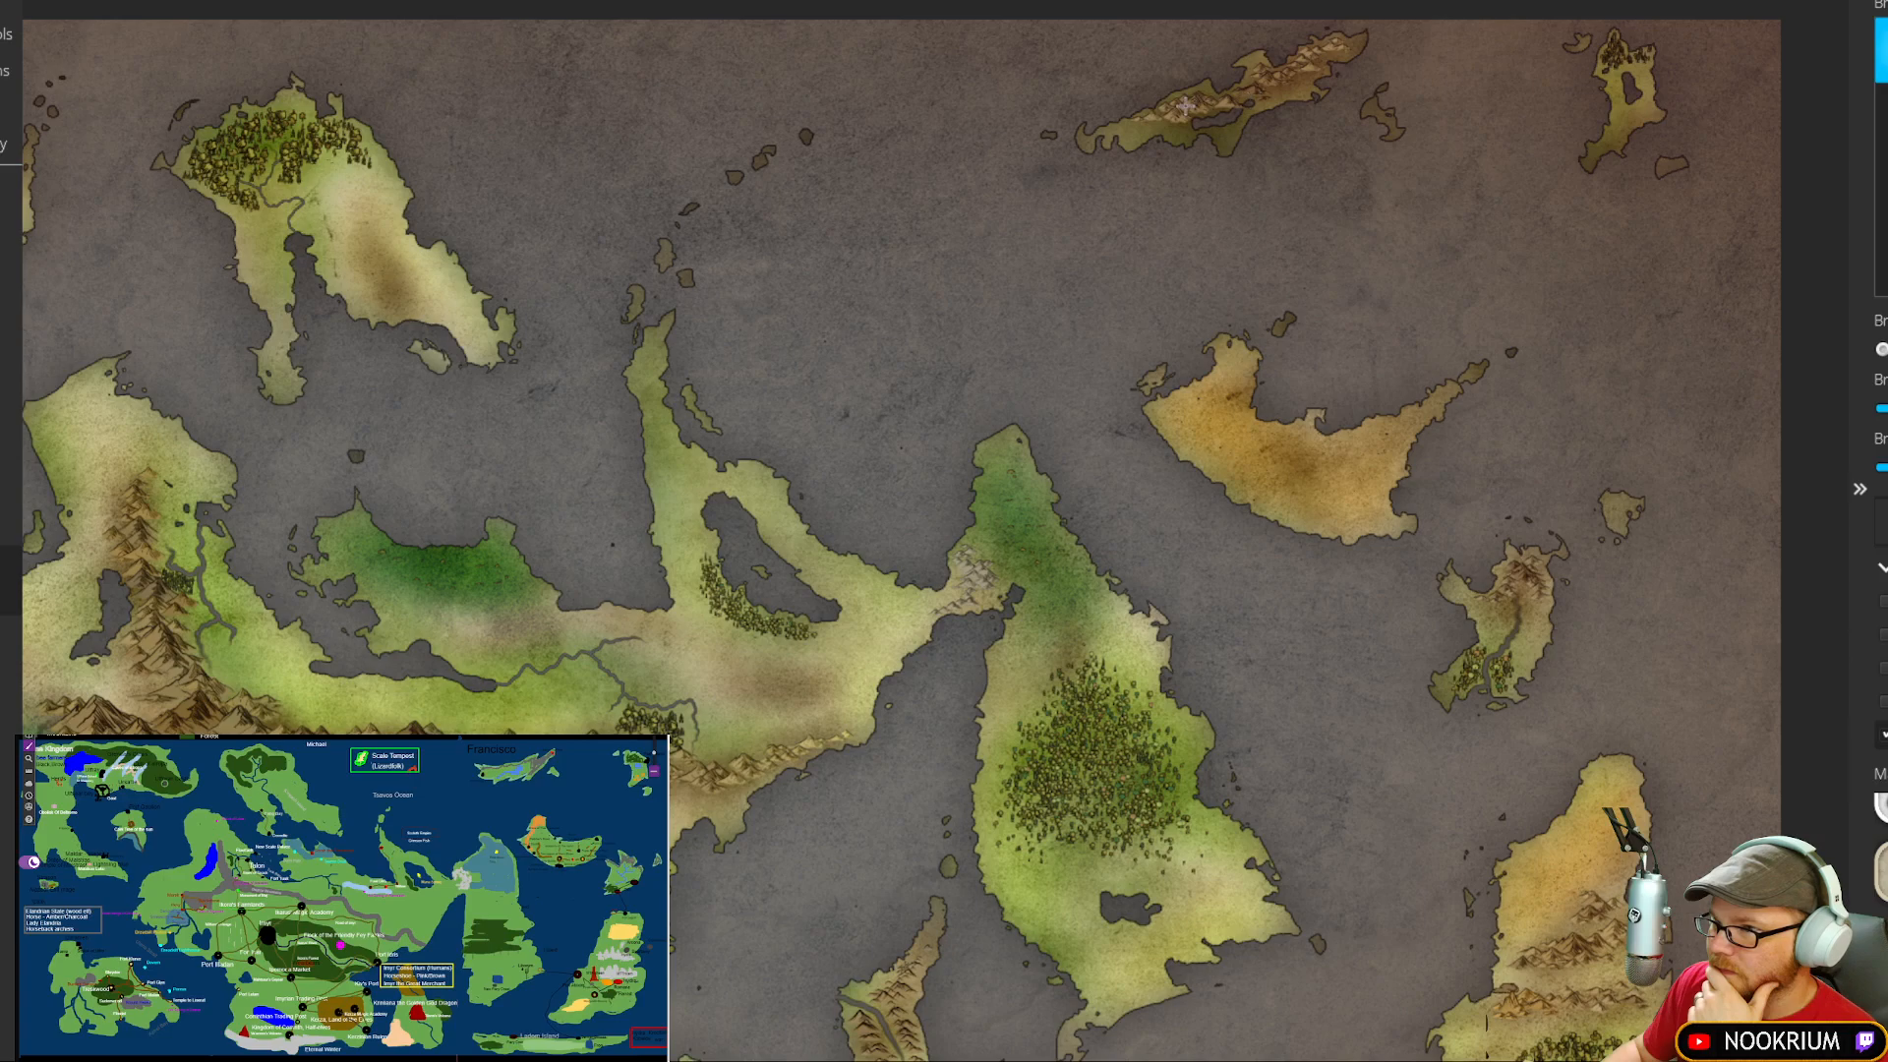
pyautogui.moveTo(1118, 188); pyautogui.dragTo(1414, 147)
pyautogui.moveTo(915, 227); pyautogui.dragTo(1265, 195)
pyautogui.moveTo(962, 263)
pyautogui.mouseDown()
pyautogui.moveTo(1307, 177)
pyautogui.moveTo(1337, 143)
pyautogui.mouseUp()
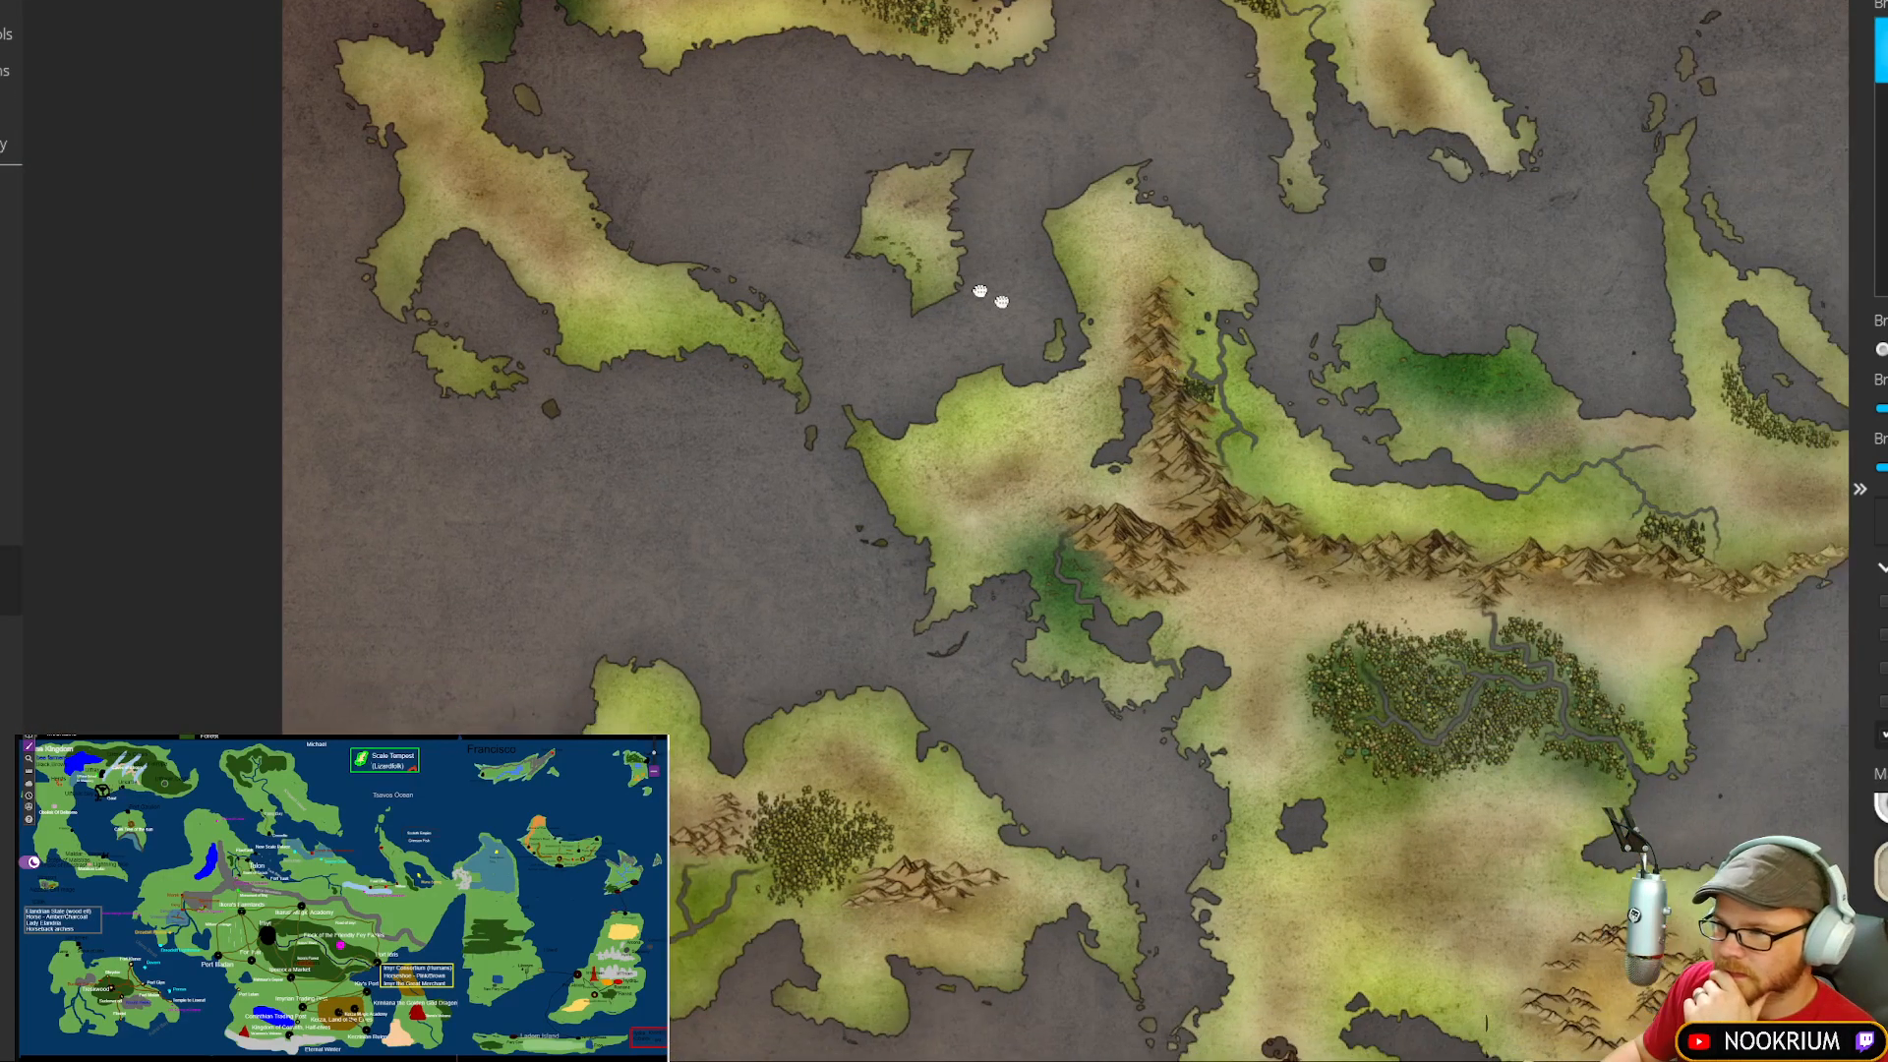
pyautogui.moveTo(1001, 301); pyautogui.dragTo(628, 134)
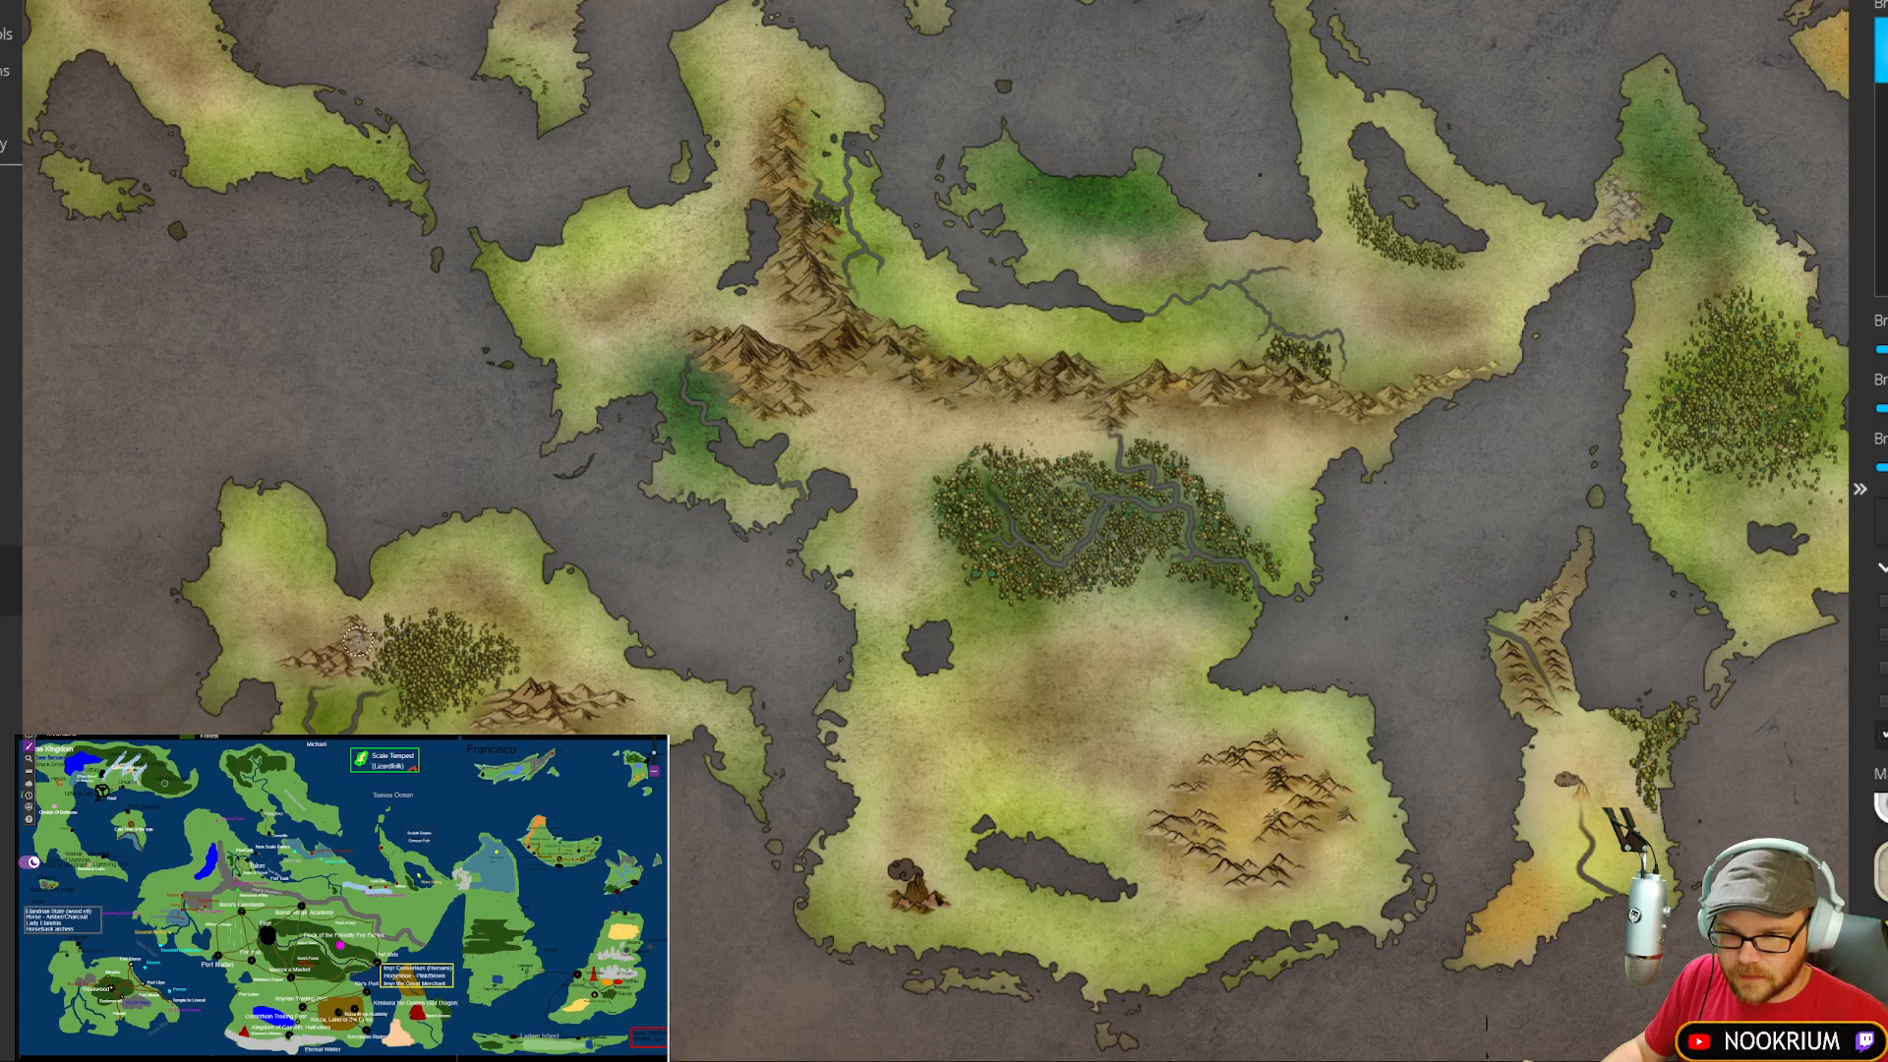
pyautogui.scroll(-2, 706, 511)
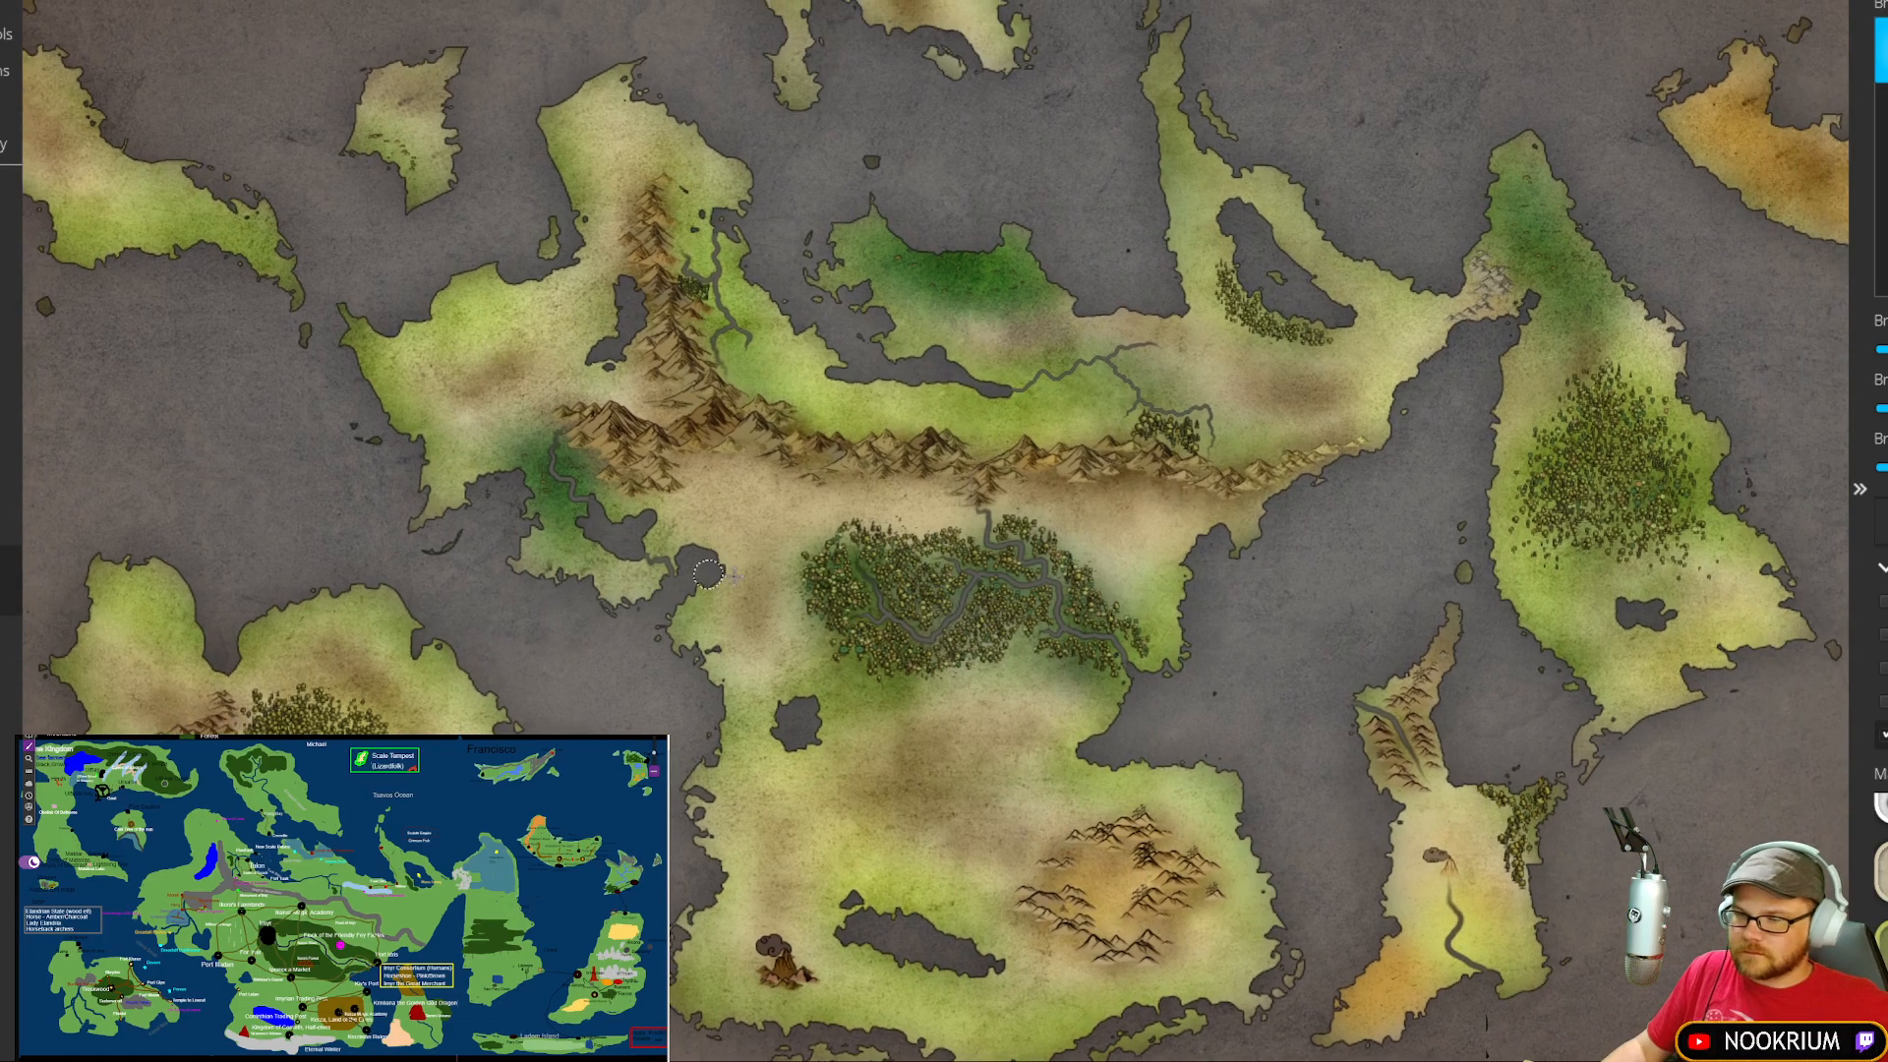
pyautogui.moveTo(638, 522); pyautogui.dragTo(883, 547)
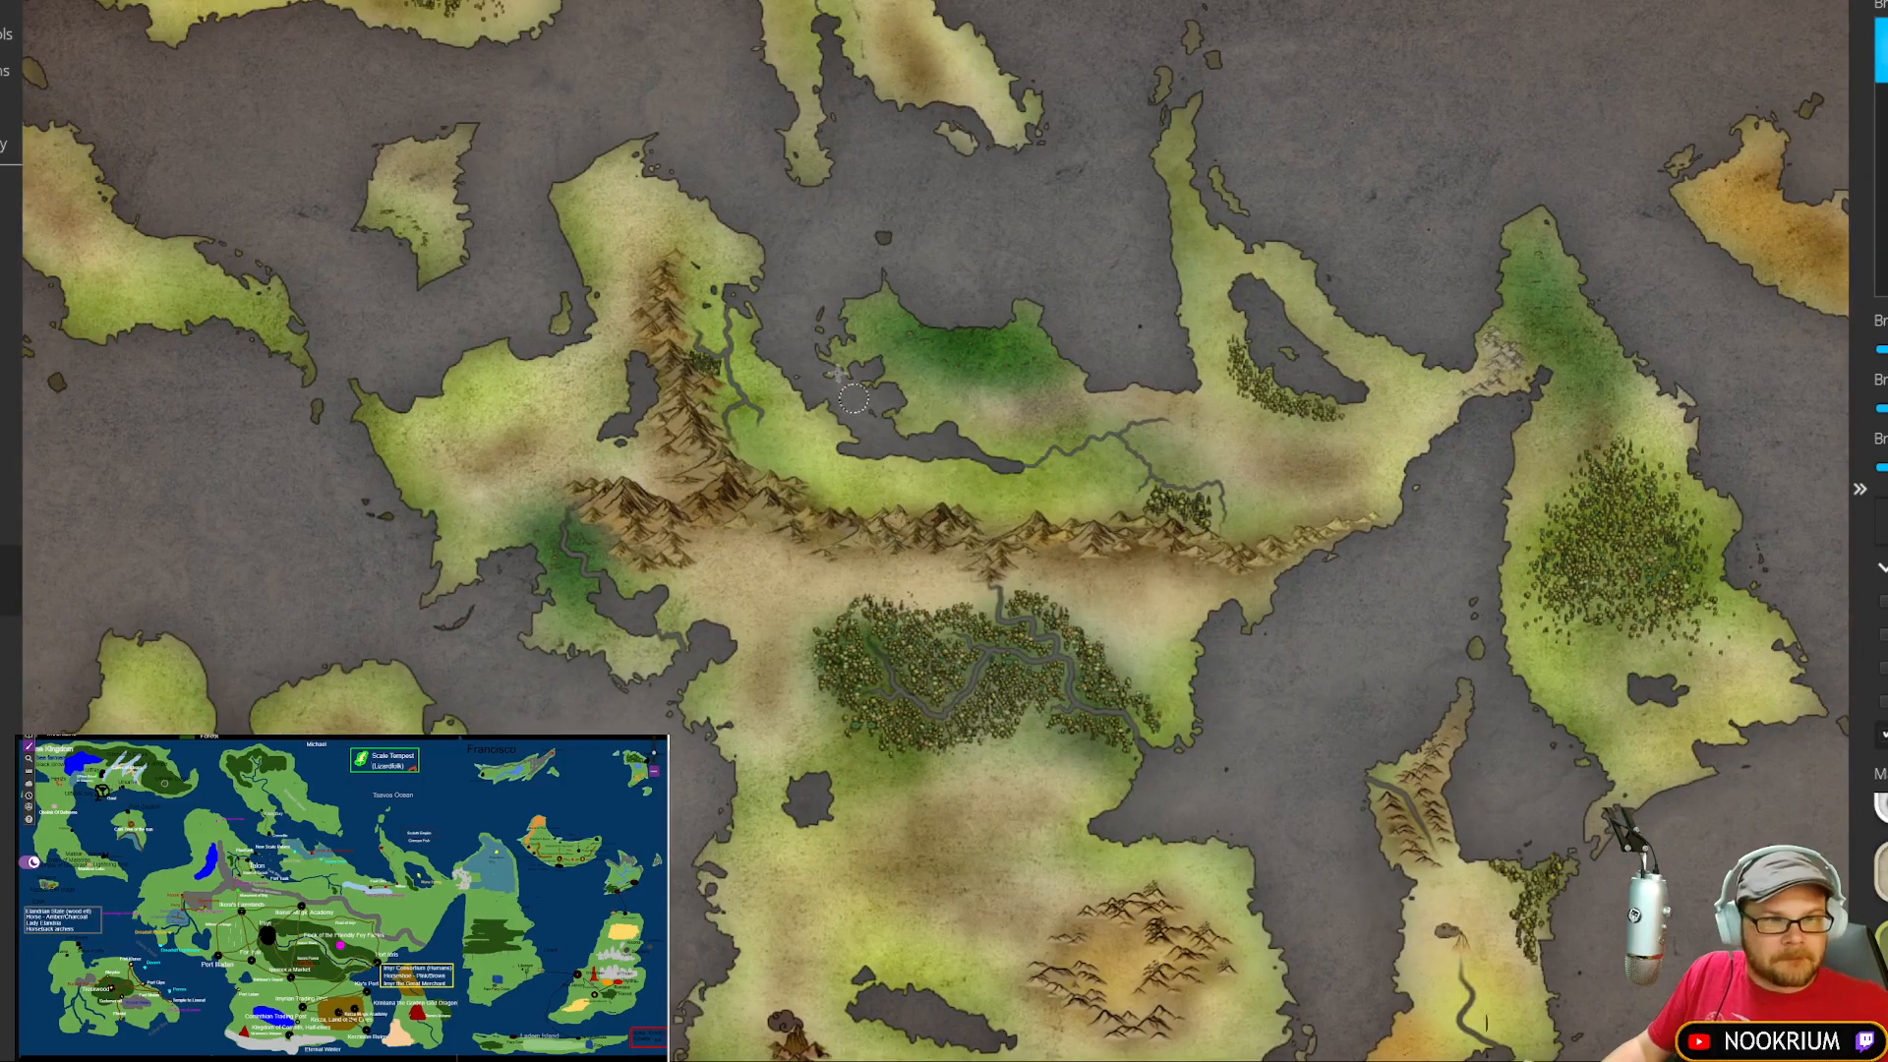
pyautogui.scroll(-3, 887, 314)
pyautogui.scroll(2, 1022, 317)
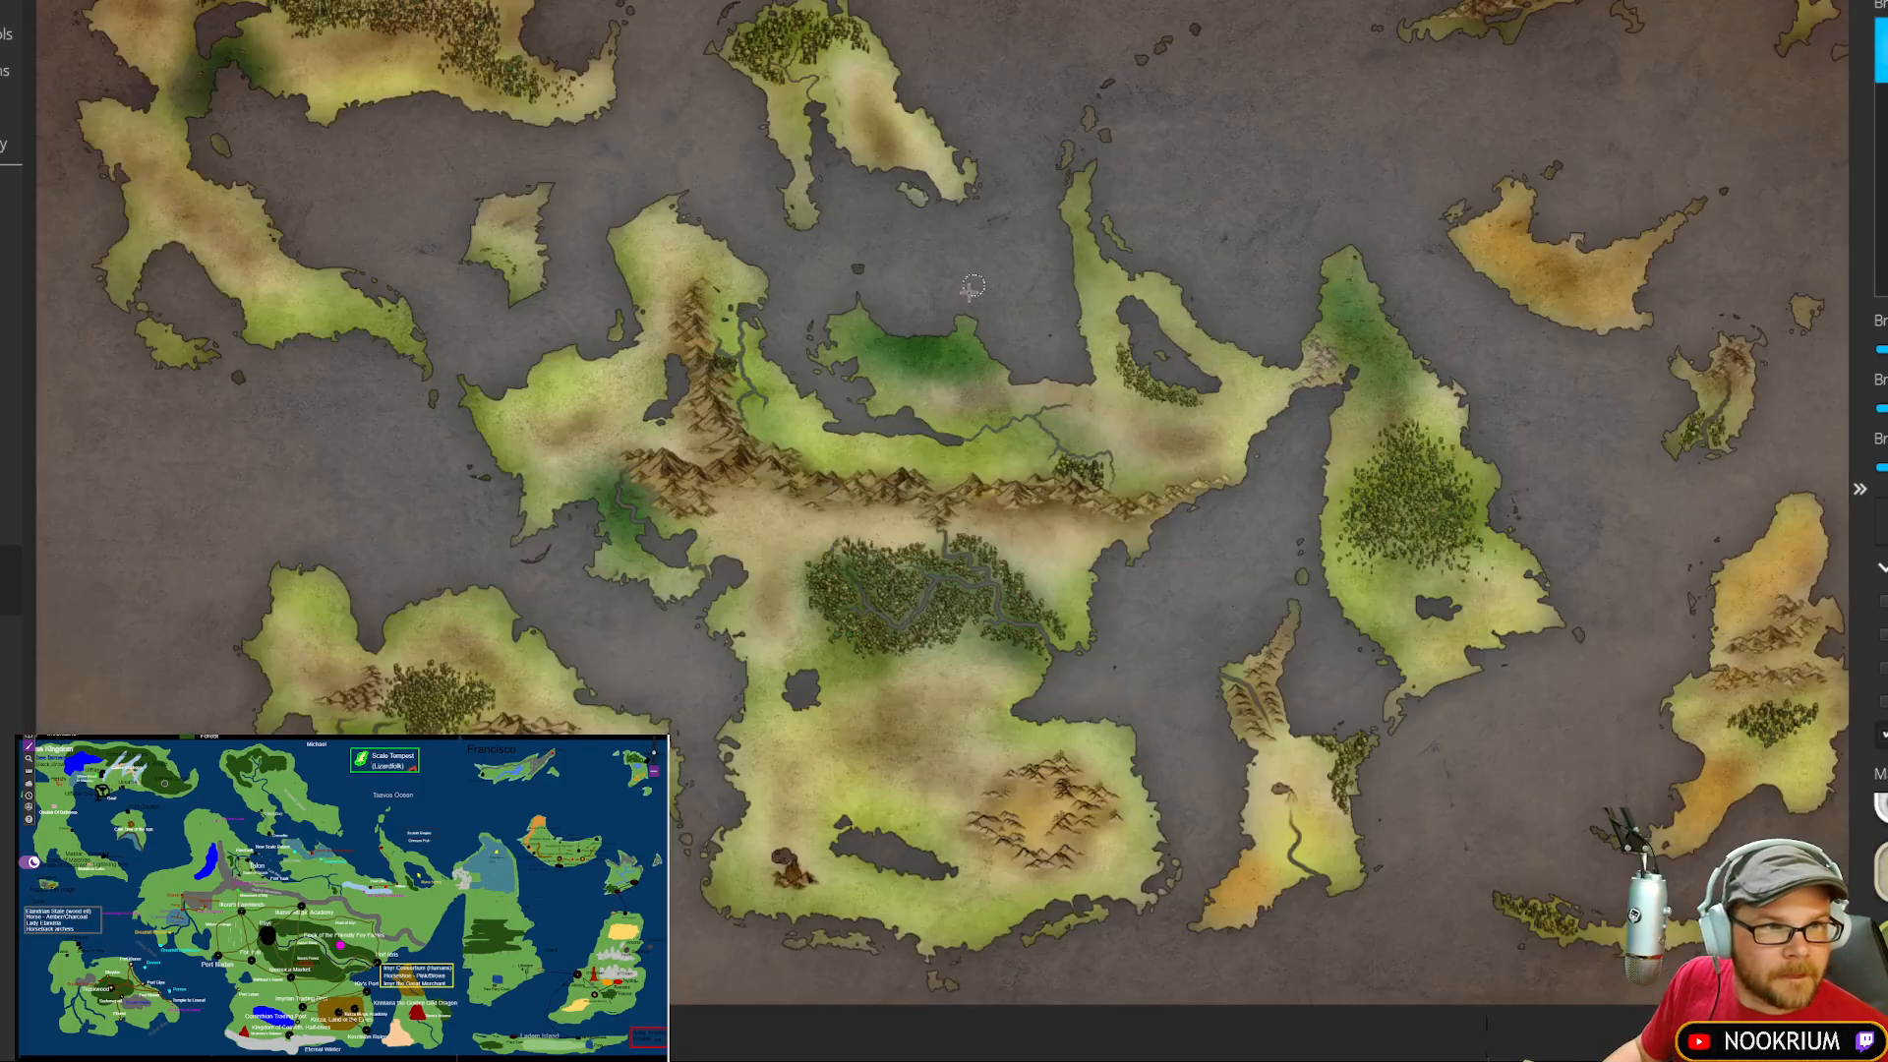
pyautogui.moveTo(1021, 317); pyautogui.dragTo(1012, 337)
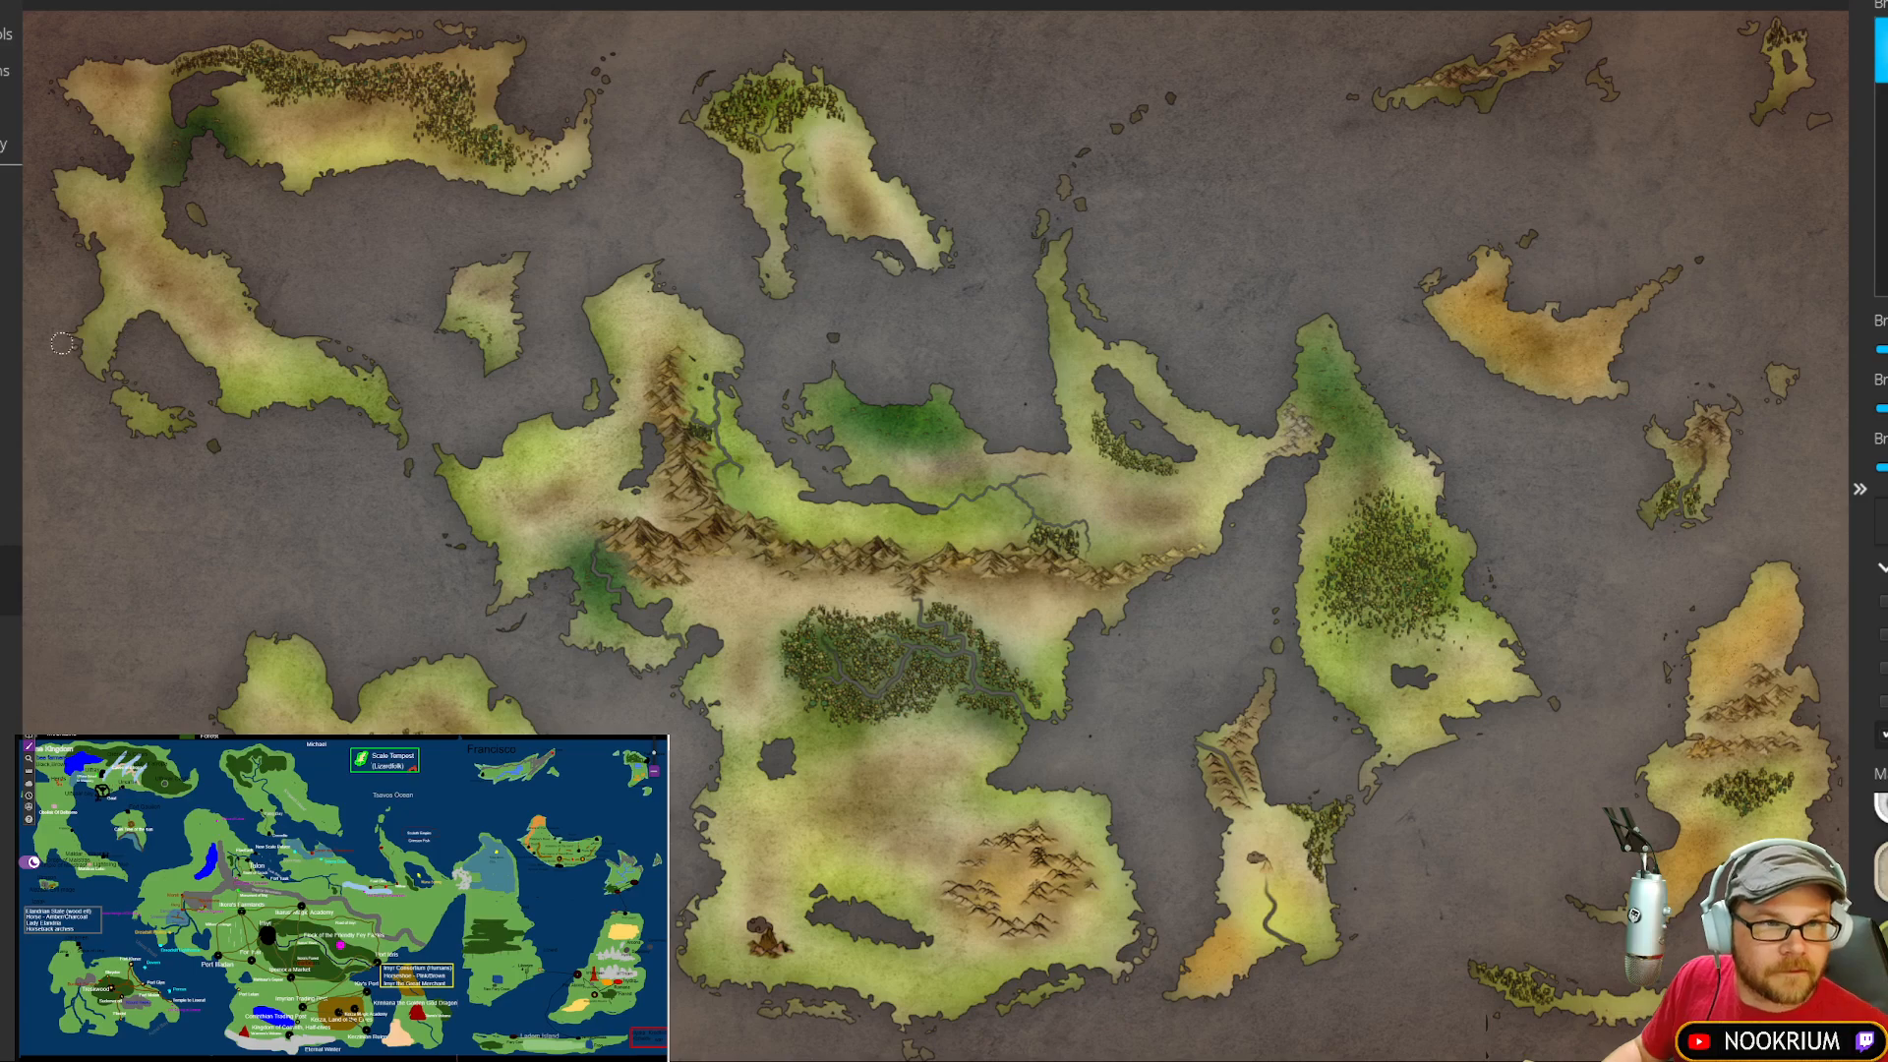
pyautogui.moveTo(775, 539); pyautogui.dragTo(785, 524)
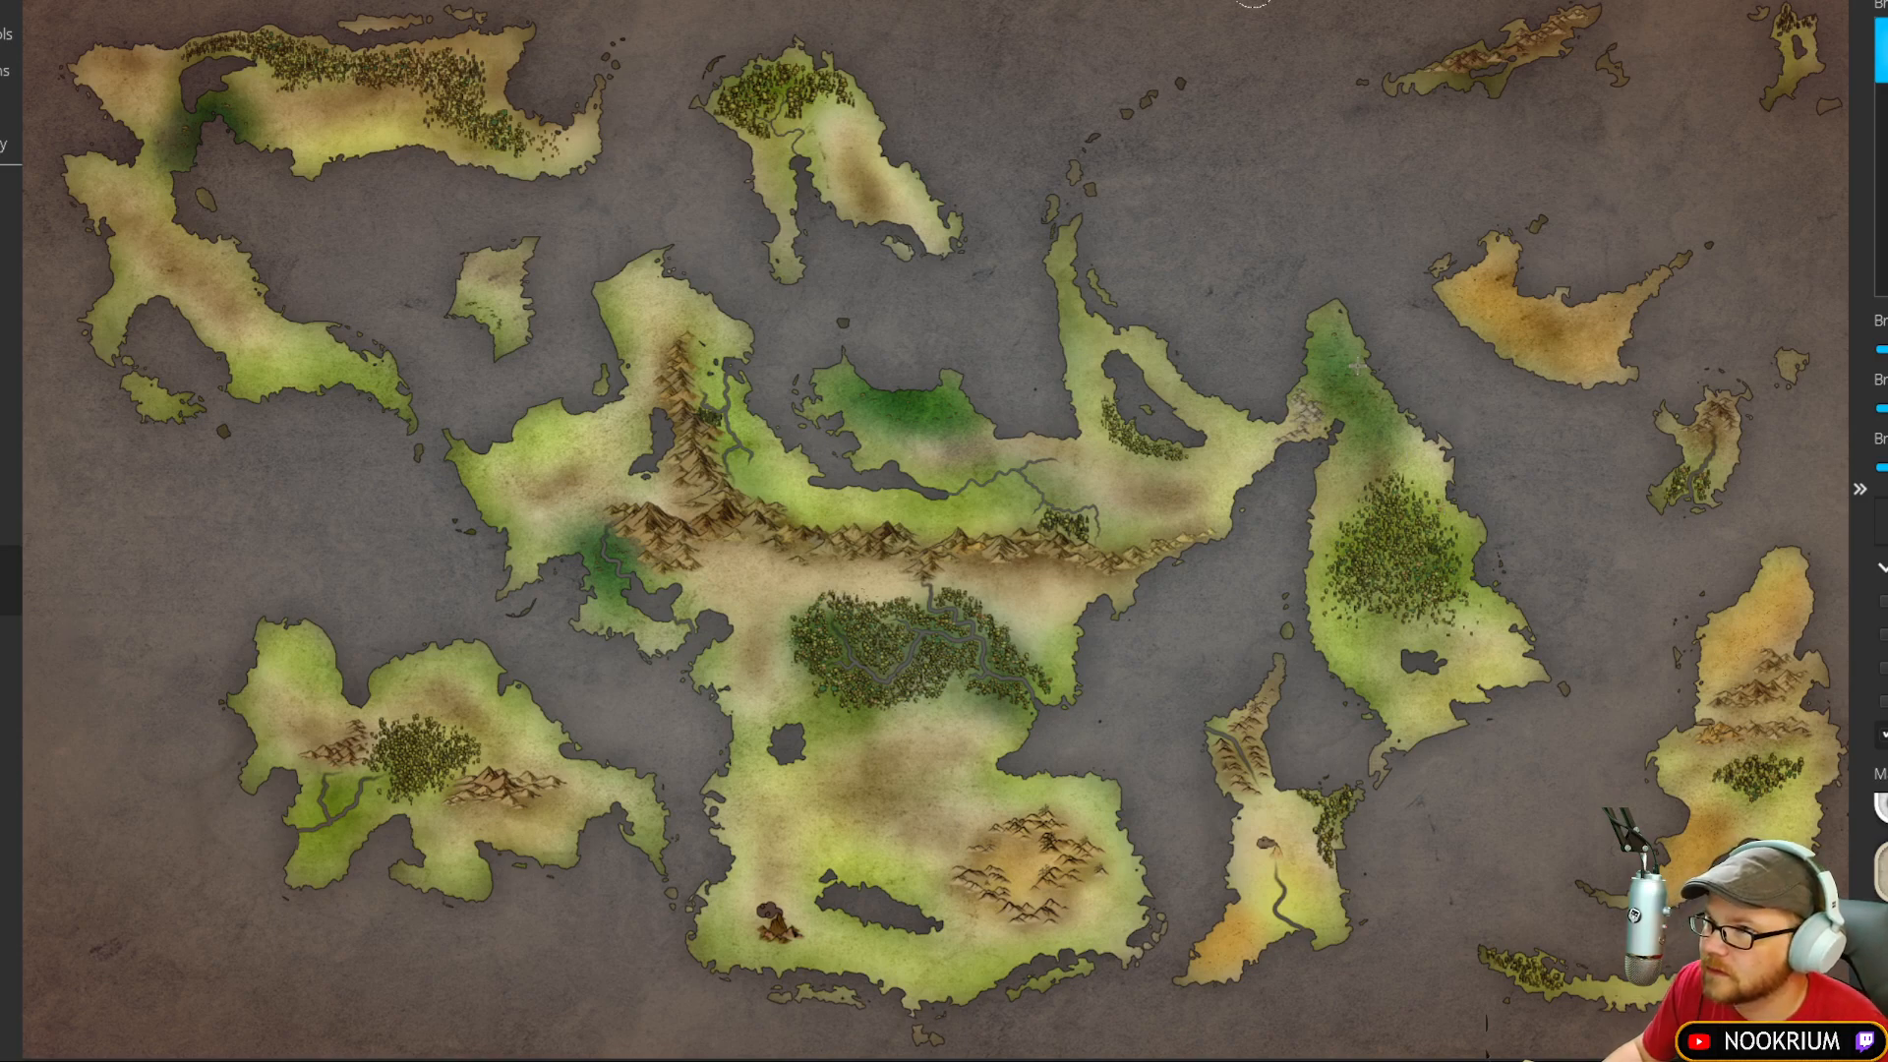
# Step: Tint the pale gray mountains on the isthmus between the central and eastern continents brown
pyautogui.scroll(6, 1406, 438)
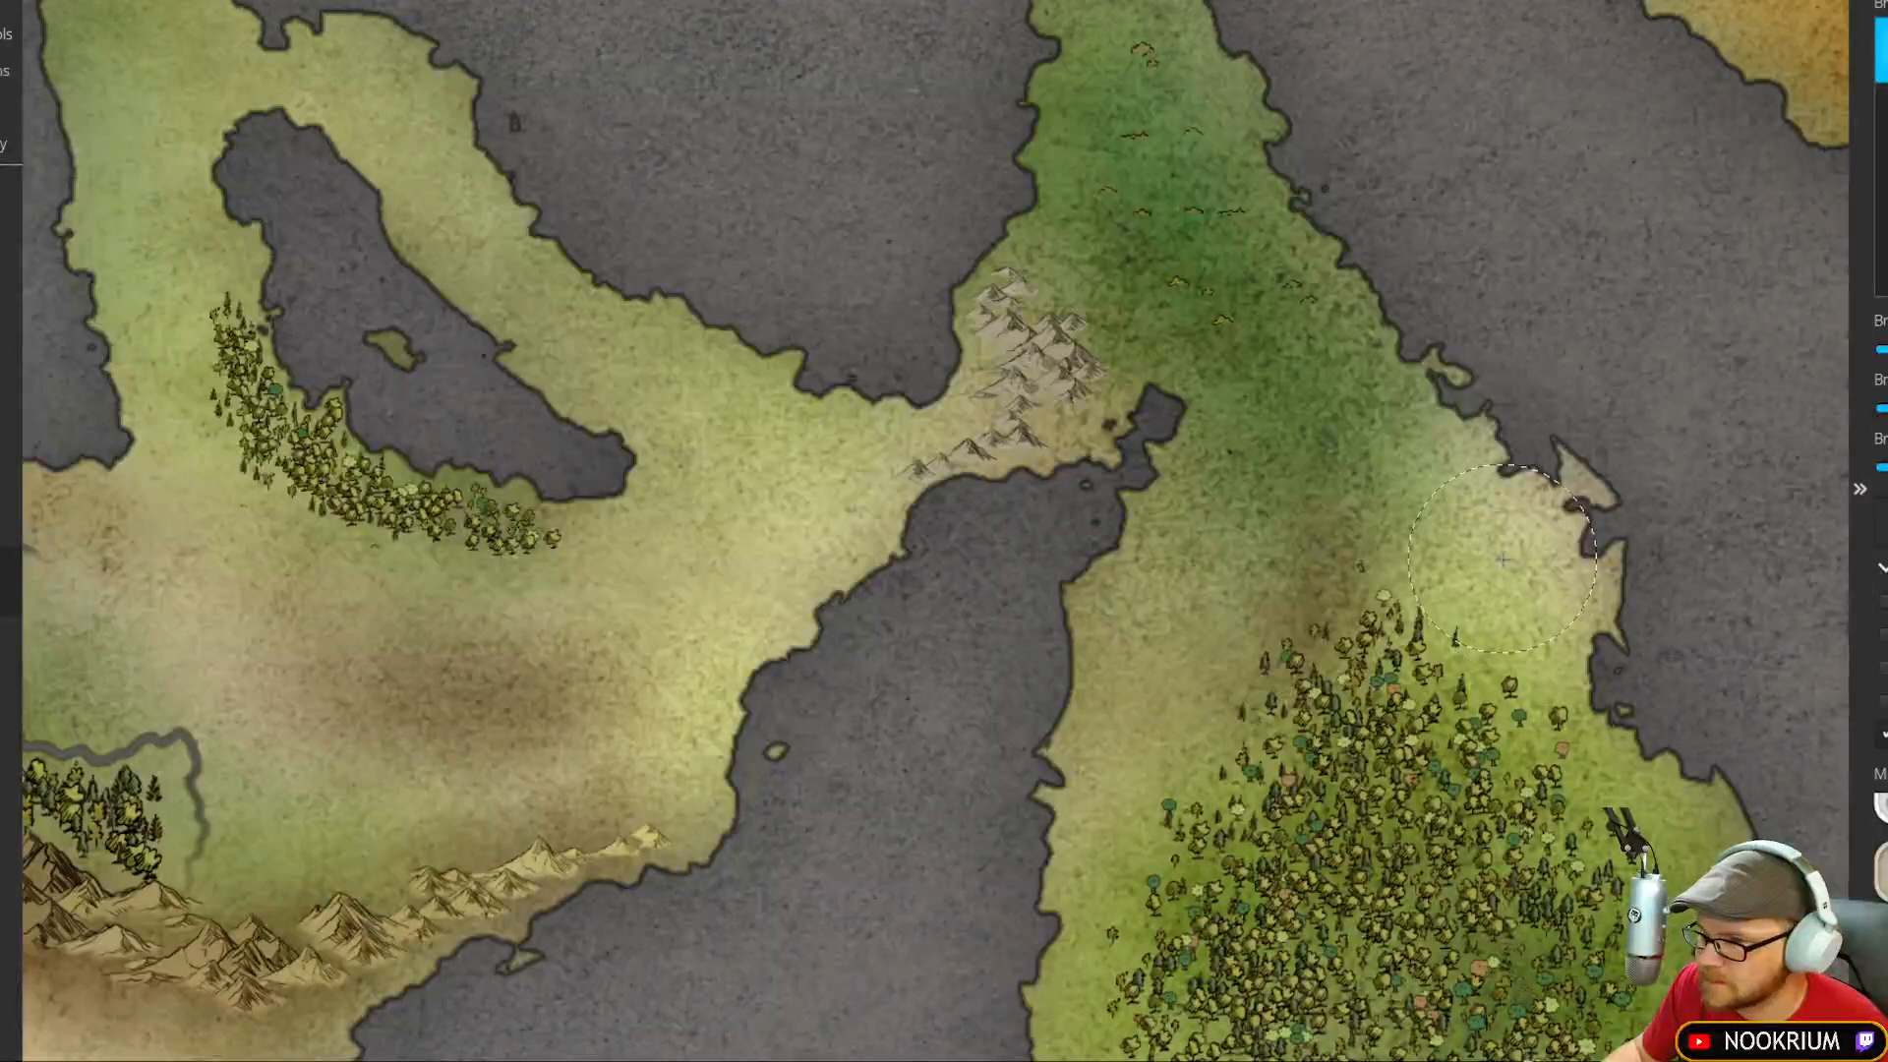
pyautogui.moveTo(1025, 341); pyautogui.dragTo(1035, 299)
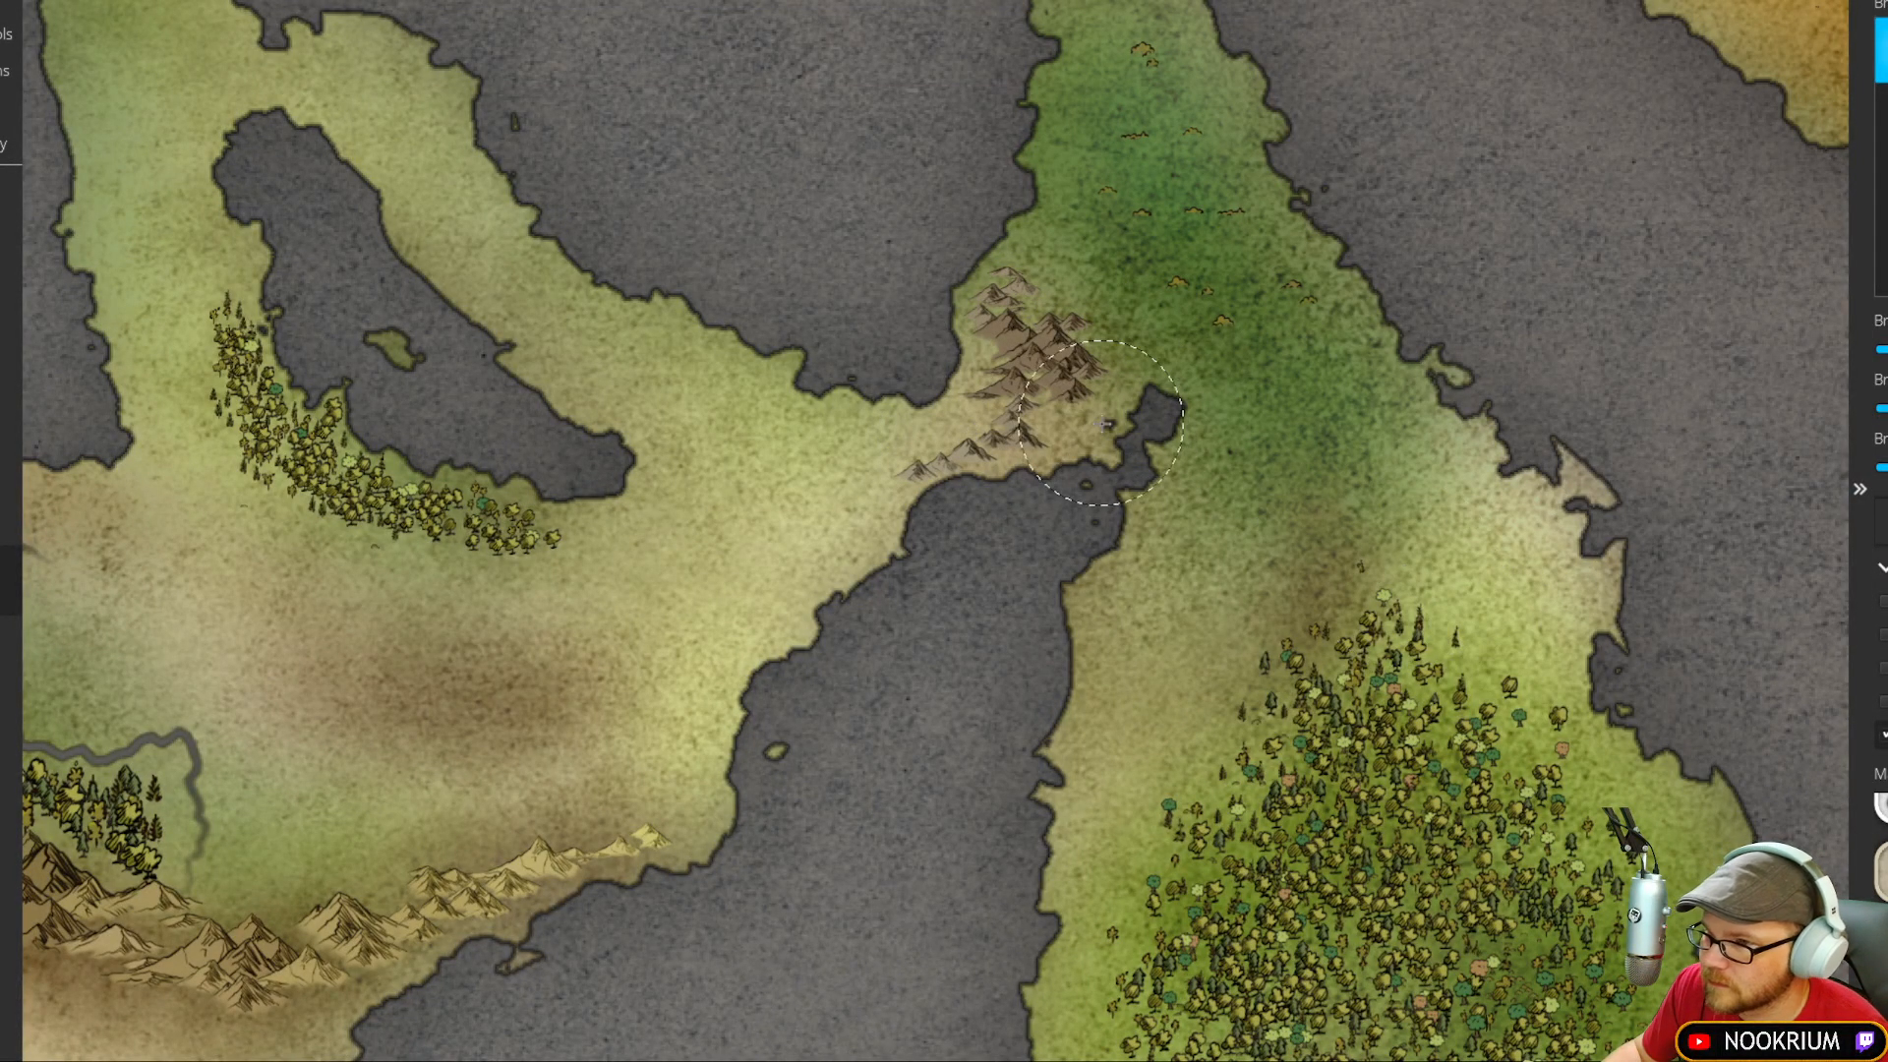
pyautogui.moveTo(1014, 440)
pyautogui.mouseDown()
pyautogui.moveTo(1043, 452)
pyautogui.moveTo(1013, 293)
pyautogui.moveTo(1032, 448)
pyautogui.mouseUp()
pyautogui.moveTo(795, 410); pyautogui.dragTo(882, 413)
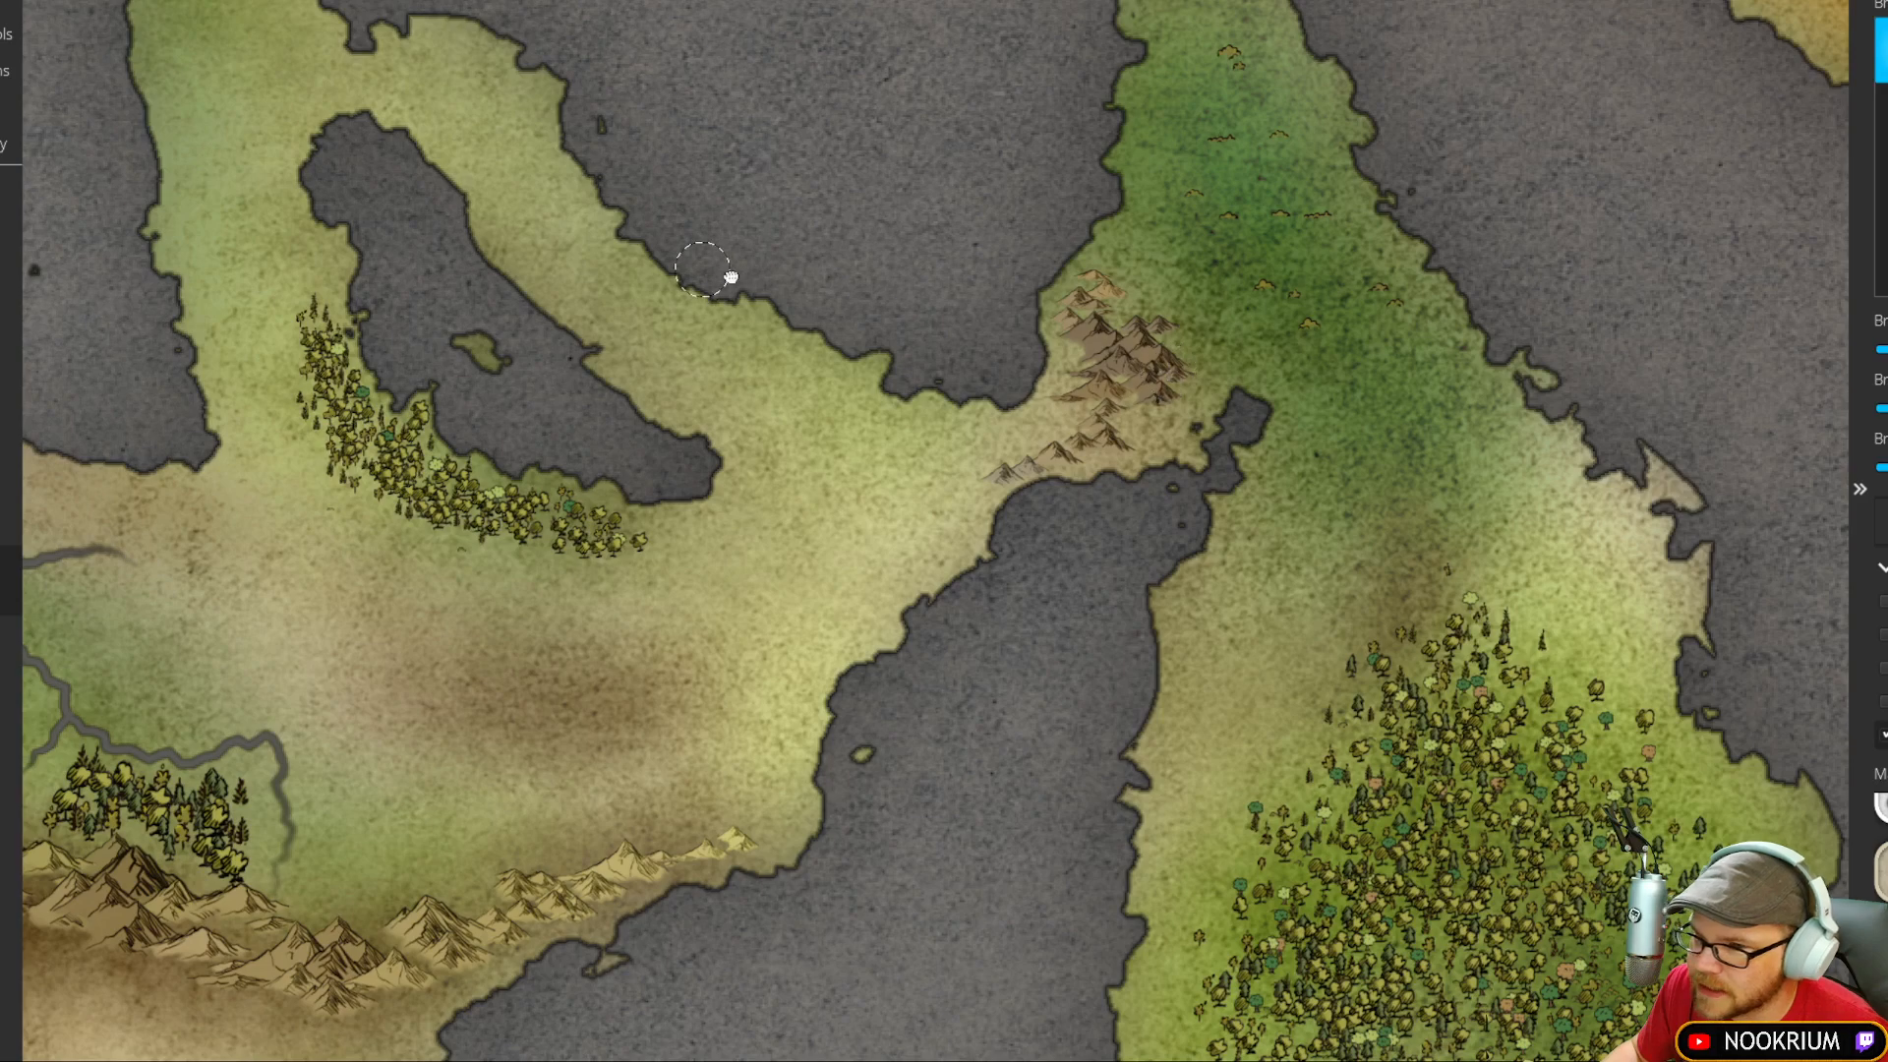
pyautogui.scroll(-8, 731, 277)
pyautogui.scroll(3, 1131, 275)
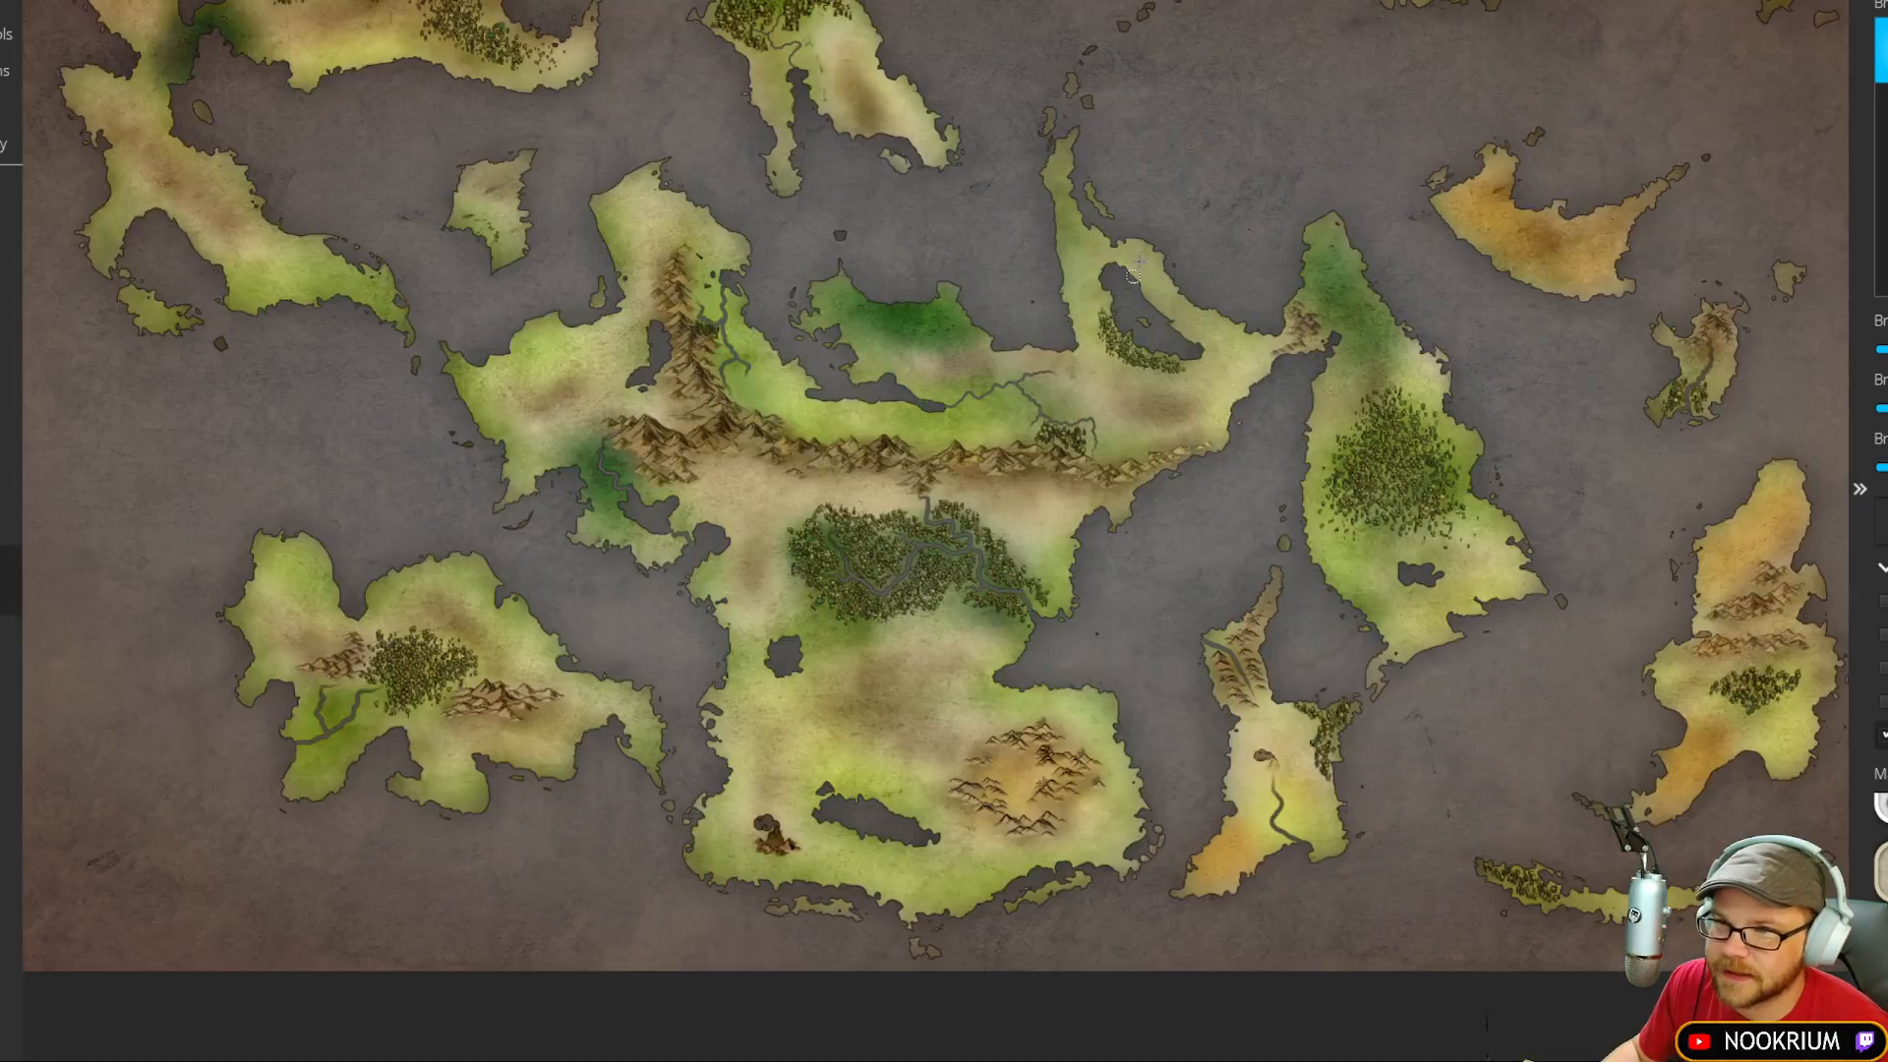
pyautogui.moveTo(1134, 266); pyautogui.dragTo(1121, 341)
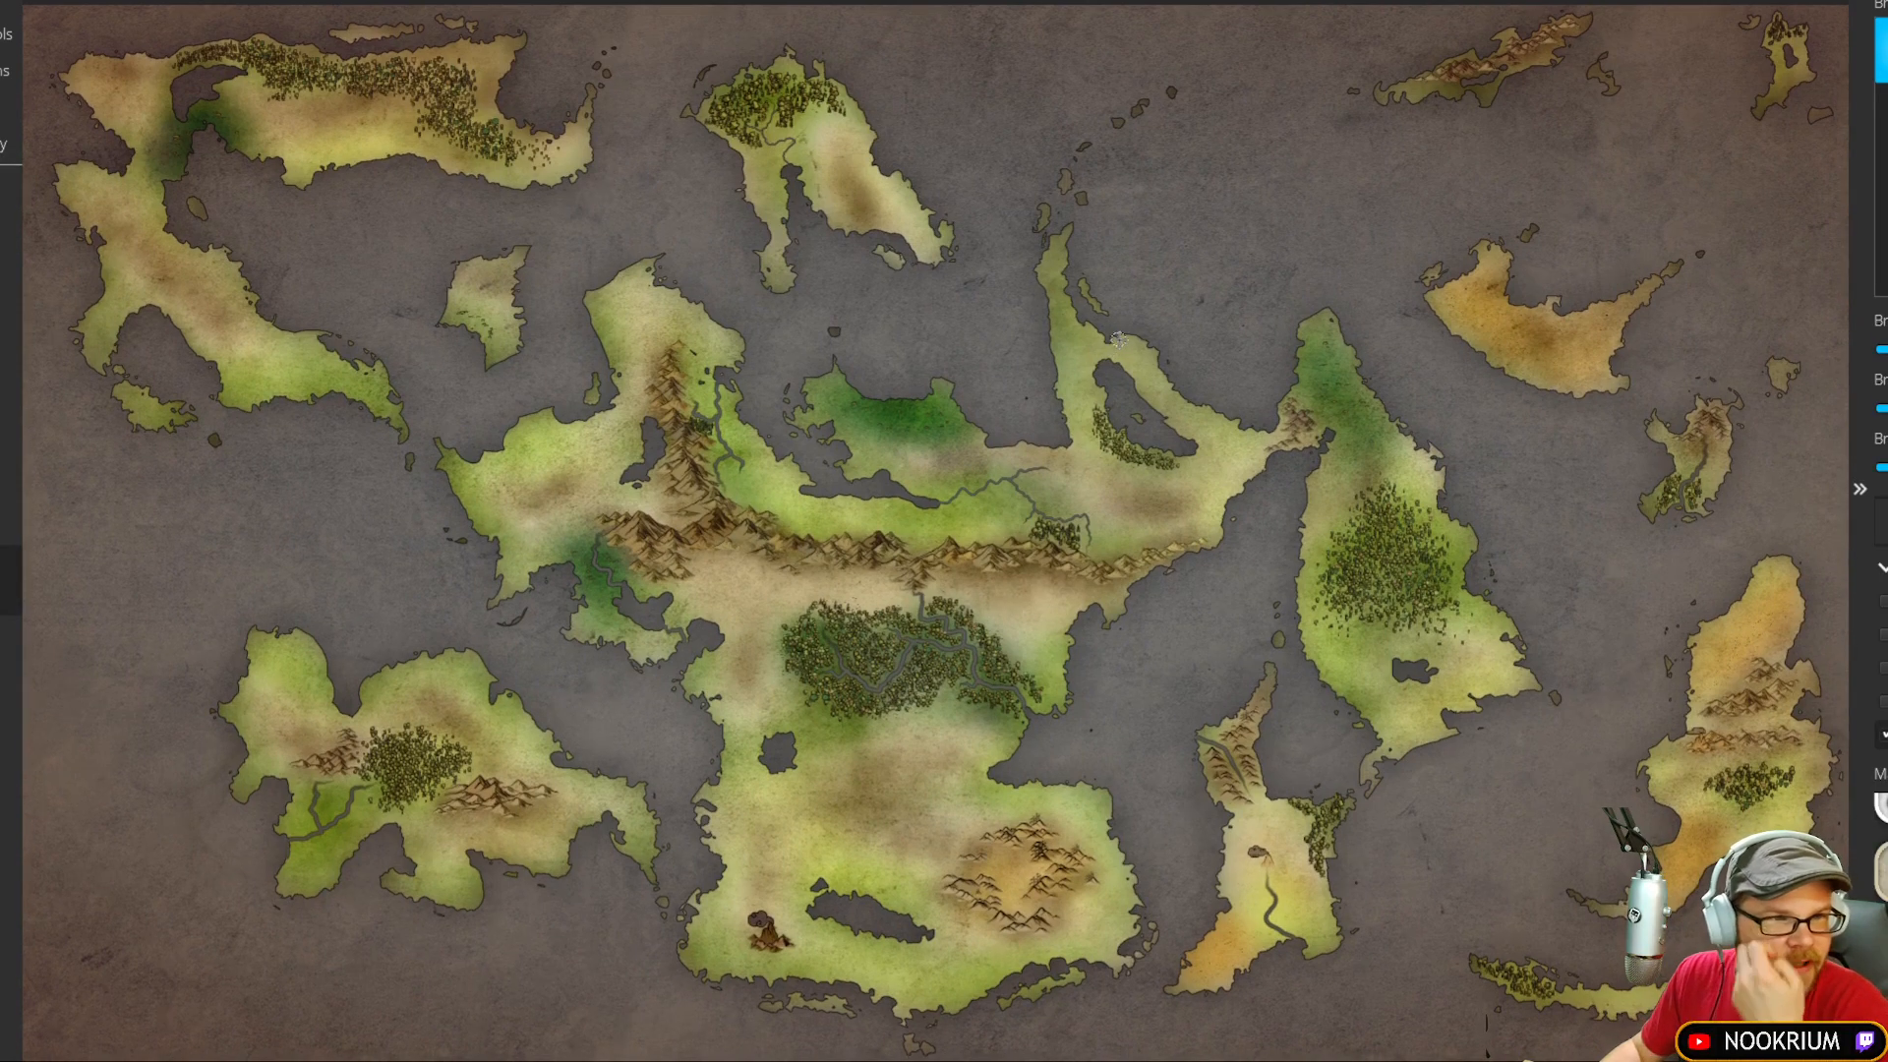
# Step: Pick the semi-transparent brown 7b3e1d02 and continue muting land tints, including the dark green northern tip of the eastern continent
pyautogui.click(1882, 521)
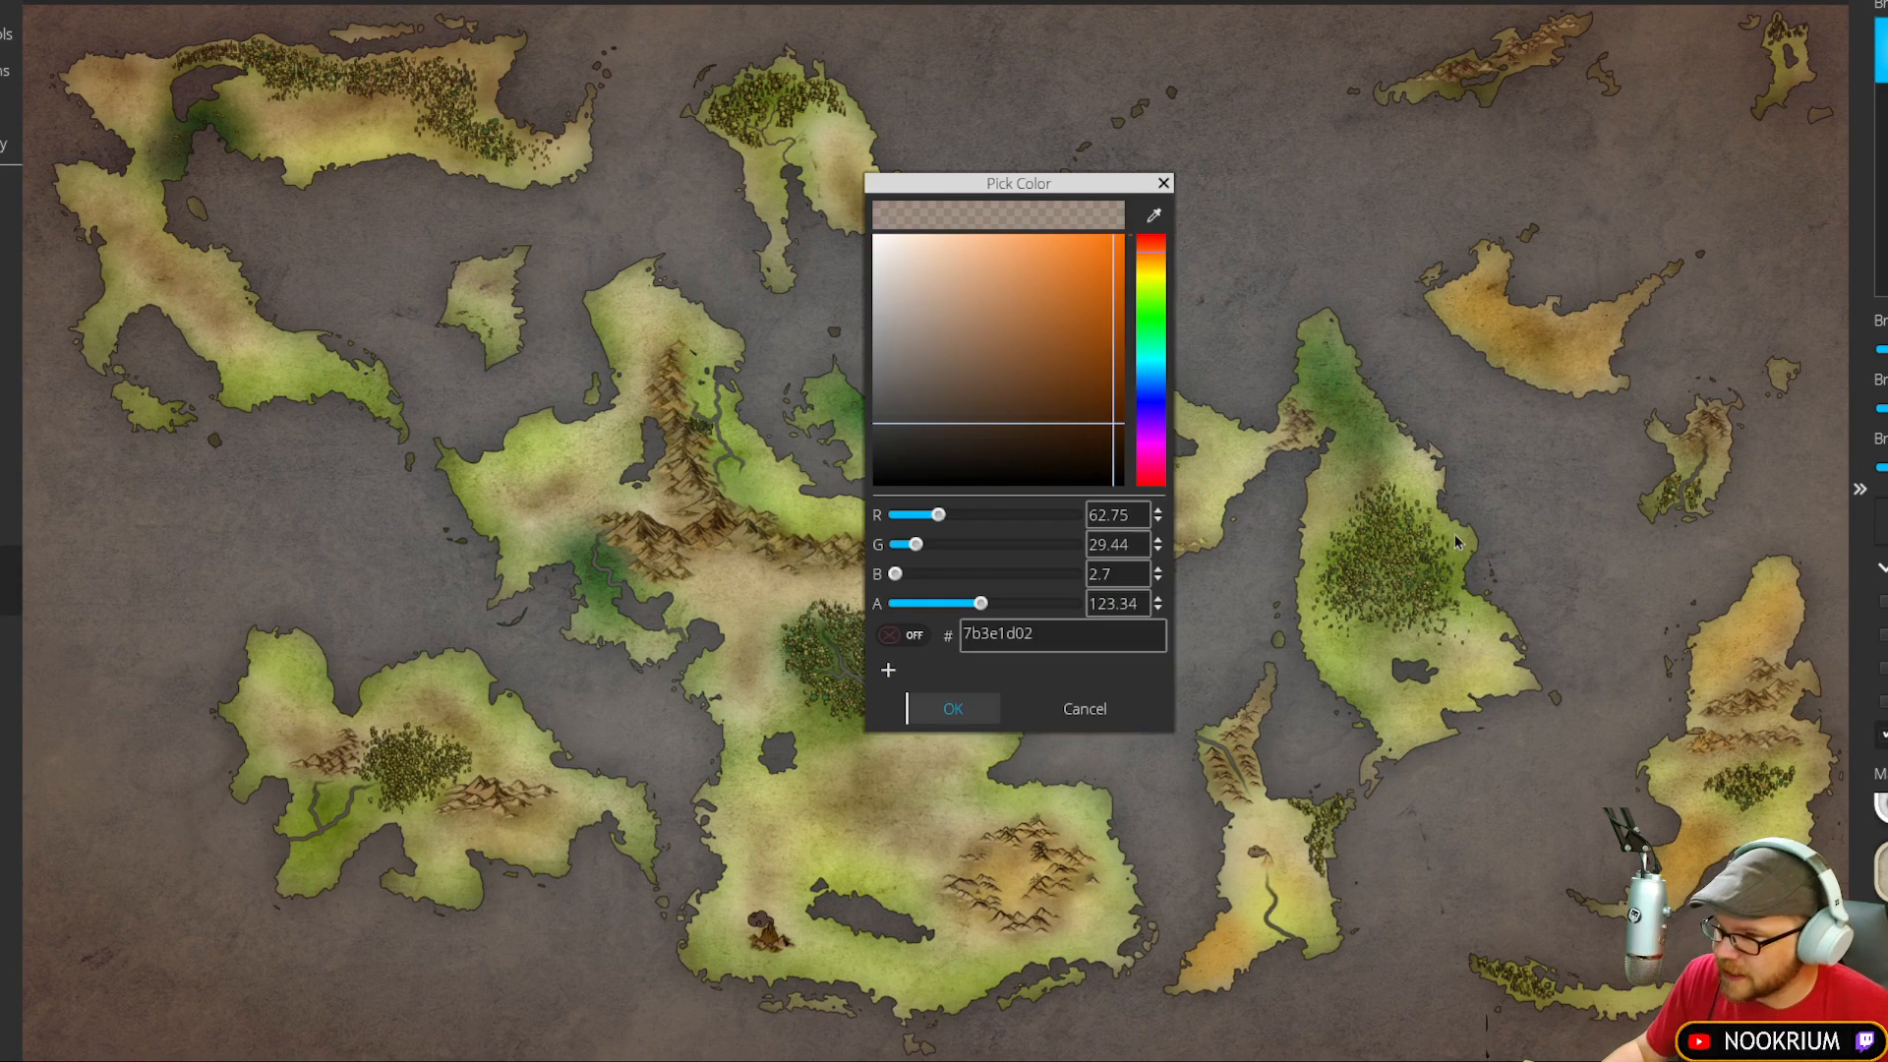
pyautogui.click(966, 708)
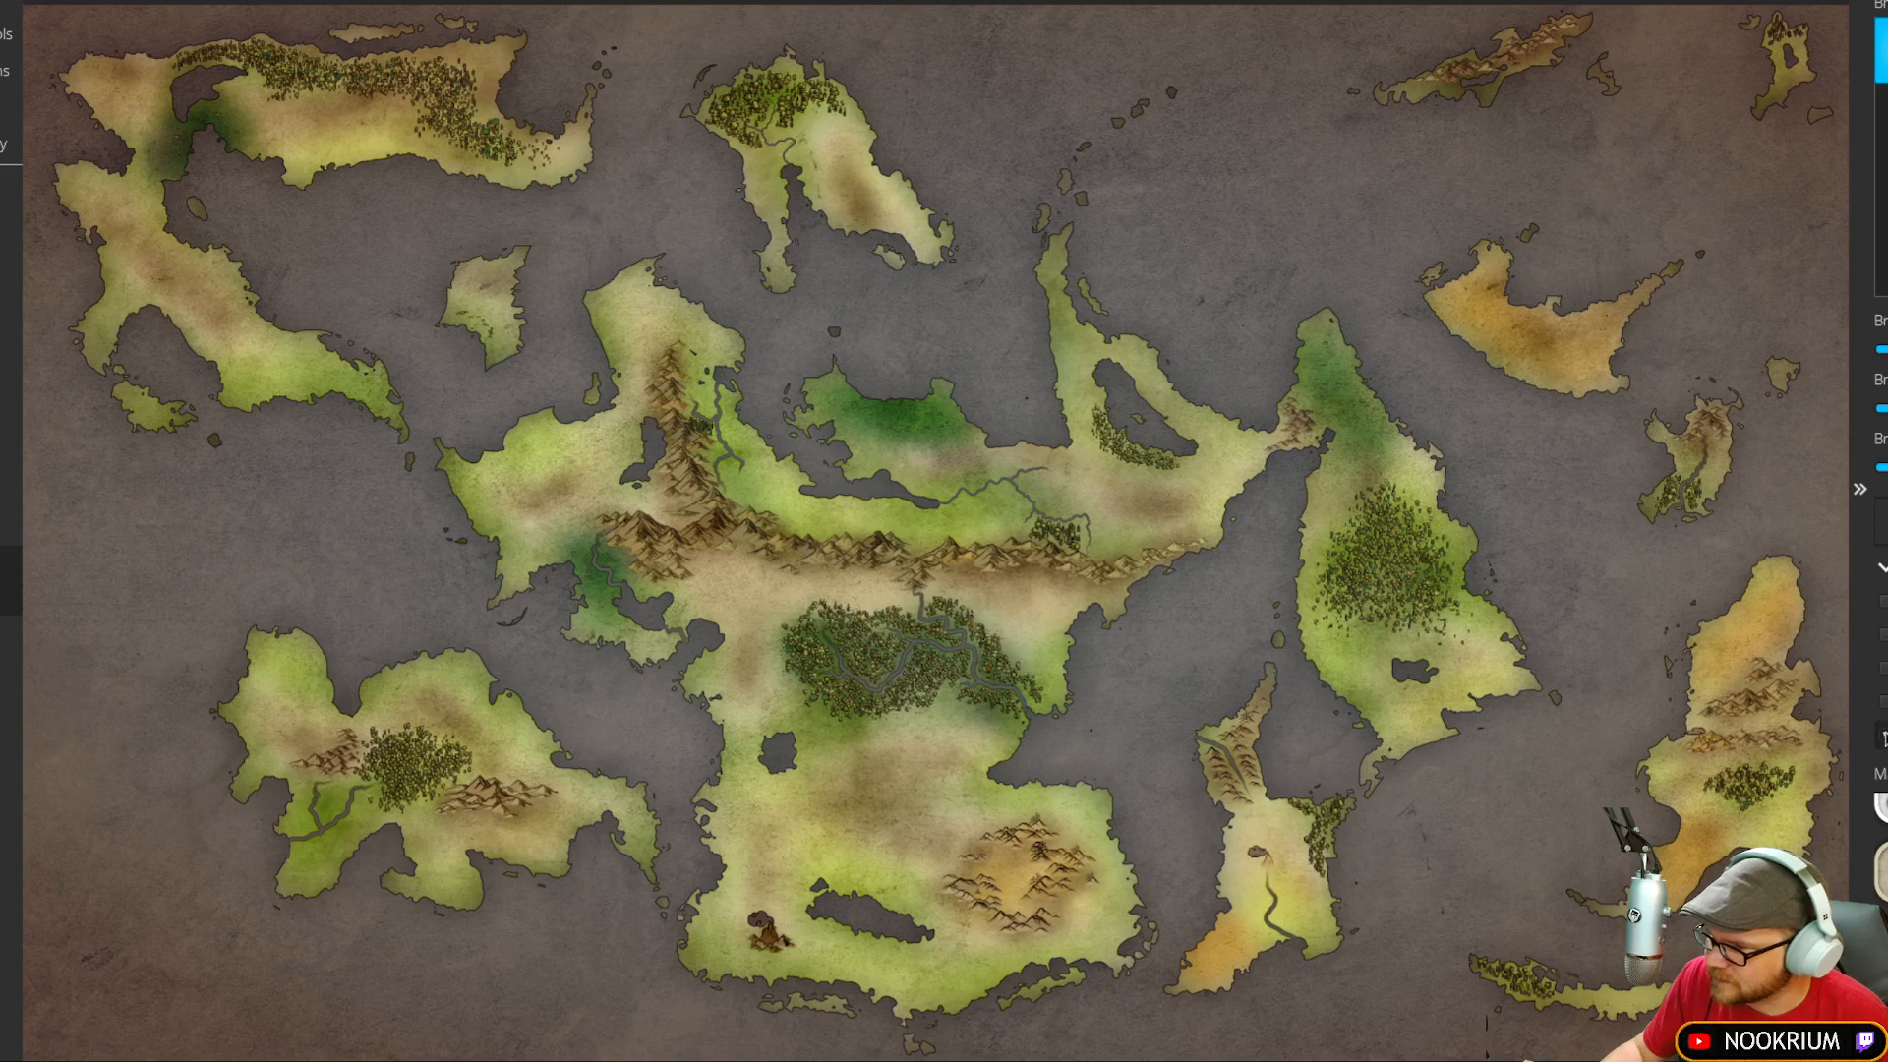
pyautogui.click(1880, 635)
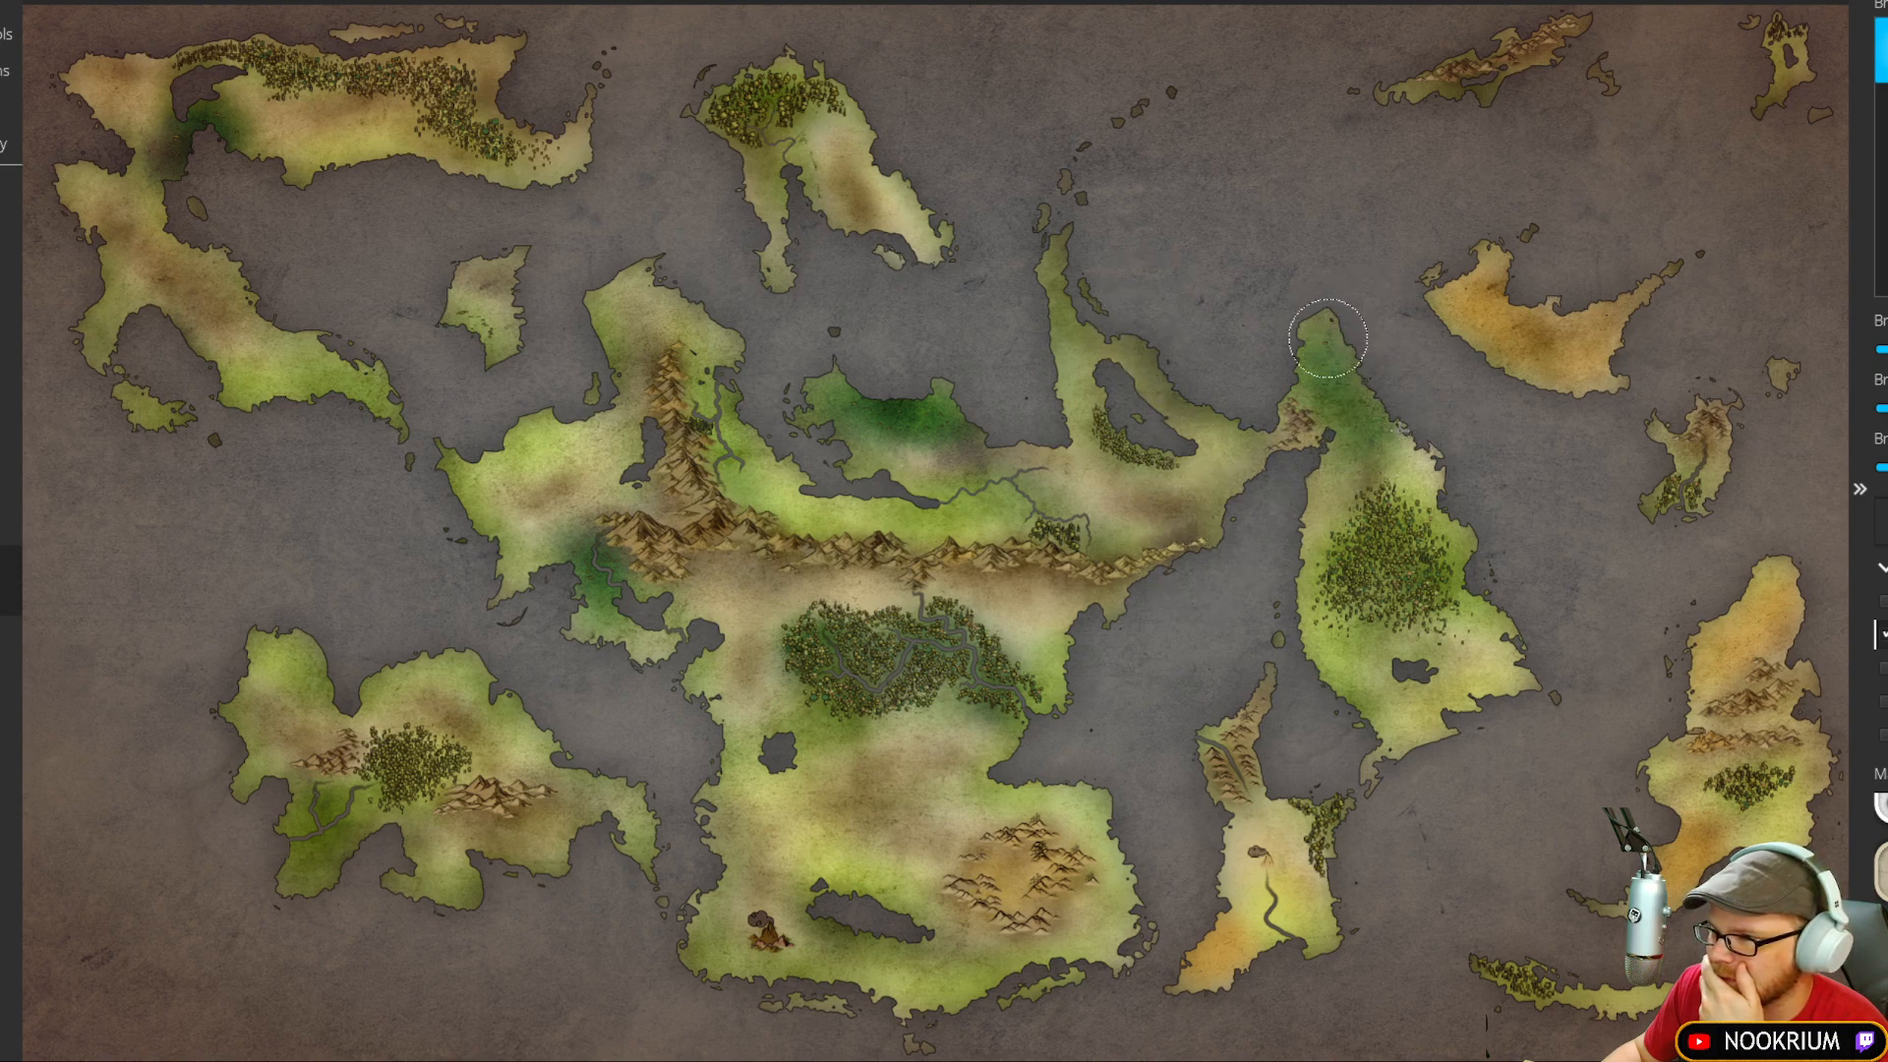
pyautogui.moveTo(1328, 338); pyautogui.dragTo(1399, 438)
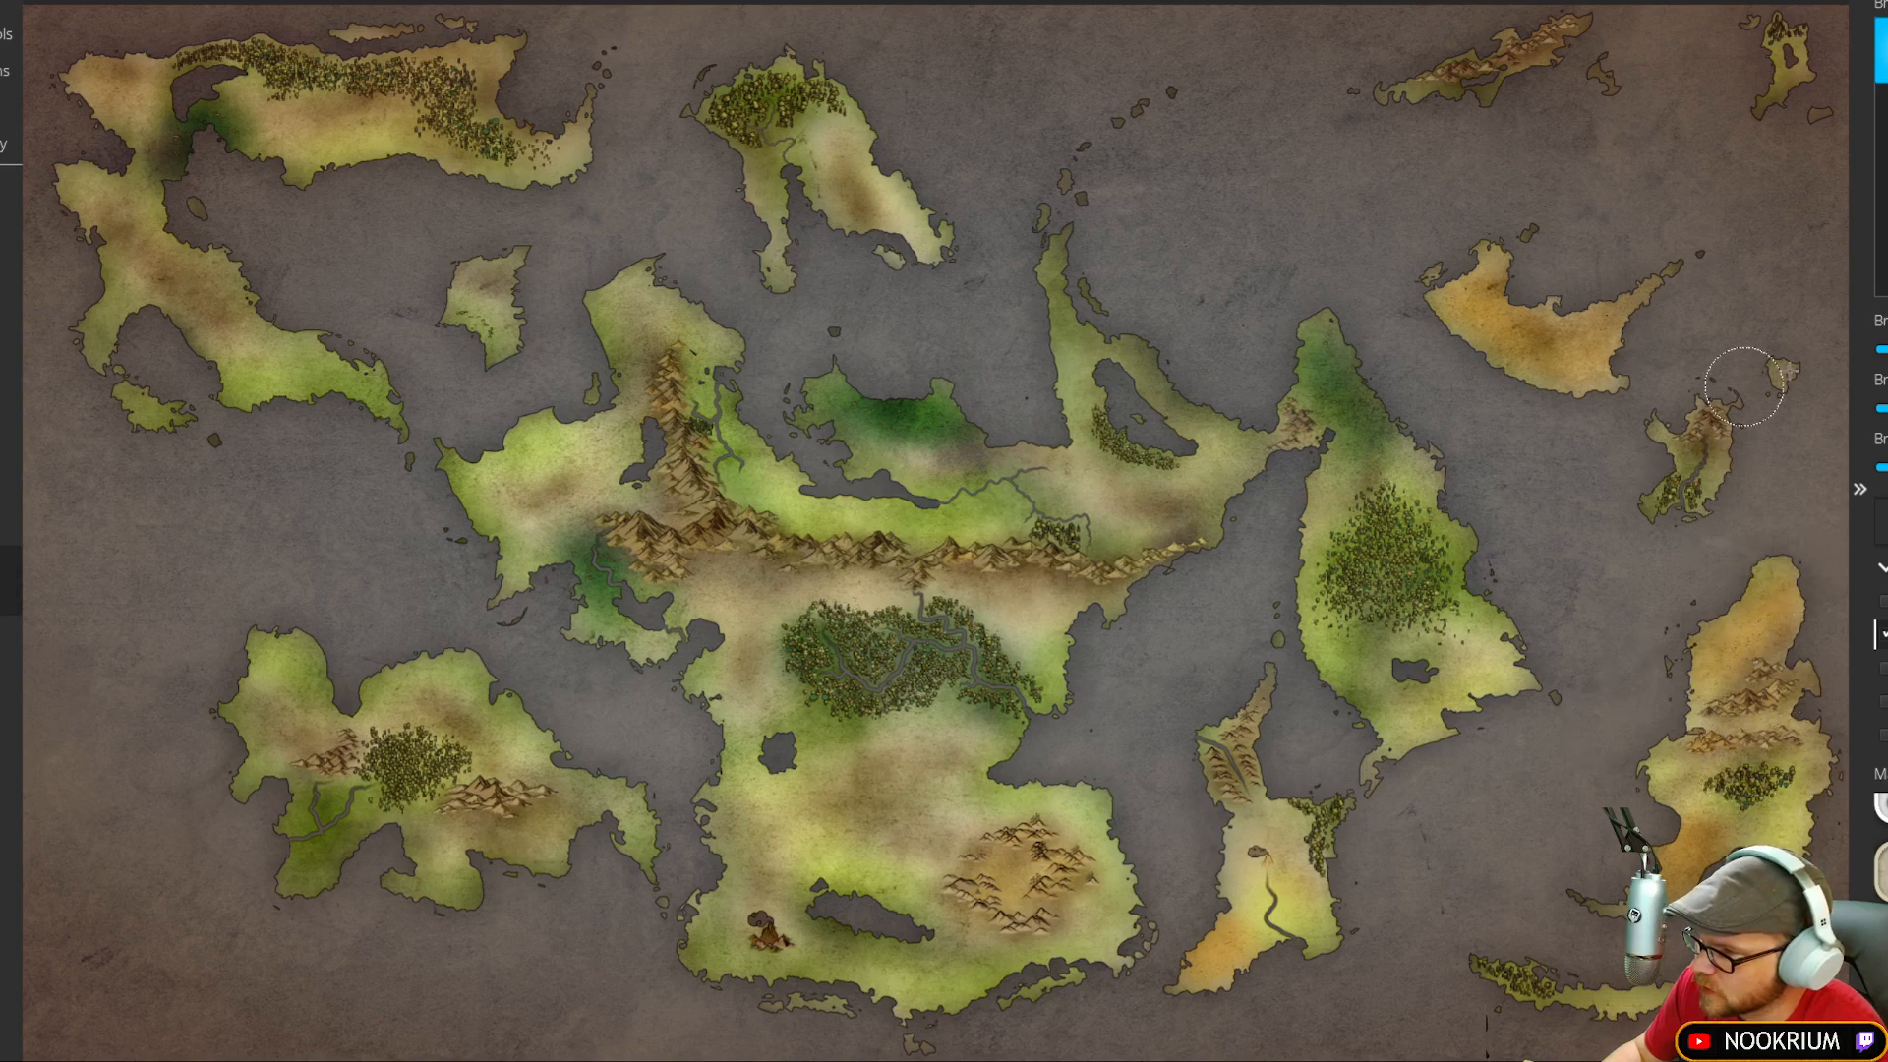
# Step: Tone down the saturated greens on the central continent's northern peninsula, its western bay and the eastern continent's northern tip
pyautogui.moveTo(1696, 209); pyautogui.dragTo(1698, 317)
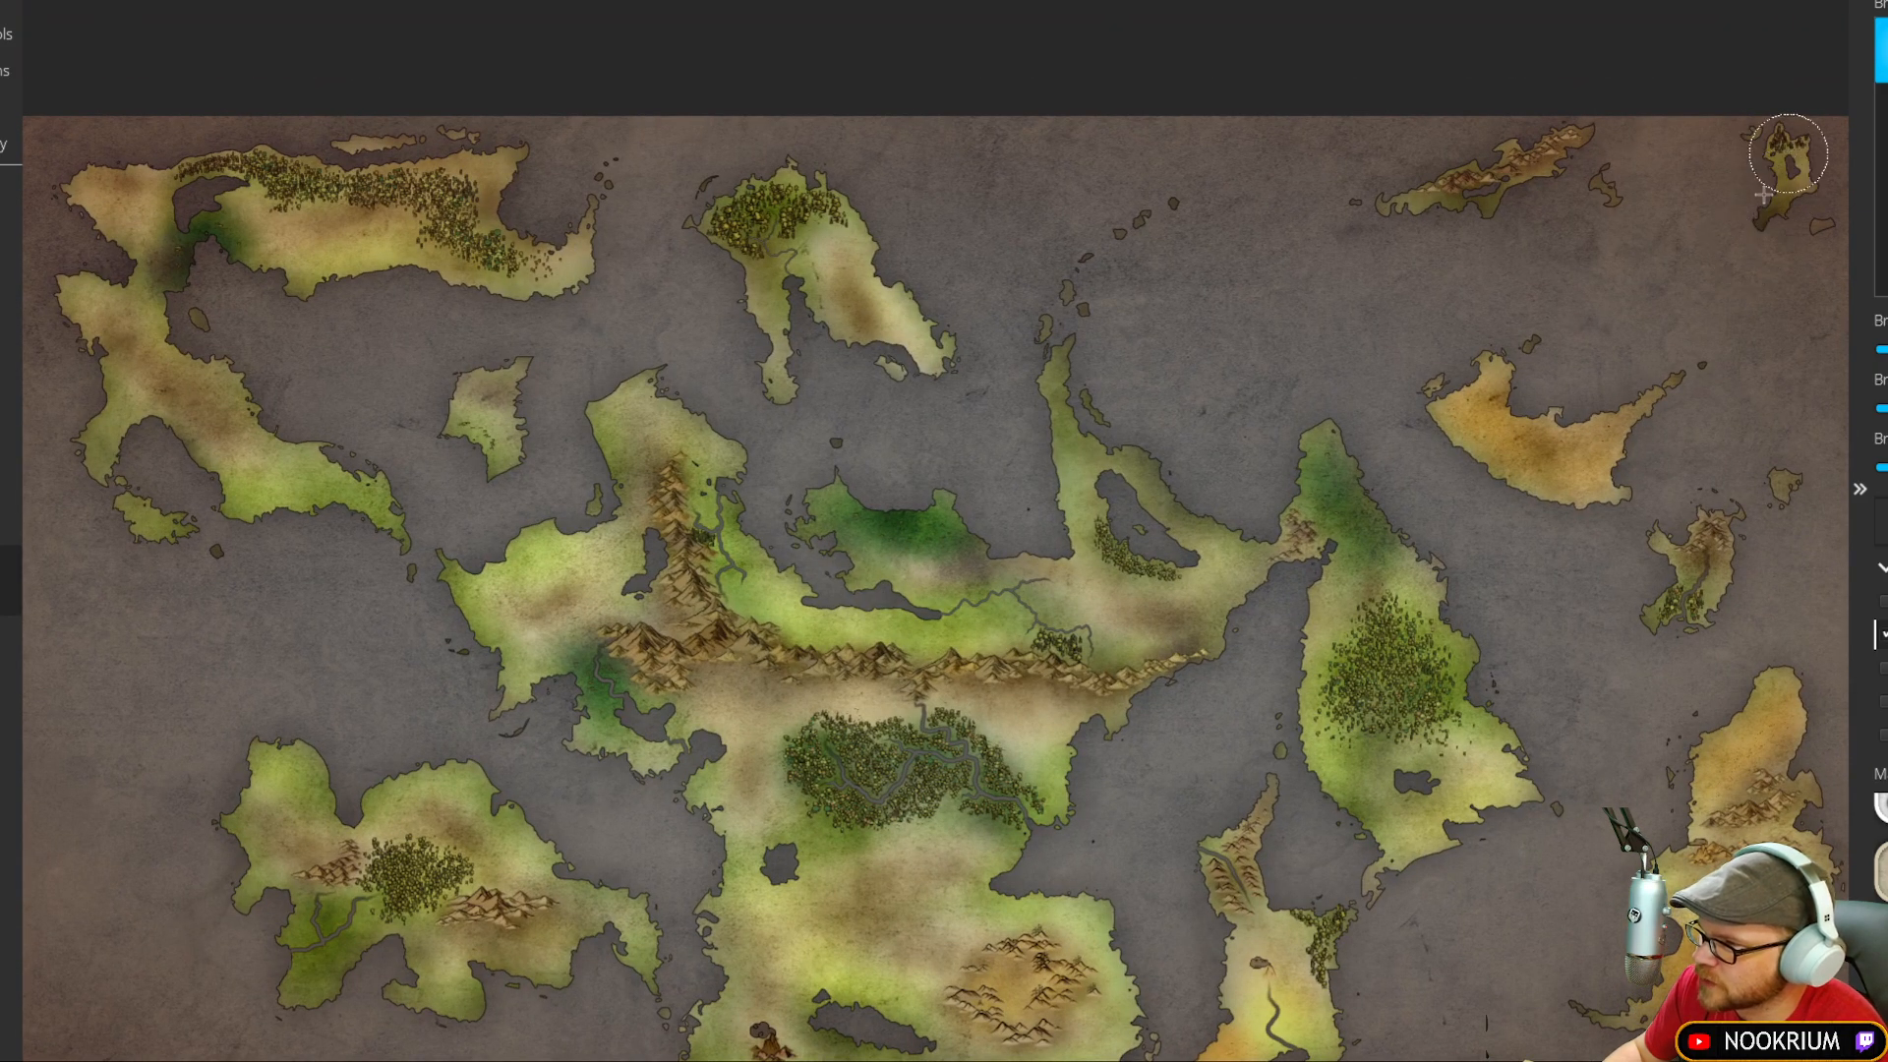
pyautogui.moveTo(1580, 328)
pyautogui.mouseDown()
pyautogui.moveTo(1593, 304)
pyautogui.moveTo(1572, 265)
pyautogui.mouseUp()
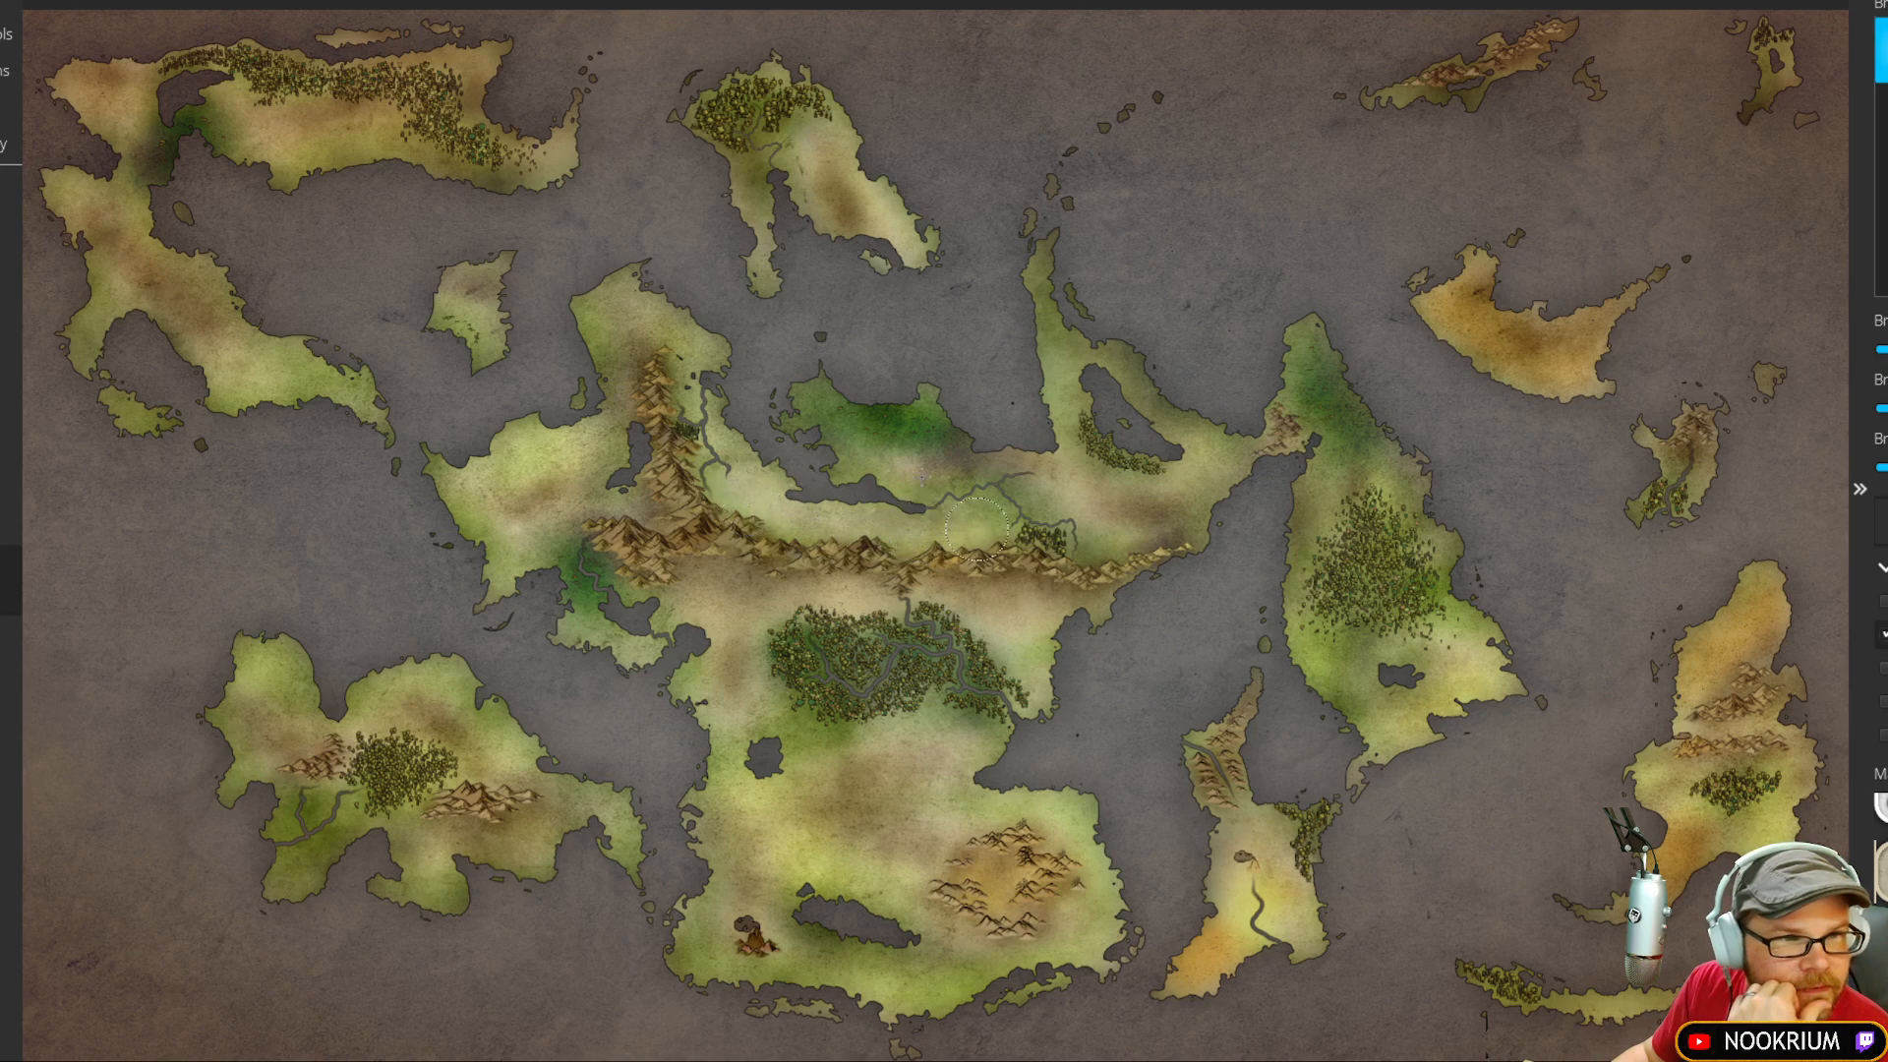
pyautogui.moveTo(910, 438)
pyautogui.mouseDown()
pyautogui.moveTo(841, 408)
pyautogui.moveTo(968, 417)
pyautogui.moveTo(890, 423)
pyautogui.mouseUp()
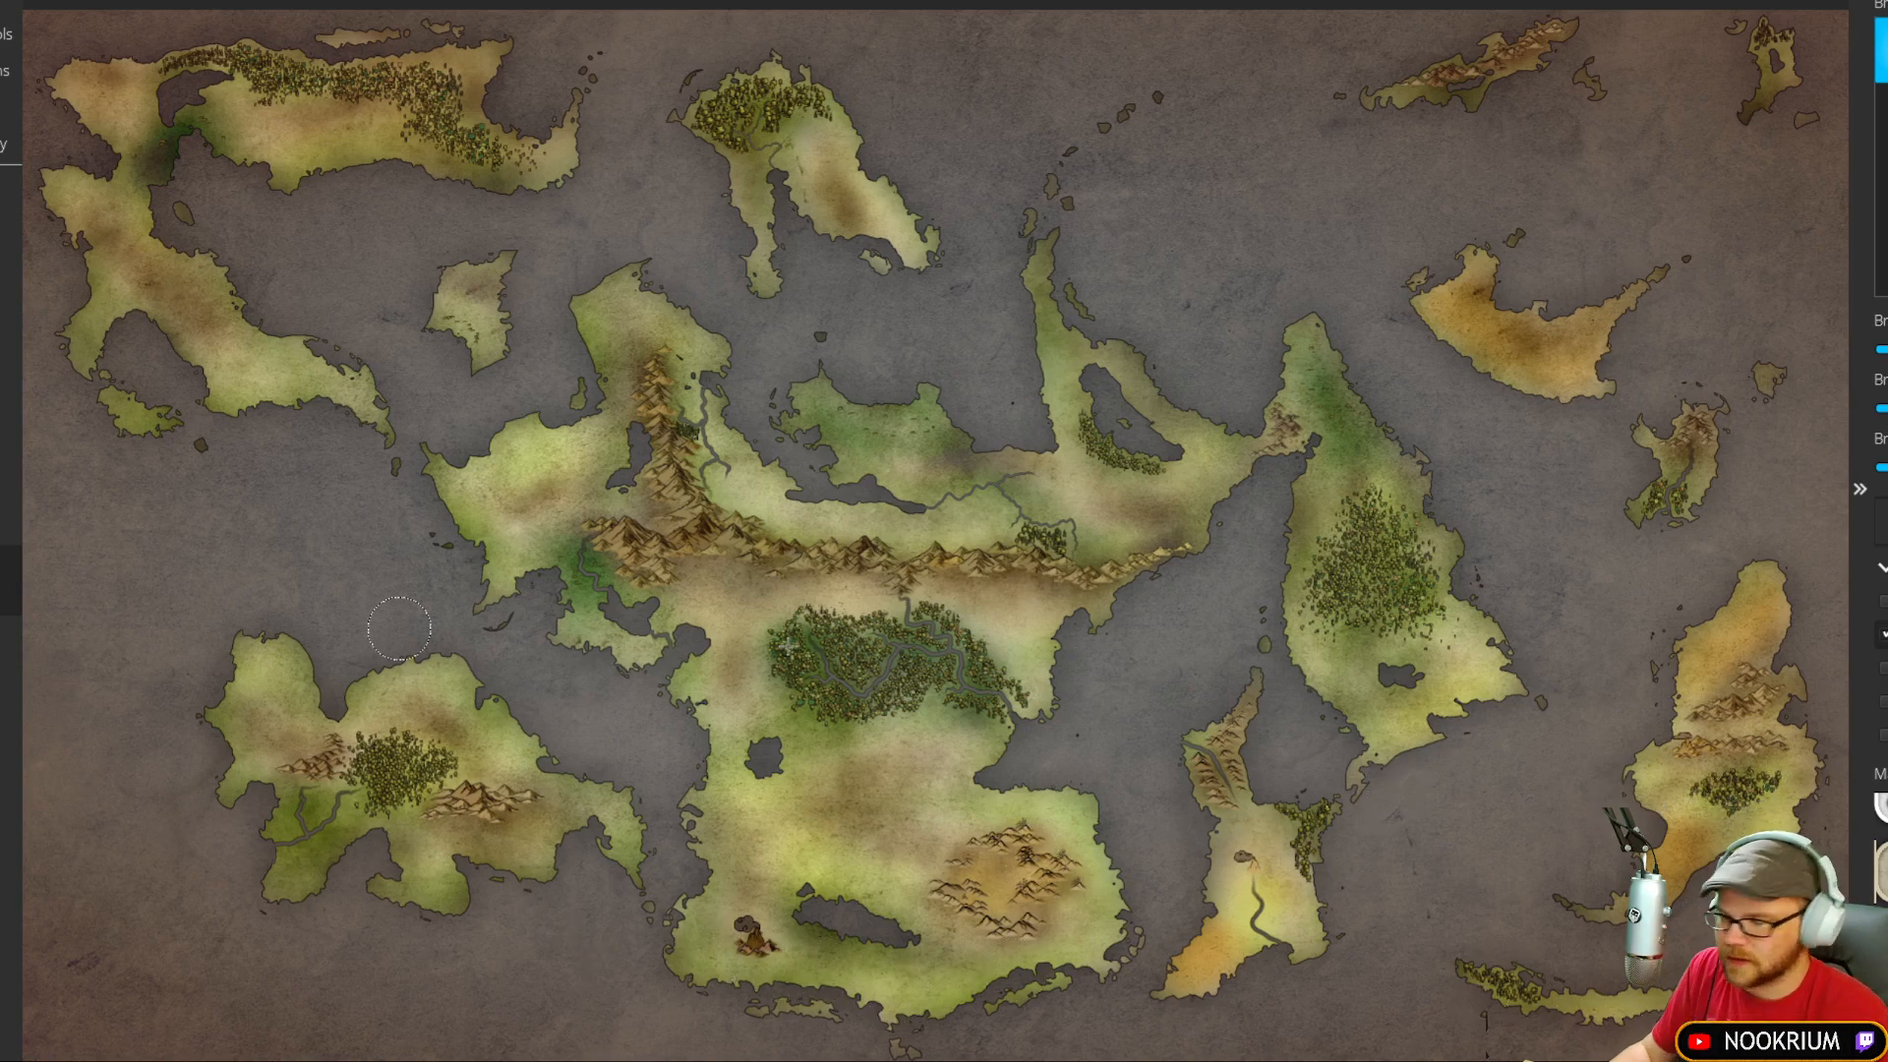
# Step: Pick white and paint snow over the central continent's southern coast and the northern edges of the northwest continent and northern islands
pyautogui.click(1882, 522)
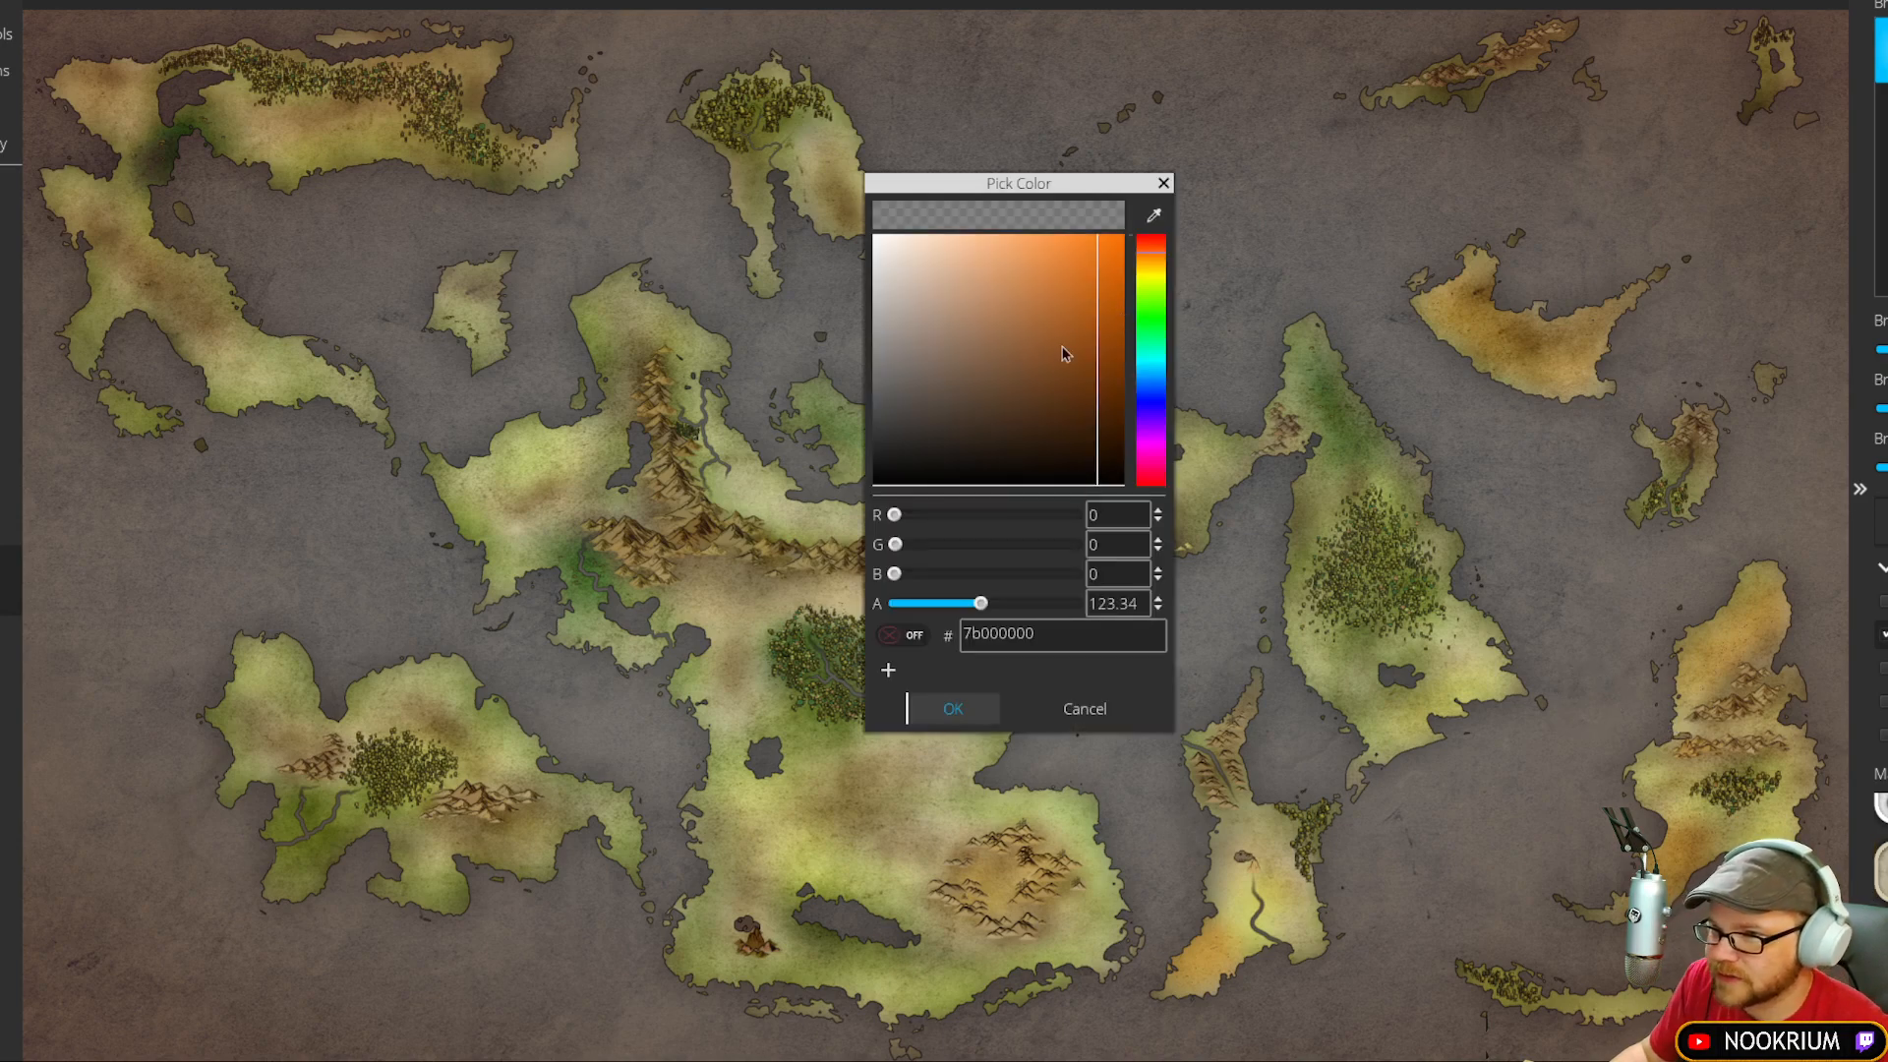
pyautogui.moveTo(905, 252); pyautogui.dragTo(867, 229)
pyautogui.click(991, 710)
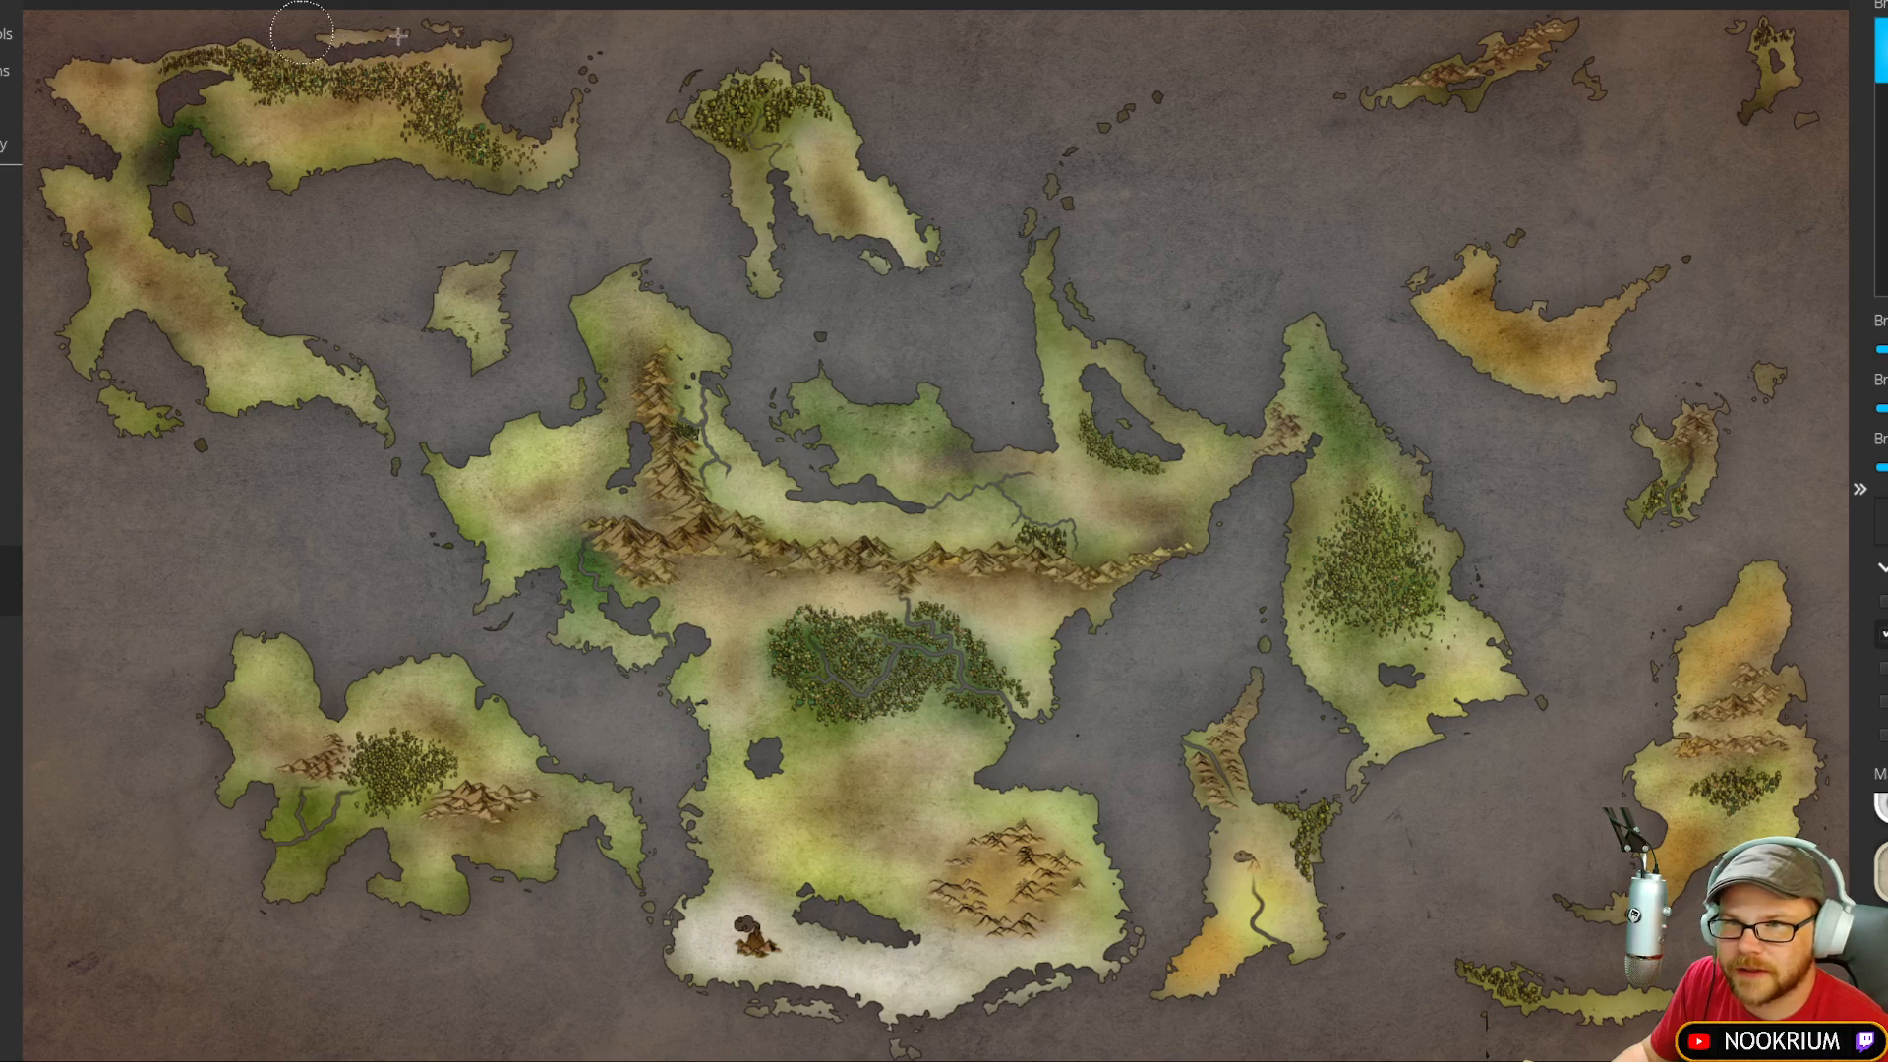
pyautogui.moveTo(512, 34)
pyautogui.mouseDown()
pyautogui.moveTo(410, 53)
pyautogui.moveTo(519, 53)
pyautogui.moveTo(448, 61)
pyautogui.mouseUp()
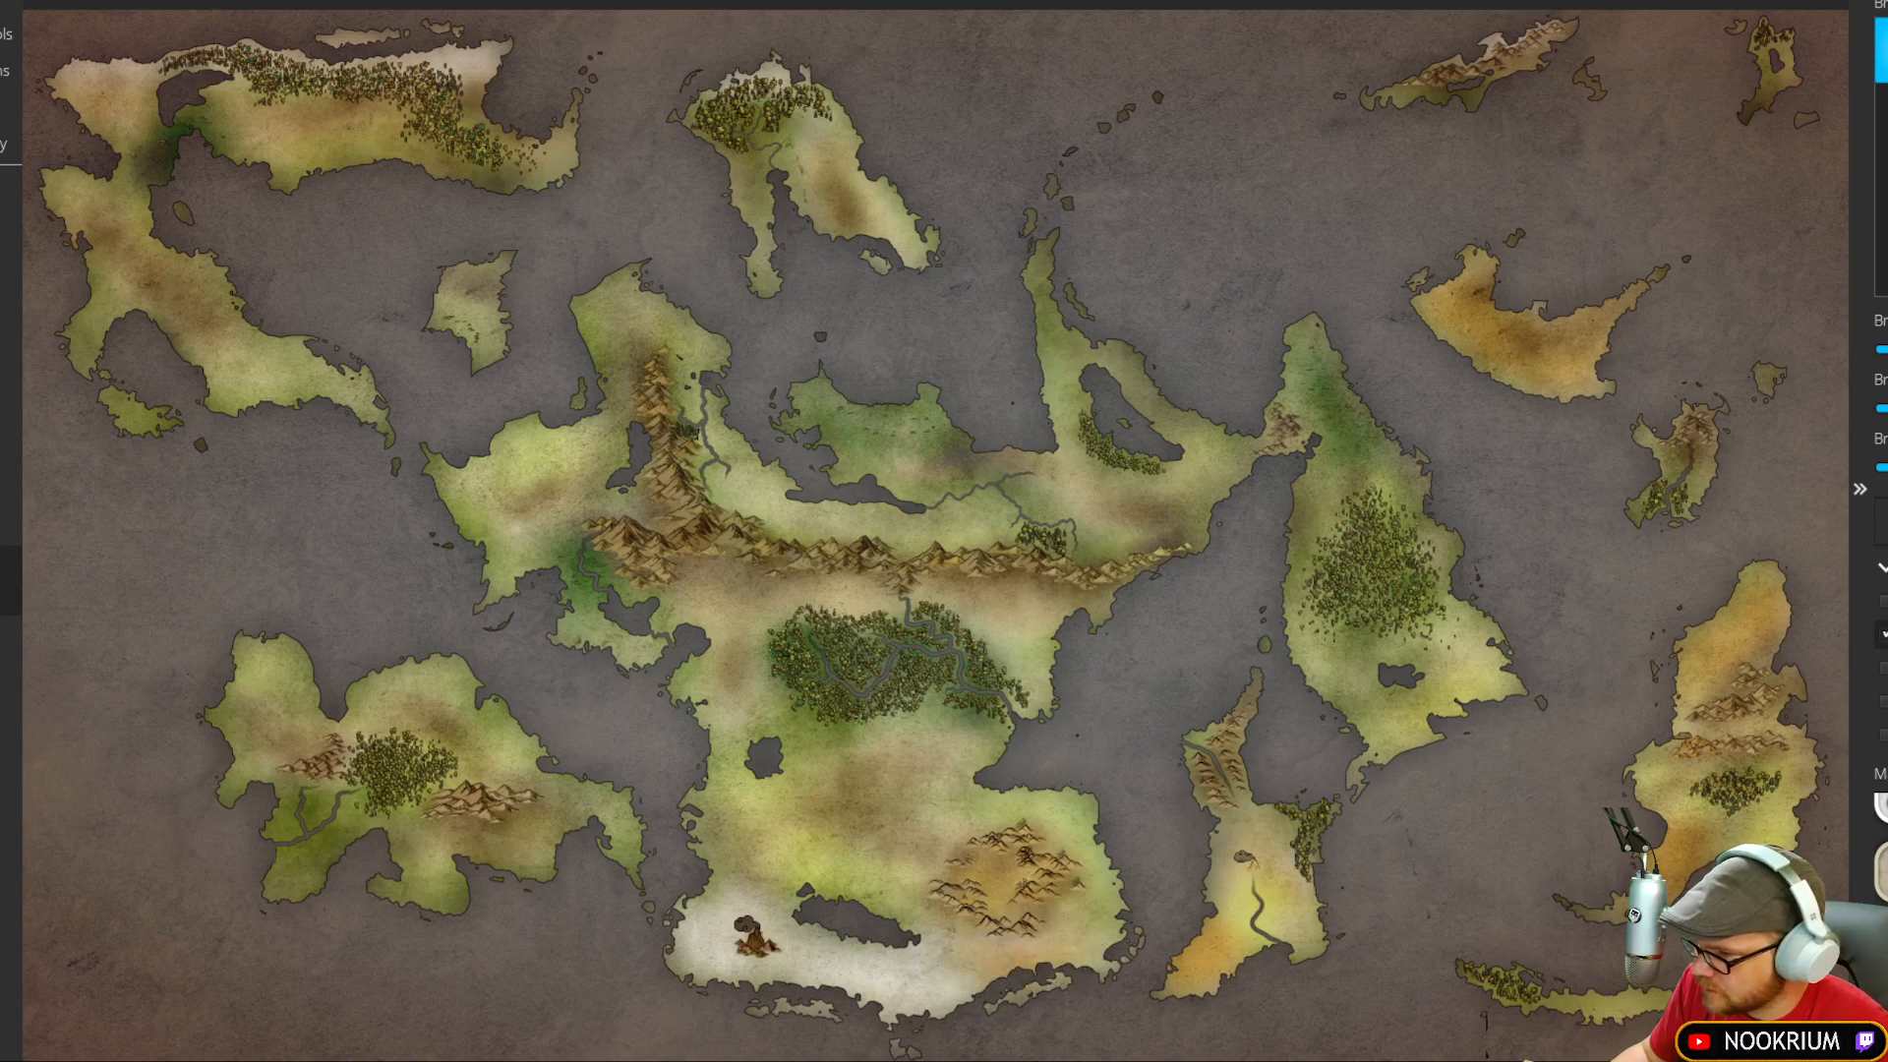
# Step: Lower the alpha of the yellow-green brush color e1f26c to 76.23
pyautogui.click(1882, 521)
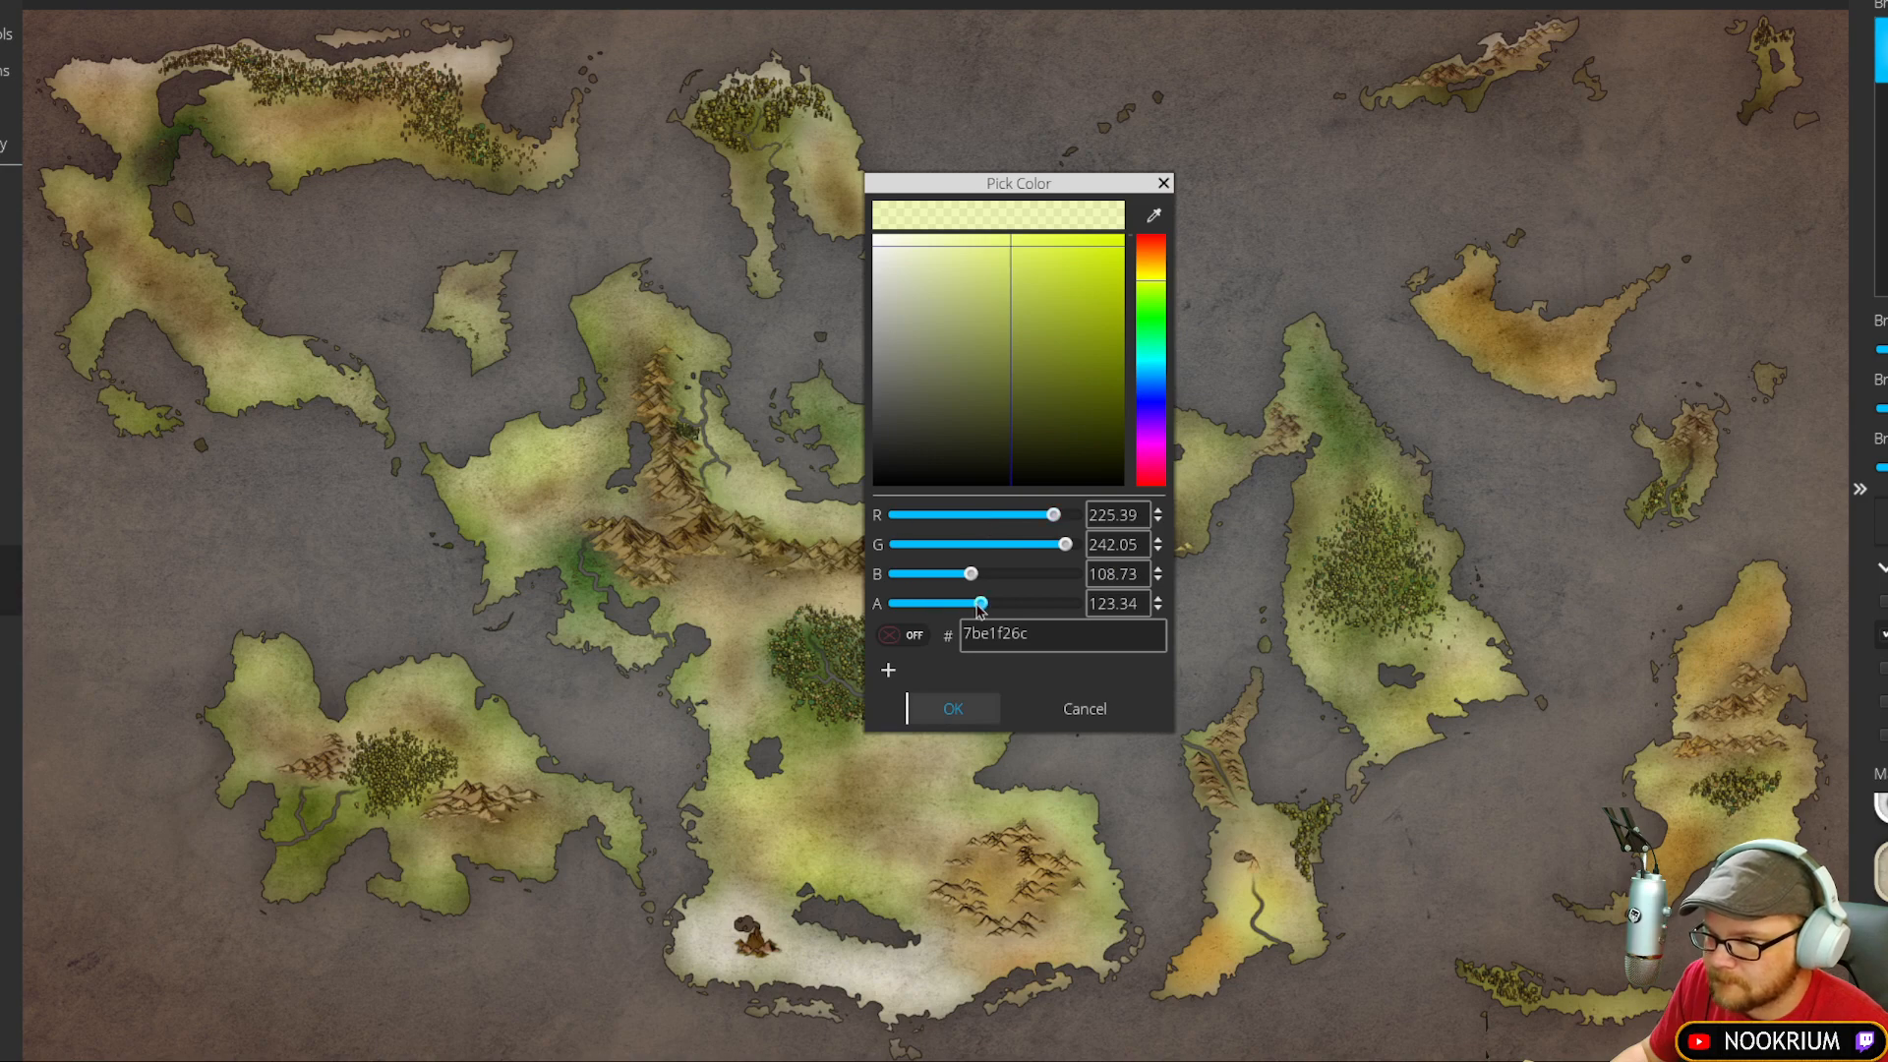
pyautogui.moveTo(980, 603); pyautogui.dragTo(952, 604)
pyautogui.click(962, 704)
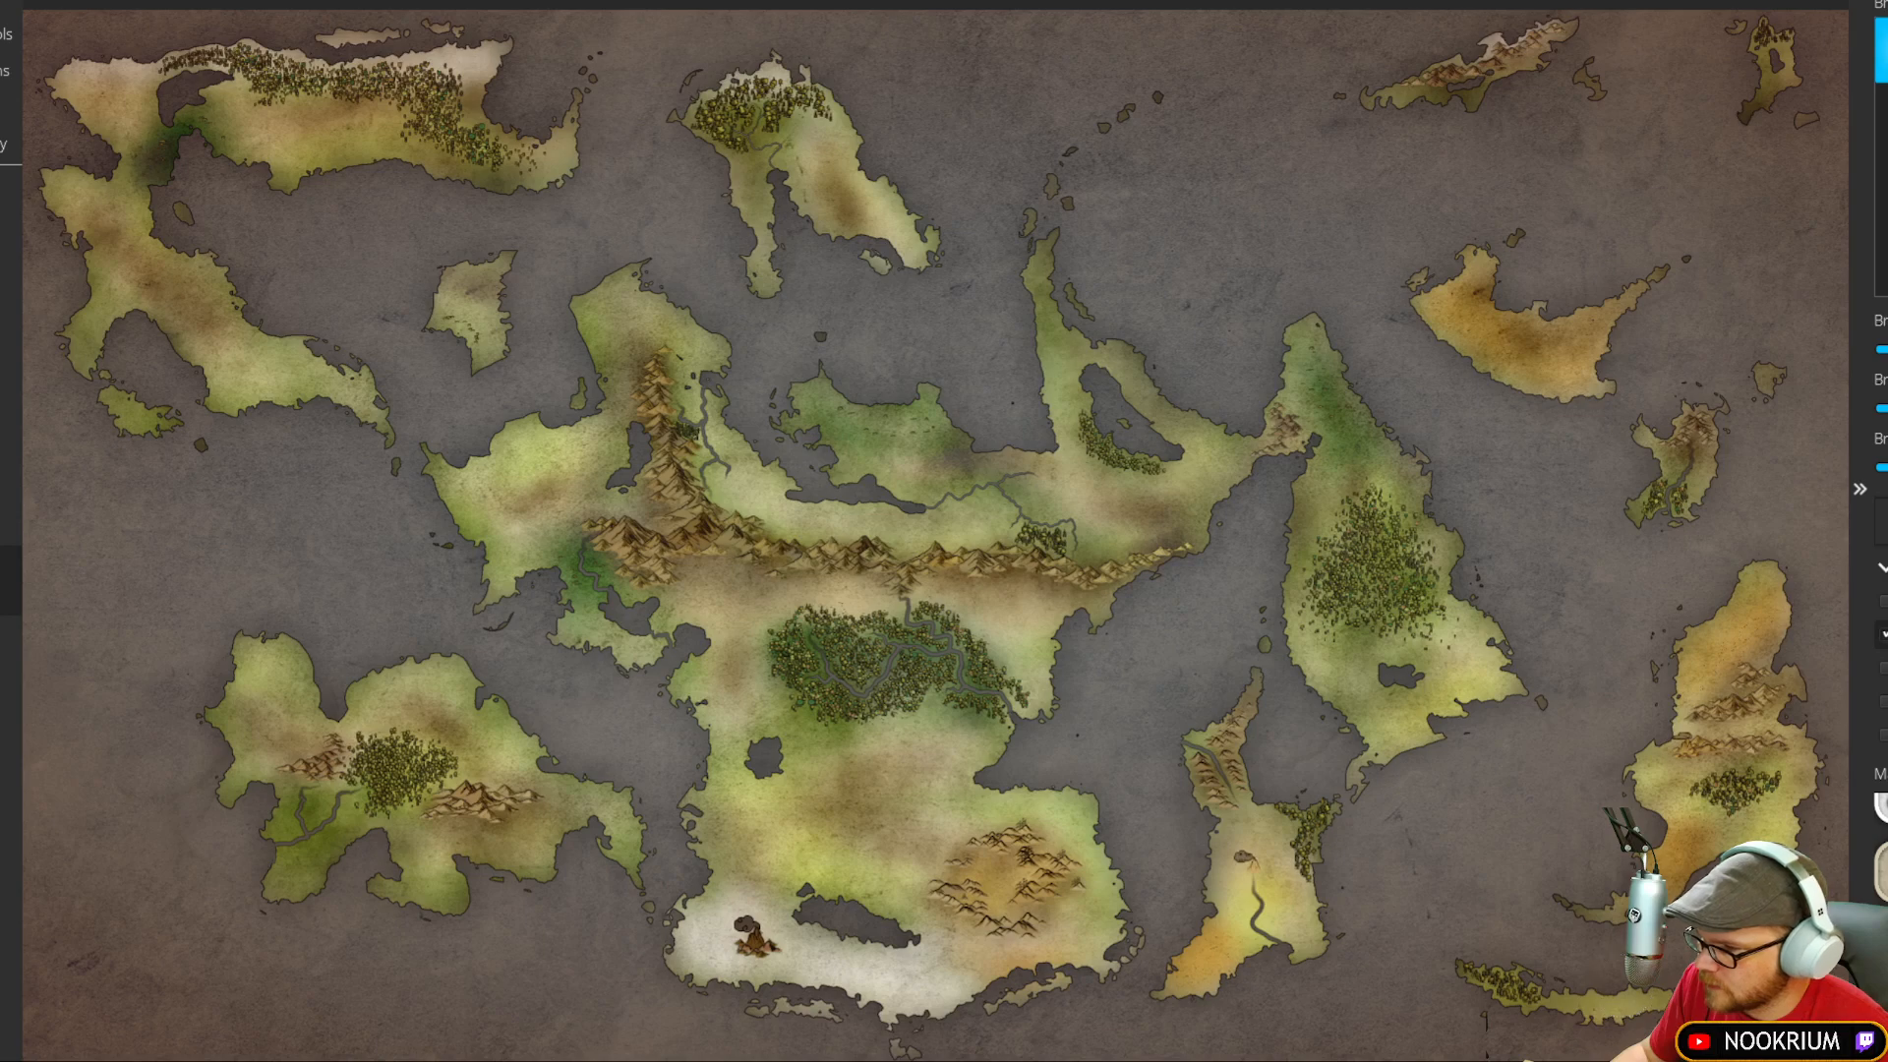
pyautogui.click(1882, 521)
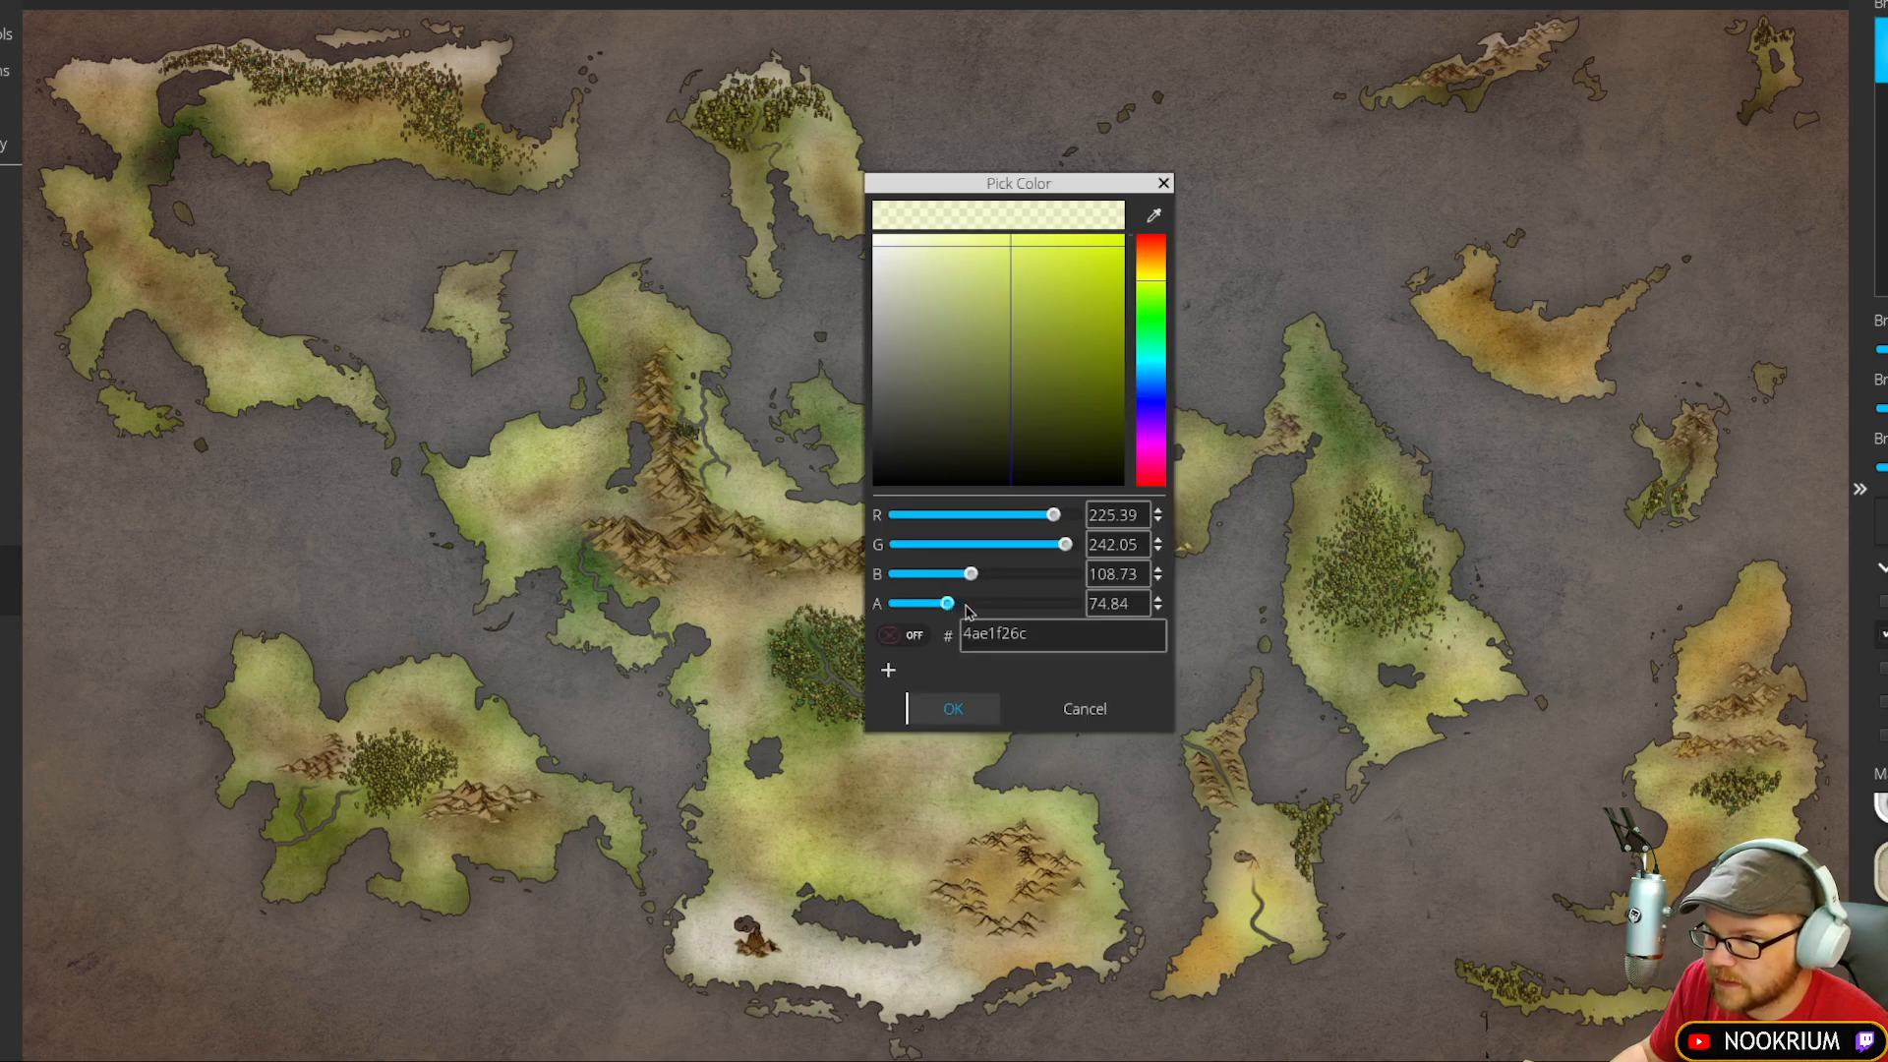
pyautogui.moveTo(968, 610)
pyautogui.mouseDown()
pyautogui.moveTo(1077, 606)
pyautogui.moveTo(942, 611)
pyautogui.mouseUp()
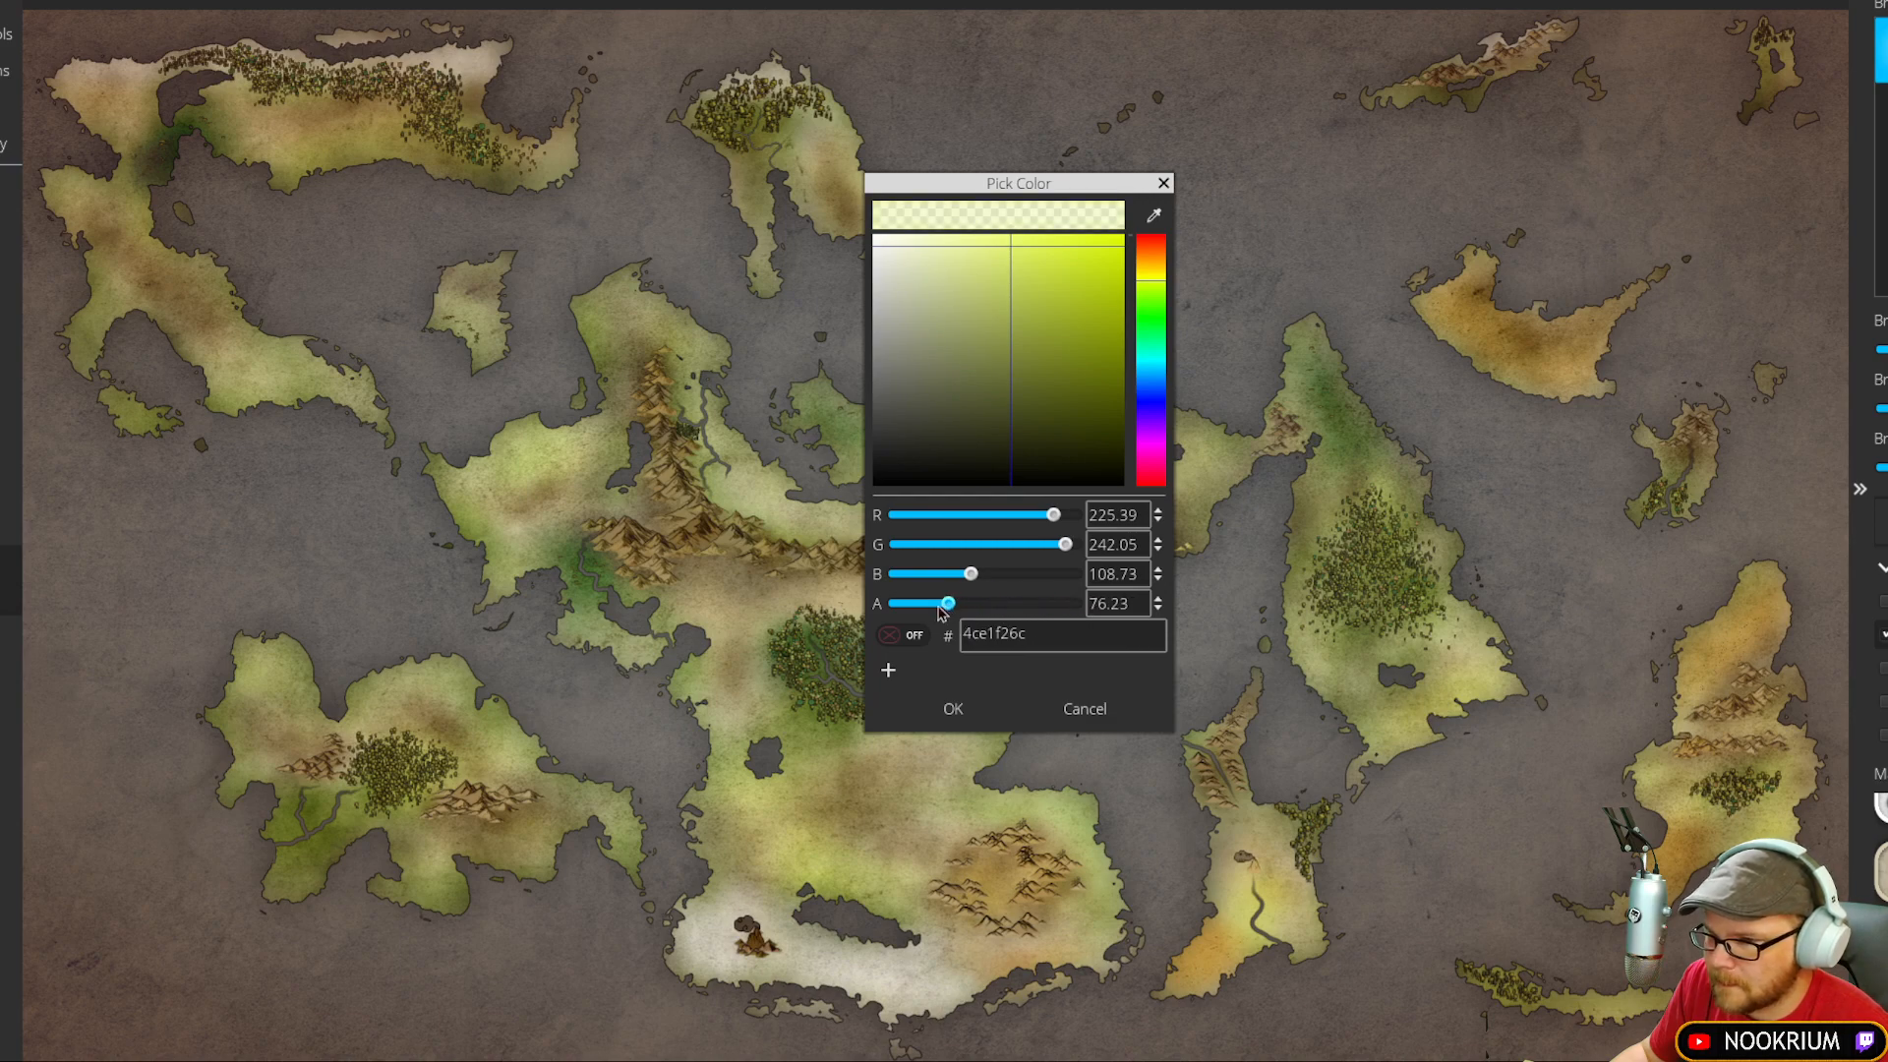
pyautogui.click(953, 708)
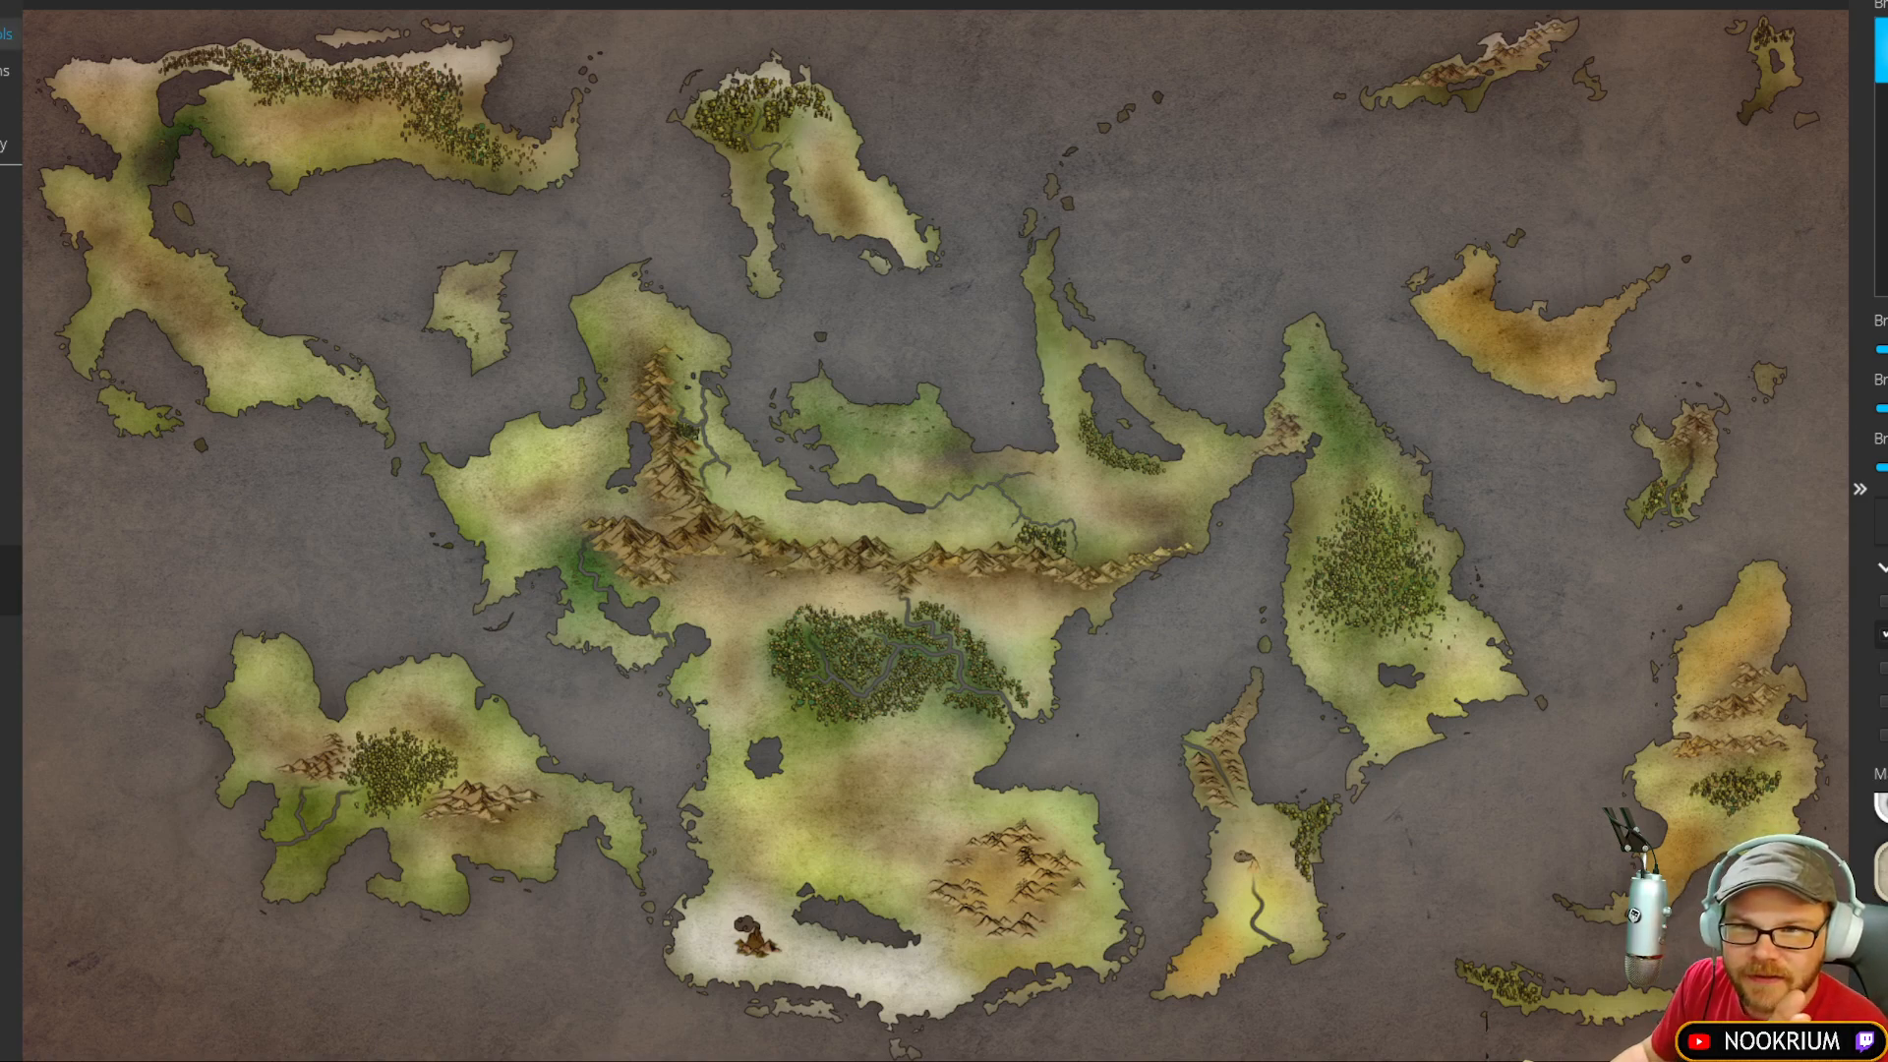
# Step: Try placing a dark cliff-line symbol on the plain south of the northwest continent's forest
pyautogui.click(5, 34)
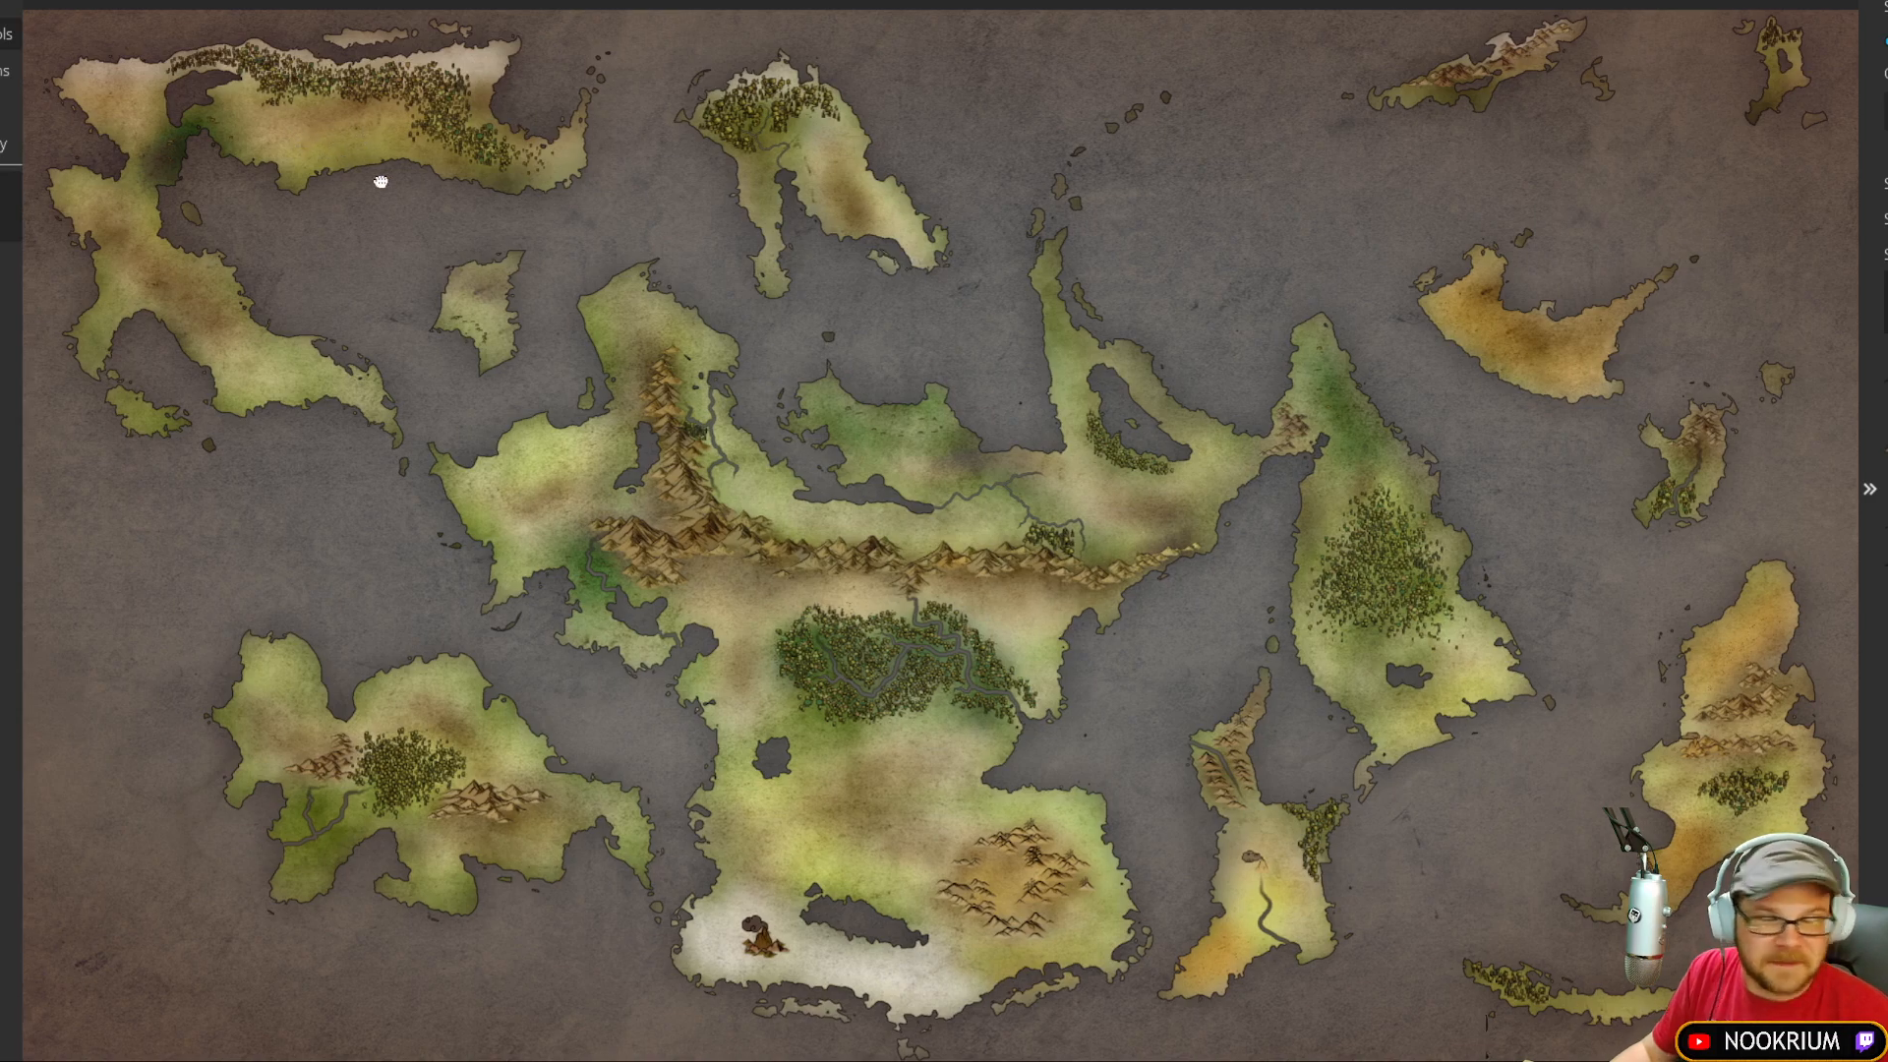
pyautogui.moveTo(379, 181); pyautogui.dragTo(885, 407)
pyautogui.scroll(5, 874, 383)
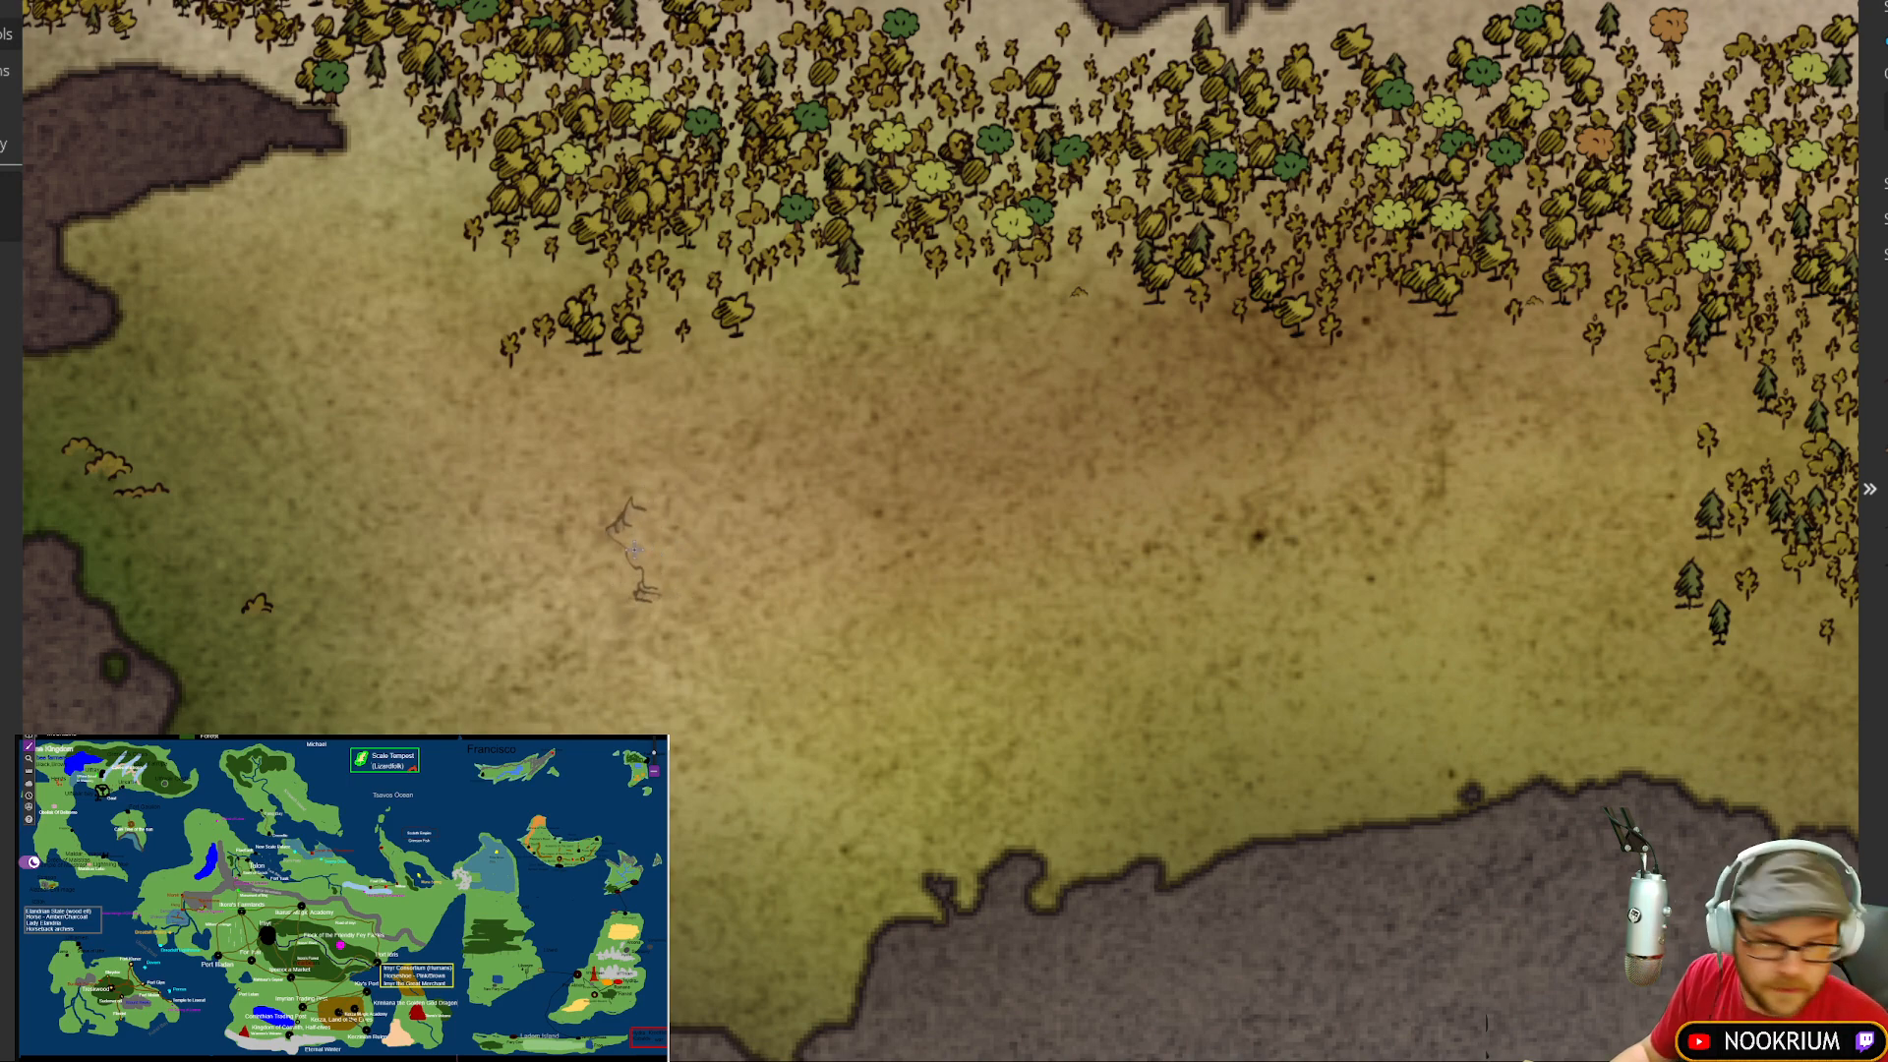
pyautogui.click(652, 499)
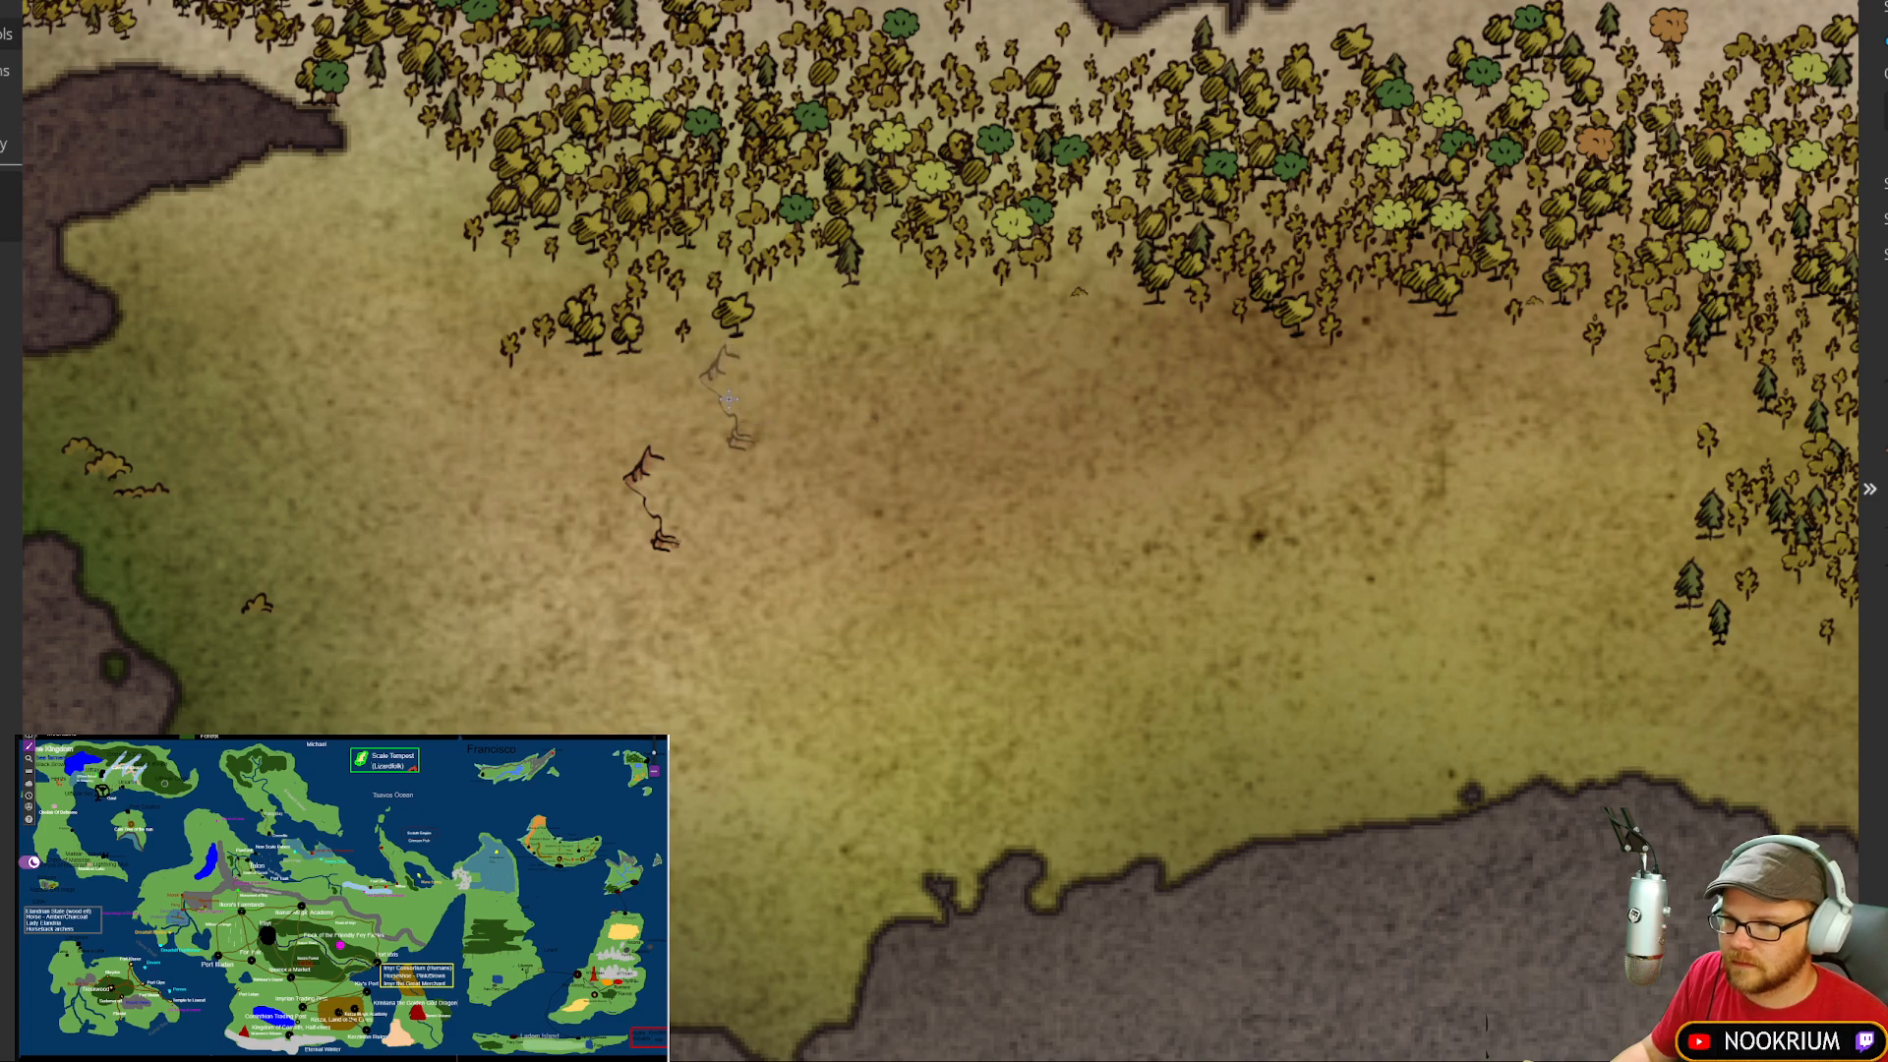
pyautogui.scroll(3, 729, 402)
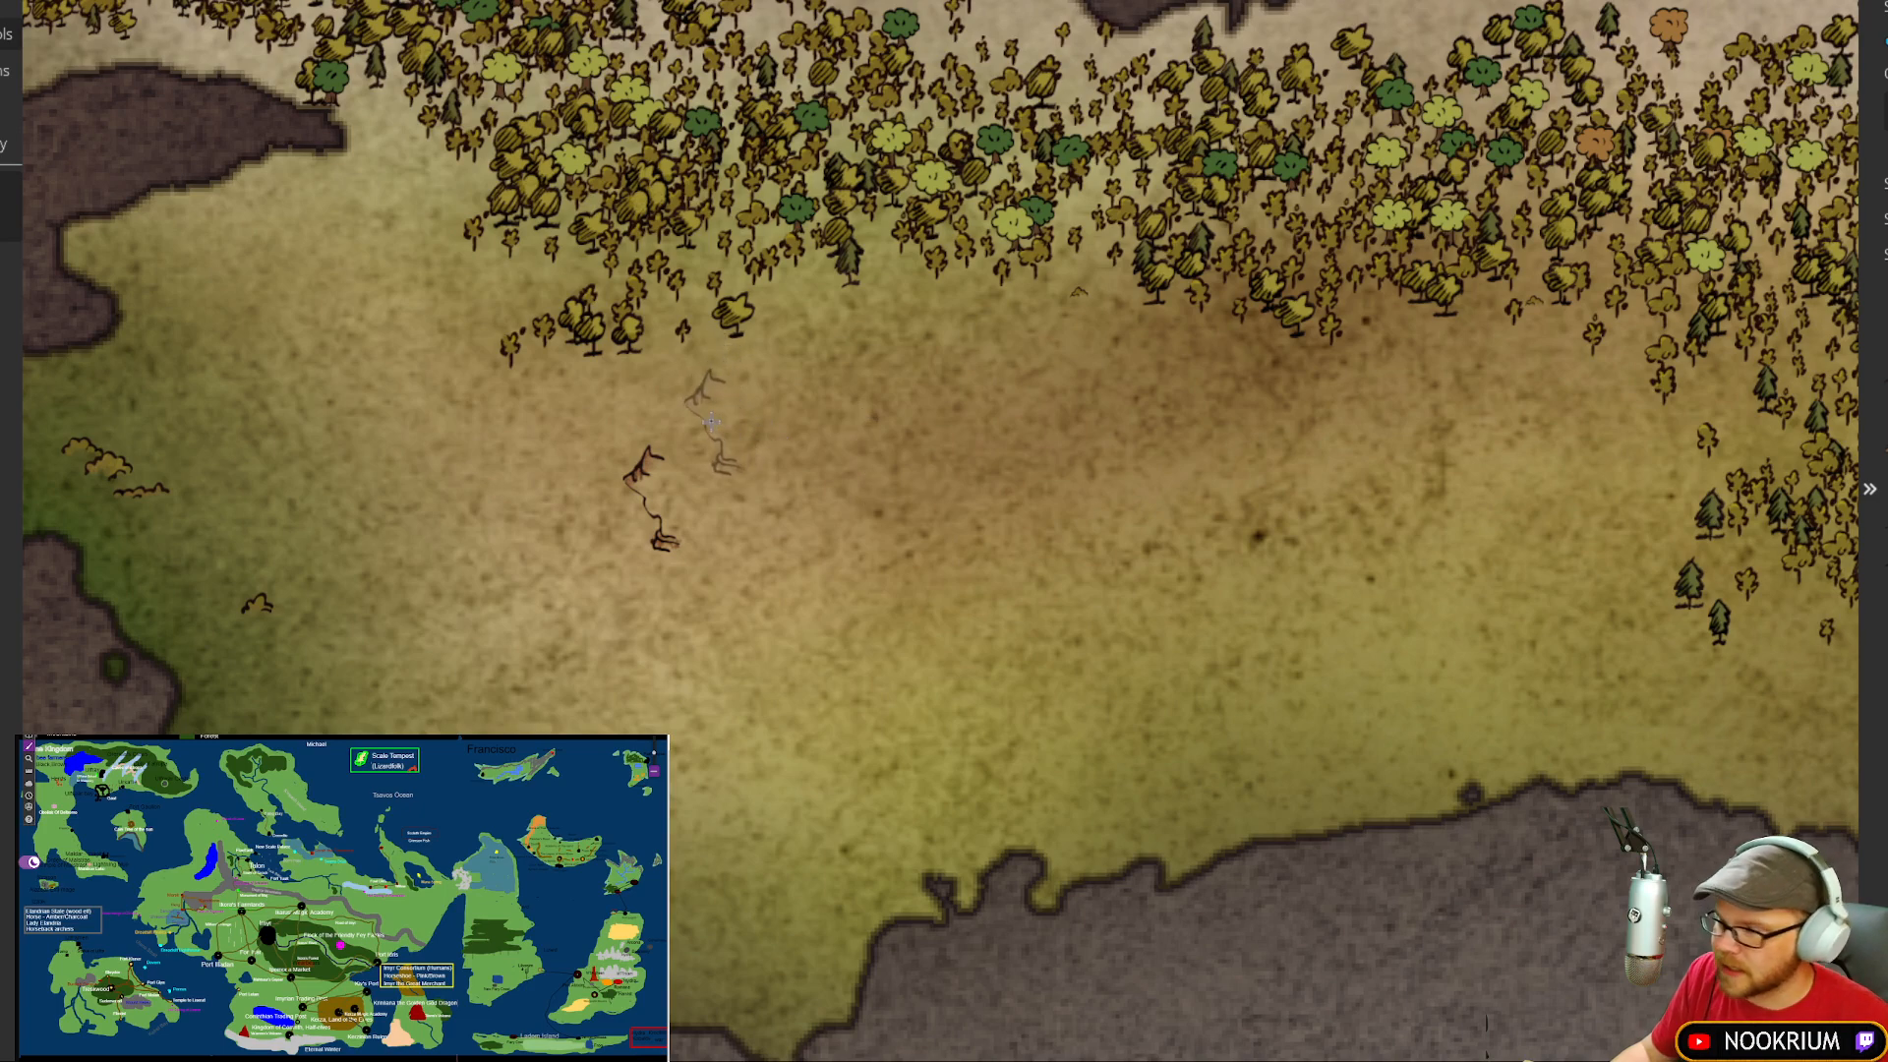
pyautogui.moveTo(710, 418); pyautogui.dragTo(734, 414)
pyautogui.press('b')
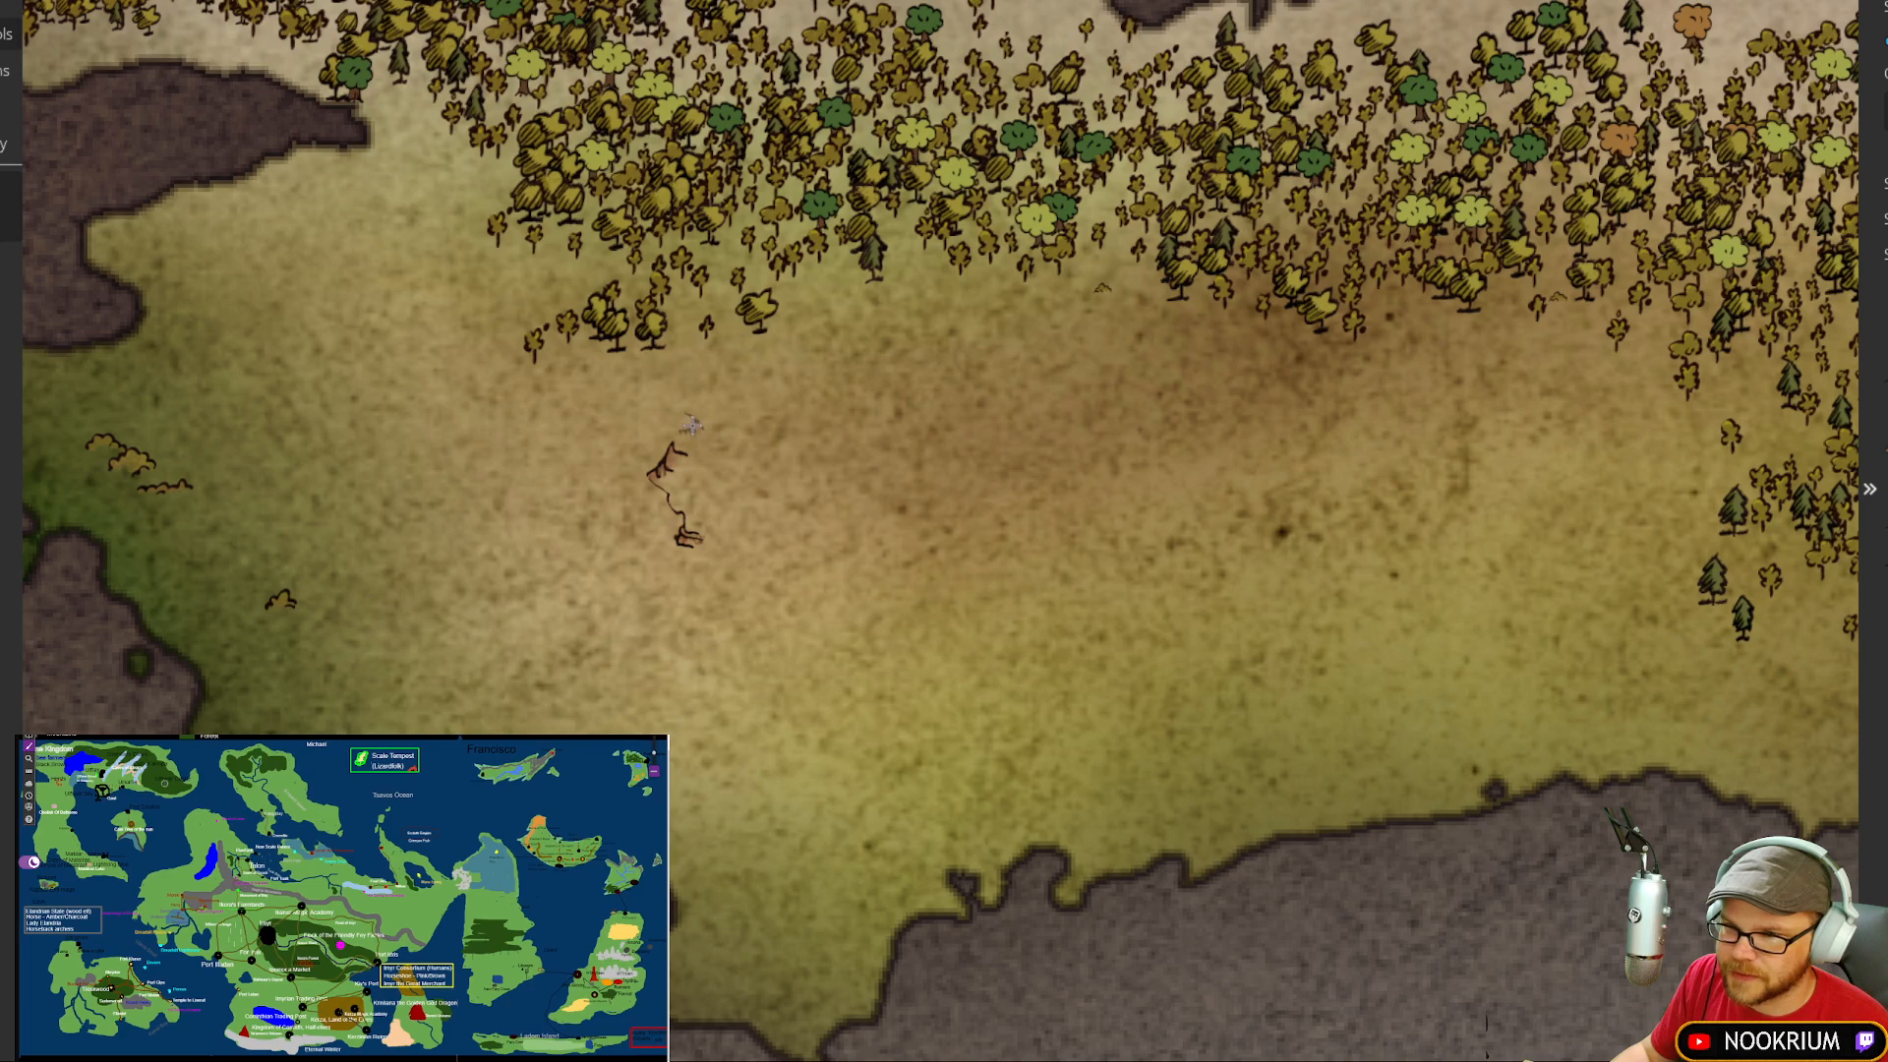
# Step: Try extending the cliff line northward with more symbols to form a ravine reaching the forest edge
pyautogui.click(685, 435)
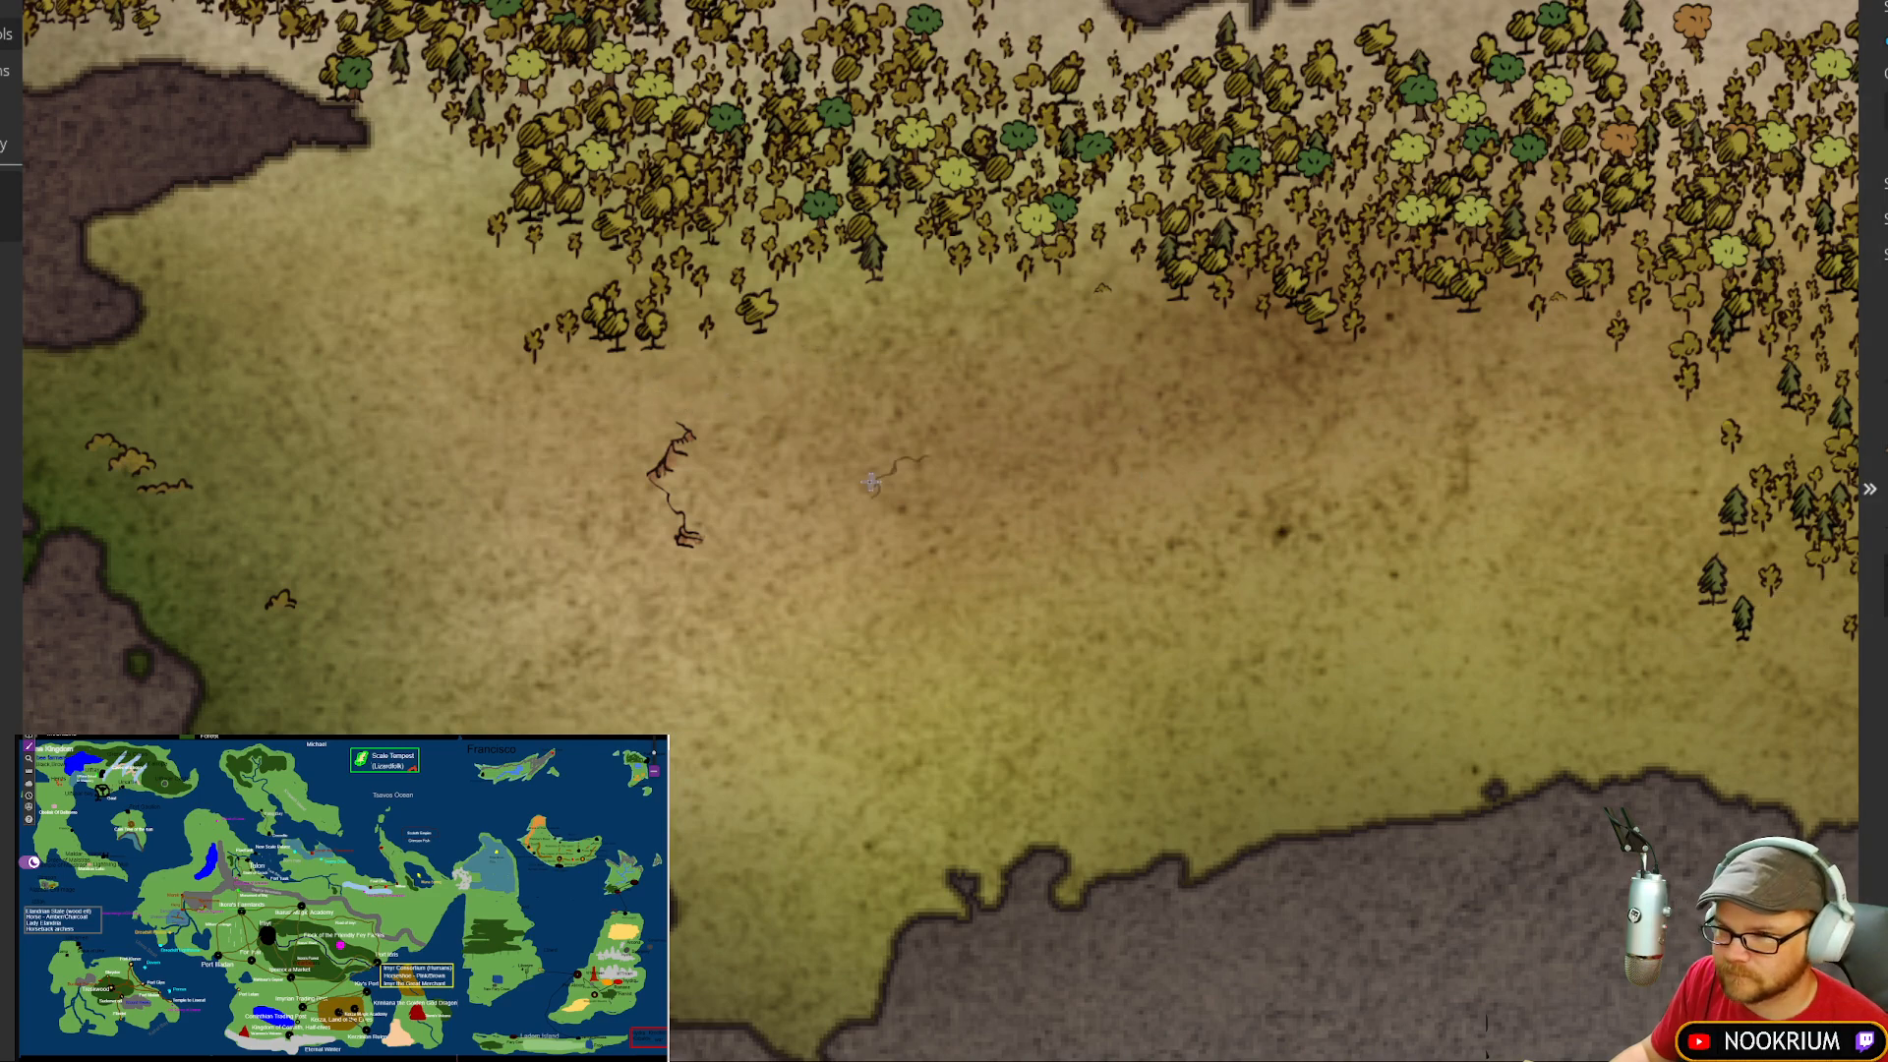
pyautogui.click(710, 469)
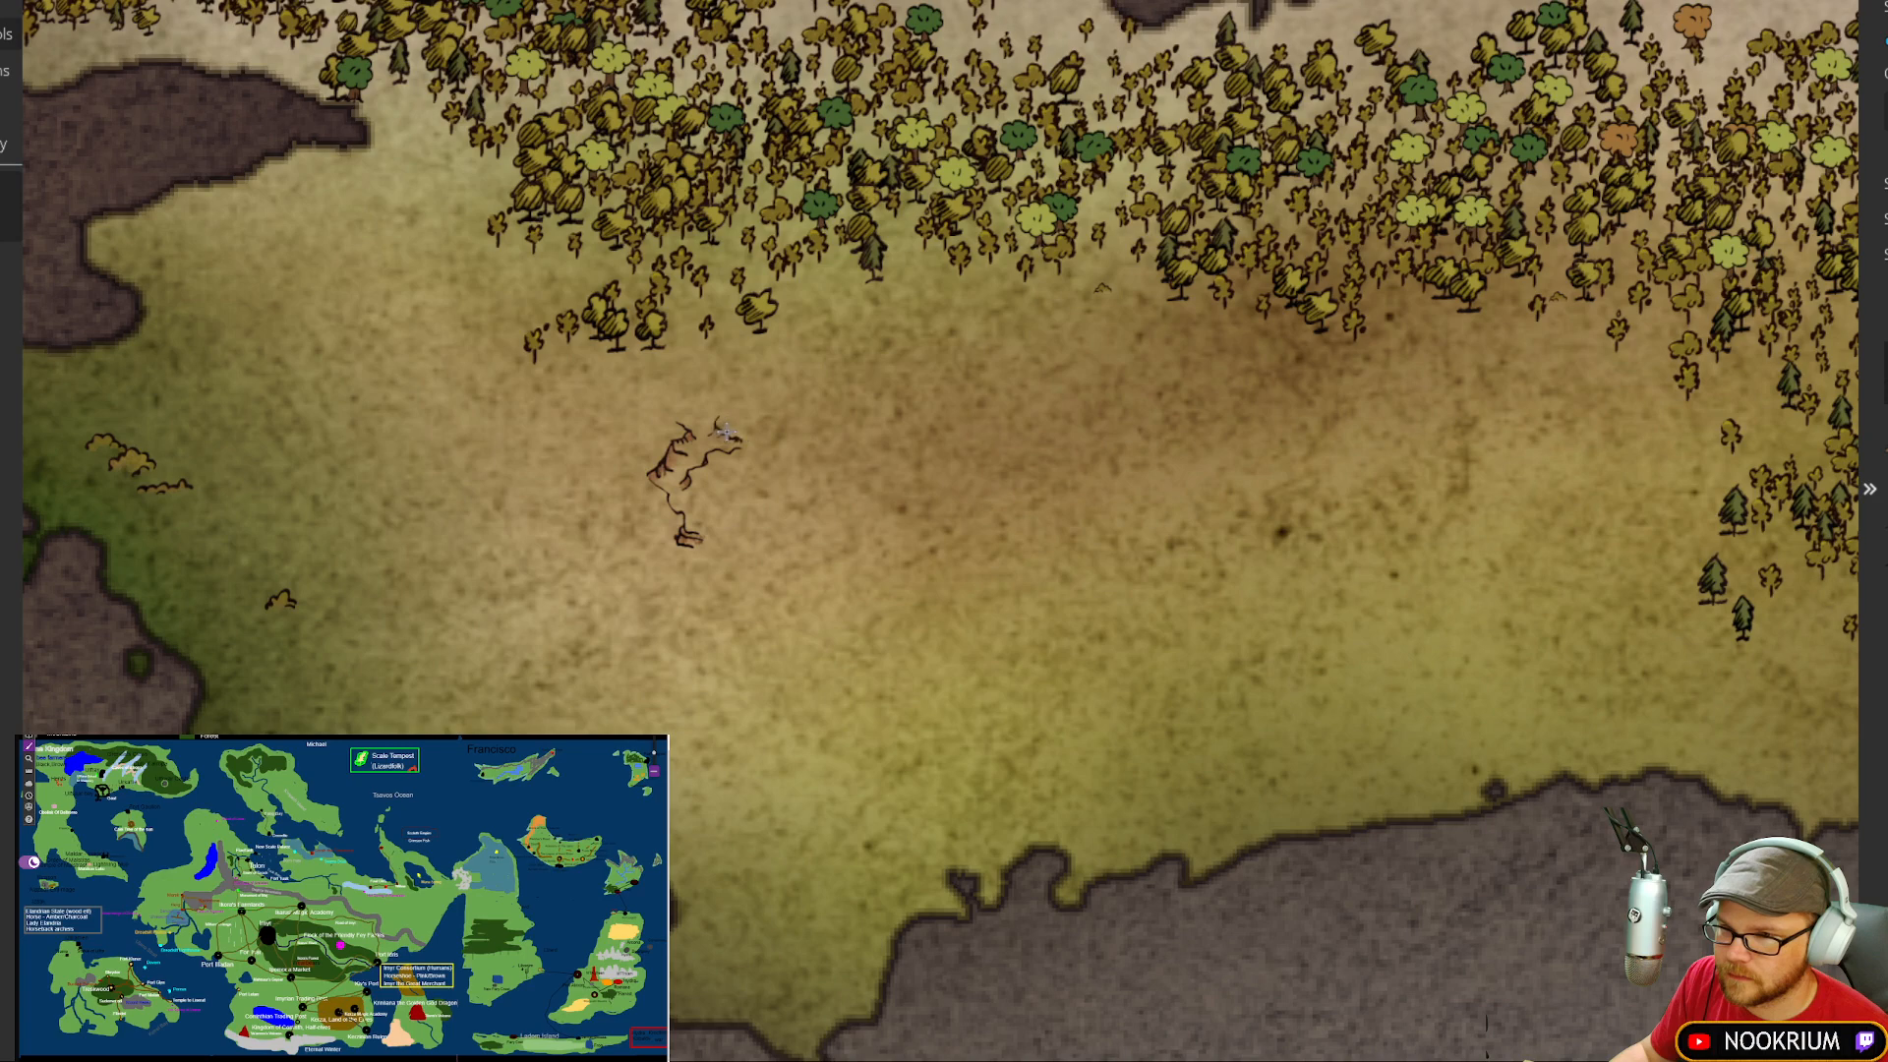
pyautogui.click(726, 433)
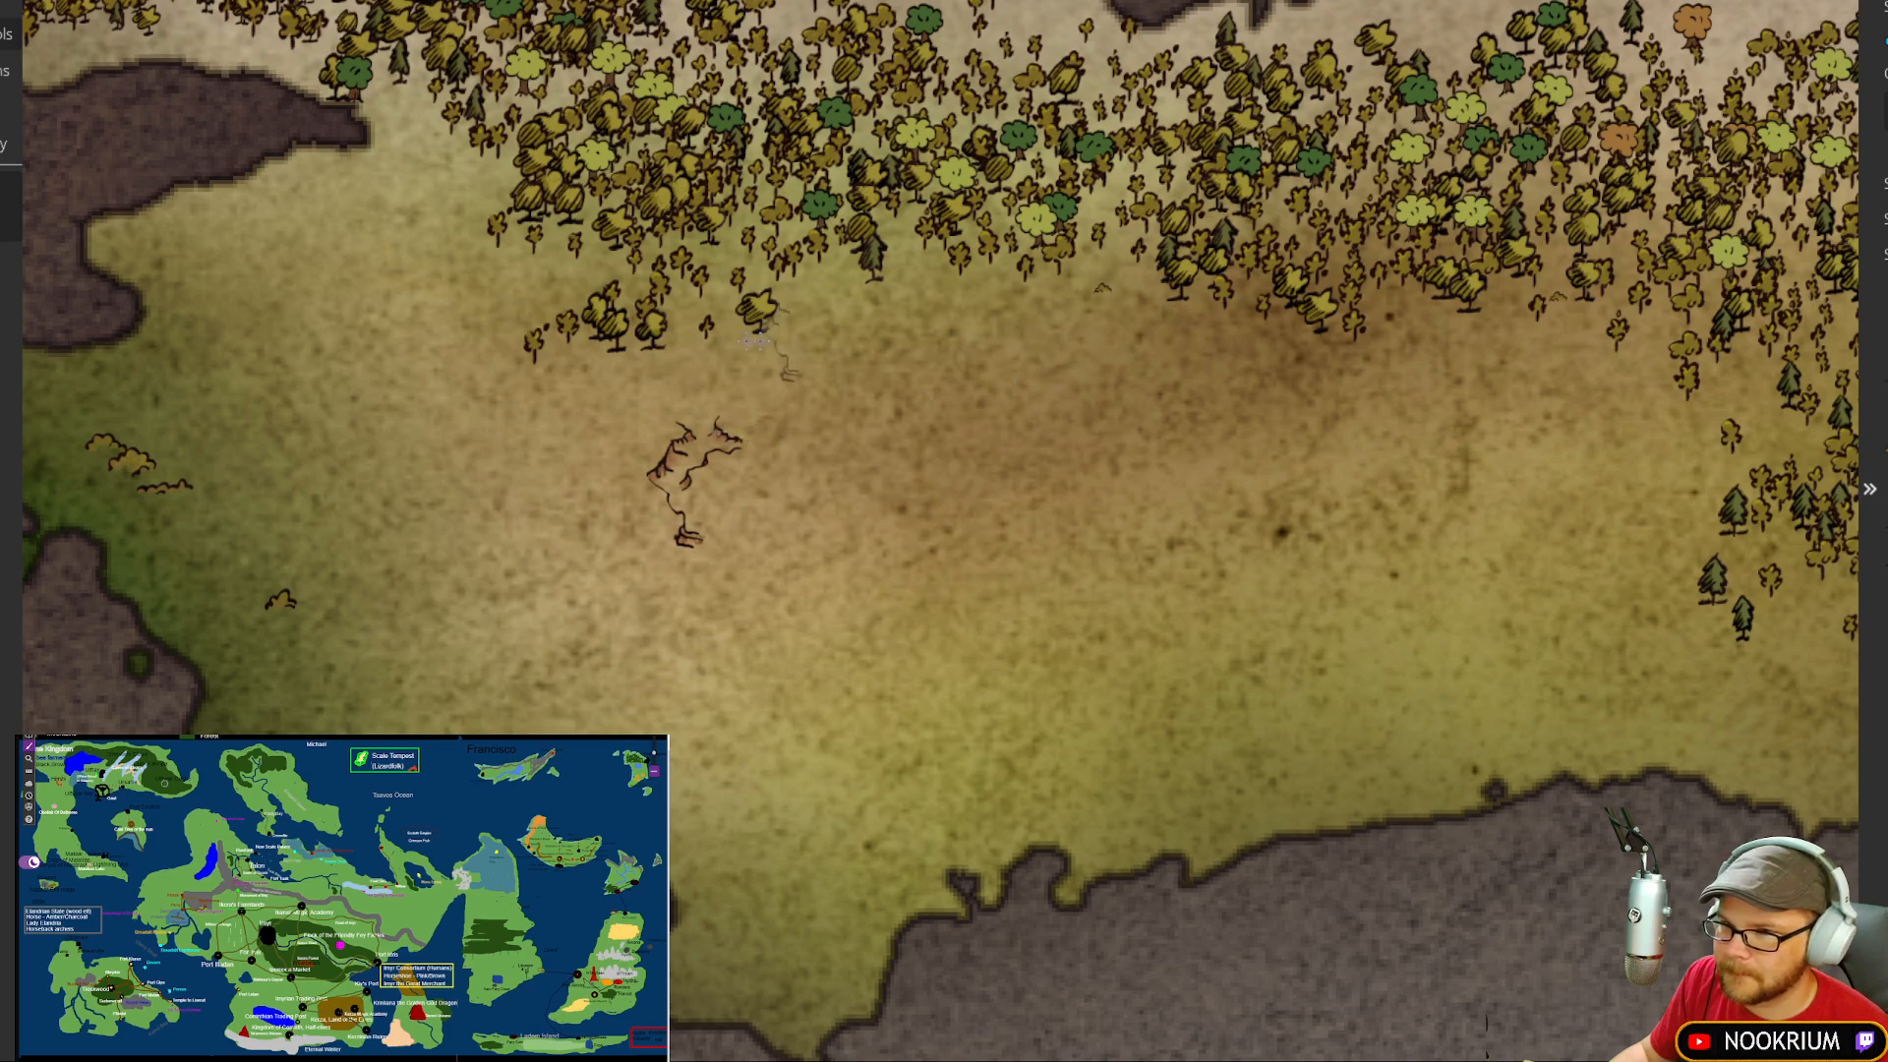
pyautogui.click(674, 384)
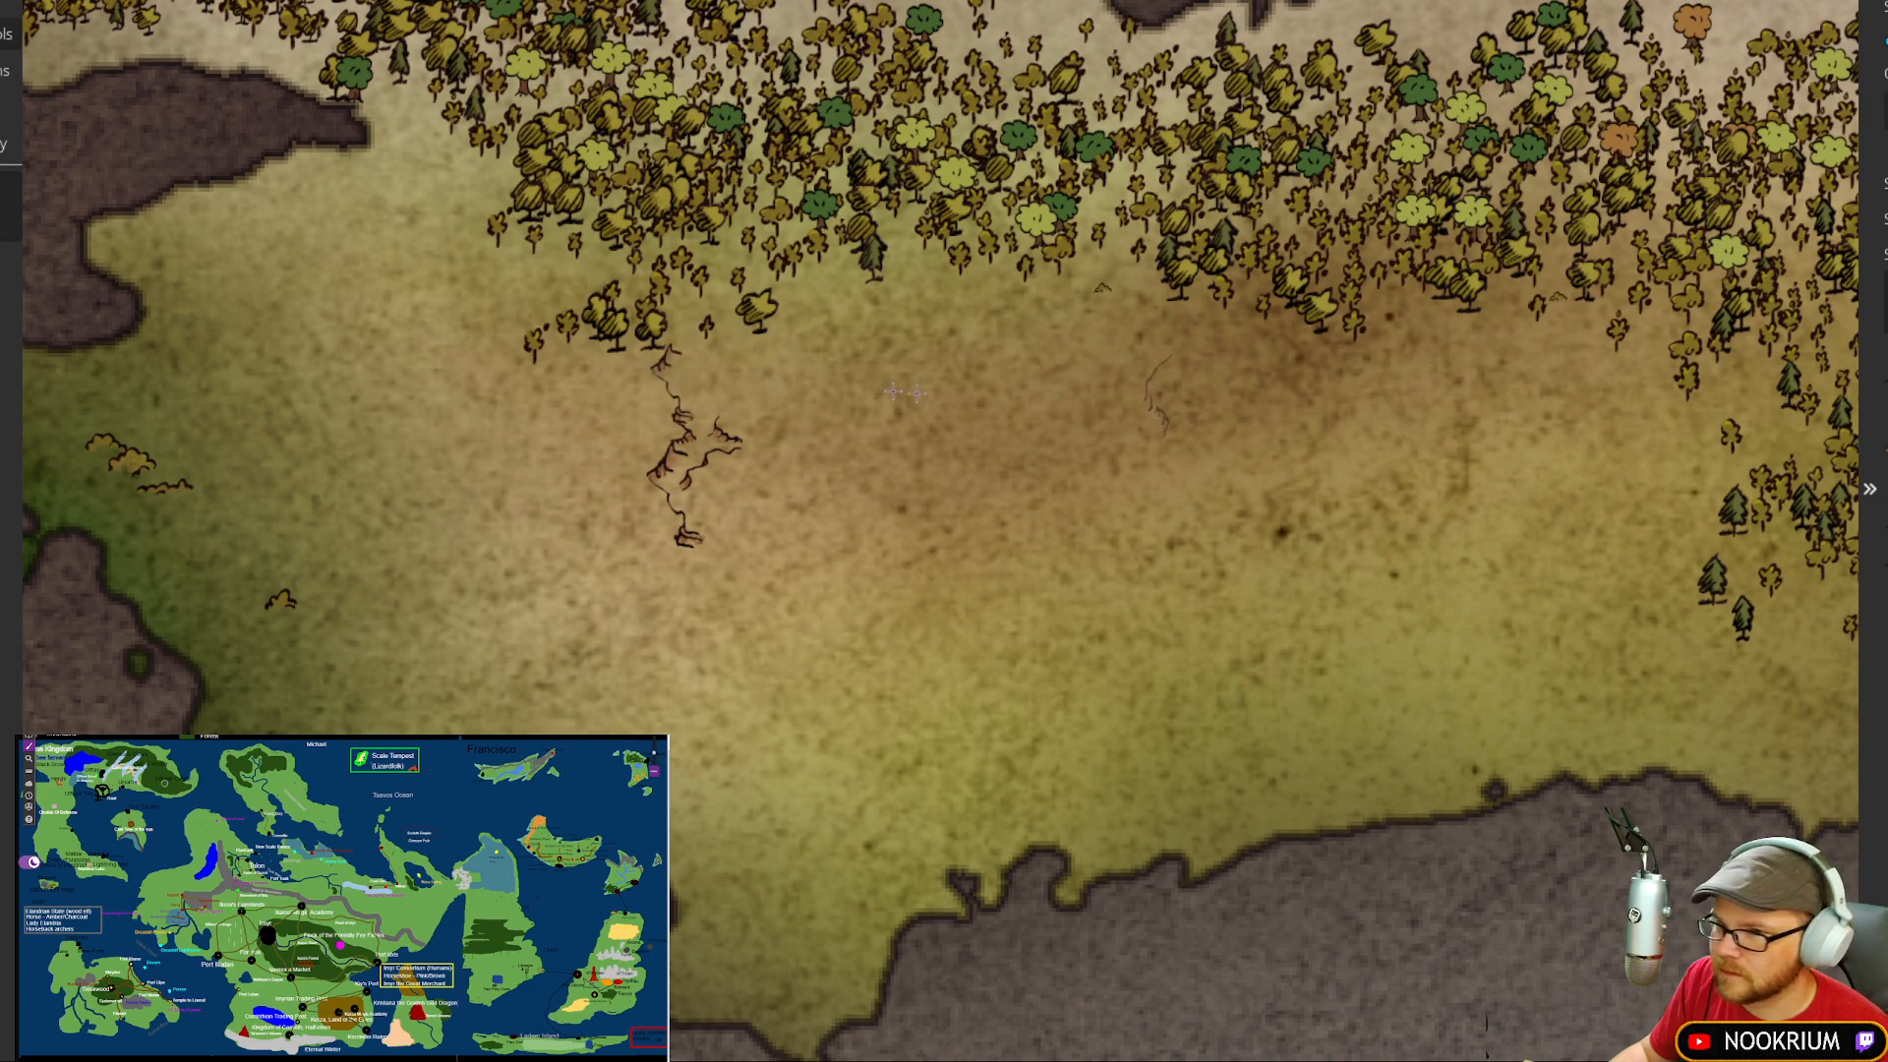
pyautogui.click(713, 372)
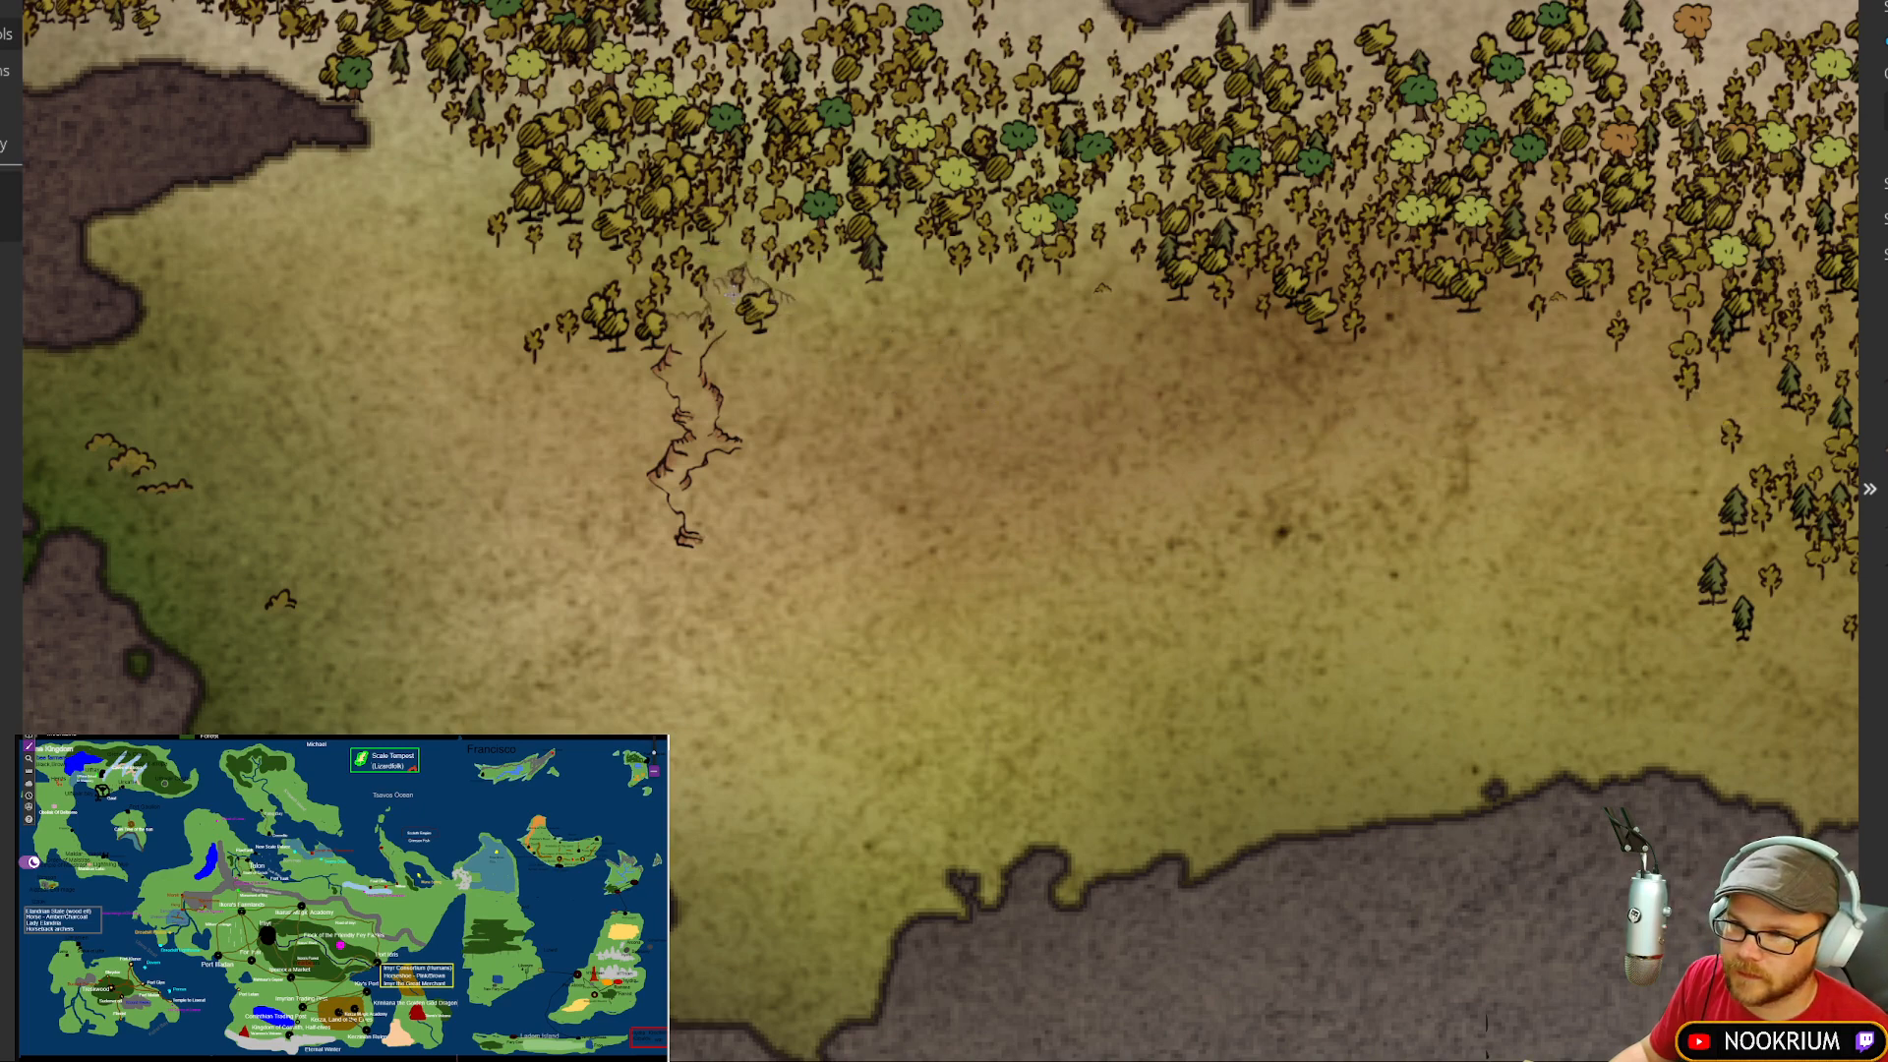
pyautogui.scroll(5, 776, 323)
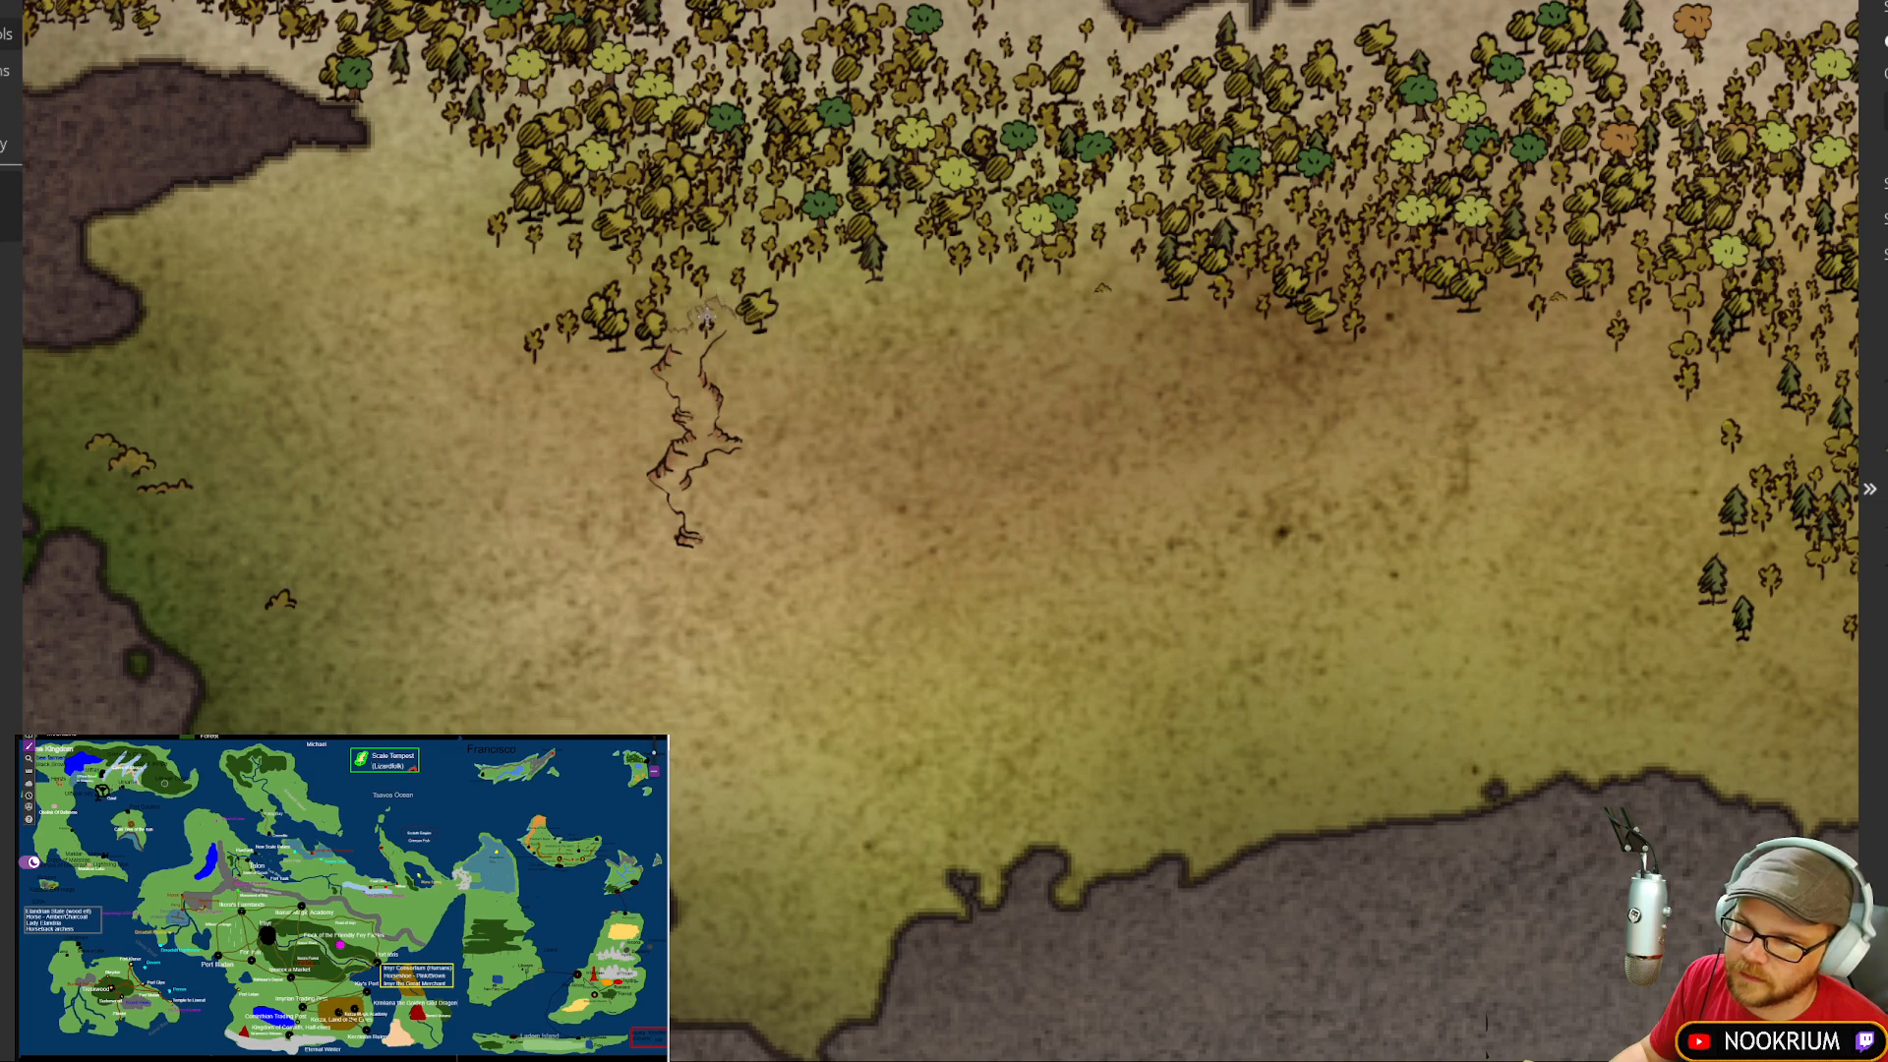
pyautogui.click(706, 315)
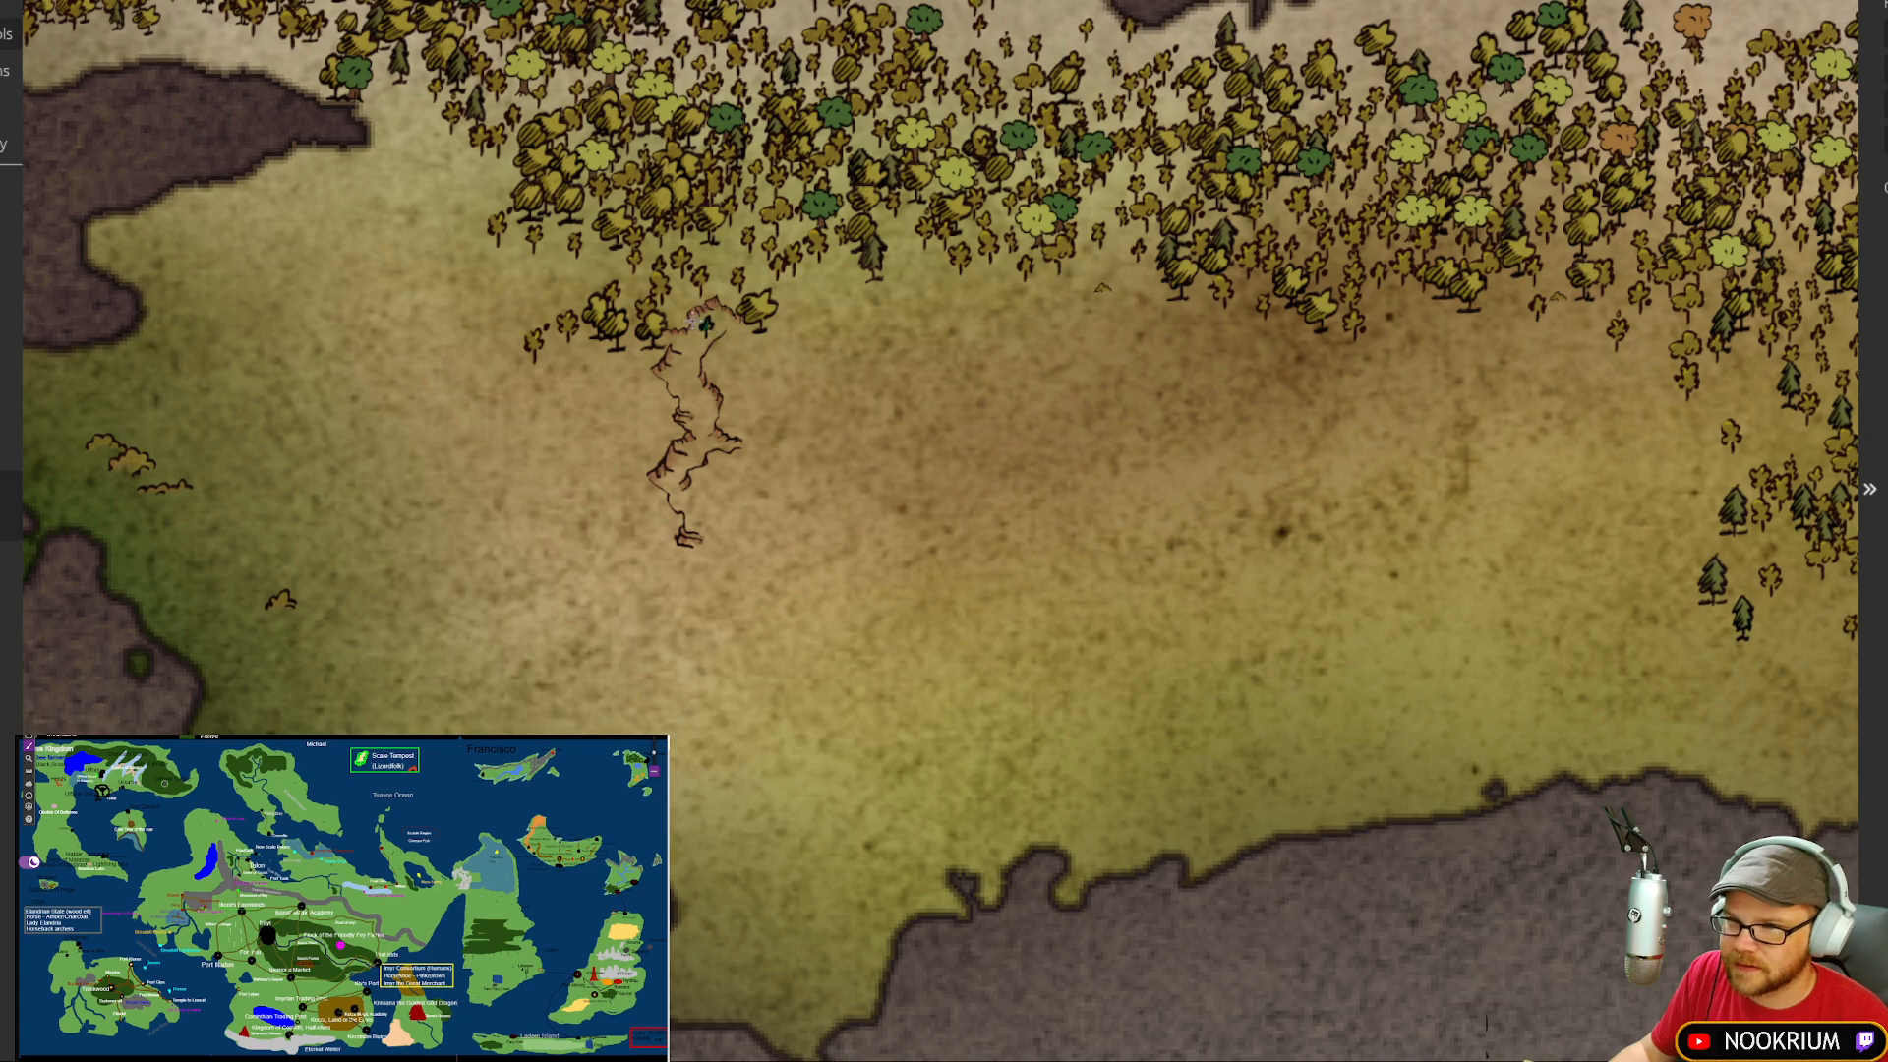
# Step: Undo the cliff-line symbols placed on the northwest continent's plain
pyautogui.hotkey('ctrl', 'z')
pyautogui.hotkey('ctrl', 'z')
pyautogui.hotkey('ctrl', 'z')
pyautogui.hotkey('ctrl', 'z')
pyautogui.hotkey('ctrl', 'z')
pyautogui.hotkey('ctrl', 'z')
pyautogui.hotkey('ctrl', 'z')
pyautogui.hotkey('ctrl', 'z')
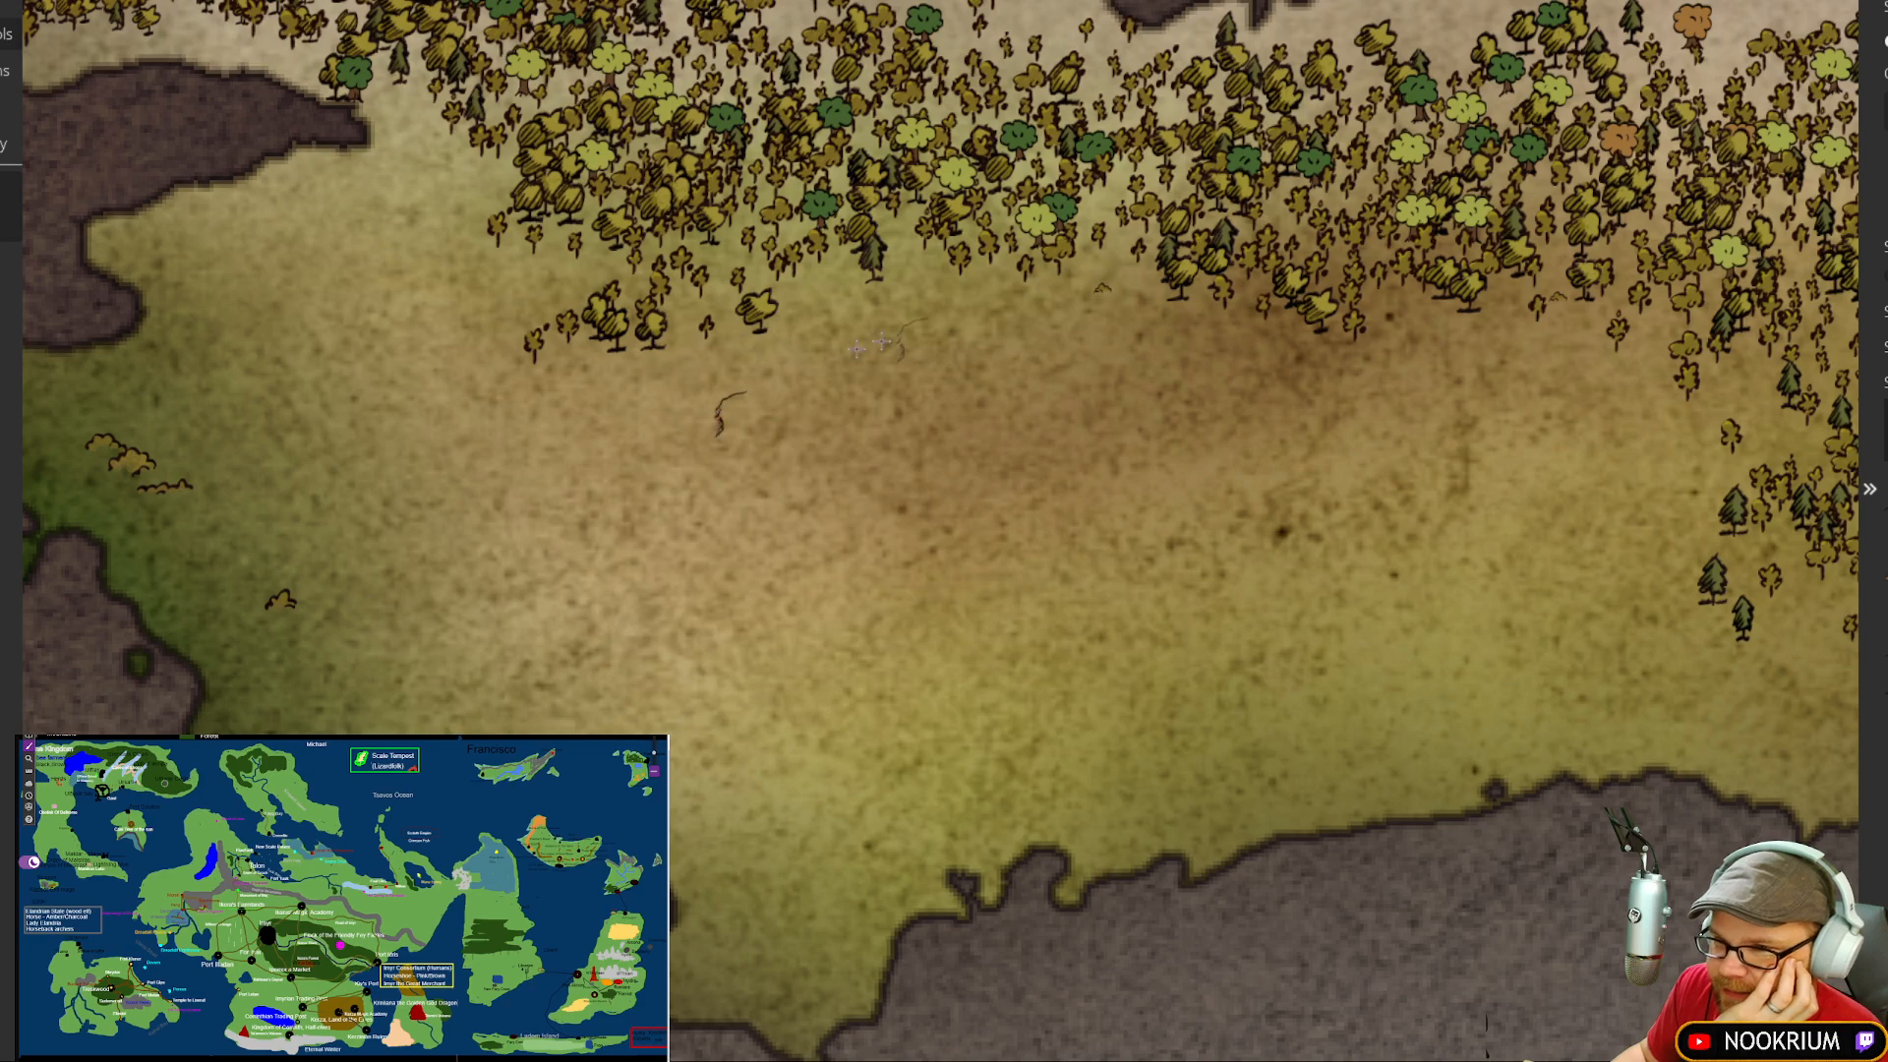
# Step: Outline a small ravine with thin cliff-line symbols on the western part of the plain below the forest
pyautogui.scroll(5, 703, 482)
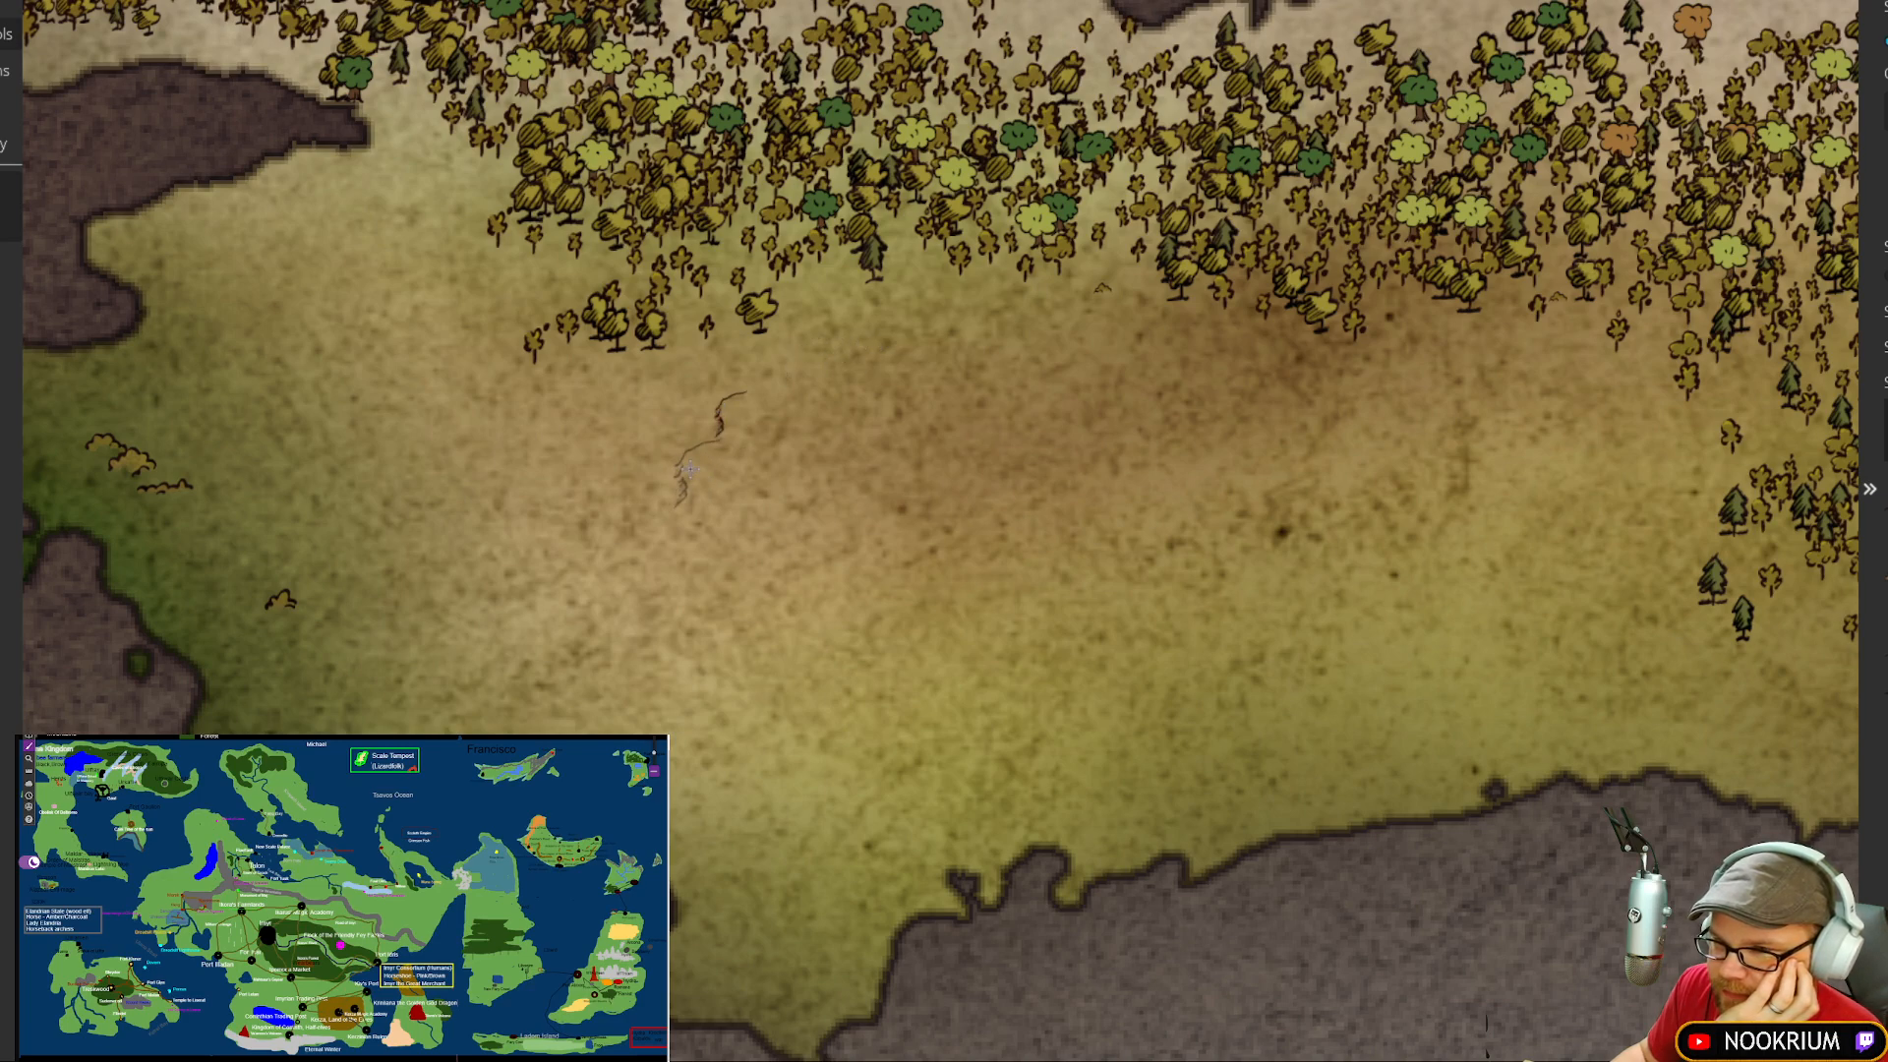
pyautogui.click(689, 470)
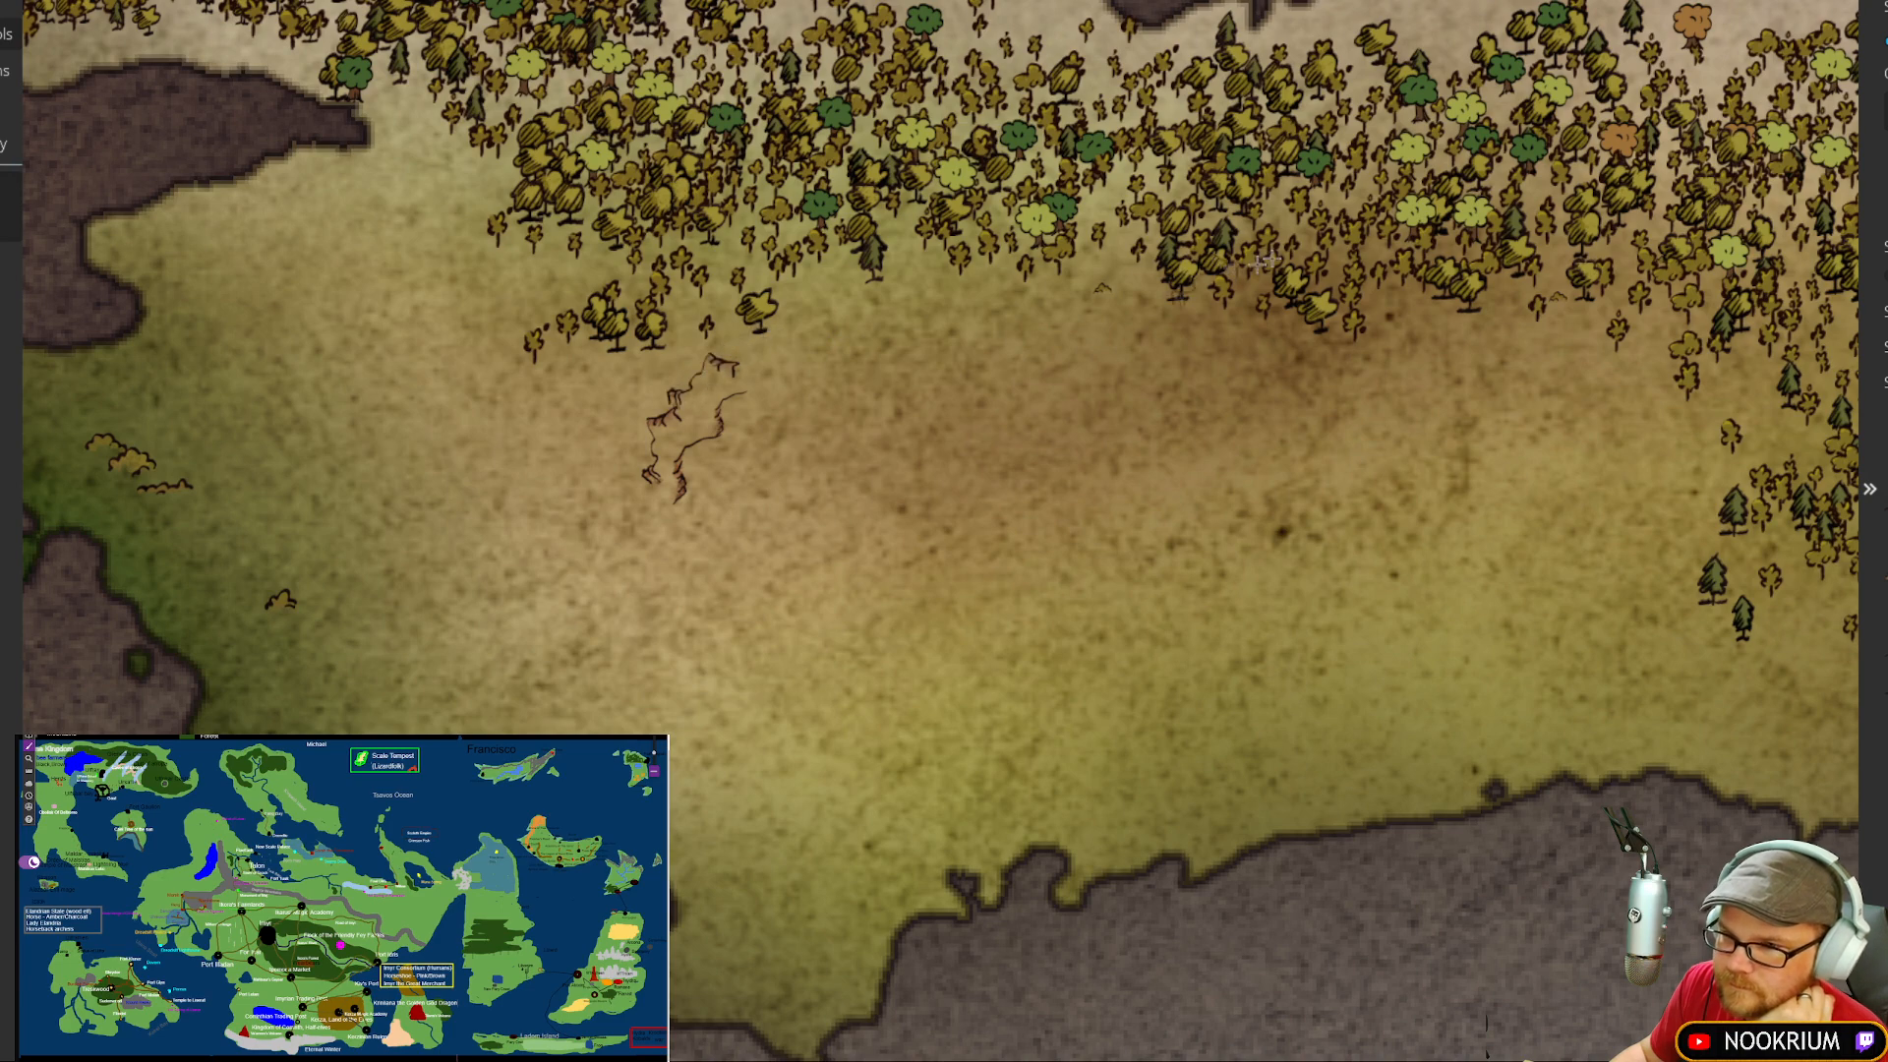
pyautogui.click(704, 377)
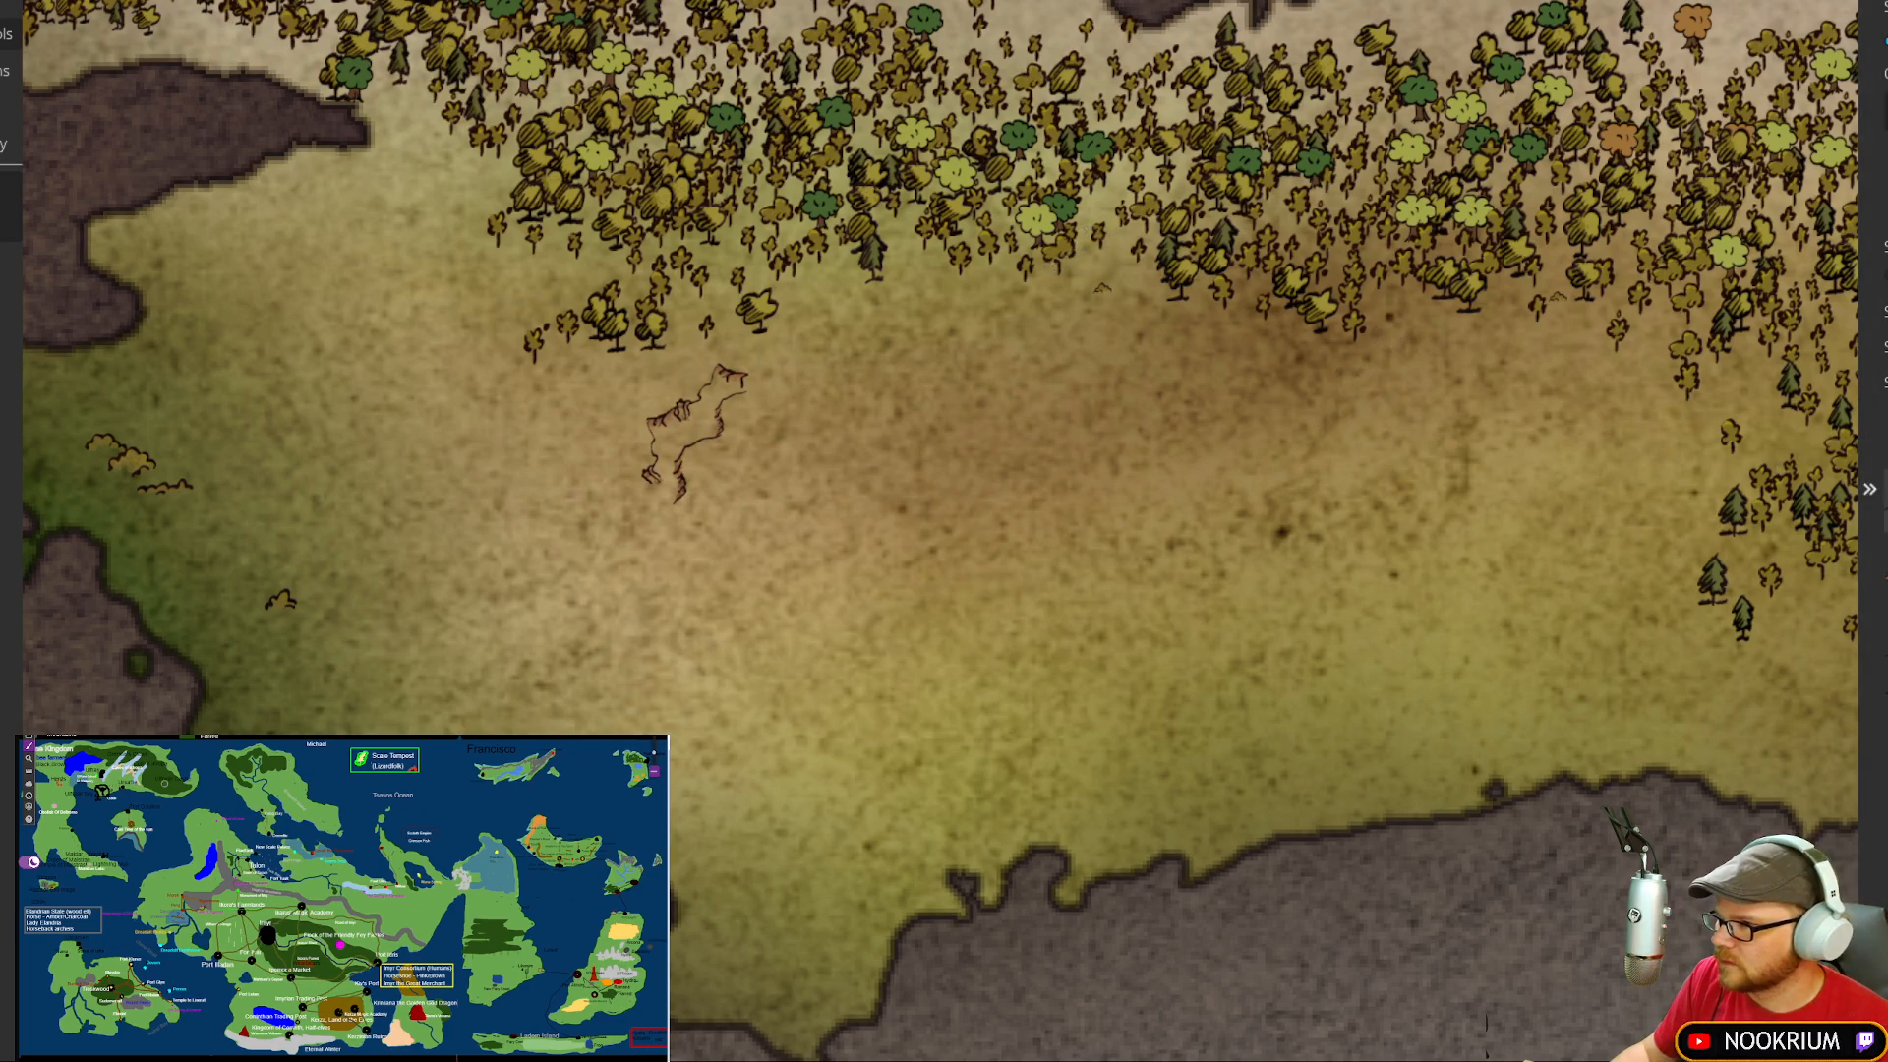
# Step: Undo the small ravine's upper outline and extend its eastern edge as a thin cliff line from the forest down the western plain
pyautogui.click(1886, 431)
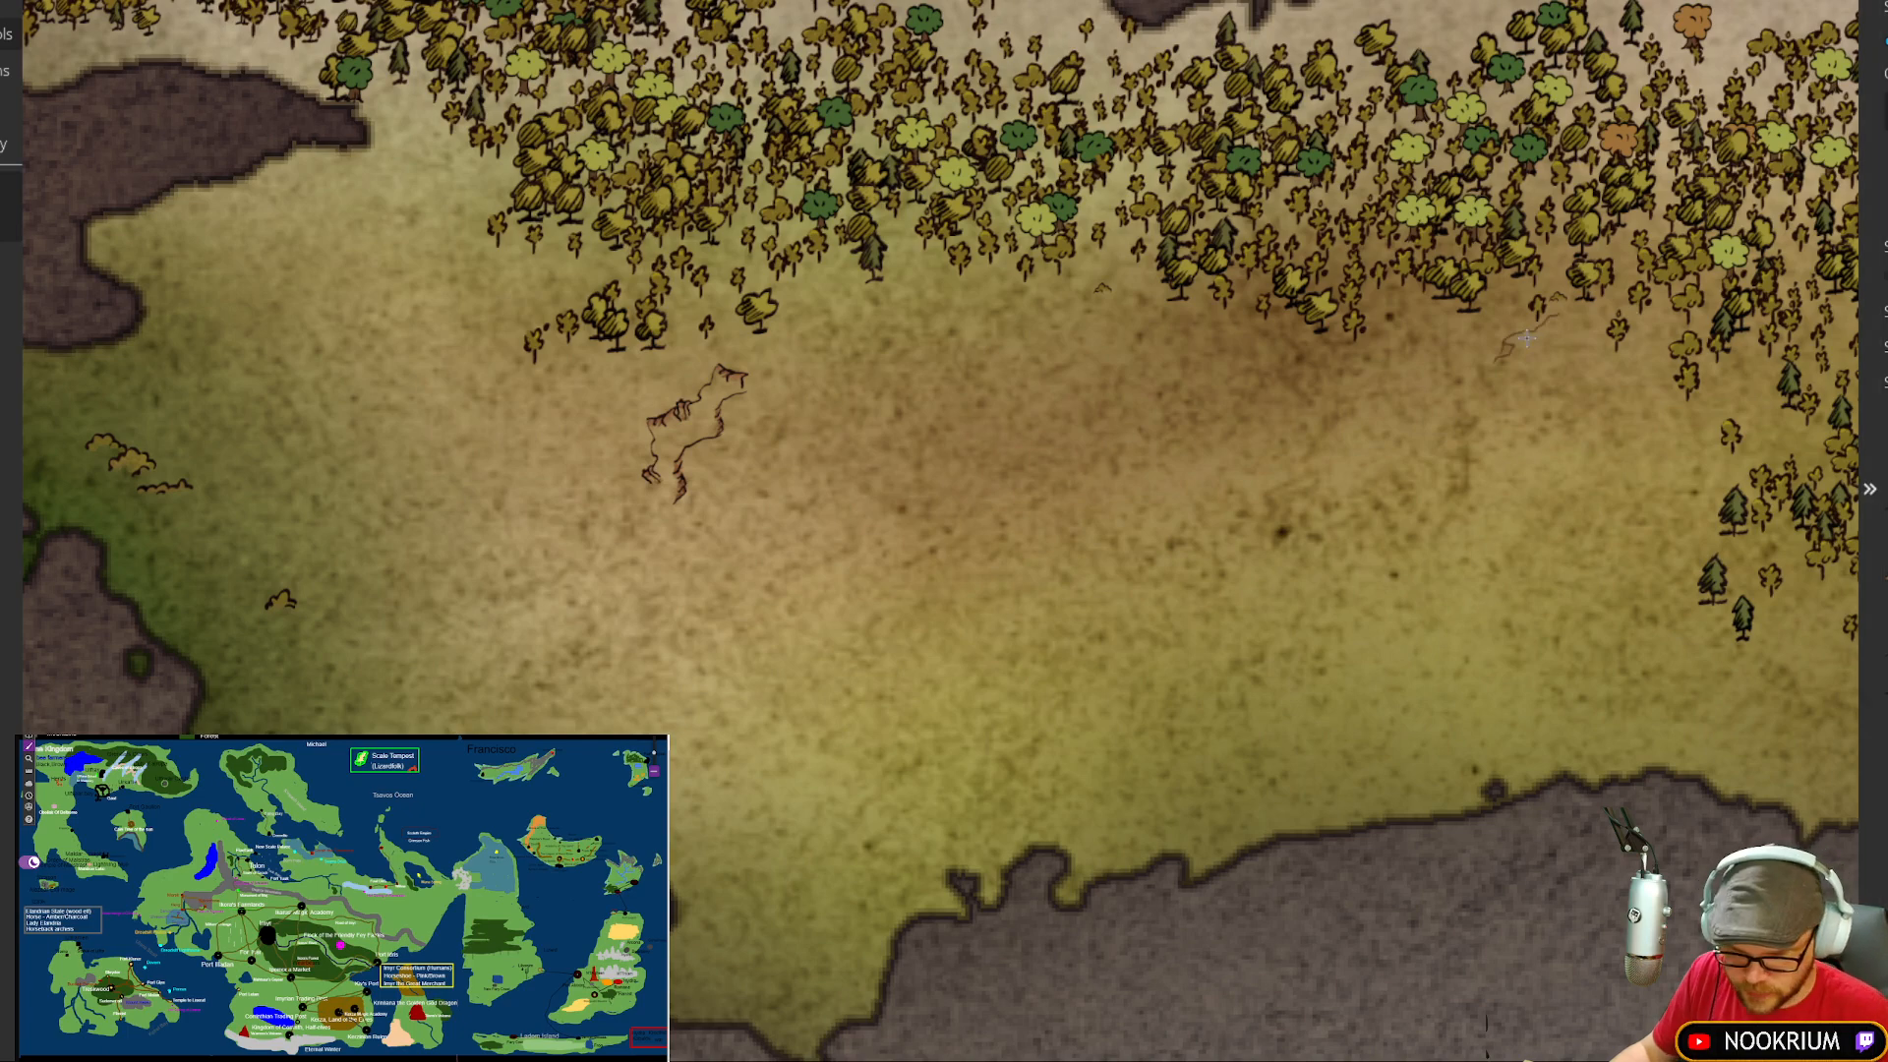
pyautogui.hotkey('ctrl', 'z')
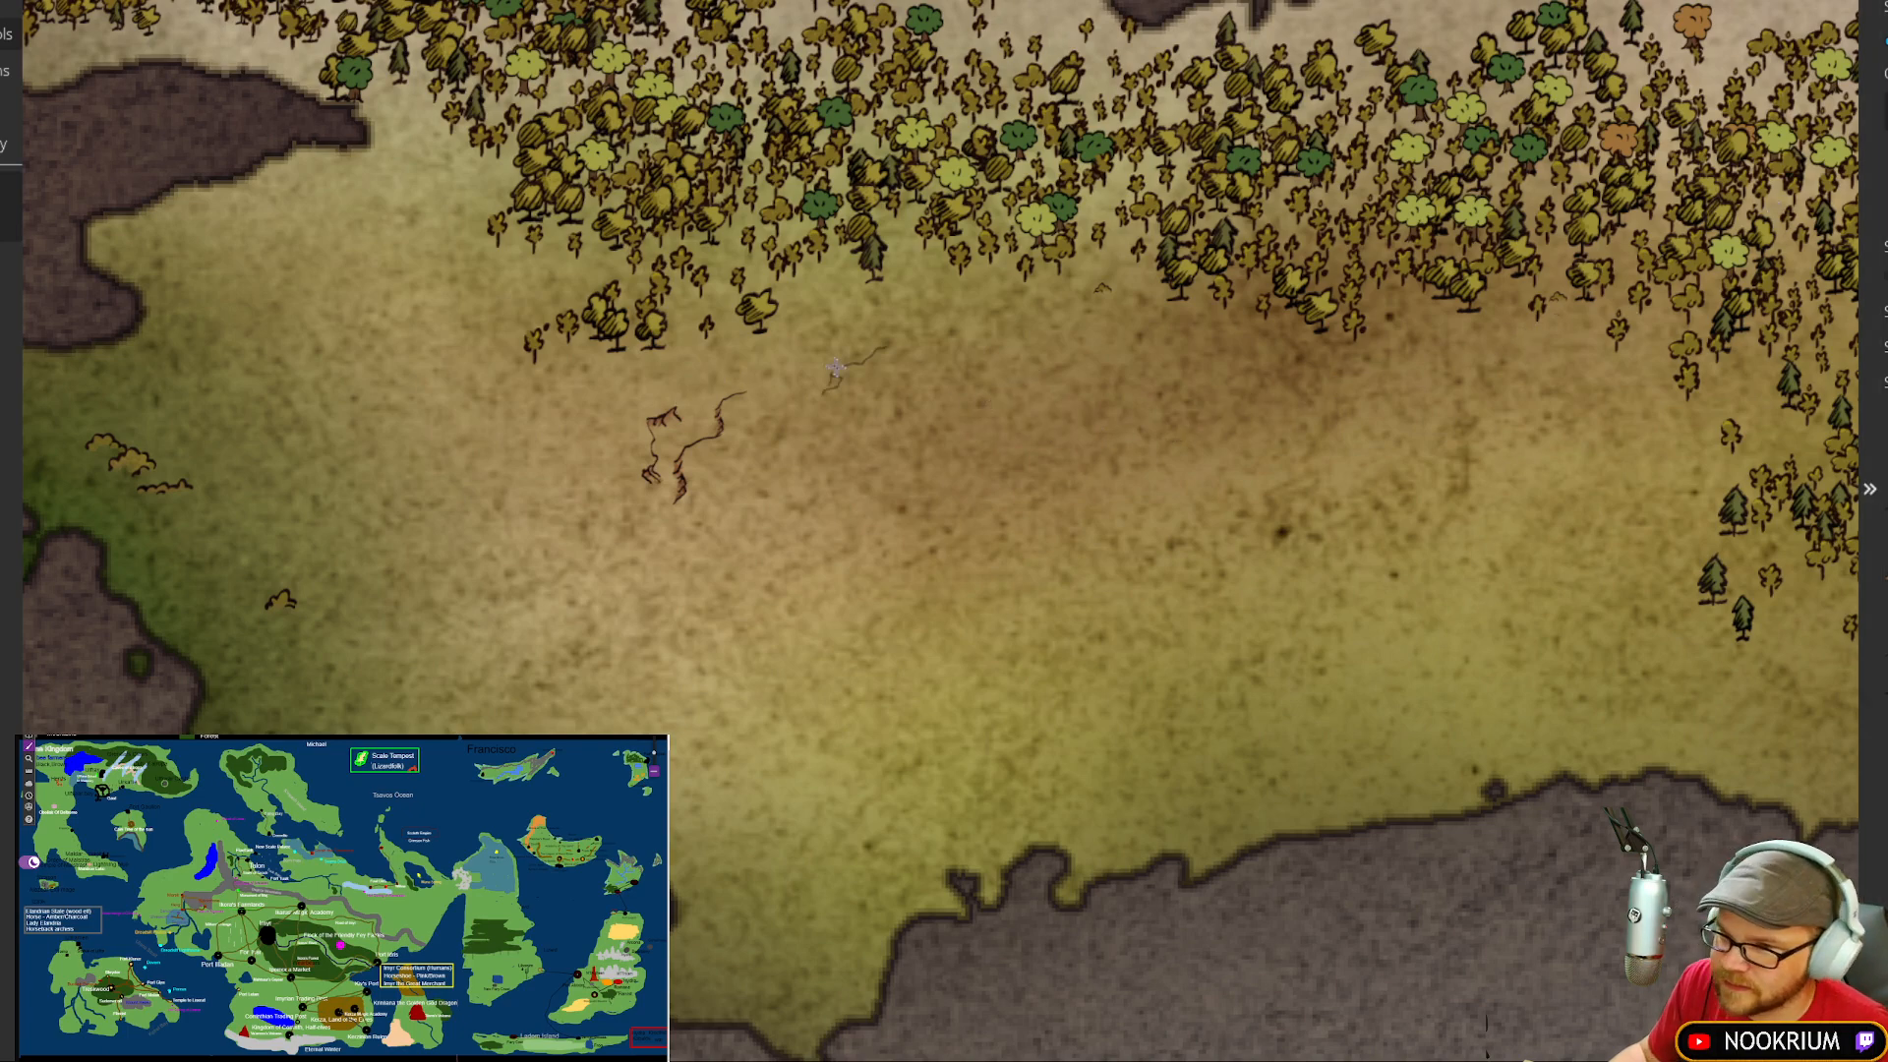
pyautogui.click(777, 366)
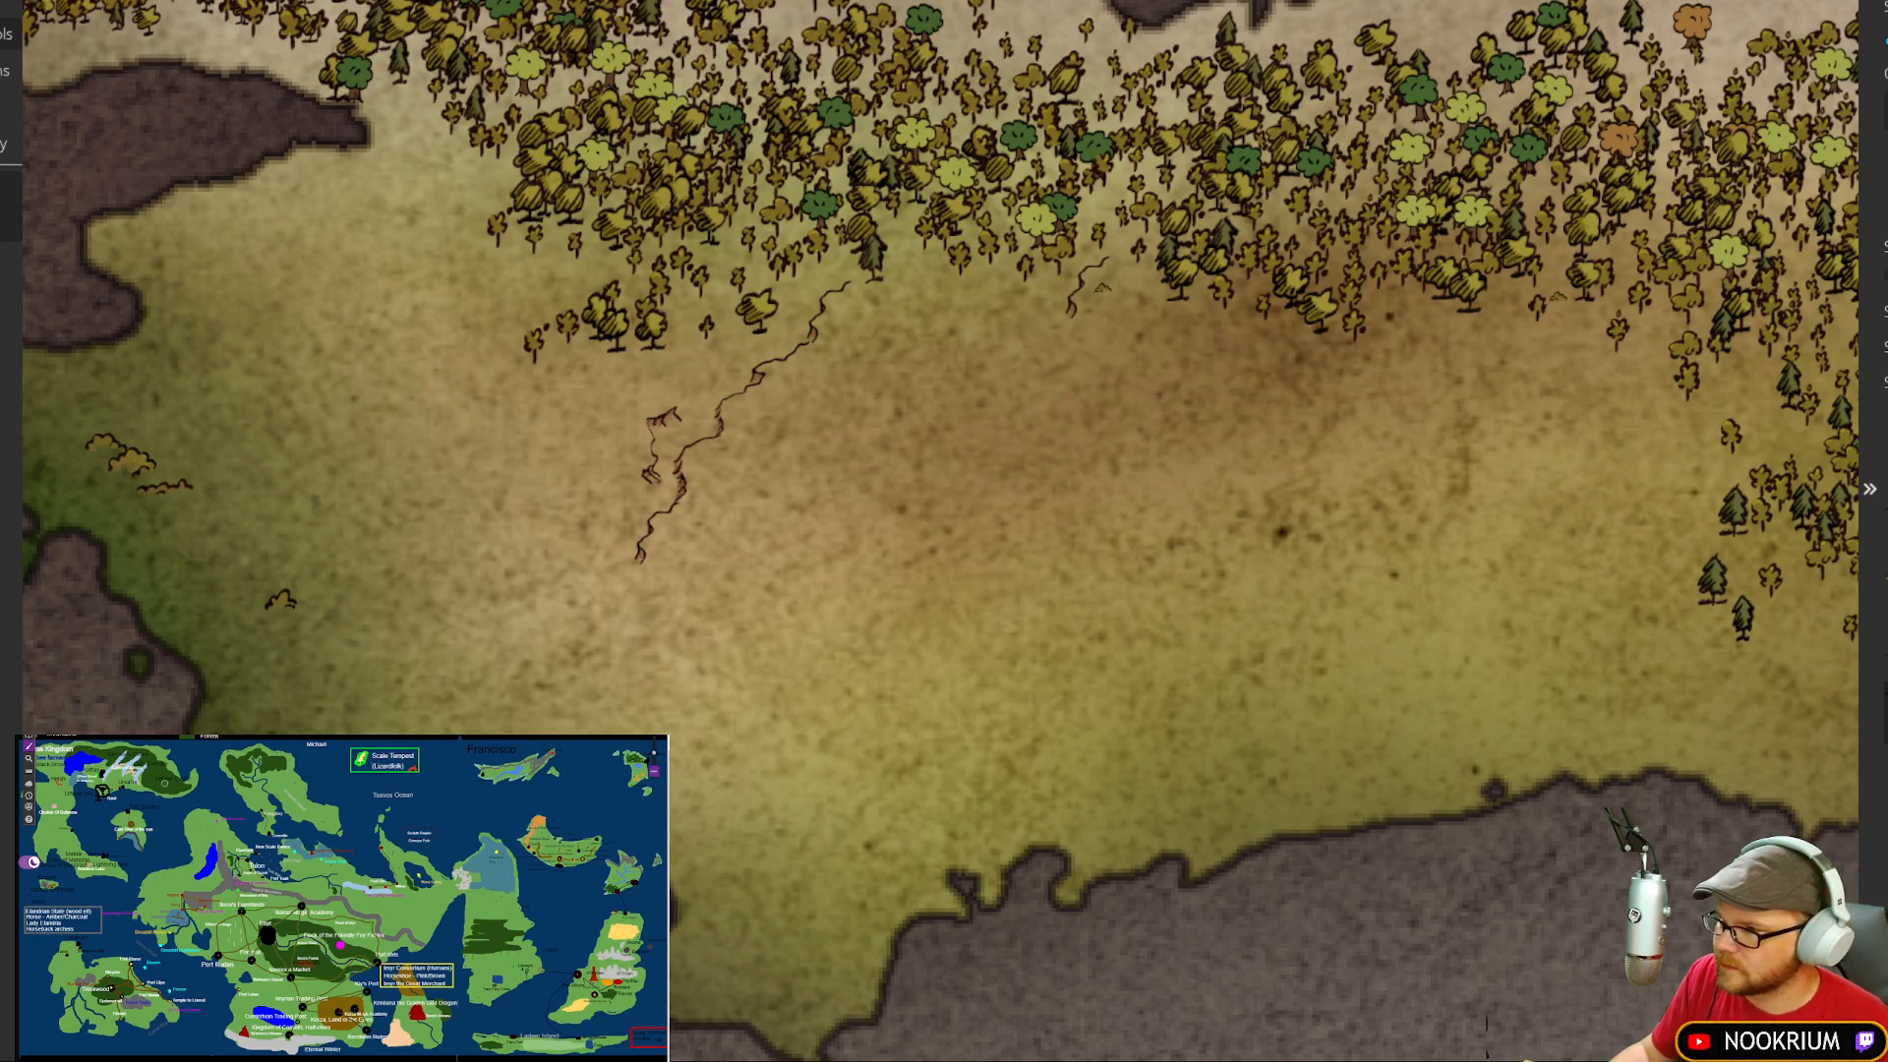
# Step: Place more thin diagonal cliff-line symbols across the central and eastern plain, and undo the last segment on the middle line's lower end
pyautogui.click(957, 491)
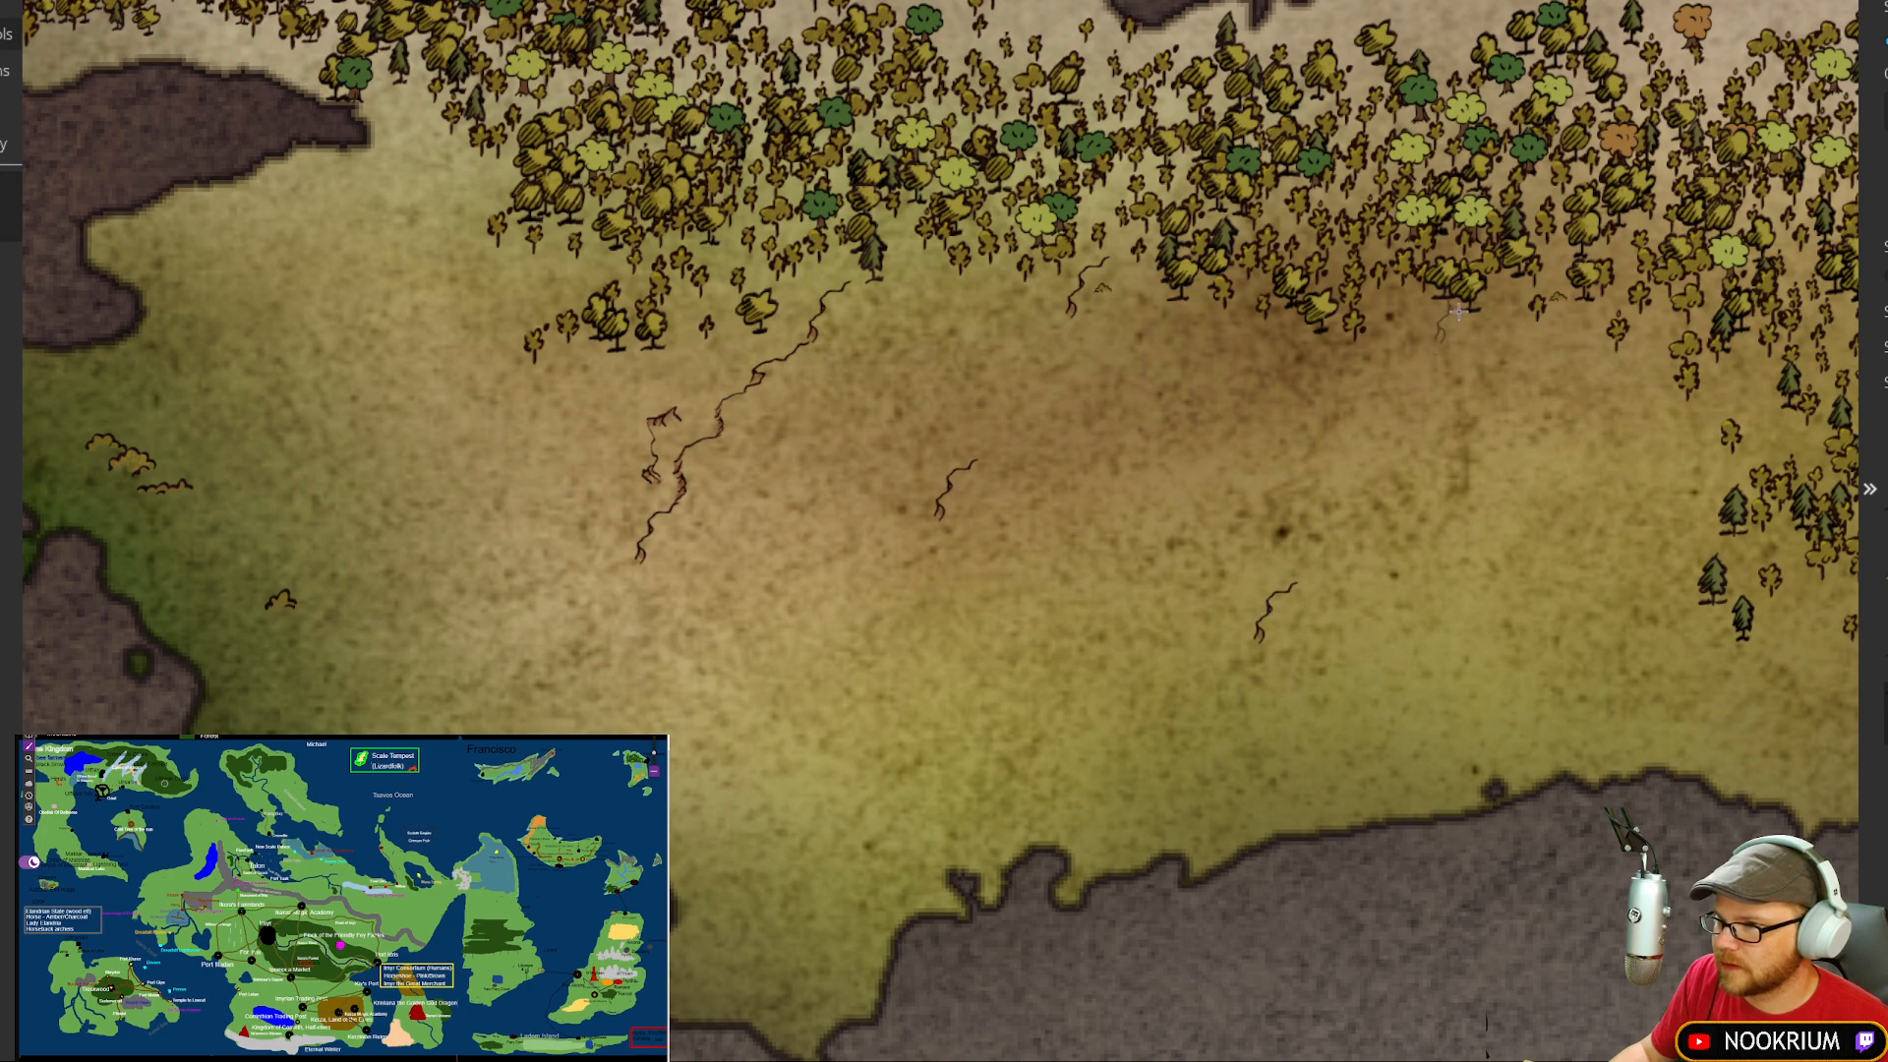
pyautogui.click(1438, 331)
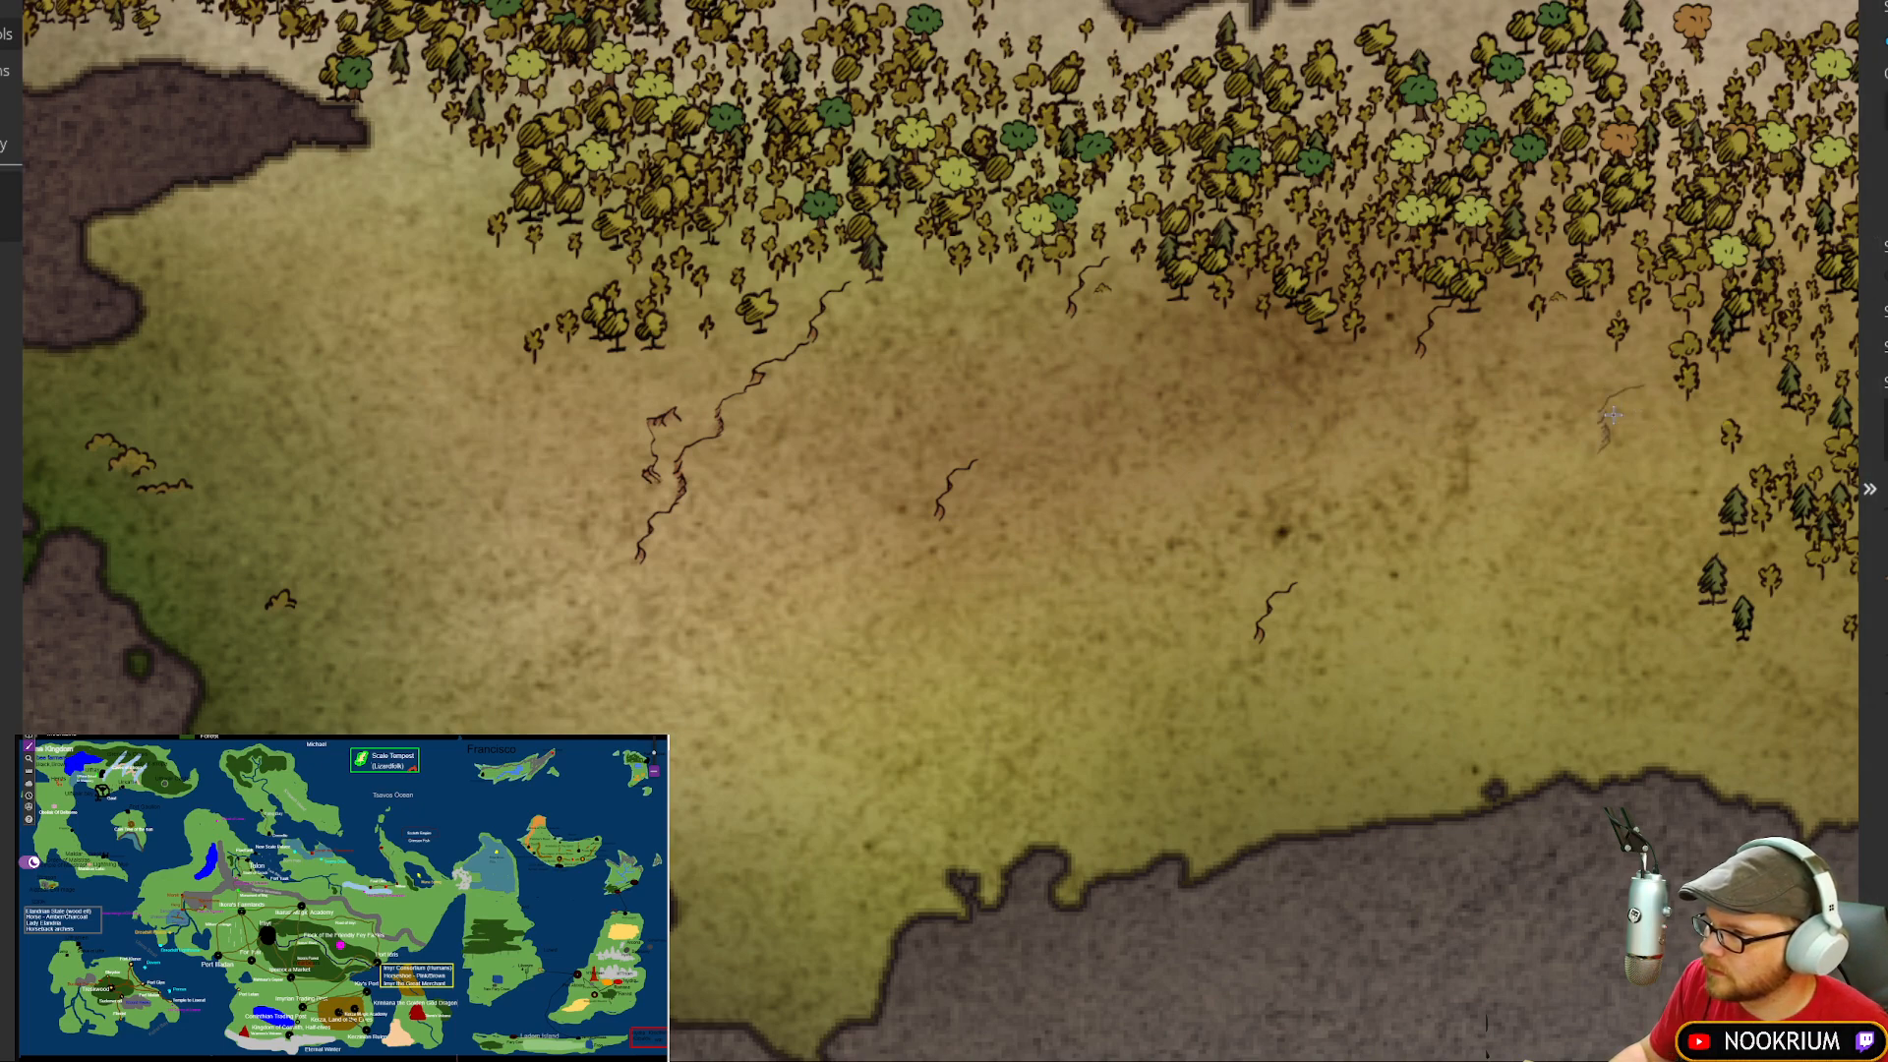
pyautogui.click(1391, 390)
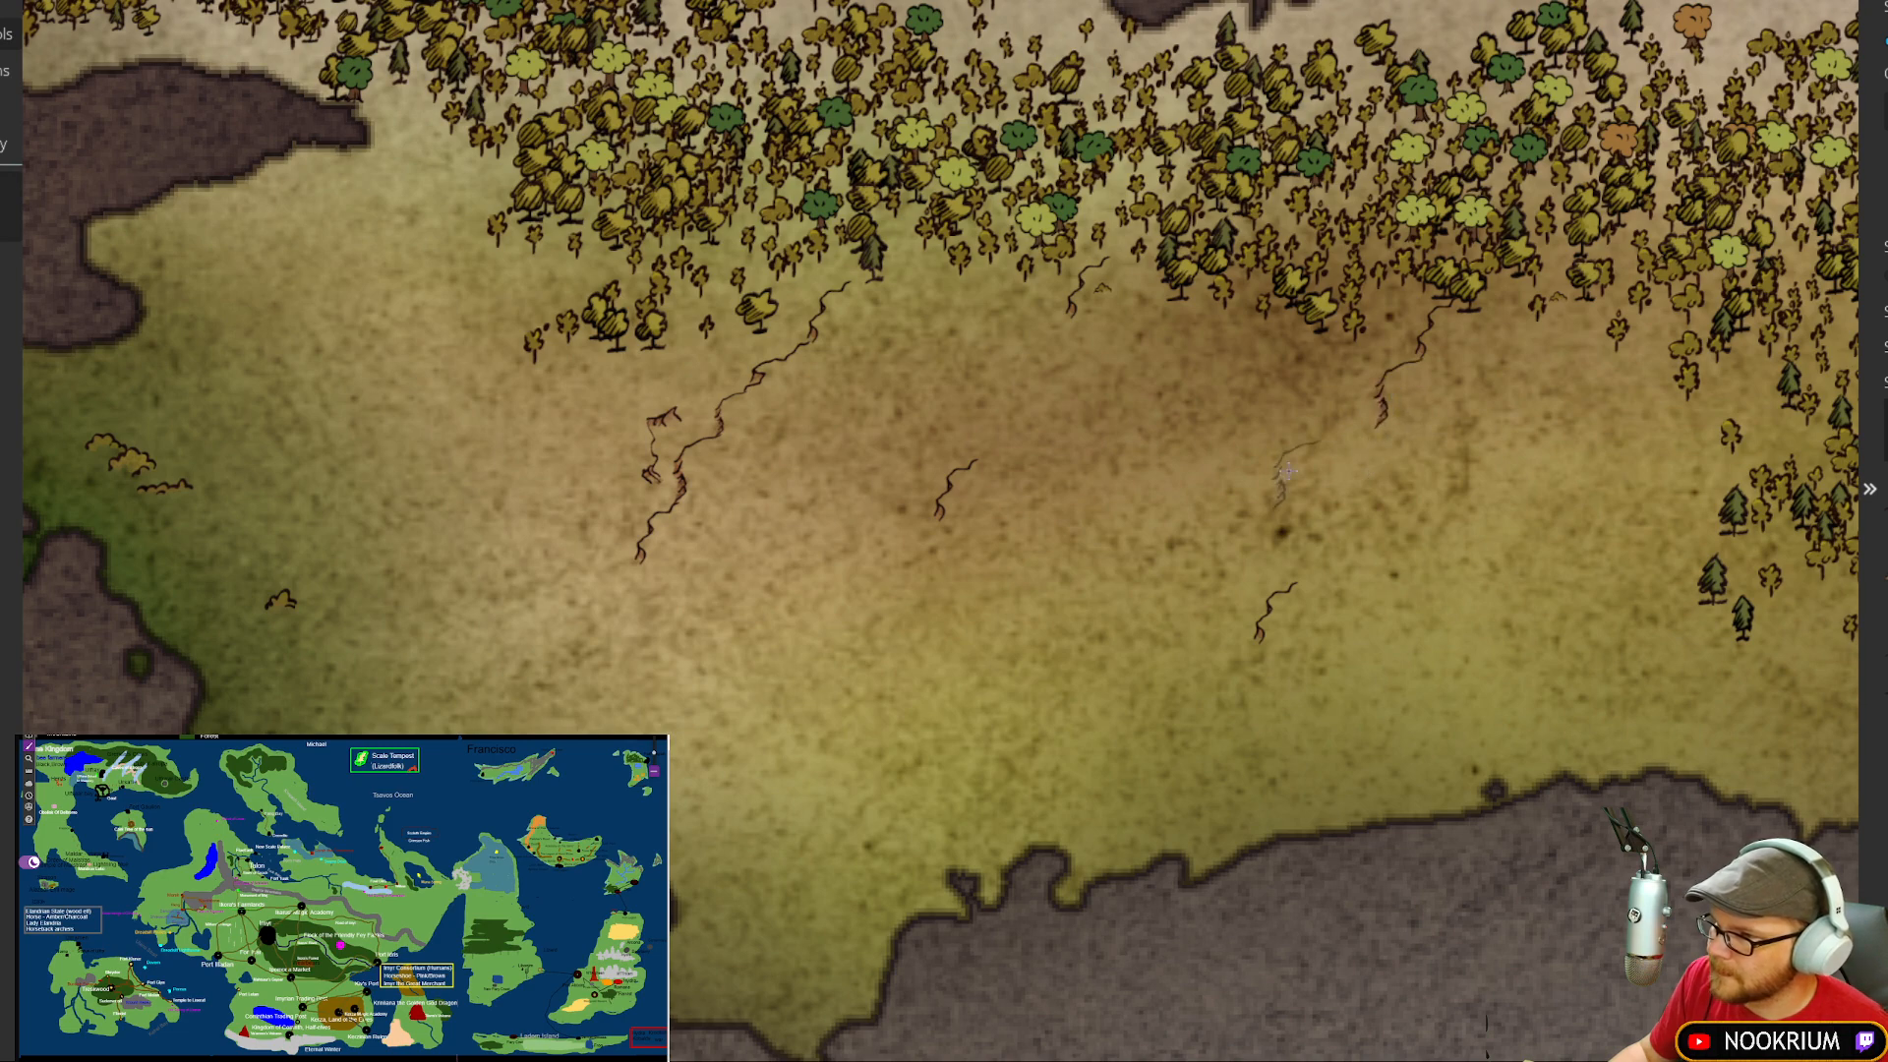
pyautogui.click(993, 421)
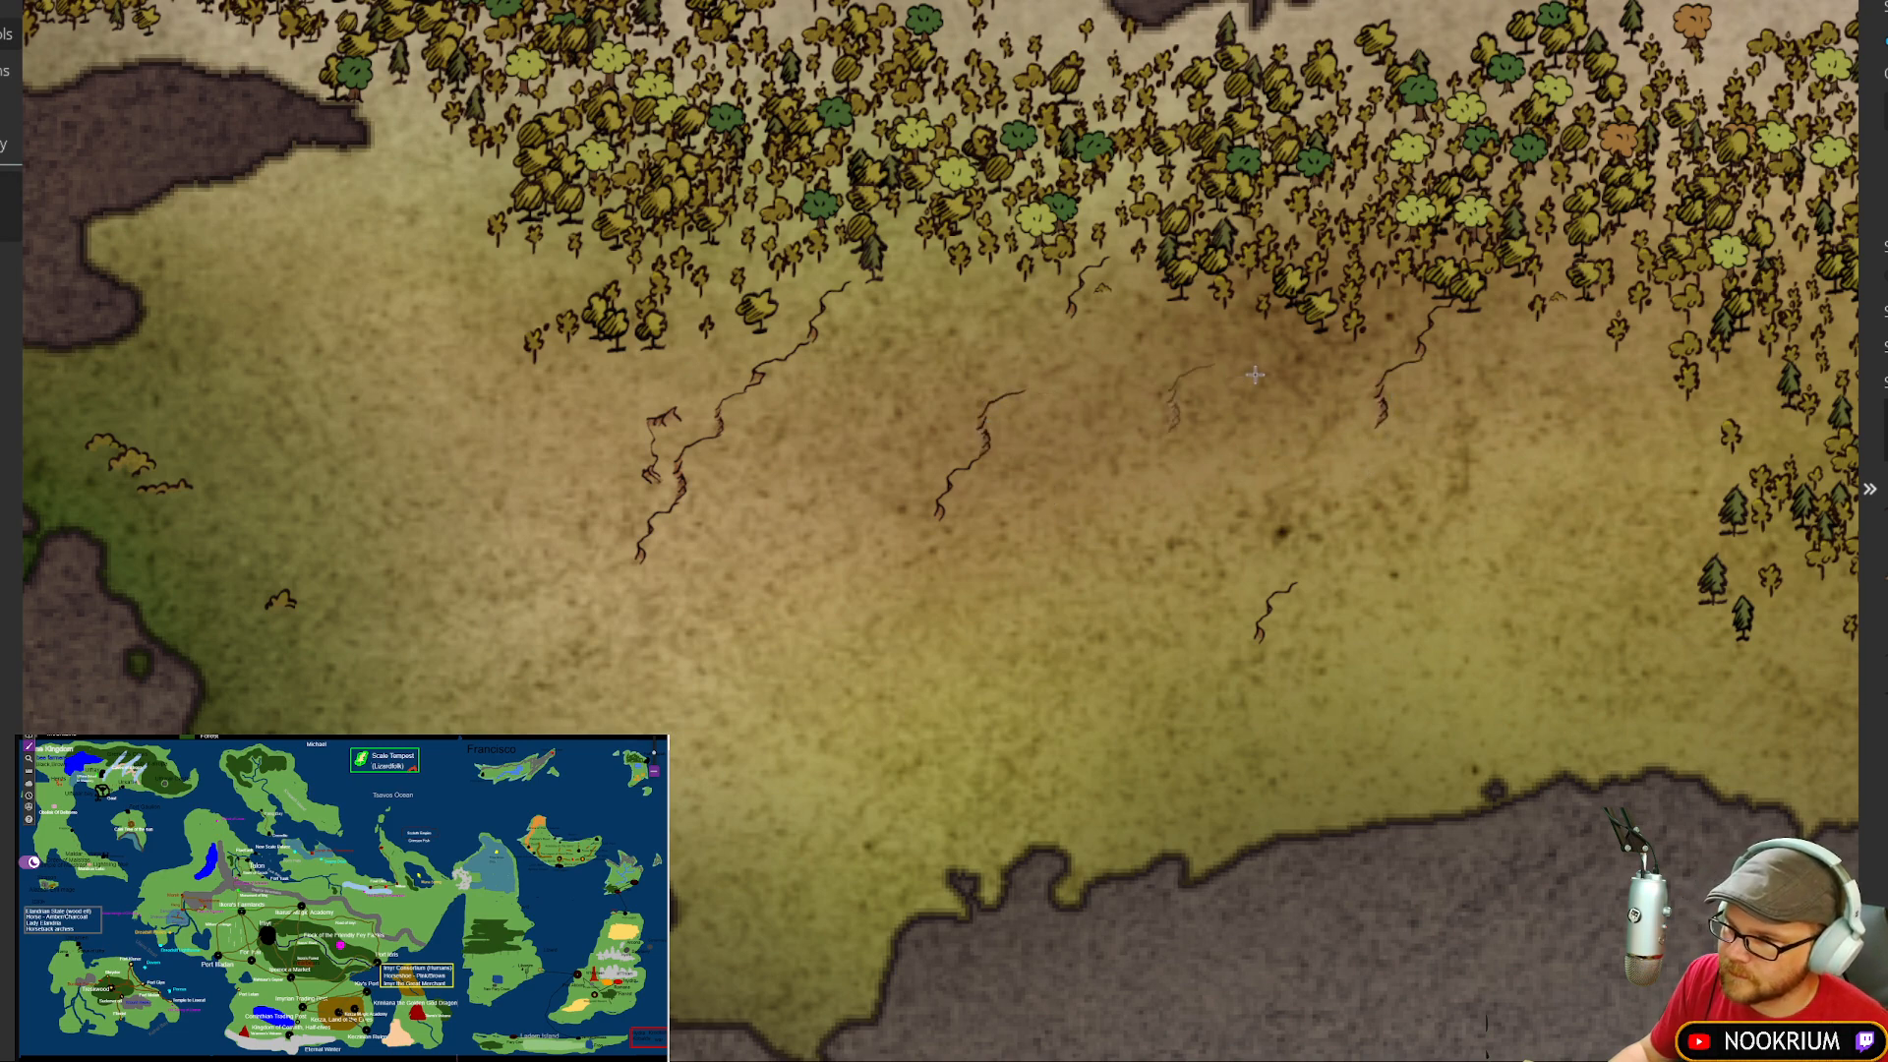
pyautogui.click(906, 554)
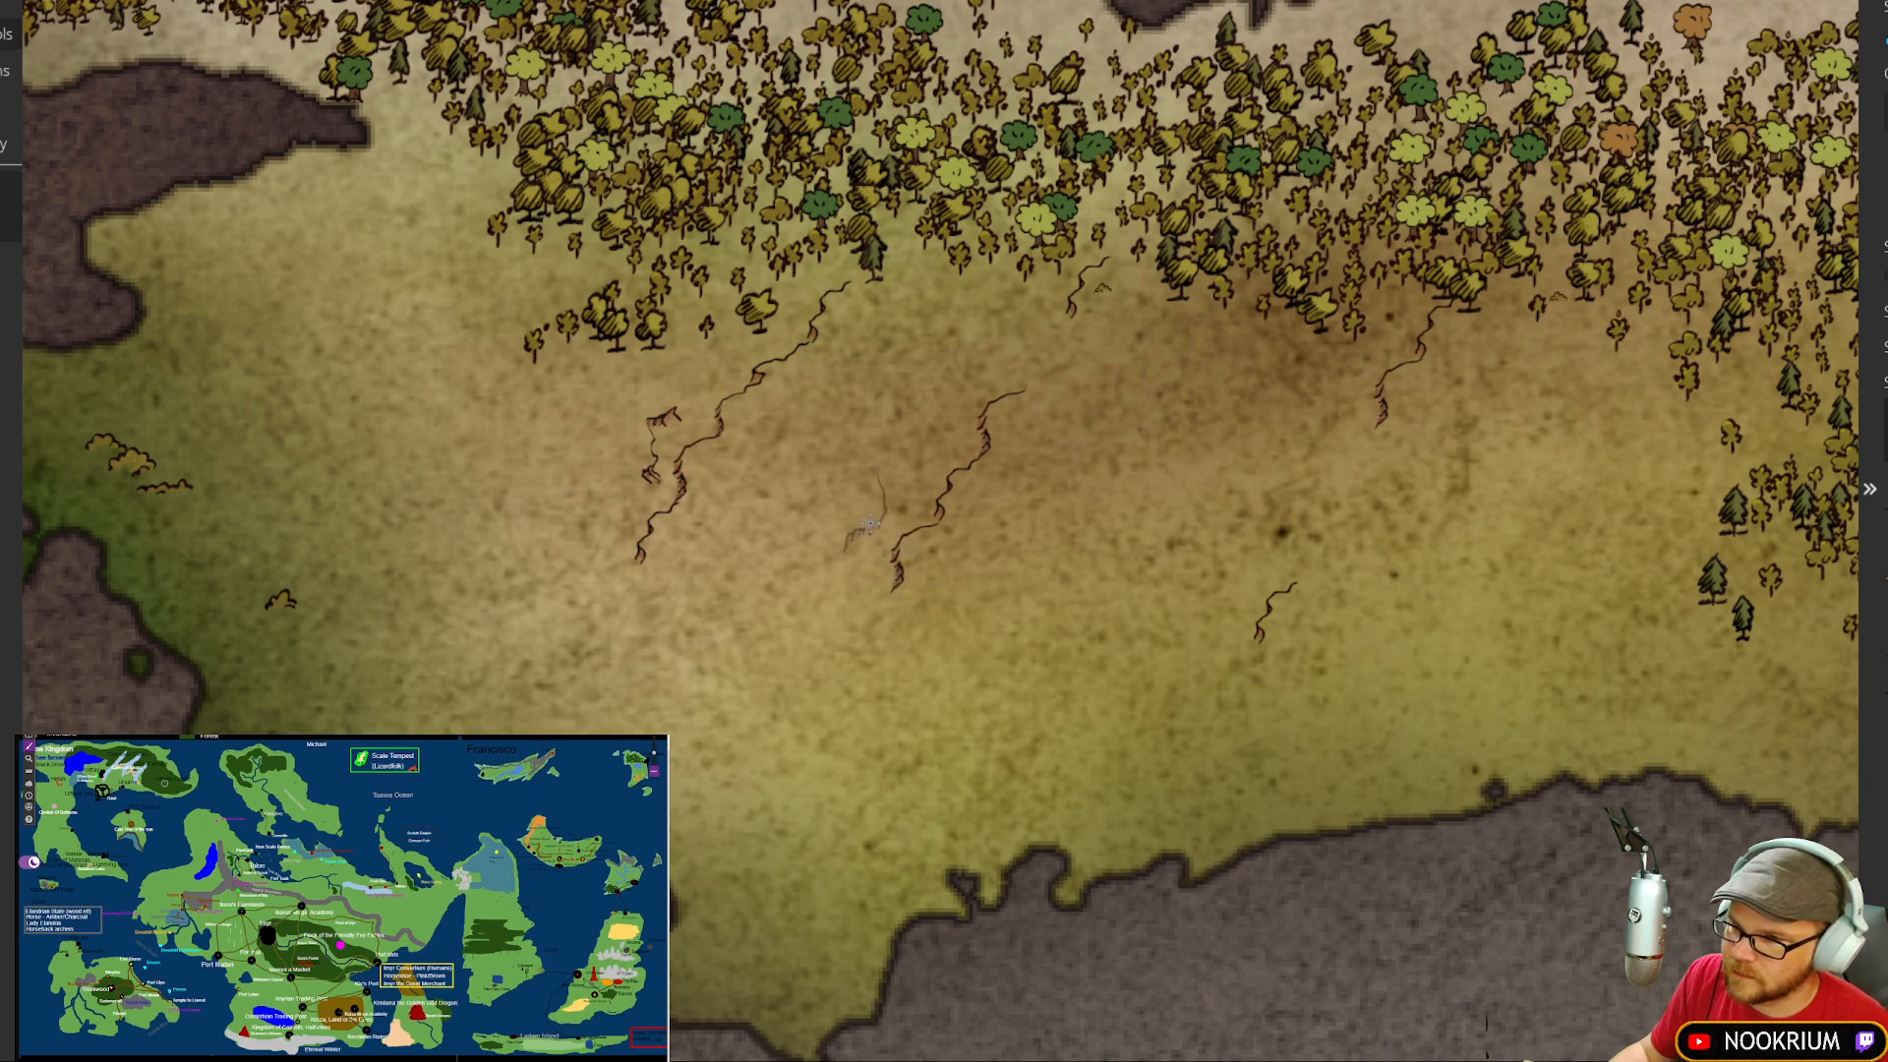
pyautogui.hotkey('ctrl', 'z')
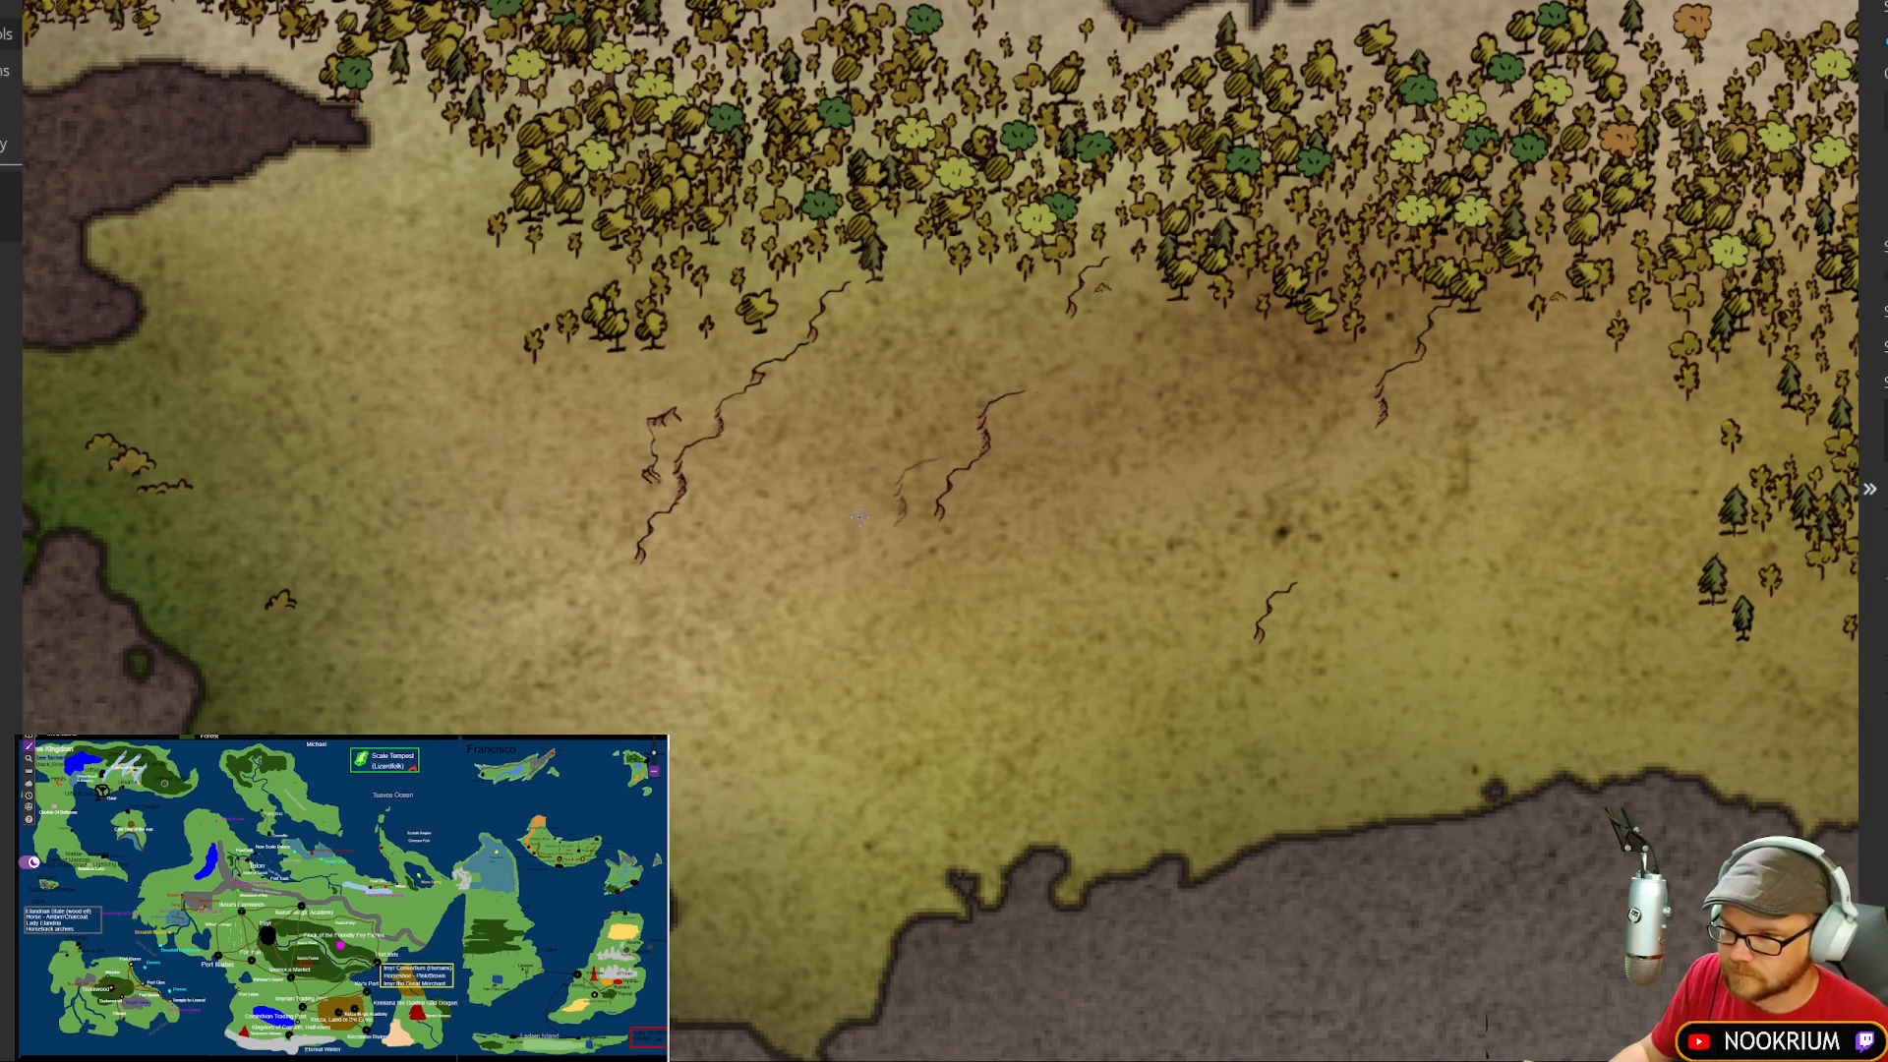
# Step: Outline the western side of the middle ravine with rotated cliff-line symbols reaching up to the forest edge
pyautogui.scroll(-5, 916, 487)
pyautogui.click(919, 463)
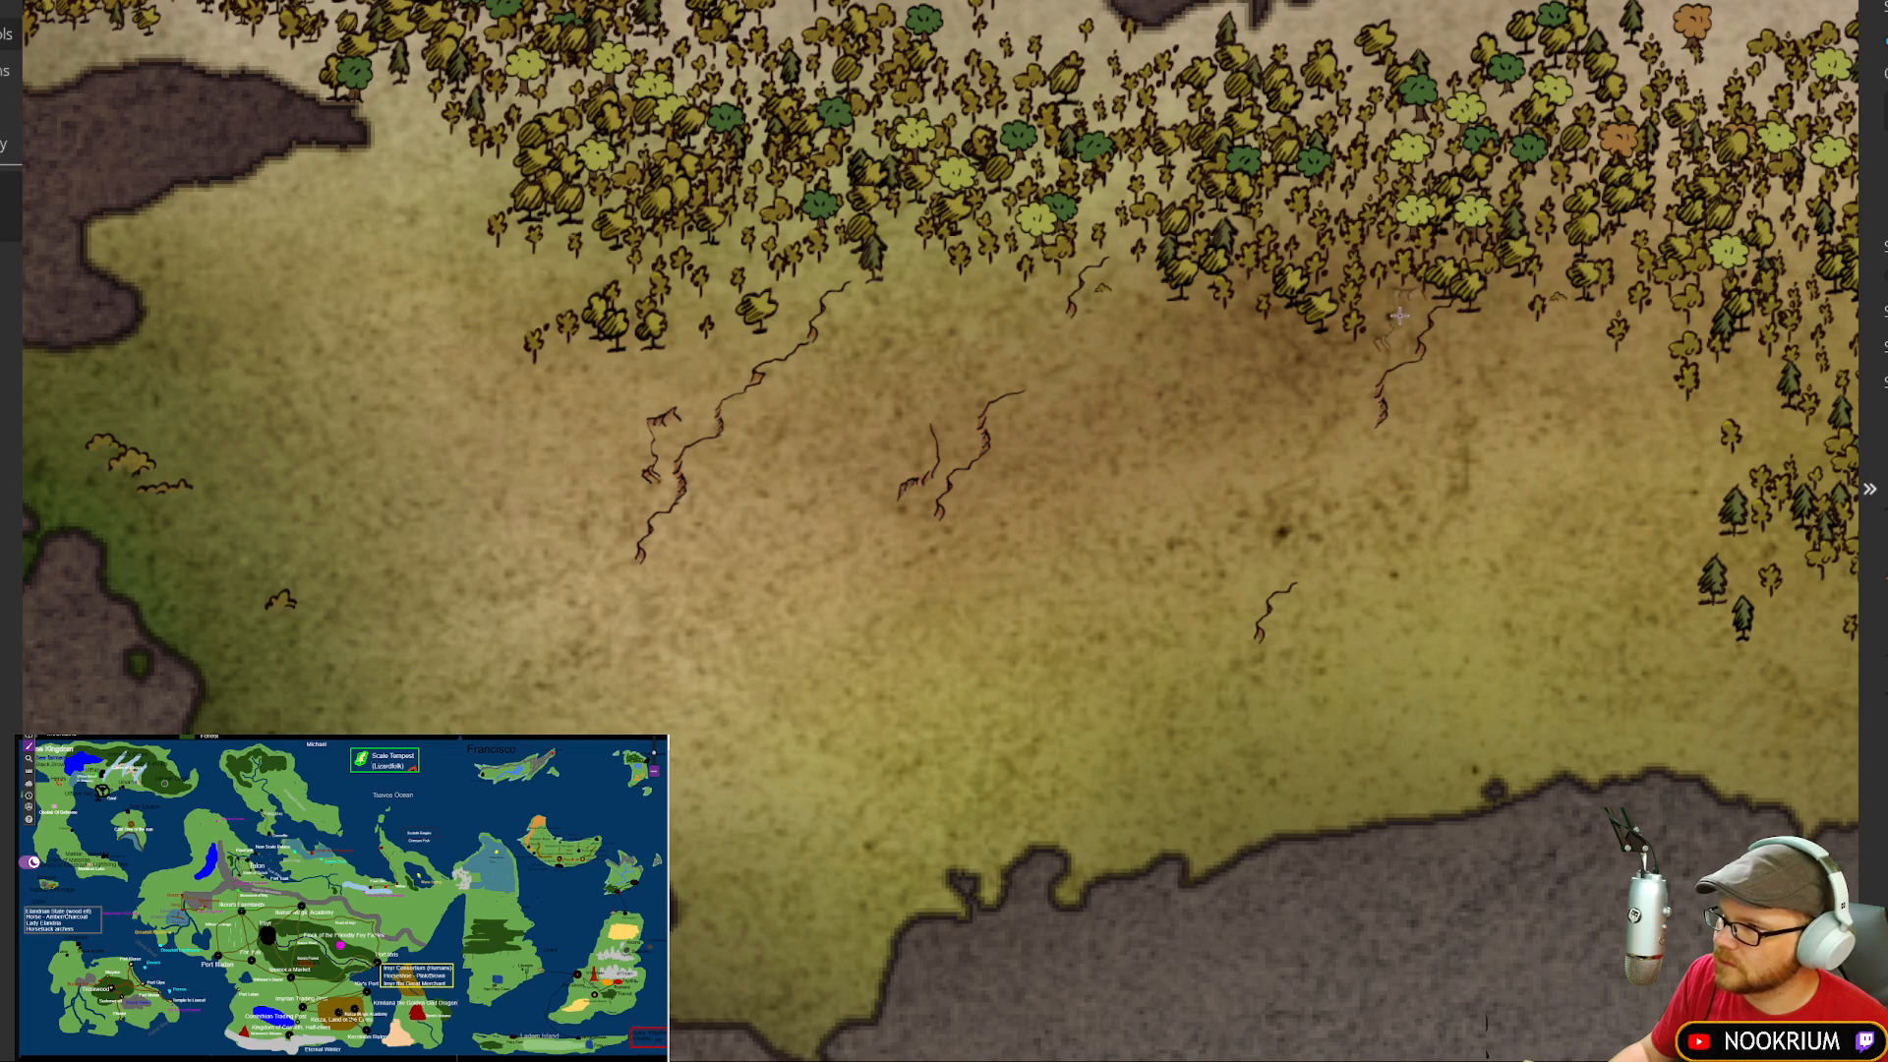
pyautogui.click(956, 399)
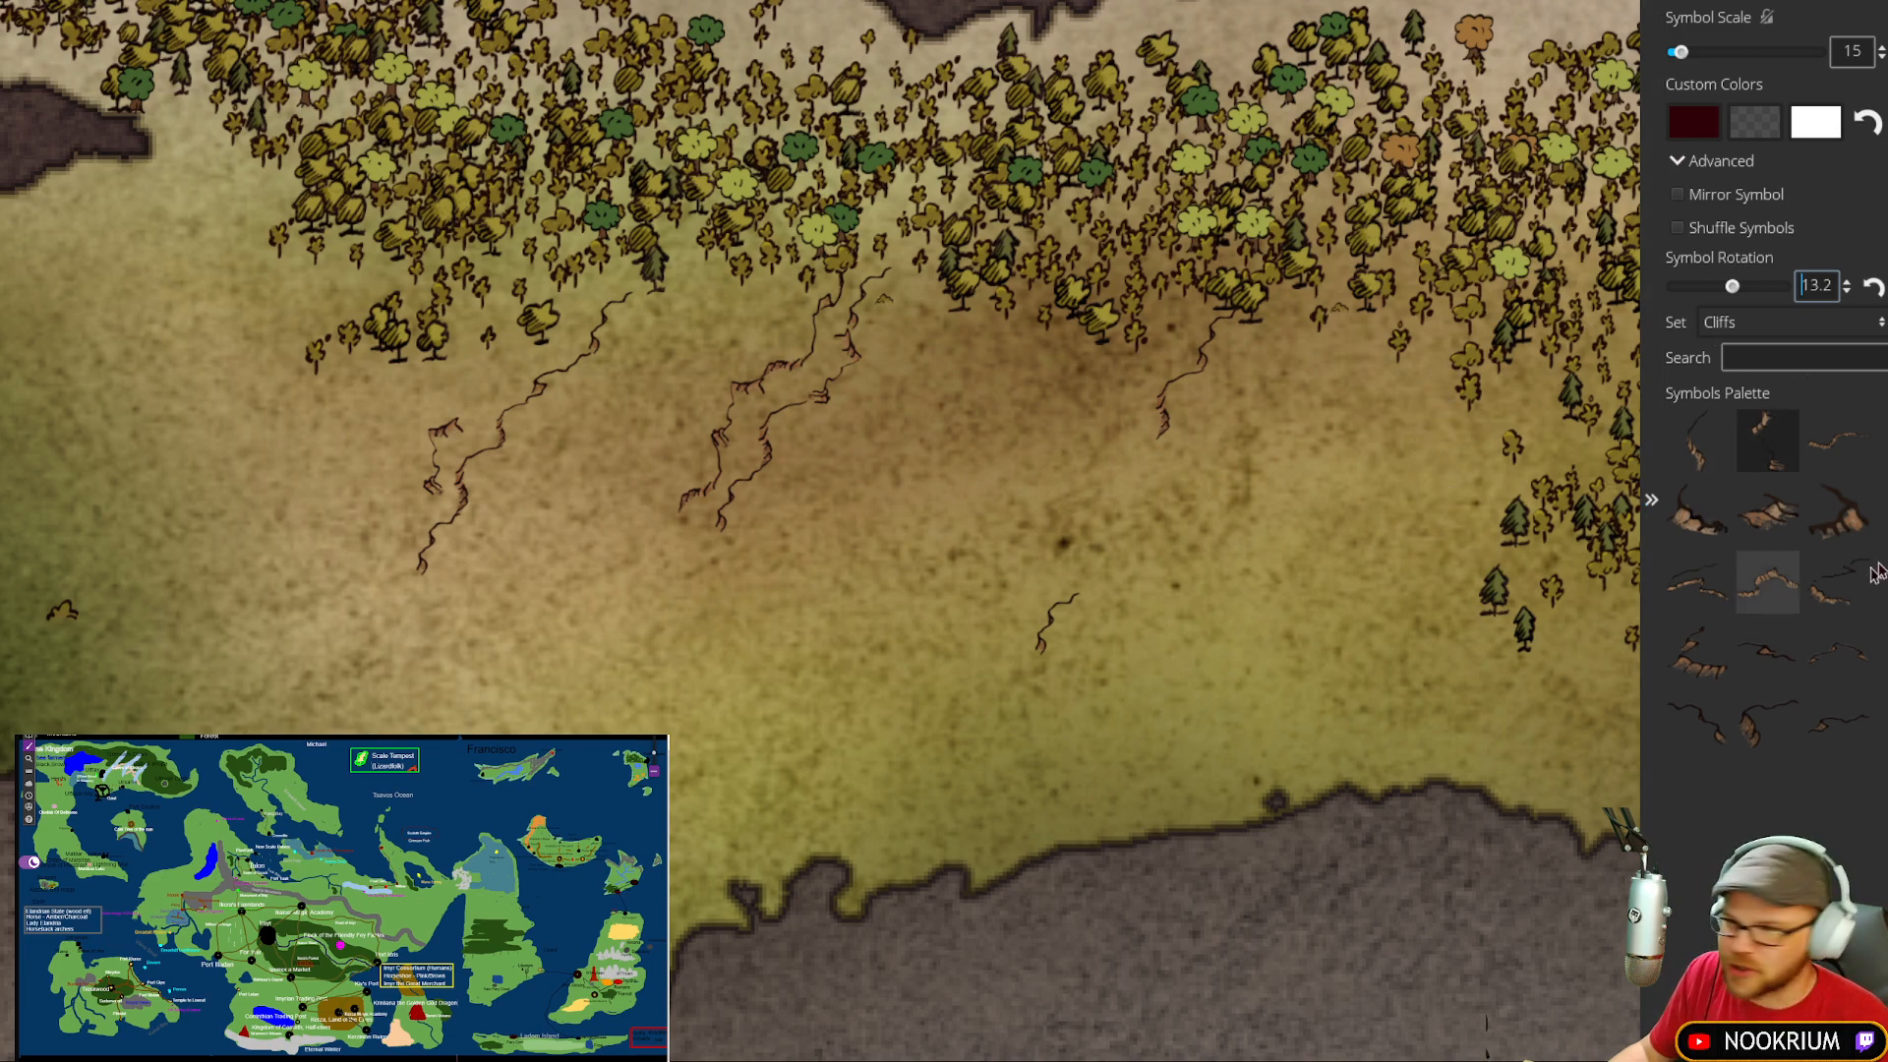
# Step: Set the symbol rotation to 0 and place a hooked cliff symbol on the upper end of the southernmost line segment
pyautogui.click(1843, 499)
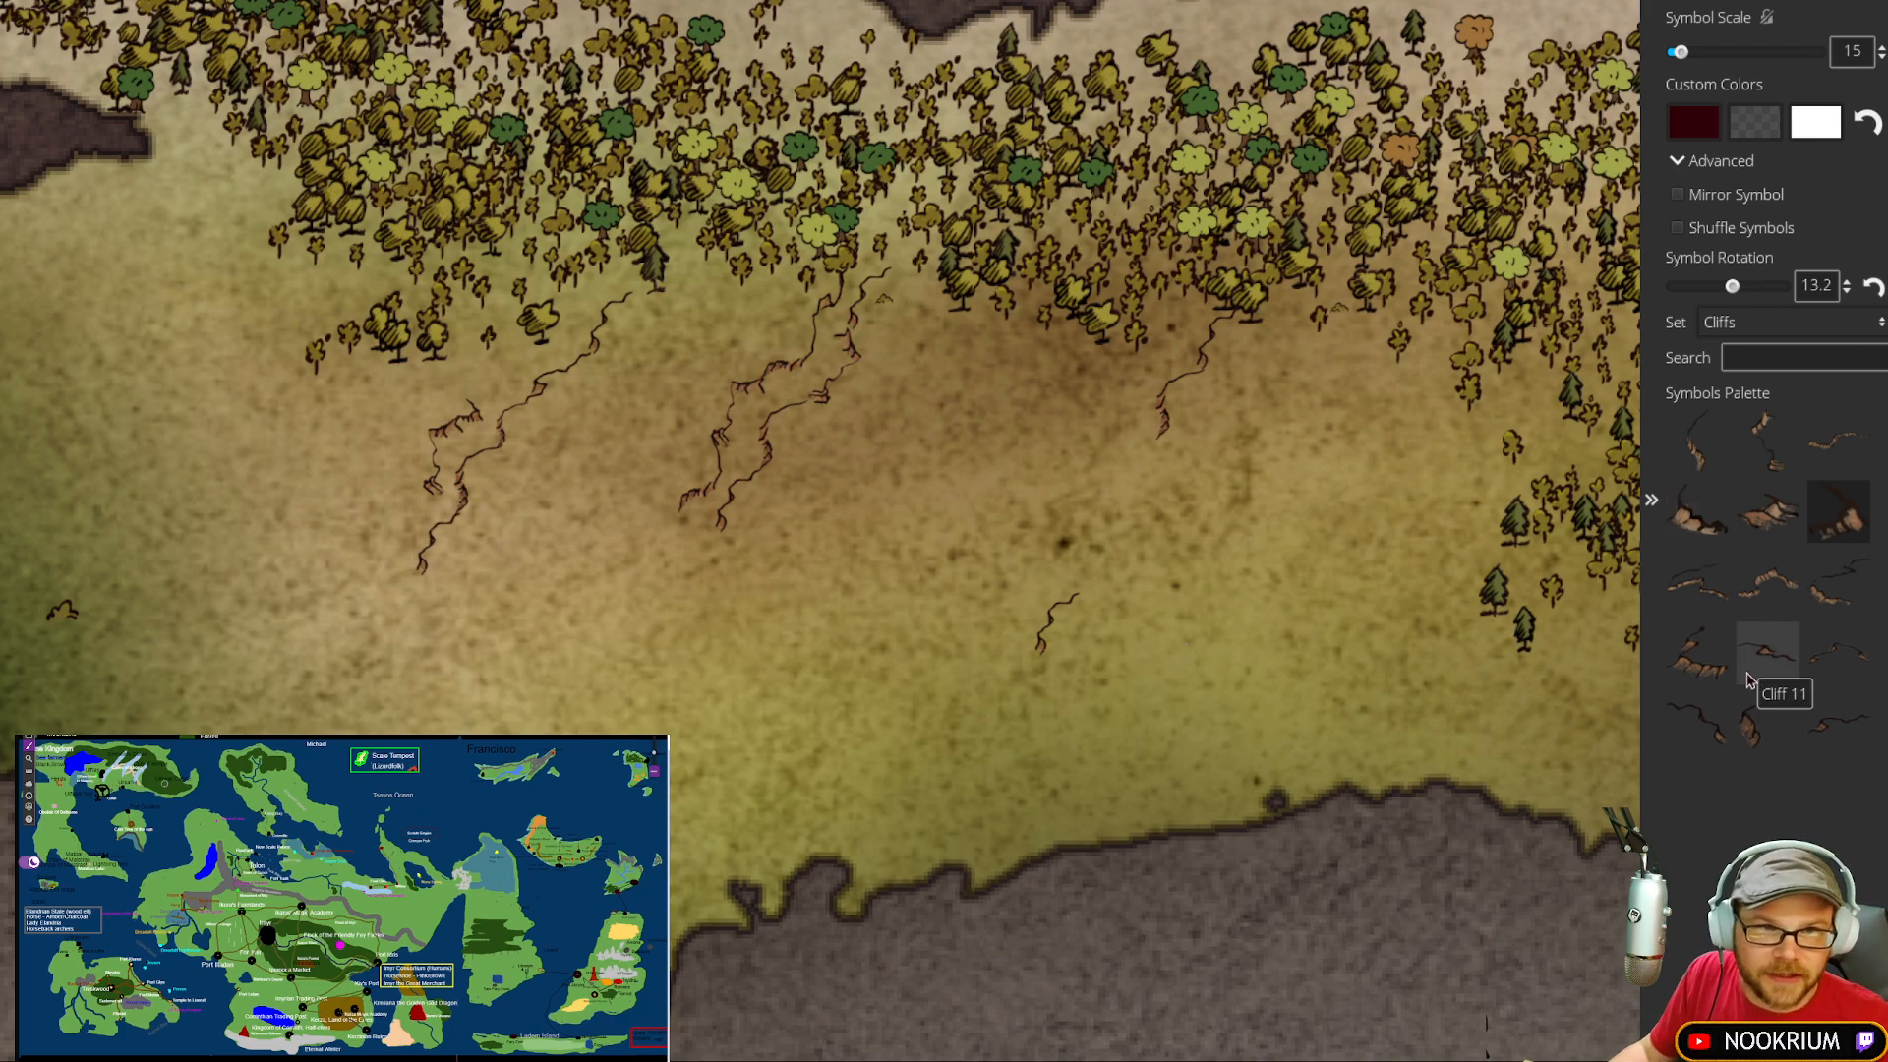
pyautogui.click(1818, 574)
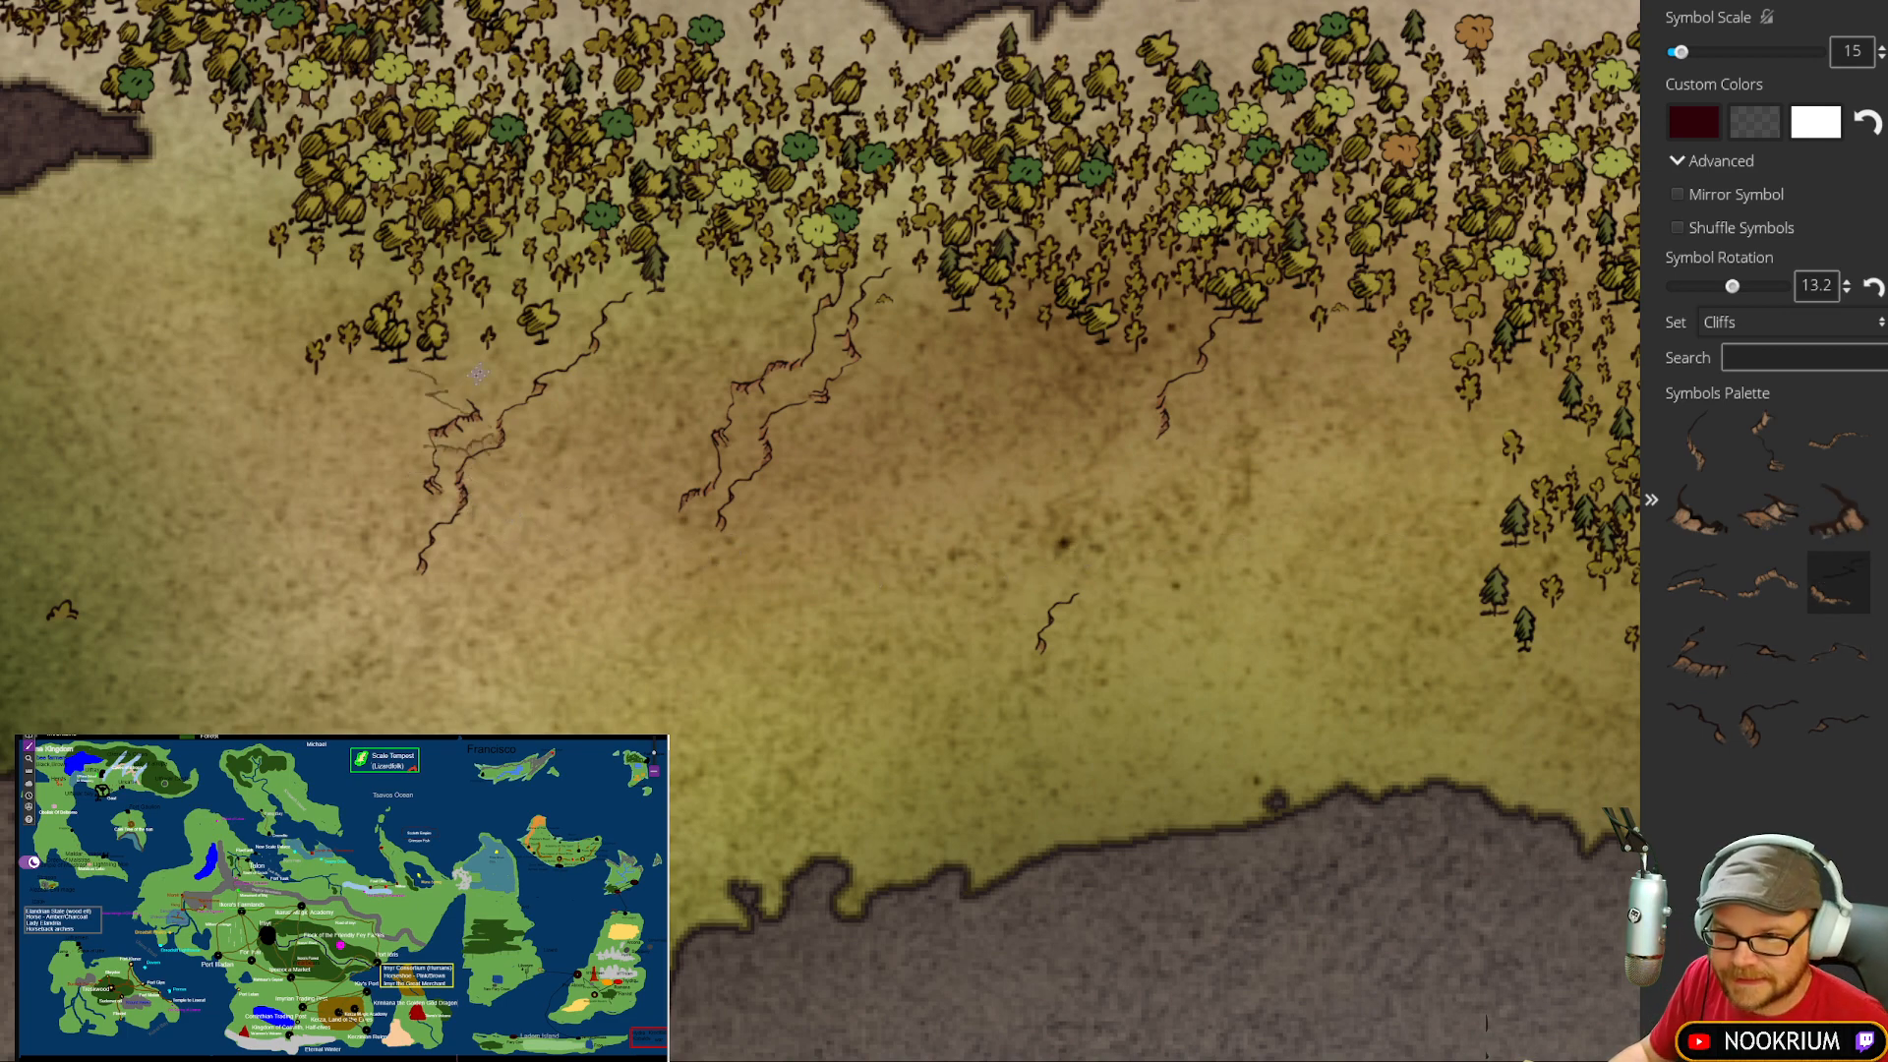
pyautogui.click(1838, 723)
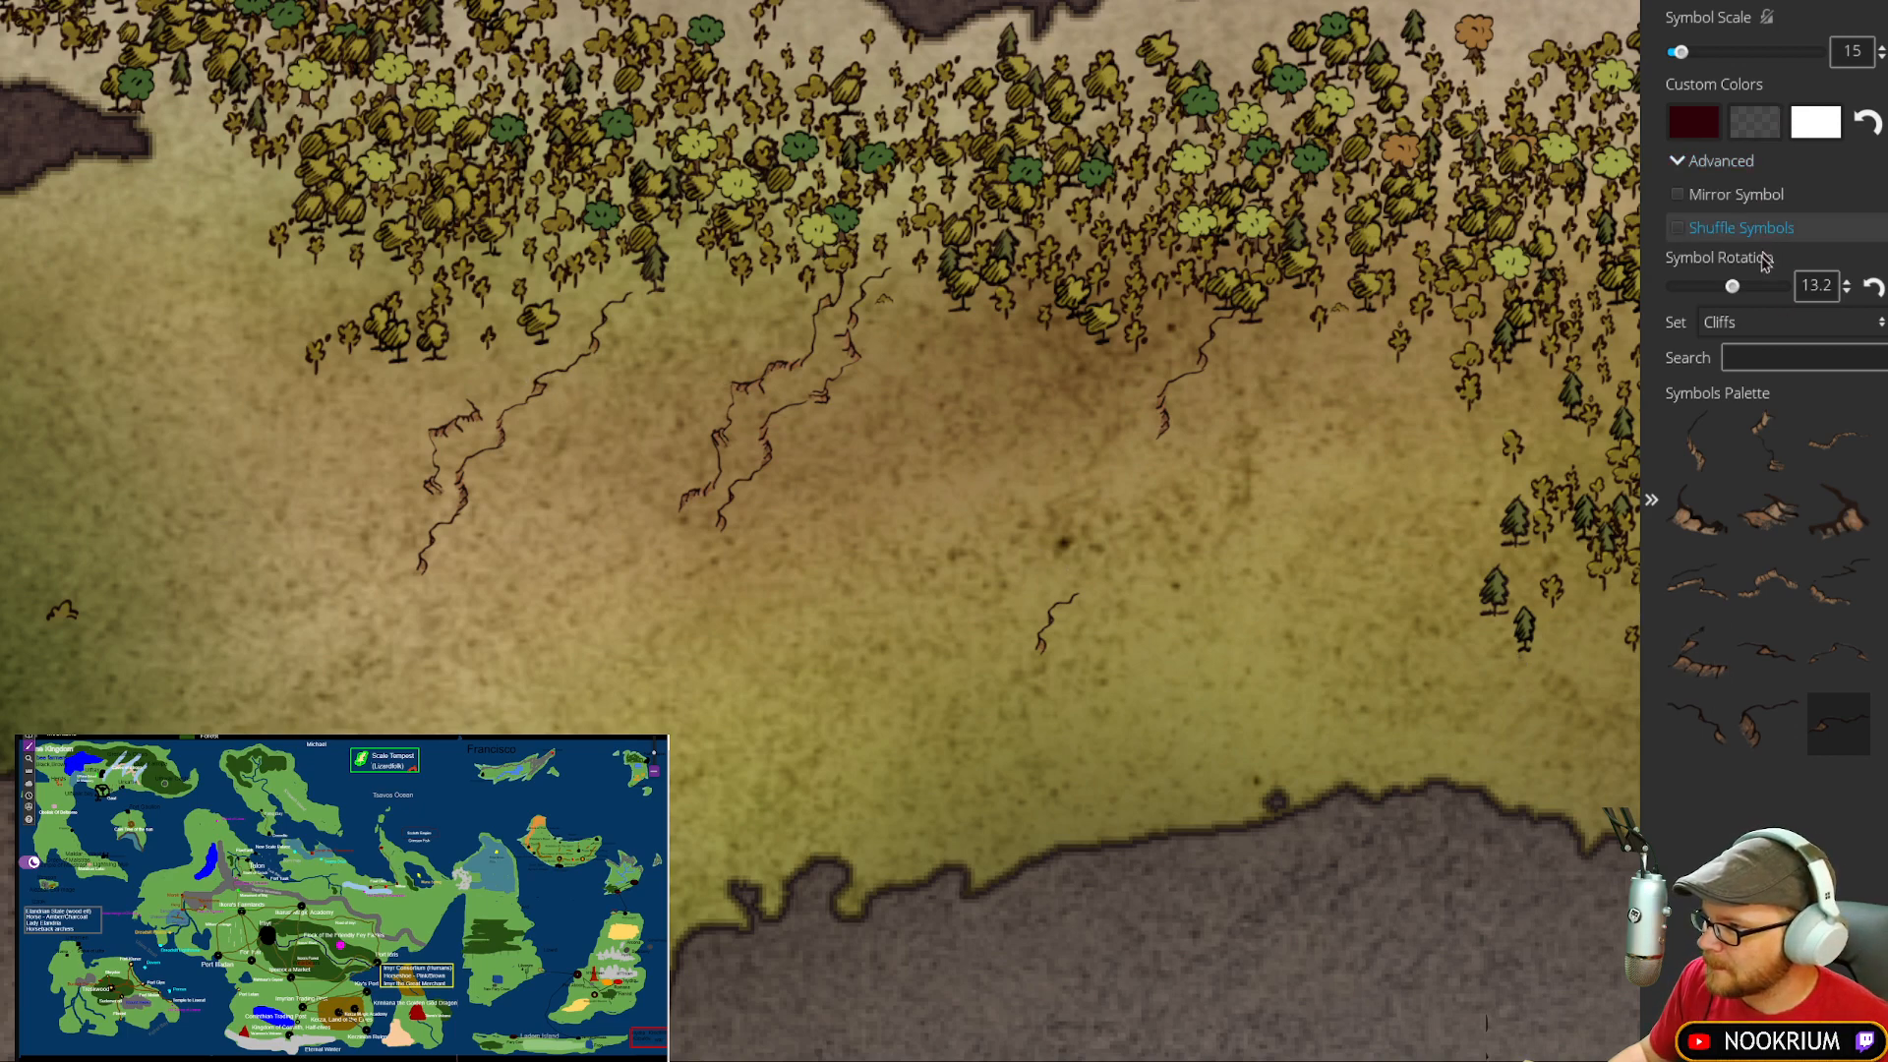
pyautogui.click(1820, 285)
pyautogui.write('0')
pyautogui.doubleClick(1822, 284)
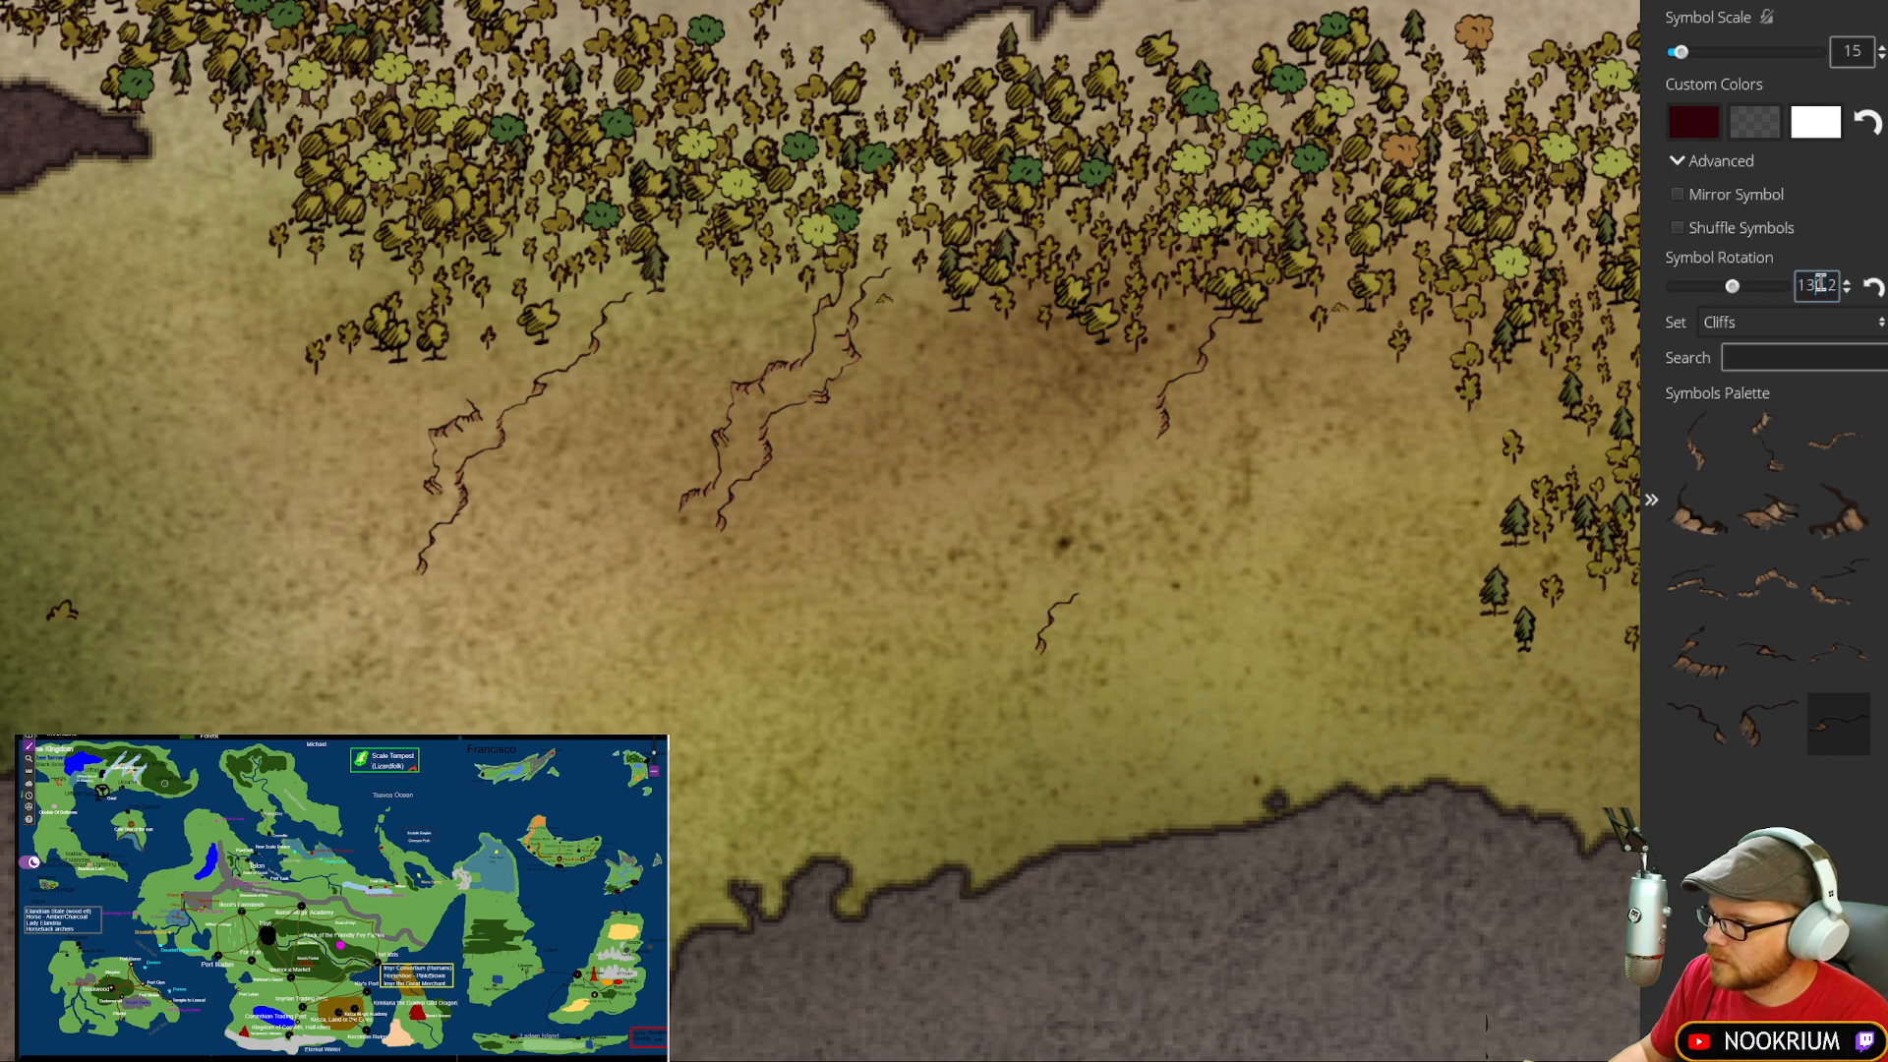
pyautogui.doubleClick(1822, 285)
pyautogui.write('0')
pyautogui.press('Return')
pyautogui.click(1770, 723)
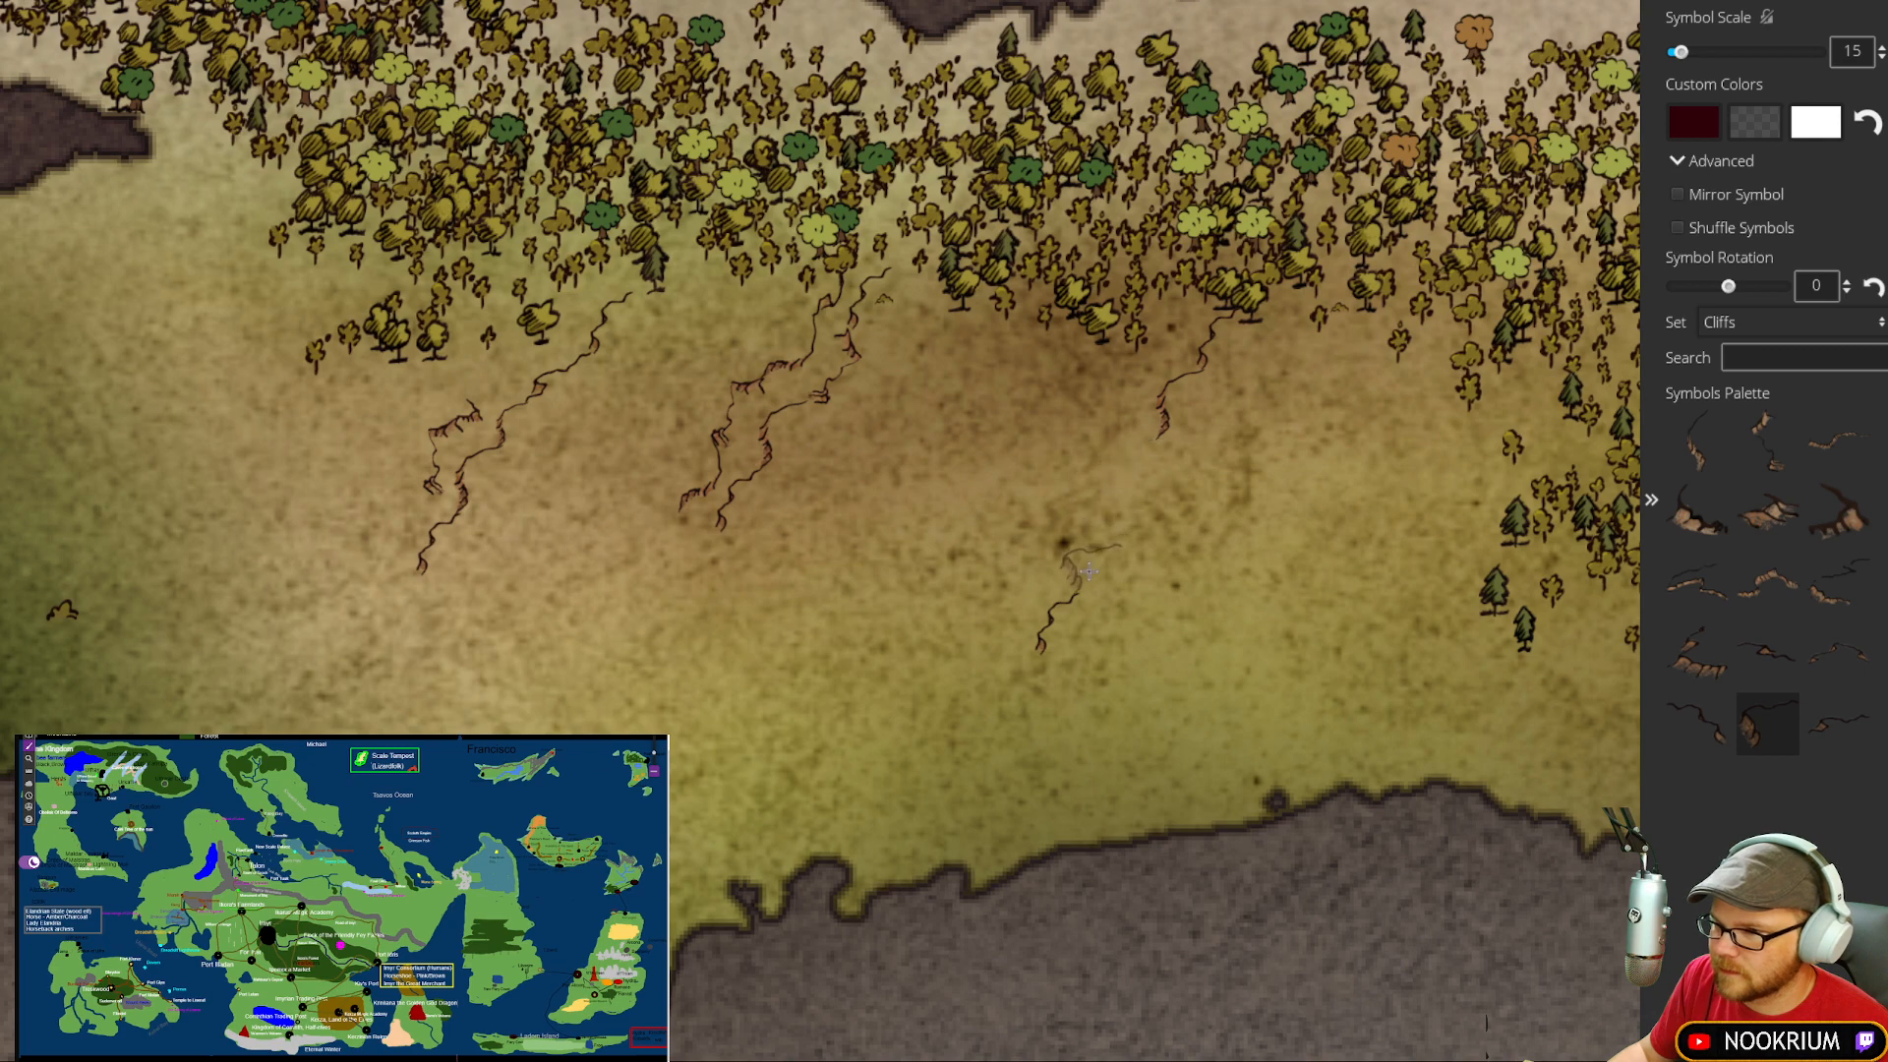
pyautogui.click(1089, 568)
# Step: Extend the eastern cliff line southwestward with a bent cliff symbol just above the southern segment
pyautogui.click(1767, 582)
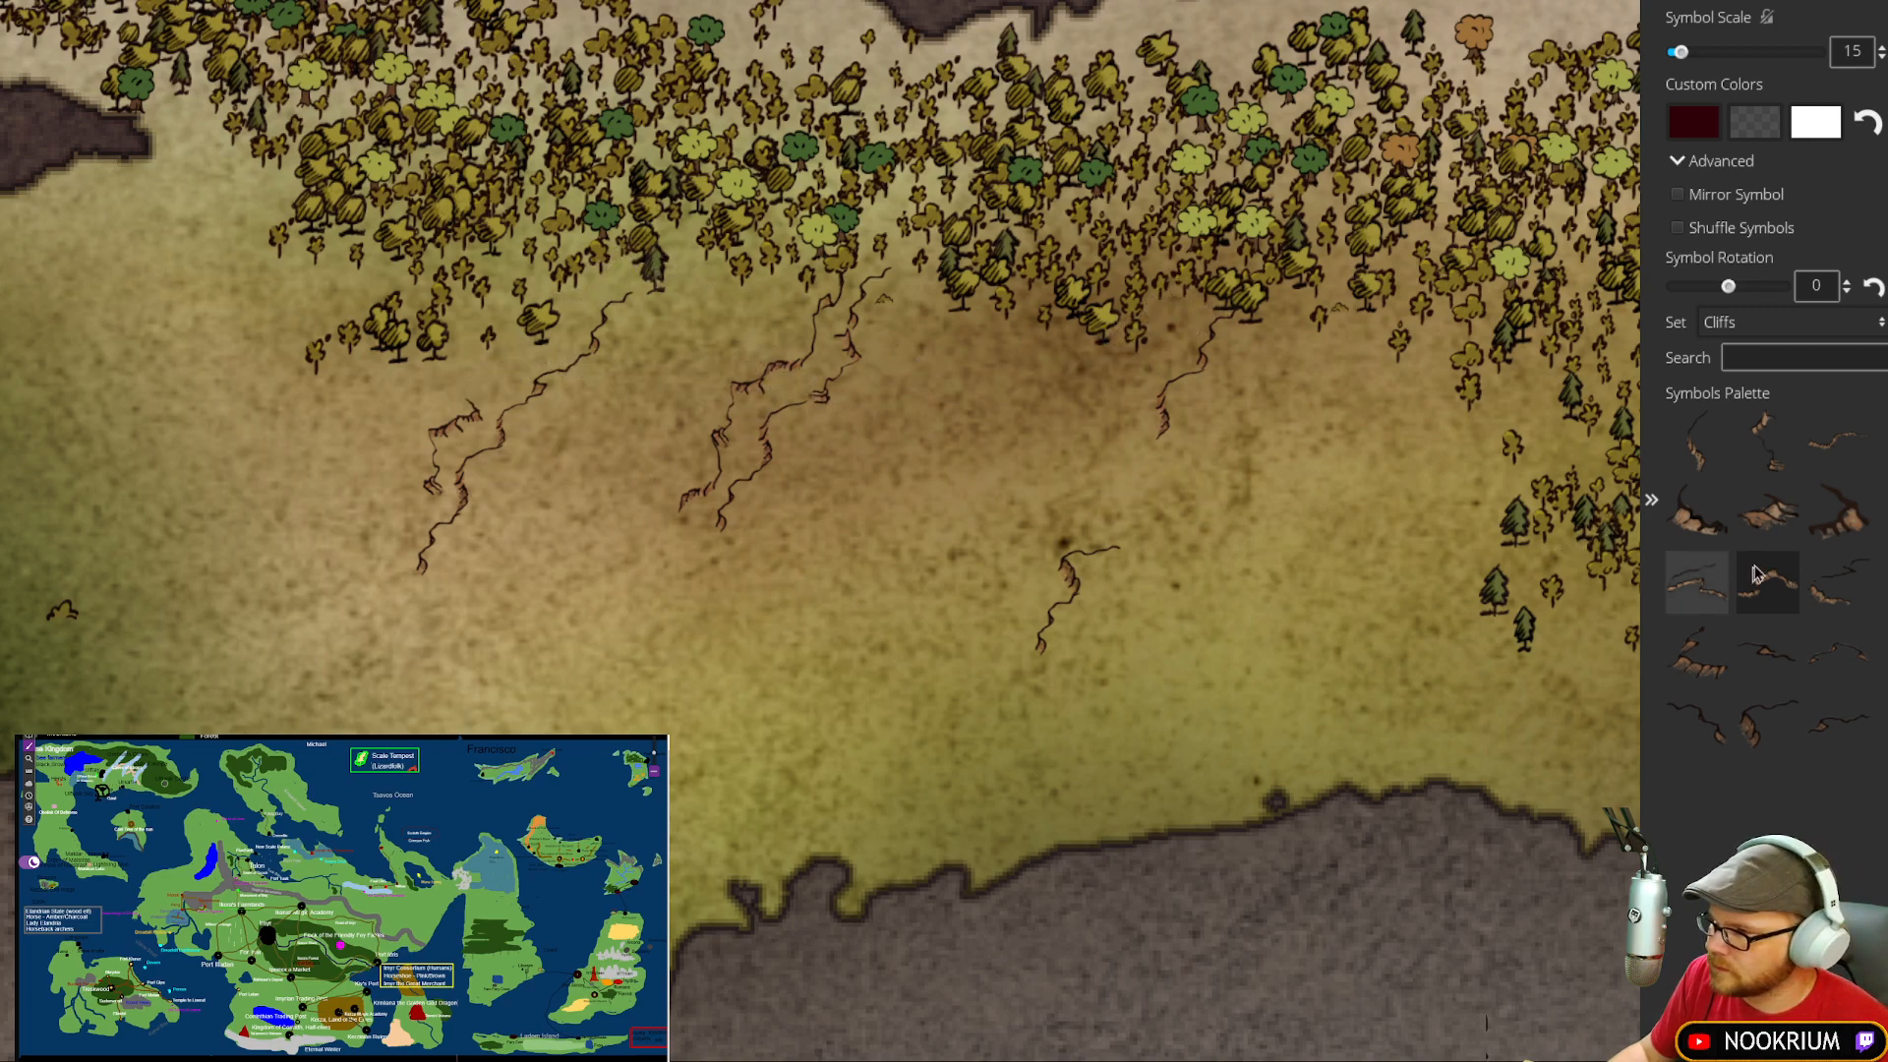
pyautogui.click(1839, 582)
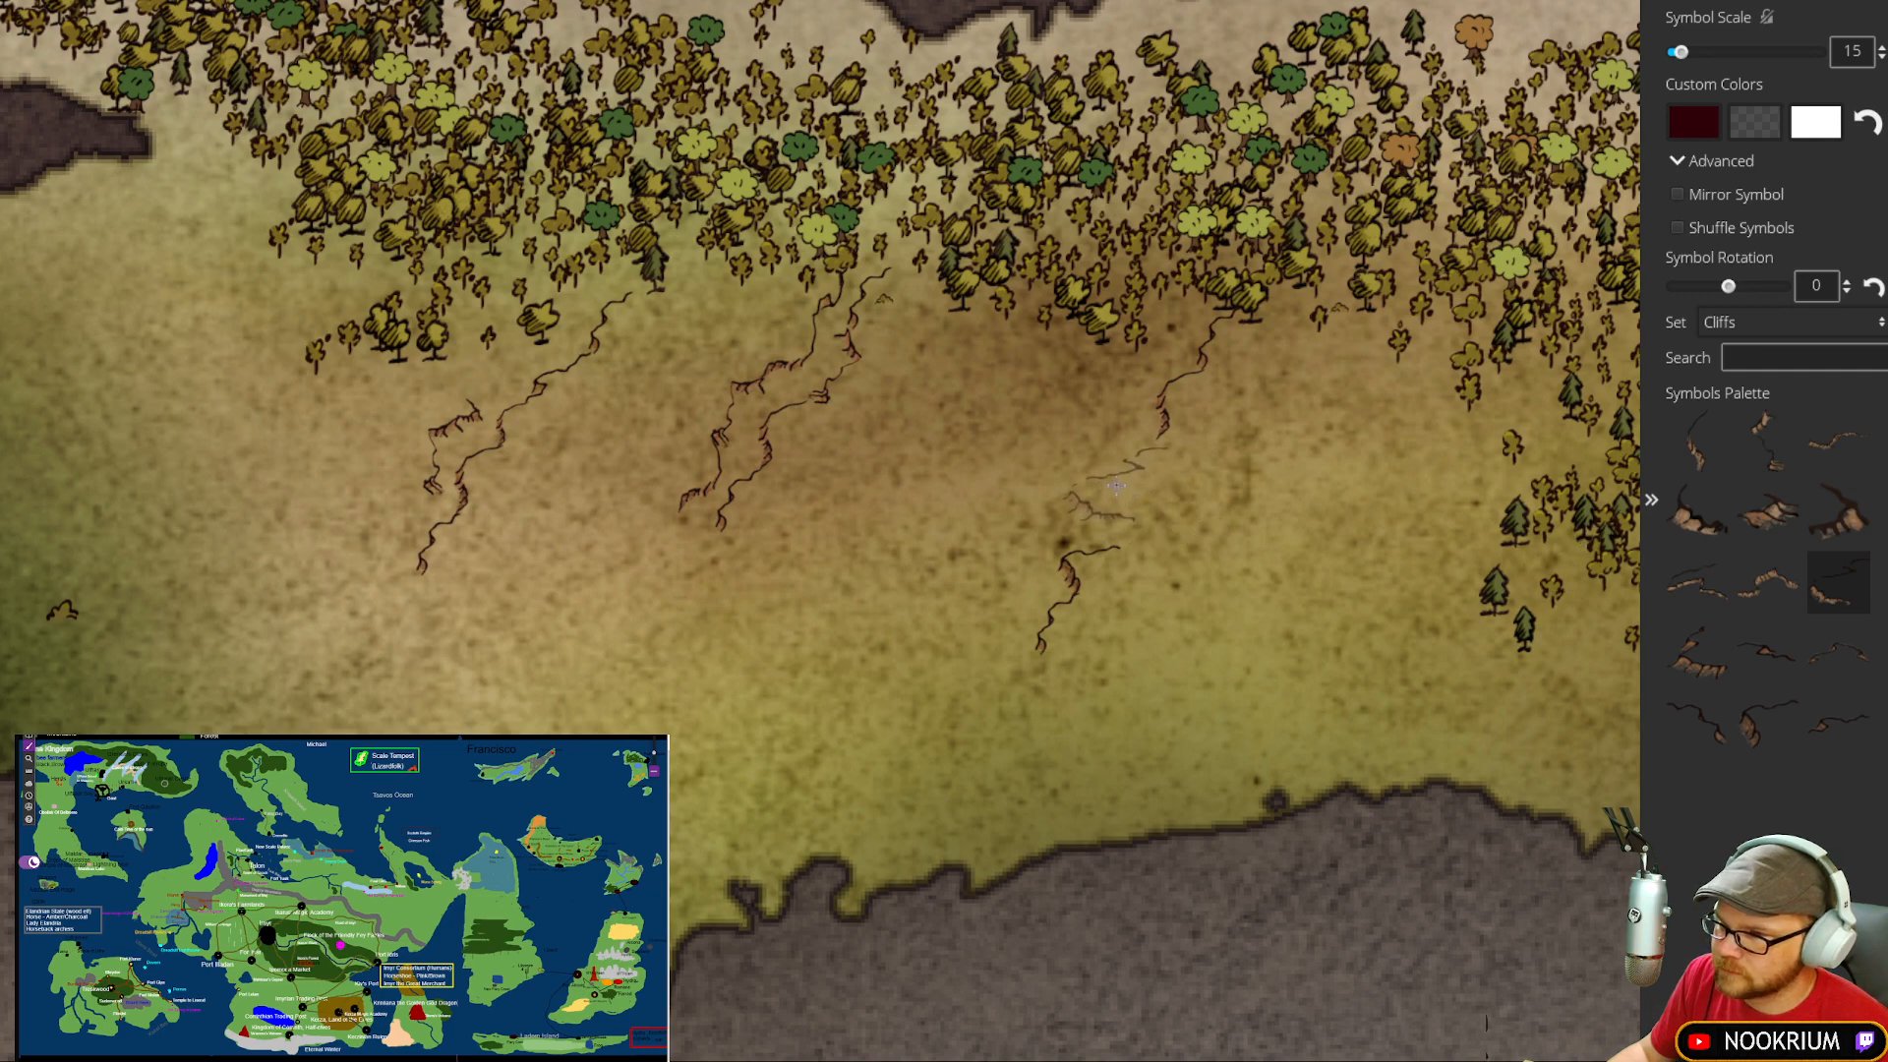
pyautogui.click(1109, 482)
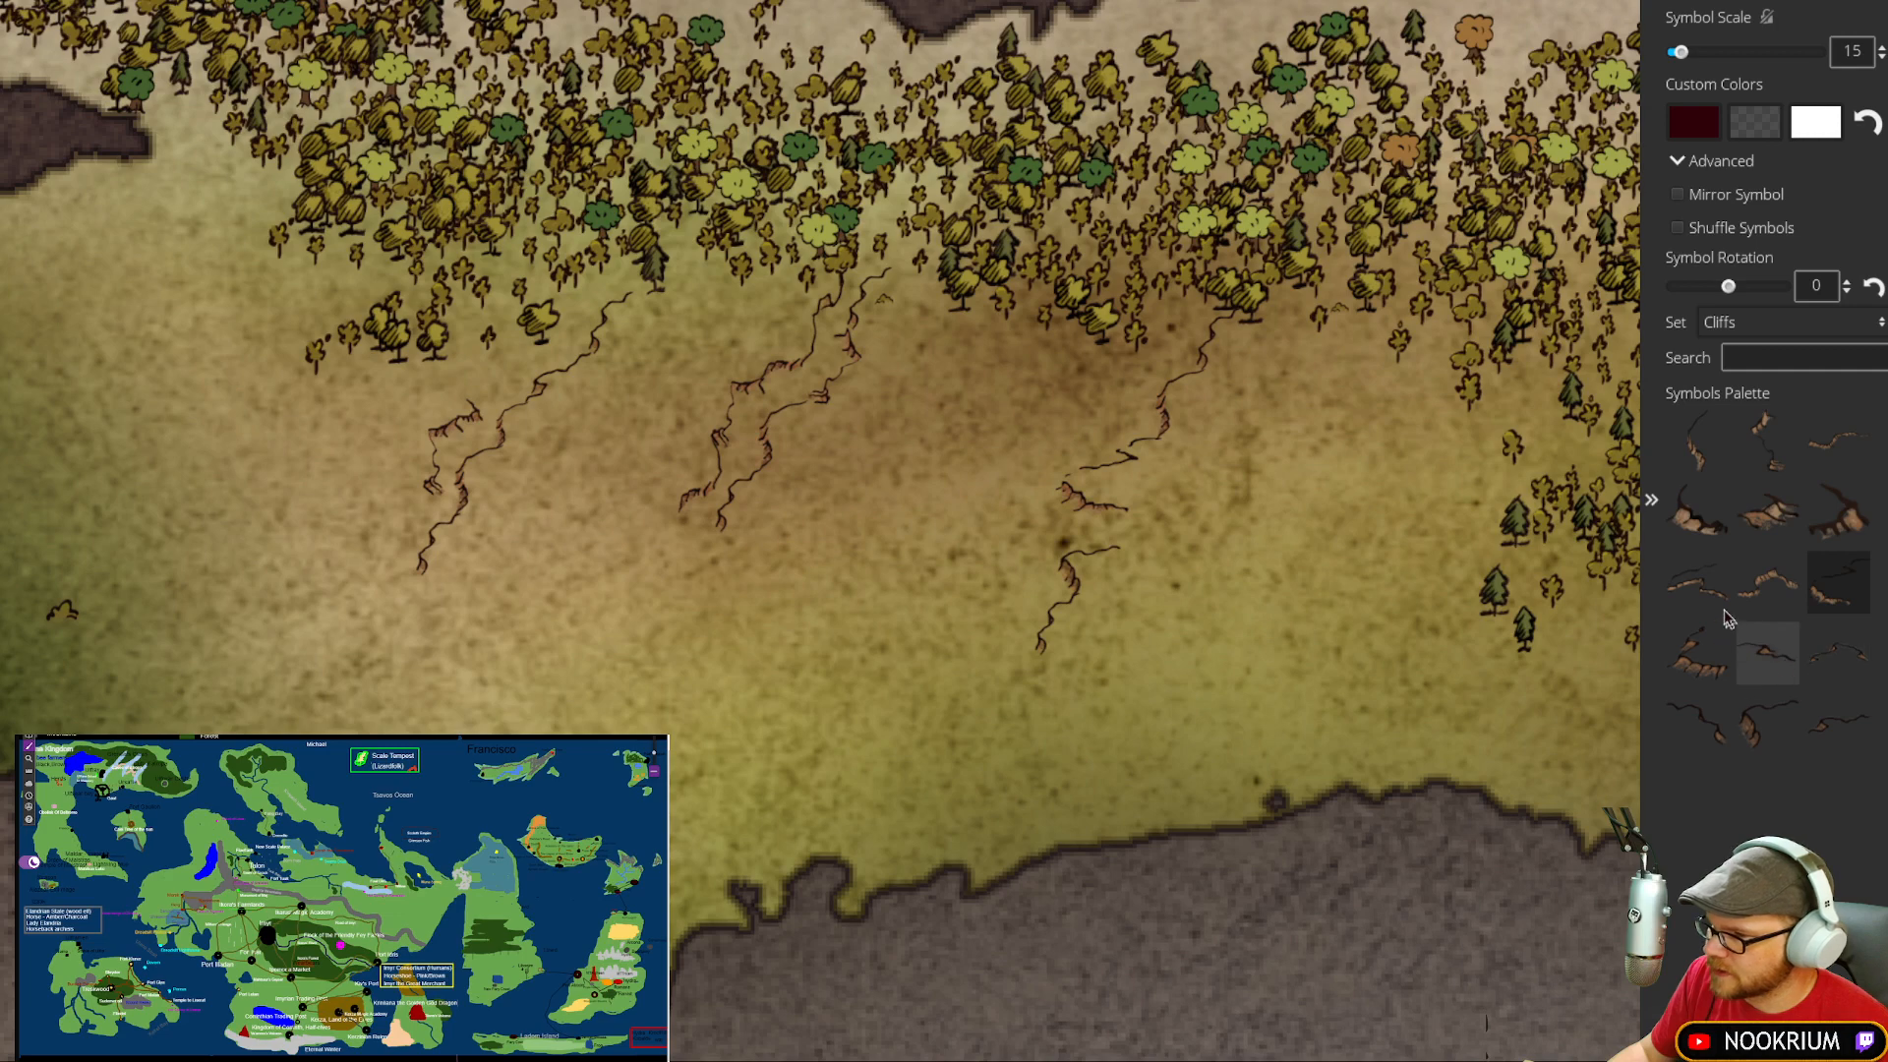
# Step: Bridge the gap between the eastern cliff line and the southern segment with a small cliff symbol at scale 10
pyautogui.click(1697, 582)
pyautogui.click(1837, 451)
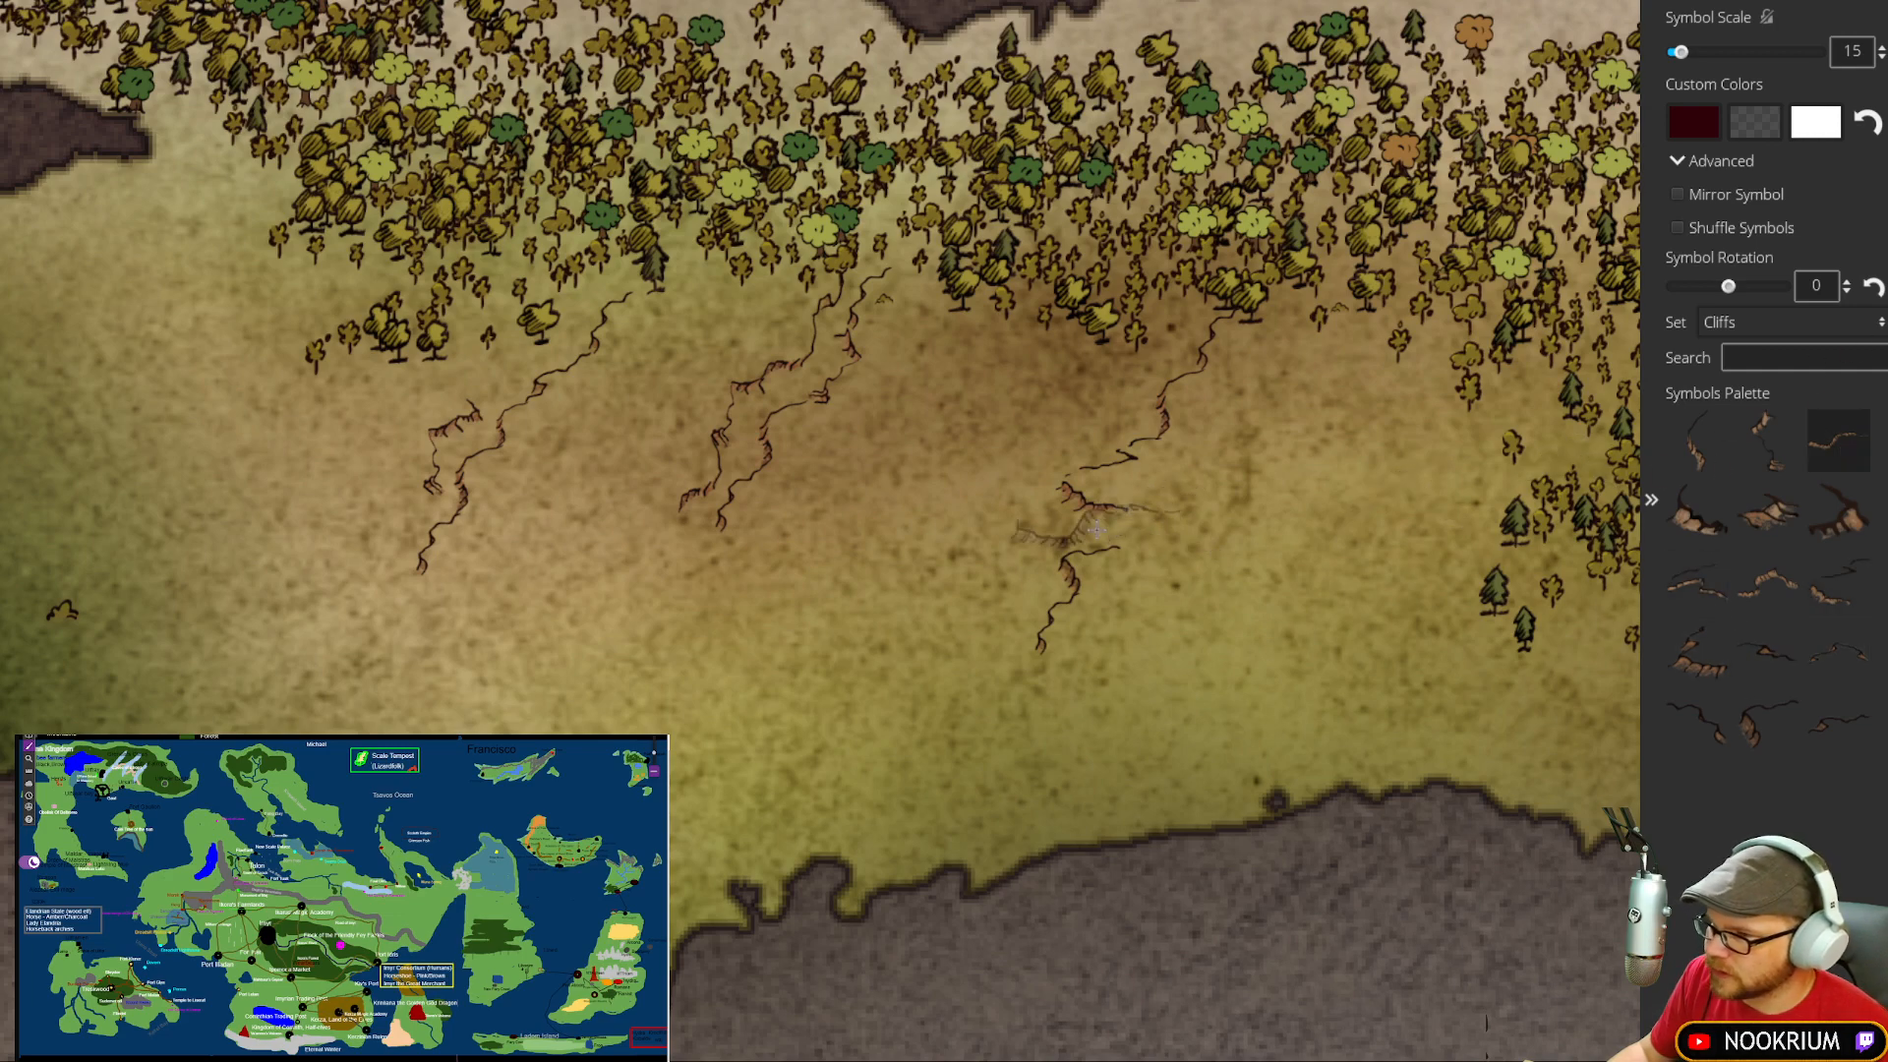
pyautogui.click(1696, 440)
pyautogui.scroll(-5, 1116, 541)
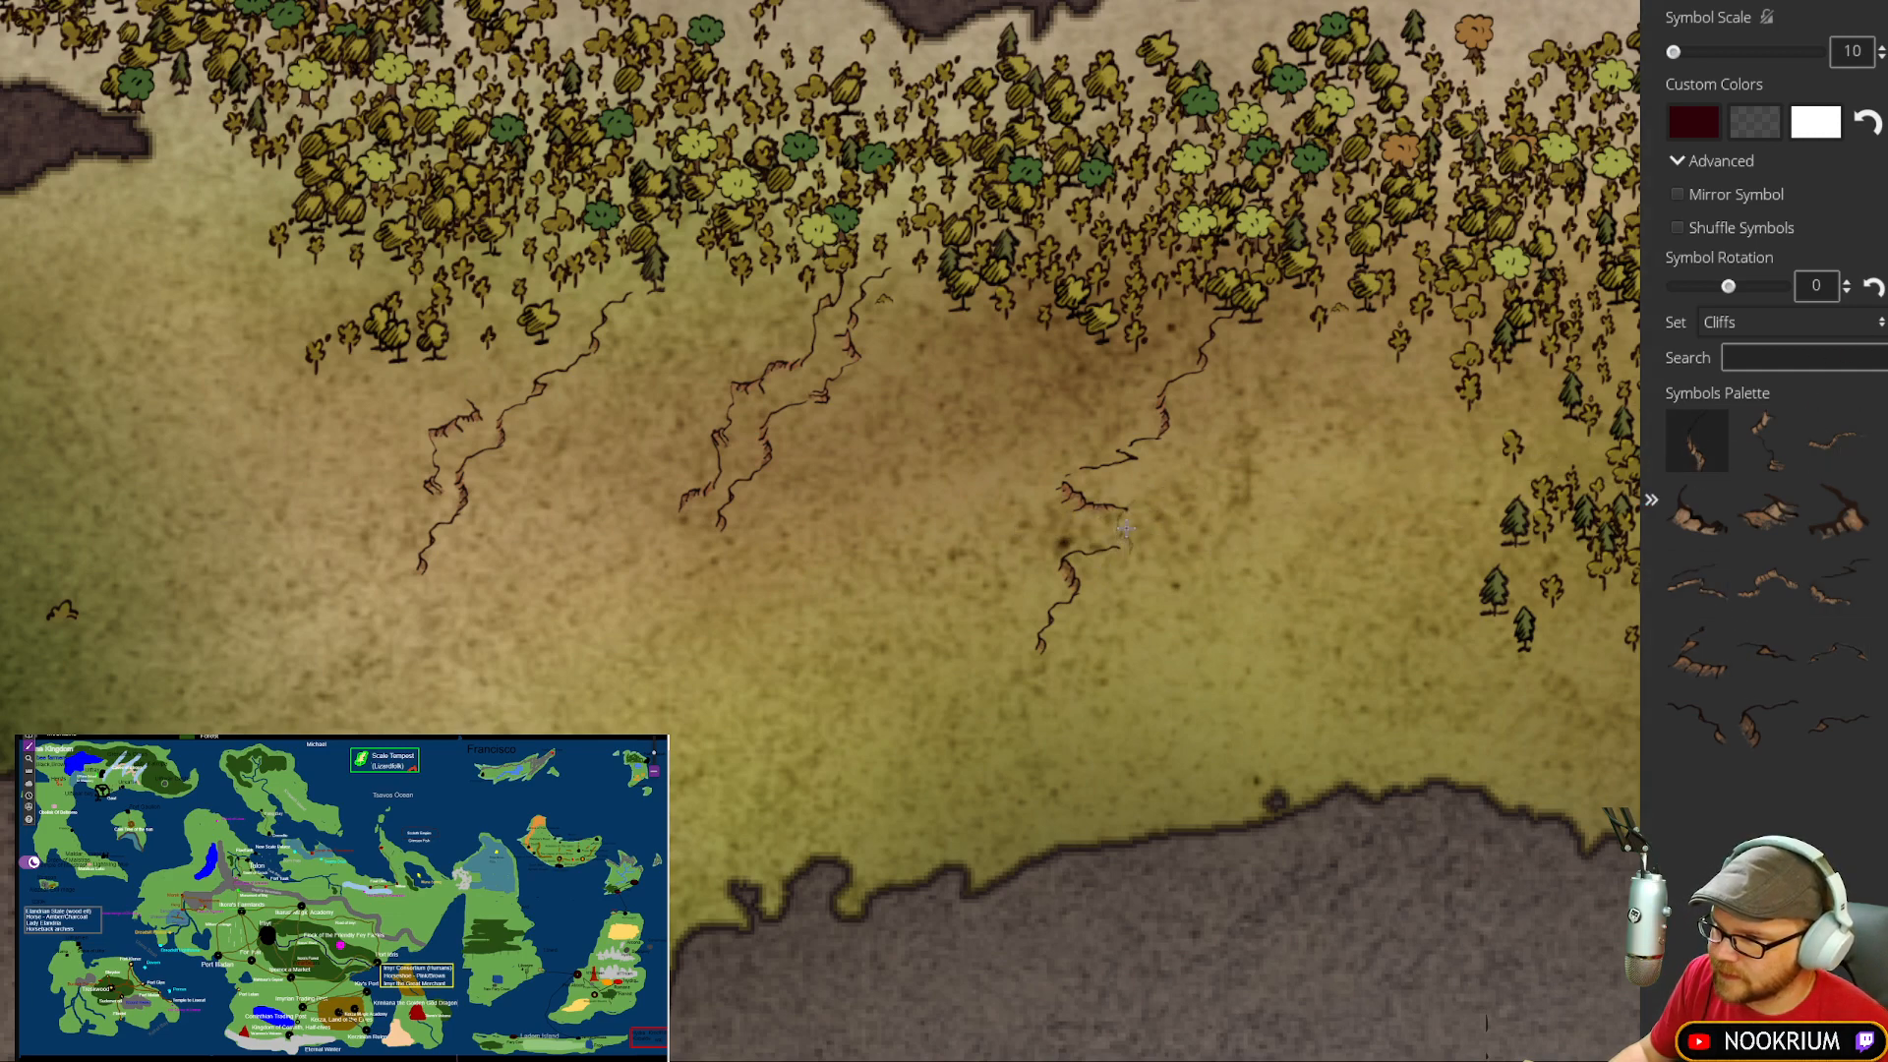
pyautogui.click(1768, 440)
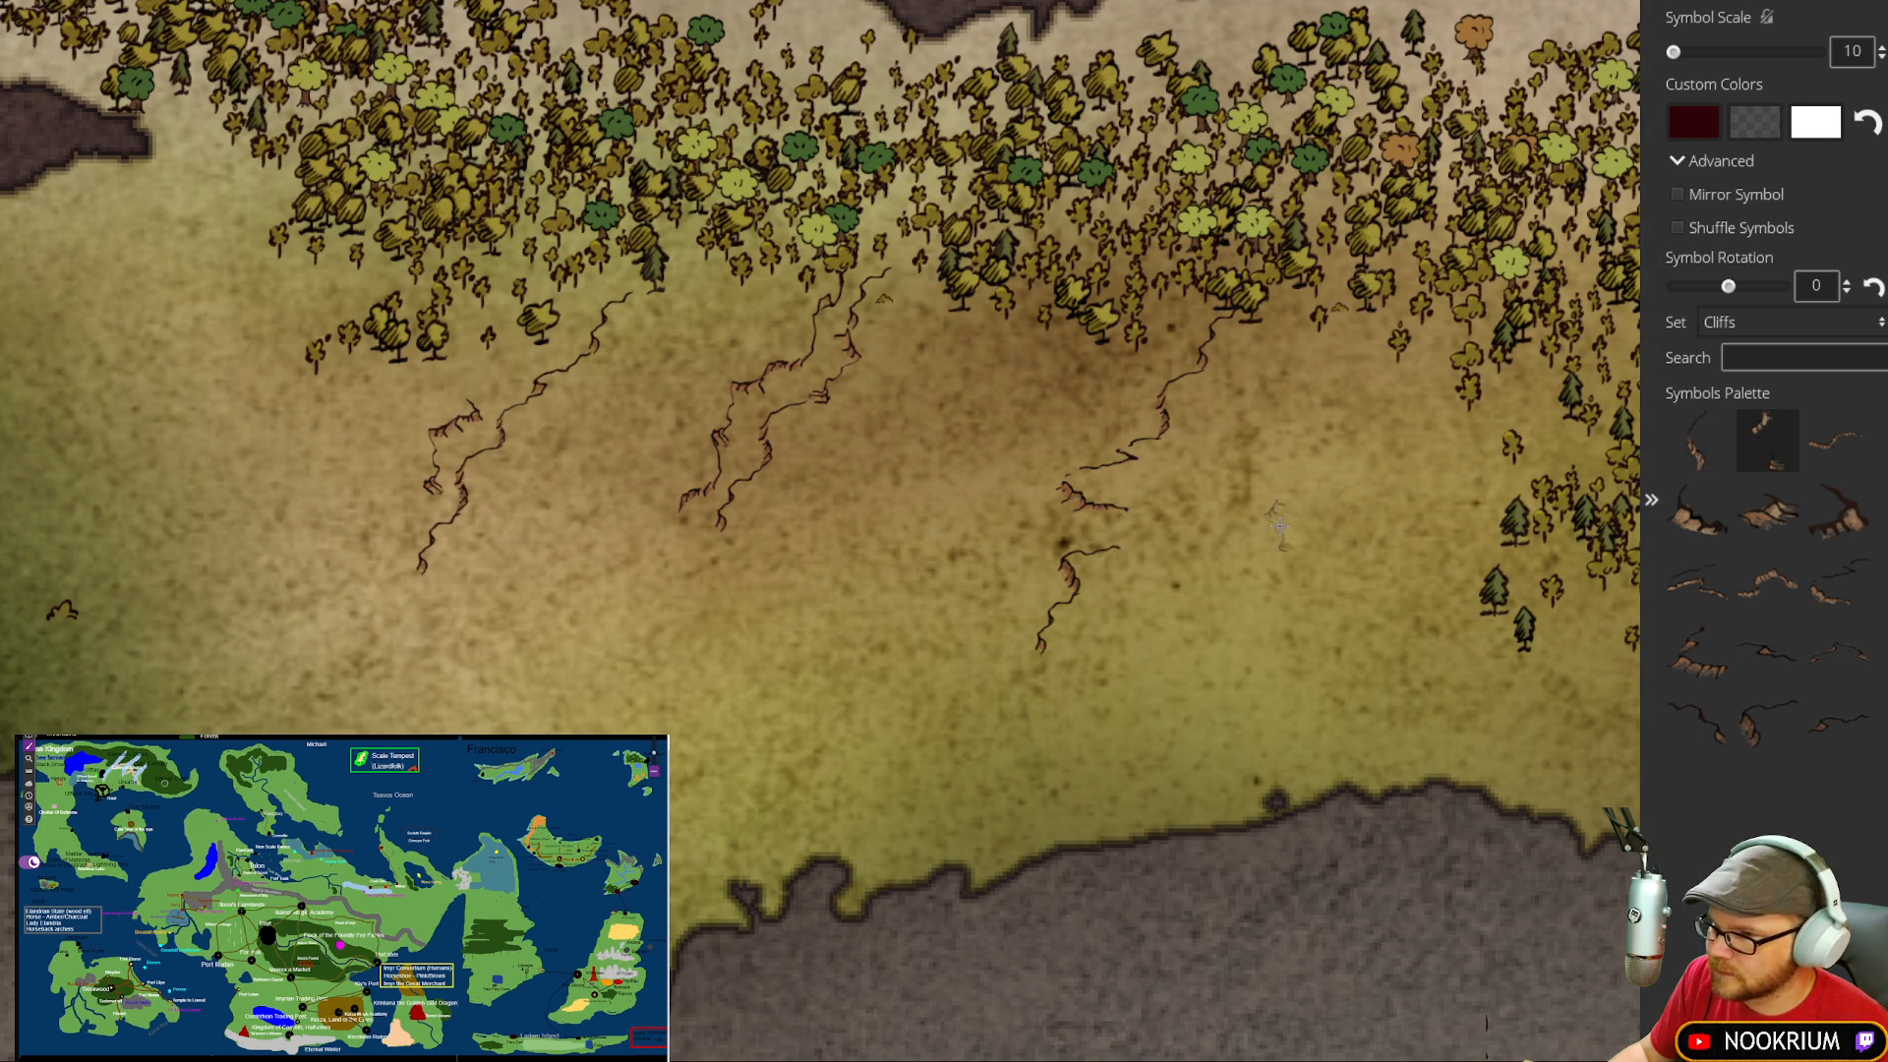
pyautogui.click(1838, 723)
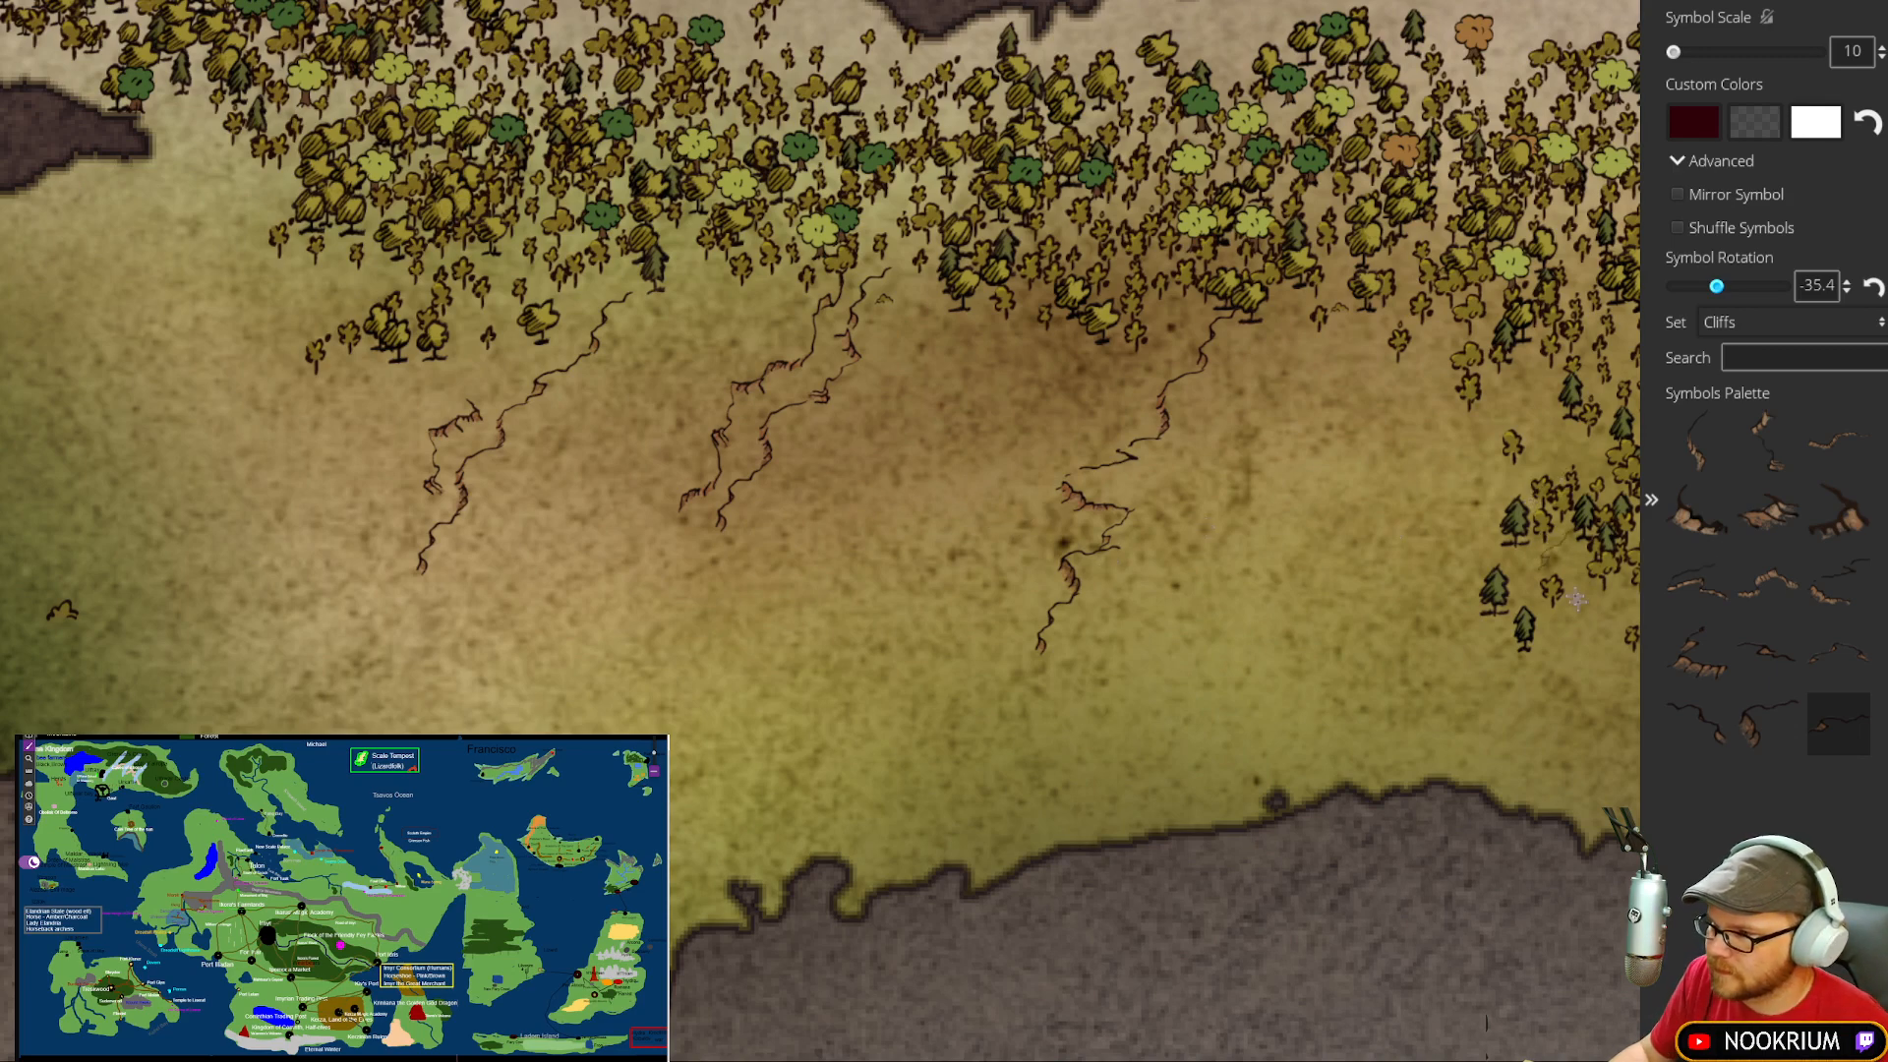
# Step: Start the eastern ravine's western side at the forest edge with a cliff symbol at scale 15 and rotation 0
pyautogui.click(1697, 652)
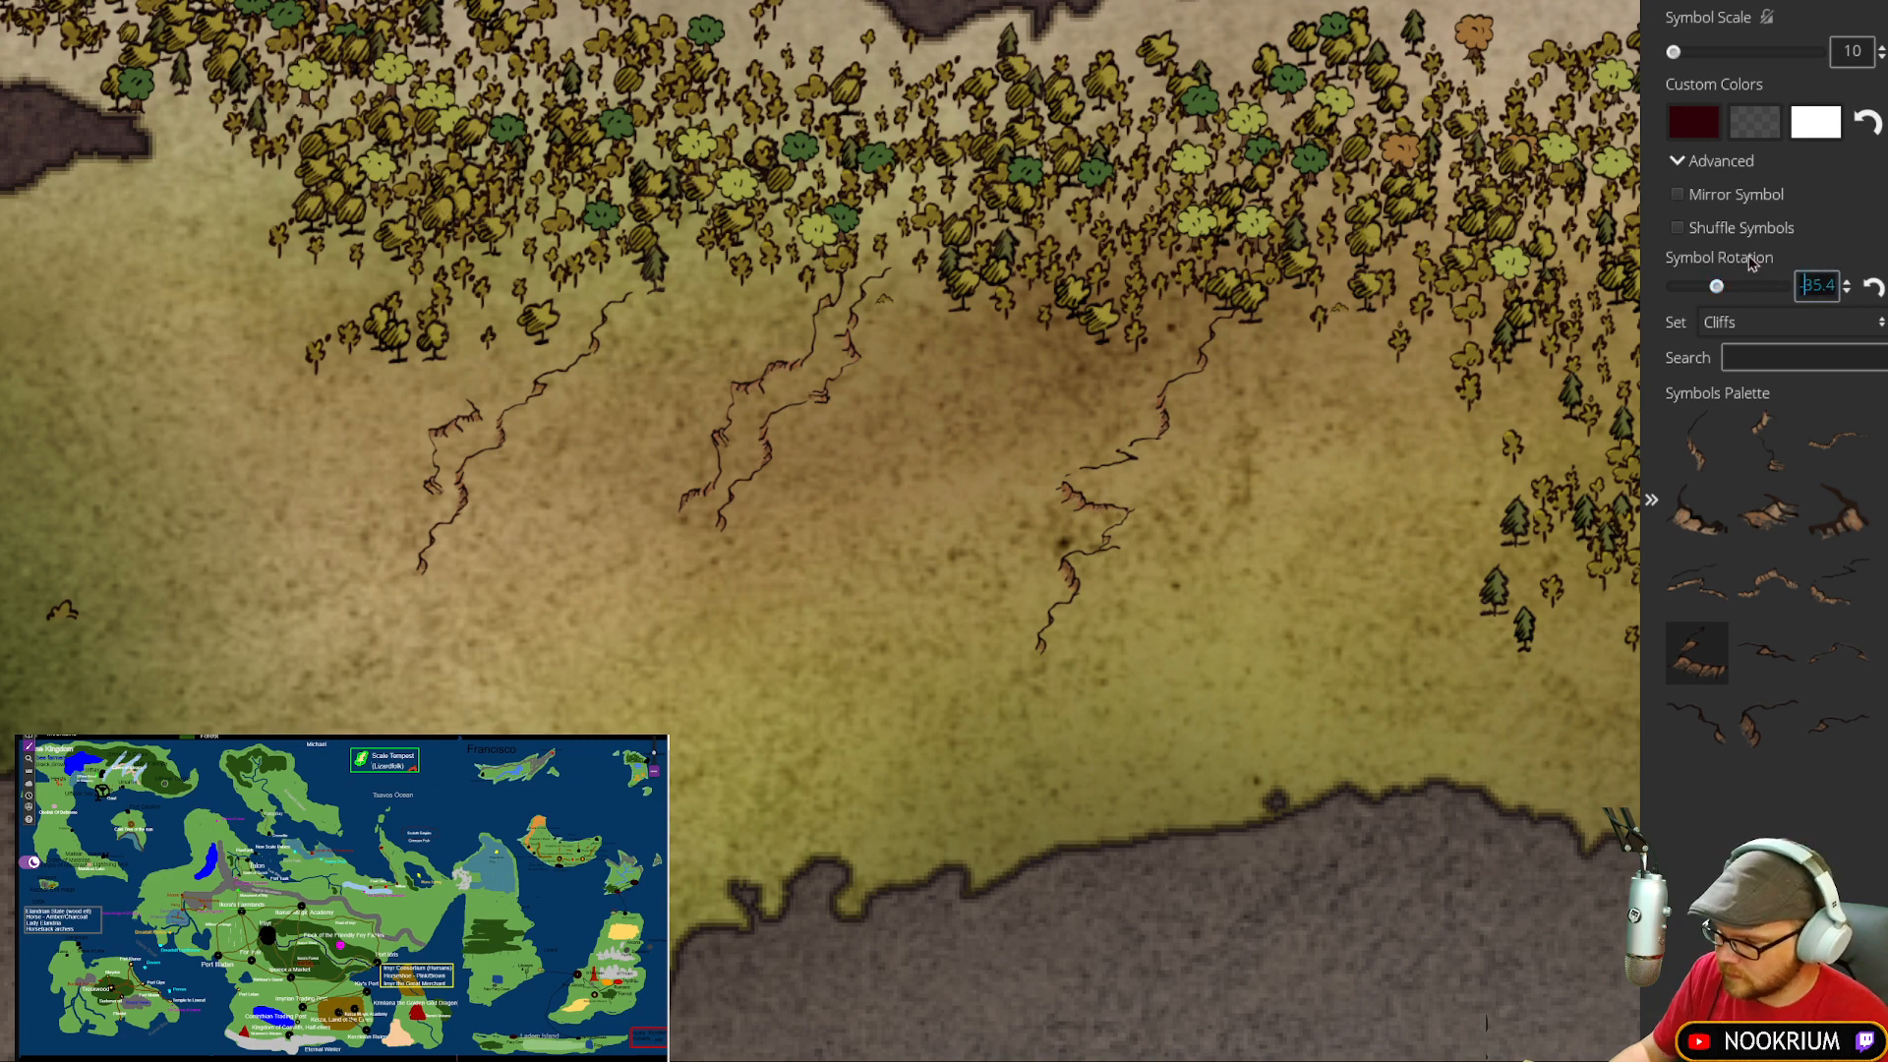
pyautogui.write('0')
pyautogui.click(1715, 589)
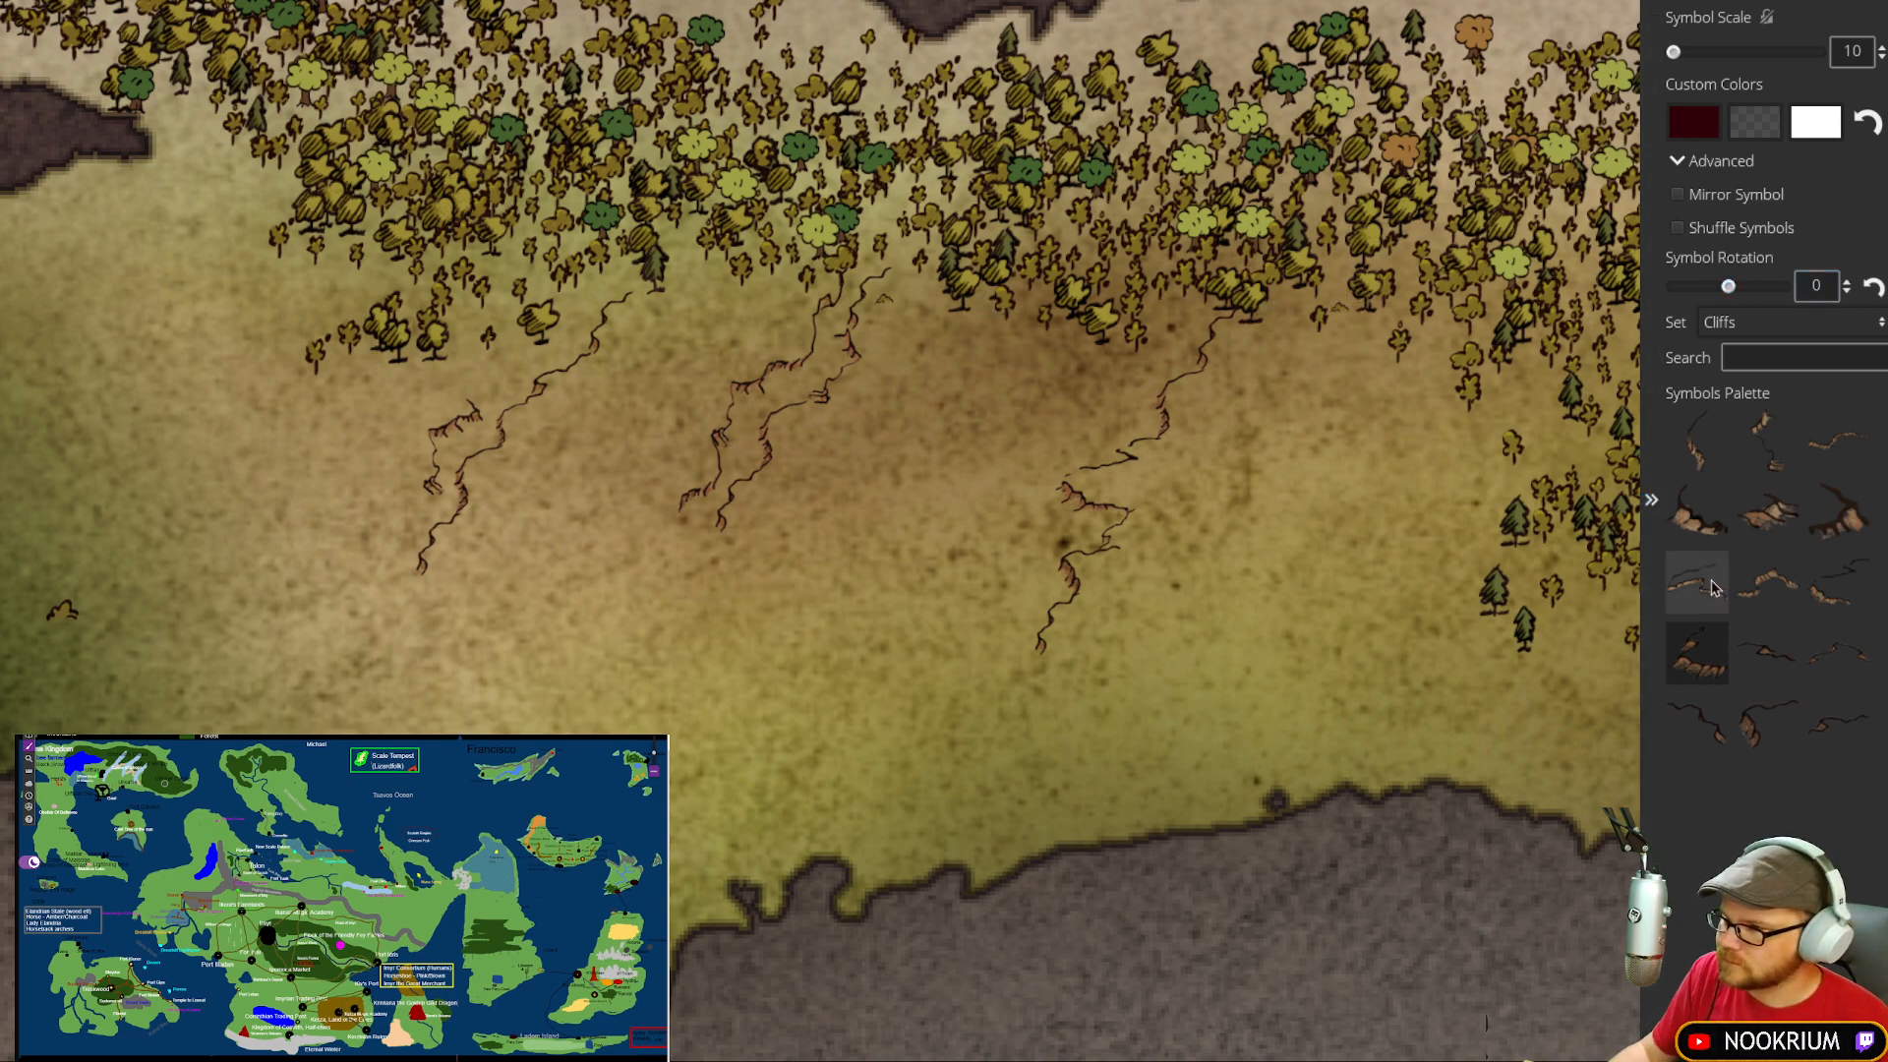
pyautogui.click(1701, 445)
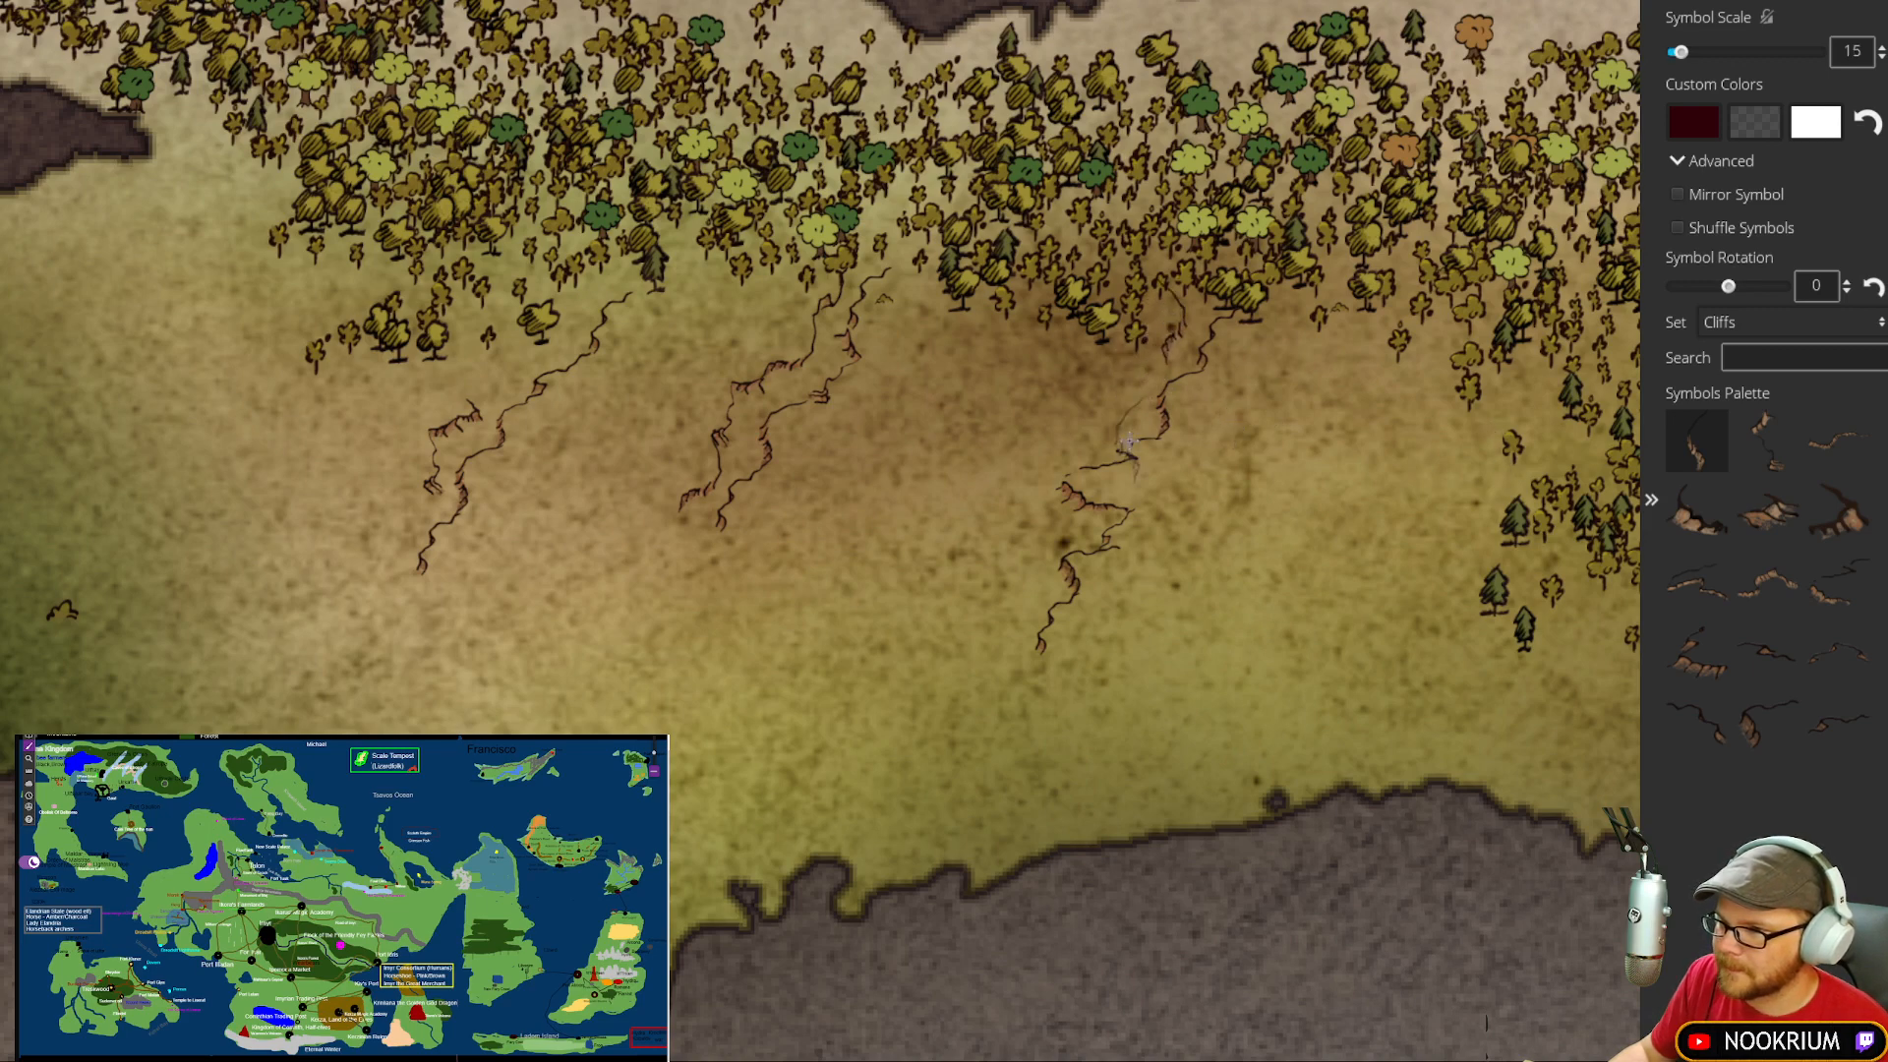
# Step: Extend the middle ravine's western edge southward and add cliff symbols at the western ravine's lower and upper ends
pyautogui.click(695, 555)
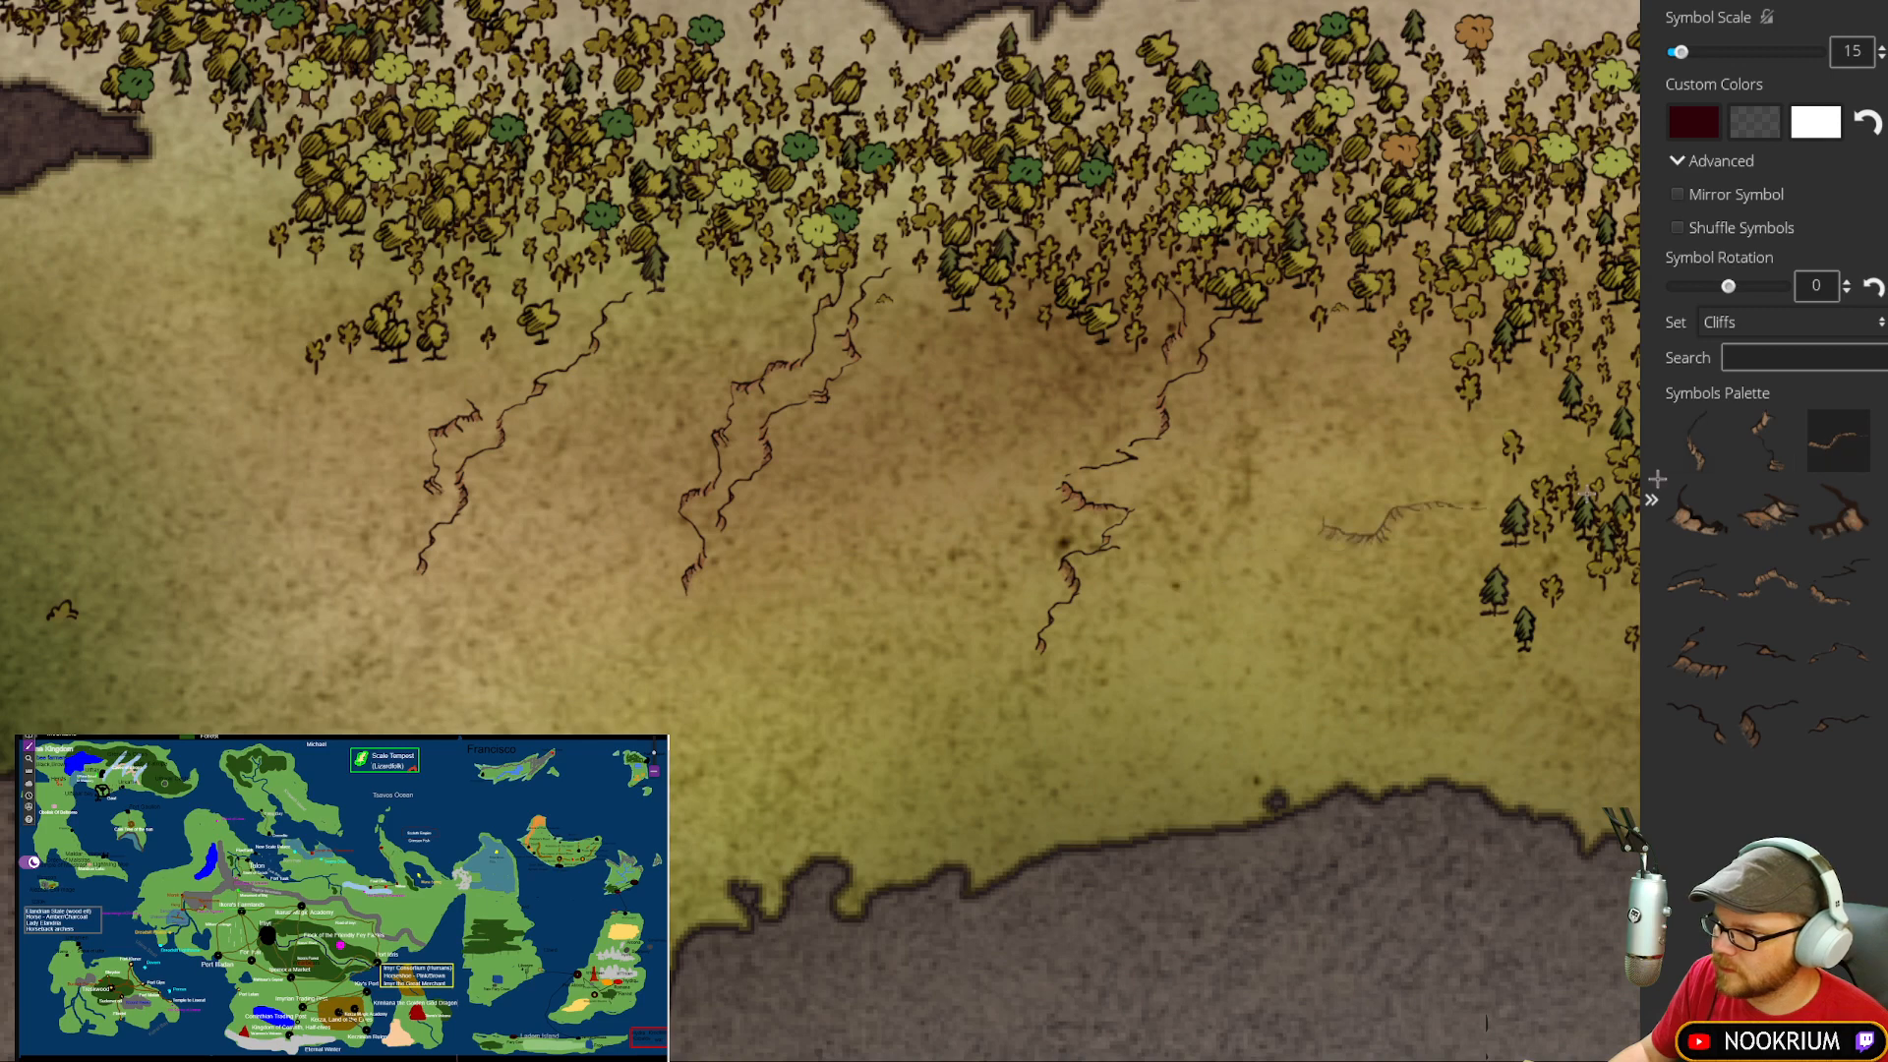
pyautogui.click(1767, 439)
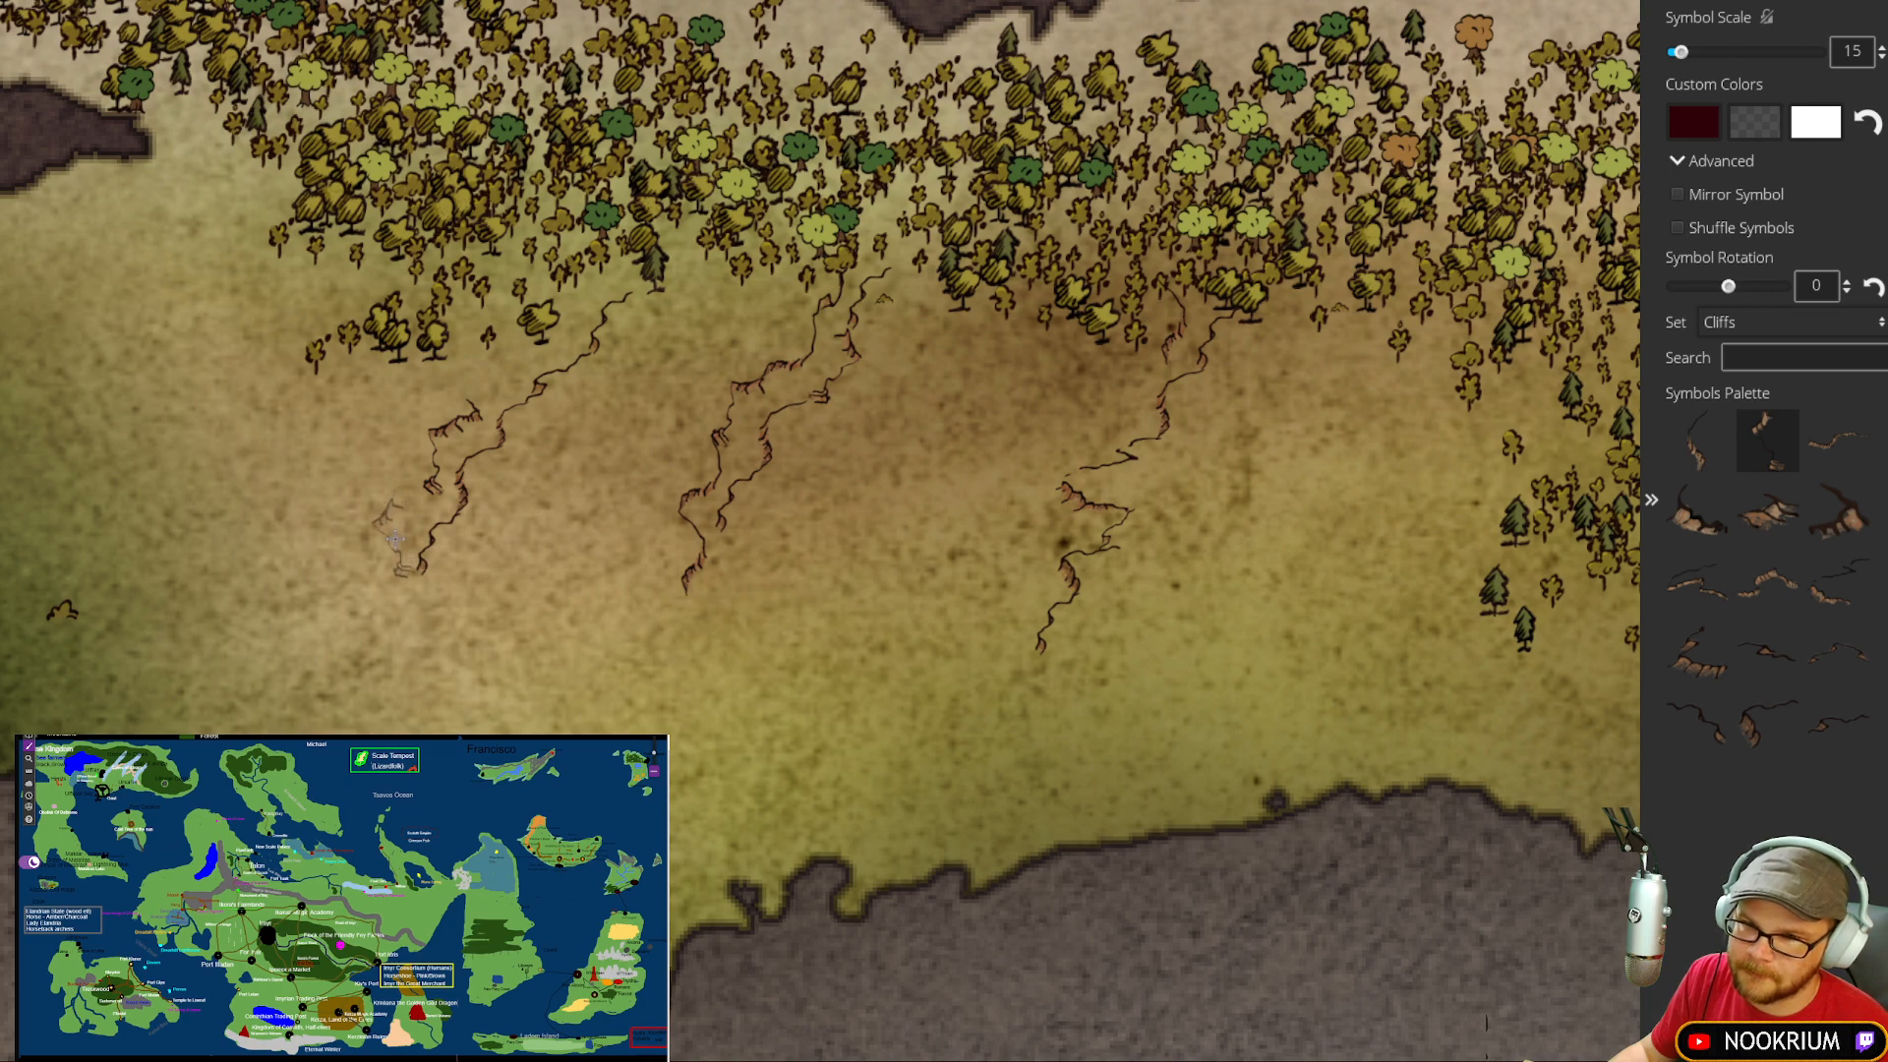
pyautogui.click(394, 538)
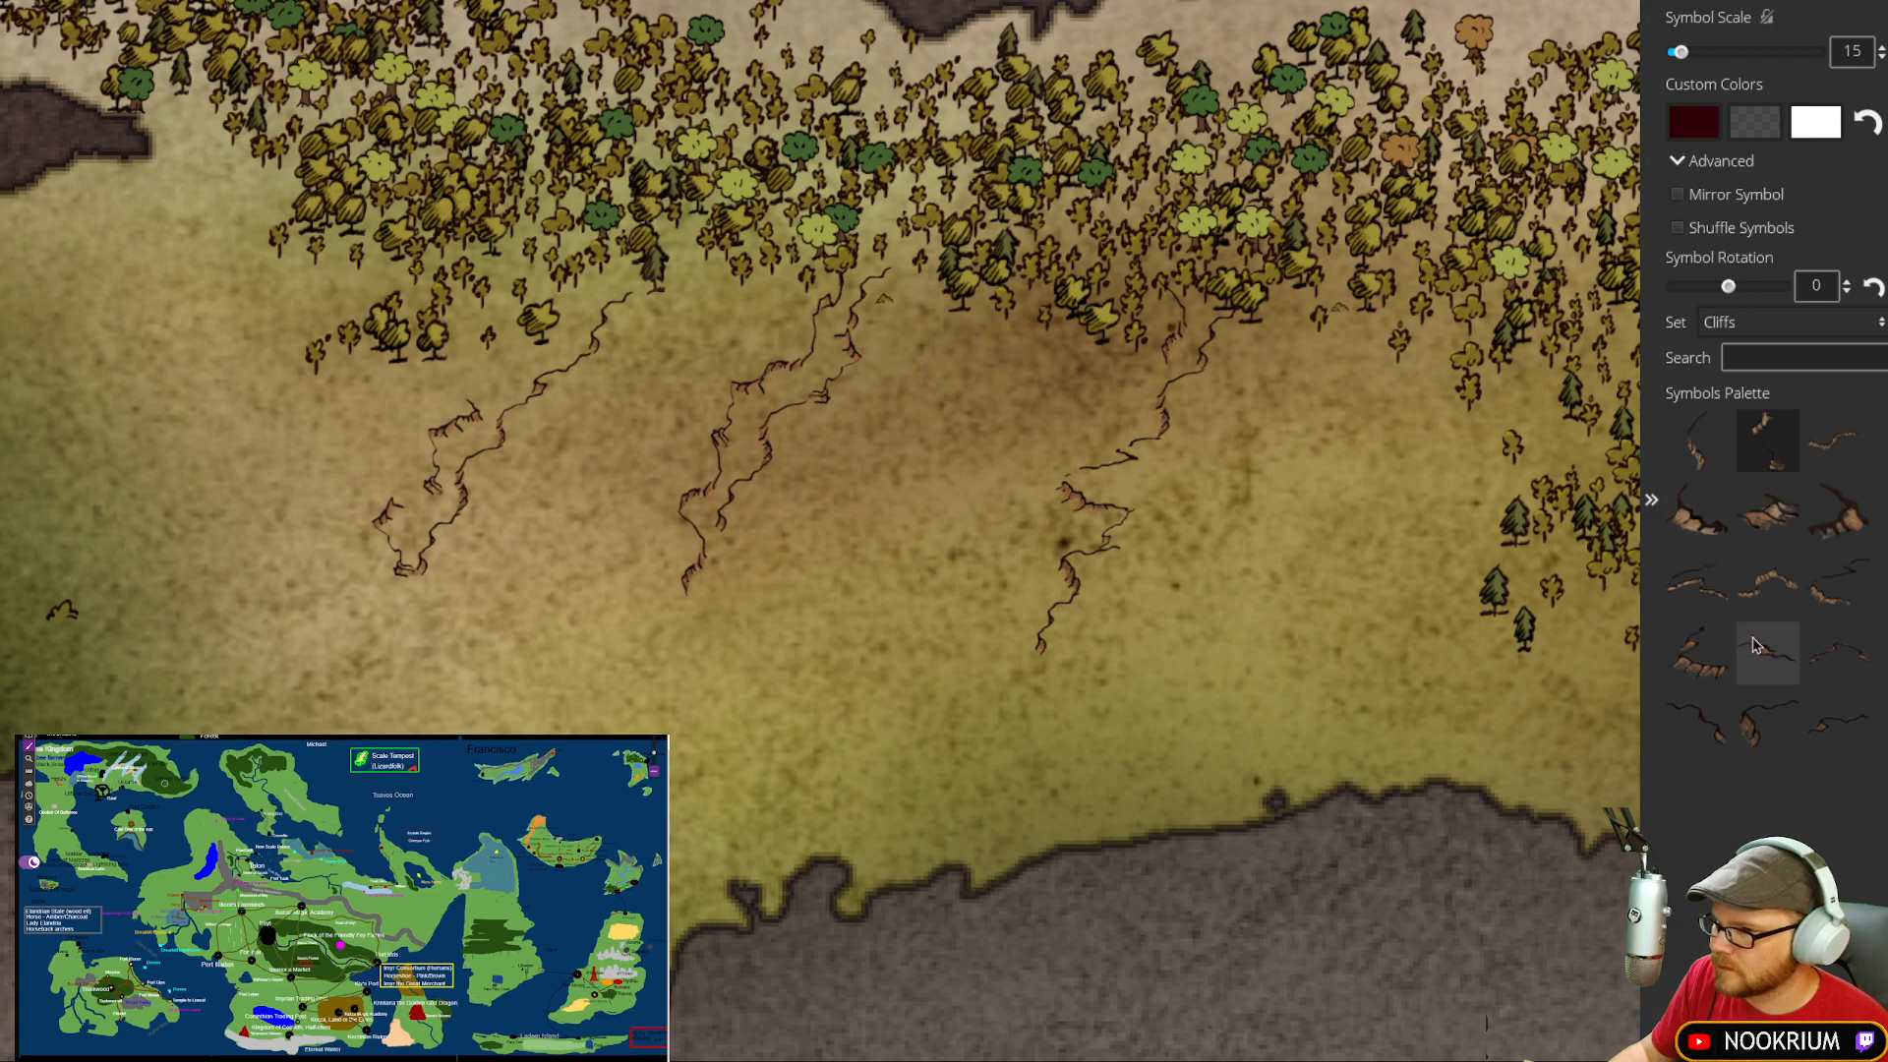
pyautogui.click(1852, 445)
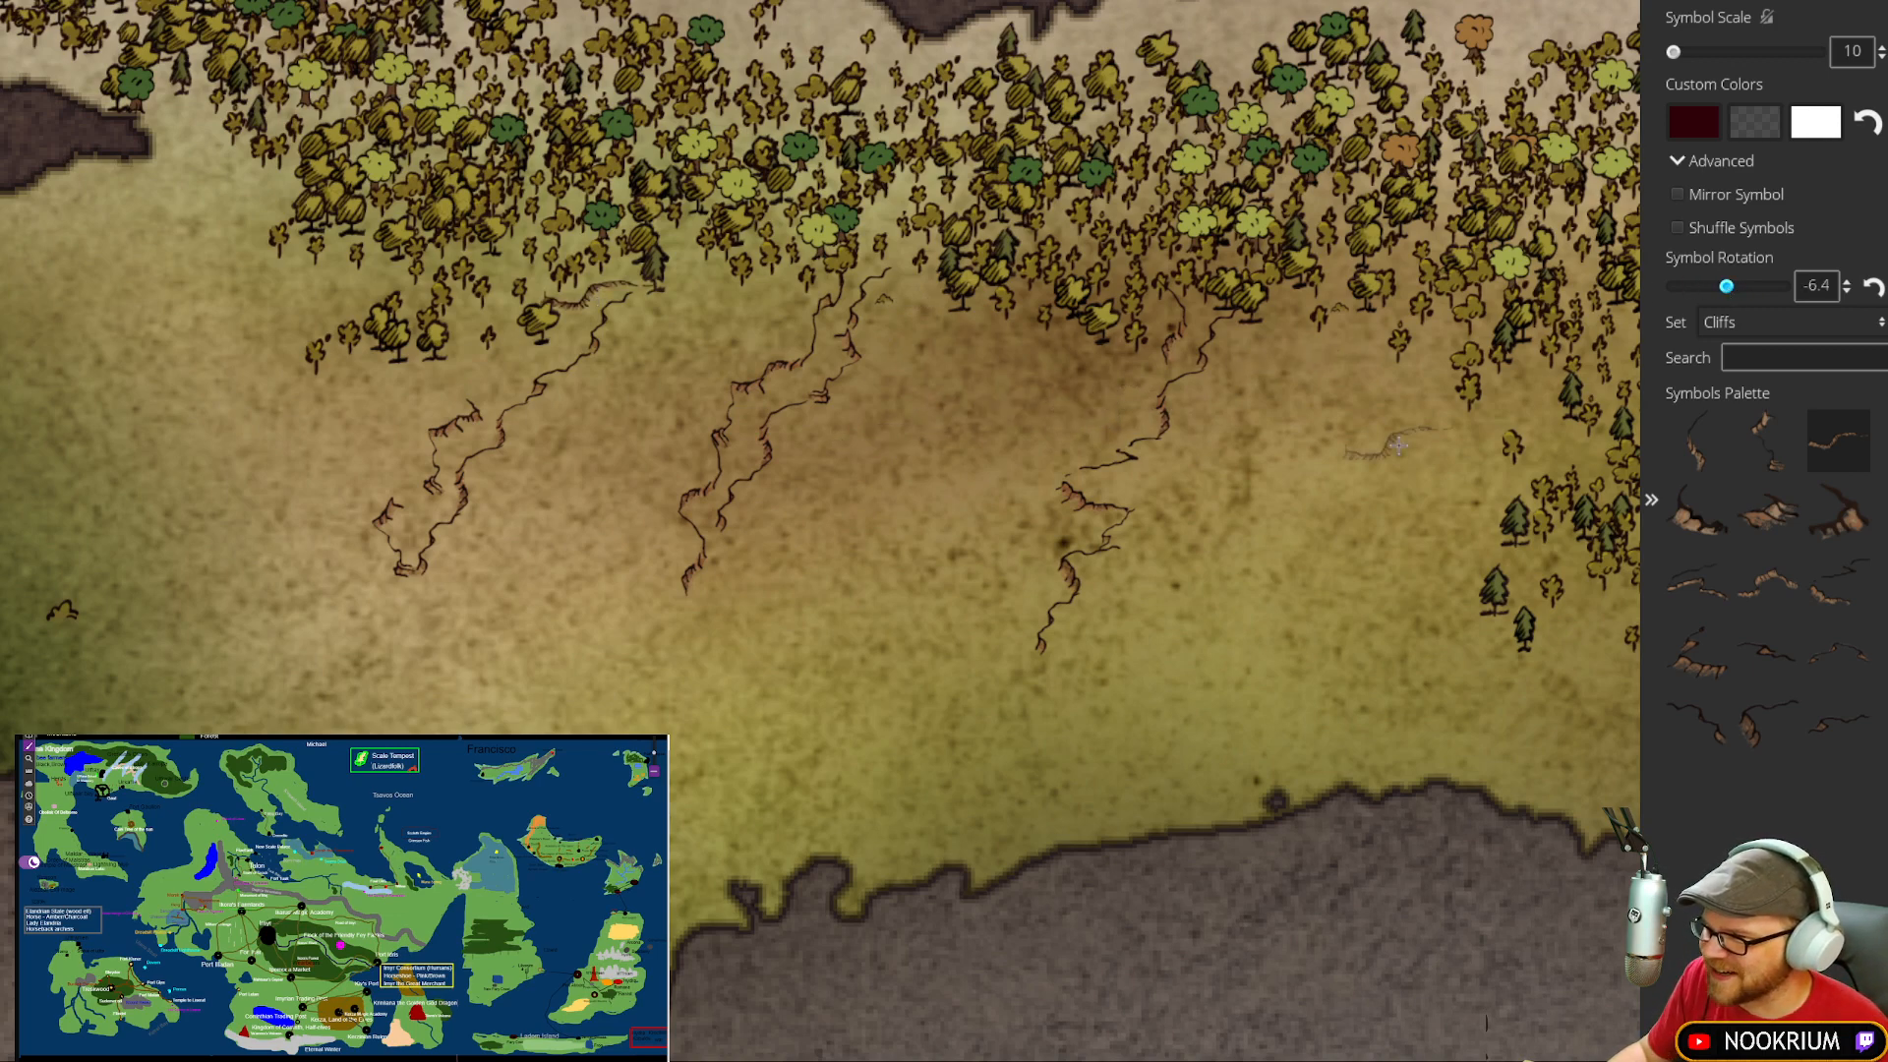
# Step: Extend the eastern ravine's western edge southwestward with cliff symbols at scale 10, rotated -32.1 and -9.6
pyautogui.moveTo(1728, 286); pyautogui.dragTo(1736, 288)
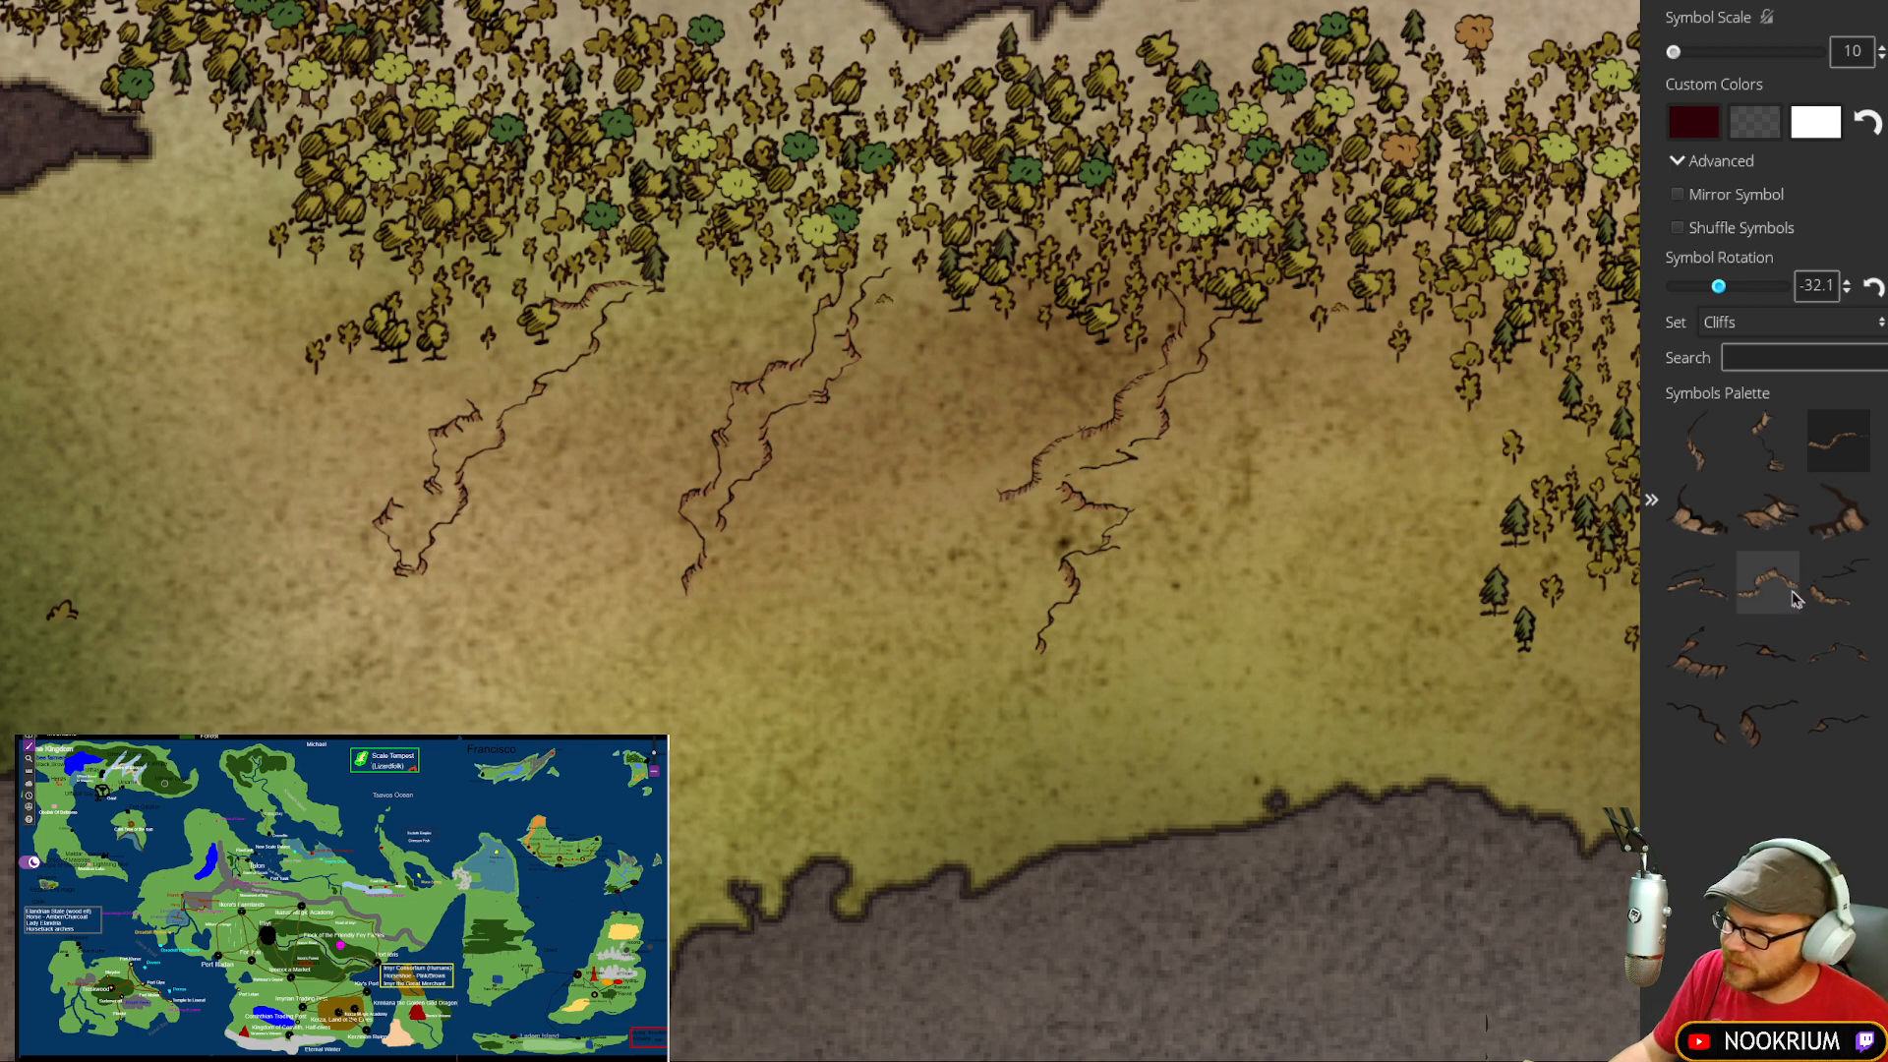
pyautogui.click(1746, 605)
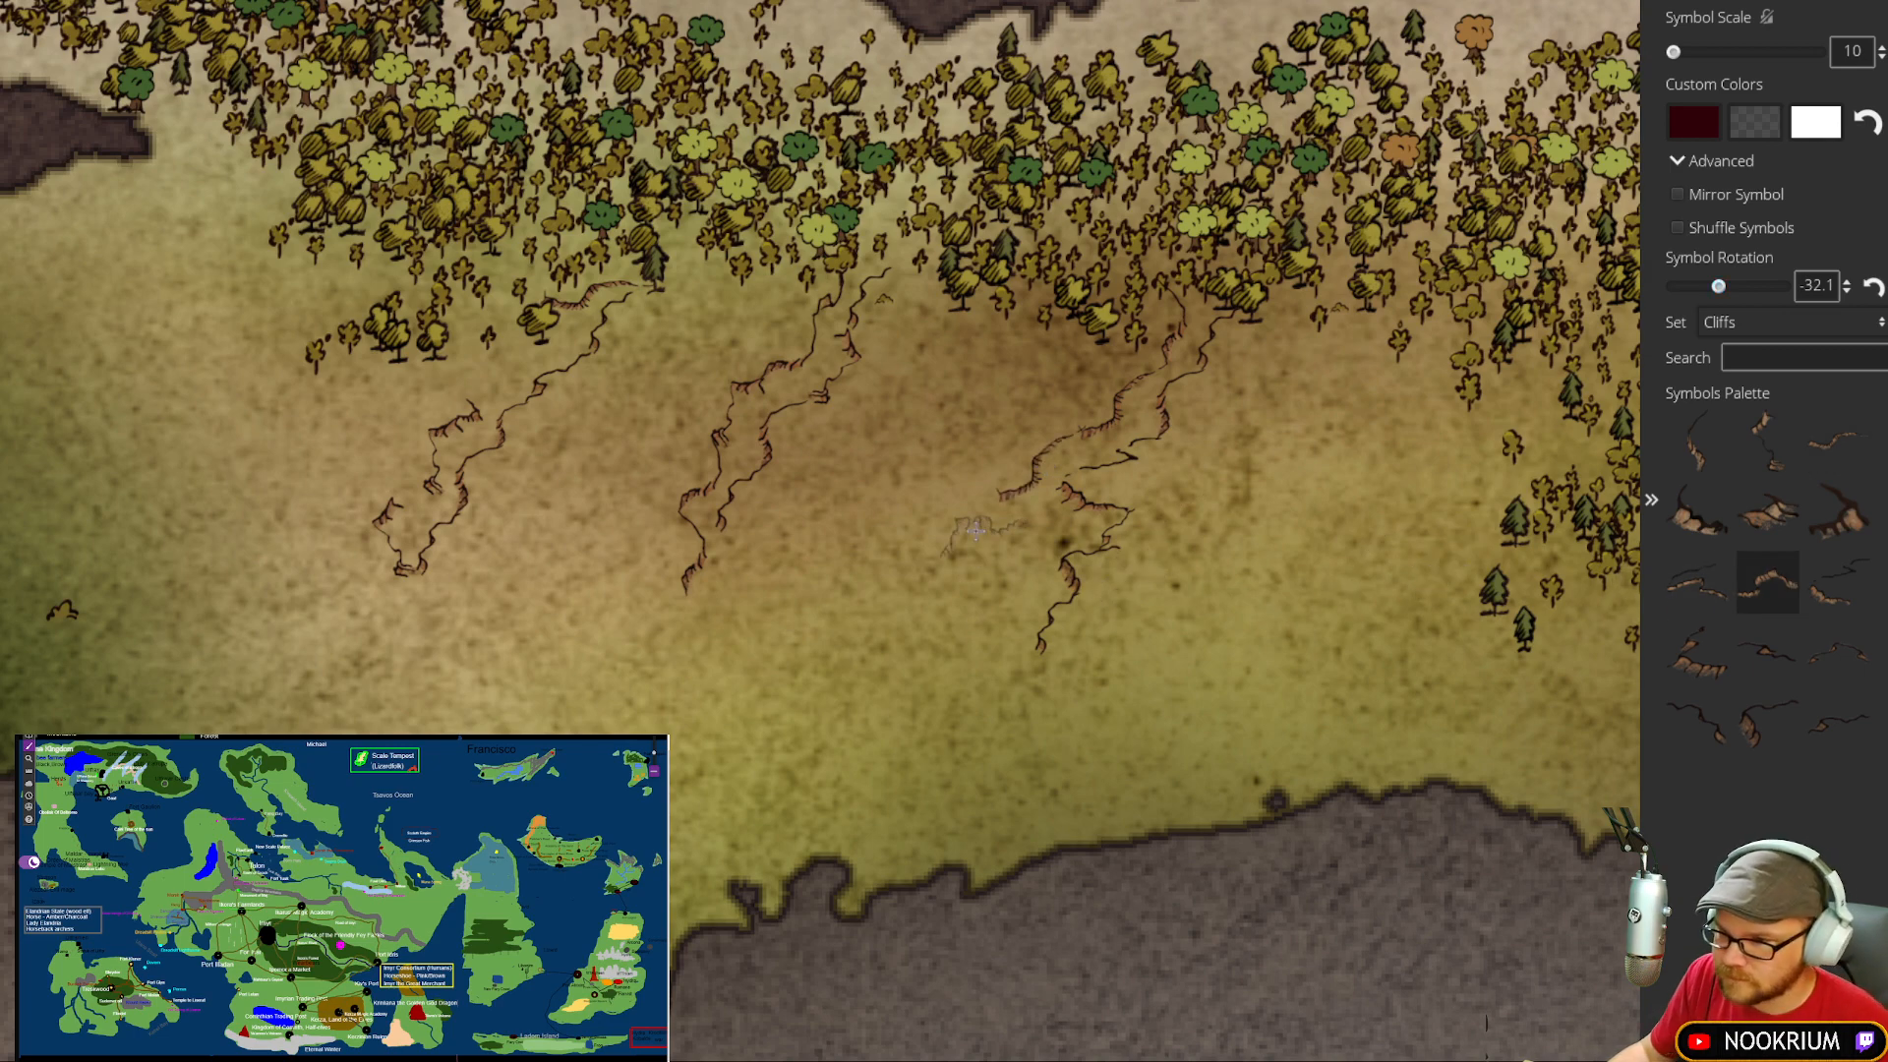
pyautogui.click(1727, 291)
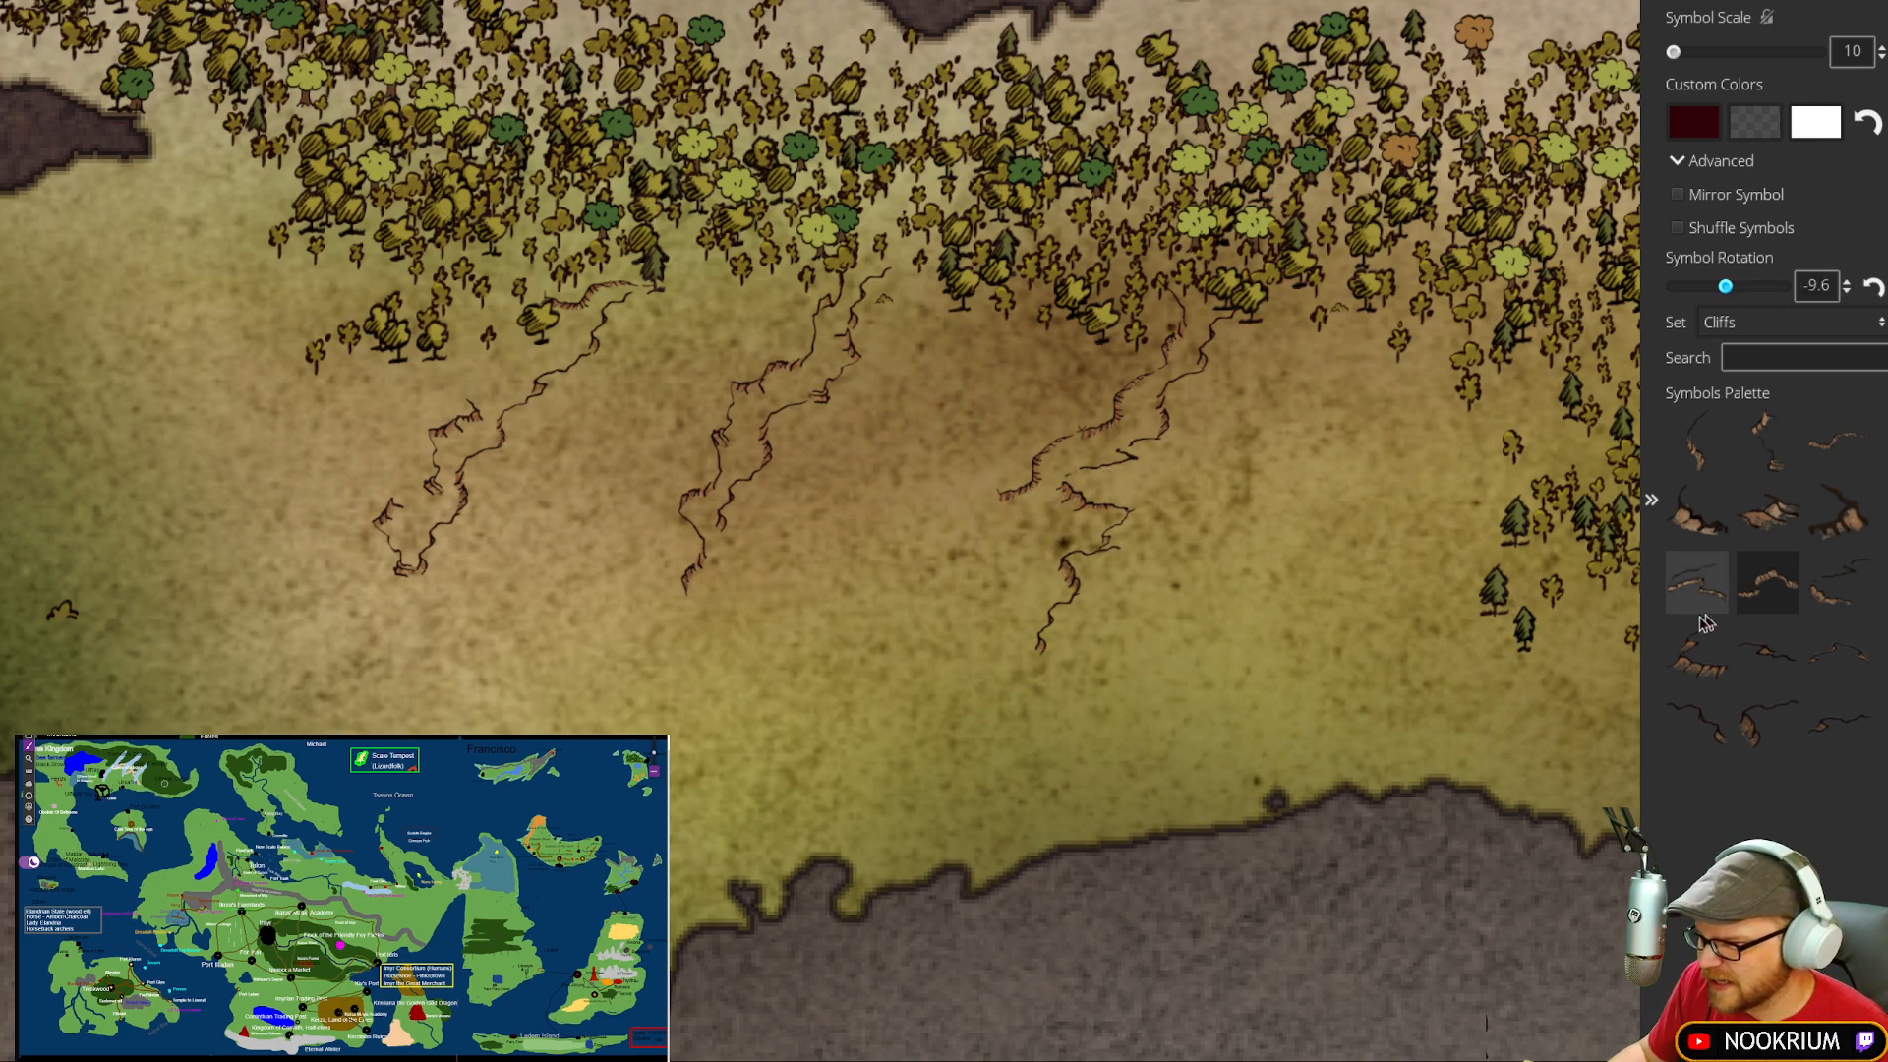
pyautogui.click(1696, 652)
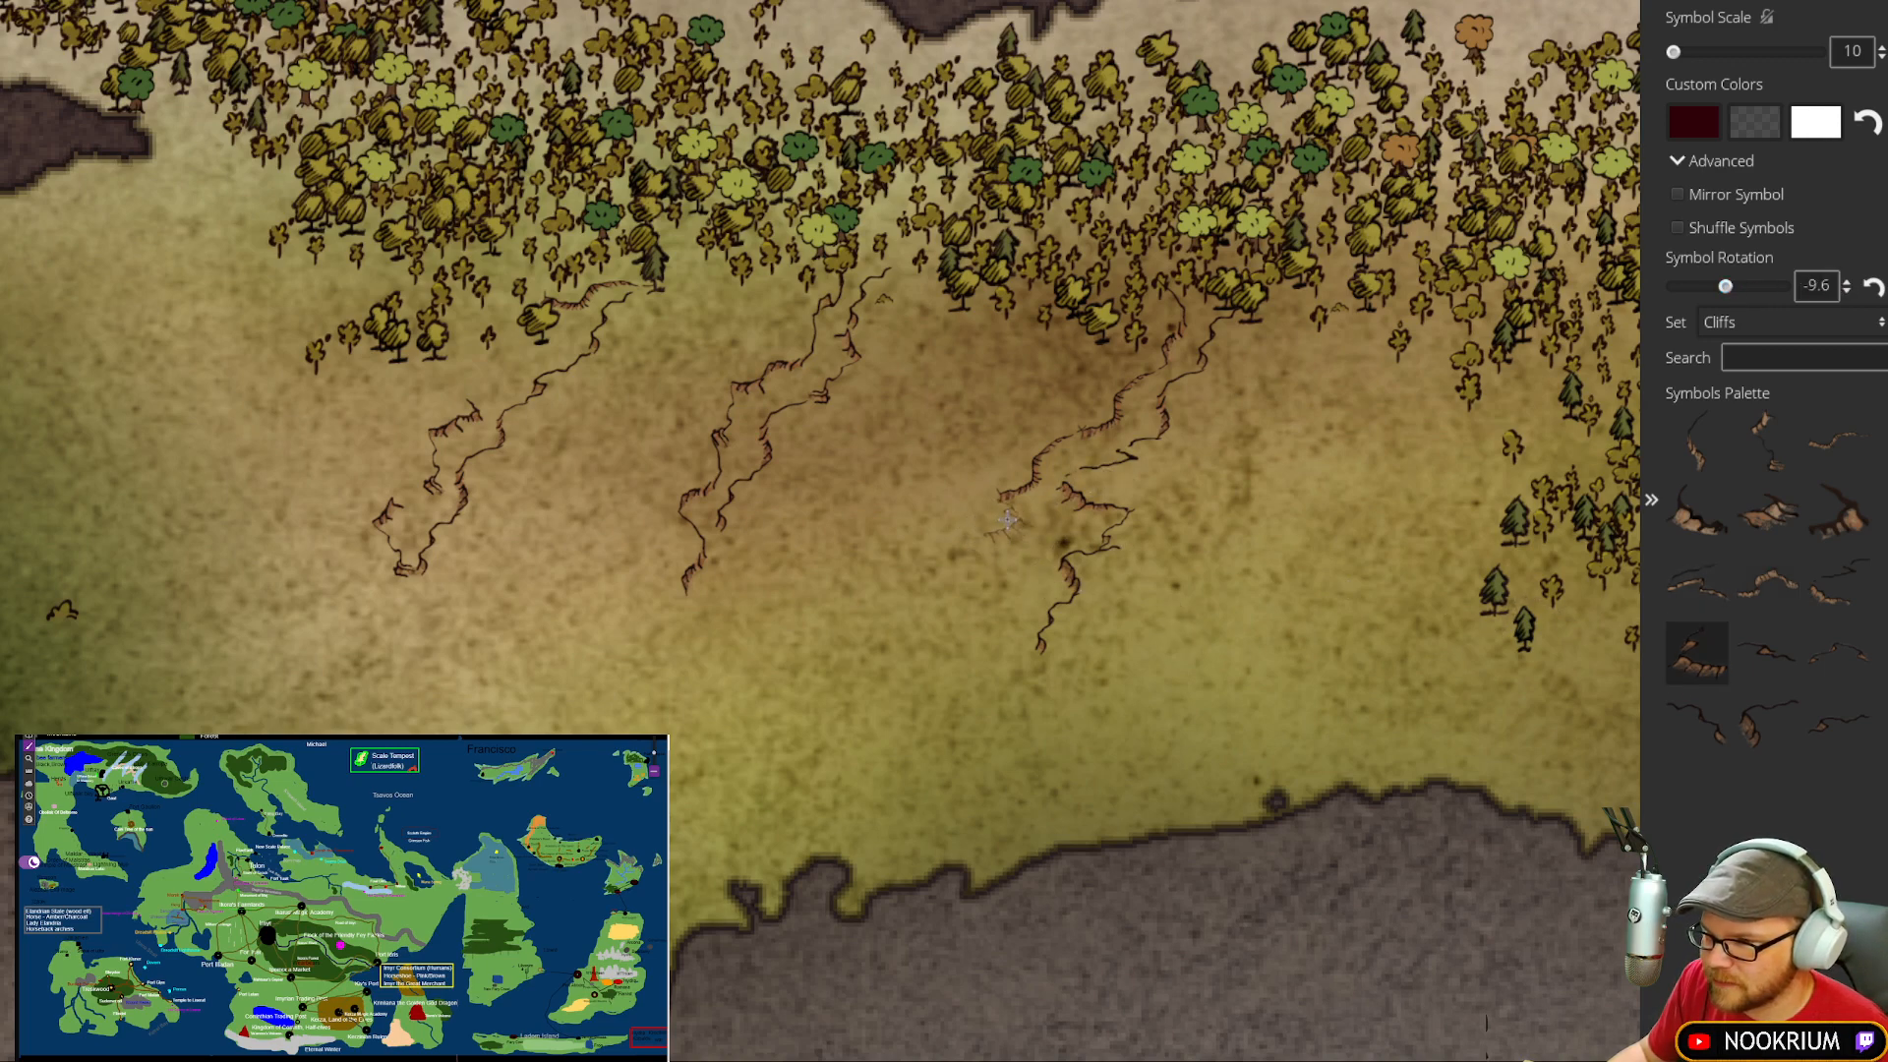
# Step: Continue the eastern ravine's western edge southeastward toward its lower end with a cliff symbol at scale 20 and rotation 45
pyautogui.click(1767, 653)
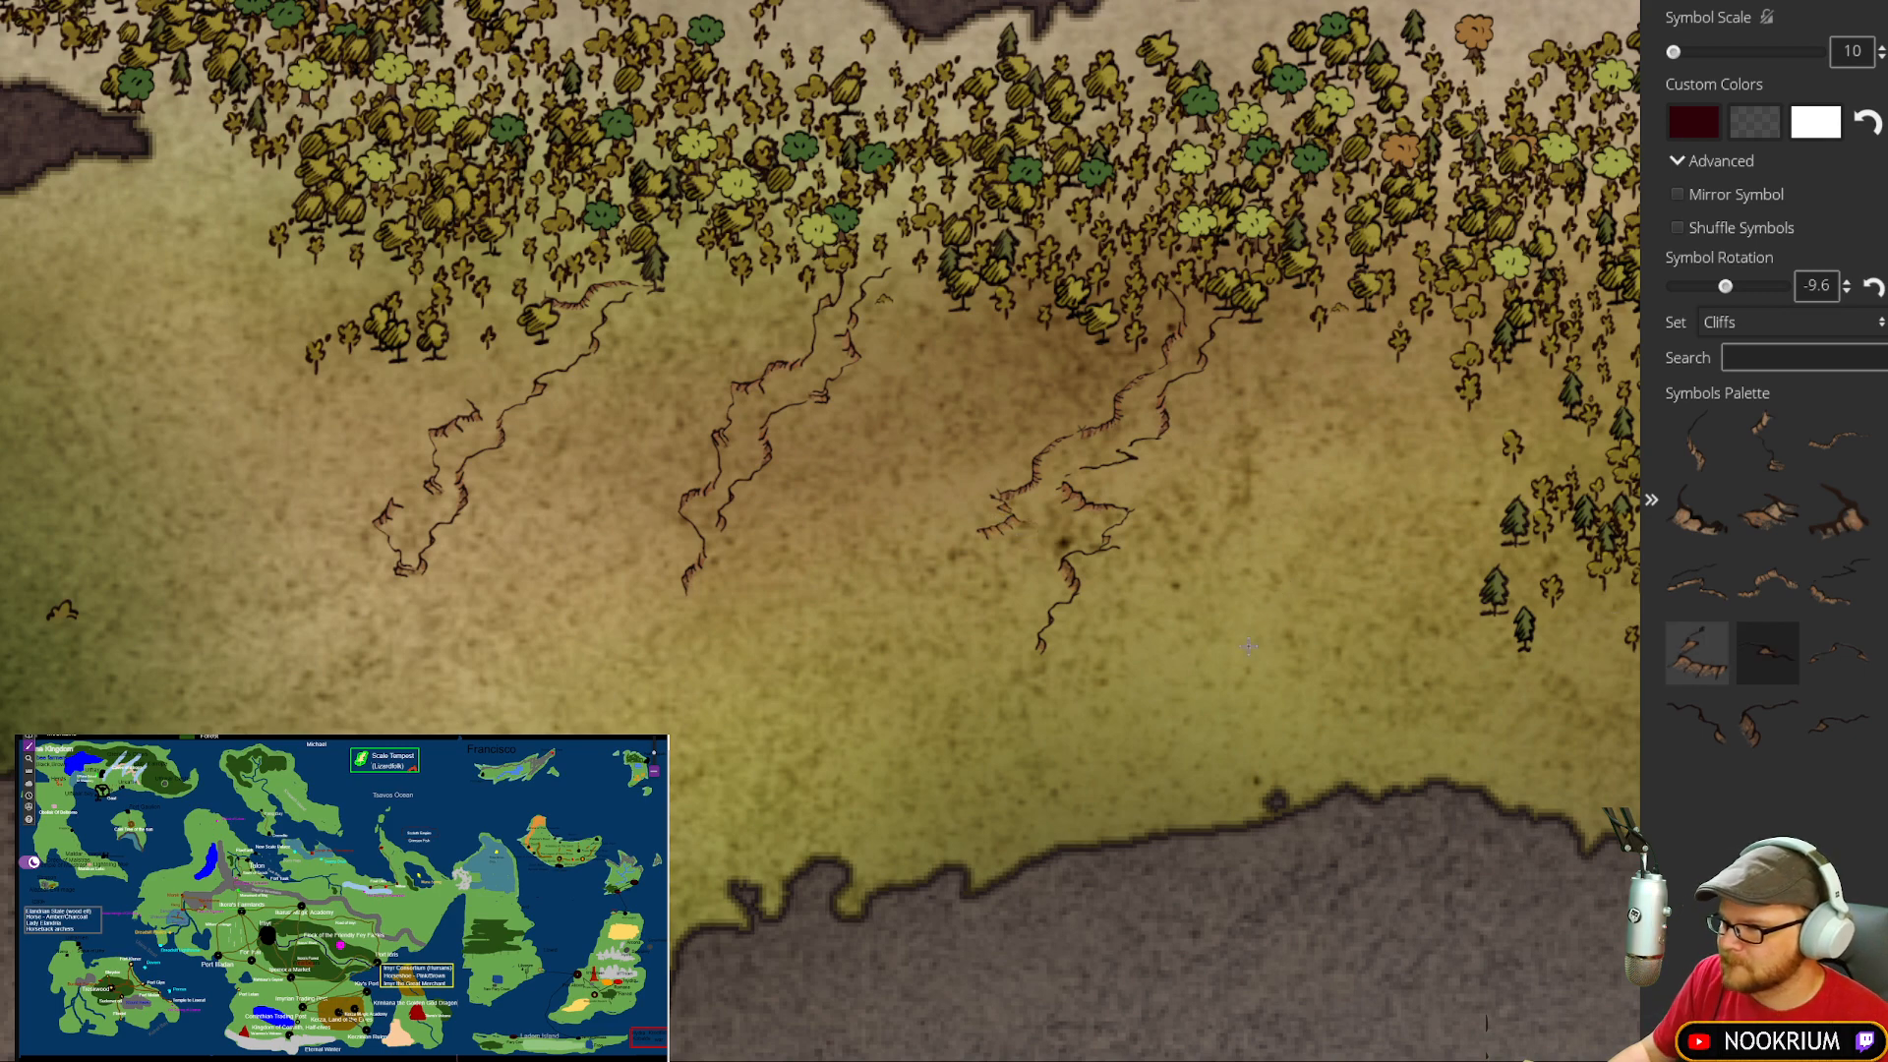
pyautogui.scroll(1, 994, 562)
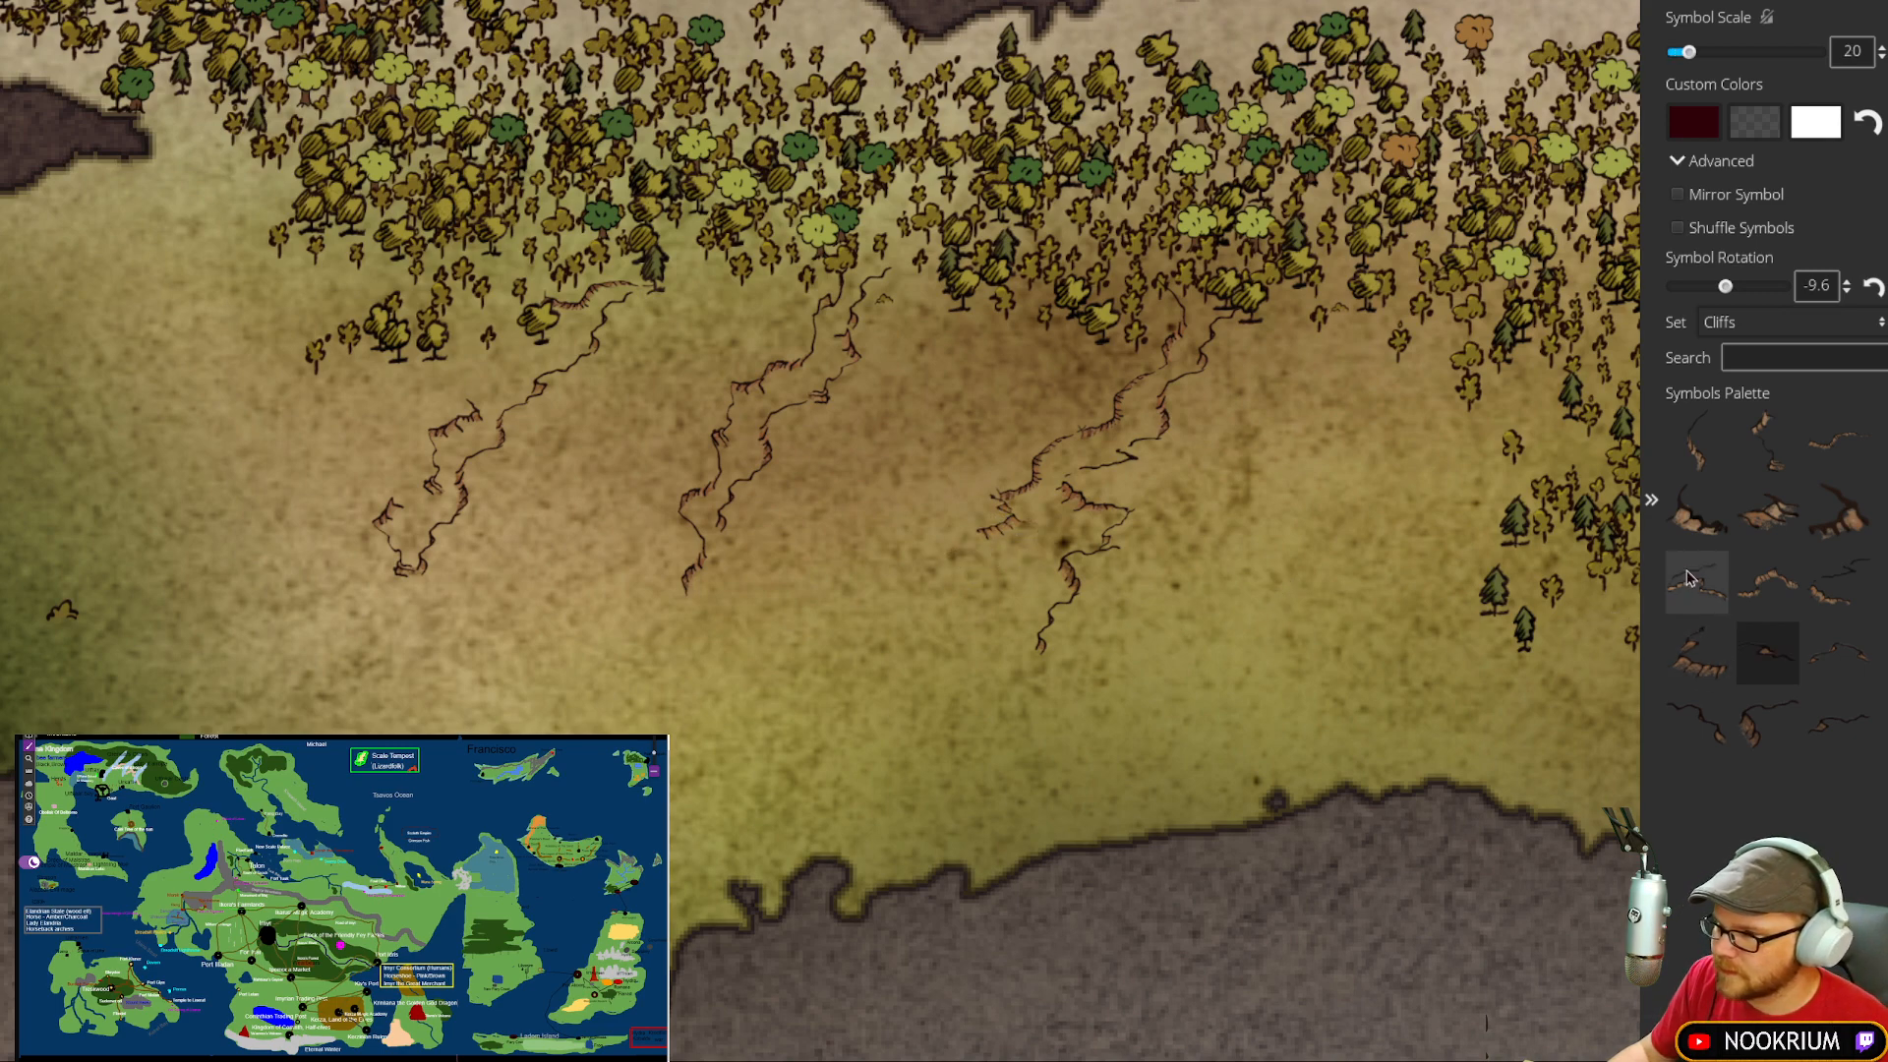
pyautogui.click(1742, 287)
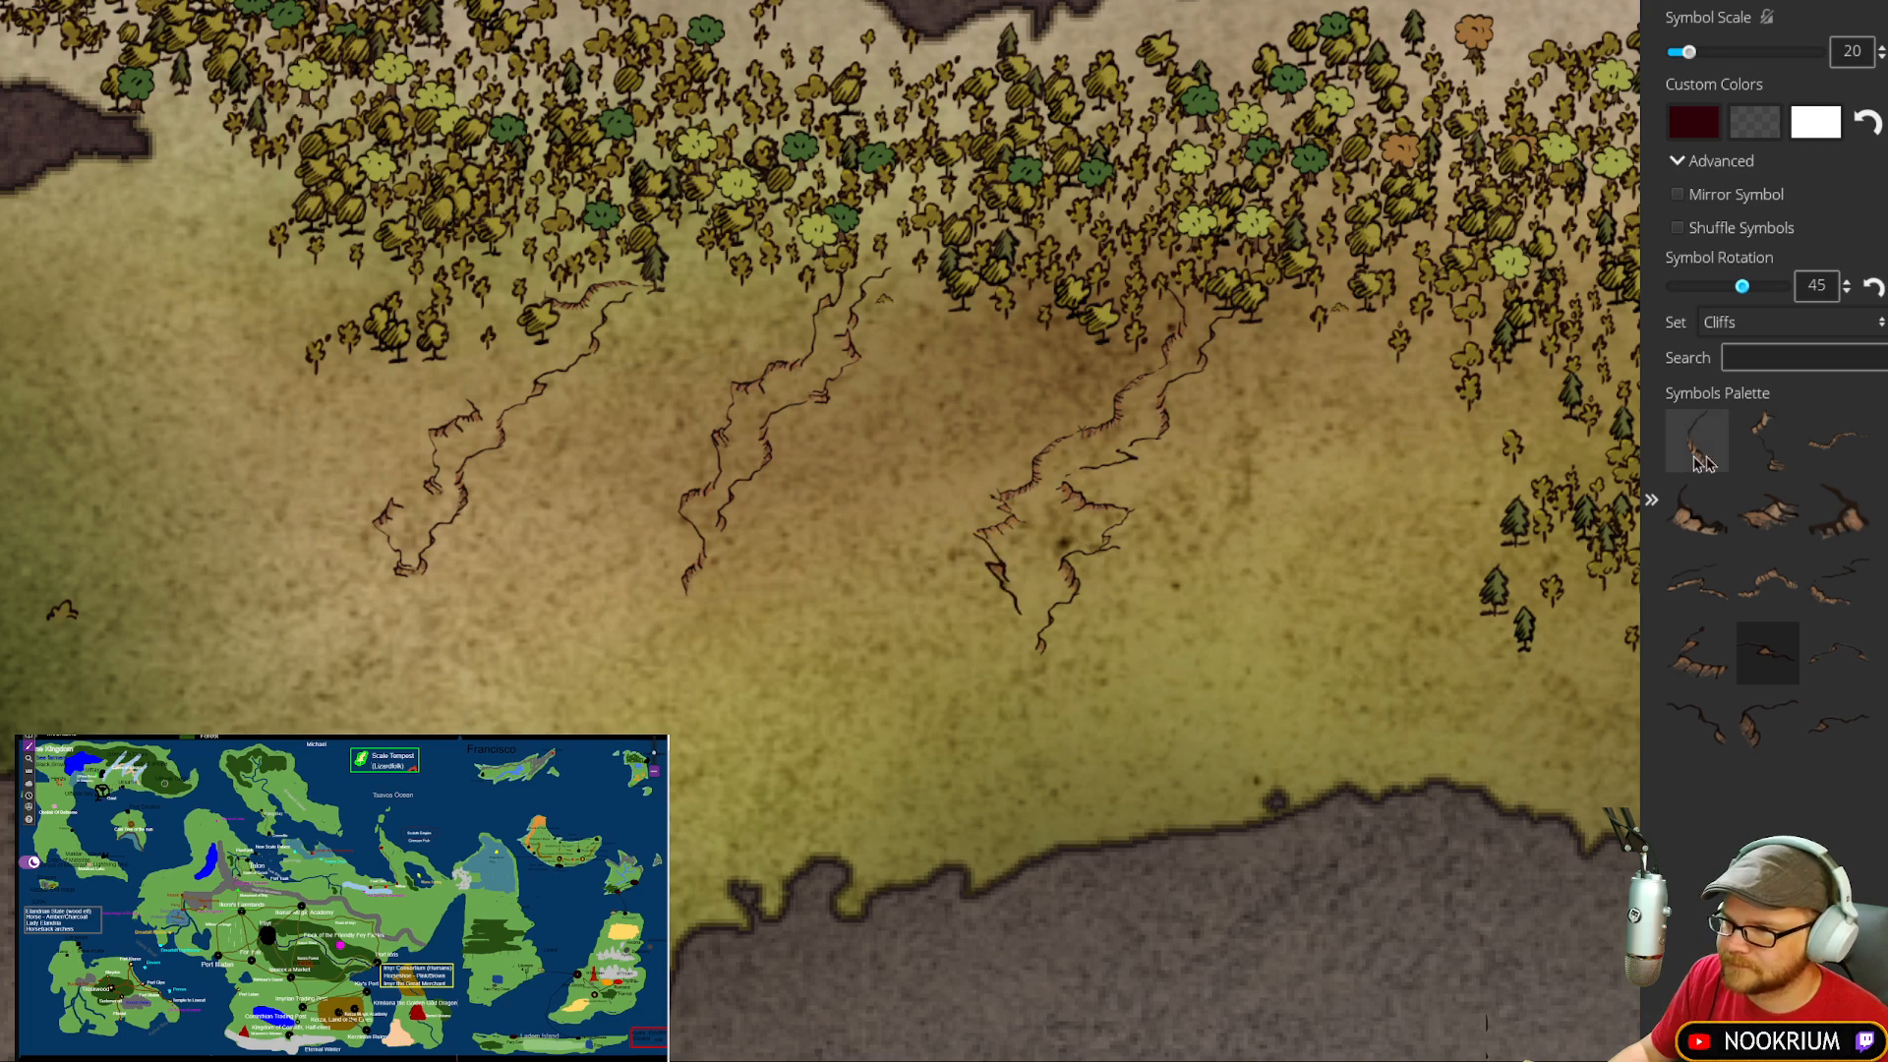
pyautogui.click(1832, 460)
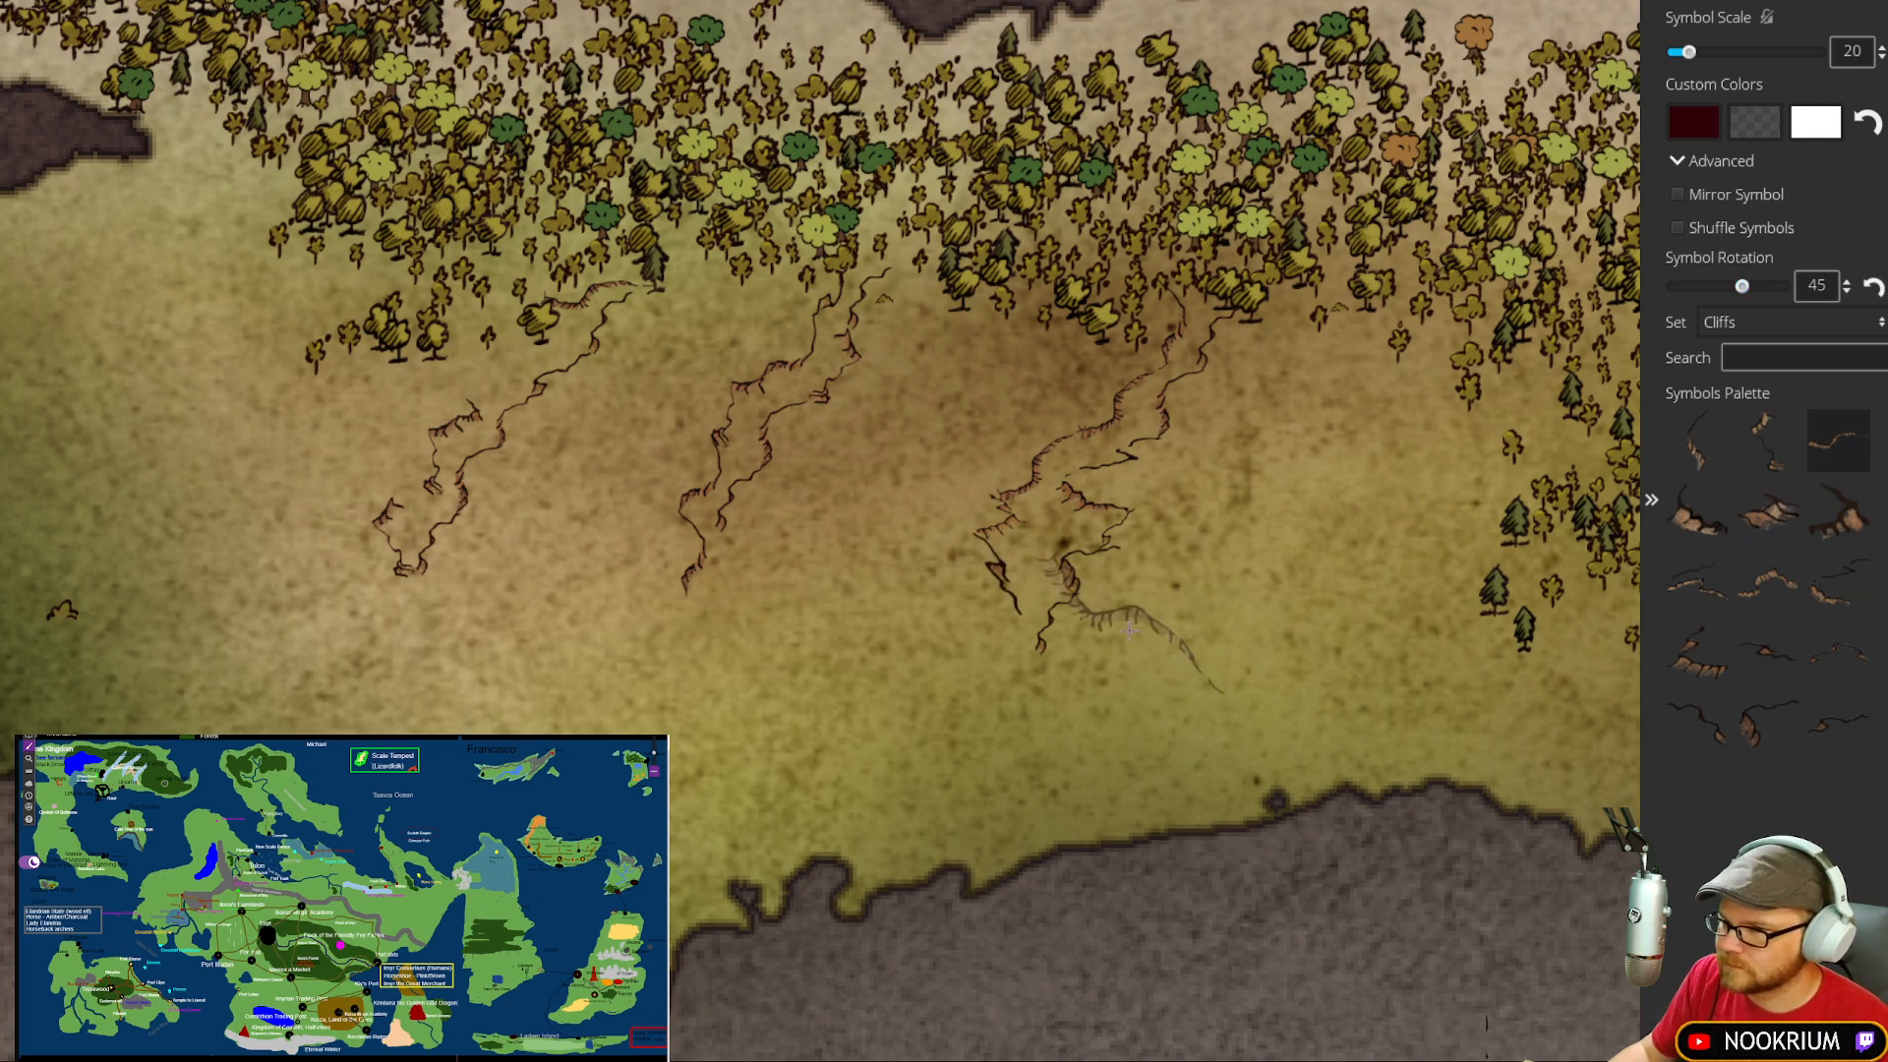
pyautogui.scroll(-1, 1111, 619)
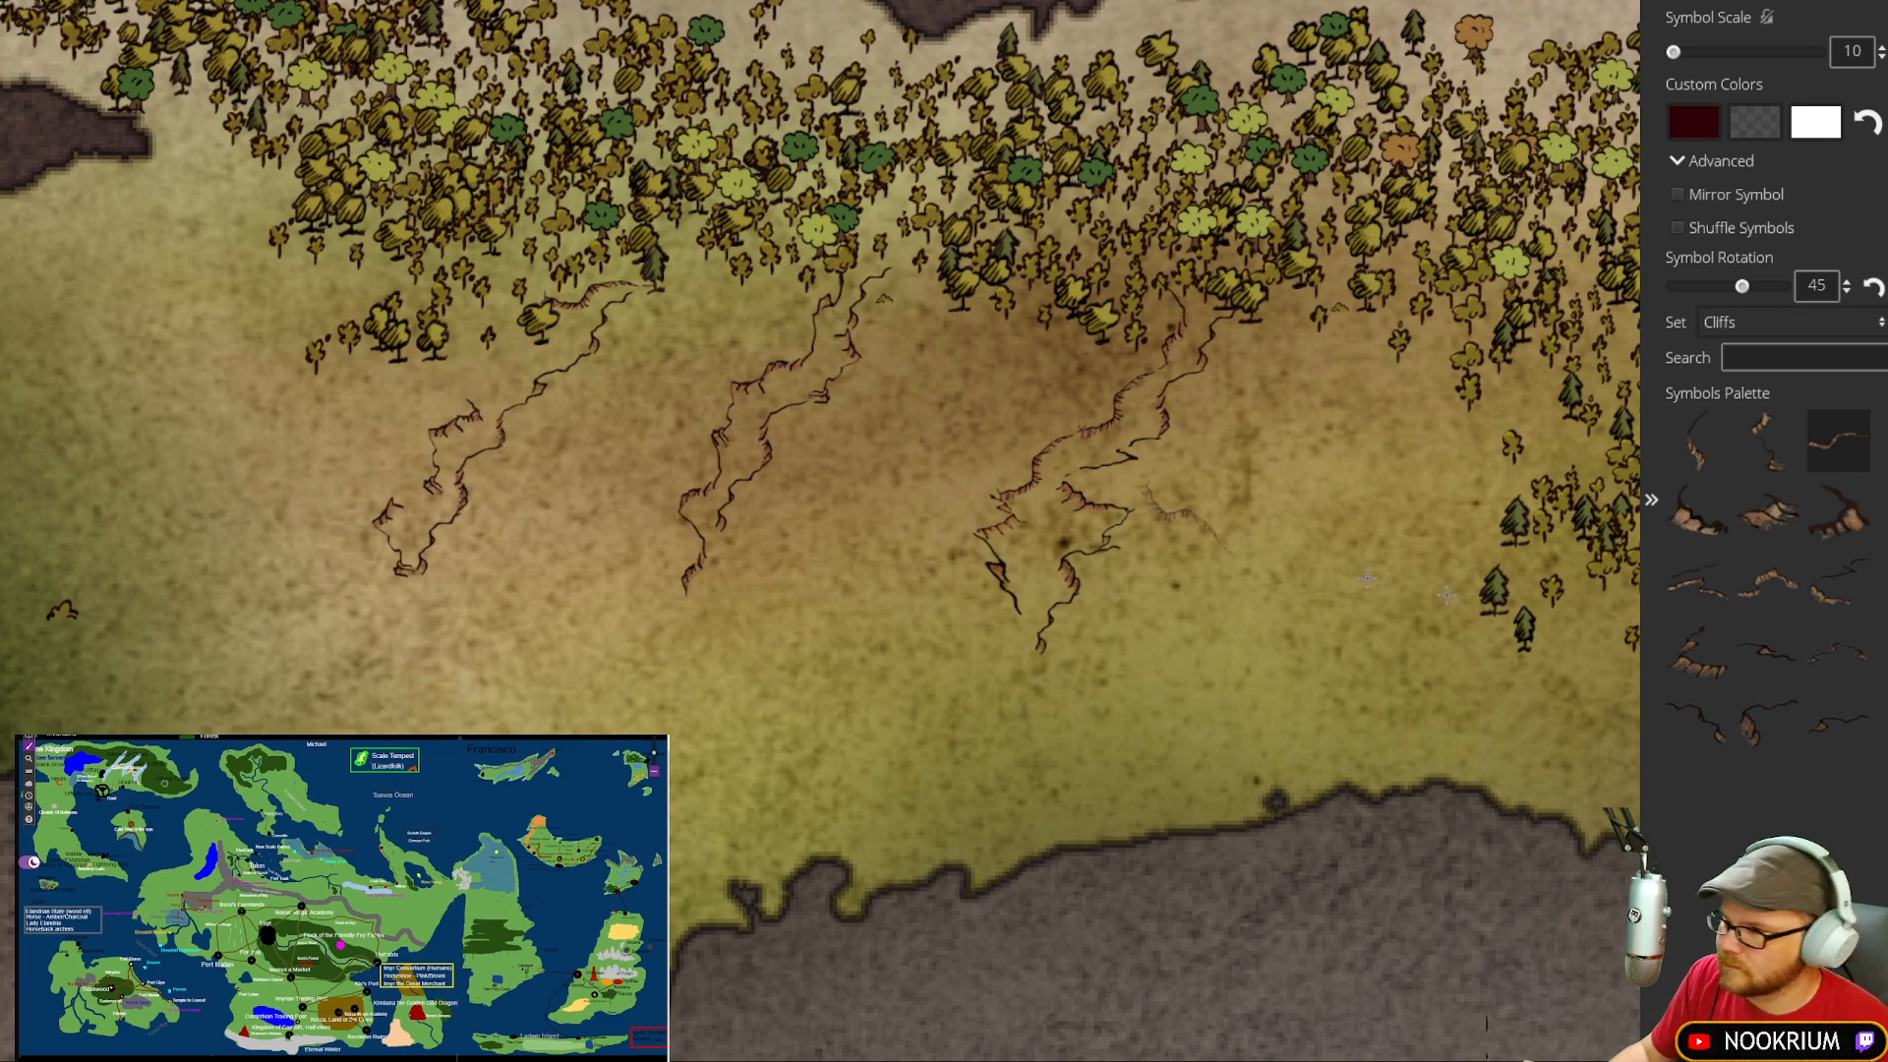
pyautogui.click(1708, 588)
pyautogui.click(1778, 590)
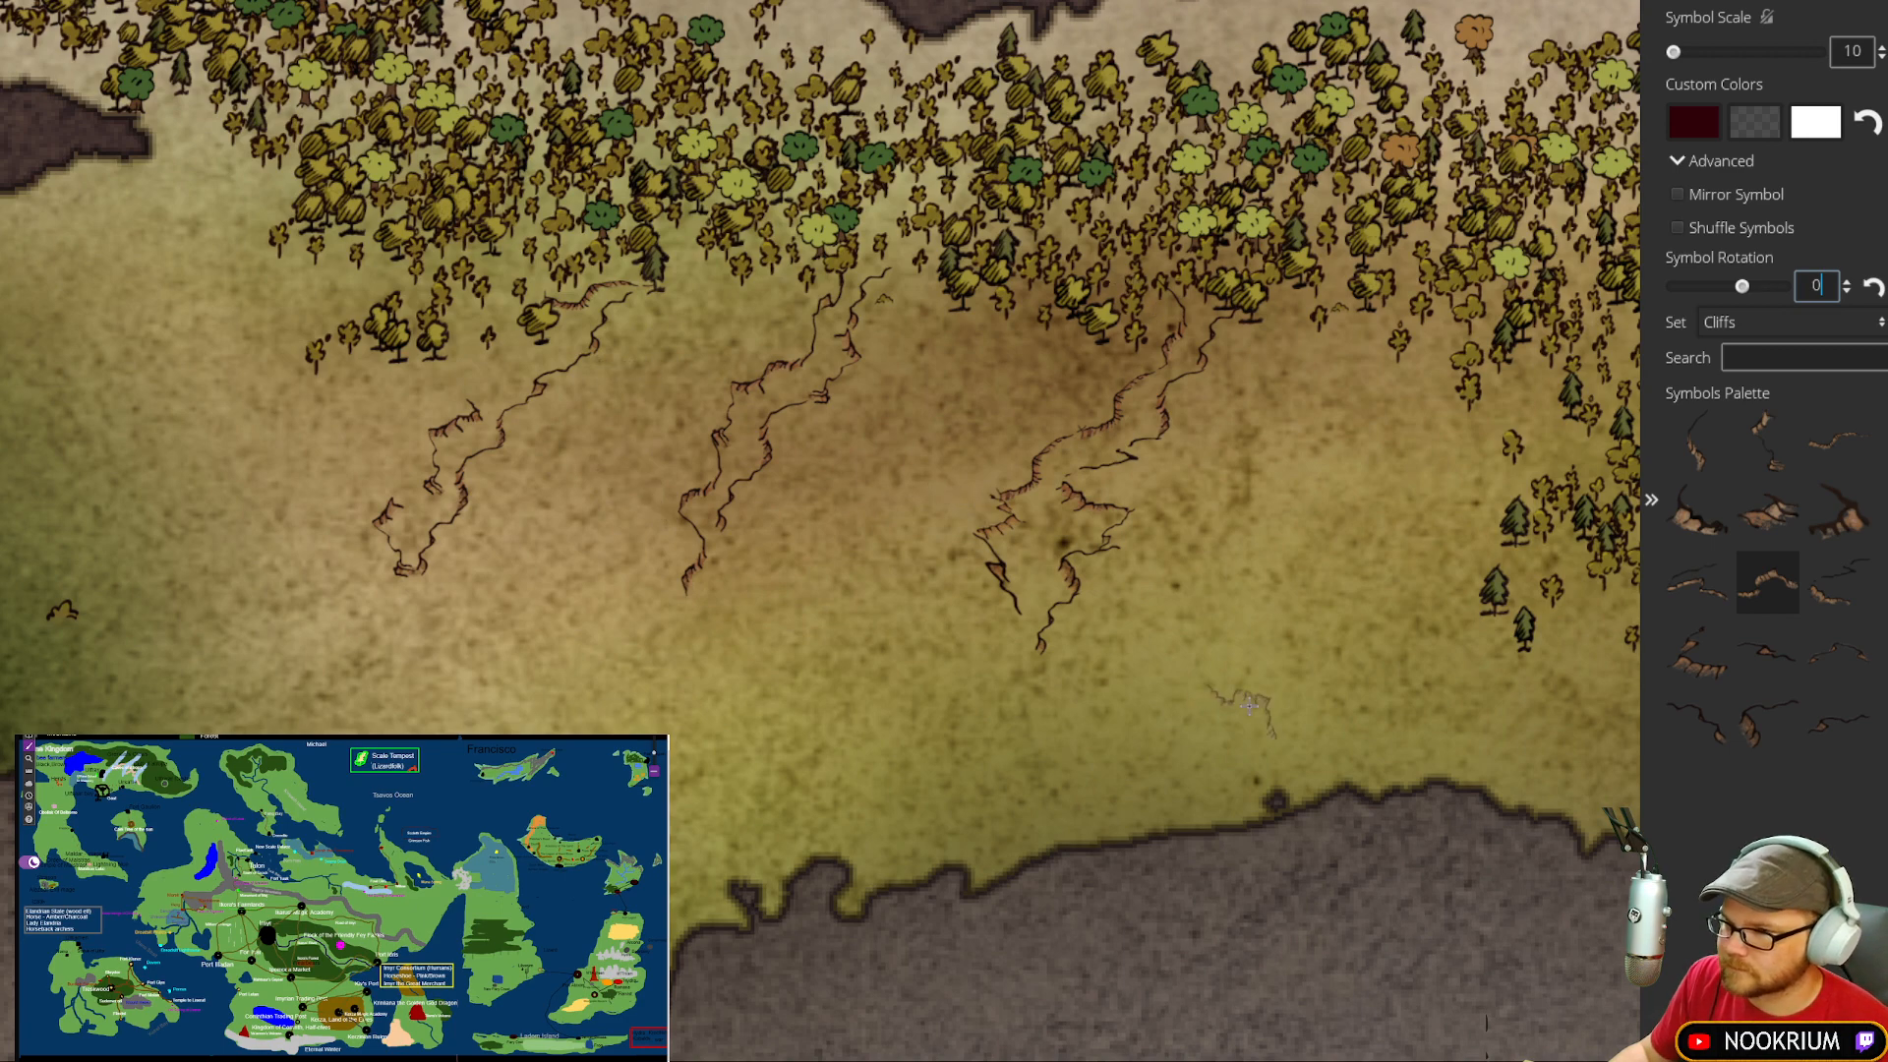
pyautogui.click(1694, 230)
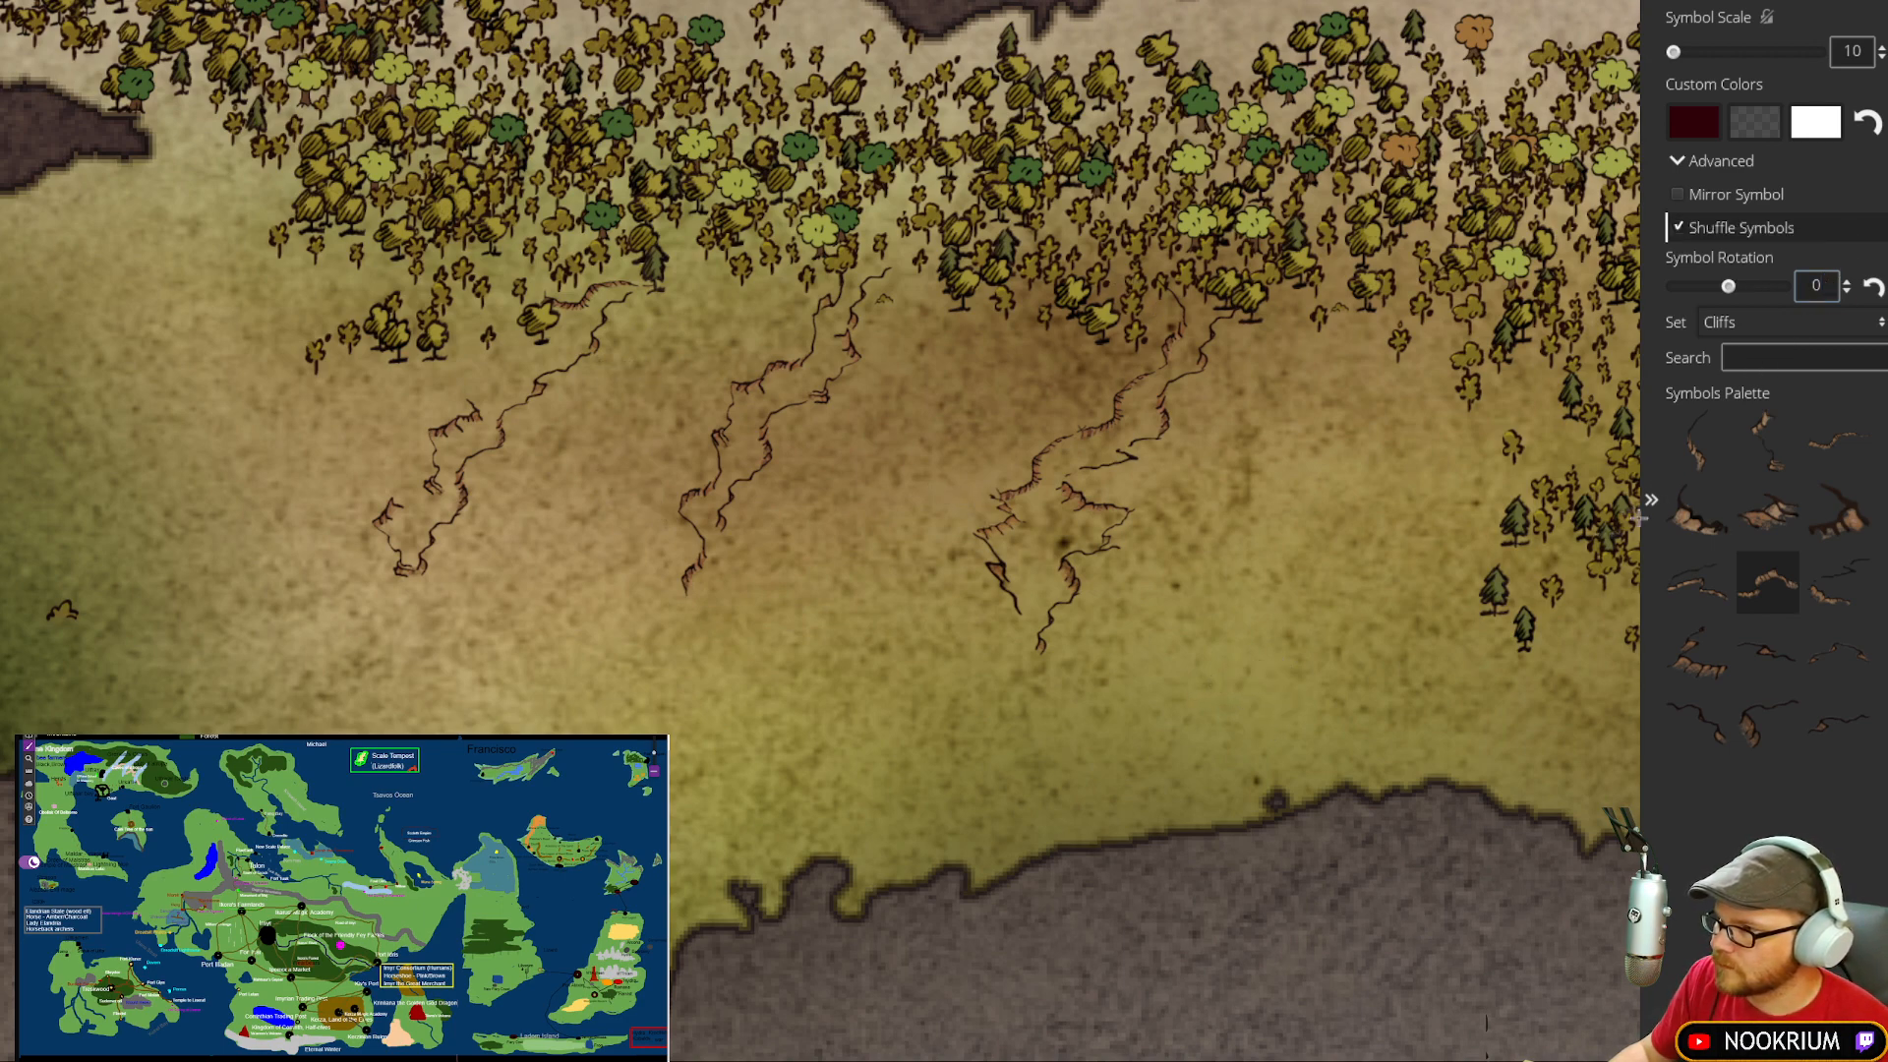
pyautogui.click(1682, 229)
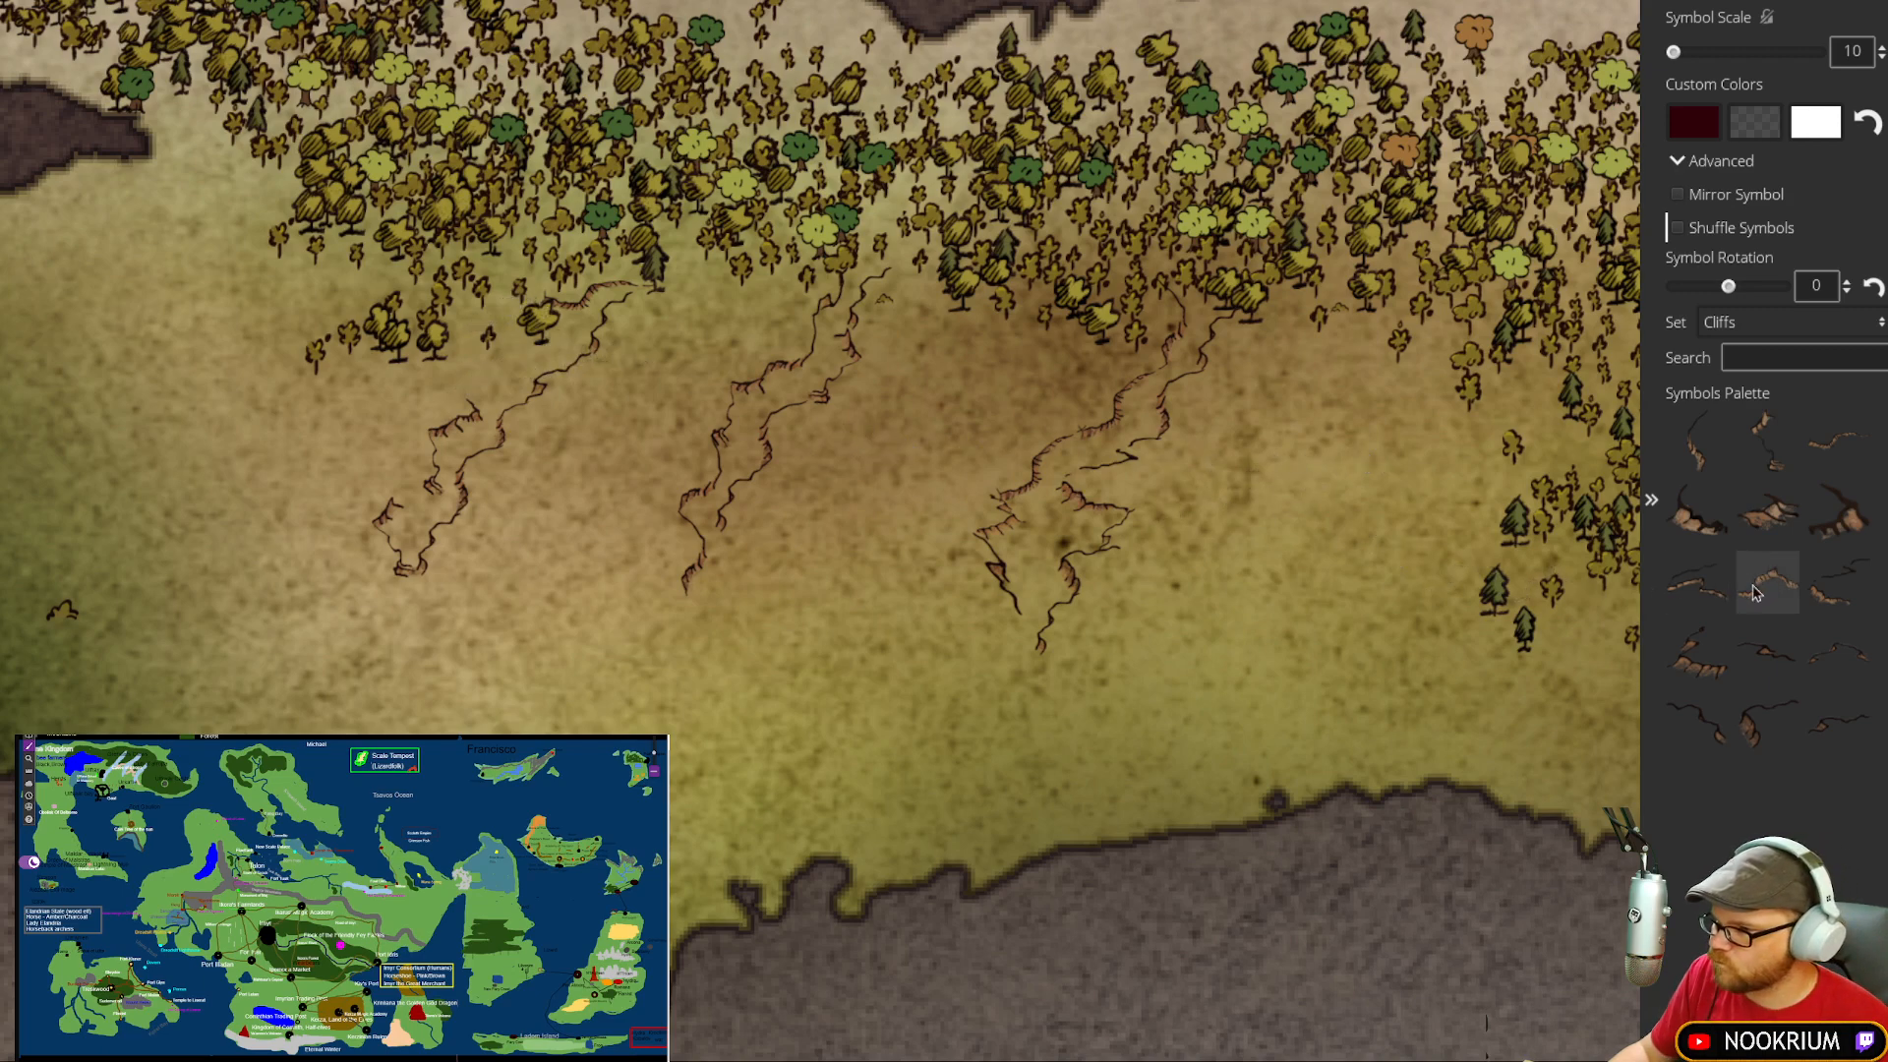
# Step: Detail the ravines' western edges and lower ends with shaded cliff symbols at scales 15 and 20, rotation 0
pyautogui.click(1697, 512)
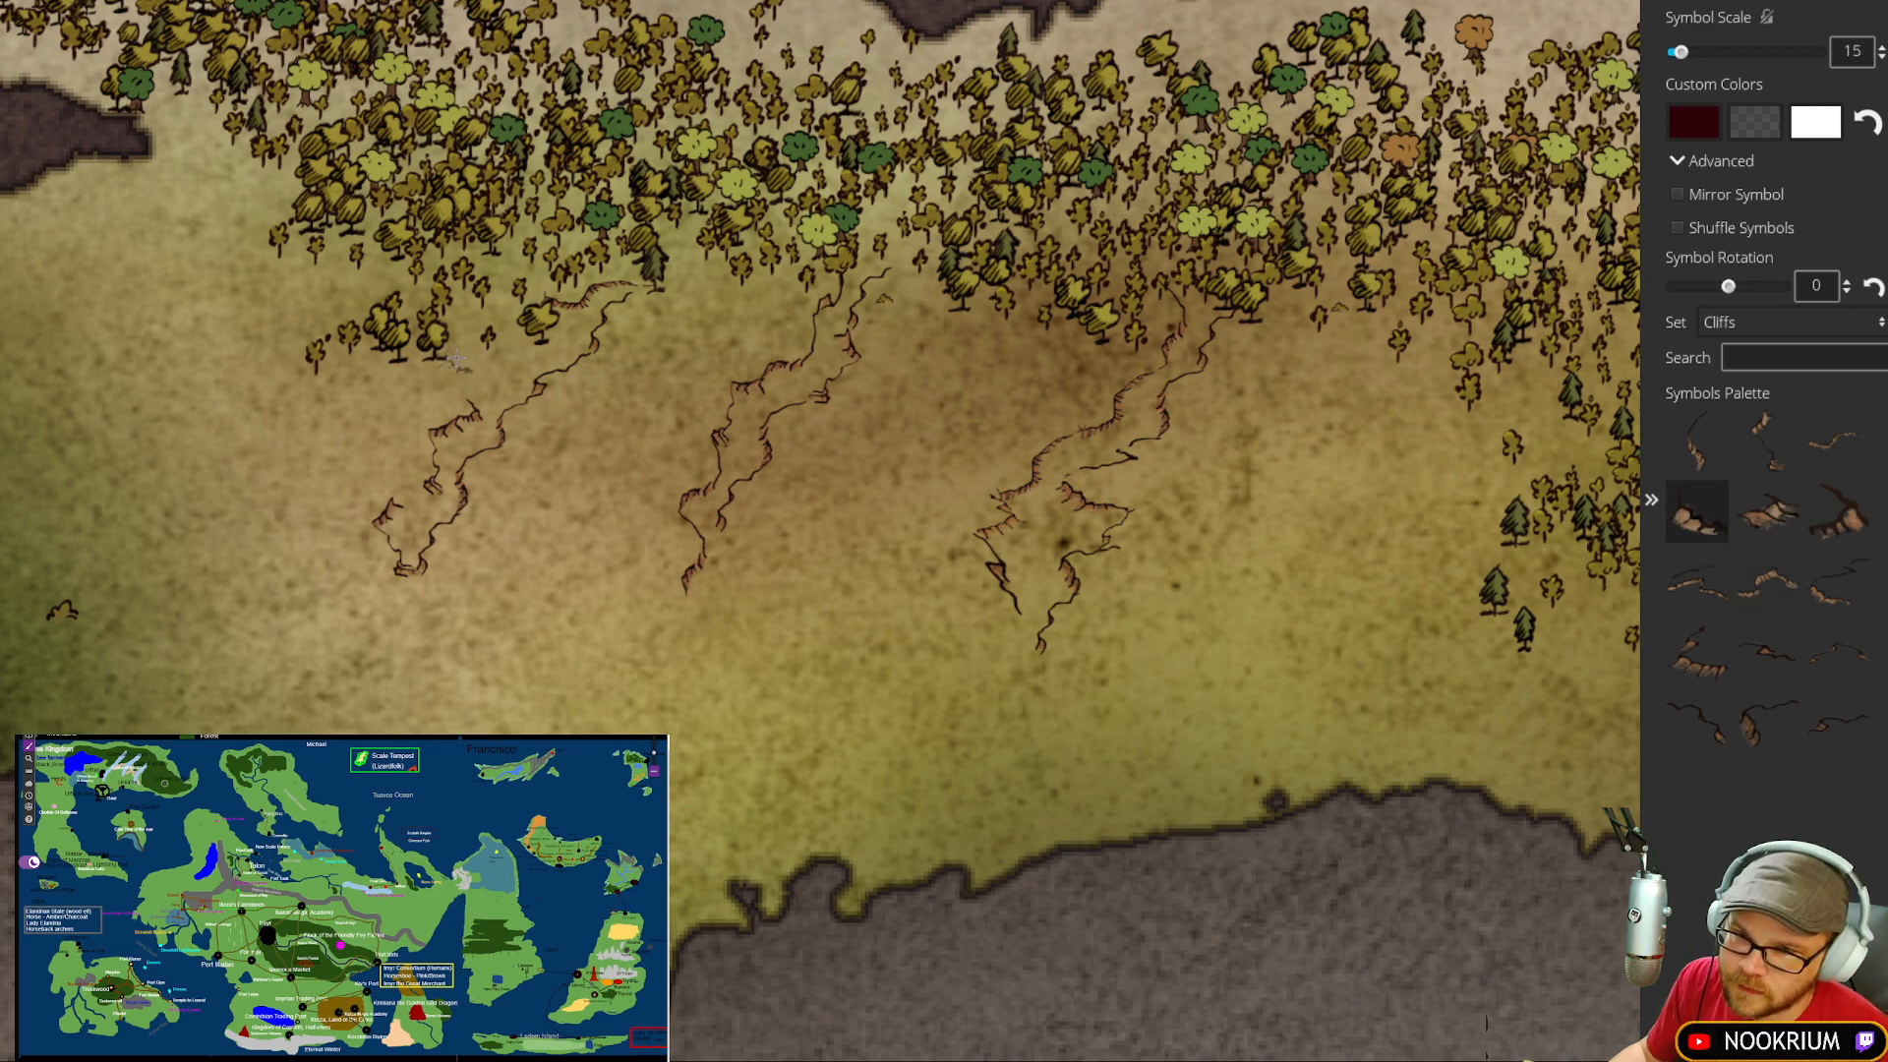
pyautogui.scroll(3, 456, 360)
pyautogui.scroll(-2, 456, 360)
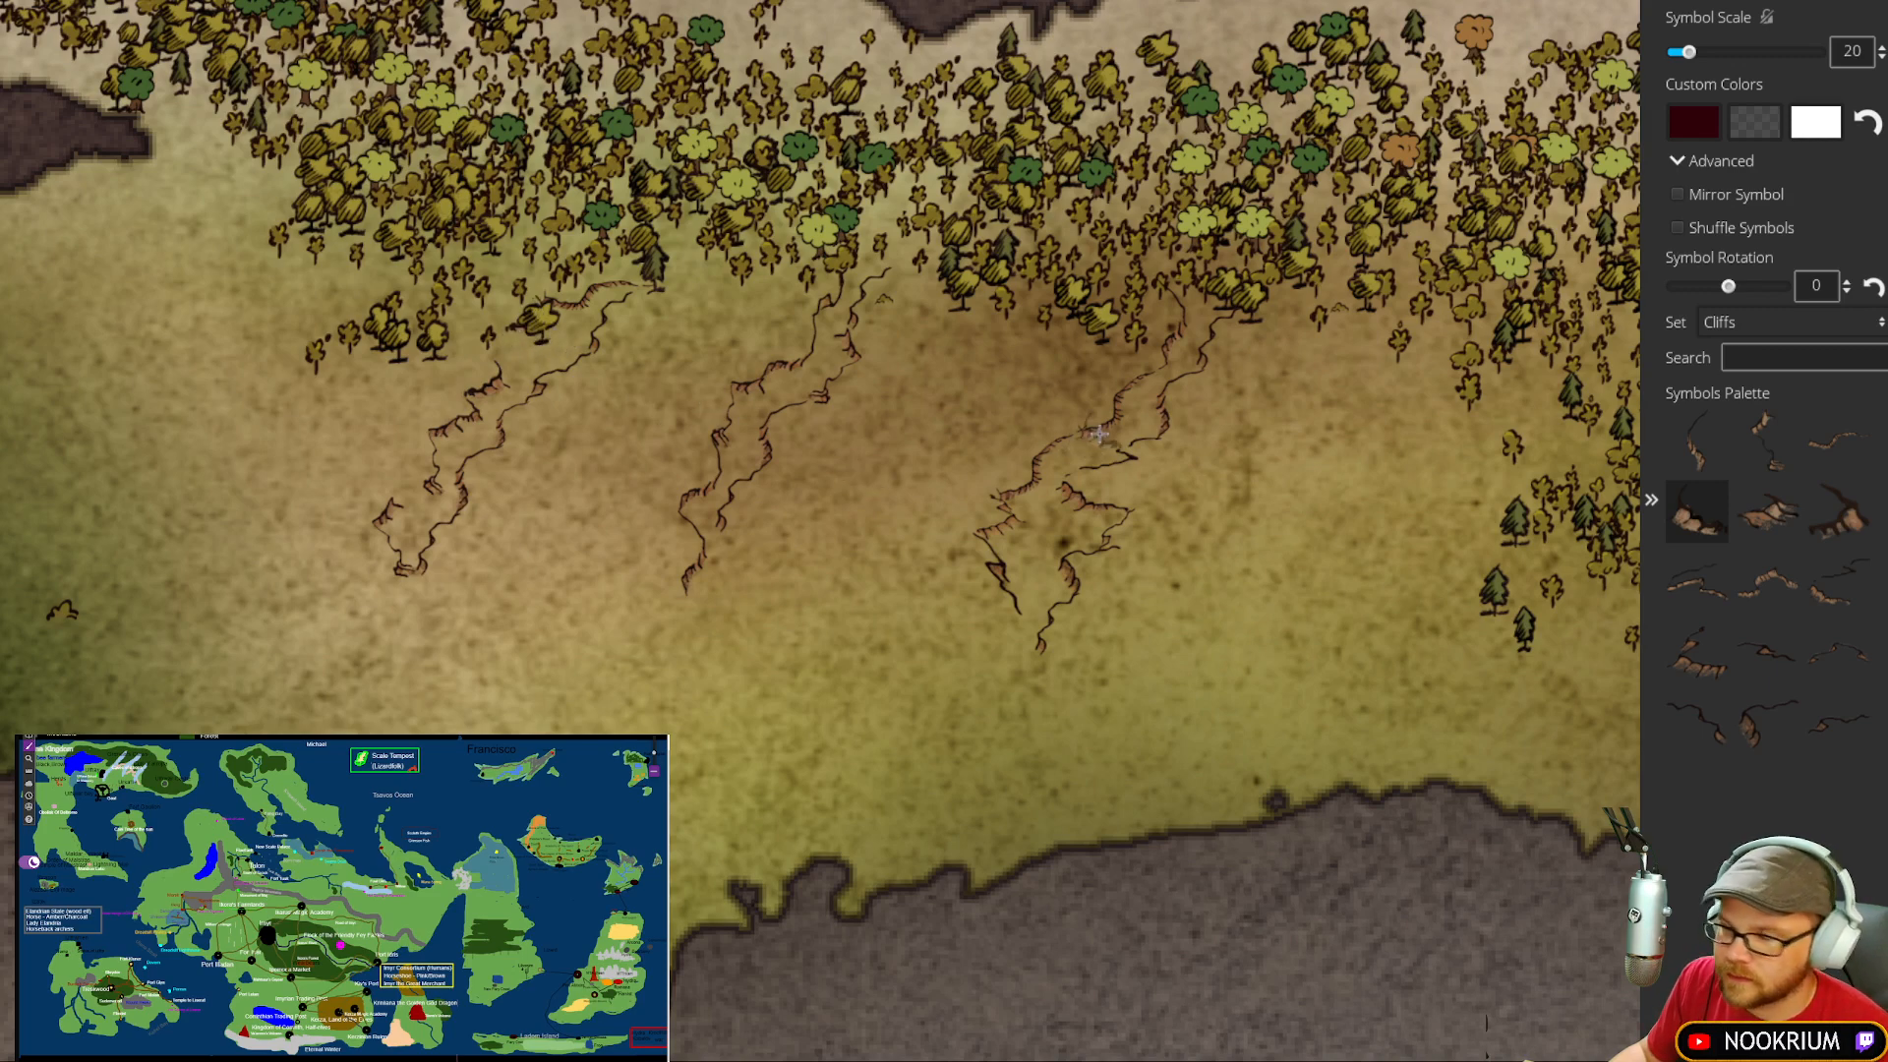
pyautogui.click(1767, 512)
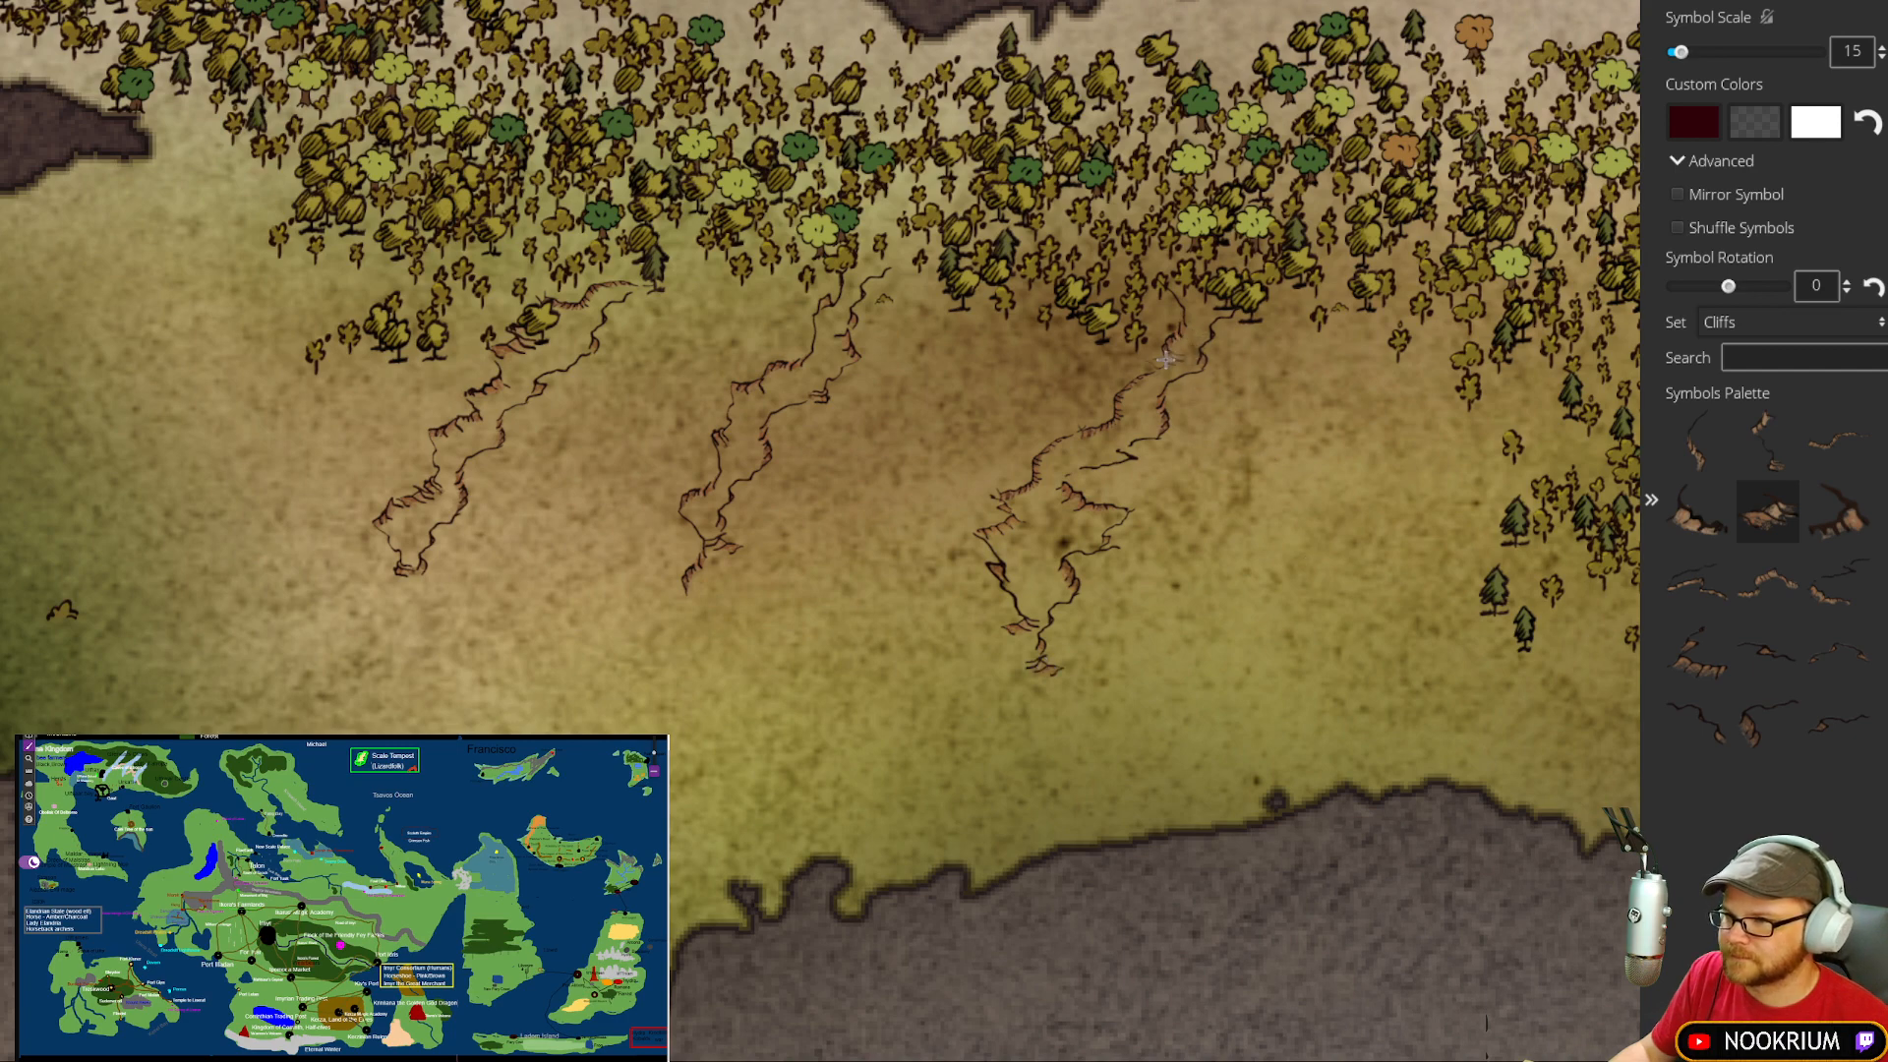
# Step: Shade the insides of all three ravines dark brown from the forest edge down to their tips, using a smaller brush
pyautogui.moveTo(1007, 428); pyautogui.dragTo(1112, 397)
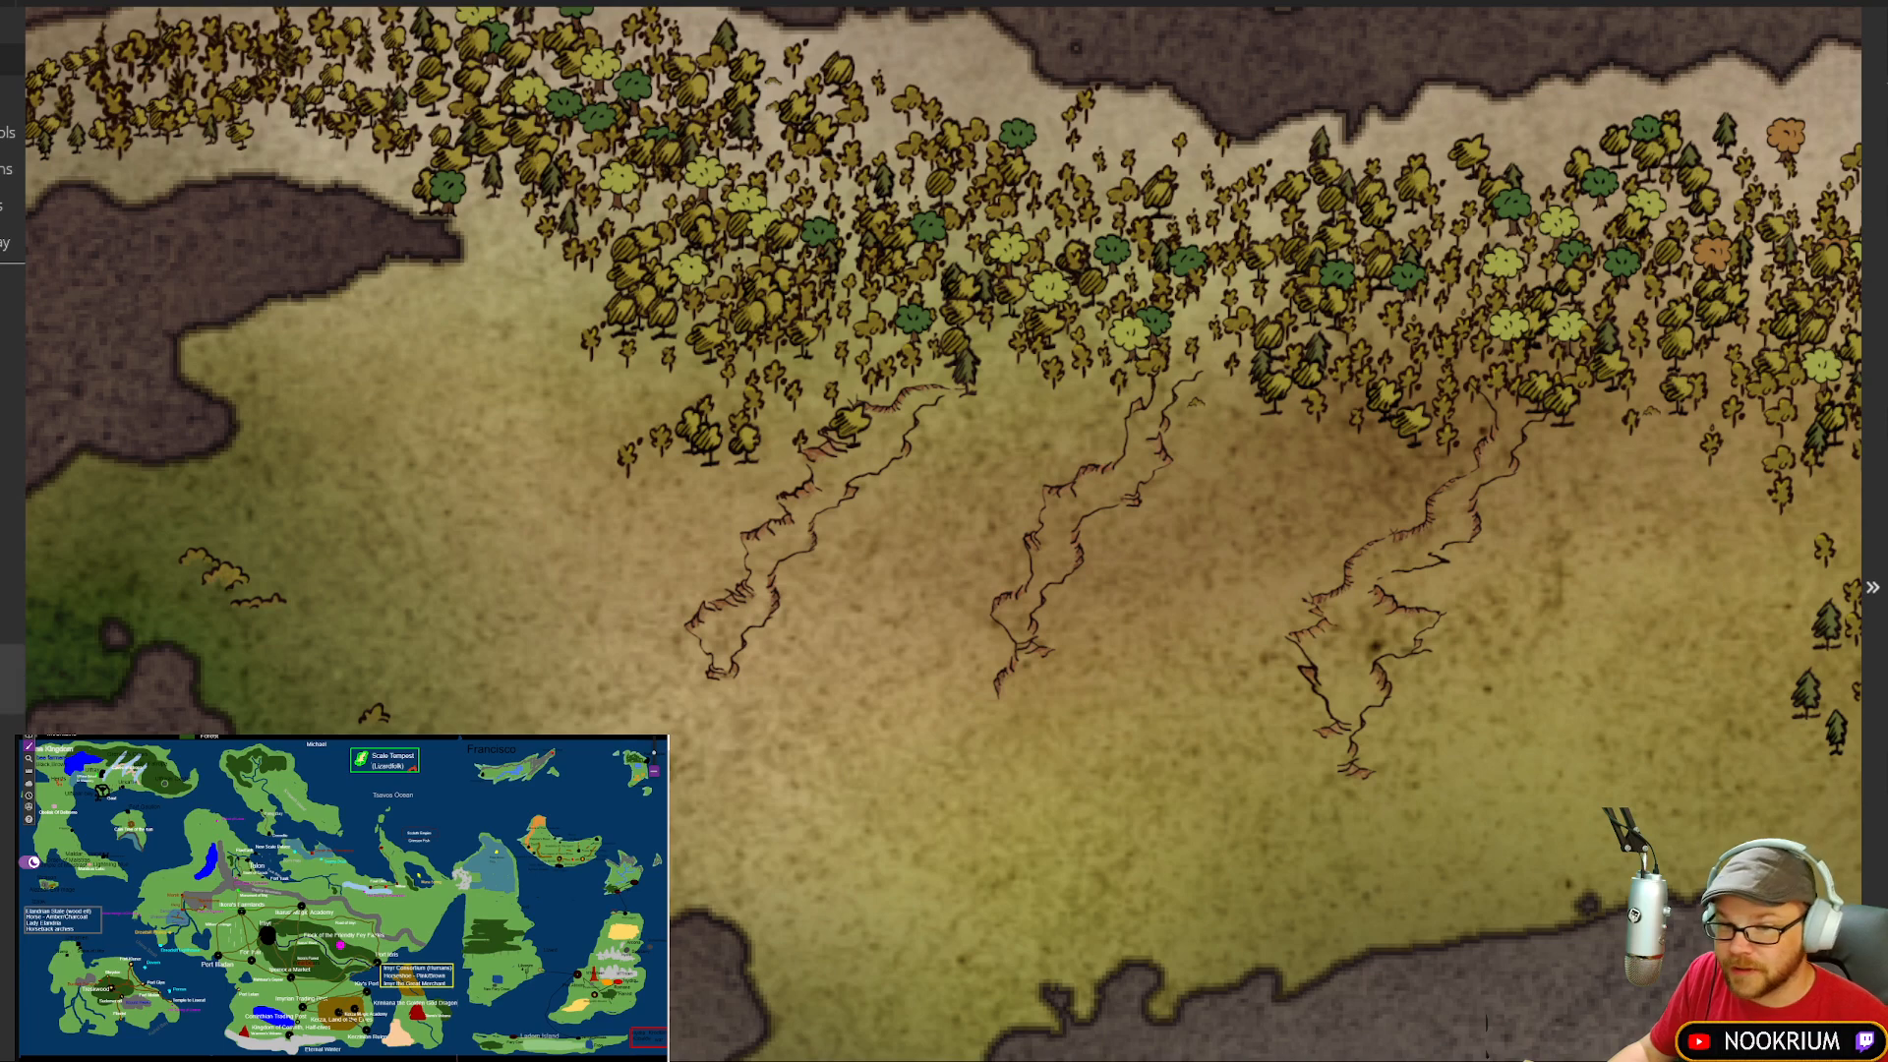
pyautogui.click(8, 678)
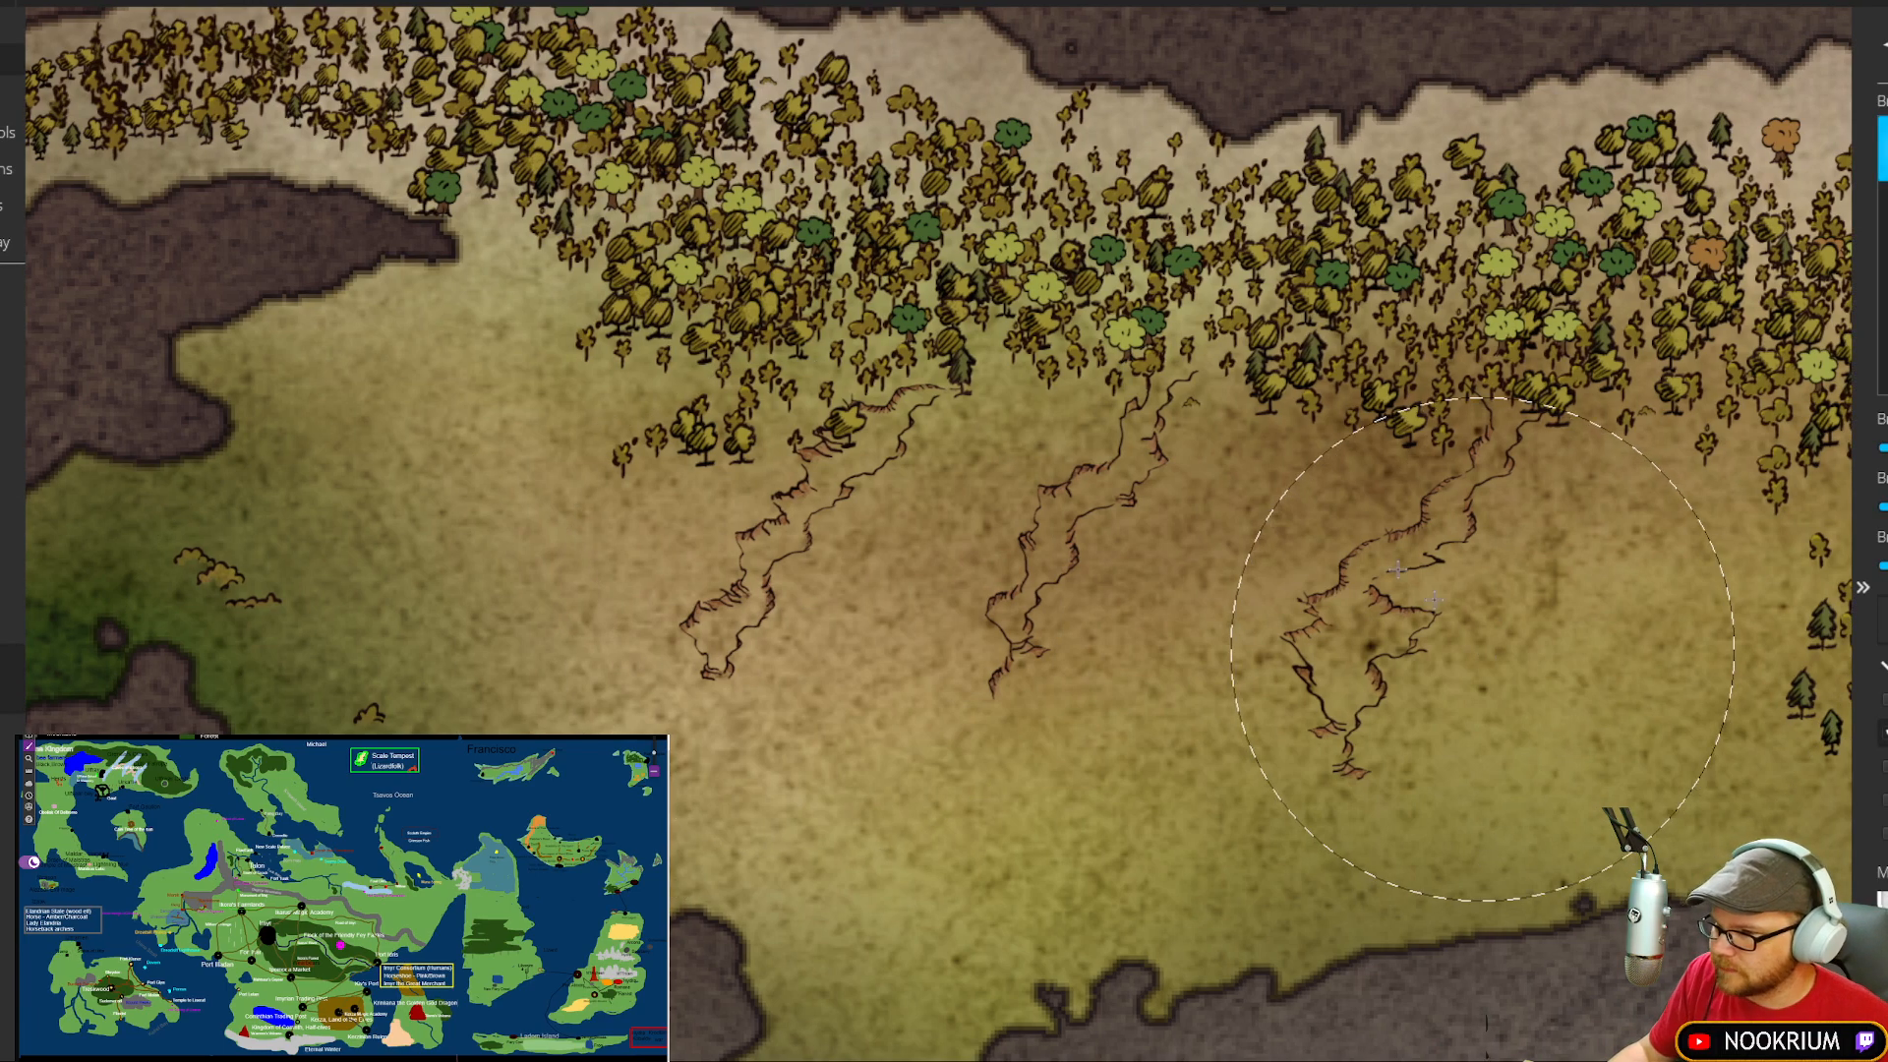
pyautogui.press('[')
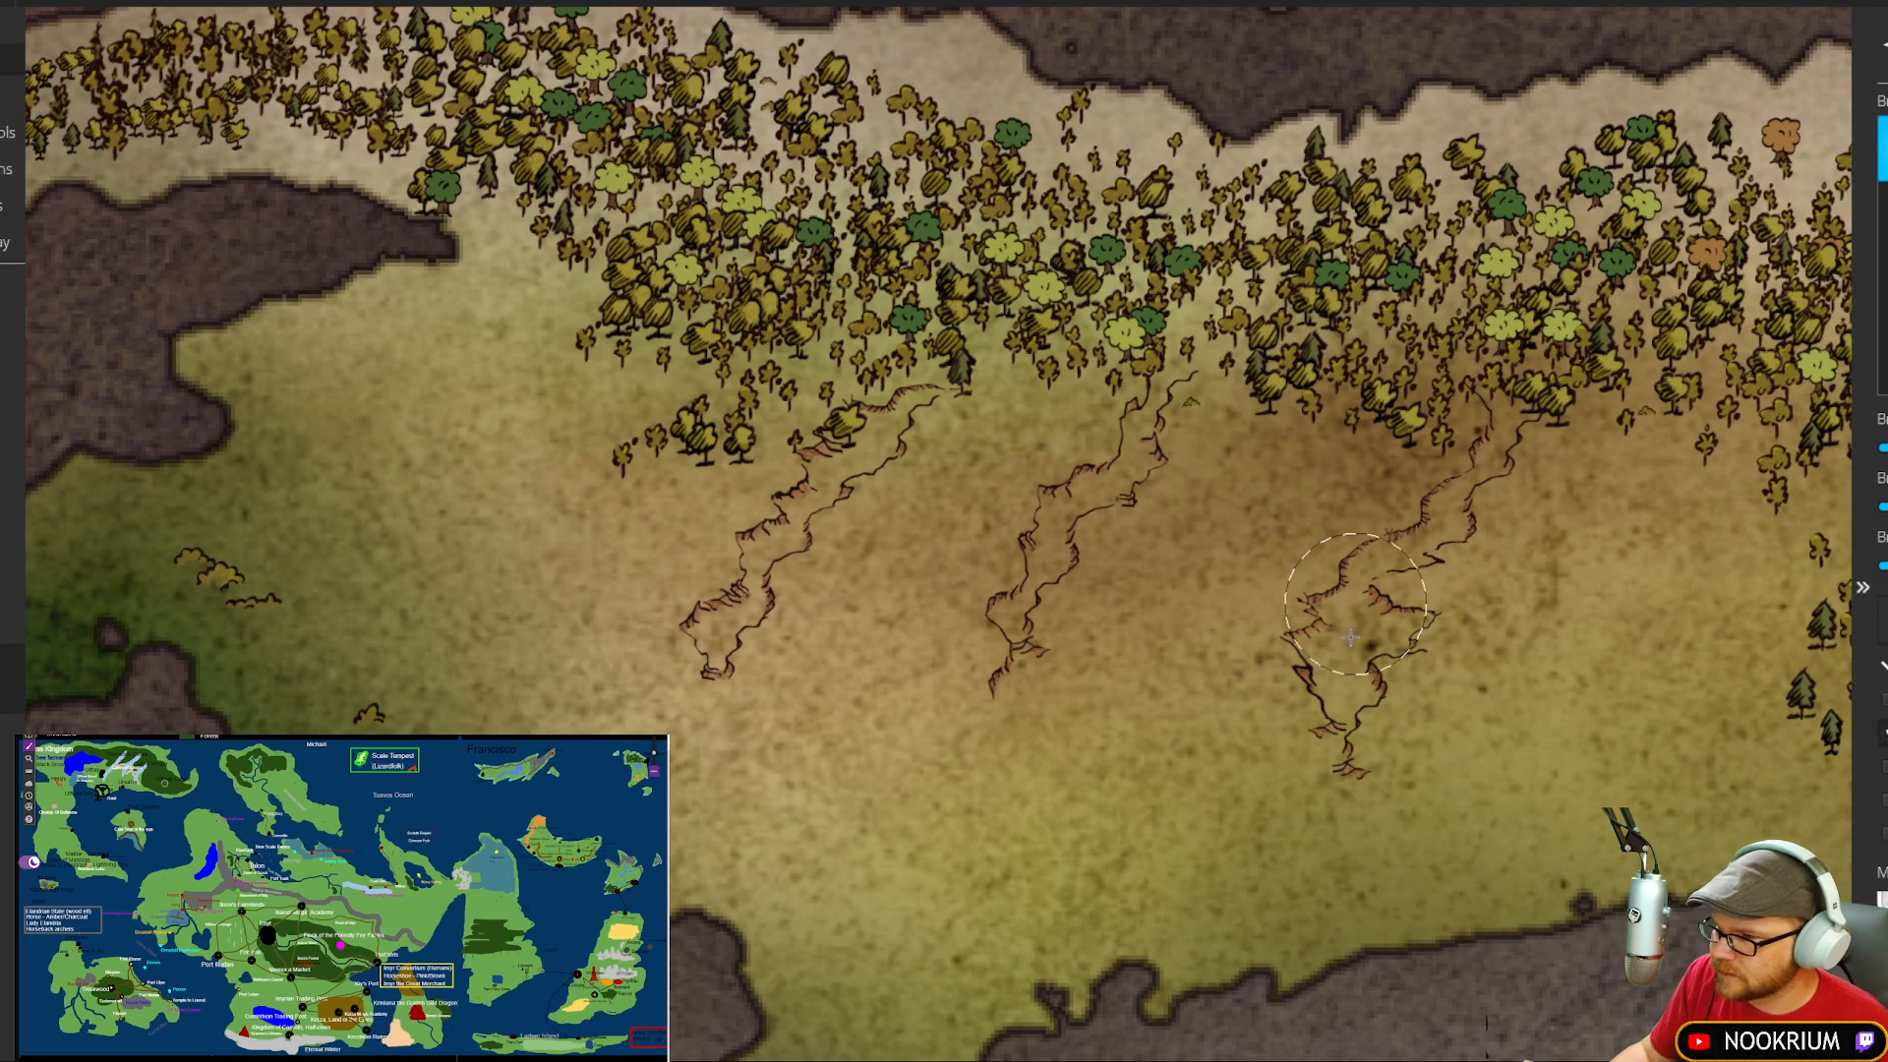
pyautogui.moveTo(1358, 671)
pyautogui.mouseDown()
pyautogui.moveTo(1373, 587)
pyautogui.moveTo(1480, 482)
pyautogui.moveTo(1485, 418)
pyautogui.moveTo(1327, 669)
pyautogui.moveTo(1337, 757)
pyautogui.moveTo(1308, 728)
pyautogui.moveTo(1400, 633)
pyautogui.moveTo(1406, 728)
pyautogui.moveTo(1328, 816)
pyautogui.moveTo(1269, 630)
pyautogui.moveTo(1386, 495)
pyautogui.moveTo(1249, 622)
pyautogui.moveTo(1455, 582)
pyautogui.moveTo(1341, 678)
pyautogui.mouseUp()
pyautogui.moveTo(981, 639)
pyautogui.mouseDown()
pyautogui.moveTo(1222, 317)
pyautogui.moveTo(1099, 507)
pyautogui.moveTo(1228, 288)
pyautogui.moveTo(1007, 648)
pyautogui.moveTo(753, 550)
pyautogui.moveTo(735, 582)
pyautogui.moveTo(934, 370)
pyautogui.moveTo(811, 504)
pyautogui.moveTo(988, 340)
pyautogui.moveTo(949, 349)
pyautogui.moveTo(1001, 299)
pyautogui.moveTo(870, 406)
pyautogui.moveTo(1064, 362)
pyautogui.moveTo(918, 472)
pyautogui.moveTo(1164, 306)
pyautogui.moveTo(840, 509)
pyautogui.moveTo(691, 667)
pyautogui.moveTo(703, 686)
pyautogui.moveTo(1188, 433)
pyautogui.mouseUp()
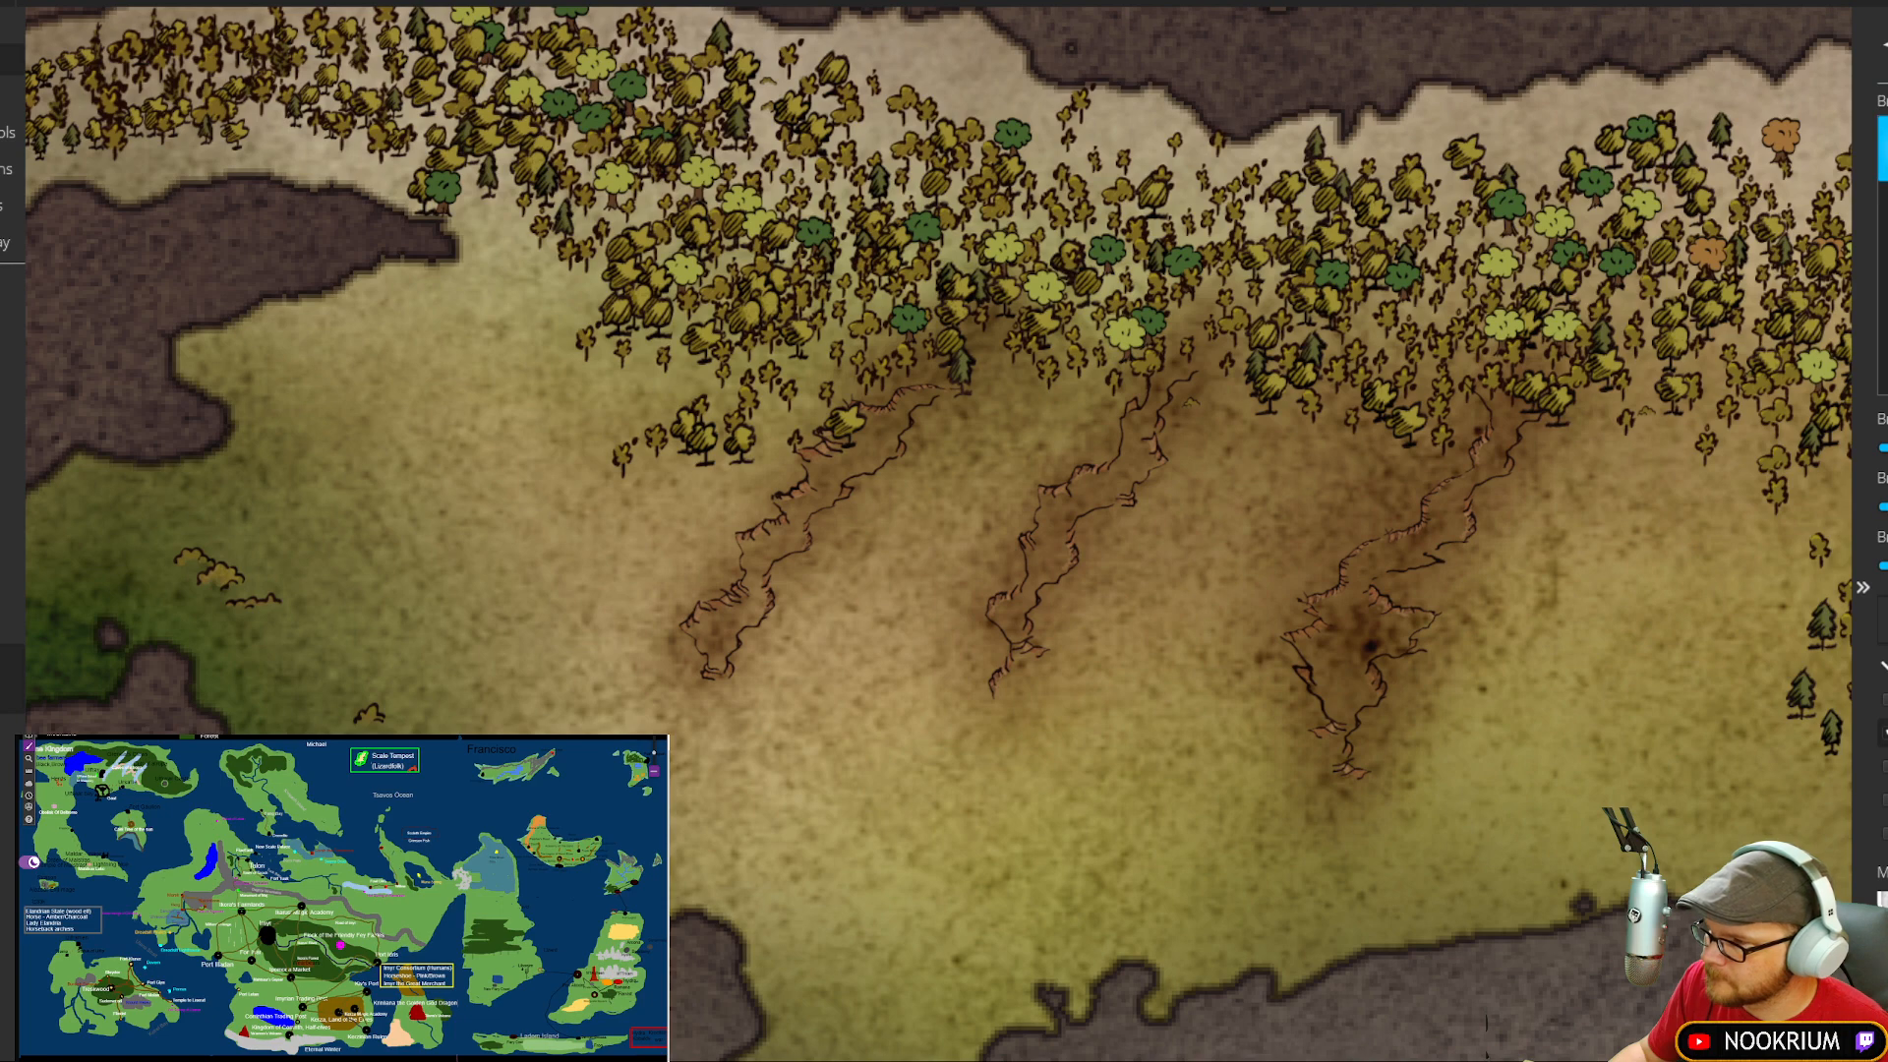
pyautogui.moveTo(1402, 434)
pyautogui.mouseDown()
pyautogui.moveTo(1271, 357)
pyautogui.moveTo(1220, 441)
pyautogui.moveTo(1240, 301)
pyautogui.moveTo(1334, 361)
pyautogui.moveTo(984, 338)
pyautogui.moveTo(1038, 361)
pyautogui.moveTo(1171, 336)
pyautogui.moveTo(815, 395)
pyautogui.moveTo(851, 436)
pyautogui.moveTo(1006, 440)
pyautogui.moveTo(1135, 315)
pyautogui.moveTo(1128, 328)
pyautogui.moveTo(1286, 324)
pyautogui.moveTo(1520, 385)
pyautogui.moveTo(1603, 350)
pyautogui.moveTo(1554, 480)
pyautogui.moveTo(1669, 416)
pyautogui.moveTo(1627, 441)
pyautogui.moveTo(1595, 430)
pyautogui.moveTo(1581, 379)
pyautogui.moveTo(1514, 317)
pyautogui.moveTo(1406, 606)
pyautogui.moveTo(1317, 646)
pyautogui.moveTo(1267, 616)
pyautogui.moveTo(1218, 521)
pyautogui.moveTo(1059, 592)
pyautogui.moveTo(984, 659)
pyautogui.moveTo(941, 659)
pyautogui.moveTo(959, 686)
pyautogui.moveTo(921, 611)
pyautogui.moveTo(714, 655)
pyautogui.moveTo(765, 609)
pyautogui.moveTo(693, 630)
pyautogui.mouseUp()
# Step: Examine the shaded ravines and the surrounding continents on the wider map to find the next area to detail
pyautogui.scroll(-4, 1195, 413)
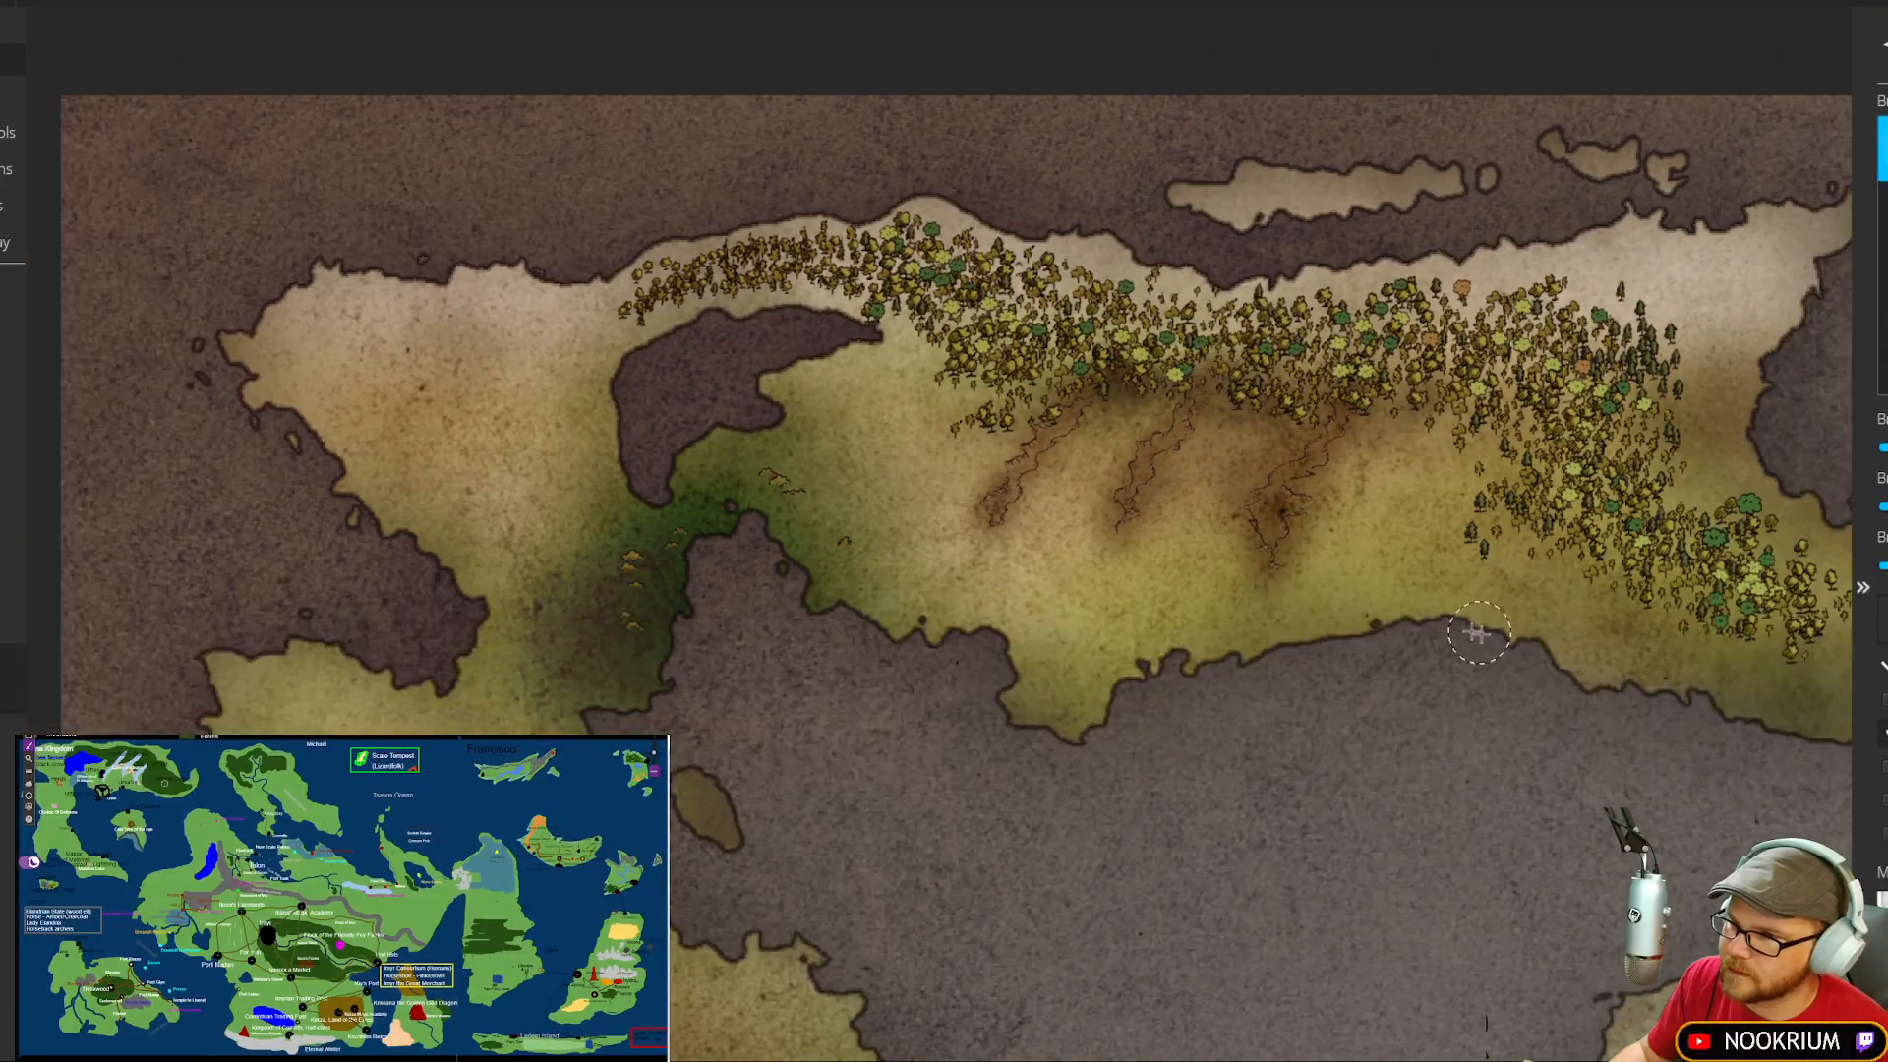
pyautogui.moveTo(1477, 632); pyautogui.dragTo(959, 467)
pyautogui.scroll(-4, 937, 431)
pyautogui.moveTo(1308, 625); pyautogui.dragTo(937, 239)
pyautogui.scroll(-4, 1217, 471)
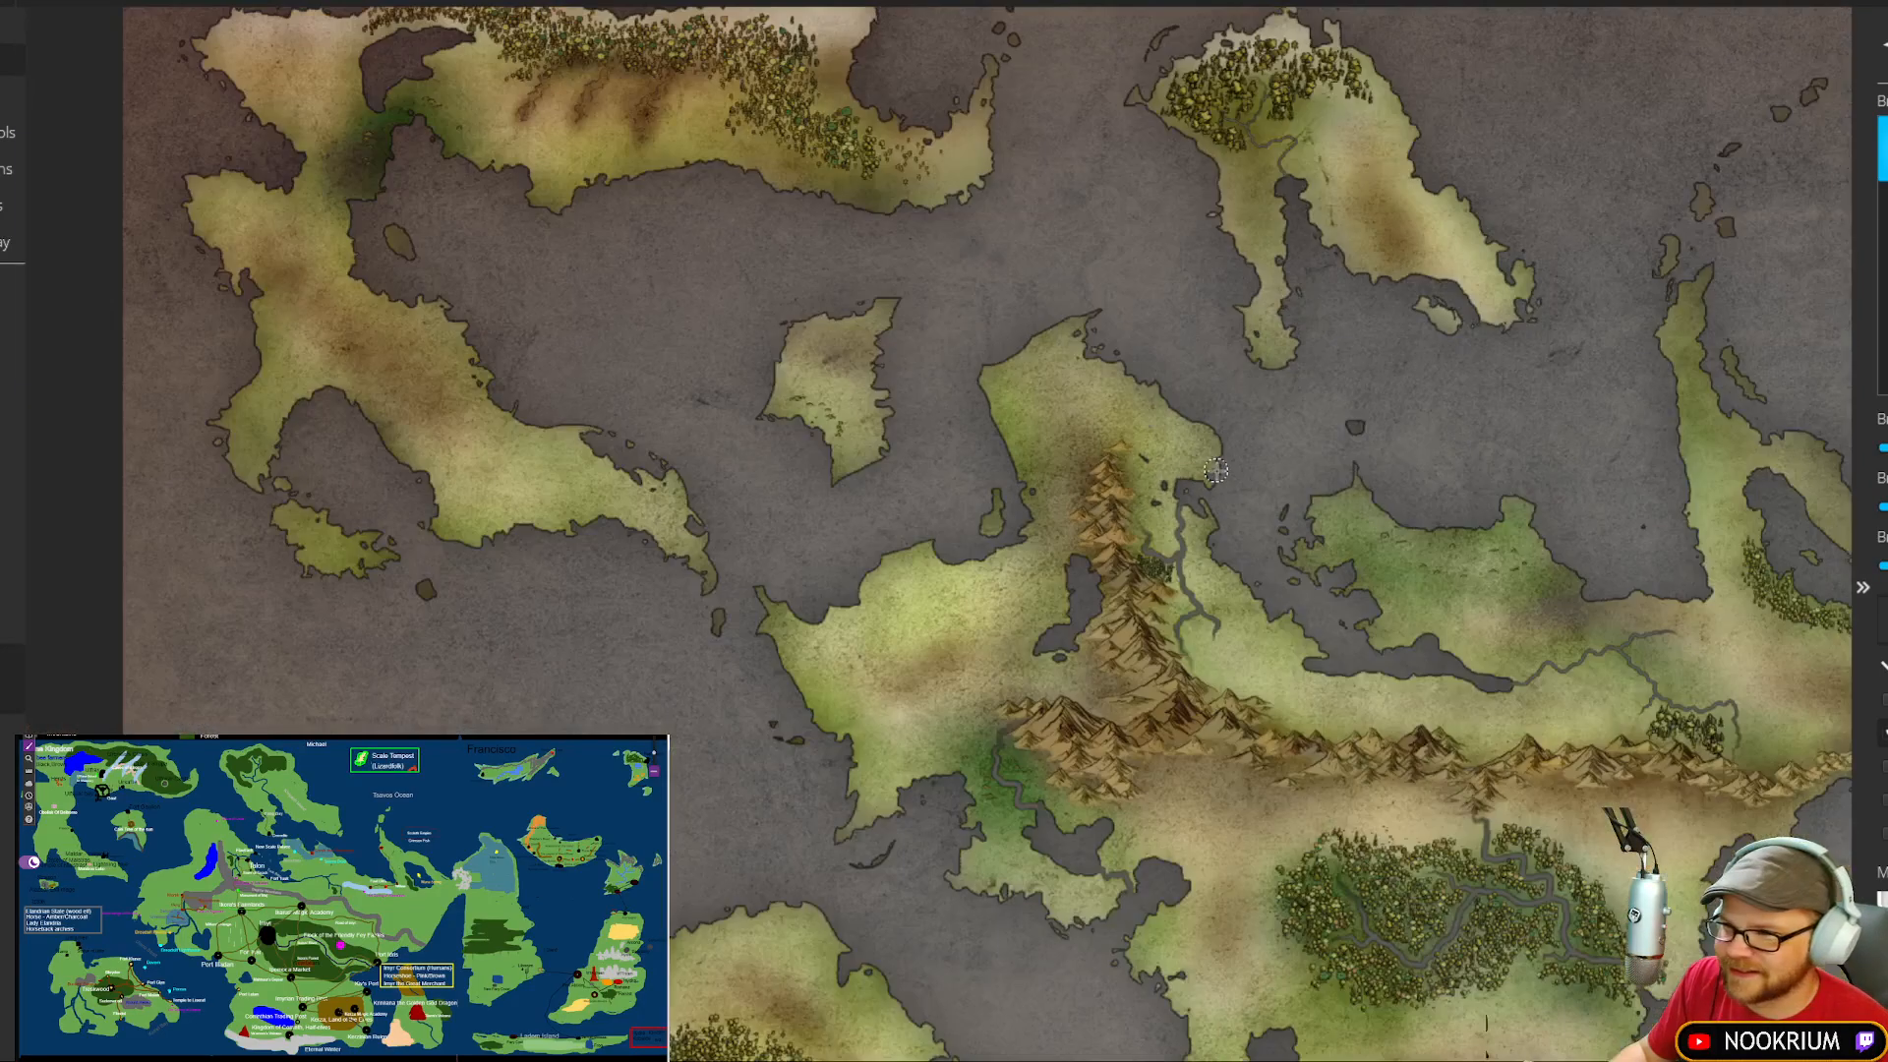
pyautogui.moveTo(1343, 536); pyautogui.dragTo(979, 545)
pyautogui.scroll(-5, 1042, 516)
pyautogui.scroll(5, 959, 452)
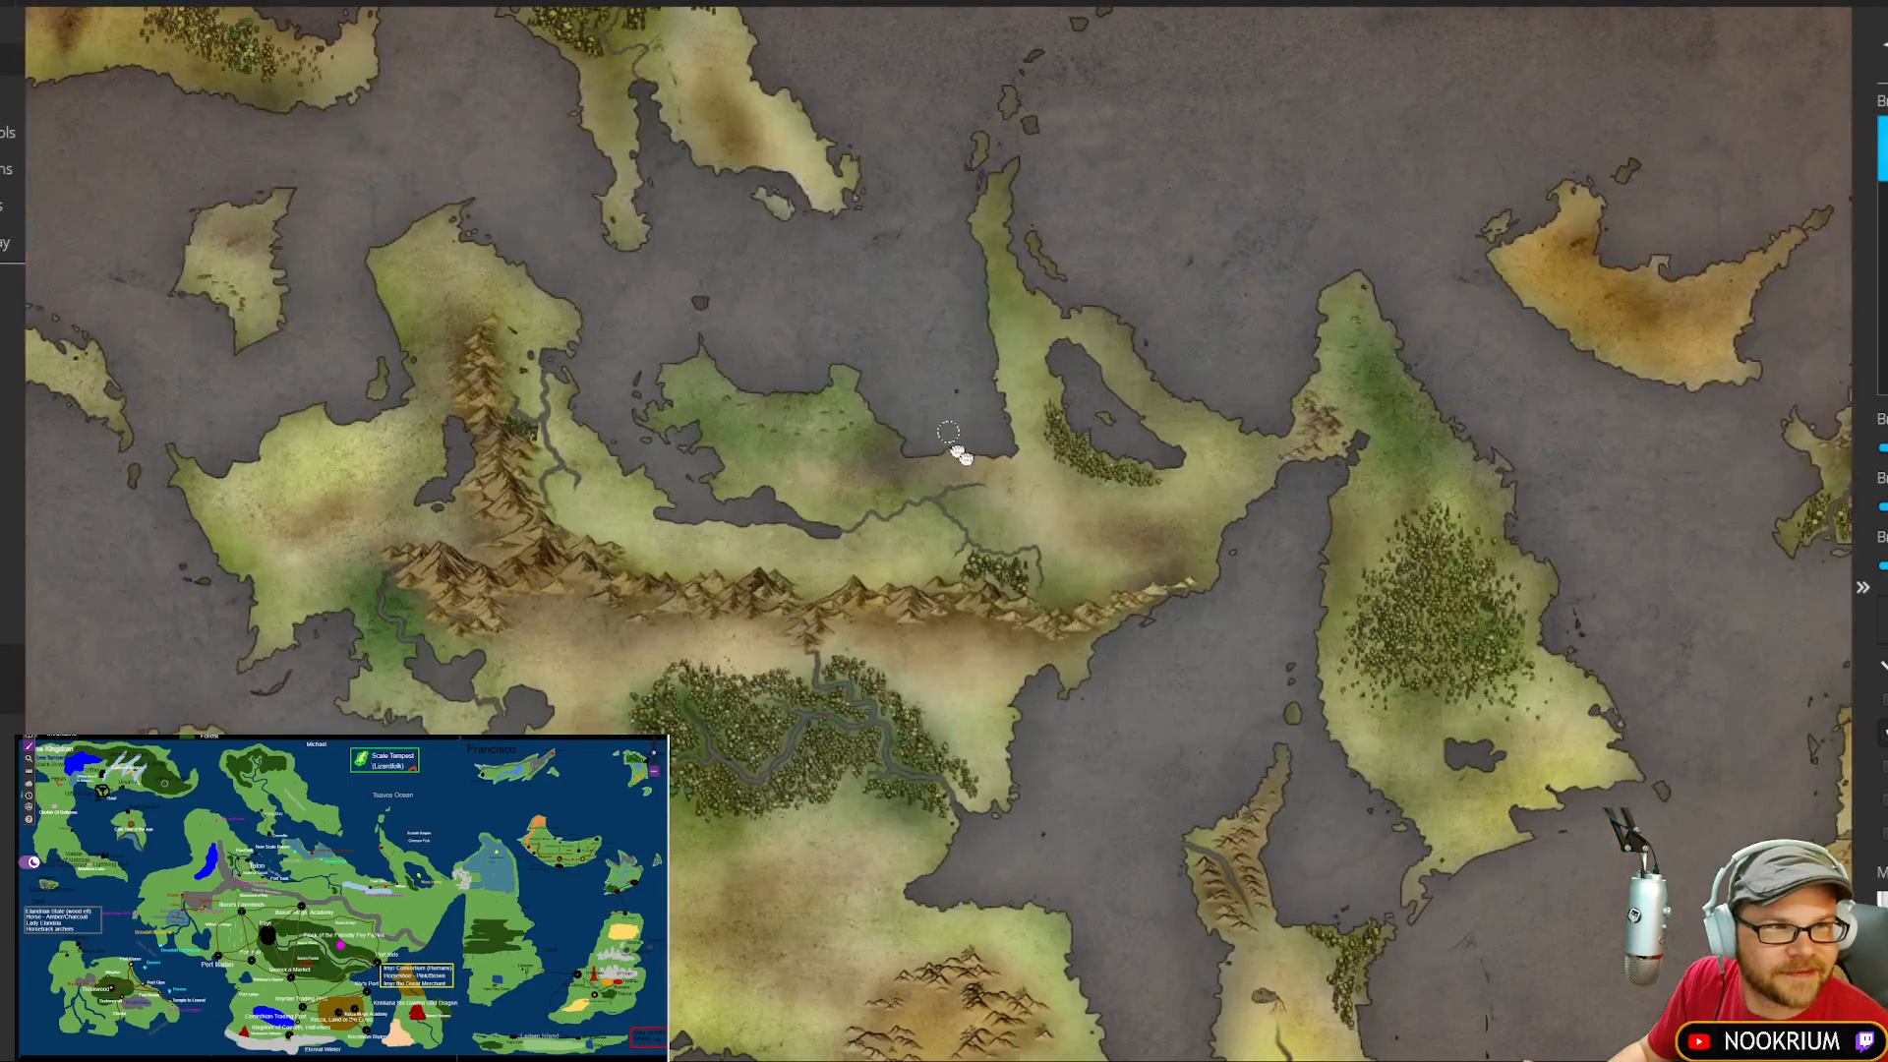
pyautogui.moveTo(959, 452); pyautogui.dragTo(1121, 522)
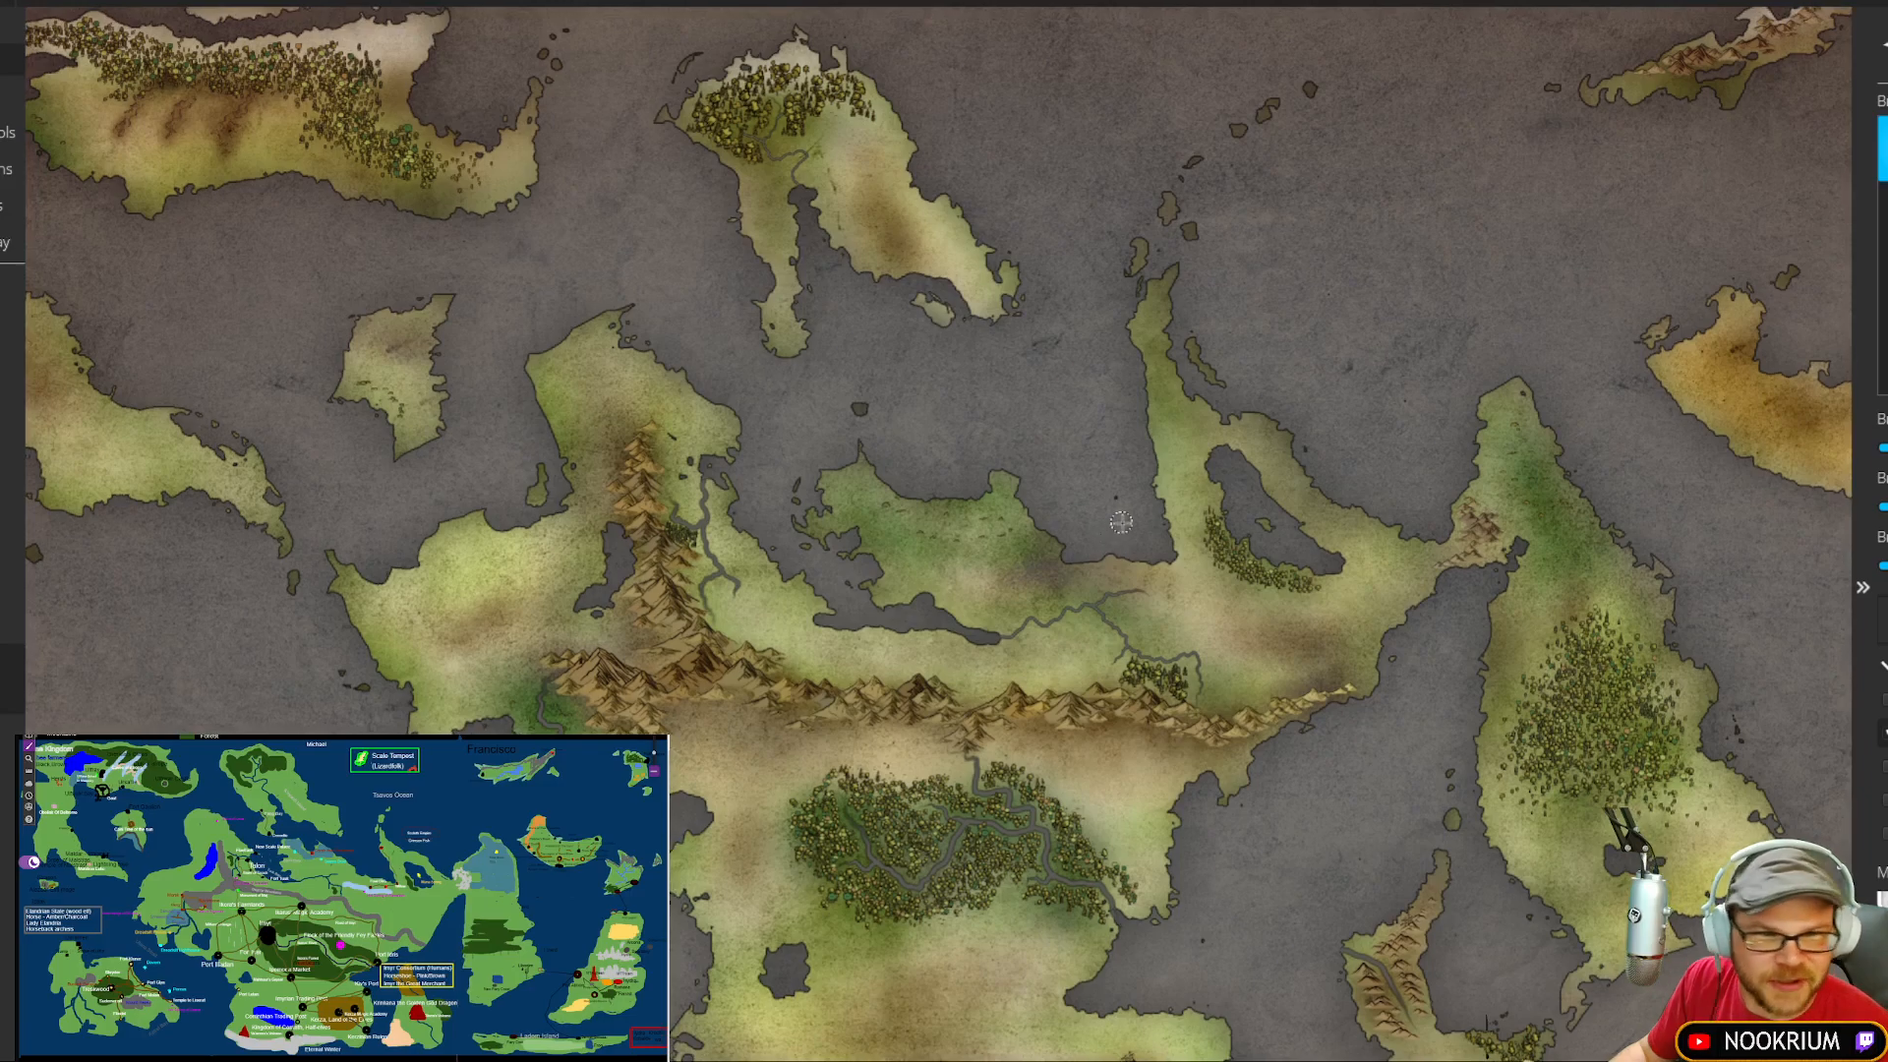
pyautogui.moveTo(1259, 578); pyautogui.dragTo(1080, 558)
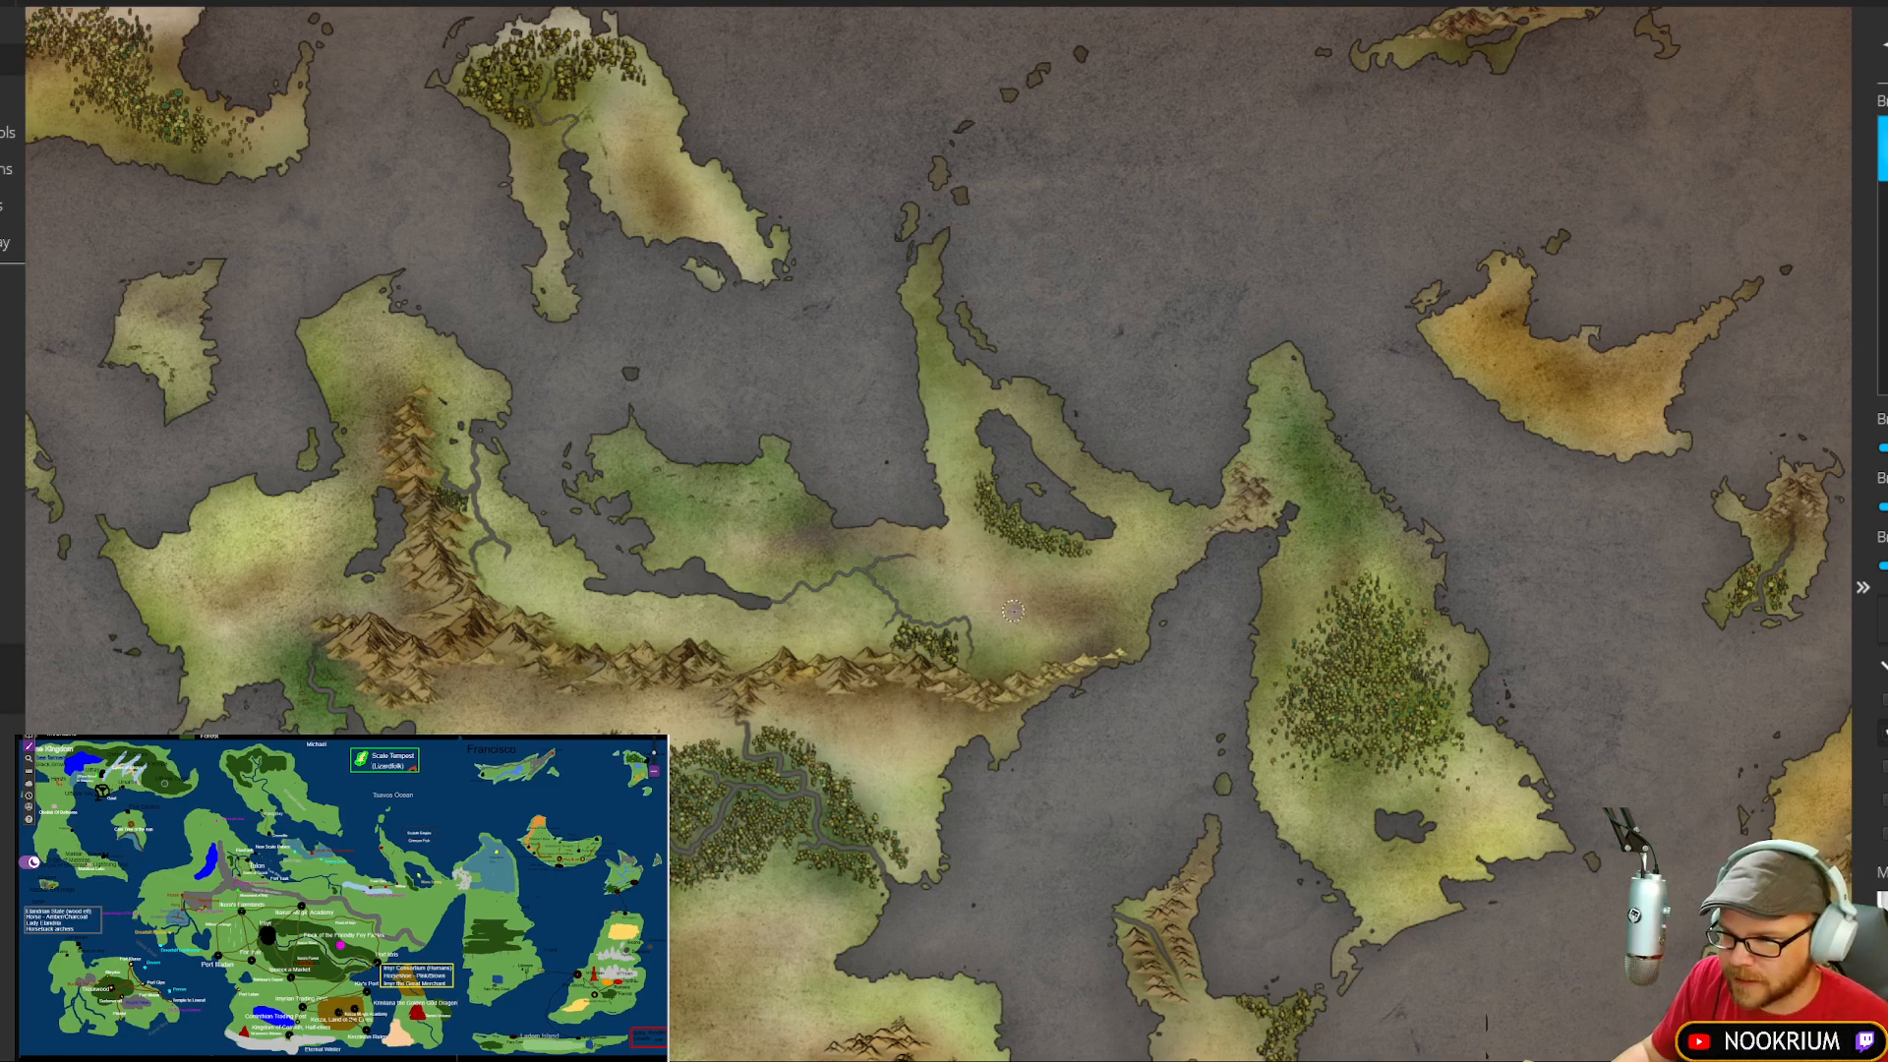
# Step: Start a cliff line on the central plain north of the river's eastern bend with two connected cliff symbols
pyautogui.scroll(5, 1013, 610)
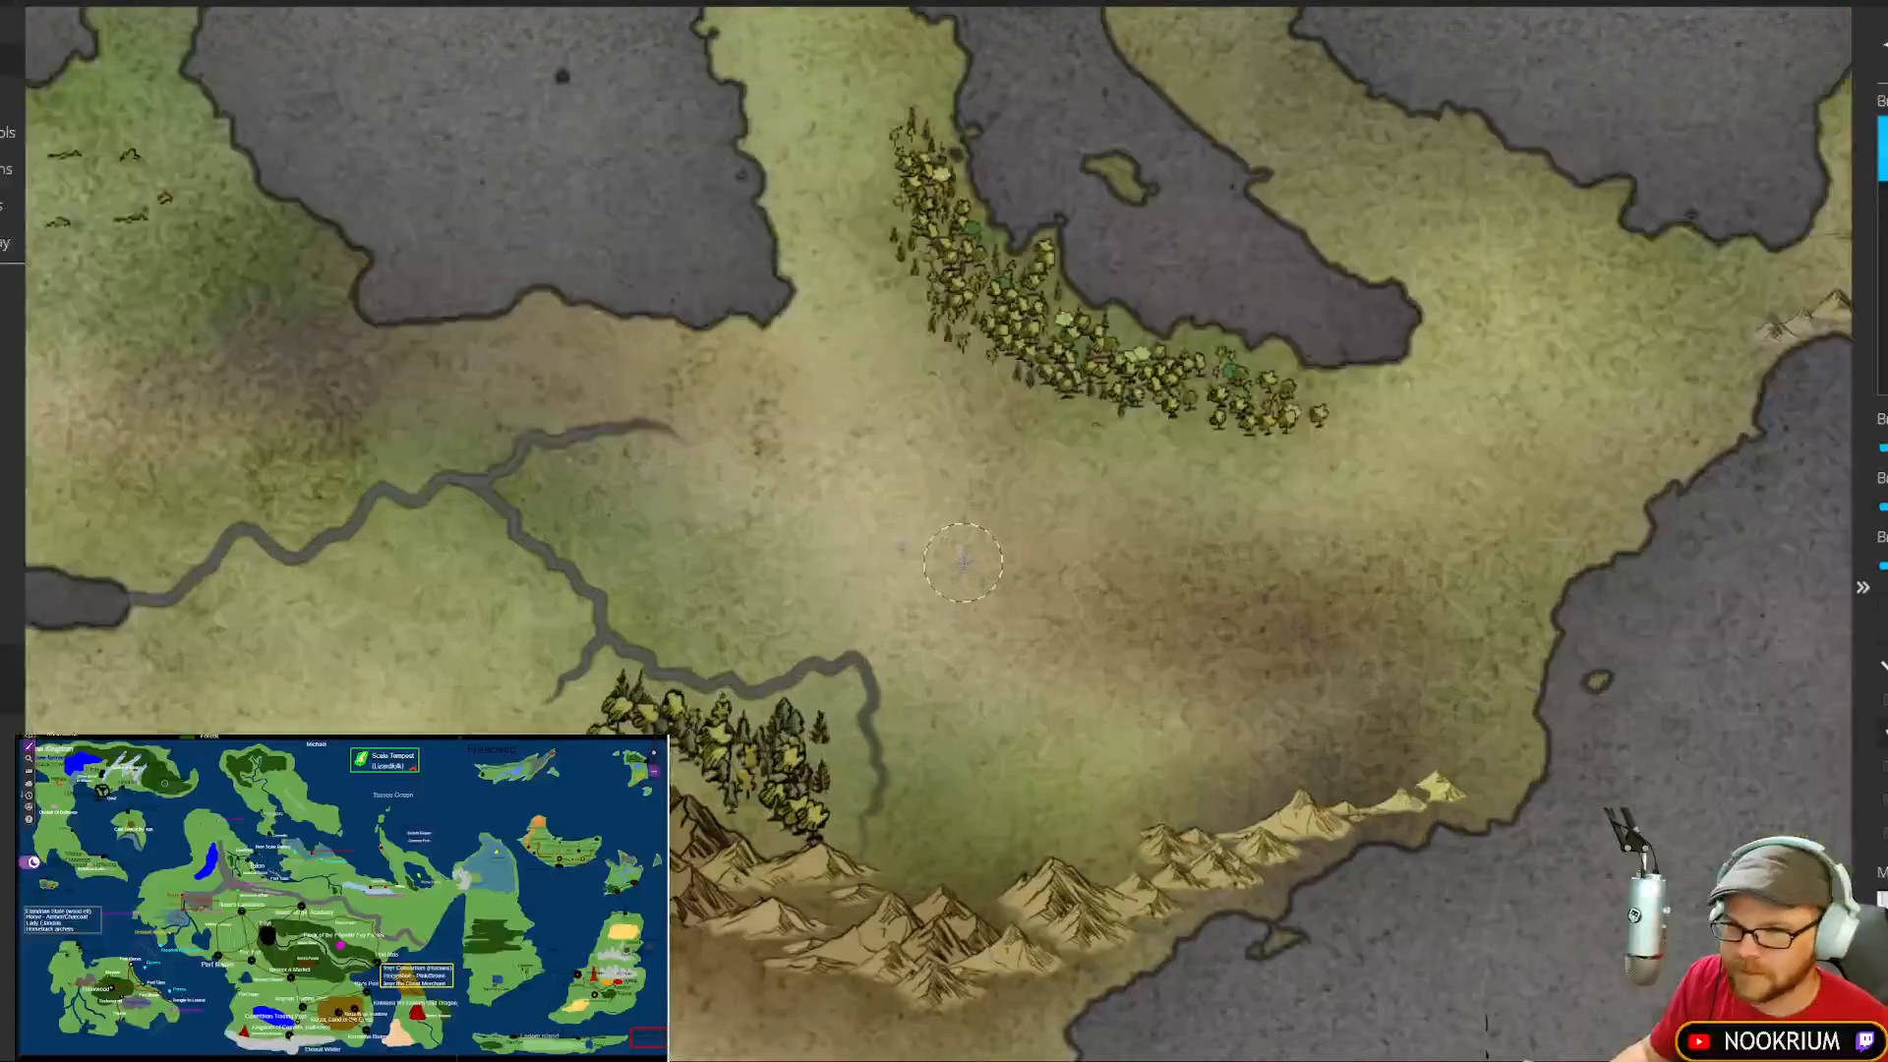
pyautogui.click(10, 134)
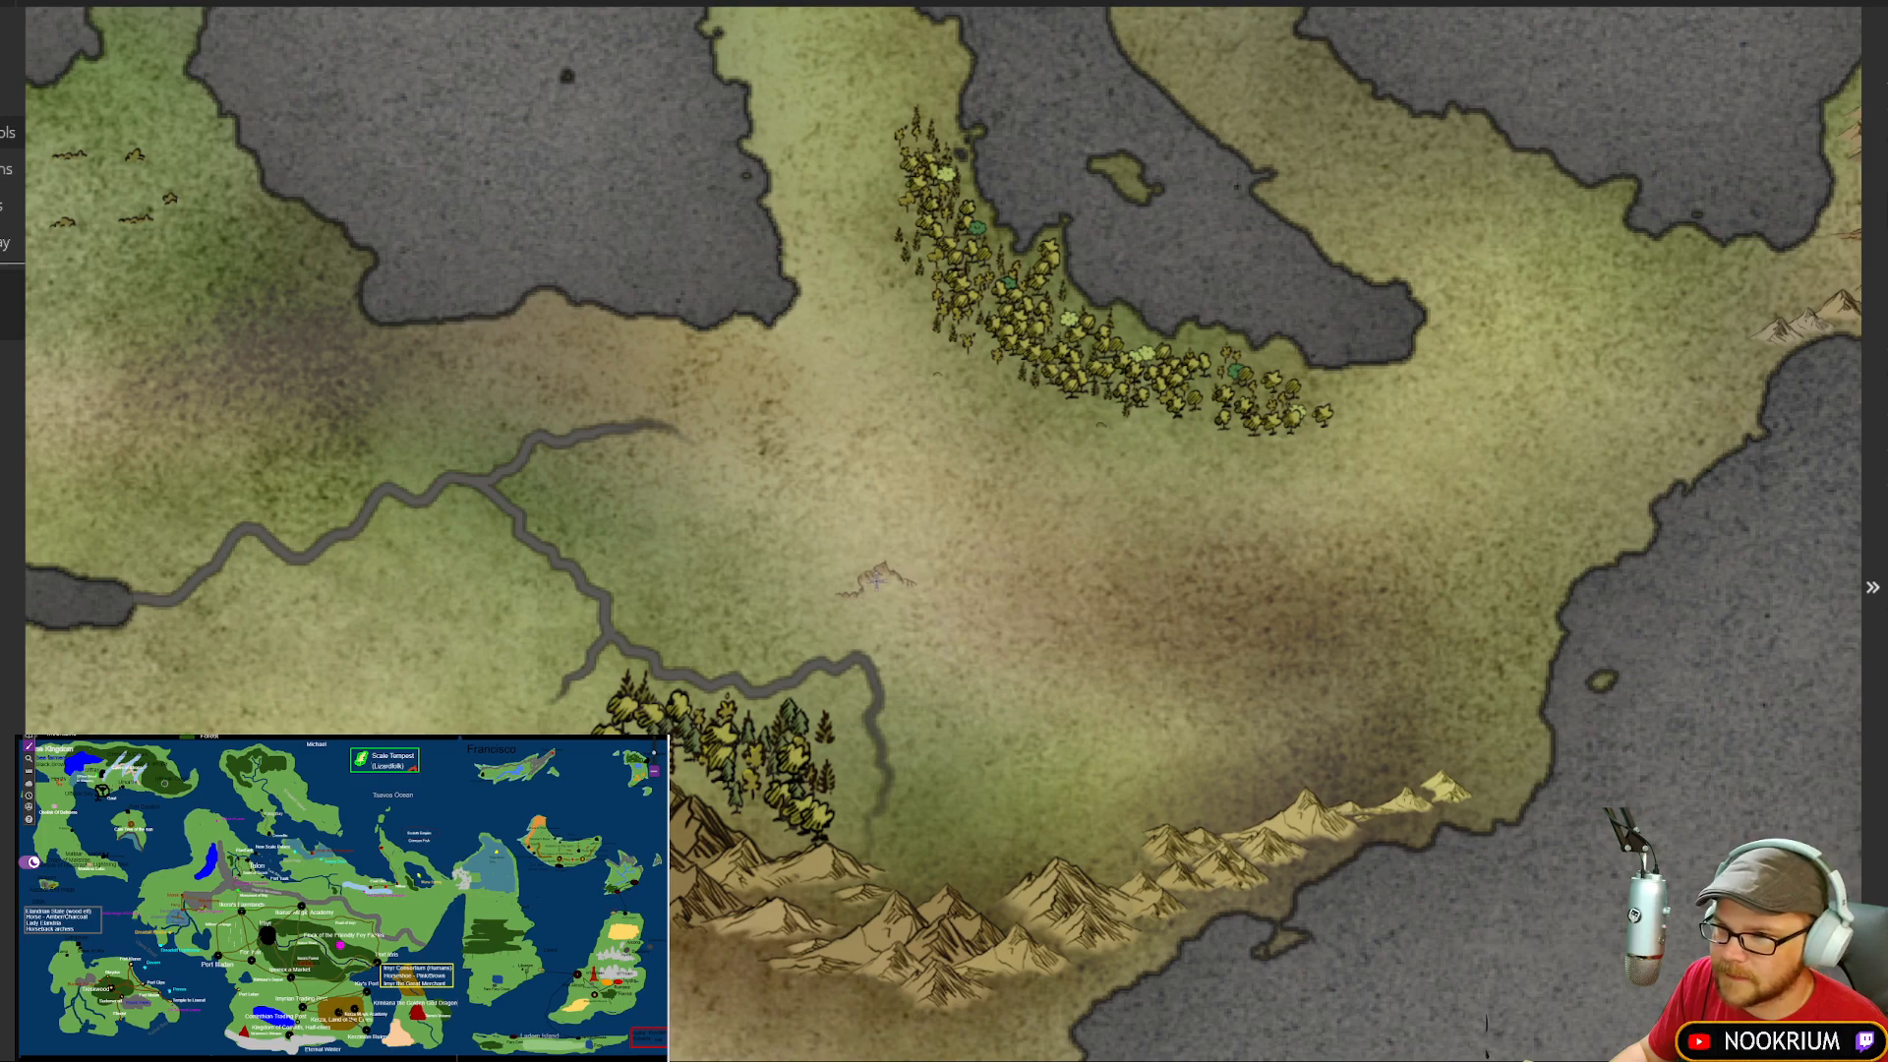
pyautogui.click(755, 558)
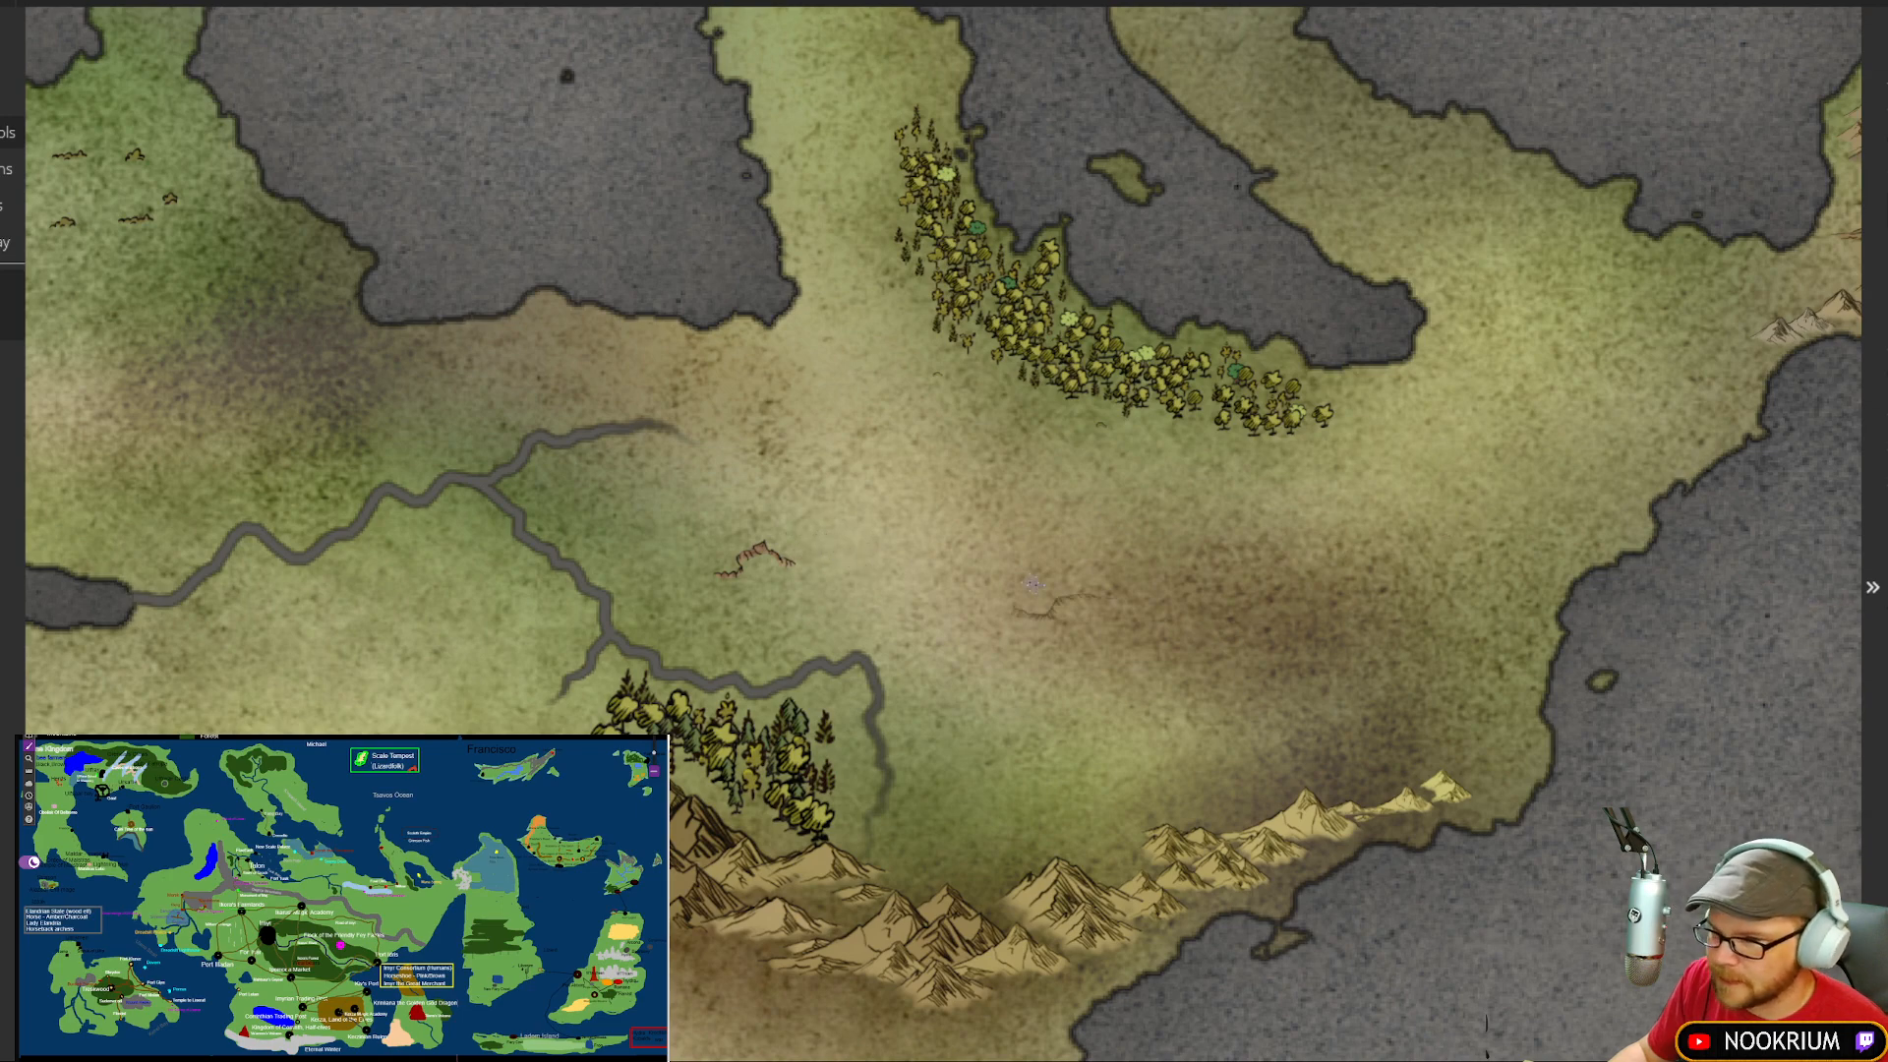
pyautogui.click(846, 562)
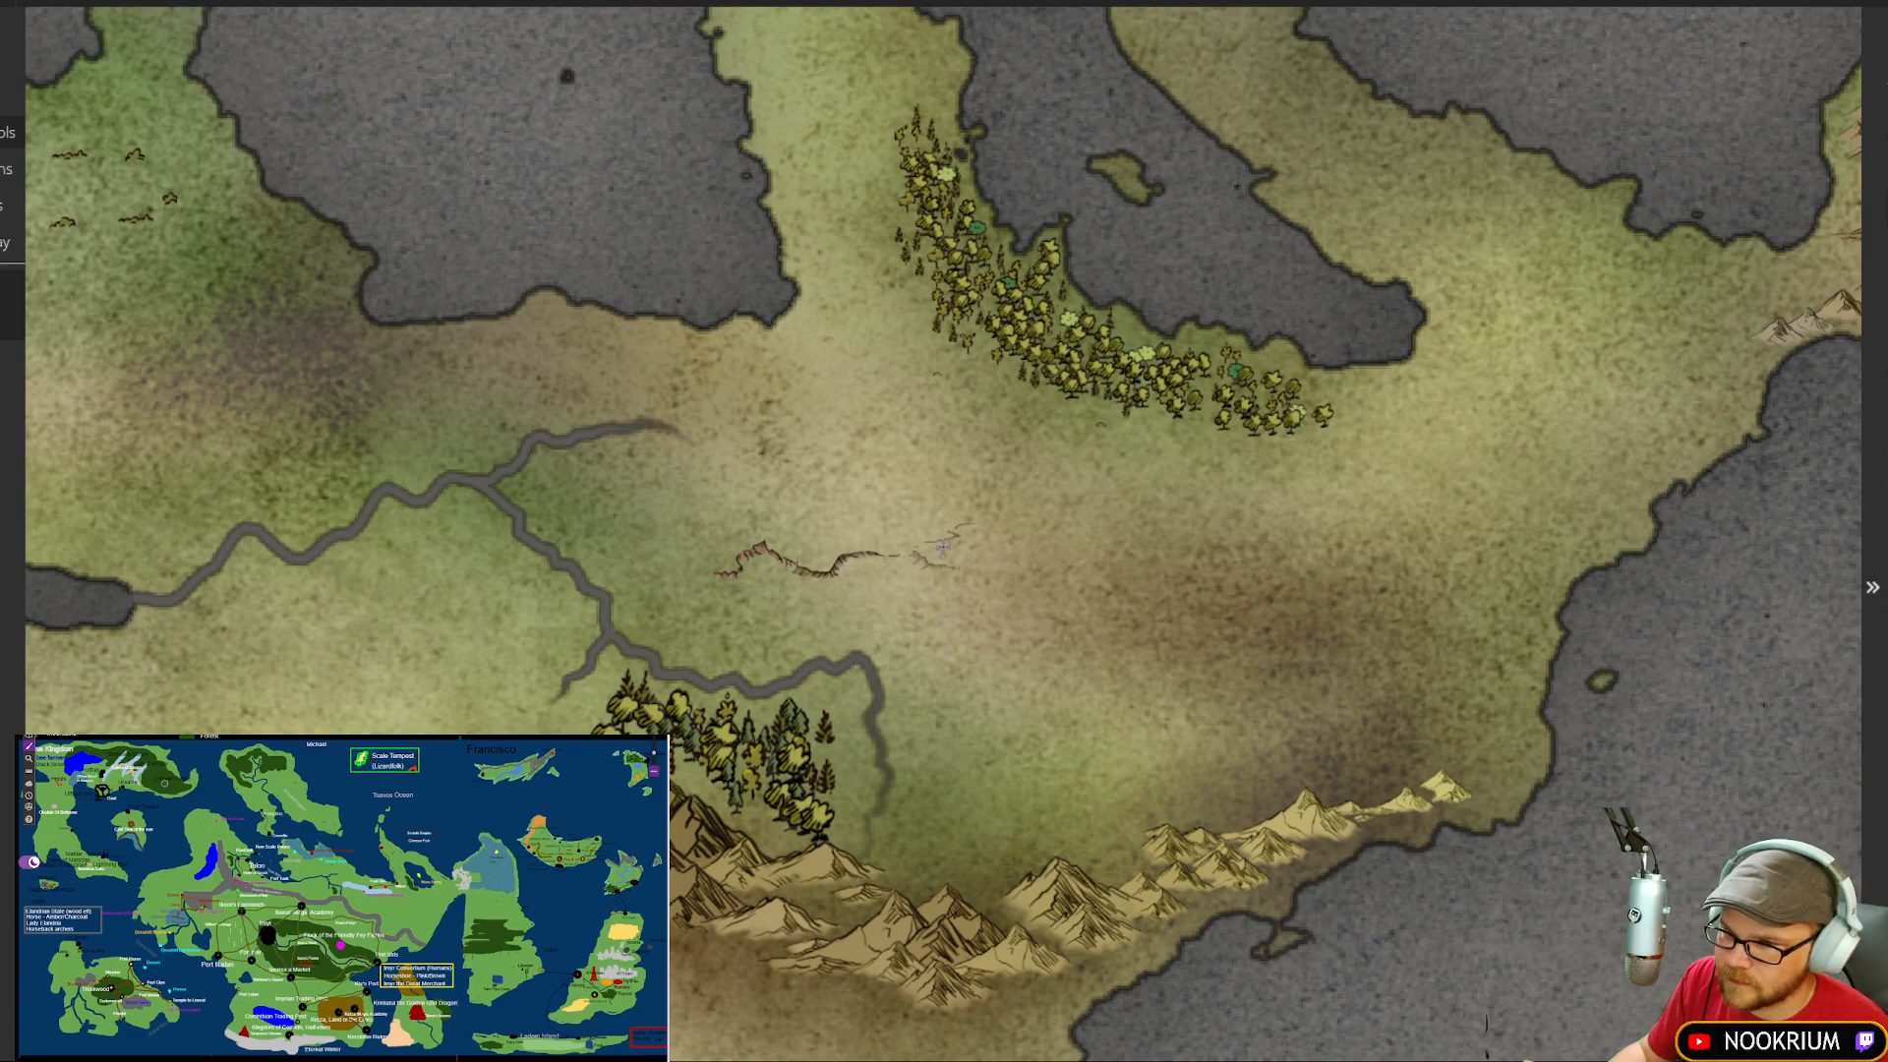
# Step: Place stacked cliff segments east of the new cliff line, between it and the forest along the inlet
pyautogui.click(969, 541)
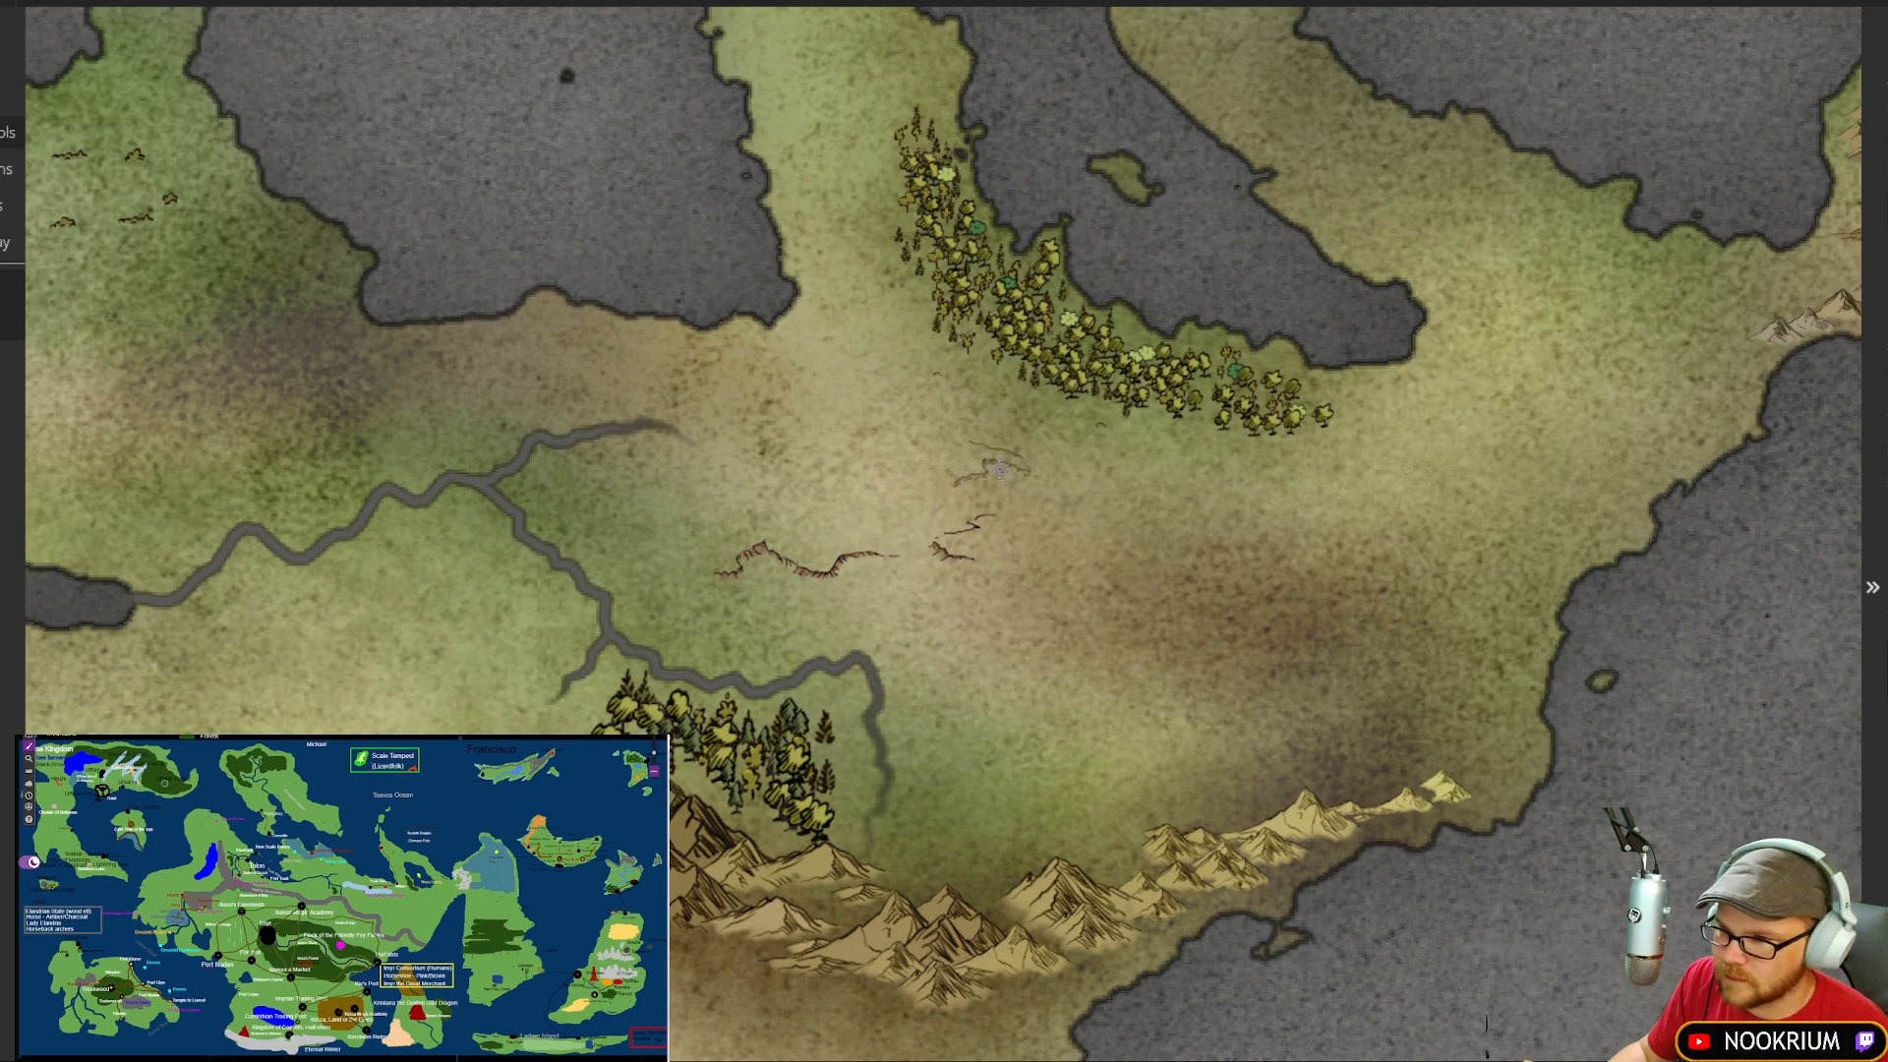
pyautogui.click(984, 484)
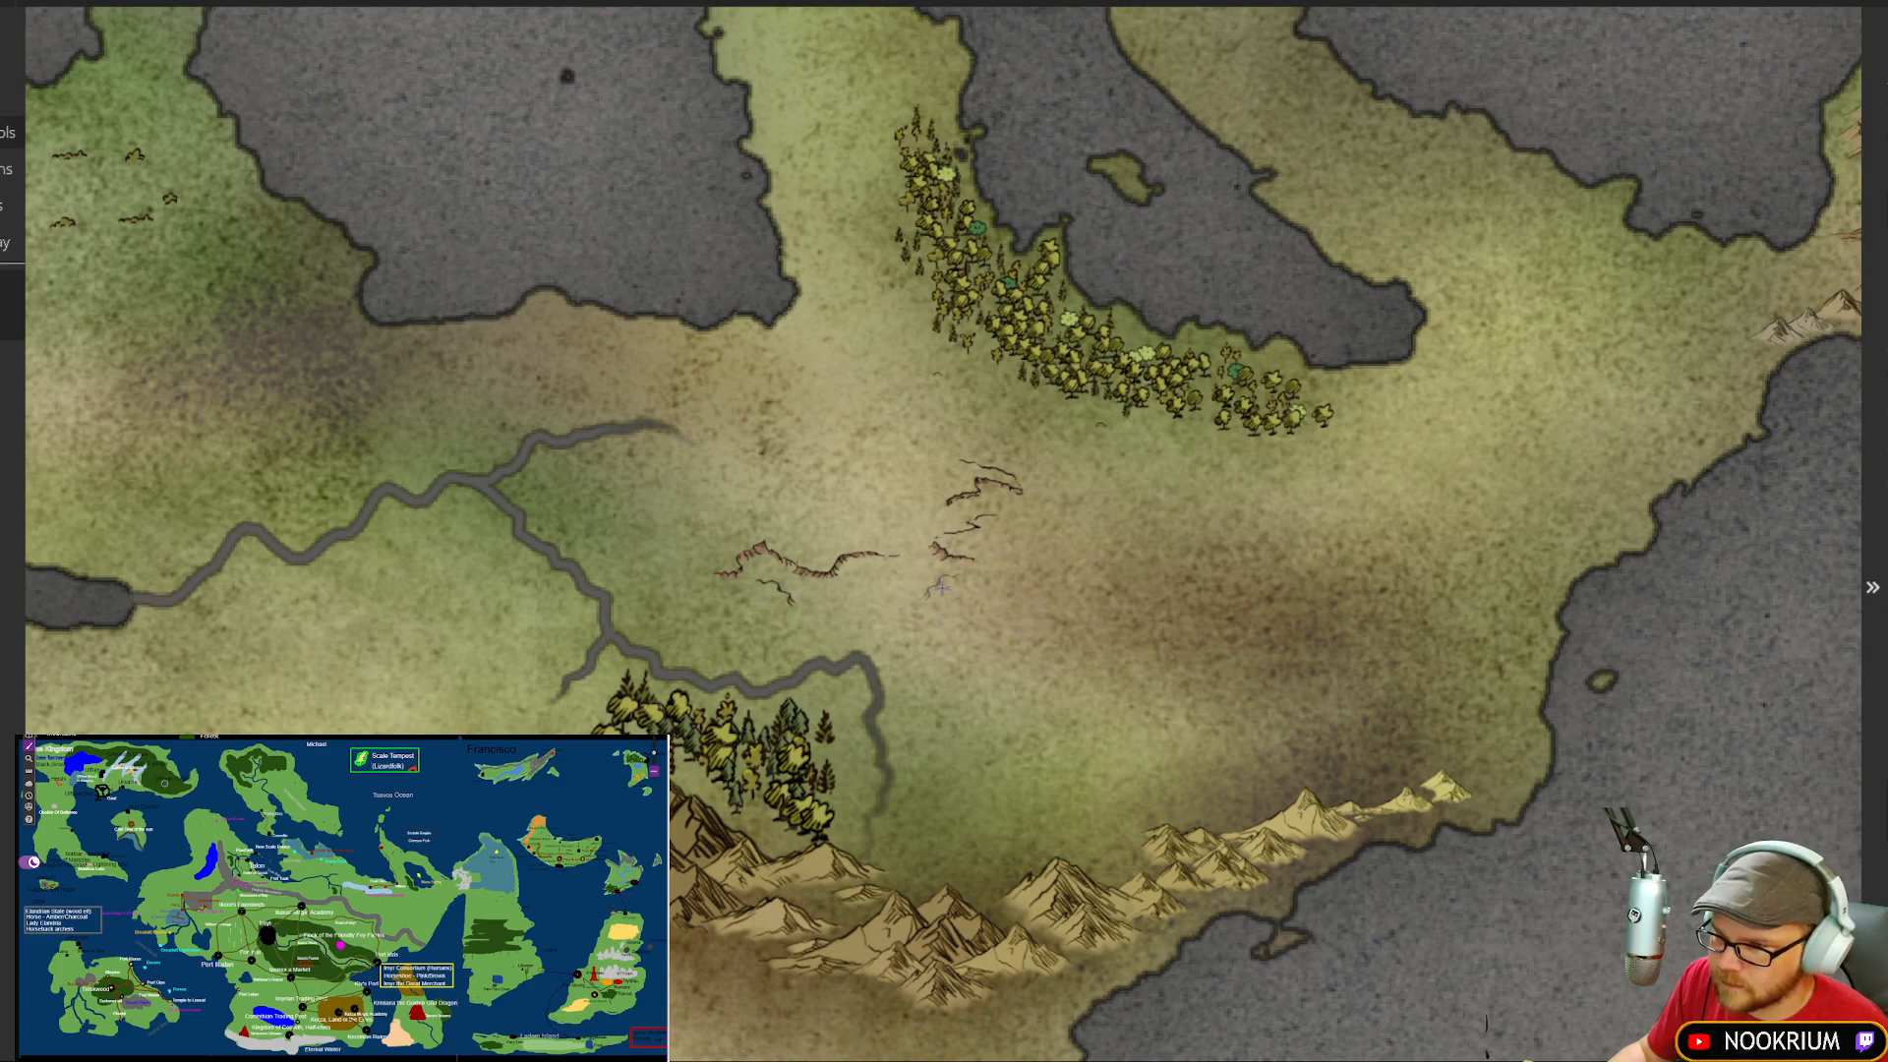
pyautogui.click(952, 580)
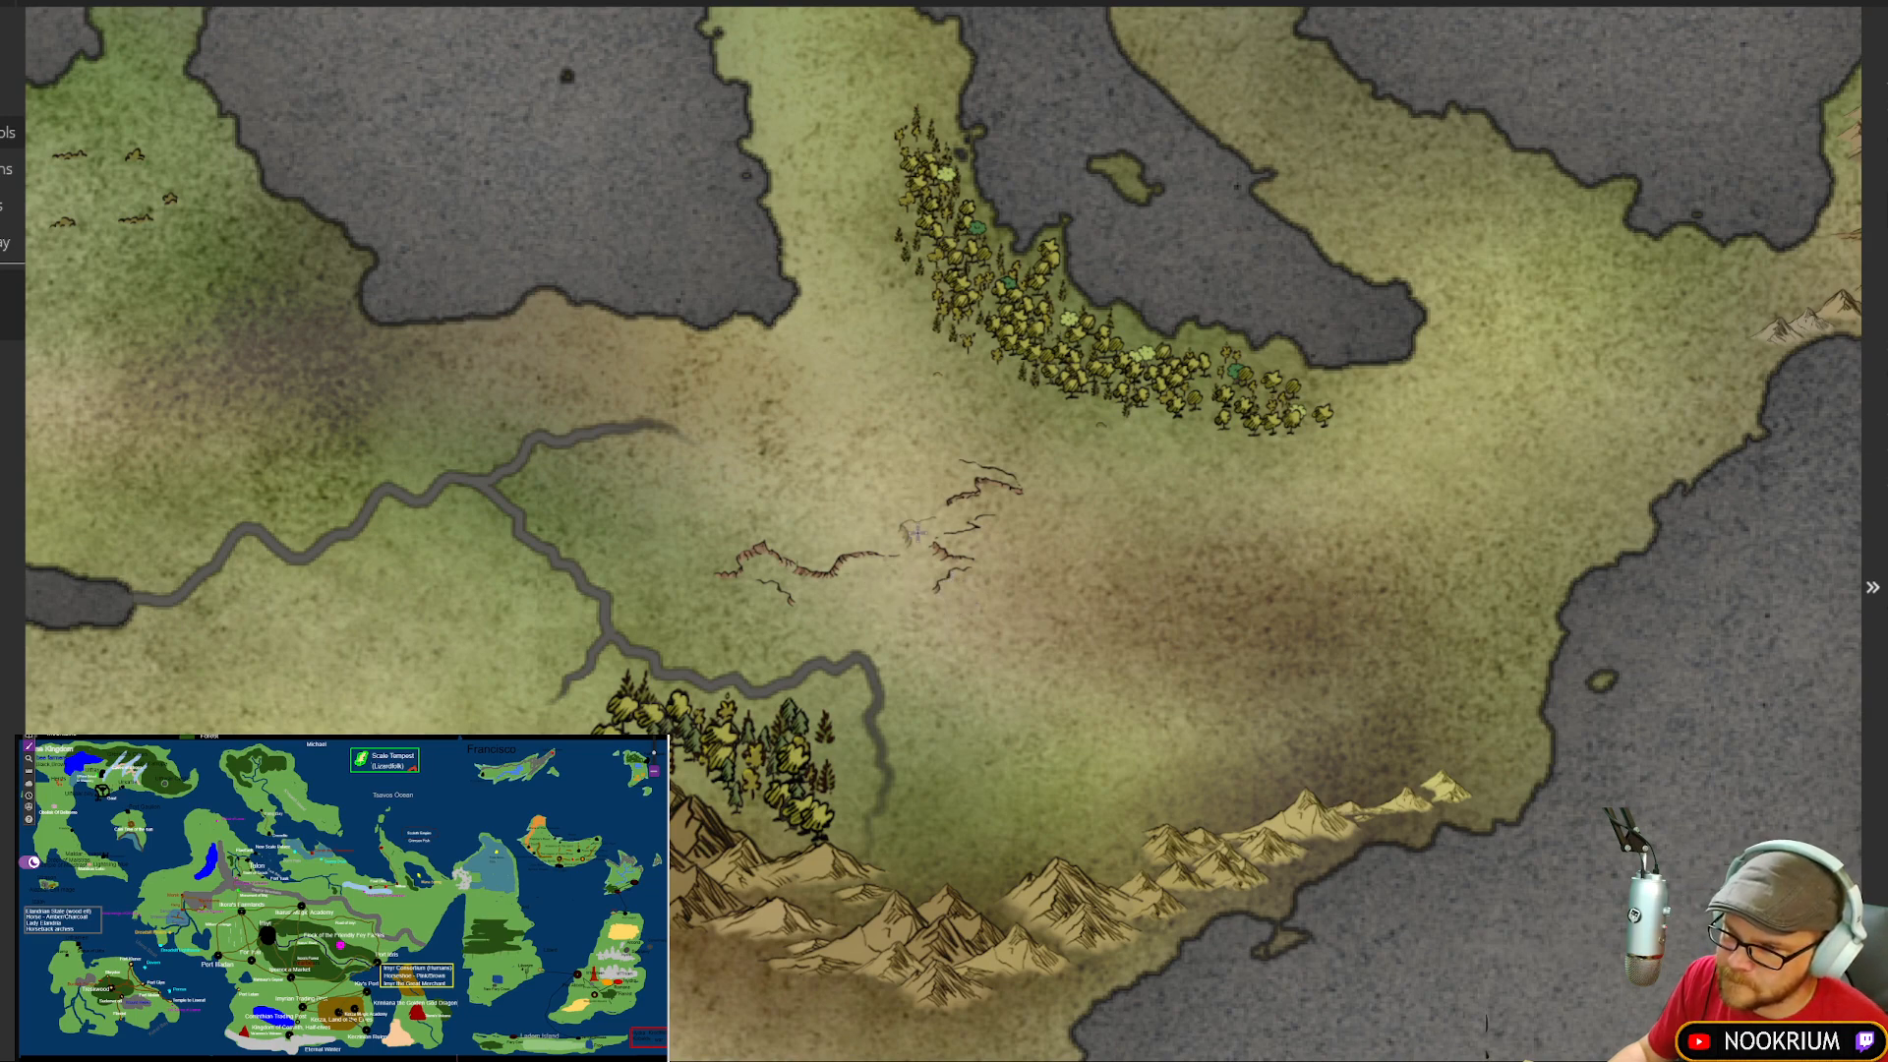
# Step: Fill out the central cliff group with segments at the line's eastern end, along its southern side and to the north
pyautogui.click(894, 536)
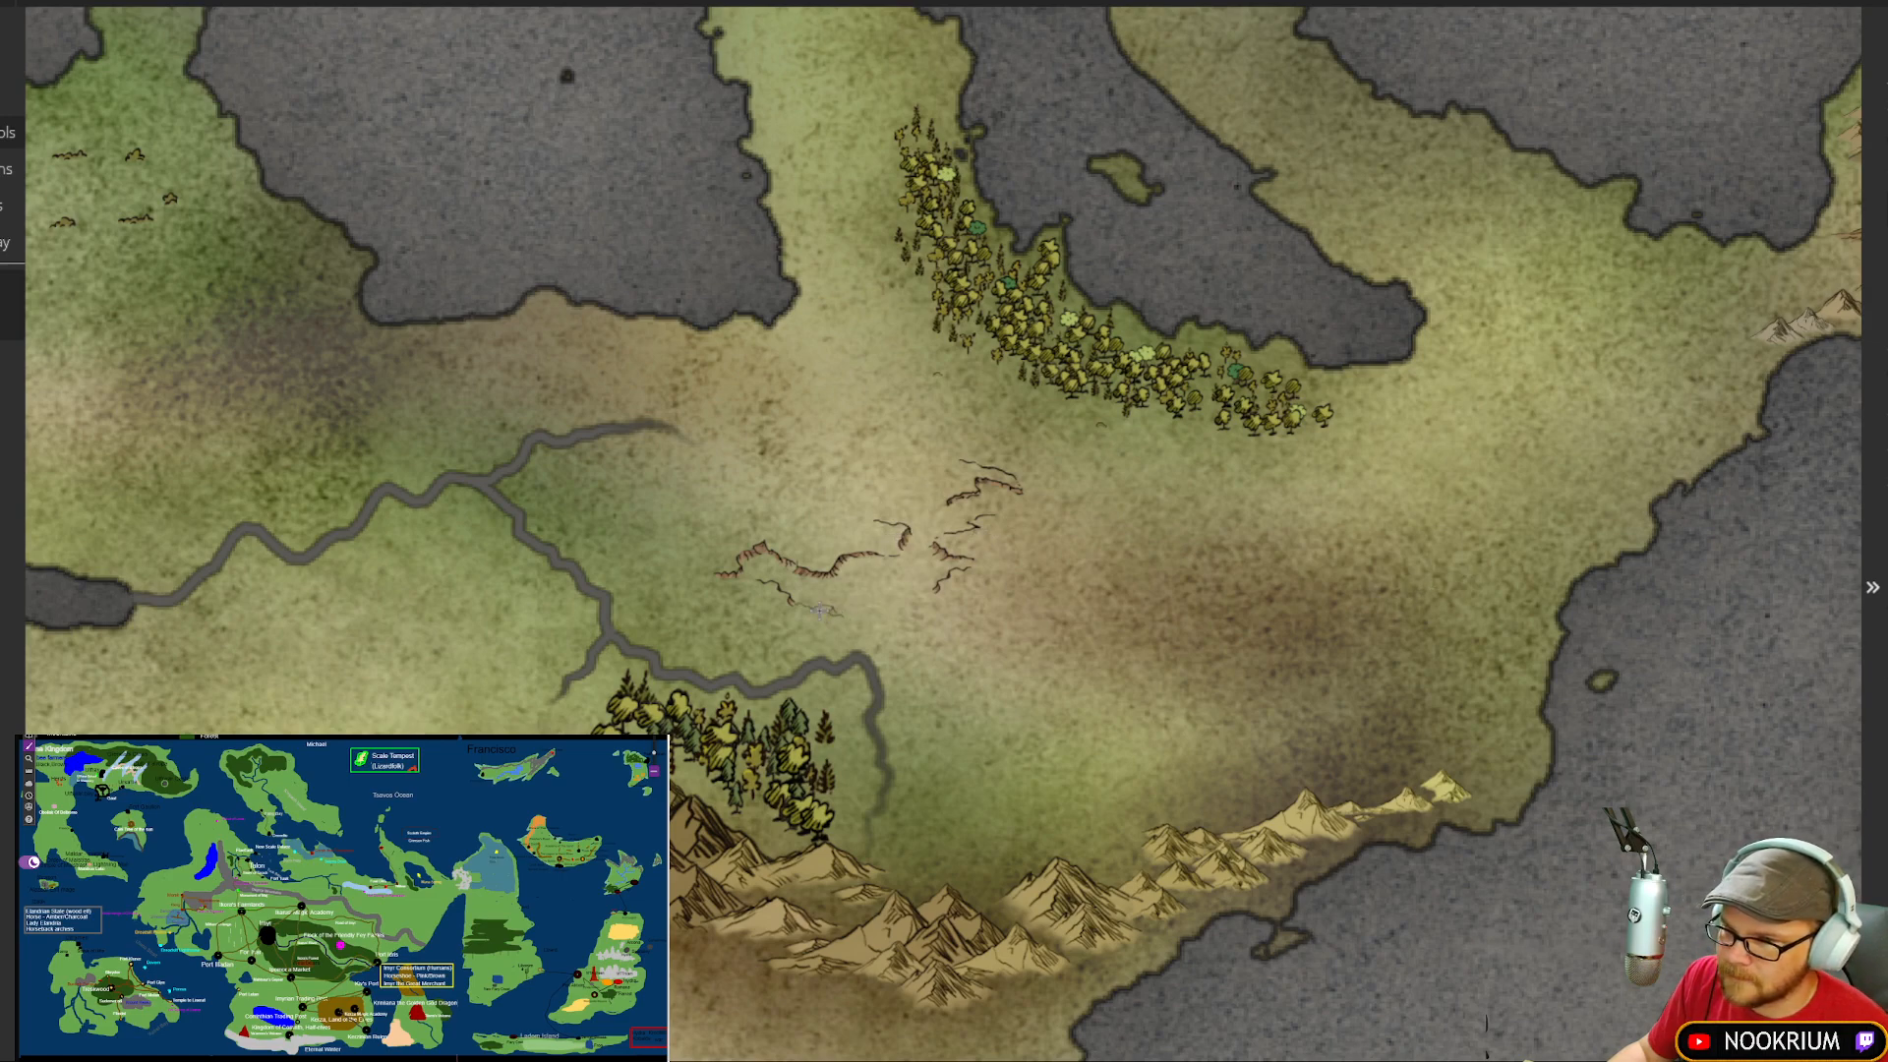
pyautogui.click(821, 610)
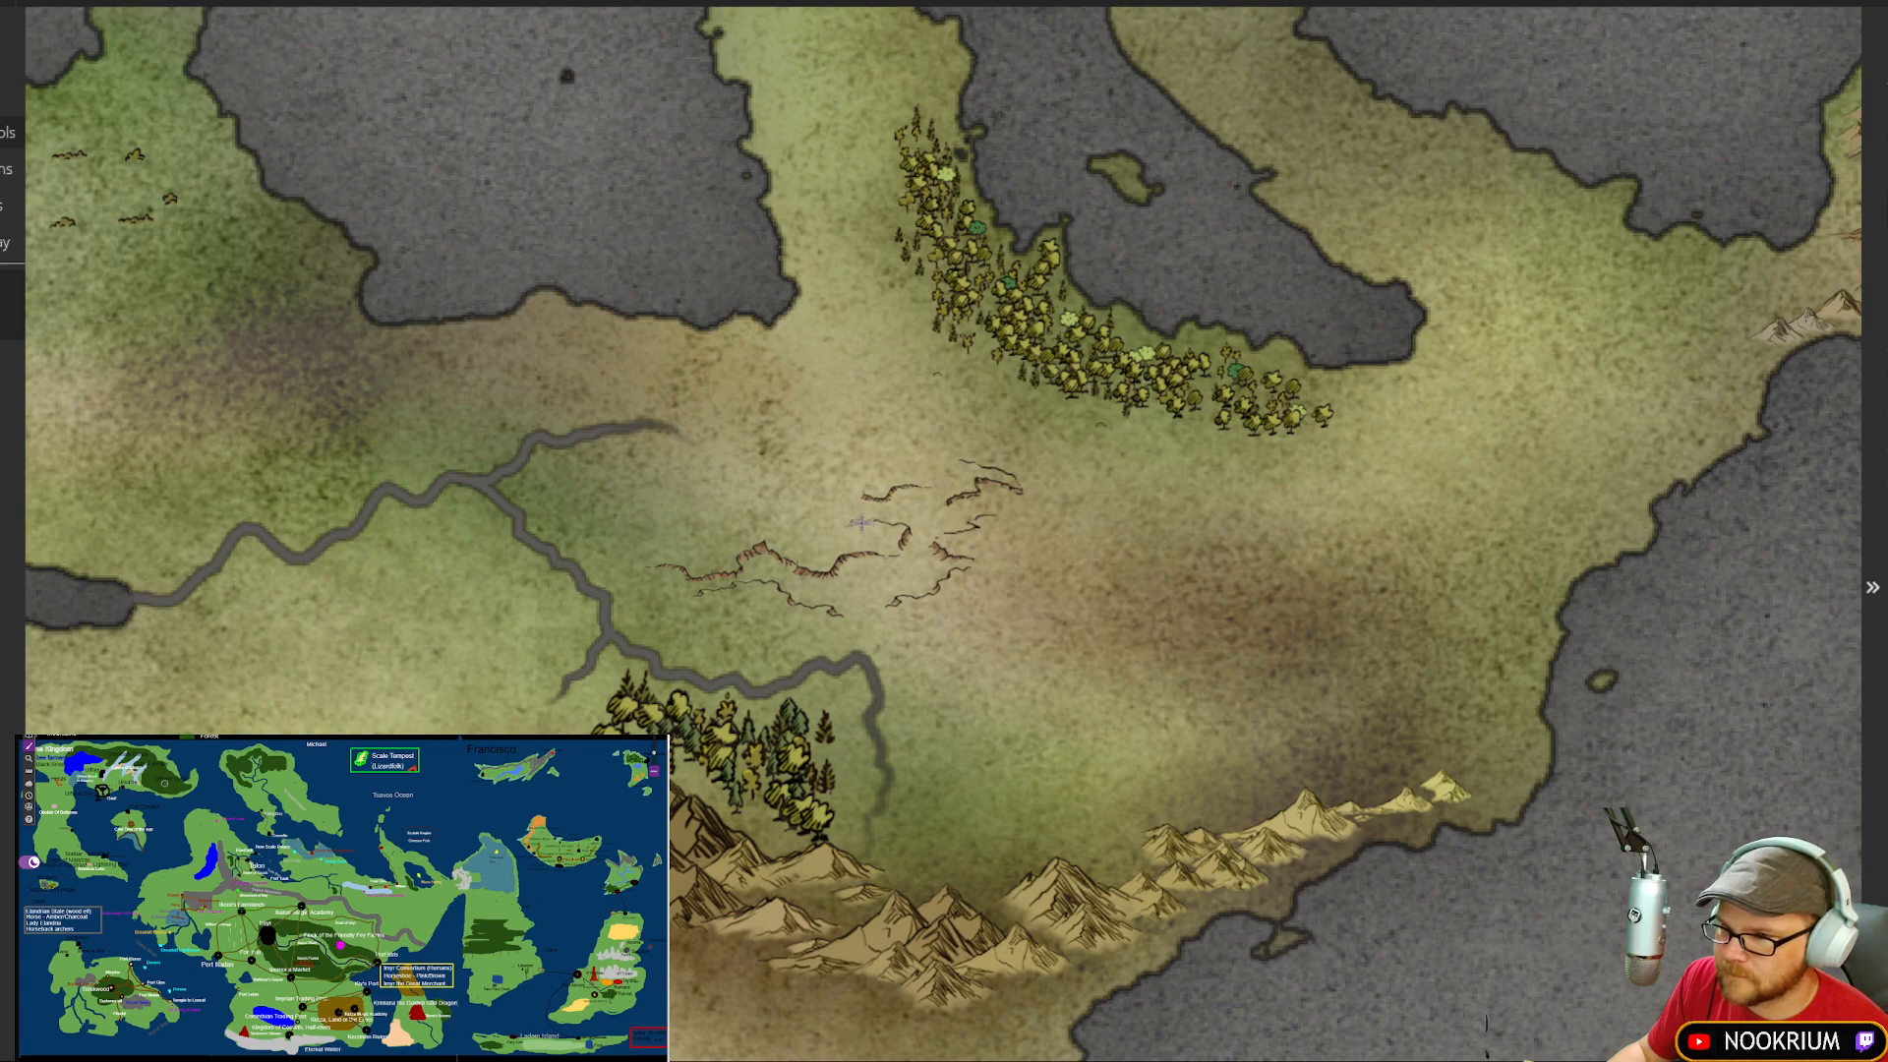
pyautogui.scroll(5, 826, 487)
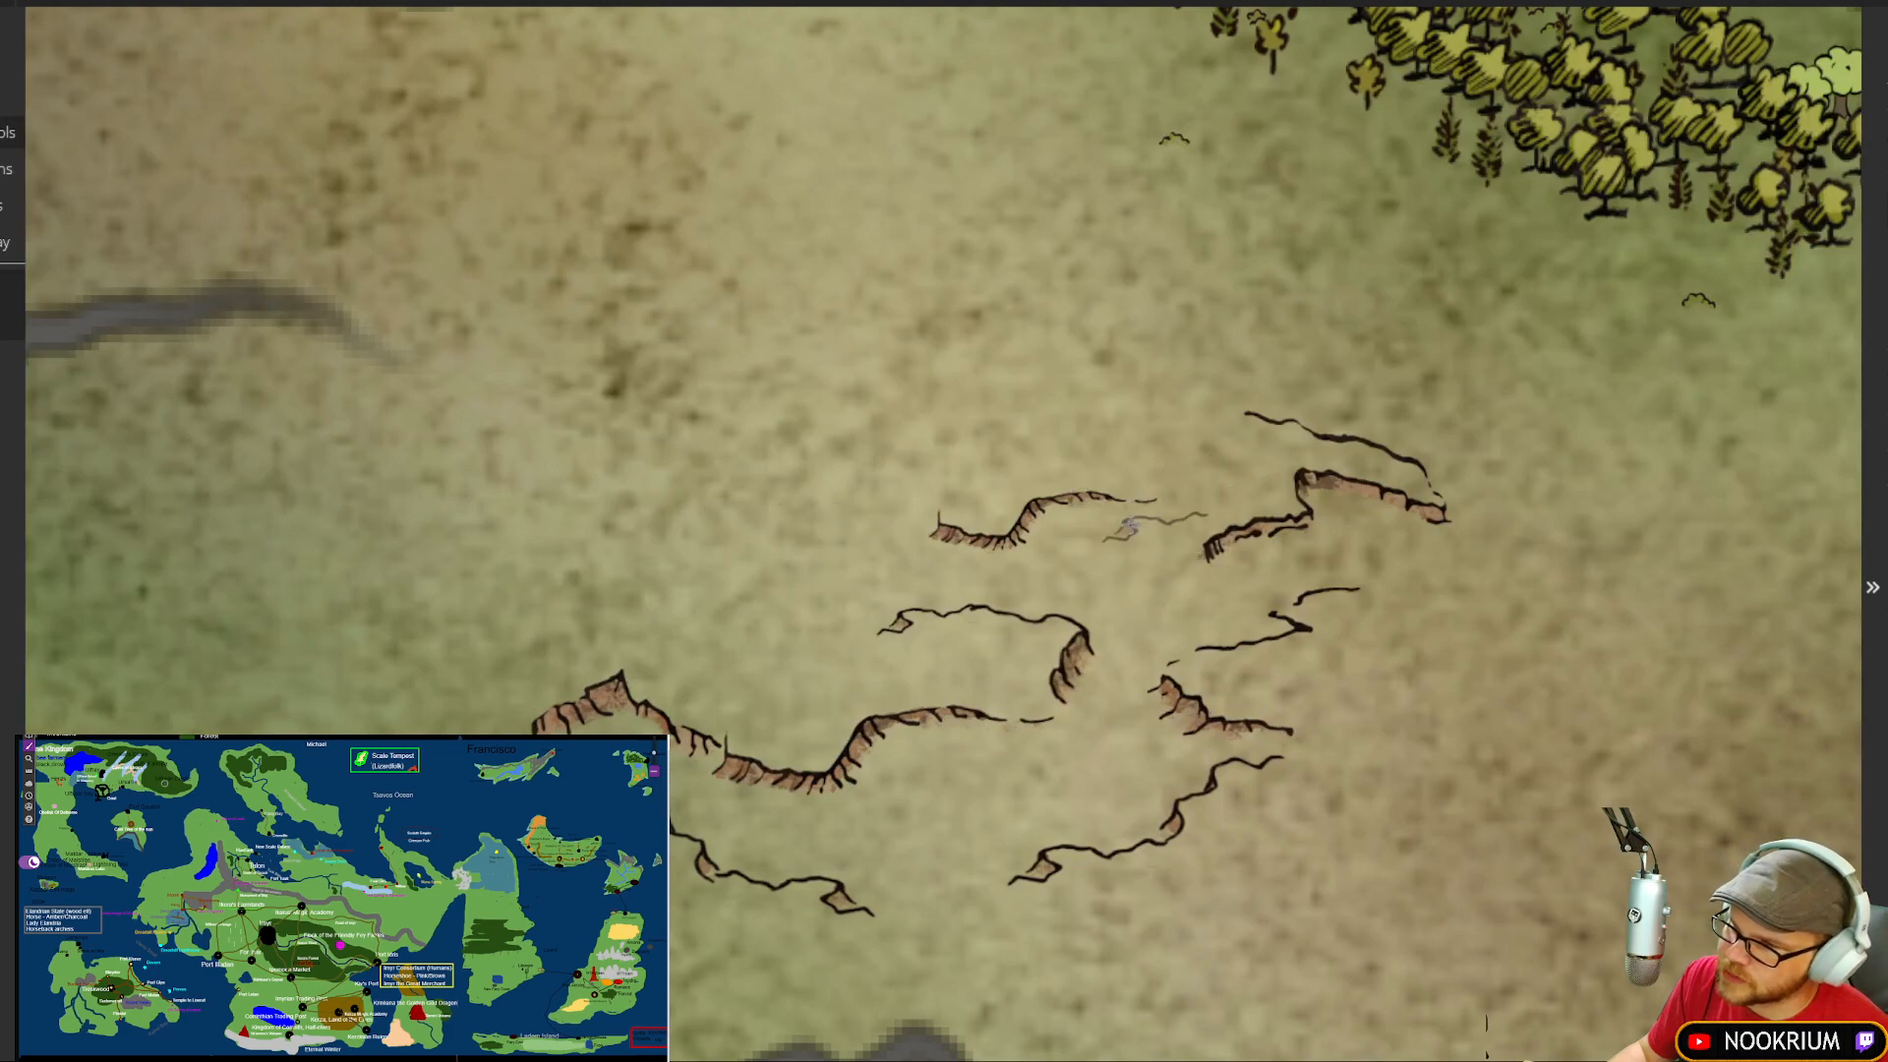
pyautogui.click(1109, 479)
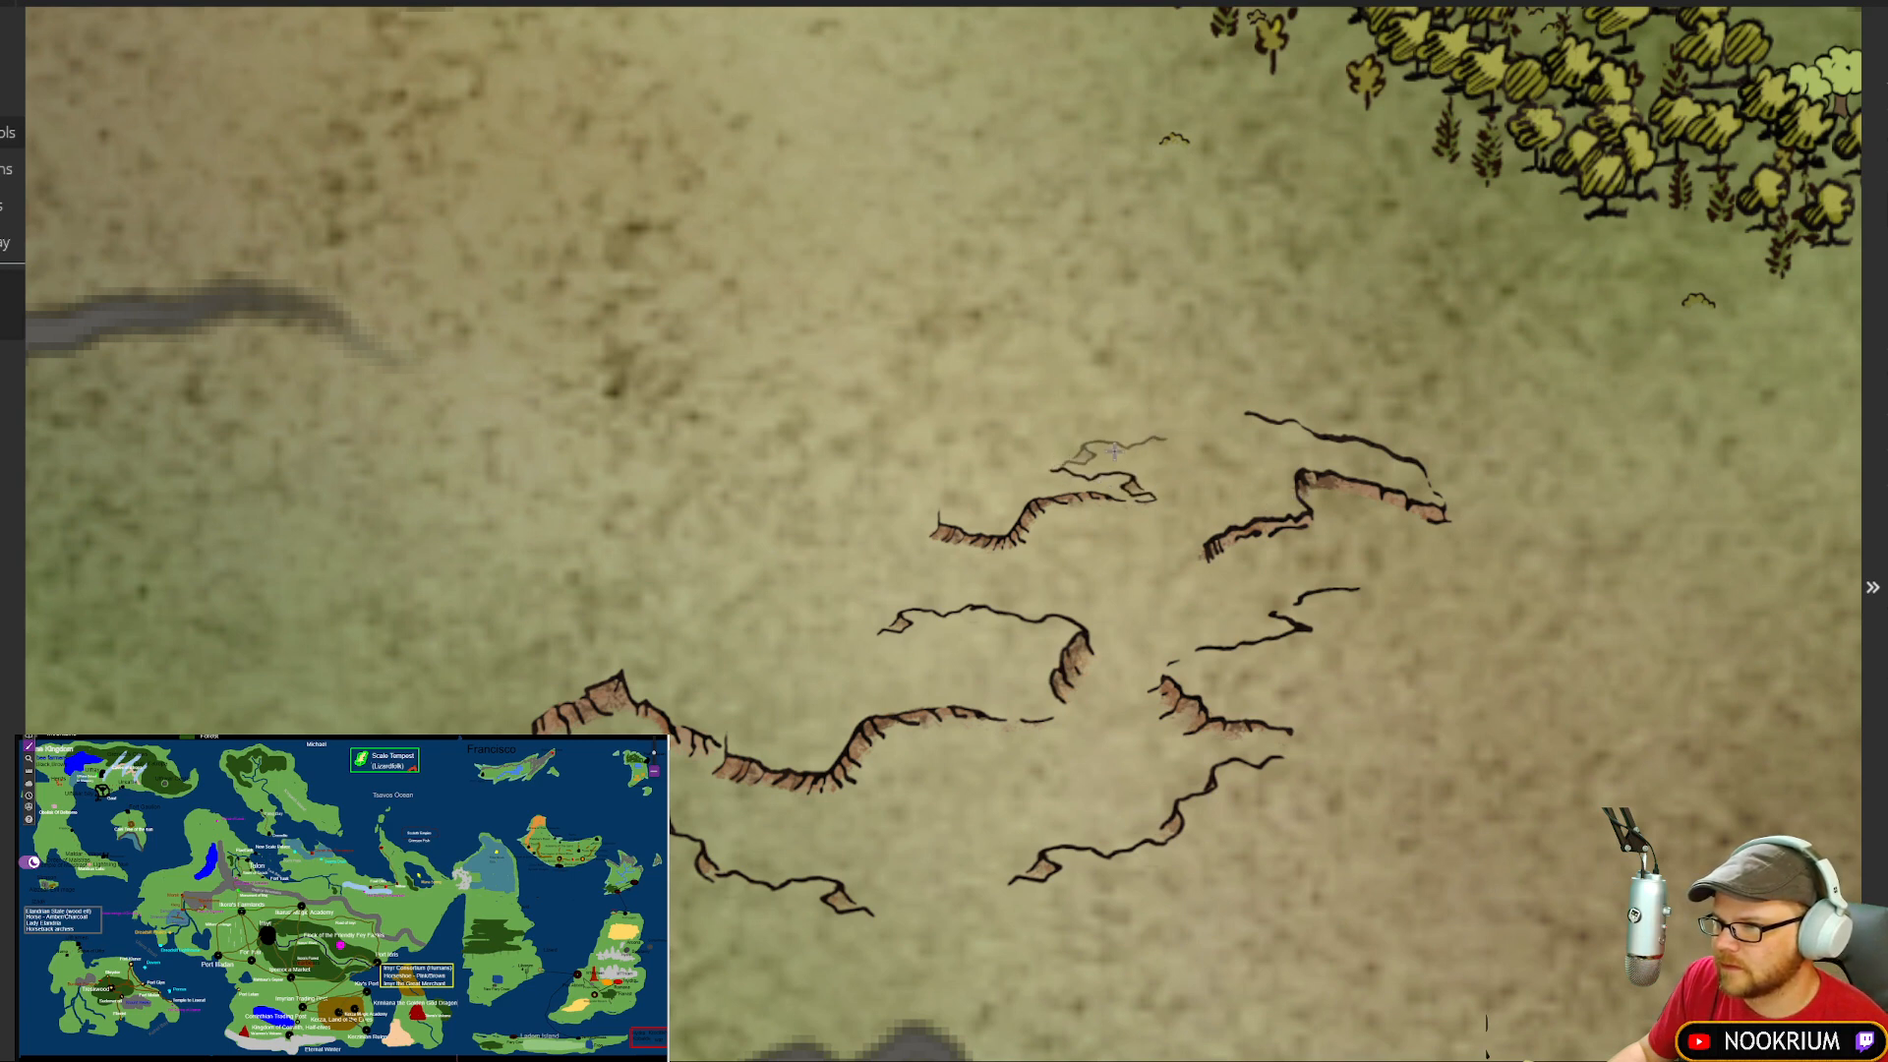
# Step: Connect the northern cliffs of the central group with segments along the northern rim and down through the gap between them
pyautogui.click(1193, 422)
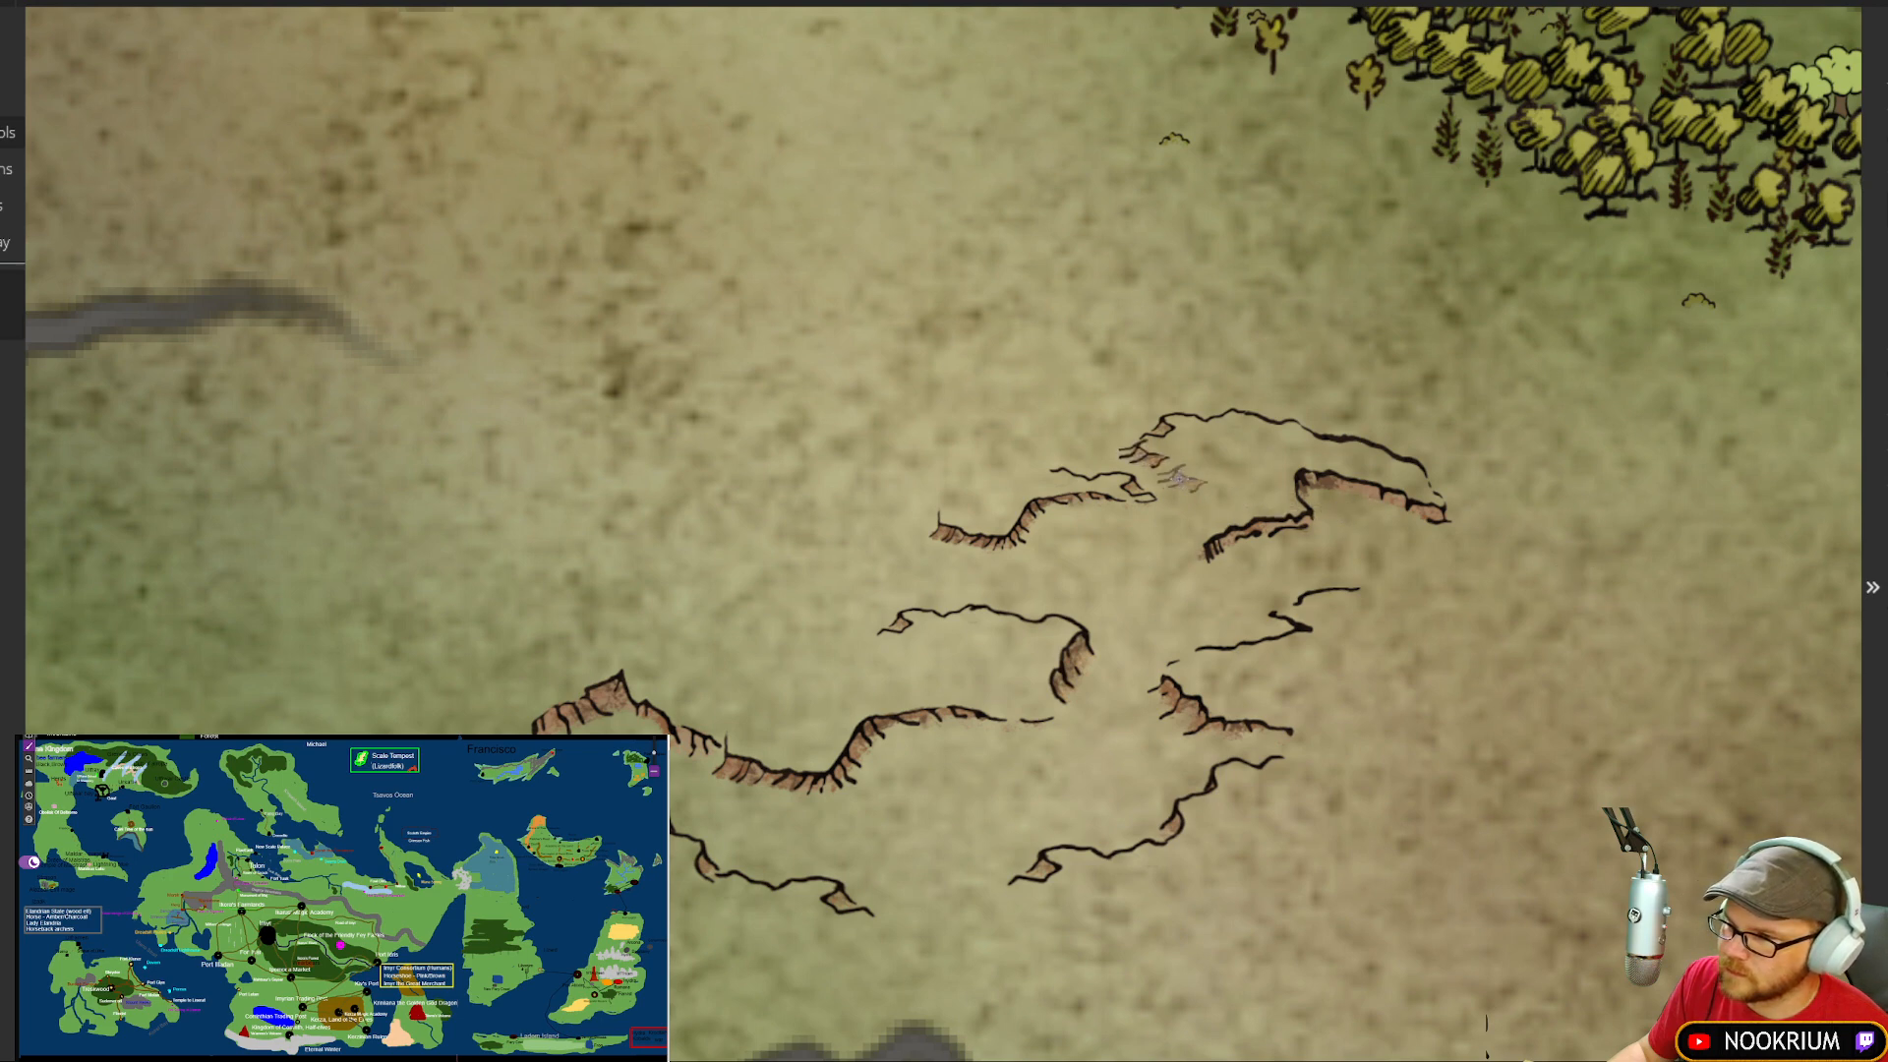
pyautogui.click(1168, 474)
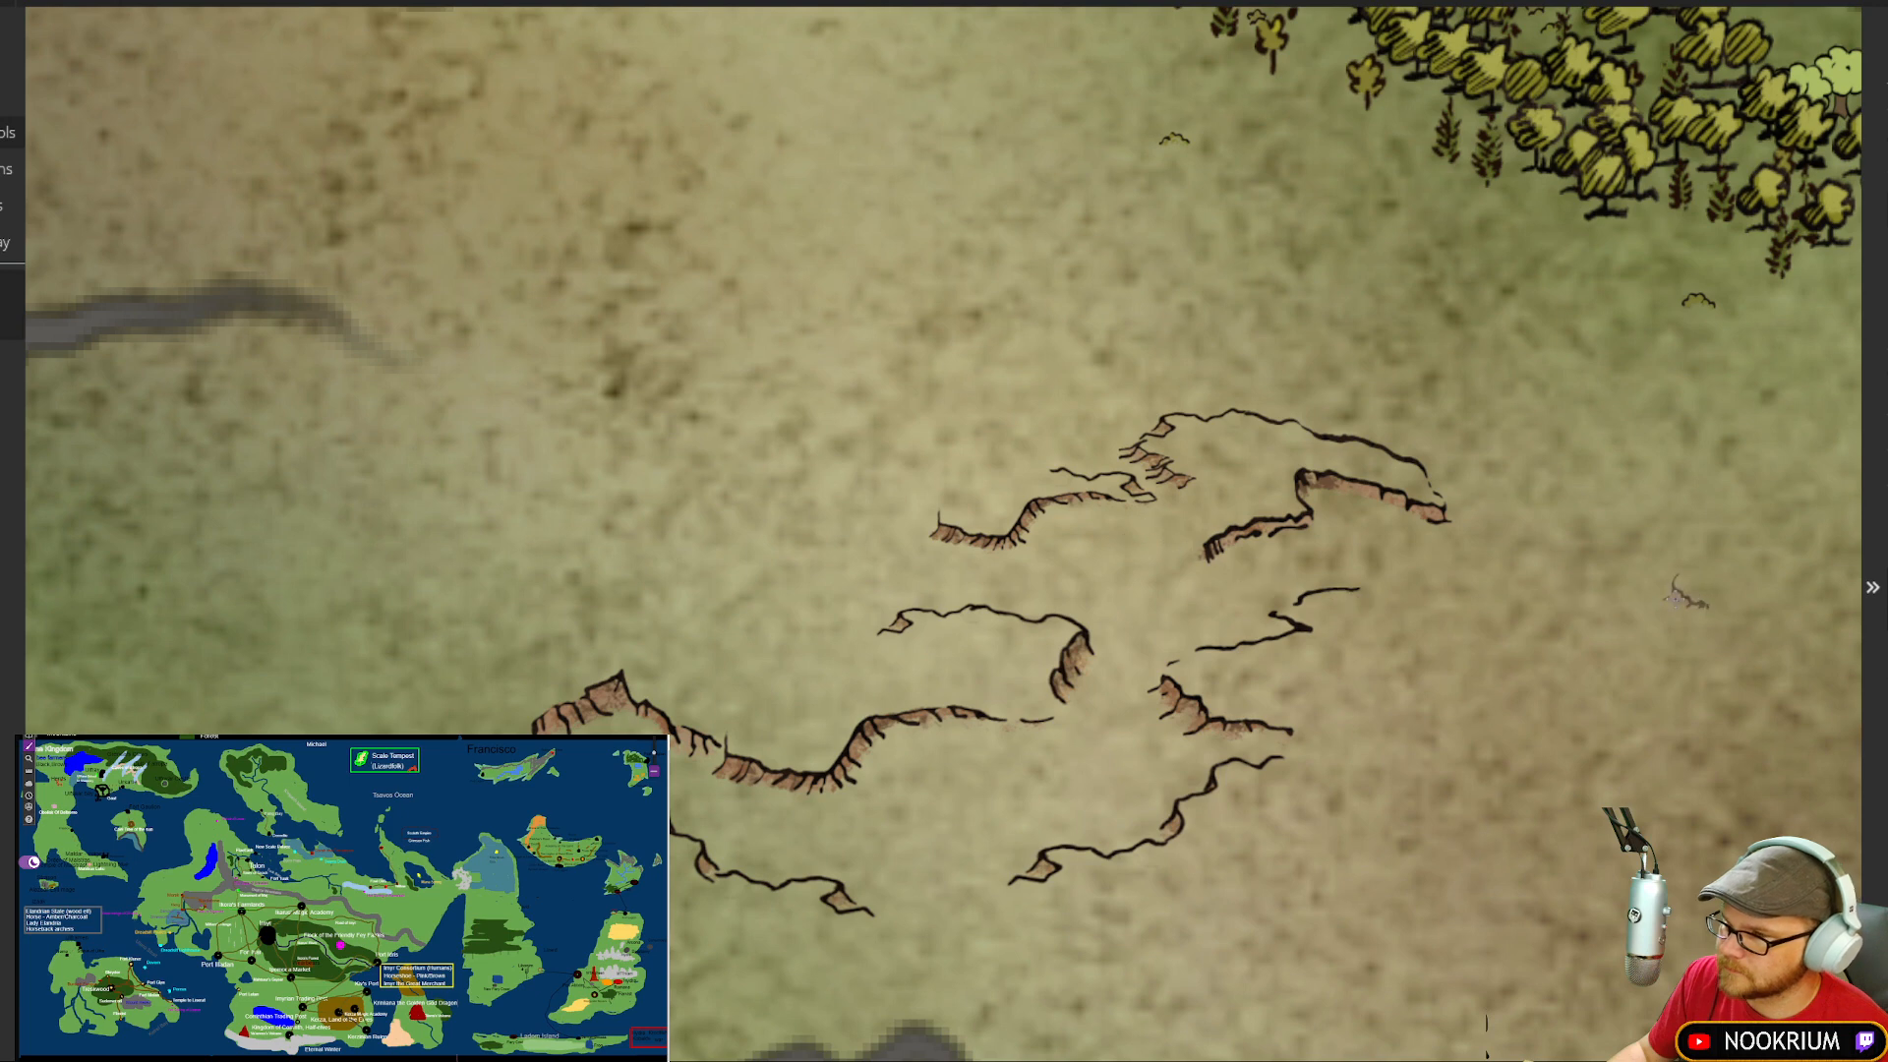
pyautogui.click(1176, 539)
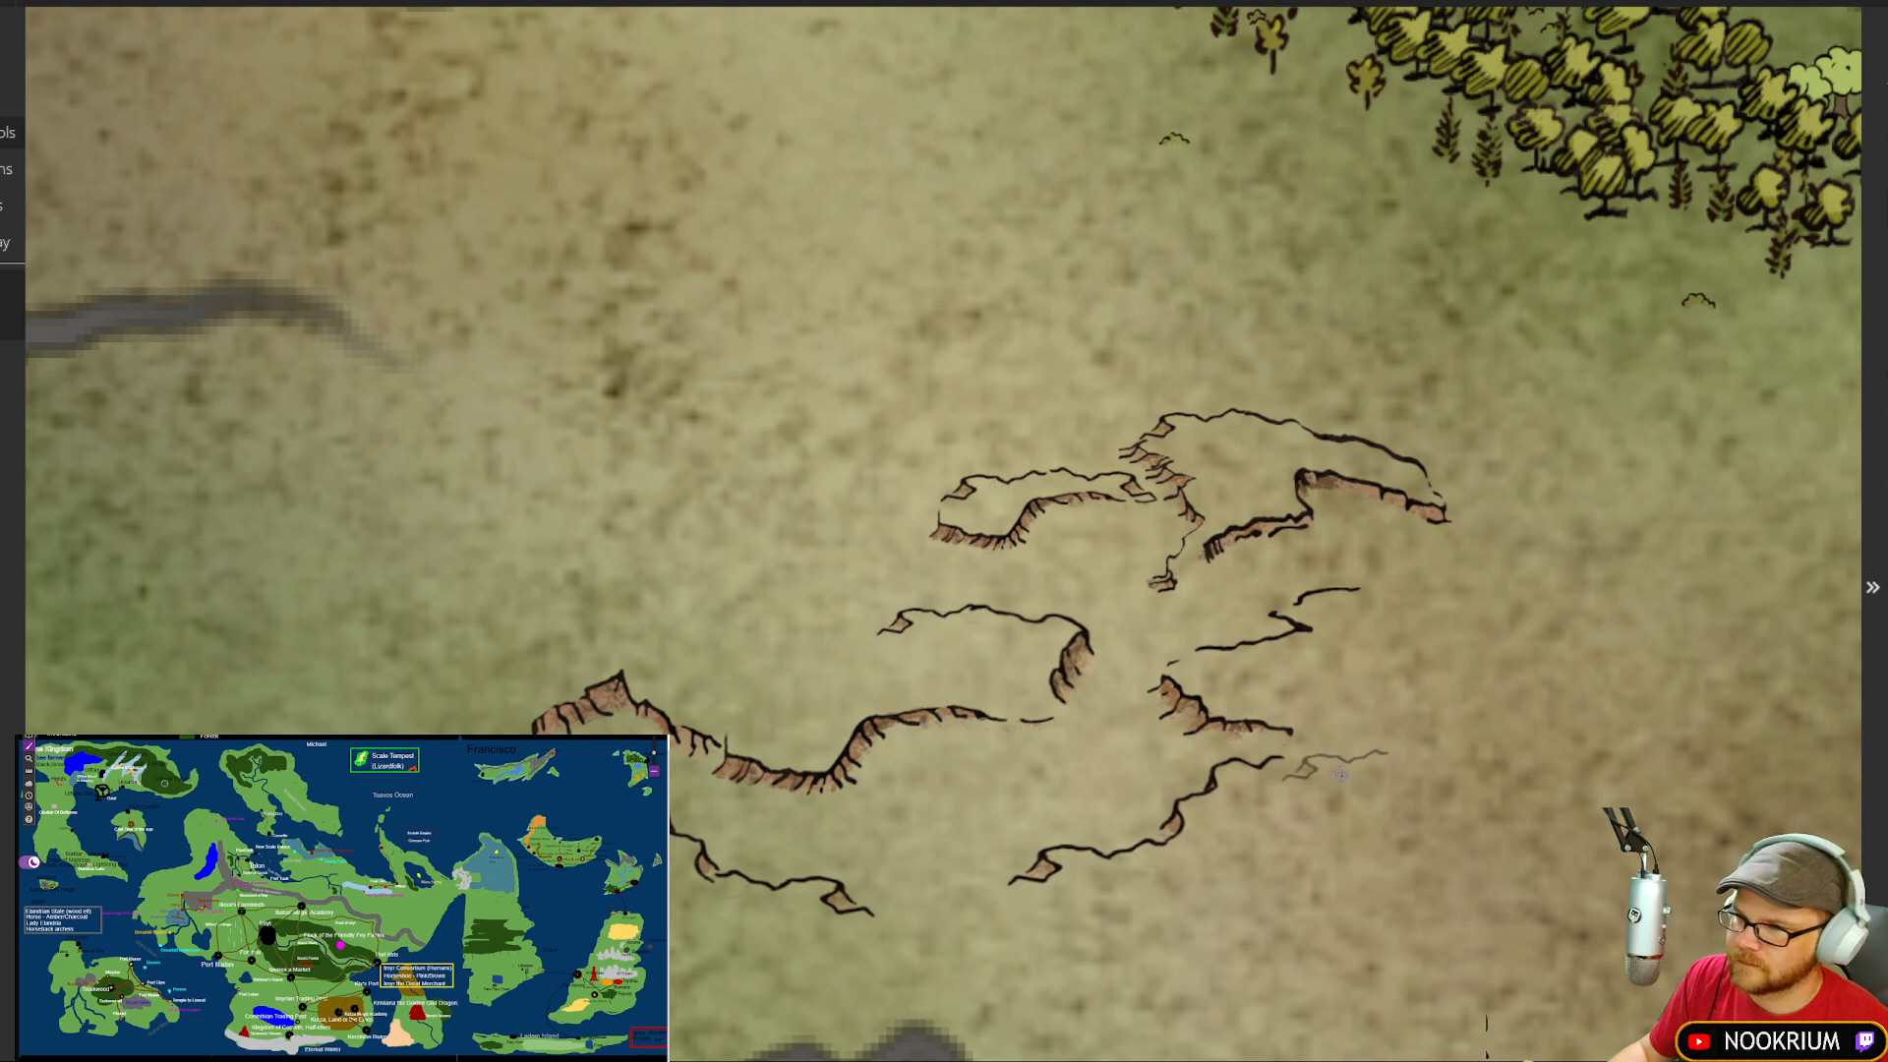
# Step: Extend the middle cliff line westward and bridge the gap in the southern cliff line with matching segments
pyautogui.moveTo(1336, 780); pyautogui.dragTo(1291, 762)
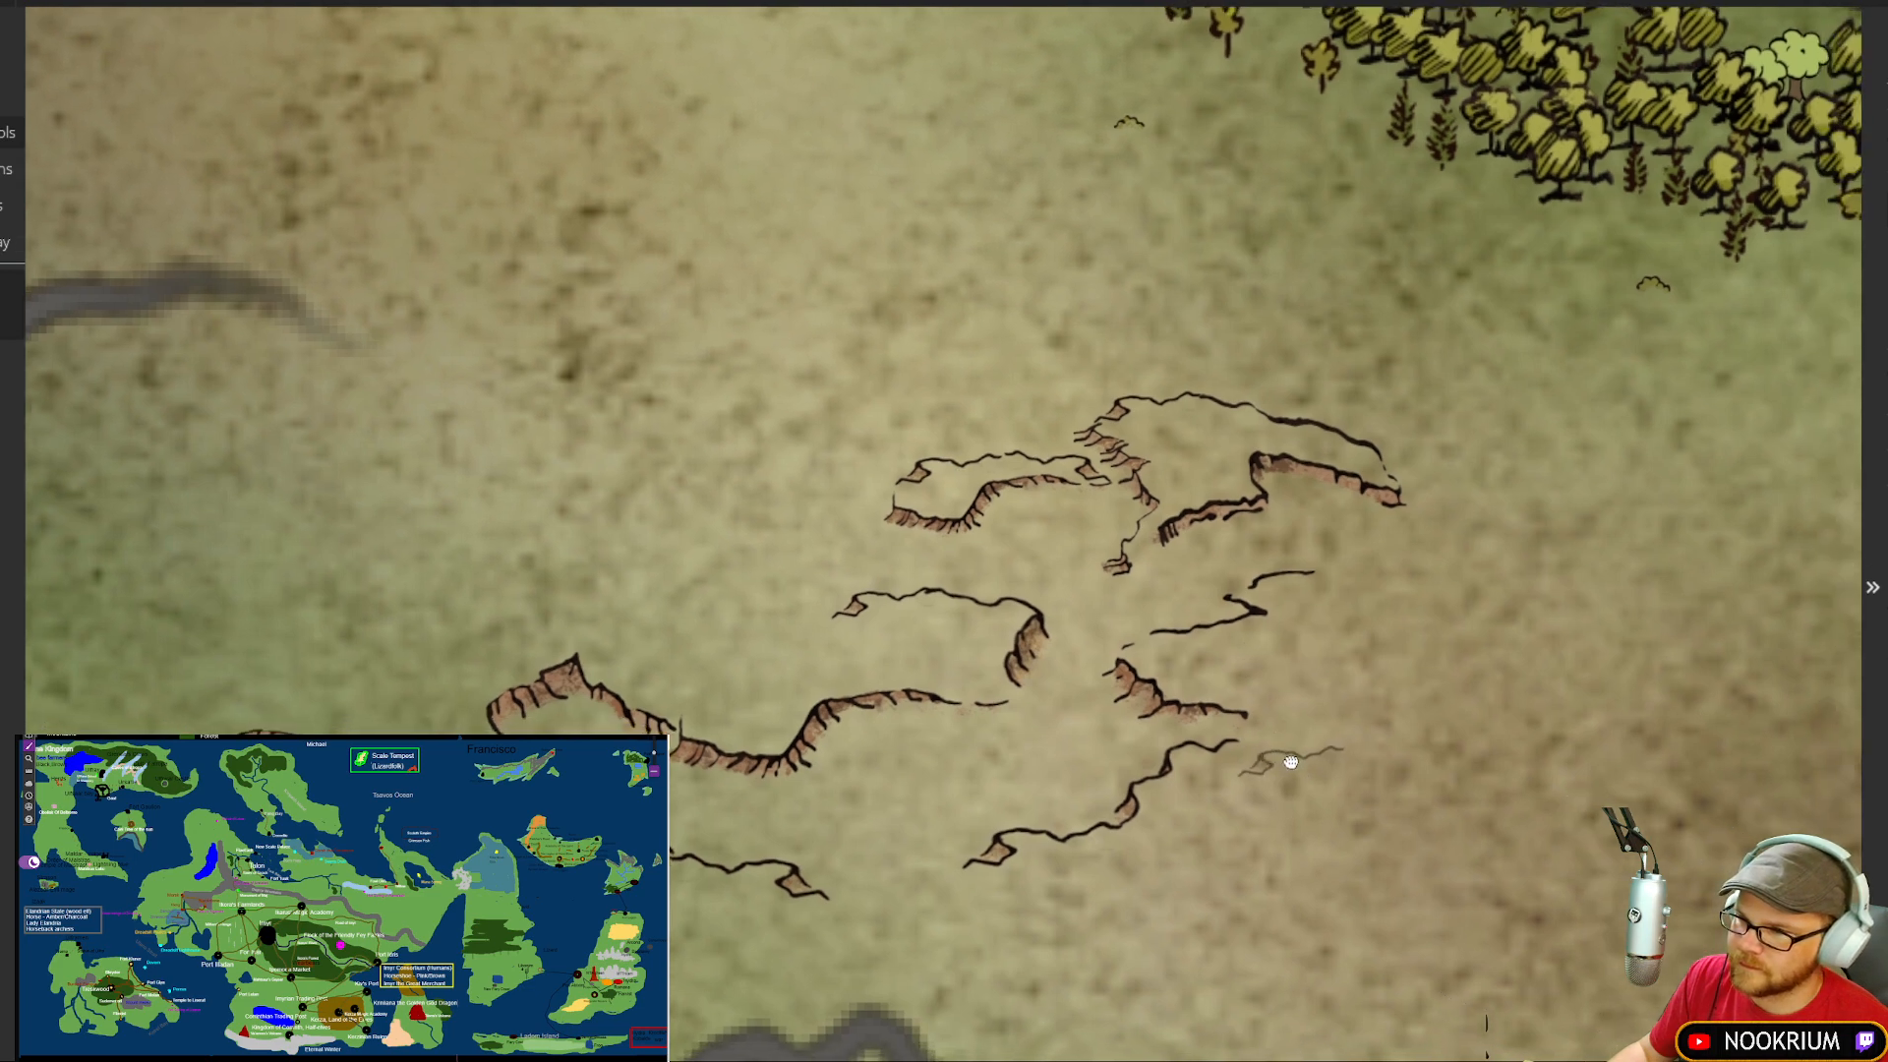
pyautogui.click(778, 598)
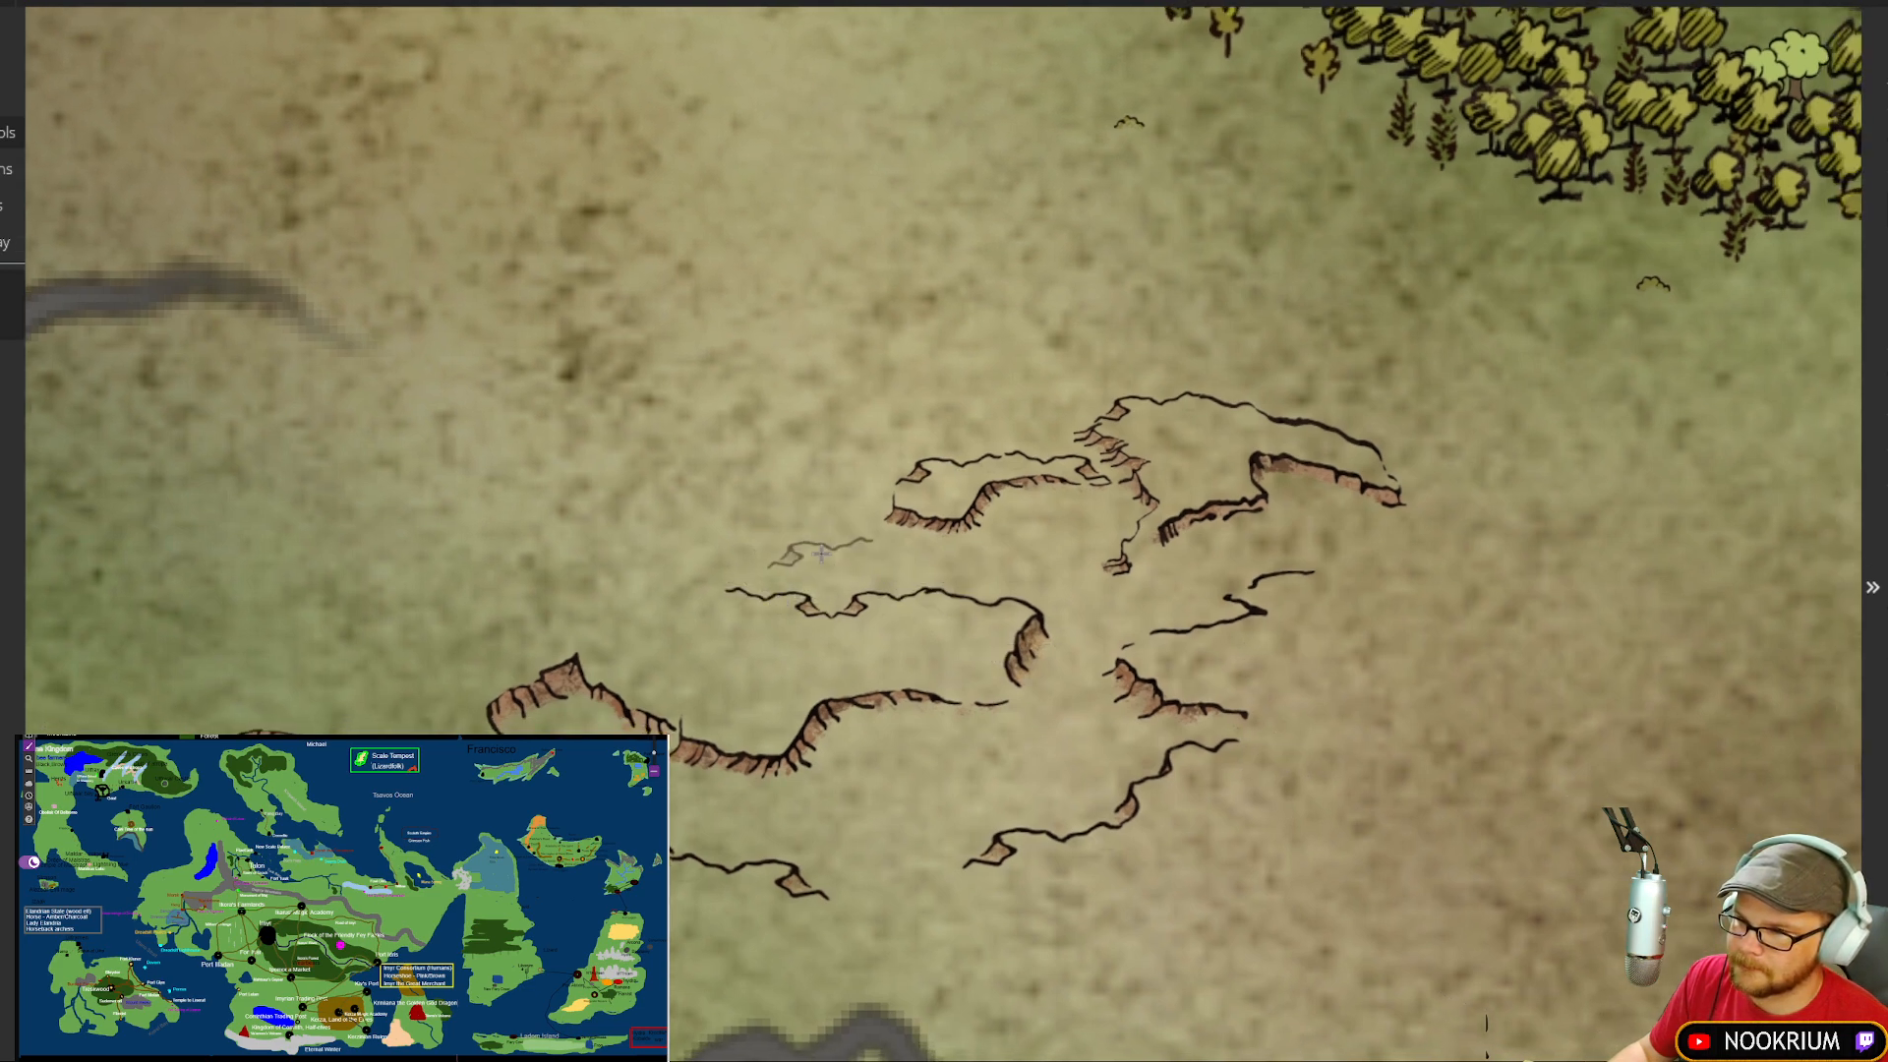
pyautogui.moveTo(794, 727); pyautogui.dragTo(754, 745)
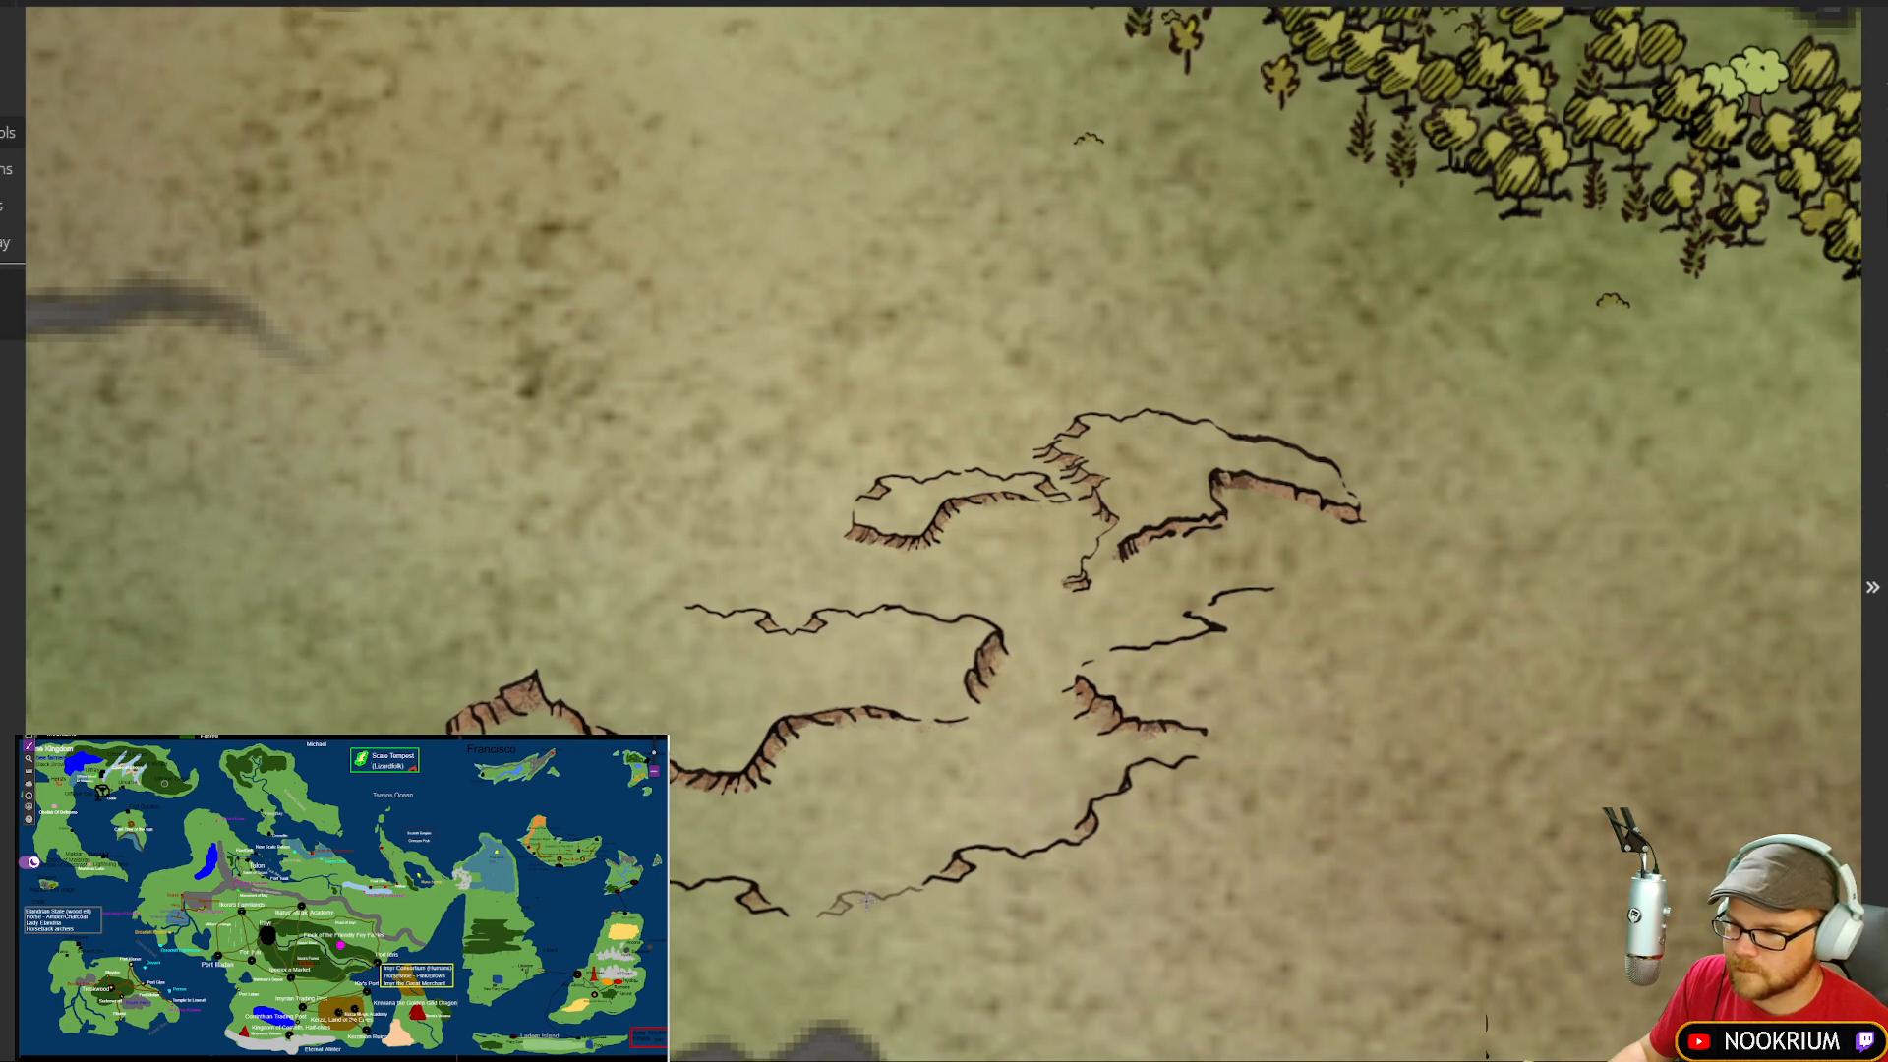
pyautogui.click(854, 895)
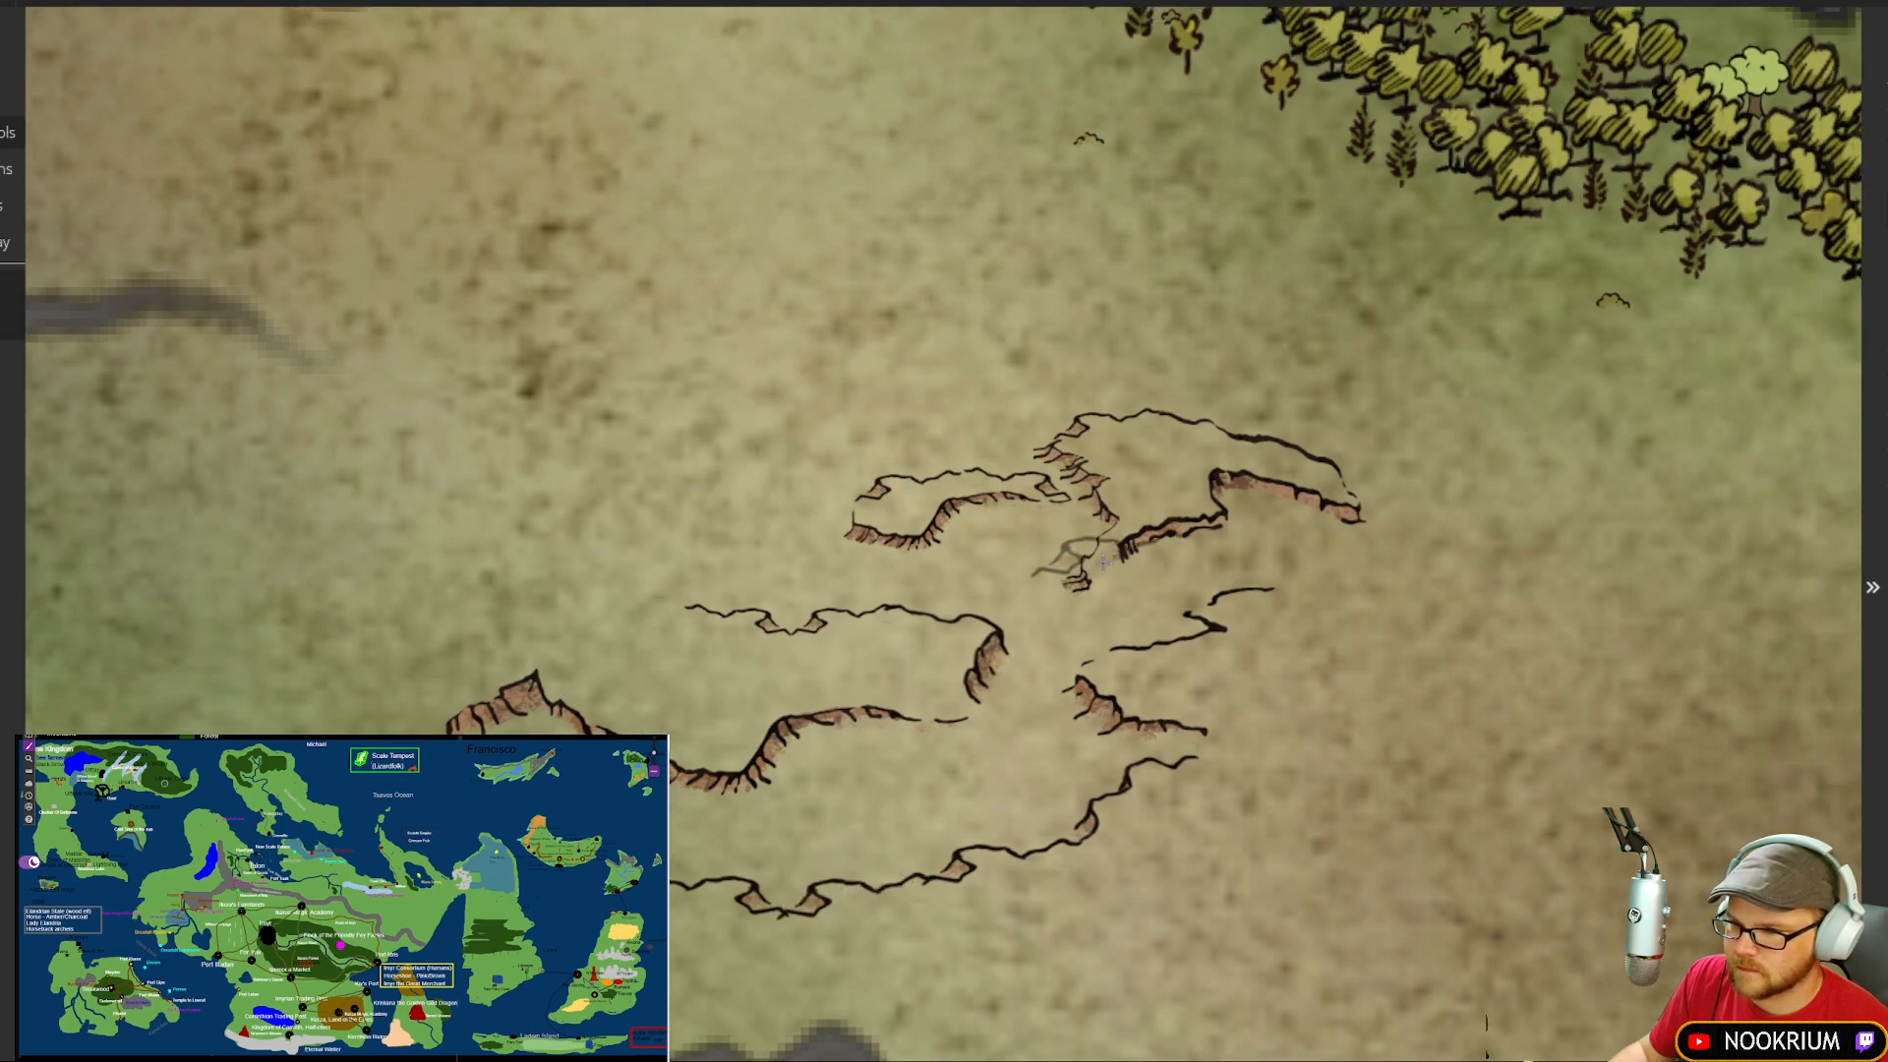
# Step: Extend the eastern side of the central cliff group with a thin ridge segment and a peaked cliff segment below it
pyautogui.moveTo(1218, 552); pyautogui.dragTo(1222, 590)
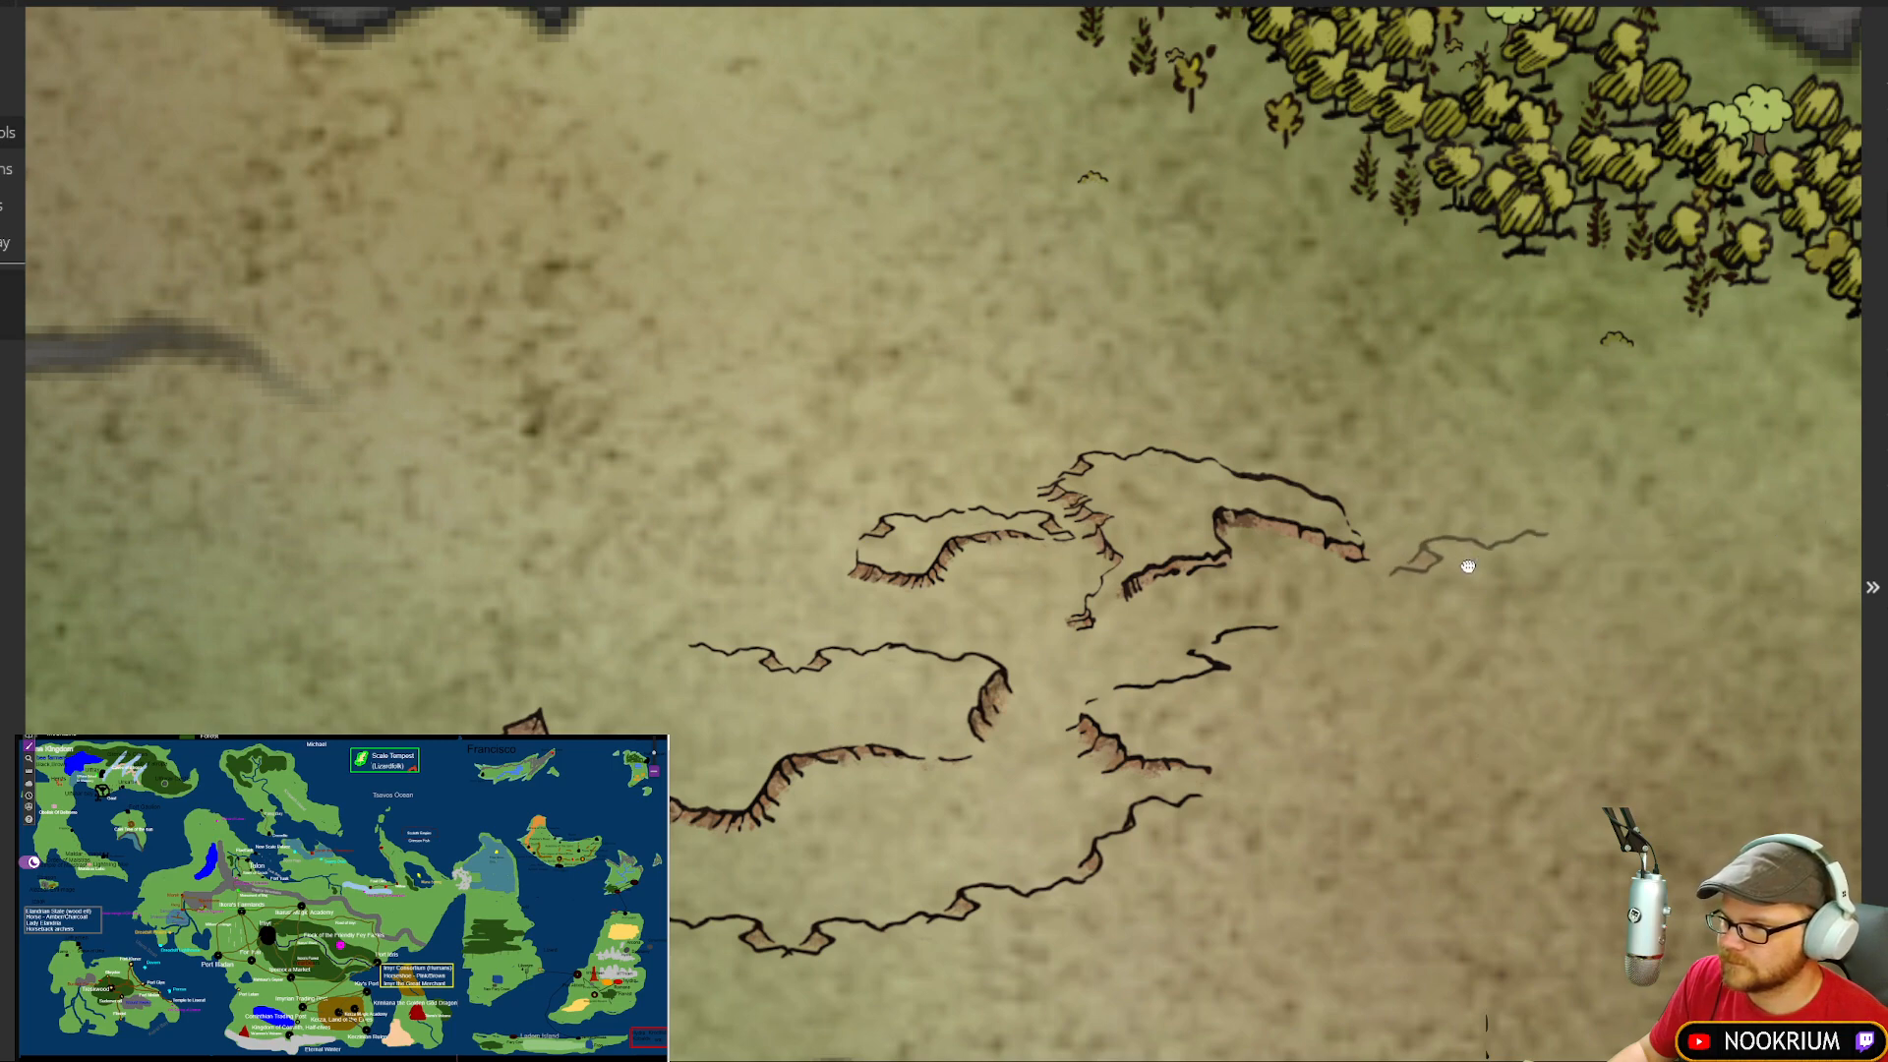
pyautogui.moveTo(1454, 578); pyautogui.dragTo(1442, 593)
pyautogui.click(1339, 623)
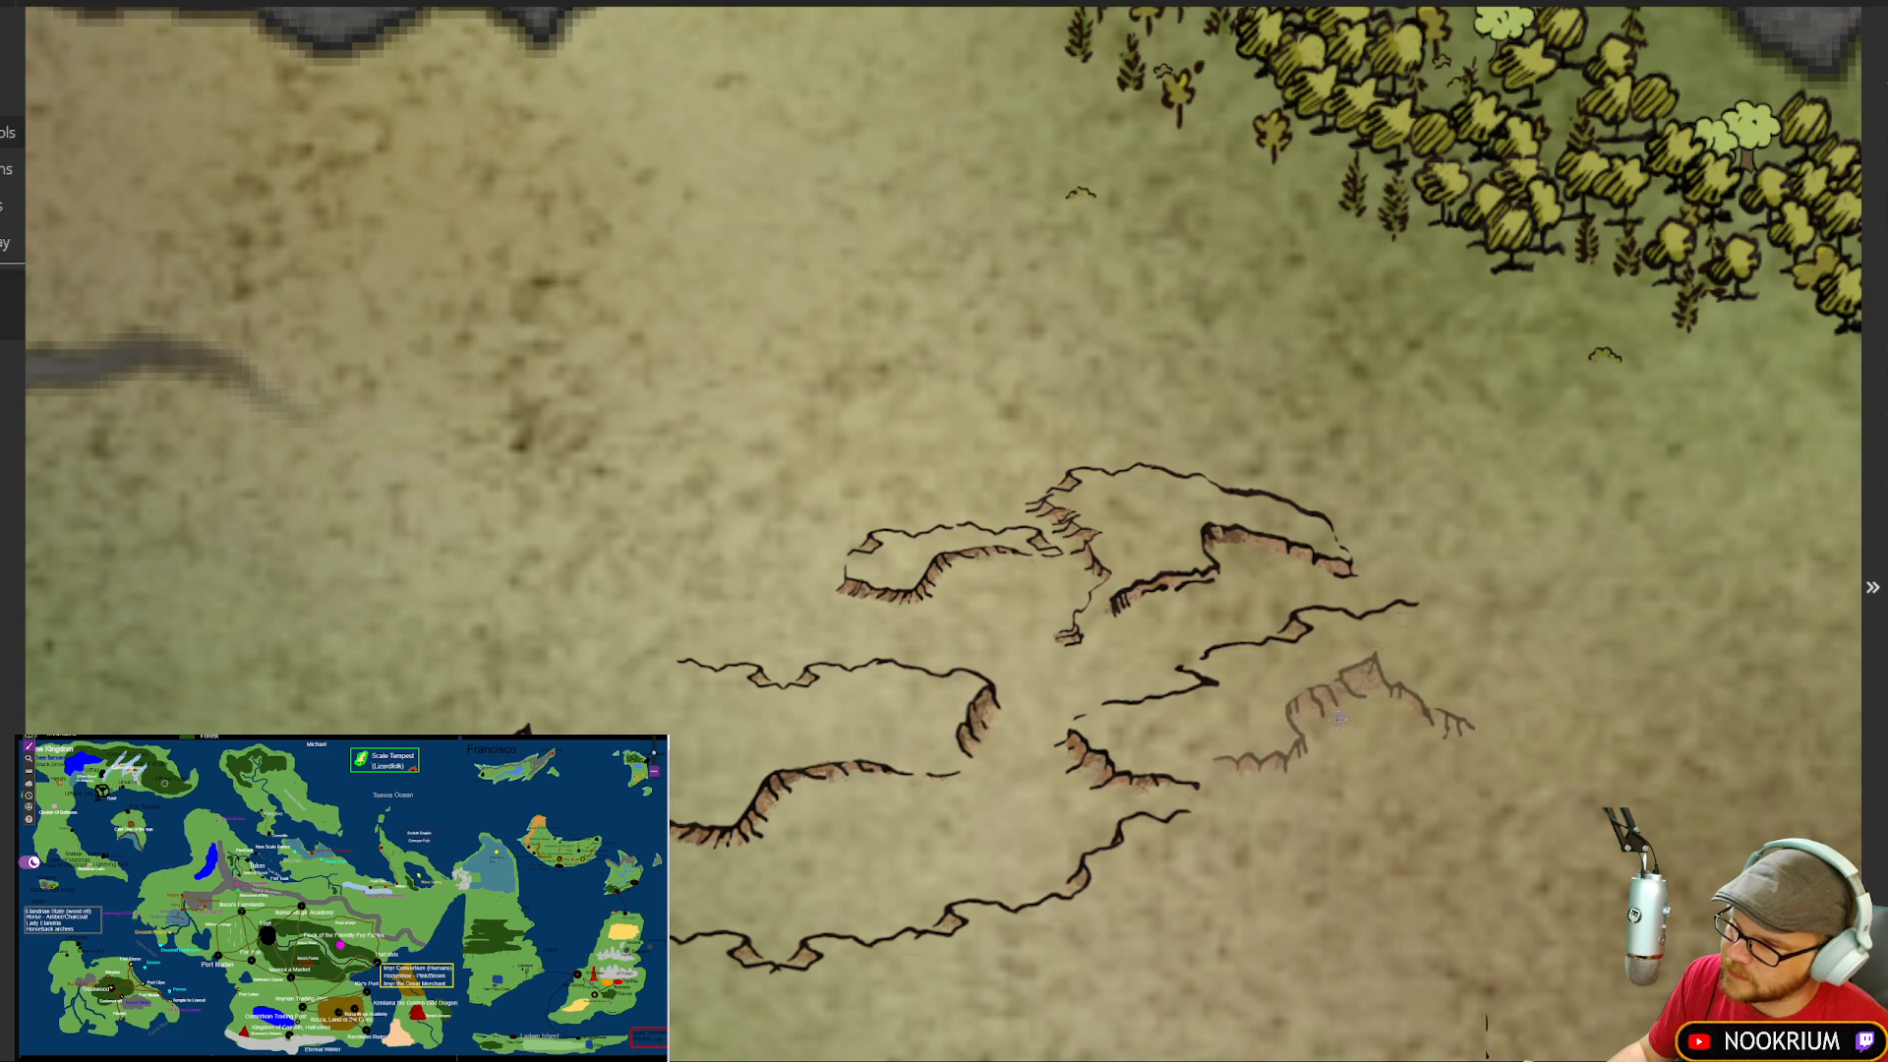
pyautogui.click(1352, 732)
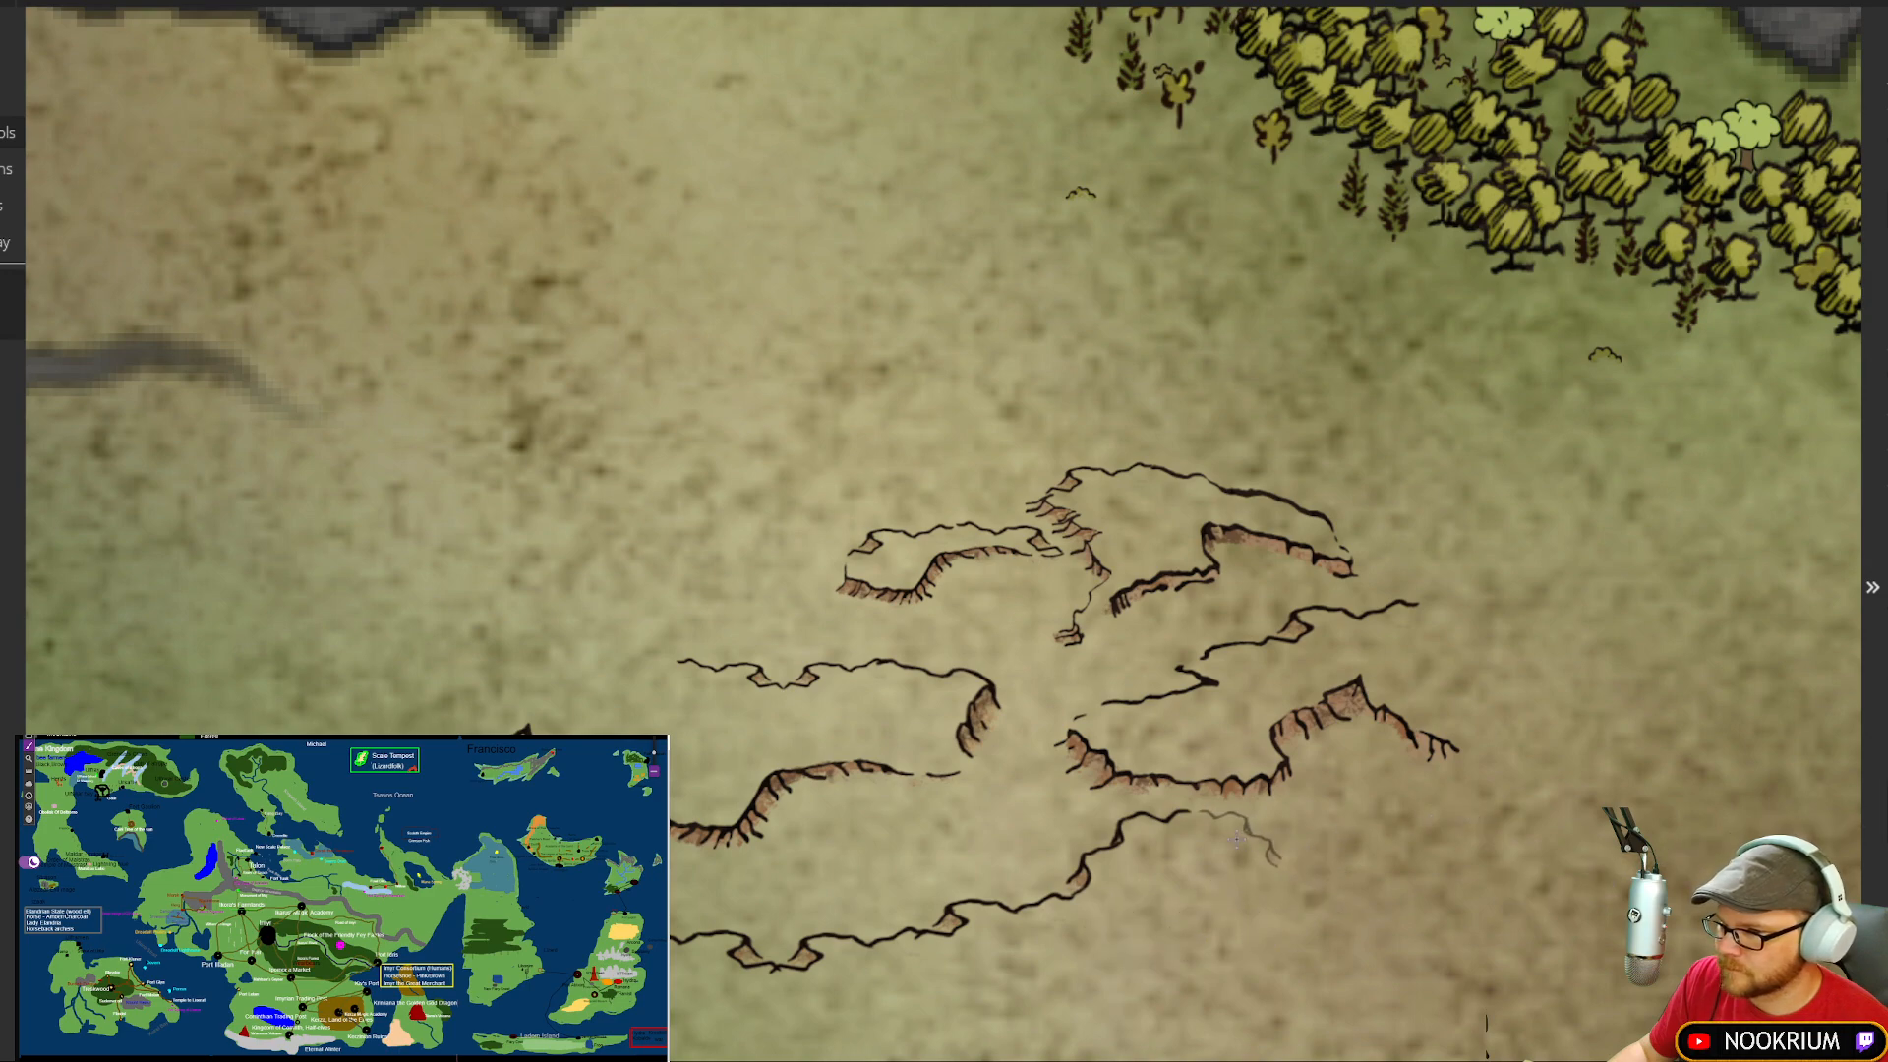
# Step: Paint brown shading over the finished central cliff group and the plain around it
pyautogui.moveTo(1094, 659); pyautogui.dragTo(1117, 661)
pyautogui.scroll(-5, 1151, 615)
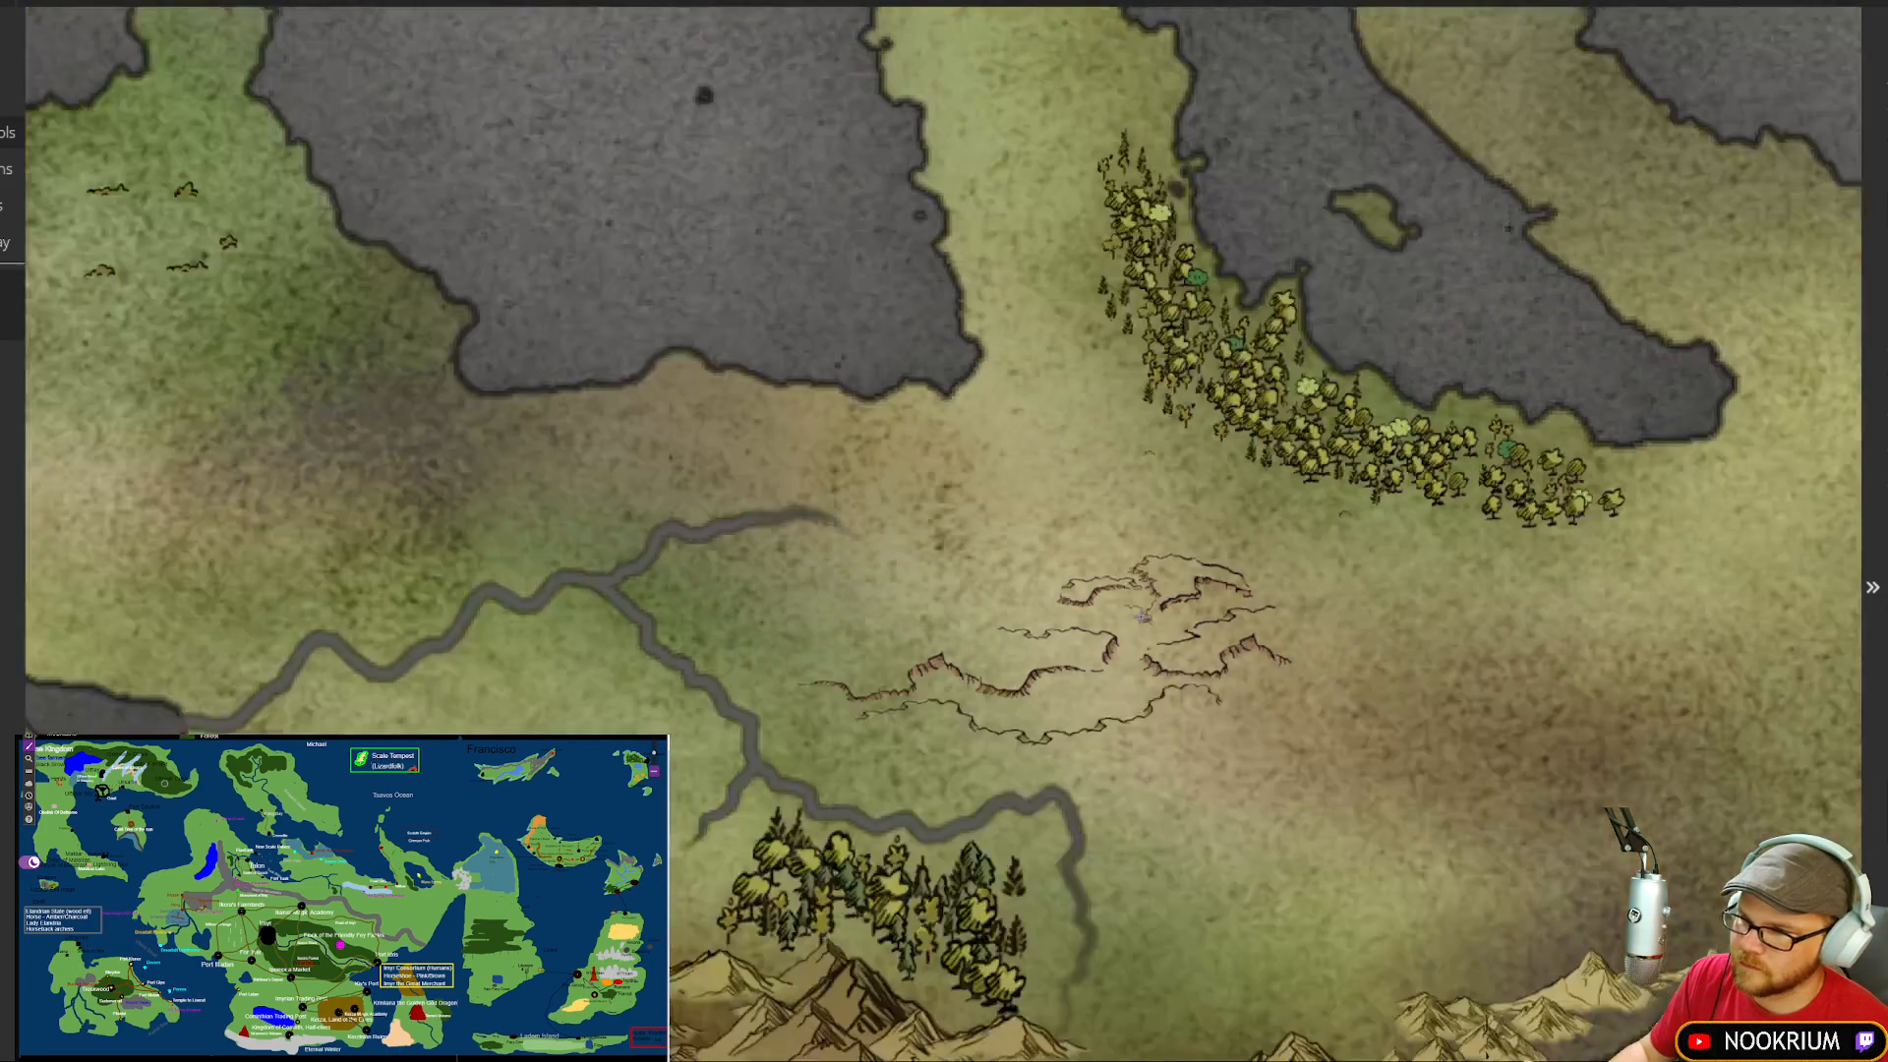
pyautogui.scroll(-2, 1268, 644)
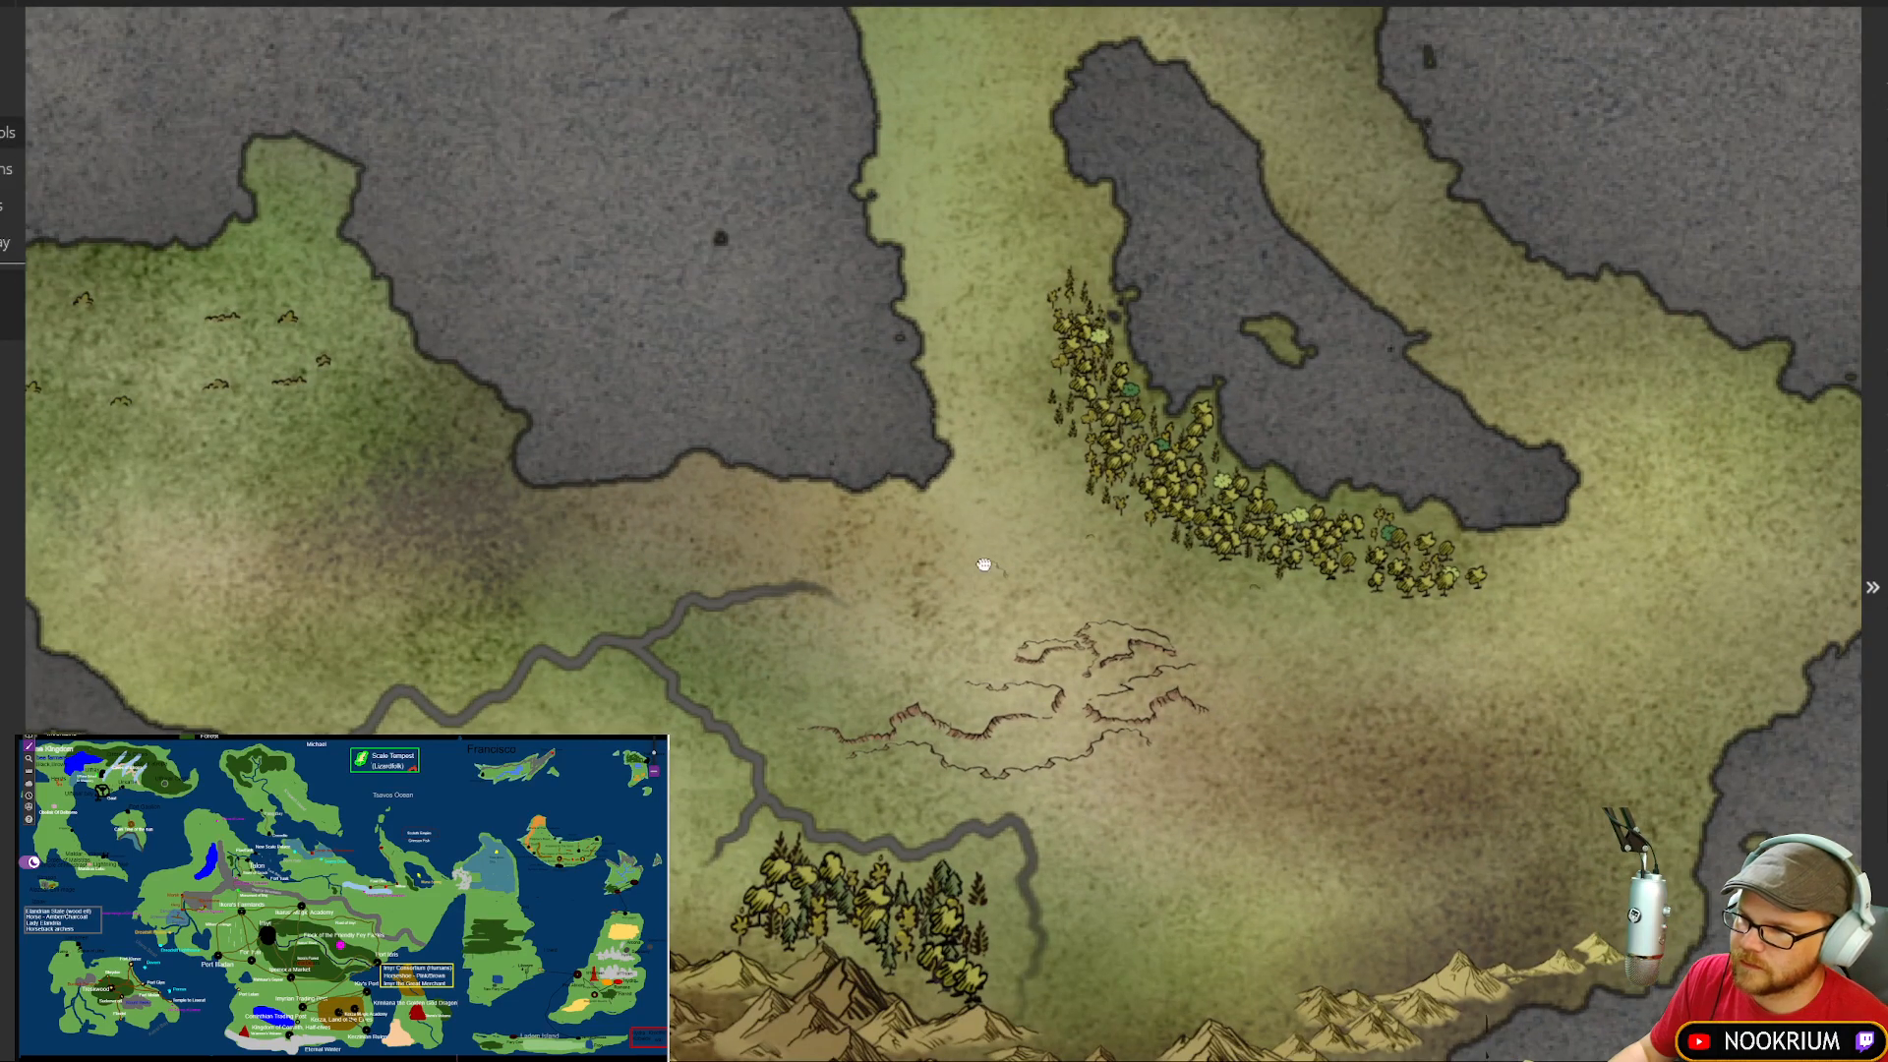
pyautogui.scroll(-3, 945, 551)
pyautogui.moveTo(910, 520); pyautogui.dragTo(996, 540)
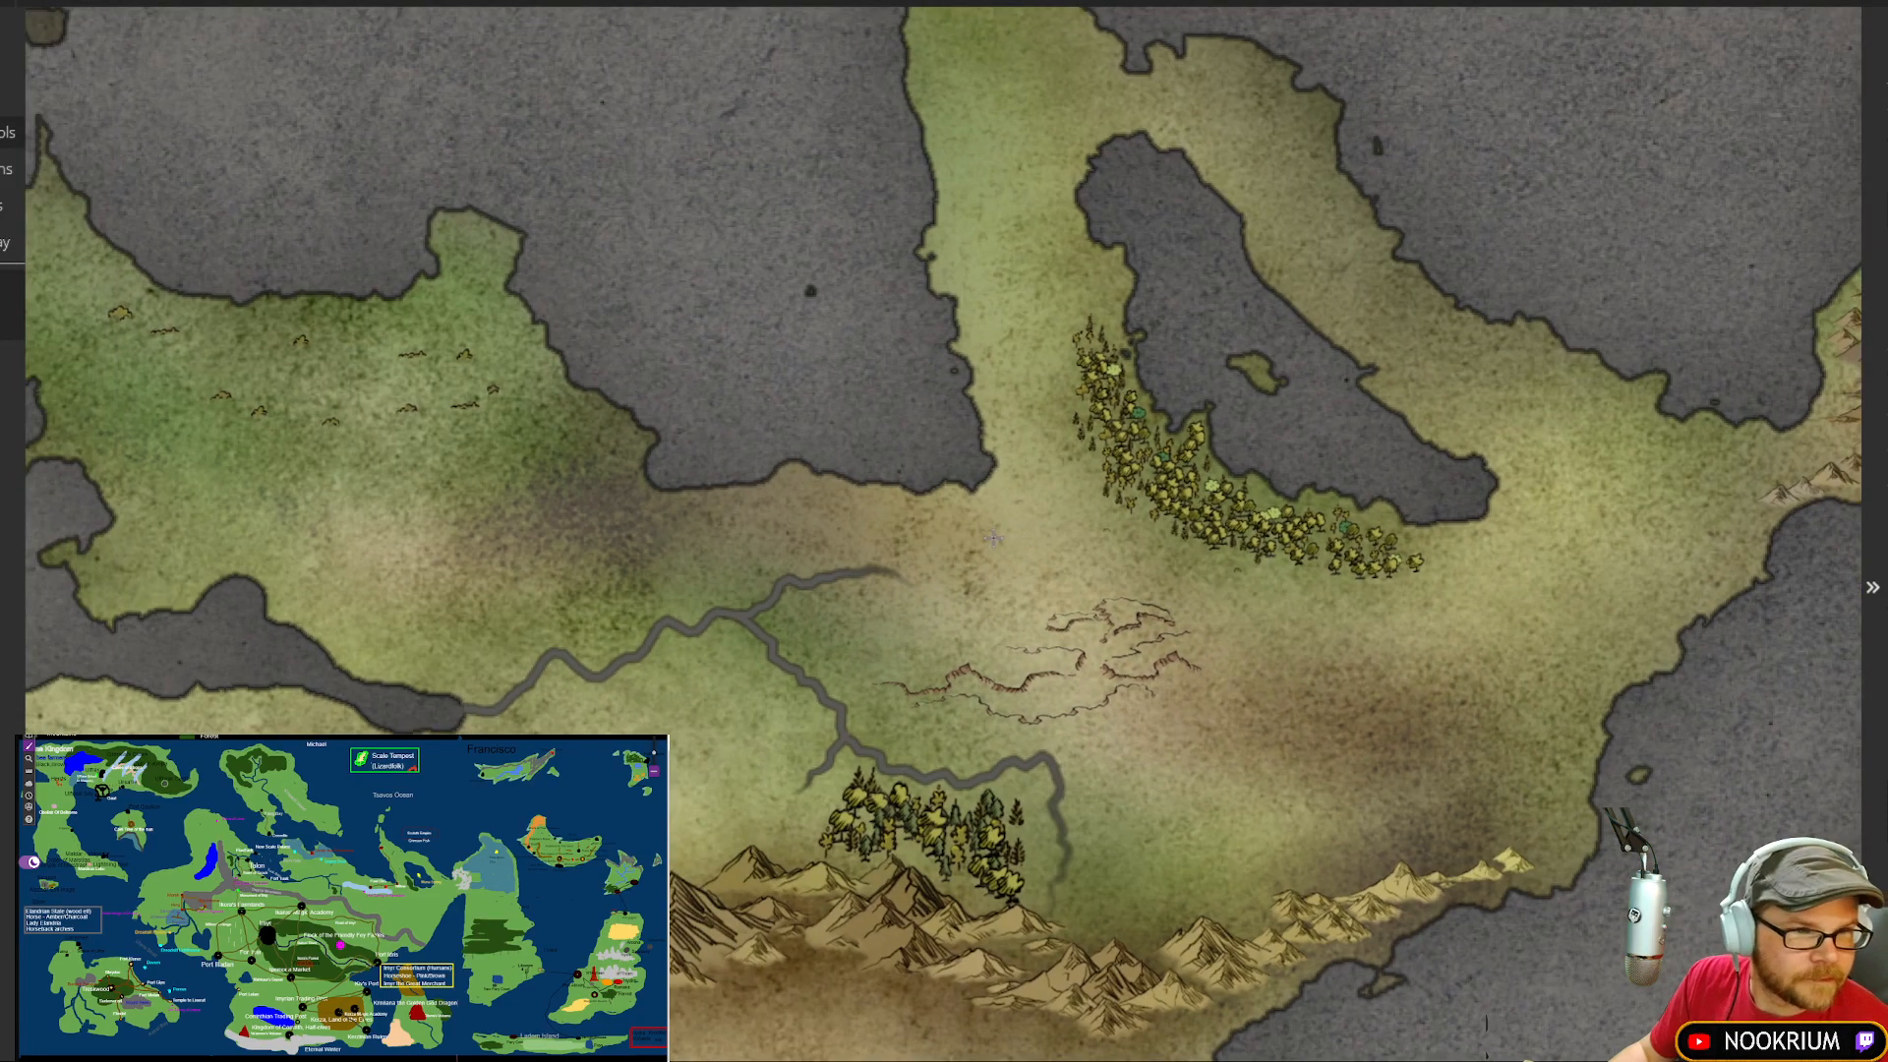
pyautogui.scroll(-1, 997, 539)
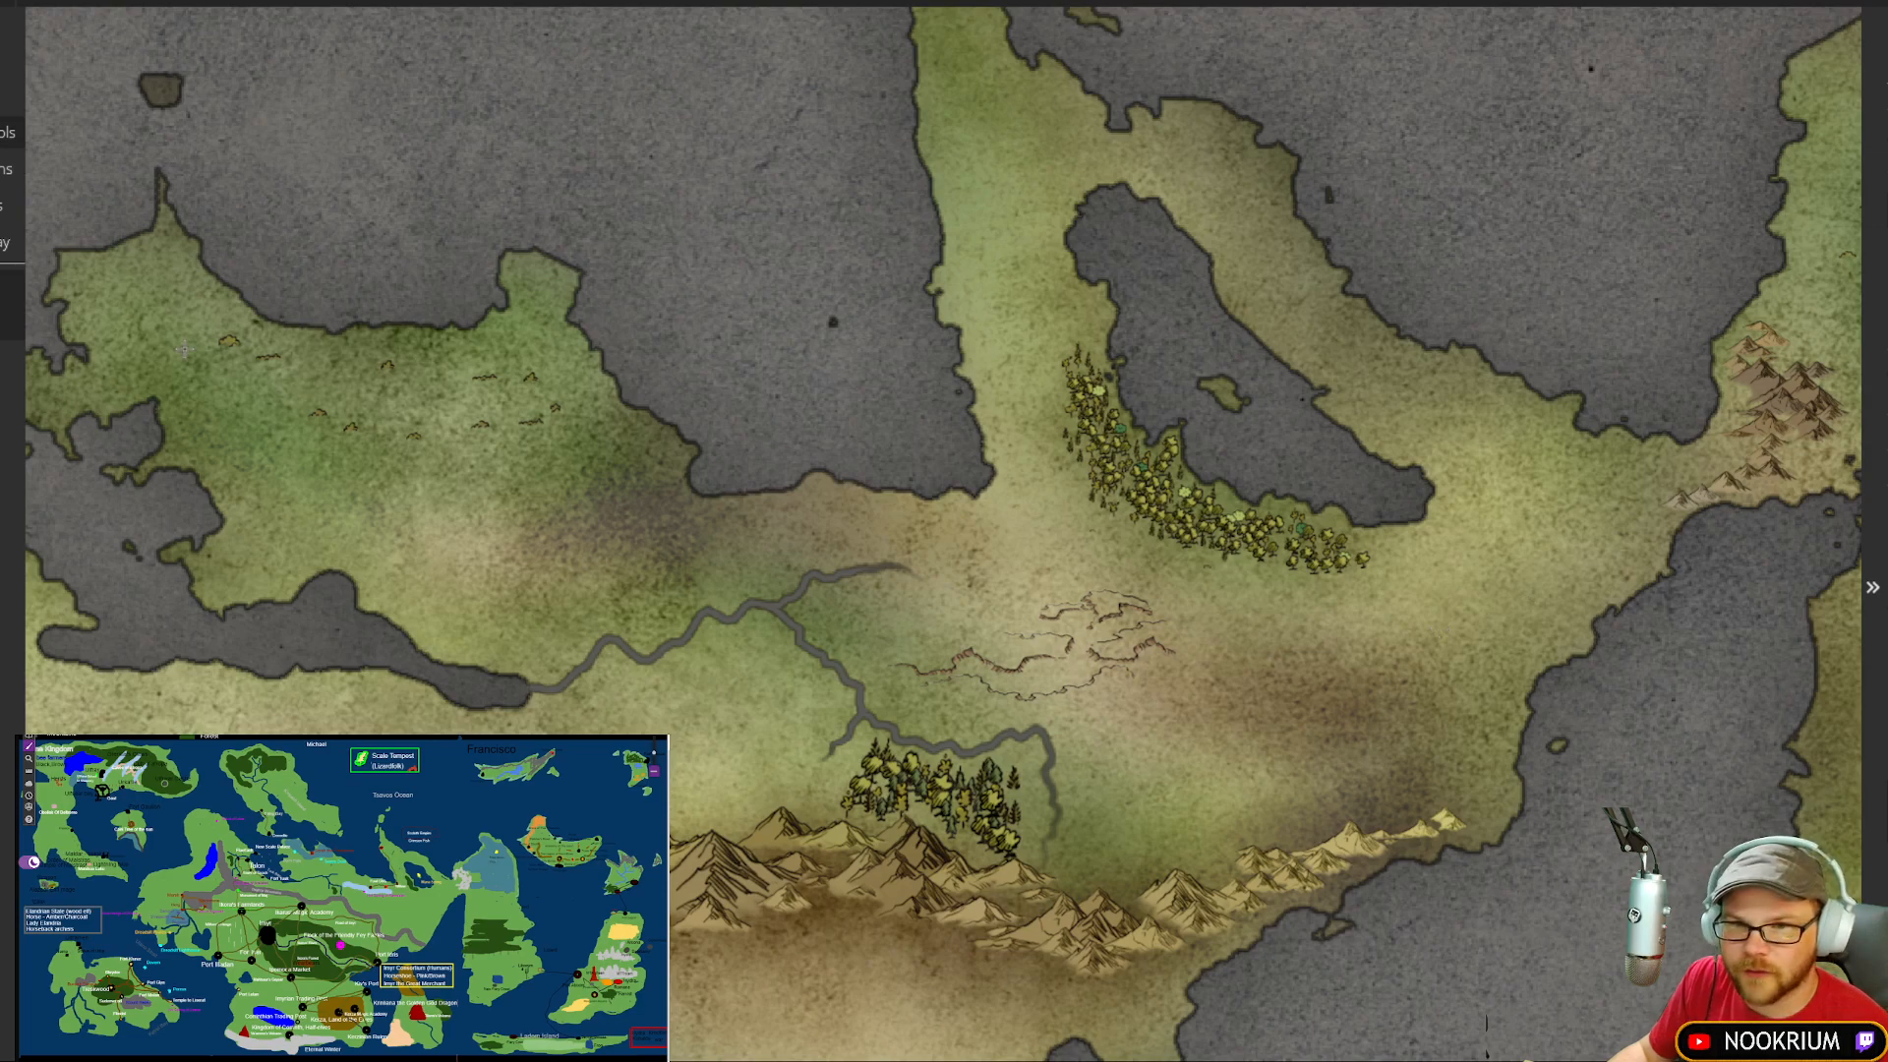
pyautogui.click(8, 59)
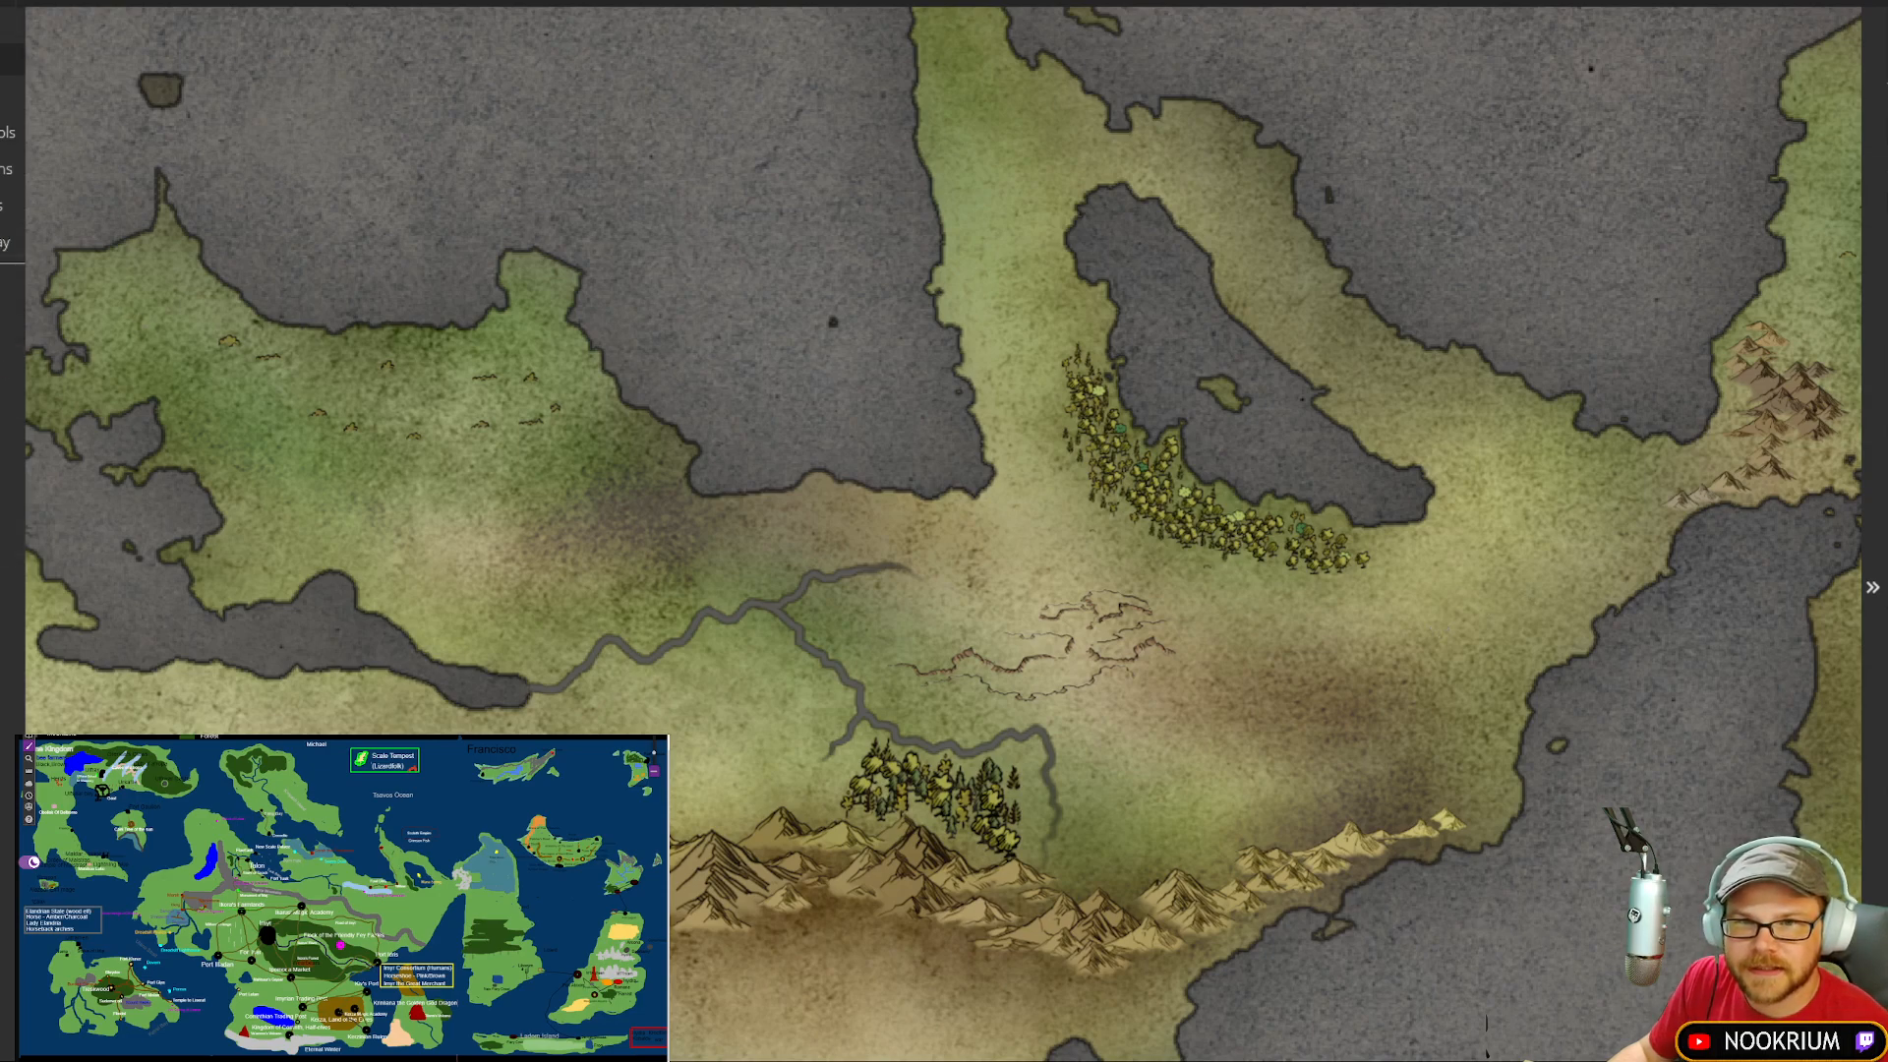
pyautogui.click(10, 679)
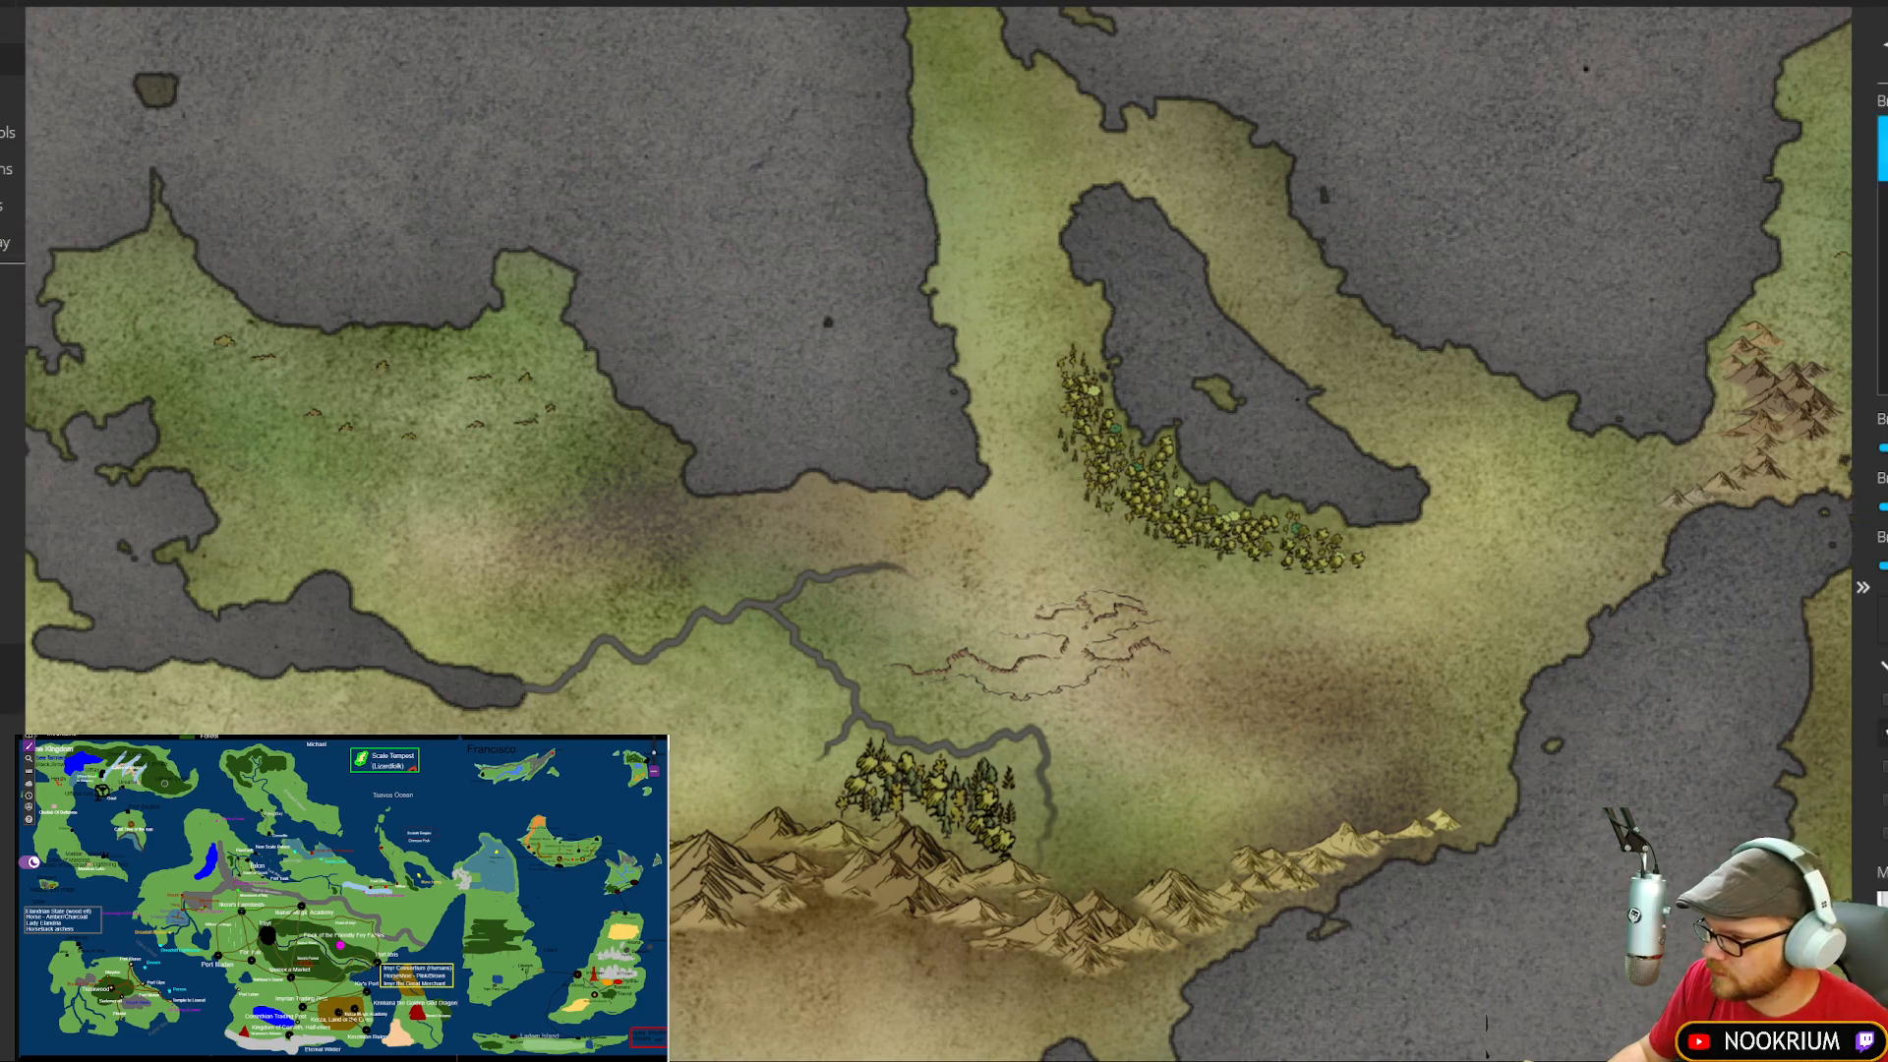
pyautogui.moveTo(1078, 666)
pyautogui.mouseDown()
pyautogui.moveTo(910, 672)
pyautogui.moveTo(1081, 662)
pyautogui.moveTo(1035, 628)
pyautogui.moveTo(1158, 621)
pyautogui.moveTo(1079, 680)
pyautogui.moveTo(1058, 615)
pyautogui.moveTo(1026, 647)
pyautogui.moveTo(1099, 590)
pyautogui.moveTo(1145, 593)
pyautogui.moveTo(1159, 614)
pyautogui.moveTo(998, 601)
pyautogui.moveTo(1126, 576)
pyautogui.moveTo(1224, 624)
pyautogui.moveTo(1161, 669)
pyautogui.moveTo(1171, 684)
pyautogui.moveTo(939, 649)
pyautogui.moveTo(990, 665)
pyautogui.moveTo(1037, 605)
pyautogui.moveTo(1145, 595)
pyautogui.moveTo(1222, 656)
pyautogui.moveTo(1131, 662)
pyautogui.moveTo(1159, 681)
pyautogui.moveTo(1121, 688)
pyautogui.mouseUp()
# Step: Tint the northern half of the small island west of the main continent with a soft brown patch
pyautogui.scroll(-5, 1121, 689)
pyautogui.scroll(-3, 1028, 533)
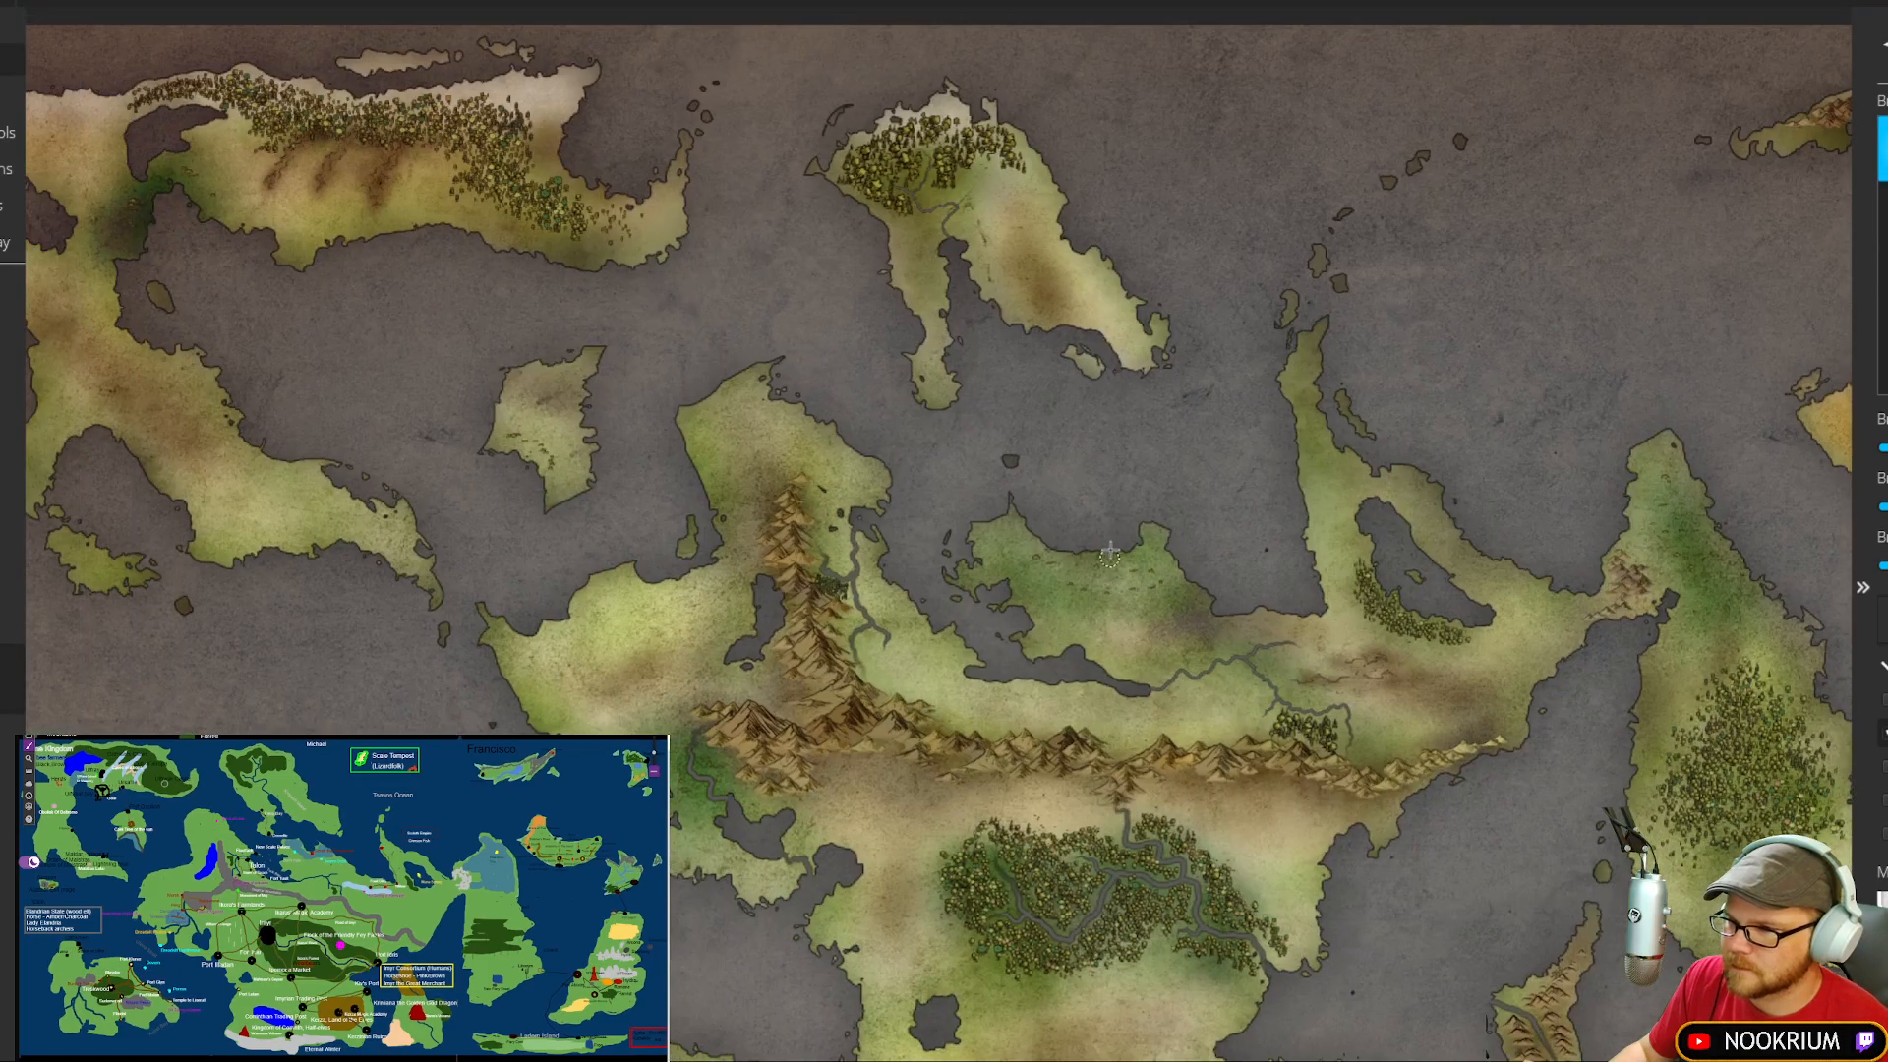
pyautogui.scroll(3, 1069, 487)
pyautogui.scroll(-3, 1069, 486)
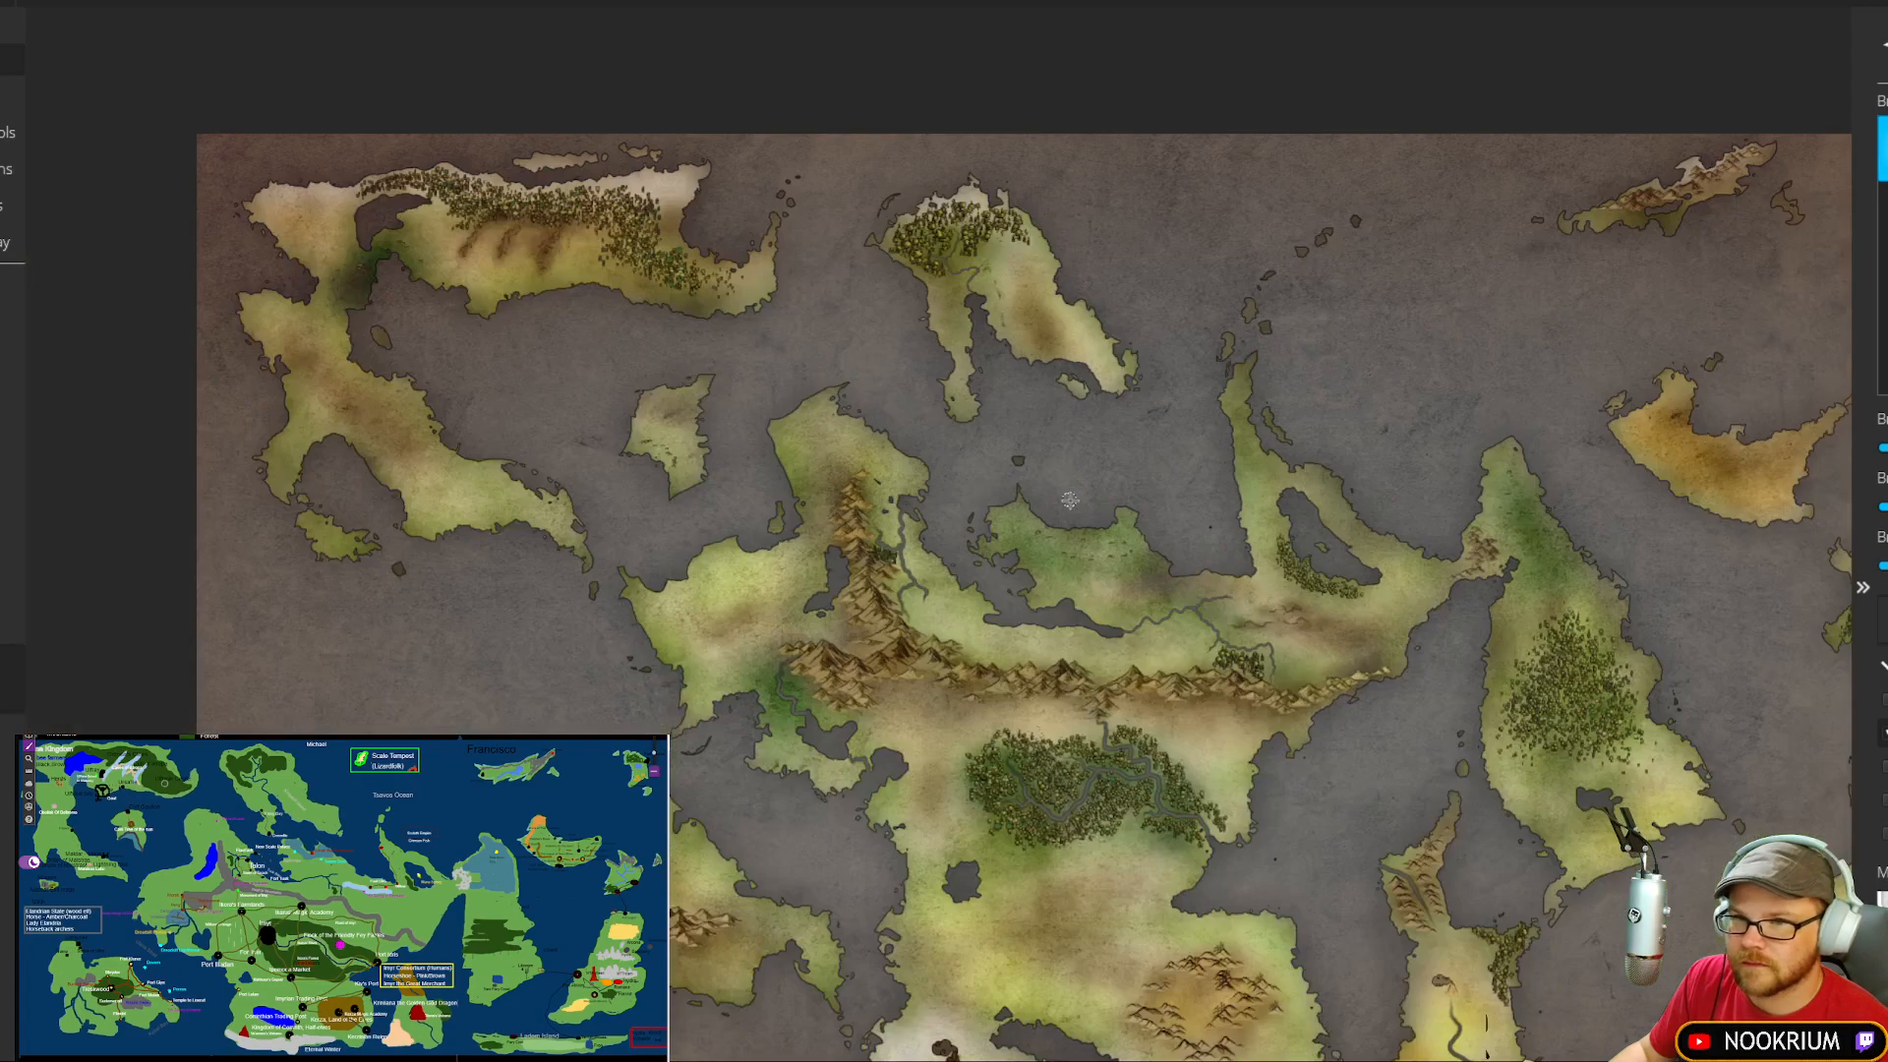
pyautogui.scroll(2, 983, 434)
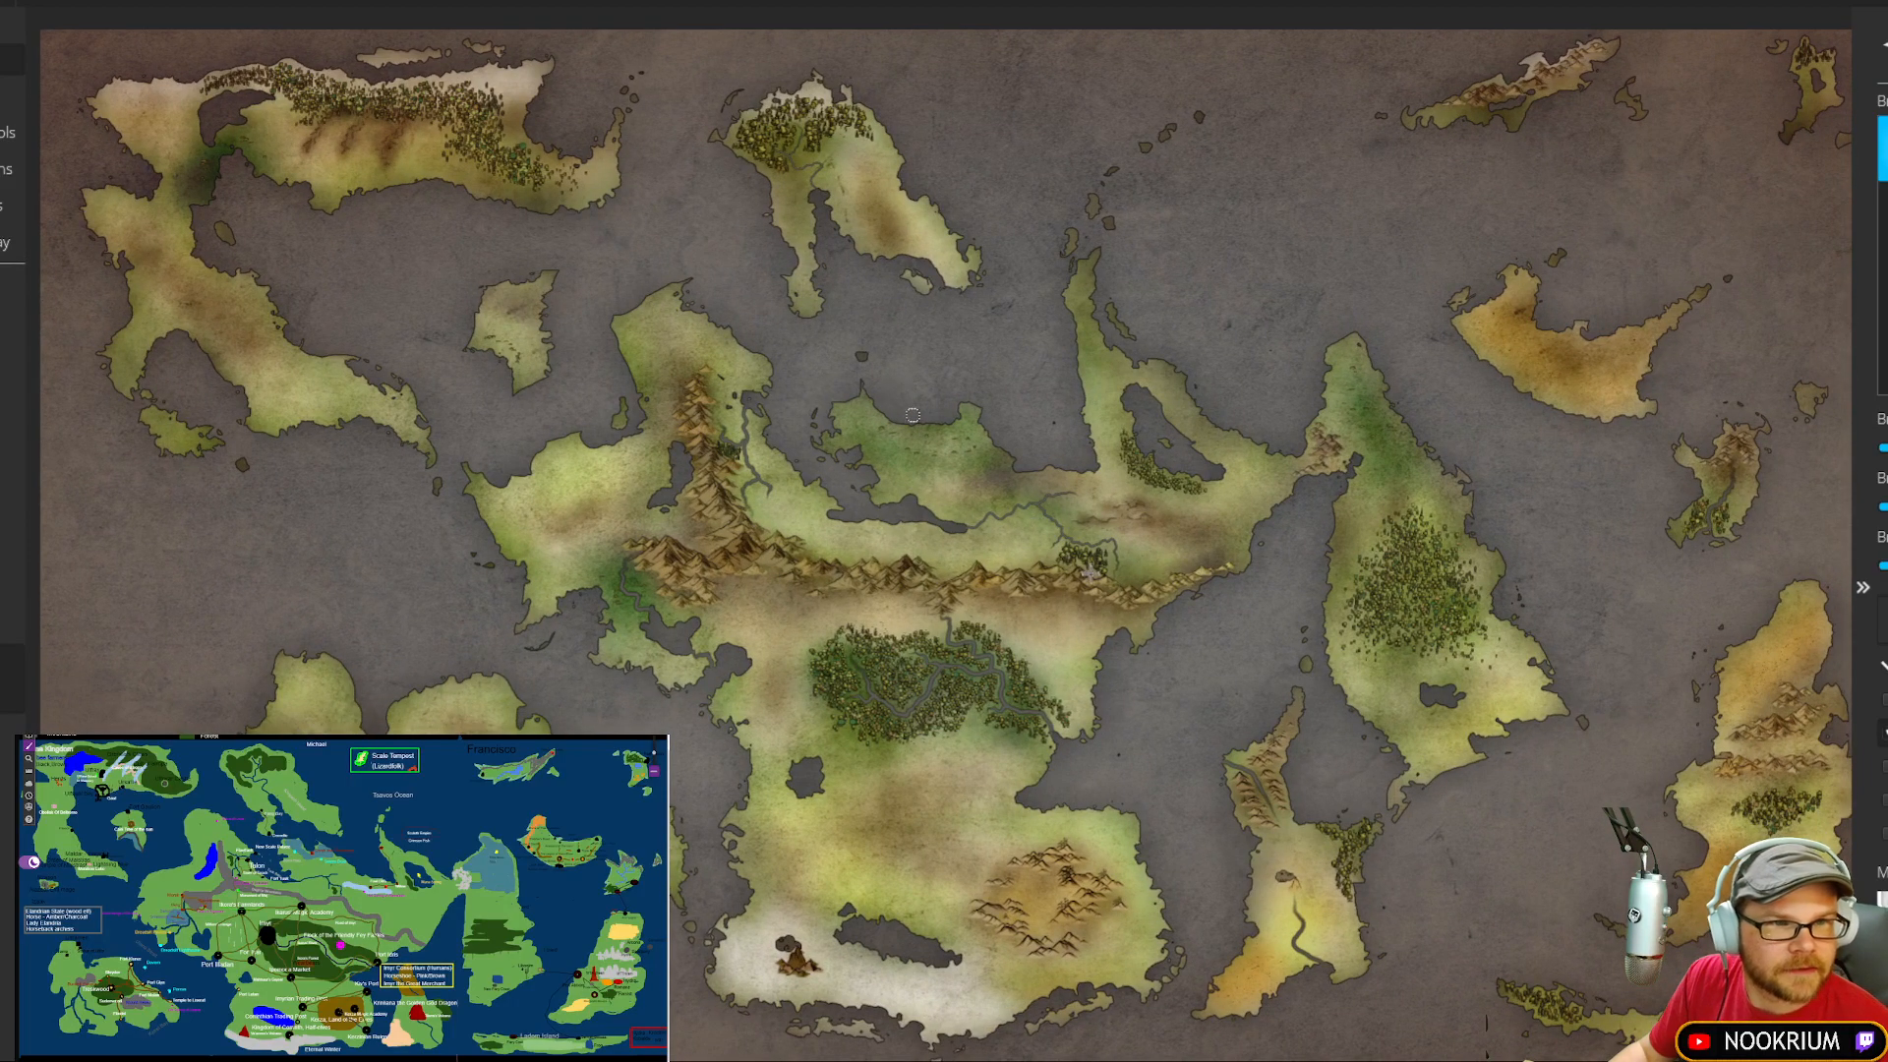
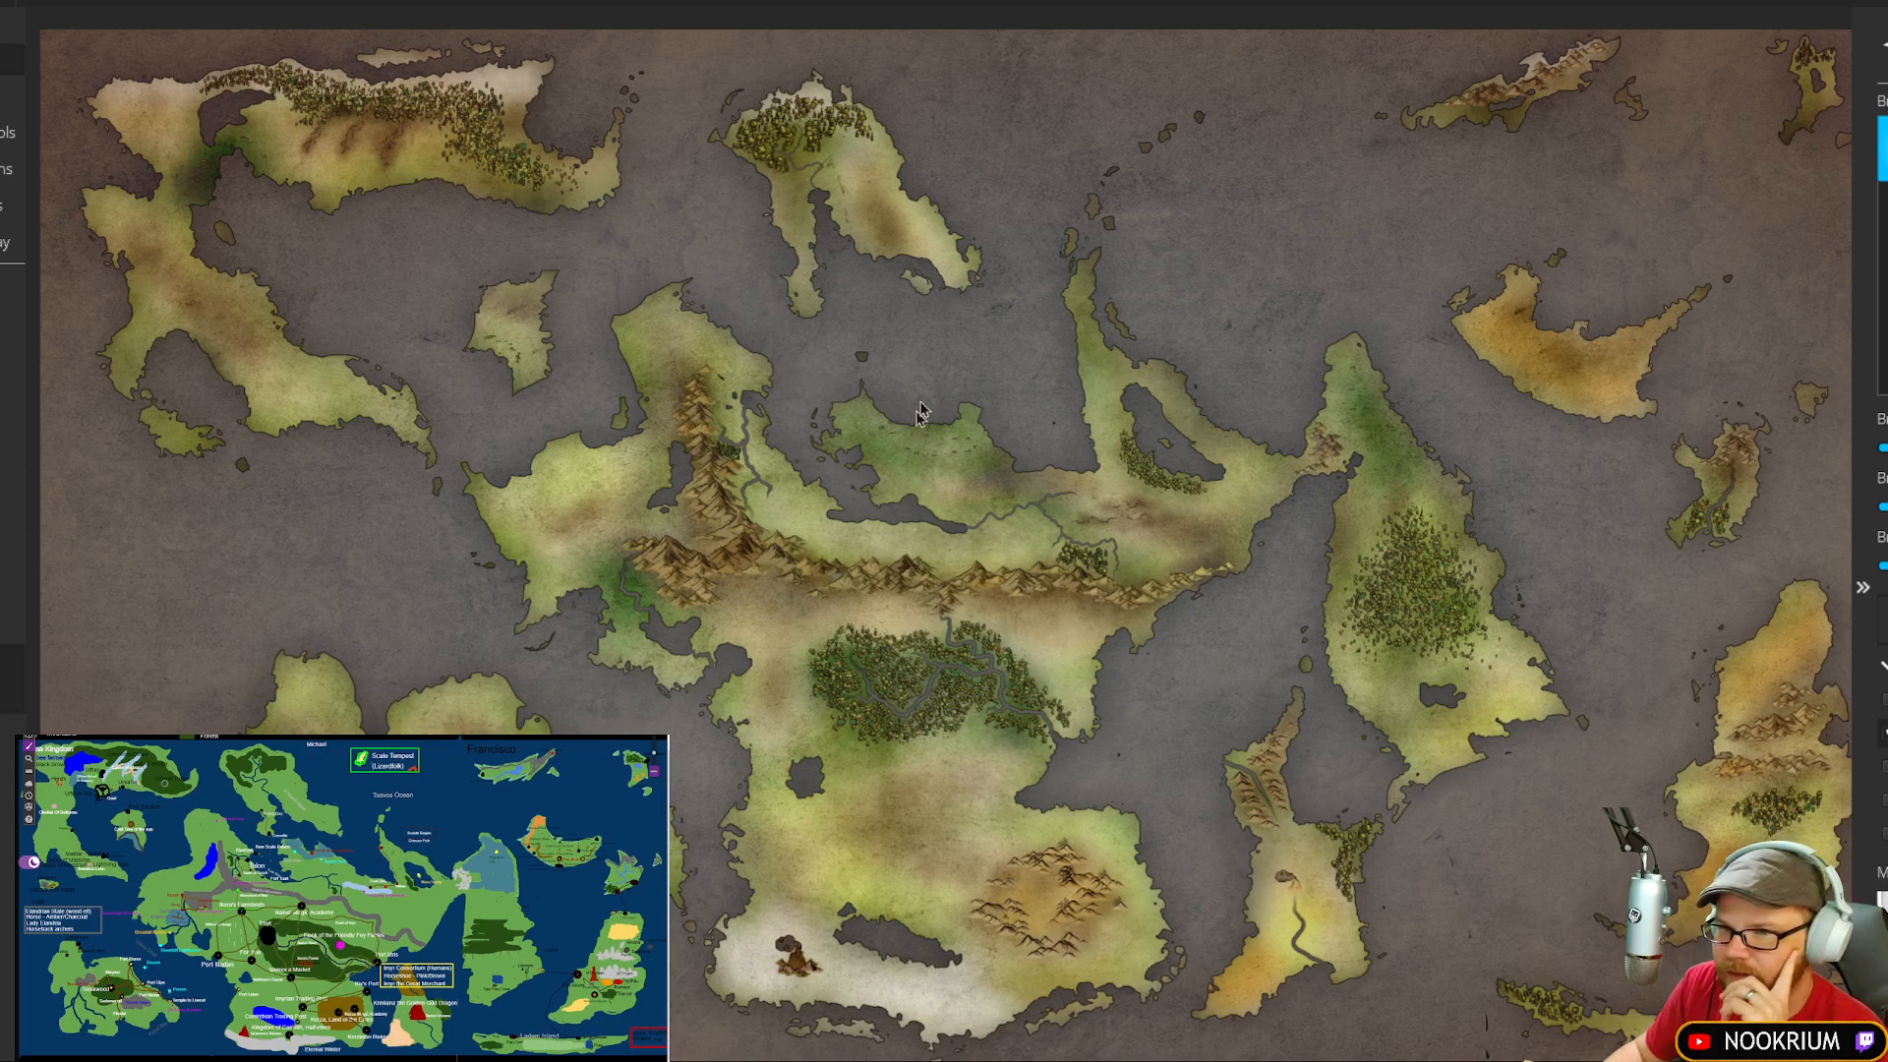
pyautogui.moveTo(801, 337); pyautogui.dragTo(1065, 460)
pyautogui.scroll(5, 859, 444)
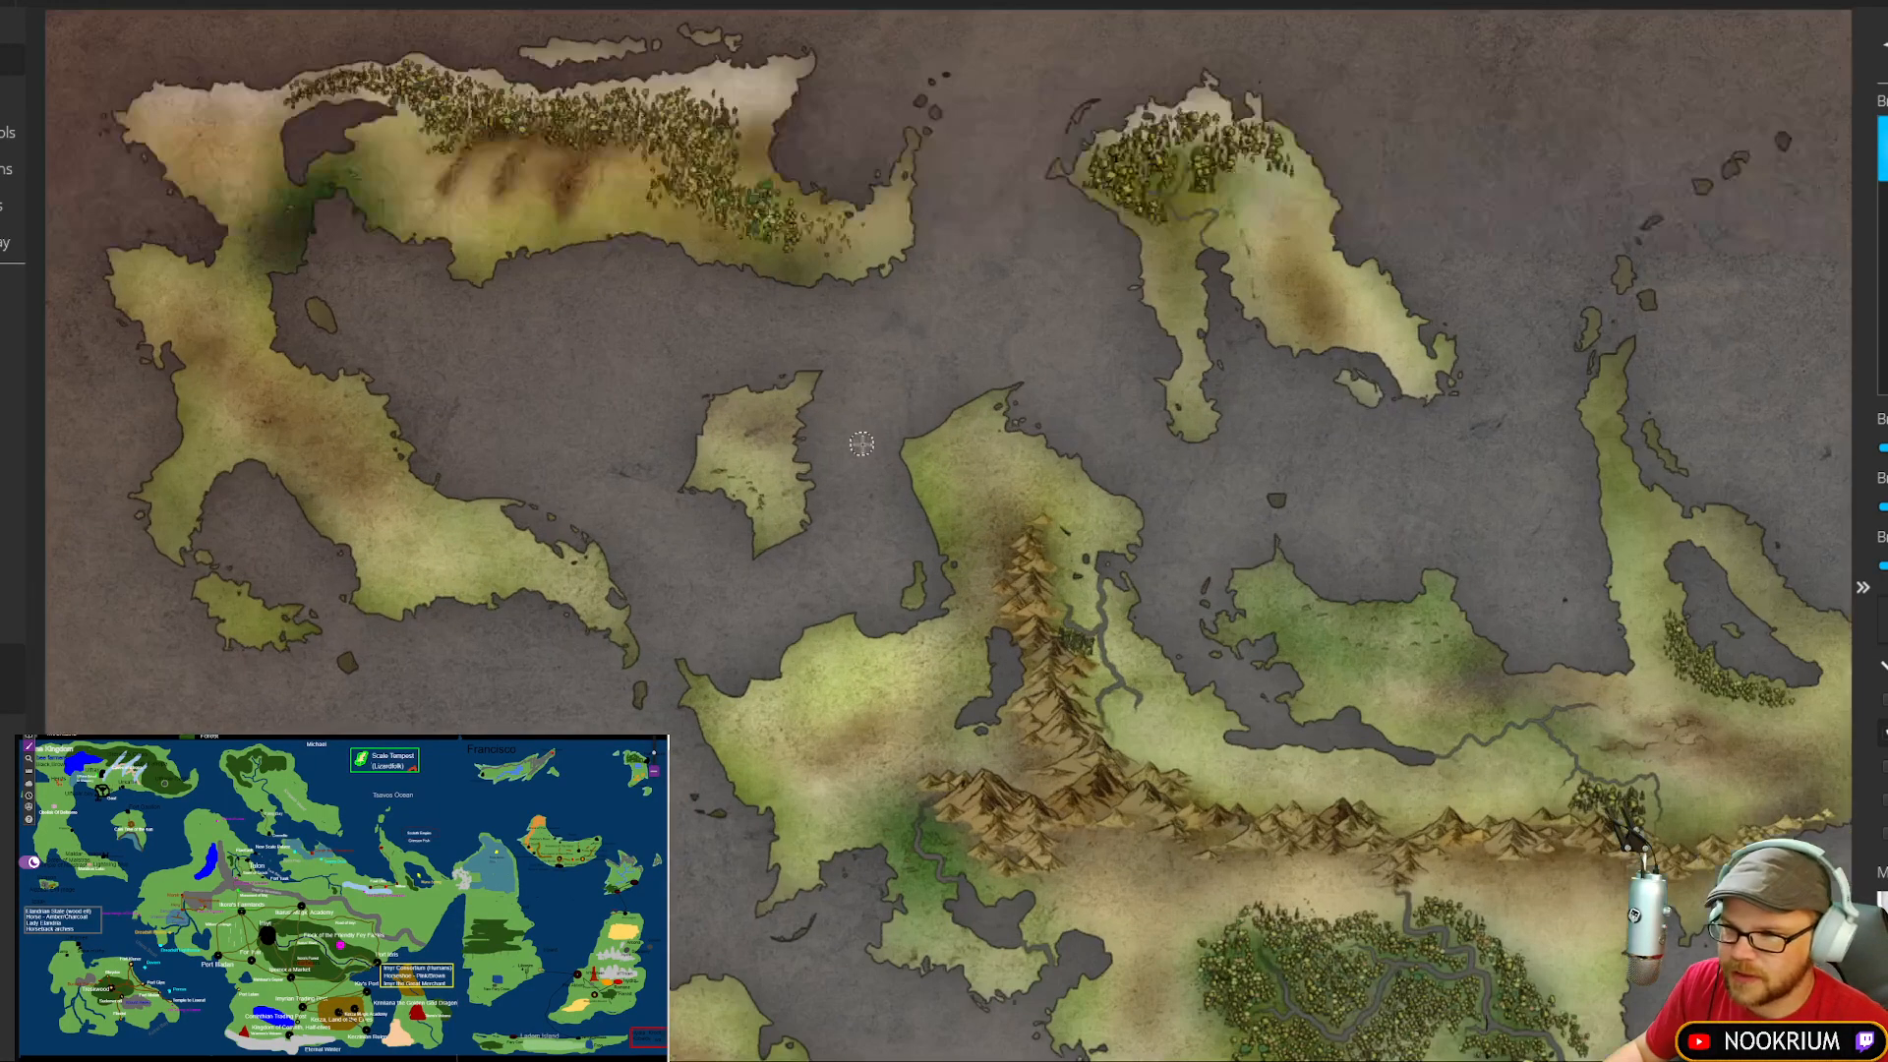
pyautogui.moveTo(611, 460); pyautogui.dragTo(736, 463)
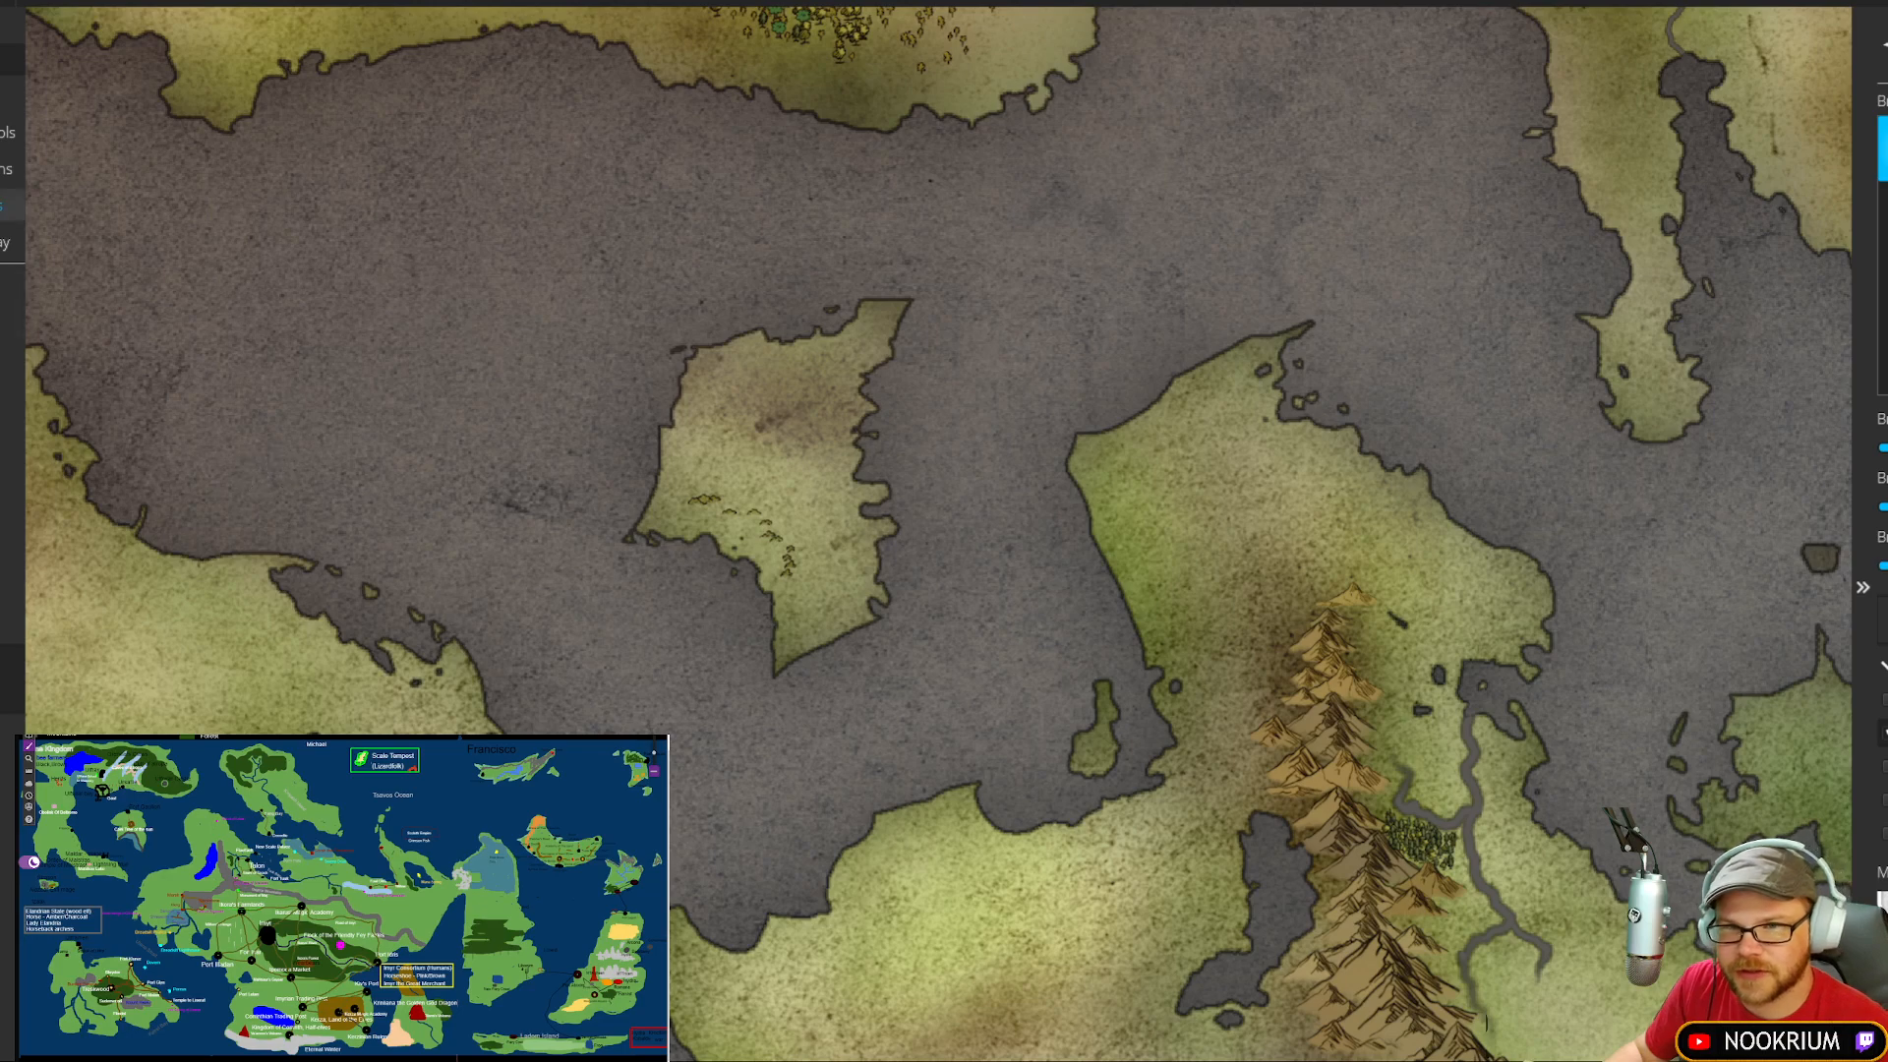
# Step: Place a large bare tree symbol in the middle of the small western island, replacing a smaller trial tree
pyautogui.click(7, 132)
pyautogui.click(10, 379)
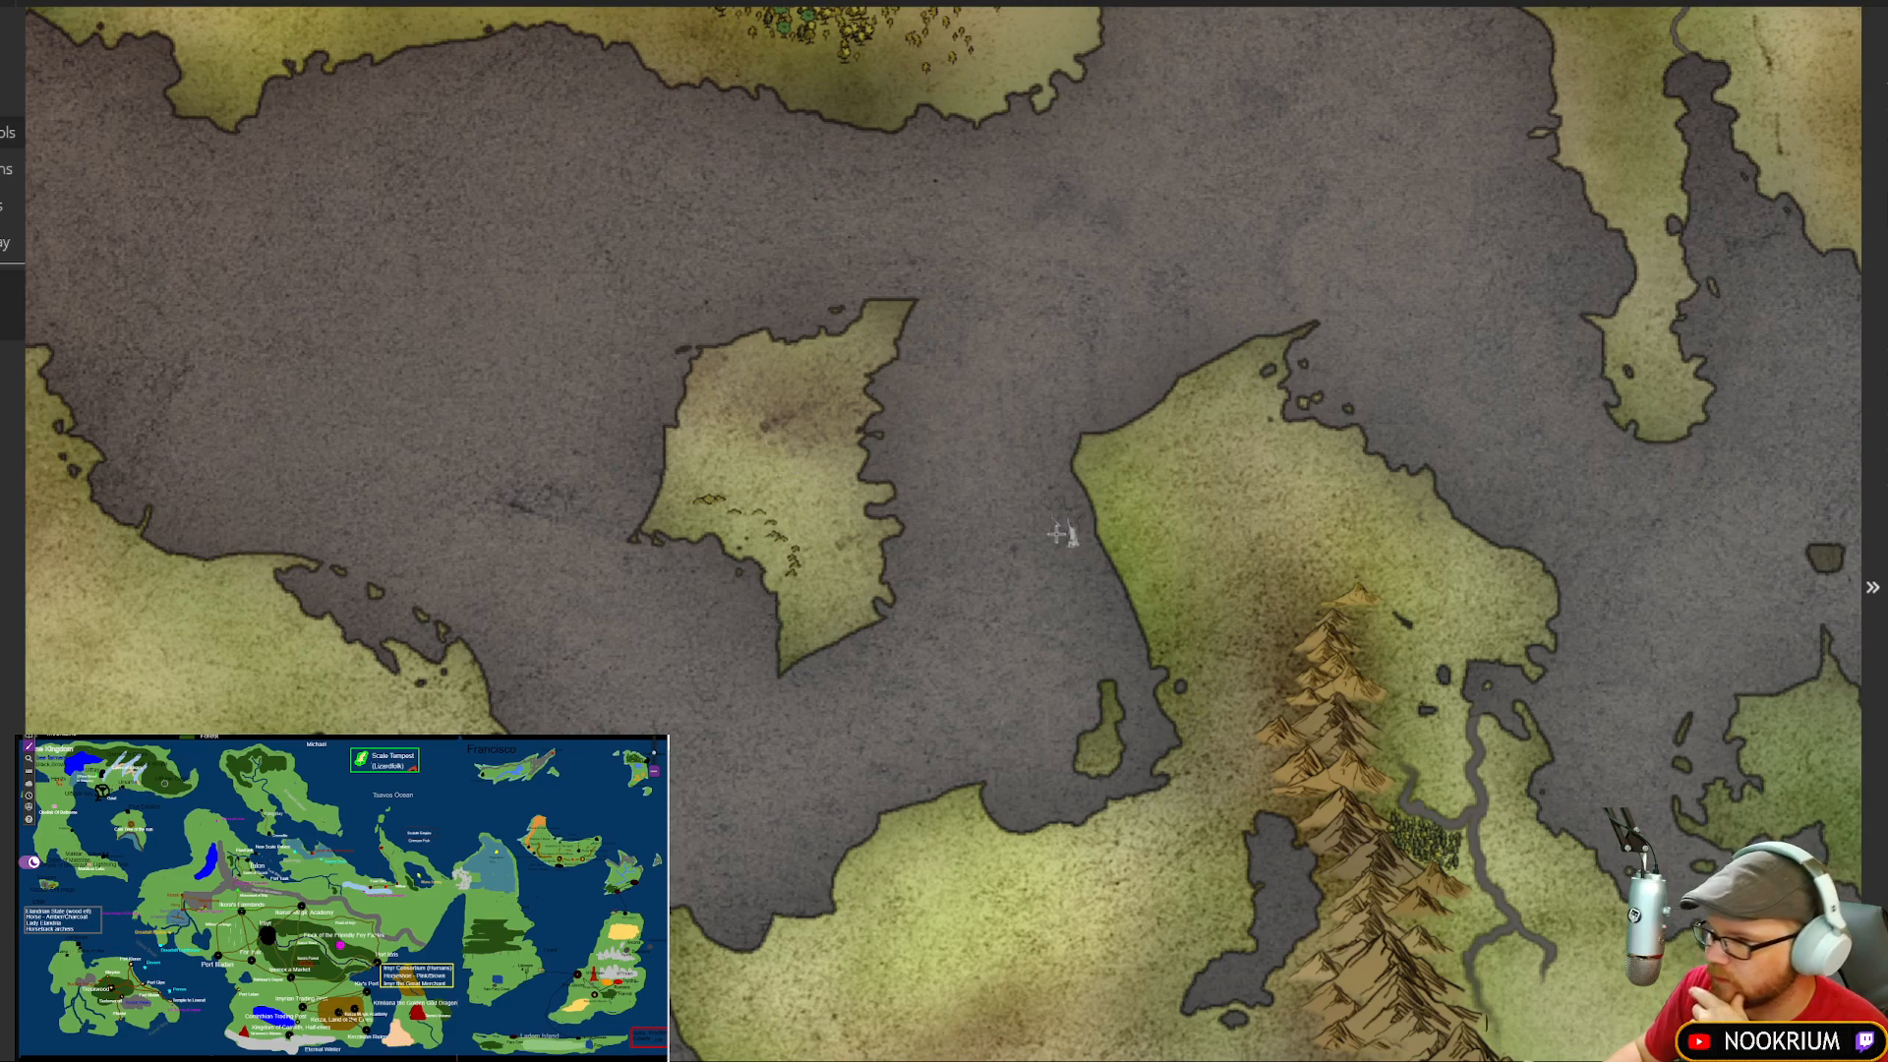
pyautogui.click(782, 450)
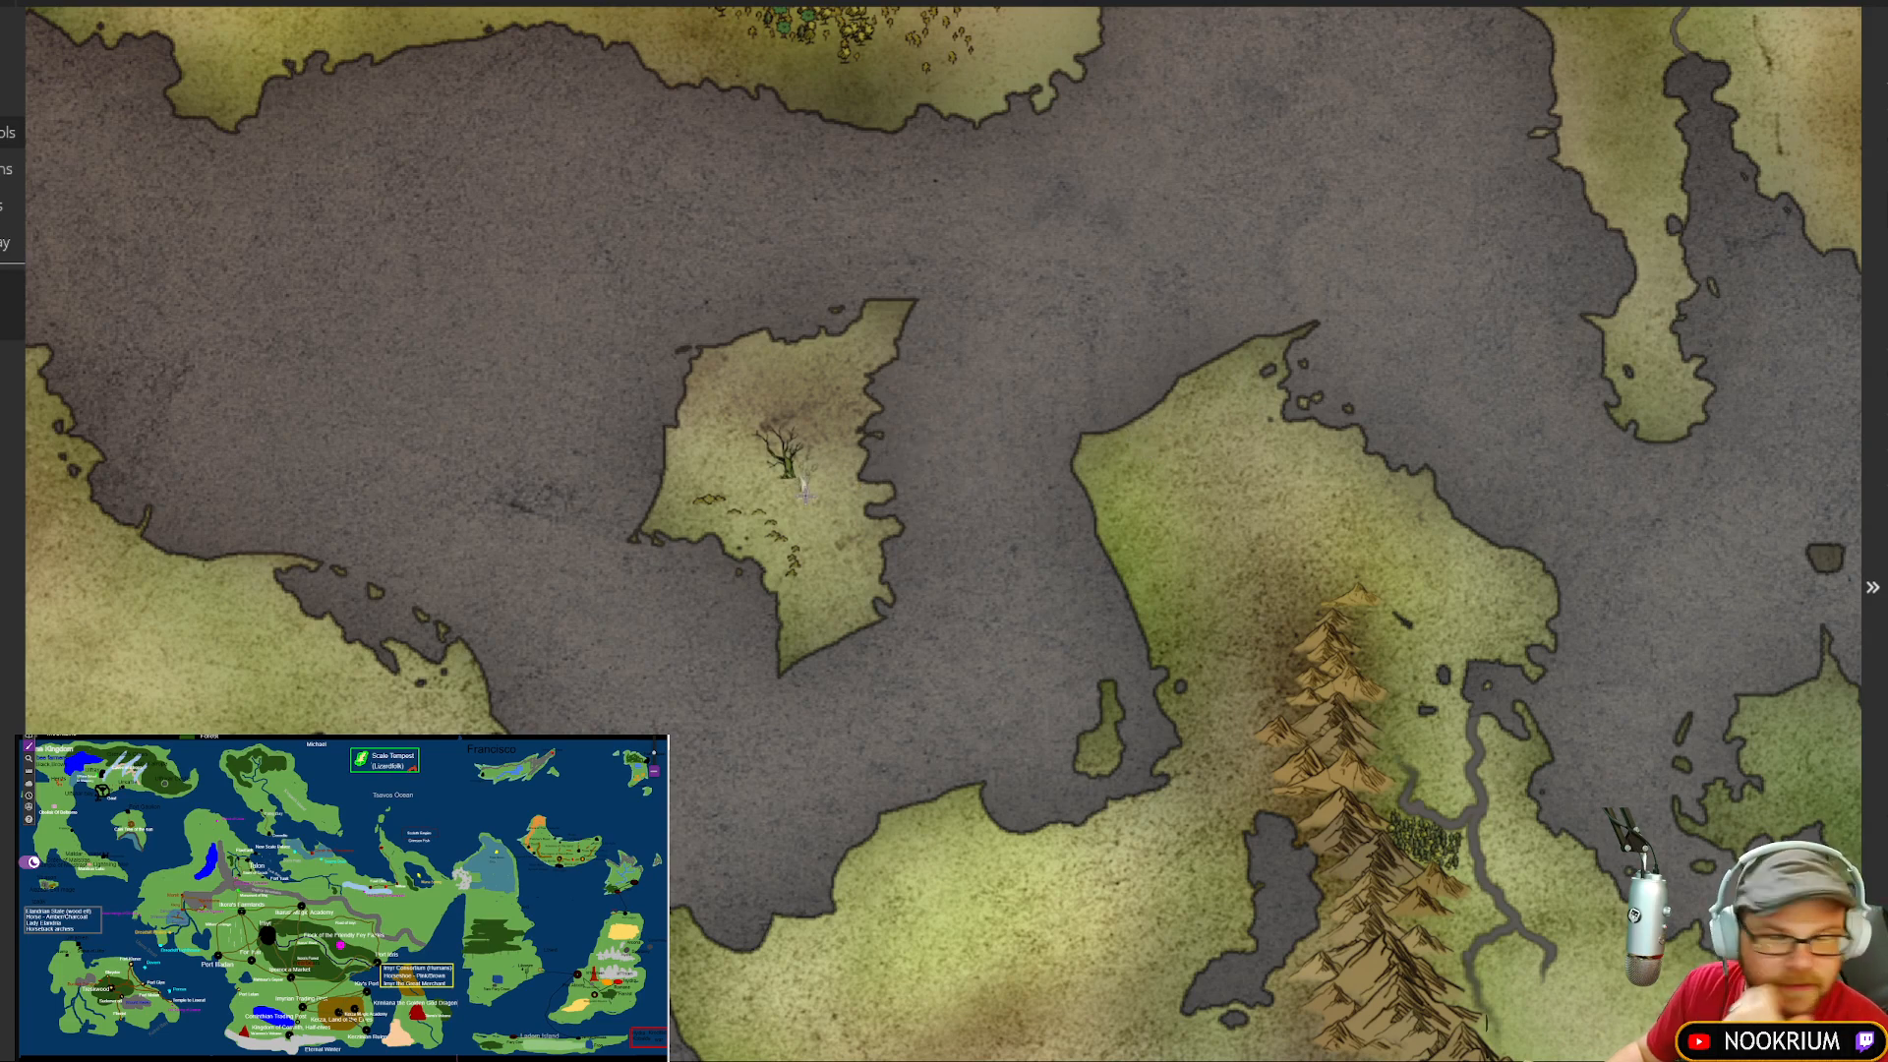
pyautogui.hotkey('ctrl', 'z')
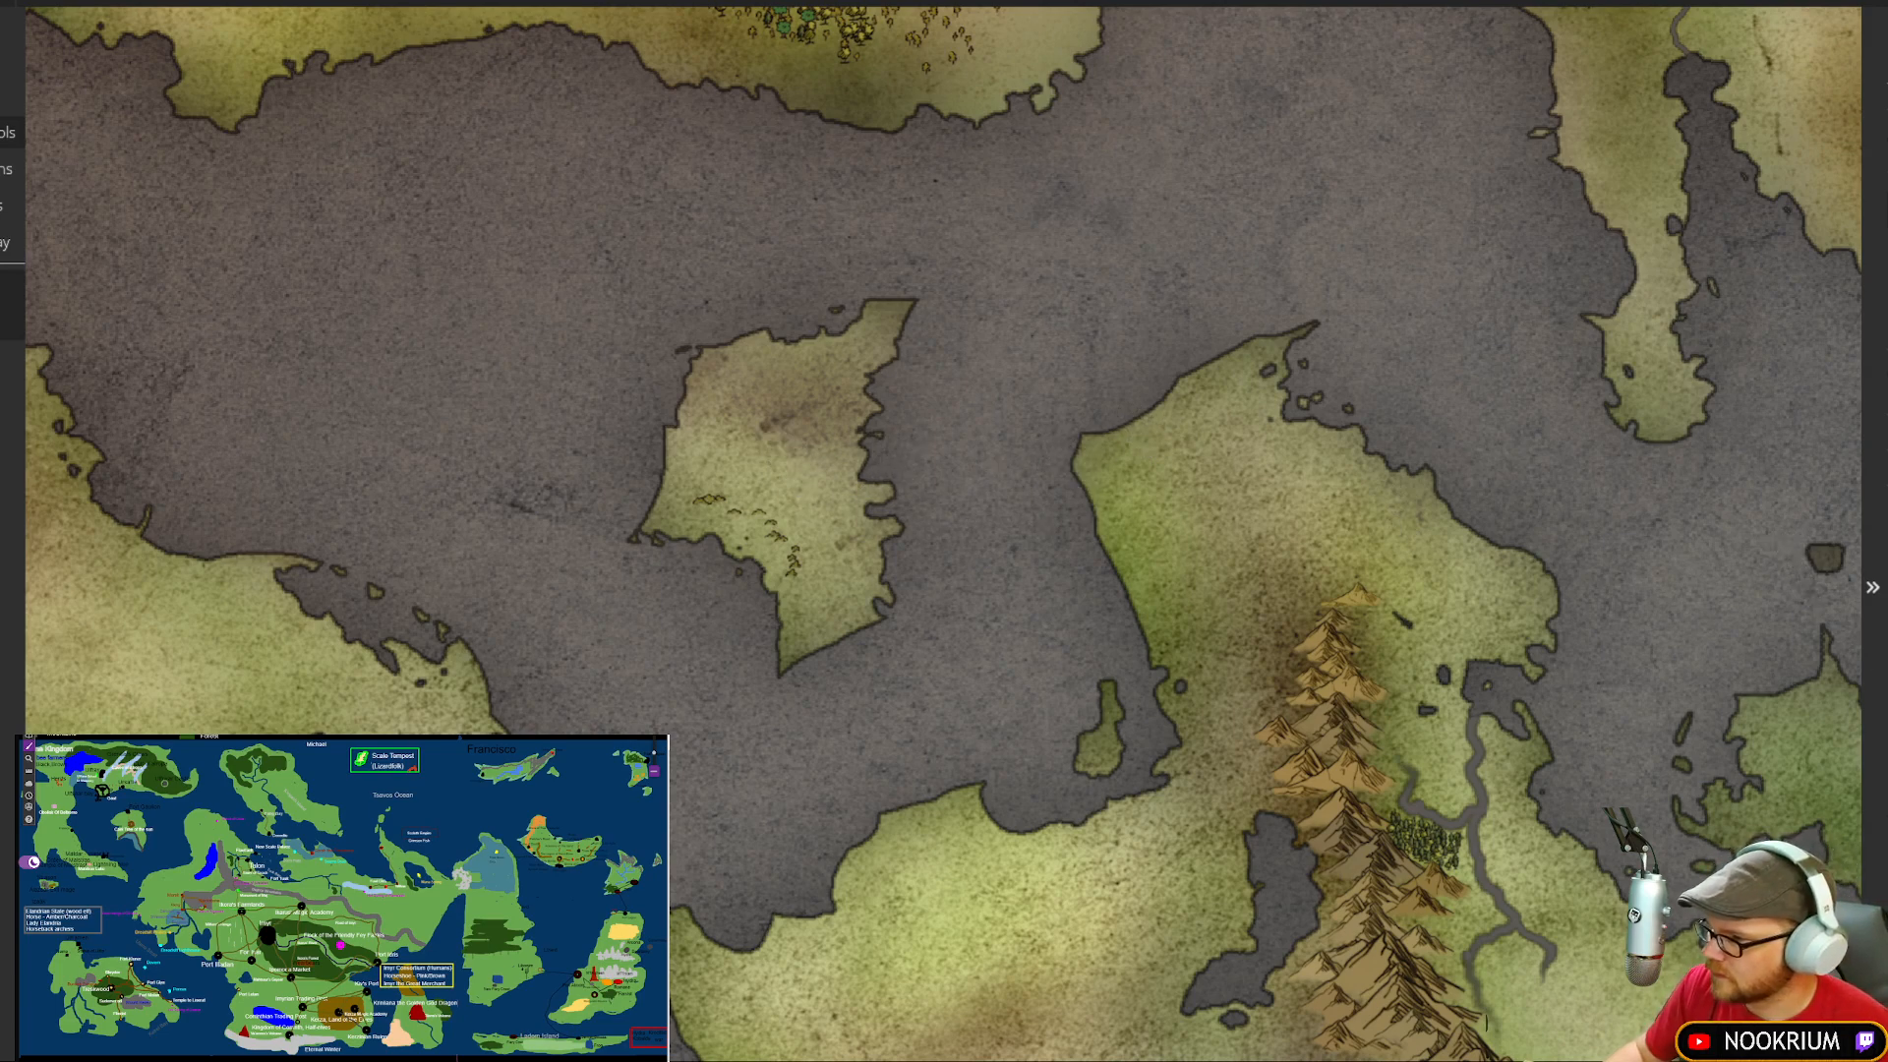
pyautogui.click(785, 479)
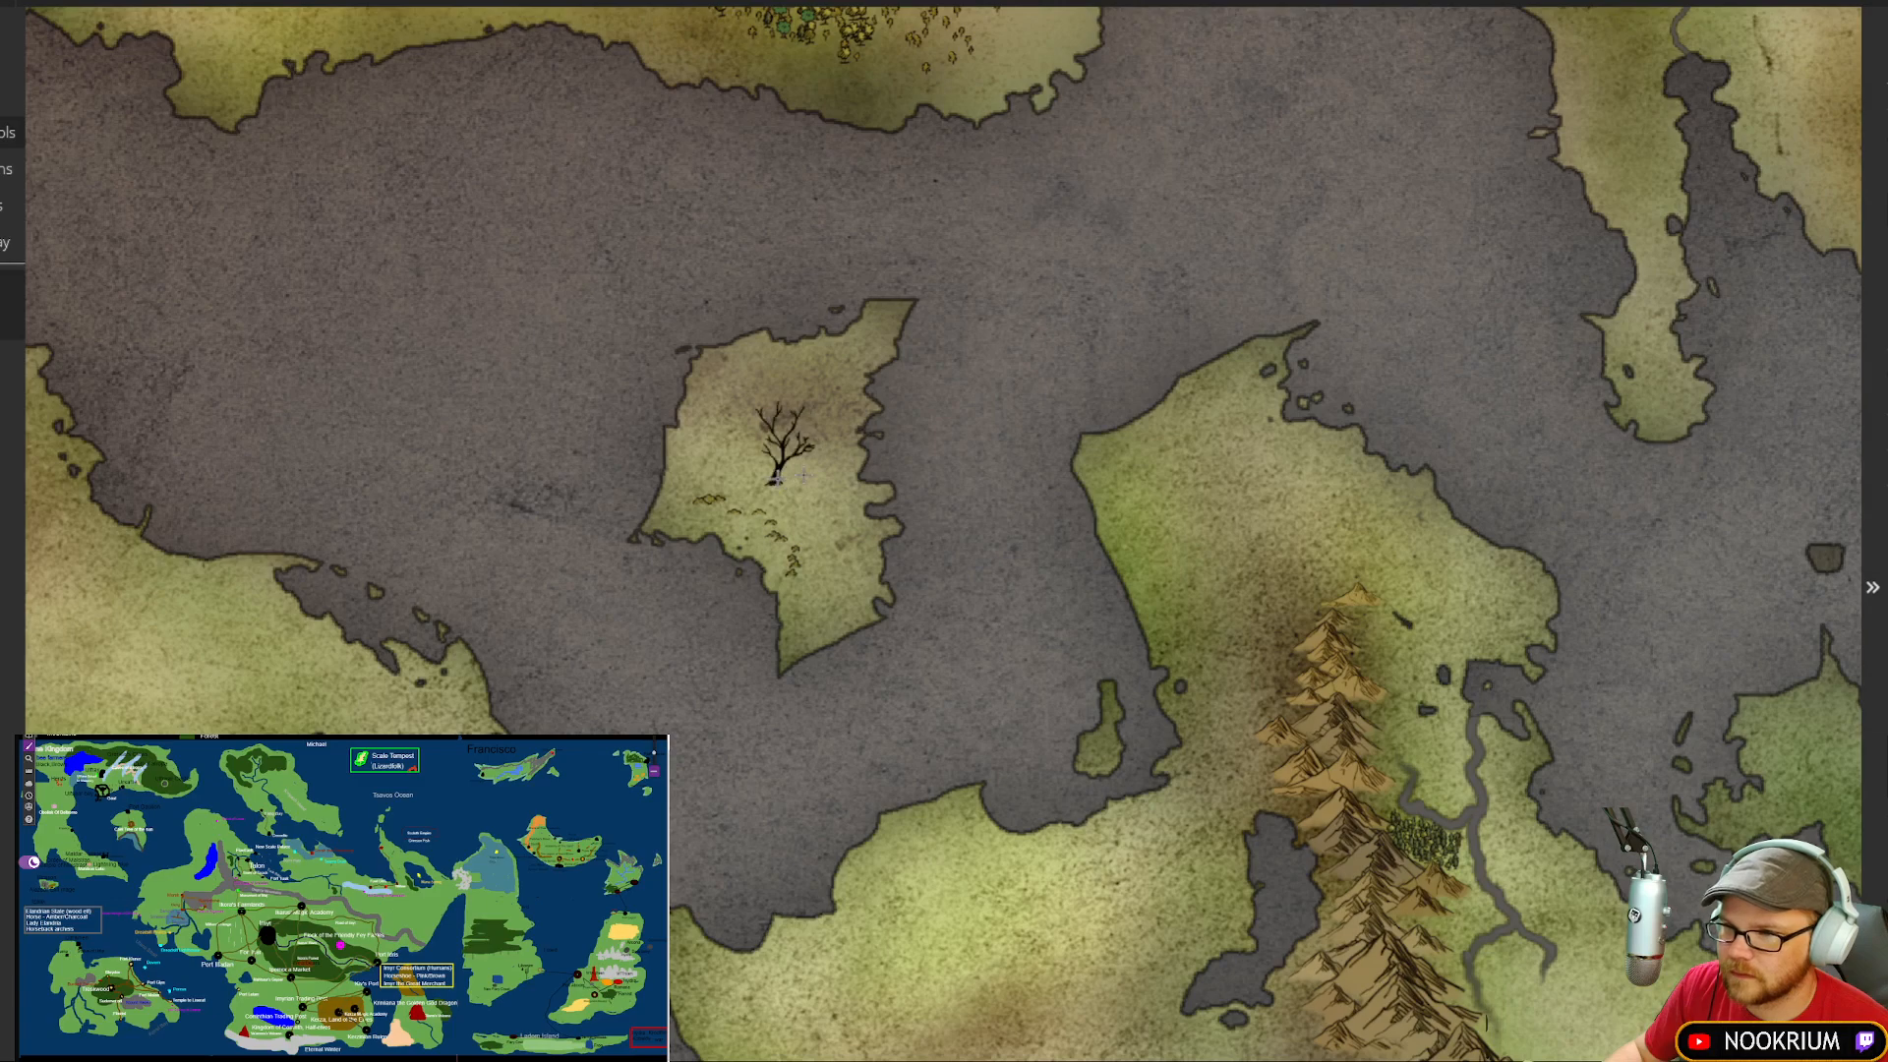
# Step: Place two small rocks along the southern shore of the islet inside the forest-lined inlet
pyautogui.scroll(-2, 1229, 324)
pyautogui.scroll(-3, 1213, 374)
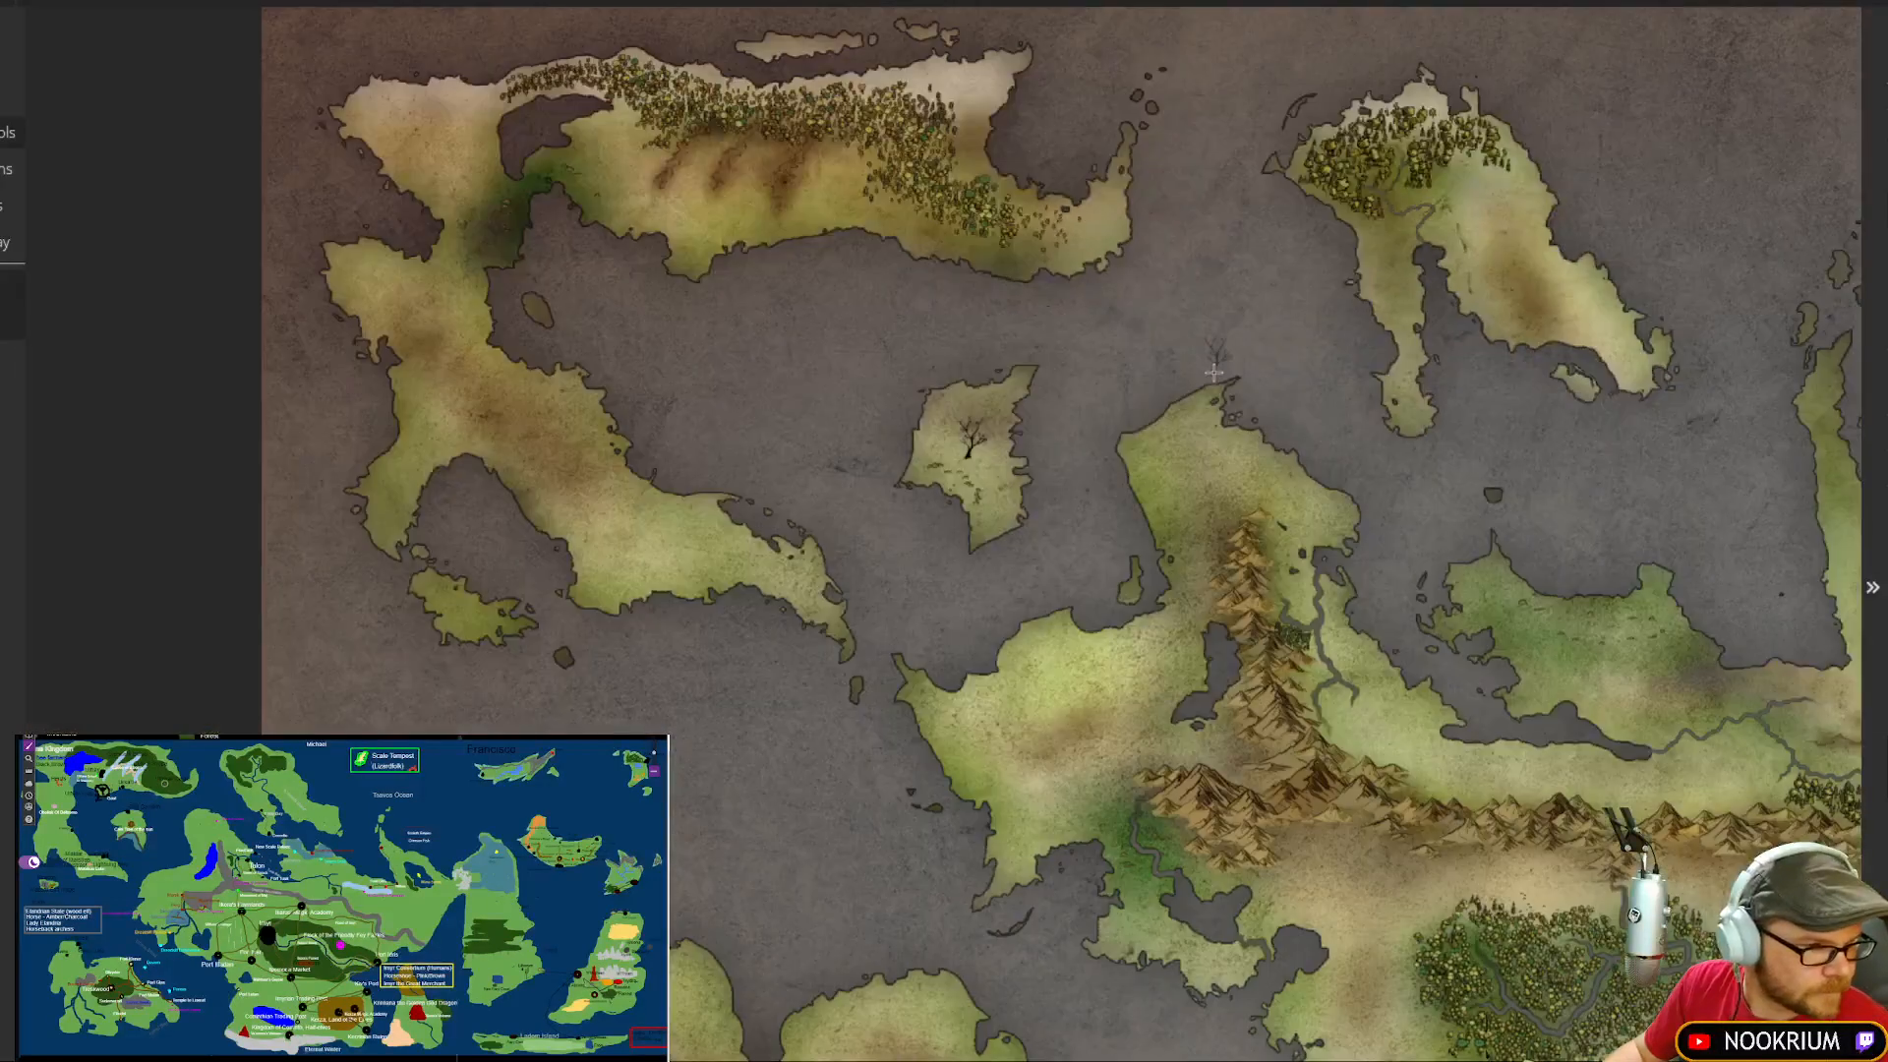
pyautogui.moveTo(1222, 398); pyautogui.dragTo(937, 392)
pyautogui.moveTo(1204, 436); pyautogui.dragTo(843, 358)
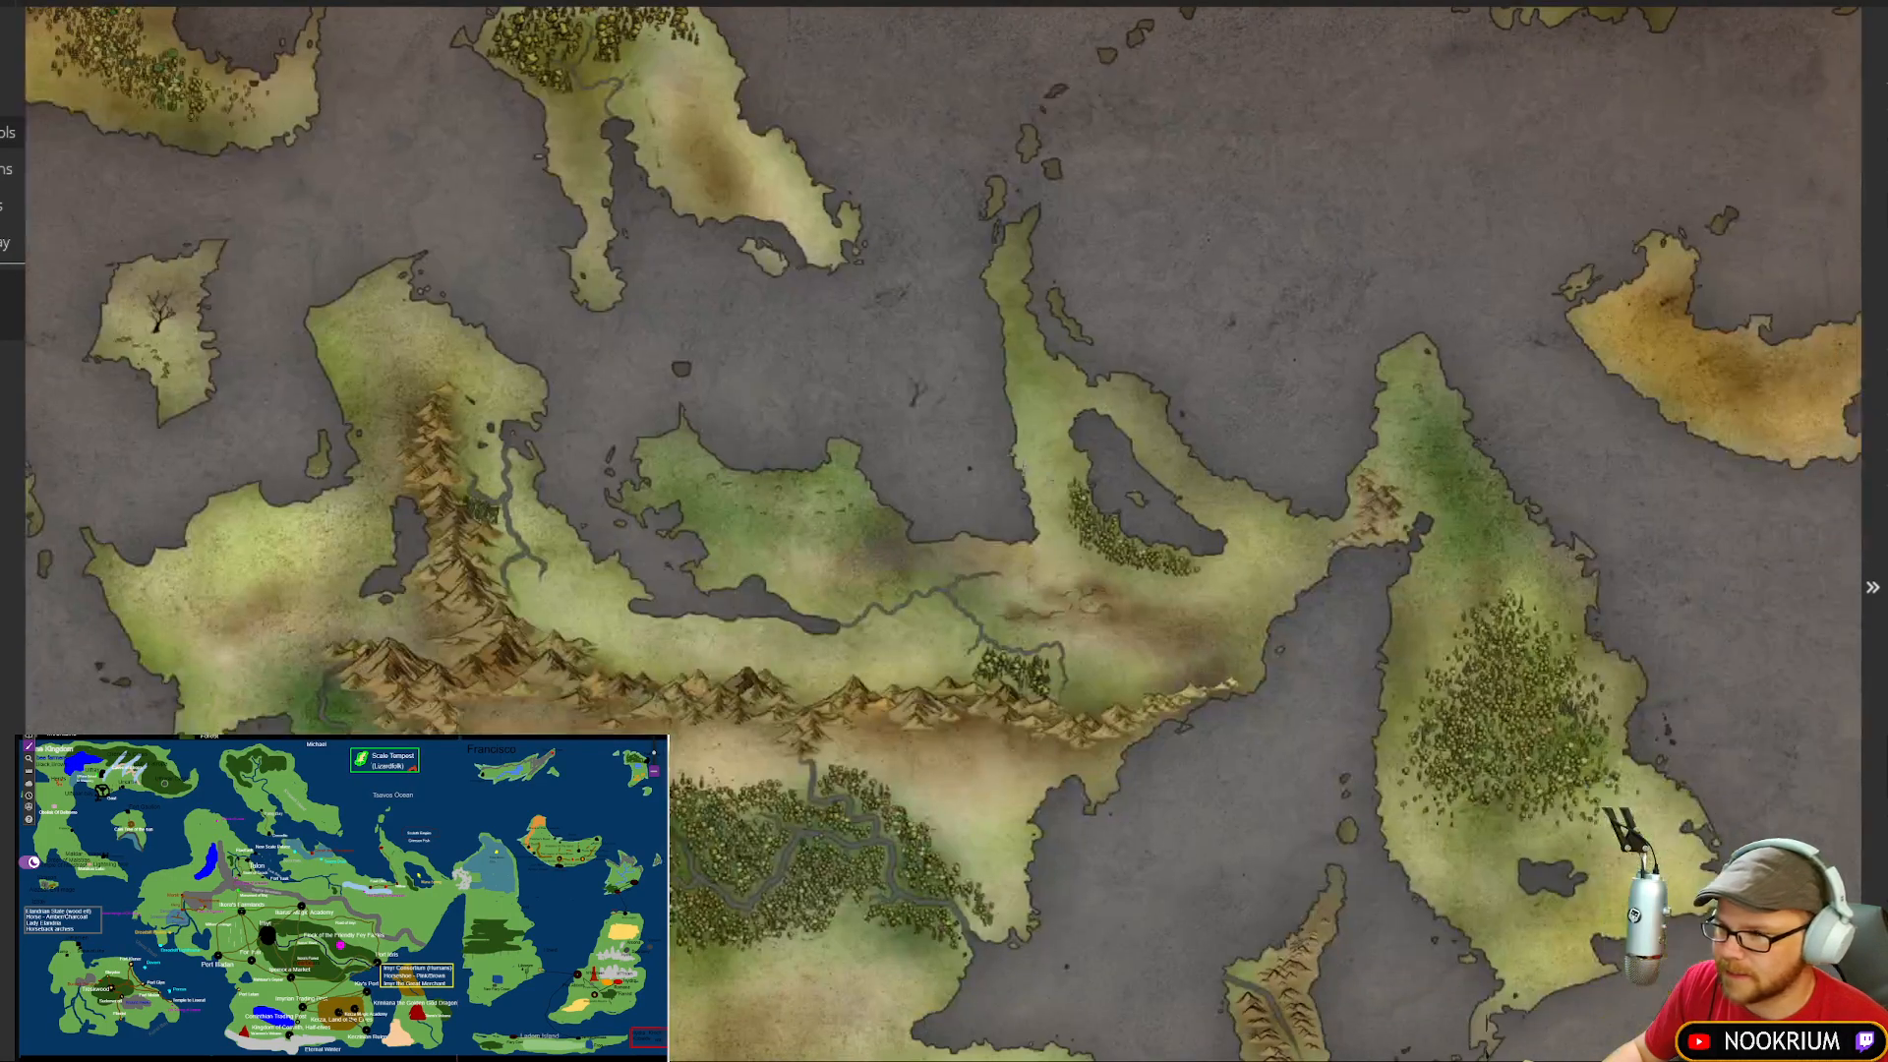
pyautogui.scroll(5, 1164, 474)
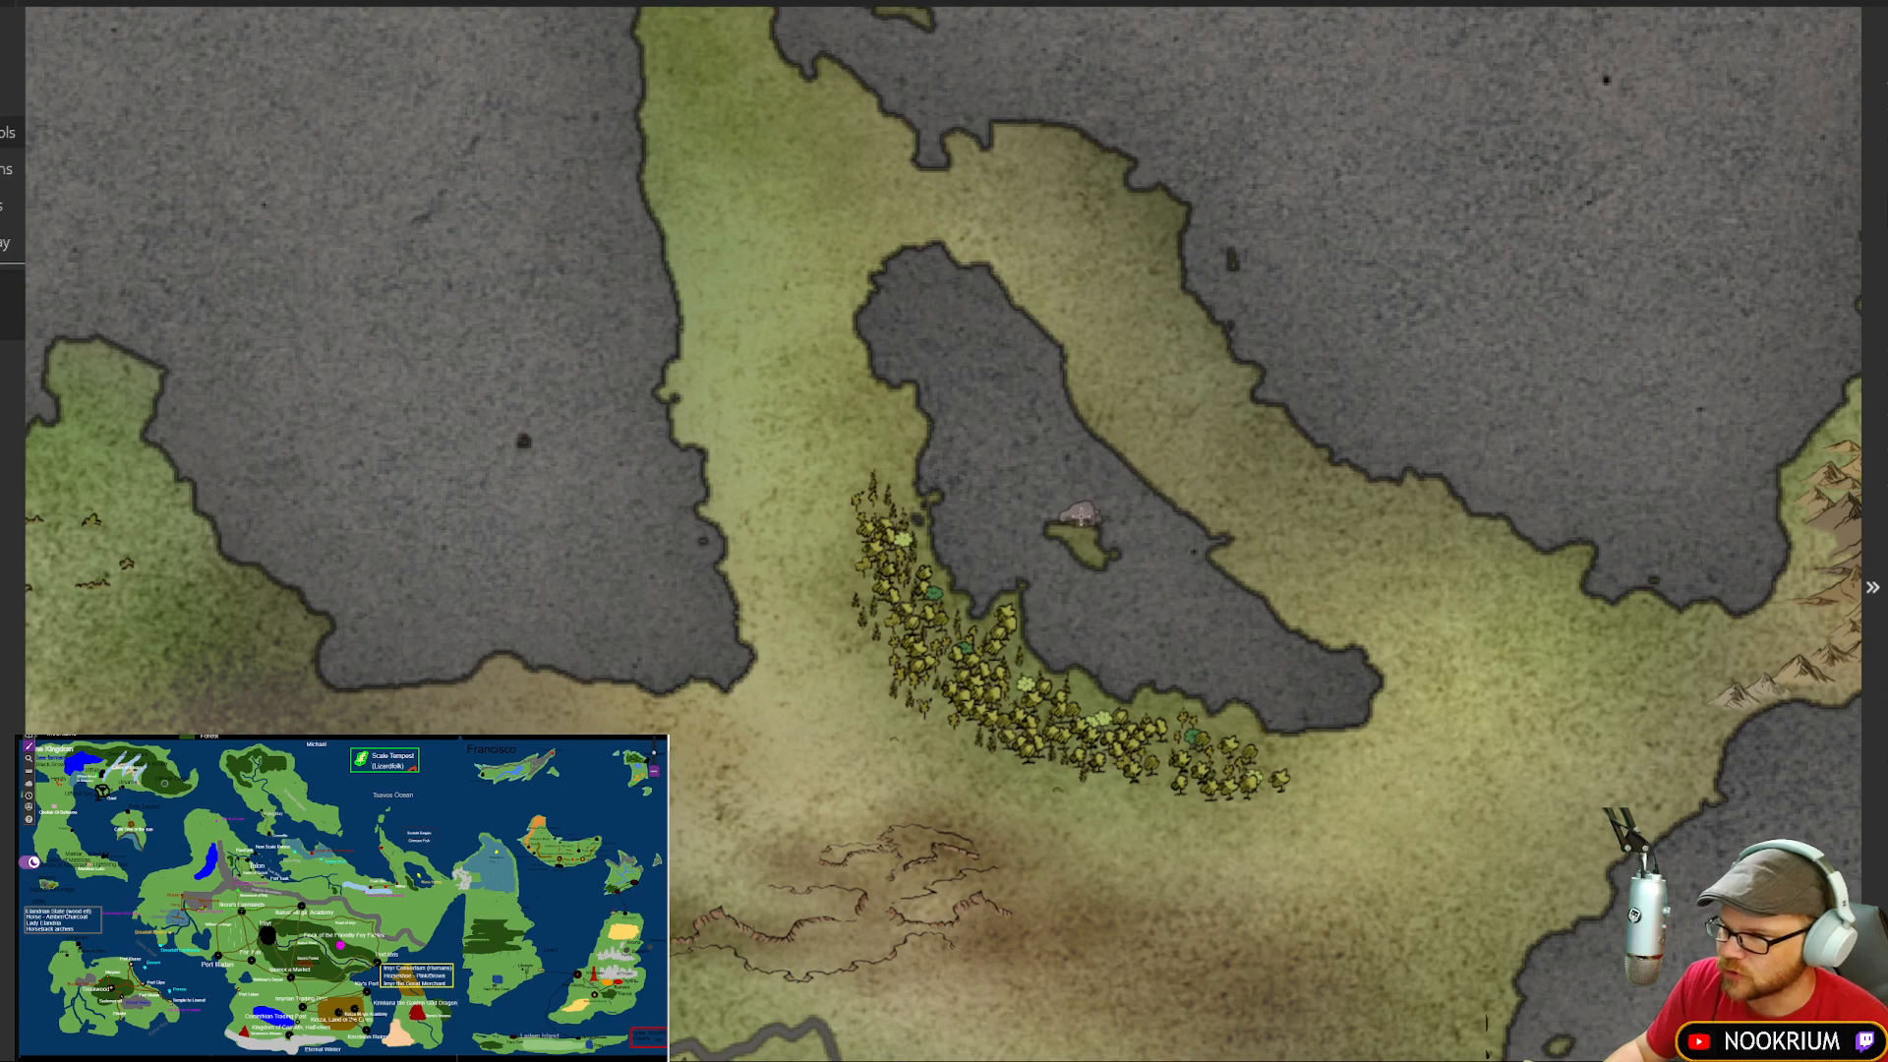
pyautogui.scroll(2, 1106, 551)
pyautogui.scroll(2, 1102, 556)
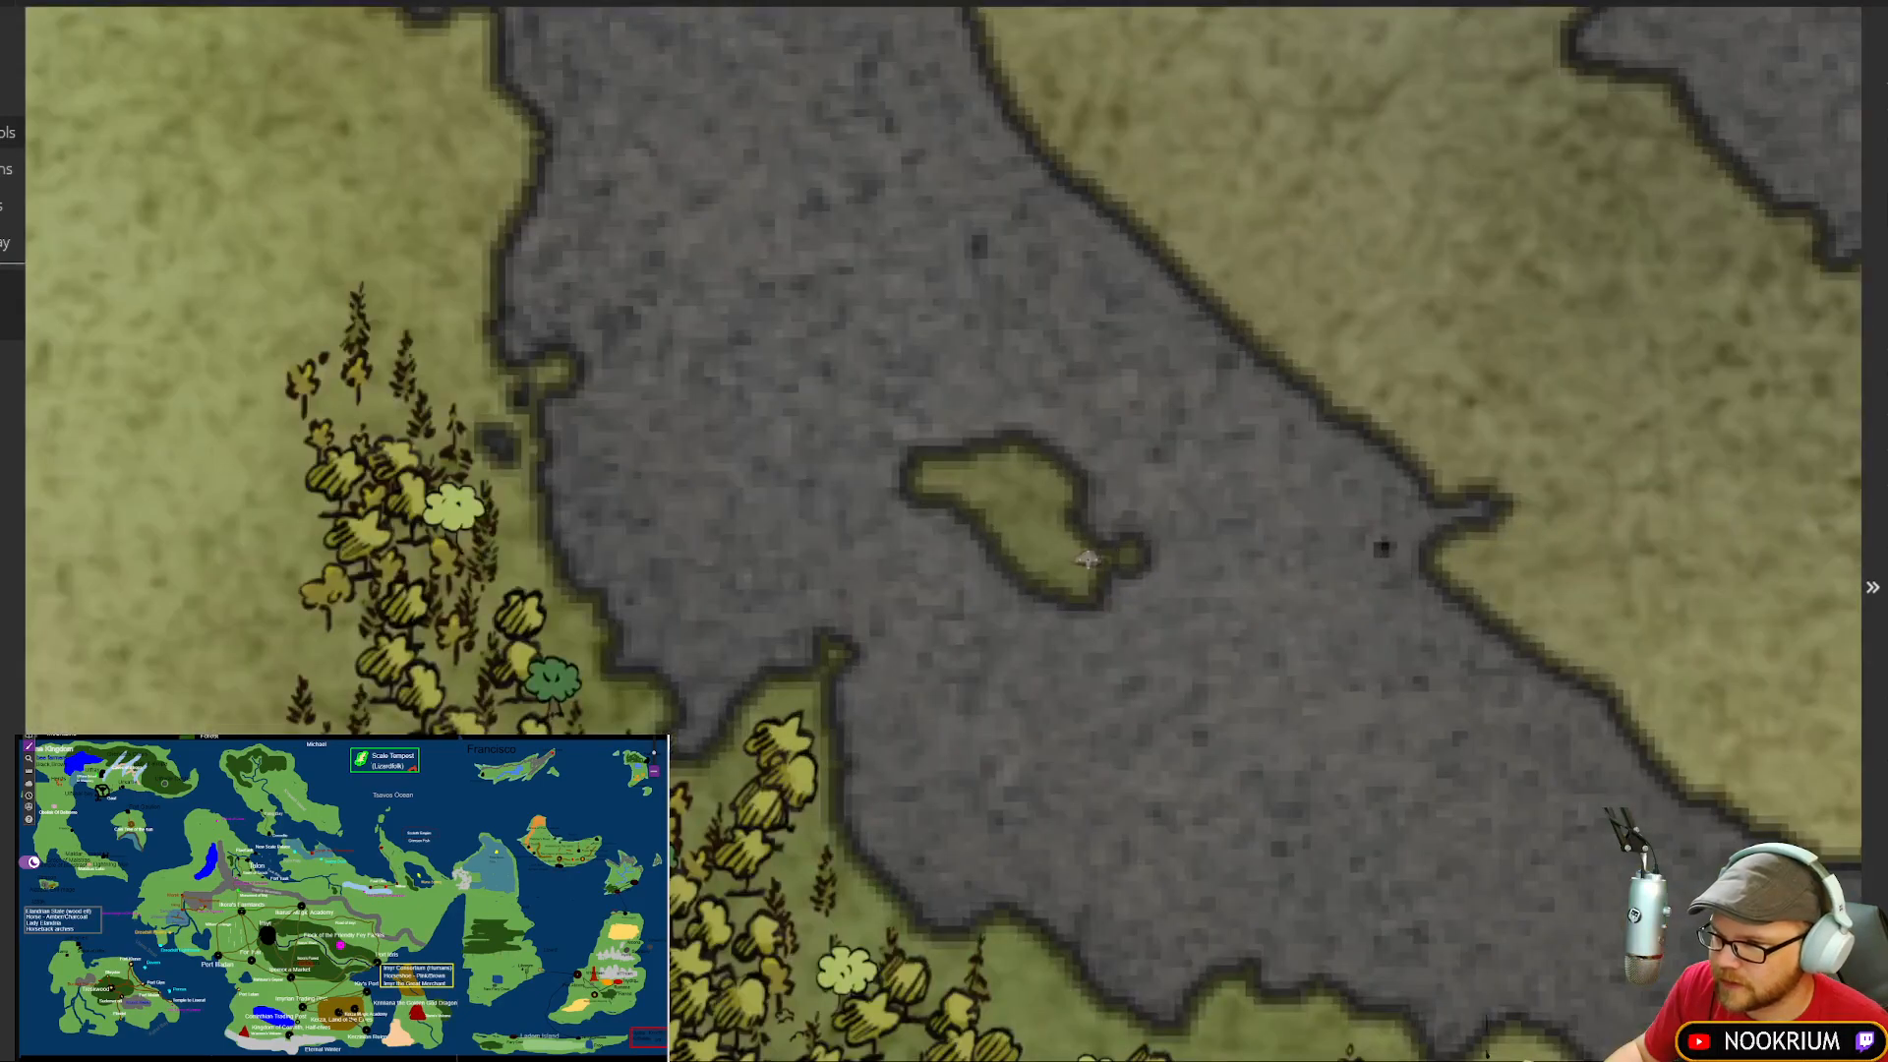
pyautogui.click(1083, 562)
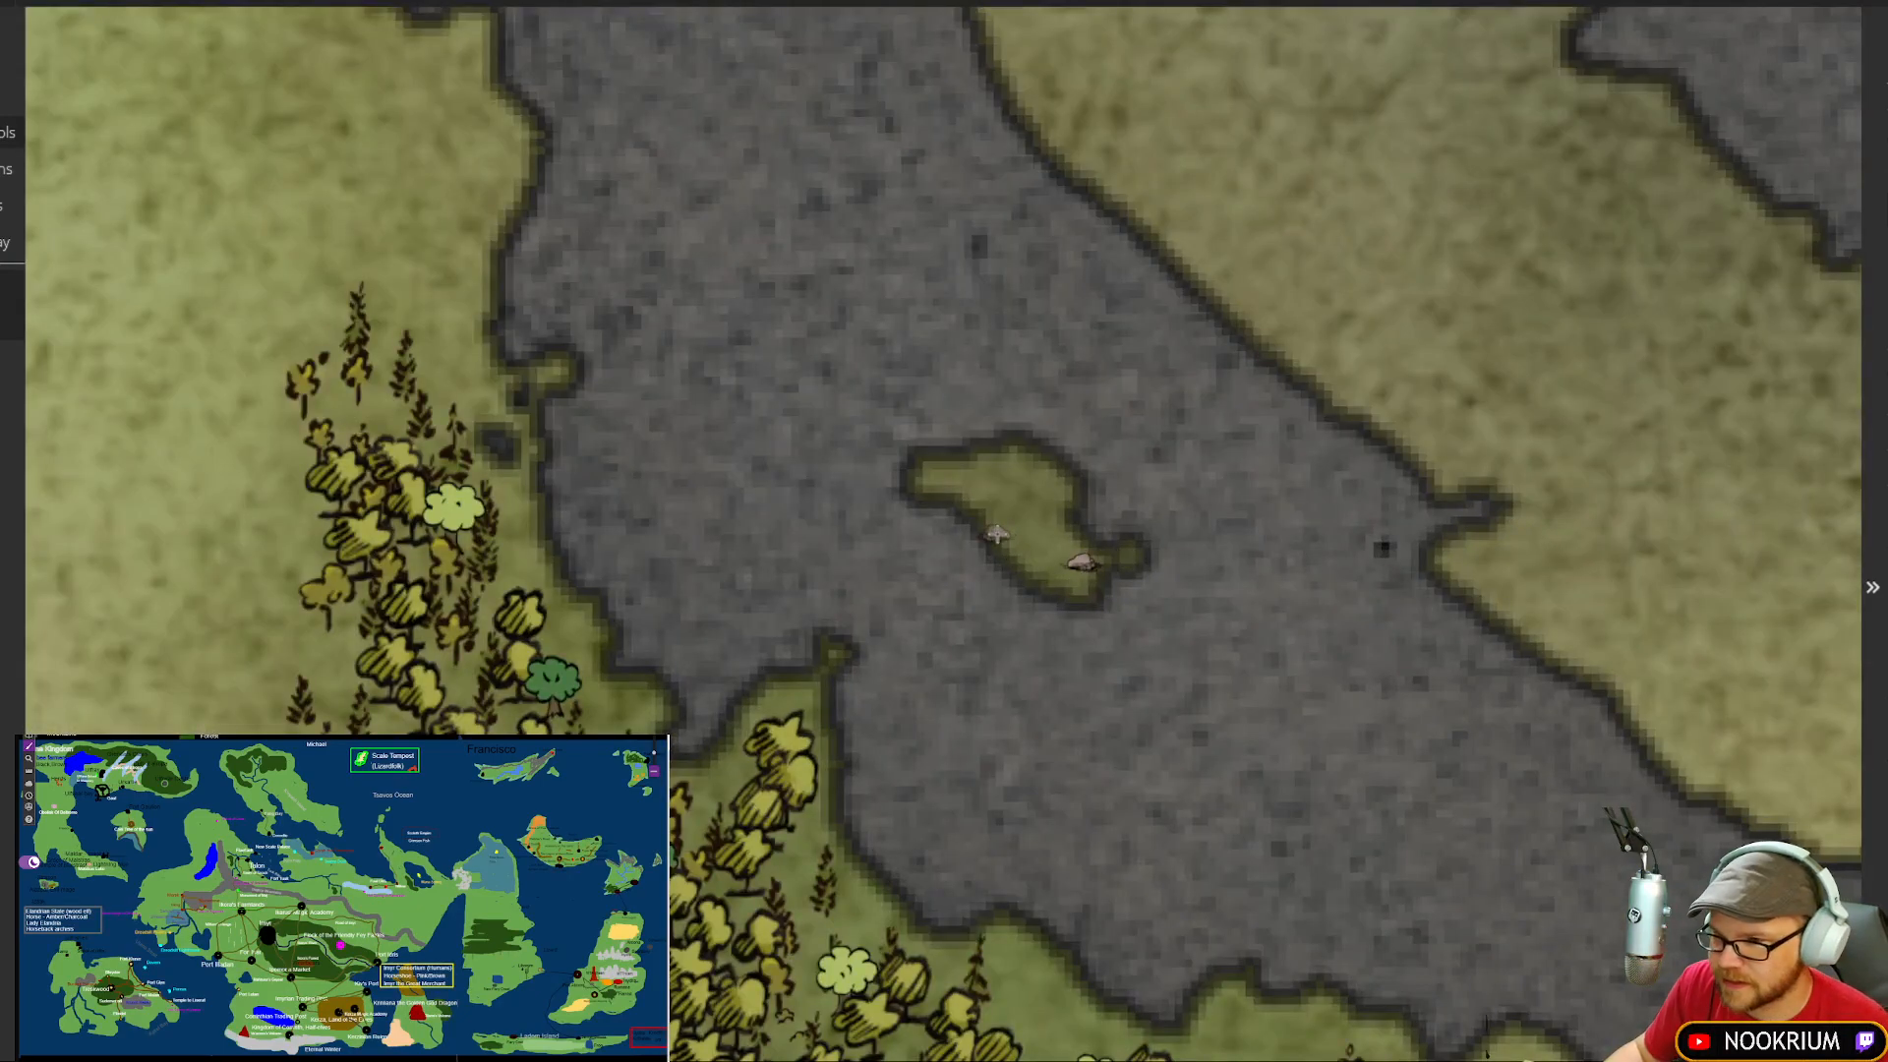
pyautogui.click(998, 534)
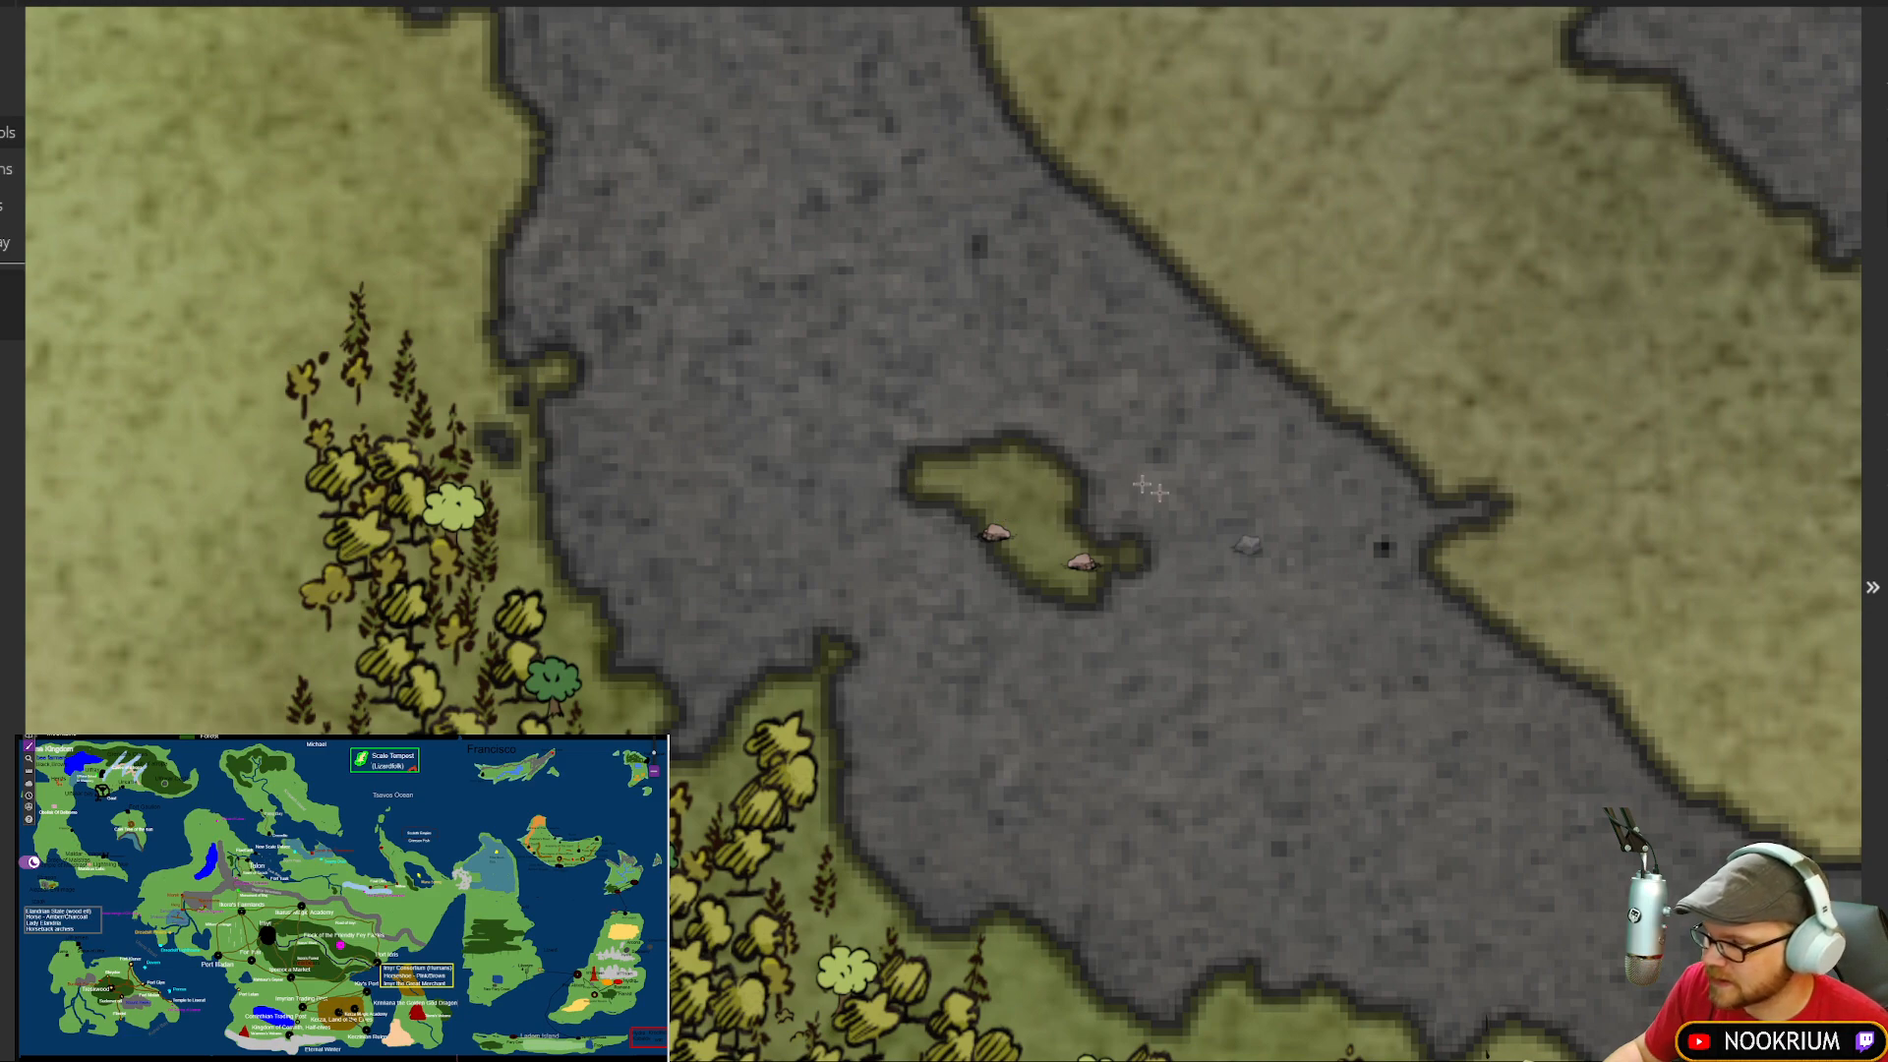
# Step: Place a waterfall with trees at the centre of the islet and set boulders at its foot
pyautogui.click(1027, 449)
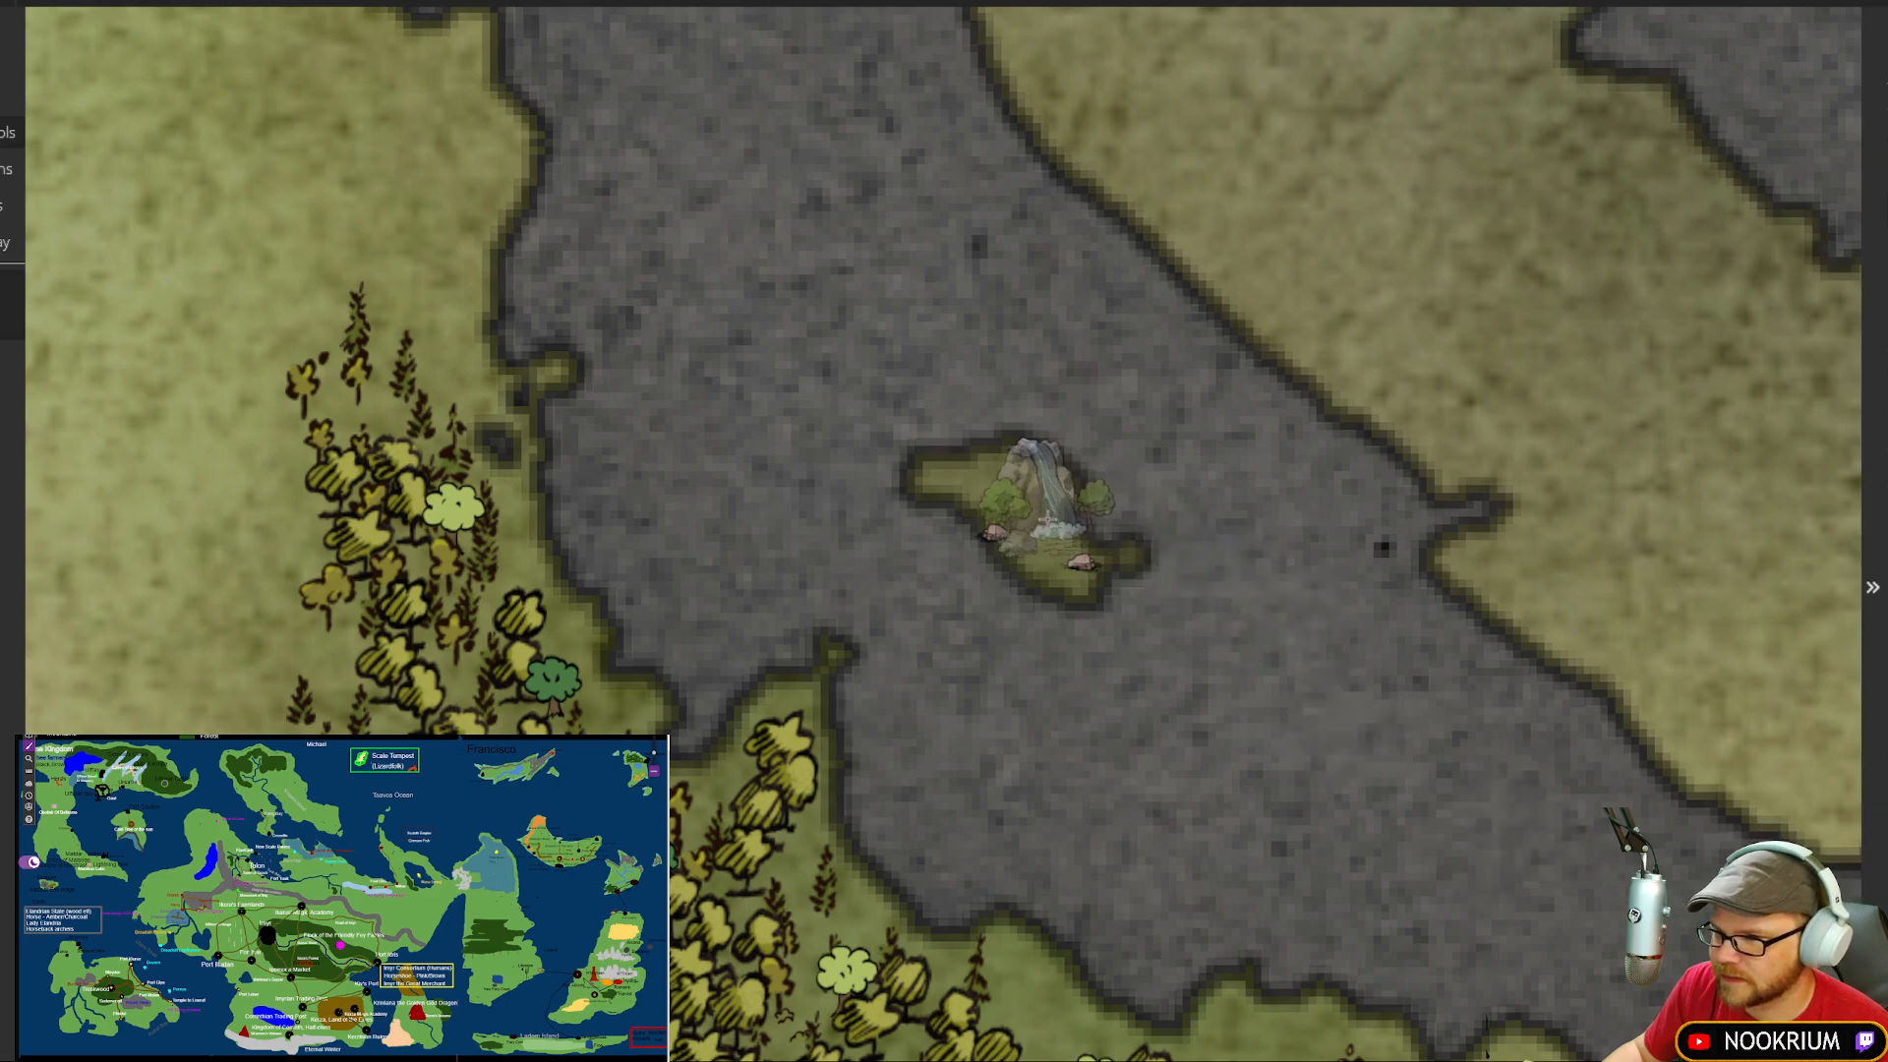
pyautogui.click(1043, 503)
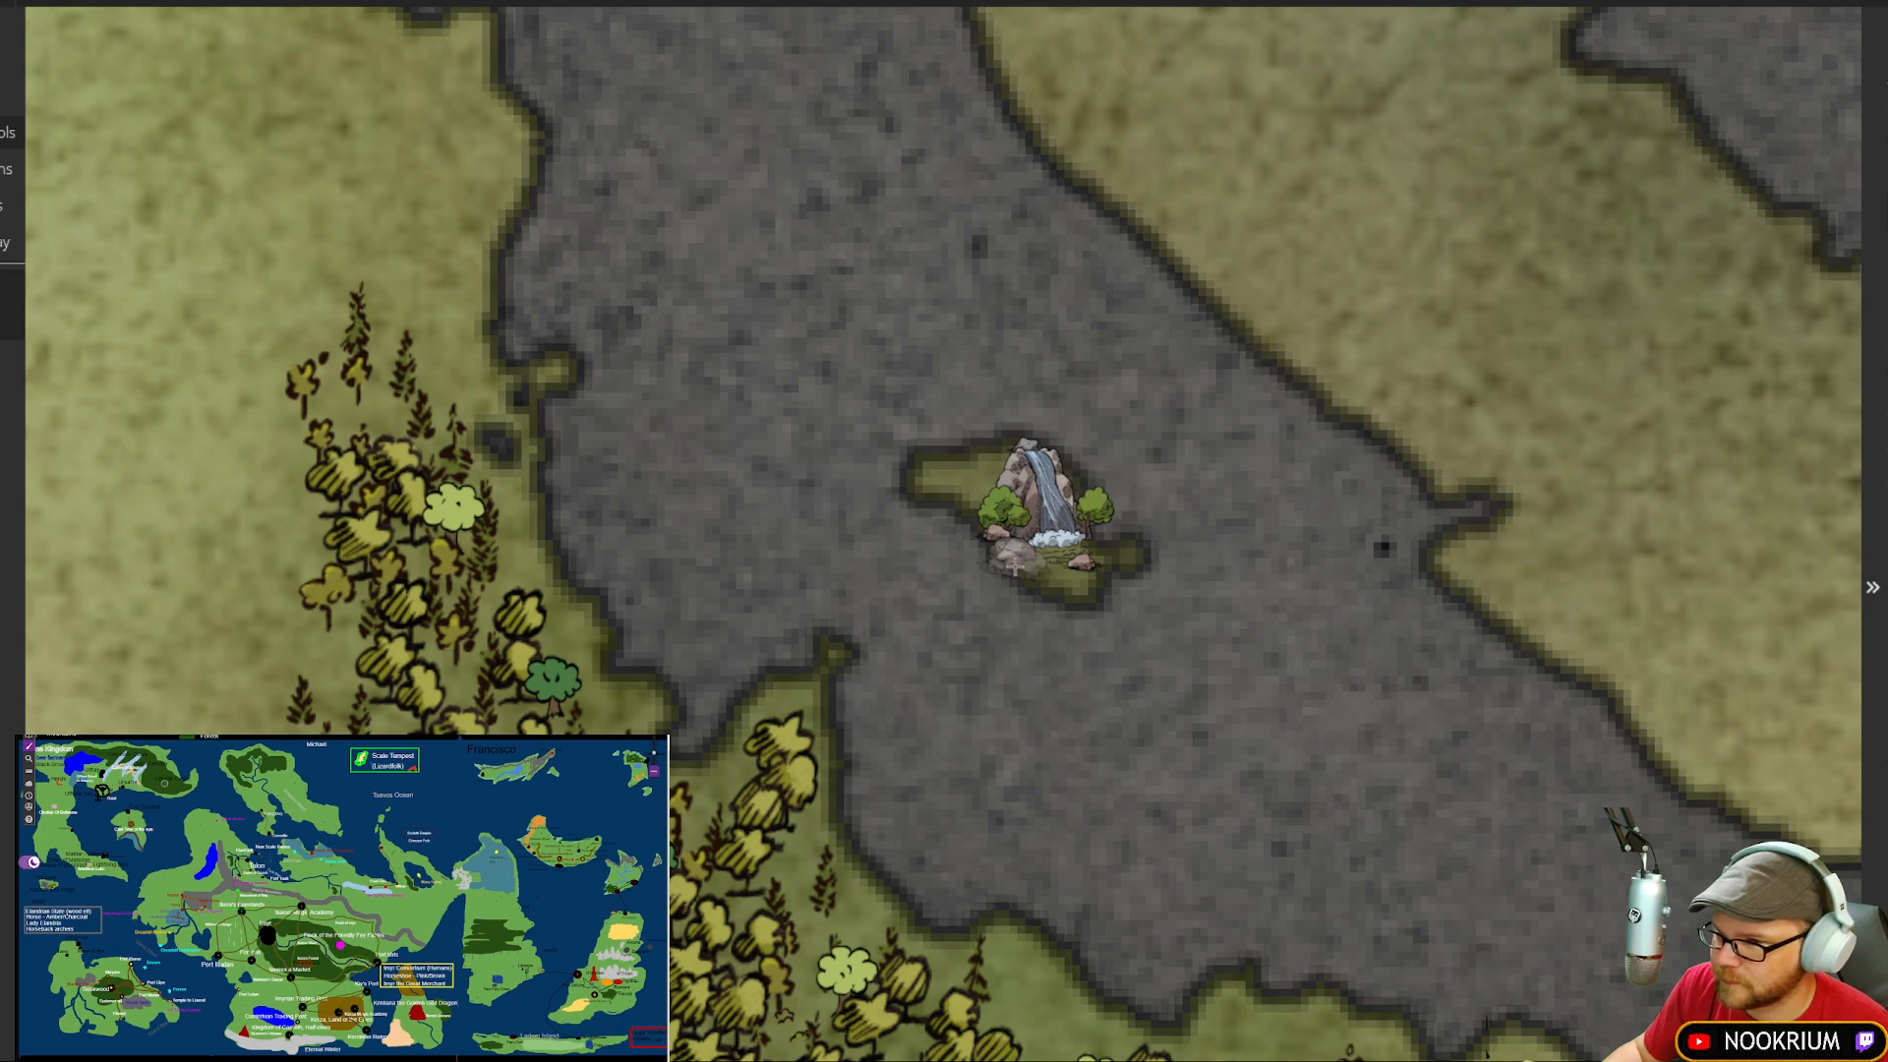
pyautogui.click(1048, 563)
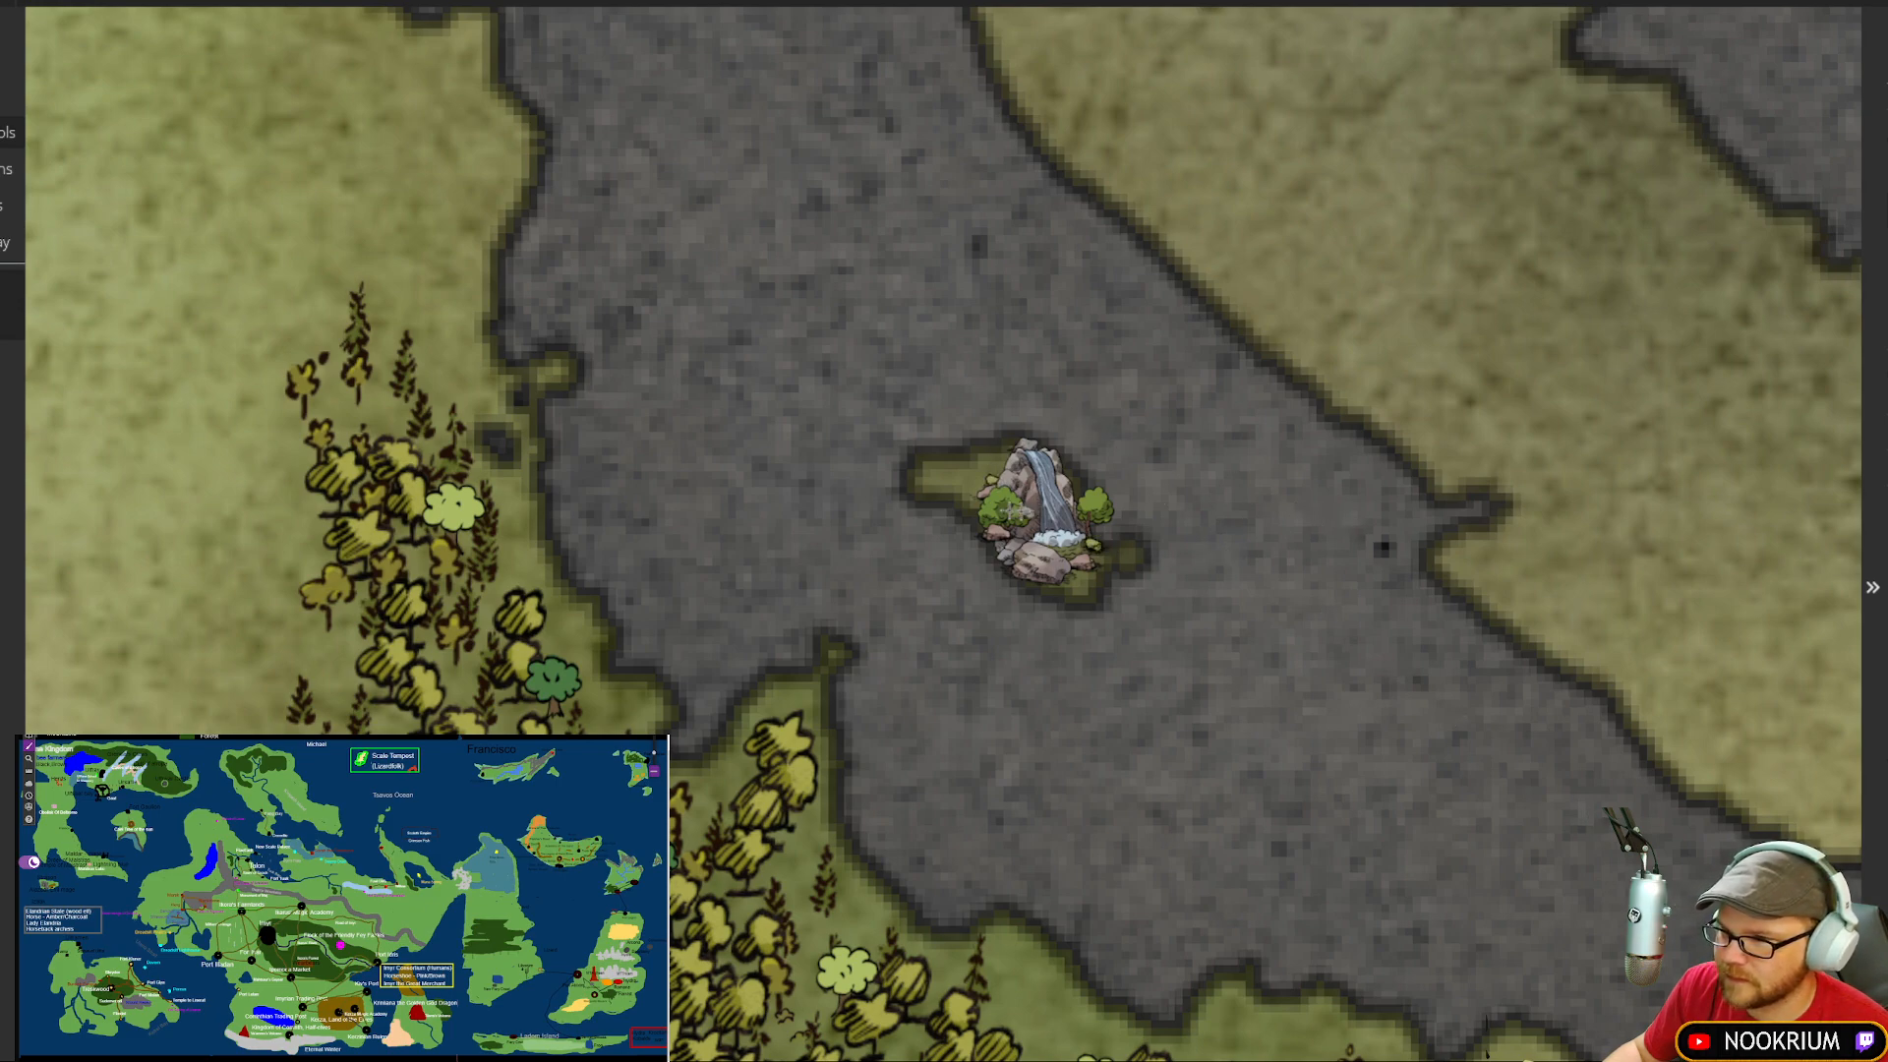
# Step: Look over the main continent and the surrounding islands to judge where settlements could go
pyautogui.scroll(-6, 1259, 526)
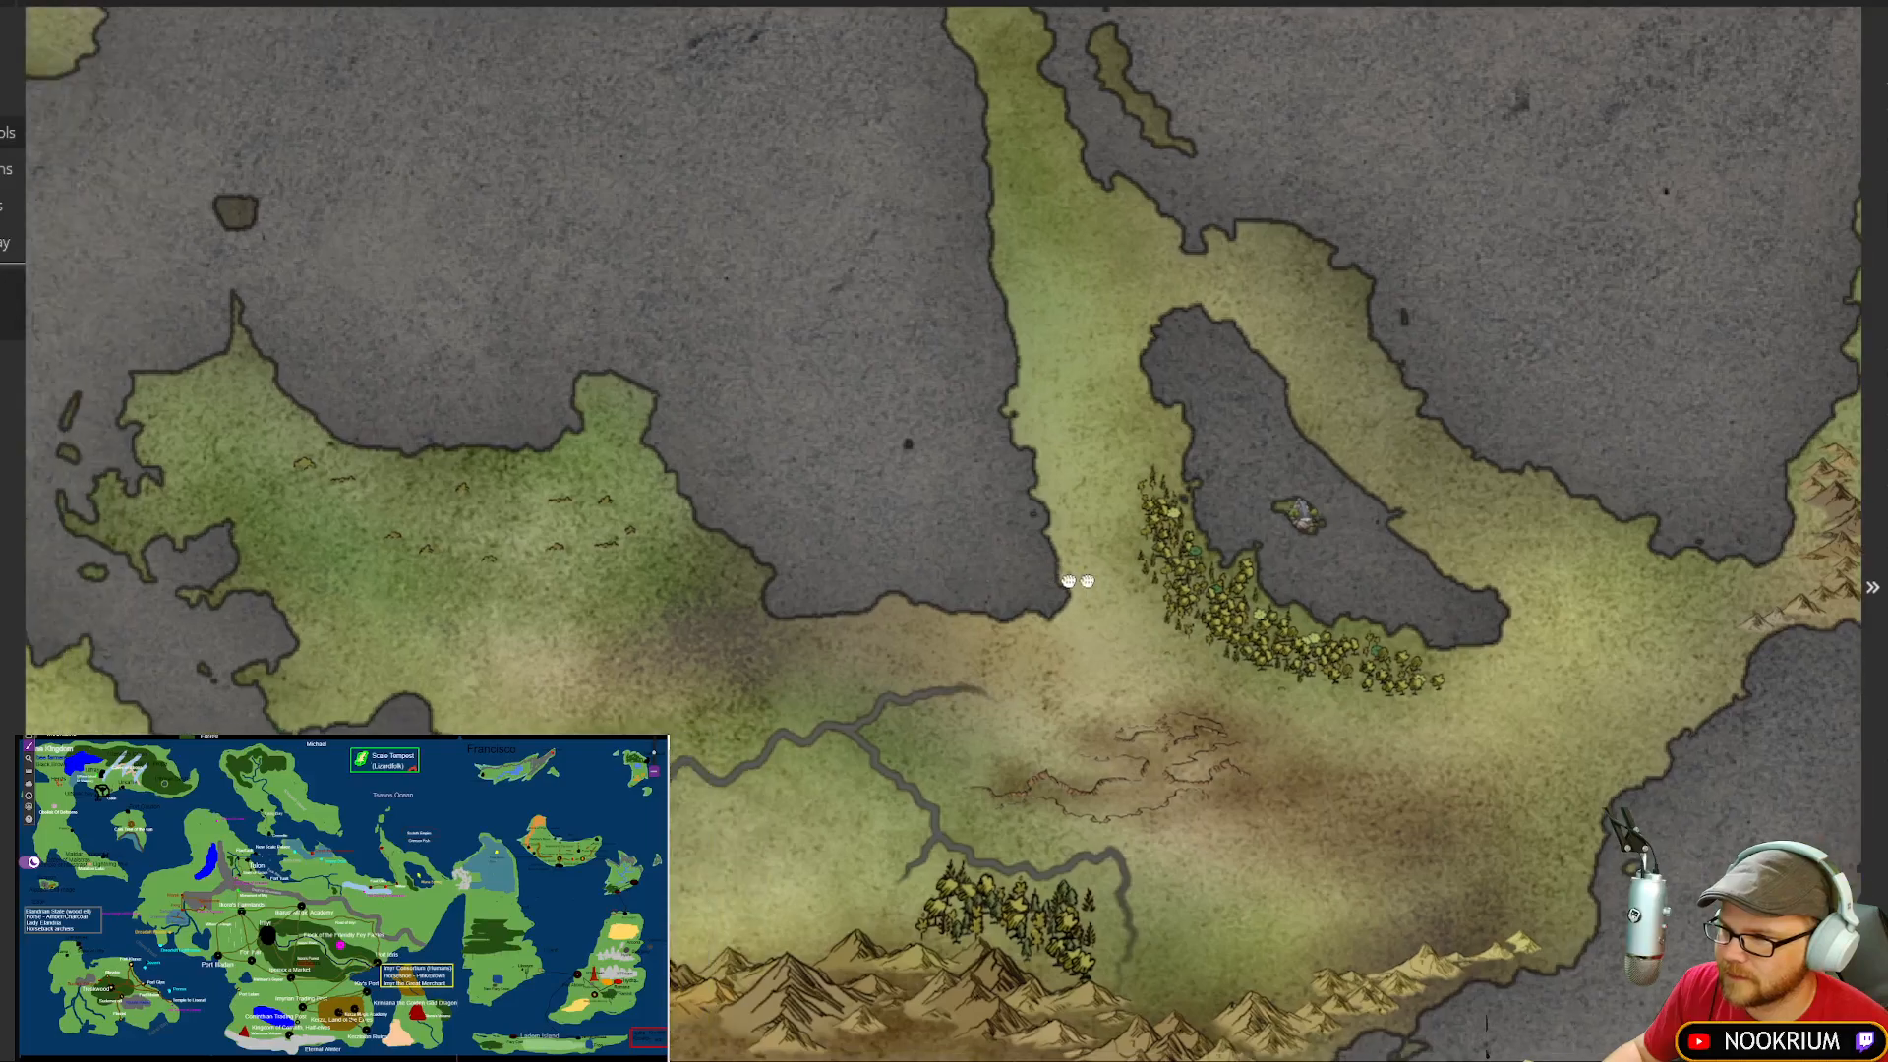
pyautogui.scroll(-4, 1186, 582)
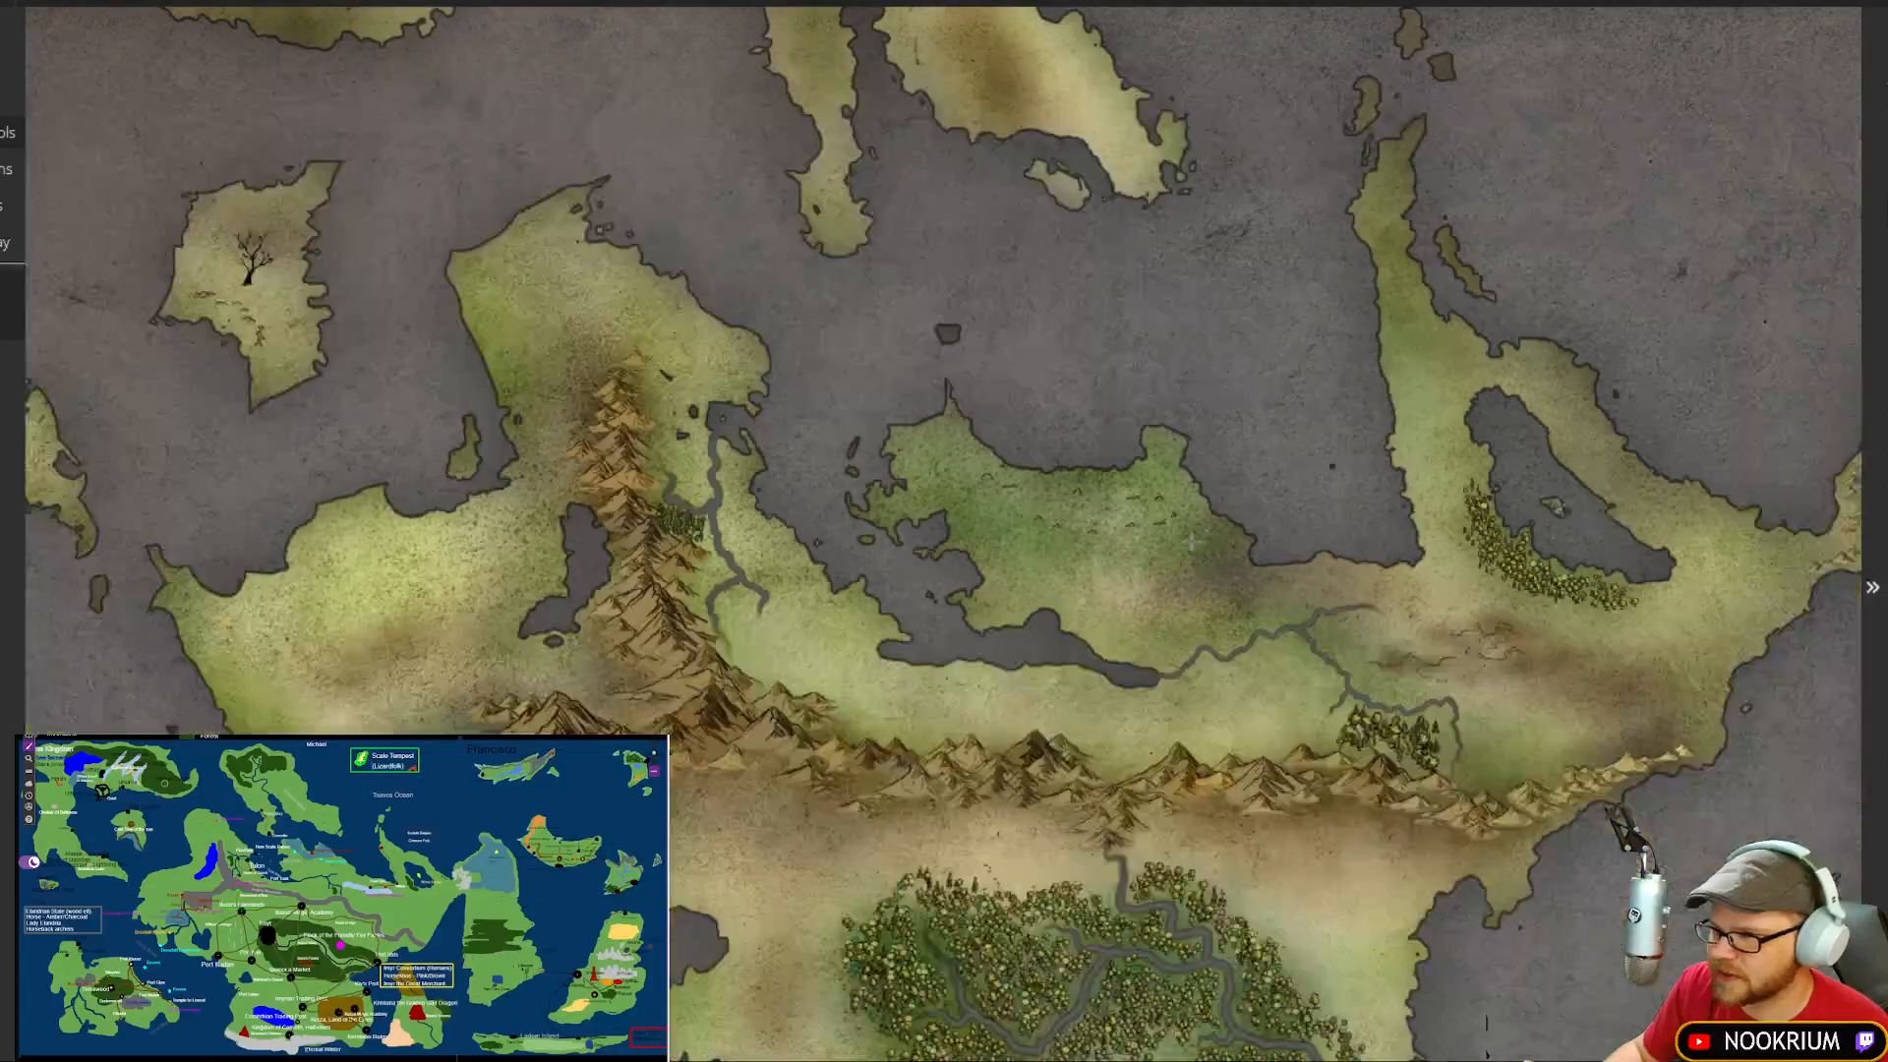
pyautogui.moveTo(1269, 519); pyautogui.dragTo(1022, 455)
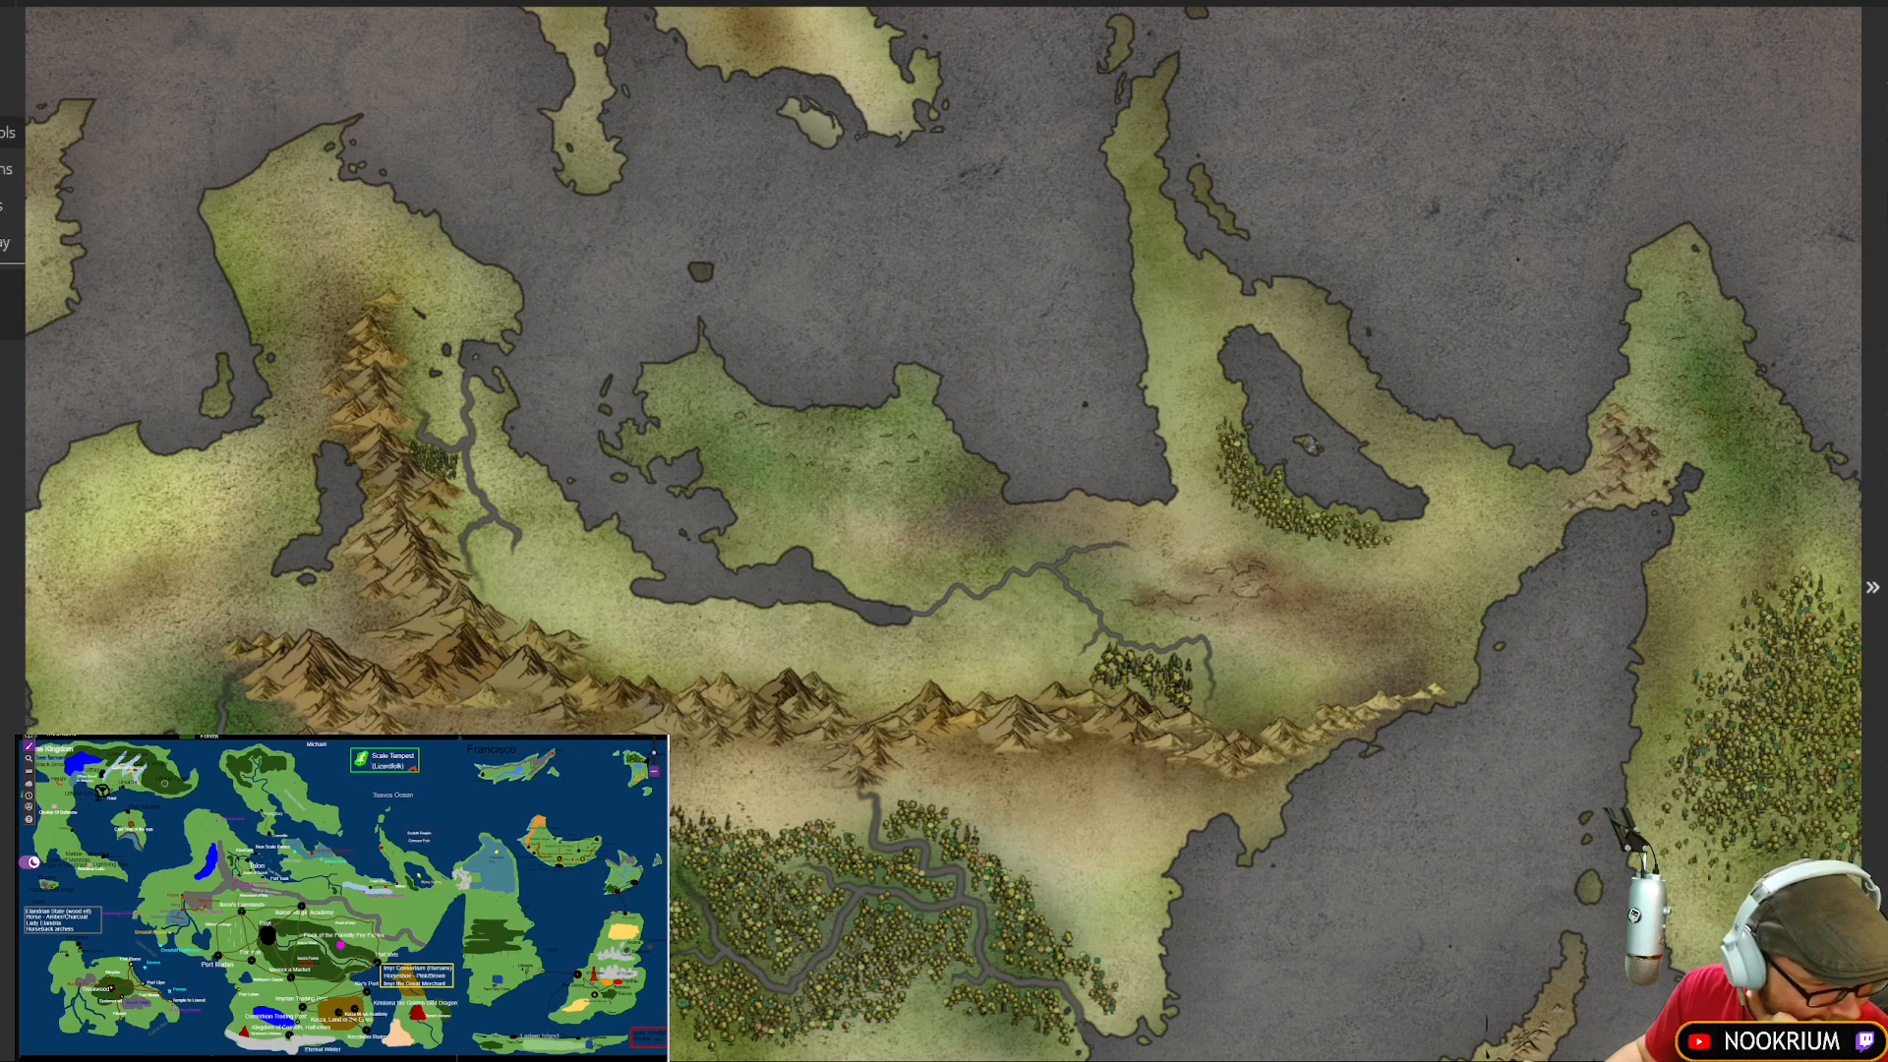
pyautogui.moveTo(885, 584); pyautogui.dragTo(1150, 427)
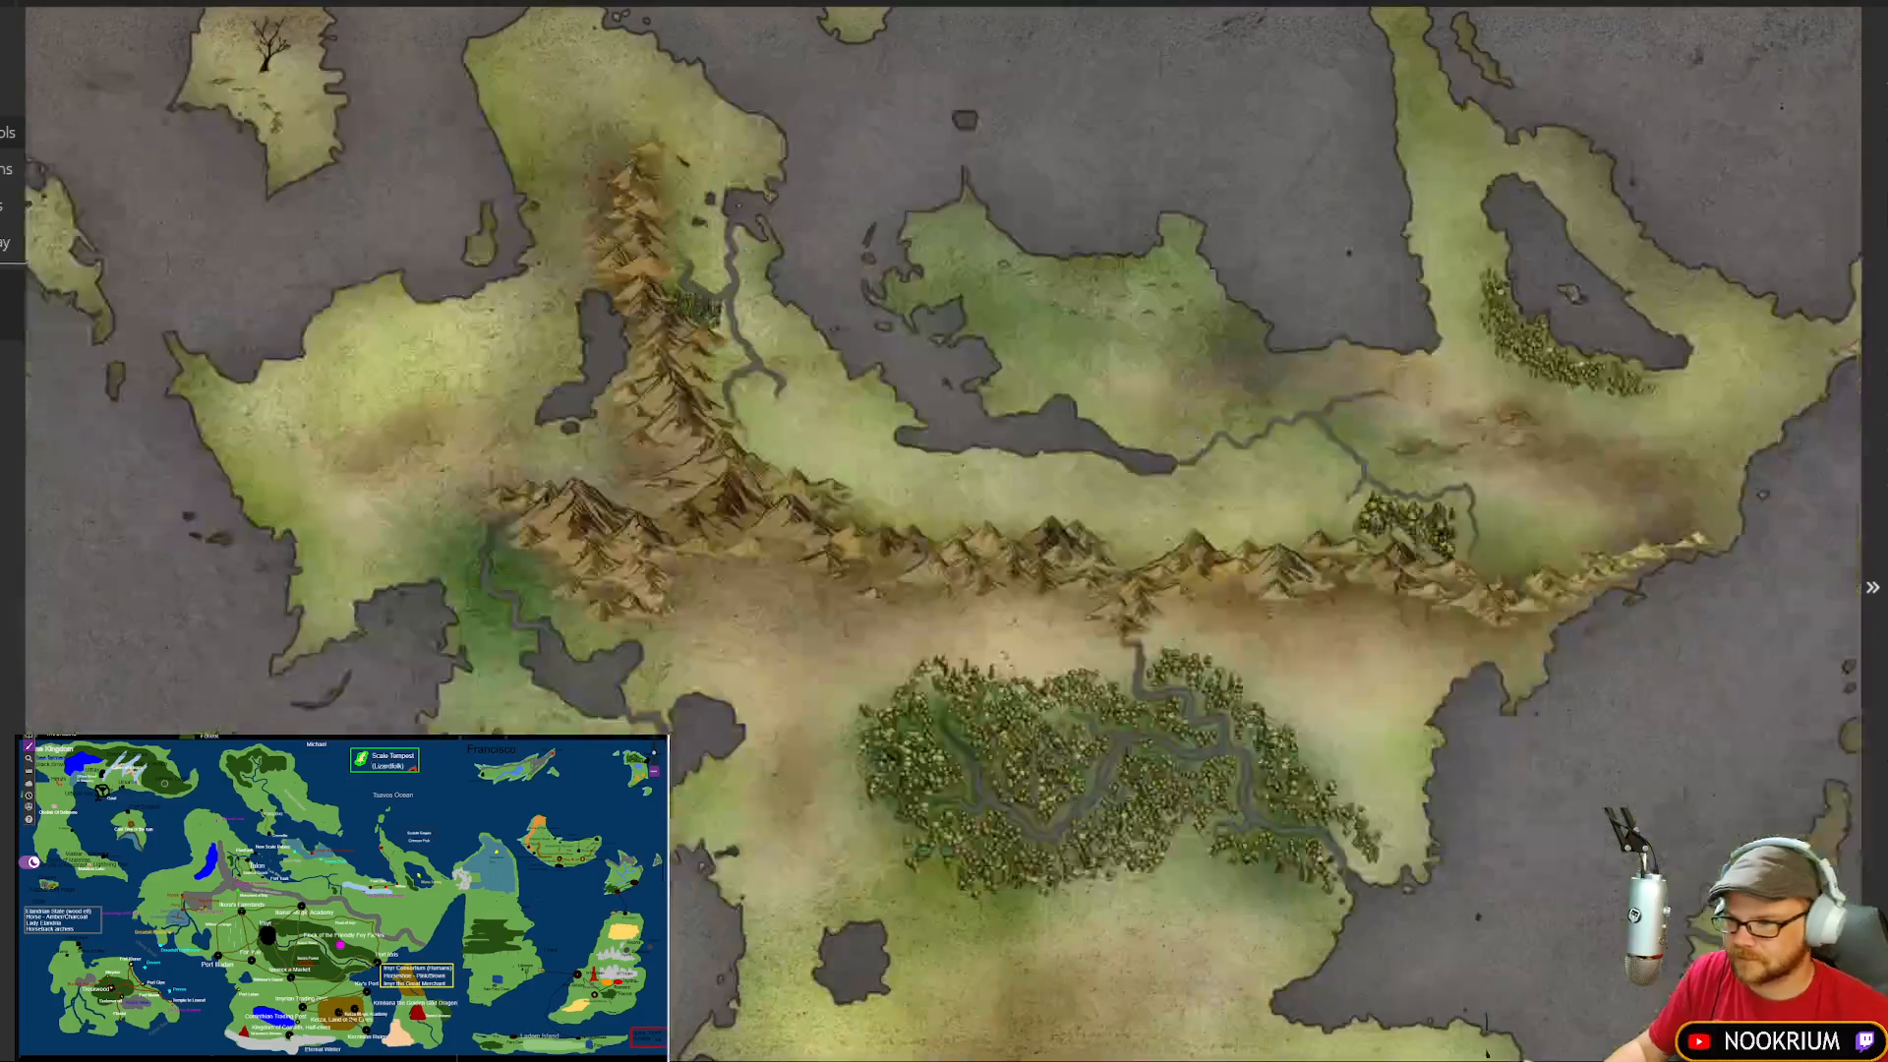
pyautogui.scroll(-5, 1197, 438)
pyautogui.scroll(3, 1319, 493)
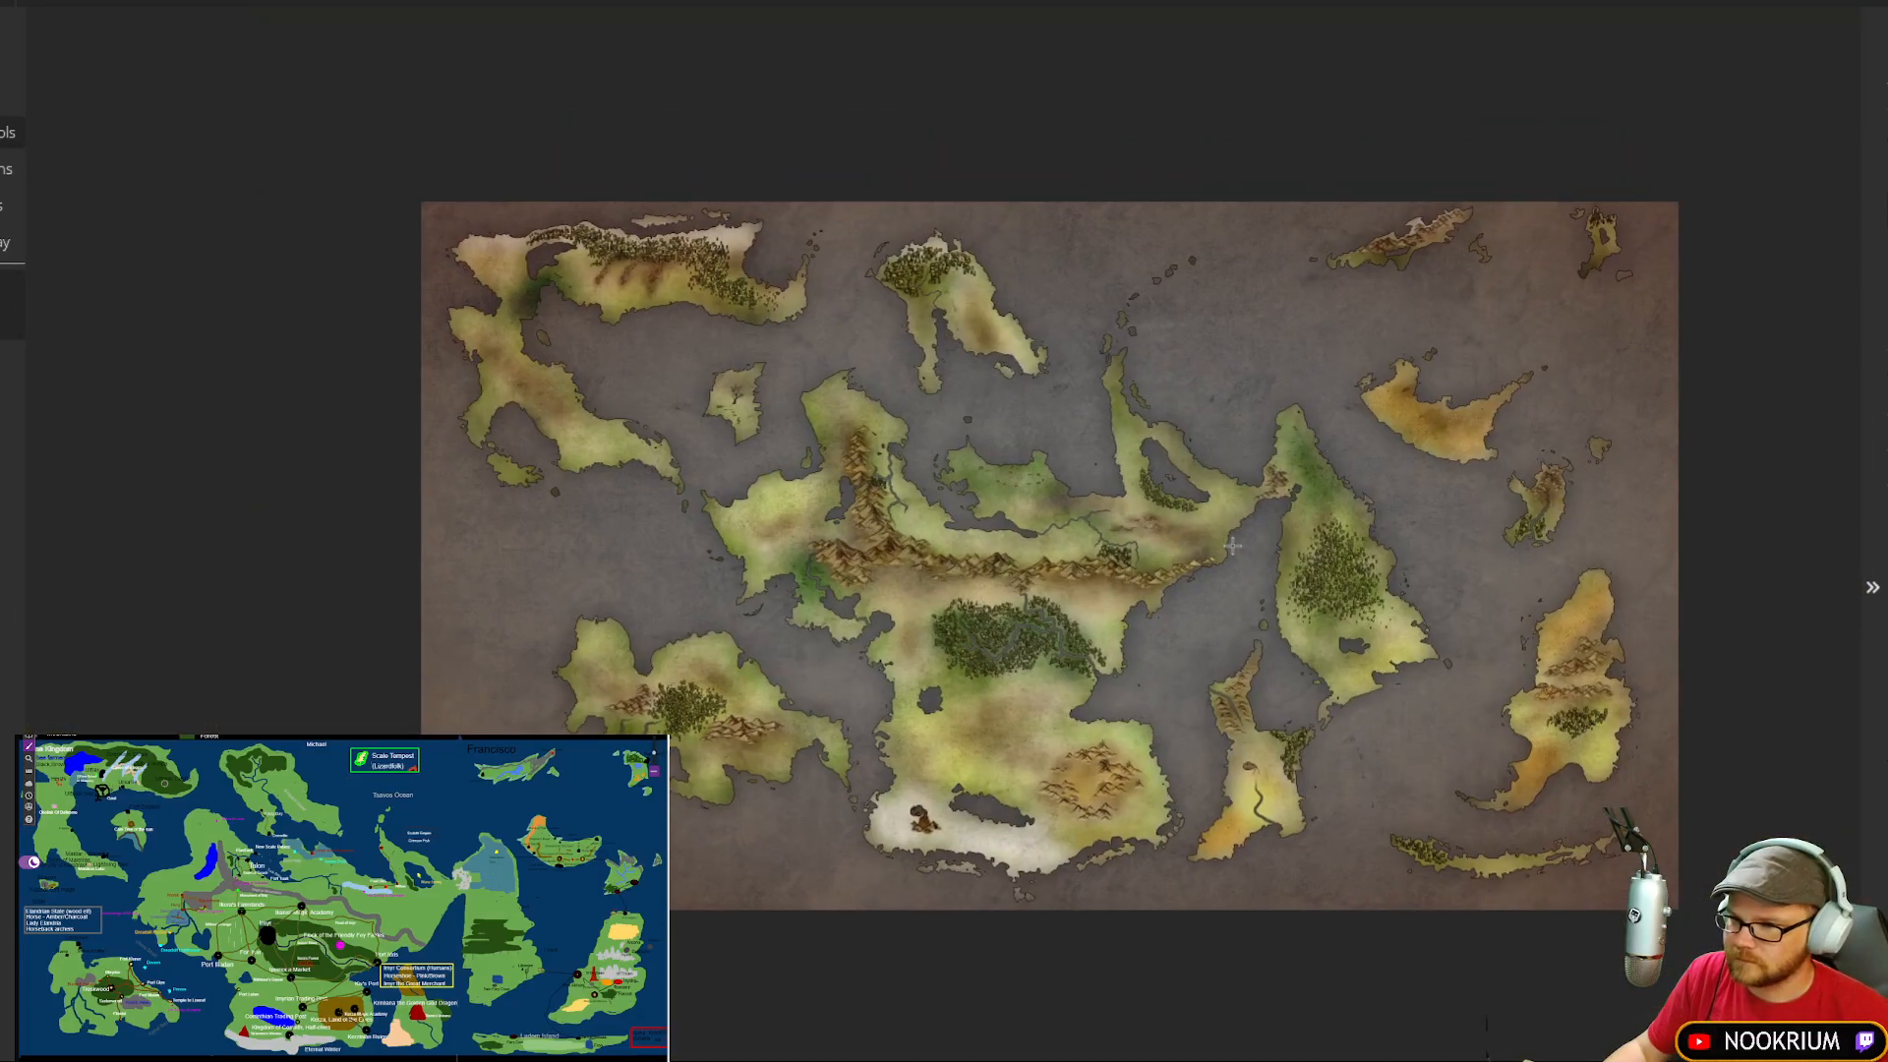
pyautogui.scroll(1, 1264, 532)
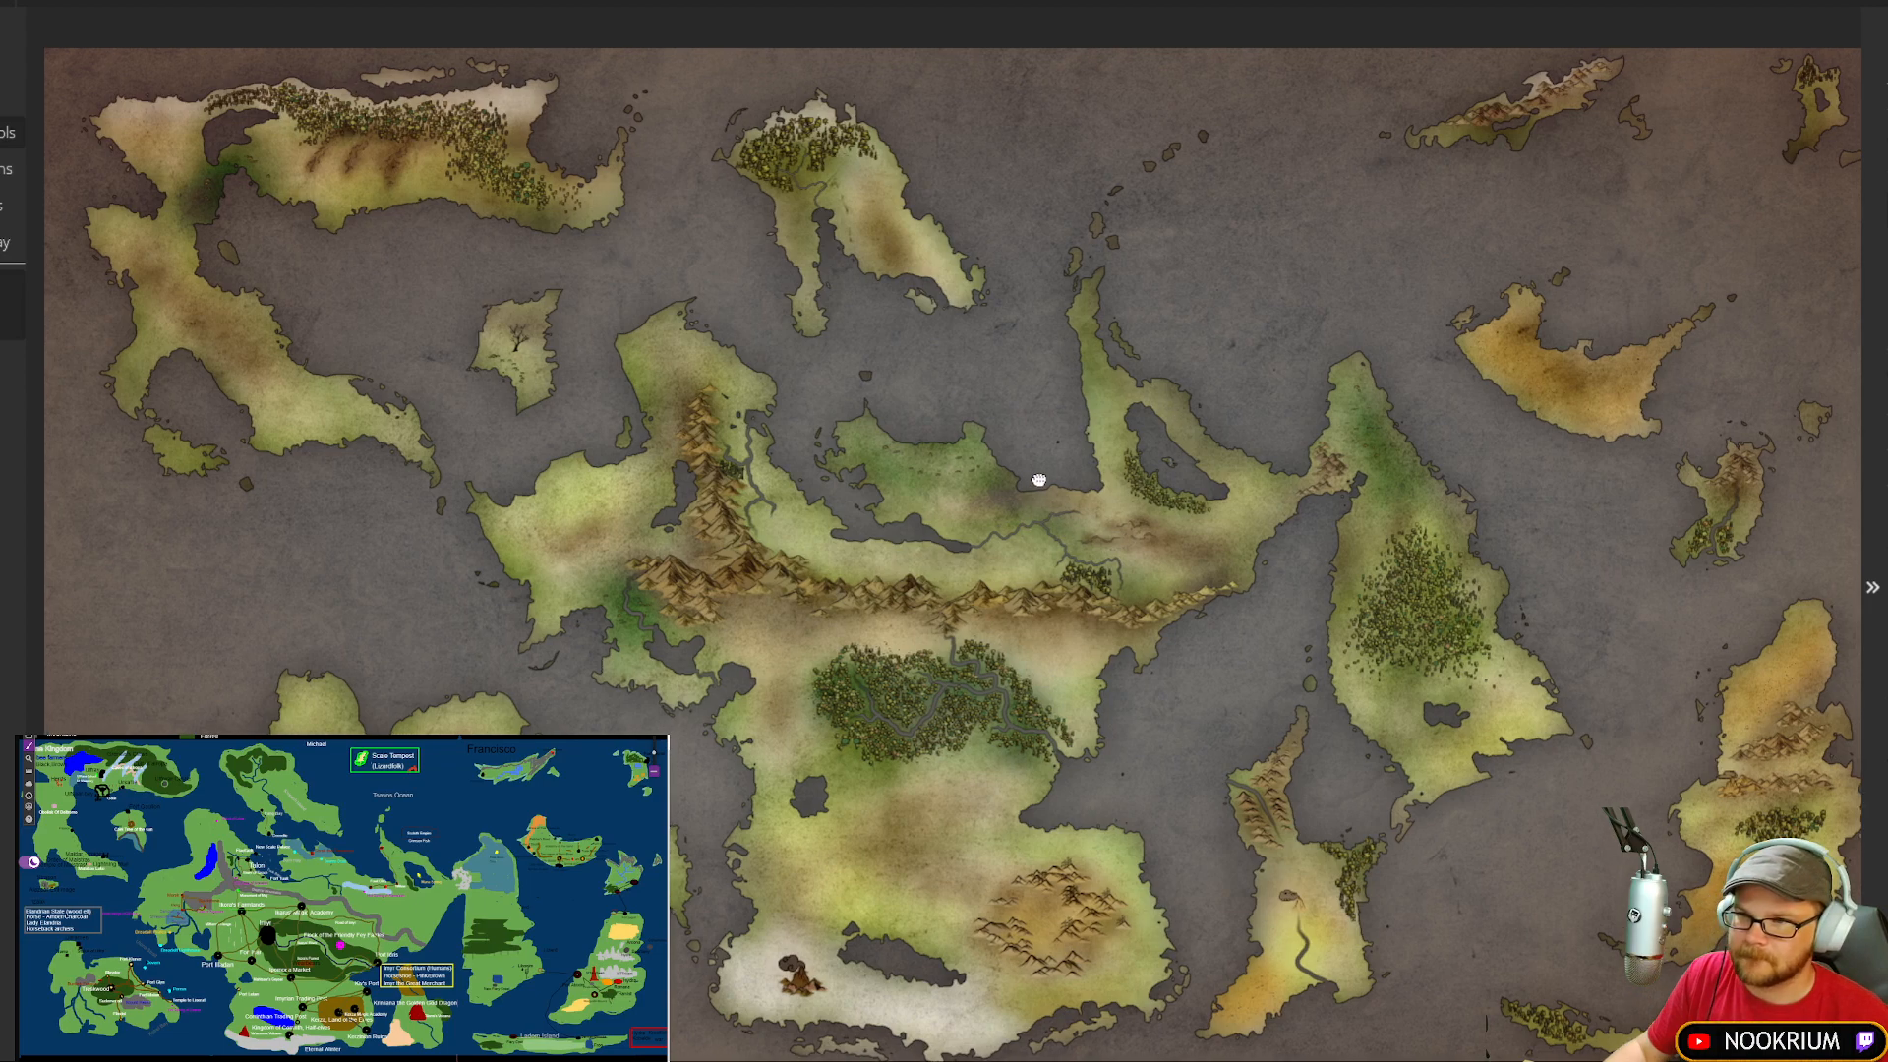
pyautogui.moveTo(1036, 476); pyautogui.dragTo(1009, 436)
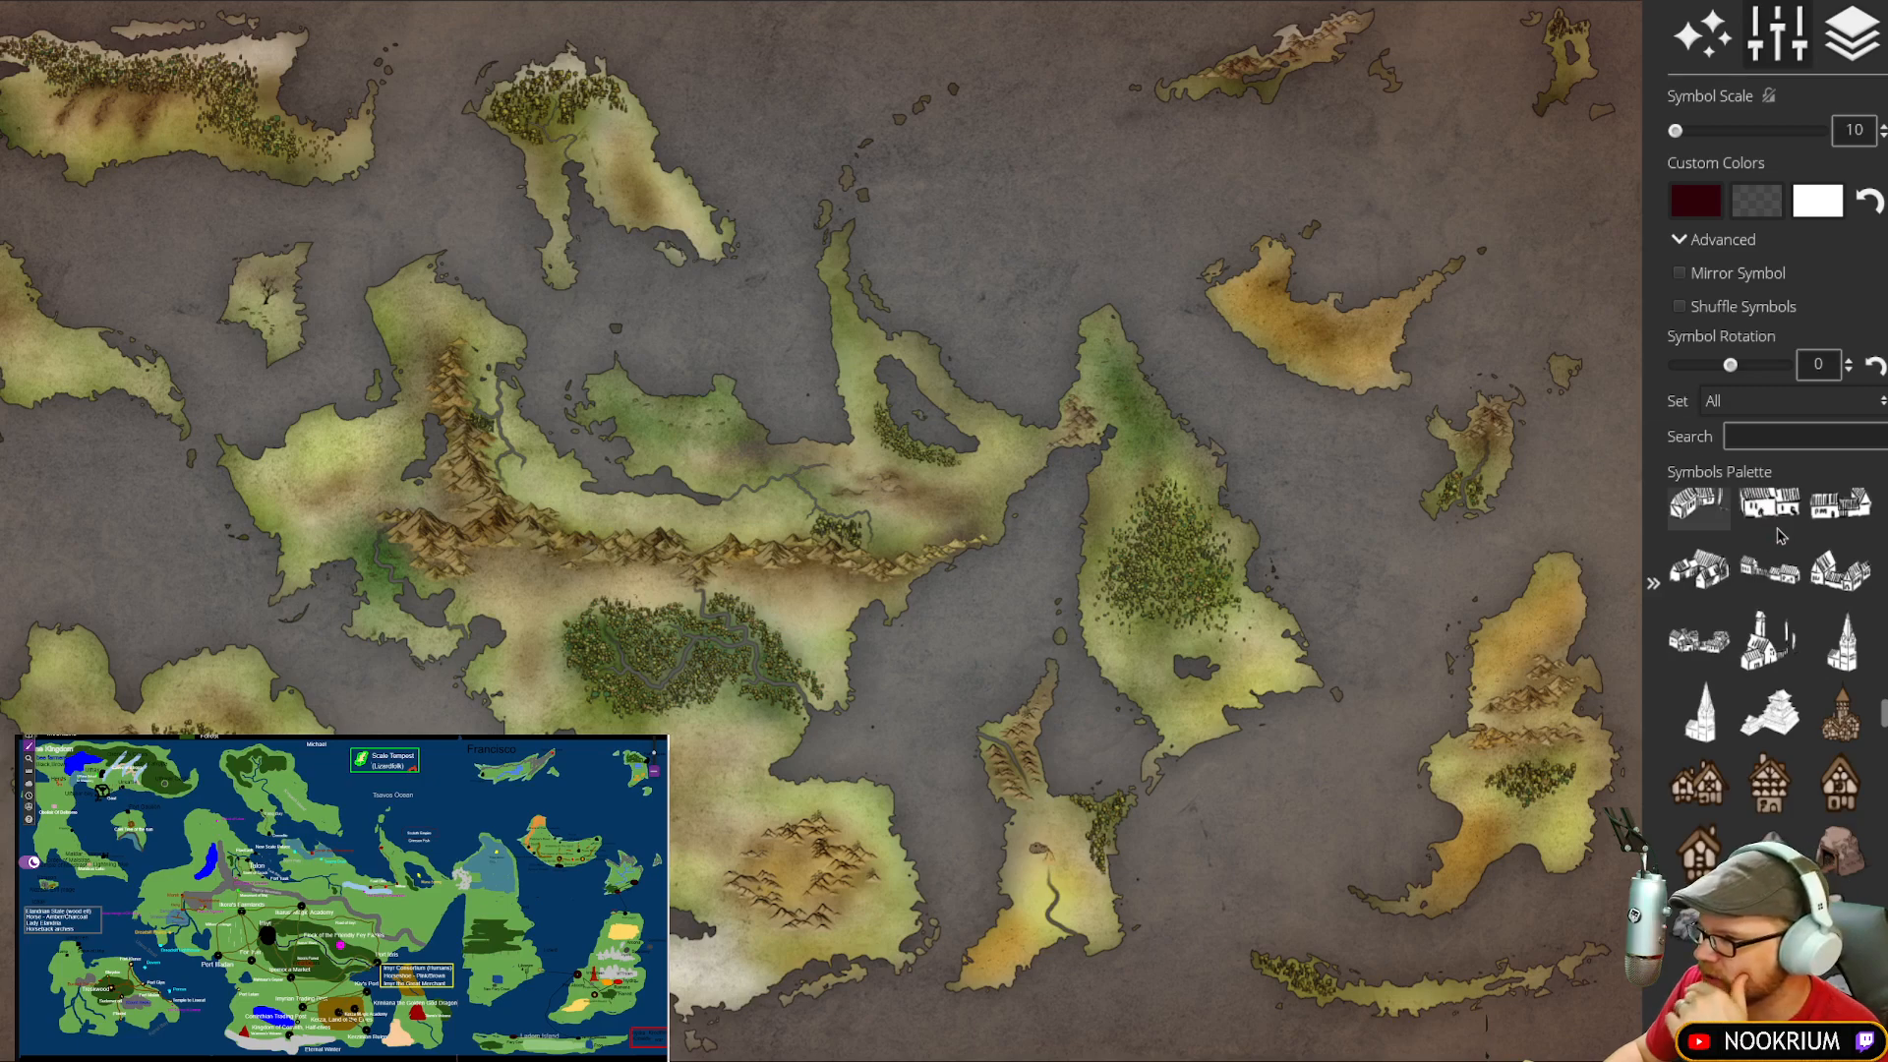
# Step: Try a small village house symbol at scale 10 beside the river mouth east of the central forest, and undo it
pyautogui.click(1835, 506)
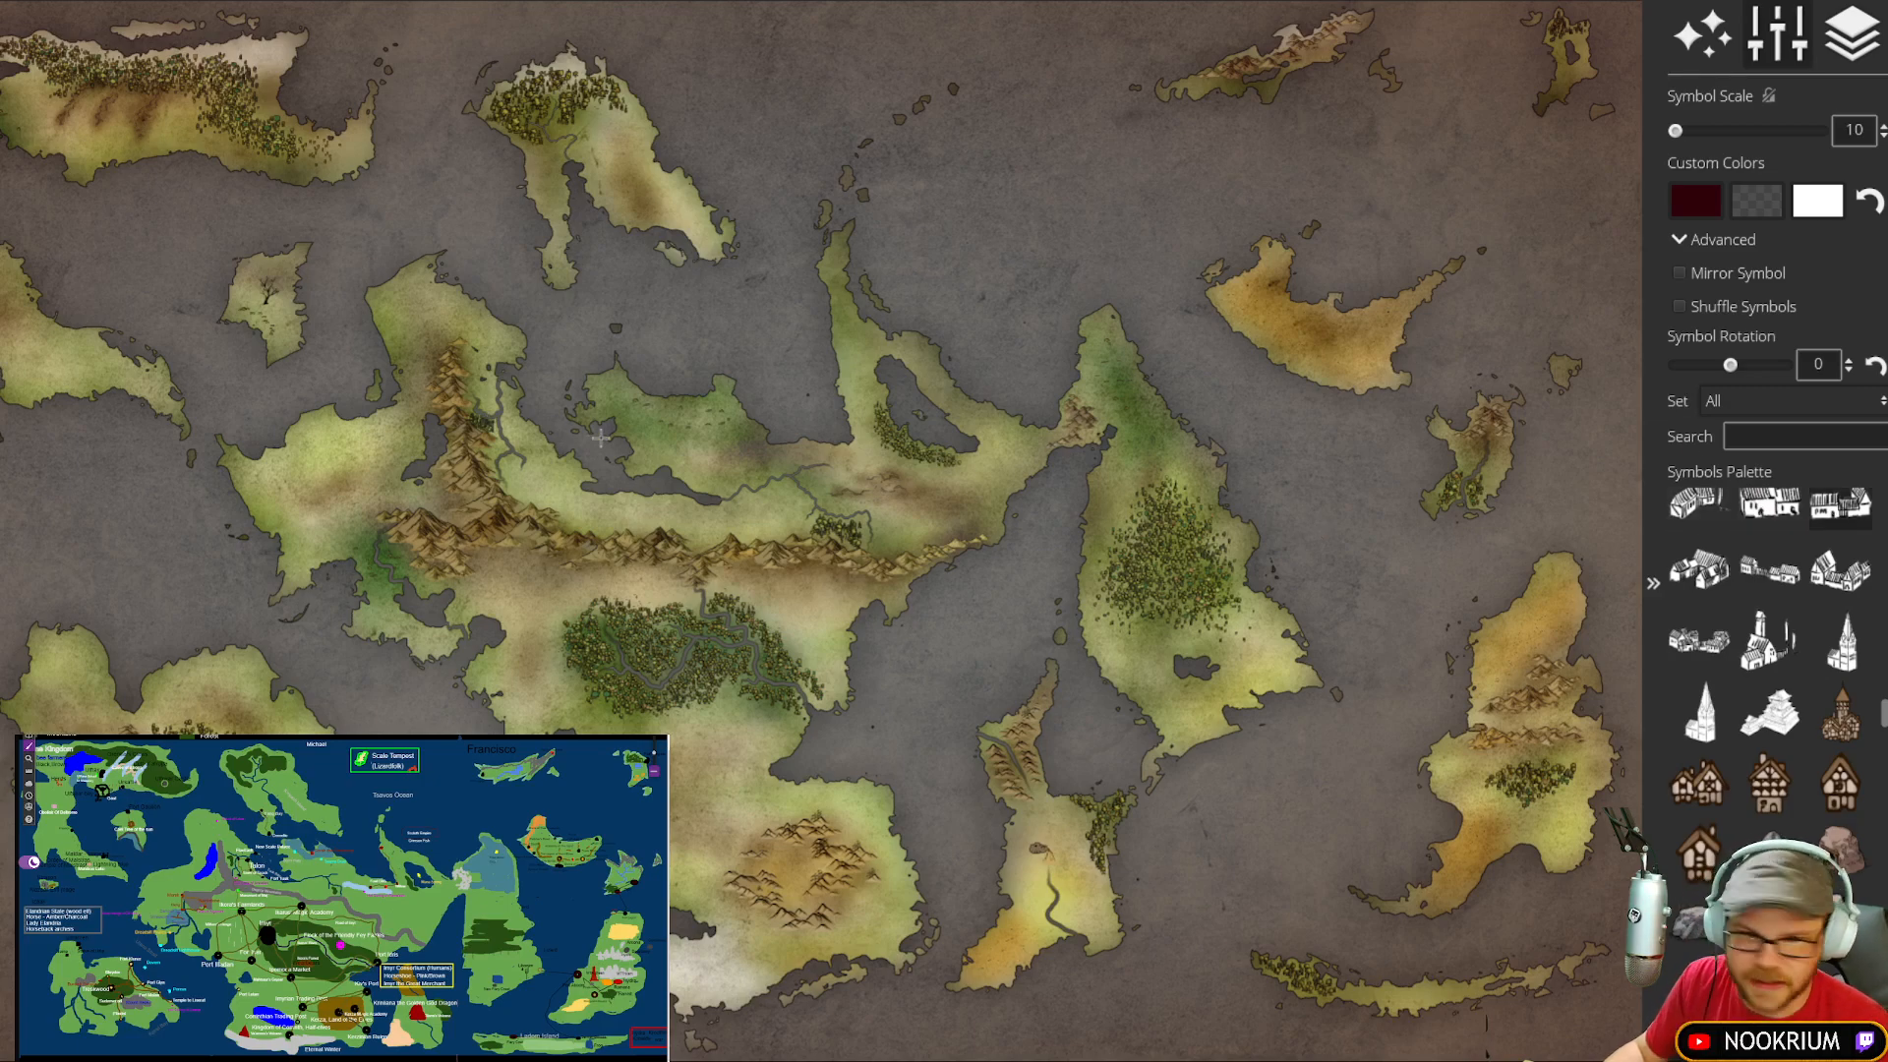
pyautogui.scroll(5, 1028, 706)
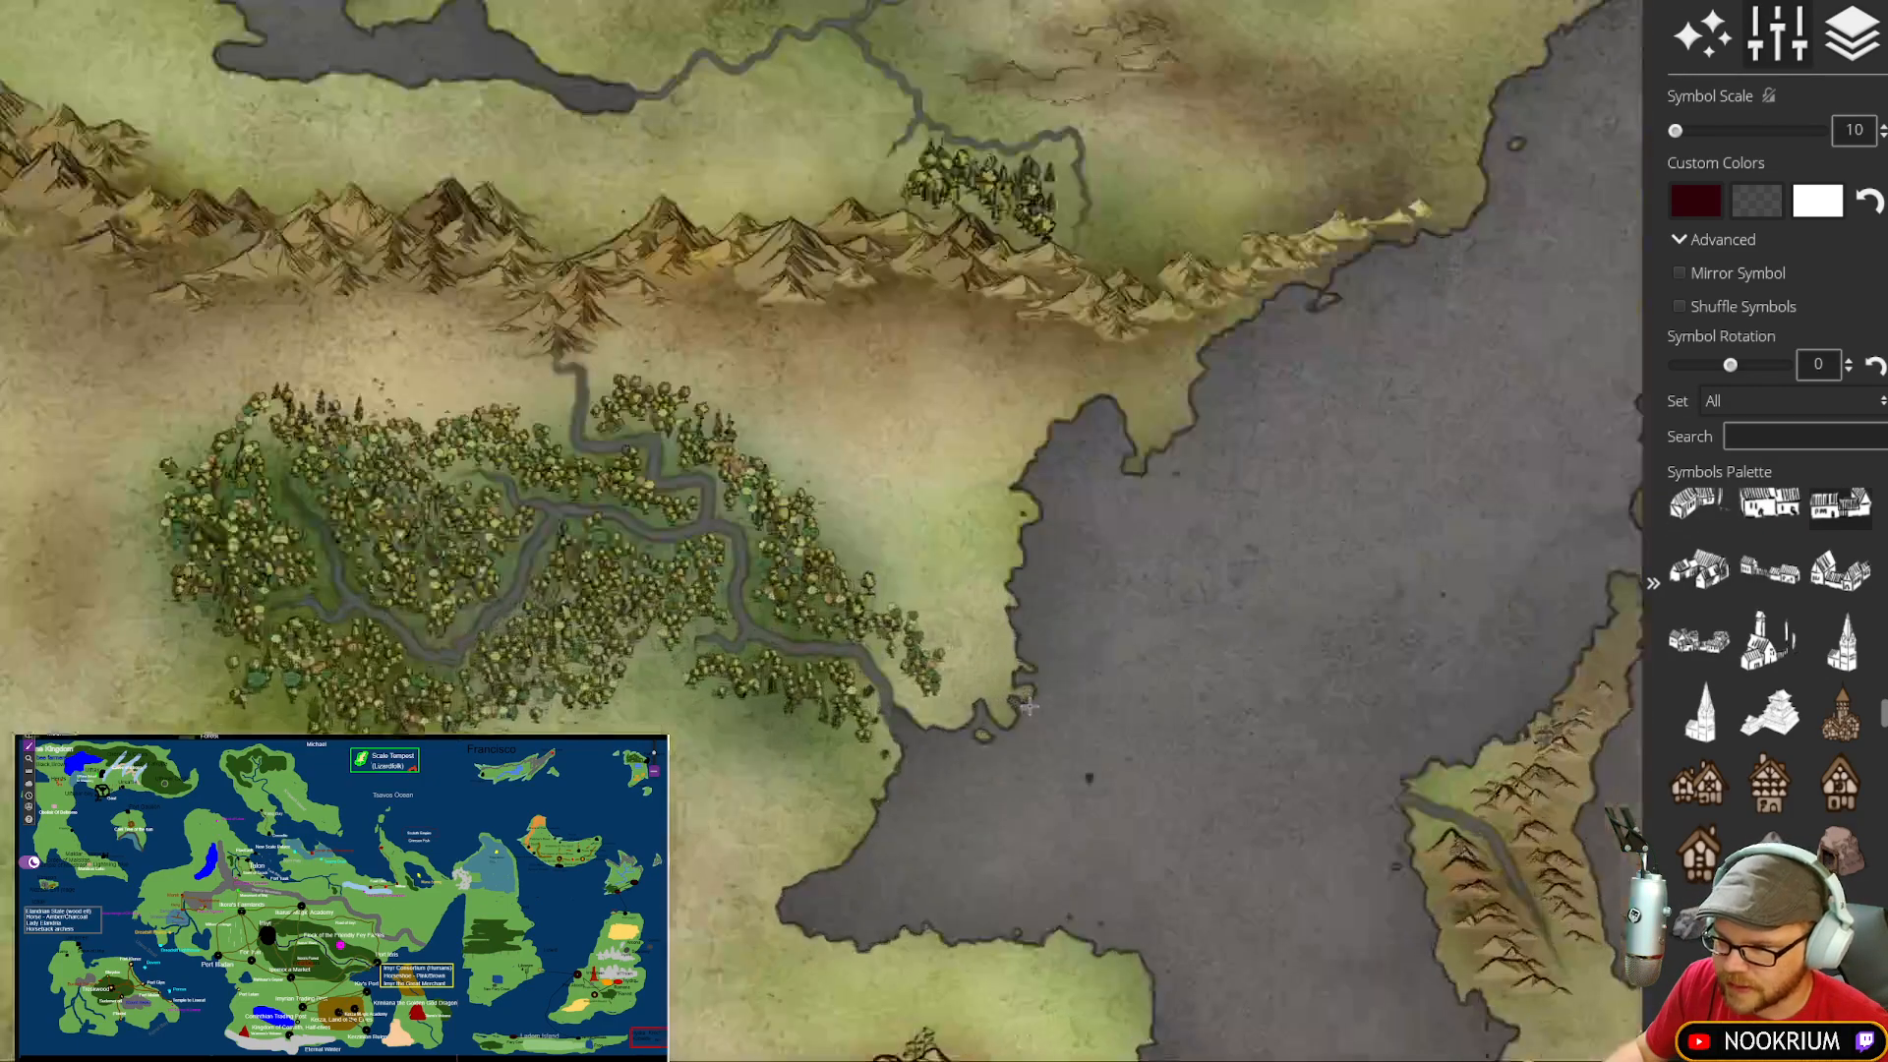
pyautogui.scroll(6, 1028, 706)
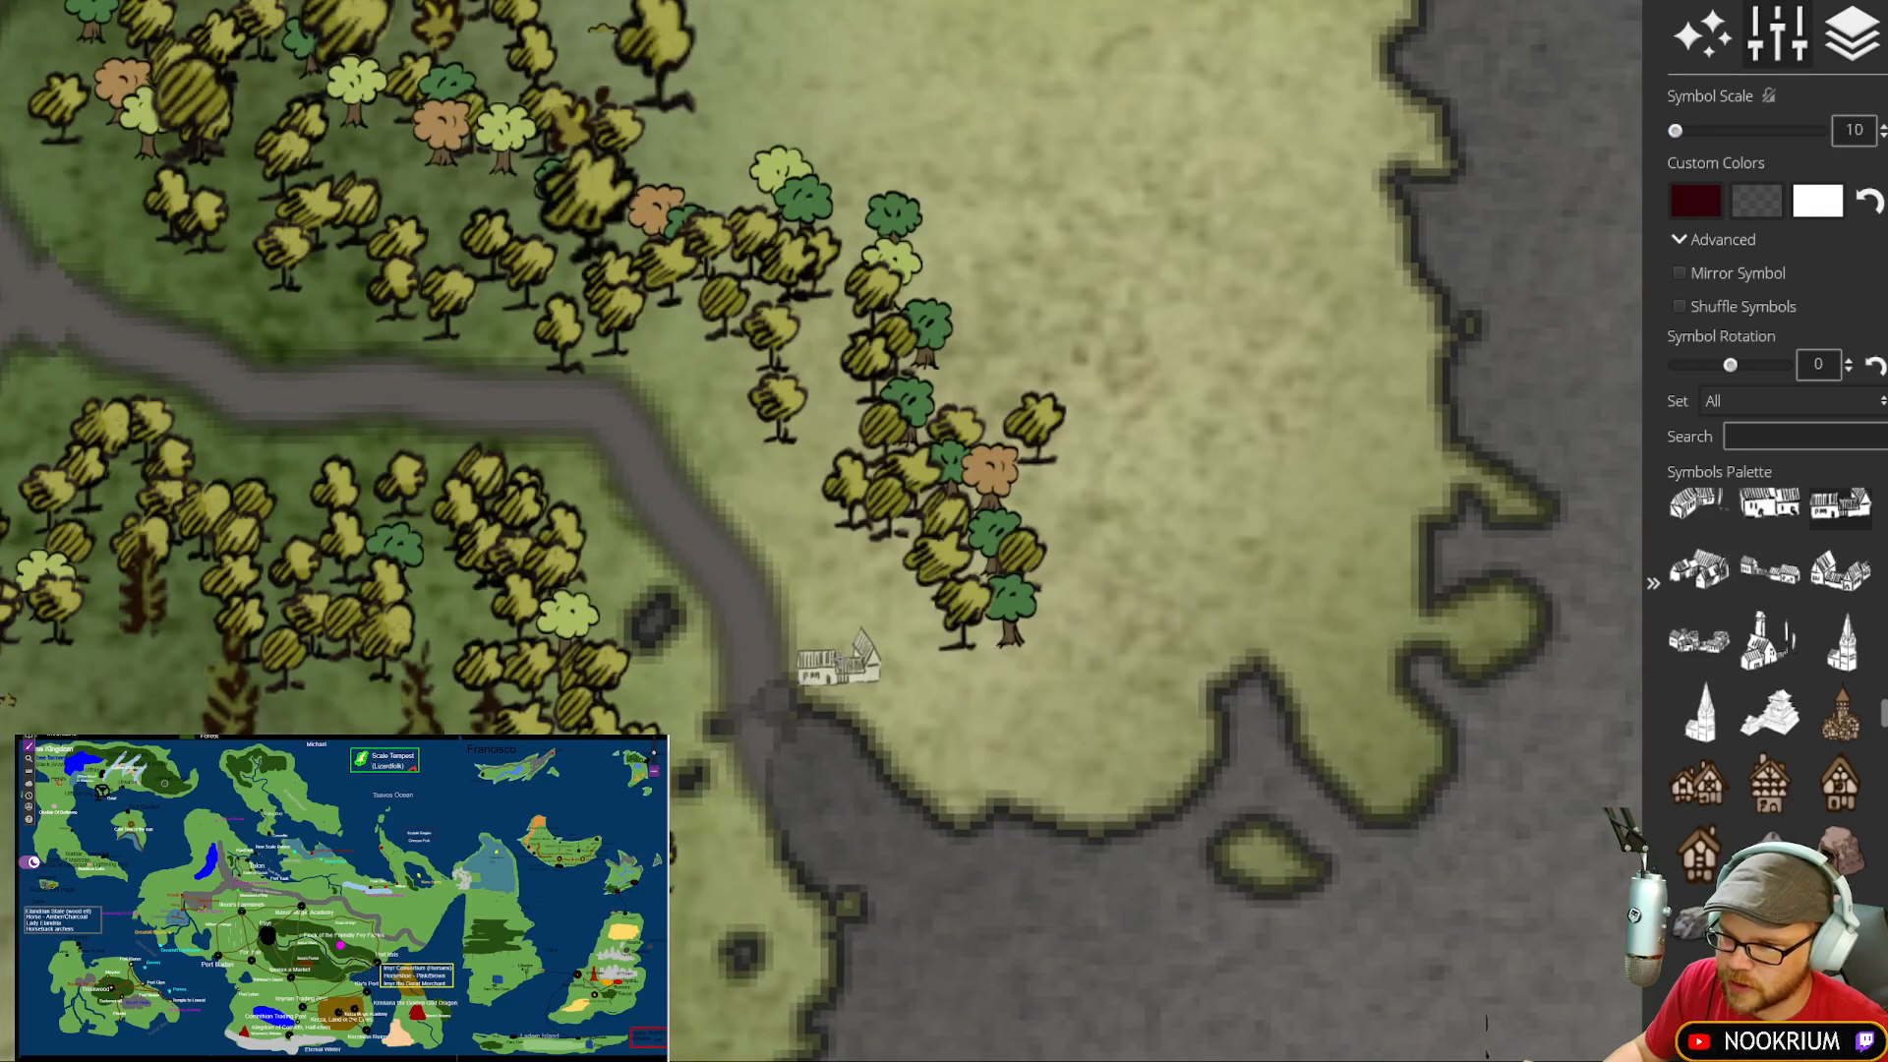
pyautogui.click(849, 665)
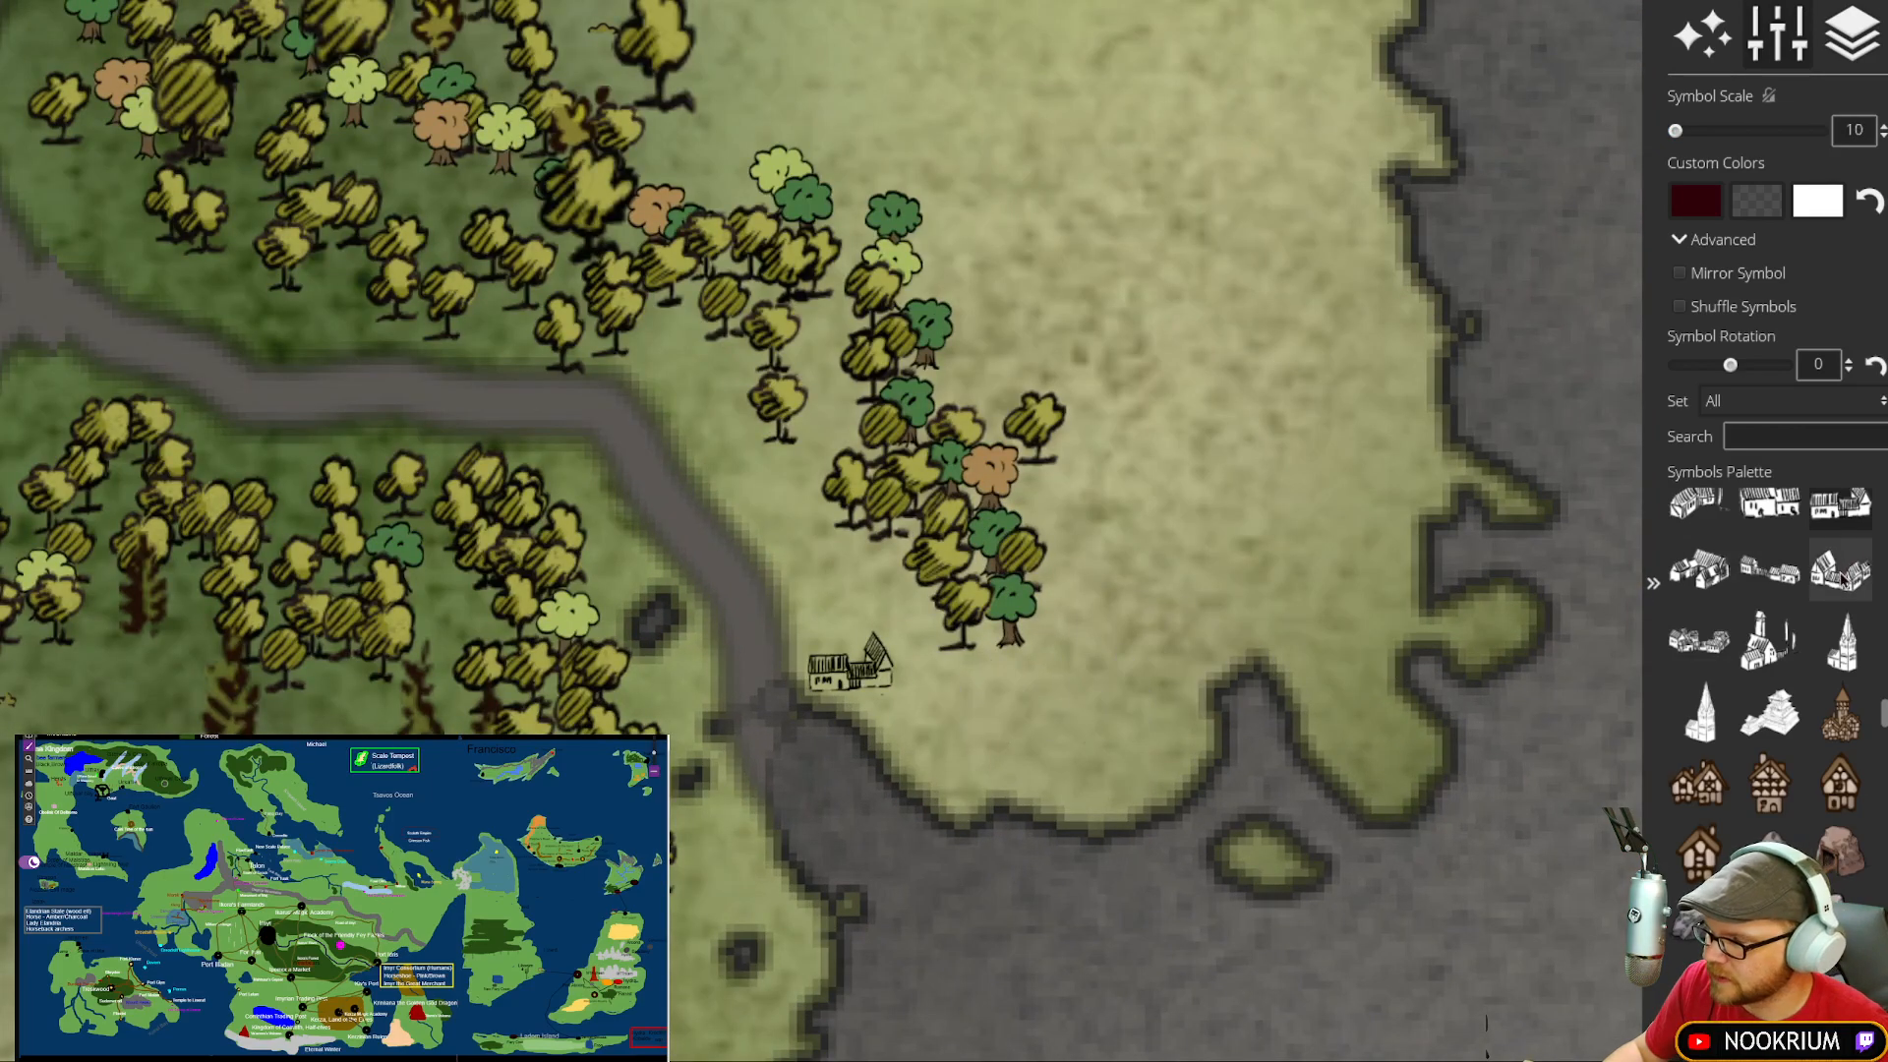
pyautogui.hotkey('ctrl', 'z')
# Step: Try a small walled castle symbol at the river mouth east of the central forest and judge how it reads from afar
pyautogui.scroll(-5, 1761, 649)
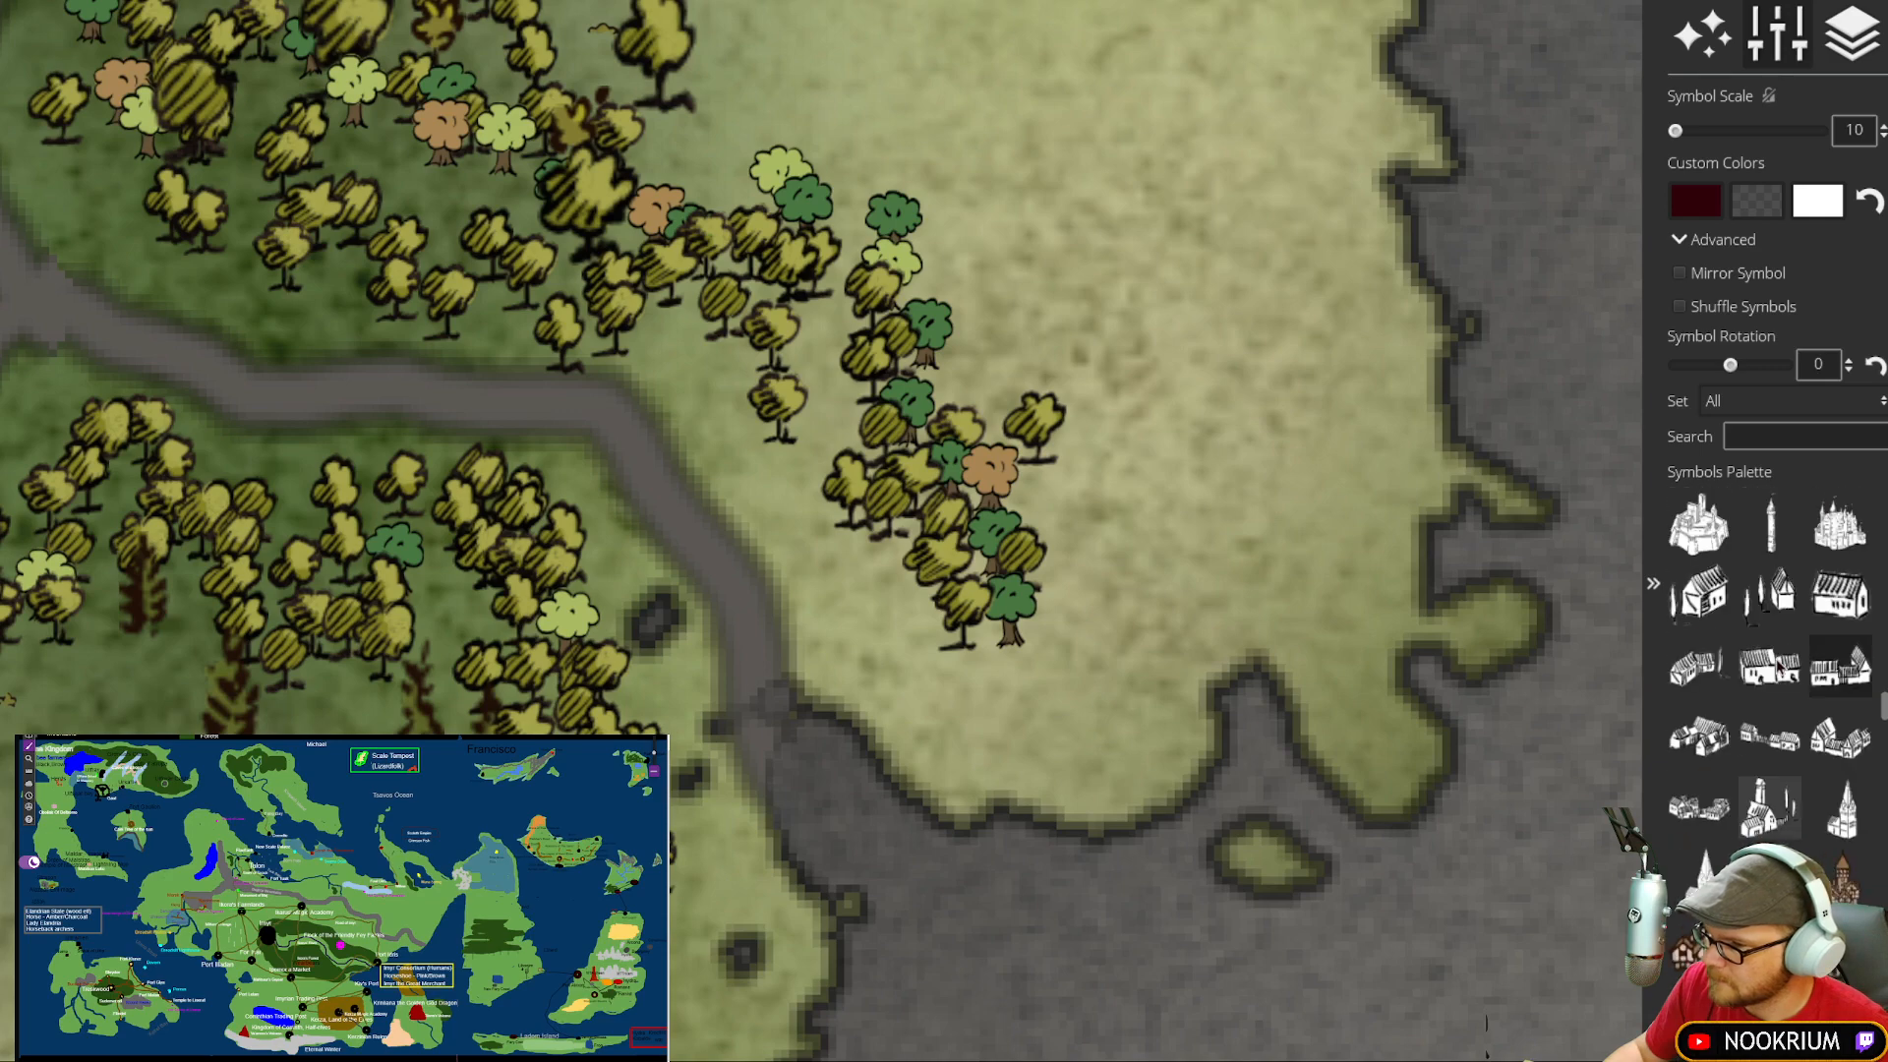
pyautogui.scroll(4, 1770, 693)
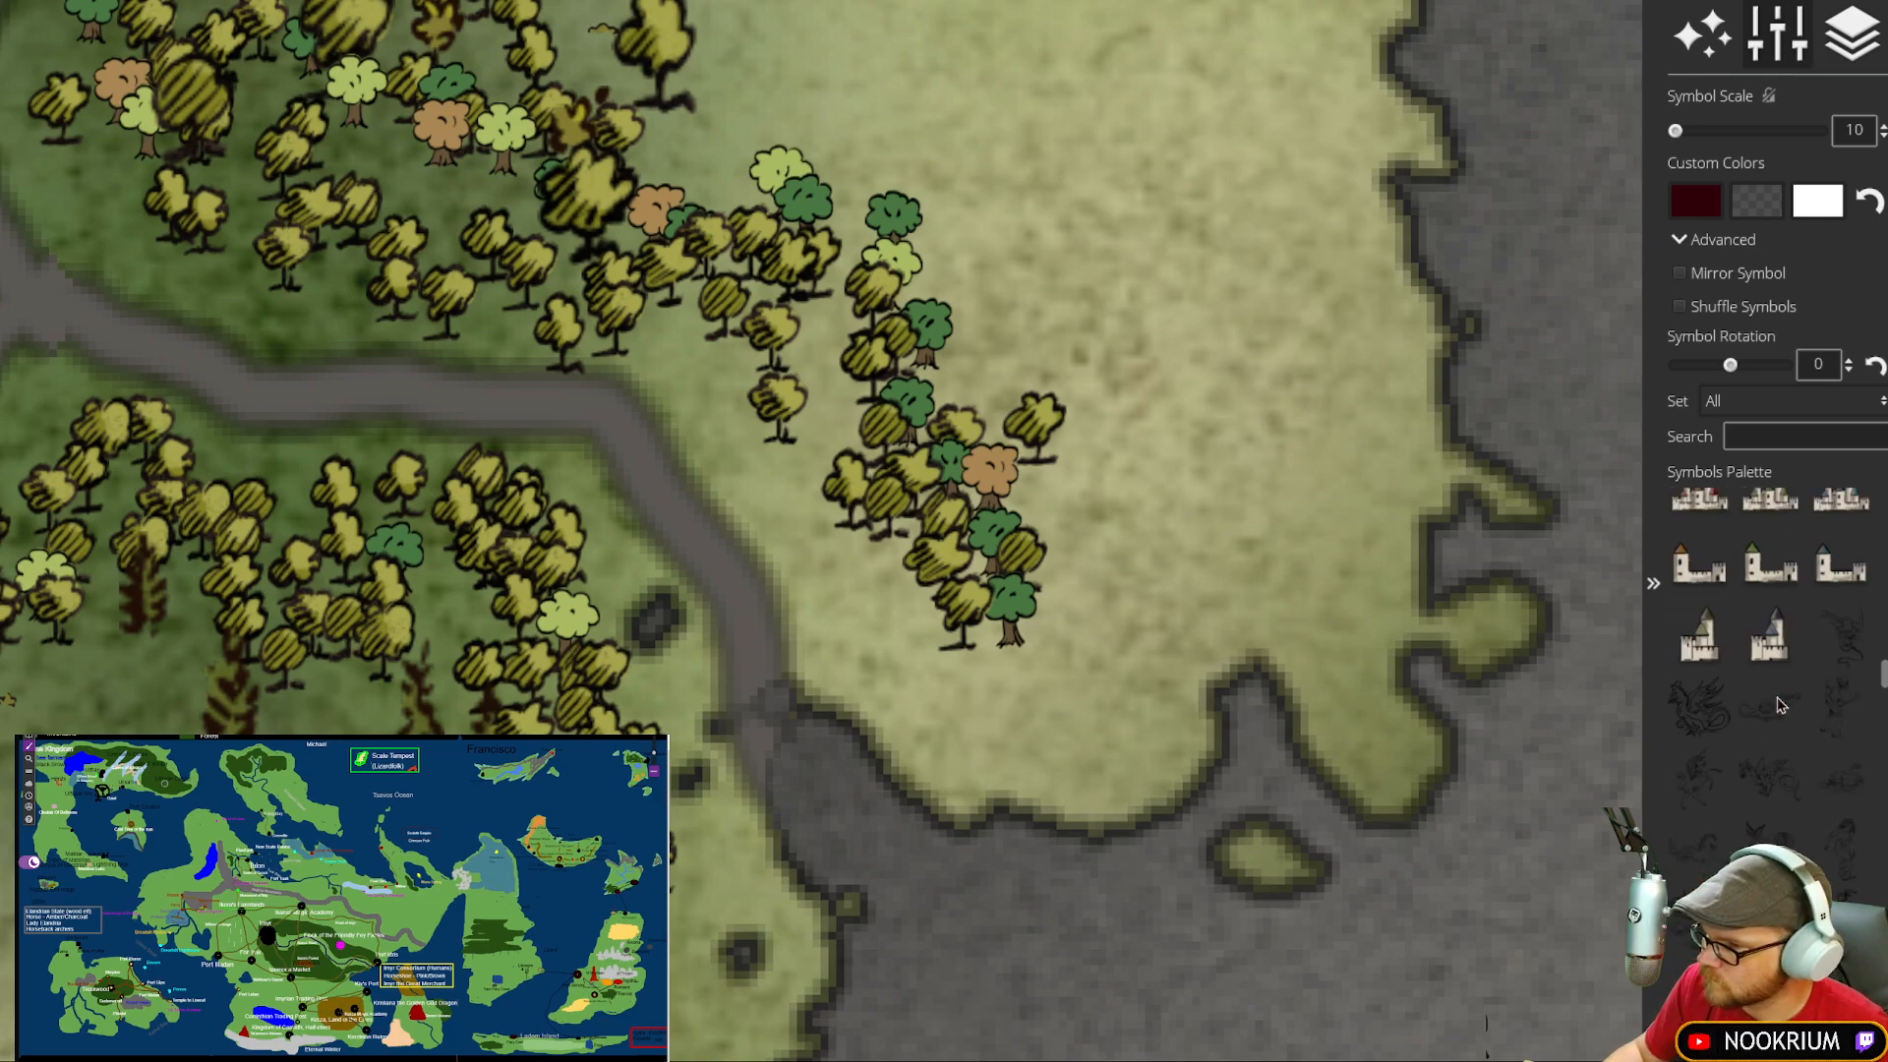
pyautogui.click(1701, 756)
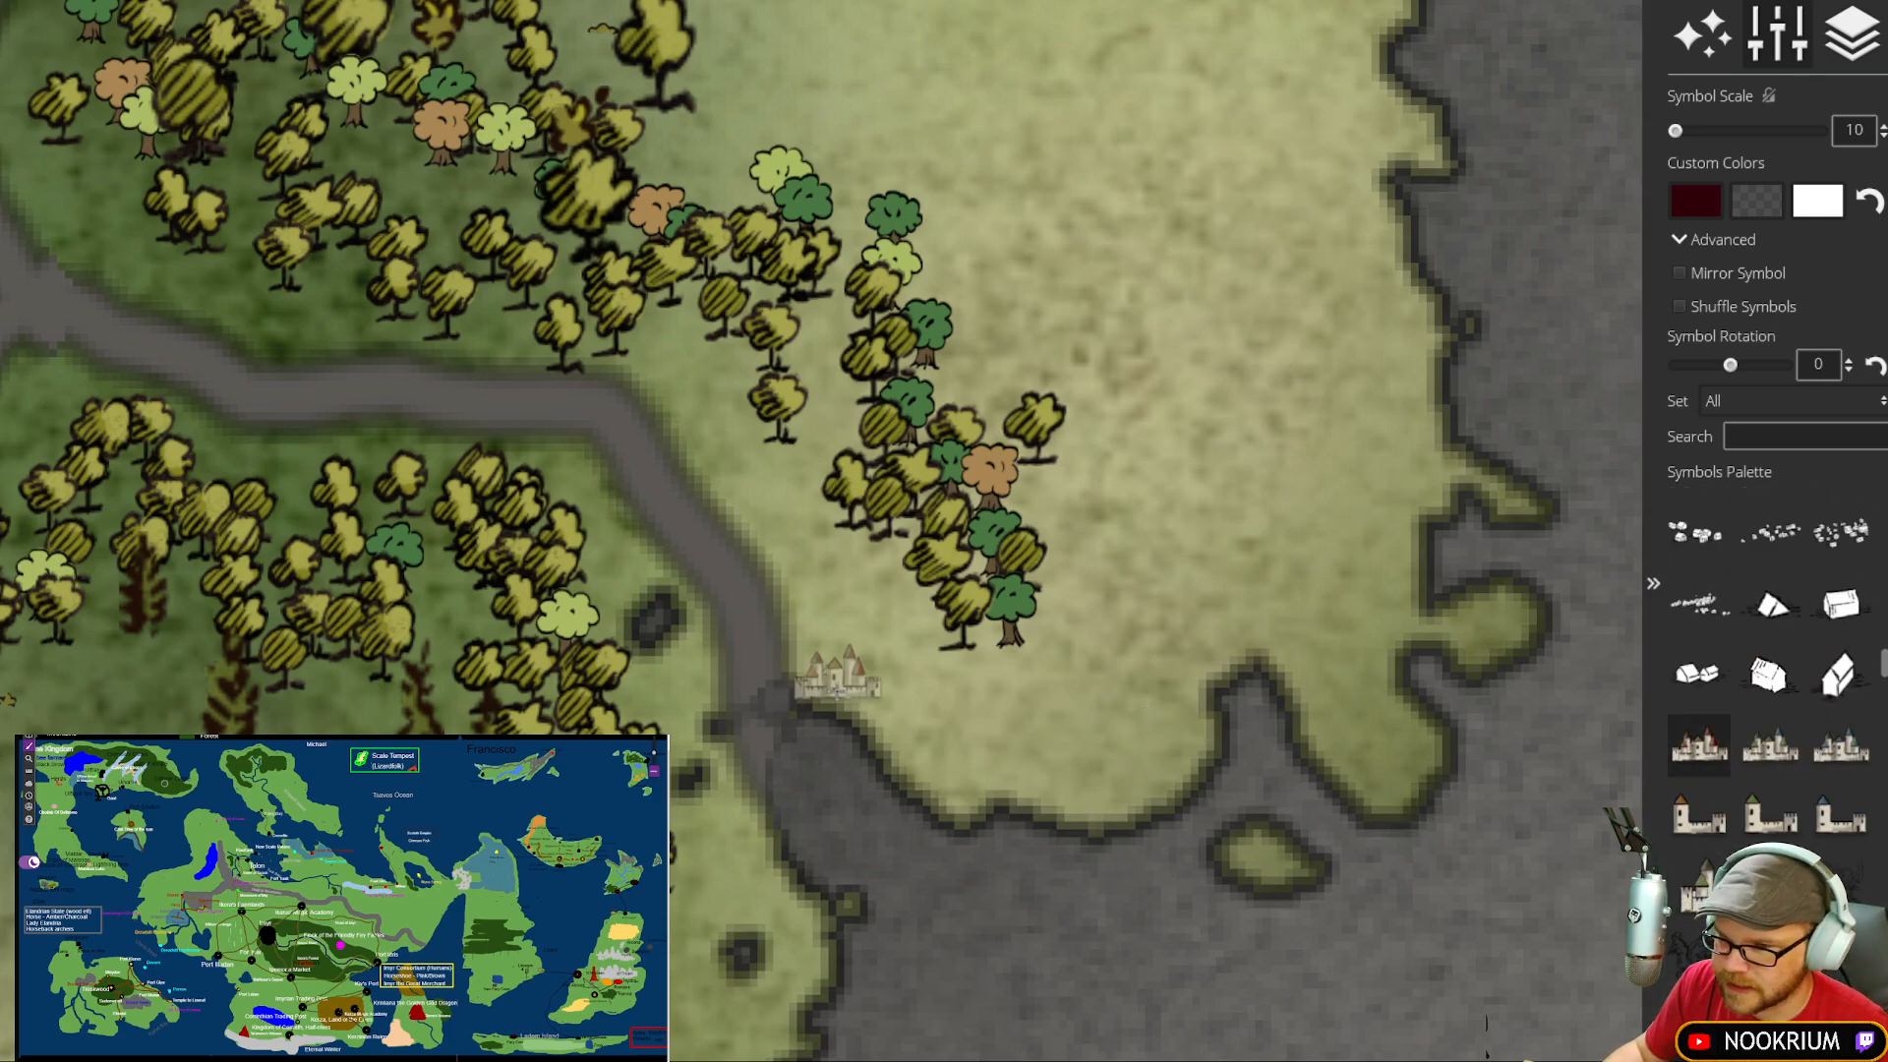
pyautogui.click(848, 671)
pyautogui.scroll(-6, 1129, 653)
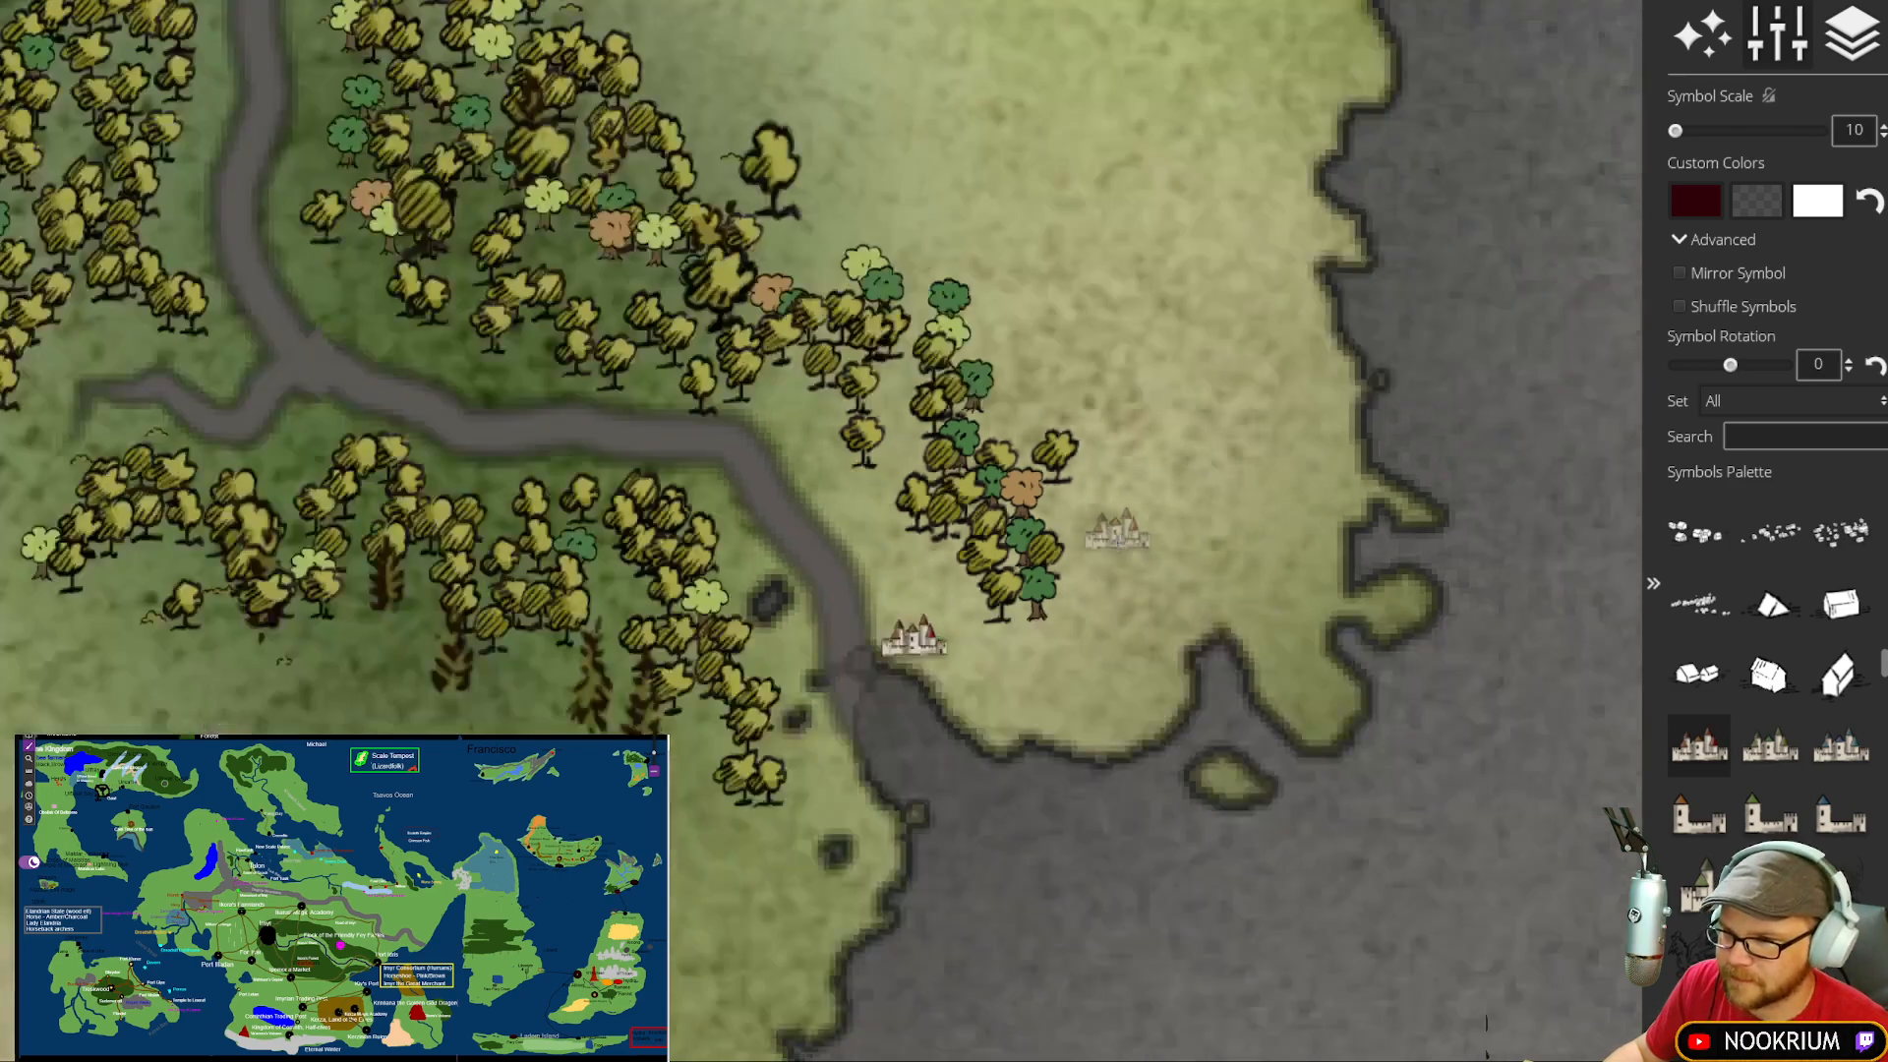
pyautogui.scroll(2, 1088, 485)
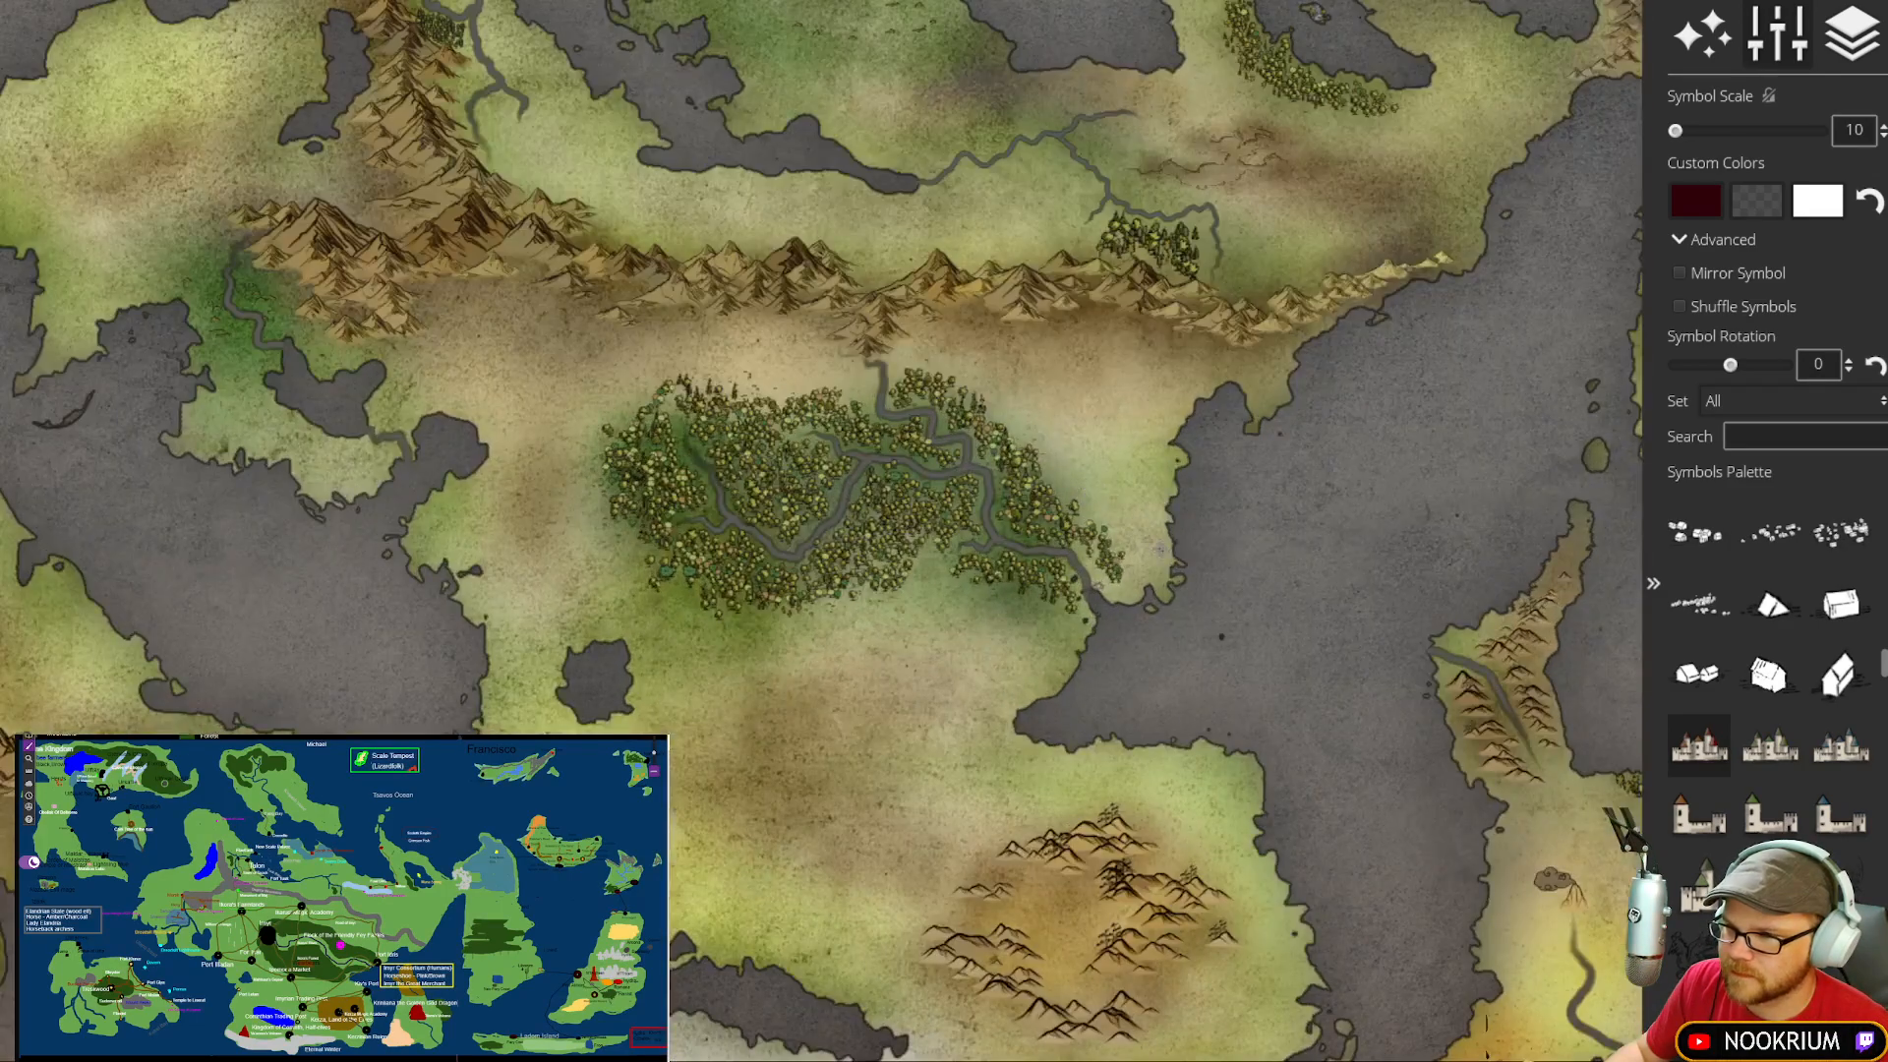
pyautogui.scroll(6, 1169, 608)
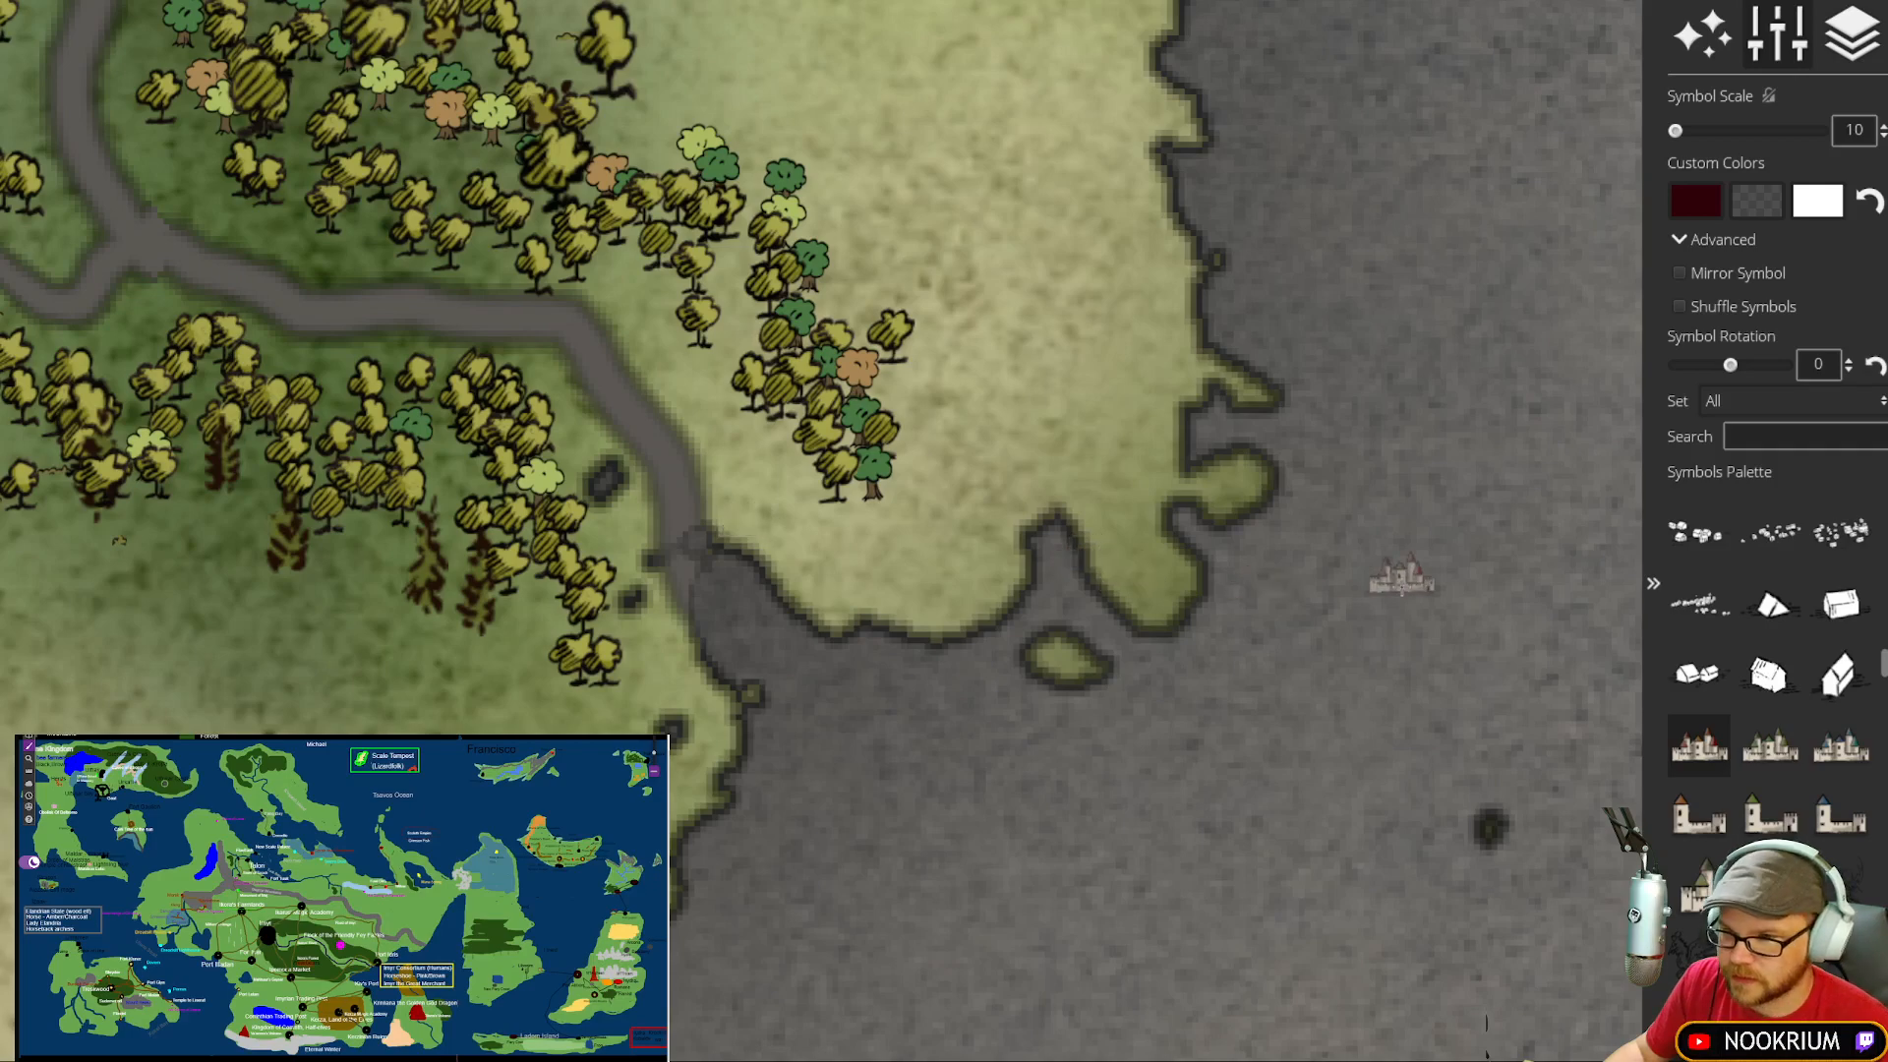
# Step: Try a solid dark red circle marker at scale 35 beside the river mouth and check its visibility at wider views
pyautogui.scroll(10, 1800, 733)
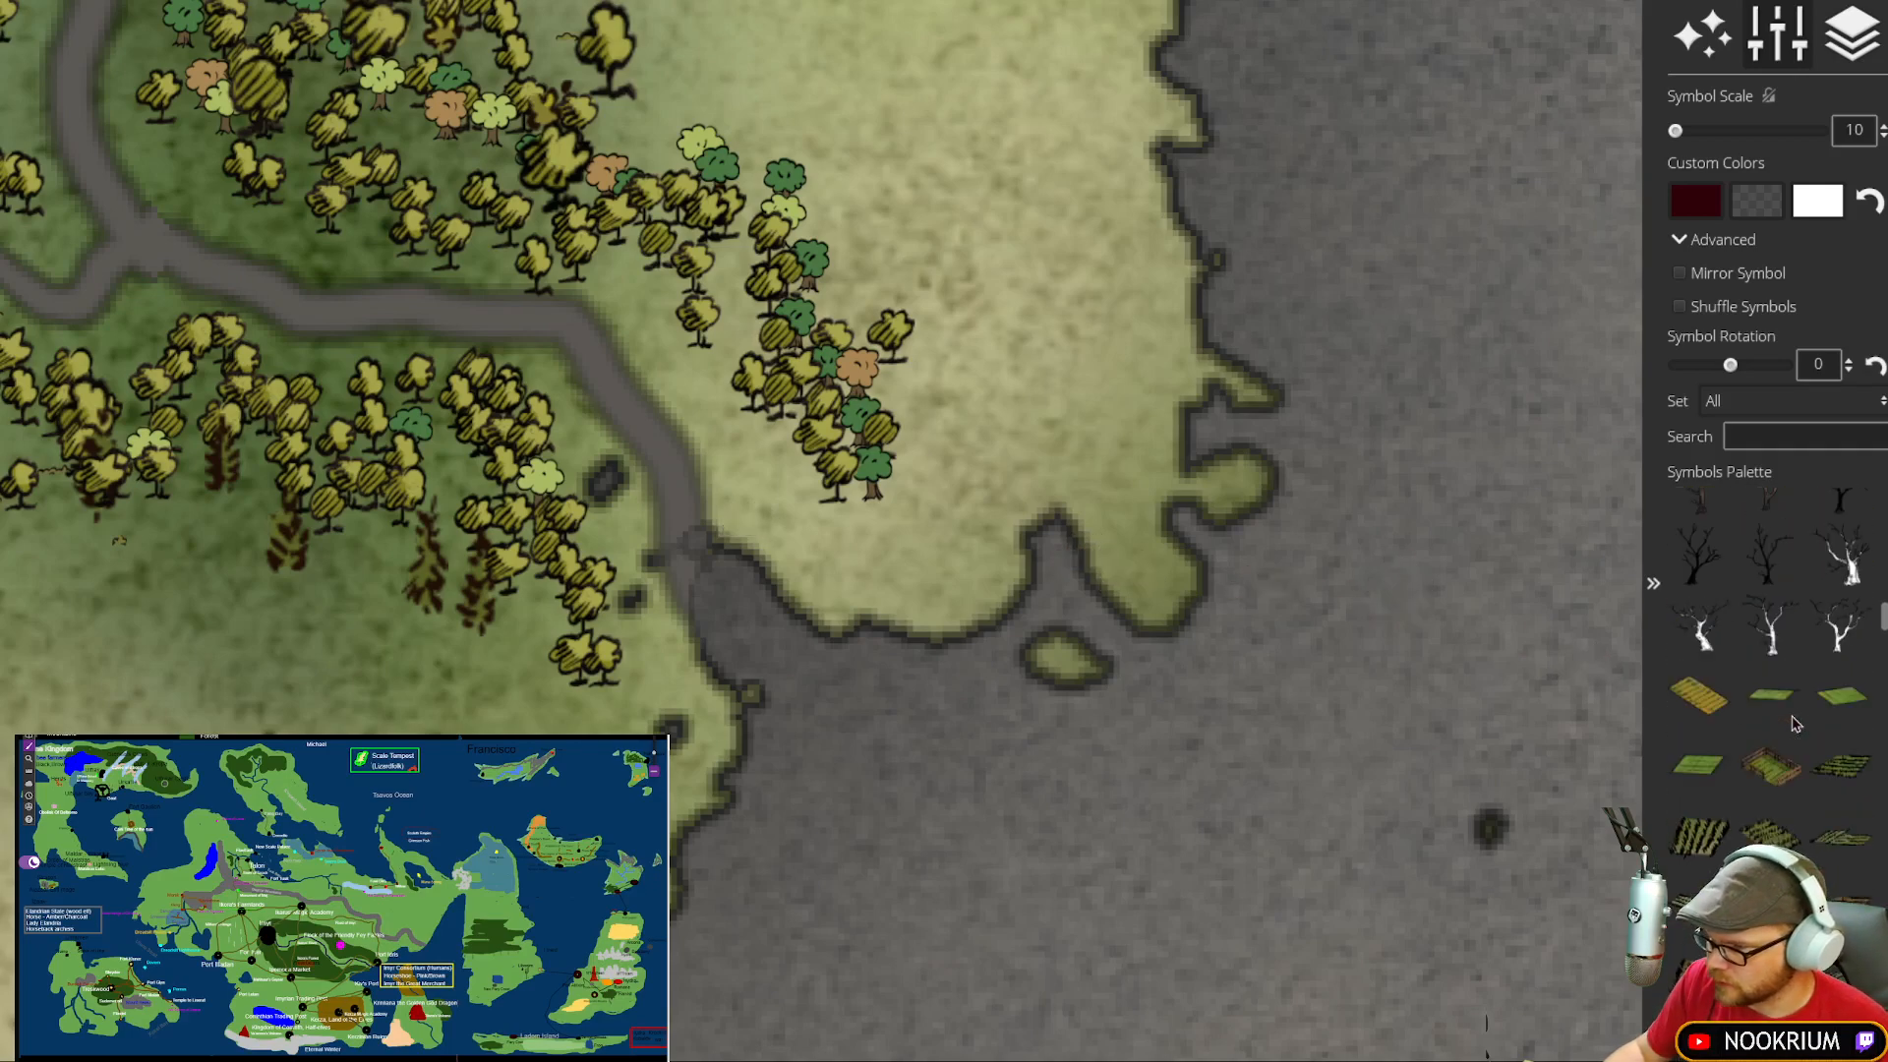
pyautogui.scroll(1, 1796, 725)
pyautogui.click(1699, 689)
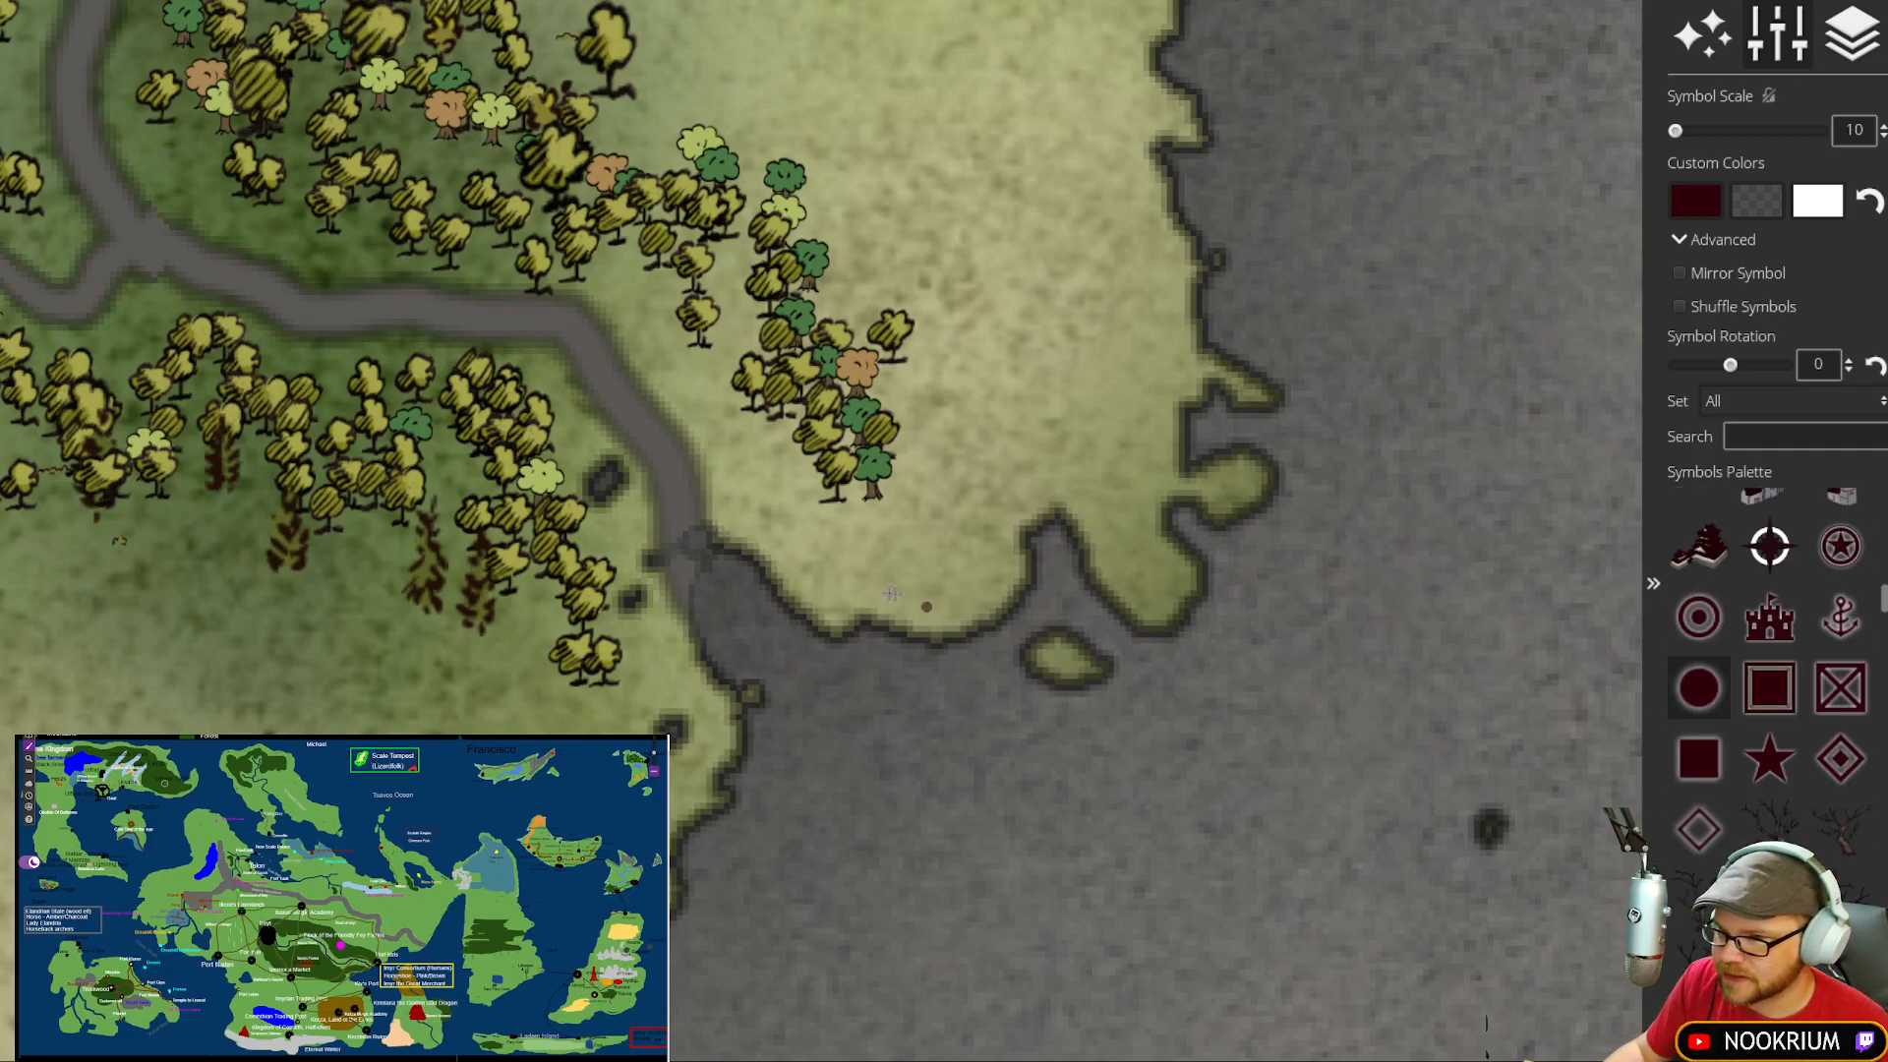
pyautogui.scroll(3, 815, 559)
pyautogui.click(785, 531)
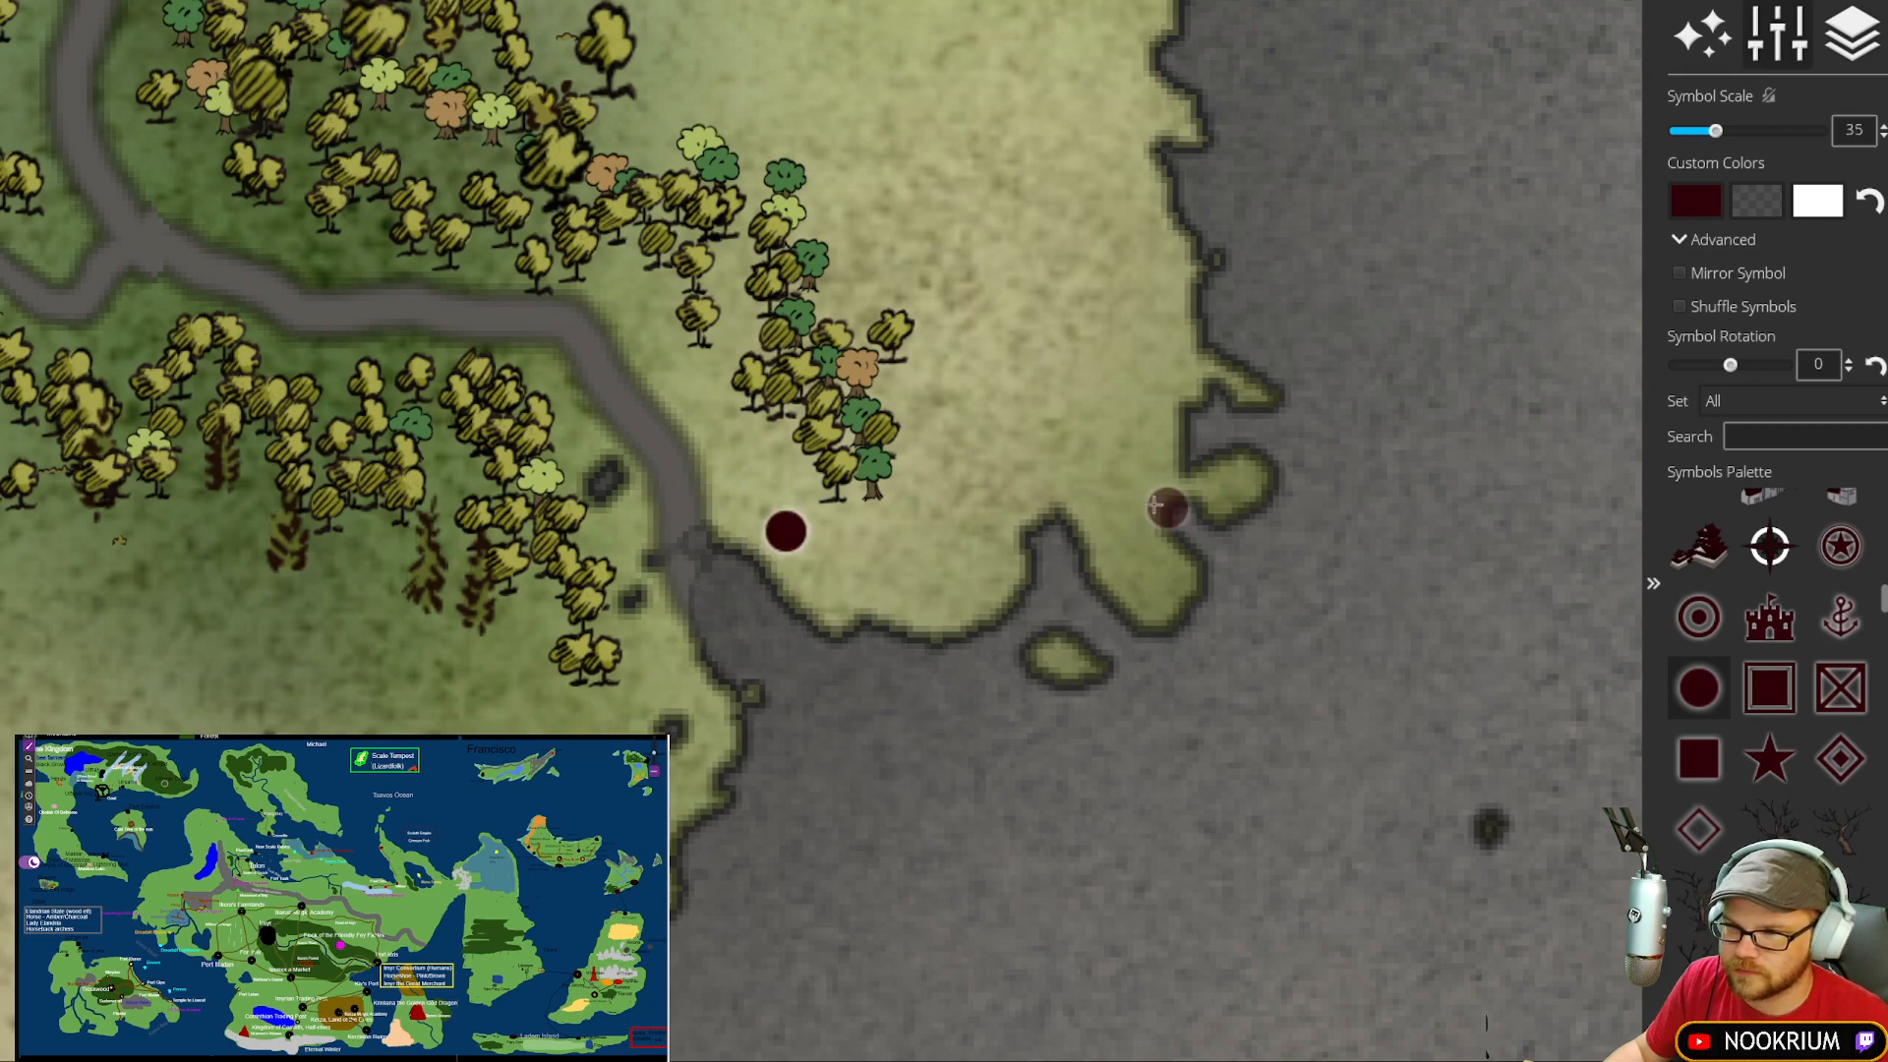
pyautogui.scroll(-5, 1023, 396)
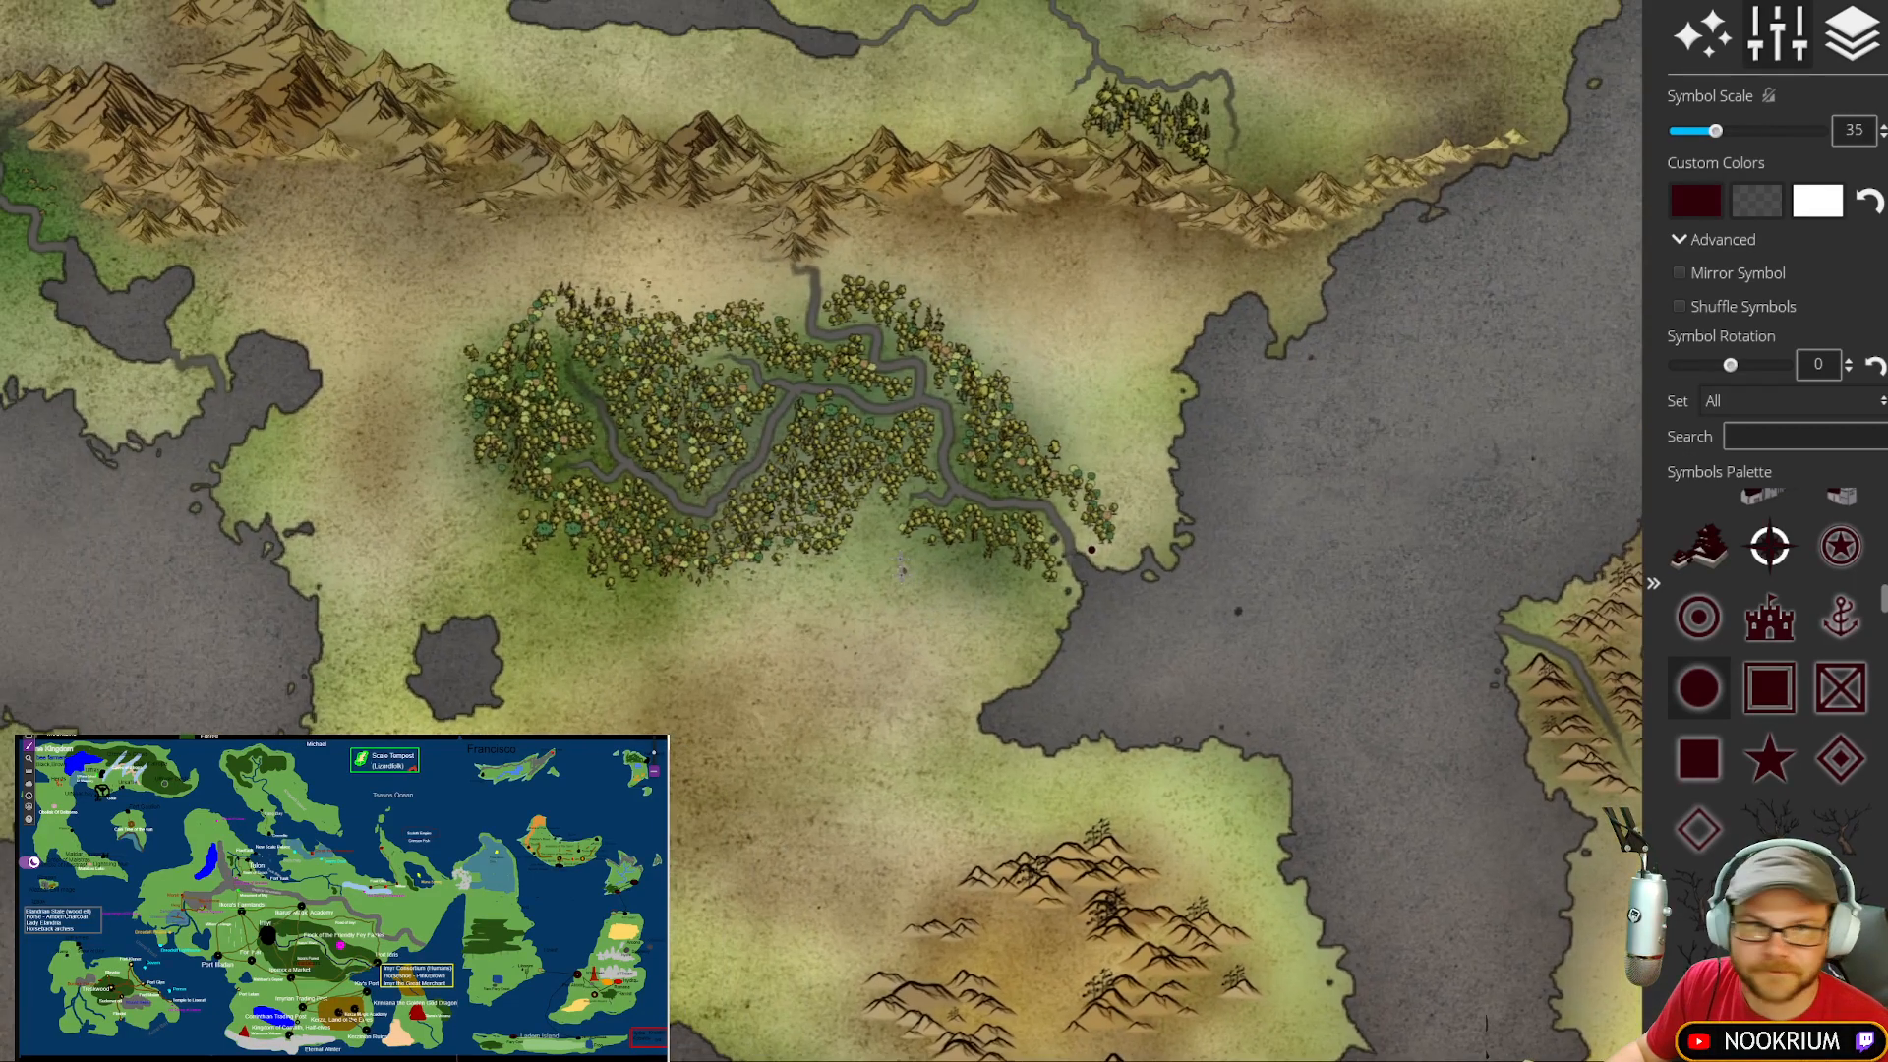
pyautogui.scroll(-4, 876, 451)
pyautogui.scroll(3, 822, 561)
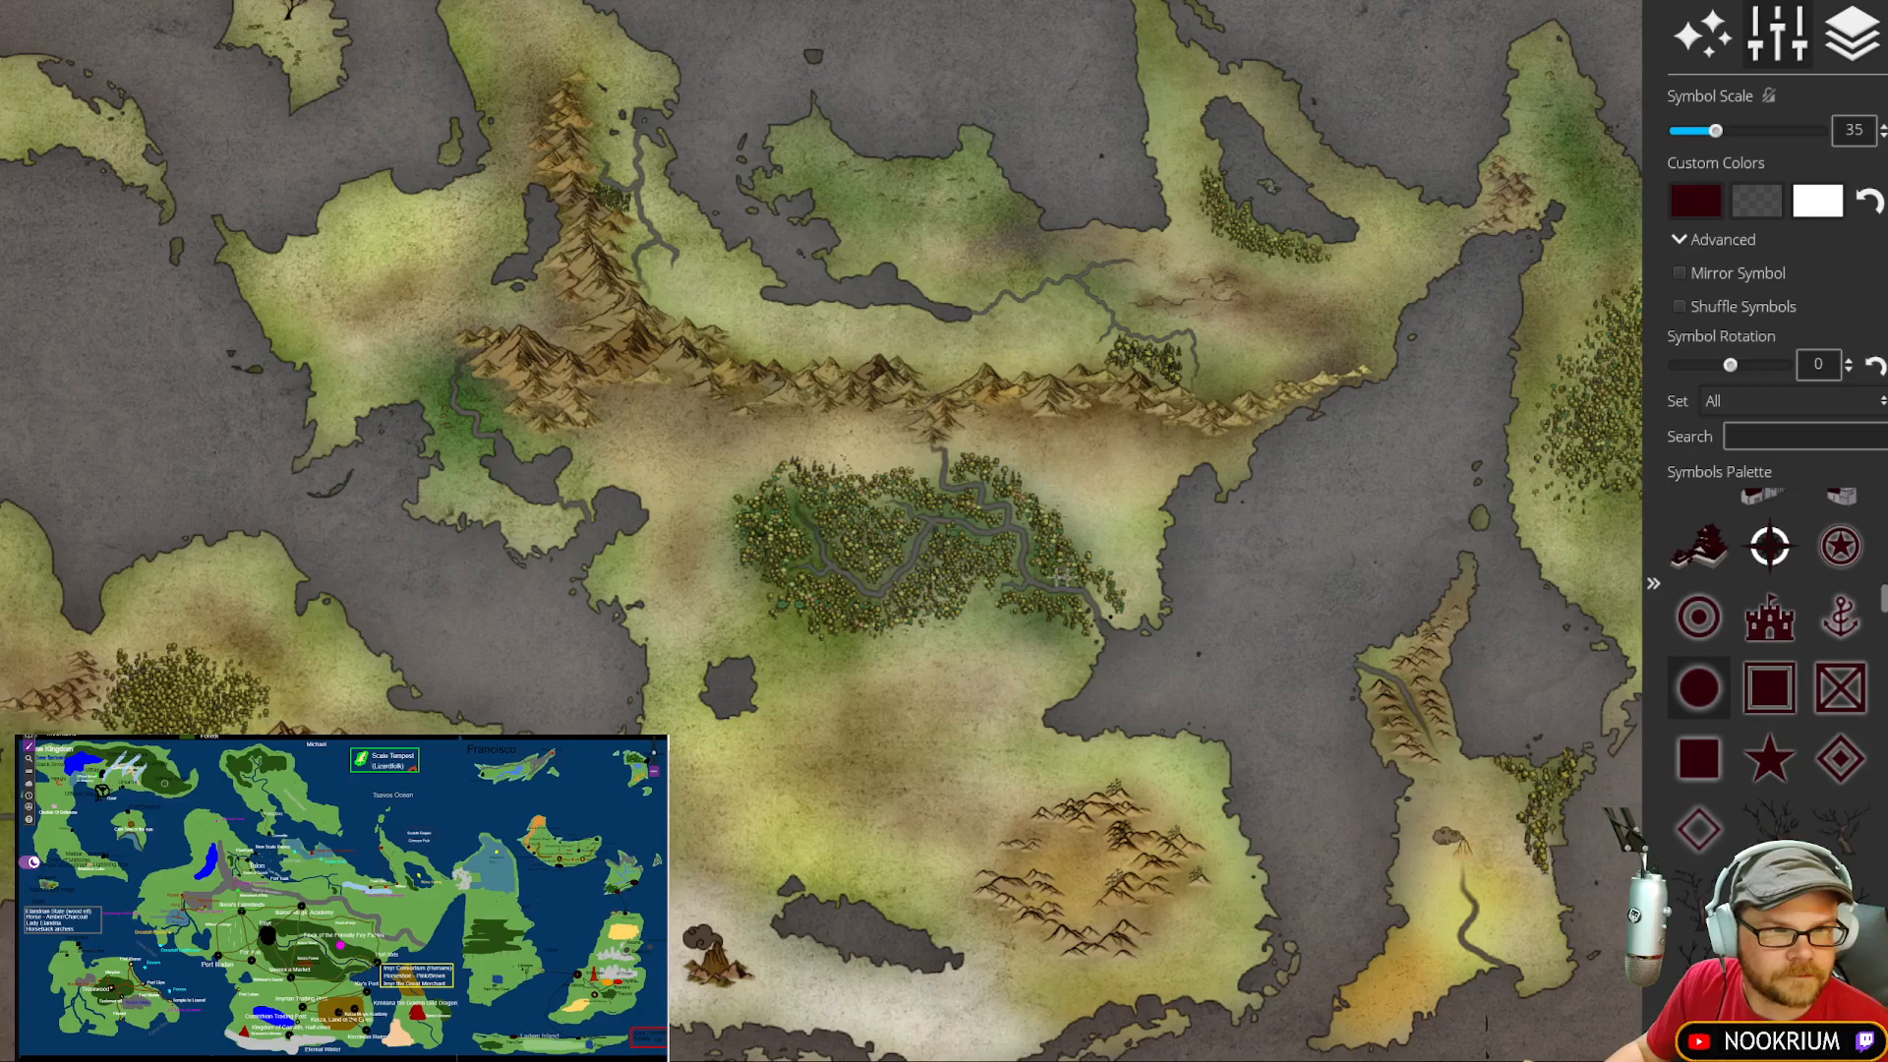
pyautogui.scroll(4, 1119, 637)
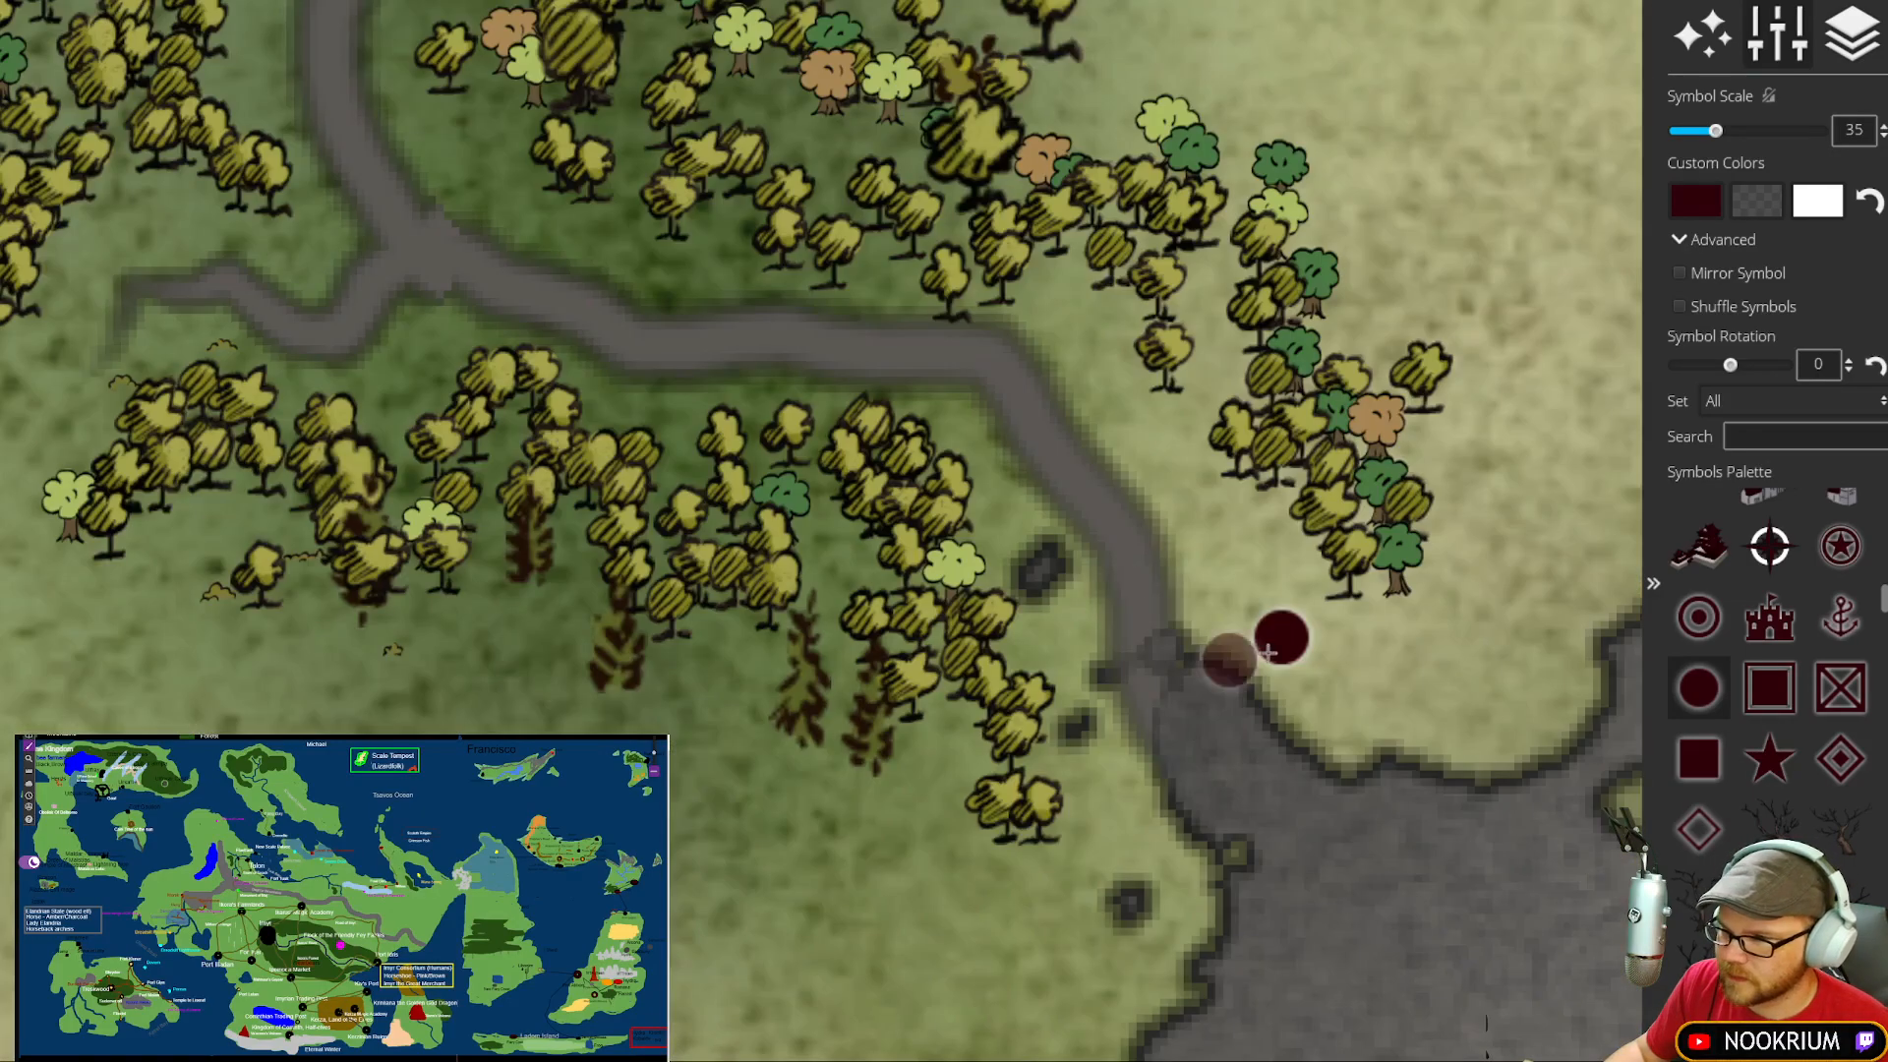
pyautogui.moveTo(1133, 507); pyautogui.dragTo(1140, 583)
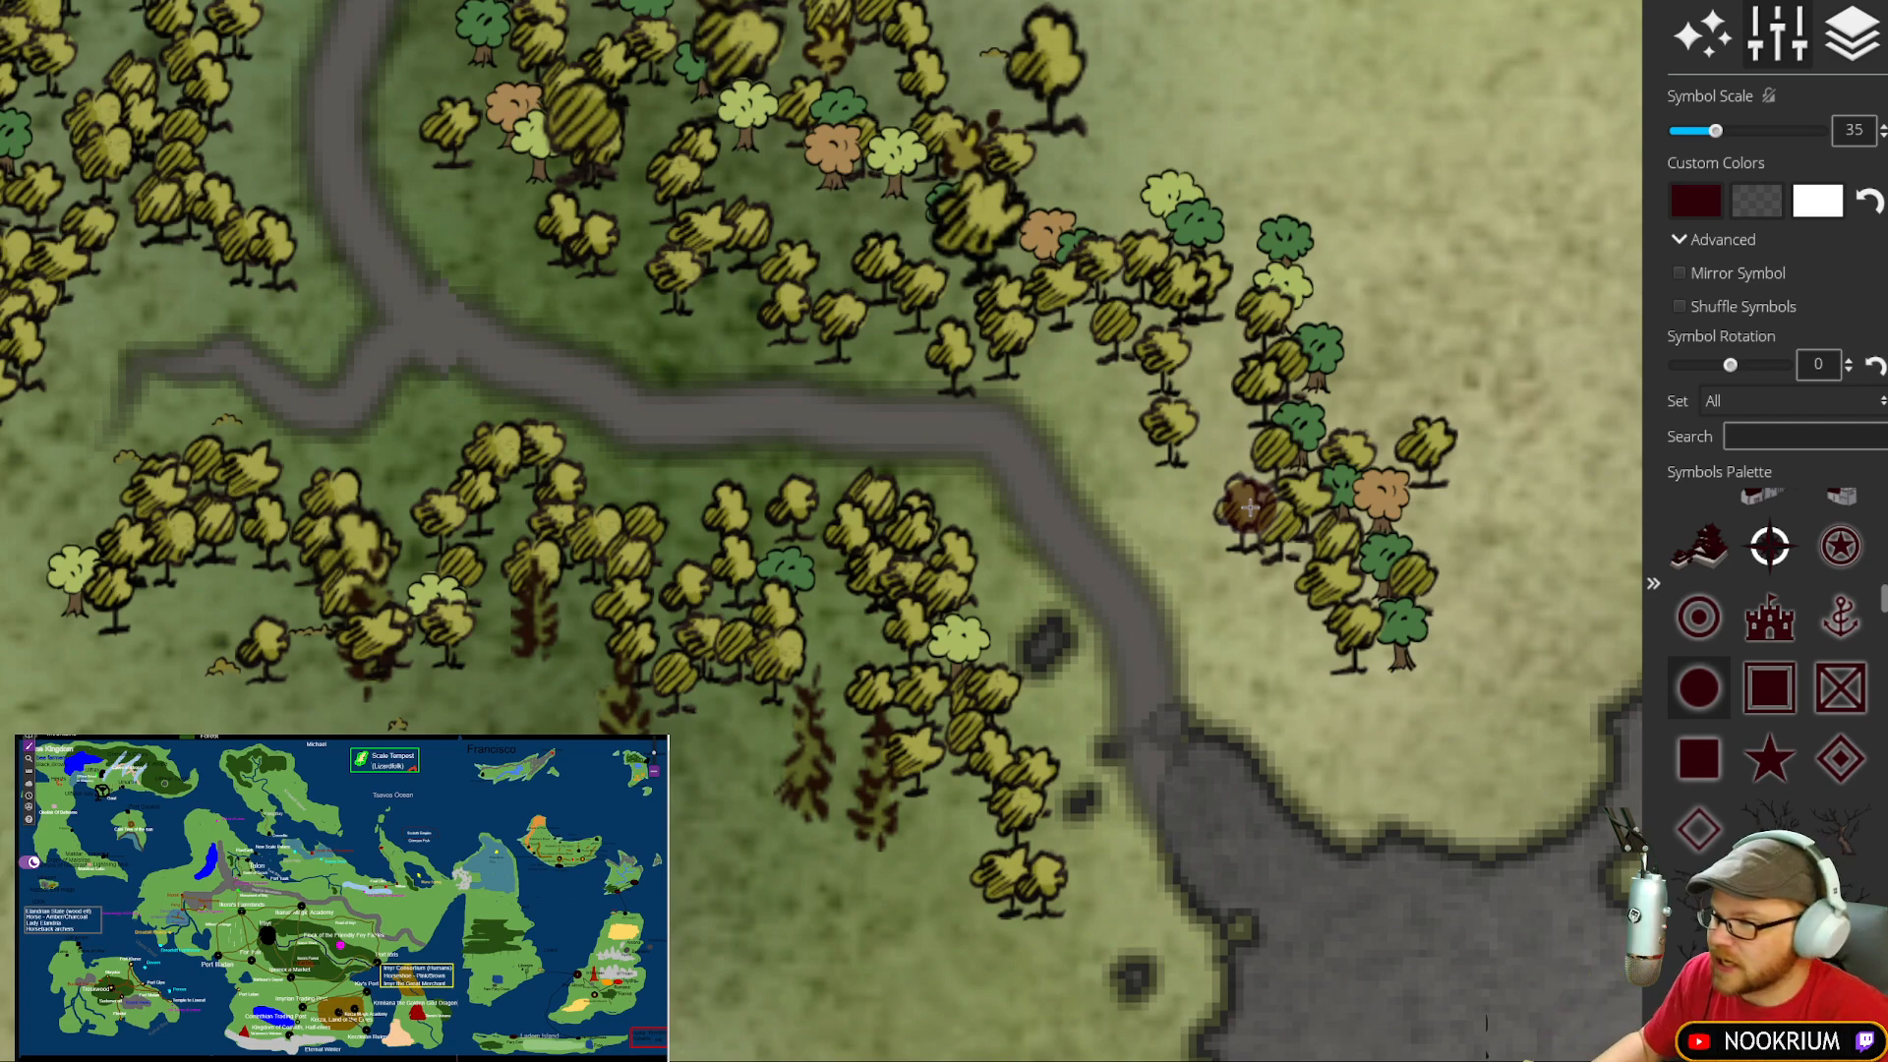
# Step: Pick the ringed target marker and set the first custom symbol colour to black (000000)
pyautogui.click(1703, 628)
pyautogui.click(1697, 200)
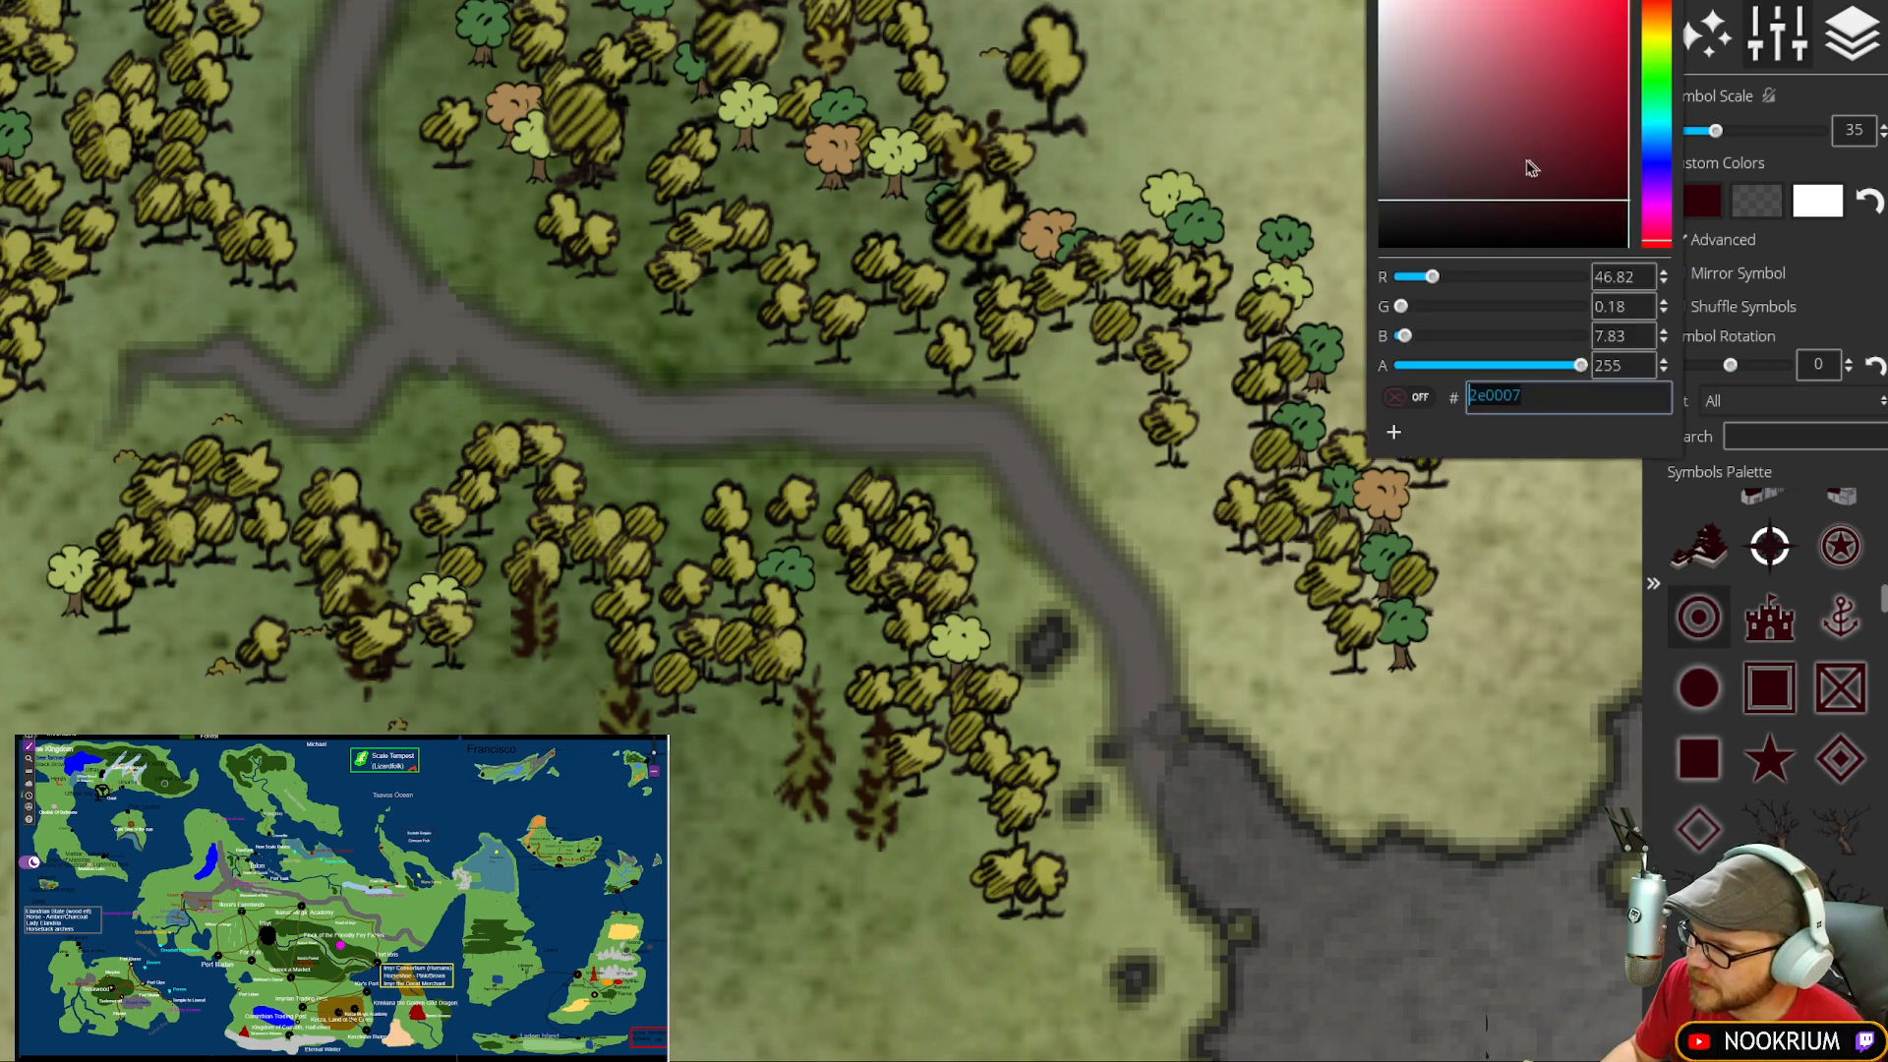
pyautogui.moveTo(1541, 207); pyautogui.dragTo(1382, 264)
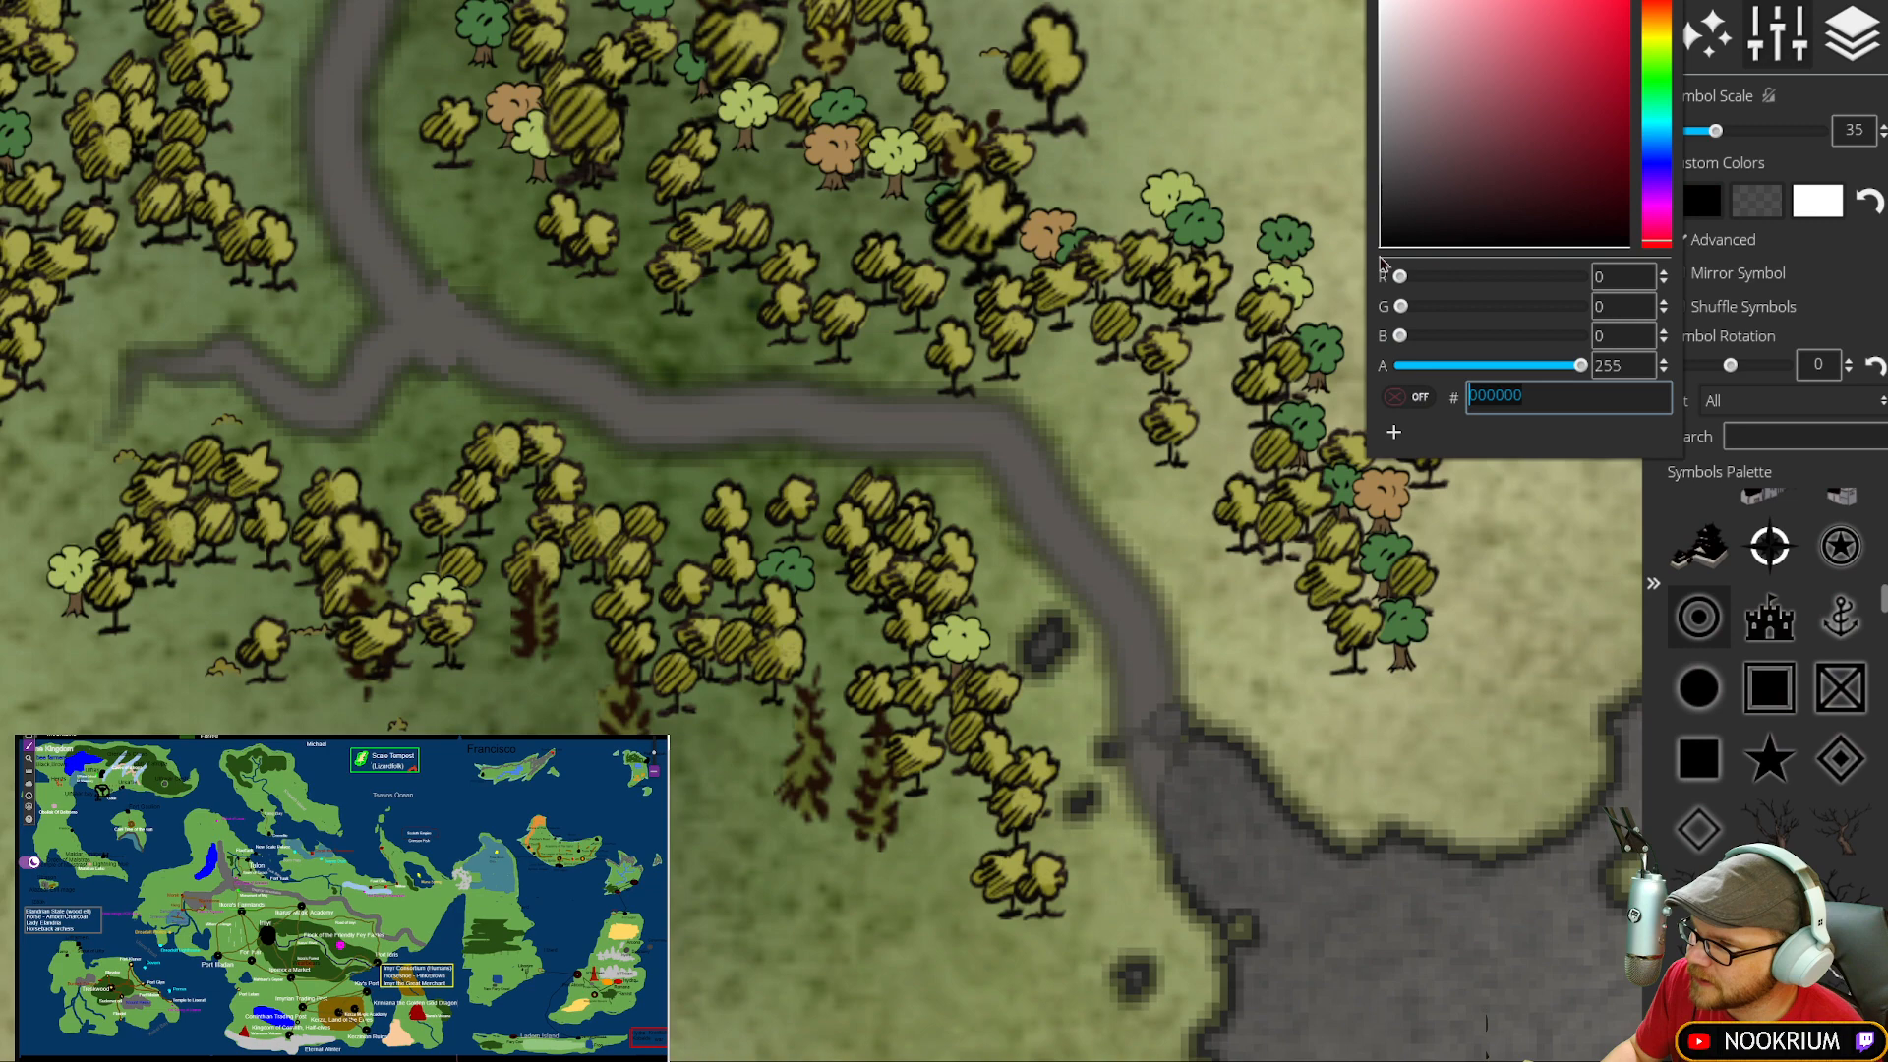
pyautogui.click(1847, 287)
# Step: Try the black target marker beside the river mouth east of the central forest and compare it with the whole continent
pyautogui.click(1253, 667)
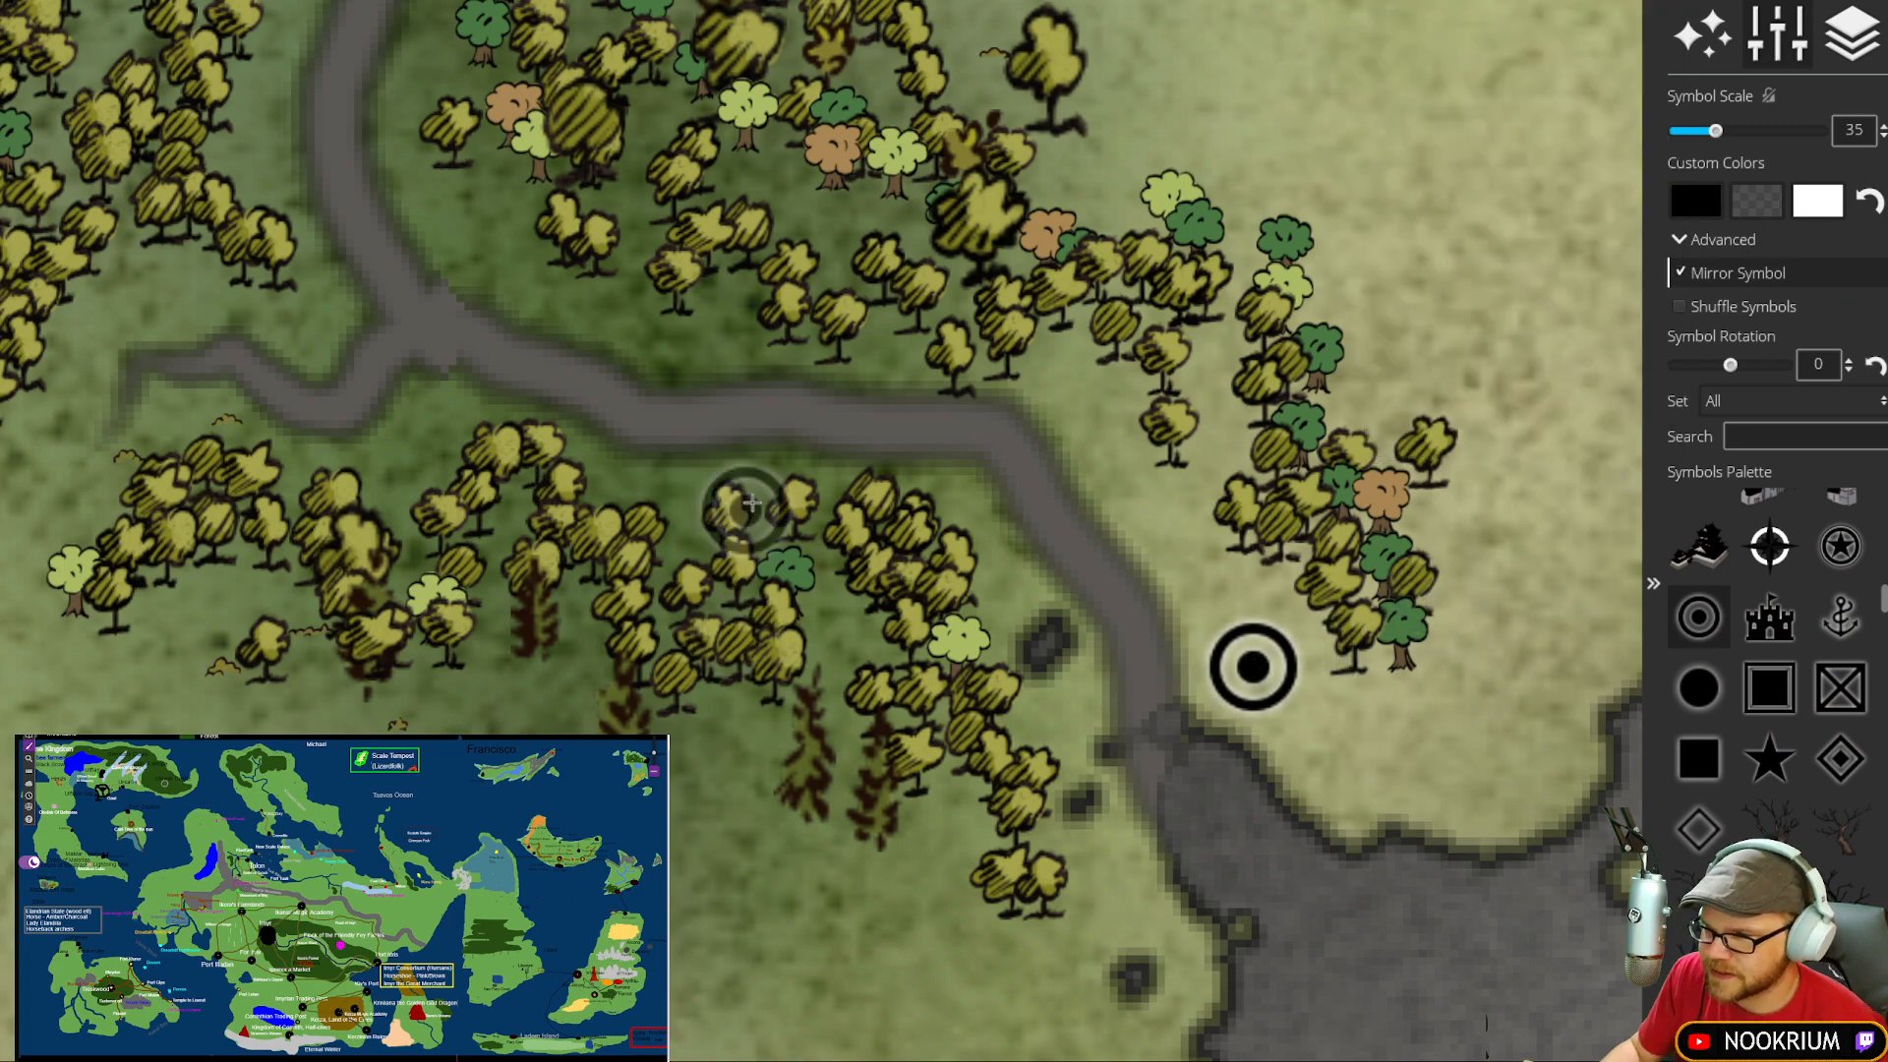
pyautogui.scroll(-5, 865, 472)
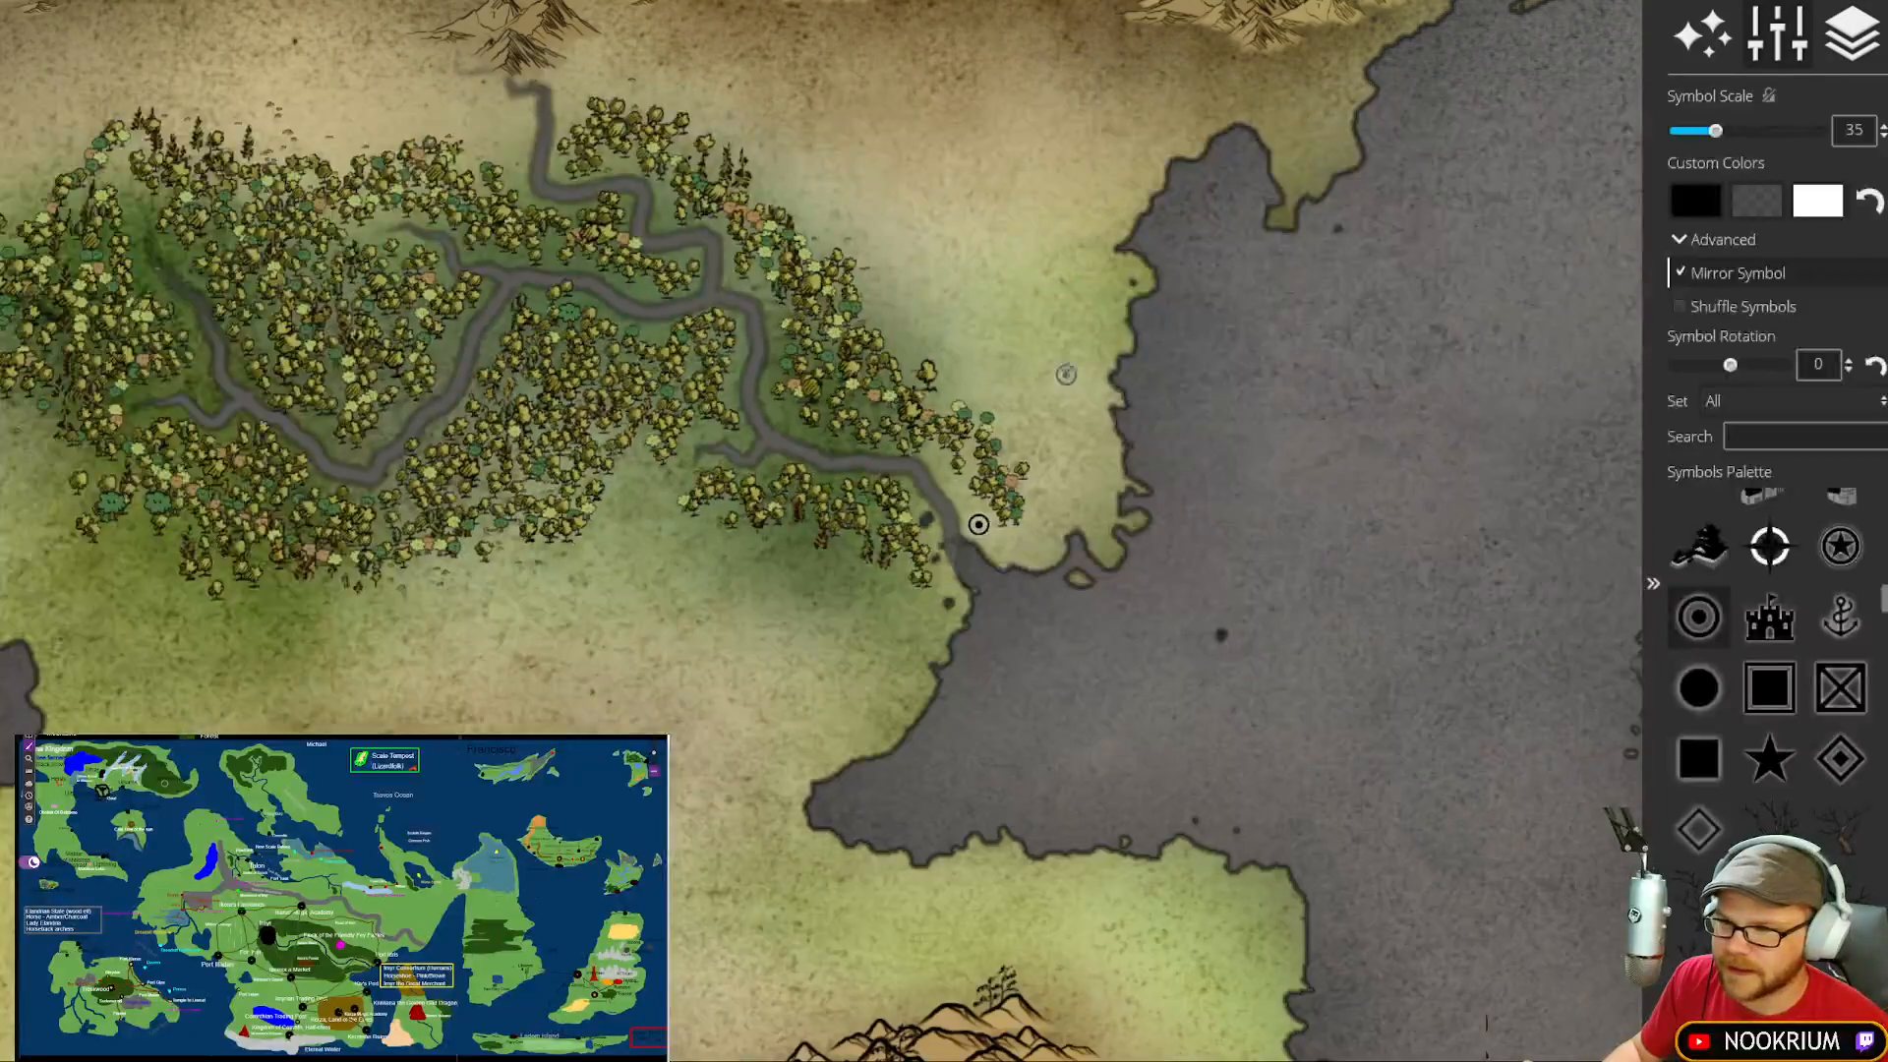
pyautogui.scroll(-6, 1066, 373)
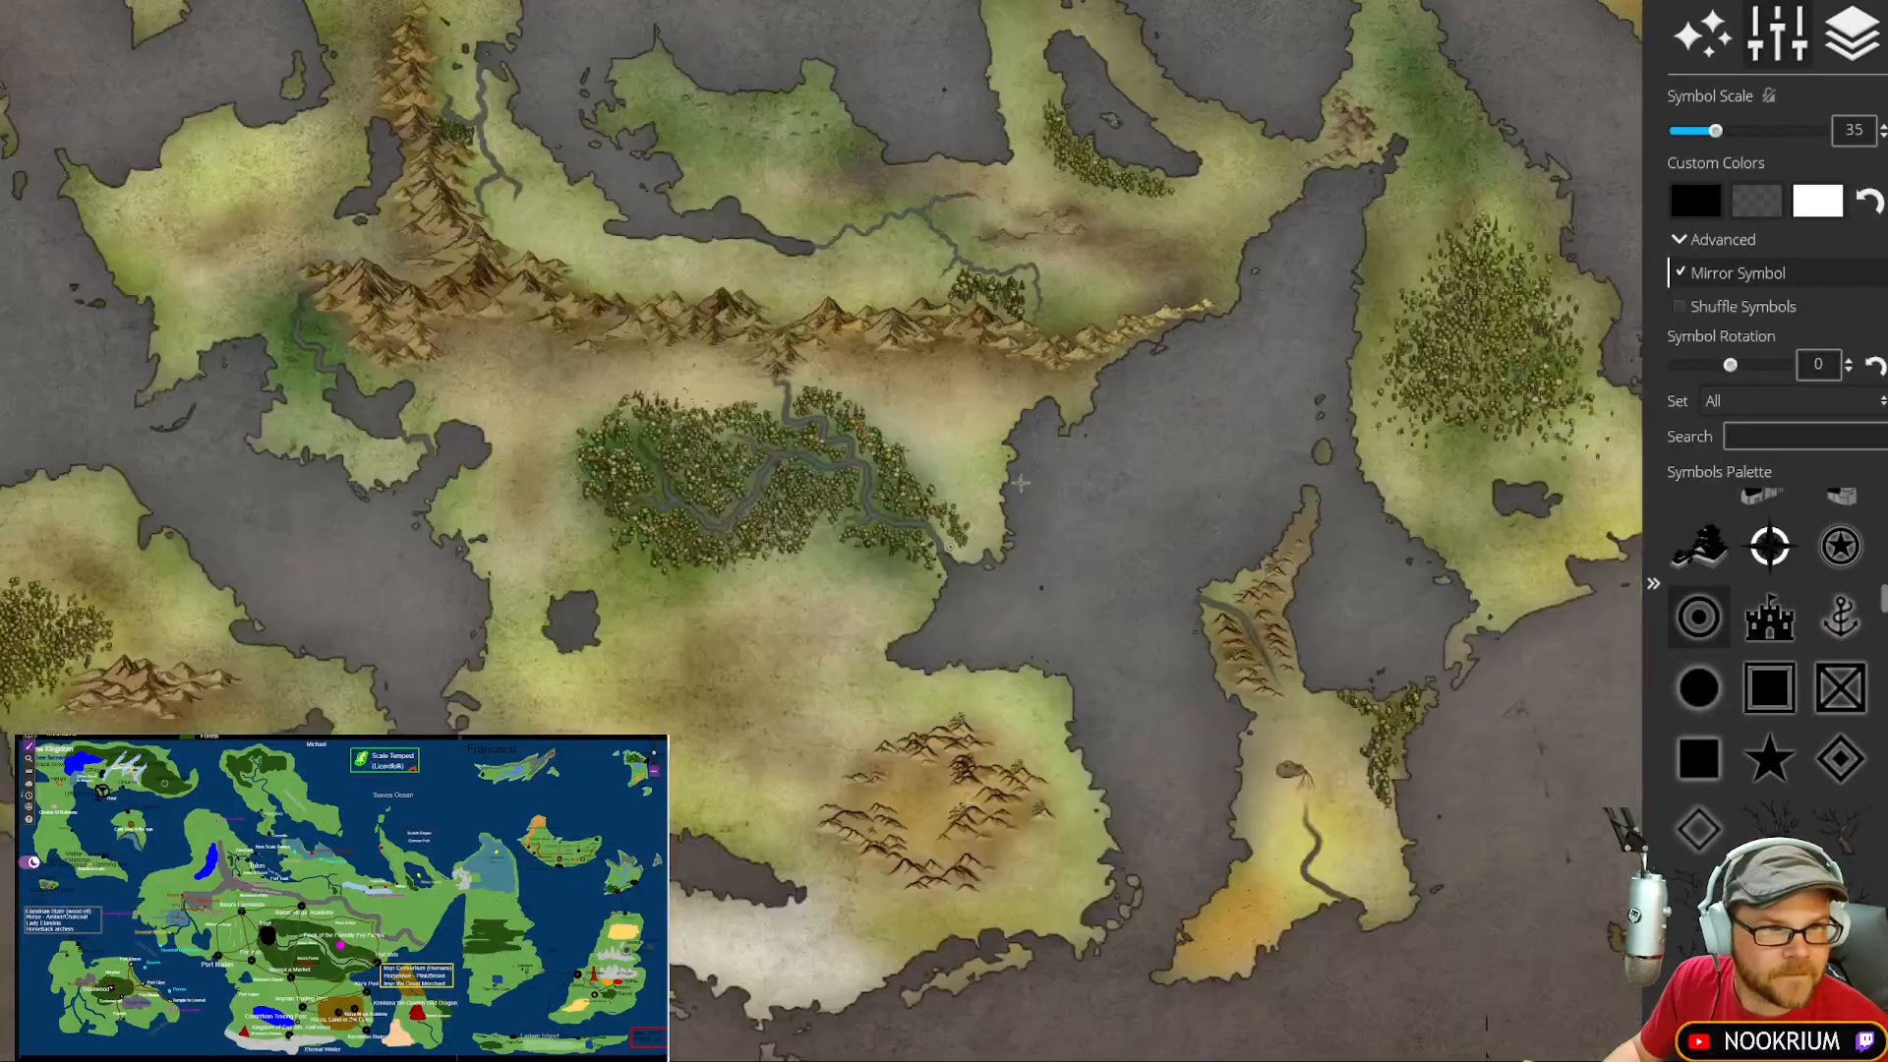
# Step: Place a large solid black circle marker beside the river mouth east of the central forest, replacing the target marker
pyautogui.scroll(8, 974, 463)
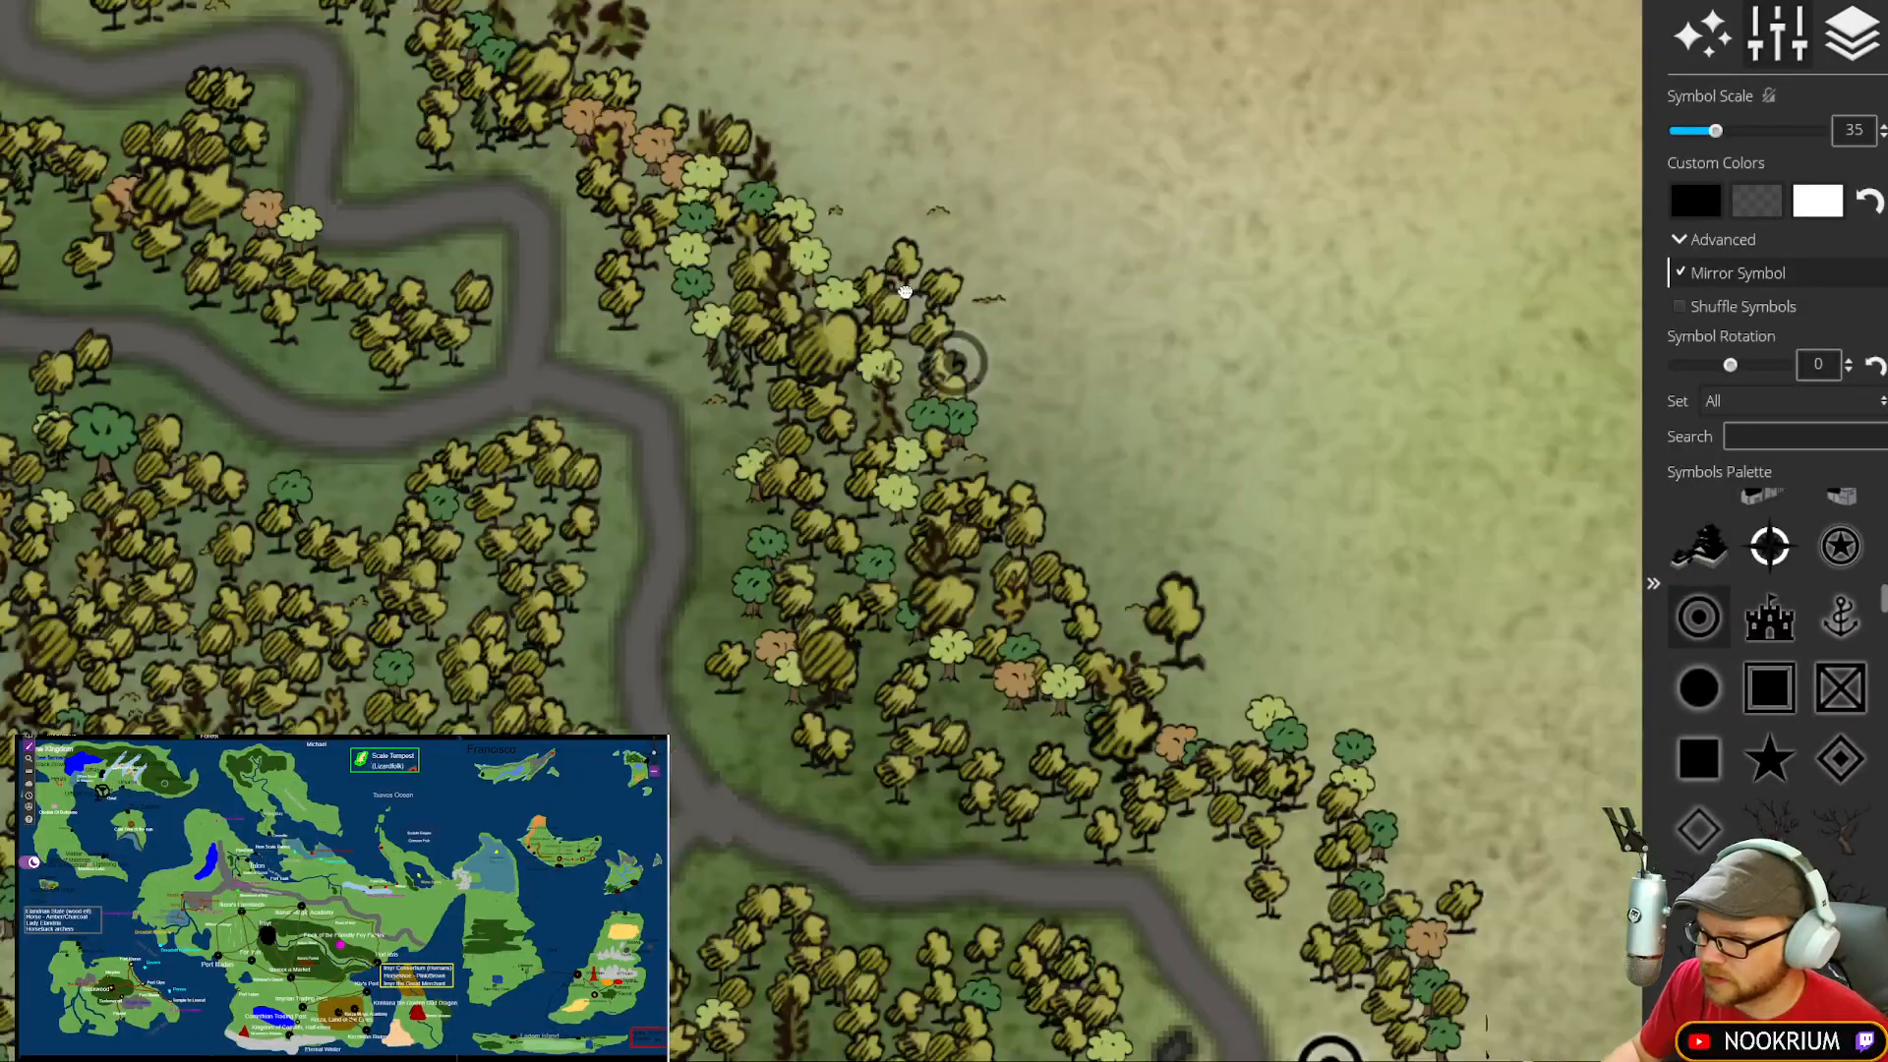
pyautogui.moveTo(905, 292); pyautogui.dragTo(869, 225)
pyautogui.moveTo(1117, 640); pyautogui.dragTo(687, 120)
pyautogui.scroll(3, 978, 430)
pyautogui.moveTo(951, 411); pyautogui.dragTo(1076, 424)
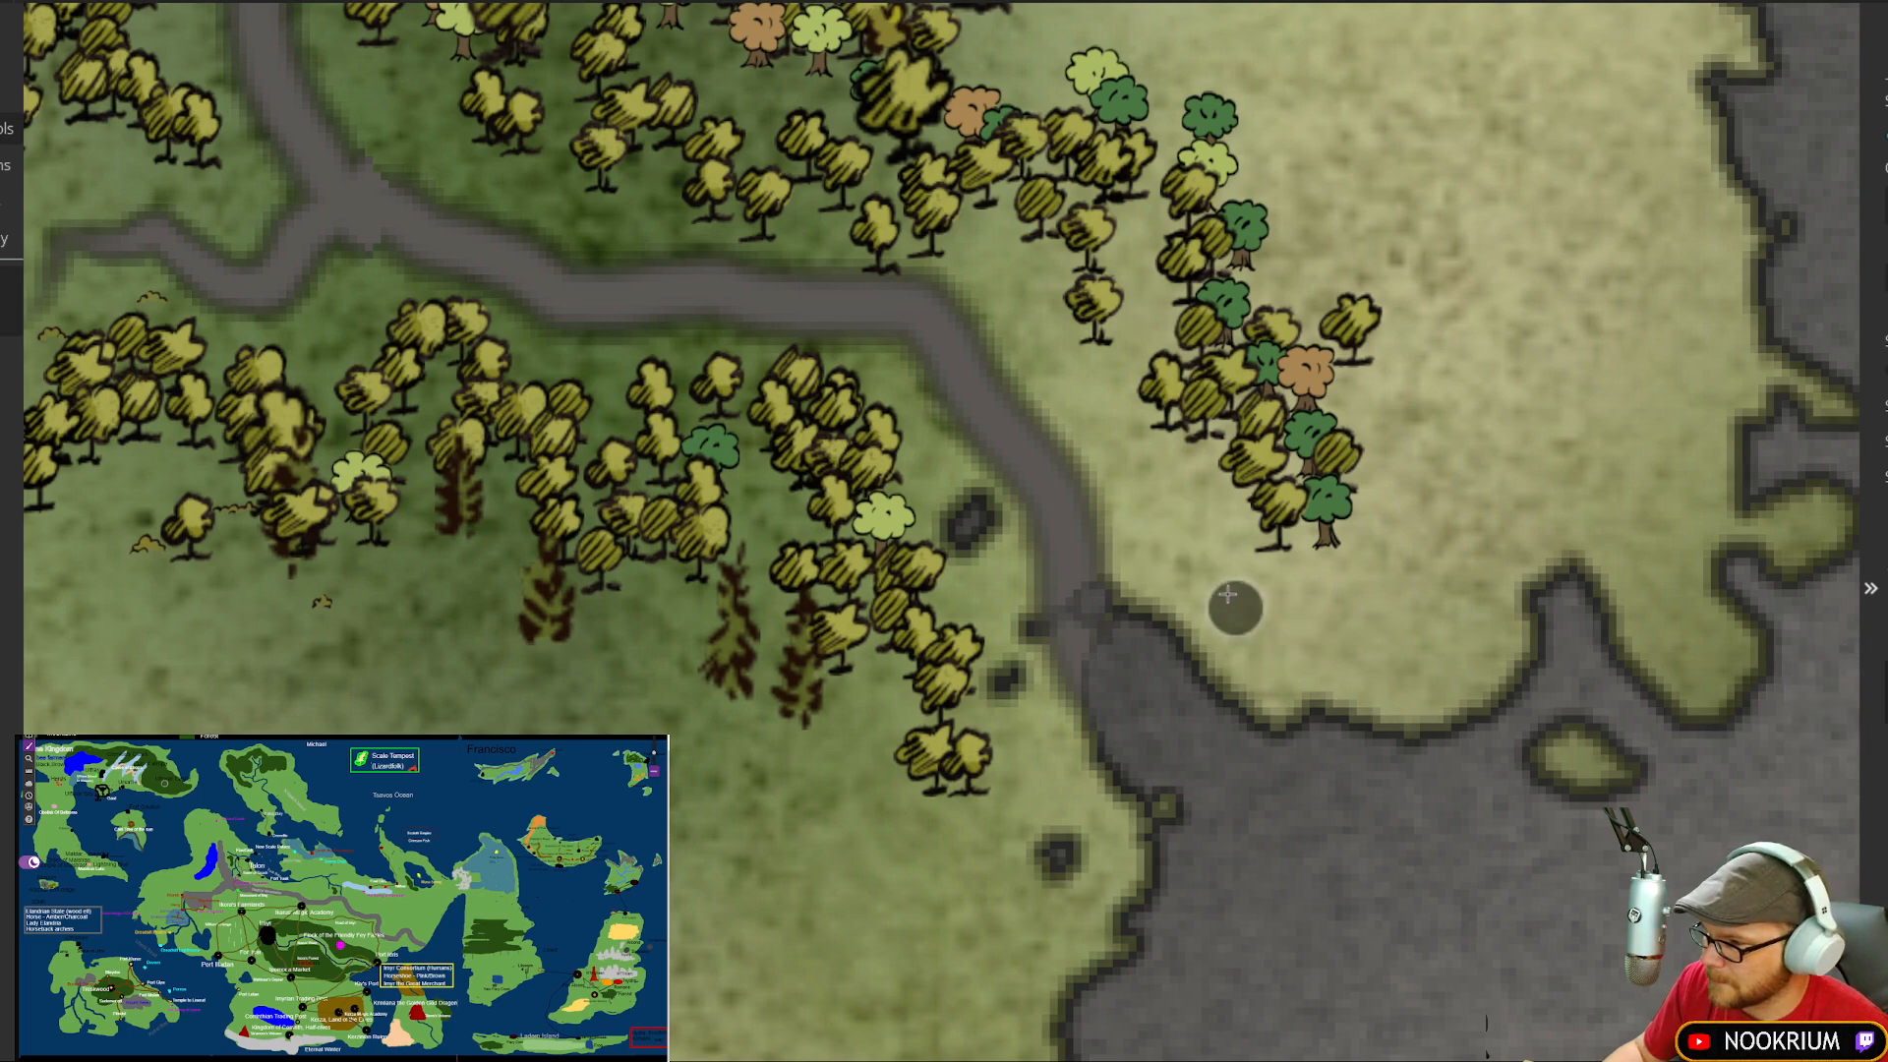
pyautogui.click(1176, 541)
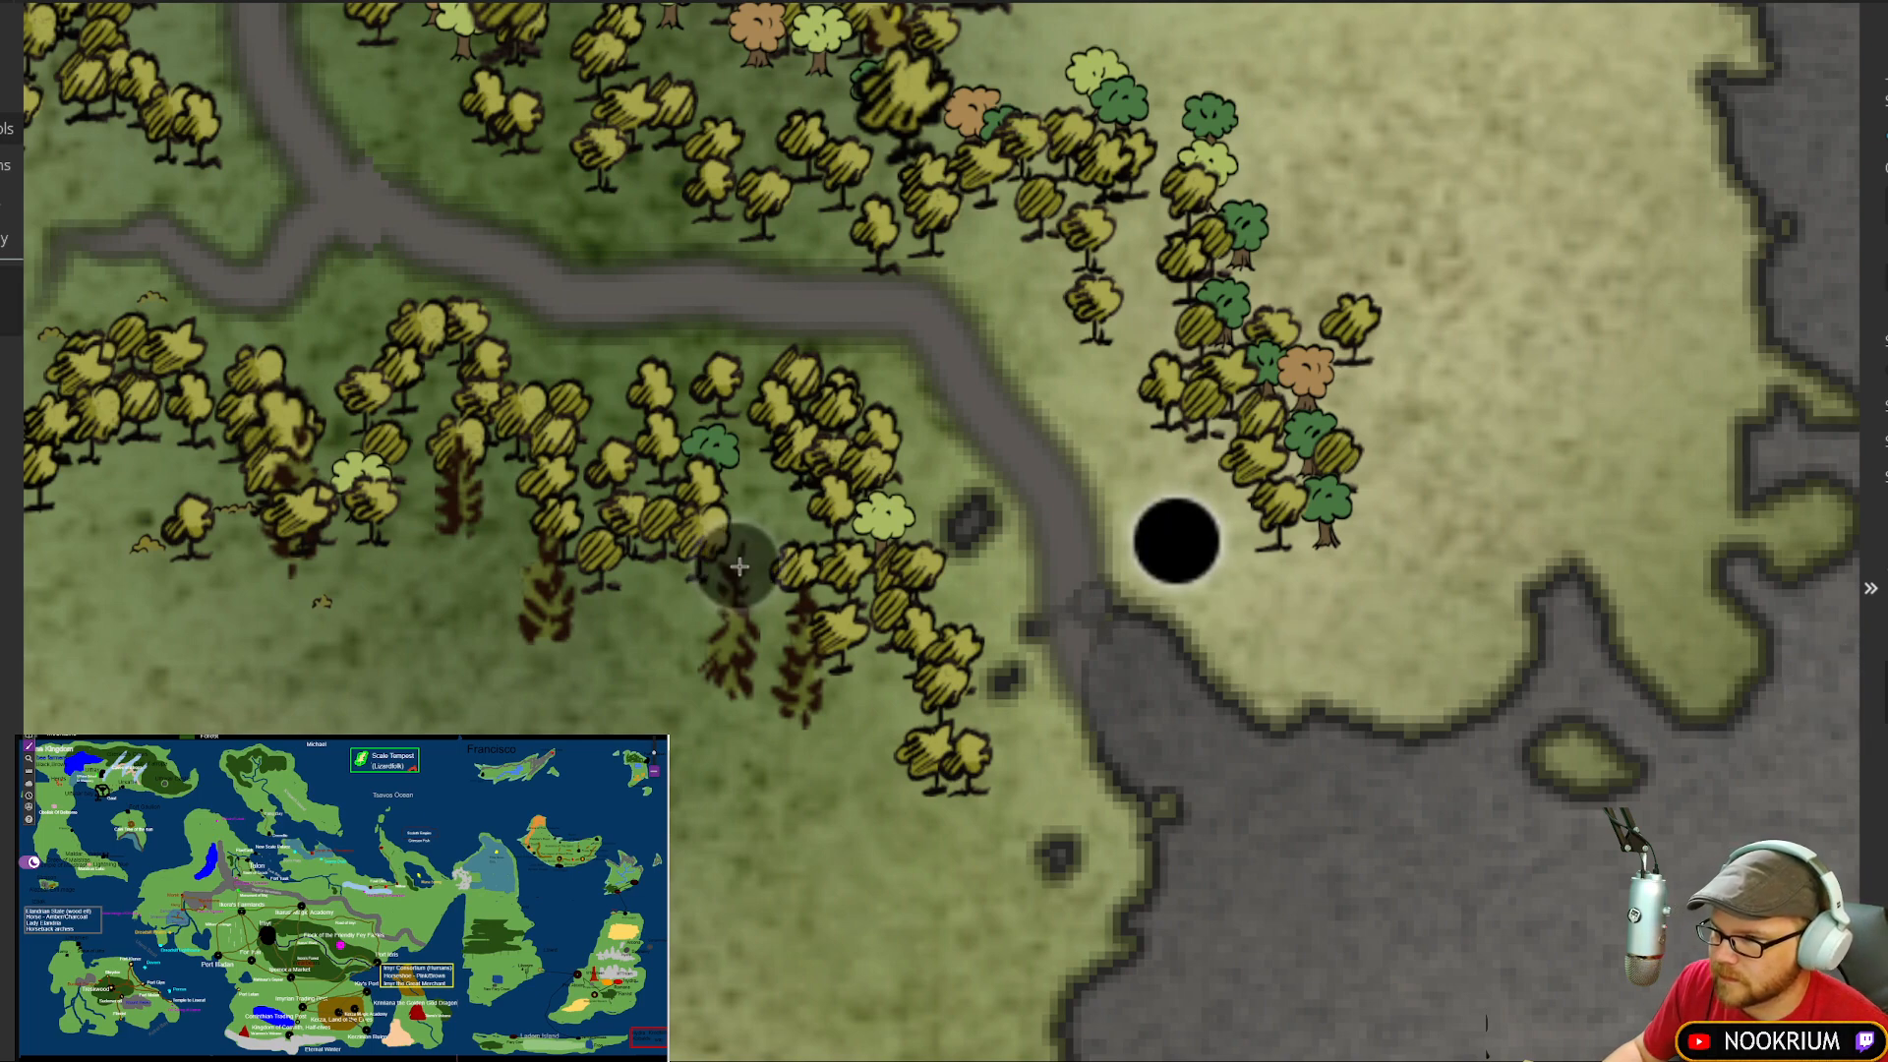
# Step: Examine how well the black circle marker reads at regional and whole-map views
pyautogui.scroll(-5, 932, 371)
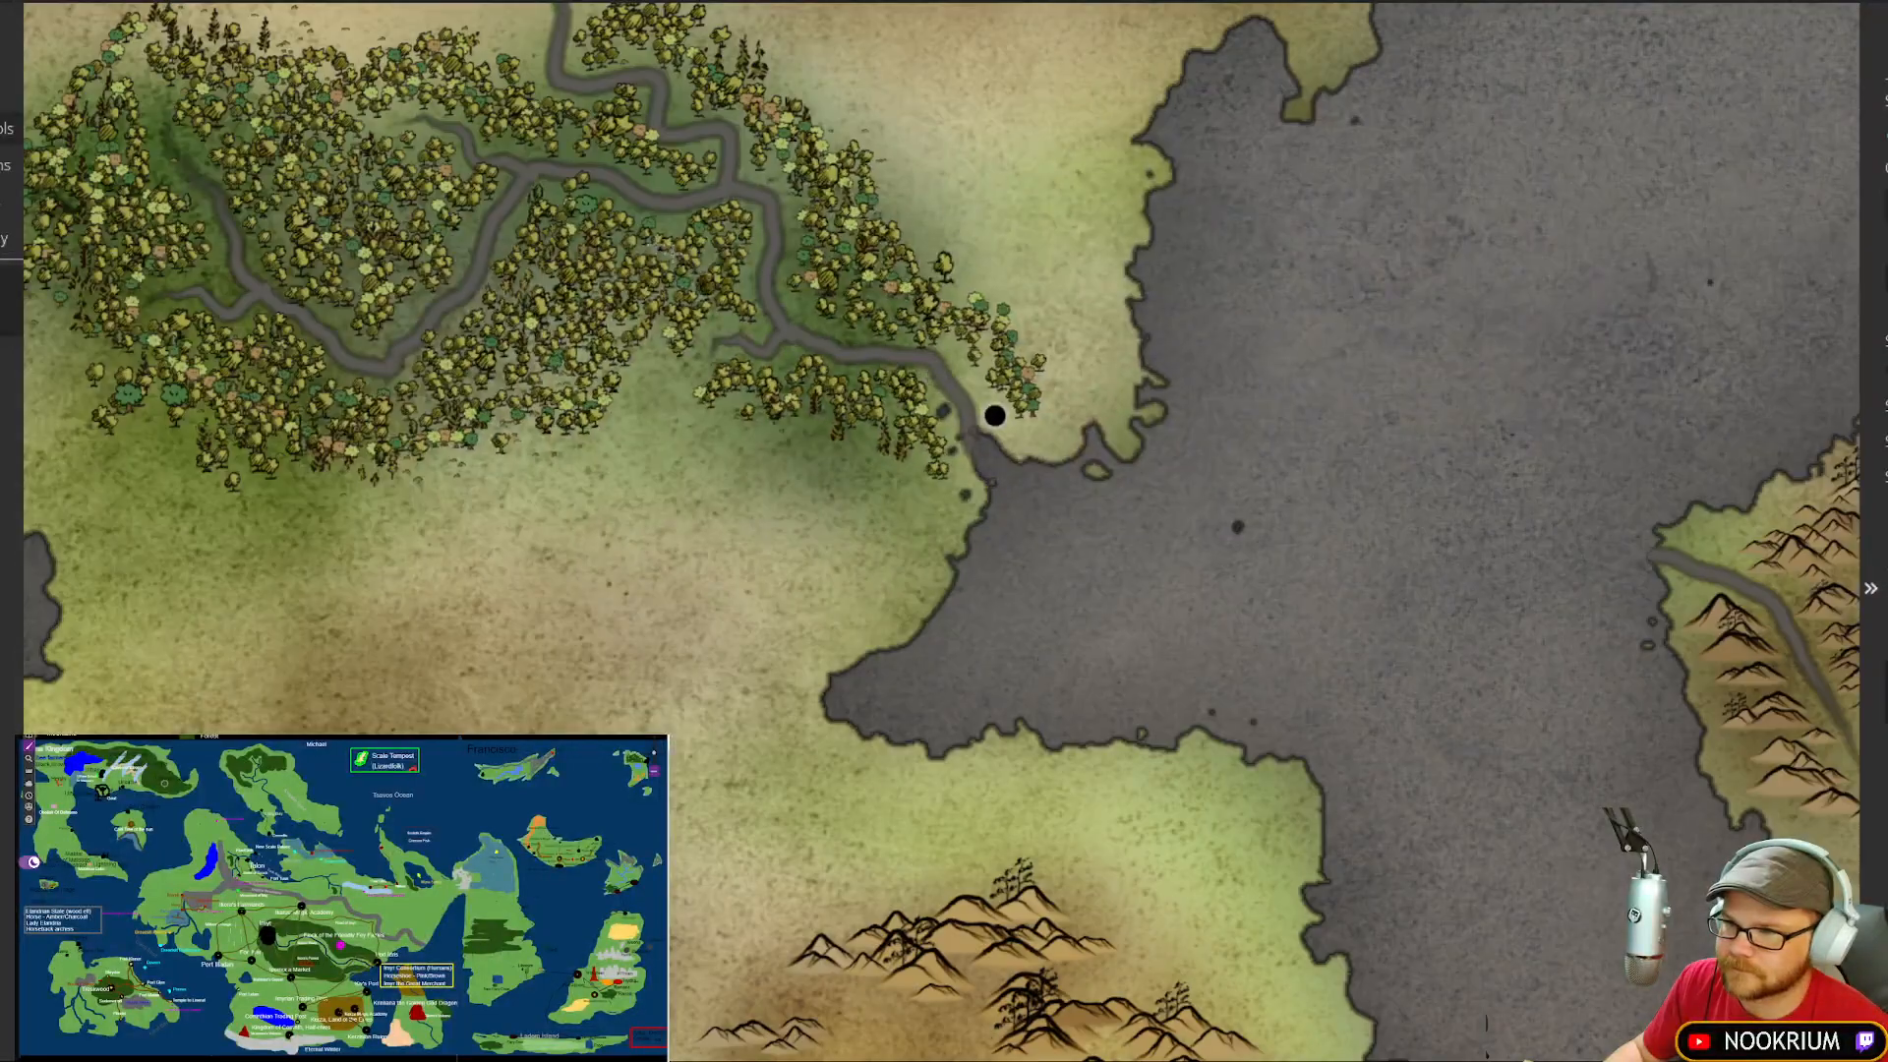
pyautogui.moveTo(664, 251); pyautogui.dragTo(1051, 517)
pyautogui.scroll(-2, 898, 370)
pyautogui.moveTo(929, 499); pyautogui.dragTo(960, 552)
pyautogui.scroll(-1, 864, 445)
pyautogui.scroll(-3, 832, 478)
pyautogui.moveTo(886, 459); pyautogui.dragTo(895, 571)
pyautogui.scroll(-2, 907, 489)
pyautogui.moveTo(926, 505); pyautogui.dragTo(898, 535)
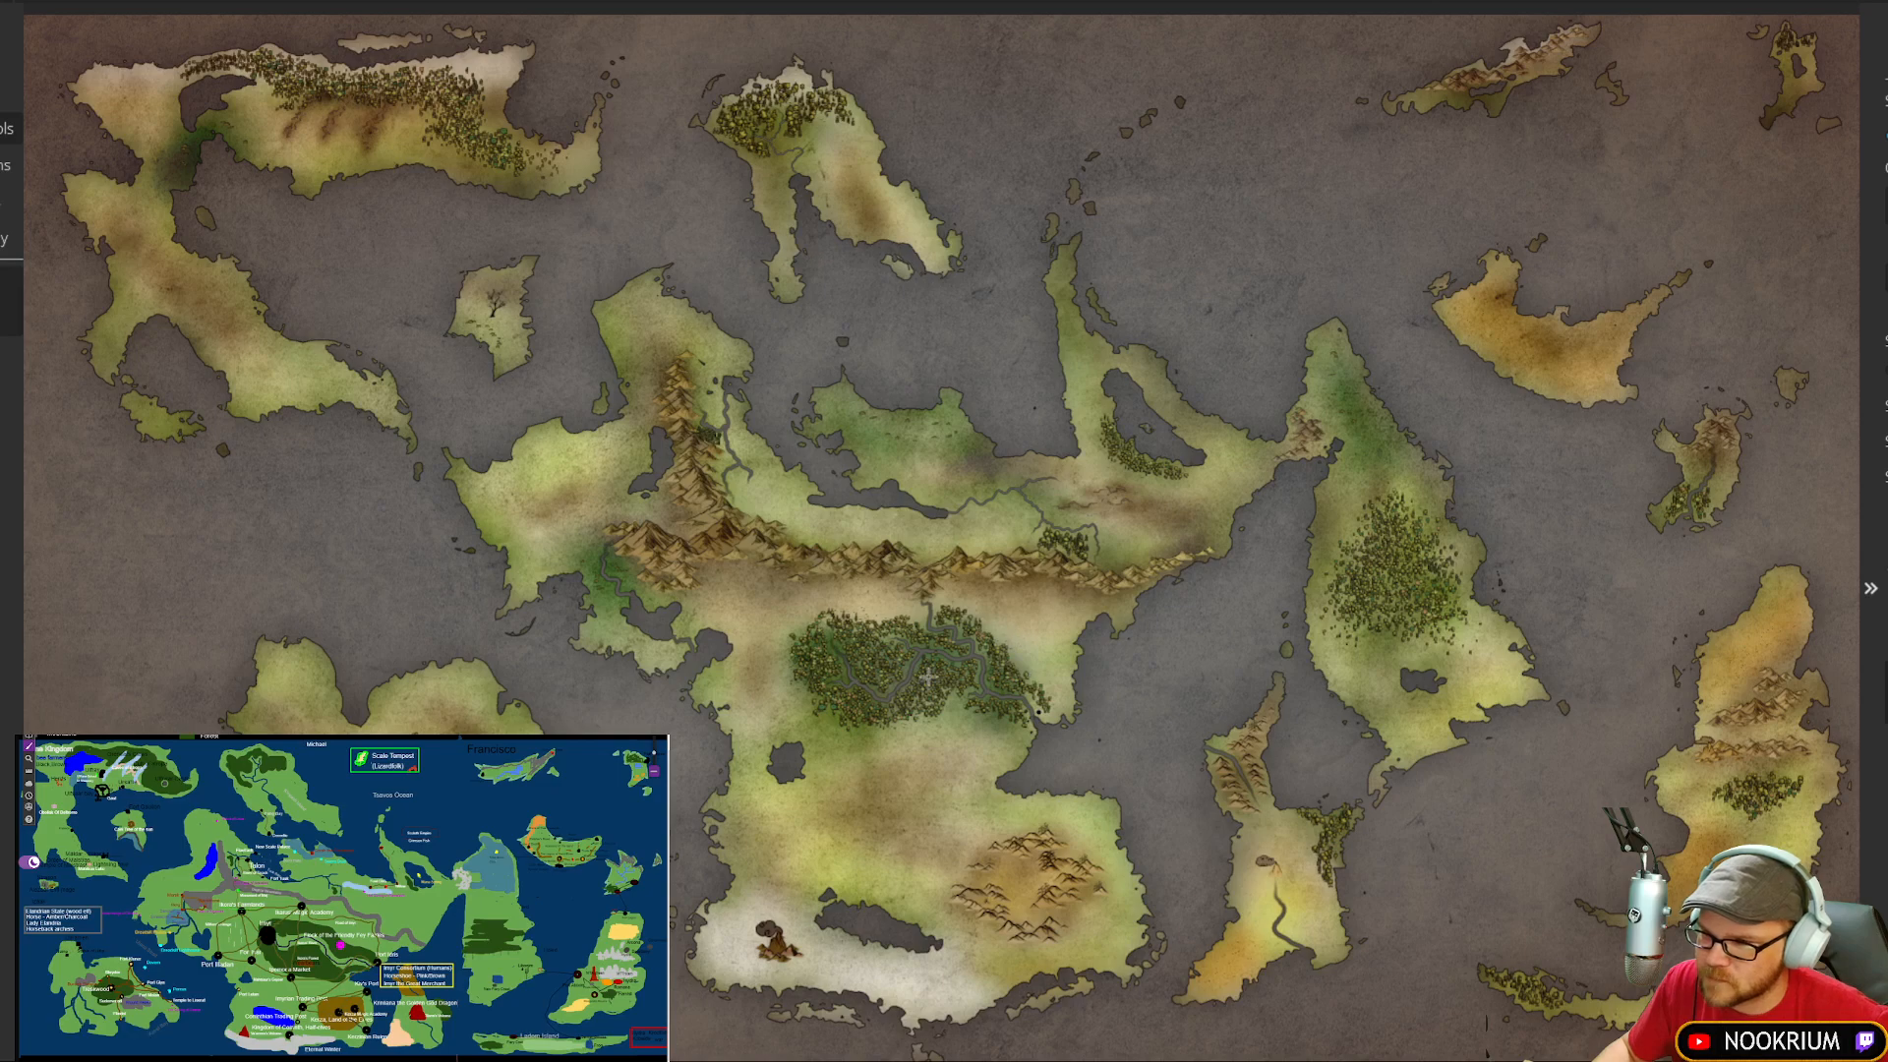
pyautogui.moveTo(929, 685); pyautogui.dragTo(976, 607)
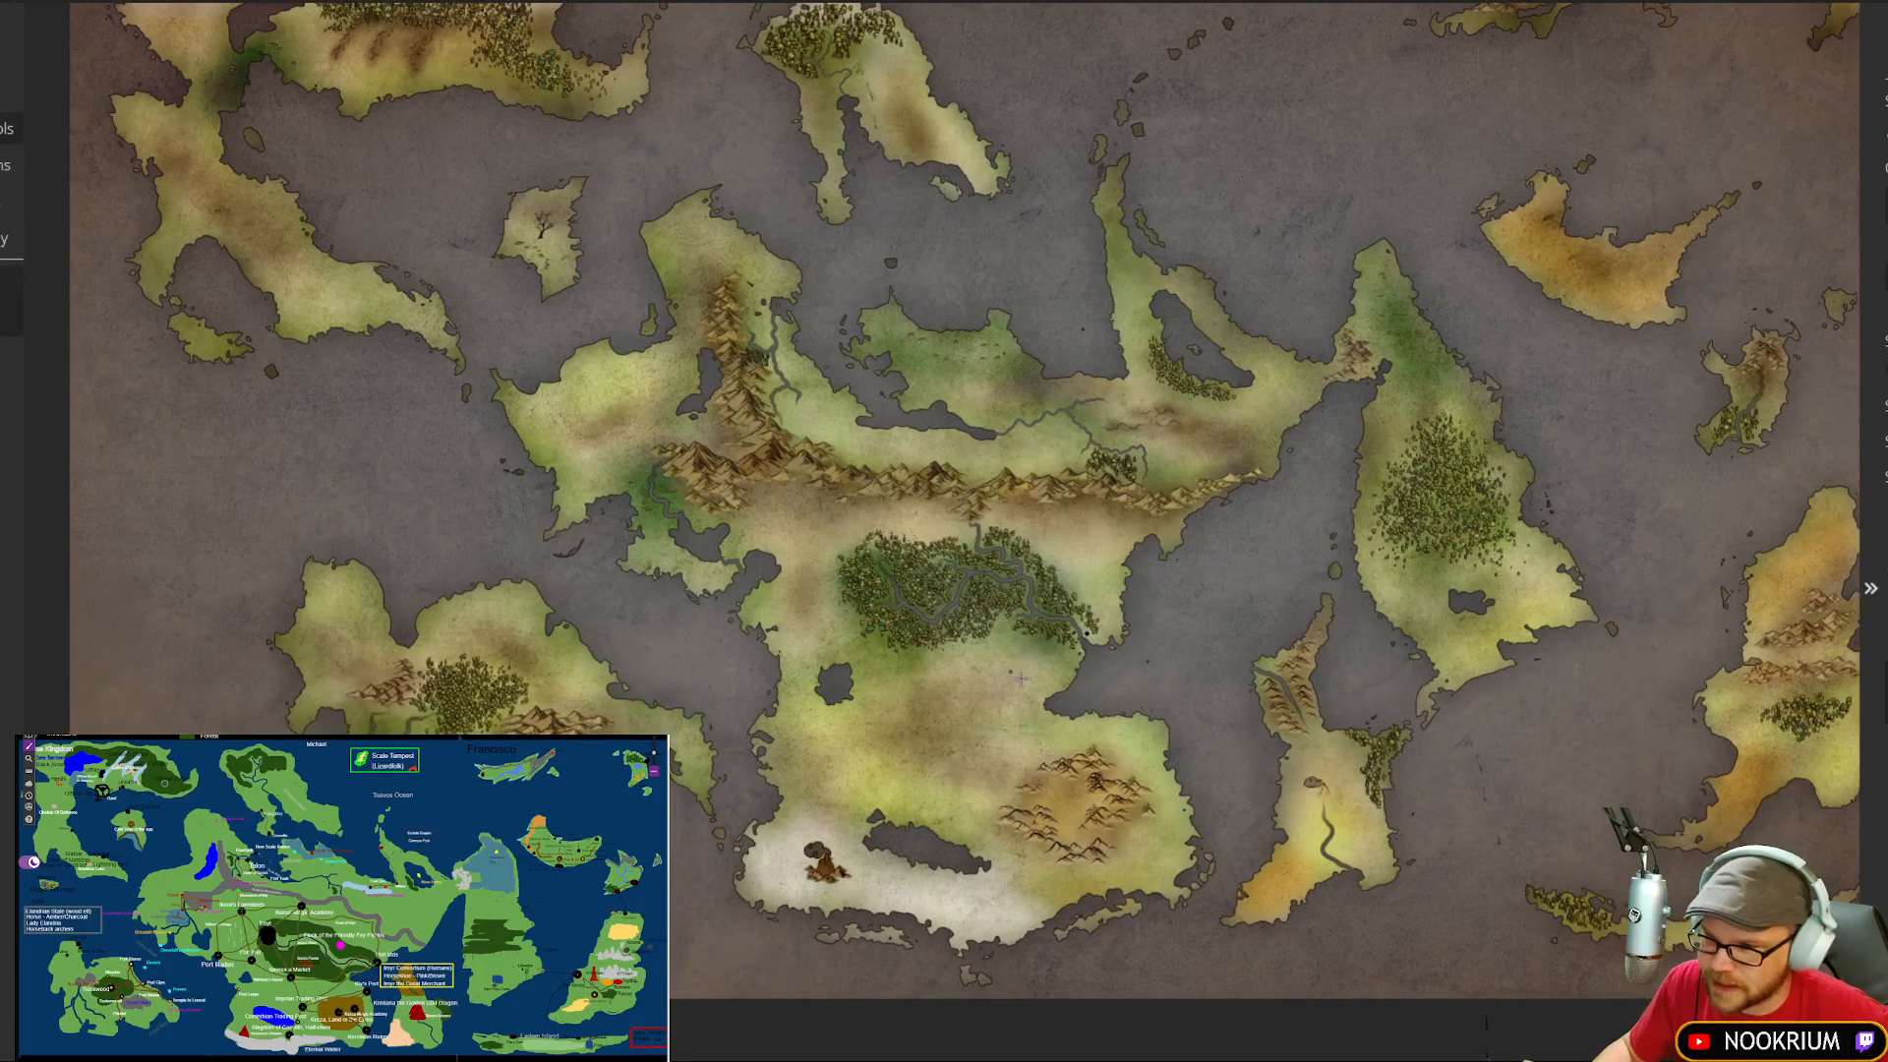
# Step: Inspect the river-mouth marker against the central forest and its rivers, and compare it with the surrounding continents
pyautogui.scroll(6, 993, 626)
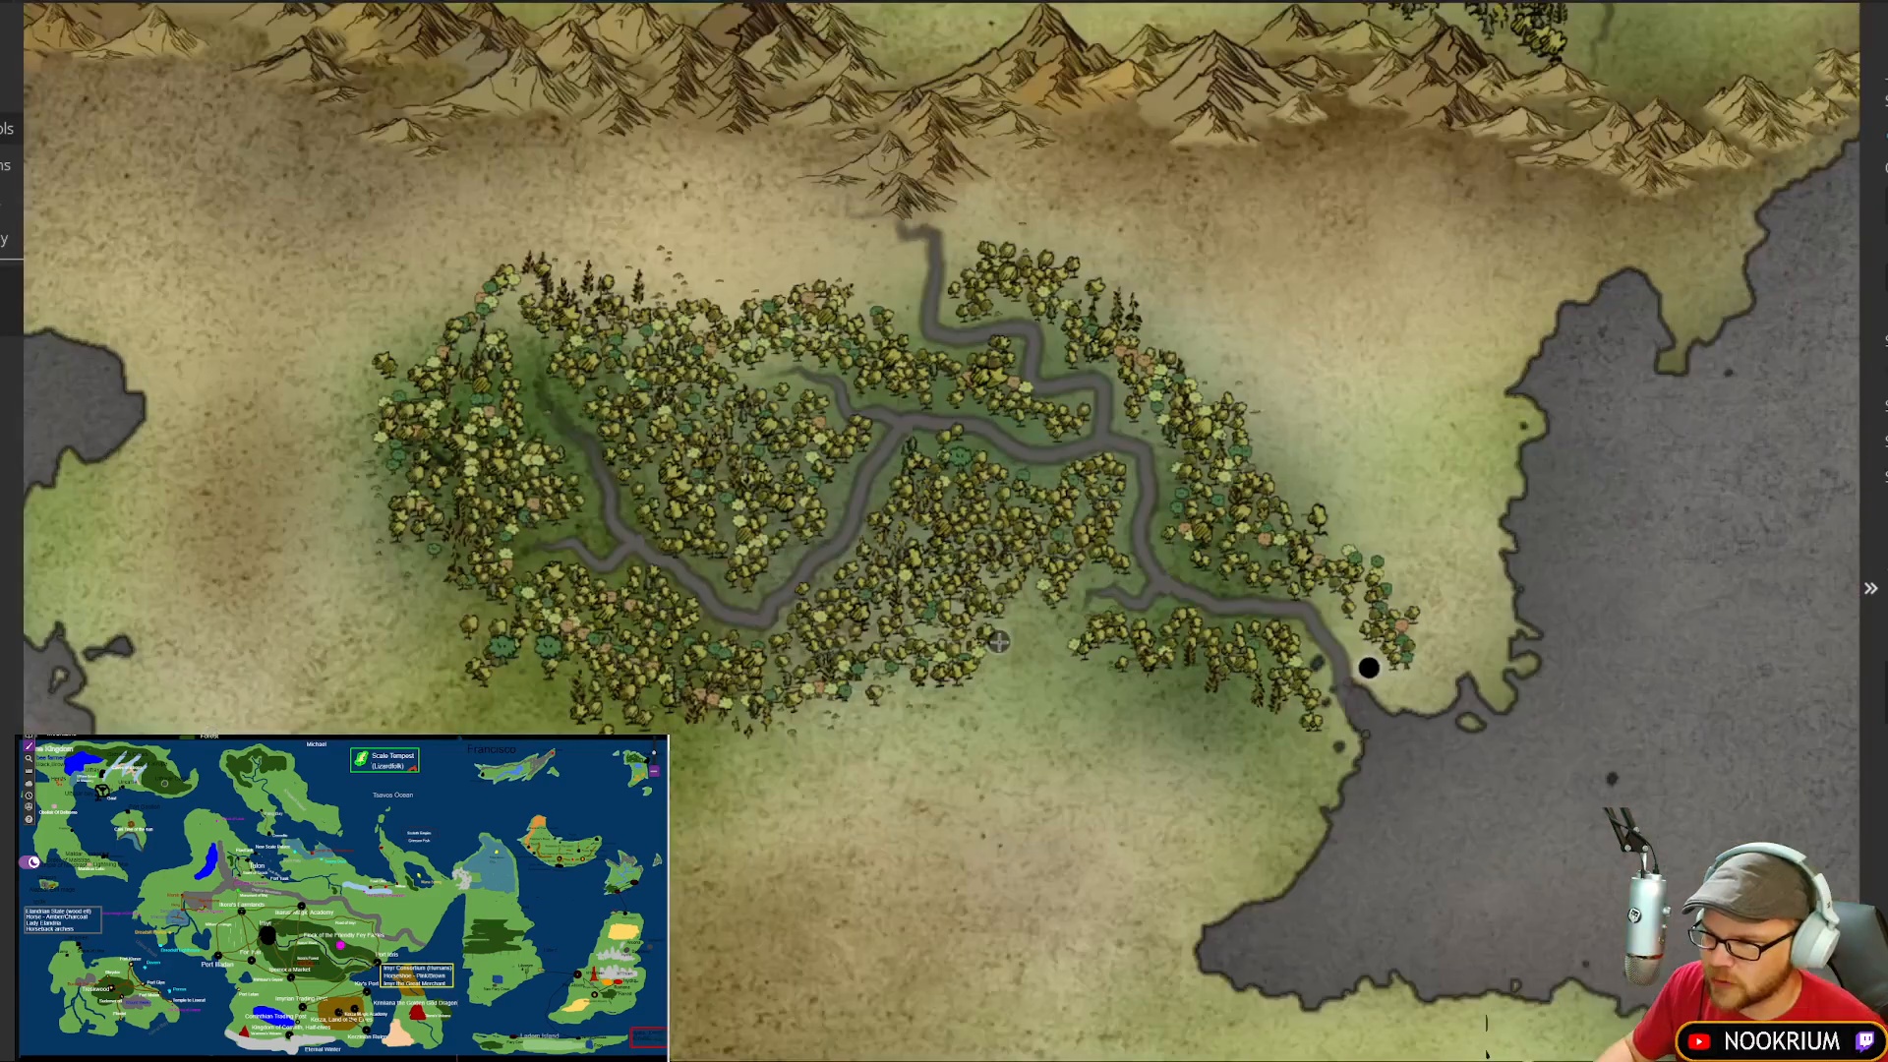
pyautogui.moveTo(1027, 626); pyautogui.dragTo(980, 623)
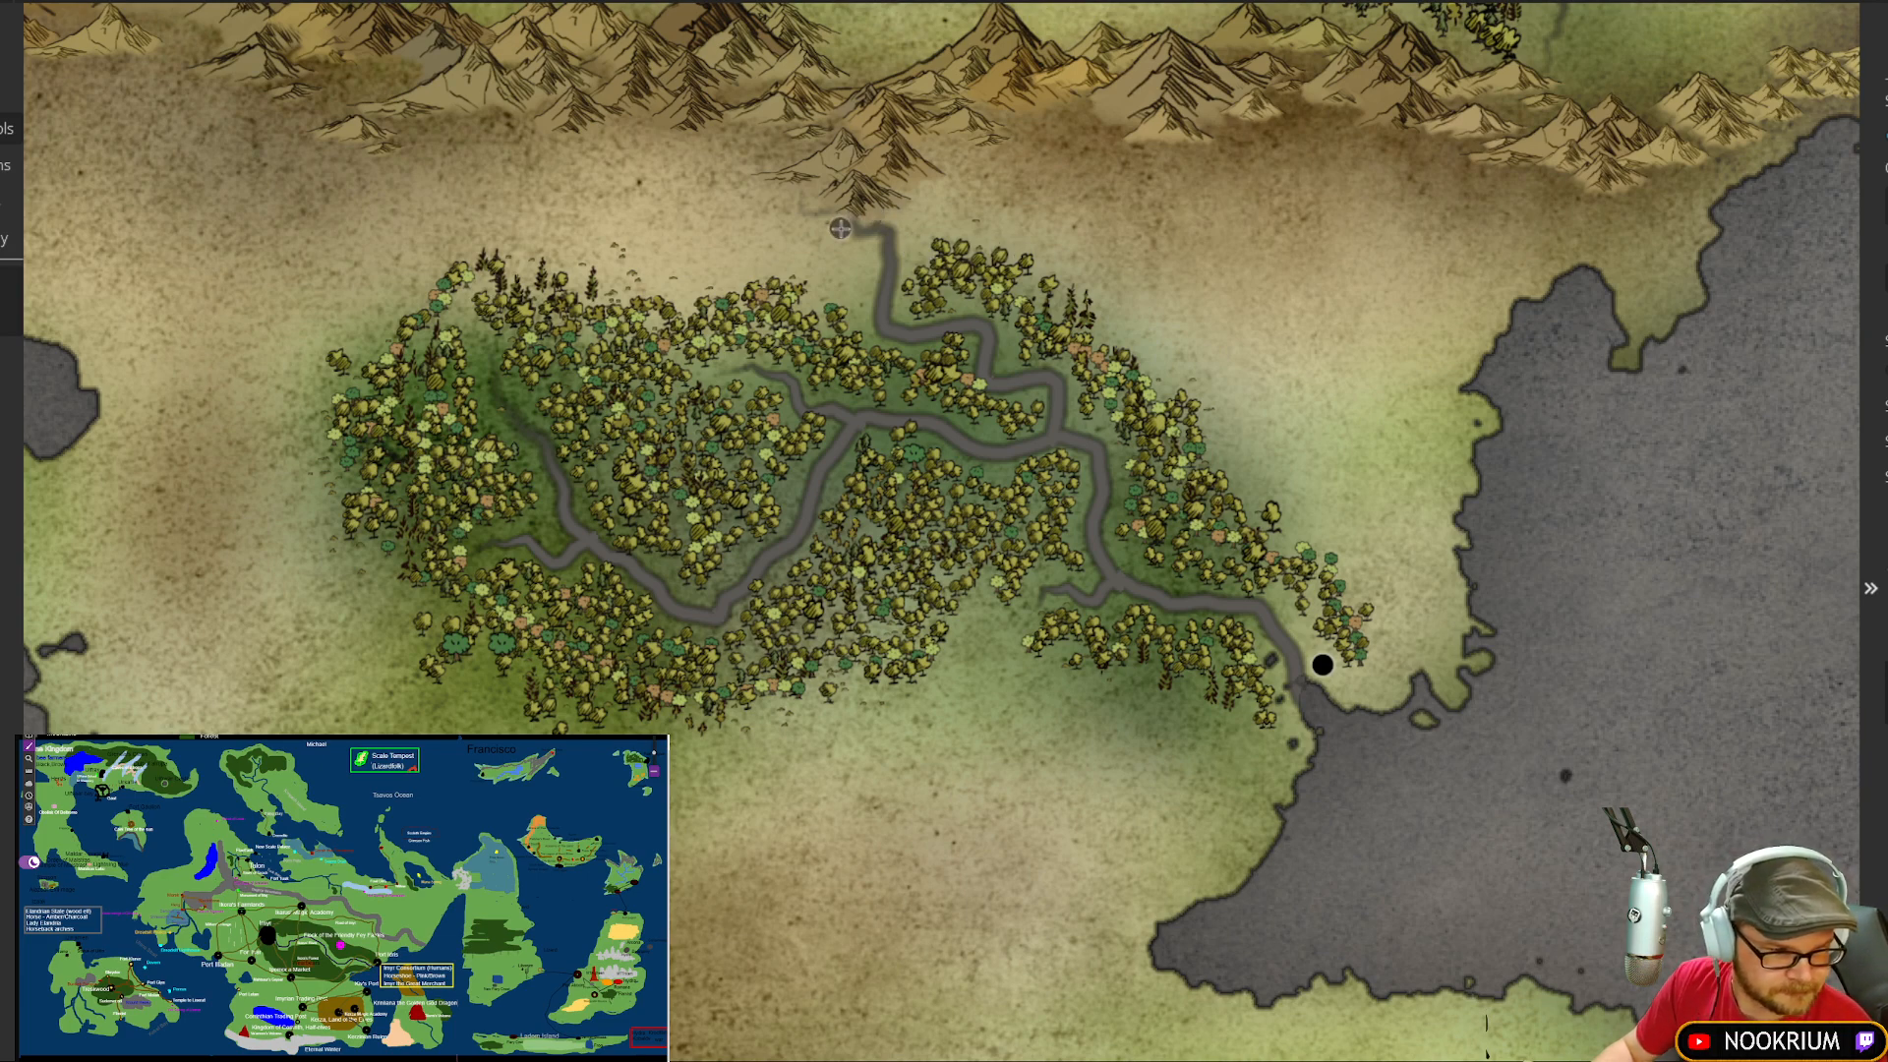
pyautogui.moveTo(1234, 385); pyautogui.dragTo(1124, 429)
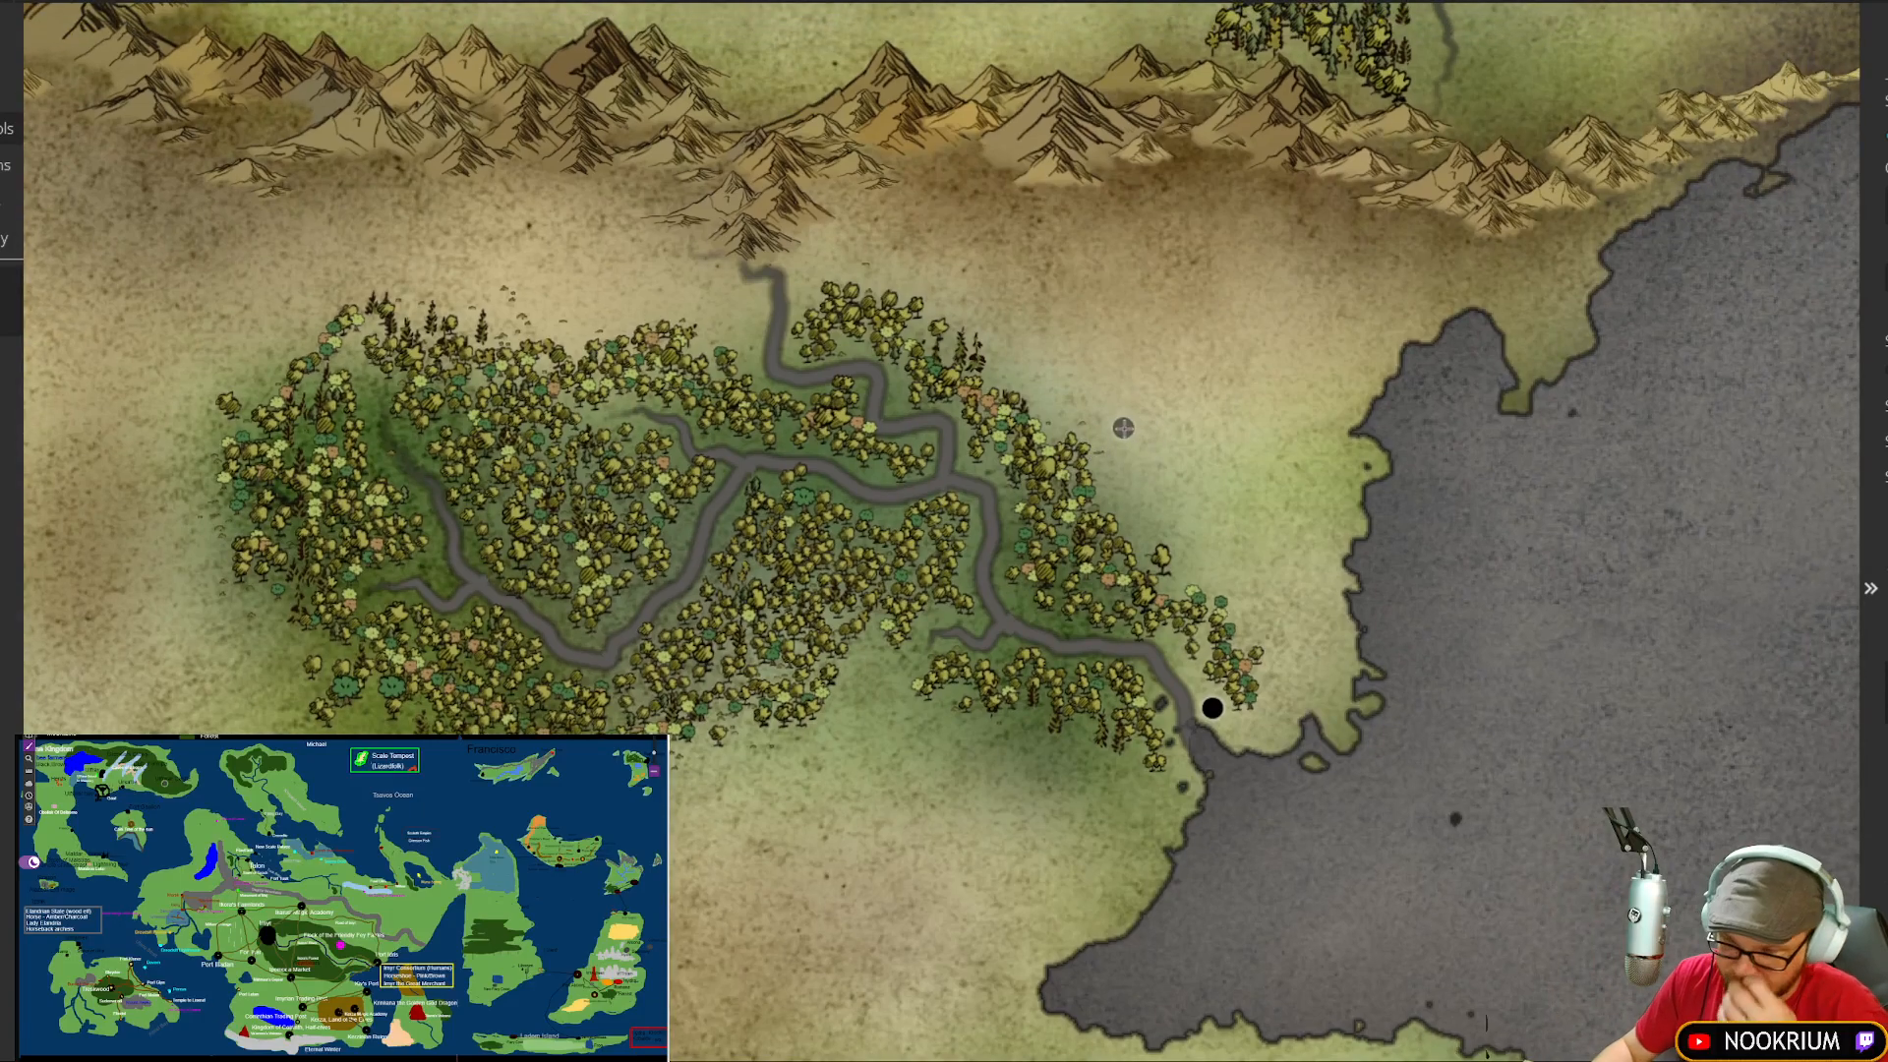
pyautogui.scroll(-2, 1134, 388)
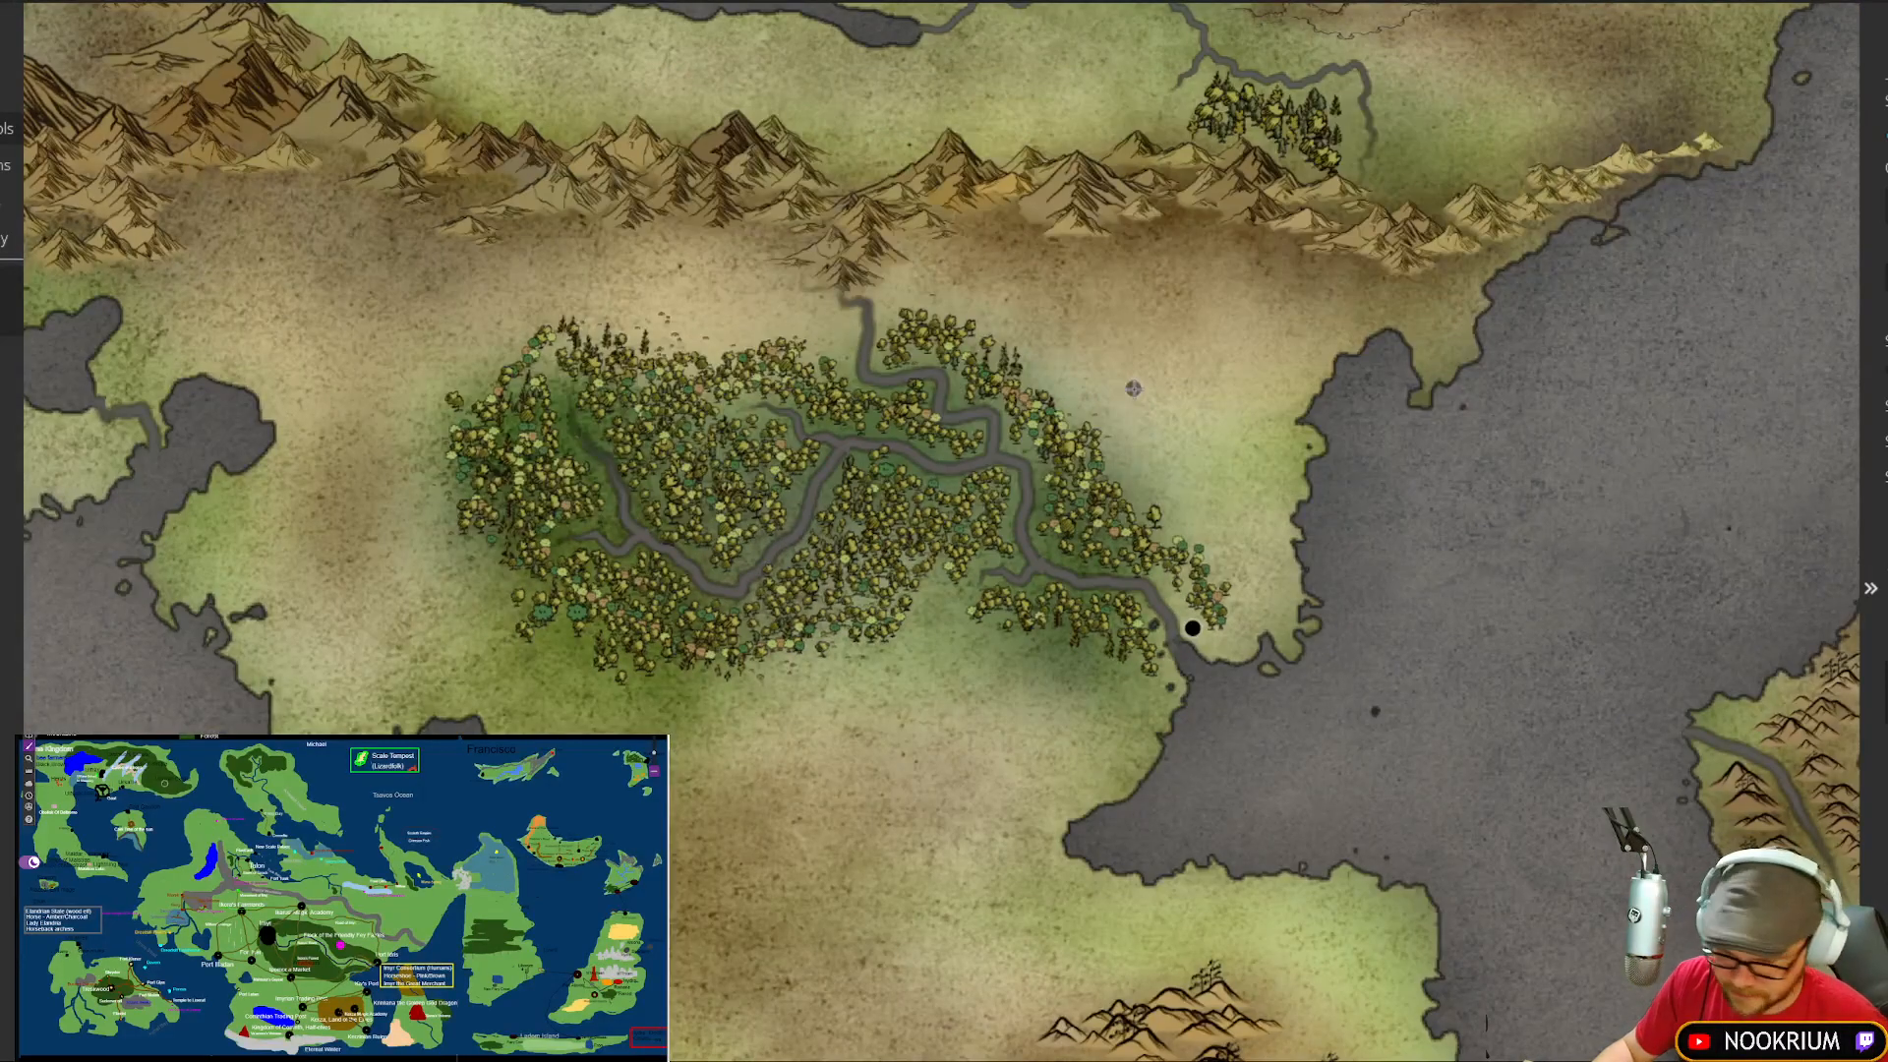
pyautogui.scroll(-5, 1134, 389)
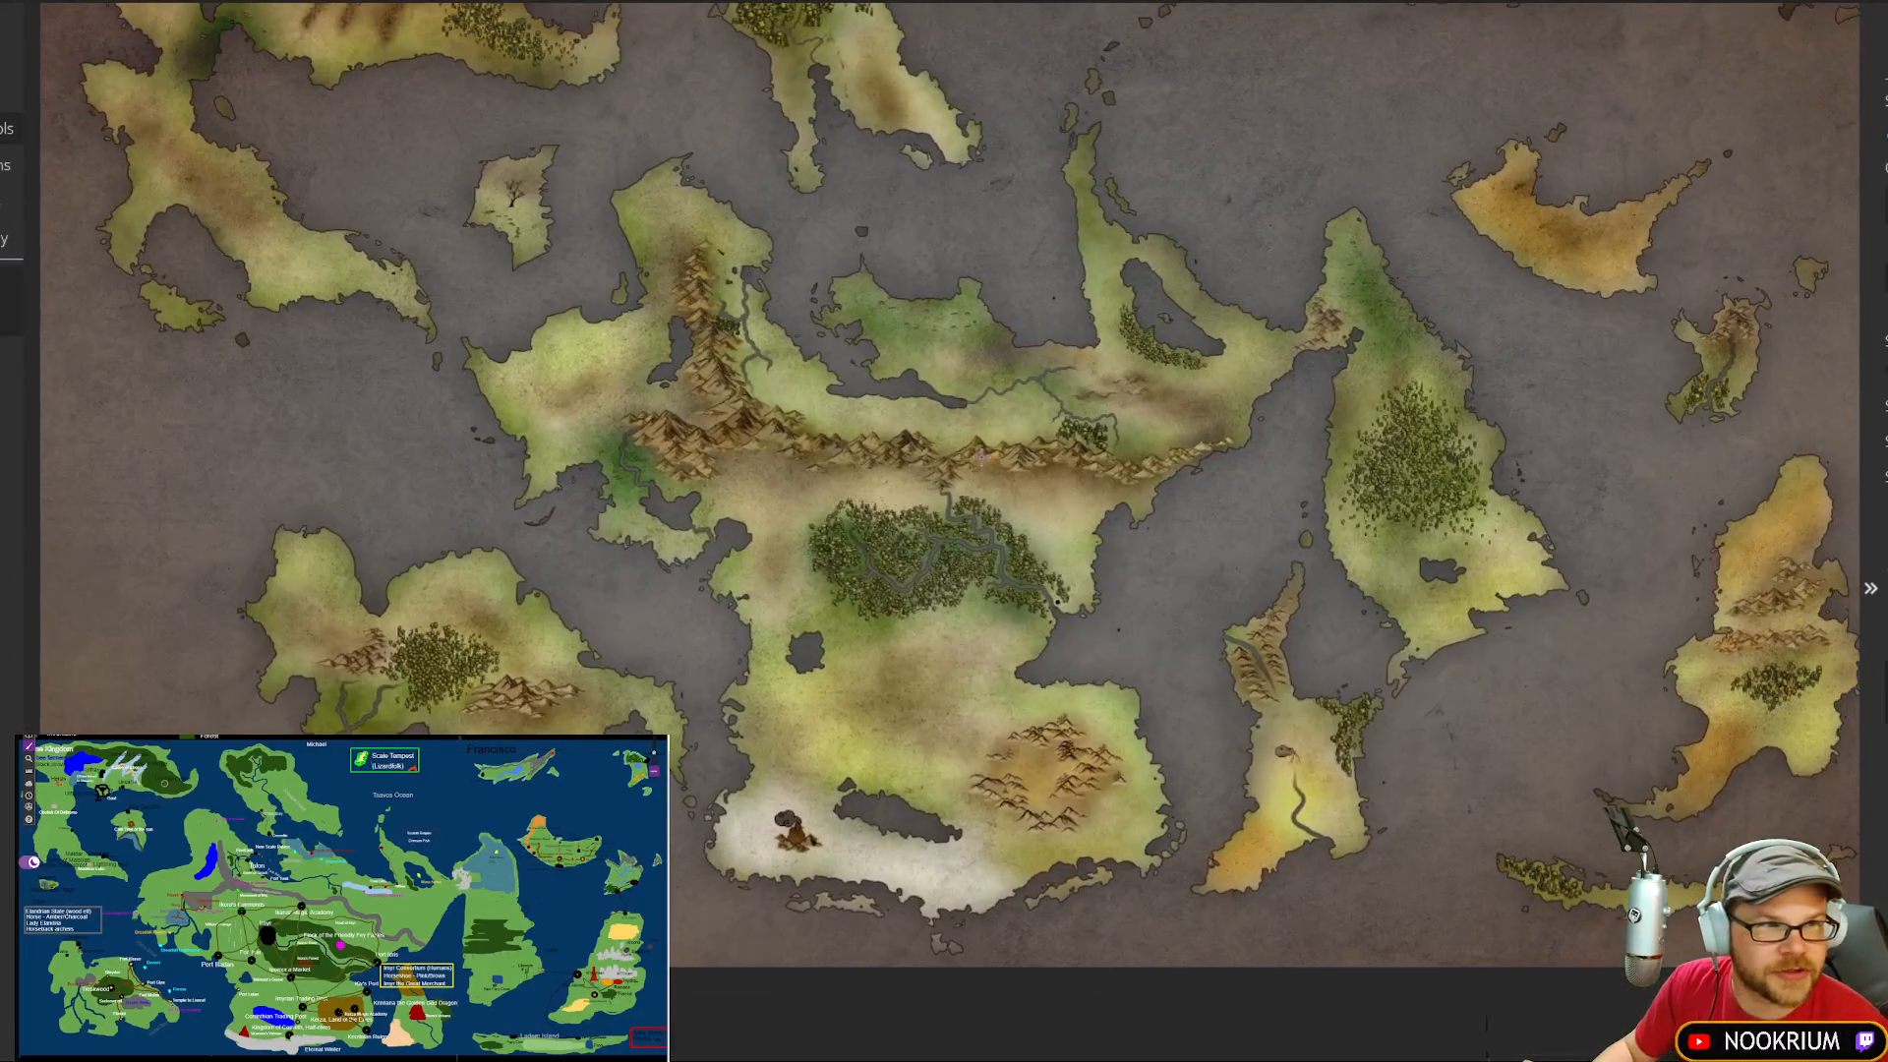
pyautogui.scroll(4, 913, 545)
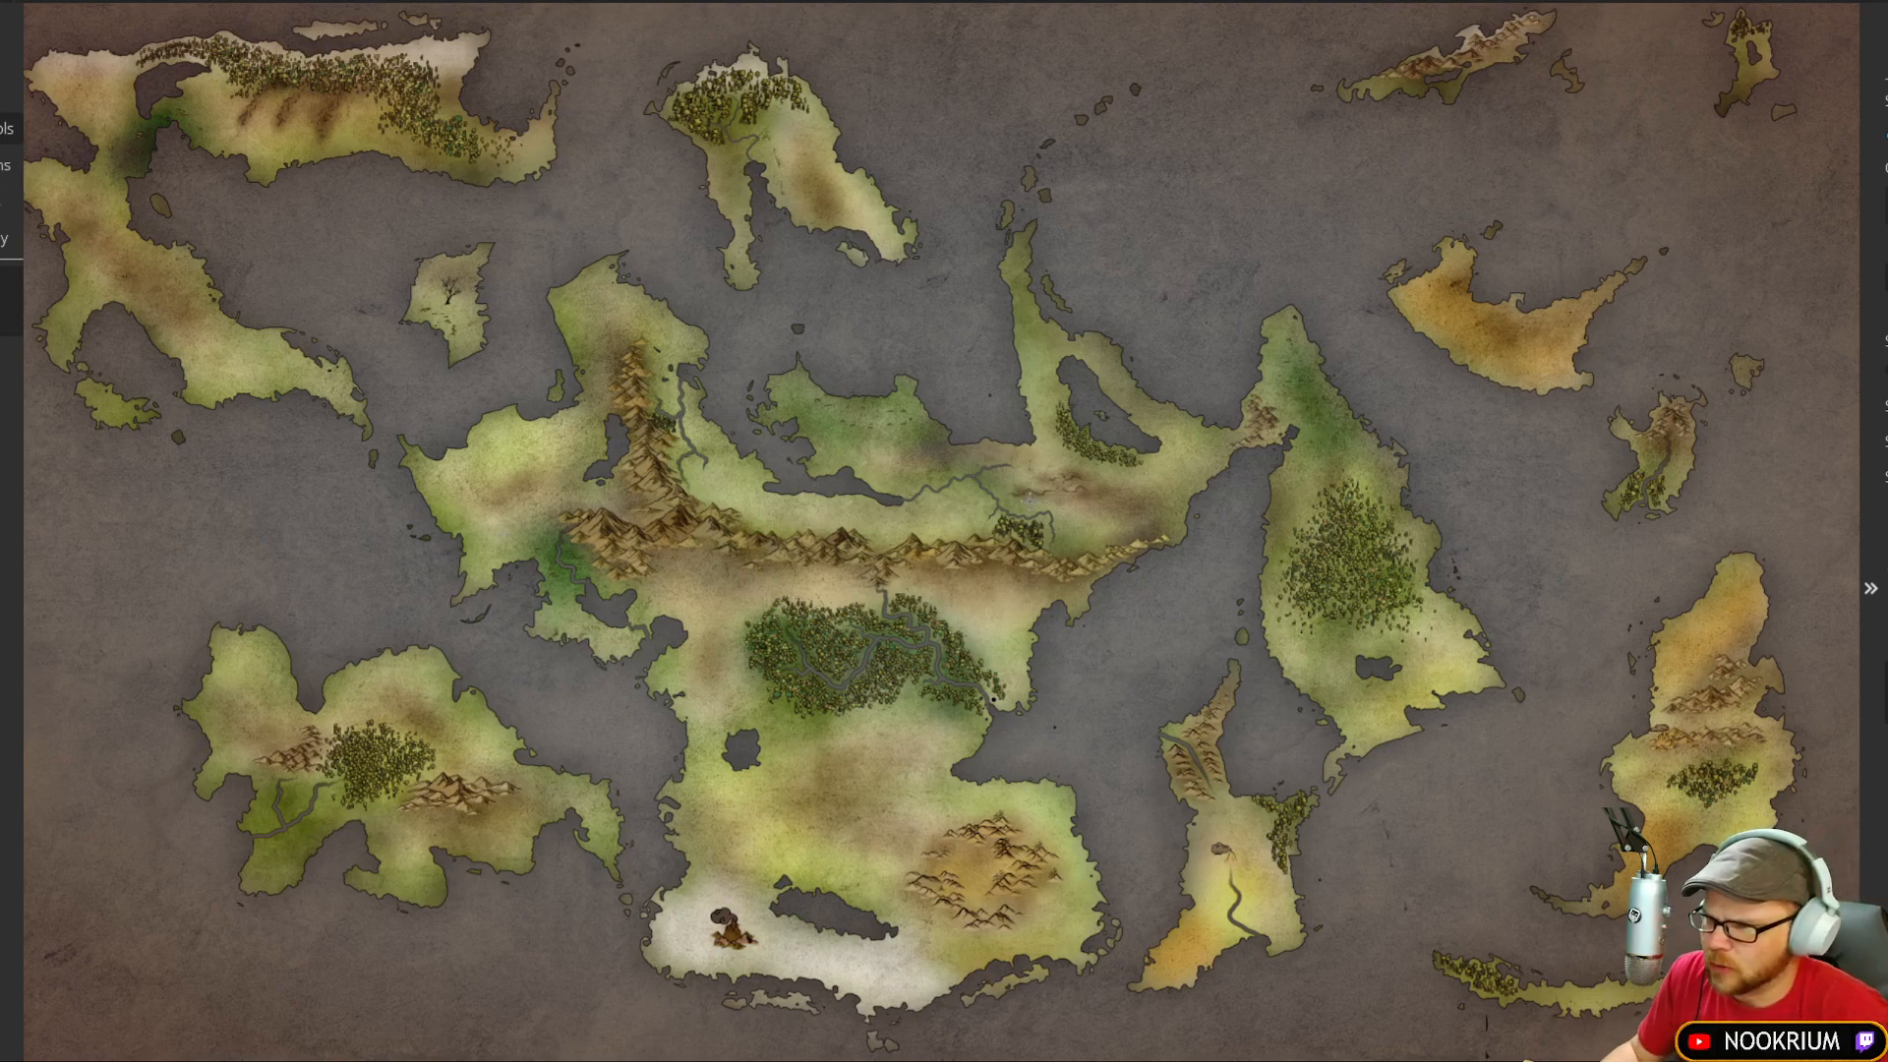
# Step: Switch to the older campaign map in Roll20 and enlarge it to study its cities, roads and regions
pyautogui.moveTo(0, 403); pyautogui.dragTo(446, 19)
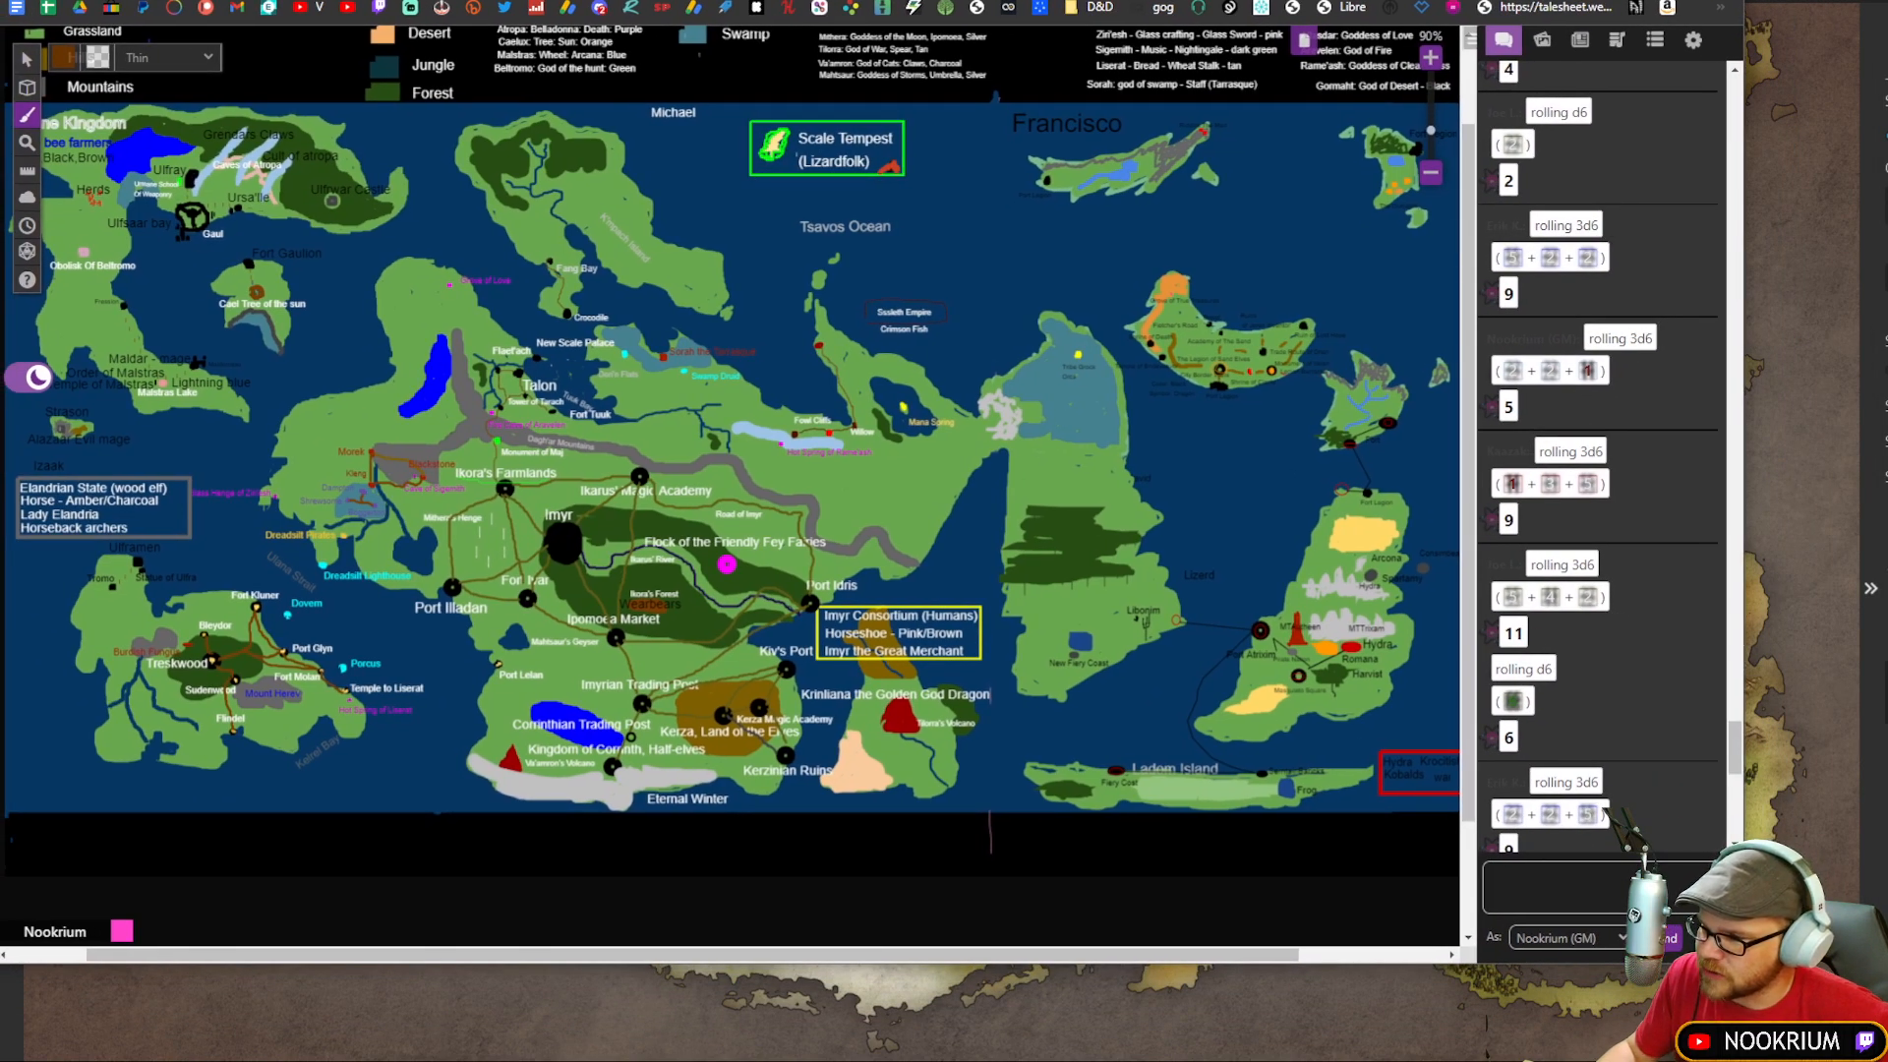
pyautogui.press('super+Up')
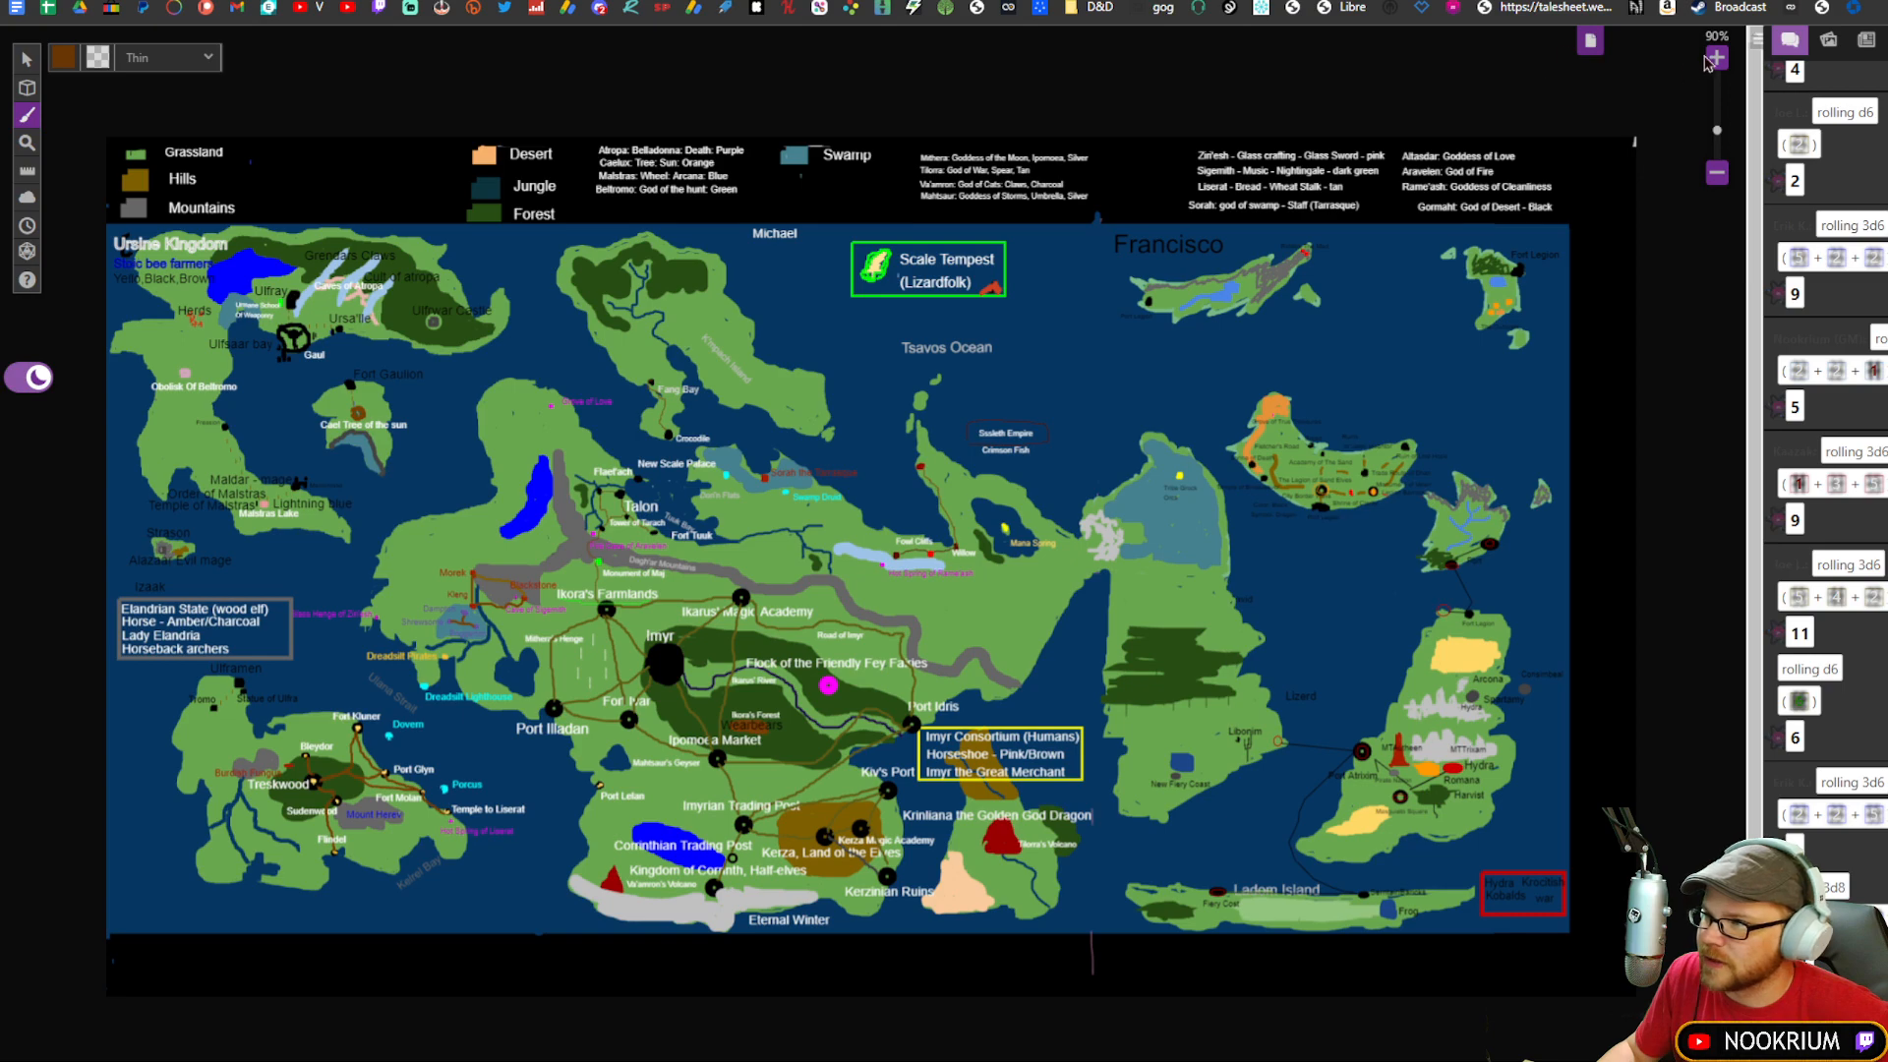
pyautogui.click(1716, 57)
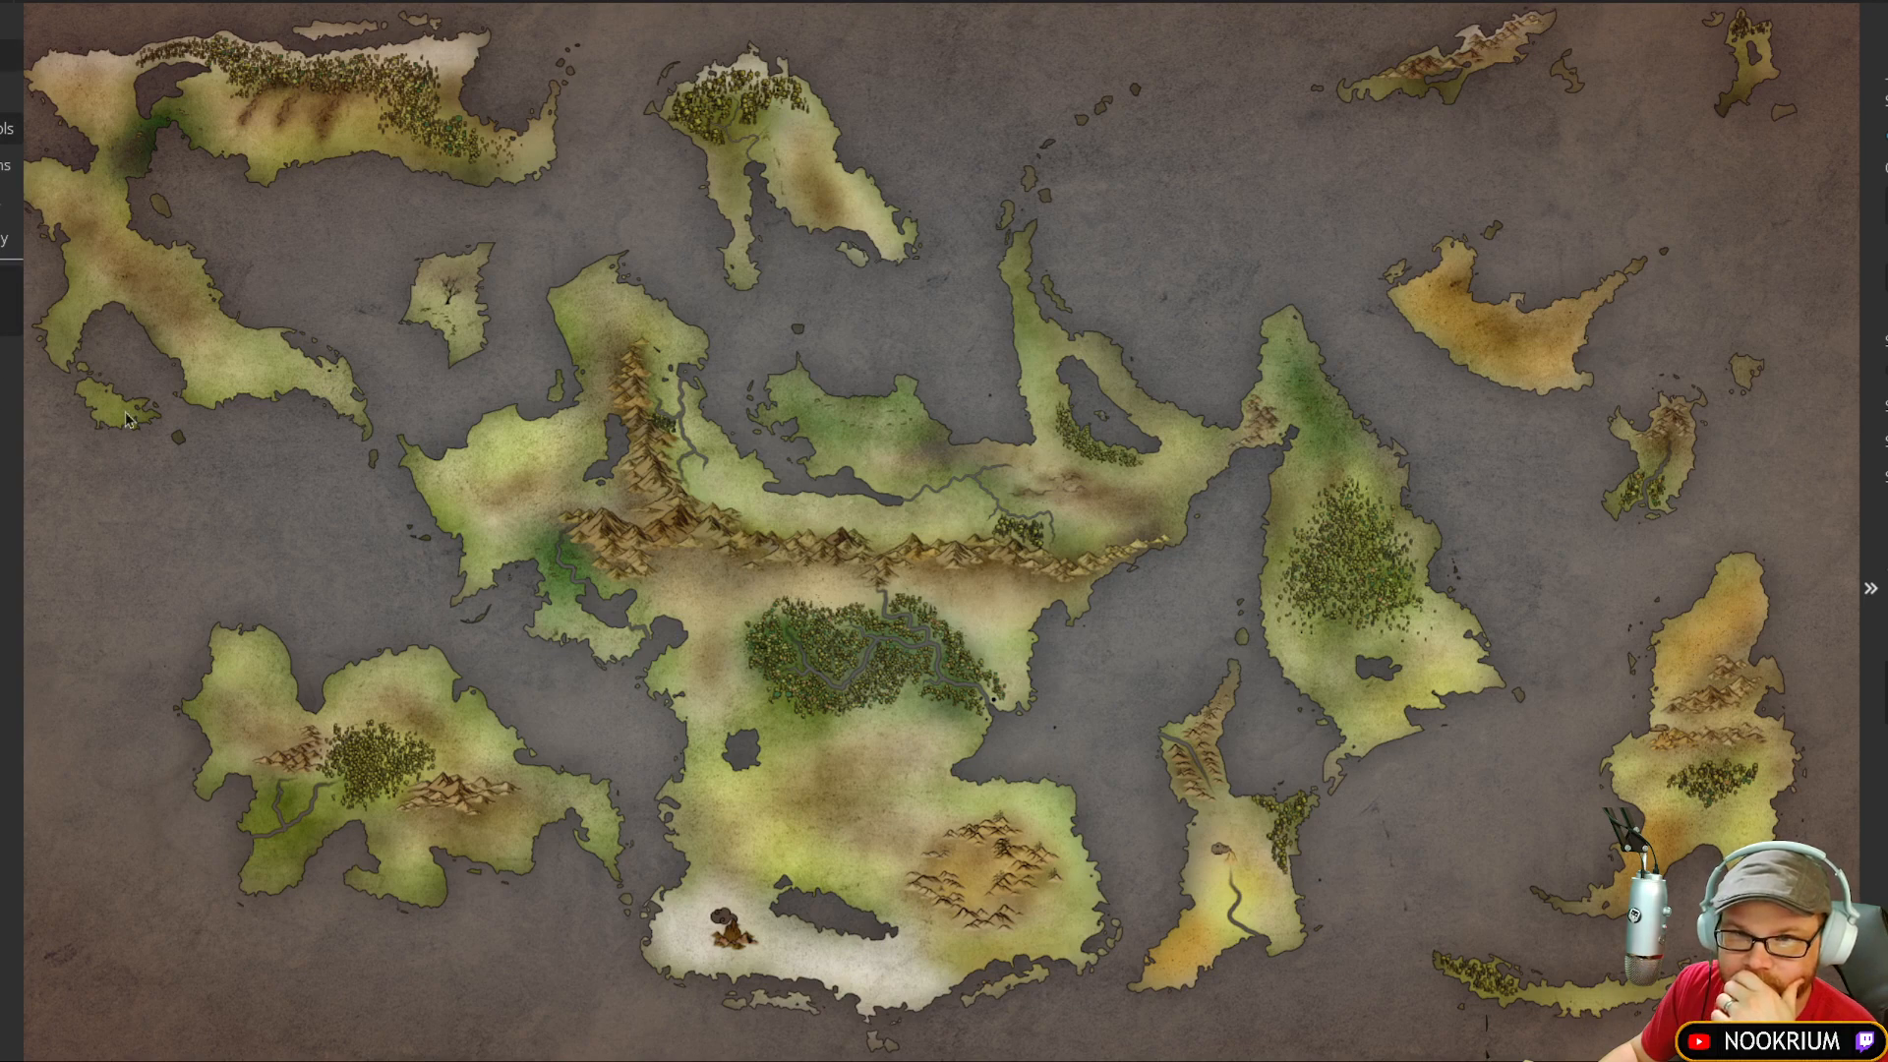
# Step: Choose the ground painting brush and set its green colour's red value to 128.89, giving the hex colour 7b80932d
pyautogui.click(10, 56)
pyautogui.click(11, 659)
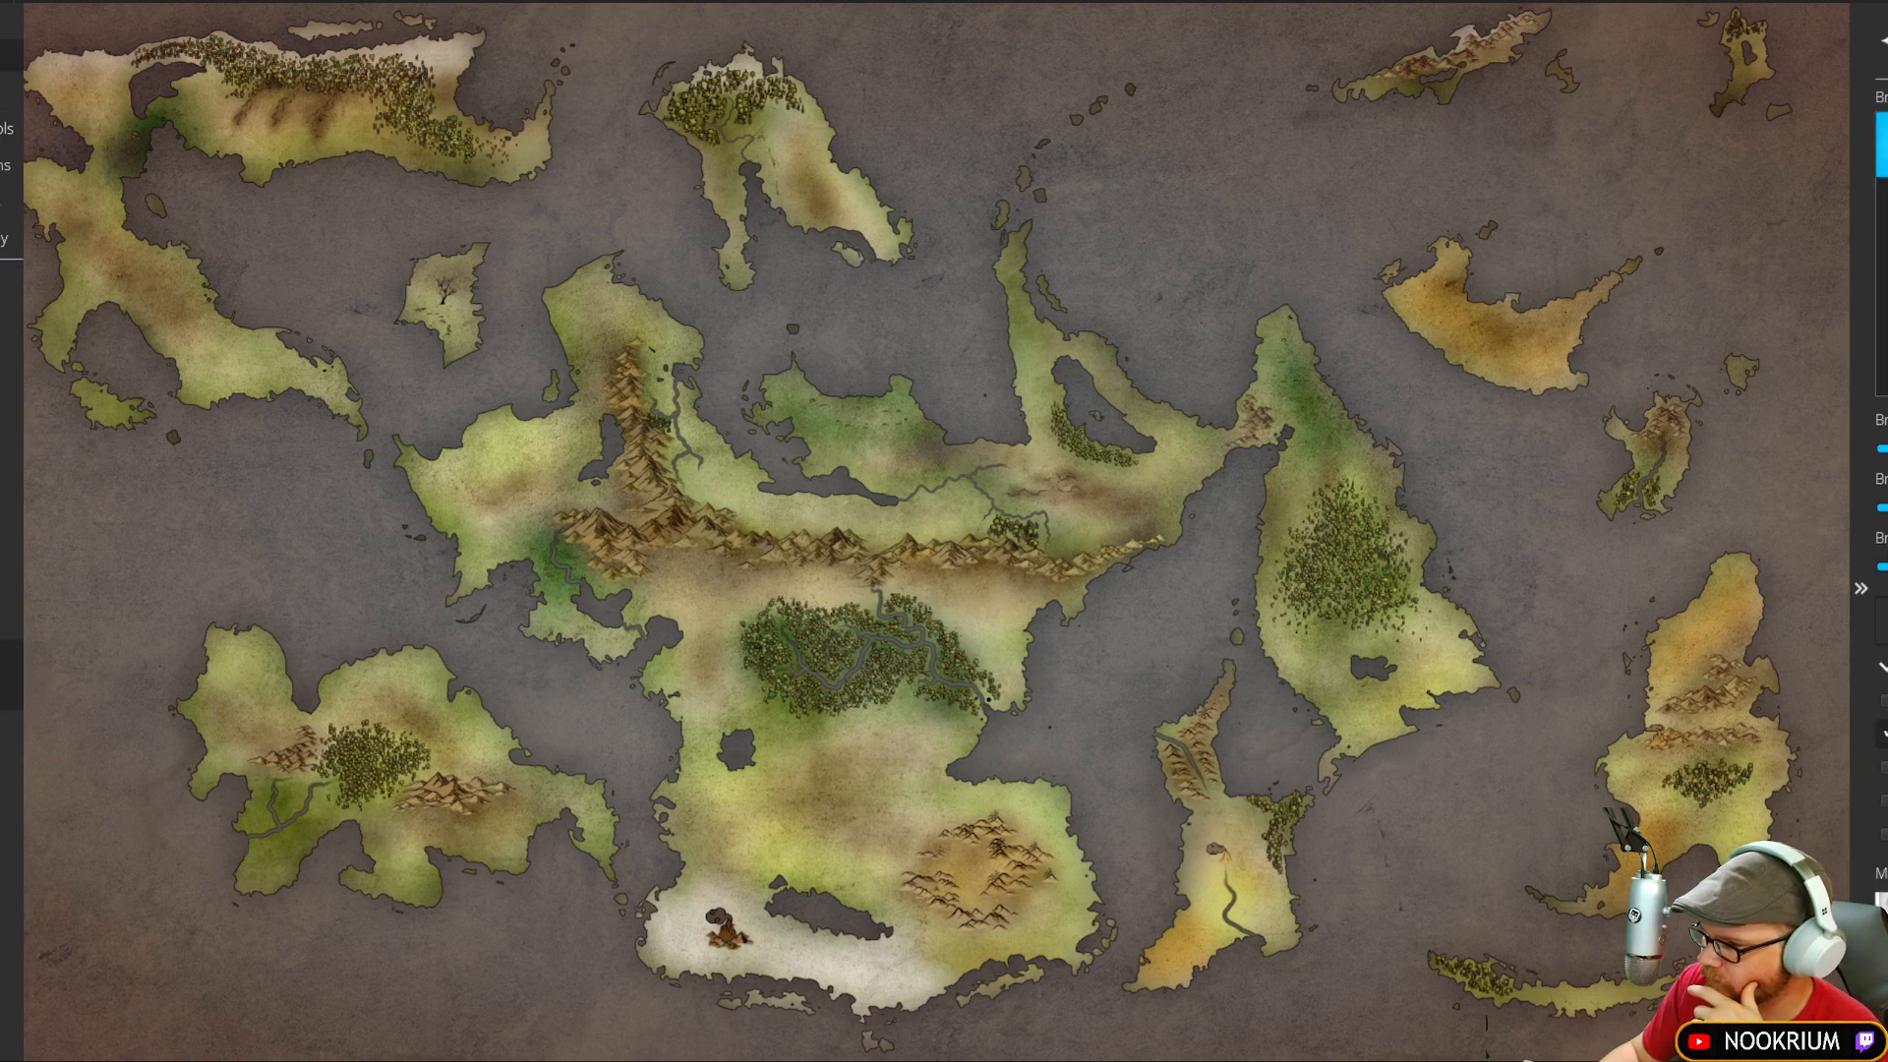
pyautogui.click(1882, 622)
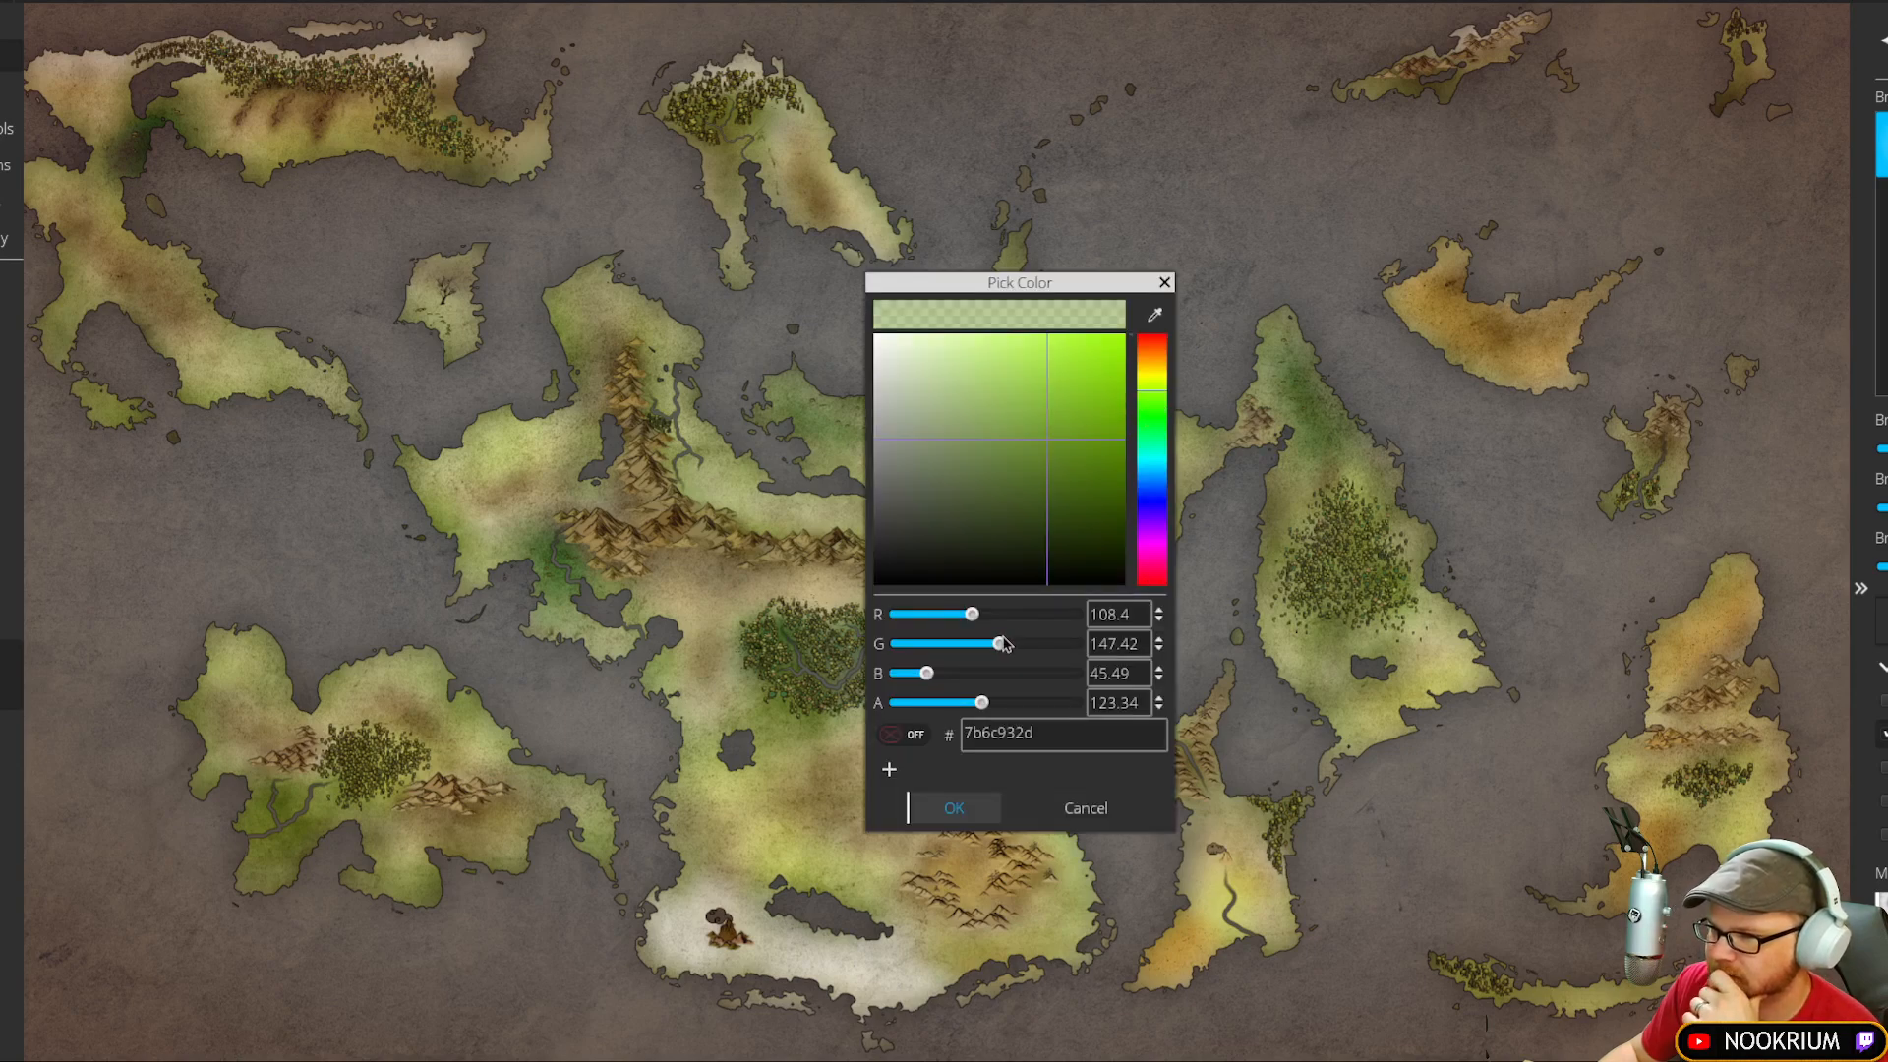
pyautogui.click(973, 618)
pyautogui.moveTo(976, 624); pyautogui.dragTo(989, 627)
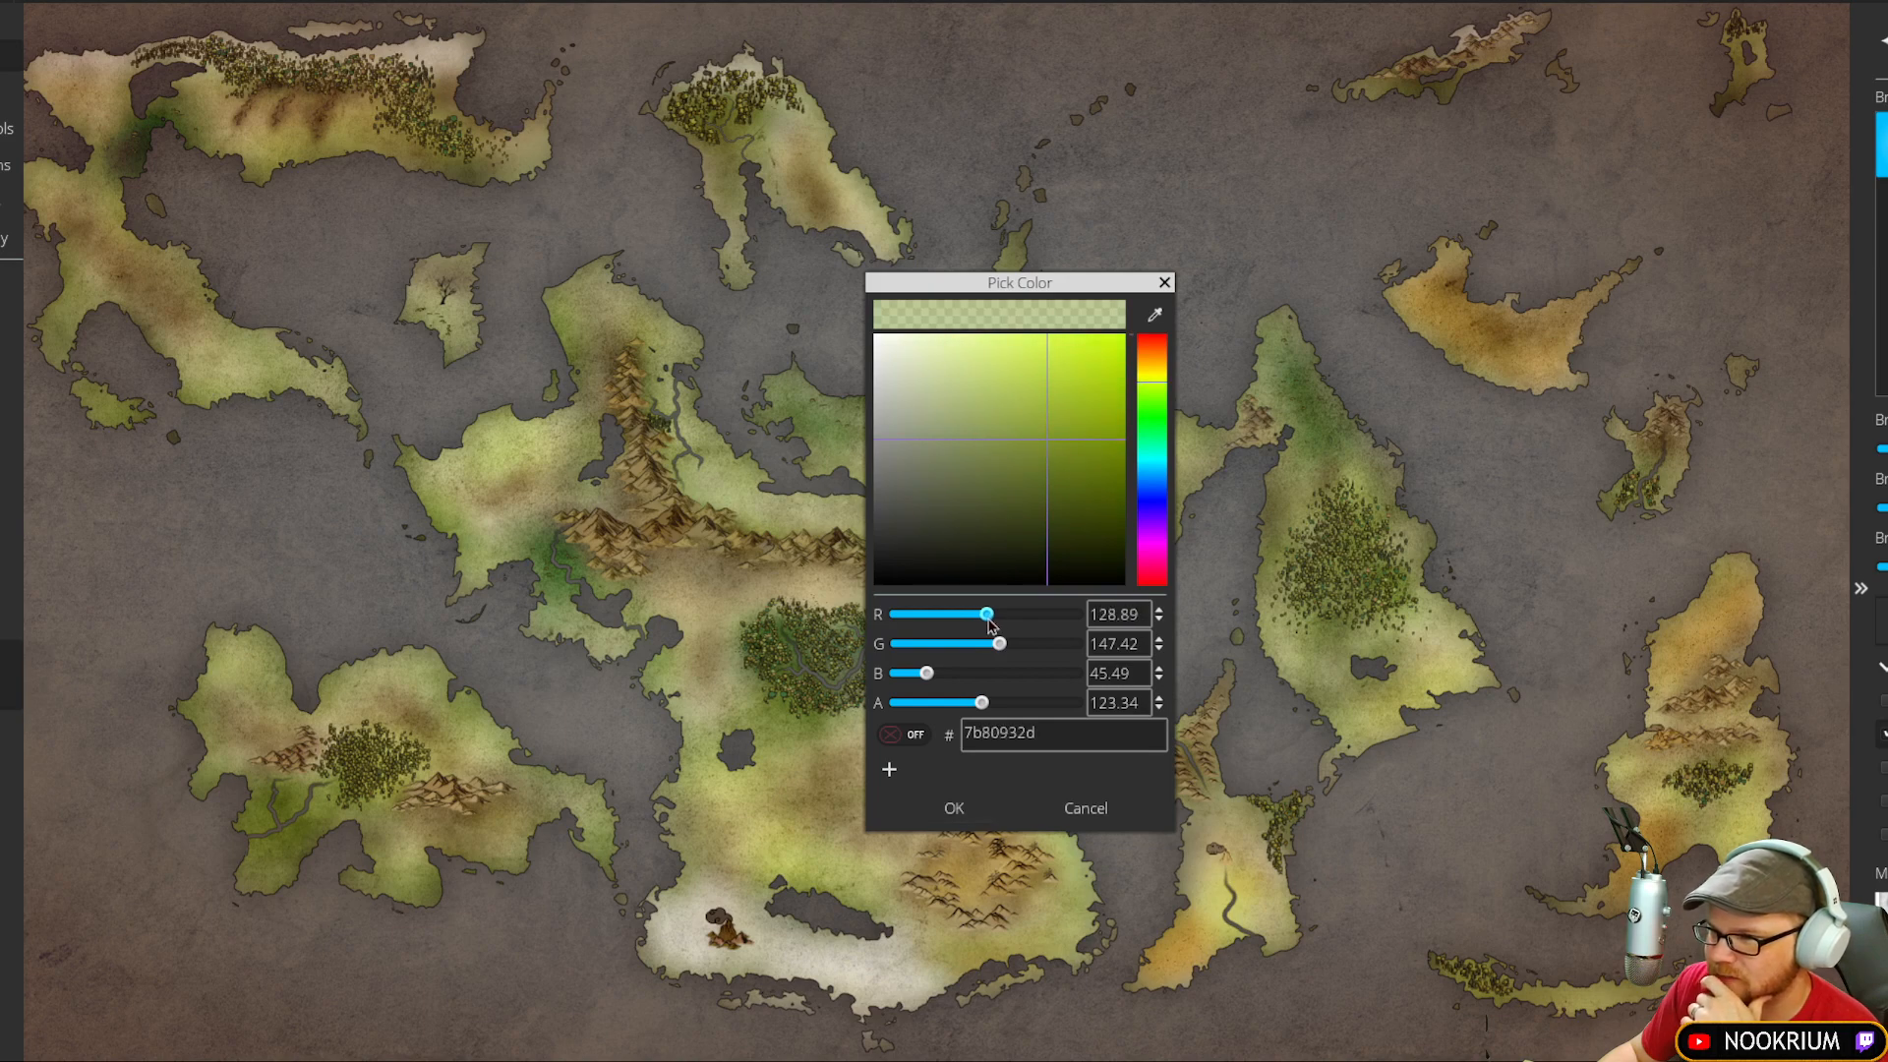
pyautogui.click(954, 807)
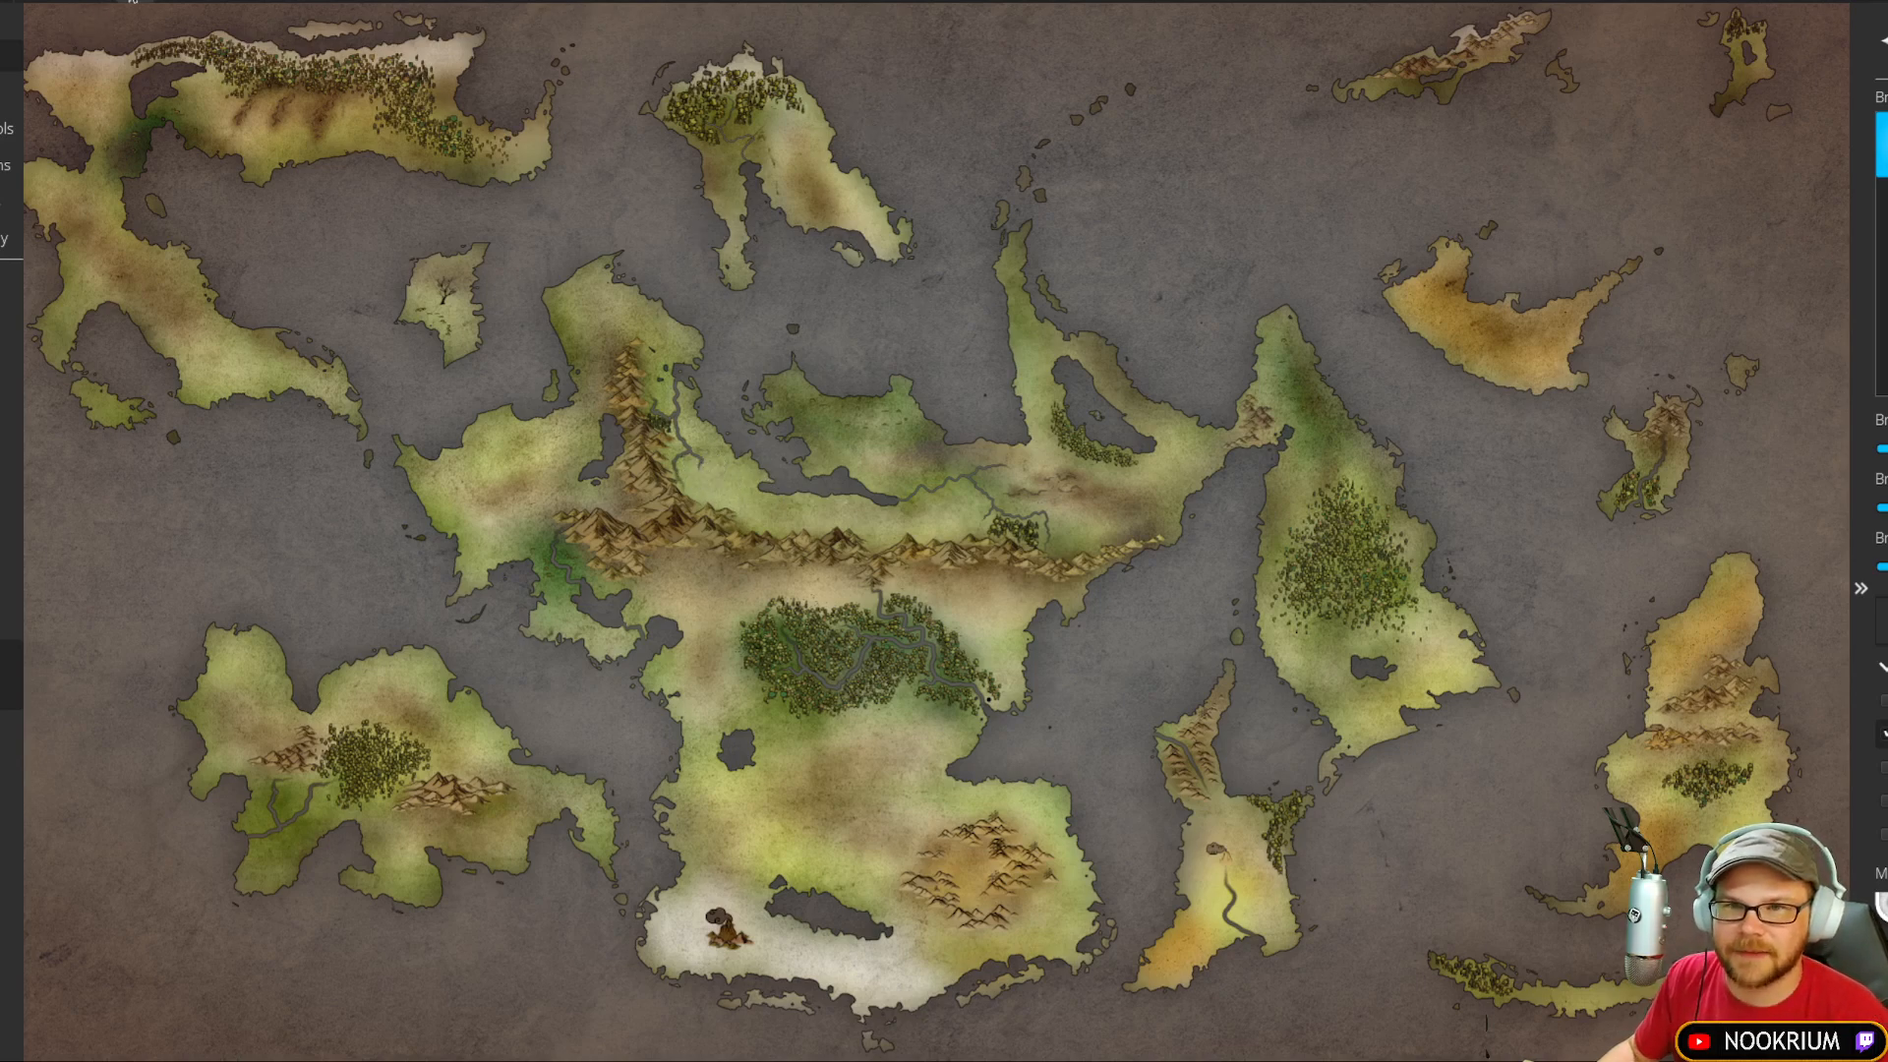
# Step: Save the map in the Maps folder under the file name New Campaign
pyautogui.hotkey('ctrl', 's')
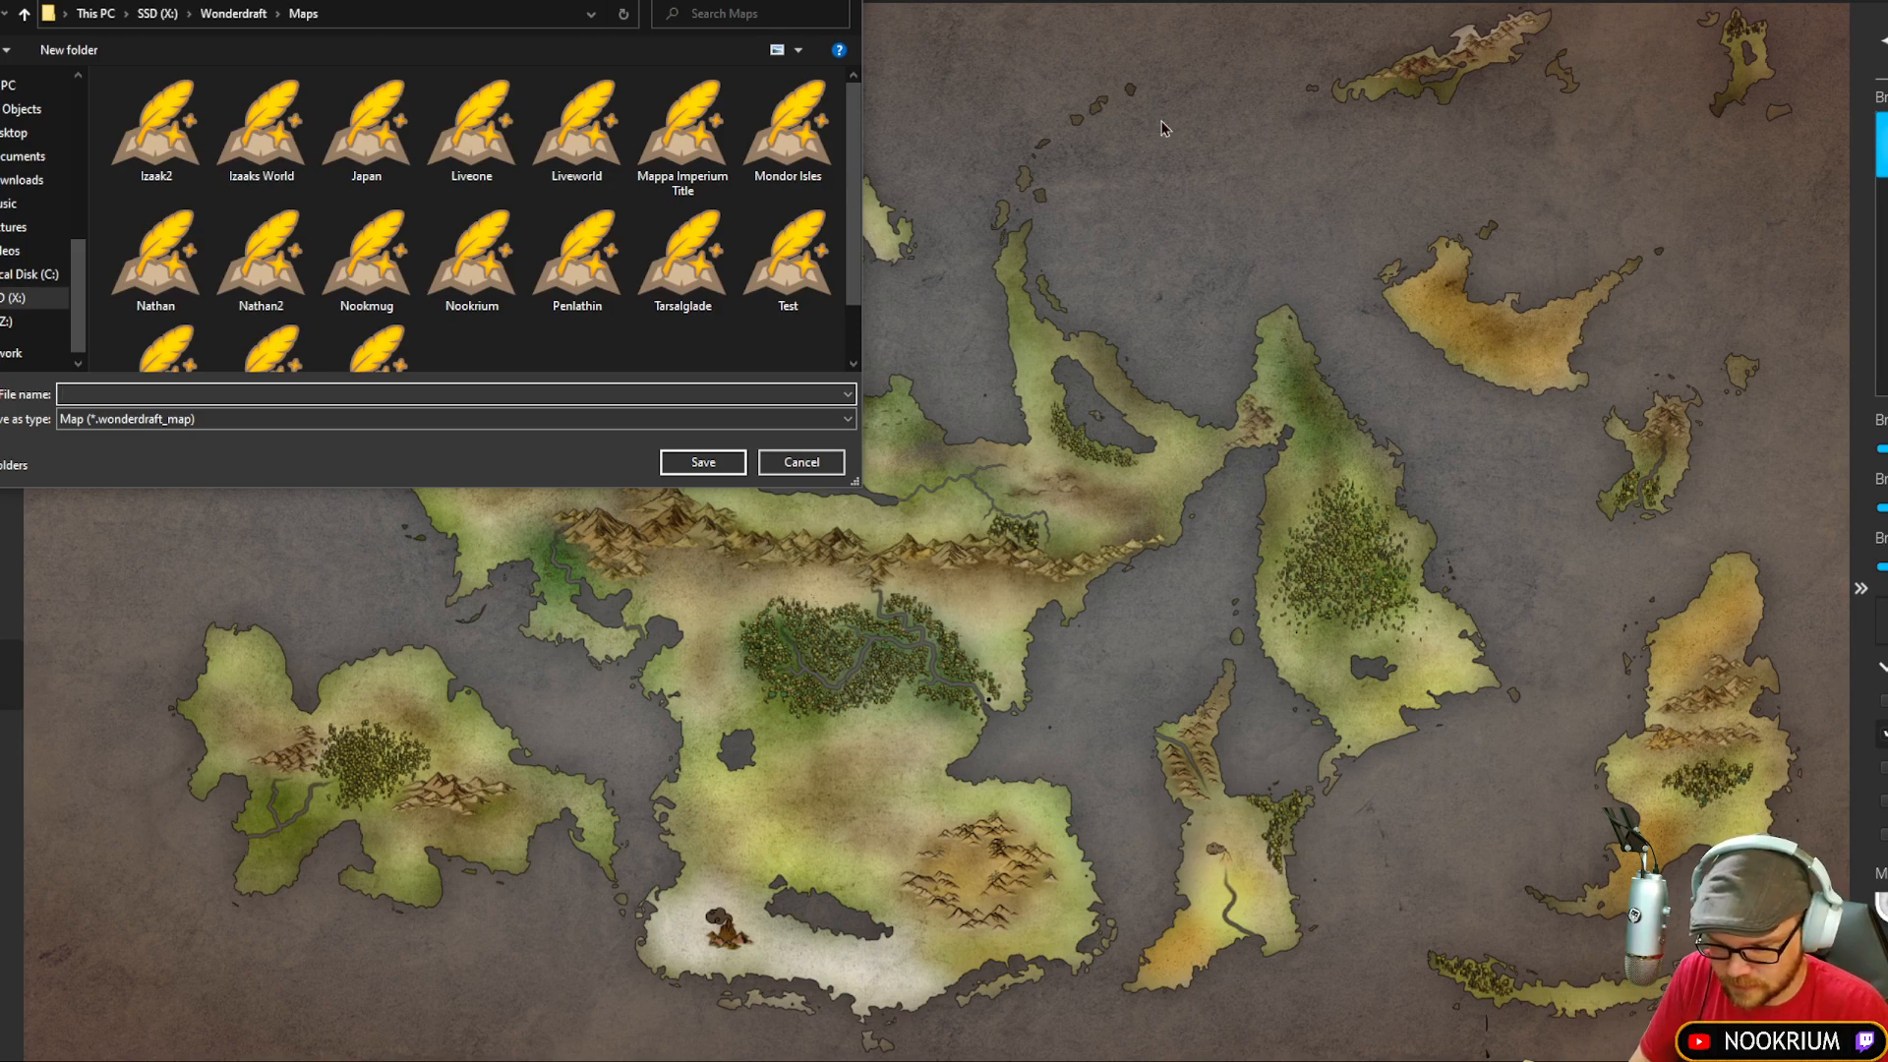
pyautogui.write('New Ca')
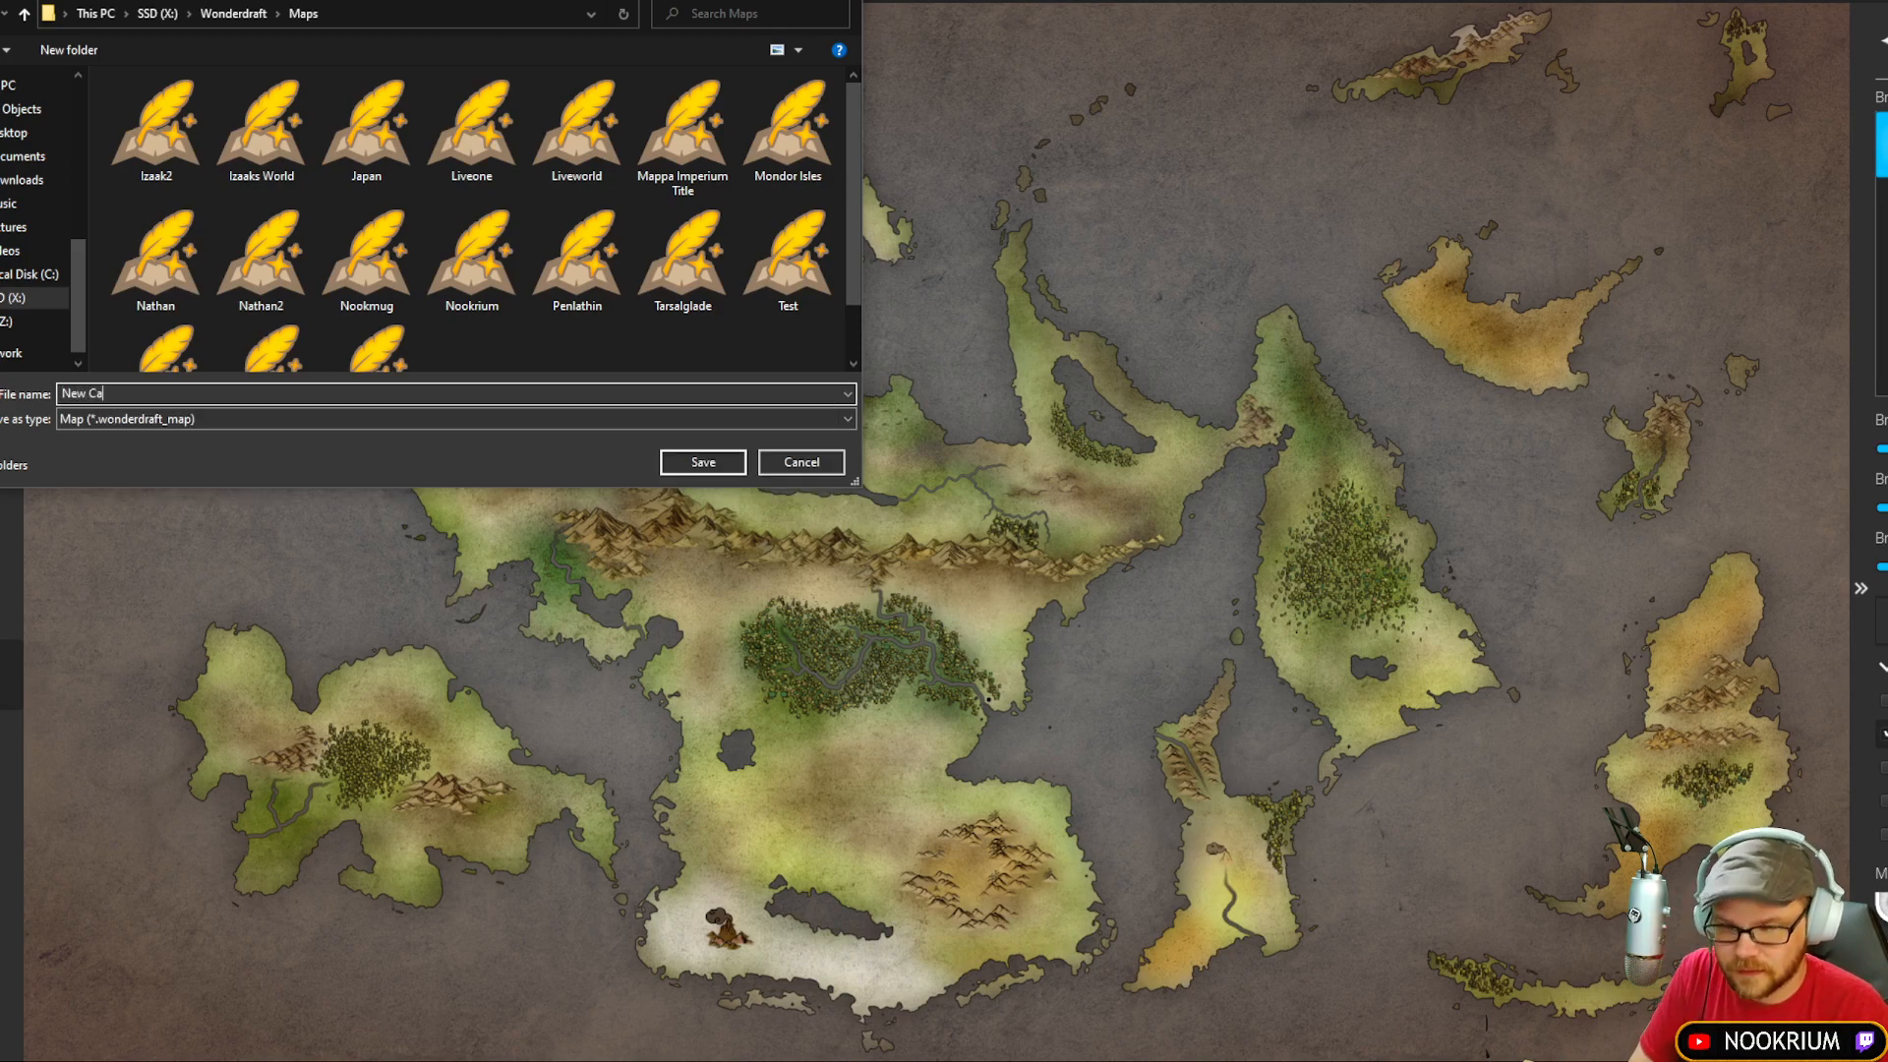
pyautogui.write('mpaign')
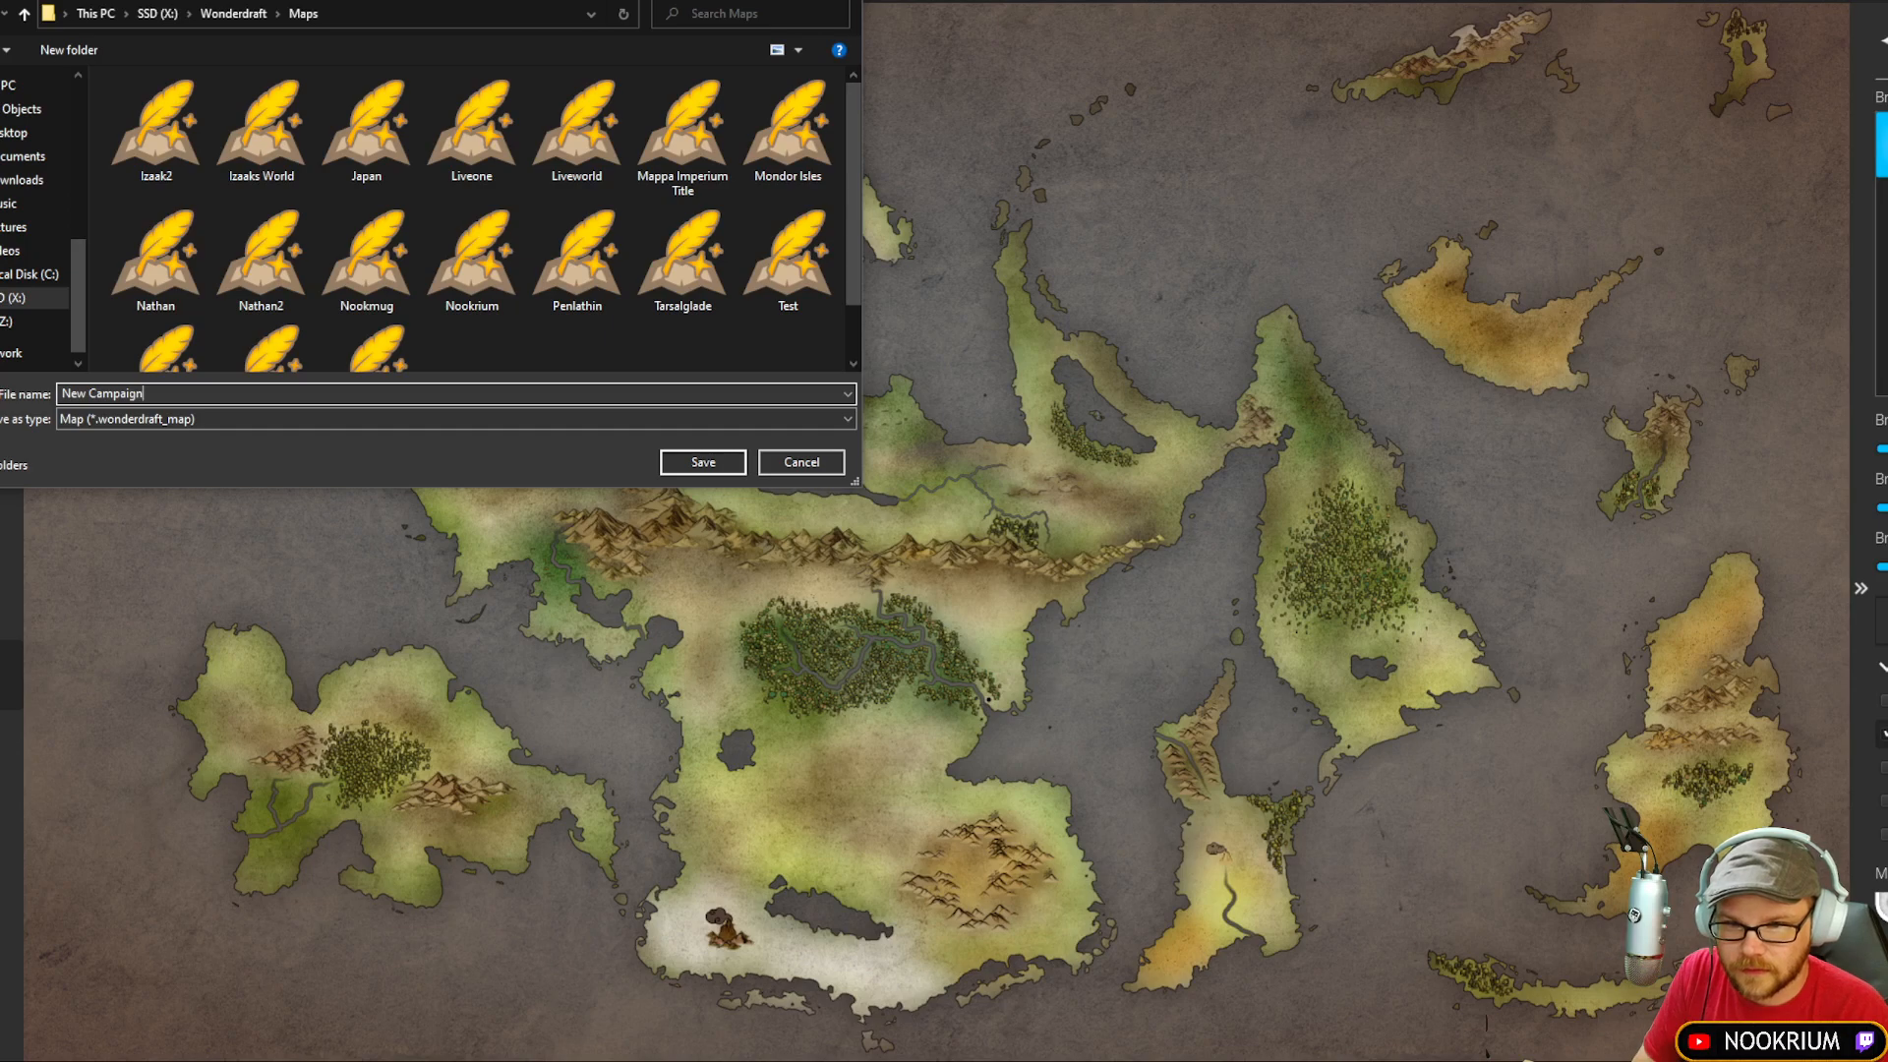
pyautogui.click(728, 465)
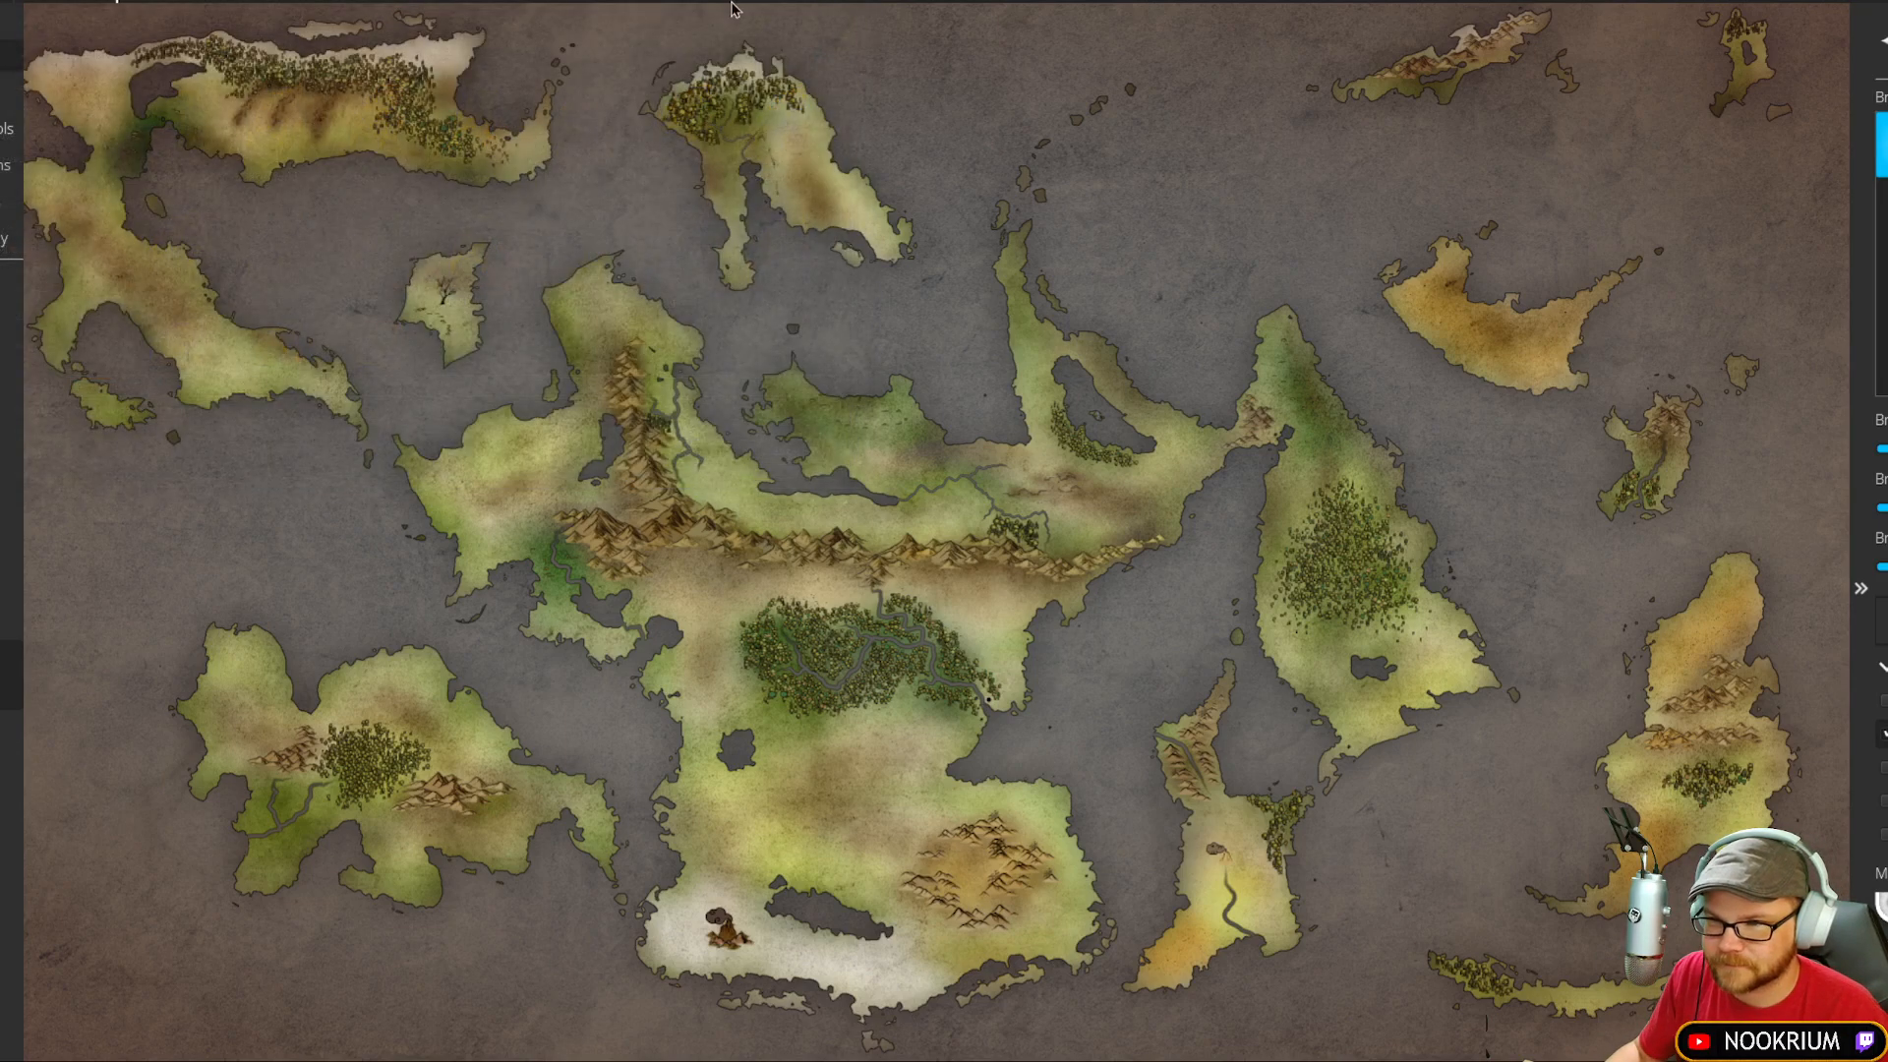